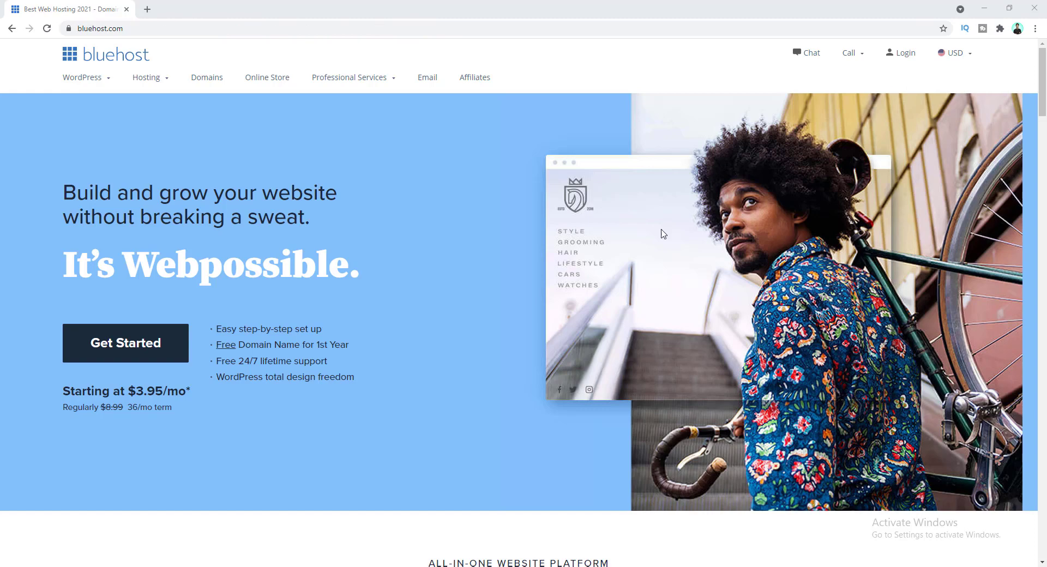
- Compare the shared hosting cards: Basic $3.95/mo, Plus $5.95, Choice Plus $6.95, Pro $13.95
click(109, 348)
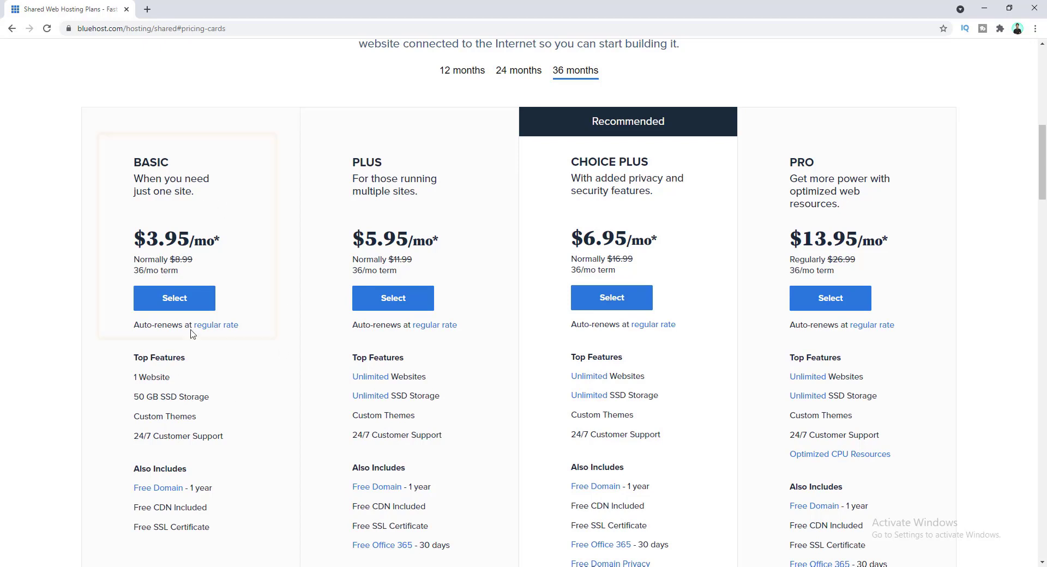
mouse_move(169, 375)
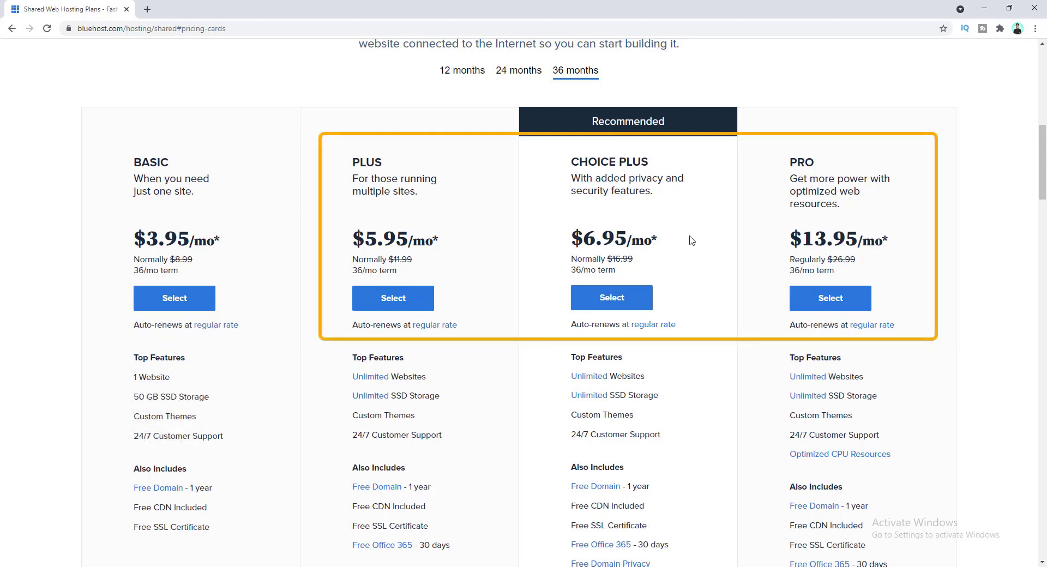
scroll(423, 273, down, 1)
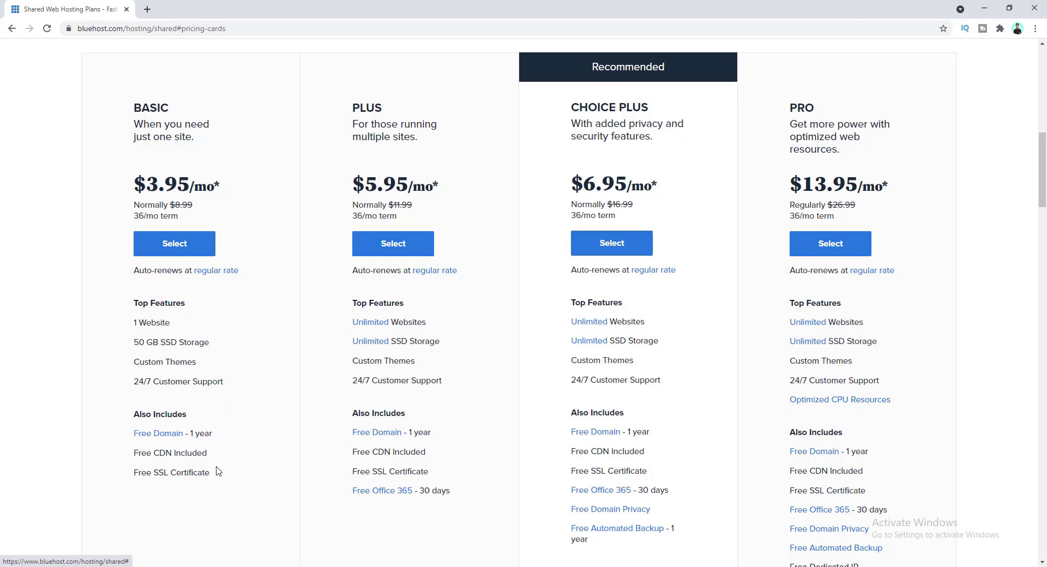
- Select the Basic plan and try registering amazon.com as a new .com domain
click(180, 252)
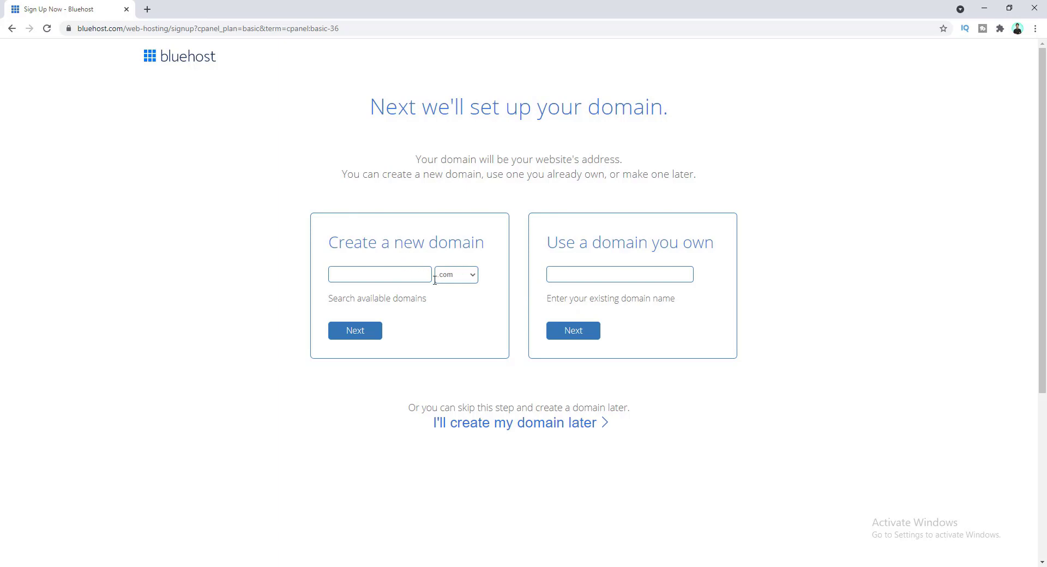
click(460, 279)
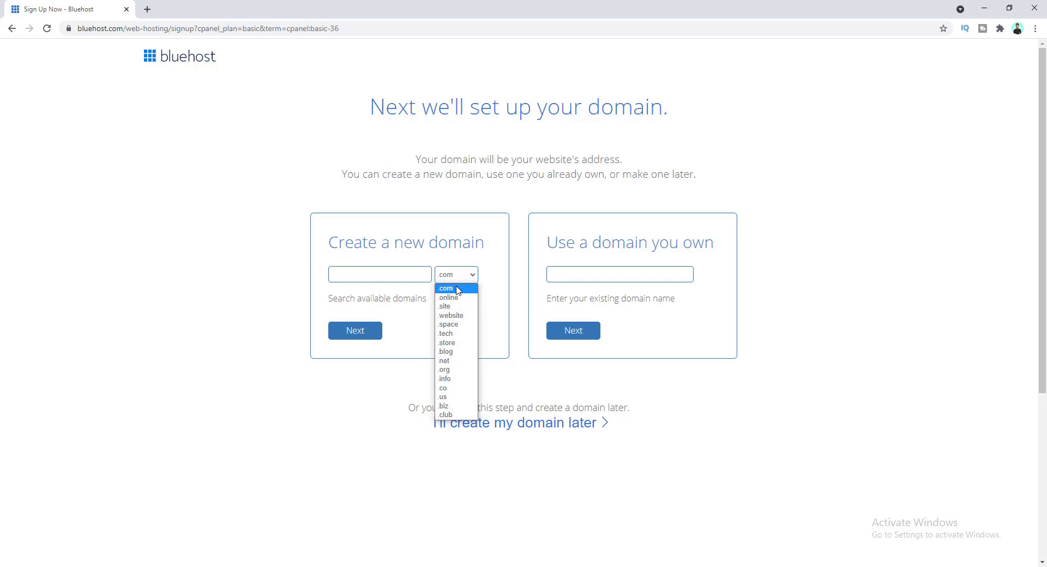
click(402, 263)
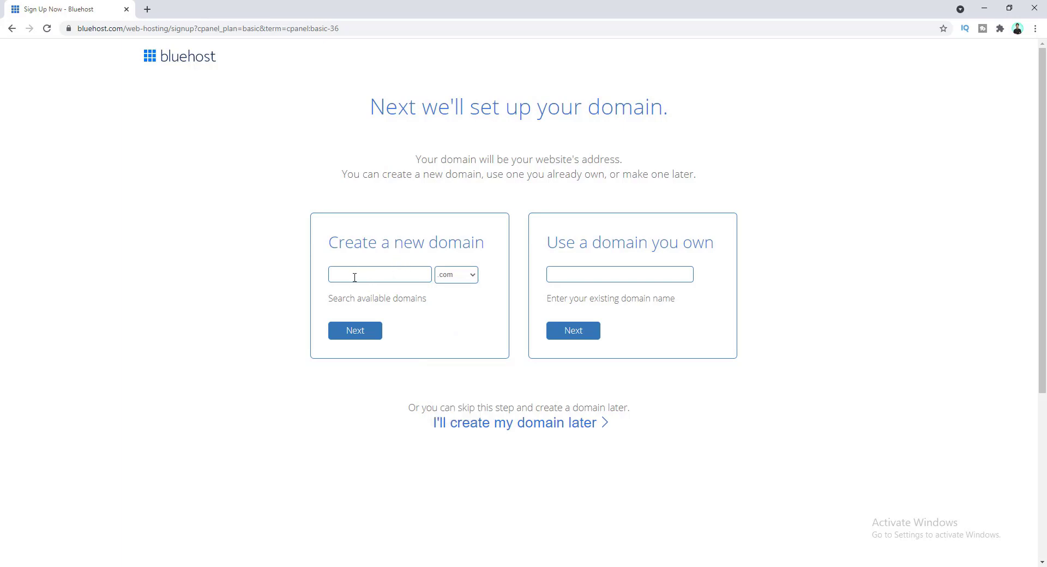
text(amazon)
click(355, 340)
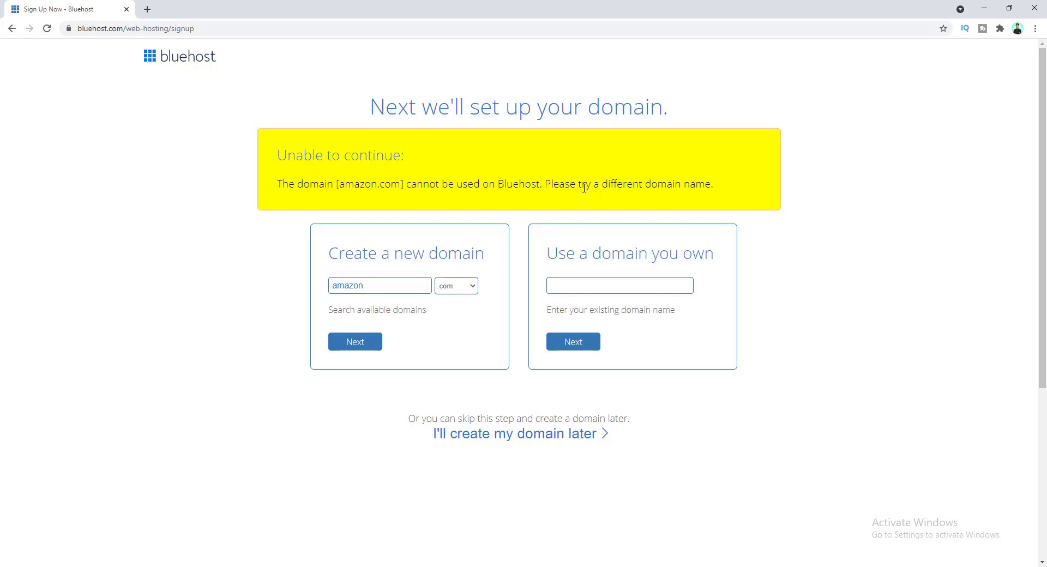
- Replace the rejected name with another available .com domain and continue to account creation
drag(385, 284, 324, 288)
text(jituraiyan)
click(368, 344)
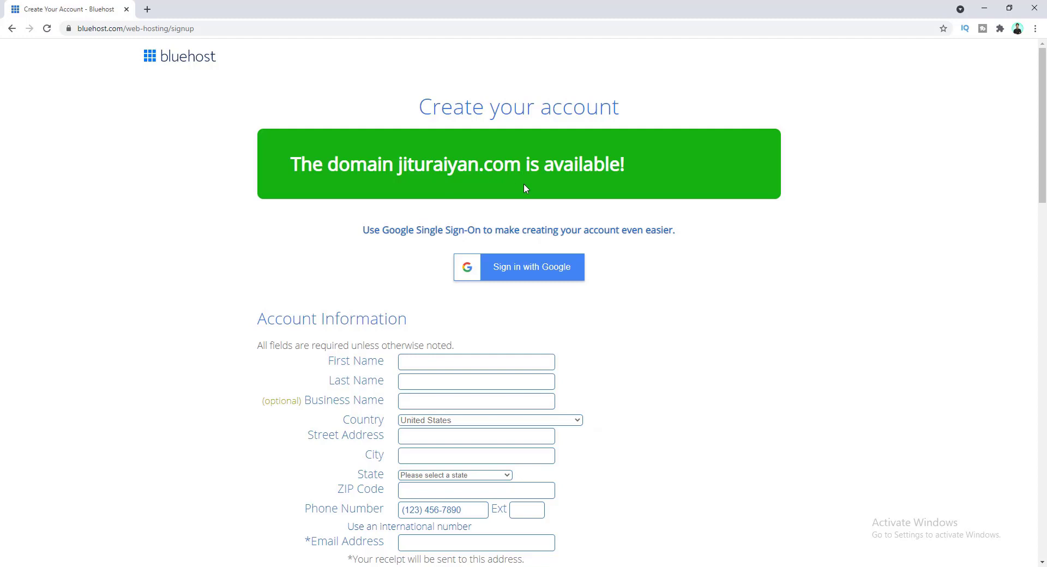
- Enter the owner's first and last name and the business name Make Dream Website
scroll(392, 207, down, 2)
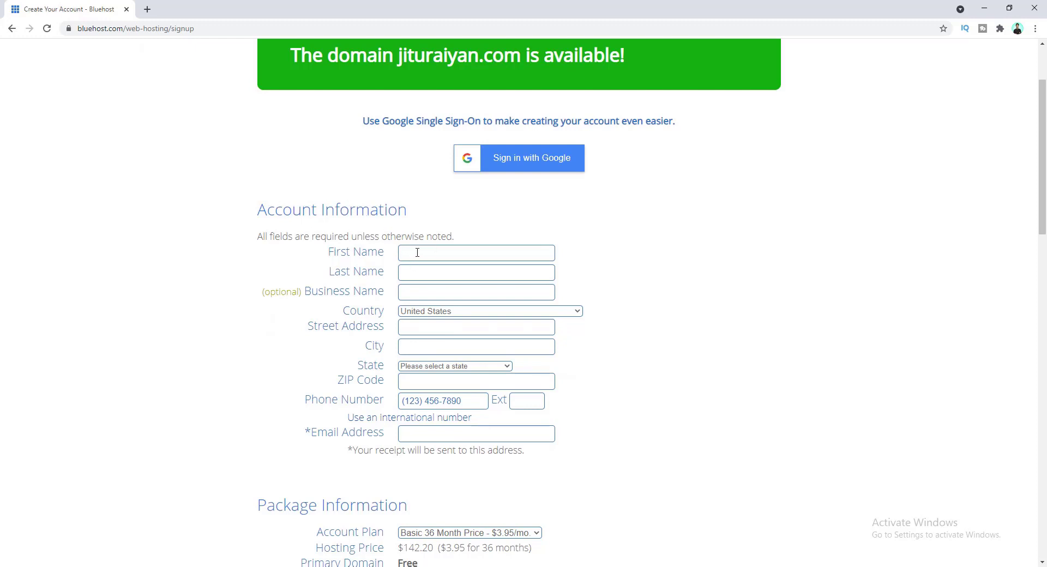
text(Jitu)
key(Tab)
text(Raiyan)
click(413, 291)
text(Make Drea Websitem)
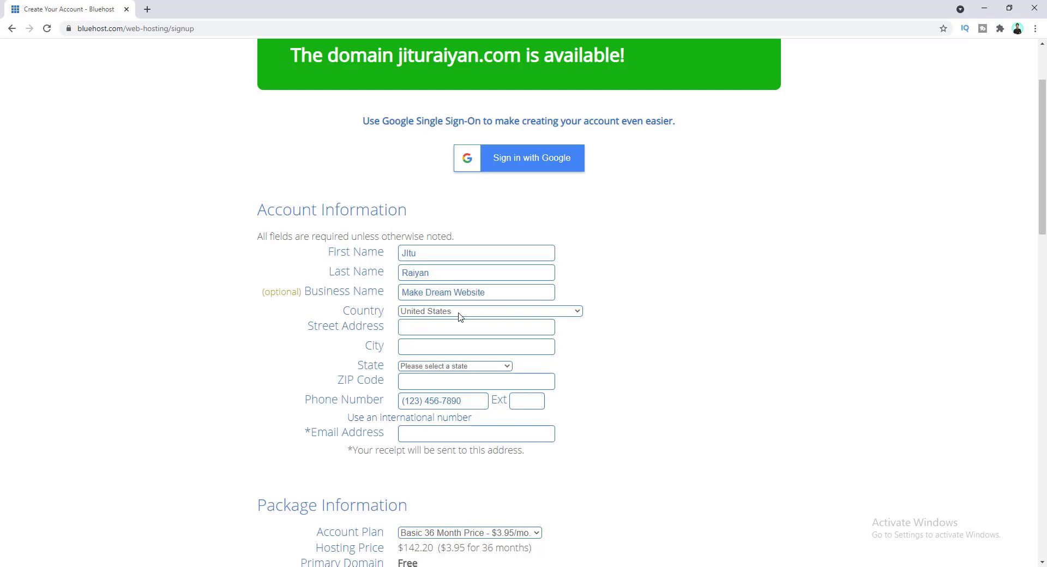
- Set the country to Bangladesh
click(463, 312)
scroll(470, 367, up, 20)
scroll(469, 364, up, 5)
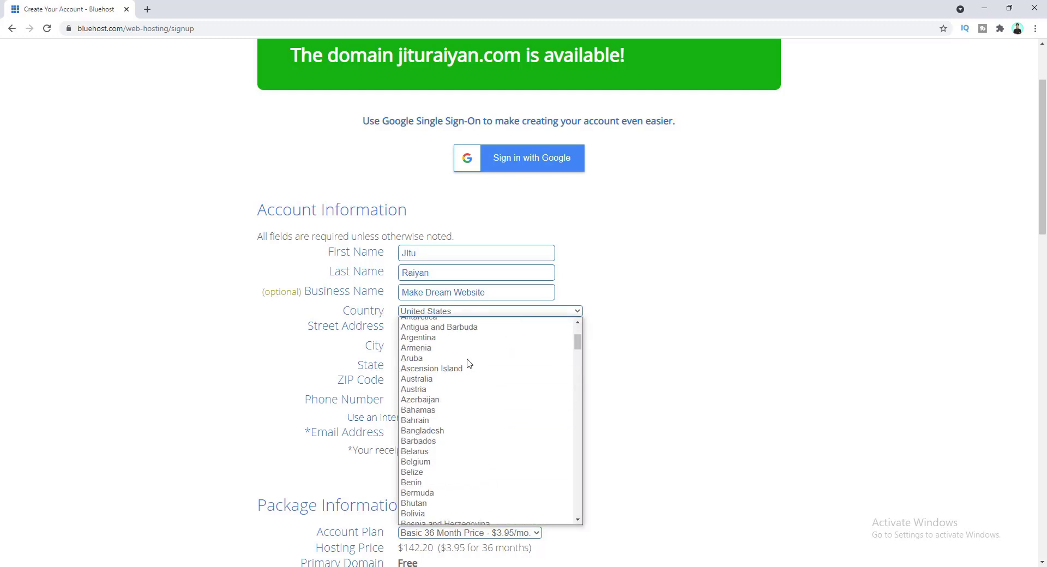
click(460, 432)
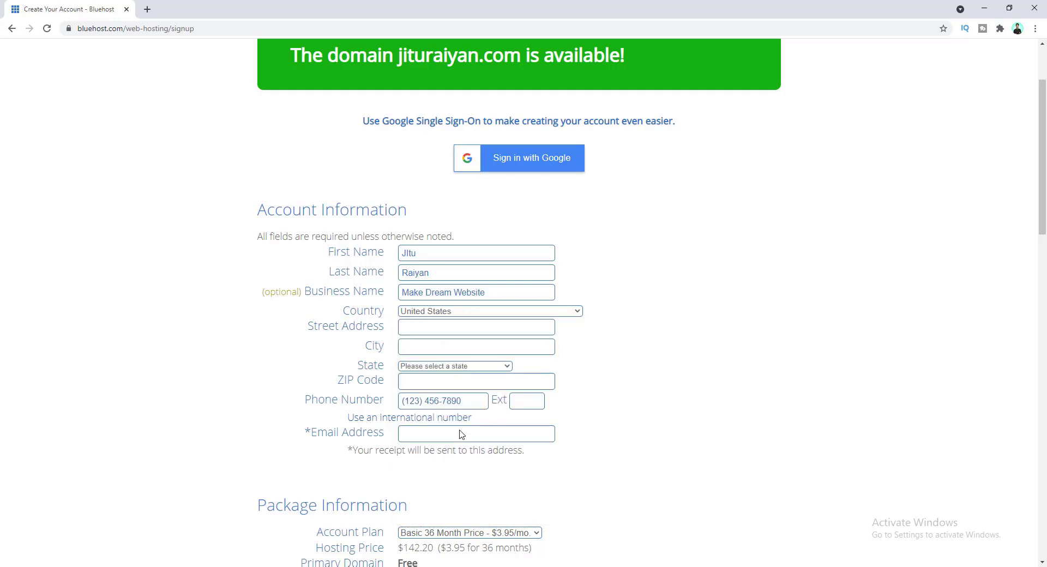
- Fill in the street address, city, postal code, phone number and e-mail from saved details
click(419, 328)
click(452, 328)
key(BackSpace)
text(T)
click(456, 348)
click(455, 369)
click(468, 388)
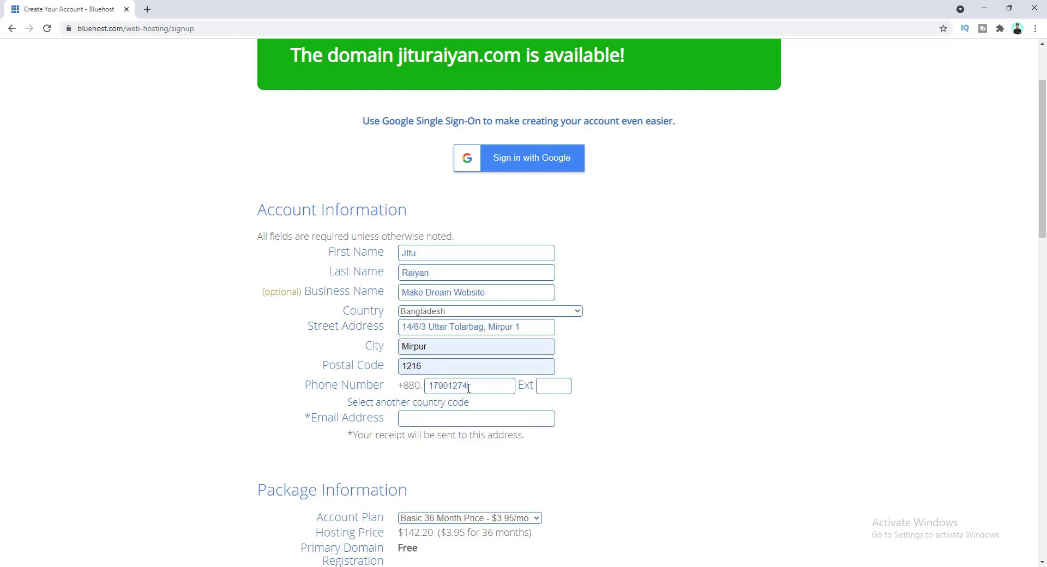
click(455, 419)
click(444, 440)
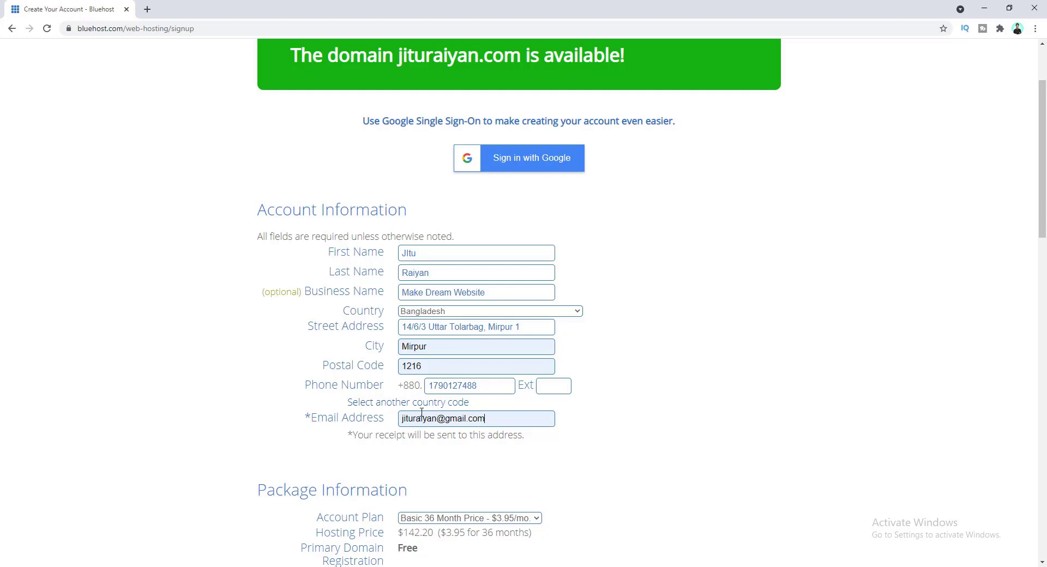
key(ctrl+l)
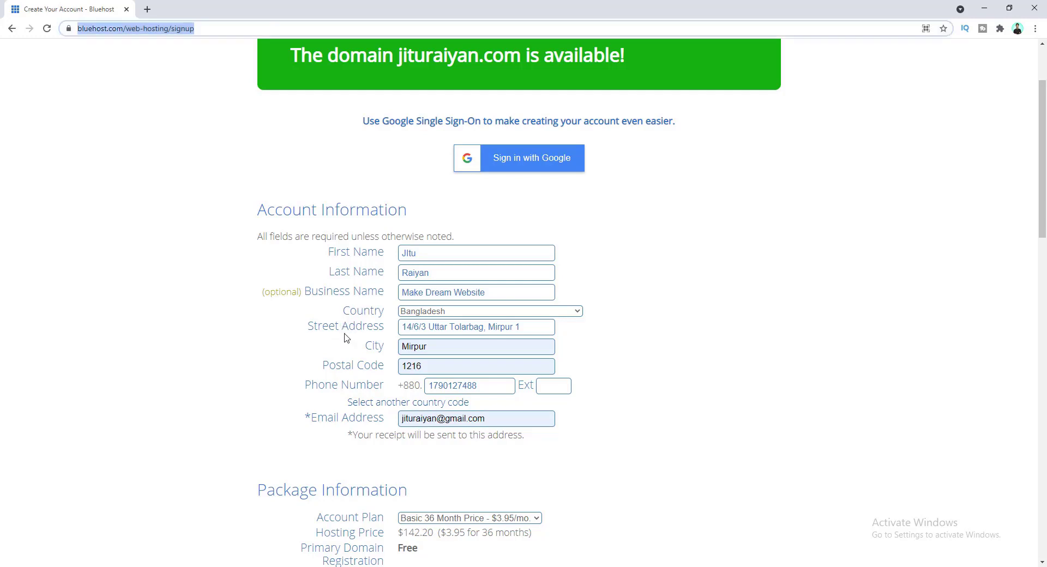
- Switch the account plan to Basic 12 Month Price
scroll(346, 338, down, 4)
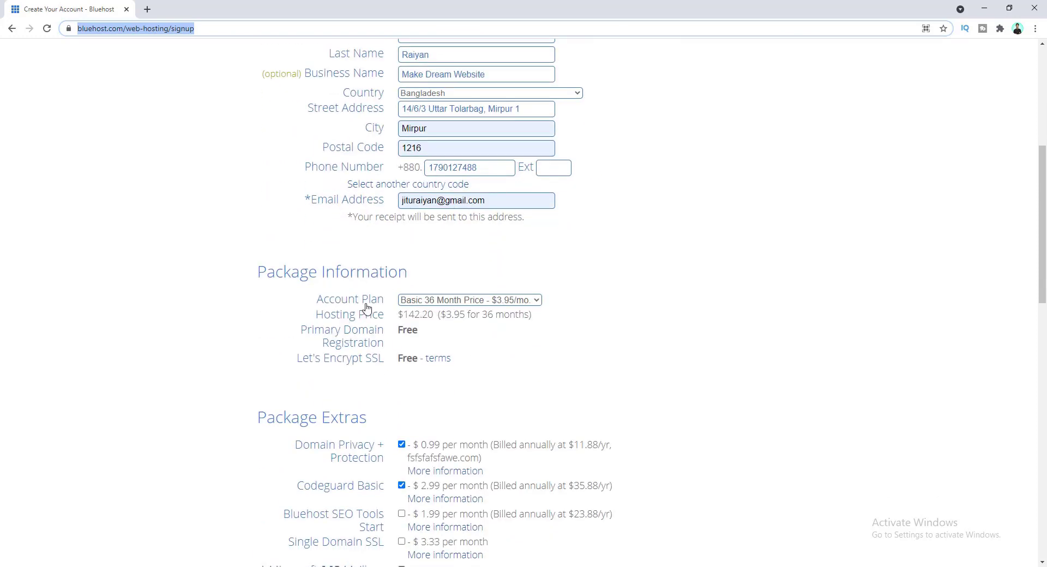
click(444, 303)
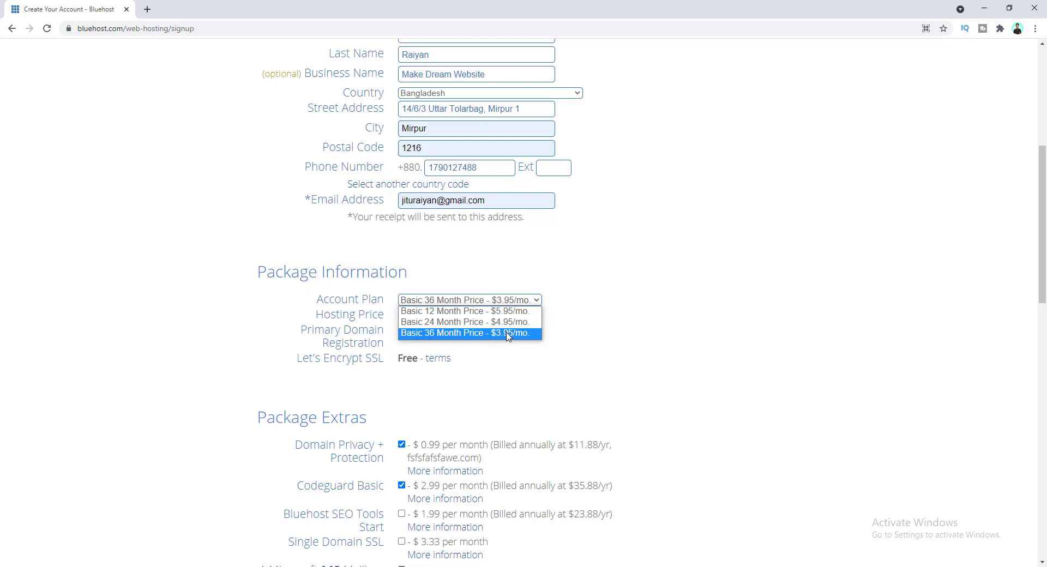
click(453, 313)
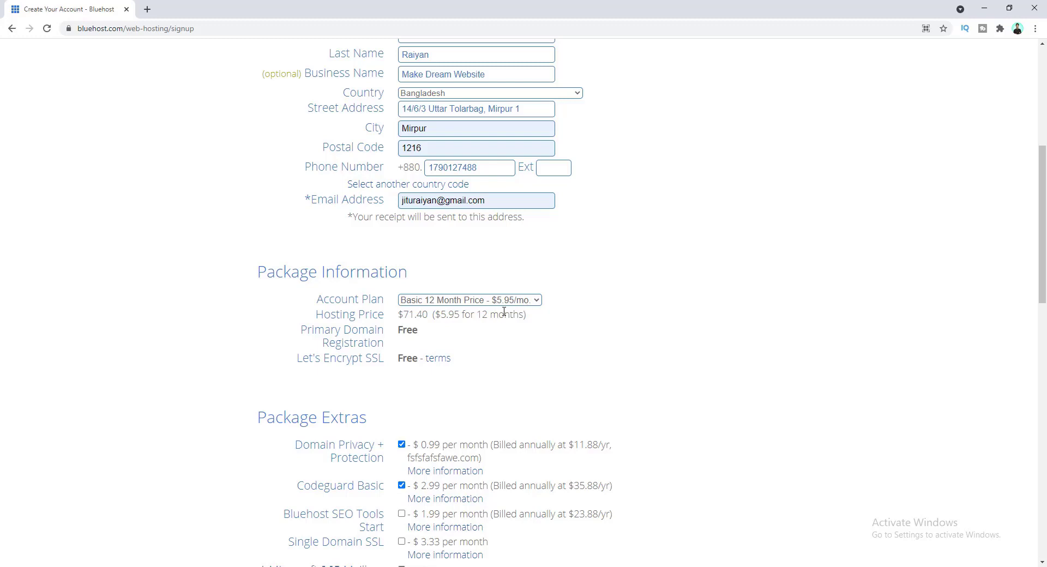
- Uncheck Domain Privacy, Codeguard Basic and SiteLock Security, bringing the total to $71.40
scroll(508, 311, down, 1)
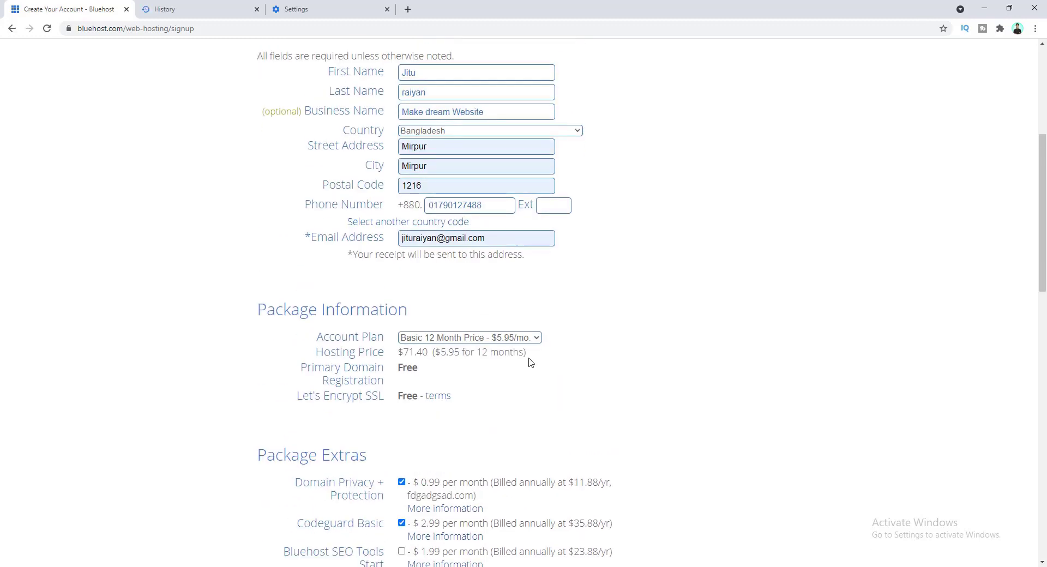
scroll(530, 362, down, 5)
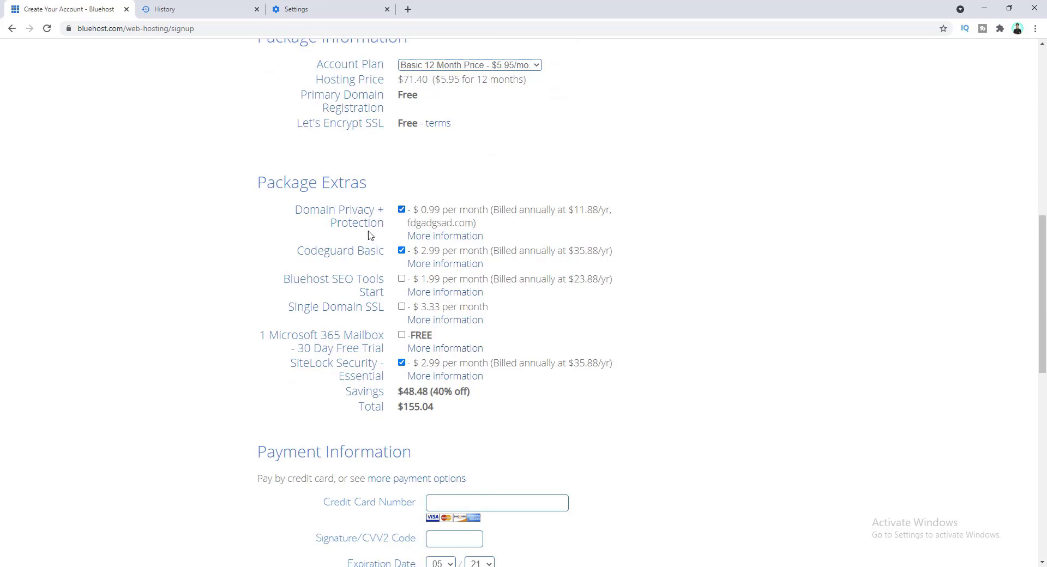
click(402, 210)
click(402, 251)
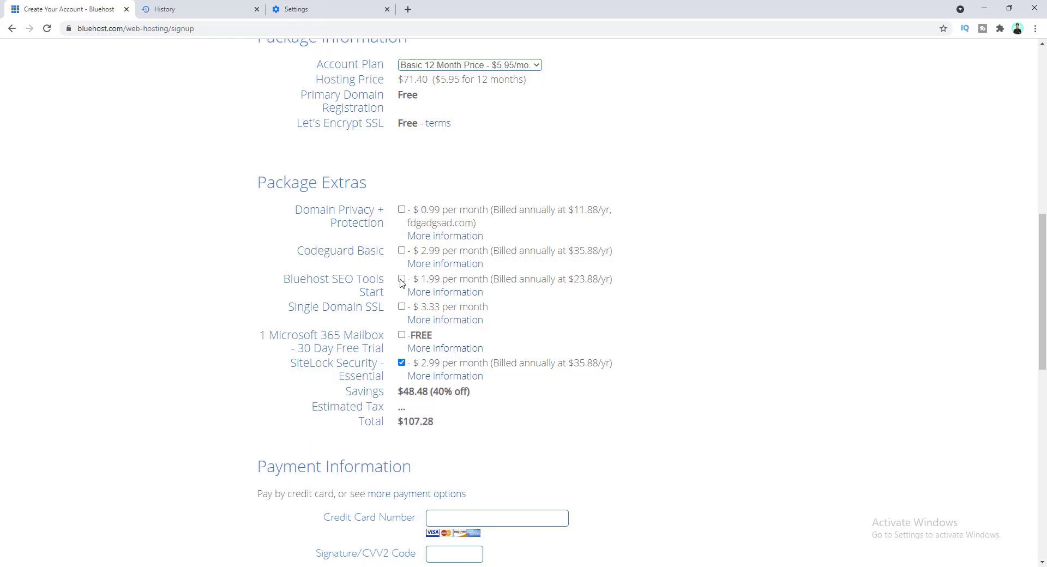
click(402, 364)
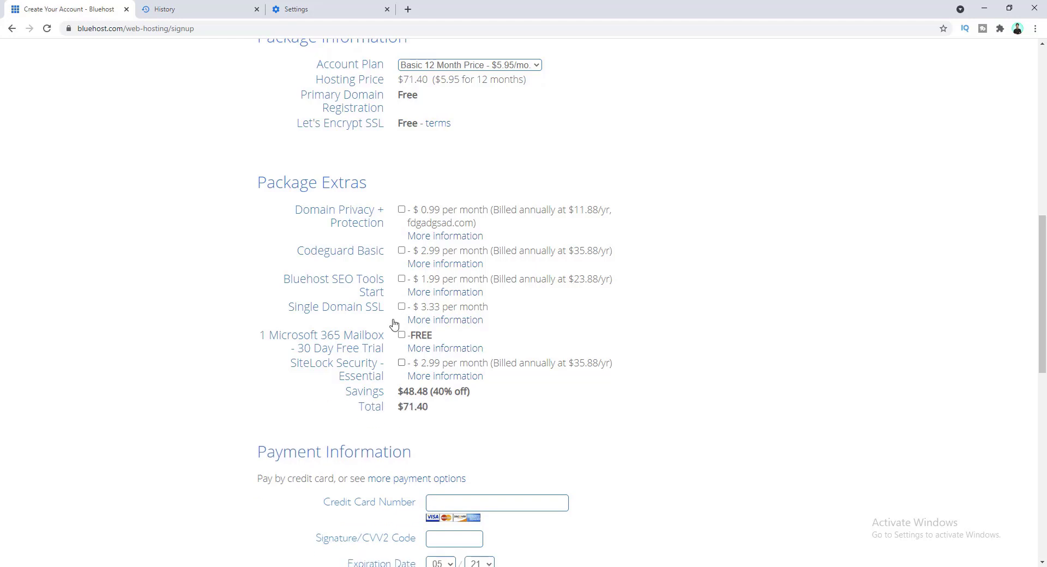
scroll(395, 324, down, 1)
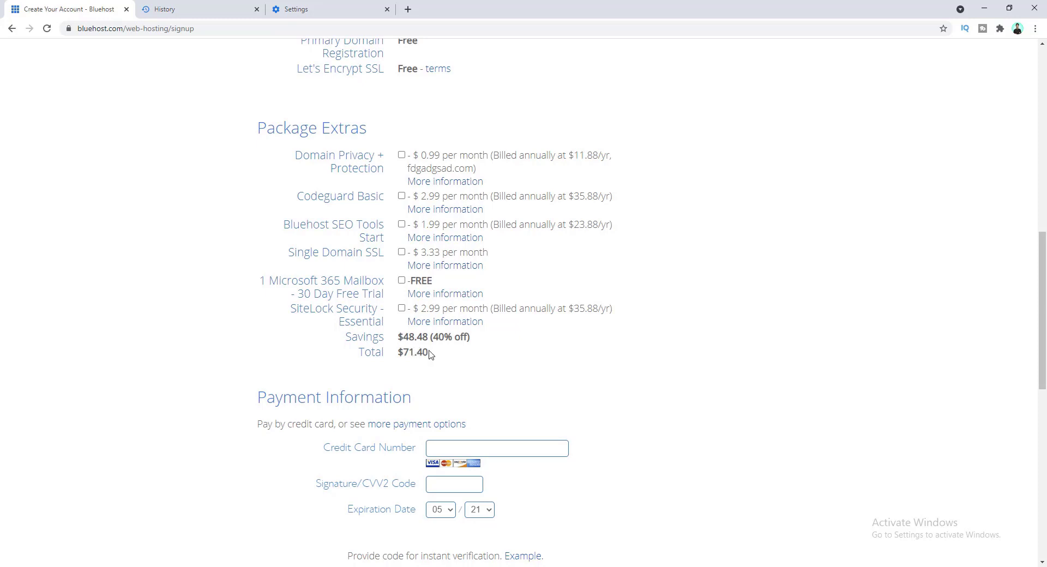
- Autofill the saved card, set its expiration year, accept the renewal terms and submit the order
scroll(429, 353, down, 3)
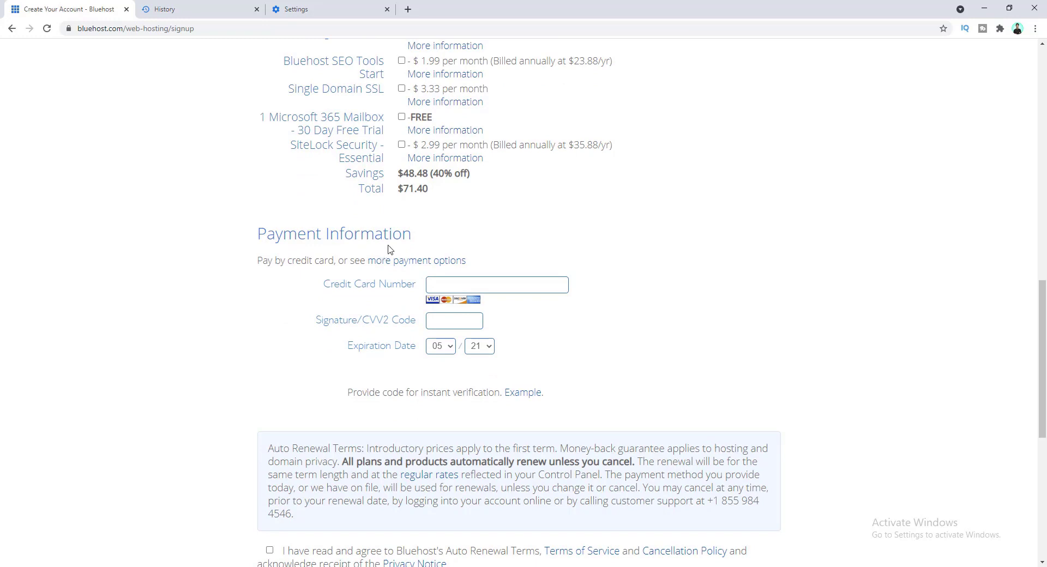
scroll(402, 273, down, 3)
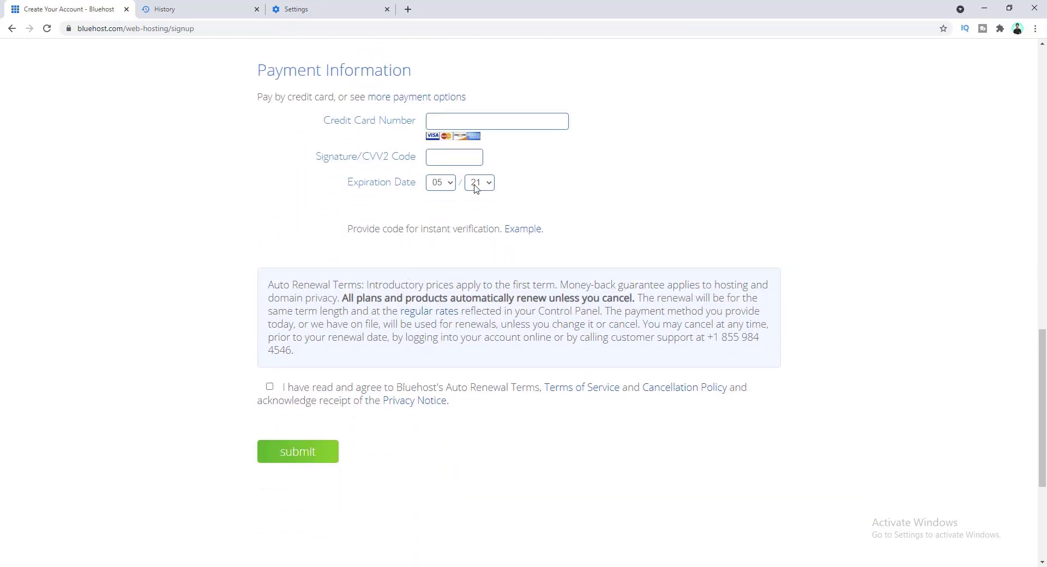
click(459, 125)
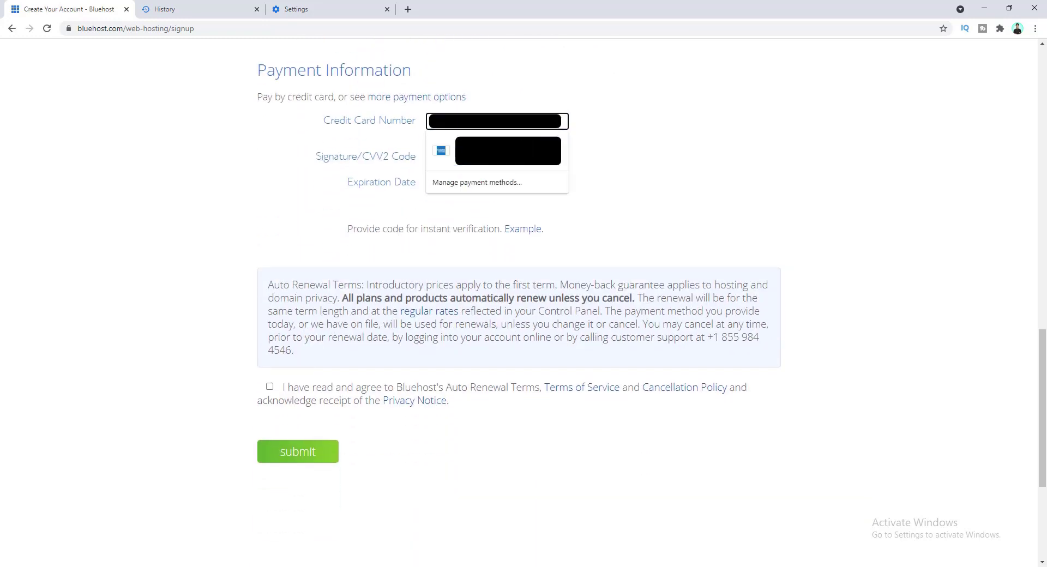
click(491, 151)
click(441, 183)
click(480, 183)
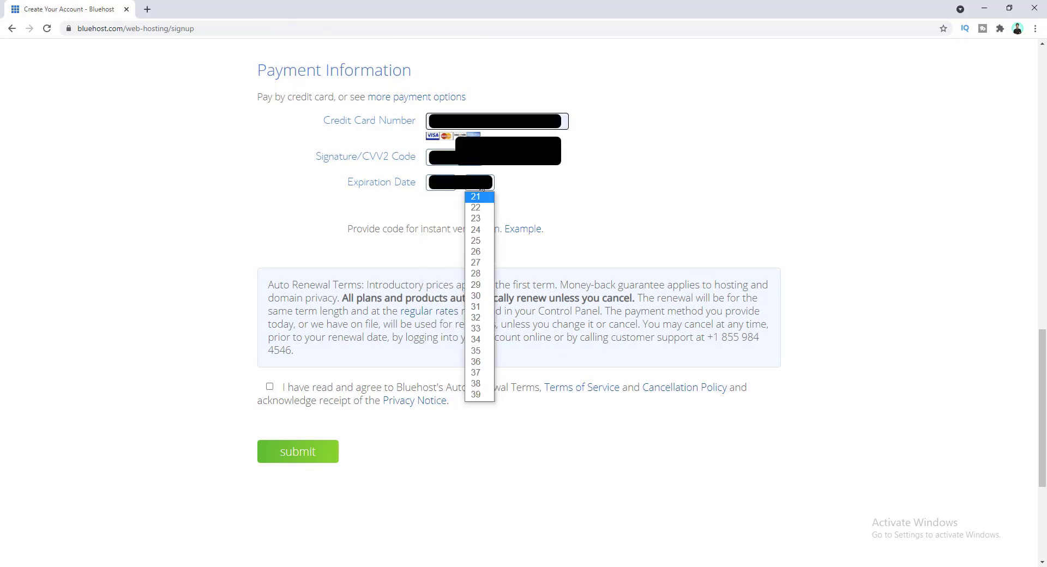
click(473, 229)
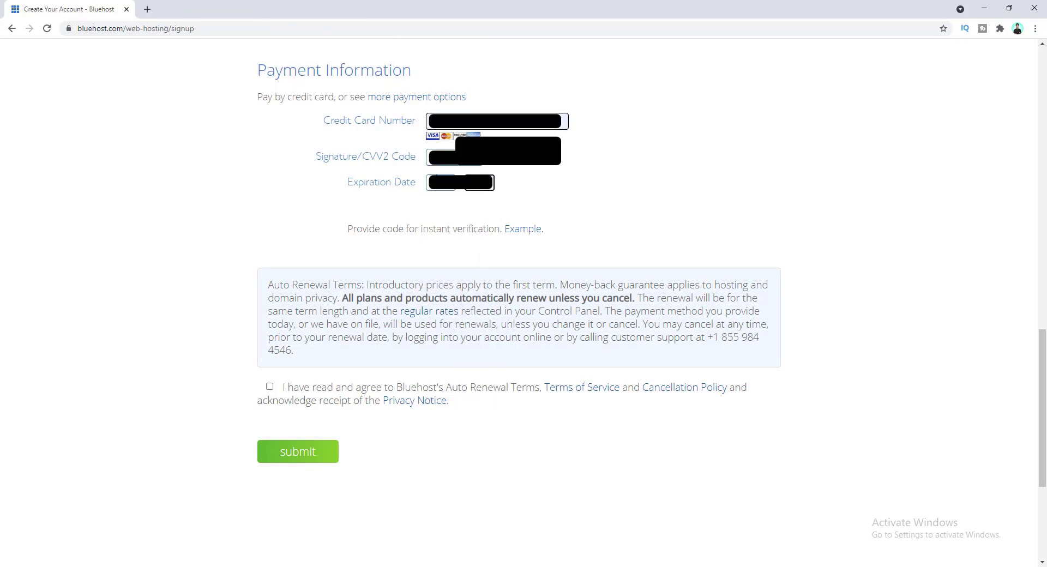
click(269, 387)
click(320, 454)
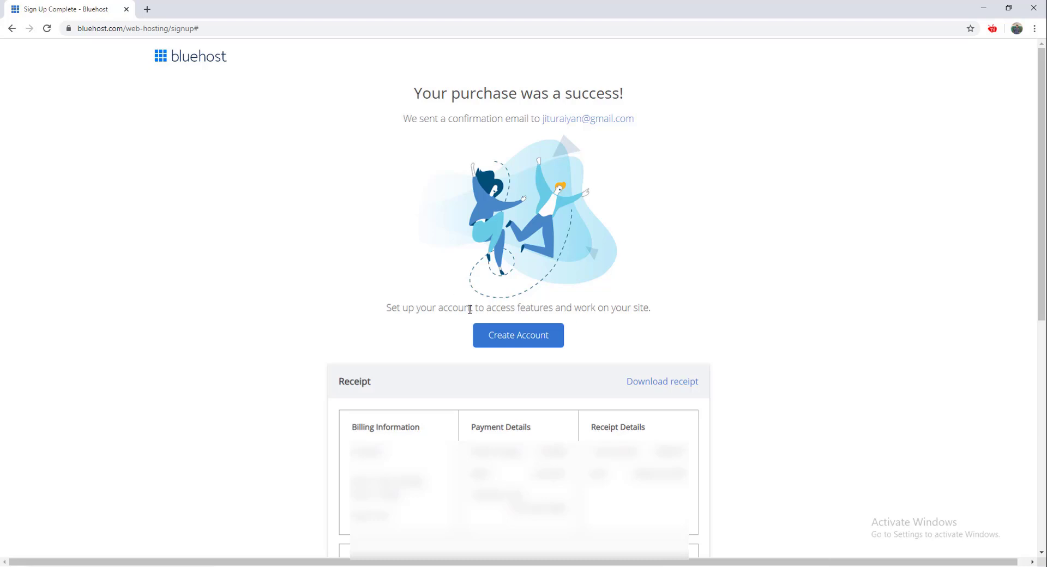
- Set and confirm the account password, accept the Privacy Policy and Terms, and create the account
click(517, 338)
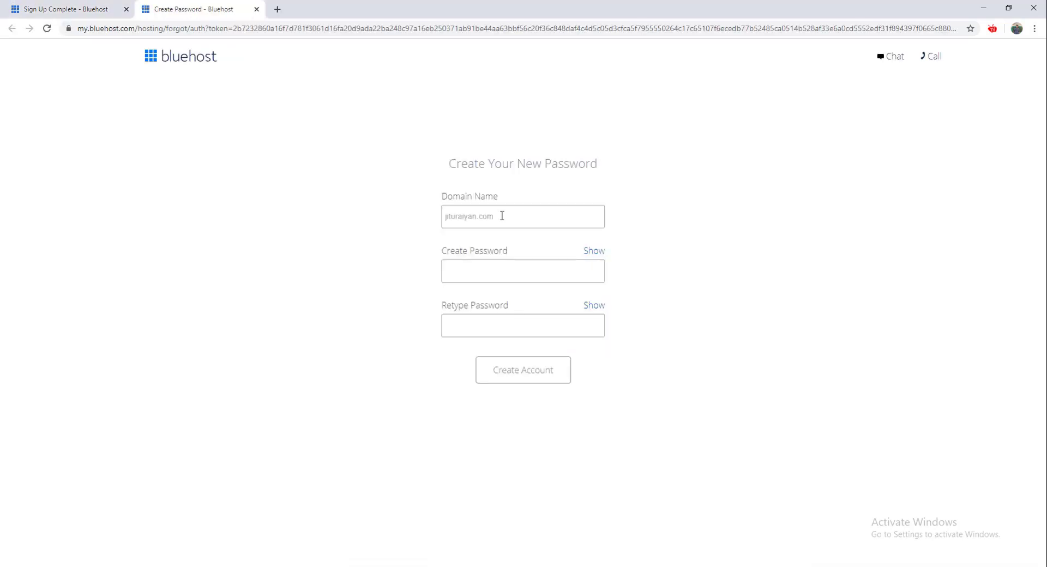
click(502, 217)
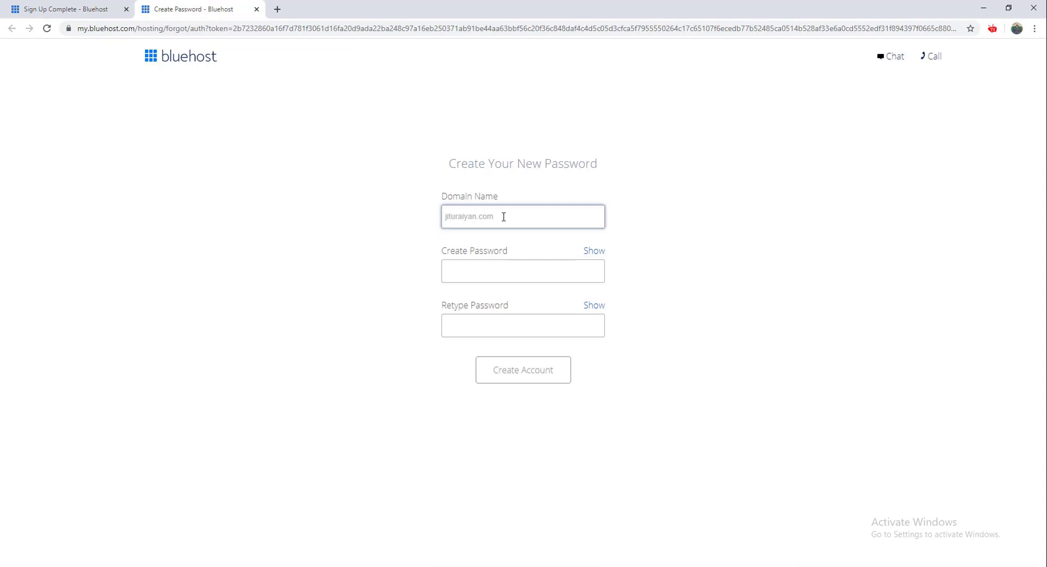
click(509, 271)
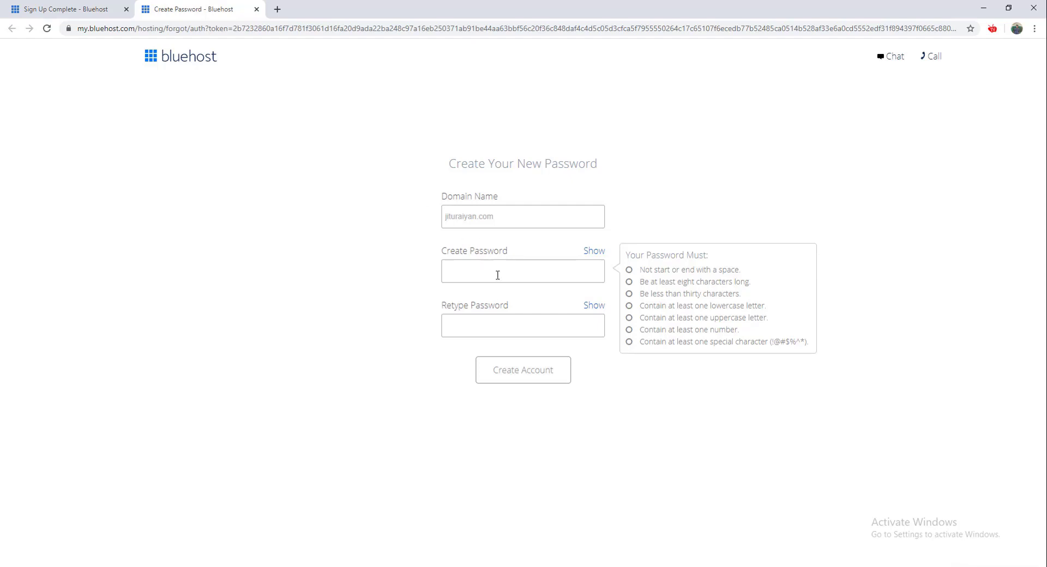
text(•••••••••••••)
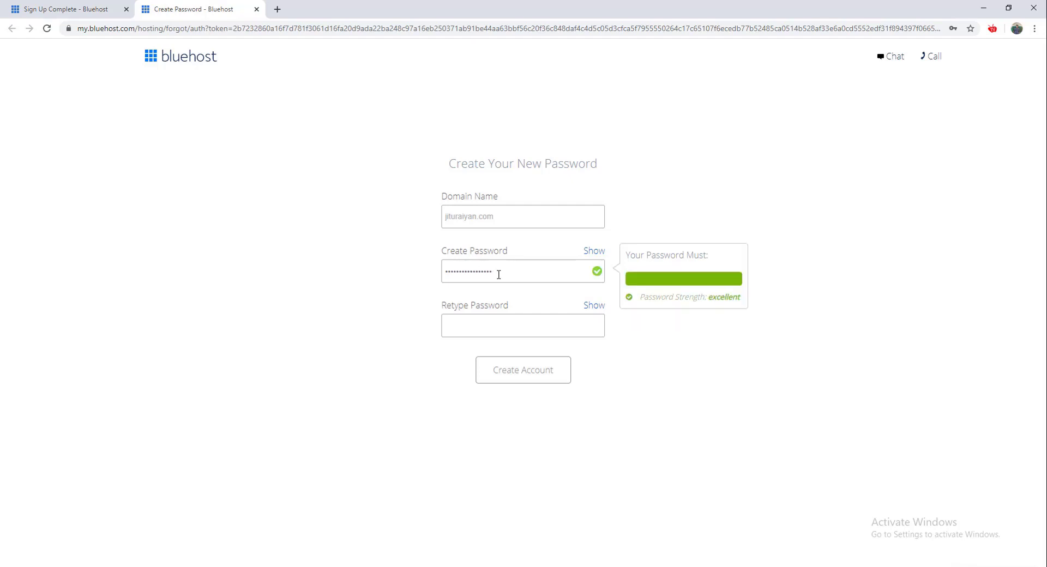
click(500, 327)
text(••••••••••••••)
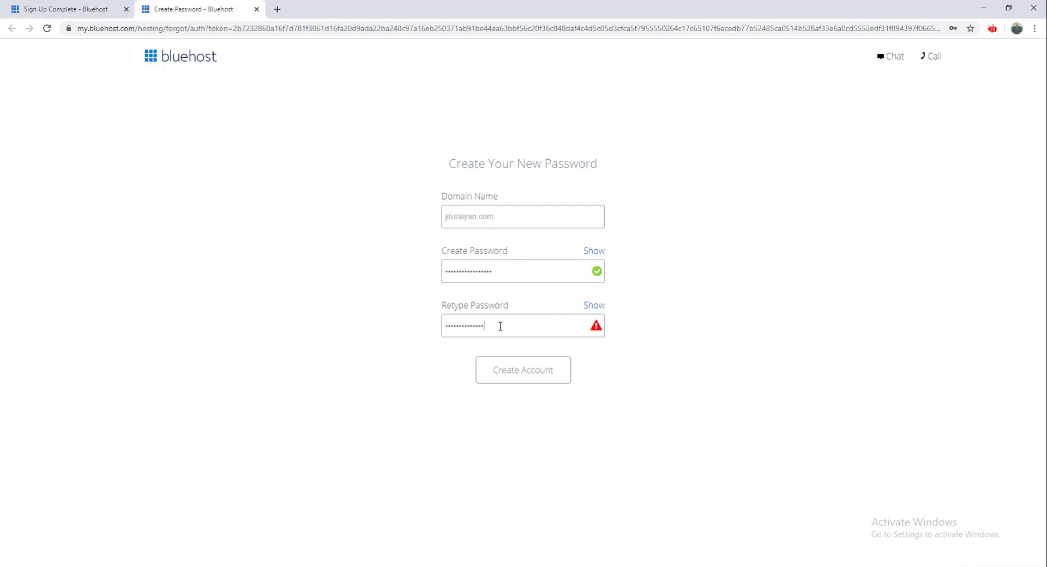
text(•••)
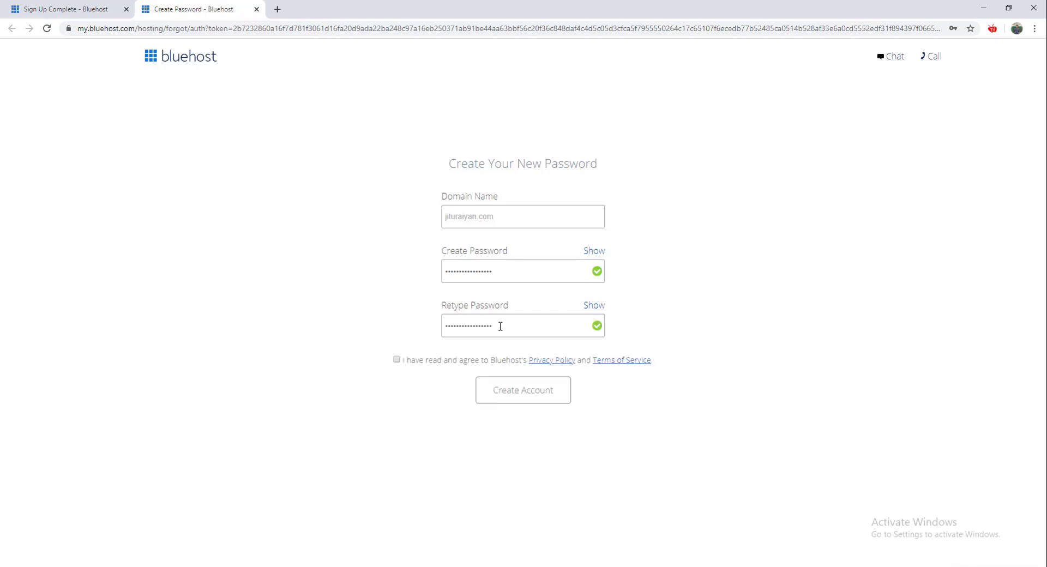
click(480, 363)
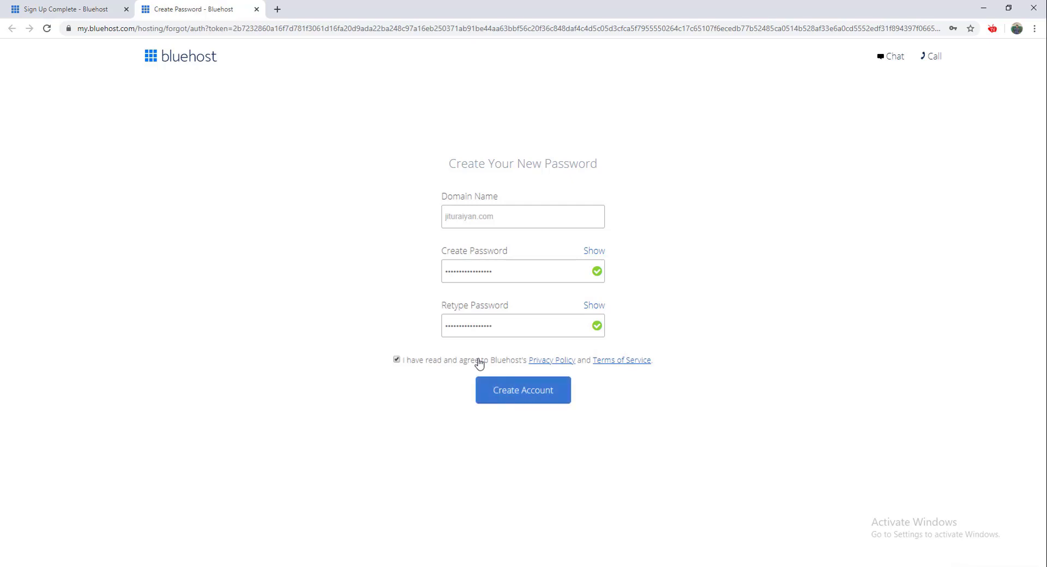
click(507, 391)
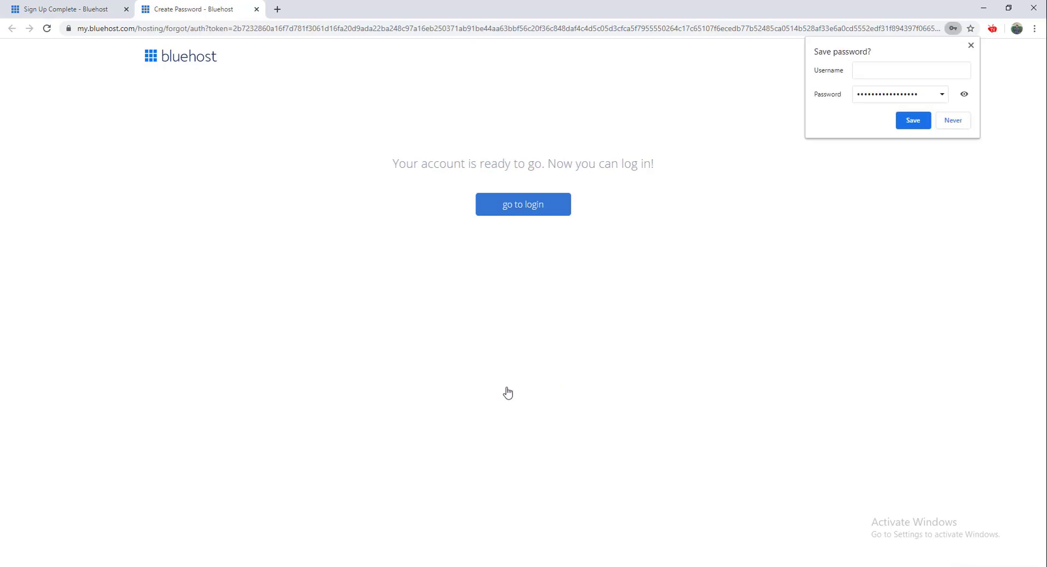
- Log in to the hosting account with the new password and save it in the browser
click(537, 216)
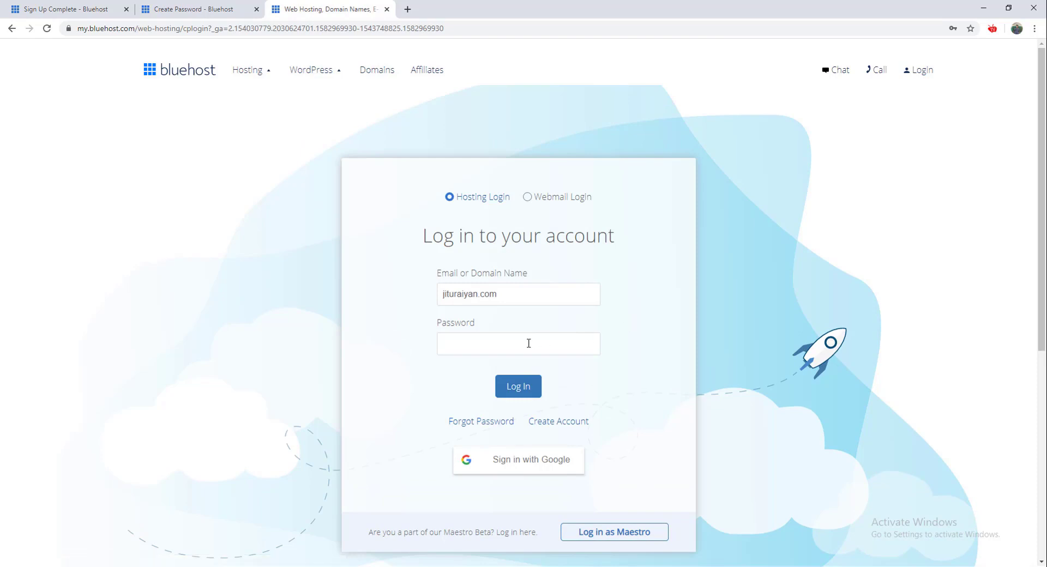
click(508, 297)
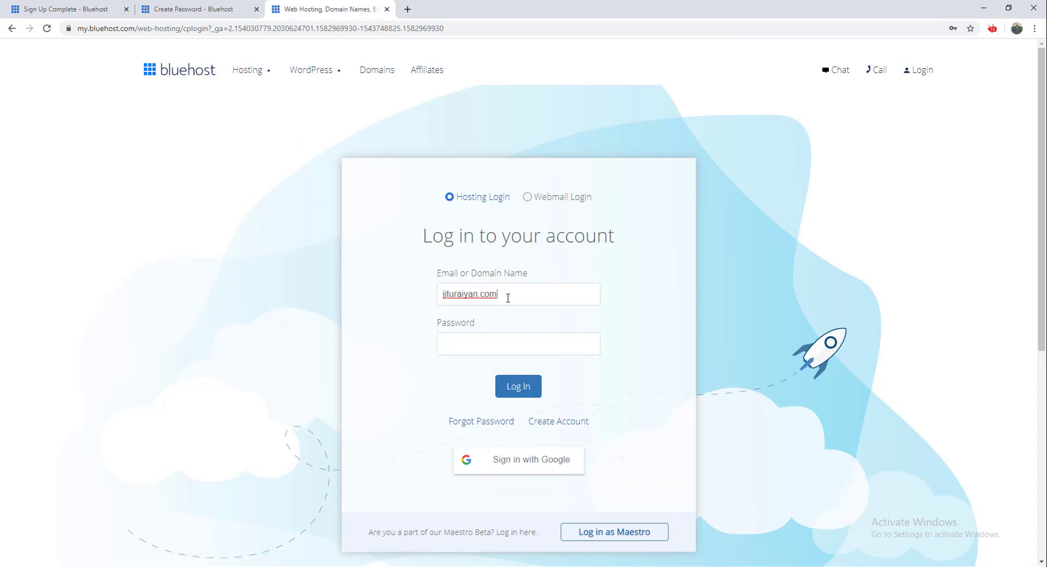
click(508, 345)
text(••••••••••••••)
click(508, 386)
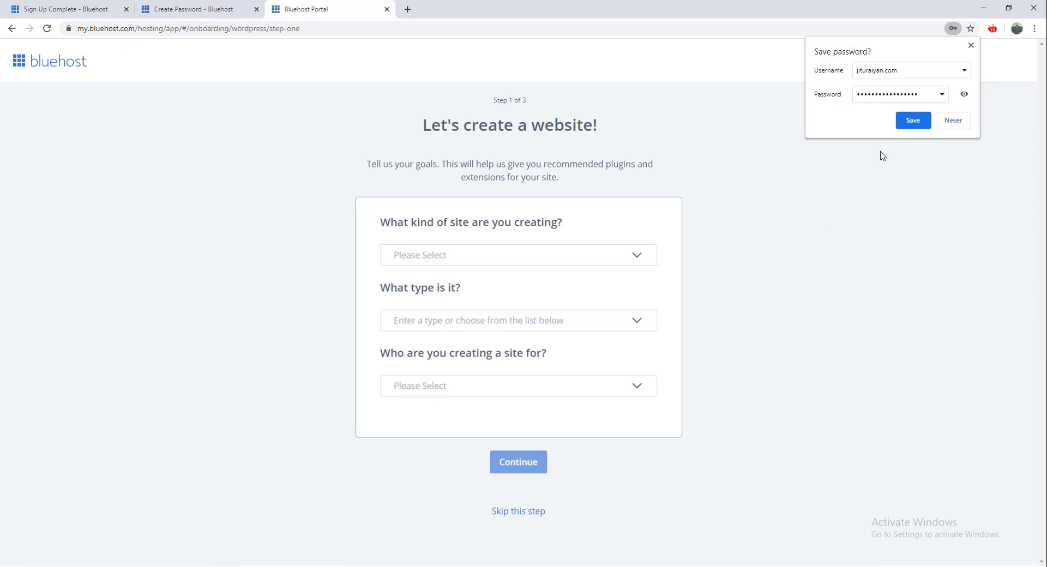
click(911, 121)
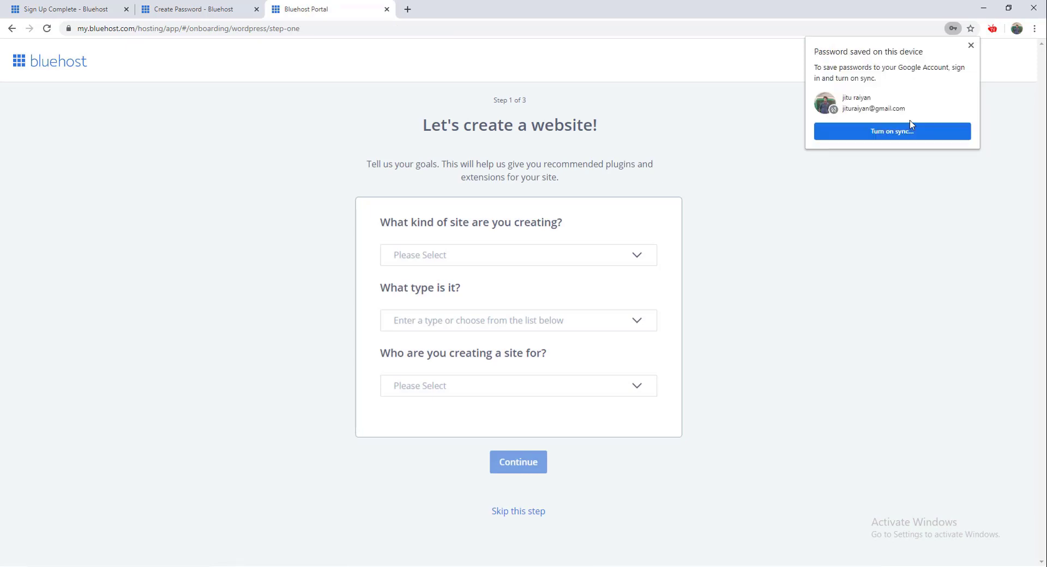
click(971, 45)
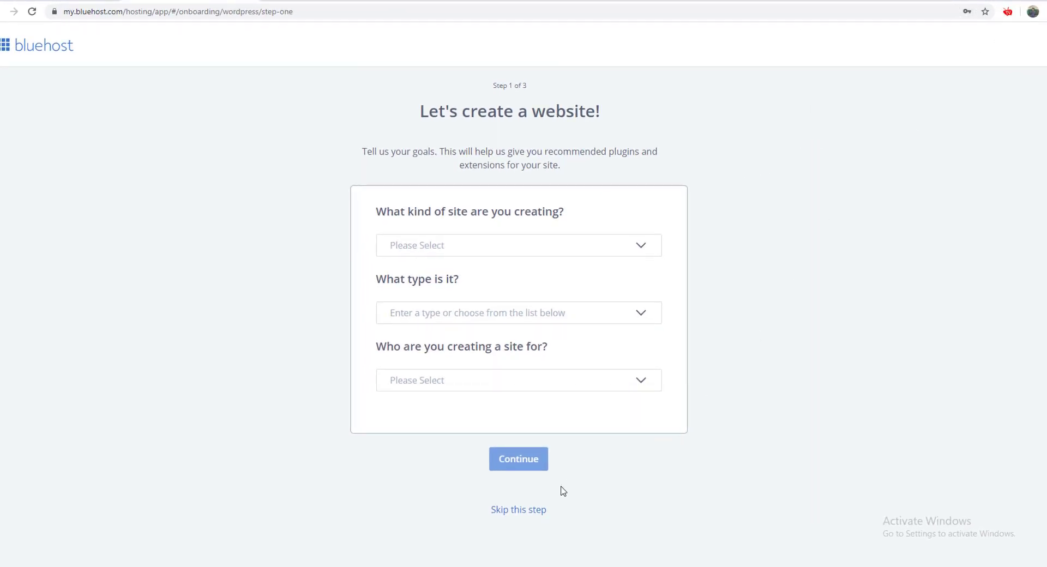
- Skip the site goals and site details questions to reach the theme picker
click(532, 510)
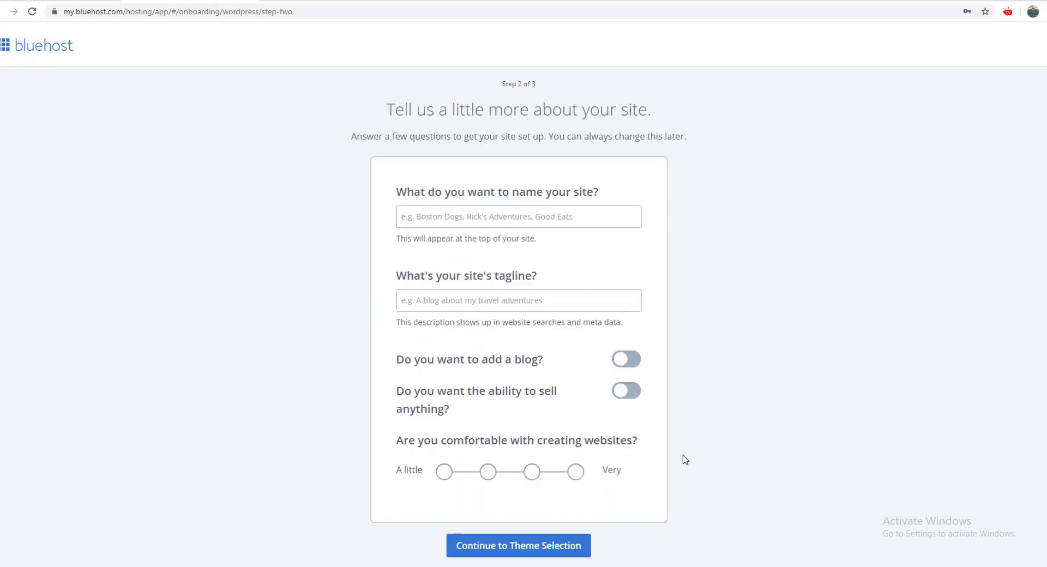
scroll(683, 458, down, 1)
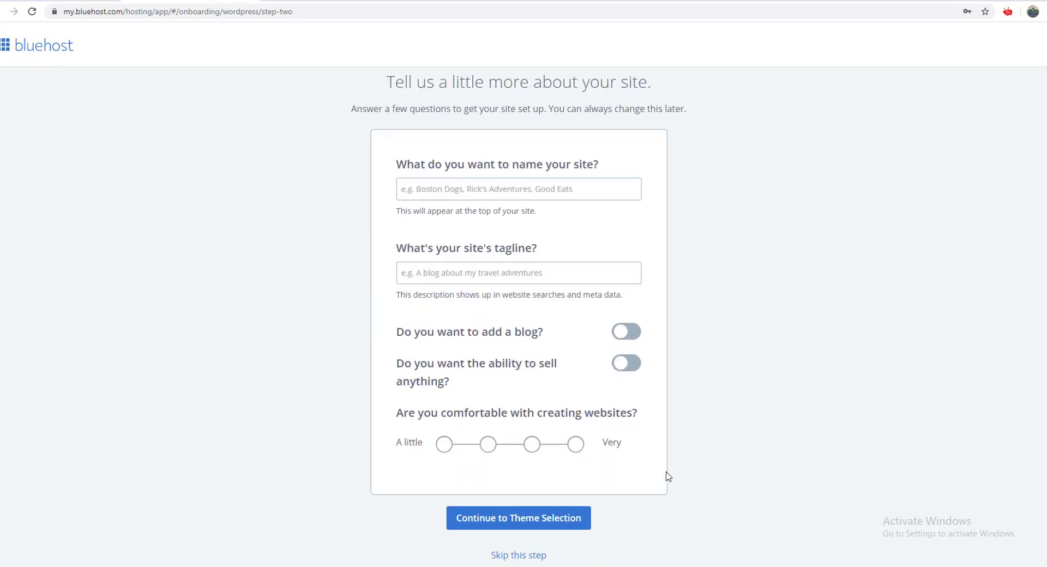
click(532, 555)
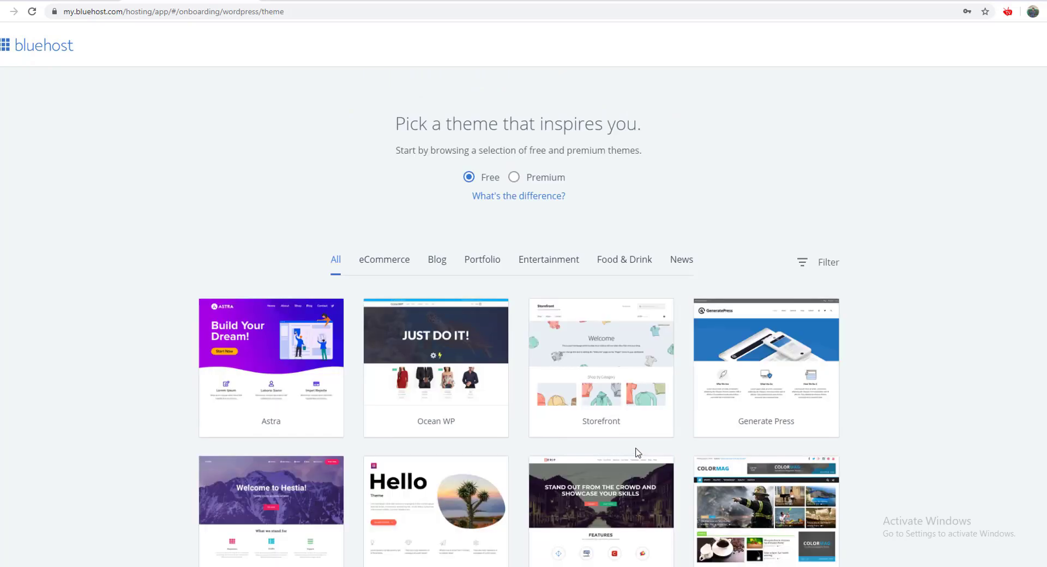
- Skip the theme choice and begin setup from the welcome message
scroll(567, 357, down, 3)
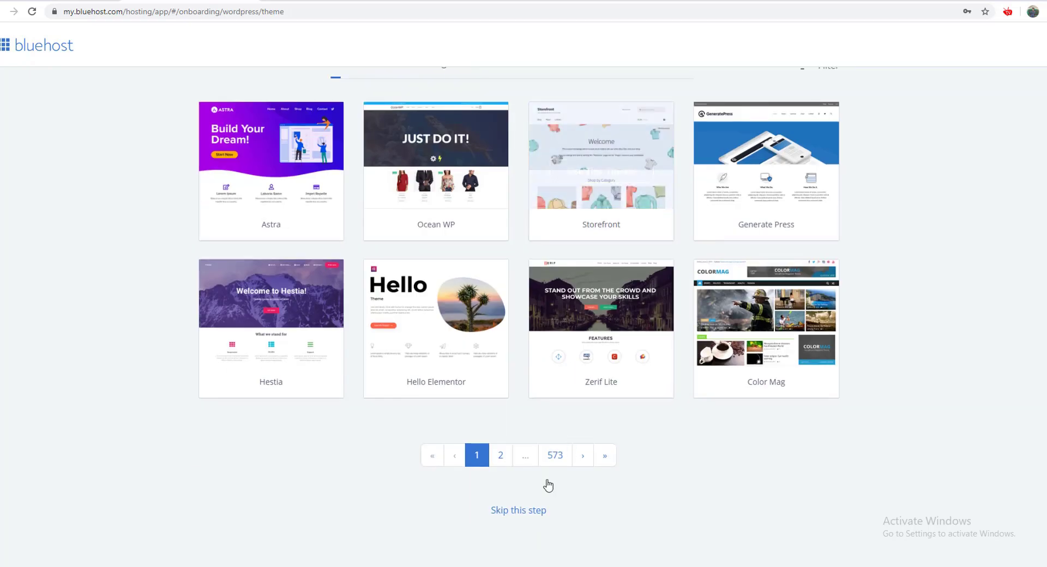
click(520, 516)
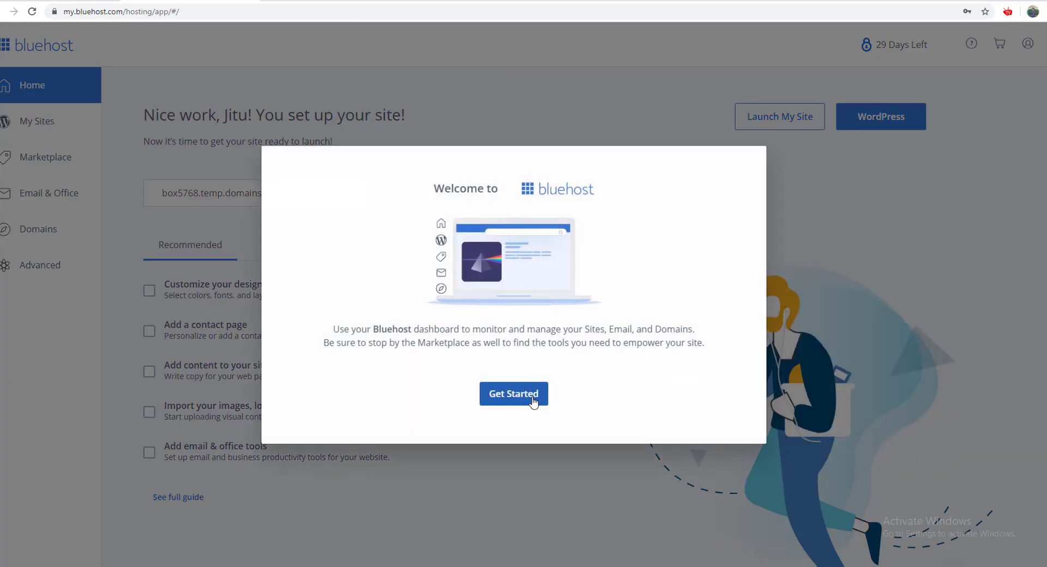
click(533, 402)
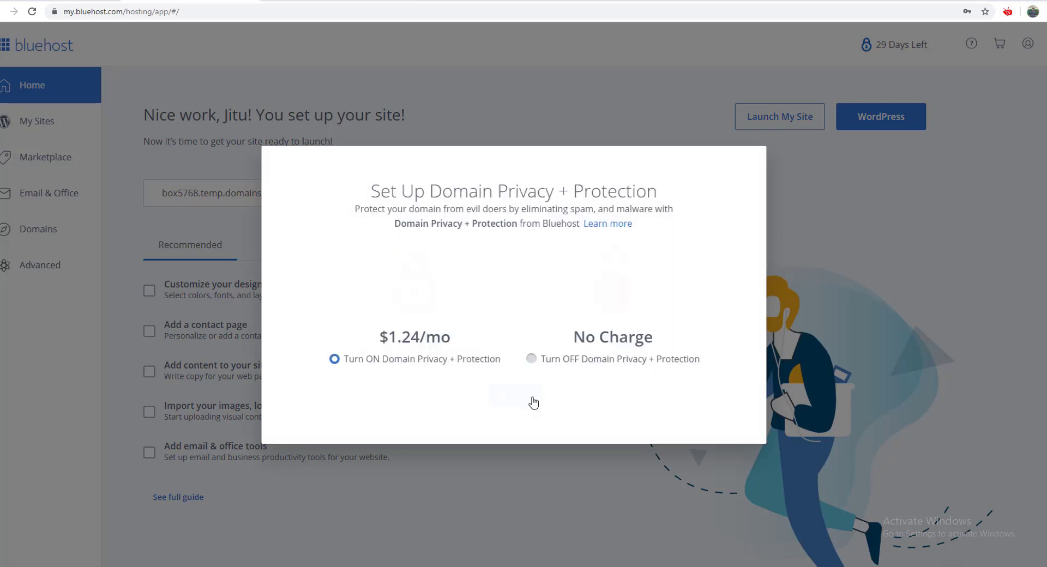
- Turn off domain privacy protection, confirm declining it, and close the free-trial offer
click(539, 359)
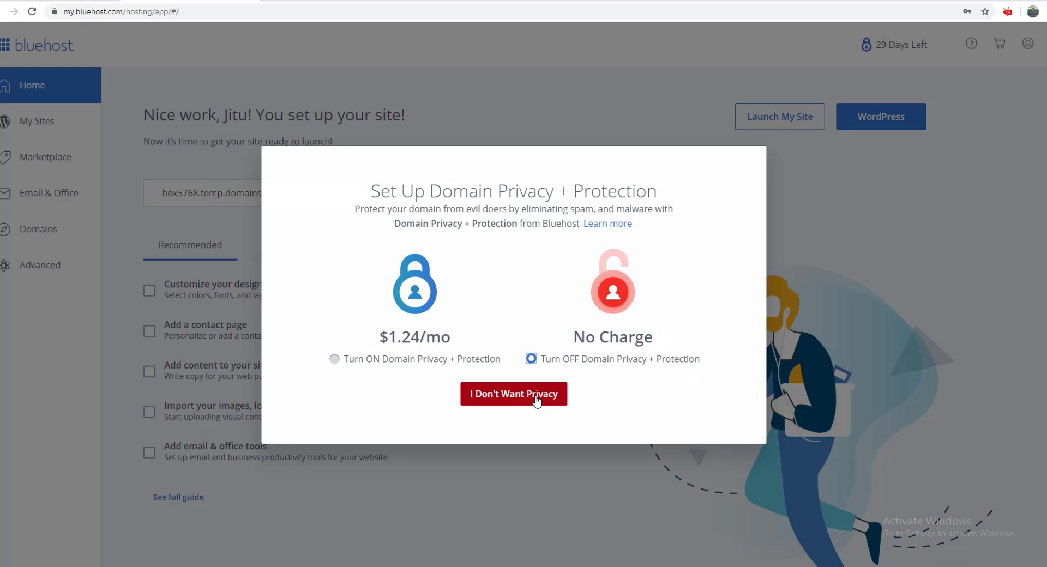
click(536, 401)
click(751, 165)
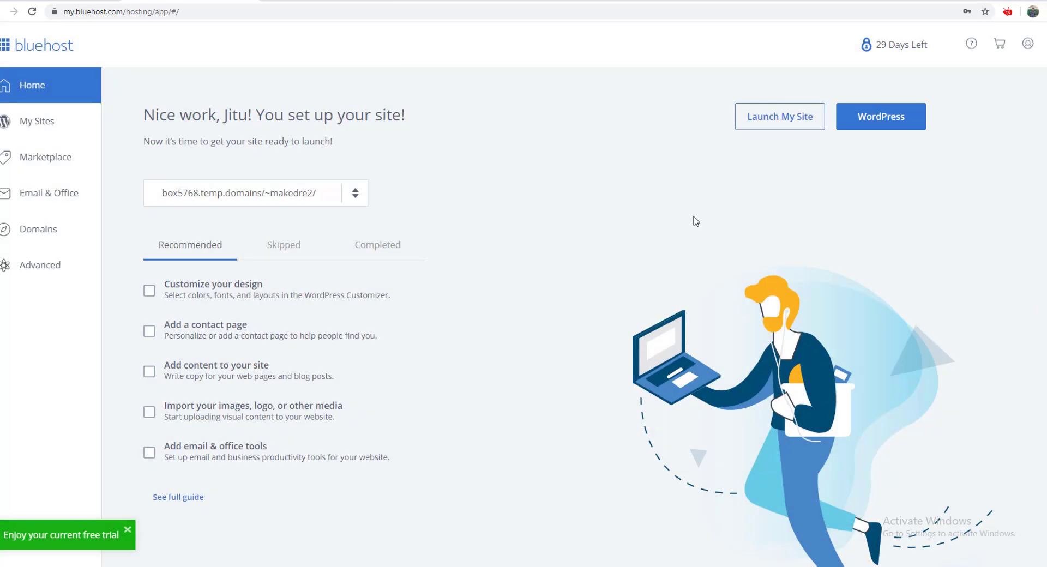
scroll(696, 221, down, 5)
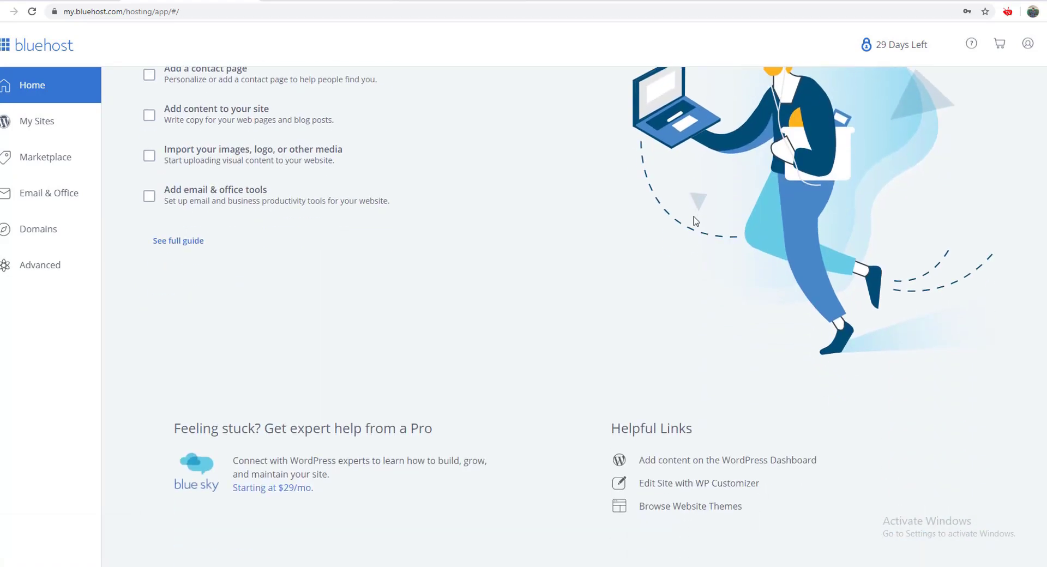
scroll(696, 220, up, 5)
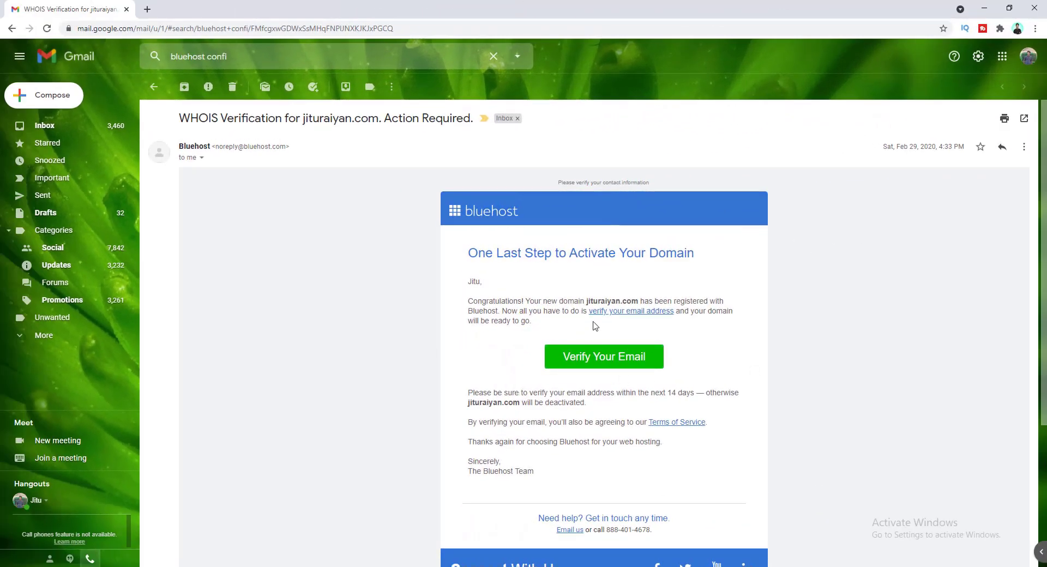
- Click Verify Your Email in the WHOIS message, then open My Sites in Bluehost
click(615, 359)
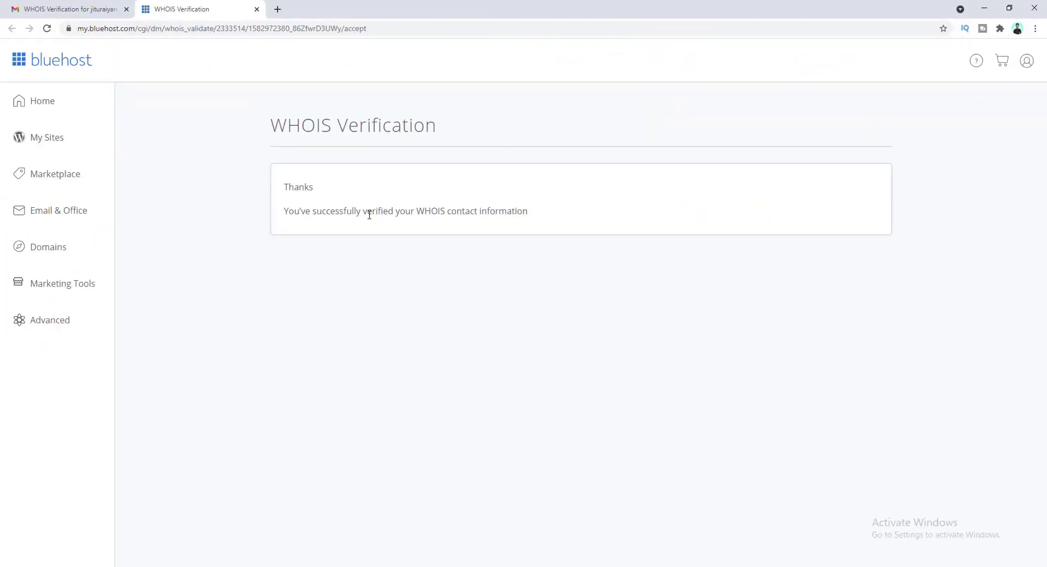
click(63, 146)
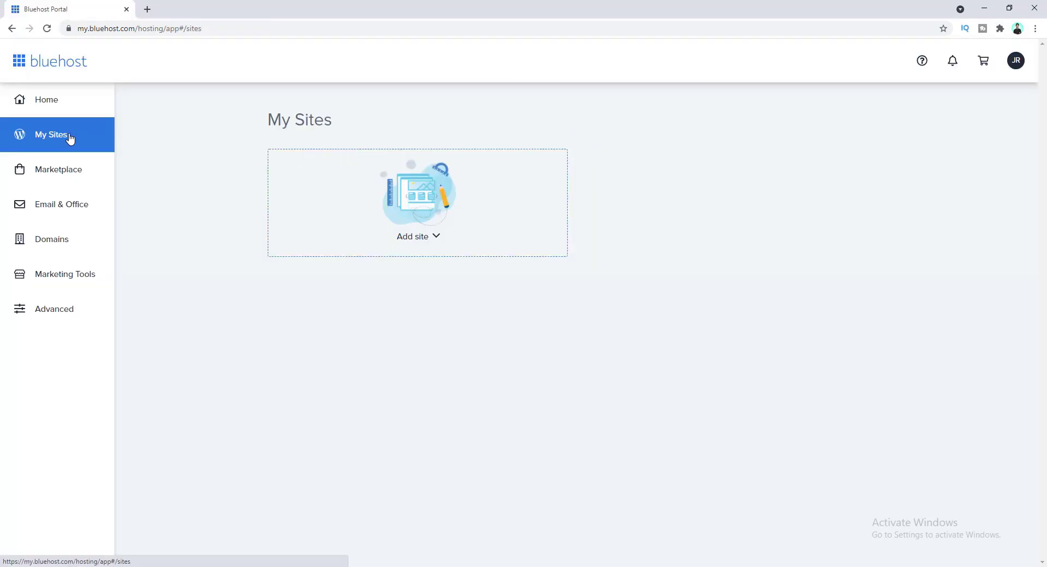
- Add a site via Create New Site and choose the standard WordPress option over Website Builder
click(424, 238)
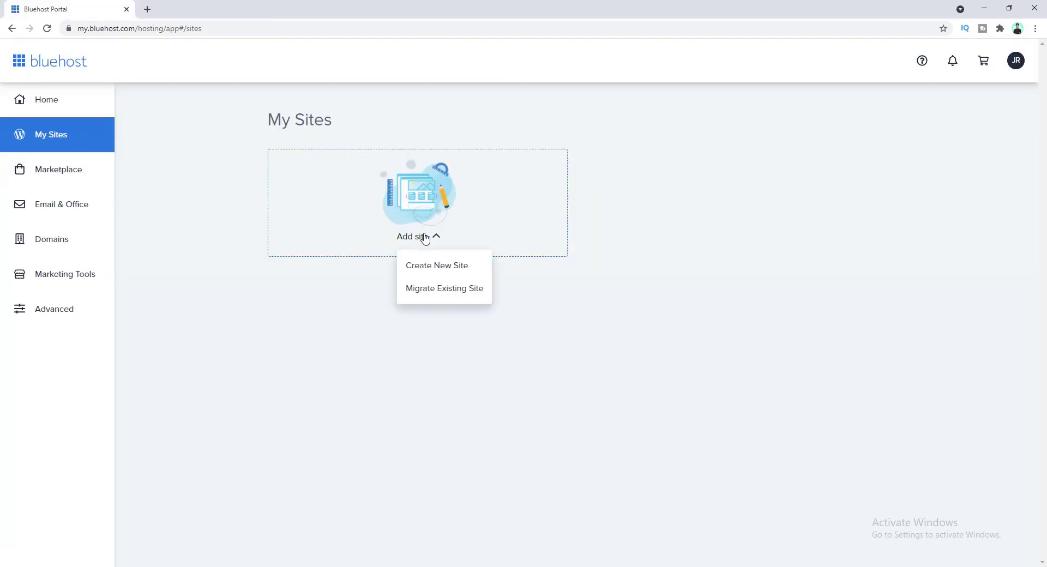
click(434, 269)
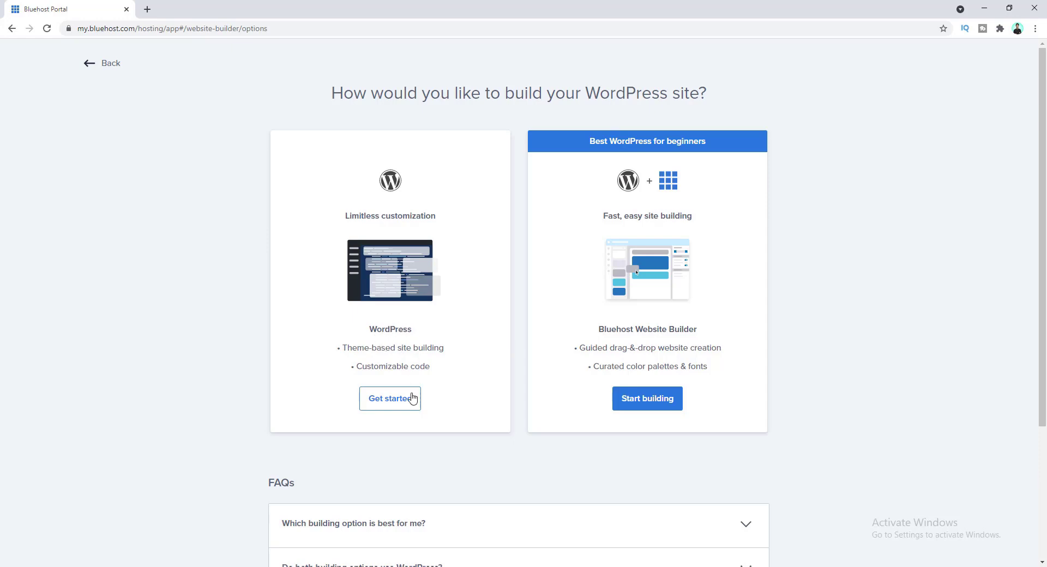
click(396, 401)
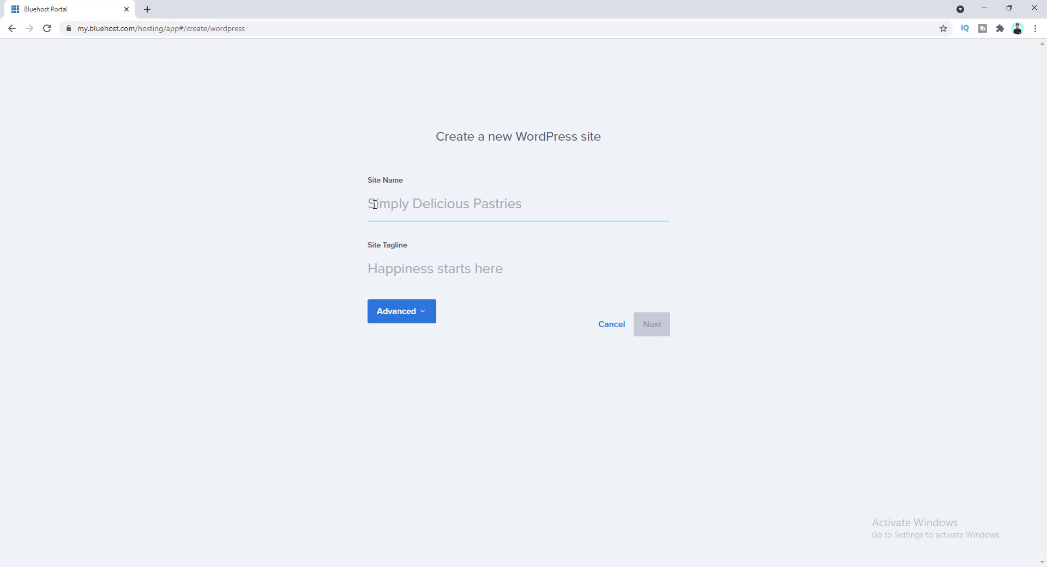
- Name the site Helix with the tagline 'It's proudly for us to build build Stylish'
text(Helix)
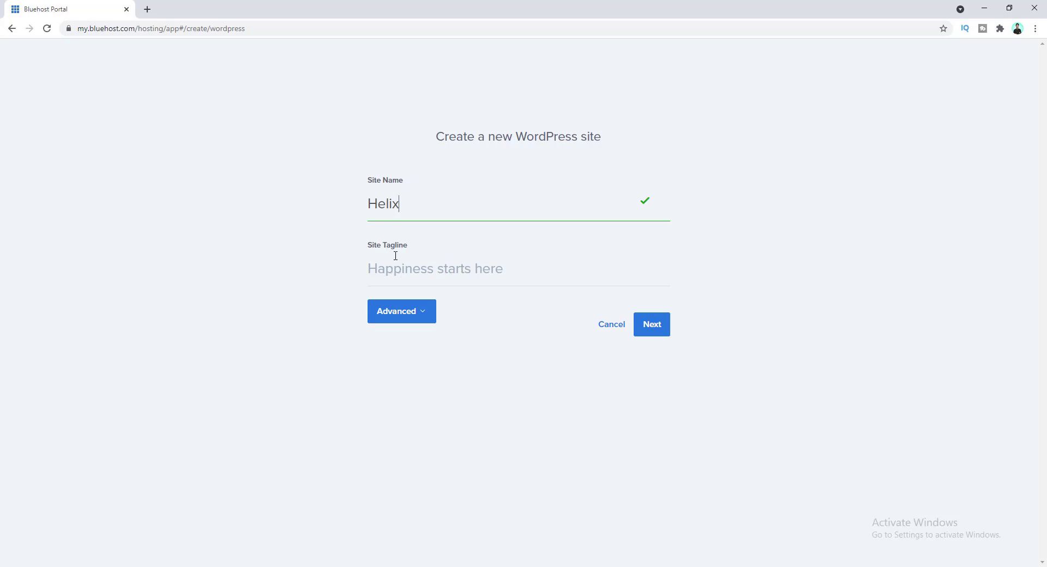
click(383, 269)
text(It's proudly for us to bu)
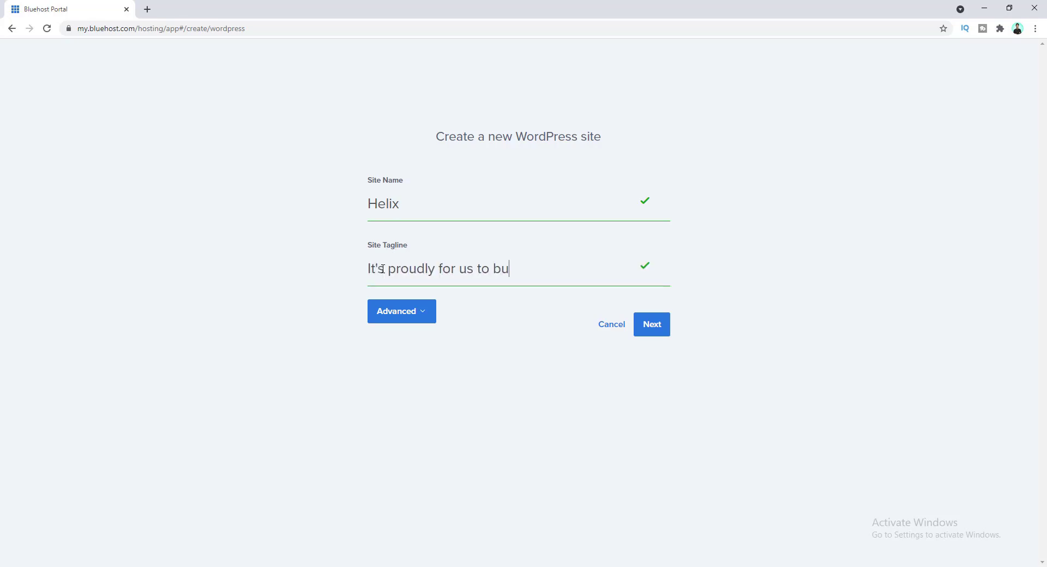
text(ild build Stylish)
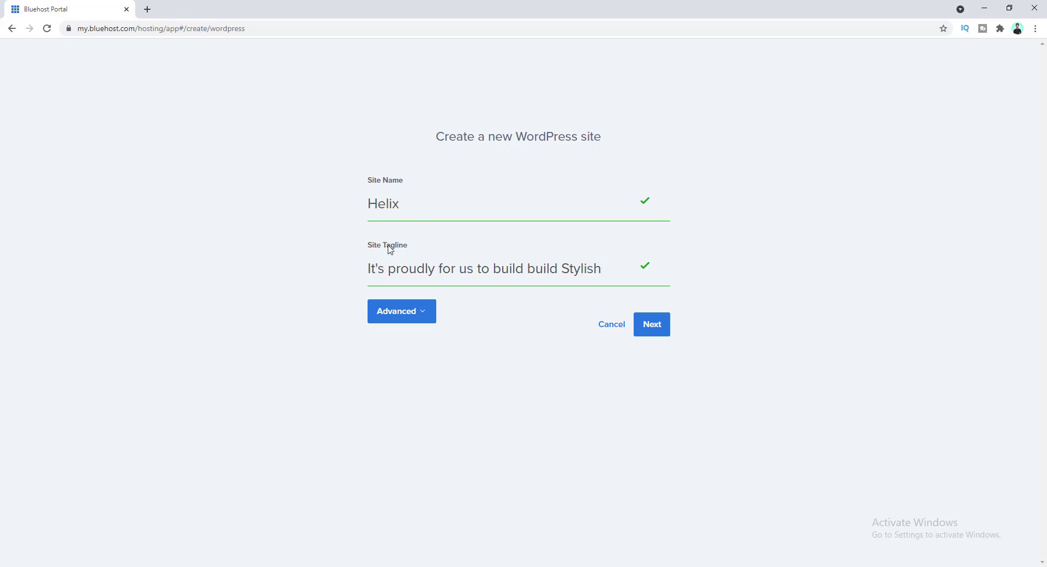
- Fill in the saved admin email, admin username and password, and proceed to domain selection
click(413, 318)
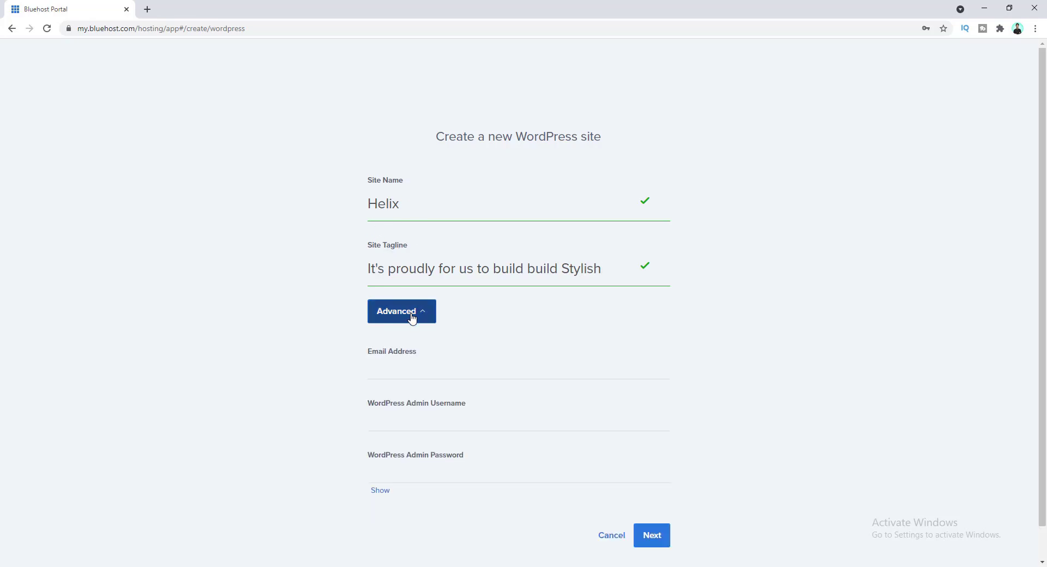
click(387, 370)
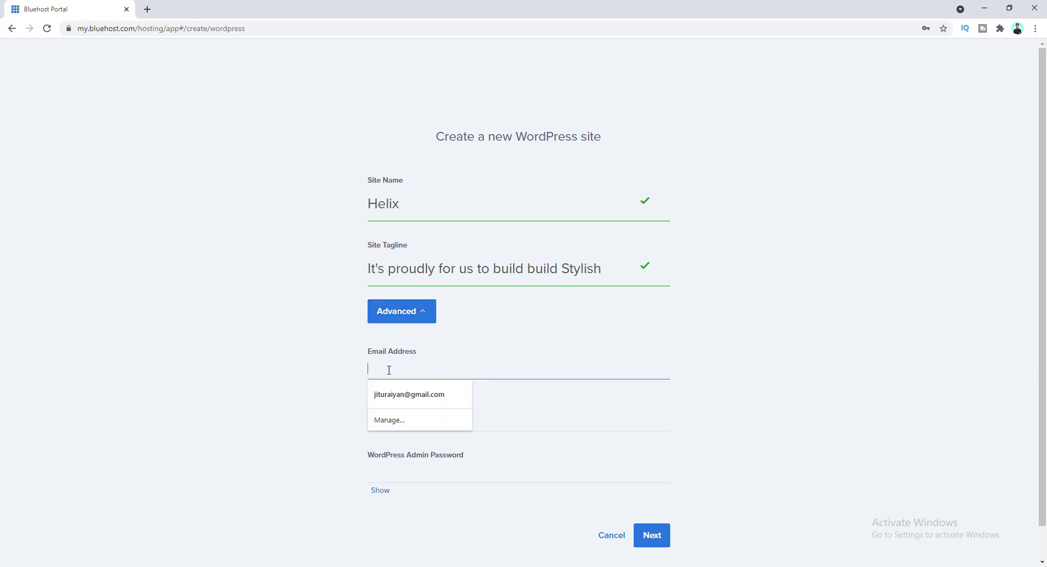
click(399, 402)
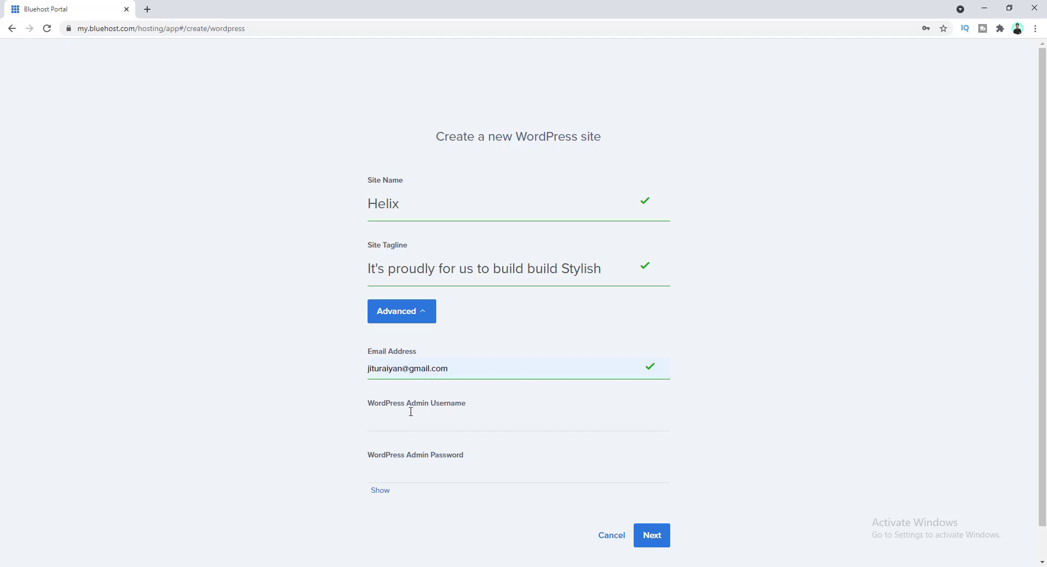
click(393, 425)
text(jituraiyan)
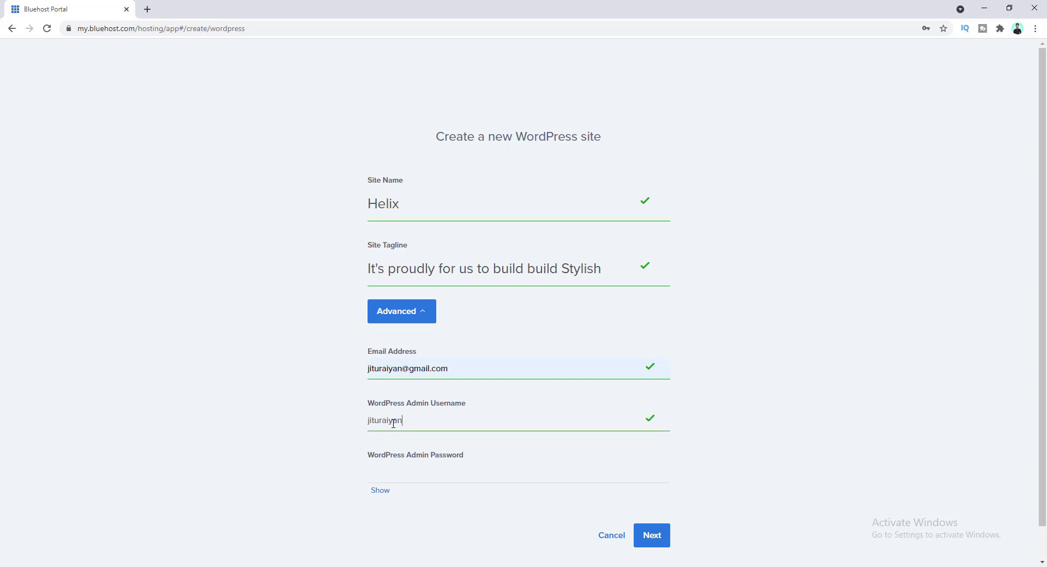
click(389, 475)
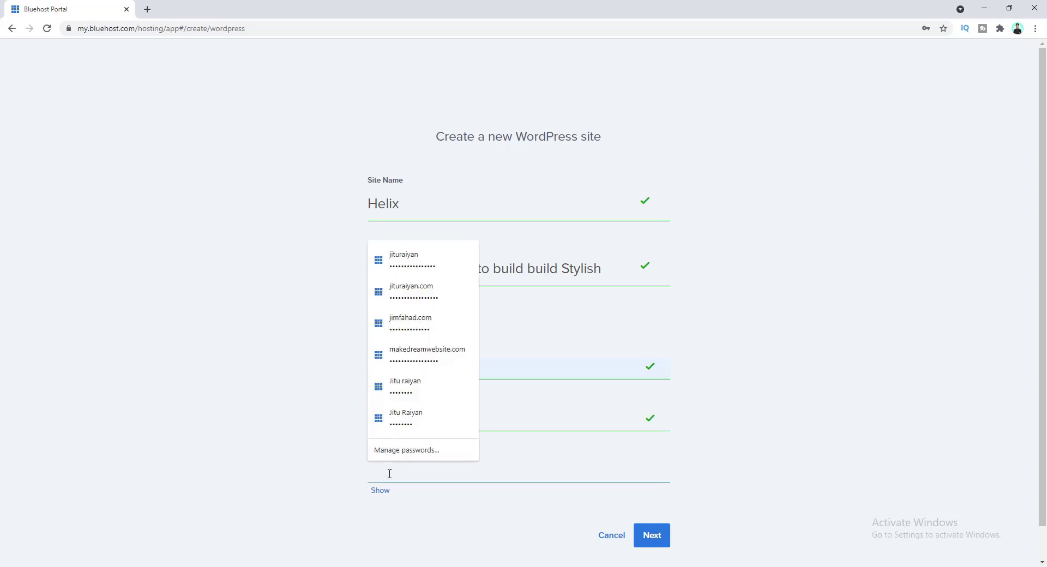
text(••••••••••••)
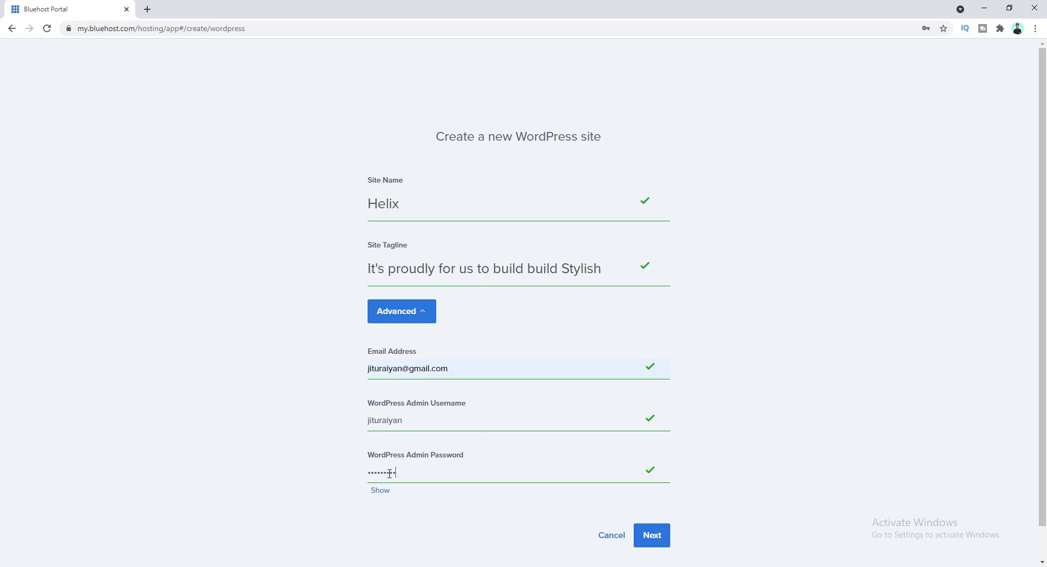
text(•••)
click(646, 536)
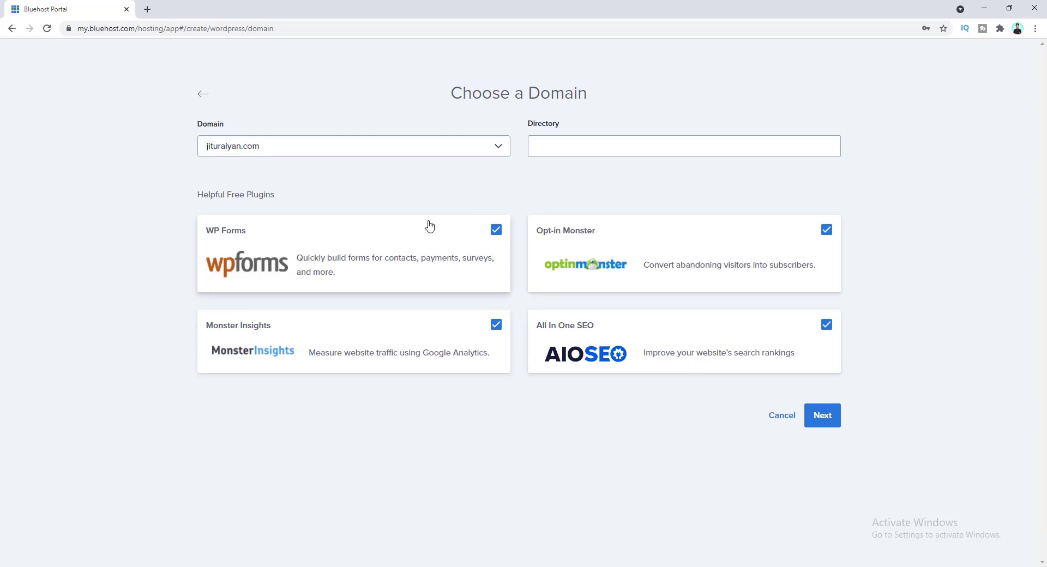
- Uncheck WP Forms, Monster Insights, Opt-in Monster and All In One SEO, then start installing WordPress
click(497, 231)
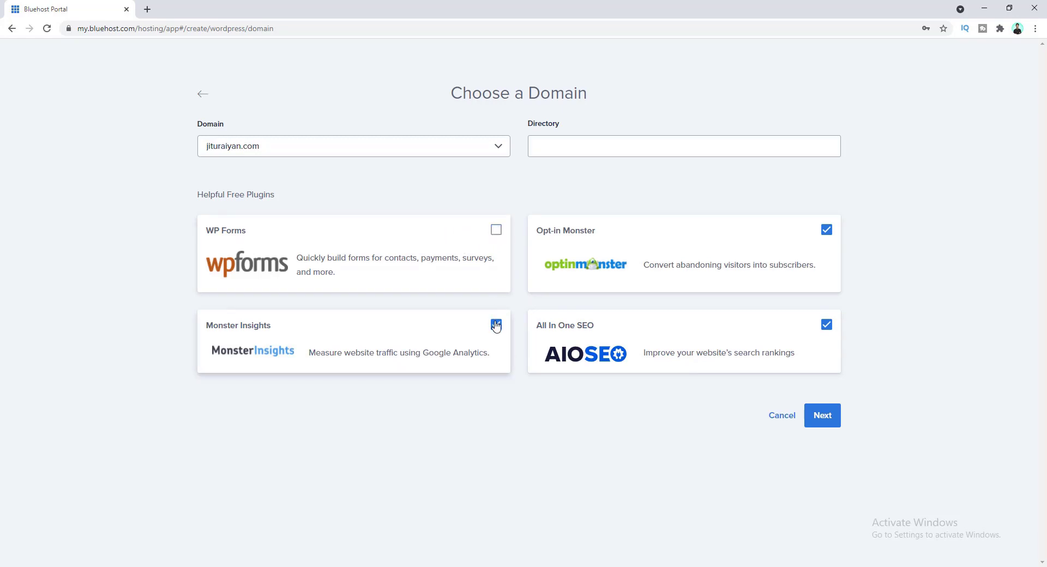
click(496, 325)
click(827, 229)
click(827, 325)
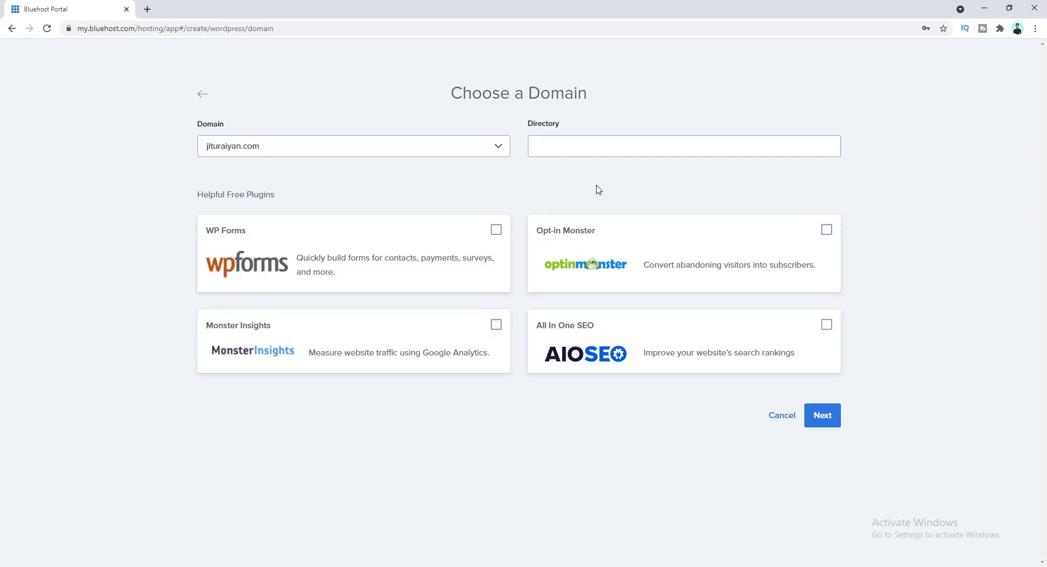
click(819, 427)
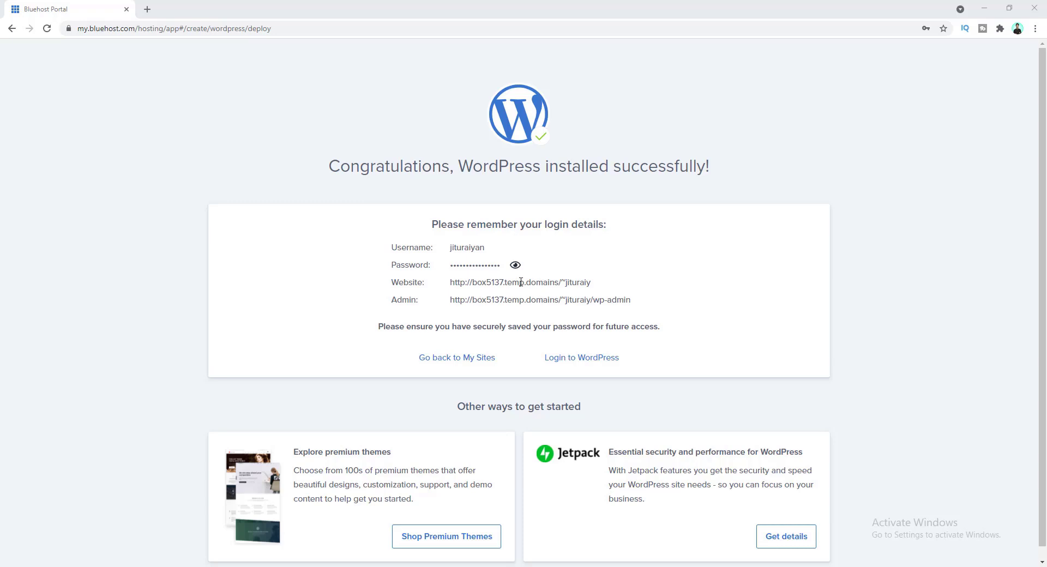
- Once installation succeeds, open the WordPress login link in a new tab
click(497, 300)
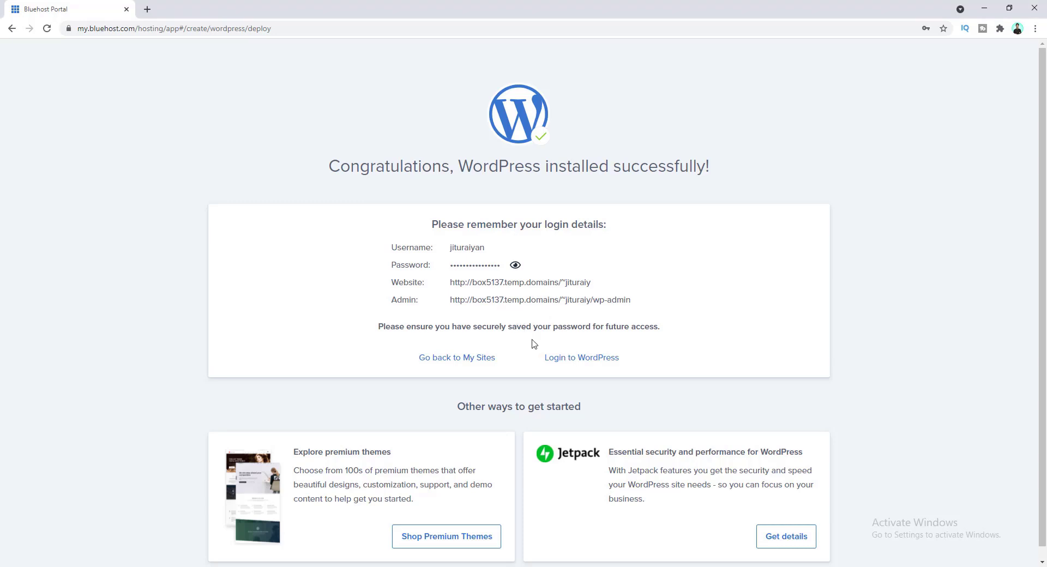
right_click(564, 362)
click(589, 367)
- Switch to the new admin tab and view the Helix front page with its Hello world! post
click(206, 7)
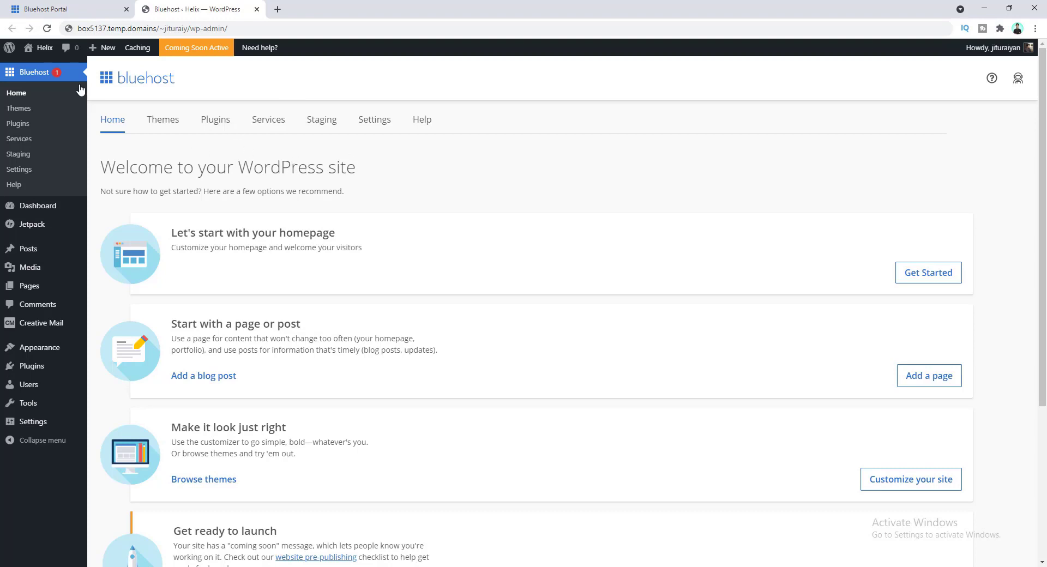
click(37, 66)
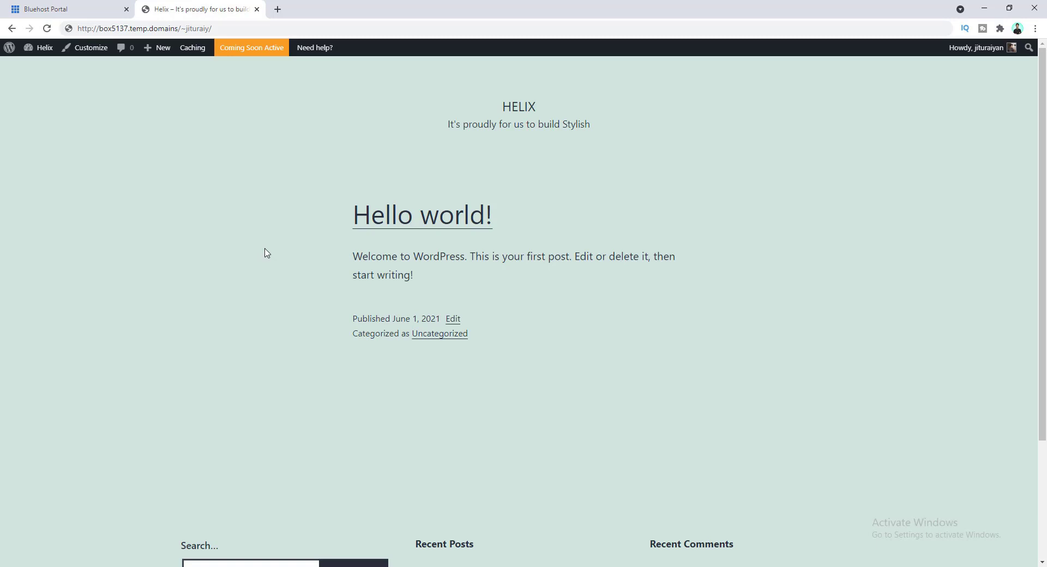
scroll(266, 253, down, 3)
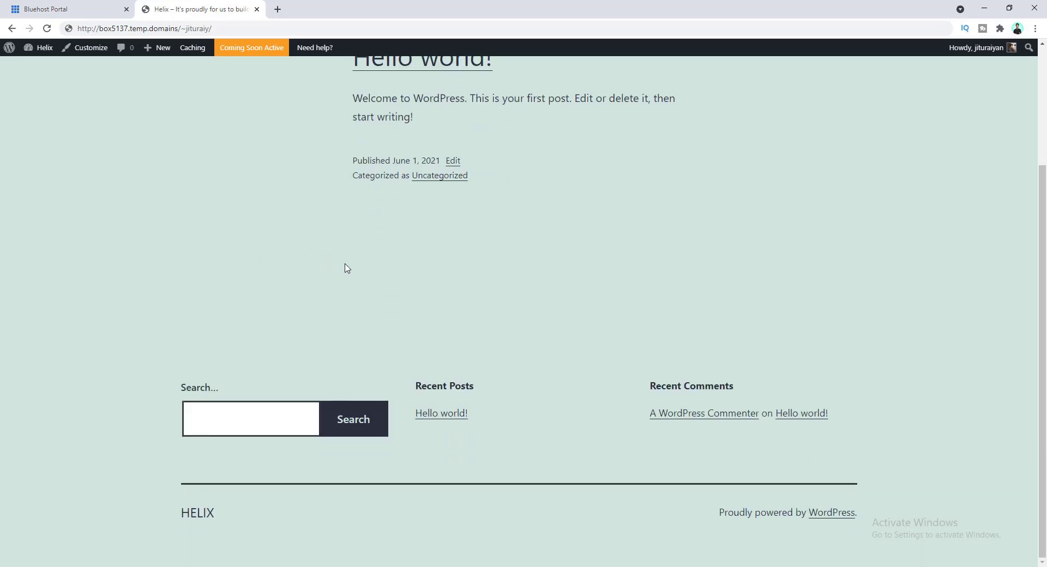
scroll(346, 267, up, 3)
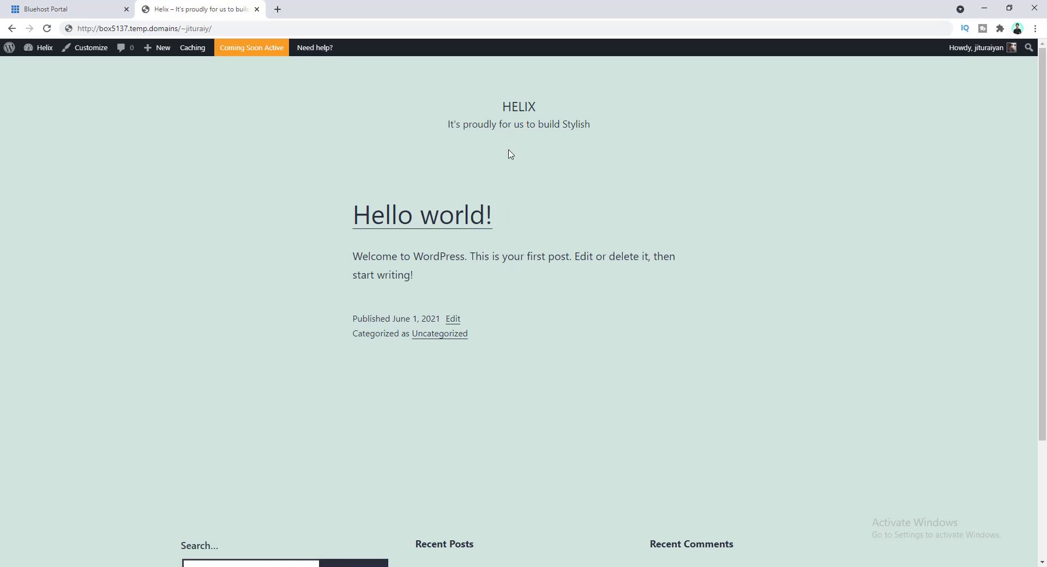
- Return from the Helix front page to the admin Dashboard
click(39, 55)
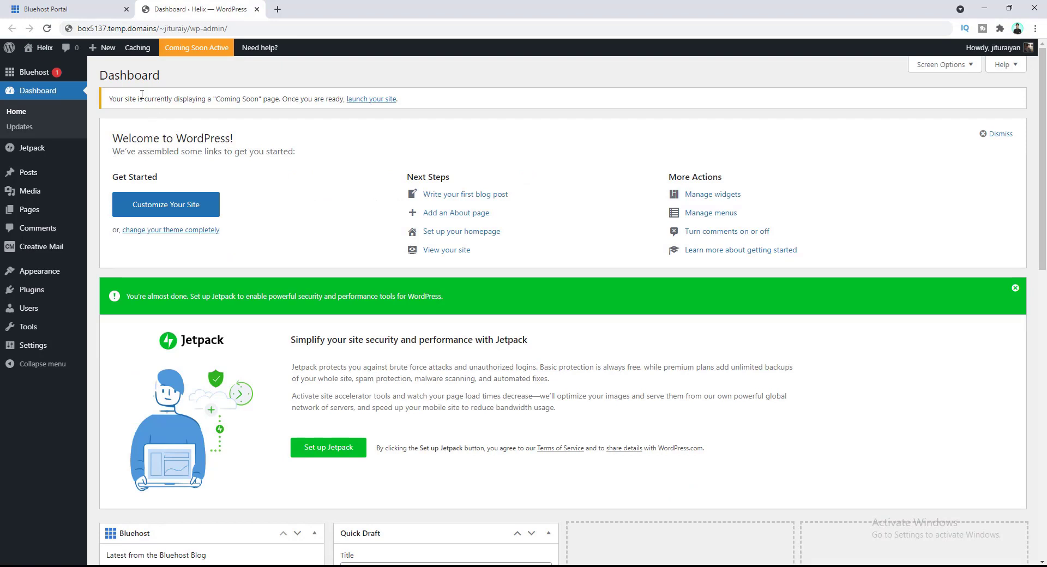
mouse_move(64, 212)
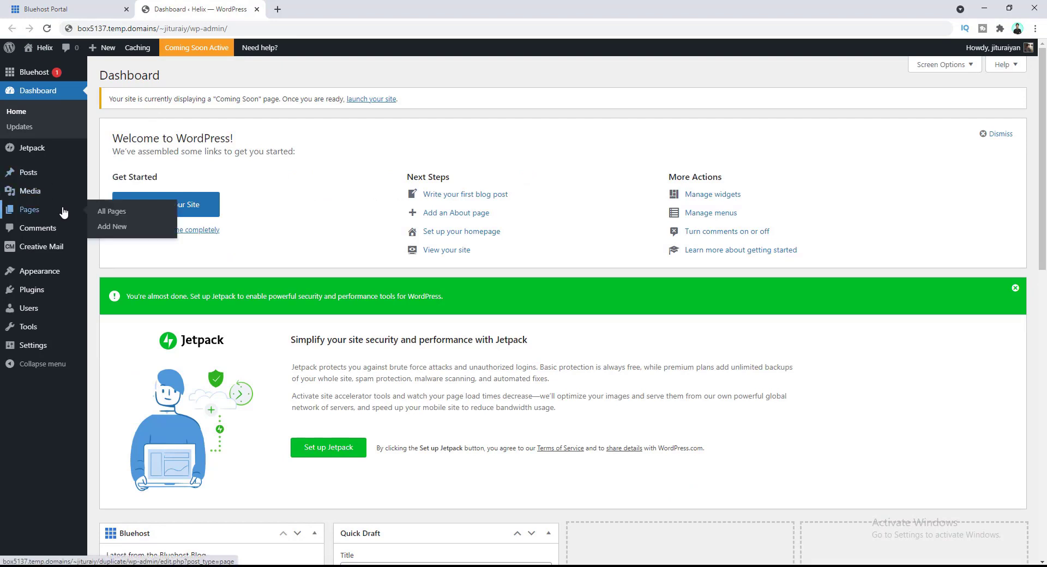
mouse_move(66, 270)
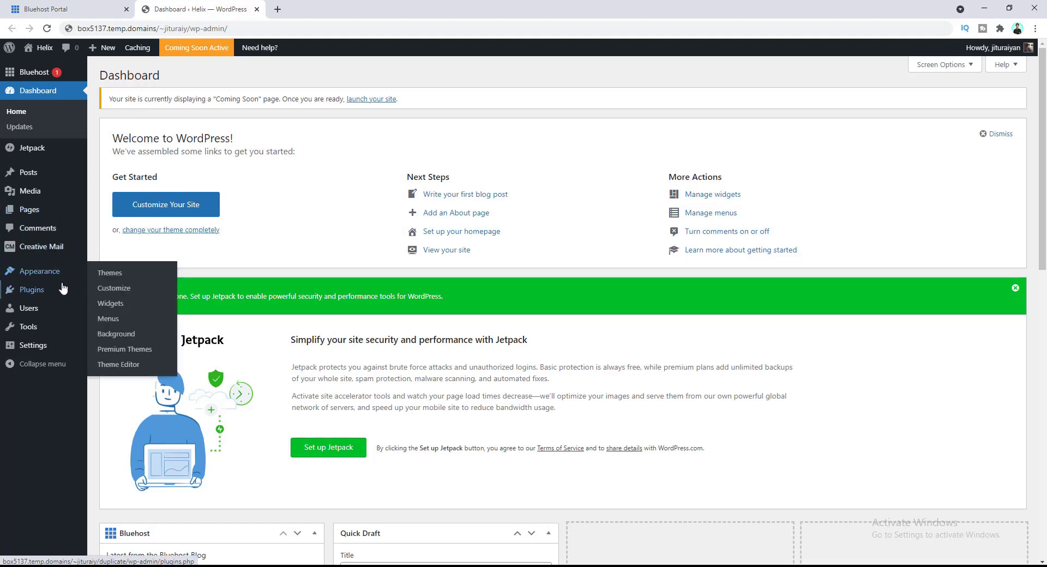
mouse_move(63, 289)
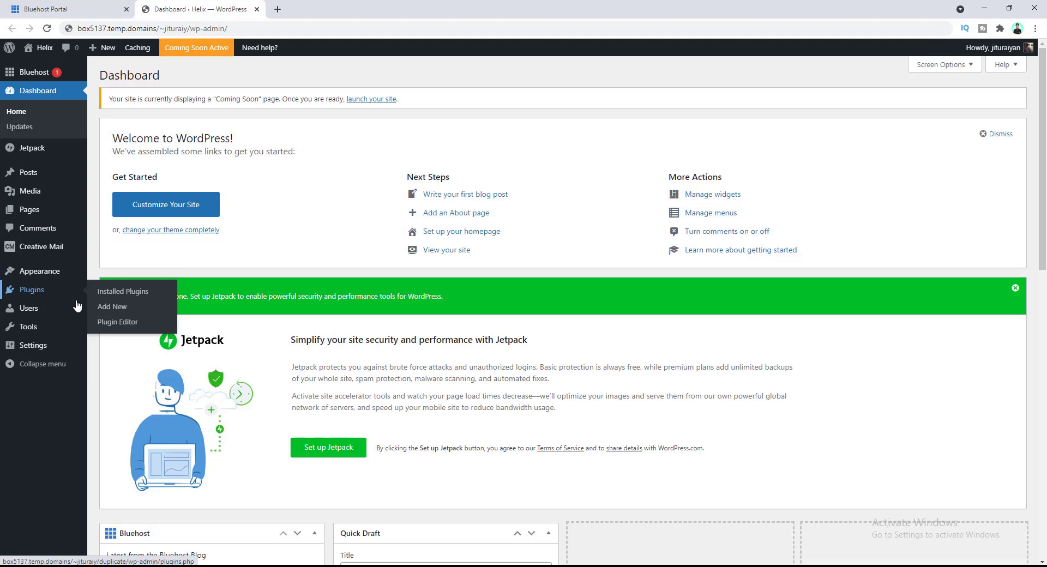
mouse_move(76, 323)
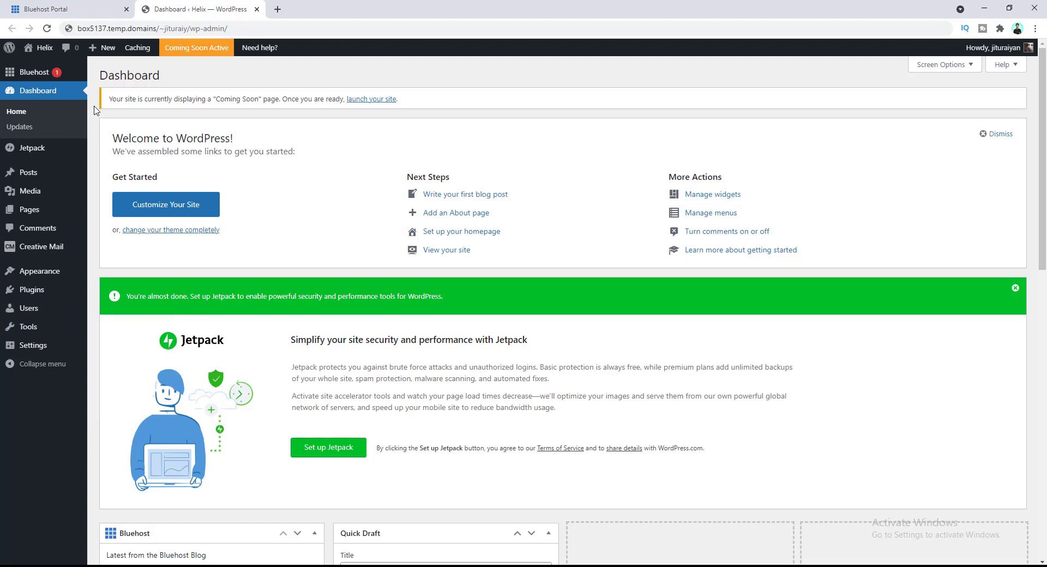
mouse_move(40, 72)
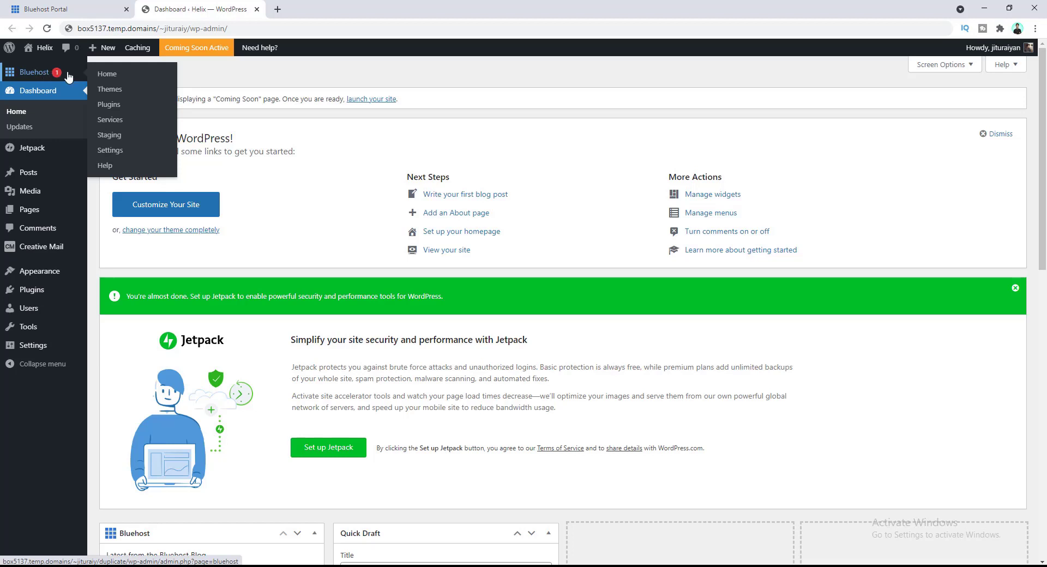
- Open Installed Plugins and tick Bluehost, Creative Mail by Constant Contact and Jetpack
click(46, 292)
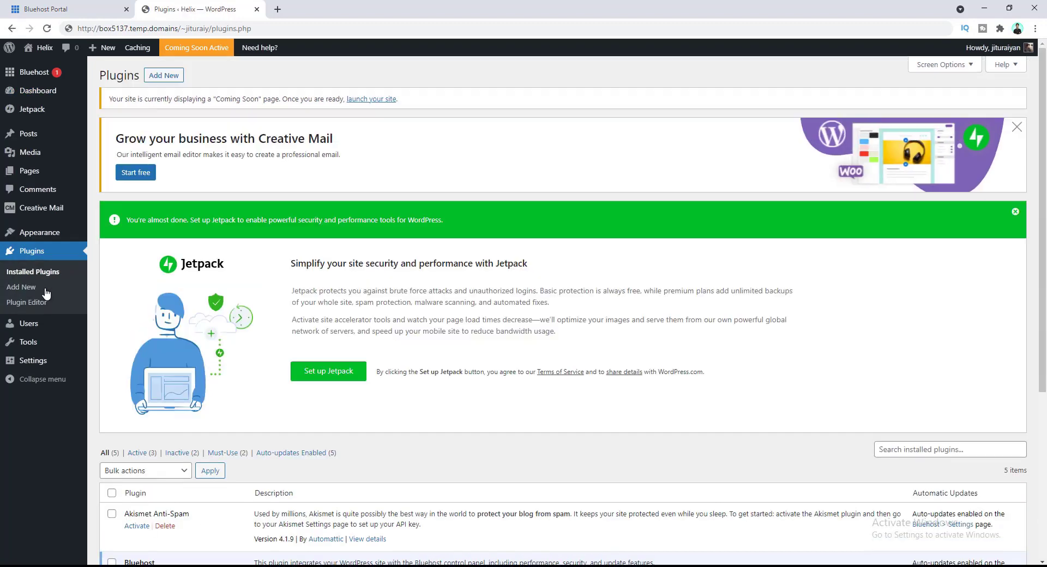
scroll(145, 283, down, 5)
scroll(146, 282, down, 1)
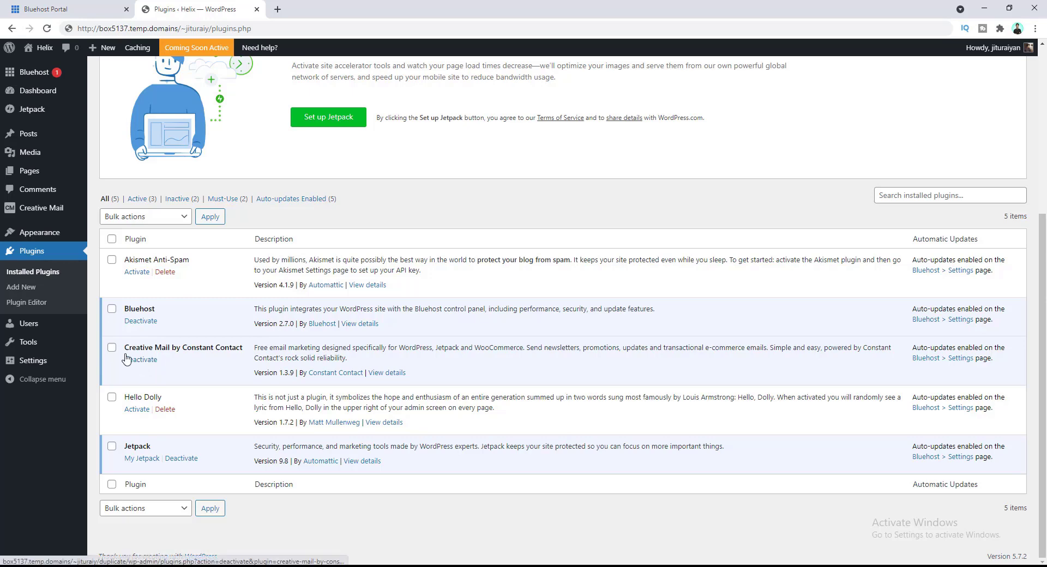
click(111, 309)
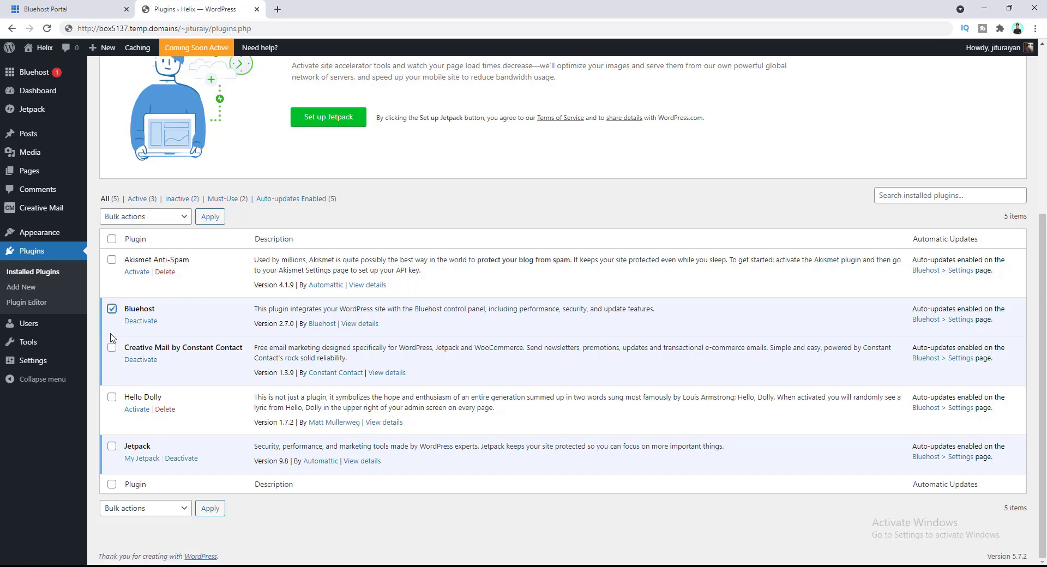
click(112, 348)
click(112, 446)
- Deactivate the three checked plugins with the Deactivate bulk action
click(169, 217)
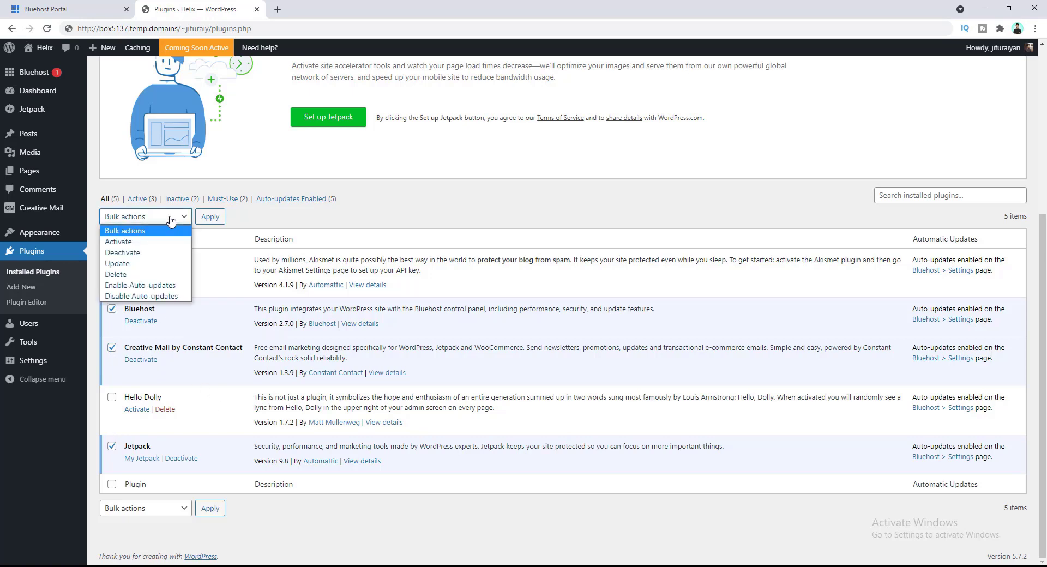
click(168, 253)
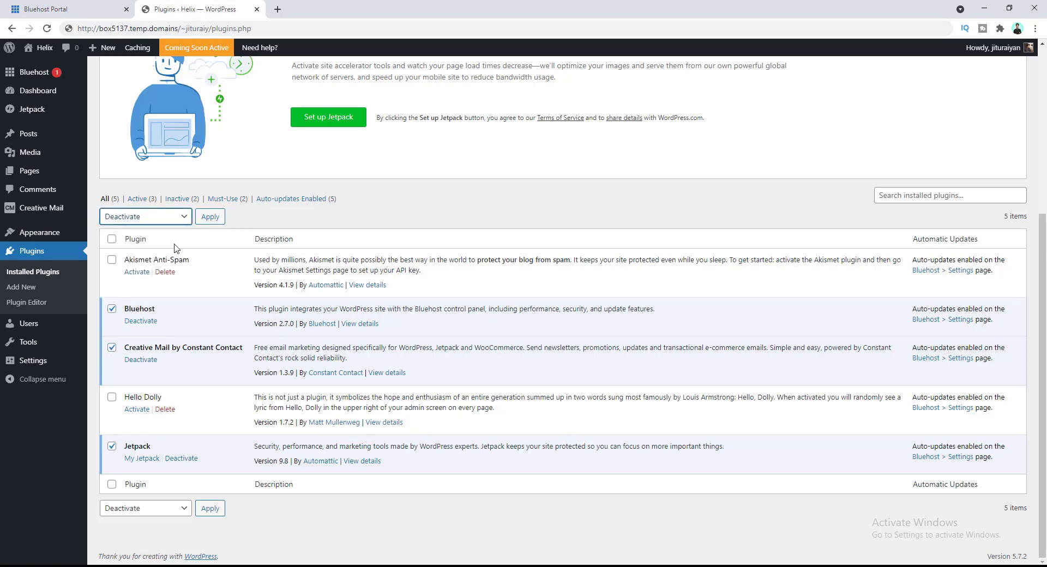
click(208, 218)
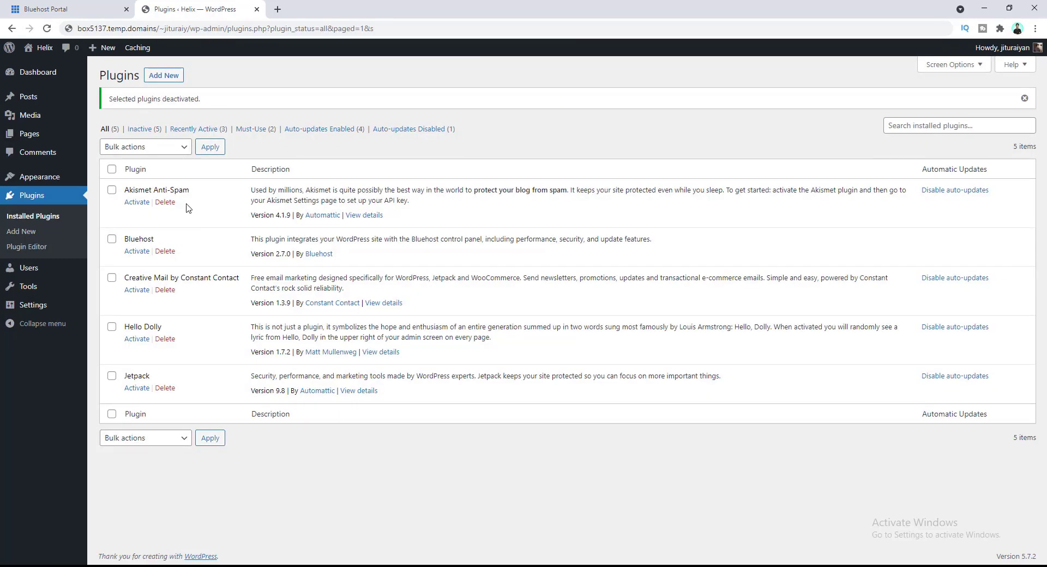
- Select all five plugins and bulk-delete them, confirming the deletion
click(112, 169)
click(139, 152)
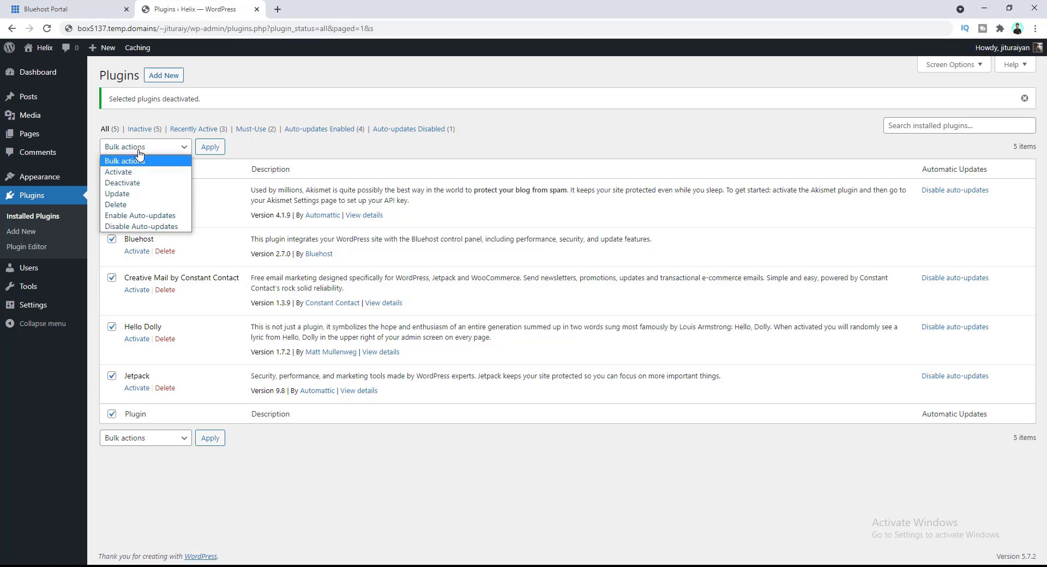
click(148, 206)
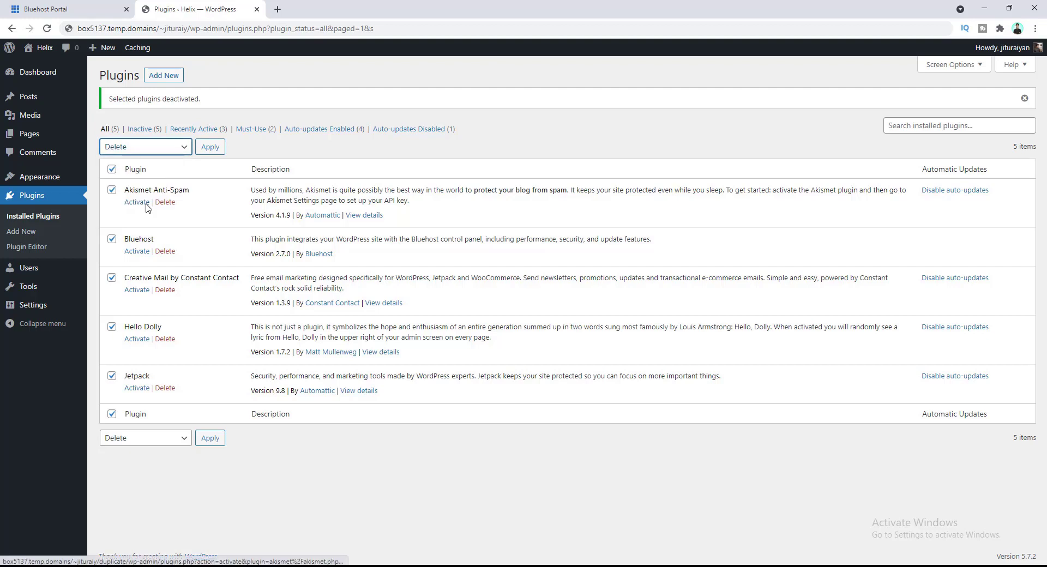
click(210, 148)
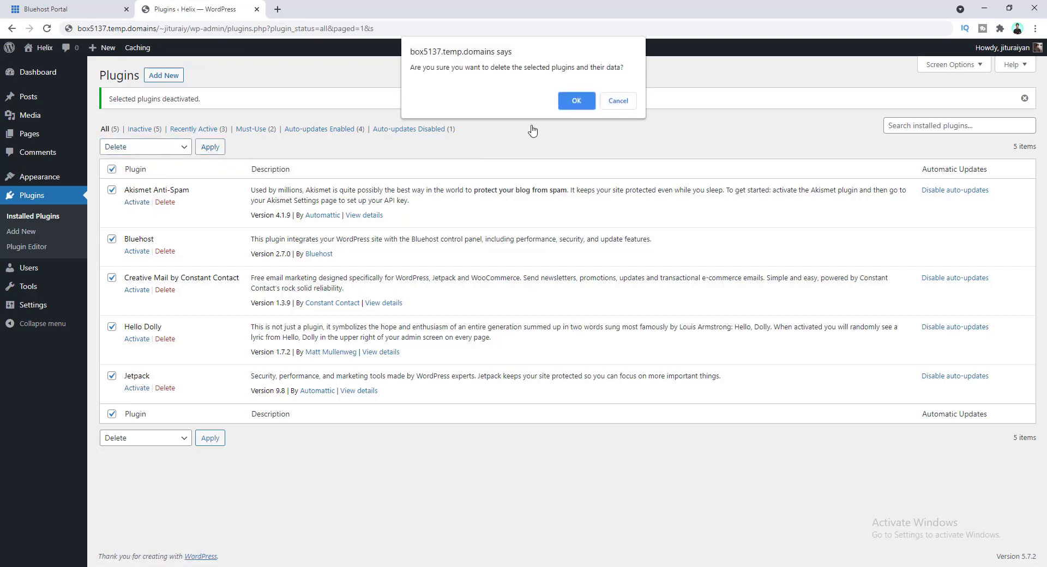
click(573, 101)
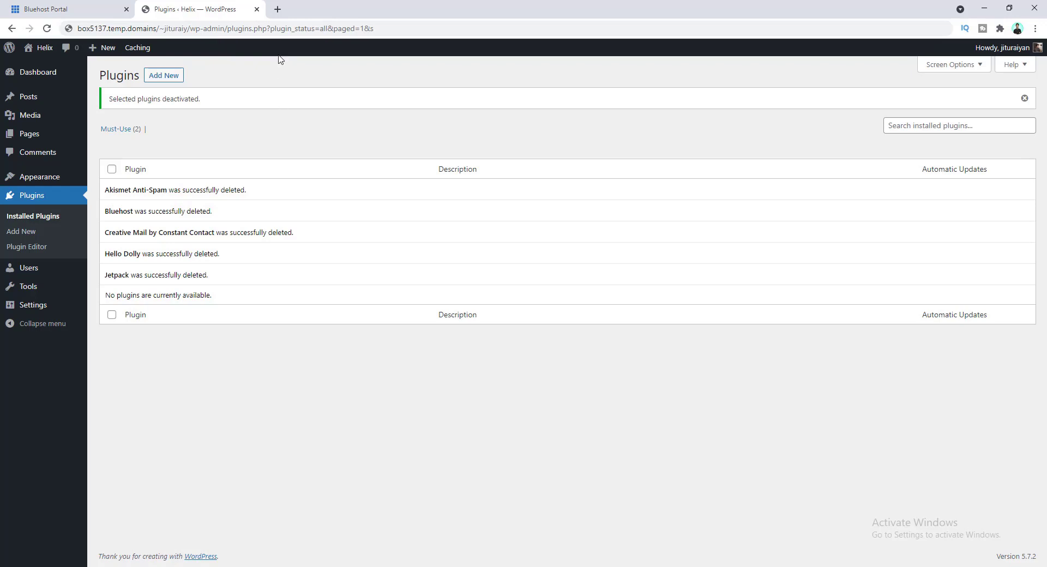
click(278, 8)
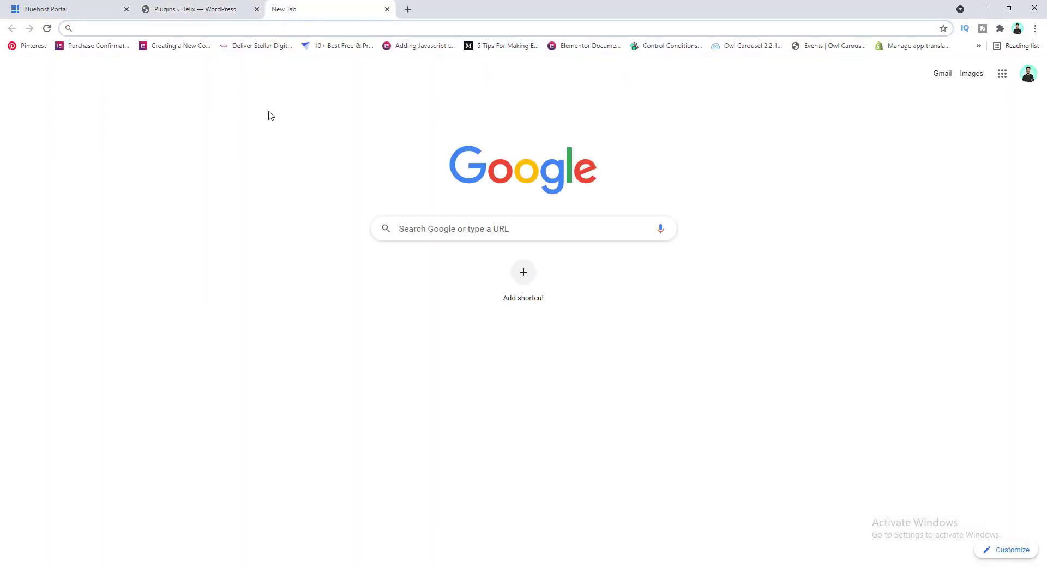
- Load the live Helix homepage by entering the site's https domain address
click(284, 23)
text(htt)
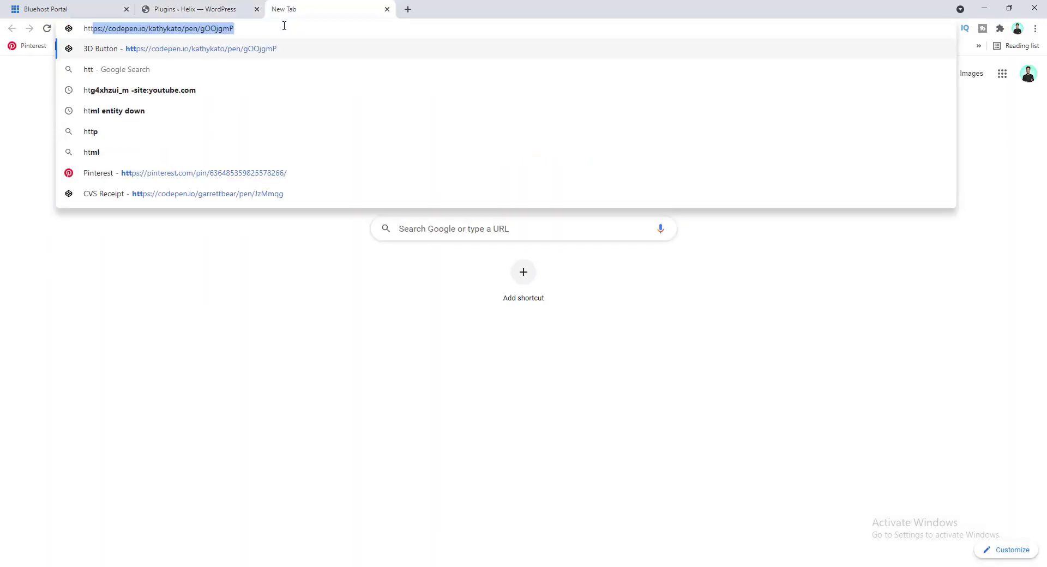
text(ps://)
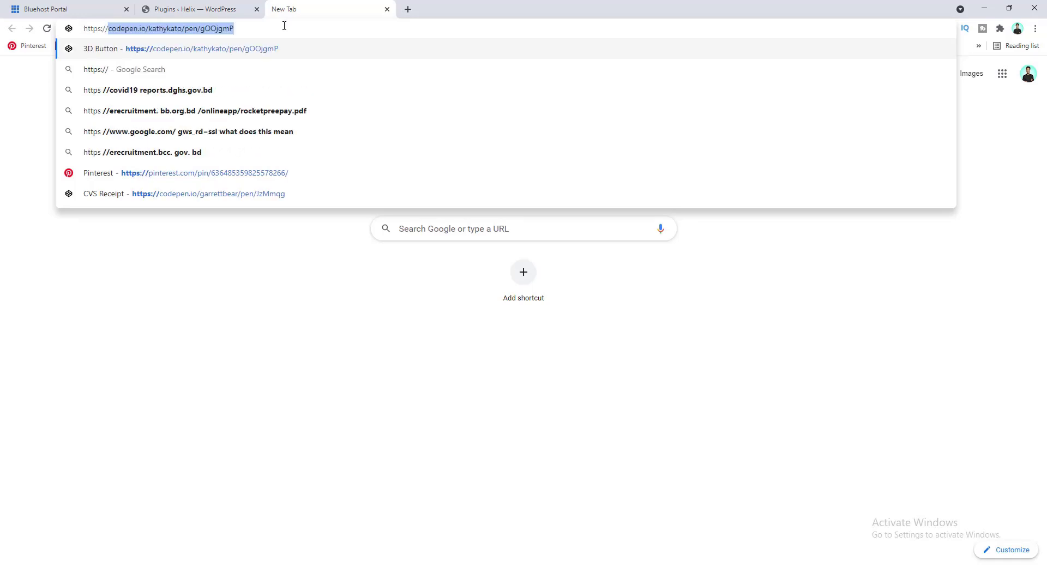
text(jituraiyan)
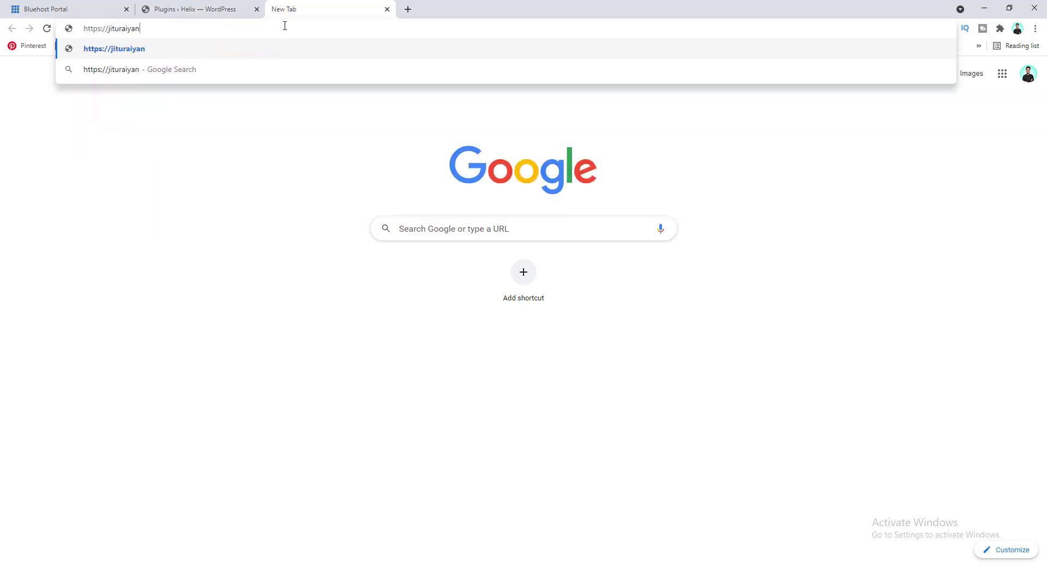
text(.com)
key(Return)
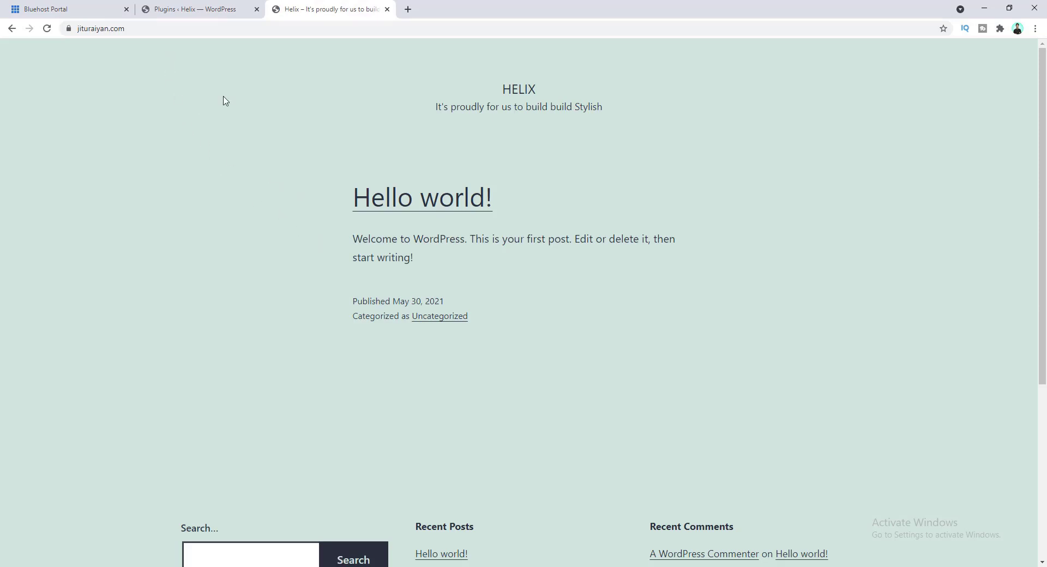
scroll(240, 126, down, 5)
scroll(260, 169, up, 5)
- Append /wp-admin to the site address to reach the WordPress login page
click(129, 28)
key(End)
text(/)
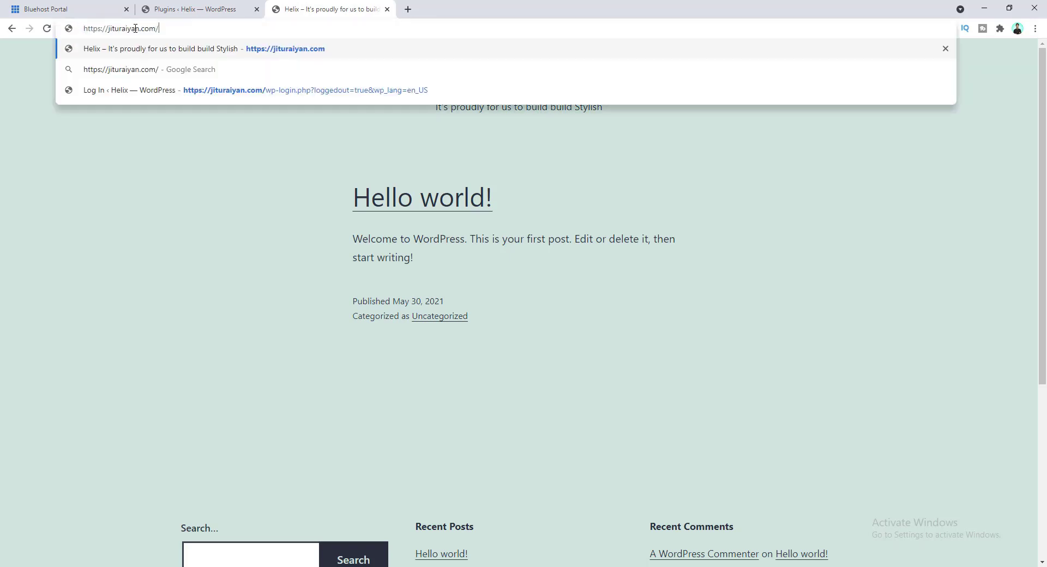
text(wp-admin)
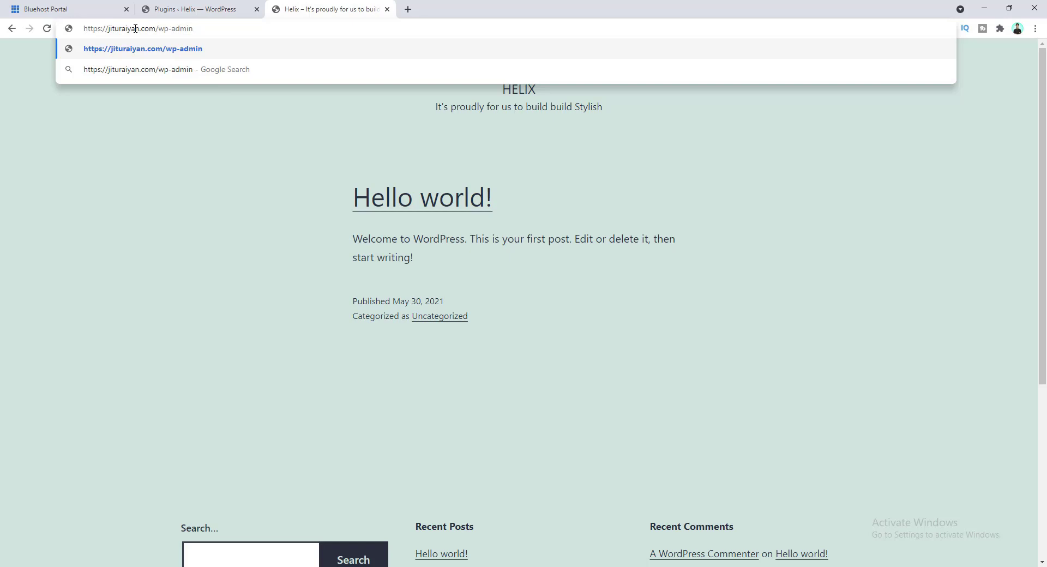
key(Return)
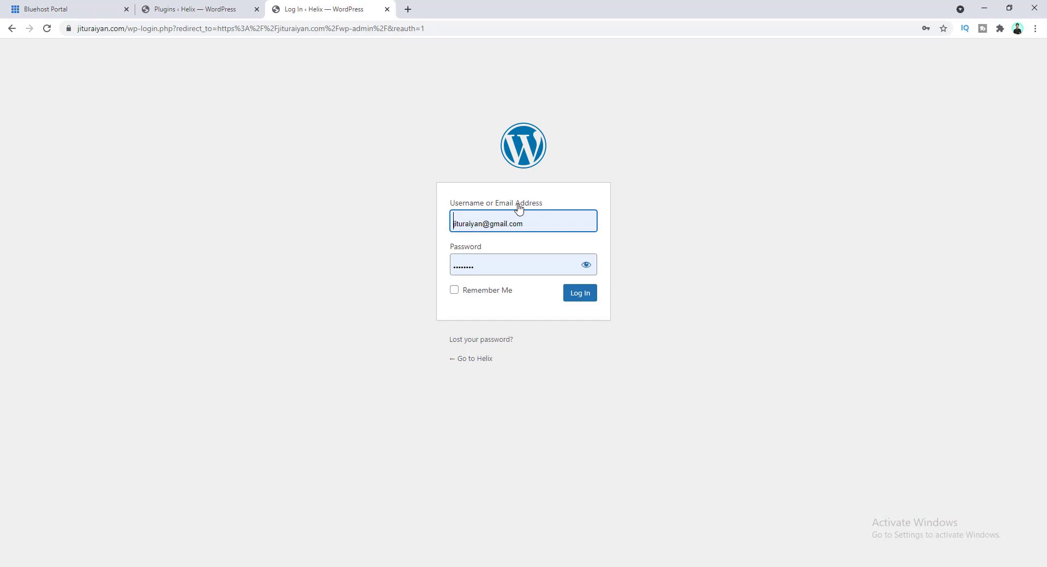
- Log in with the admin username and a newly entered password
click(531, 224)
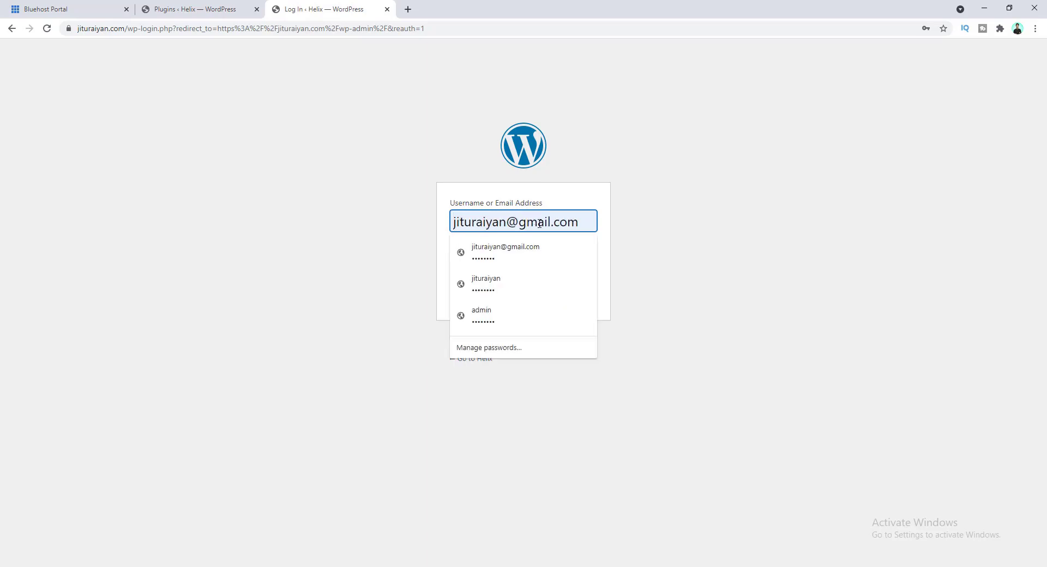
click(410, 213)
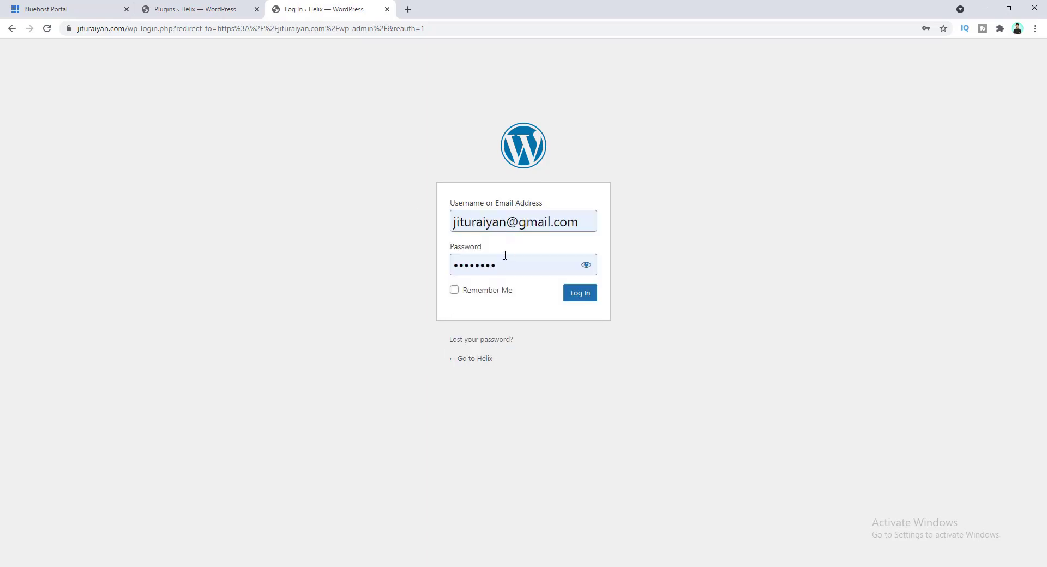
drag(459, 269, 451, 272)
double_click(457, 265)
text(••••••••••••••••)
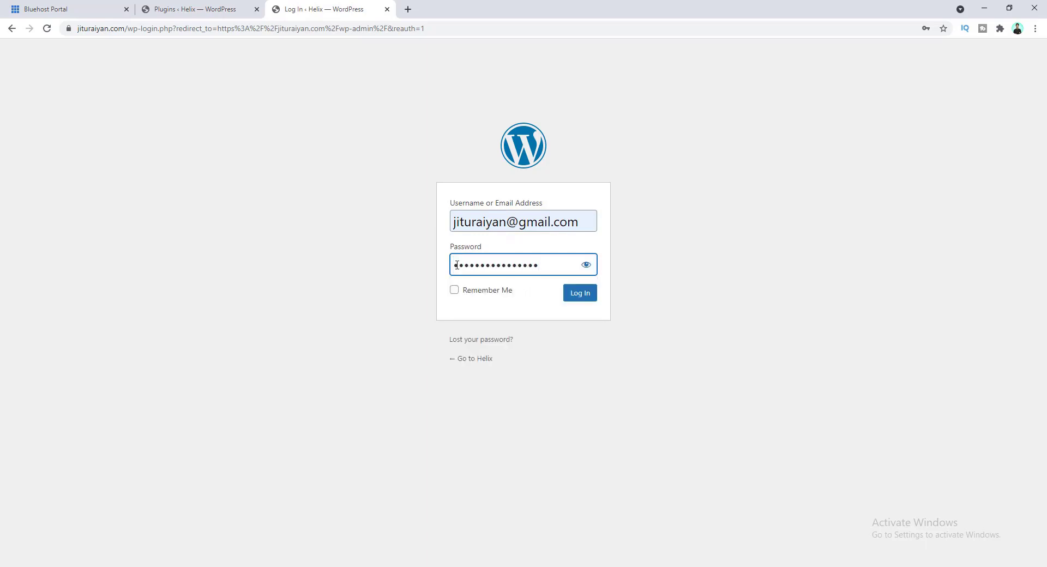
click(575, 300)
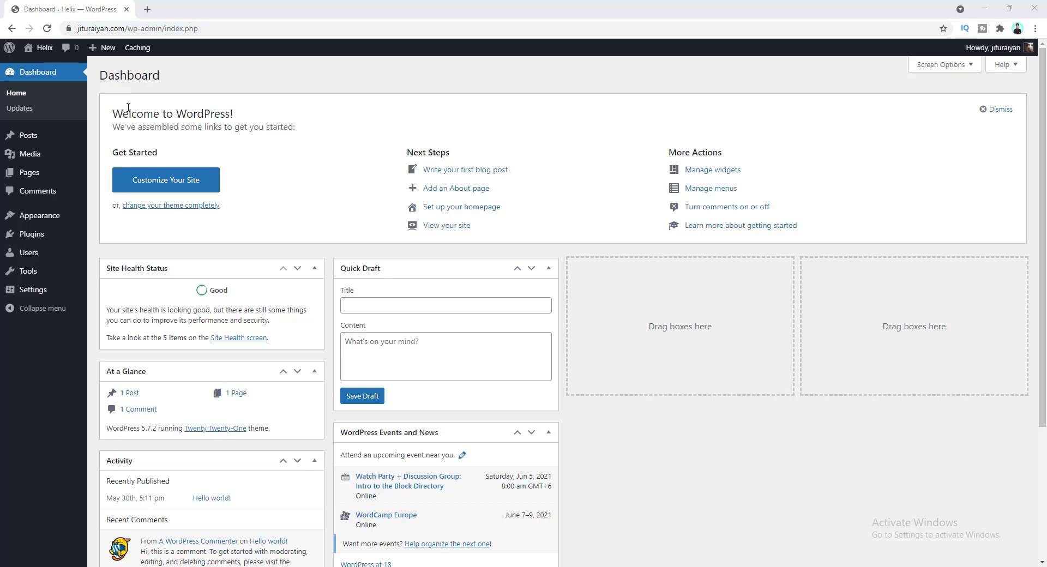
- Start a new post titled 'This is another blog post'
click(49, 143)
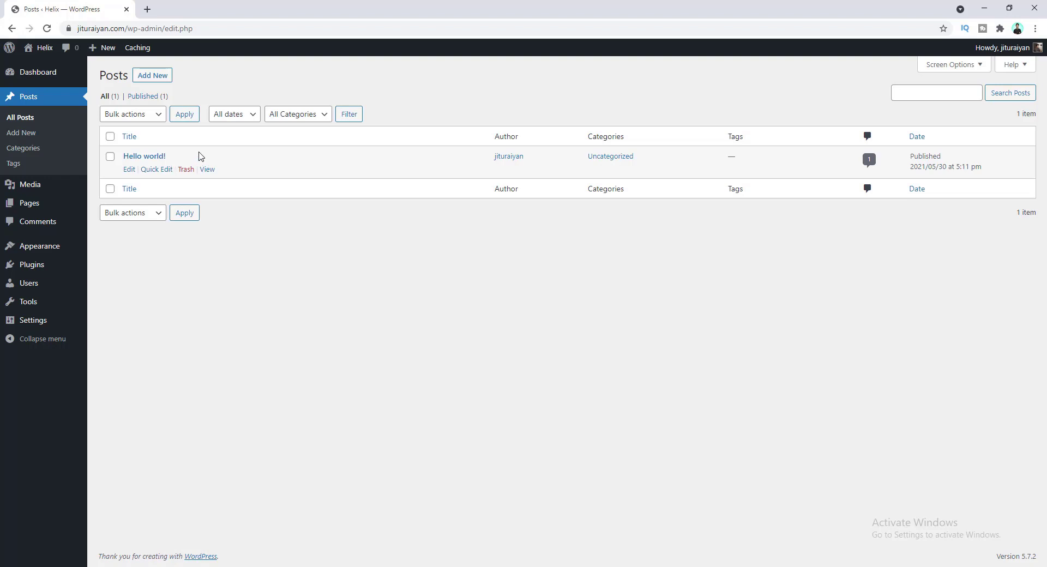
click(151, 77)
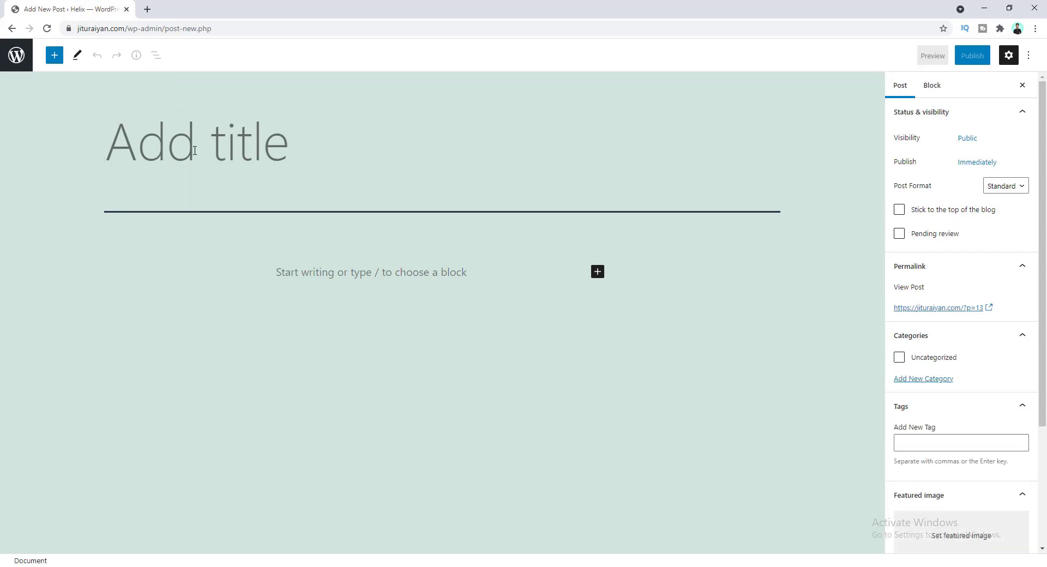
text(This is another blog post)
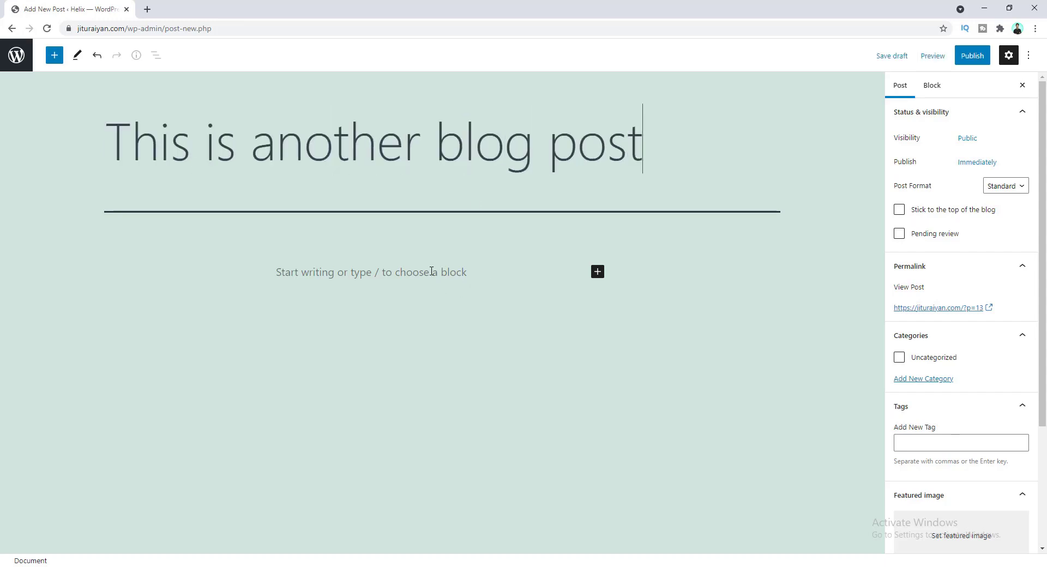
- Paste Lorem ipsum text as two body paragraphs
click(412, 274)
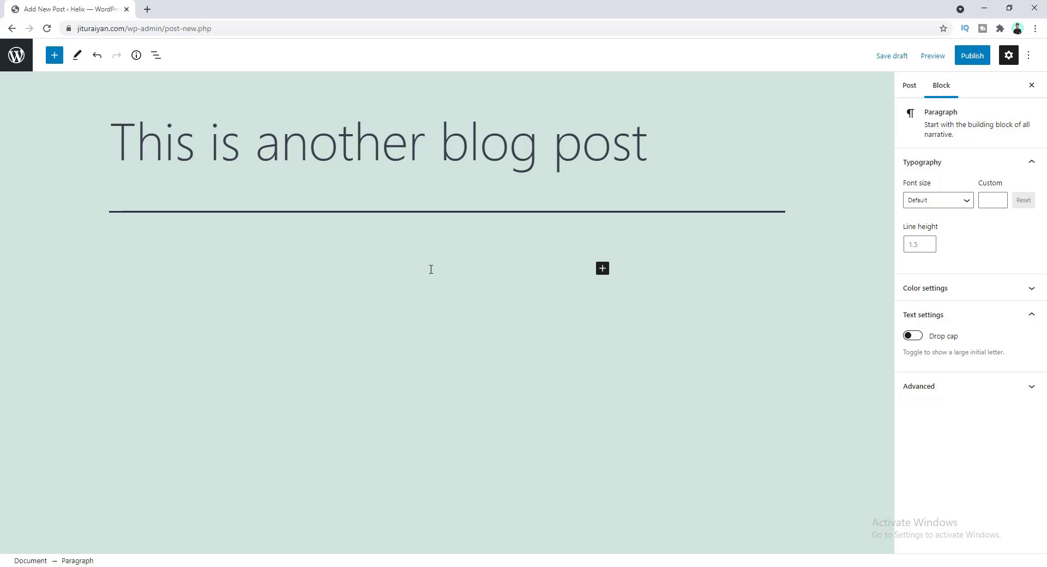
text(Lorem ipsum dolor sit amet, consectetur adipiscing elit, sed do eiusmod tempor incididunt ut labore et dolore magna aliqua. Ut enim ad minim veniam, quis nostrud exercitation ullamco laboris nisi ut aliquip ex ea commodo consequat. Duis aute irure dolor in reprehenderit in voluptate velit esse cillum dolore eu fugiat nulla pariatur. Excepteur sint occaecat cupidatat non proident, sunt in culpa qui officia deserunt mollit anim id est laborum.)
key(Return)
text(Lorem ipsum dolor sit amet, consectetur adipiscing elit, sed do eiusmod tempor incididunt ut labore et dolore magna aliqua. Ut enim ad minim veniam, quis nostrud exercitation ullamco laboris nisi ut aliquip ex ea commodo consequat. Duis aute irure dolor in reprehenderit in voluptate velit esse cillum dolore eu fugiat nulla pariatur. Excepteur sint occaecat cupidatat non proident, sunt in culpa qui officia deserunt mollit anim id est laborum.)
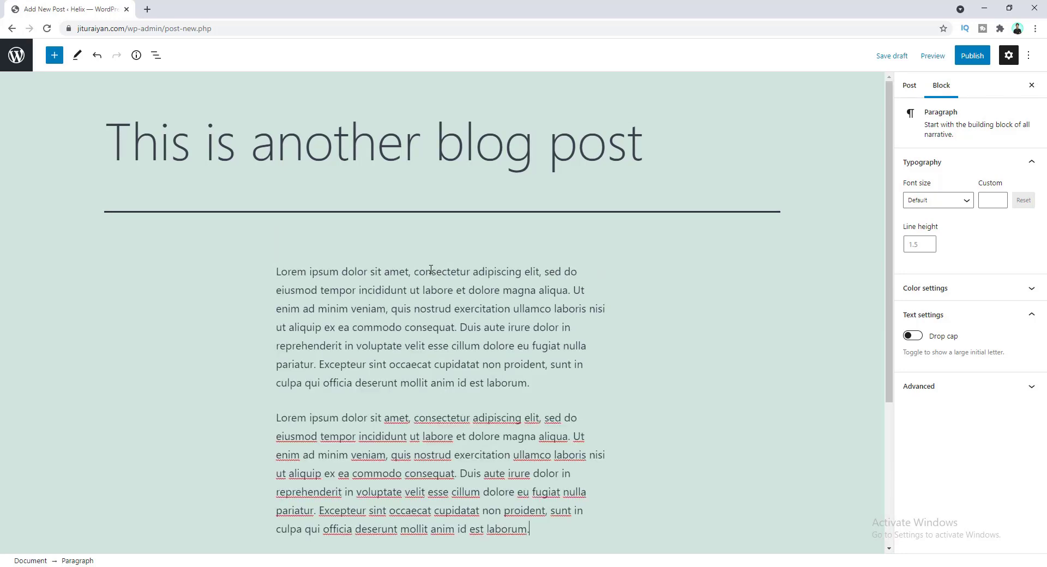
- Bold the word 'consectetur' in the second paragraph
click(470, 511)
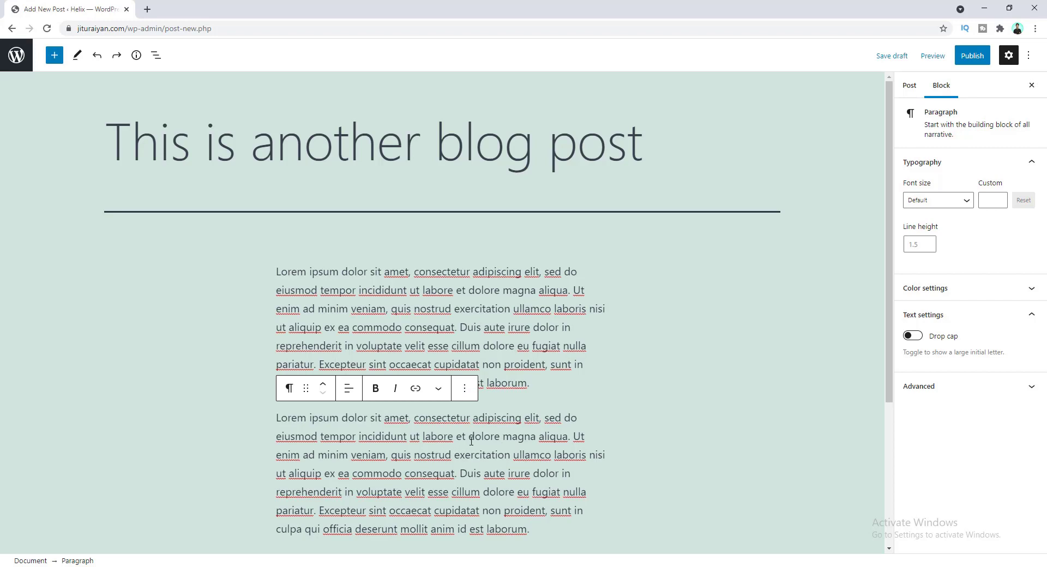
double_click(430, 419)
click(375, 388)
click(486, 418)
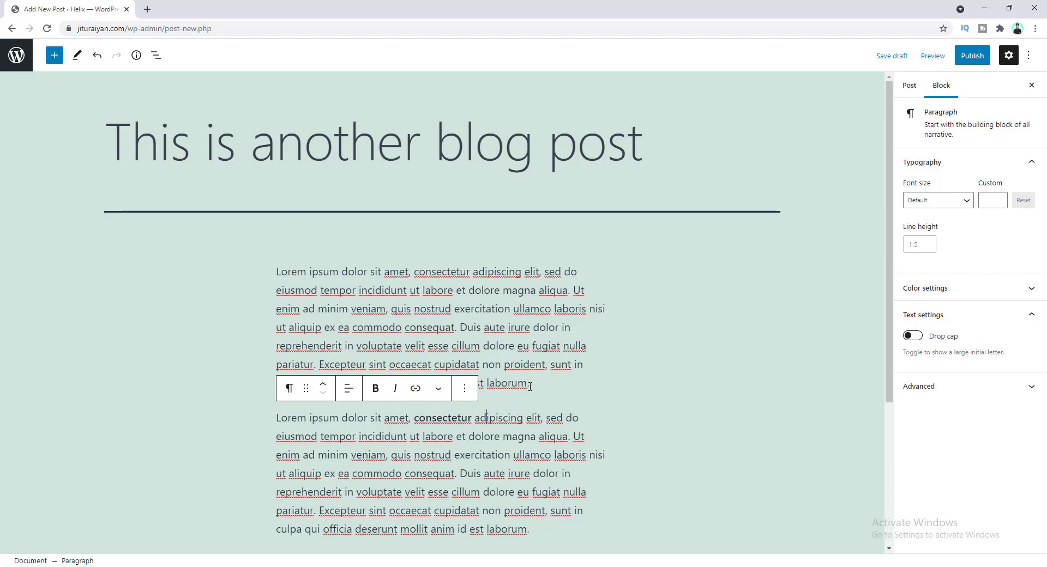
scroll(526, 413, down, 1)
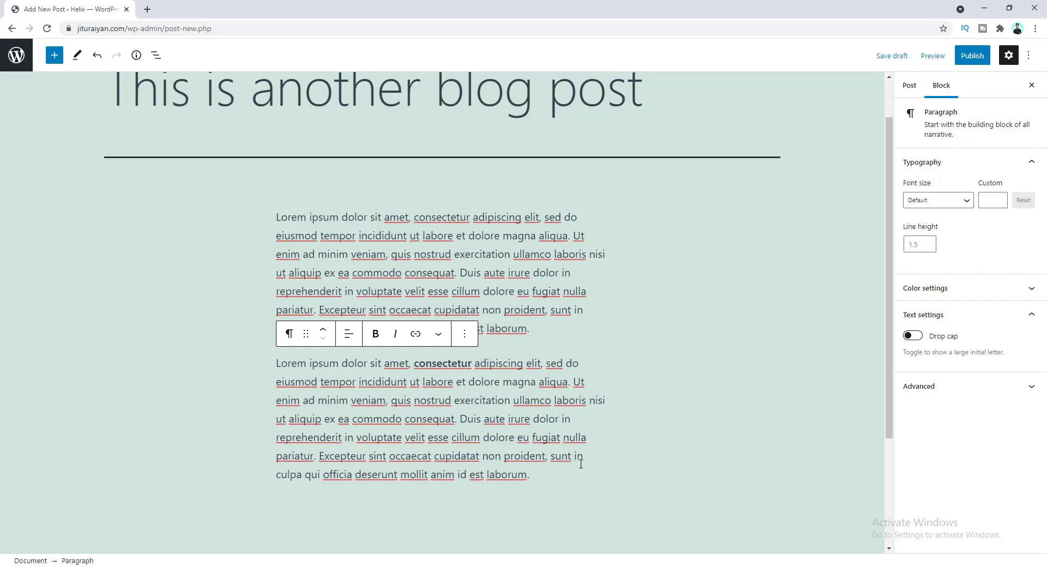
click(909, 91)
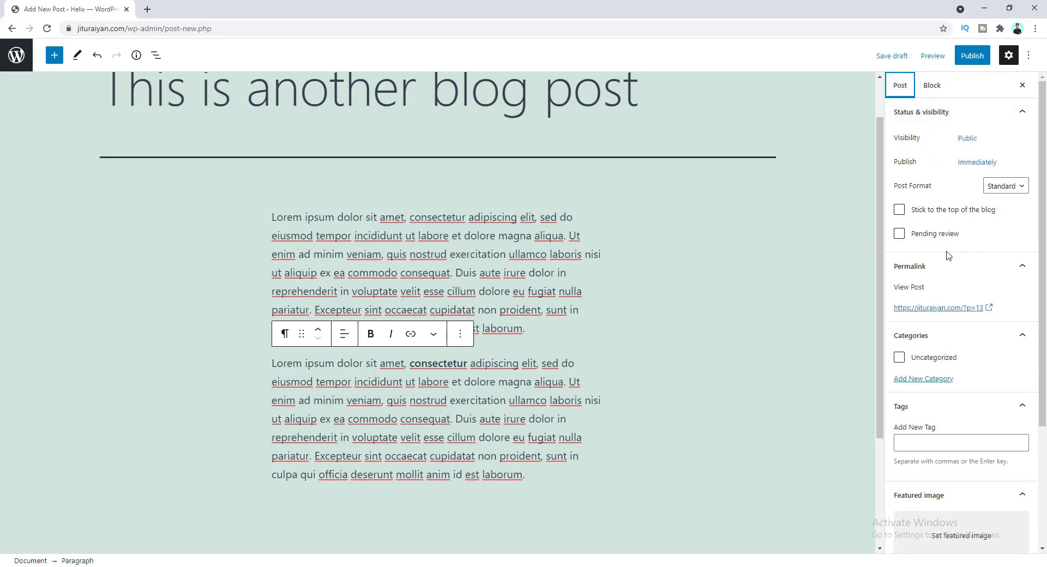
scroll(948, 255, down, 3)
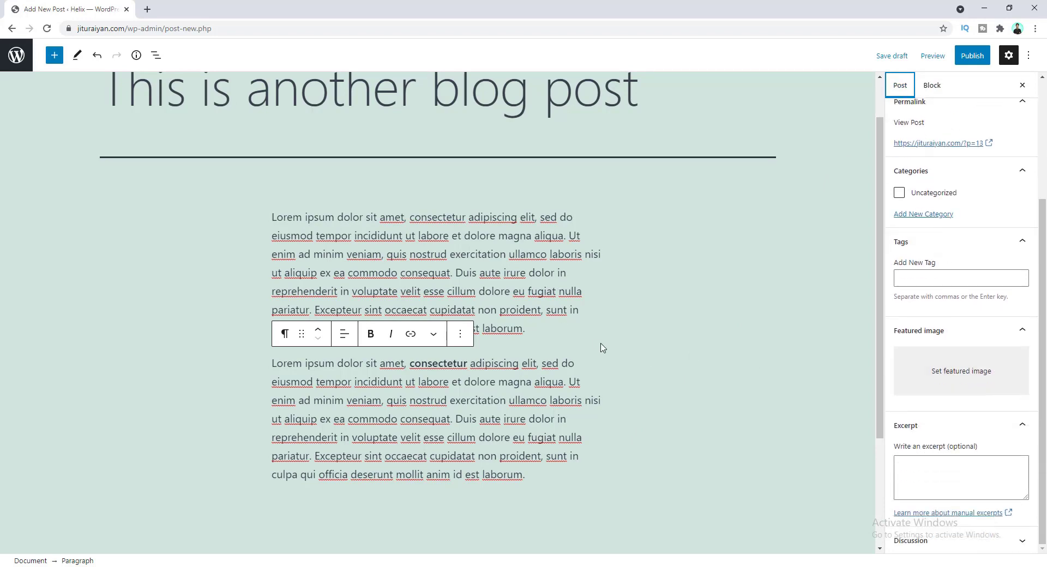
- Upload slide-building-min.jpg and set it as the post's featured image
click(924, 375)
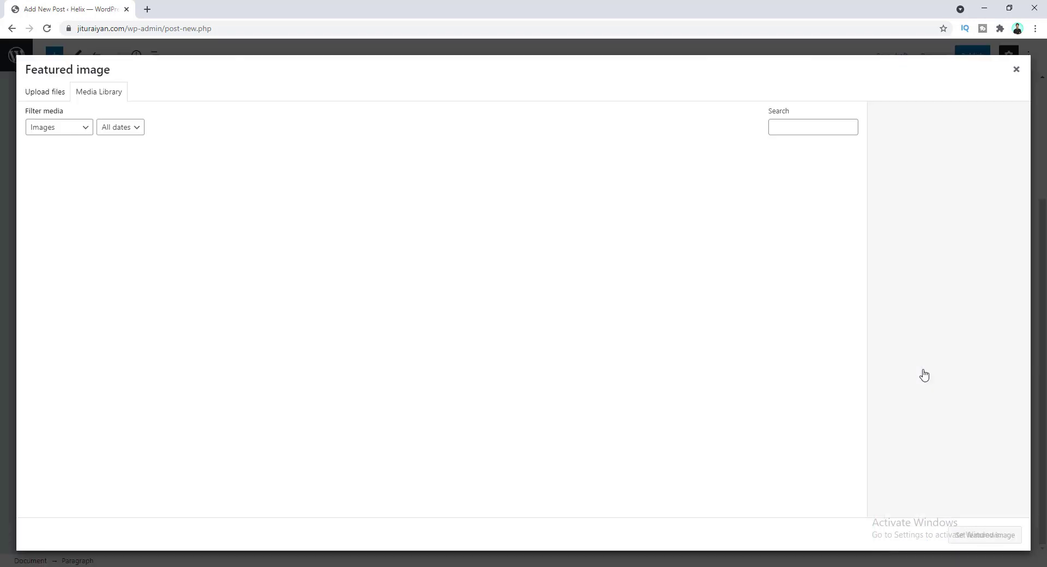
click(463, 316)
click(140, 109)
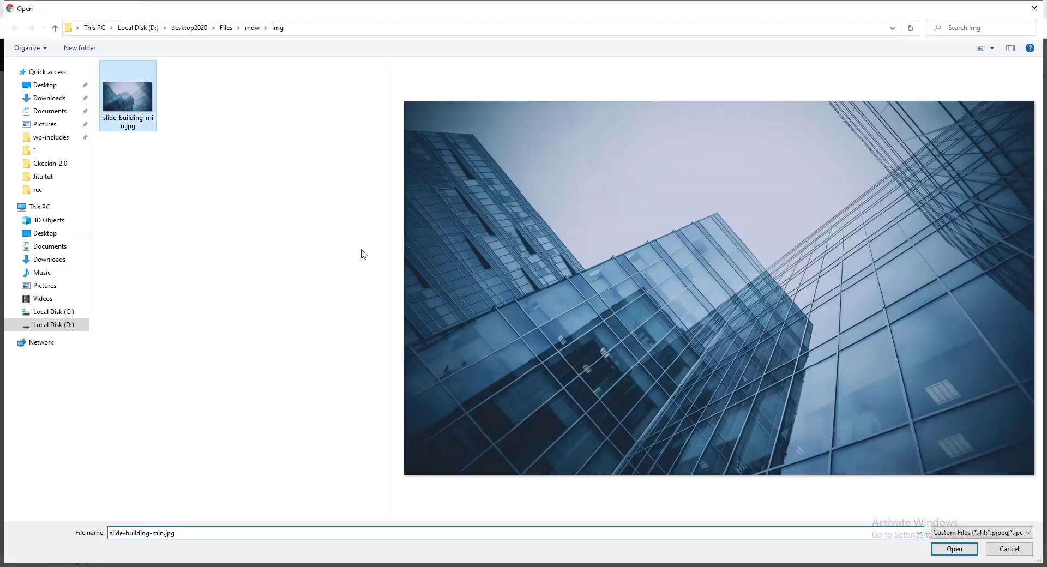
click(955, 549)
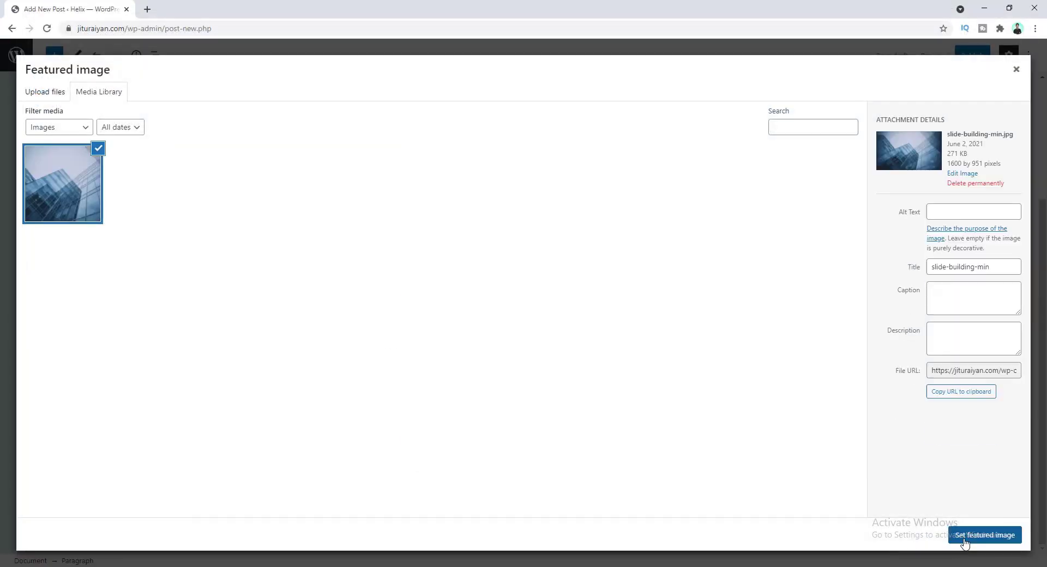
click(964, 539)
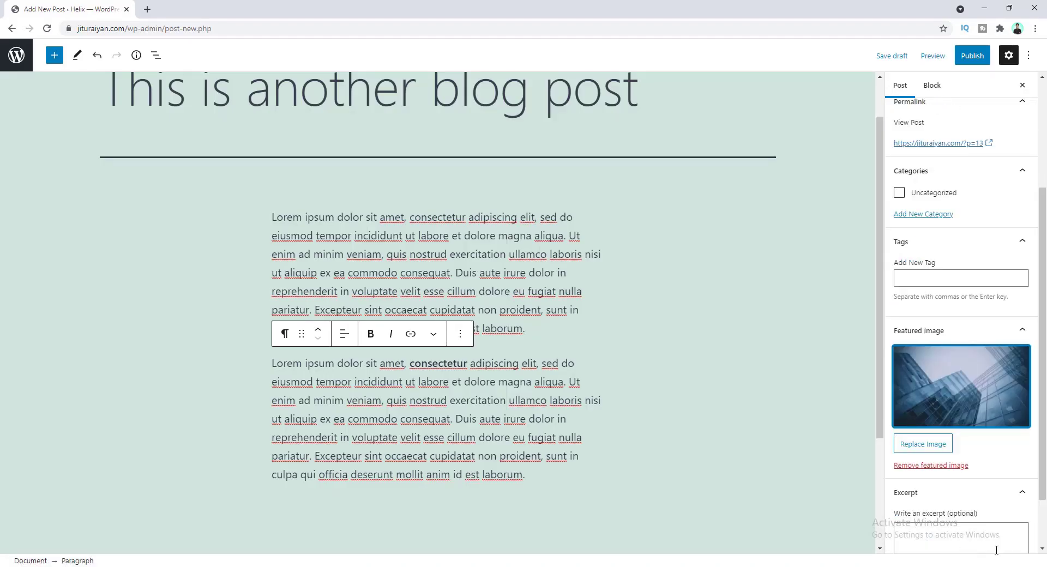
- Publish the post, confirming the publish prompt
click(974, 61)
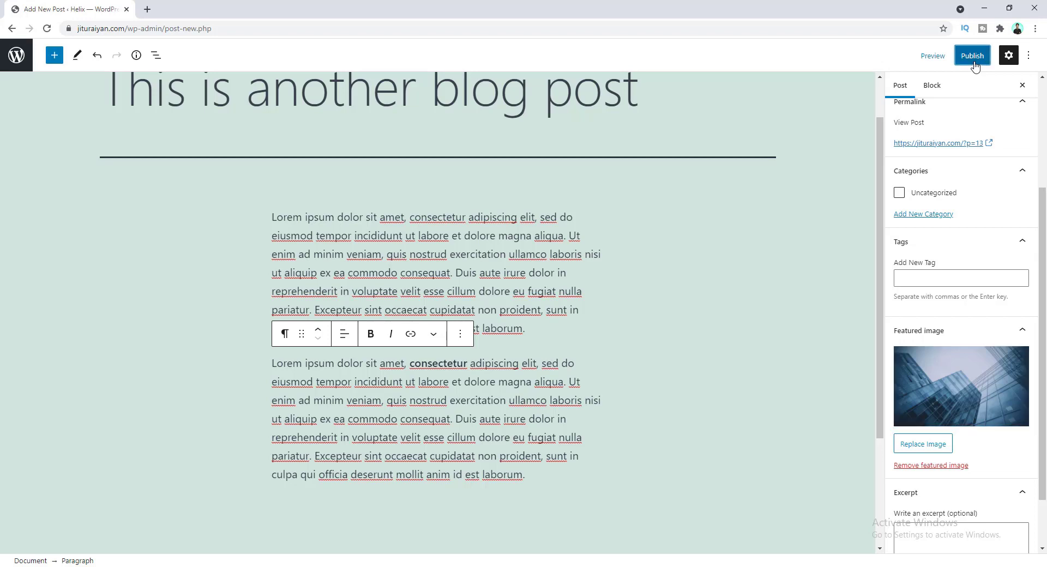
click(947, 58)
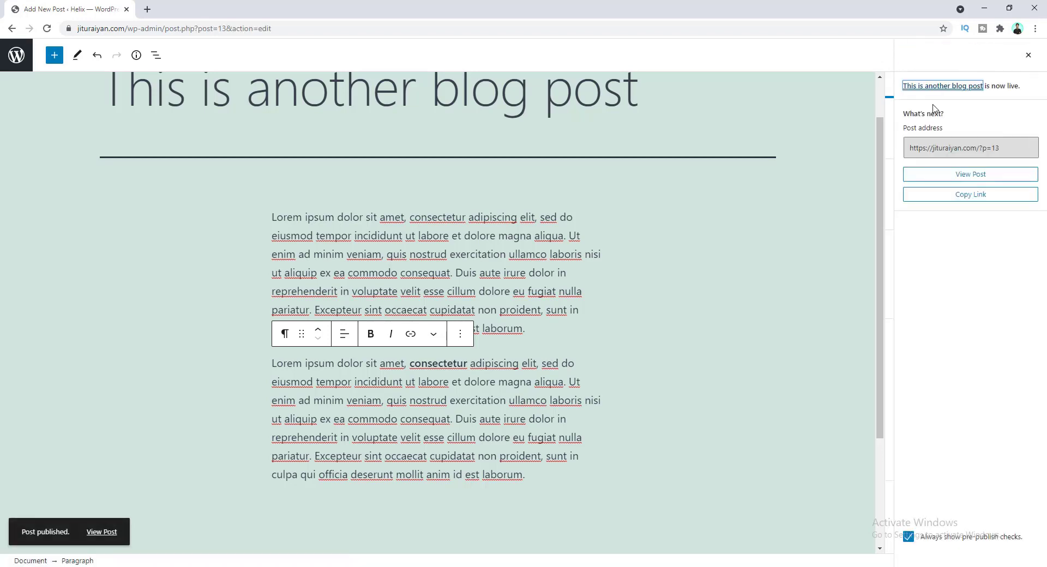
click(147, 9)
- Load the Helix site's homepage and scroll through it
text(jitu)
key(Return)
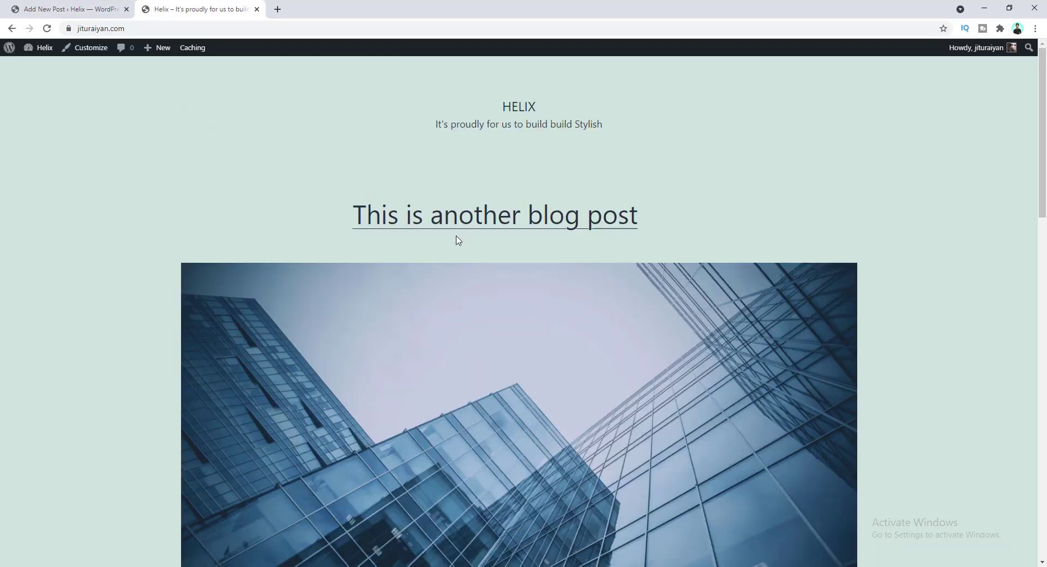
scroll(491, 322, down, 10)
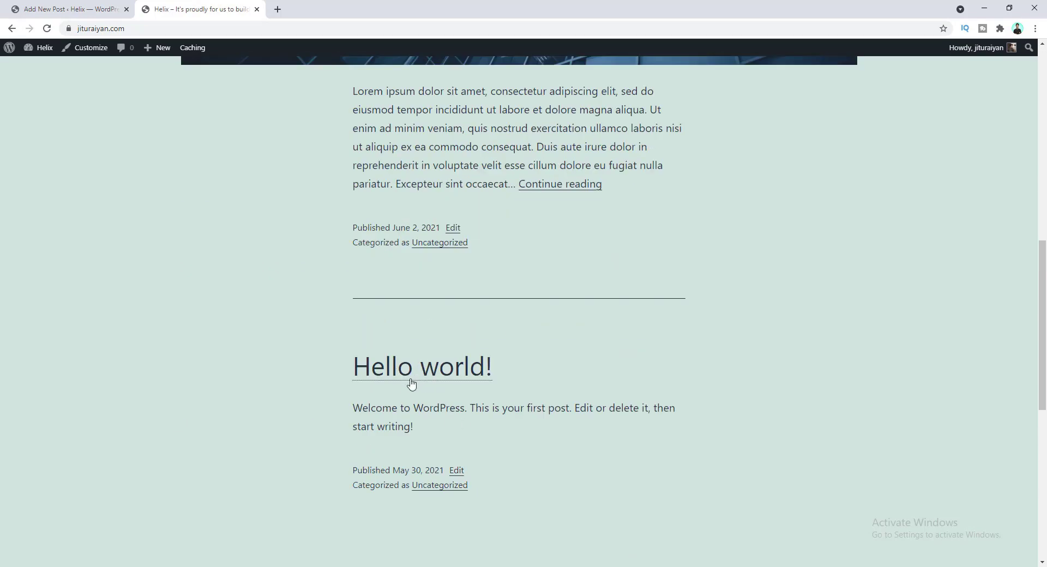
scroll(411, 384, up, 1)
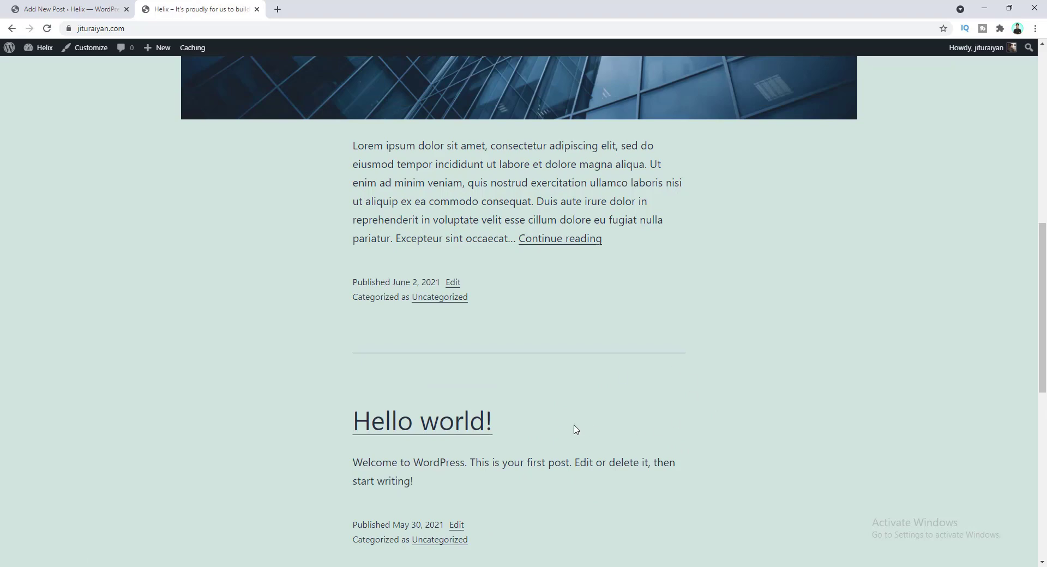
scroll(574, 429, up, 5)
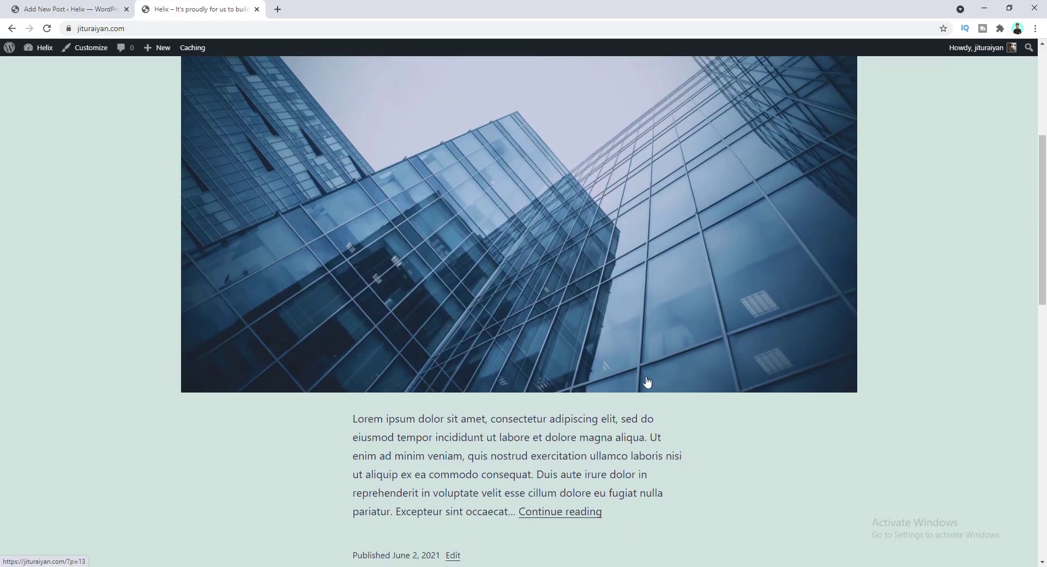
scroll(648, 382, up, 2)
- Open 'This is another blog post' from its featured image and read through it
click(497, 267)
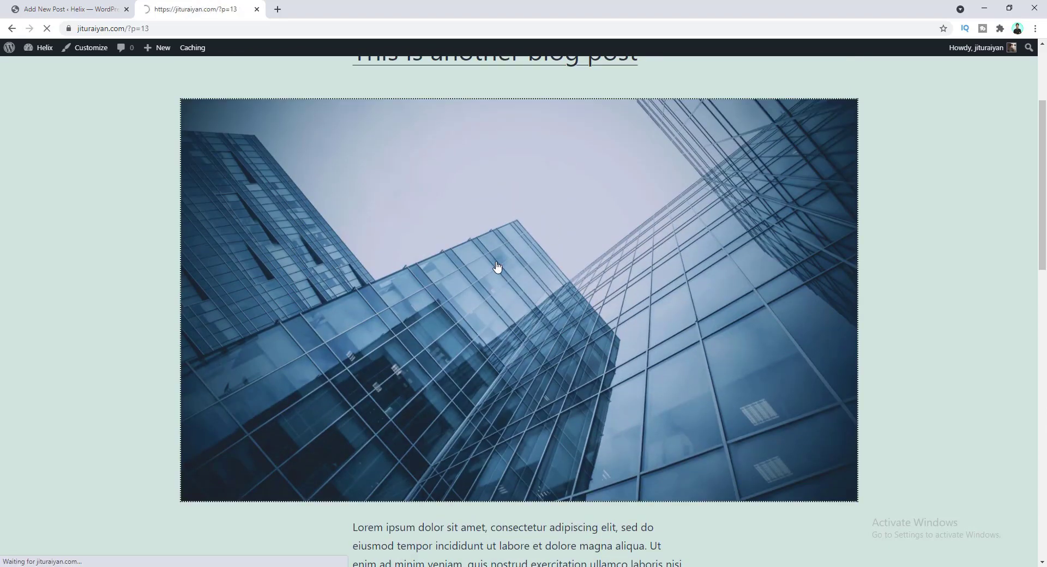
scroll(385, 291, down, 6)
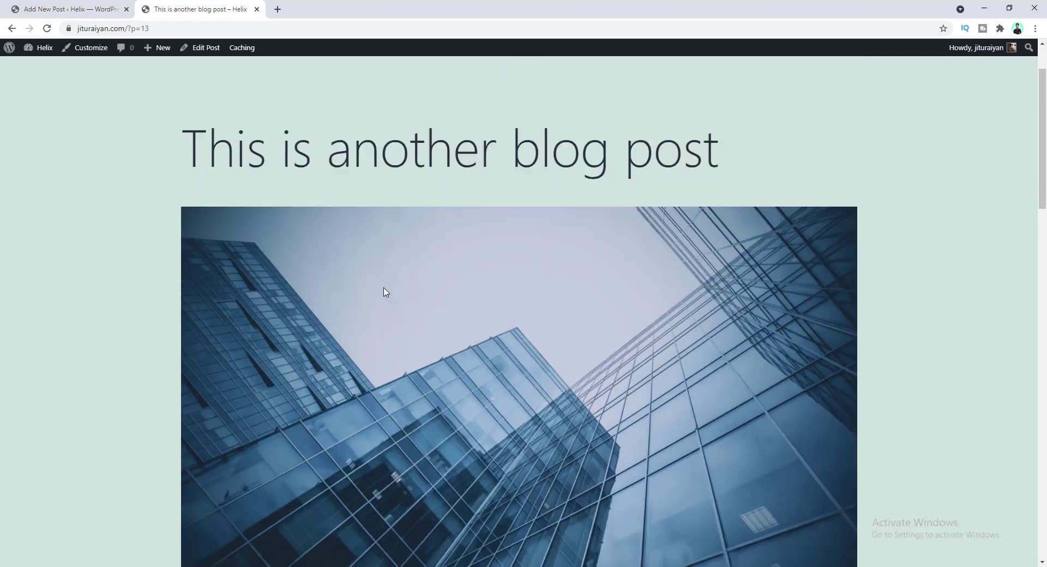
scroll(458, 397, down, 7)
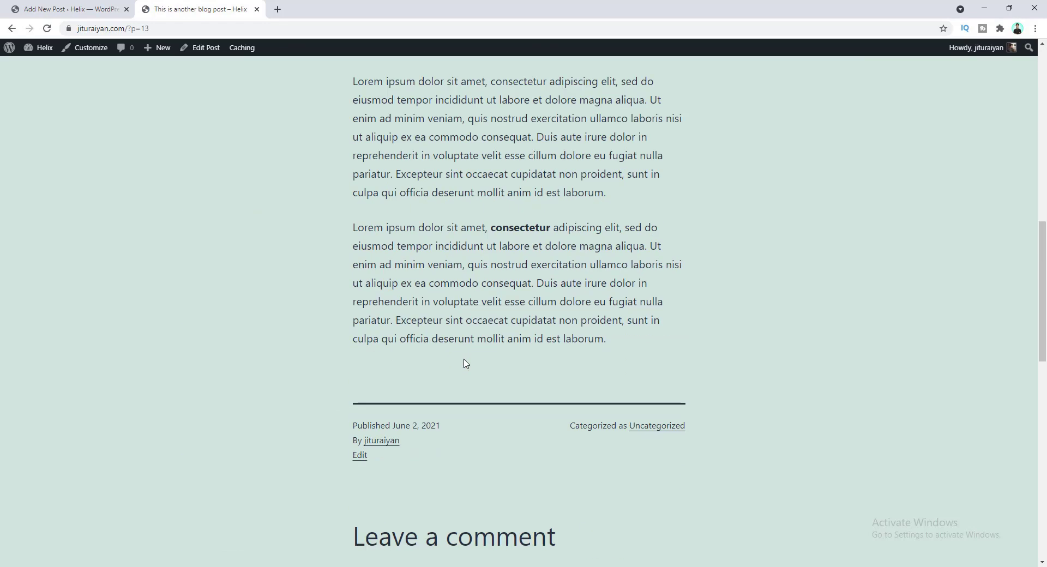
scroll(456, 480, up, 1)
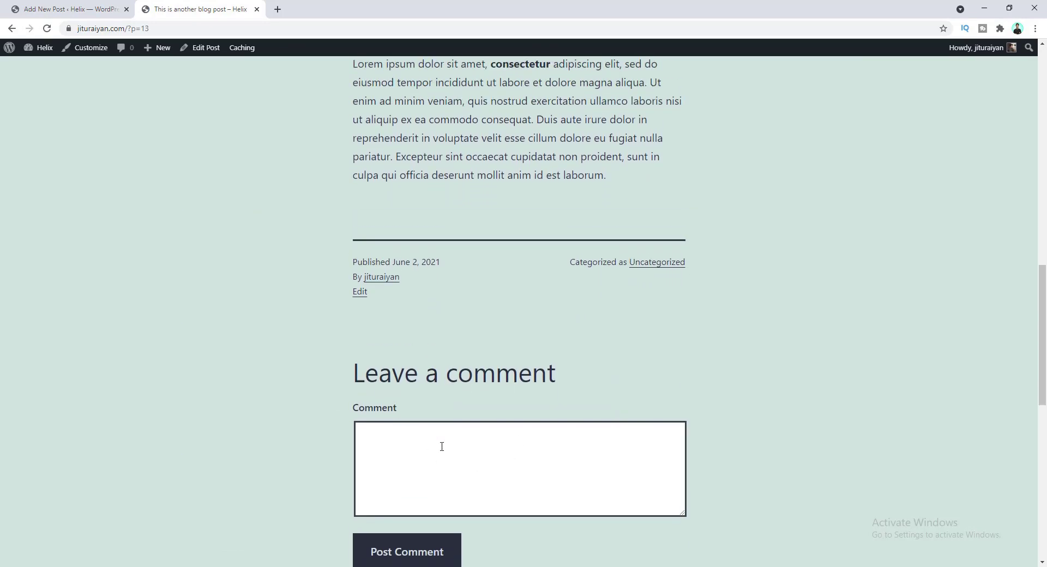
scroll(442, 447, down, 2)
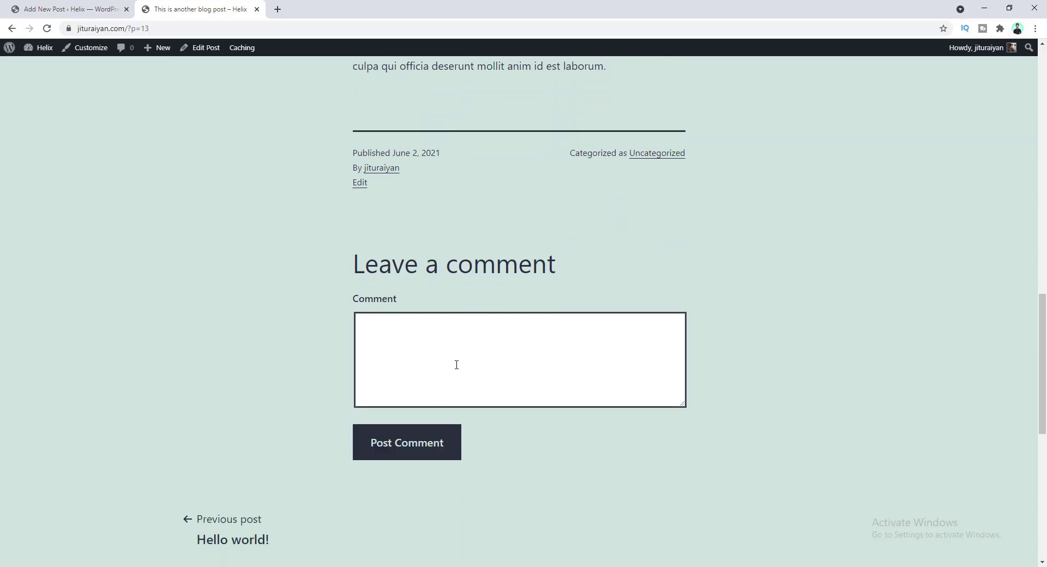
scroll(457, 364, up, 1)
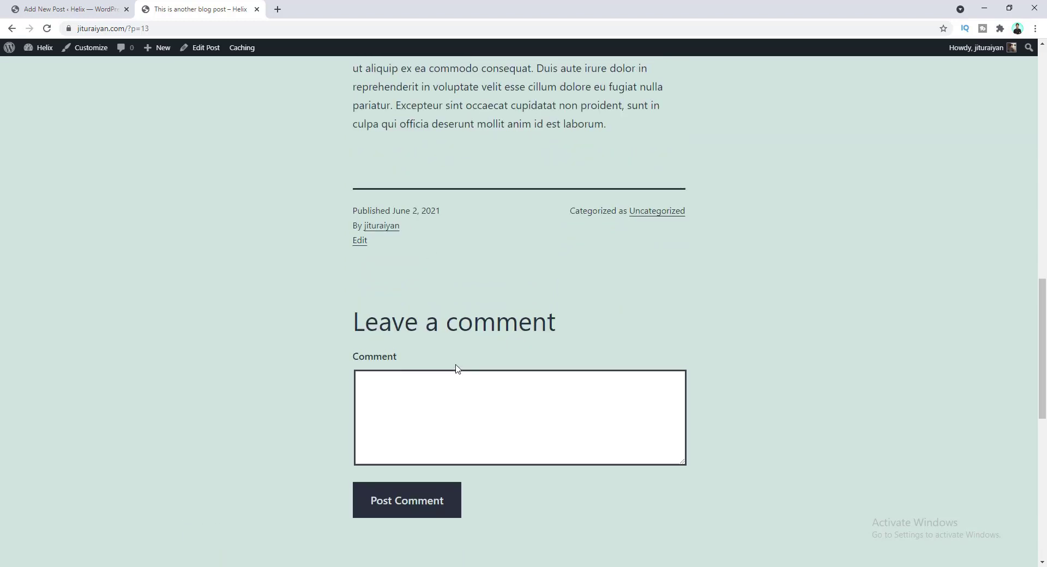
scroll(456, 365, up, 15)
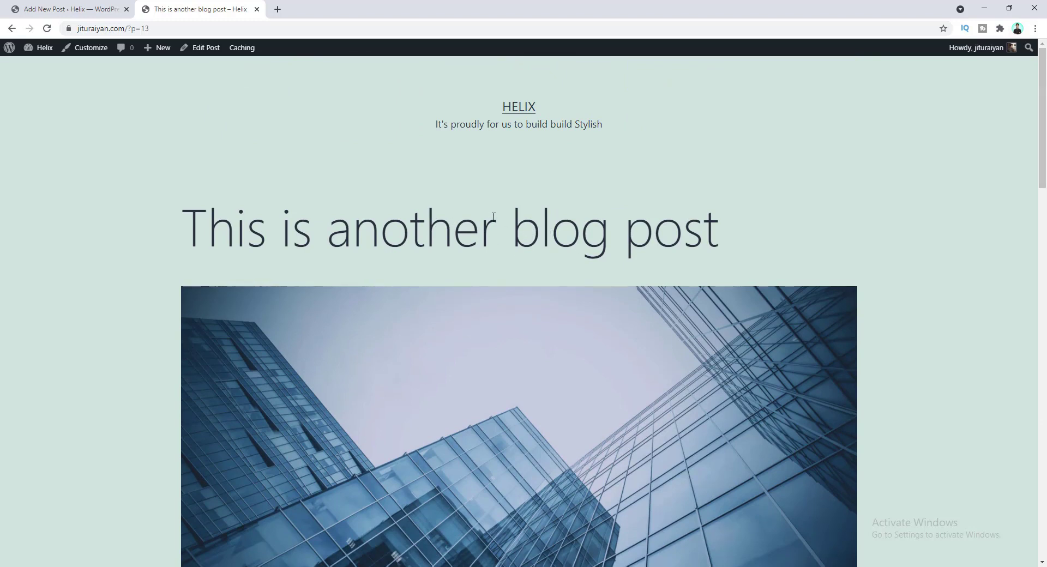
- In the admin Posts list, trash 'This is another blog post', restore it, and return to All posts
click(102, 11)
click(16, 54)
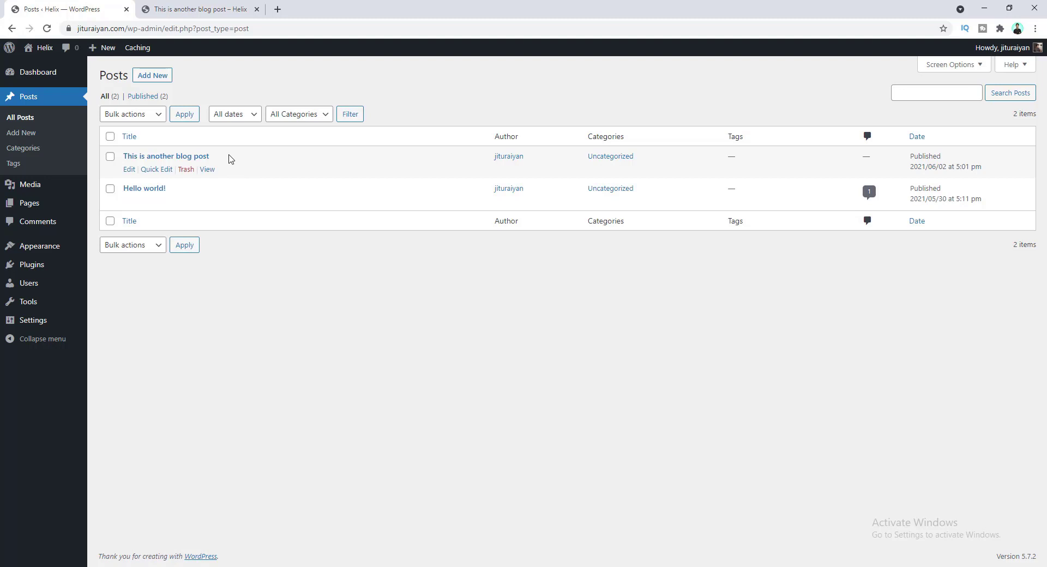
click(186, 169)
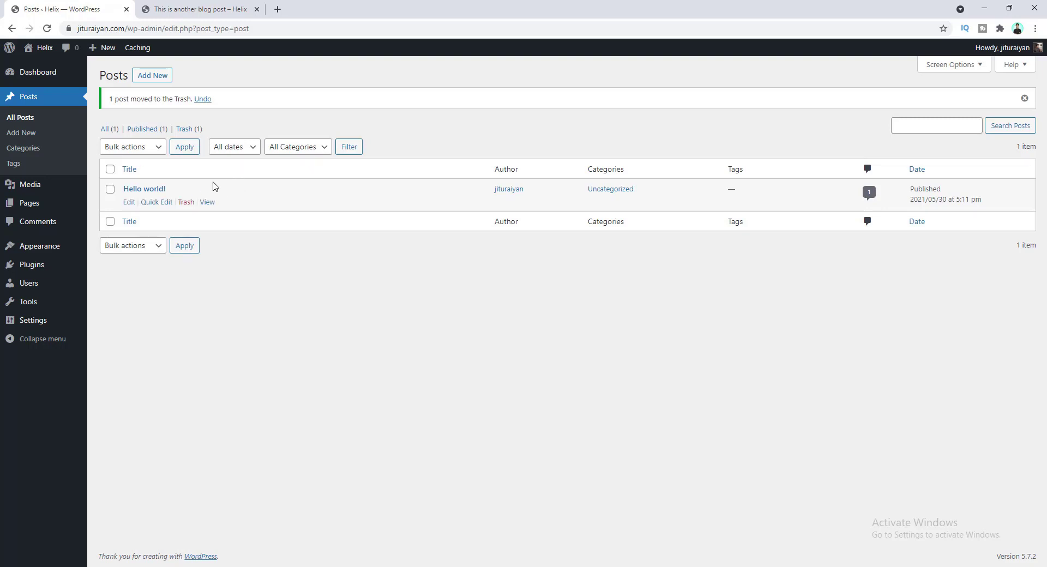
click(186, 131)
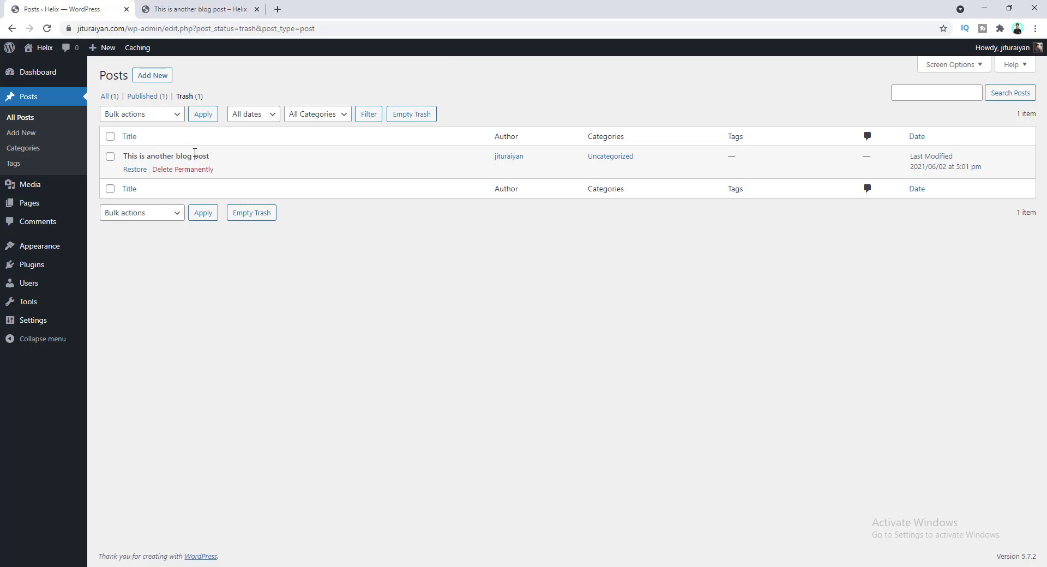
mouse_move(213, 171)
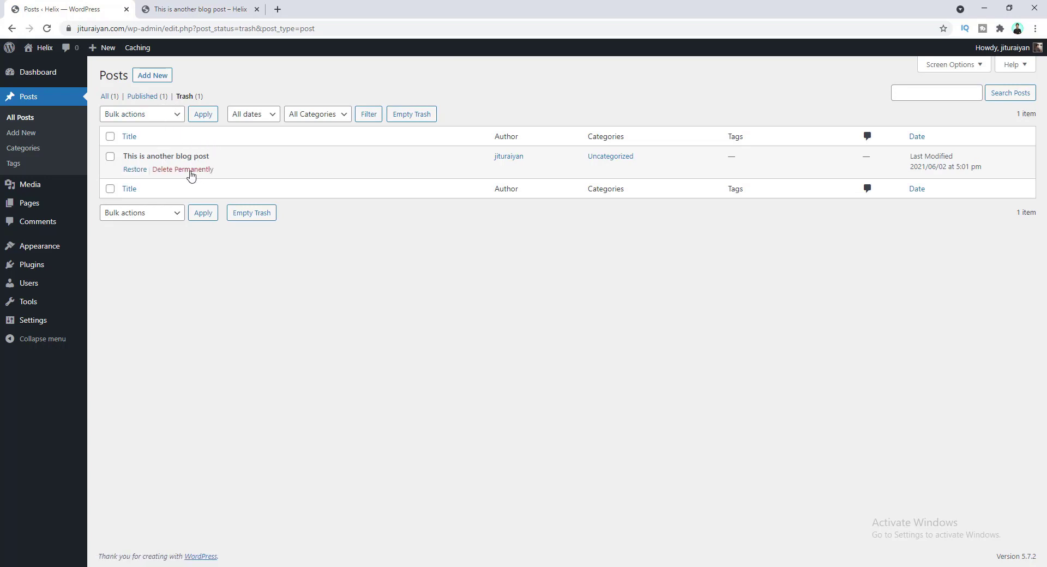
click(136, 169)
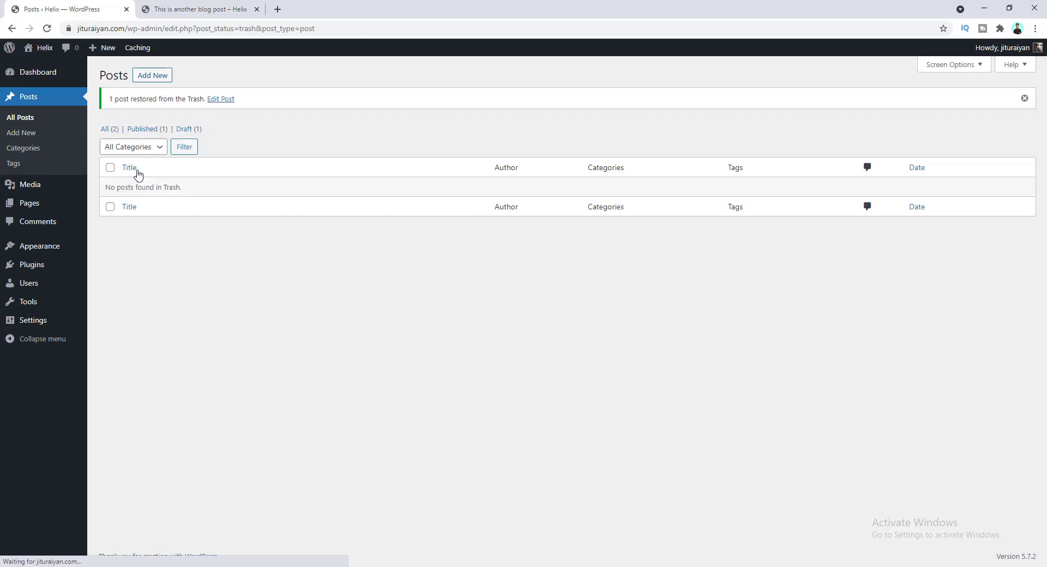
click(106, 129)
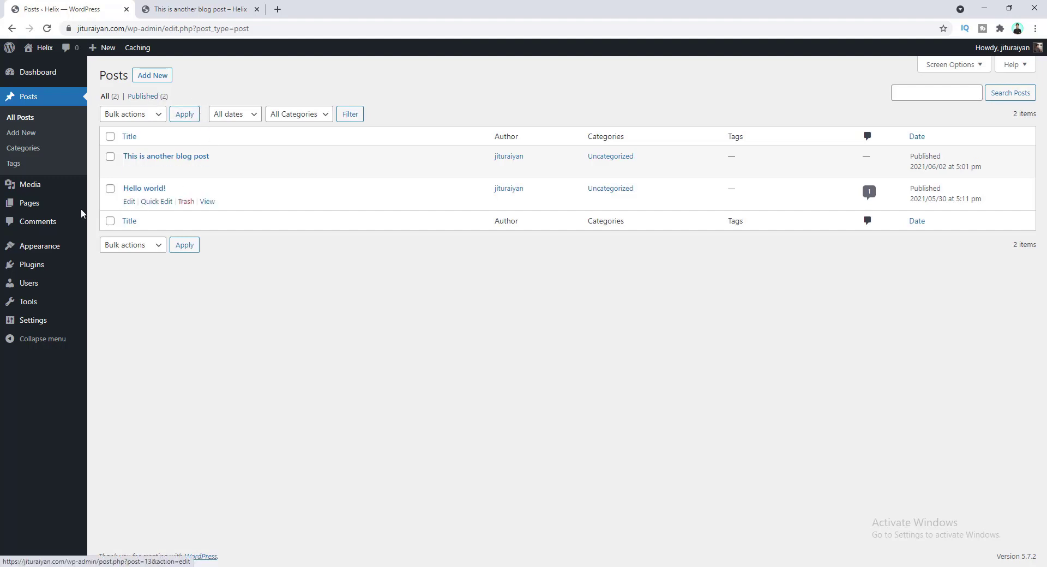
- Glance at the Media Library, then open Sample Page from the Pages list in a new tab
click(54, 193)
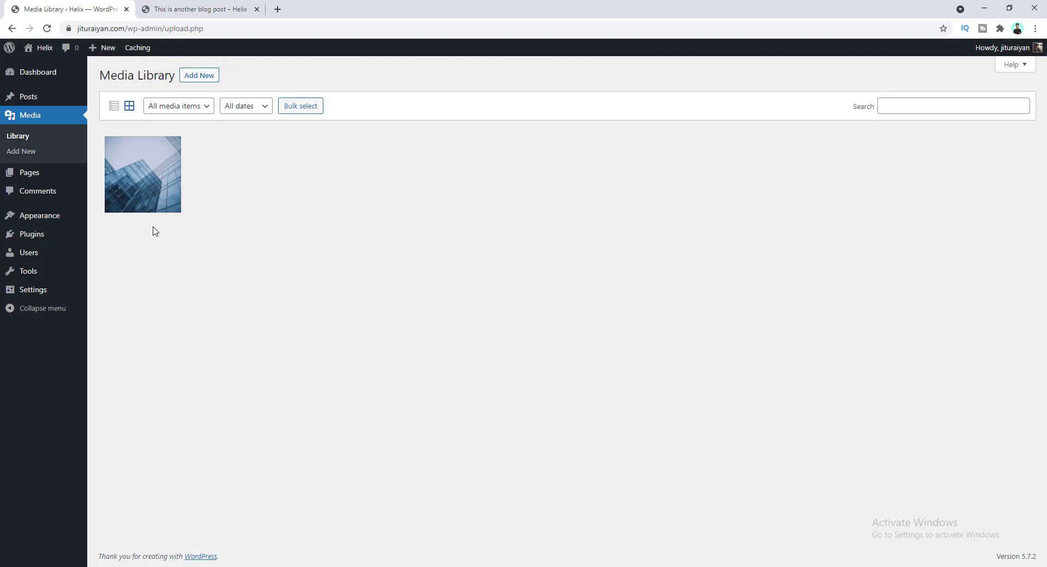
click(48, 180)
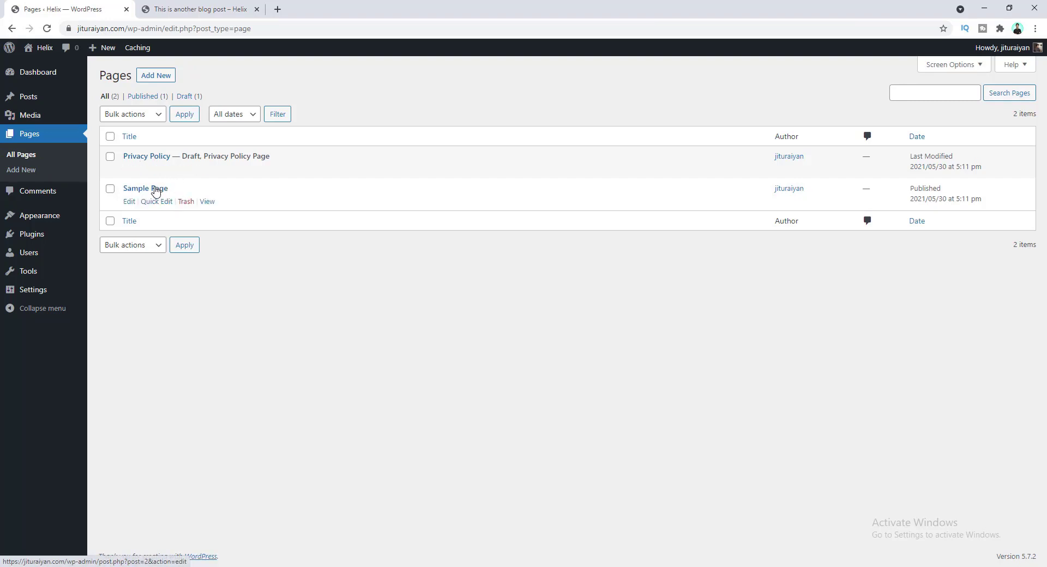
middle_click(205, 204)
- Close the old post, look through the live Sample Page, then return to the Pages list
click(388, 10)
click(202, 8)
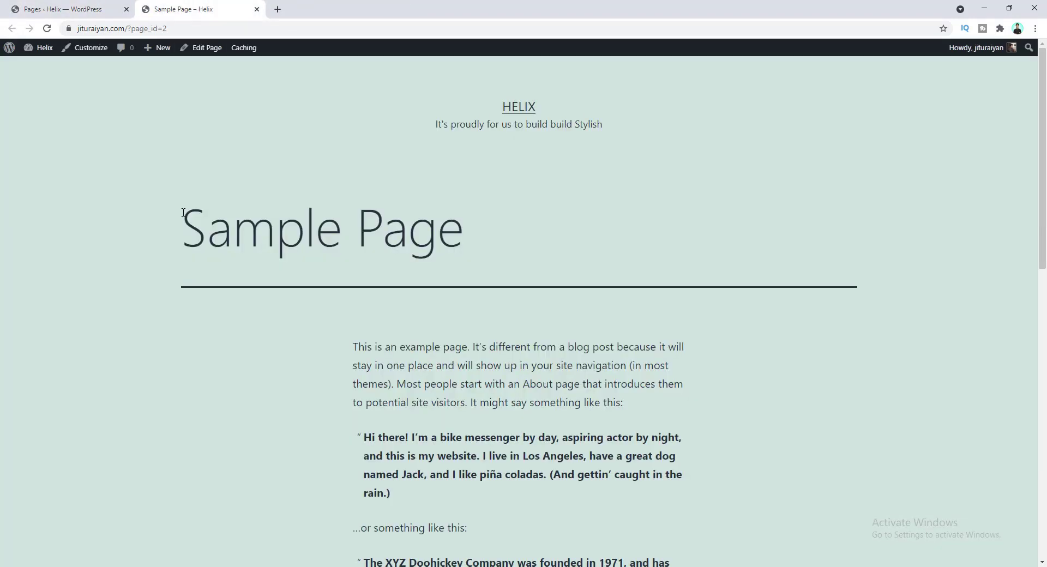
scroll(468, 285, down, 6)
scroll(468, 287, up, 4)
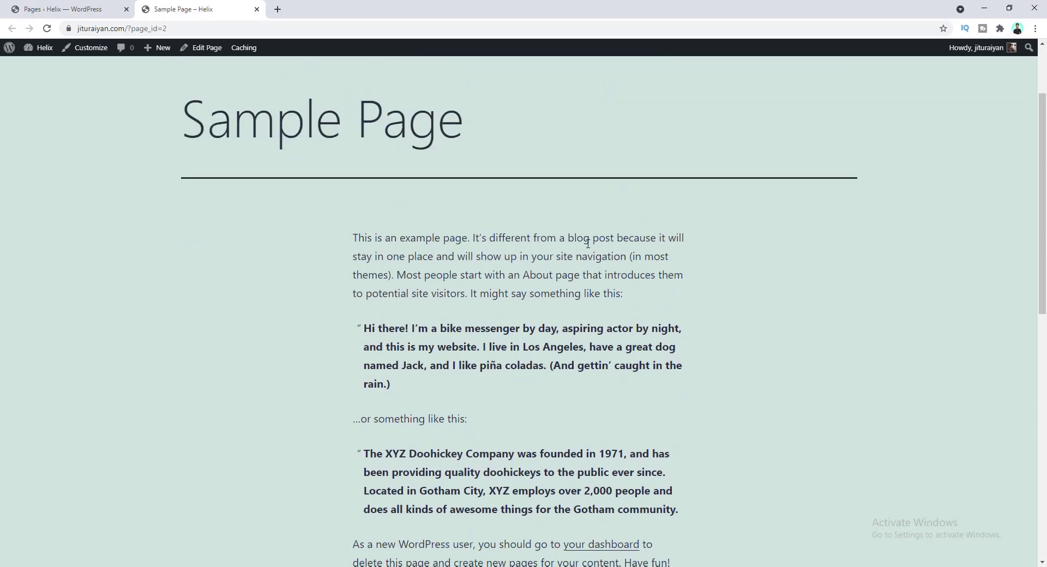
scroll(493, 303, up, 2)
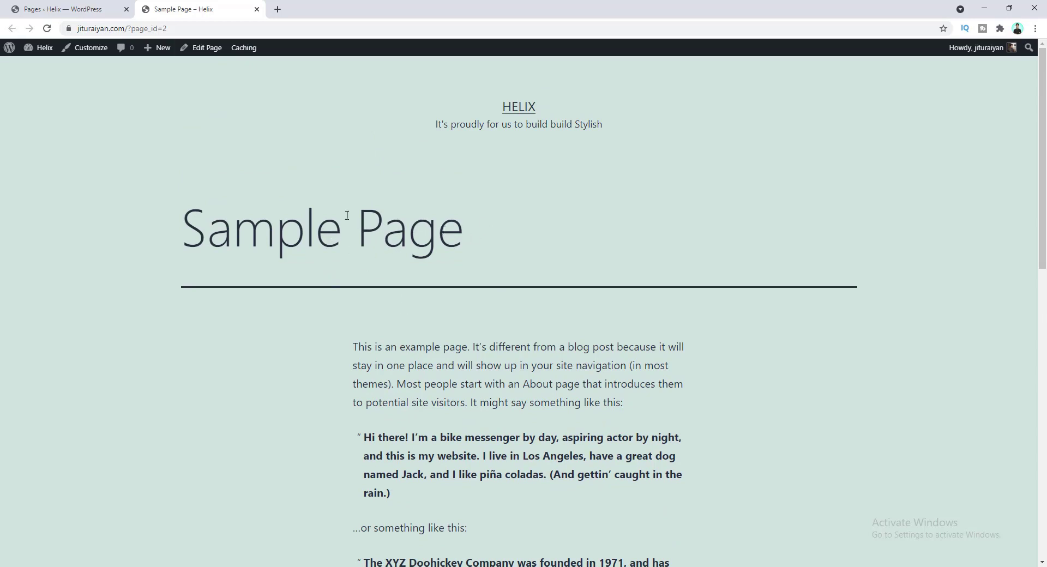
click(82, 9)
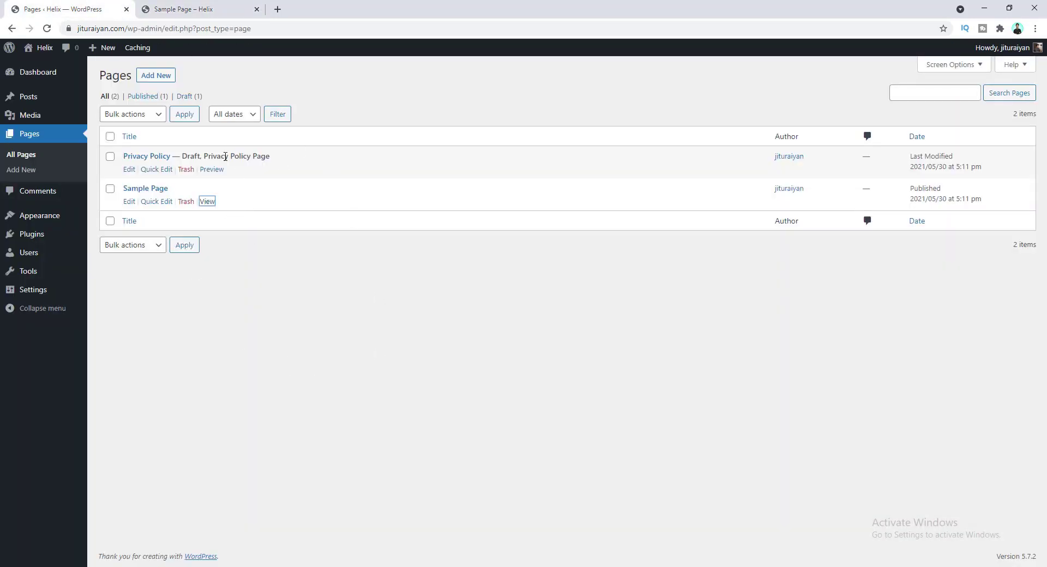
- Check the Comments list, then view the installed themes with Twenty Twenty-One active
click(42, 195)
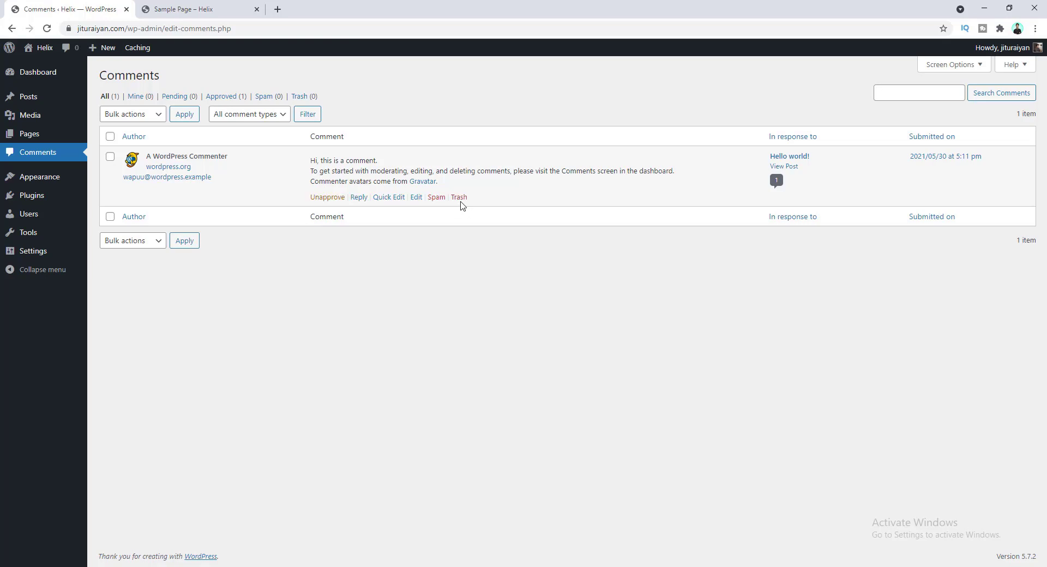
click(69, 183)
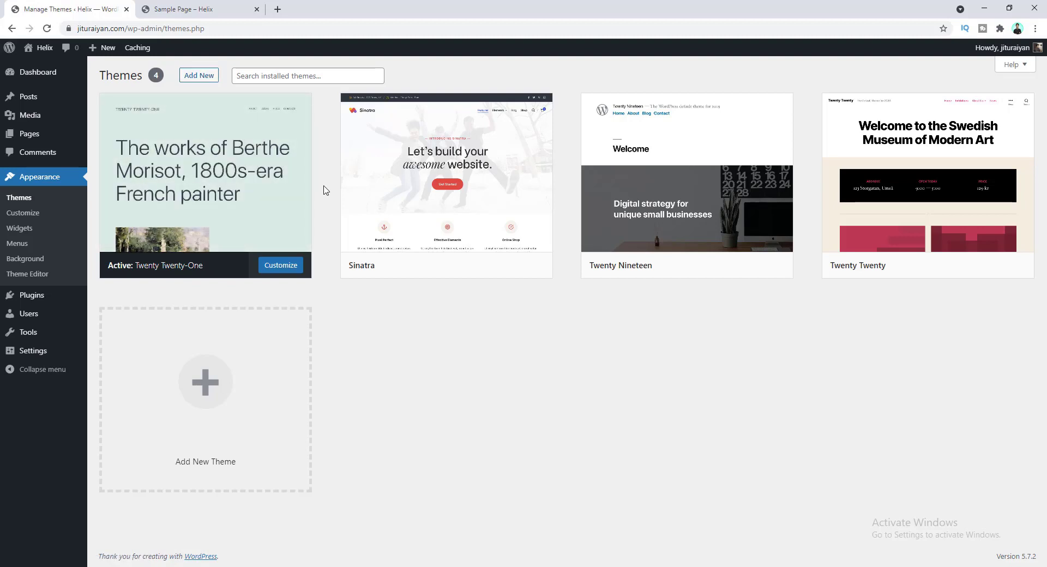
- Scroll through the live Helix front page in its current theme
click(203, 9)
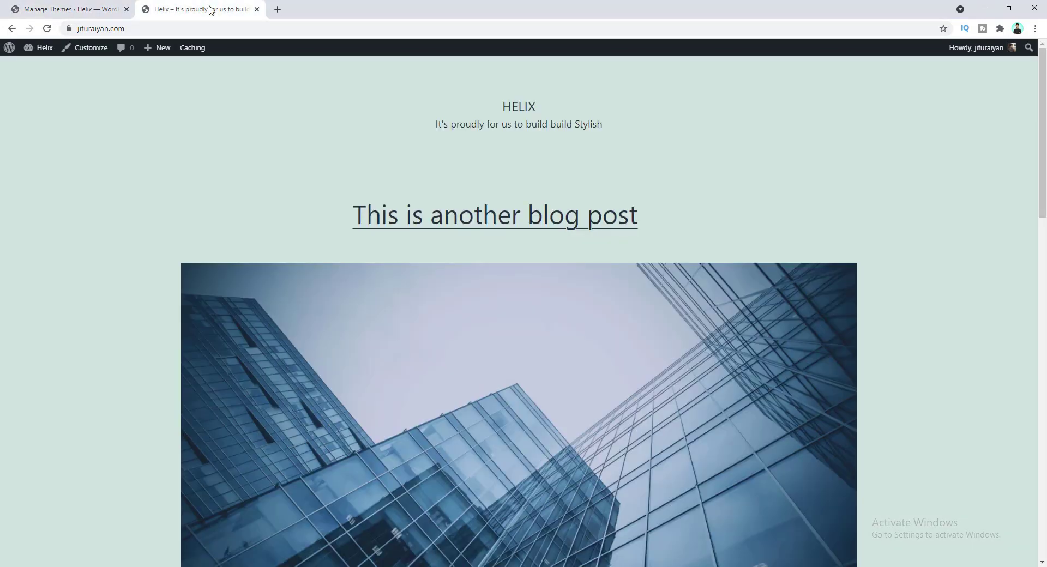
scroll(355, 240, down, 3)
scroll(371, 245, down, 10)
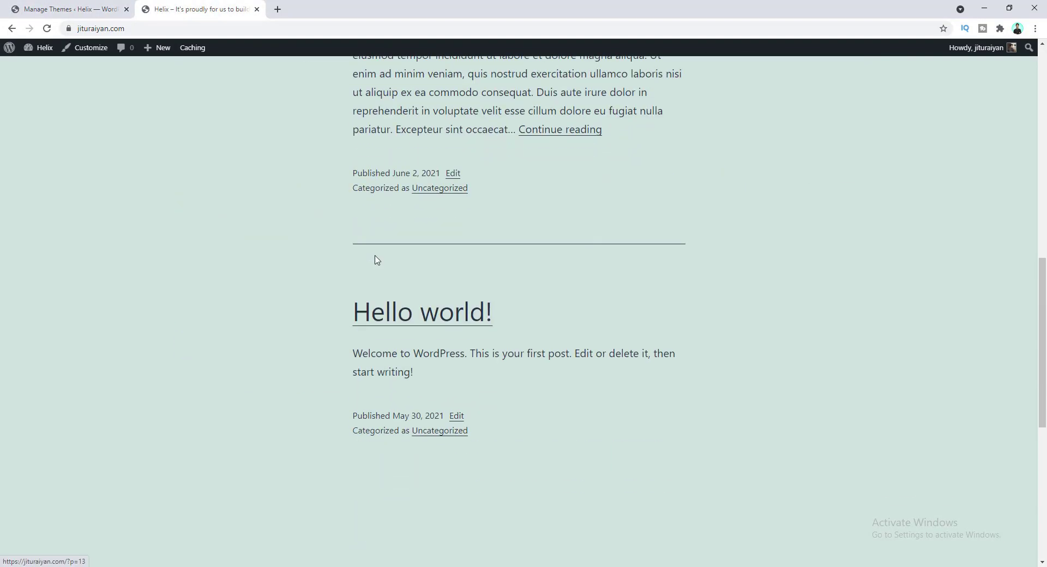
scroll(377, 262, up, 7)
scroll(378, 264, up, 5)
- Activate the Twenty Nineteen theme
click(50, 8)
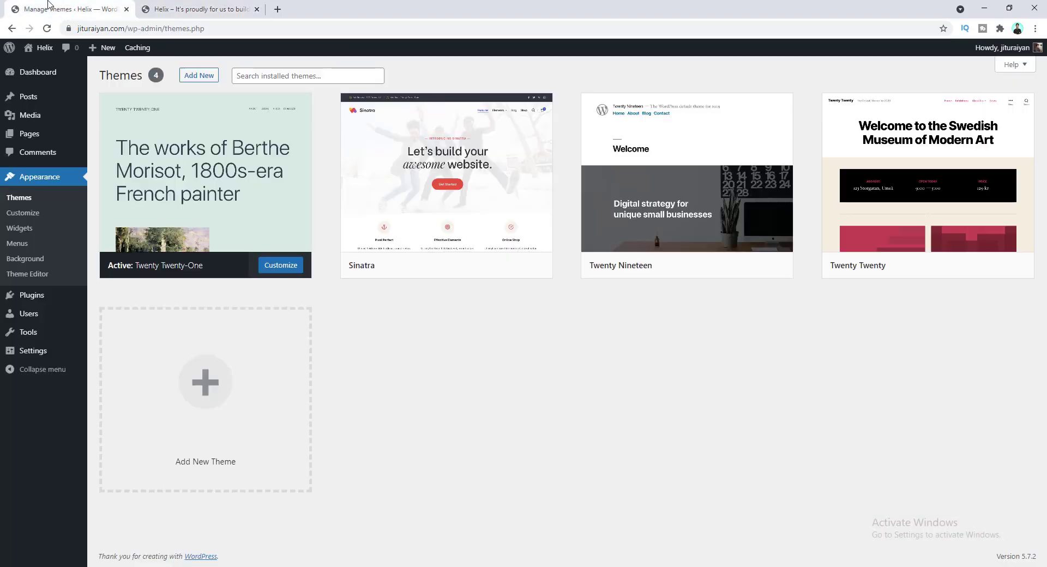
mouse_move(645, 250)
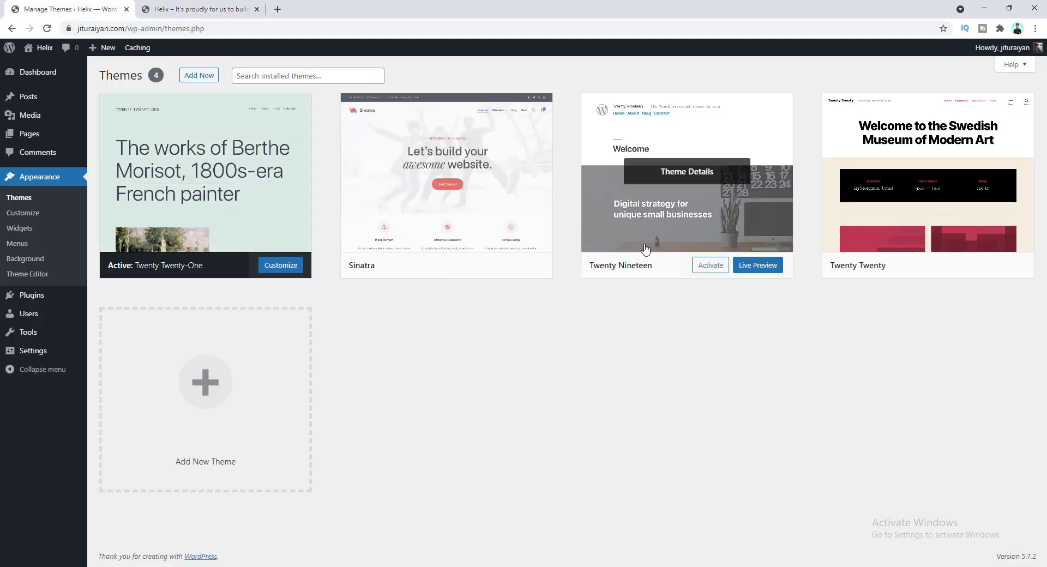
click(703, 266)
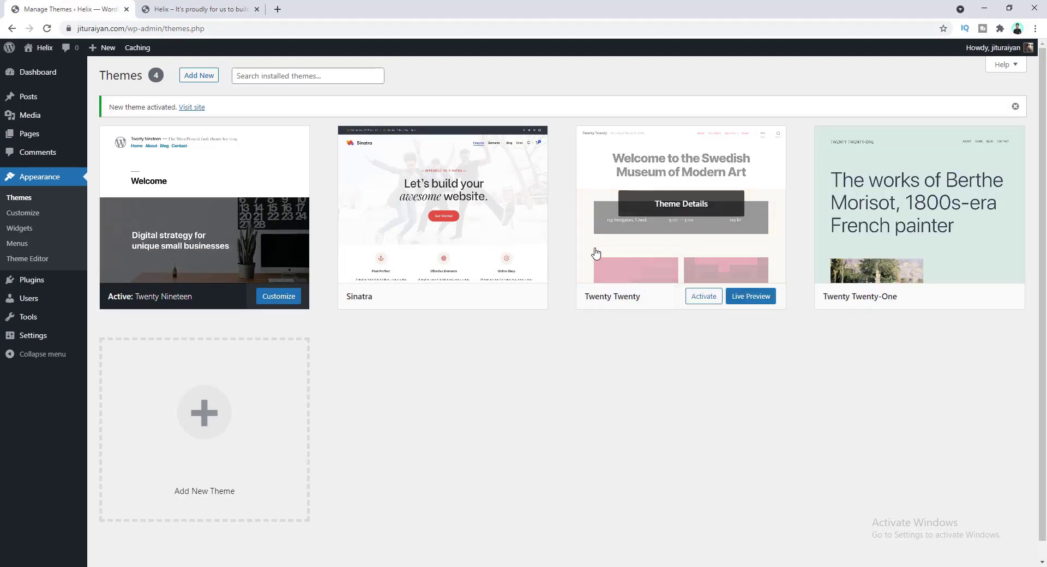
- Reload the live front page and scroll through it in Twenty Nineteen
click(153, 10)
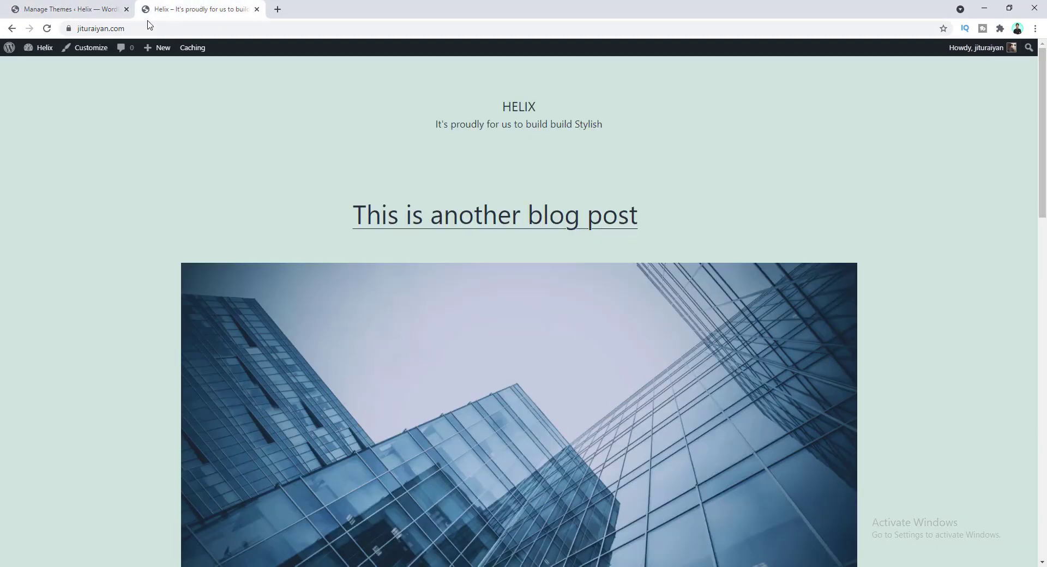
click(48, 31)
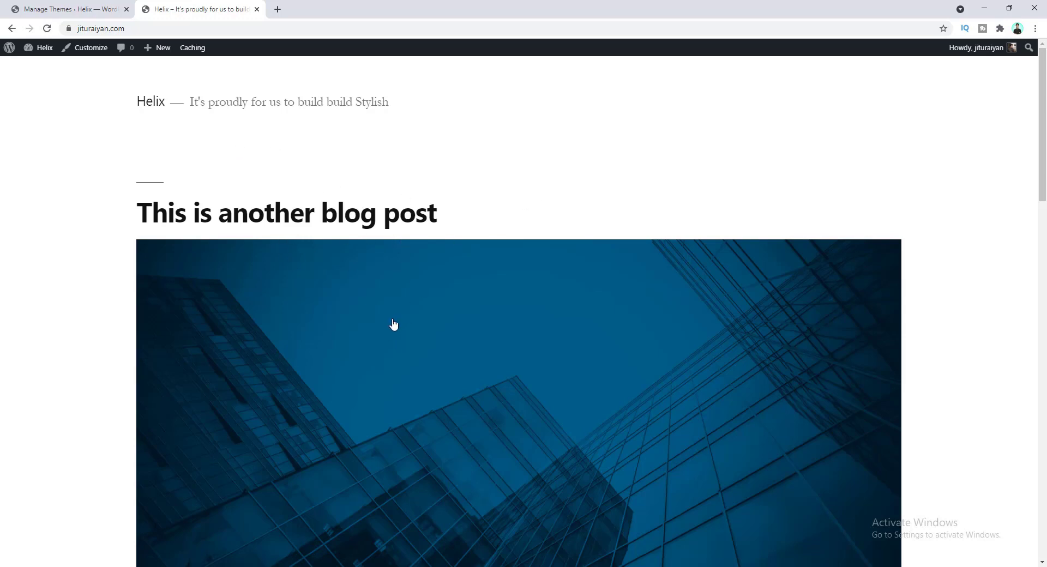
scroll(393, 324, down, 3)
scroll(392, 324, down, 10)
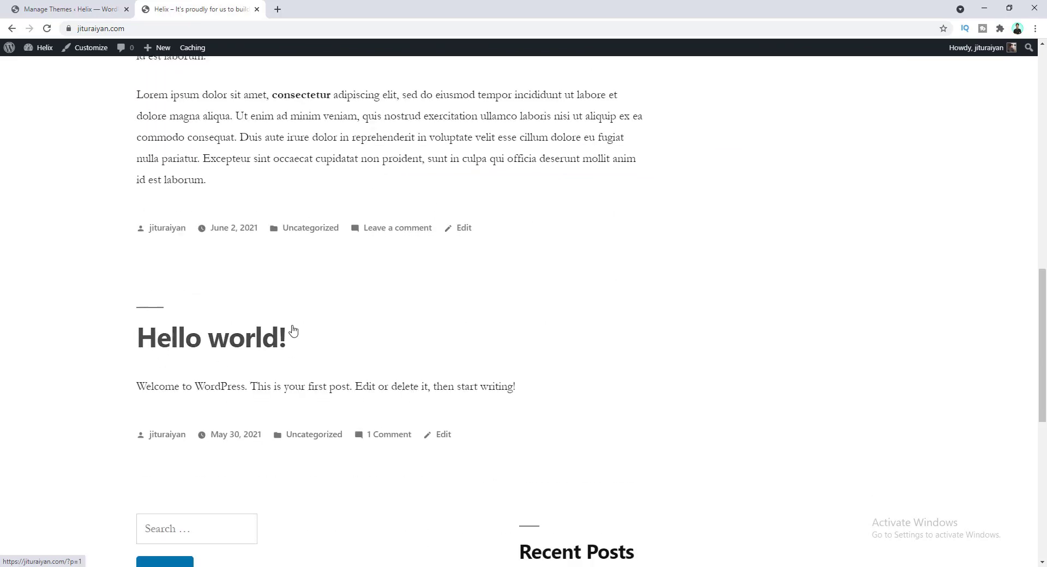
scroll(373, 355, up, 12)
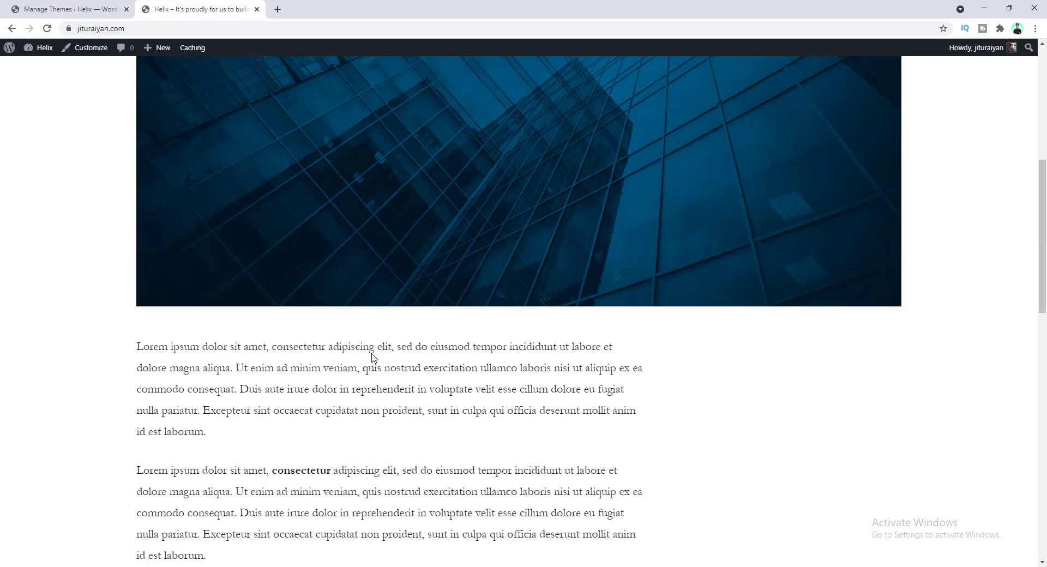
scroll(372, 357, up, 1)
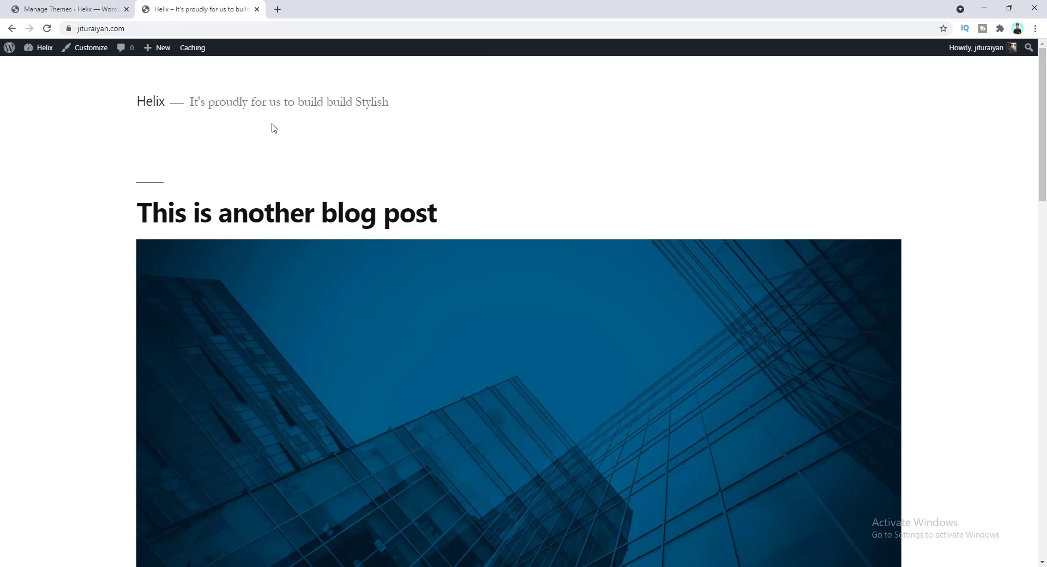
- Go back to the themes admin page and open the Users list
click(81, 4)
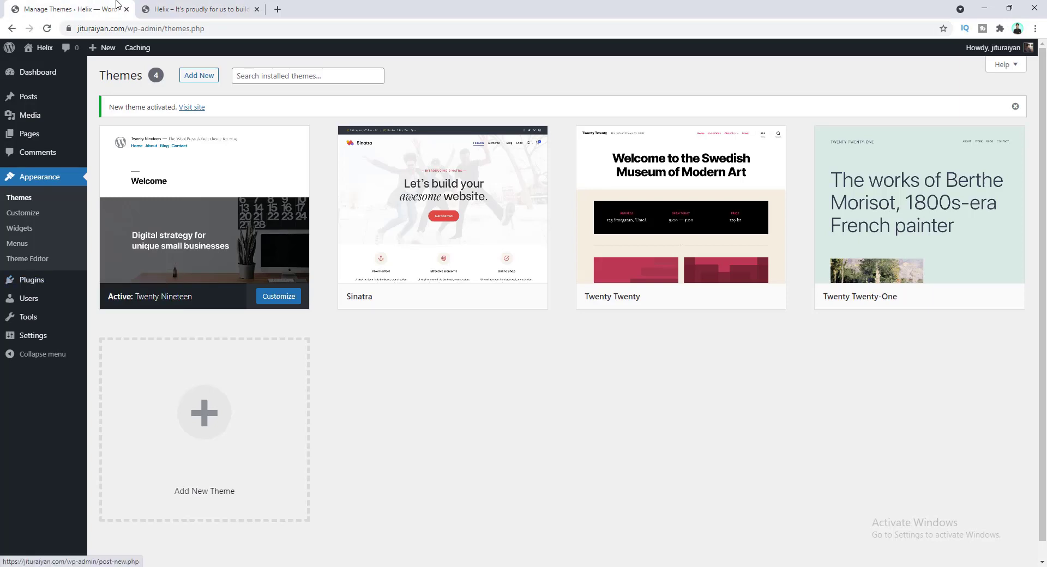
mouse_move(67, 276)
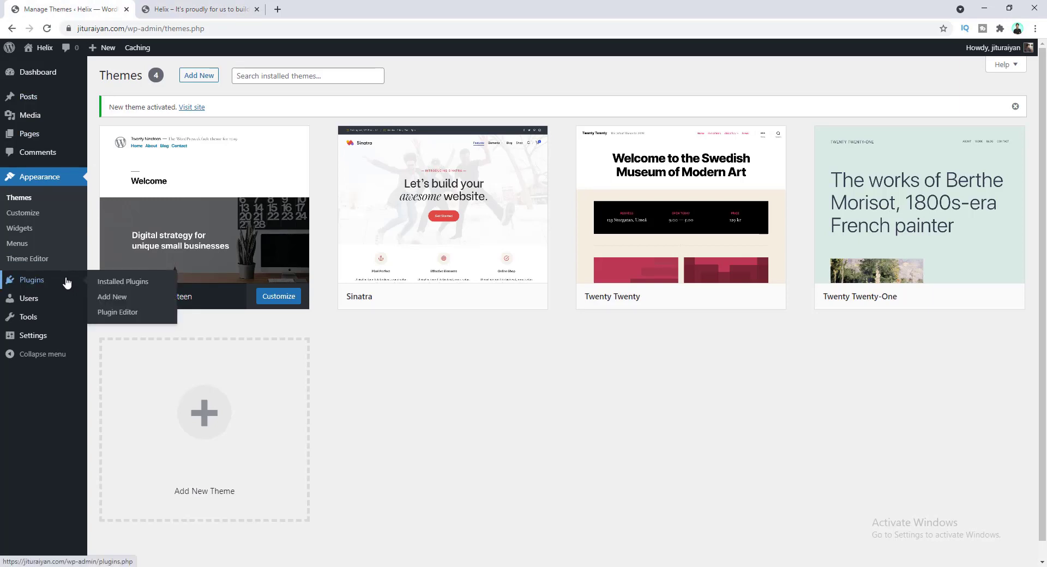
click(52, 307)
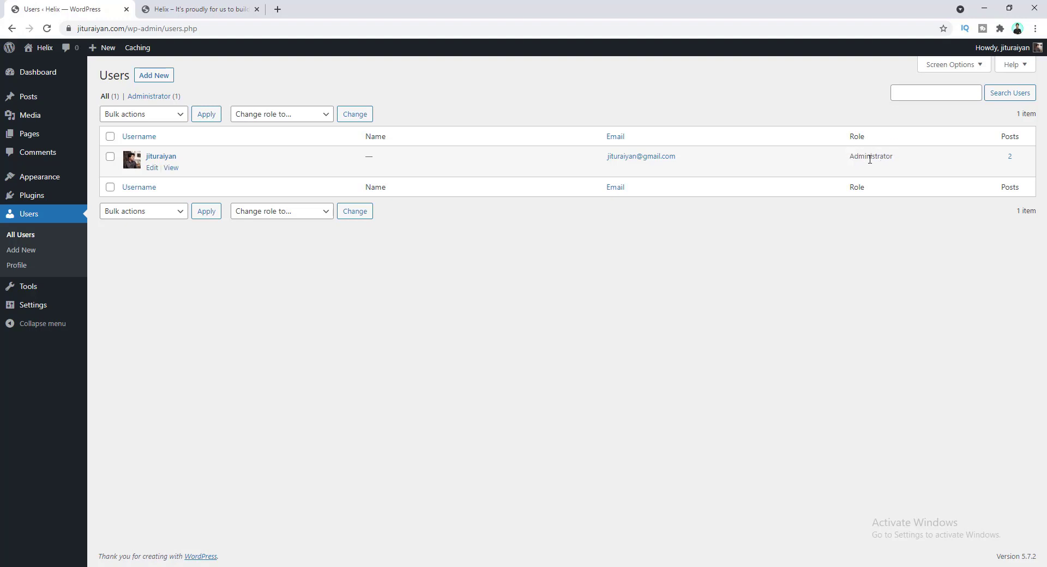
- Browse the Add New User role choices (Editor), then go to Tools > Import
click(155, 76)
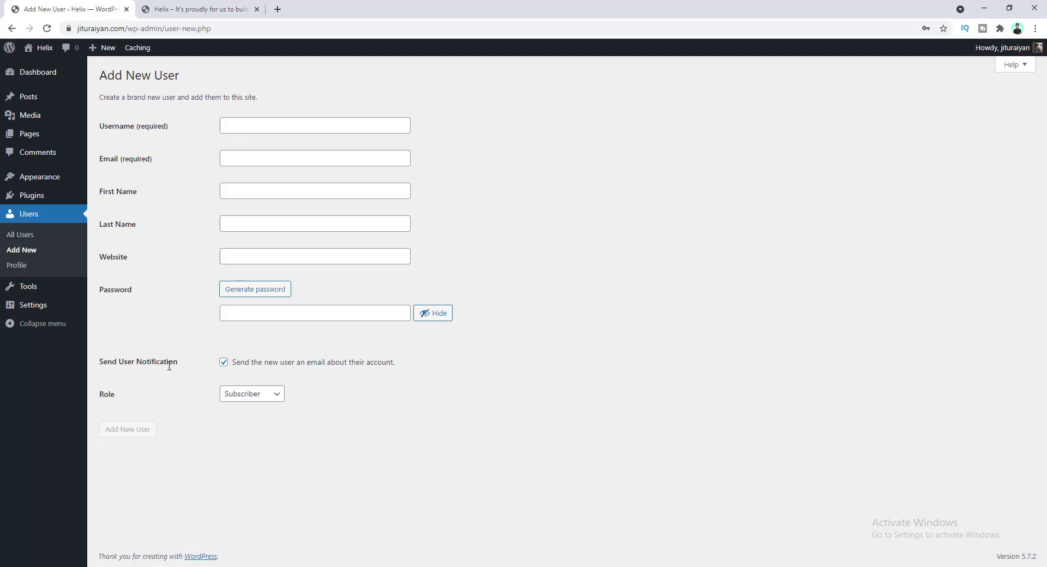
click(256, 398)
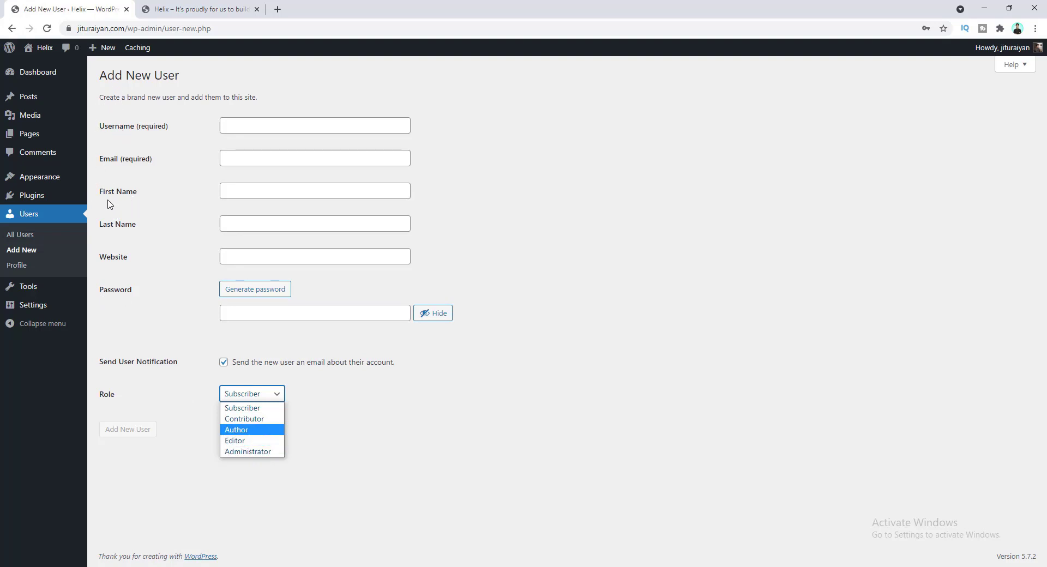
key(Down)
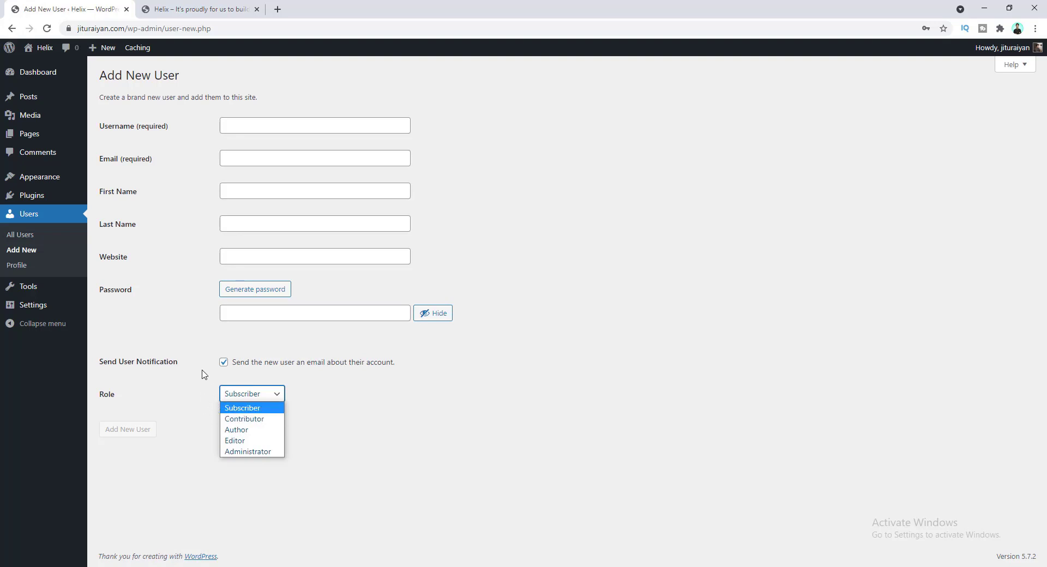
click(54, 289)
click(18, 269)
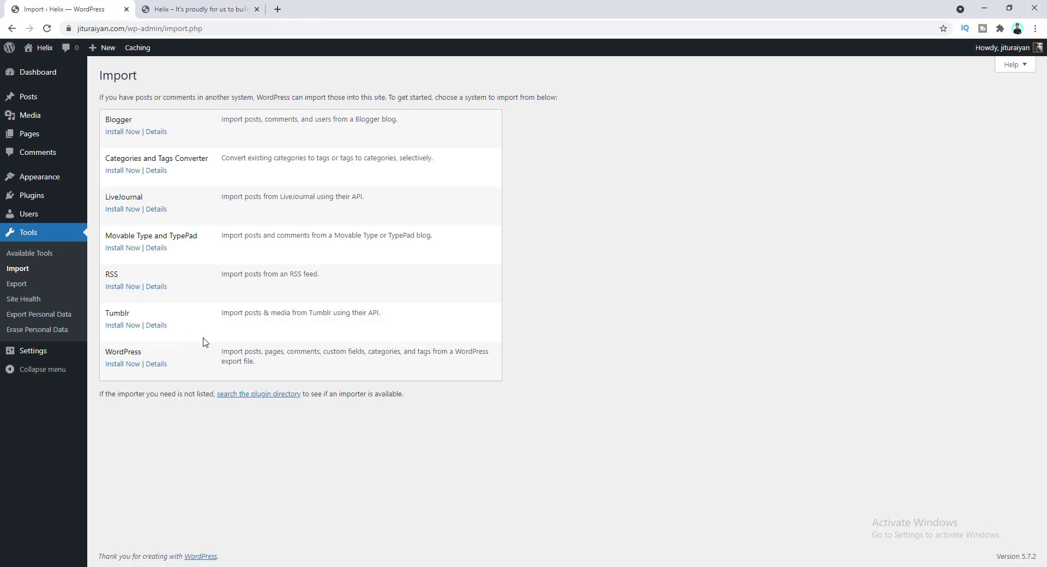
- Open General Settings showing the Helix site title and tagline
click(43, 357)
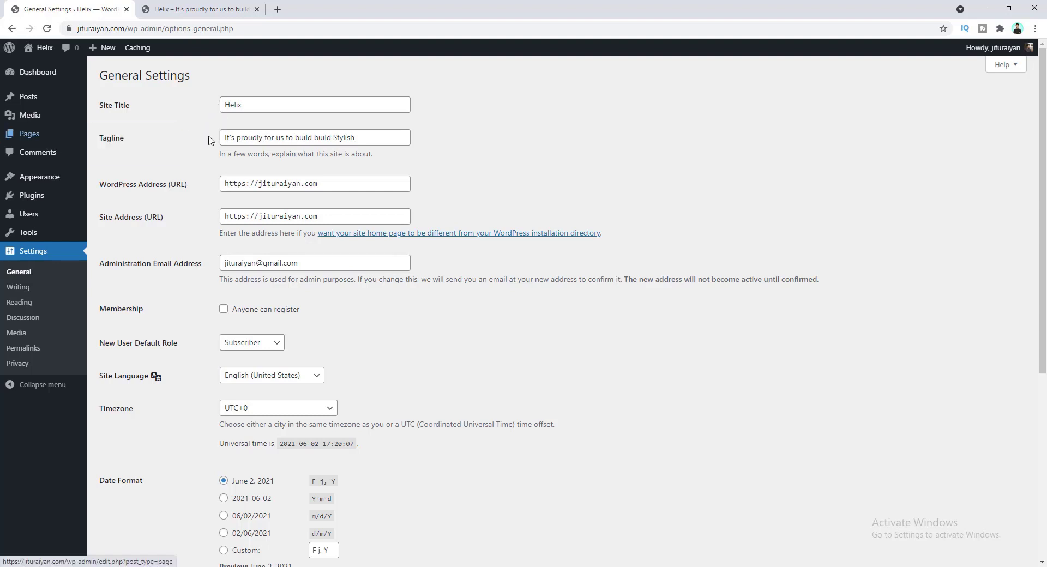
- Delete the duplicate 'build' from the Tagline, save, then go to Permalink Settings
double_click(325, 137)
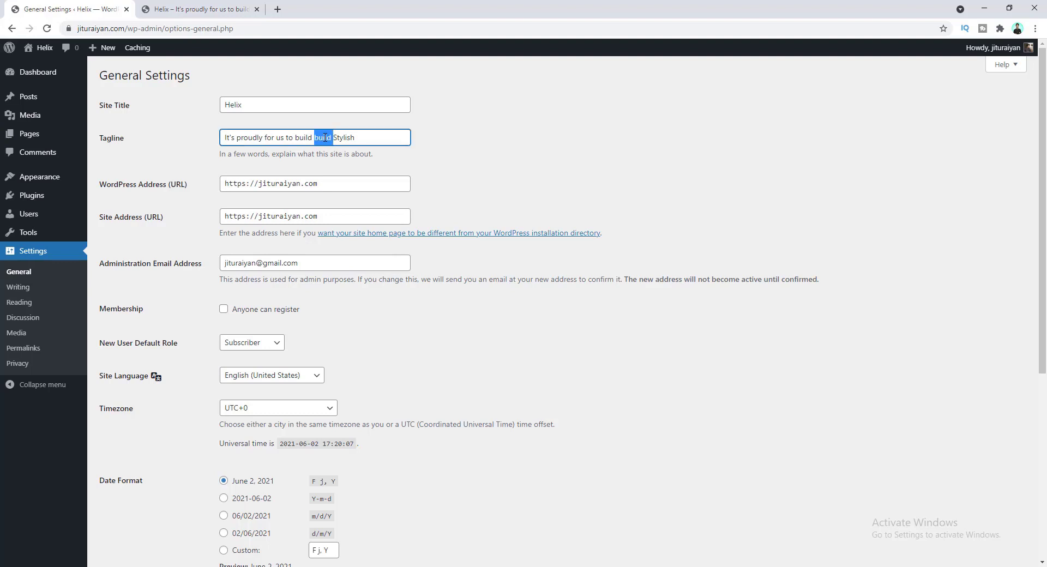
key(BackSpace)
click(191, 165)
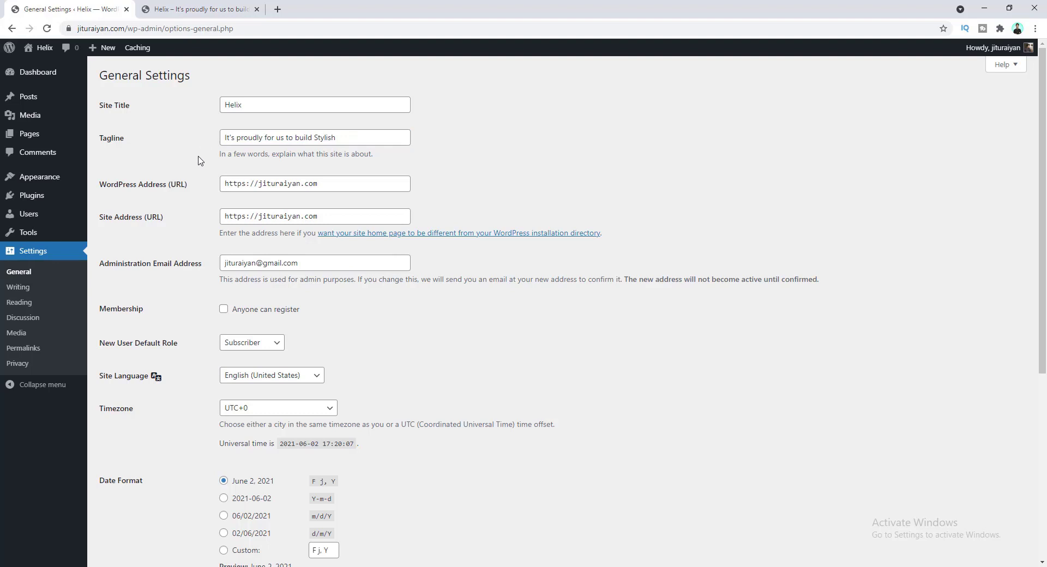
scroll(210, 219, down, 5)
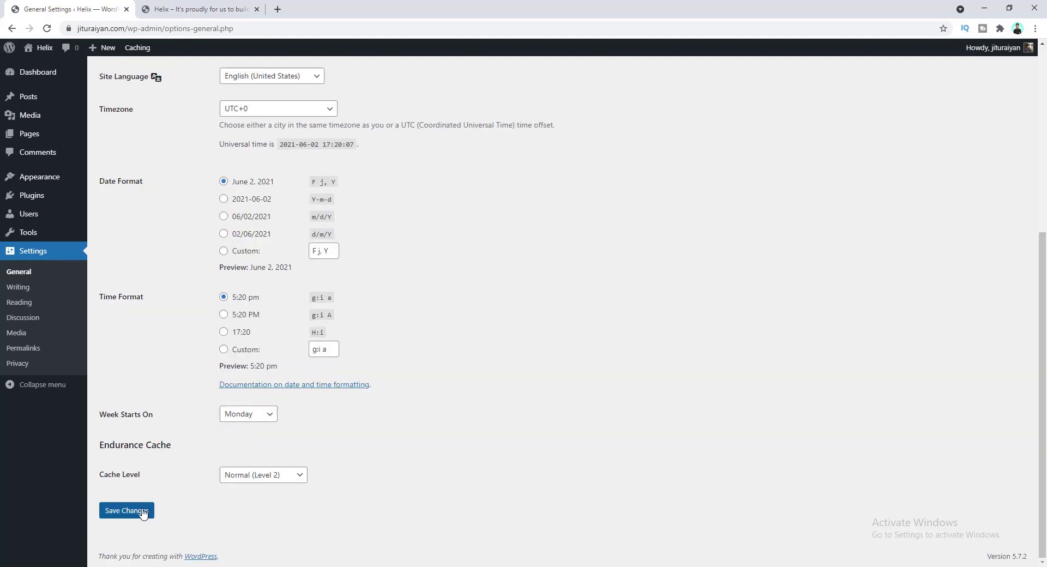
click(143, 513)
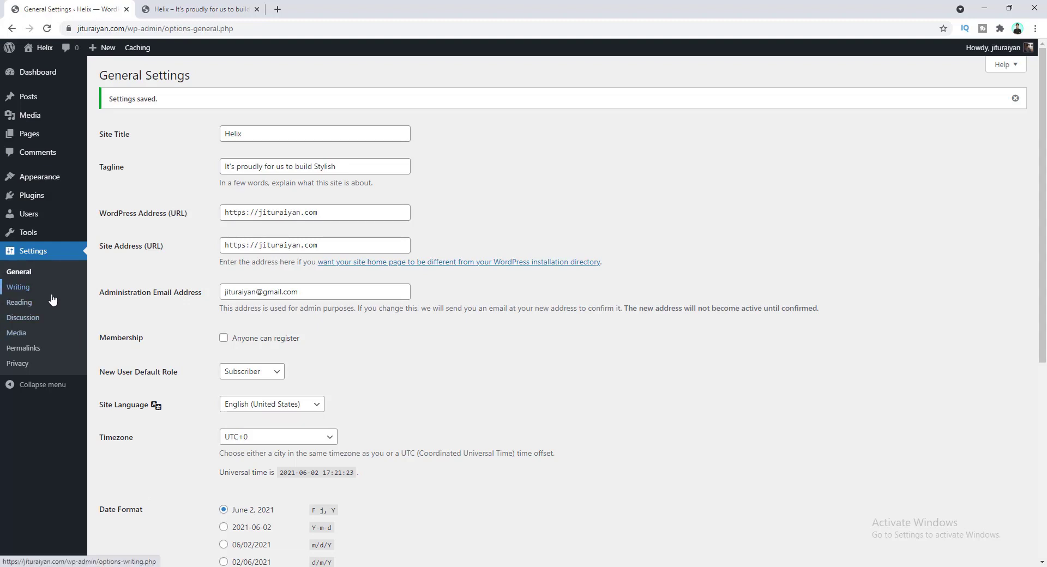
click(36, 353)
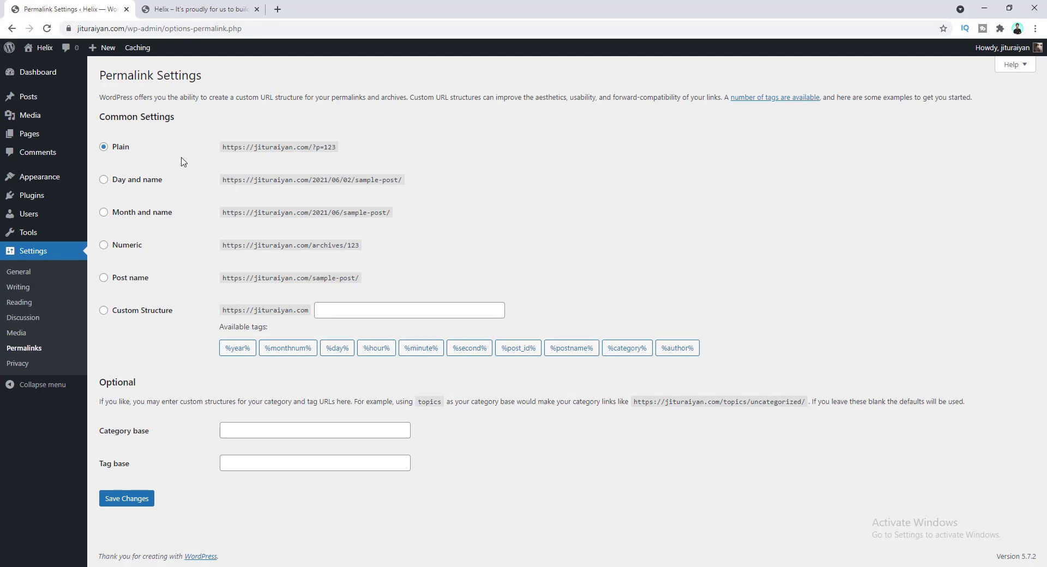
- On the live site, open 'This is another blog post' to see its plain ?p= address
click(204, 5)
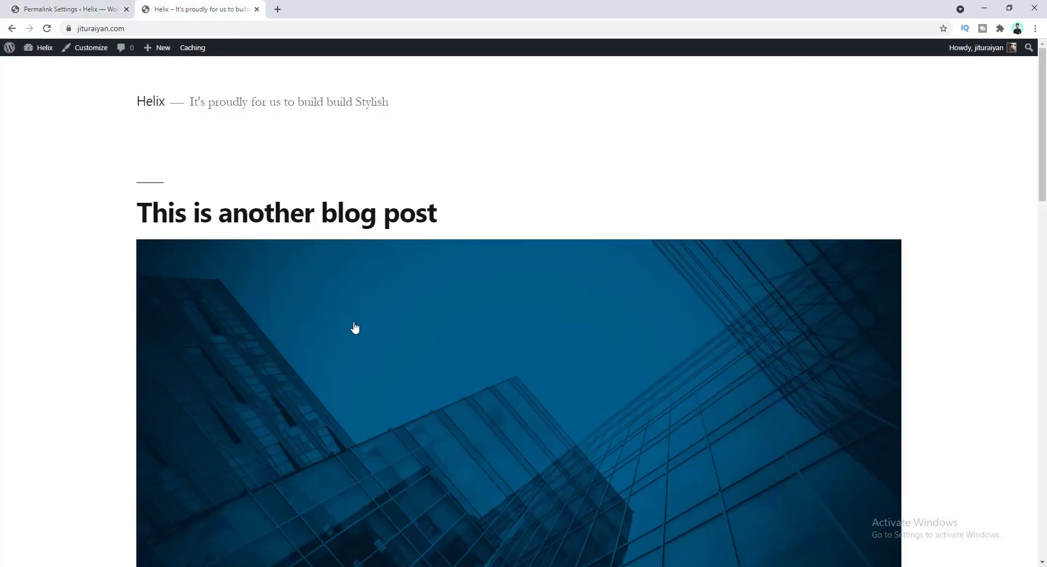
click(351, 288)
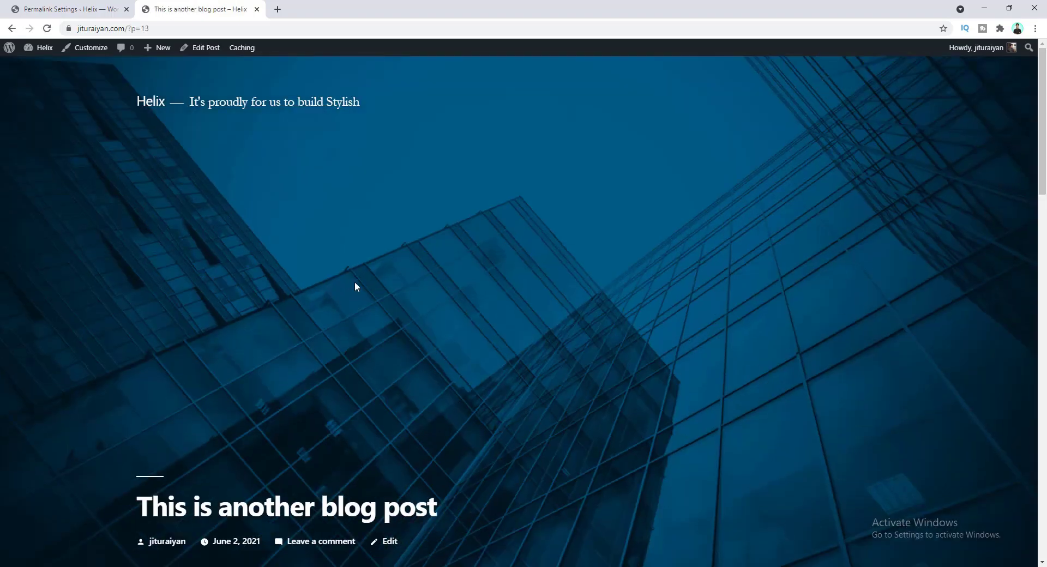
scroll(355, 282, down, 6)
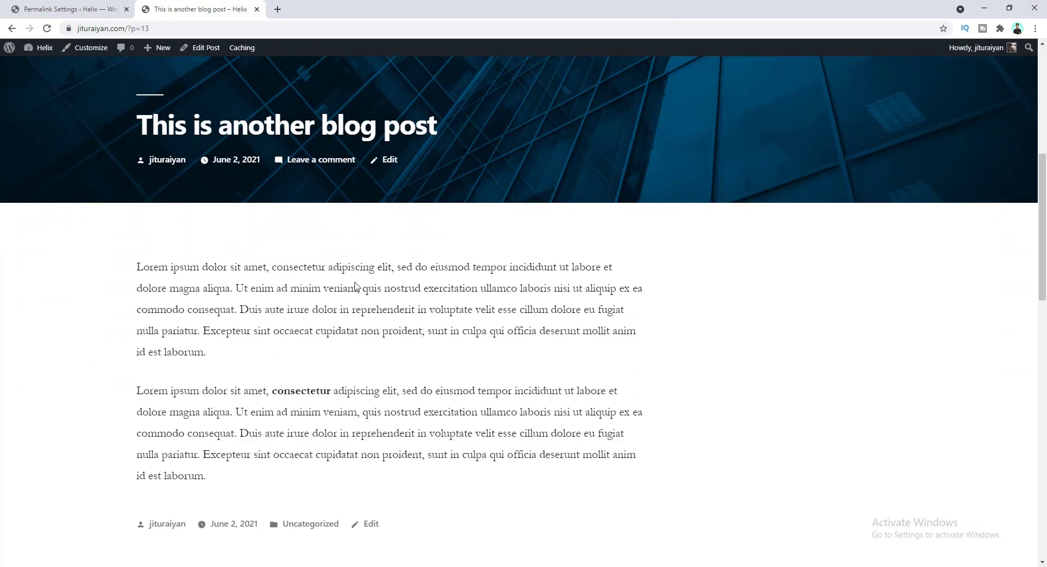
scroll(355, 283, down, 4)
scroll(355, 282, up, 10)
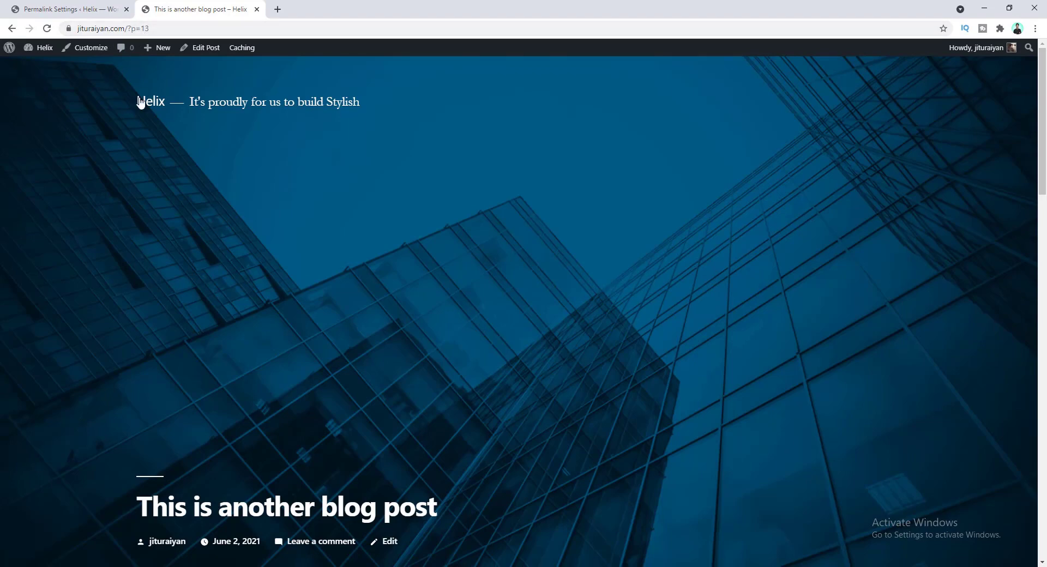
- Open the Hello world! post at ?p=1, then go back to Permalink Settings
click(10, 30)
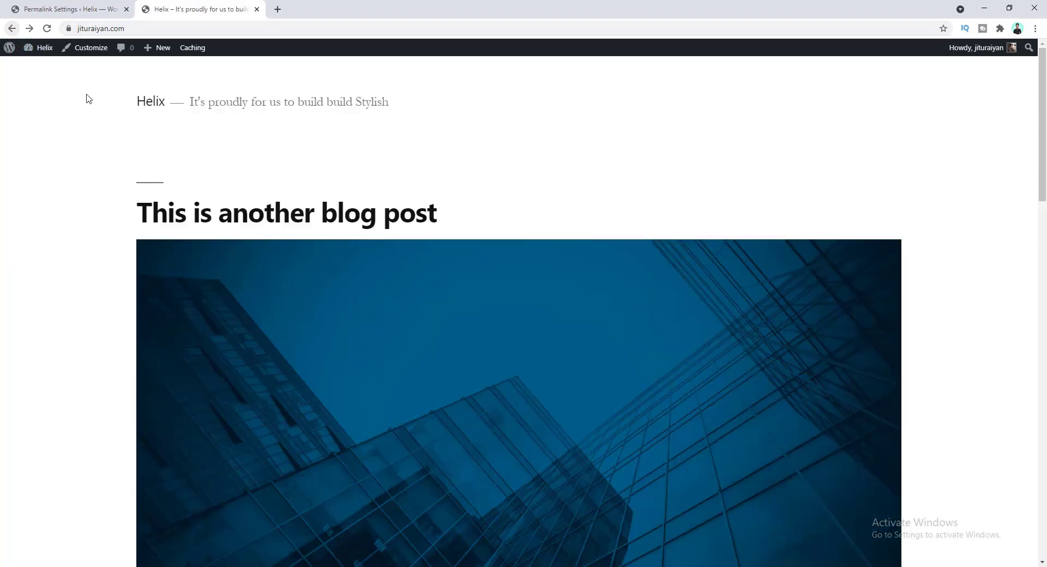
scroll(264, 250, down, 9)
scroll(264, 250, down, 7)
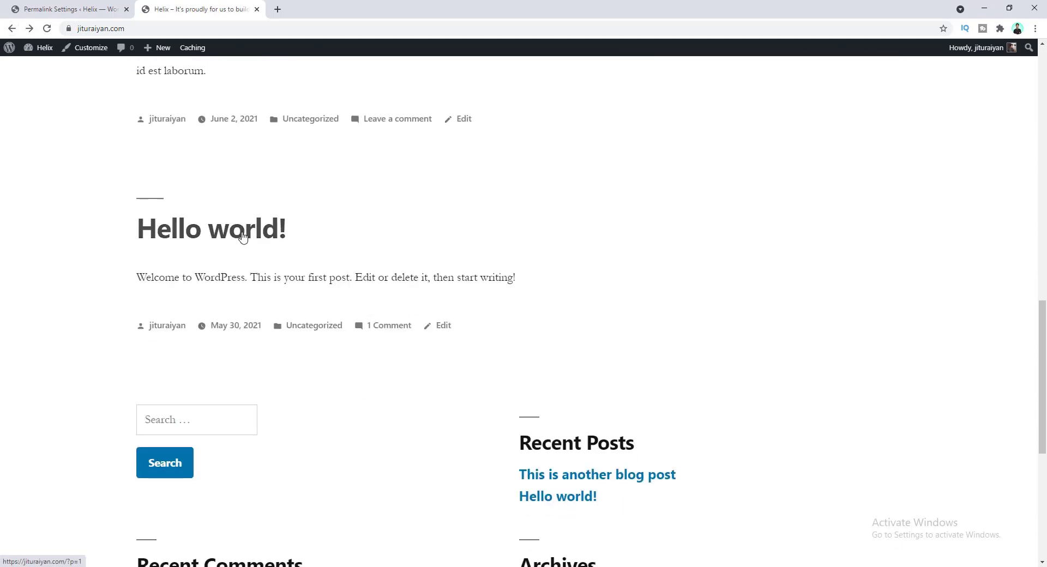
click(243, 236)
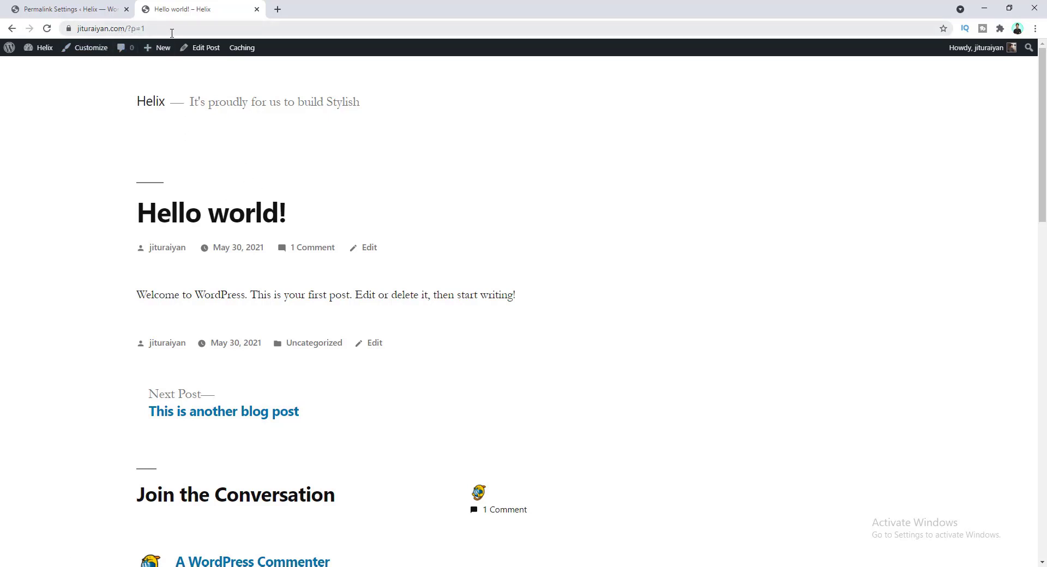
click(75, 9)
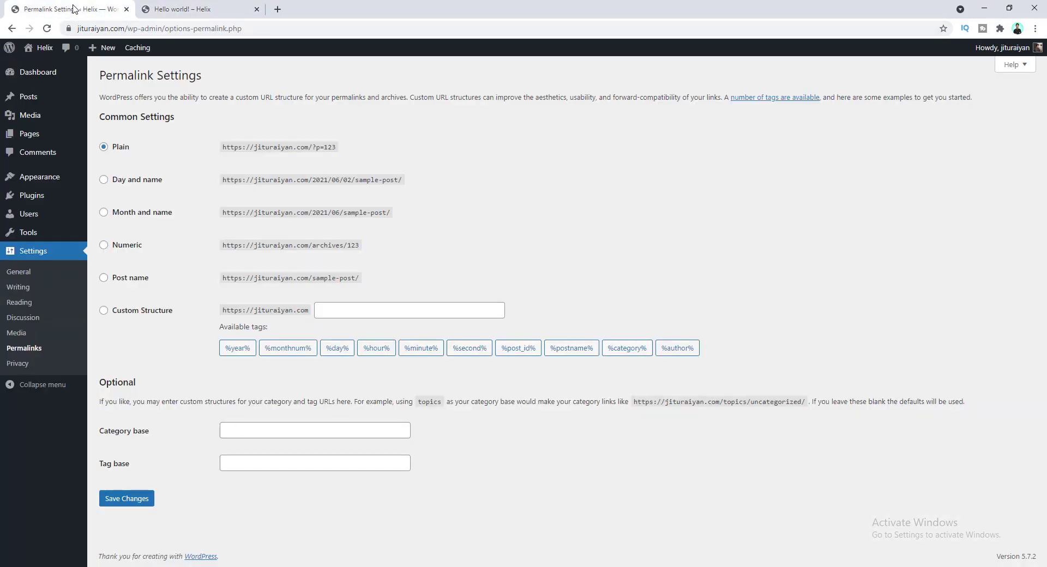
- Switch permalinks to Post name, save, and reload the Hello world! post
click(125, 278)
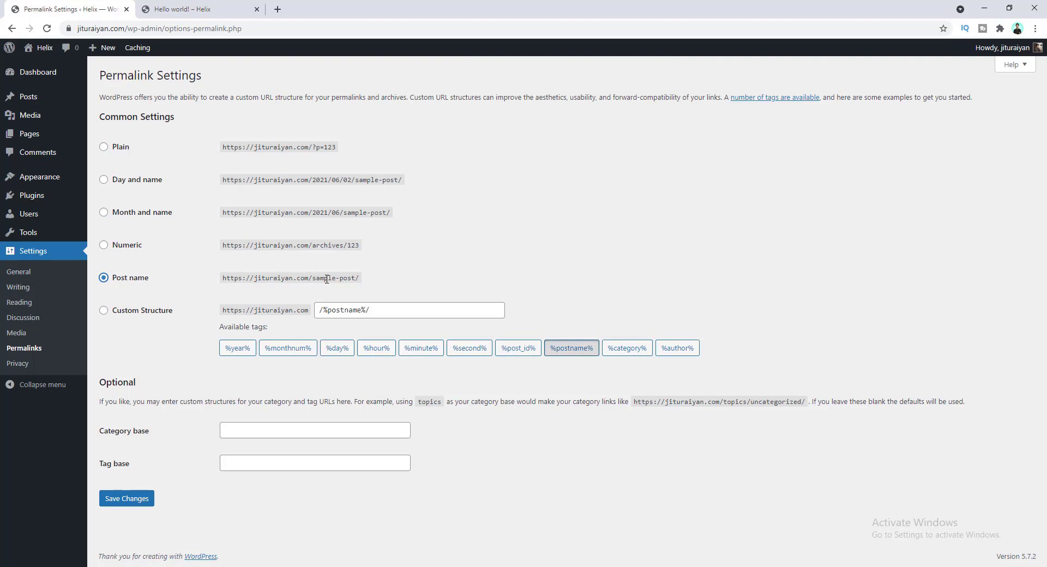
click(135, 499)
key(ctrl+Tab)
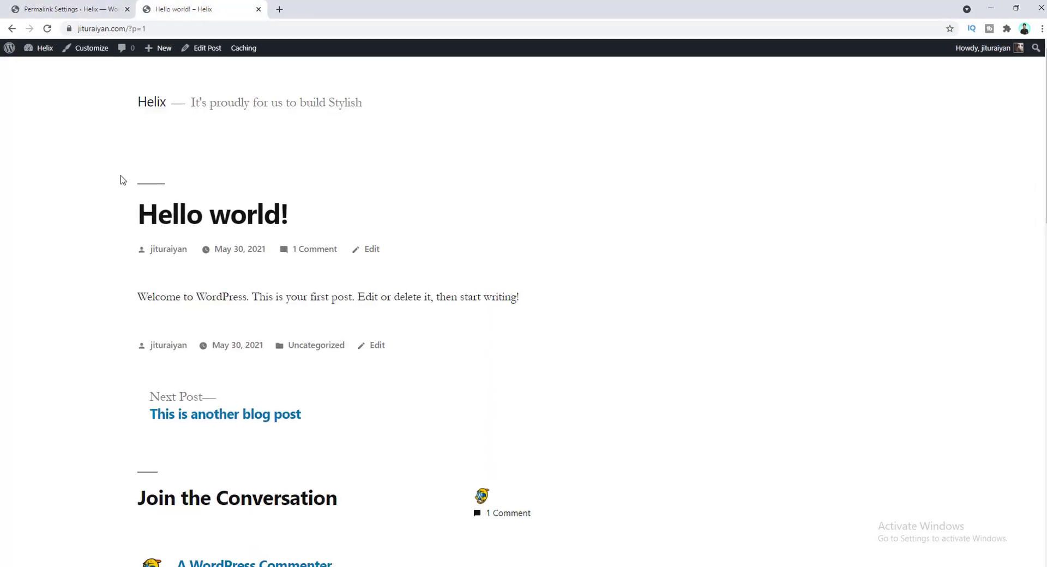
click(46, 28)
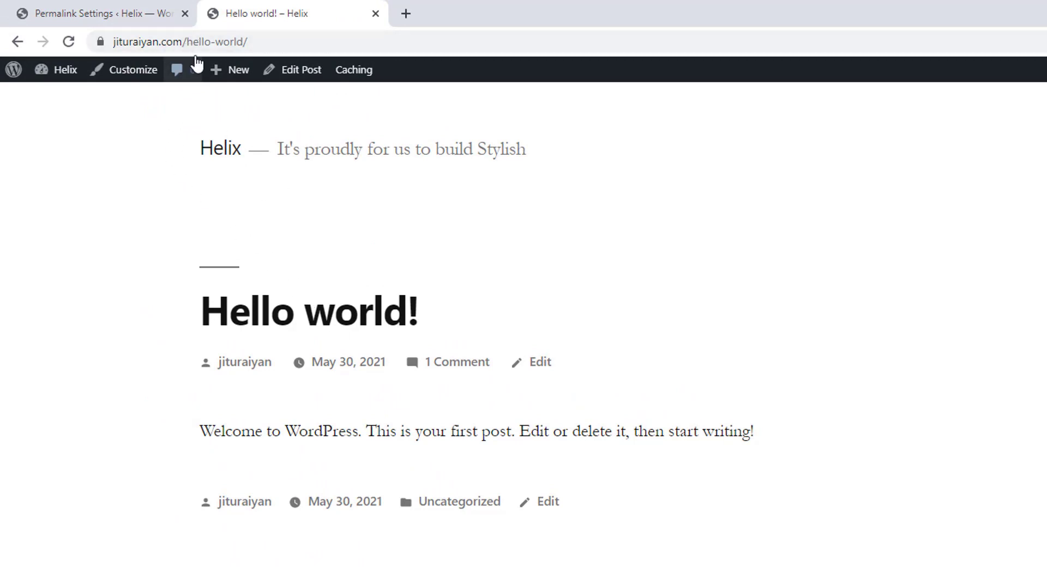
- Check that the post's address now ends in /hello-world/
drag(183, 42, 250, 44)
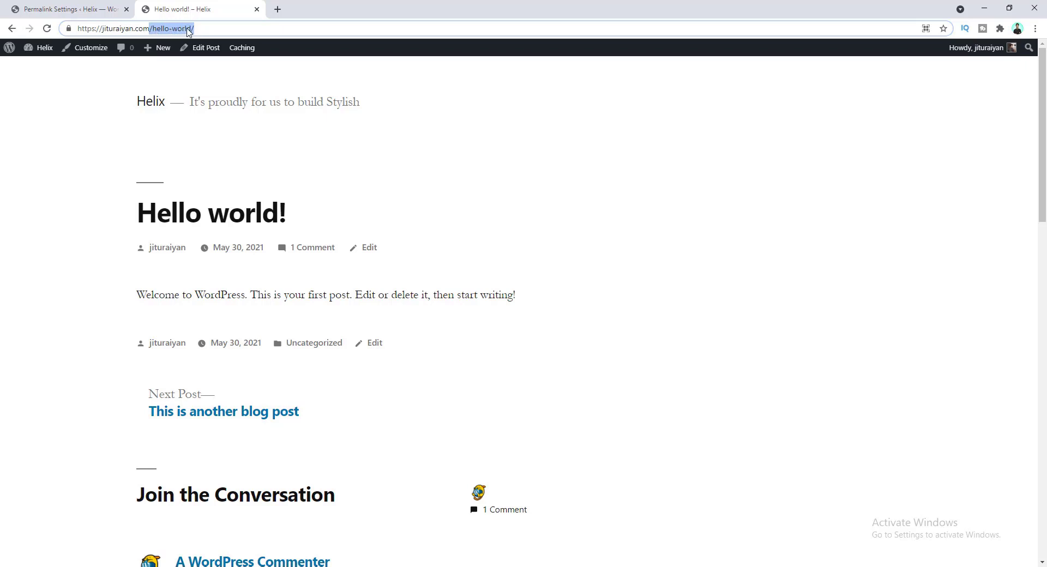
click(186, 129)
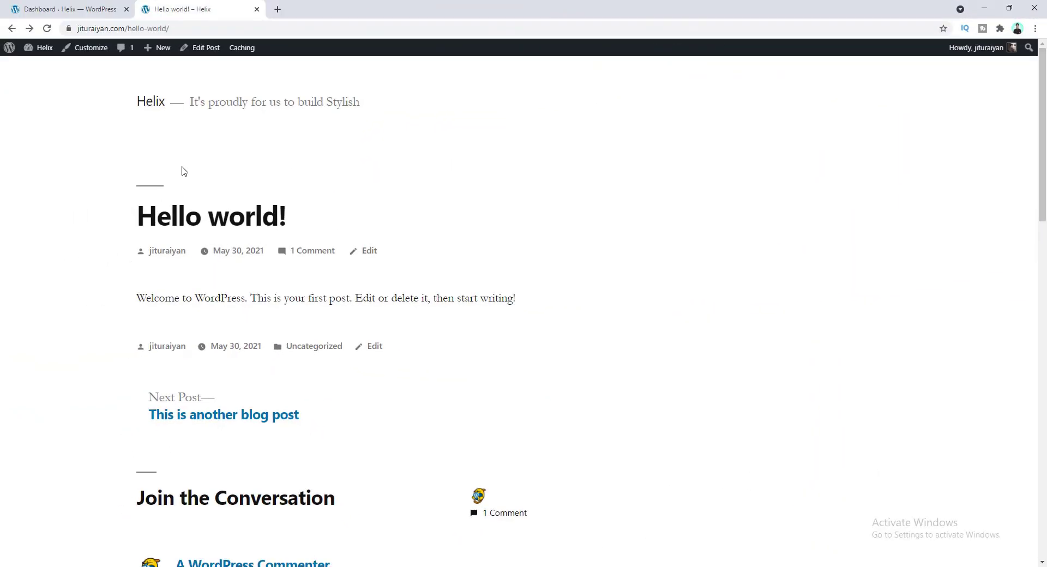
click(66, 9)
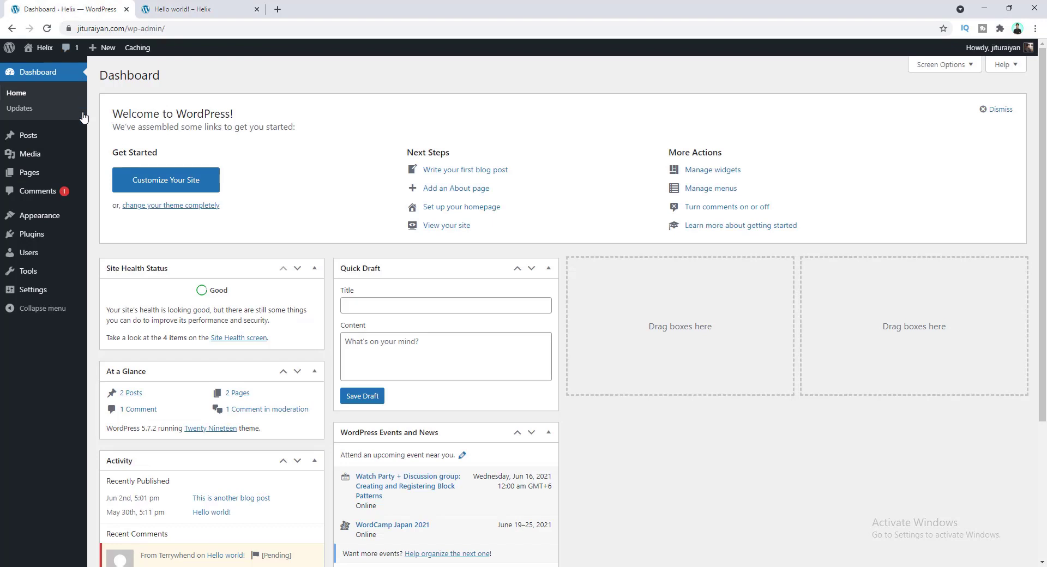
- Search the theme directory for Astra, install it and activate it
mouse_move(55, 218)
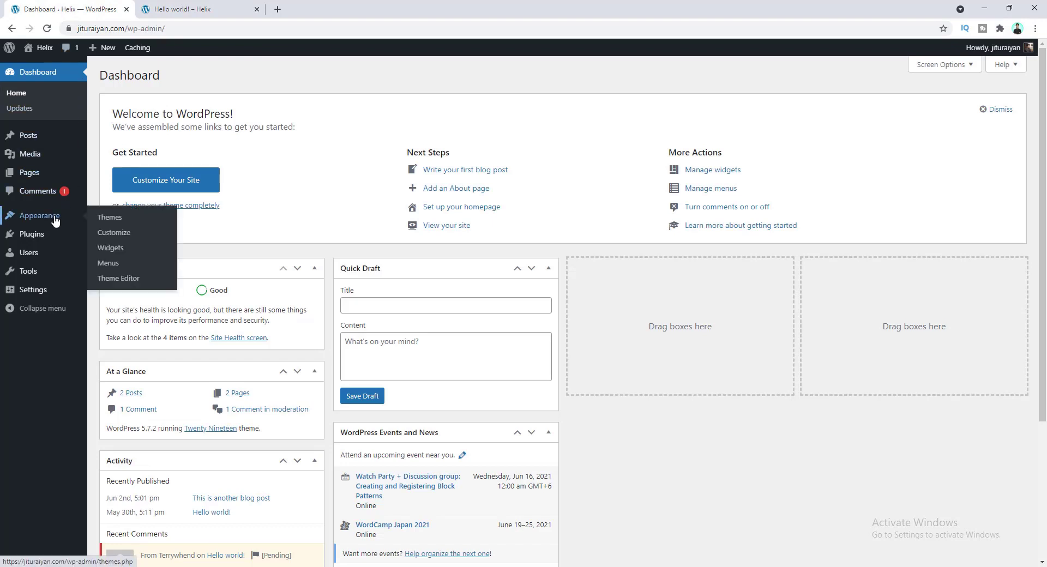
click(102, 218)
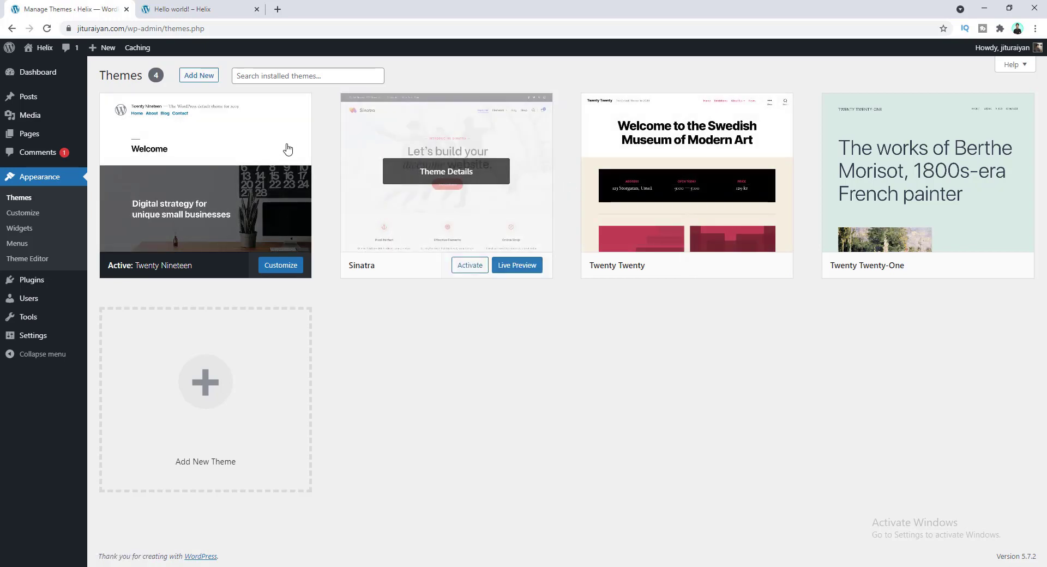
click(204, 77)
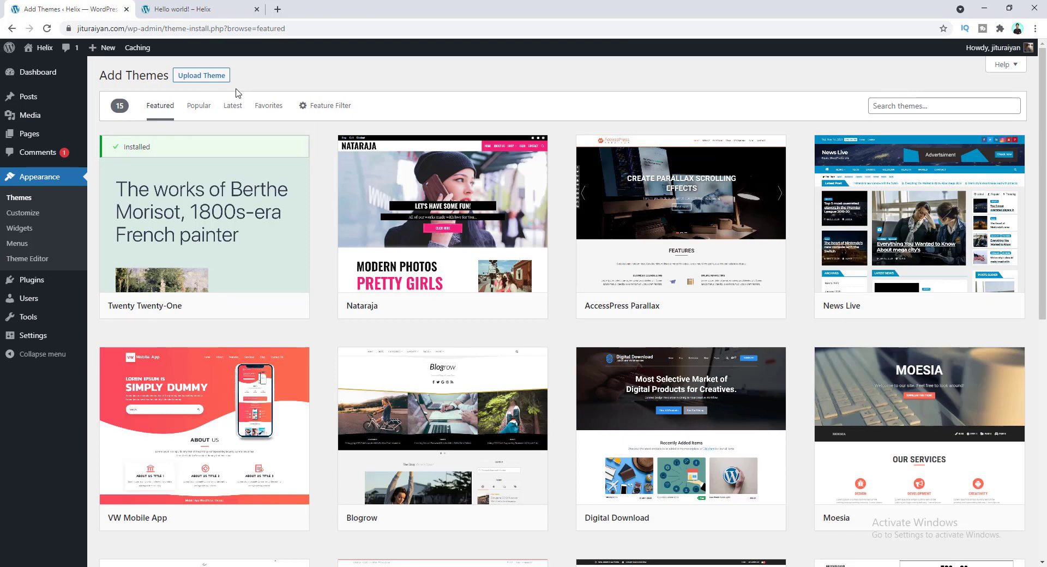
click(891, 107)
text(Astr)
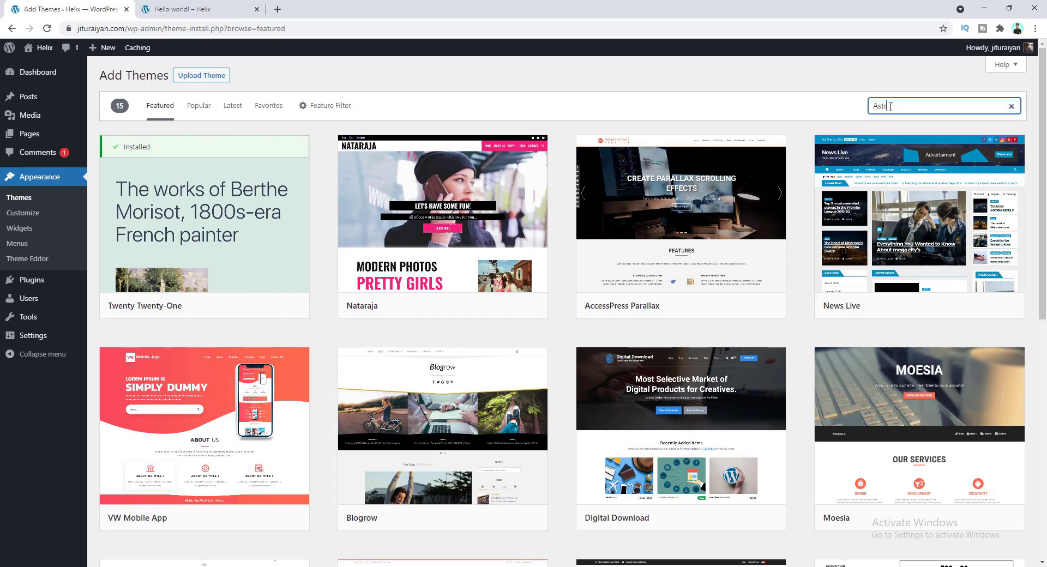
text(a)
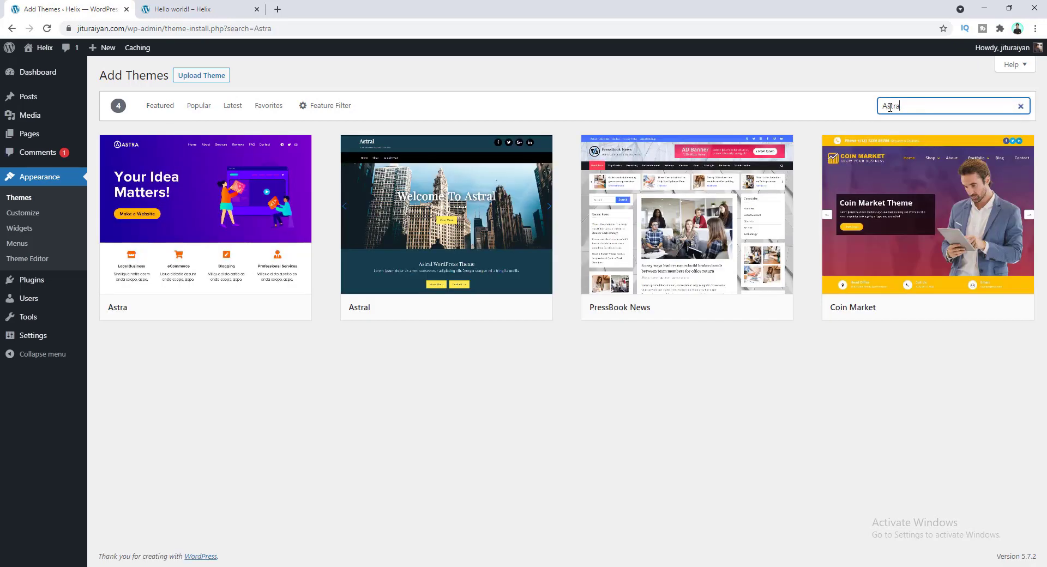
mouse_move(243, 271)
click(252, 309)
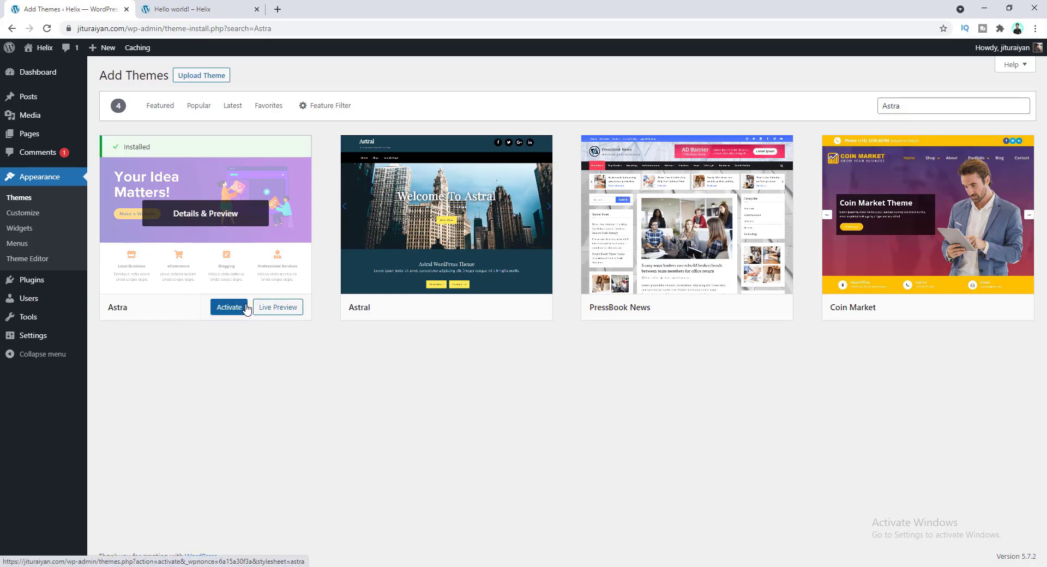
click(227, 308)
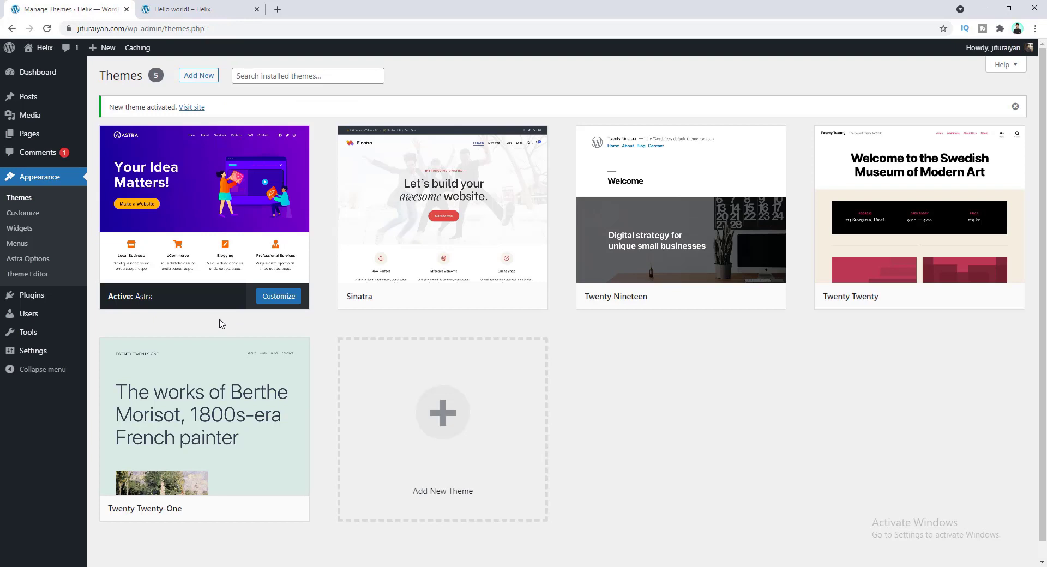
- Remove hello-world/ from the post URL to view the Helix homepage in Astra, then open a new tab
click(201, 5)
drag(133, 29, 200, 28)
key(BackSpace)
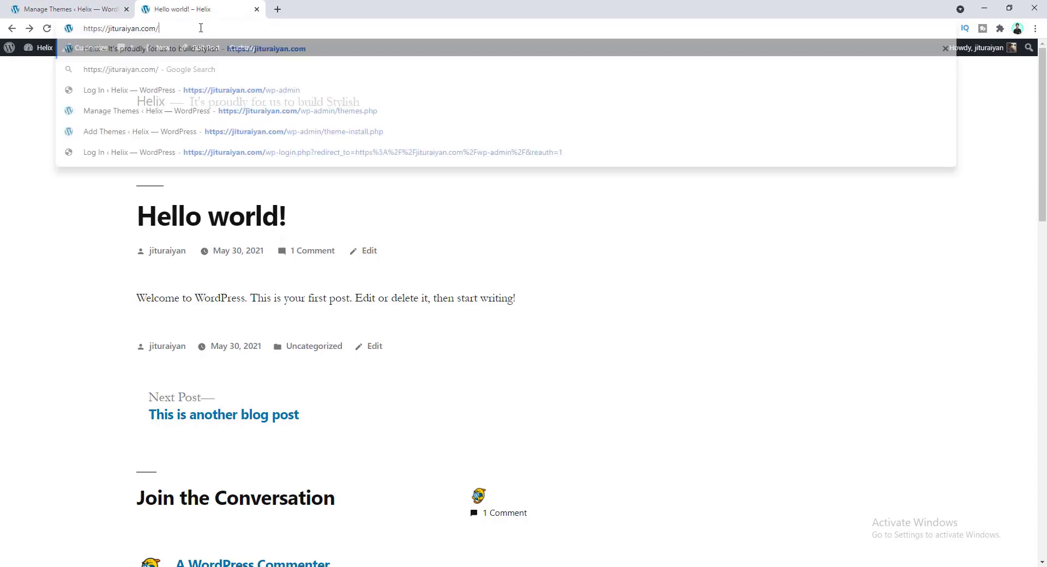
key(Return)
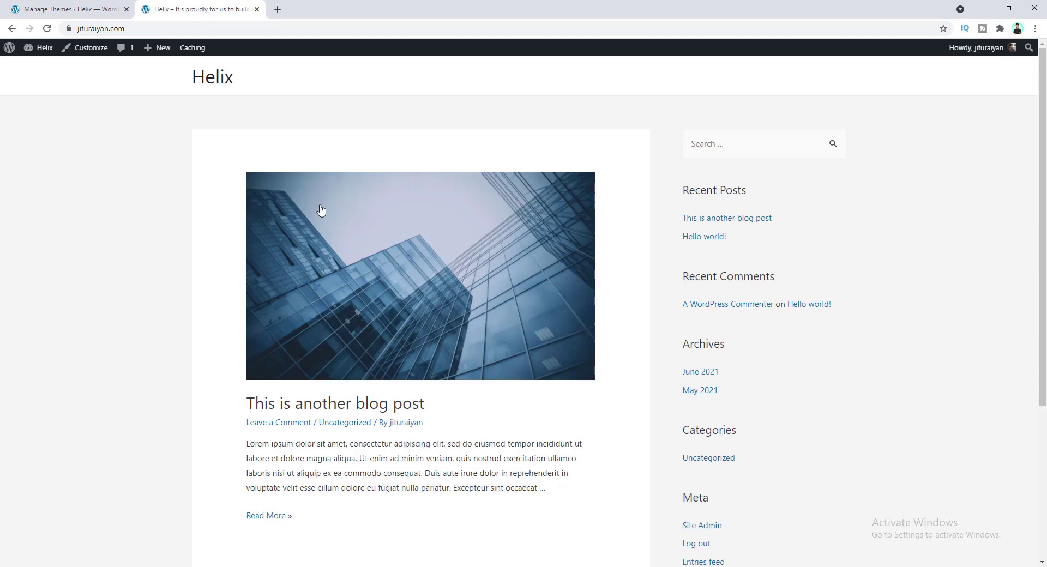
scroll(335, 246, down, 4)
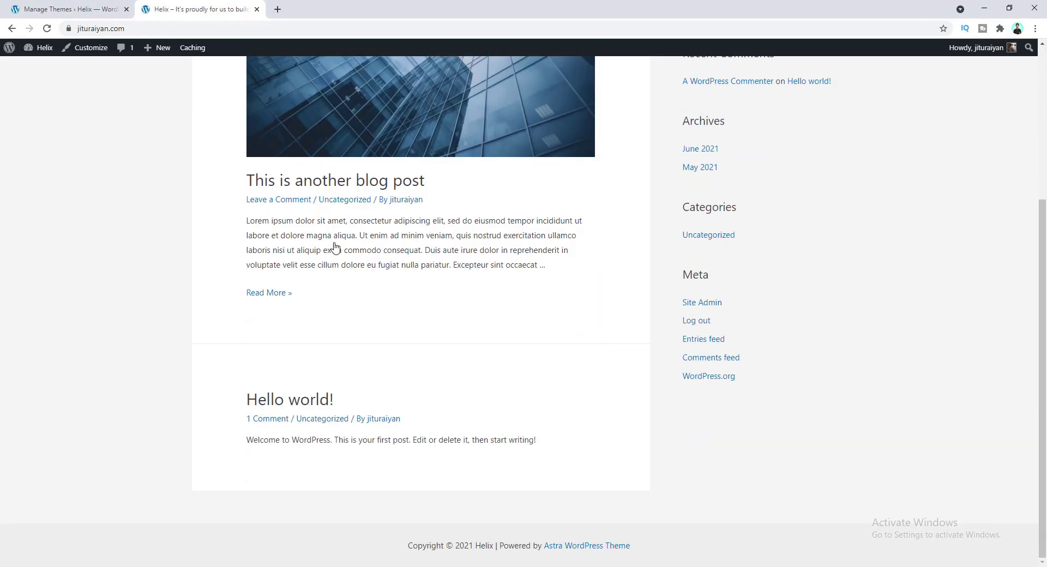
scroll(334, 247, up, 4)
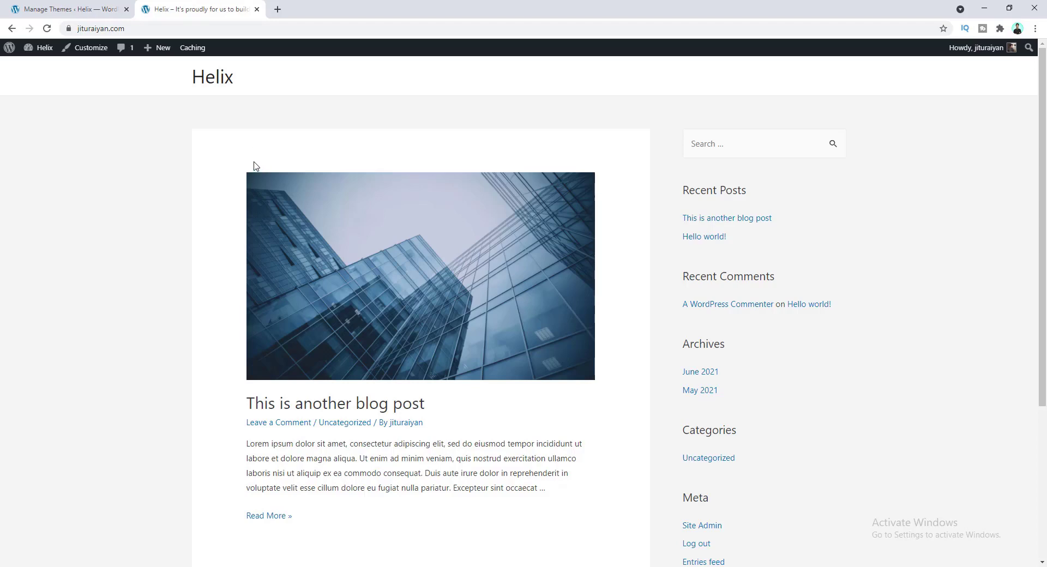
click(277, 9)
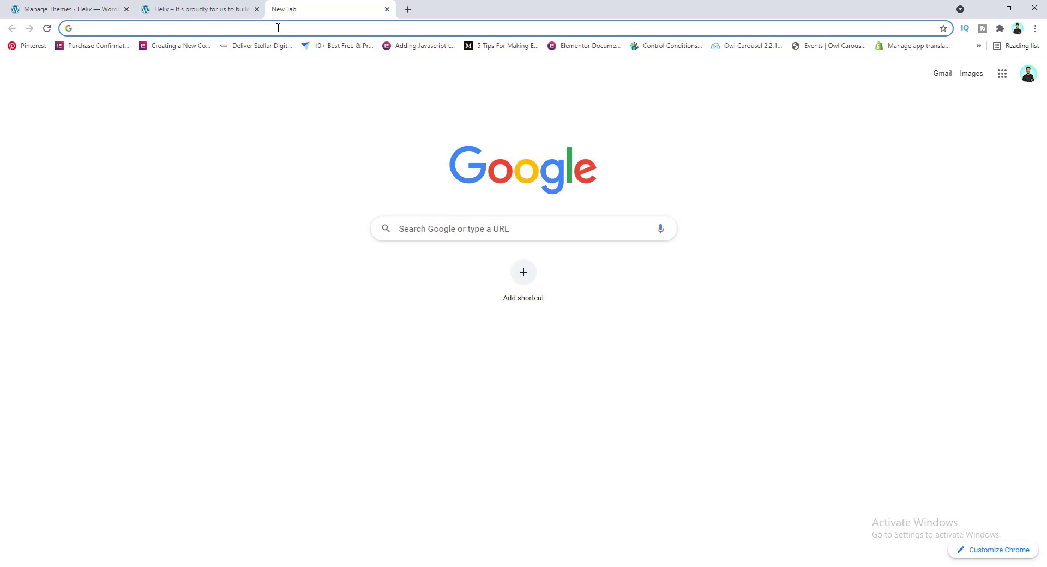
- Go to makedreamwebsite.com/elementor and choose Get Started to reach the account sign-up form
text(makedr)
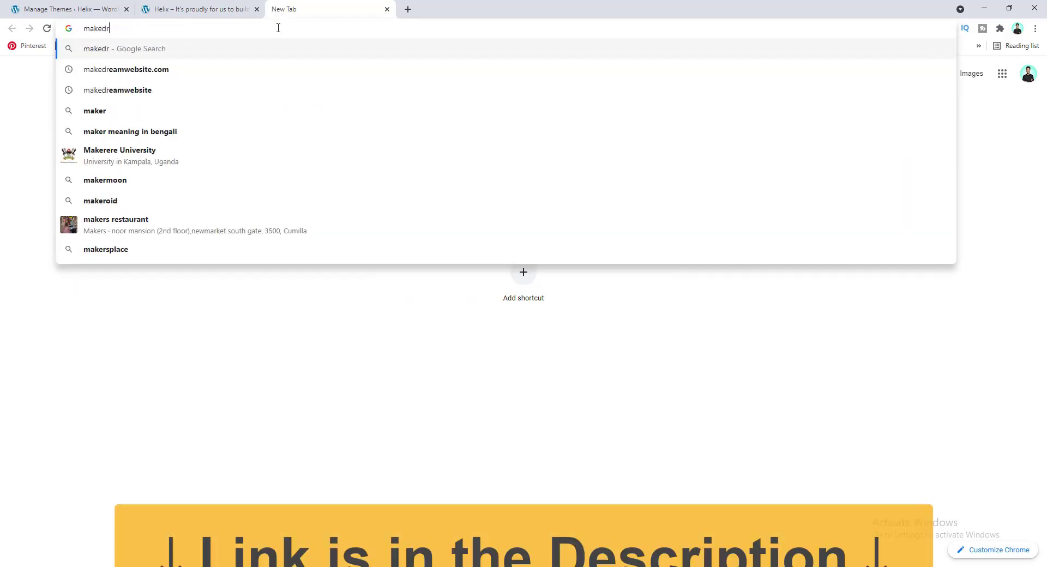
text(eamwebsite.)
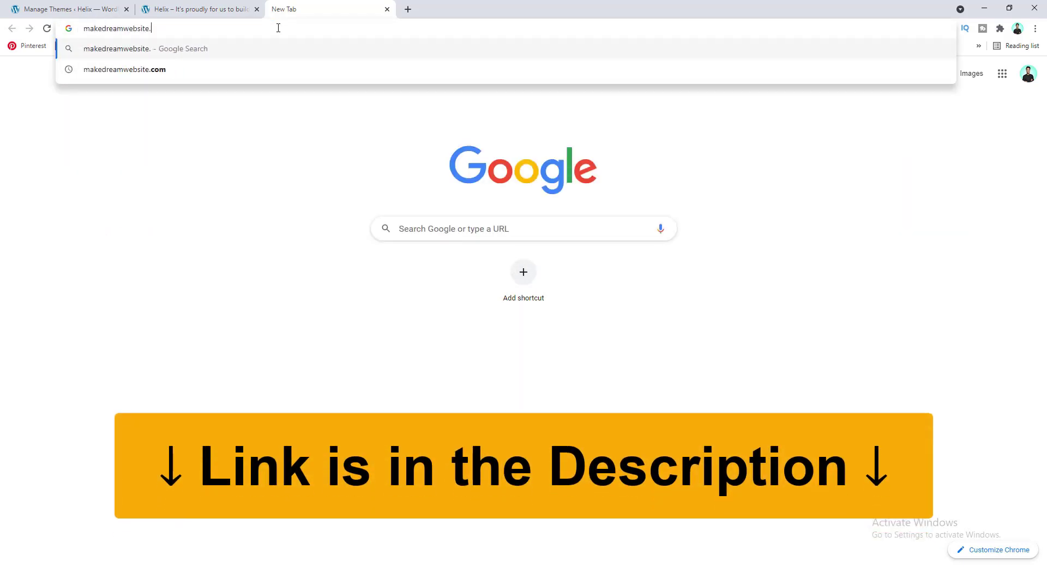
text(com/elementor)
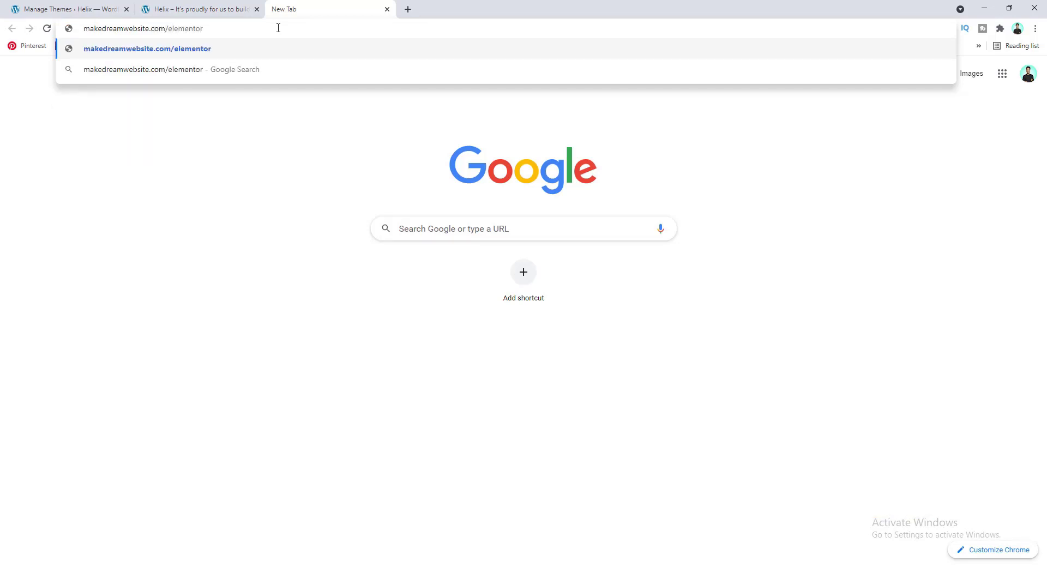
key(Return)
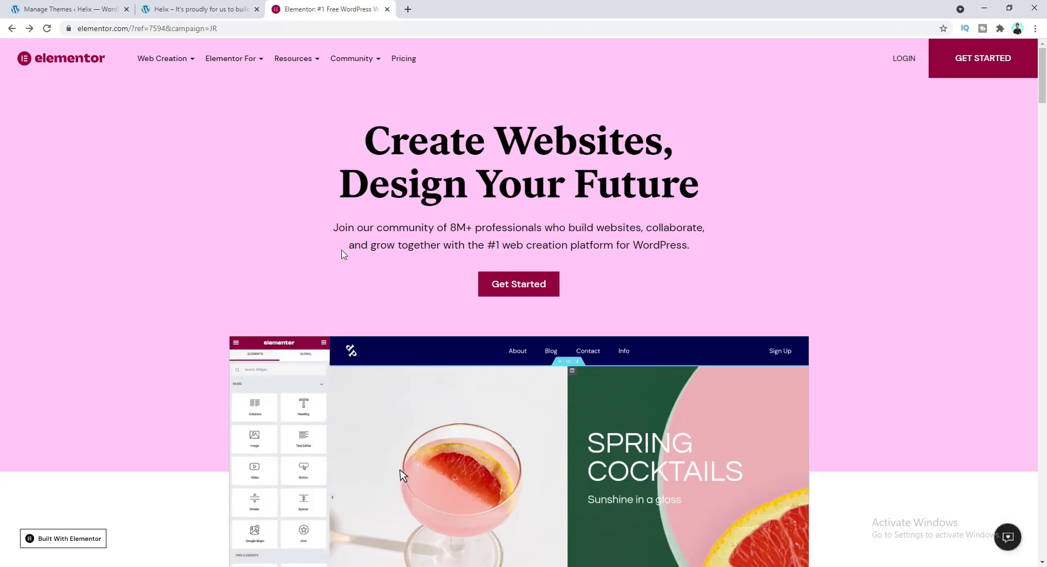
click(500, 294)
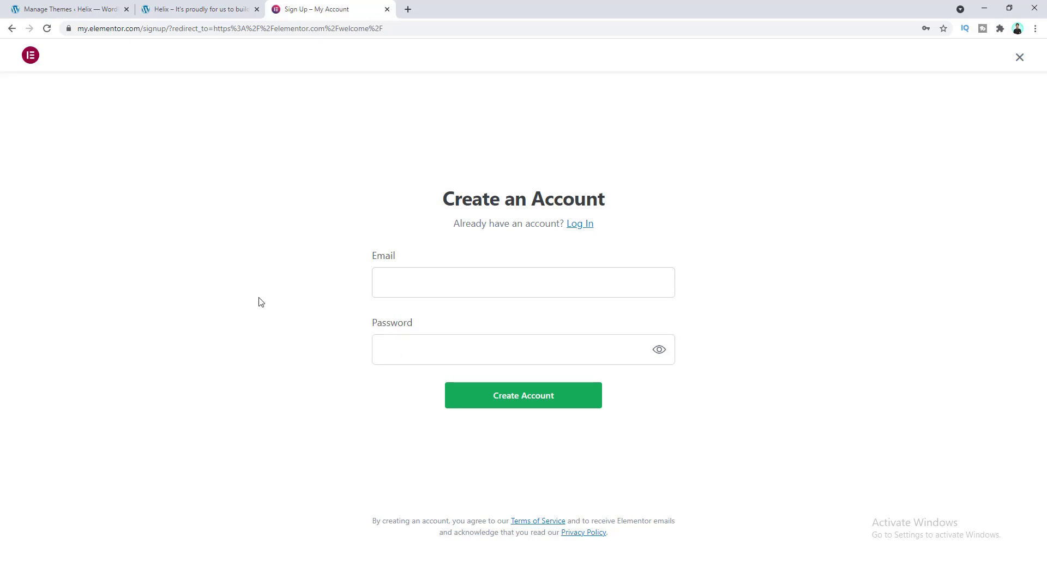
- Create the Elementor account with an e-mail and password, then answer Yes to having a WordPress site
click(386, 286)
click(304, 315)
click(398, 350)
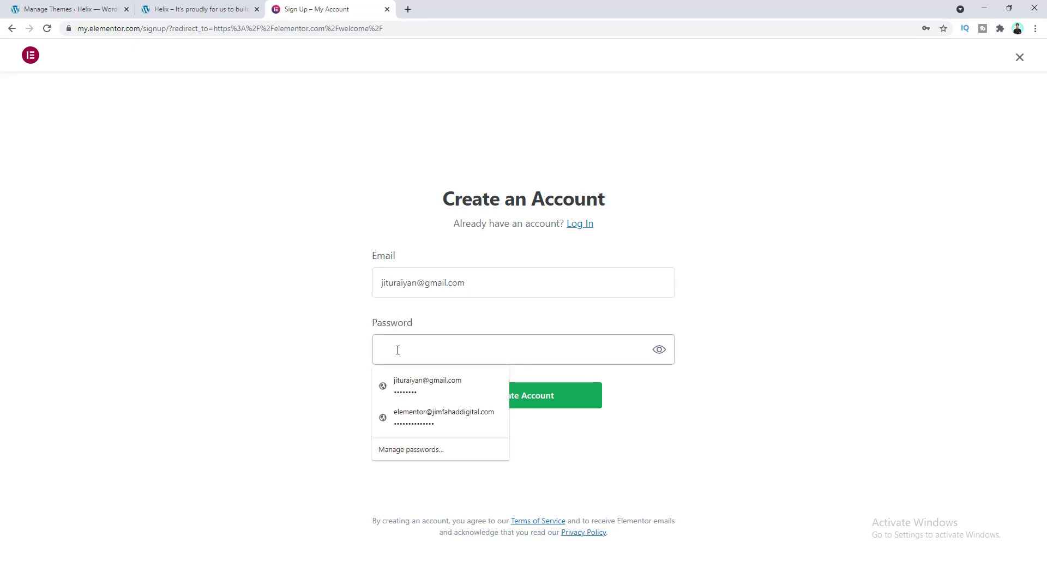
text(••••••)
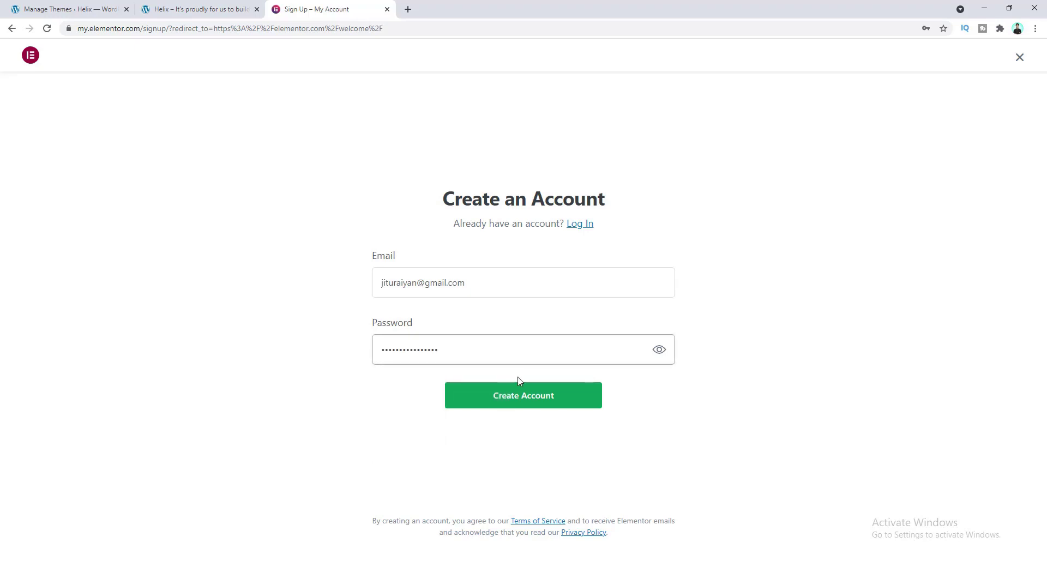
click(515, 397)
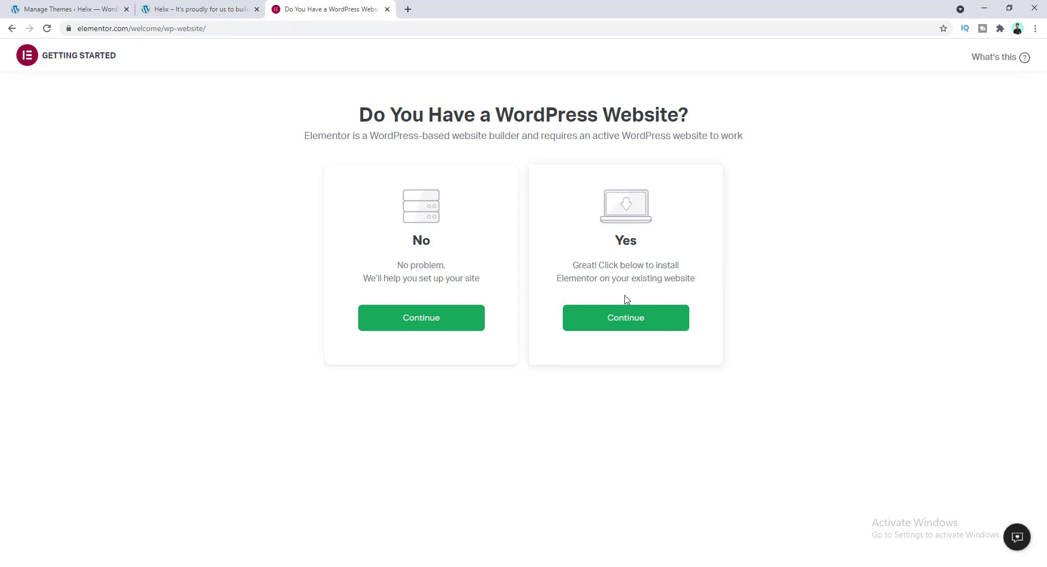
click(626, 322)
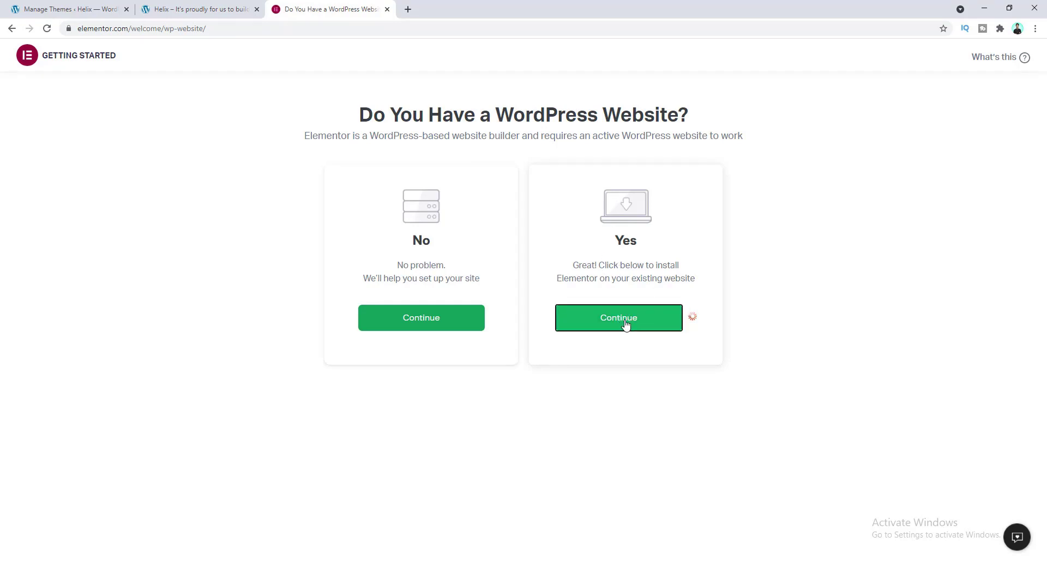
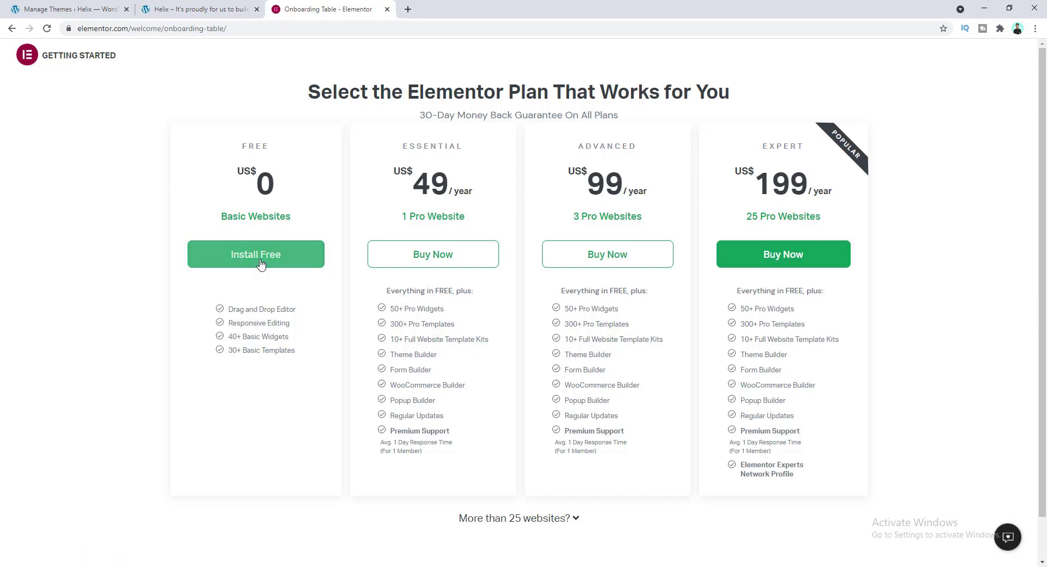
- Choose Elementor's free plan, enter the site's domain, confirm it runs WordPress, and start installing Elementor
click(260, 264)
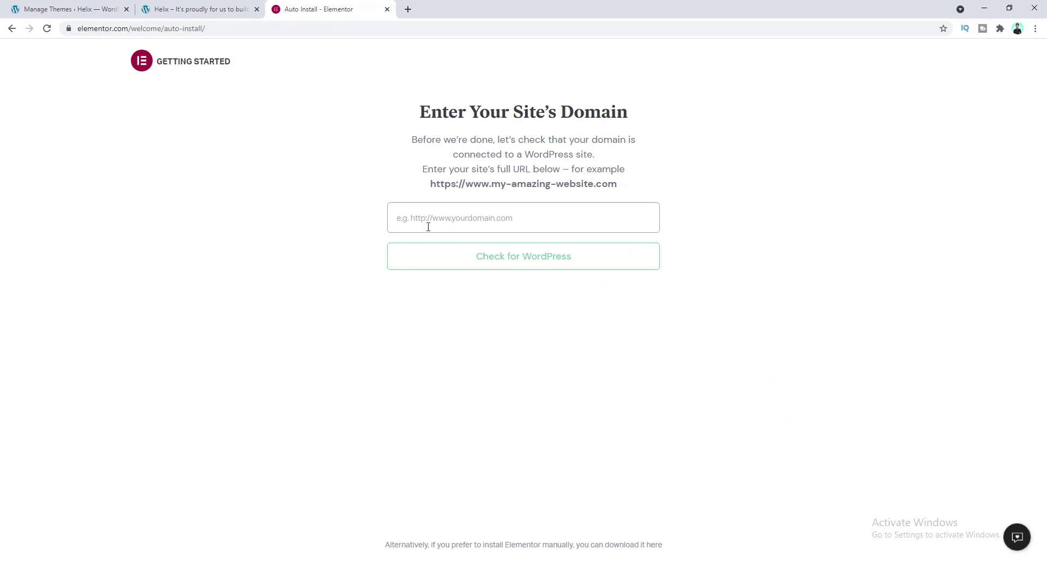
click(423, 218)
click(433, 245)
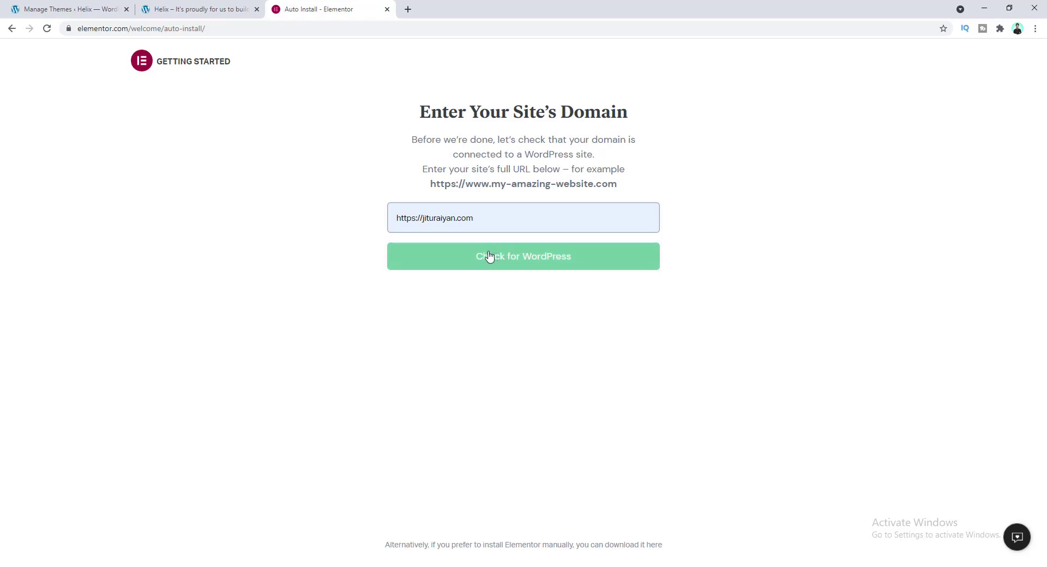
click(515, 263)
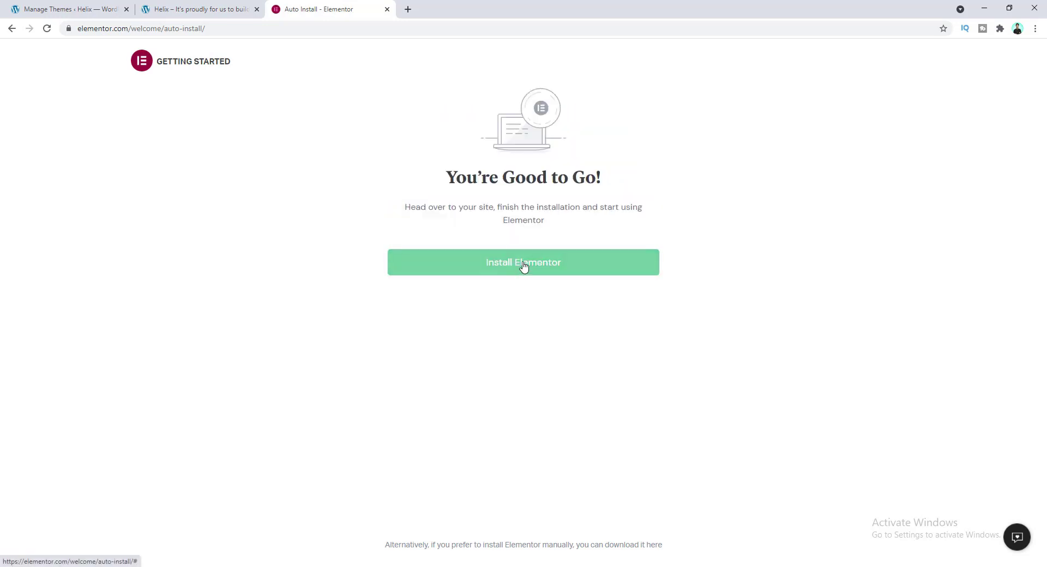
click(523, 265)
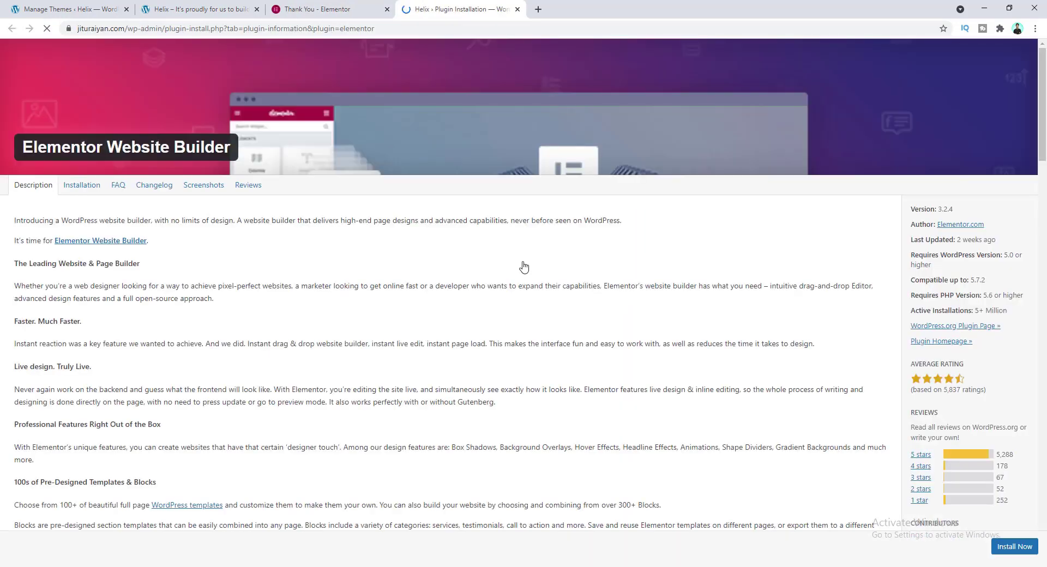
- Install and activate the Elementor Website Builder plugin from the dashboard
click(1010, 549)
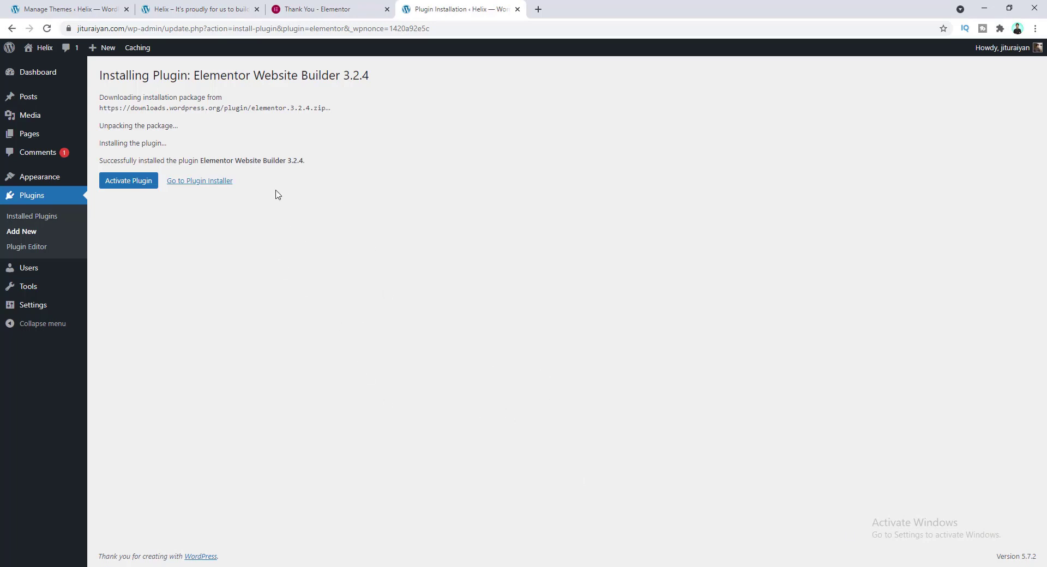
click(131, 185)
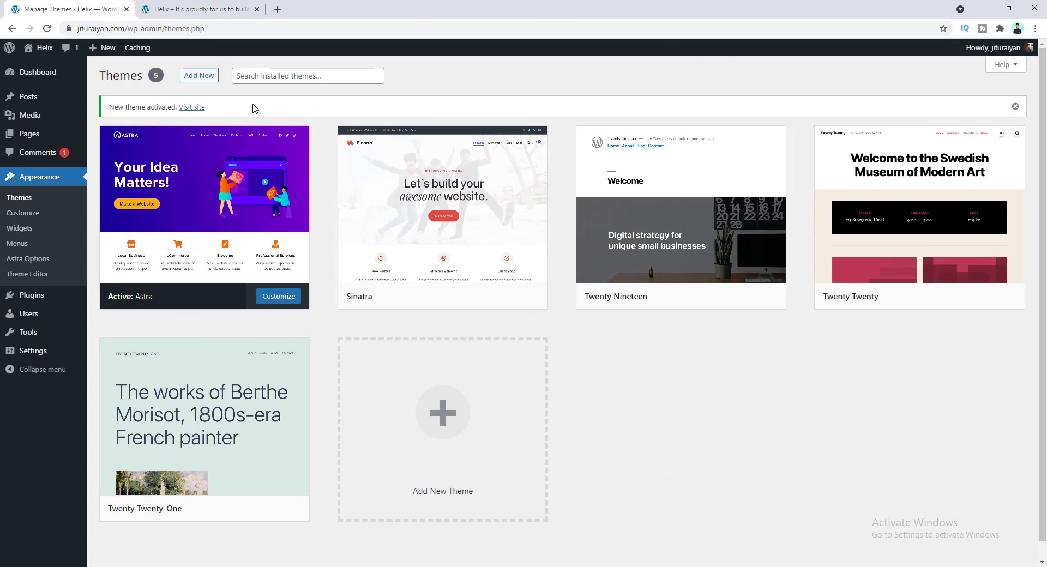
- Move the Privacy Policy and Sample Page pages to the trash with a bulk action
click(46, 136)
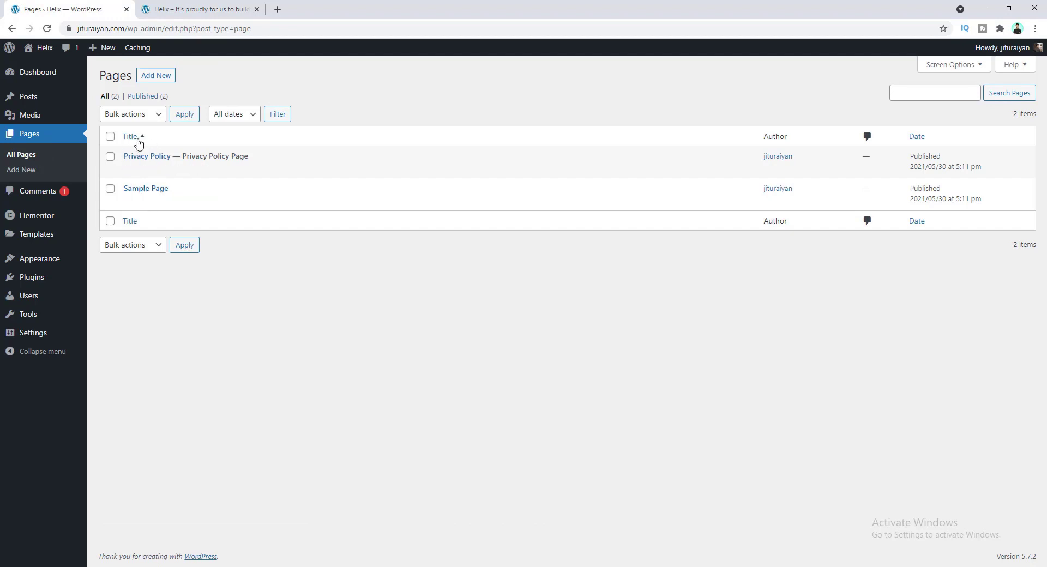
mouse_move(135, 174)
click(110, 137)
click(134, 116)
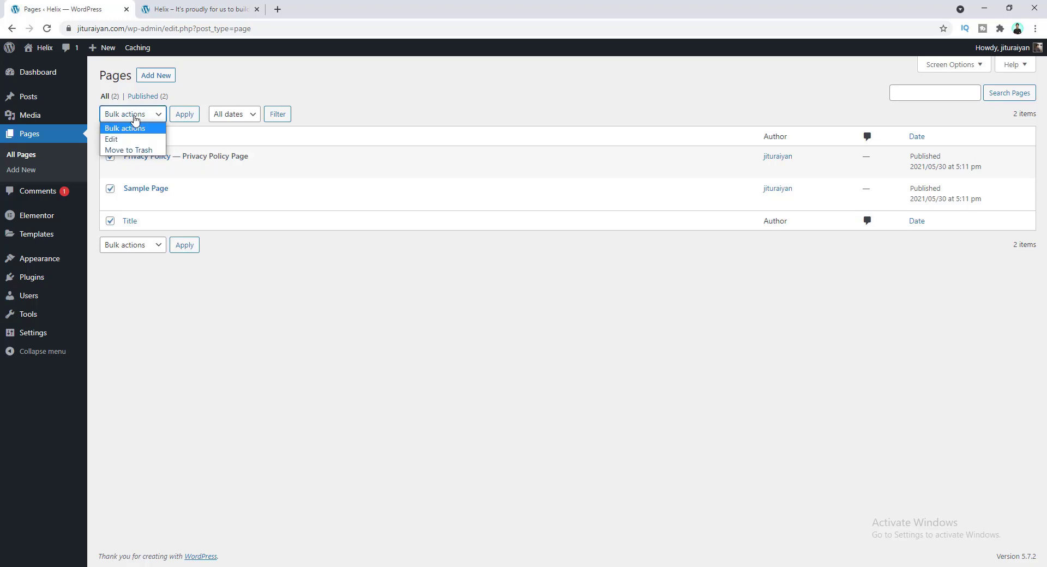
click(128, 150)
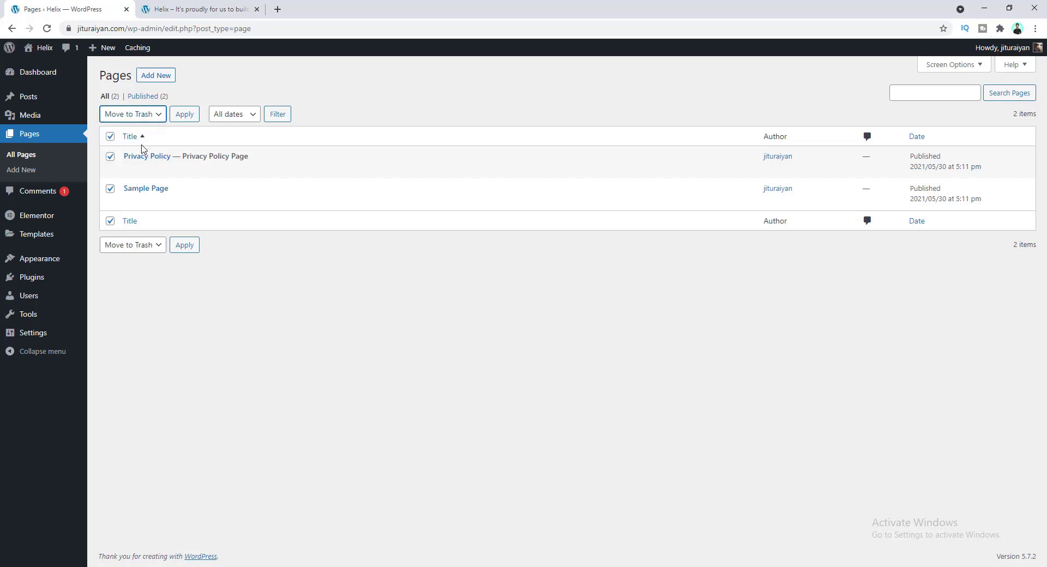
click(182, 117)
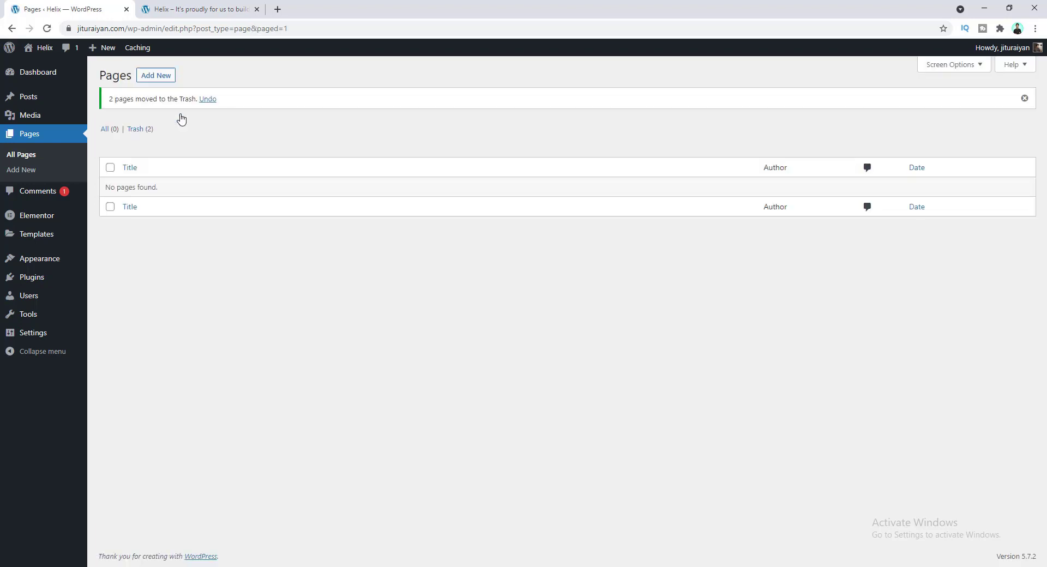
- Empty the trash to delete both pages permanently, then start a new page
click(137, 132)
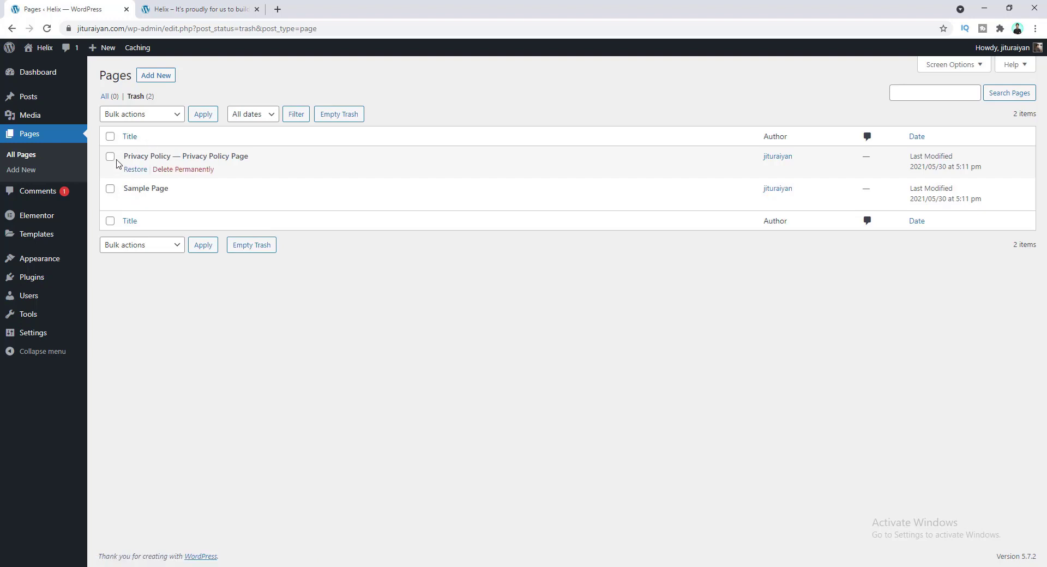
click(327, 116)
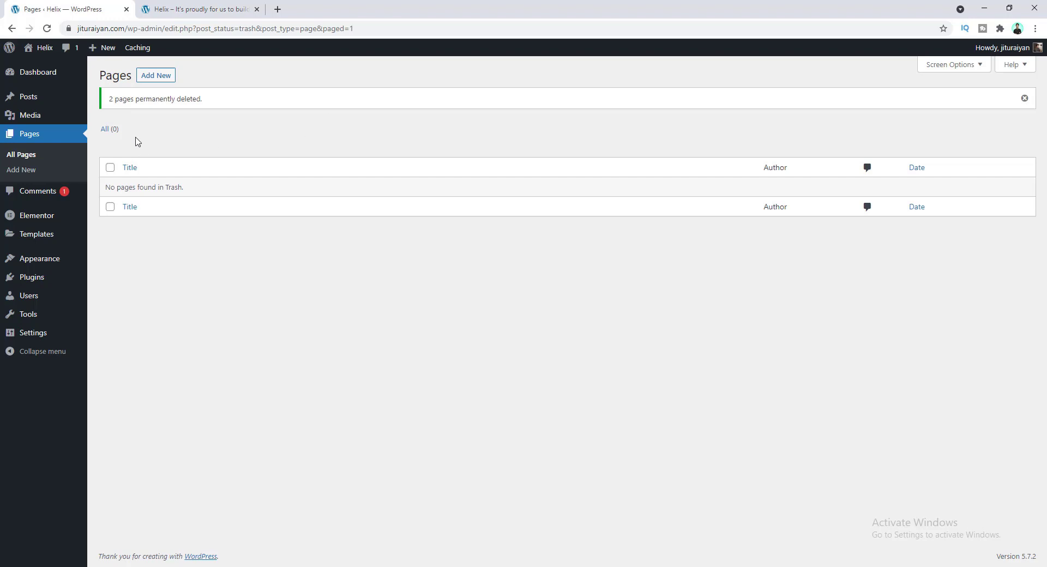
click(105, 129)
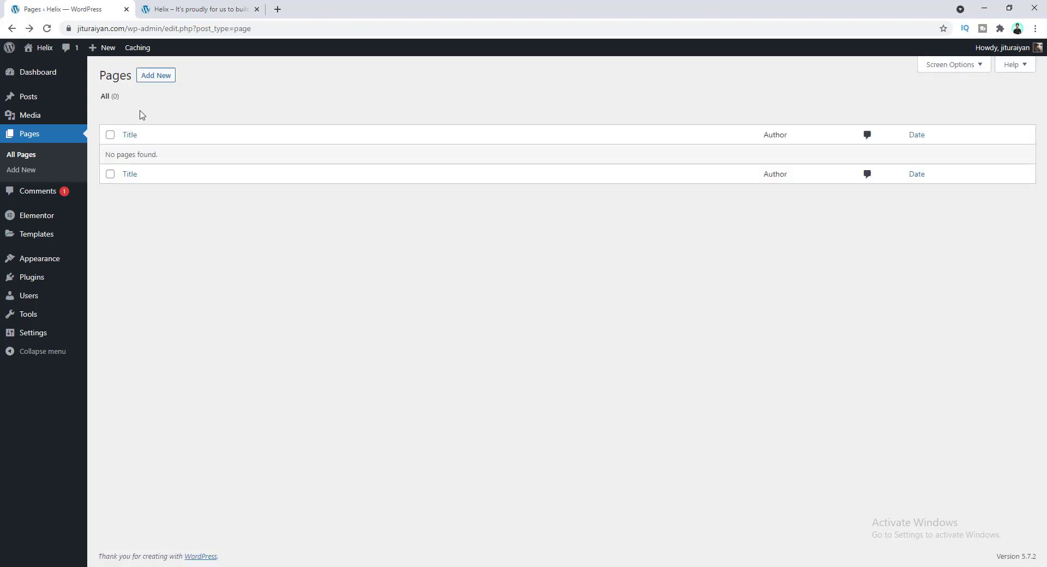
click(148, 75)
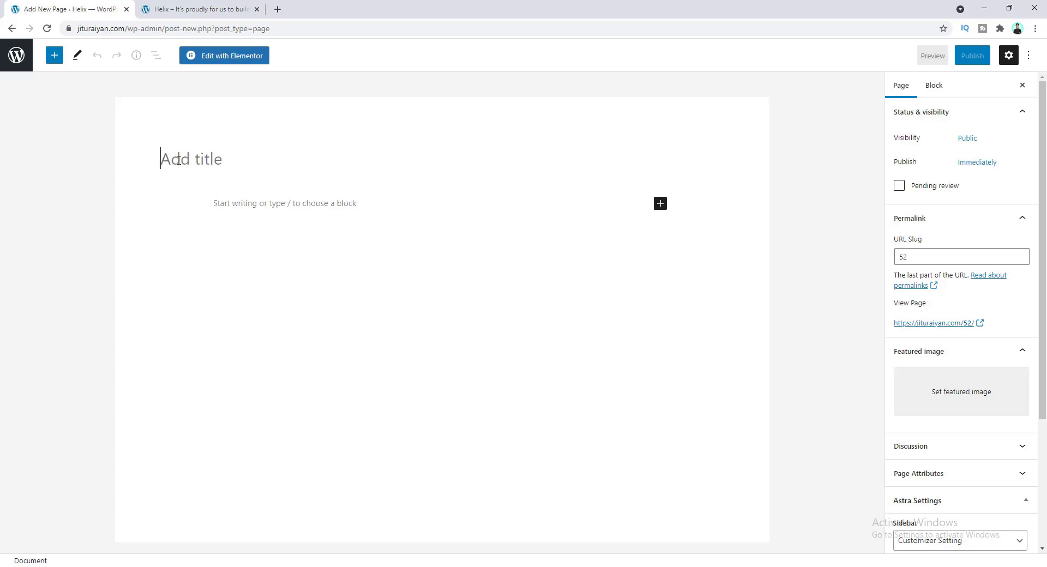
- Title the new page 'Home' and publish it
text(Home)
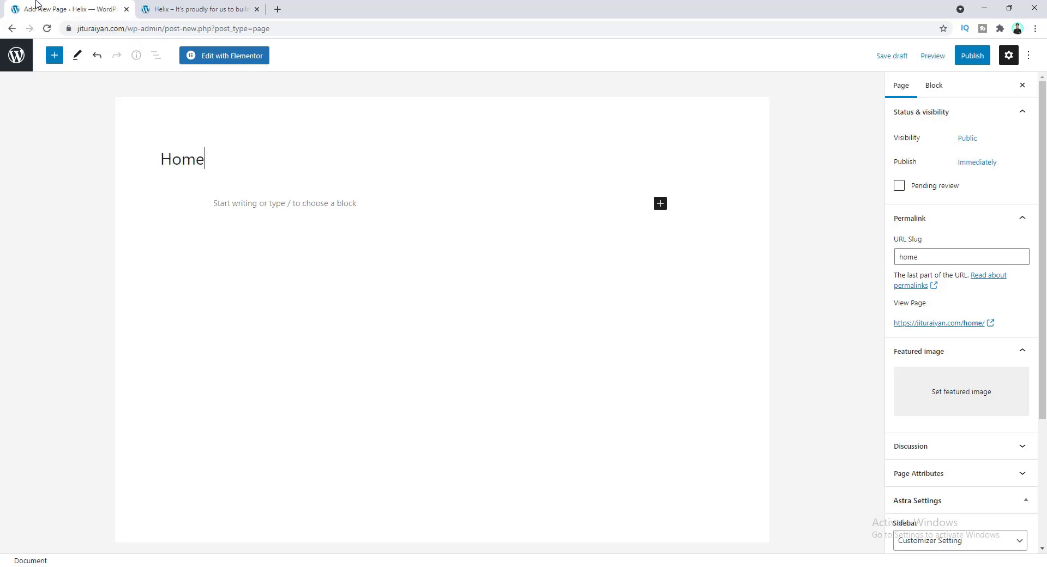
click(266, 203)
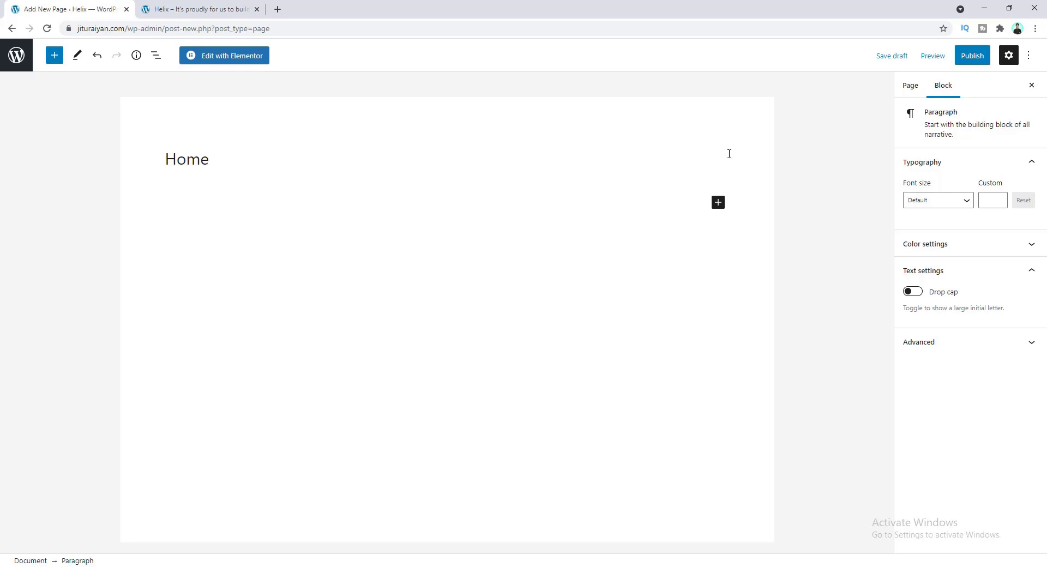
click(977, 61)
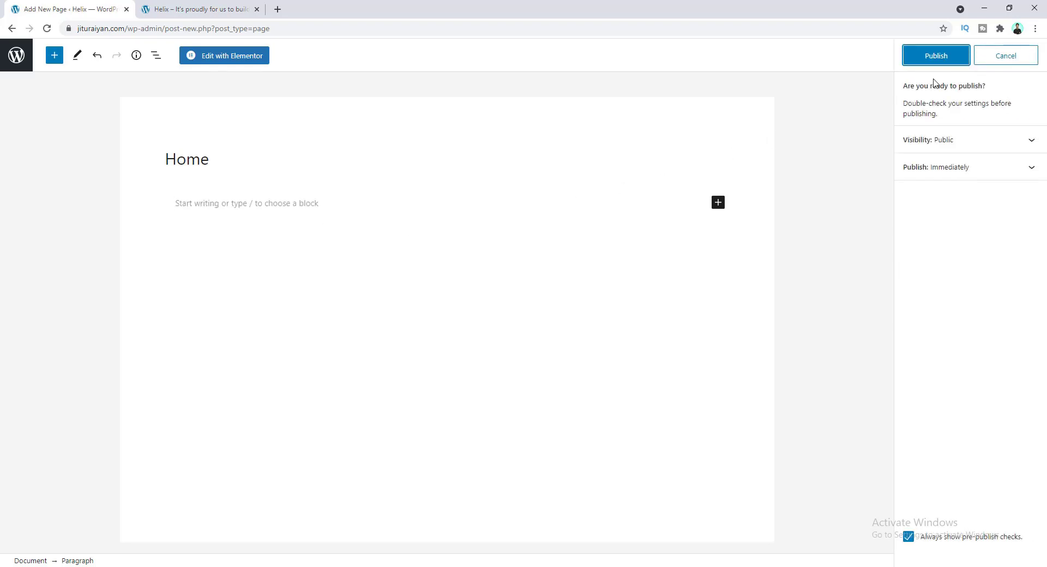
click(931, 56)
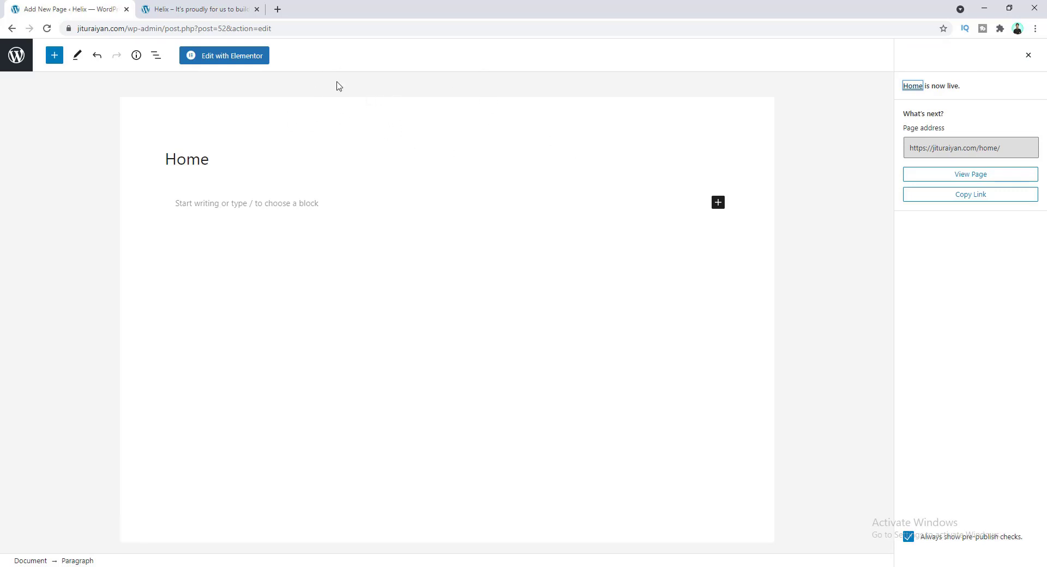
click(9, 60)
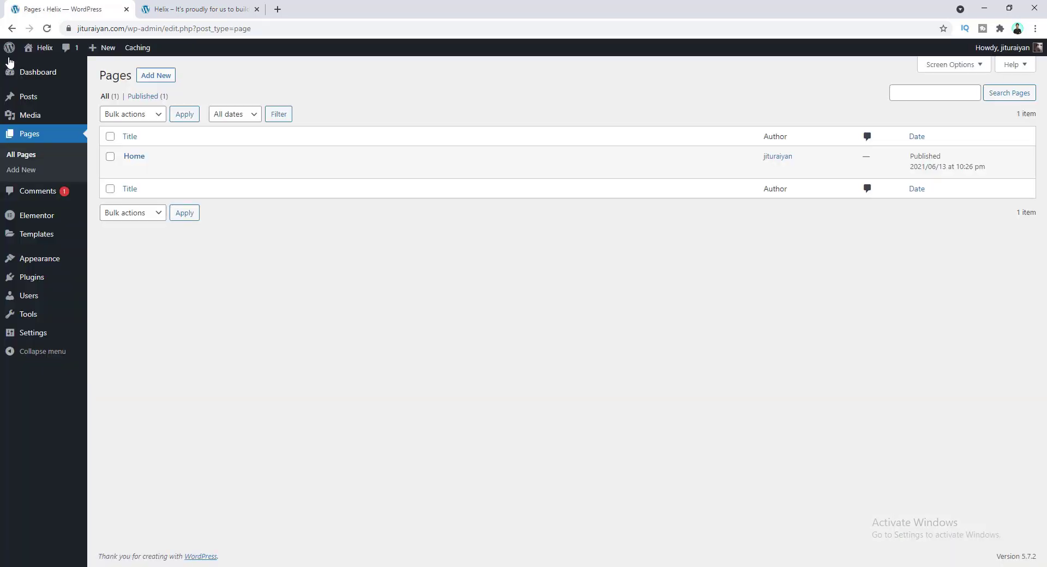
- Create and publish a page titled 'About'
click(156, 77)
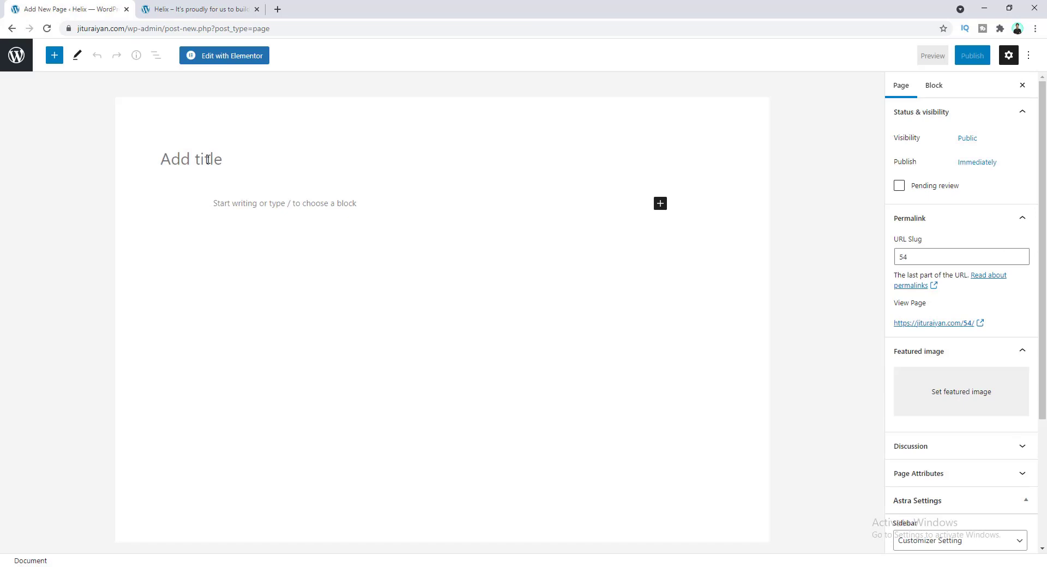
text(About)
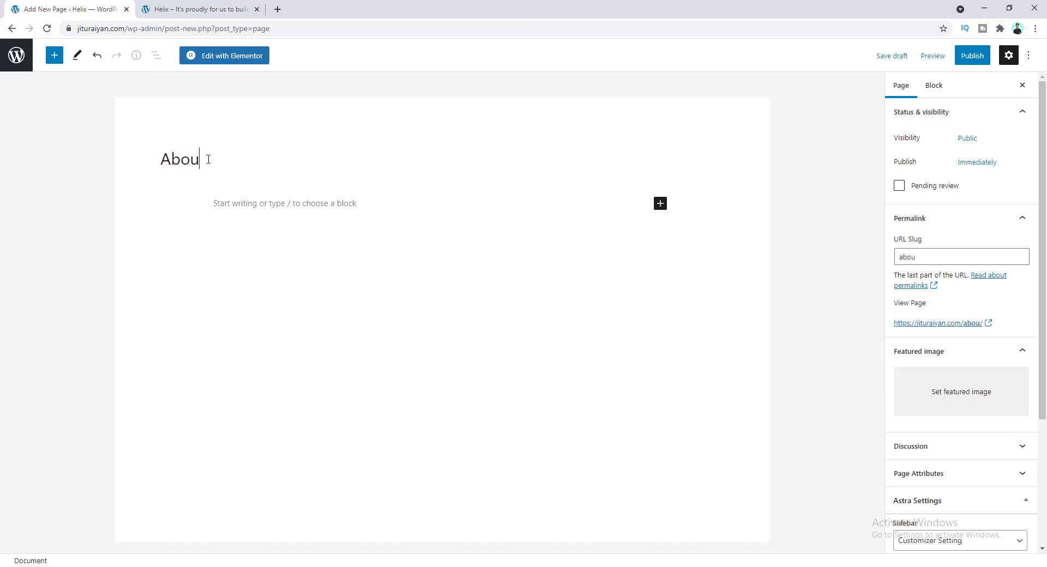
click(969, 57)
click(936, 56)
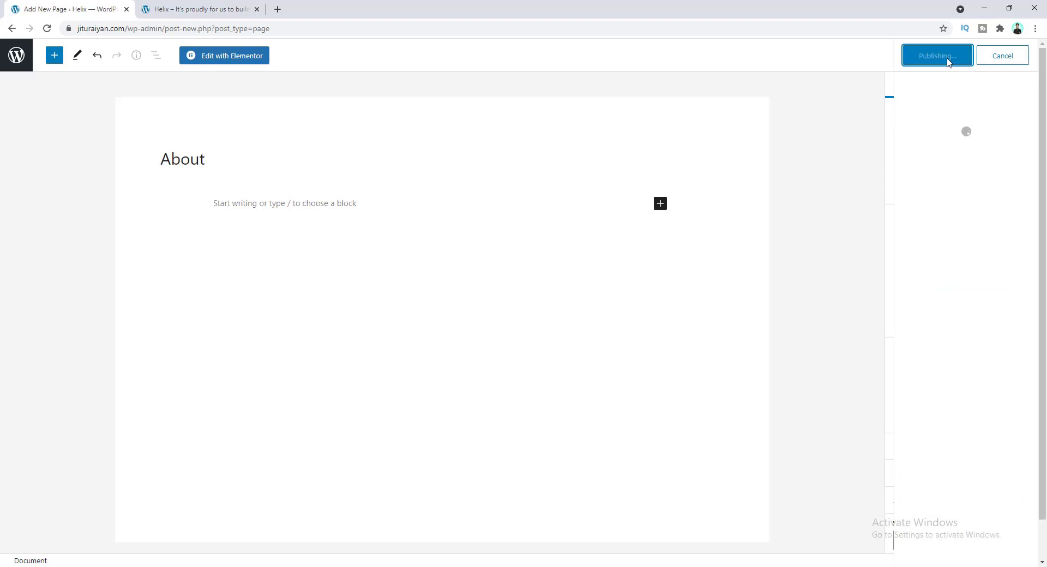
click(15, 63)
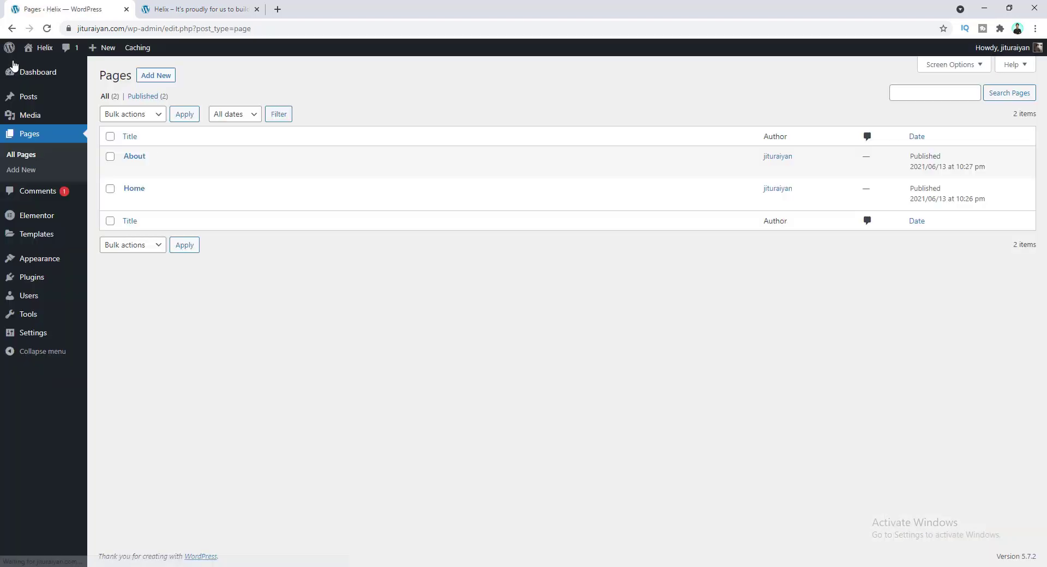
- Create and publish a page titled 'Services'
click(159, 78)
text(Services)
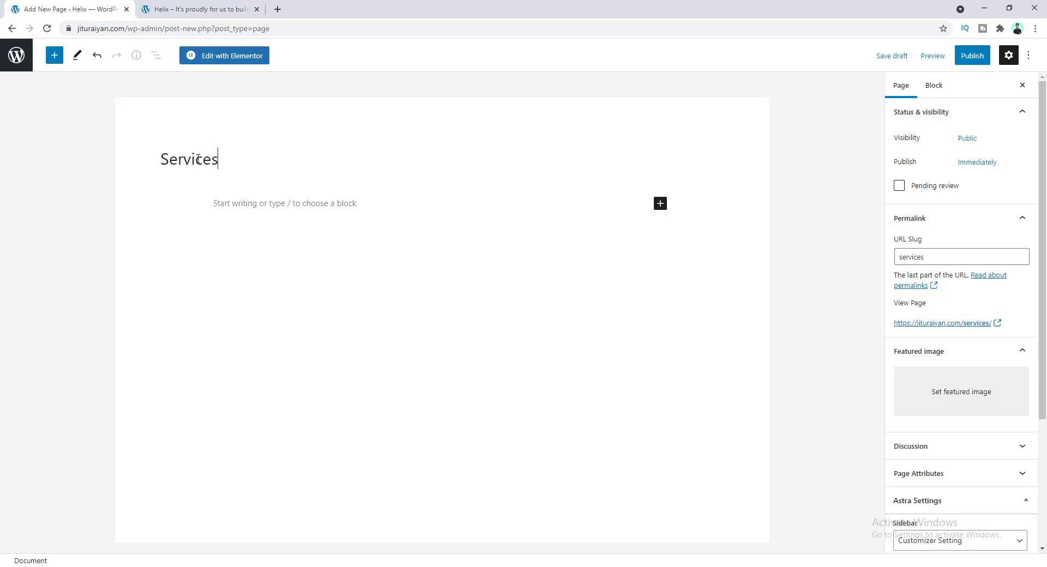
click(971, 55)
click(936, 56)
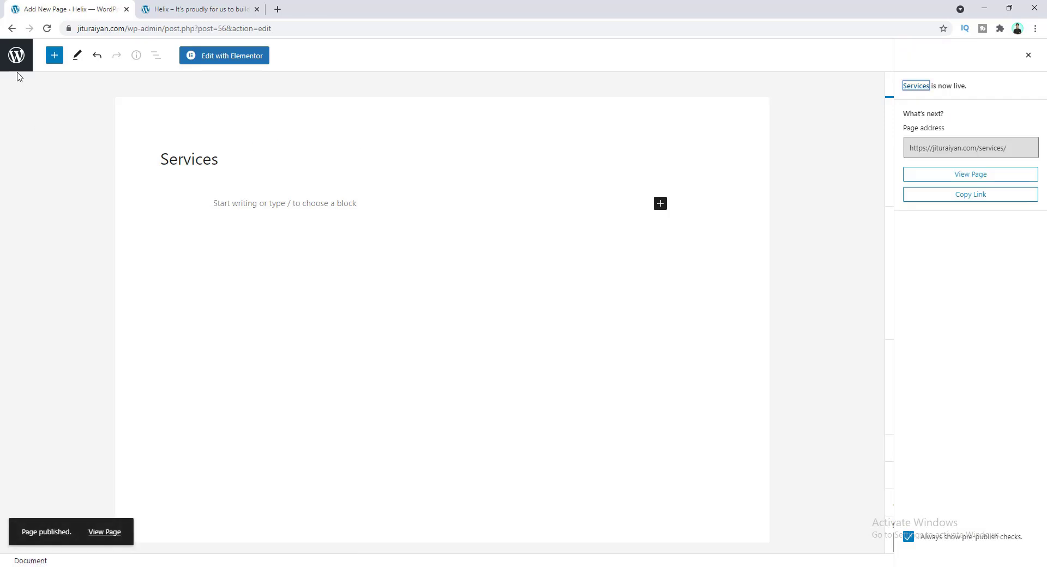
click(16, 57)
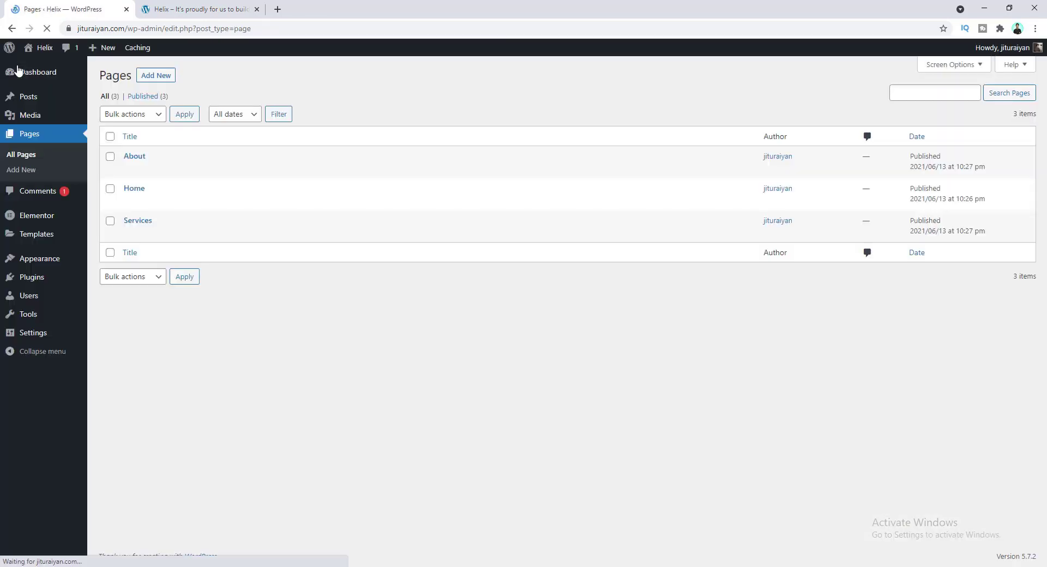
- Create and publish a page titled 'Portfolio'
click(157, 76)
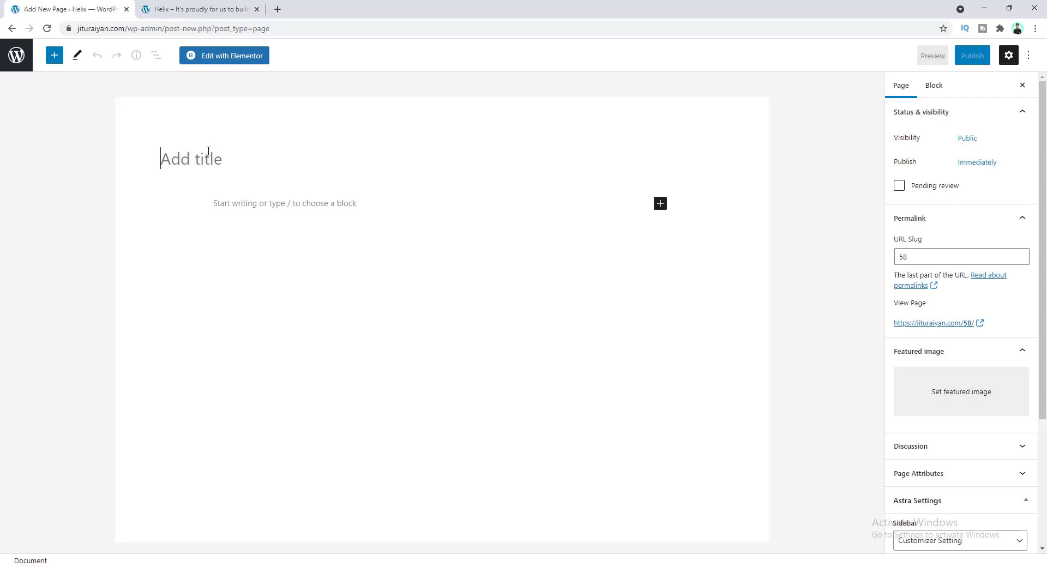
text(Portfolio)
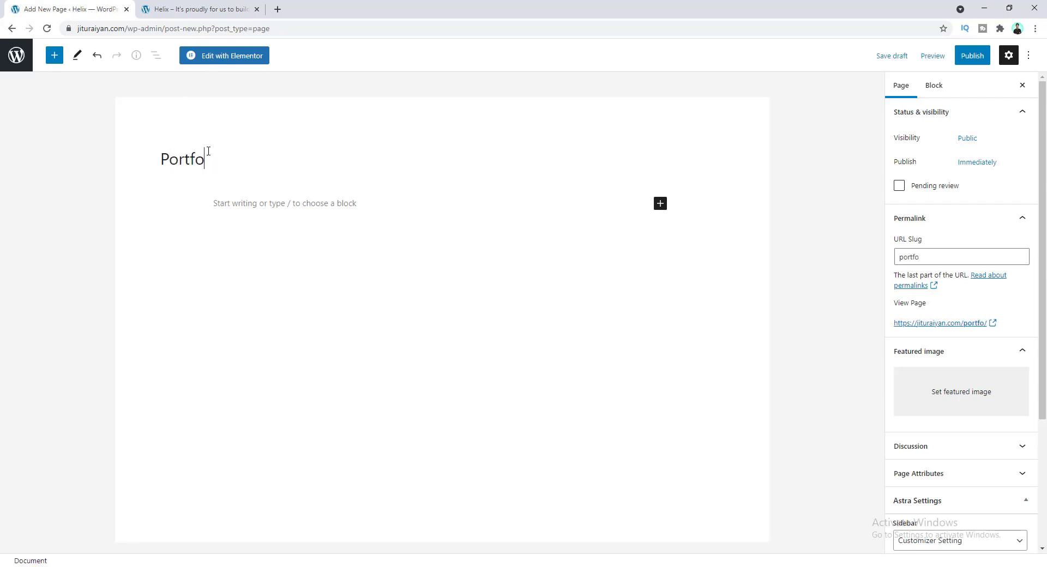
click(965, 56)
click(933, 58)
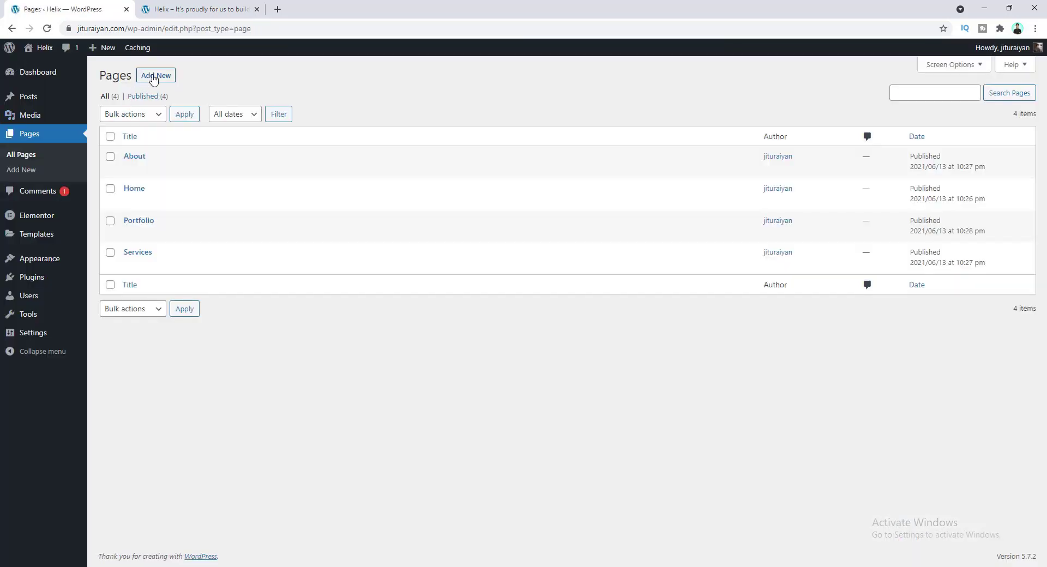
- Create and publish a page titled 'Blog'
click(153, 78)
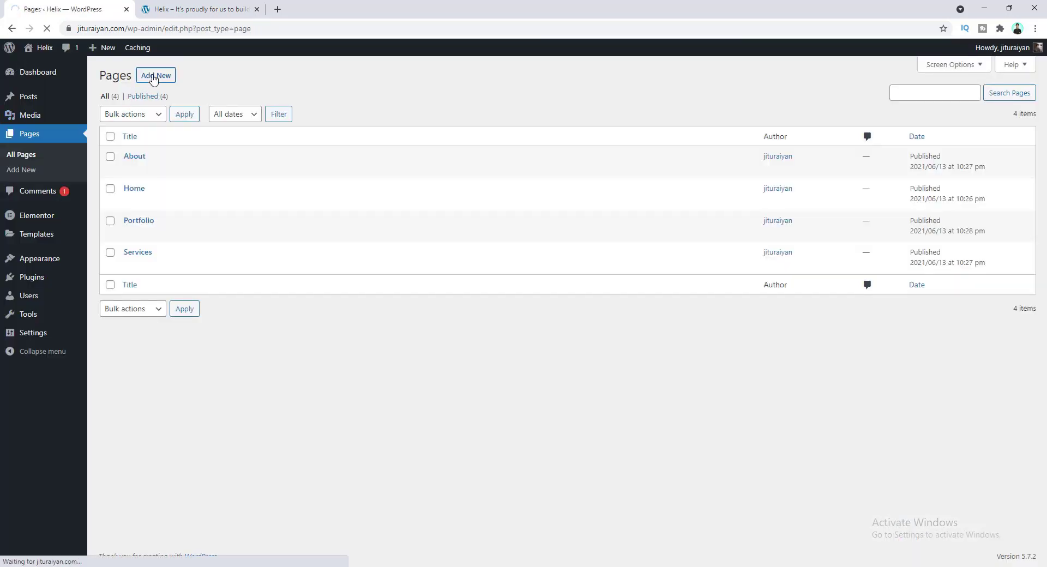
text(Blog)
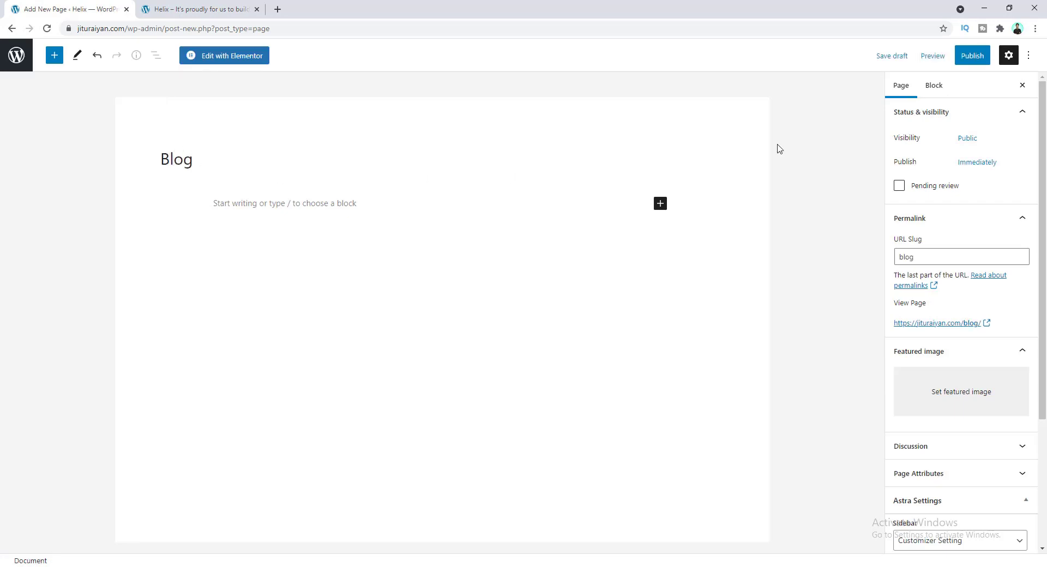
click(973, 55)
click(937, 61)
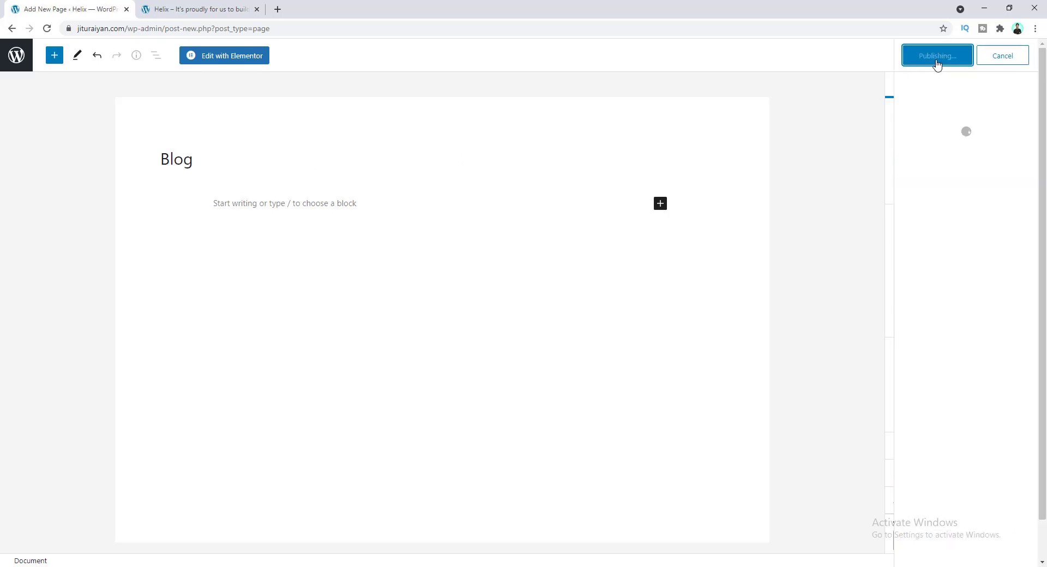
click(17, 53)
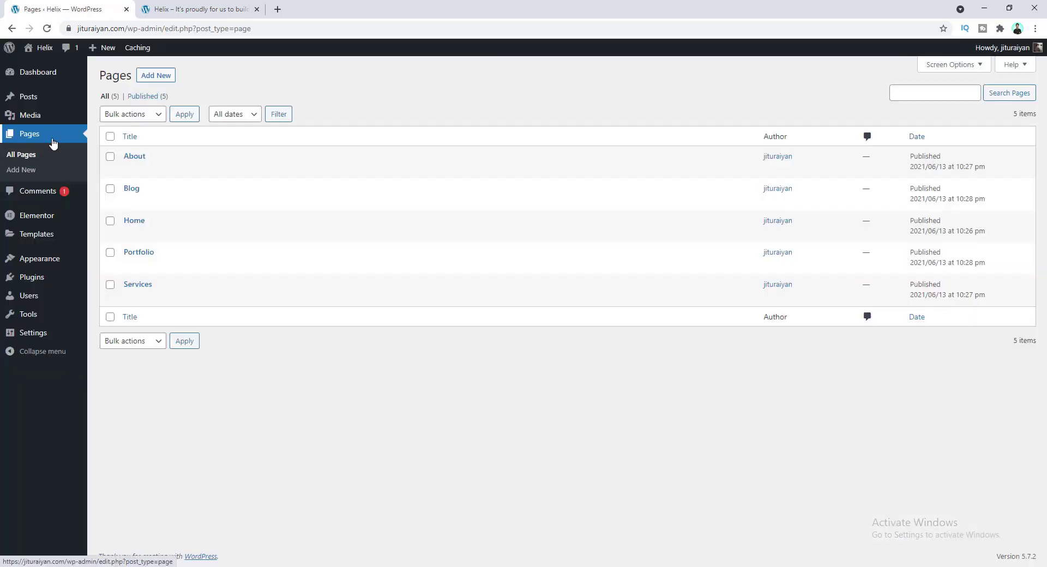
- Create and publish a page titled 'Contact', then view the live site
click(152, 77)
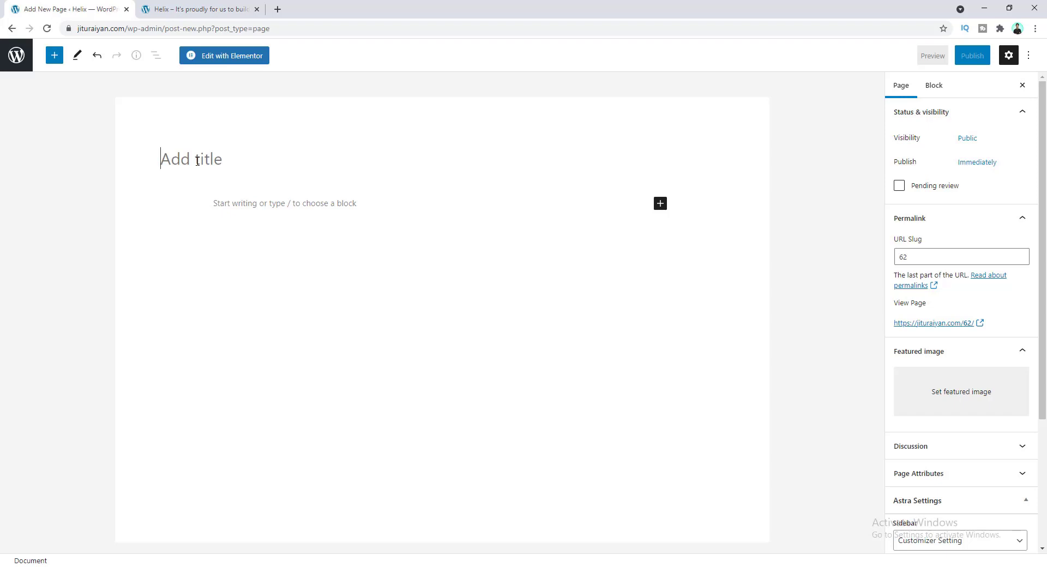
text(Contact)
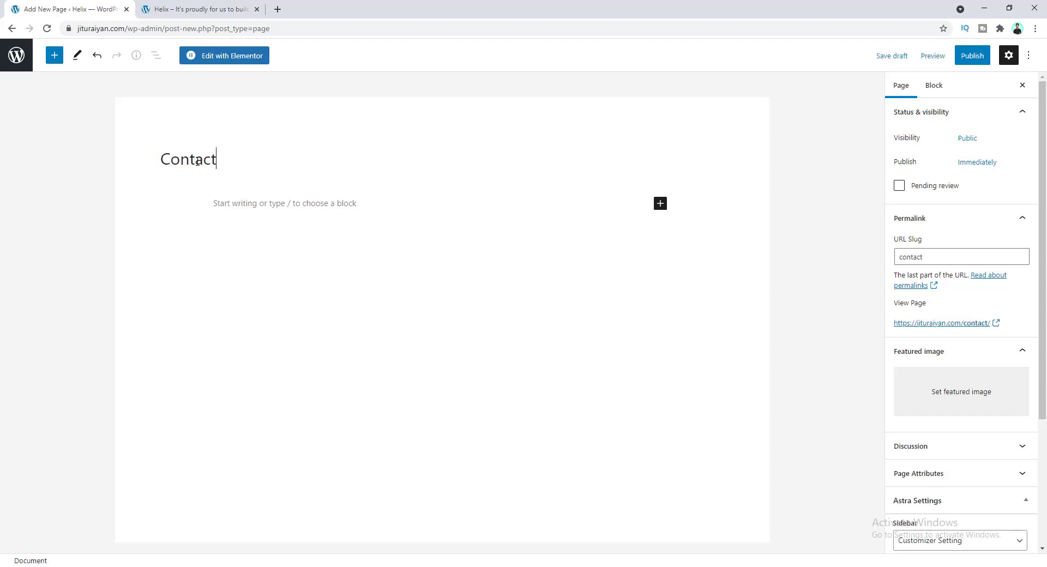
click(972, 57)
click(947, 55)
click(5, 55)
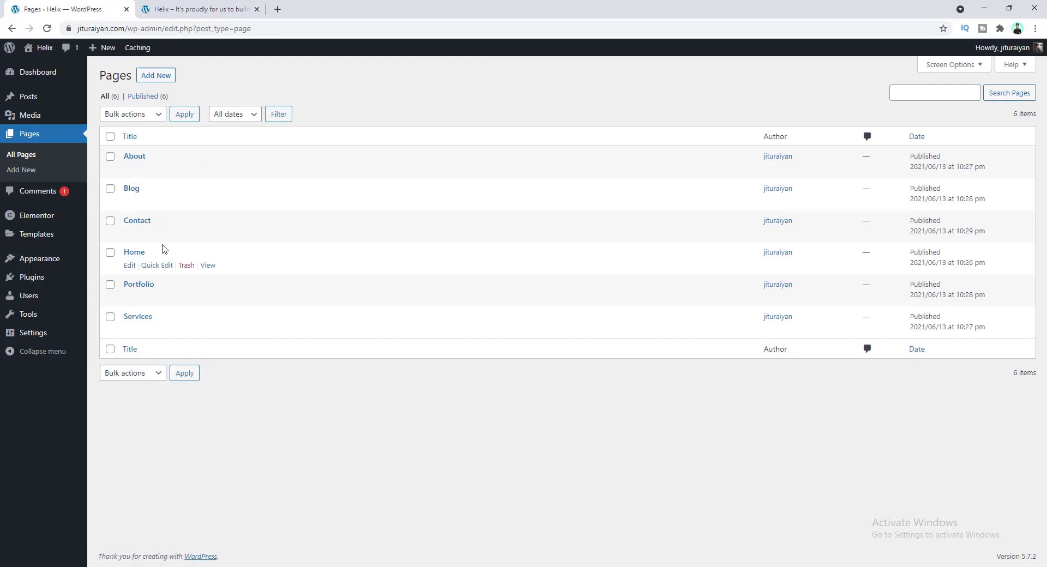
click(180, 9)
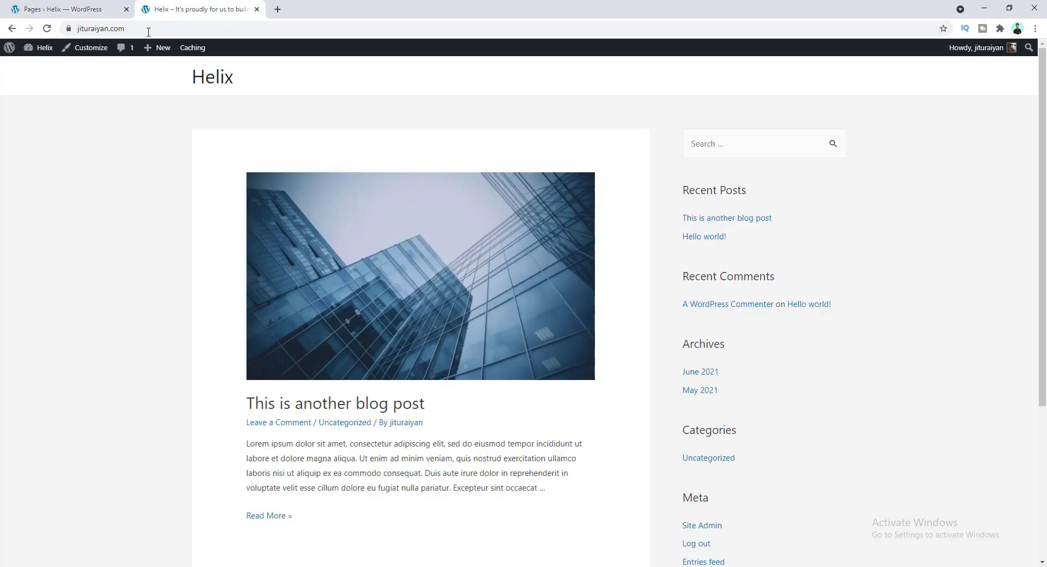
click(47, 28)
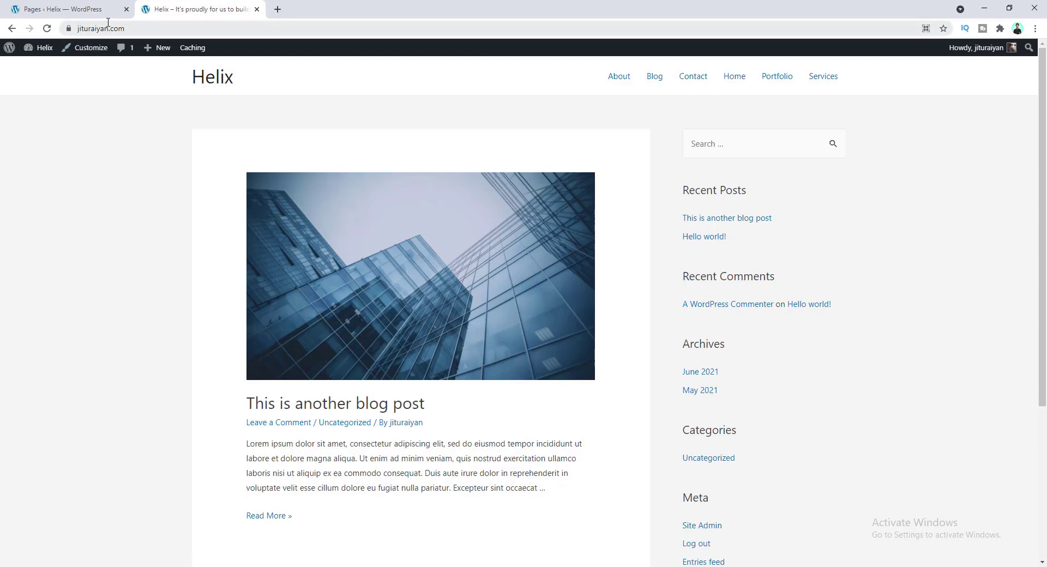
click(136, 29)
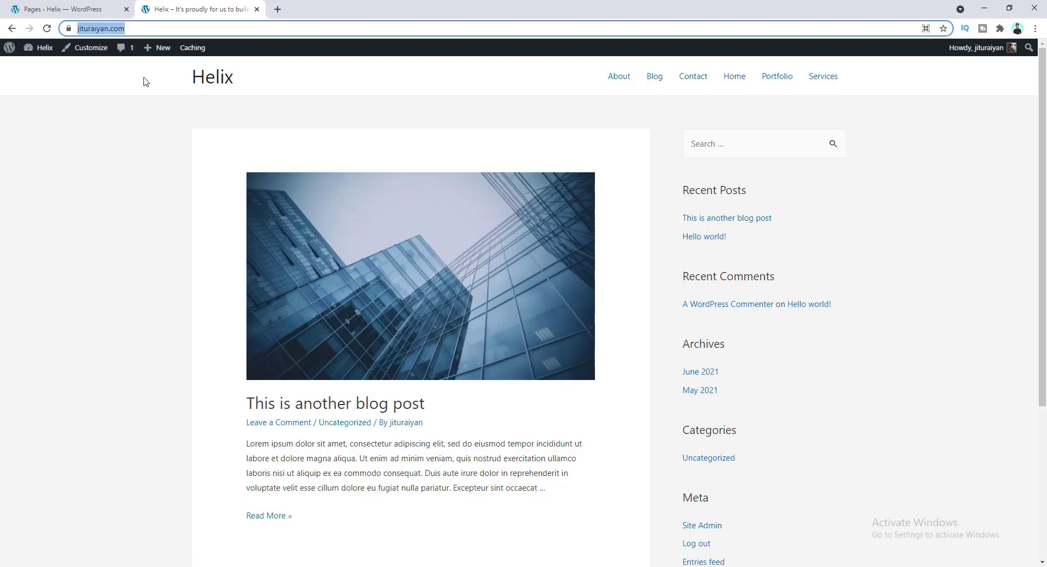
click(169, 191)
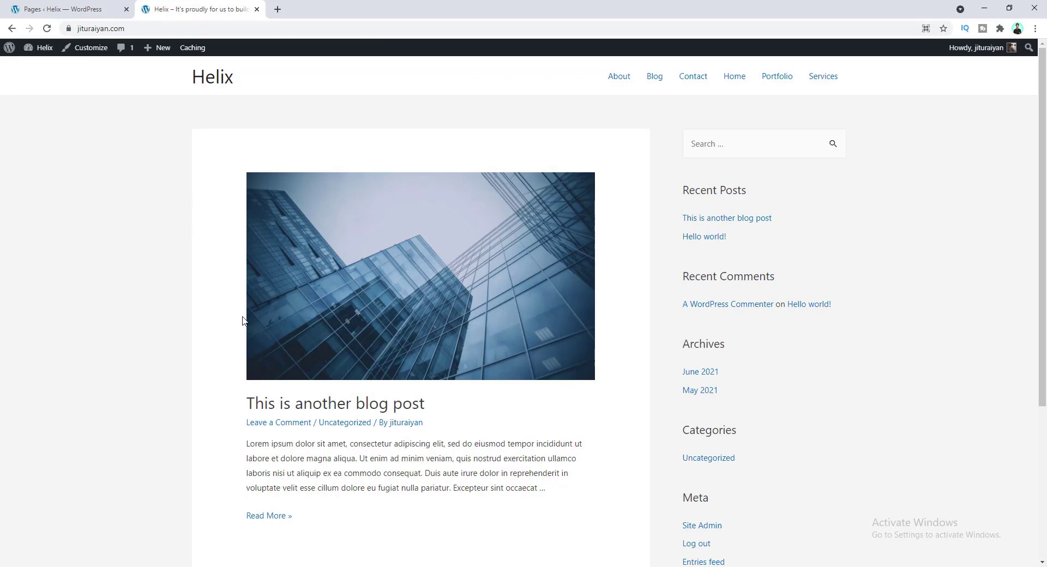
scroll(245, 321, down, 4)
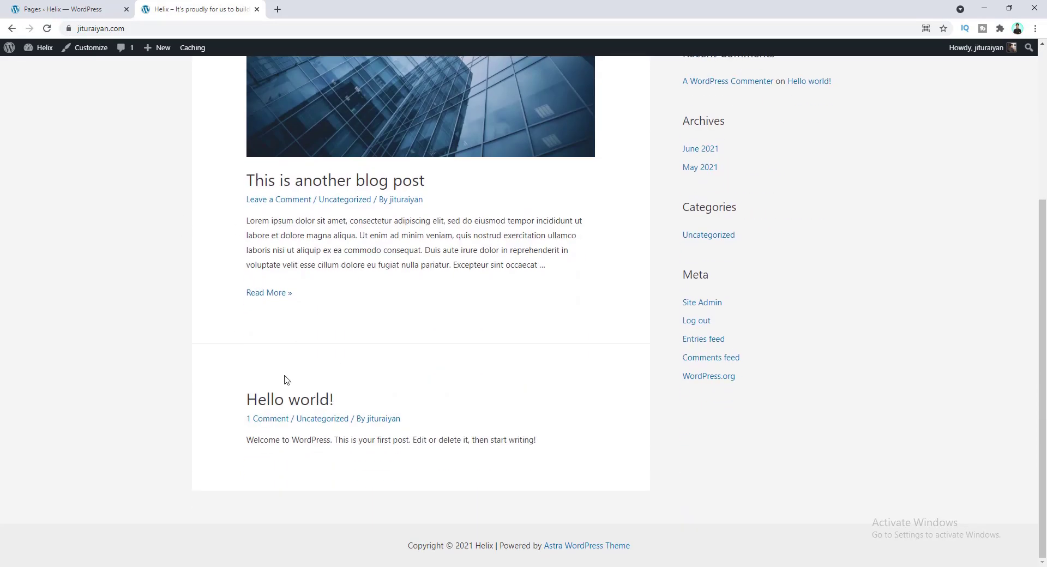
scroll(294, 373, up, 4)
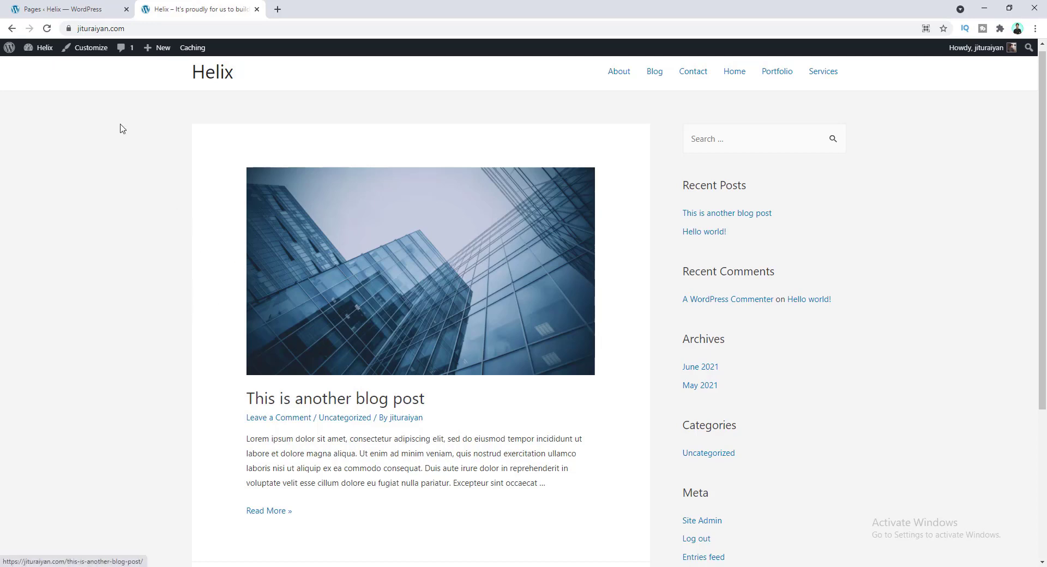
click(63, 6)
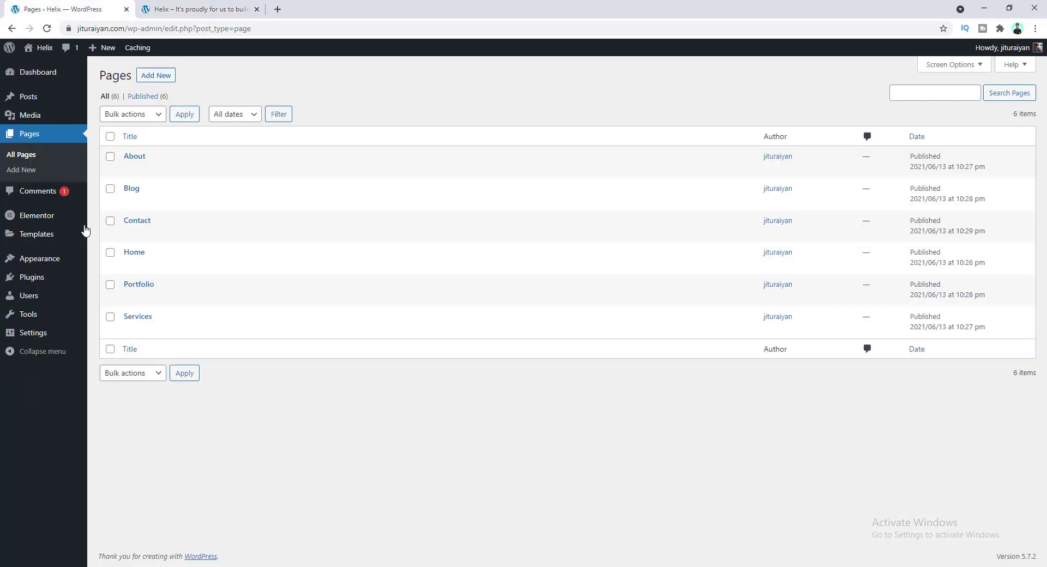
- In Reading settings, choose a static page with Home as homepage and Blog as posts page, and save
mouse_move(30, 335)
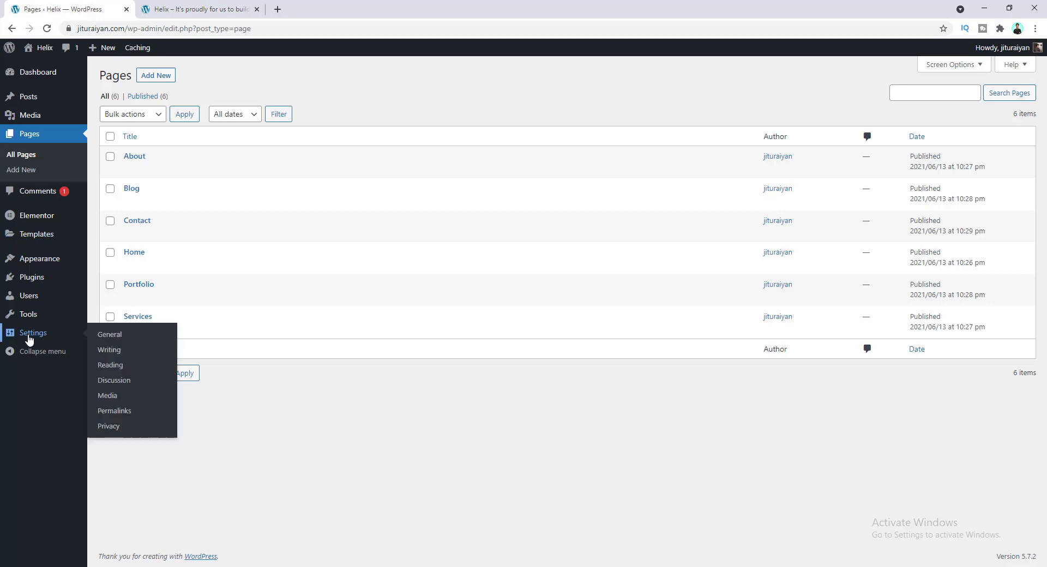
click(109, 371)
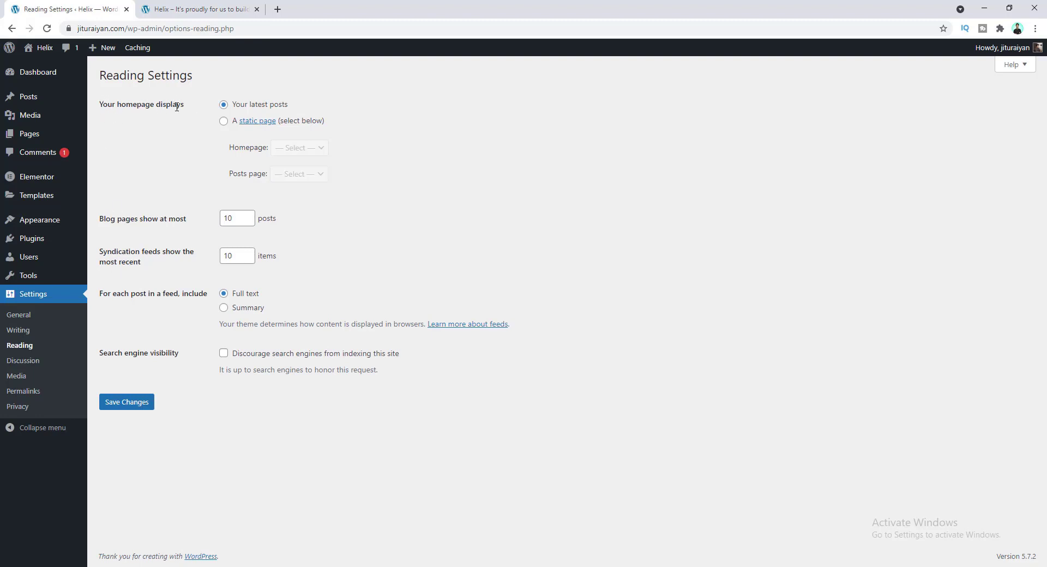
click(224, 121)
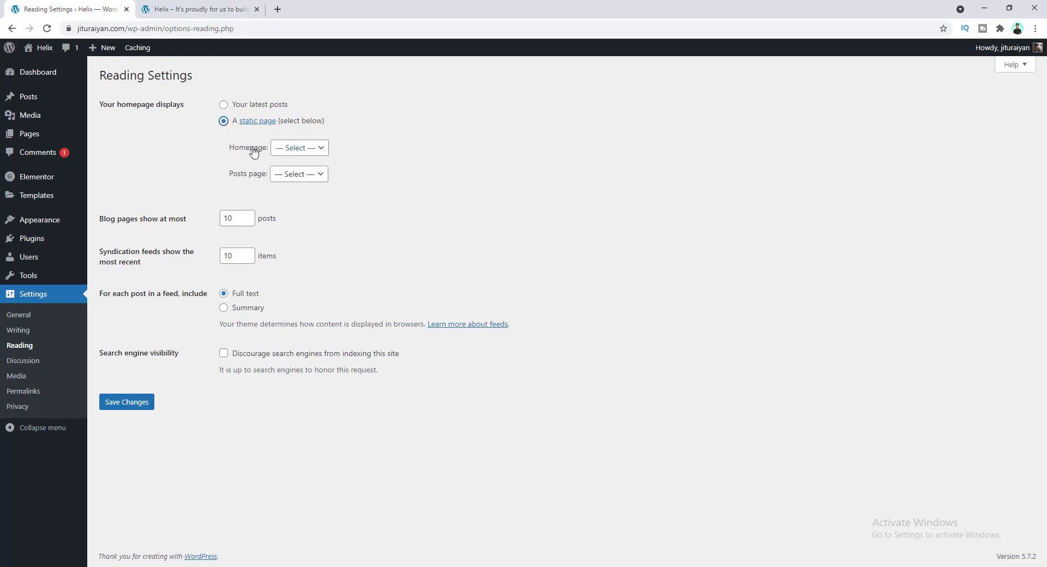
click(301, 149)
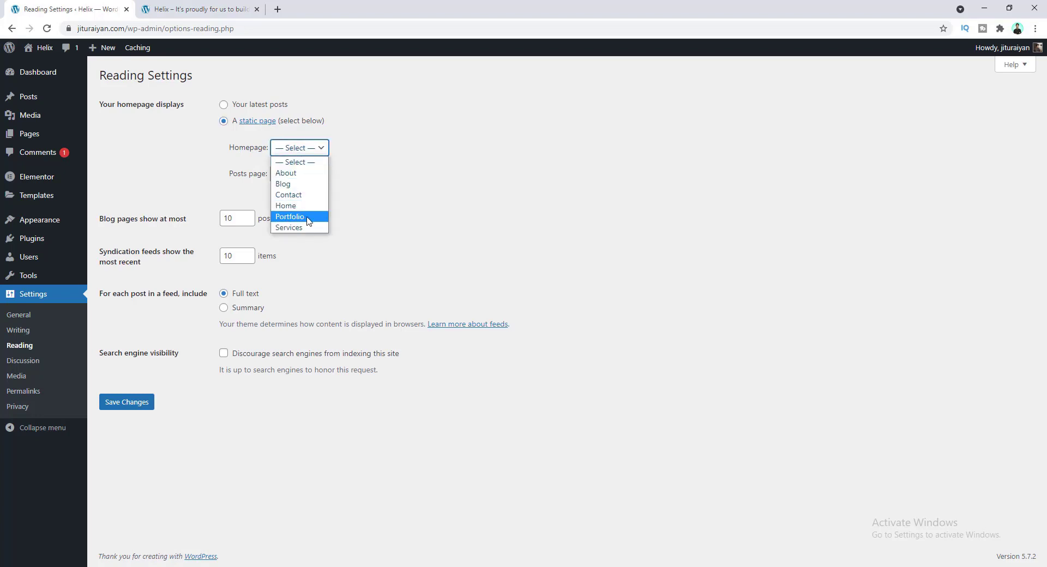
click(292, 207)
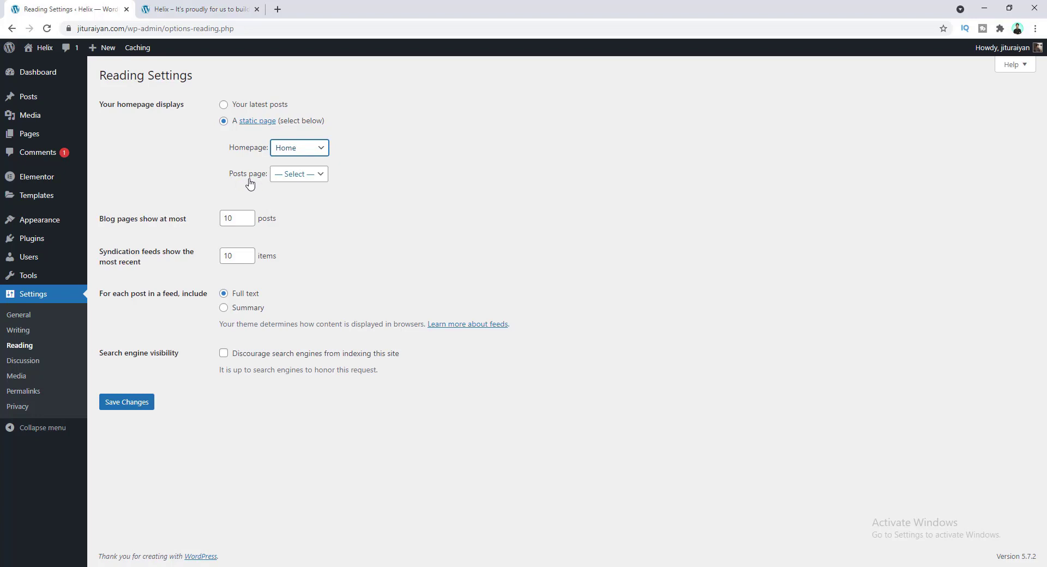
click(289, 174)
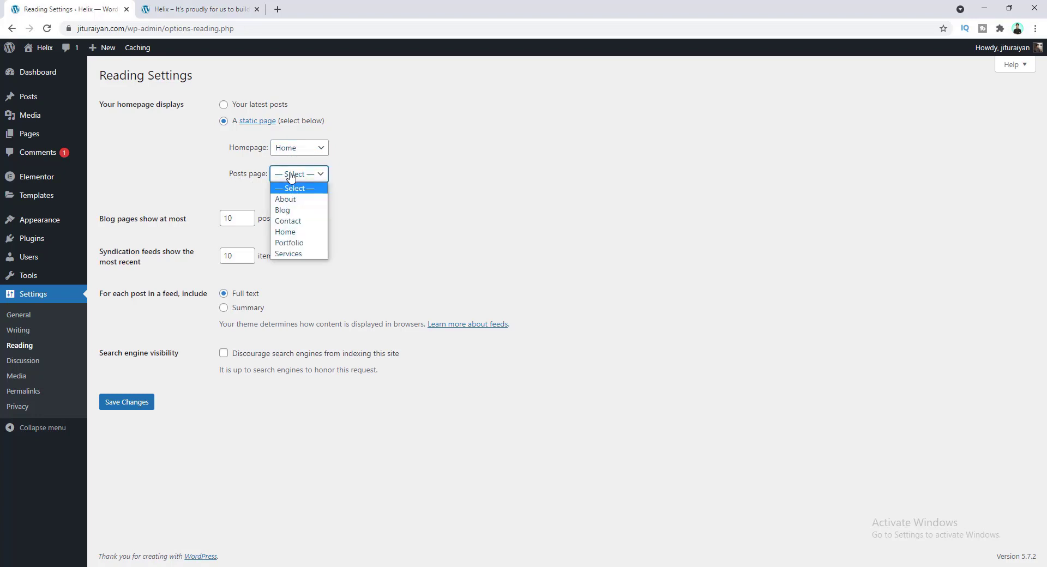
click(290, 213)
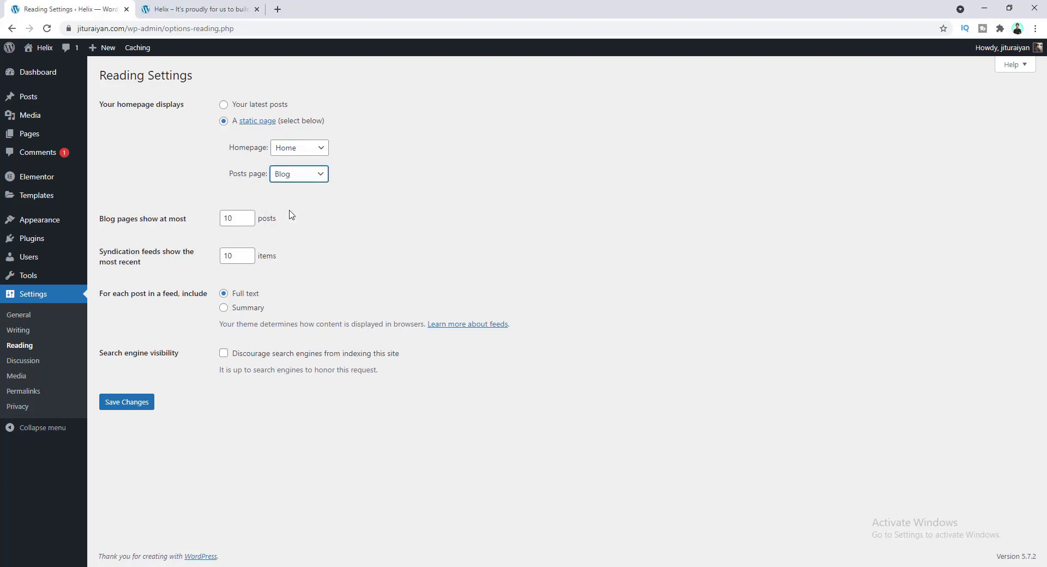
click(133, 406)
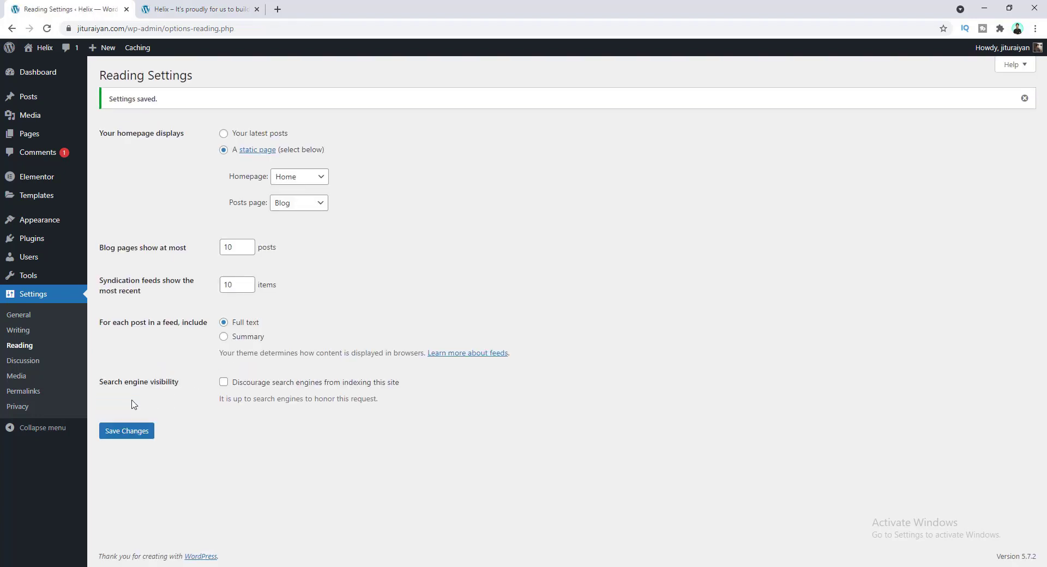
click(193, 5)
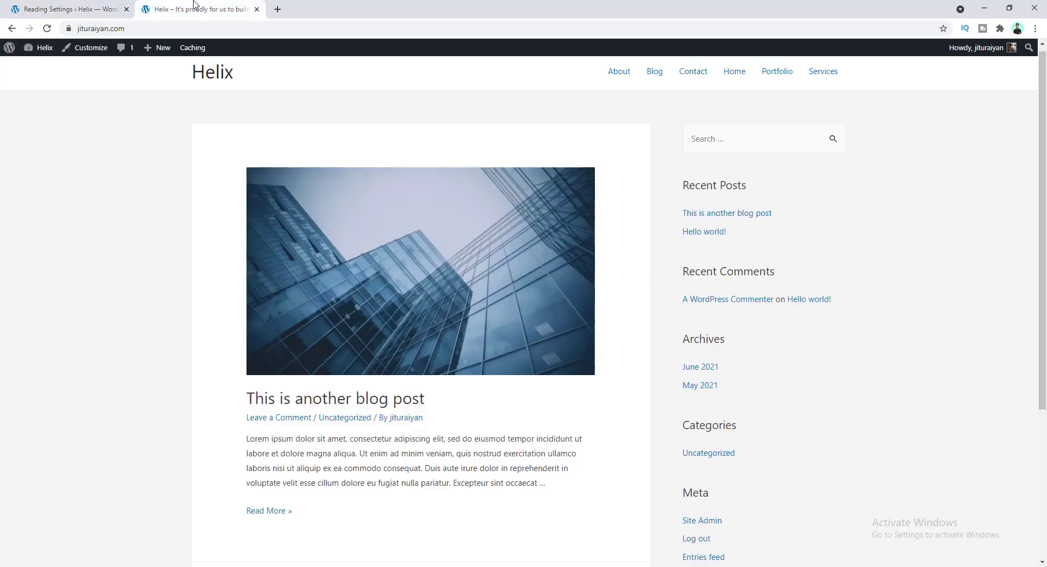
- Reload the live site to confirm it opens on Home, and check the posts on the Blog page
click(47, 29)
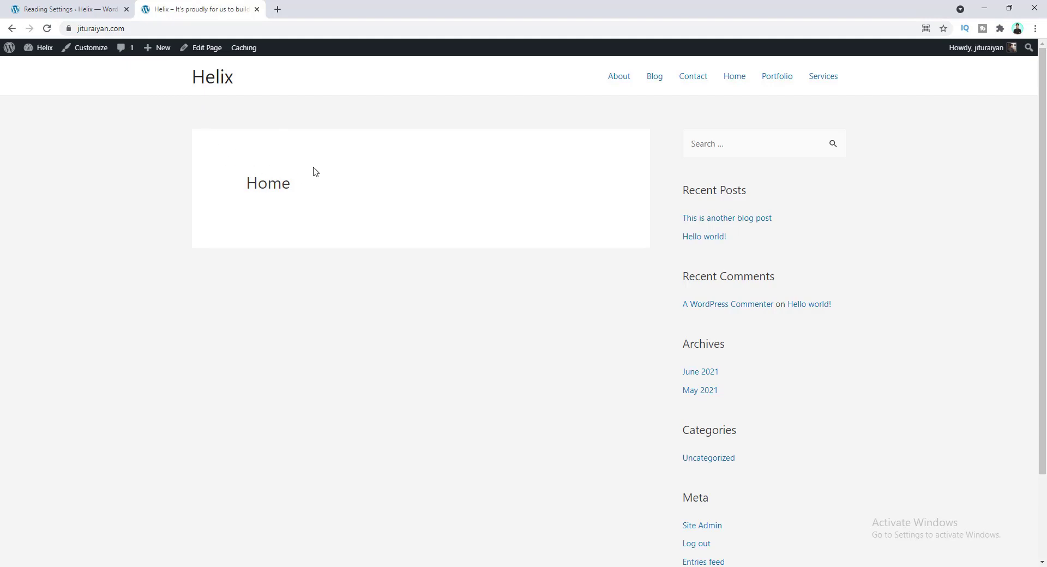
click(658, 80)
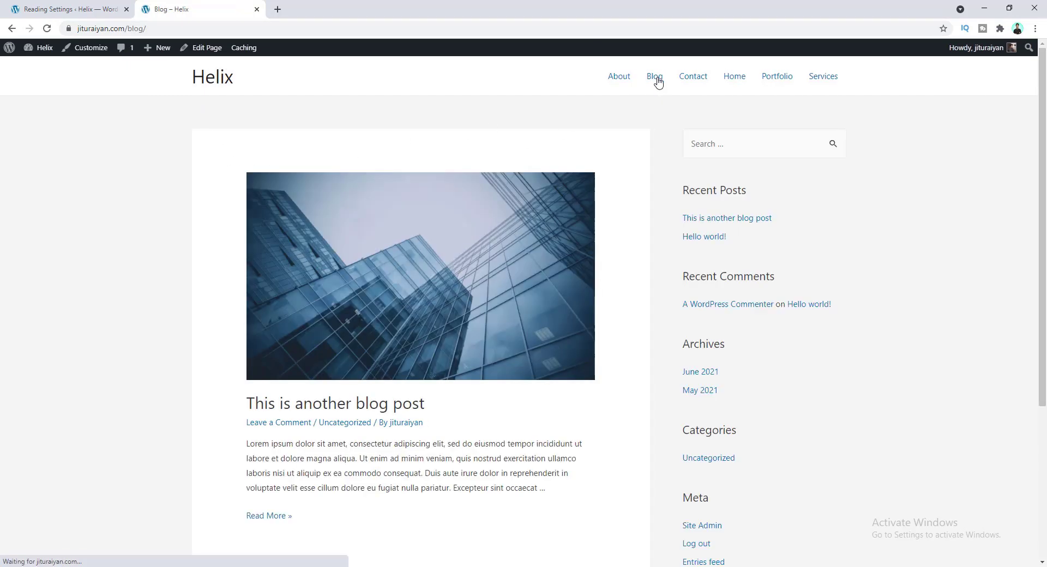
click(146, 29)
click(144, 134)
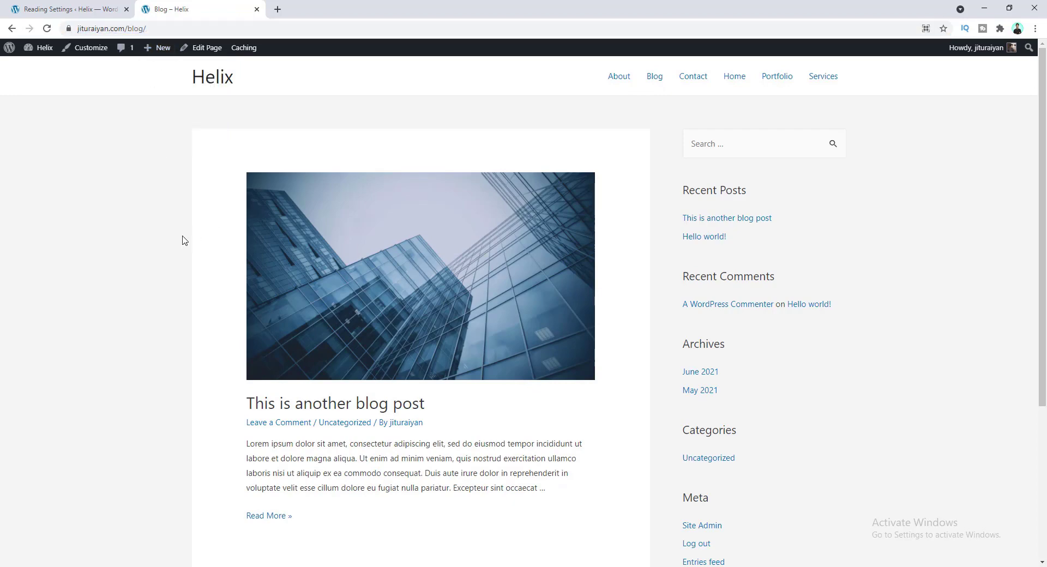
scroll(236, 330, down, 3)
scroll(236, 330, down, 1)
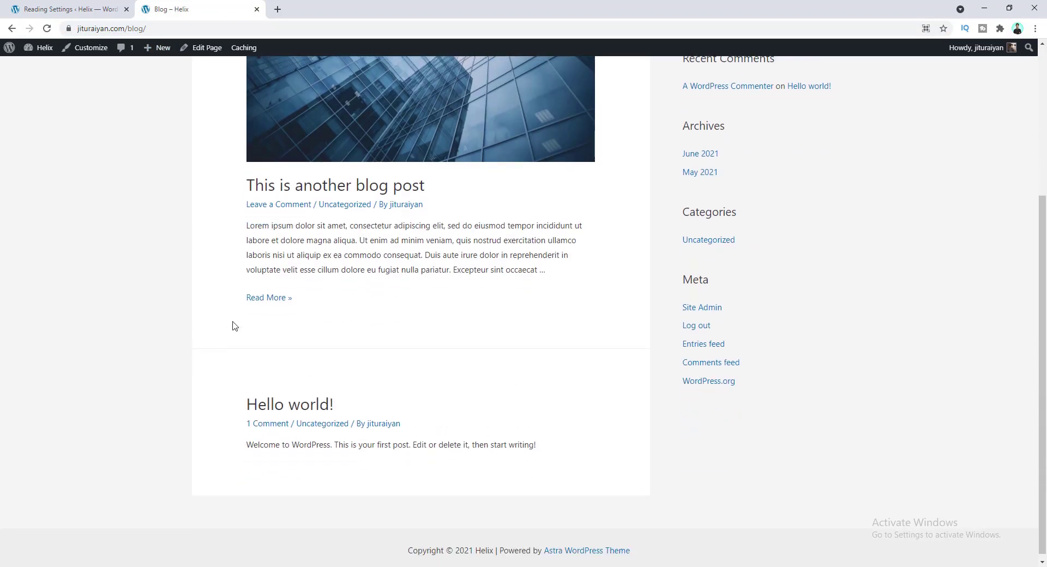
scroll(237, 326, up, 4)
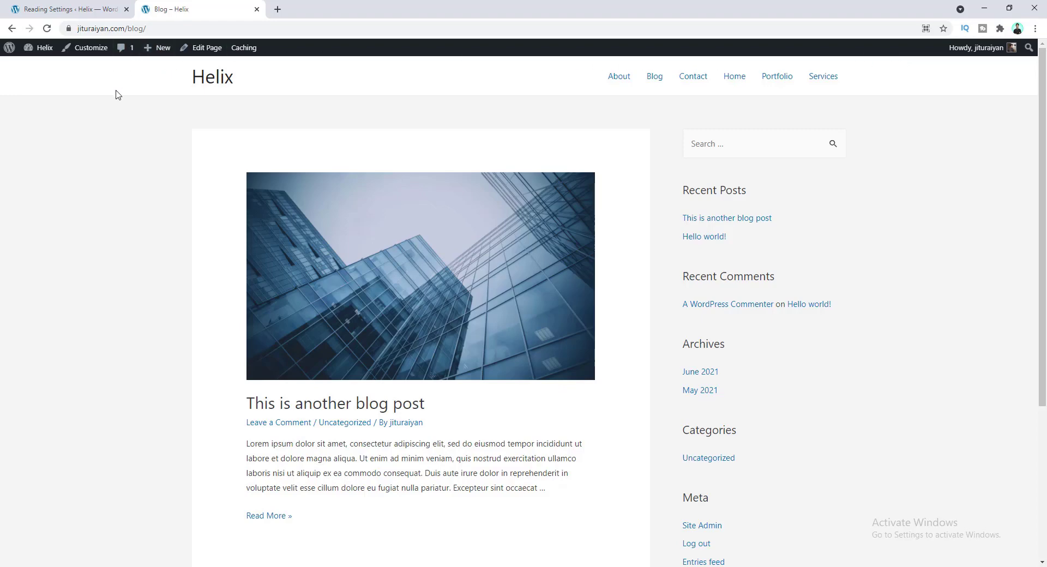
scroll(238, 180, down, 4)
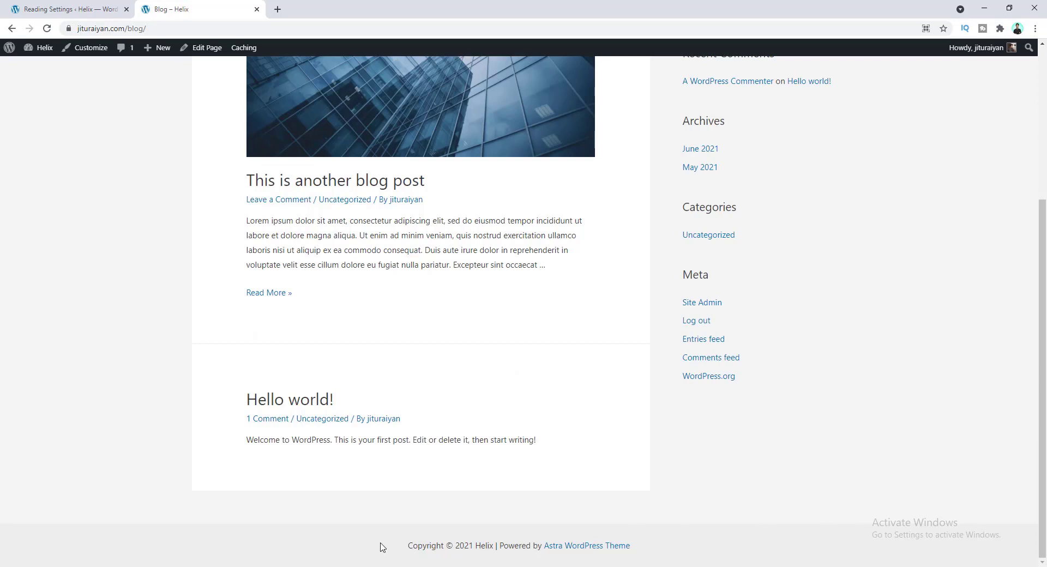
scroll(625, 285, up, 4)
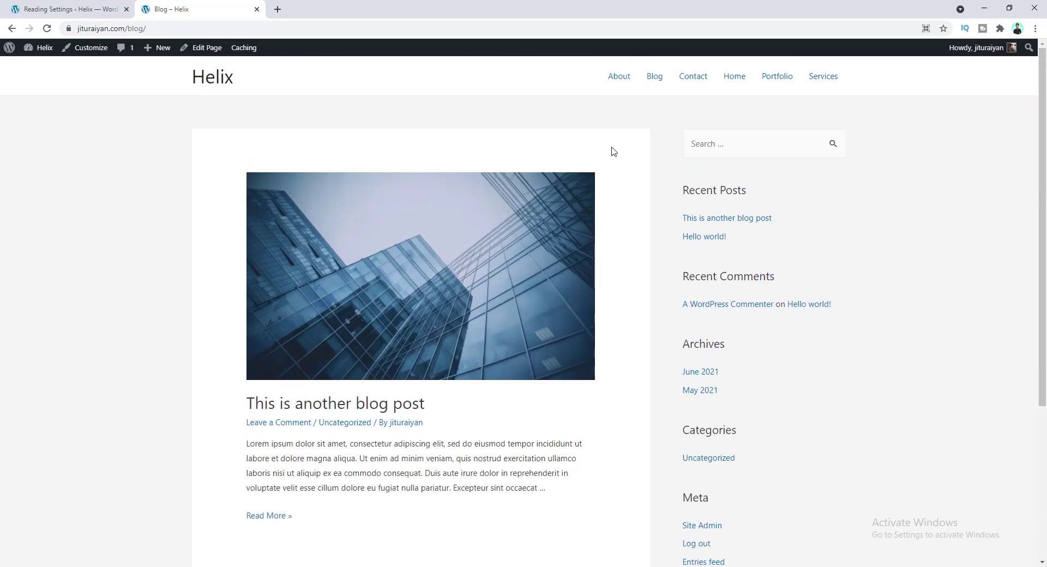
- Visit the Portfolio and About pages on the live site
click(782, 78)
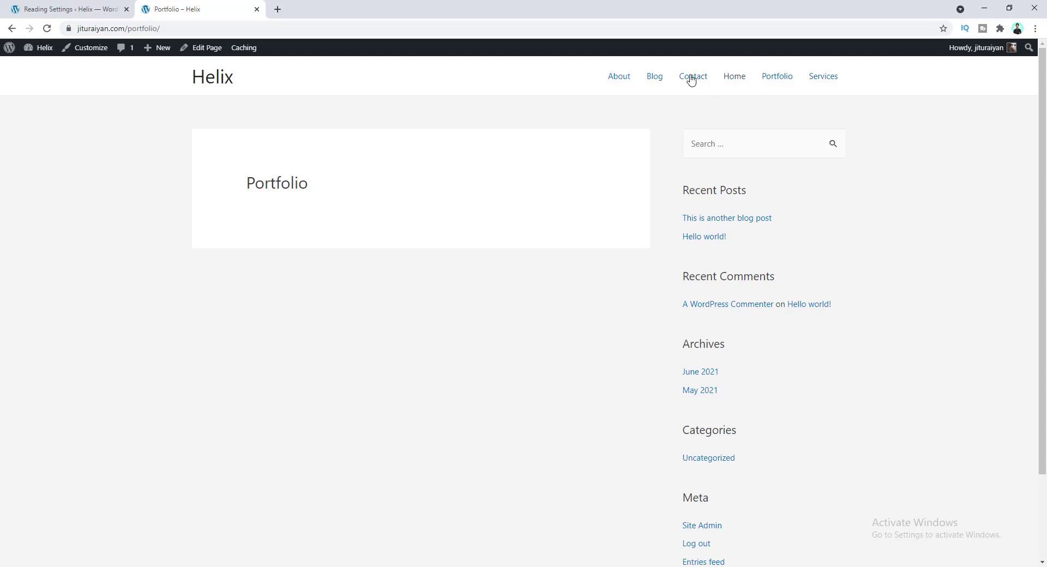
click(621, 77)
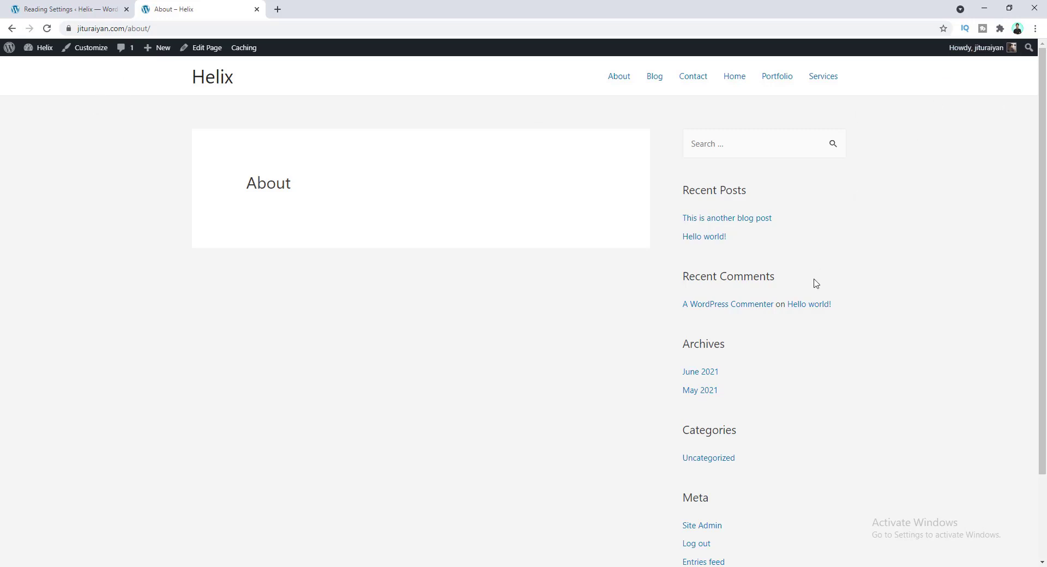
scroll(518, 434, down, 2)
scroll(565, 488, up, 2)
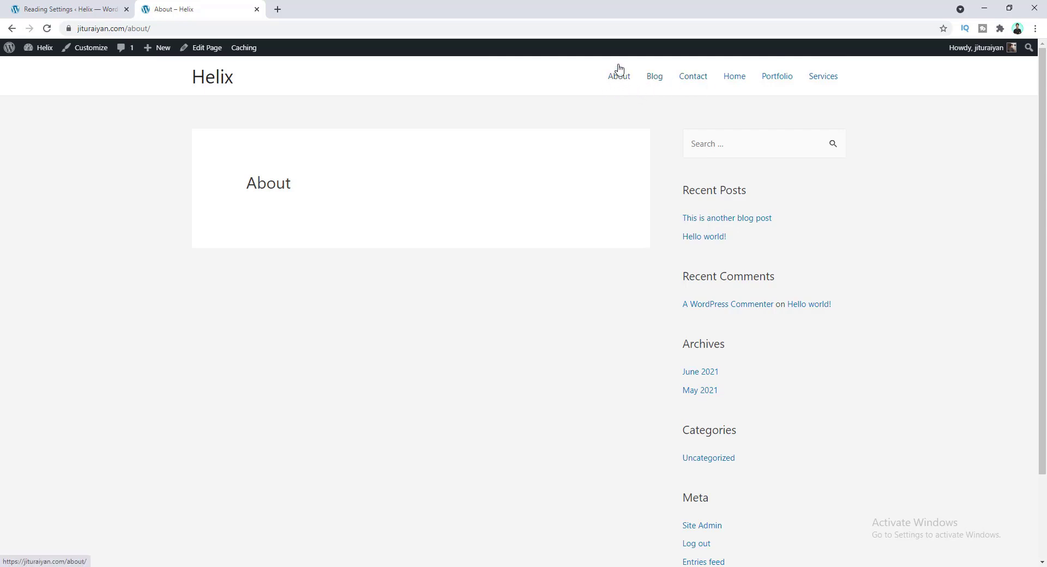
click(92, 5)
- Under Appearance > Menus, create an empty menu called 'Main Menu'
mouse_move(66, 223)
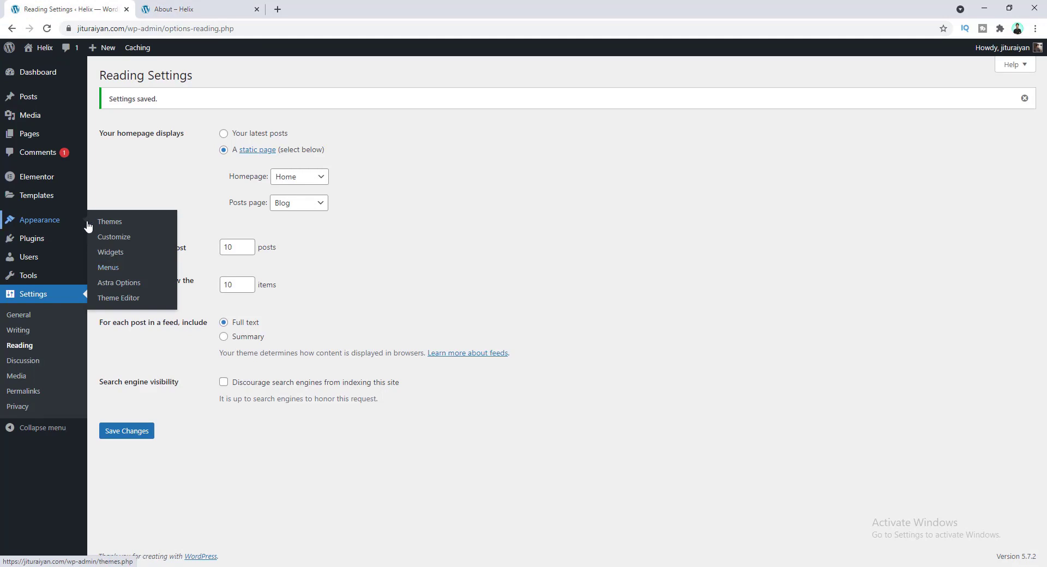
click(108, 268)
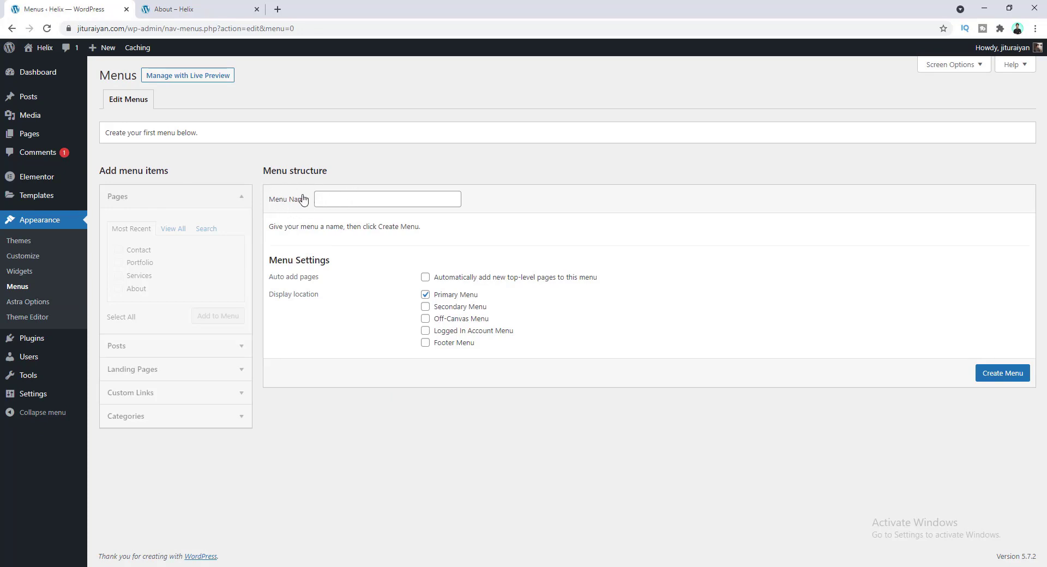
click(327, 200)
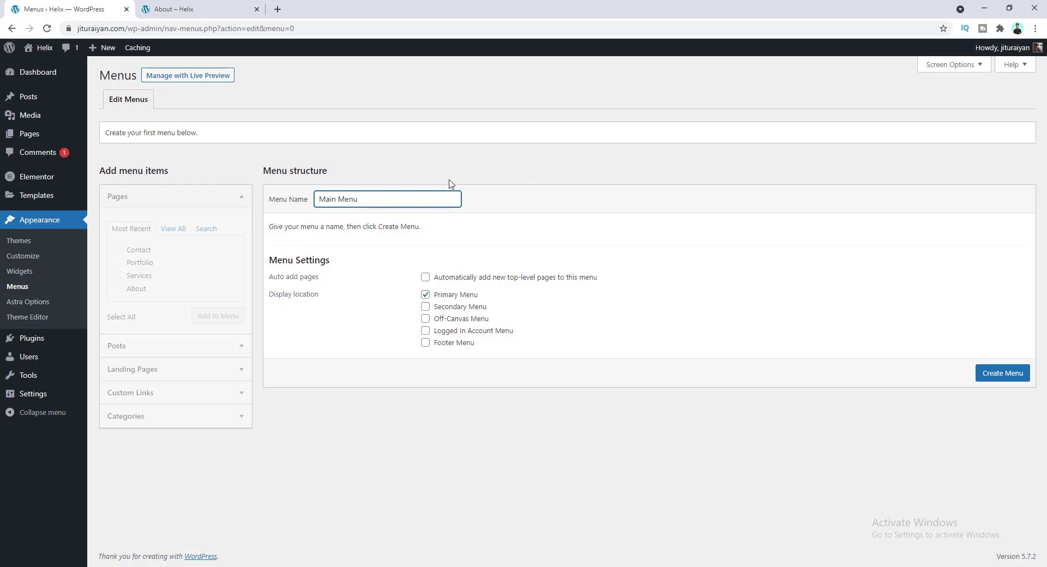
click(1003, 373)
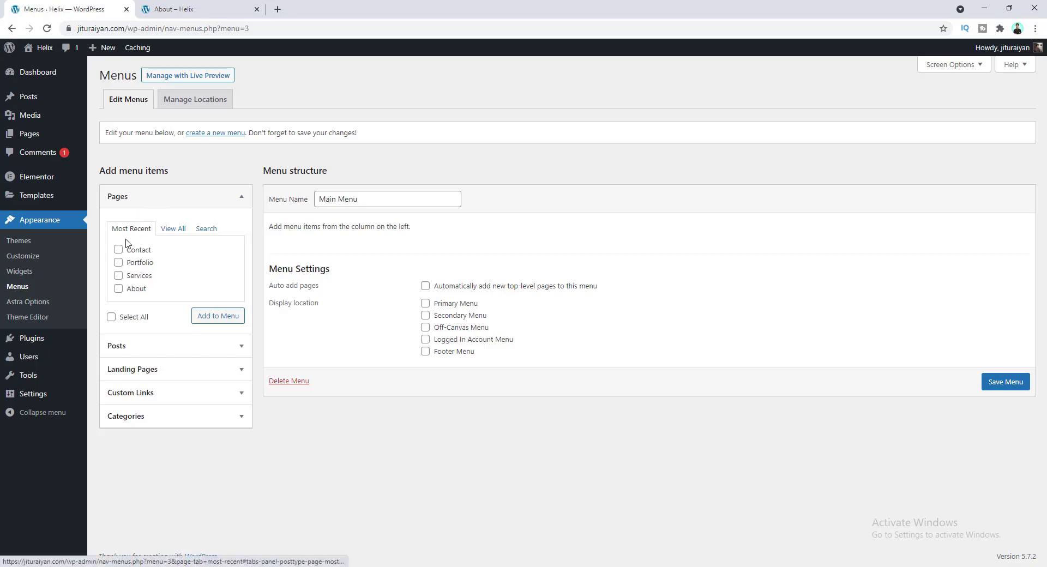
click(148, 232)
- Add all six pages to Main Menu, ordered Home, About, Services, Portfolio, Blog, Contact
click(168, 233)
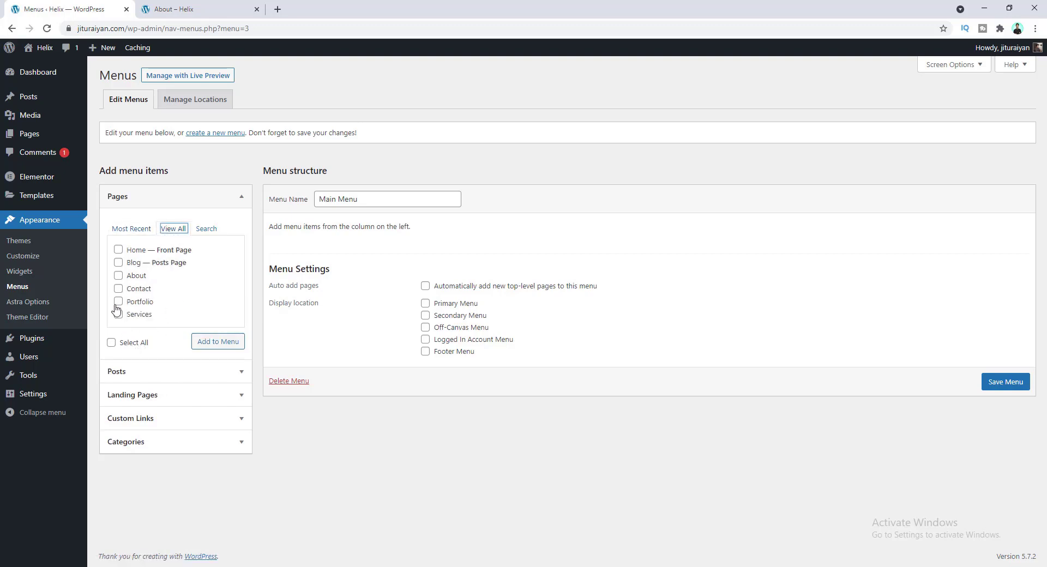
click(119, 250)
click(110, 344)
click(213, 346)
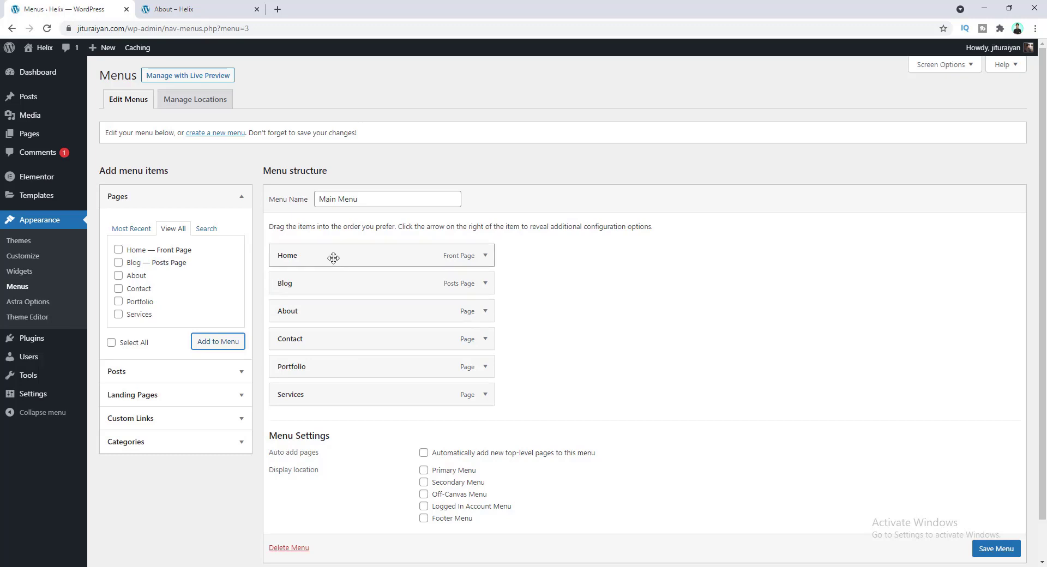
drag(345, 319, 342, 292)
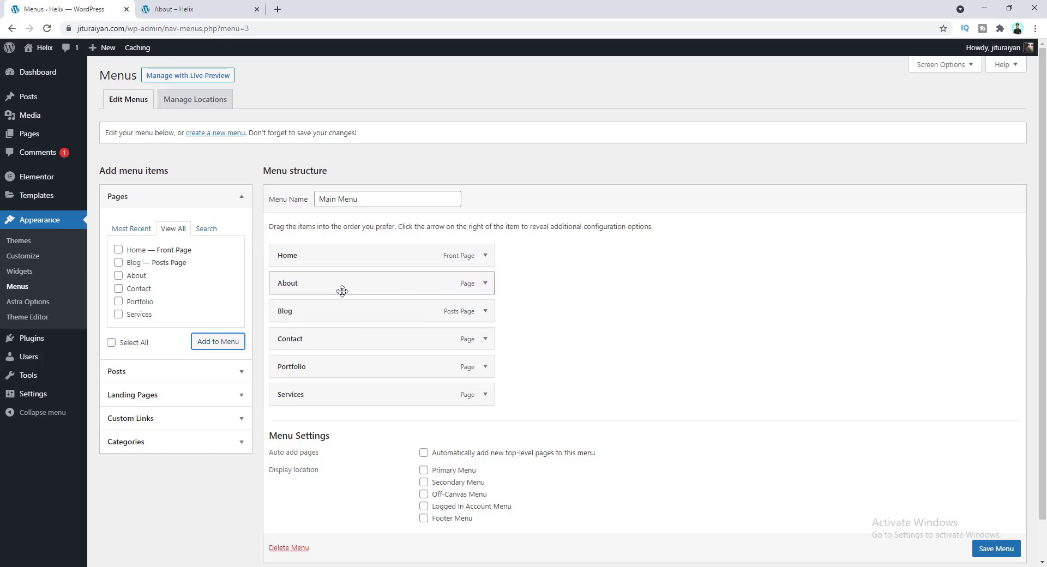
drag(342, 395, 342, 309)
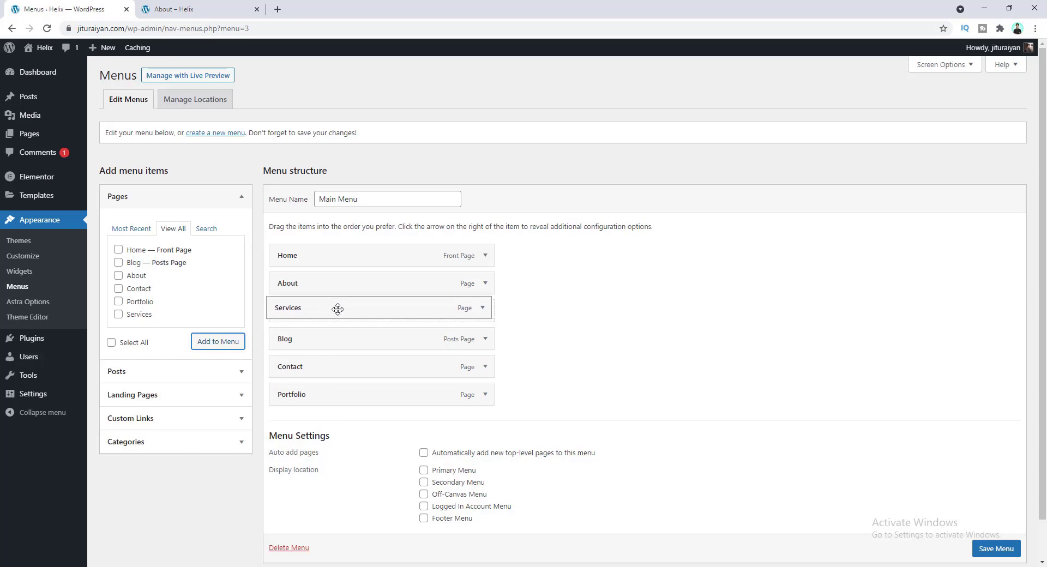
drag(331, 399, 349, 350)
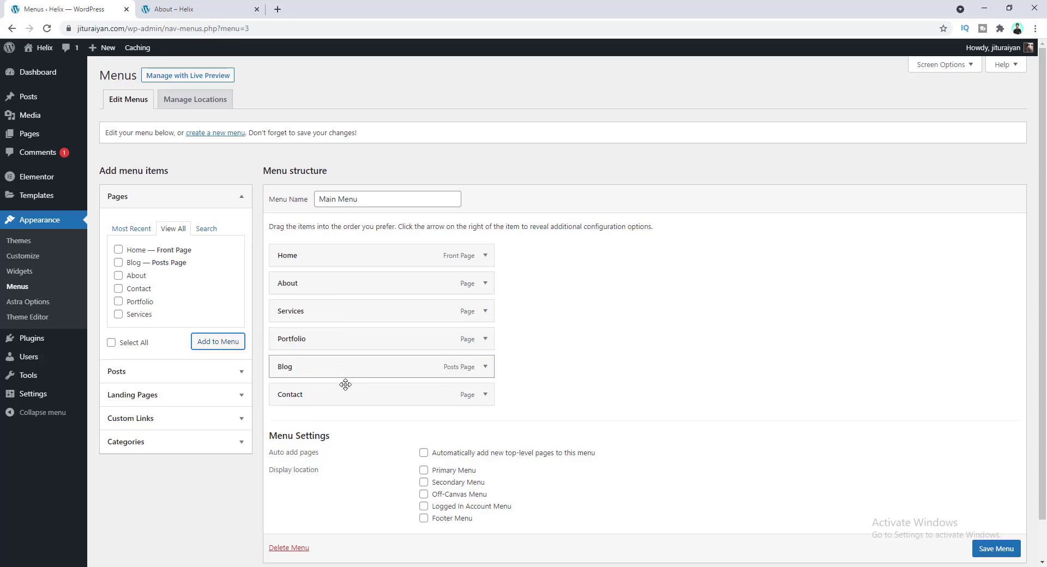
- Assign Main Menu as the Primary Menu, save it, and reload the live About page
click(424, 471)
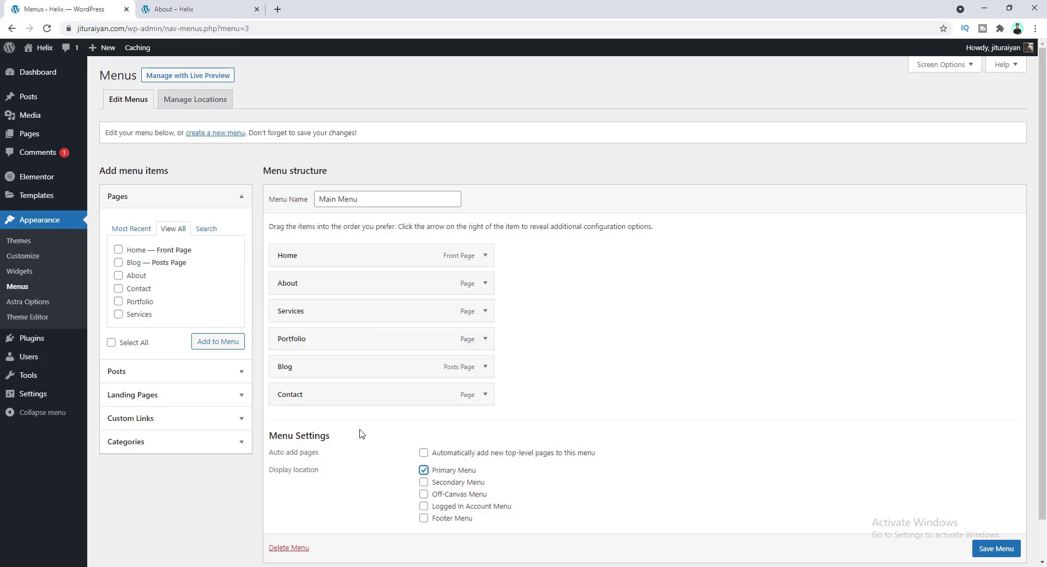
click(995, 548)
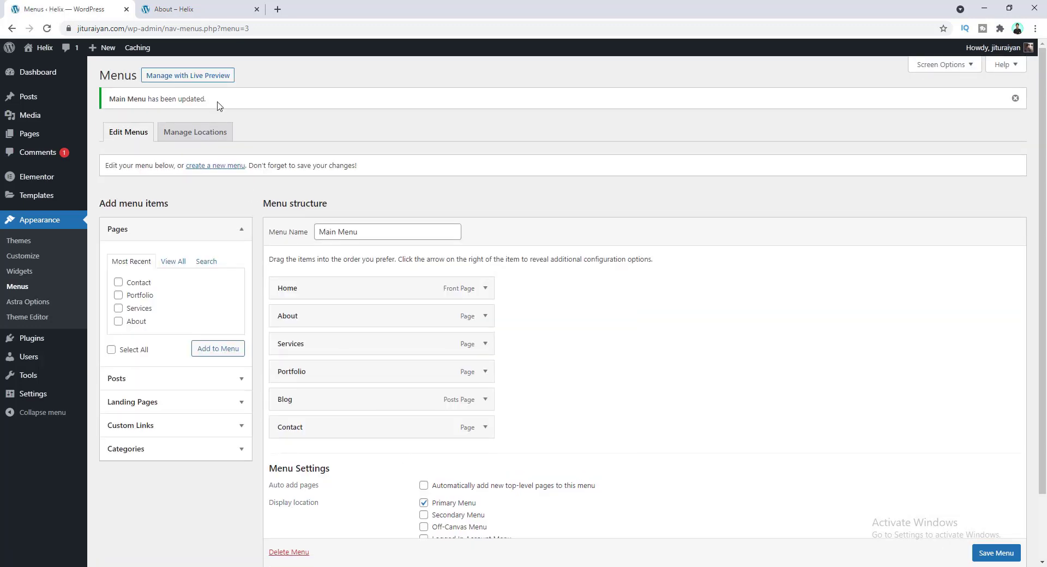
click(178, 8)
click(47, 29)
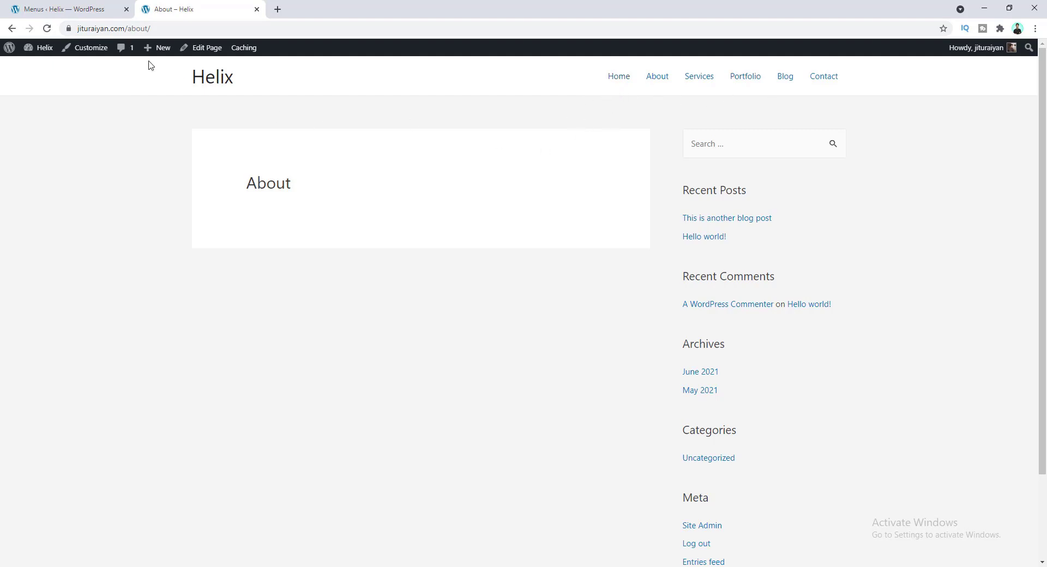
- Nest Portfolio under Services, save the menu, and check the dropdown on the live site
click(80, 8)
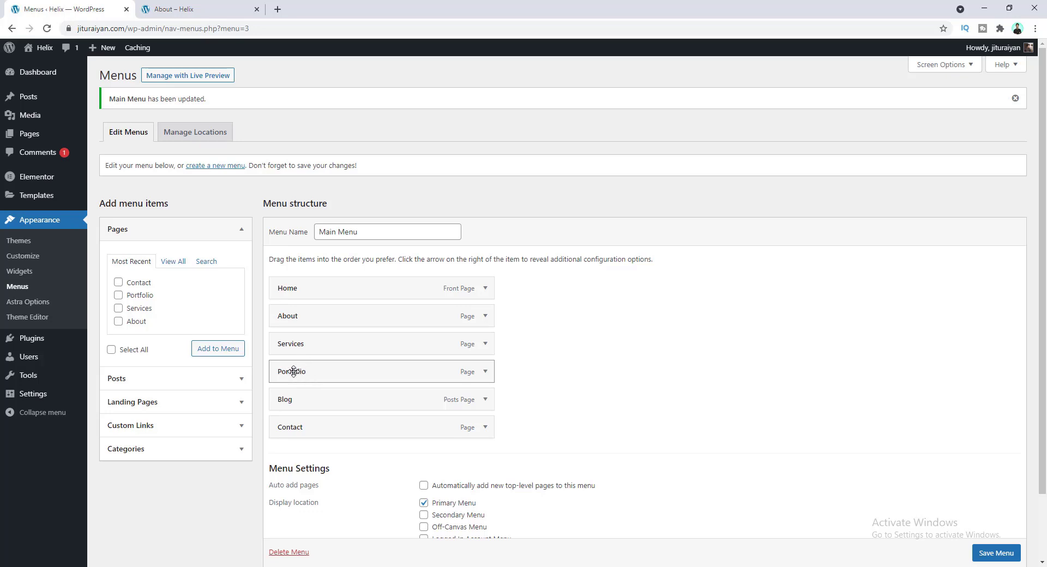
drag(293, 371, 311, 371)
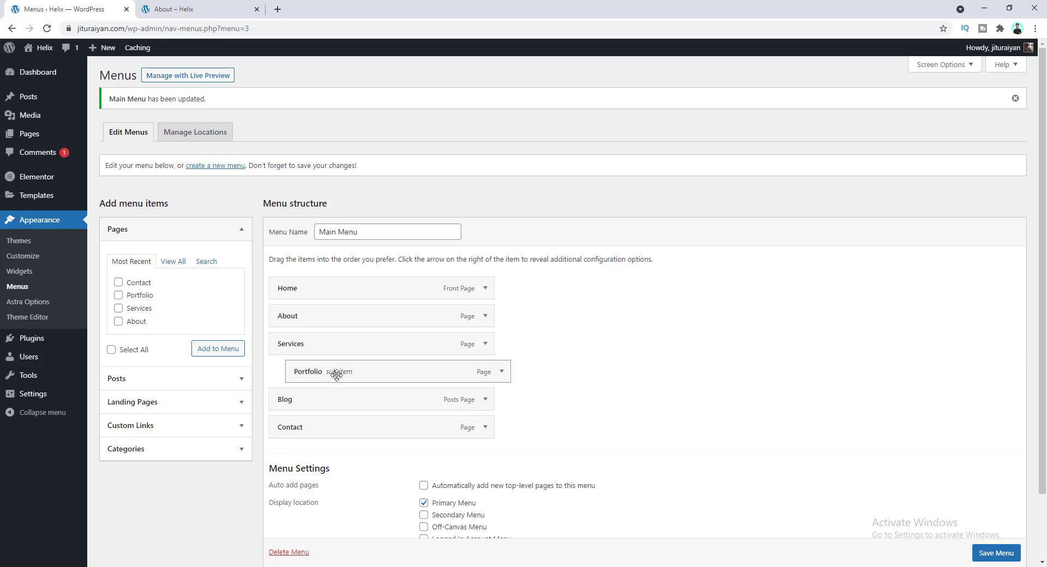
click(995, 554)
click(175, 9)
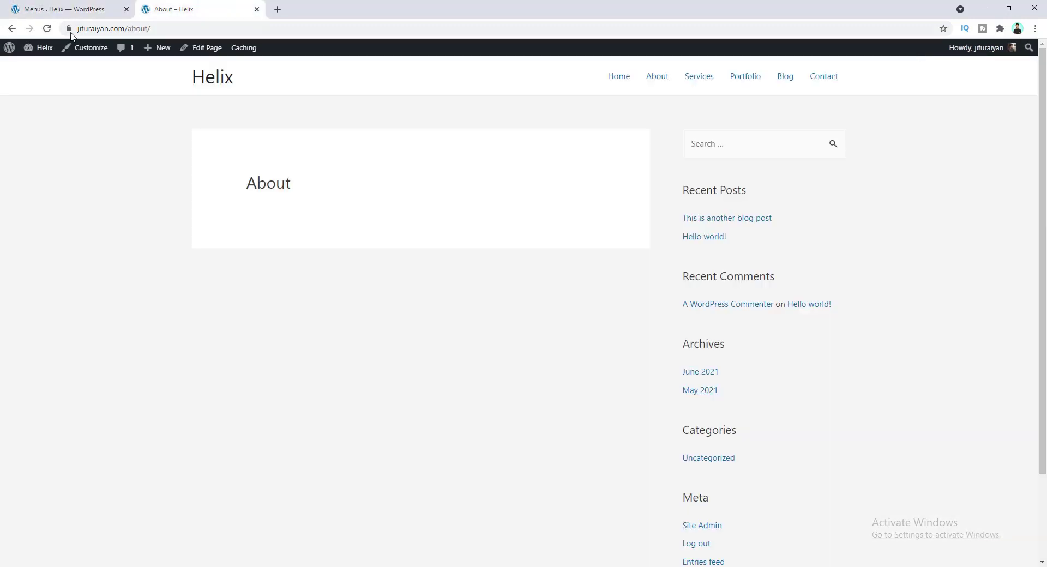
click(47, 29)
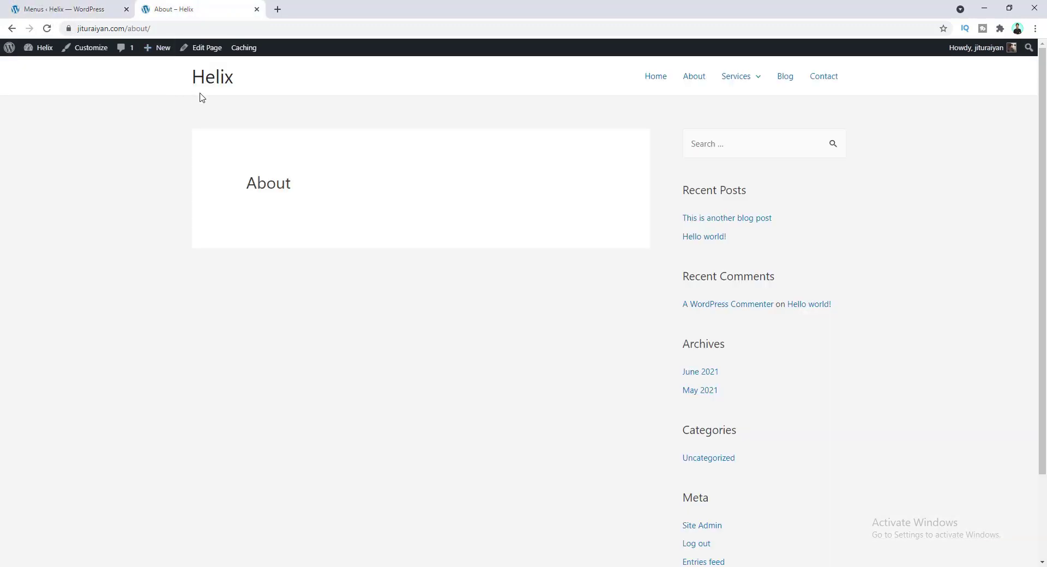
mouse_move(758, 85)
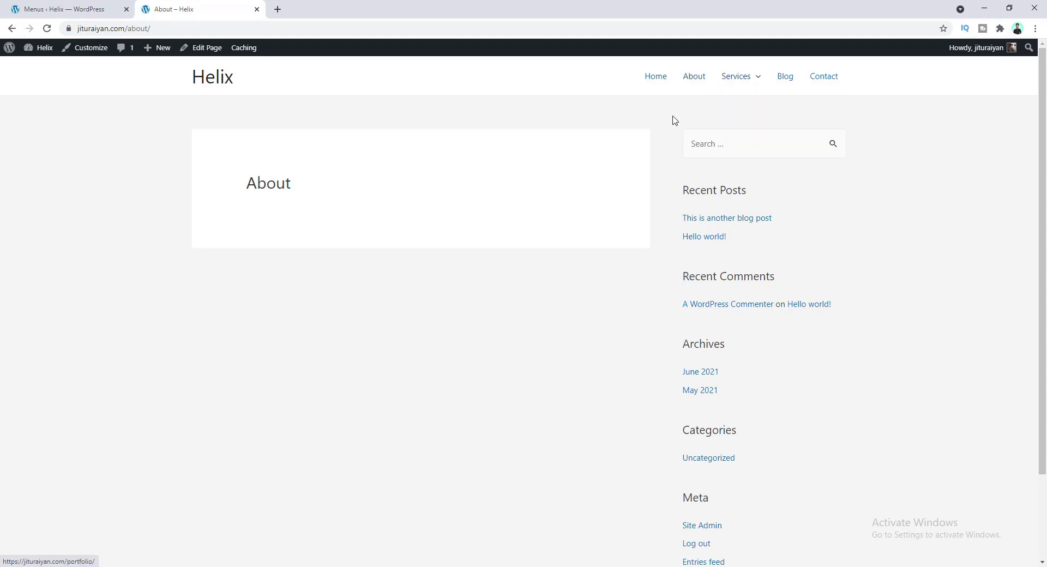
- Move Portfolio back to top level, save the menu, and recheck the live site
click(52, 7)
drag(365, 377, 313, 368)
click(996, 553)
click(174, 8)
click(46, 29)
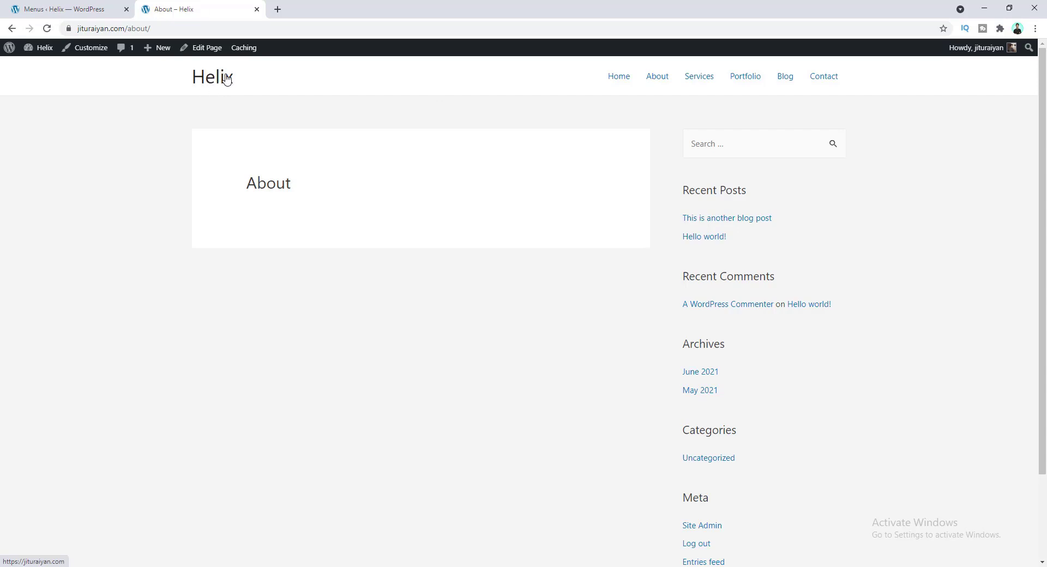
click(92, 6)
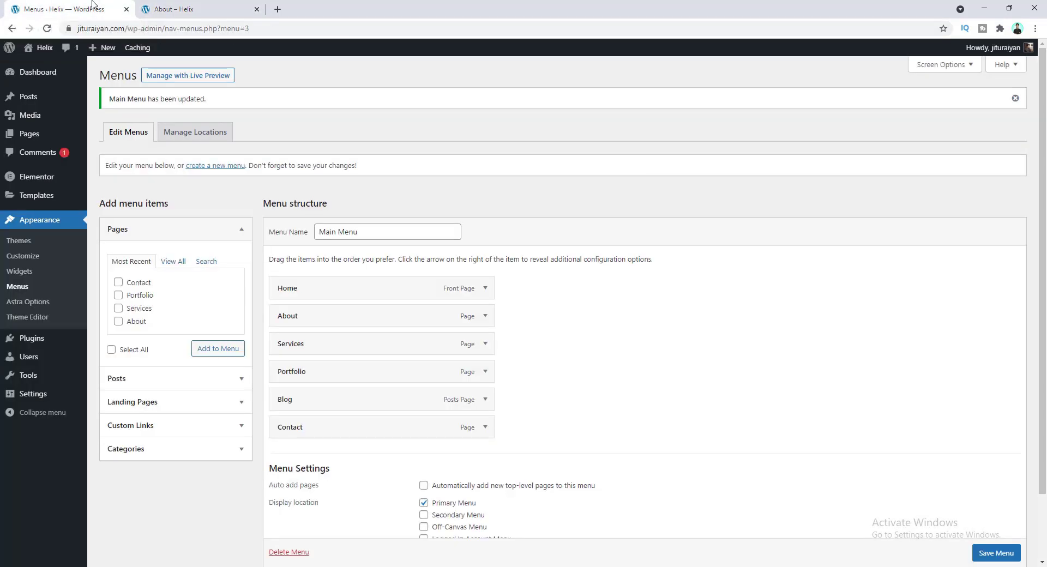
- Open the Customizer on Astra's Header Builder, showing the Logo and Primary Menu settings
click(39, 262)
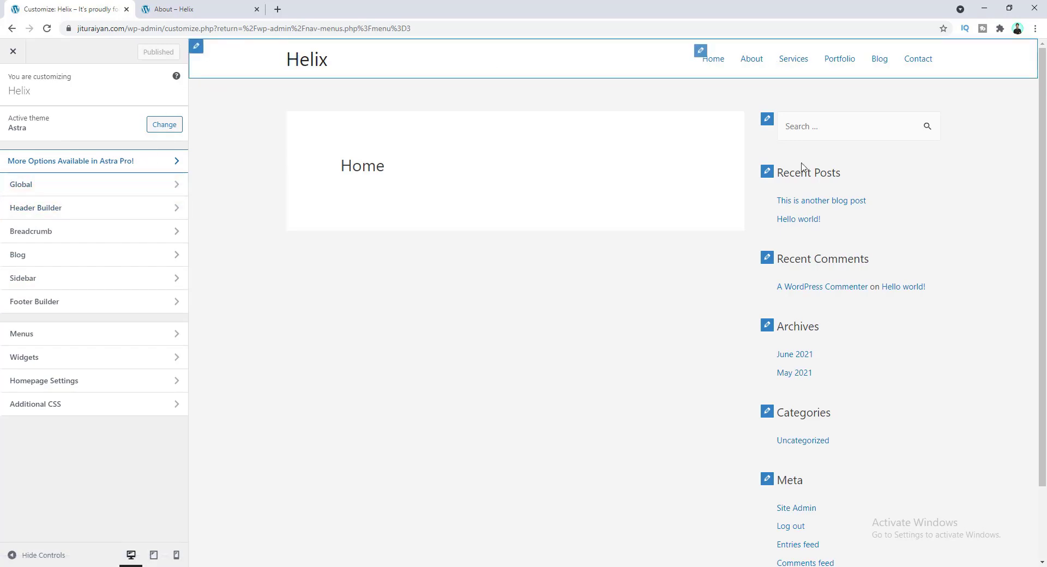
scroll(789, 344, down, 2)
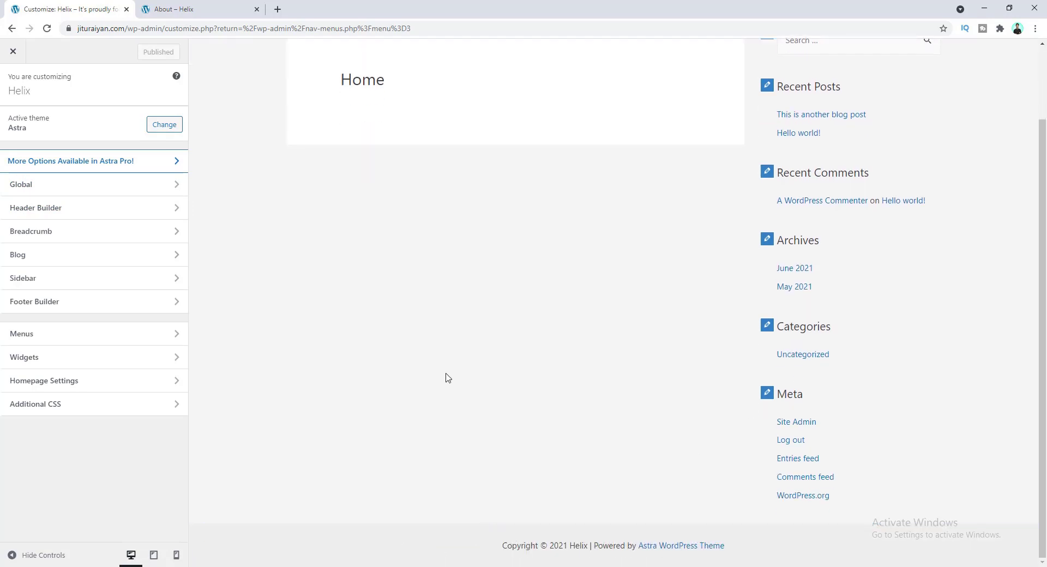
scroll(436, 363, up, 2)
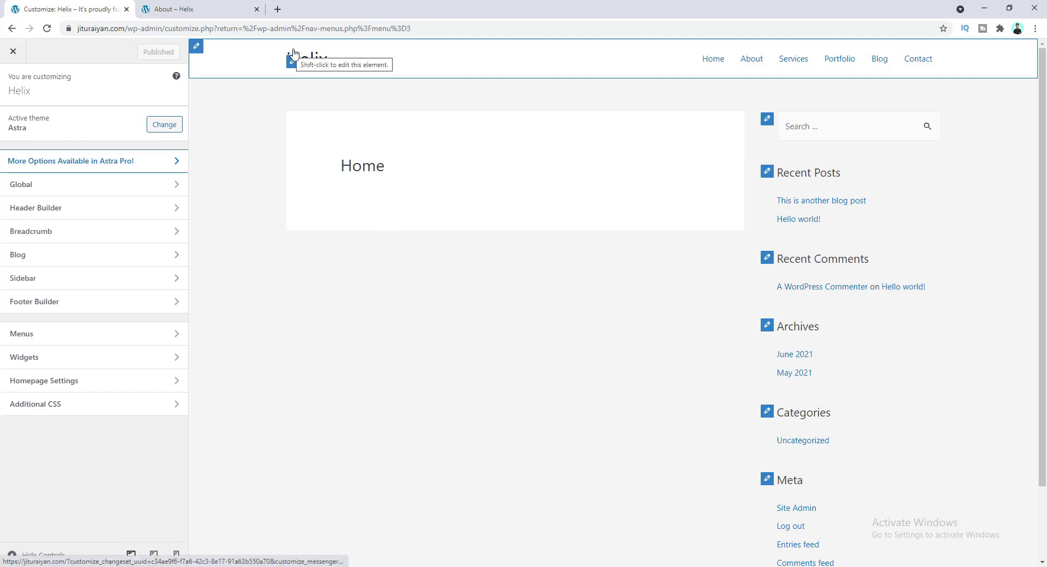
click(90, 212)
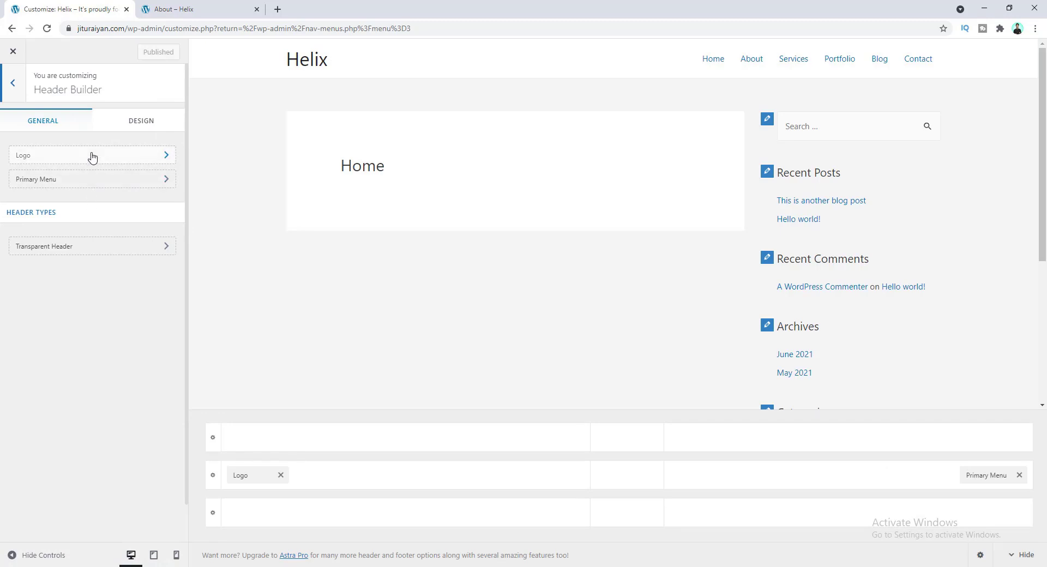
click(92, 157)
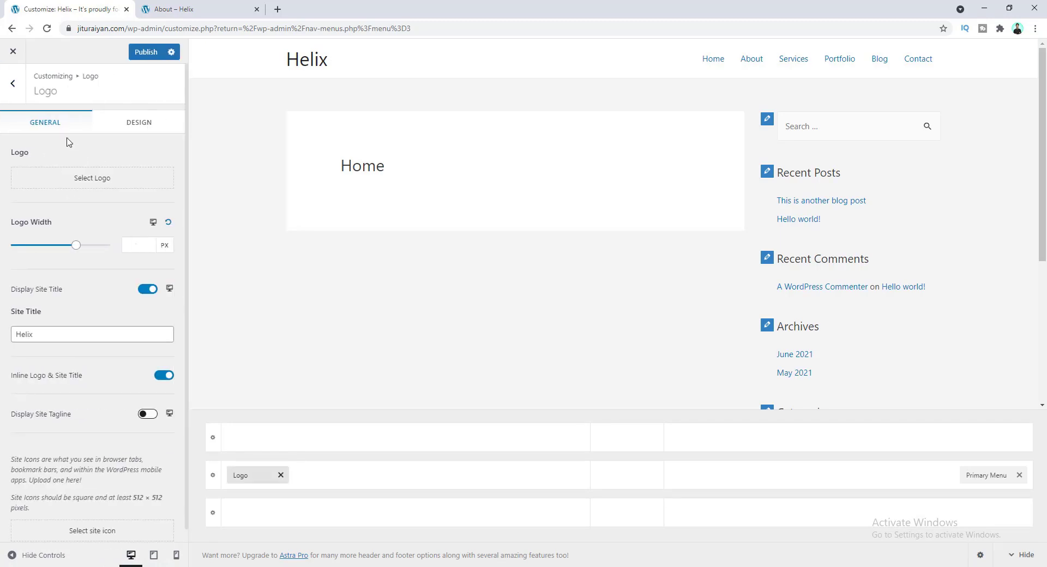
- Upload logo.png to the media library and crop it to set it as the site logo
click(85, 178)
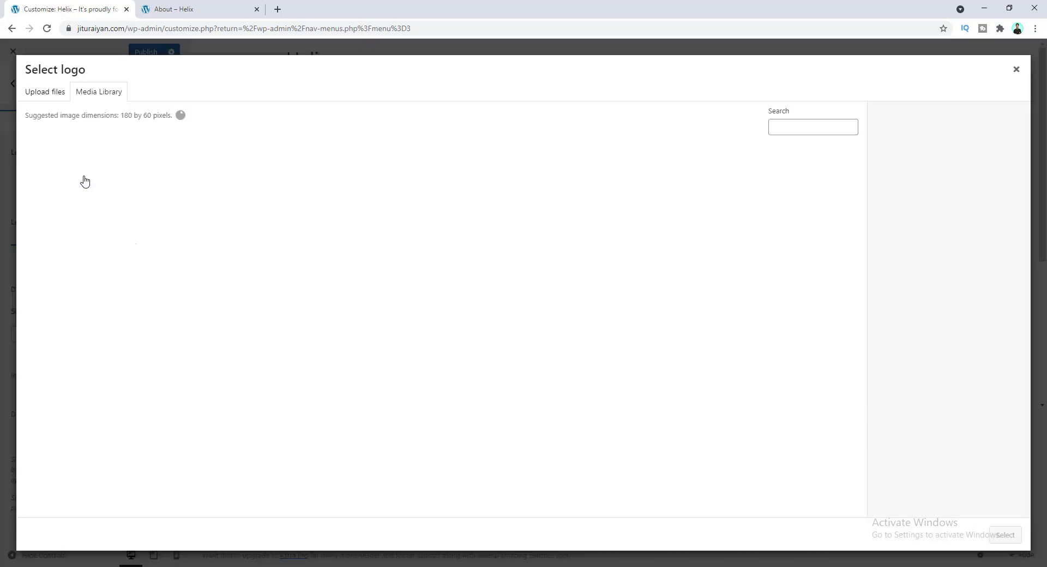
key(alt+Tab)
drag(242, 209, 121, 392)
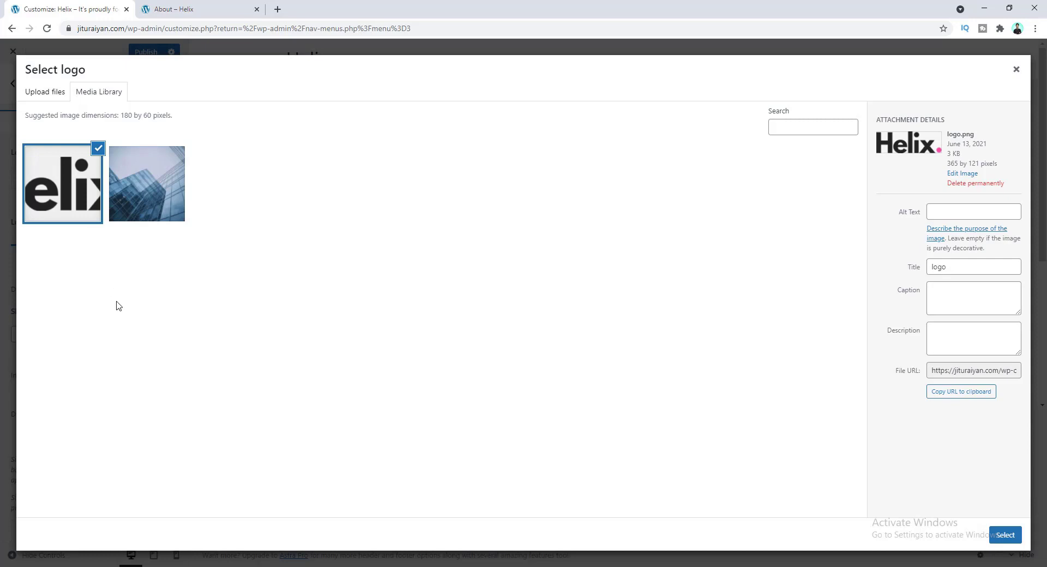
click(1006, 535)
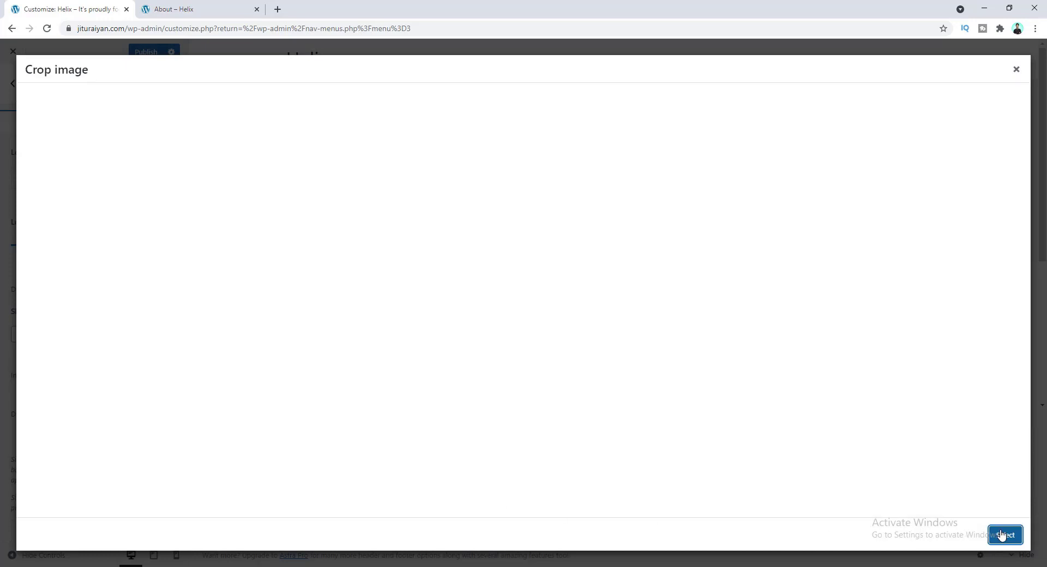
mouse_move(522, 85)
mouse_down()
mouse_move(522, 94)
mouse_move(521, 78)
mouse_up()
mouse_move(426, 116)
mouse_down()
mouse_move(442, 116)
mouse_move(423, 116)
mouse_up()
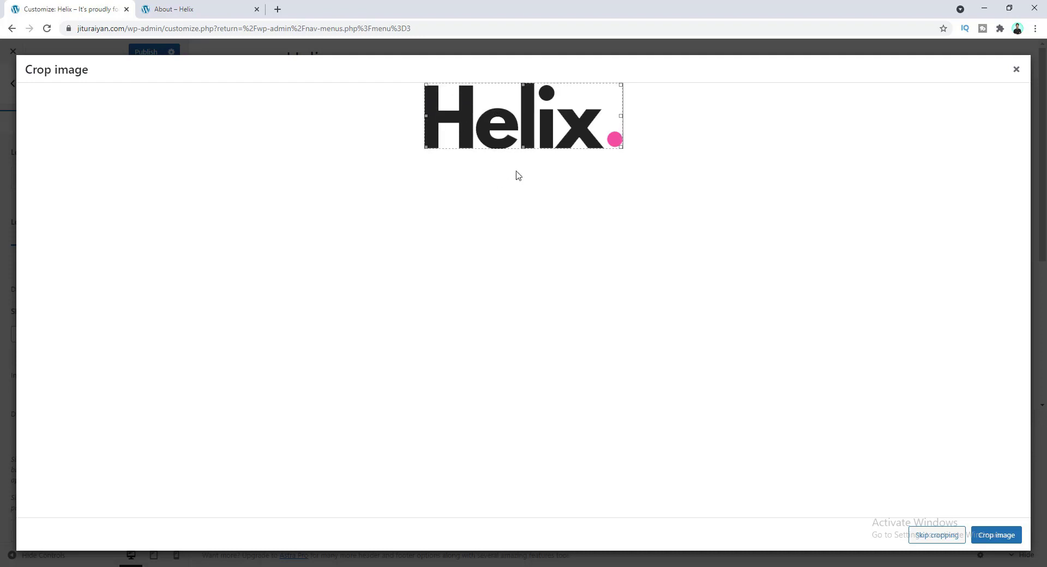
click(927, 537)
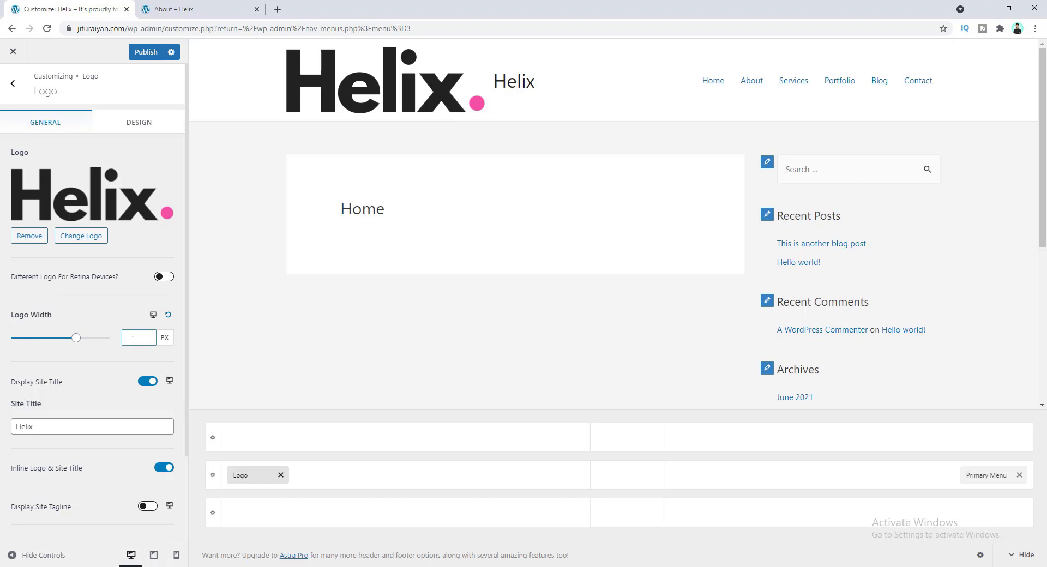
- Set the logo width to 110 px and turn off Display Site Title
text(100)
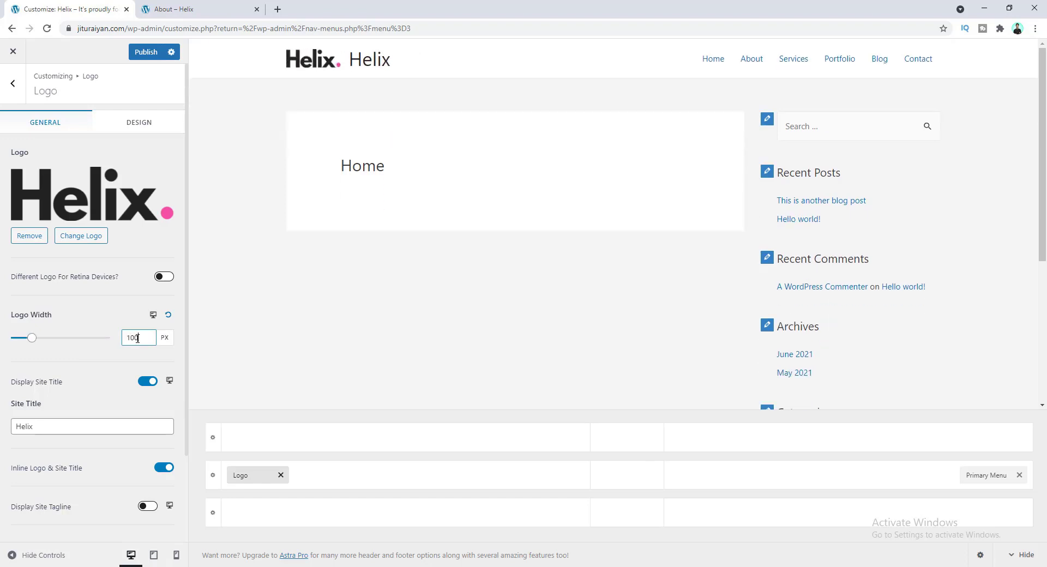
key(BackSpace)
key(BackSpace)
text(10)
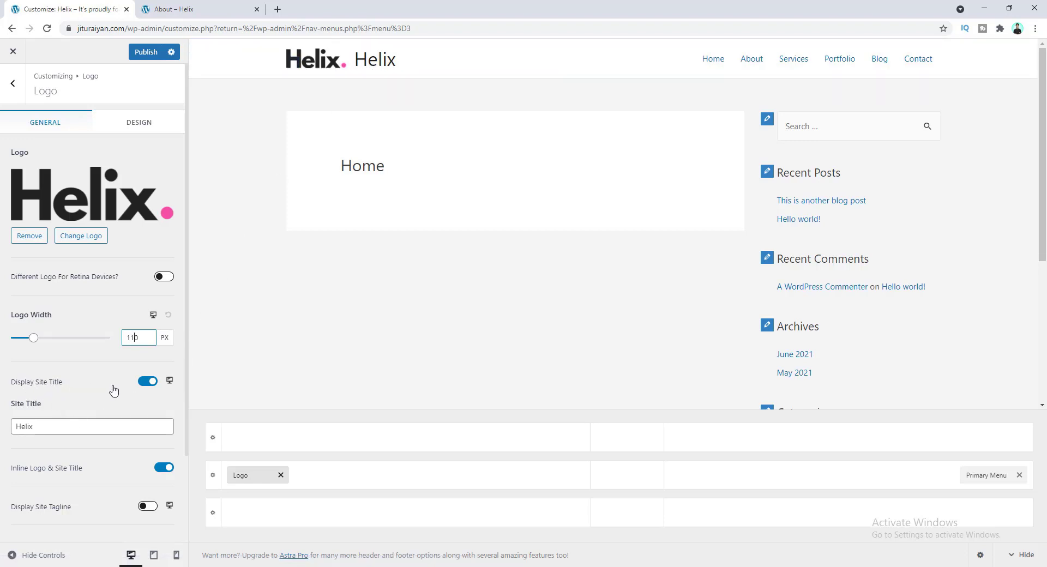
click(146, 381)
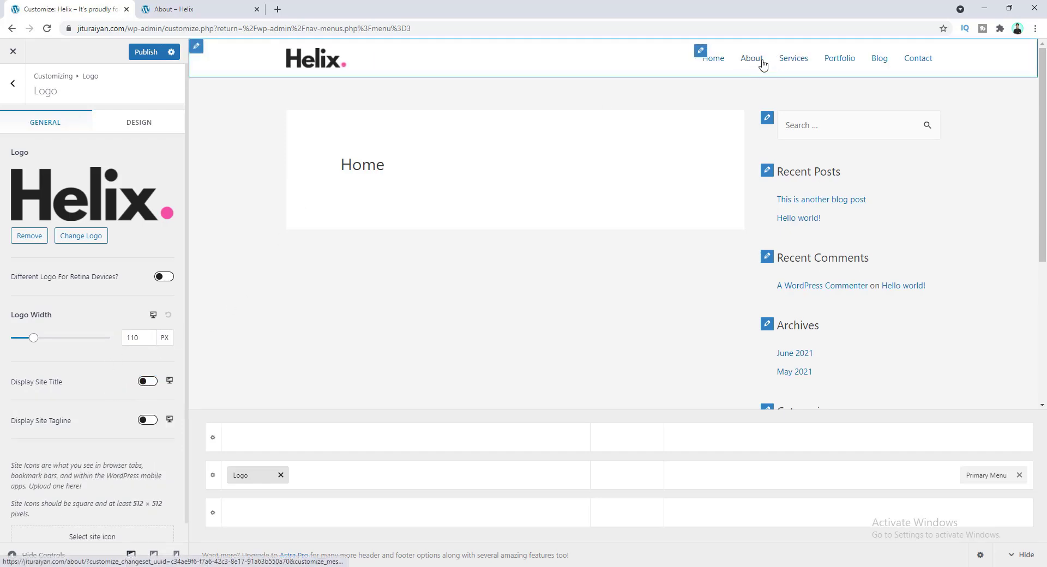
- Set the Primary Menu text/link colour to dark #222222
click(701, 53)
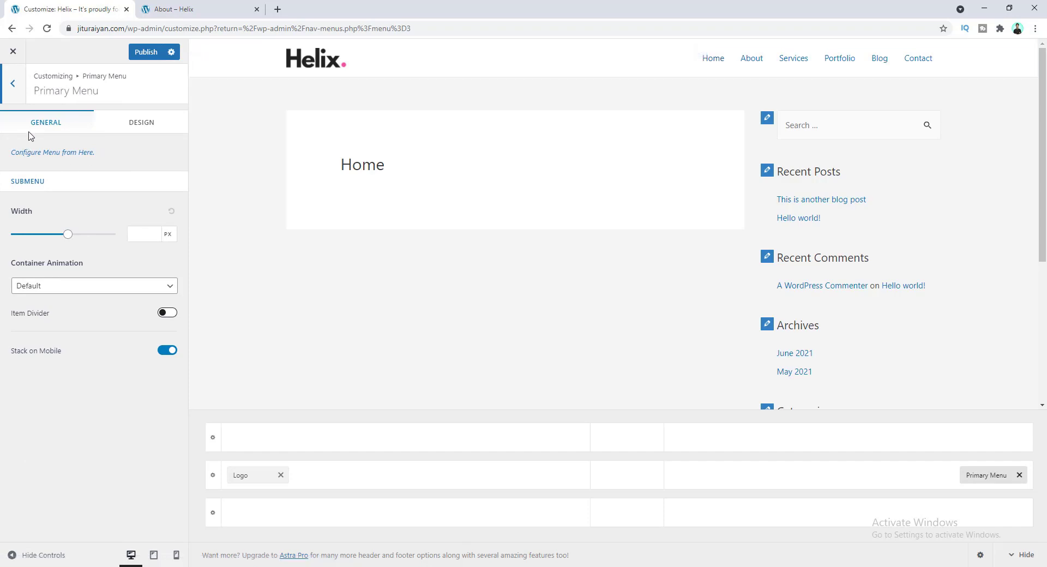
click(130, 132)
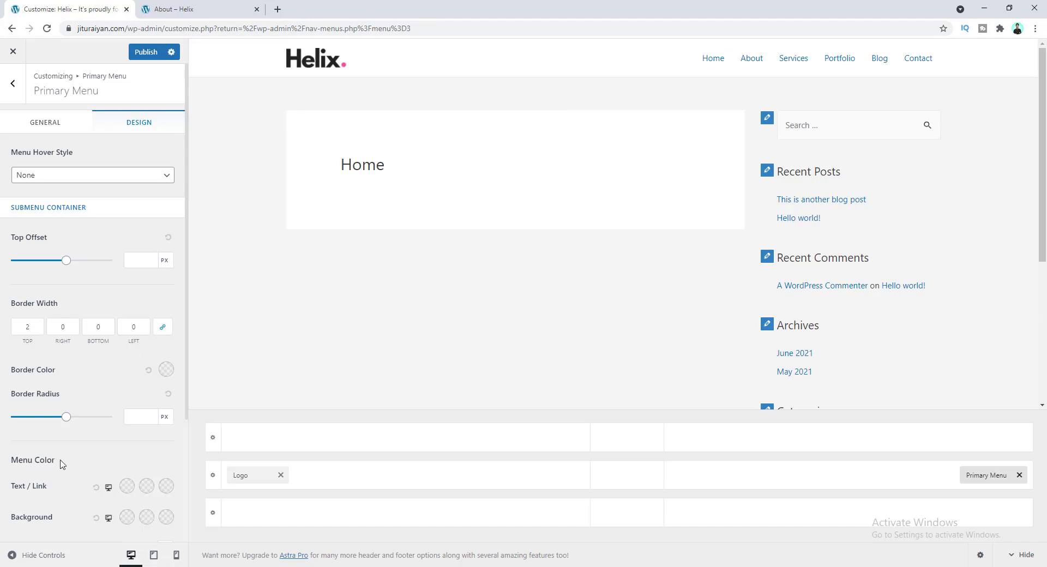
click(127, 486)
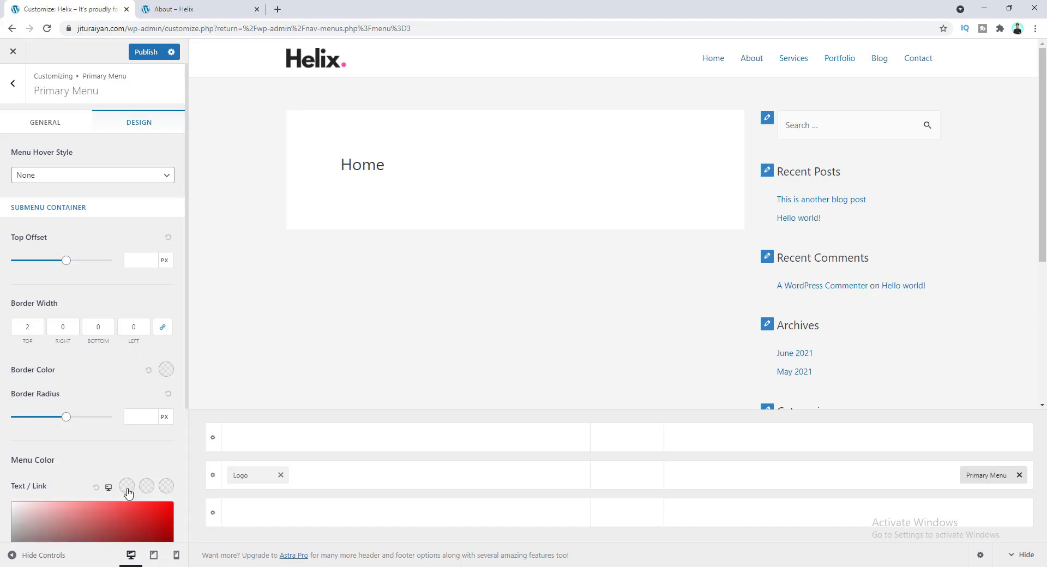
scroll(130, 450, down, 4)
drag(21, 388, 11, 394)
scroll(53, 375, up, 1)
click(63, 365)
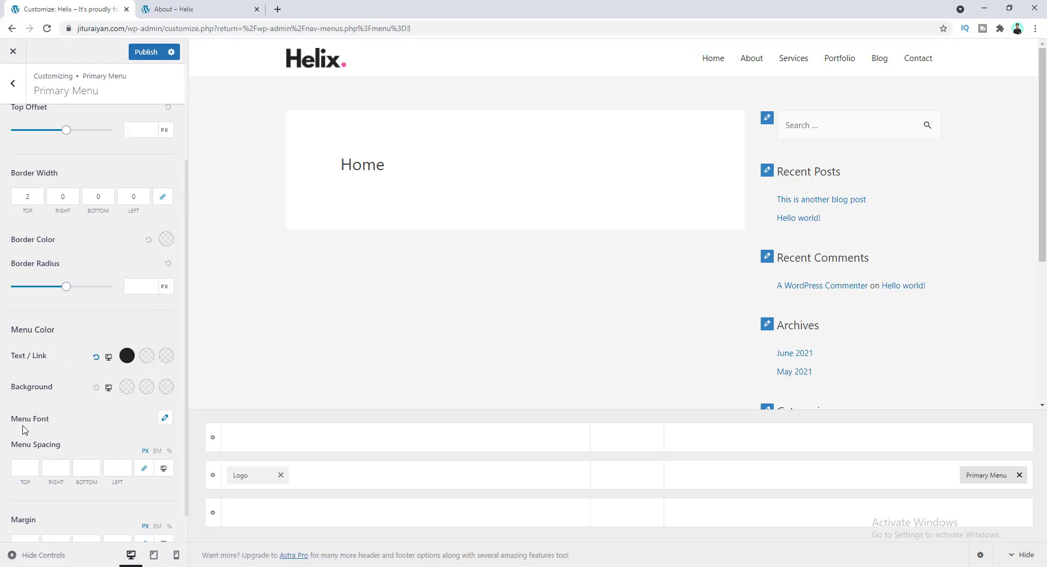
- Set the menu font to the Poppins family at Medium 500 weight
click(165, 419)
scroll(112, 363, down, 2)
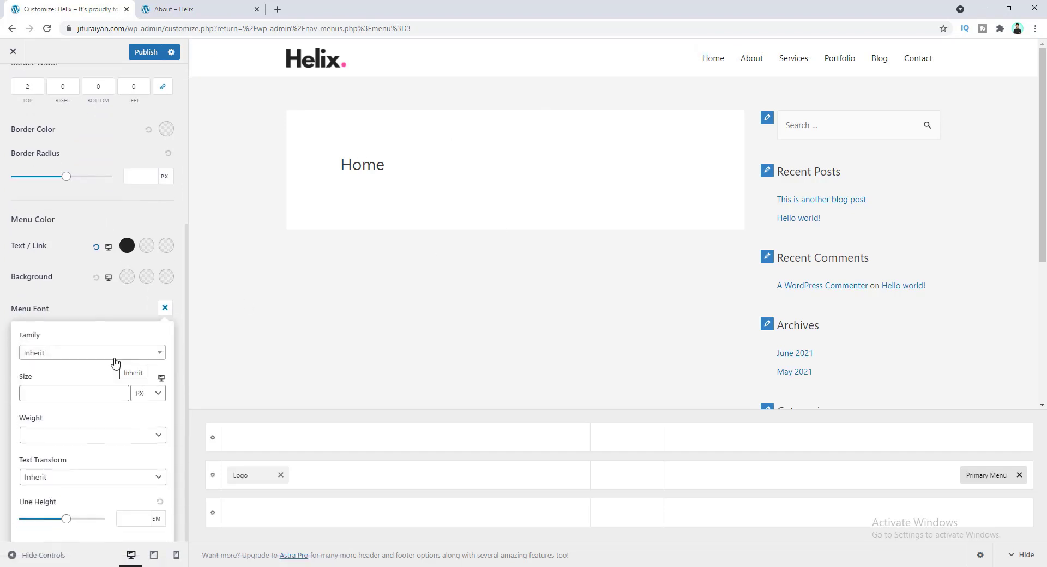
click(94, 360)
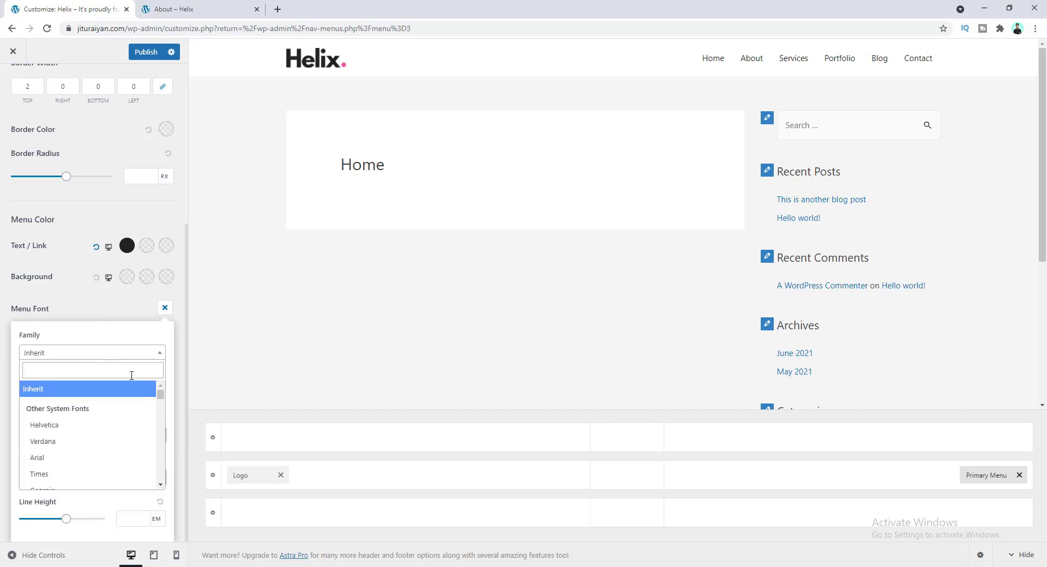
mouse_move(159, 395)
mouse_down()
mouse_move(162, 443)
mouse_move(162, 392)
mouse_up()
click(121, 372)
text(pop)
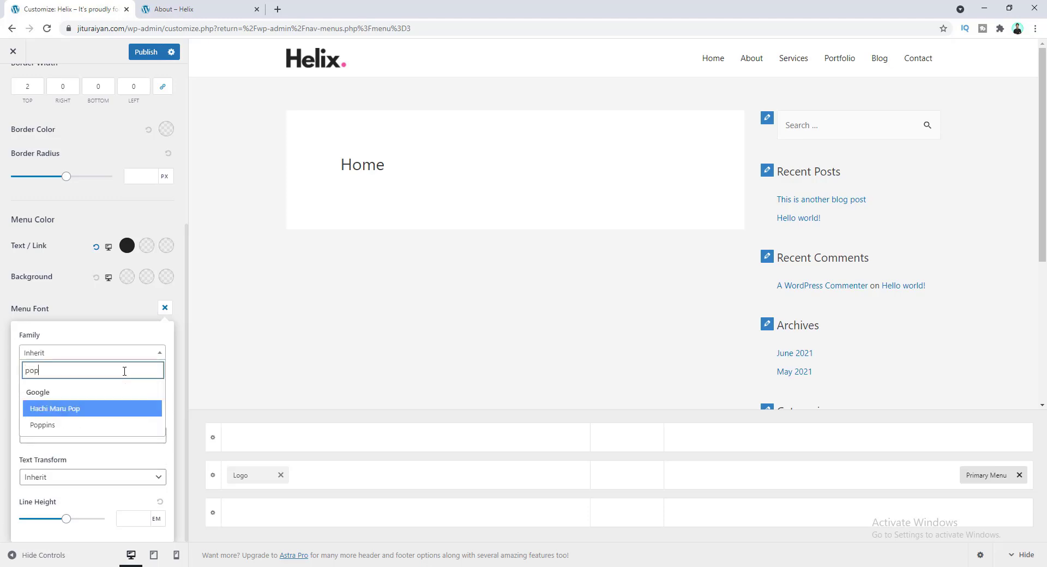
click(94, 427)
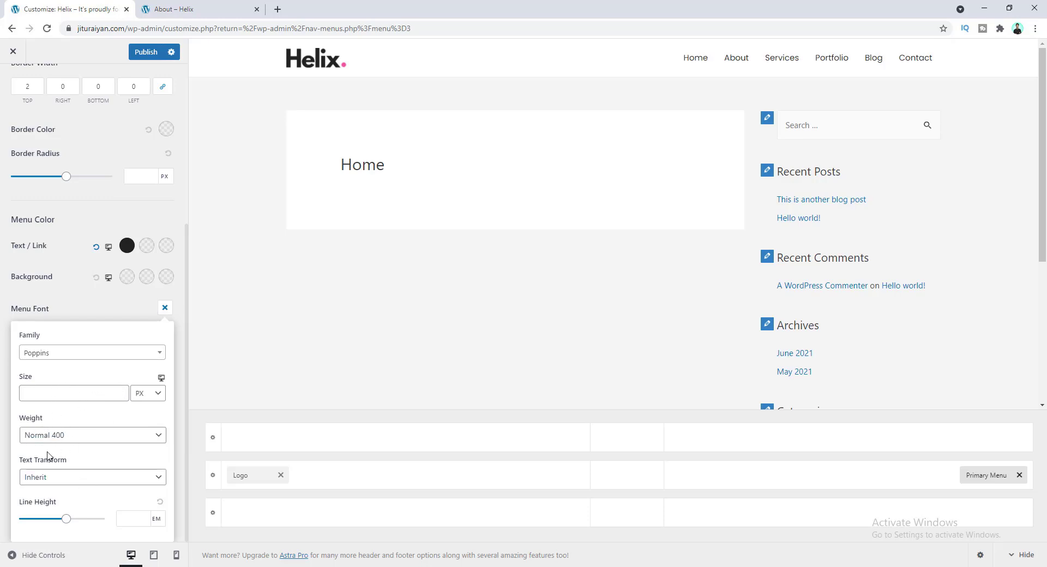
click(63, 437)
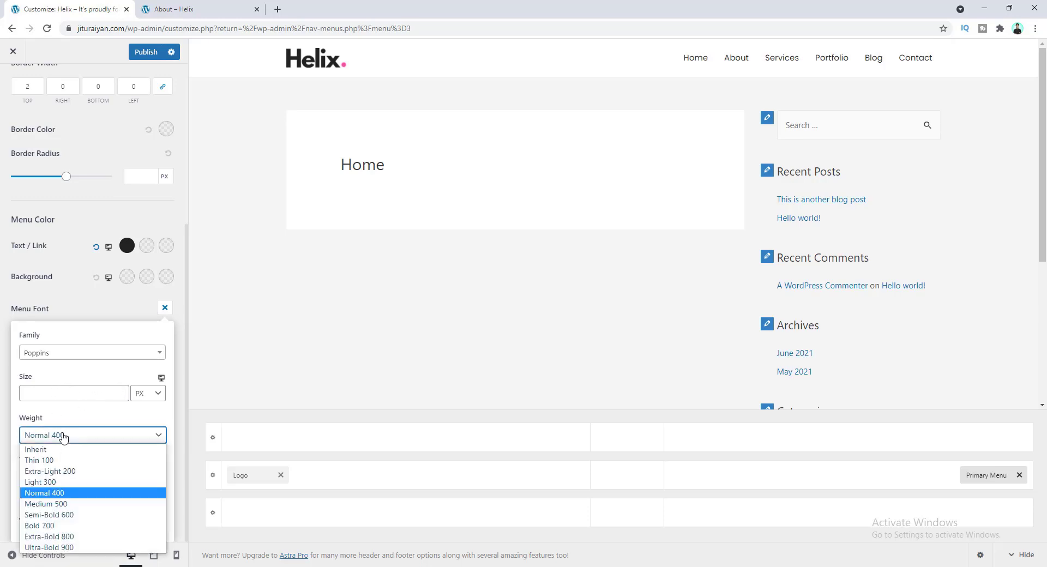
click(75, 504)
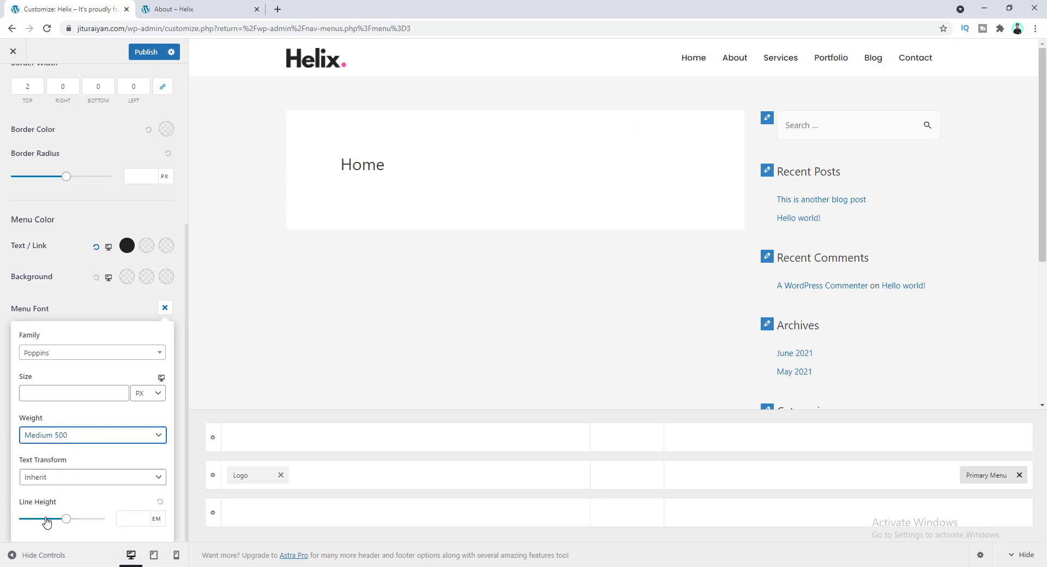
scroll(59, 506, up, 2)
click(88, 329)
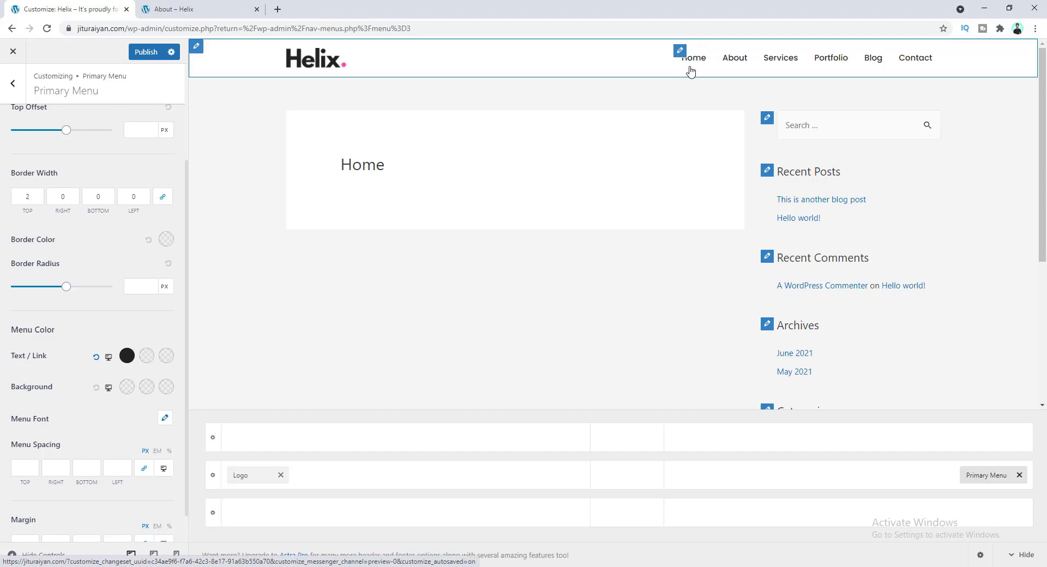
- Enter 10 px menu spacing, unlink the values, and clear the right and left spacing
click(29, 470)
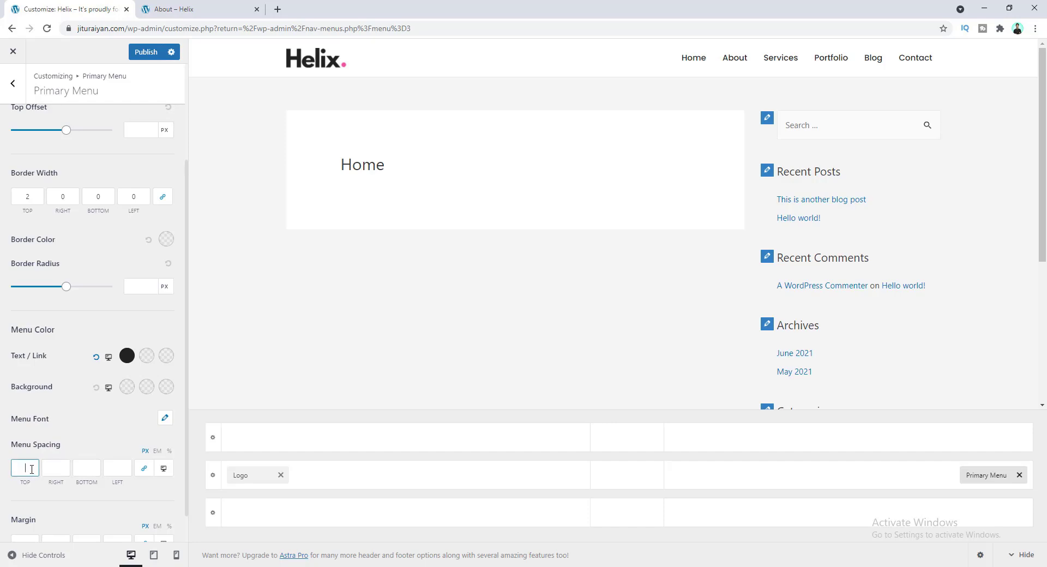
text(10)
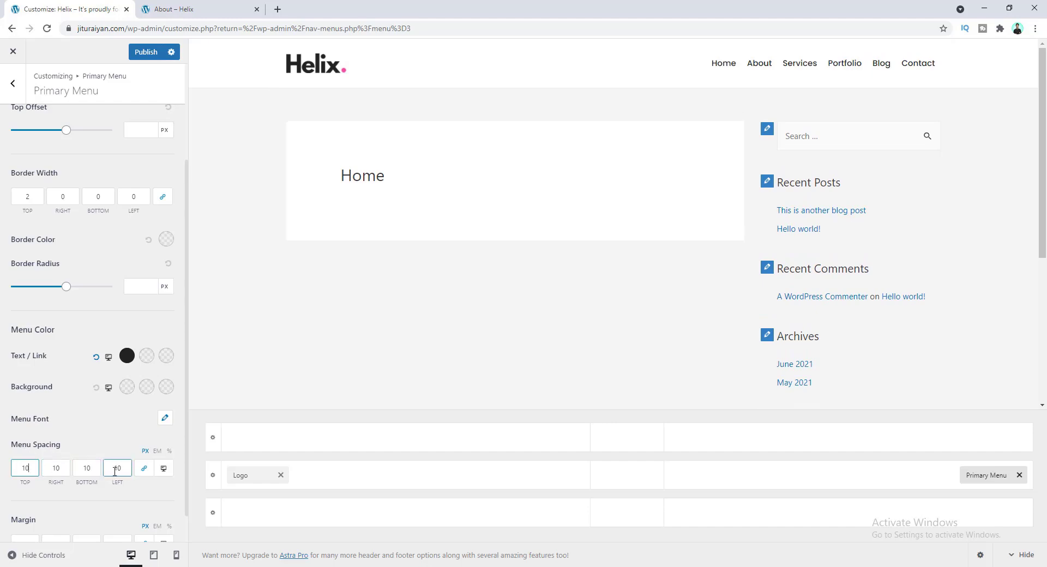
click(144, 470)
click(49, 473)
double_click(60, 468)
key(BackSpace)
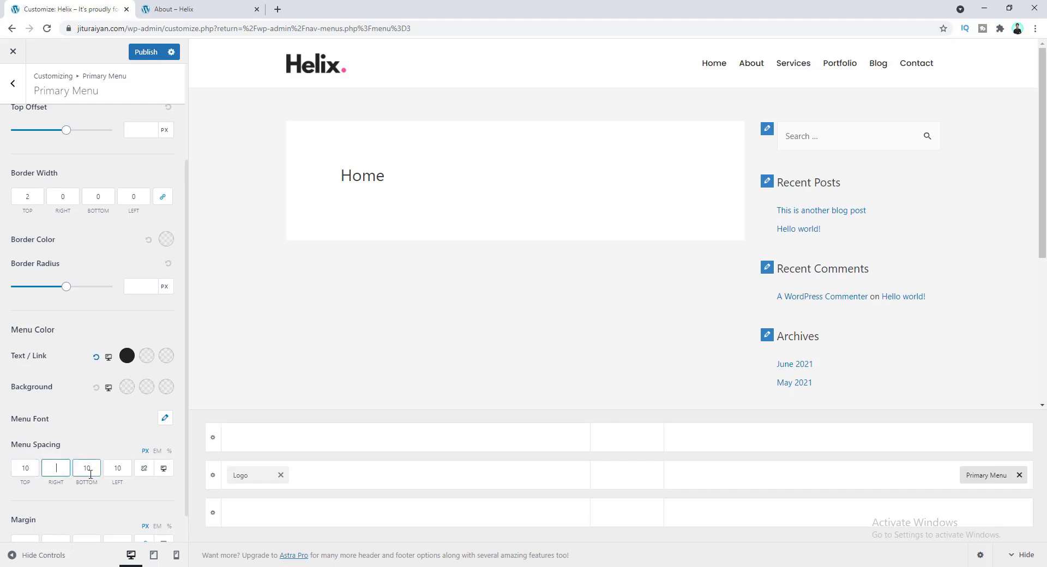
double_click(119, 470)
key(BackSpace)
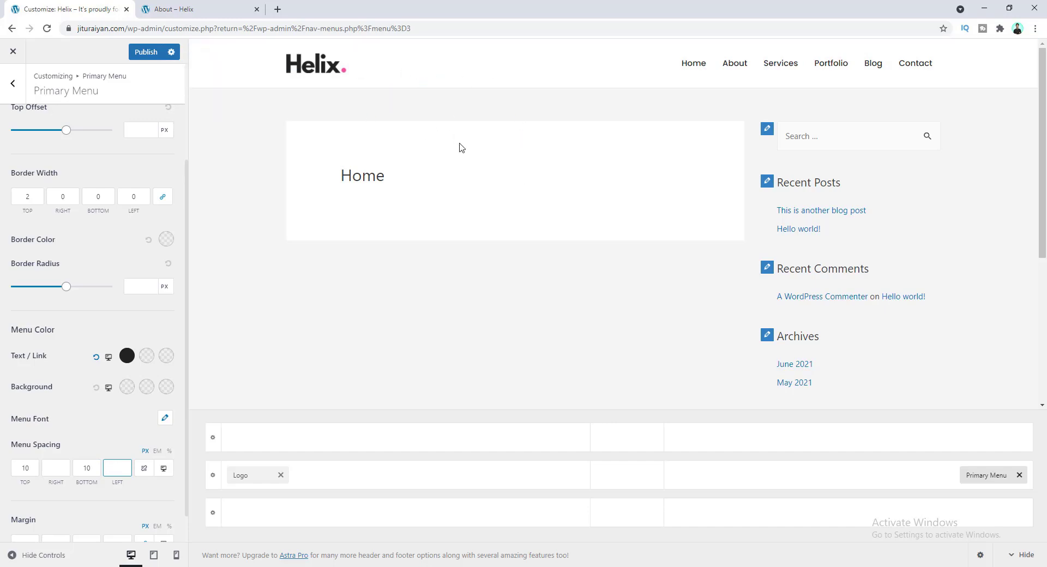
scroll(461, 148, down, 5)
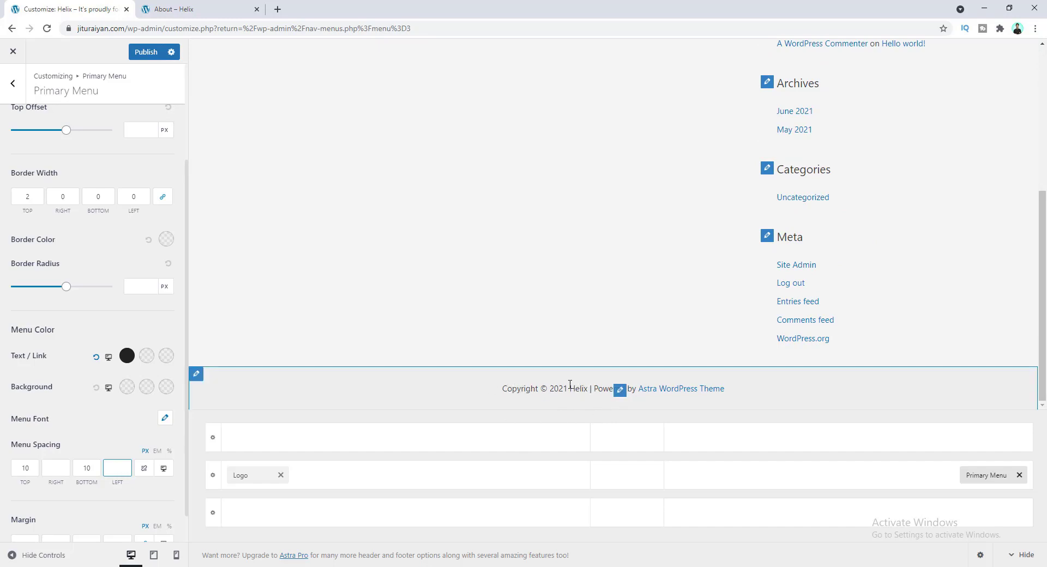
- Open the footer copyright text and inspect its [current_year] and [site_title] shortcodes
click(620, 392)
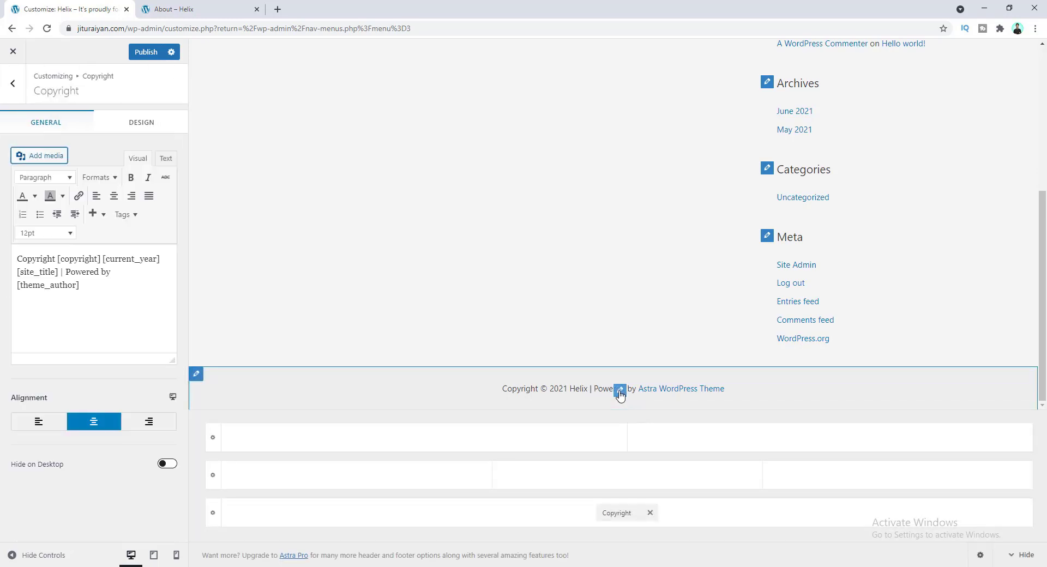
drag(61, 259, 146, 270)
click(106, 260)
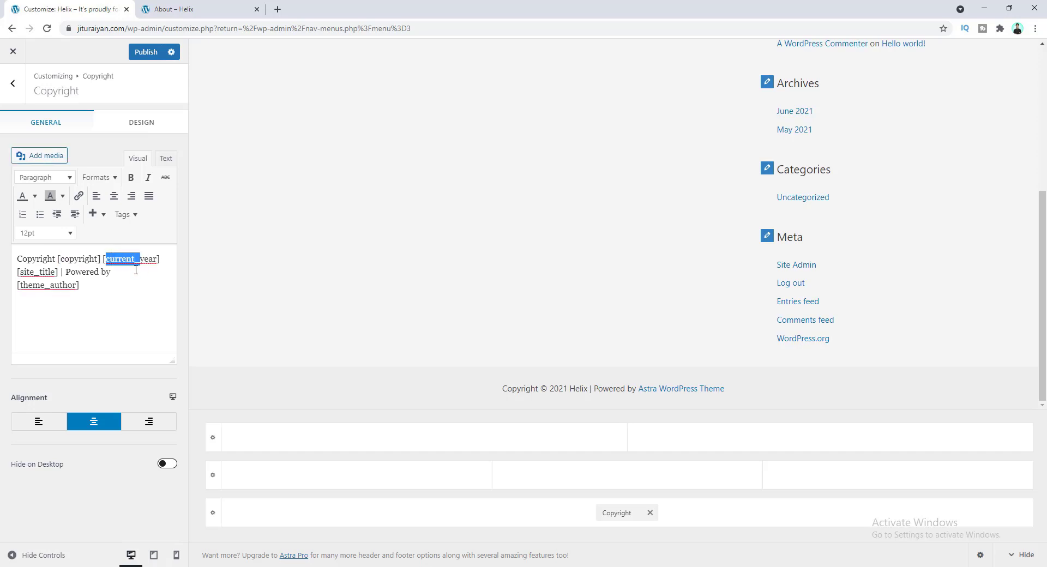
click(122, 260)
drag(101, 258, 160, 259)
drag(550, 389, 567, 389)
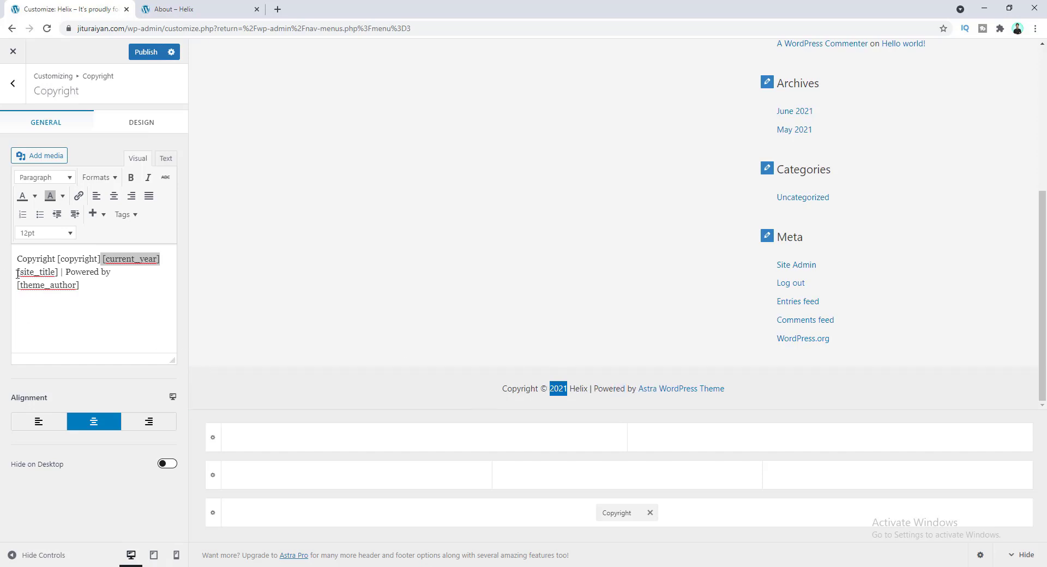
drag(18, 273, 58, 272)
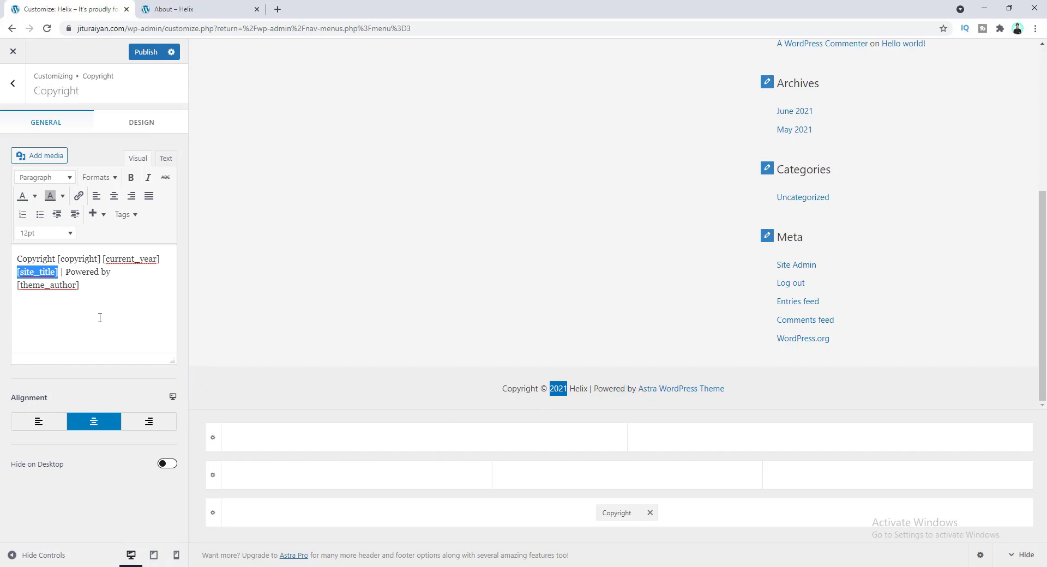
- Replace the 'Powered by [theme_author]' credit with '| All right reserved by'
click(85, 284)
drag(78, 284, 61, 273)
key(BackSpace)
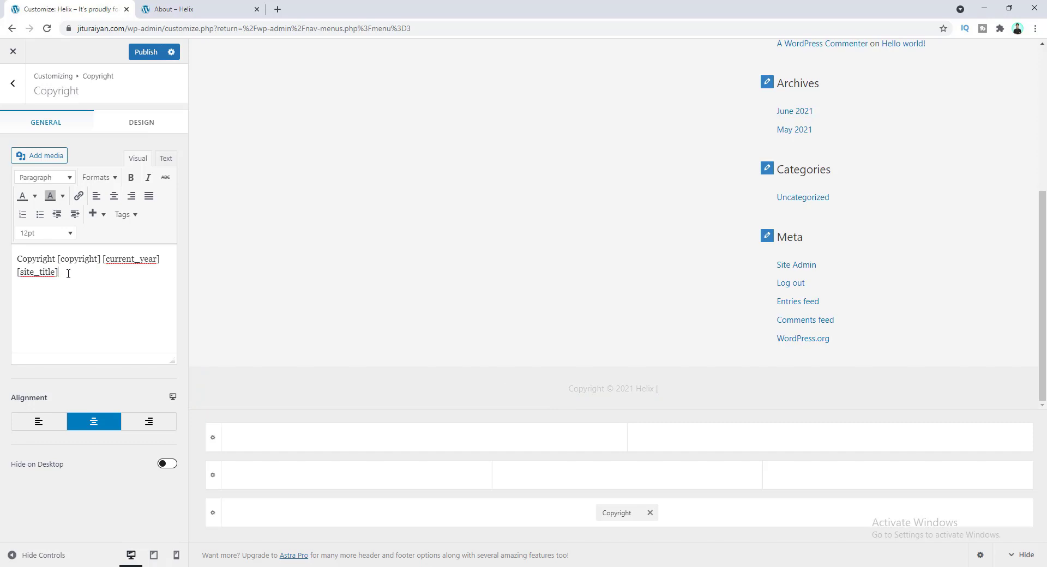
text(| All right reserved by)
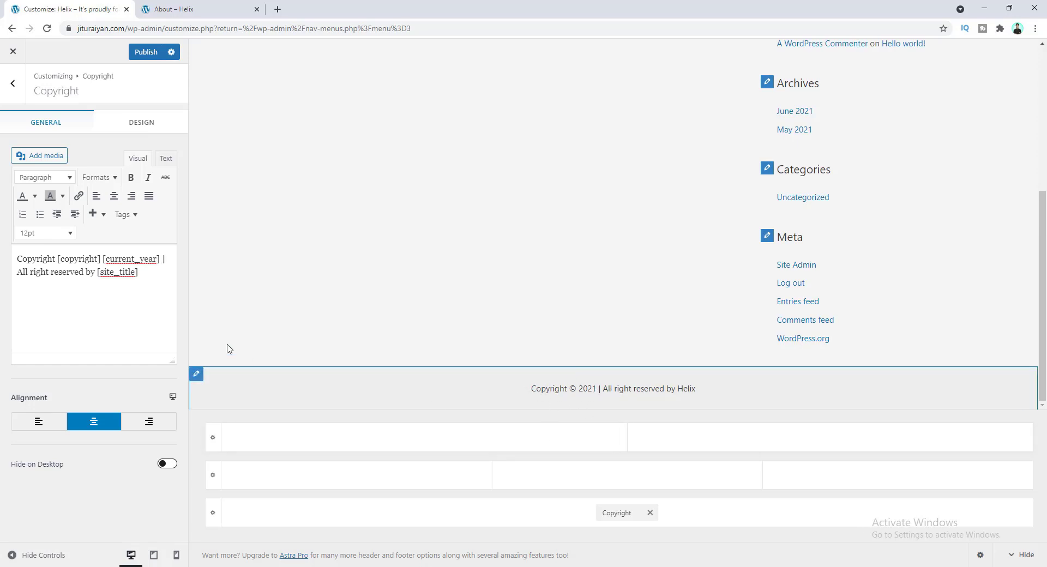
- Make the copyright text light and the below-footer background dark #222222
click(131, 133)
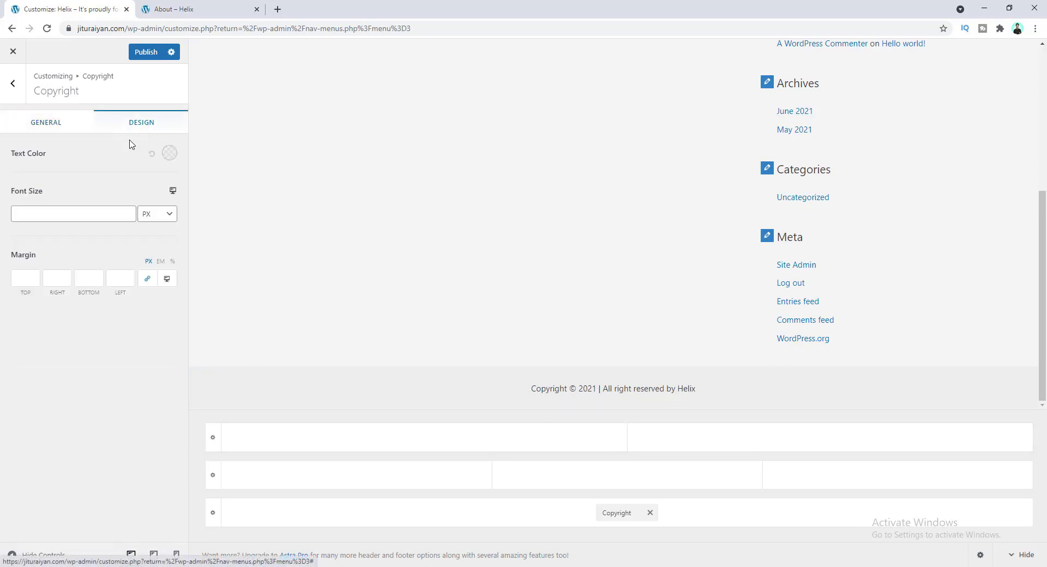
click(169, 153)
drag(49, 215, 46, 163)
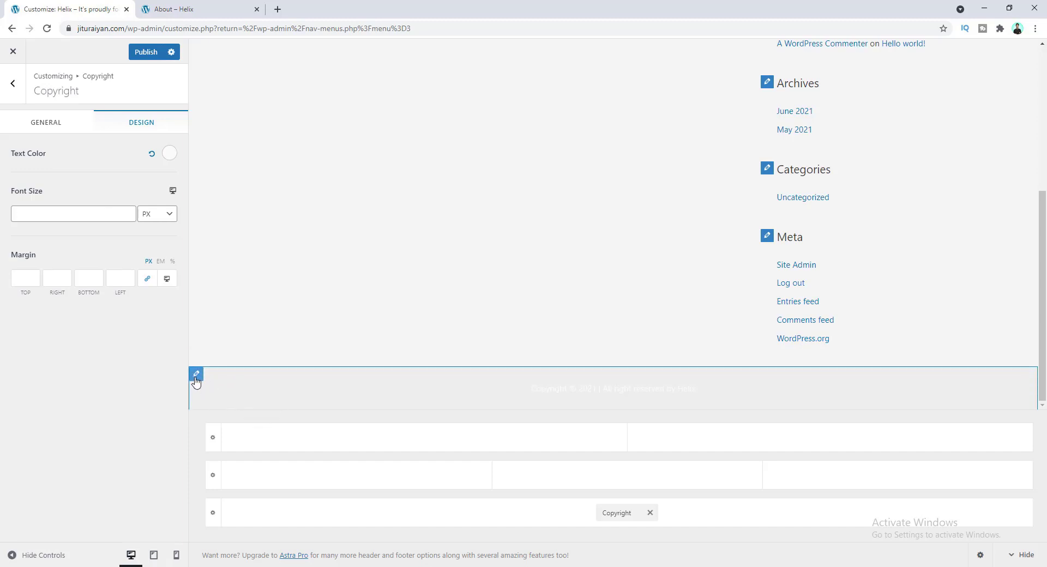
click(196, 376)
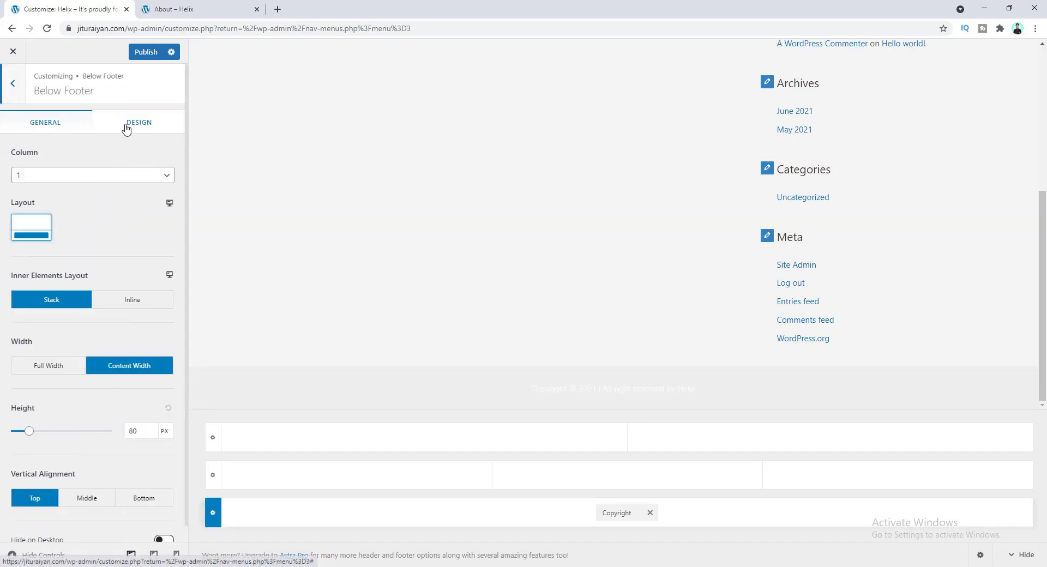
click(126, 129)
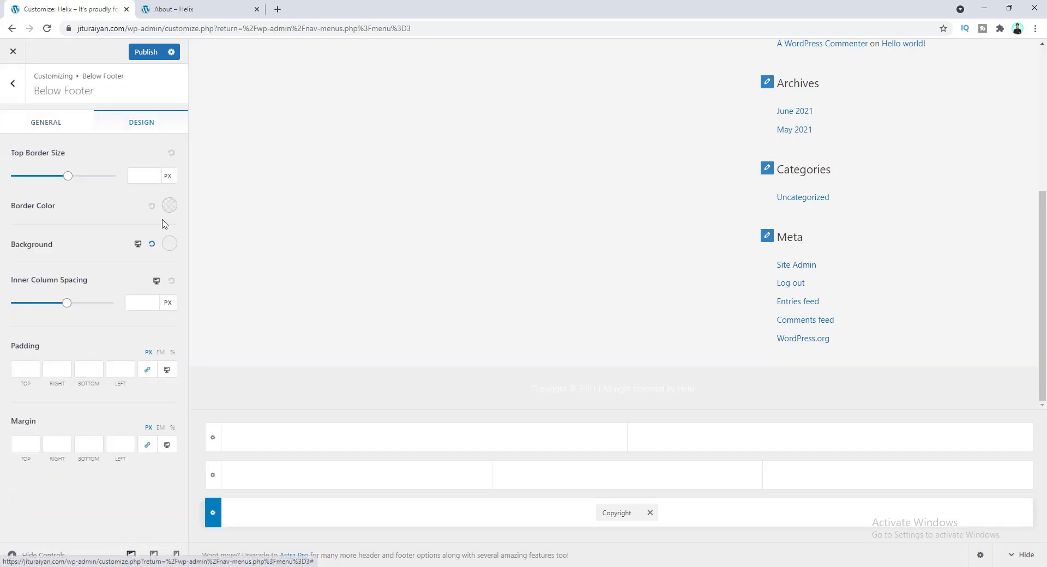
click(169, 245)
click(12, 377)
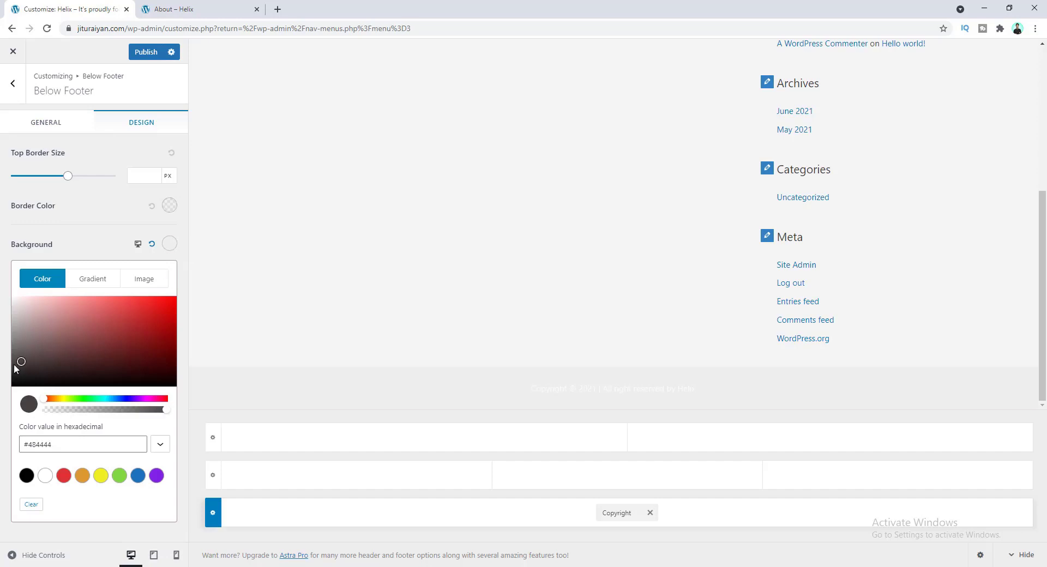
click(6, 366)
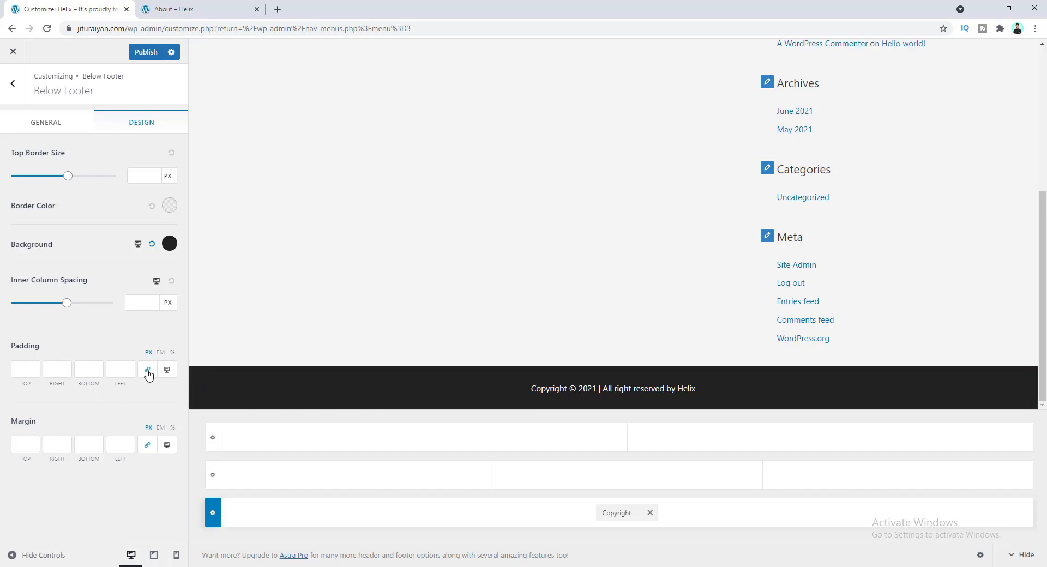
- Set the below-footer top and bottom padding to 40 px and publish the changes
click(35, 369)
text(40)
key(Tab)
key(Tab)
text(40)
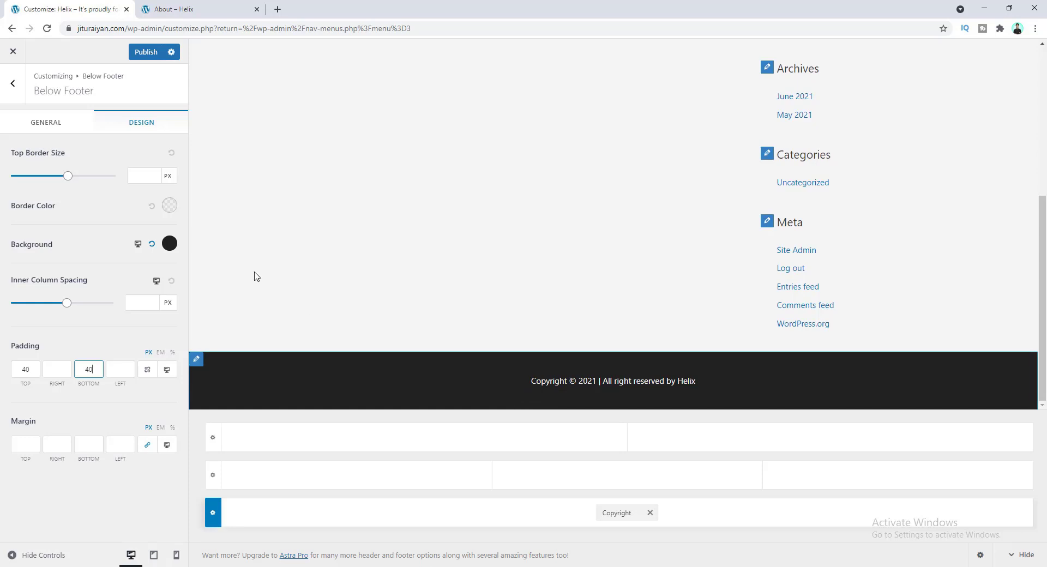
click(146, 52)
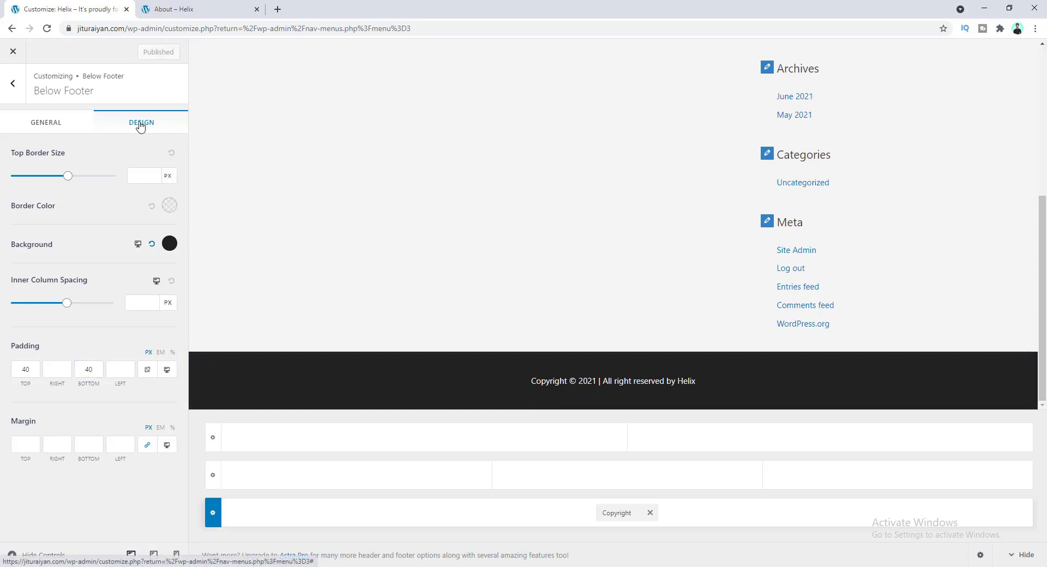
- Reload the About page to check the new header and footer, then open wp-admin in a new tab
click(192, 9)
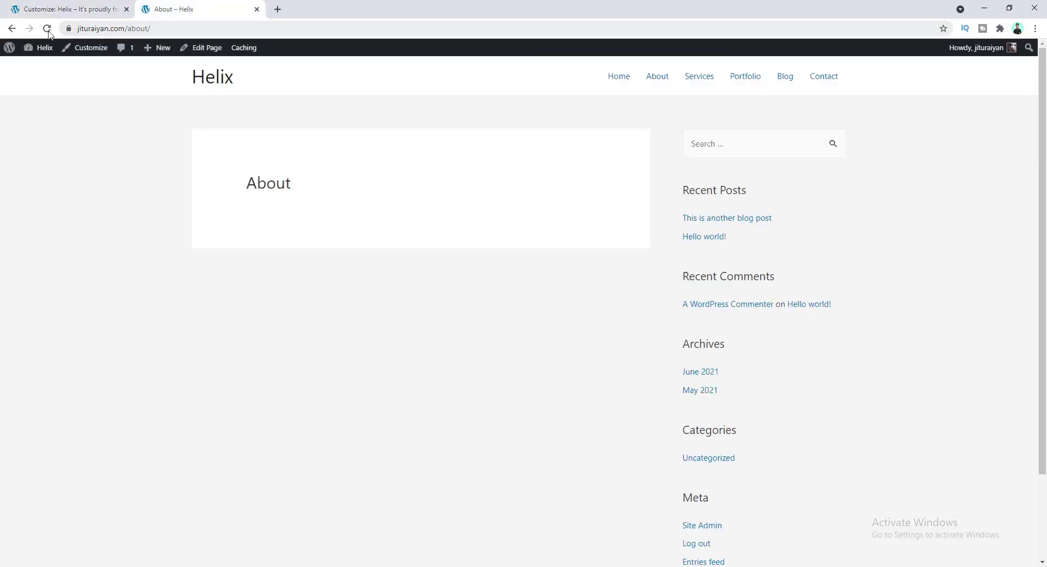
click(48, 28)
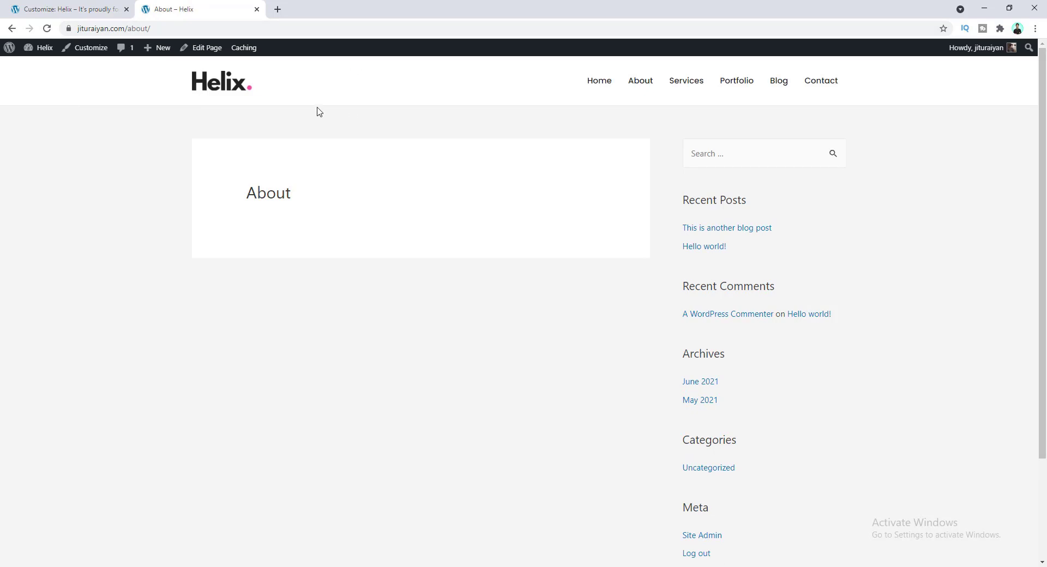
scroll(551, 142, down, 3)
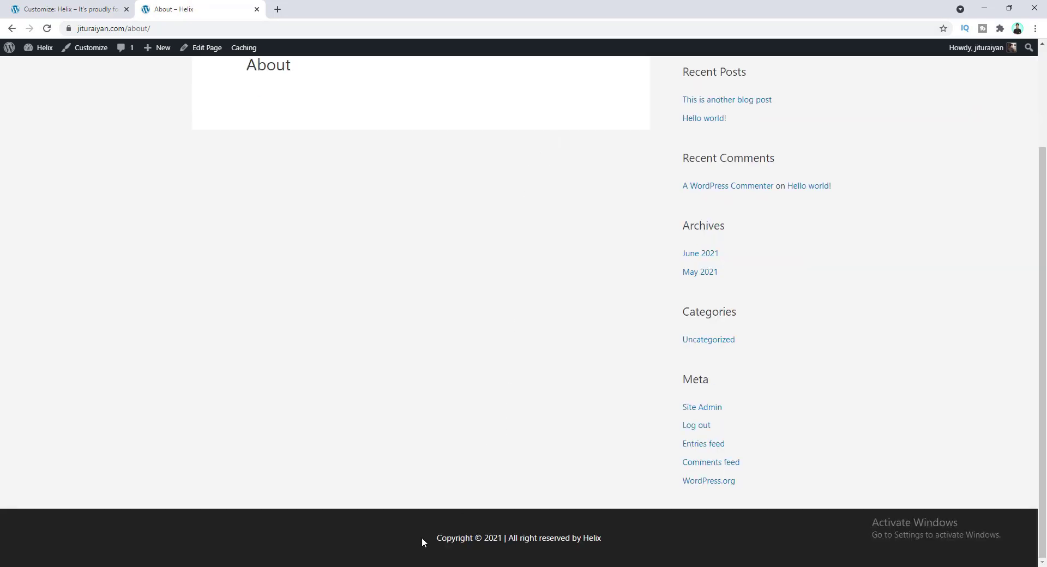
scroll(262, 442, up, 3)
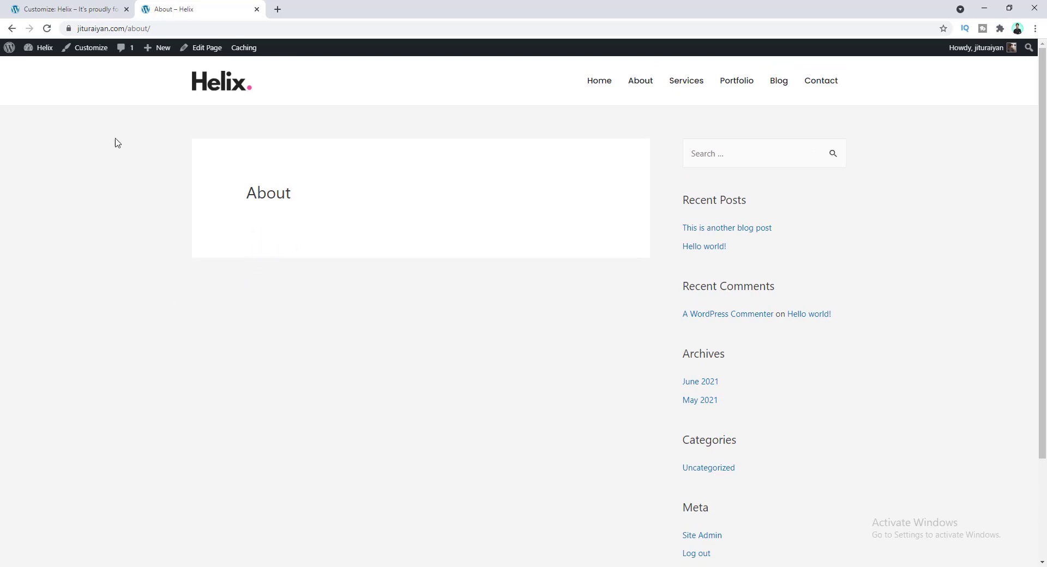
middle_click(43, 49)
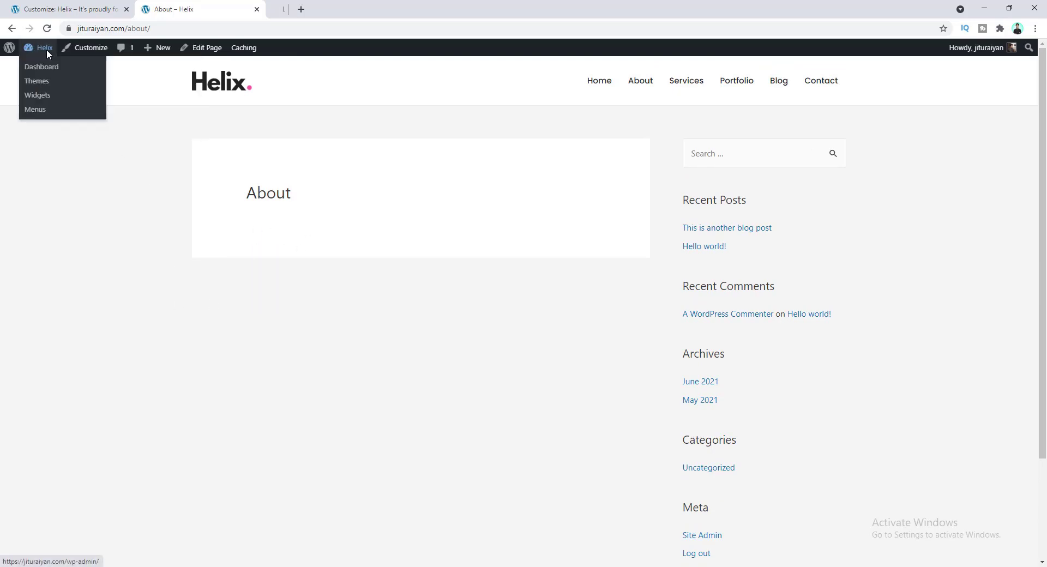
- Close the Customize tab and open the 'Home — Front Page' from the Pages list
click(126, 9)
drag(152, 8, 85, 3)
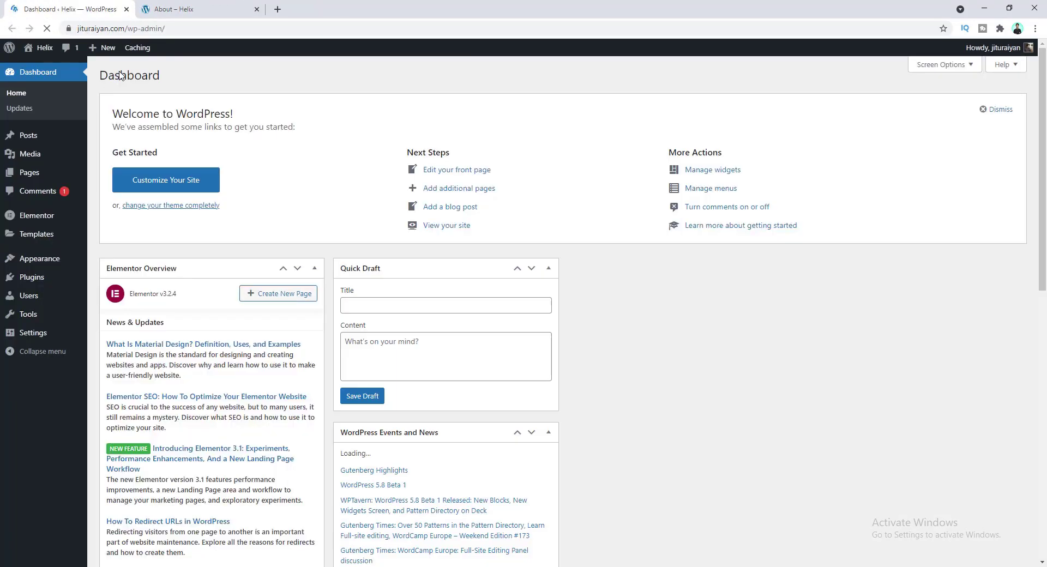
click(50, 177)
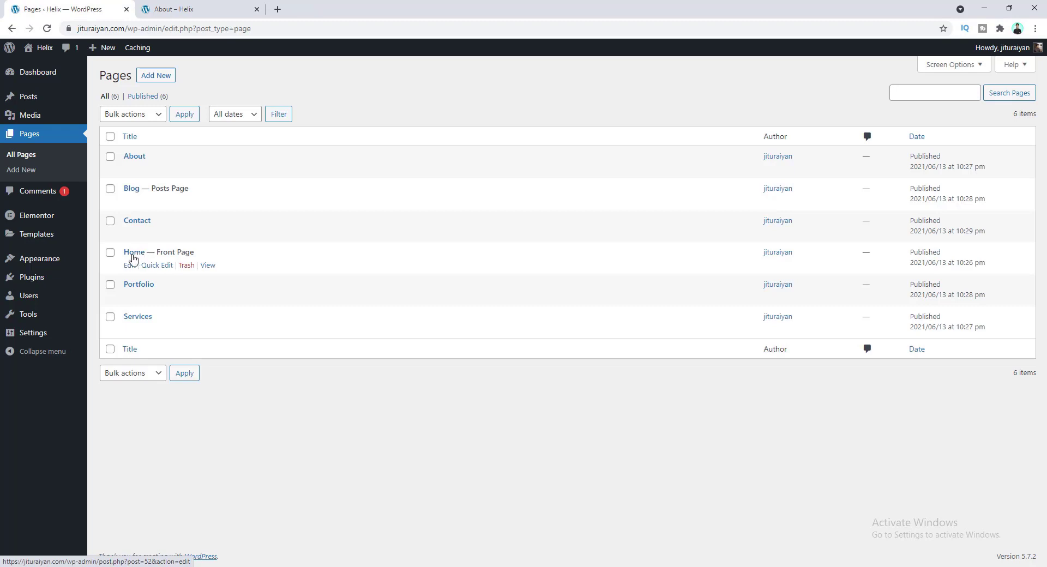
click(136, 254)
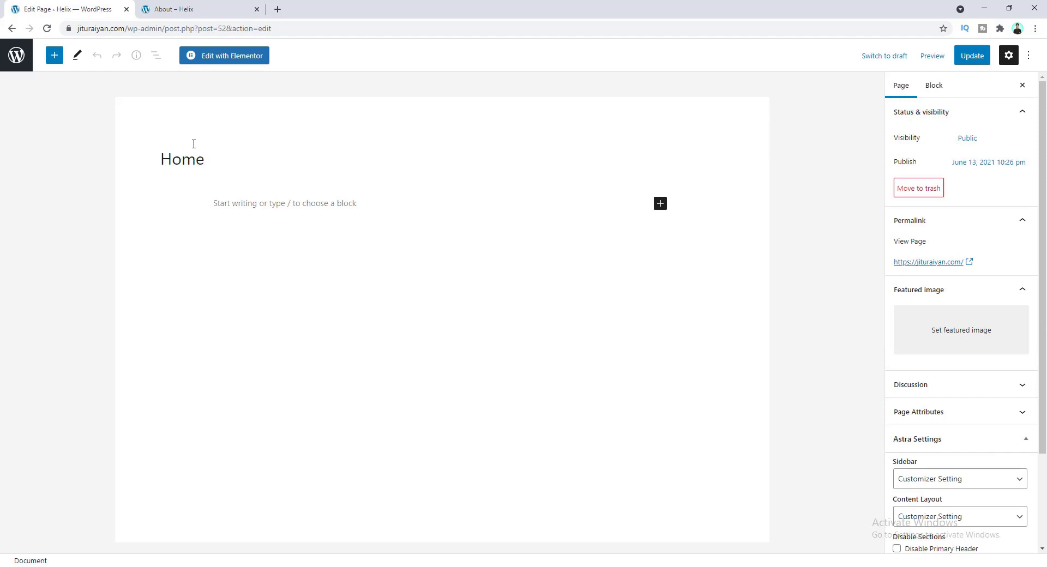
click(230, 198)
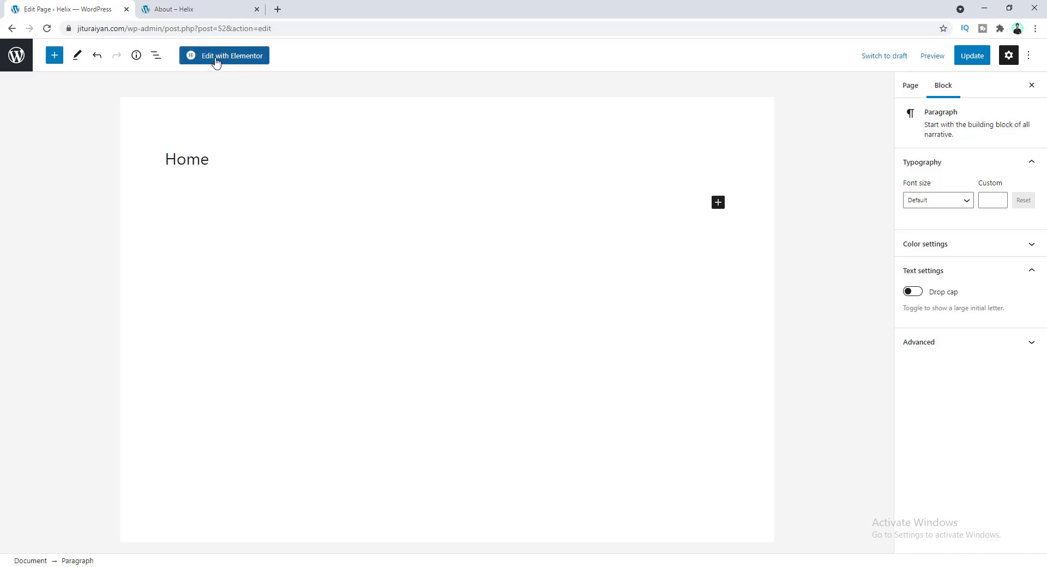
click(208, 87)
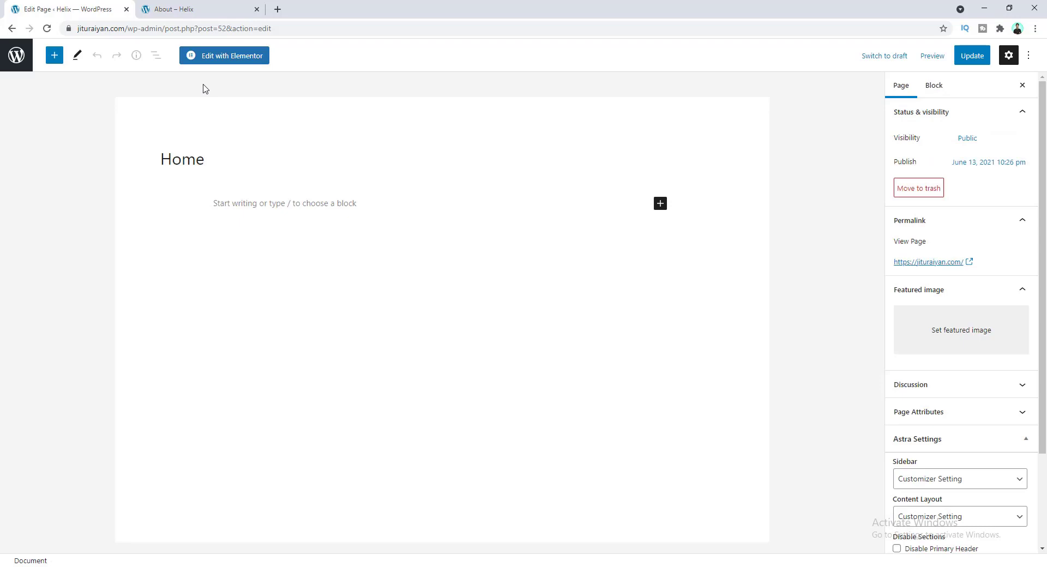
- Launch Elementor on the Home page and expand the Site, WooCommerce and WordPress widget categories
click(215, 61)
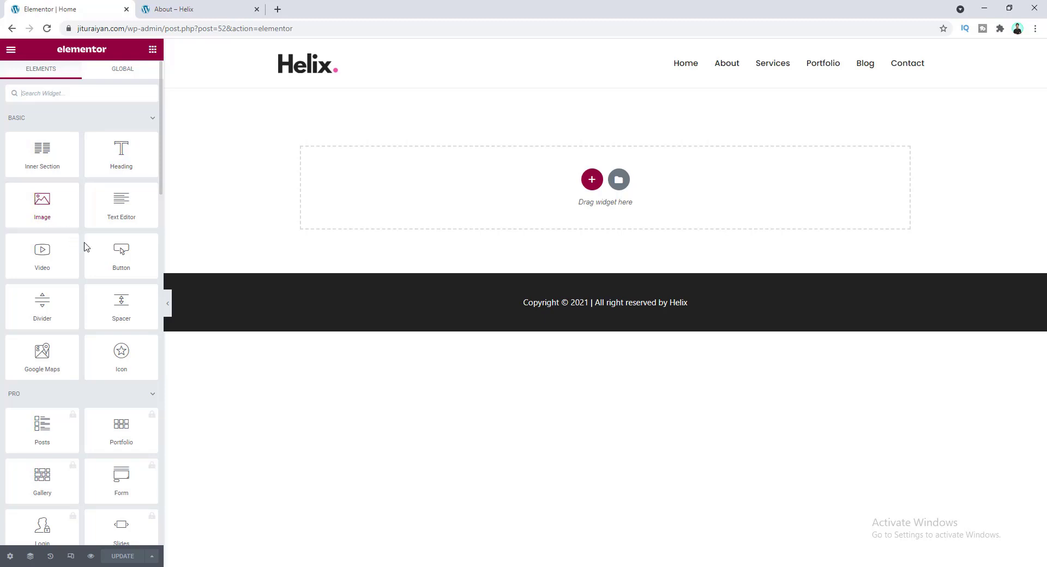
scroll(109, 256, down, 15)
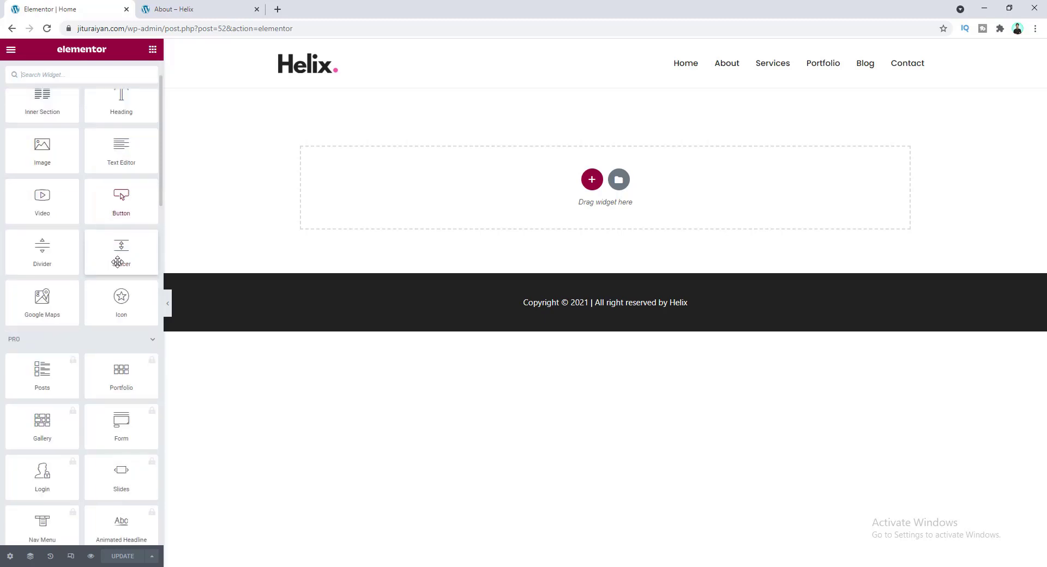
scroll(118, 266, down, 9)
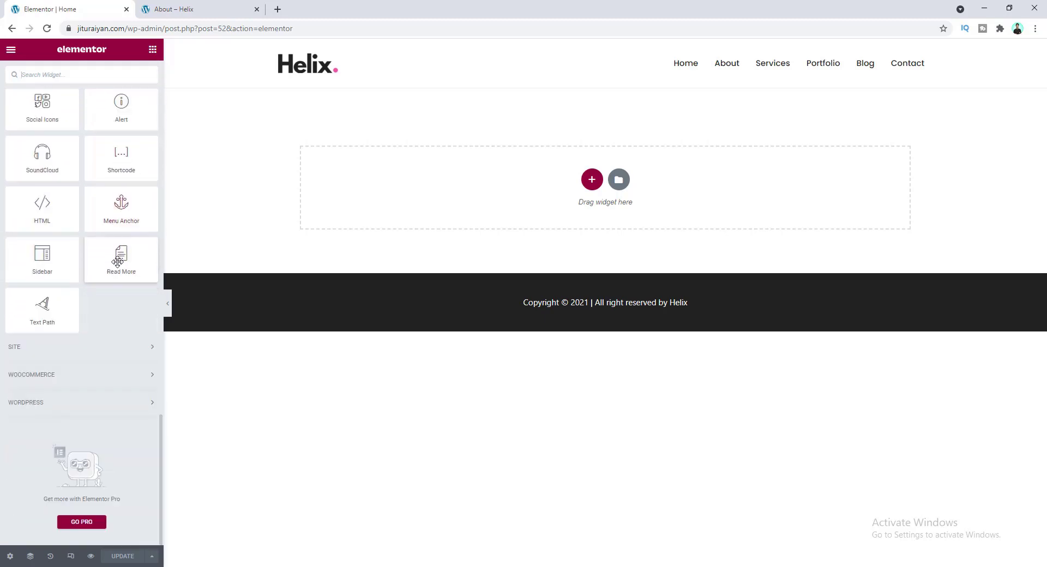
click(93, 349)
scroll(98, 358, down, 5)
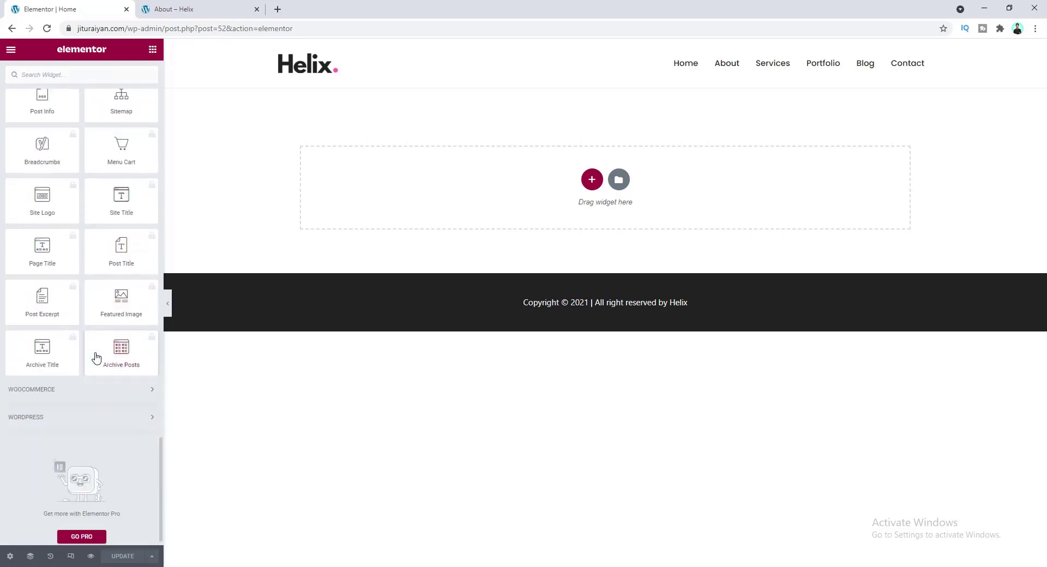
click(100, 389)
scroll(102, 390, down, 2)
scroll(103, 409, down, 8)
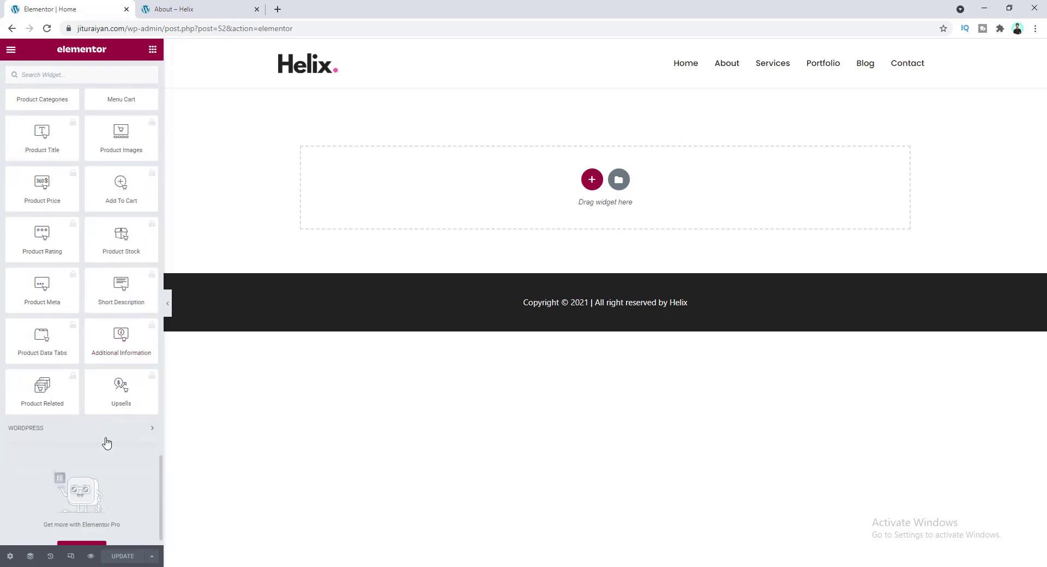
click(102, 435)
scroll(147, 210, up, 20)
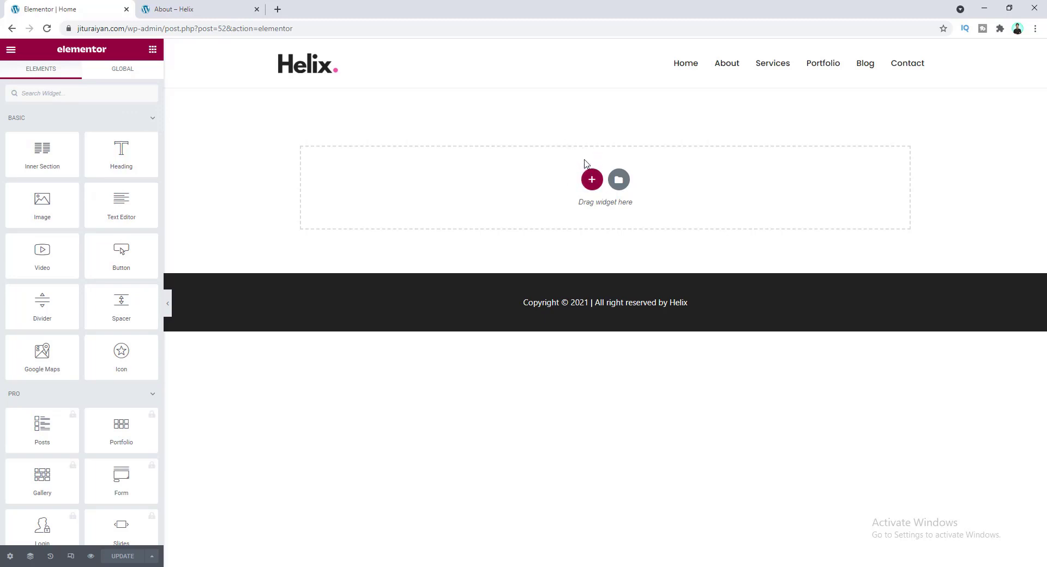
- Insert a two-column section and drag a Heading widget into its left column
click(592, 181)
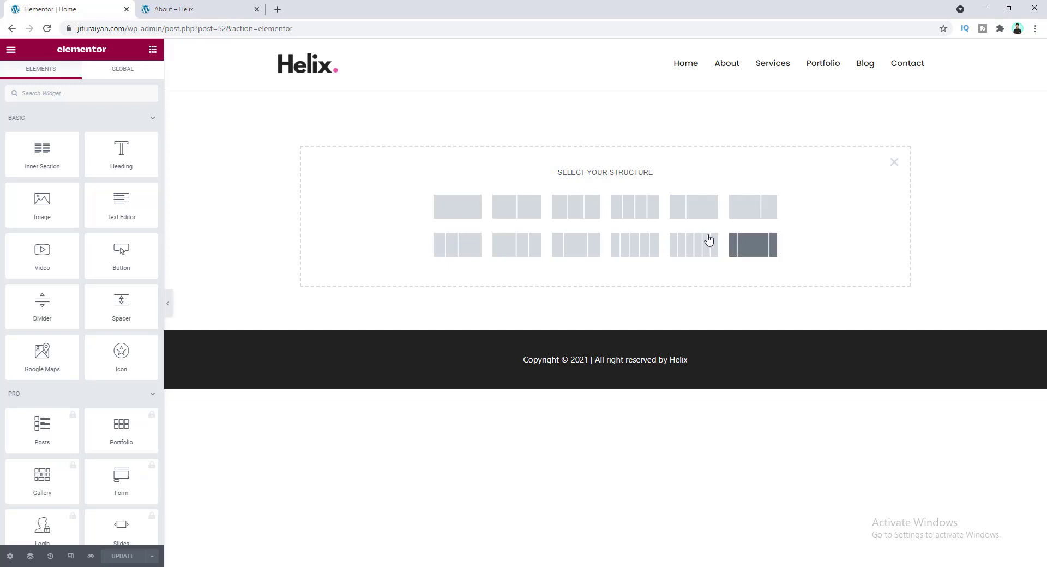
click(518, 213)
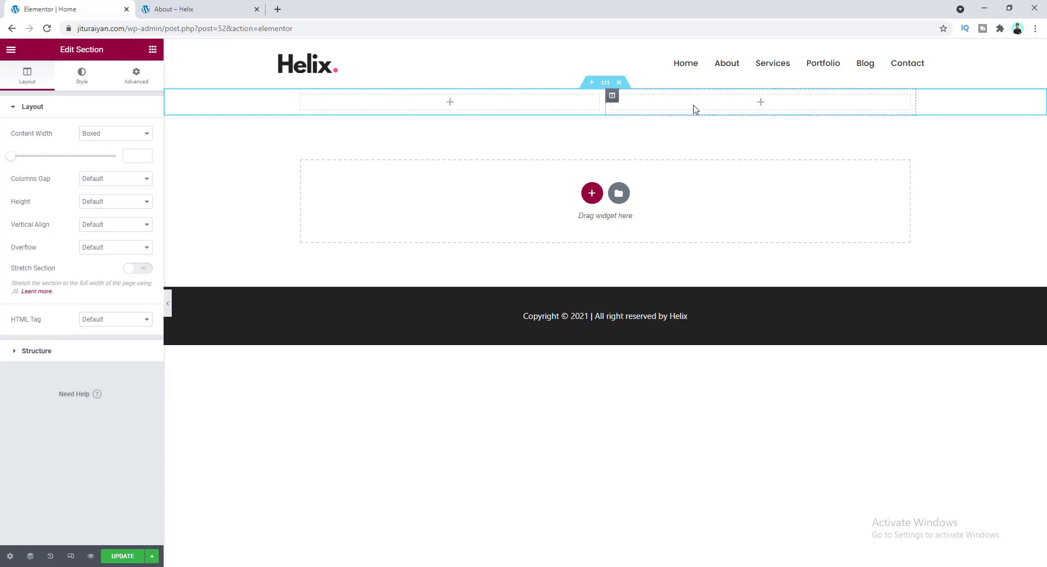
click(450, 103)
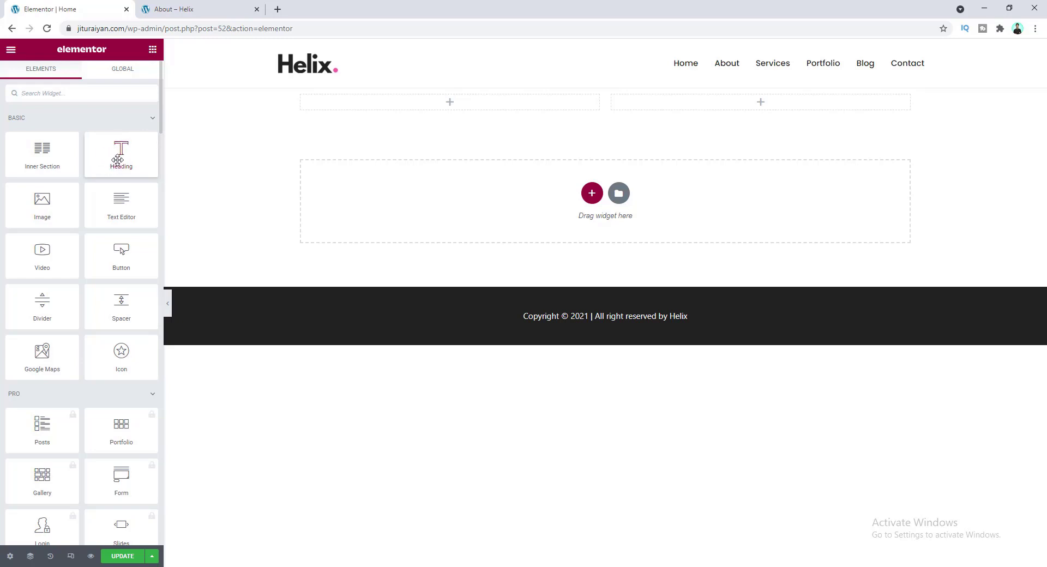
drag(115, 153, 438, 108)
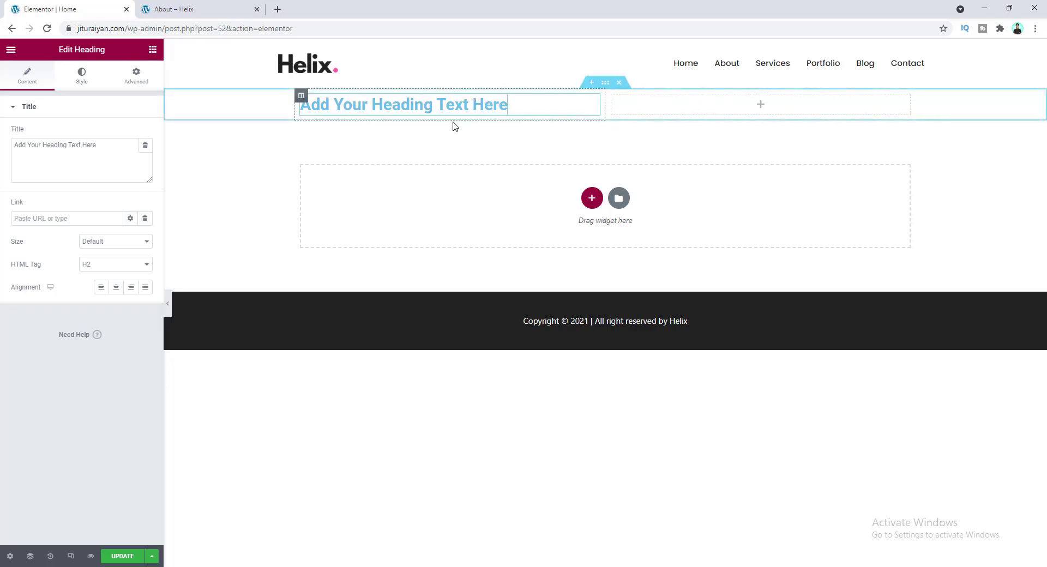
click(153, 50)
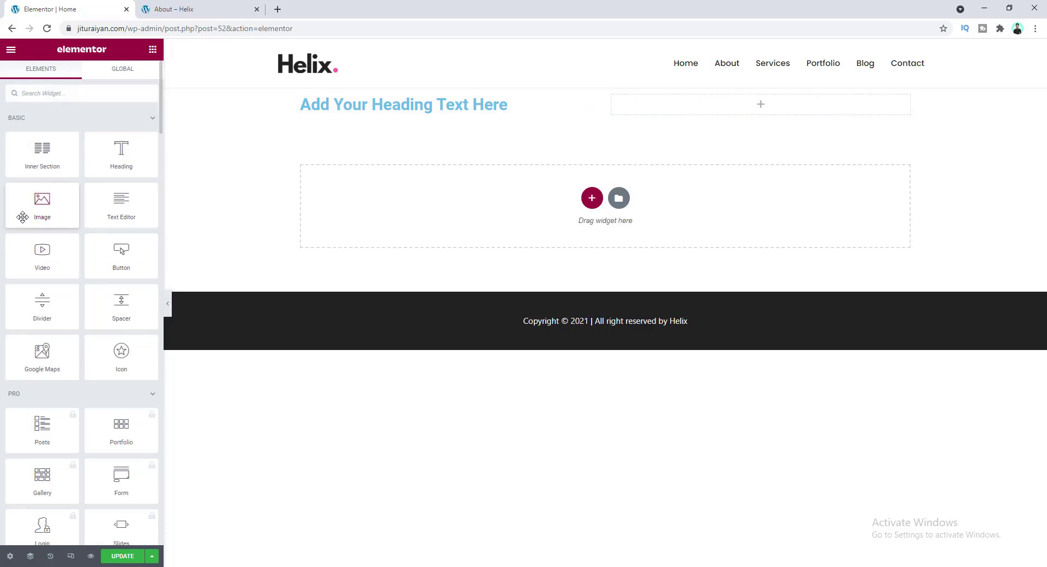
- Drop an Image widget into the right column, then delete that column so only the heading remains
drag(43, 201, 727, 103)
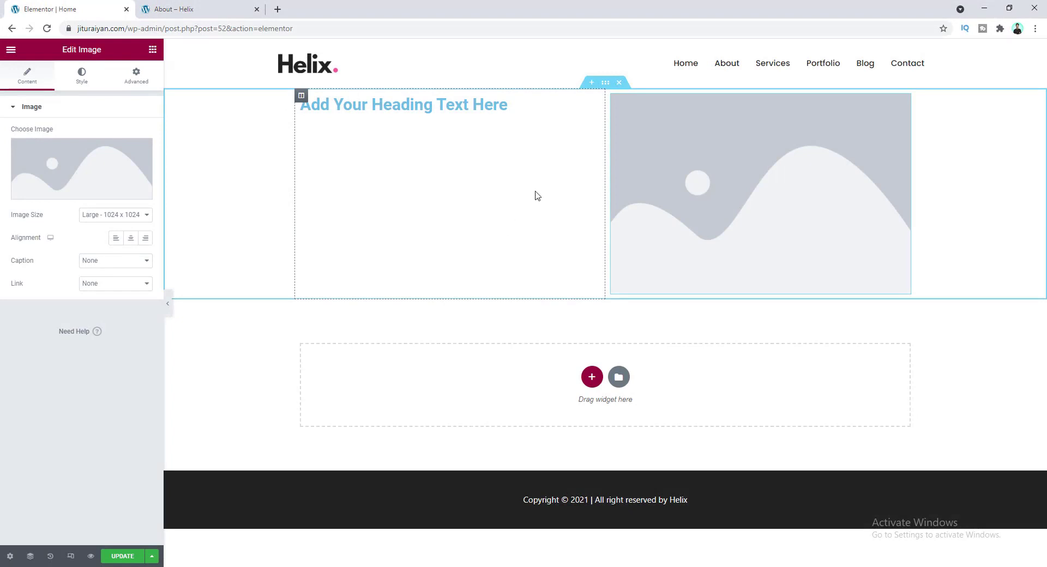
click(604, 85)
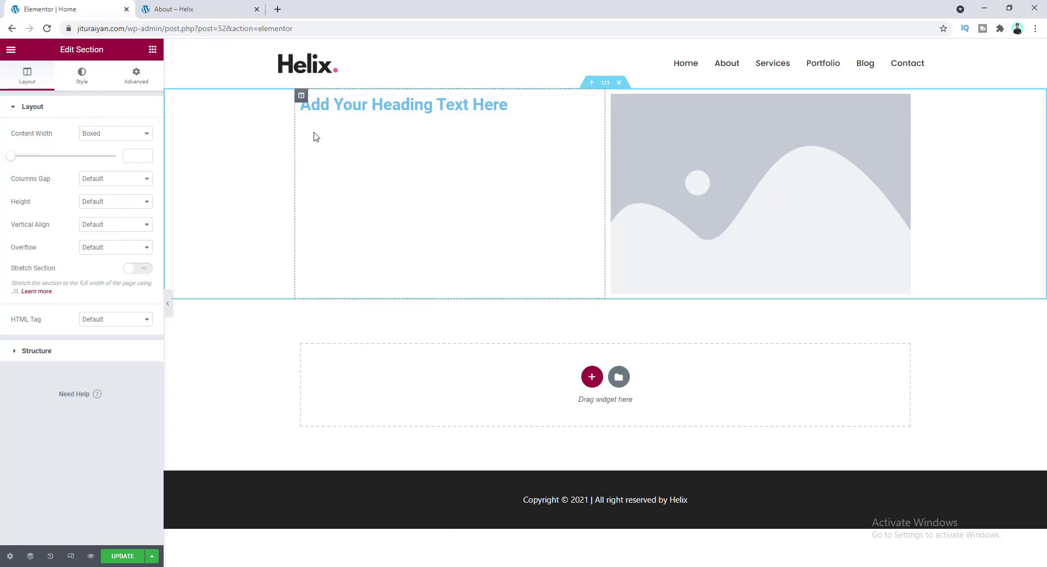
click(301, 97)
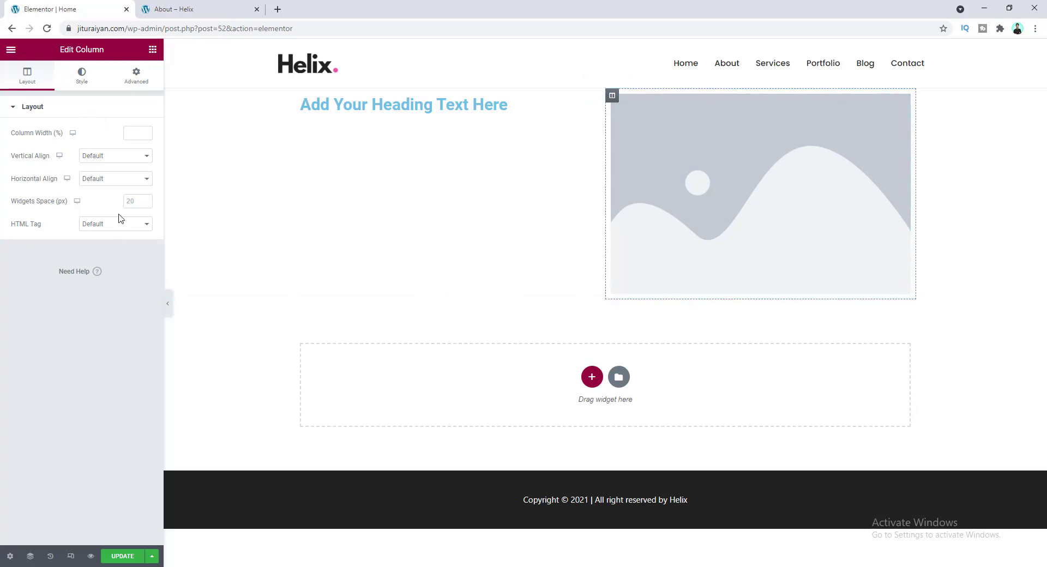
right_click(612, 98)
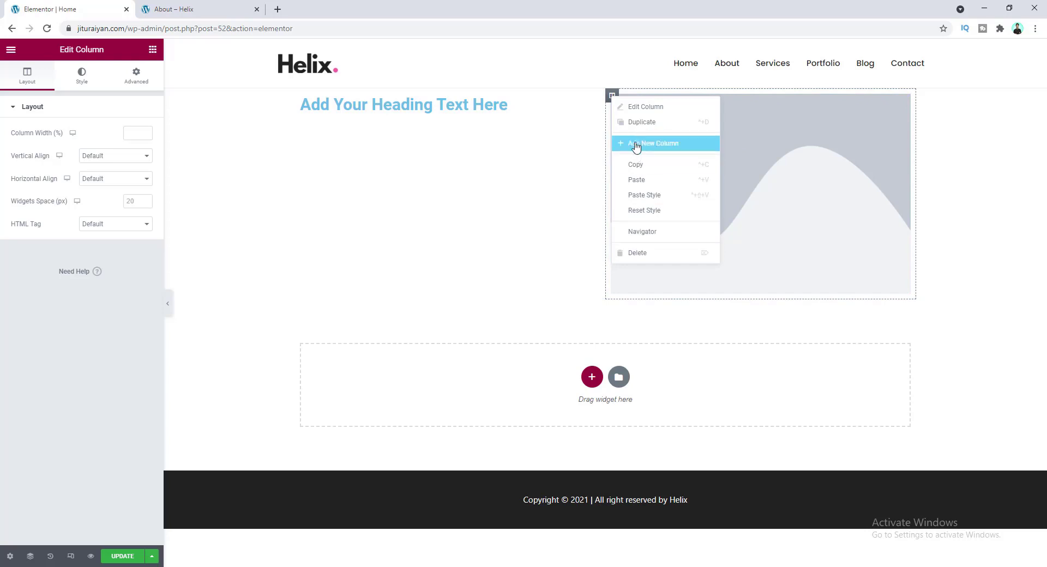
click(646, 254)
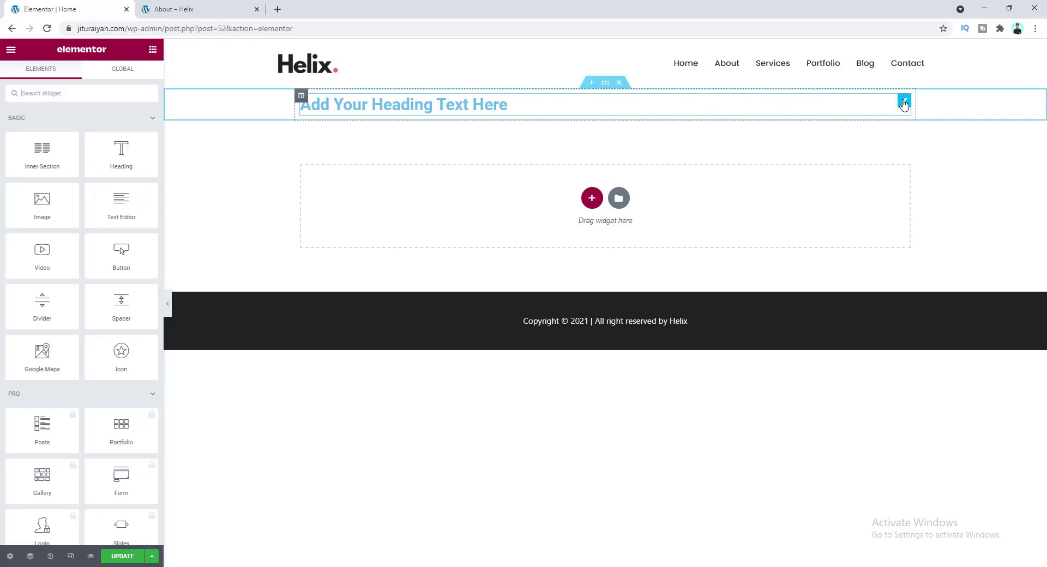
- Open the default heading's settings, look over Style and Advanced, and return to Content
click(904, 103)
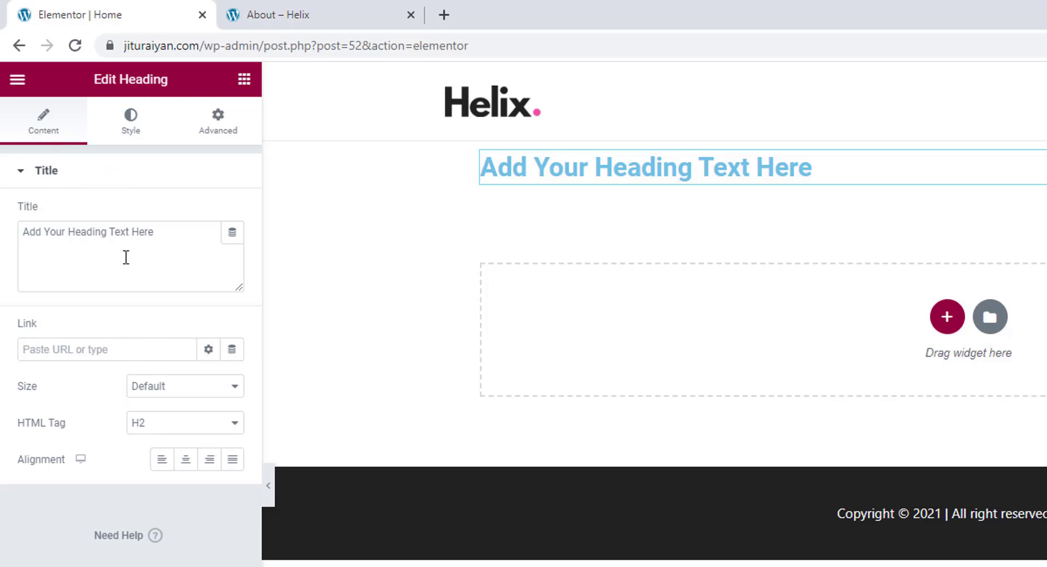
click(132, 133)
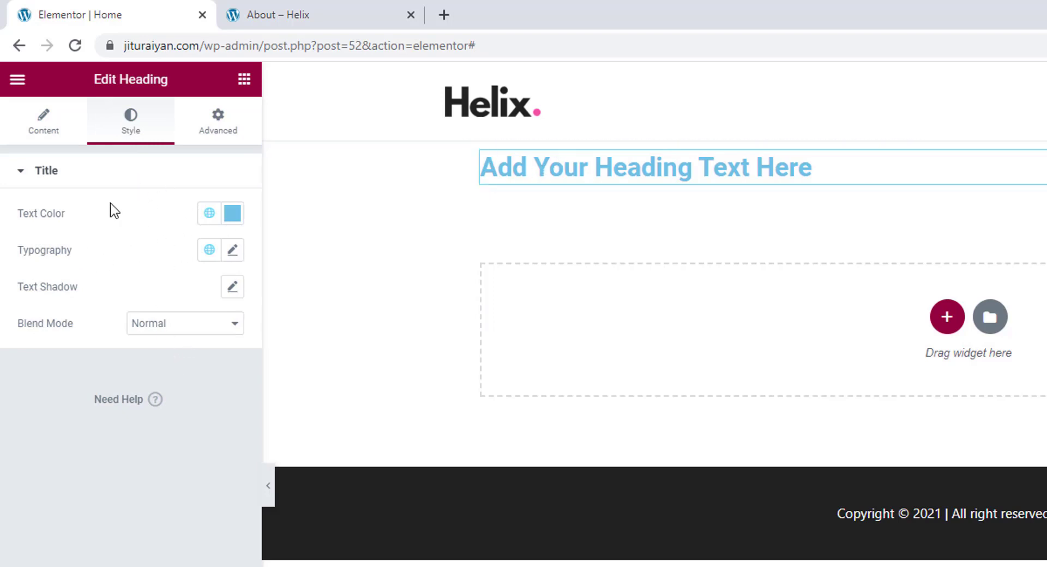
click(219, 124)
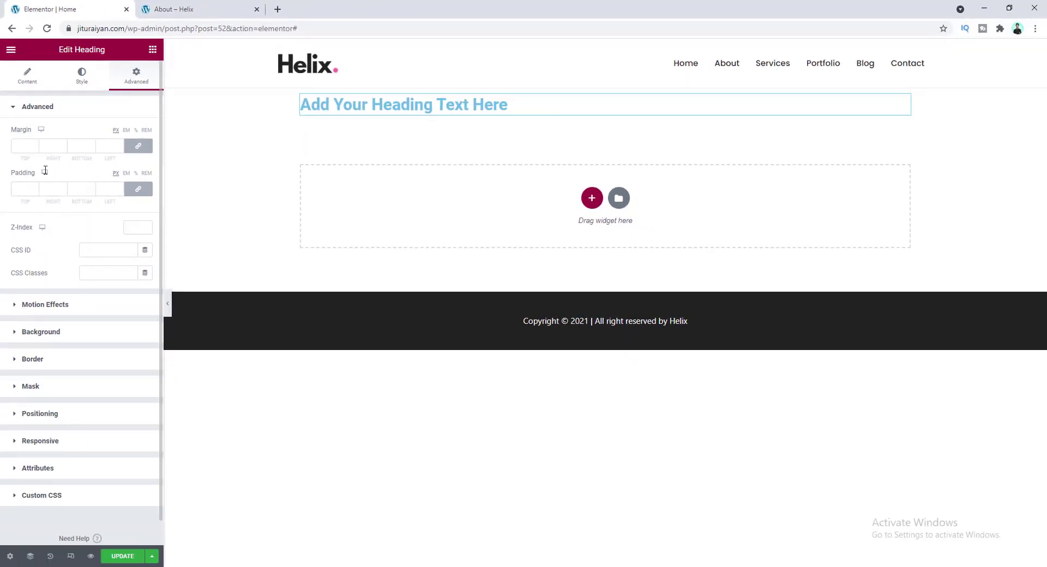
click(20, 83)
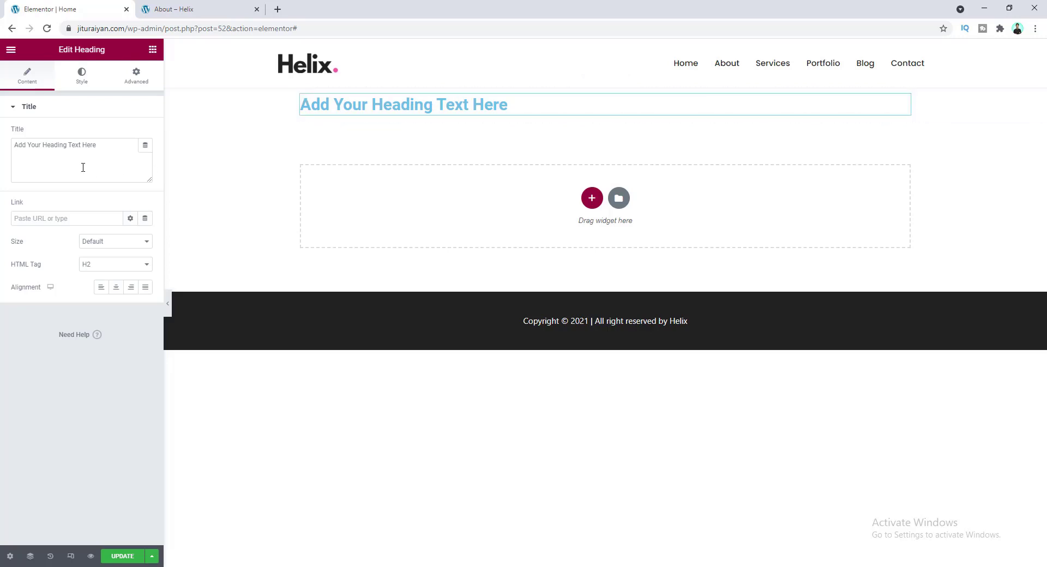
- Change the heading title to 'This is our first Heading'
drag(102, 147, 9, 156)
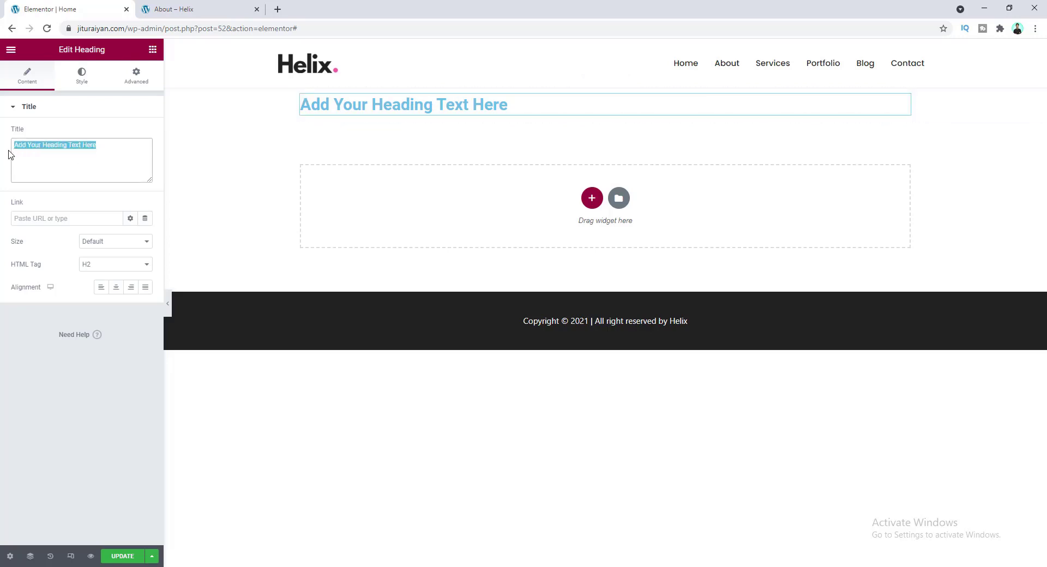
text(This is our first Heading)
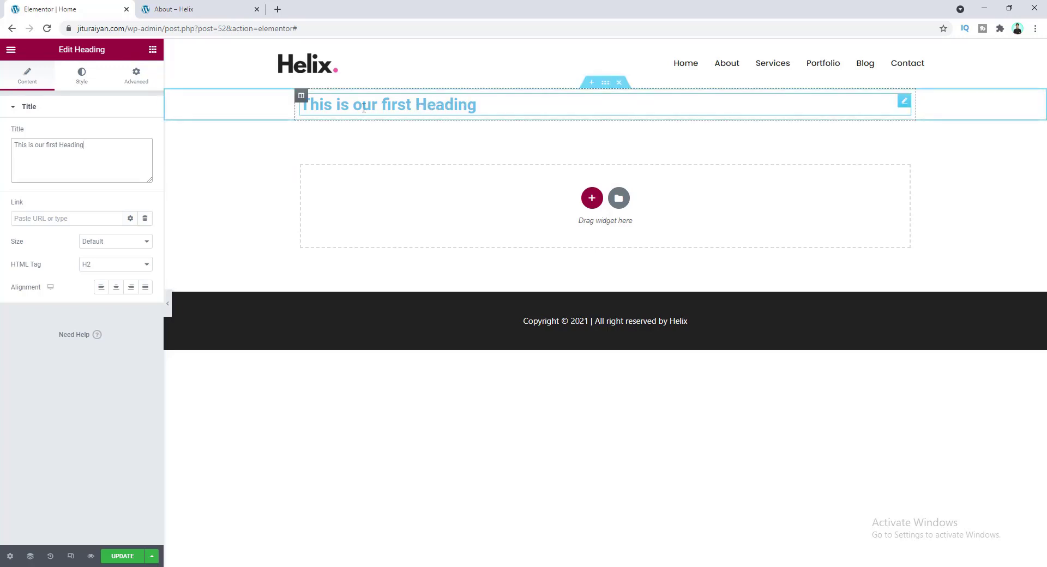
click(409, 104)
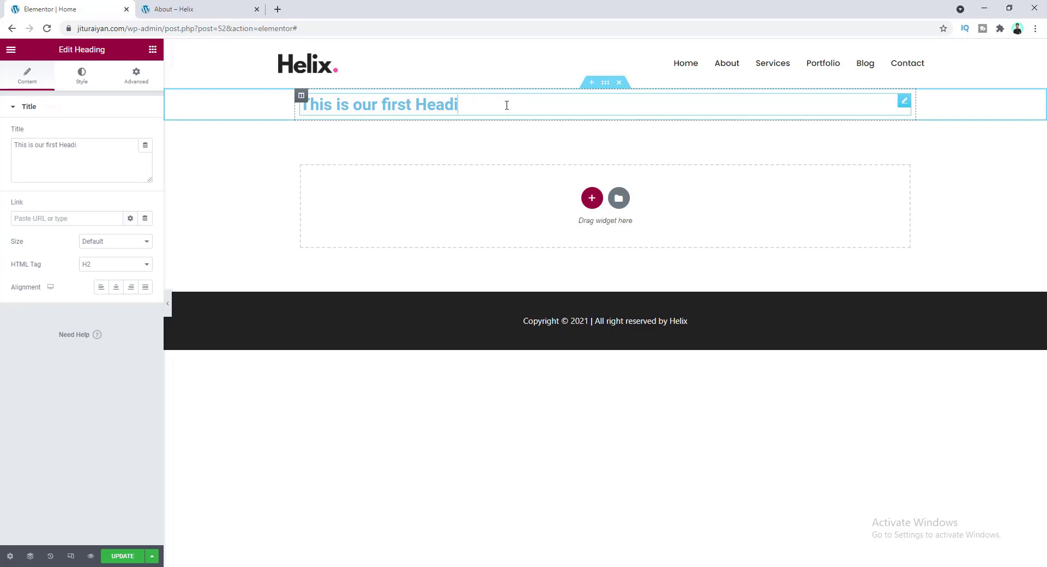
text(g)
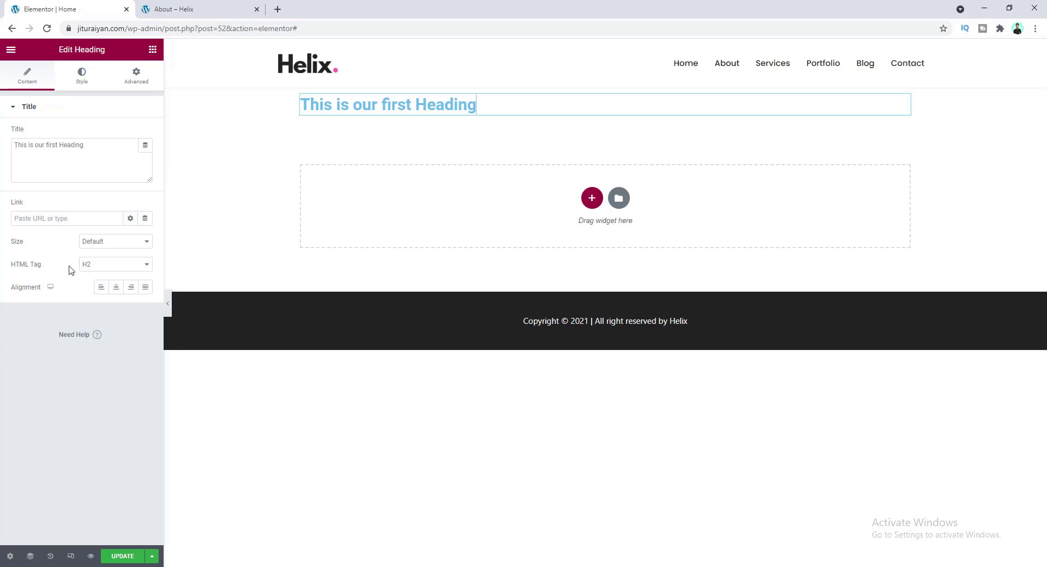
- Keep the heading tag at H2 and center-align the heading
click(112, 268)
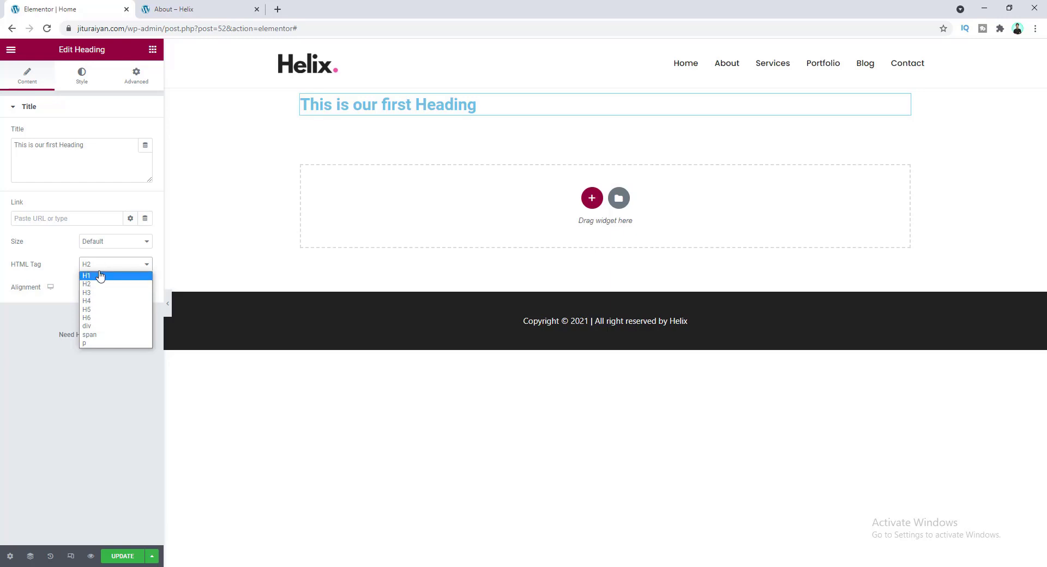
click(73, 268)
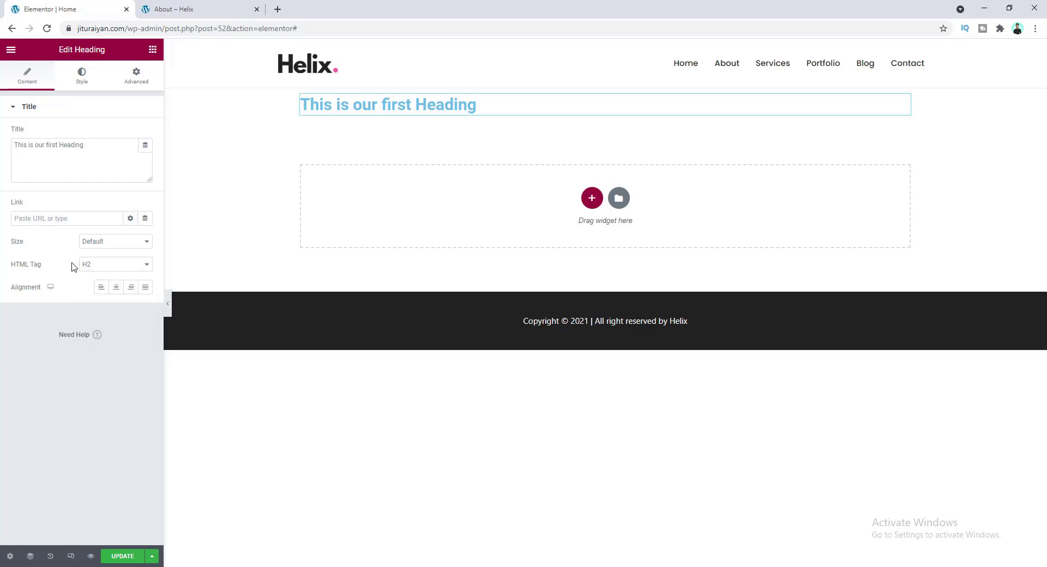
click(116, 289)
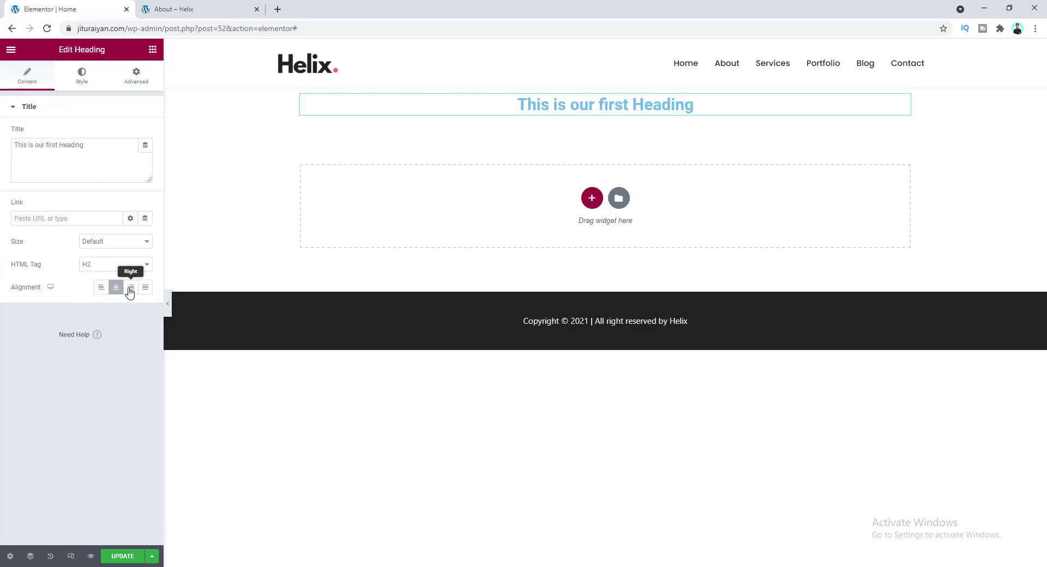
click(130, 289)
click(116, 289)
- Set the heading text color to black (#000000)
click(83, 78)
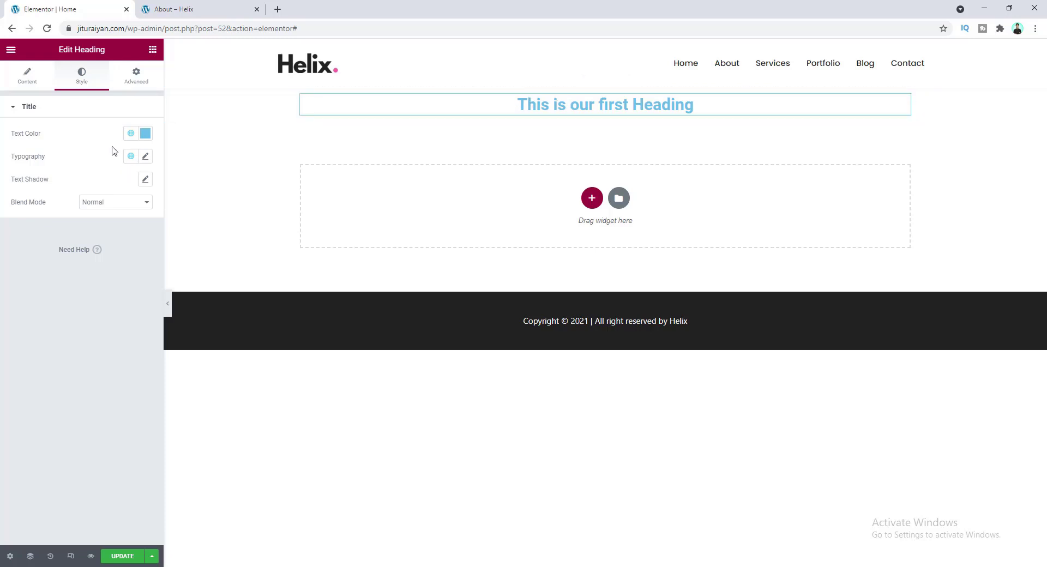
click(145, 134)
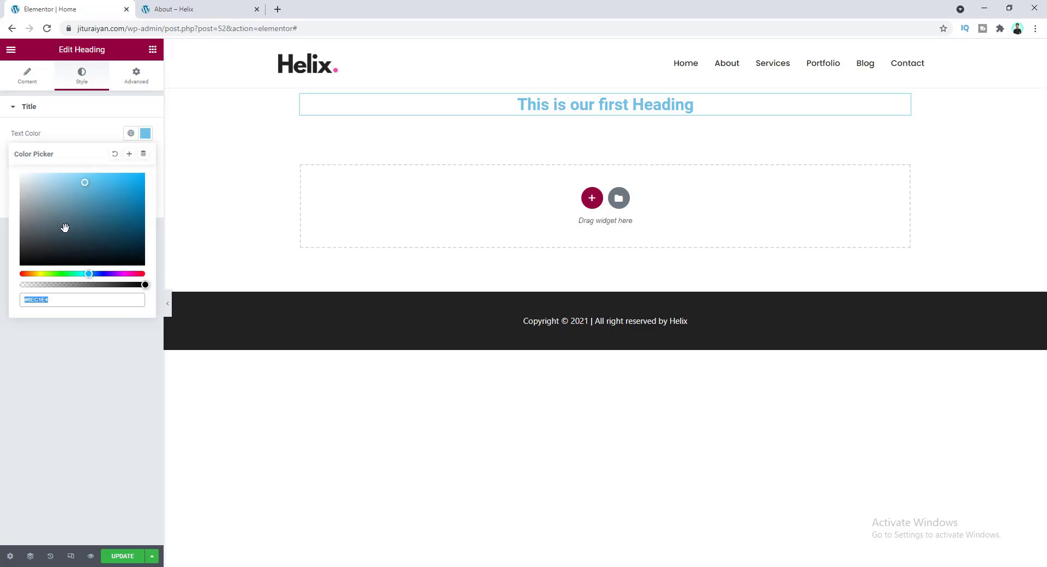
drag(63, 223, 18, 273)
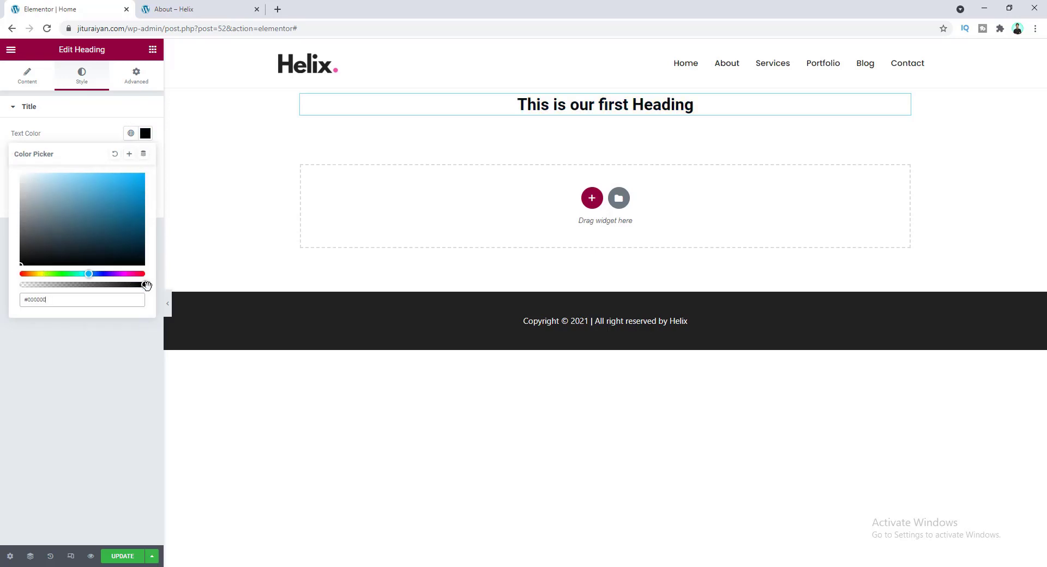
mouse_move(145, 285)
mouse_down()
mouse_move(20, 288)
mouse_move(149, 289)
mouse_up()
click(91, 136)
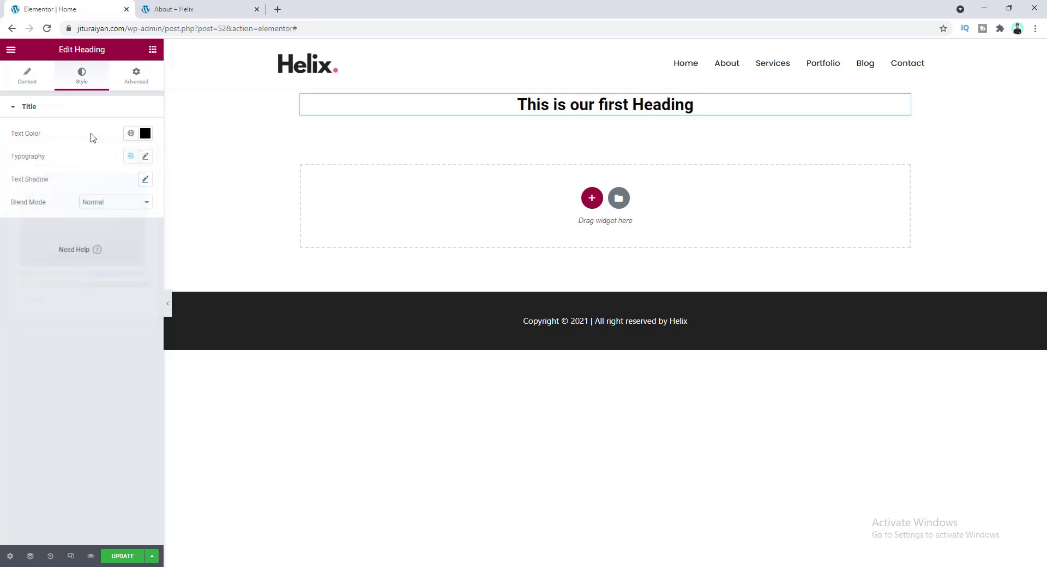
- Set the heading typography to Poppins, size 60, weight 700, uppercase
click(145, 156)
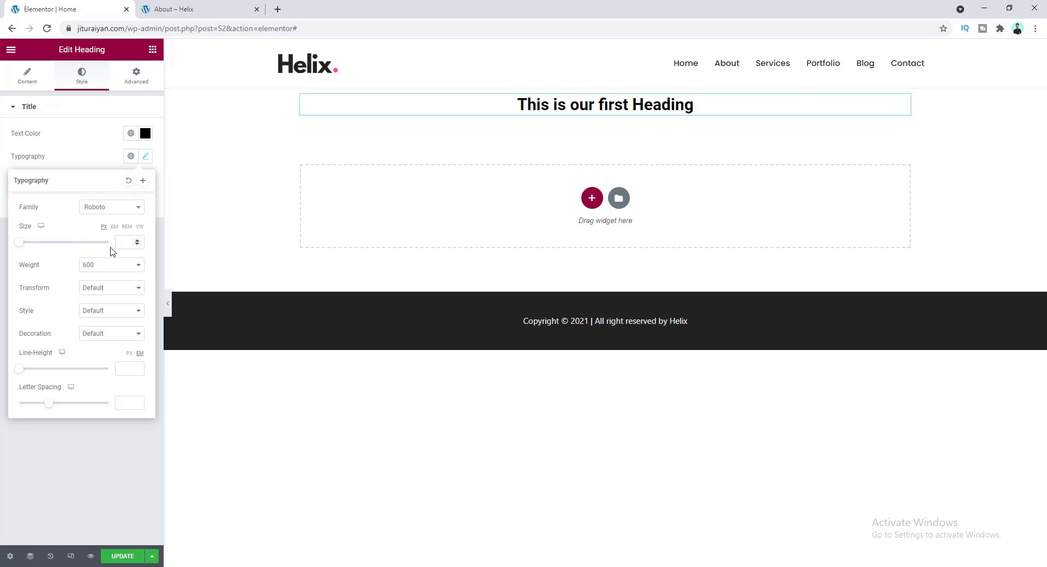
click(116, 209)
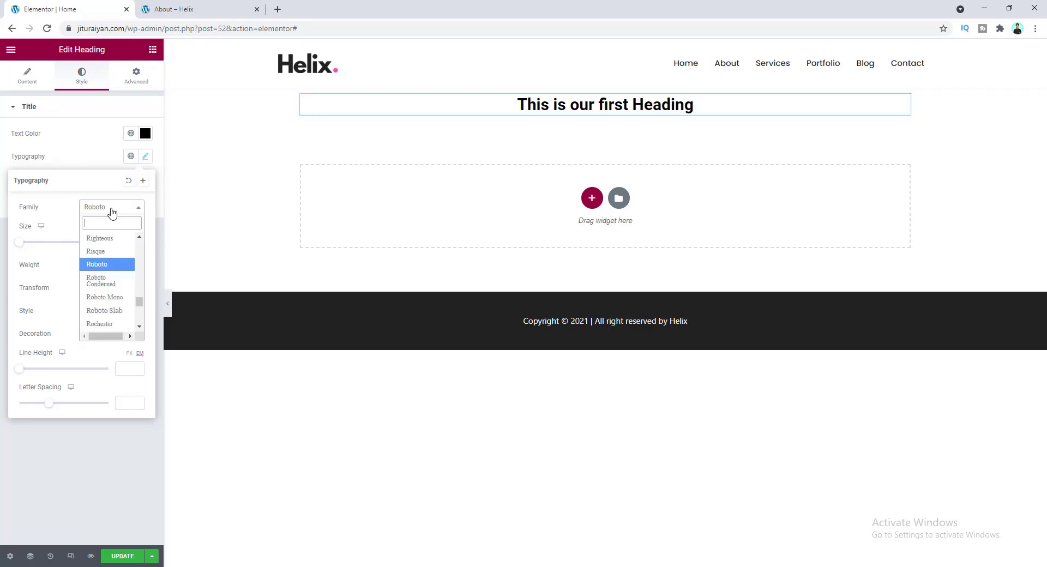
drag(140, 301, 143, 327)
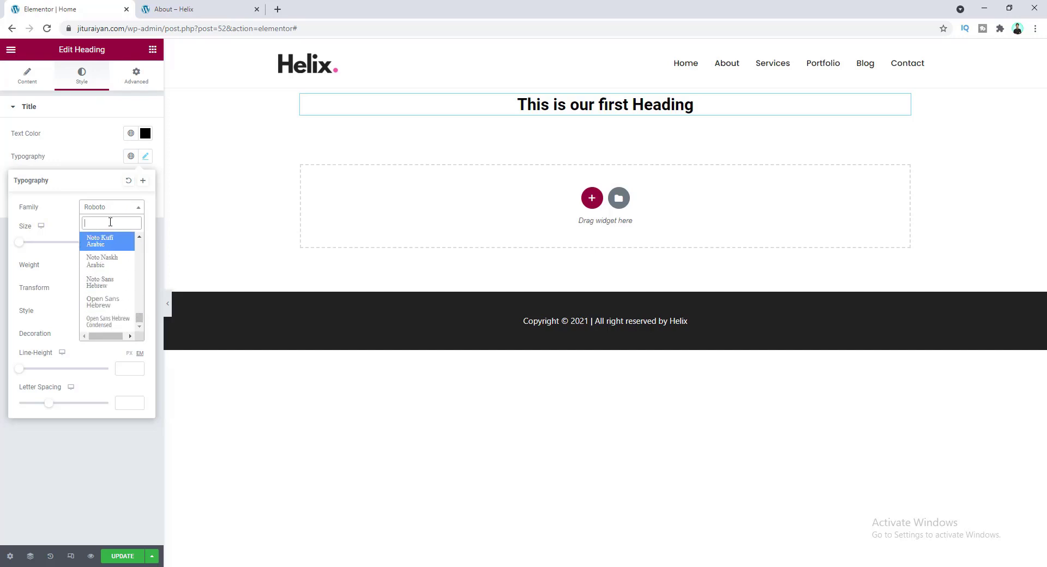
text(pop)
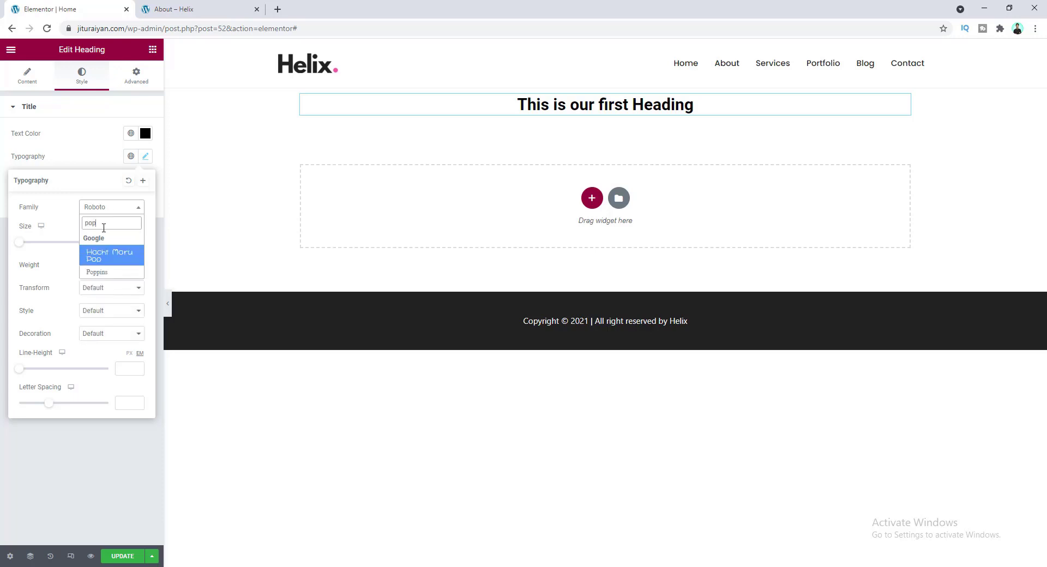
click(113, 273)
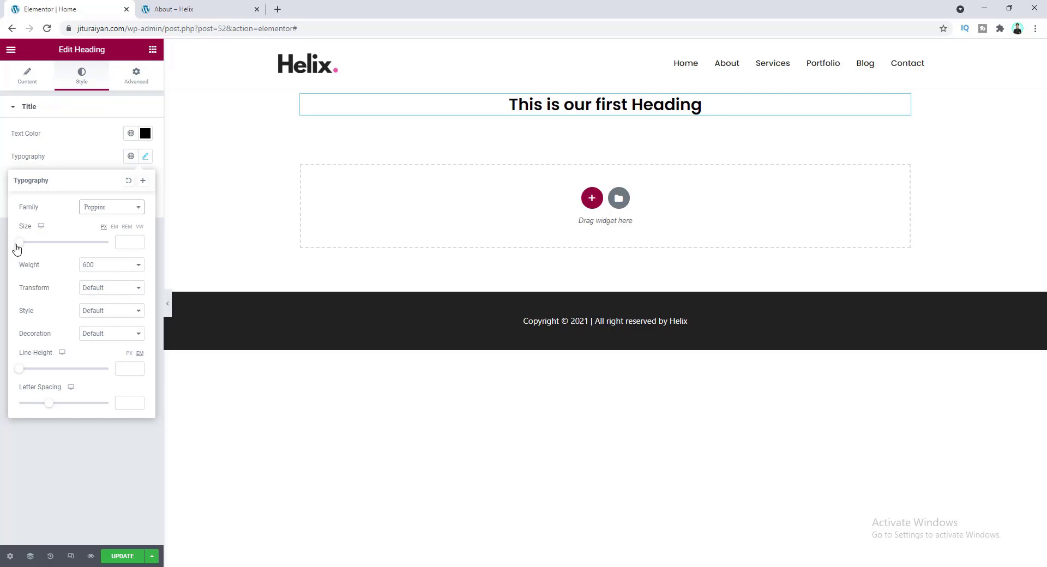
drag(20, 245, 46, 247)
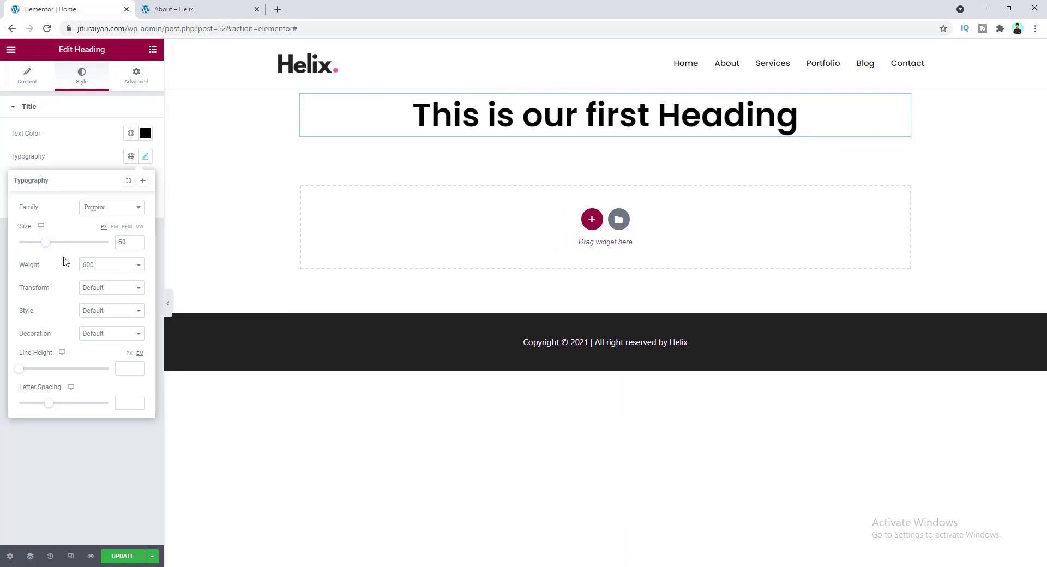
click(94, 266)
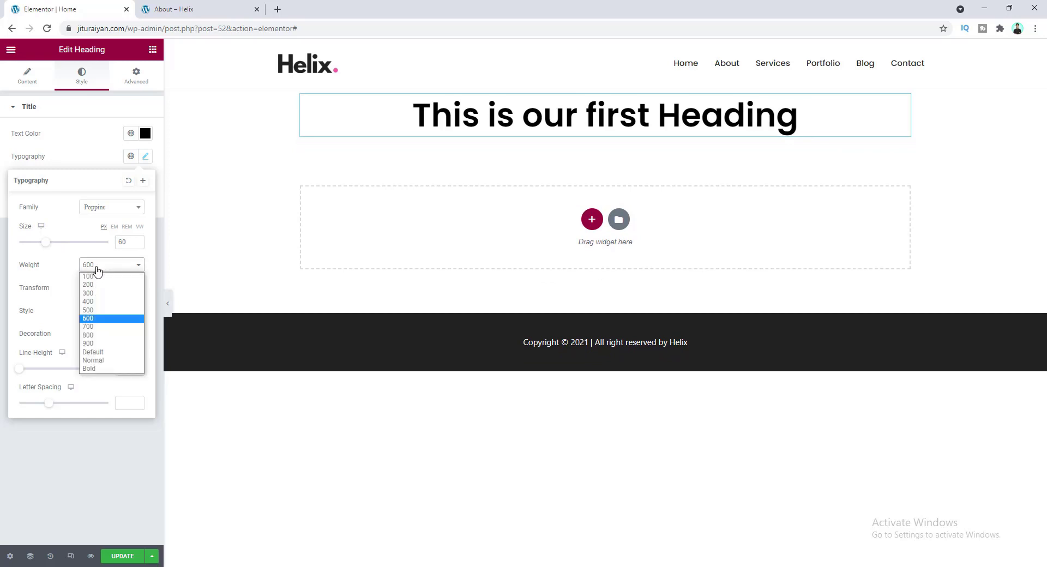
click(104, 326)
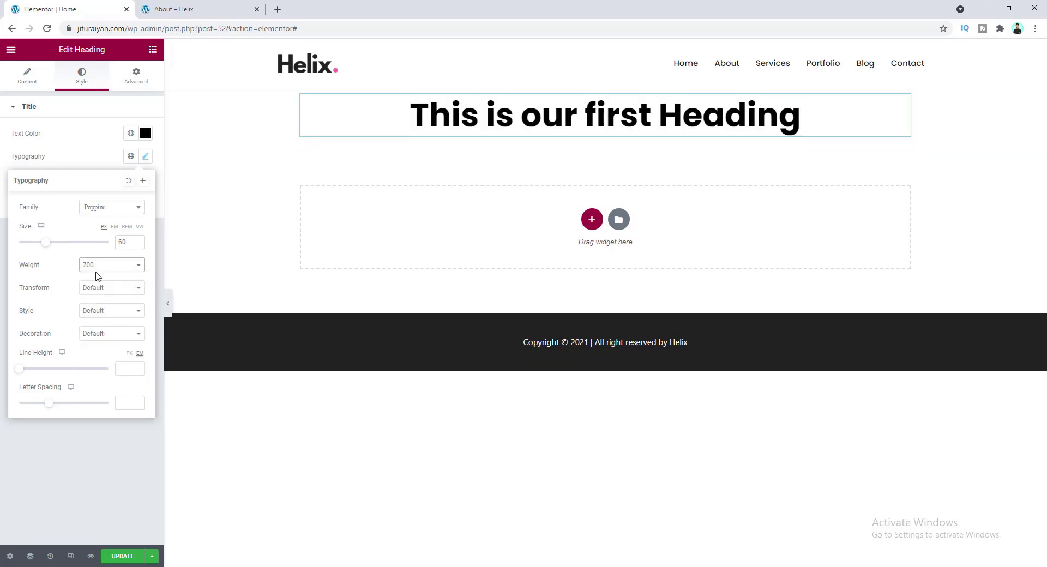
click(117, 292)
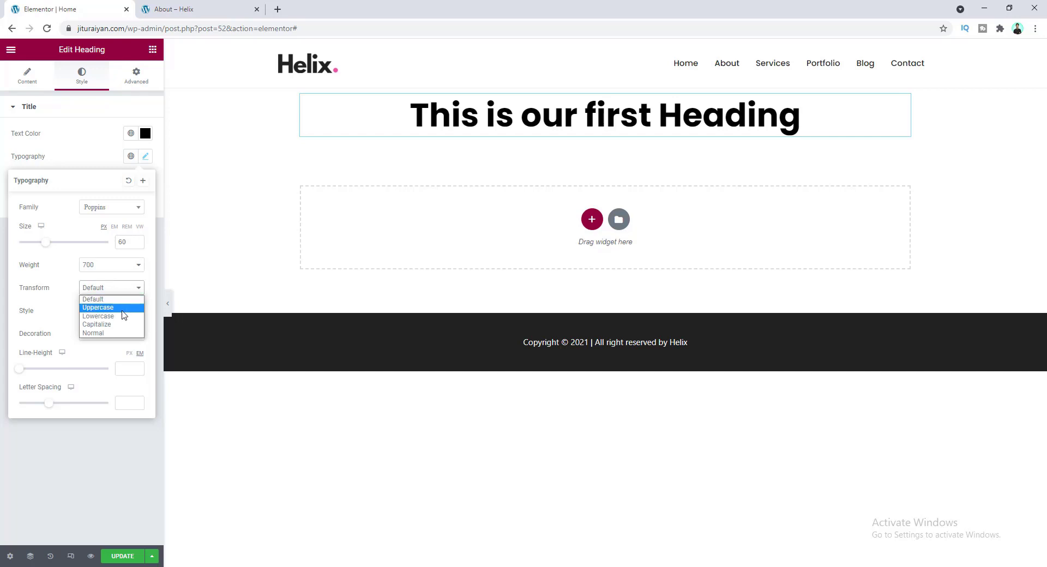
click(98, 308)
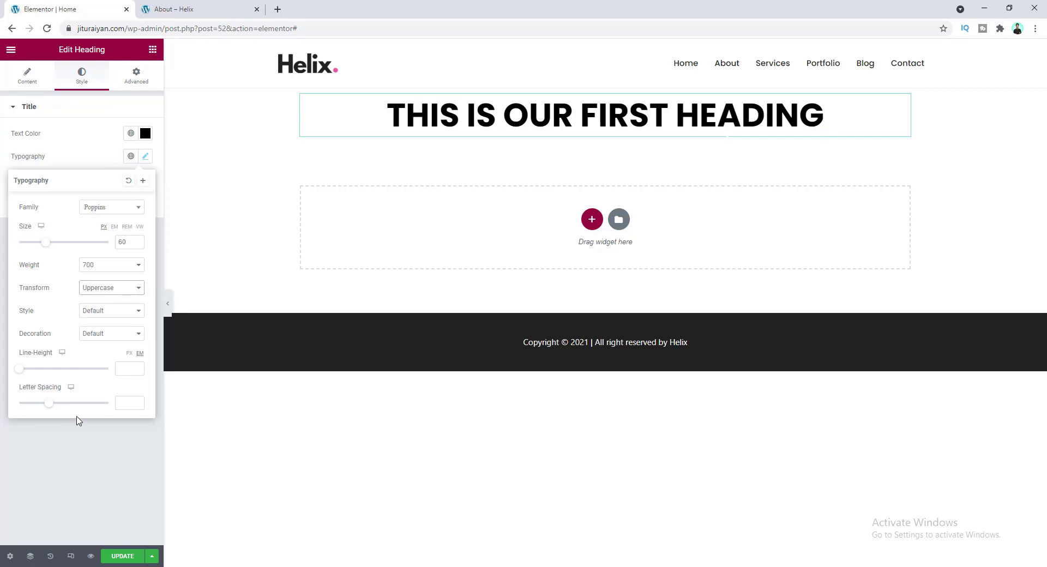
click(71, 159)
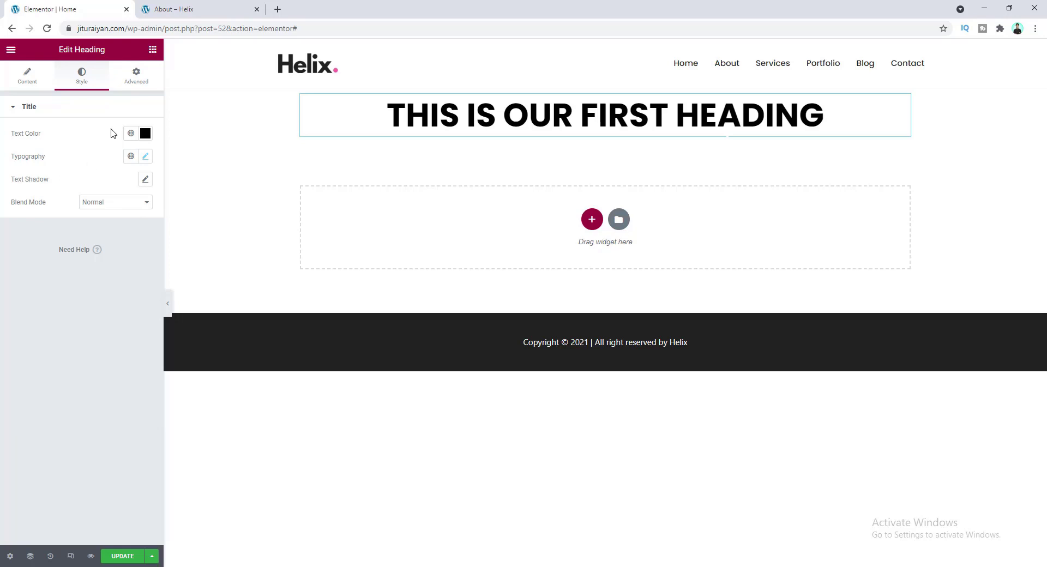
click(130, 83)
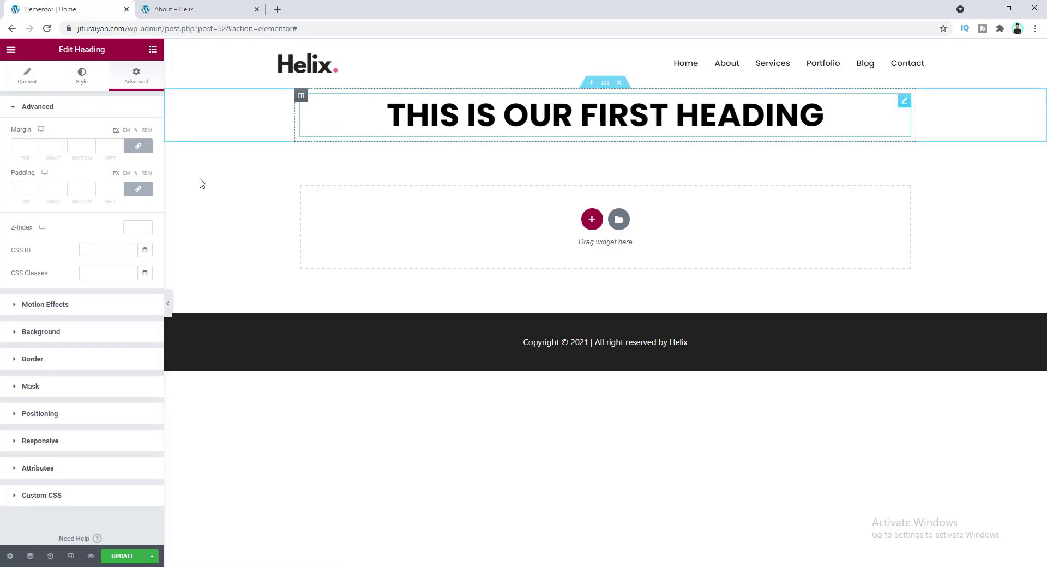
- Give the heading 50 px padding on all sides, update the page, and preview it
click(18, 187)
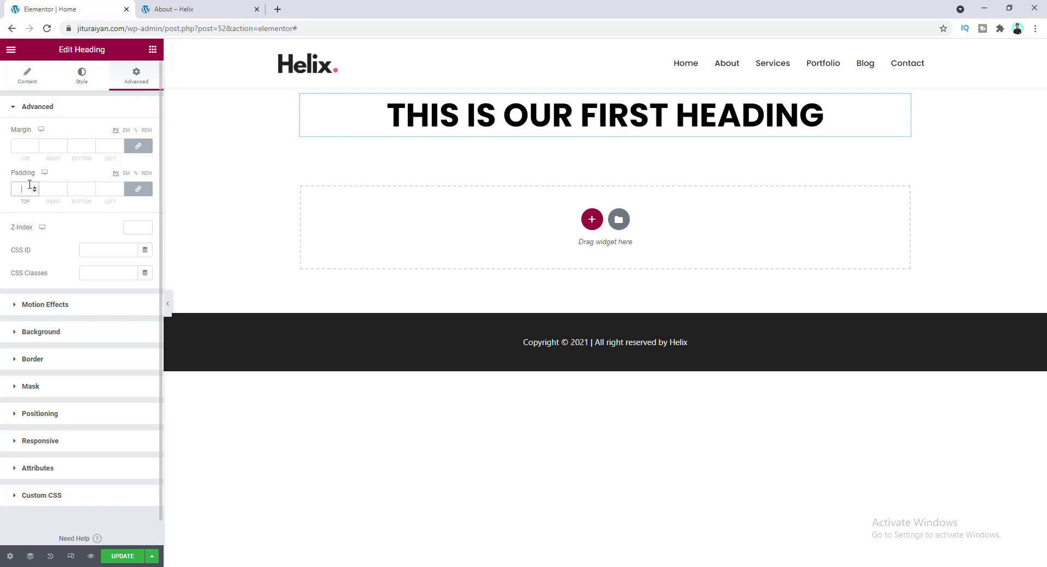
text(50)
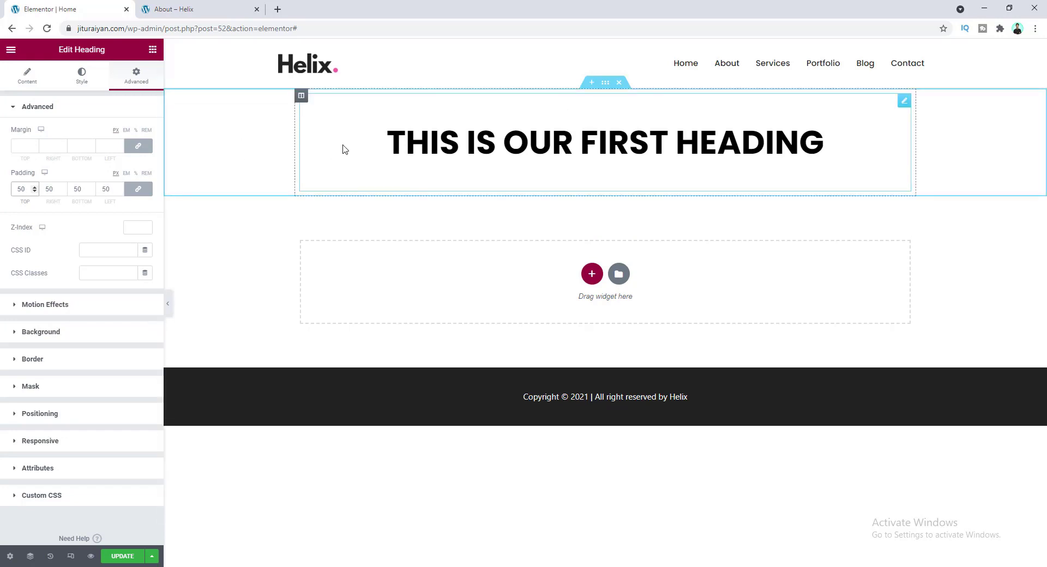
click(125, 556)
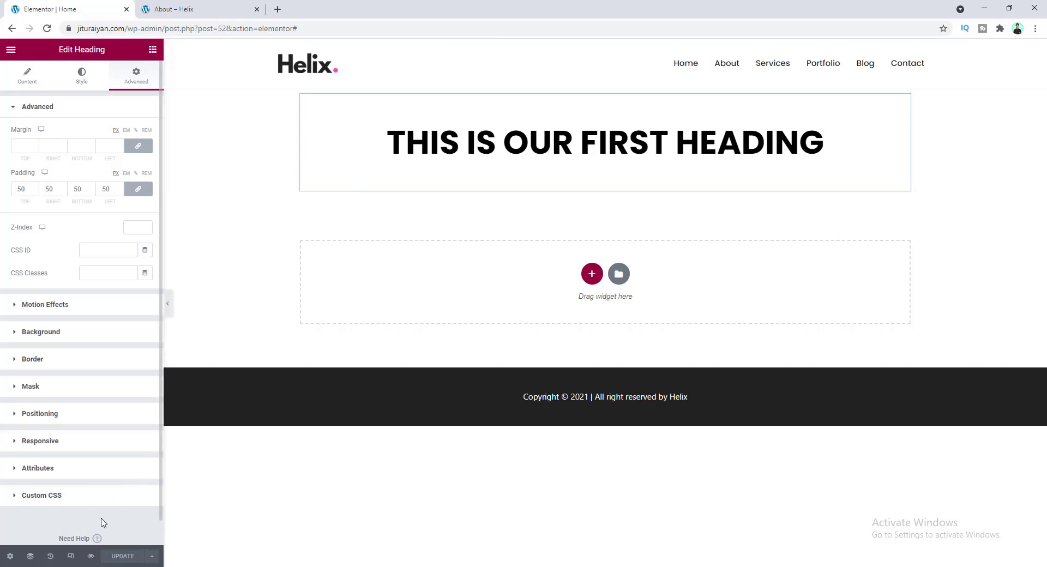
click(90, 557)
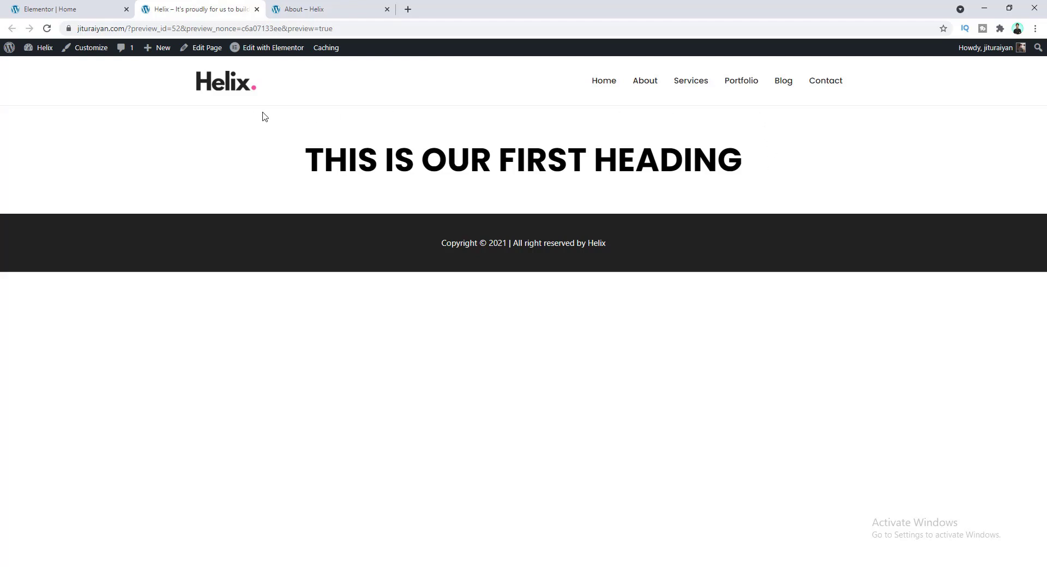
- Go back to the Elementor editor and delete the heading section
click(87, 9)
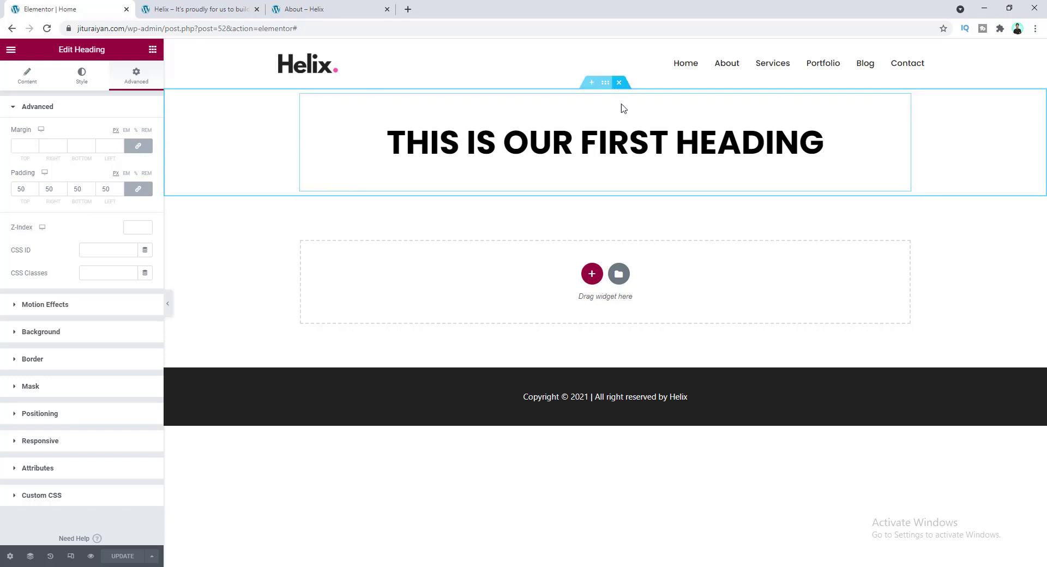
click(620, 83)
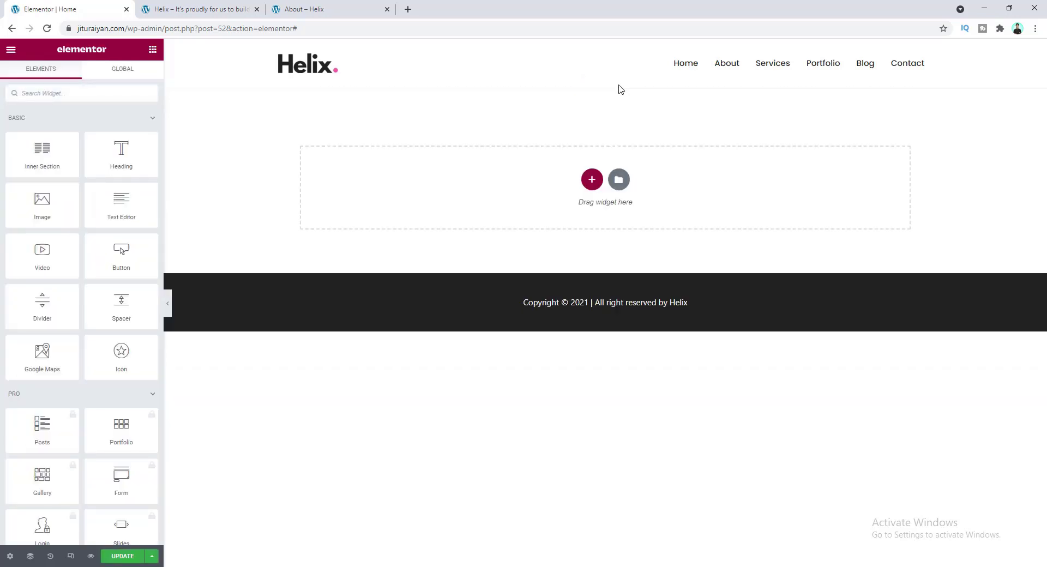
- Add a new single-column section and drop a Heading widget into it
click(592, 180)
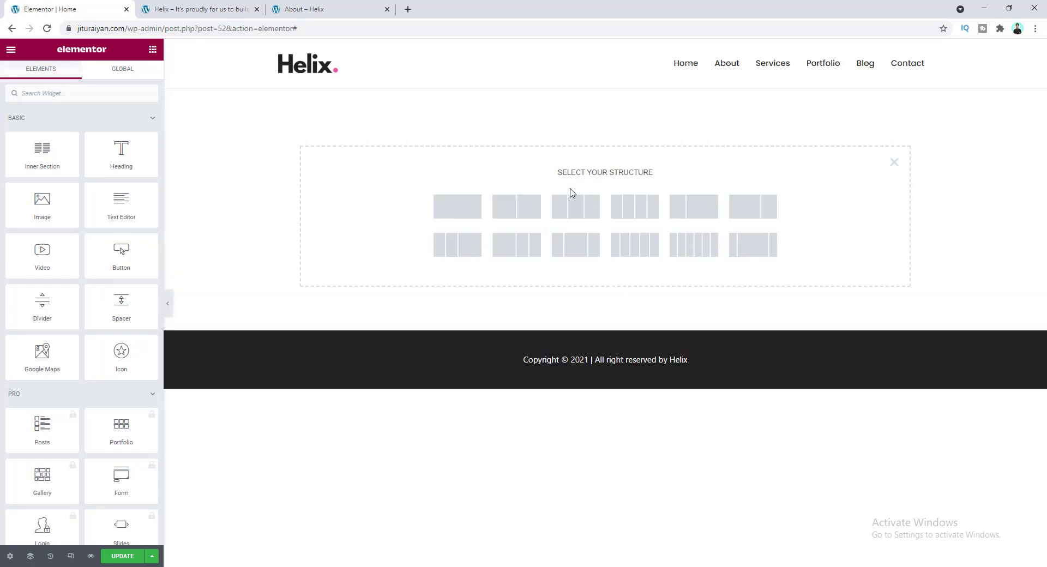
click(452, 212)
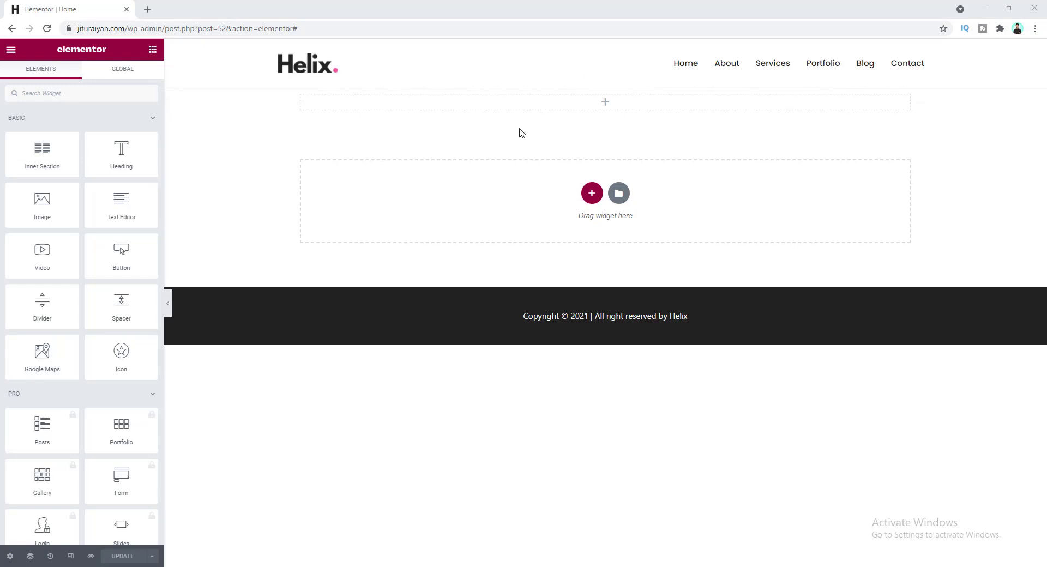
drag(116, 159, 571, 117)
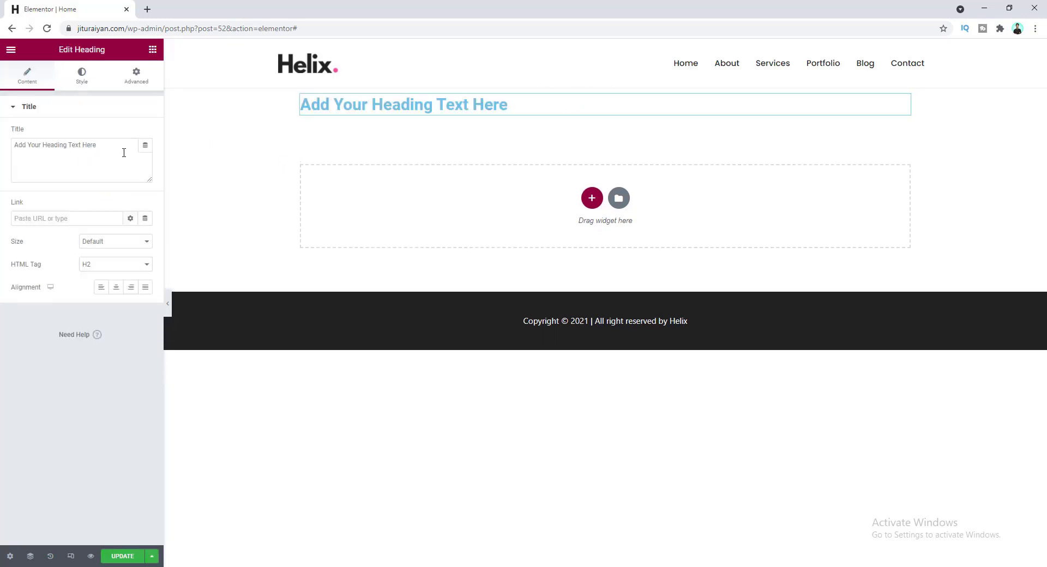
- Retitle the heading 'it's proudly for us to build stylish' and center it
click(117, 149)
key(ctrl+a)
text(it's proudly for us to )
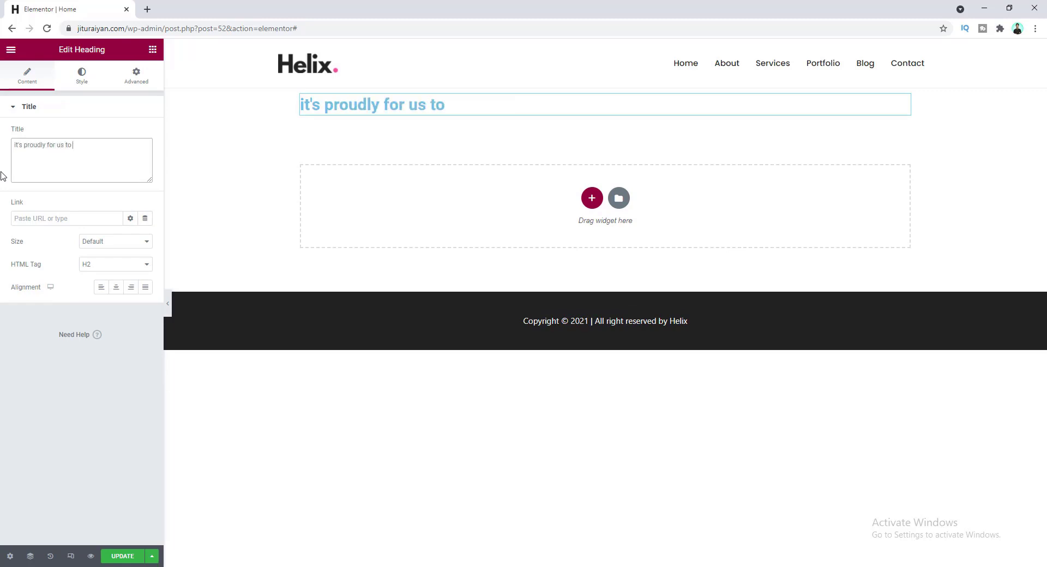
text(build stylish)
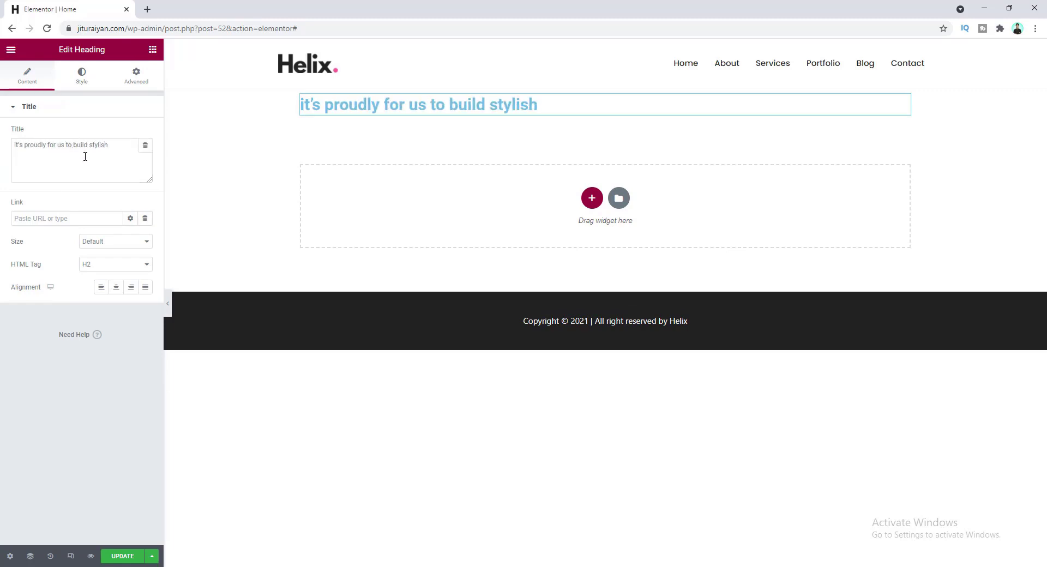
click(116, 289)
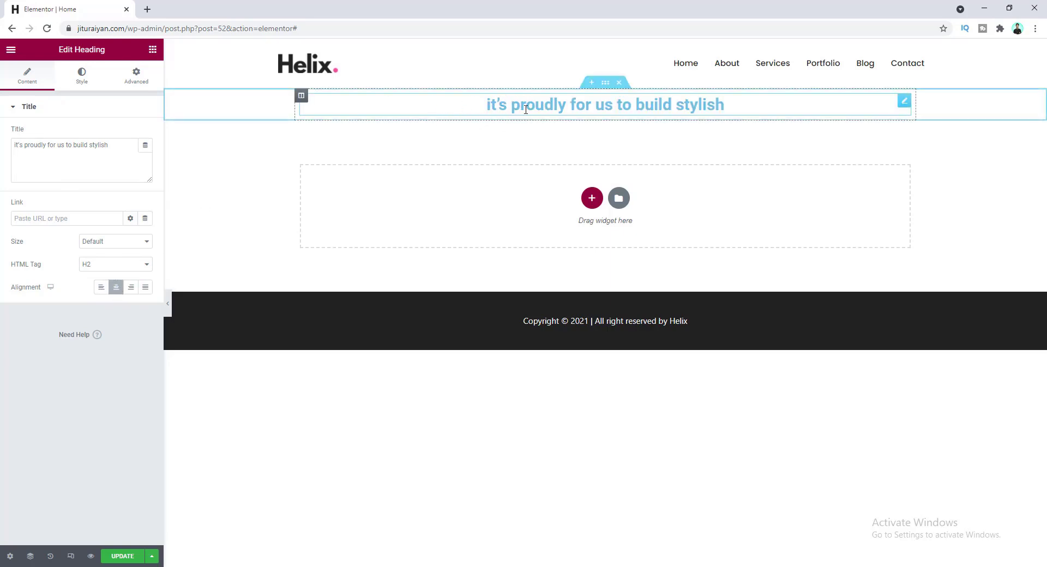
- Set the heading typography to Poppins, 62 px, weight 700
click(81, 82)
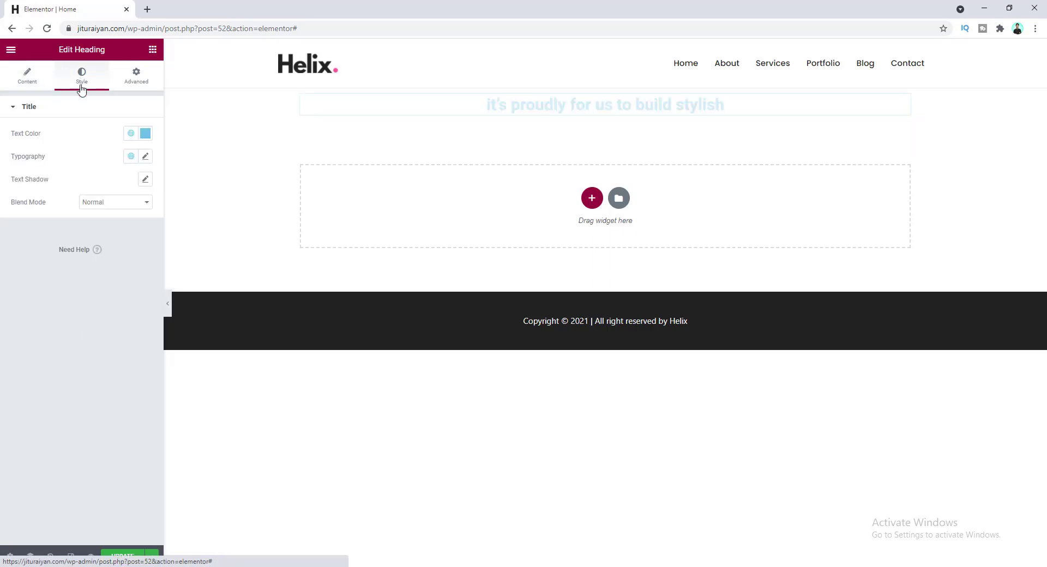
click(144, 157)
click(113, 208)
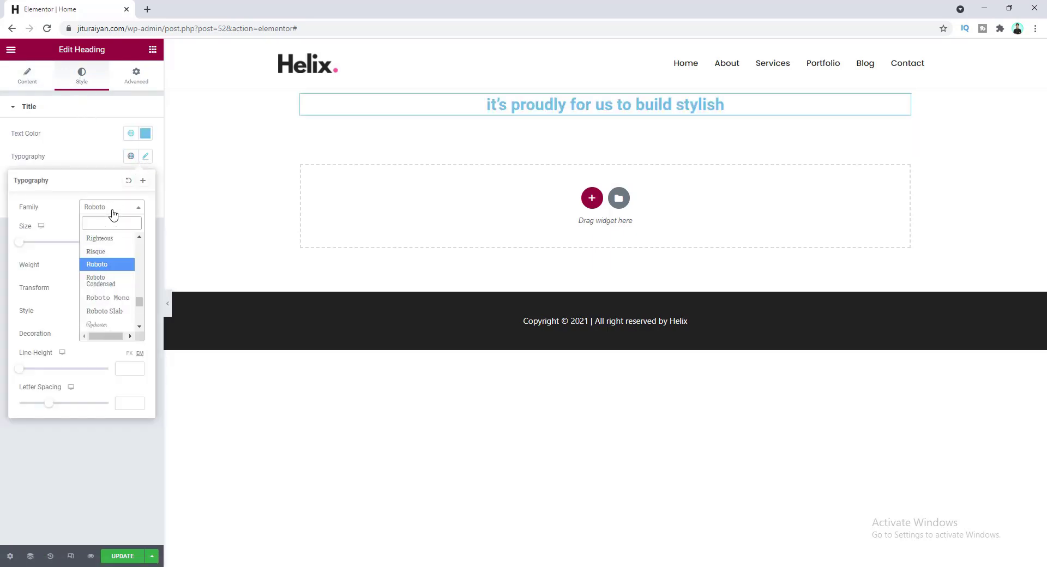
text(pop)
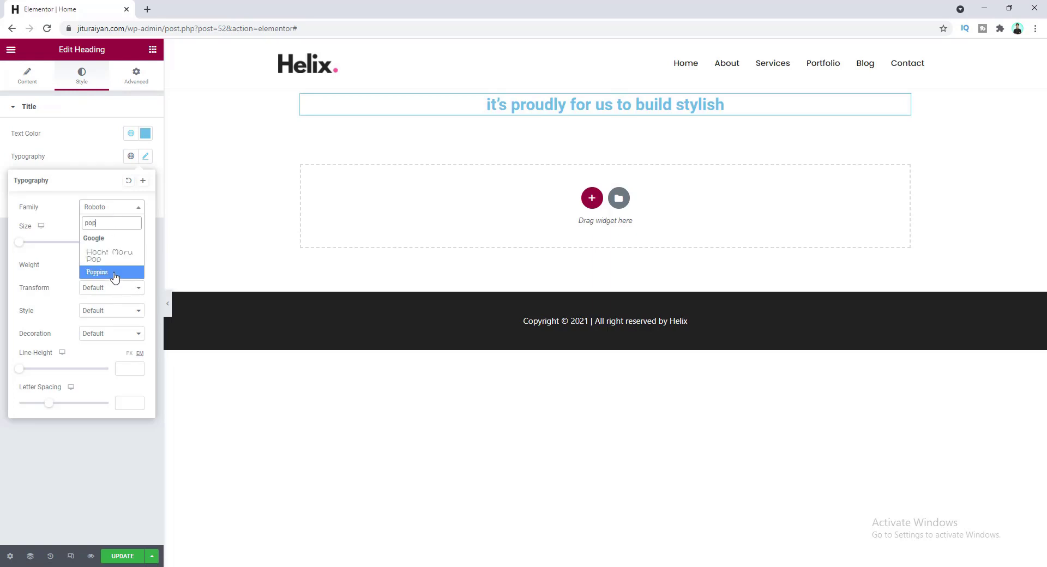
click(115, 272)
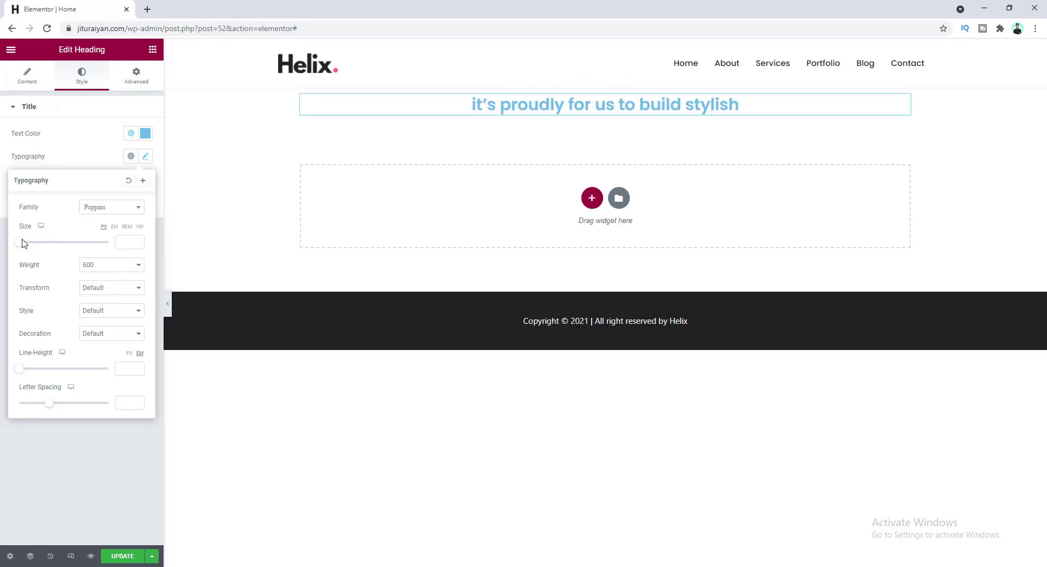
drag(21, 243, 39, 243)
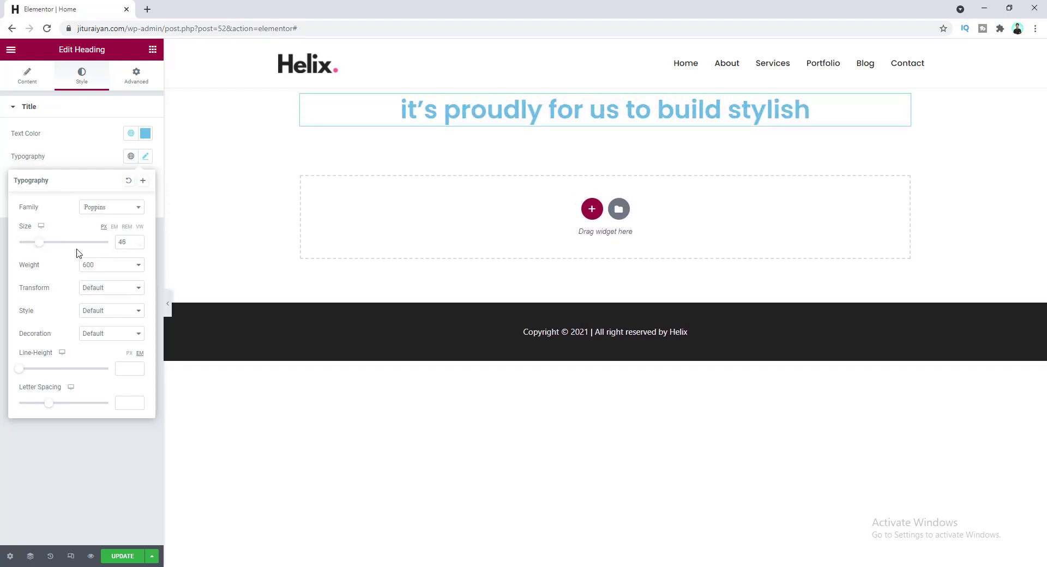
drag(128, 243, 115, 246)
text(6)
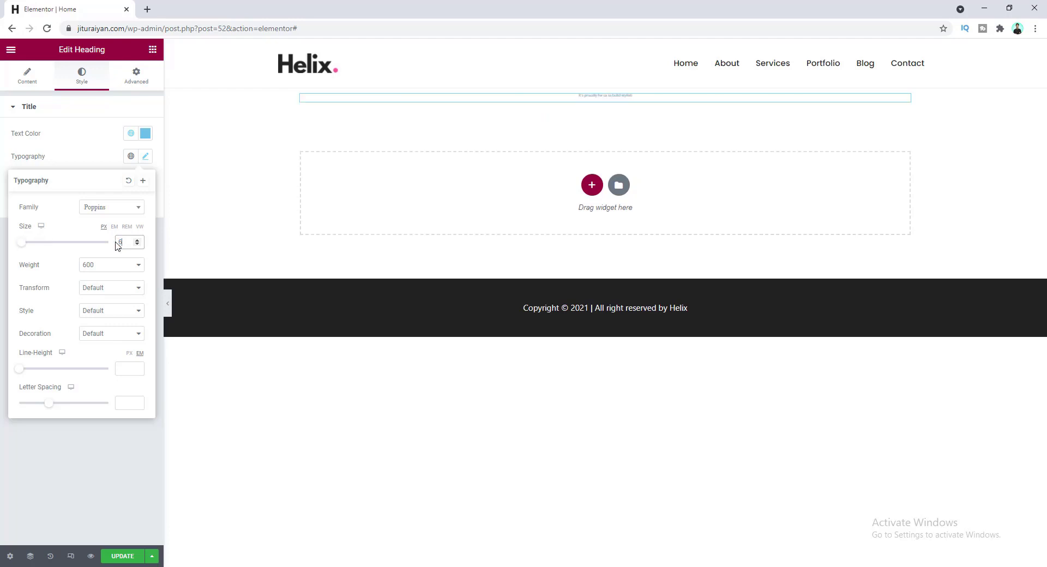
text(0)
key(Up)
key(Up)
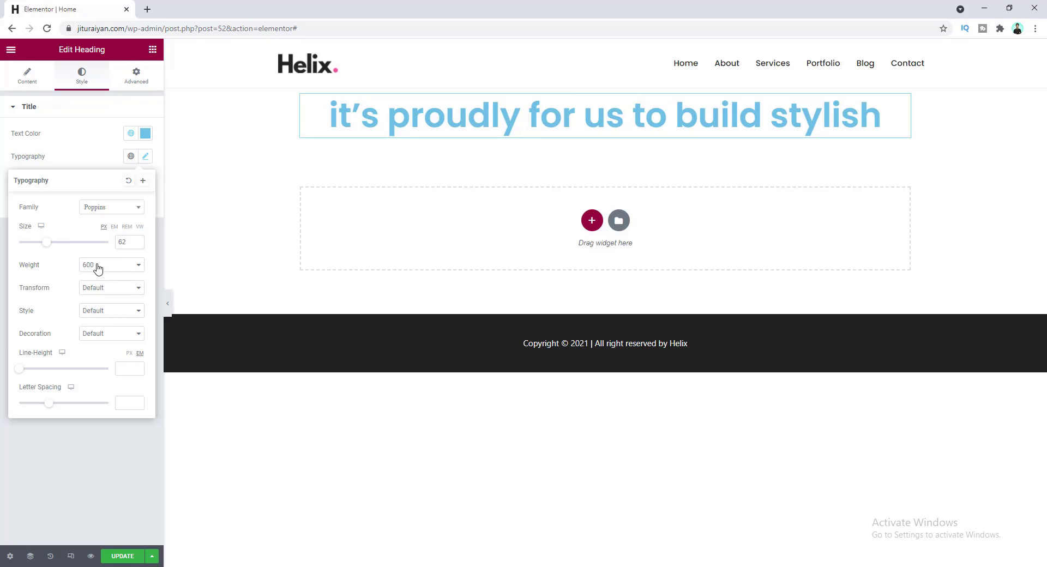
click(110, 267)
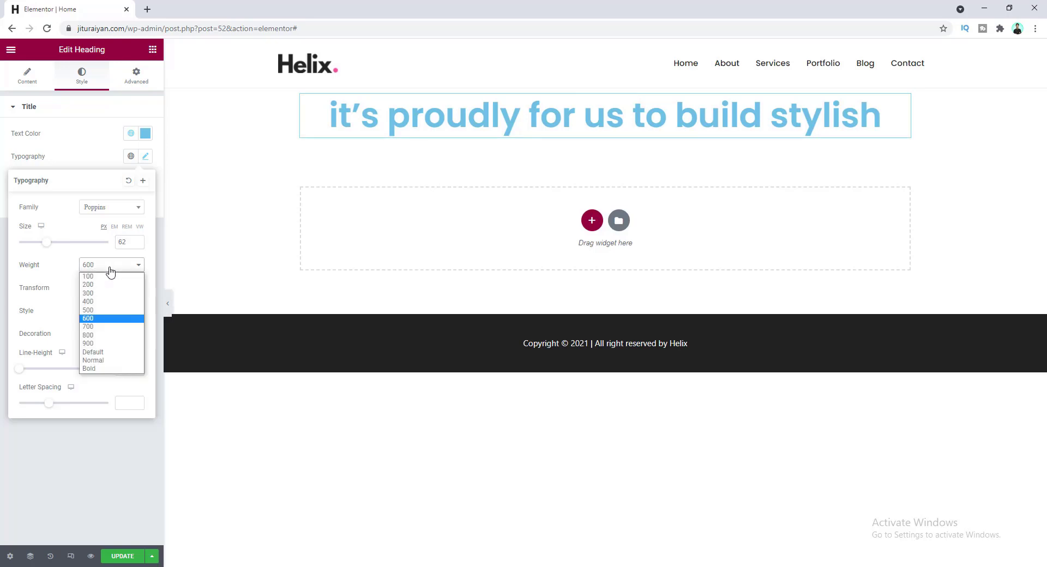
click(106, 327)
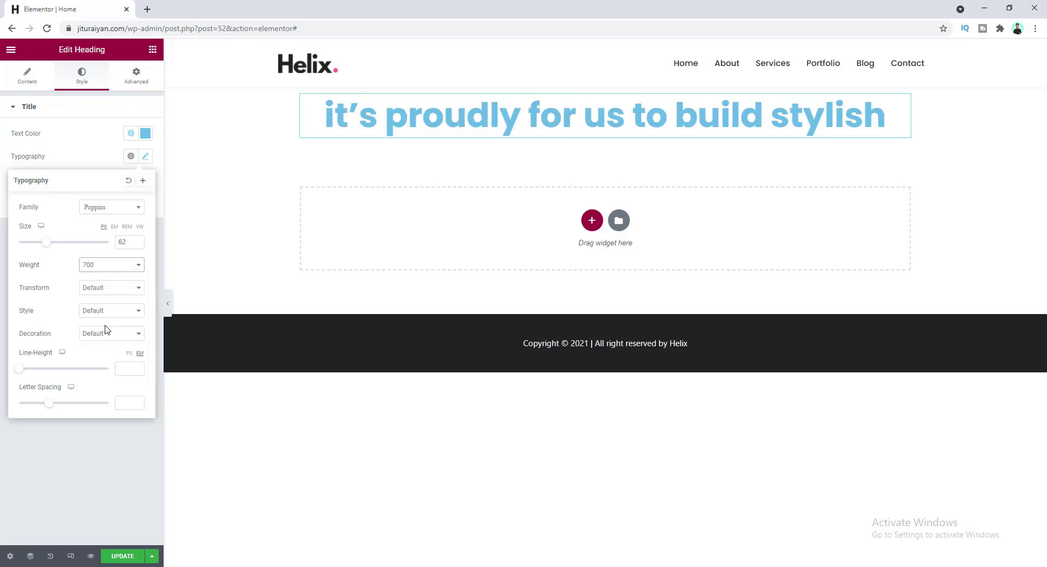
click(79, 159)
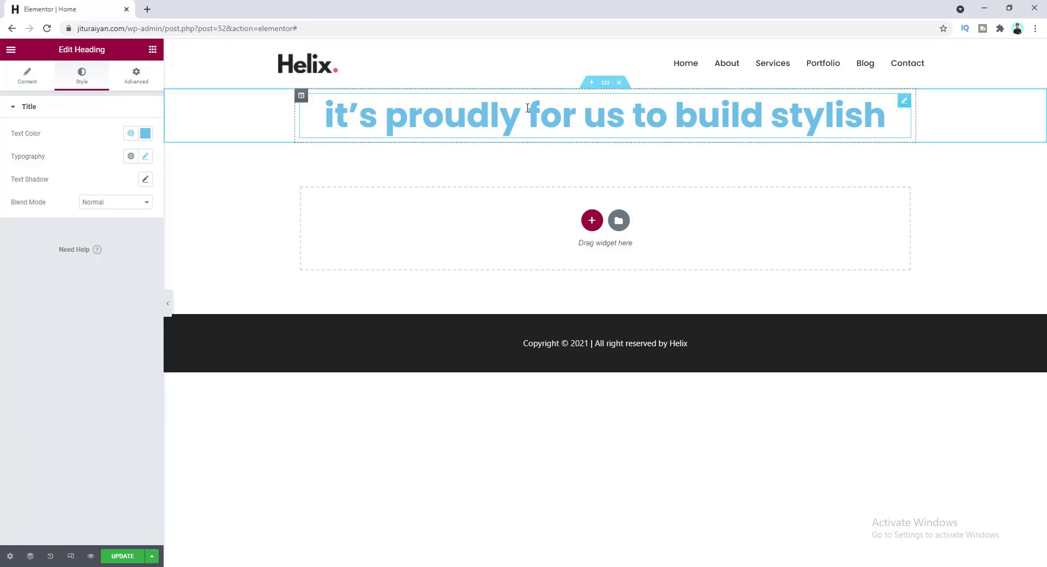
click(153, 50)
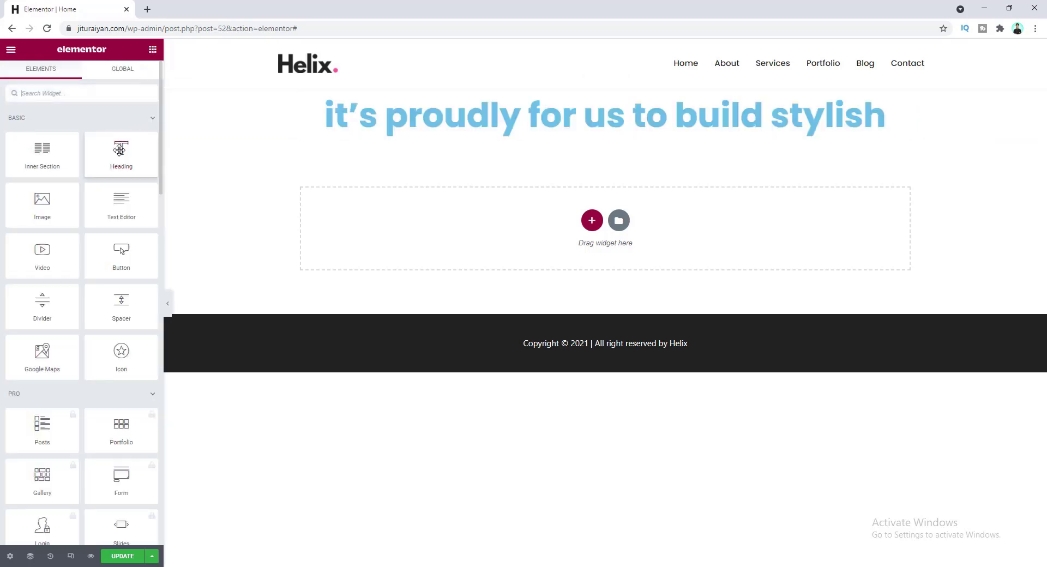
- Remove an extra heading dropped above, then duplicate the big blue heading
drag(120, 151, 451, 110)
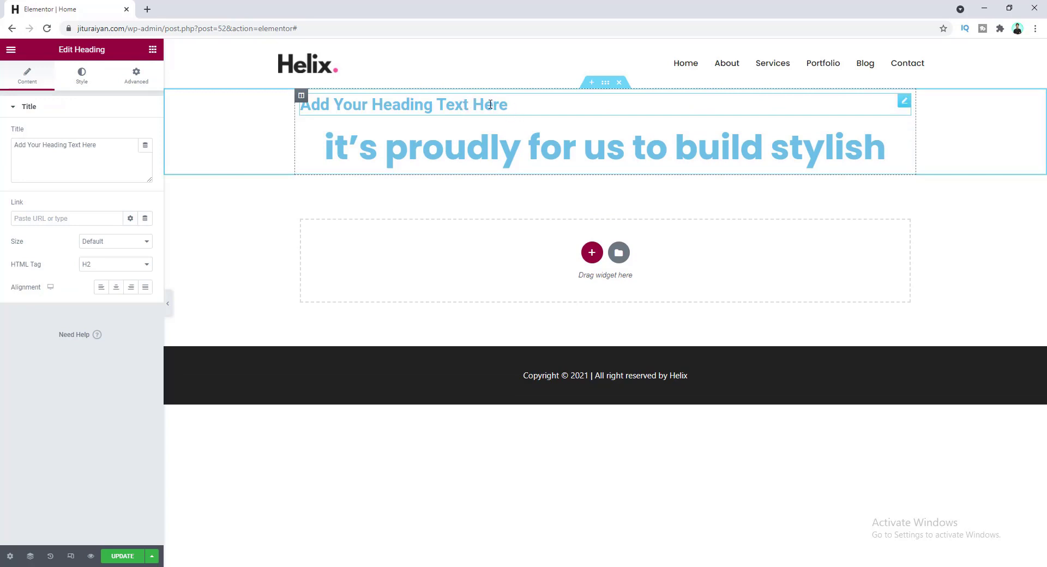
right_click(903, 104)
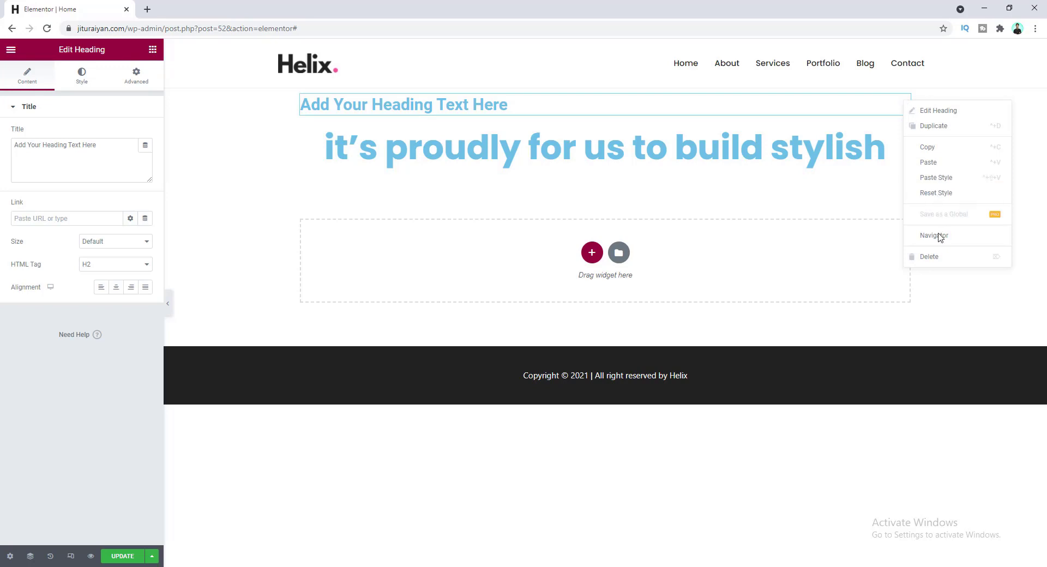
click(942, 259)
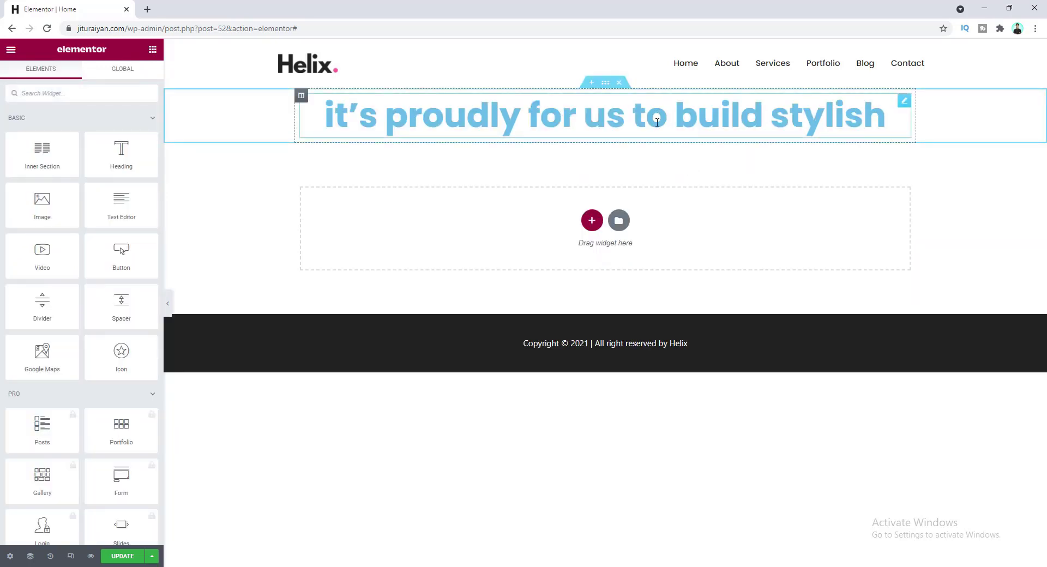
right_click(903, 104)
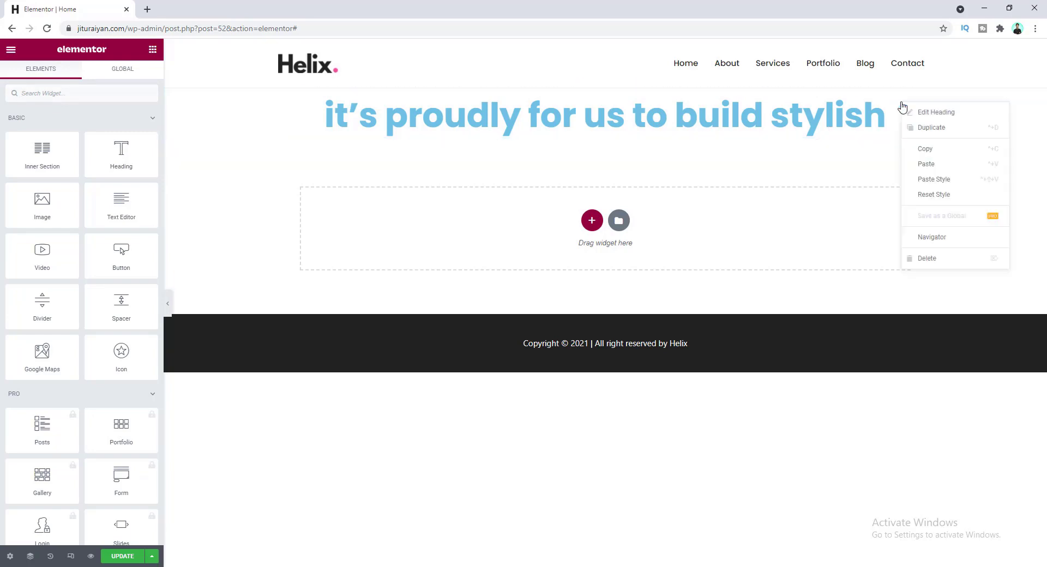
click(918, 129)
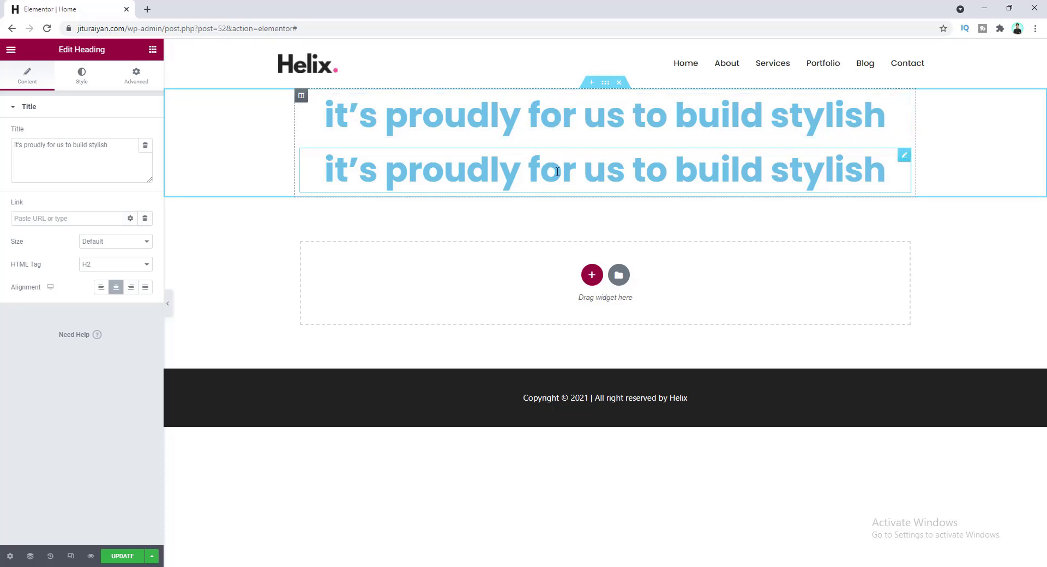
- Shrink the upper heading copy's font size to 16
click(535, 119)
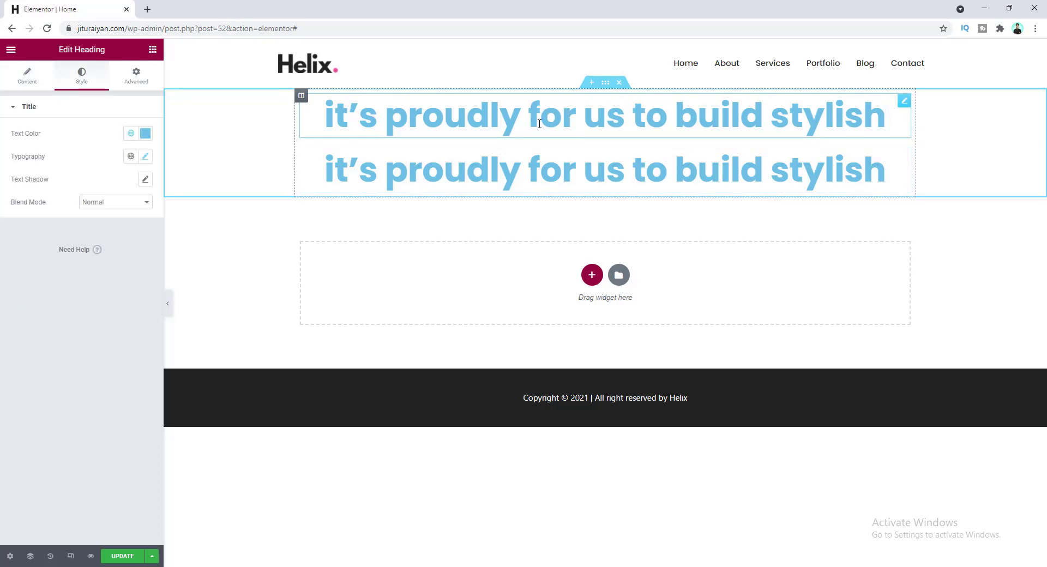
click(146, 157)
double_click(131, 242)
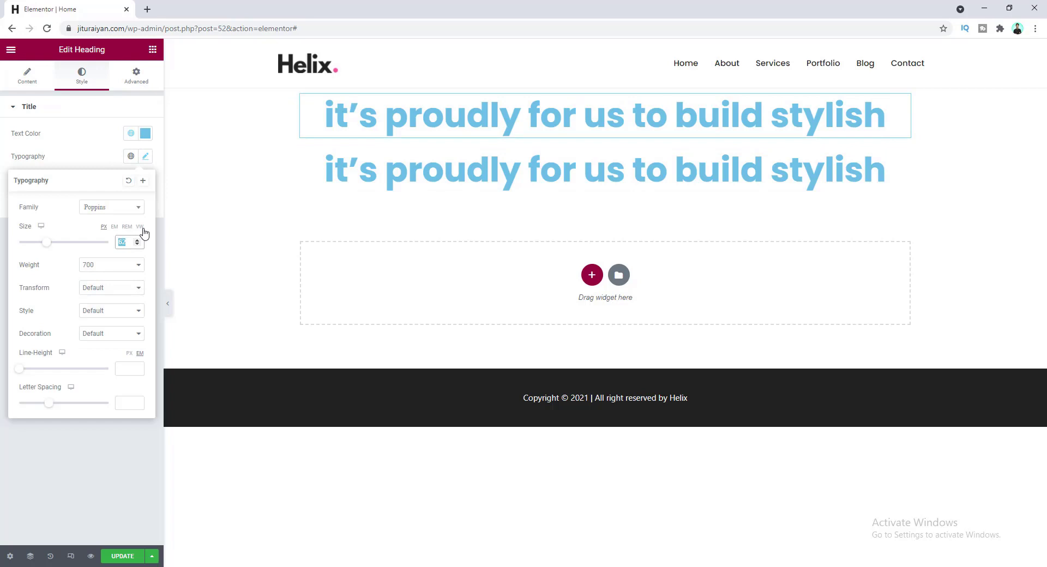
text(15)
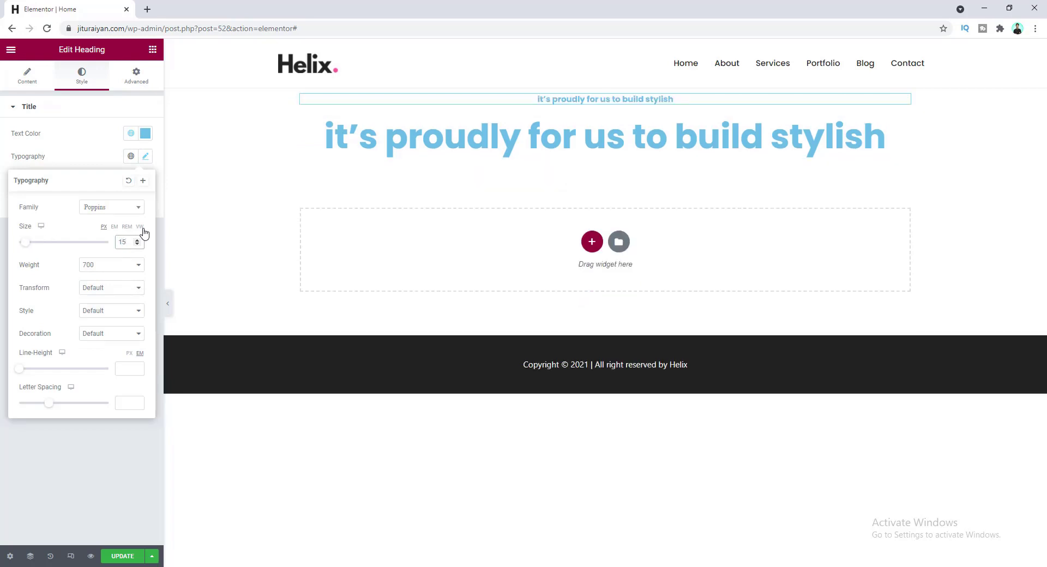
key(Up)
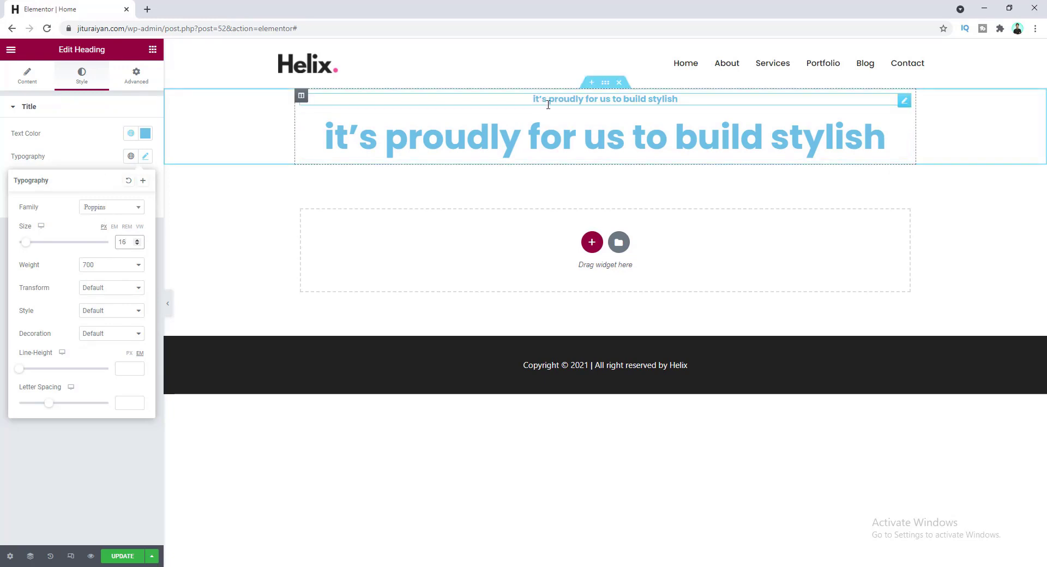
- Change the upper heading's title to 'welcome to helix'
click(27, 75)
drag(109, 145, 17, 139)
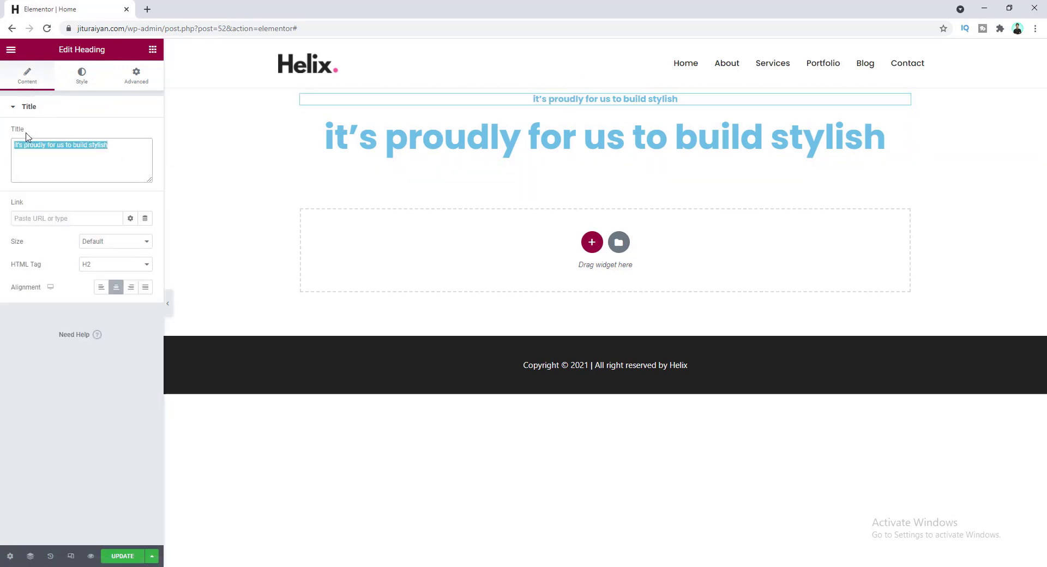
text(welcome  to helix)
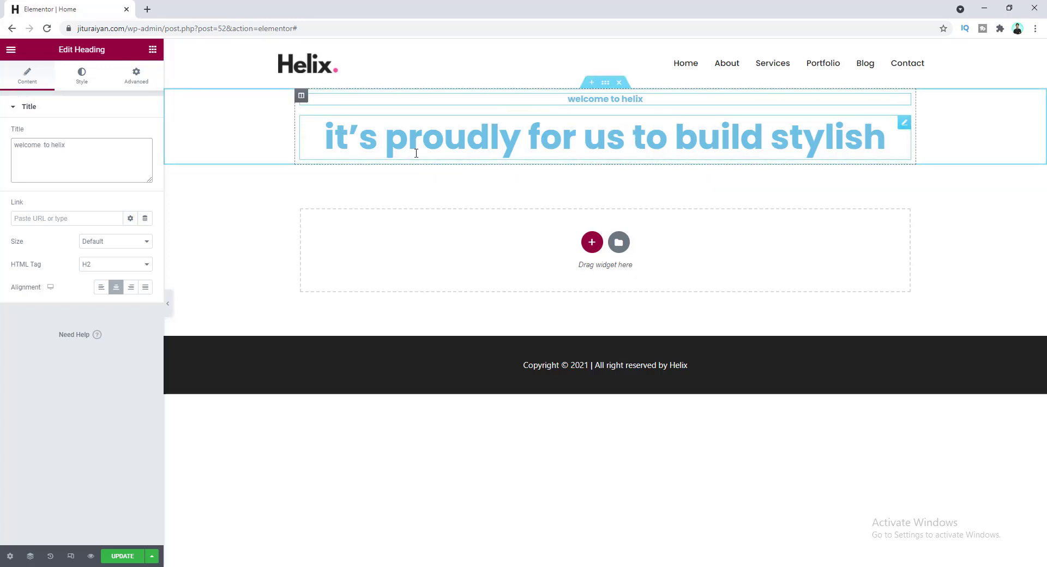
click(152, 50)
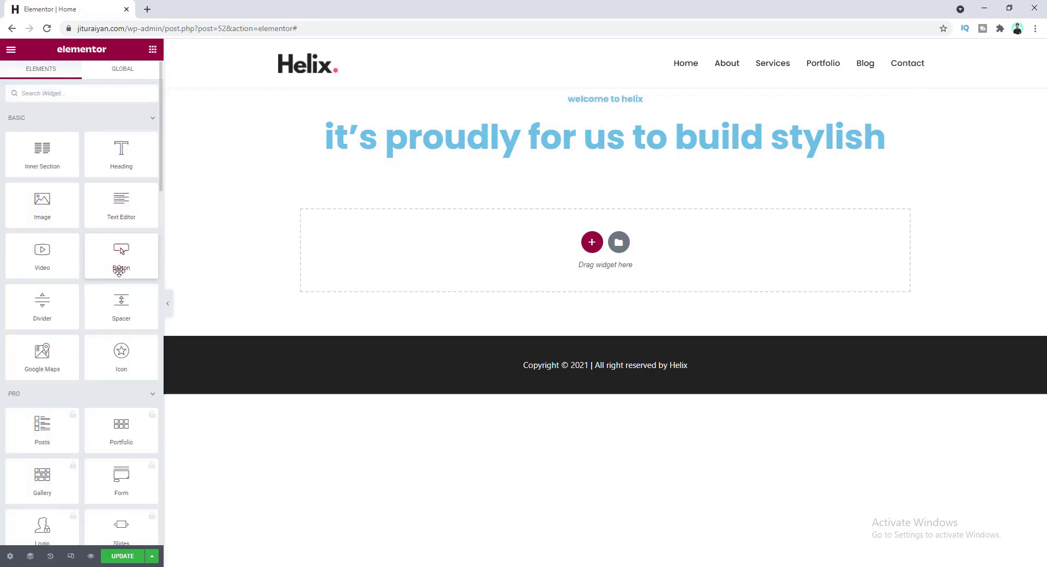
- Place a centered 'Click here' Button under the big blue heading and open its Style typography settings
drag(122, 256, 589, 158)
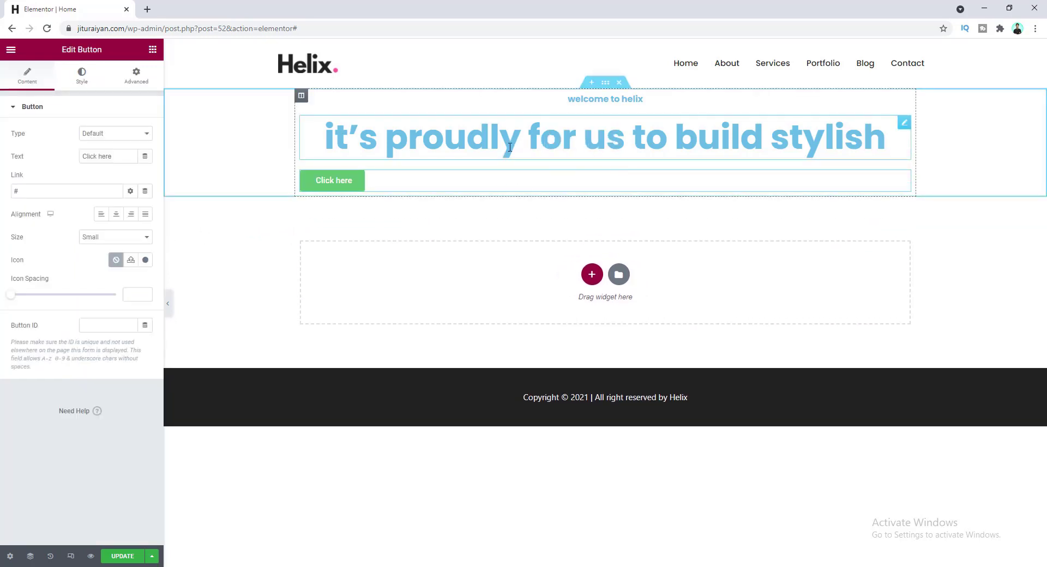
click(116, 216)
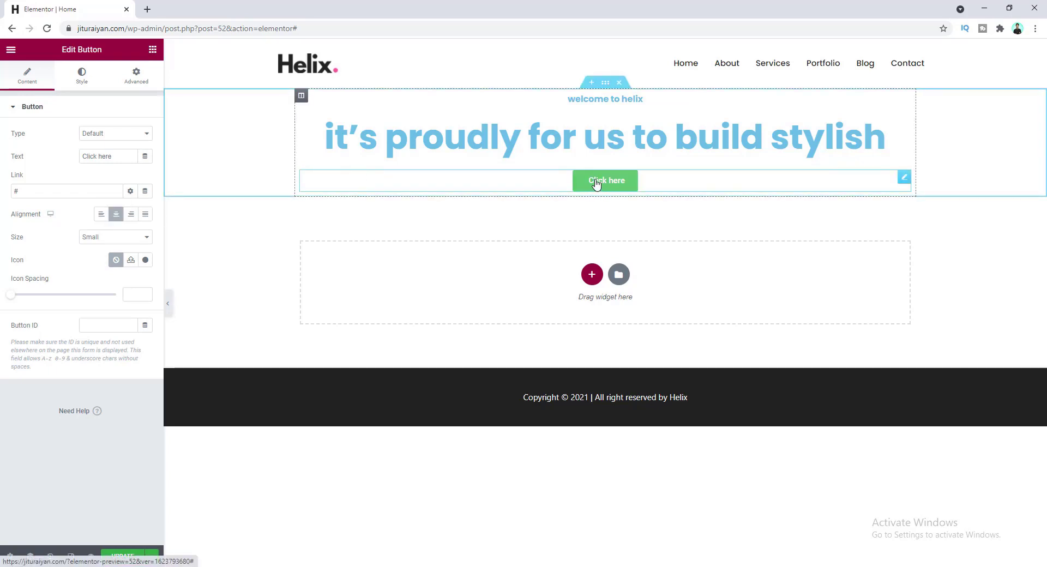
click(82, 85)
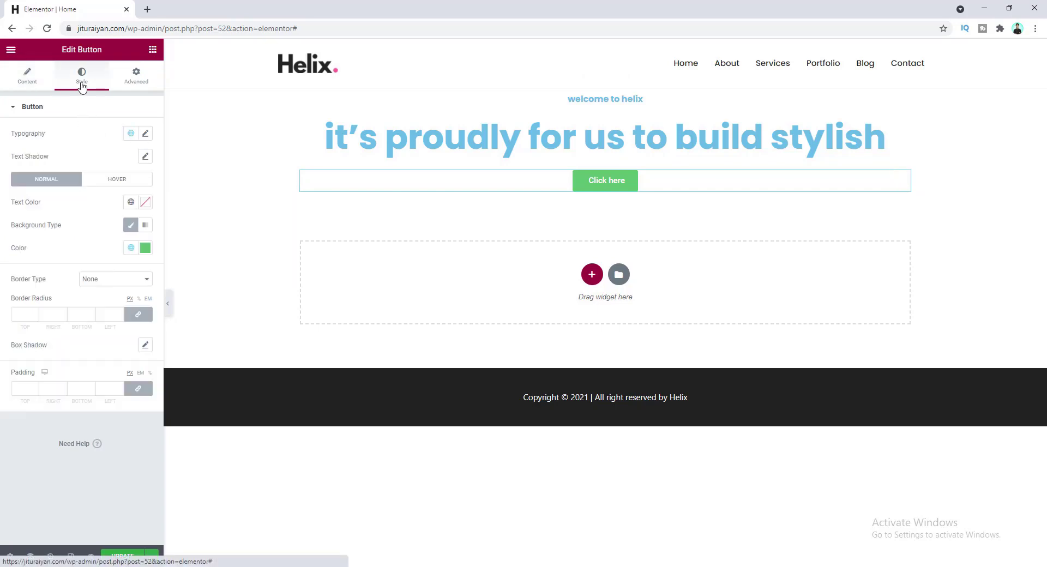
click(145, 135)
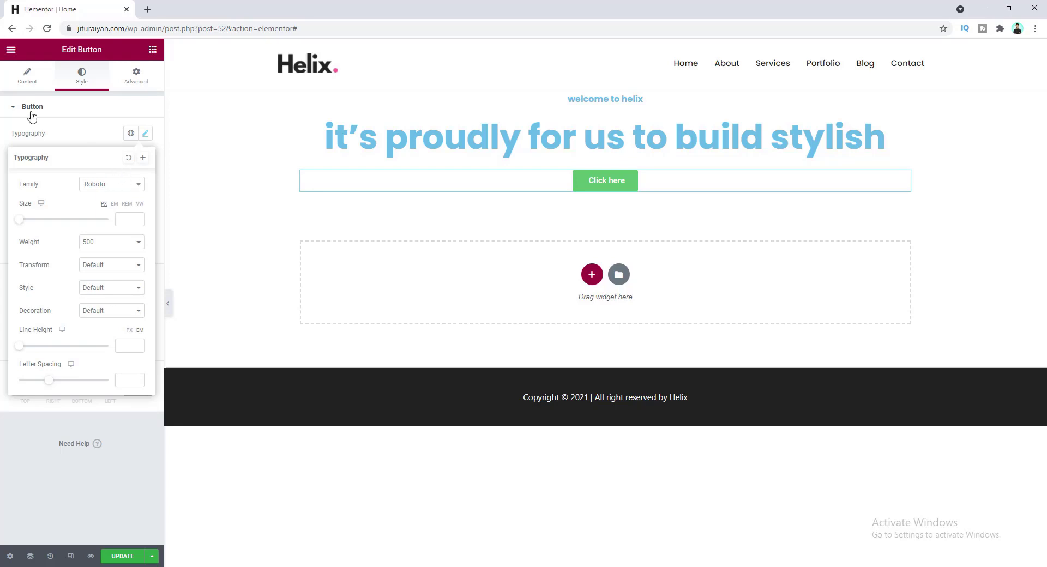
- In Site Settings > Global Fonts, set the Primary font family to Poppins
click(13, 51)
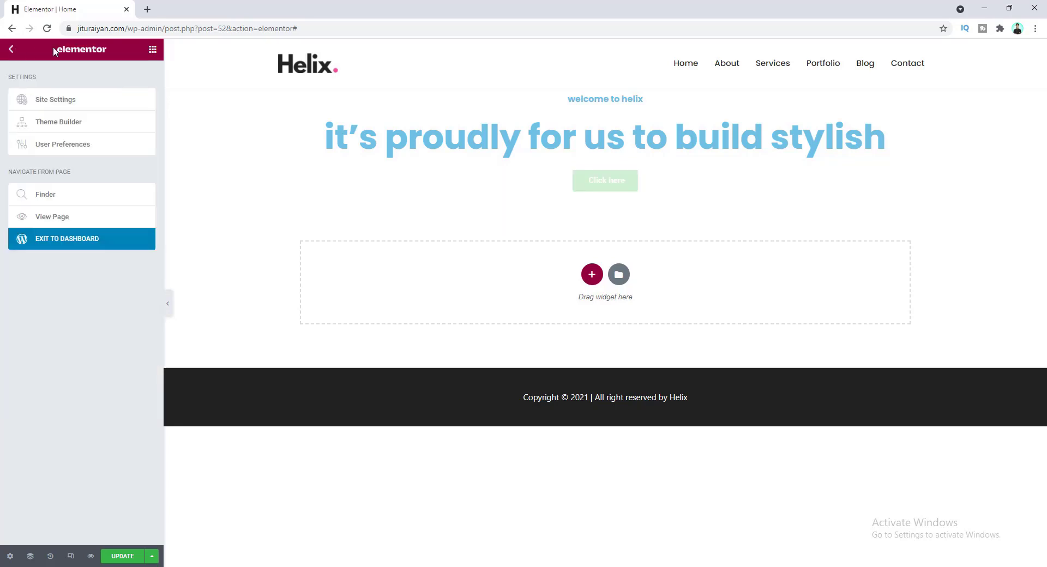
click(76, 104)
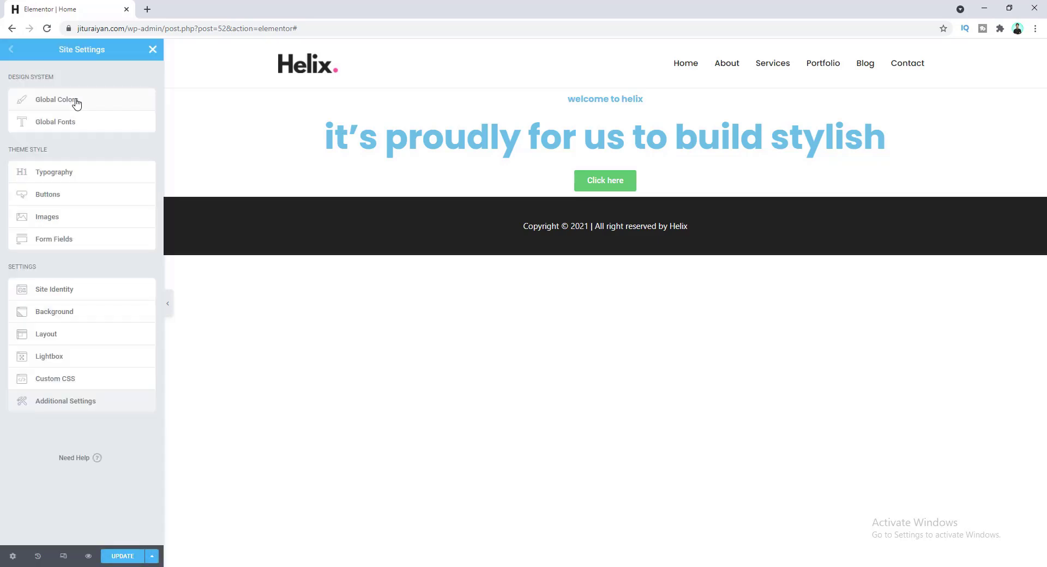
click(86, 125)
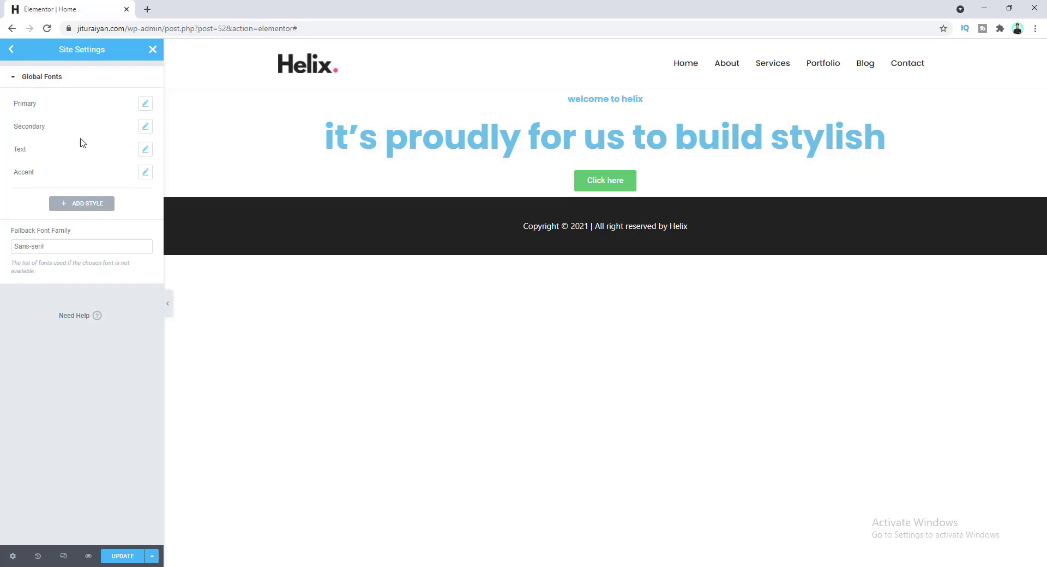
click(144, 105)
click(124, 158)
text(pop)
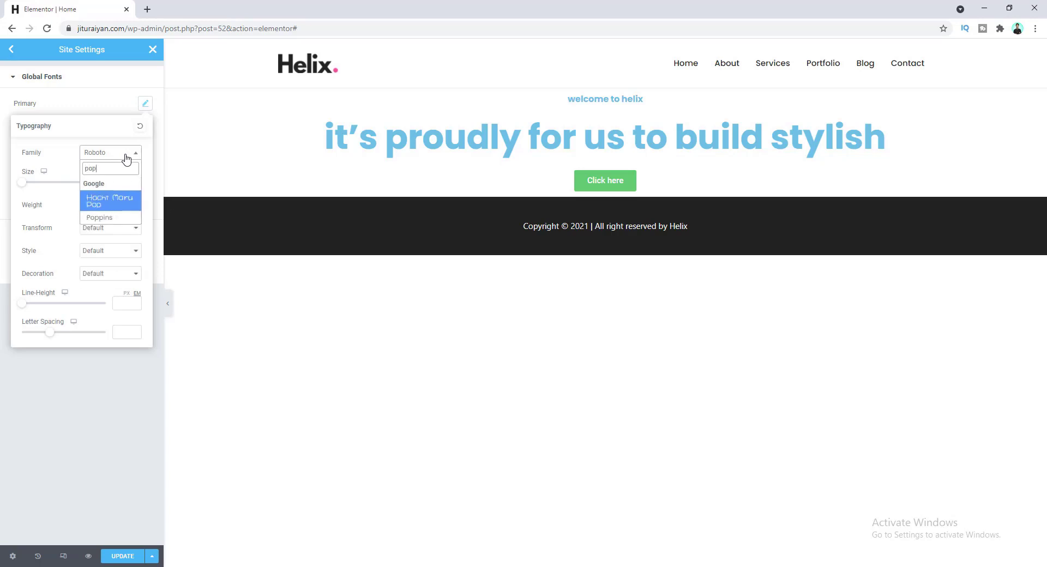
click(117, 218)
click(115, 106)
- Set the Secondary and Text global font families to Poppins
click(145, 126)
click(126, 175)
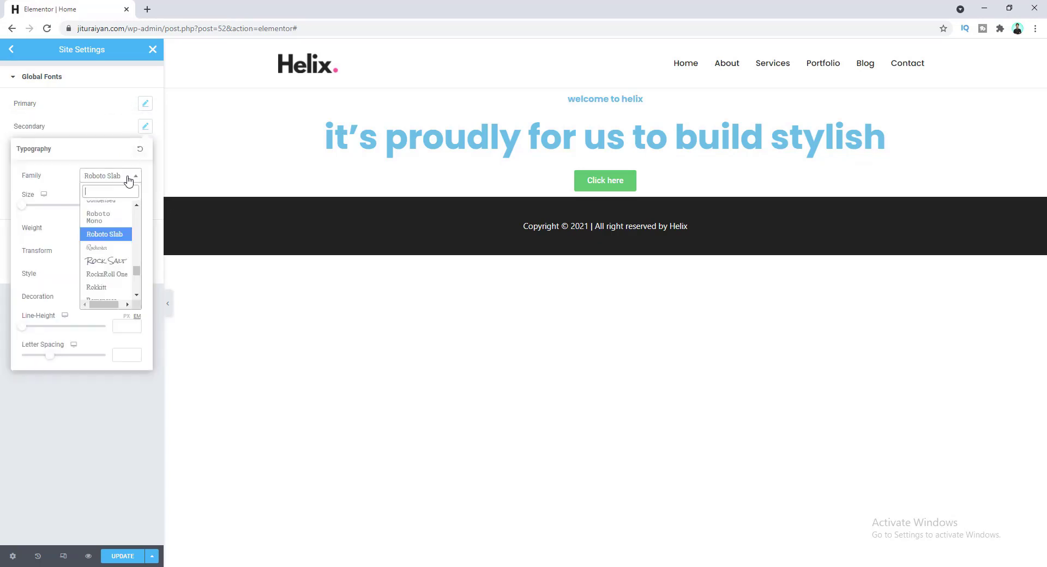
text(pop)
click(118, 240)
click(104, 117)
click(144, 151)
click(129, 200)
text(popp)
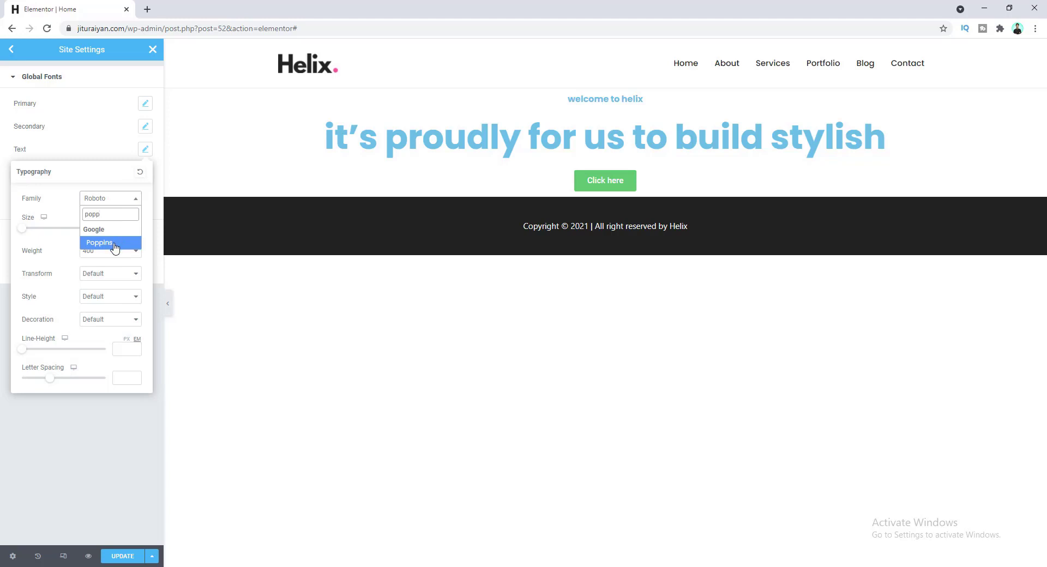
click(115, 248)
click(99, 149)
- Set the Accent global font family to Poppins and update the site settings
click(146, 172)
click(125, 221)
text(popp)
click(116, 267)
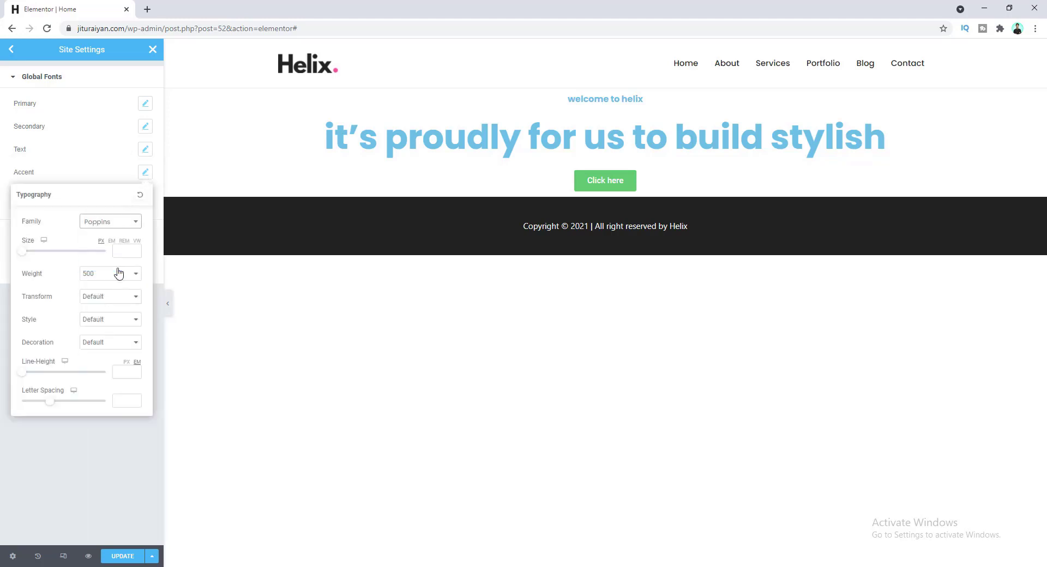
click(114, 168)
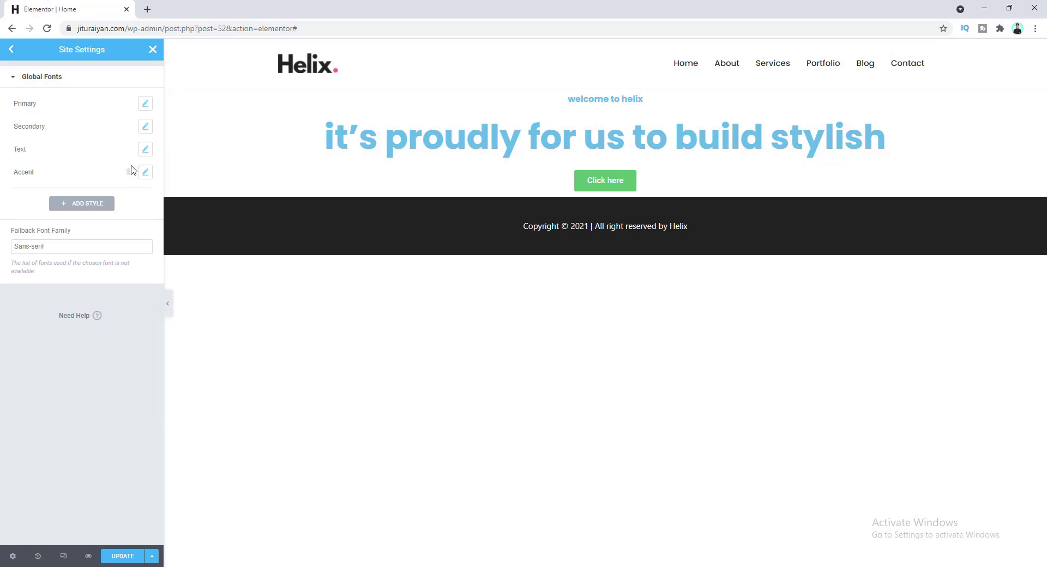
click(123, 557)
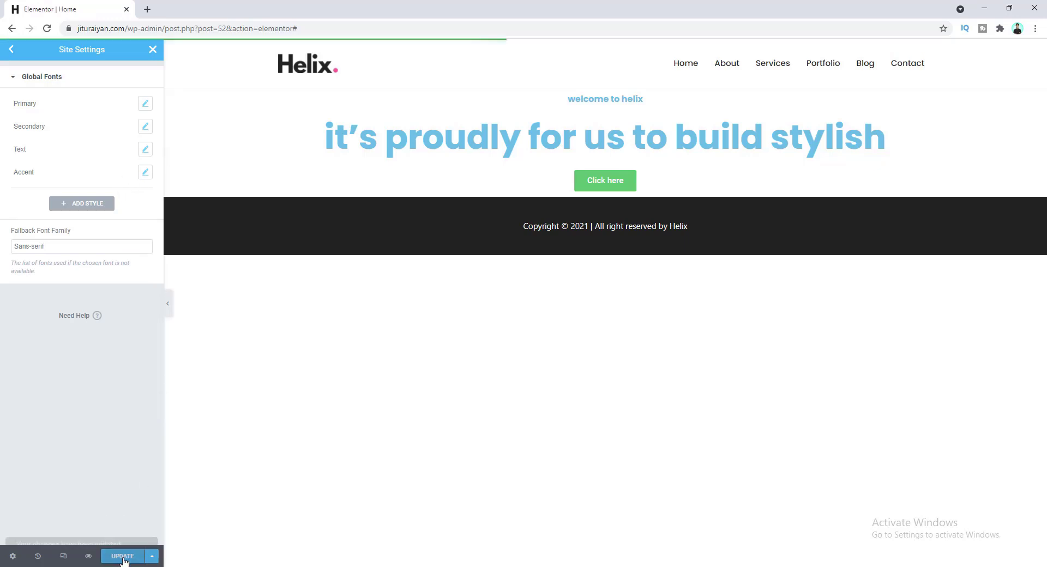
click(152, 49)
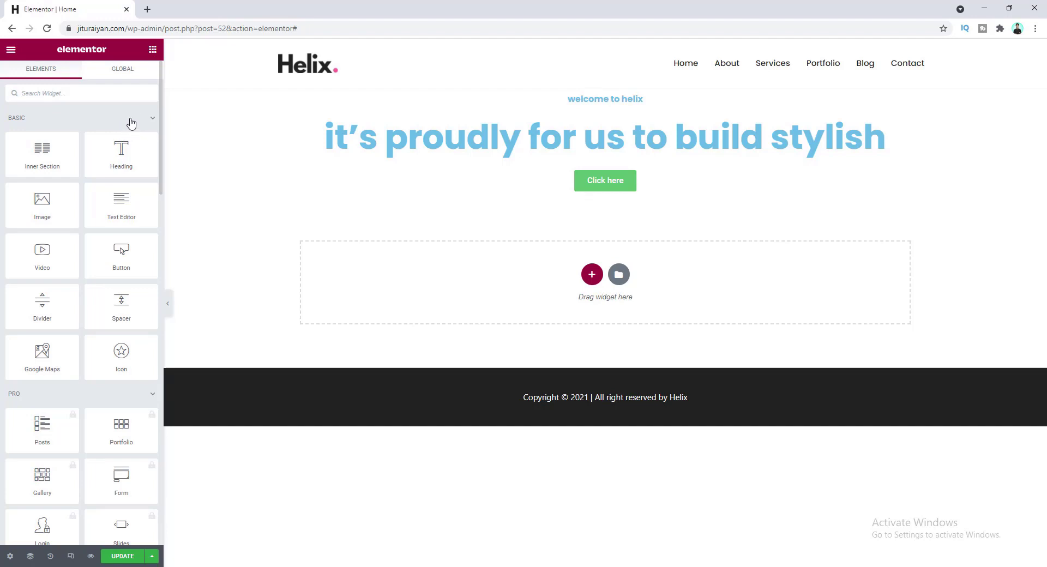
- In the theme Customizer's Global > Typography > Base Typography, set Body Font Family to Poppins and publish
click(147, 10)
text(cu)
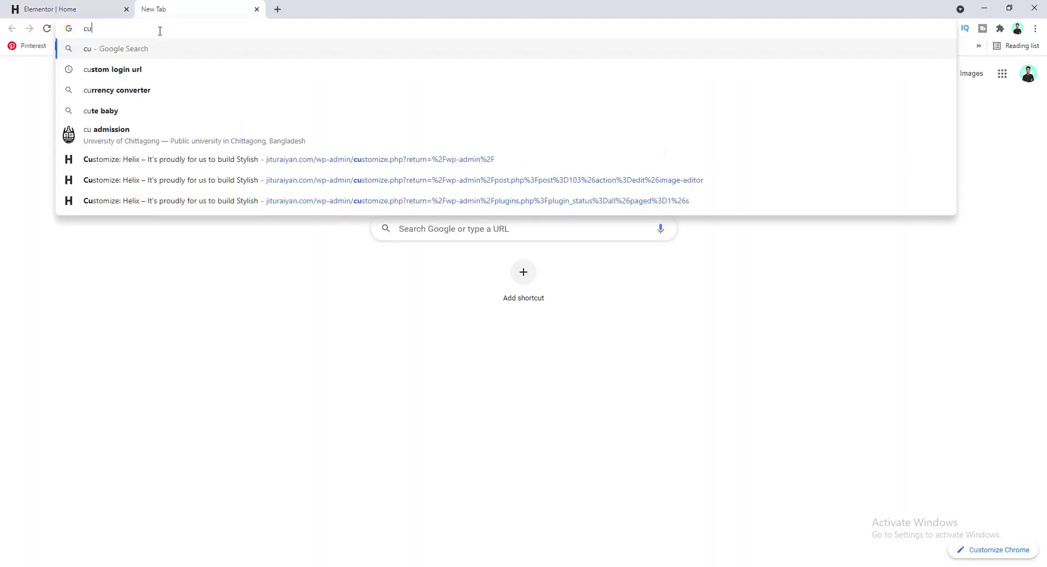
text(s)
click(240, 132)
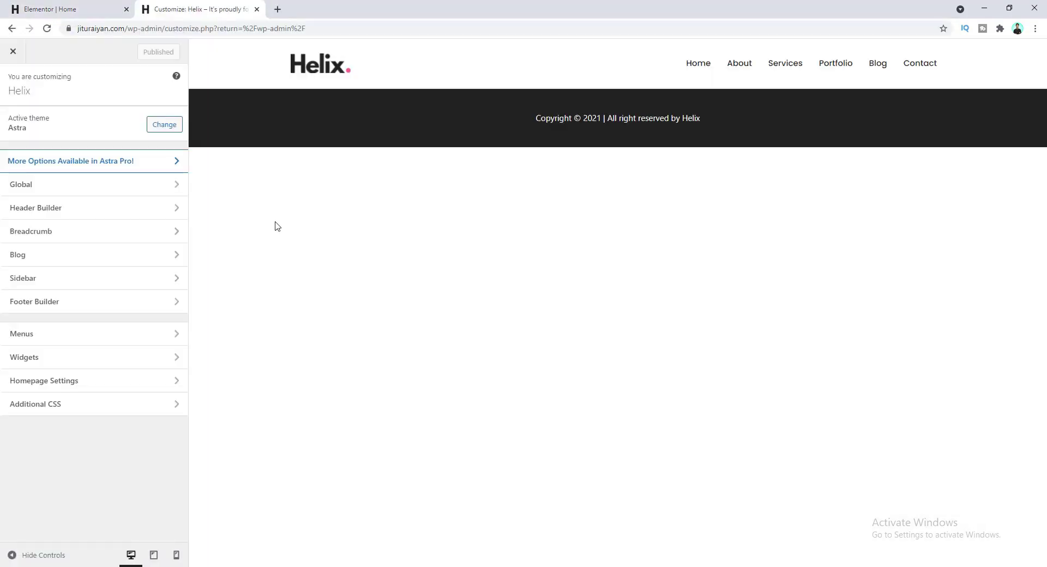
click(139, 186)
click(124, 117)
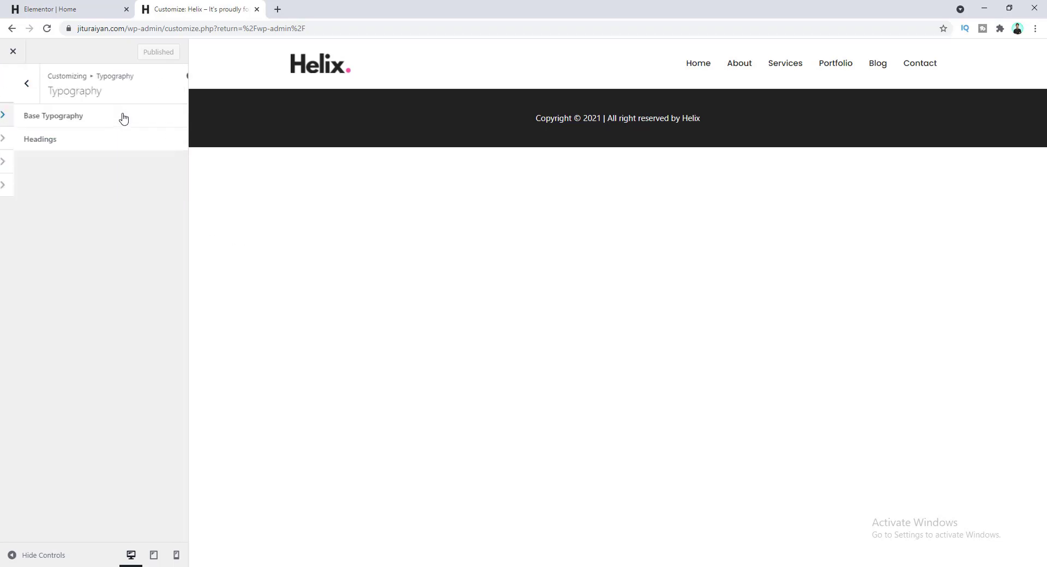
click(124, 116)
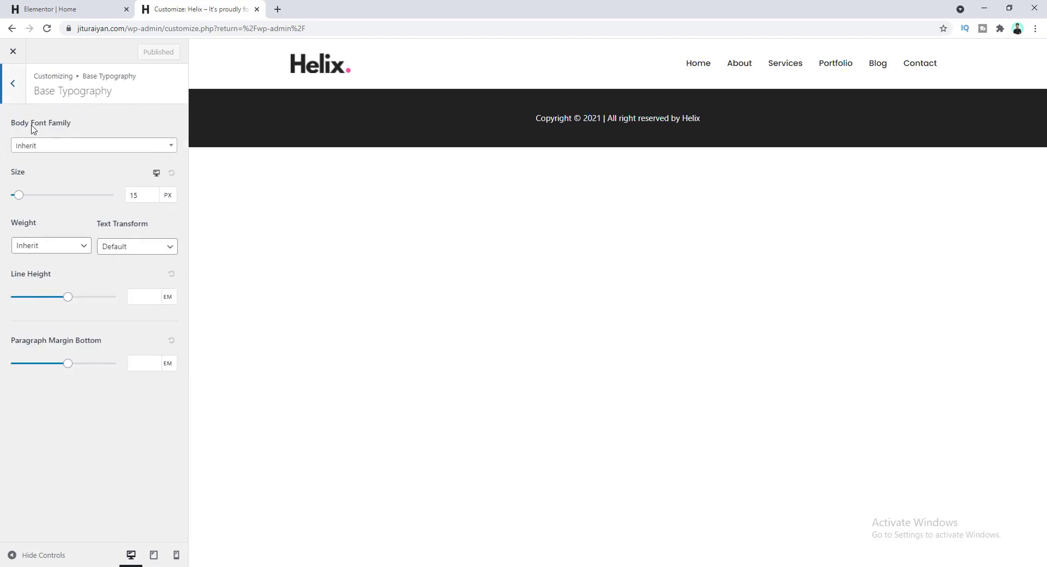
click(59, 146)
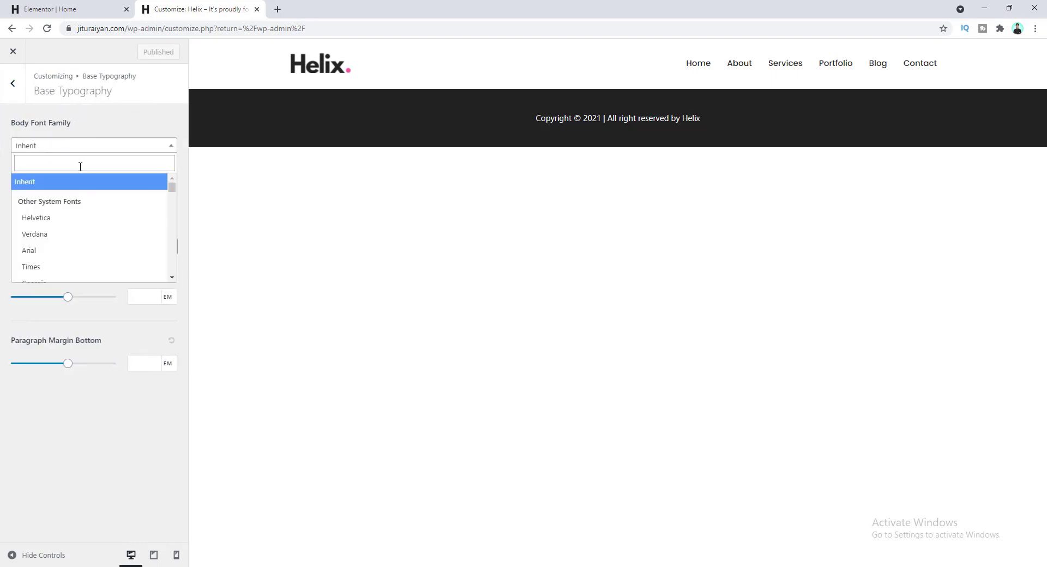
text(pop)
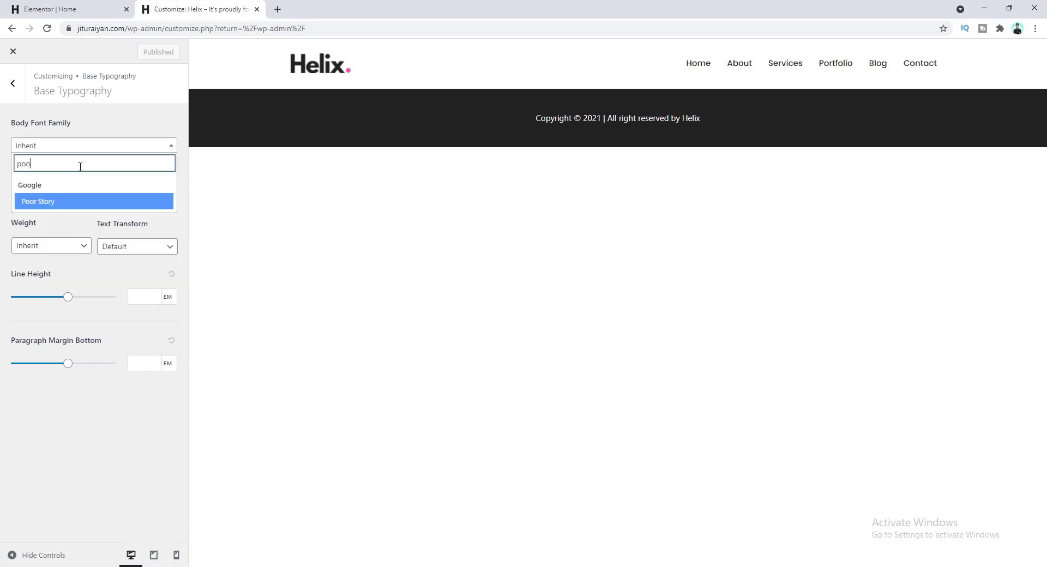
click(72, 219)
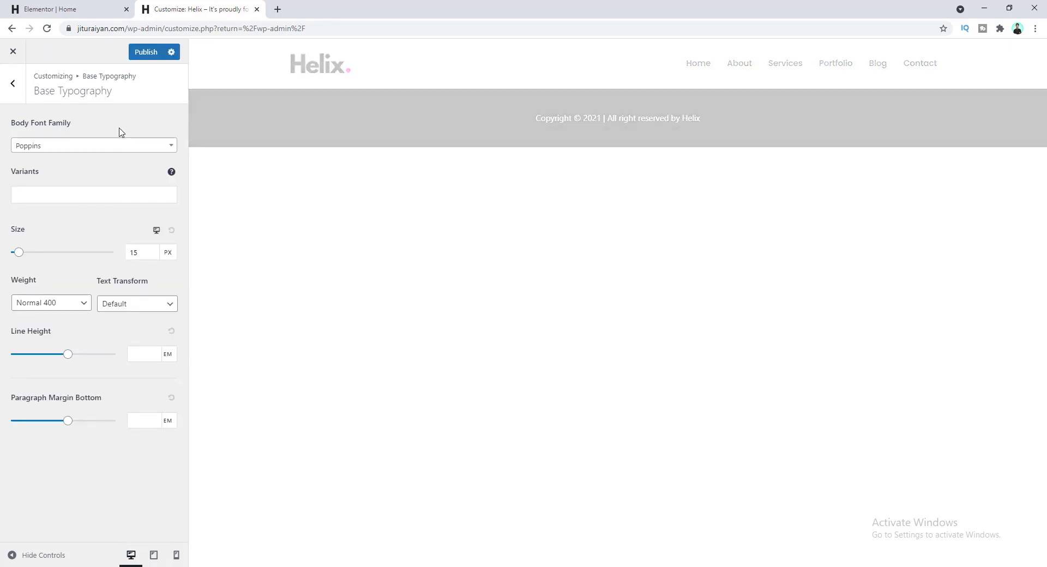
click(146, 53)
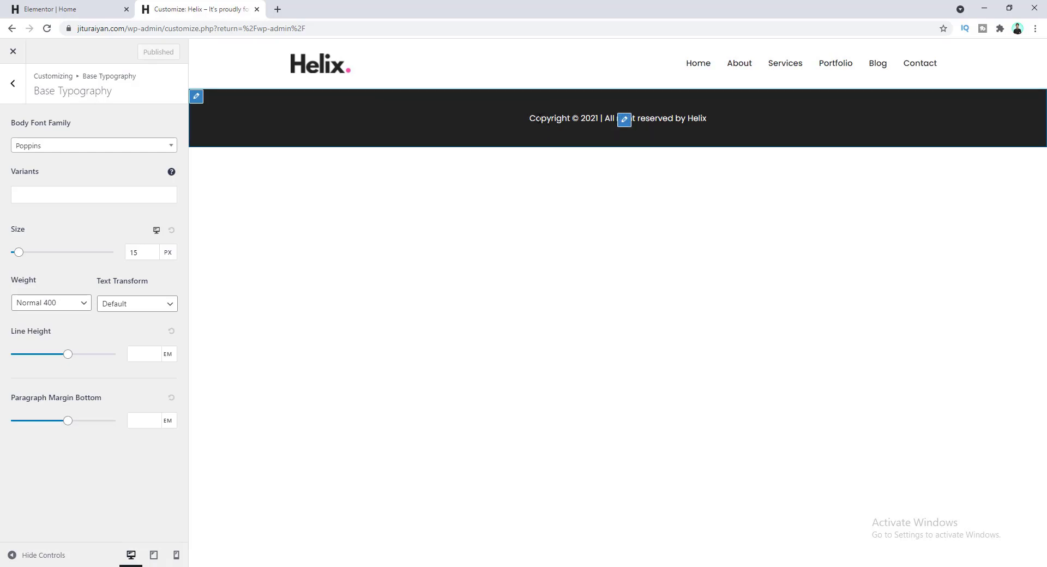
click(257, 9)
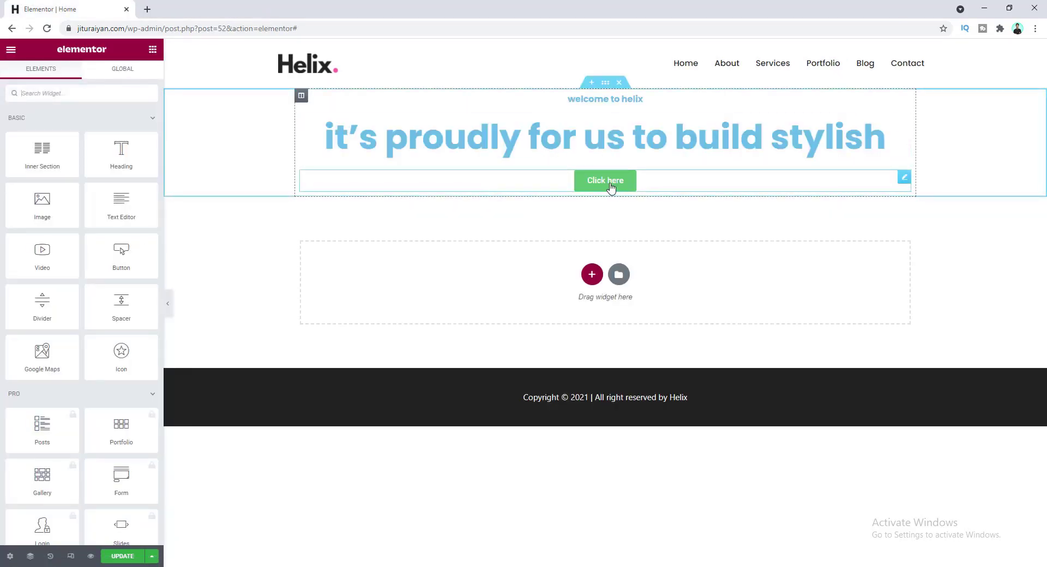
- Save and reload the editor, then replace the old Click here button with a new center-aligned Button widget
click(125, 557)
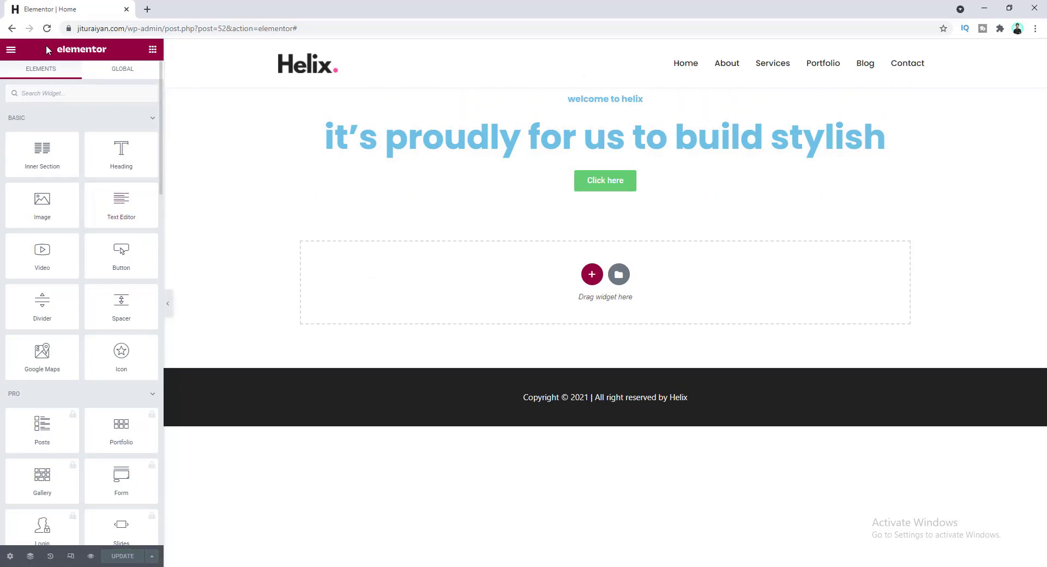
click(47, 30)
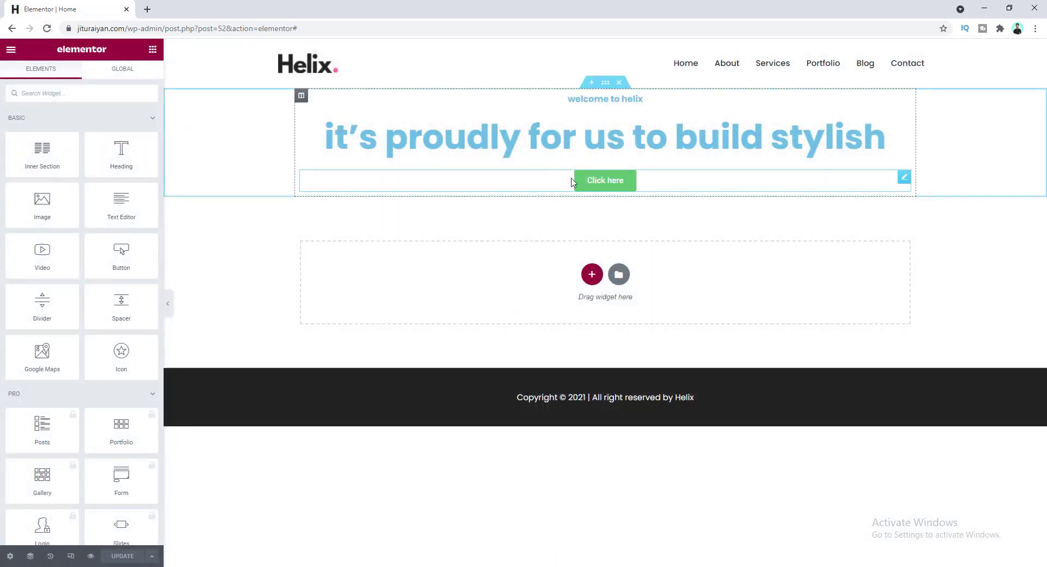
right_click(889, 181)
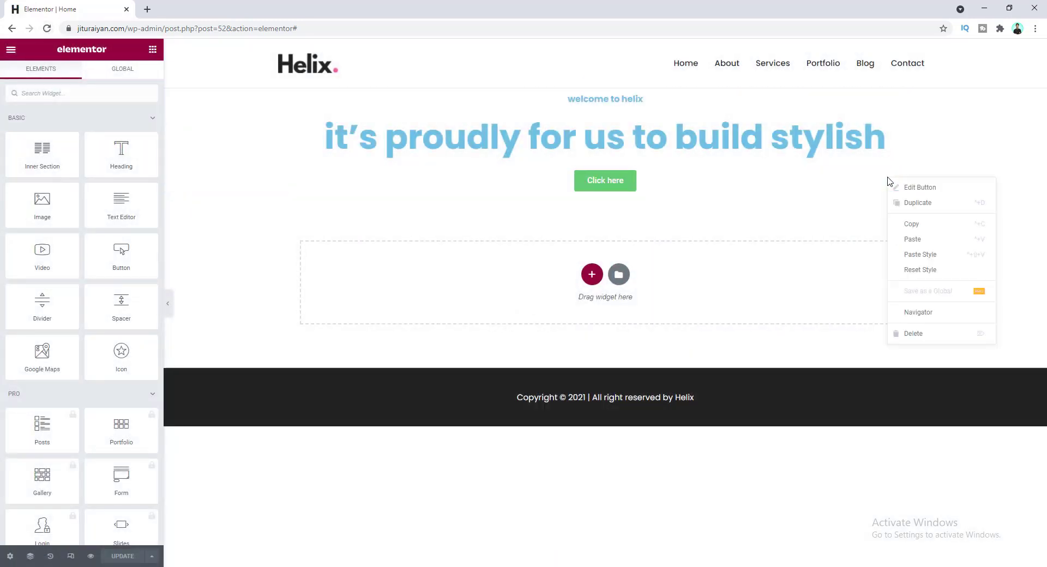
click(912, 334)
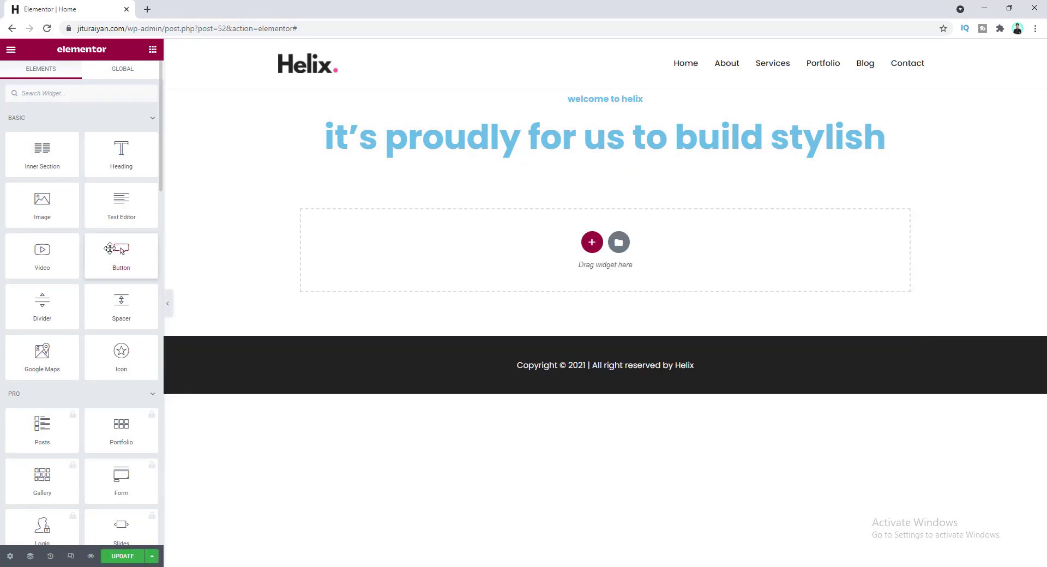
drag(110, 250, 604, 154)
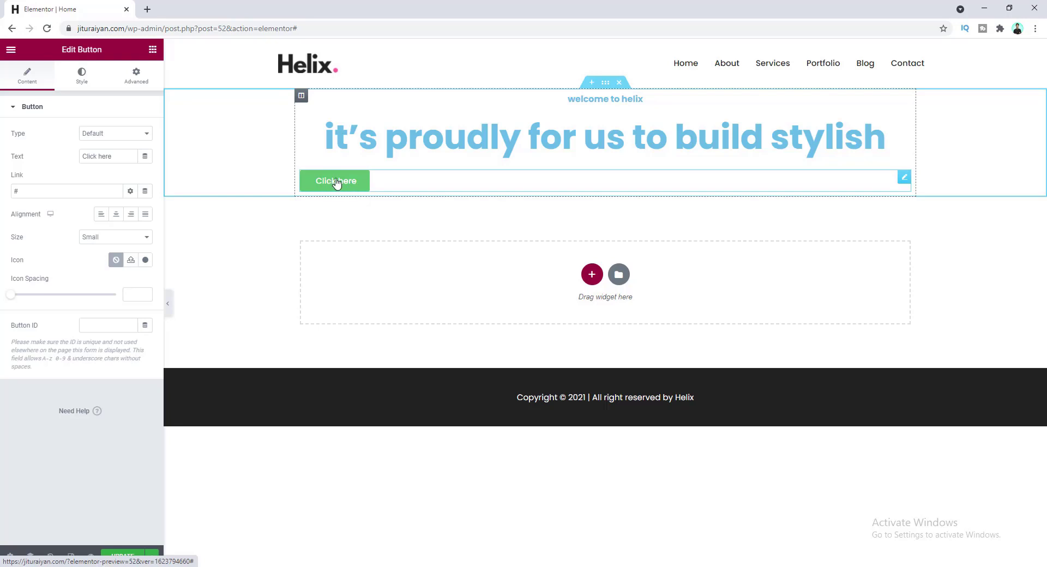
click(116, 217)
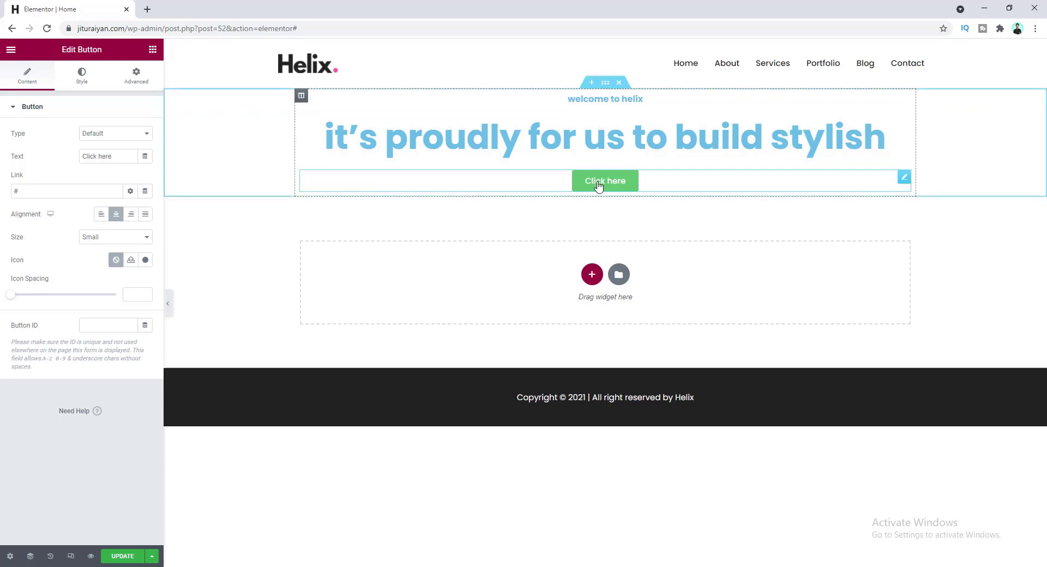
- Set the button's Style typography size to 14
click(82, 76)
click(146, 133)
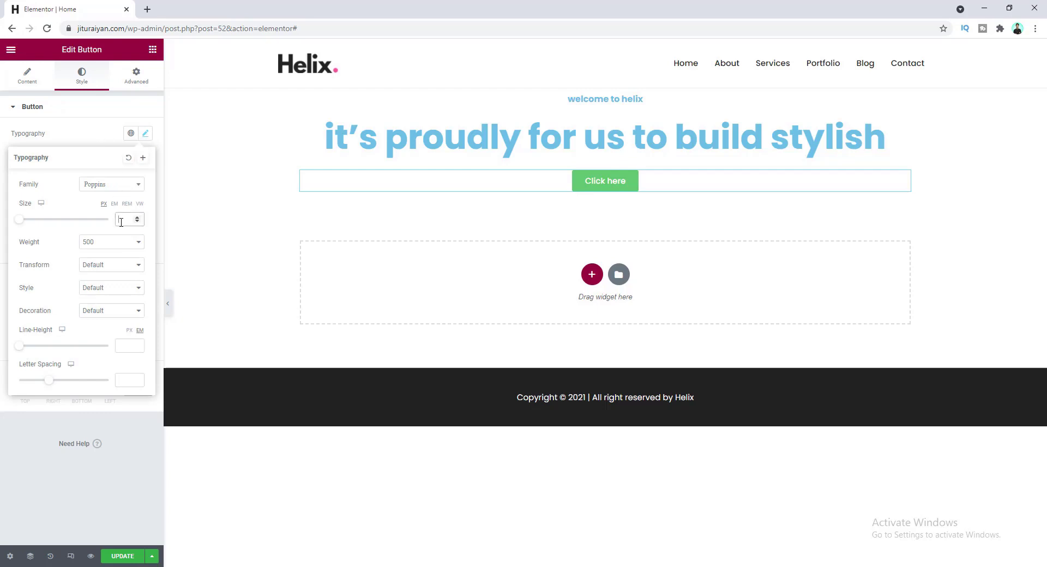
text(14)
click(84, 134)
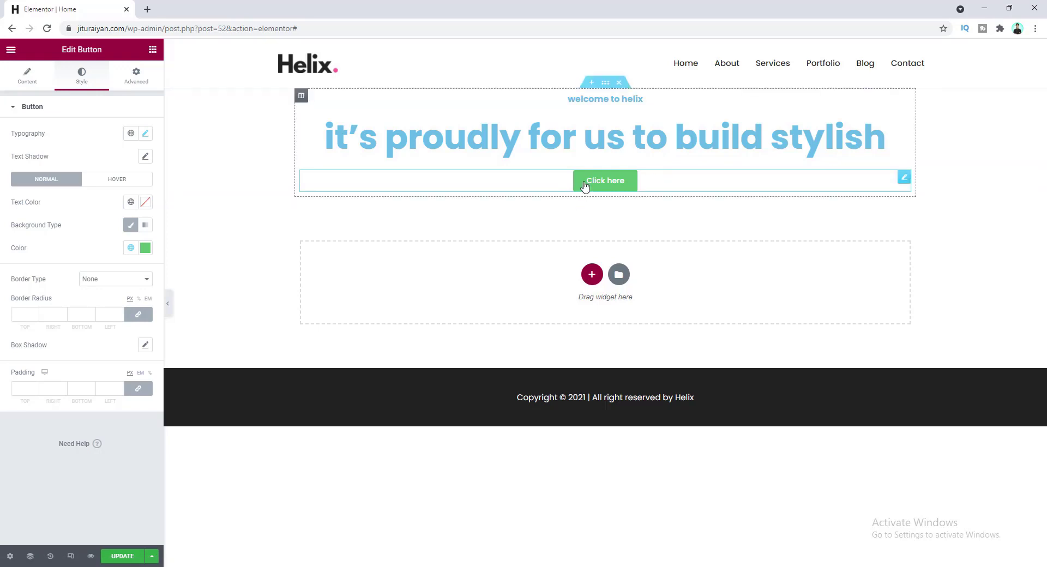
- Set the button background colour to pink #F54EA2
click(146, 248)
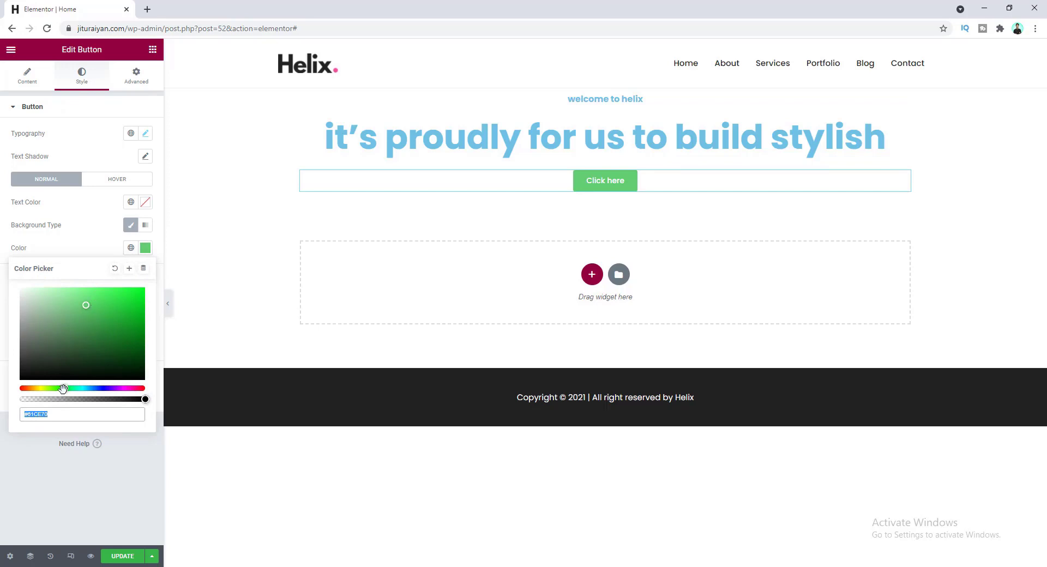
drag(62, 388, 114, 388)
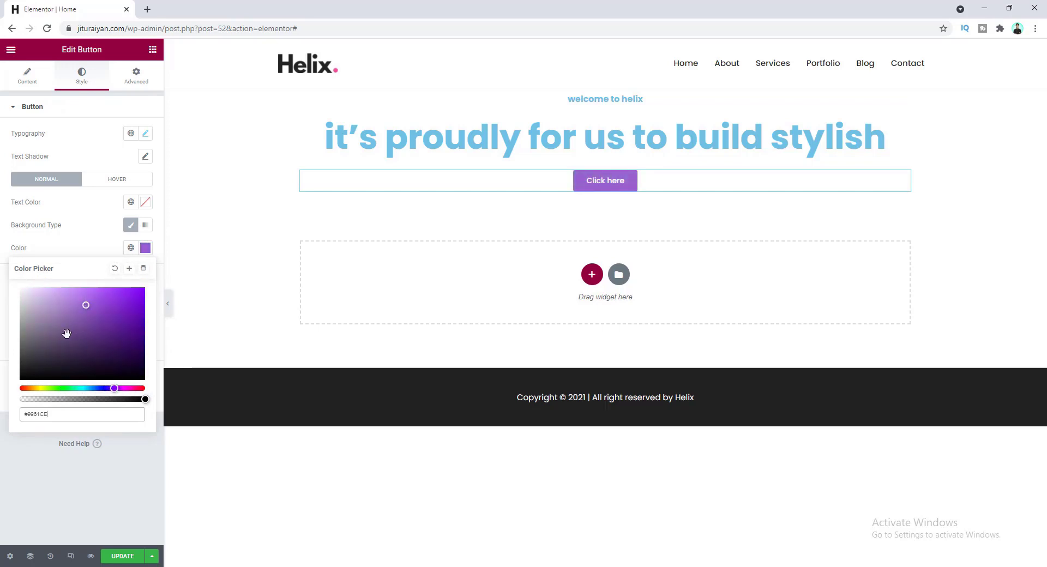
drag(81, 311, 113, 310)
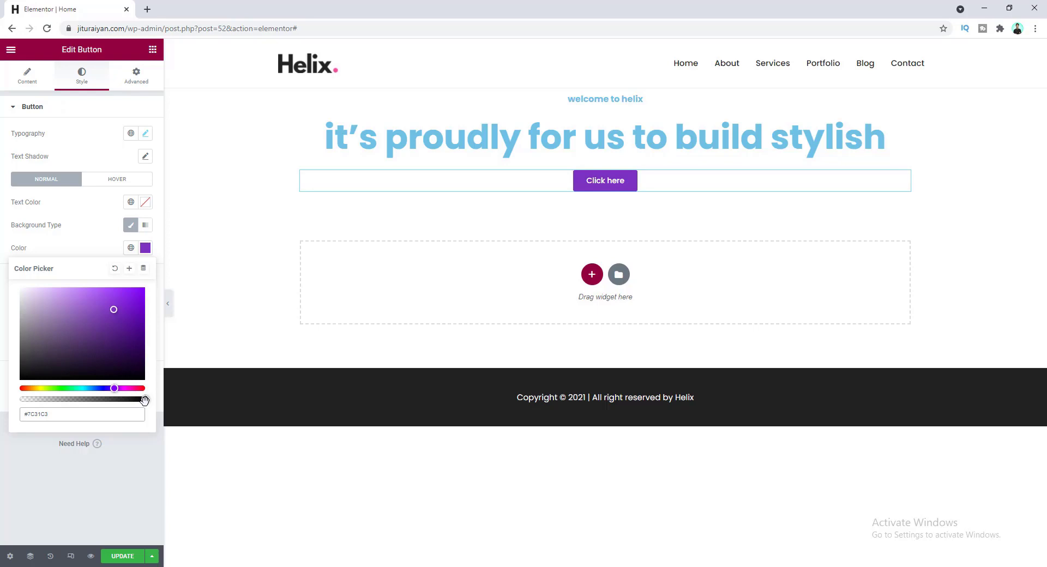
mouse_move(143, 400)
mouse_down()
mouse_move(11, 408)
mouse_move(146, 399)
mouse_up()
text(3EA2)
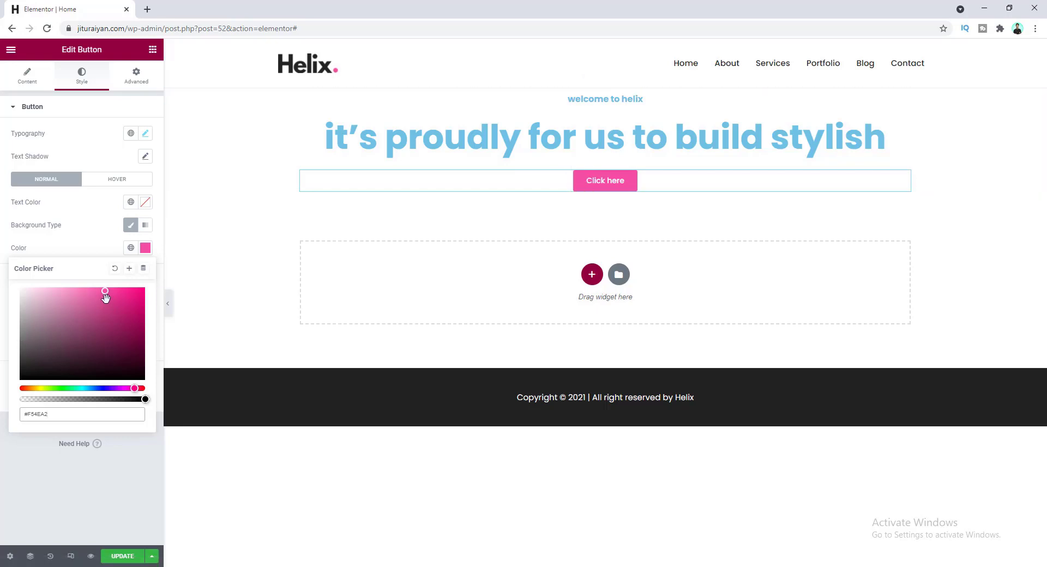
- Save that pink as a new global colour named 'Pink'
click(129, 269)
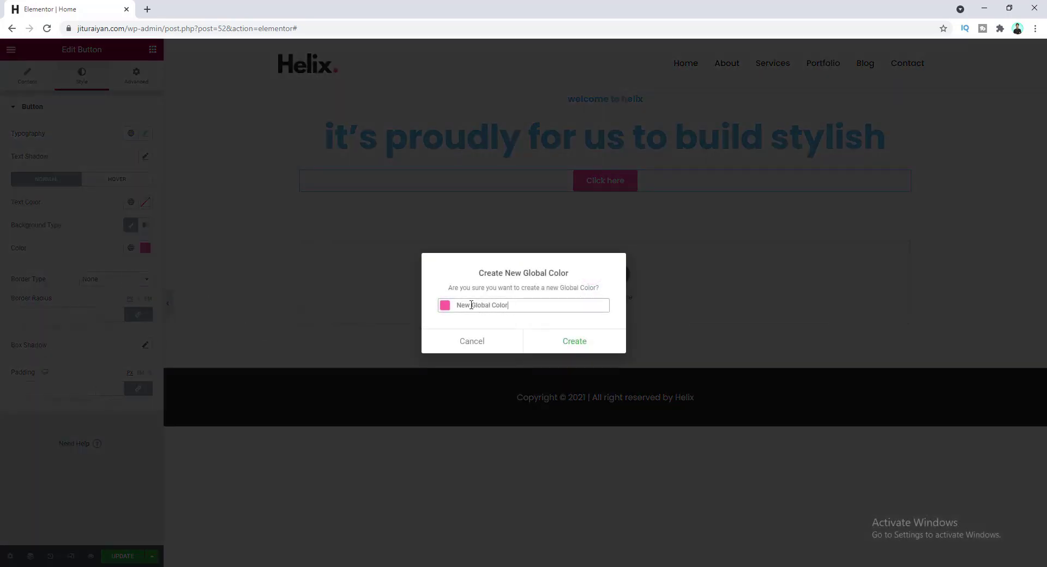
drag(520, 305, 445, 305)
key(BackSpace)
text(Pink)
click(552, 344)
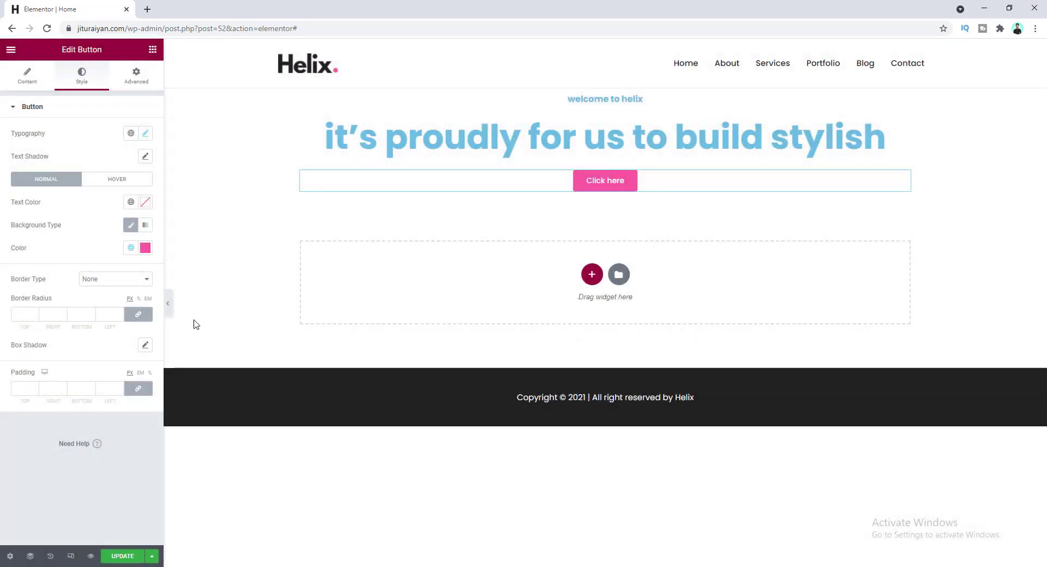
- Set the button padding to 20 px top and bottom and 40 px right and left
click(130, 250)
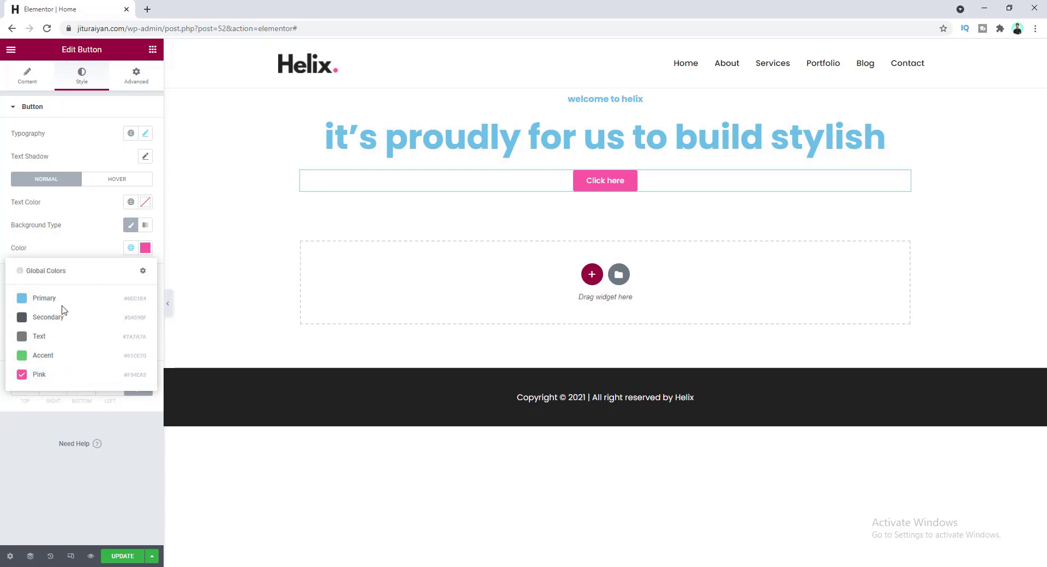
click(84, 247)
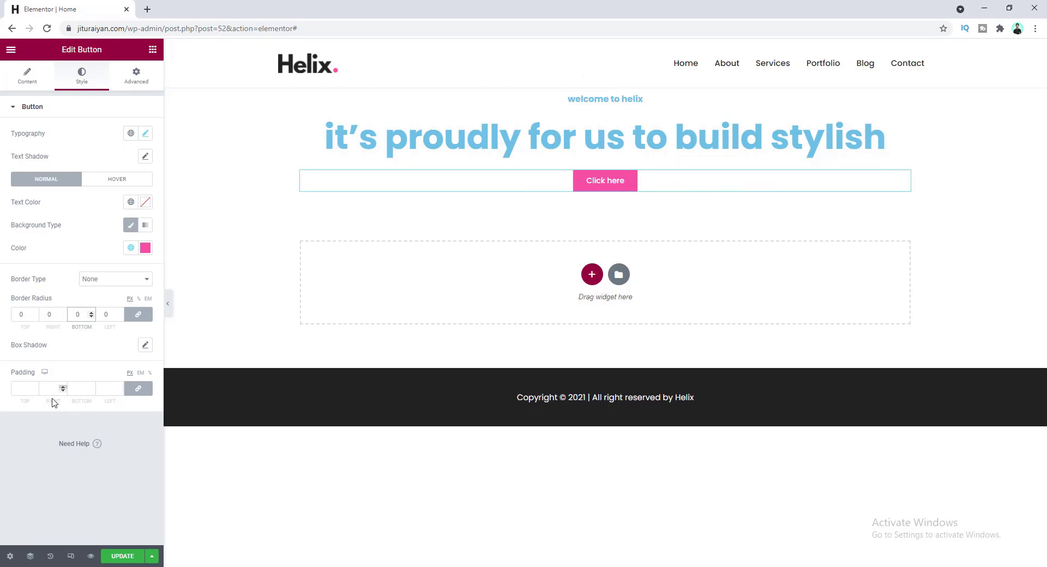
click(20, 390)
text(20)
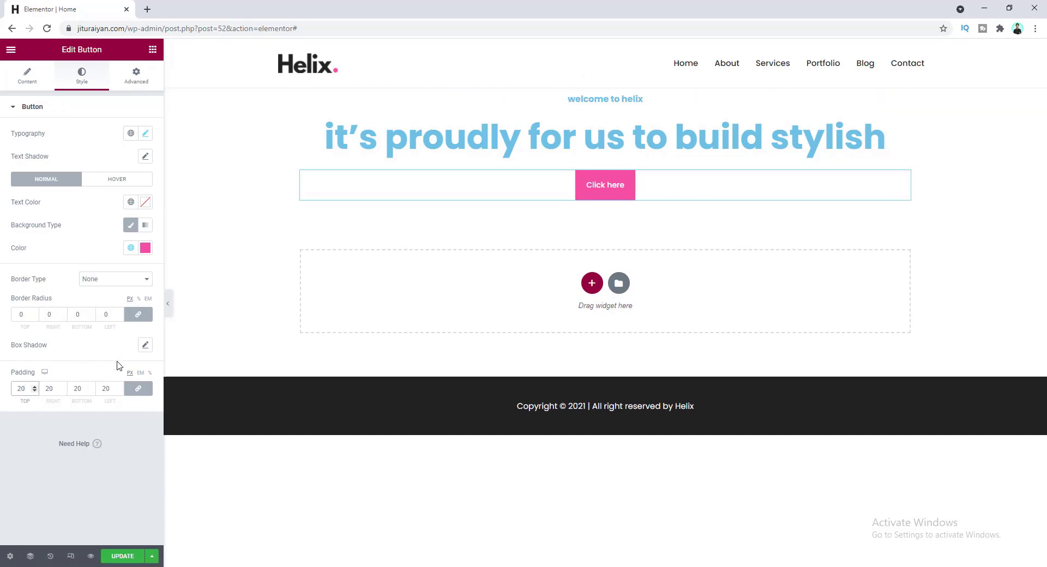
click(137, 390)
double_click(49, 388)
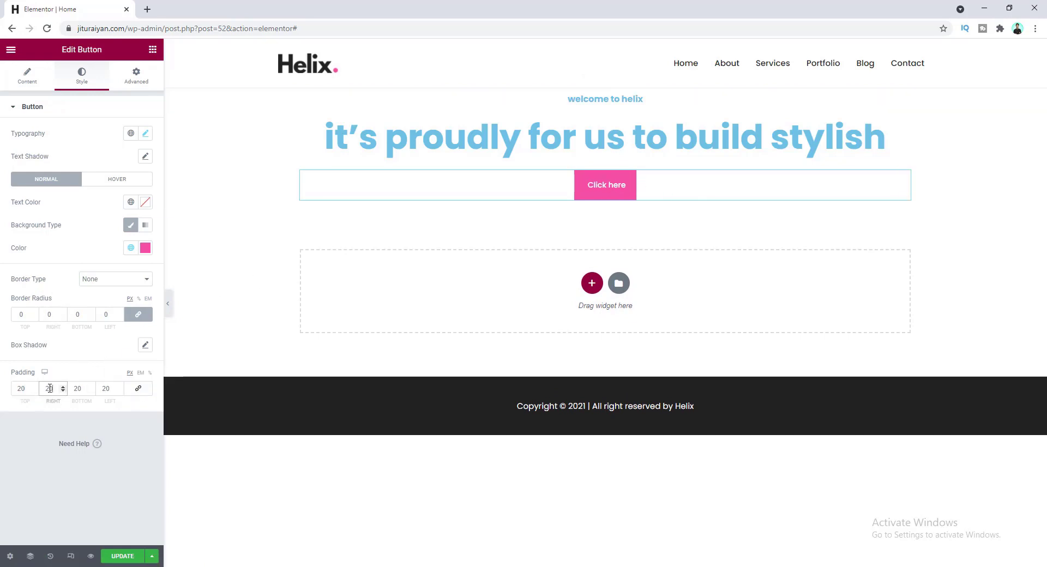
text(40)
key(Tab)
key(Tab)
text(40)
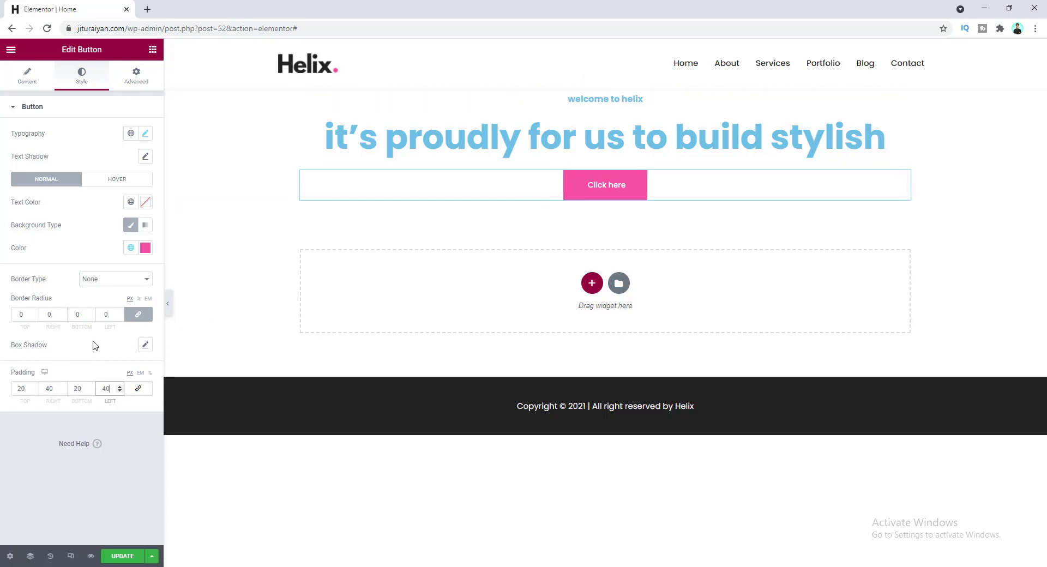
- Give the button a #FFDD65 box shadow with blur 0, horizontal -6 and vertical 8
click(145, 346)
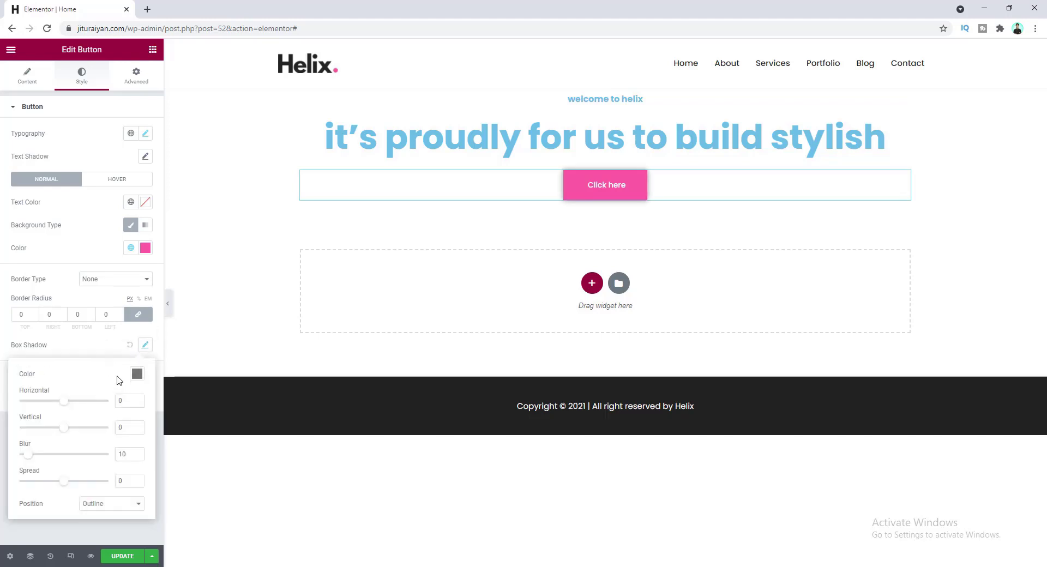
click(136, 374)
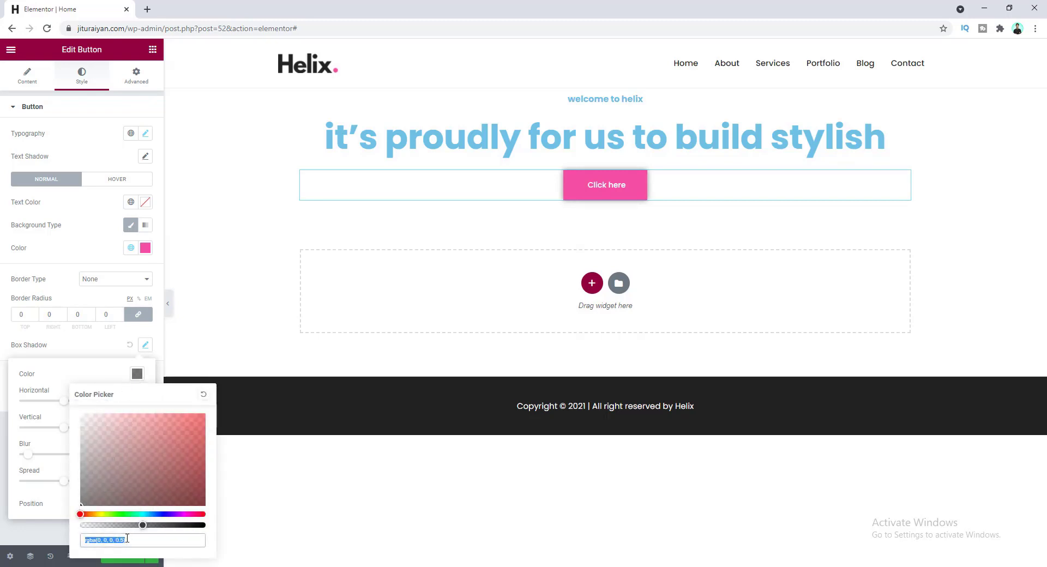
text(#FFDD65)
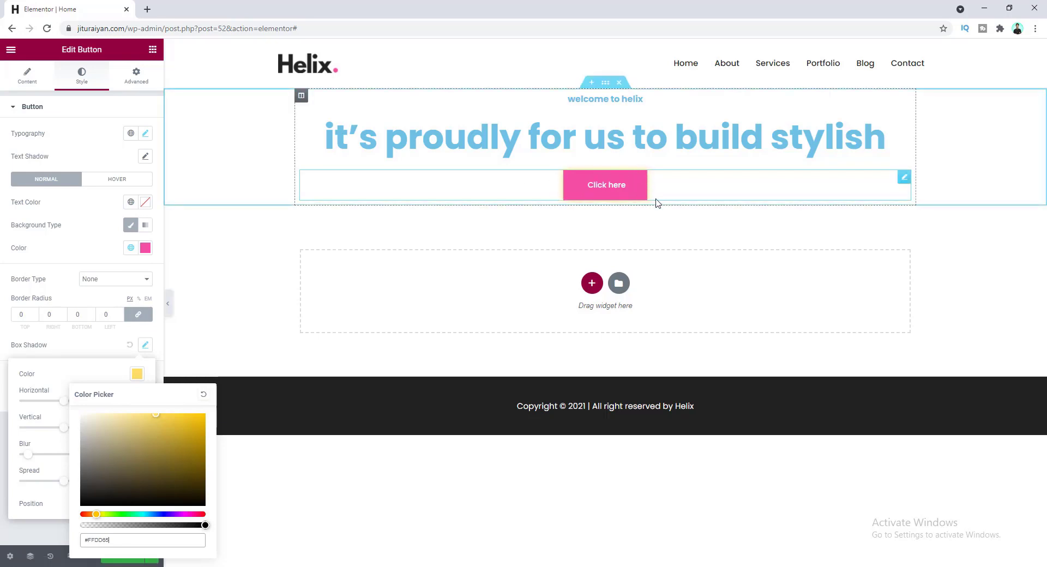
click(112, 364)
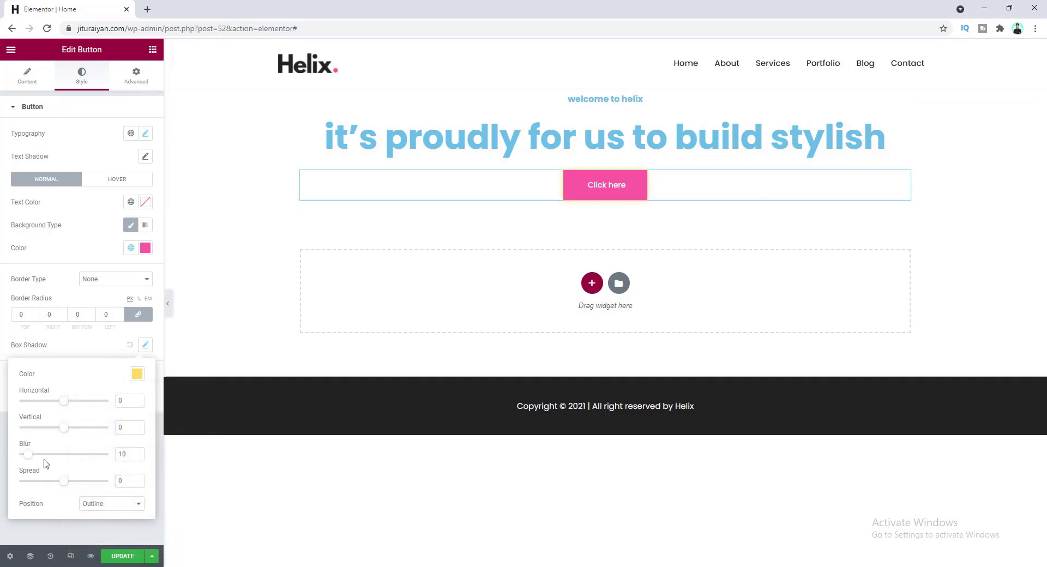
drag(29, 460, 19, 458)
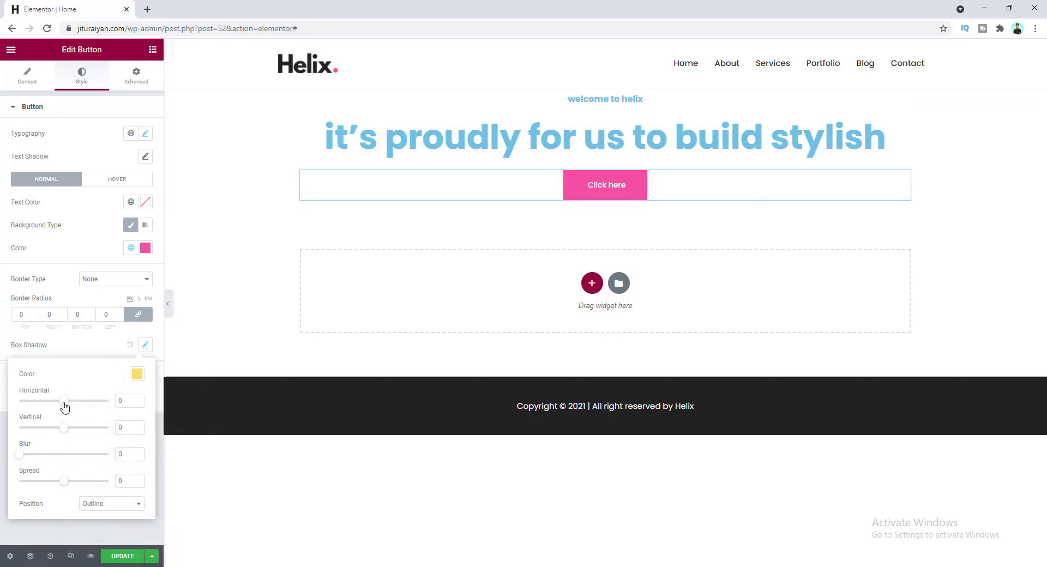
drag(65, 407, 59, 408)
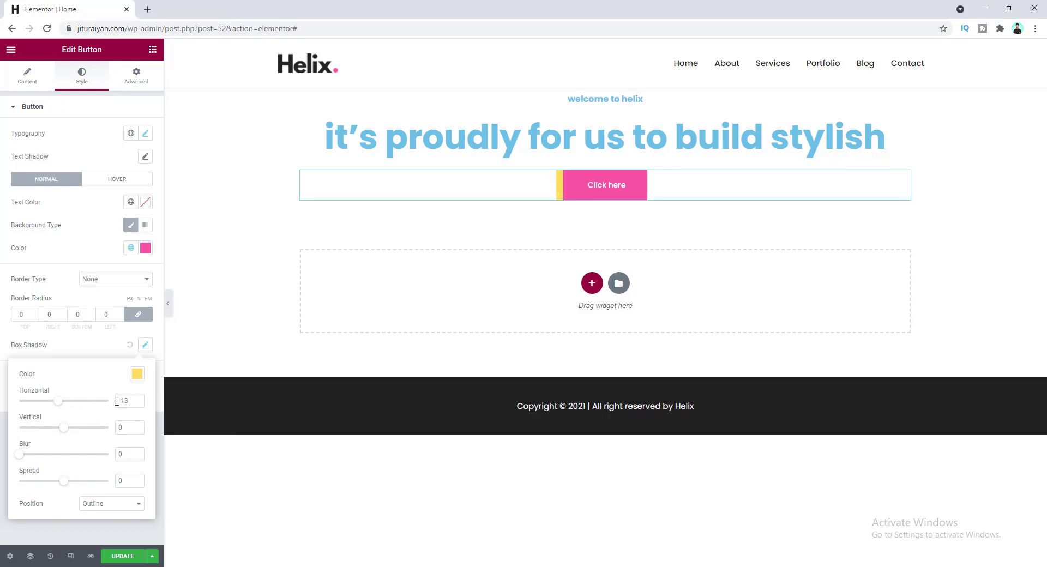
key(BackSpace)
click(137, 425)
click(137, 425)
click(137, 426)
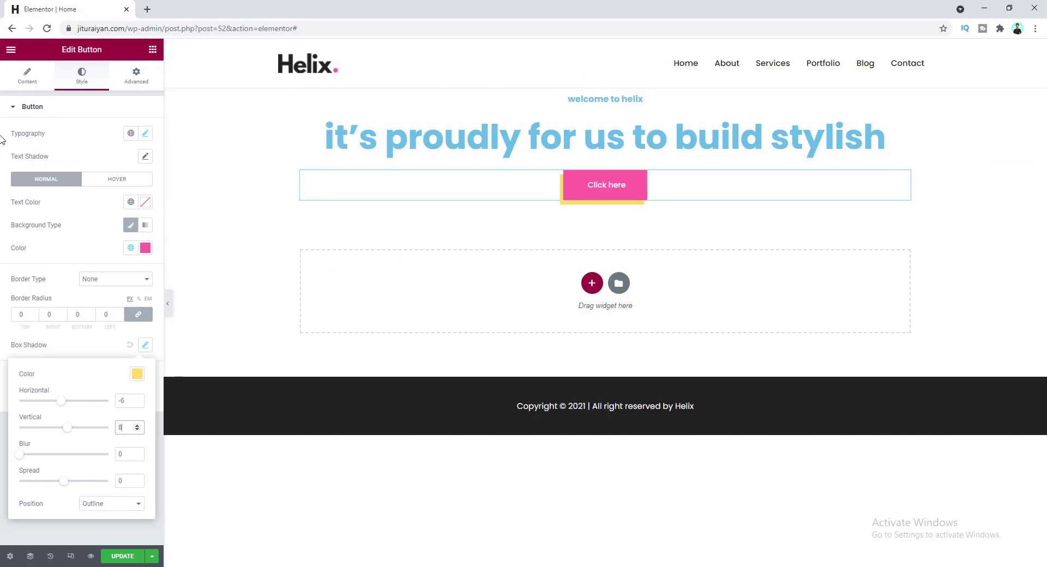
- Replace the button's 'Click here' text with 'get started'
click(27, 75)
drag(114, 156, 64, 159)
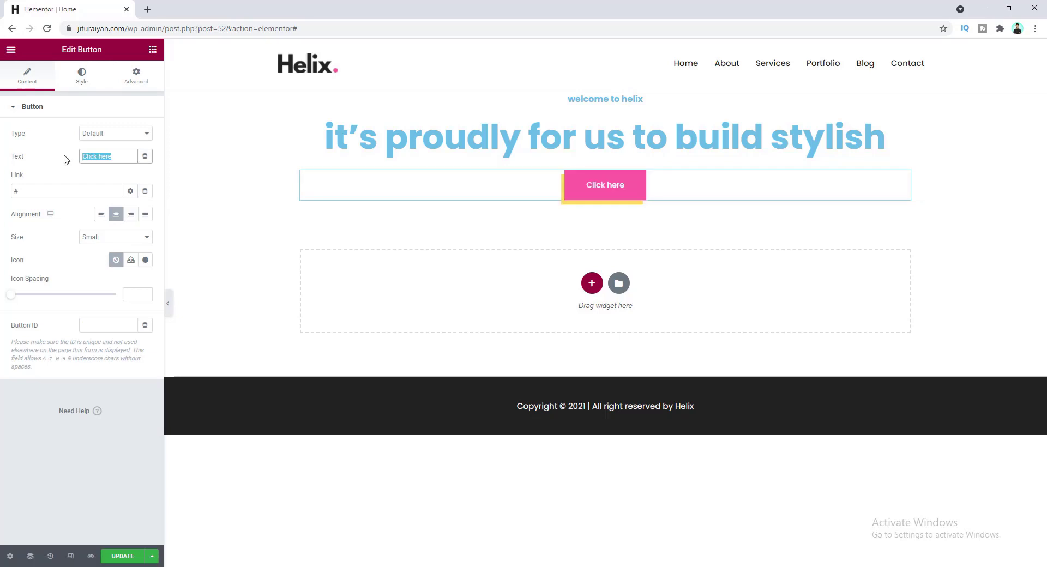
text(get )
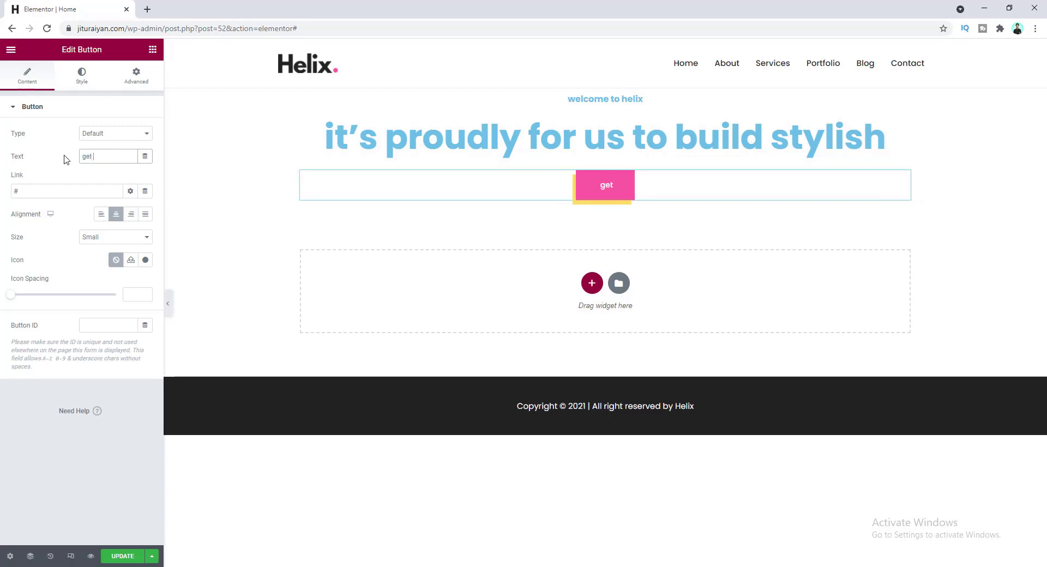
text(started)
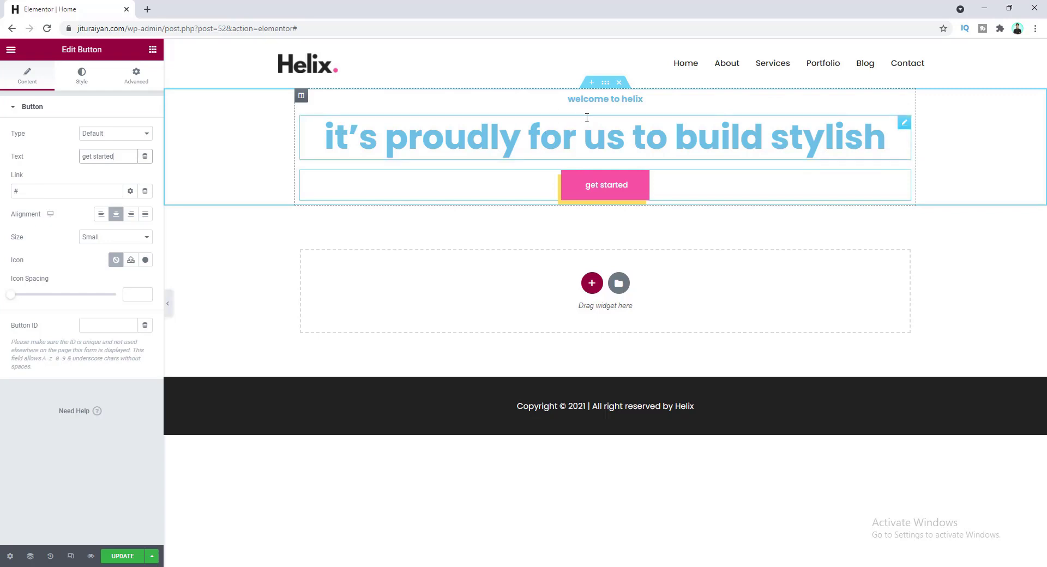
- Set the hero section's height to Min Height with a minimum of 91 VH
click(605, 82)
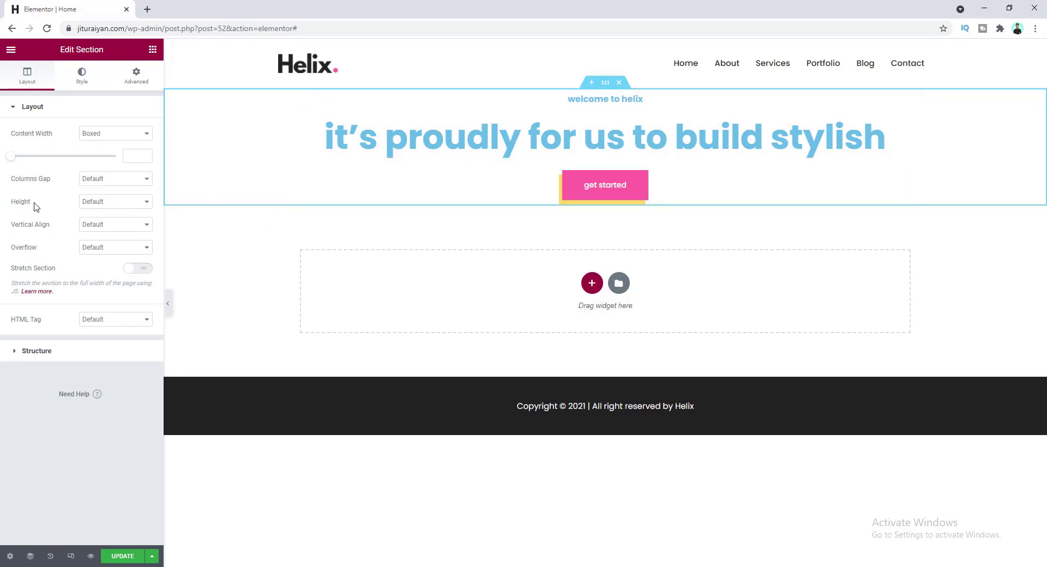
click(115, 203)
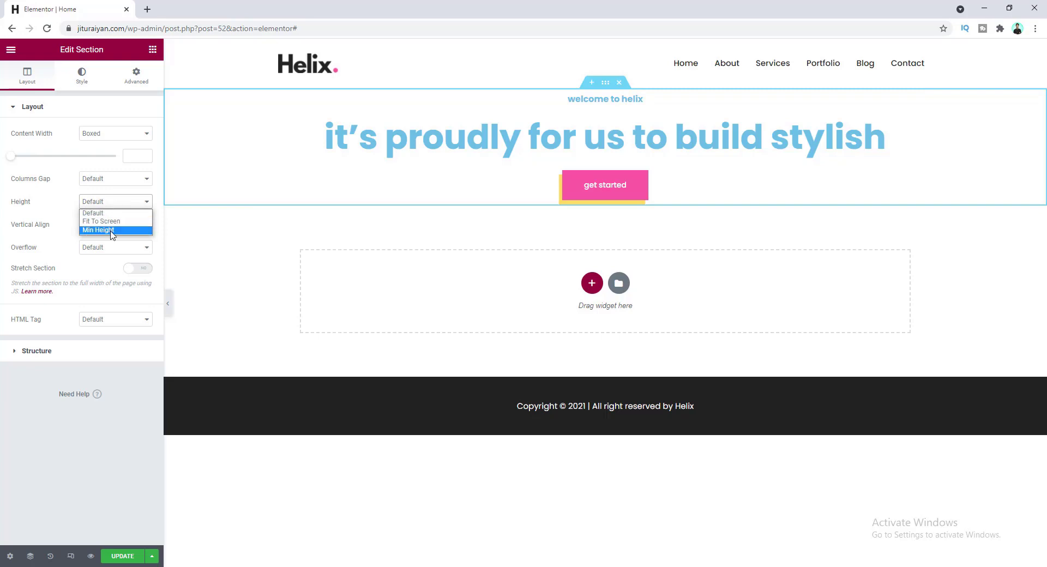
click(110, 232)
mouse_move(40, 240)
mouse_down()
mouse_move(98, 241)
mouse_move(31, 242)
mouse_up()
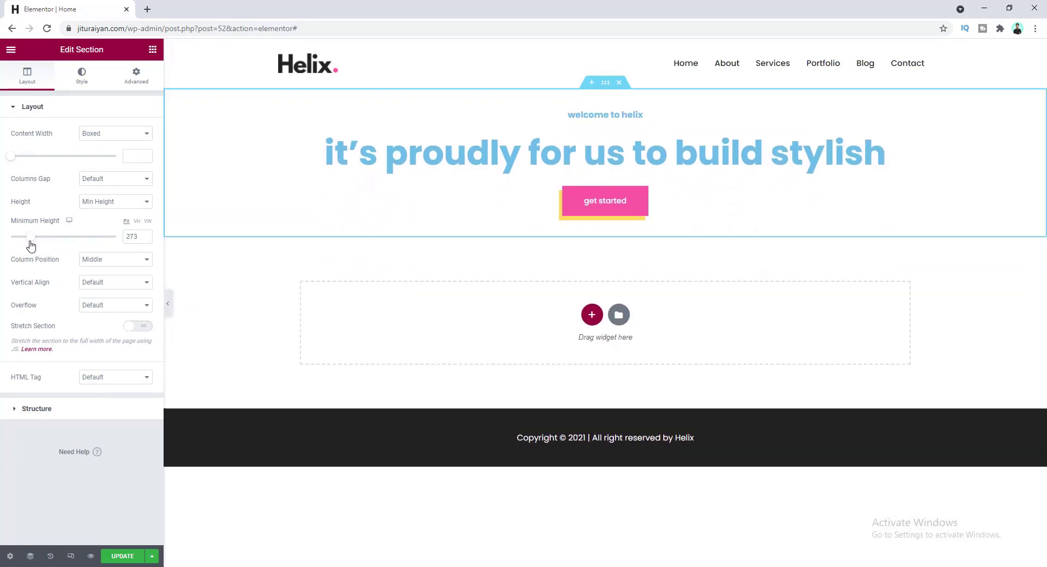
click(136, 222)
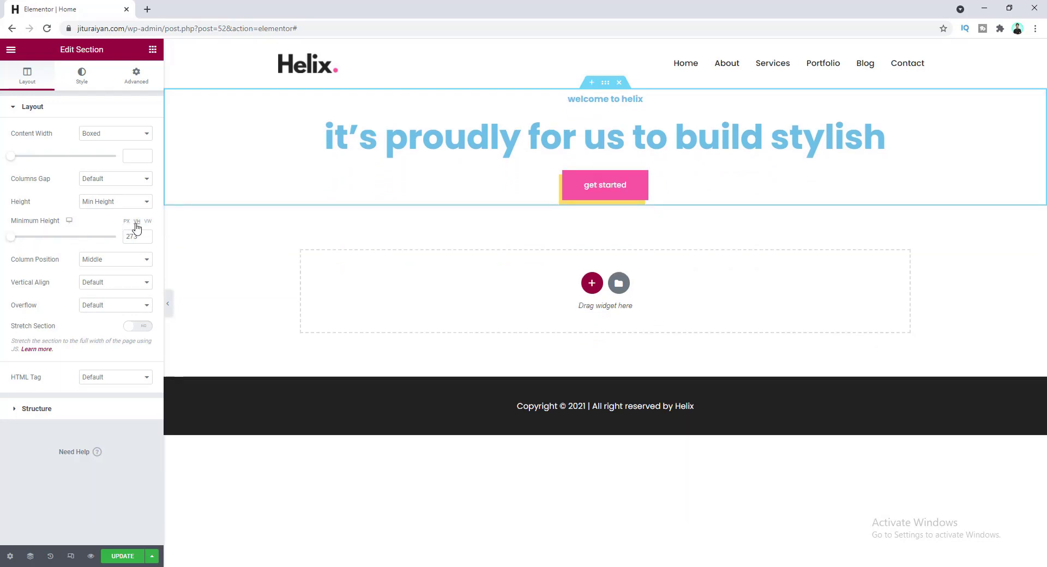
drag(11, 237, 172, 235)
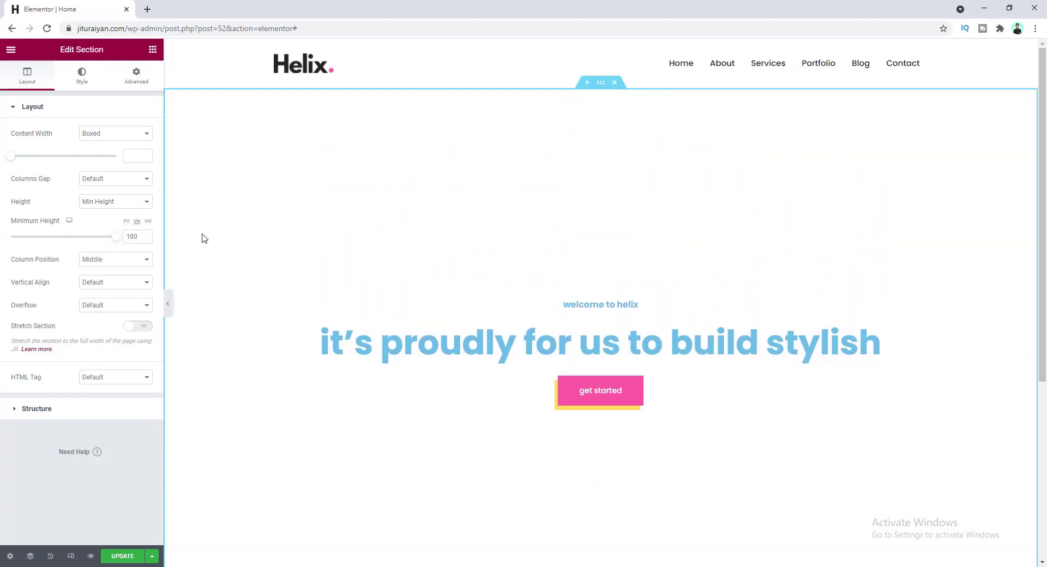
scroll(1046, 113, down, 1)
scroll(1045, 114, down, 2)
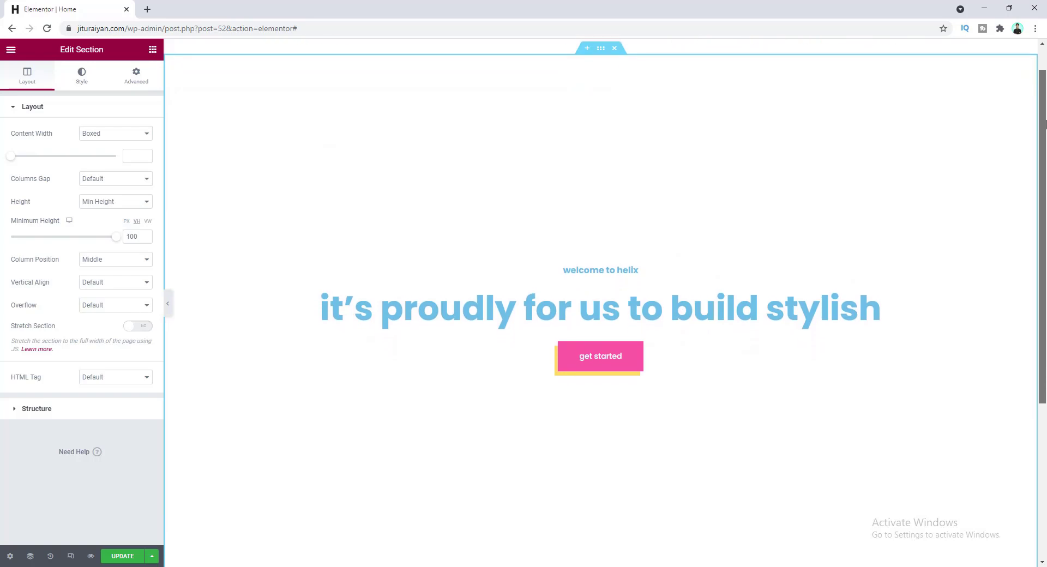
scroll(722, 166, up, 1)
scroll(722, 166, down, 1)
scroll(722, 166, up, 2)
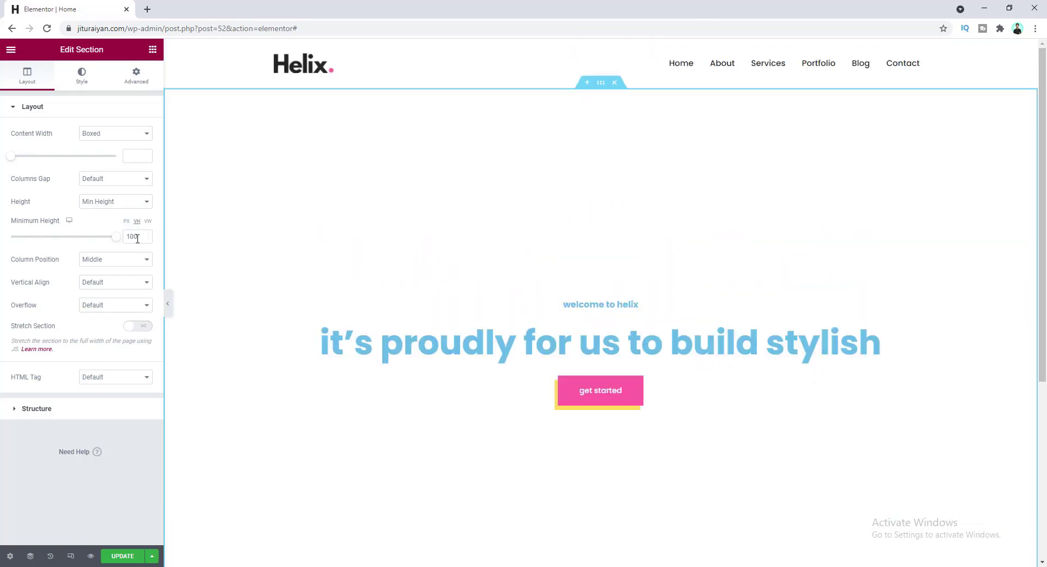
scroll(142, 237, down, 9)
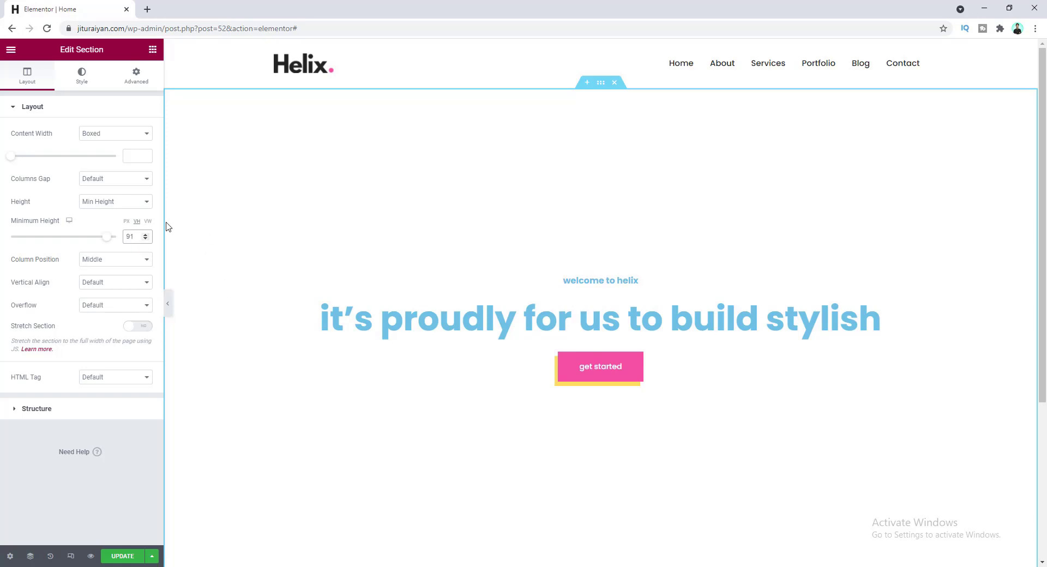
- Compare the section background types and settle on Classic in the Style tab
click(83, 76)
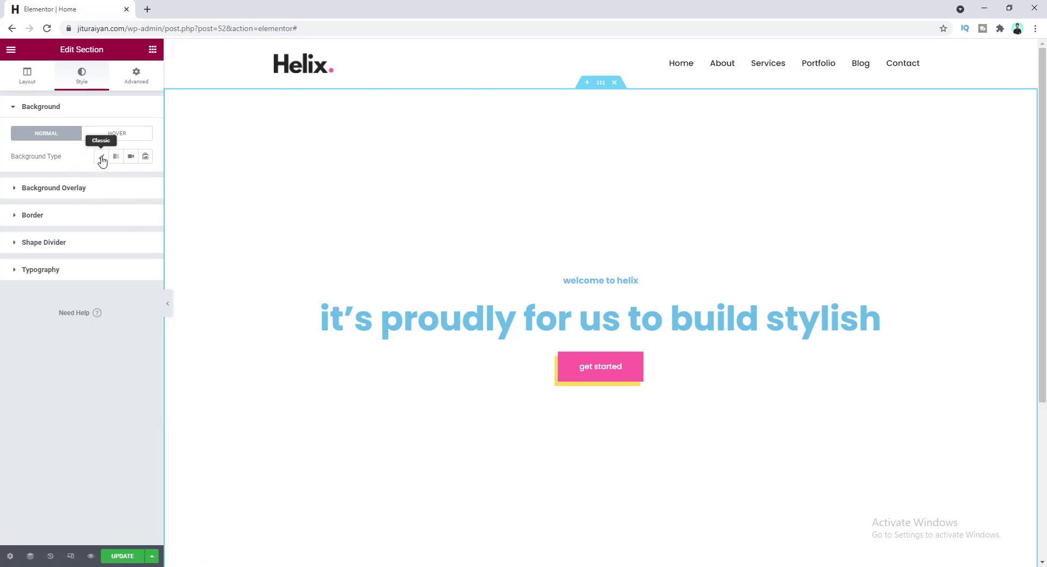
click(101, 158)
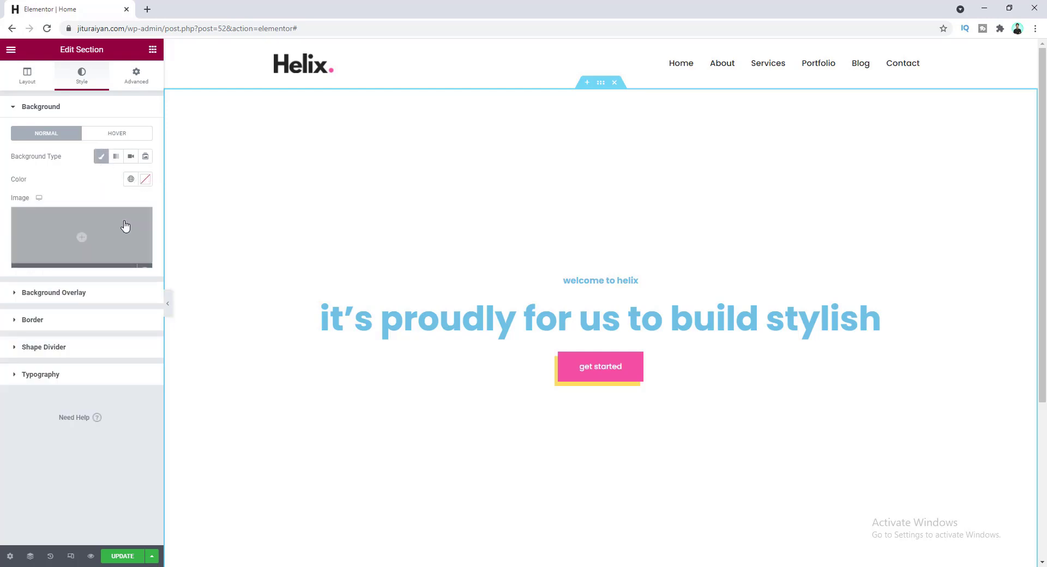
click(116, 158)
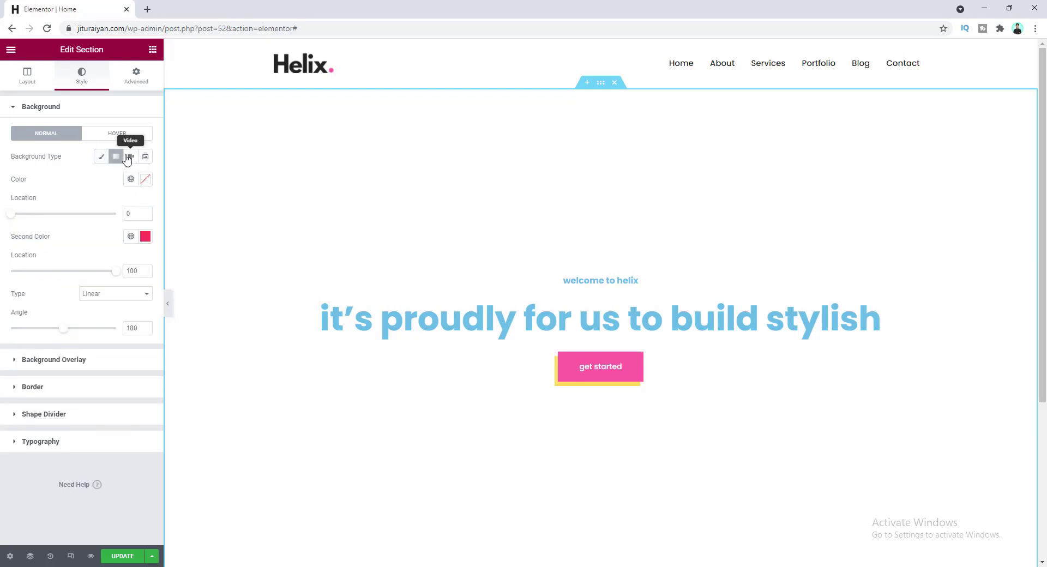
click(131, 157)
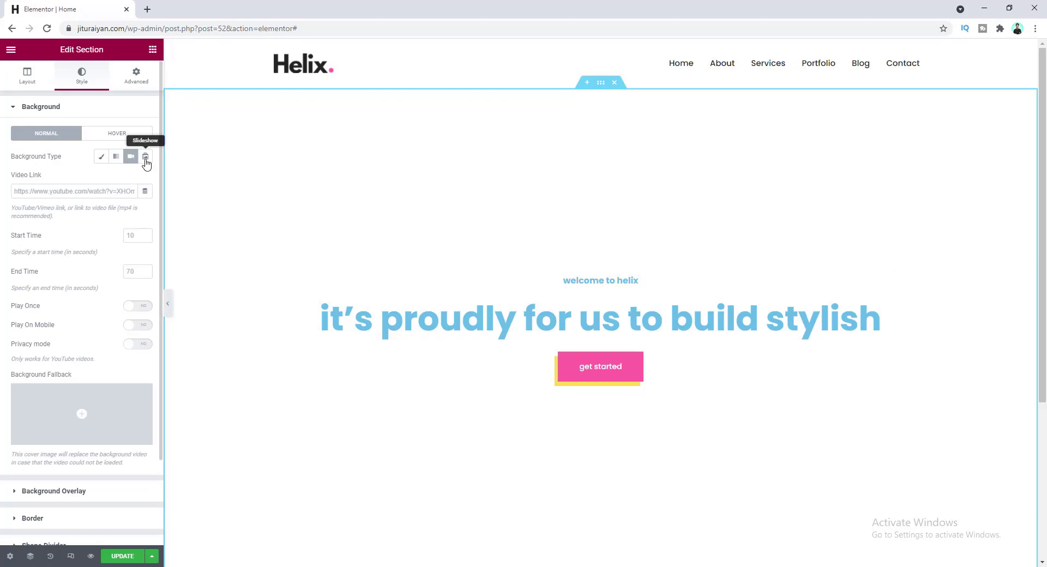
click(146, 158)
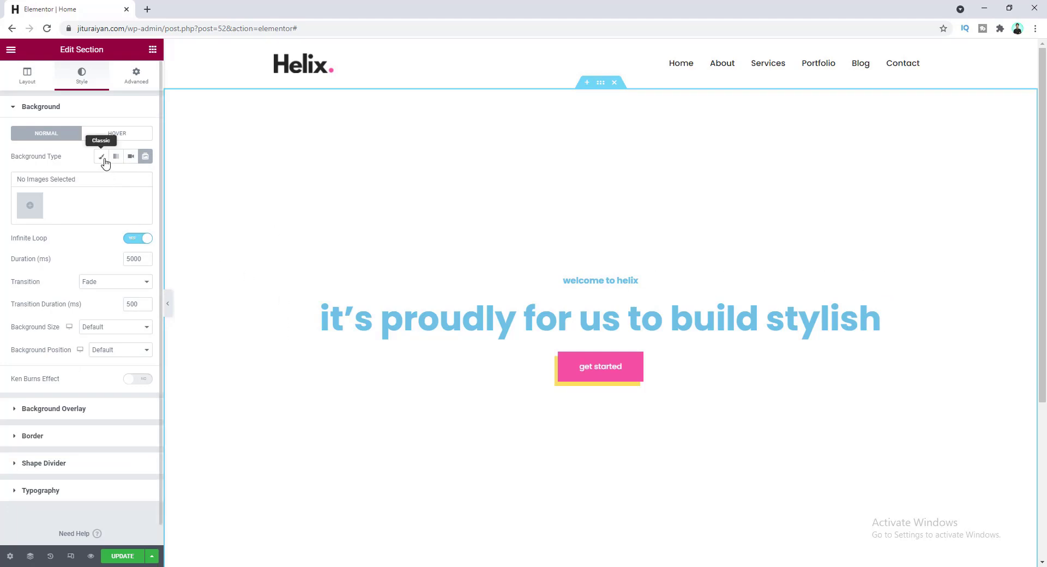
click(102, 157)
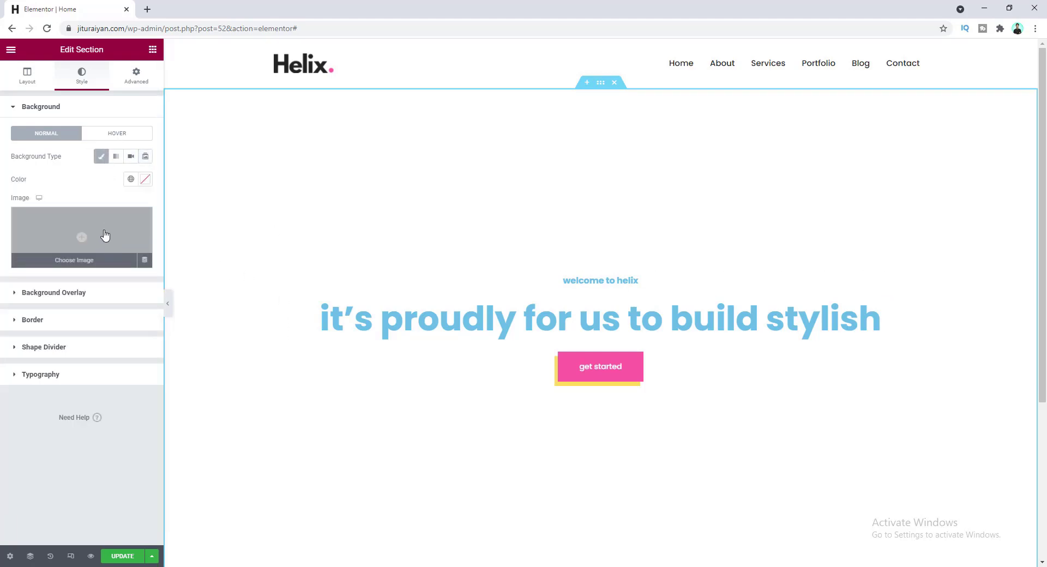
- Open the background image media library and bring up the Wordpress Website image folder
click(105, 236)
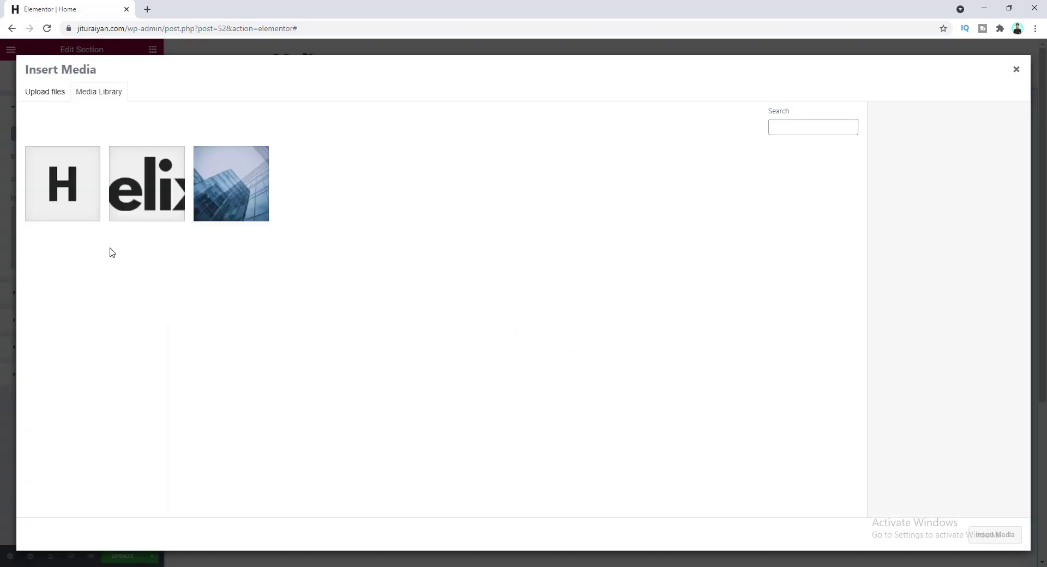
click(87, 556)
click(90, 553)
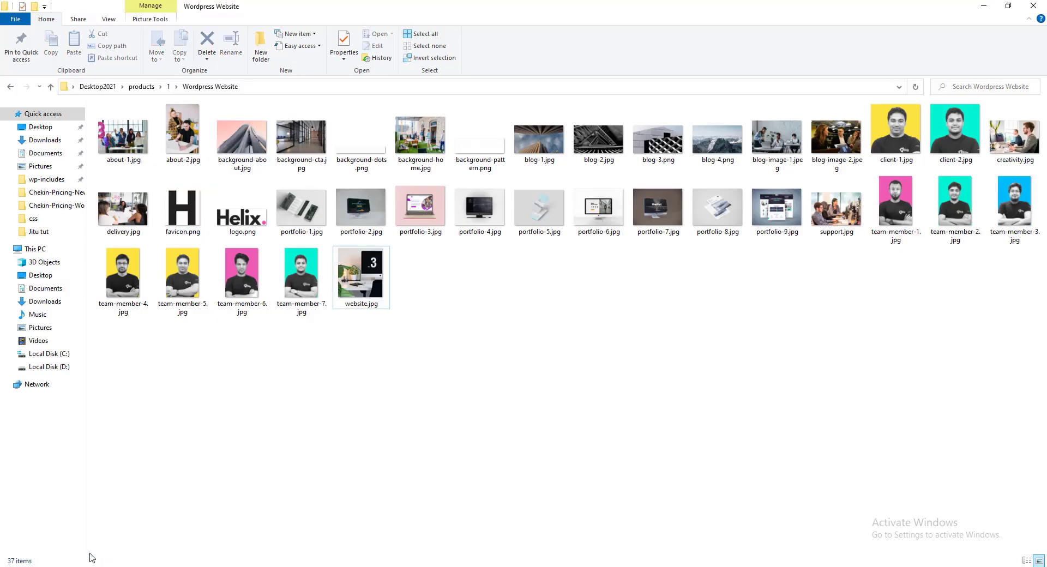
- Upload all 35 website images, excluding favicon.png and logo.png, to the WordPress media library
click(413, 152)
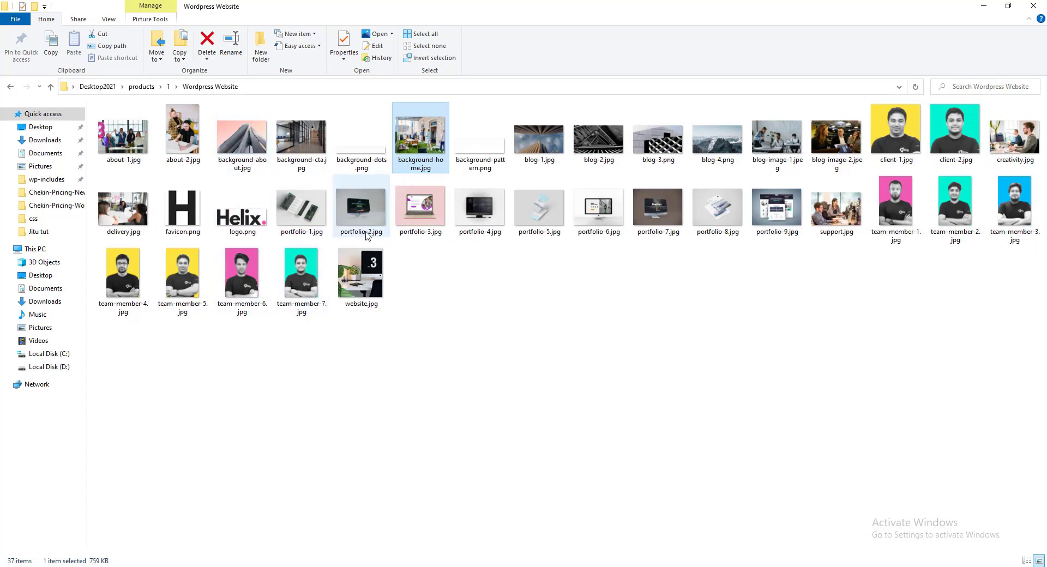
click(1008, 294)
drag(1014, 288, 131, 144)
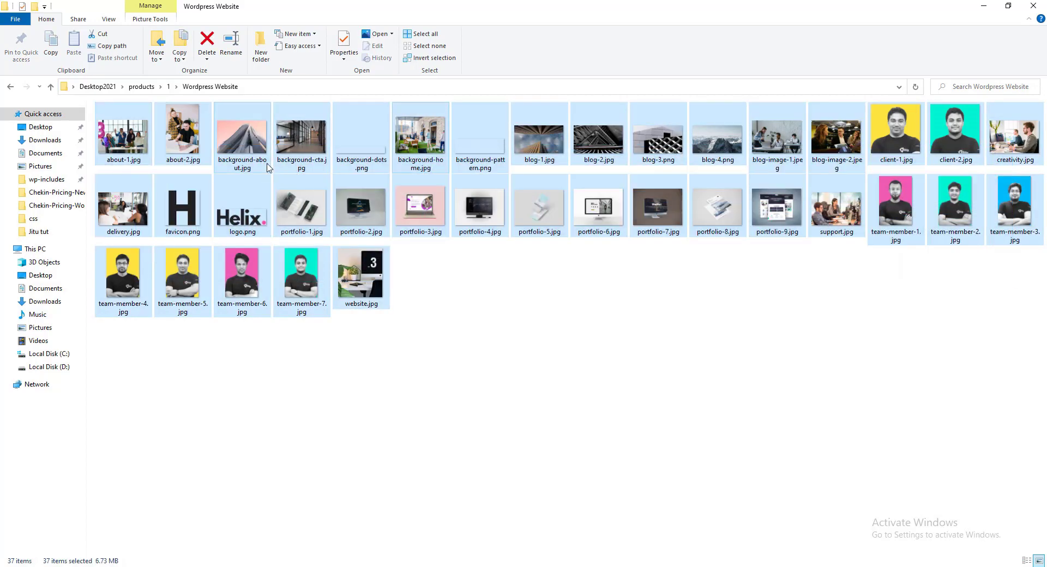
ctrl+click(185, 212)
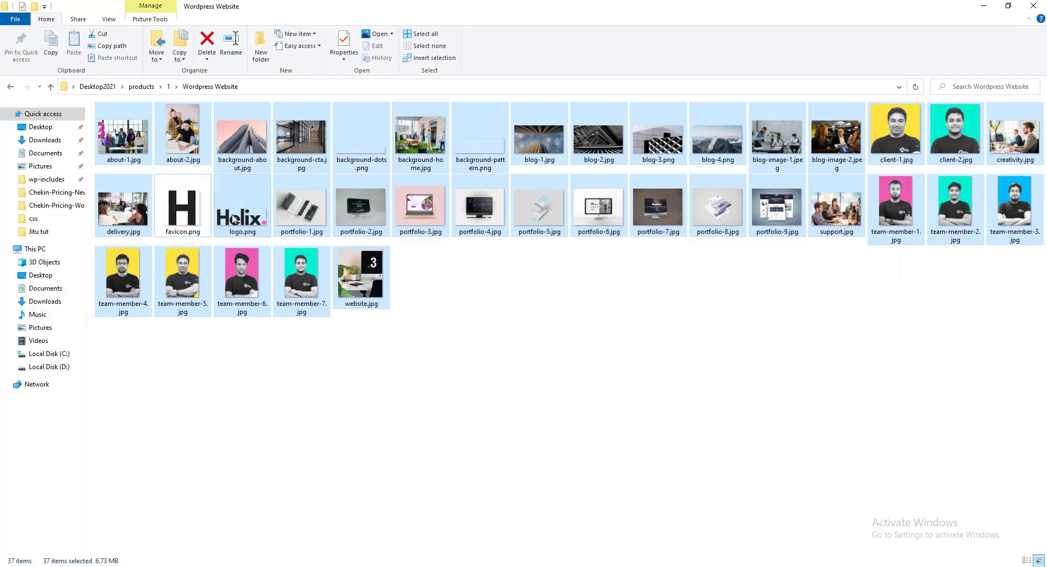
ctrl+click(254, 215)
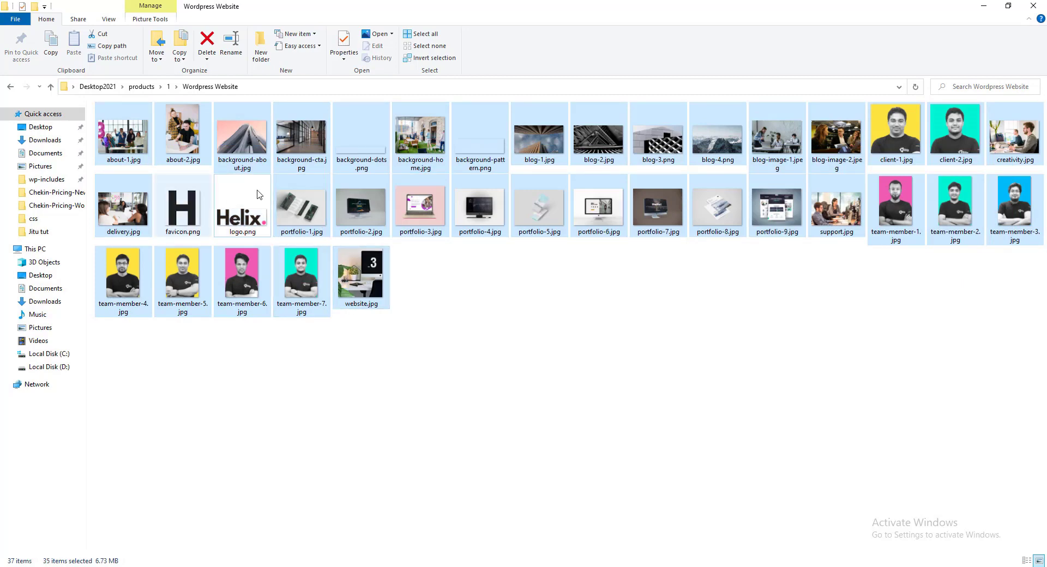
drag(308, 273, 151, 435)
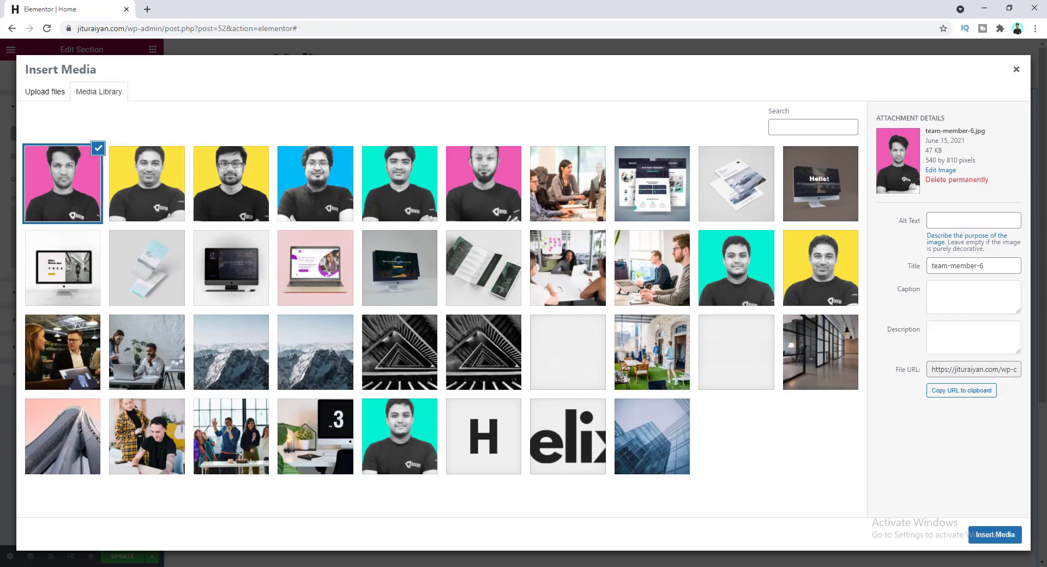
- Clear the Explorer file selection and pick the background-home image in the Media Library
key(alt+Tab)
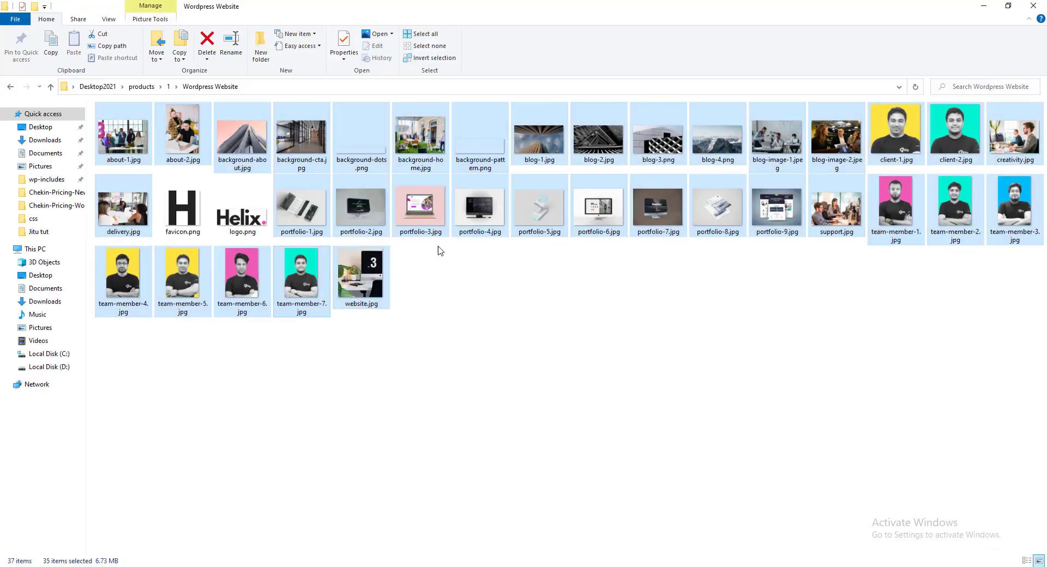
click(529, 286)
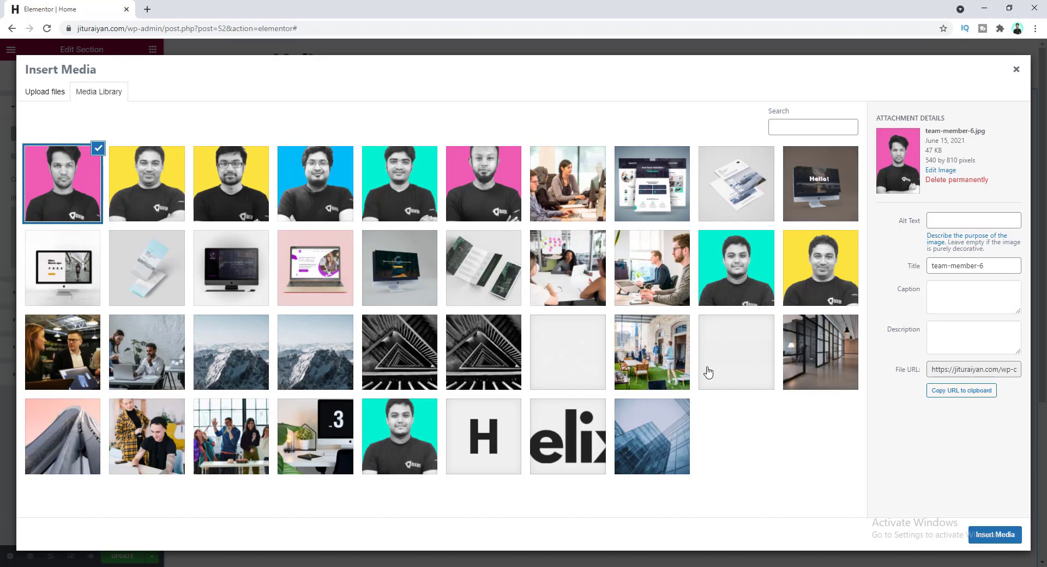
click(641, 341)
- Insert background-home as the hero background, positioned Center Center with Cover sizing
click(972, 534)
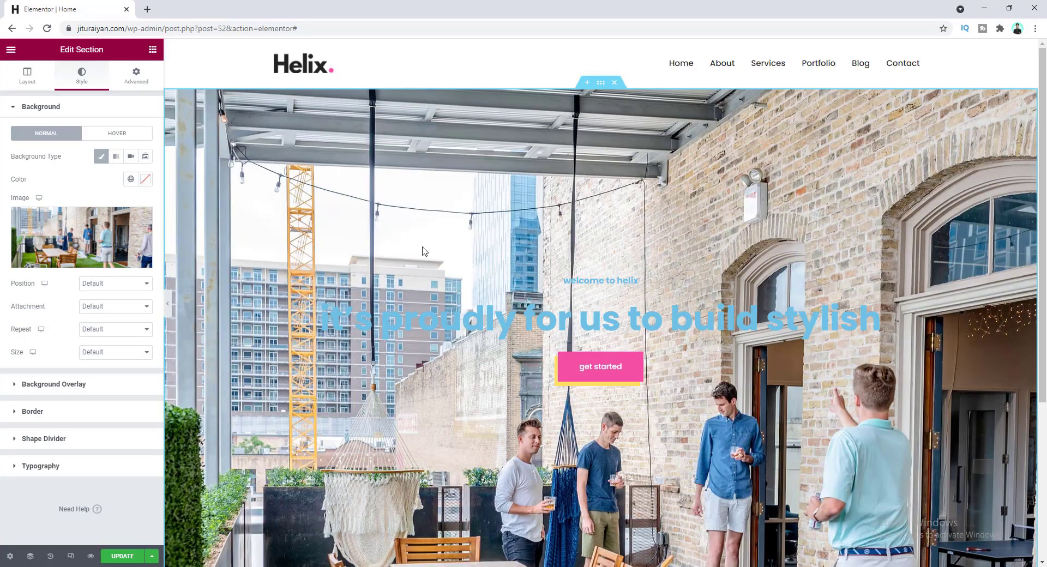
mouse_move(36, 240)
click(117, 286)
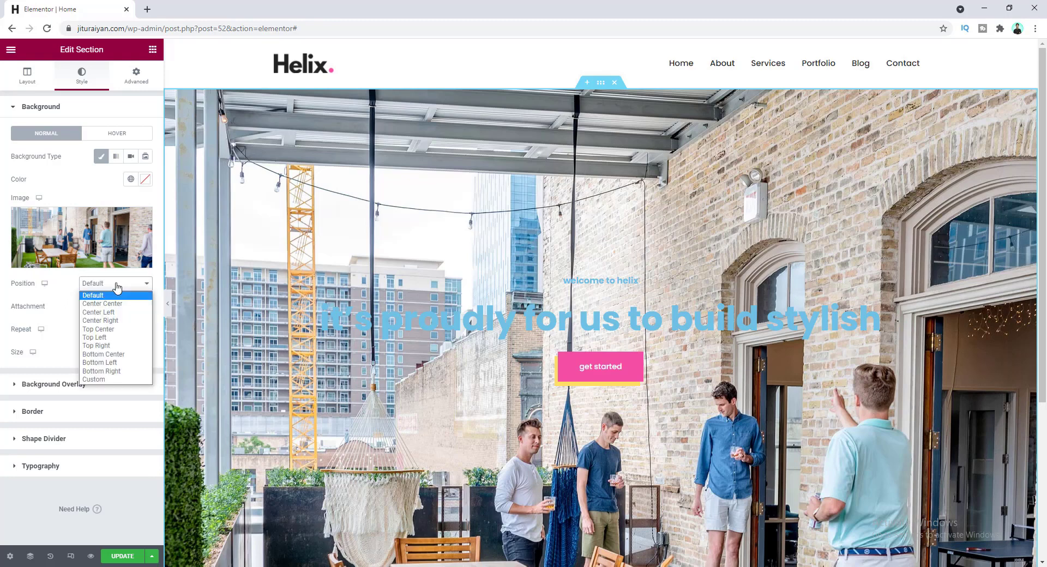
click(103, 304)
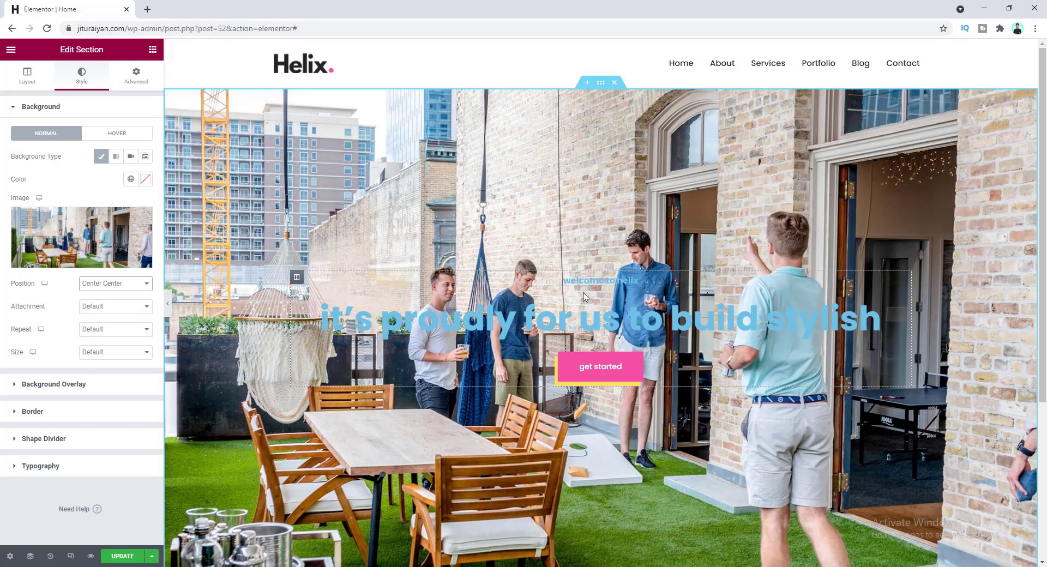
click(119, 288)
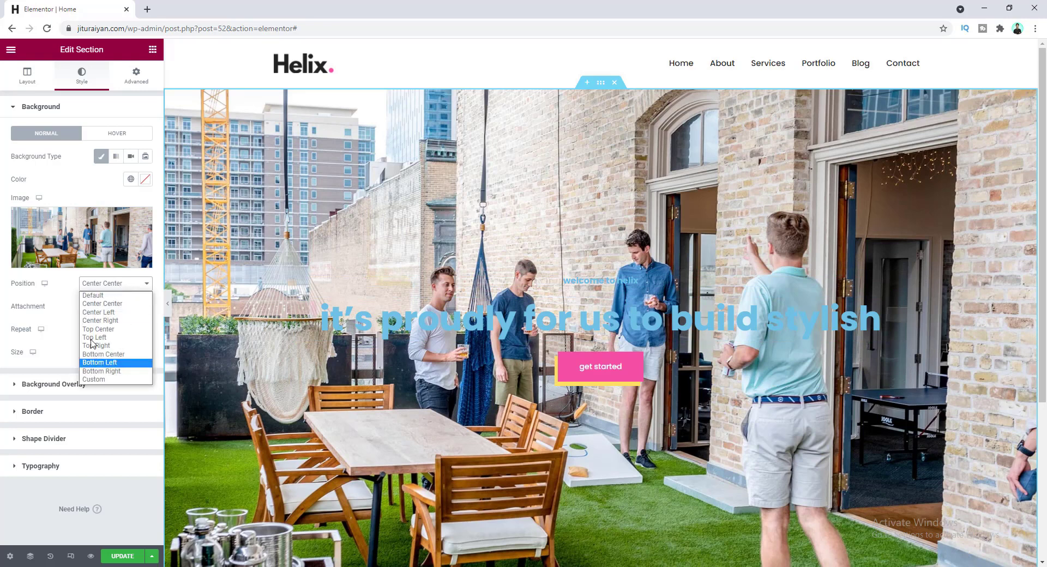
click(73, 307)
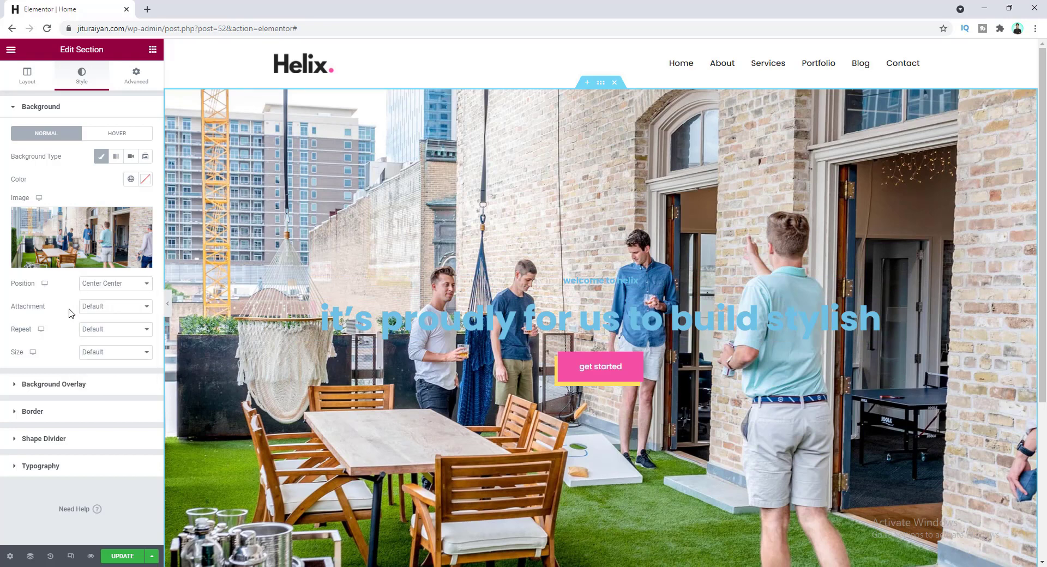
click(97, 352)
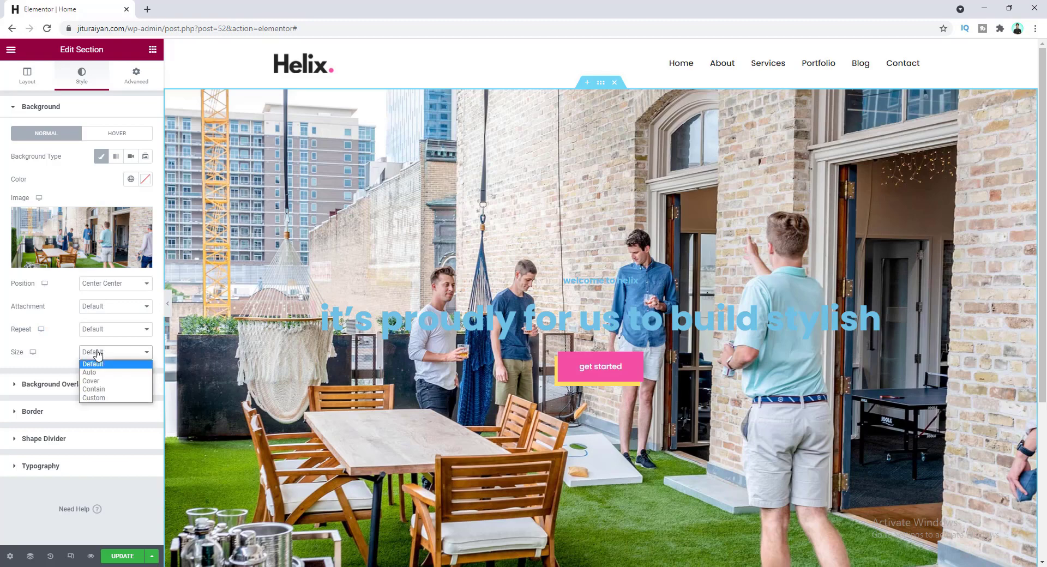
click(122, 389)
click(125, 353)
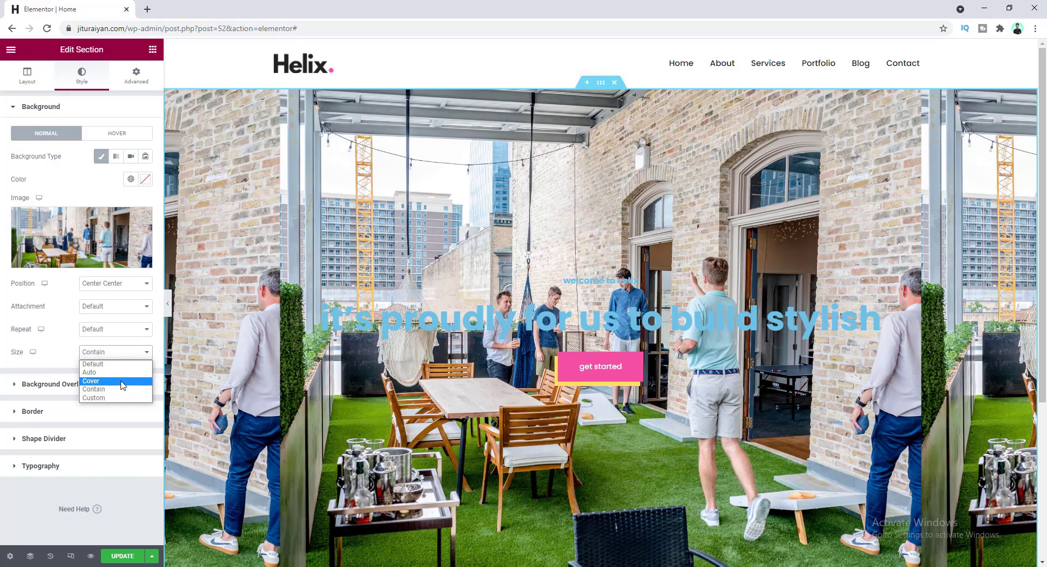
click(122, 382)
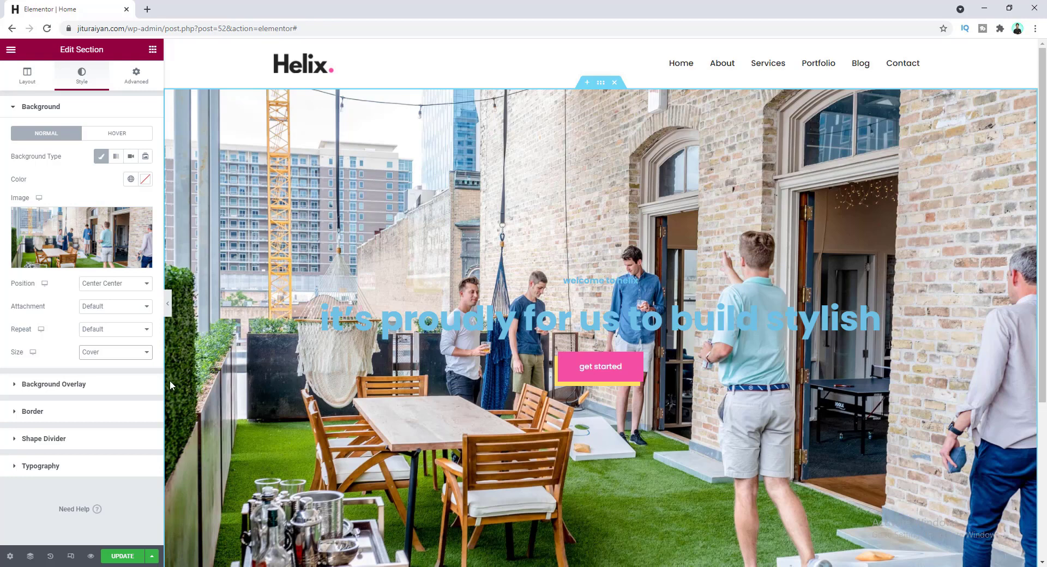
click(125, 386)
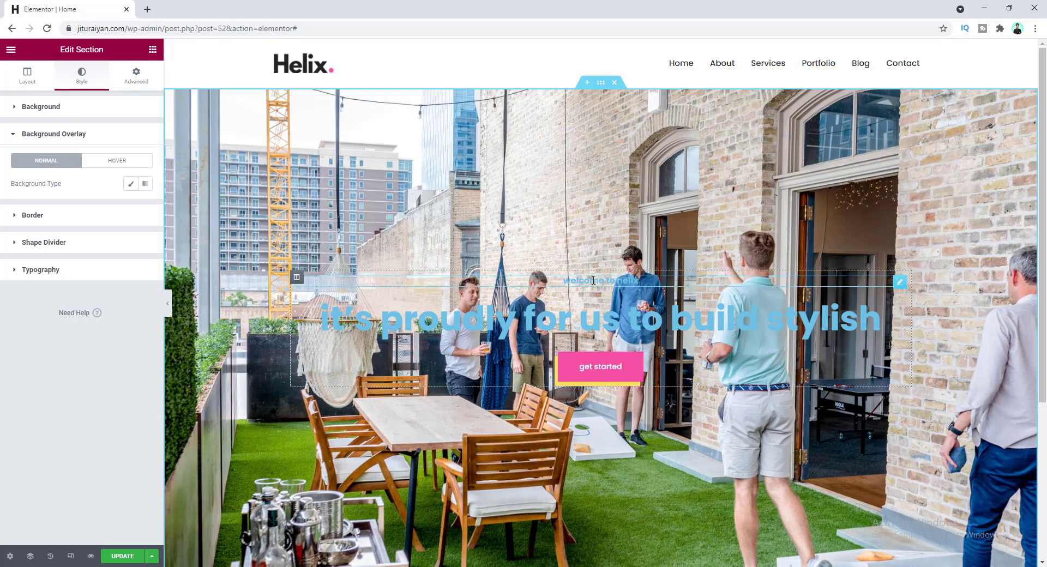
- Add a Classic #222222 overlay at 0.45 opacity, saving the colour as global 'Drak'
click(131, 184)
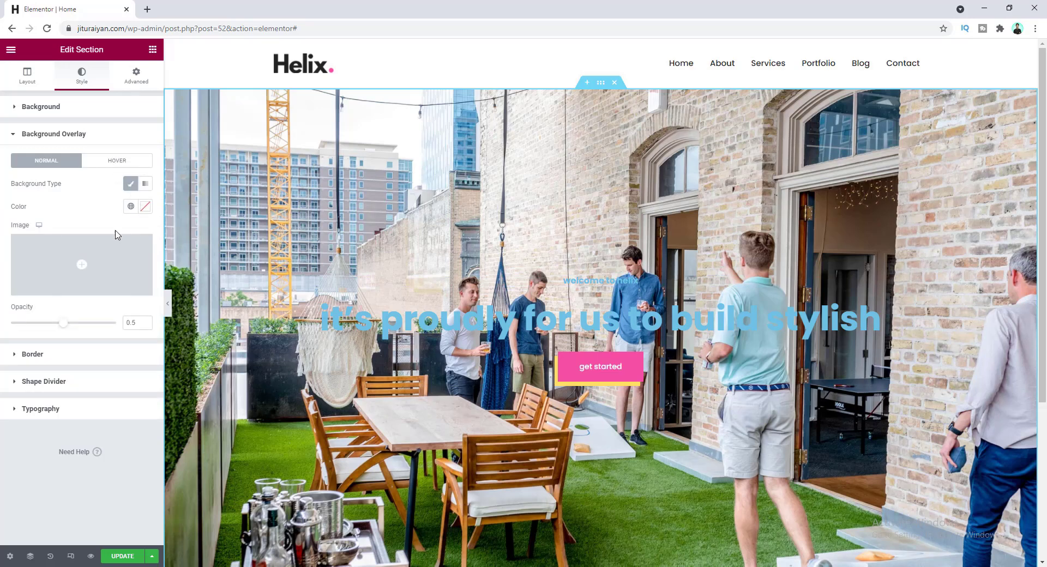
mouse_move(117, 261)
click(148, 211)
click(19, 328)
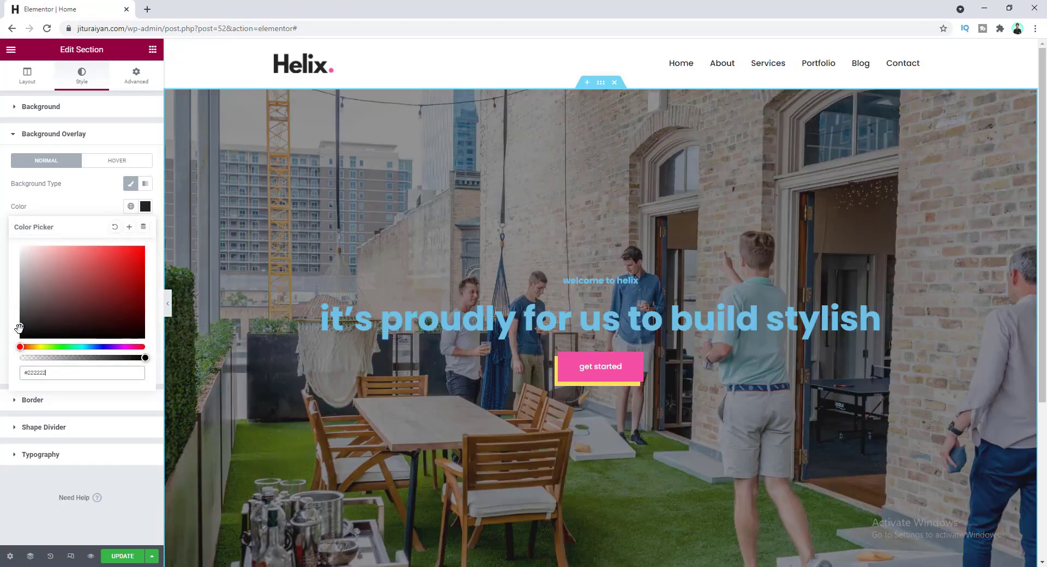
click(130, 228)
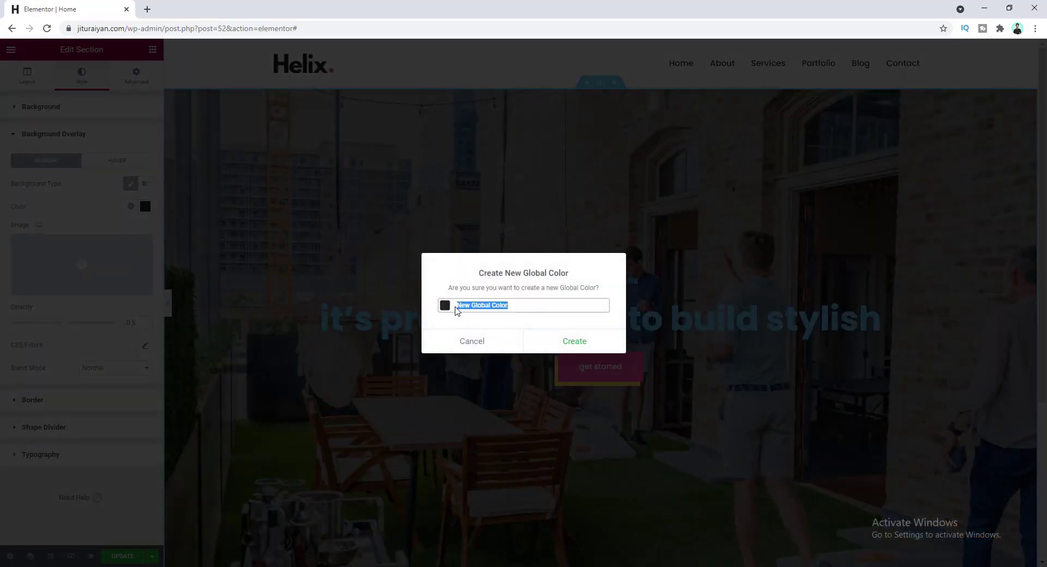
text(Drak)
click(568, 339)
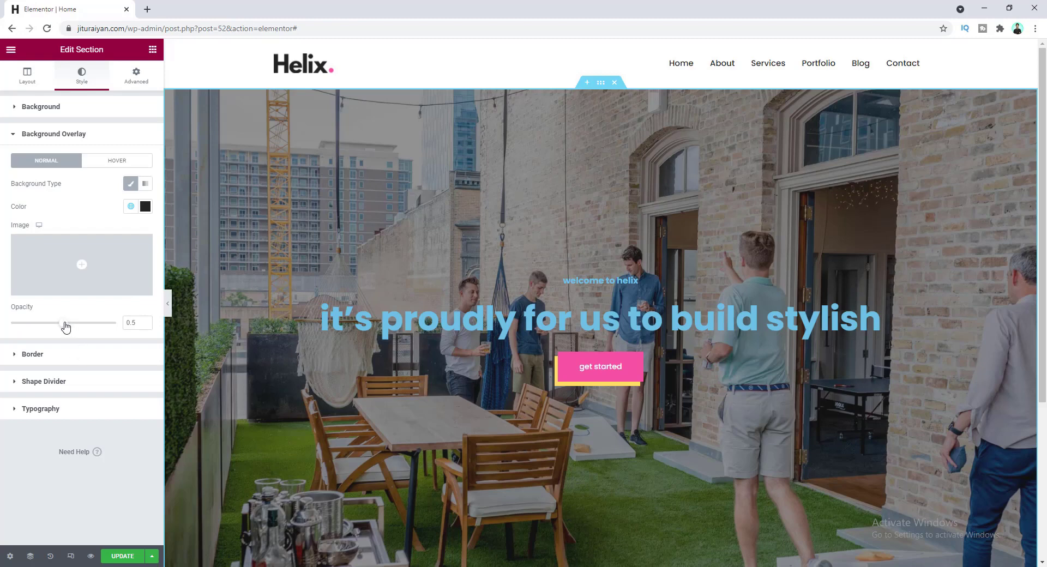
mouse_move(65, 326)
mouse_down()
mouse_move(49, 324)
mouse_move(58, 328)
mouse_up()
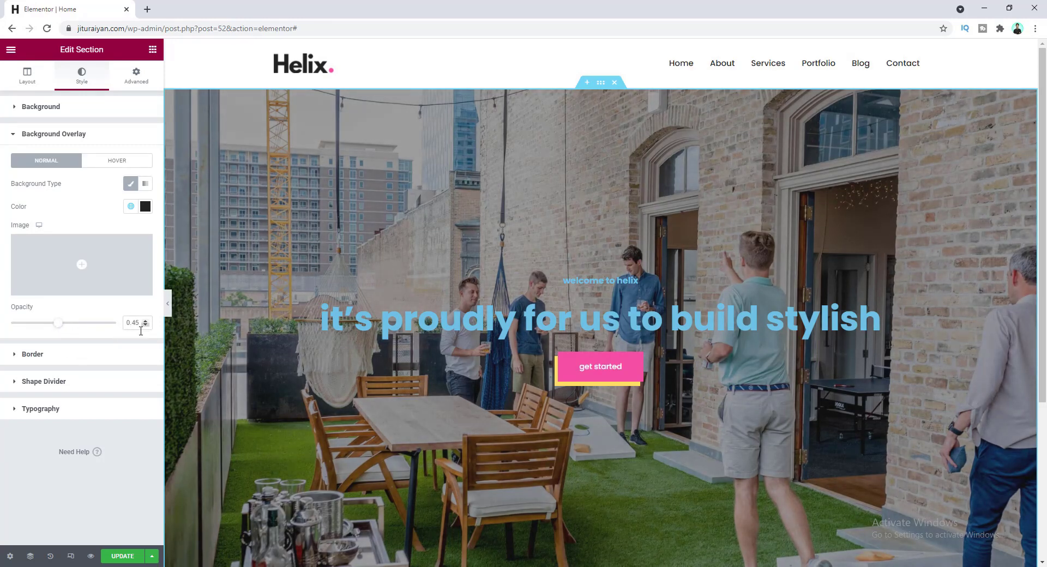
- Turn the 'welcome to helix' heading text white (#FFFFFF)
click(589, 281)
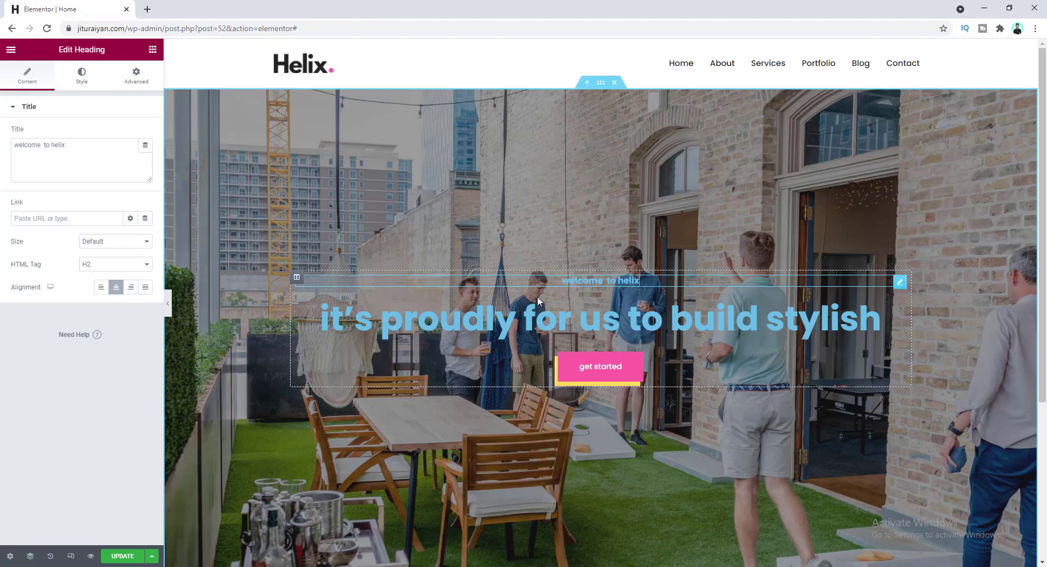
click(81, 75)
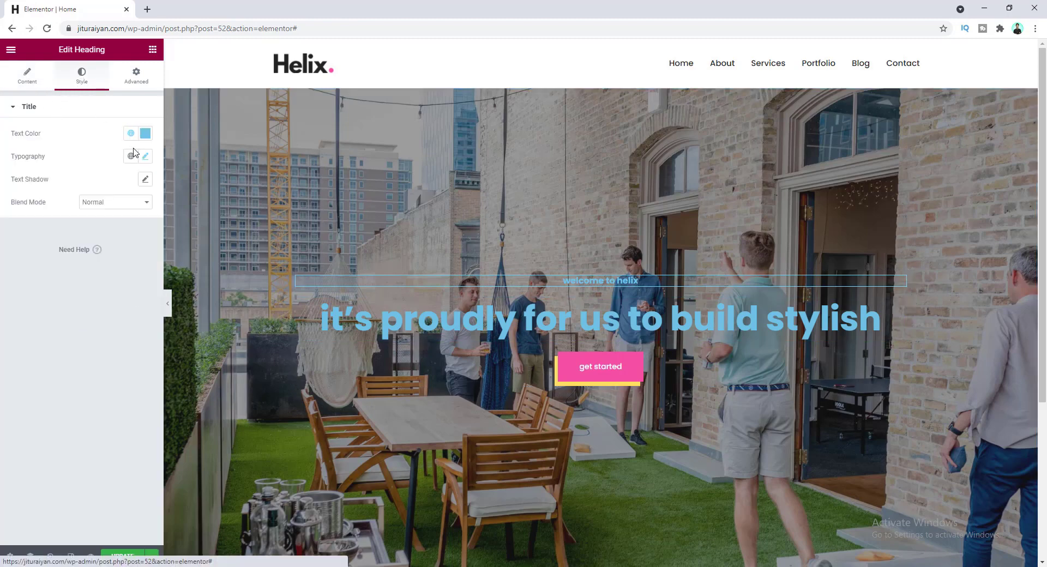
click(145, 133)
drag(53, 195, 20, 173)
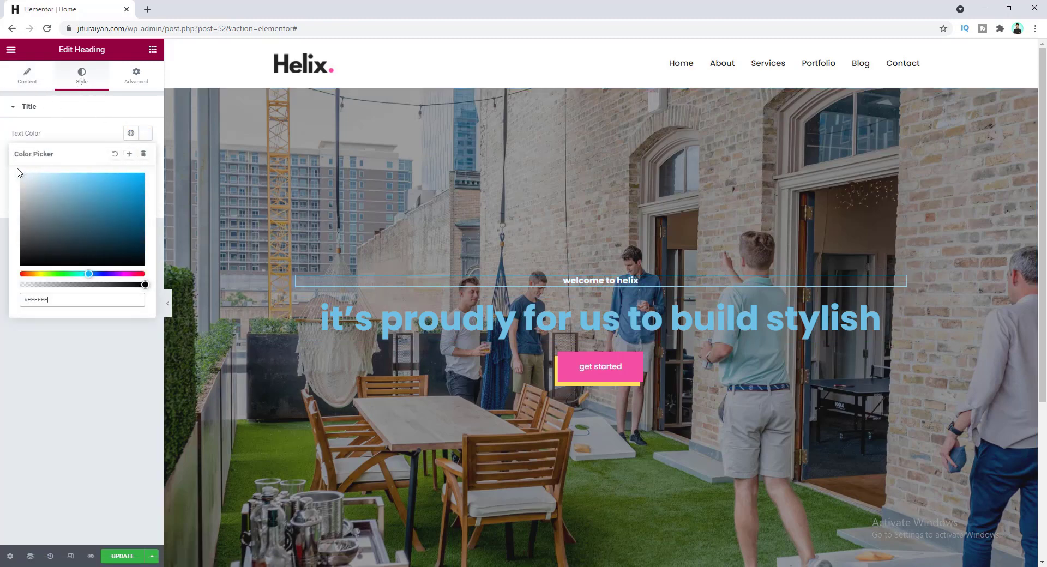
click(64, 131)
- Set the 'it's proudly for us to build stylish' heading's text colour to white #FFFFFF
click(463, 319)
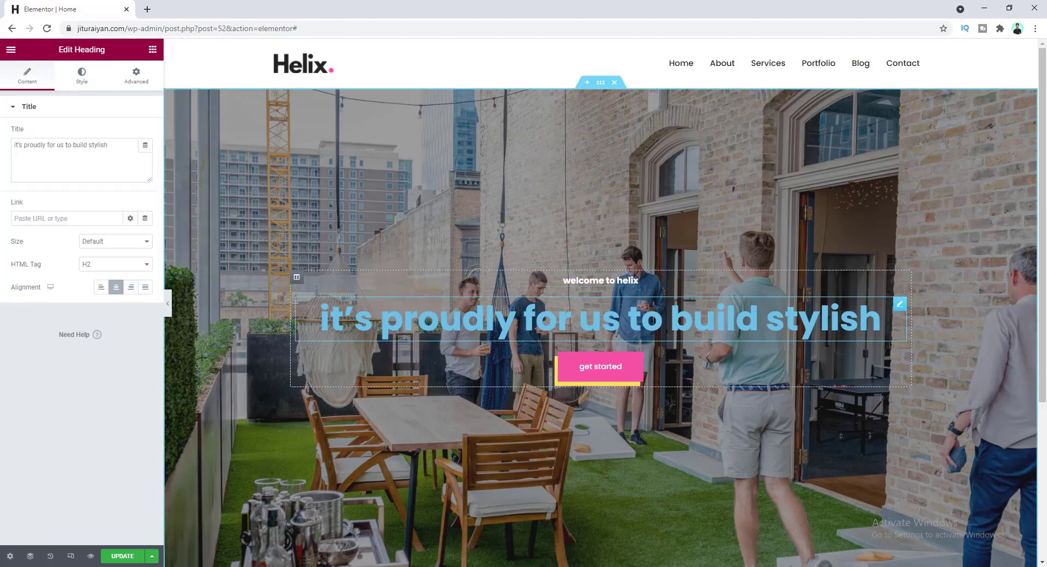
click(81, 76)
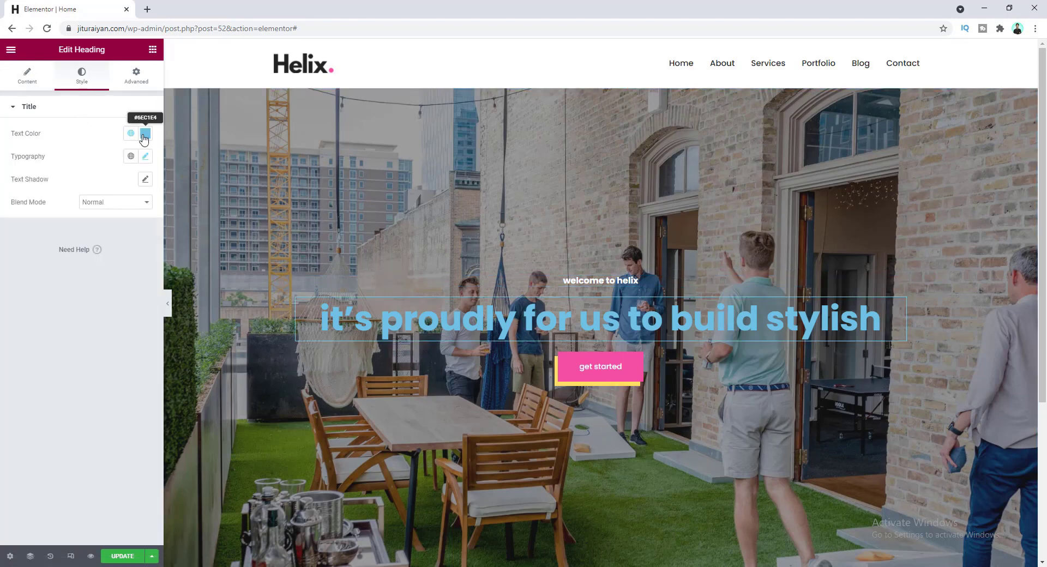
click(145, 133)
drag(70, 208, 14, 174)
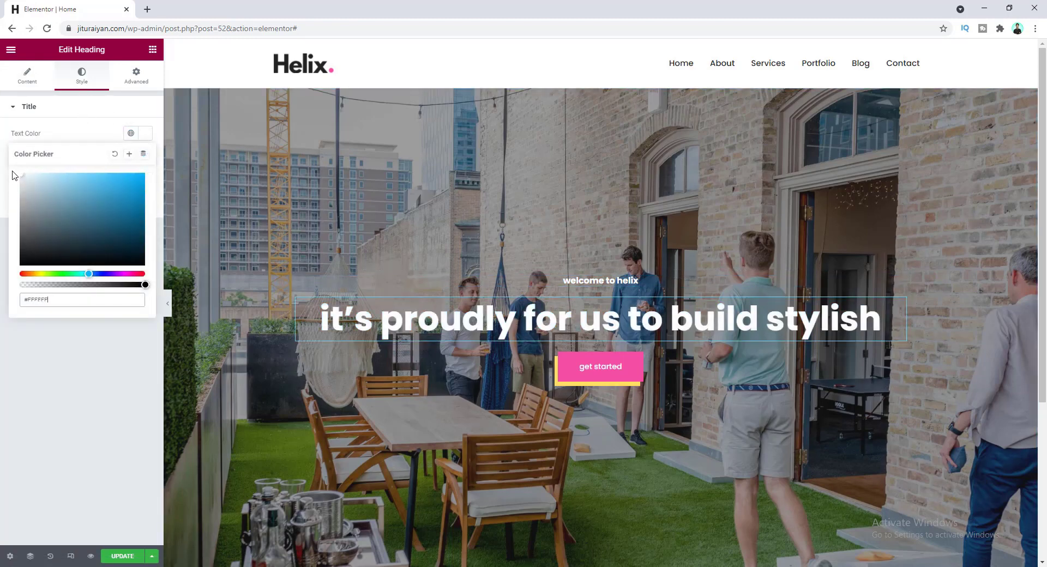
click(78, 133)
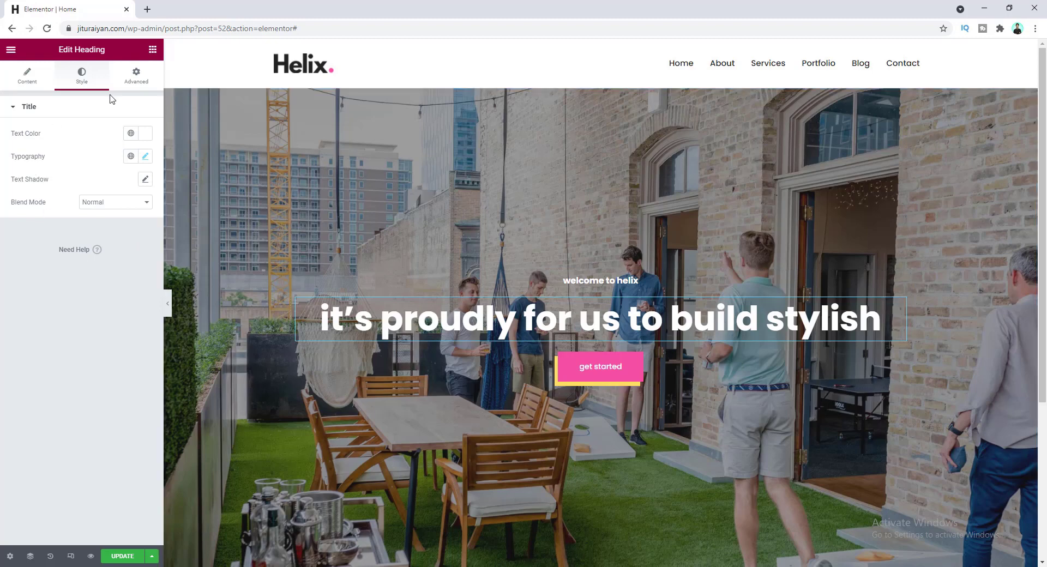
click(135, 78)
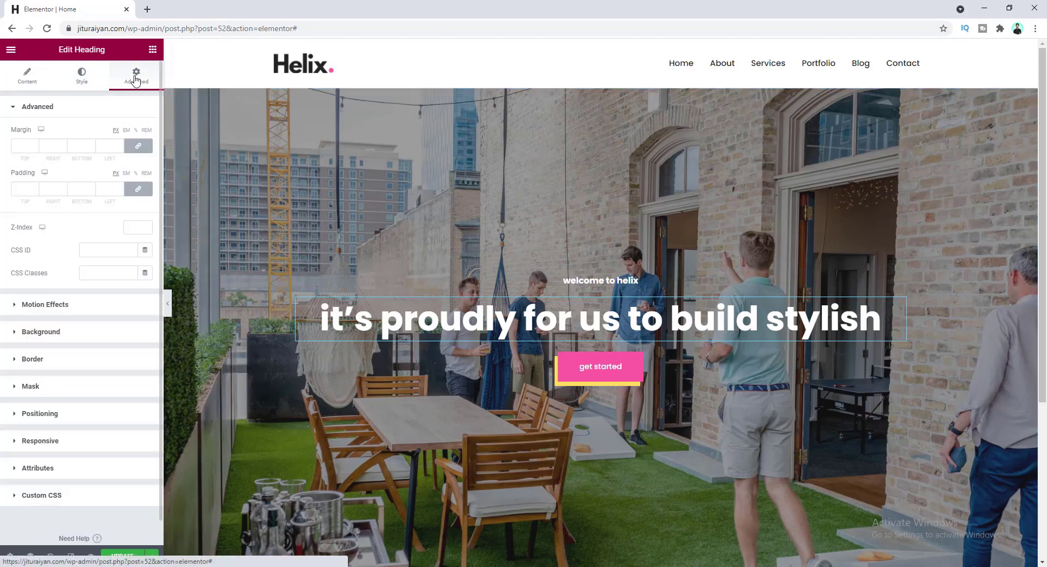
- Give the main hero heading a Custom width of 800 px in Advanced Positioning
click(75, 417)
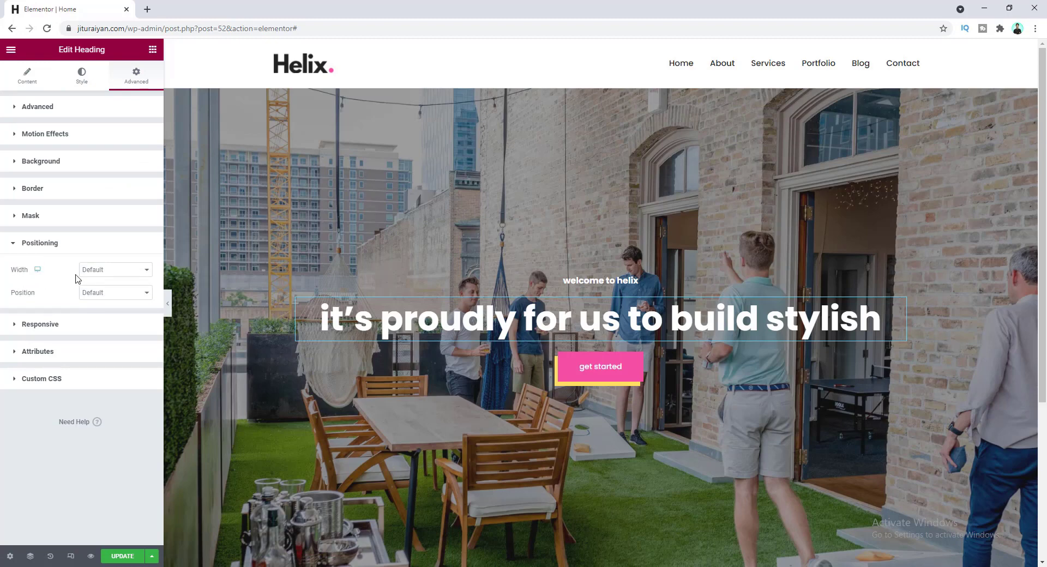
click(101, 271)
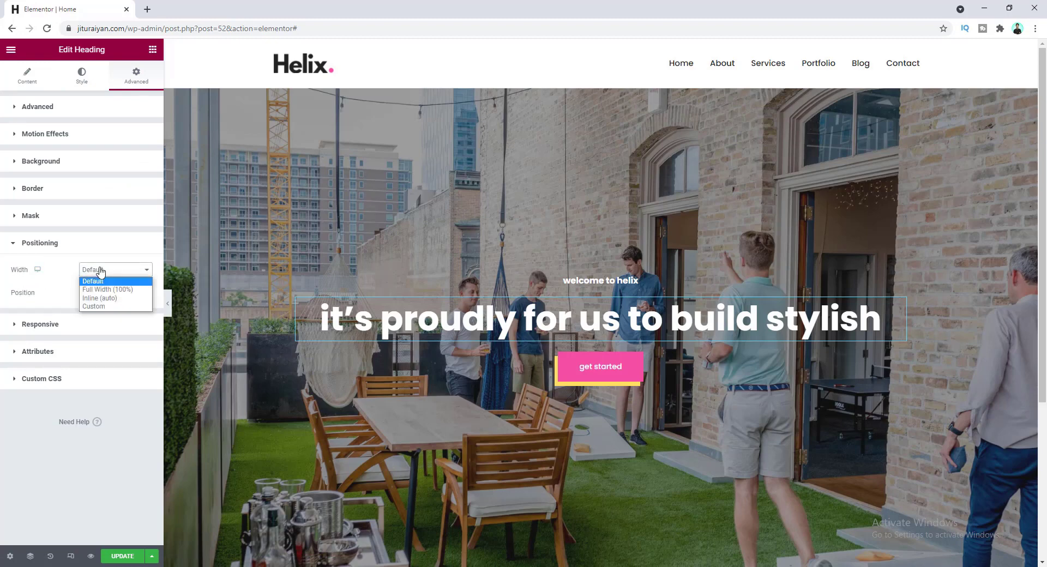
click(103, 306)
drag(10, 309, 99, 305)
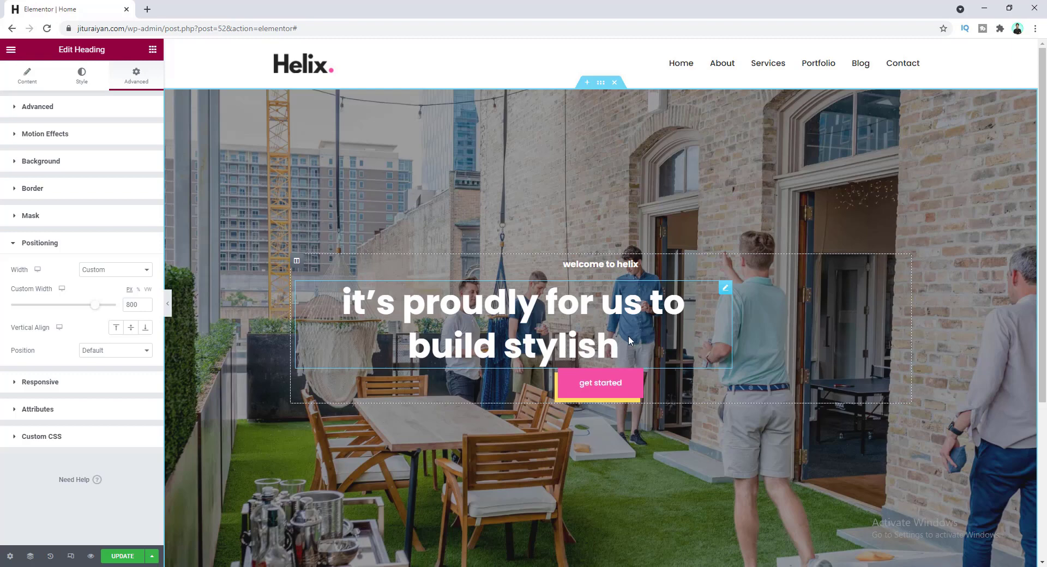
click(297, 261)
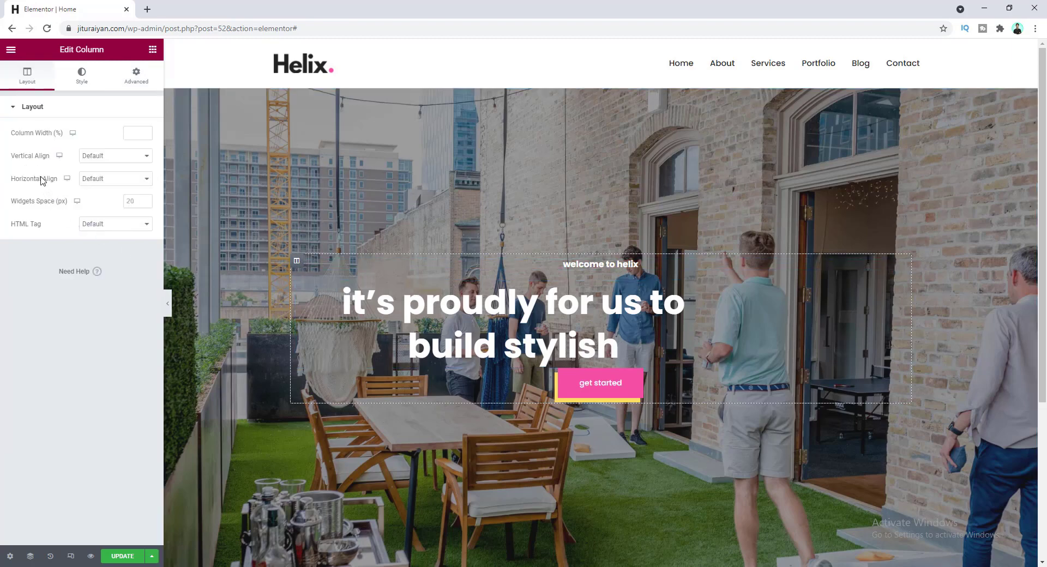
- Set the hero column's Horizontal Align to Center, then return to the heading
click(113, 181)
click(114, 207)
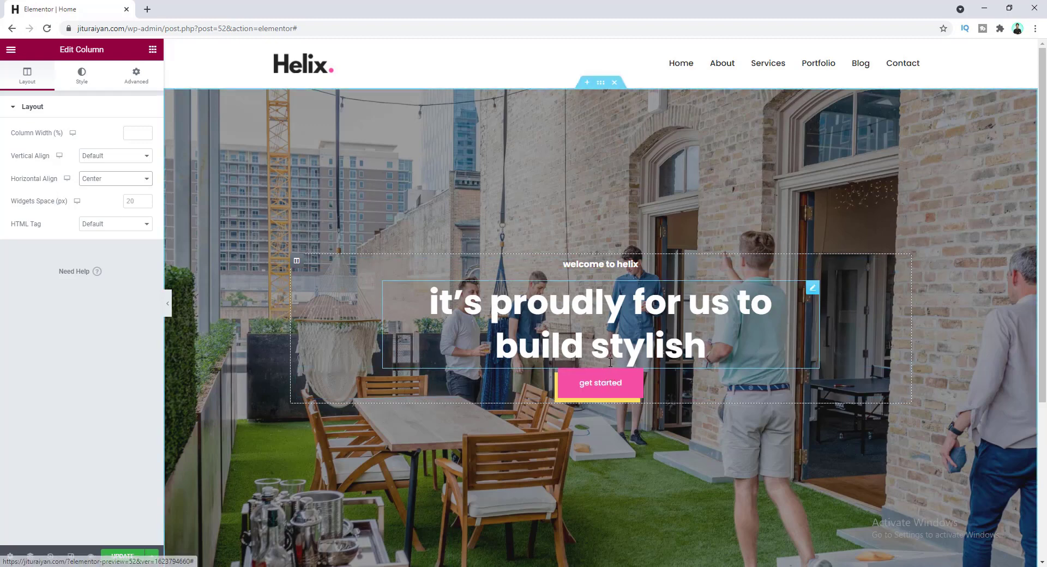
click(812, 288)
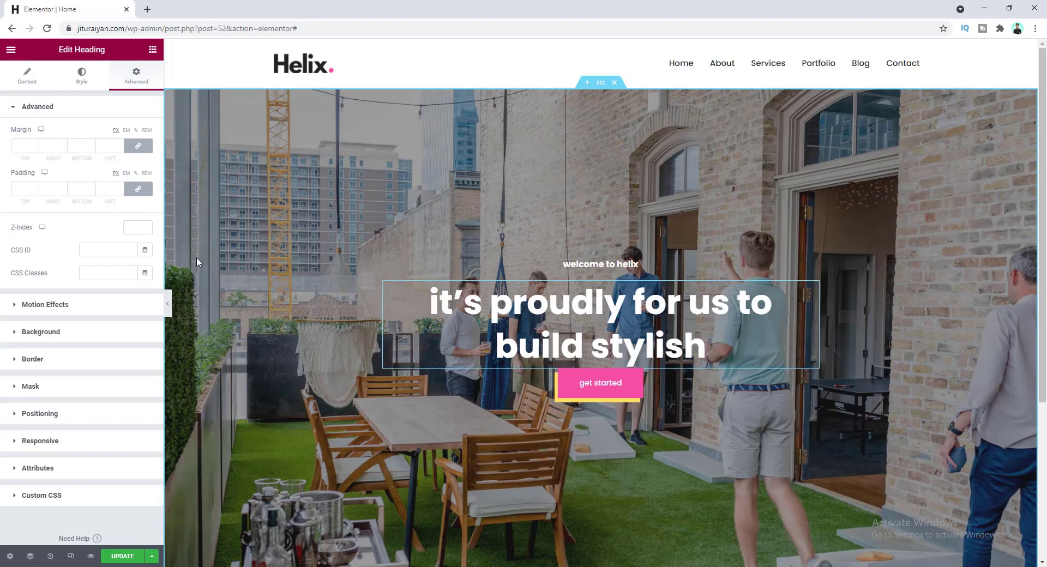
- Unlink the heading's margin sides and set its bottom margin to 30
click(138, 146)
double_click(75, 146)
text(30)
click(80, 221)
scroll(466, 347, down, 2)
scroll(466, 348, up, 2)
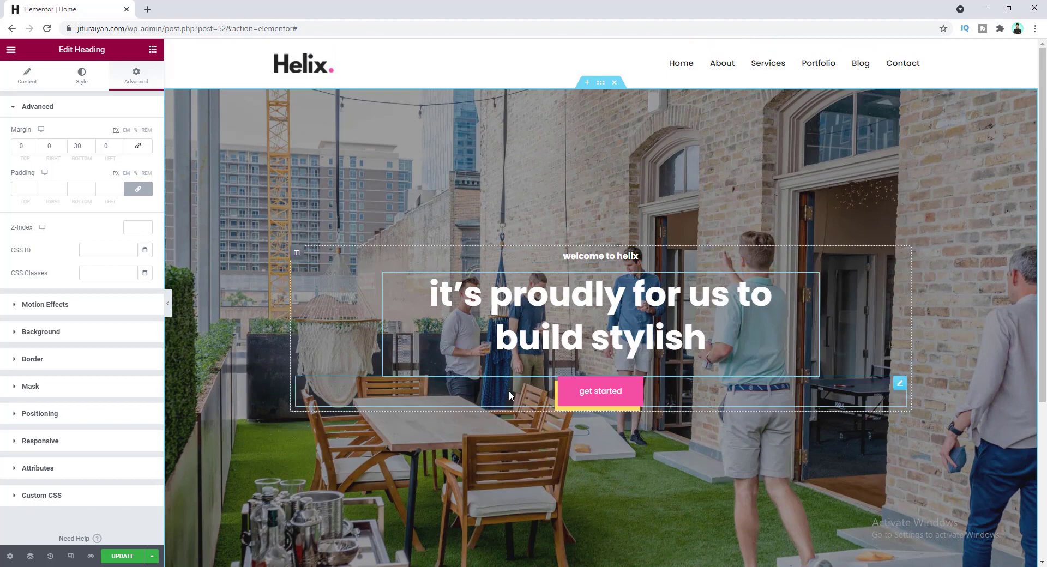
scroll(548, 417, down, 4)
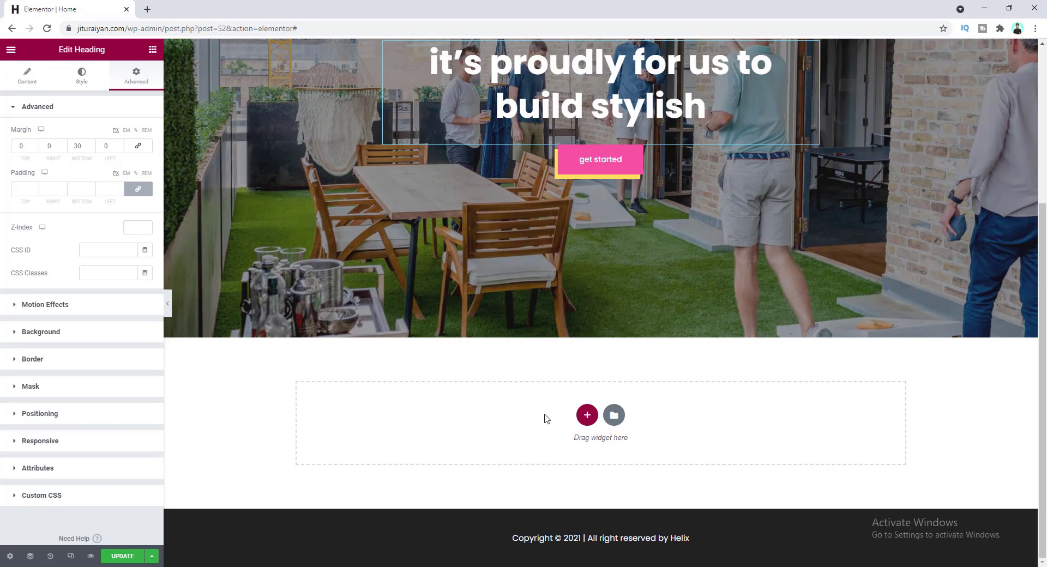
- Insert a new single-column section below the hero
click(586, 417)
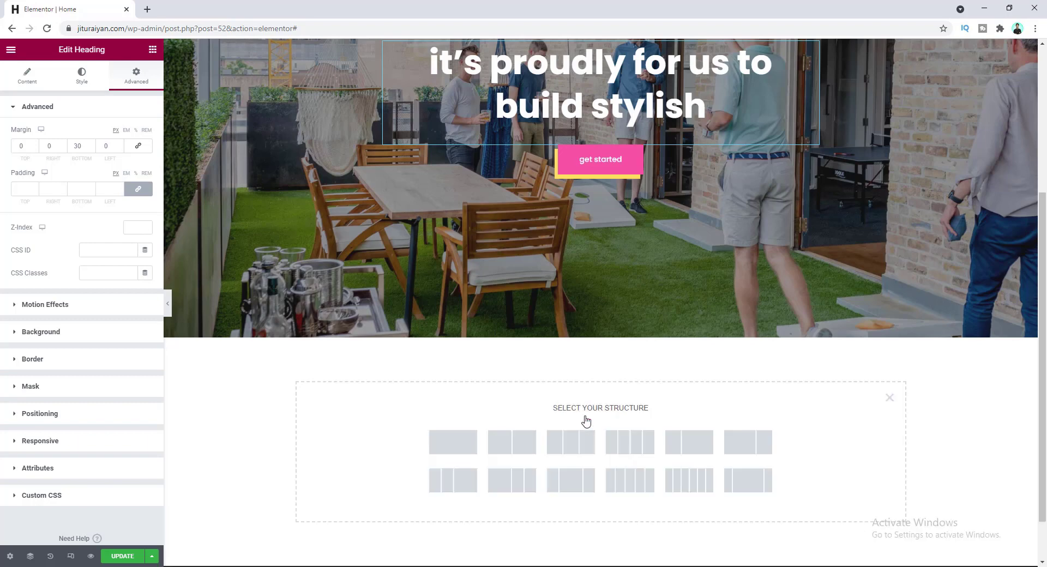
click(446, 448)
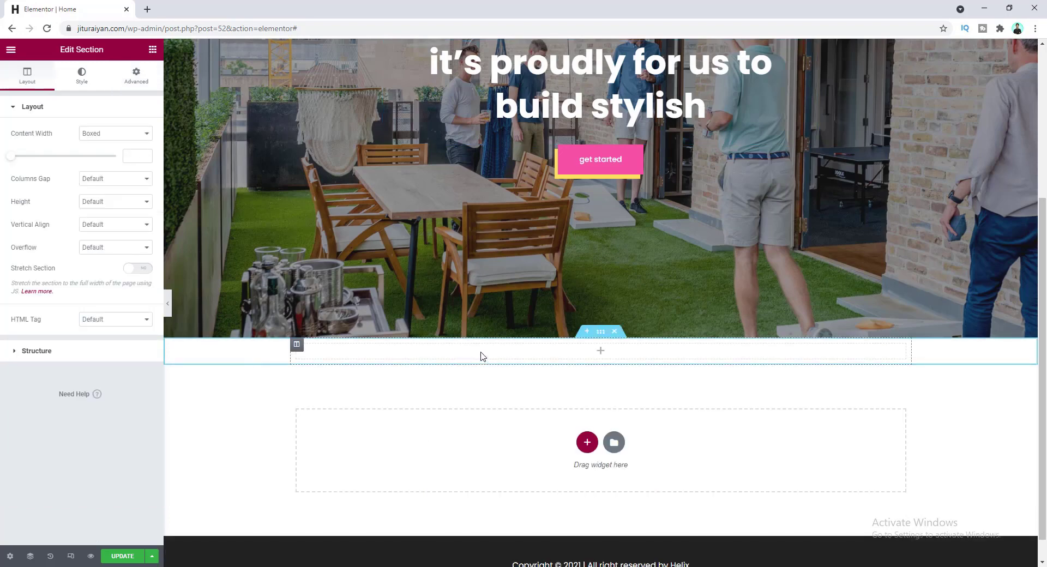
scroll(490, 354, up, 4)
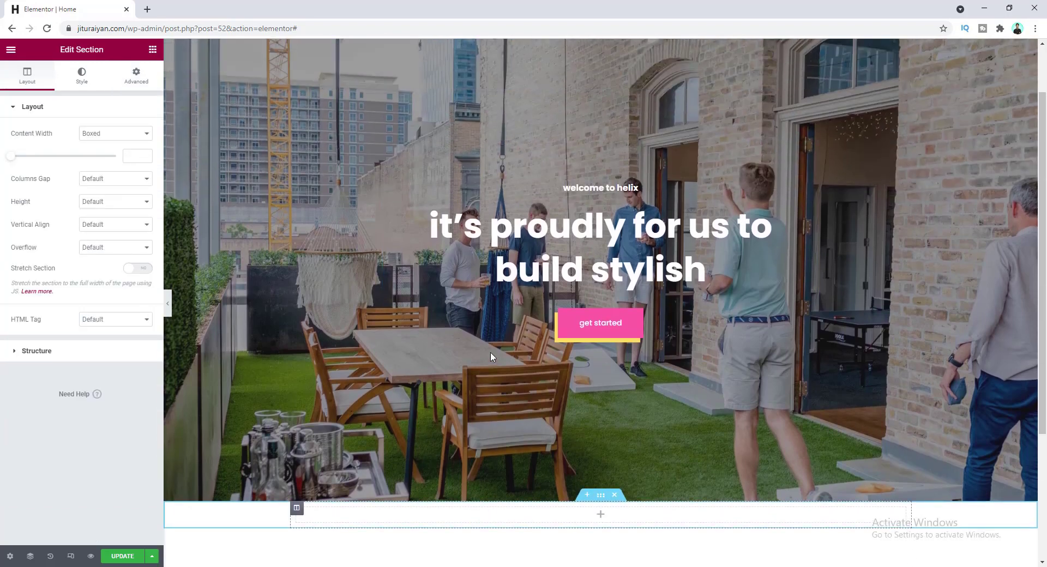
- Duplicate the 'welcome to helix' heading and move the copy into the new section
right_click(605, 212)
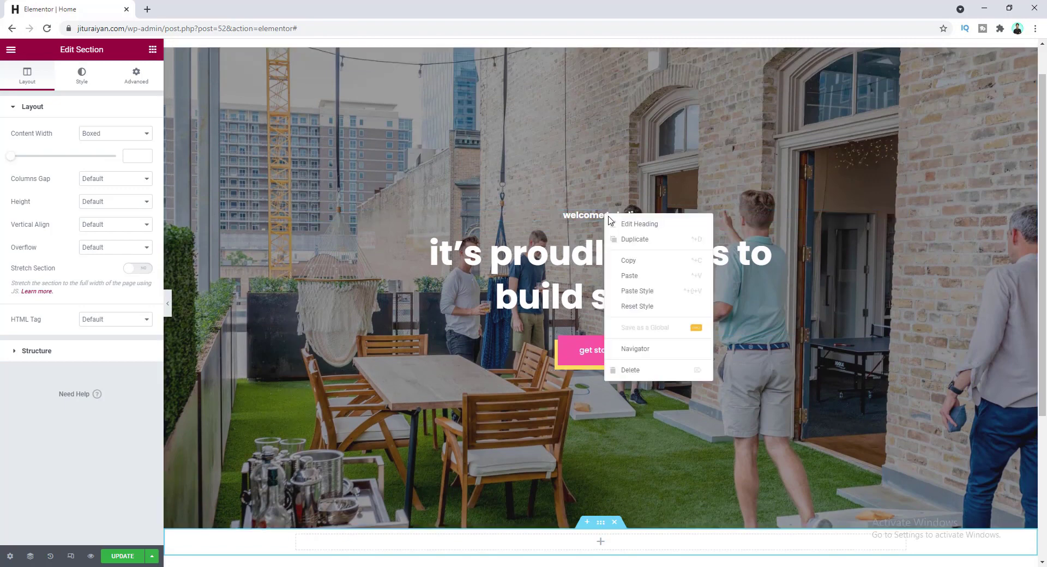
click(626, 241)
scroll(629, 250, down, 2)
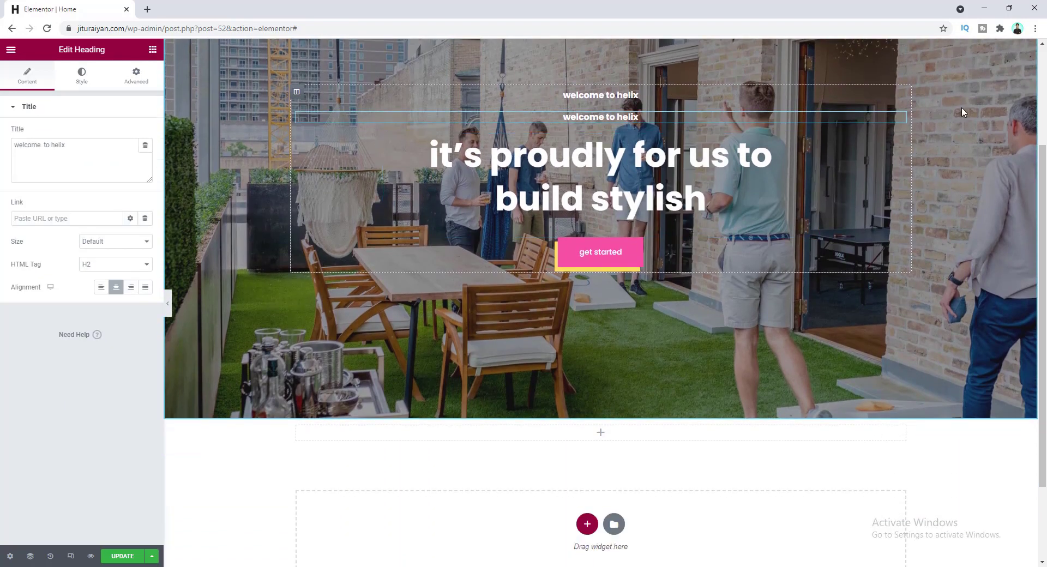
drag(903, 118, 451, 439)
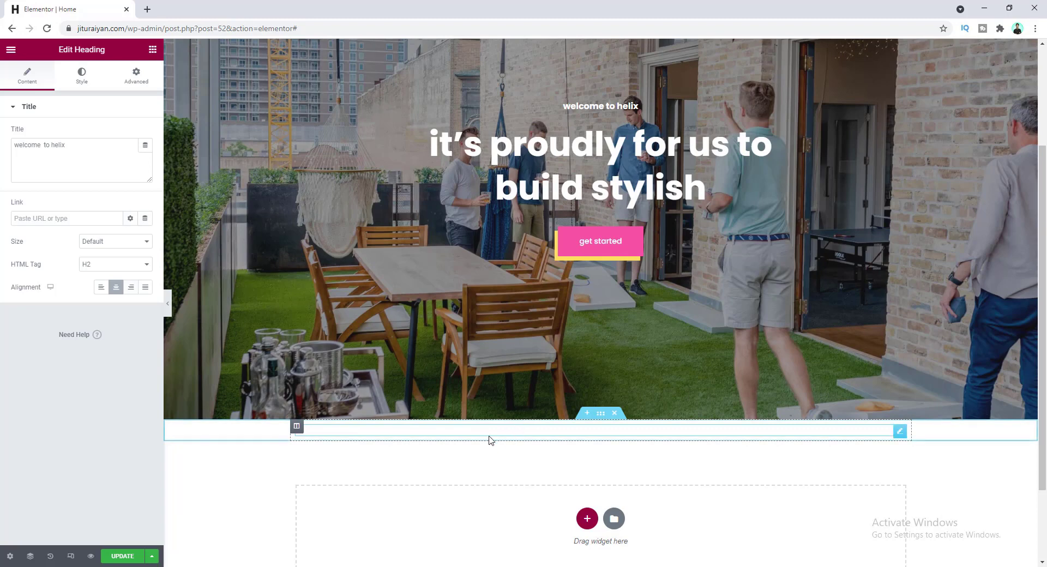
- Make the copy global Pink, left-aligned, and retitle it 'our great service'
click(83, 74)
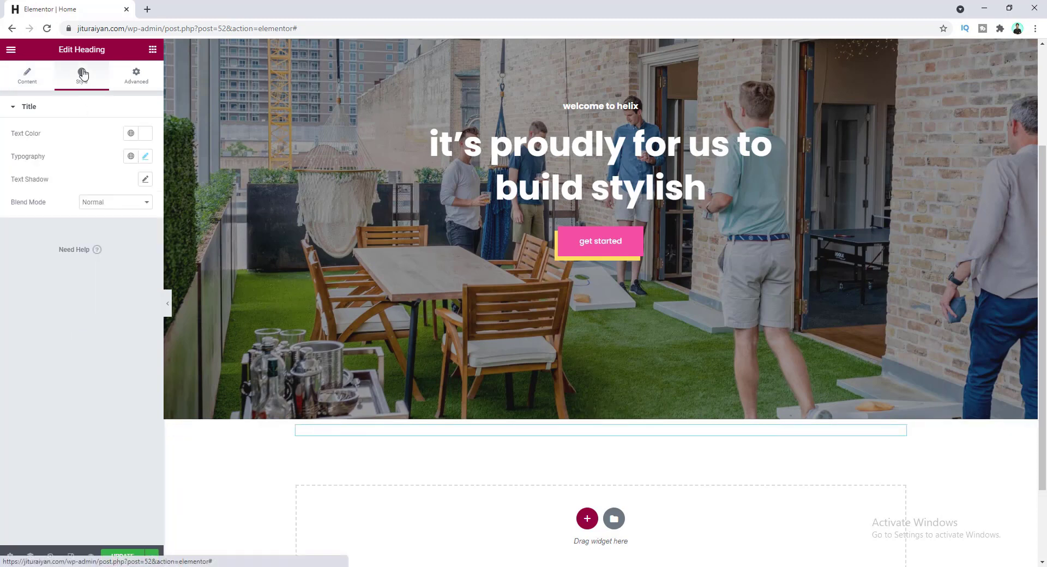
click(130, 134)
click(91, 282)
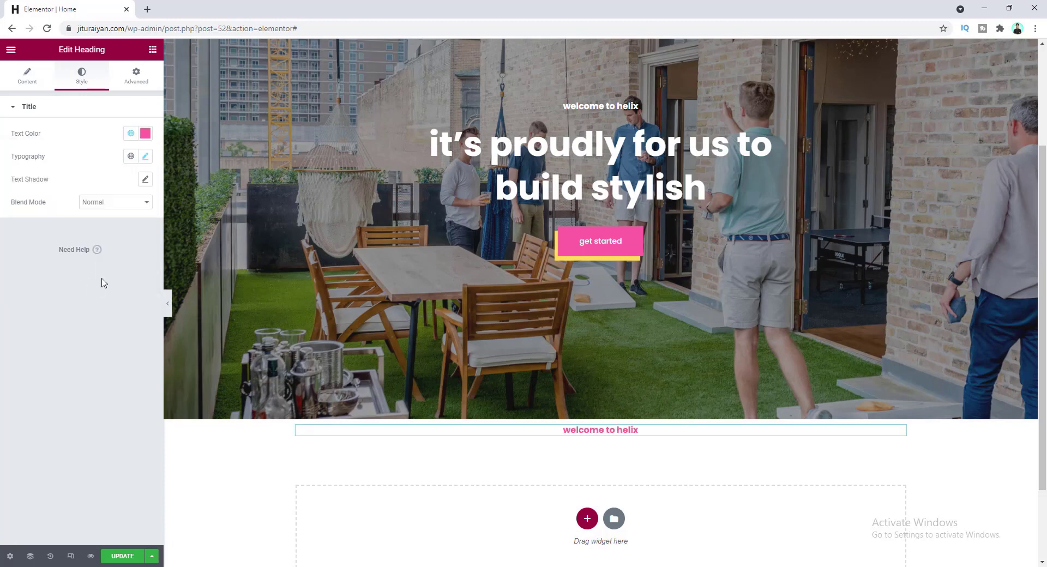
click(28, 78)
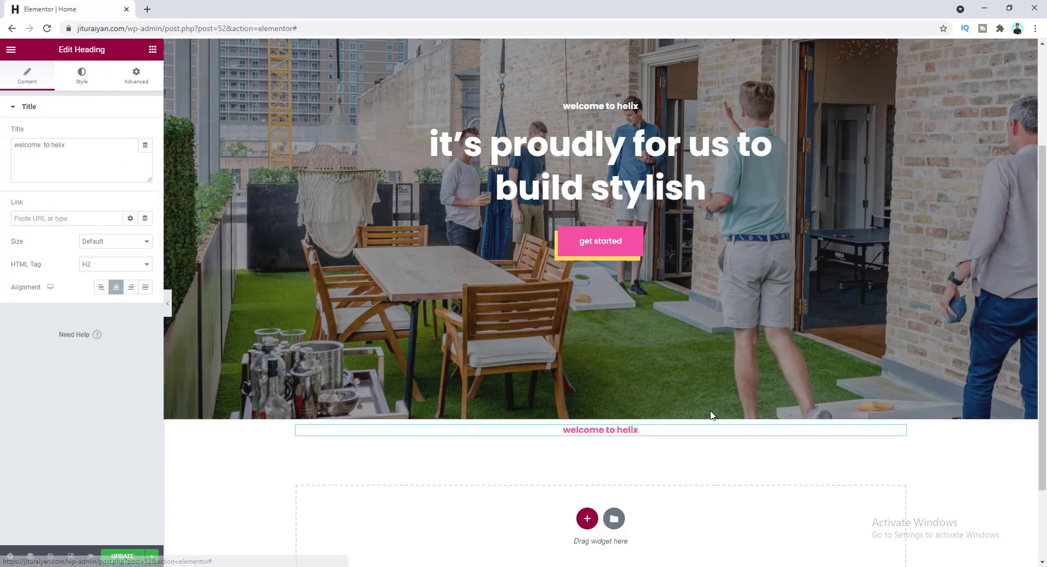
click(101, 288)
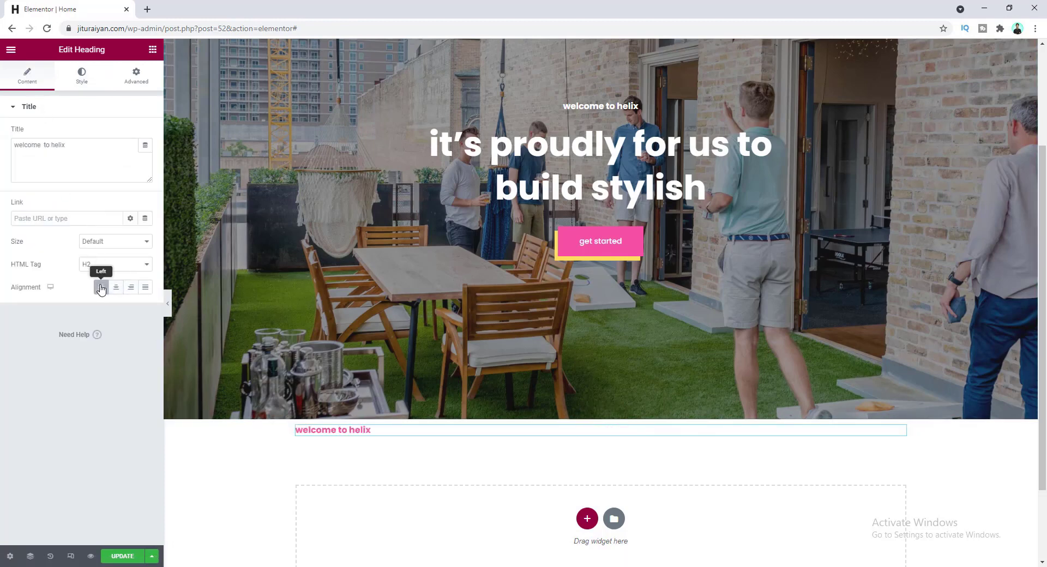
click(67, 146)
key(ctrl+a)
text(our great service)
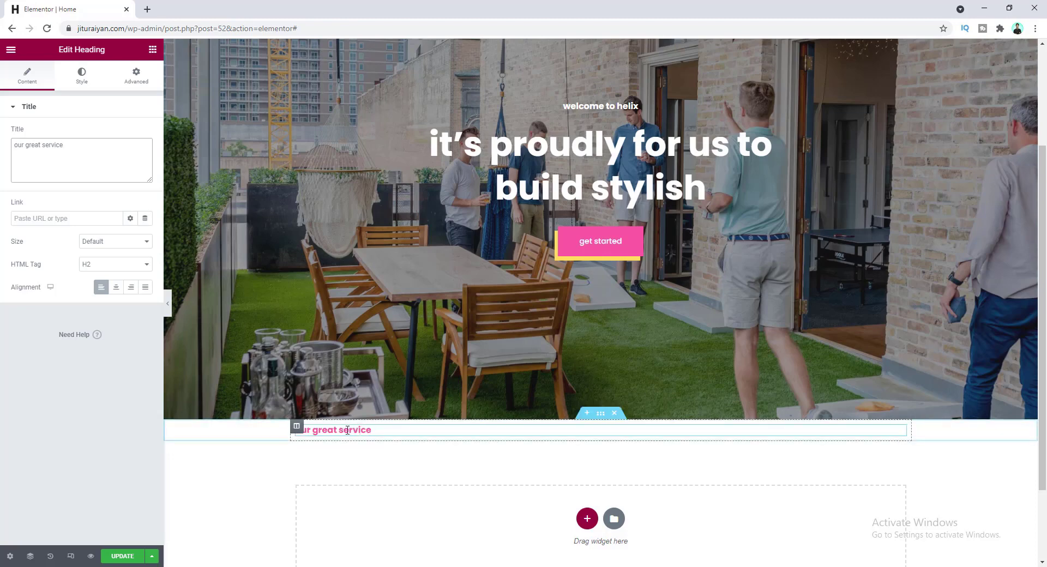
click(601, 414)
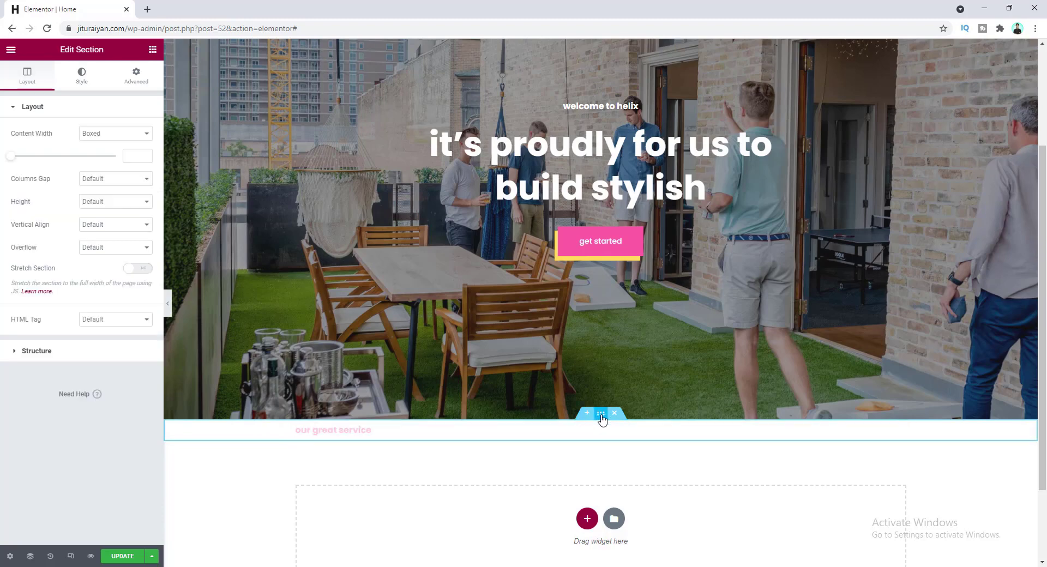
- Unlink the section's padding sides and set its top padding to 150
click(136, 74)
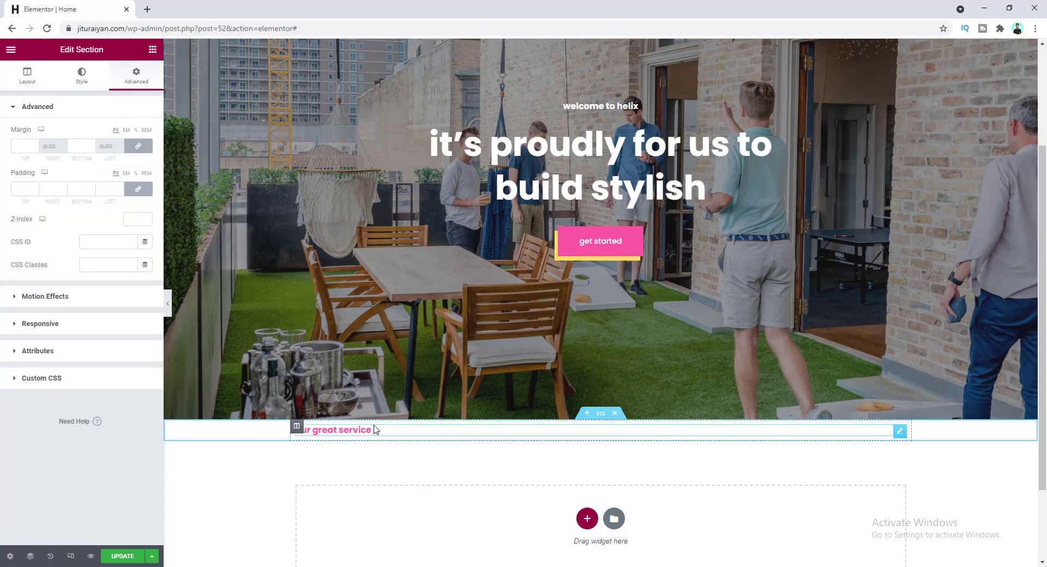
click(138, 189)
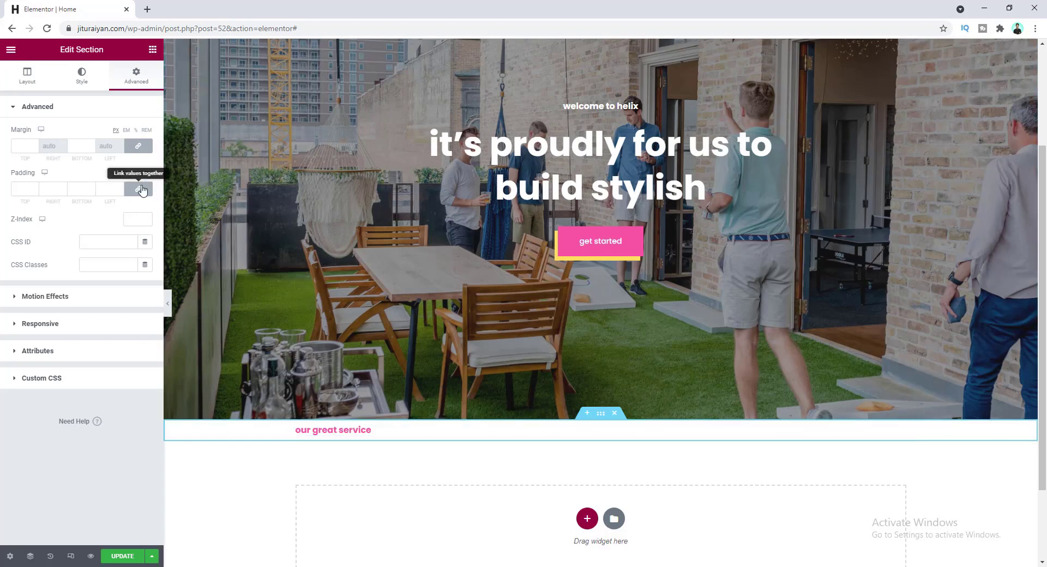
click(21, 188)
text(150)
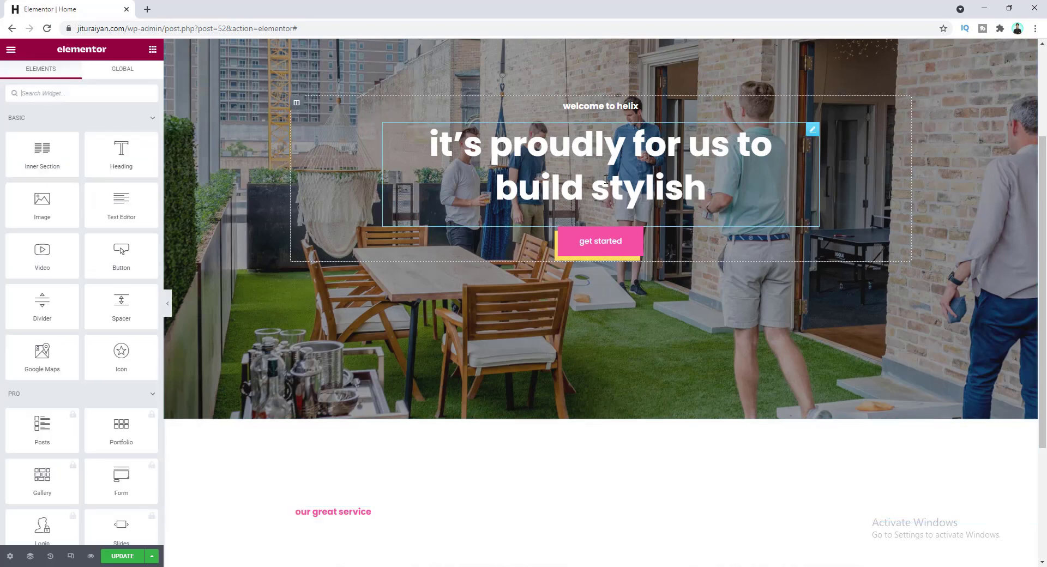
- Duplicate the hero heading and move the copy below 'our great service'
right_click(600, 154)
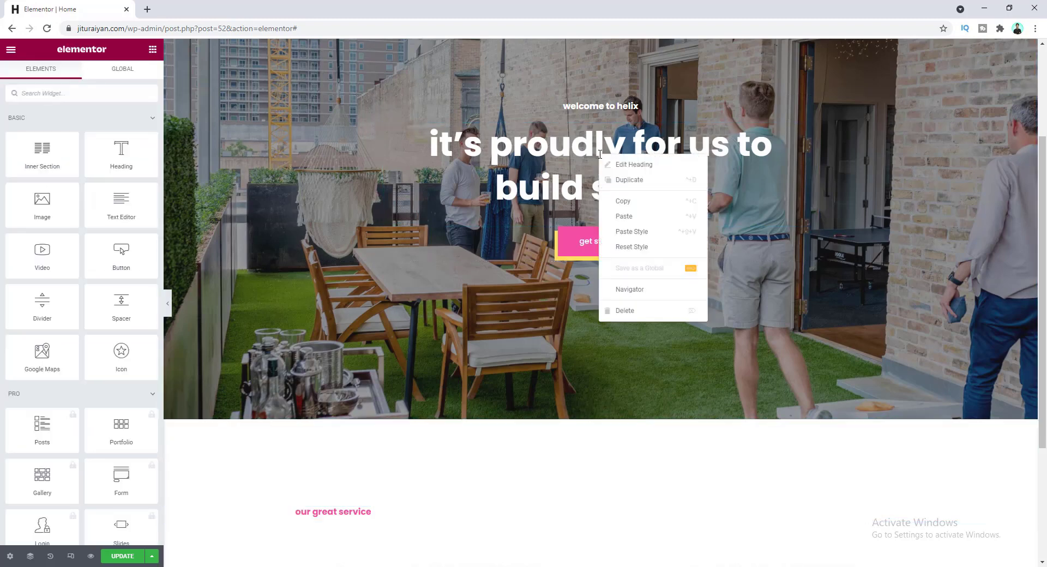
click(635, 181)
drag(812, 183, 366, 525)
scroll(366, 499, down, 2)
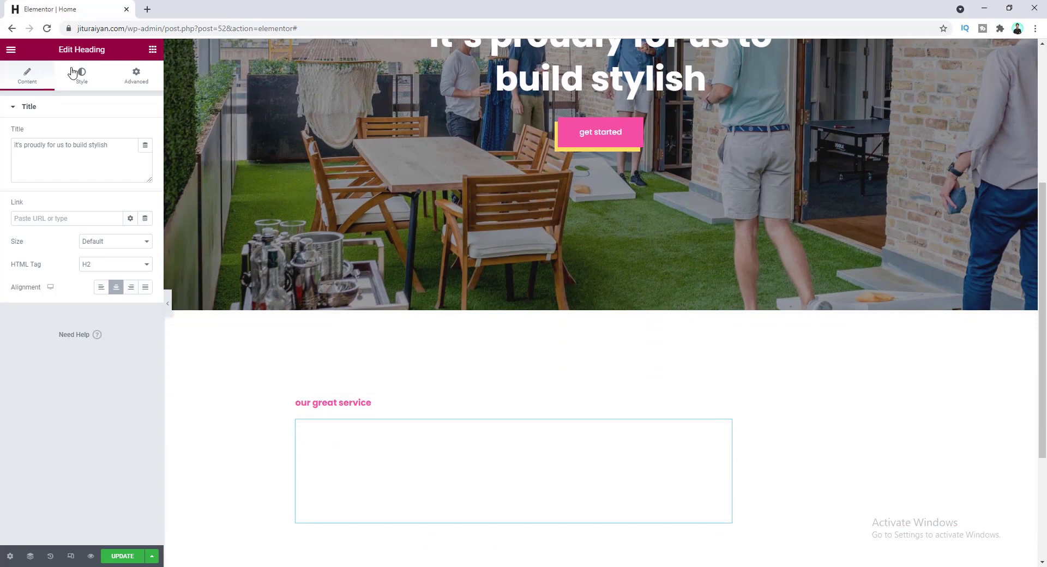
- Make the copy global Drak, retitle it 'we work with you to build your website', left-aligned
click(76, 72)
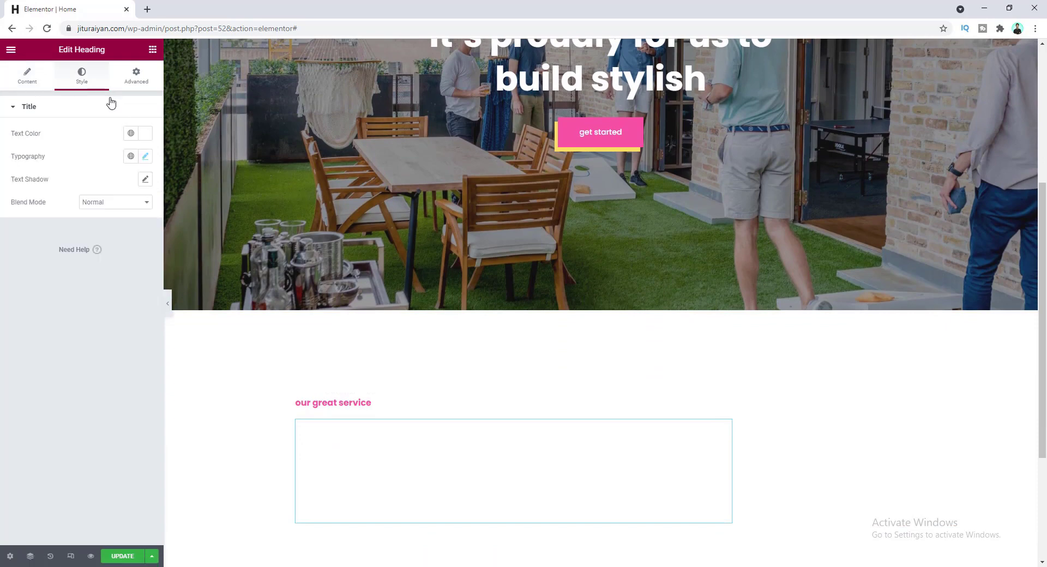
click(131, 134)
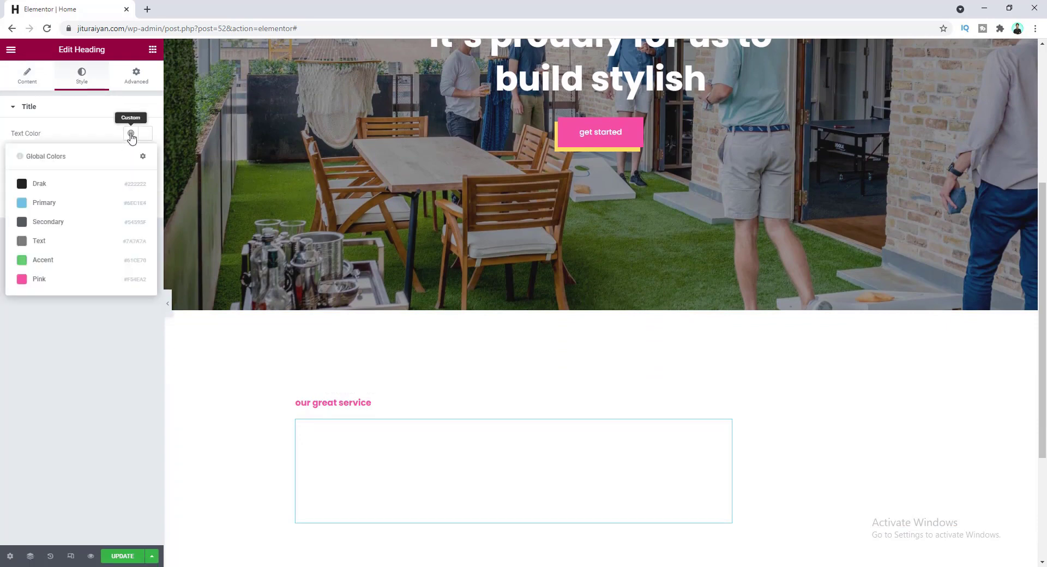
click(97, 186)
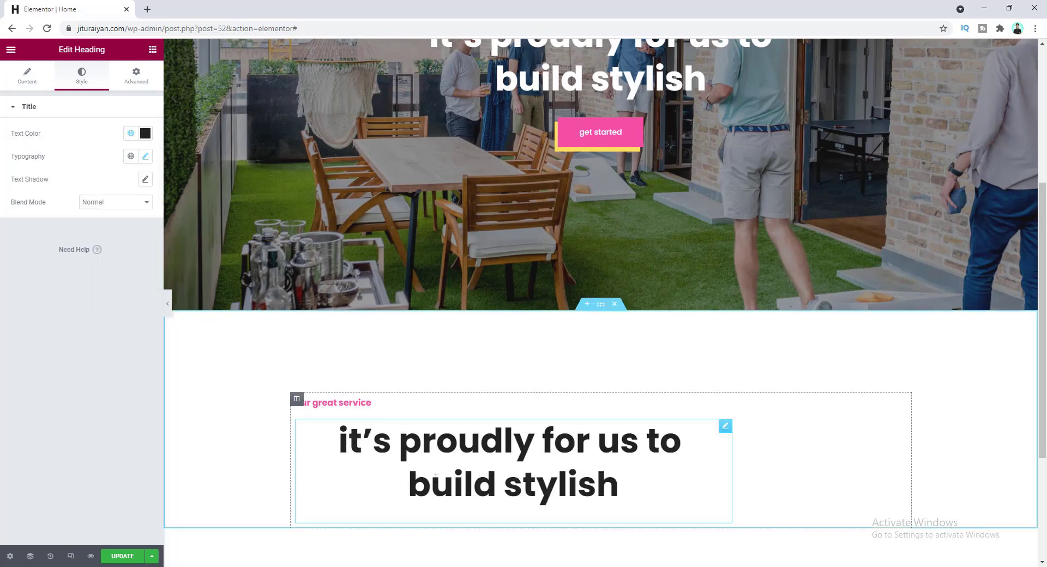
click(22, 81)
key(ctrl+a)
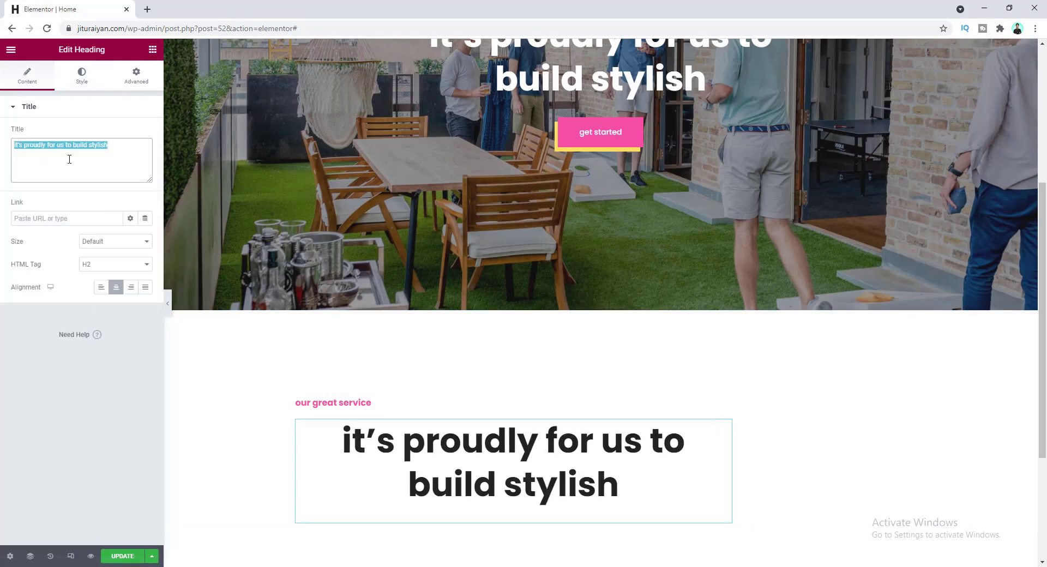
text(we work with you to build your website)
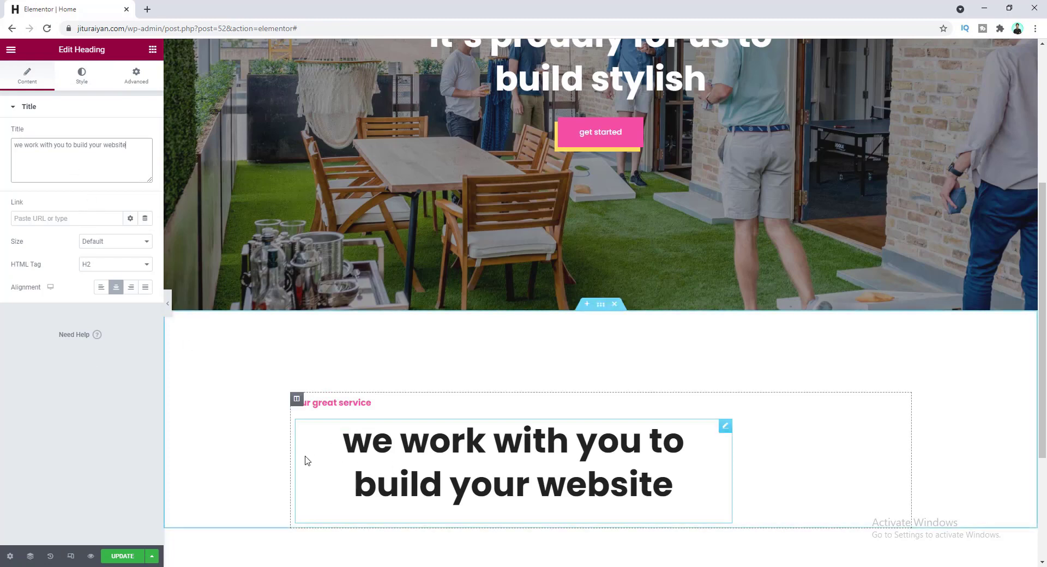
click(101, 287)
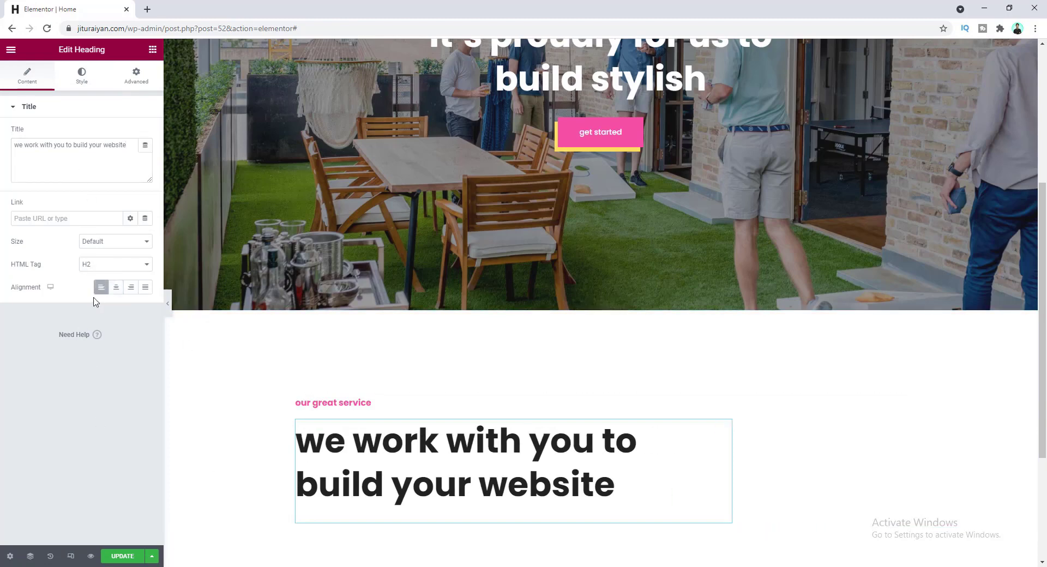
- Reduce the heading's font size to 49 and reset all its margins to zero
click(79, 85)
click(145, 156)
click(128, 243)
key(Down)
key(Down)
key(Down)
key(Down)
key(Down)
key(Down)
key(Down)
key(Down)
key(Down)
key(Down)
key(Down)
key(Down)
key(Down)
key(Down)
key(Down)
key(Down)
key(Down)
key(Down)
key(Down)
key(Down)
key(Down)
key(Down)
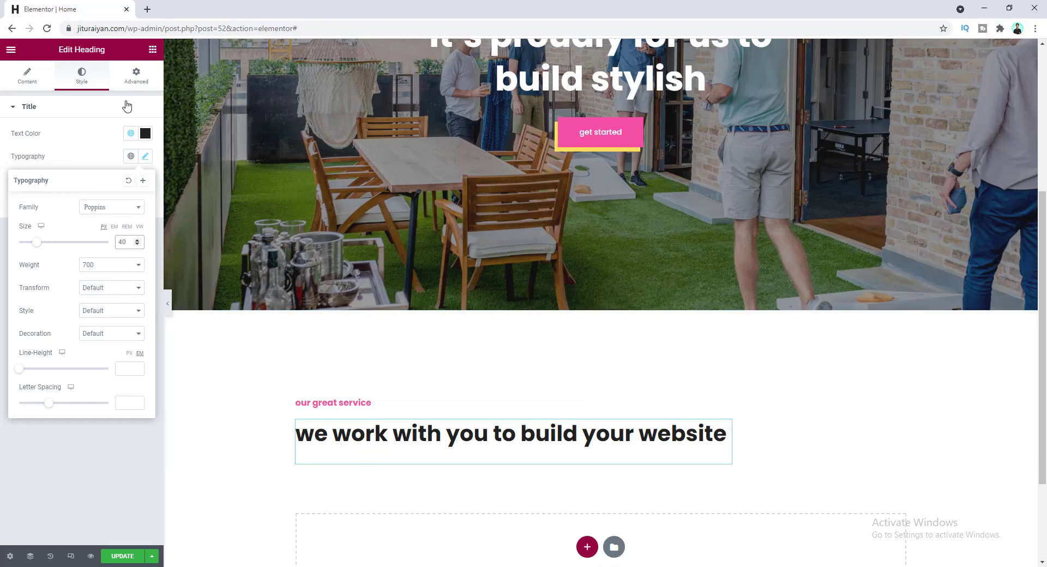
click(136, 77)
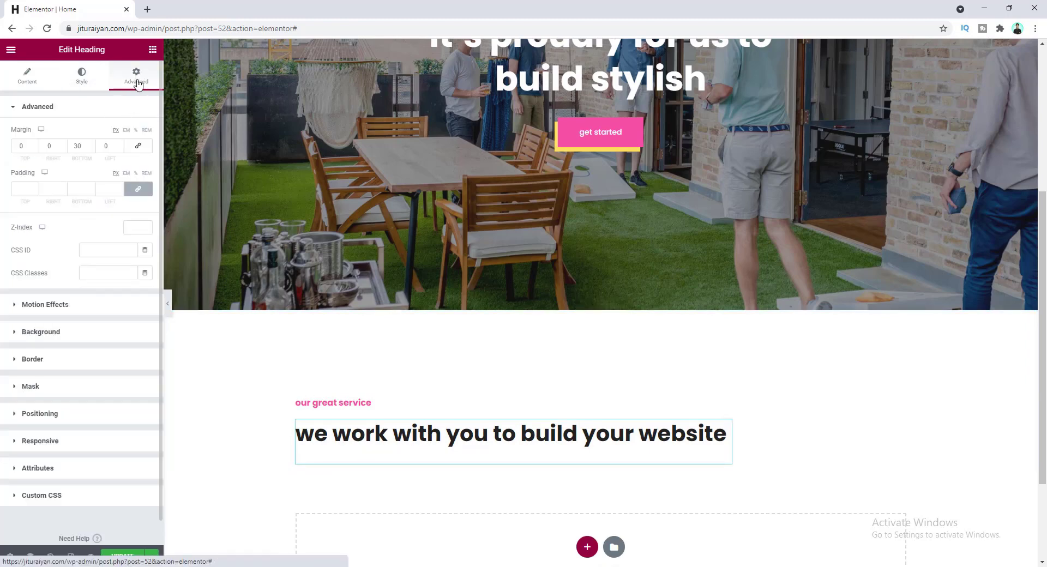
click(139, 147)
click(114, 143)
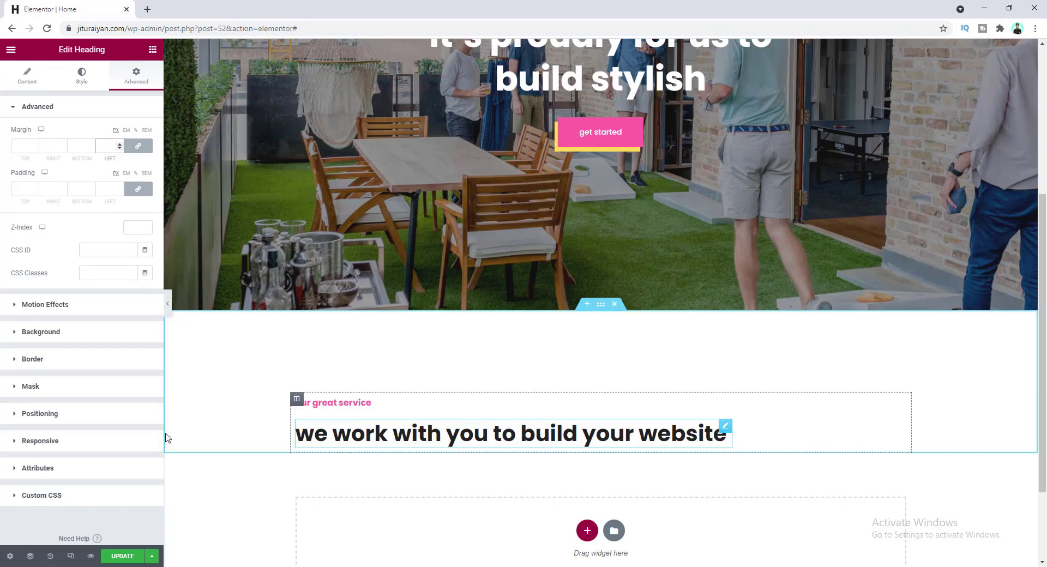
- Set the heading's custom width to 620 px so it wraps onto two lines
click(98, 414)
click(131, 306)
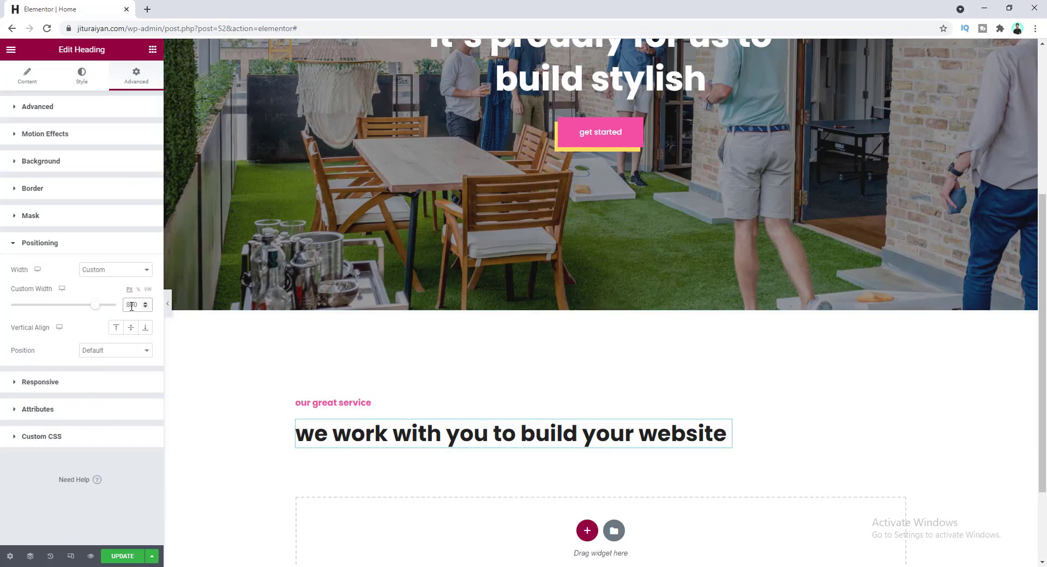
text(6)
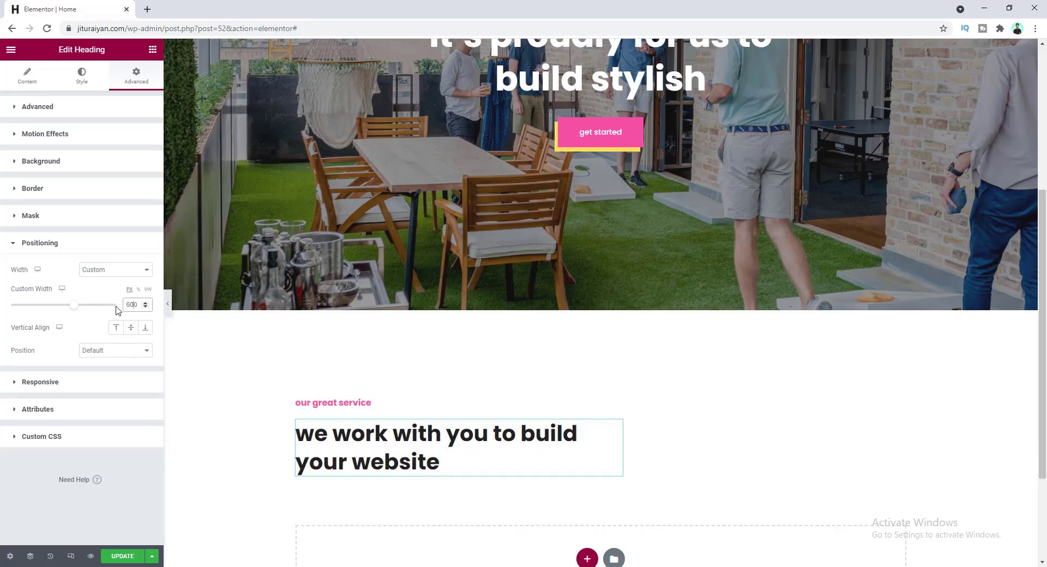
key(Delete)
text(2)
scroll(306, 347, down, 1)
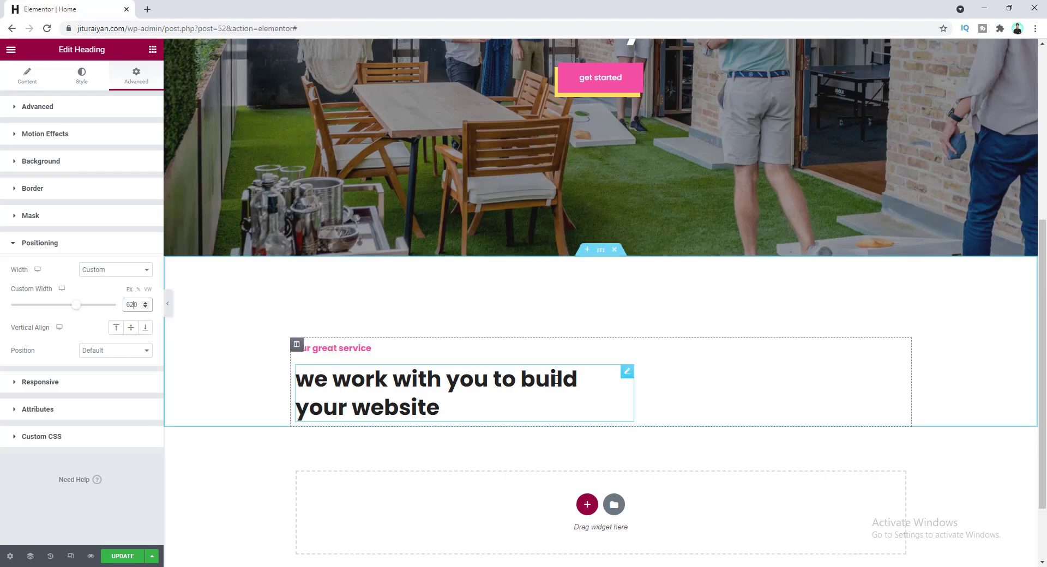
- Duplicate the title heading and change the copy's text to 'services'
right_click(624, 377)
click(641, 403)
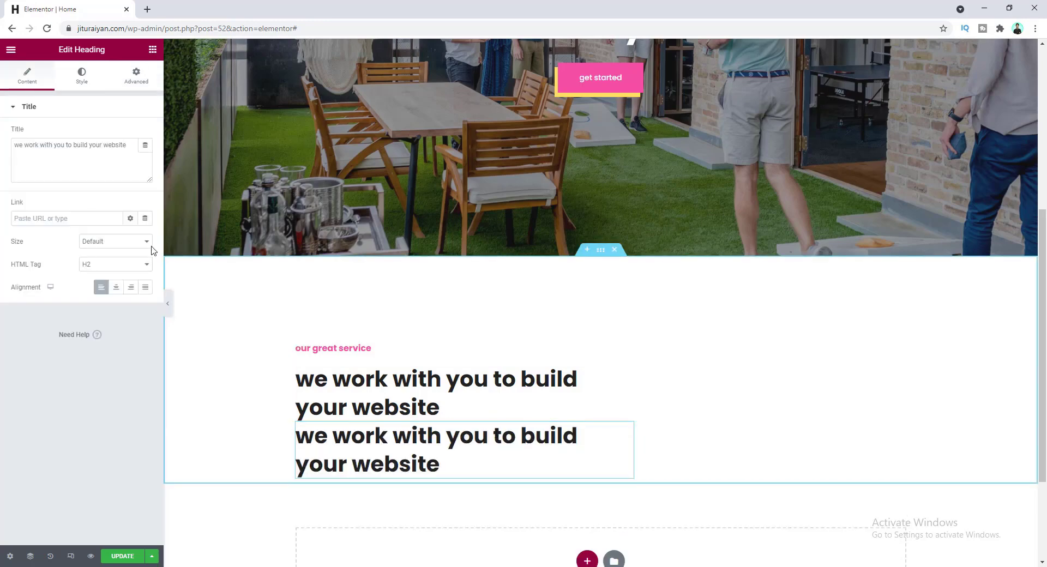
click(103, 148)
key(ctrl+a)
text(services)
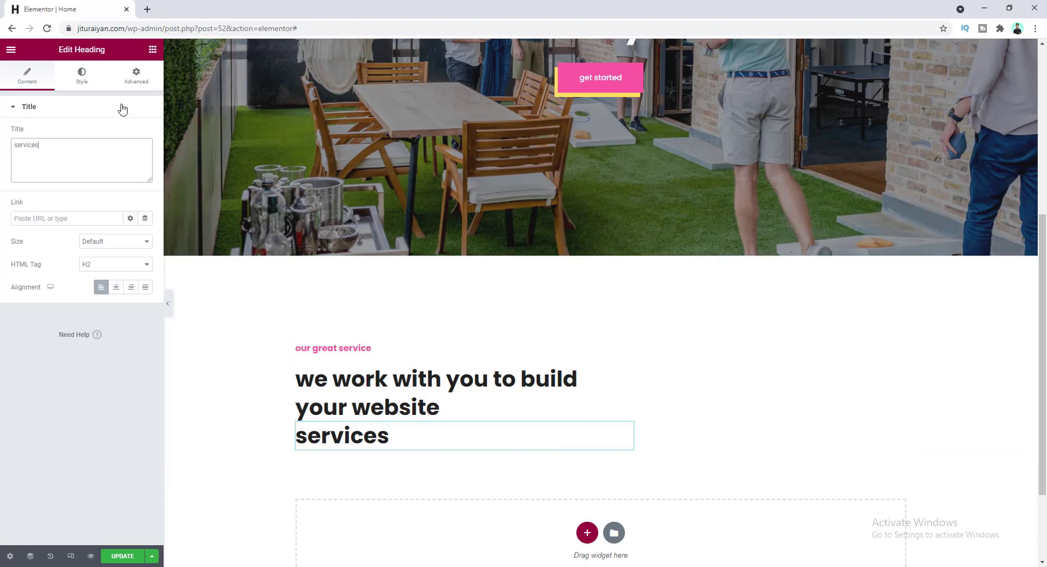
- Clear the 620 custom width so 'services' uses Default width, and right-align it
click(137, 75)
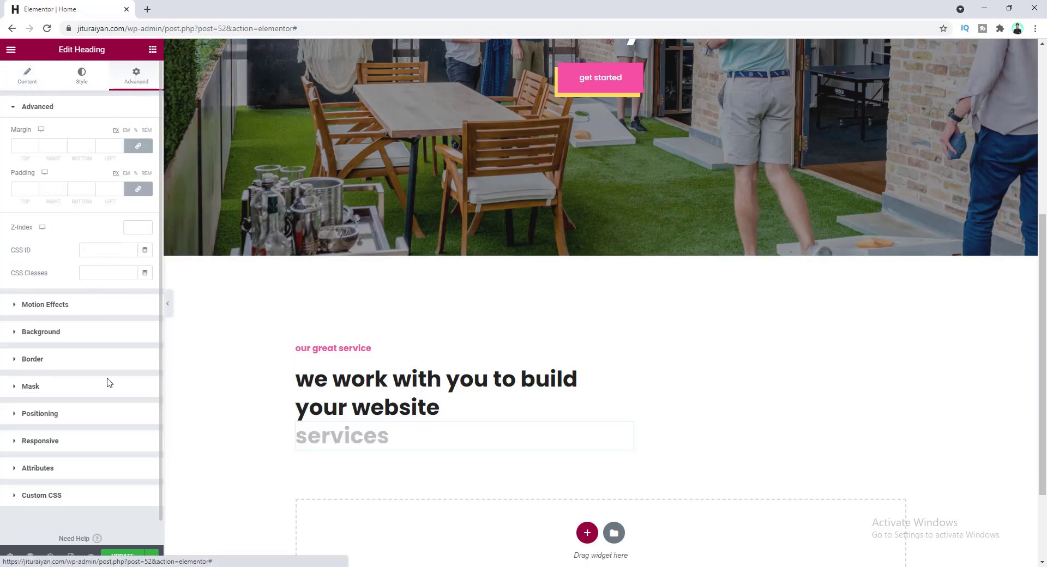
click(97, 417)
double_click(130, 304)
key(BackSpace)
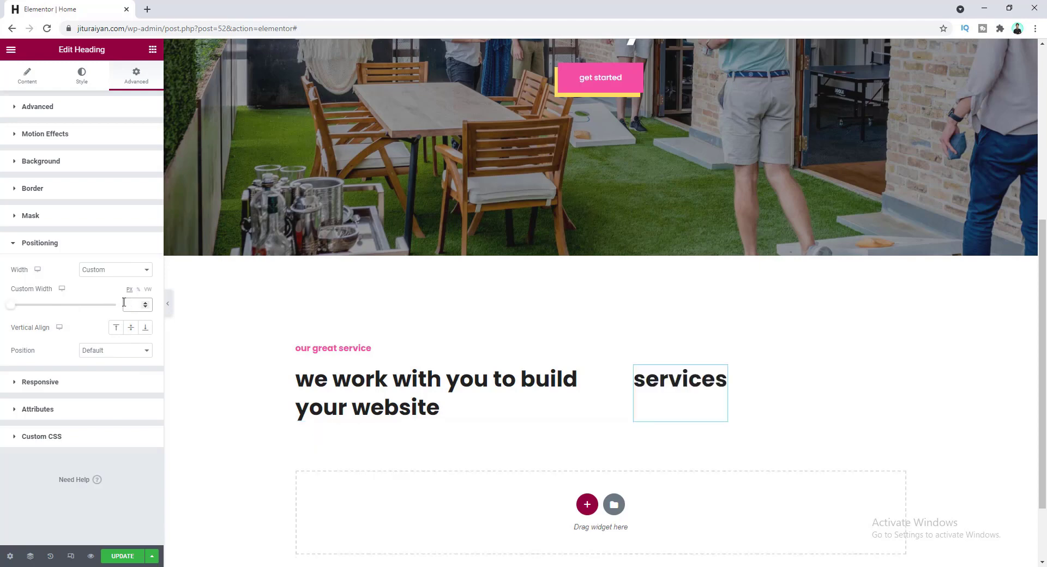
click(122, 271)
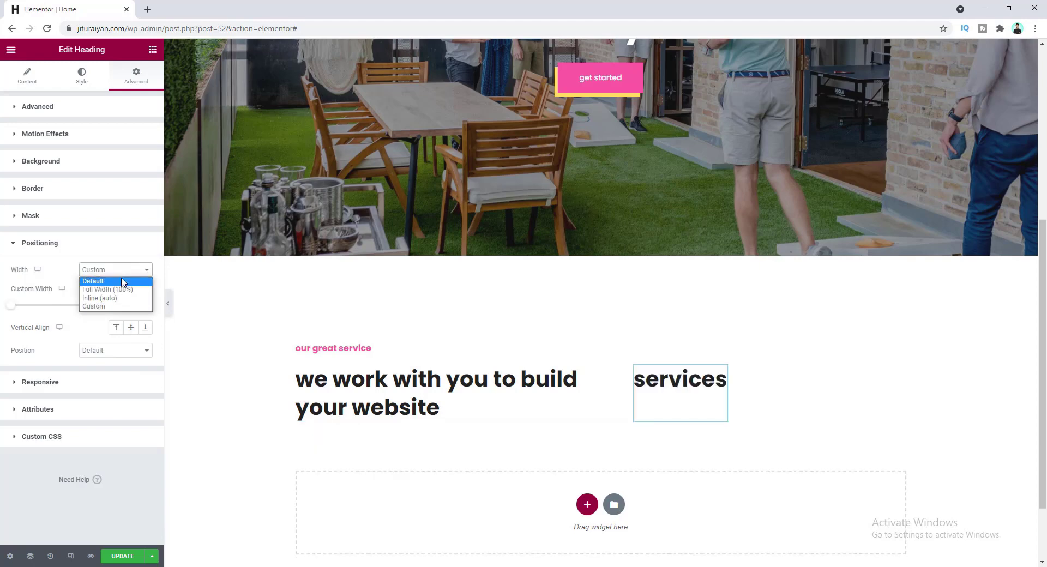
click(122, 282)
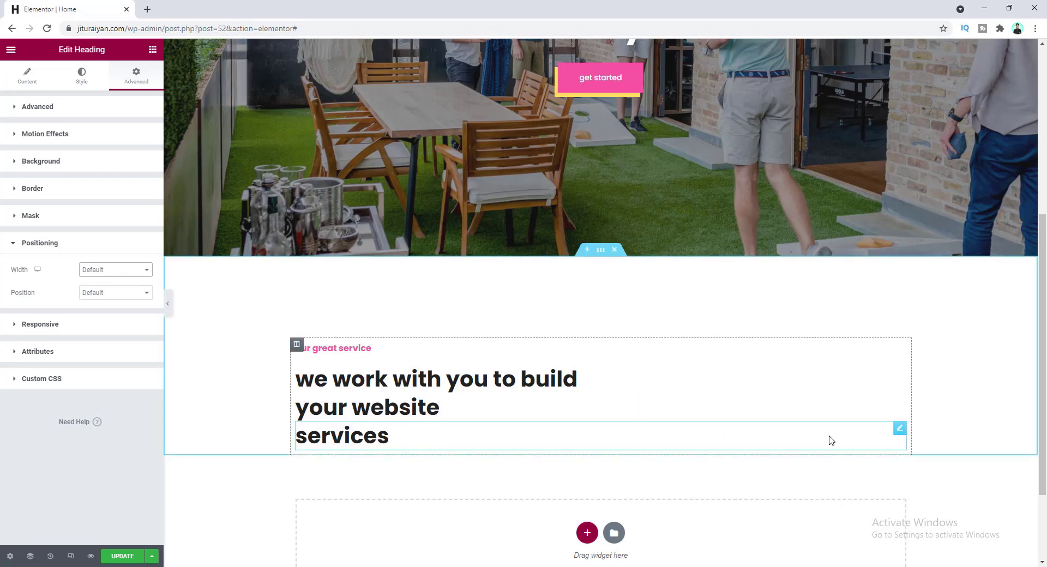
click(27, 76)
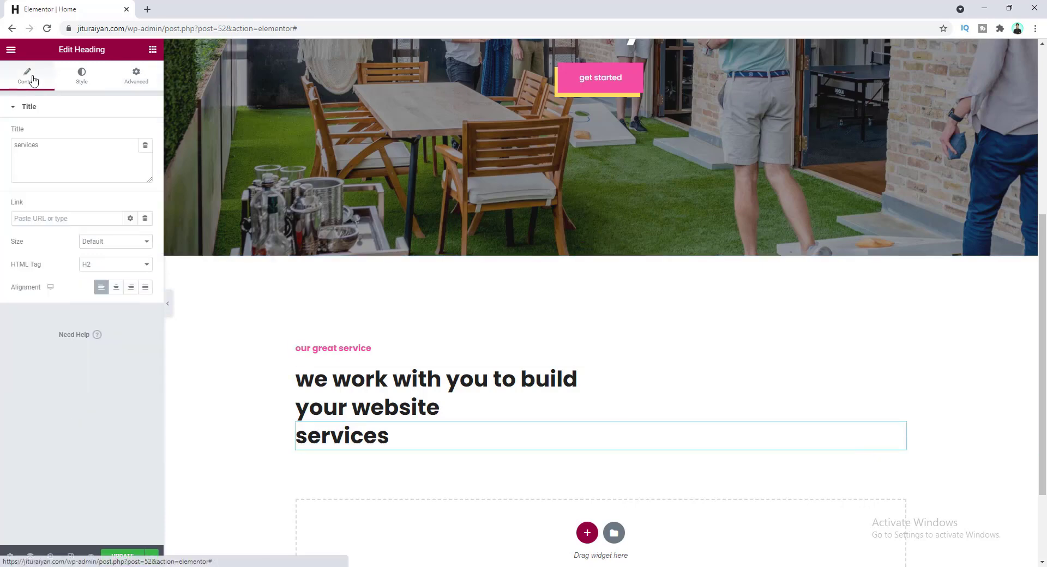
click(130, 290)
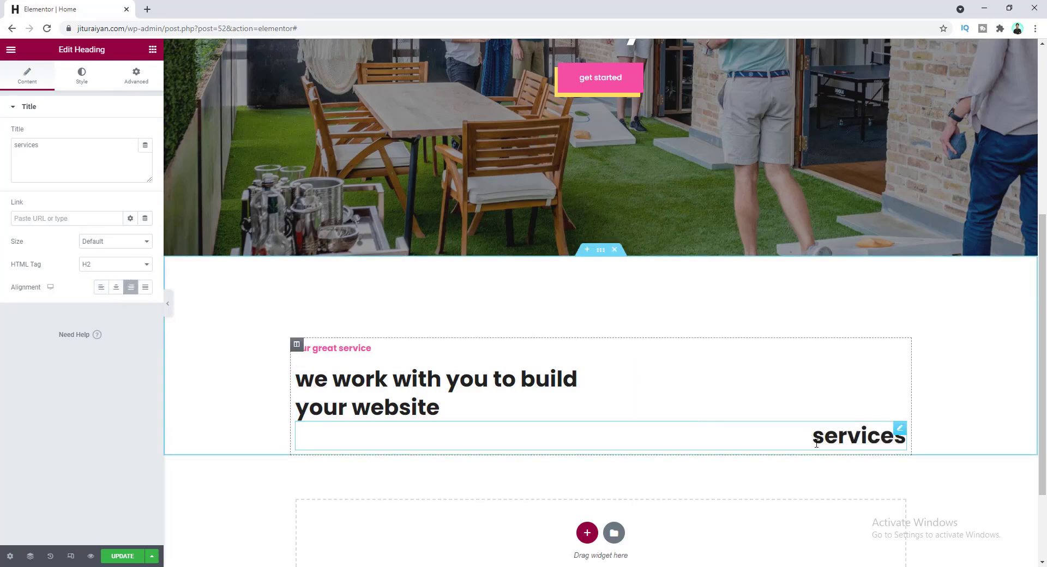
- Colour the 'services' text near-white #F7F7F7 and enlarge it to size 106
click(84, 78)
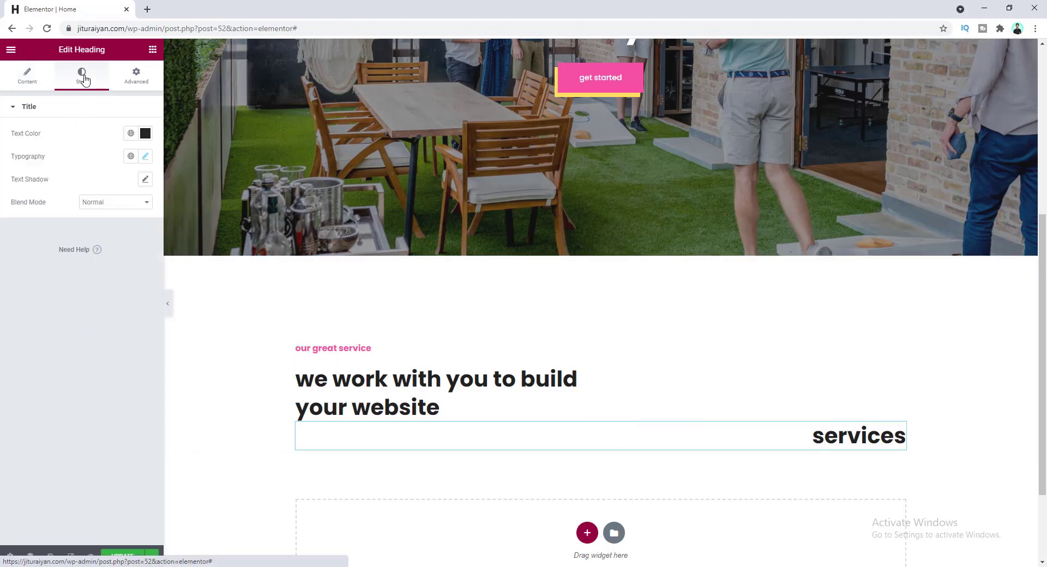
click(145, 133)
drag(34, 235, 21, 177)
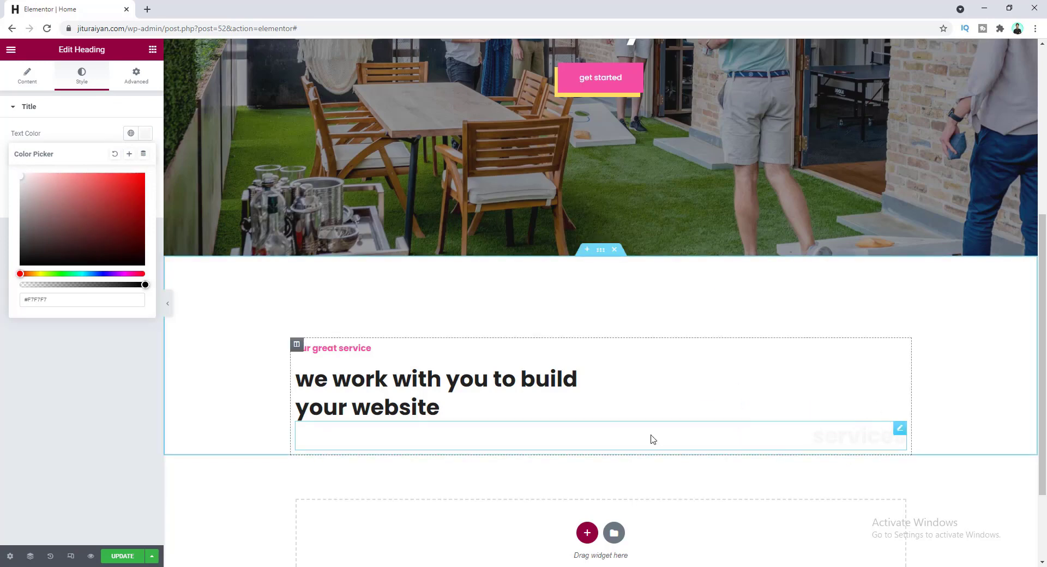
click(78, 135)
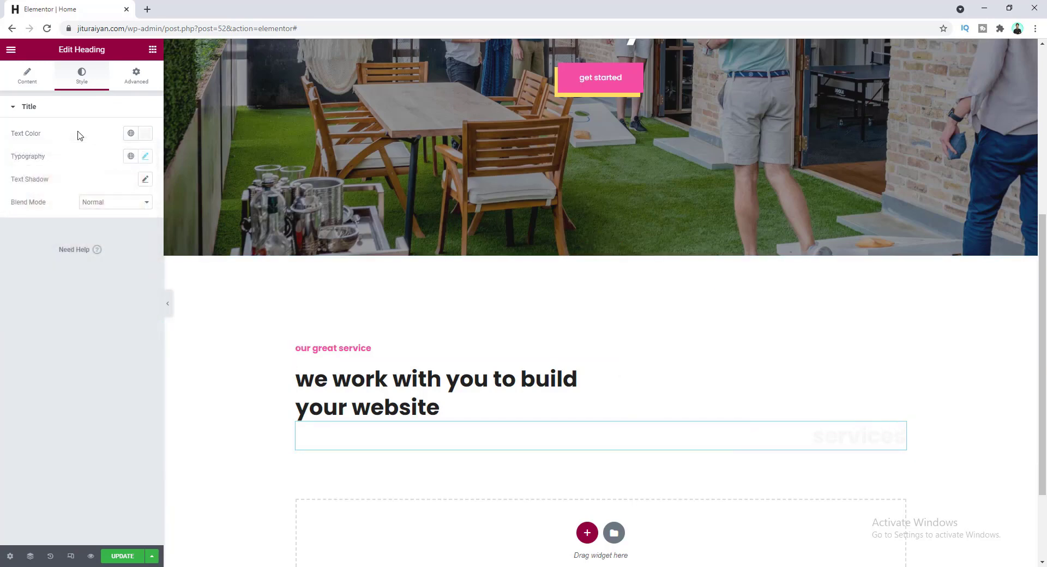
click(145, 156)
drag(38, 243, 91, 243)
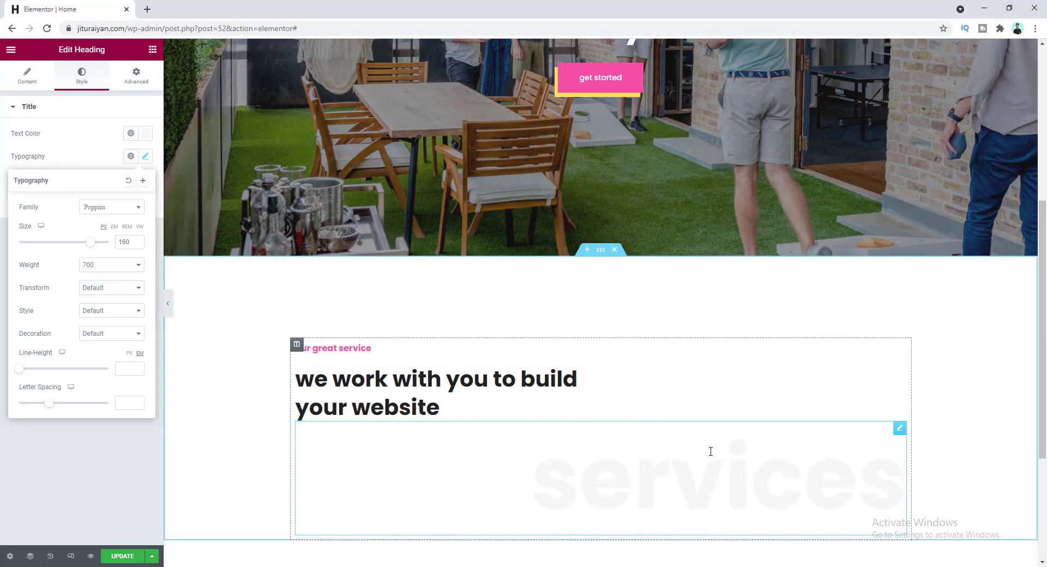
click(132, 82)
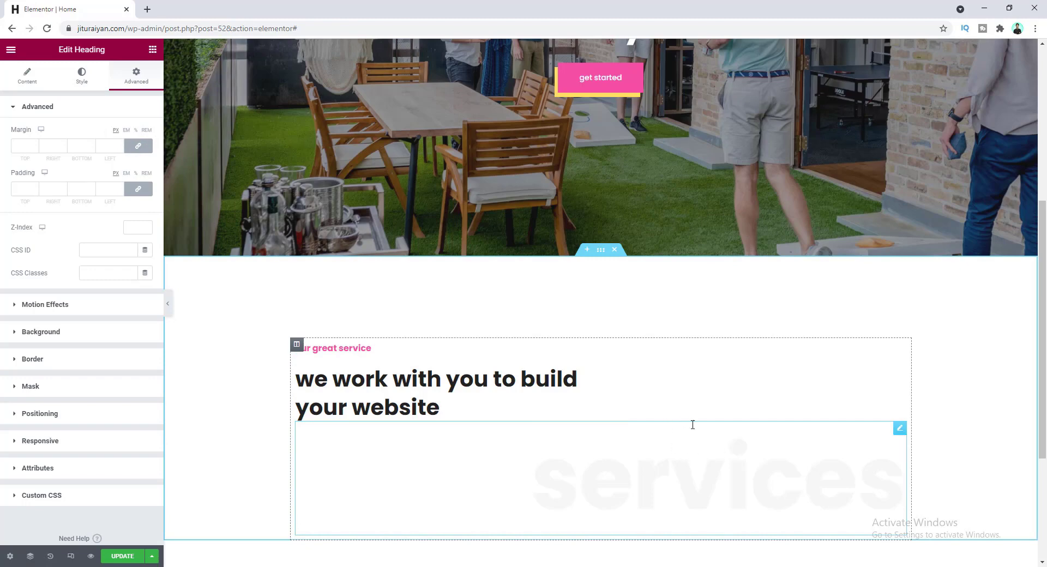
- Unlink the margins and give the 'services' heading a -75 top margin
click(138, 146)
scroll(33, 147, down, 9)
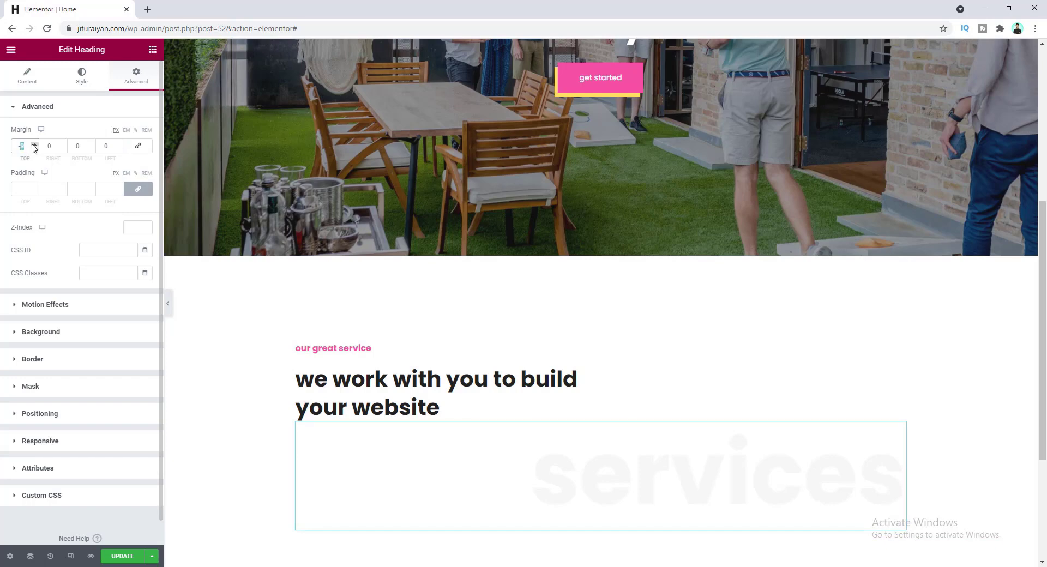
scroll(39, 140, up, 2)
text(5)
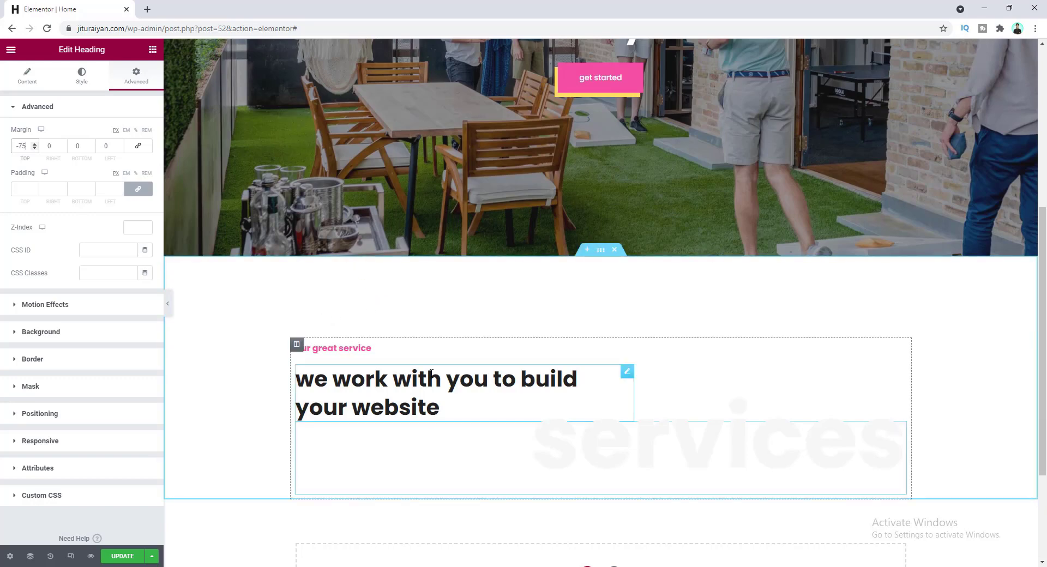
scroll(469, 404, down, 2)
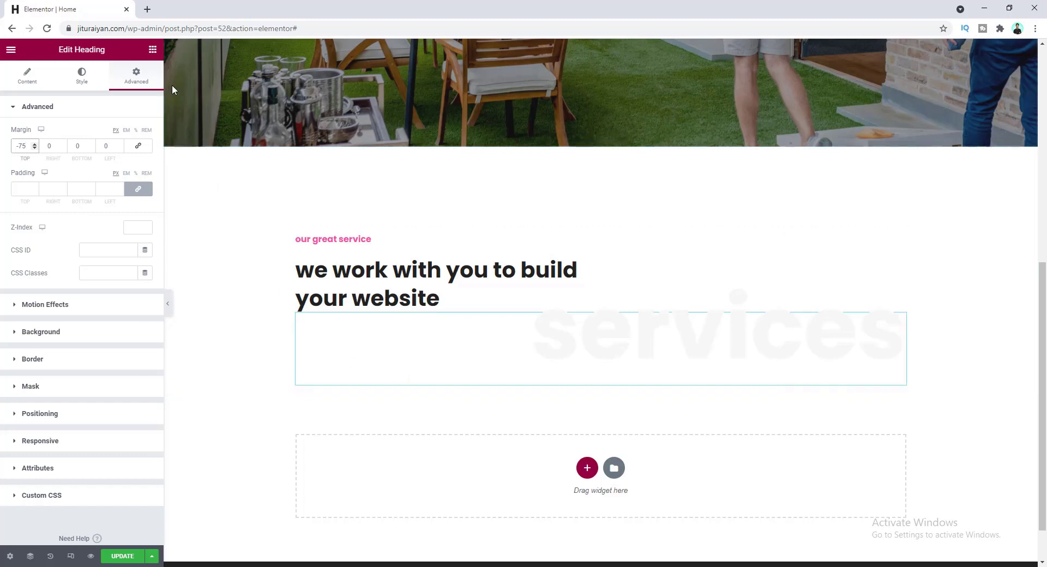
click(153, 52)
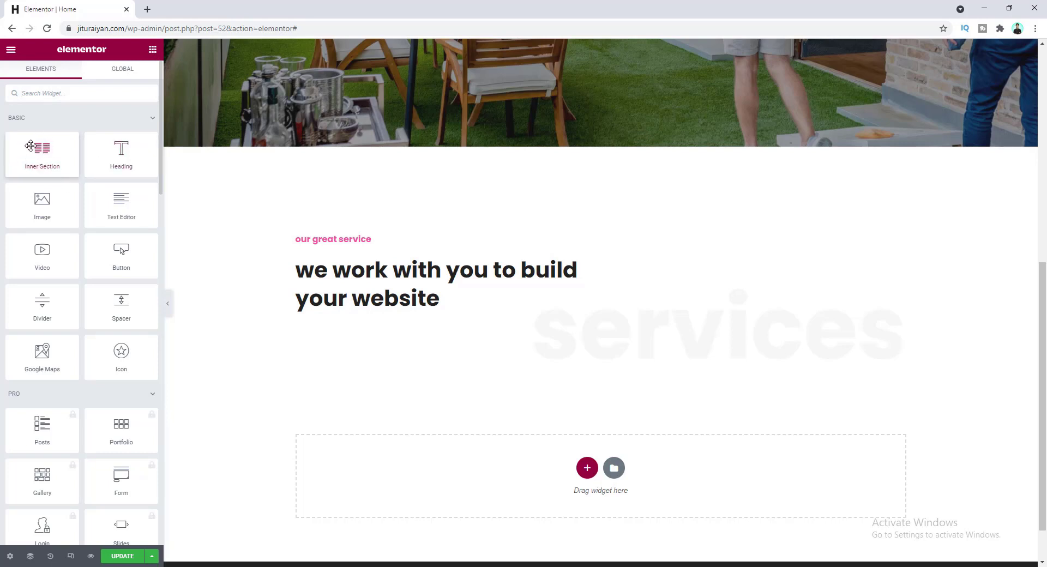
- Place an inner section below 'services', add a third column, and target the left column
drag(36, 149, 578, 375)
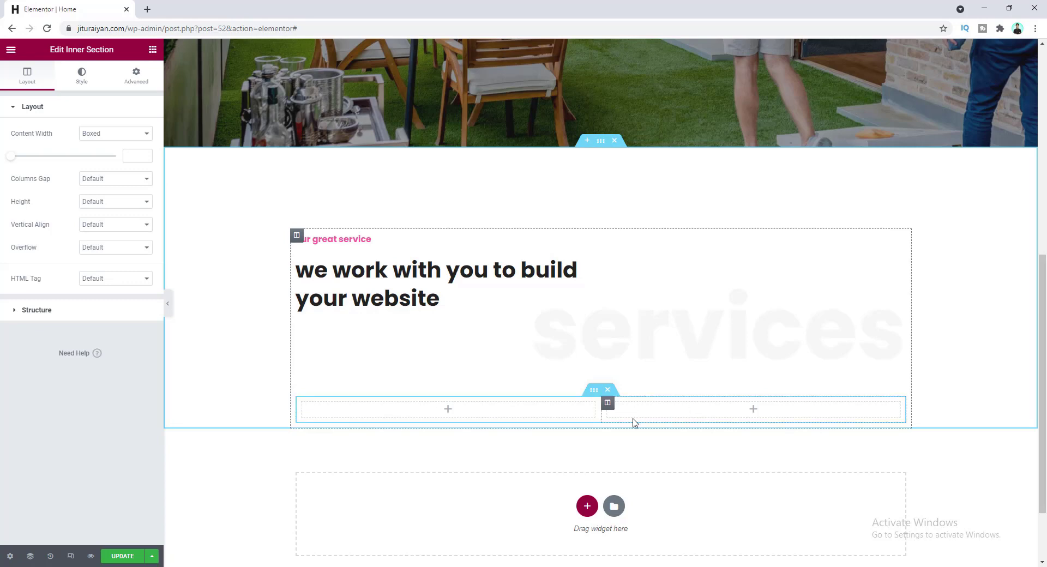
right_click(607, 405)
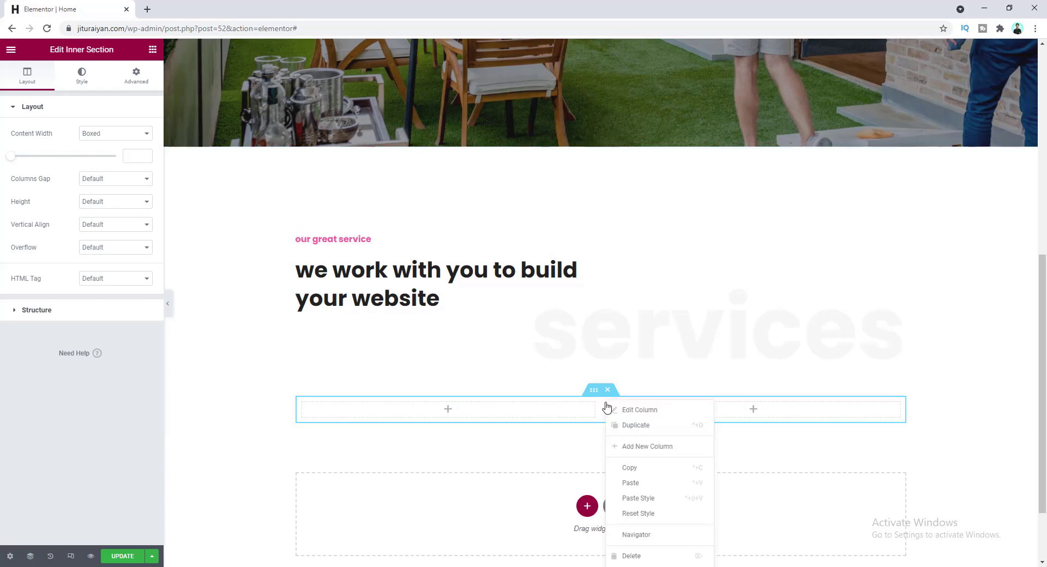
click(631, 453)
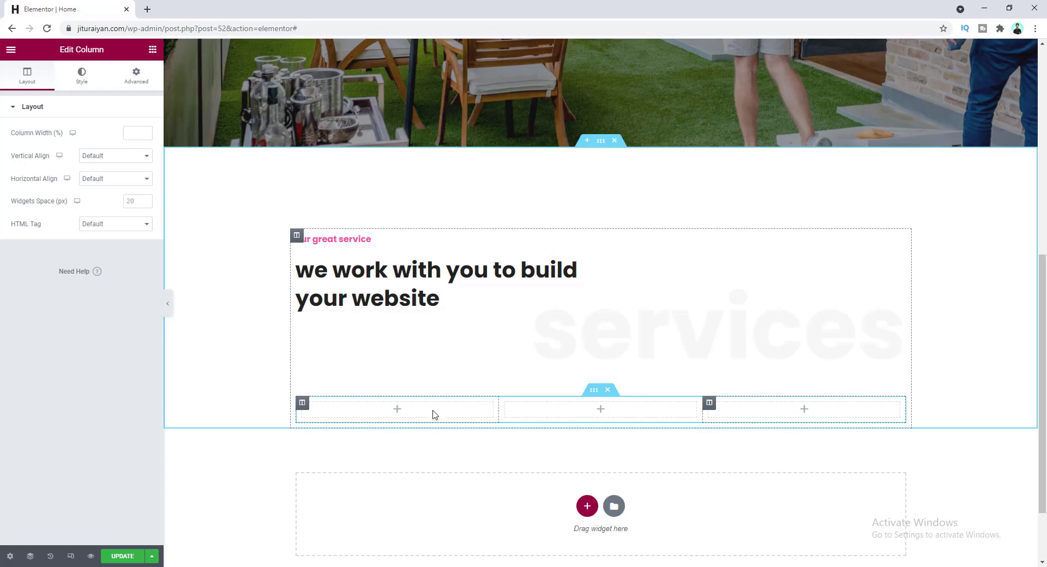
click(398, 410)
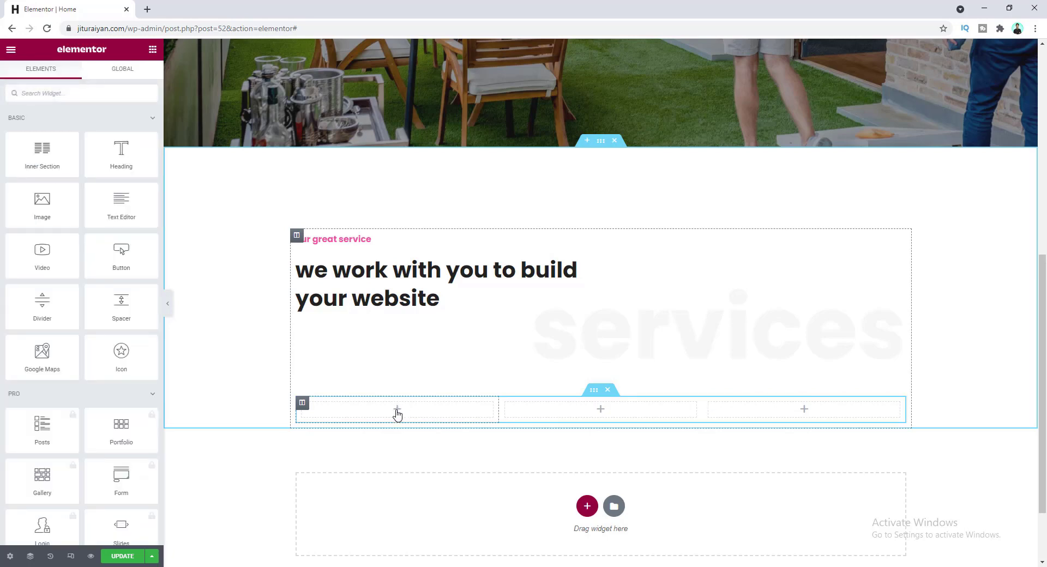
- Search widgets for 'icon' and place an Icon Box in the left column
click(105, 94)
text(icon)
drag(121, 131, 388, 418)
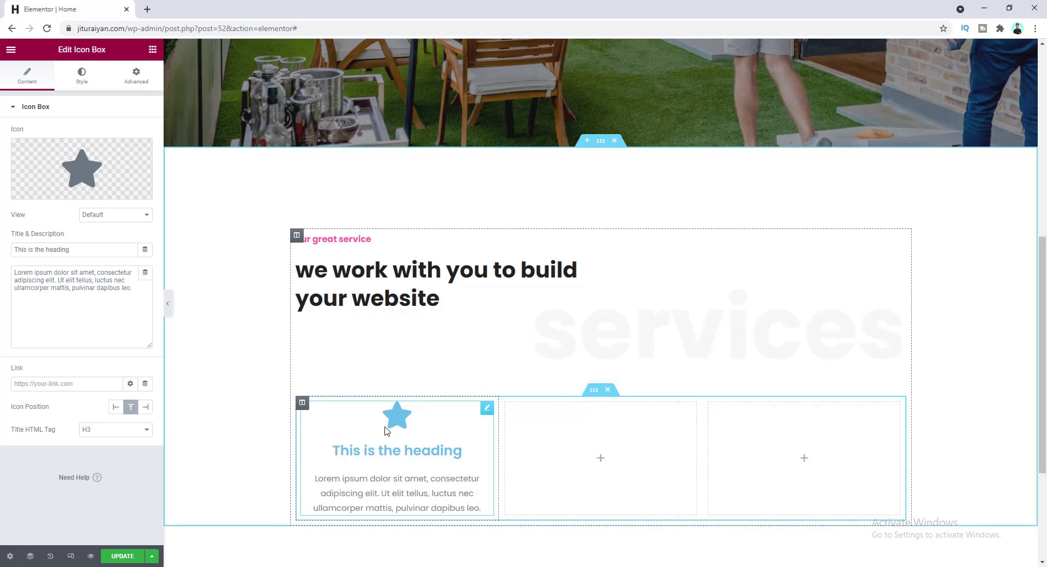
- Replace the icon with the layered stack icon found by searching 'laye'
click(116, 184)
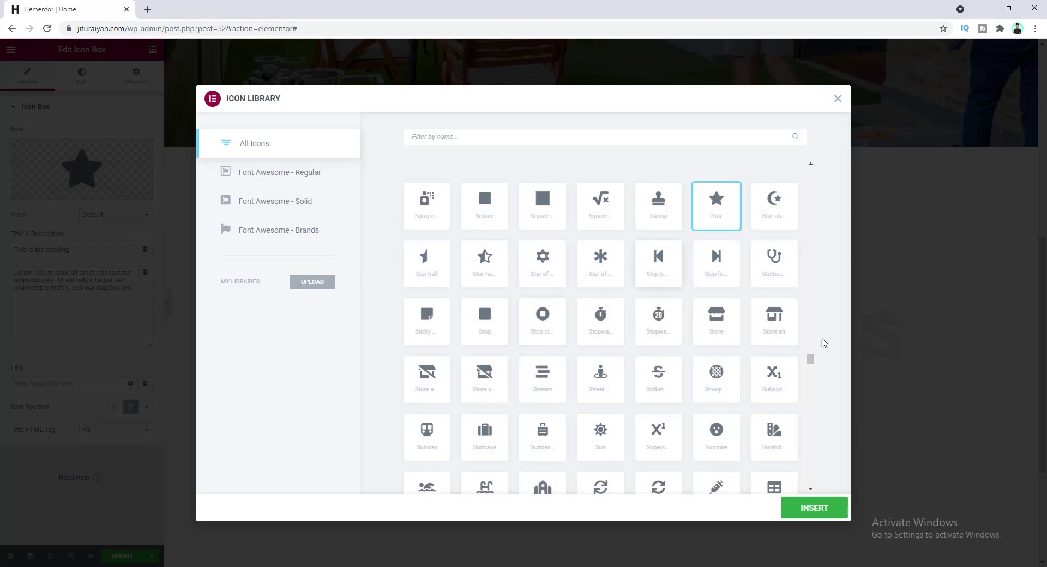
drag(811, 359, 813, 467)
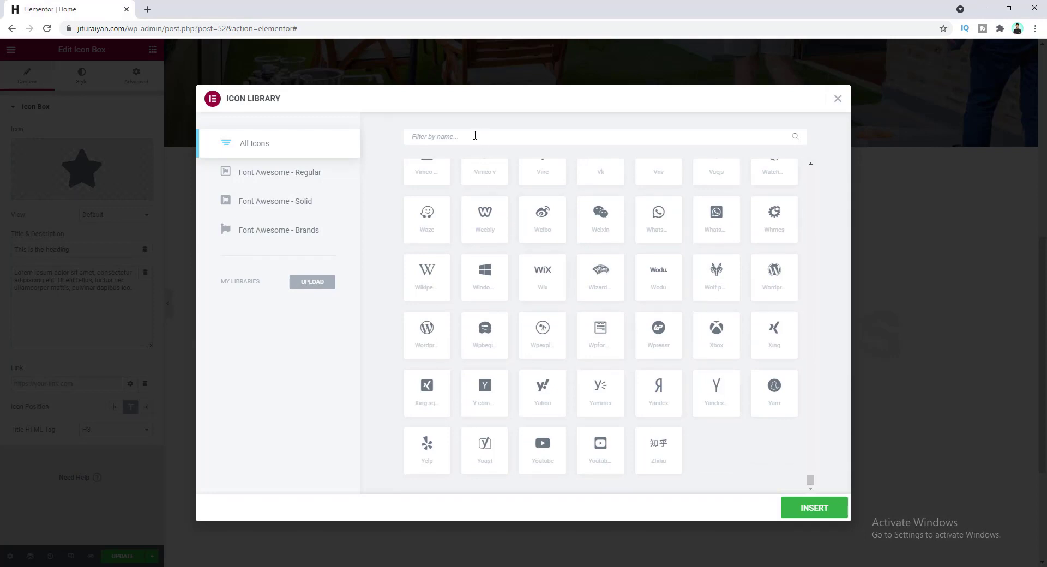
text(la)
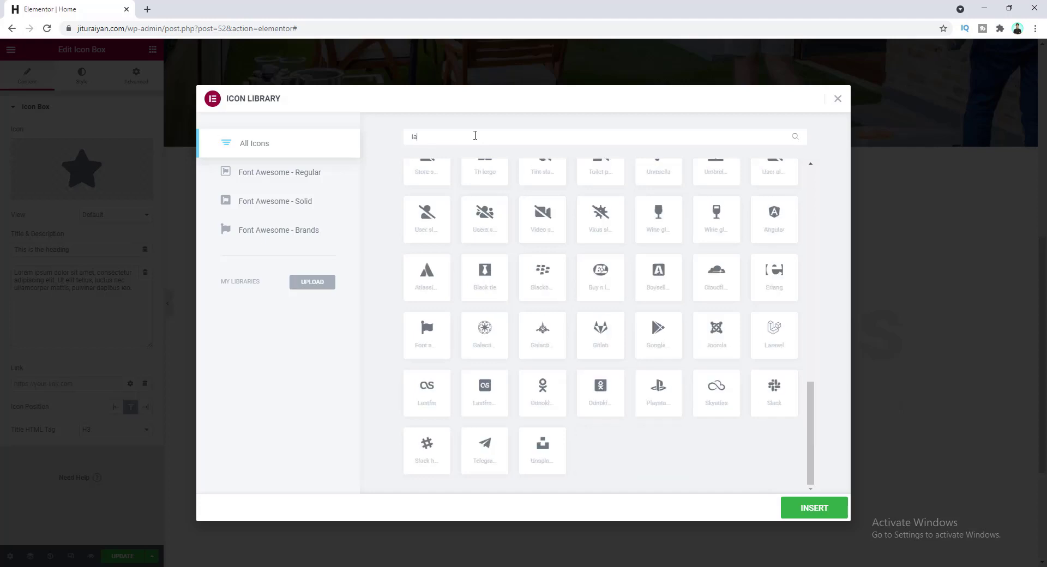
text(yer)
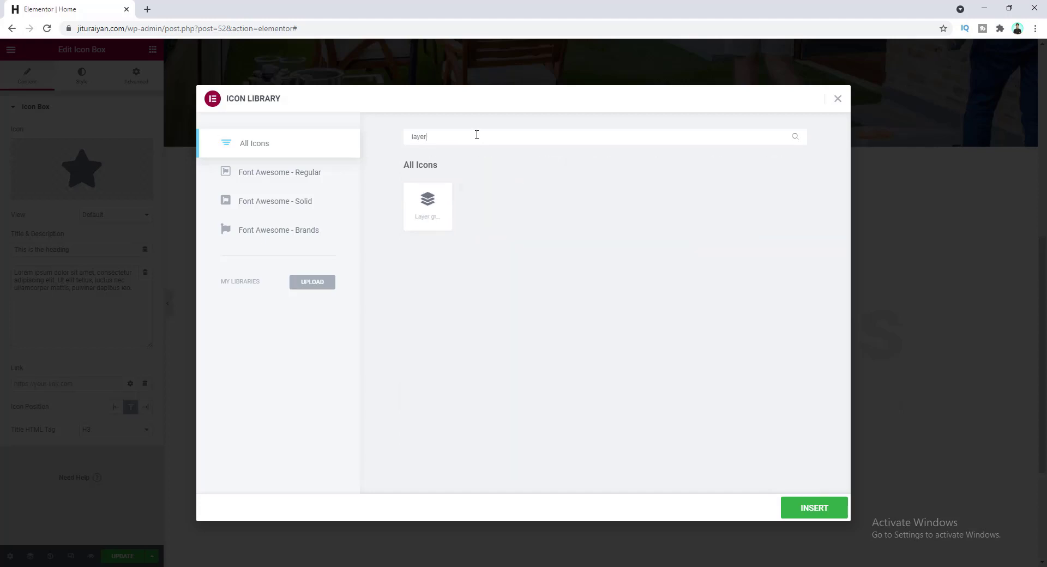
click(430, 207)
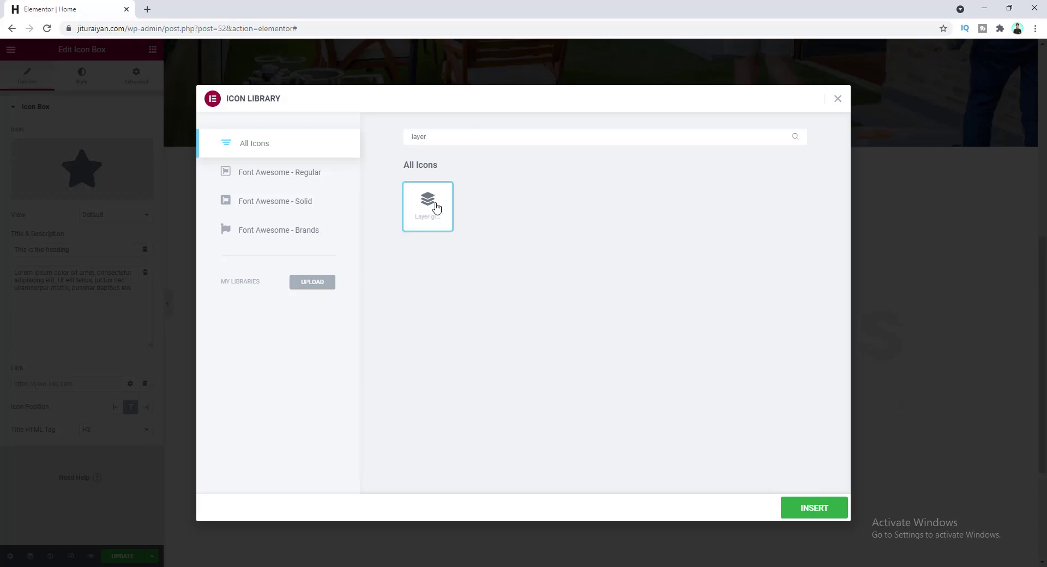
click(810, 507)
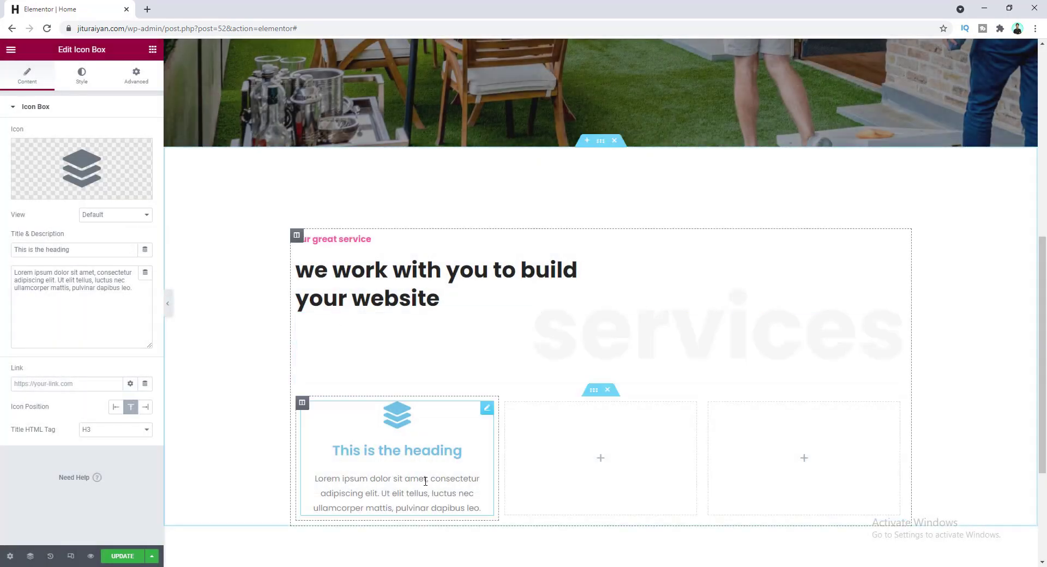
- Title the icon box 'graphics design' and paste new description text
drag(82, 250, 5, 249)
text(graphics design)
key(Tab)
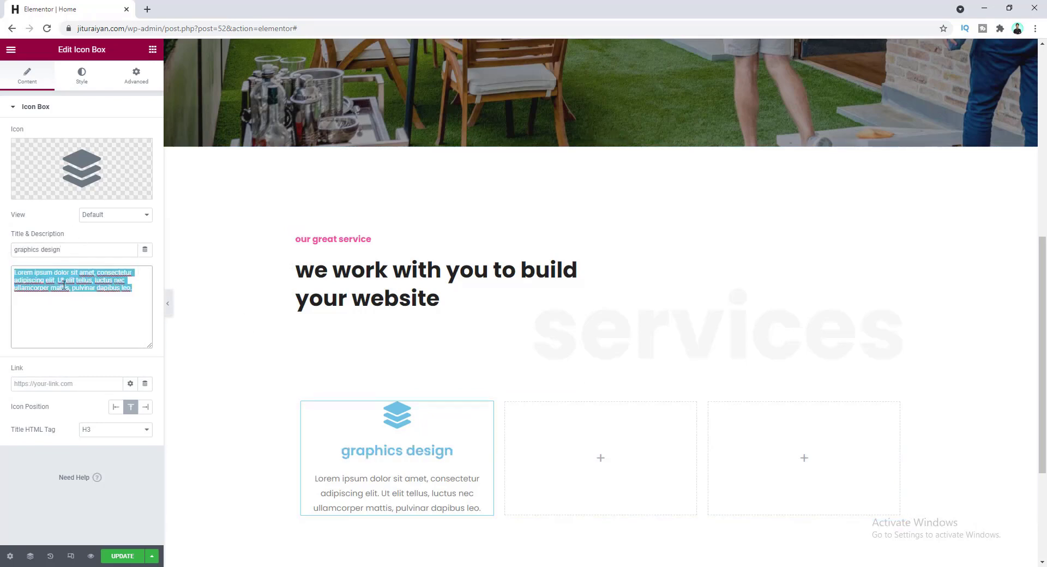
text(Lorem ipsum dolor sit amet, consectetur adipiscing elit. Etiam in gravida libero, at mollis velit. Morbi at sapien posuere, accumsan ex a, suscipit felis.)
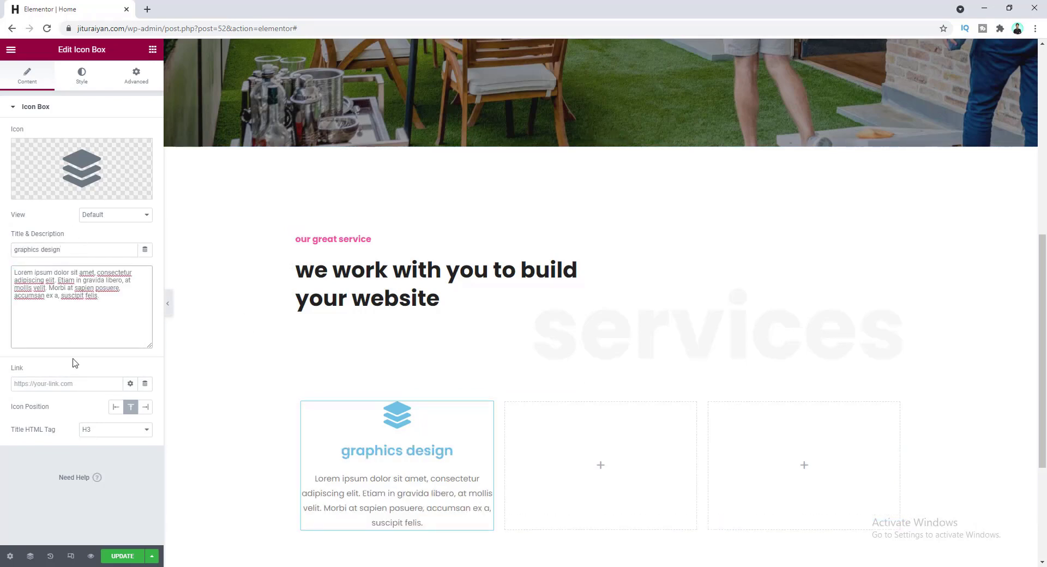
- Make the icon global Pink with spacing 20 and size 52
click(82, 77)
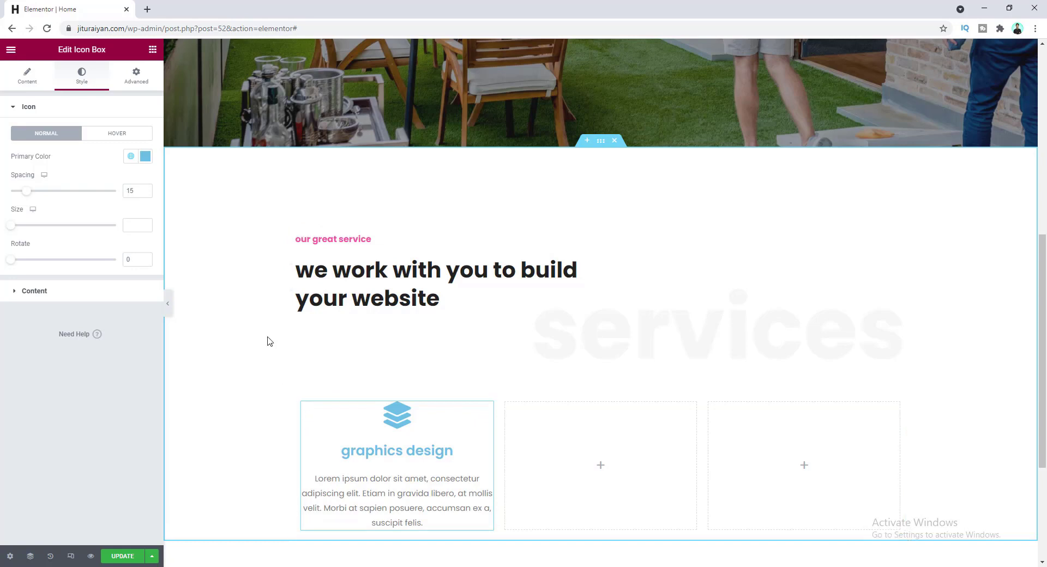
click(131, 158)
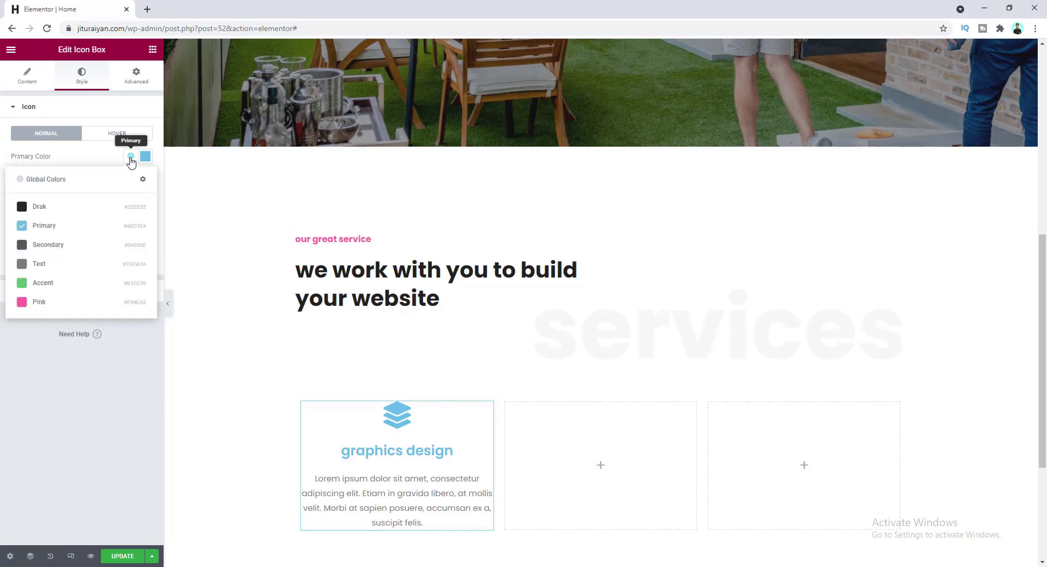
click(115, 304)
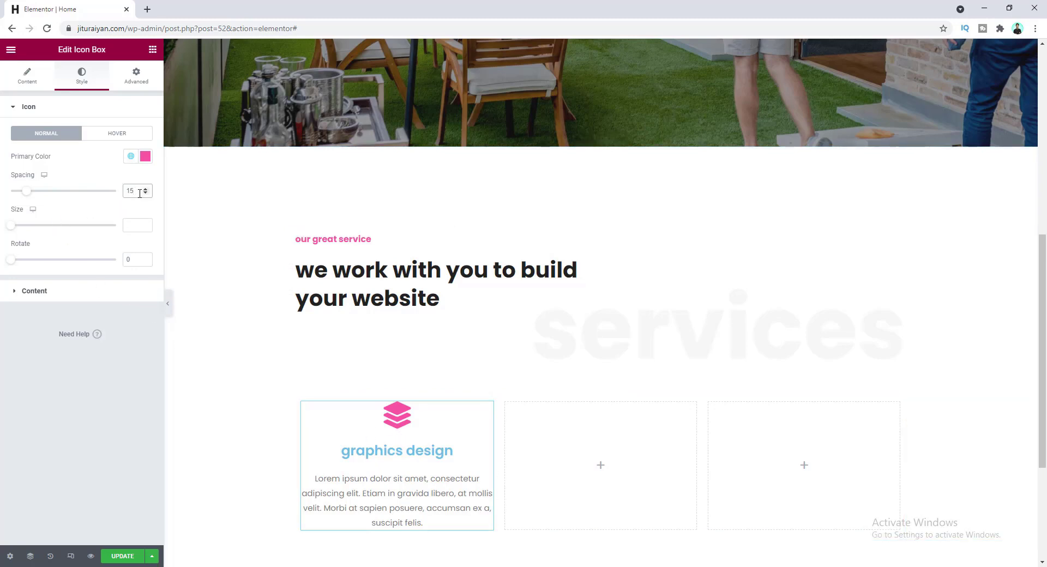
key(Up)
key(Up)
key(Up)
key(Up)
key(Up)
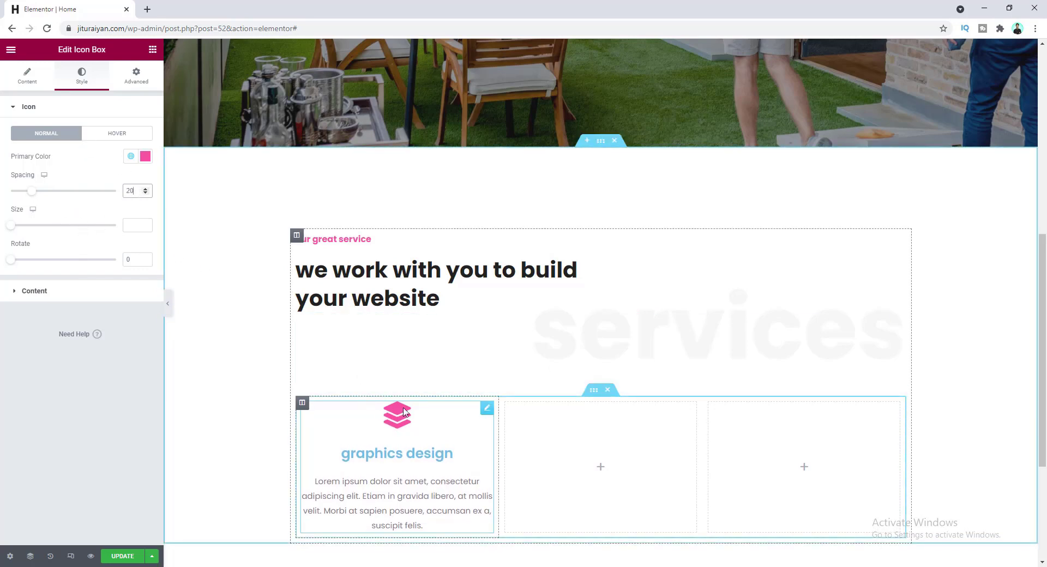
mouse_move(11, 225)
mouse_down()
mouse_move(45, 227)
mouse_move(29, 227)
mouse_up()
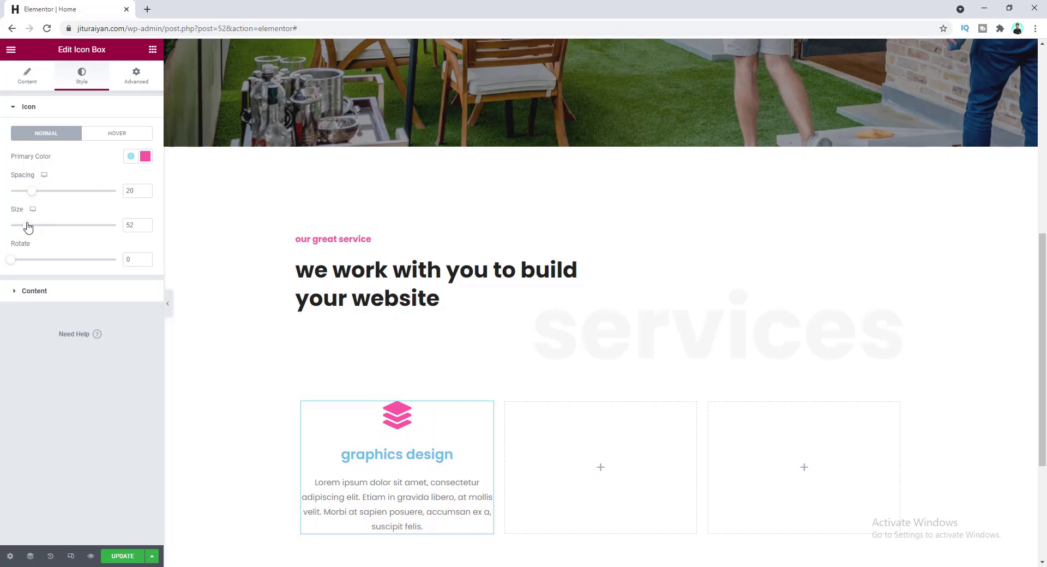
- Left-align the icon box content and make the title dark (Drak) at font size 18
click(52, 296)
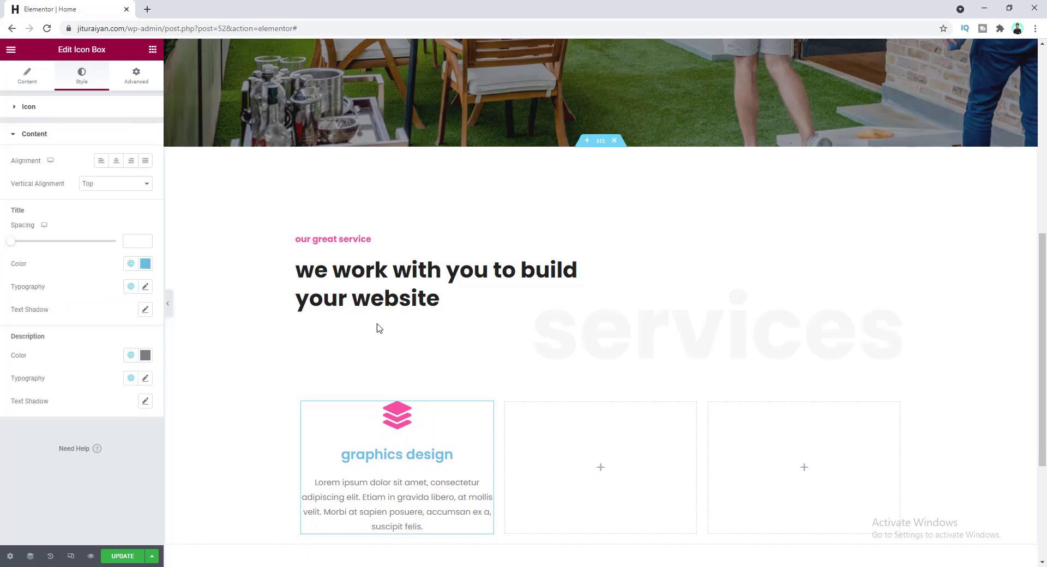
click(101, 161)
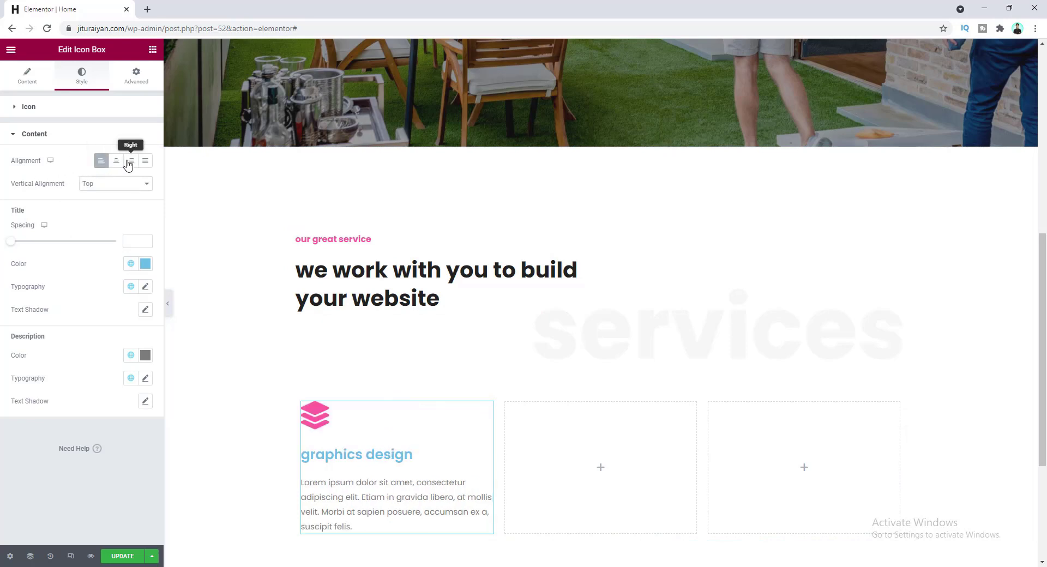
click(129, 162)
click(101, 162)
click(130, 265)
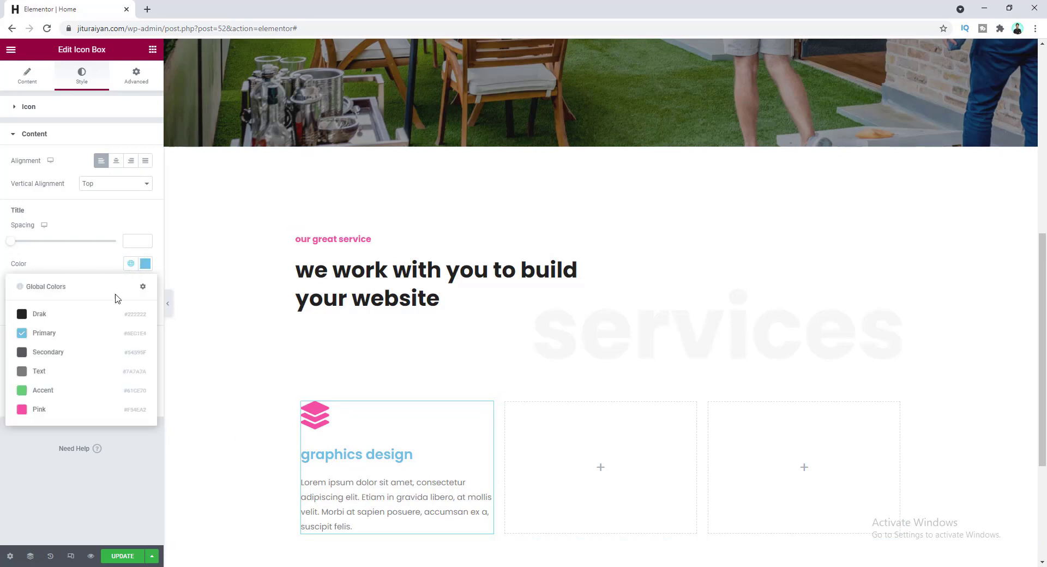
click(79, 321)
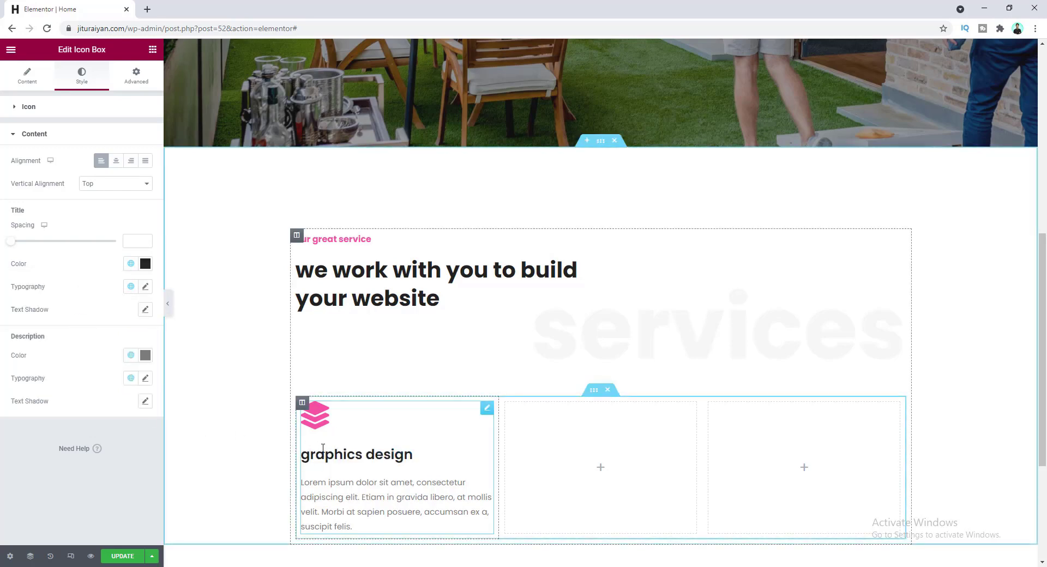
click(145, 286)
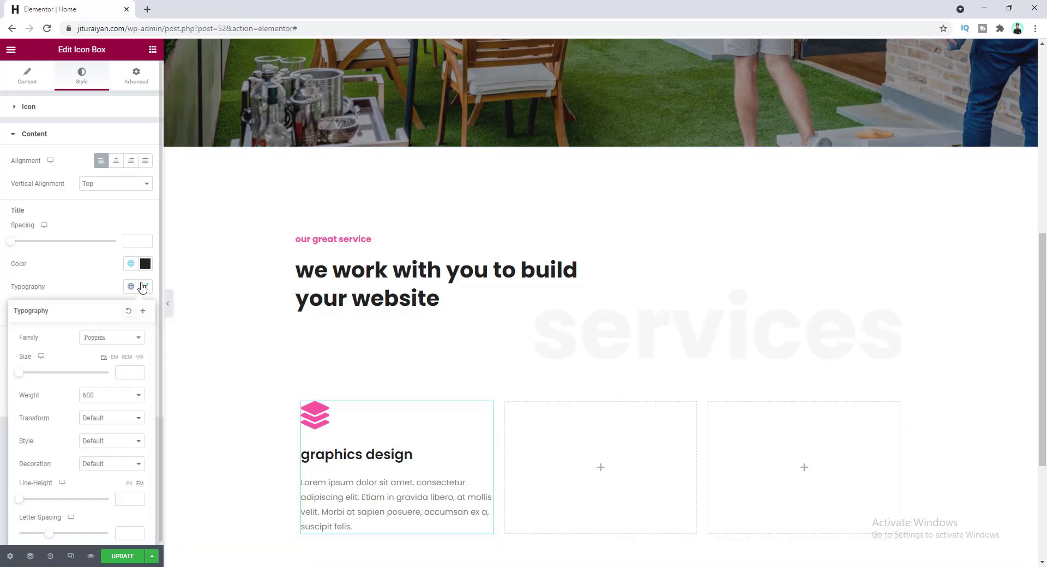
click(124, 371)
text(18)
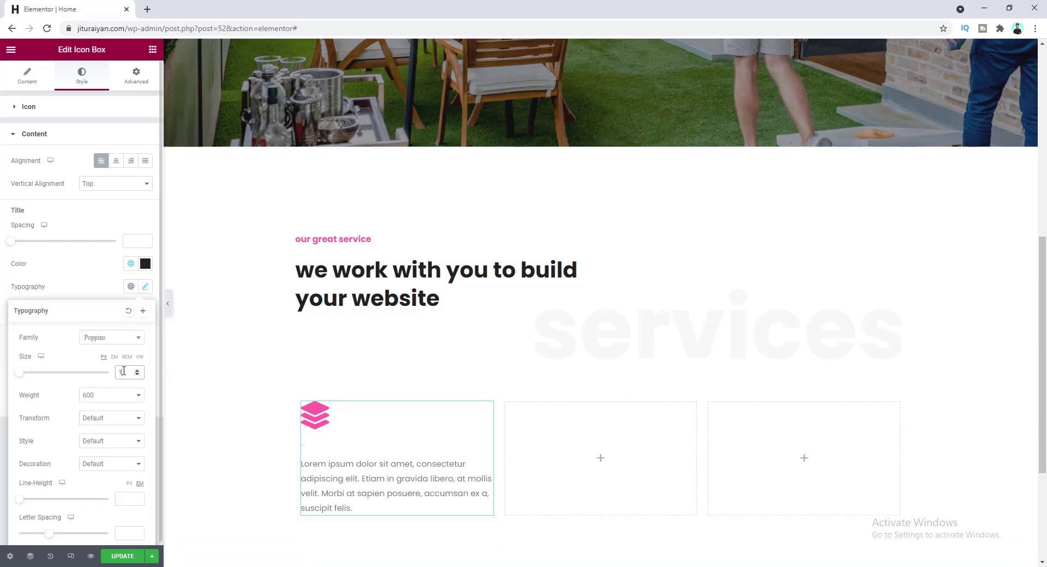
click(80, 277)
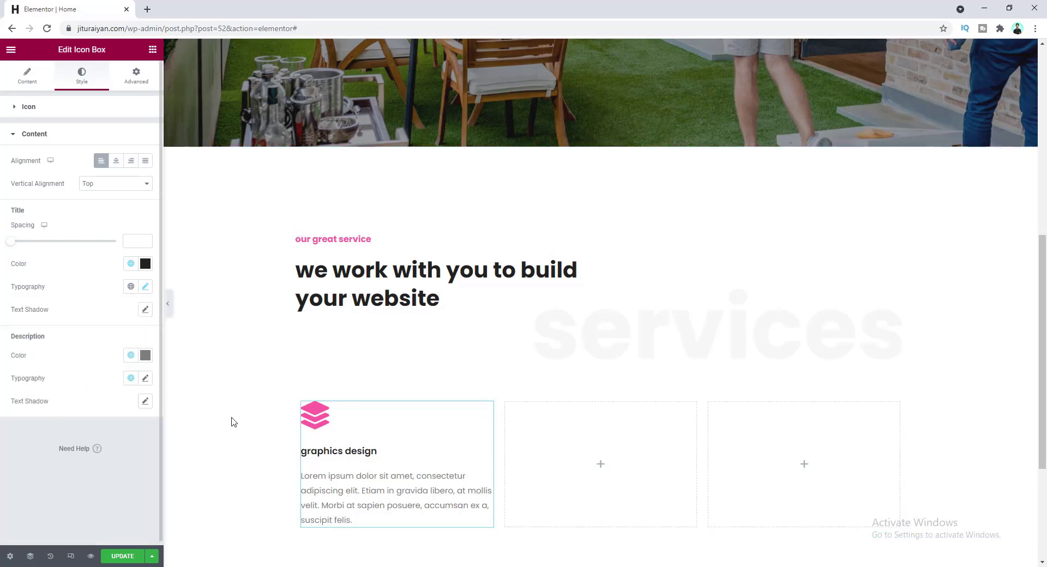
- Save the description colour as a new global colour named 'Fade'
click(145, 355)
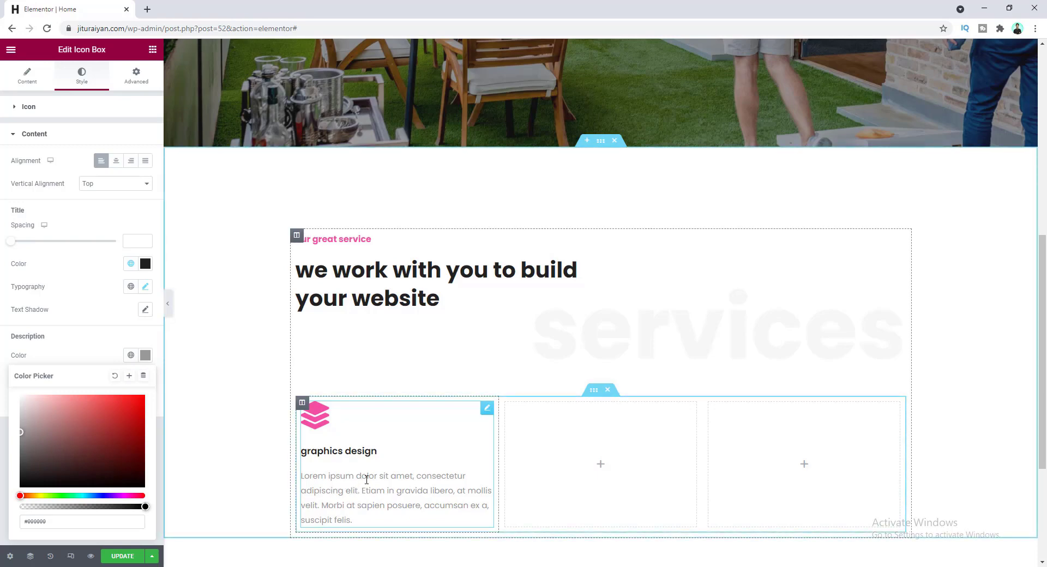
click(129, 377)
drag(524, 305, 452, 303)
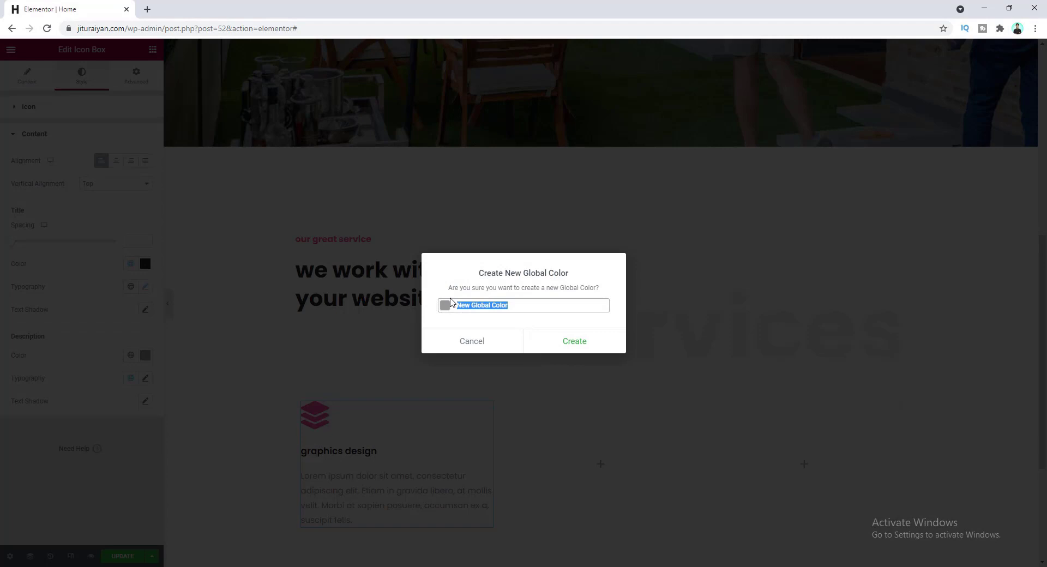
text(Fade)
click(547, 340)
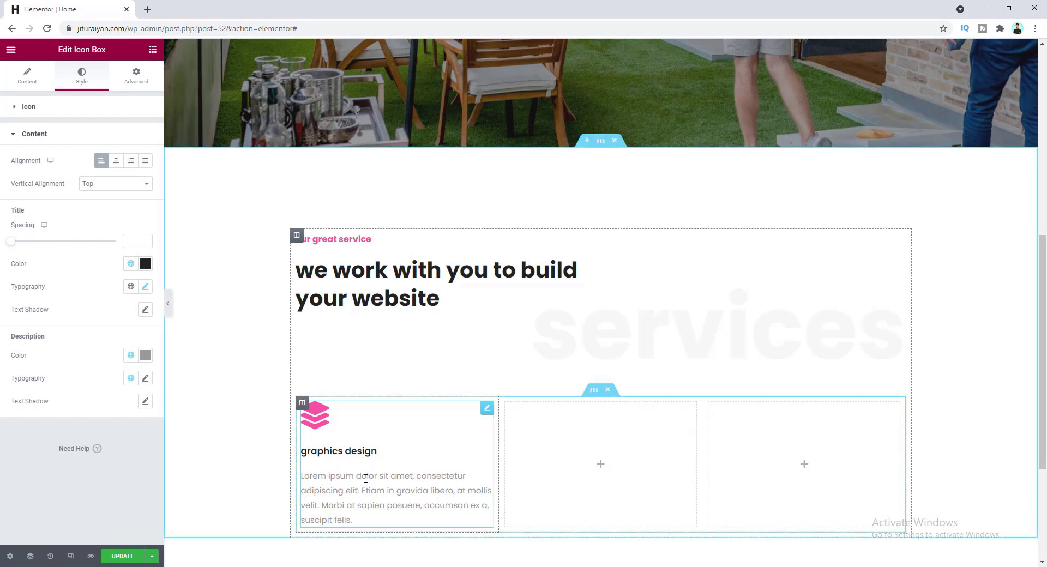
- Set the description font size to 14 and its line height to 1.8
click(145, 378)
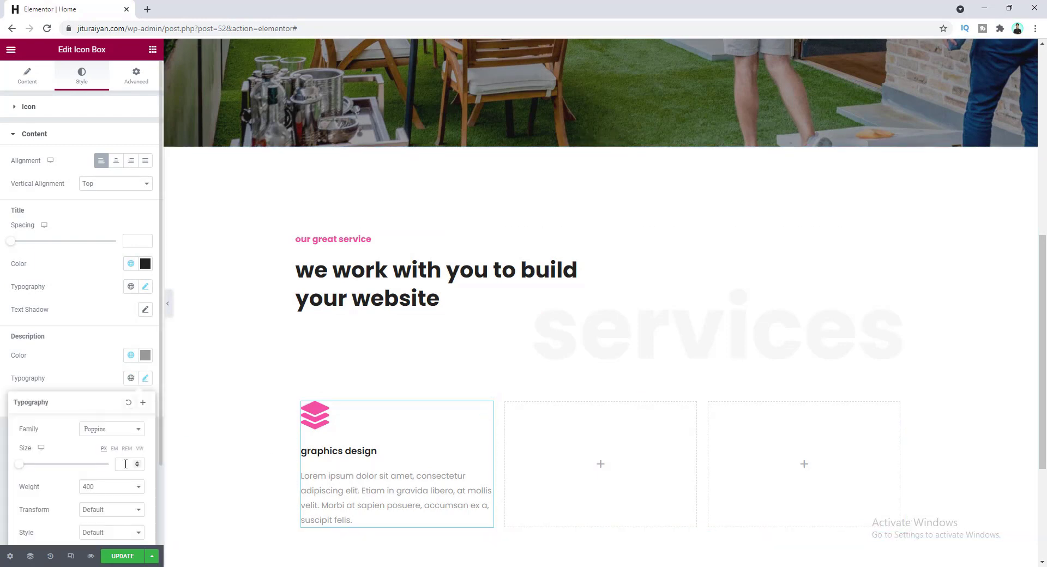
click(130, 462)
text(14)
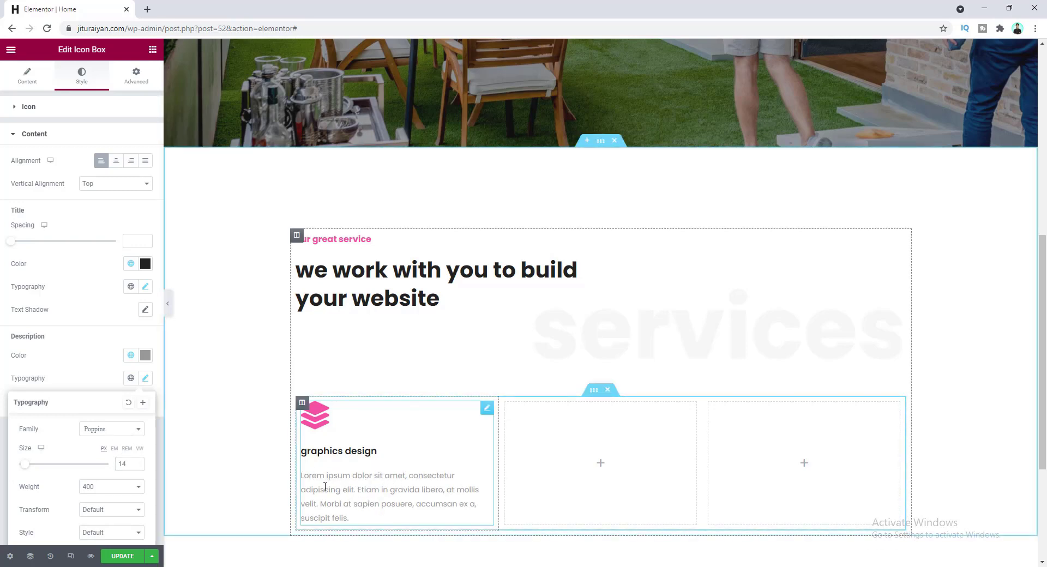
scroll(91, 485, down, 2)
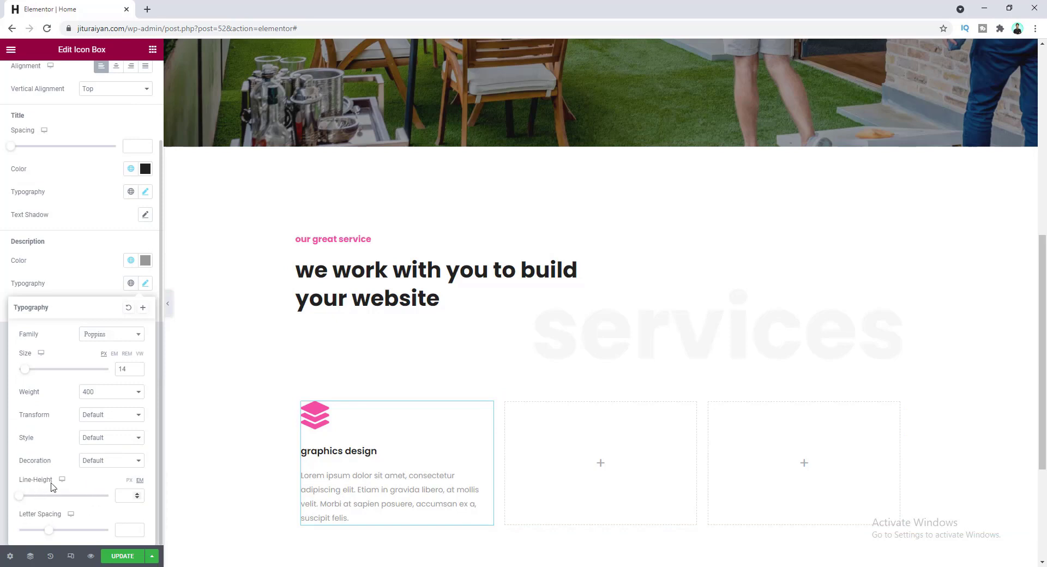
click(138, 495)
click(138, 495)
click(138, 494)
click(138, 495)
click(138, 495)
click(137, 495)
click(138, 495)
click(138, 494)
click(138, 494)
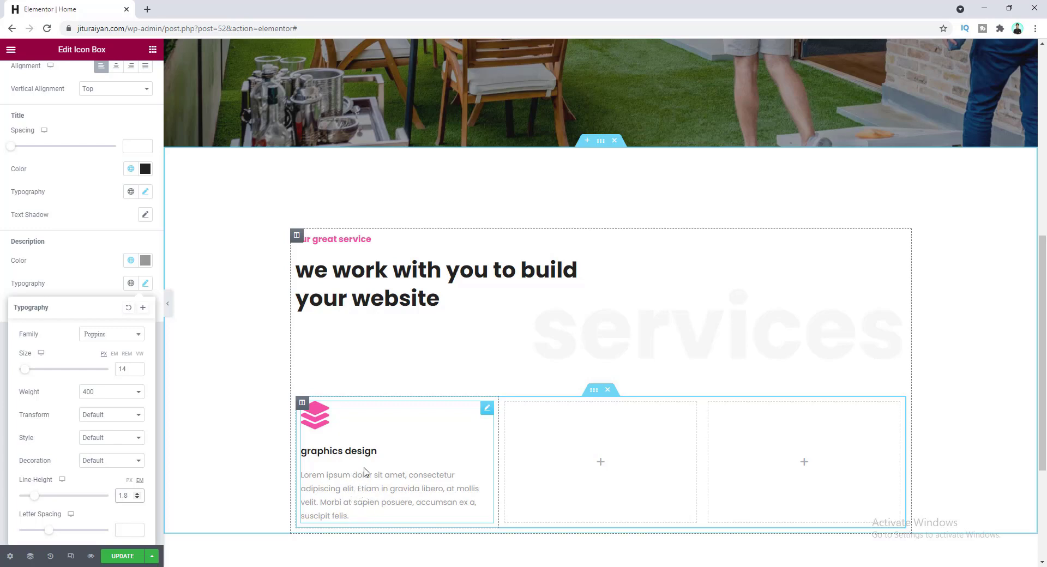
scroll(101, 262, up, 2)
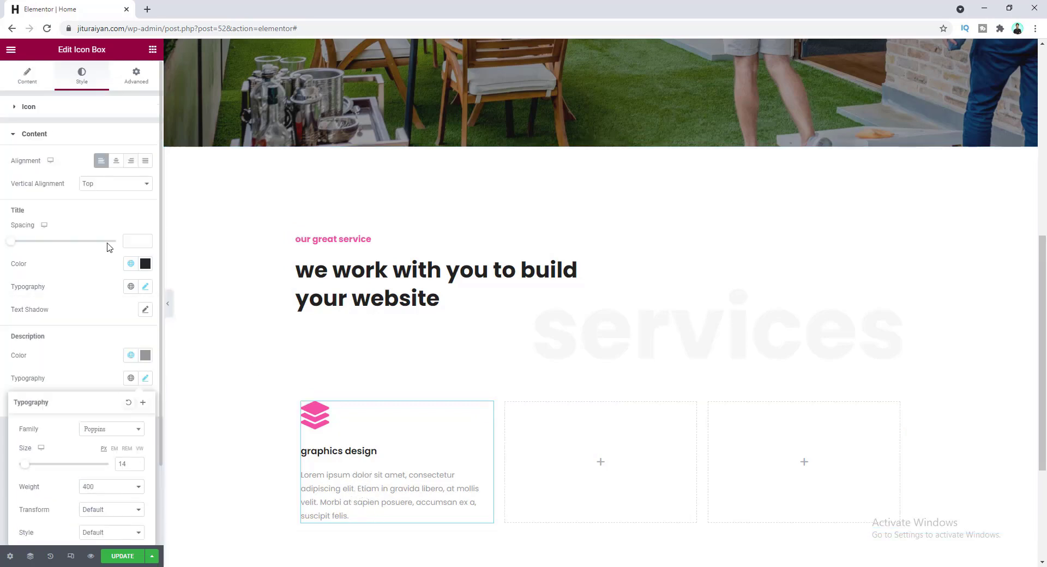
click(153, 50)
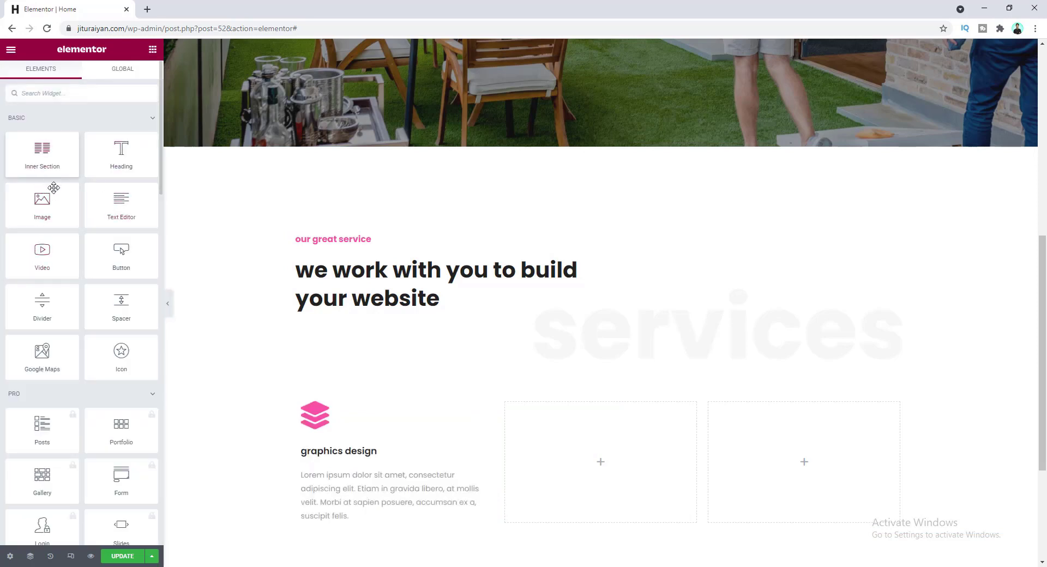
- Add a button labelled 'view more' below the graphics design description
drag(121, 253, 326, 521)
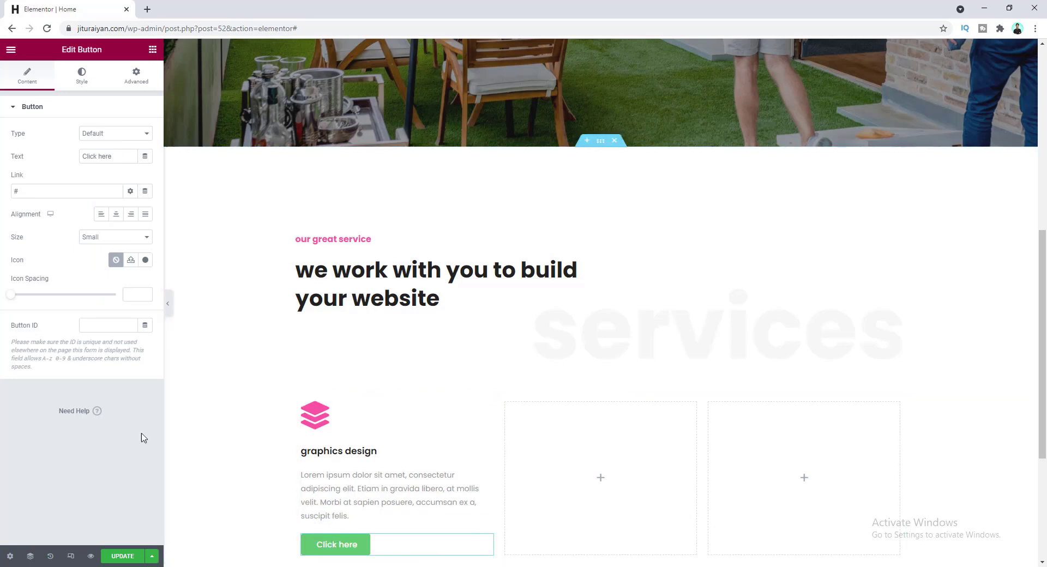
drag(114, 155, 75, 156)
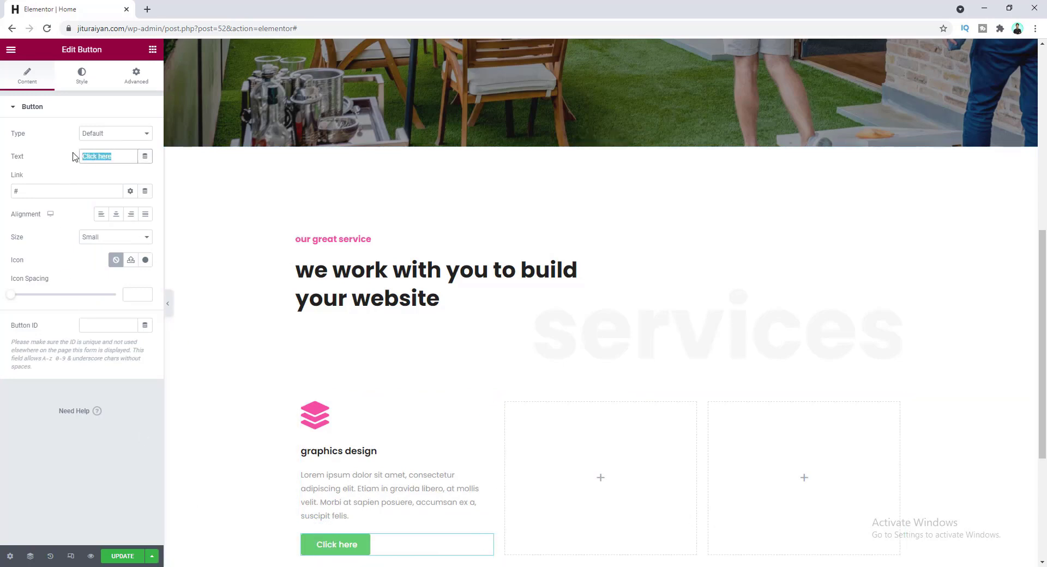
text(view m)
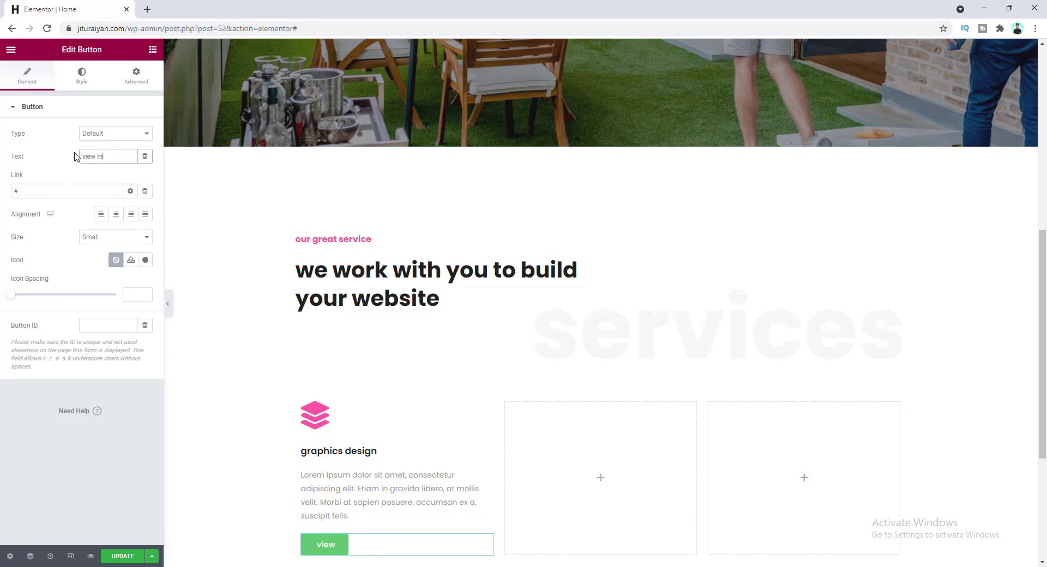
text(ore)
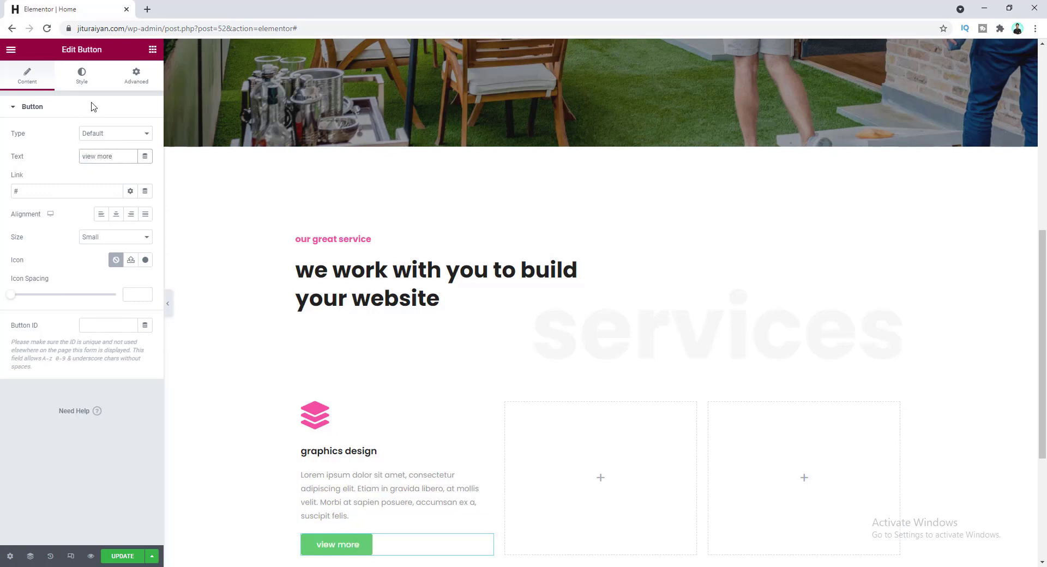
- Set the button text to font size 17 and weight 700
click(82, 75)
click(145, 133)
click(128, 220)
text(17)
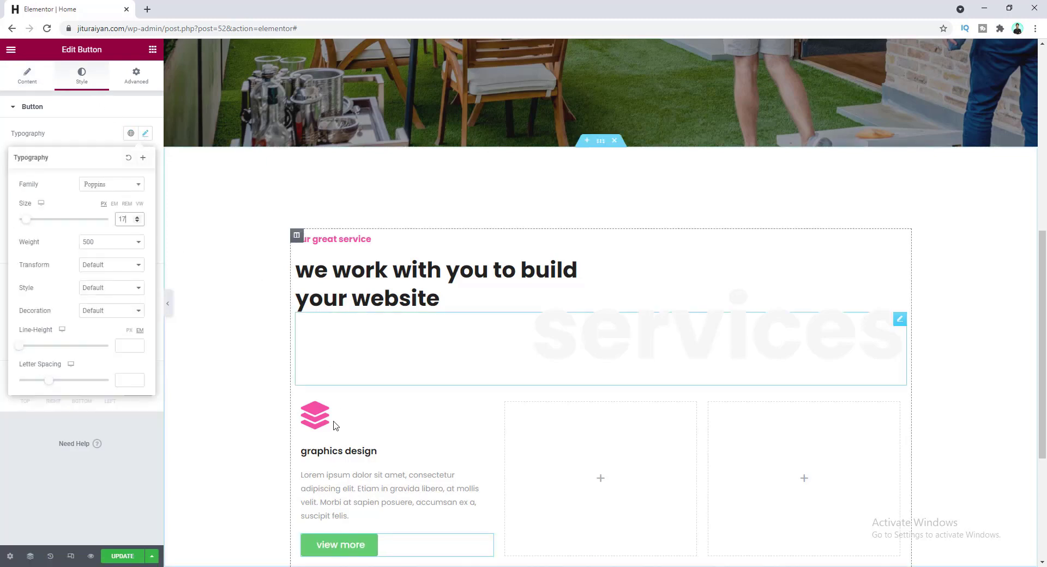
click(105, 245)
click(102, 306)
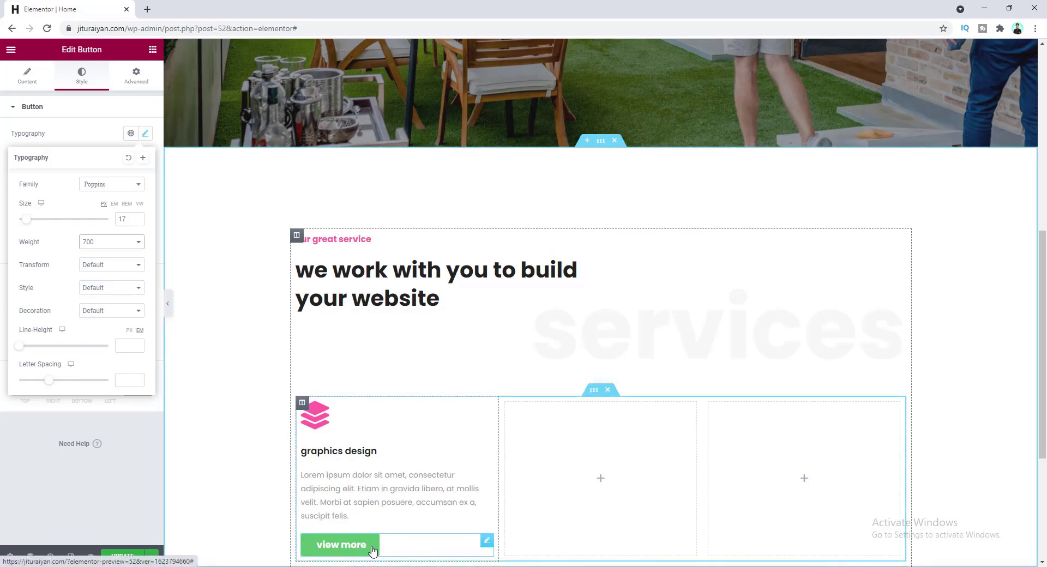
click(80, 135)
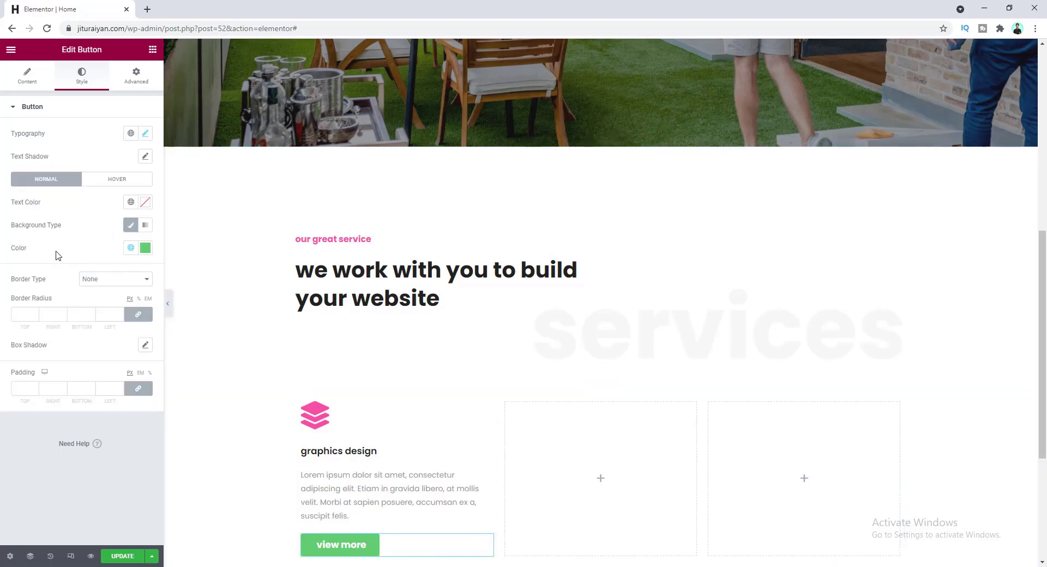
- Make the button background transparent, its text global Drak, and its padding 0
click(145, 248)
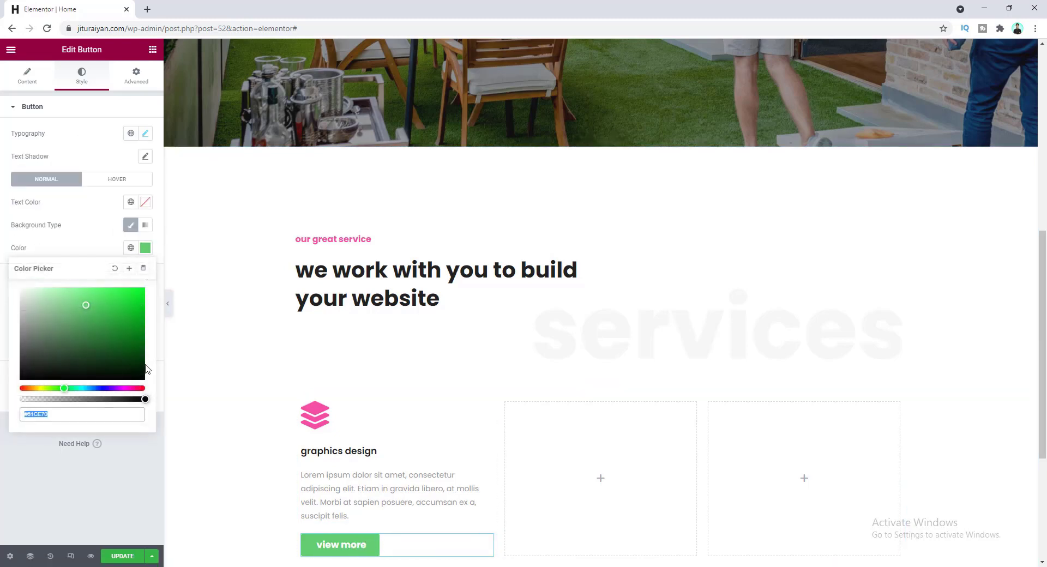
drag(146, 400, 17, 401)
click(76, 241)
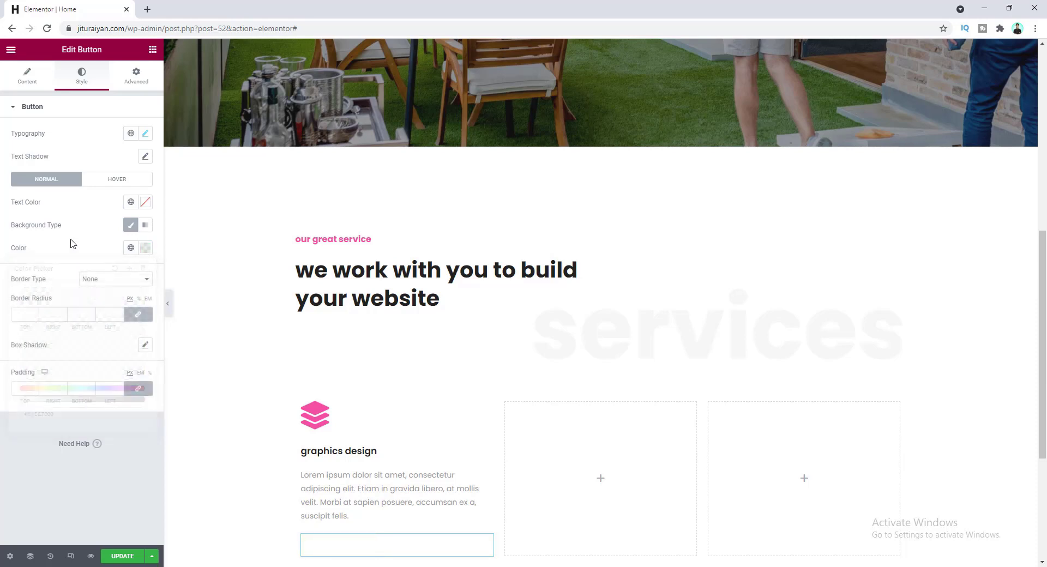
click(130, 203)
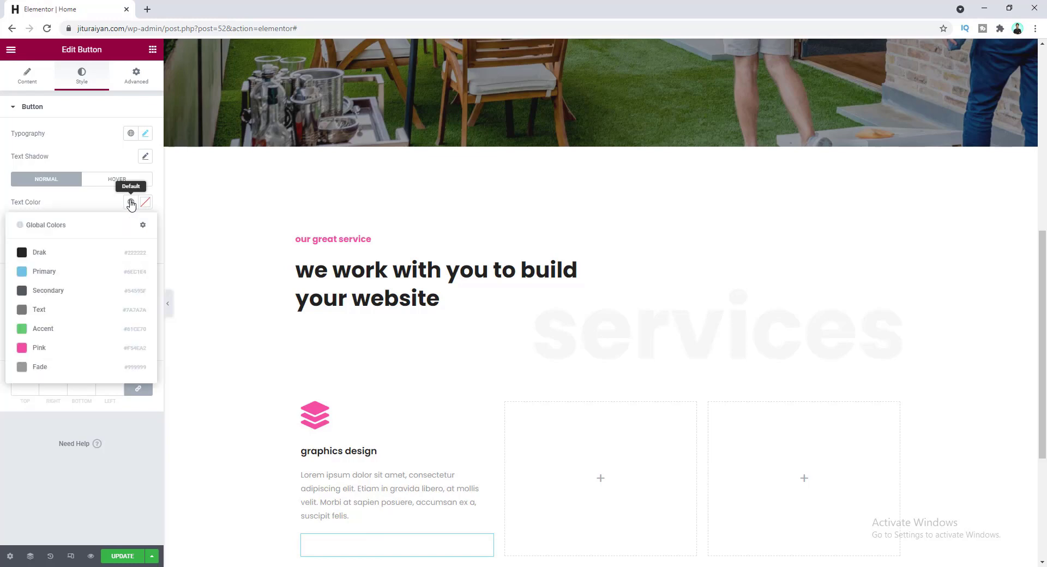
click(111, 258)
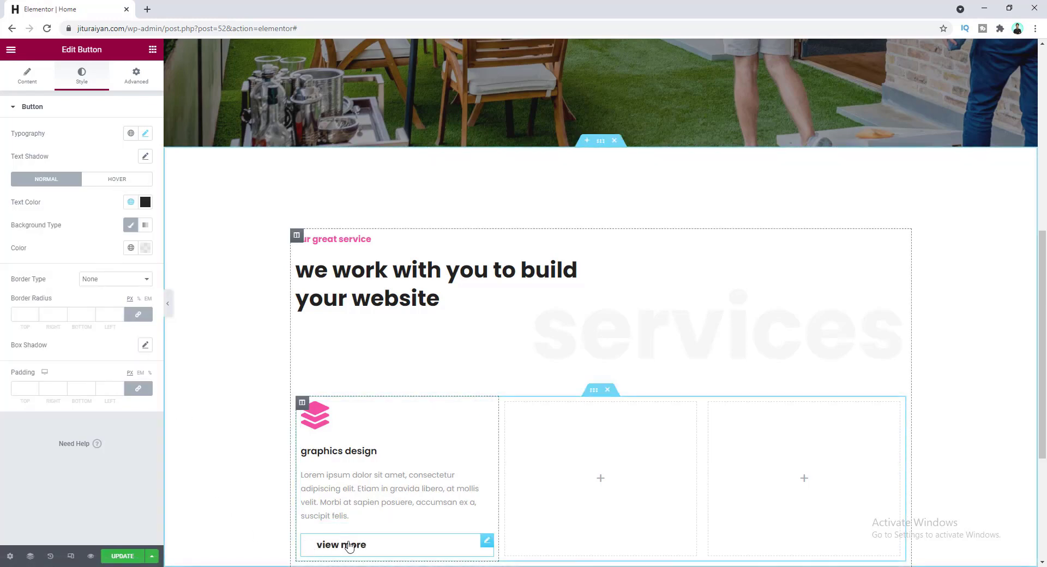
click(20, 385)
text(0)
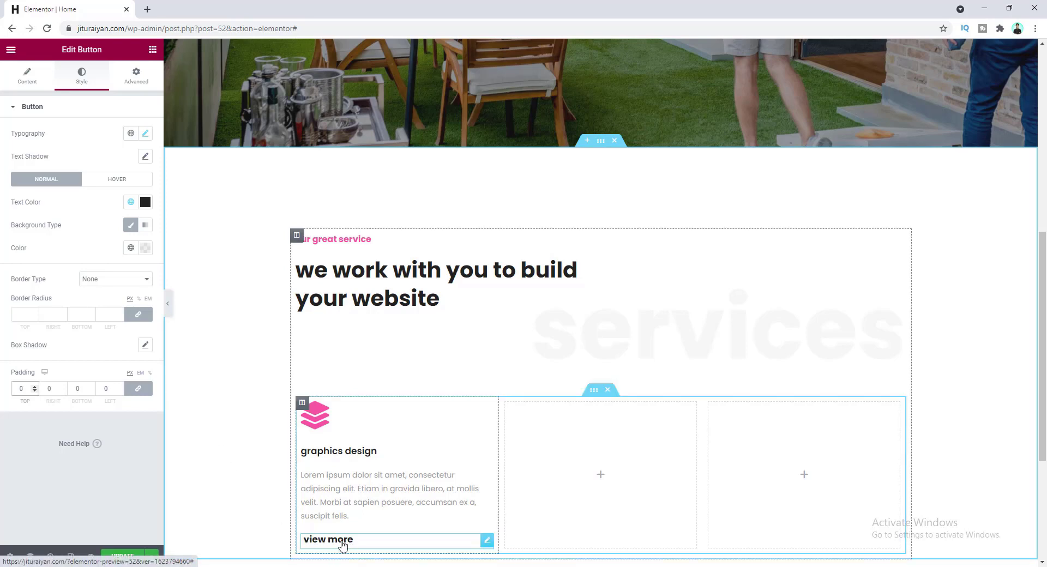
click(152, 49)
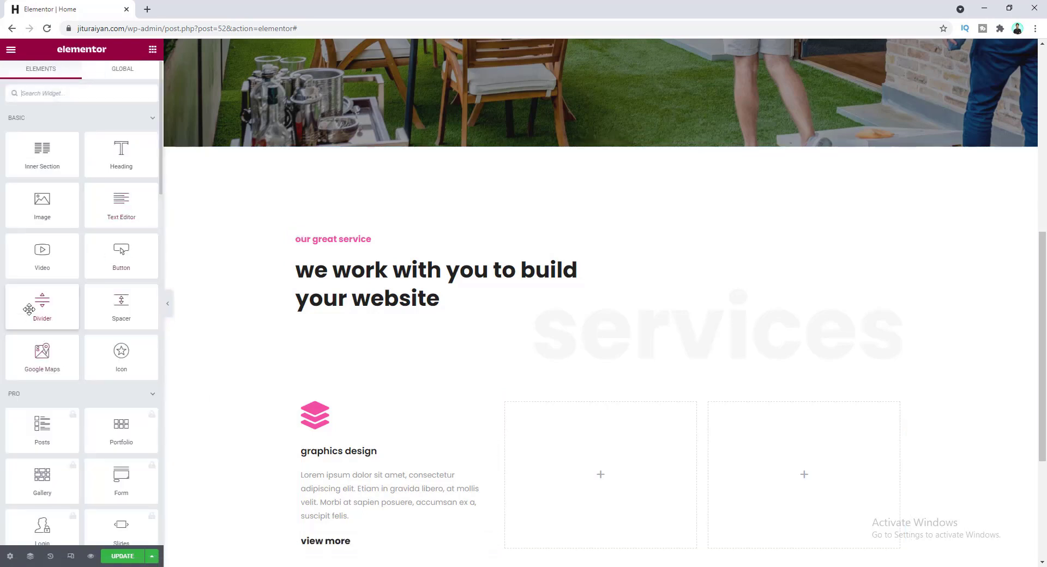
- Place a Divider below the view more button and set its width in px to about half the column
drag(43, 299, 321, 551)
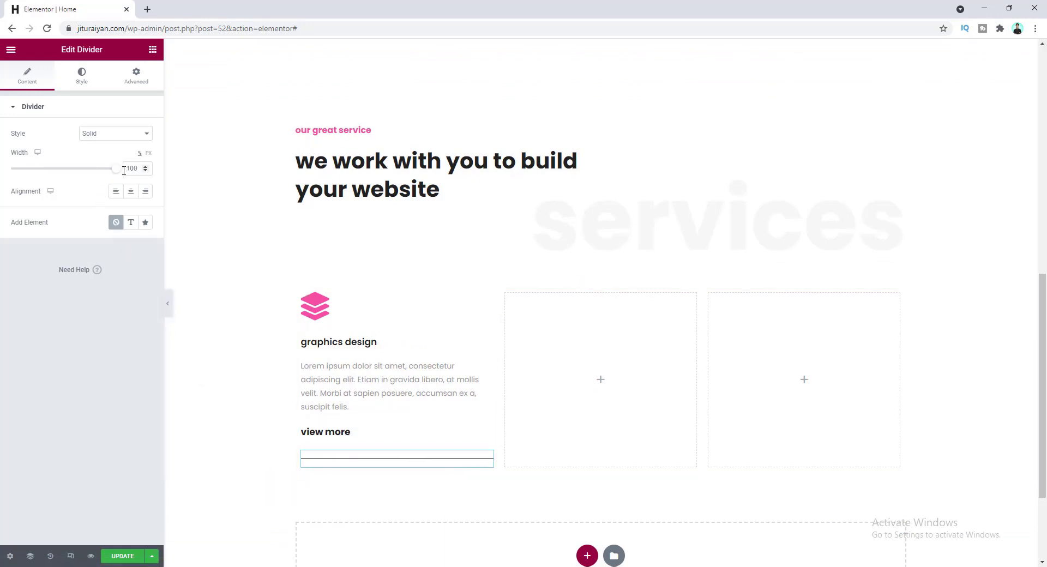
click(148, 153)
mouse_move(15, 172)
mouse_down()
mouse_move(29, 172)
mouse_move(20, 172)
mouse_up()
click(145, 166)
click(145, 167)
click(145, 166)
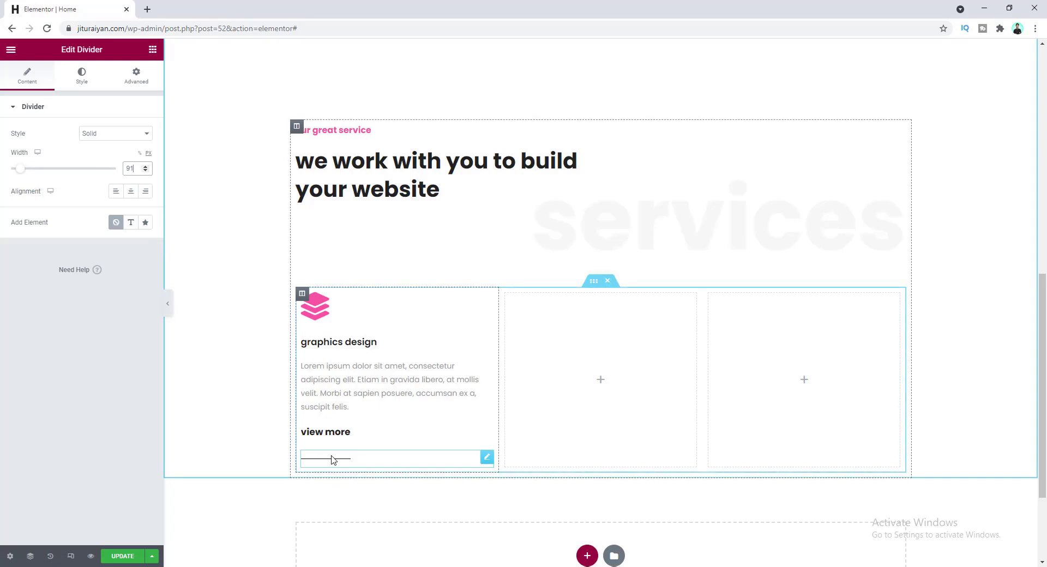
- Colour the divider #FFDD66 and save it as a global colour named 'Yellow'
click(81, 80)
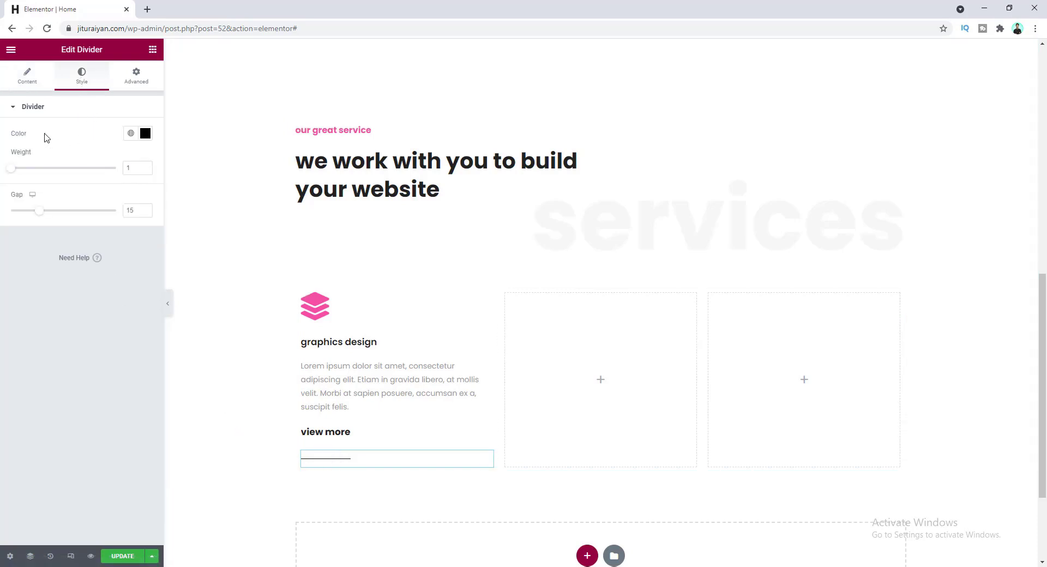
click(144, 136)
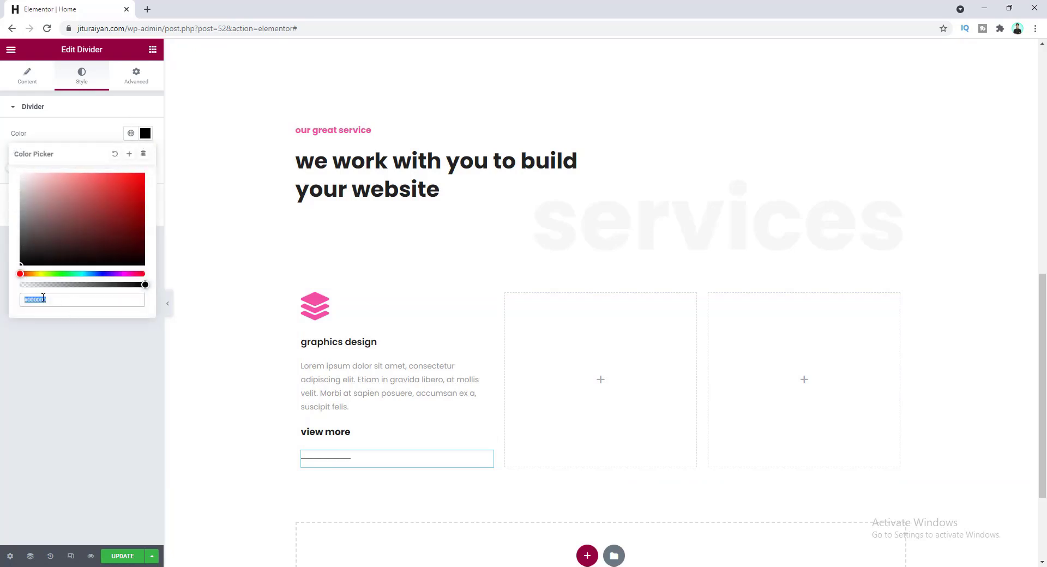
text(FFDD66)
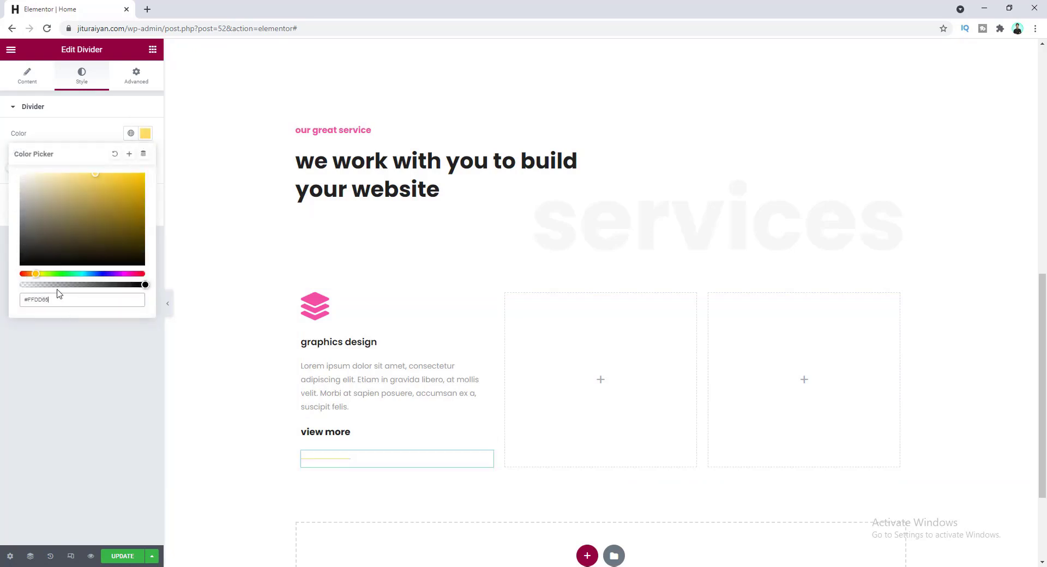
click(130, 155)
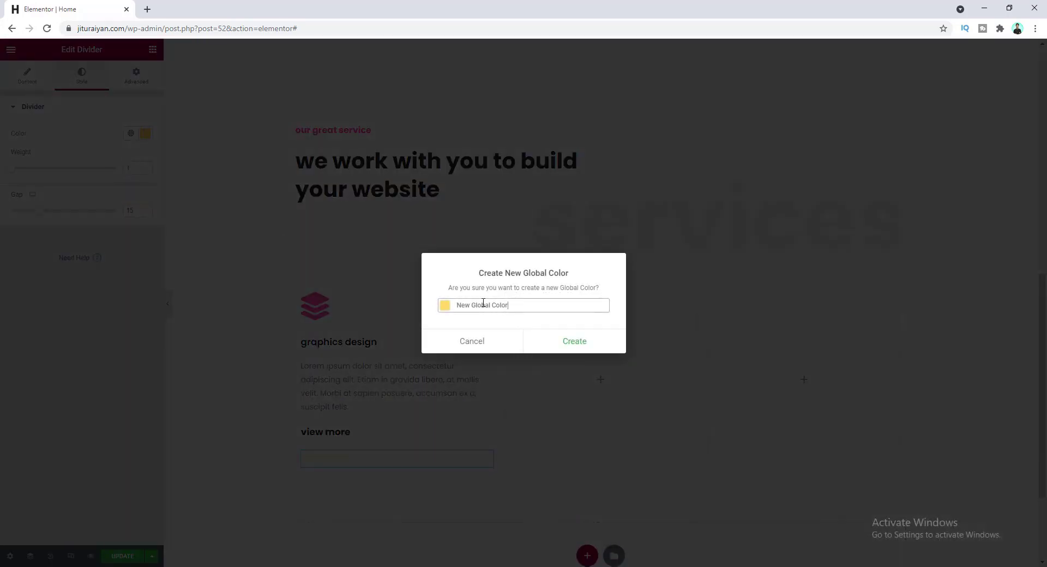
drag(509, 306, 446, 305)
text(Yellow)
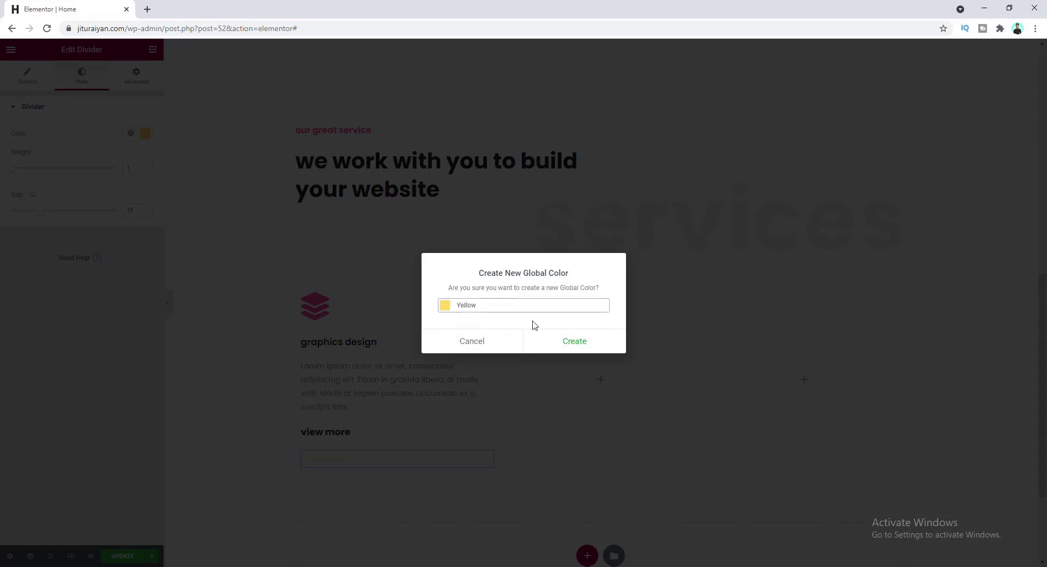
click(561, 349)
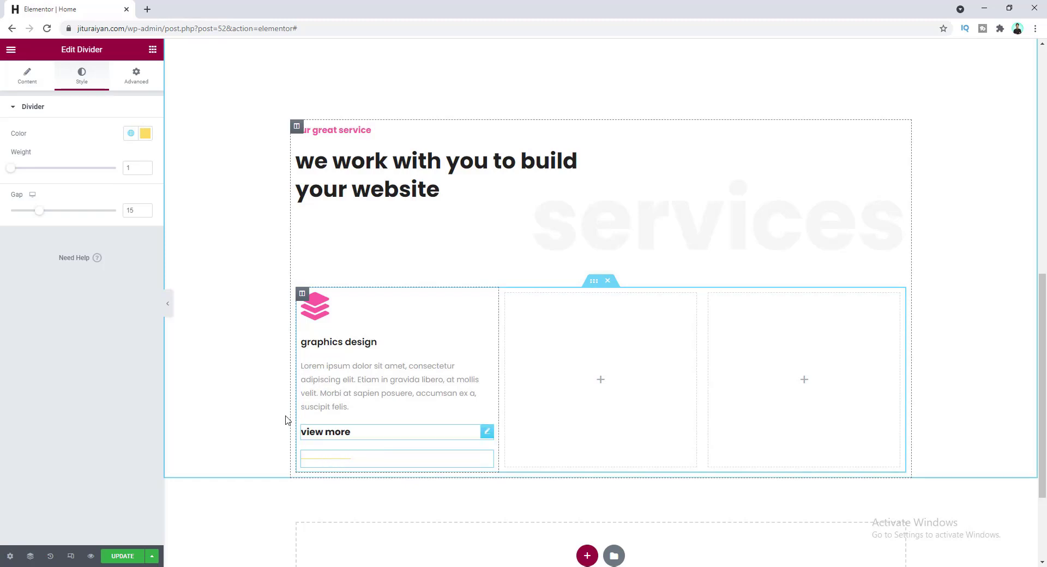
- Set the divider weight to 15 and its gap to 2
drag(12, 171, 131, 168)
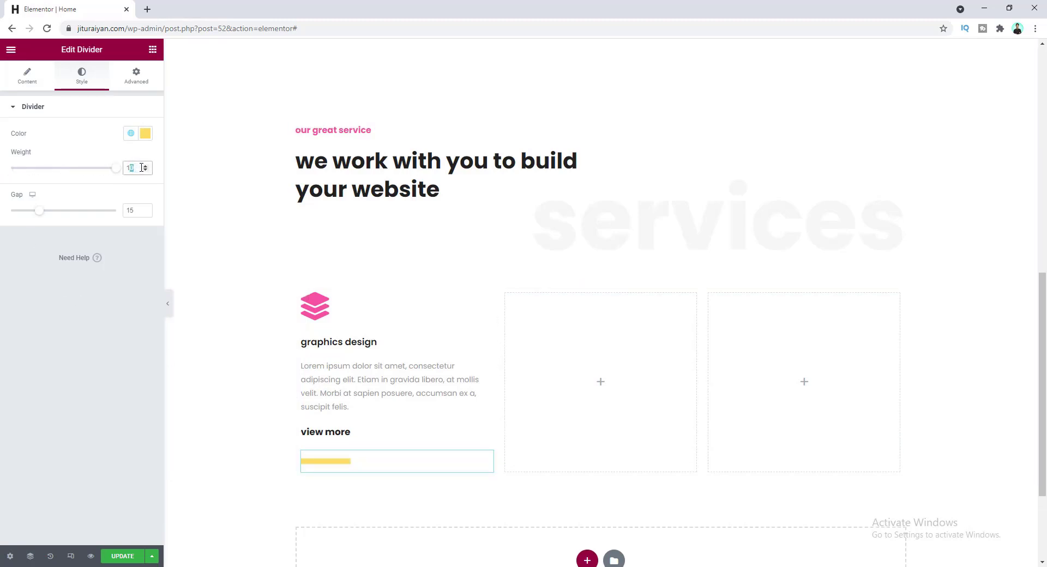
text(15)
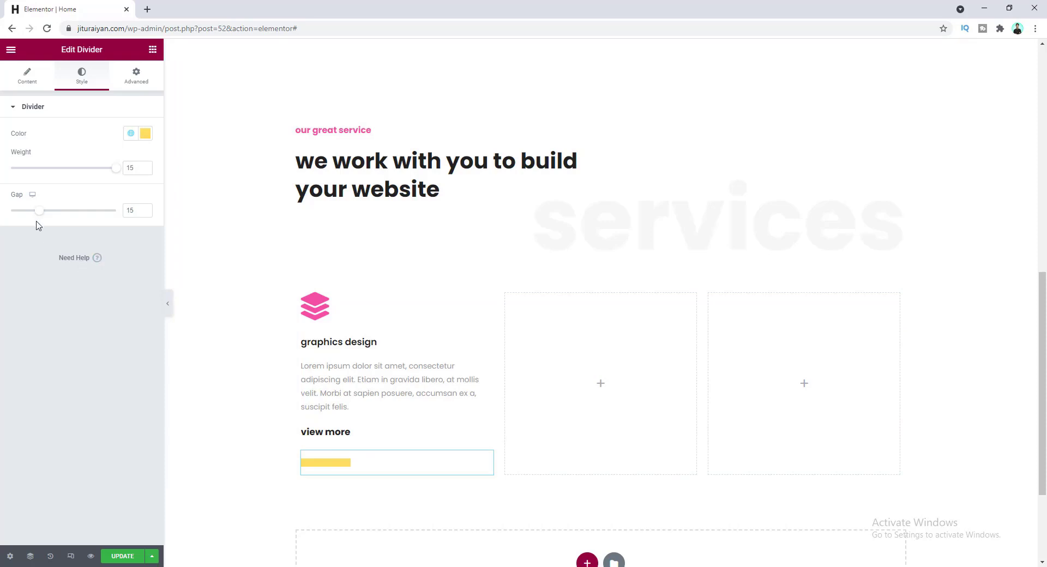
drag(38, 211, 10, 212)
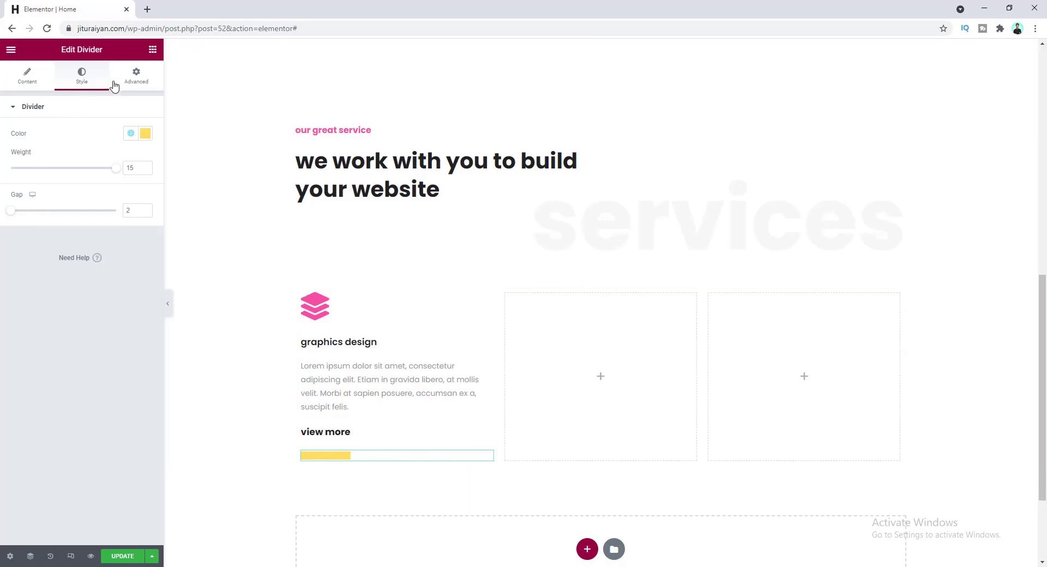
- Unlink the divider's margins and set its top margin to -34
click(136, 77)
click(137, 146)
click(29, 147)
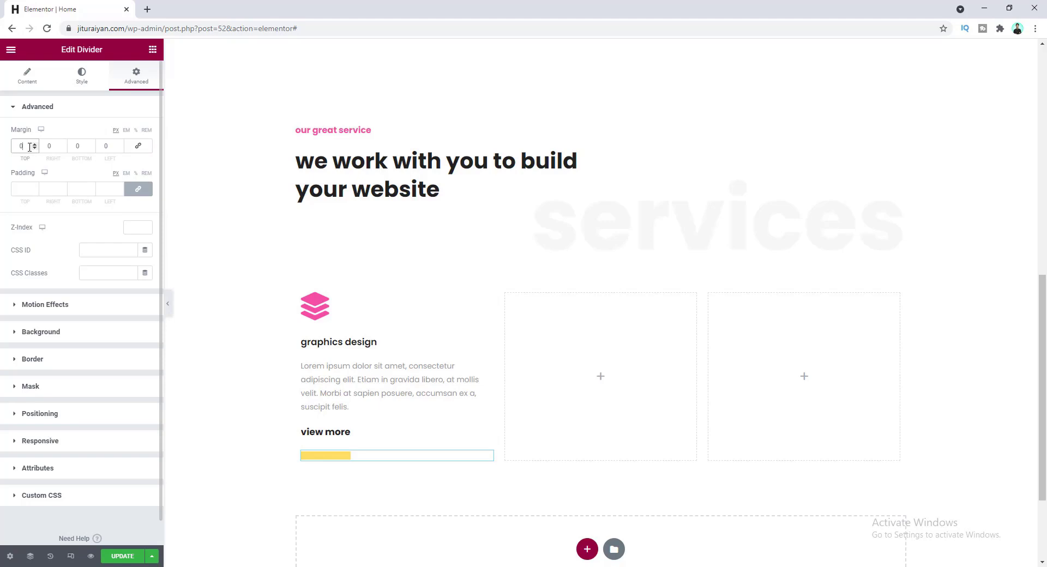
text(-34)
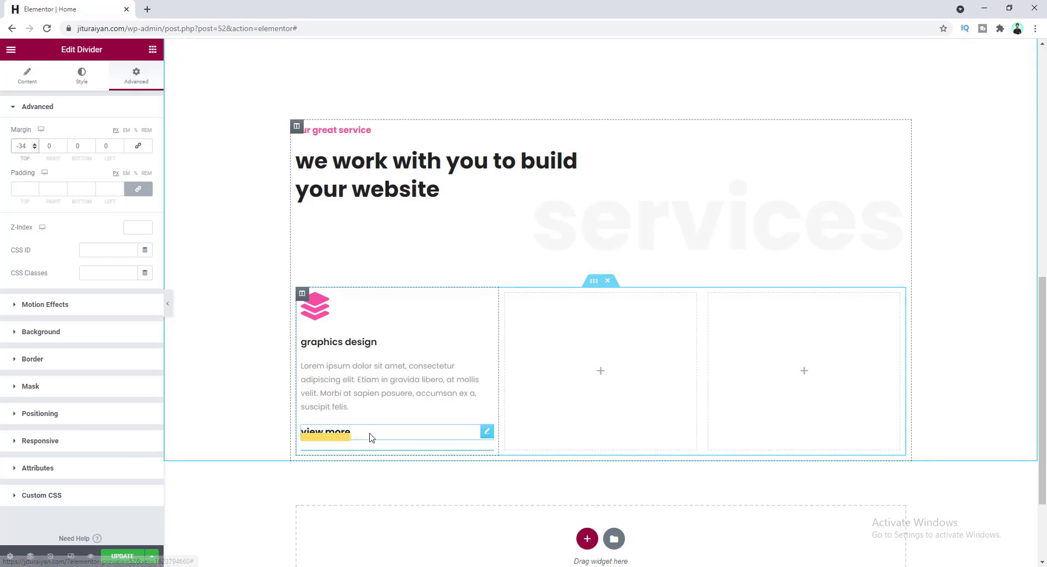
- Set the view more button's Z-Index to 1 so its text sits above the divider
click(486, 433)
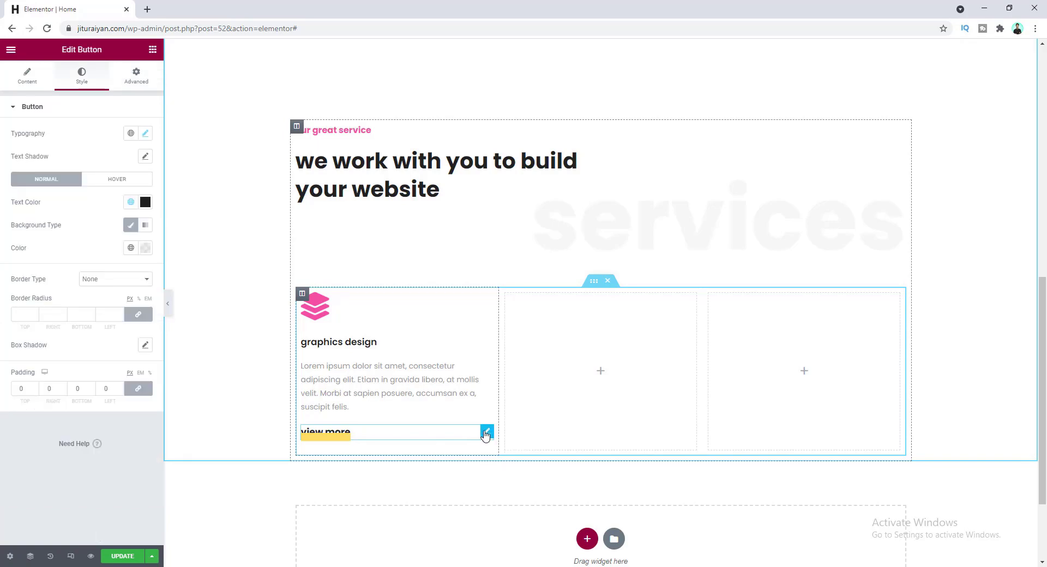
click(138, 76)
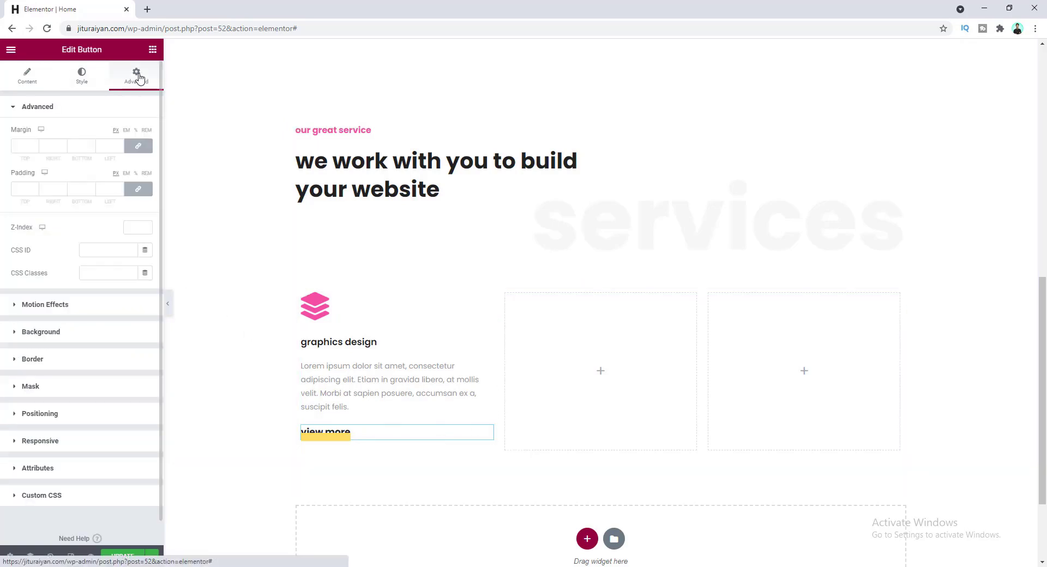
click(145, 225)
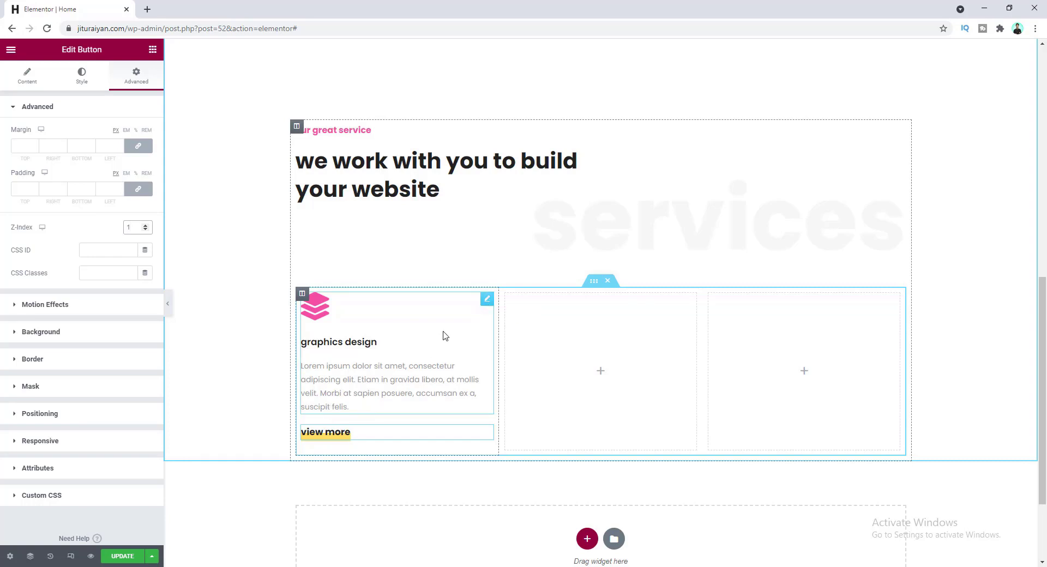
click(487, 299)
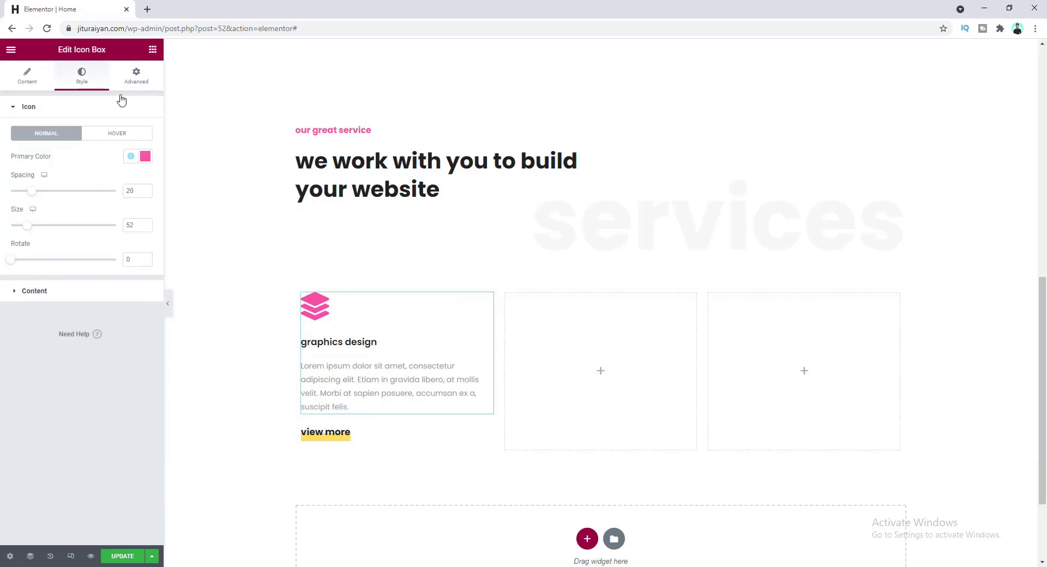
- Unlink the graphics design icon box margins and set its bottom margin to 10
click(136, 75)
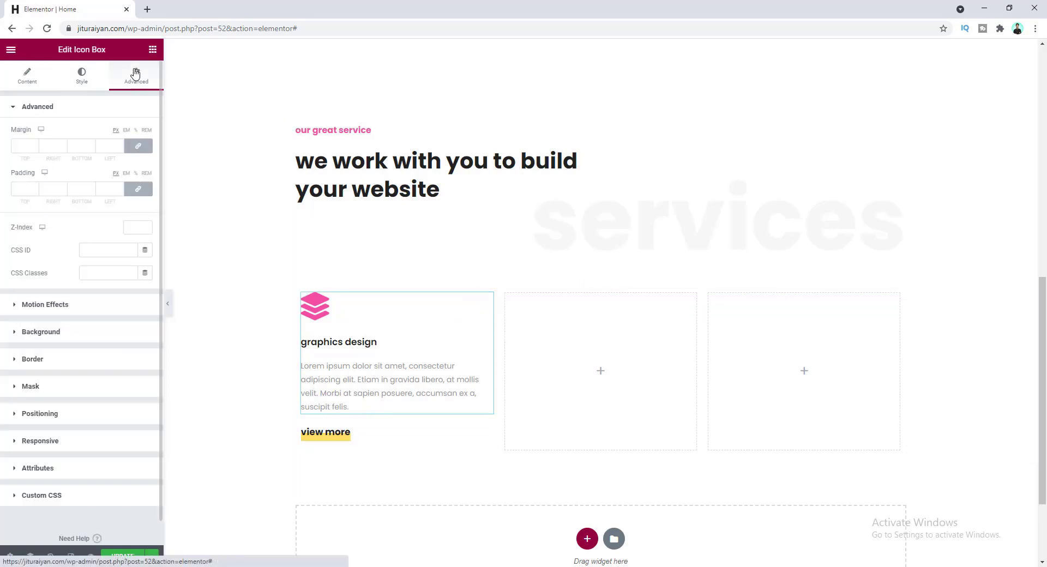
click(136, 150)
click(77, 145)
text(10)
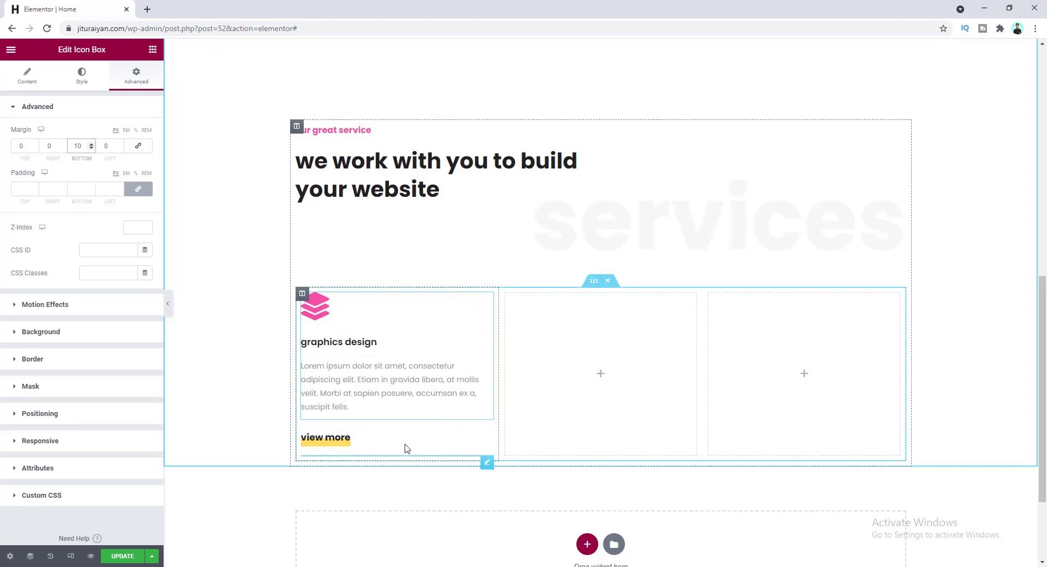
- Unlink the first service column's padding, leaving 0 everywhere except 90 on the right
click(302, 294)
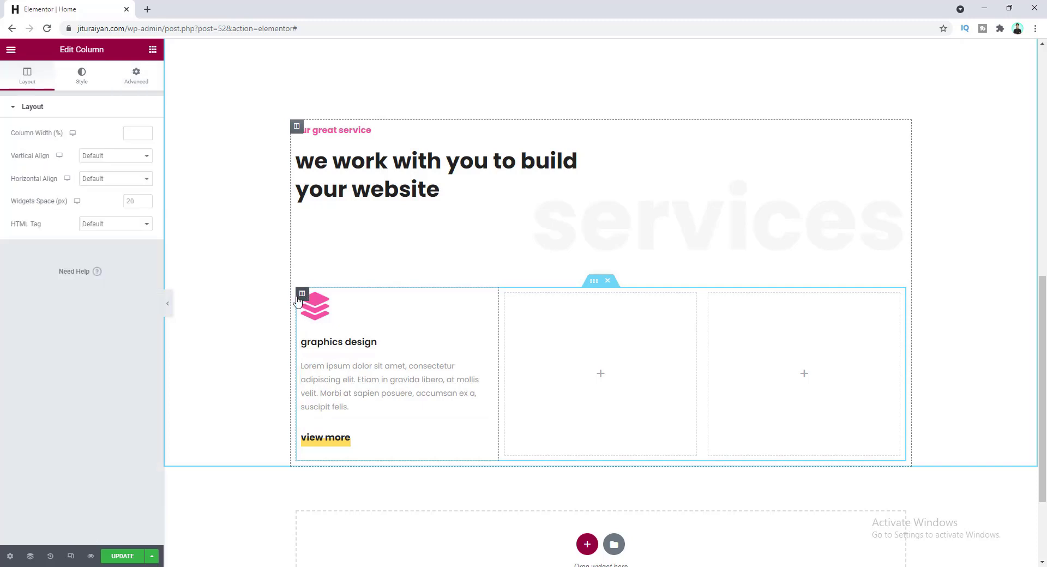
click(140, 76)
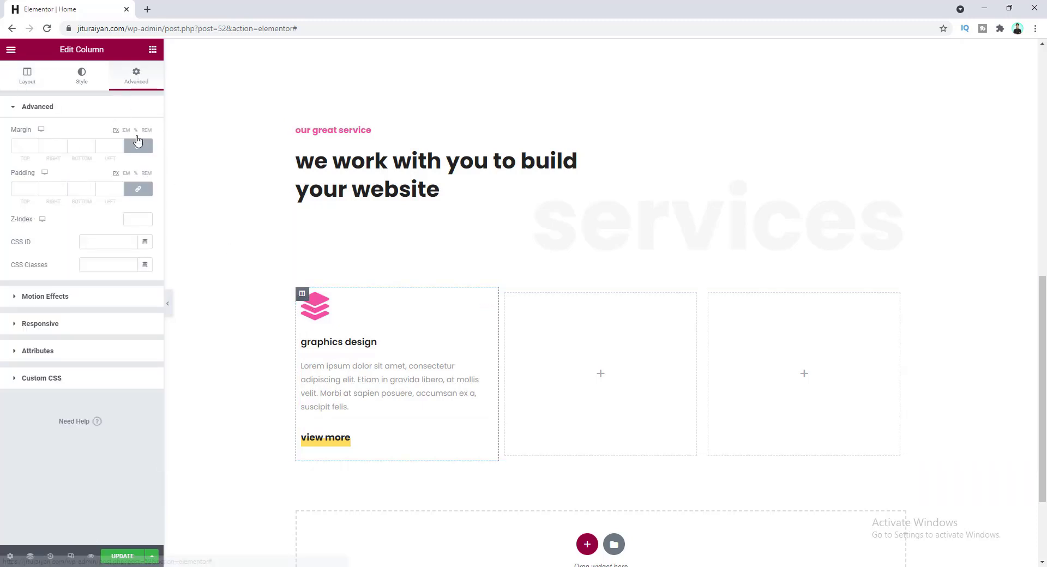
click(142, 188)
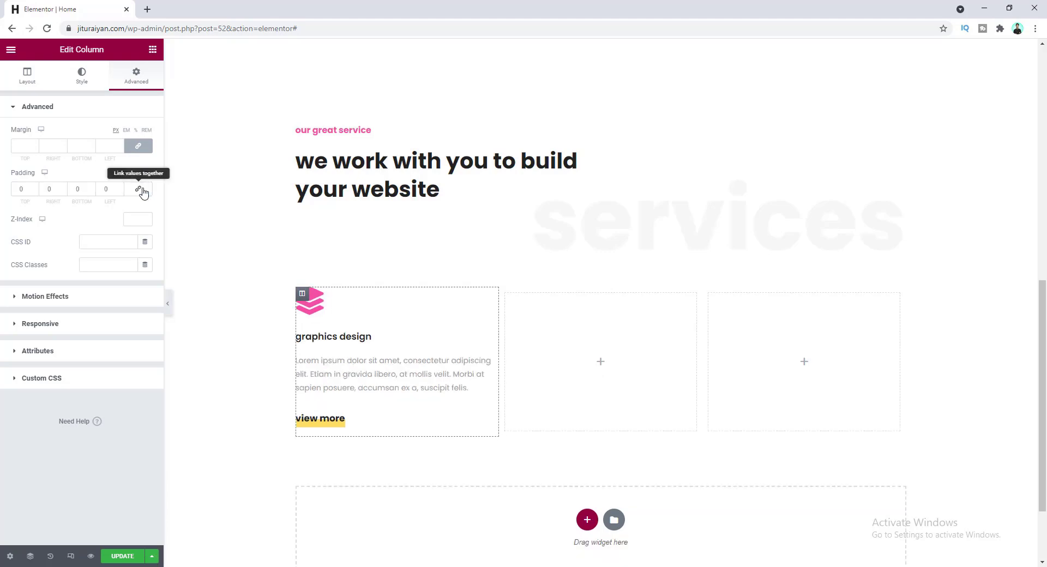
click(48, 189)
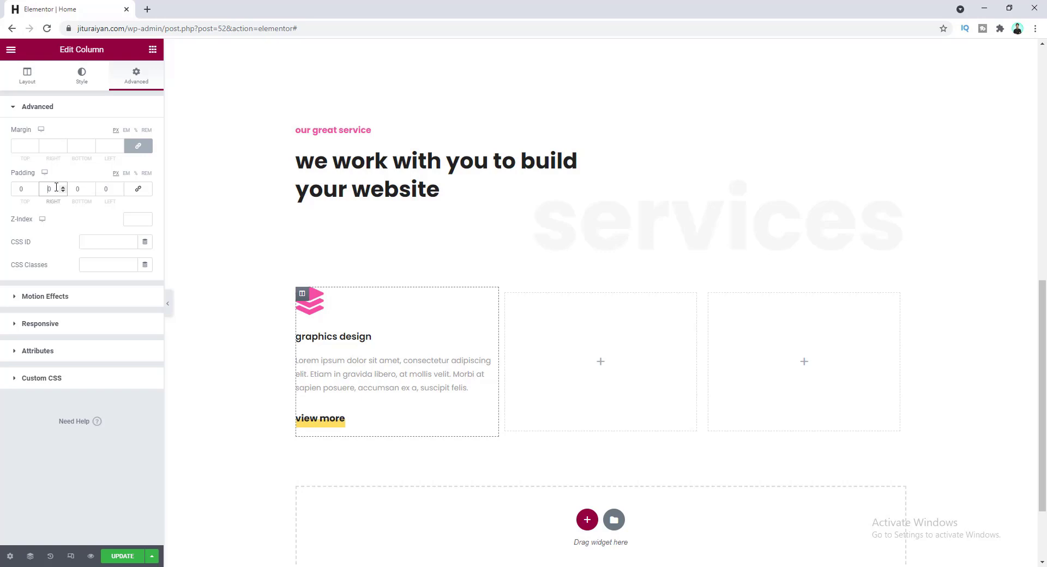
text(9)
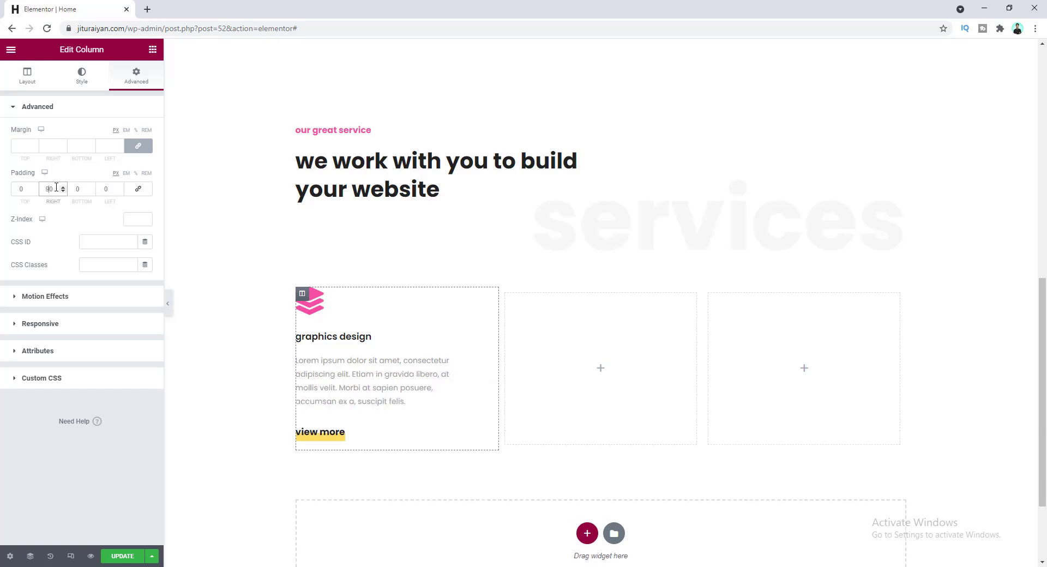
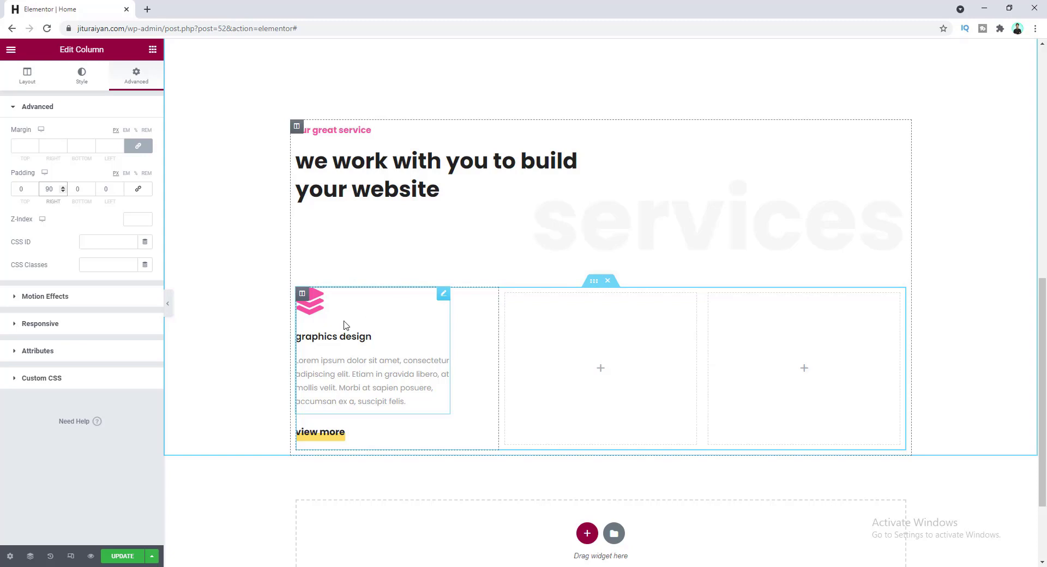
- Duplicate the graphics design column twice to get three identical service columns
right_click(303, 296)
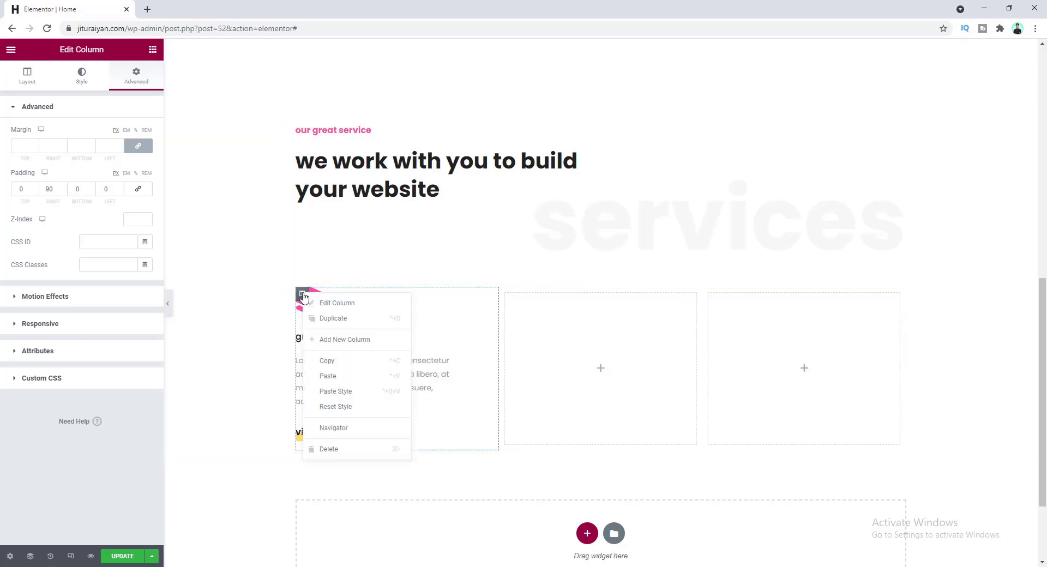
click(329, 321)
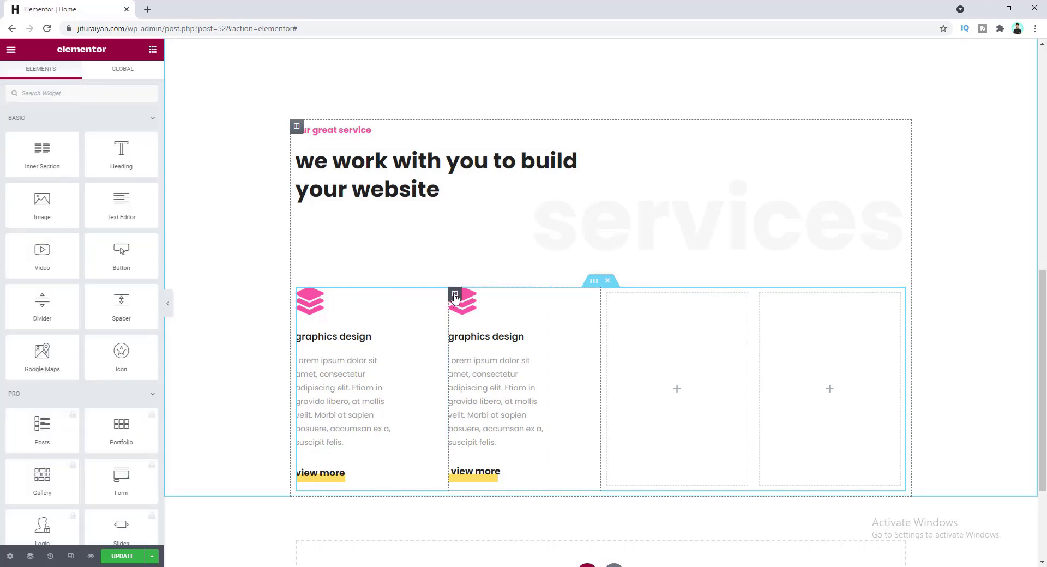
right_click(455, 298)
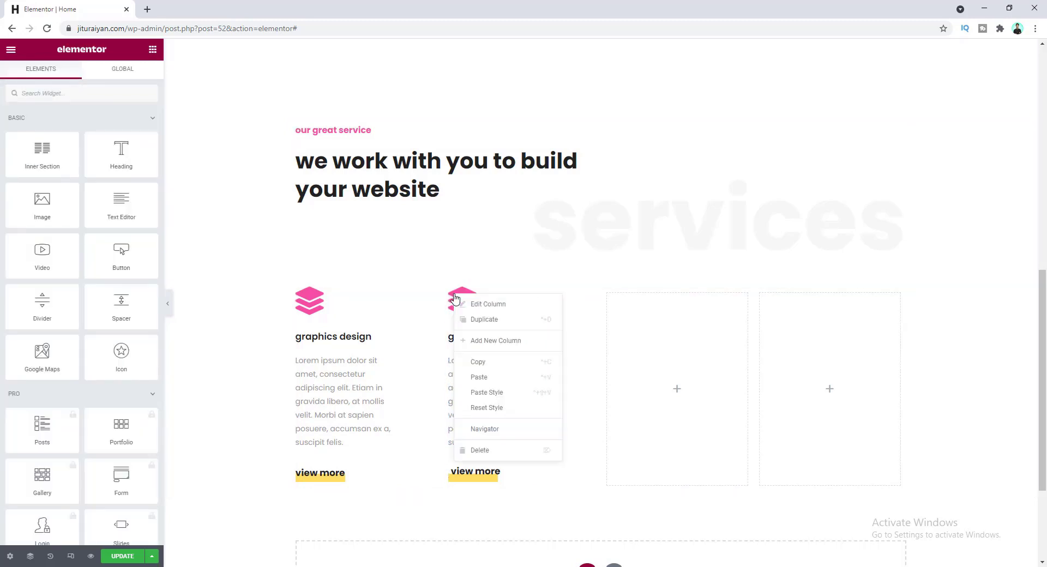
click(488, 326)
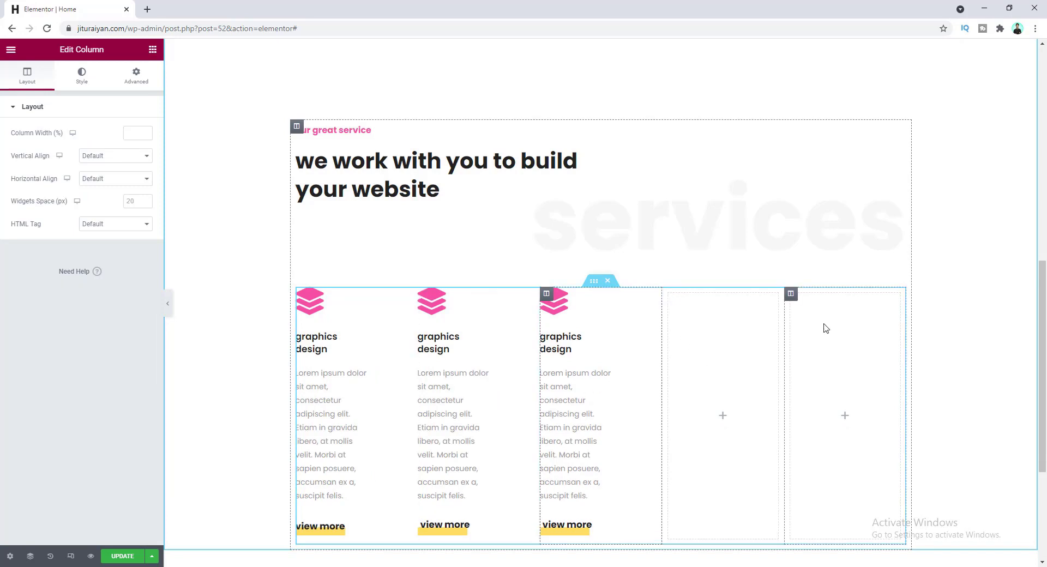
- Delete the two leftover empty placeholder columns
right_click(791, 296)
click(823, 450)
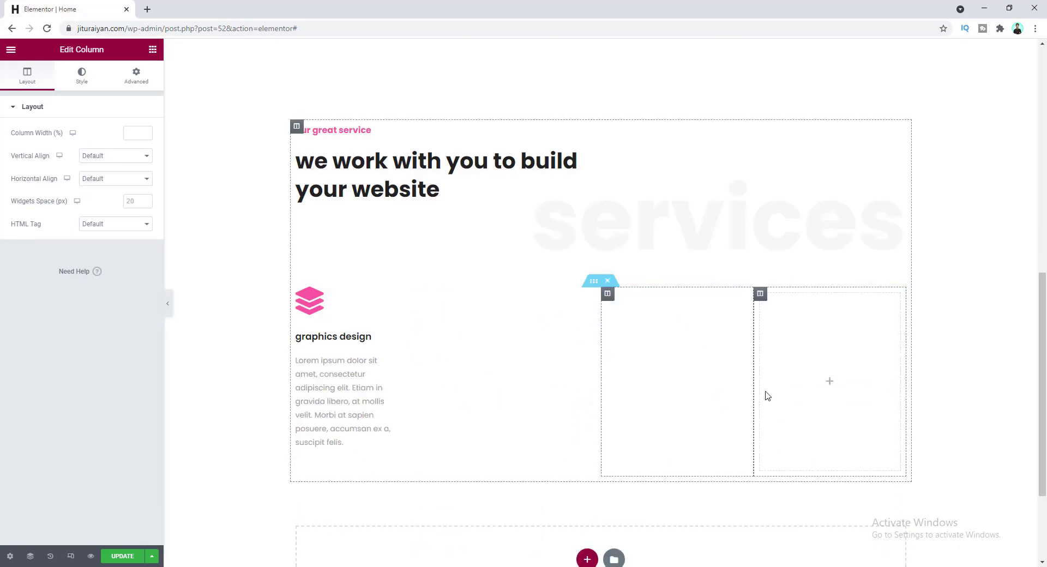
right_click(758, 295)
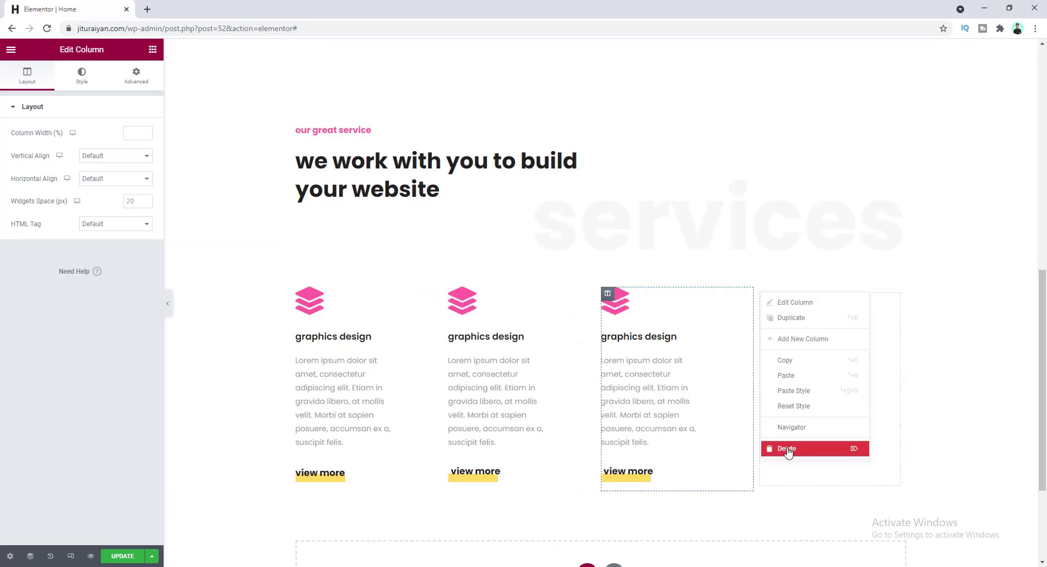
click(787, 450)
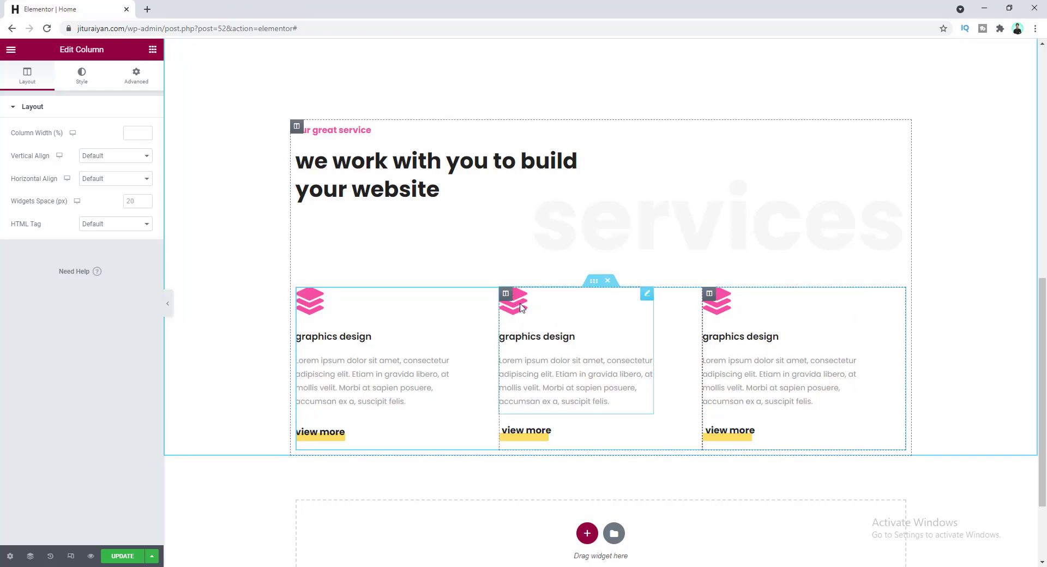
- Give the middle service the Codepen icon and the title 'web development'
click(521, 307)
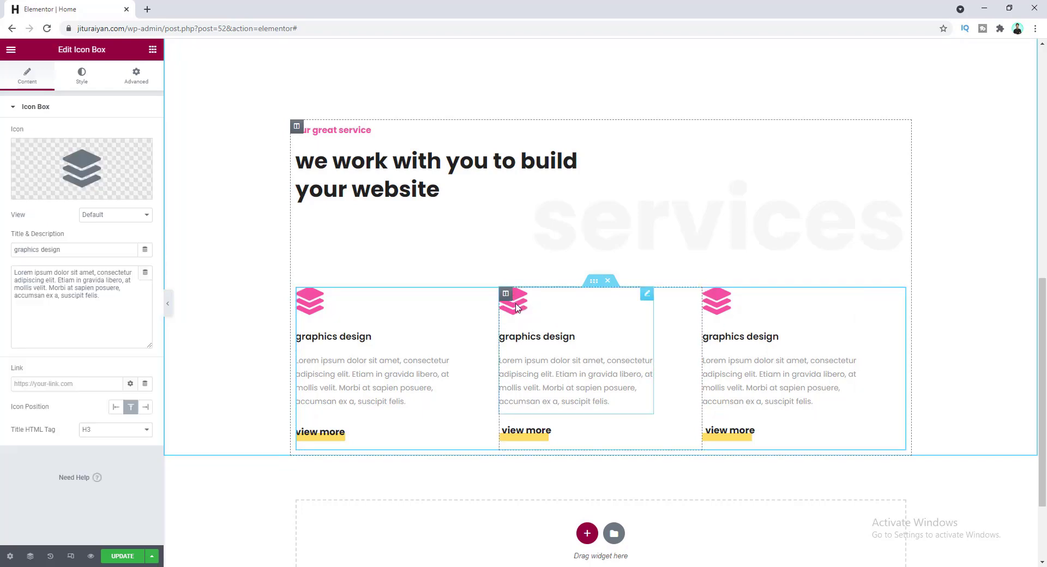
click(108, 167)
click(442, 139)
text(code)
click(486, 265)
click(815, 506)
click(82, 251)
key(ctrl+a)
text(web development)
click(718, 303)
- Give the third service a mobile phone icon and the title 'apps develpoment'
click(82, 167)
click(507, 138)
text(mobile)
click(486, 206)
click(814, 506)
drag(61, 250, 1, 251)
text(apps develpoment)
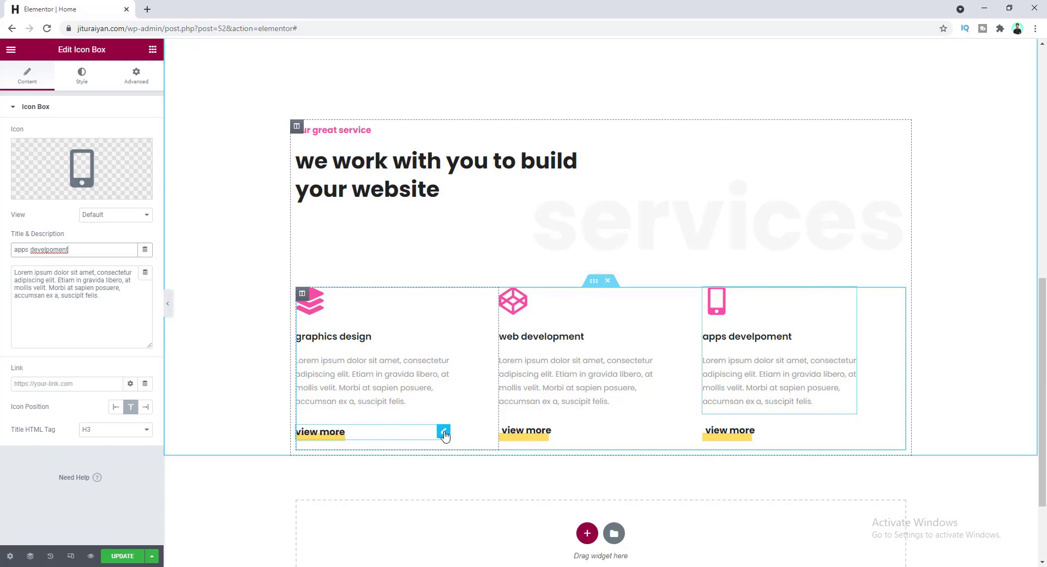
- Link the first view more button to the Services page
click(444, 433)
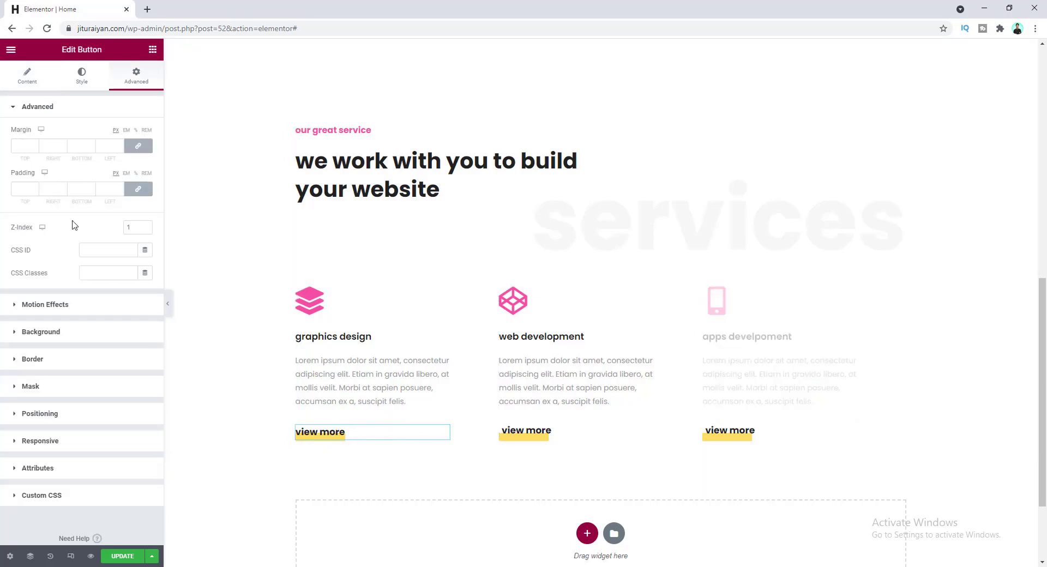
click(27, 80)
click(36, 189)
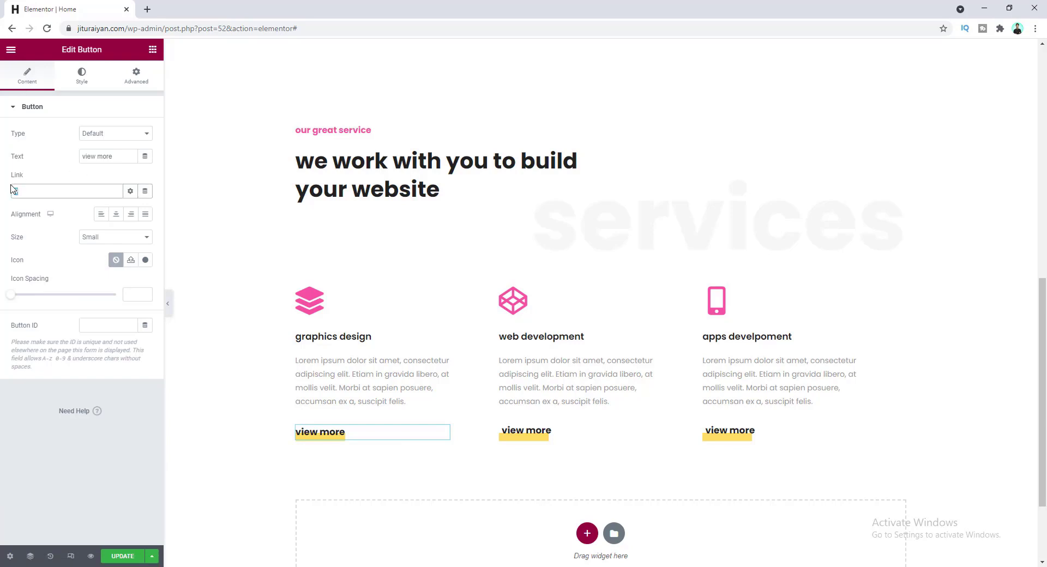
text(servo)
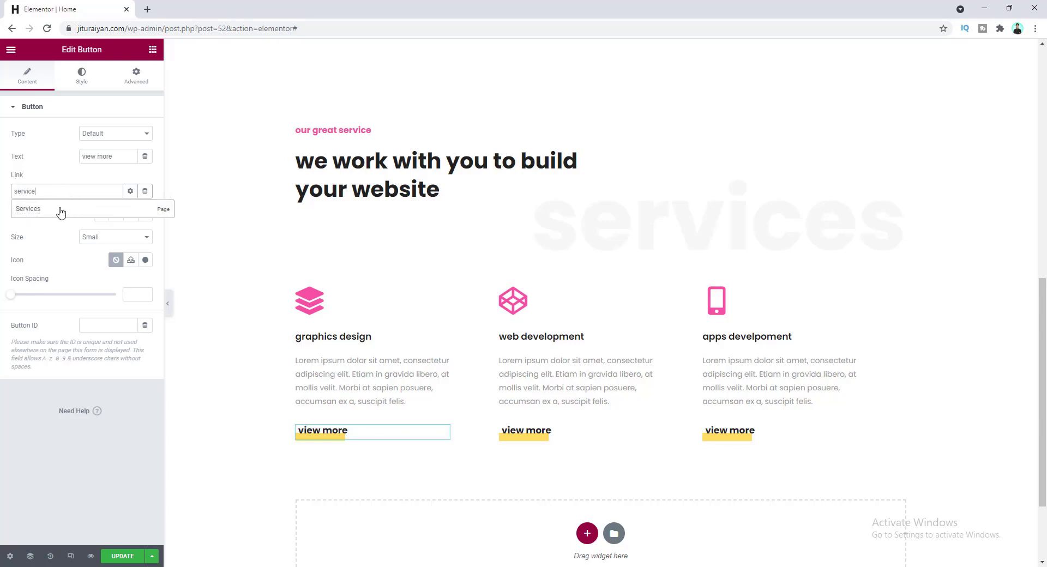
click(53, 213)
triple_click(57, 193)
key(ctrl+c)
- Paste the Services page link into the second and third view more buttons
click(530, 432)
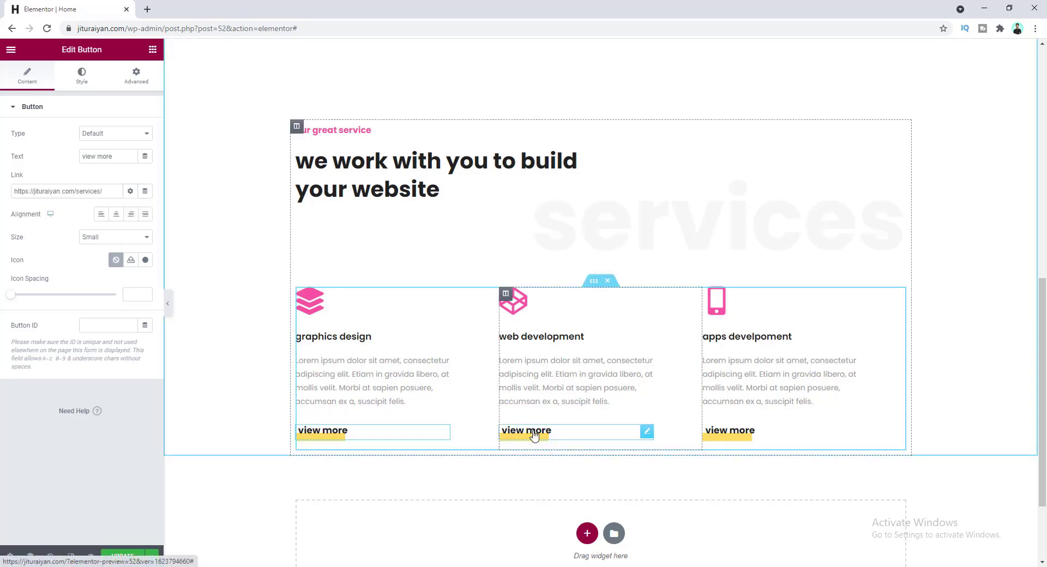
triple_click(55, 192)
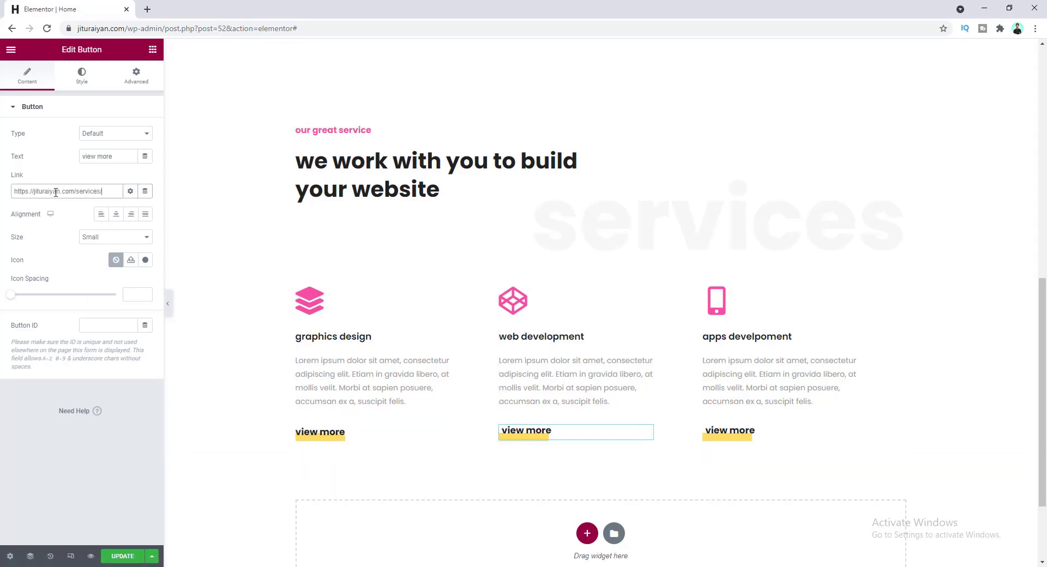
key(ctrl+v)
click(747, 431)
triple_click(71, 190)
key(ctrl+v)
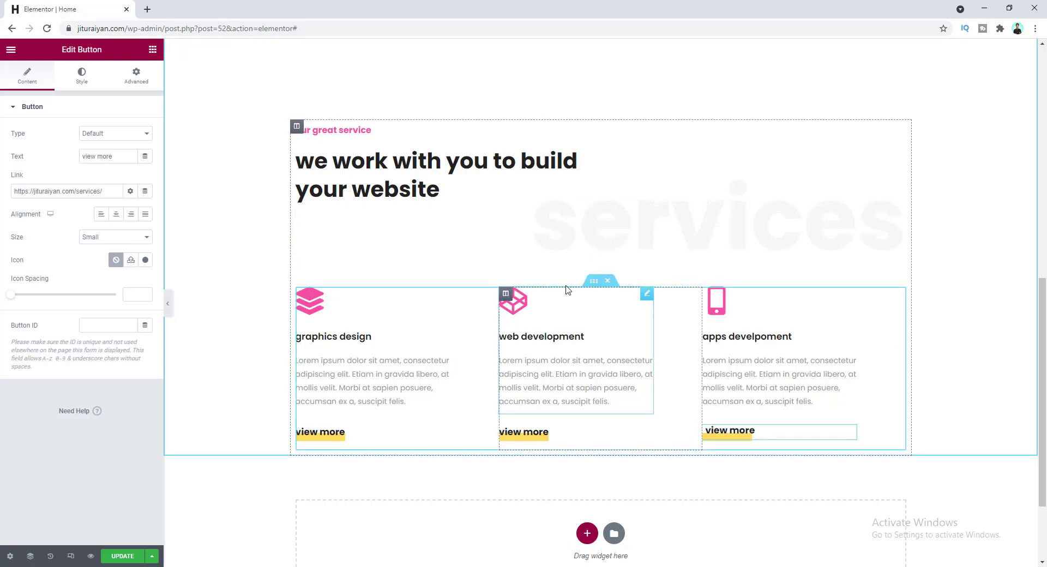
- Set the three-column services row's top margin to 20, then update and preview the page
click(593, 281)
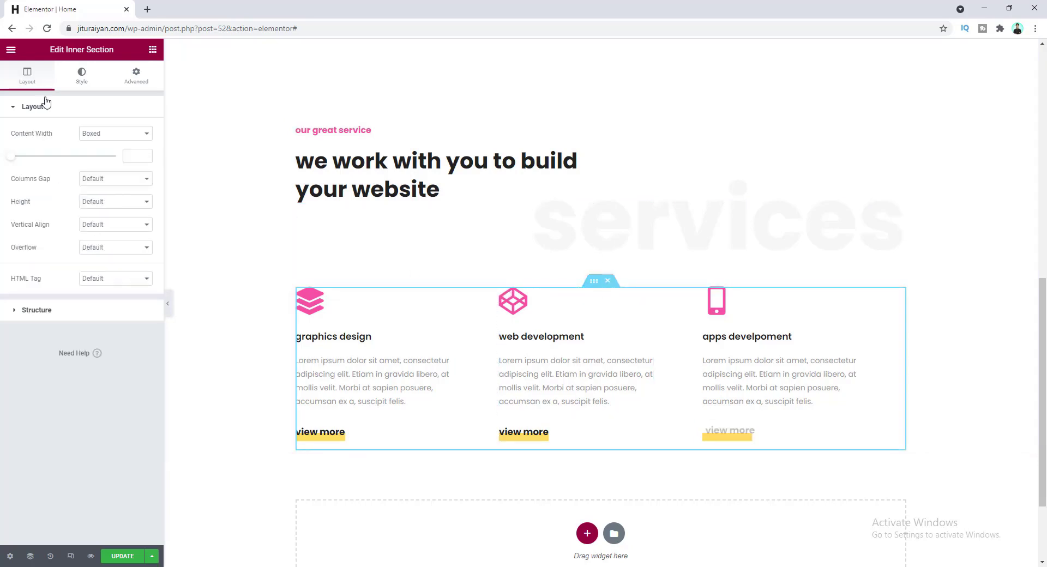
click(135, 76)
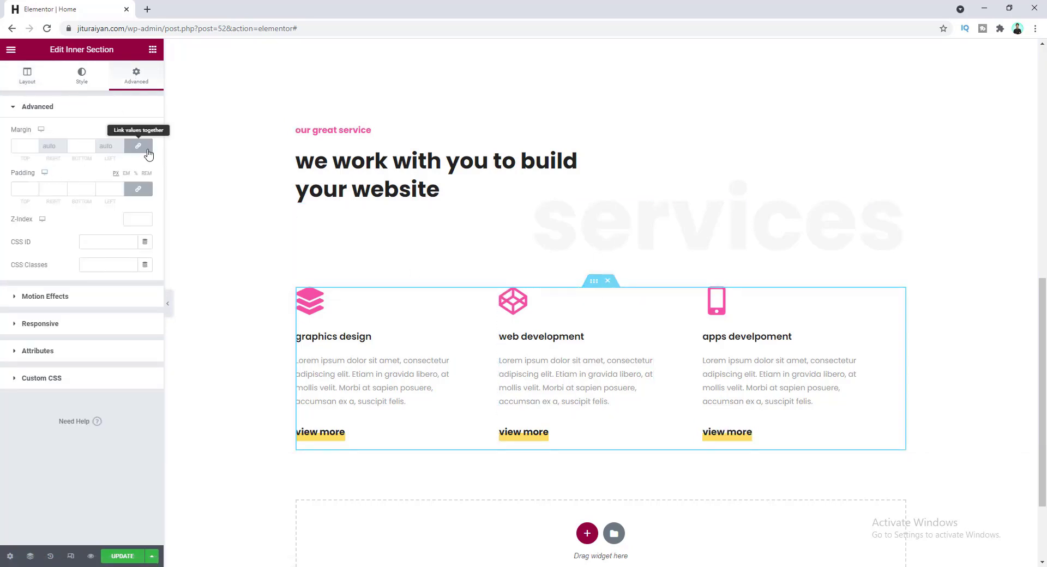
click(19, 145)
text(20)
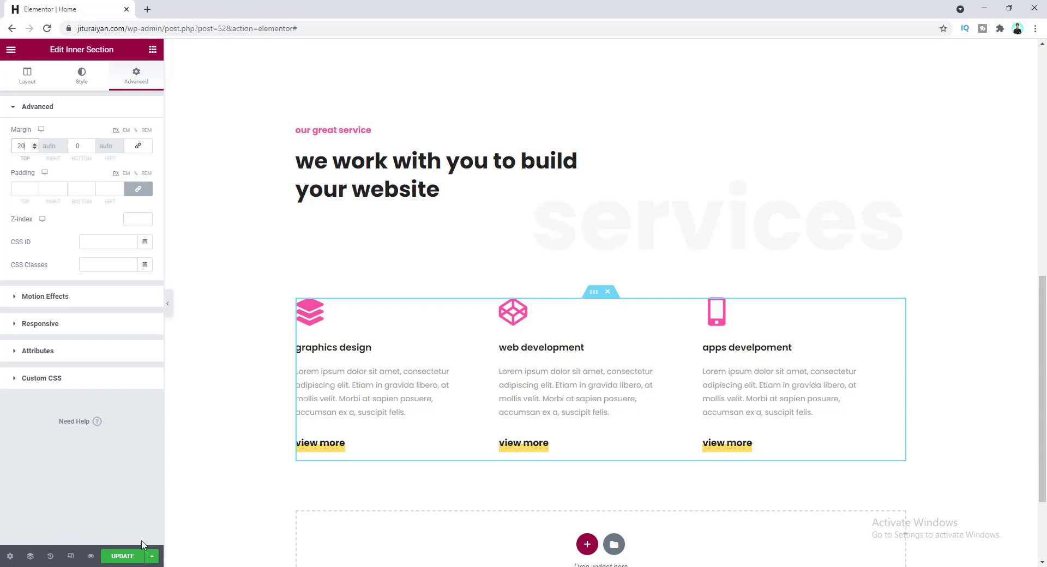
click(127, 557)
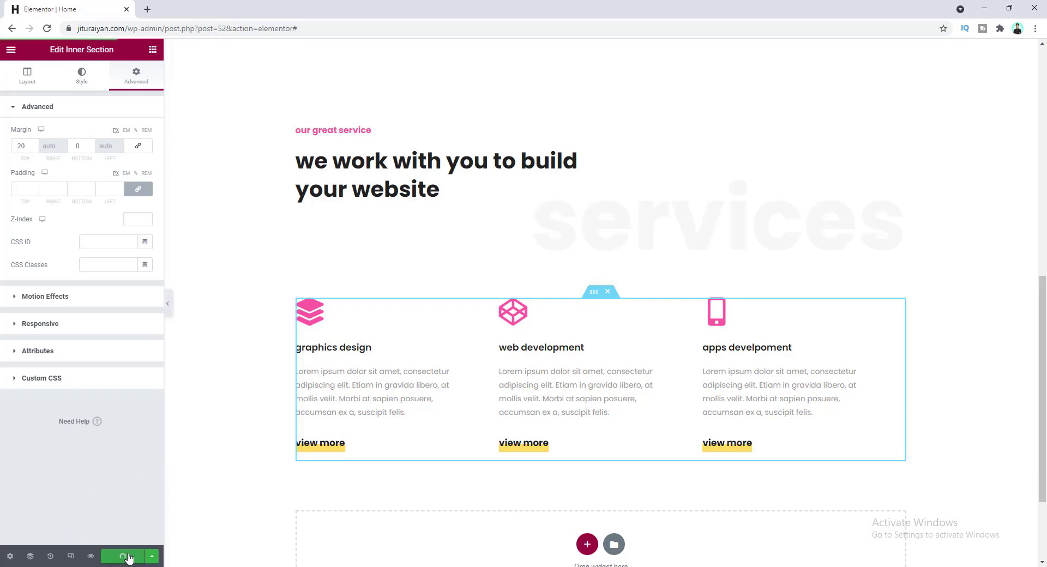
click(90, 556)
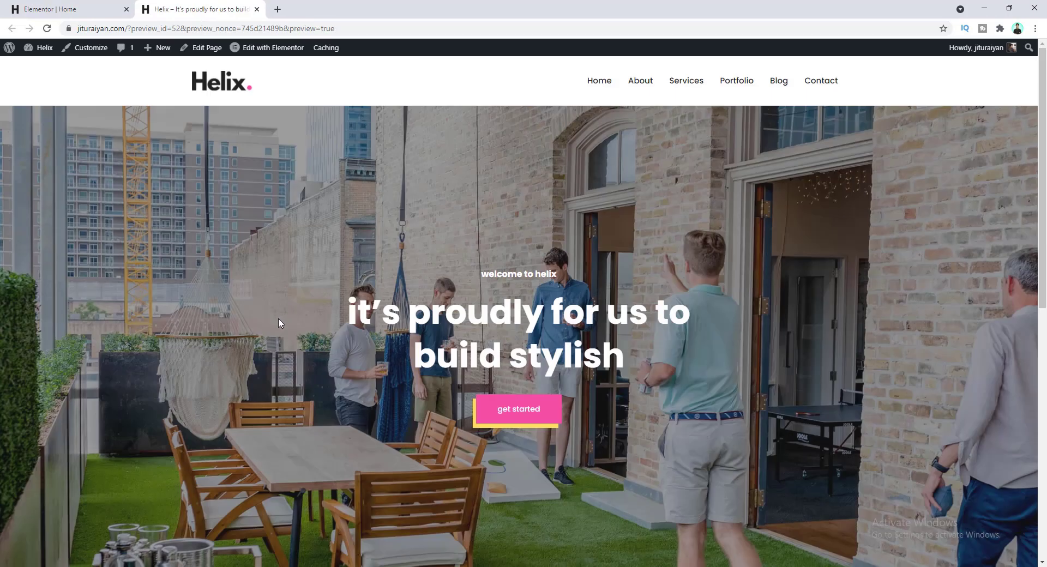
- Scroll the preview to check the three-service row, then go back to the Elementor editor
scroll(279, 323, down, 3)
scroll(279, 327, down, 3)
scroll(279, 335, down, 3)
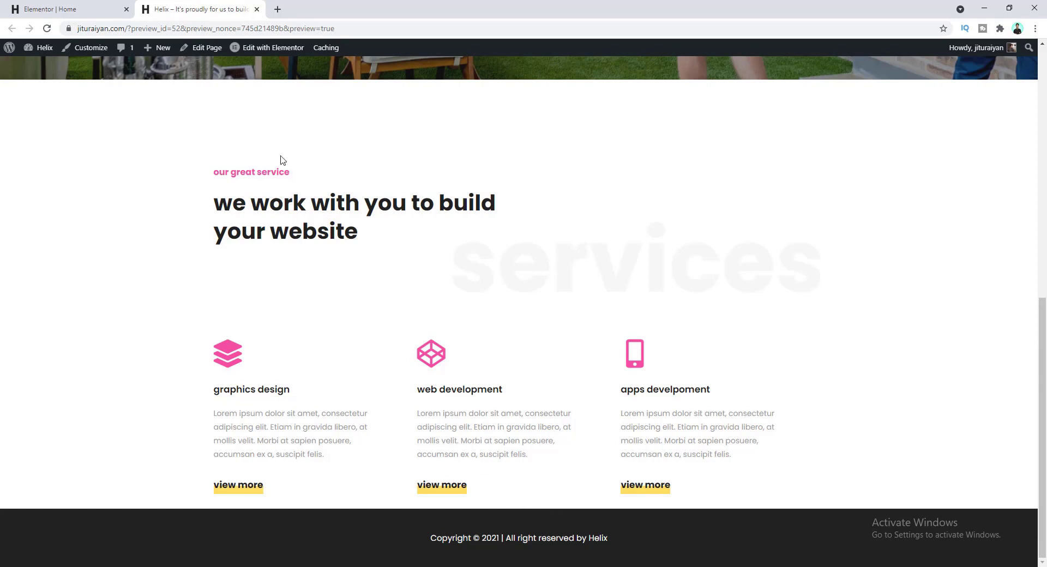
click(65, 10)
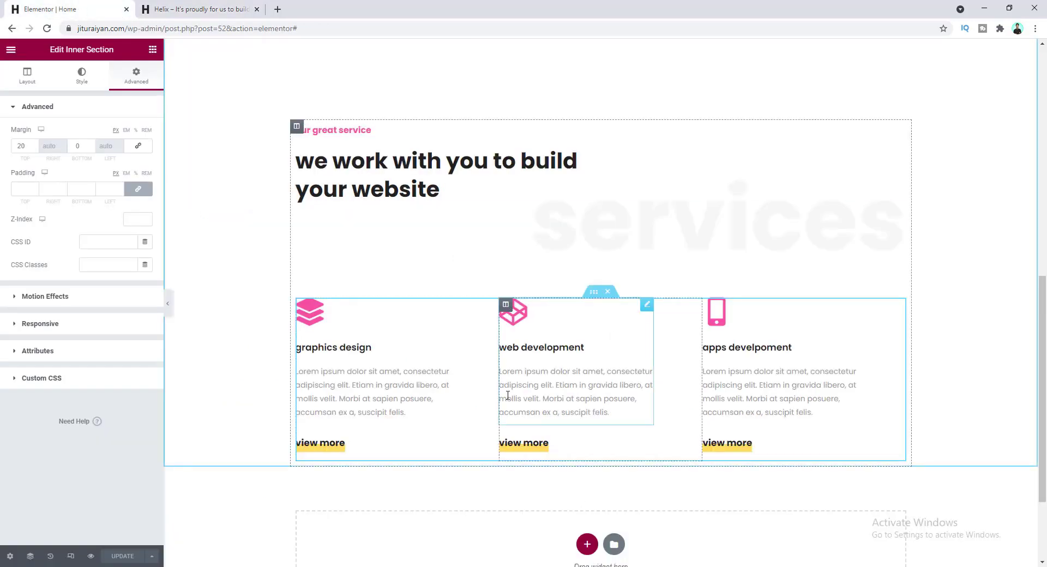
- Add a new single-column section below the services row
scroll(513, 398, down, 1)
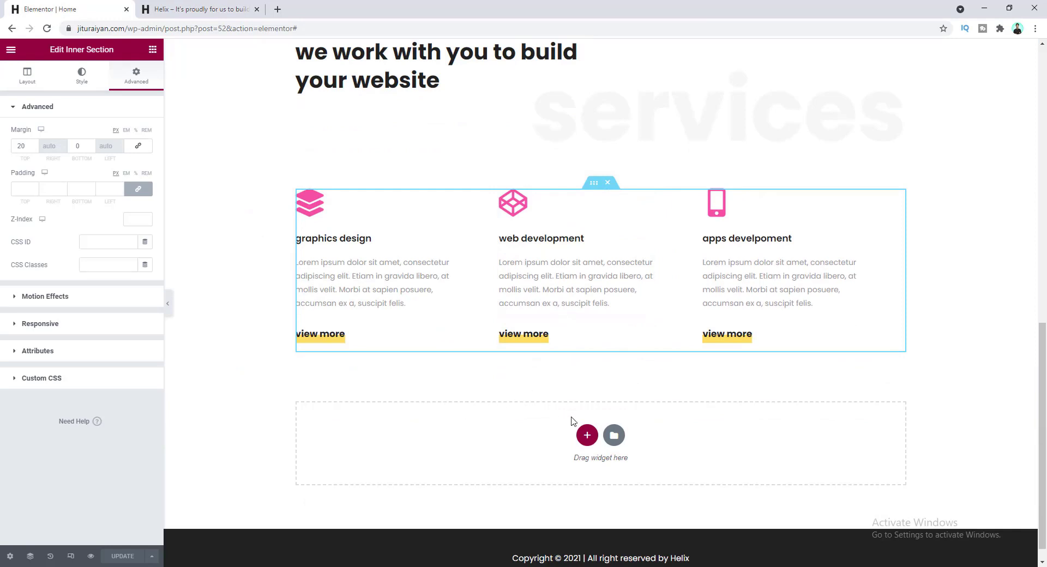
click(588, 436)
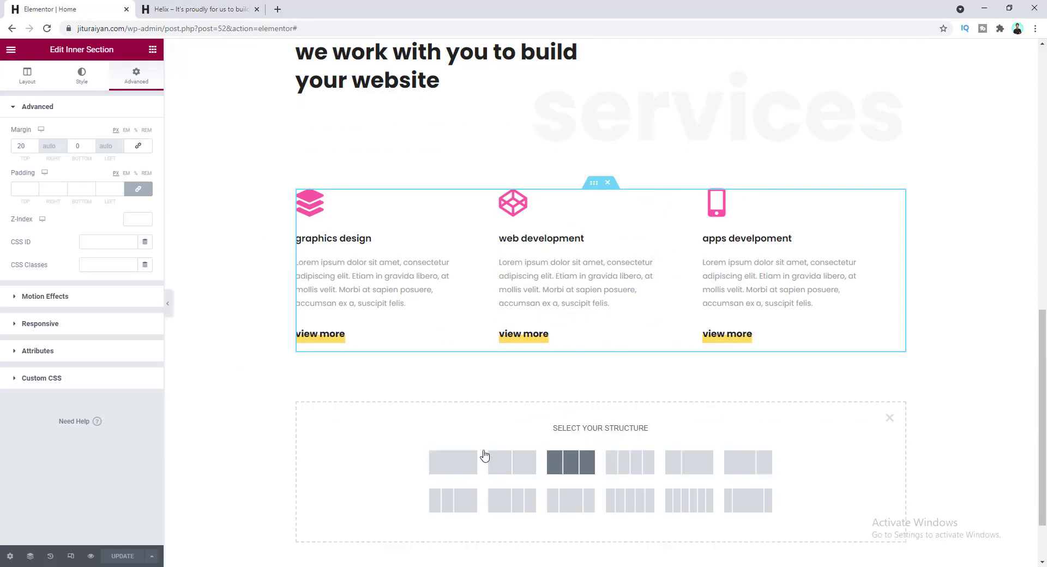
click(454, 468)
- Copy the 'our great service' heading into the new section, retitle it 'best ideas' and centre it
scroll(515, 428, up, 4)
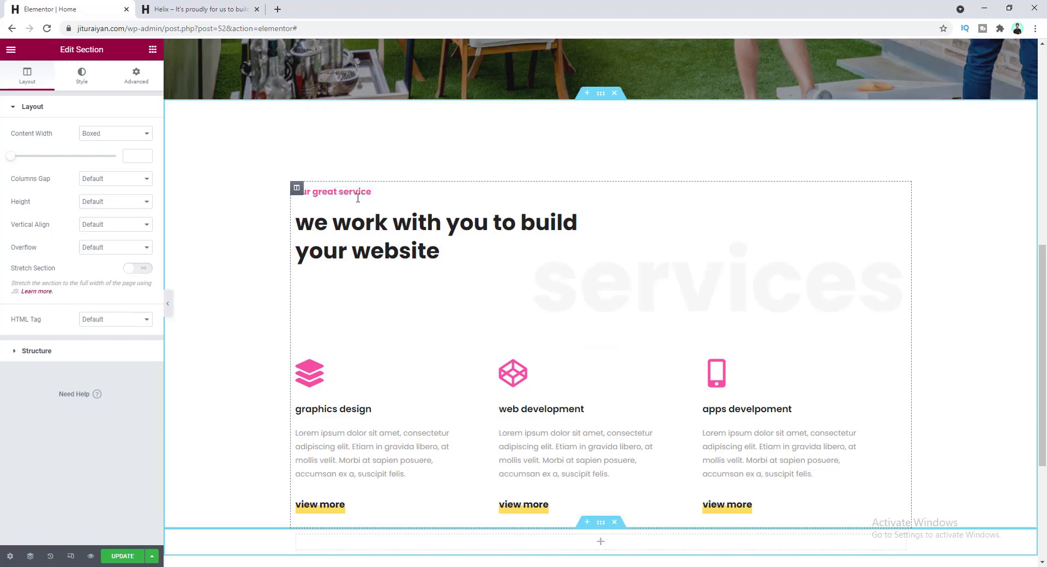
click(372, 193)
right_click(388, 192)
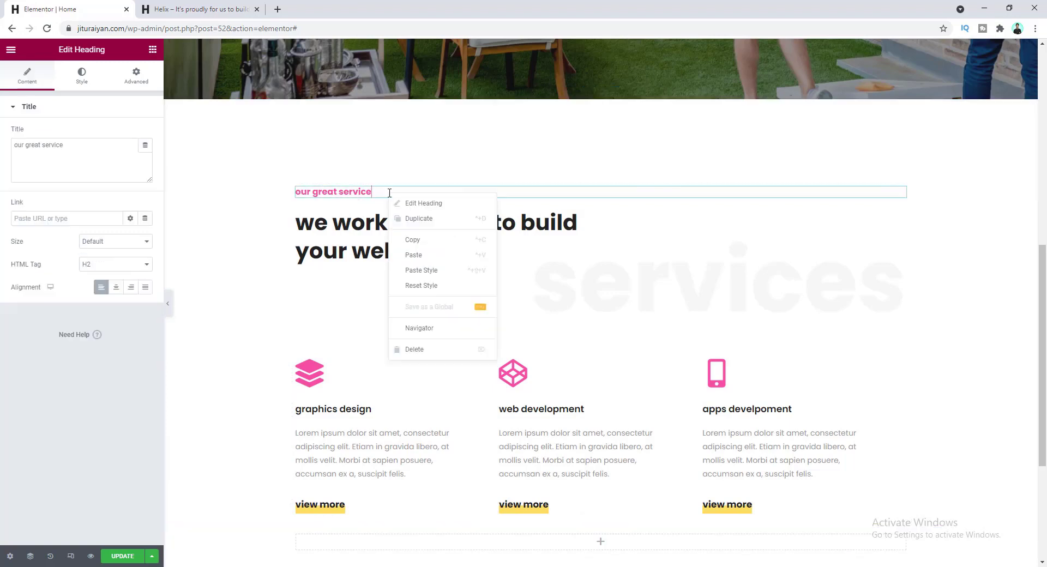
click(409, 219)
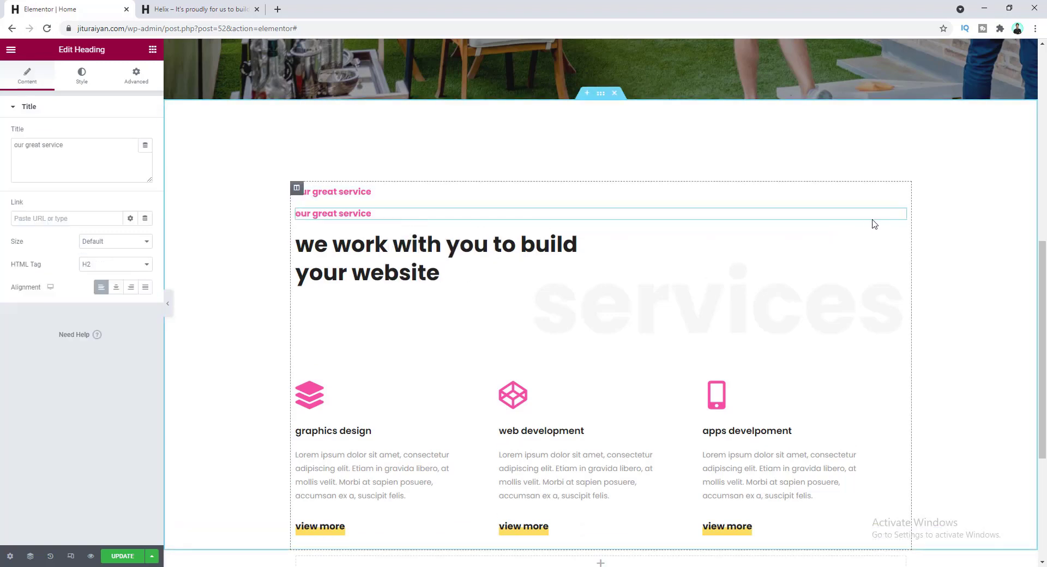
drag(899, 215, 557, 460)
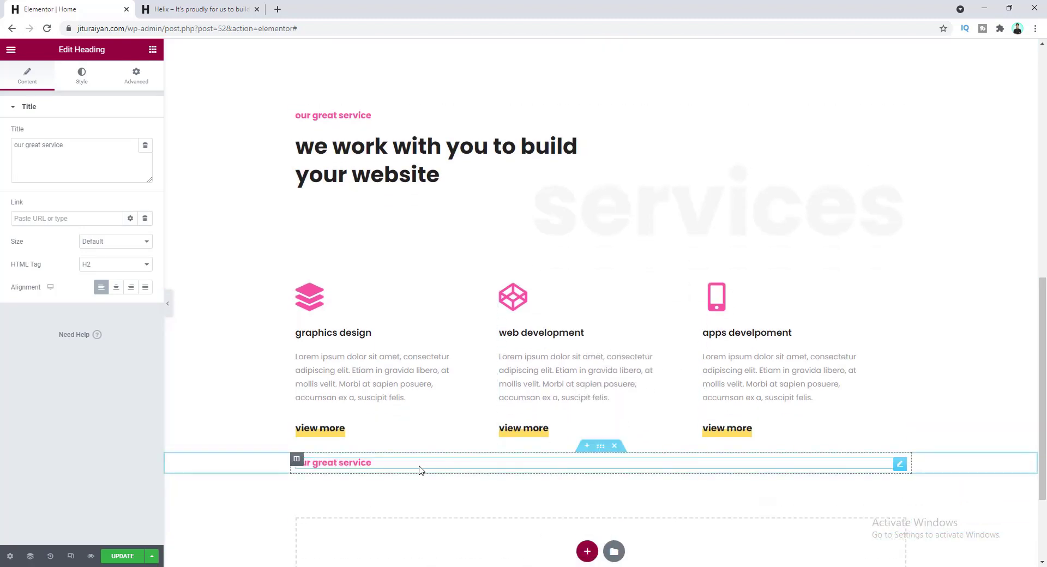
triple_click(82, 144)
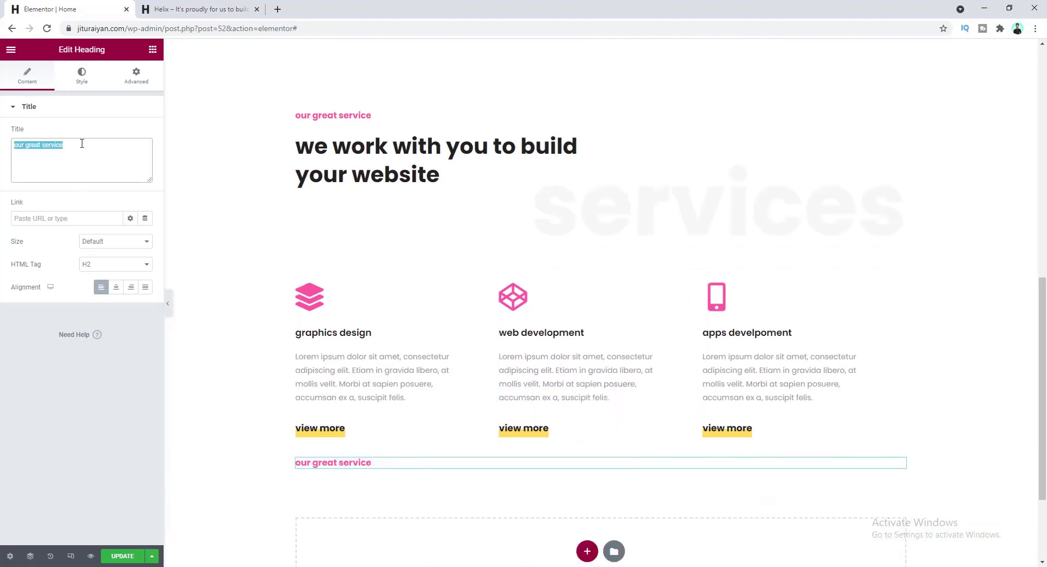
text(best ideas)
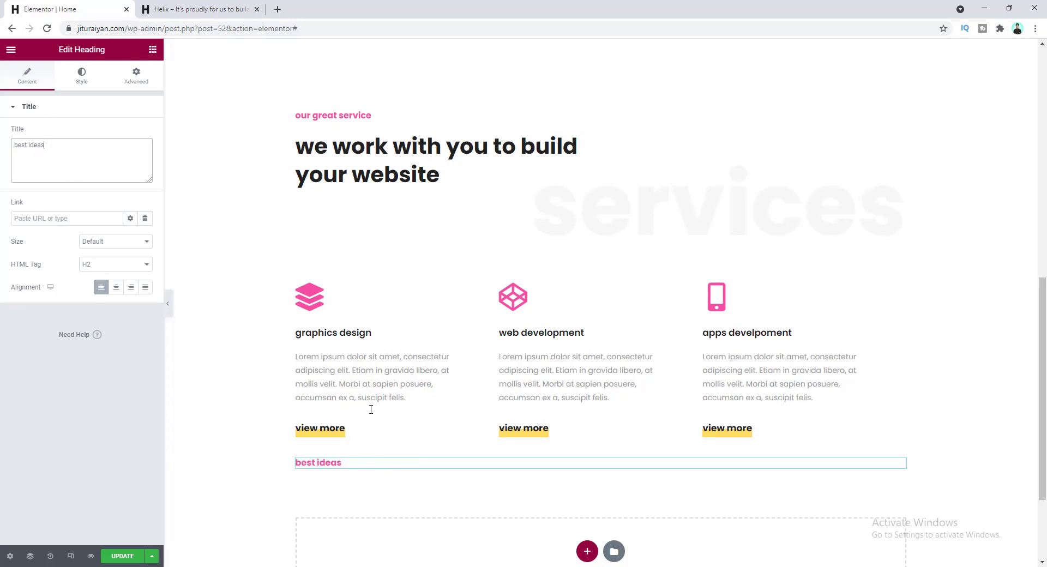
click(115, 289)
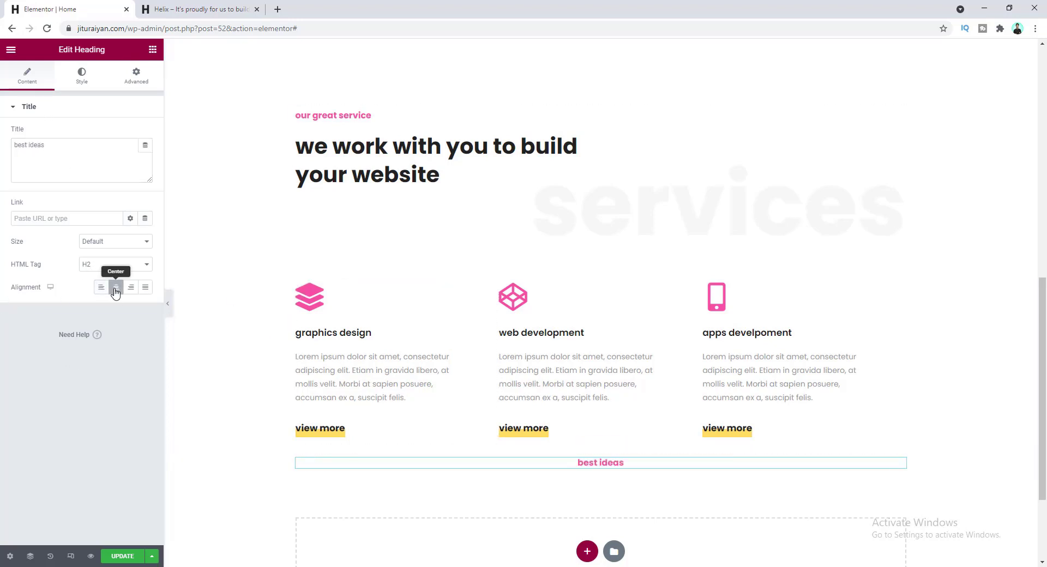
- Duplicate the heading and place the copy beneath 'best ideas'
right_click(339, 152)
right_click(318, 145)
click(342, 170)
drag(628, 197, 580, 476)
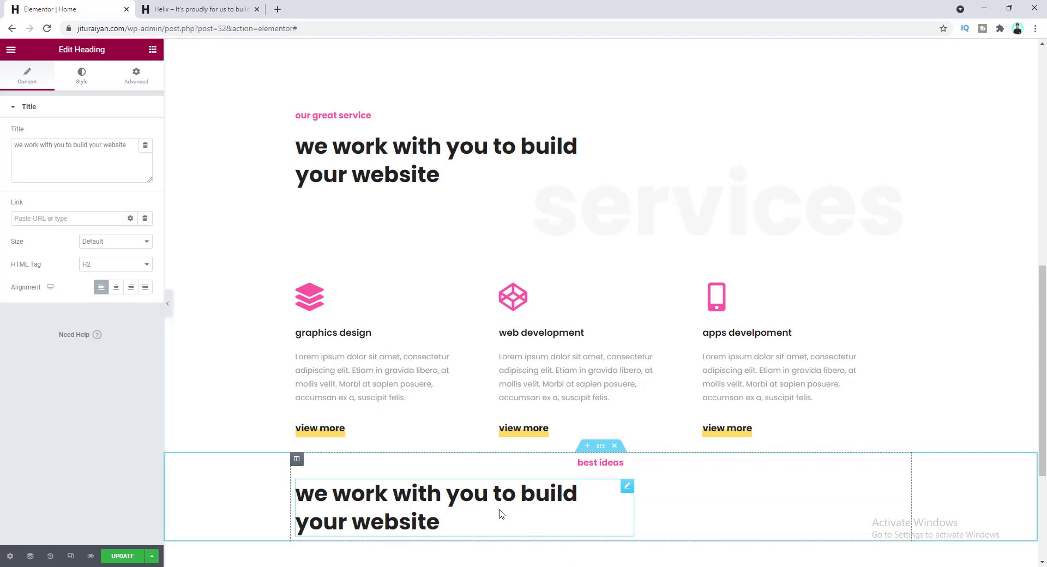
- Reset the copied heading's custom 620 width back to Default
click(137, 80)
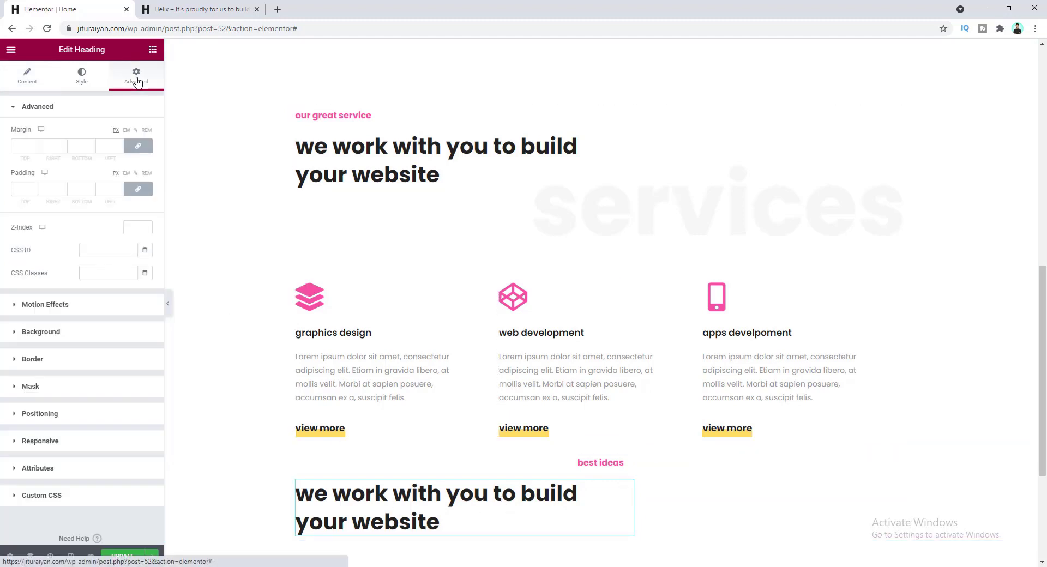
click(112, 417)
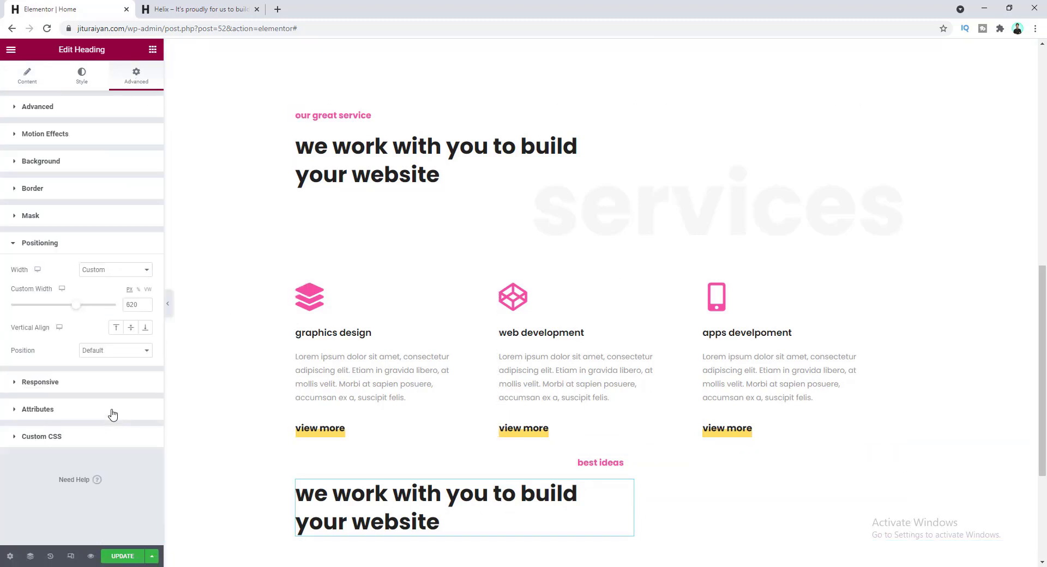
key(BackSpace)
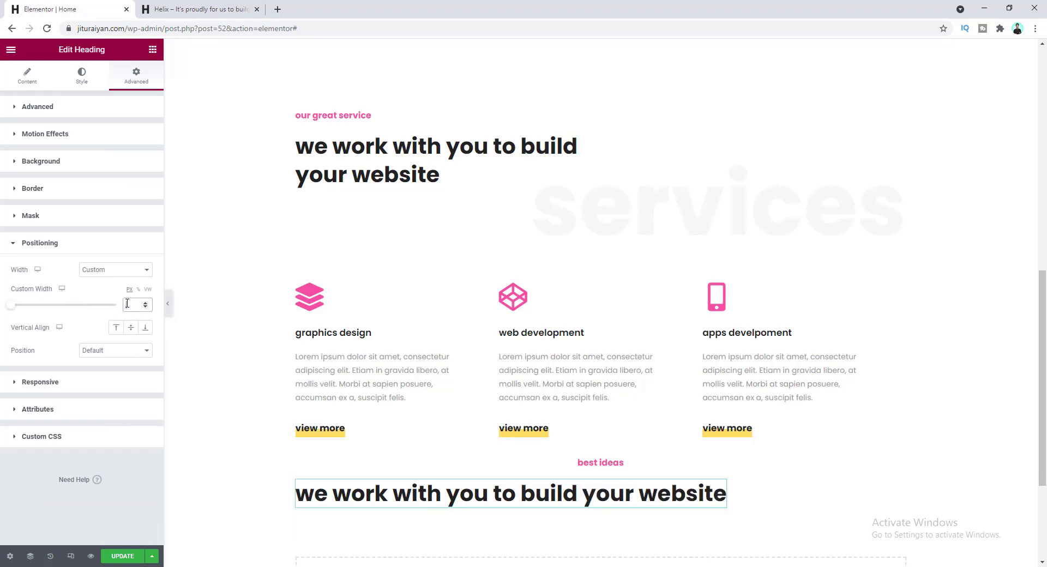
click(128, 270)
click(128, 281)
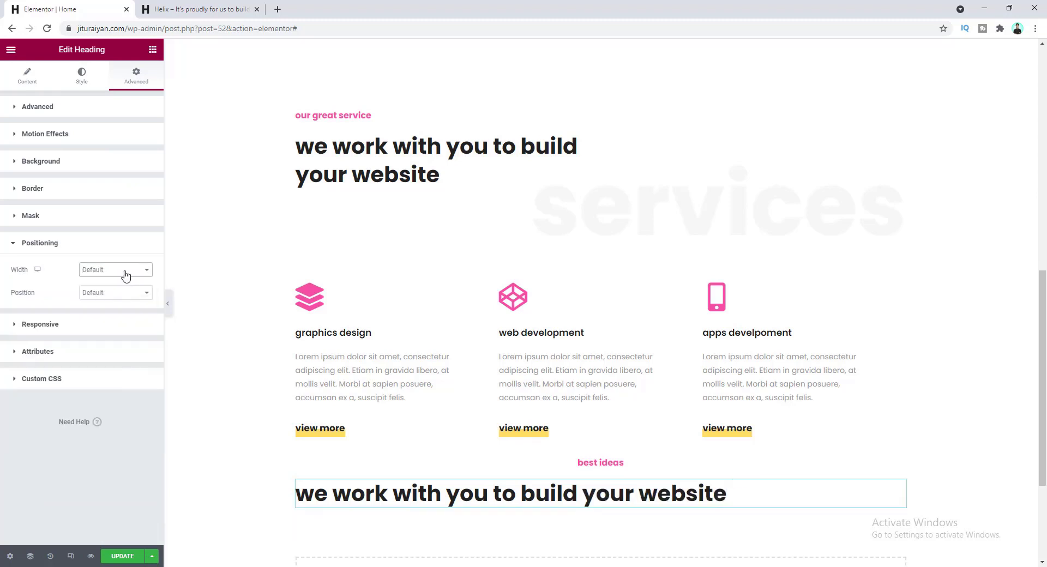
click(120, 244)
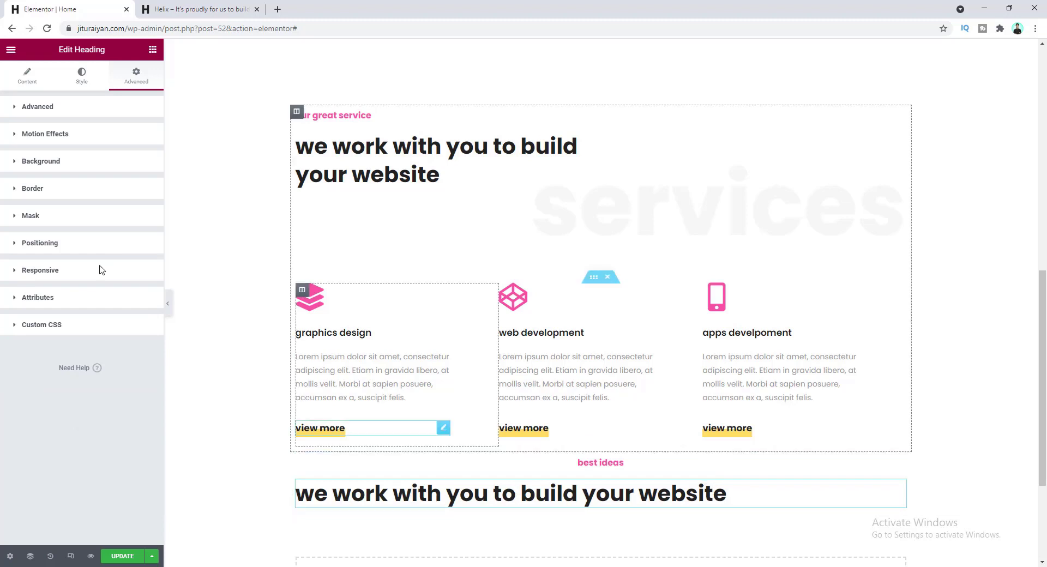
- Centre the copied heading and paste 'our feature works' as its title
click(24, 85)
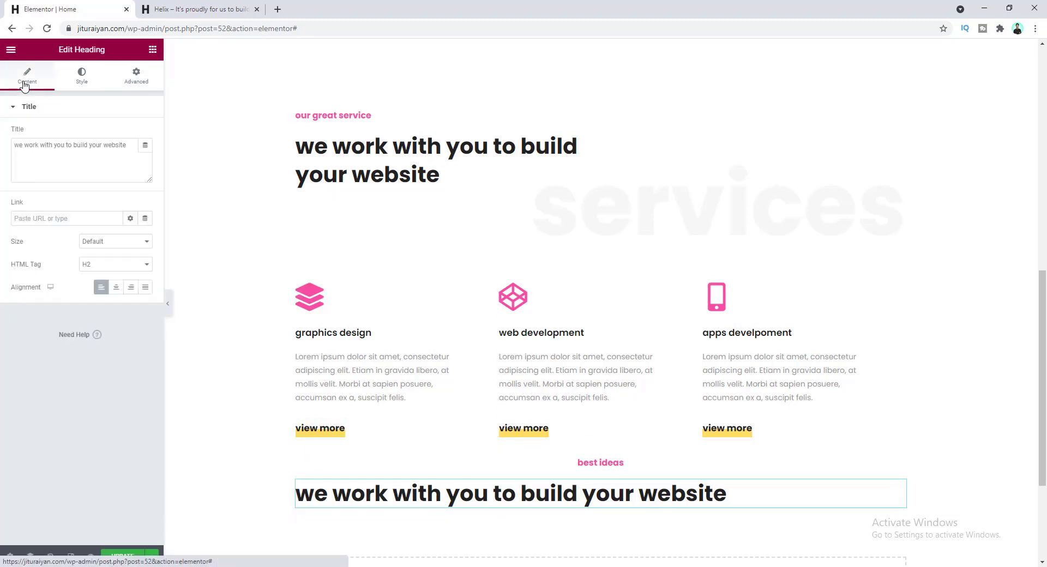
click(116, 292)
click(77, 148)
key(ctrl+a)
text(our feature works)
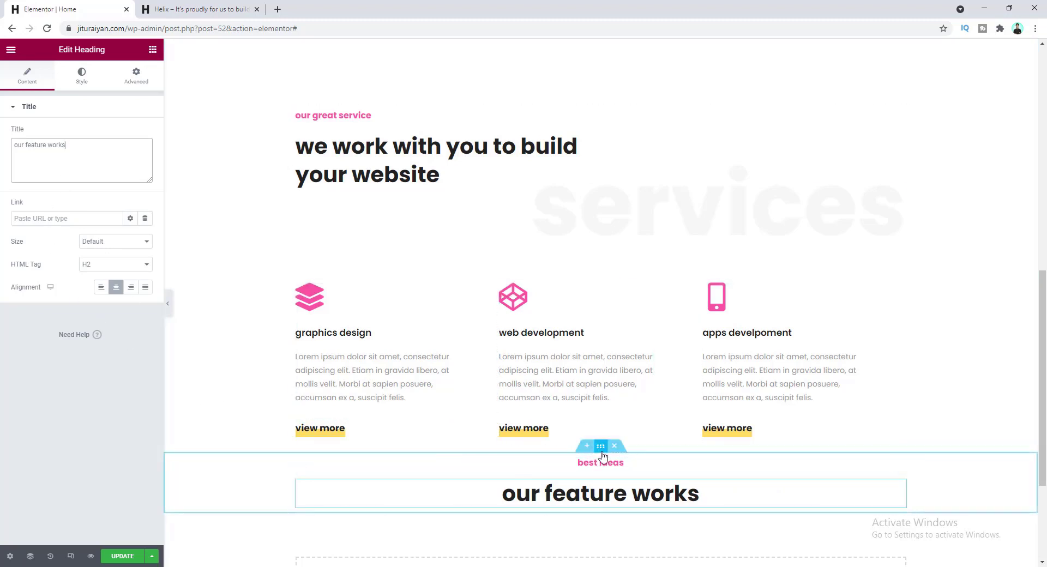
click(600, 448)
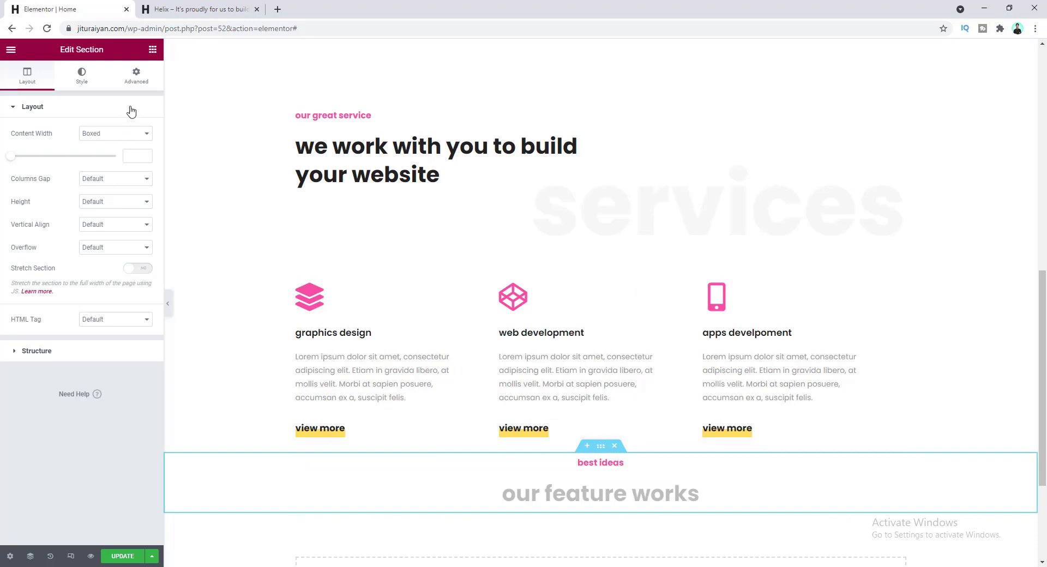
- Unlink the section padding and set top to 150 and bottom to 95
click(138, 81)
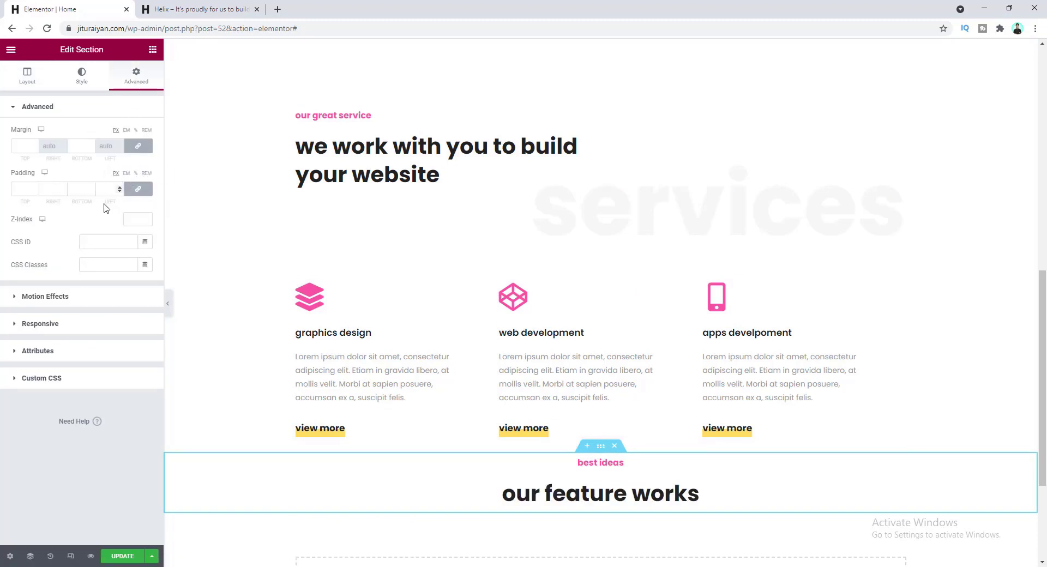
click(138, 190)
double_click(12, 192)
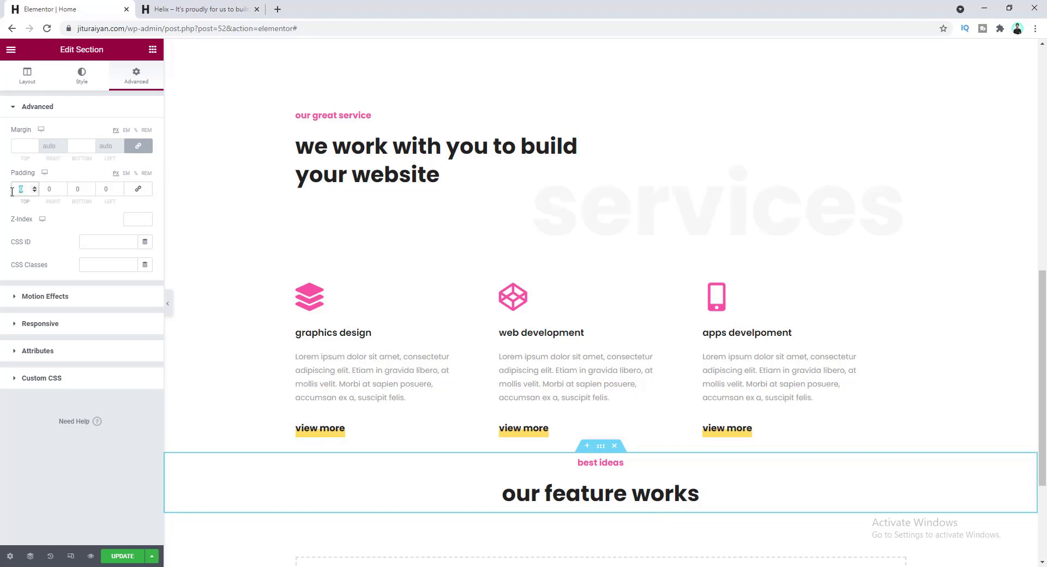
text(1)
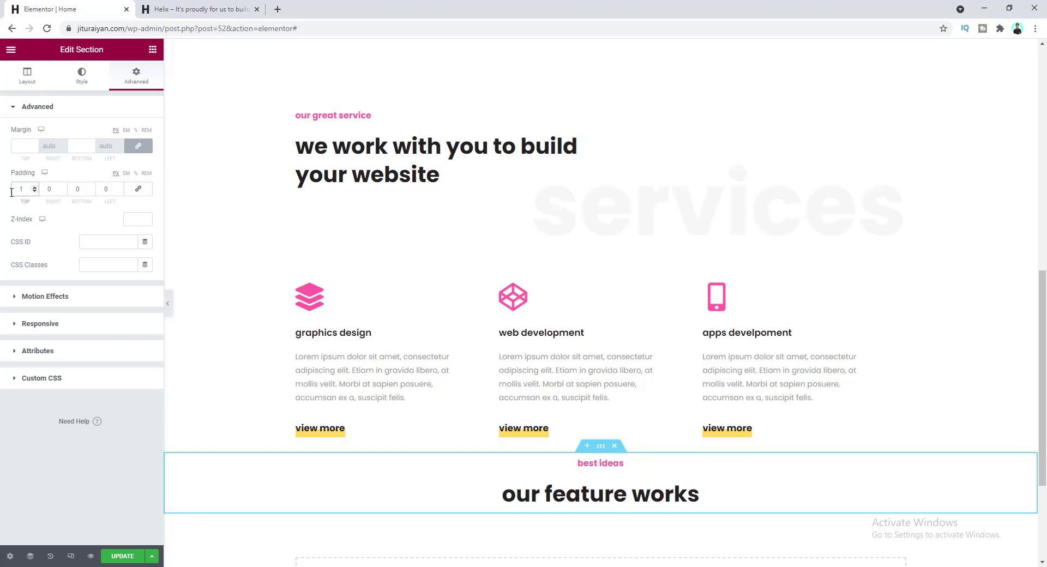
text(50)
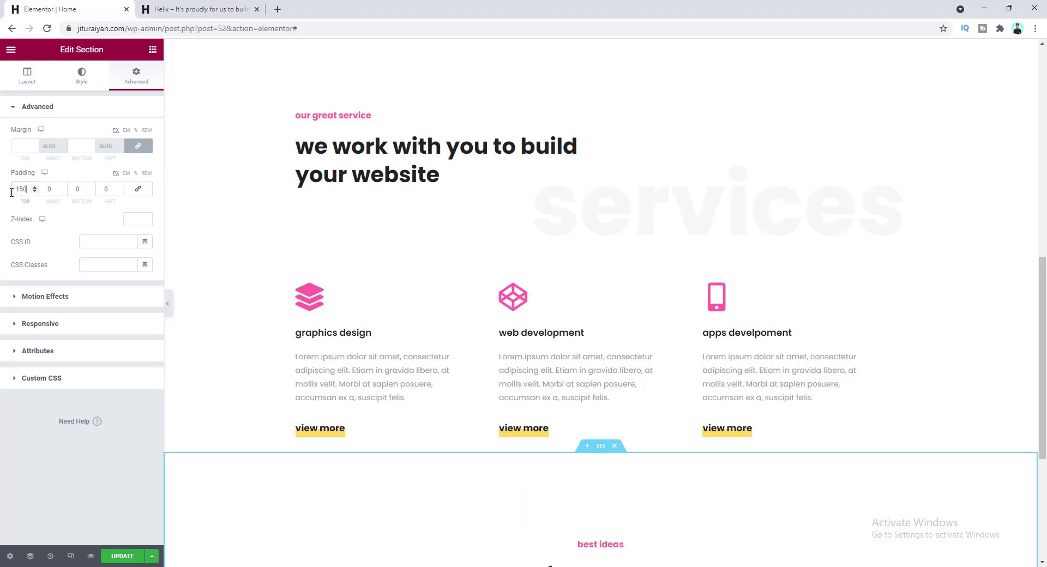
key(Tab)
key(Tab)
text(100)
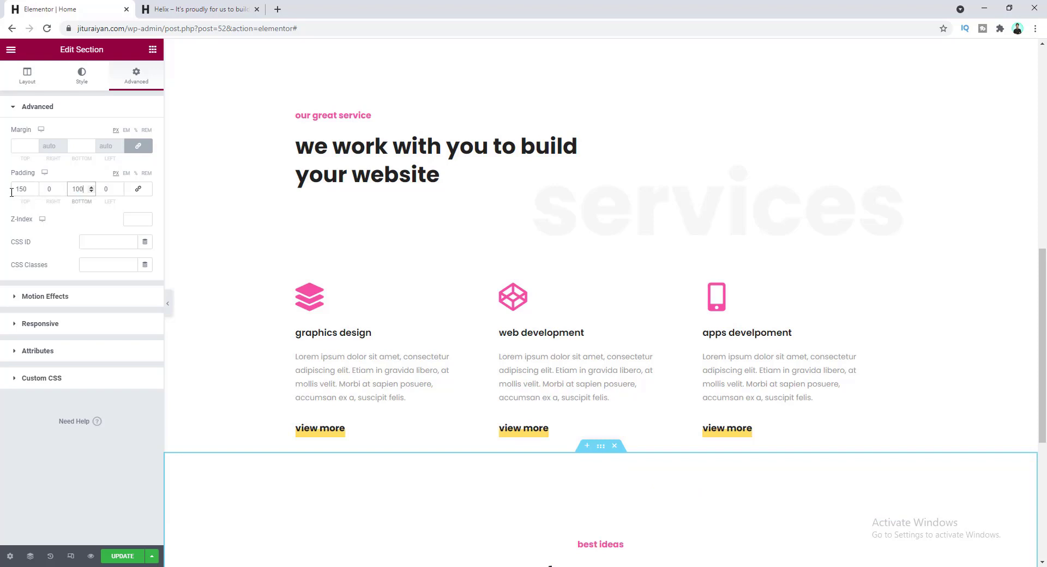
scroll(371, 318, down, 5)
key(Down)
key(Down)
key(Down)
key(Down)
key(Down)
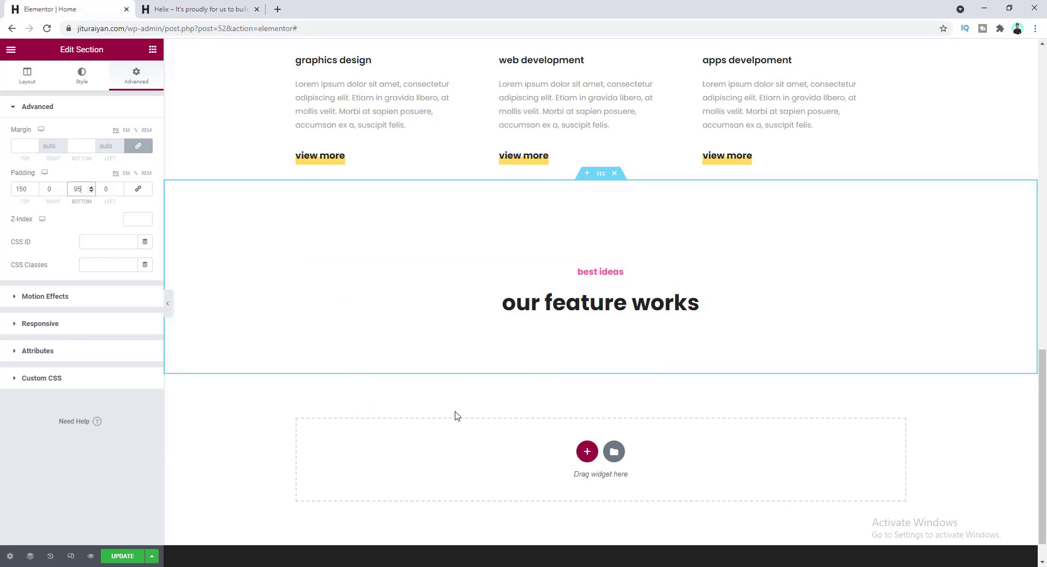
click(153, 49)
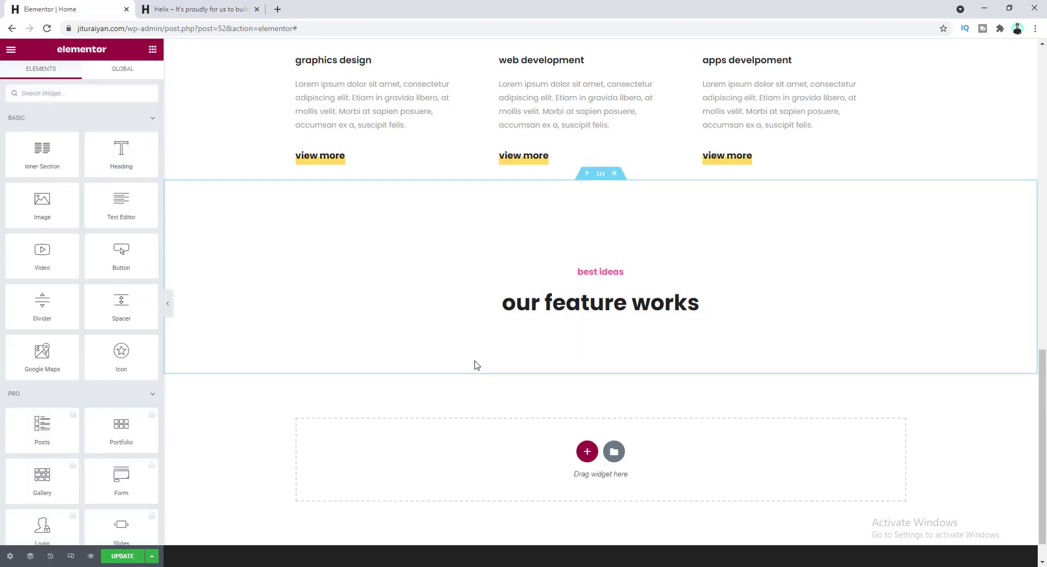
- Search the widgets for 'f', then go to Plugins > Add New in a new tab
click(71, 95)
text(fil)
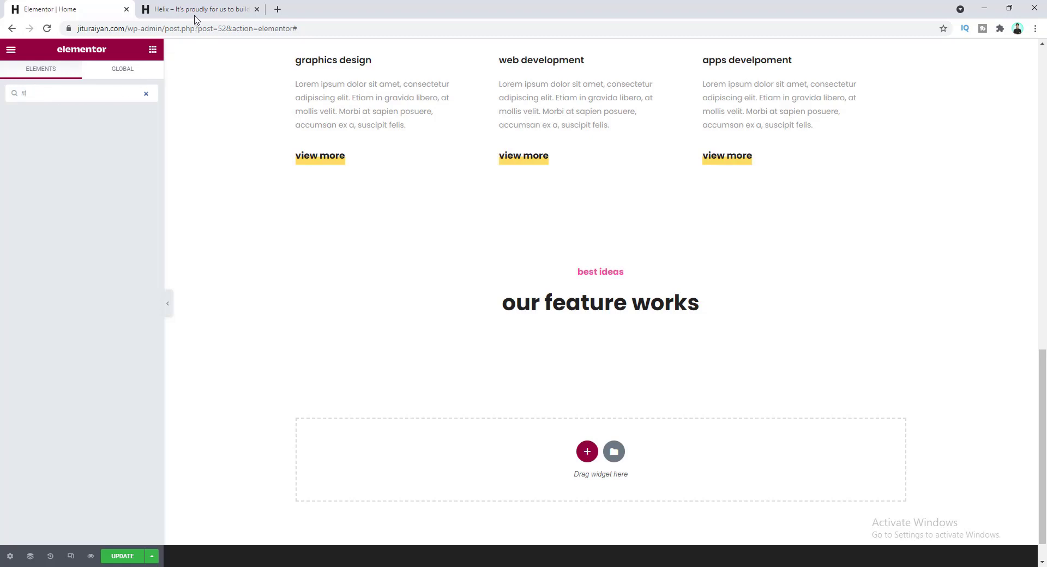
click(276, 9)
text(plu)
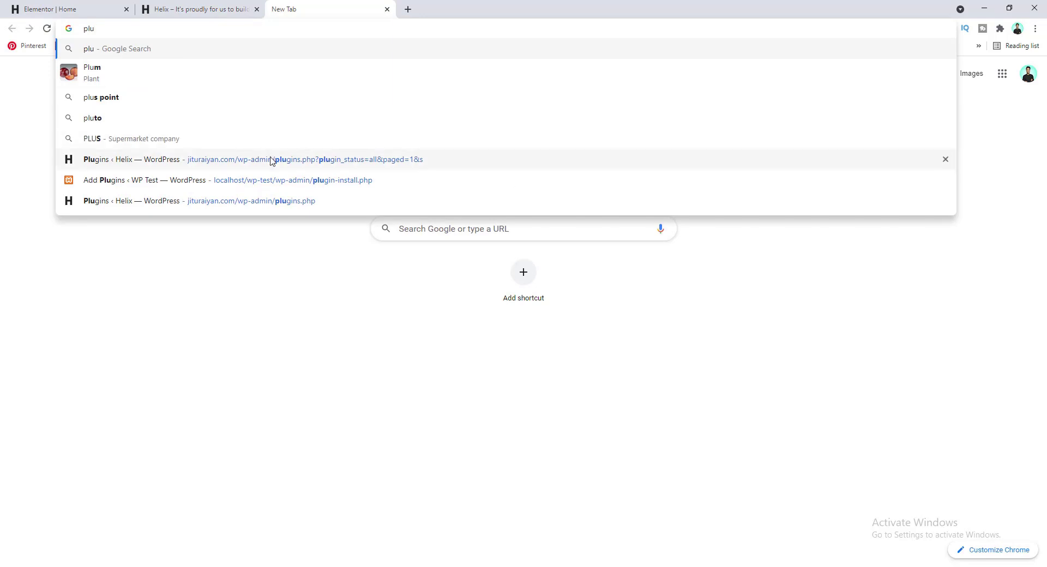
click(276, 201)
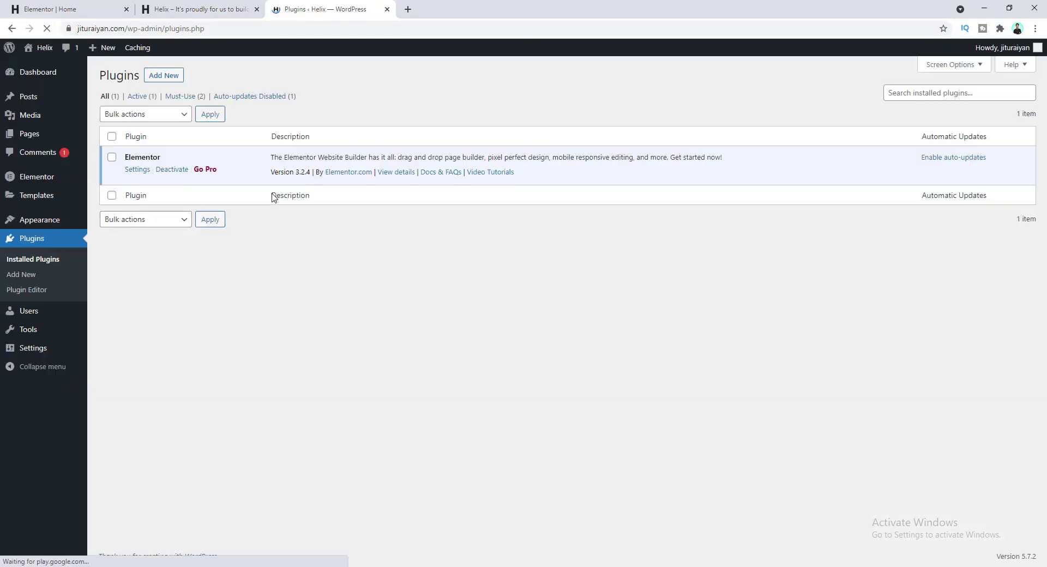
click(31, 276)
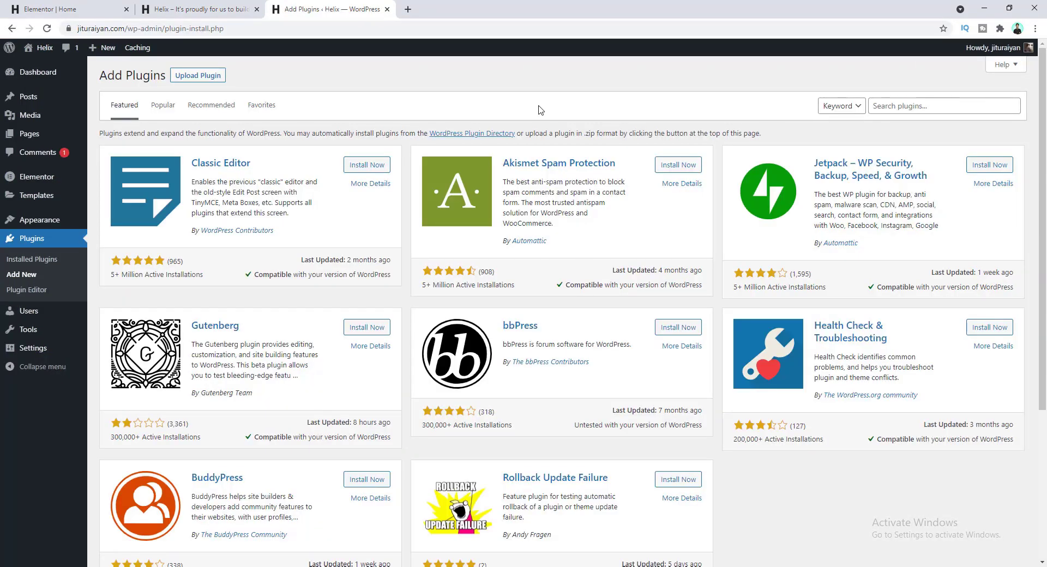
- Search for essential addons, then install and activate Essential Addons for Elementor
click(917, 106)
text(ess)
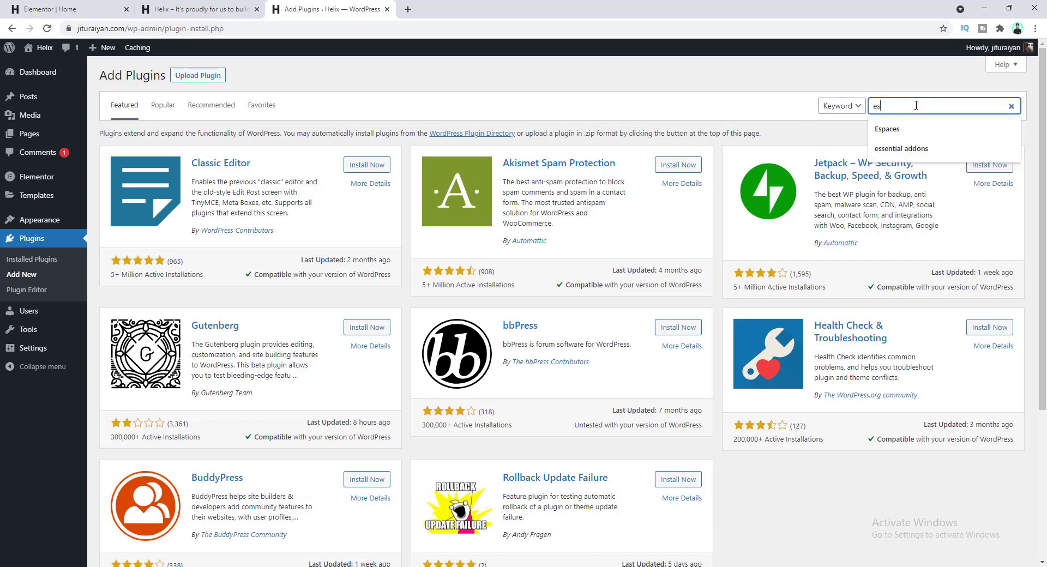
click(910, 129)
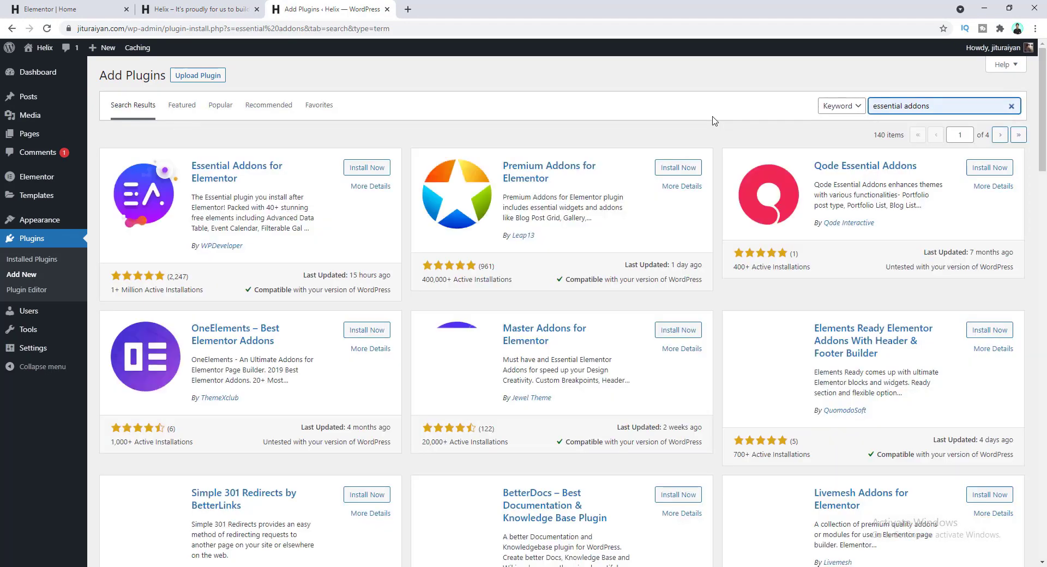
click(355, 169)
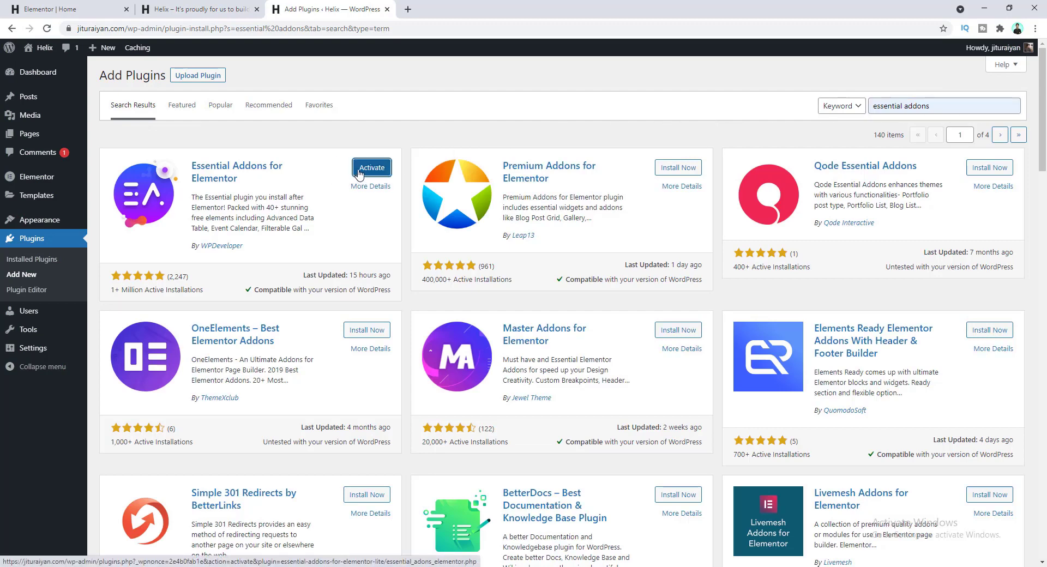
click(366, 172)
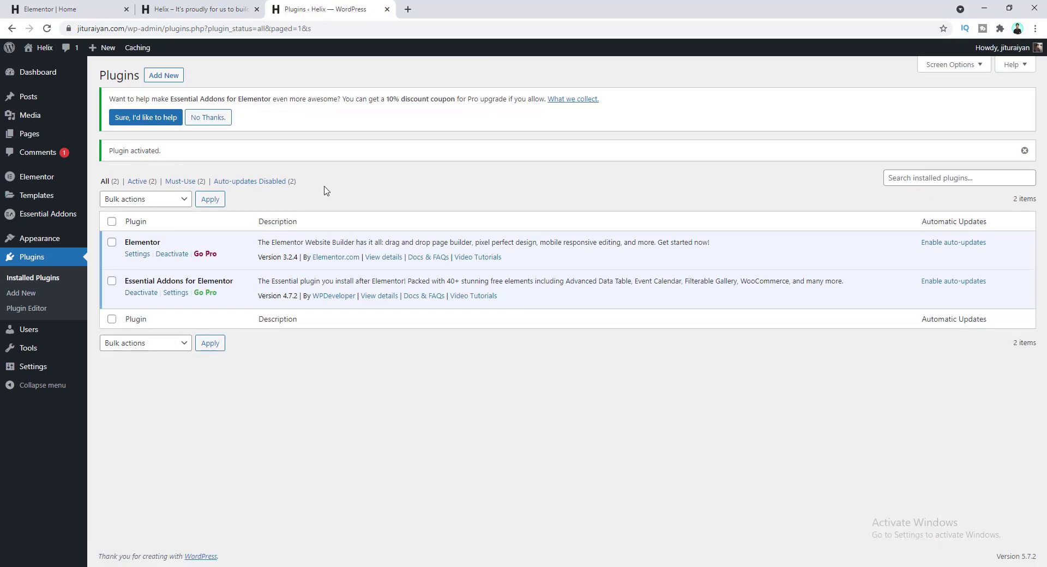
click(85, 6)
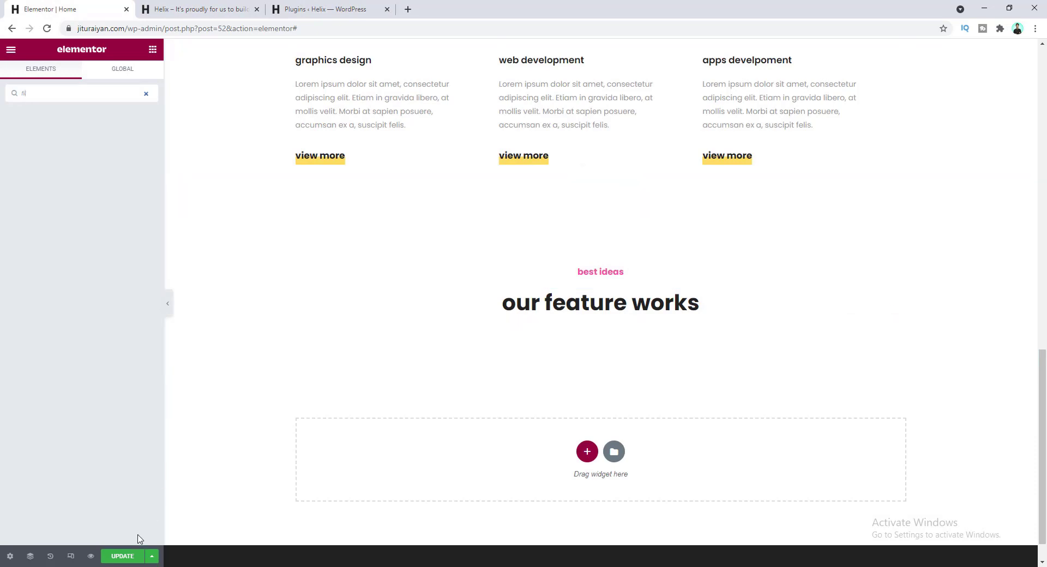
- Save, reload the editor, and drop a Filterable Gallery under 'our feature works'
click(131, 555)
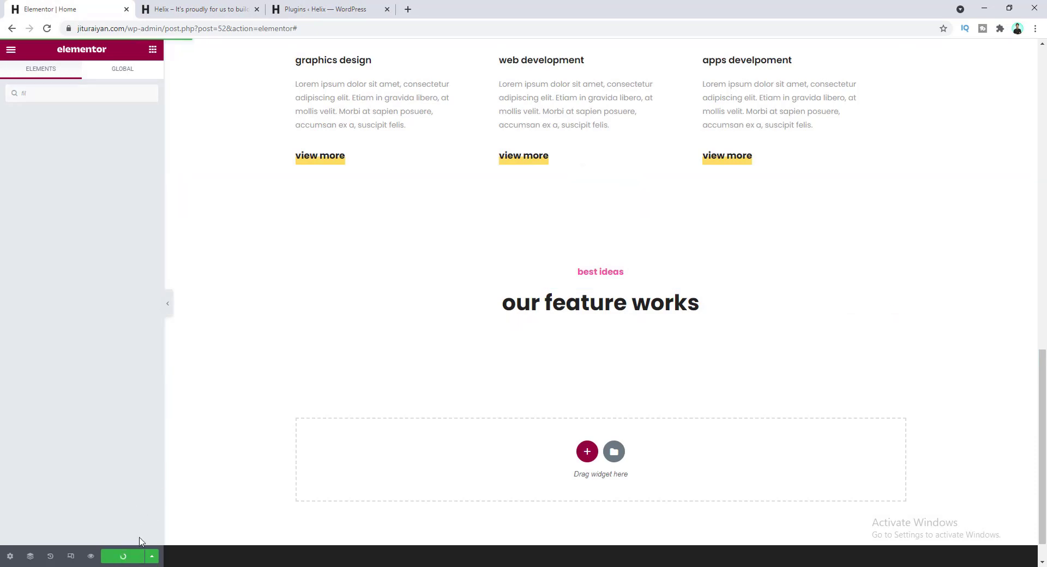
click(47, 29)
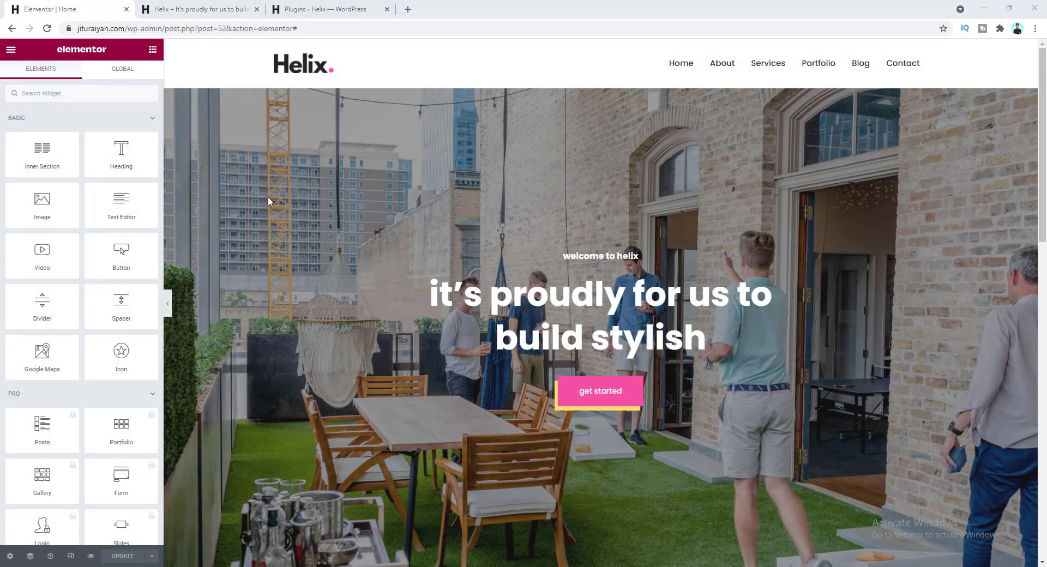
scroll(335, 262, down, 15)
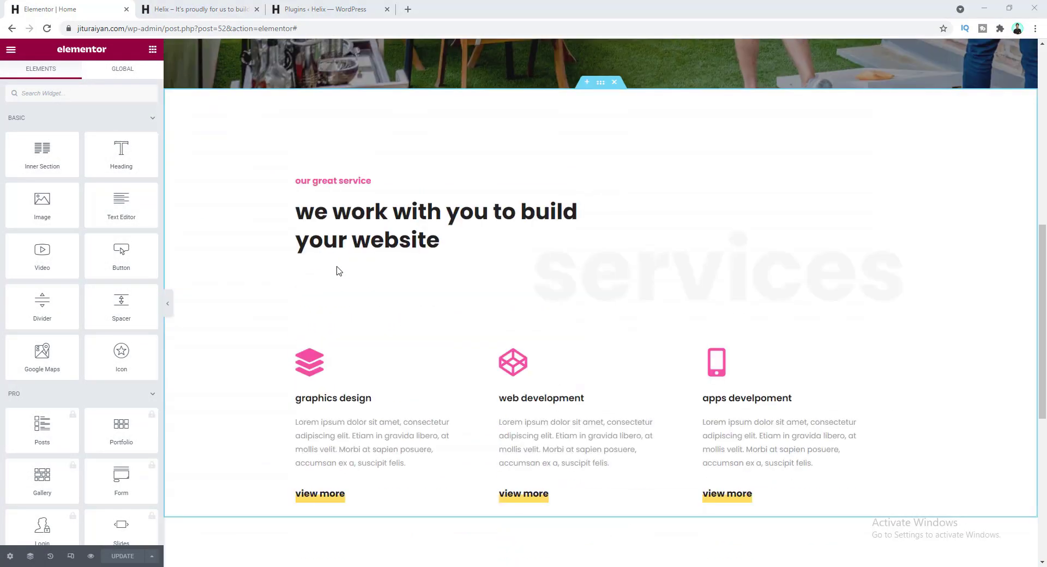
click(56, 96)
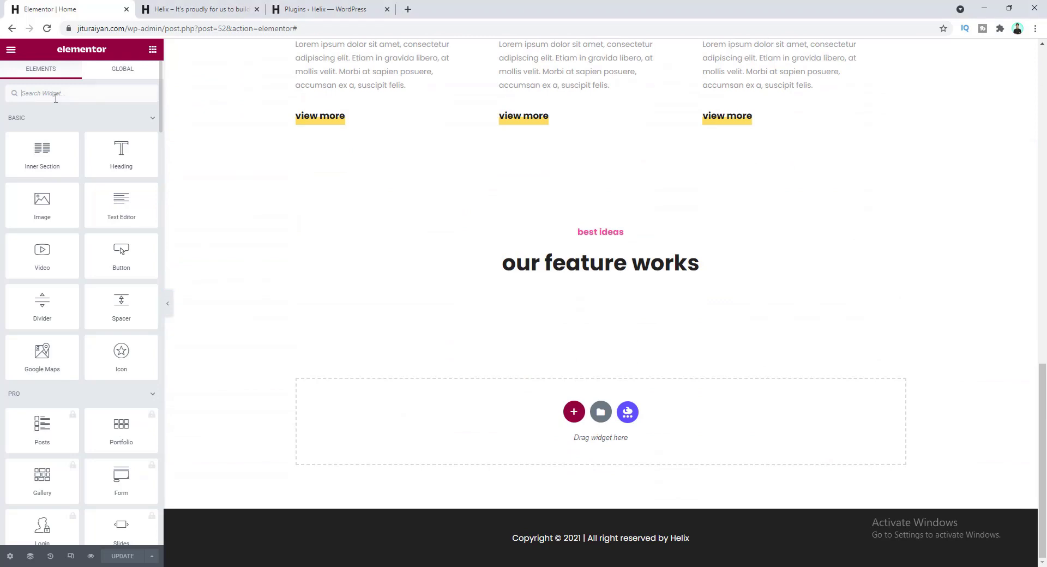
text(fil)
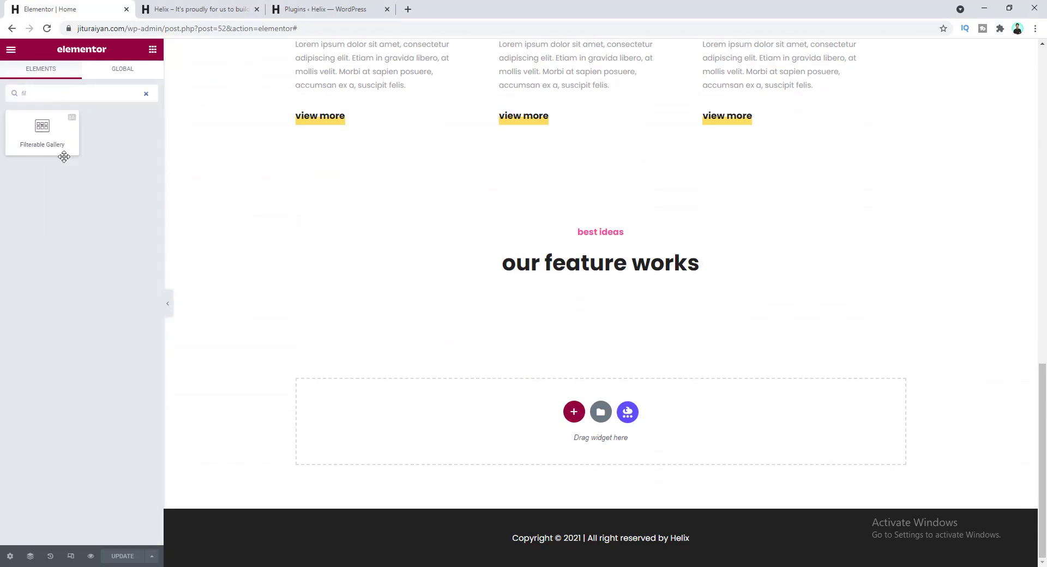
drag(58, 143, 545, 286)
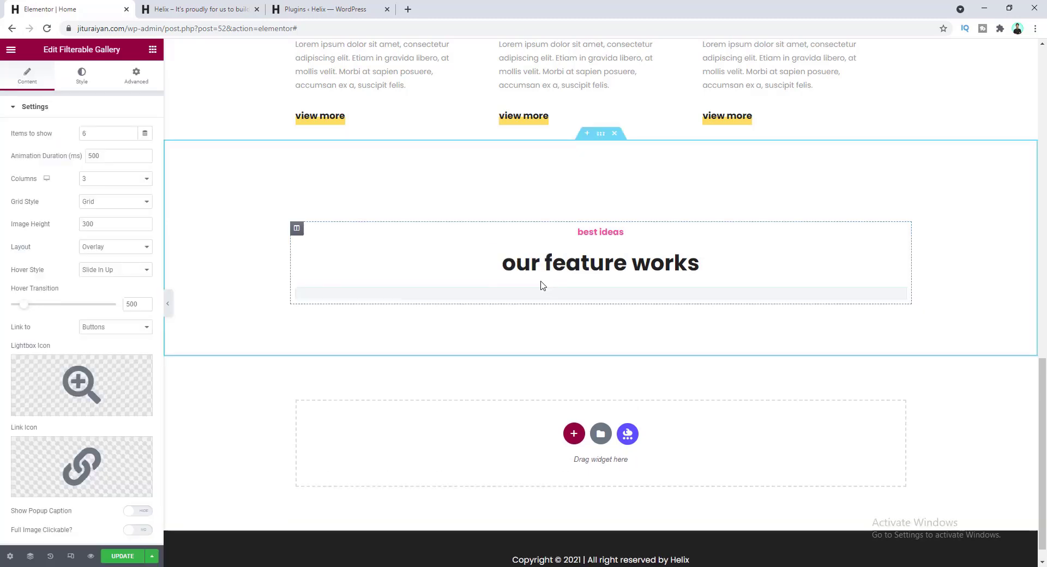
- Look over the gallery's six placeholder images and its All and Gallery Item filters
scroll(494, 207, down, 1)
scroll(367, 229, down, 1)
mouse_move(400, 227)
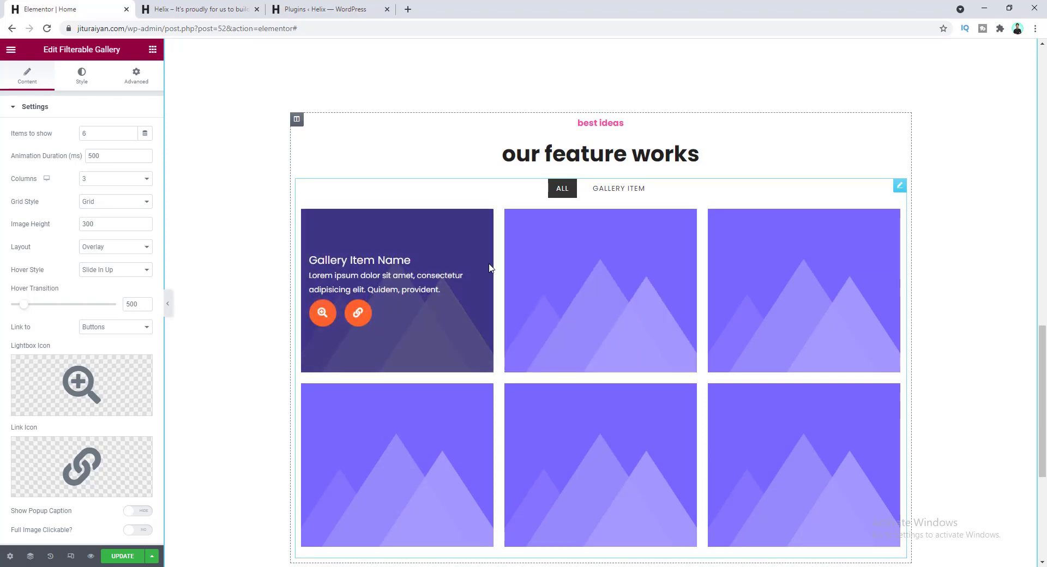
mouse_move(628, 274)
mouse_move(759, 261)
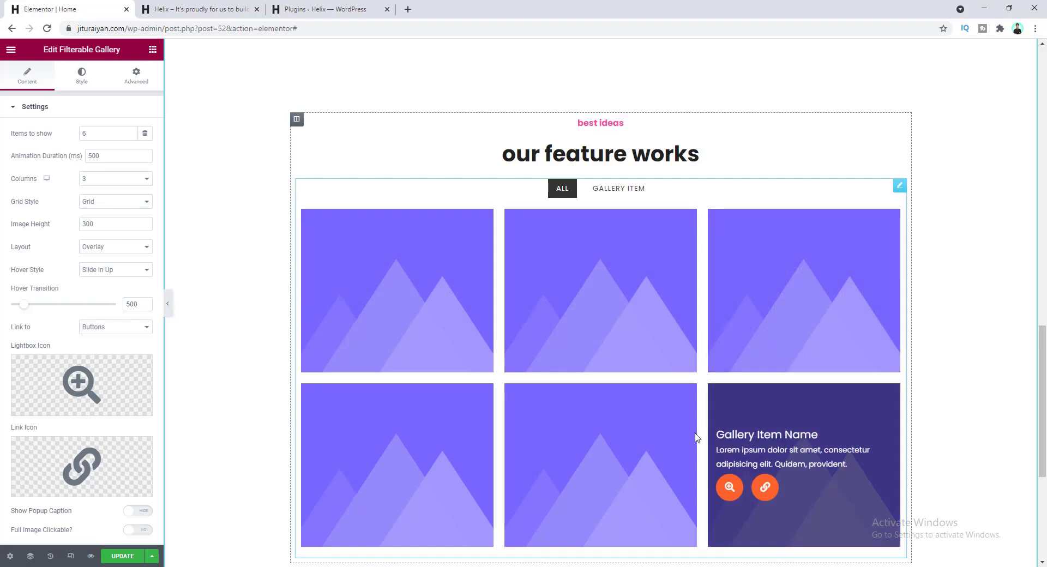
mouse_move(433, 416)
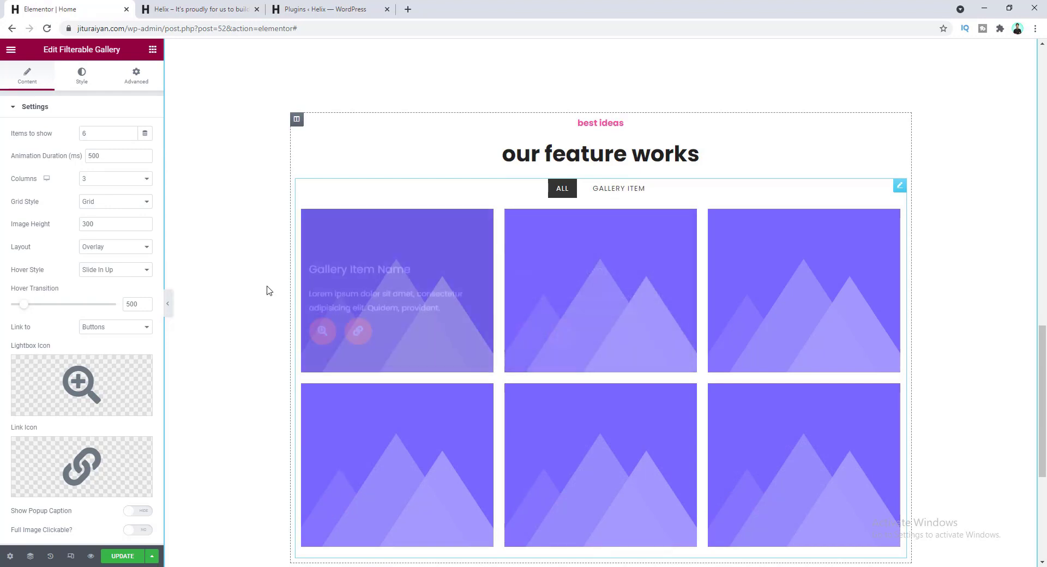
scroll(52, 270, down, 2)
scroll(65, 255, down, 1)
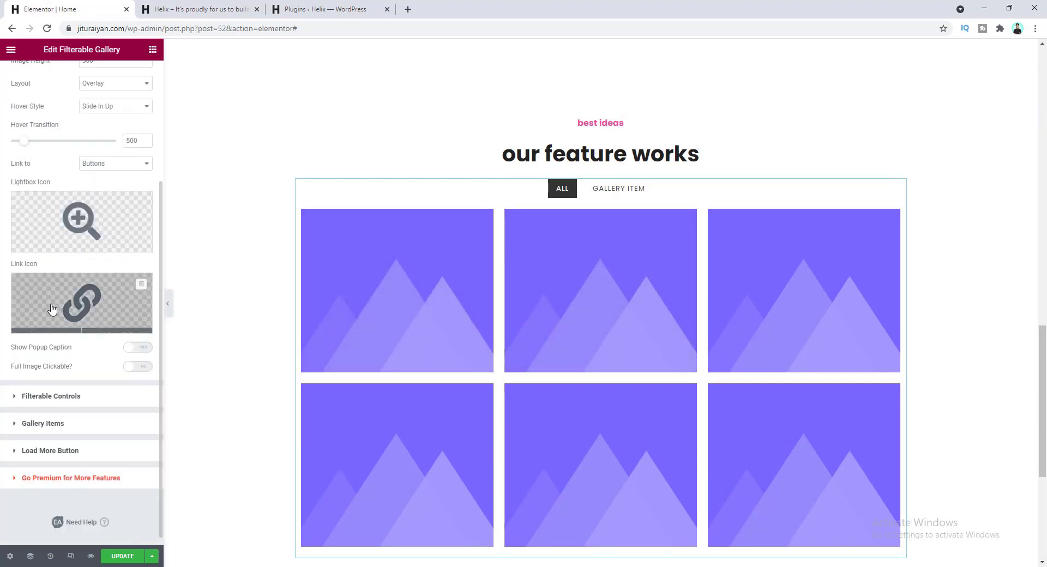
click(85, 397)
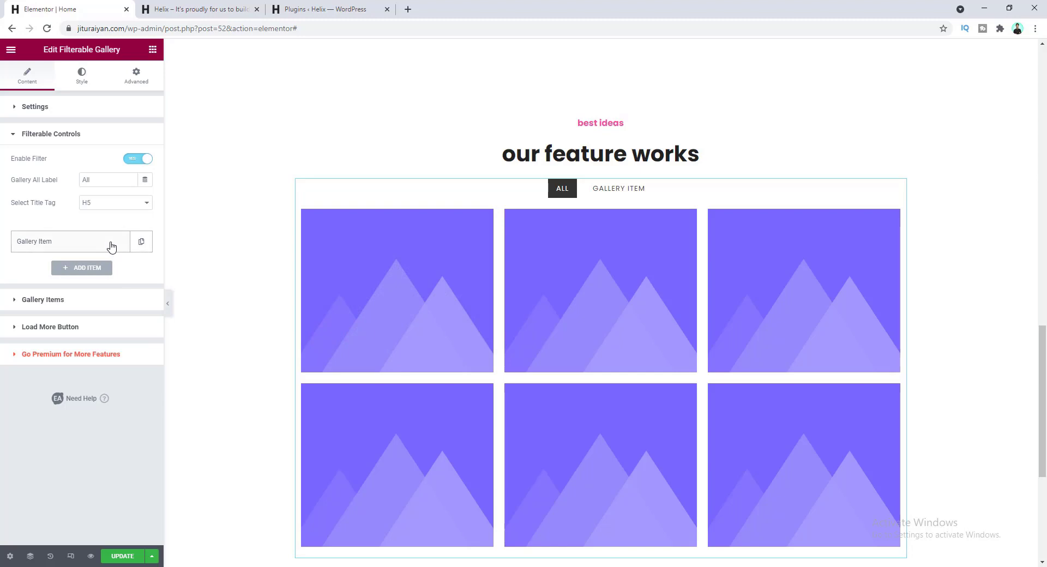
- Rename the default Gallery Item filter to 'graphics'
click(112, 247)
drag(98, 280, 24, 280)
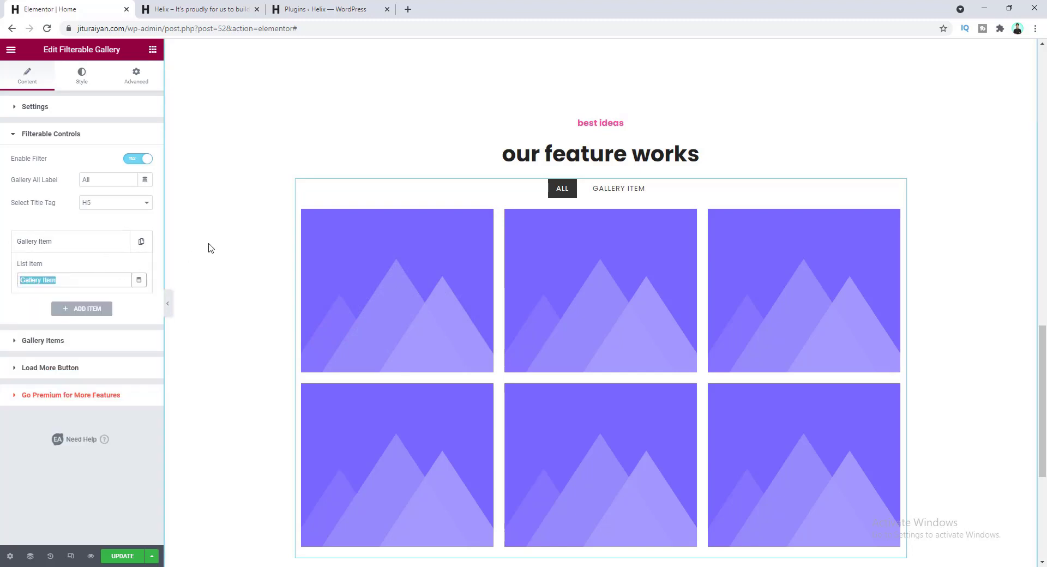
text(graphics)
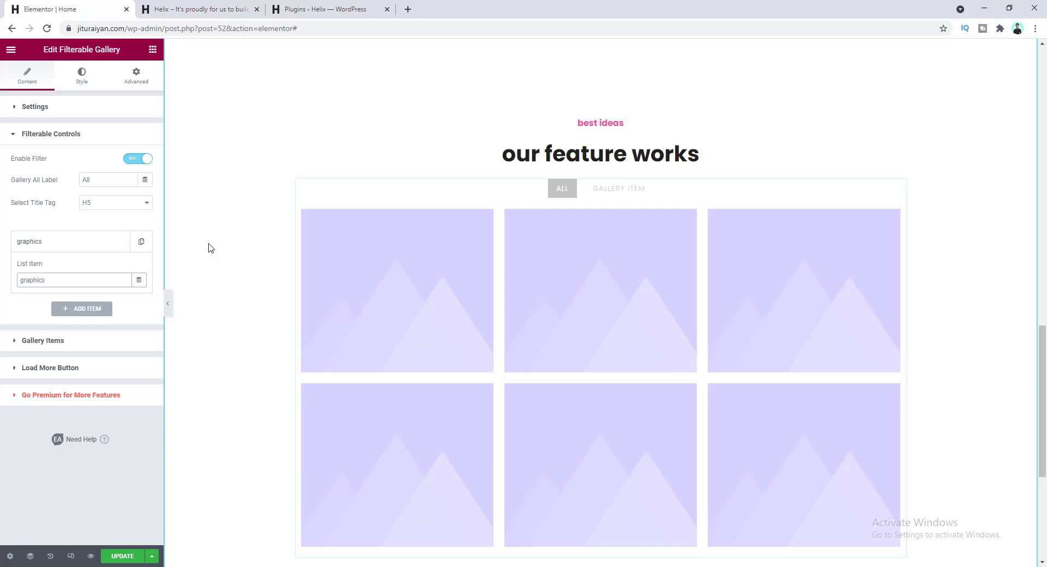
click(101, 244)
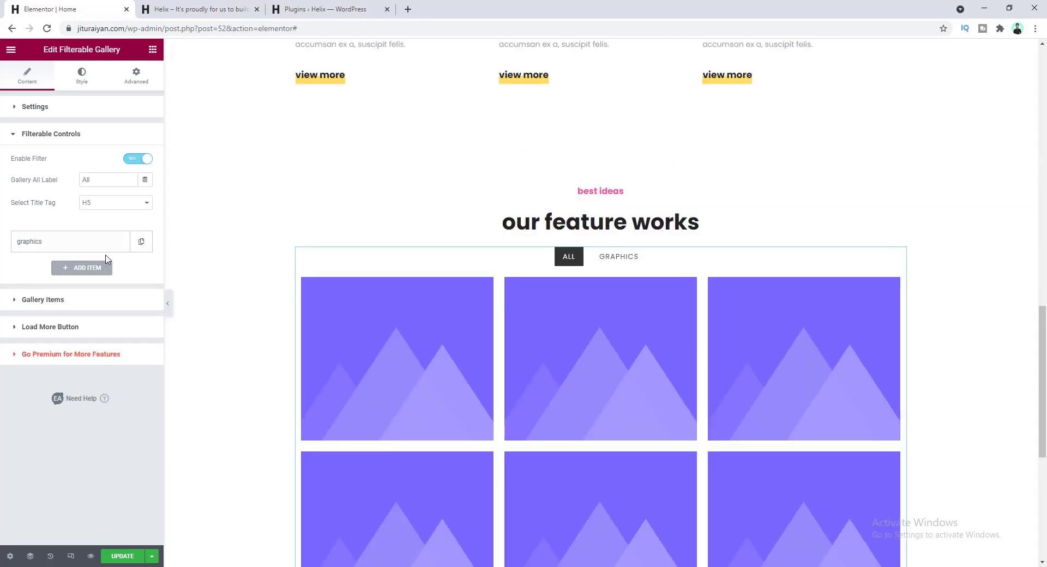
- Add two more filter categories, 'design' and 'development'
click(96, 273)
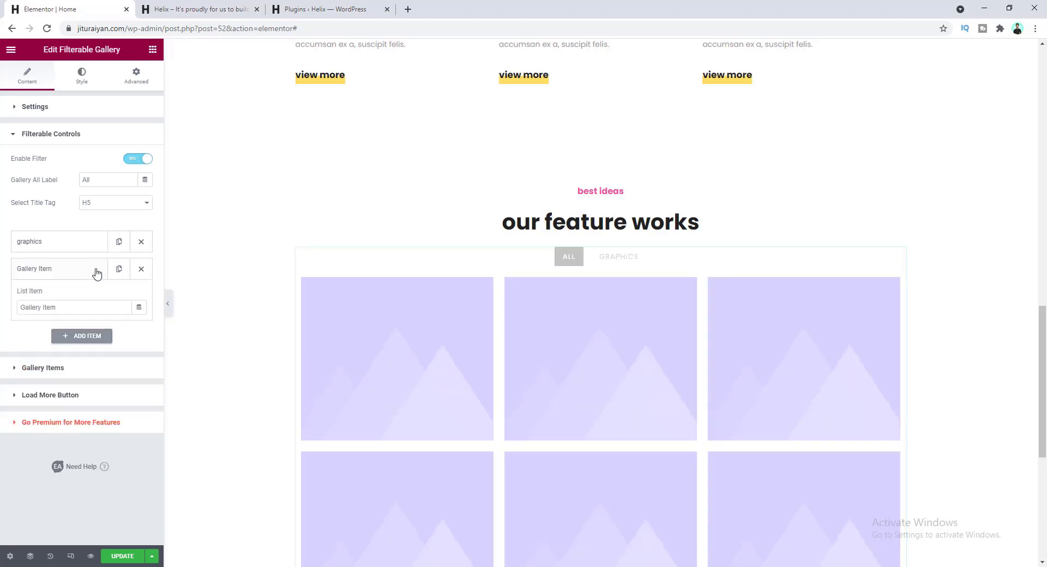
drag(82, 307, 9, 315)
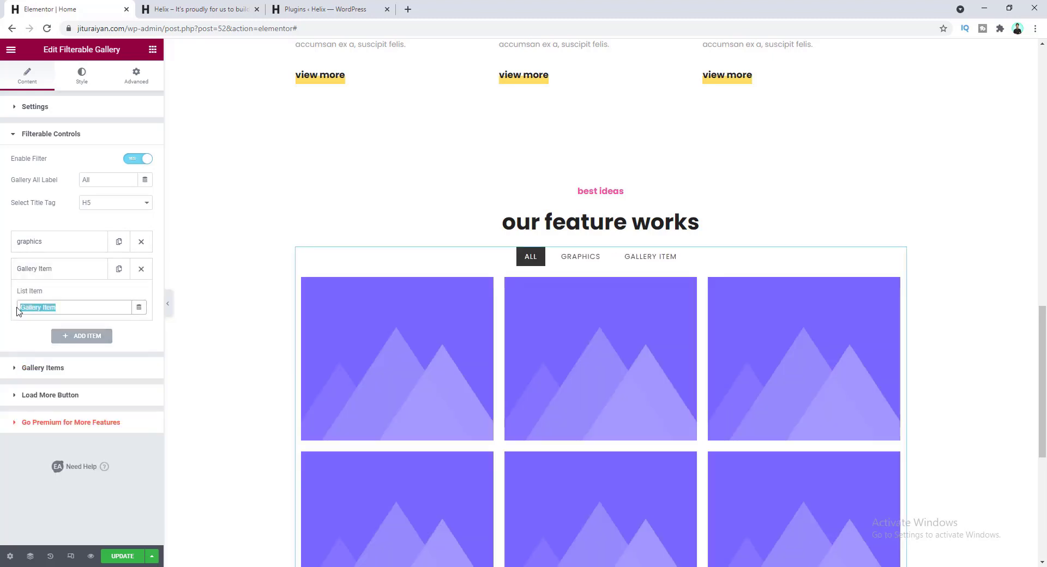
text(desig)
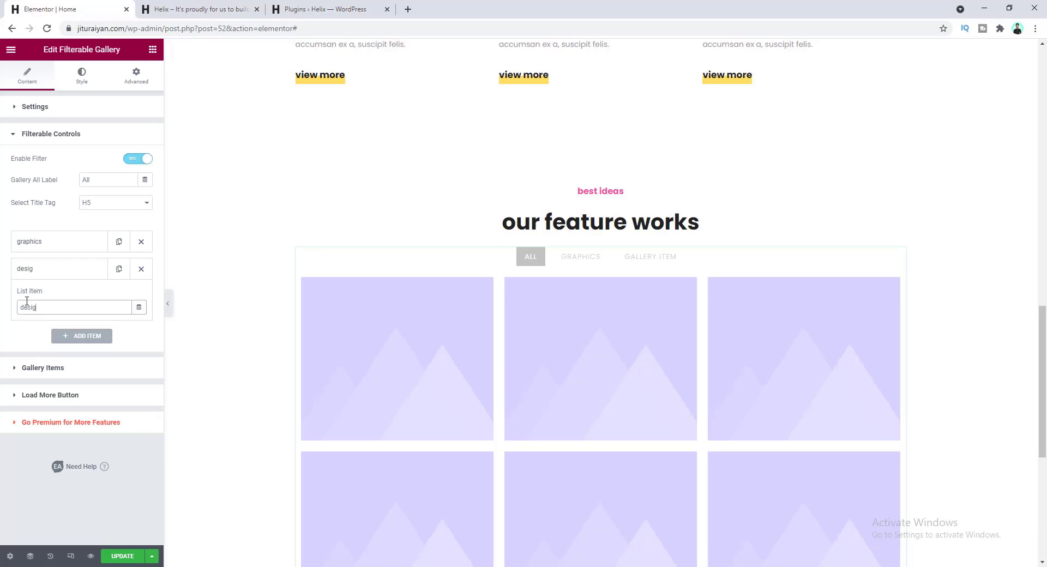
text(n)
click(57, 273)
click(89, 297)
drag(82, 335, 6, 338)
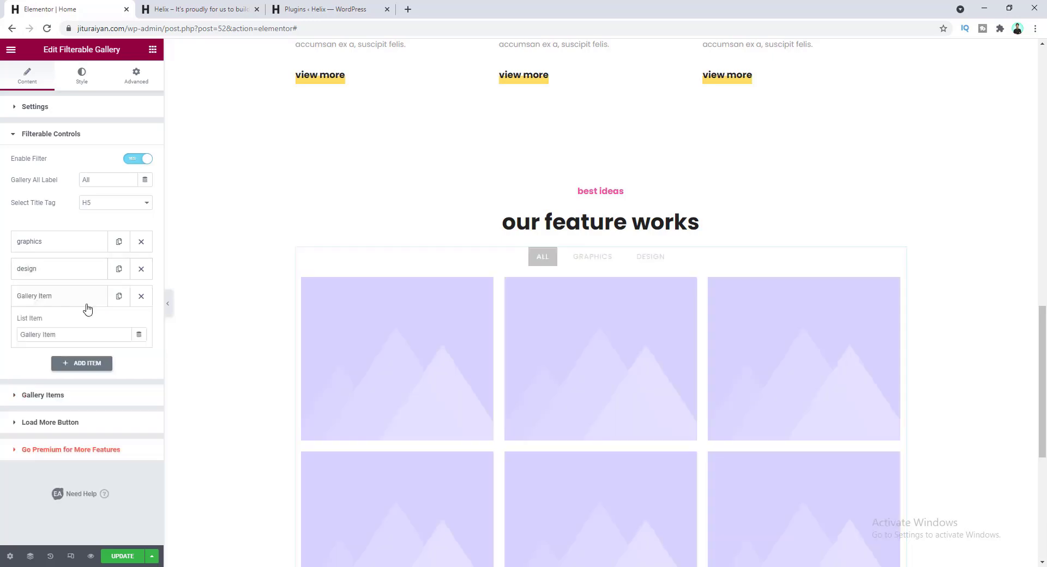
text(development)
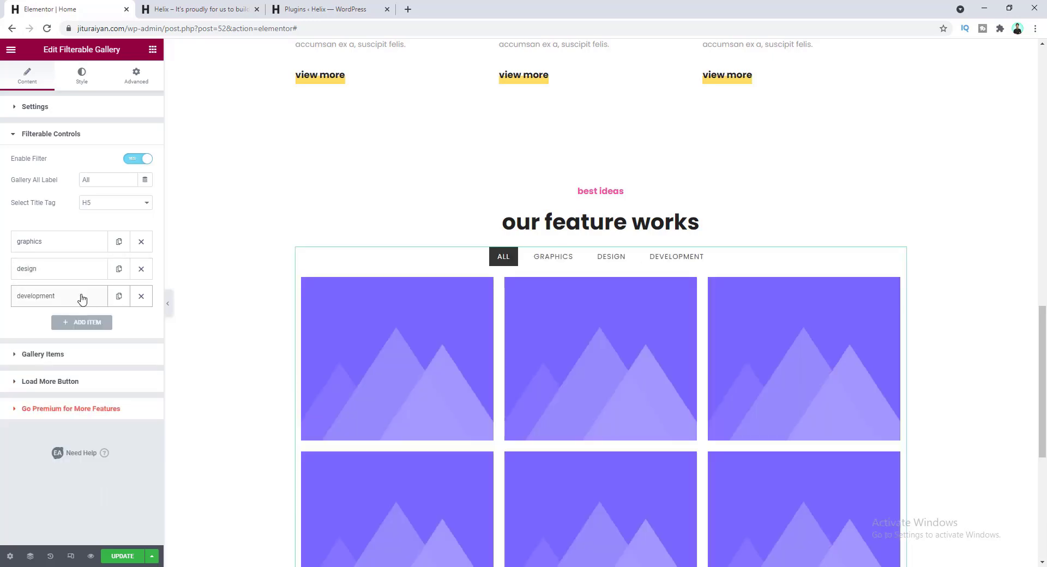
click(82, 298)
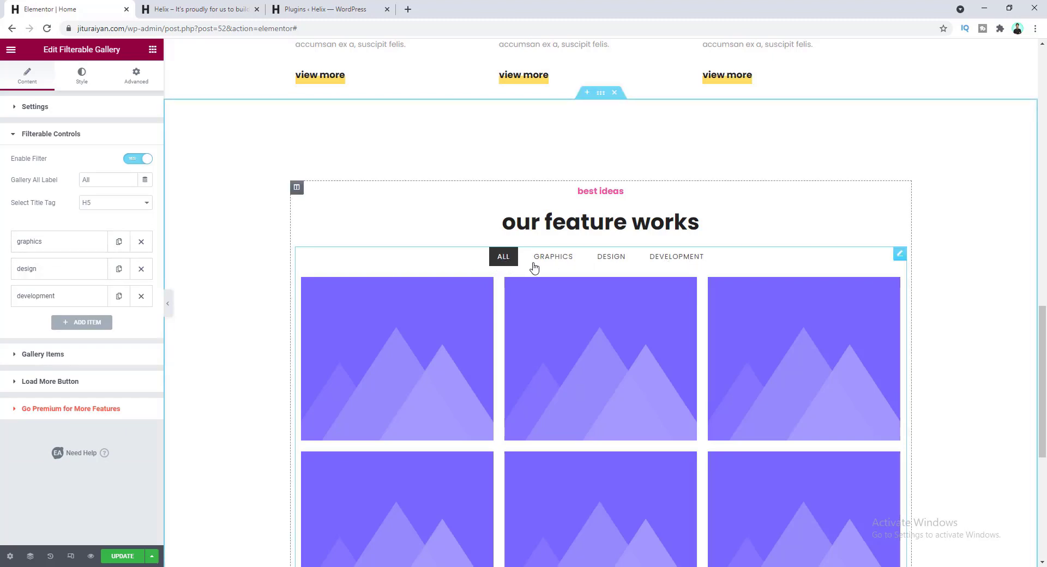
mouse_move(321, 296)
mouse_move(402, 327)
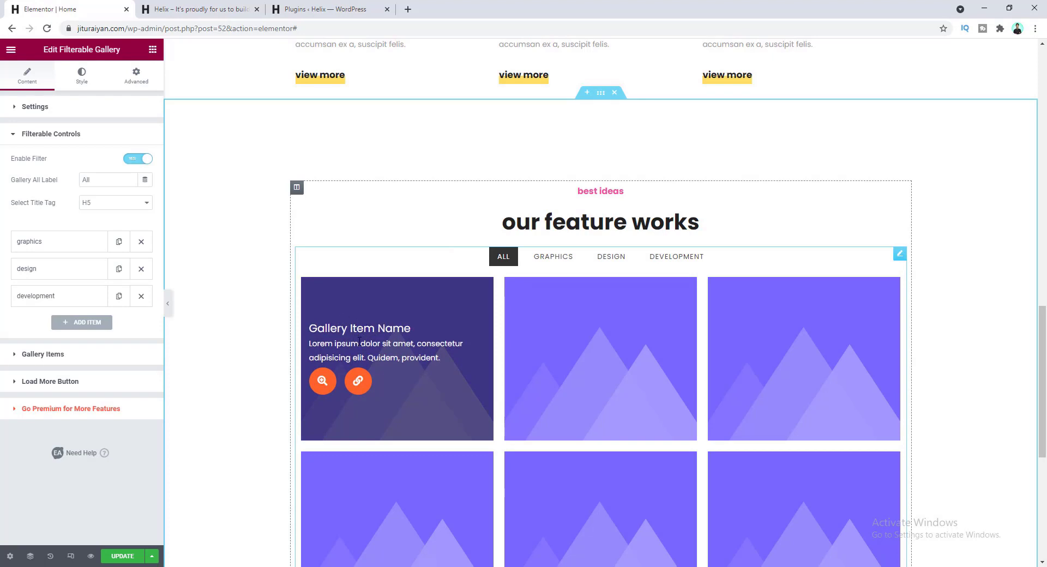
- Delete the fourth gallery item and duplicate the second one
click(113, 362)
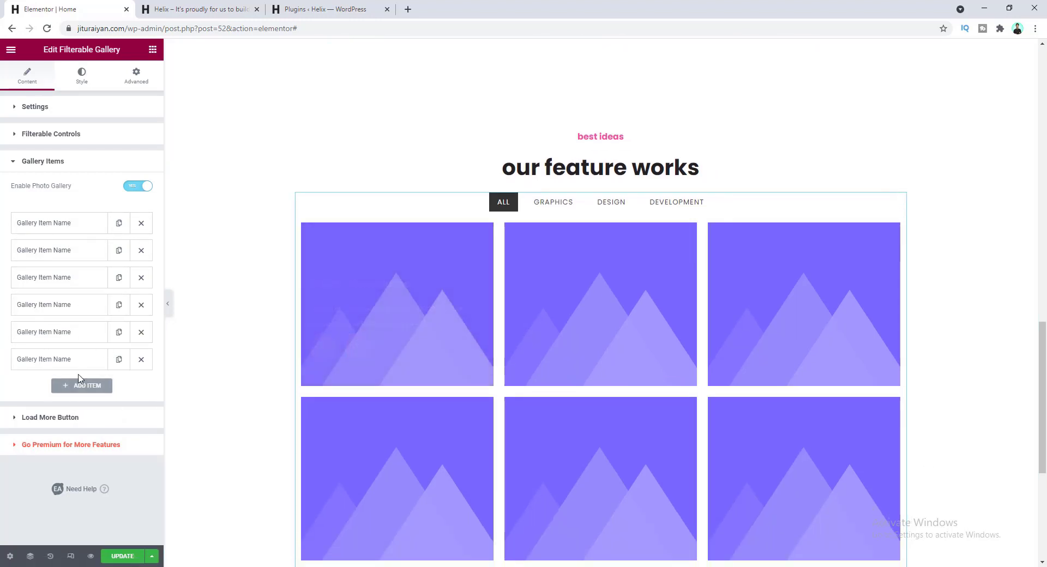
click(141, 307)
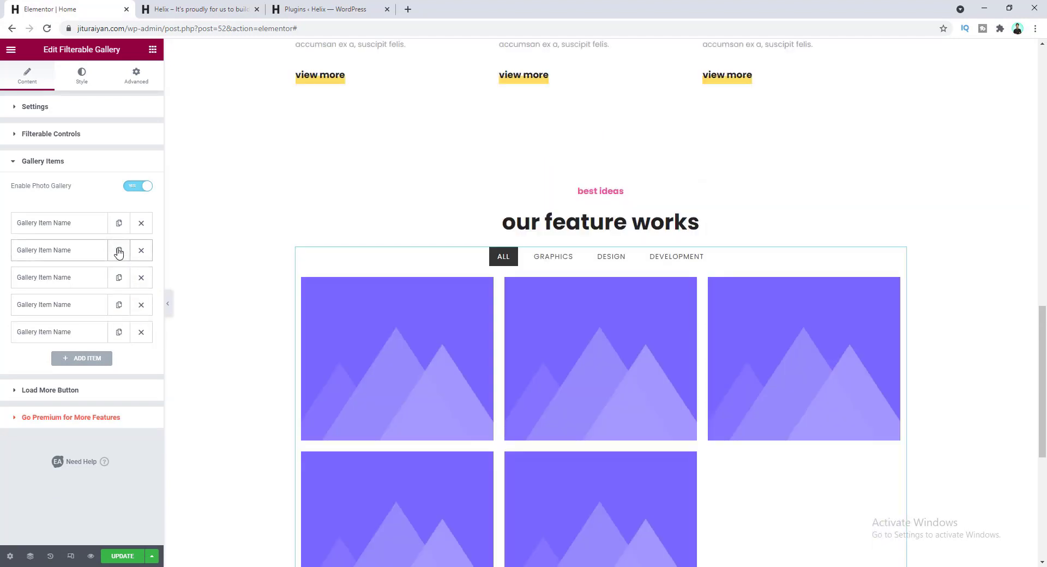
click(119, 251)
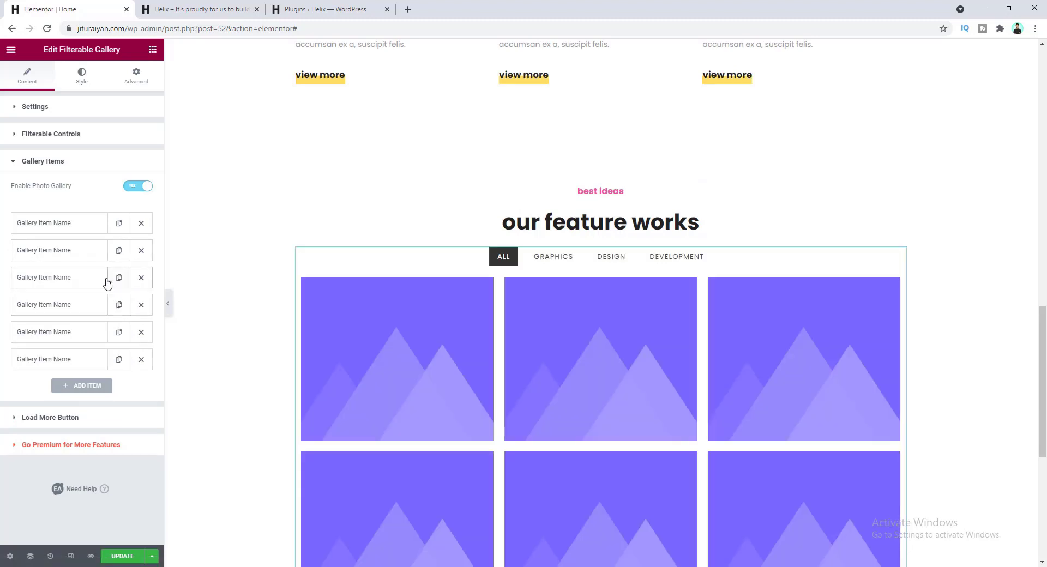
- Rename the first gallery item 'graphics' with the description 'ferns events'
click(75, 225)
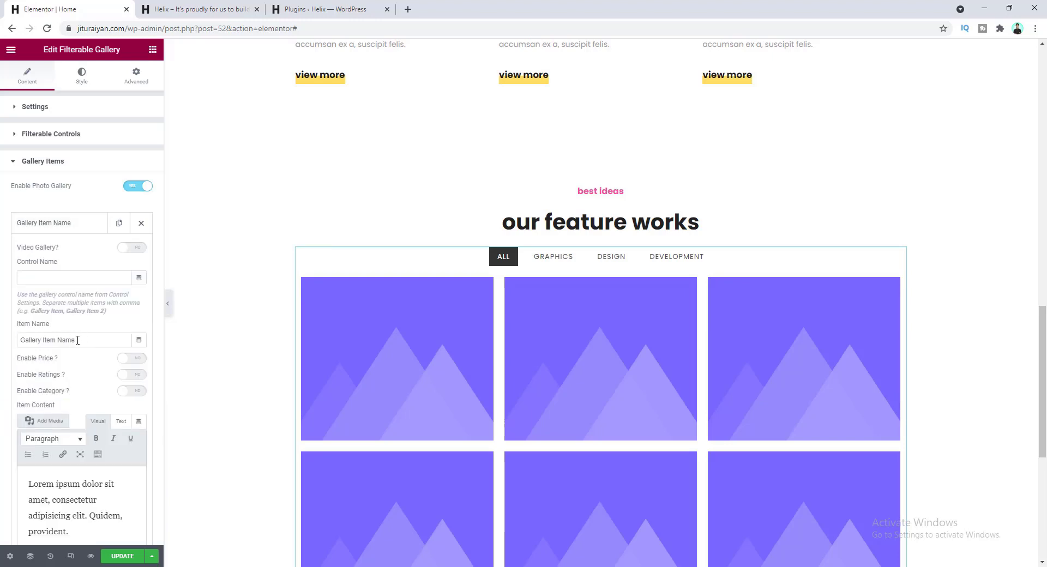
mouse_move(334, 330)
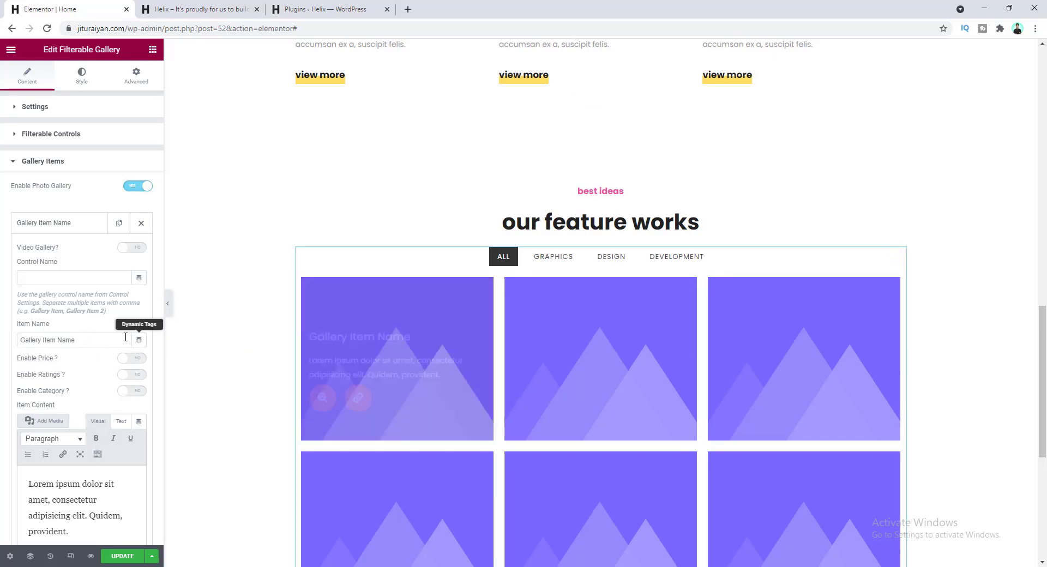
drag(83, 340, 21, 339)
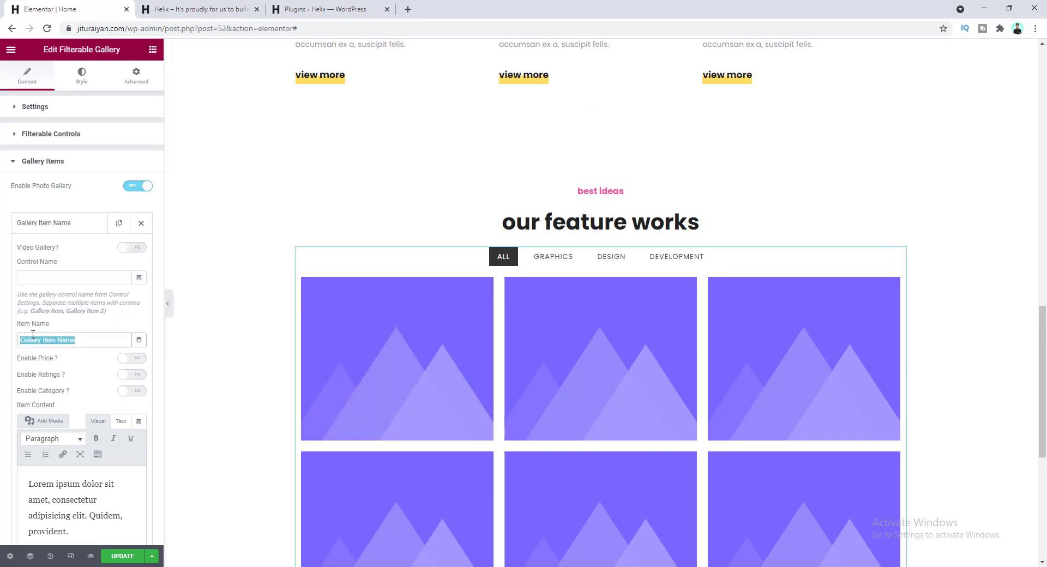
text(graphics)
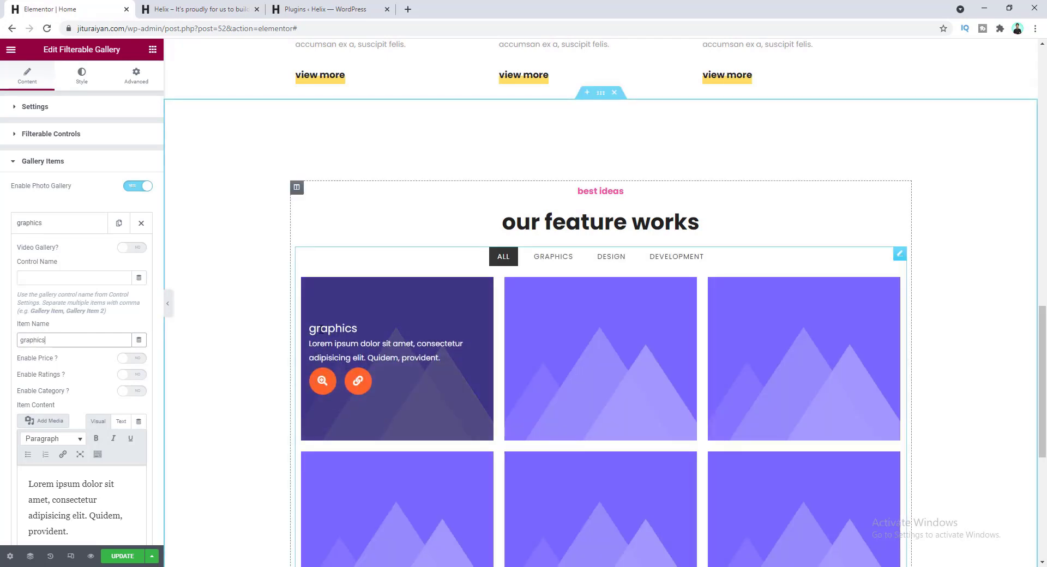
scroll(82, 404, down, 1)
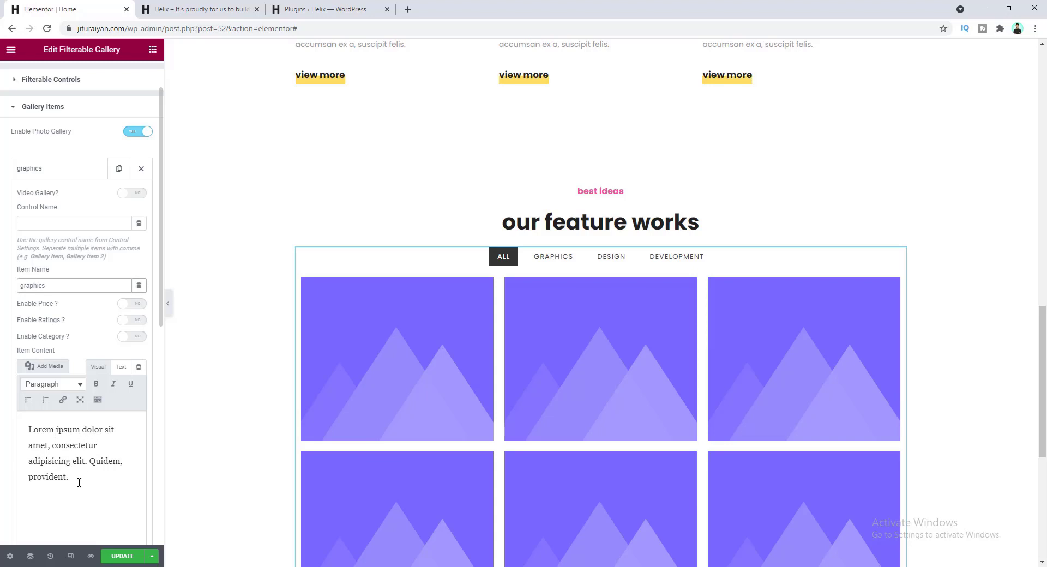
drag(72, 480, 28, 428)
text(ferns events)
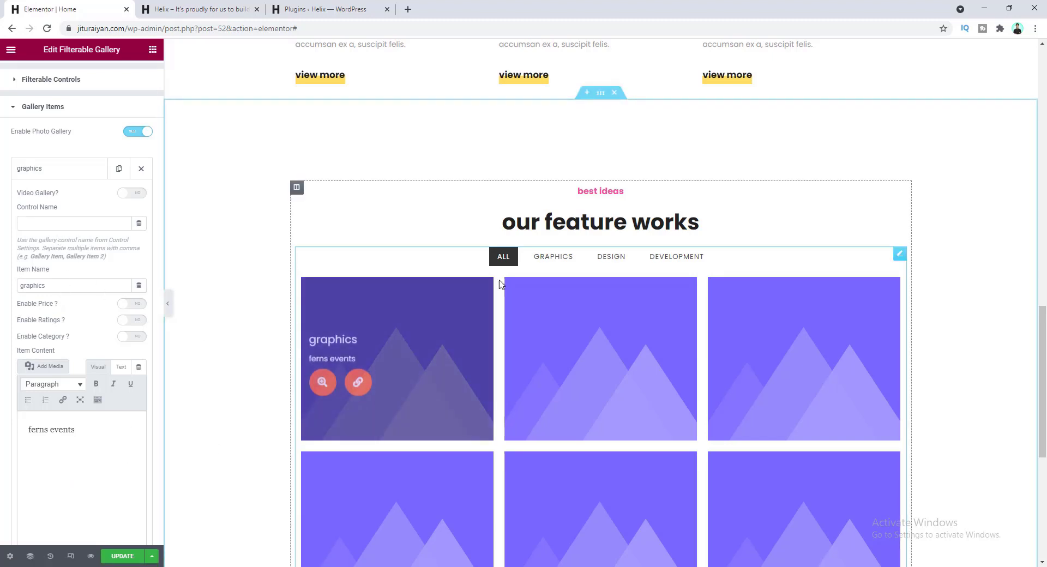
- Preview the GRAPHICS and ALL filters and check the graphics filter's name
click(557, 259)
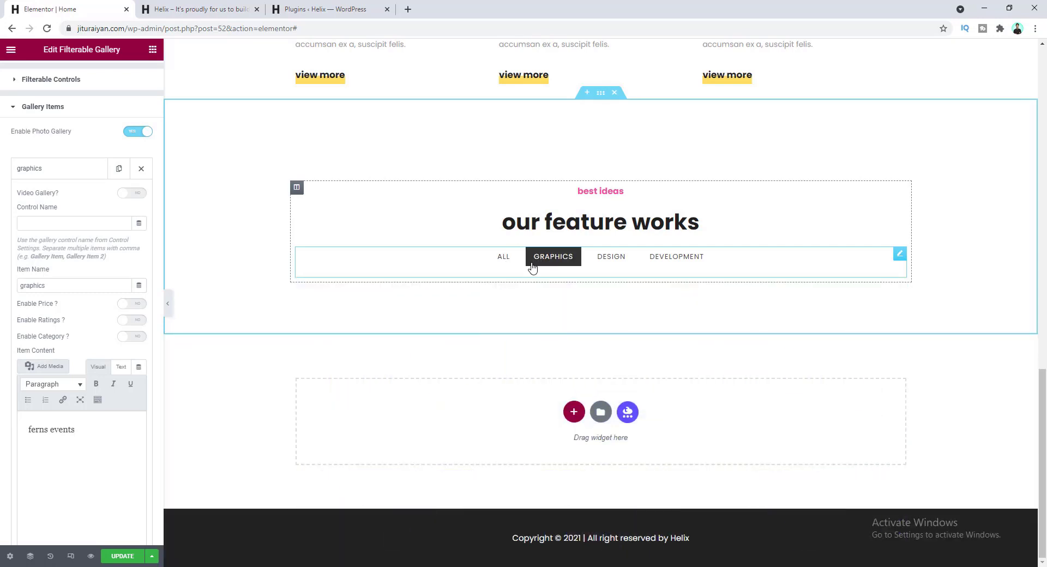
click(505, 259)
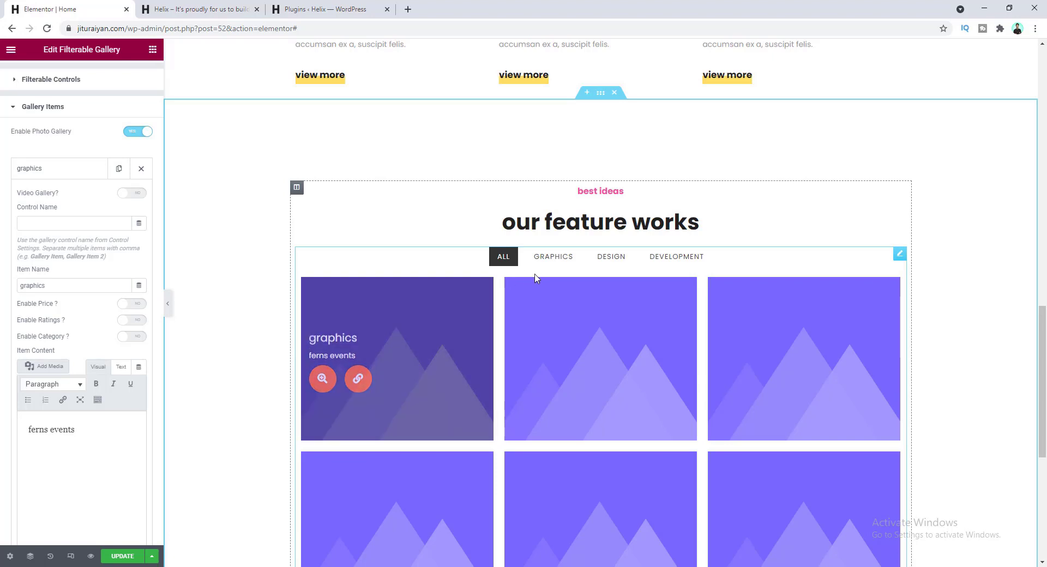
scroll(70, 203, up, 1)
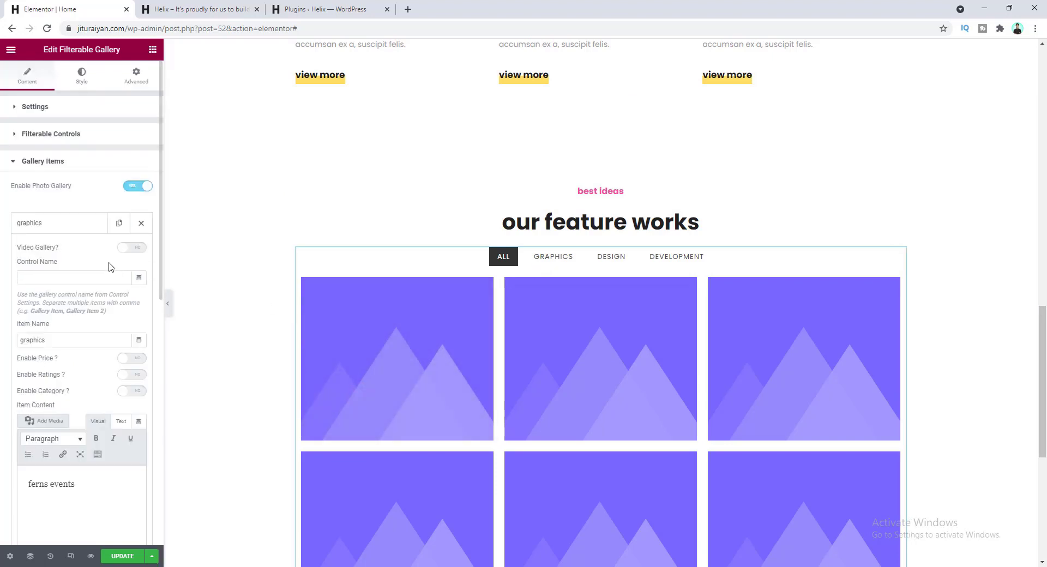
click(67, 136)
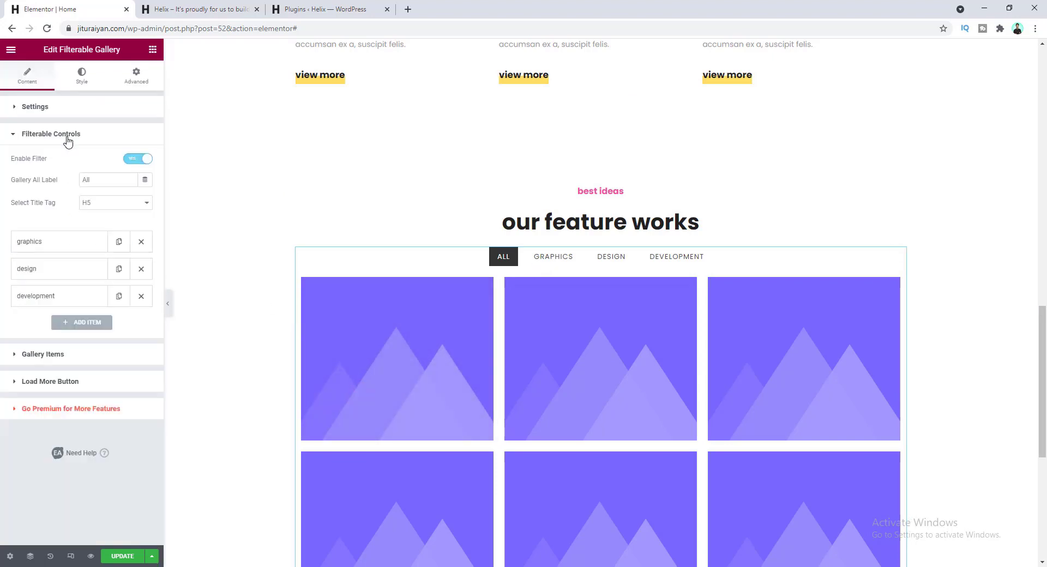
click(44, 247)
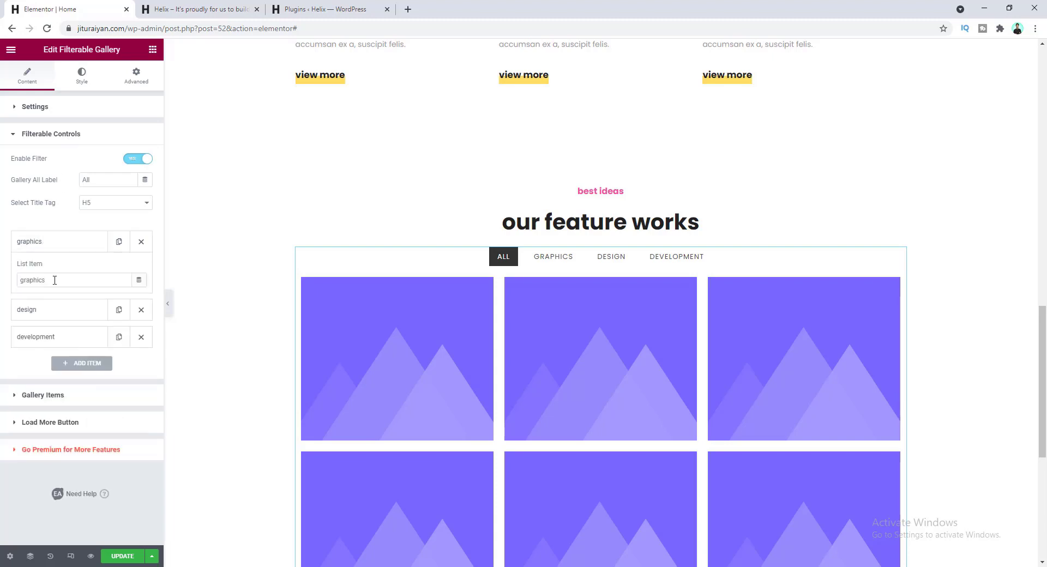
double_click(54, 279)
click(49, 244)
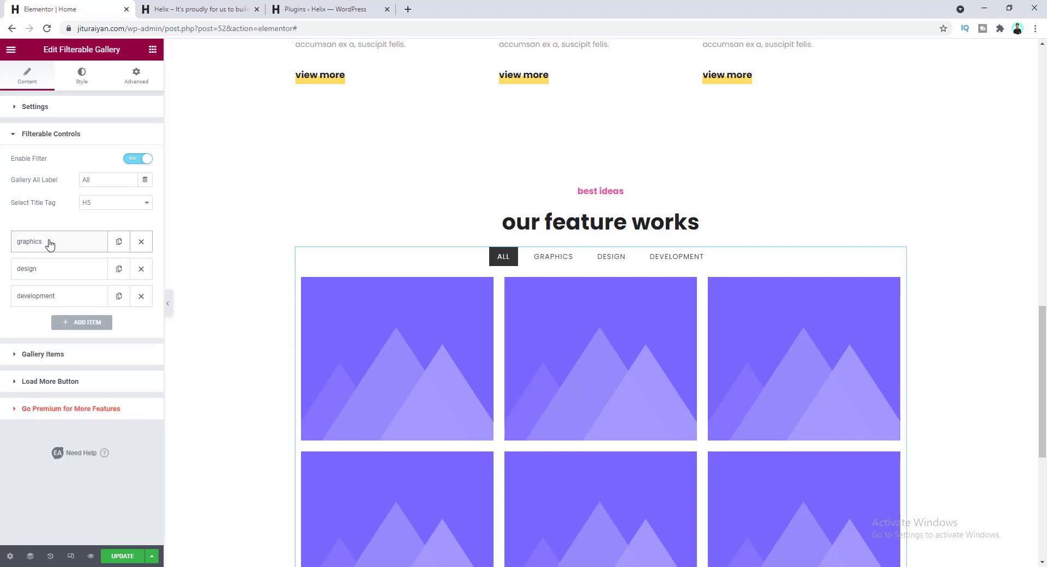
- Set the first item's Control Name to 'graphics' and confirm it appears under GRAPHICS and ALL
click(76, 356)
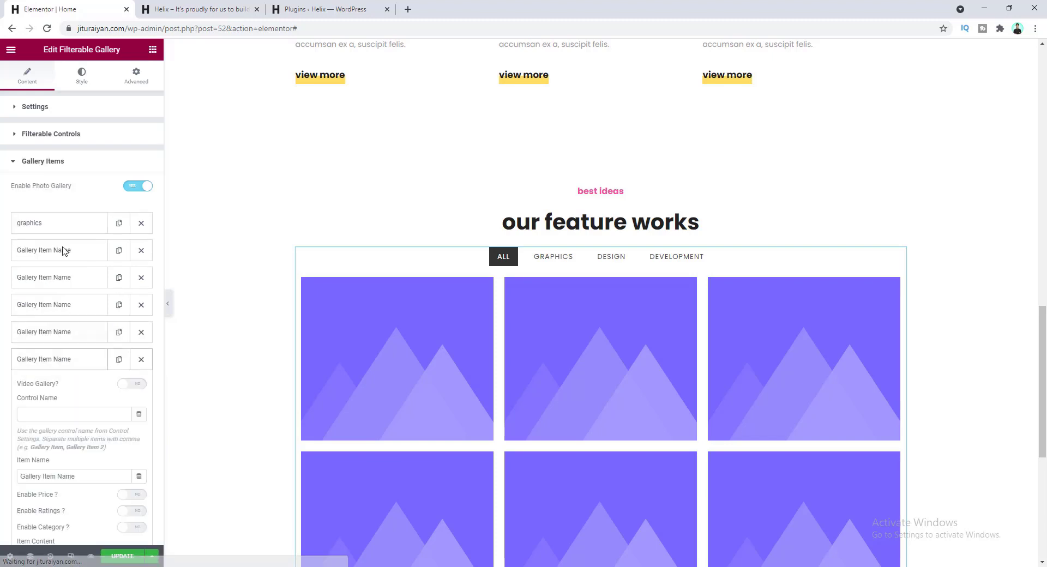
click(70, 224)
click(59, 278)
text(graphics)
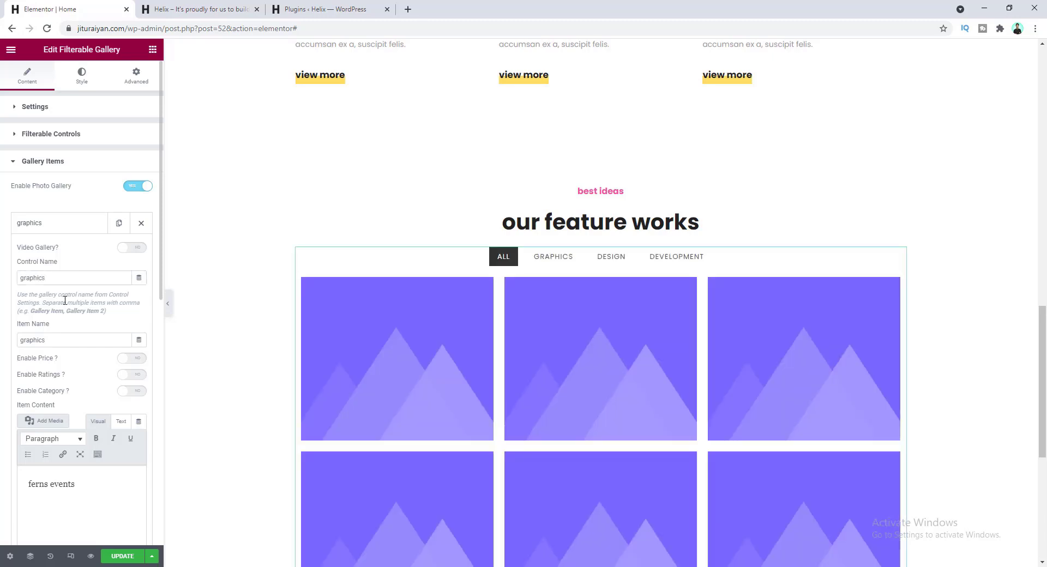
click(554, 258)
mouse_move(409, 304)
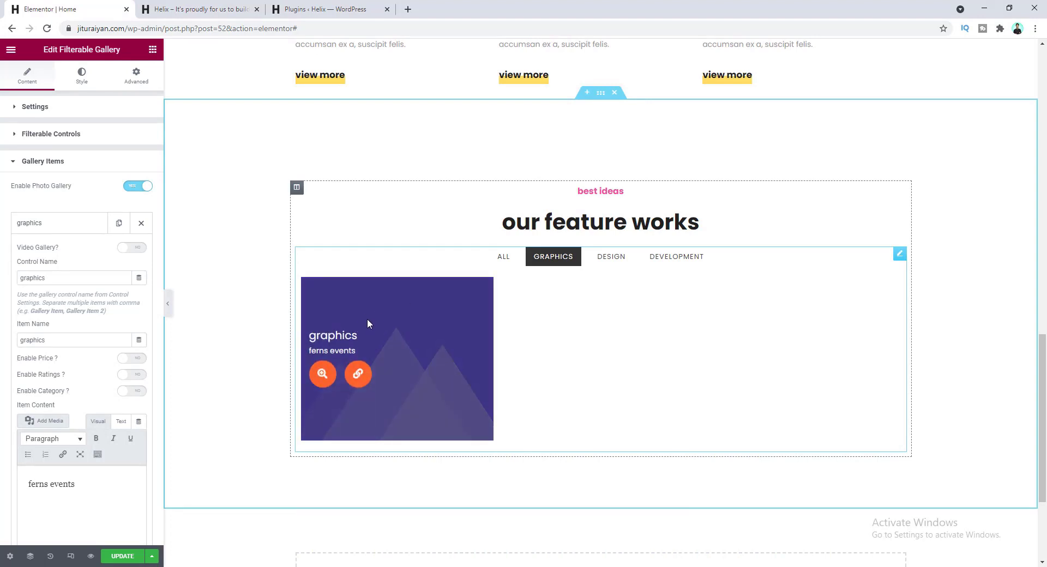
click(502, 260)
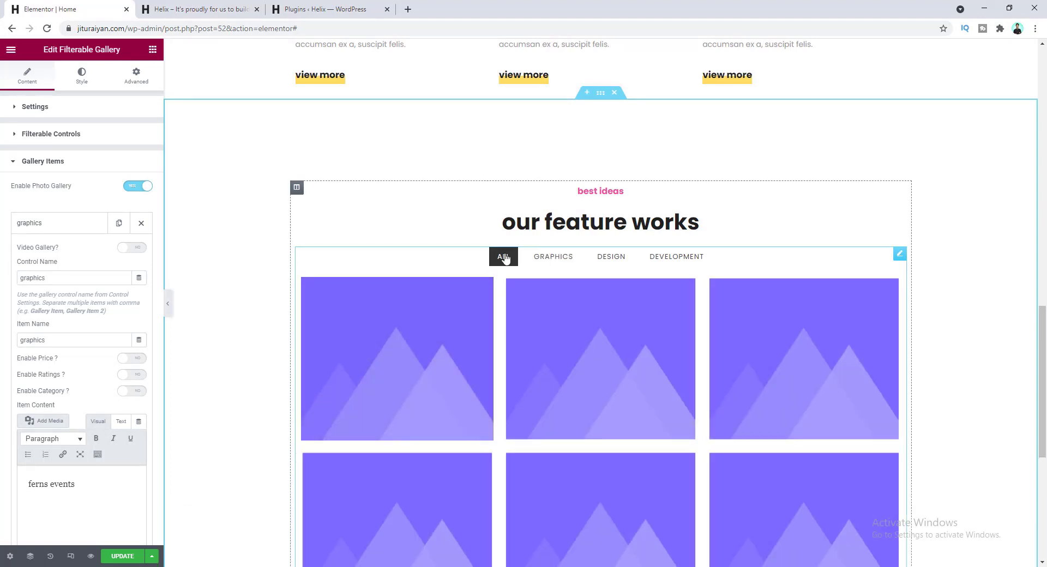
mouse_move(457, 310)
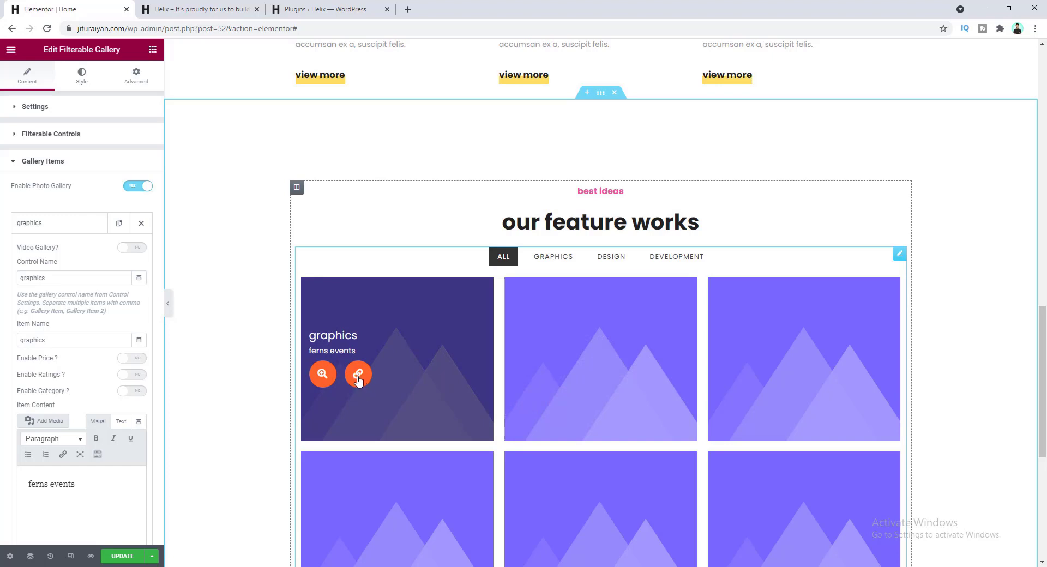
click(322, 375)
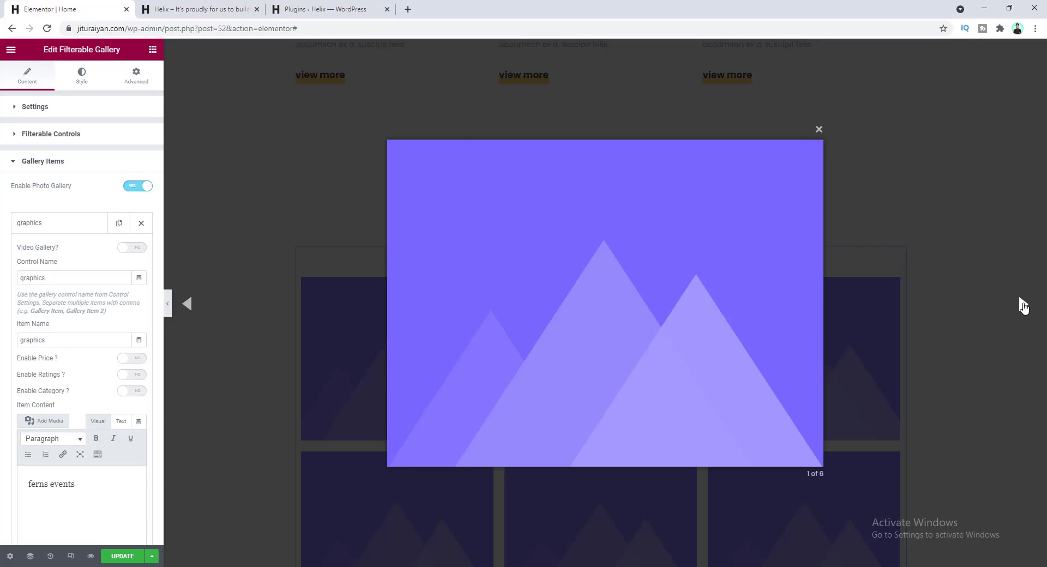
click(1023, 306)
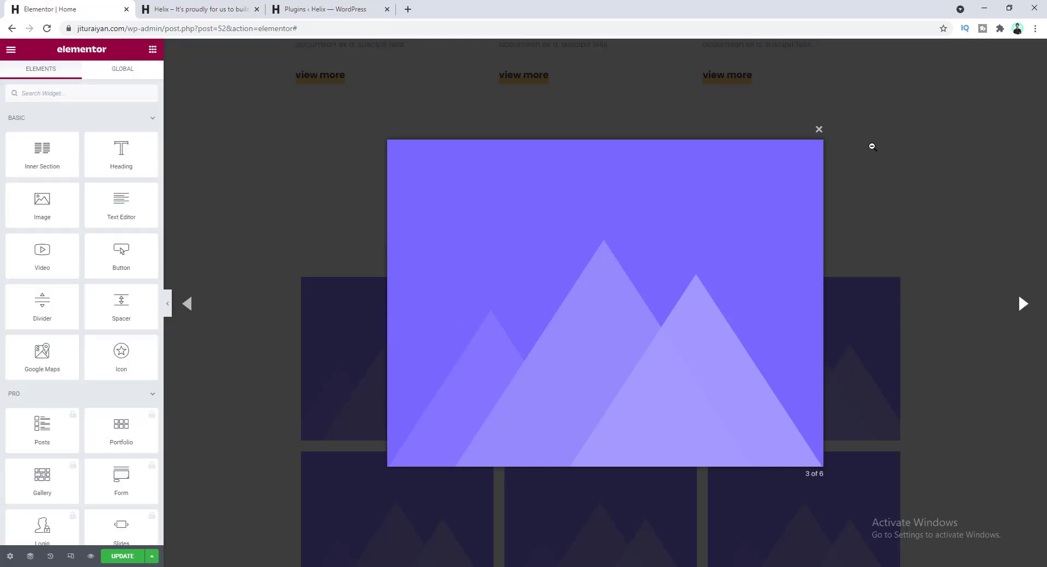
click(819, 130)
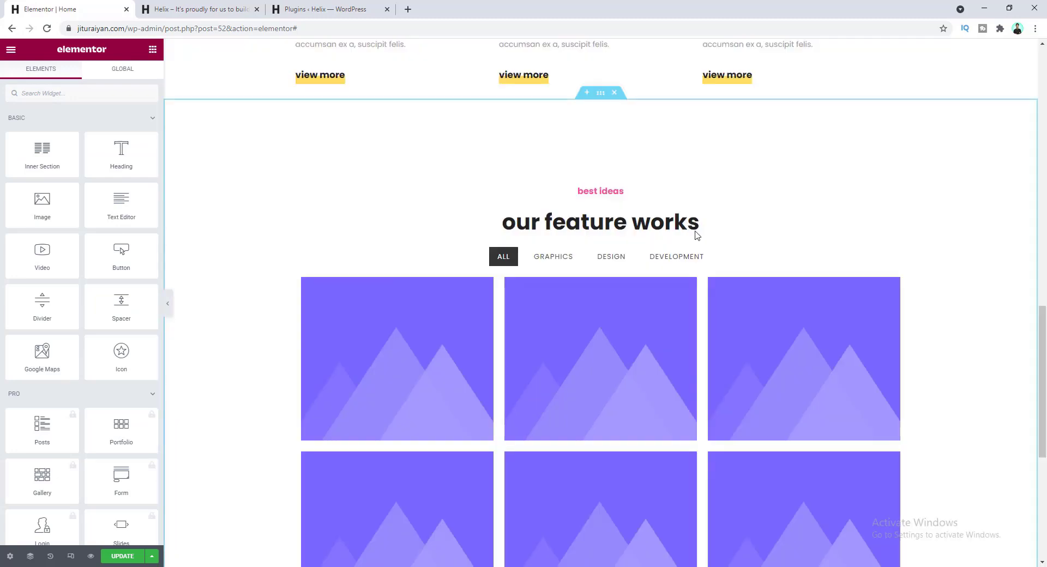
- Reopen the gallery widget and look through the second gallery item's settings
click(382, 359)
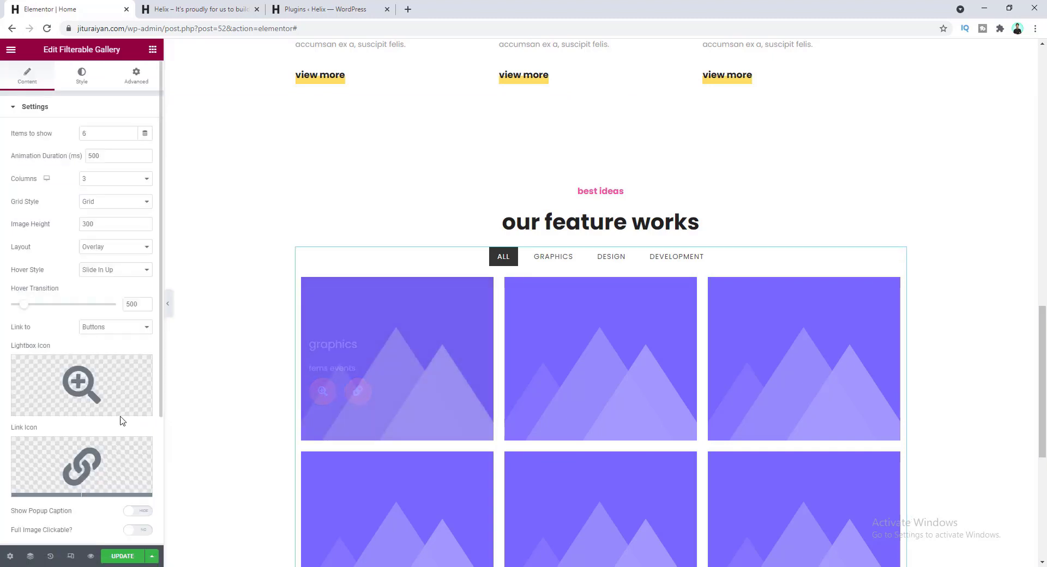
scroll(87, 382, down, 3)
click(87, 417)
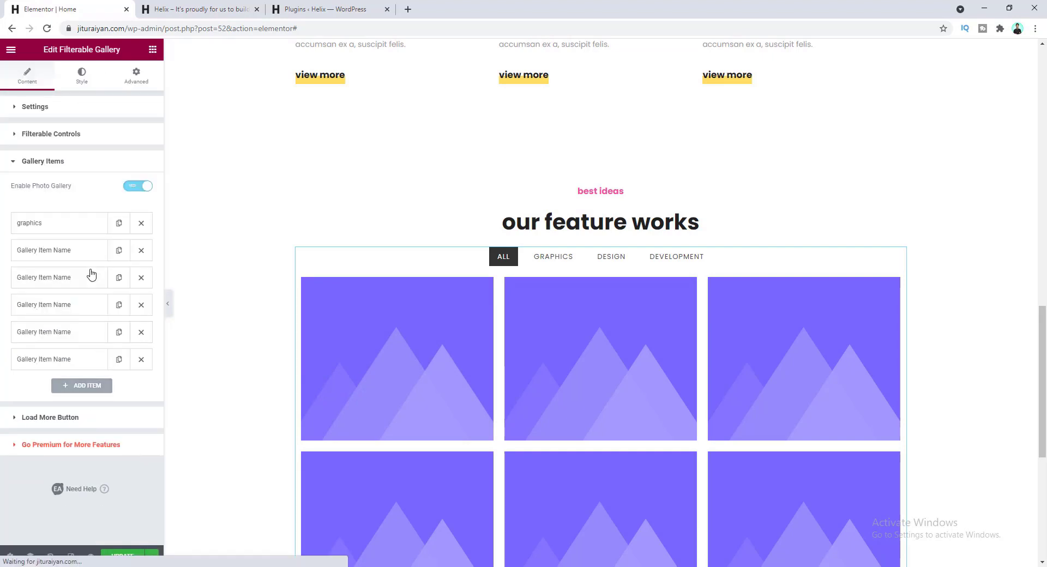
click(93, 285)
scroll(93, 355, down, 5)
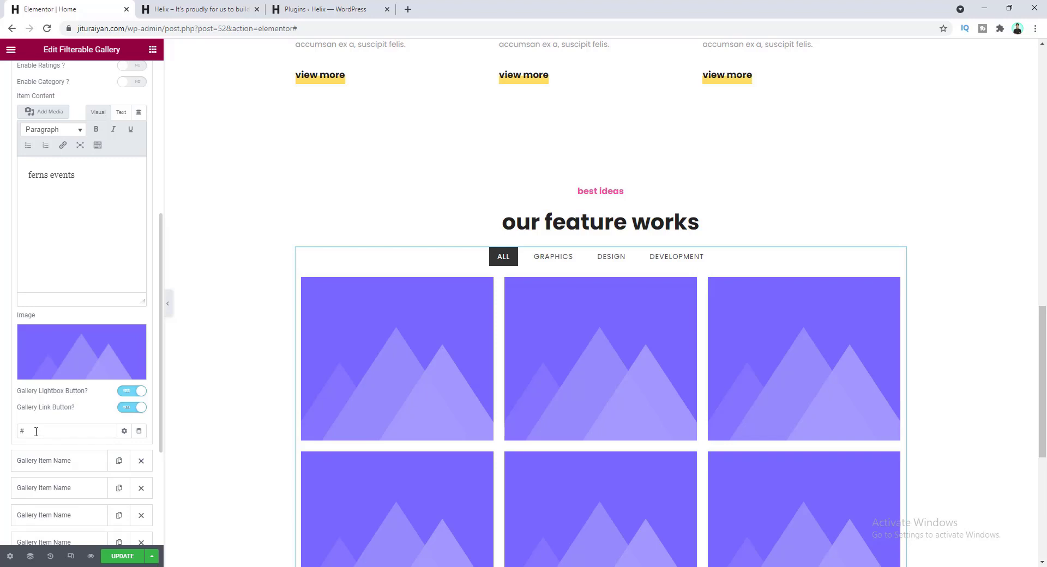
mouse_move(360, 387)
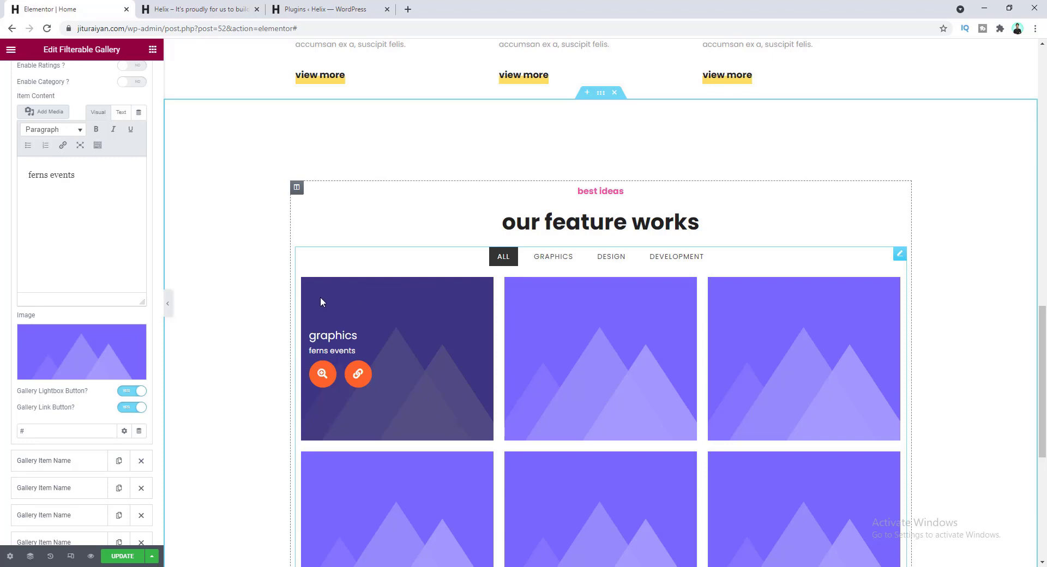
scroll(67, 338, up, 1)
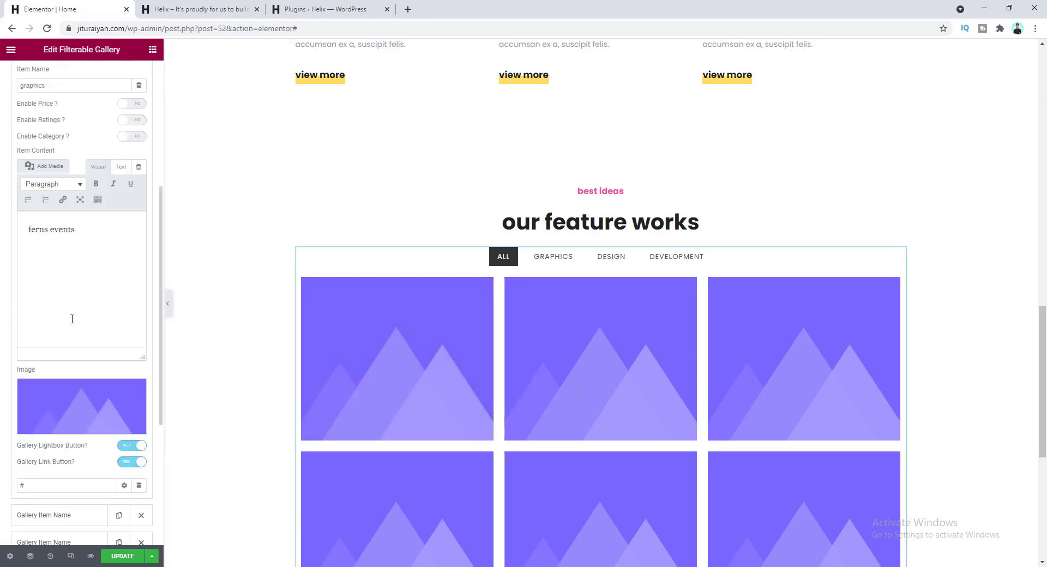
scroll(97, 318, up, 5)
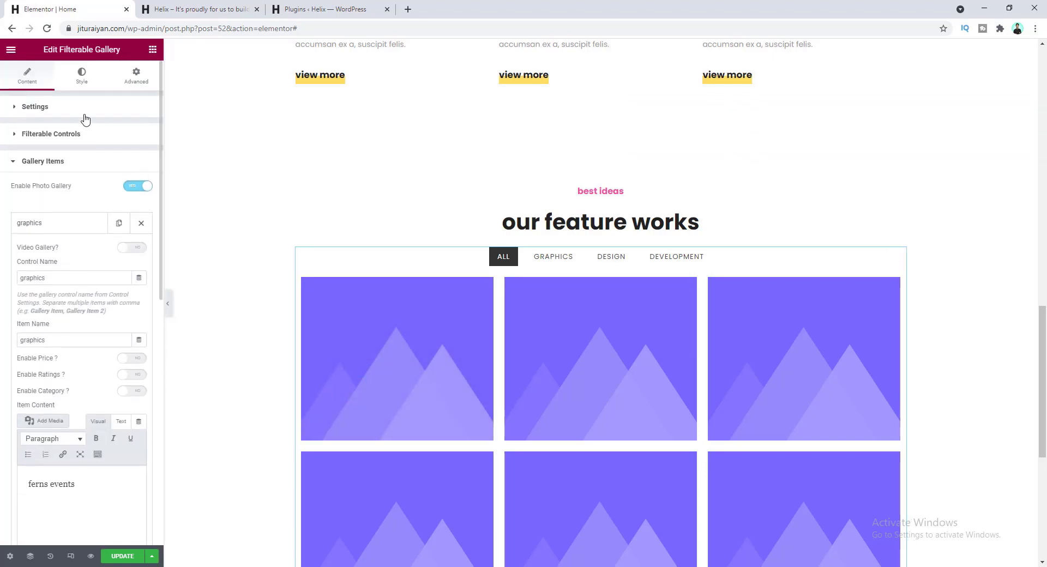
- Turn on Full Image Clickable and set Full Image Action to Link
click(81, 115)
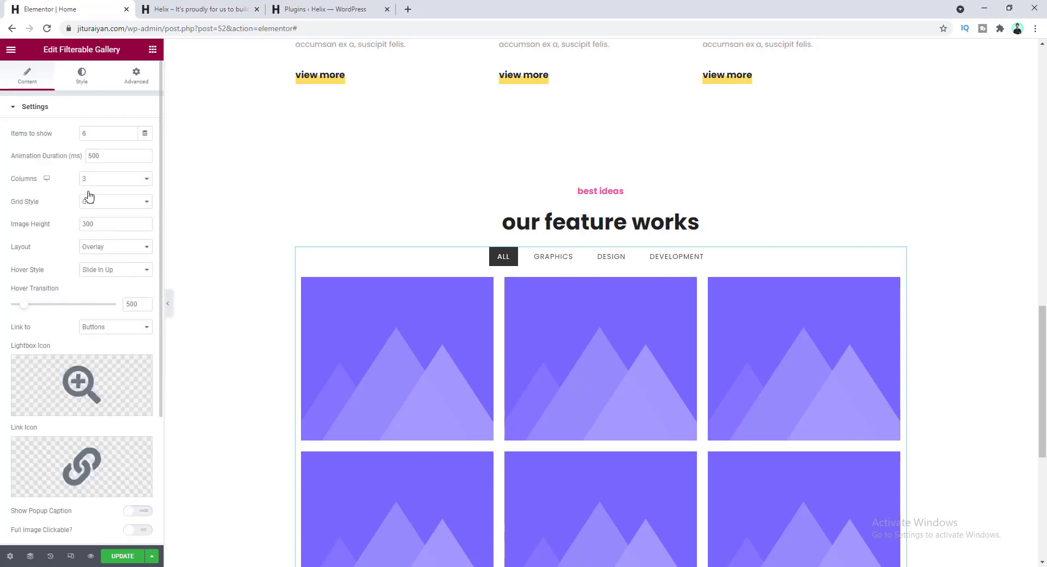
scroll(60, 300, down, 5)
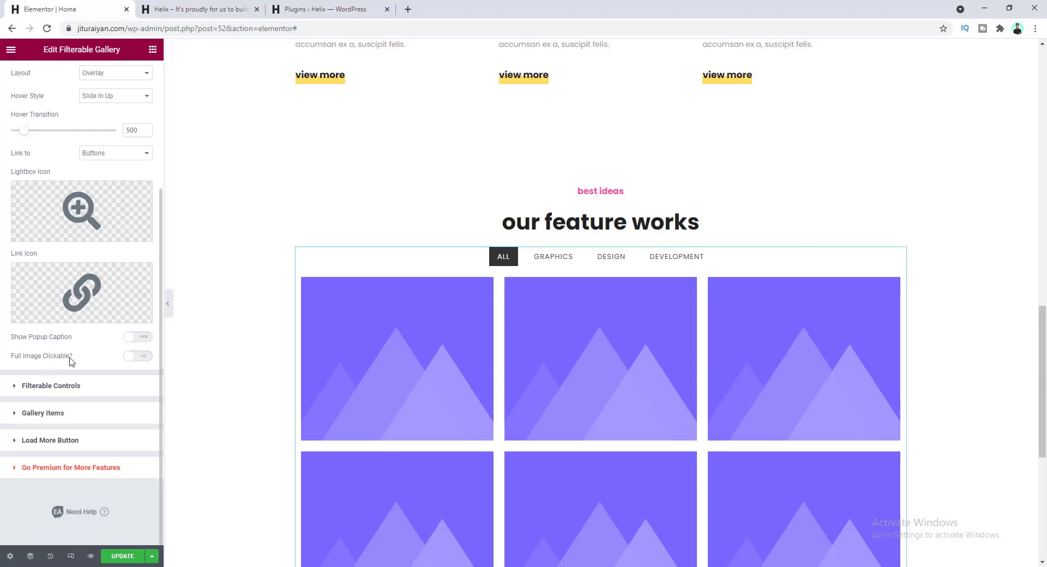
click(142, 357)
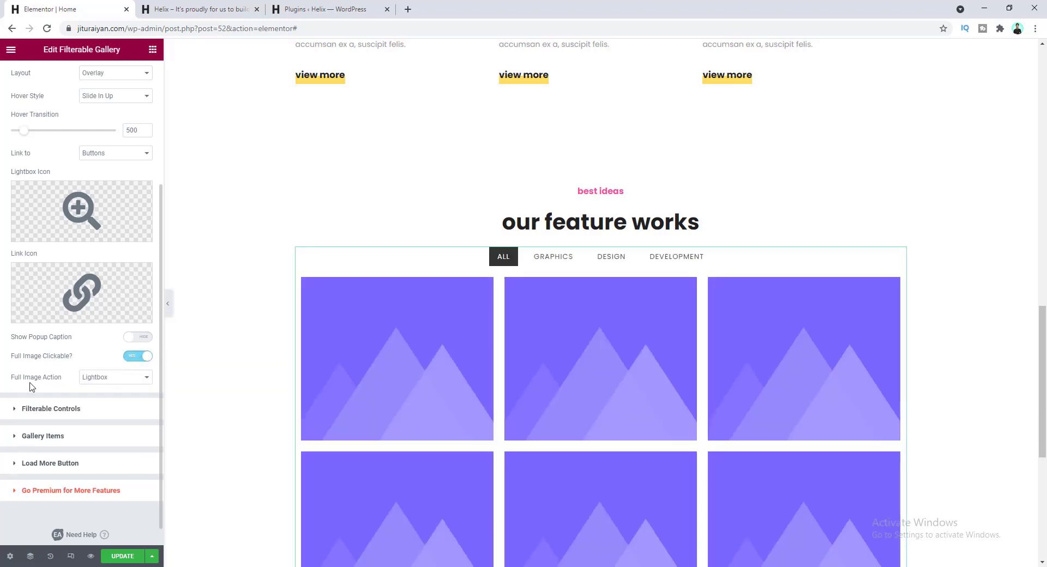
click(104, 379)
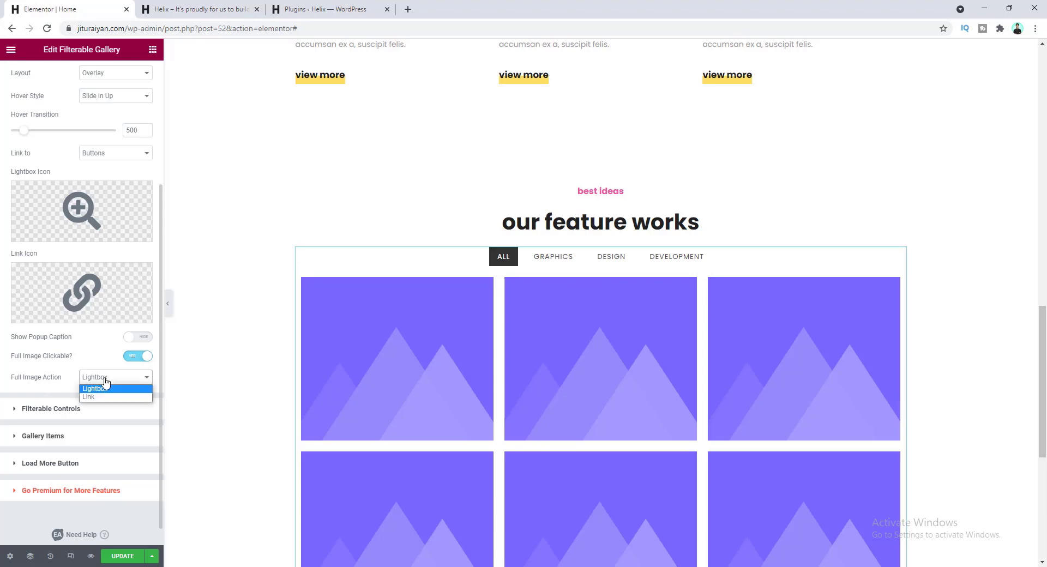
click(109, 401)
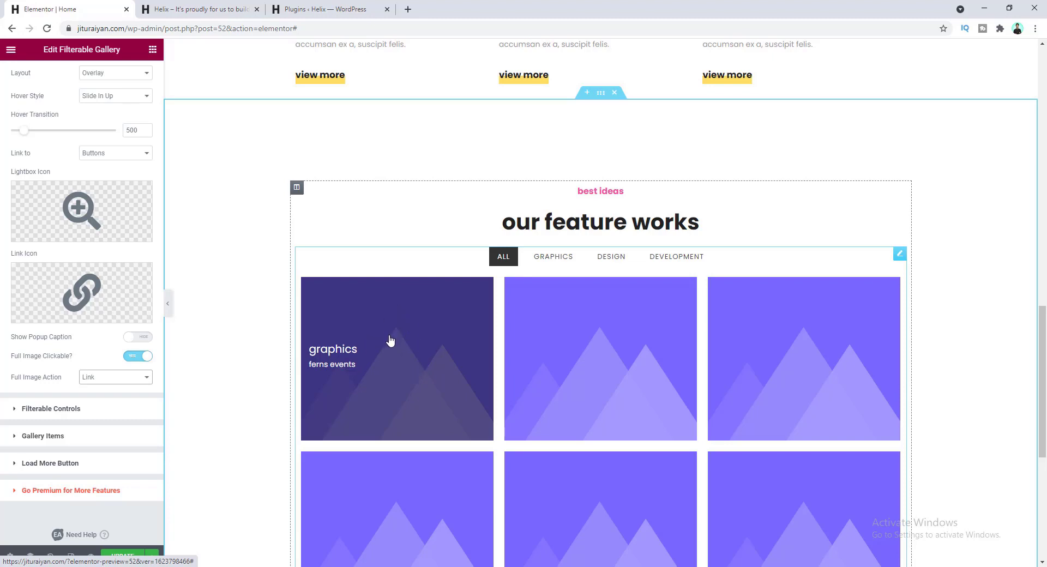
- Delete the five empty 'Gallery Item Name' rows
click(103, 437)
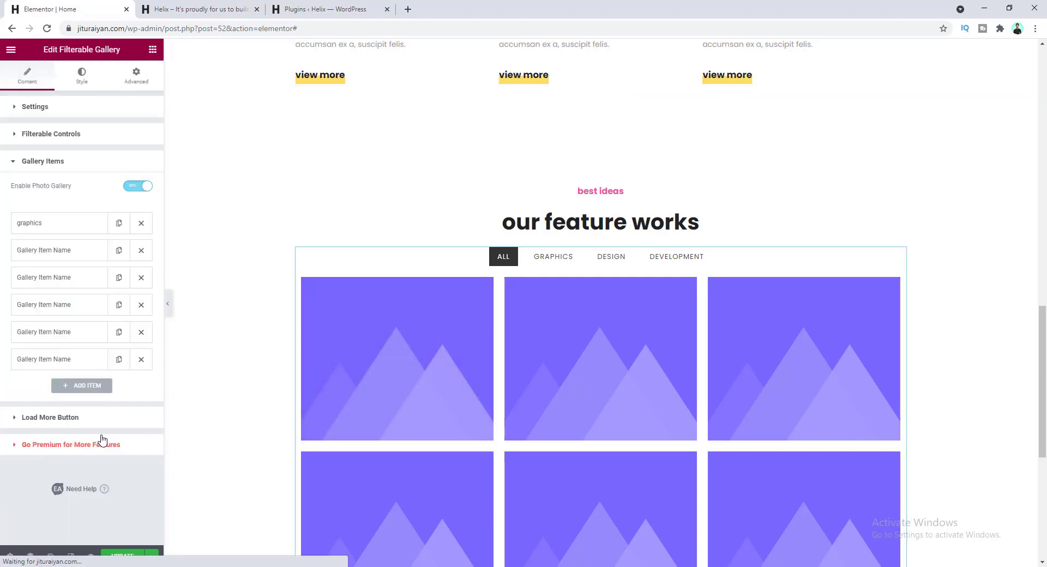
click(143, 362)
click(141, 332)
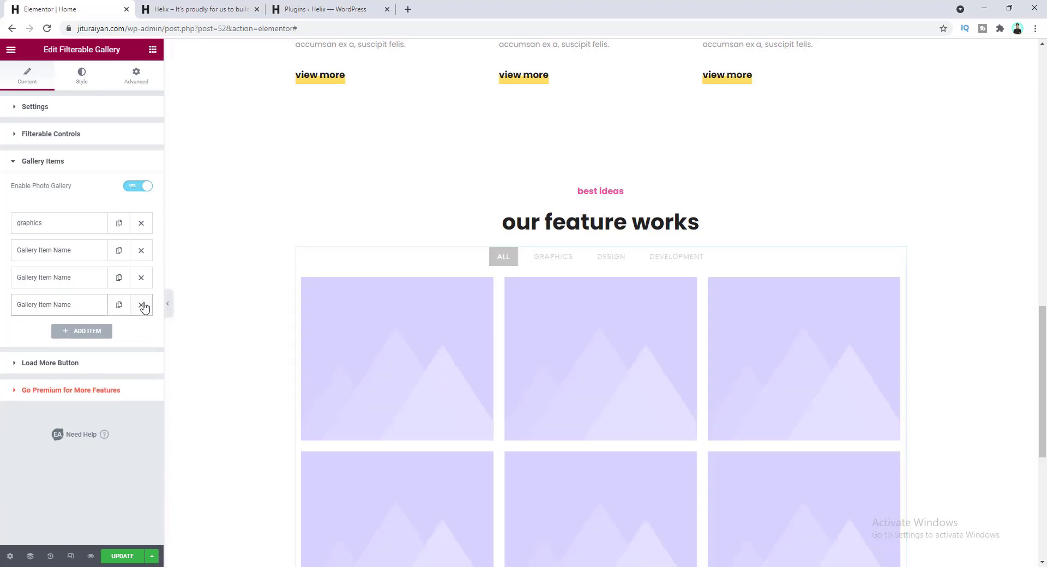
click(142, 305)
click(142, 278)
click(141, 251)
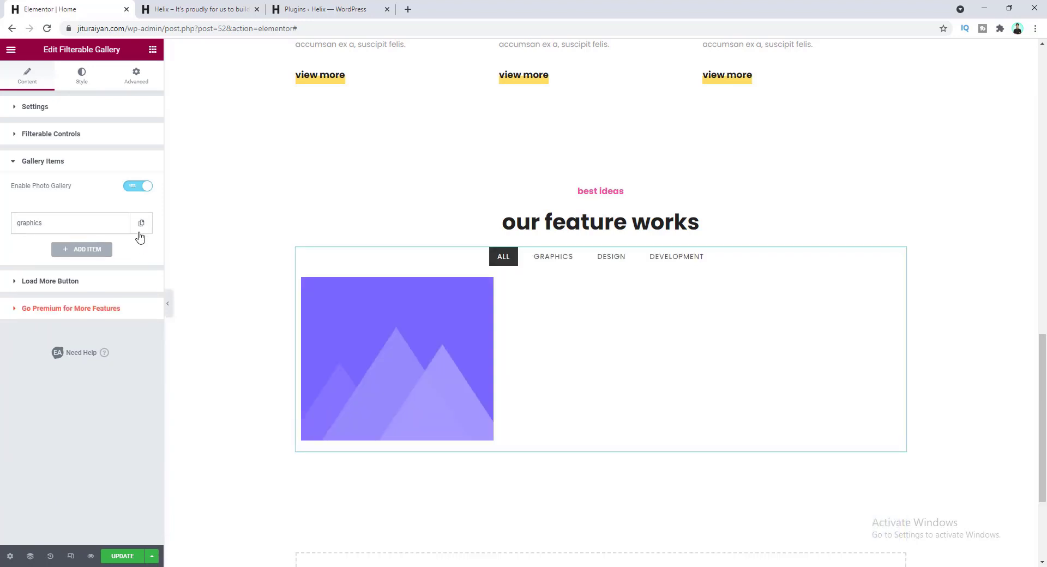
- Duplicate the graphics item five times, giving six graphics entries
click(141, 224)
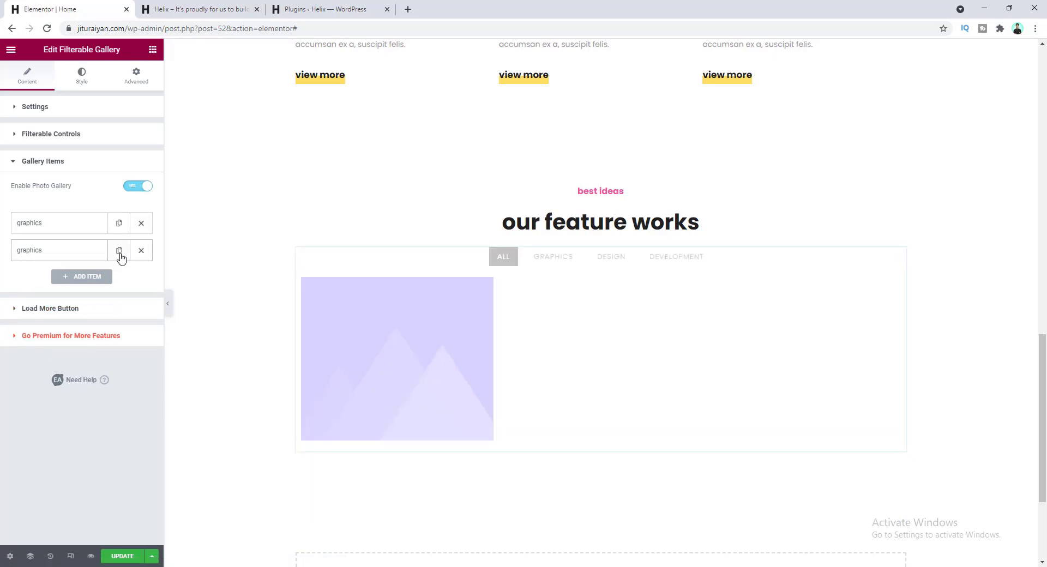
click(119, 251)
click(119, 278)
click(120, 305)
click(119, 332)
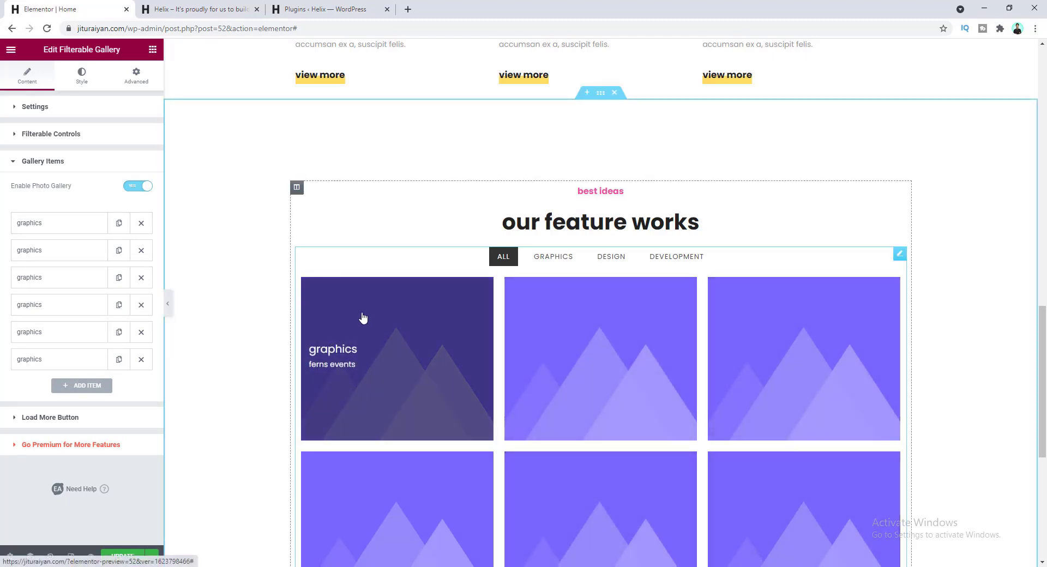
click(29, 223)
scroll(106, 332, down, 3)
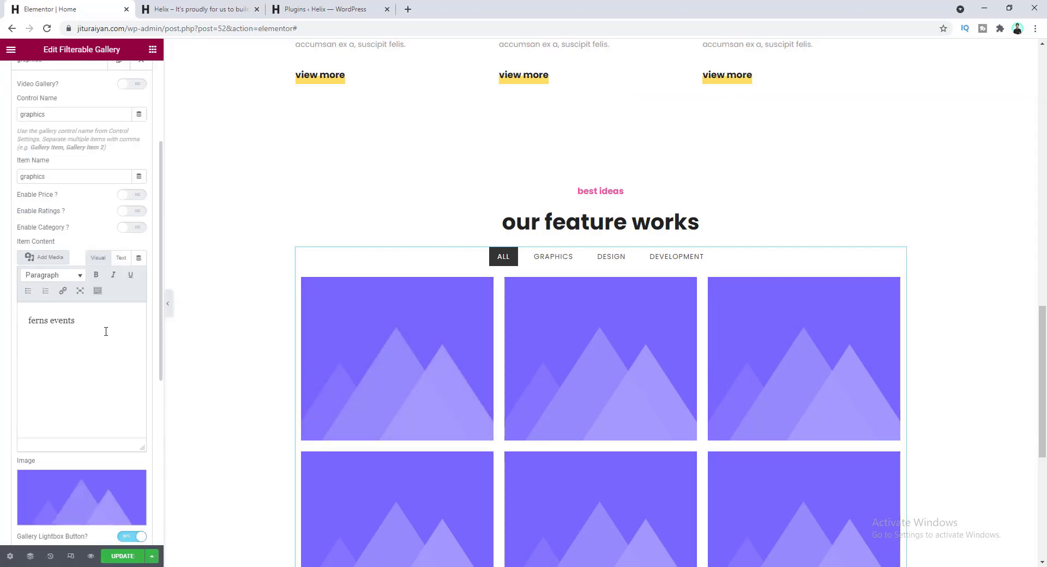
- Give the first gallery item the portfolio-1 image
click(96, 491)
click(499, 286)
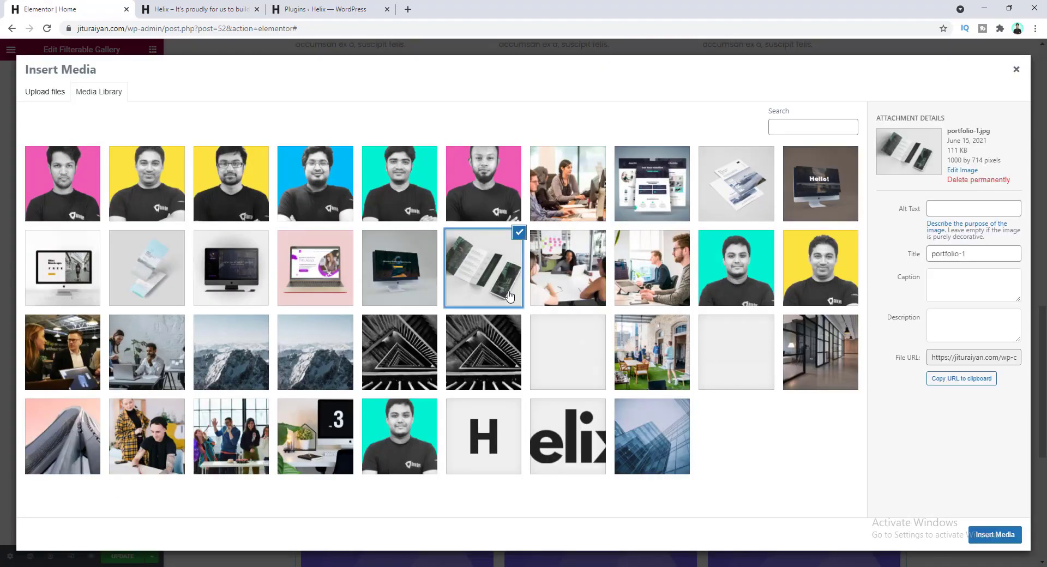
click(995, 535)
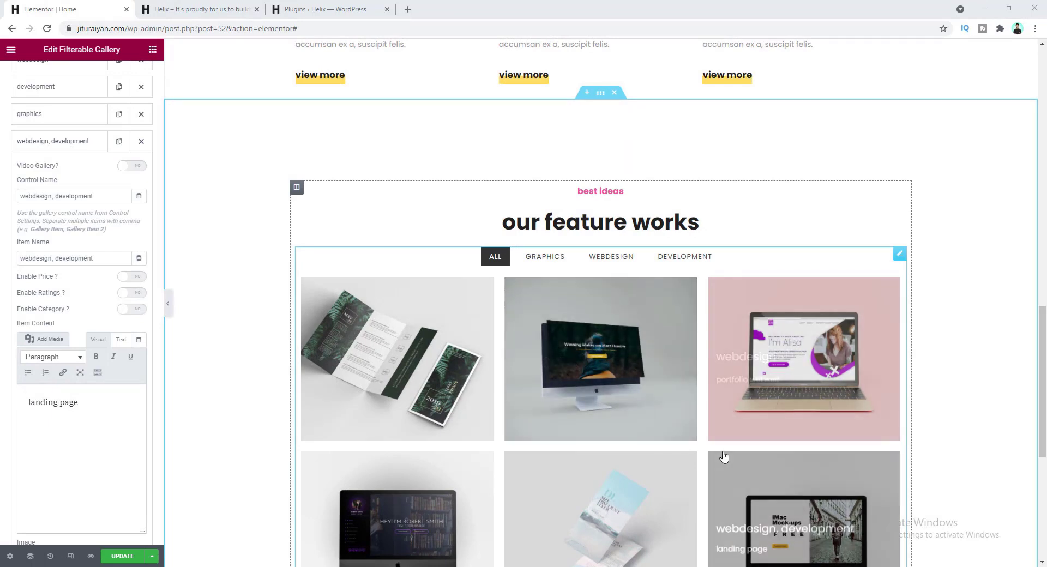
scroll(636, 397, down, 1)
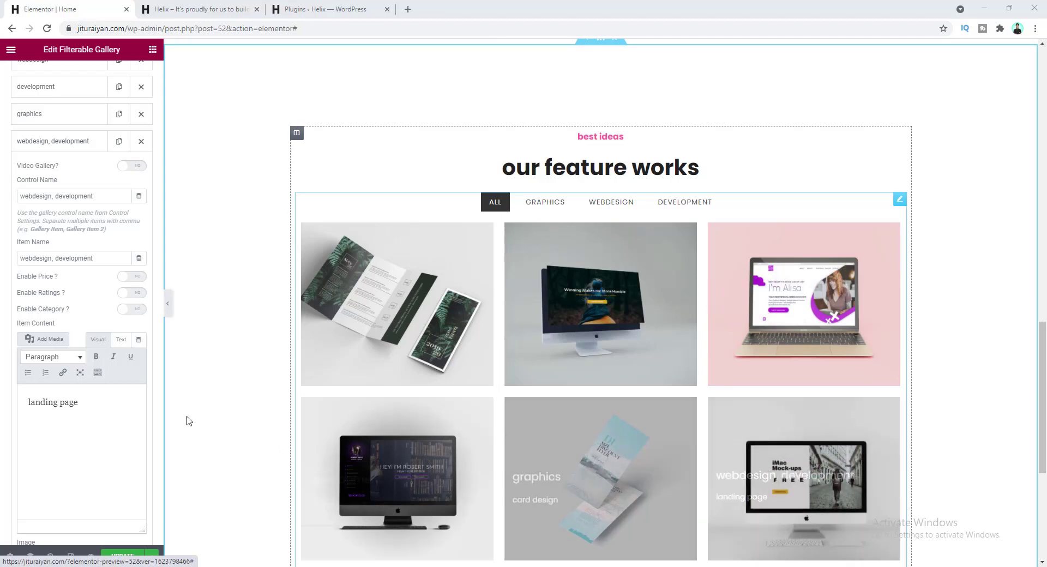
- Keep Control Name 'webdesign, development' and preview the webdesign, development, then ALL filters
double_click(33, 197)
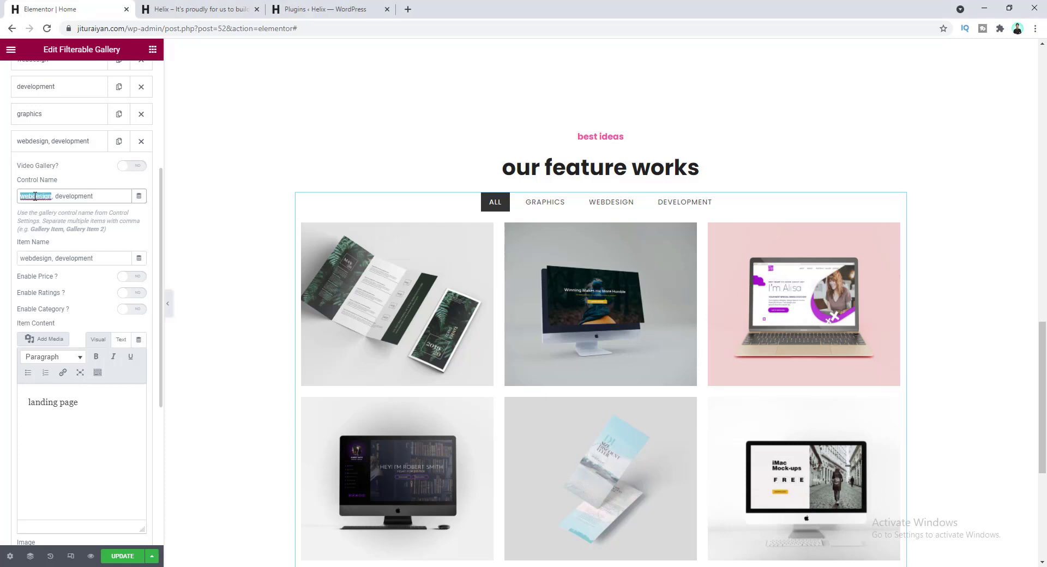
double_click(74, 197)
click(73, 197)
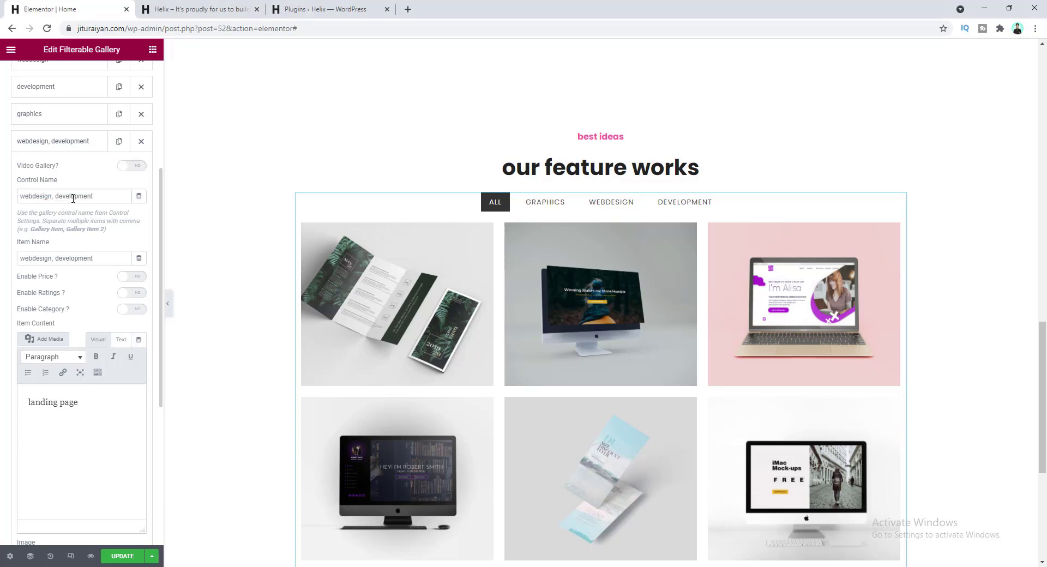
click(612, 203)
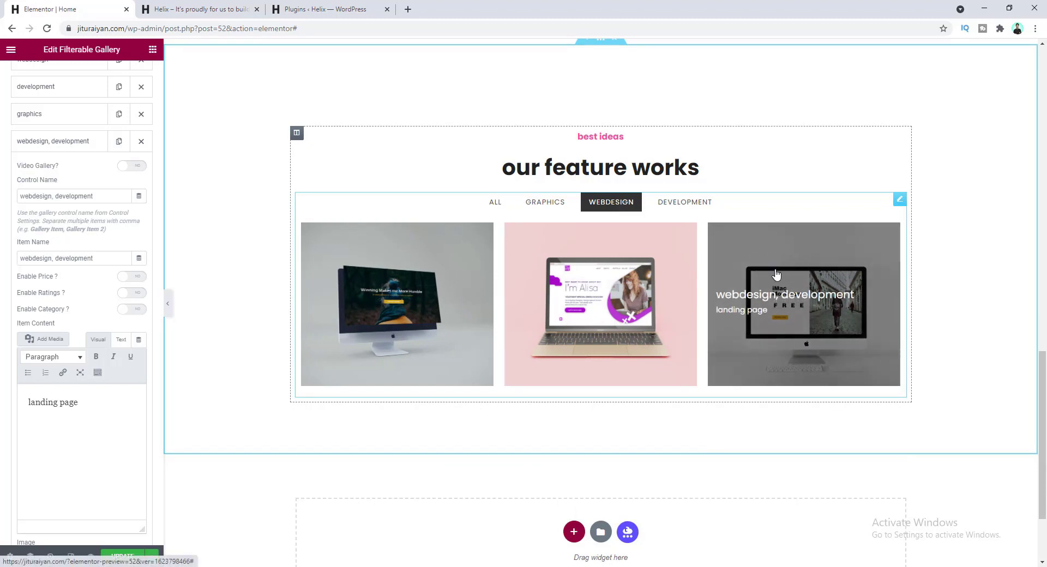
click(693, 208)
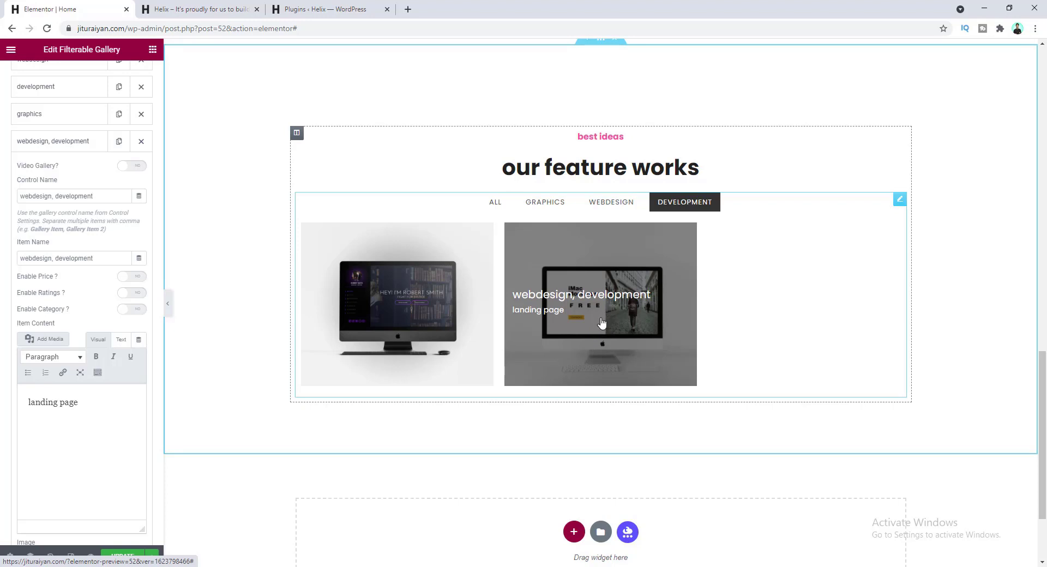
click(495, 203)
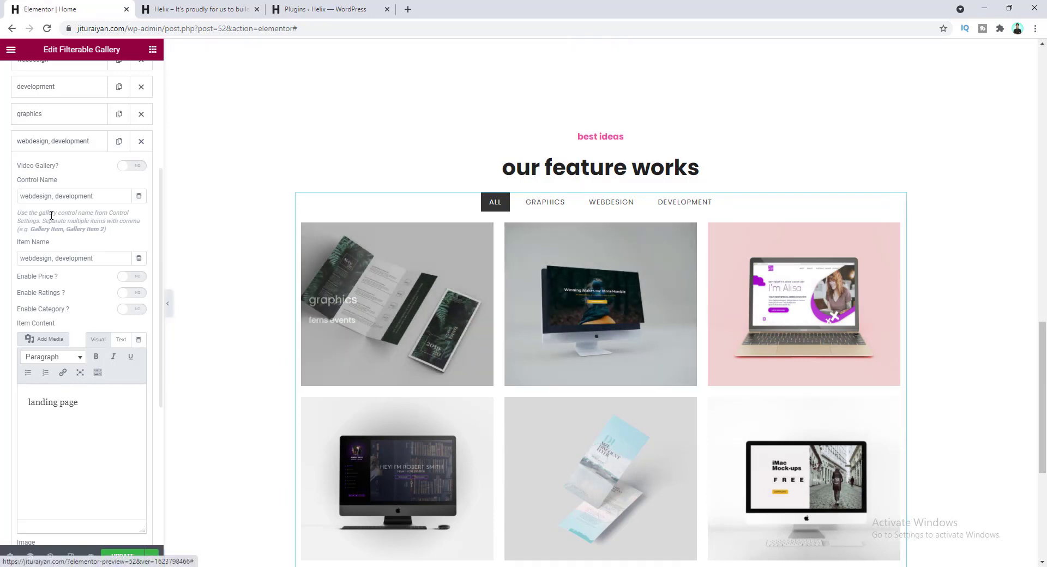
scroll(54, 208, up, 4)
- Set the gallery Image Height to 350 and the Hover Style to Fade In
click(60, 113)
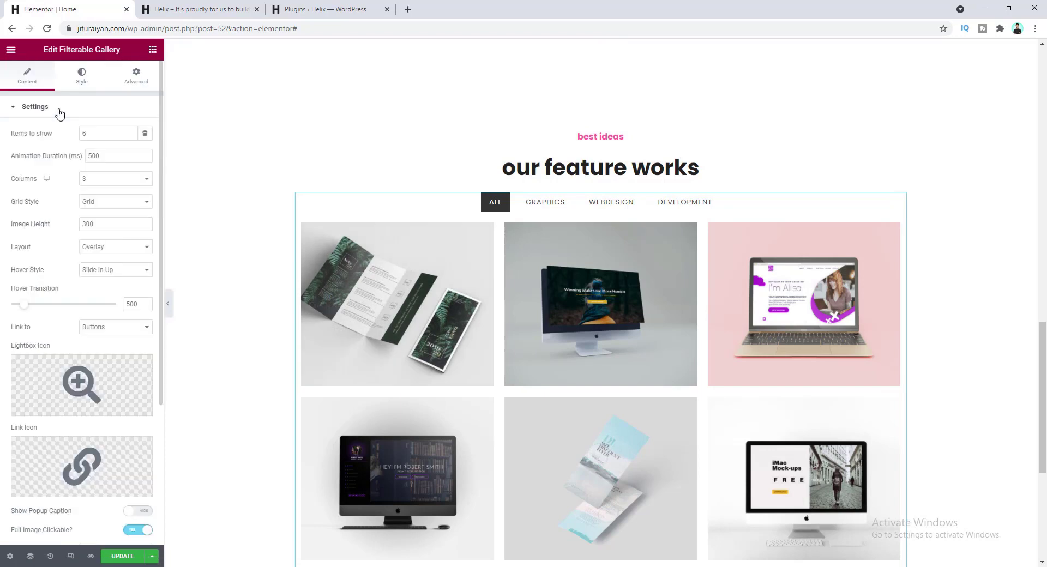
click(88, 225)
text(50)
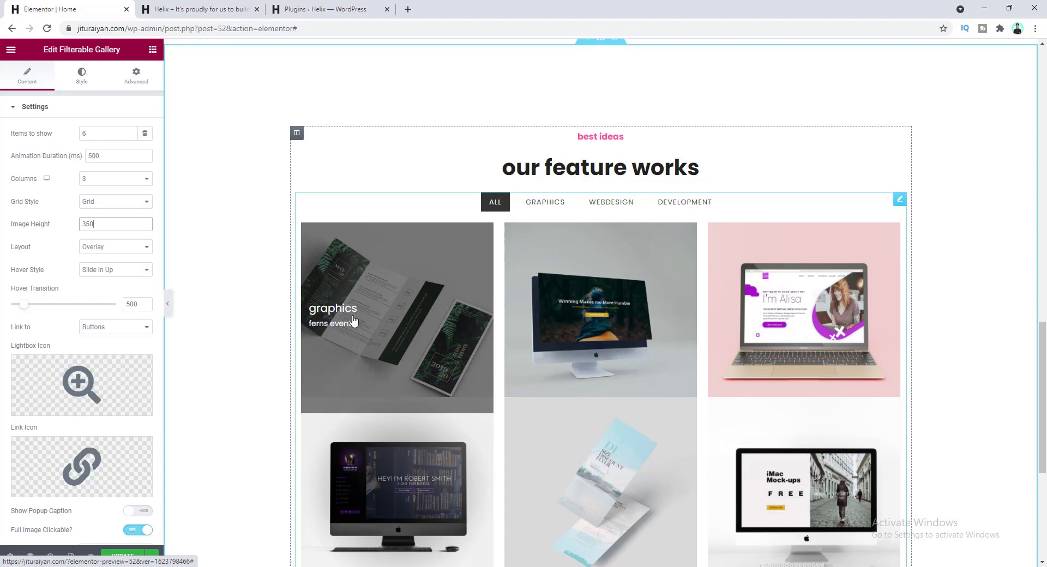
click(110, 275)
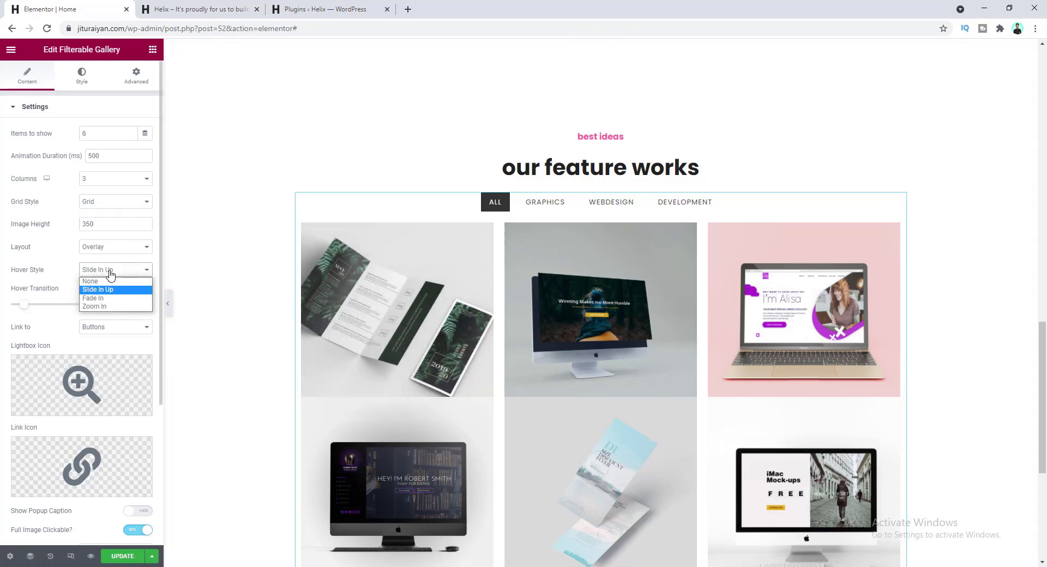
click(115, 299)
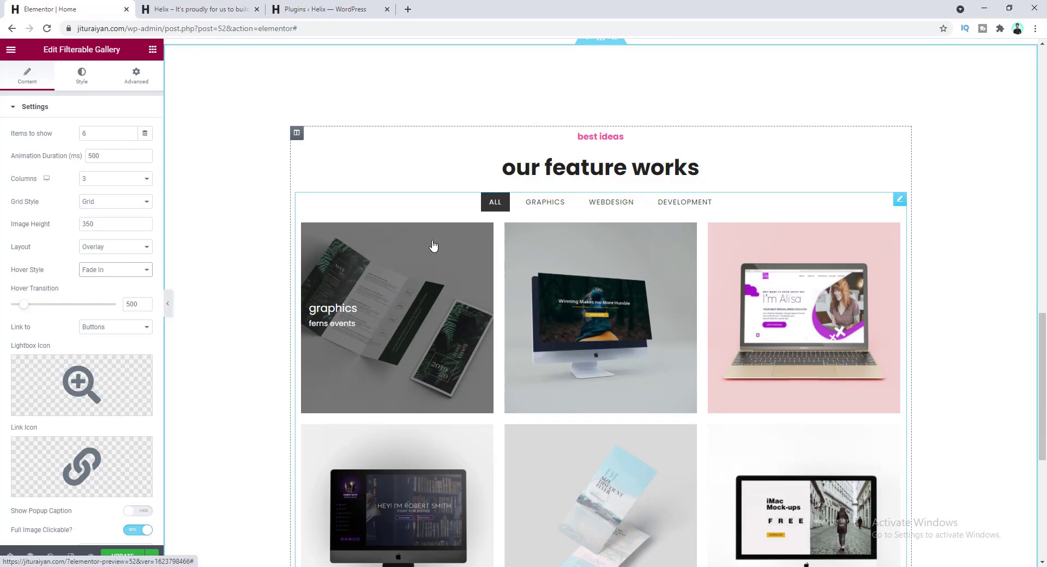
click(81, 76)
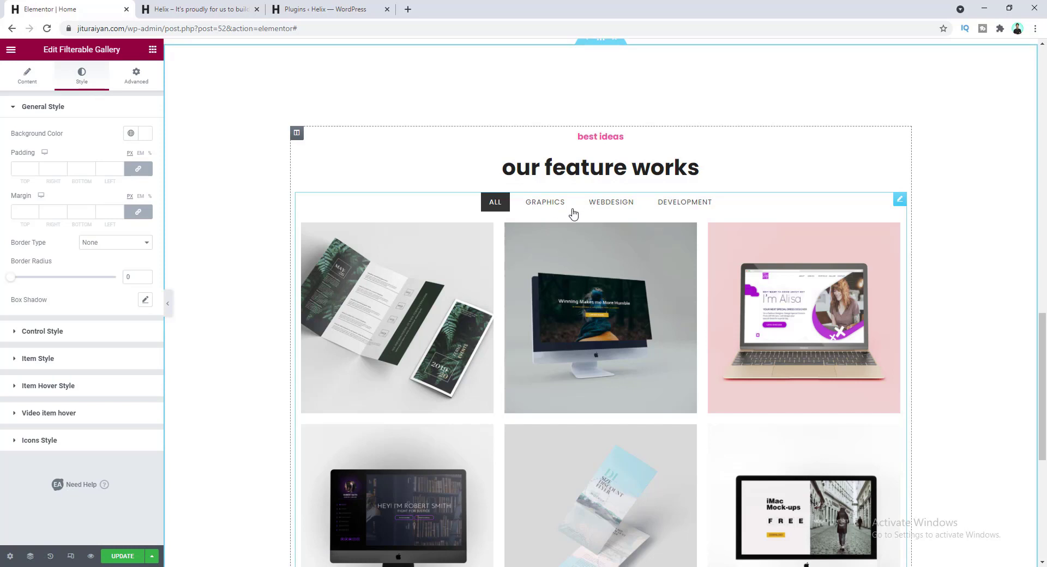
- Give active and normal filter labels global text colours, with a fully transparent active background
click(80, 332)
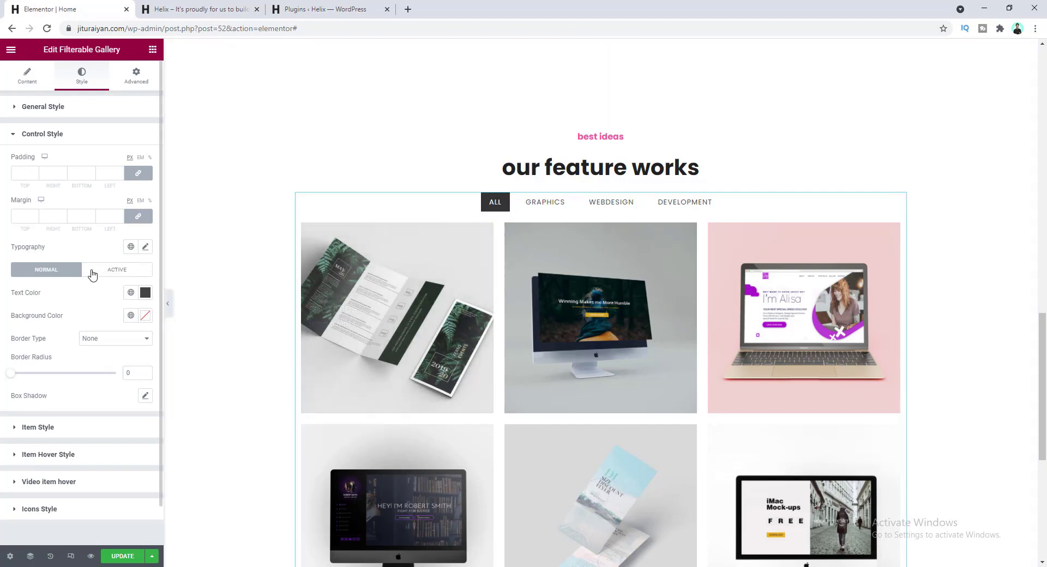
click(119, 274)
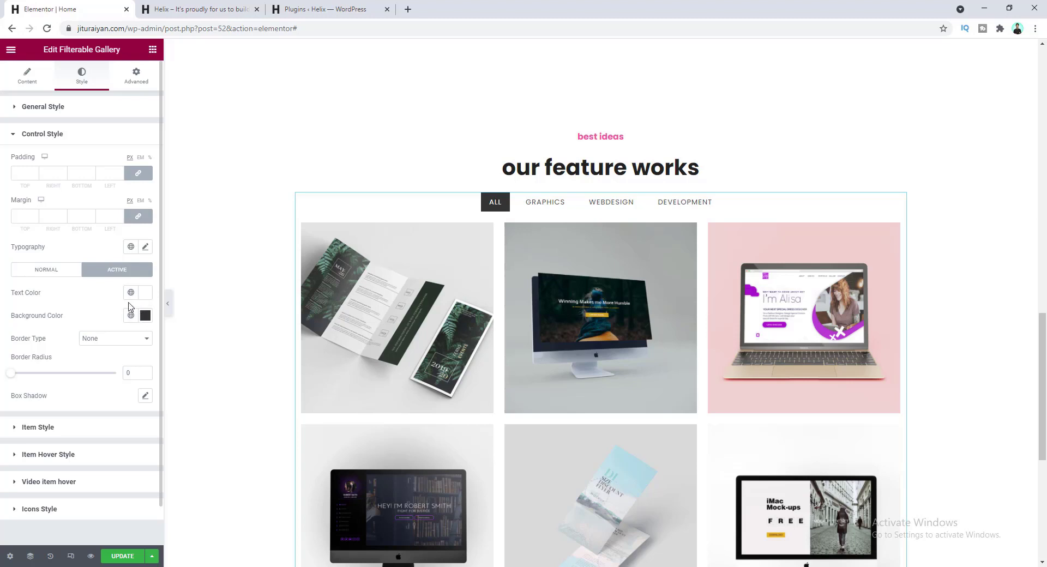
click(130, 294)
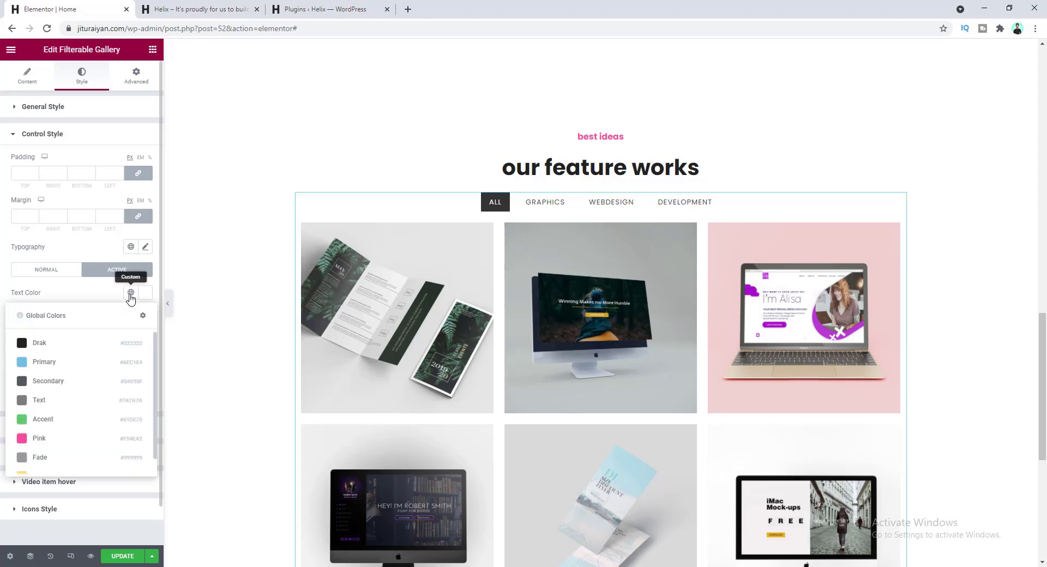
click(100, 347)
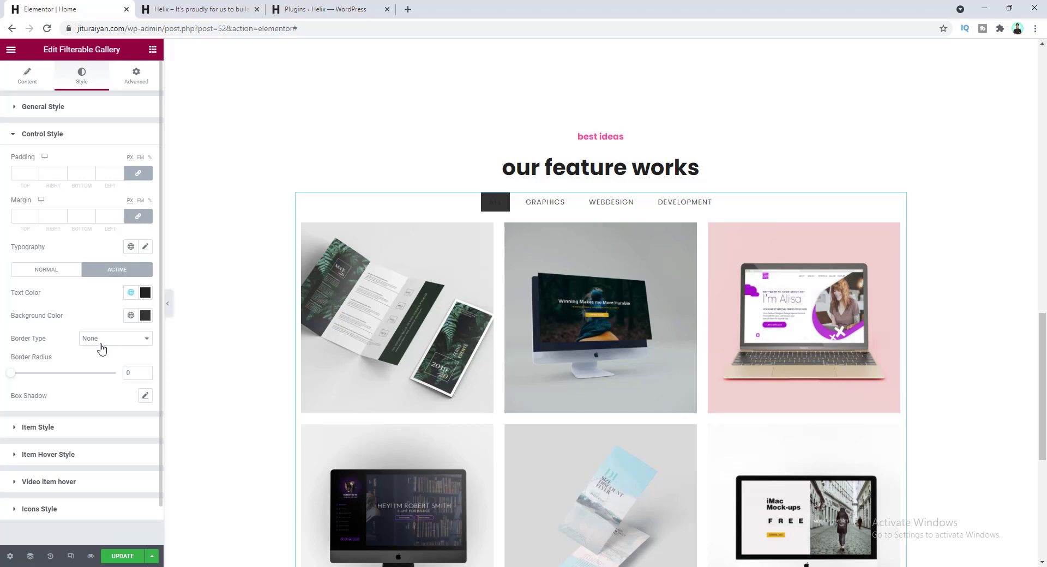
click(144, 316)
drag(142, 466, 20, 467)
click(102, 319)
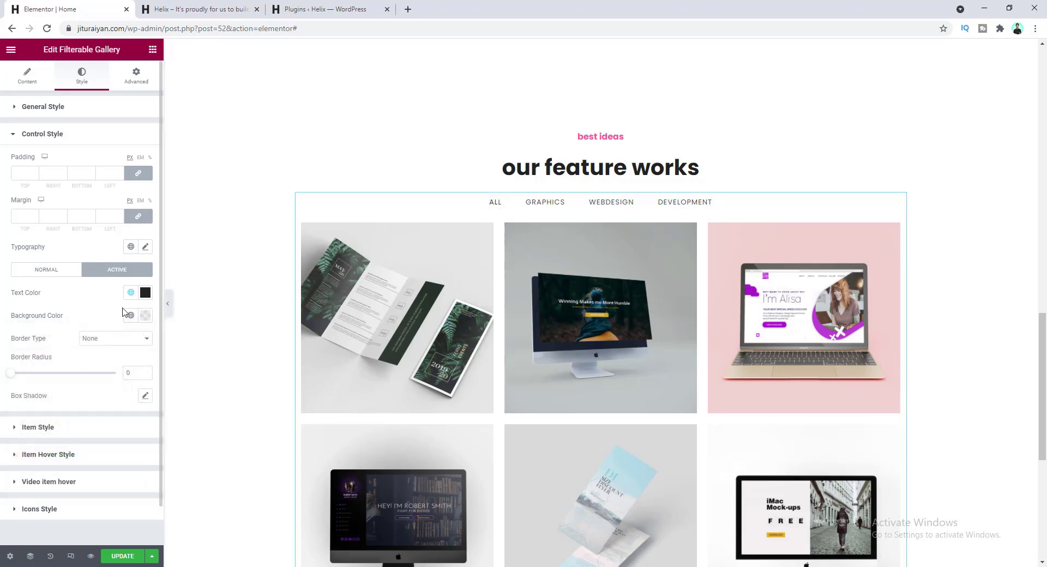
click(45, 273)
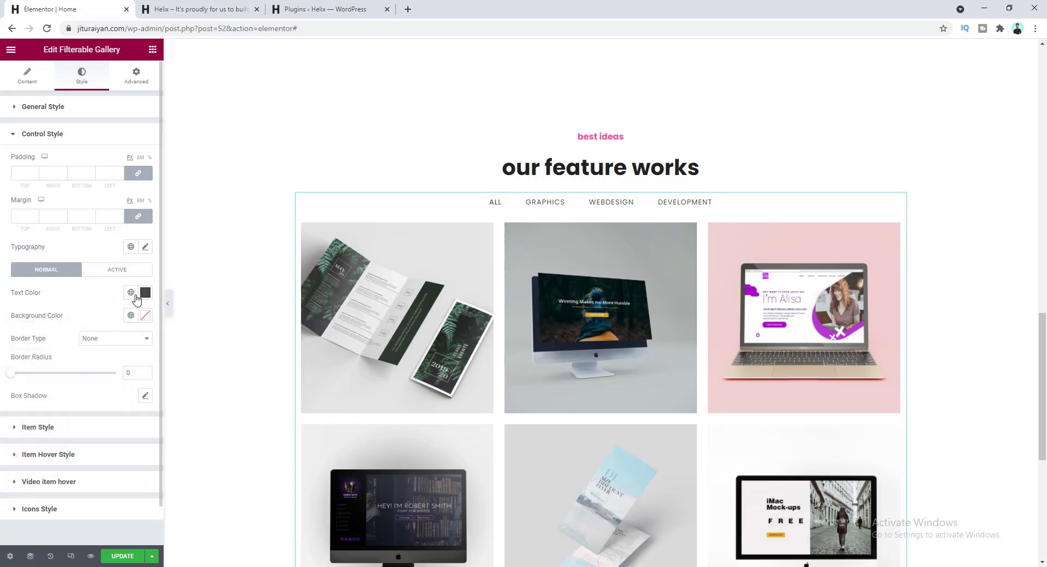
click(131, 293)
click(111, 346)
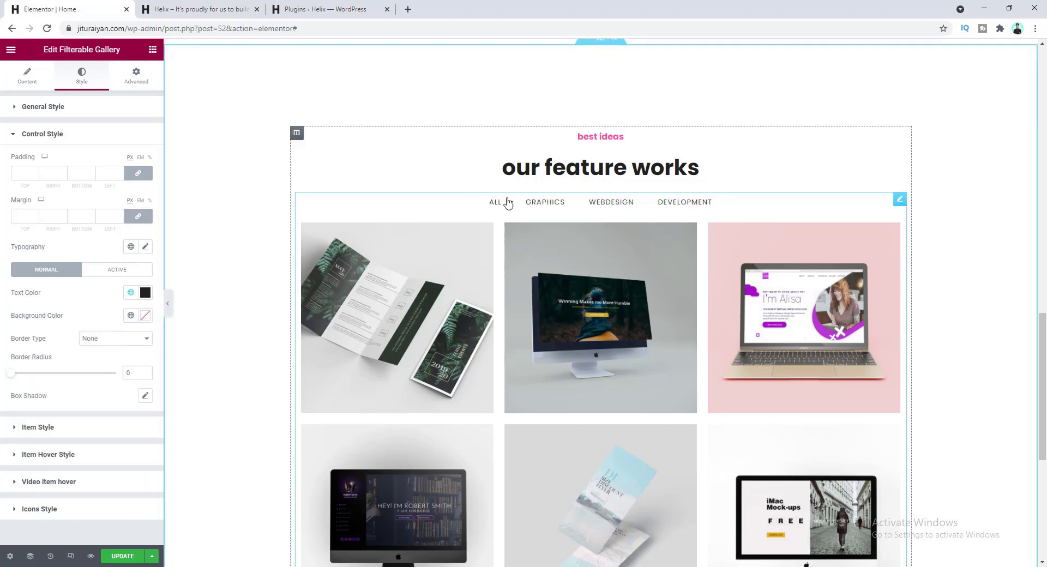
- Set the filter labels' margin to 0 and padding to 10 15 10 15
click(103, 217)
text(0)
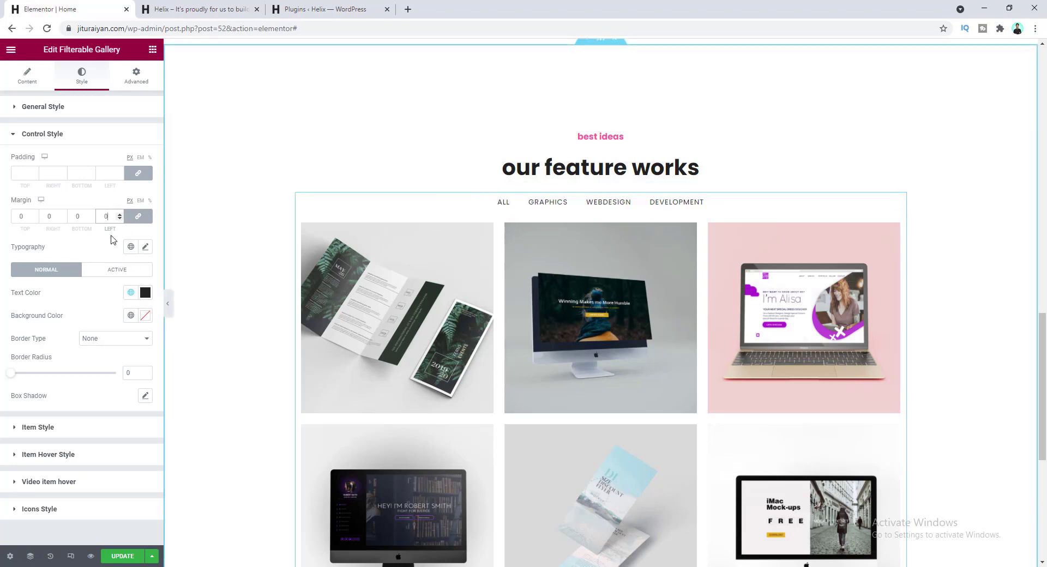
click(19, 173)
text(10)
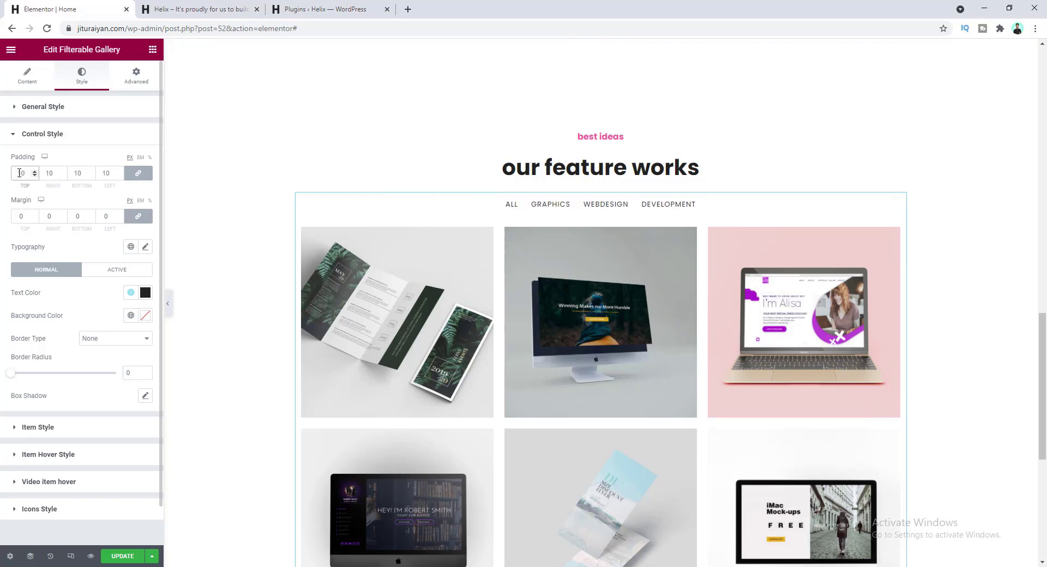
click(138, 173)
click(53, 173)
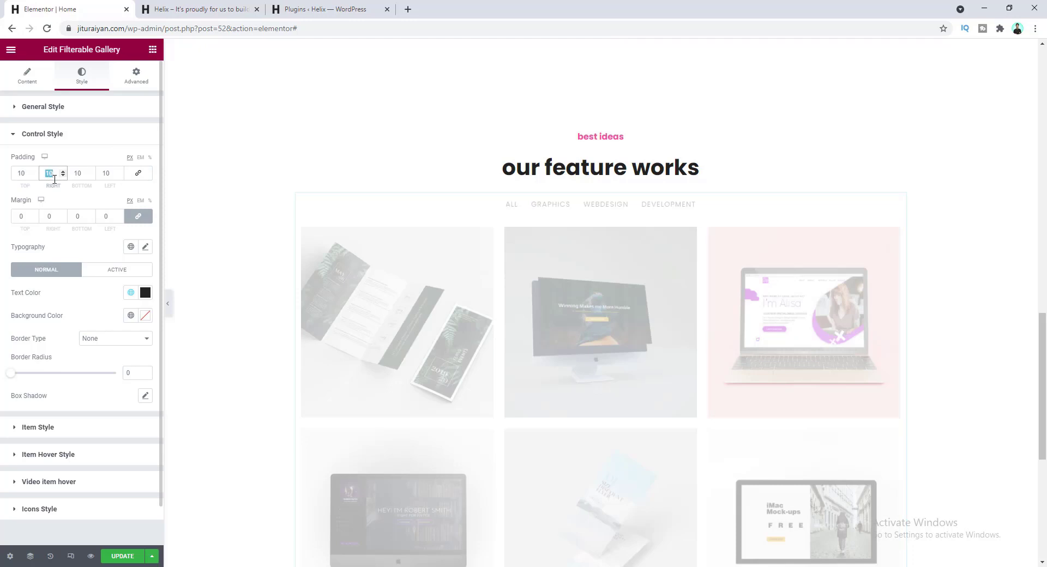
text(15)
double_click(98, 173)
text(15)
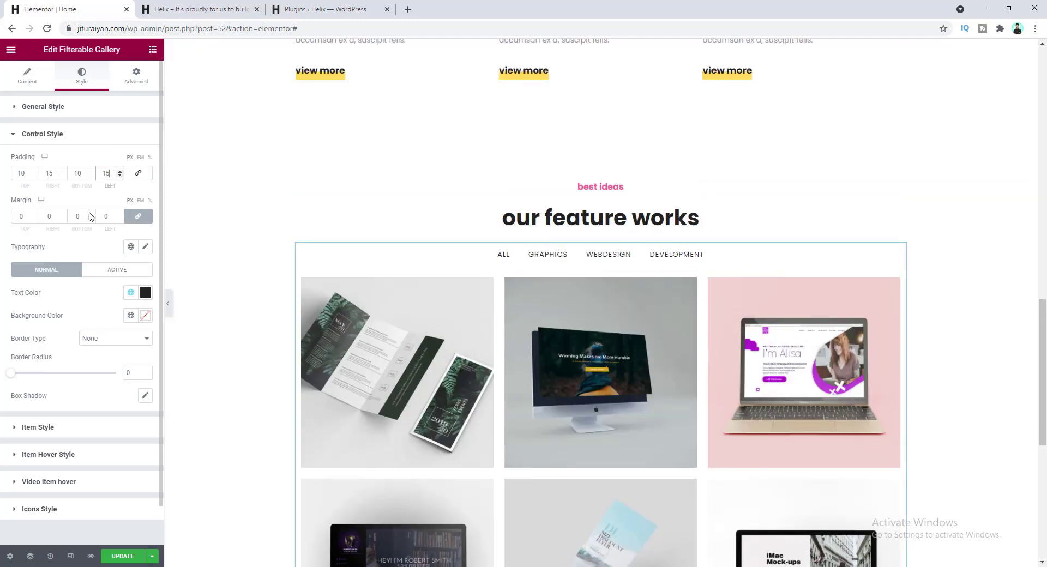
- Set filter label typography to weight 700, size 14px, lowercase
click(145, 248)
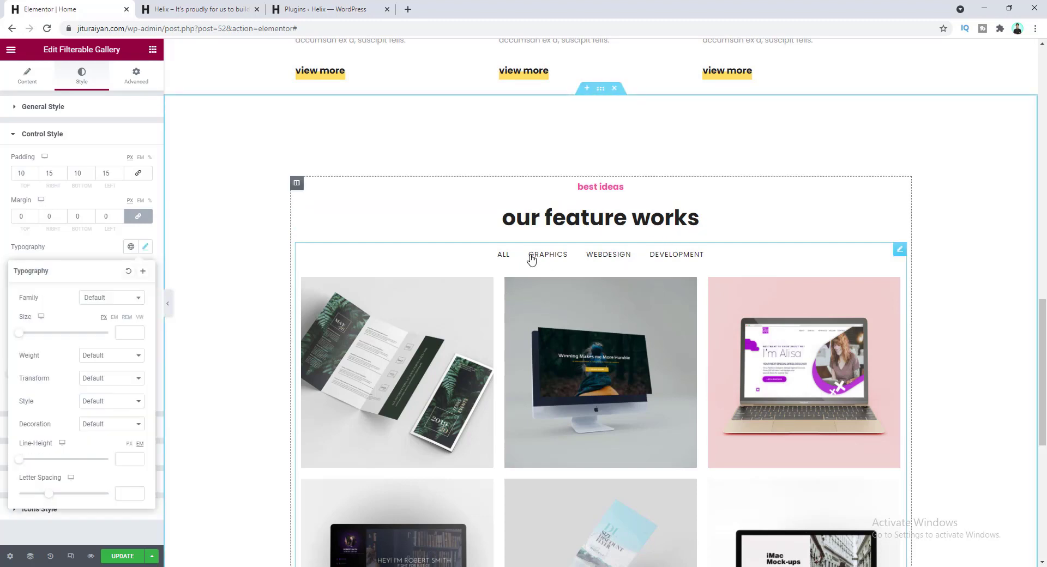
click(120, 356)
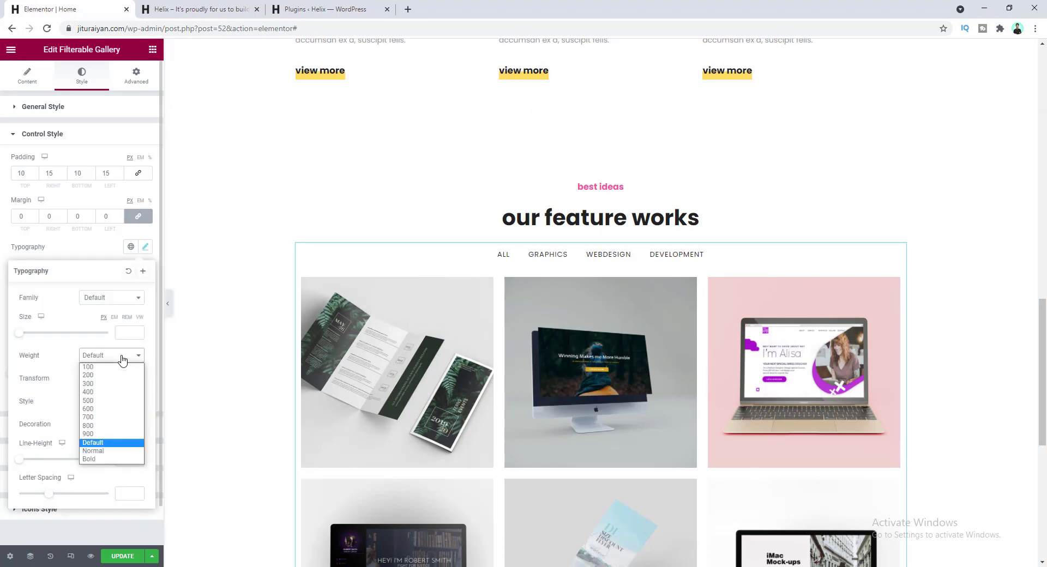
click(117, 418)
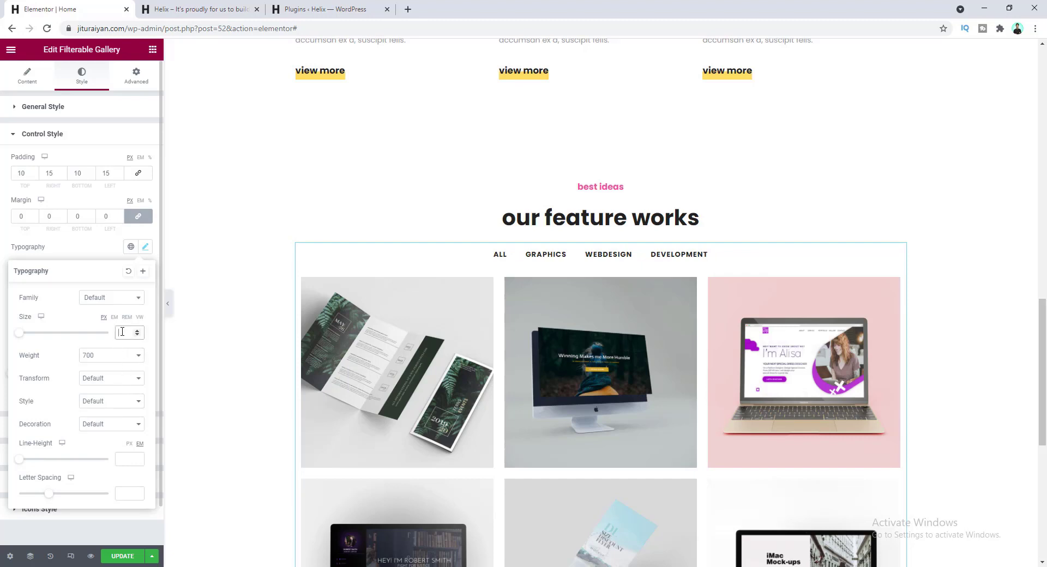
text(14)
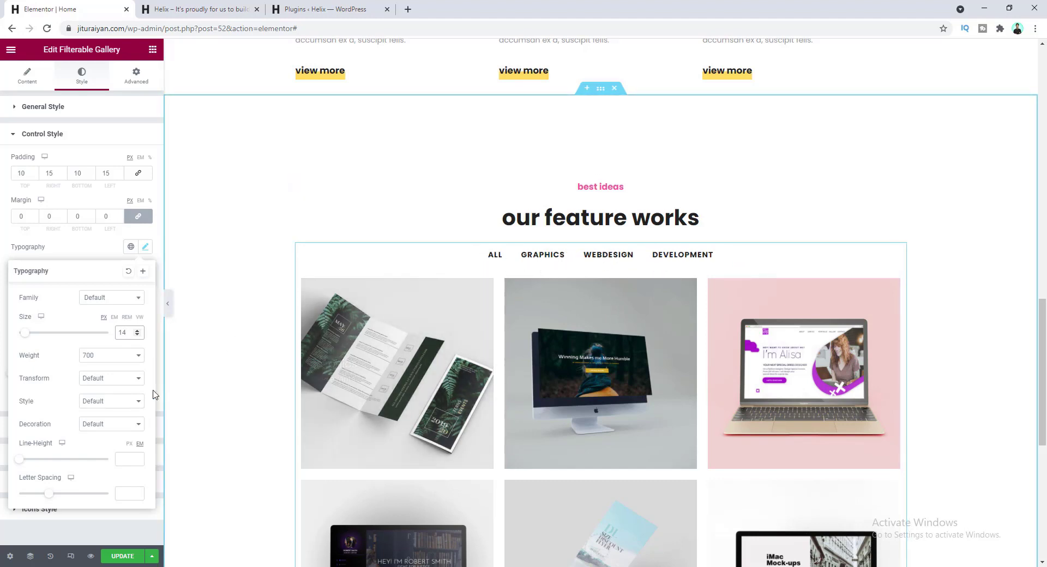
click(112, 379)
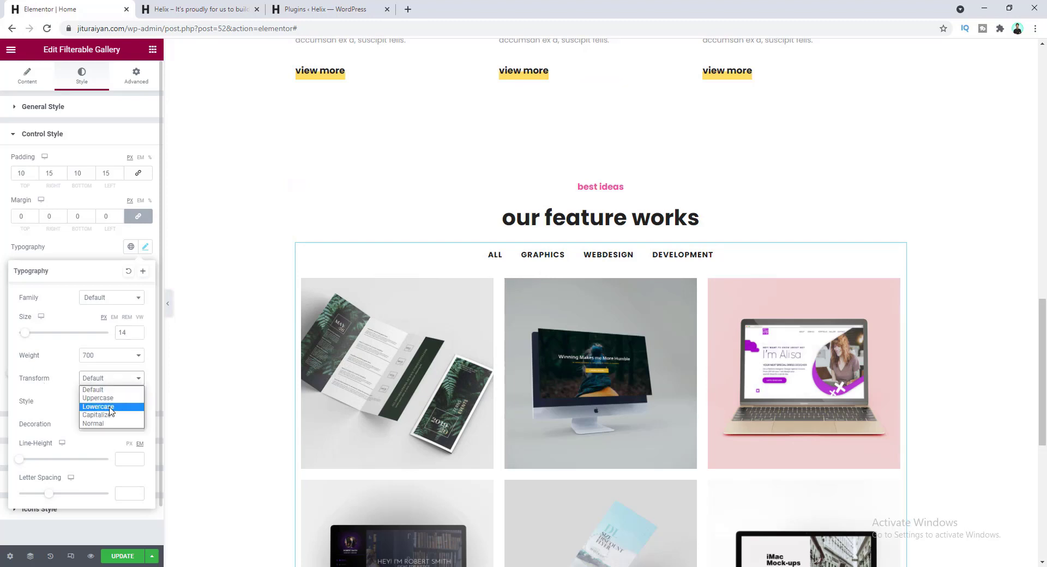
click(111, 407)
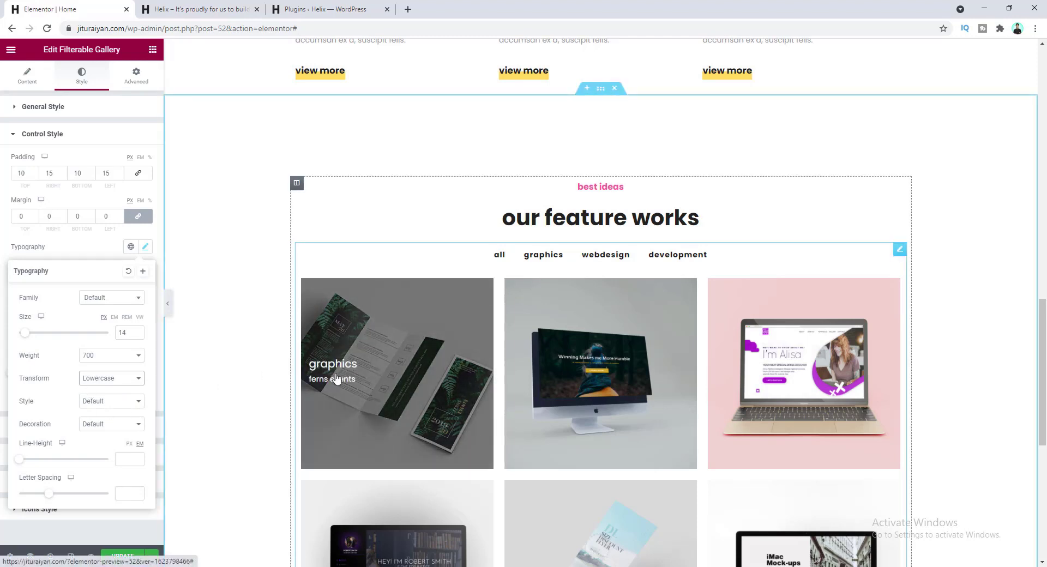
click(92, 251)
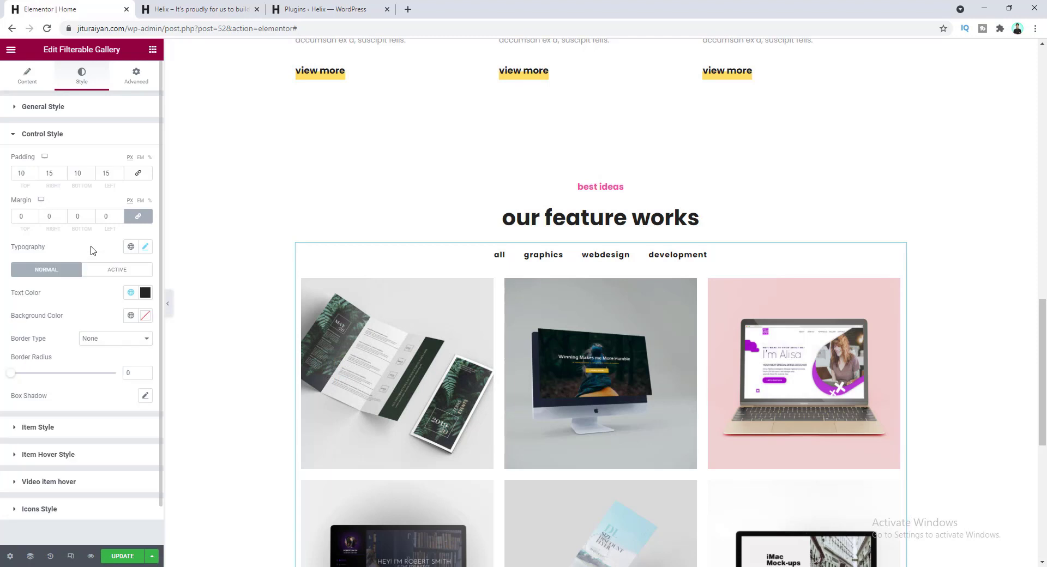
- Make the hover overlay background a nearly opaque white
click(85, 456)
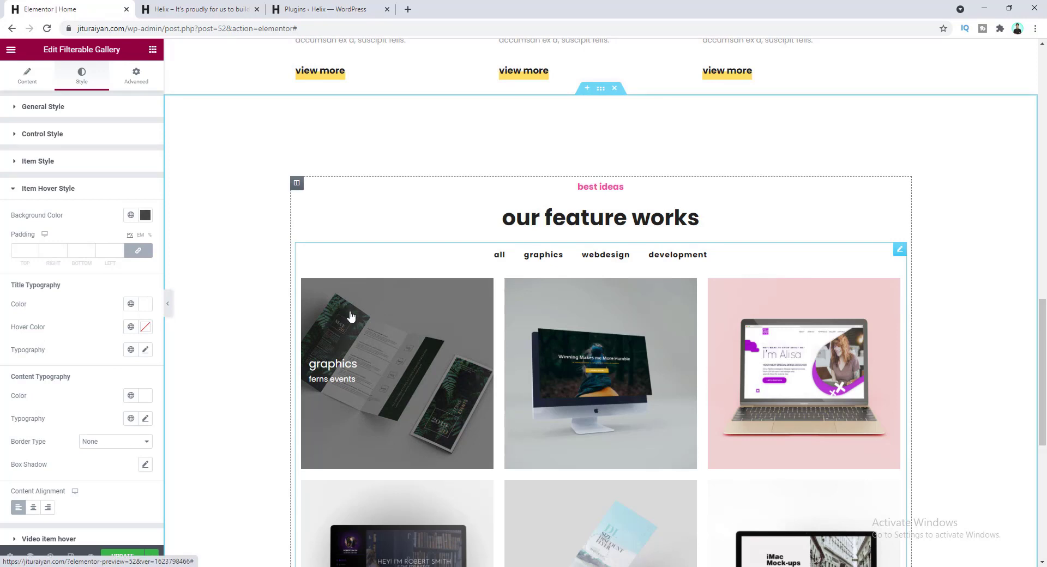
click(146, 216)
drag(103, 298, 145, 258)
drag(59, 272, 14, 253)
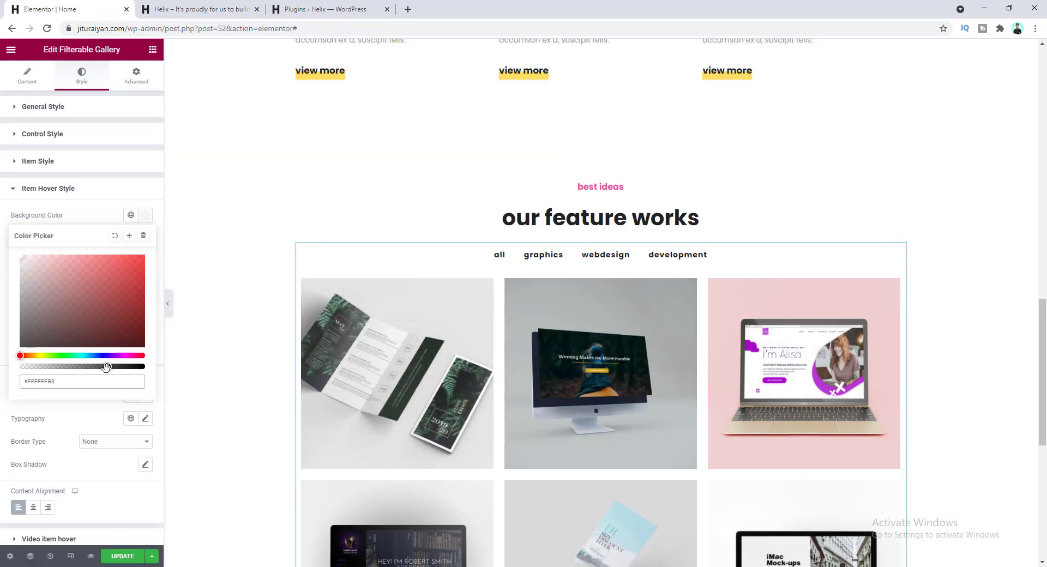
drag(111, 369, 145, 368)
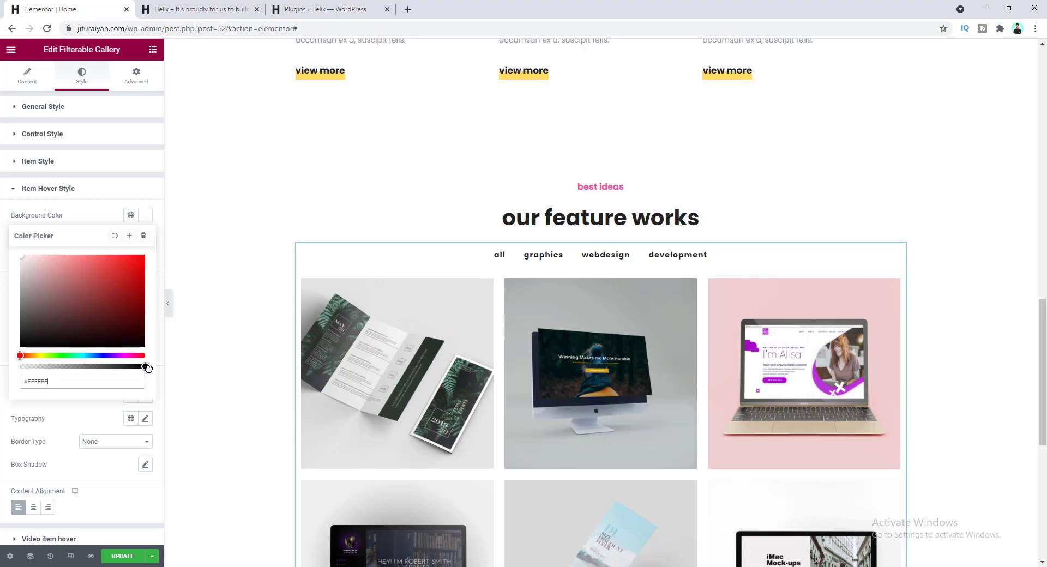
click(75, 221)
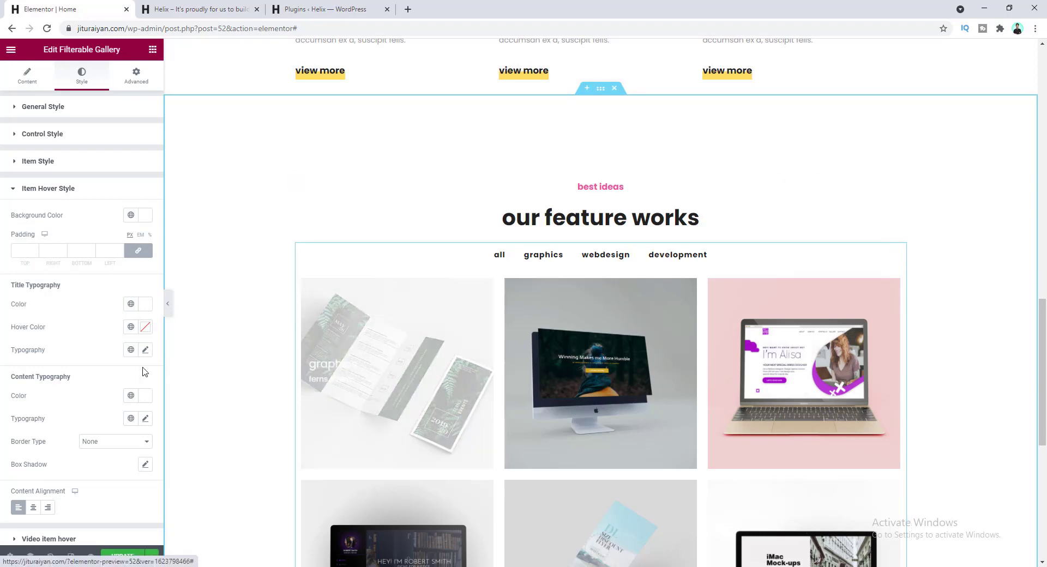
- Make the hover title pink, size 24, weight 700
click(131, 304)
click(99, 449)
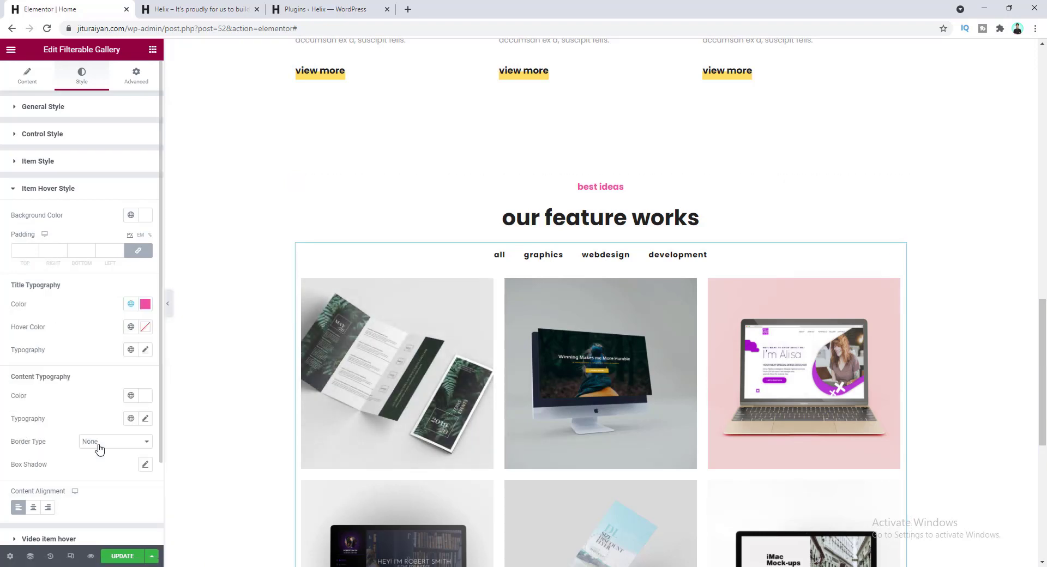
click(145, 351)
click(122, 434)
text(2)
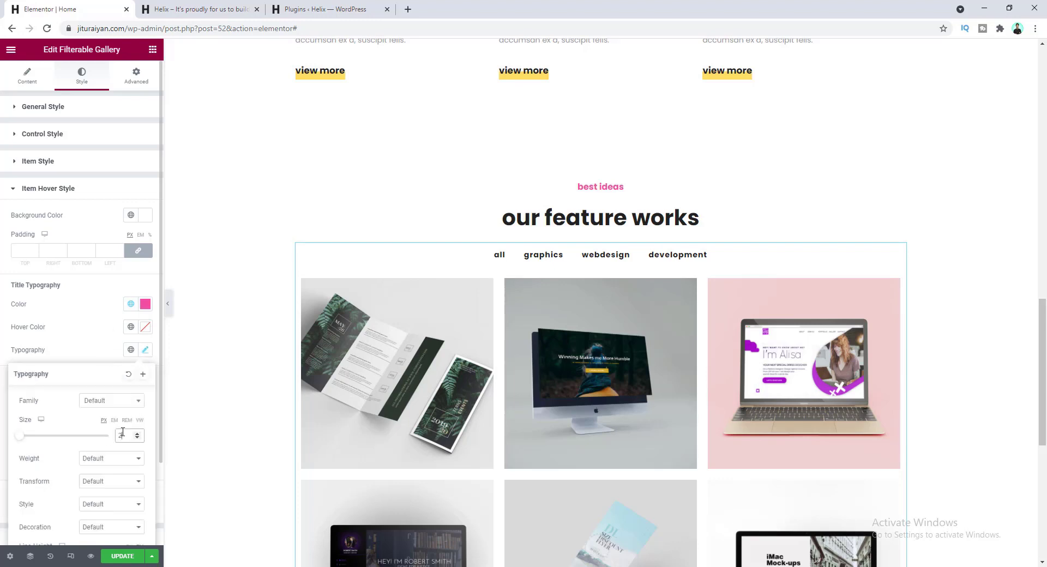
text(4)
mouse_move(346, 353)
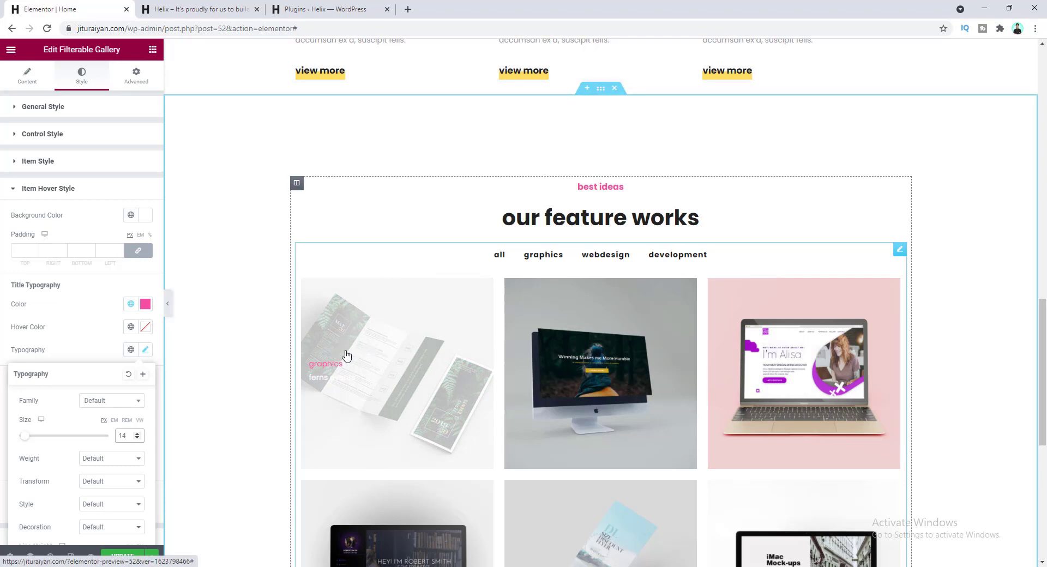
click(120, 459)
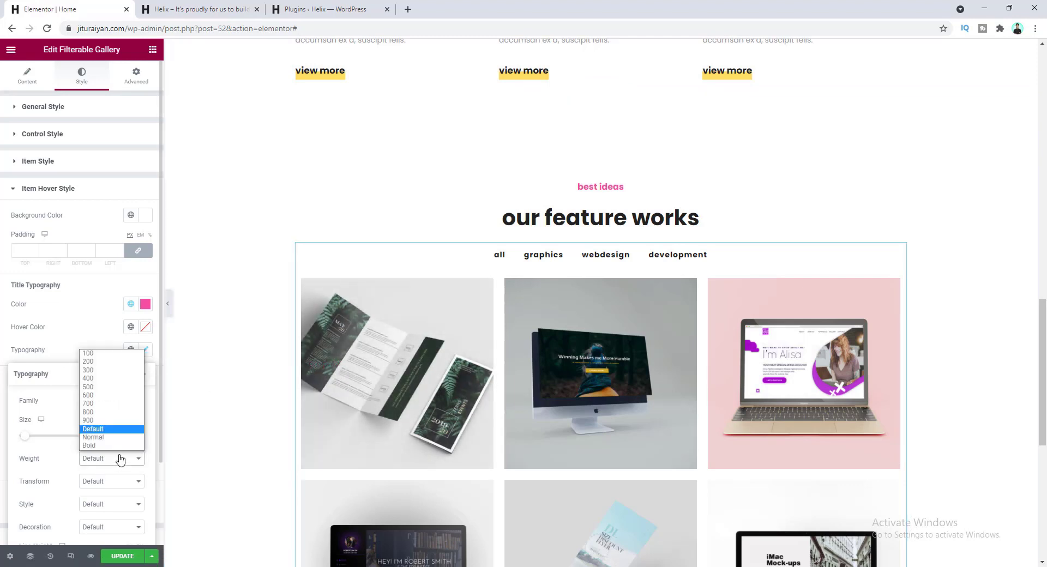
click(117, 403)
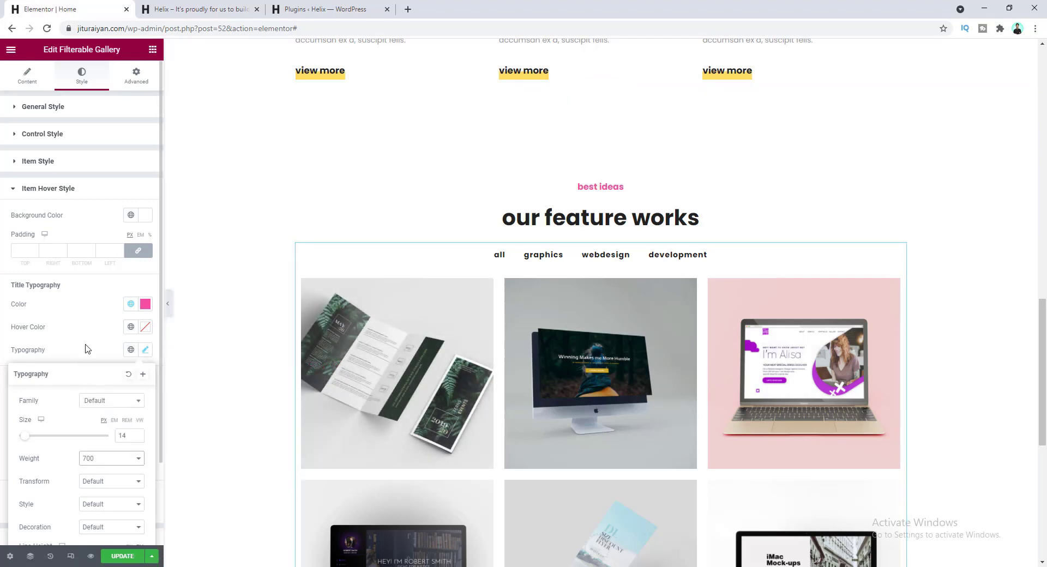
click(96, 359)
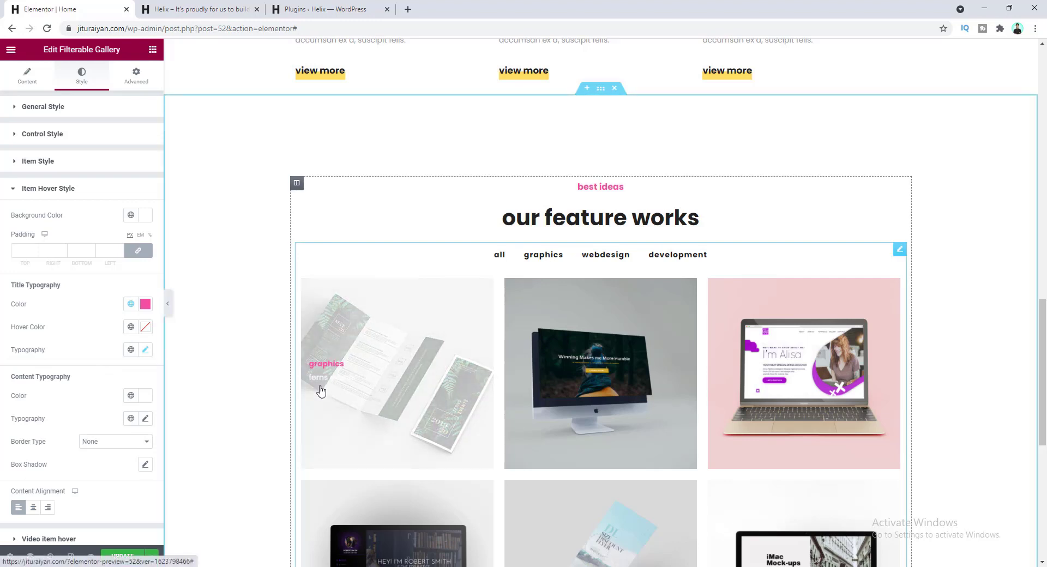
- Set the caption colour to the global Drak preset and its weight to 700
click(131, 396)
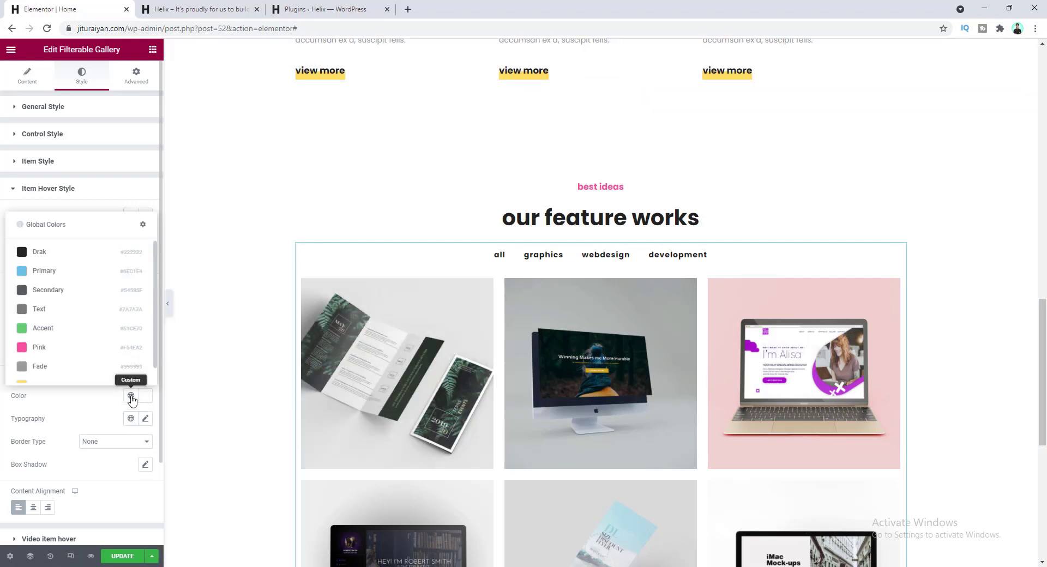
click(82, 256)
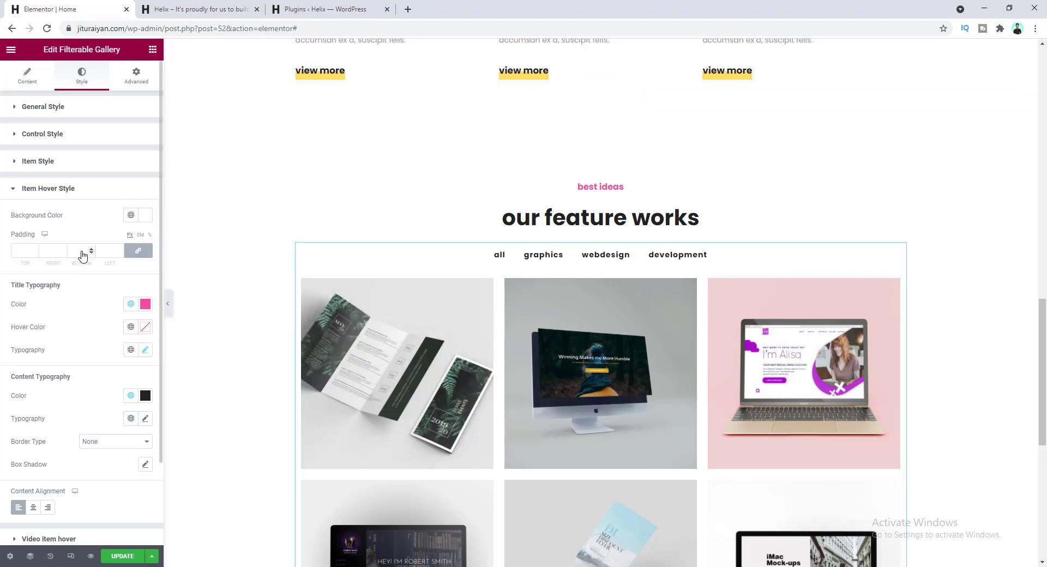
click(145, 419)
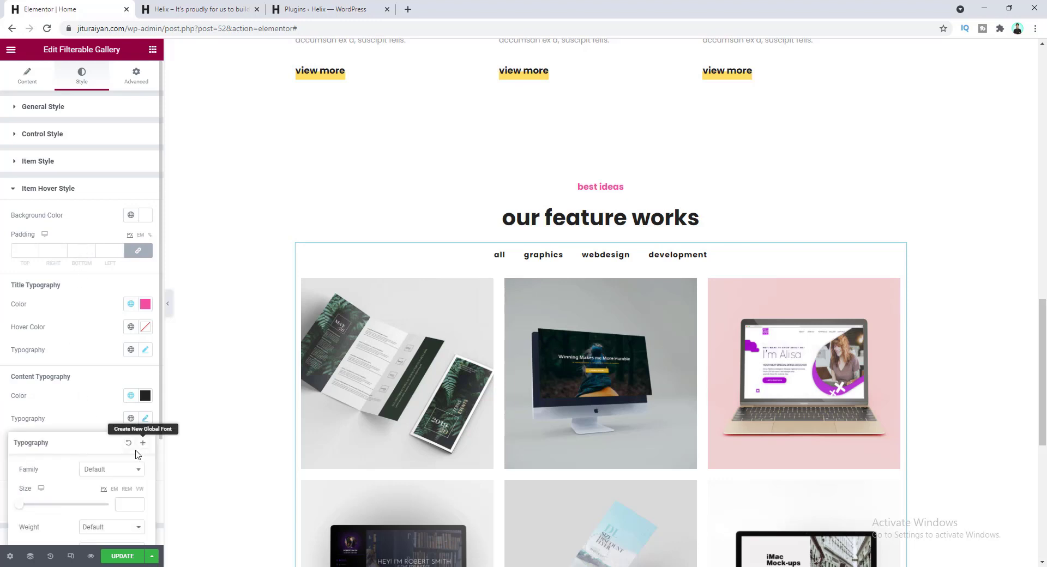
click(132, 505)
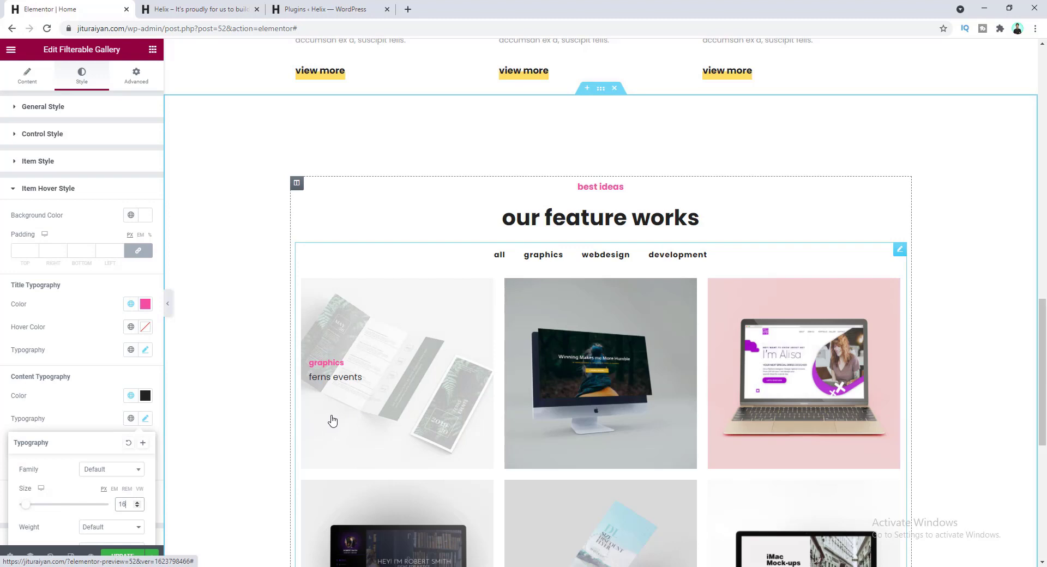
click(116, 527)
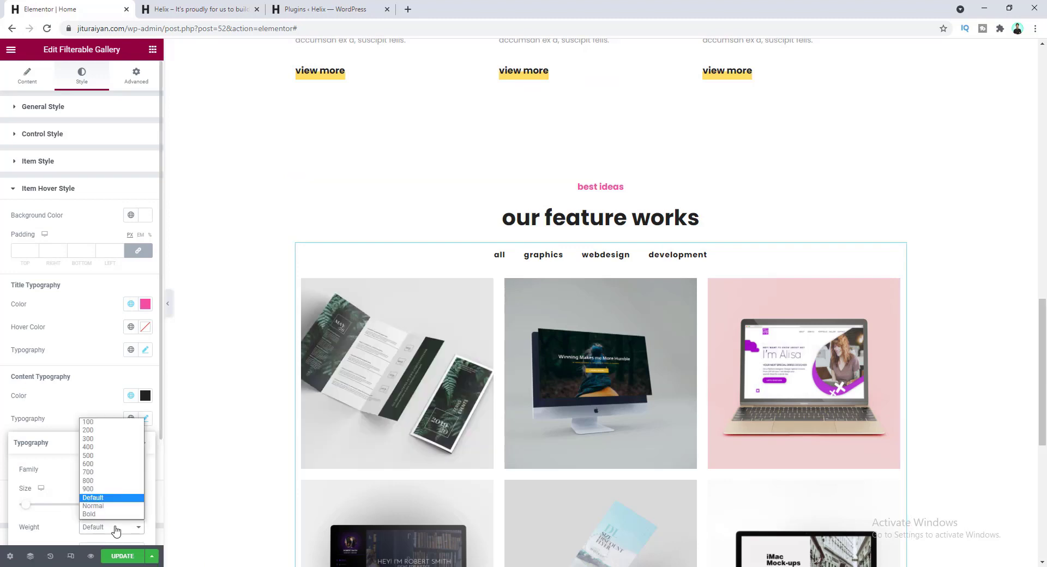
click(104, 473)
click(86, 402)
- Set Content Alignment to Center for the hover text
scroll(97, 404, down, 2)
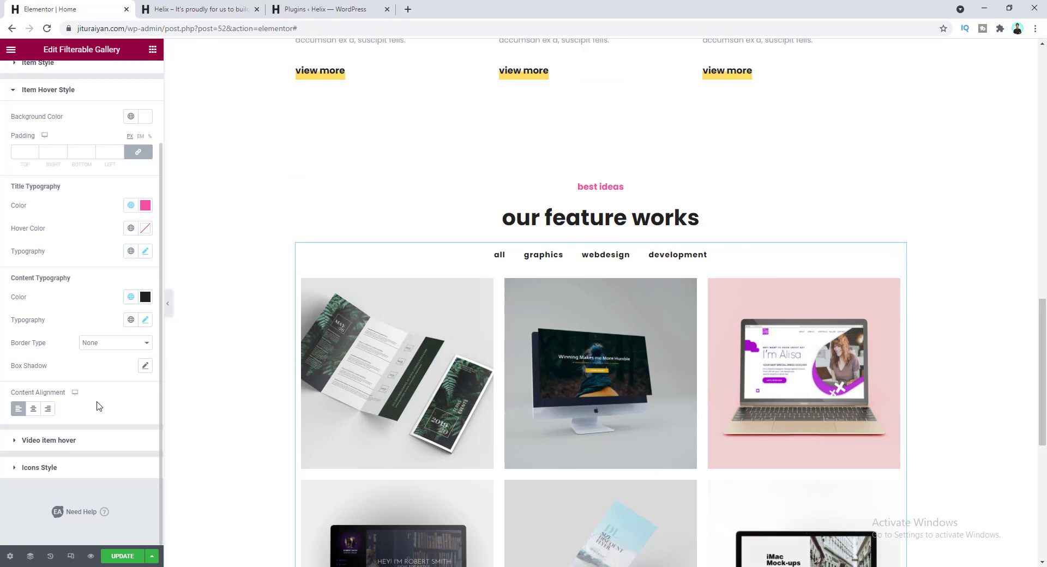
click(33, 410)
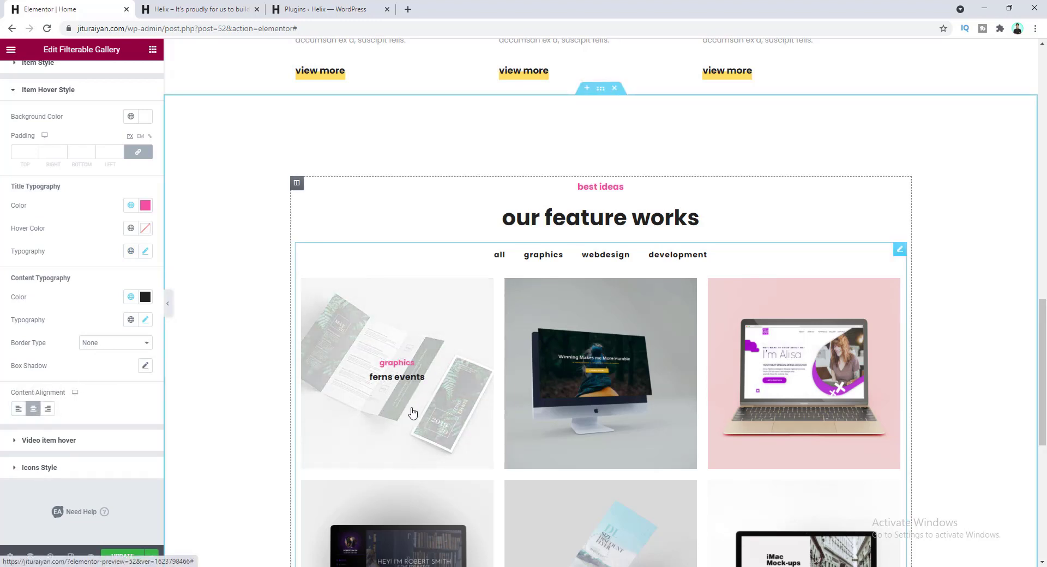
scroll(412, 413, down, 1)
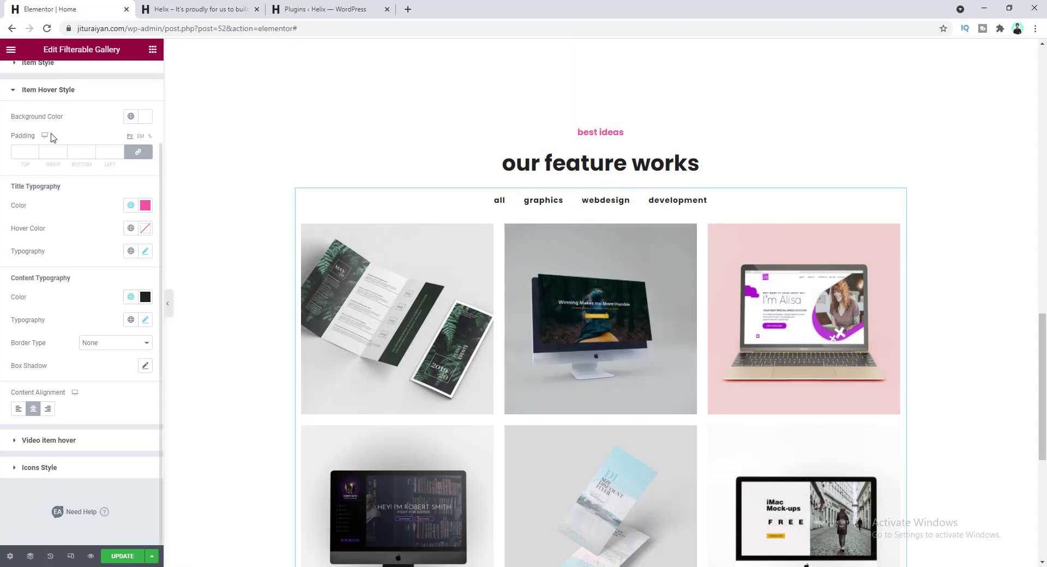
scroll(99, 164, up, 3)
- In Advanced, unlink the margins and set the gallery's top margin to 45, others 0
click(136, 75)
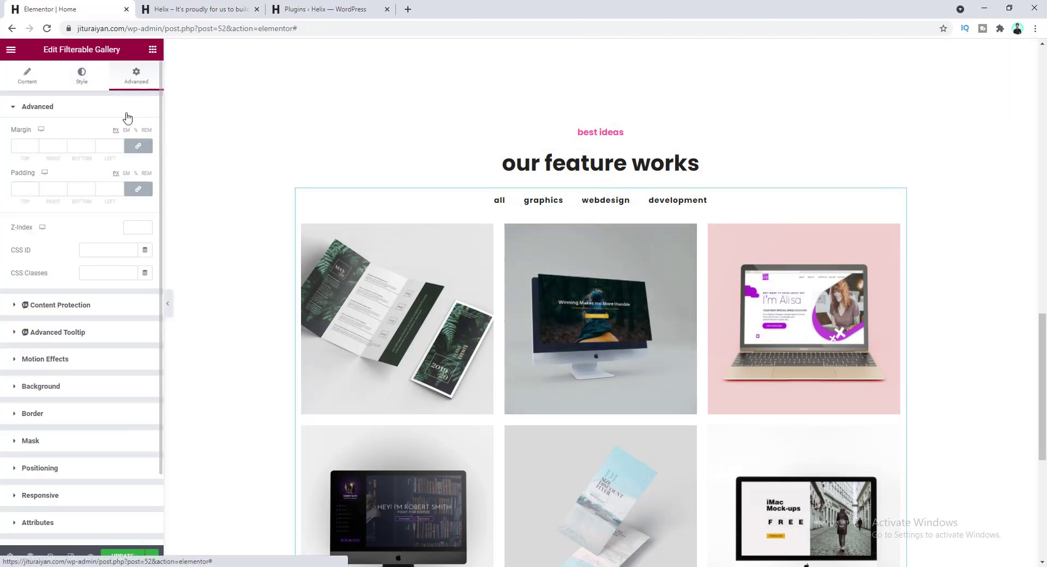
click(138, 145)
click(24, 145)
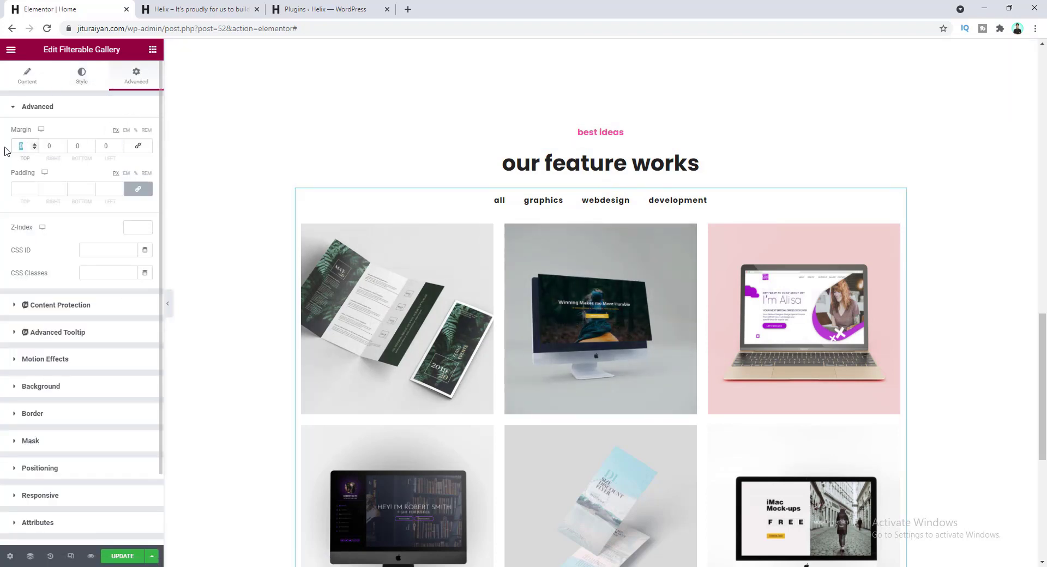
text(50)
key(BackSpace)
key(BackSpace)
text(45)
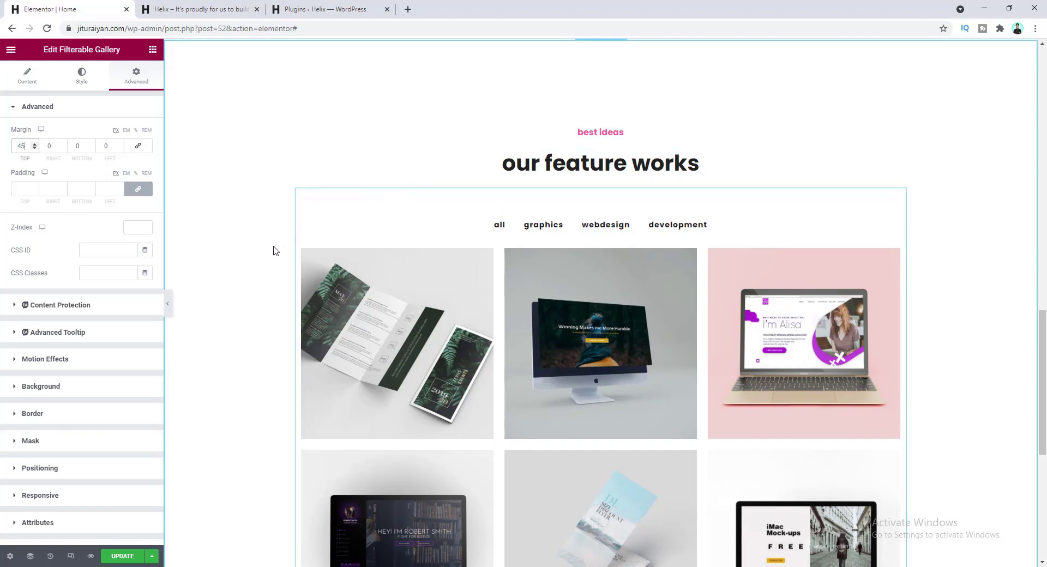
scroll(273, 304, down, 3)
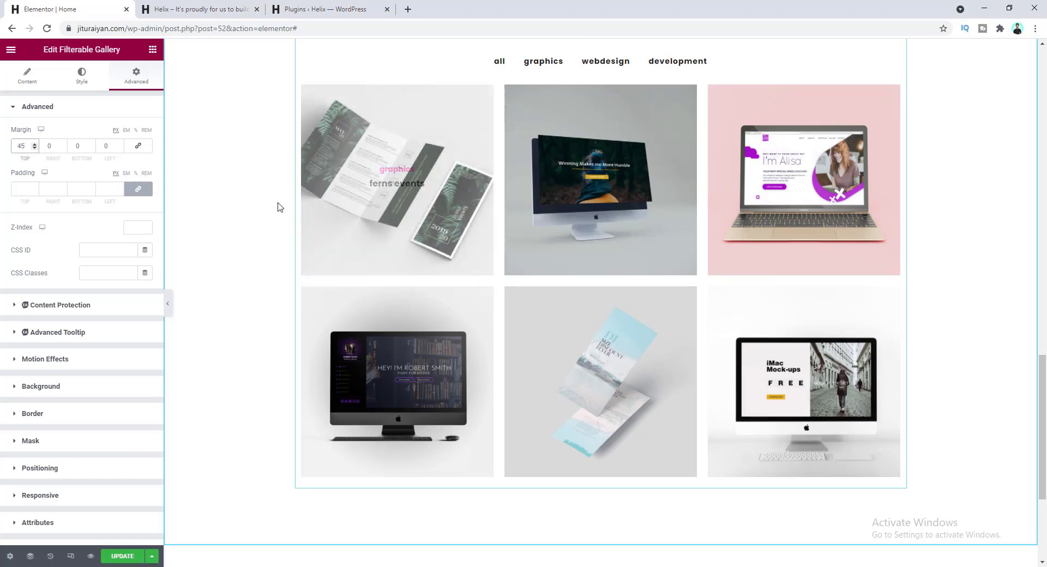
scroll(279, 210, down, 2)
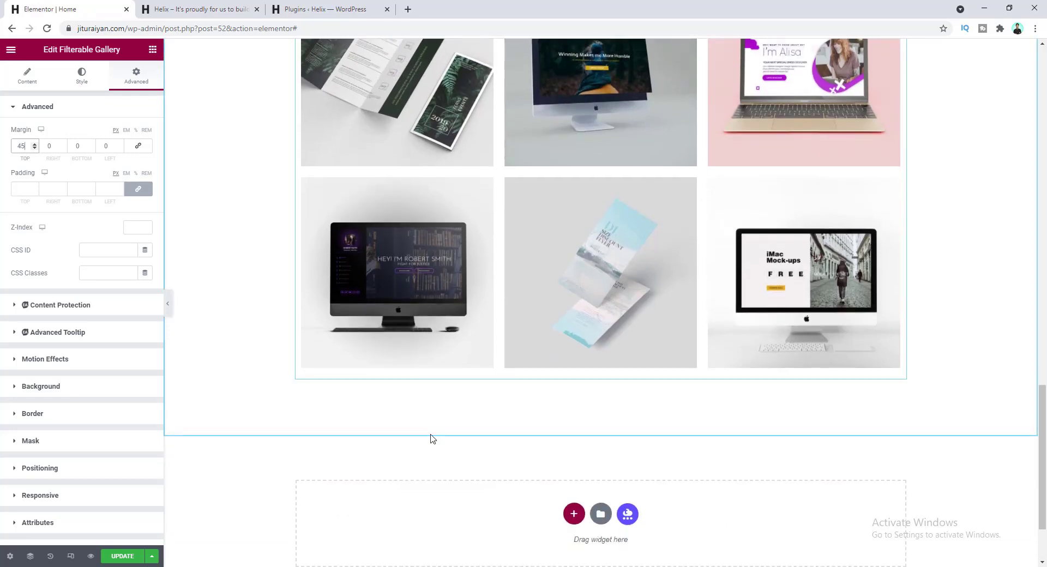
scroll(600, 452, down, 1)
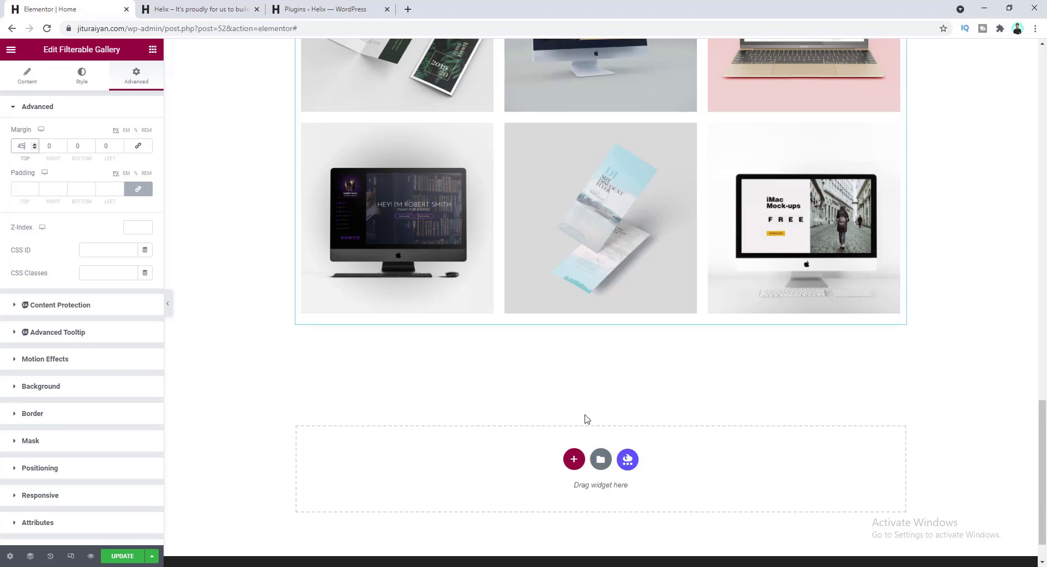
- Add a two-column section below the gallery with a Testimonial widget in the left column
scroll(595, 398, down, 1)
click(580, 351)
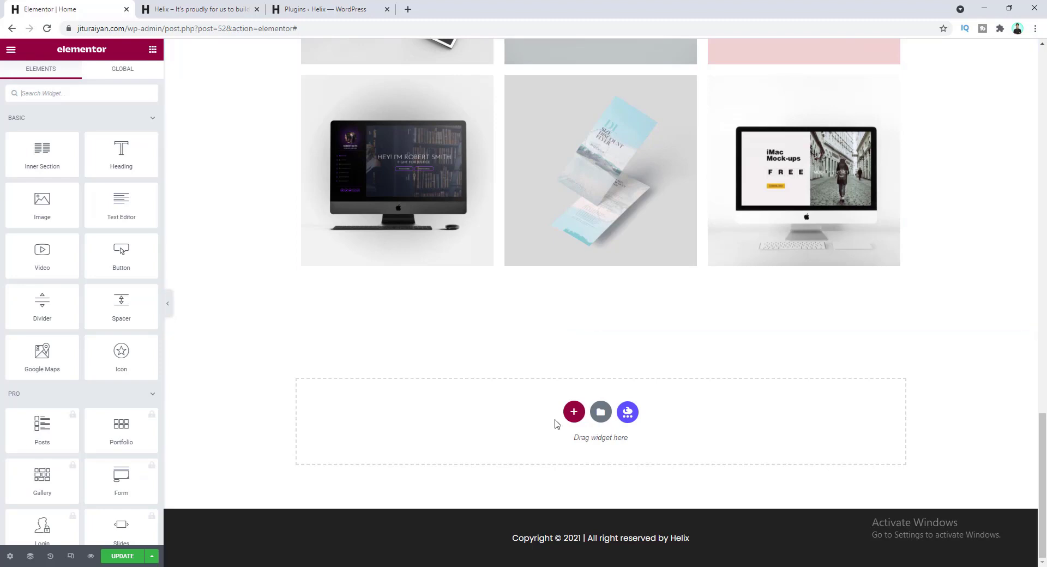
click(574, 412)
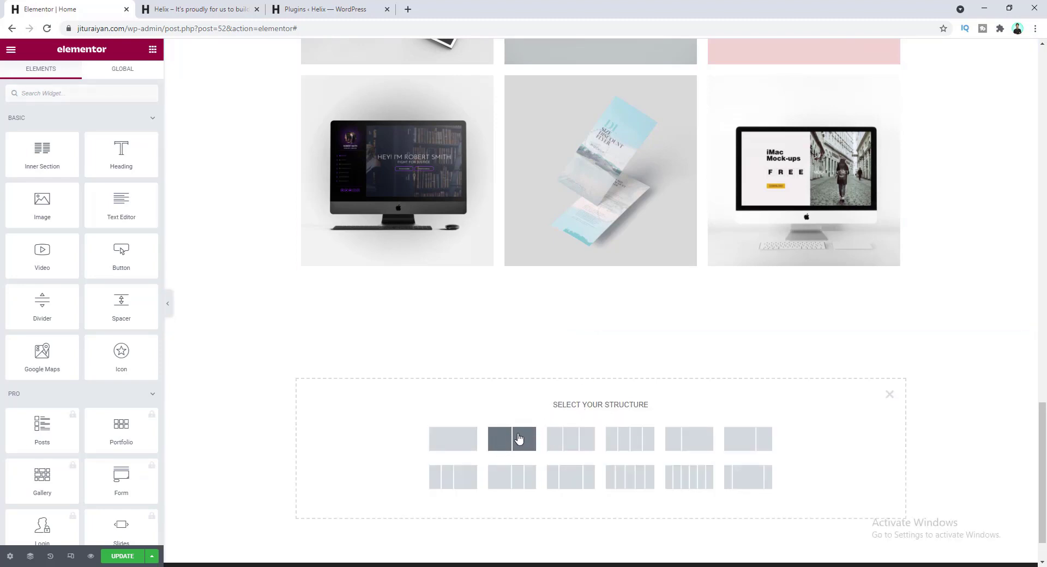
click(519, 440)
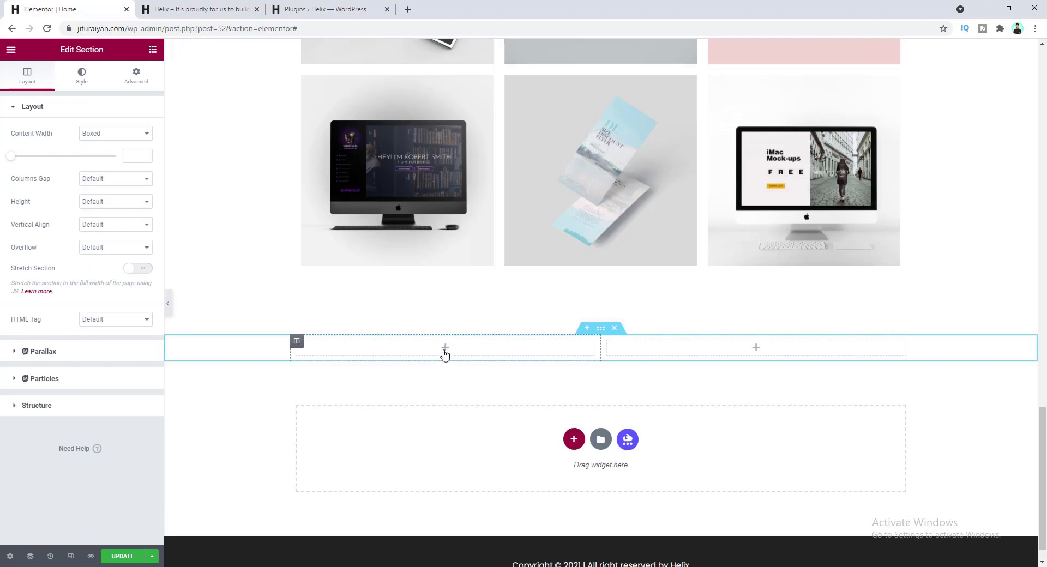
click(153, 49)
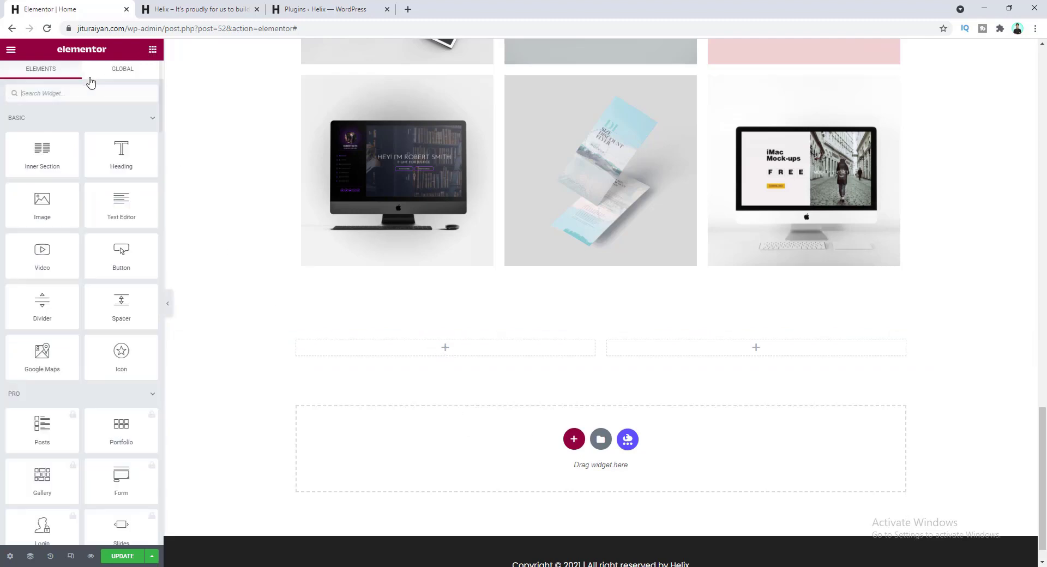
click(90, 92)
text(test)
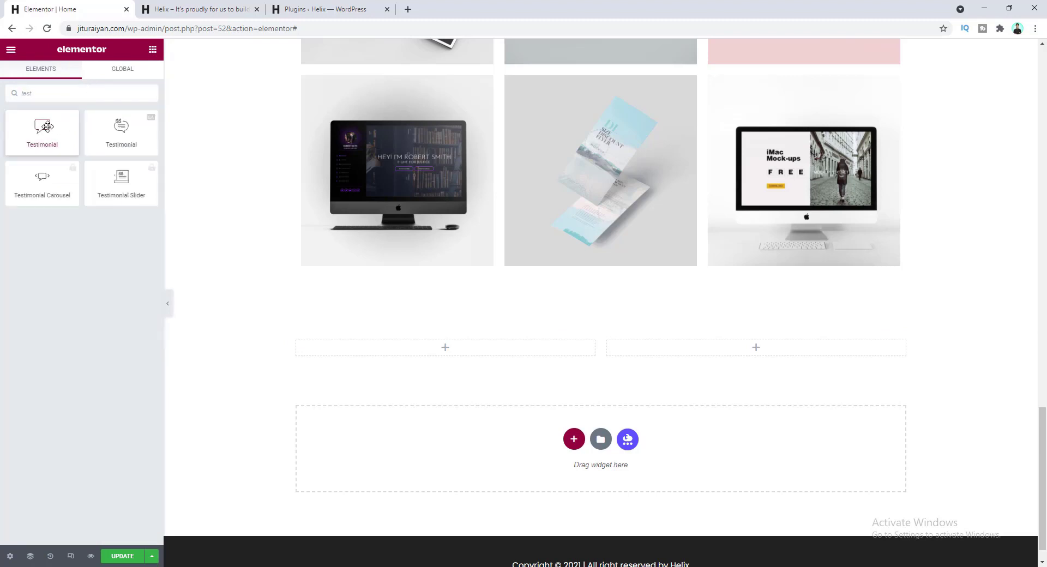
drag(47, 127, 423, 356)
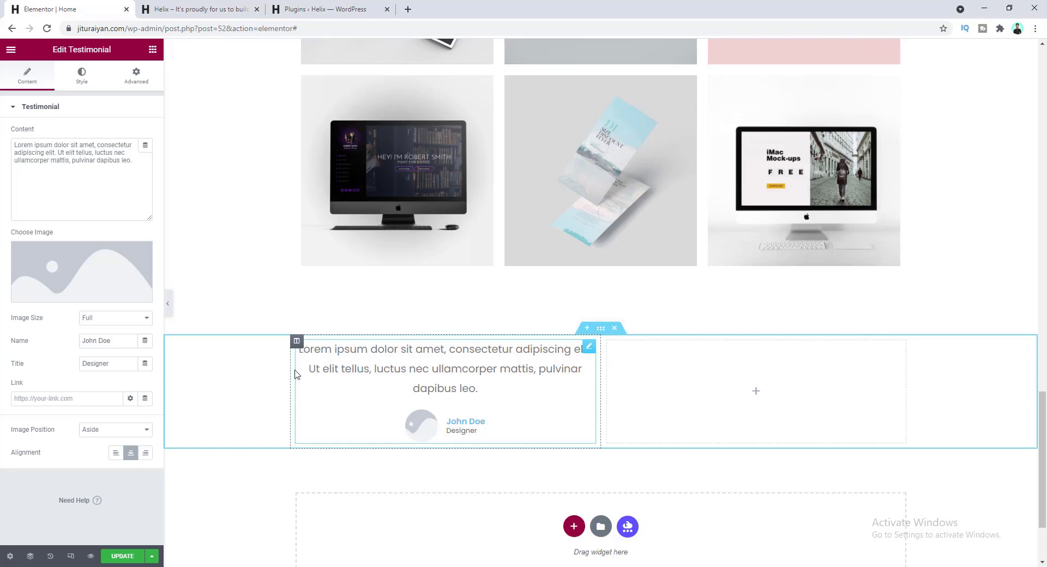
- Replace the testimonial quote with the pasted text and set the client-1 photo
click(103, 163)
key(ctrl+a)
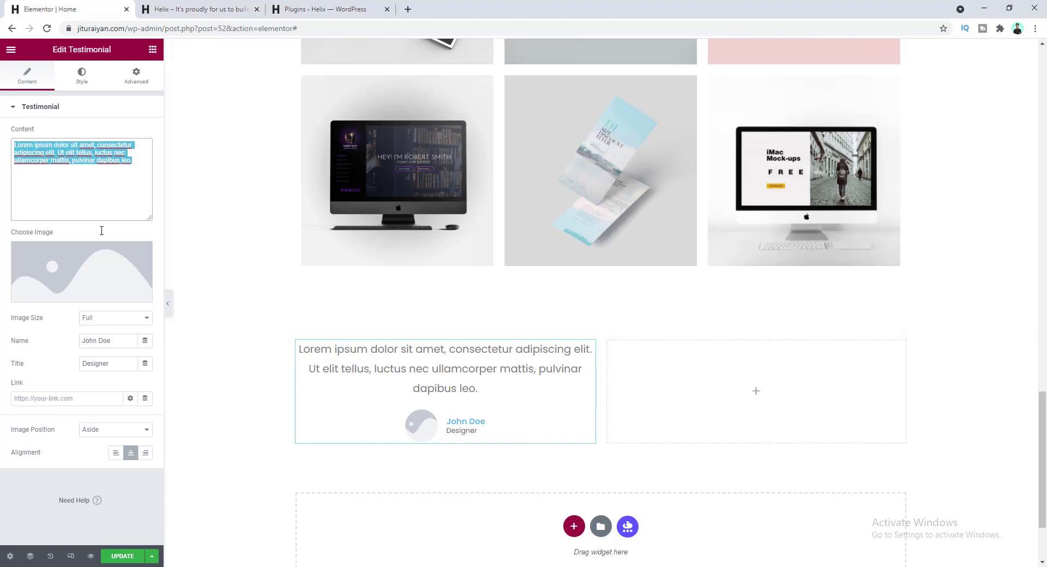
text(" There are many variations of passages of Lorem Ipsum available, but the majority have suffered alteration in some form, by injected humour ")
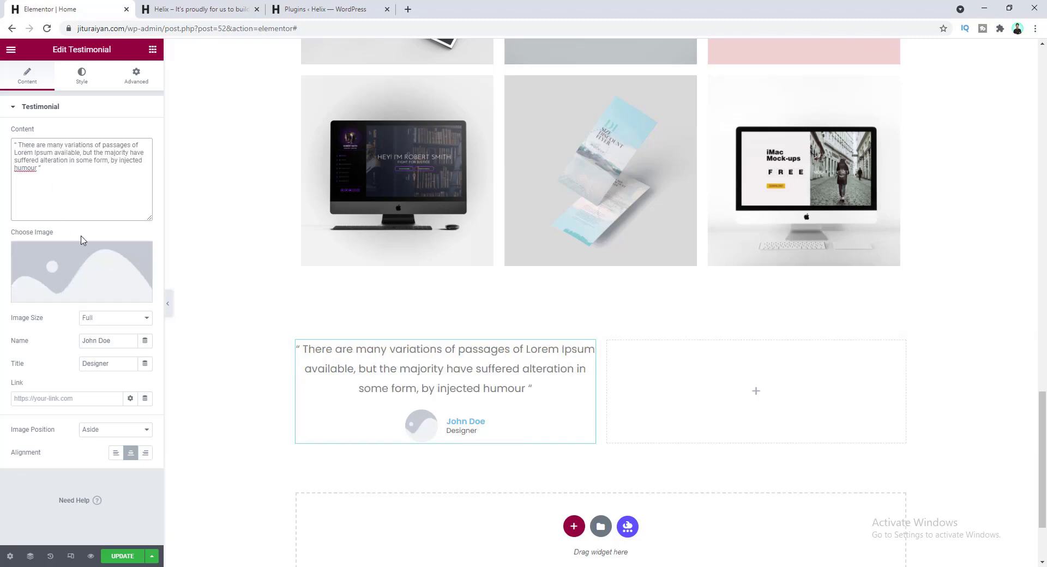
click(65, 262)
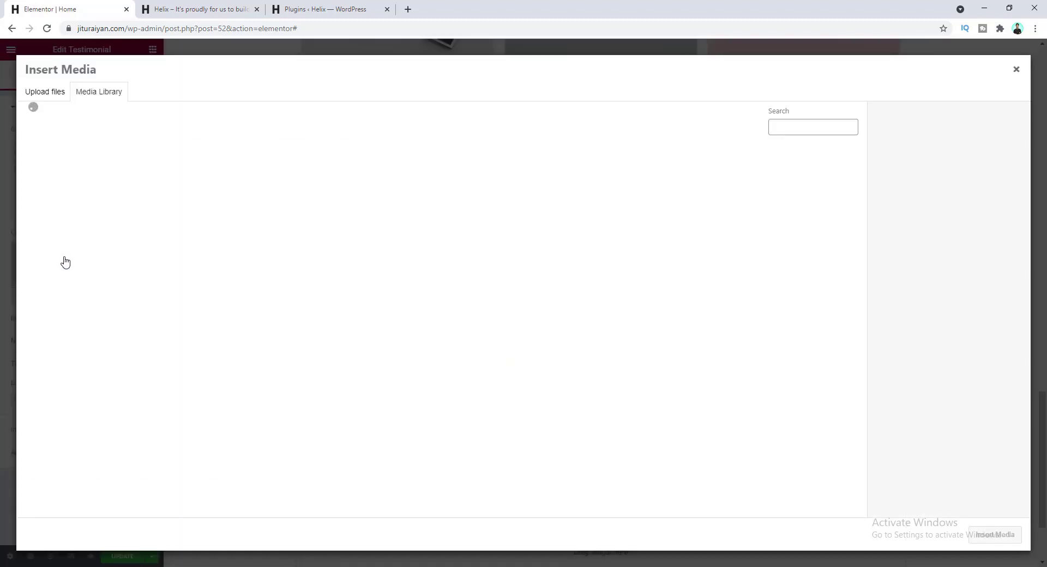
click(800, 271)
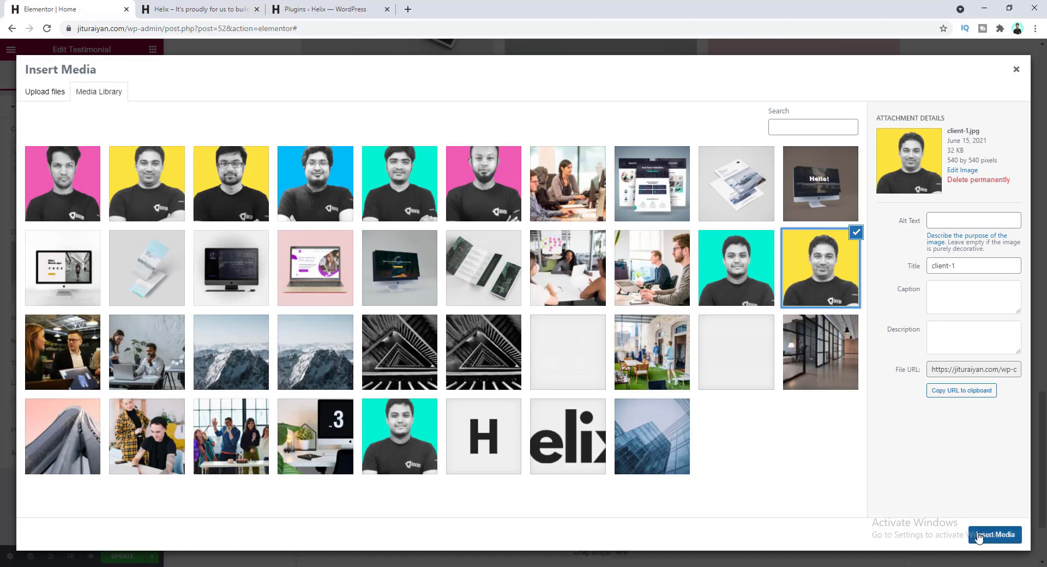
click(980, 537)
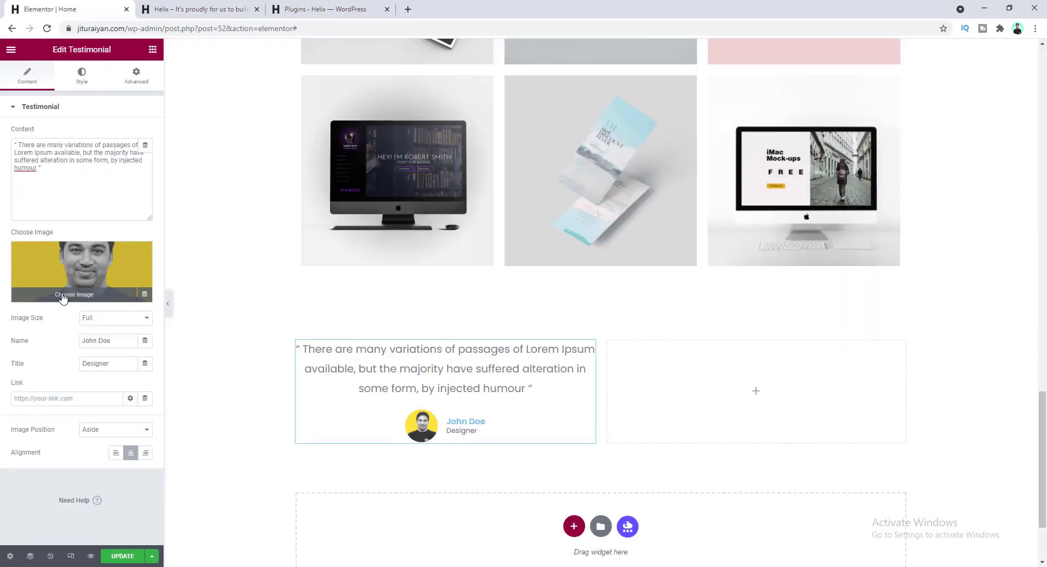
- Paste in the reviewer's name and the title 'Ocean Company, Manager', then left-align the testimonial
click(103, 342)
key(ctrl+a)
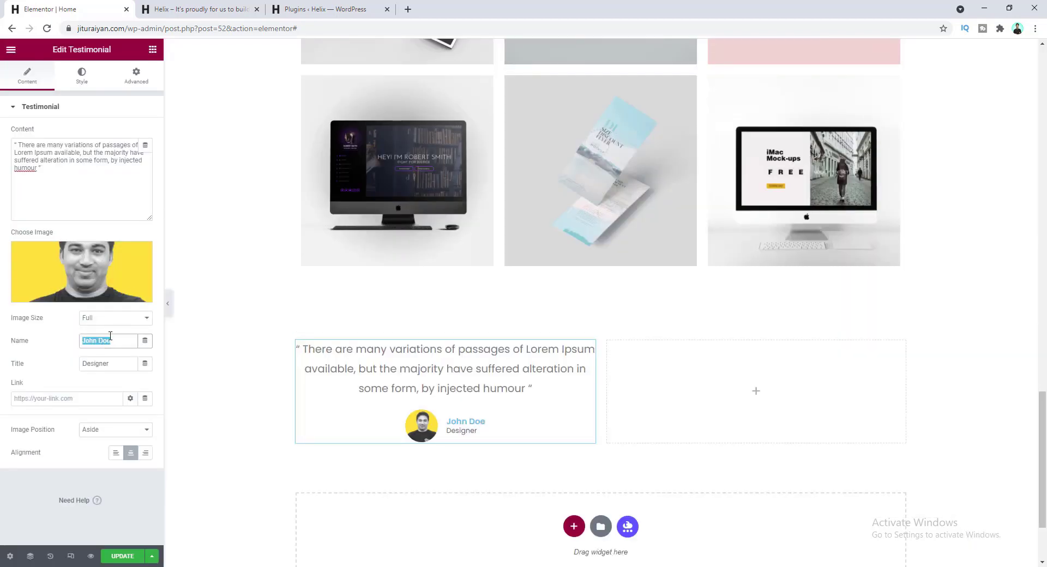
click(108, 364)
key(ctrl+a)
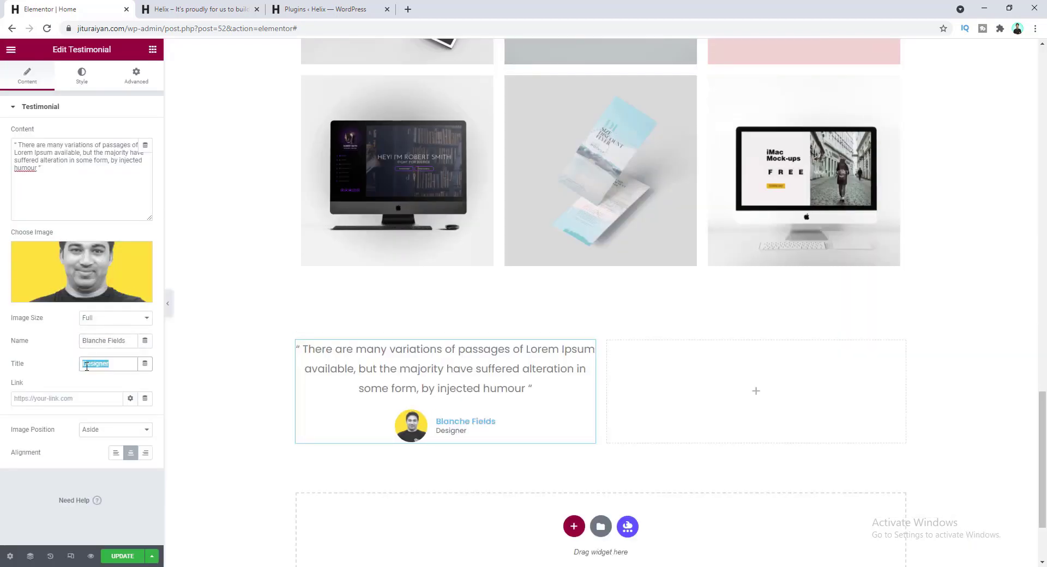
text(Ocean Company, Manager)
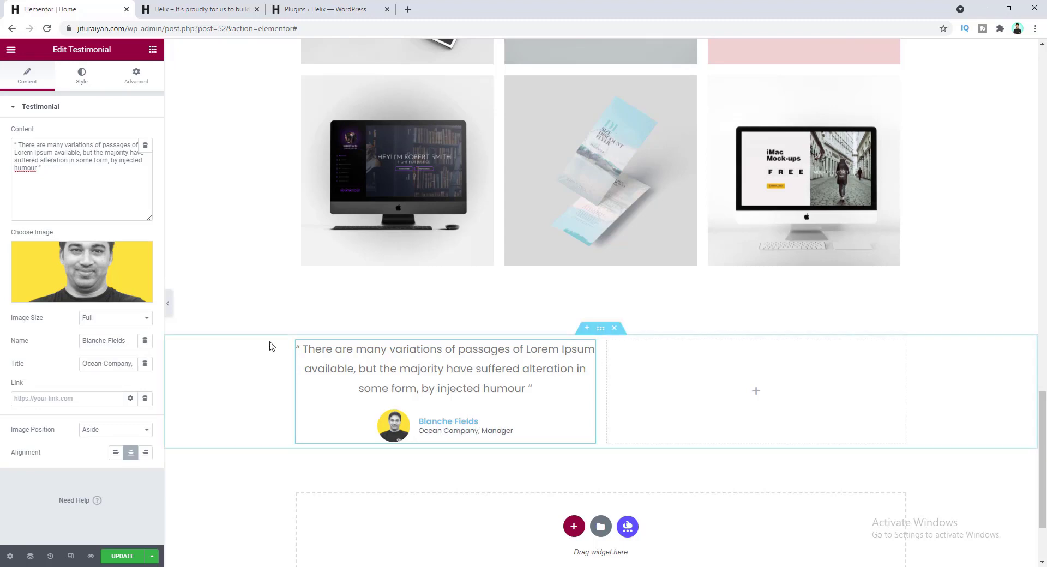
click(115, 453)
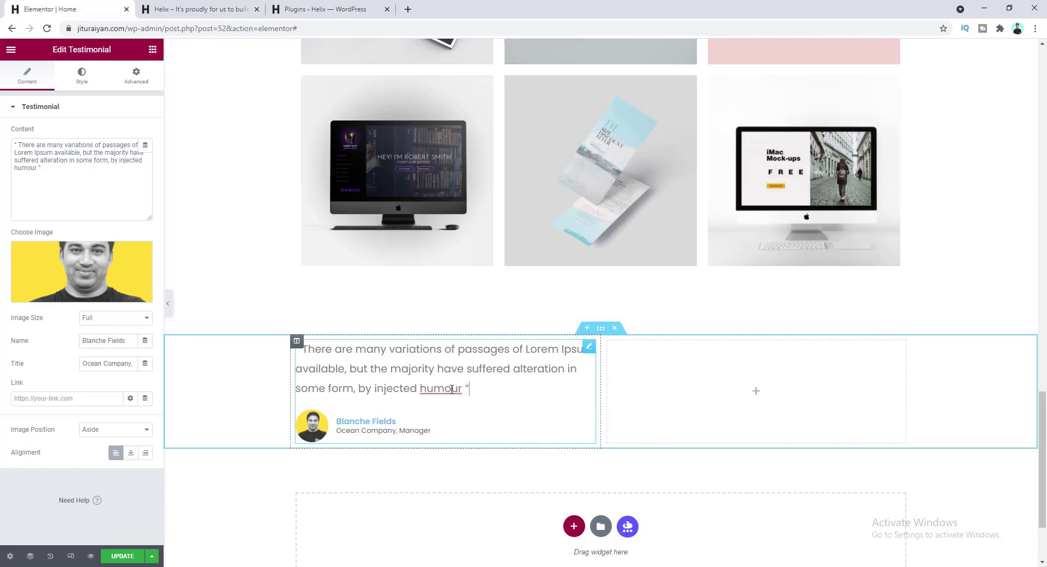
click(600, 330)
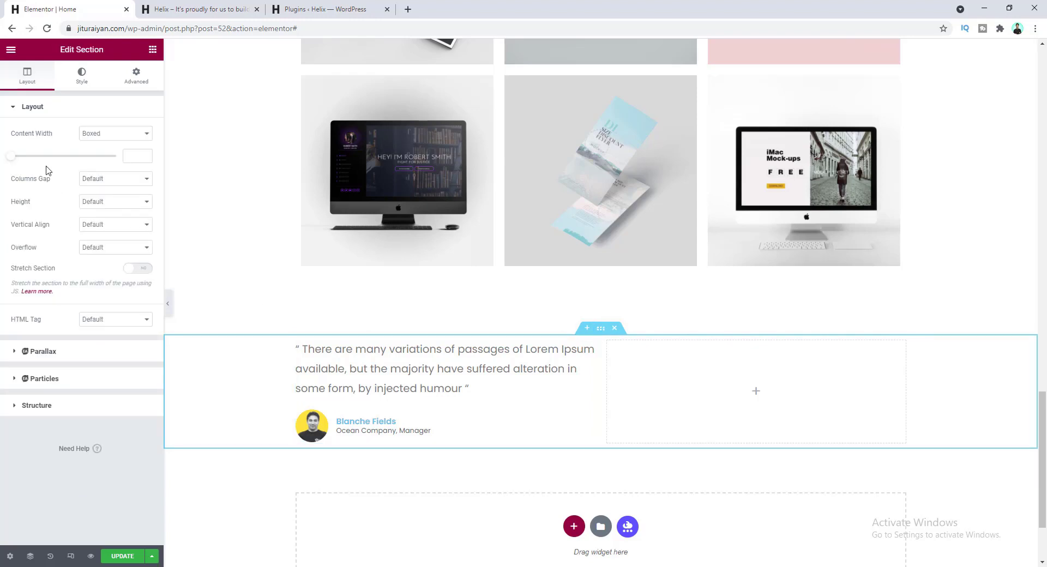
- Give the section a Classic background in the Pink global colour
click(82, 79)
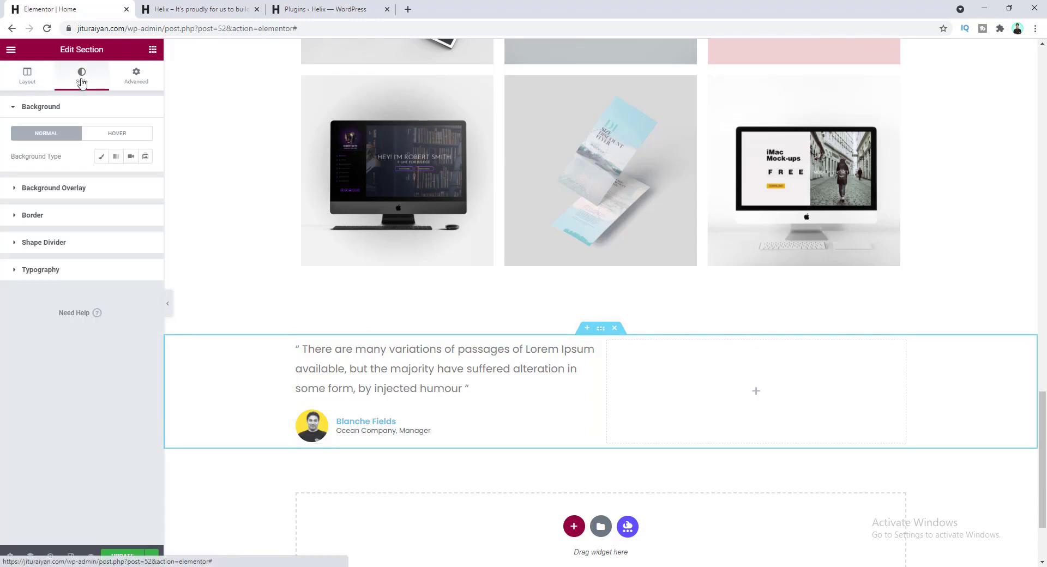
click(99, 158)
click(130, 180)
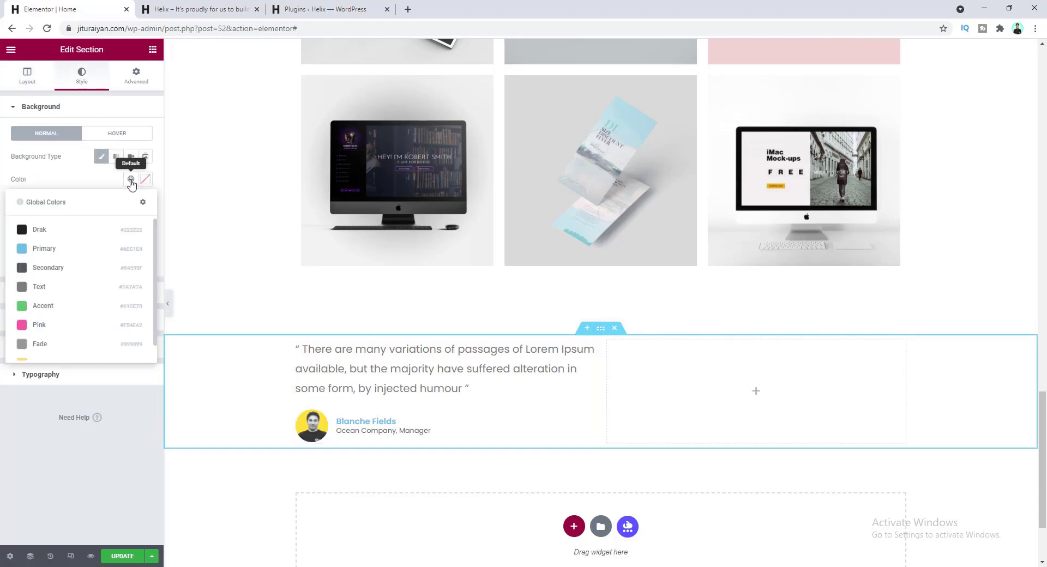
click(114, 326)
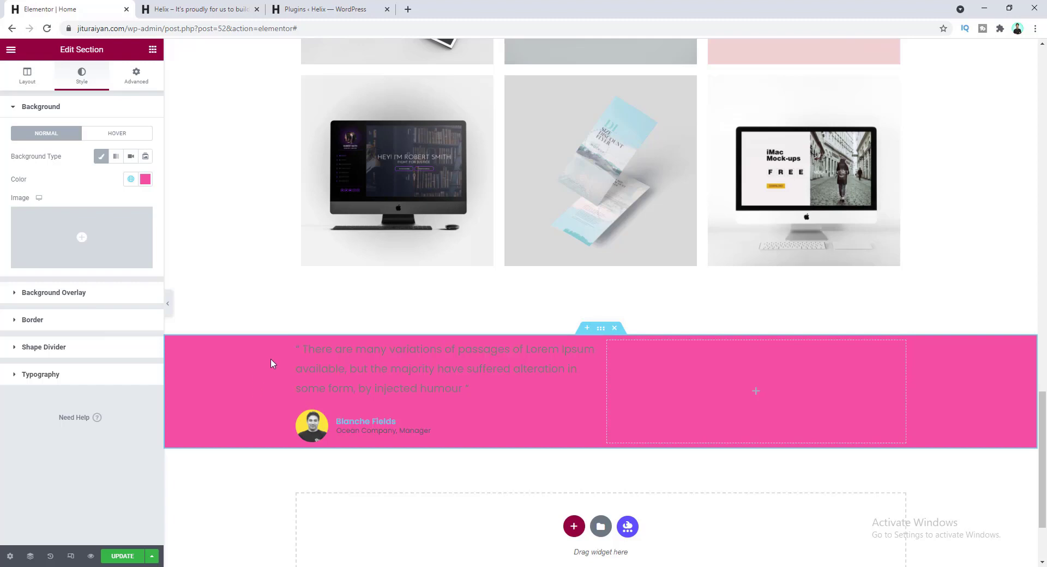
- Add a background-pattern.png overlay at opacity 1, positioned Center Center with Cover size
click(111, 300)
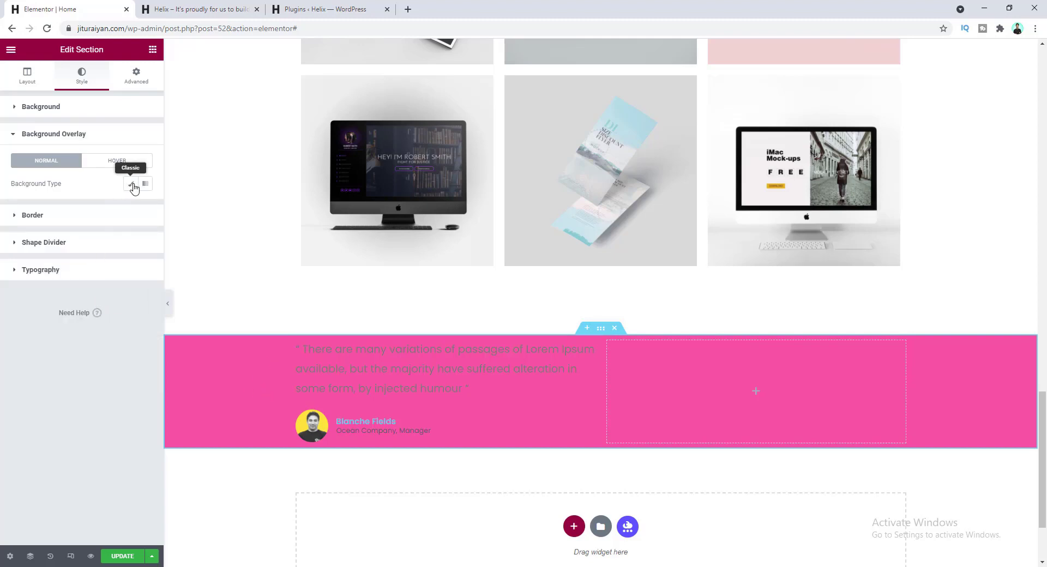
click(131, 185)
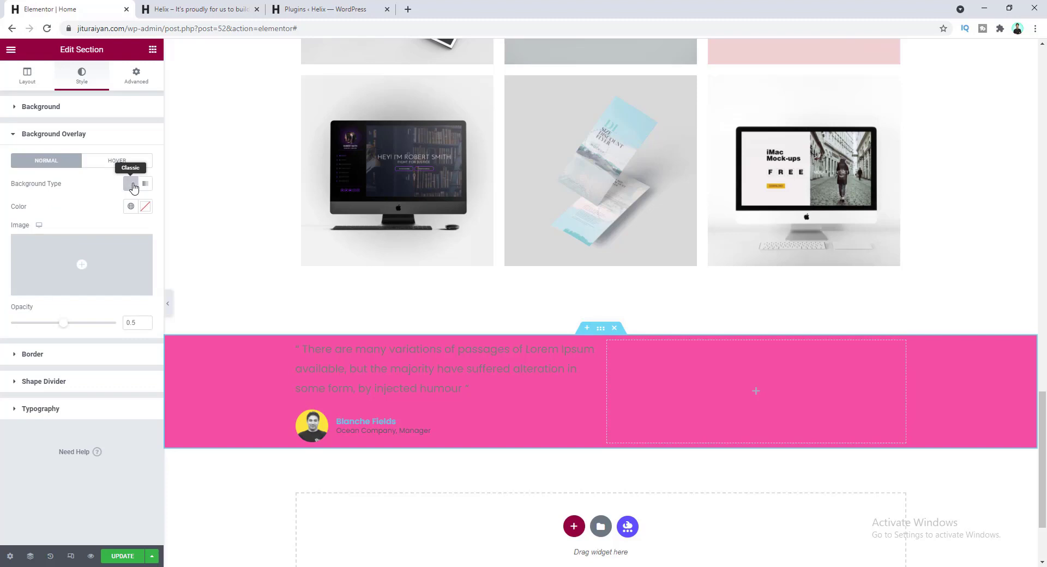
click(87, 265)
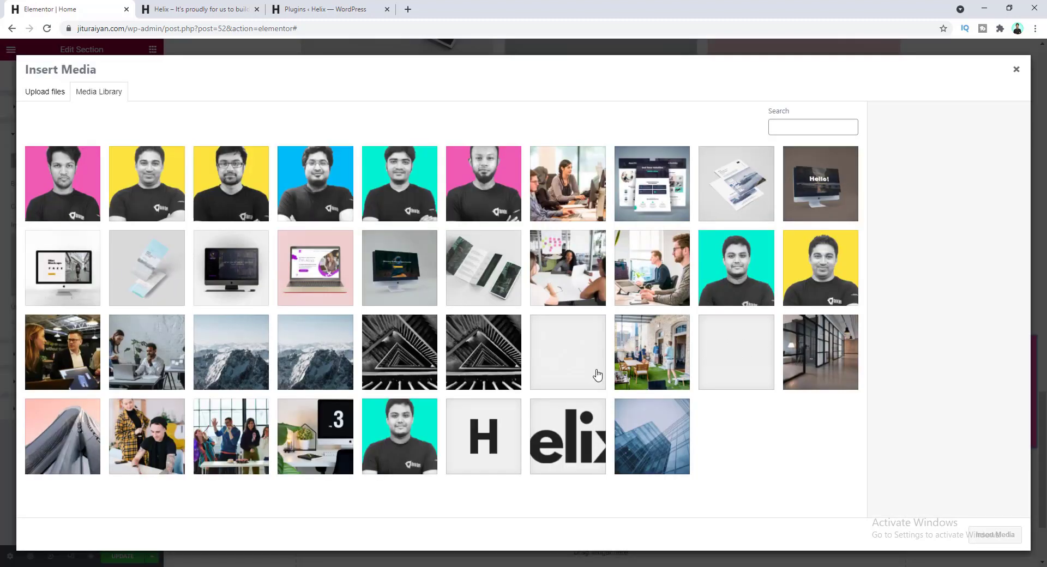
click(596, 374)
click(994, 535)
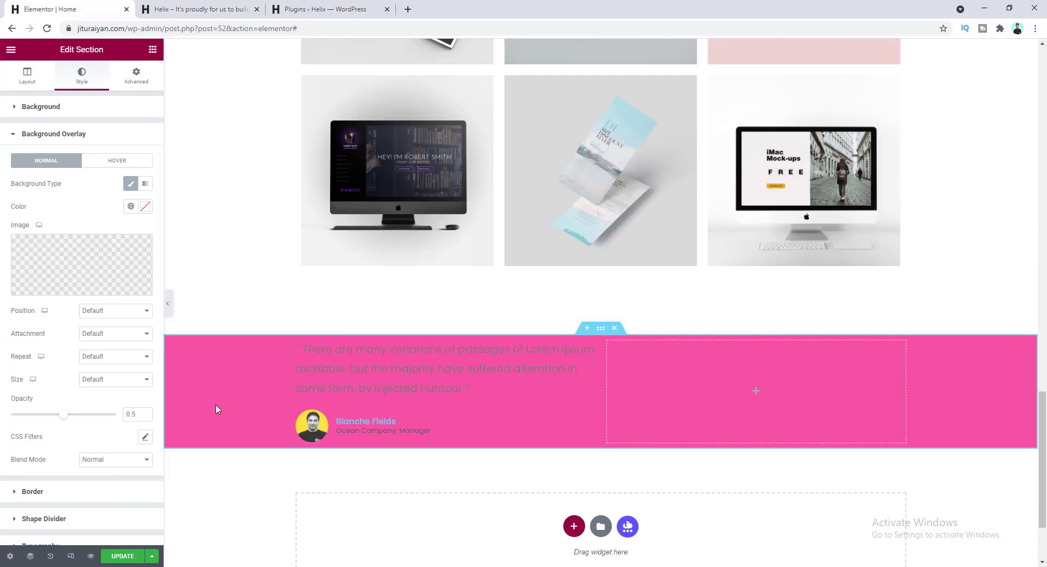
drag(61, 416, 119, 418)
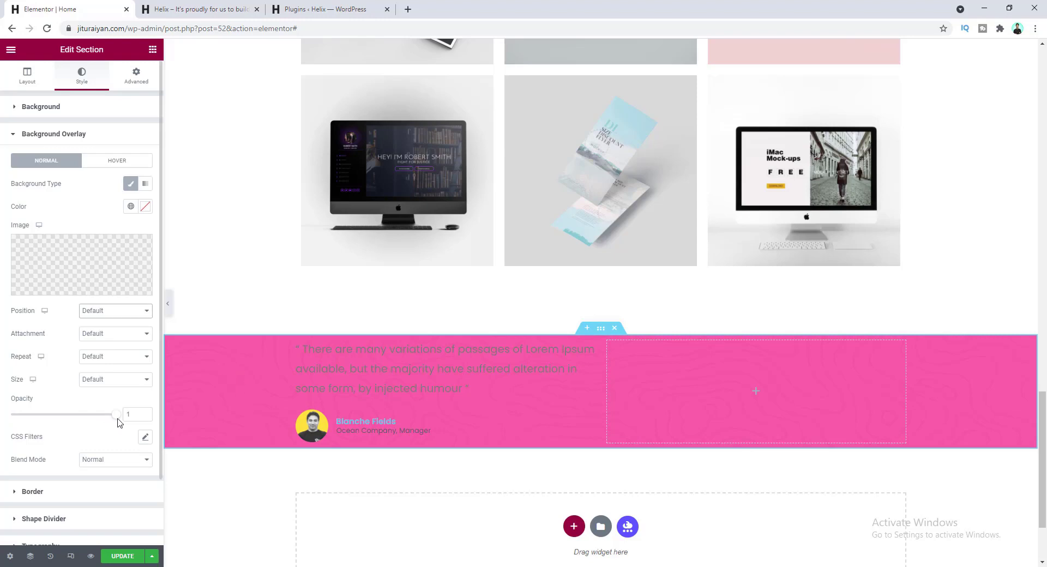
click(93, 315)
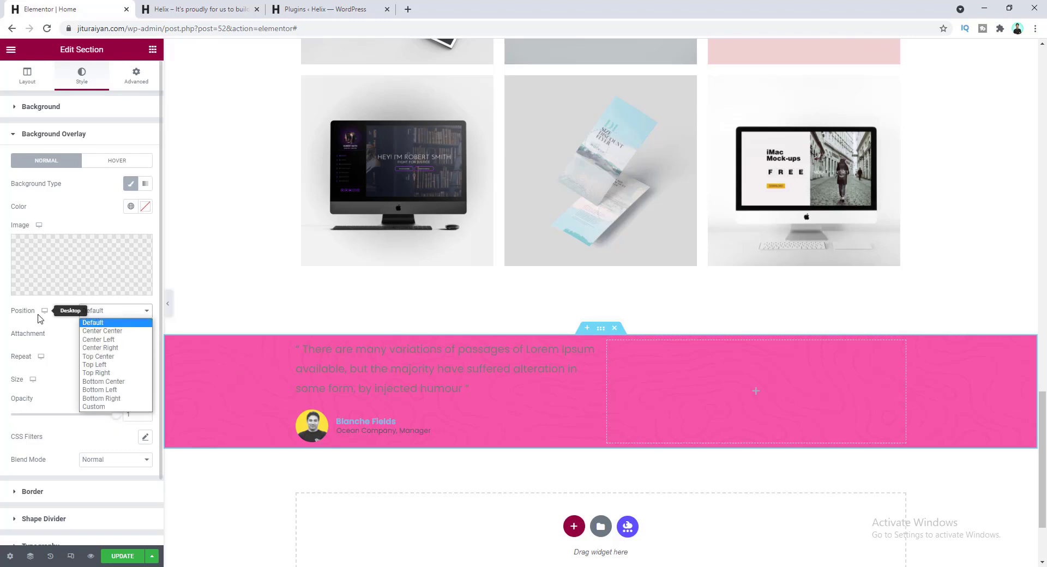
click(95, 331)
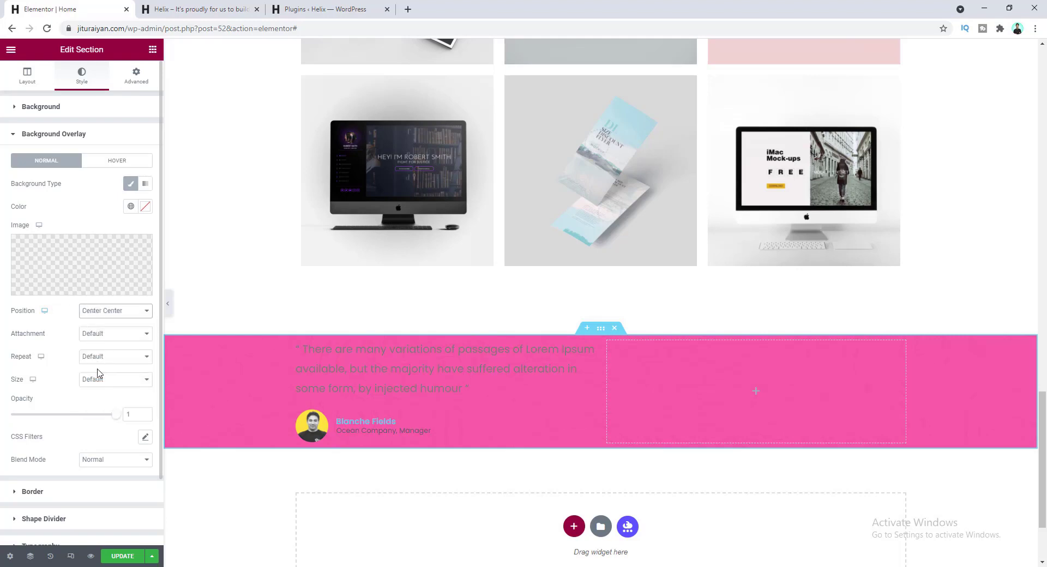
click(104, 381)
click(112, 410)
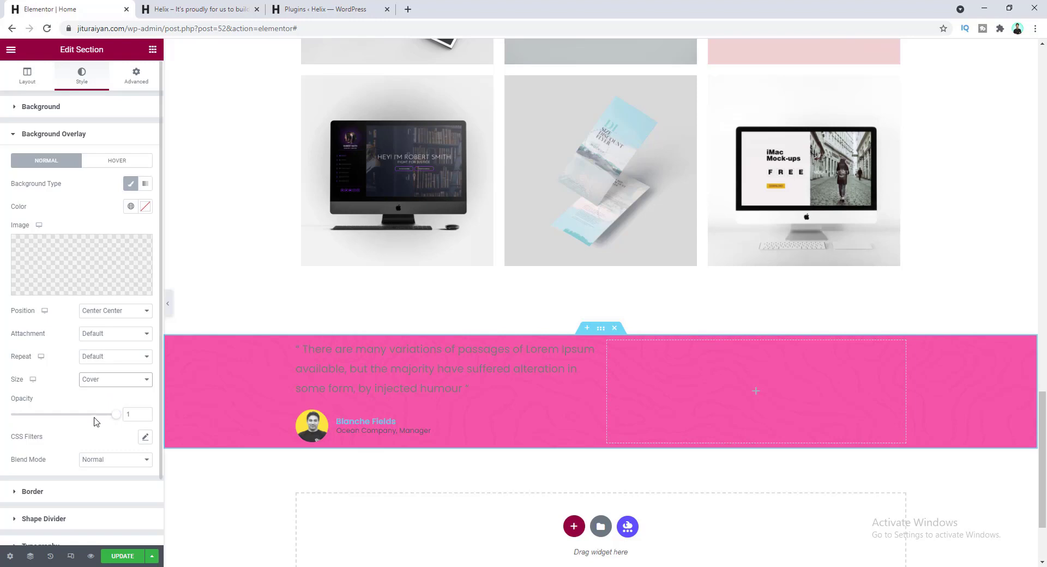
- Set unlinked section padding to 125 at top and bottom
click(139, 80)
click(138, 189)
click(16, 189)
text(120)
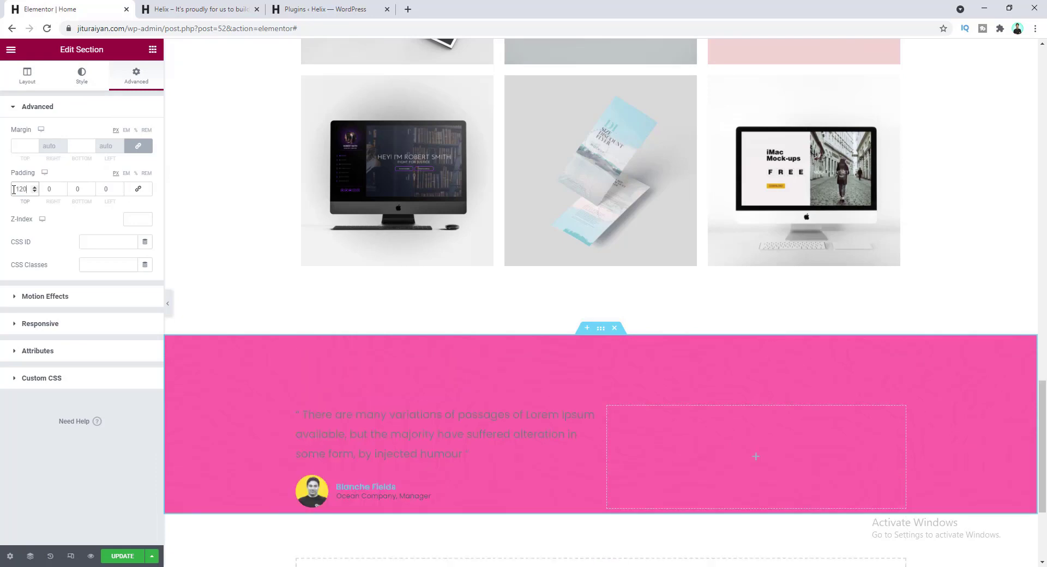
key(BackSpace)
text(5)
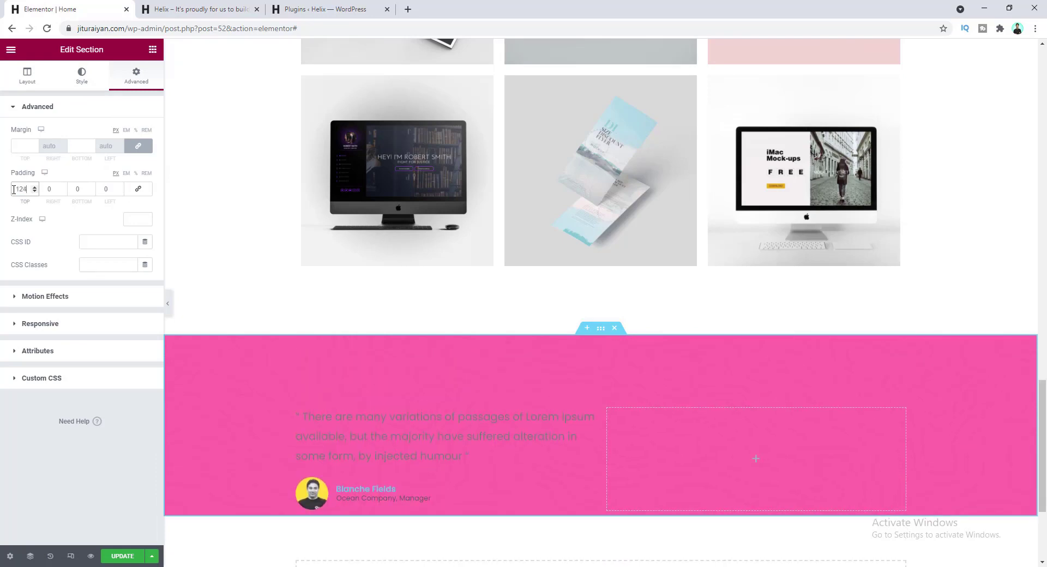
key(Tab)
key(Tab)
text(125)
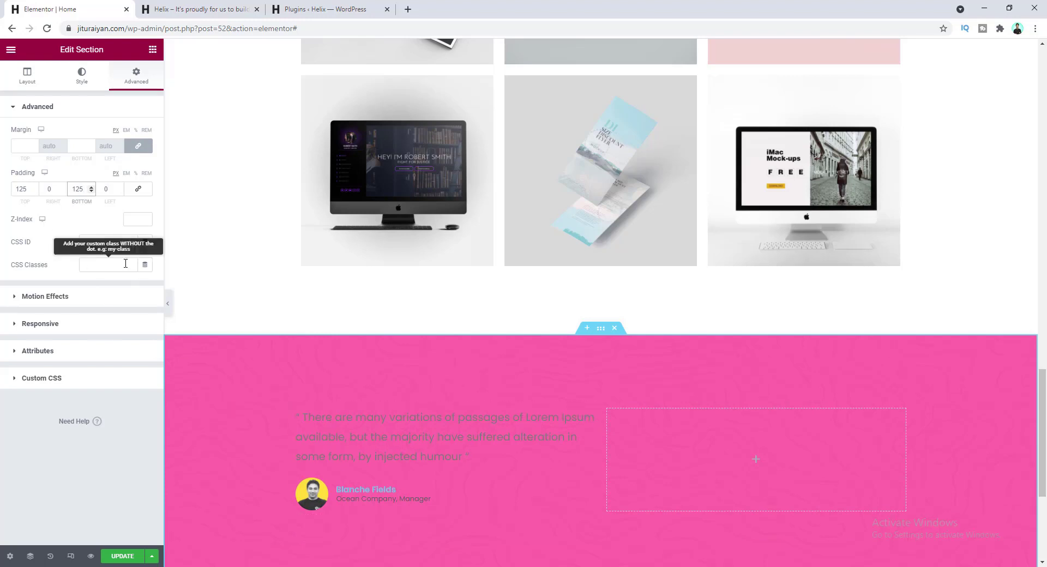
- Make the testimonial quote text white with bold 700 weight
click(376, 441)
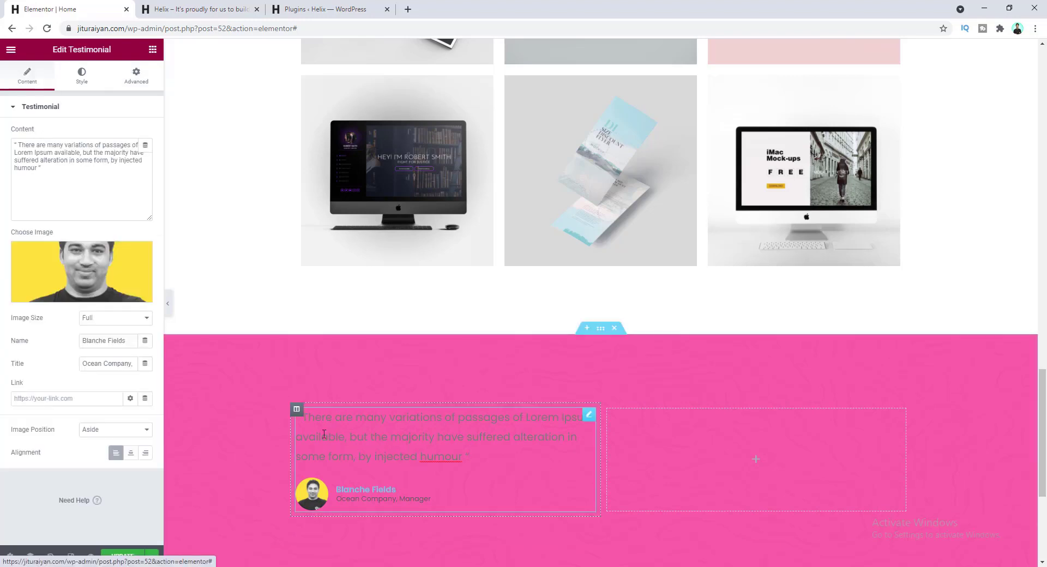
click(83, 80)
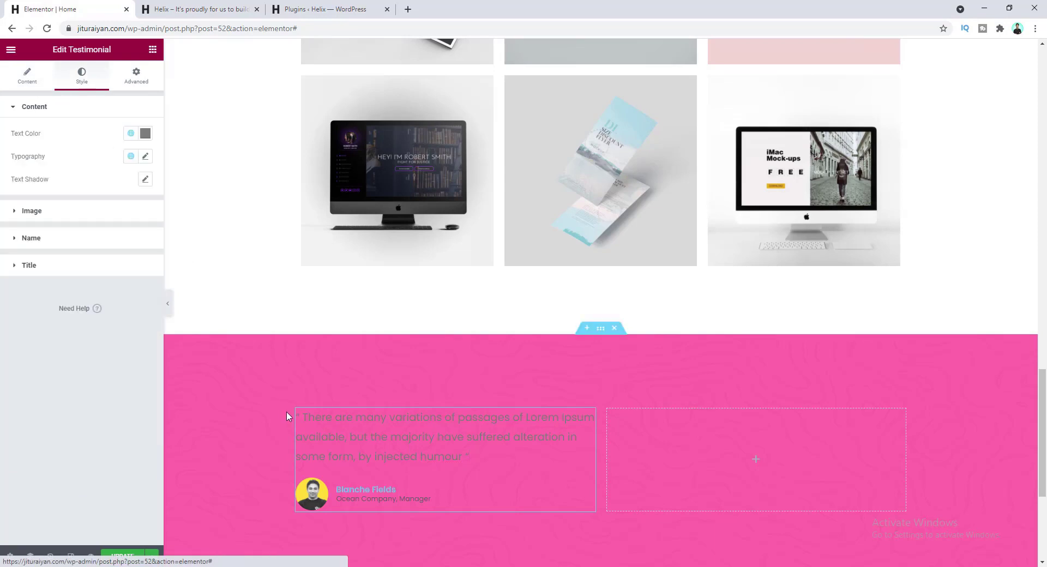
click(144, 133)
click(21, 174)
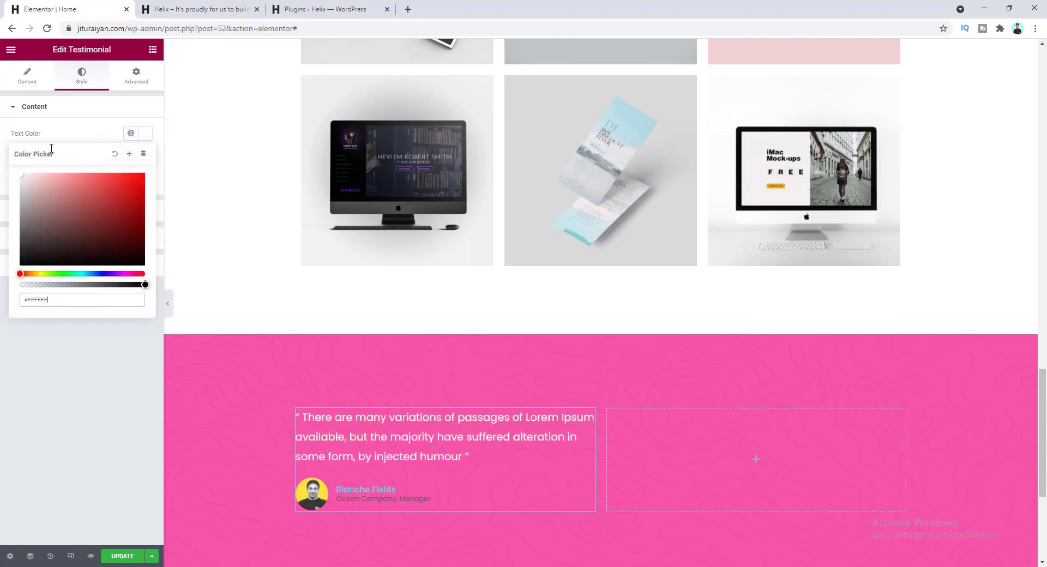
click(108, 133)
click(145, 156)
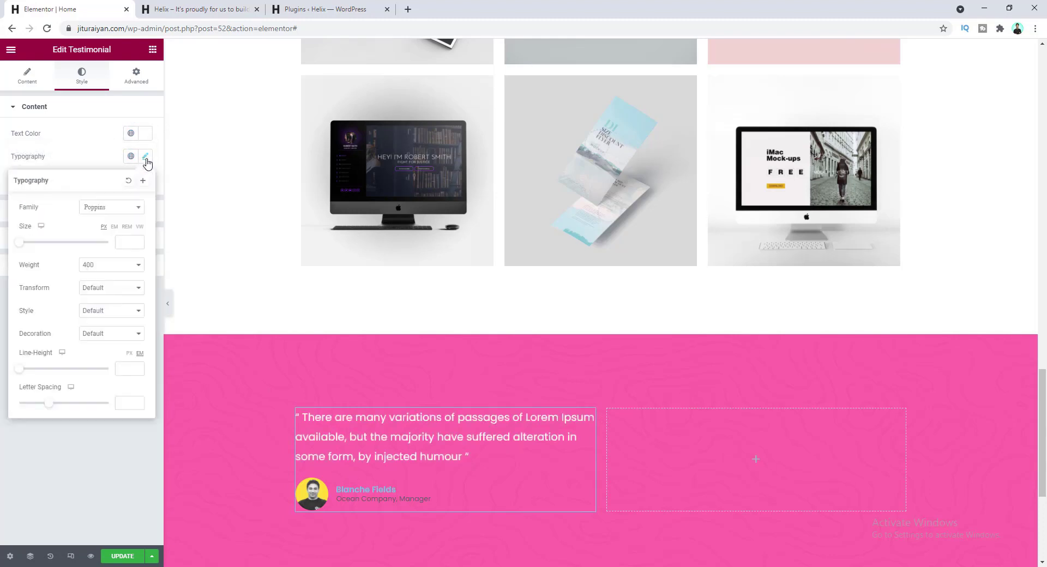
click(112, 265)
click(106, 325)
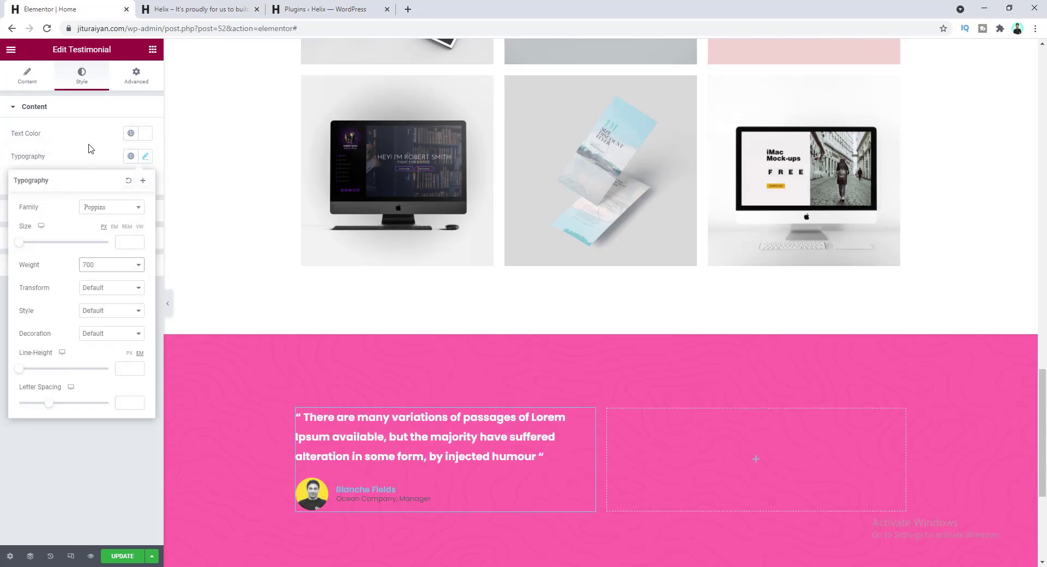
click(90, 147)
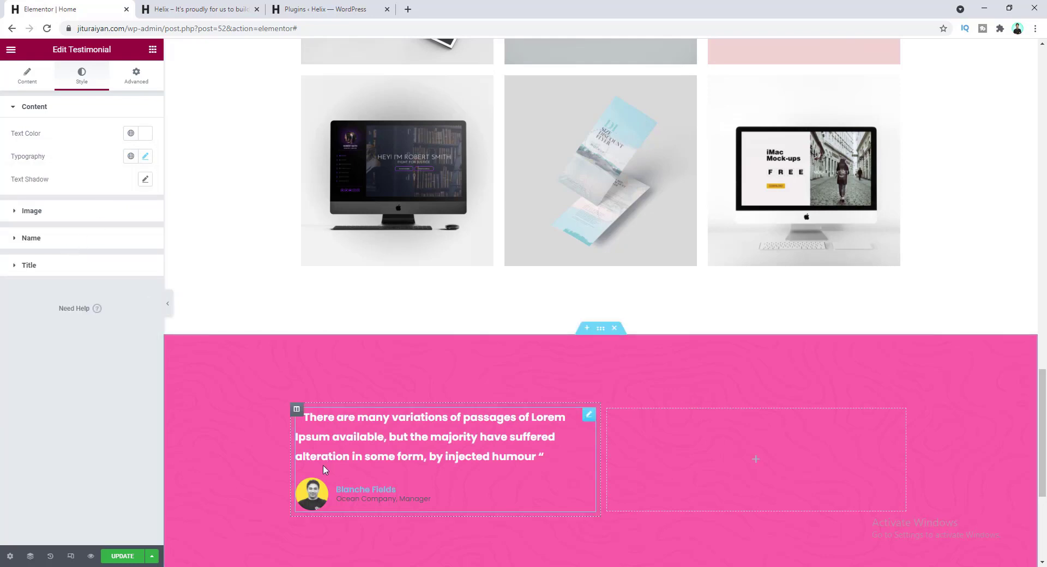
- Make the testimonial name text white
click(70, 240)
click(141, 192)
drag(110, 240, 7, 232)
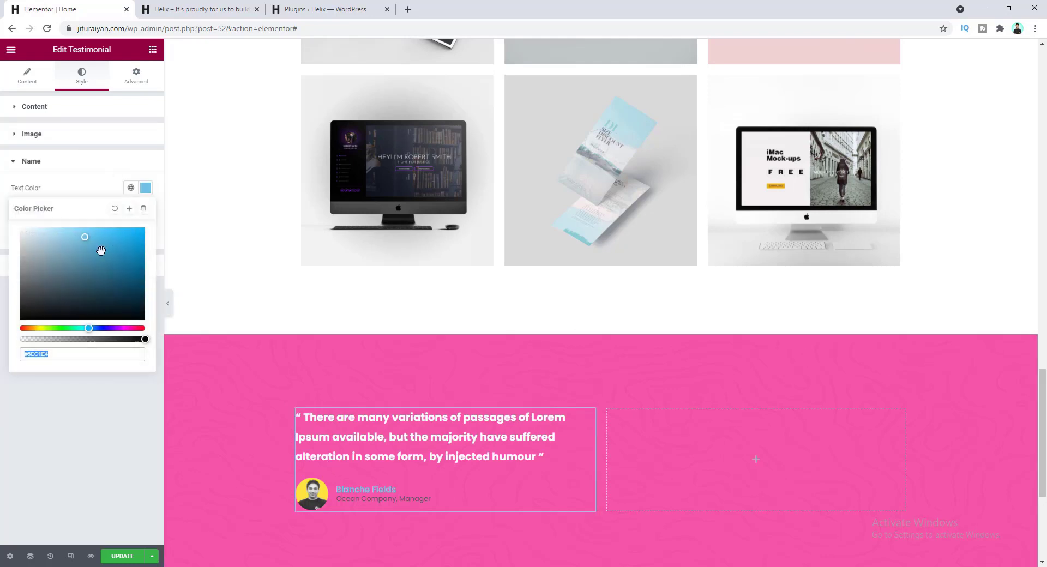
click(75, 193)
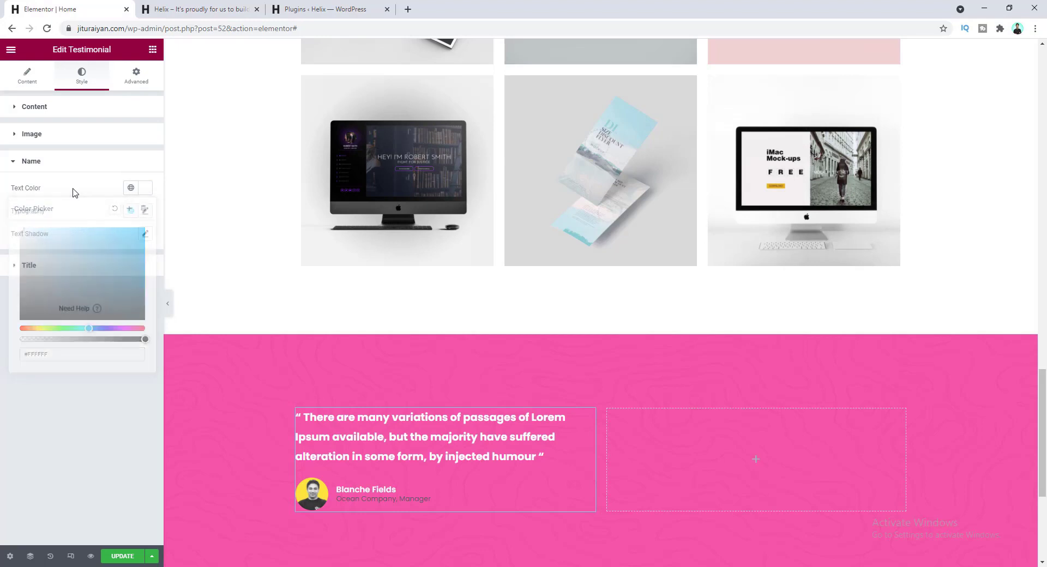
- Set the job title colour to #CCCCCC with line height 1.5
click(90, 266)
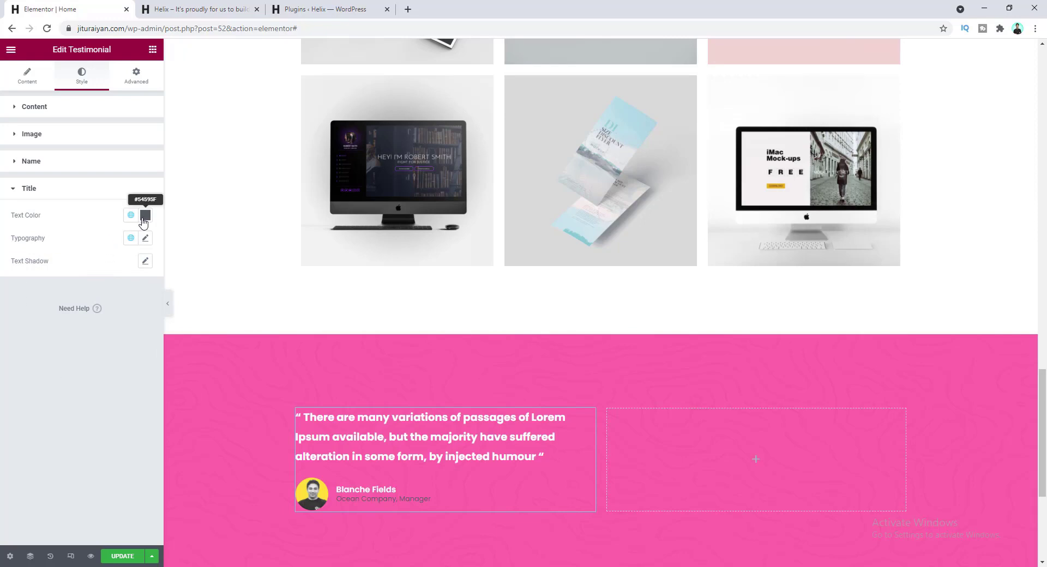
click(146, 216)
text(#CCCCCC)
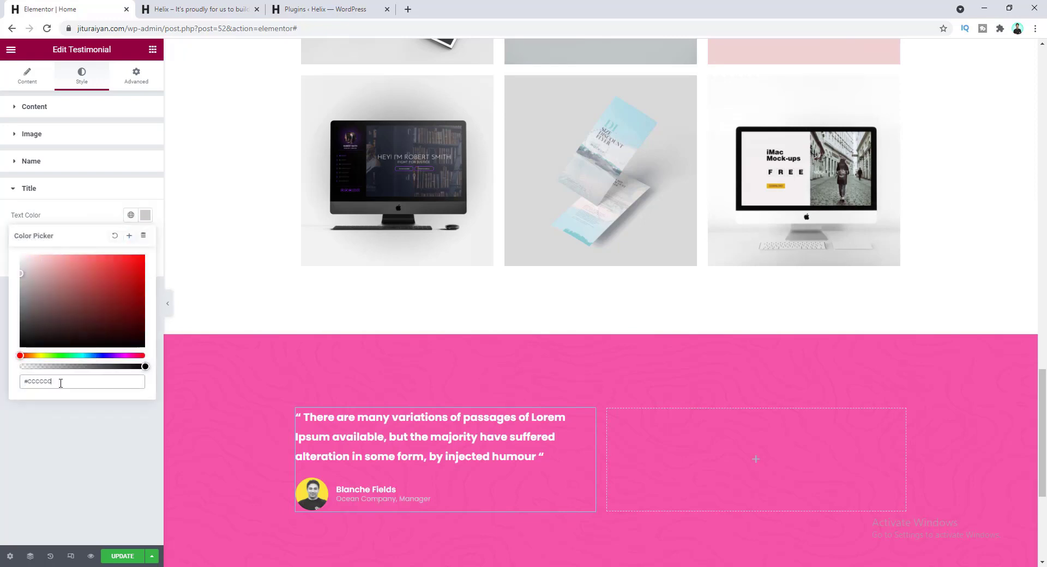
click(76, 219)
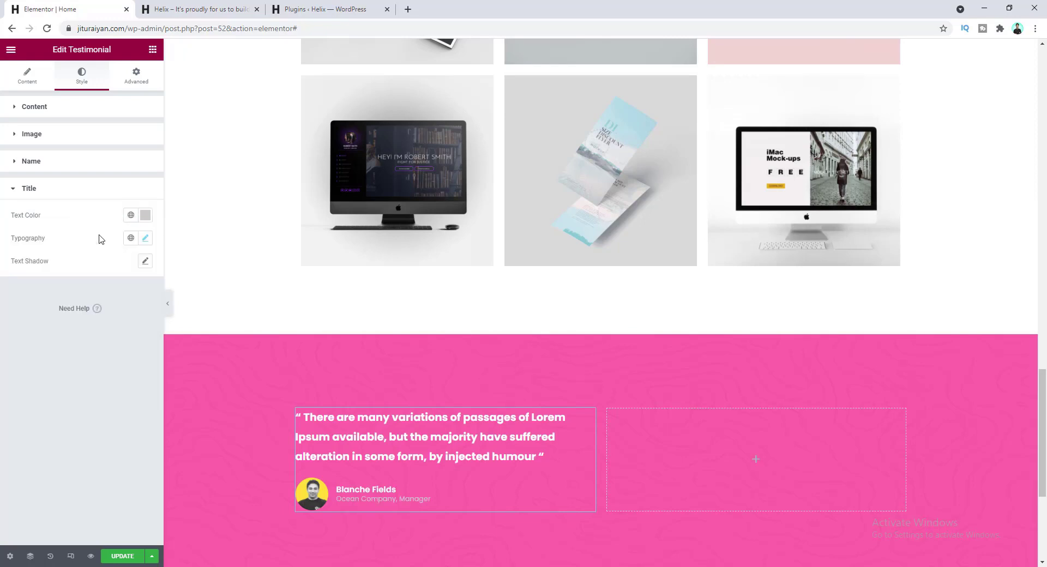
click(145, 238)
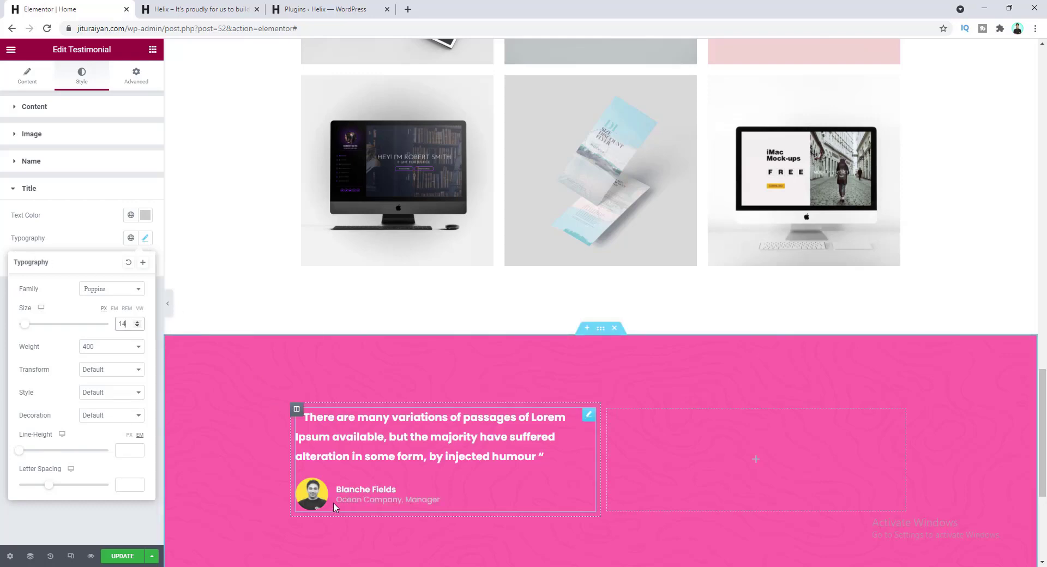
click(126, 450)
click(67, 421)
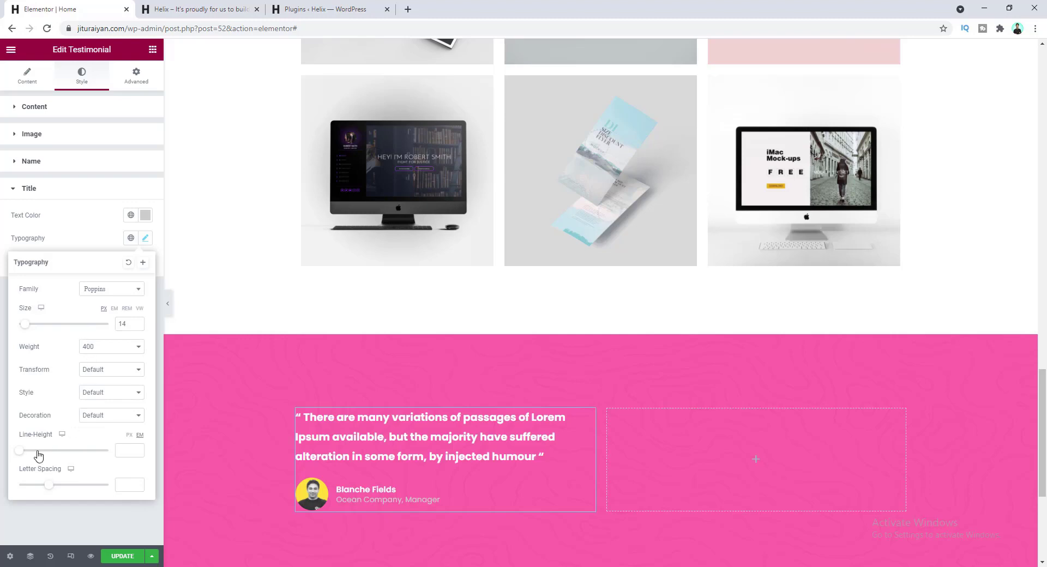
drag(22, 454, 33, 456)
click(441, 429)
- Copy the styled testimonial into the right column and select its quote text for replacement
right_click(413, 419)
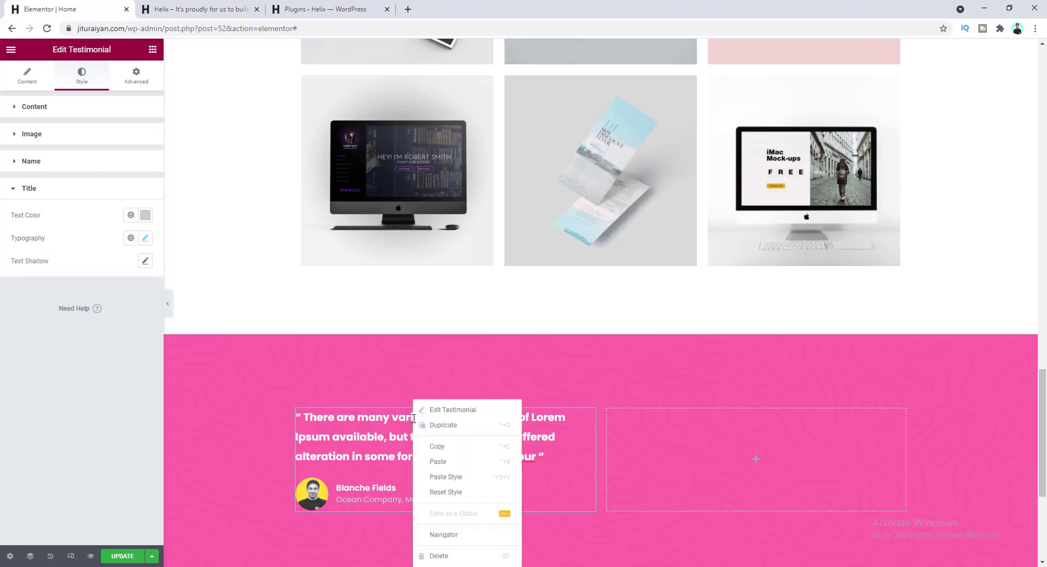
click(437, 448)
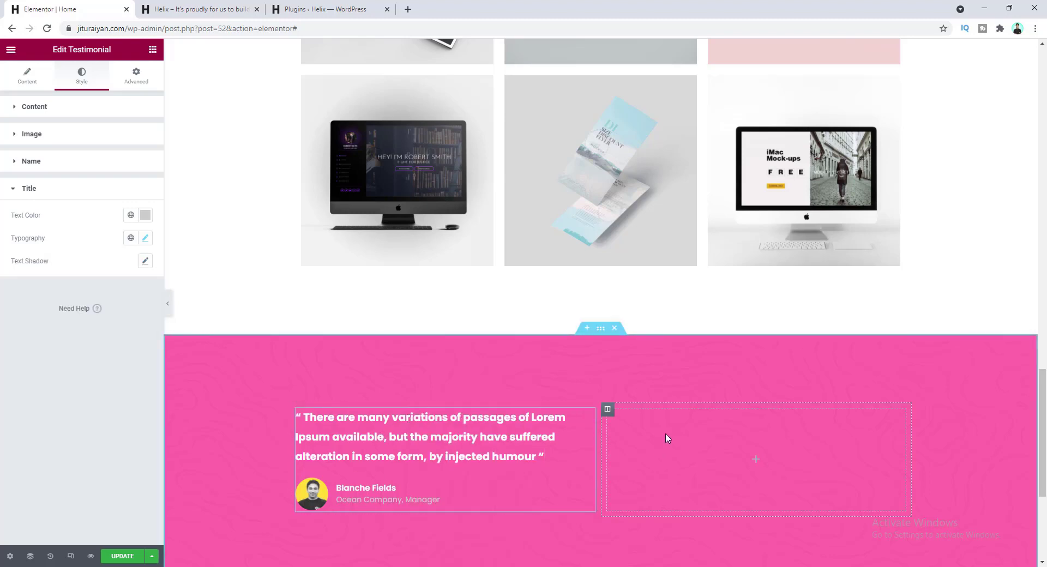
right_click(668, 438)
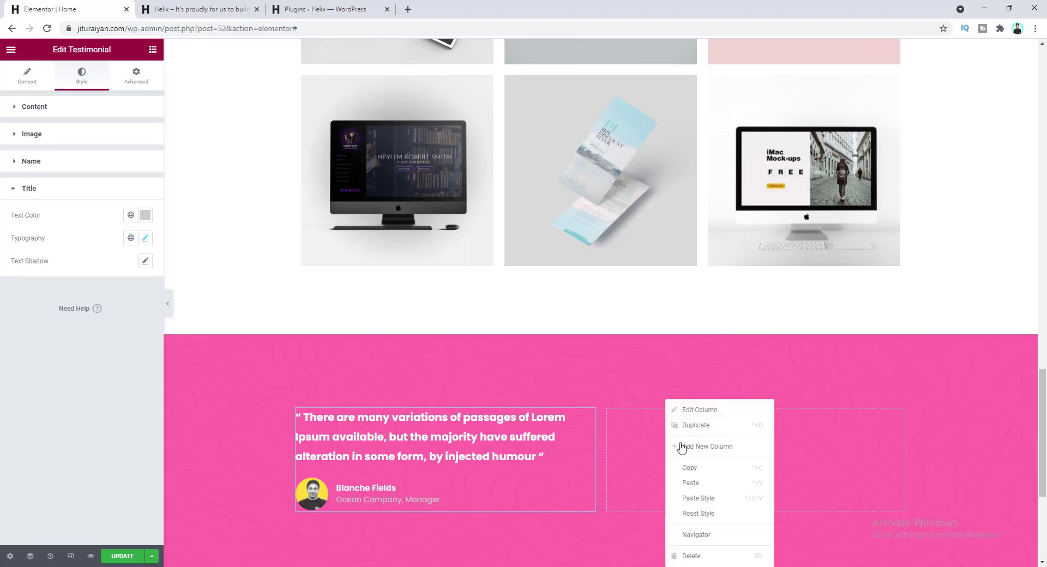
click(703, 482)
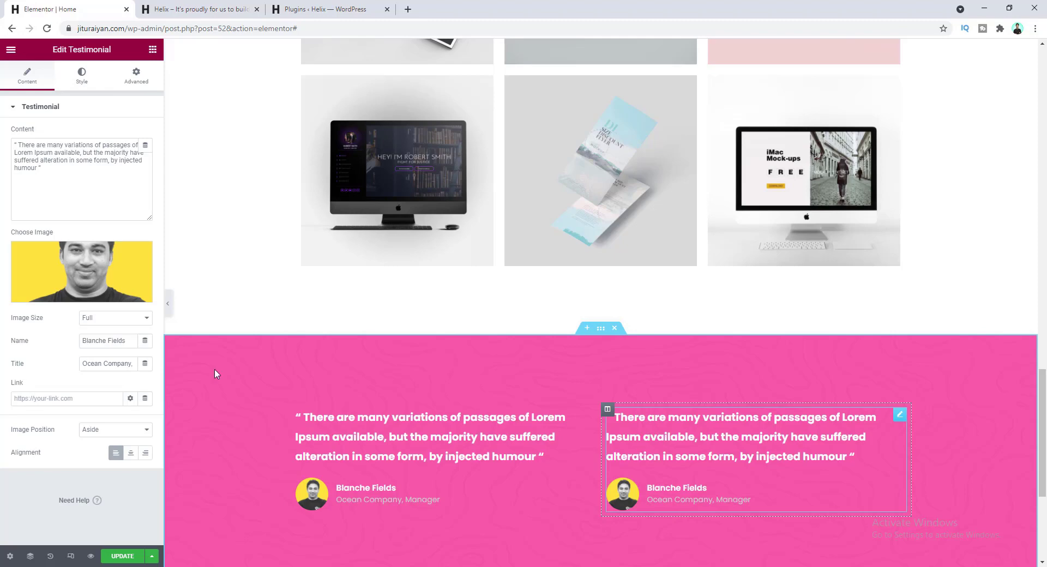
click(67, 167)
key(ctrl+a)
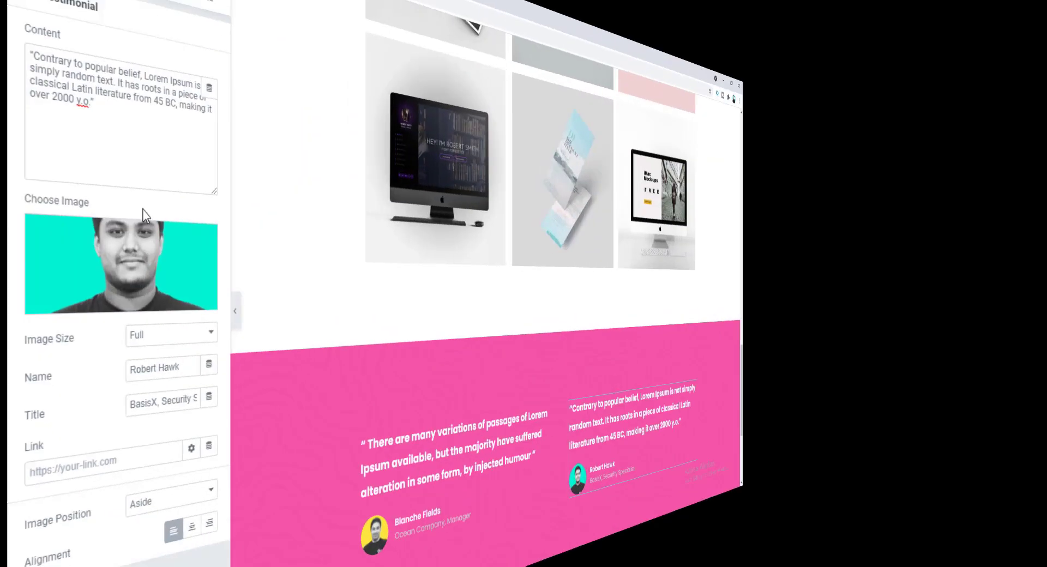
scroll(404, 368, down, 2)
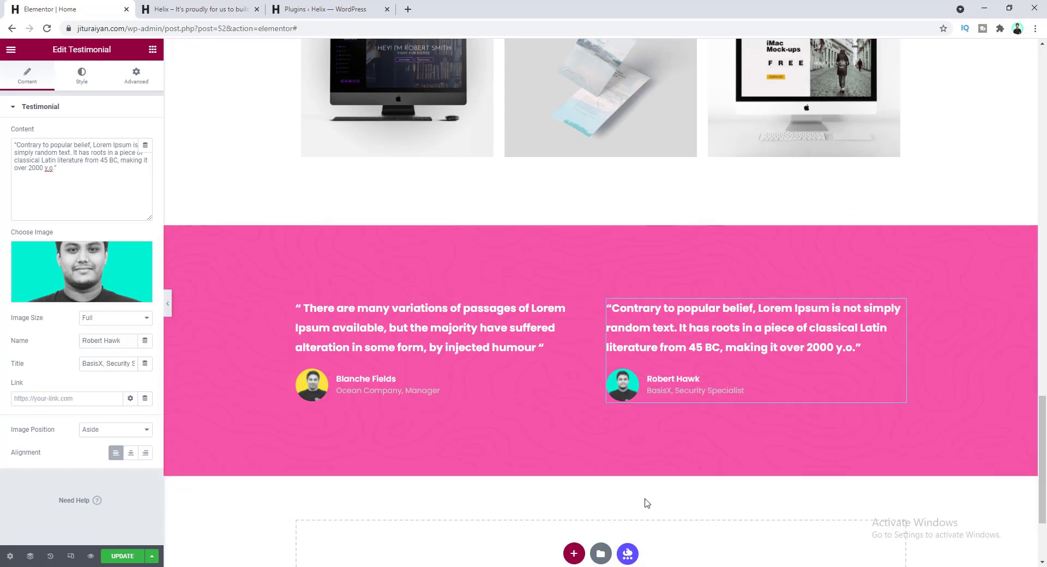
scroll(647, 503, down, 3)
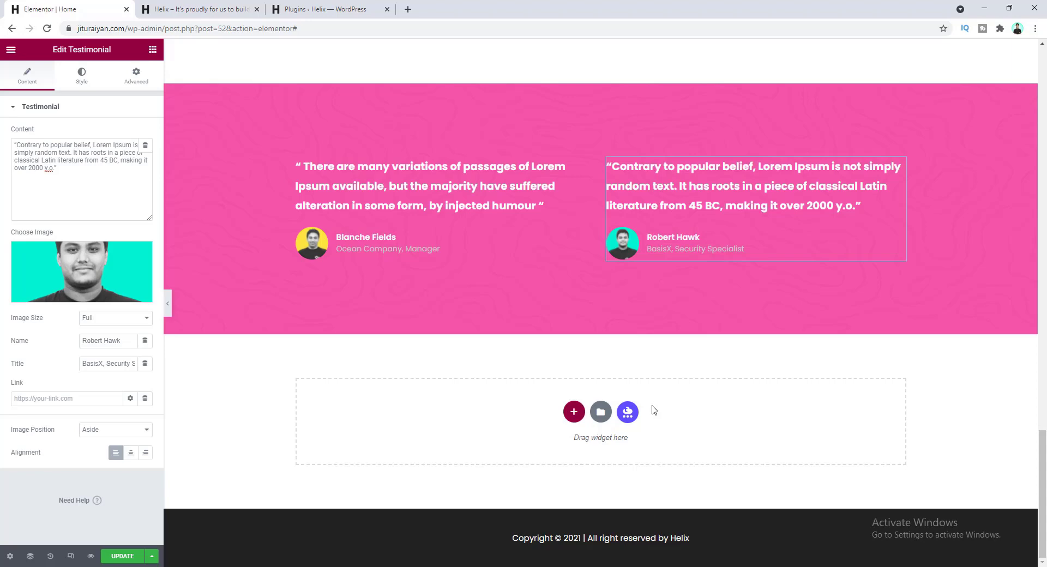
- Add a one-column section below the testimonials and paste a copy of the 'best ideas' label into it
click(571, 421)
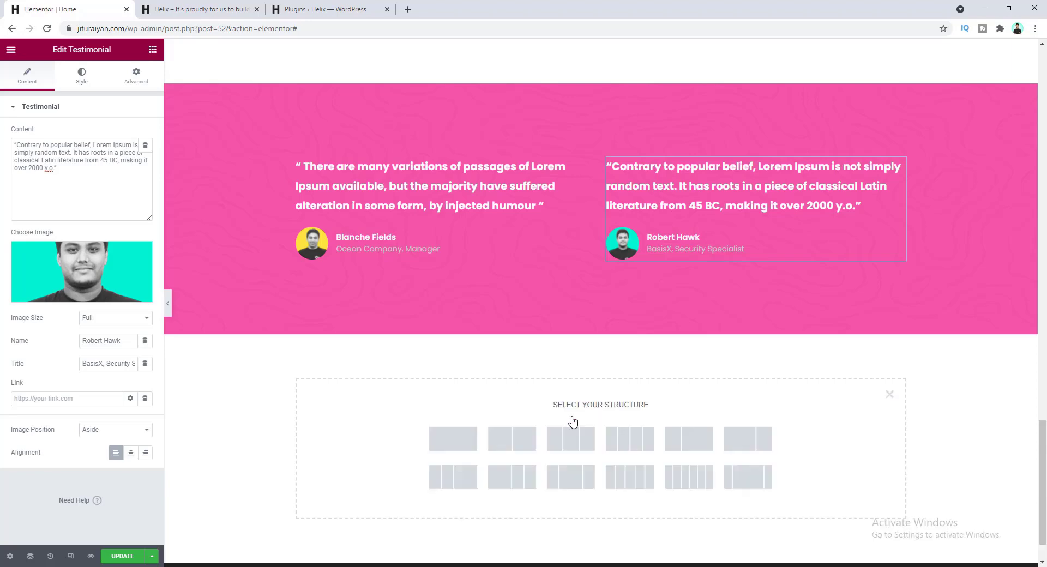
click(463, 440)
scroll(494, 343, up, 15)
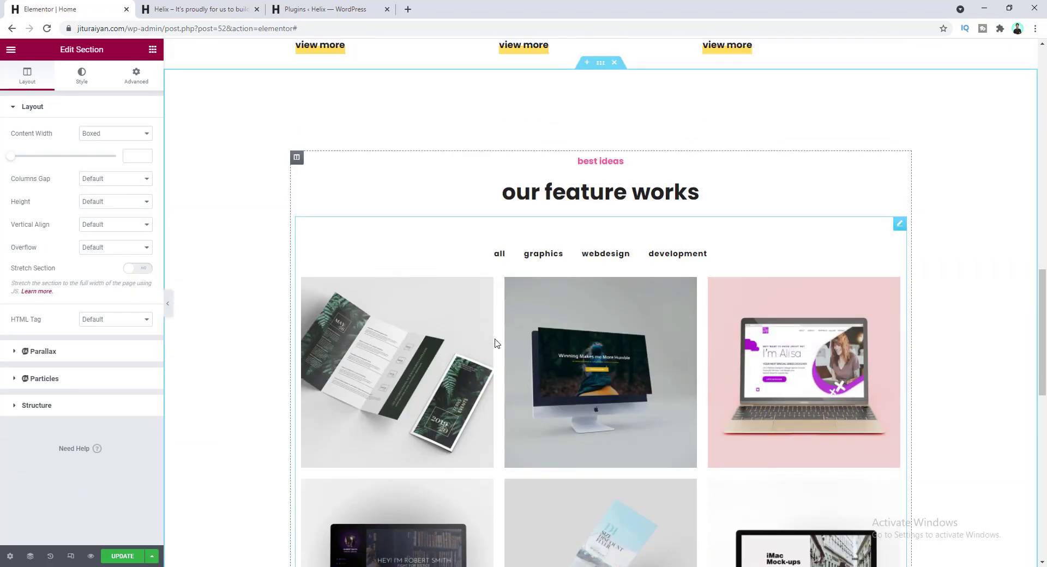
right_click(602, 325)
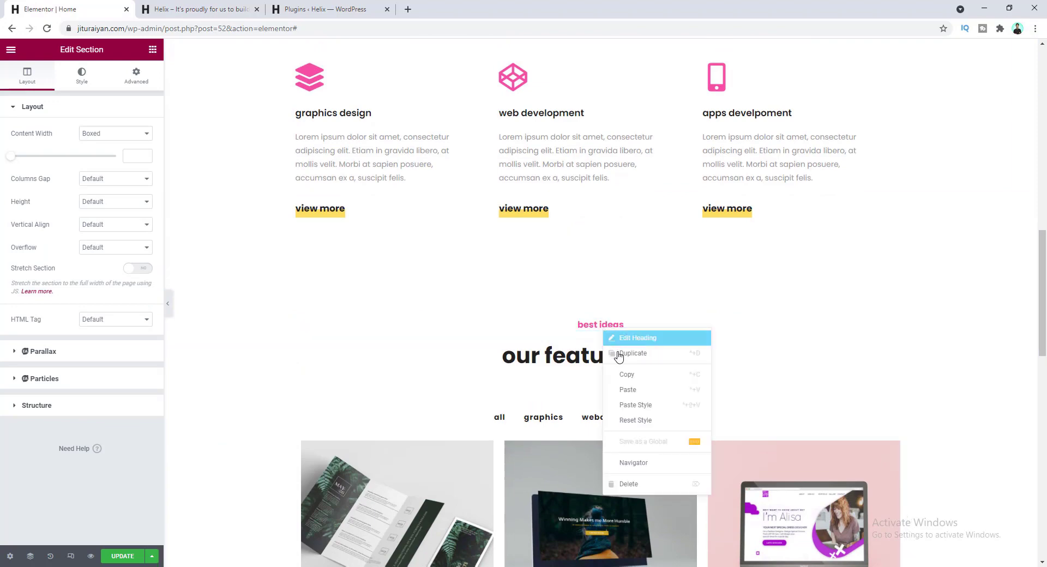
click(623, 374)
scroll(570, 381, down, 15)
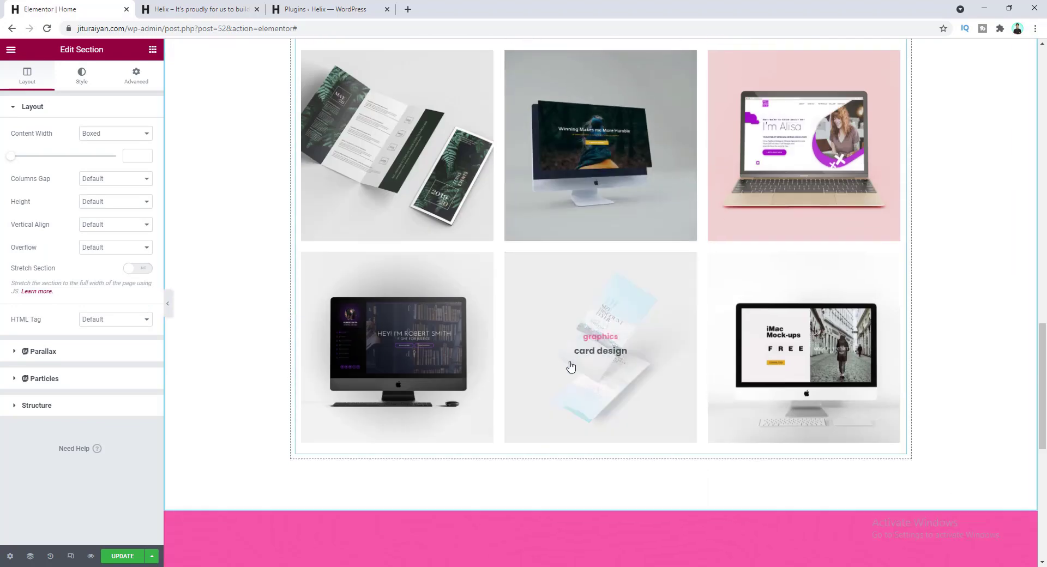
right_click(558, 459)
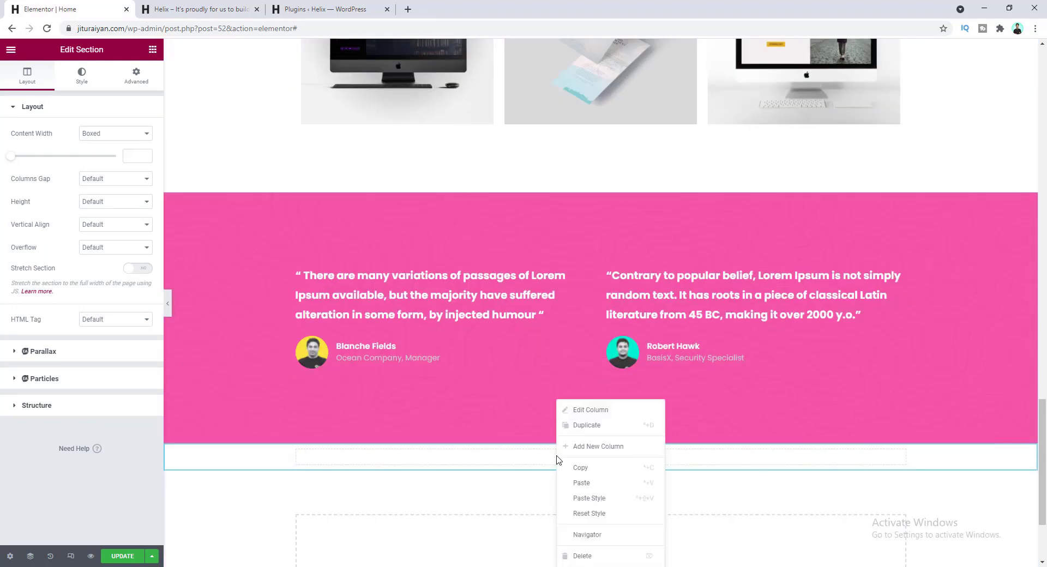
click(579, 485)
- Paste a copy of the 'our feature works' heading below the label, then begin editing the label text
scroll(535, 358, up, 12)
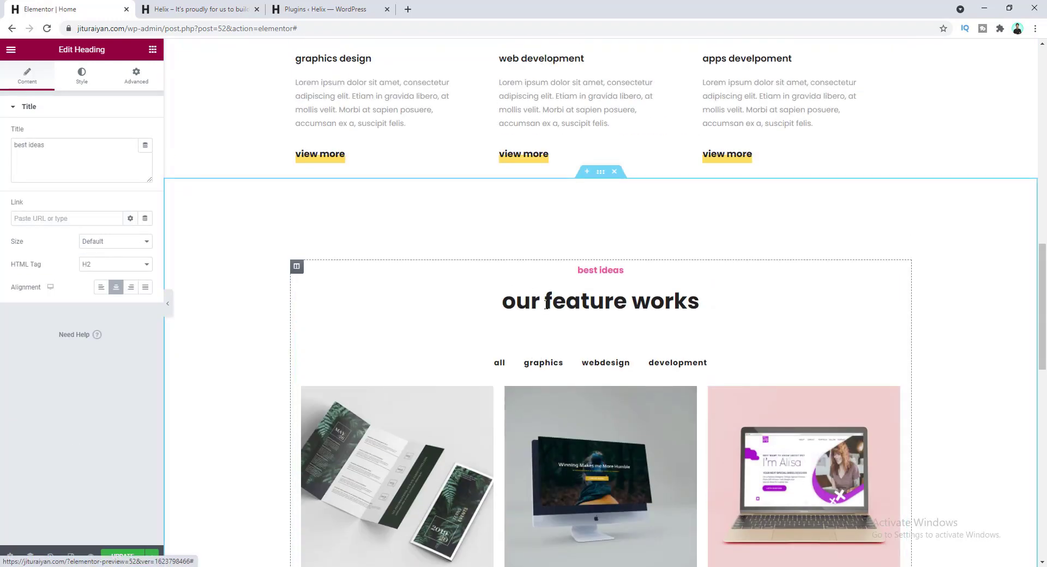
right_click(546, 303)
click(575, 346)
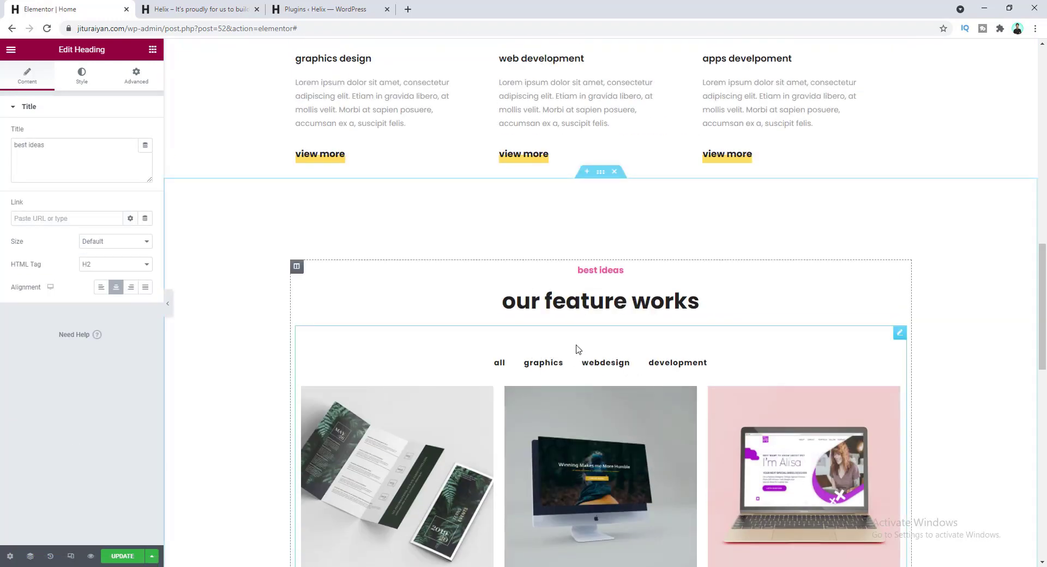
scroll(577, 350, down, 10)
scroll(577, 350, down, 3)
right_click(565, 345)
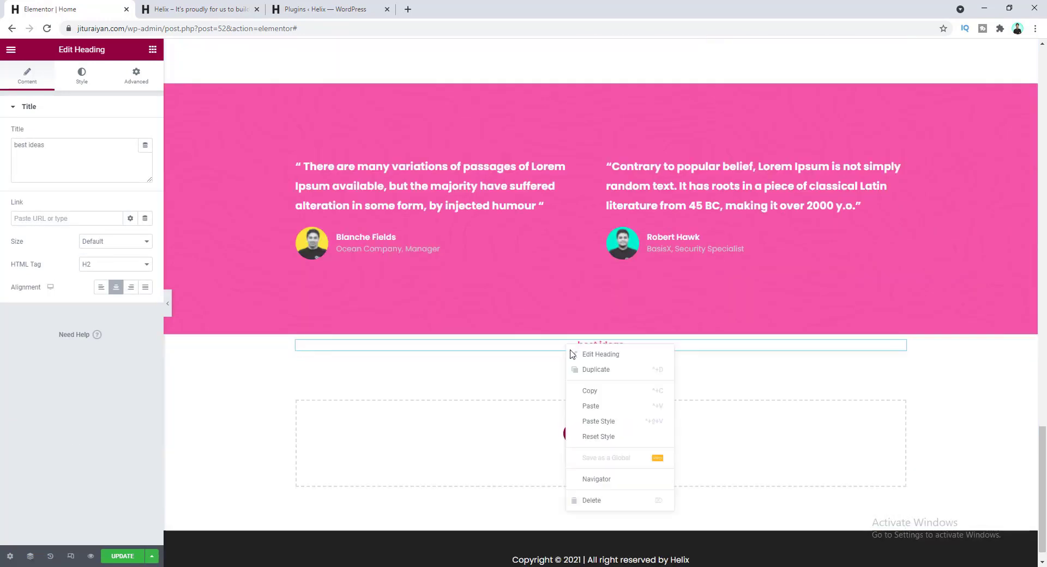
click(587, 407)
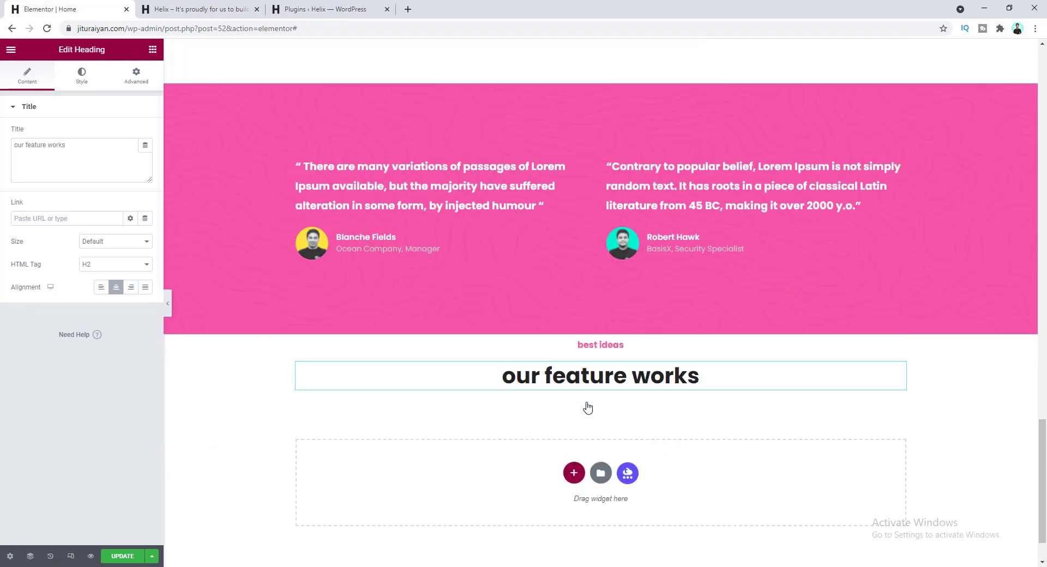
double_click(601, 346)
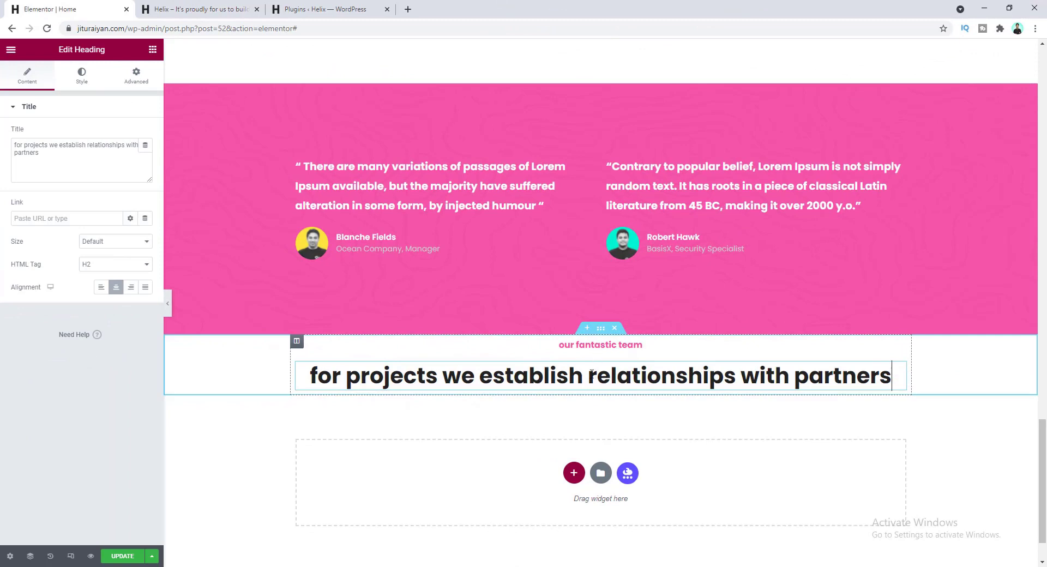
- Unlink the new team section's padding and set its top padding to 130
click(601, 329)
click(136, 77)
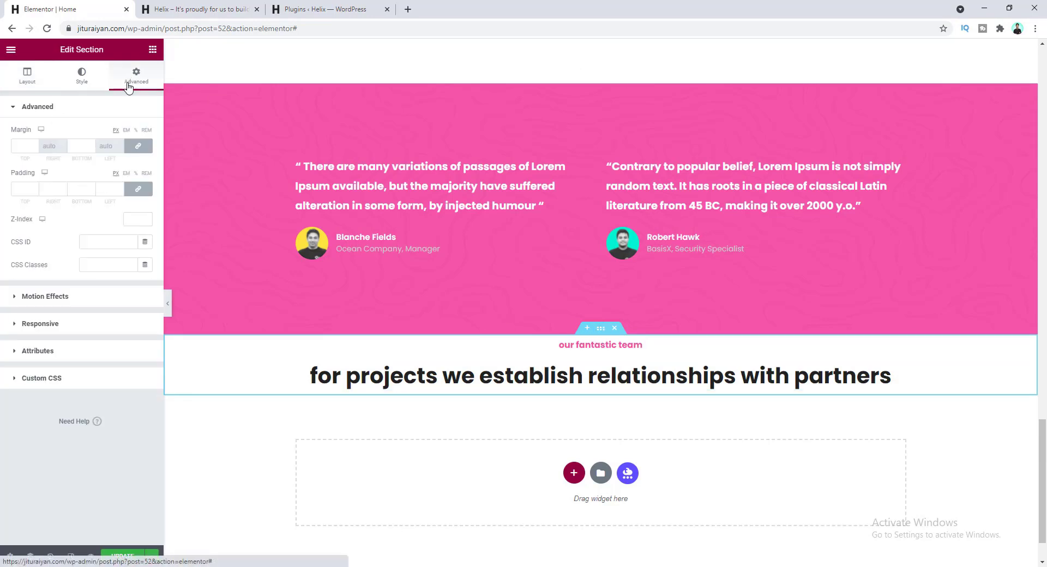
click(136, 189)
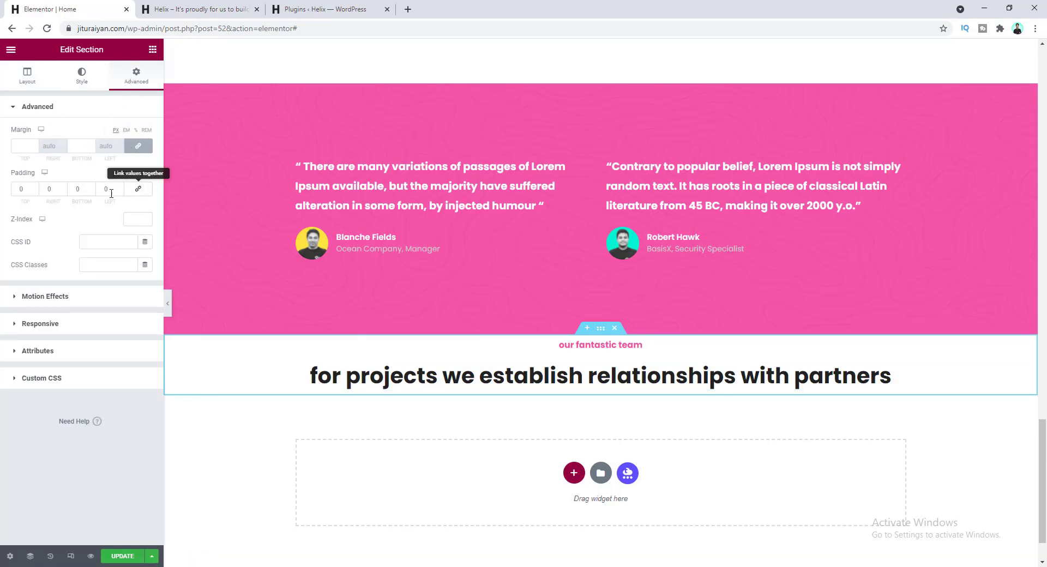
text(130)
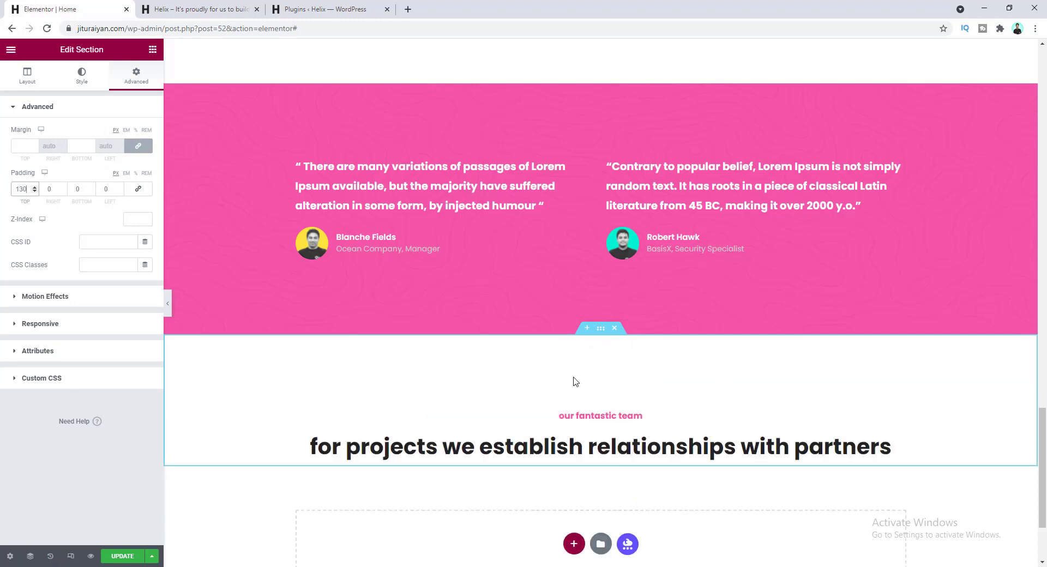
scroll(521, 346, down, 2)
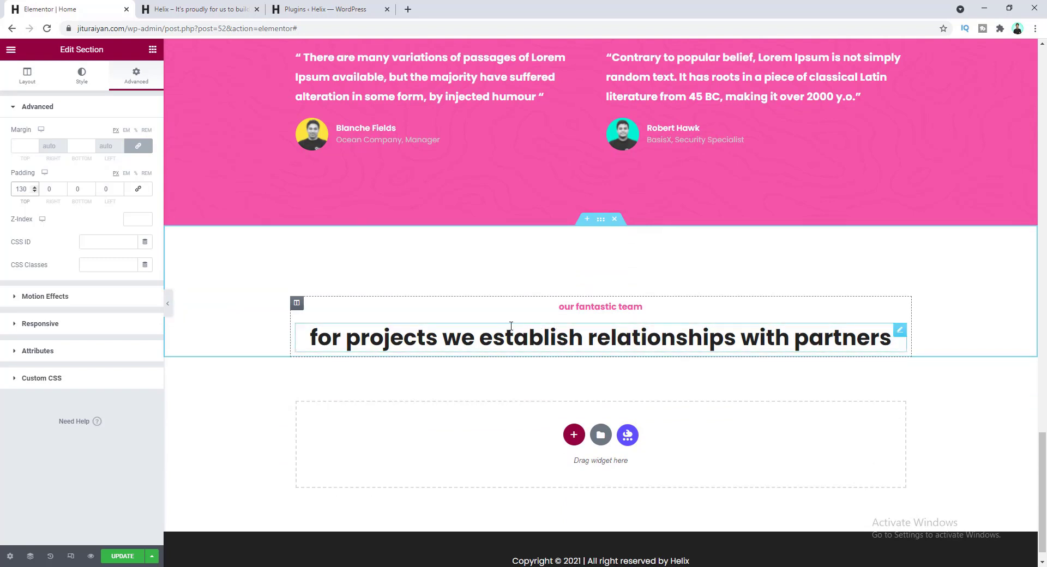
click(152, 49)
- Place an inner section under the team heading and add two columns to make four
drag(54, 159, 564, 348)
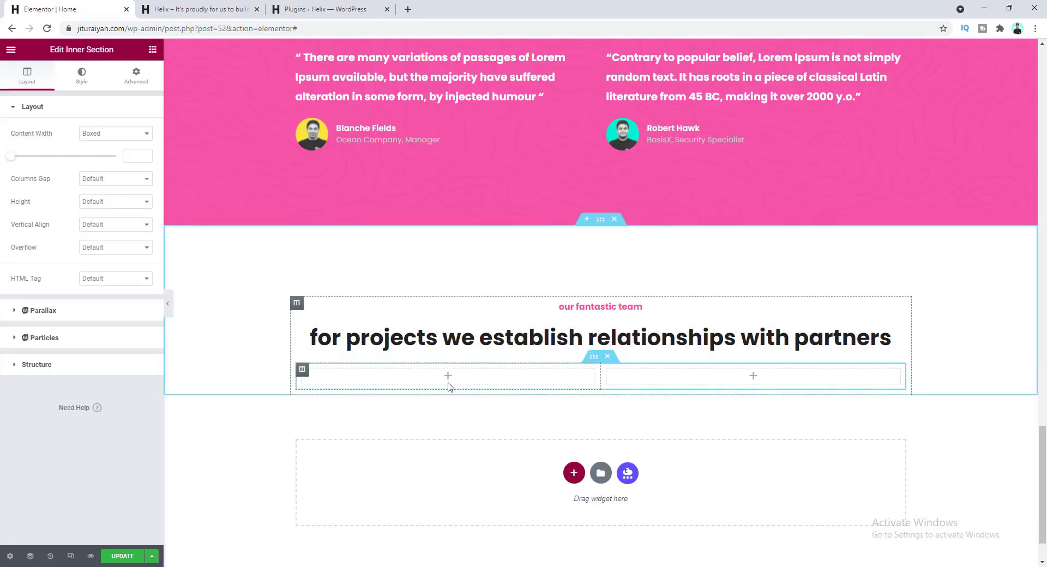
right_click(608, 372)
click(627, 417)
right_click(709, 369)
click(729, 416)
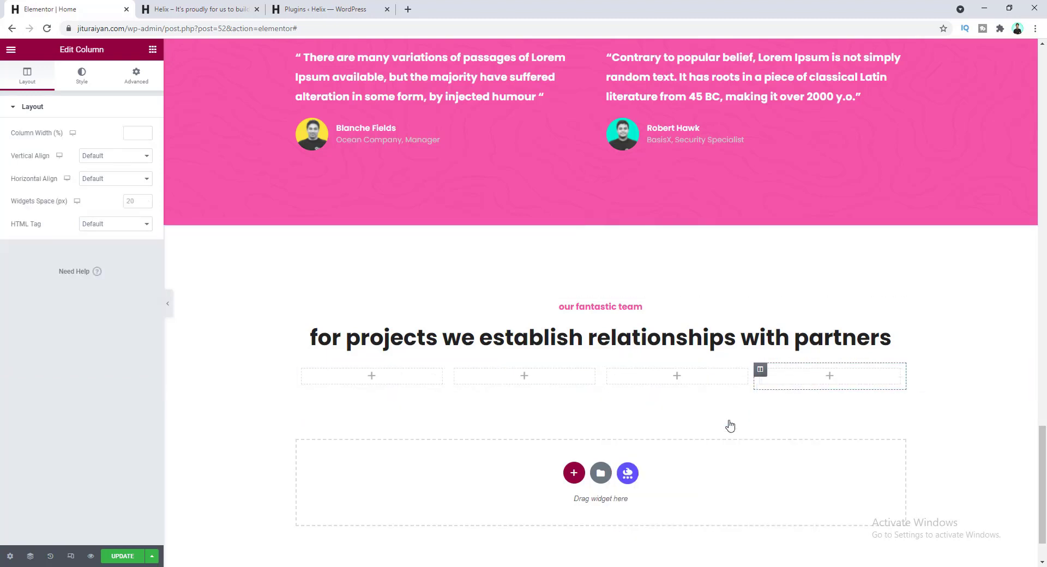
click(372, 378)
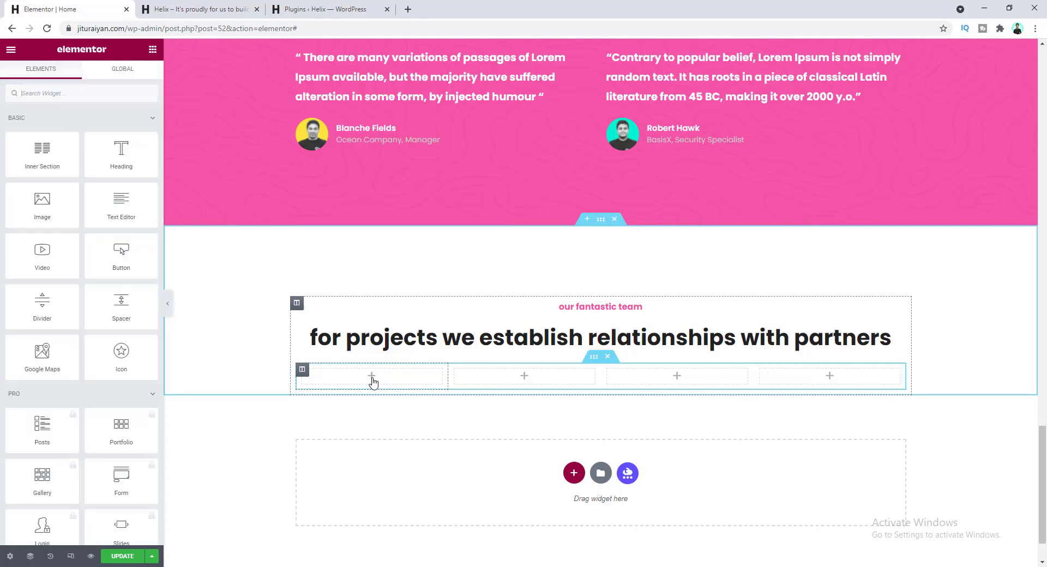
click(64, 93)
- Add an Image Box to the first column showing the pink-background team member photo
text(image)
drag(121, 131, 360, 384)
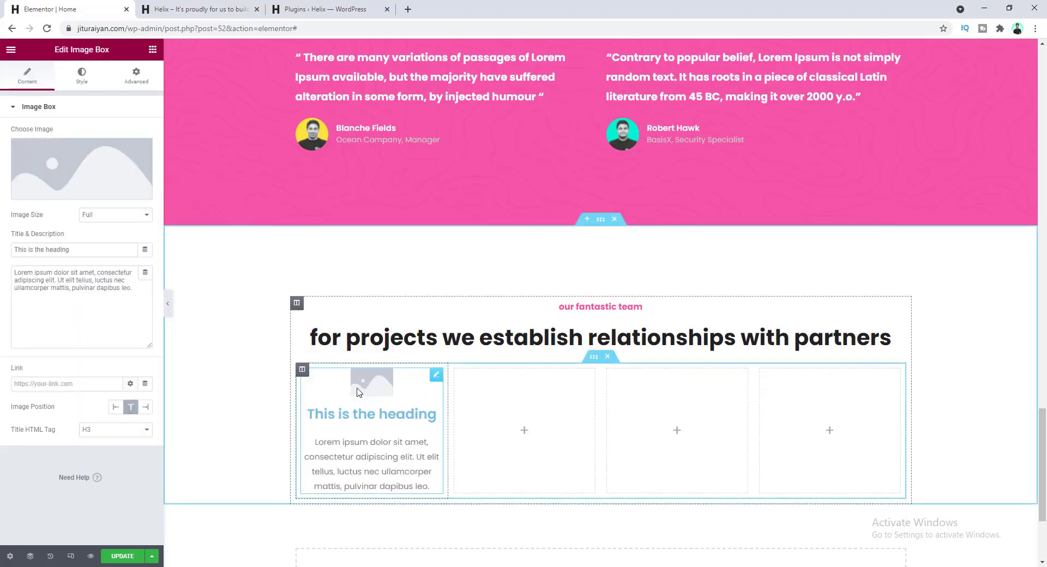
click(113, 168)
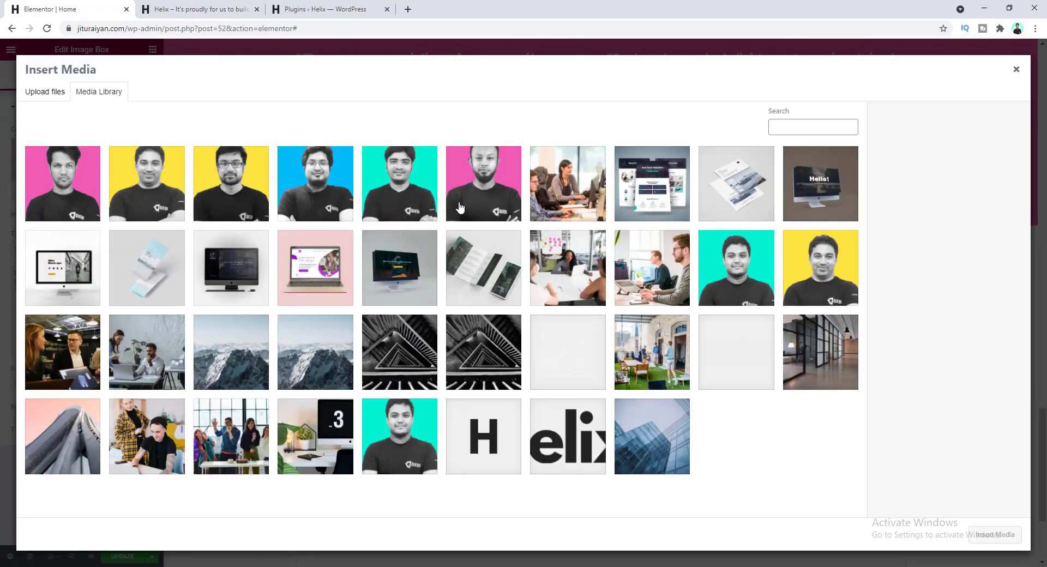
click(484, 196)
click(996, 535)
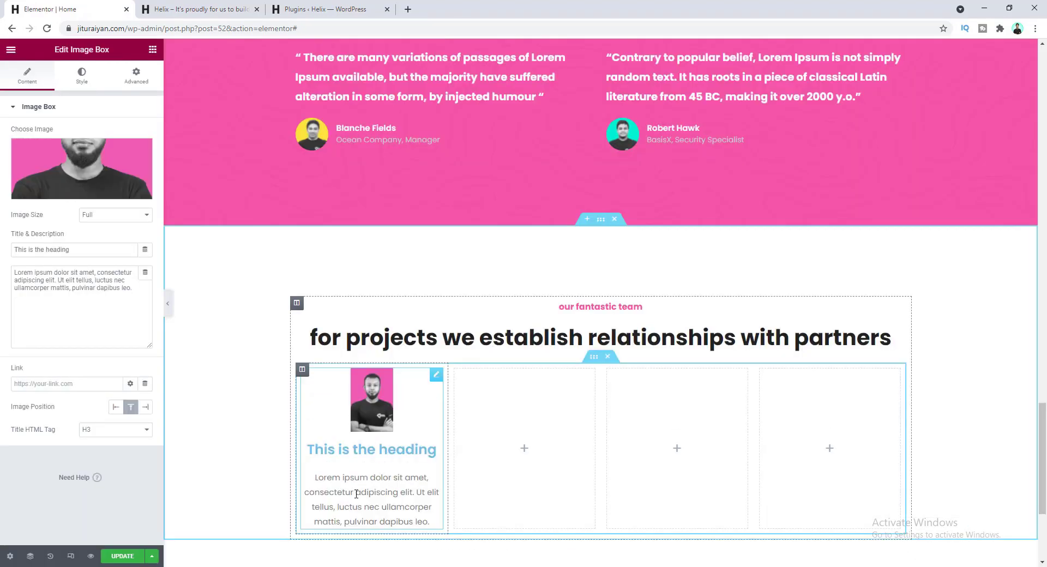
- Set the image box title to the member's name and the description to 'Helix, SEO'
drag(81, 252, 14, 253)
key(ctrl+v)
click(118, 286)
key(ctrl+a)
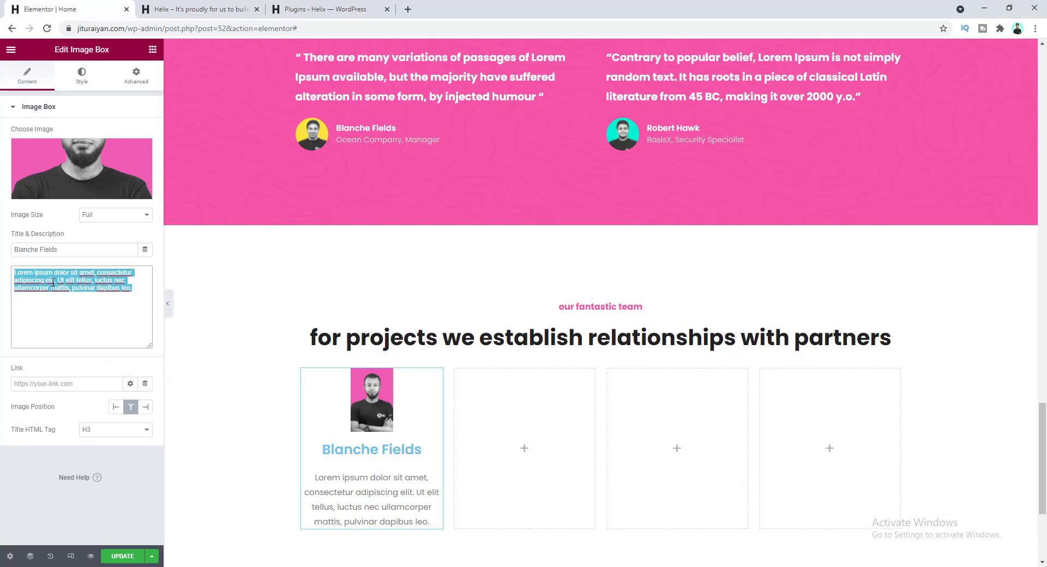
key(ctrl+v)
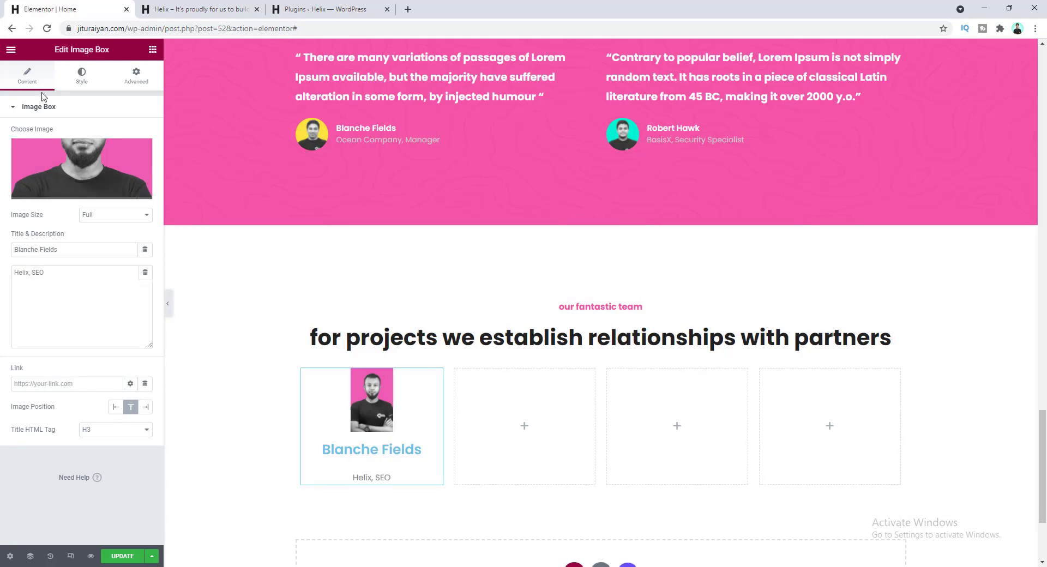
click(82, 75)
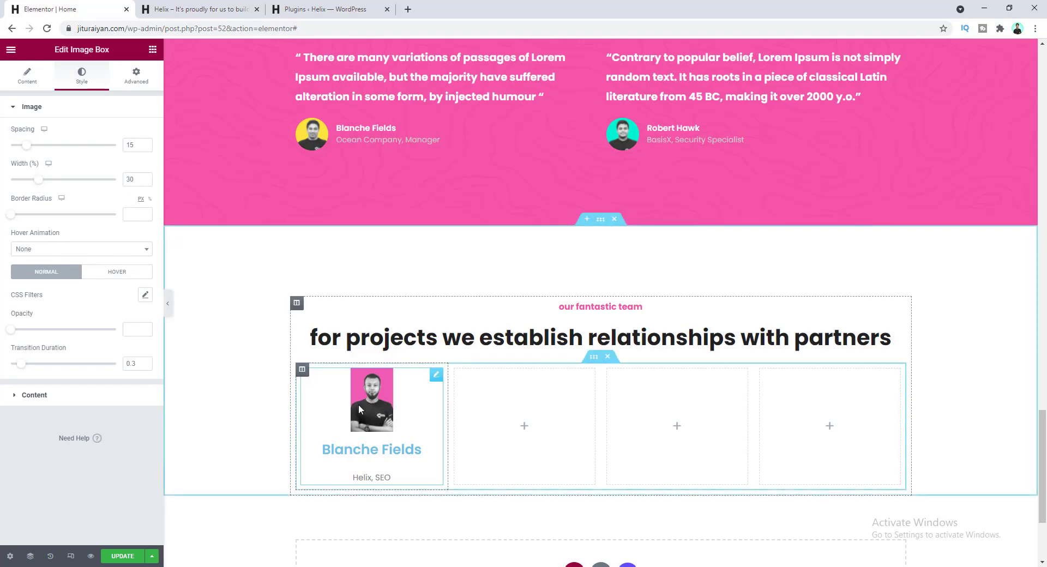
- Enlarge the team photo and set the spacing below the title to 4
drag(38, 180, 117, 186)
scroll(353, 370, down, 4)
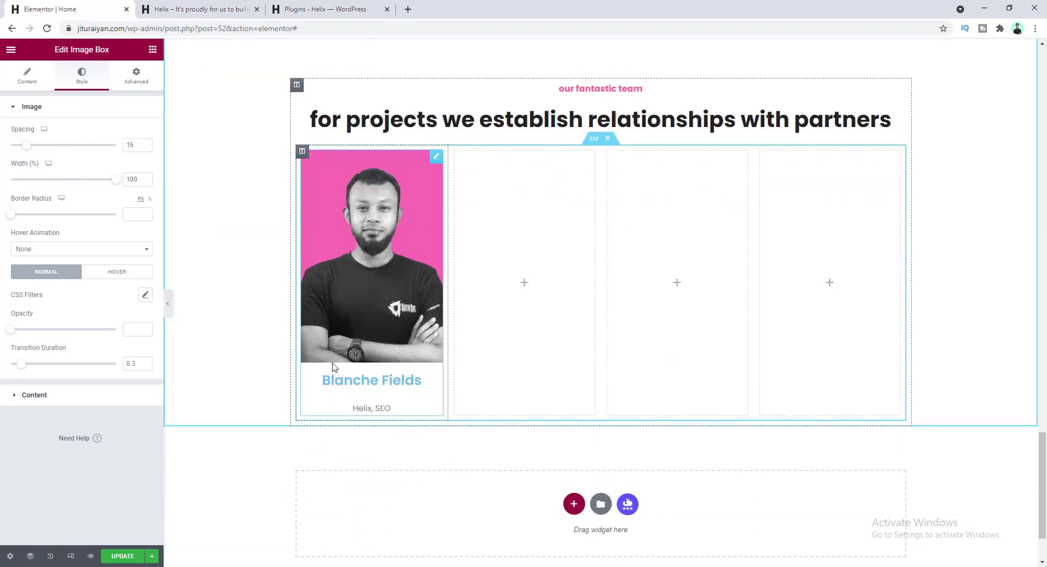
scroll(132, 145, up, 5)
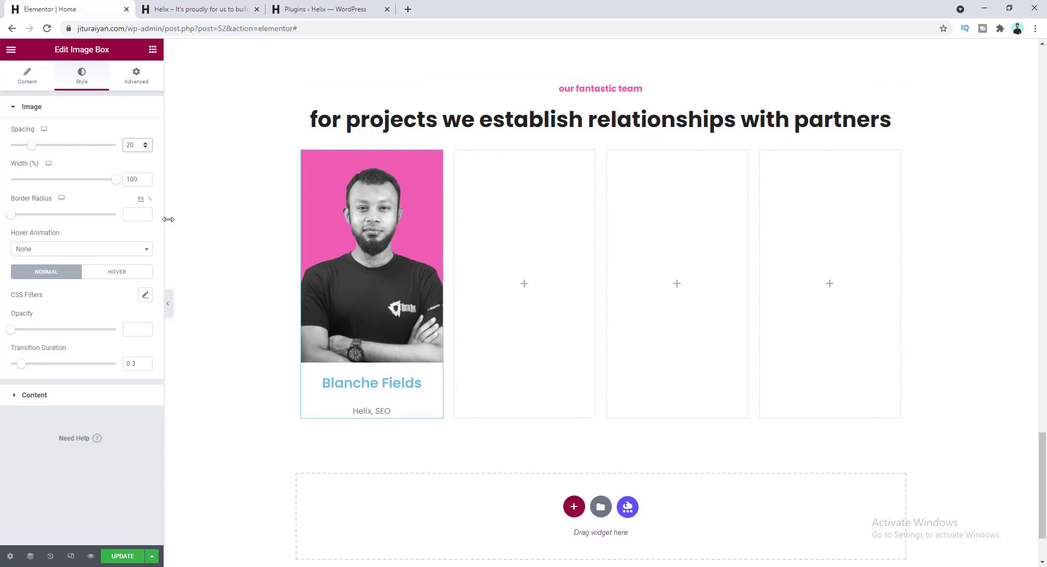
click(80, 404)
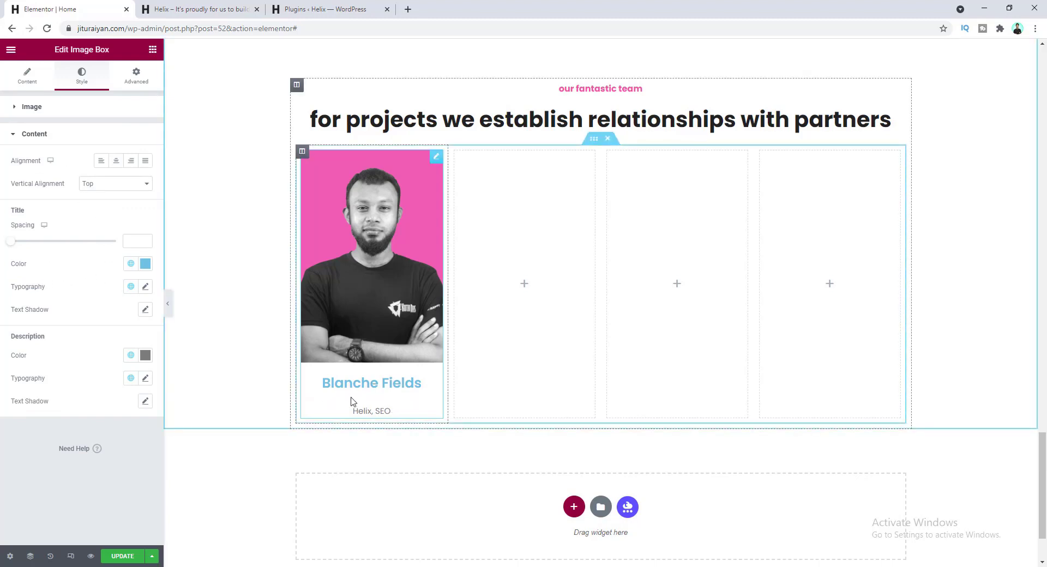
drag(10, 241, 17, 249)
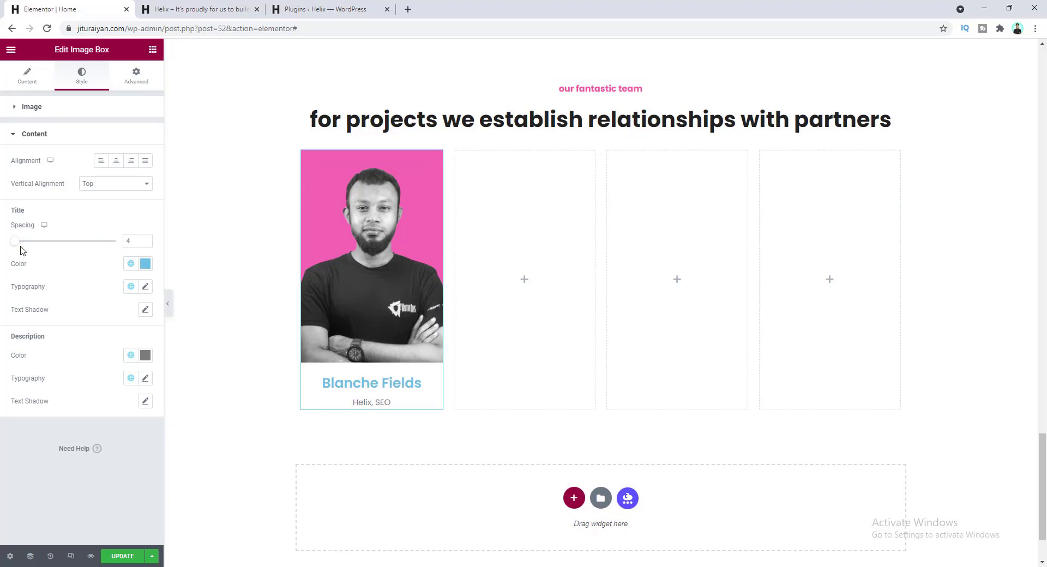
- Make the member name the dark global colour at font size 18
click(131, 263)
click(97, 321)
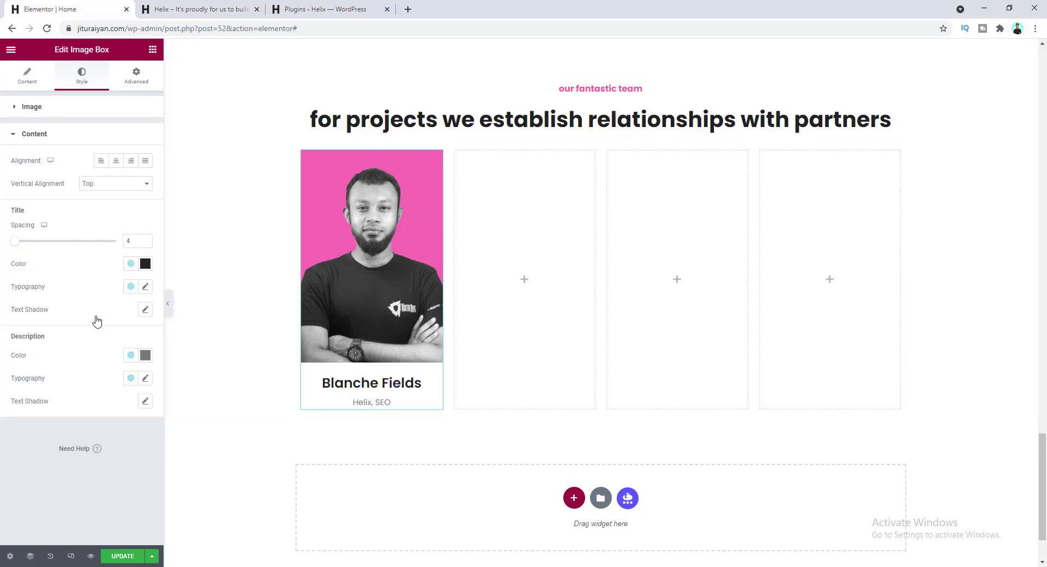
click(147, 287)
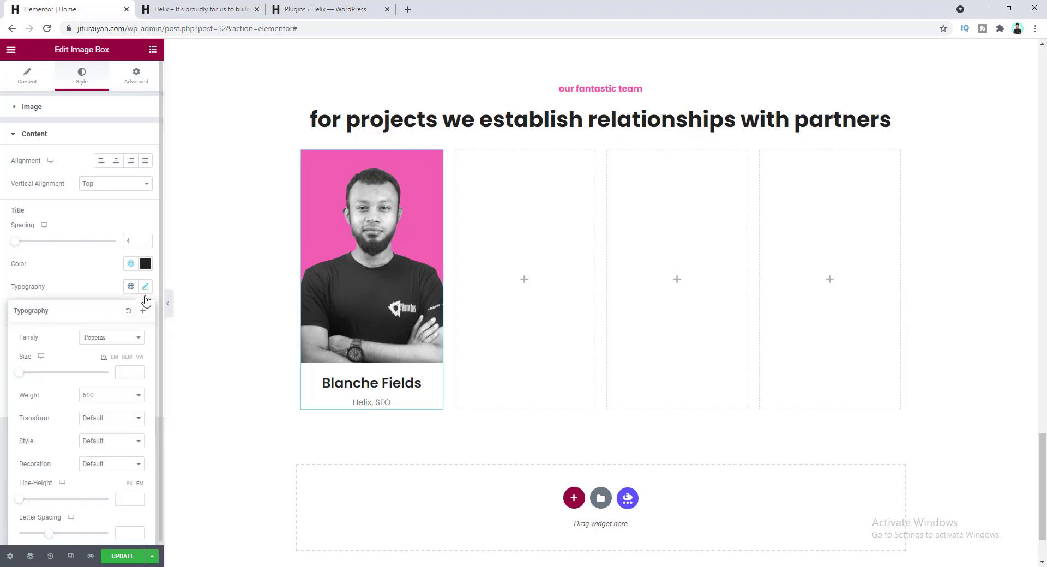
click(122, 372)
text(14)
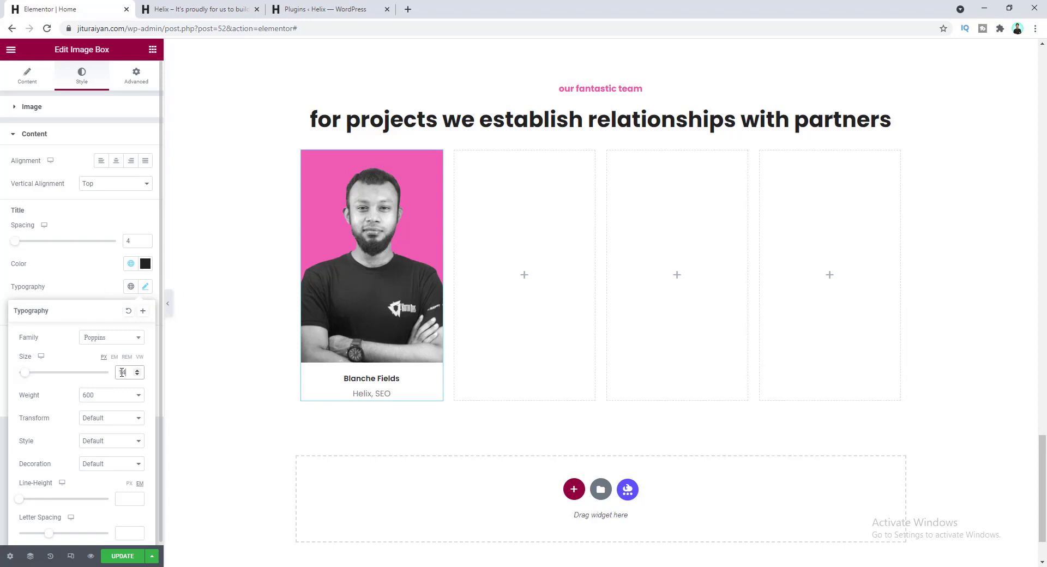
key(Up)
key(Up)
key(Up)
key(Up)
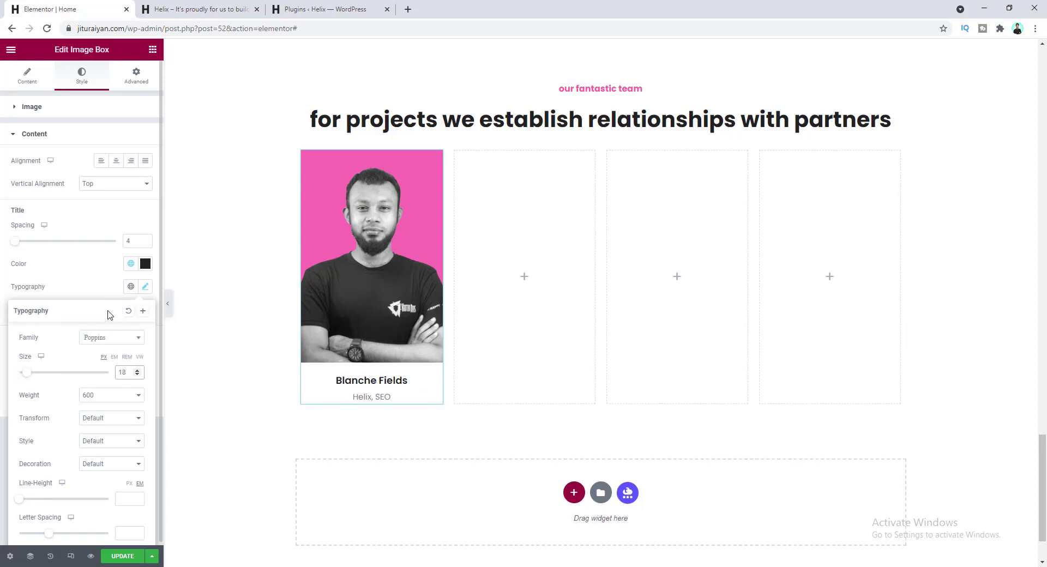
click(108, 290)
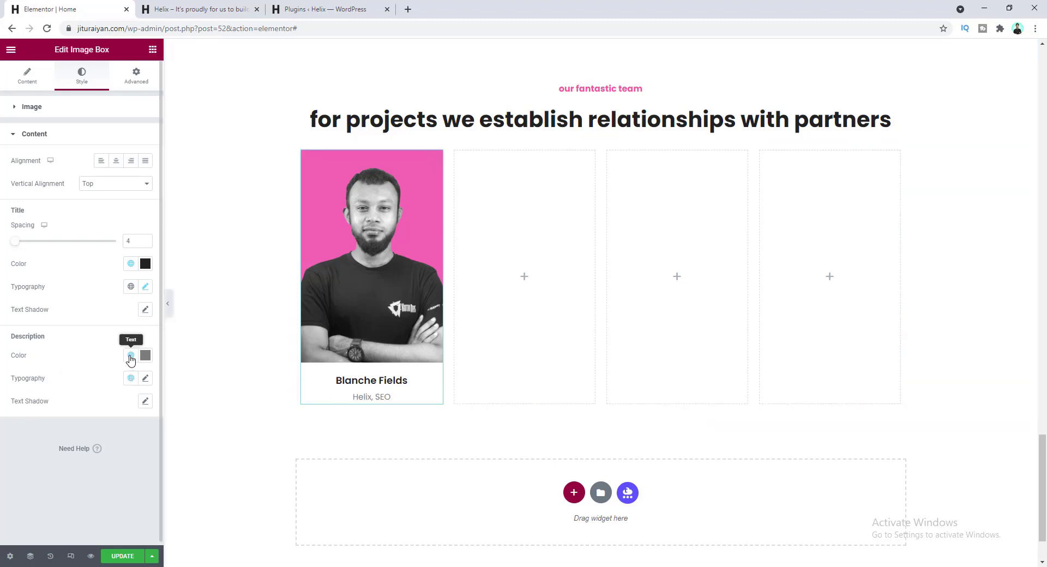
- Give the role line the Fade global colour
click(131, 357)
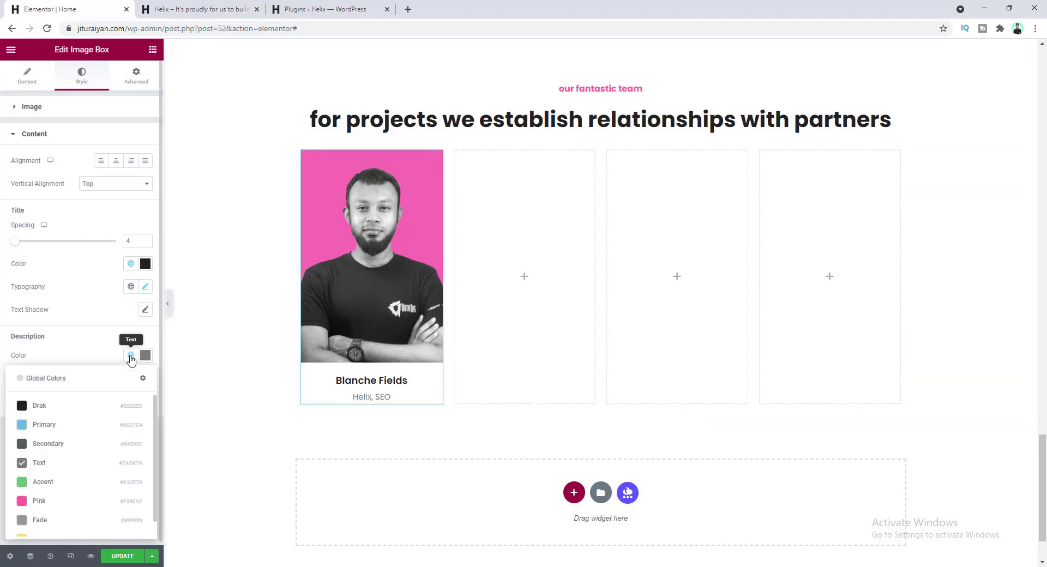
click(64, 523)
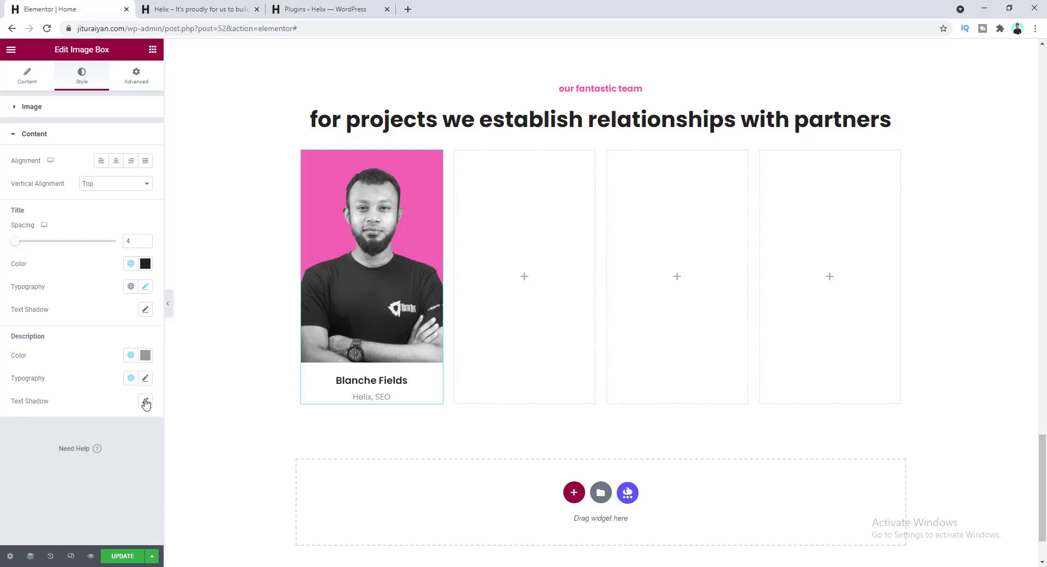
click(145, 378)
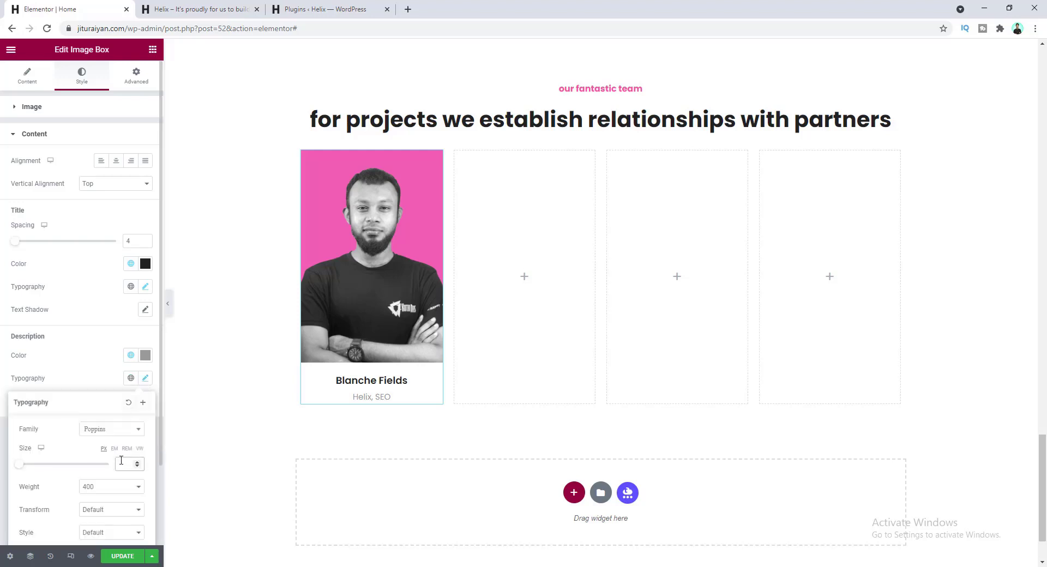
click(289, 389)
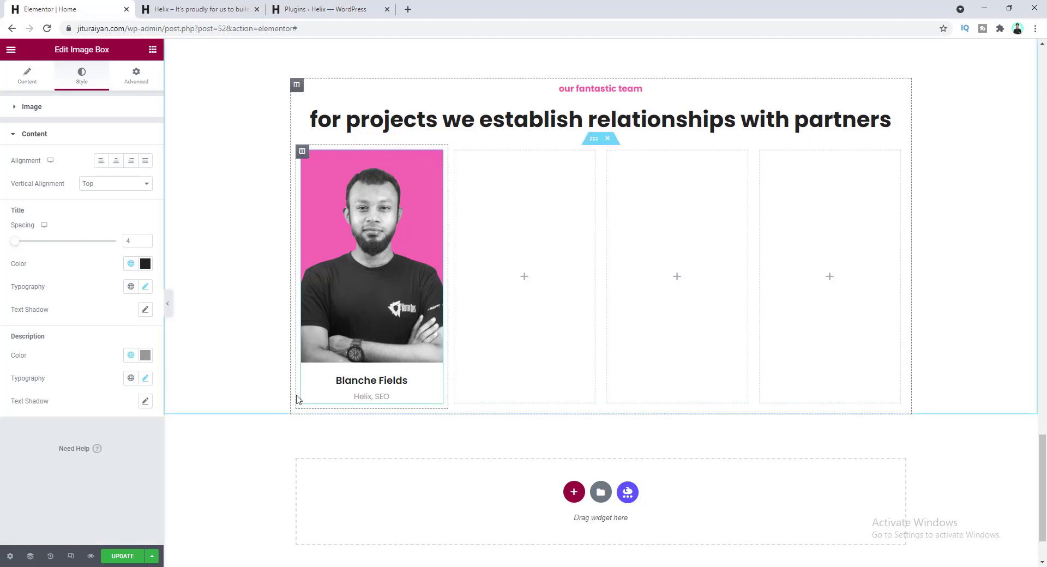
- Copy the finished team card and paste it into the second, third and fourth columns
right_click(366, 205)
click(392, 249)
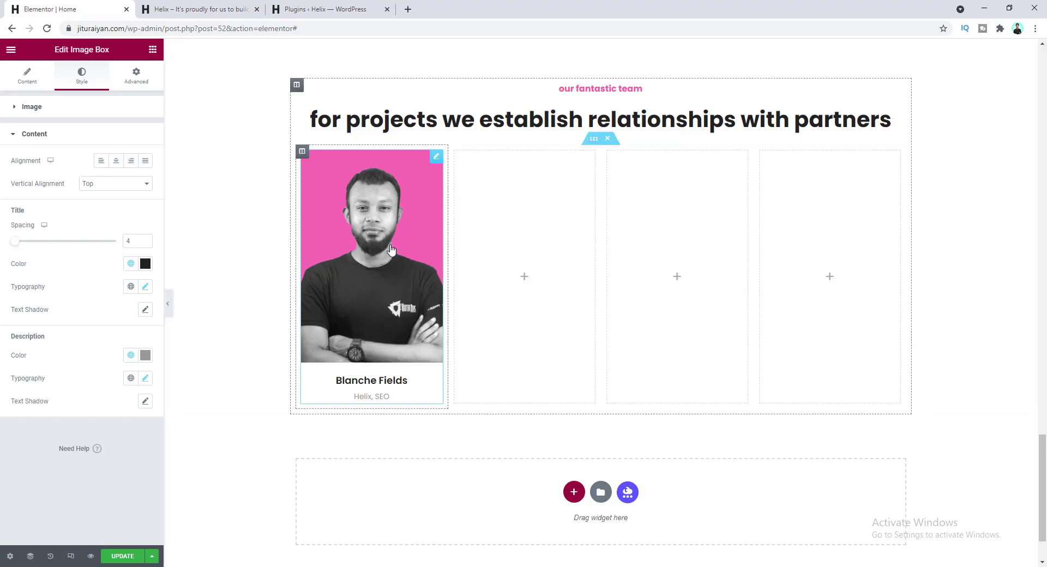
right_click(500, 208)
click(562, 286)
right_click(678, 211)
click(708, 290)
right_click(810, 231)
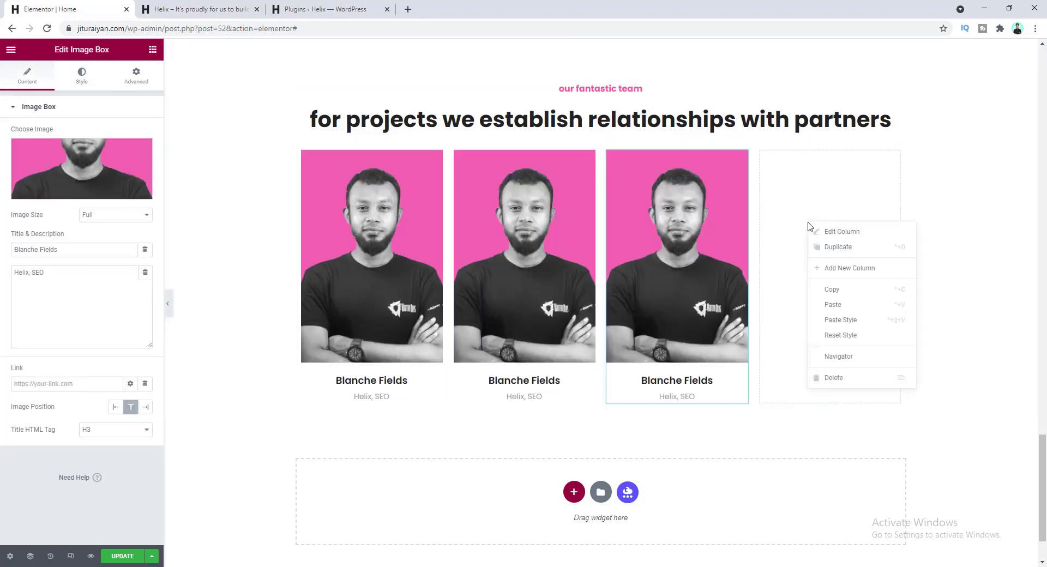
click(835, 305)
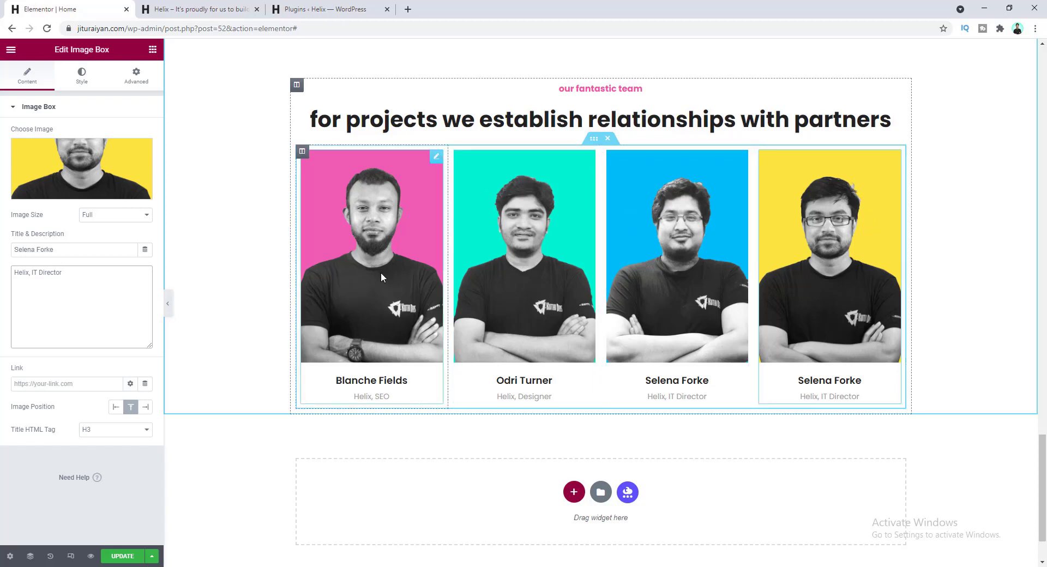
click(593, 140)
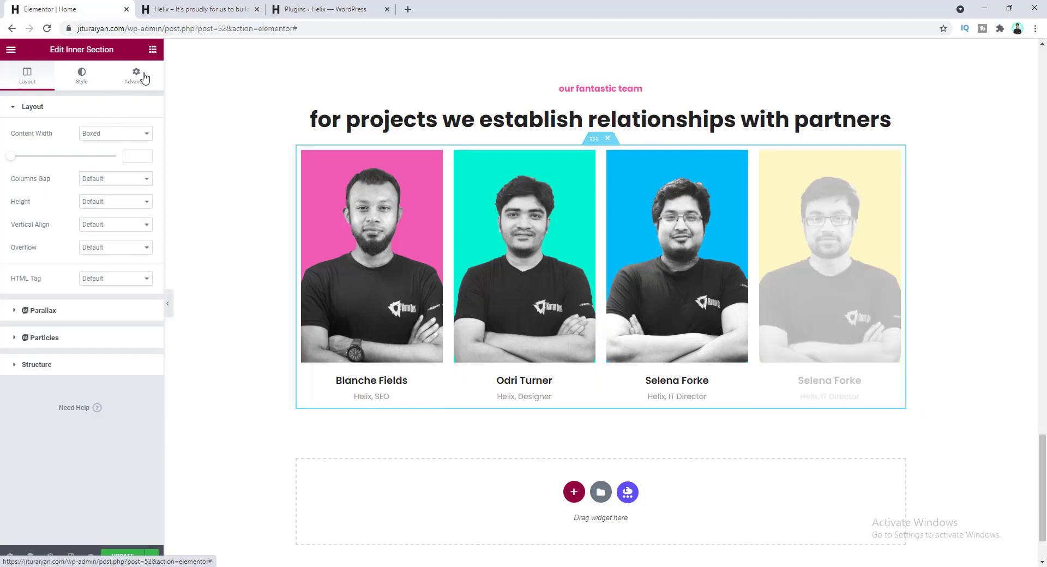
- Give the inner section holding the four team cards a Margin Top of 60
click(144, 78)
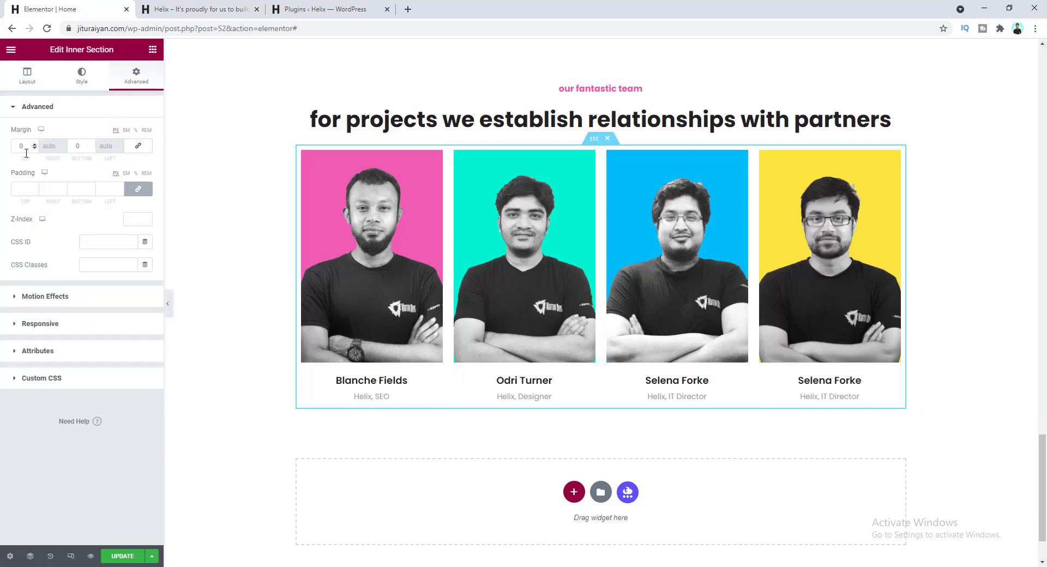
drag(25, 147, 14, 148)
text(60)
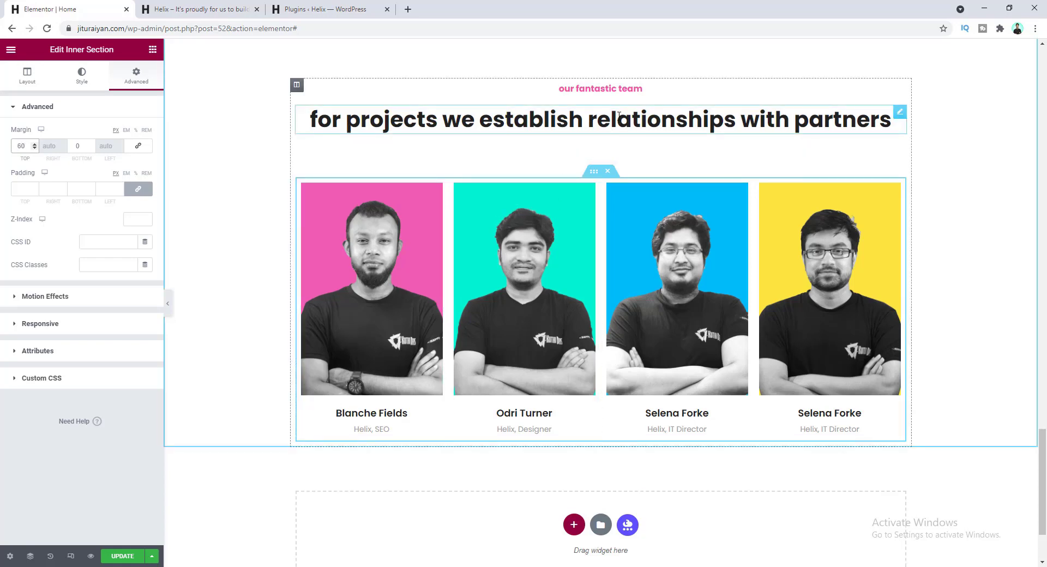
- Give the team heading a custom width of about 780 px under Advanced Positioning
click(899, 115)
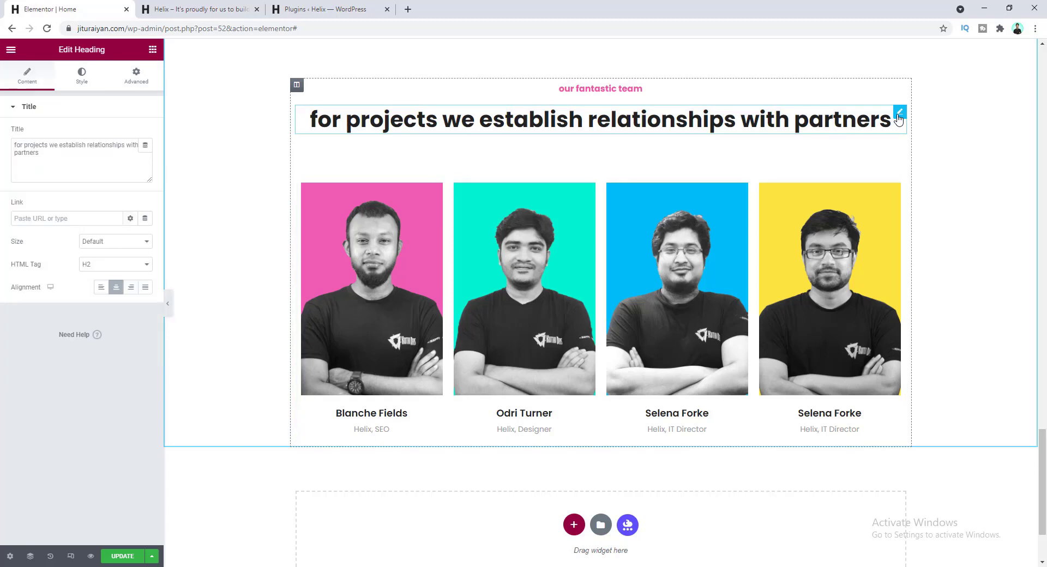
click(132, 75)
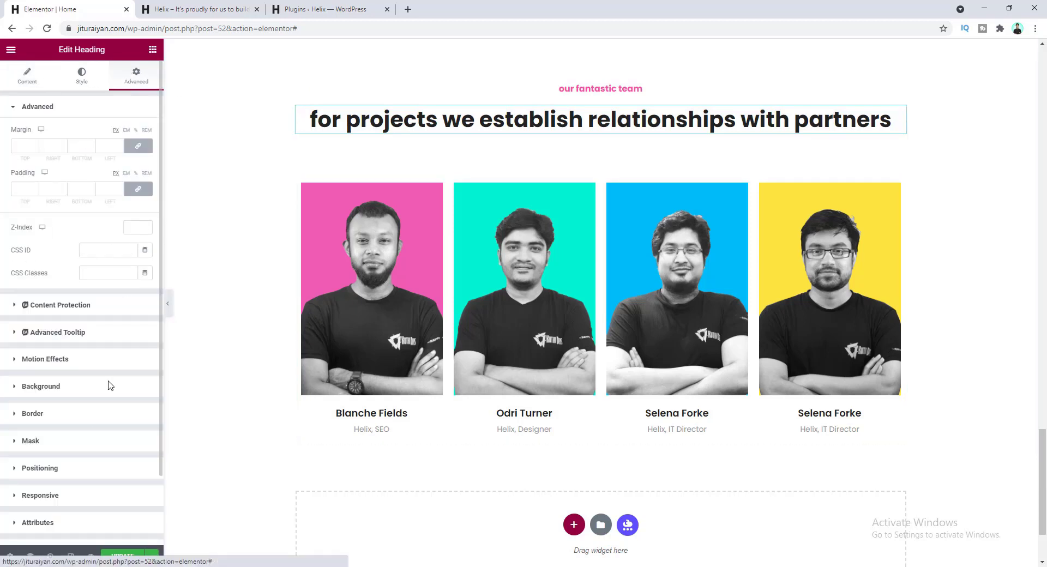
click(82, 472)
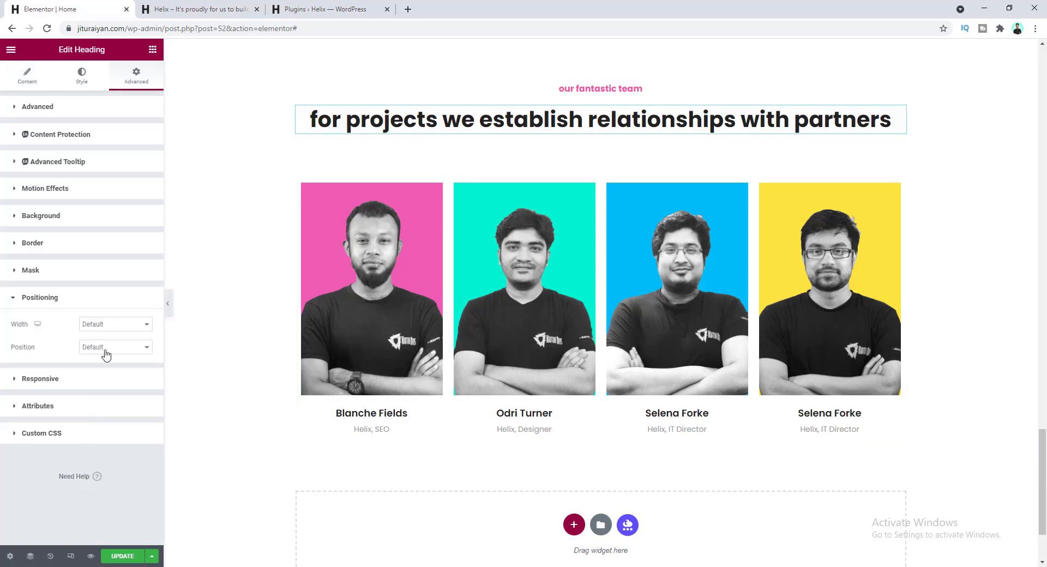
click(112, 326)
click(120, 362)
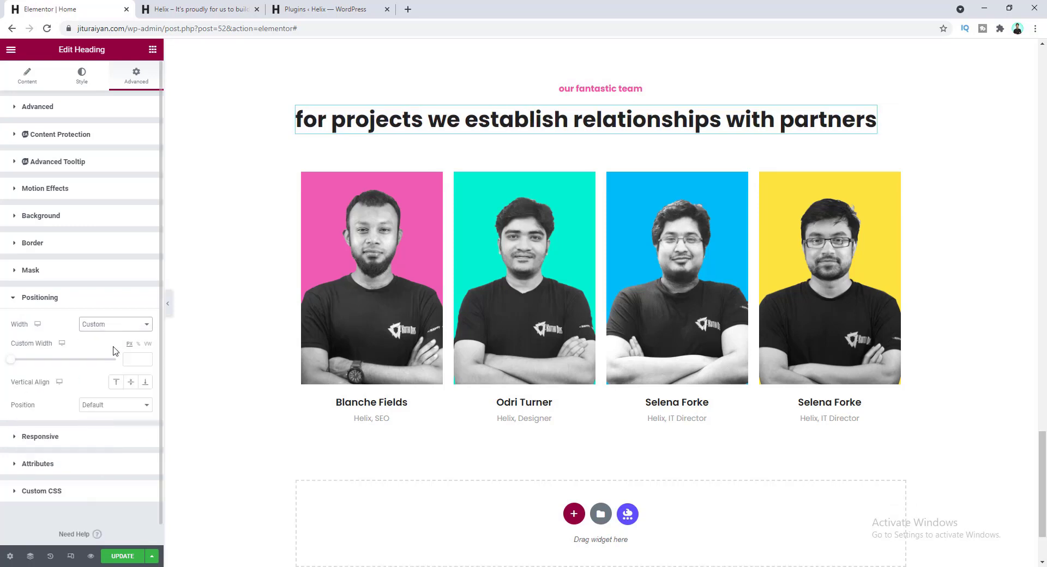
text(800)
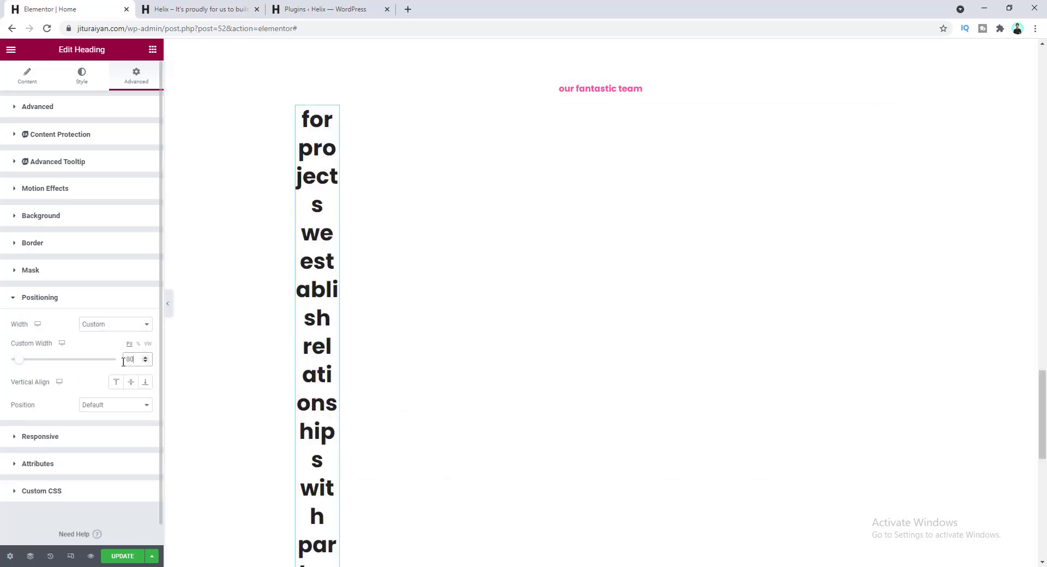
key(Down)
key(Down)
key(Down)
key(Down)
key(Down)
key(Down)
key(Down)
key(Down)
key(Down)
key(Down)
key(Down)
key(Down)
key(Down)
key(Down)
key(Down)
key(Down)
key(Down)
key(Down)
key(Down)
key(Down)
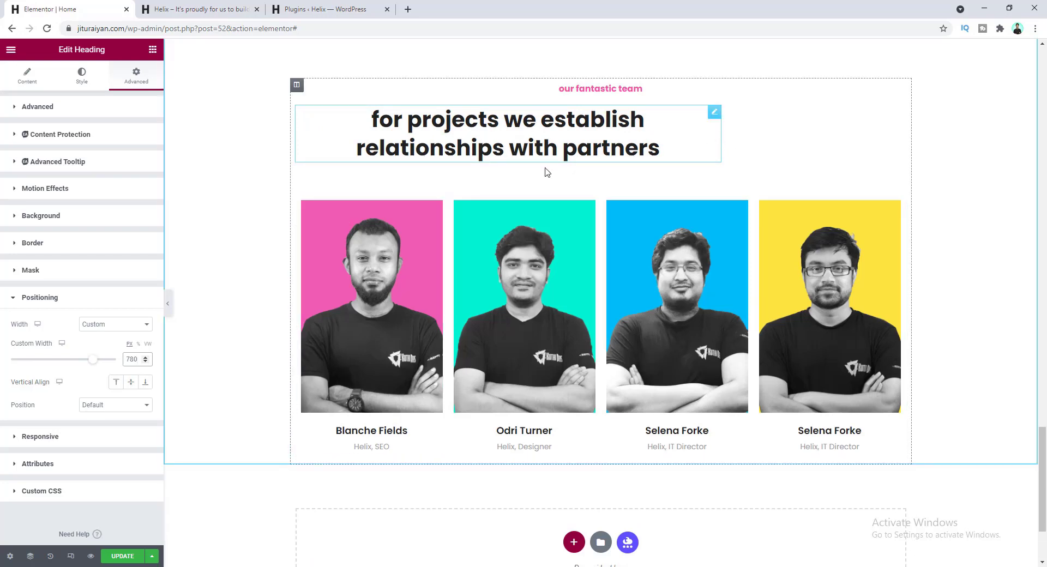
- Set the heading's column Horizontal Align to Center so the heading sits centred above the cards
click(297, 86)
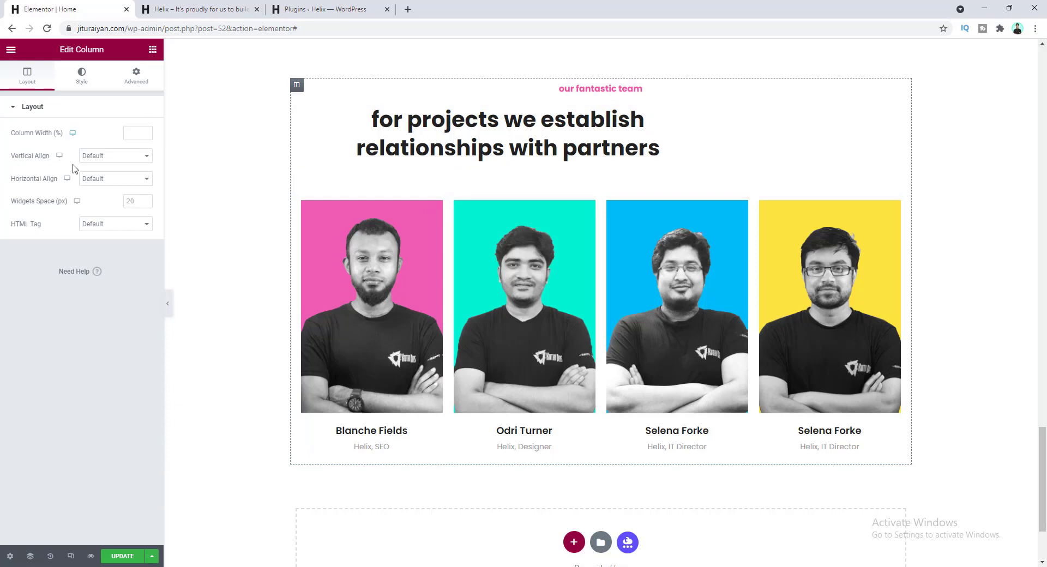
click(105, 182)
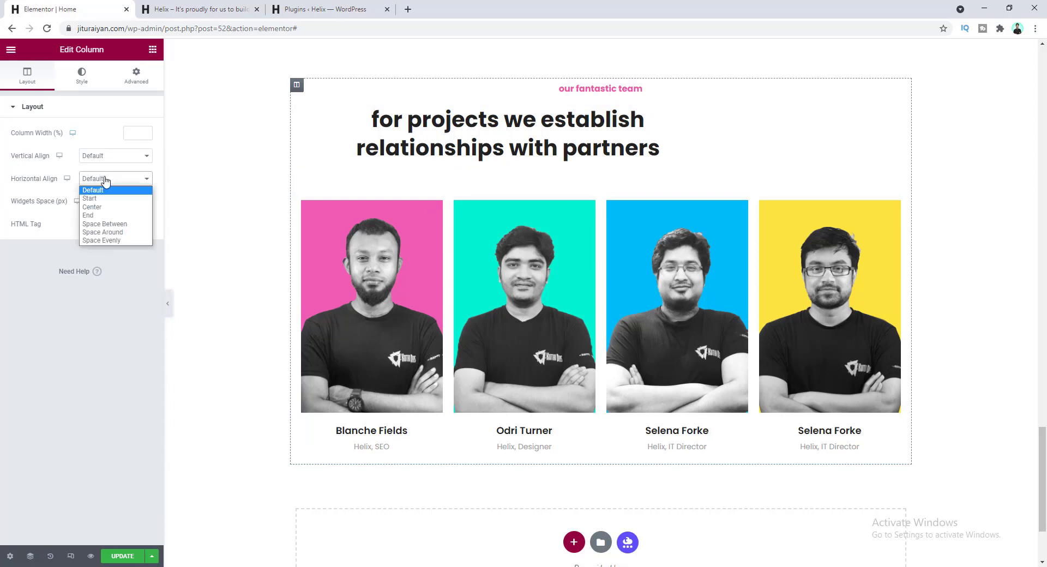
click(110, 209)
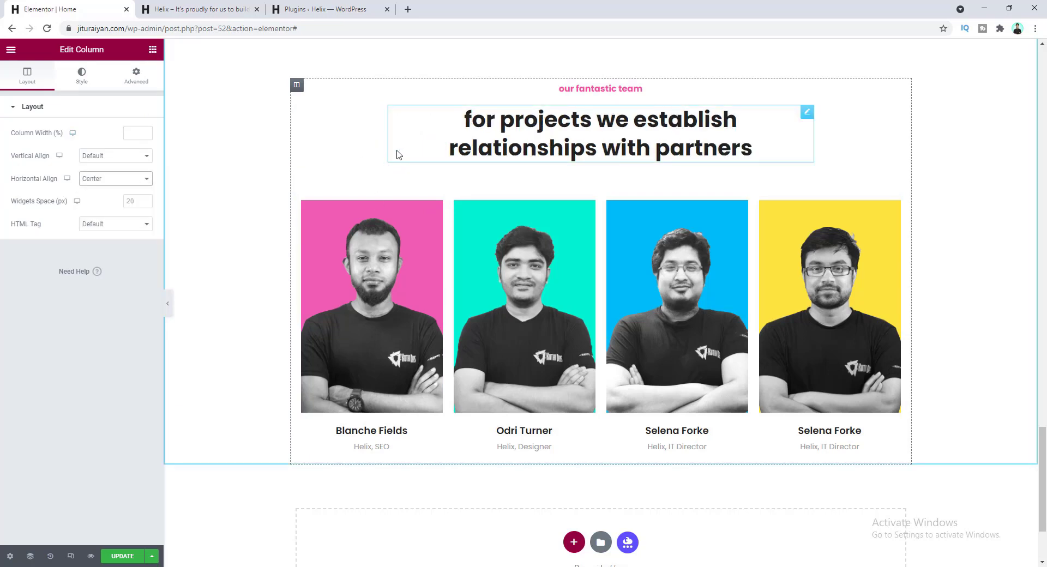
scroll(476, 285, up, 15)
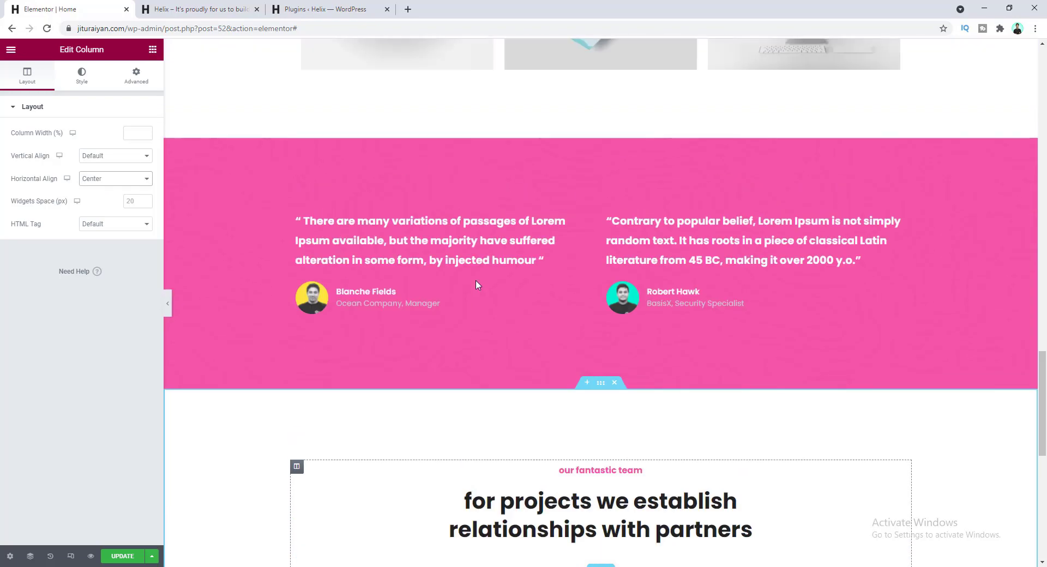
scroll(476, 281, up, 10)
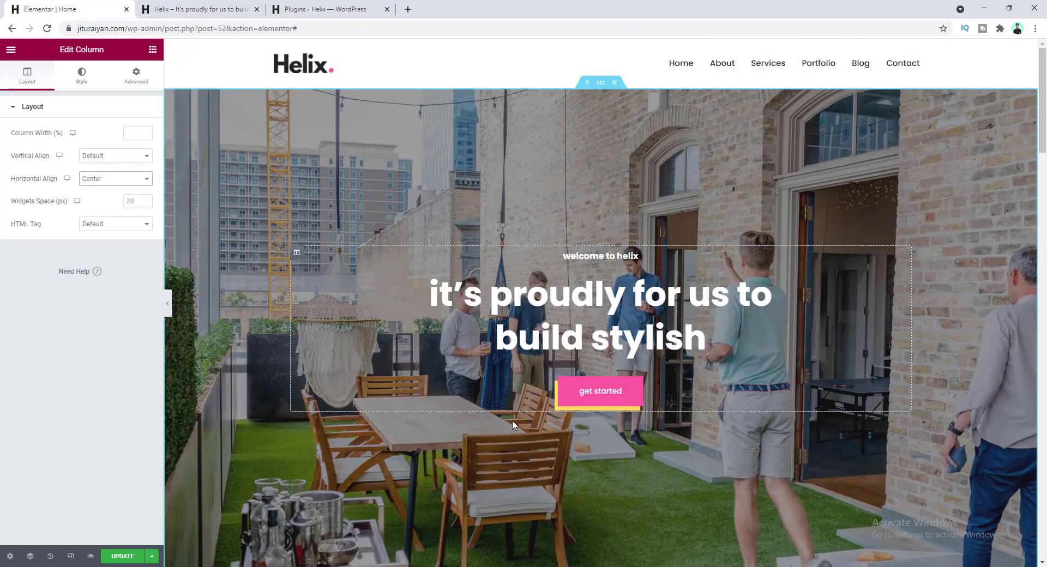
scroll(559, 444, down, 20)
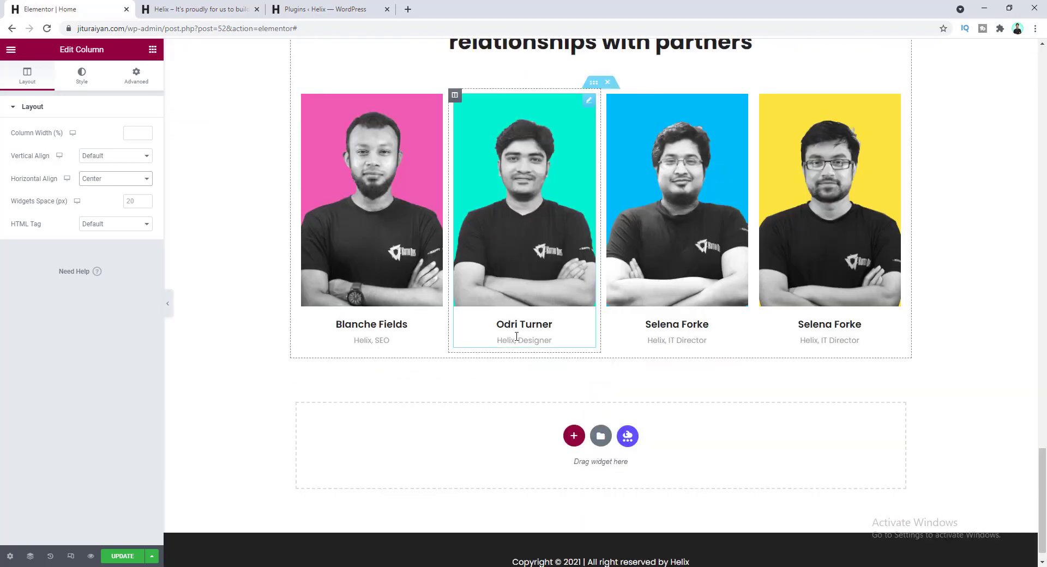
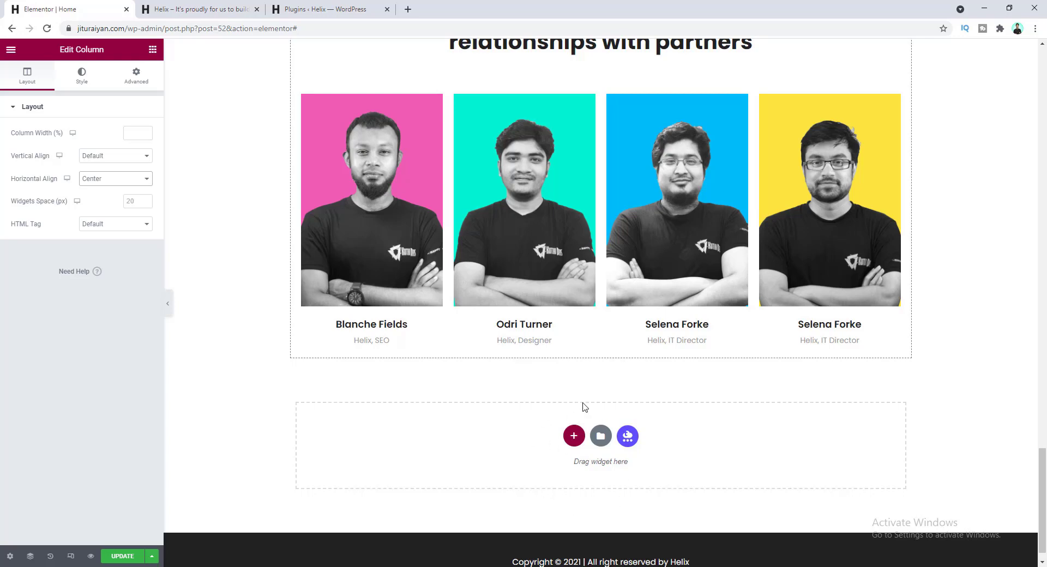
- Add a one-column section below the team cards and paste a copy of the 'our fantastic team' heading into it
click(573, 437)
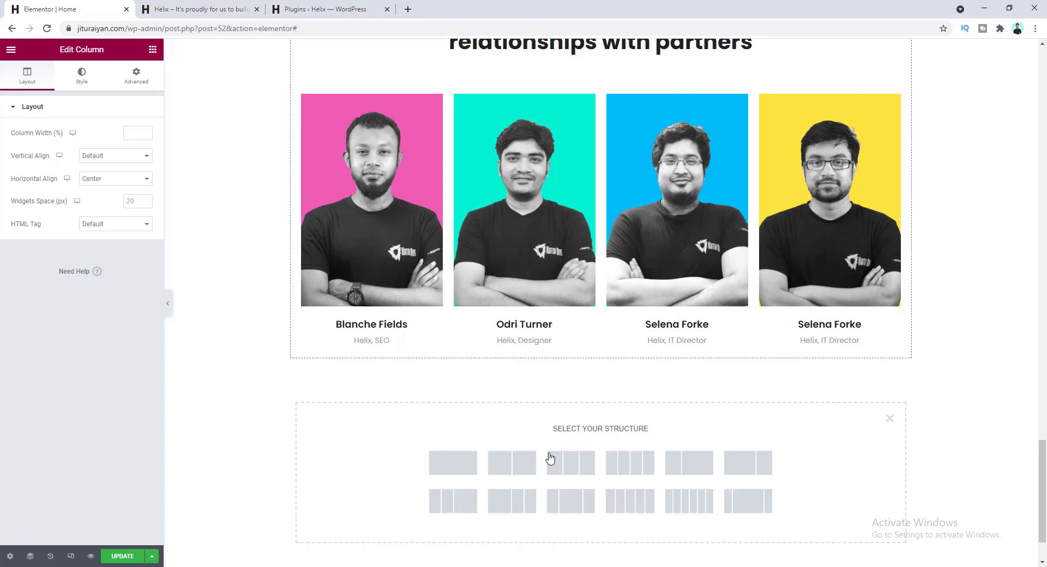
click(458, 474)
scroll(579, 260, up, 5)
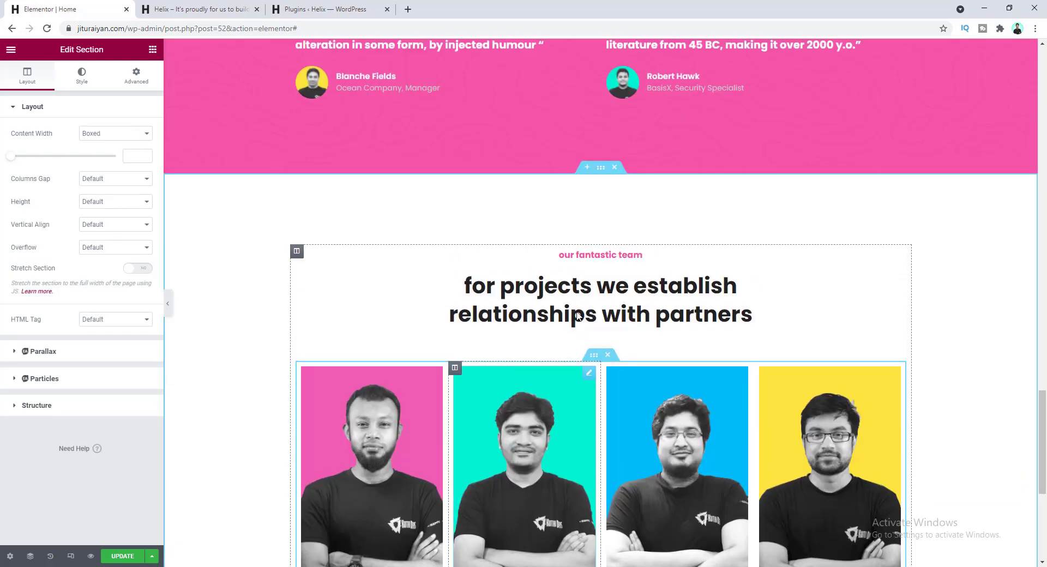
right_click(580, 259)
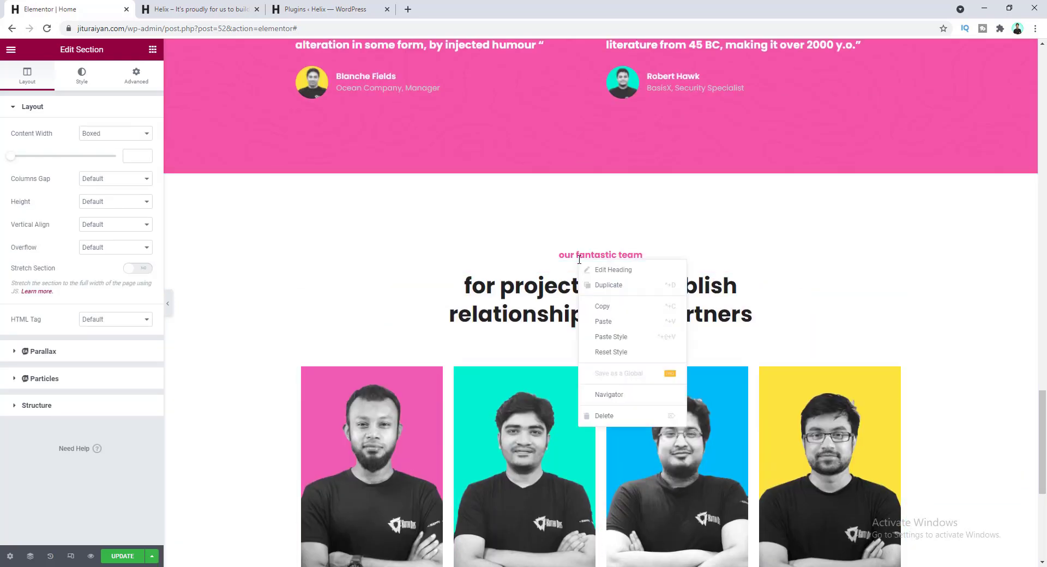
click(592, 311)
scroll(592, 311, down, 5)
right_click(577, 326)
click(609, 404)
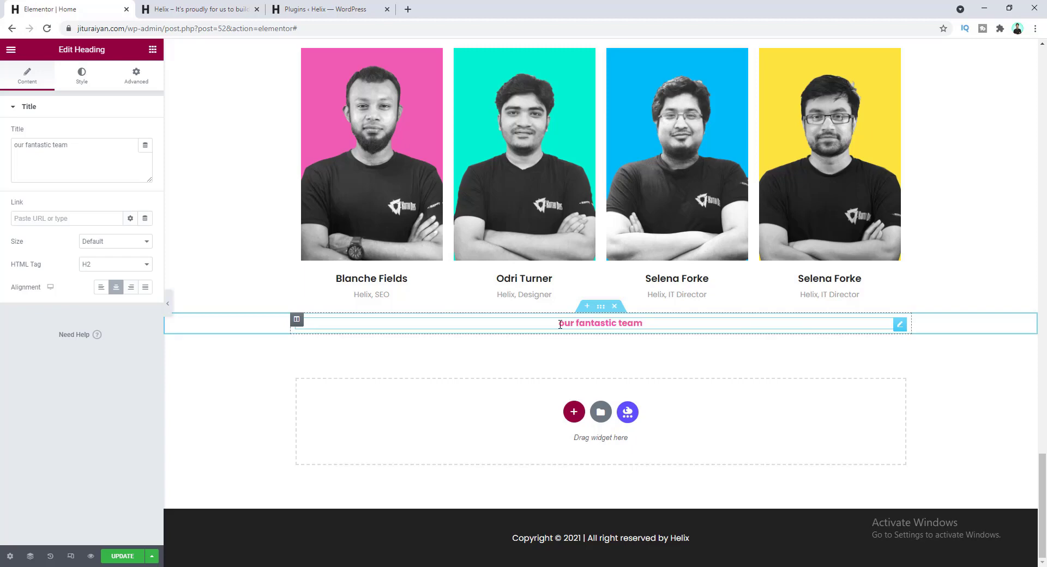
- Copy the 'our feature works' heading into the new section below the pasted team heading
scroll(566, 272, up, 20)
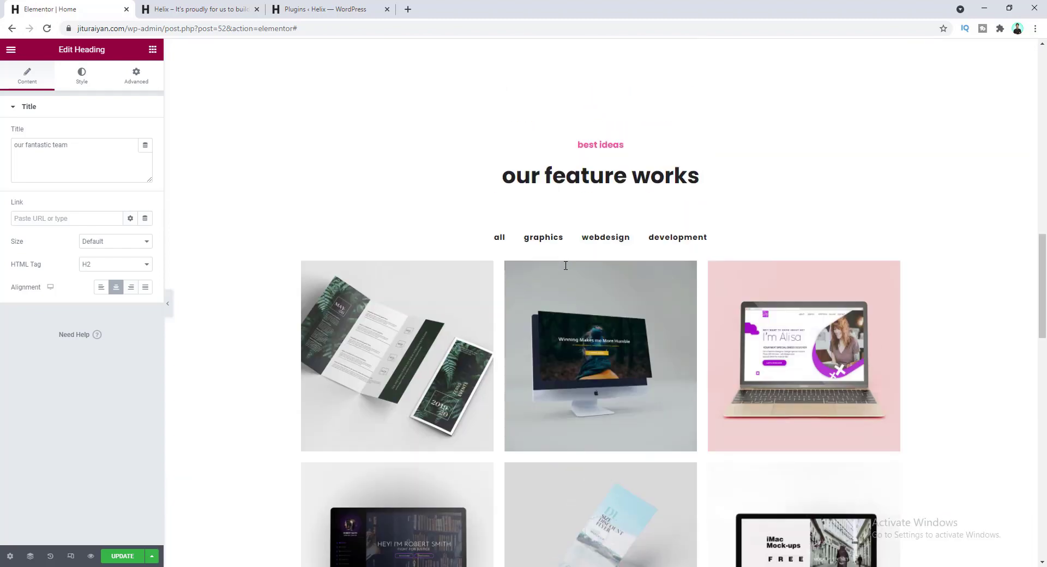
scroll(566, 265, up, 1)
right_click(574, 206)
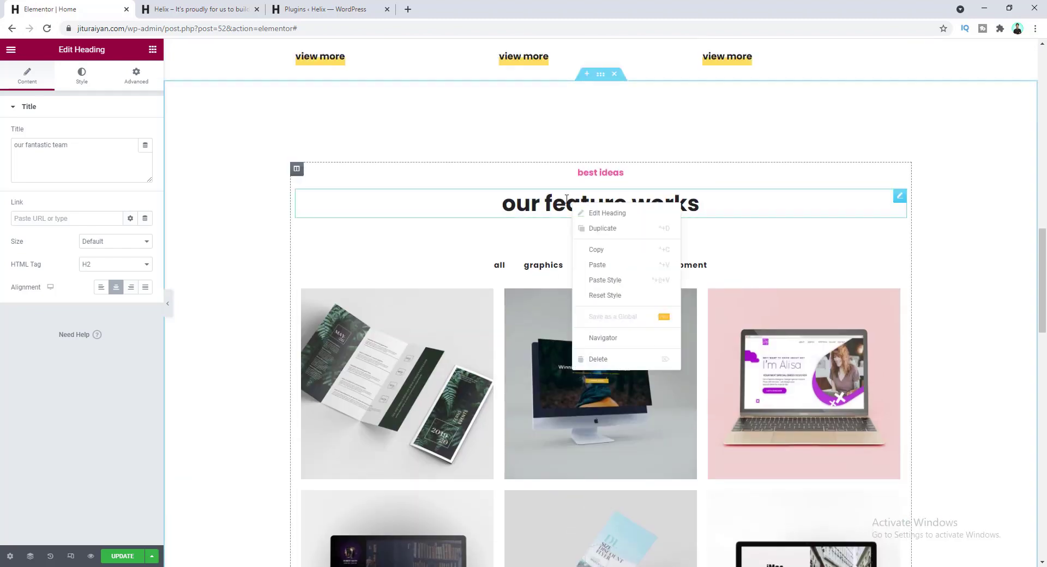
click(607, 254)
scroll(611, 271, down, 20)
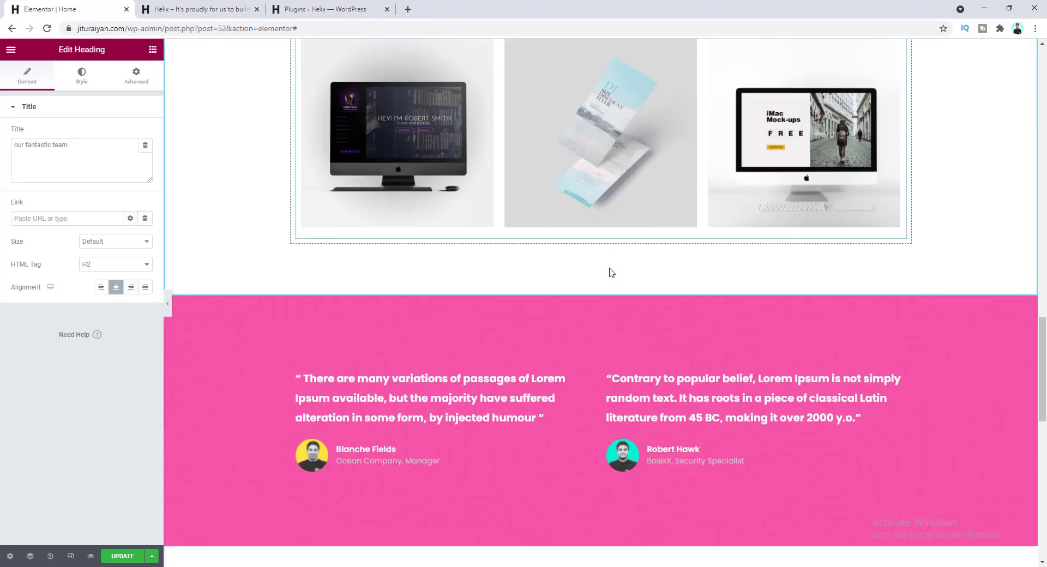
right_click(580, 323)
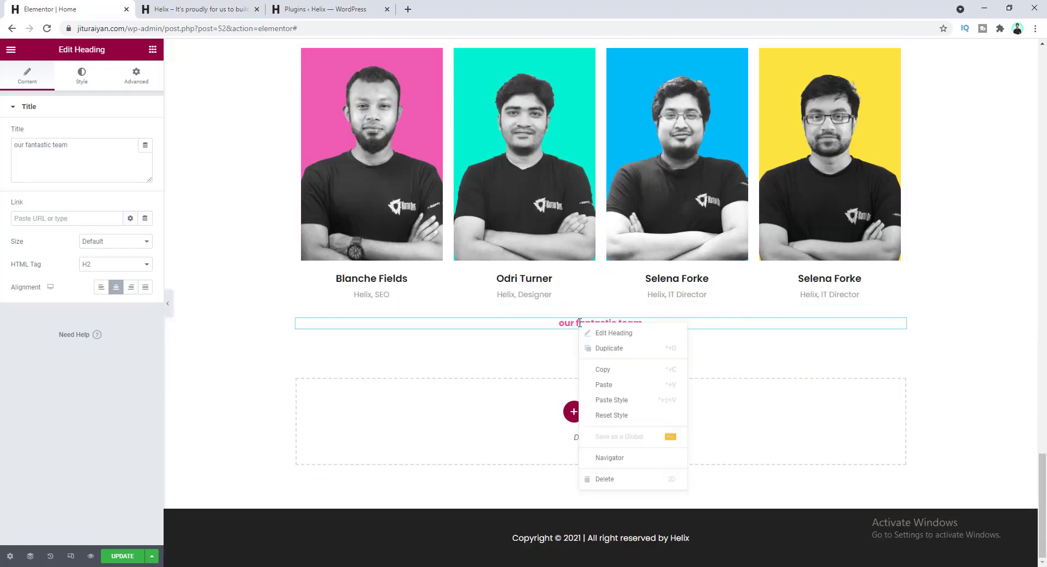
click(604, 385)
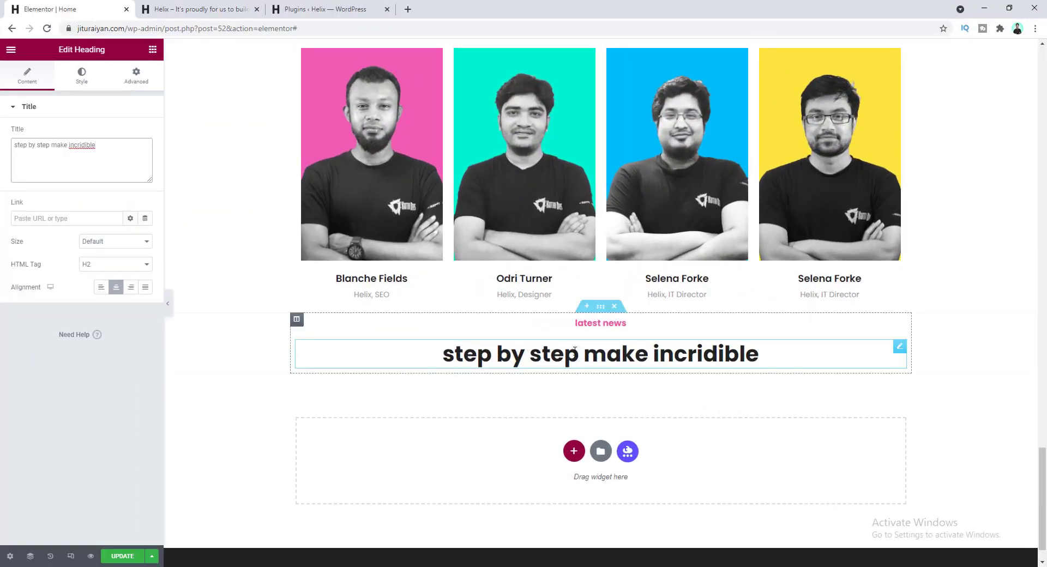
click(600, 306)
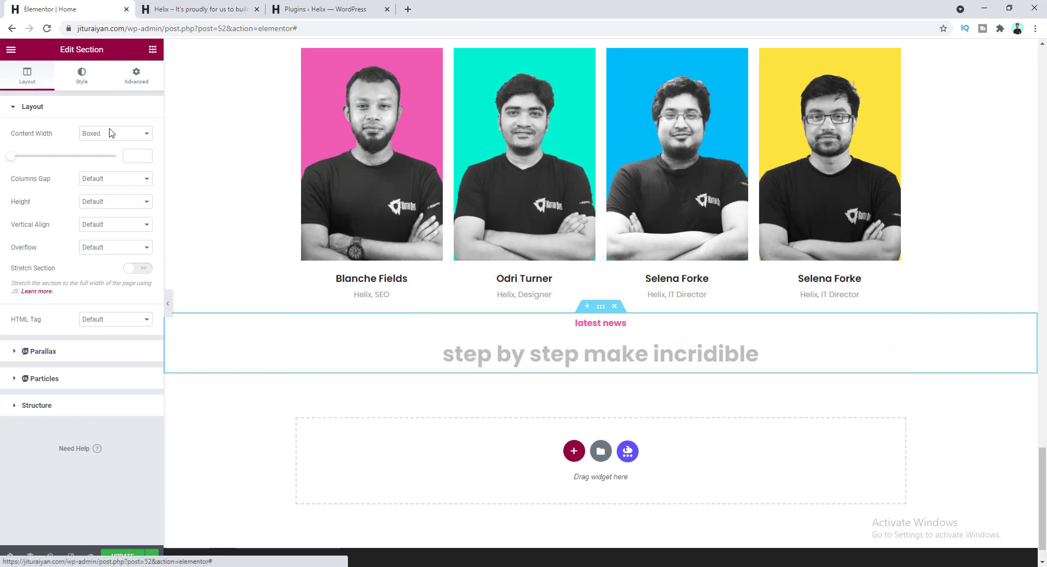
- Unlink the section padding and set Top and Bottom to 100
click(135, 76)
click(138, 191)
drag(25, 189, 11, 191)
text(100)
key(Tab)
key(Tab)
text(100)
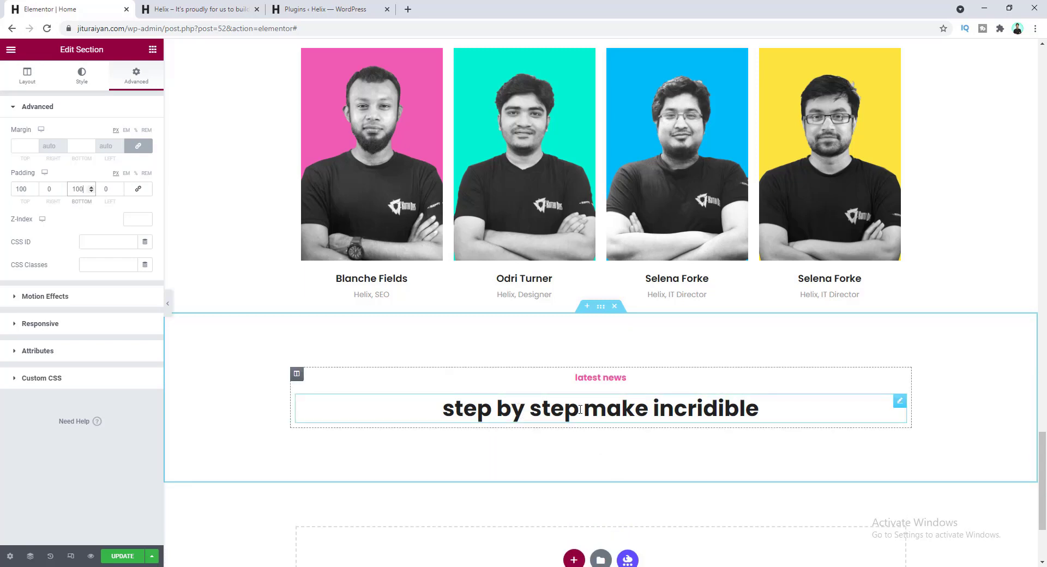
- Search the widget panel for 'pos' to look for post widgets
click(152, 49)
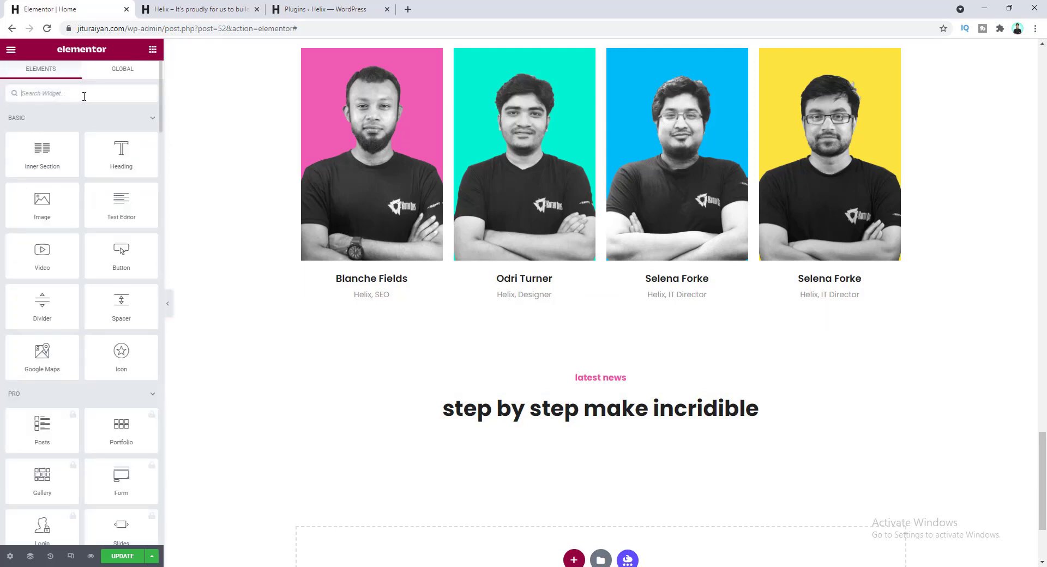
text(post)
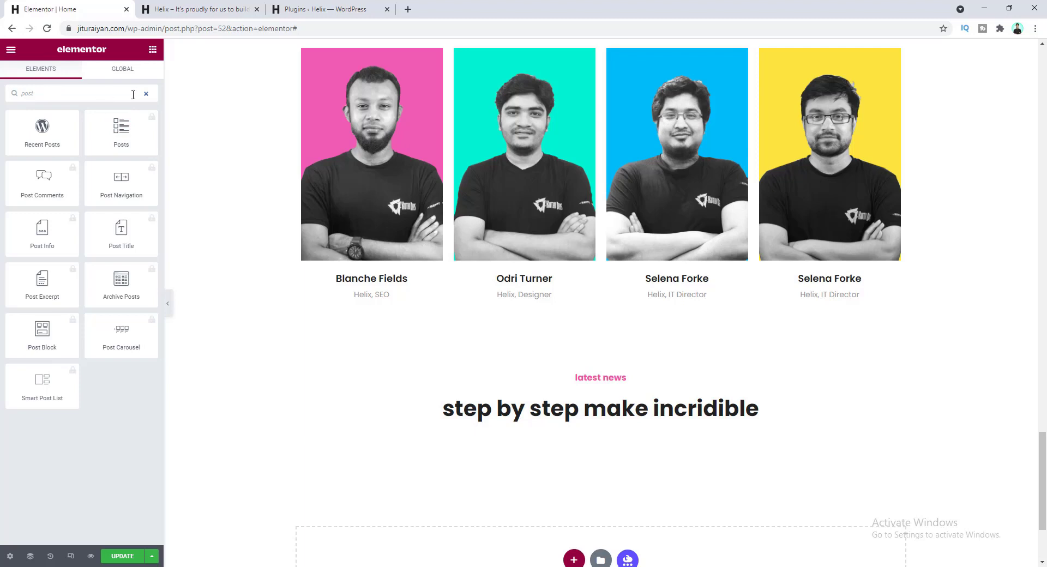
click(302, 8)
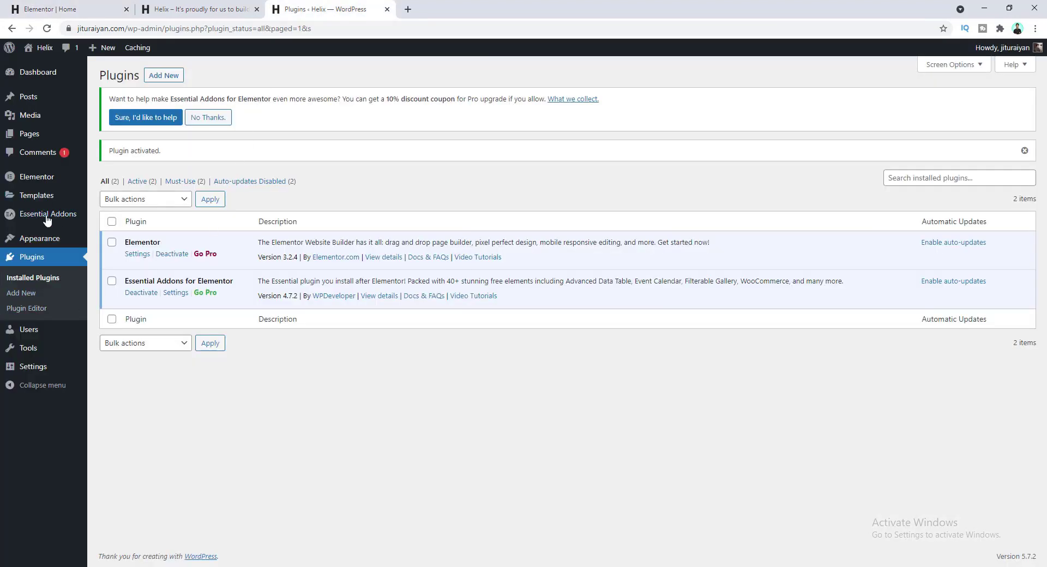
- Switch on the Post Grid element under Essential Addons > Elements and save the settings
click(70, 215)
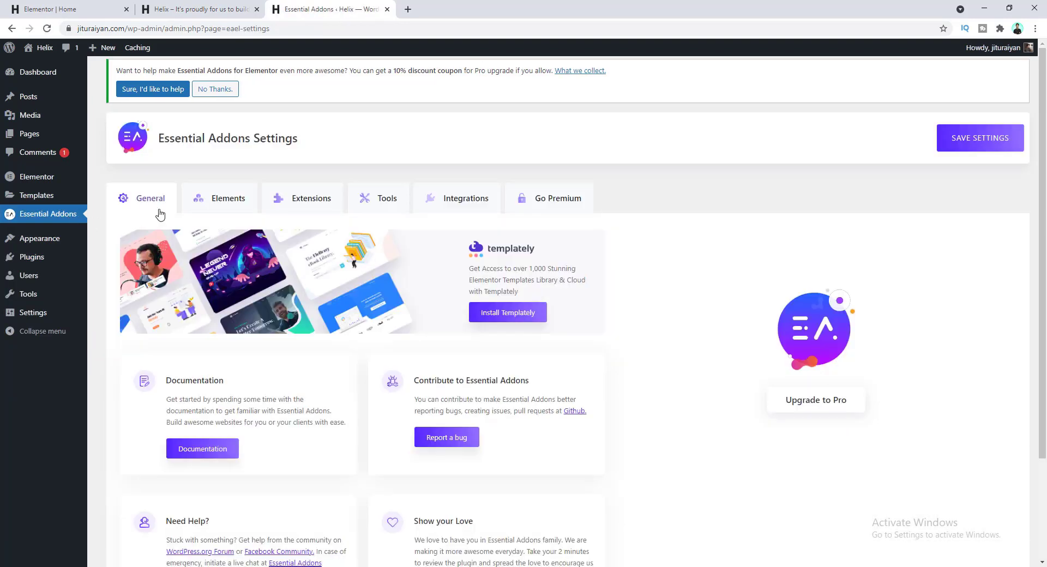
click(213, 200)
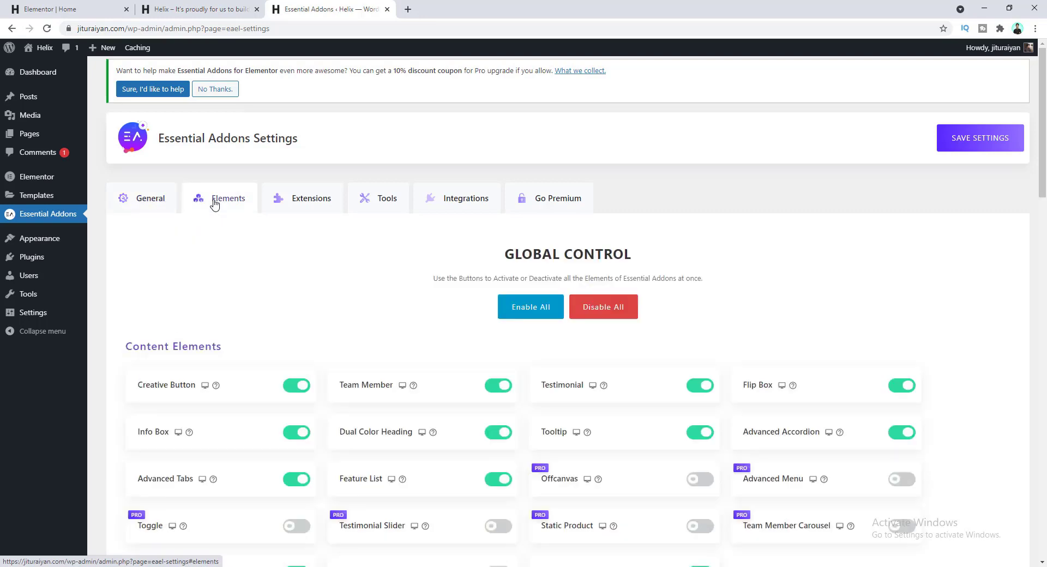
scroll(283, 289, down, 6)
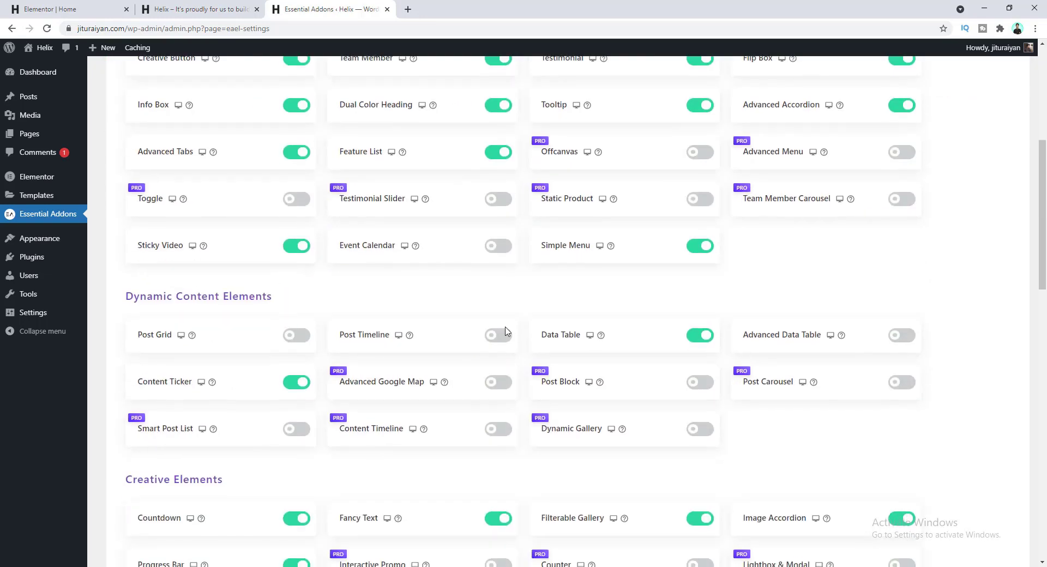
click(298, 336)
scroll(431, 357, up, 6)
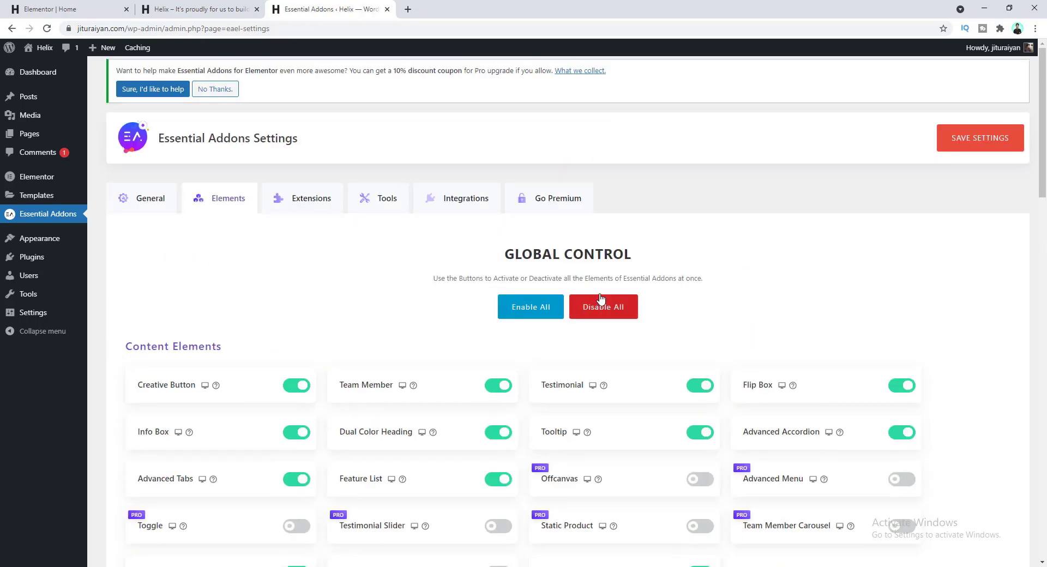
click(963, 142)
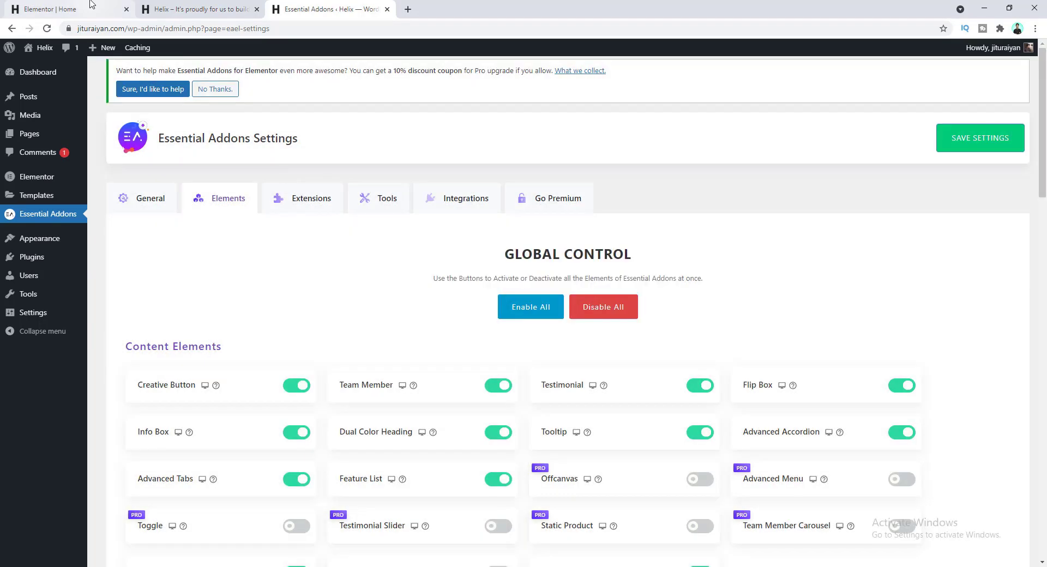
click(91, 7)
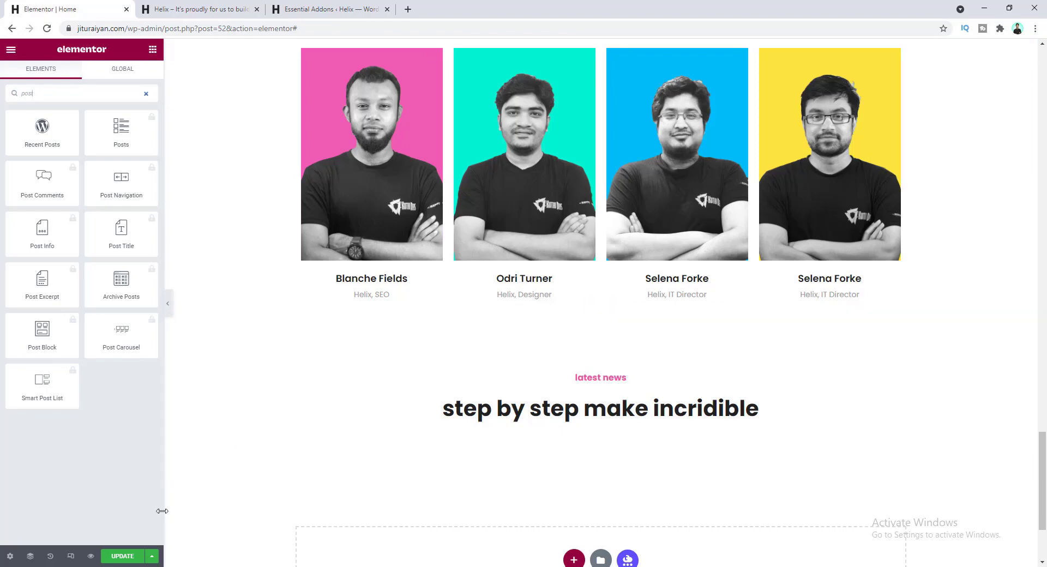
- Save and reload the editor, drop a Post Grid widget under the latest news heading, and update
click(122, 557)
click(47, 28)
scroll(289, 232, down, 18)
scroll(289, 231, down, 10)
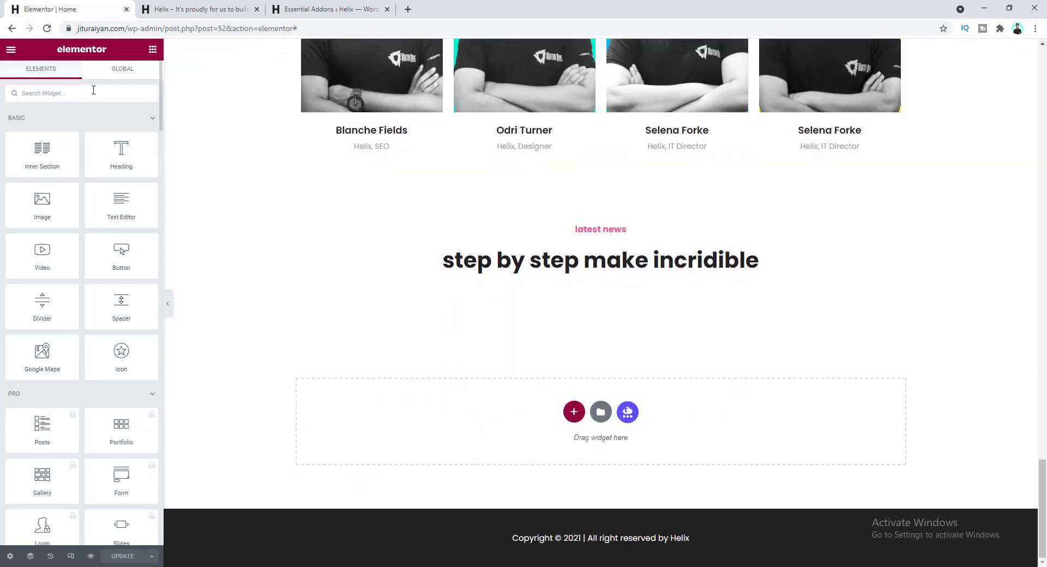
text(post)
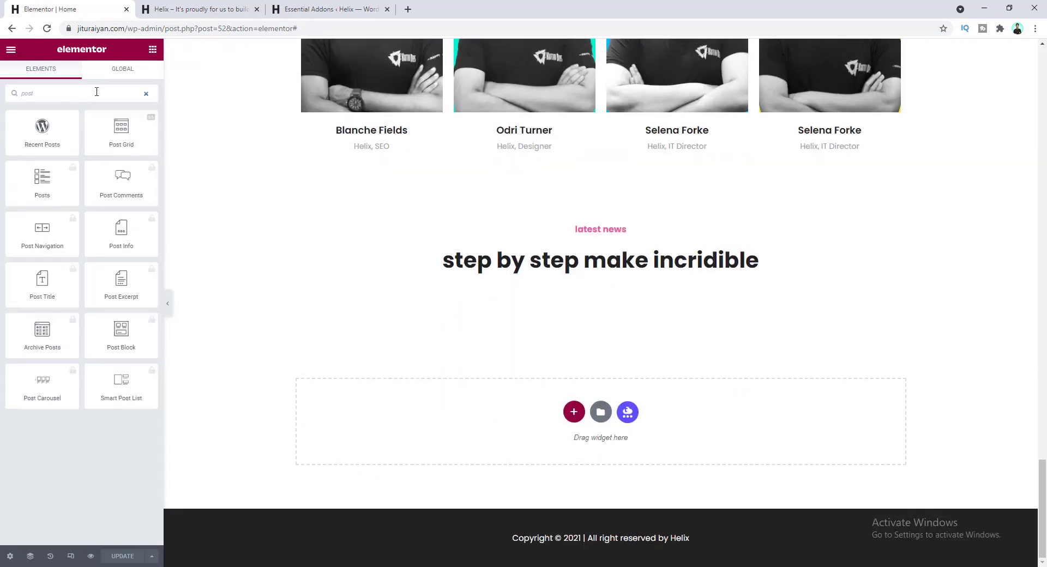
drag(123, 135, 523, 273)
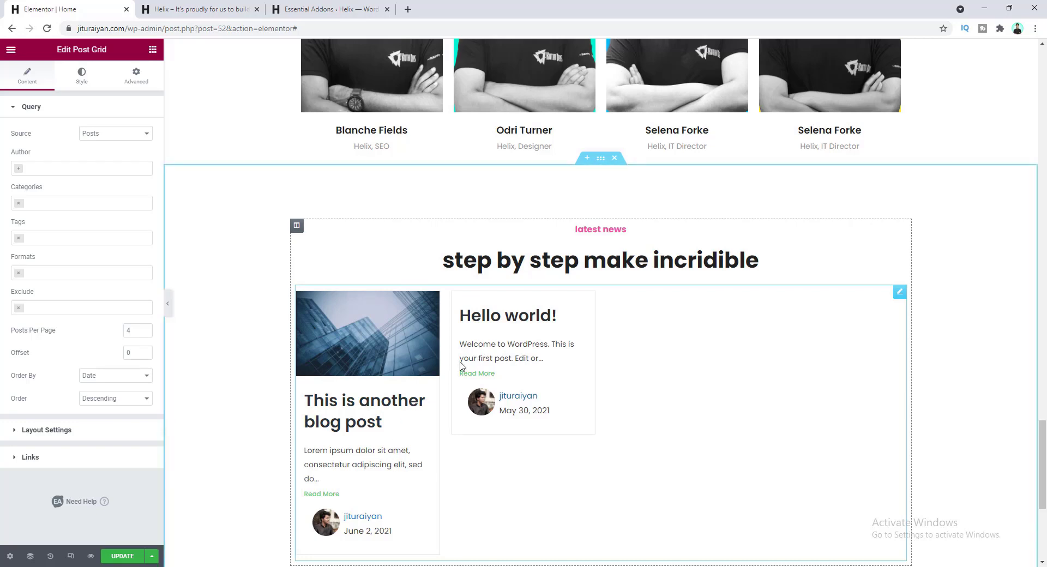
click(123, 556)
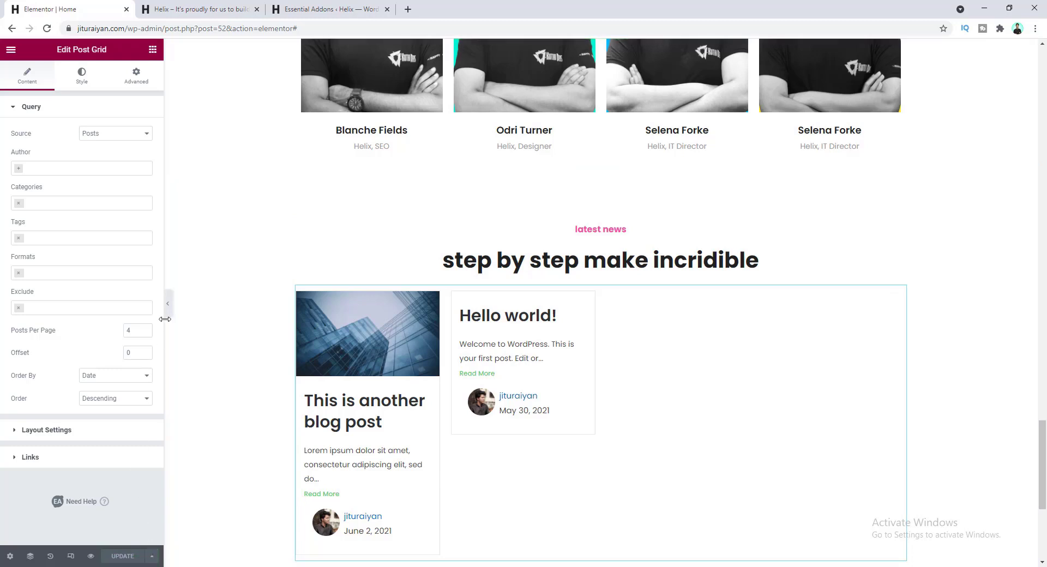
- Bulk-move both existing blog posts to the Trash and start a new post
click(305, 6)
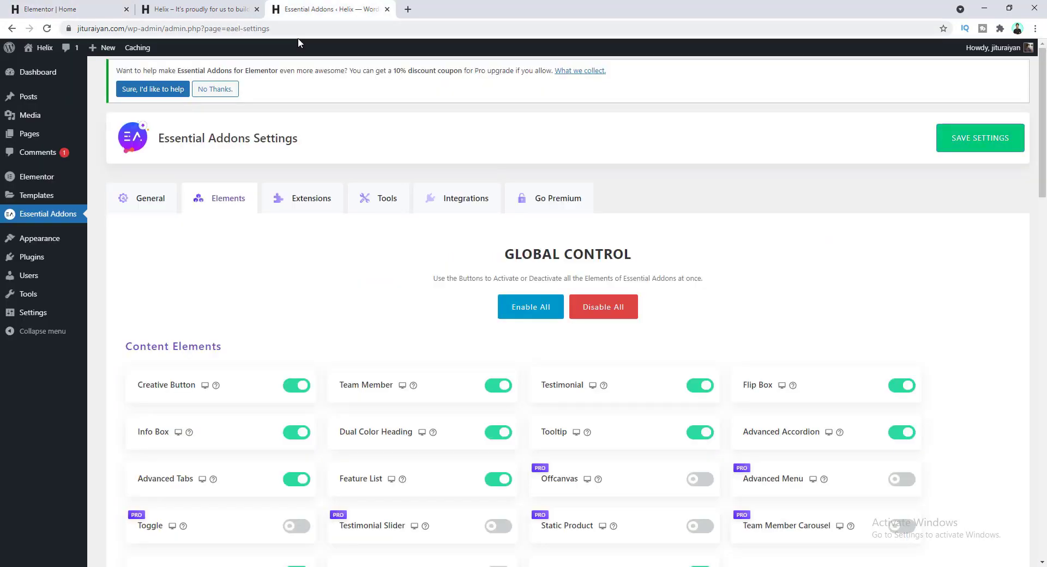
mouse_move(52, 97)
click(105, 99)
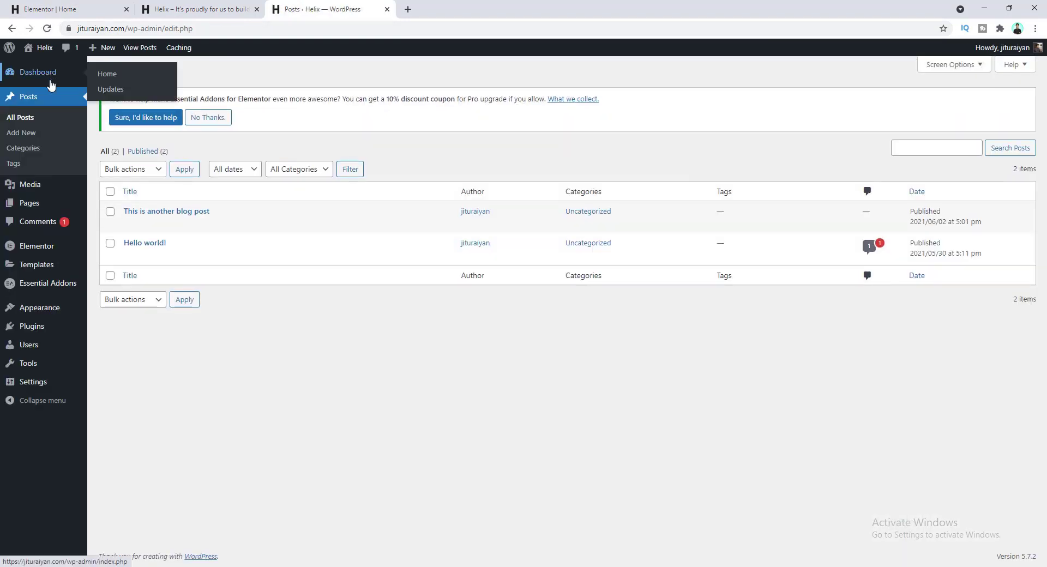
click(110, 192)
click(140, 169)
click(134, 206)
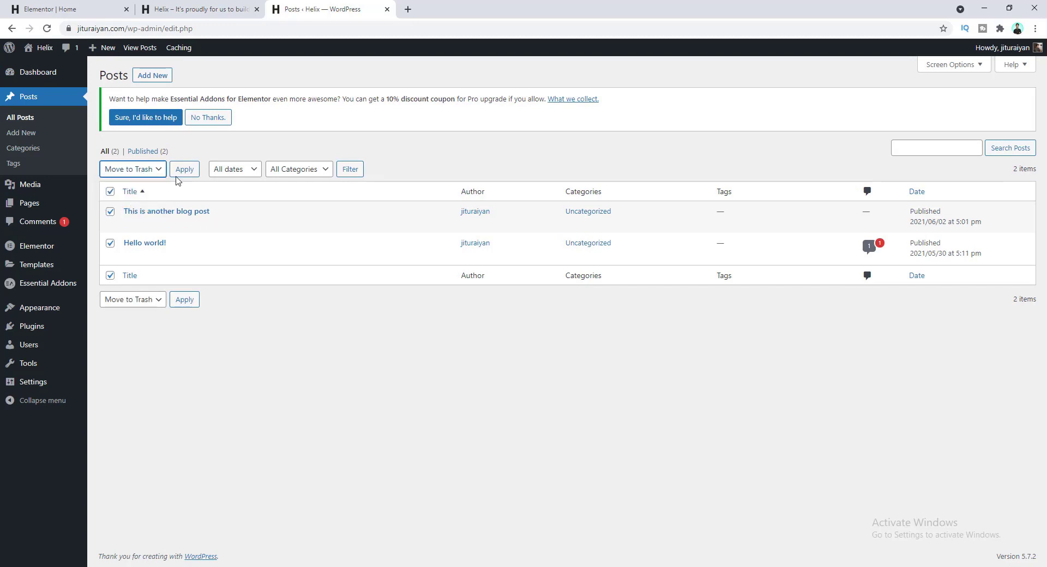
click(185, 169)
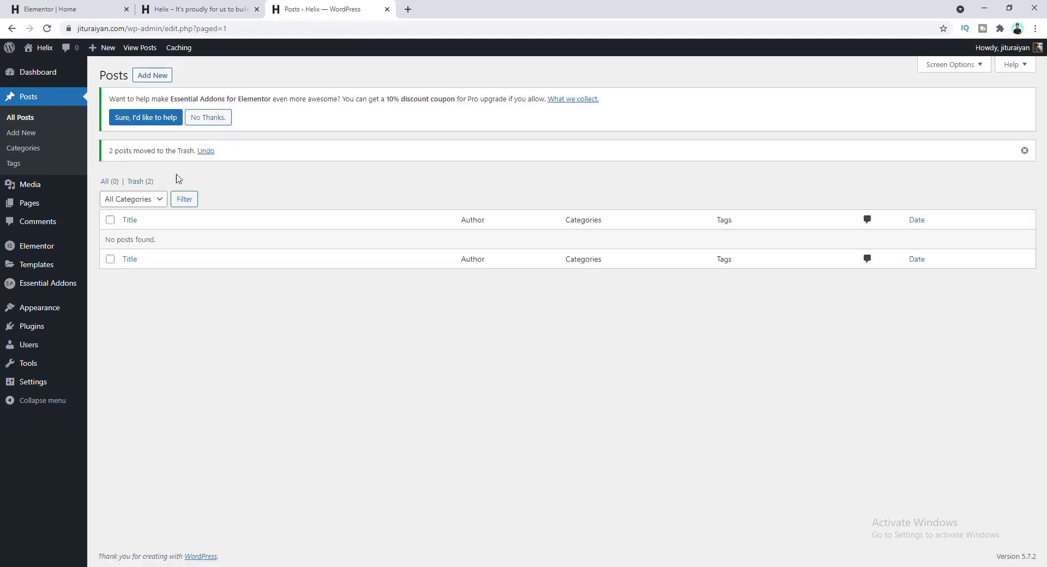
click(155, 75)
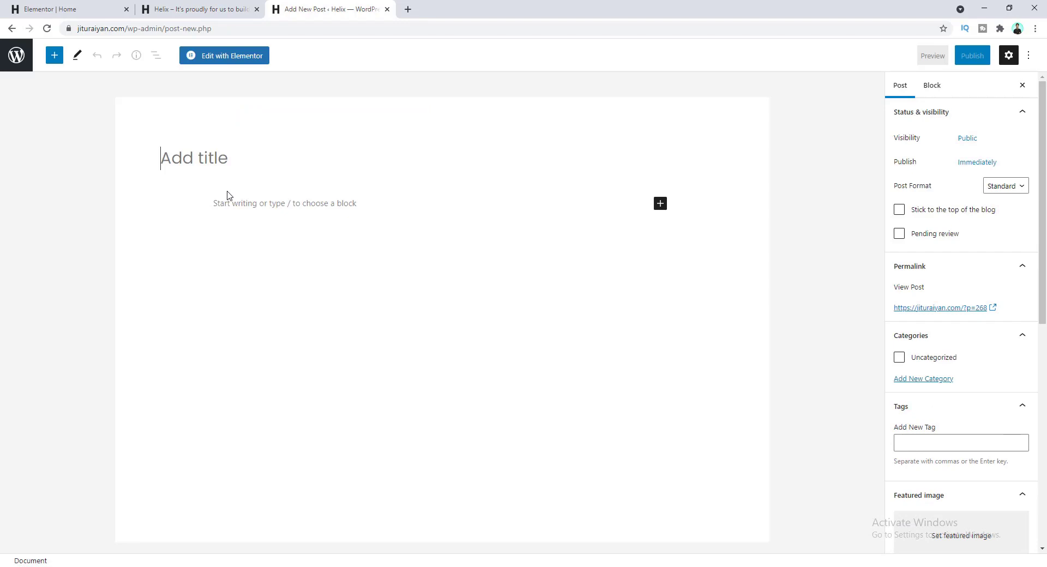
- Title the post 'weekly news for designers' and paste the news article paragraphs into its body
text(wee)
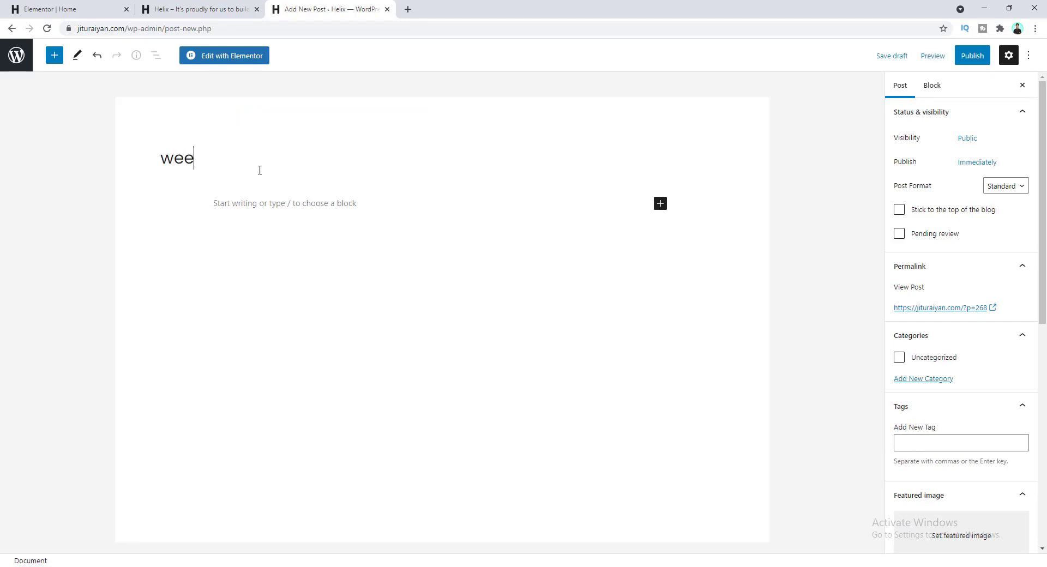
text(kly news for designers)
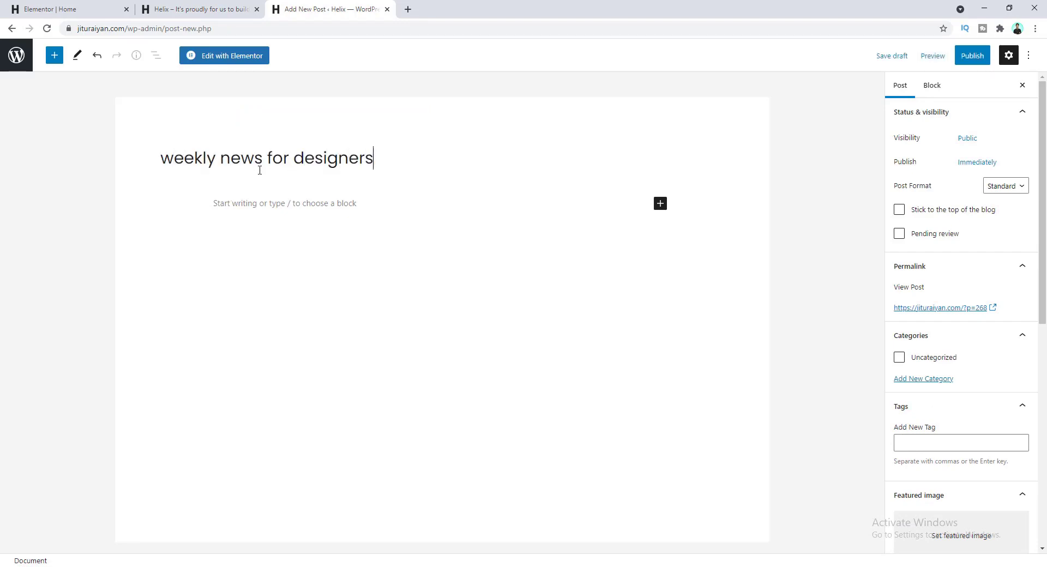
click(283, 204)
text(Republican Sen. Roy Blunt of Missouri on Sunday urged the Biden administration to cut its $2 trillion infrastructure plan to roughly $615 billion and focus on rebuilding physical infrastructure like roads and bridges.)
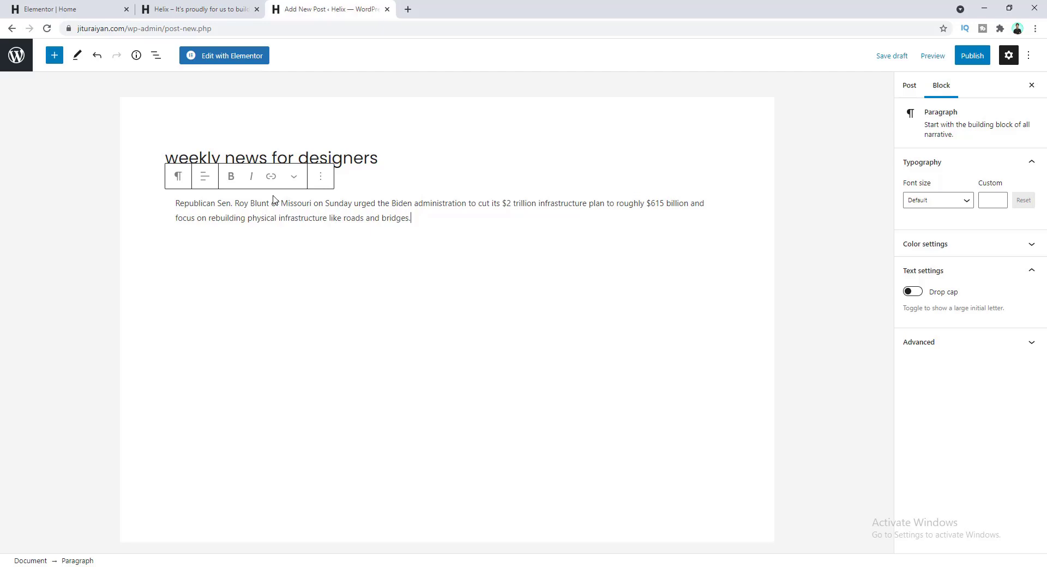
key(Return)
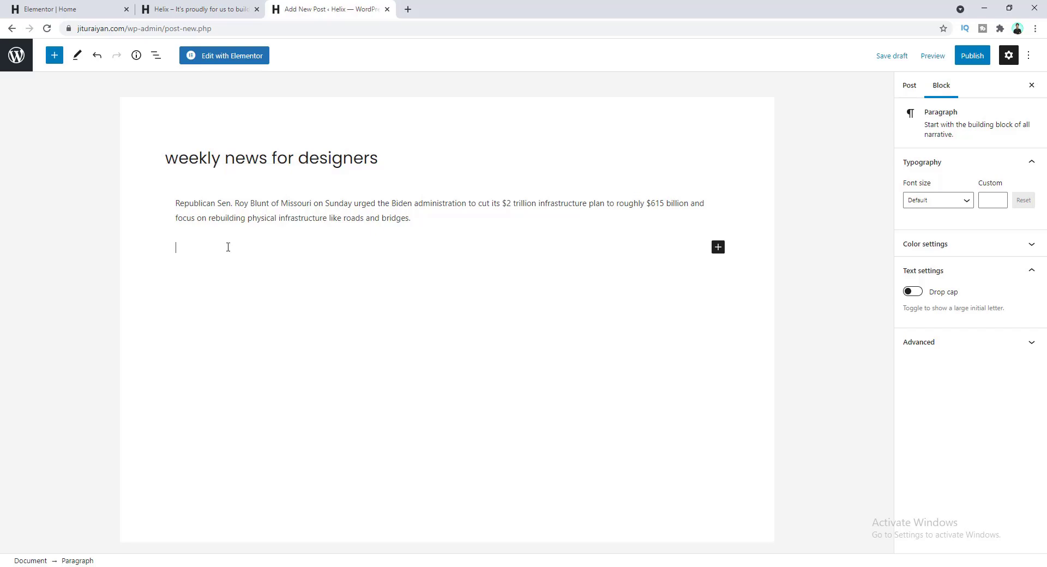
text(In an interview with Fox News Sunday, Blunt – the fourth-ranking Republican in the Senate – argued that only 30% of the president’s proposal focuses on traditional infrastructure and said reducing the price would allow the White House to pass the bill through both chambers of Congress.)
key(Return)
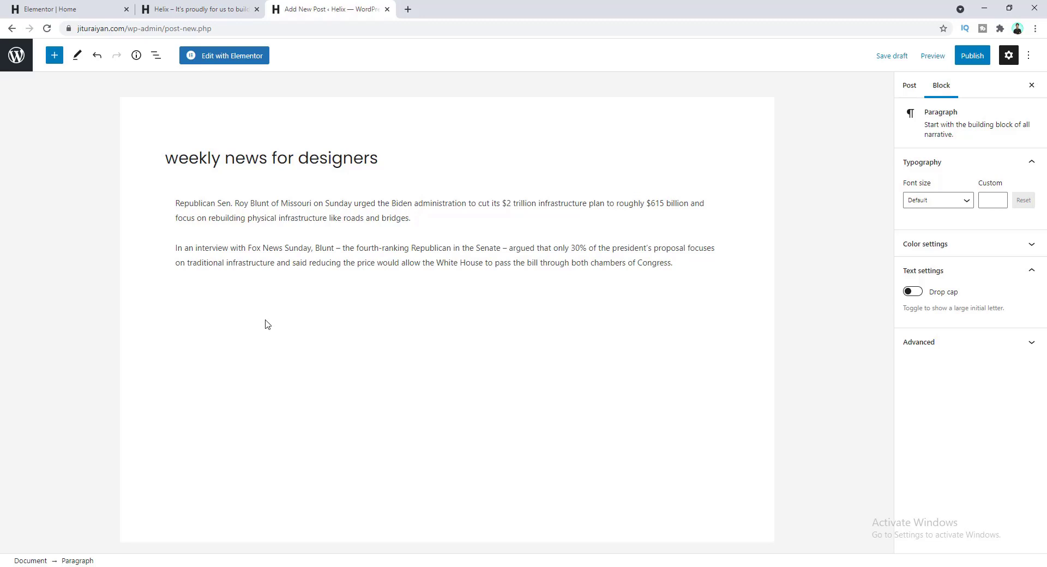
key(ctrl+v)
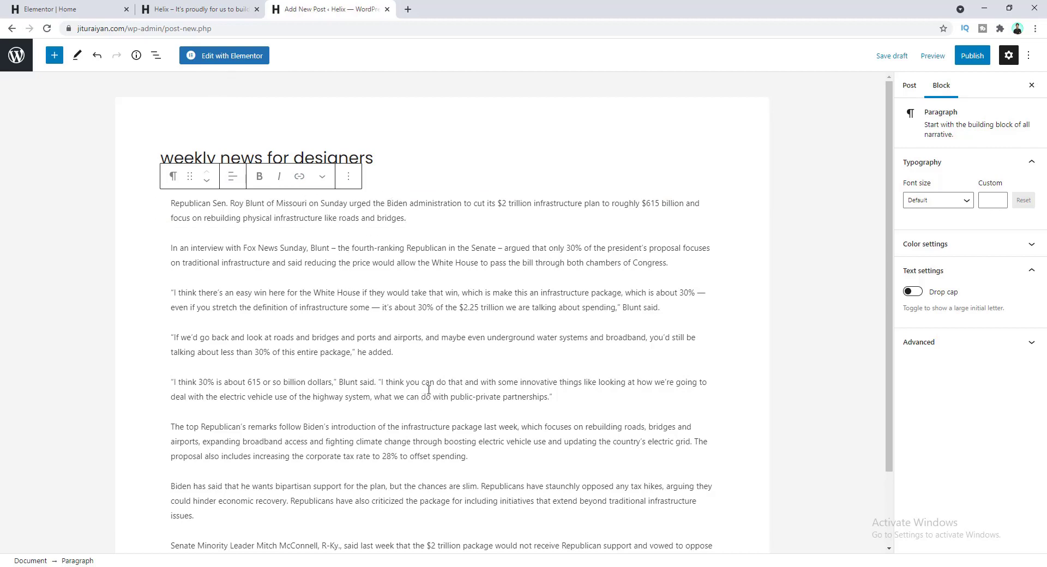
- Link the phrase 'infrastructure package' to the CNBC article URL
double_click(418, 429)
click(435, 427)
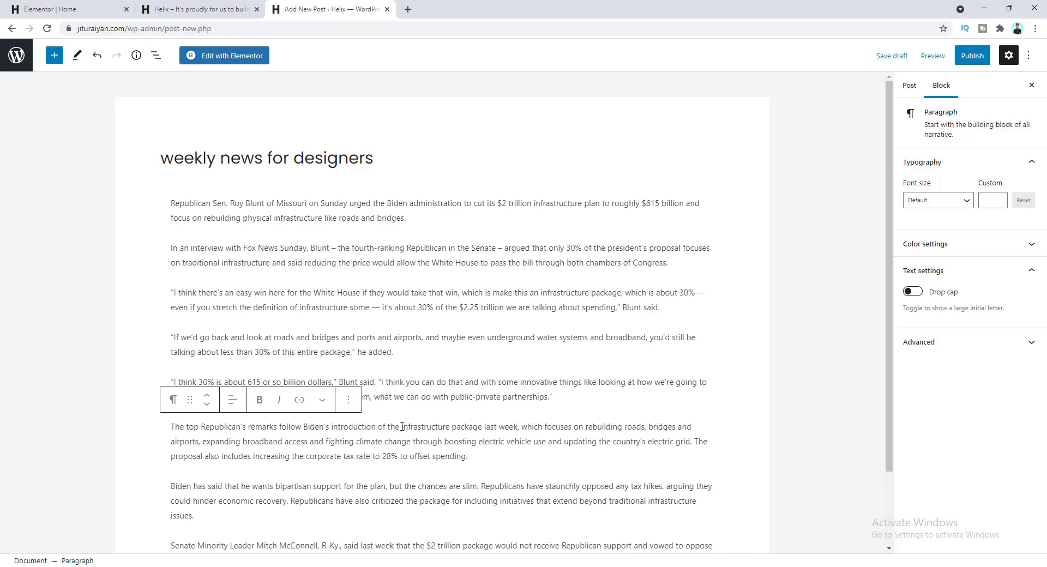
drag(402, 427, 483, 427)
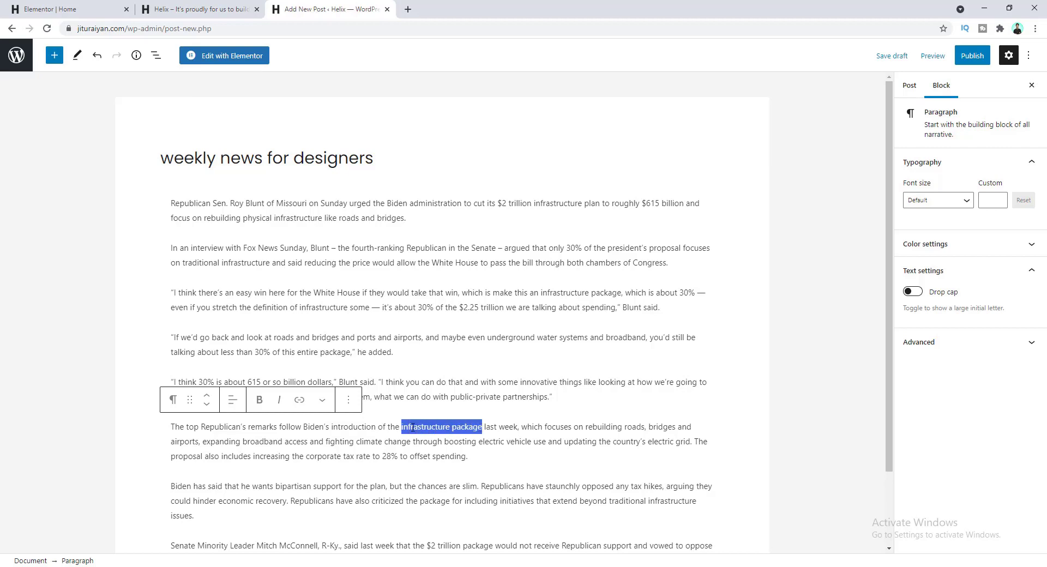
click(298, 401)
key(ctrl+v)
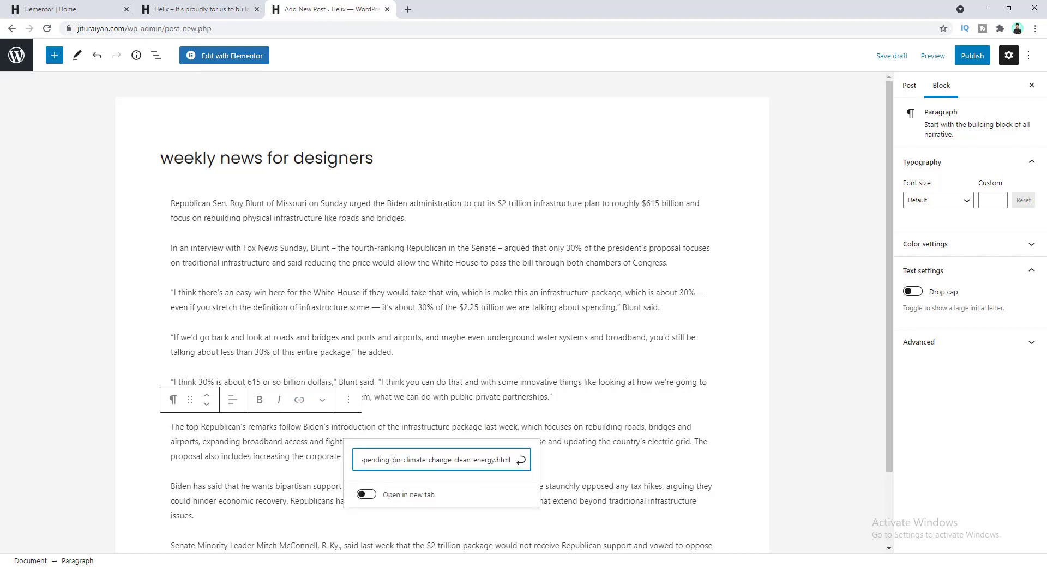
click(521, 460)
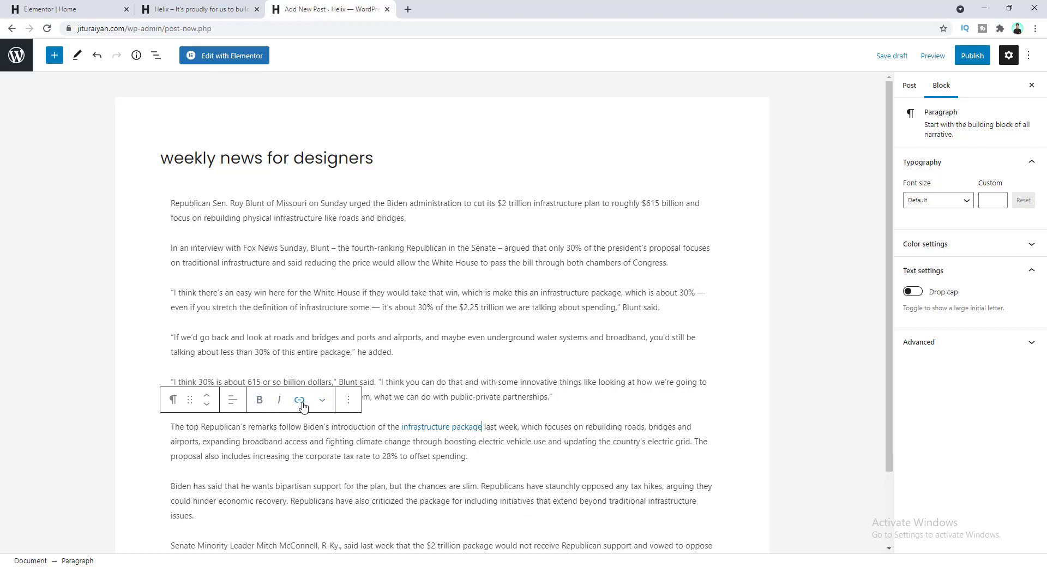
click(424, 427)
- Add an empty block after the 'he added.' paragraph
click(401, 354)
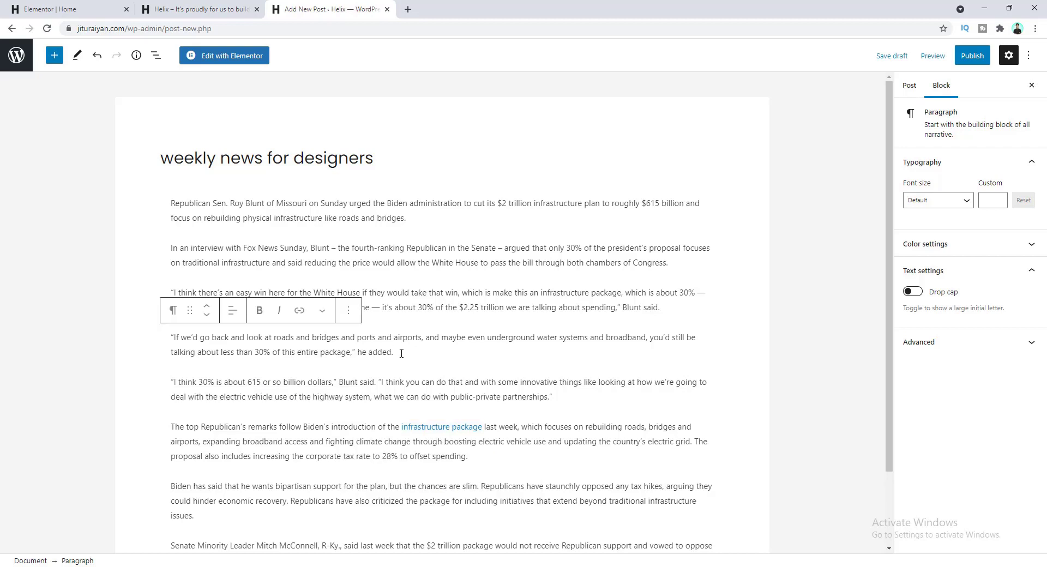
key(Return)
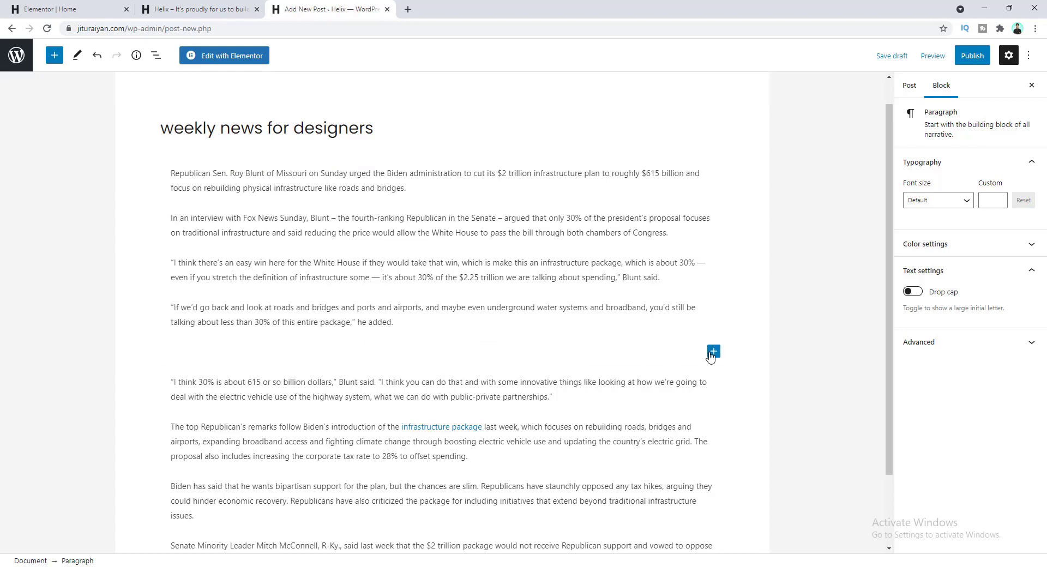
click(713, 352)
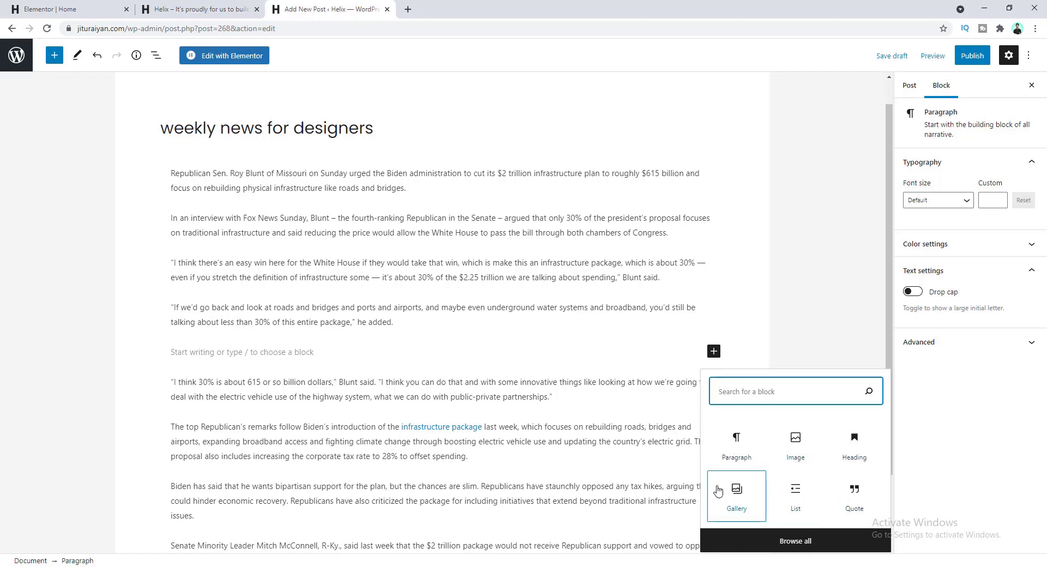
- Turn the empty block into an Image block showing the meeting photo (blog-image-2.jpeg) from the media library
click(780, 542)
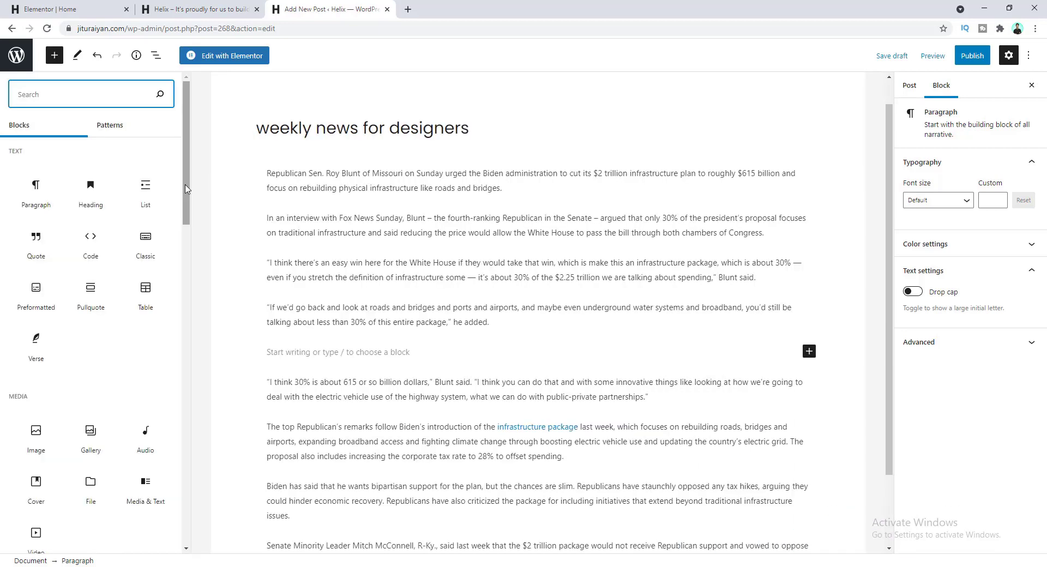
mouse_move(186, 173)
mouse_down()
mouse_move(189, 494)
mouse_move(186, 142)
mouse_move(187, 162)
mouse_up()
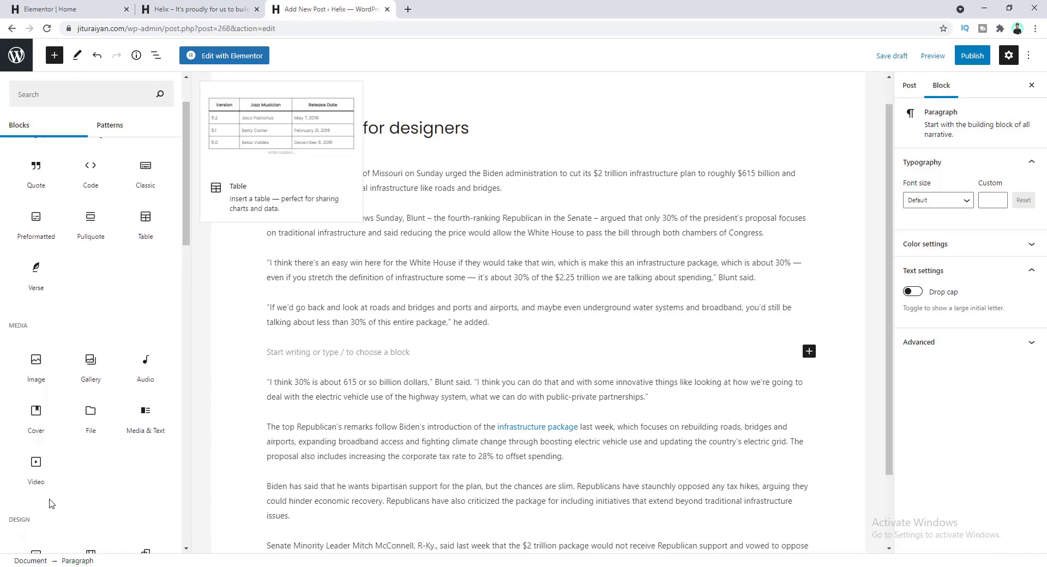
scroll(121, 362, up, 1)
scroll(122, 362, up, 1)
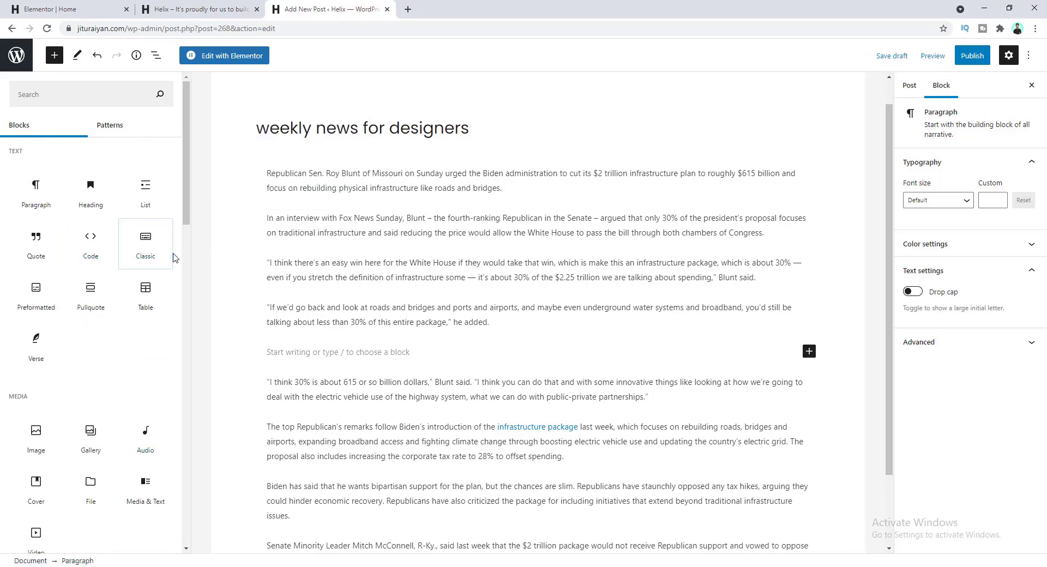
click(35, 433)
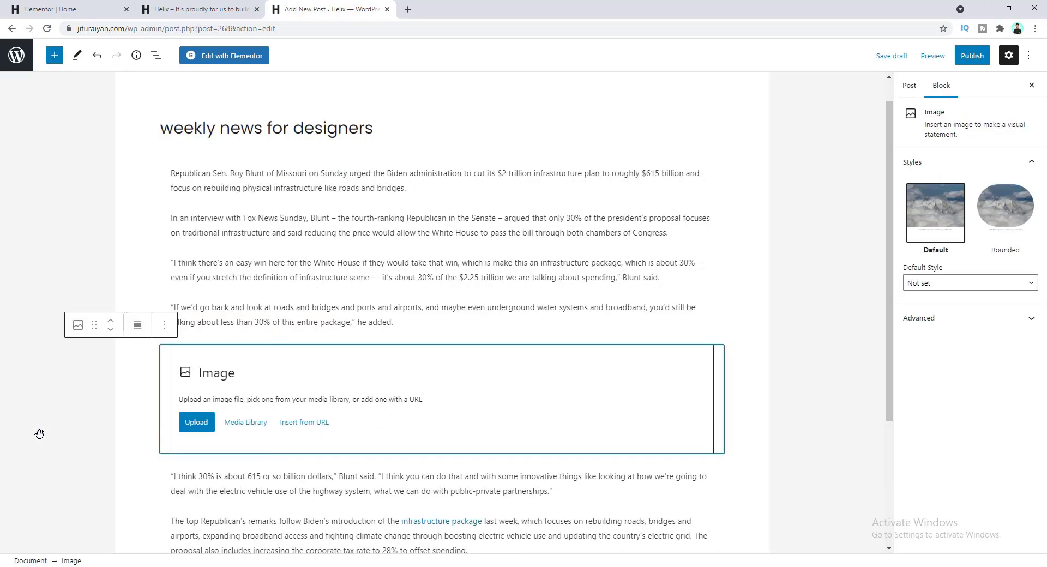
click(241, 426)
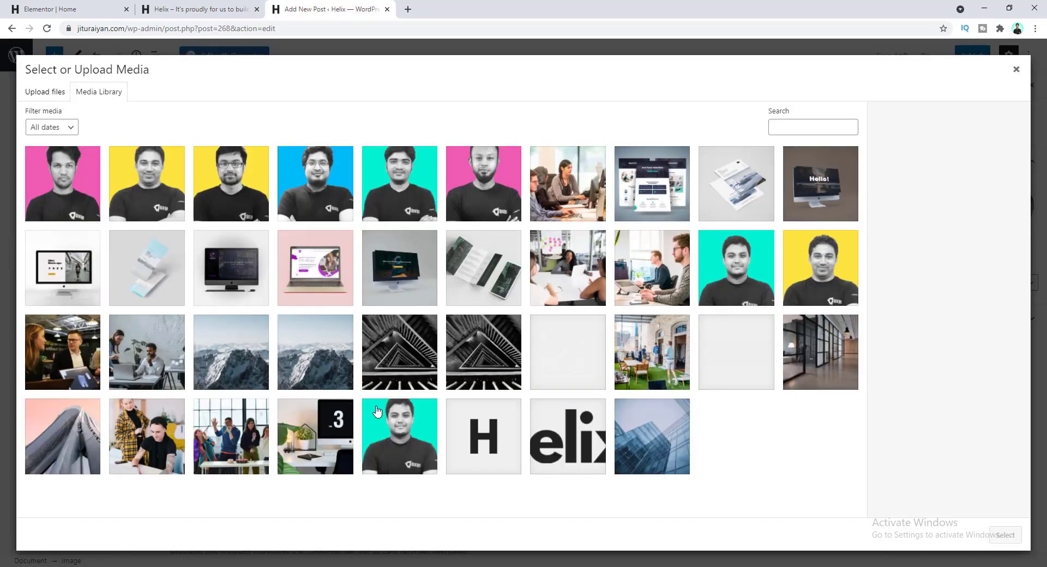
click(58, 358)
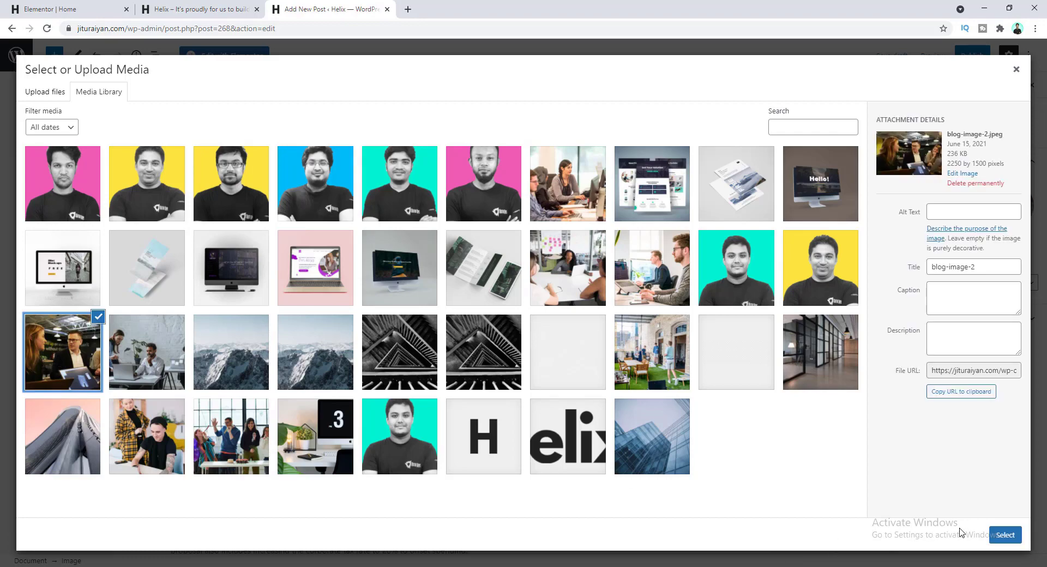
click(1004, 535)
scroll(408, 381, up, 3)
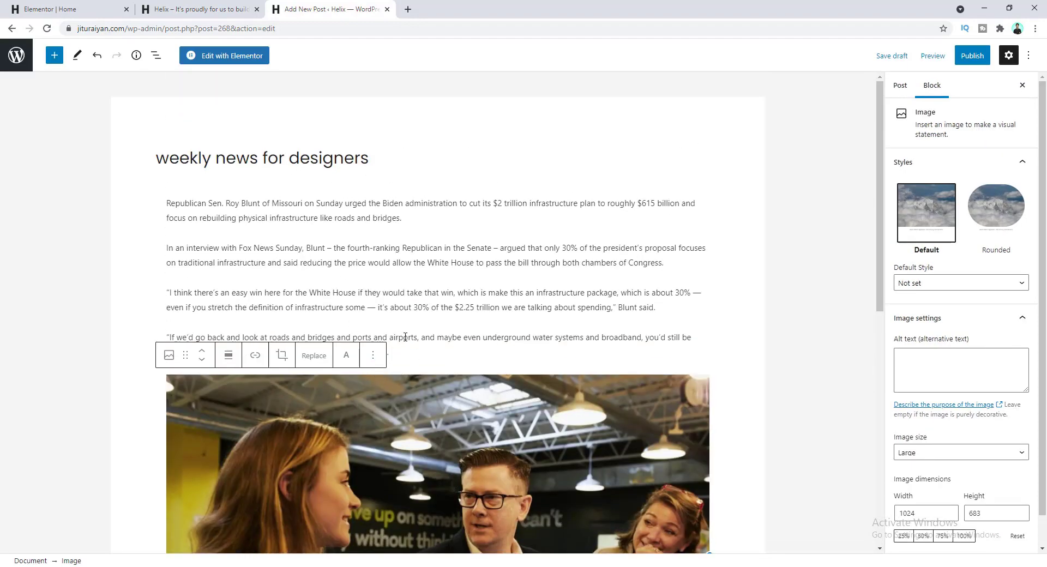
- Create the categories Design, Programming, Corporate and Business in the post sidebar
scroll(404, 353, down, 5)
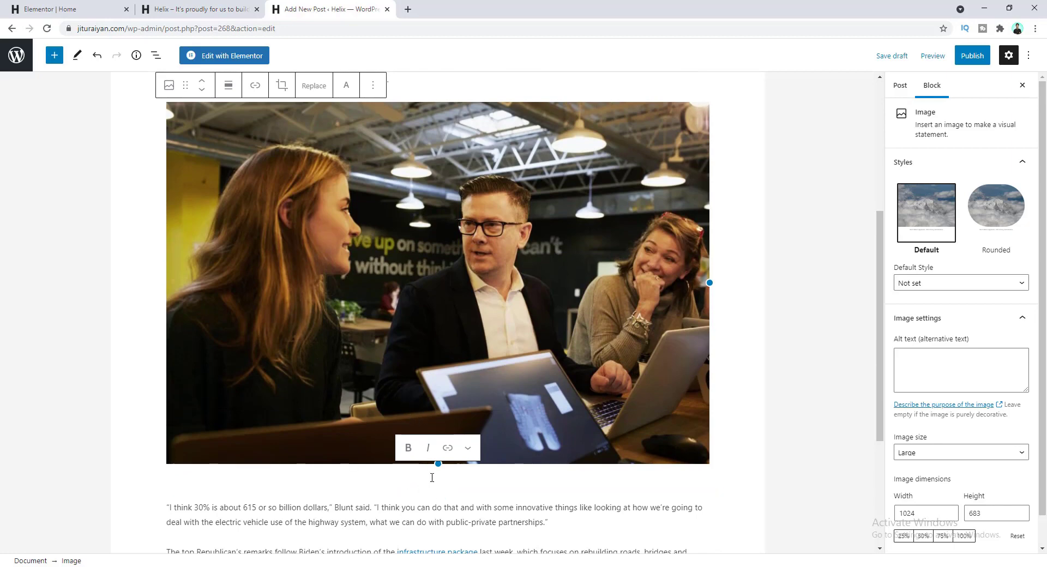
scroll(527, 420, up, 2)
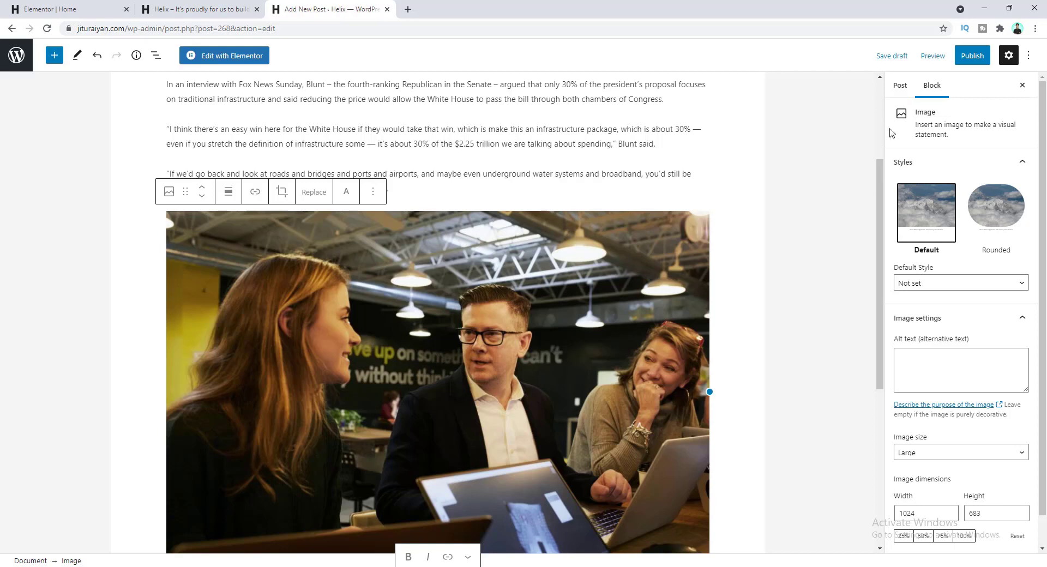
click(899, 87)
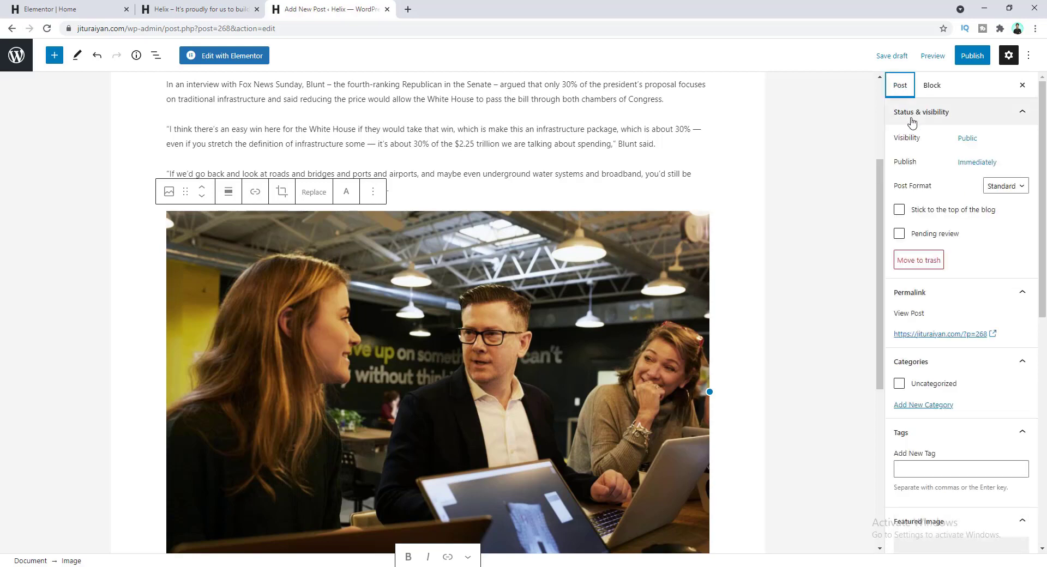
click(916, 407)
click(925, 438)
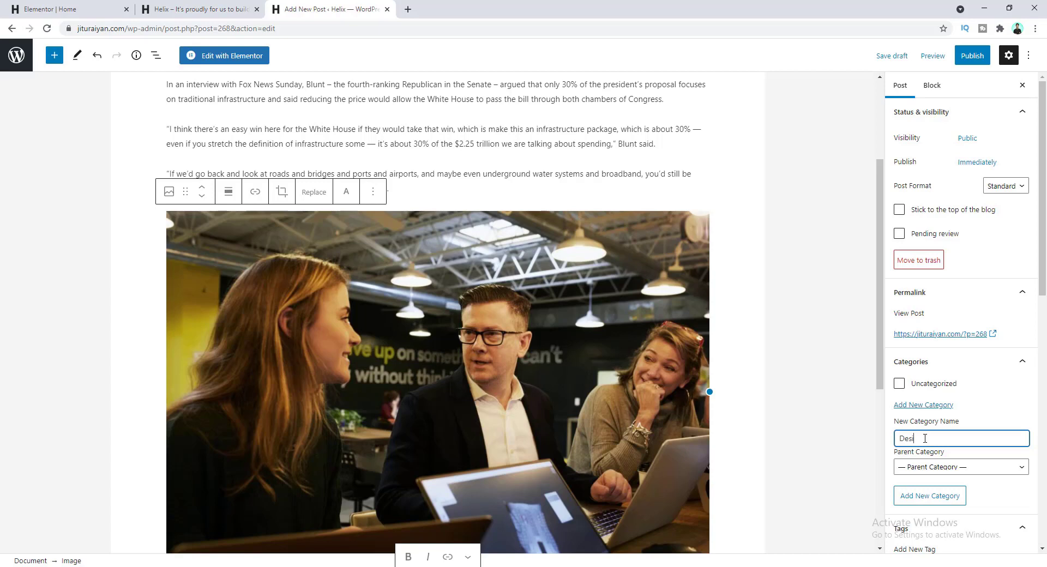
click(927, 500)
click(921, 452)
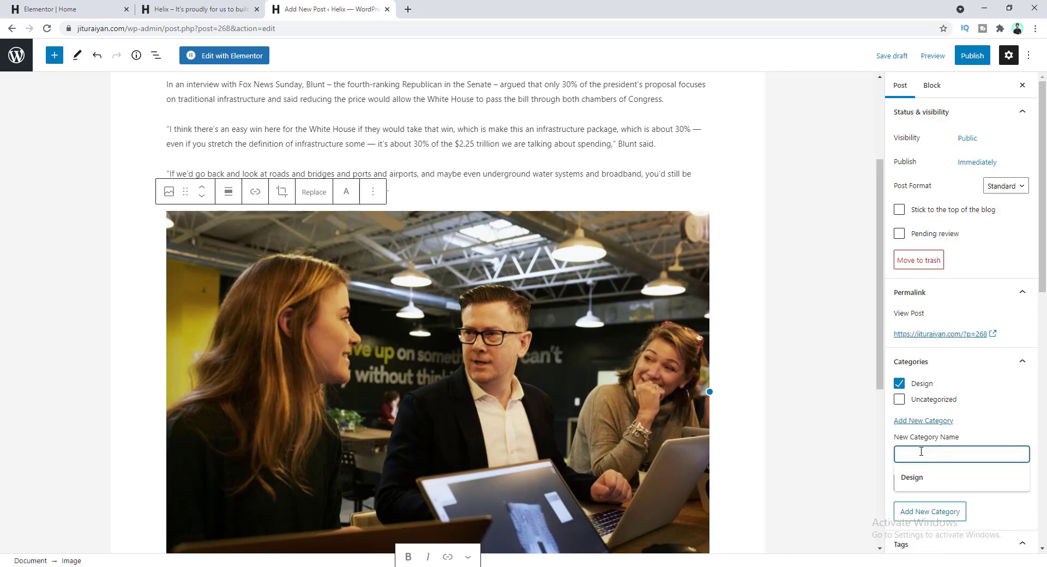
text(Programming)
key(Return)
click(940, 470)
text(Corpora)
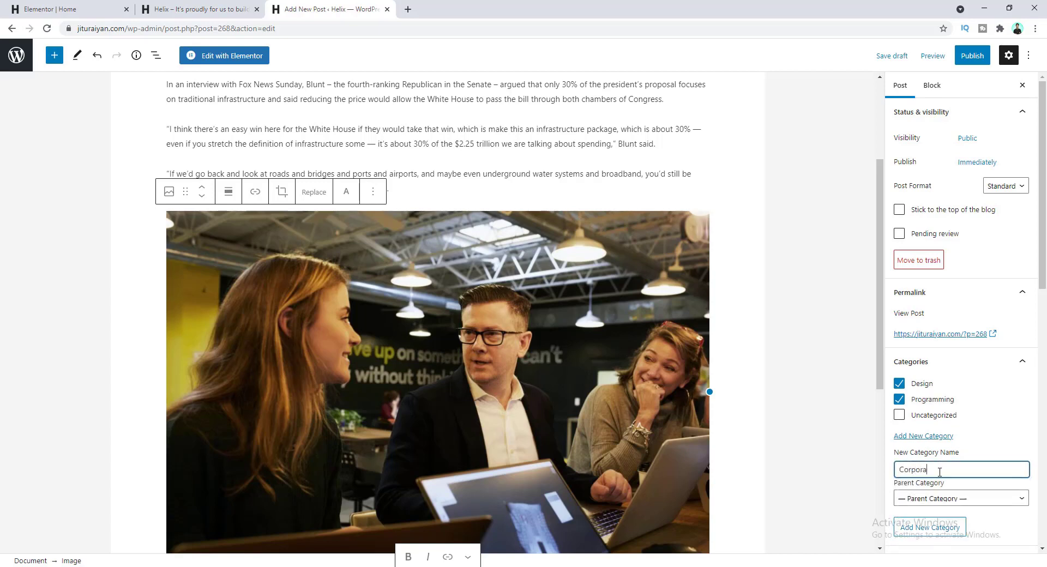
text(te)
key(Return)
click(944, 483)
text(B)
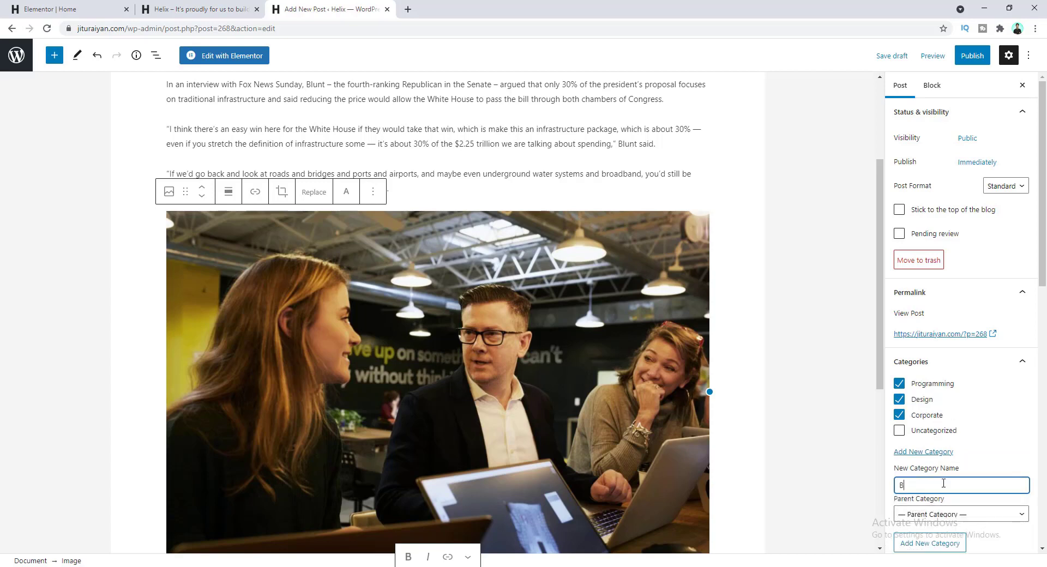
text(usiness)
click(939, 538)
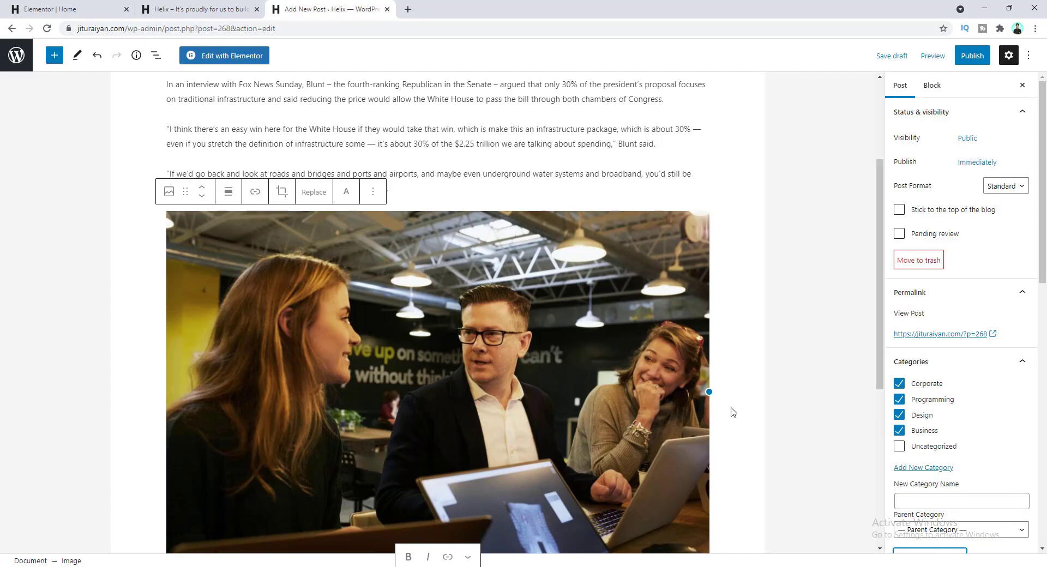
- Untick Corporate, Design and Business so the post stays only under Programming
click(900, 384)
click(899, 415)
click(901, 431)
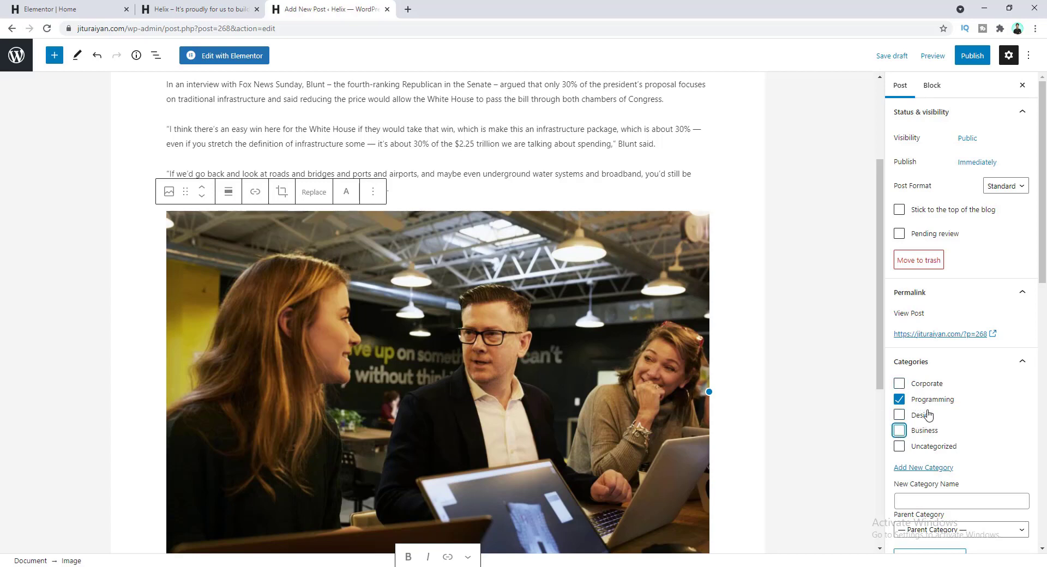
scroll(949, 379, down, 6)
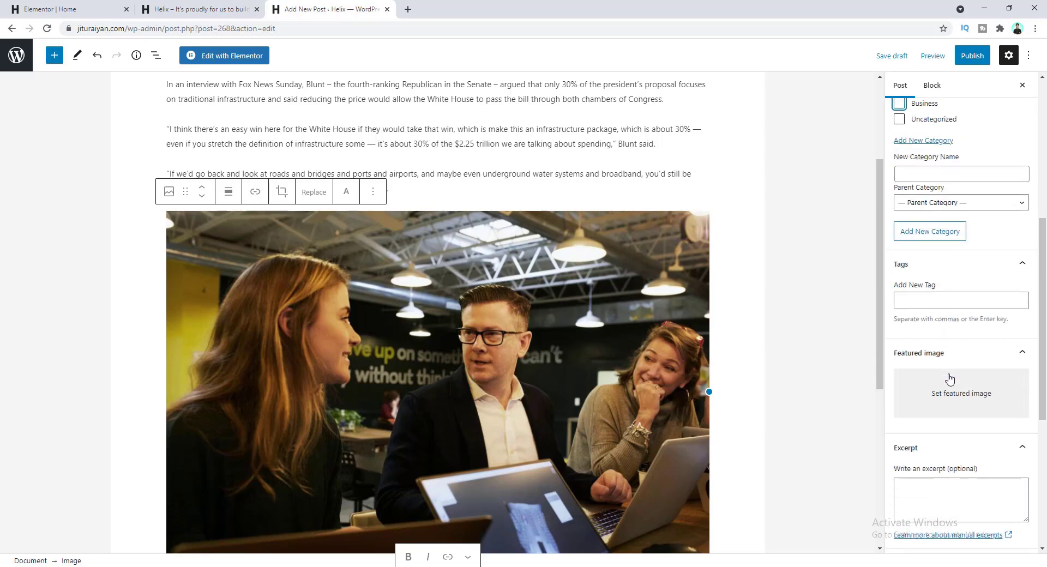
- Tag the post 'programming Fest', 'coding' and 'brainsroming'
click(913, 300)
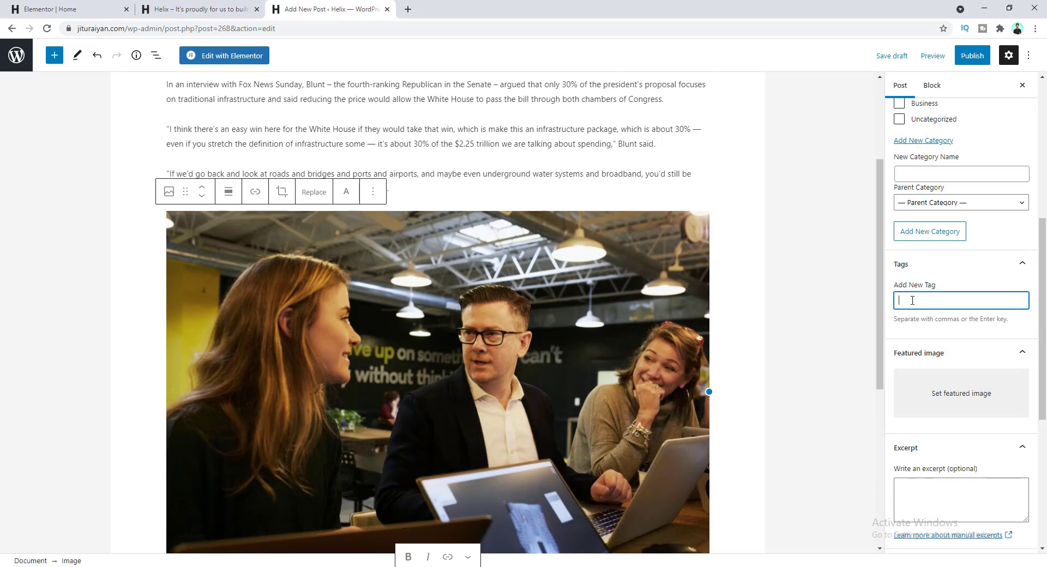
text(programmin)
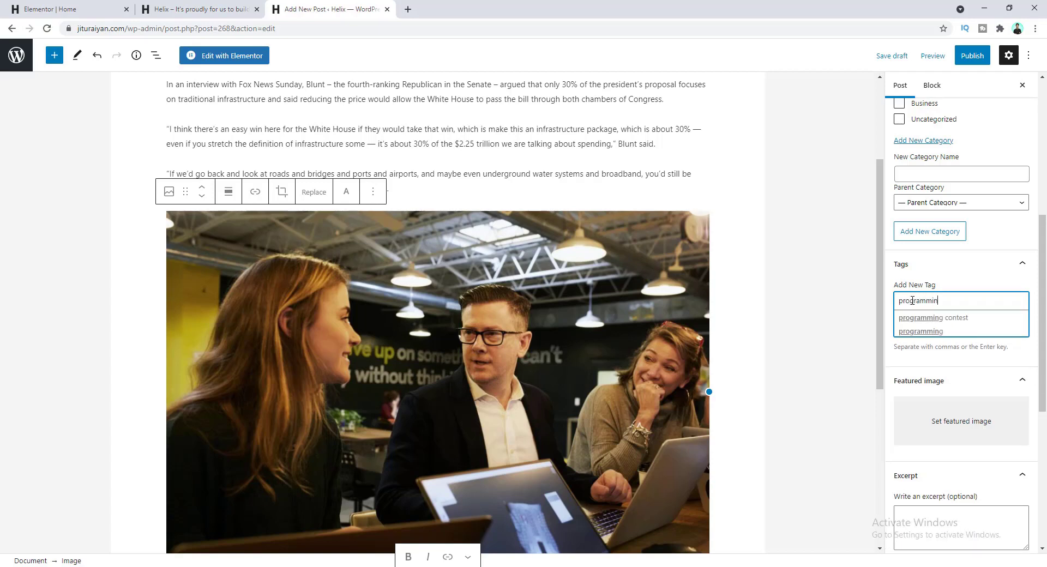
text(g Fest)
key(Return)
text(codi)
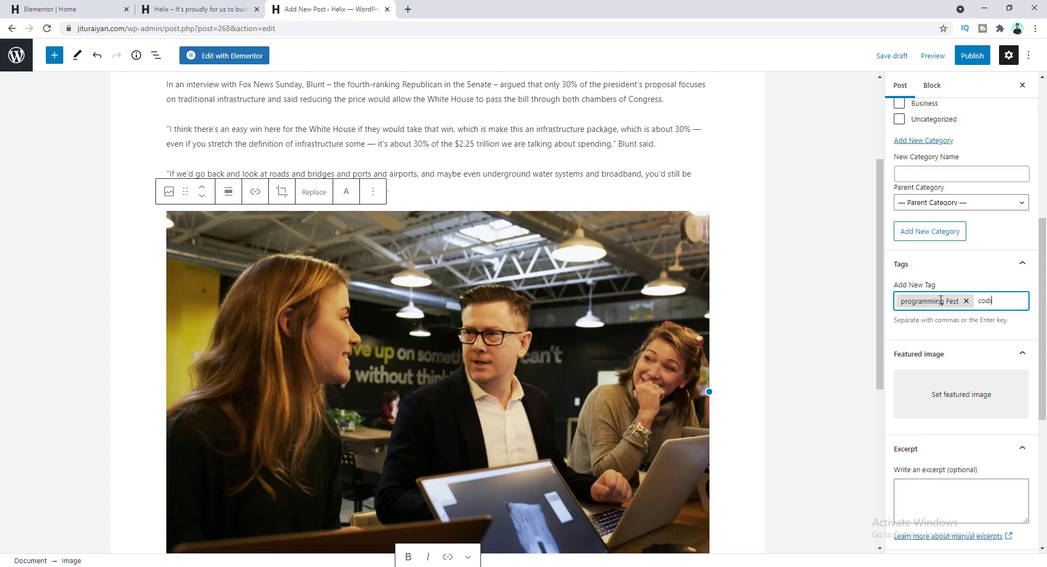
text(ng)
key(Return)
text(brainsroming)
key(Return)
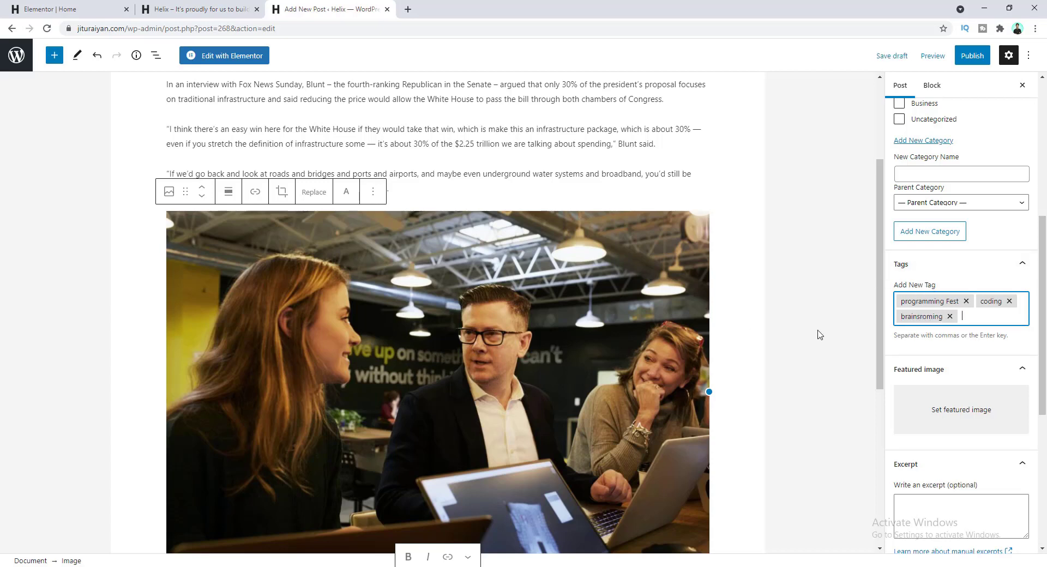
scroll(957, 332, down, 1)
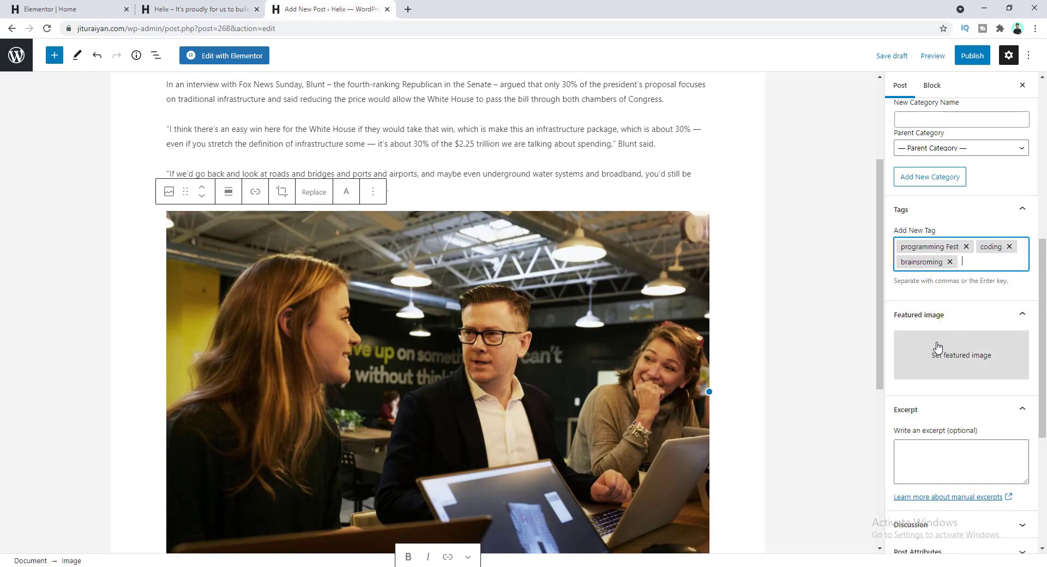
click(839, 358)
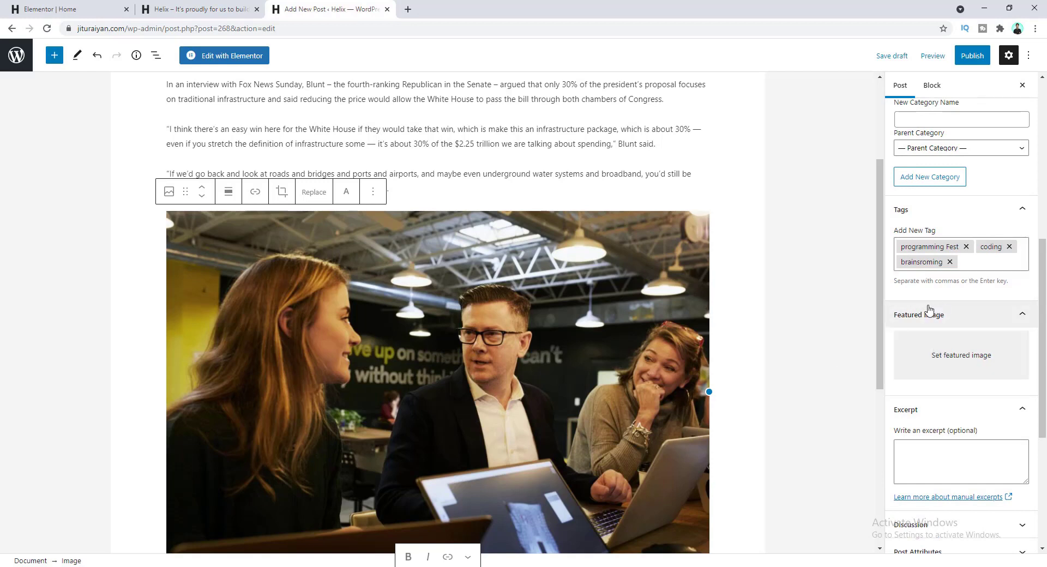
- Set the building photo as the featured image and start publishing the post
click(923, 356)
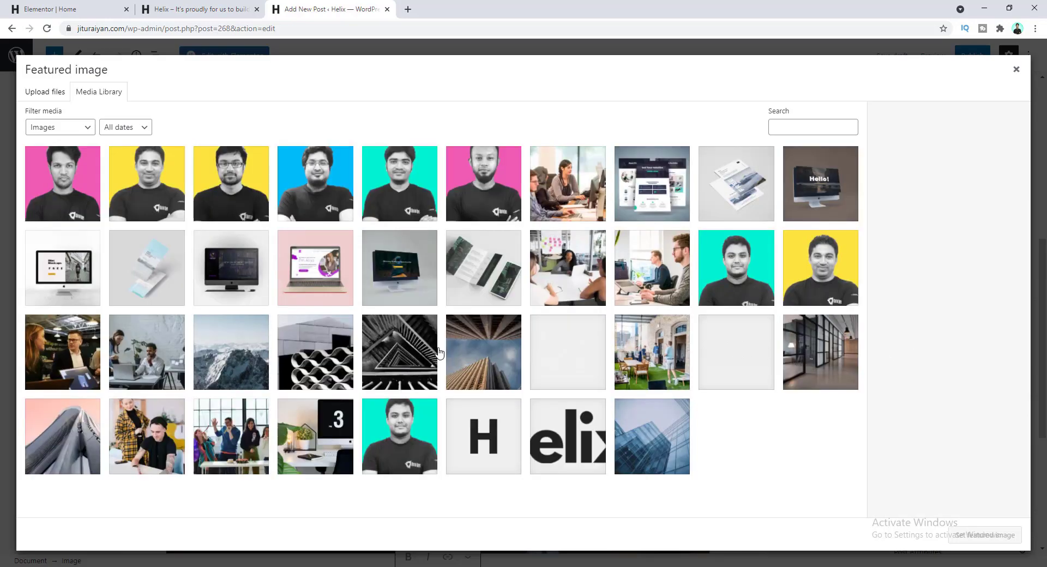
click(480, 350)
click(978, 535)
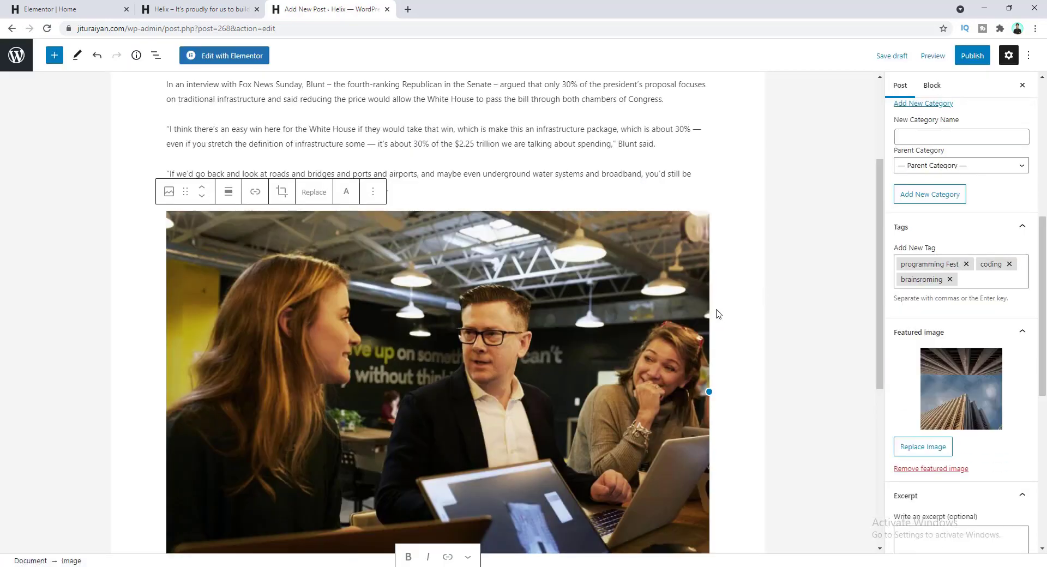
click(967, 56)
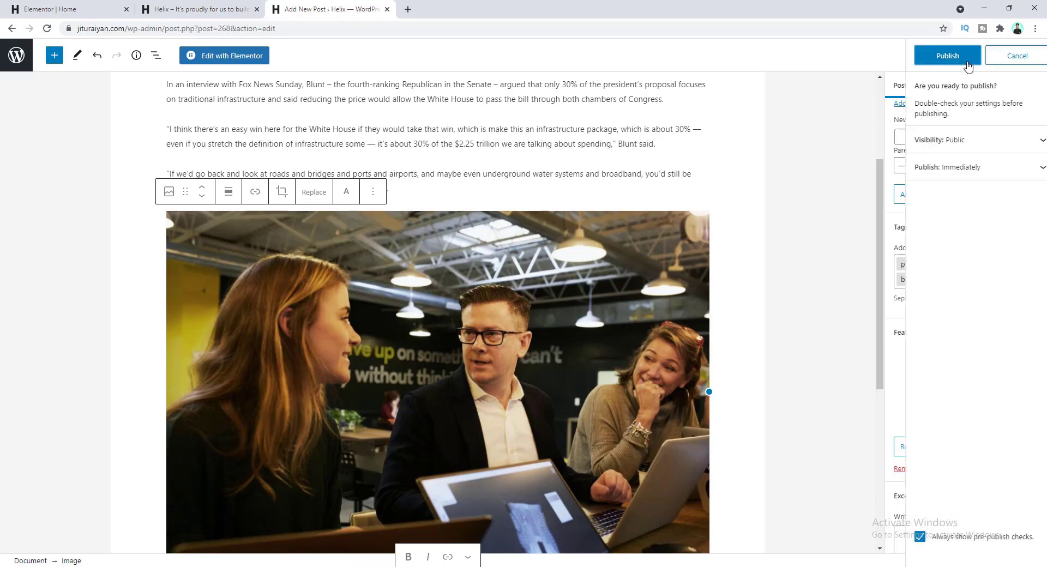
- Publish the post and check it in the WordPress posts list
click(955, 57)
click(17, 55)
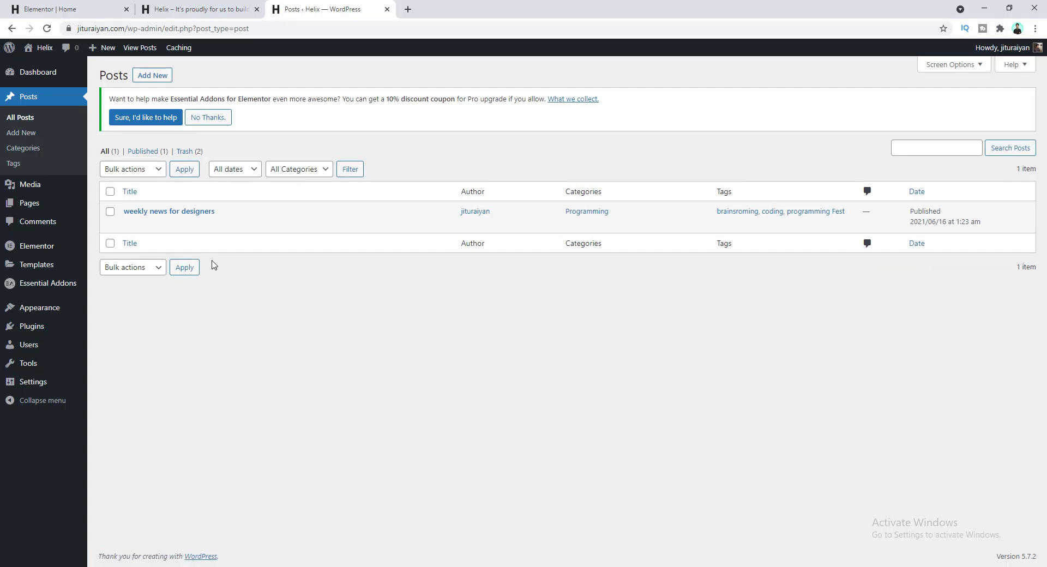
mouse_move(248, 229)
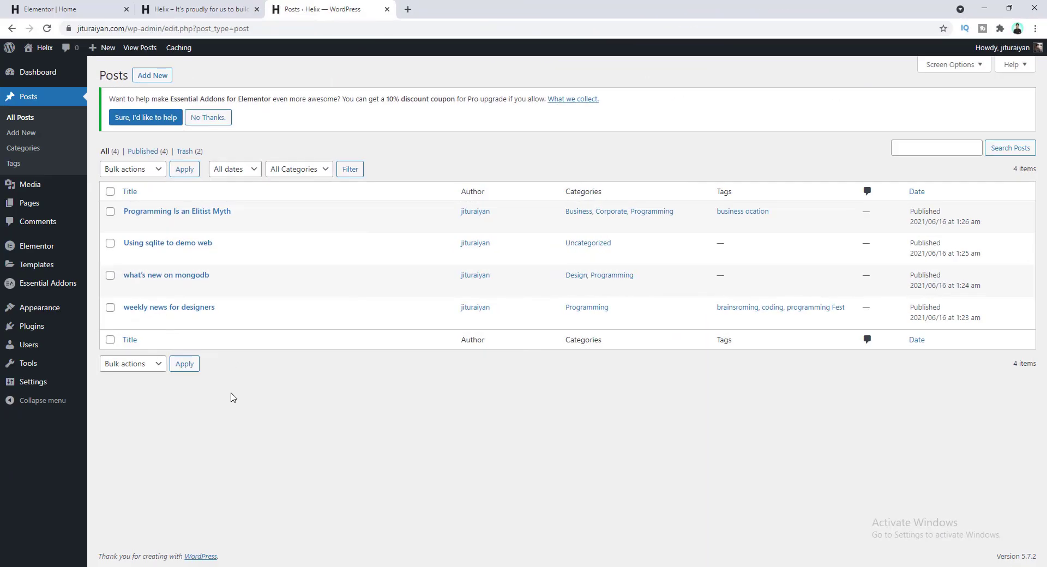
mouse_move(258, 225)
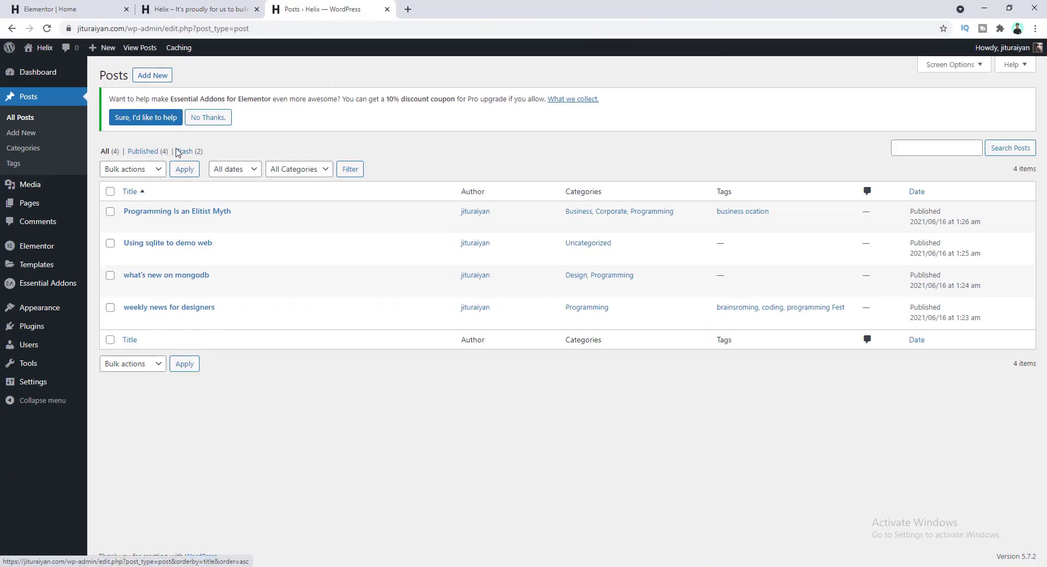
- Return to the Elementor Home page and reload it to show the new posts
click(87, 7)
click(46, 30)
scroll(316, 263, down, 20)
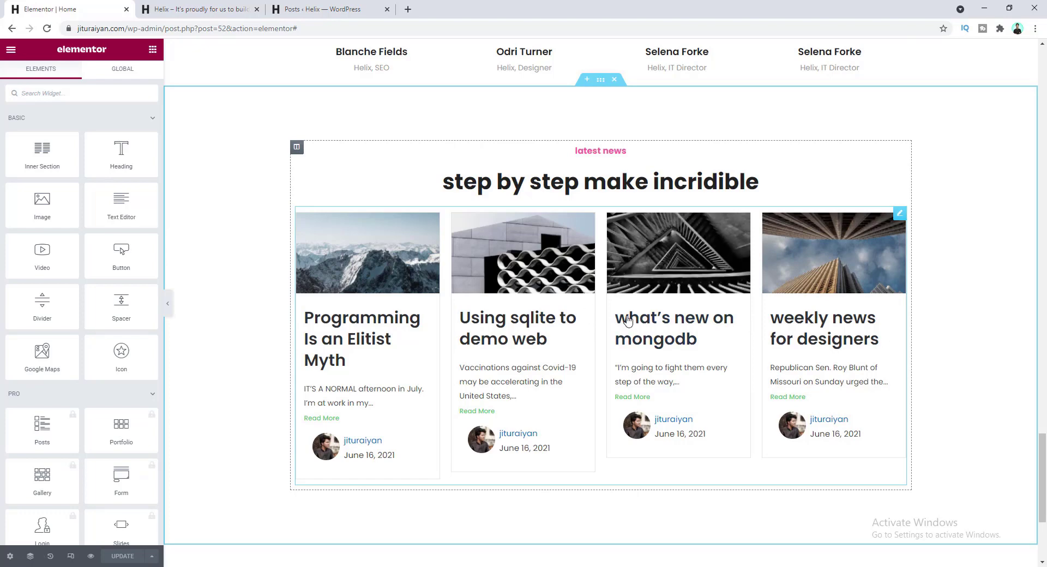
- Change the latest news Post Grid's Posts Per Page from 4 to 3
click(447, 315)
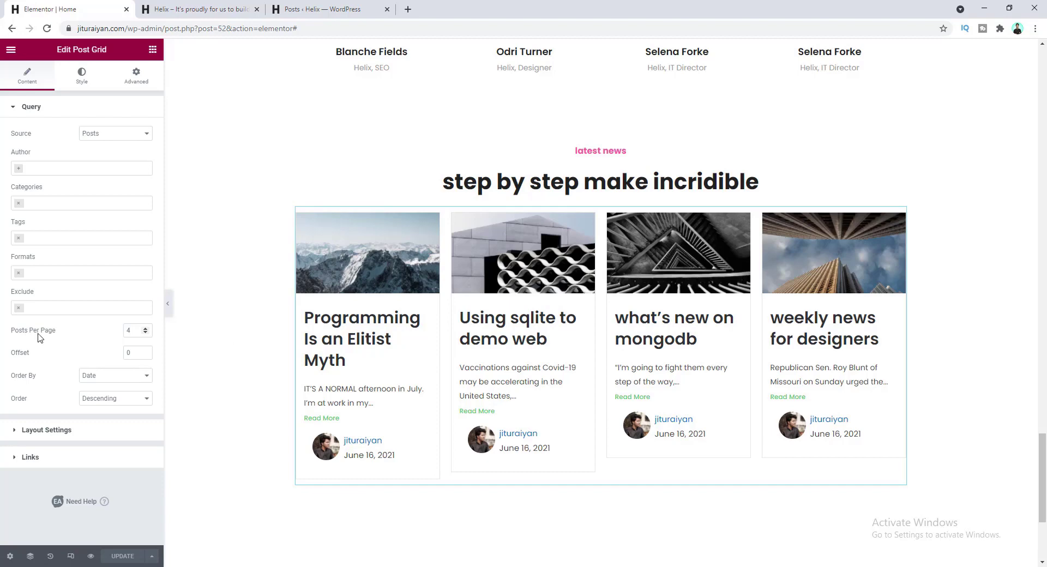
click(125, 336)
text(3)
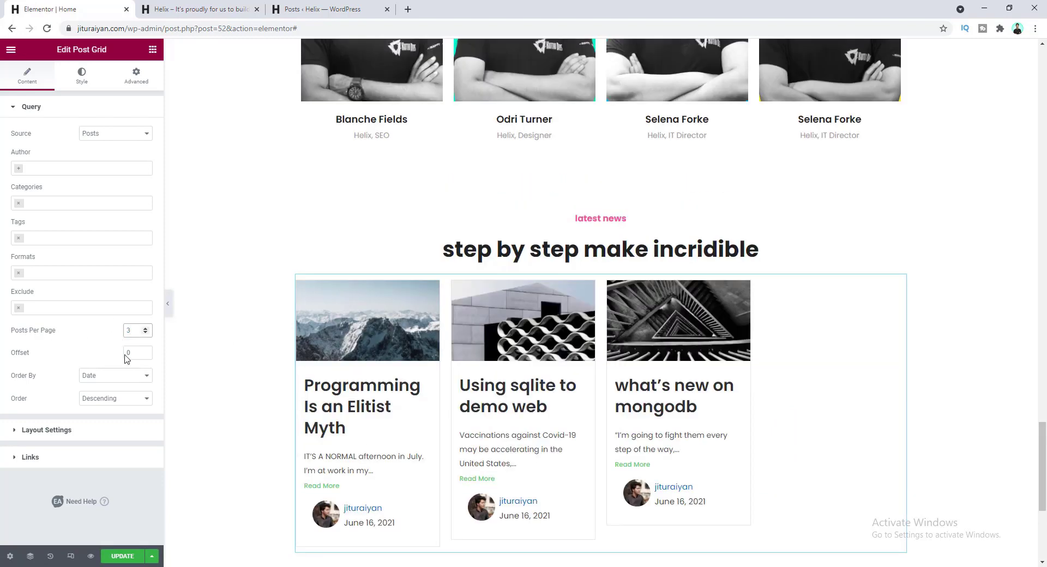
click(89, 432)
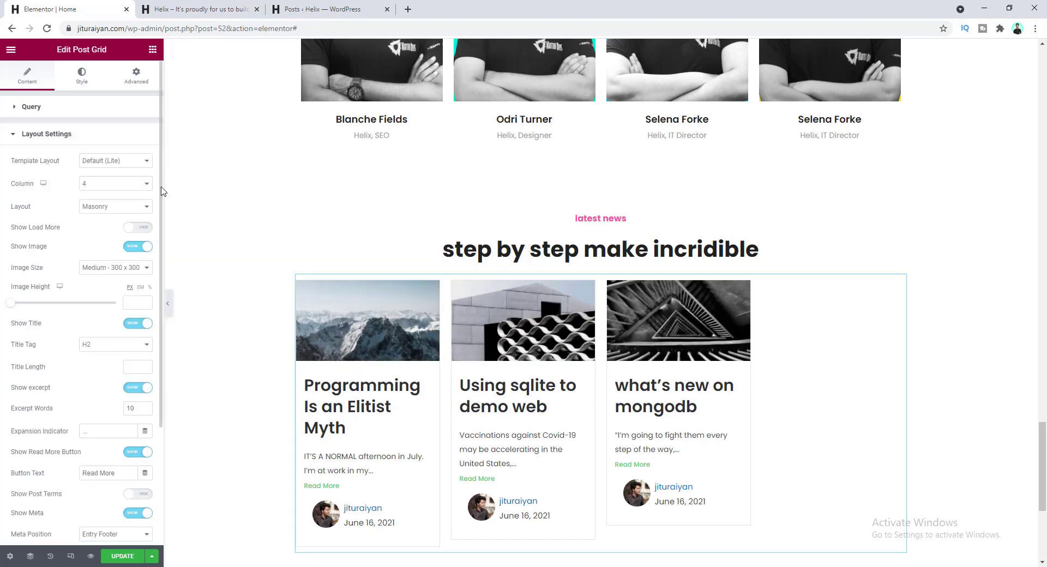
- Set the post grid to 3 columns, Grid layout and Medium Large image size
click(141, 185)
click(117, 211)
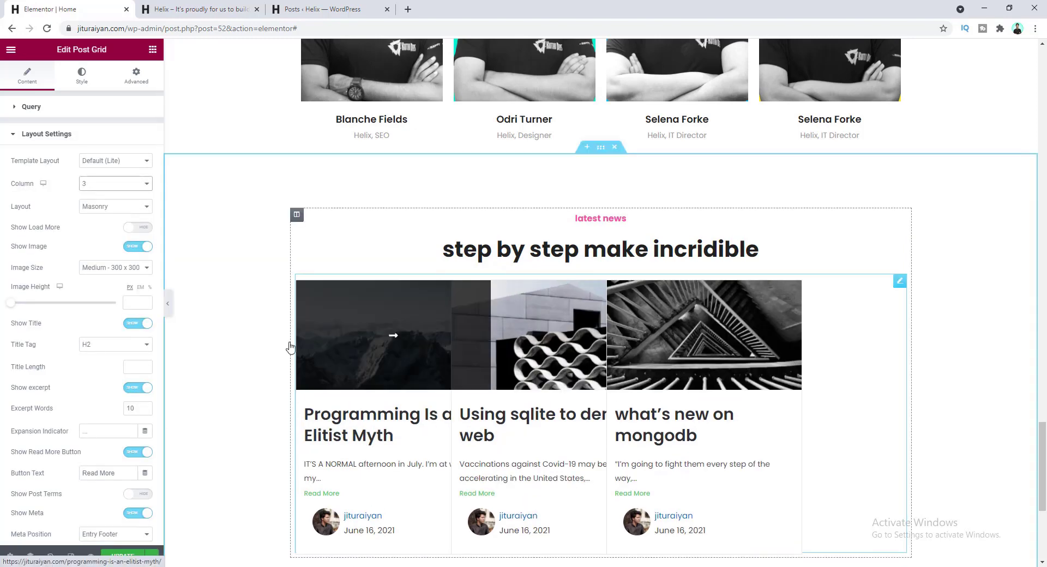
click(95, 209)
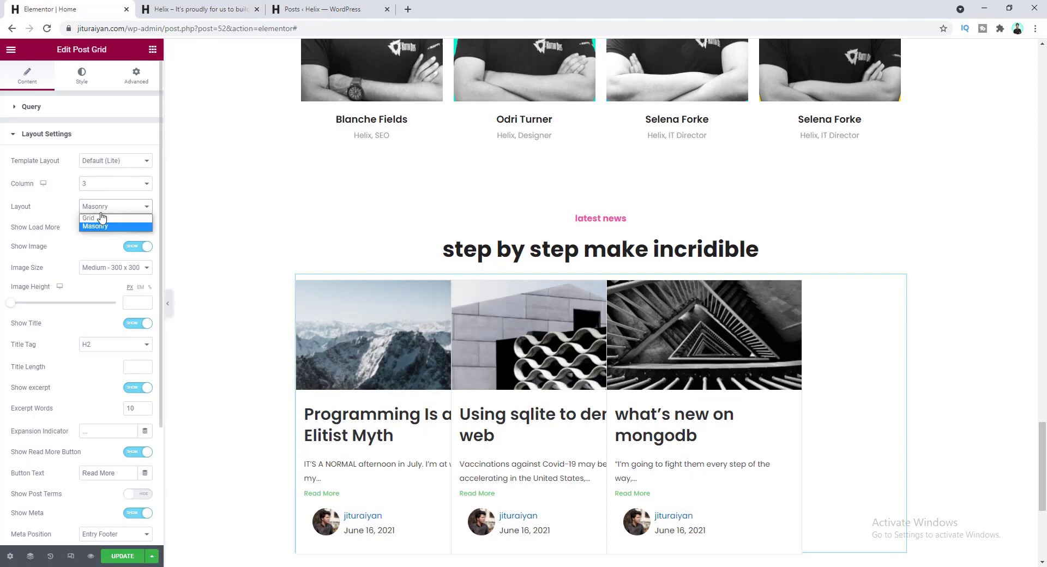
click(94, 219)
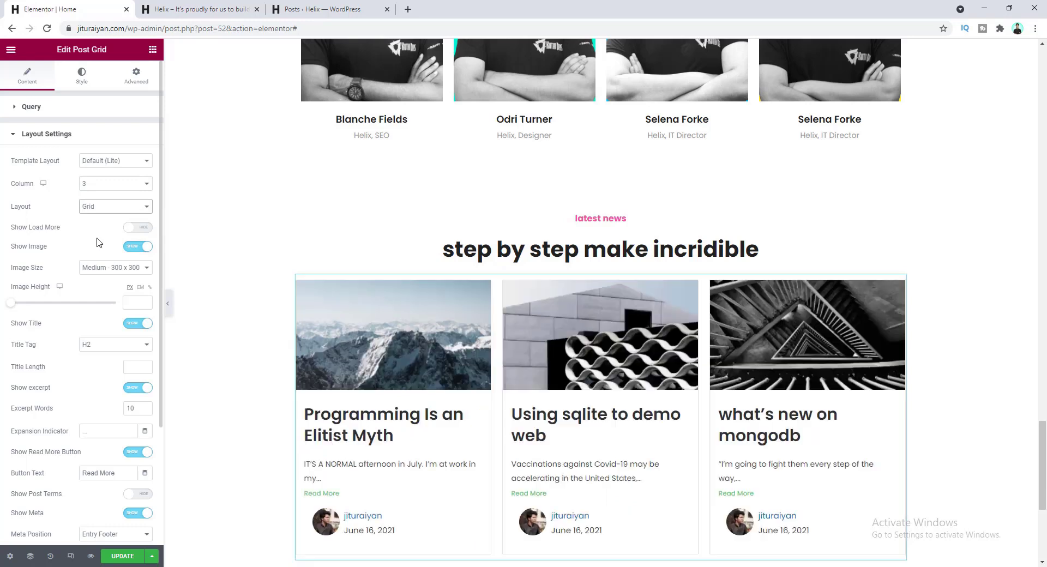
scroll(98, 240, down, 2)
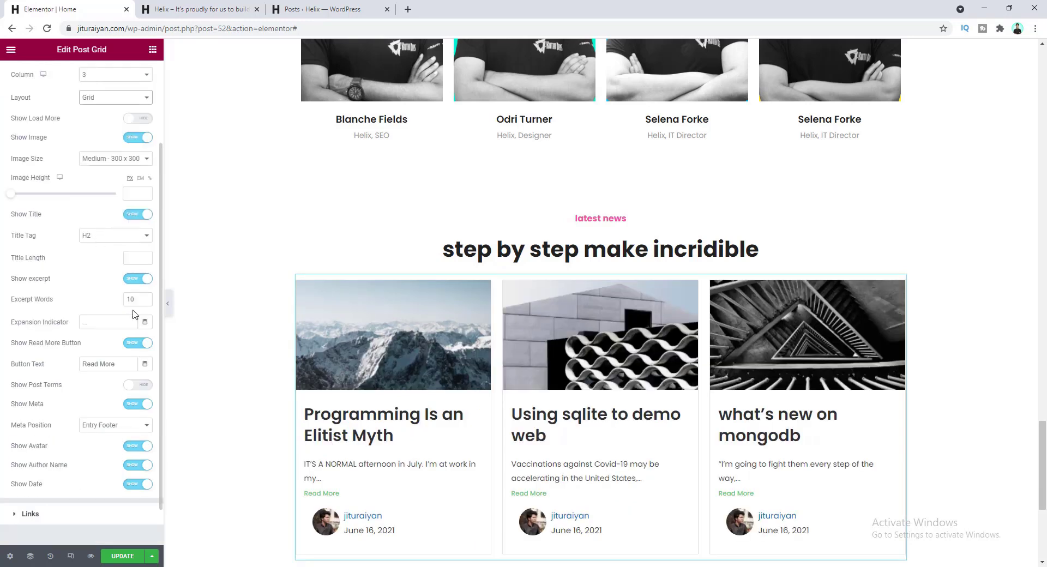
scroll(63, 278, up, 1)
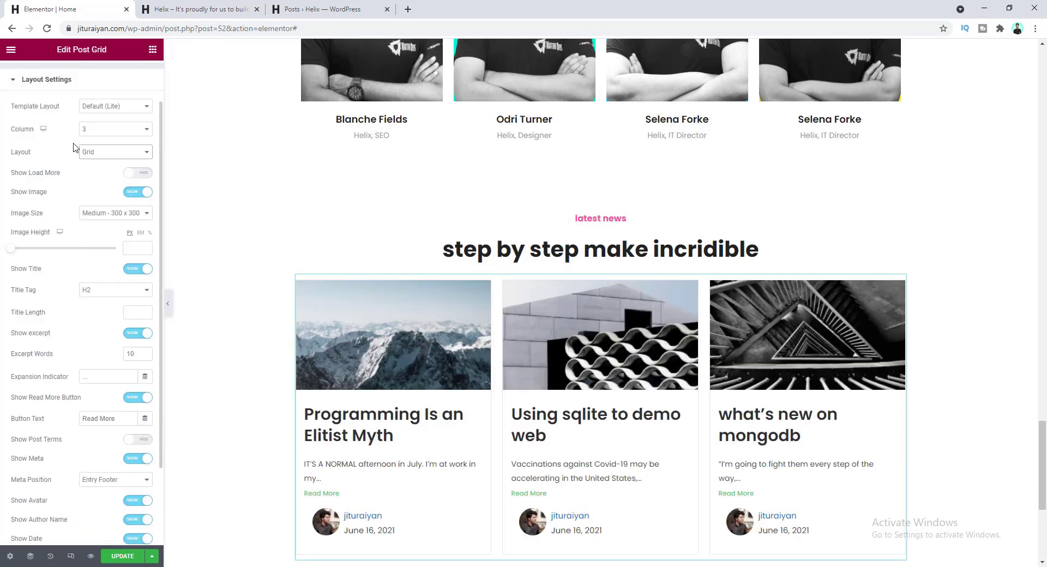
click(86, 215)
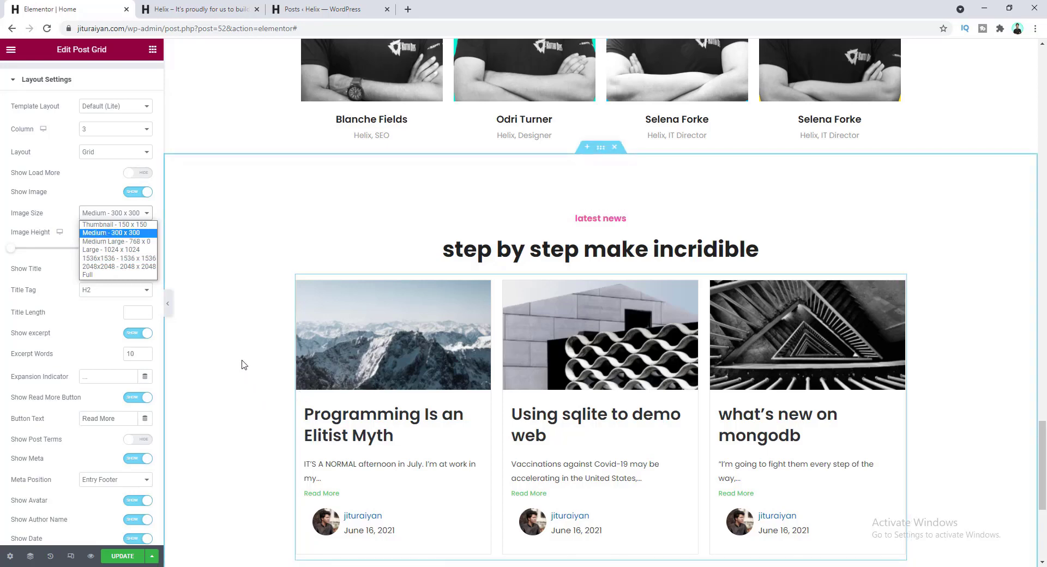
click(131, 241)
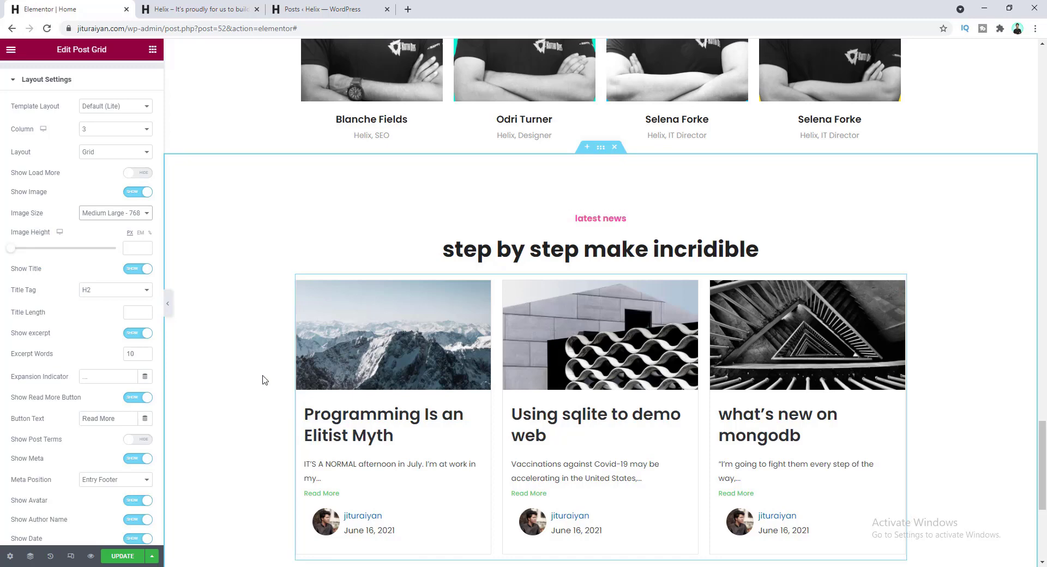
- Turn off Show excerpt and Show Meta, and change the button text to 'see more'
scroll(288, 384, down, 1)
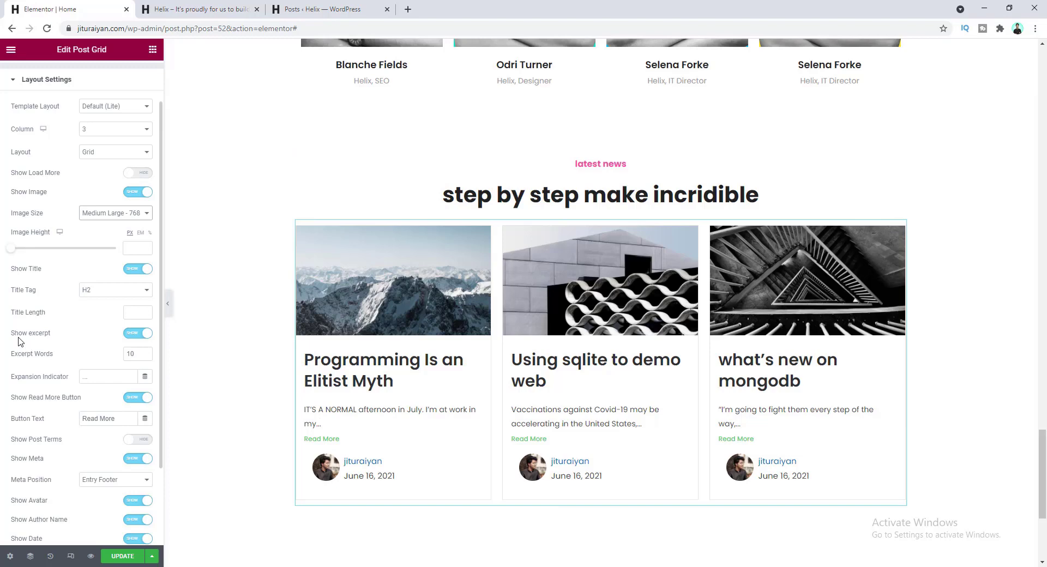
click(137, 333)
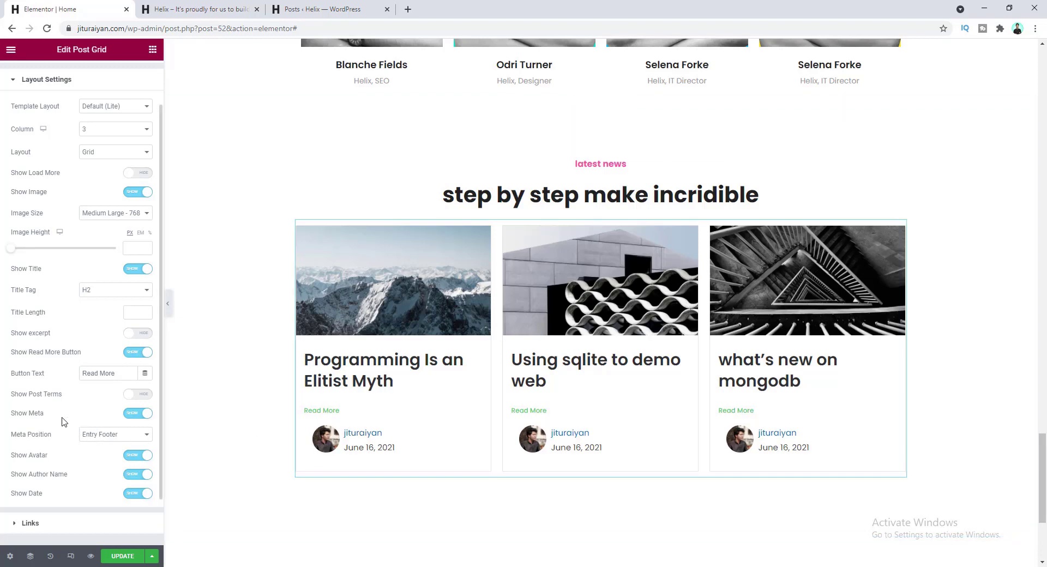
click(131, 418)
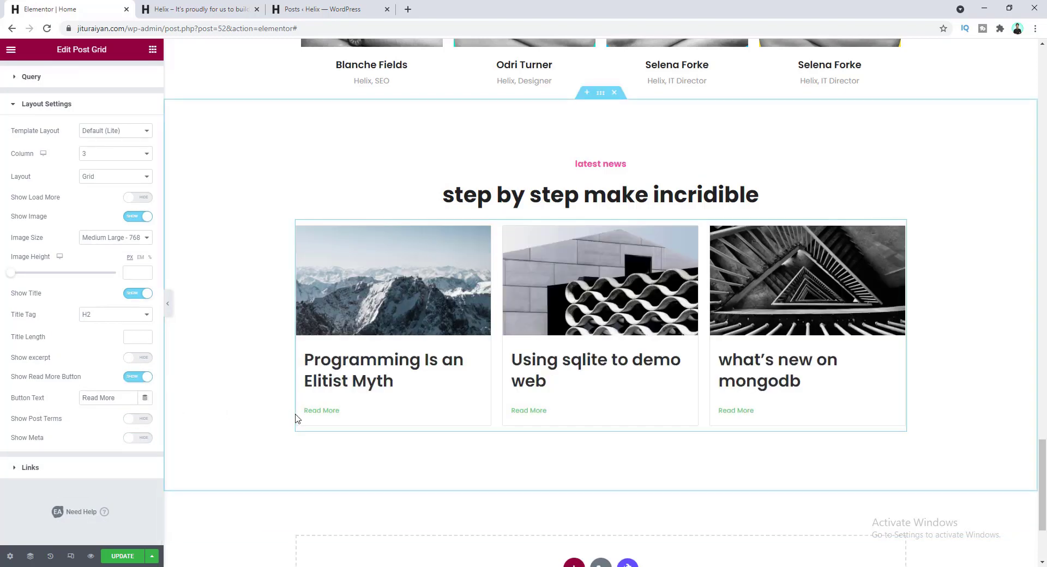
drag(115, 399, 77, 403)
text(see more)
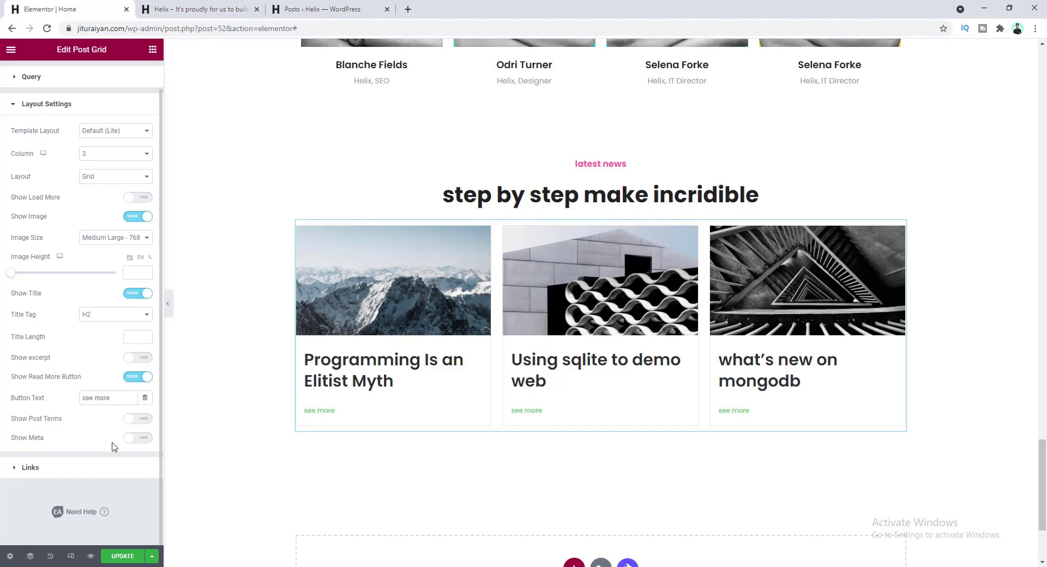
scroll(109, 427, up, 1)
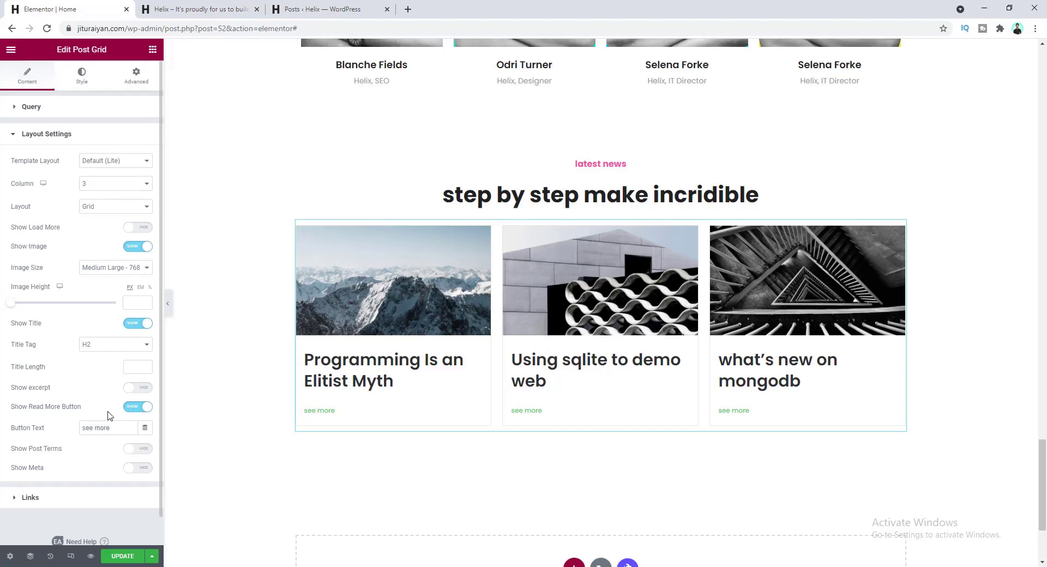
click(81, 77)
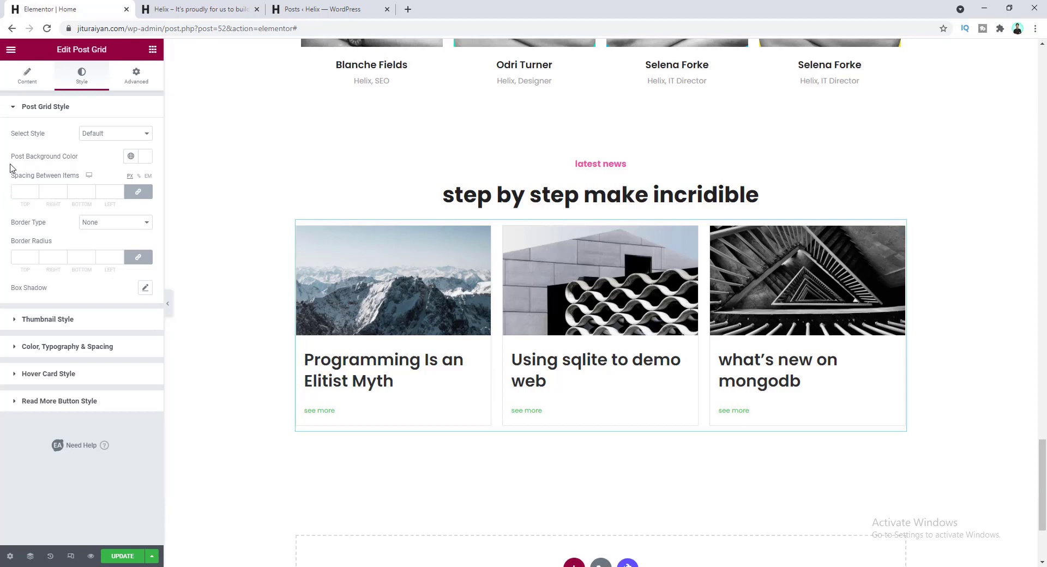
- Set the post cards' border type to Solid with 0 width on every side
click(117, 226)
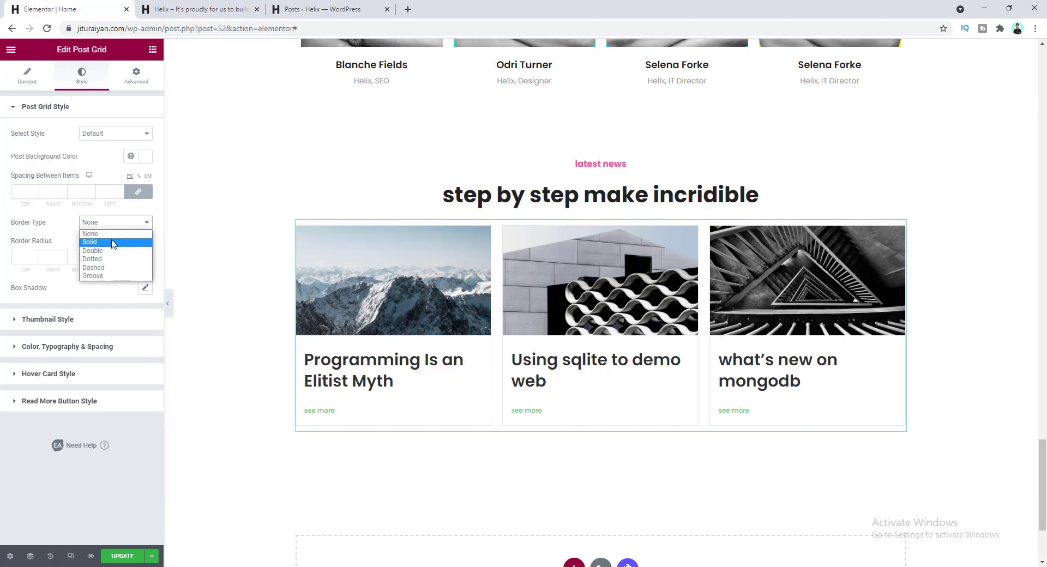
click(114, 242)
click(81, 257)
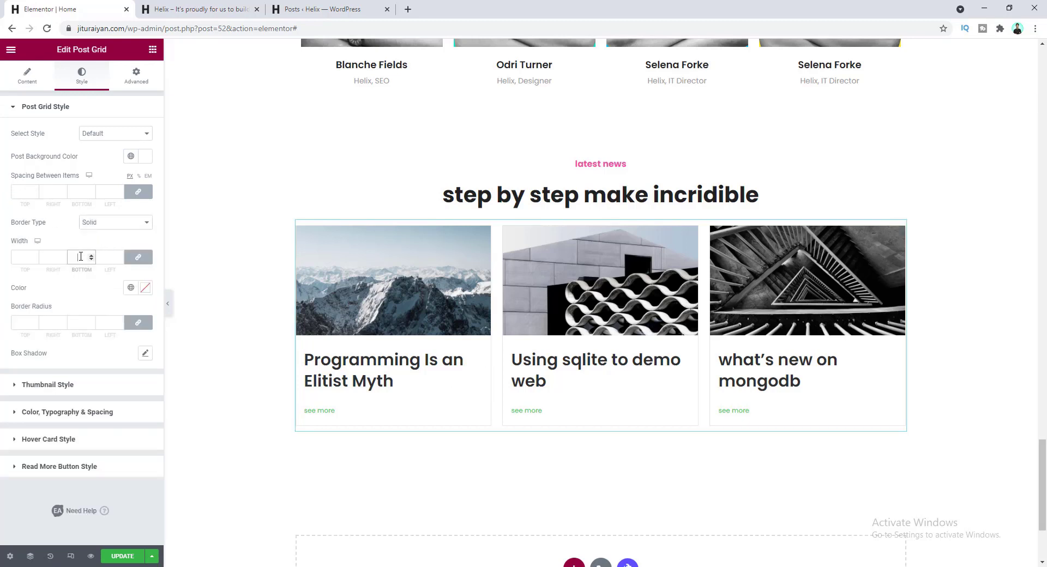
text(0)
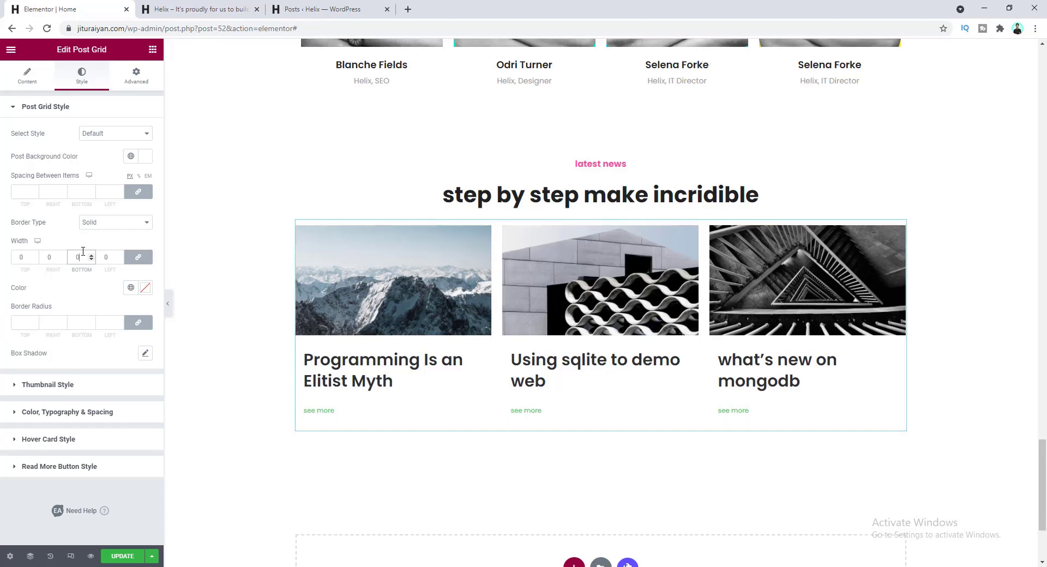
click(105, 388)
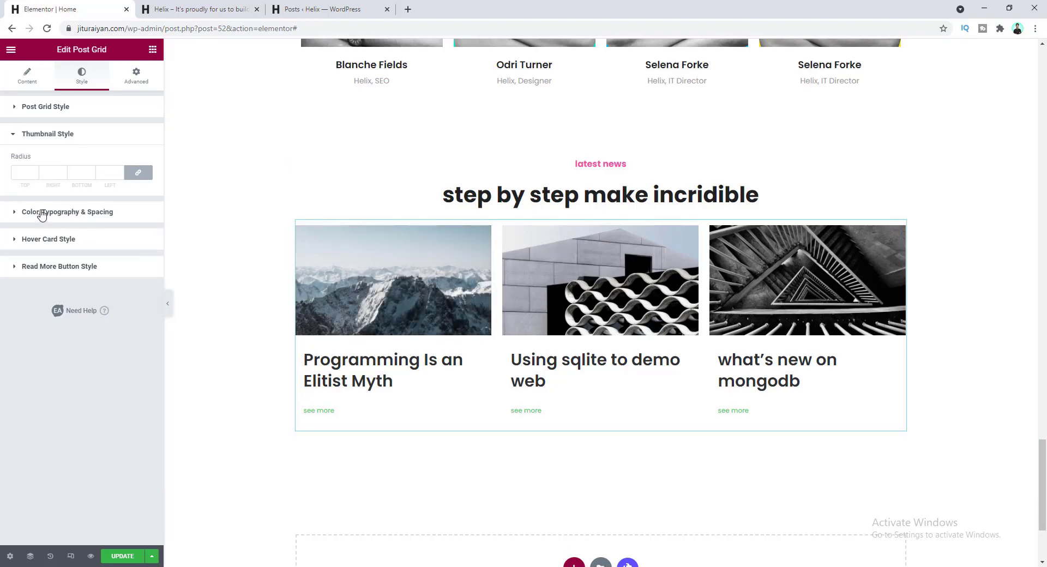
- Apply global colours to the post Title Color and a dark global Title Hover Color
click(62, 214)
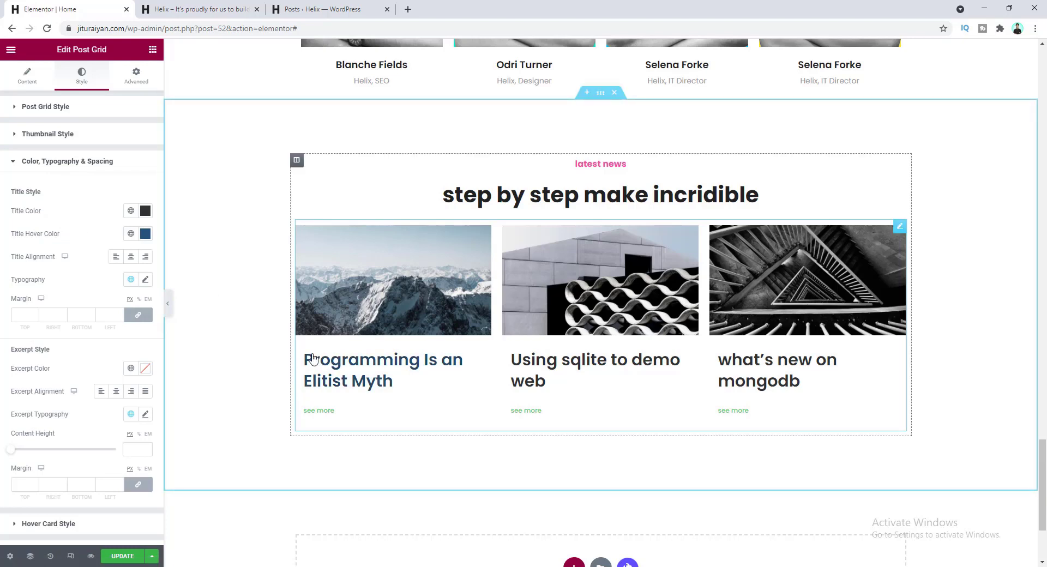
click(131, 211)
click(82, 264)
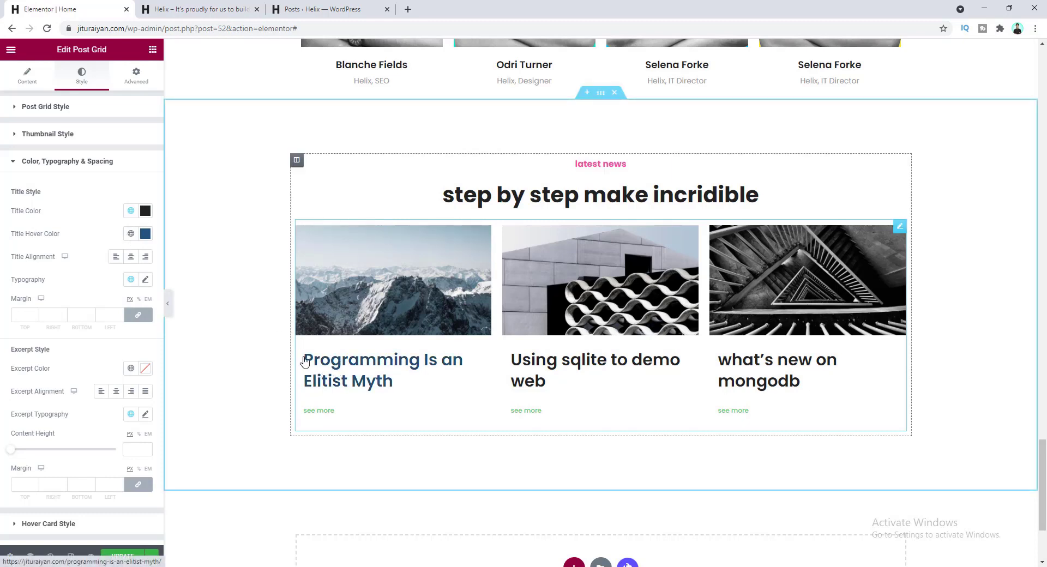
click(131, 234)
click(105, 288)
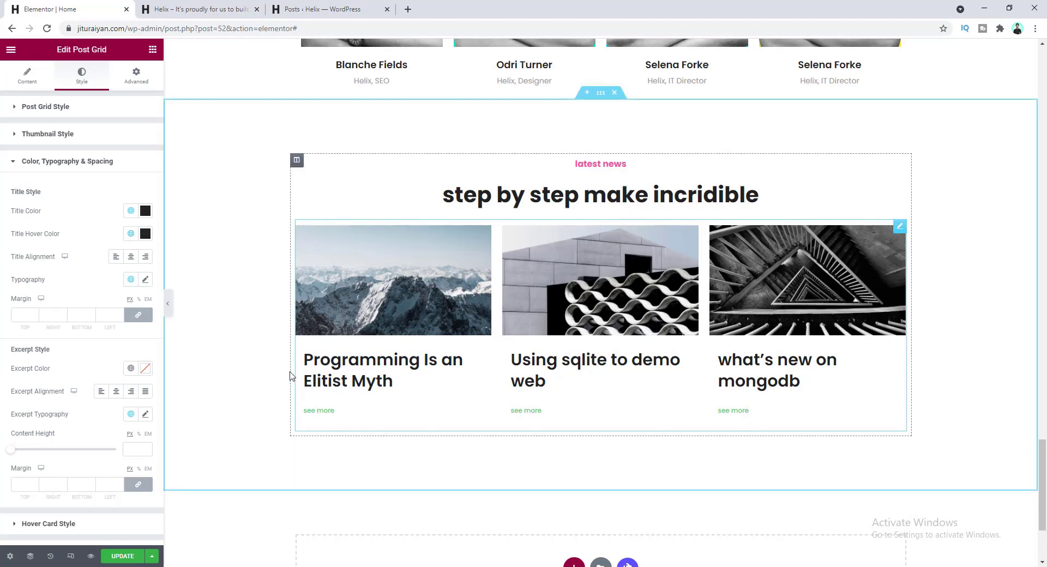
- Set the post title typography font size to 18 so titles fit one line
click(146, 280)
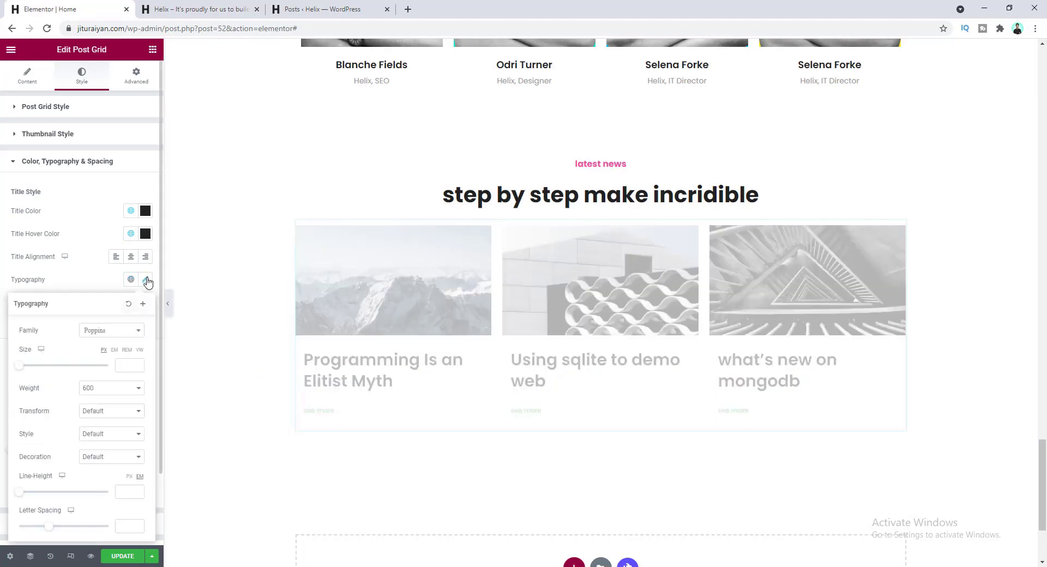
click(122, 365)
text(18)
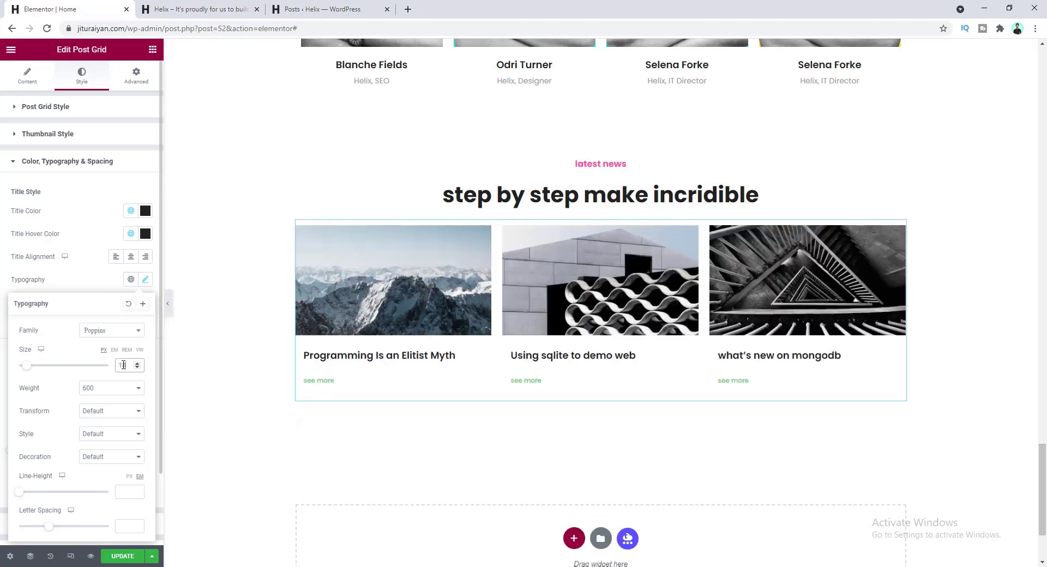
click(92, 283)
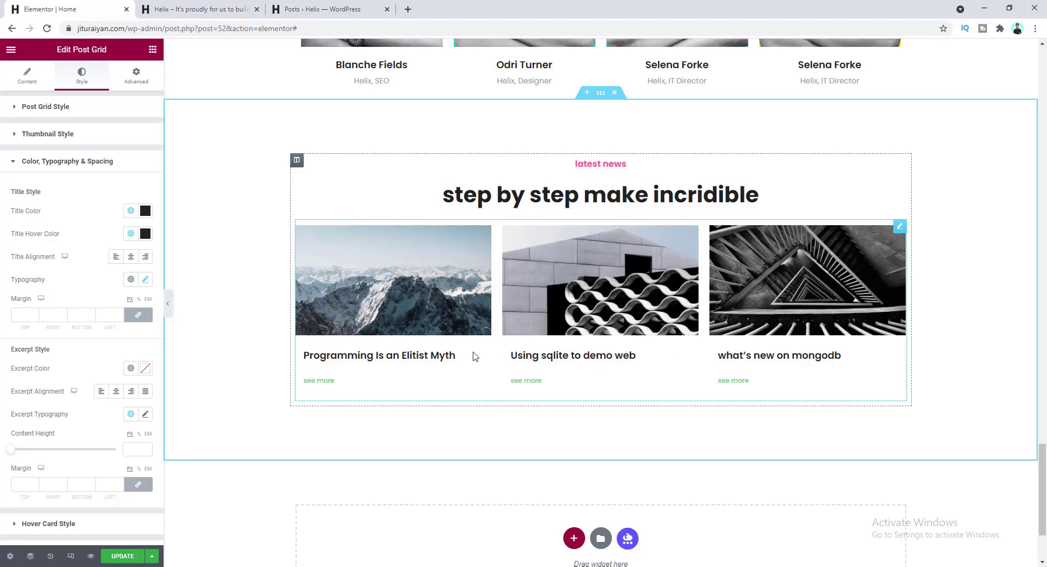
scroll(572, 360, up, 7)
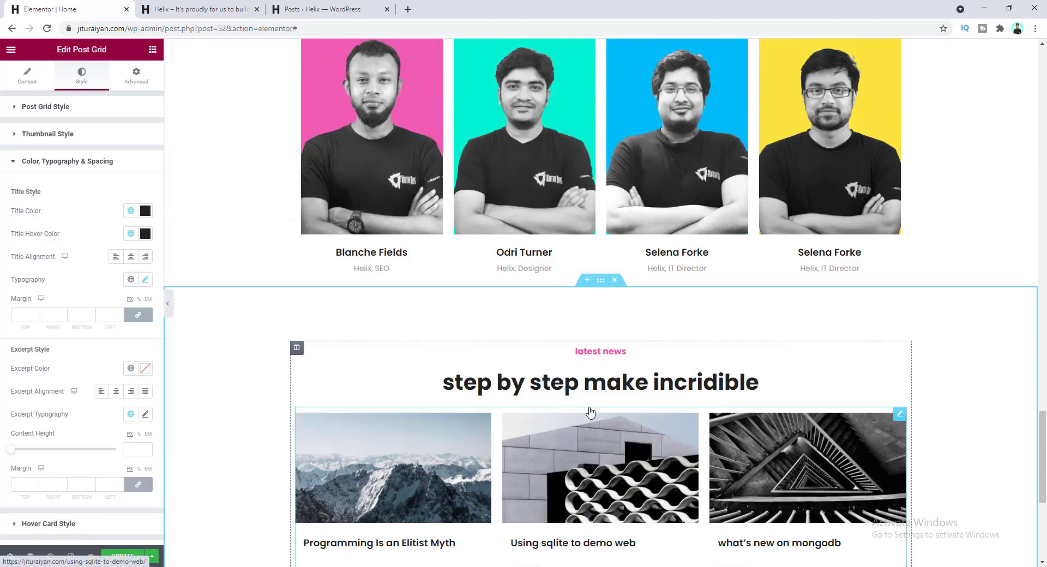
scroll(590, 412, up, 15)
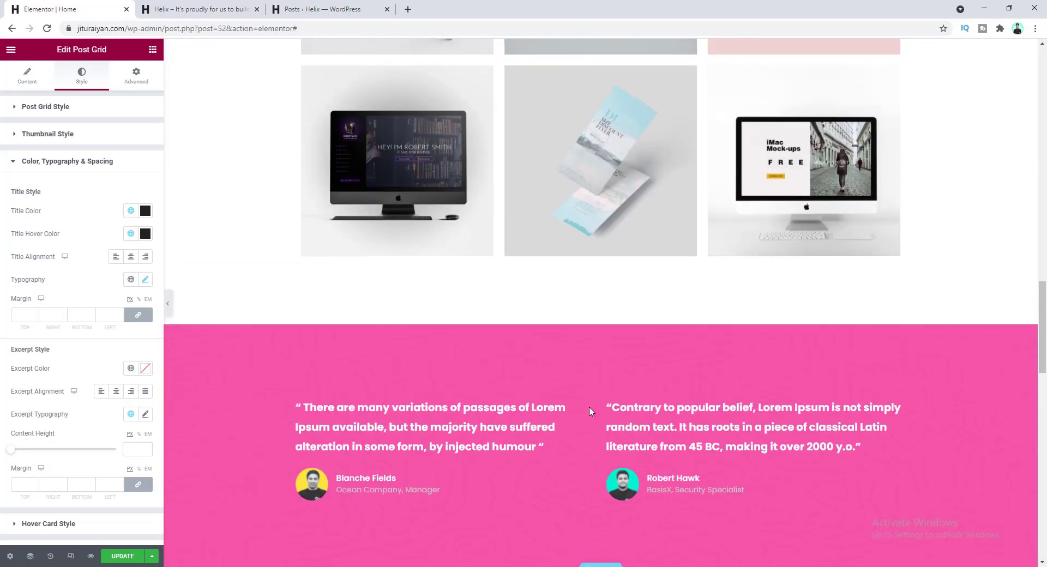
scroll(590, 412, up, 5)
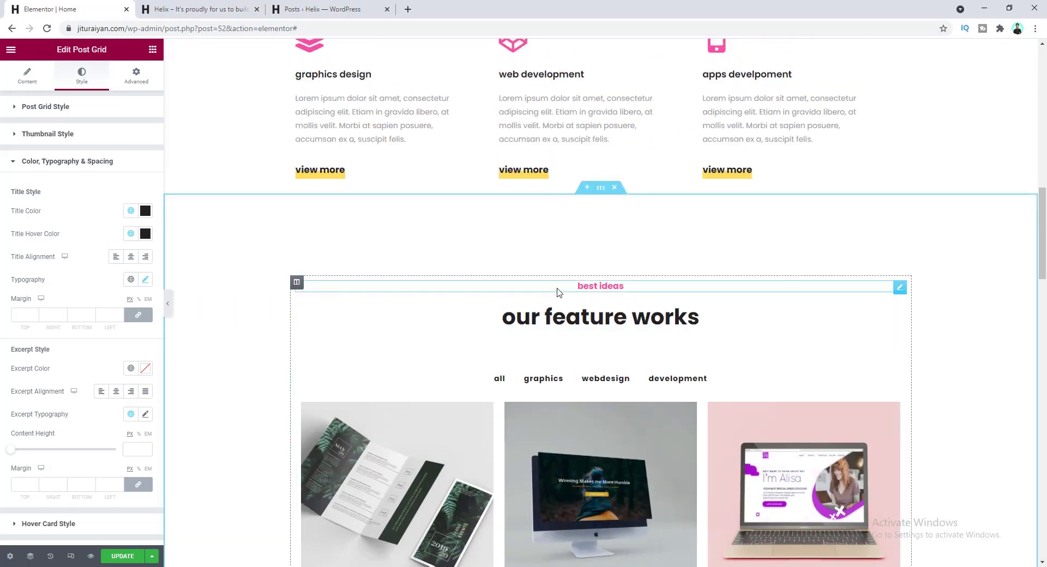
scroll(604, 297, up, 5)
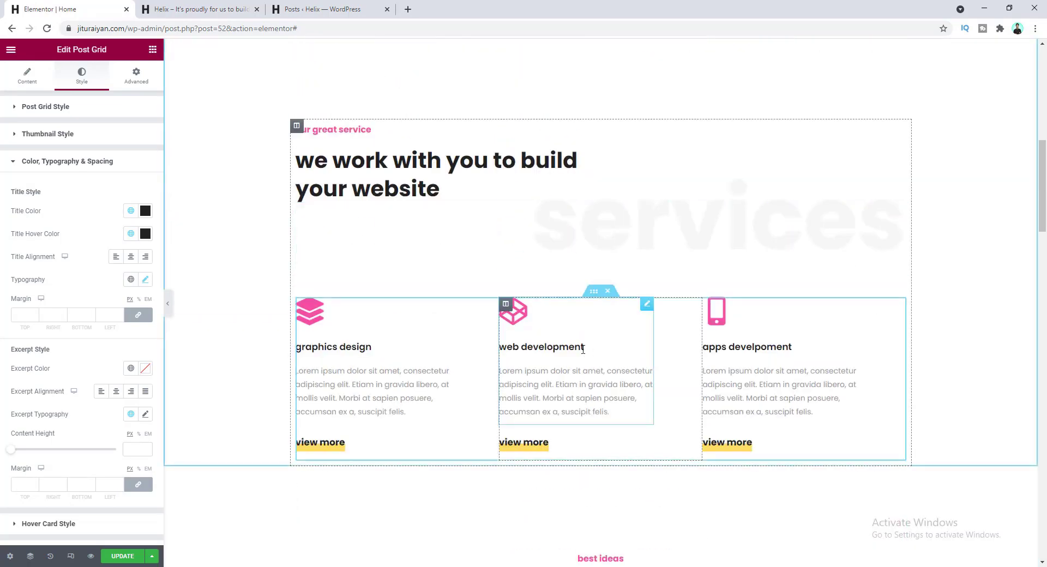
scroll(583, 354, down, 7)
scroll(582, 355, down, 17)
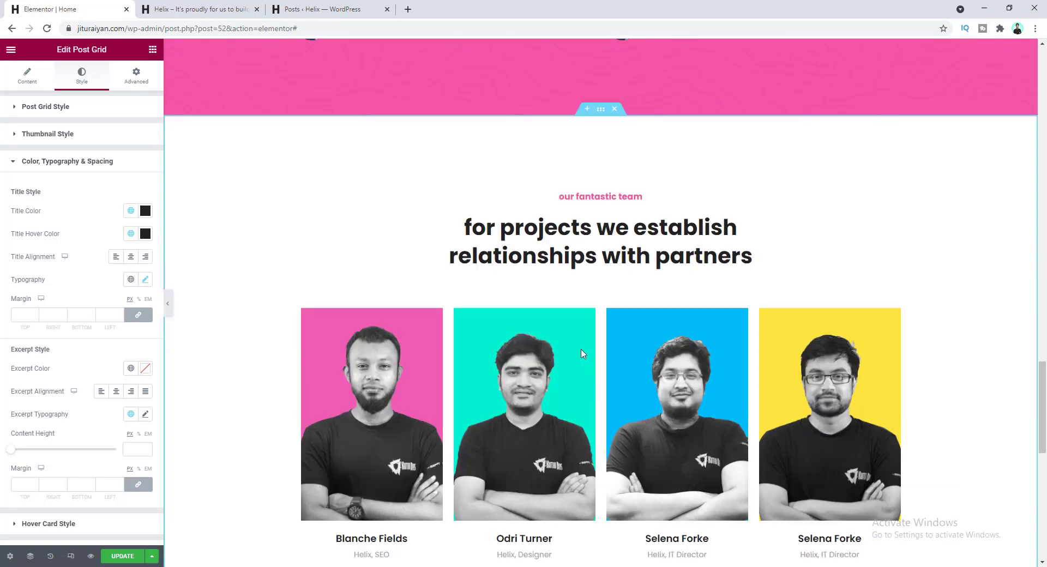
scroll(567, 345, down, 5)
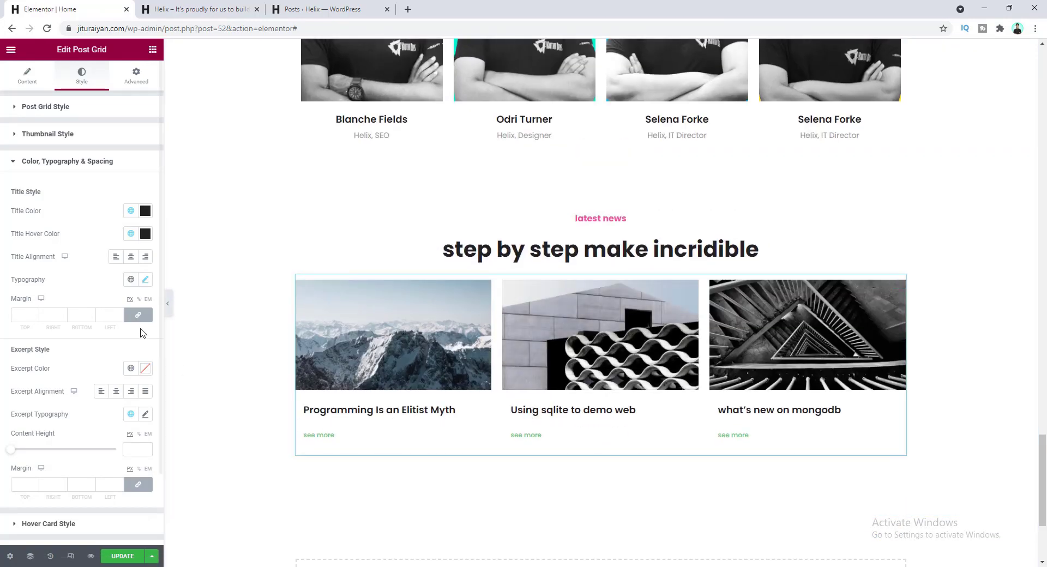
- Set the post title text transform to Lowercase
click(146, 281)
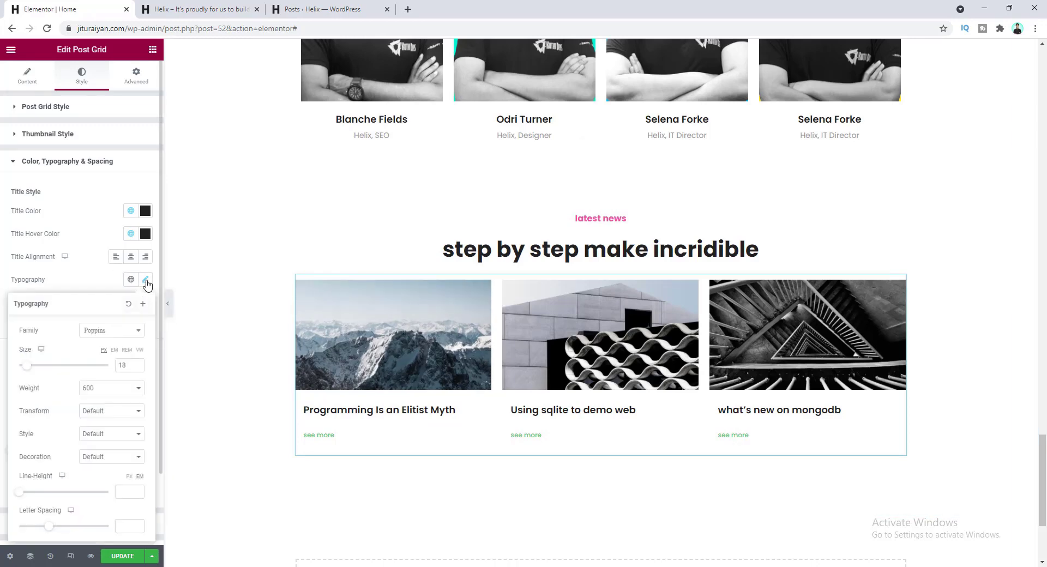
click(115, 416)
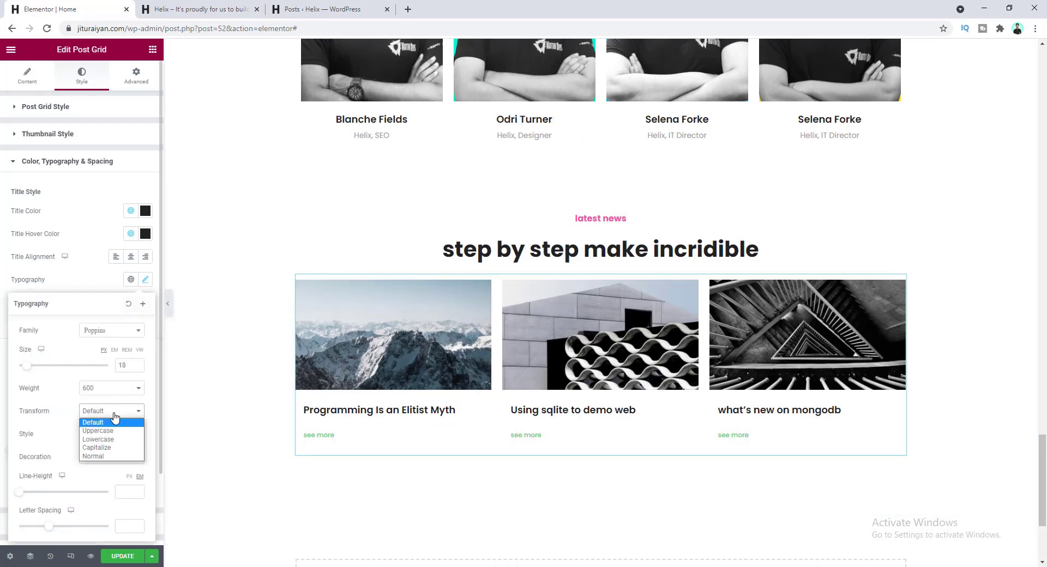
click(115, 440)
click(116, 442)
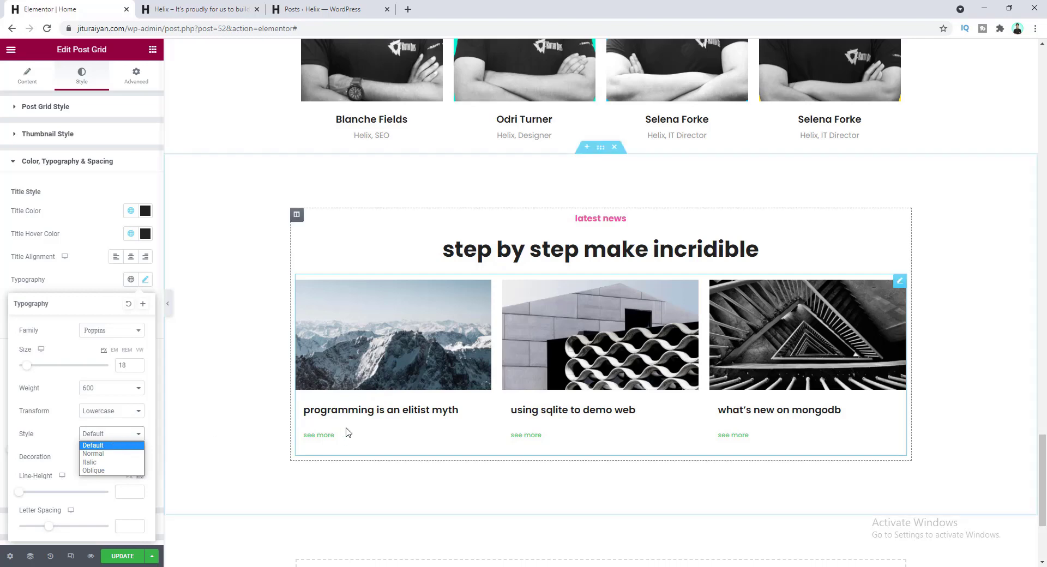
click(311, 417)
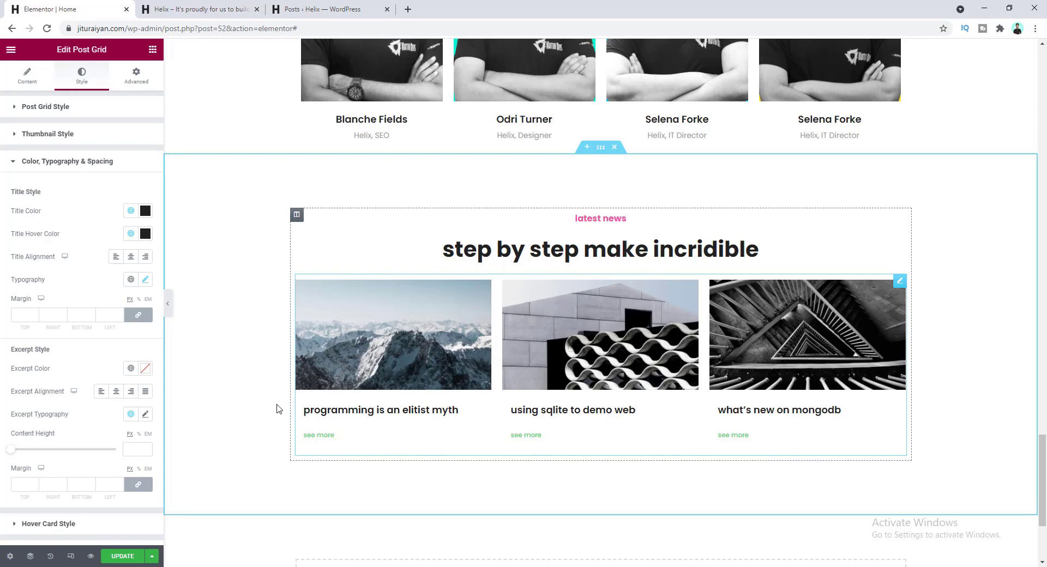
- Give the post titles unlinked margins of 10 top, 0 right, 20 bottom, -15 left
click(136, 317)
click(111, 315)
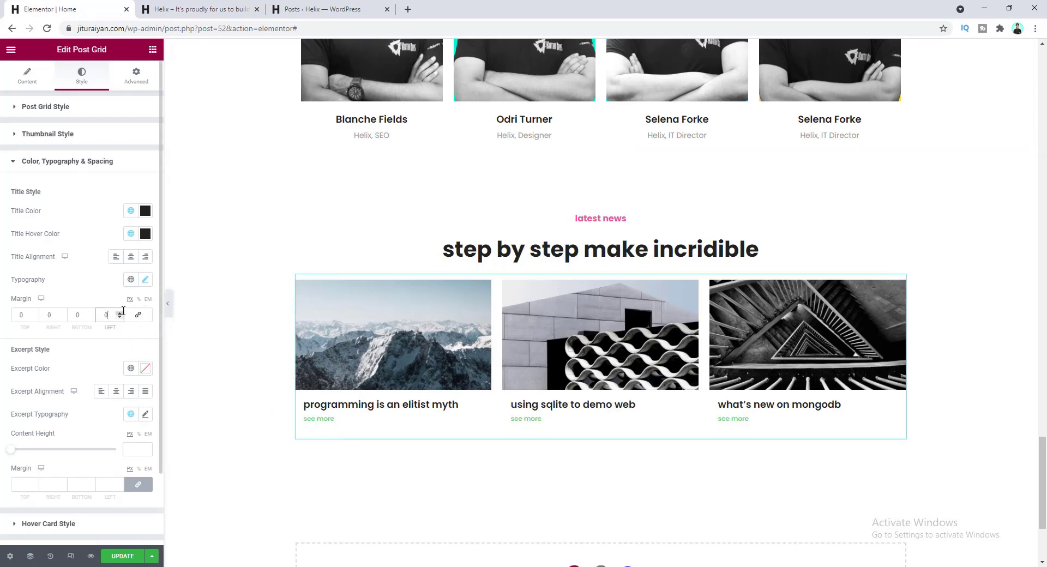
key(BackSpace)
text(-15)
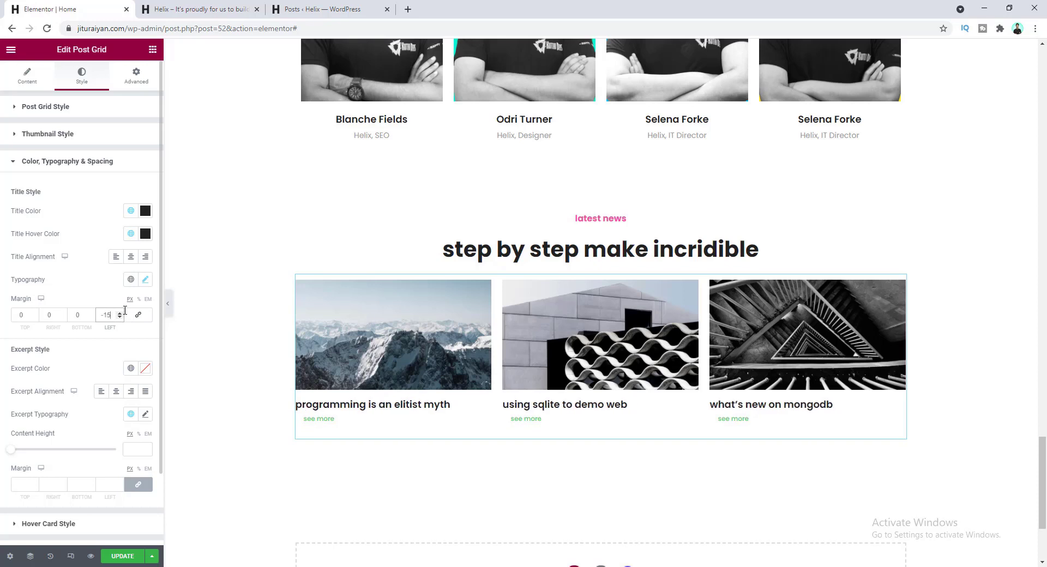
click(26, 314)
text(1)
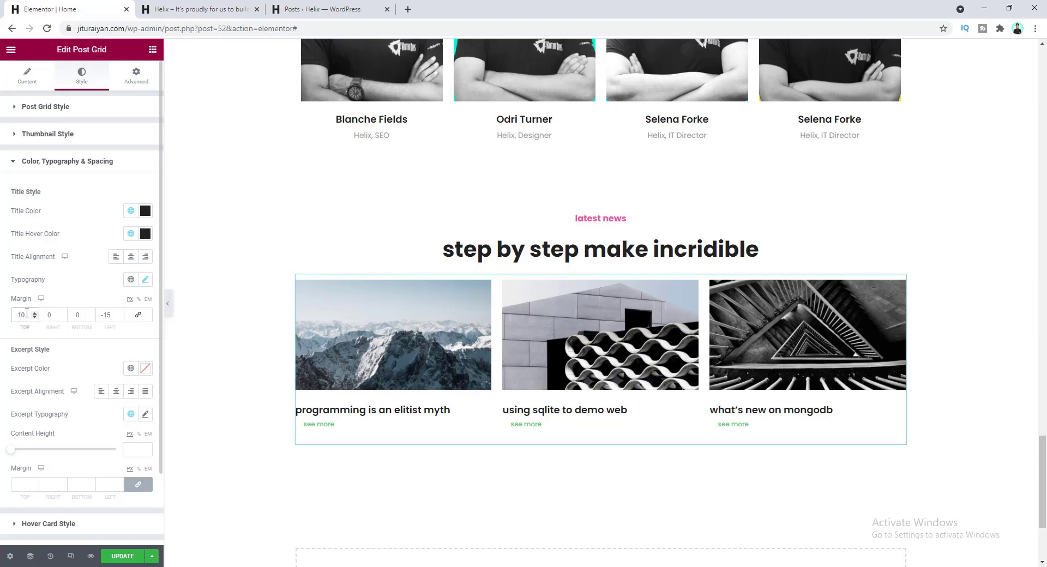
key(Tab)
key(Tab)
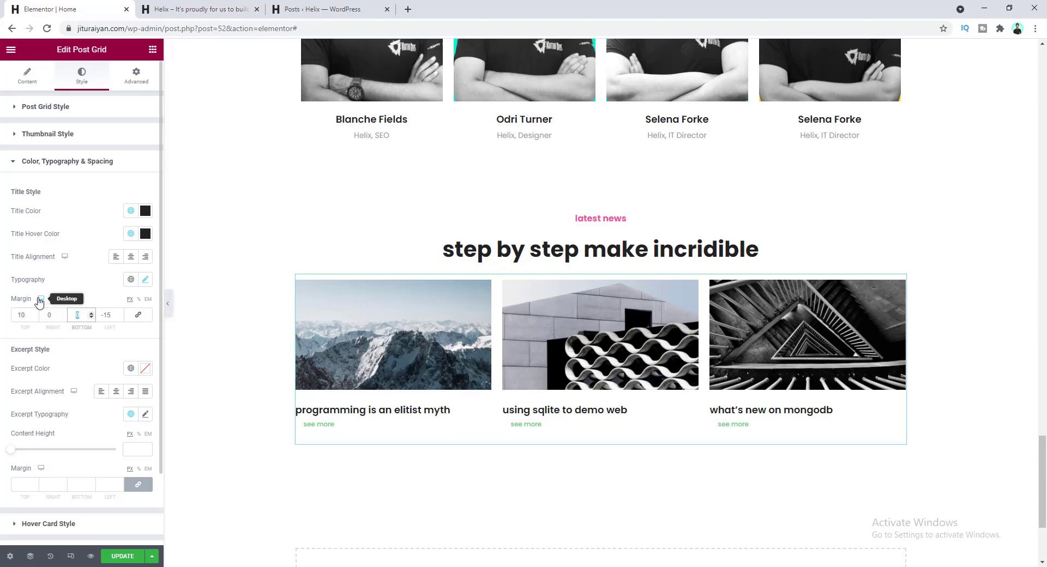
text(20)
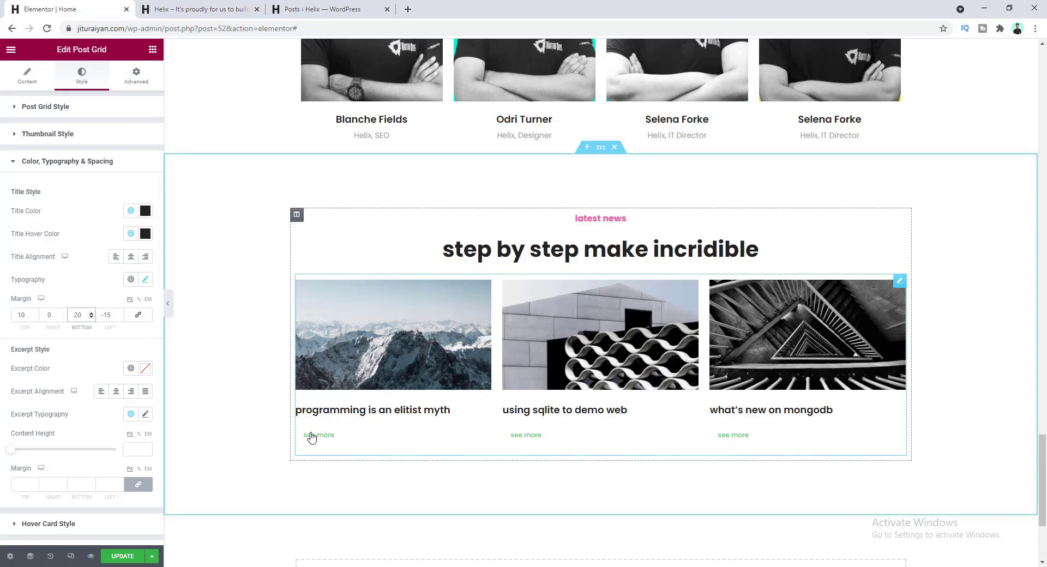
scroll(60, 382, down, 2)
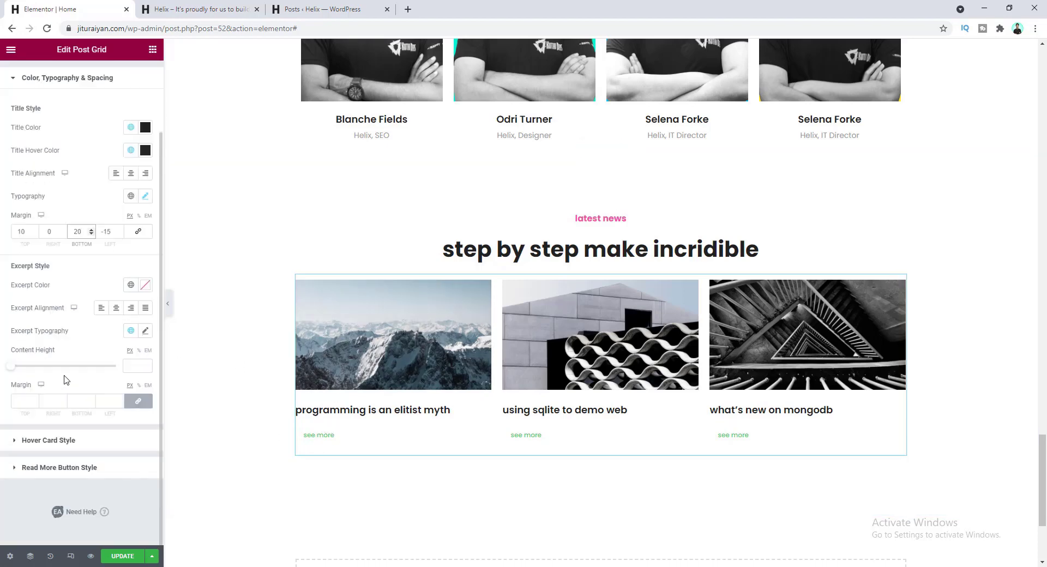
- Set the see more button typography font size to 14
click(52, 469)
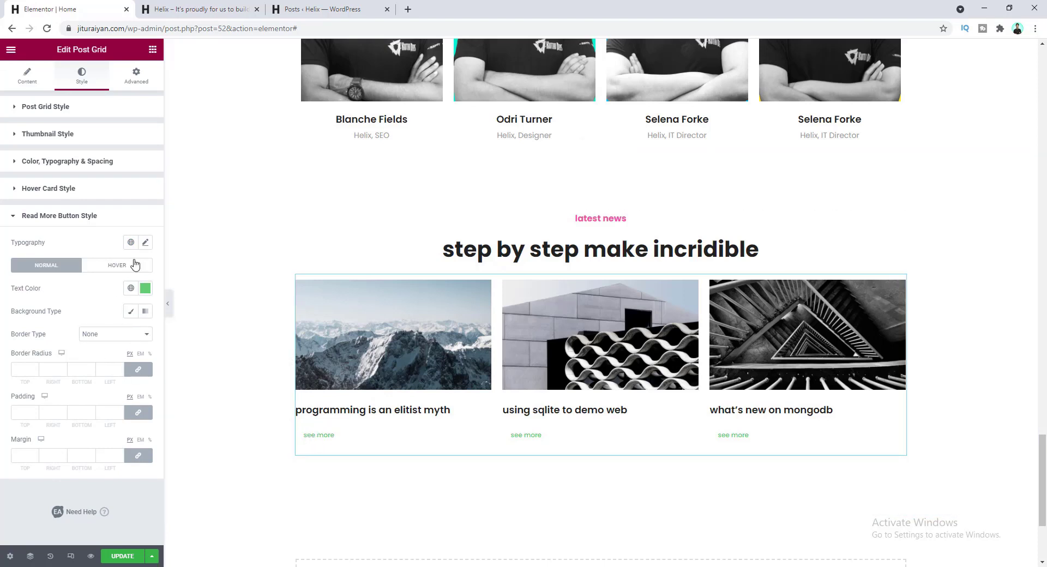
click(146, 244)
click(123, 328)
text(14)
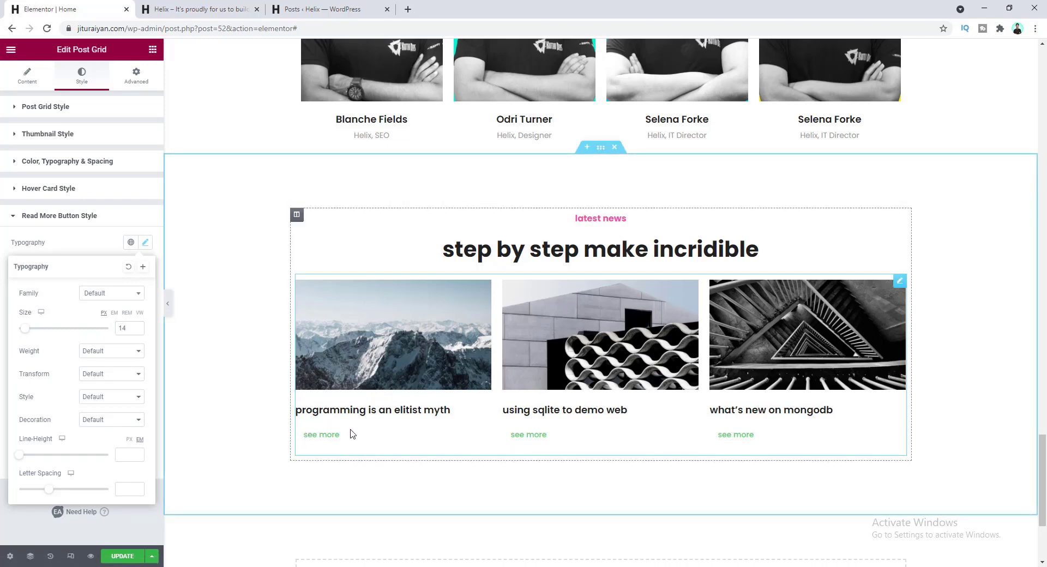
click(107, 248)
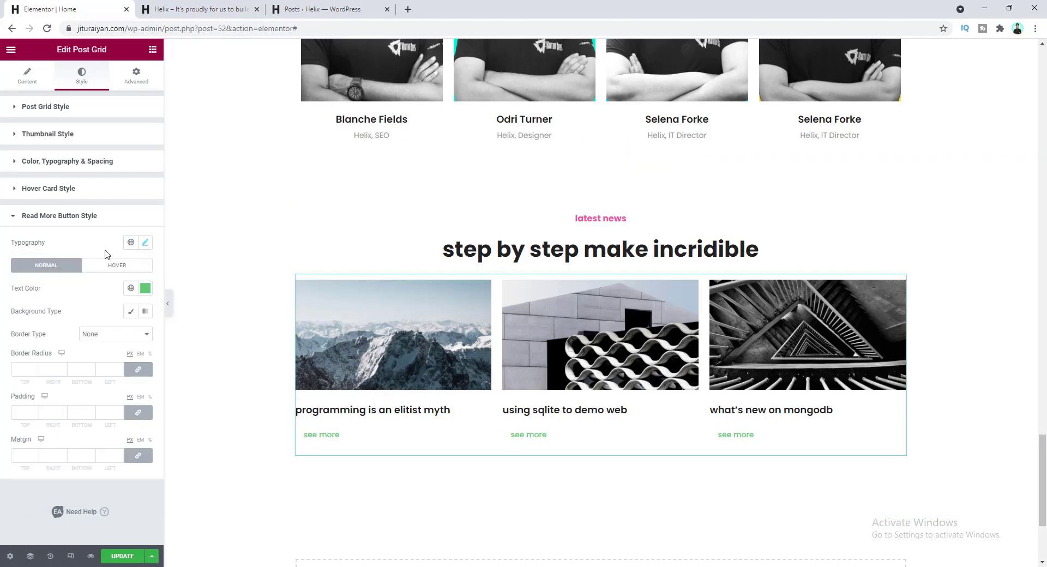
- Give the see more buttons a pink global background colour and white text
click(131, 311)
click(145, 335)
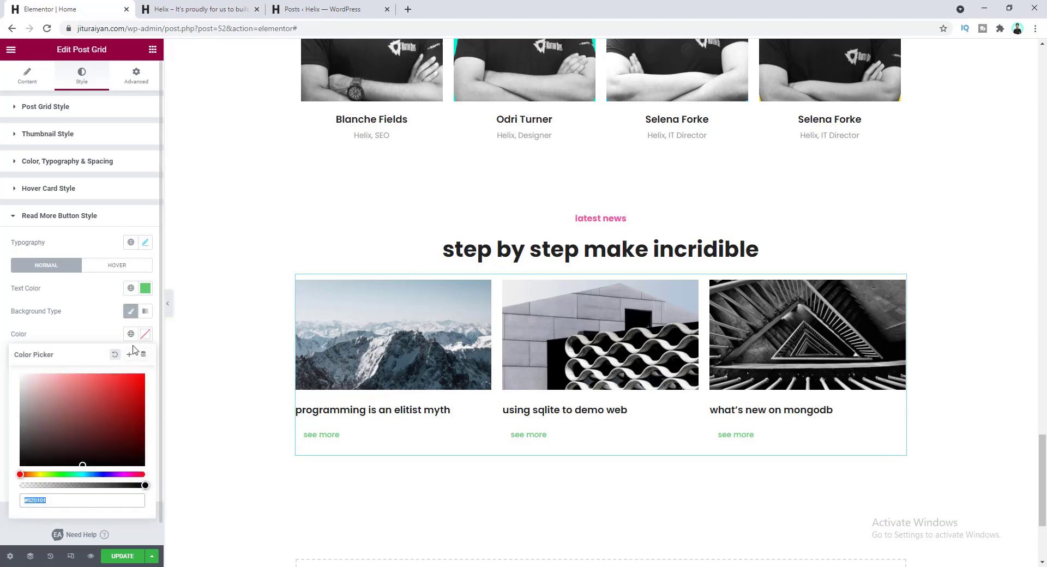
click(131, 333)
click(76, 480)
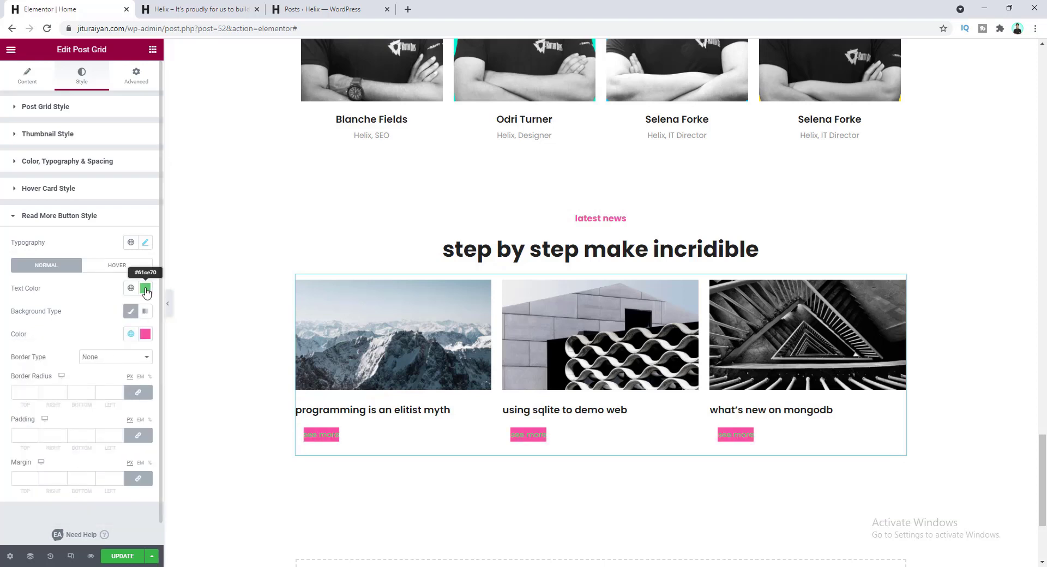
click(145, 289)
drag(84, 350, 7, 338)
click(63, 291)
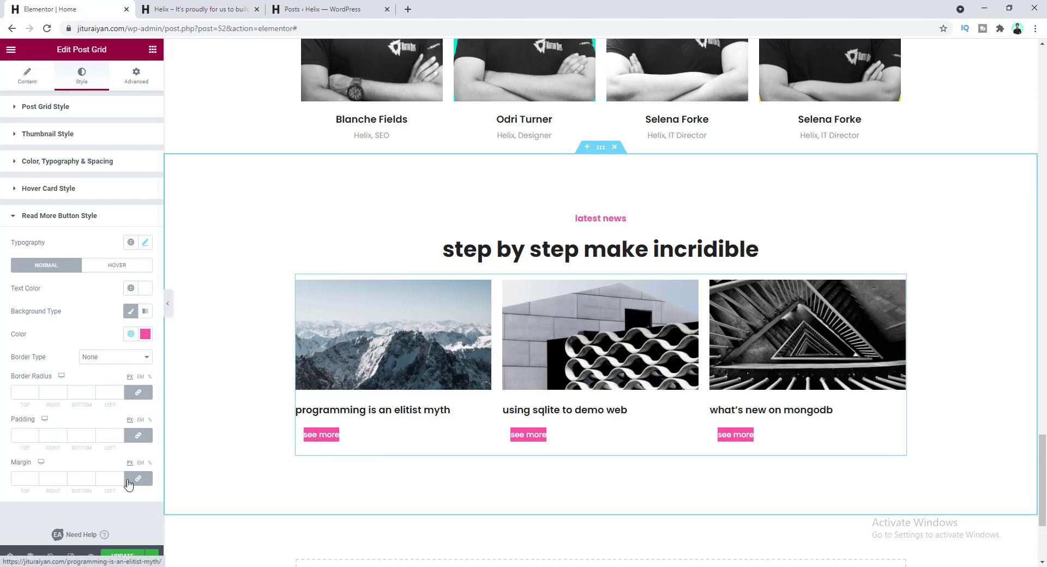
- Set button padding to 14/40/14/40 unlinked and a -15 left margin
click(18, 439)
text(1)
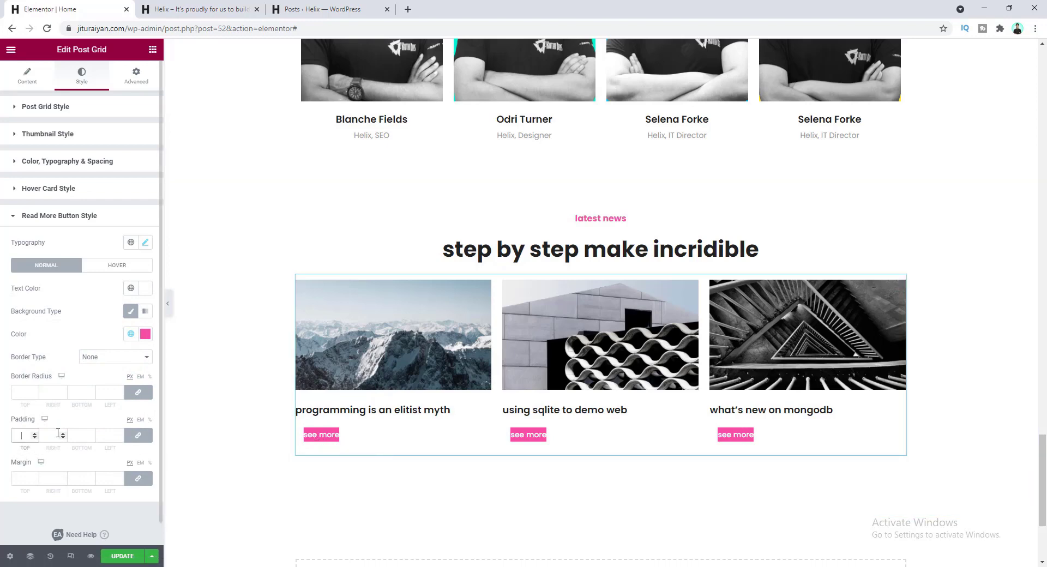
text(5)
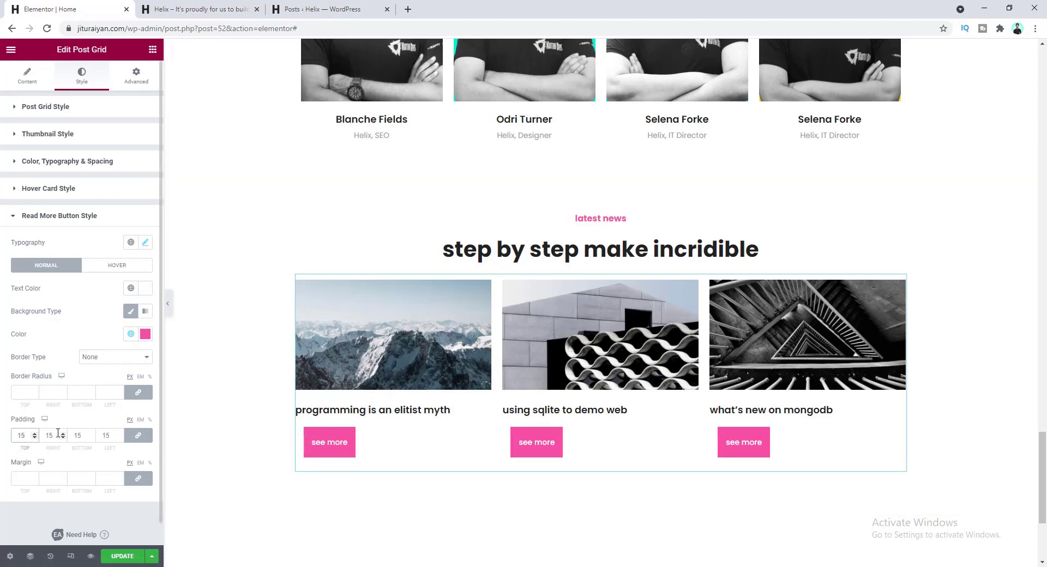
key(Down)
click(138, 436)
drag(55, 439, 40, 440)
text(40)
key(Tab)
key(Tab)
text(40)
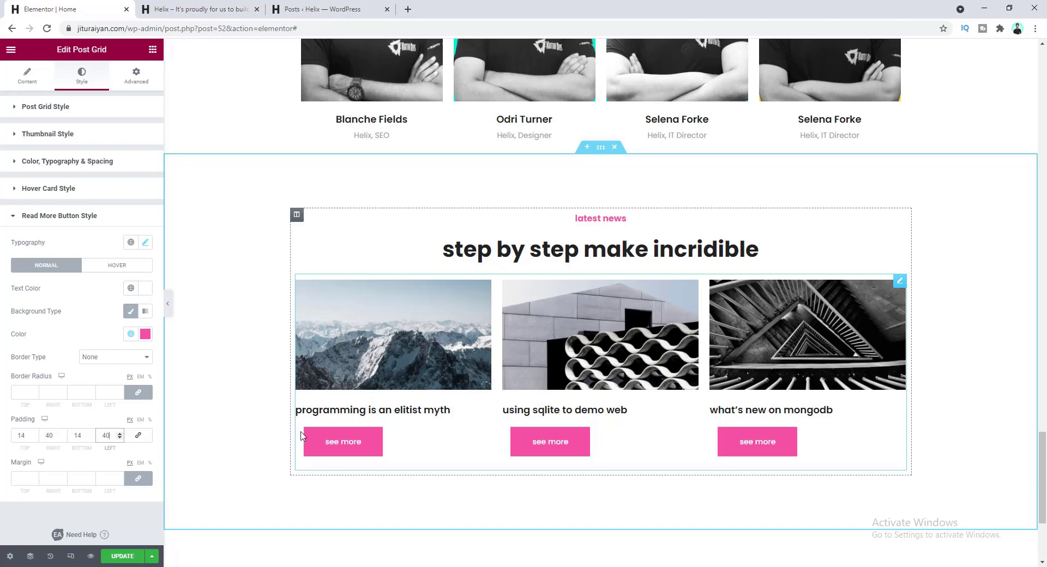
click(138, 478)
click(108, 478)
text(-15)
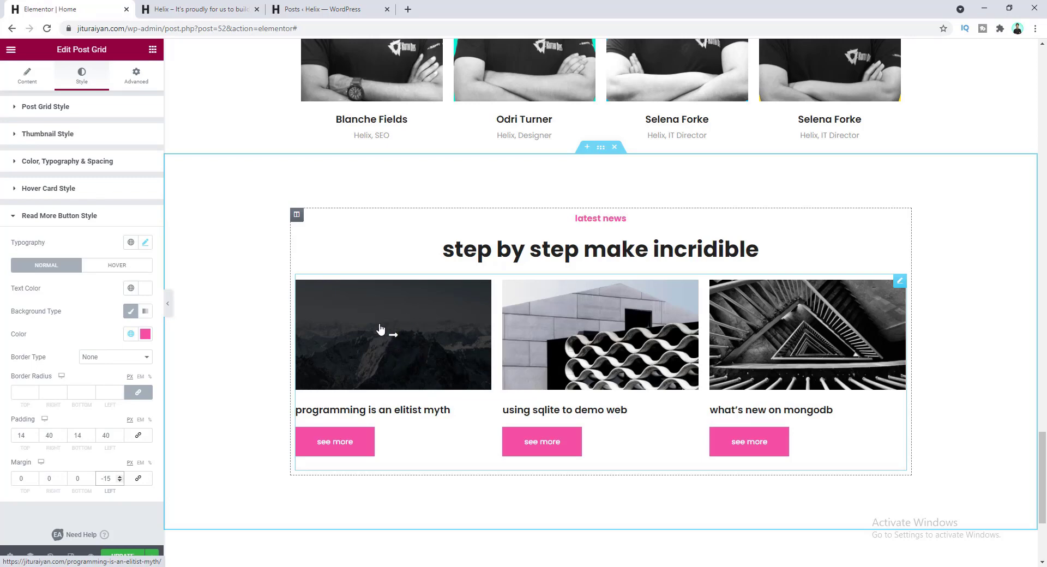
- Change the Hover Card Style animation from FadeIn to None
click(75, 189)
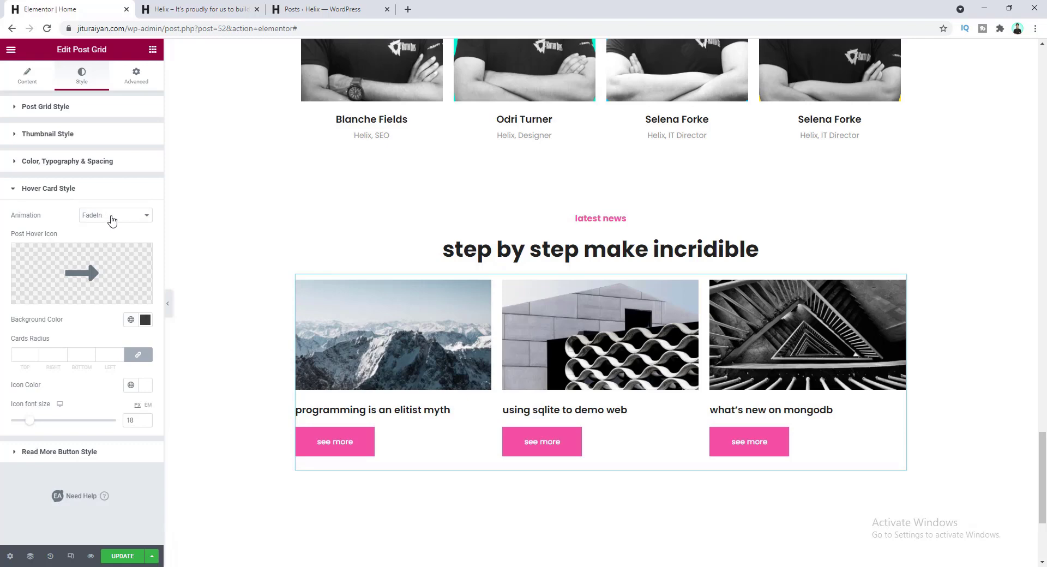
click(109, 218)
click(106, 227)
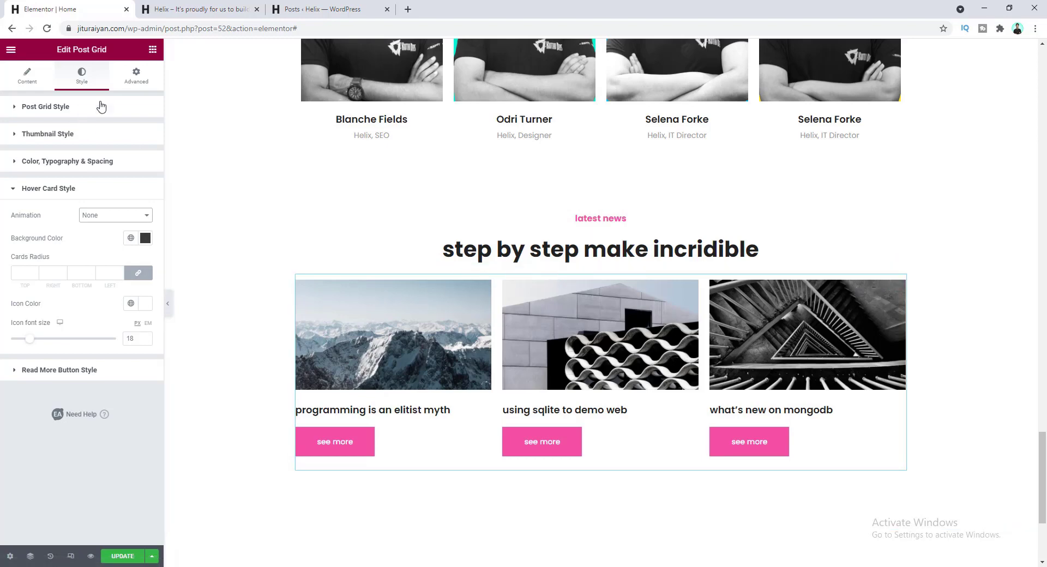
click(138, 80)
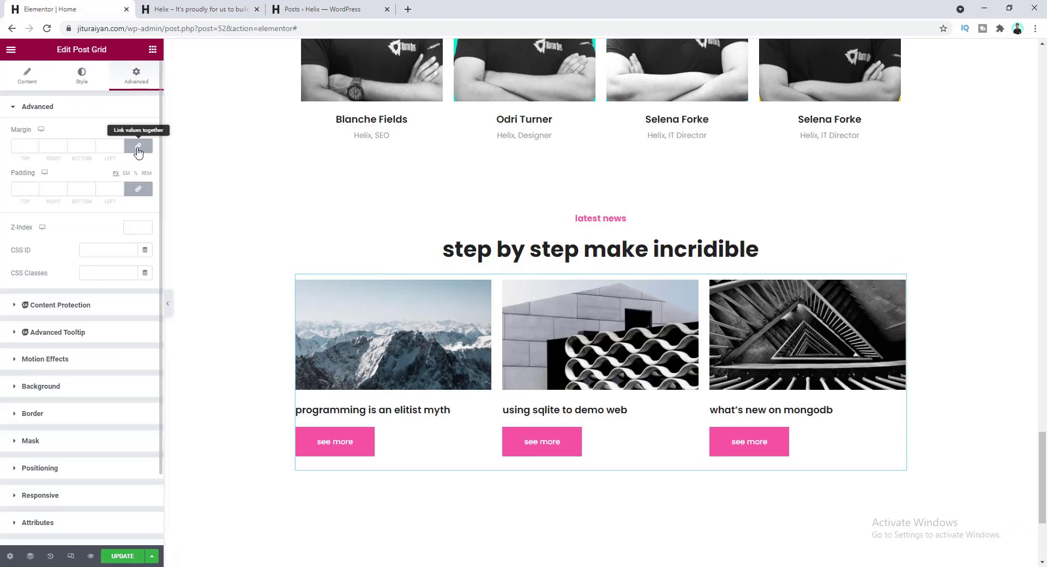
- Set the post grid's top margin to 60 in the Advanced tab
drag(27, 148, 13, 151)
text(60)
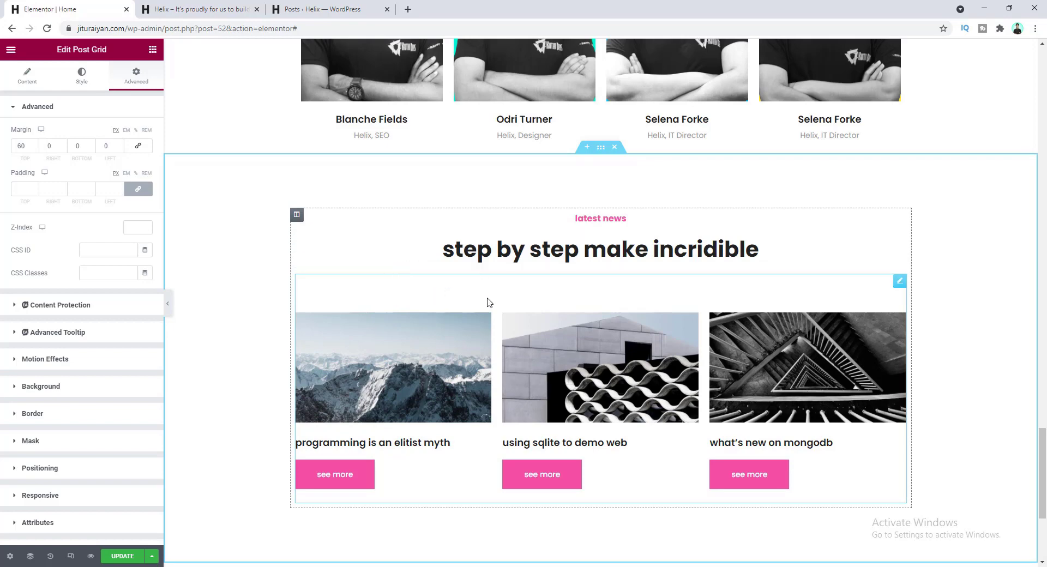
scroll(519, 305, down, 4)
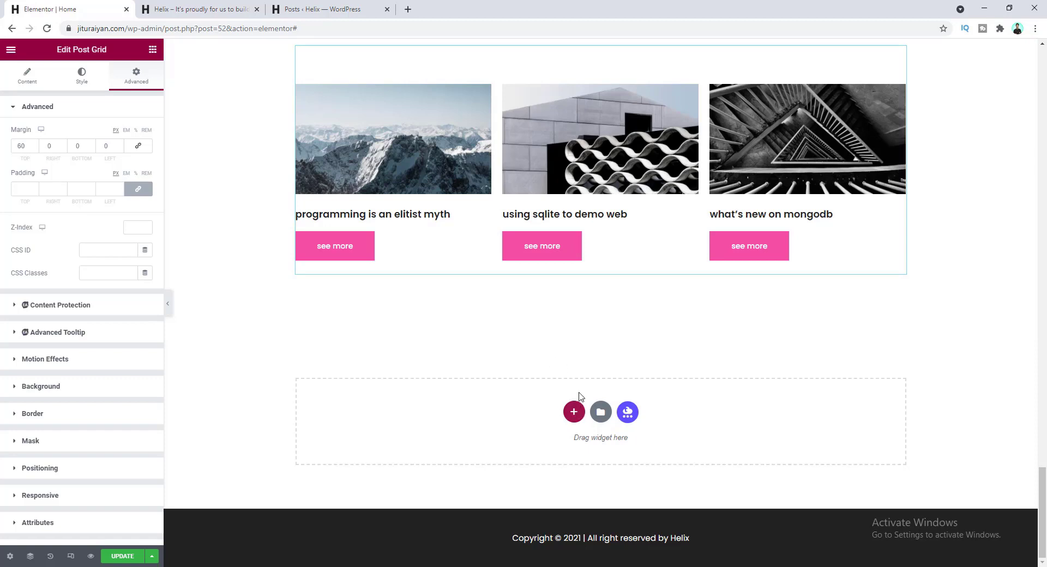
- Add a one-column section at the bottom and paste in a copy of the step by step heading
click(573, 410)
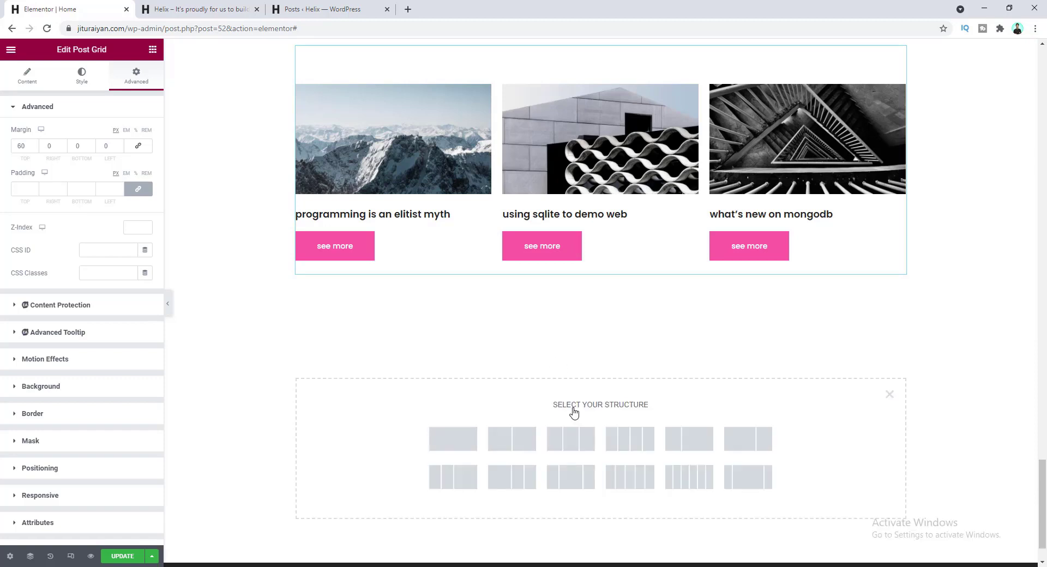
click(470, 441)
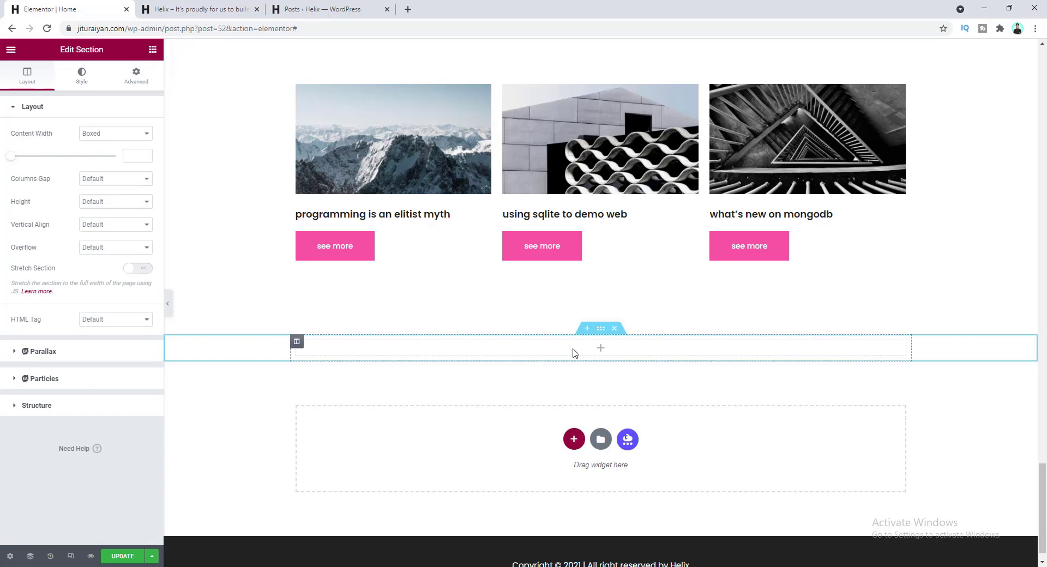
scroll(573, 352, up, 1)
scroll(573, 352, up, 4)
right_click(566, 302)
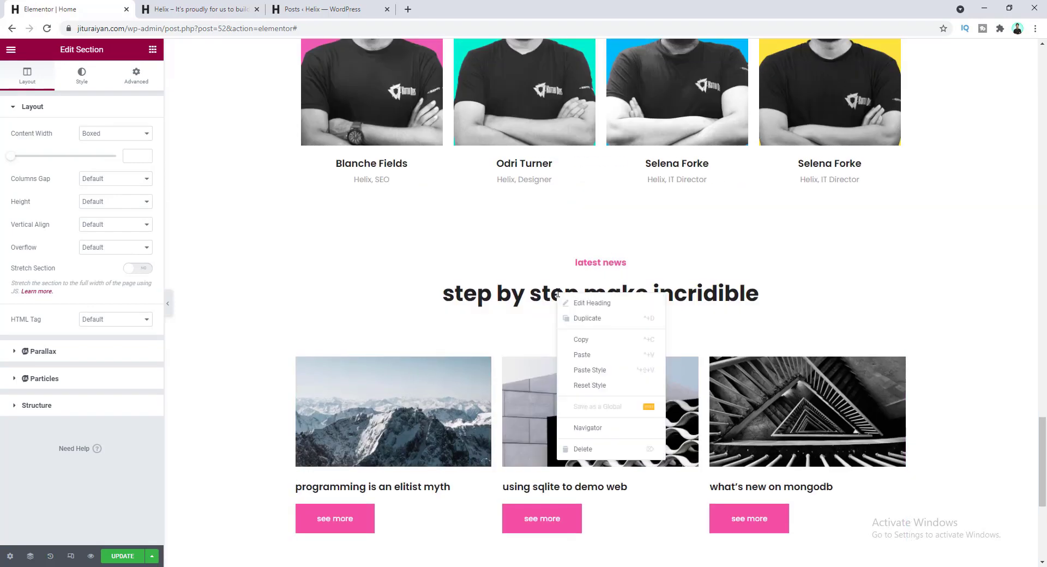
click(591, 341)
scroll(590, 355, down, 5)
right_click(562, 325)
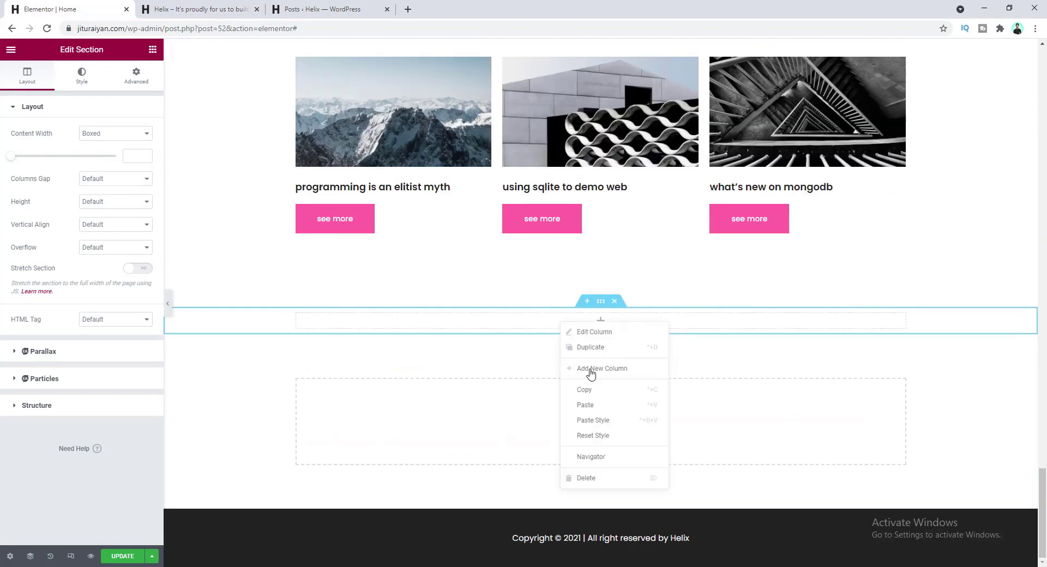
click(599, 405)
drag(1042, 483, 1043, 86)
- Paste a copy of the get started button below it and relabel it 'contact us'
right_click(588, 244)
click(623, 292)
scroll(777, 271, down, 20)
right_click(480, 320)
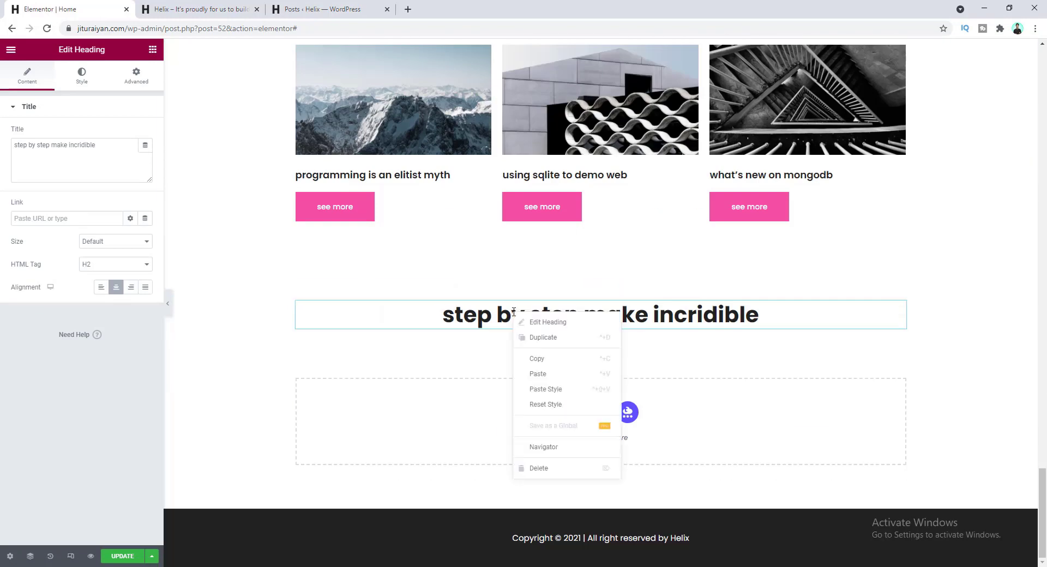
click(537, 376)
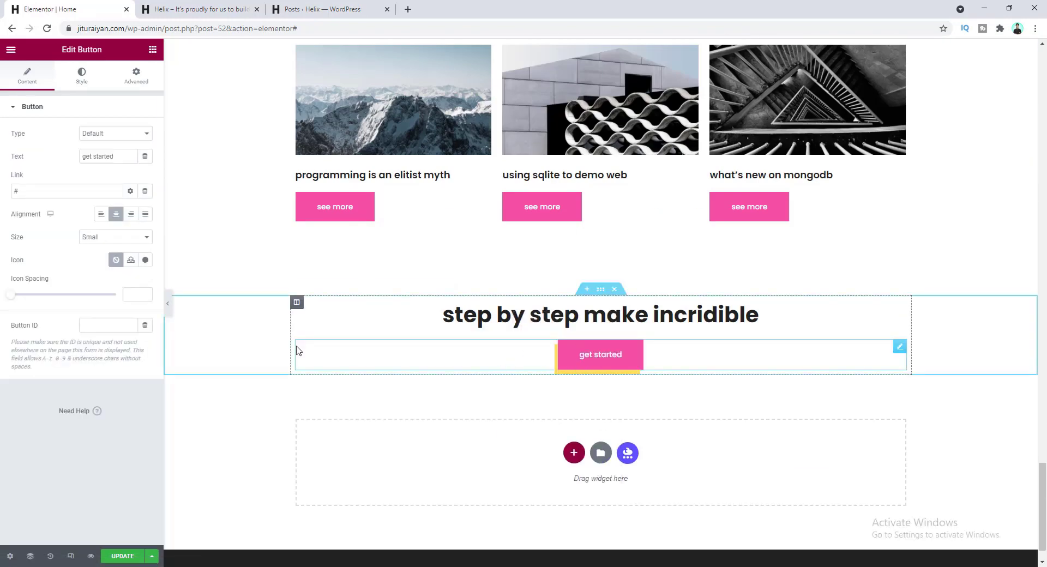
drag(111, 156, 67, 157)
text(cod)
key(BackSpace)
text(ntact us)
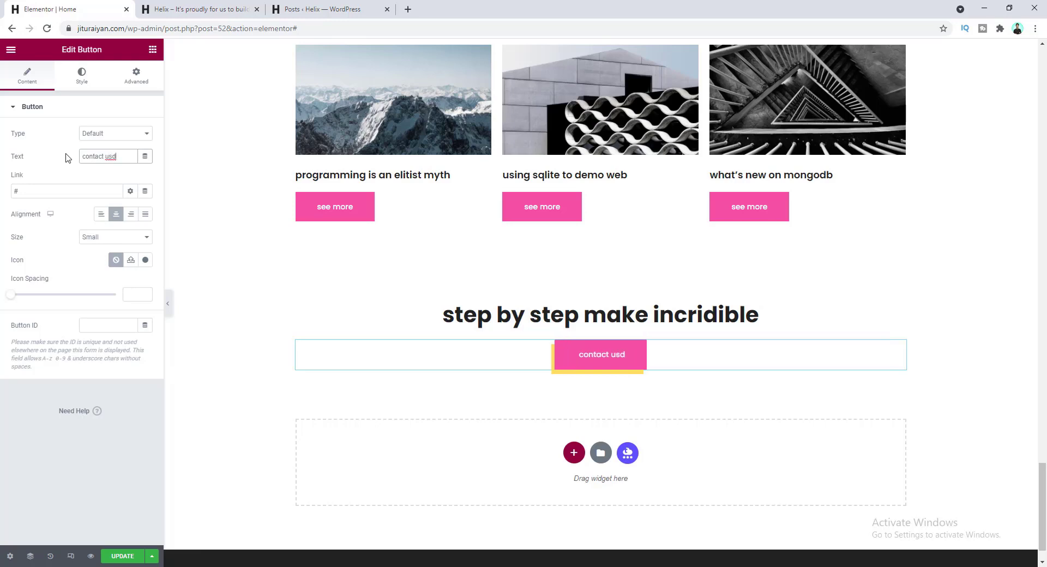
- Change the heading to "It's proudly for us to build stylish." and link the button to Contact
click(562, 310)
drag(111, 146, 10, 153)
key(ctrl+v)
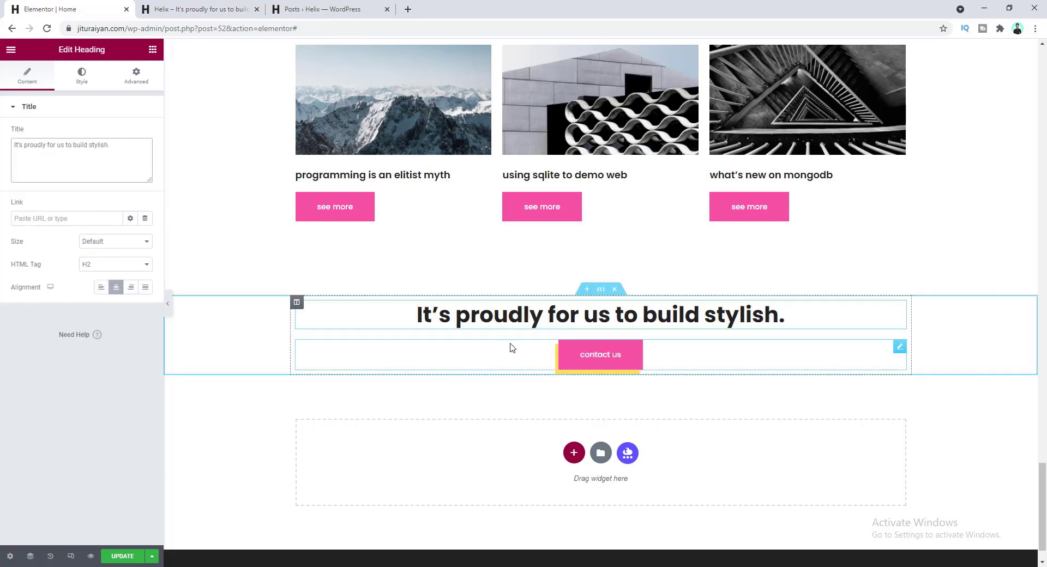
click(614, 357)
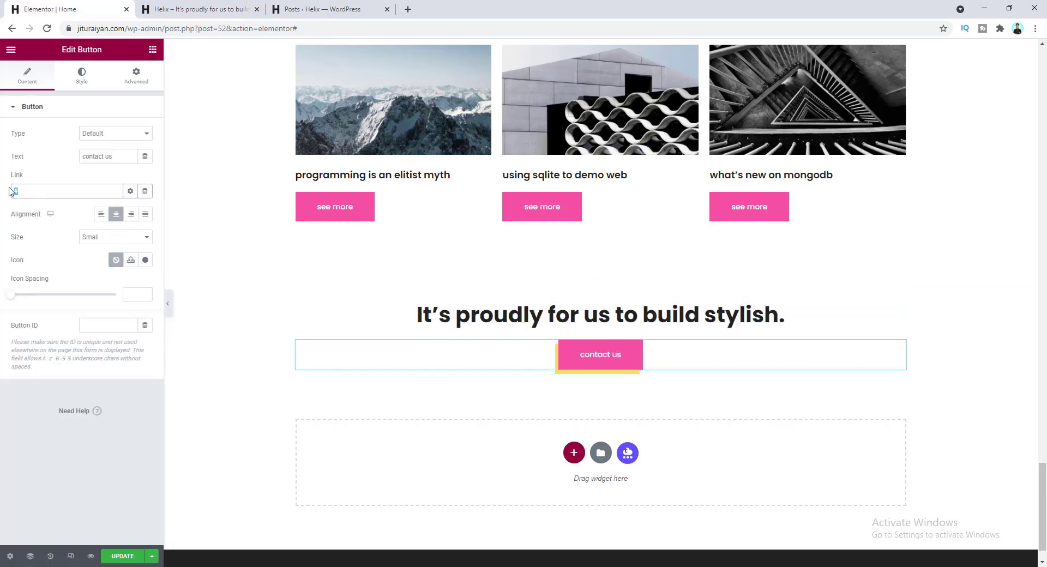
text(contact)
click(63, 209)
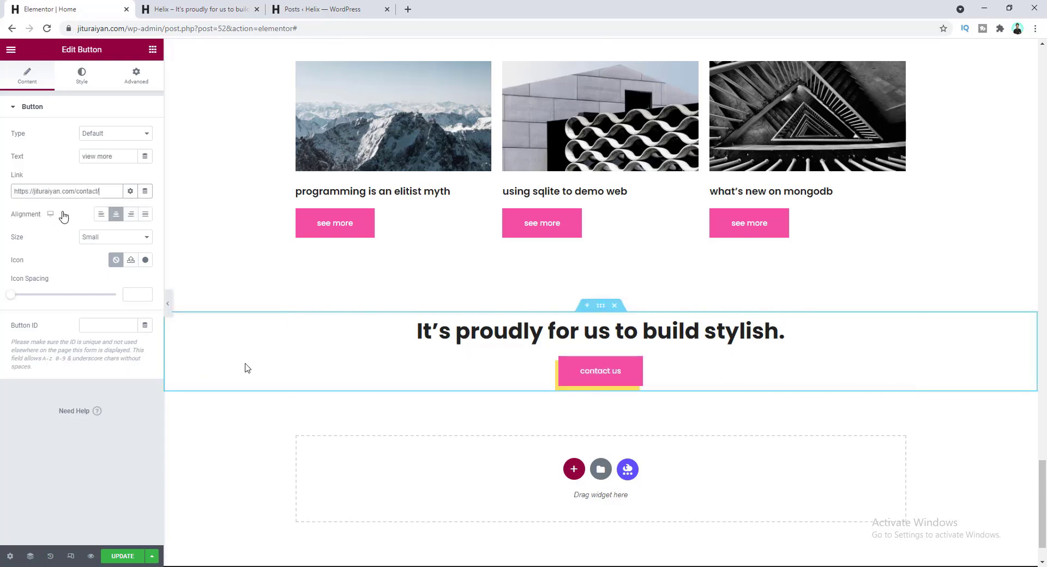
click(600, 307)
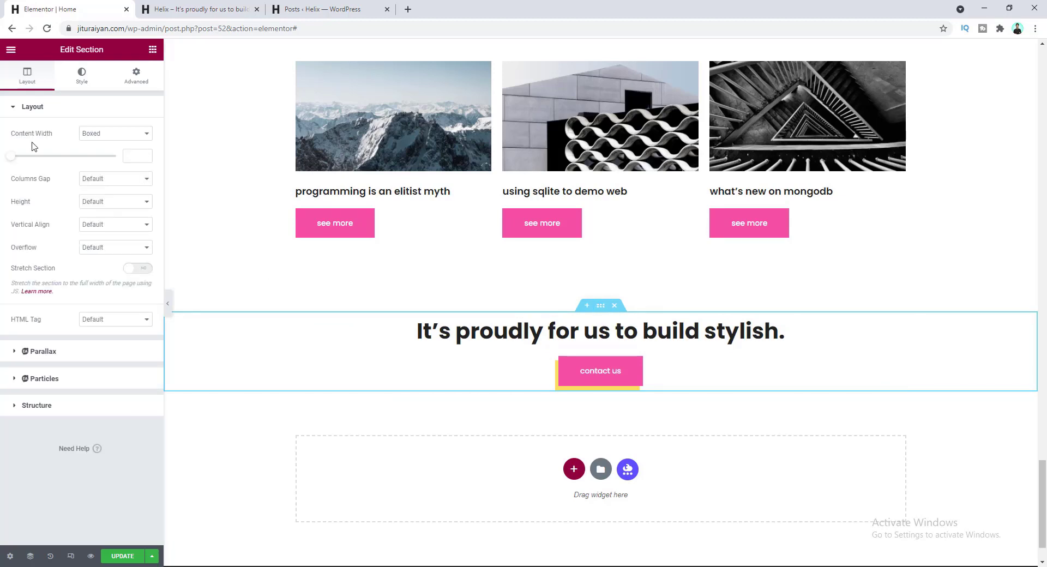
- Set the office image background-cta.jpg as the section's classic background
click(81, 80)
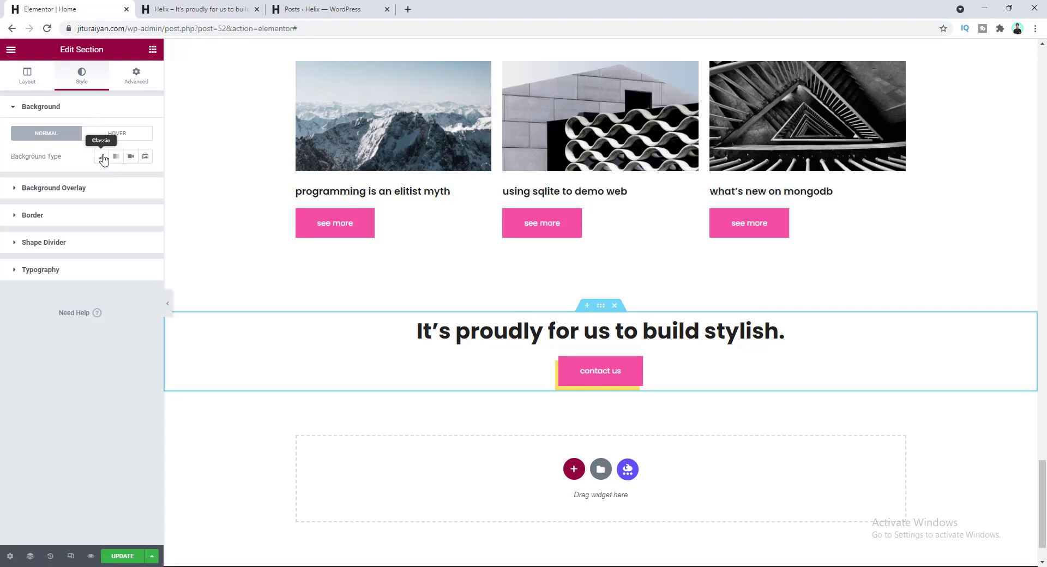
click(103, 157)
click(112, 234)
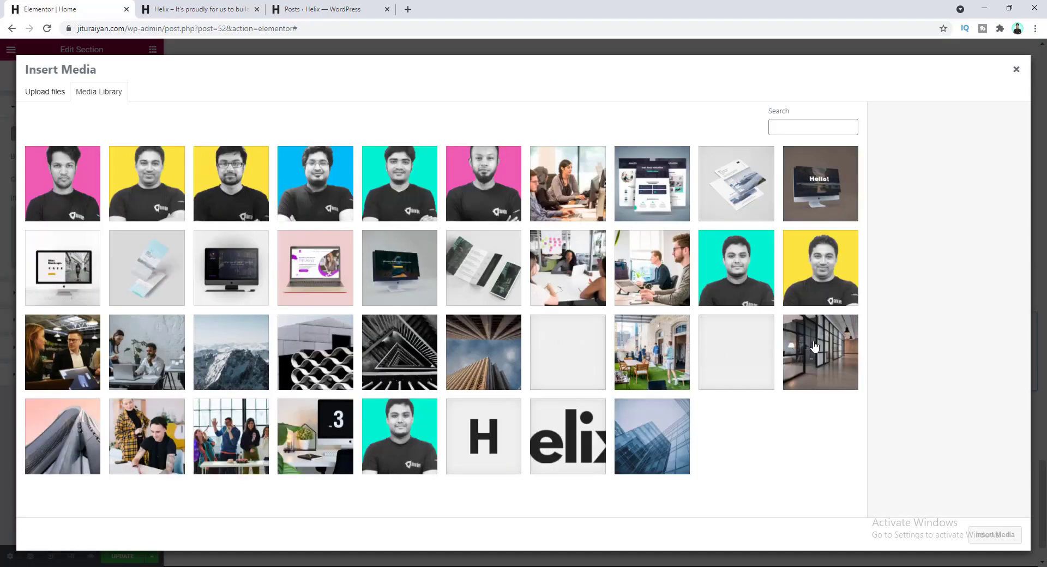
click(812, 345)
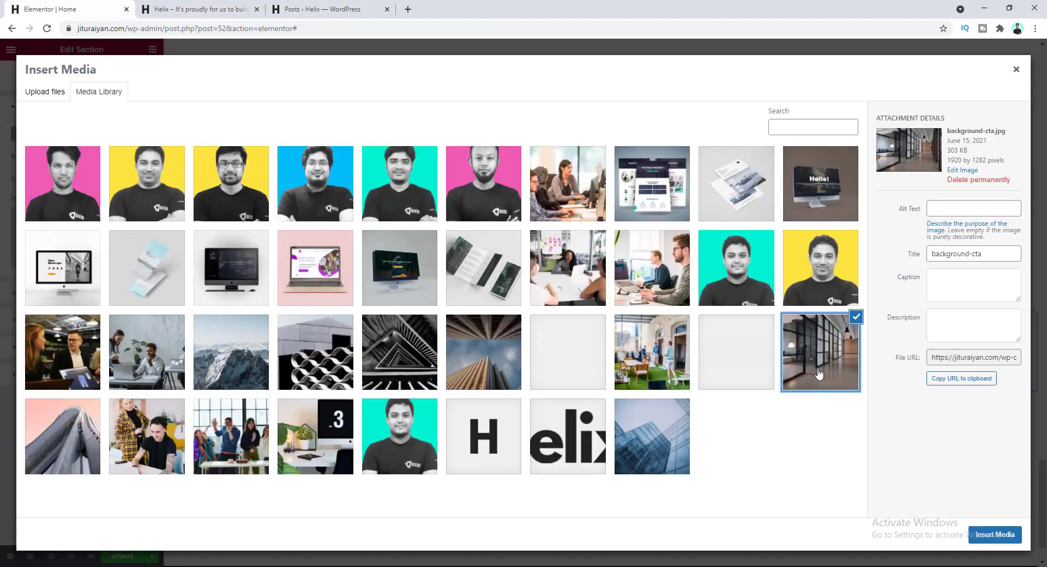
click(982, 534)
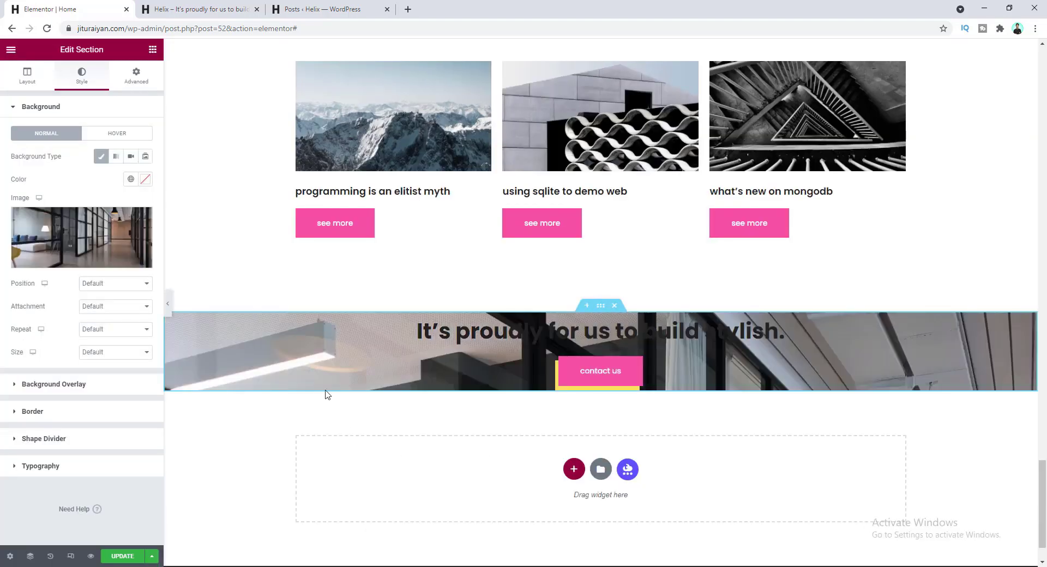
- Give the section 120 top padding and 130 bottom padding
click(137, 77)
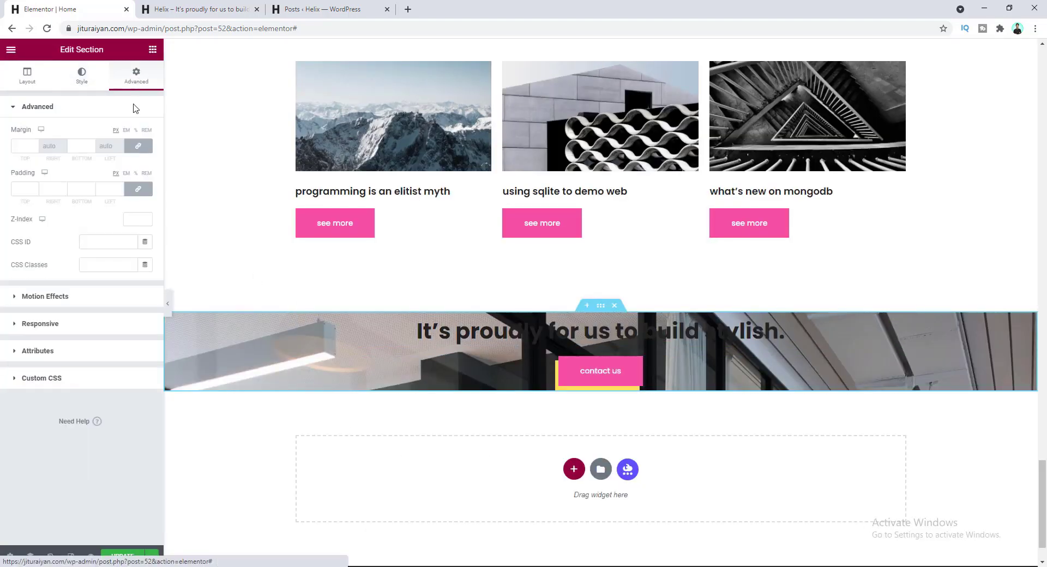
click(138, 190)
click(20, 189)
text(120)
click(82, 189)
text(130)
scroll(473, 339, down, 2)
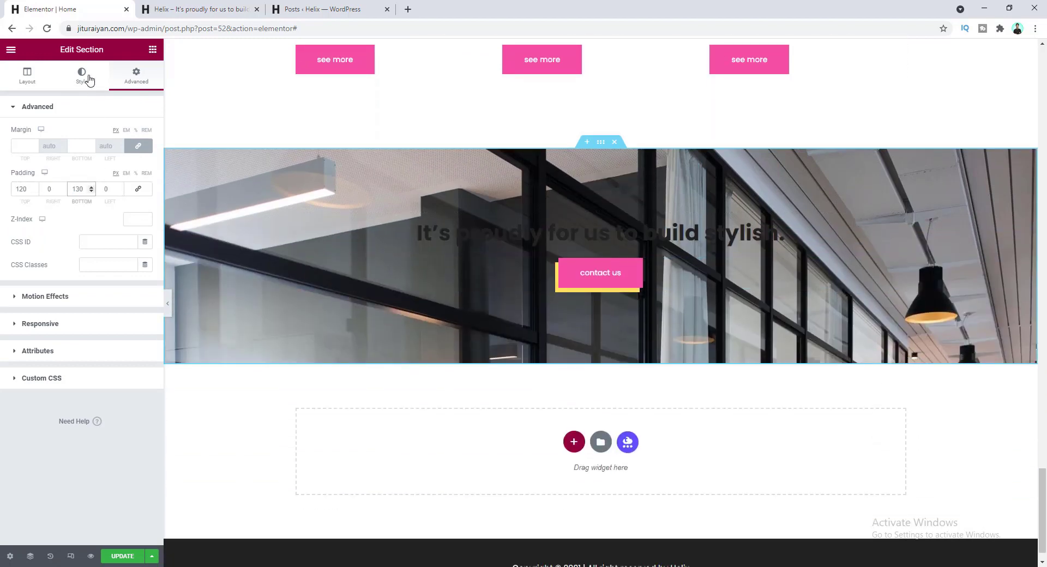
- Position the background image at Center Center with size Cover
click(88, 79)
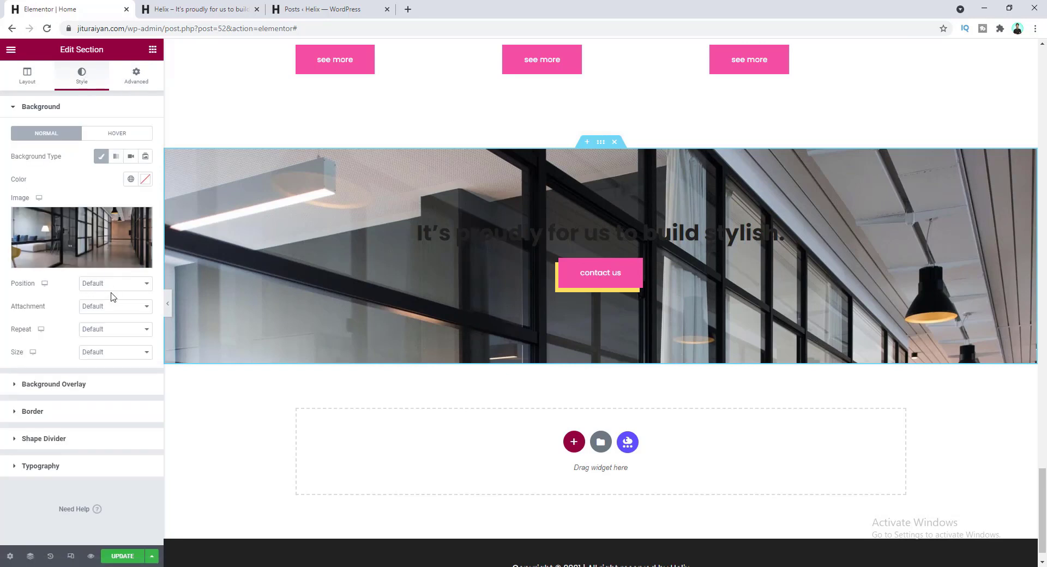
click(107, 291)
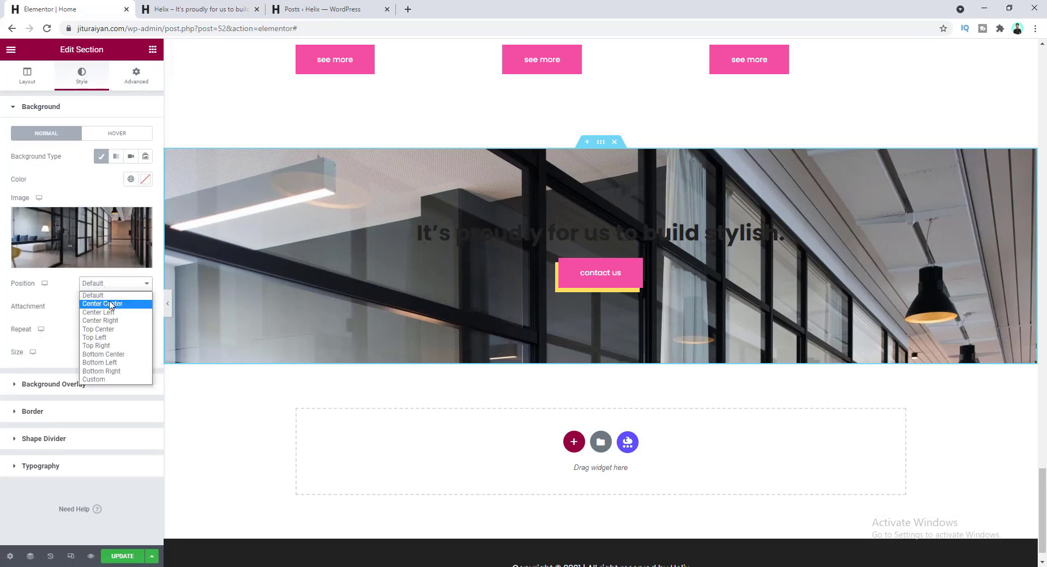
click(107, 304)
click(117, 352)
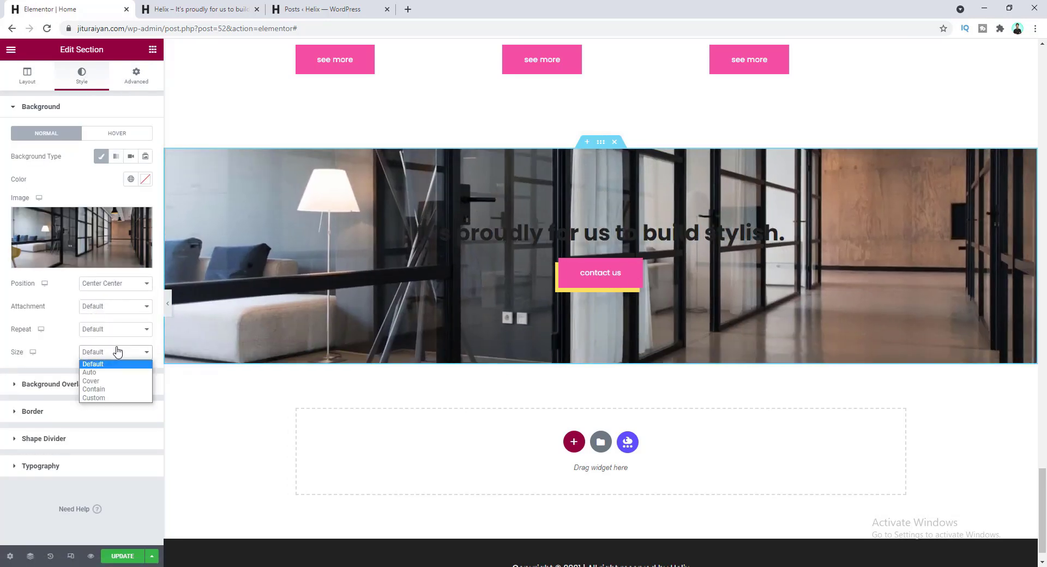
click(118, 382)
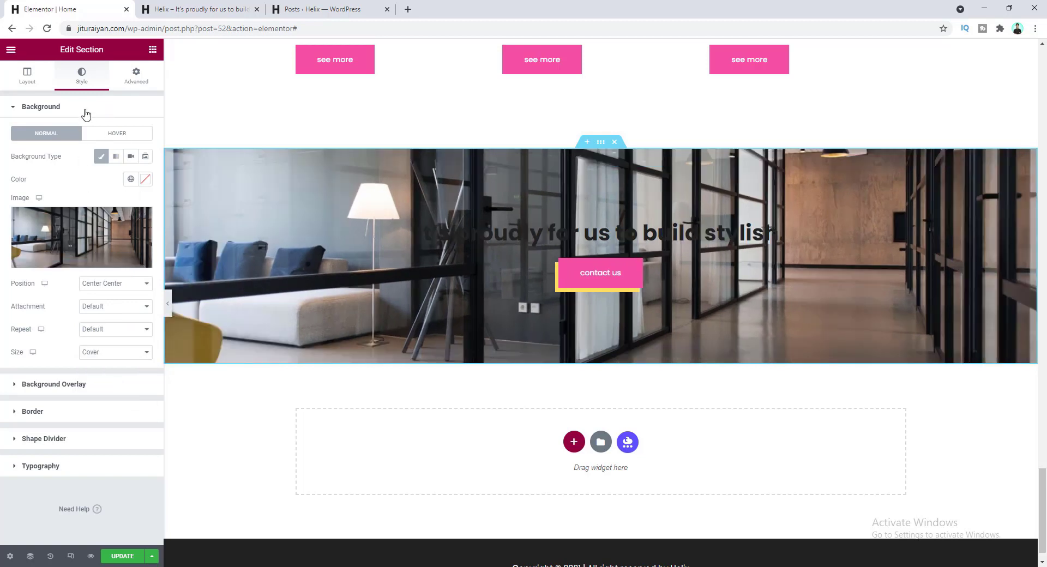
click(88, 113)
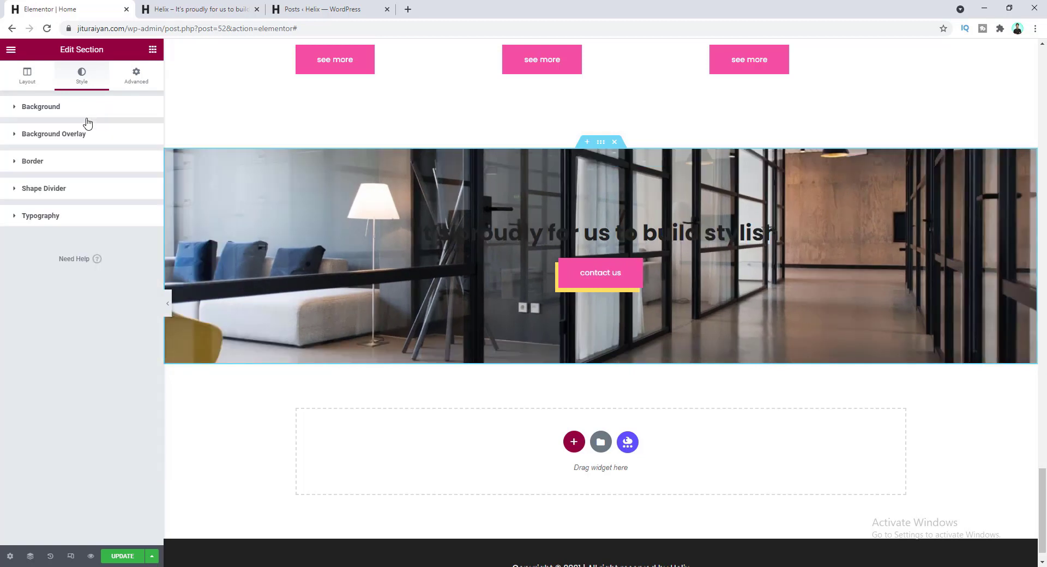
- Add a classic overlay in the dark global colour at 0.3 opacity
click(83, 136)
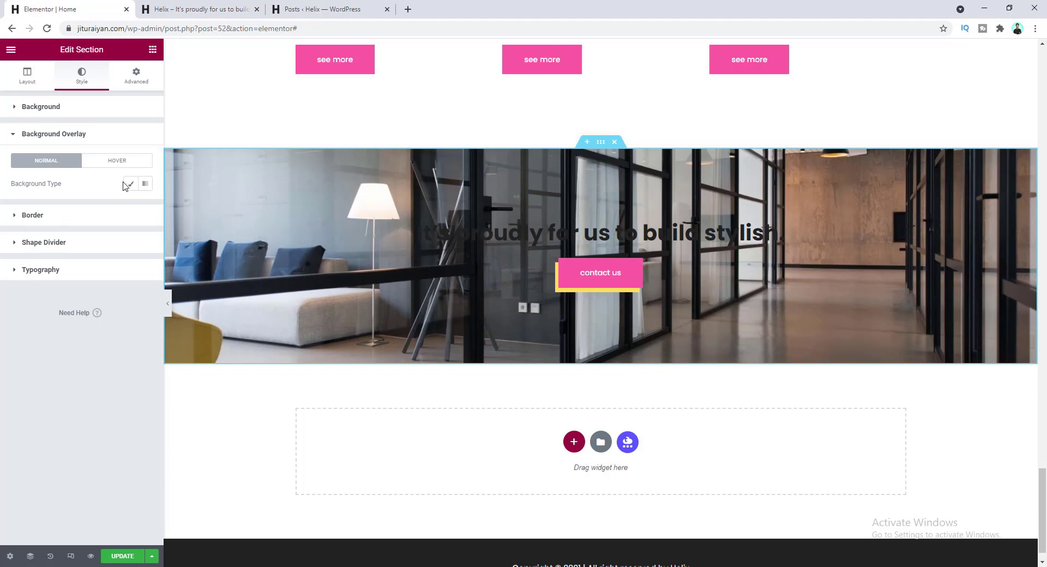
click(131, 185)
click(131, 207)
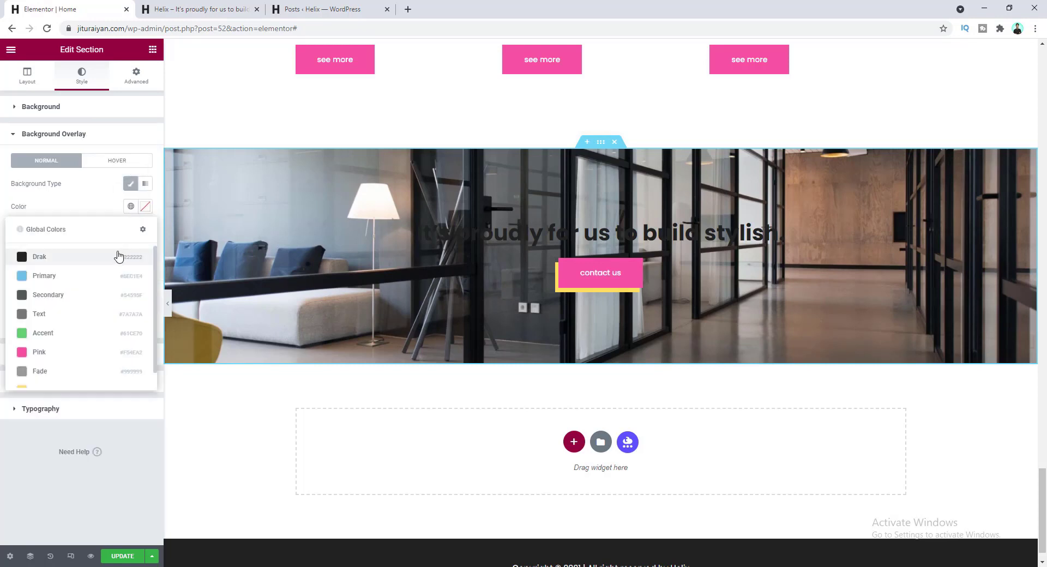
click(122, 257)
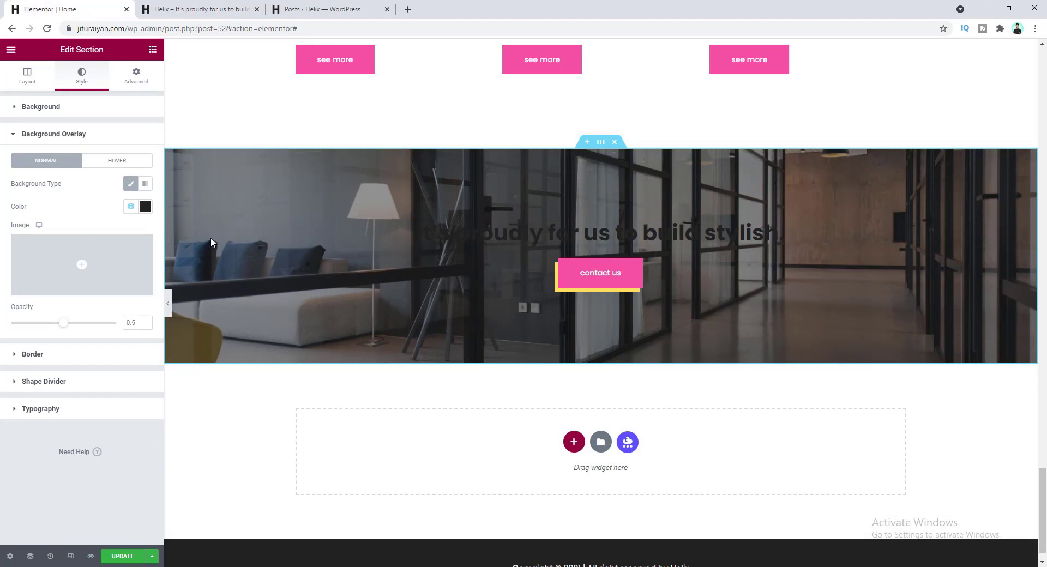
drag(65, 327, 42, 327)
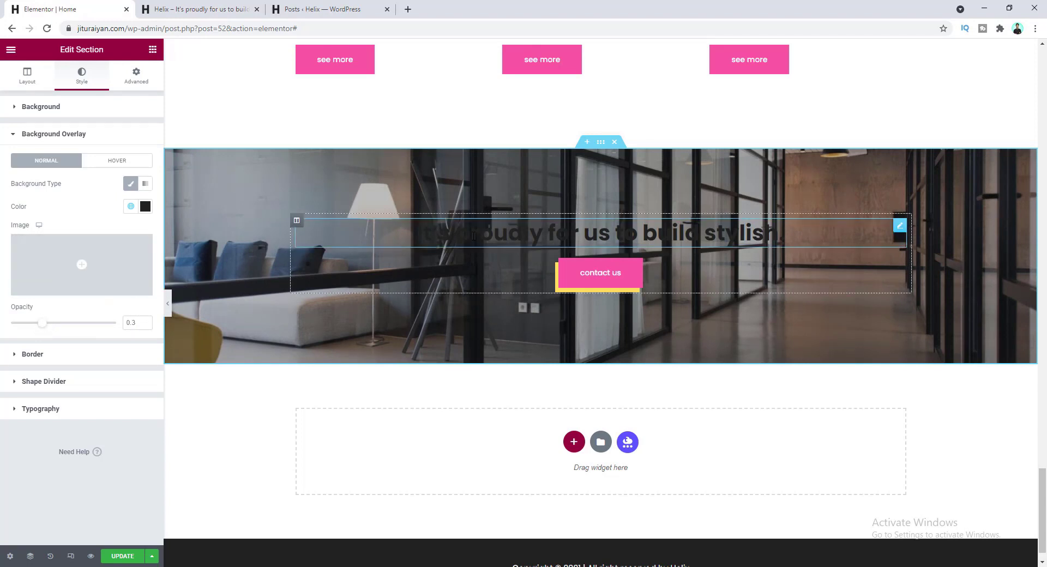
click(474, 236)
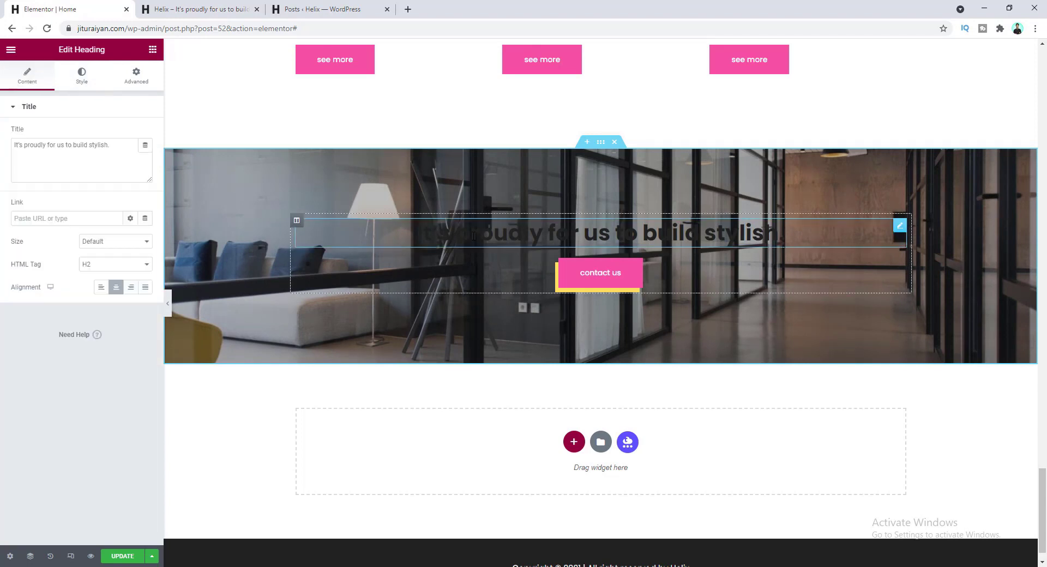
- Make the heading's text colour white (#FFFFFF)
click(82, 76)
click(145, 134)
click(20, 174)
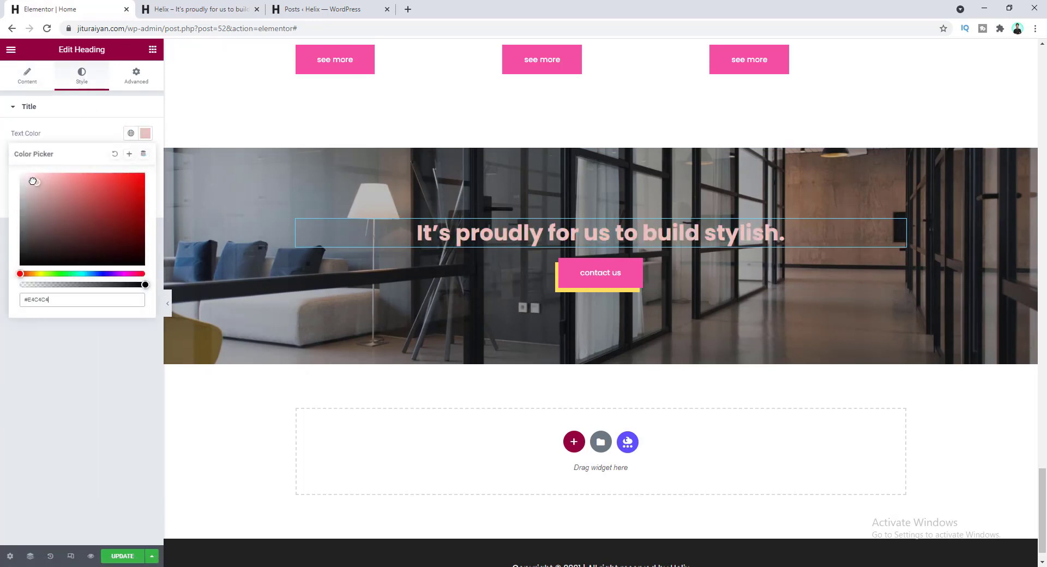
click(88, 132)
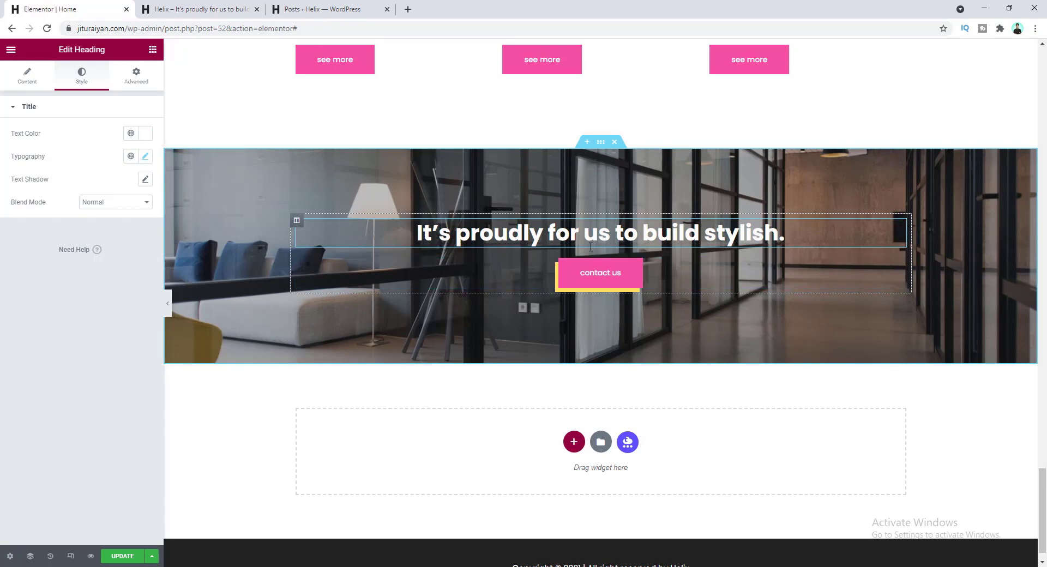
- Set the heading's bottom margin to 15 and save the page
click(142, 82)
click(138, 146)
drag(85, 147, 66, 146)
text(15)
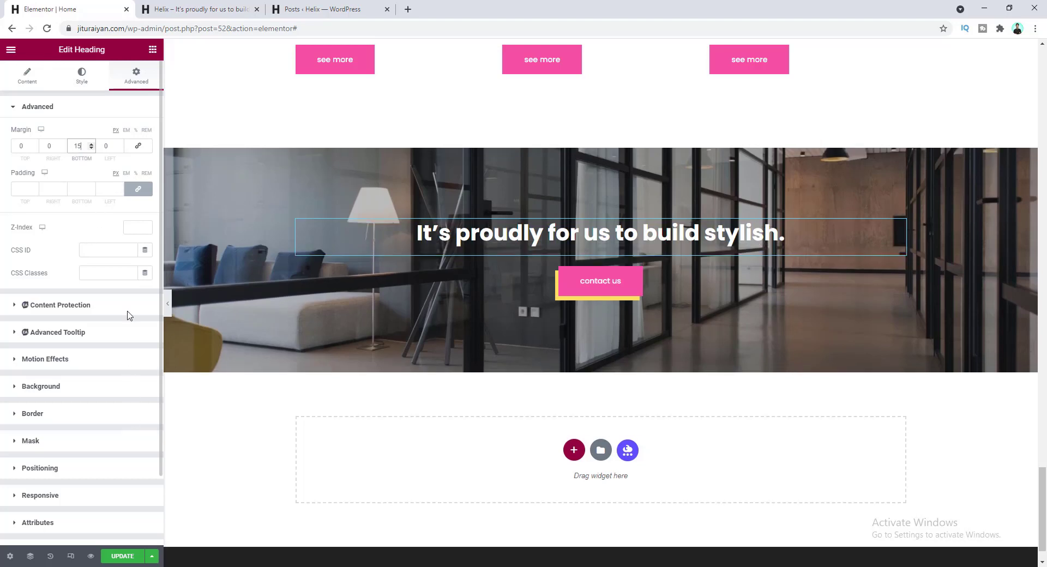
click(124, 557)
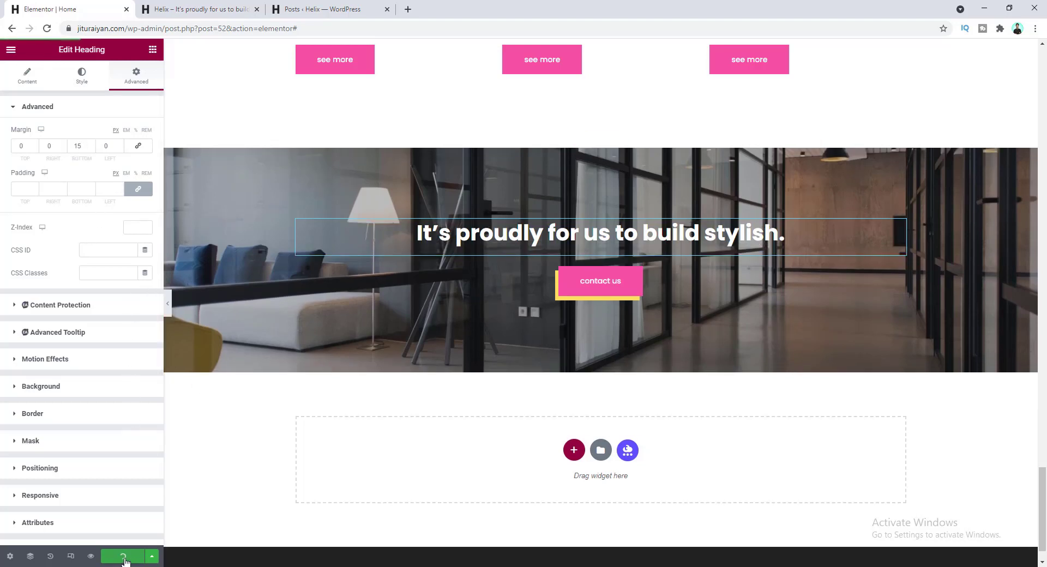
click(90, 556)
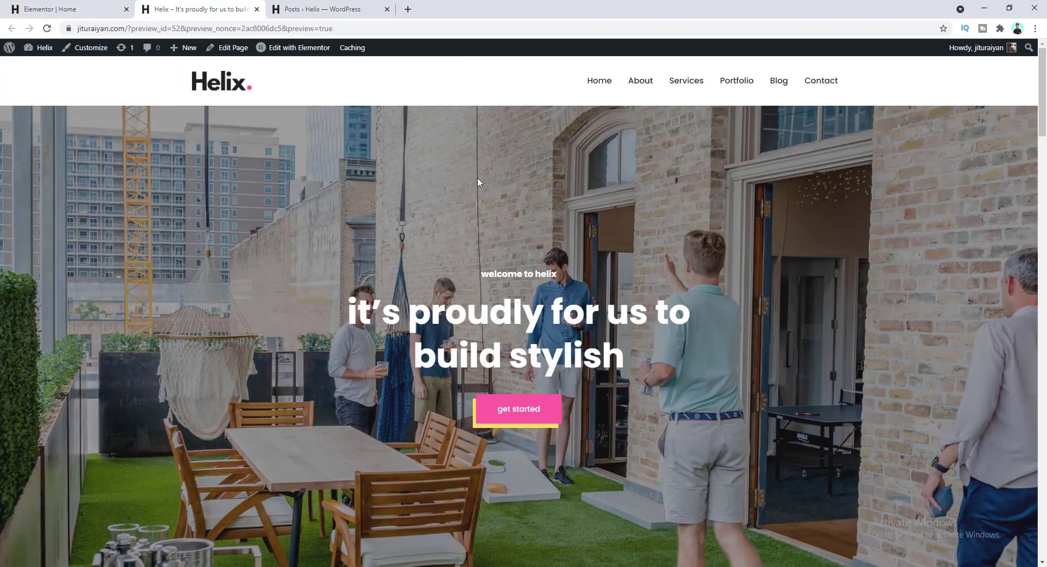
scroll(481, 186, down, 3)
scroll(507, 334, down, 6)
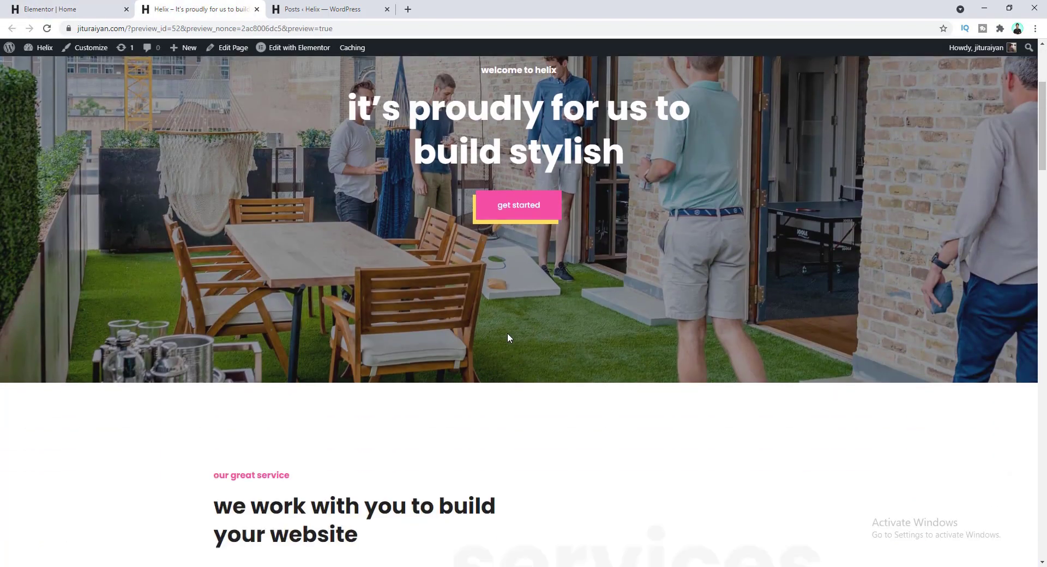
scroll(529, 324, down, 11)
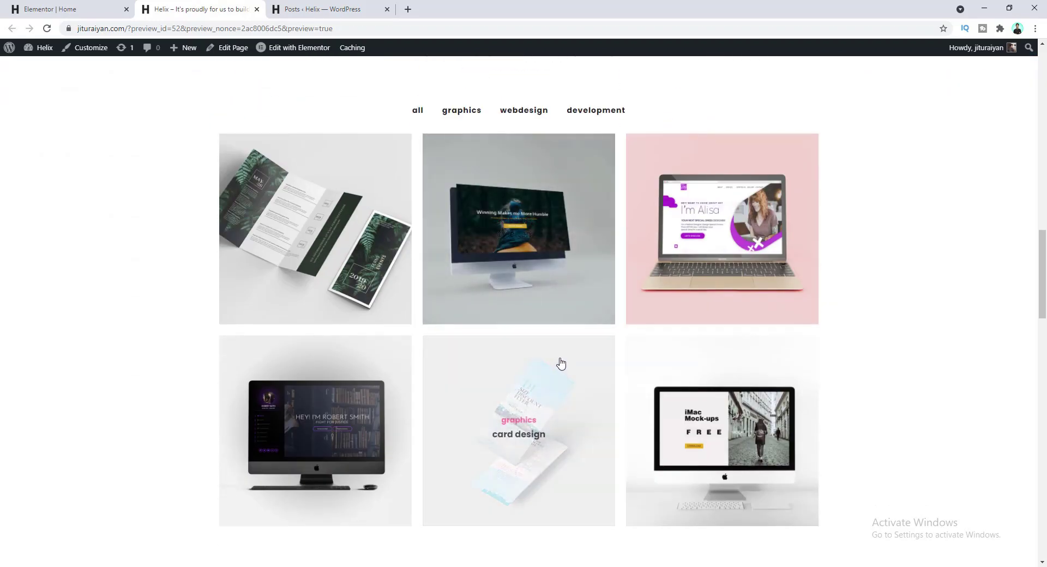
scroll(556, 363, down, 5)
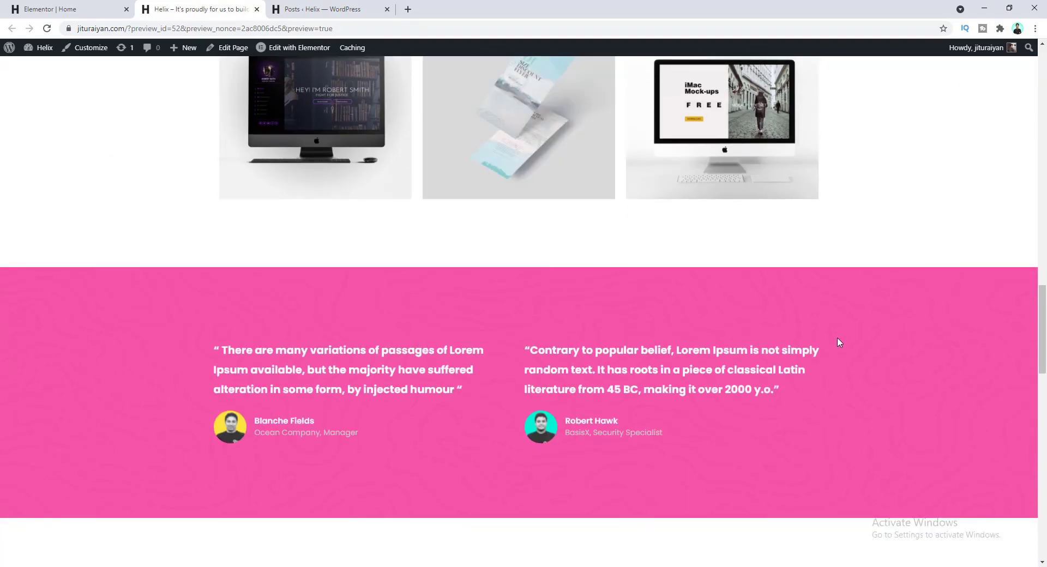
scroll(545, 349, down, 9)
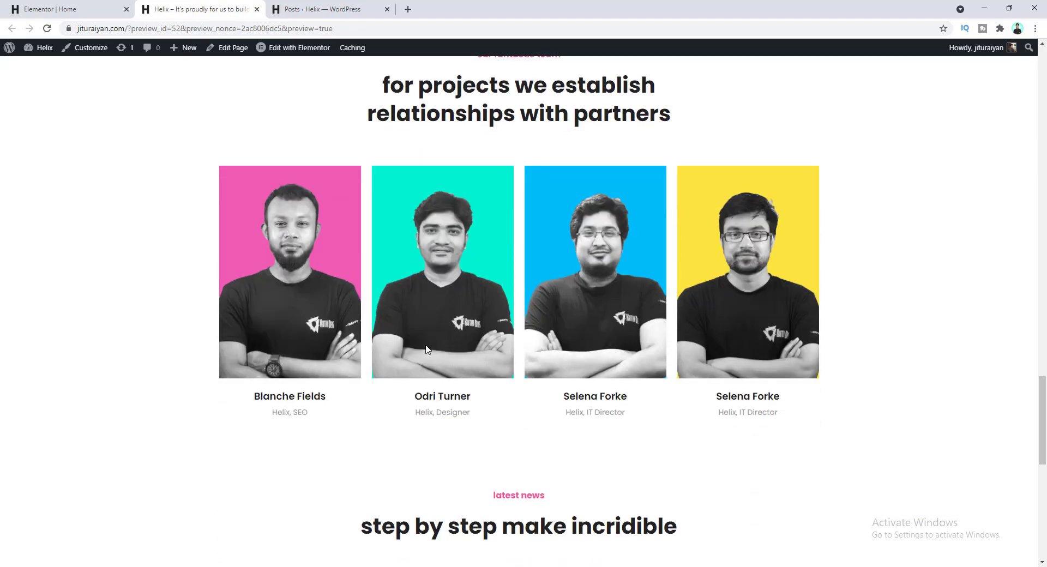
scroll(544, 348, down, 5)
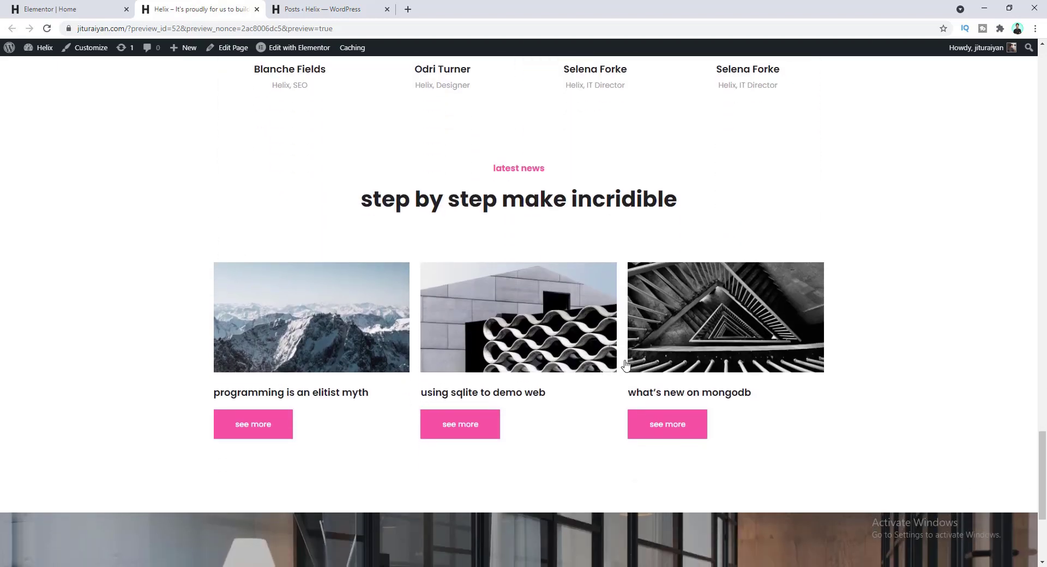
right_click(310, 315)
click(327, 320)
click(327, 9)
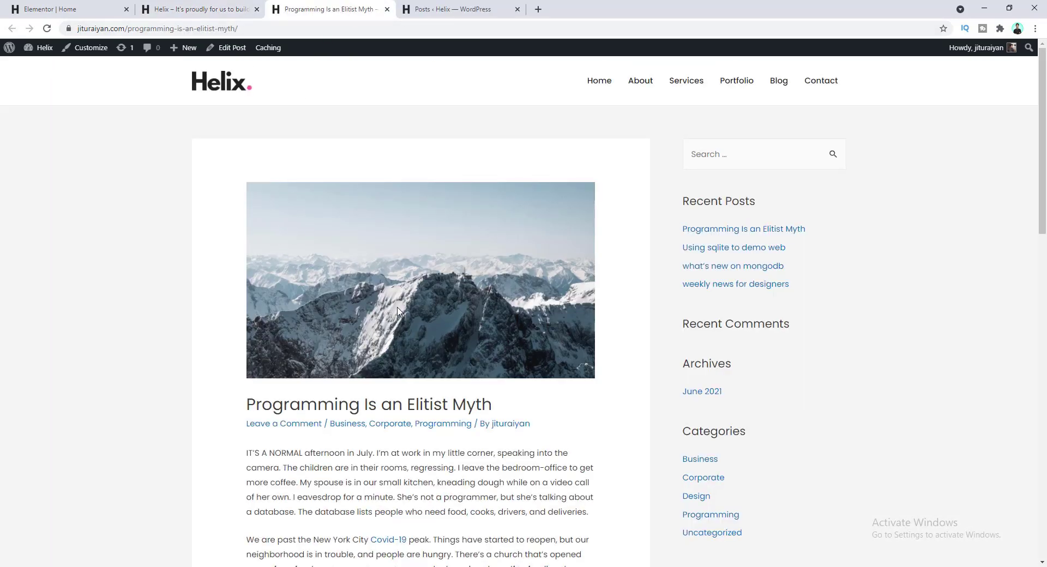
scroll(450, 316, down, 7)
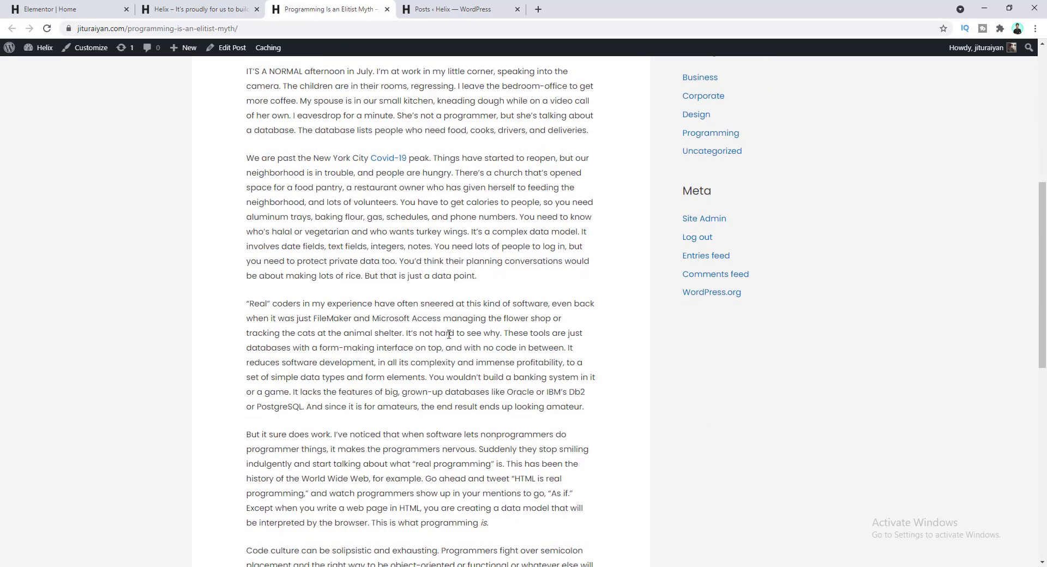
scroll(462, 333, down, 6)
scroll(388, 382, down, 4)
scroll(386, 368, up, 5)
click(386, 8)
scroll(436, 277, down, 4)
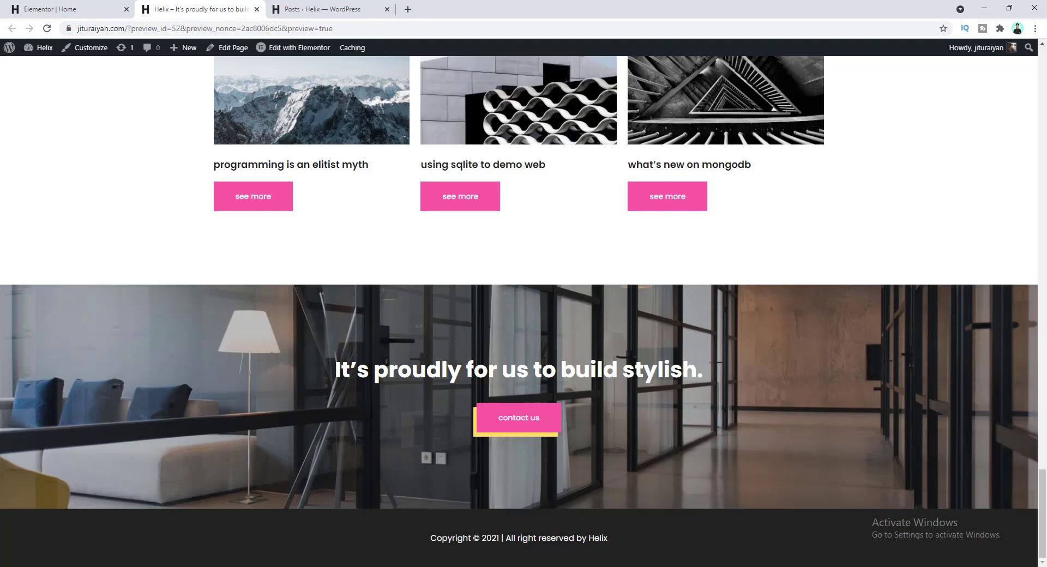
drag(1044, 485, 1044, 63)
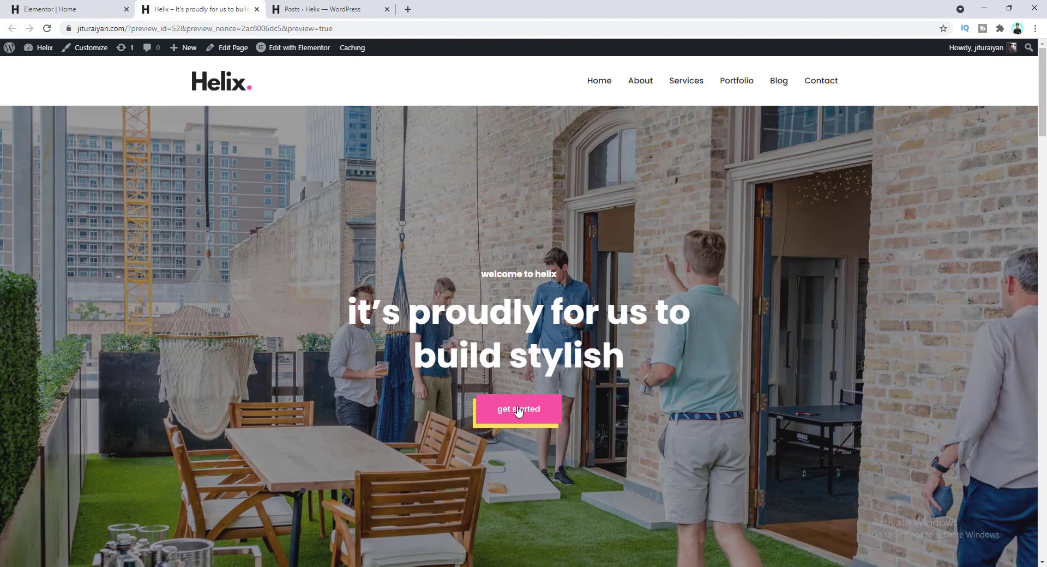
scroll(598, 469, down, 3)
scroll(551, 461, up, 2)
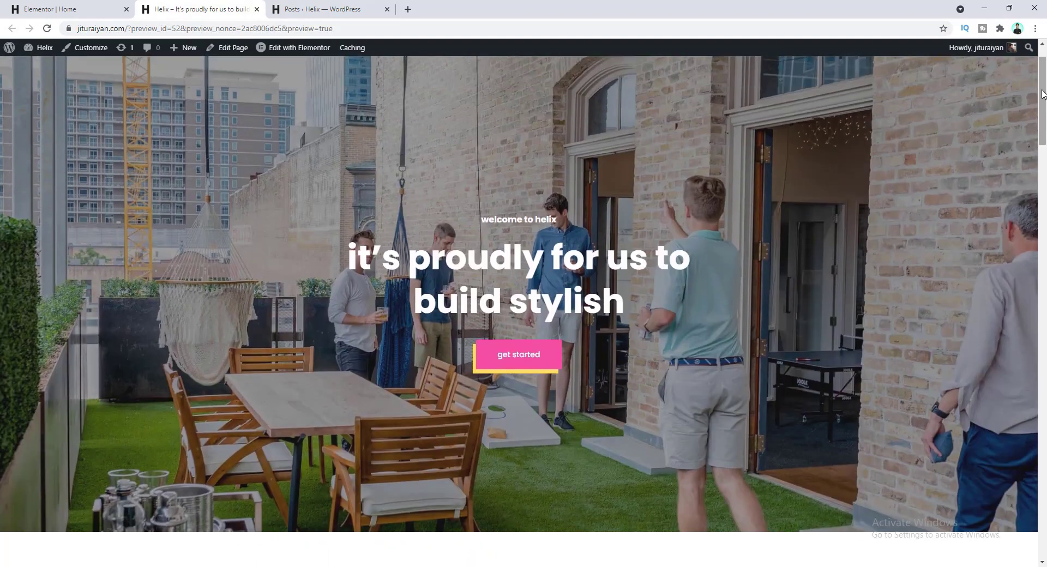
drag(1043, 91, 1044, 171)
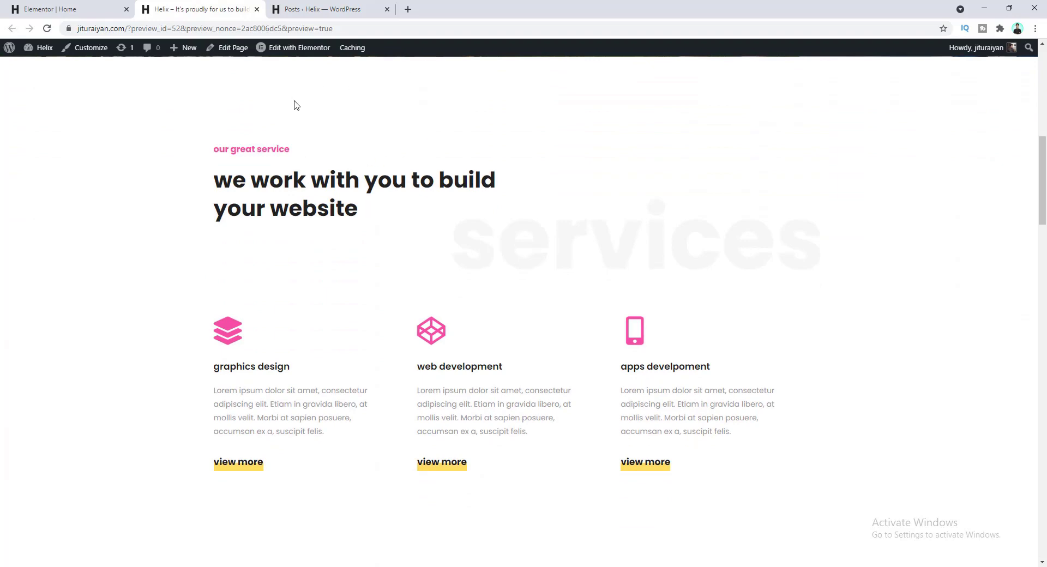
- Give the services section the CSS ID 'service'
click(52, 6)
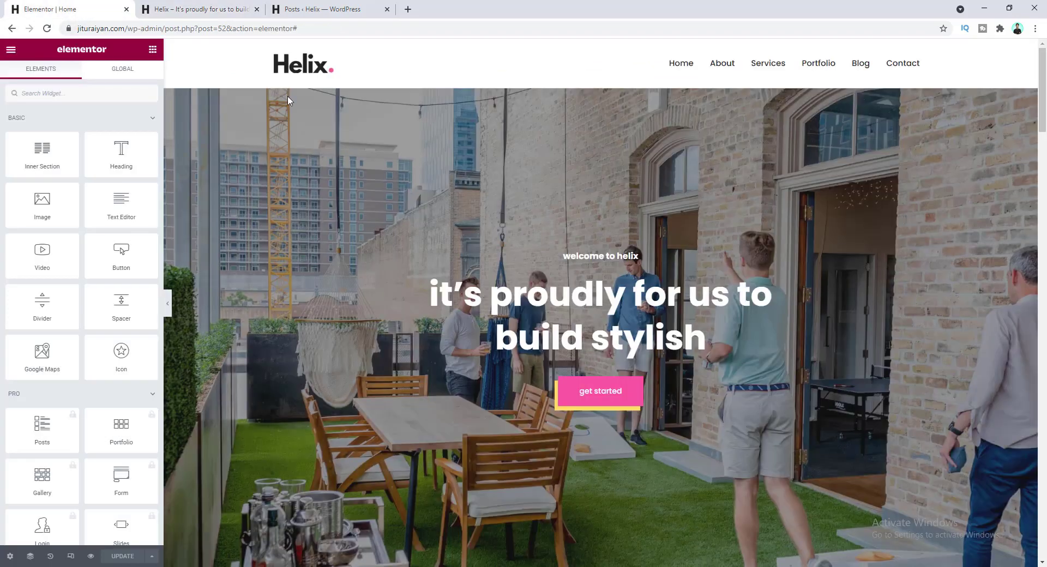
scroll(440, 247, down, 8)
click(601, 72)
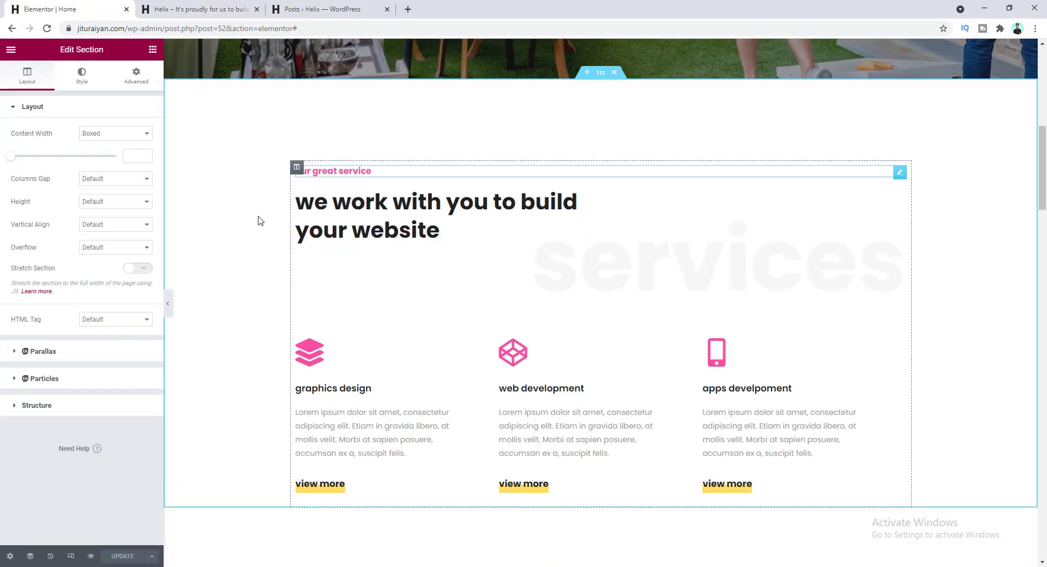
click(137, 75)
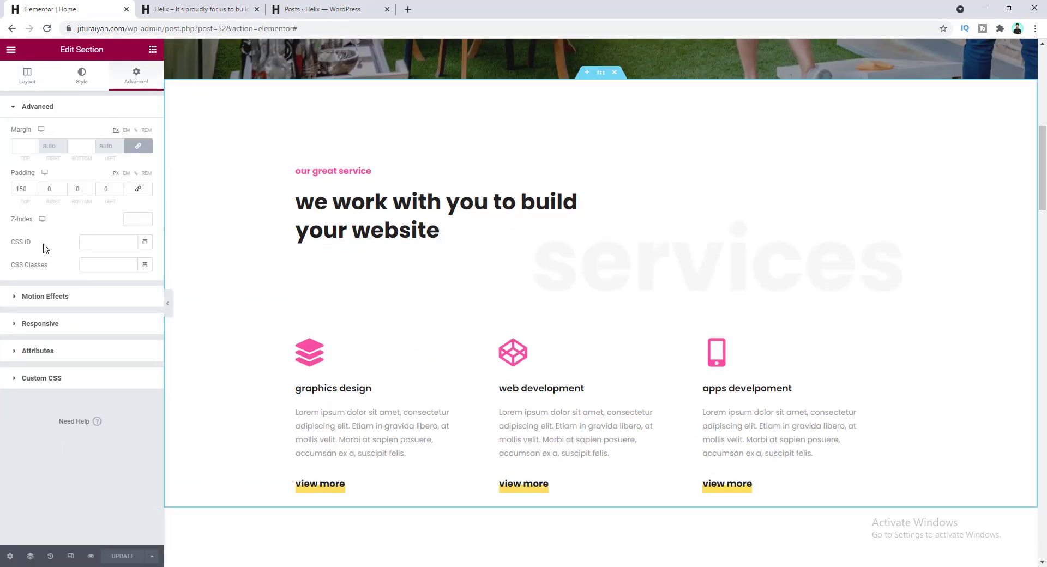
click(93, 240)
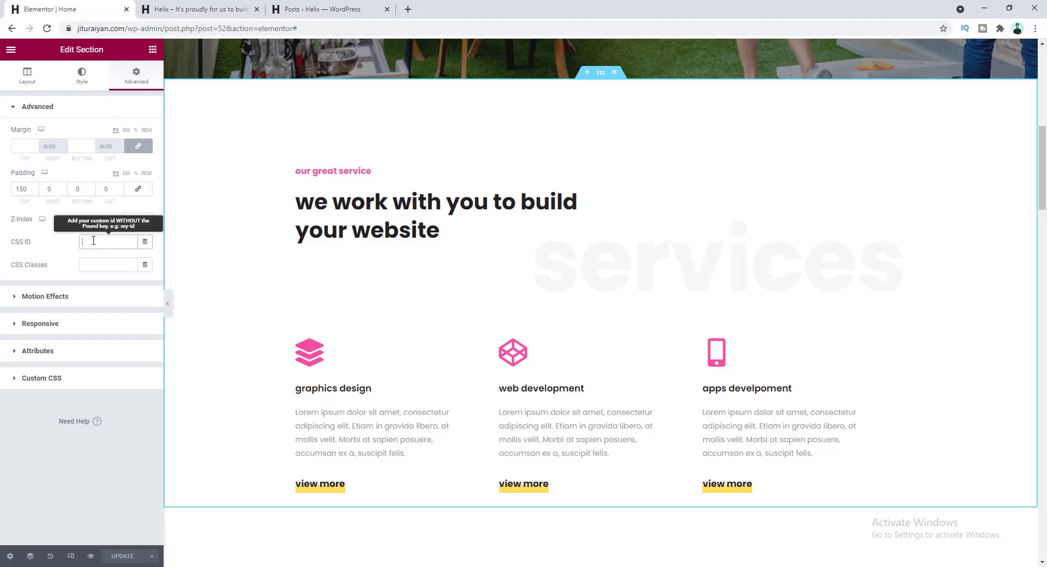
text(service)
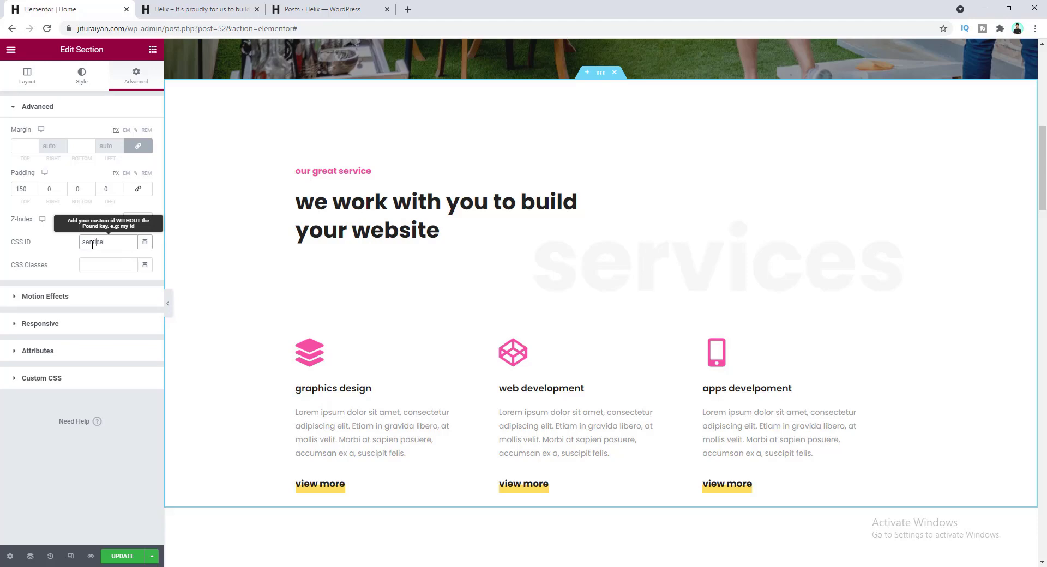
double_click(93, 244)
- Link the get started button to #service and test the link
scroll(439, 309, up, 7)
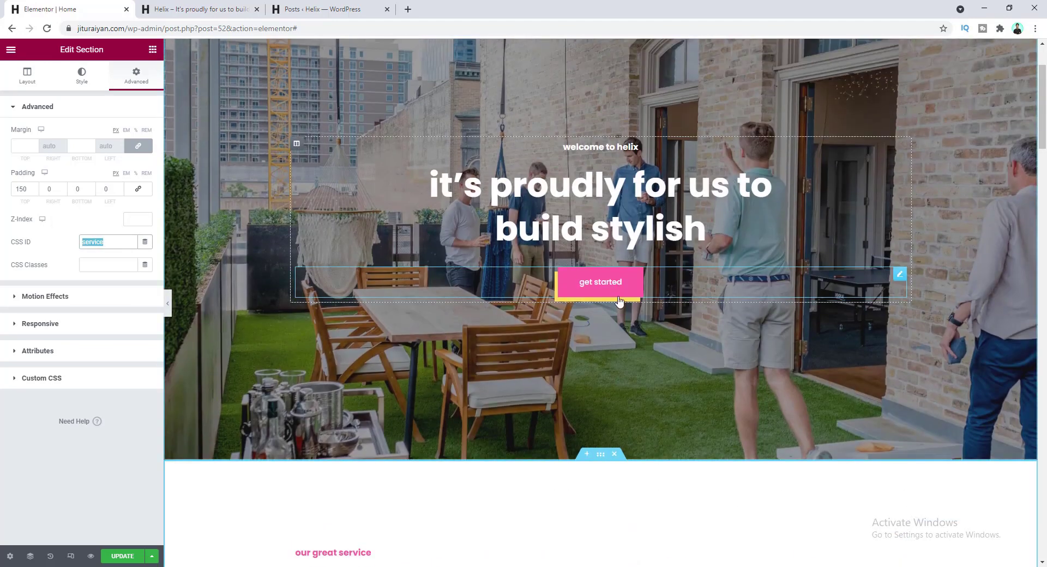
click(620, 285)
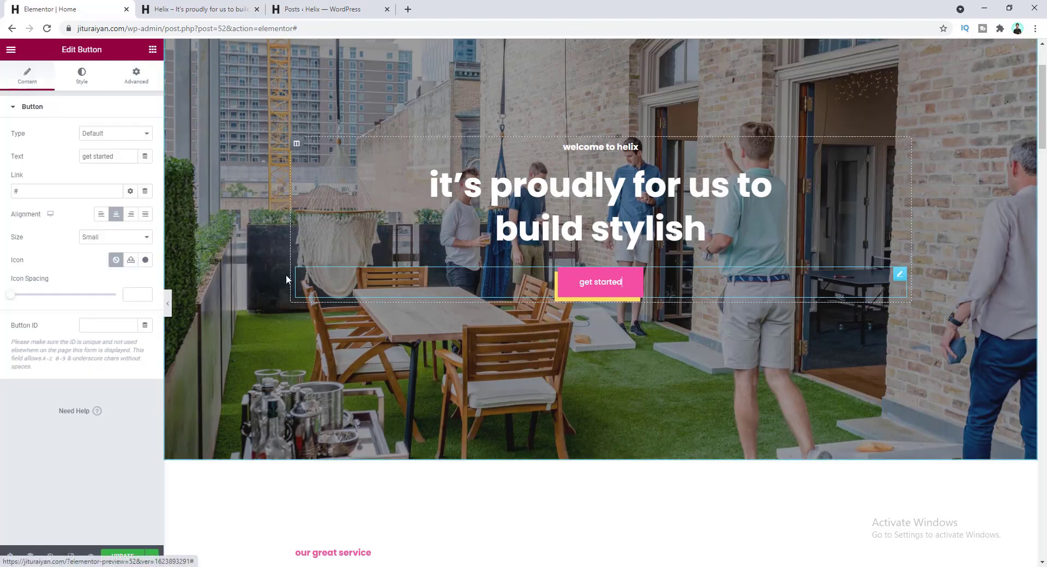
click(22, 192)
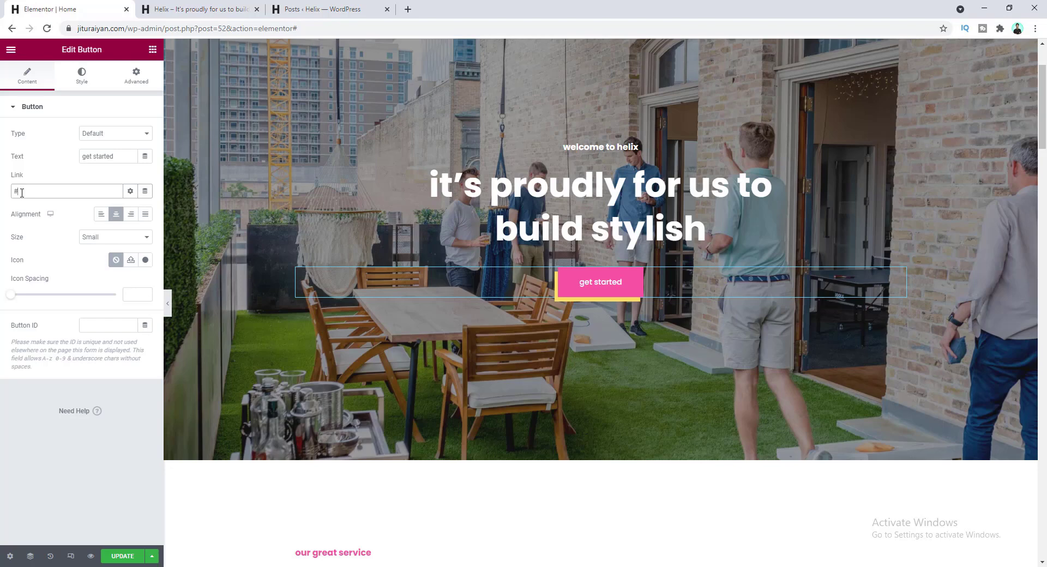
text(service)
click(595, 283)
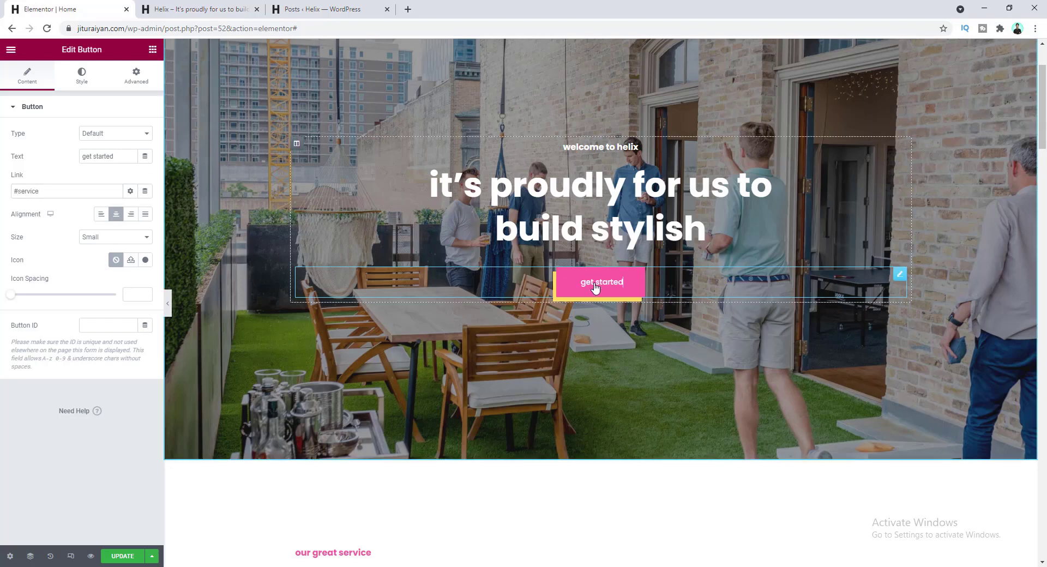
click(594, 283)
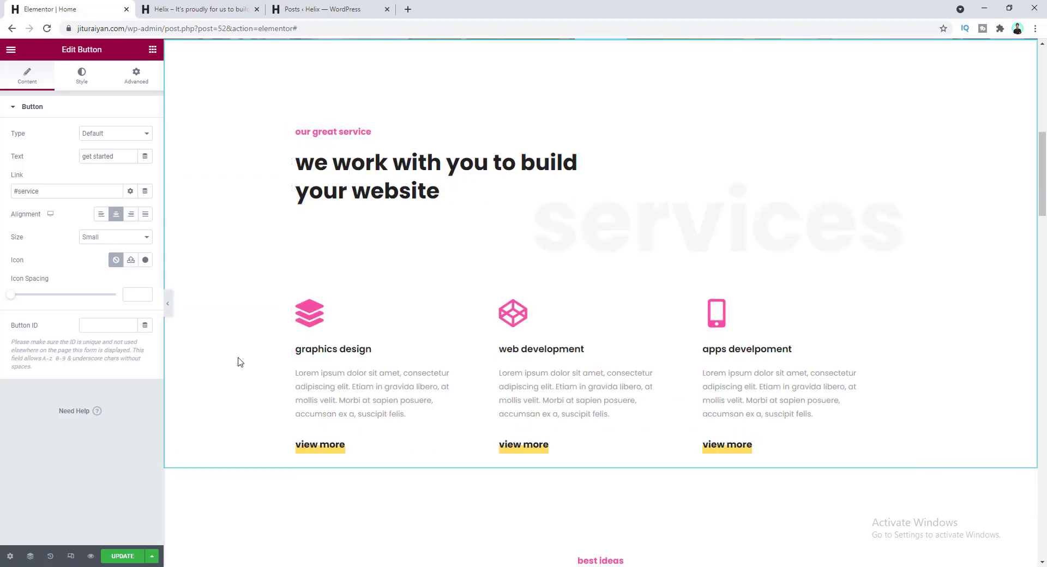
- Save the Home page and reload it in the preview tab
click(130, 556)
right_click(131, 555)
click(124, 554)
click(173, 7)
key(ctrl+r)
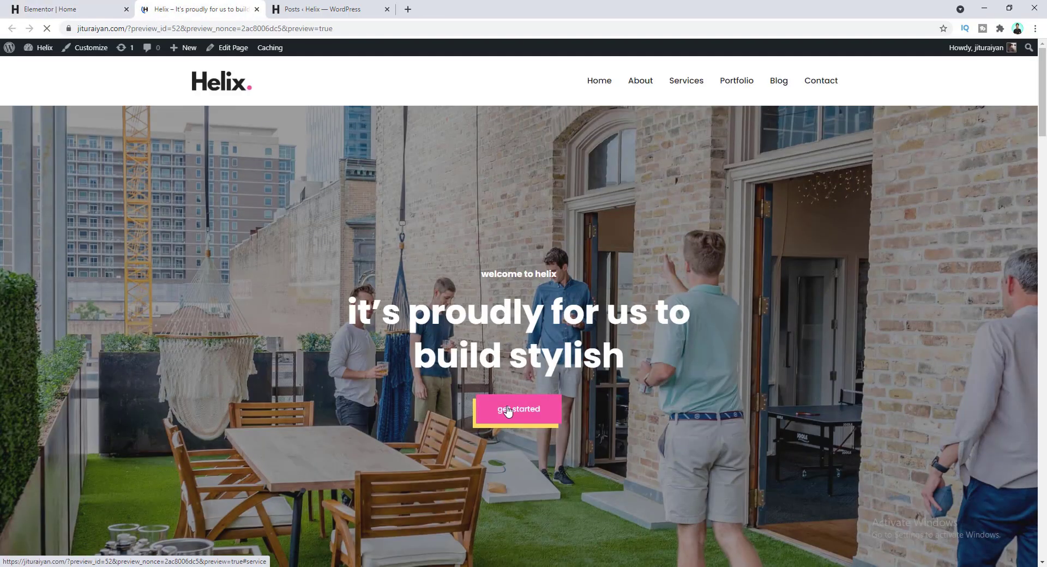
- Go to the About page from the site menu and edit it with Elementor
scroll(507, 412, down, 10)
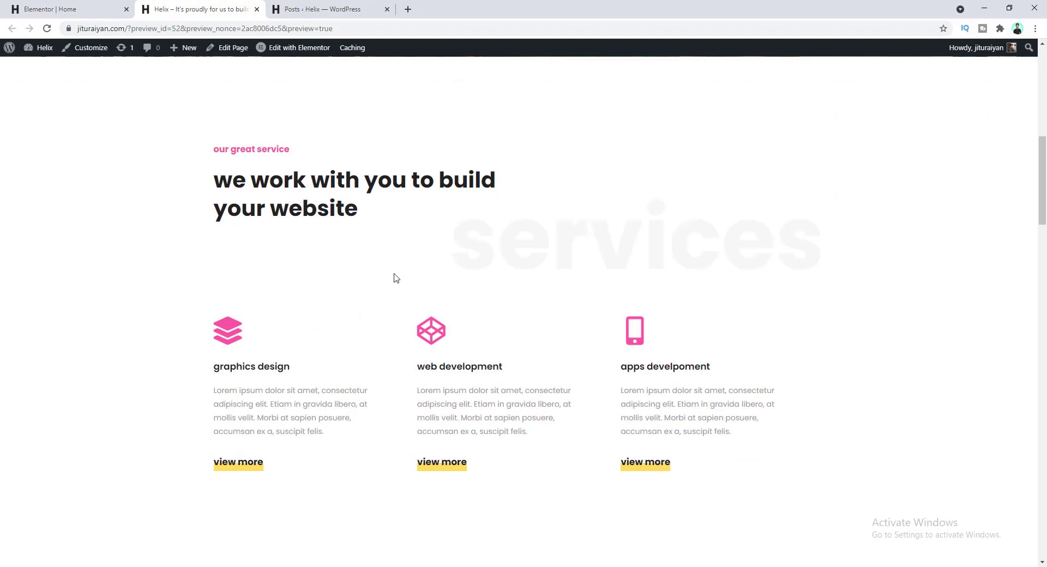
scroll(415, 236, up, 4)
scroll(602, 251, up, 5)
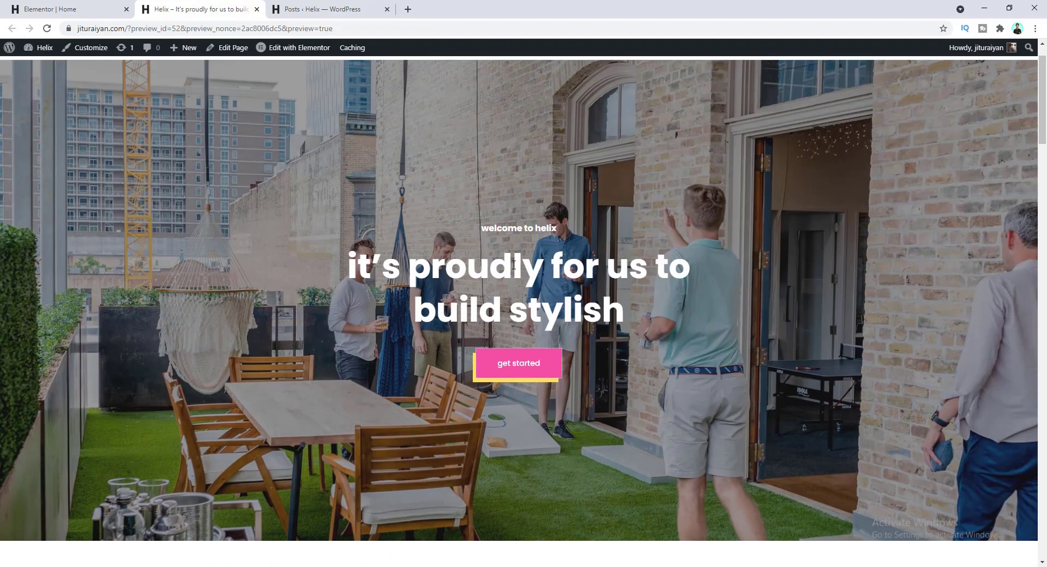
scroll(487, 200, up, 1)
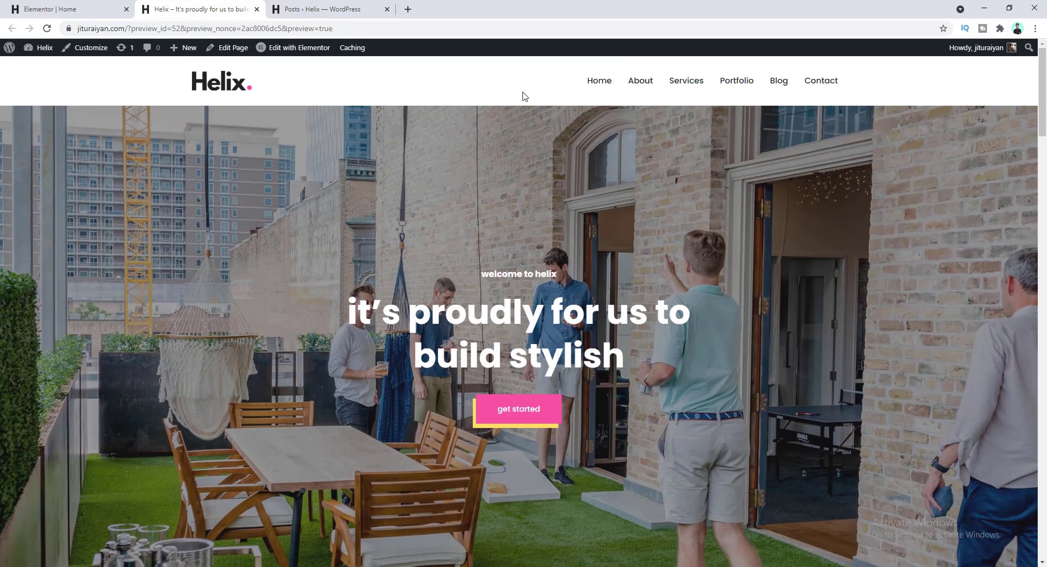
click(640, 83)
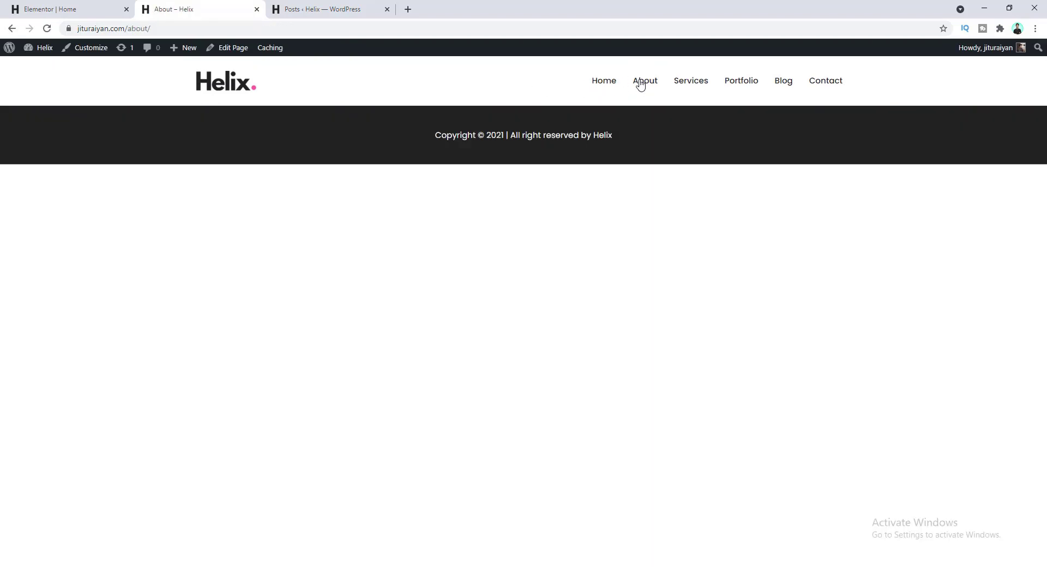
click(233, 50)
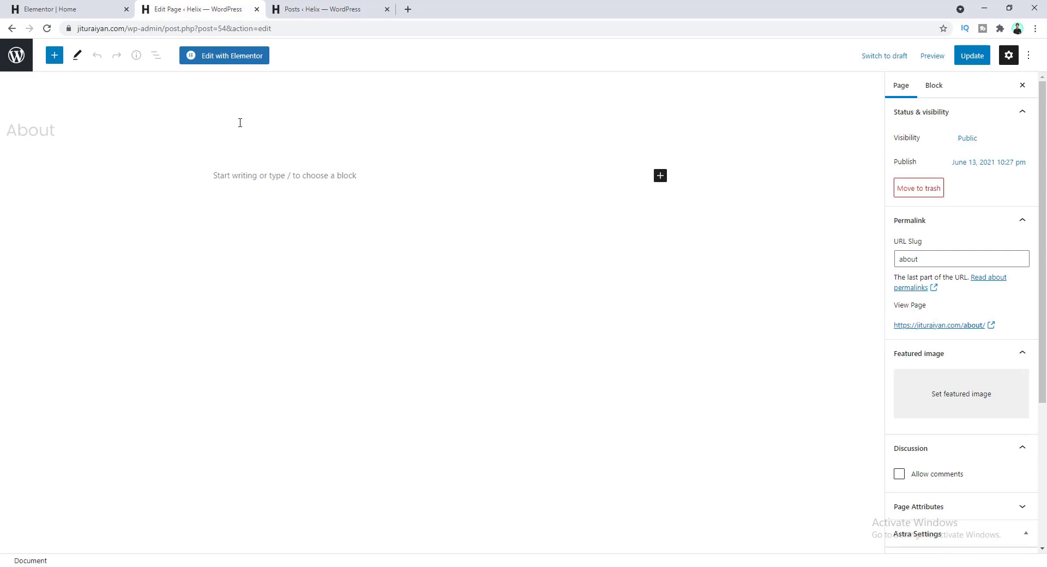
click(214, 58)
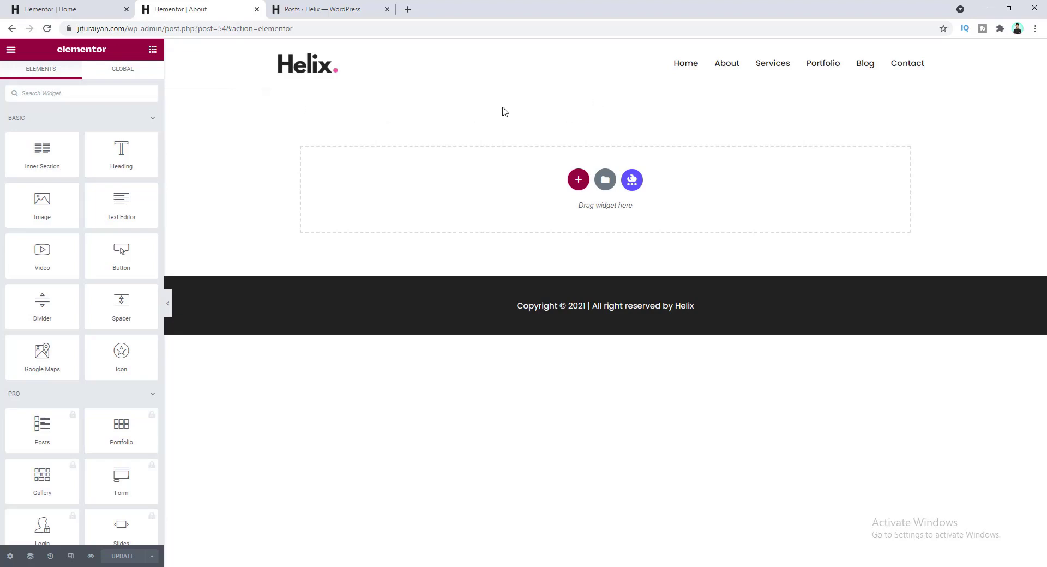
- Copy the Home page hero section and paste it into the empty About page
click(22, 6)
scroll(444, 190, up, 10)
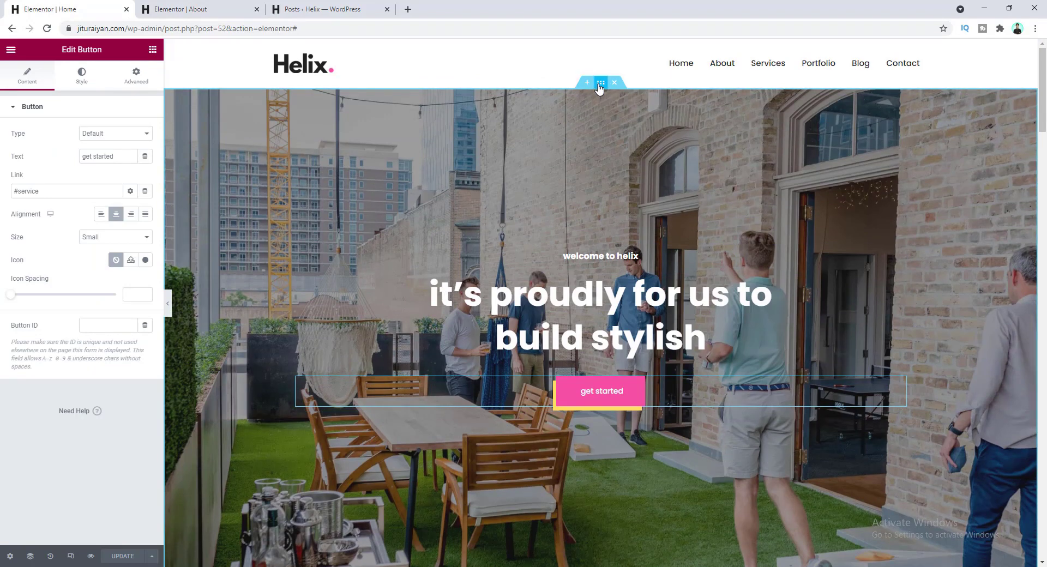
right_click(600, 87)
click(612, 133)
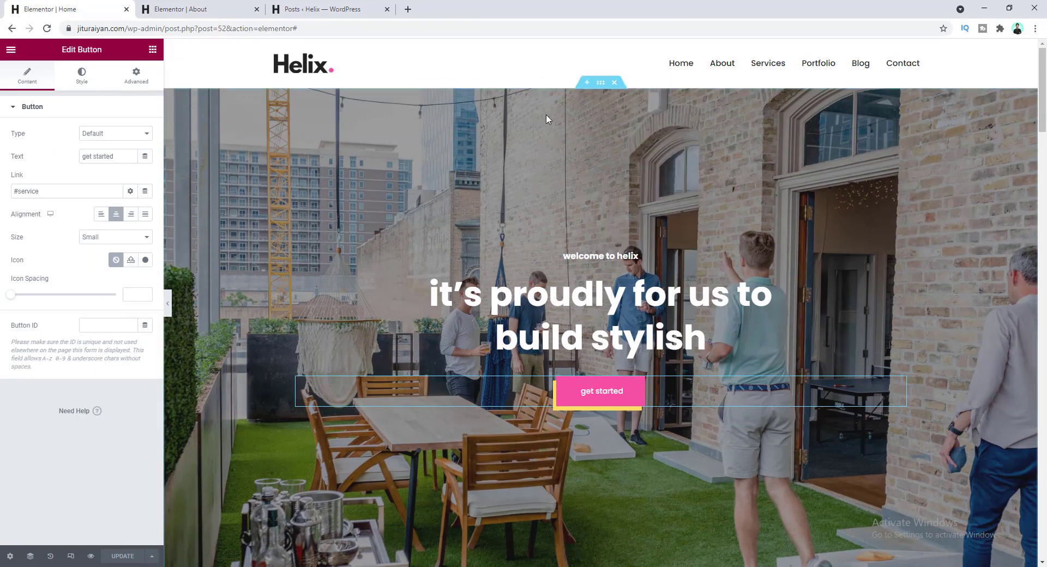
click(206, 5)
right_click(503, 171)
click(517, 179)
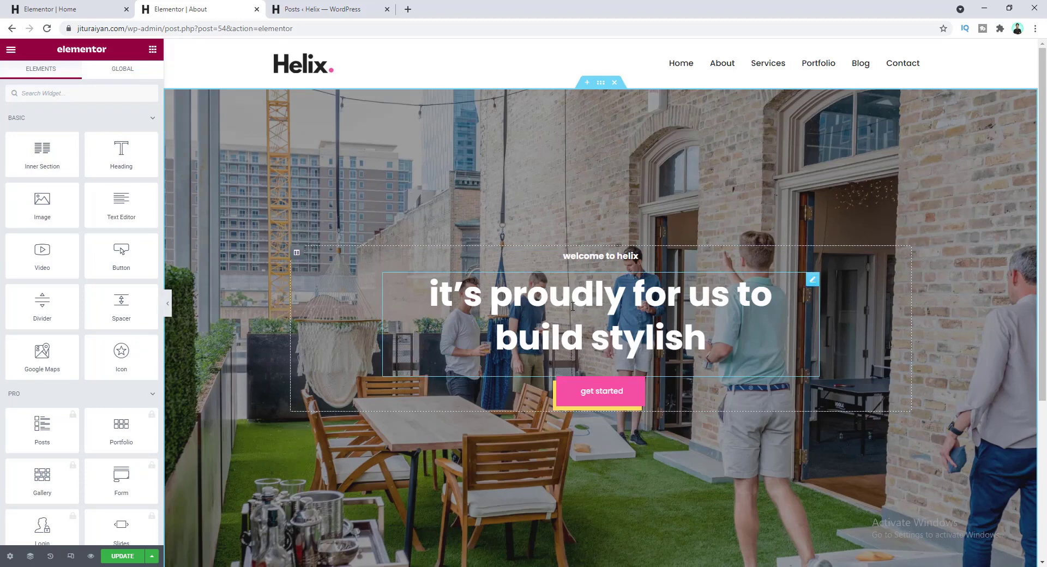
- Delete the get started button from the pasted hero
scroll(592, 302, down, 3)
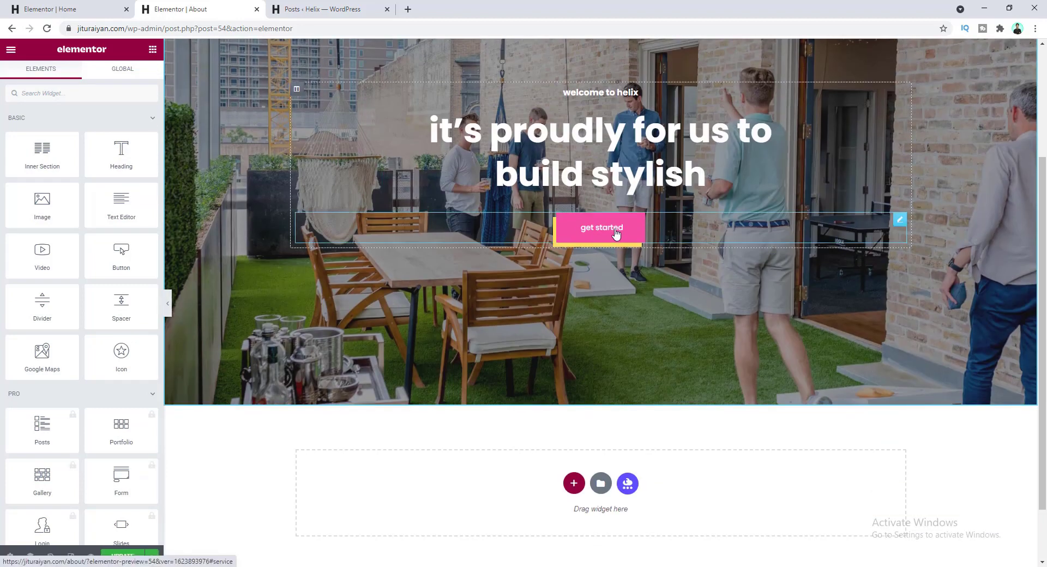
right_click(857, 222)
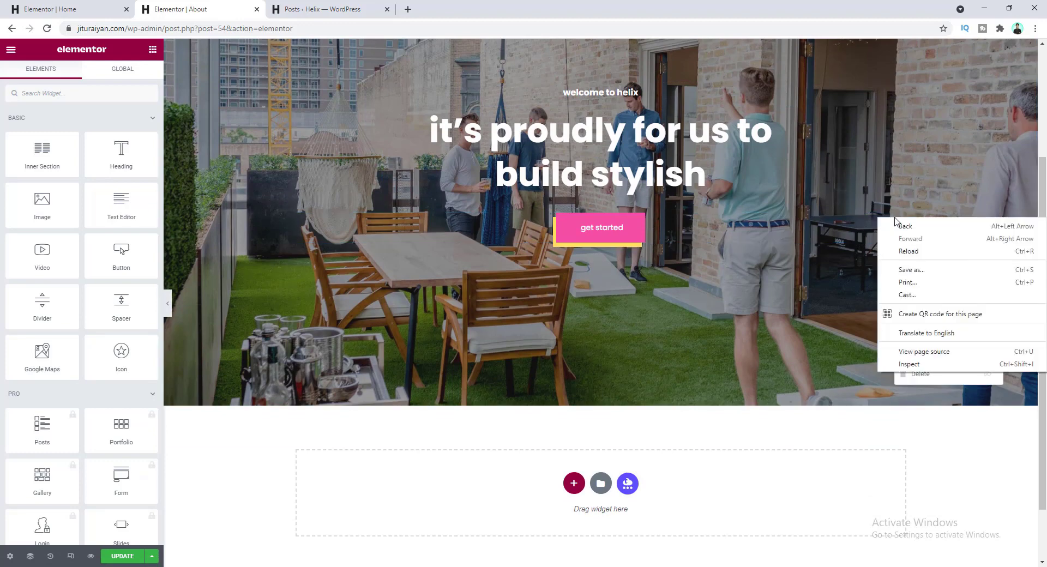
click(883, 376)
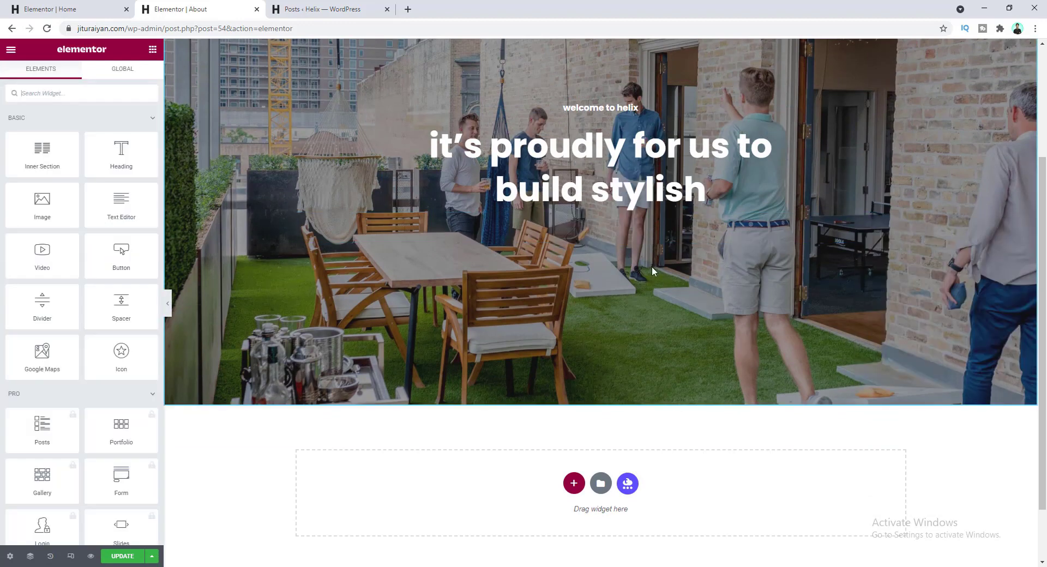
- Replace the hero heading with 'we are not your average web agency'
click(602, 109)
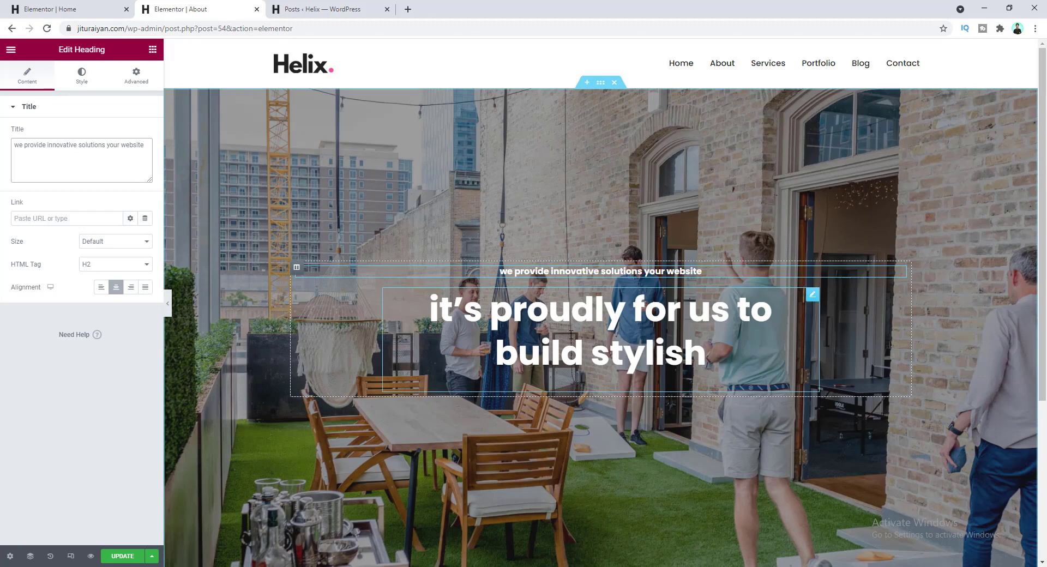
click(602, 326)
click(81, 167)
key(ctrl+a)
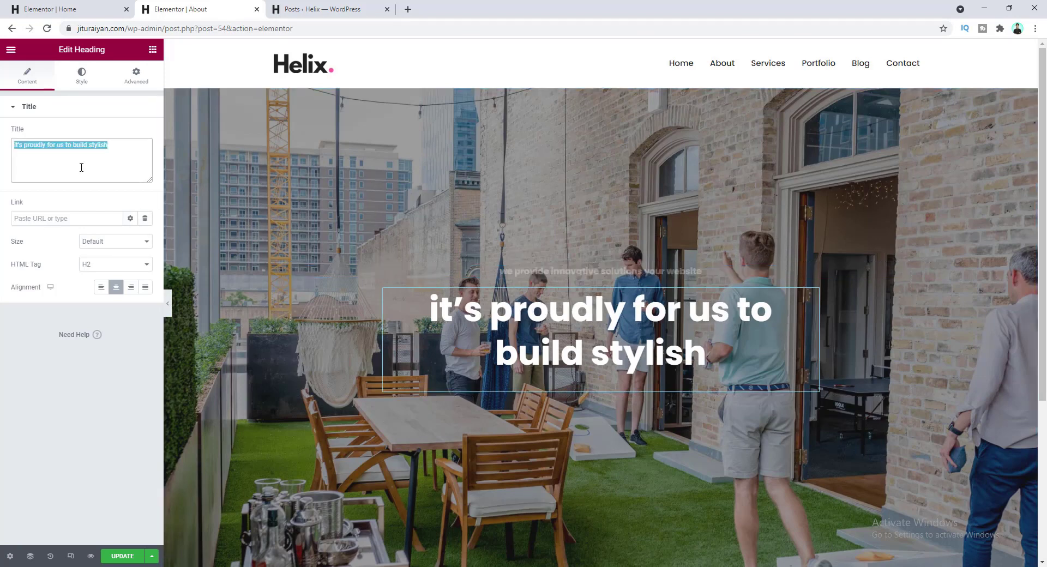
text(we are not your average web agency)
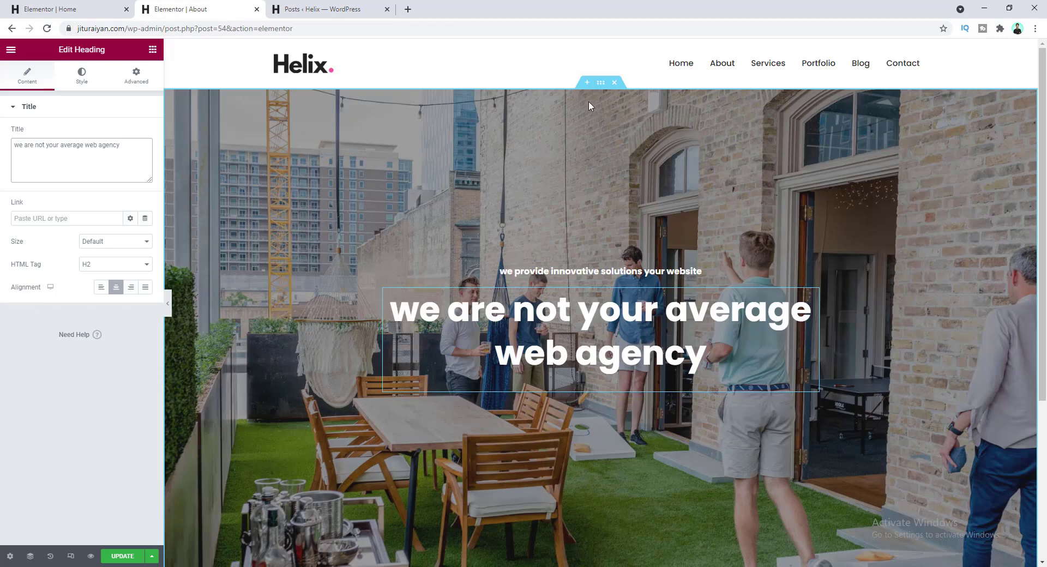
- Clear the hero's minimum height of 91 and pad it 130 top, 95 bottom
click(601, 85)
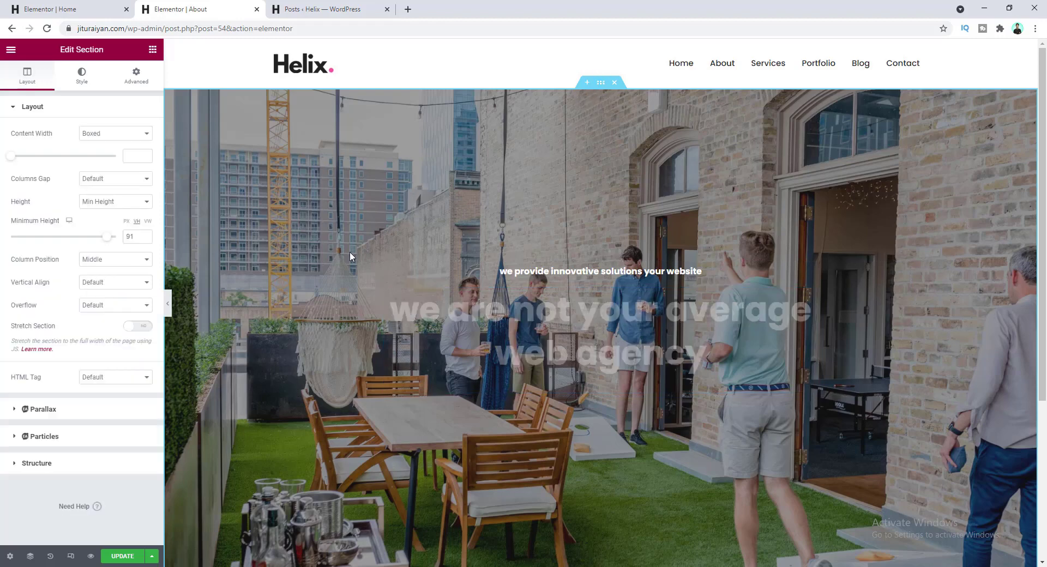
double_click(130, 237)
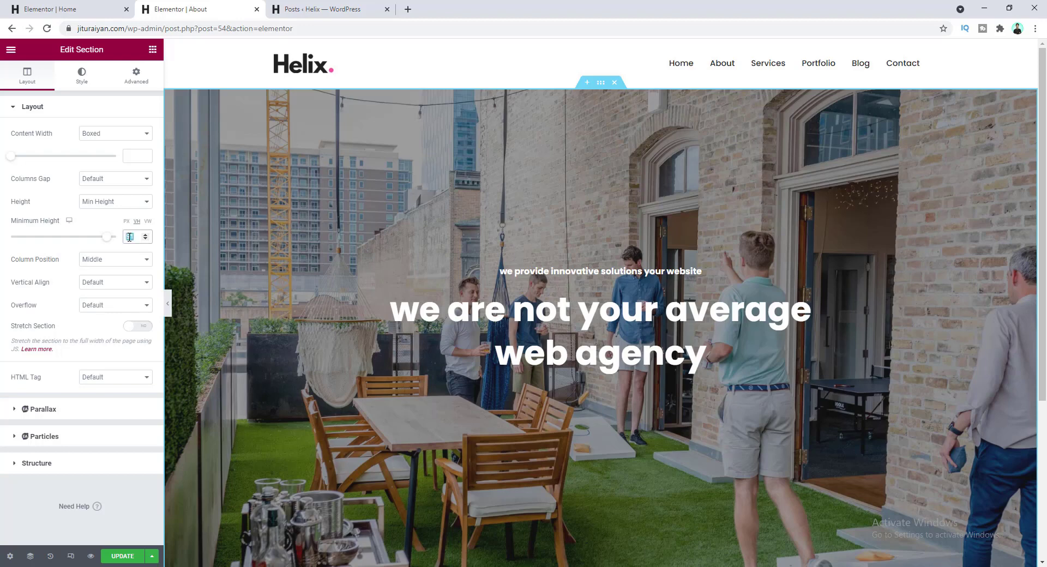
key(BackSpace)
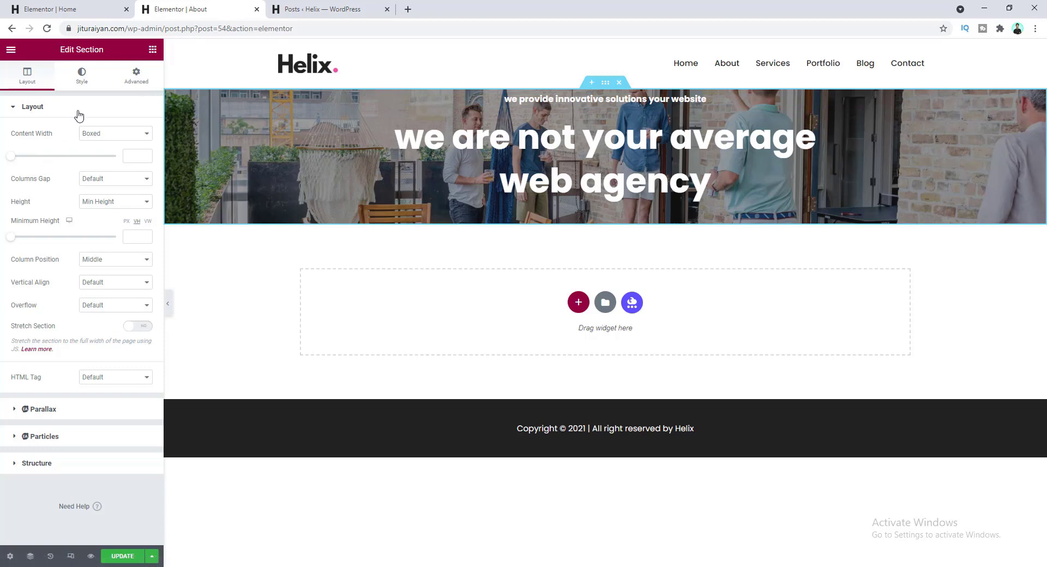
click(134, 76)
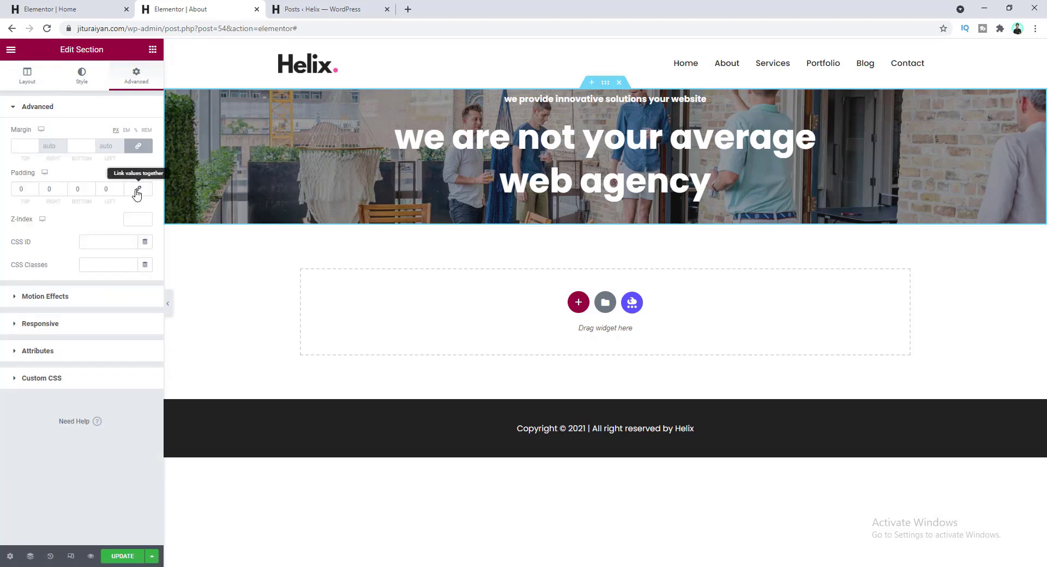
text(1)
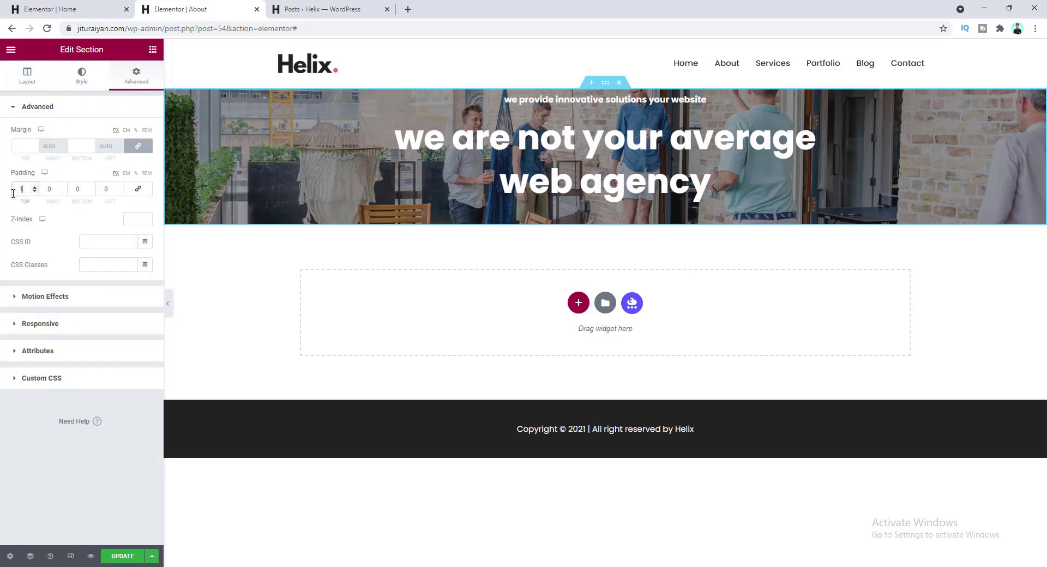
text(30)
key(Tab)
key(Tab)
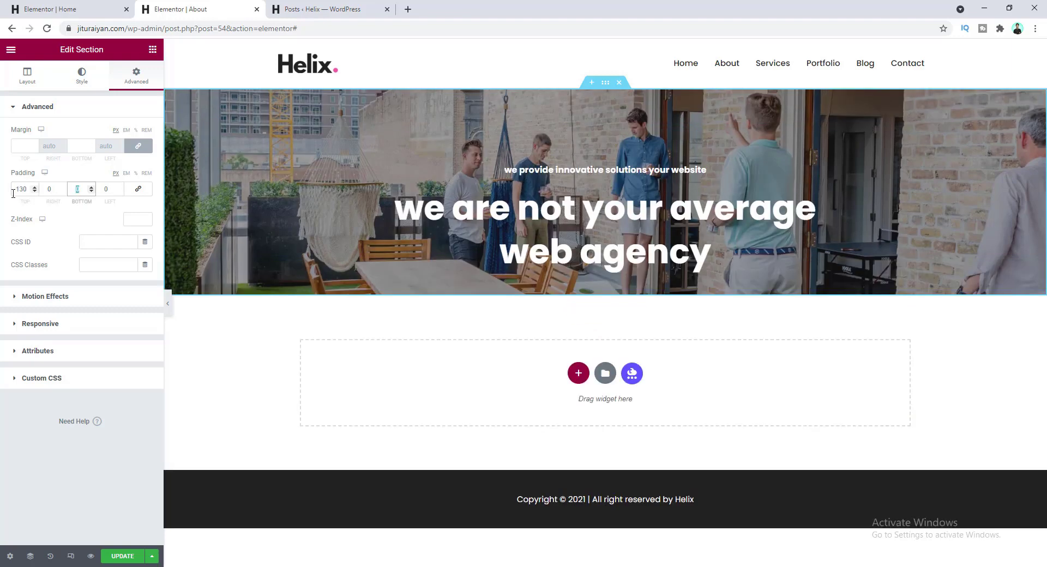
text(95)
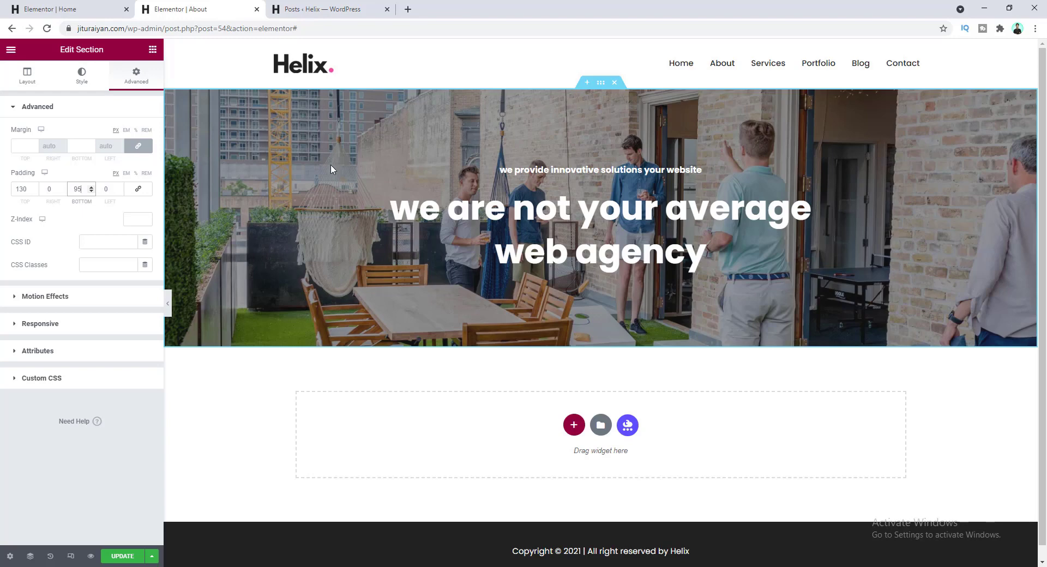
- Swap the hero background to background-about and lighten its overlay to 0.3 opacity
click(82, 77)
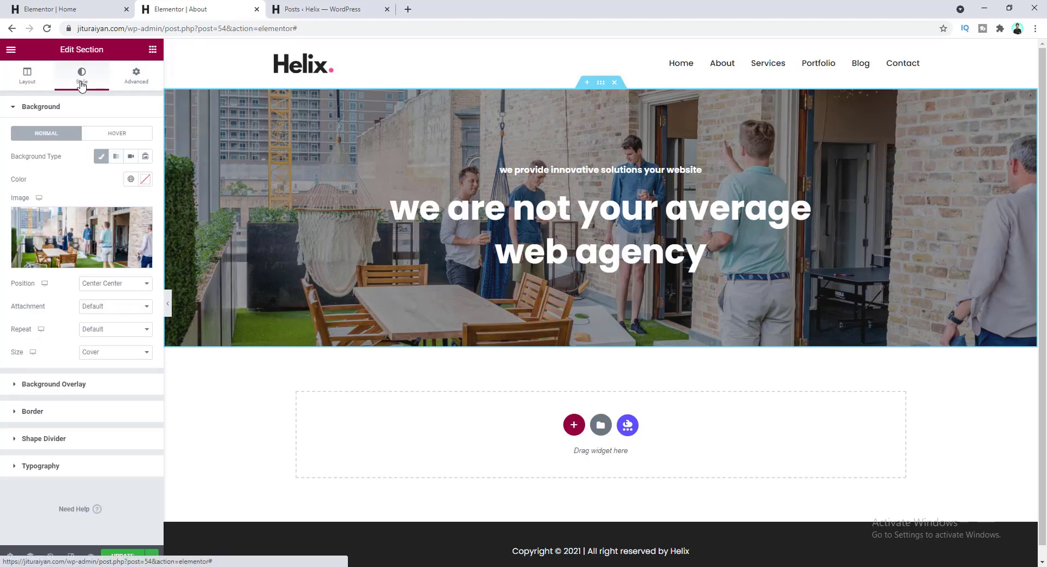
click(107, 250)
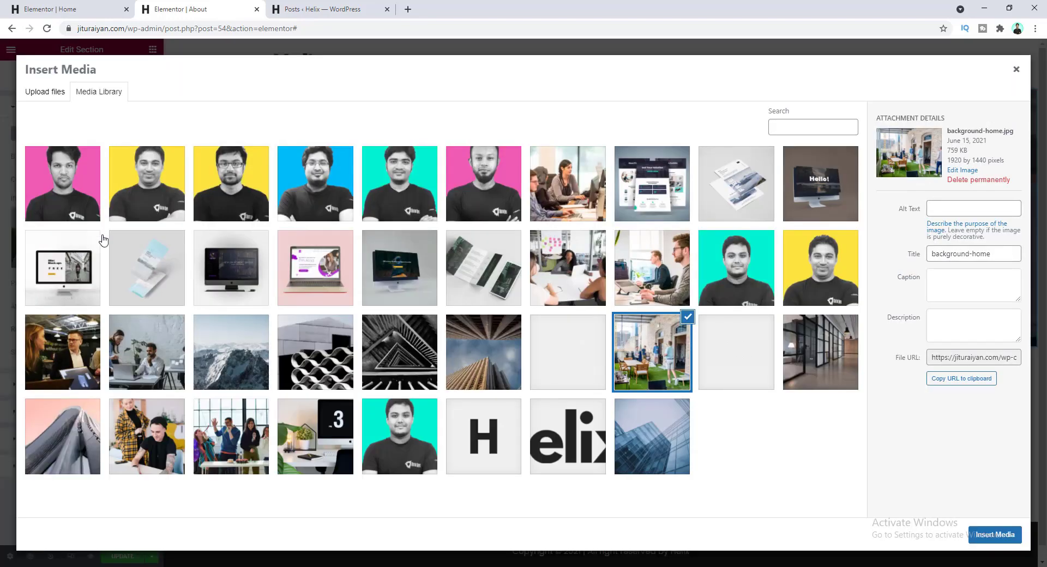
click(86, 445)
click(995, 535)
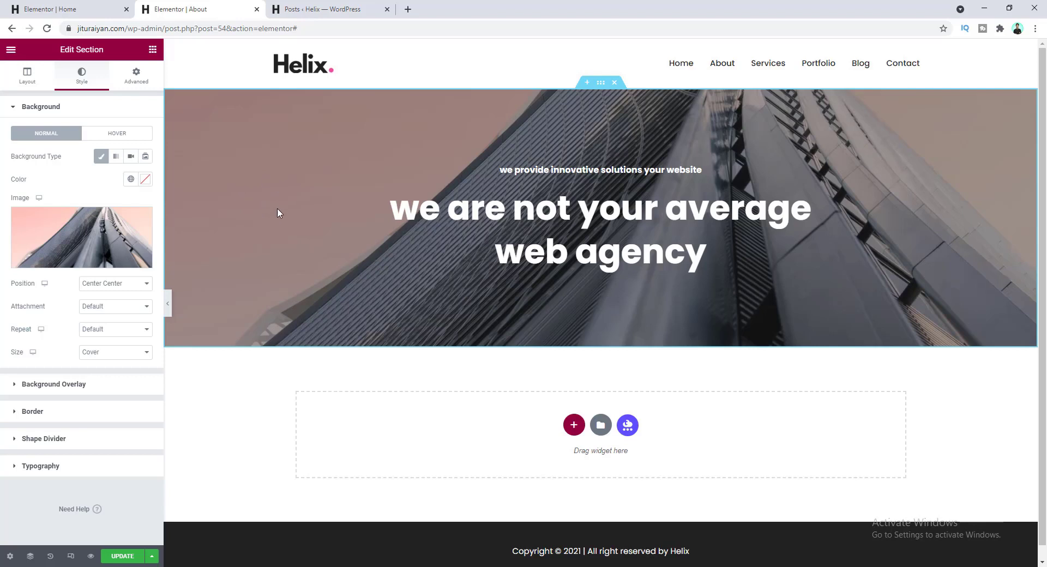
click(113, 389)
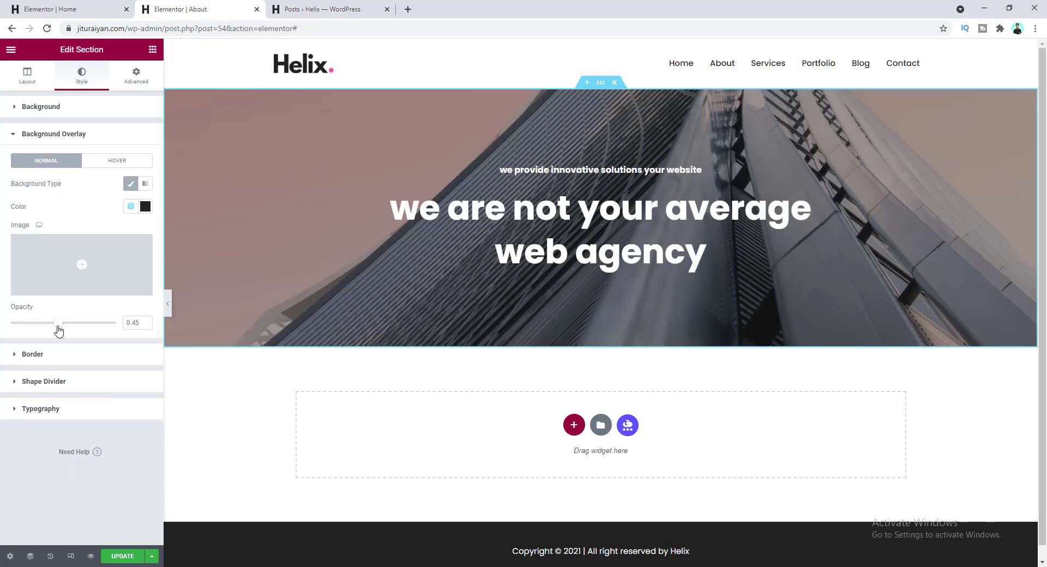
drag(58, 329, 39, 331)
click(144, 322)
click(145, 322)
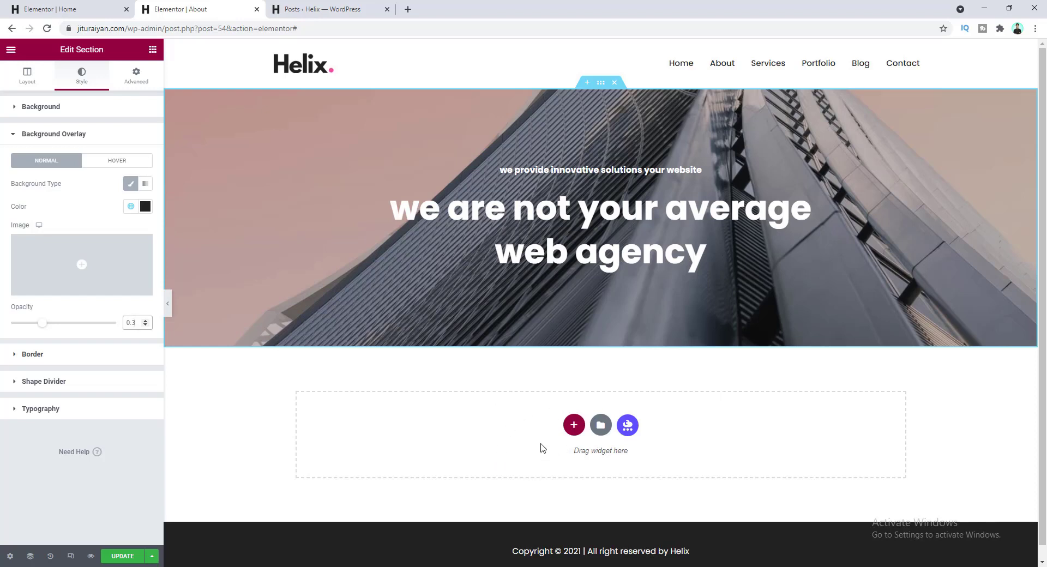
- Add a single-column section below the hero and open the widget list
click(572, 425)
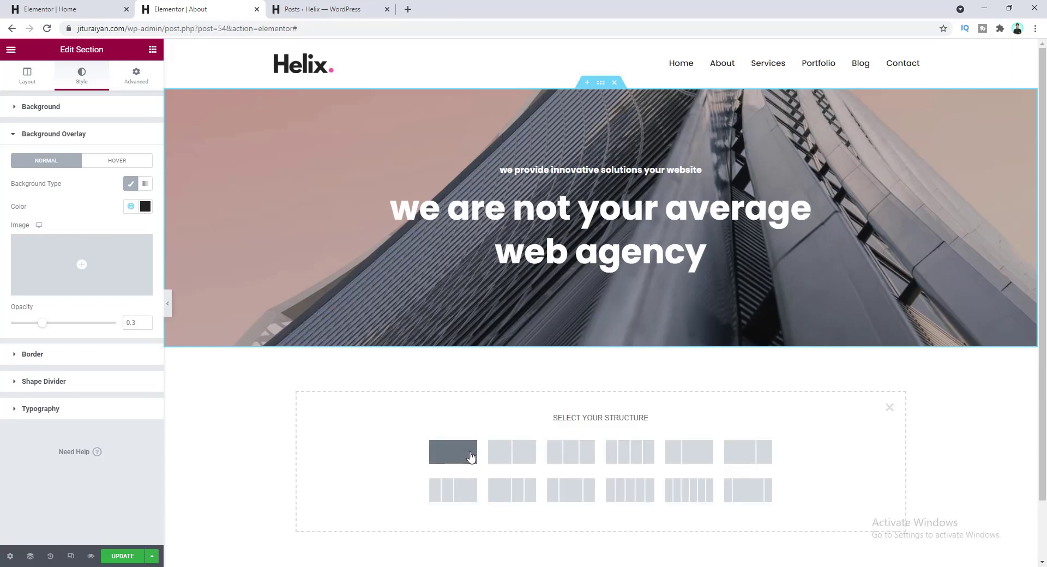
click(468, 457)
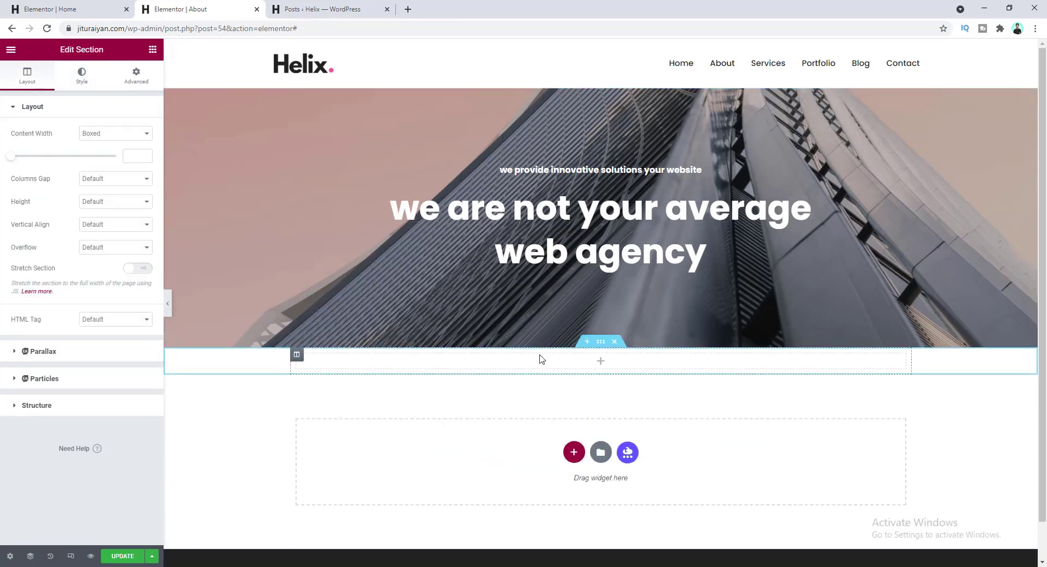
click(600, 362)
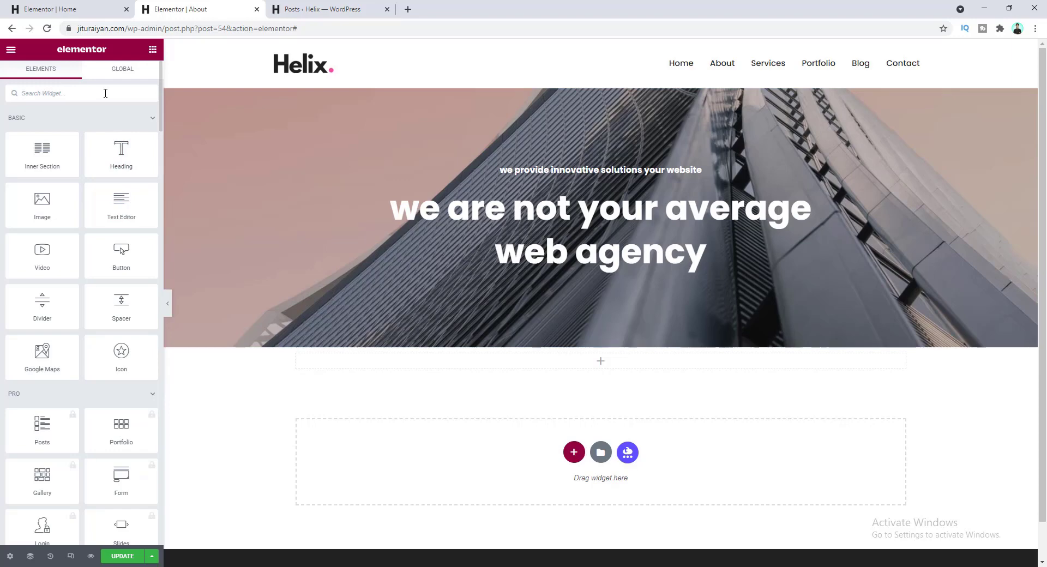
- Drop a Dual Color Heading into the new section and clear its sub text and icon
text(hea)
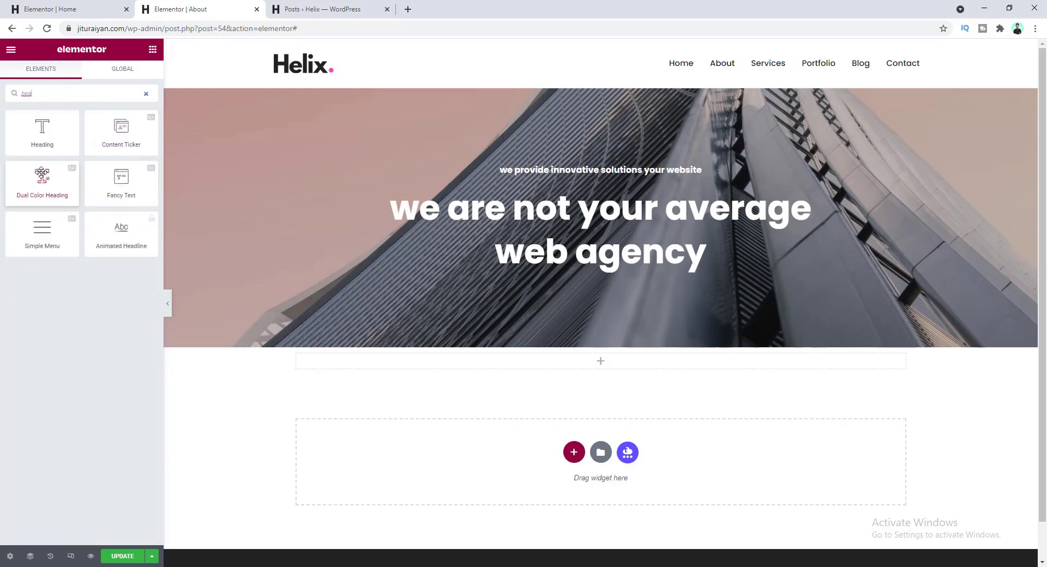
drag(30, 176, 533, 360)
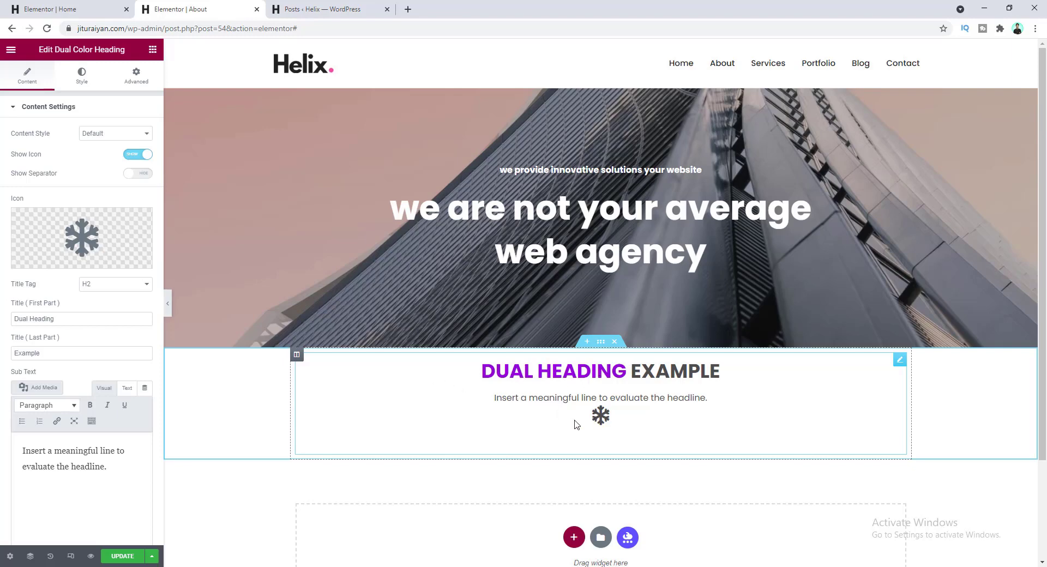
drag(129, 467, 11, 450)
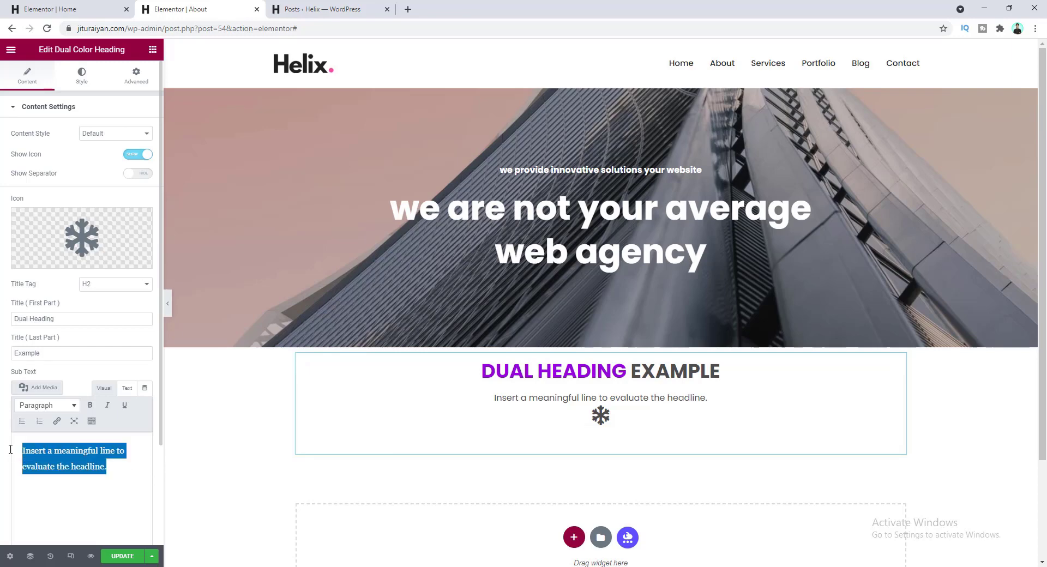
key(BackSpace)
click(145, 223)
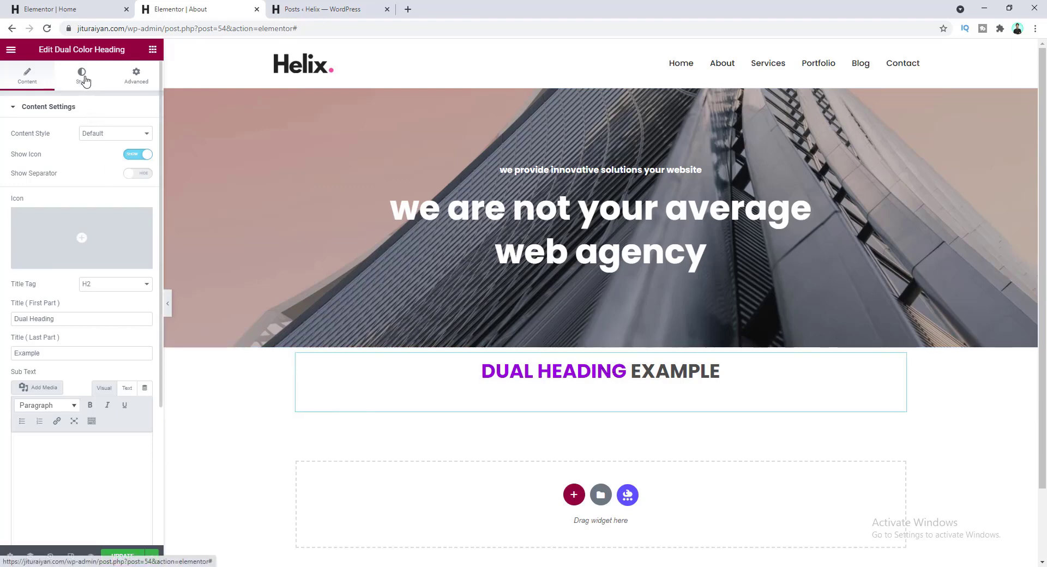
- Set the heading's main colour to Pink and solid colour to Drak
click(84, 79)
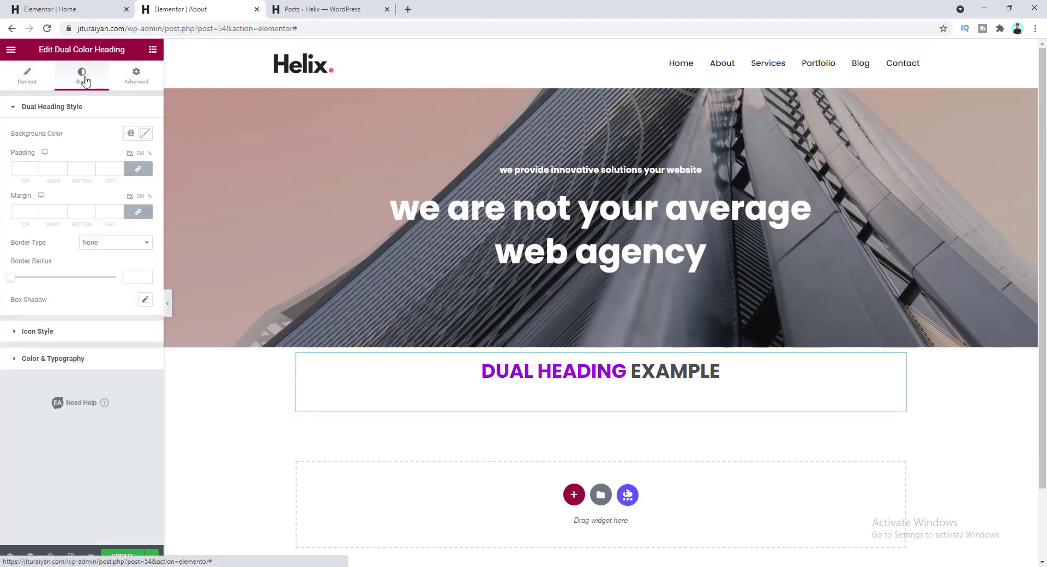
click(65, 361)
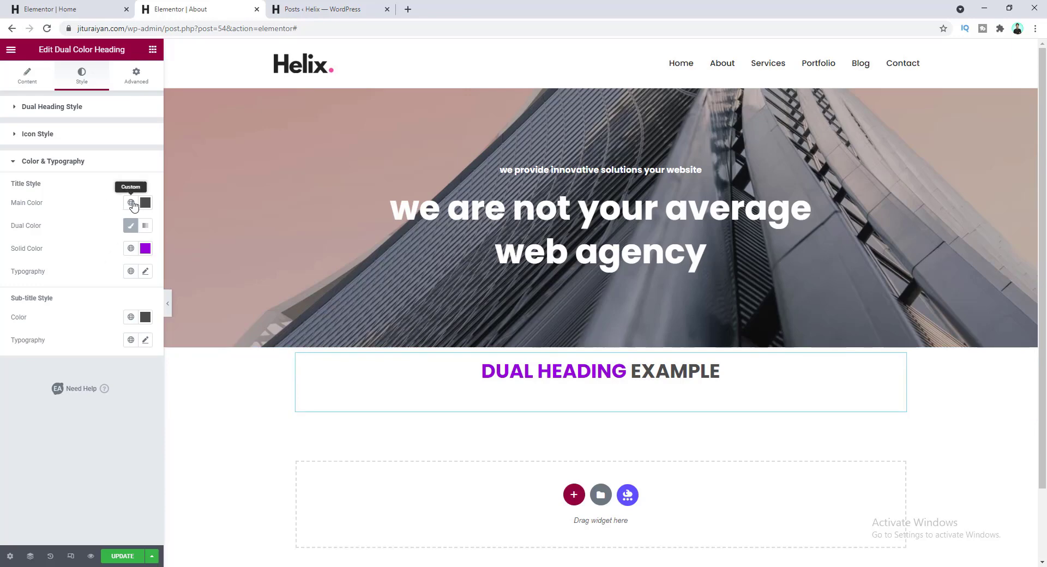
click(130, 203)
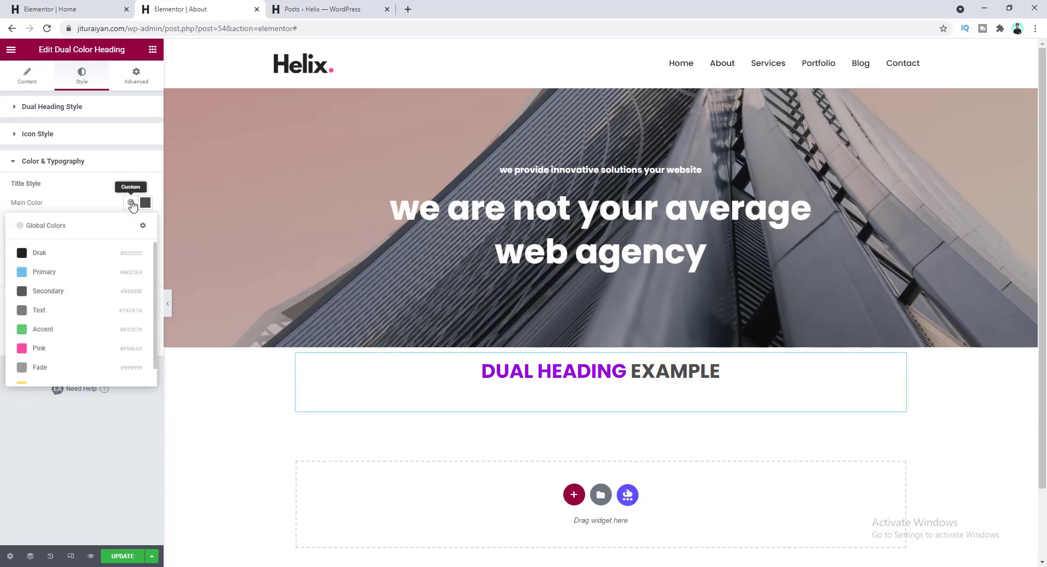
click(72, 349)
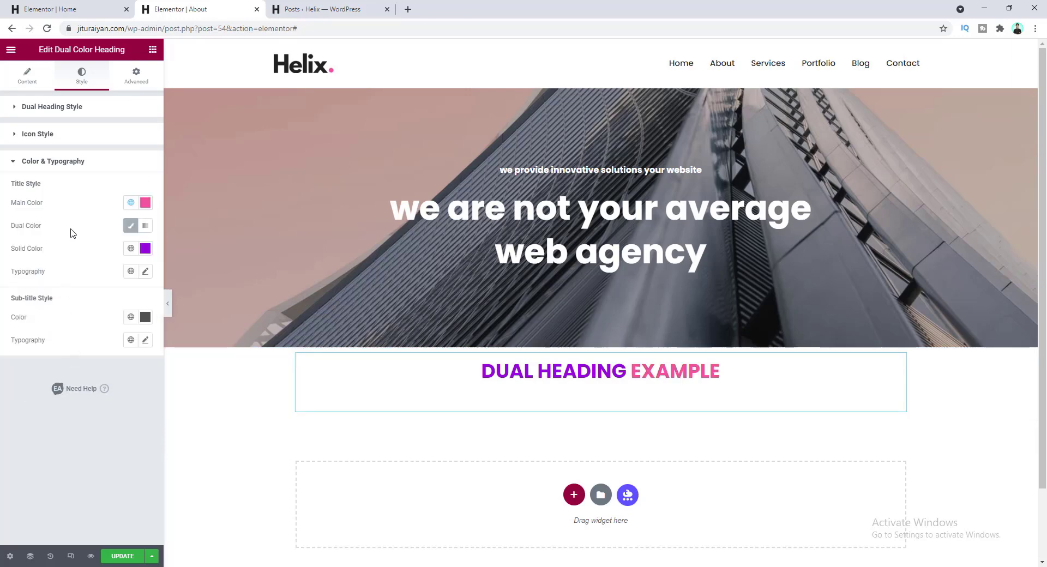
click(131, 248)
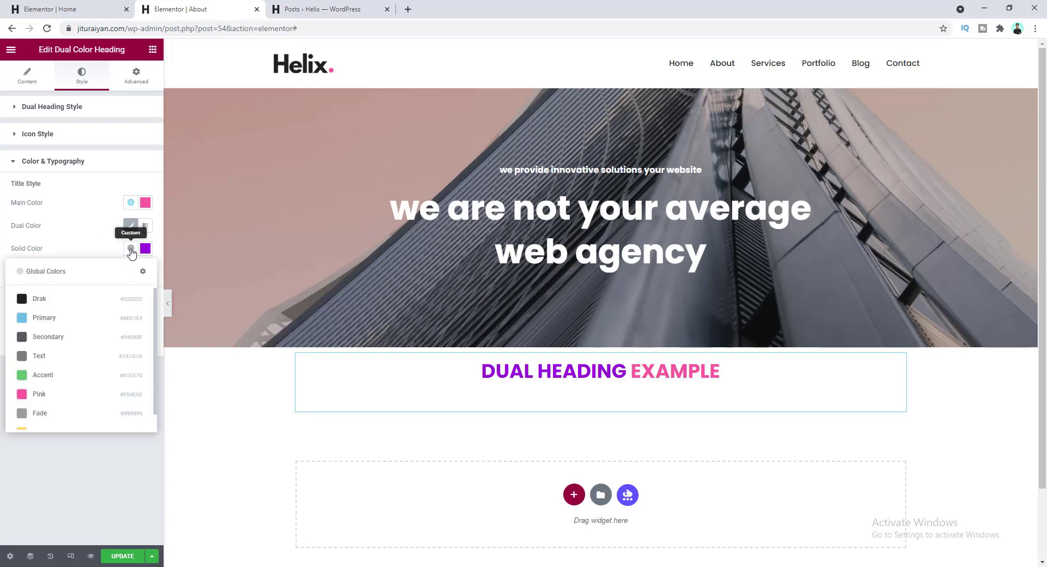
click(85, 303)
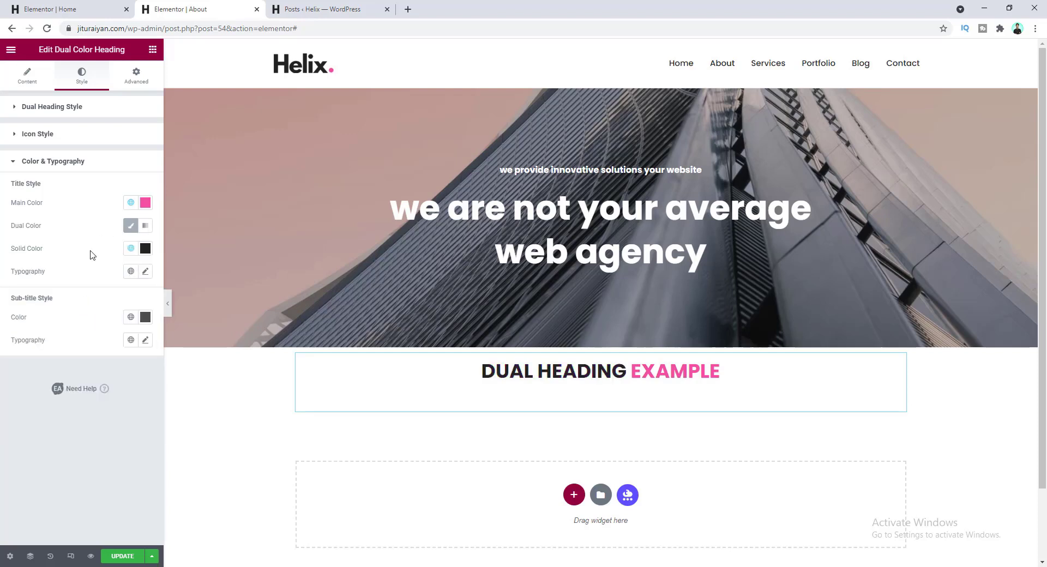
- Set the heading typography to size 45 with Lowercase transform
click(146, 272)
click(122, 359)
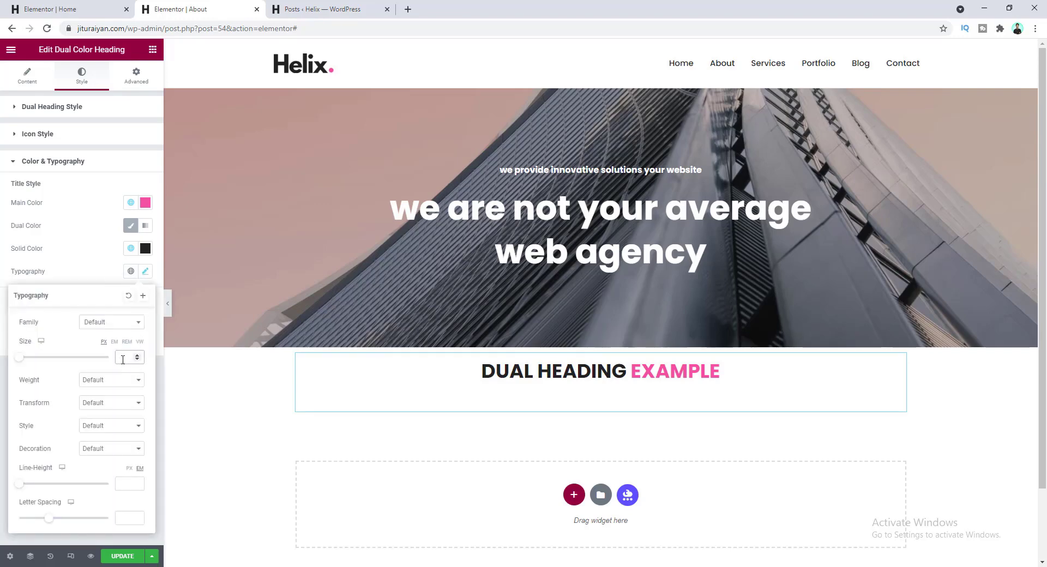
text(45)
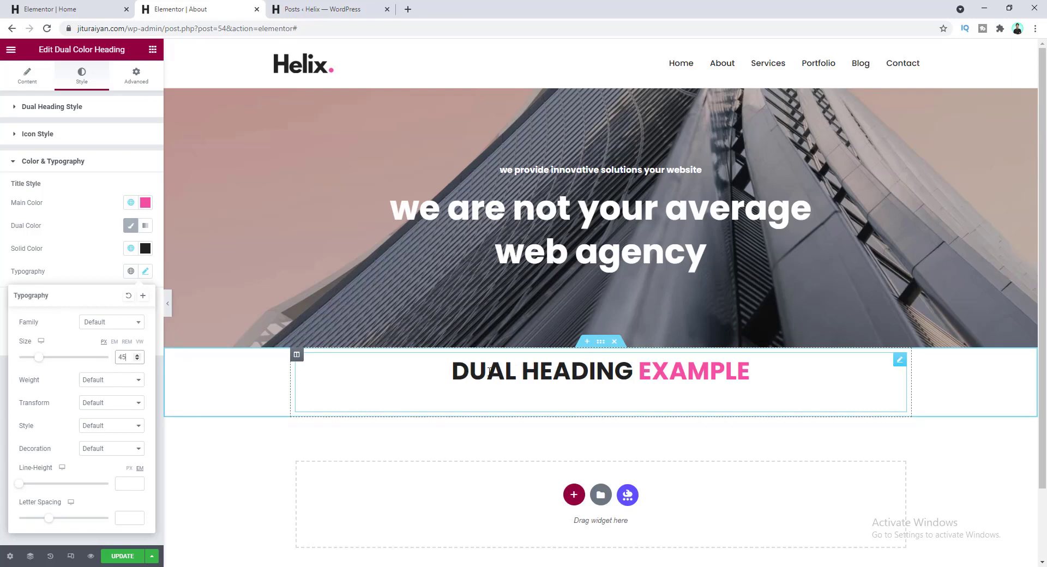
click(118, 407)
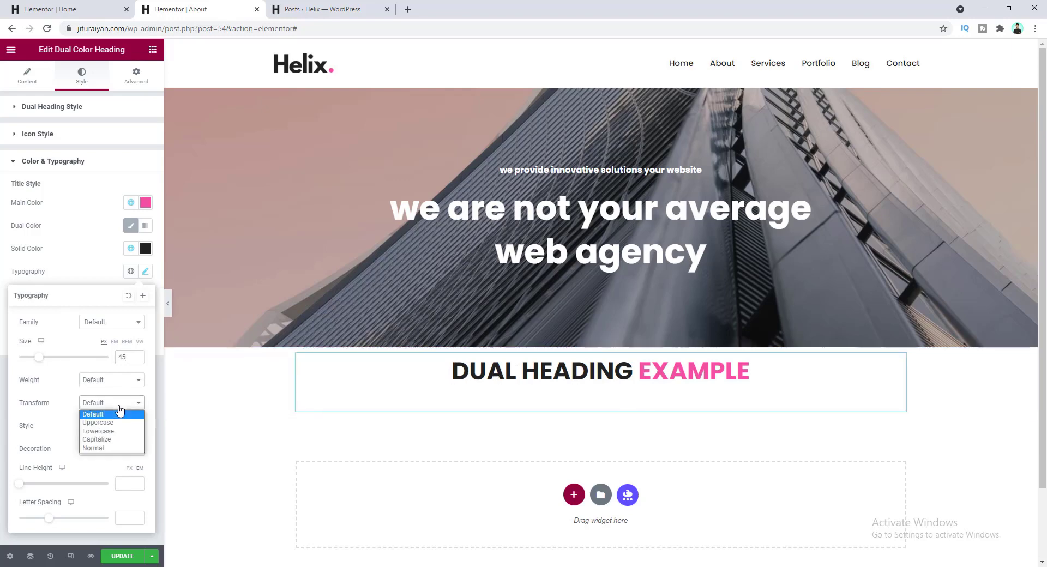
click(104, 430)
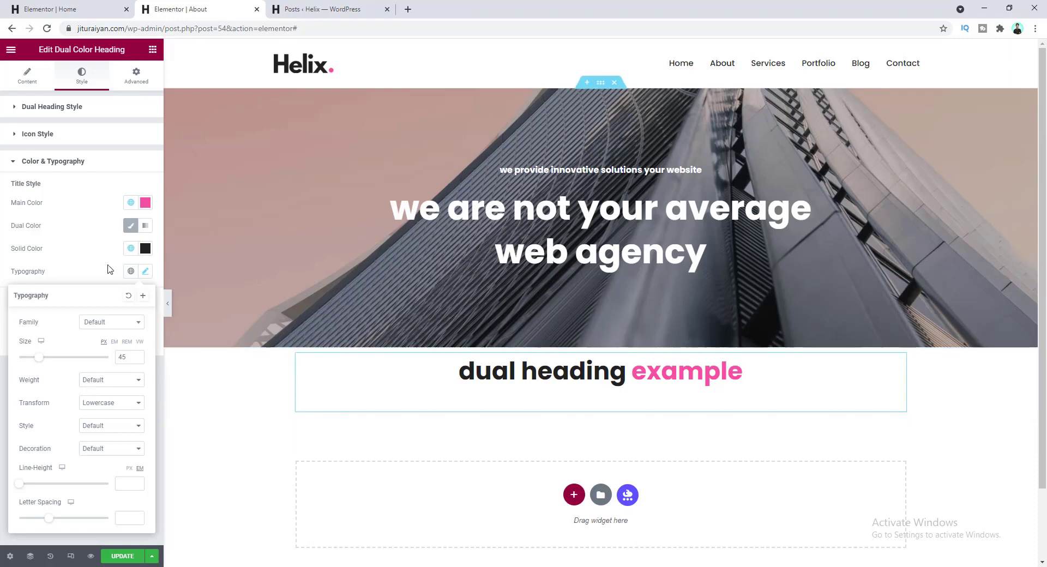
- Paste the intro text as the first title part and type 'los angeles.' as the last
click(23, 81)
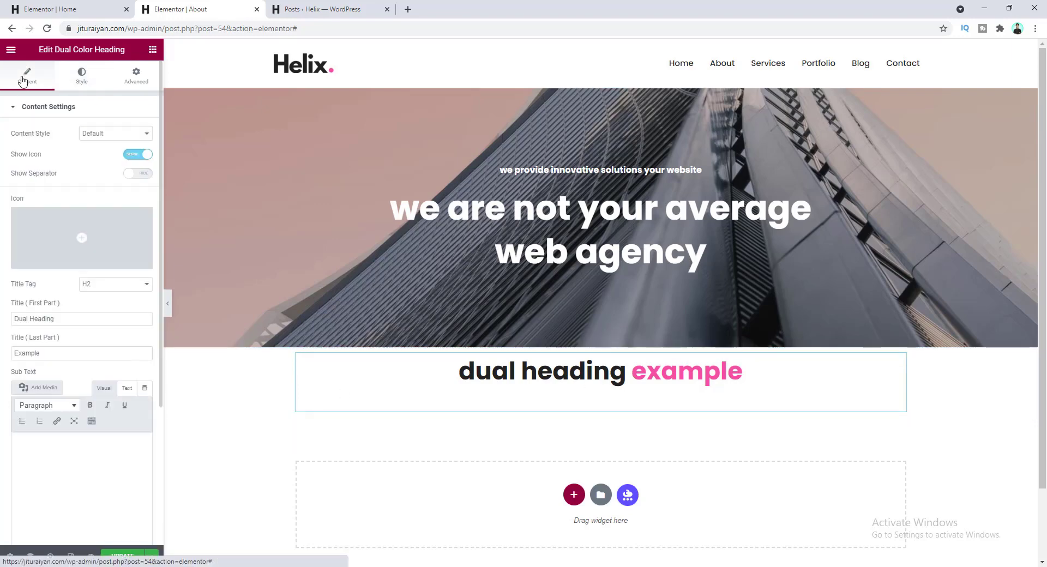
drag(73, 320, 24, 320)
text(we’re helix, a small web development agency based in)
click(109, 353)
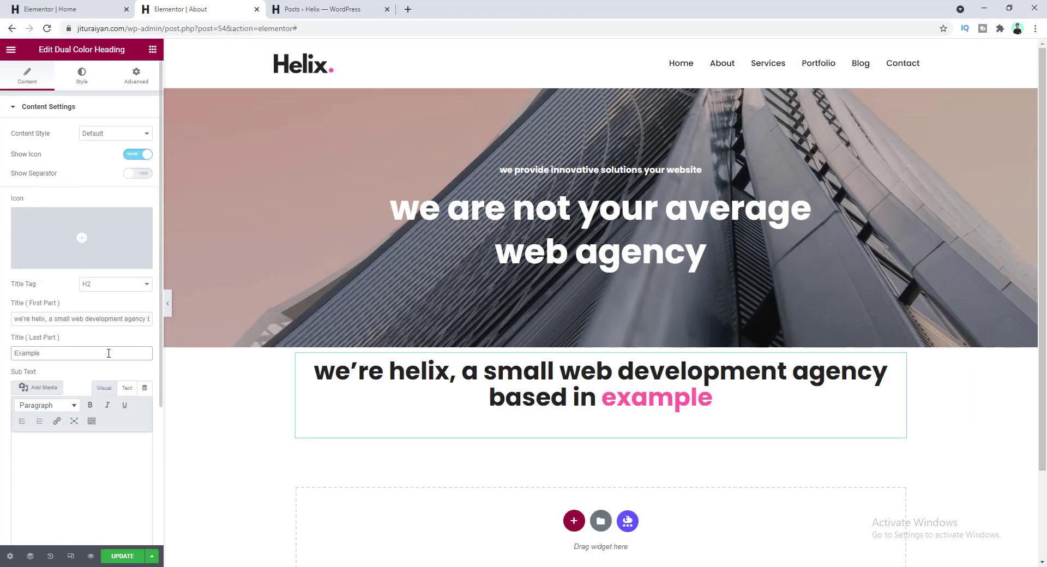
key(ctrl+a)
text(los angeles.)
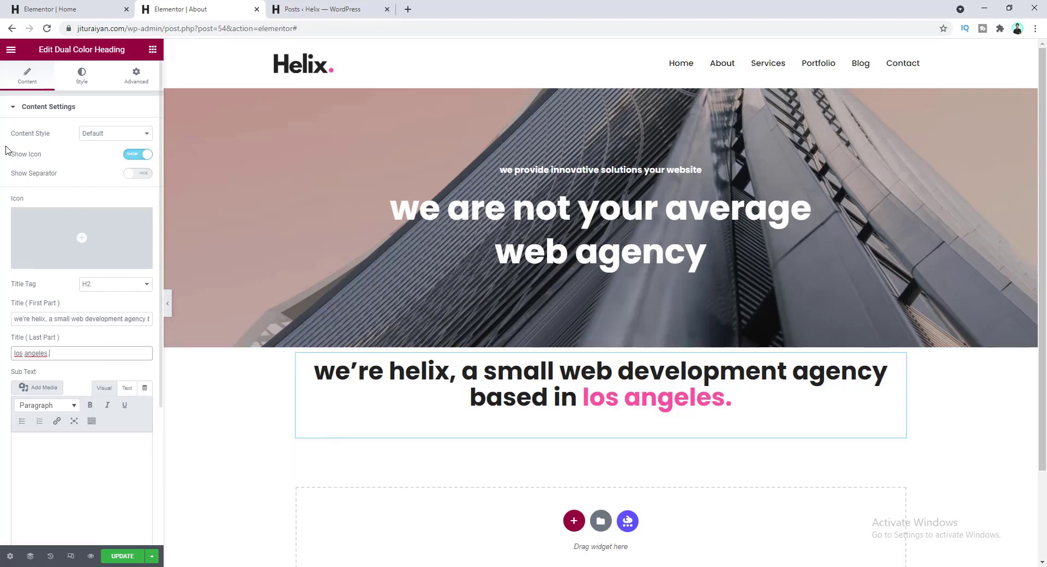
- Raise the helix heading title's line height to 1.3 and save the page
click(77, 82)
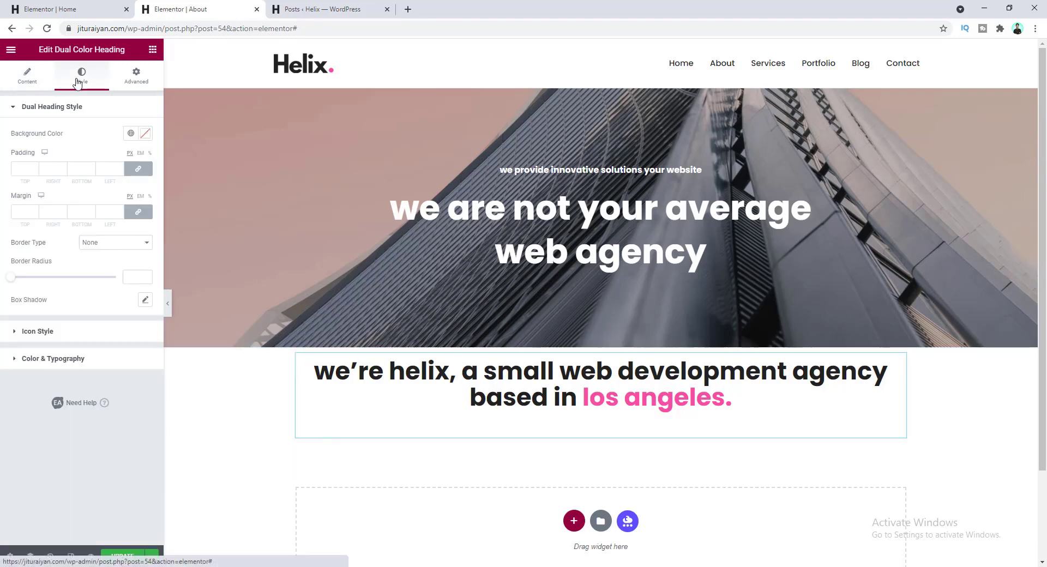
click(96, 359)
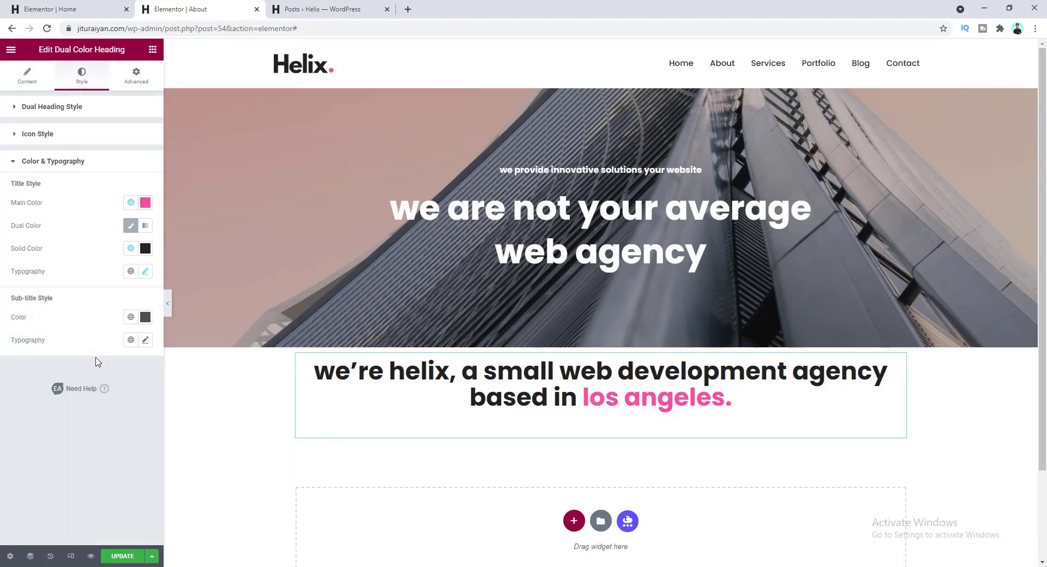
click(146, 271)
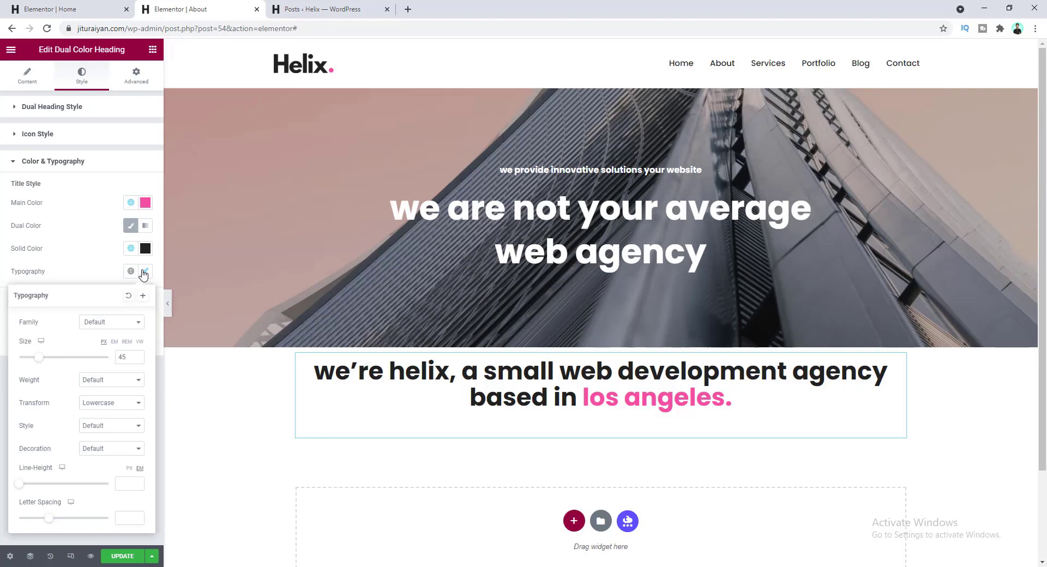
click(136, 481)
click(136, 482)
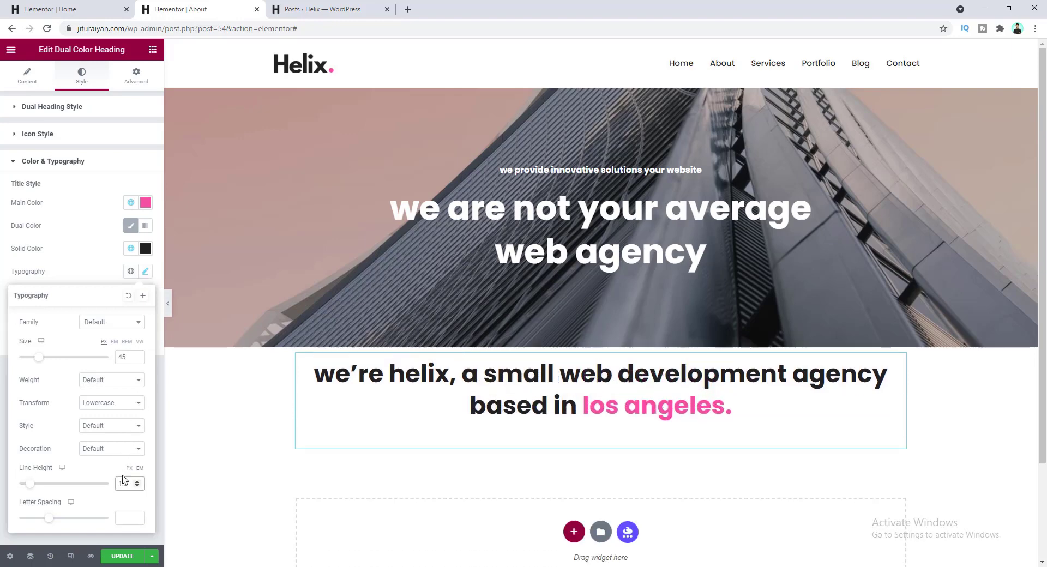
key(ctrl+s)
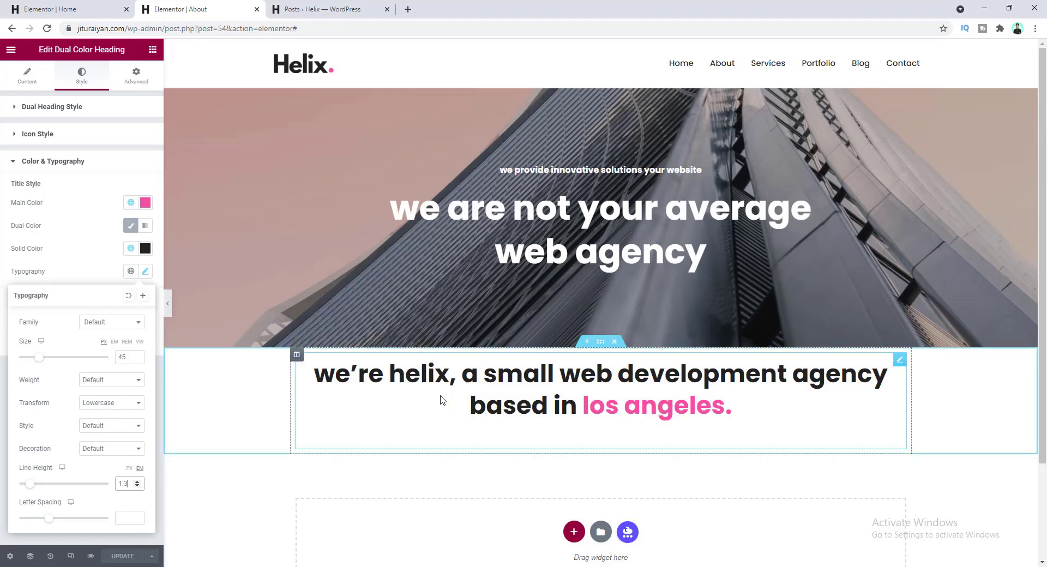
- Give the dual color heading a custom width of 1050 px in Advanced Positioning
click(136, 83)
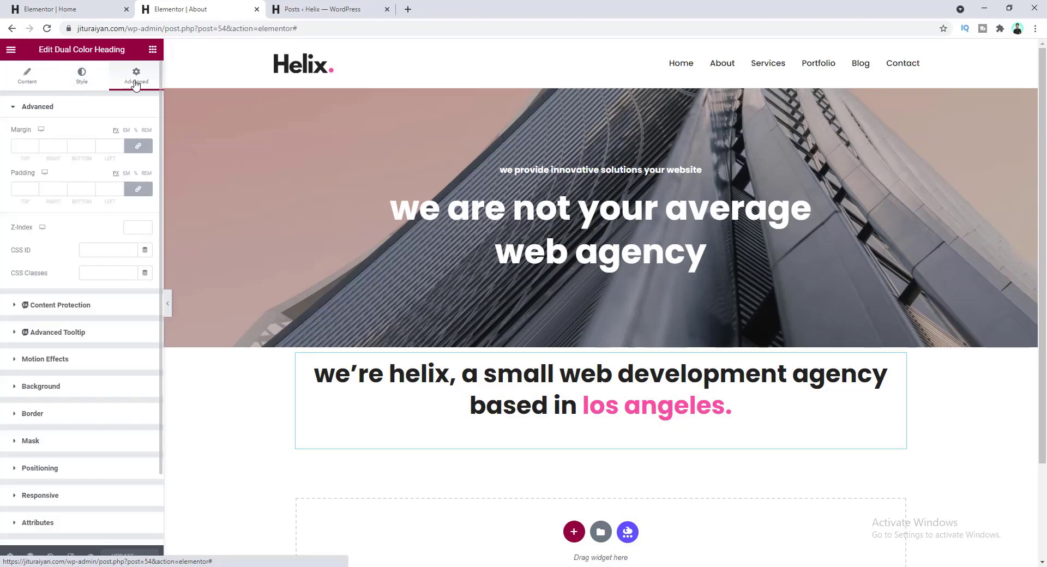
click(81, 469)
click(114, 326)
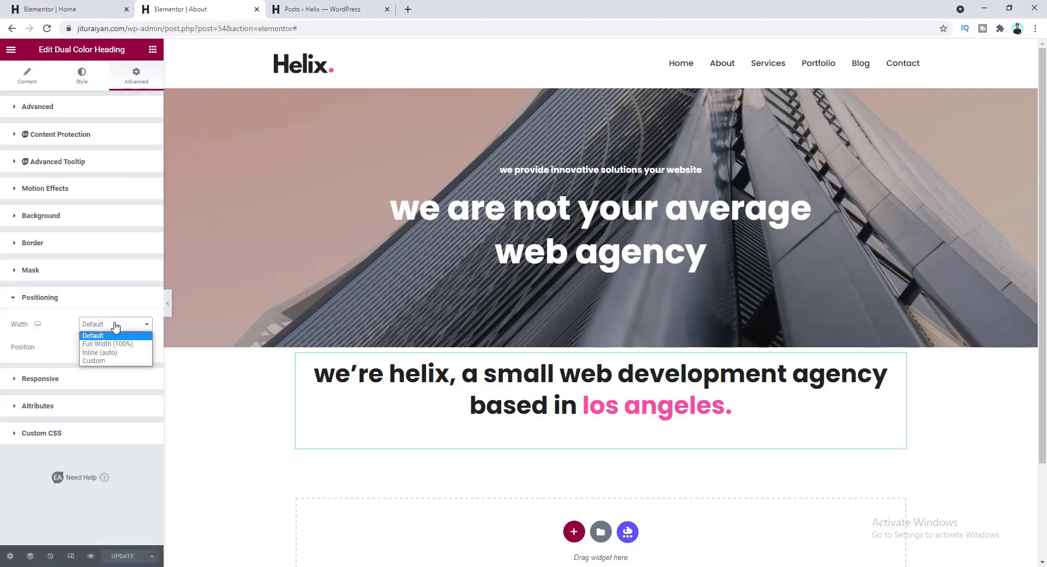
click(113, 357)
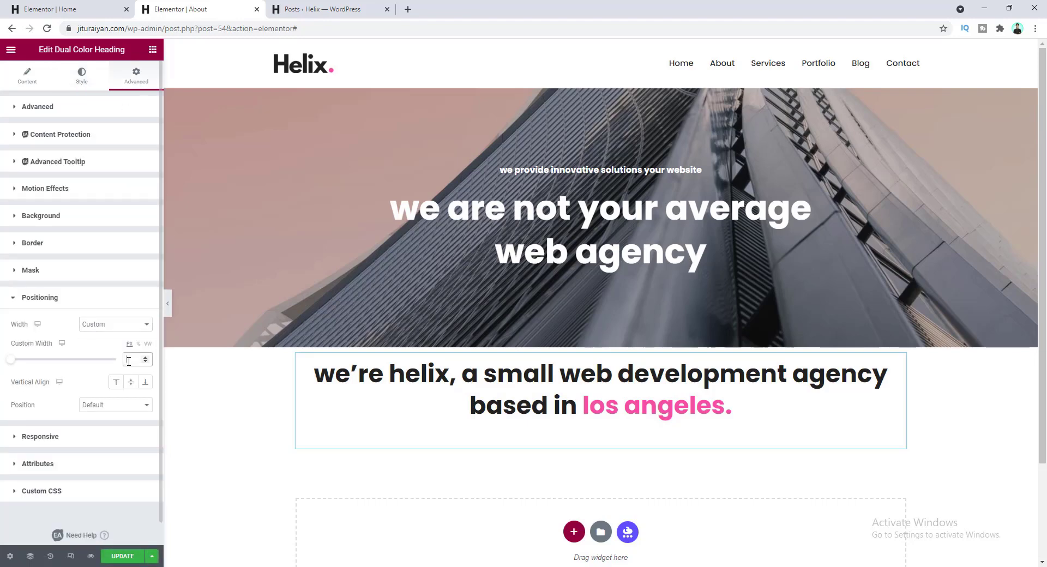
click(129, 362)
text(1000)
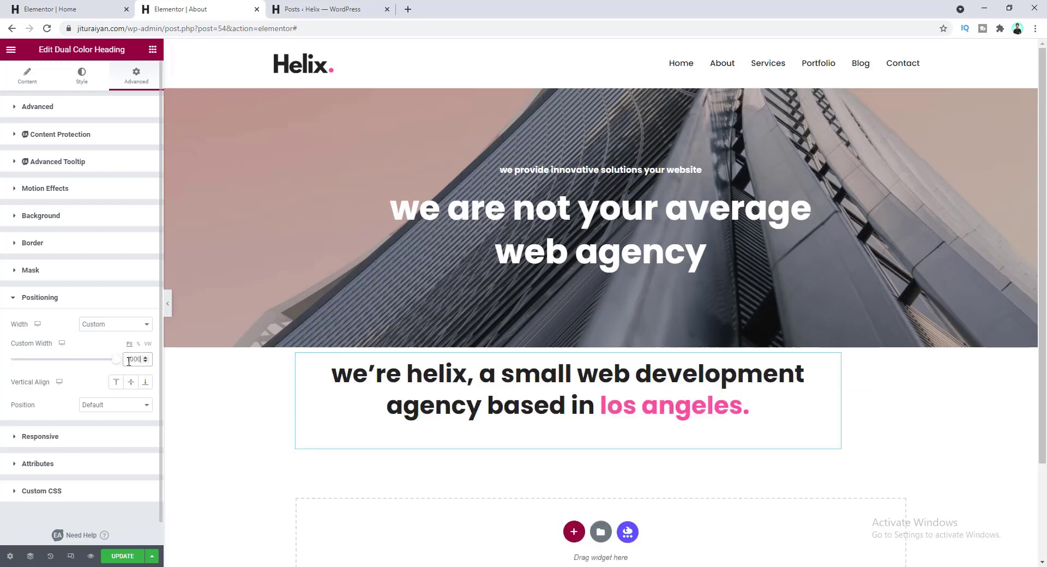
key(BackSpace)
text(5)
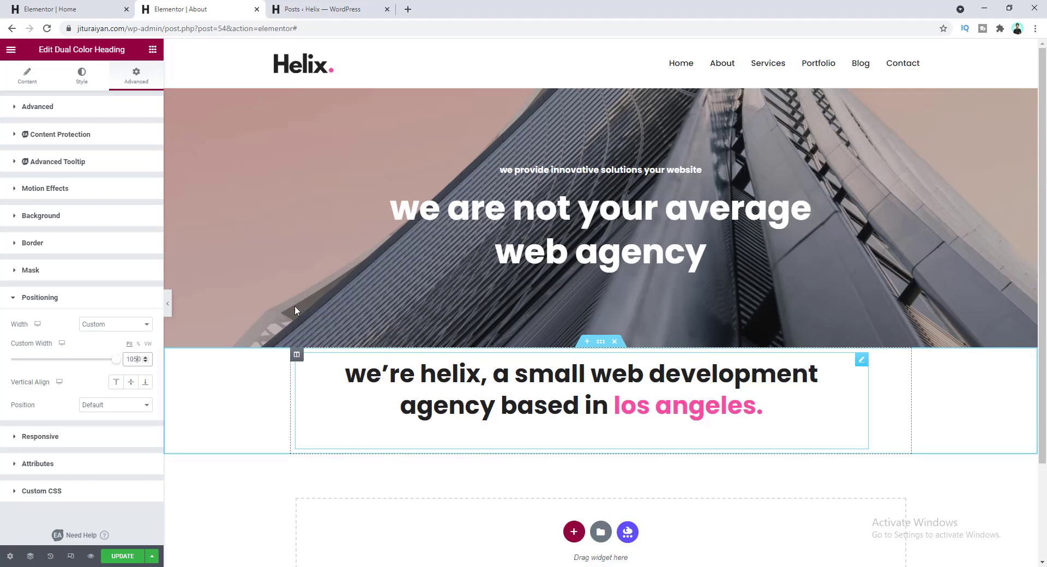
- Add a Text Editor widget below the heading and paste in the Aenean paragraph
click(152, 51)
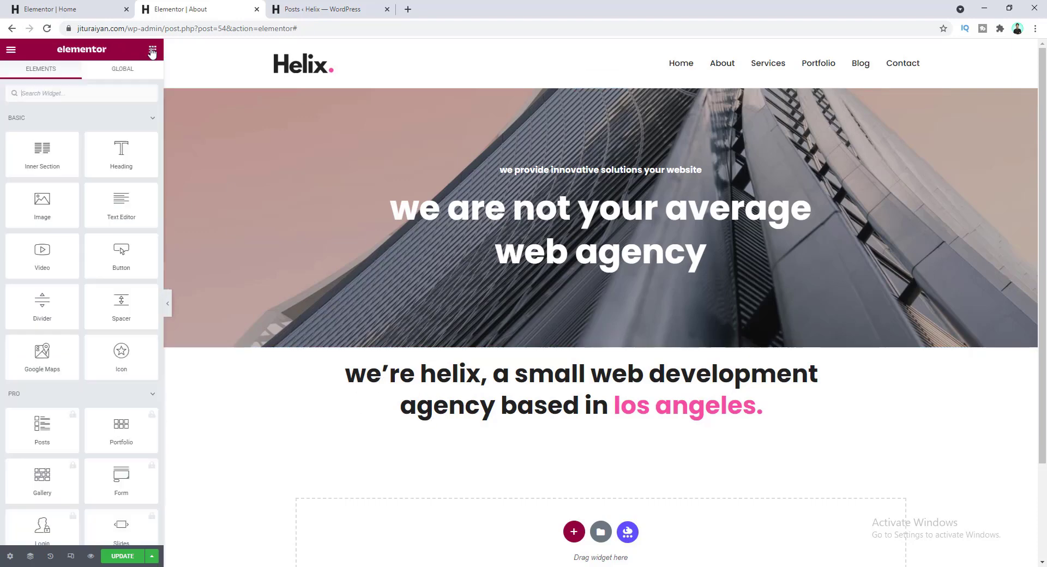
drag(122, 202, 477, 435)
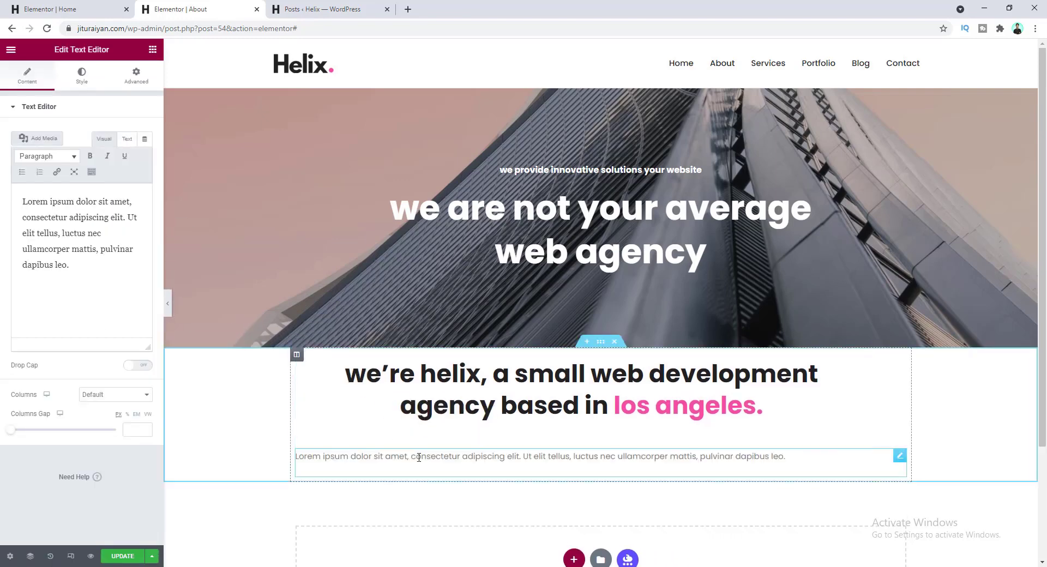
click(51, 265)
key(ctrl+a)
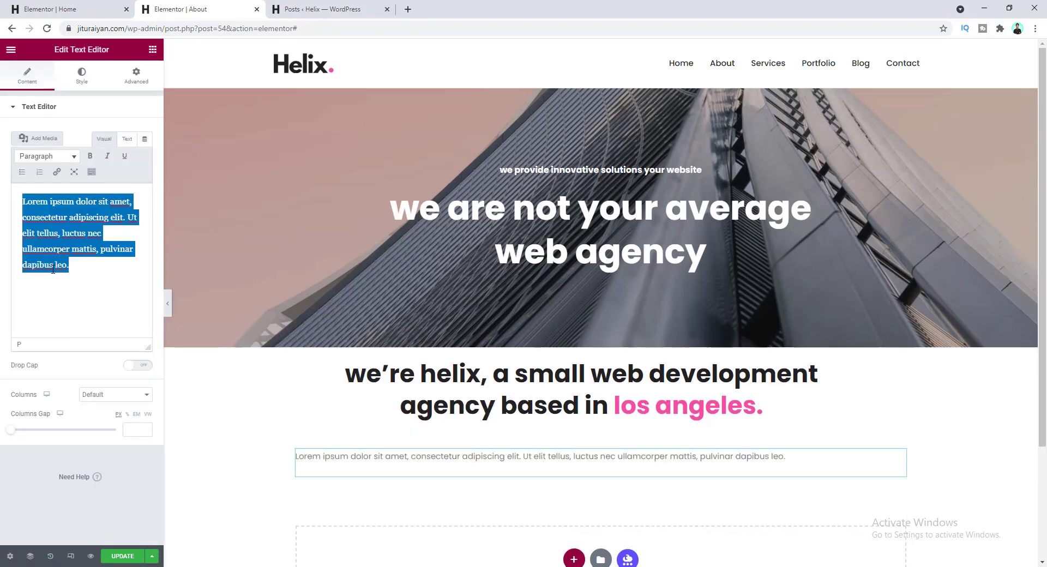
text(Aenean vehicula tempus orci non molestie. Sed egestas commodo porta. Praesent consectetur sollicitudin scelerisque. Nullam ornare elit interdum posuere facilisis. Donec consequat pretium pretium. Nullam imperdiet varius dignissim. Mauris at interdum turpis. Sed ex massa, vestibulum quis viverra at, dapibus facilisis risus. In ac volutpat justo, et pretium risus. Quisque semper sed orci vel porta. Etiam quis lobortis justo, ut pharetra libero. Aliquam ac nisl eget.)
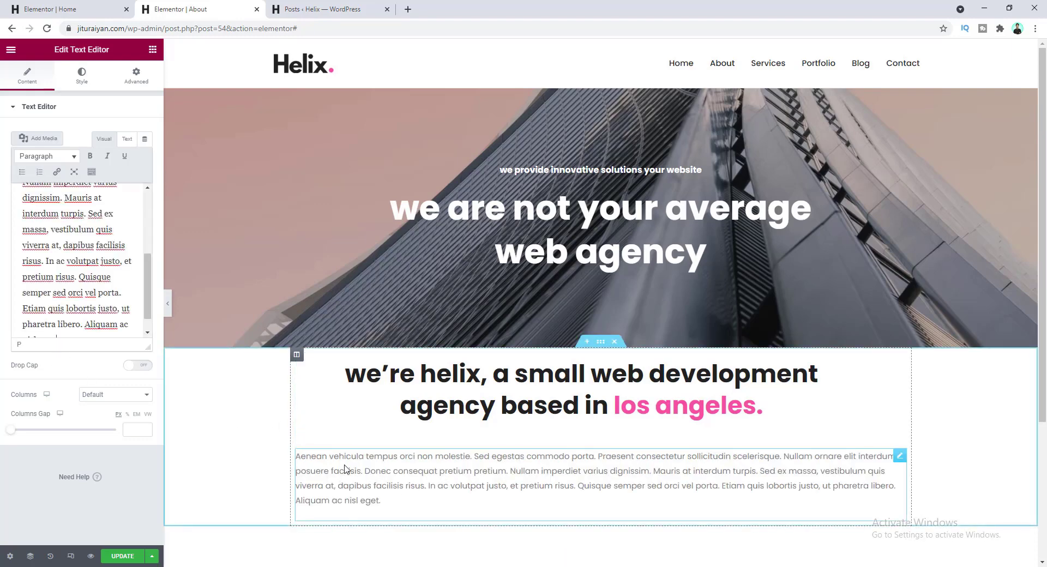
- Style the paragraph with typography size 14 and the Fade global text colour
click(81, 76)
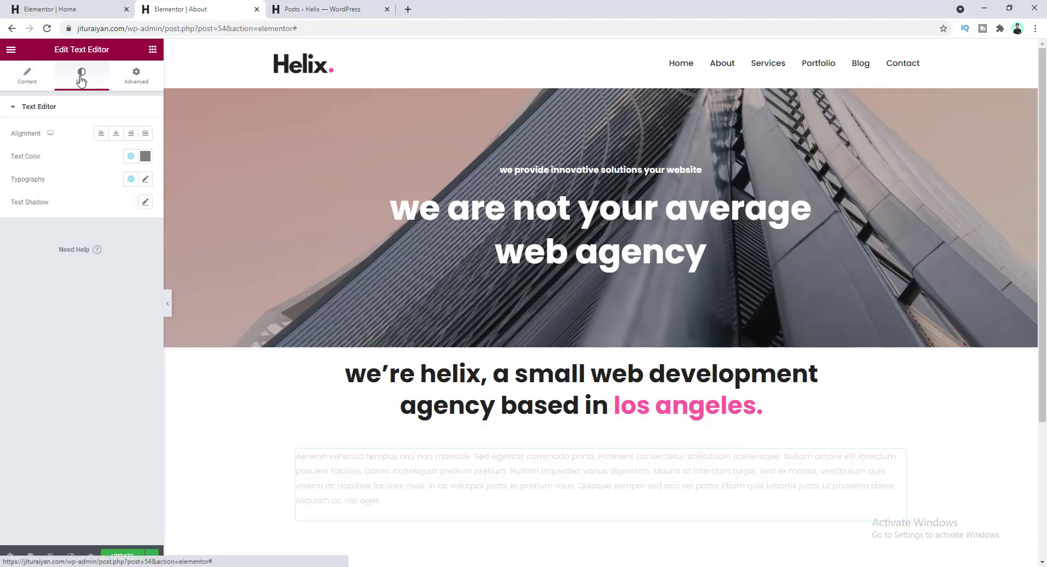
click(145, 179)
text(14)
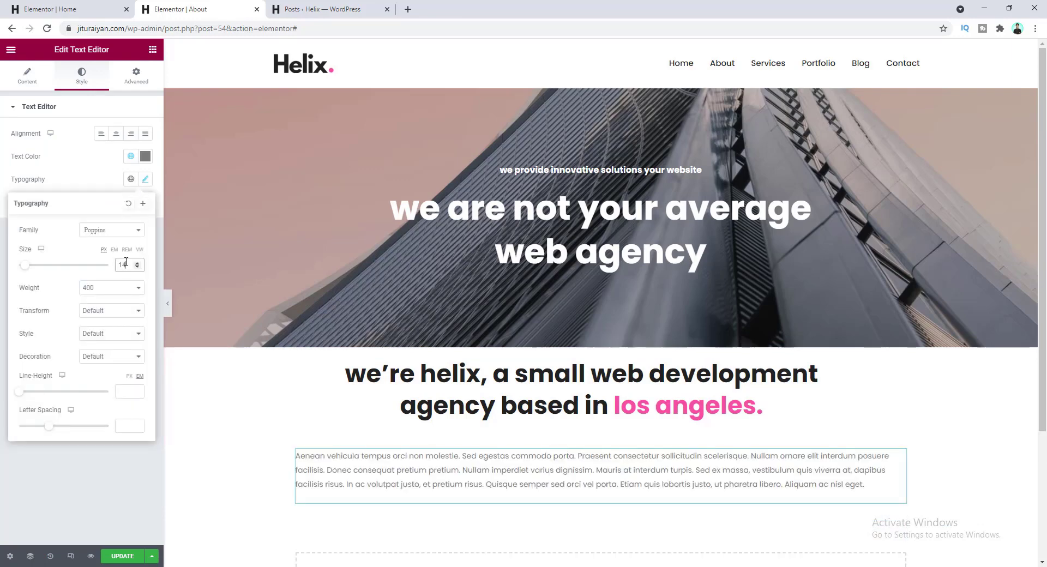
click(89, 174)
click(131, 156)
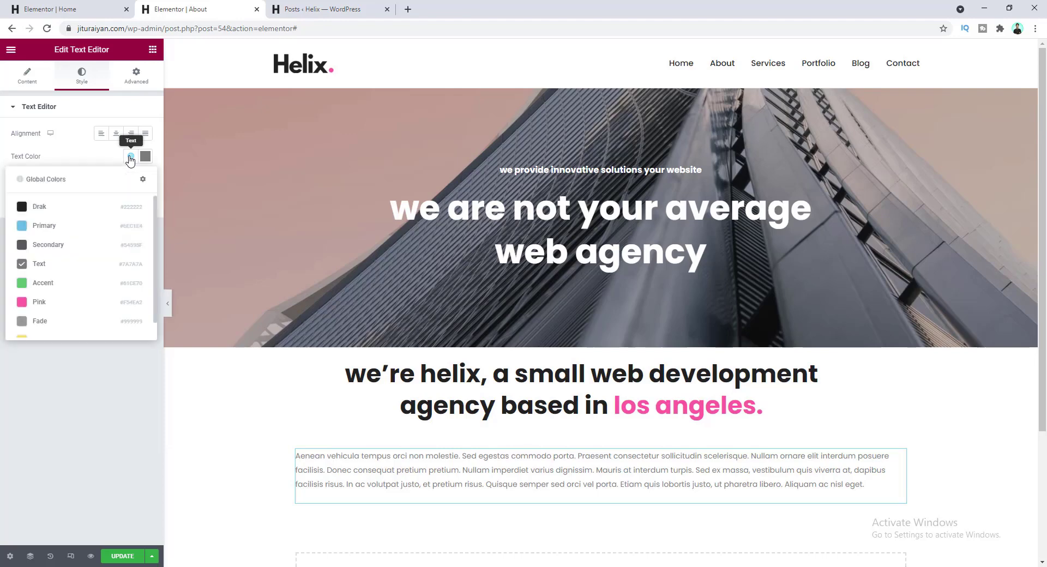
click(66, 320)
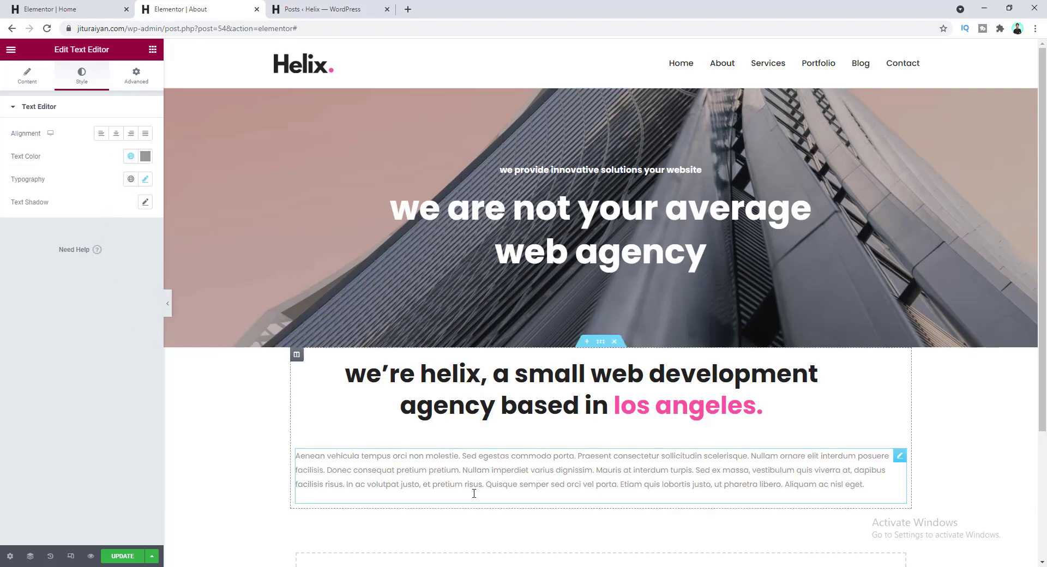
click(135, 79)
- Set the Aenean paragraph's width to Custom, 915 px
click(71, 476)
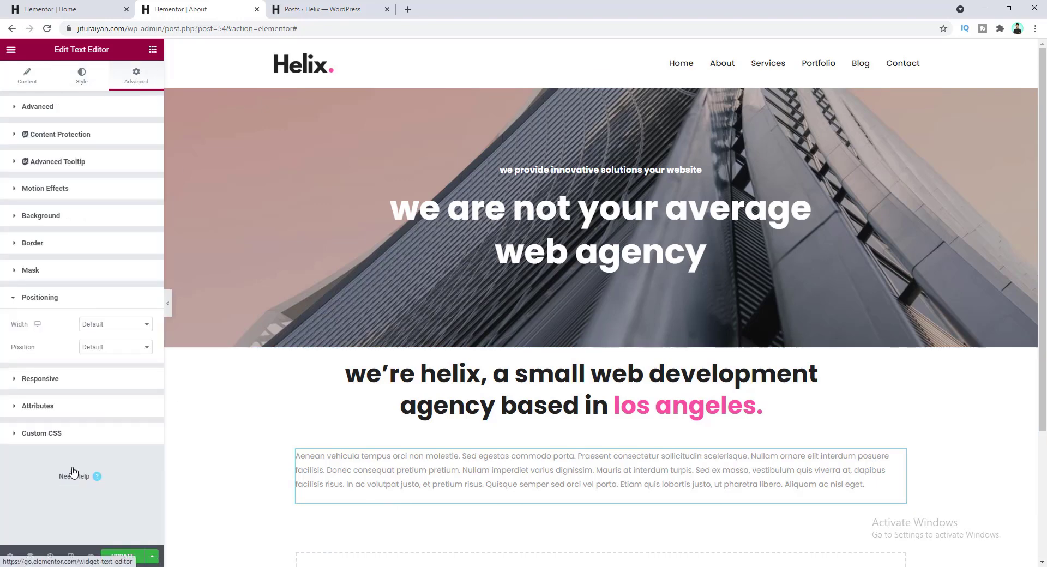
click(118, 326)
click(130, 360)
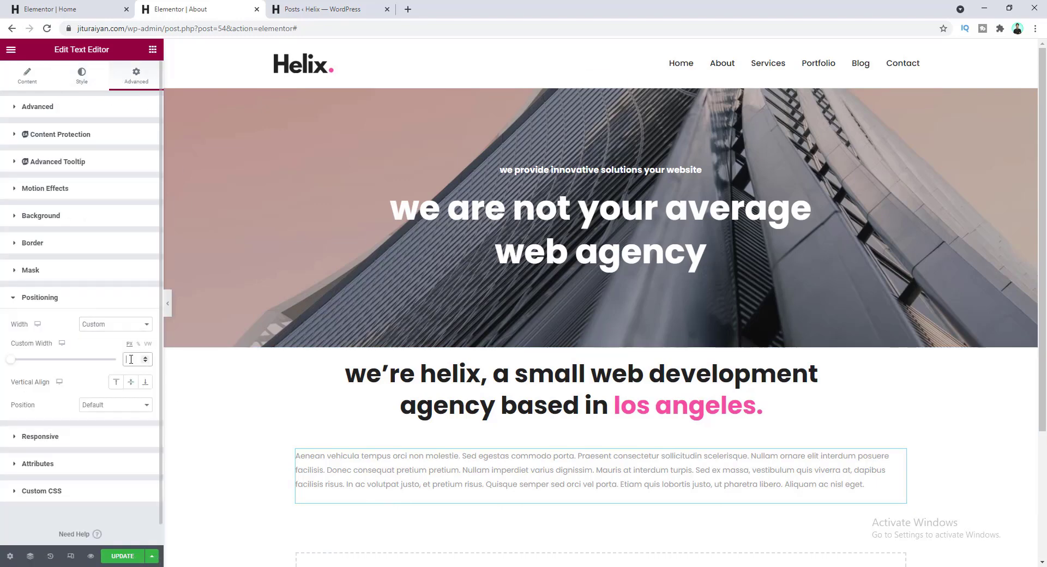
text(90)
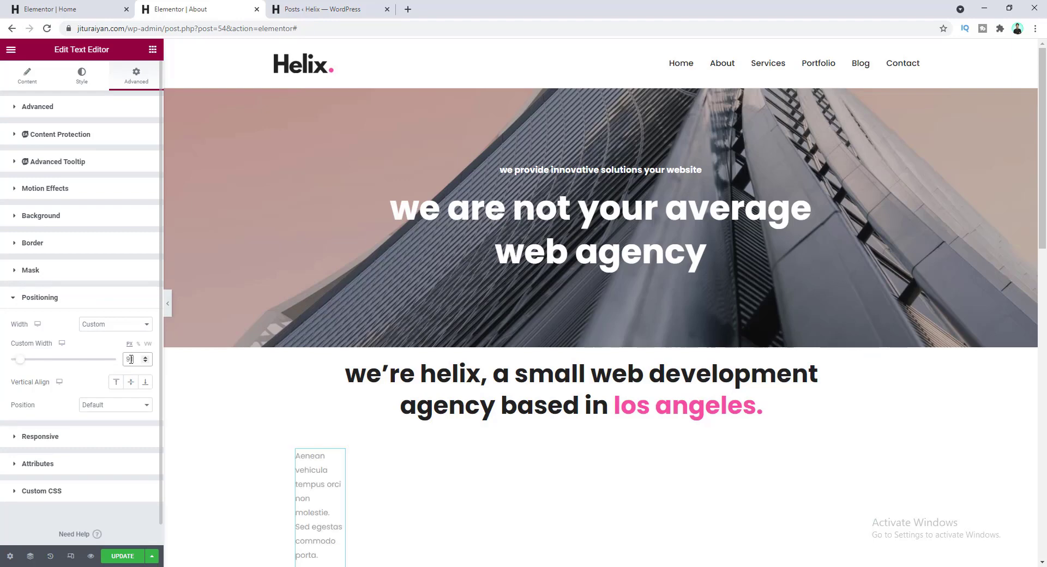
text(5)
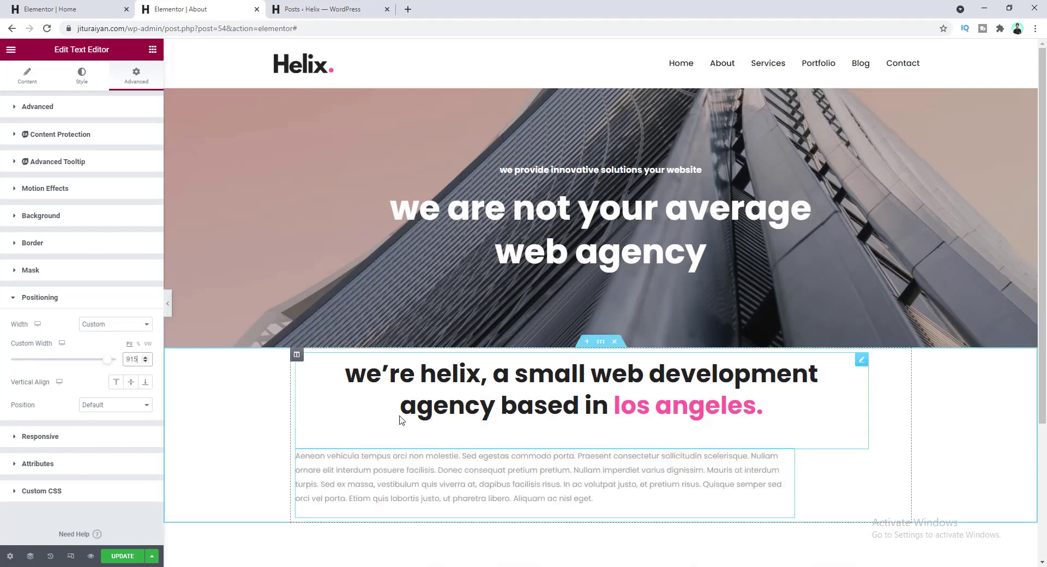
- Set the column's horizontal alignment to Center so heading and paragraph are centred
click(296, 355)
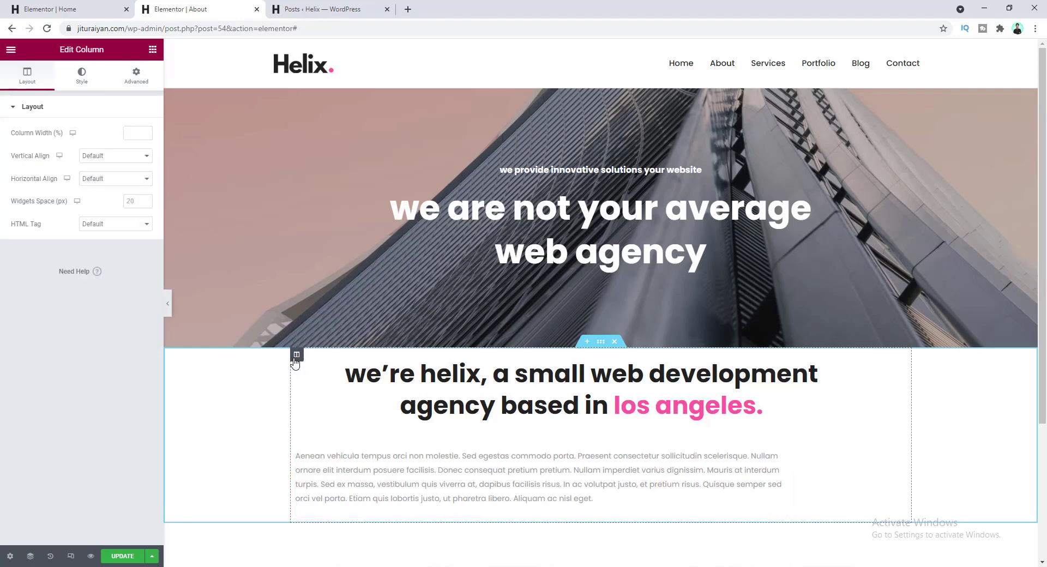
click(112, 180)
click(123, 211)
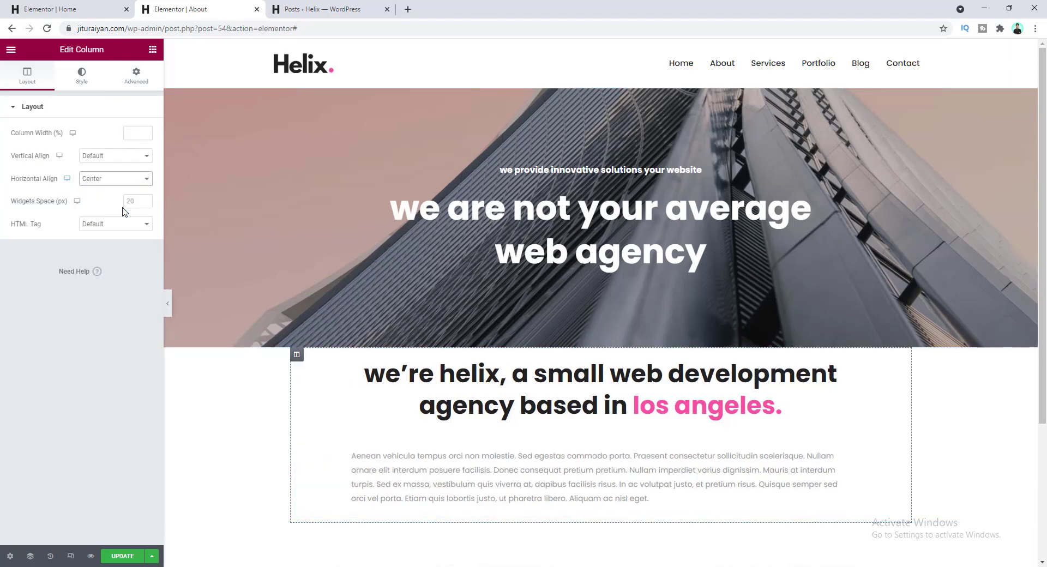
click(355, 484)
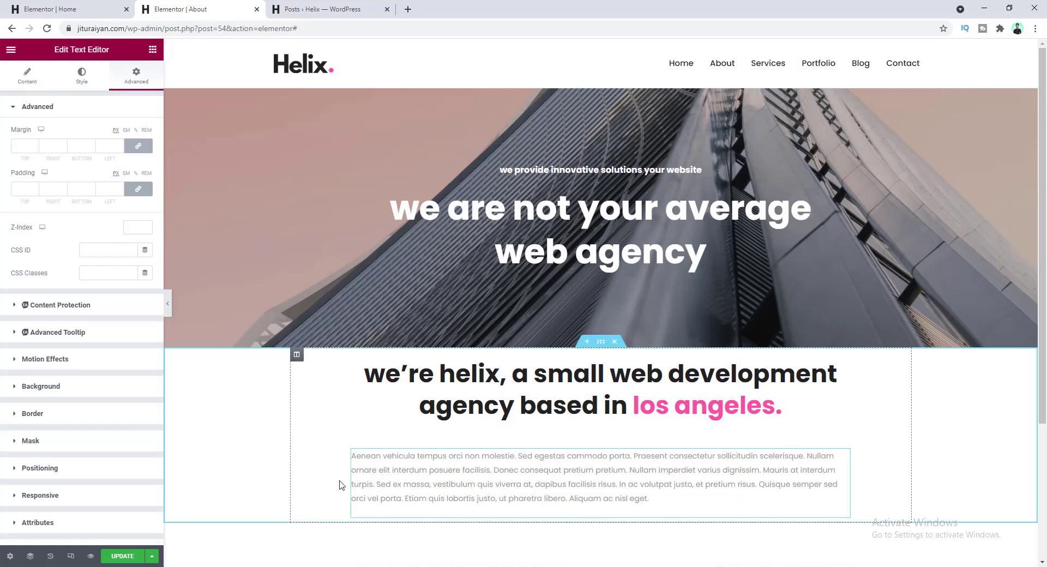
right_click(480, 460)
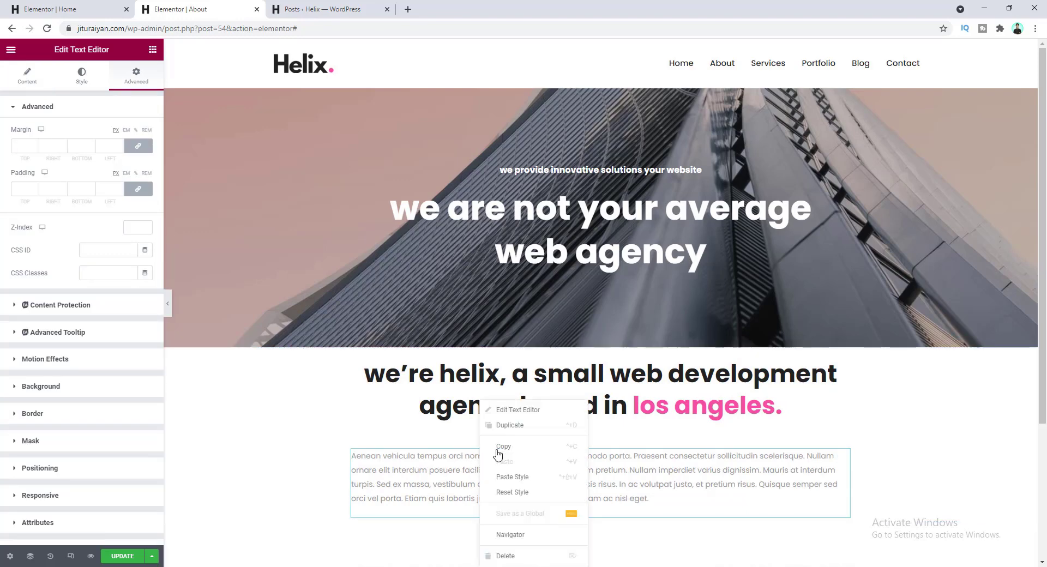
- Duplicate the Aenean paragraph and replace the copy's text with the Proin ultricies paragraph
click(517, 431)
scroll(493, 430, down, 4)
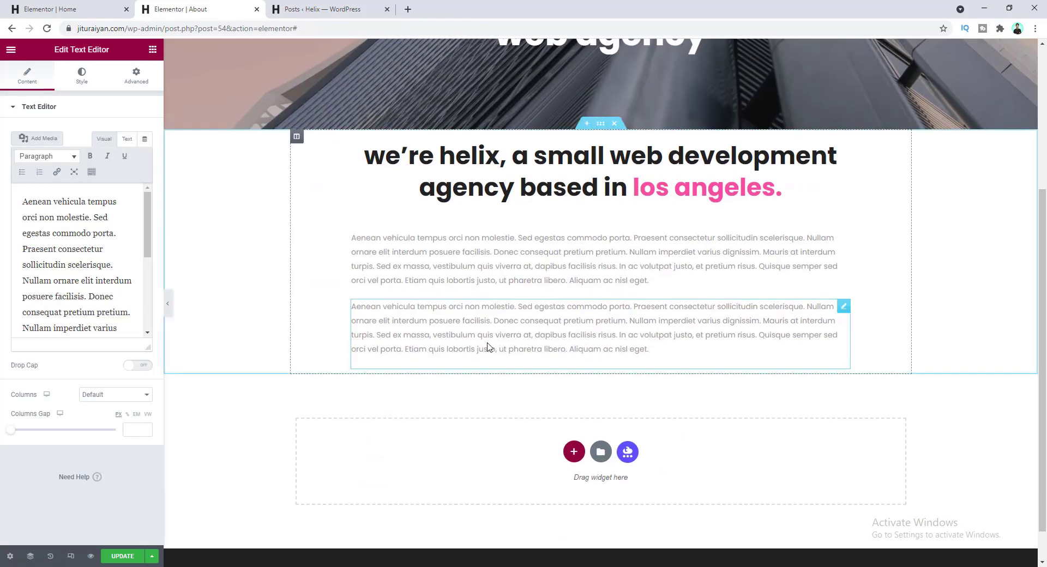
click(100, 289)
key(ctrl+a)
text(Proin ultricies augue libero, quis faucibus elit elementum sed. Nulla dolor felis, cursus non diam non, finibus feugiat dui. Suspendisse a facilisis urna, eget viverra ligula. Sed elementum lacus et mi posuere pulvinar. Proin nec pulvinar elit.)
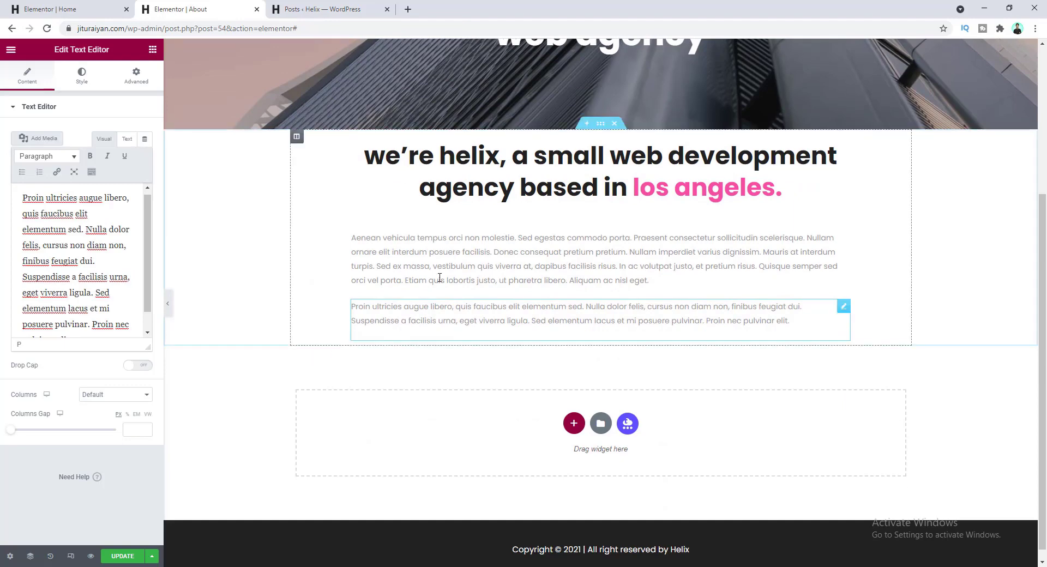
- Give the first Aenean paragraph a 42 px bottom margin
click(464, 257)
click(137, 76)
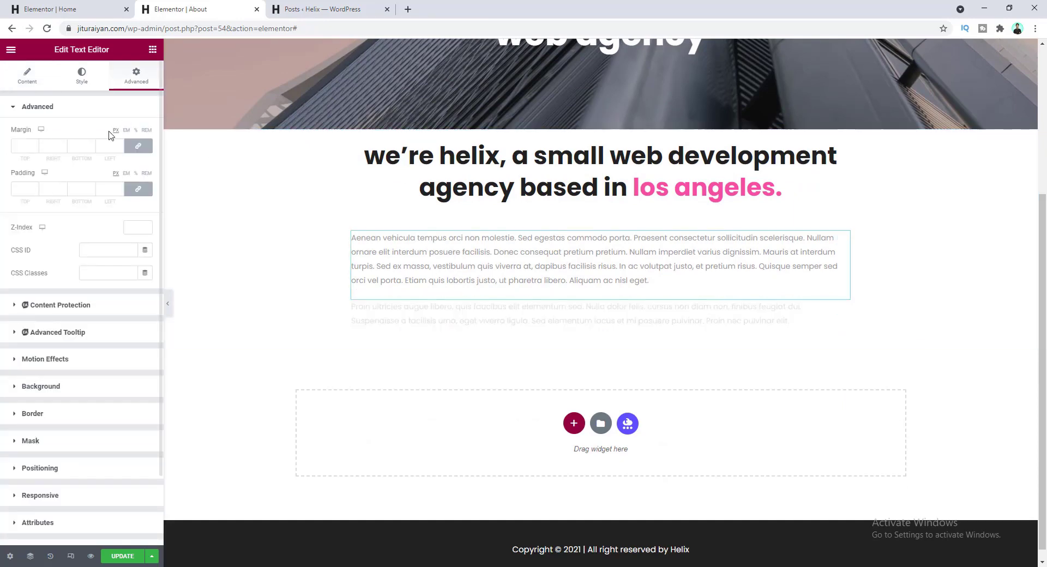
click(140, 147)
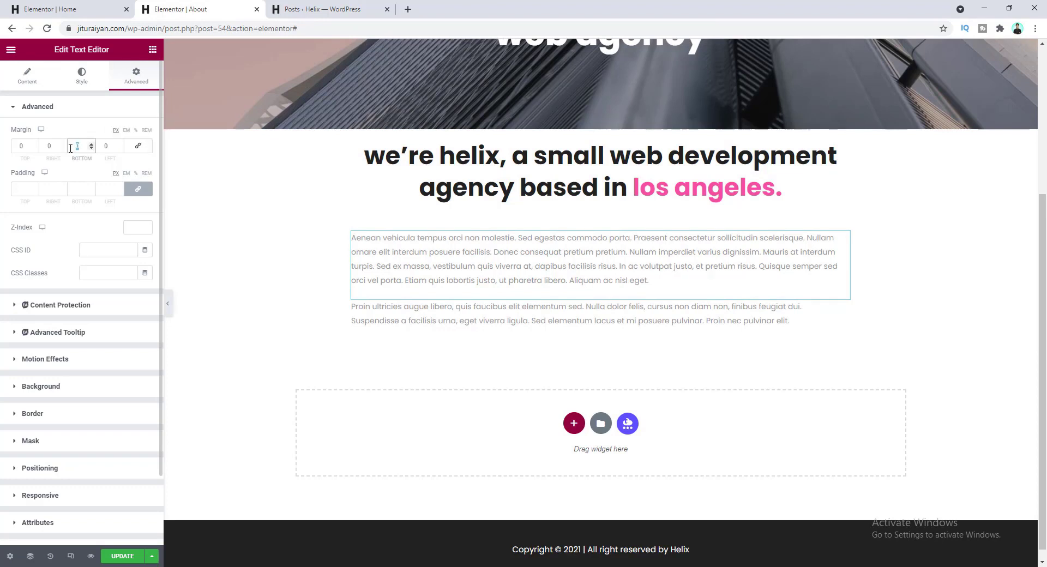
text(40)
key(Up)
key(Up)
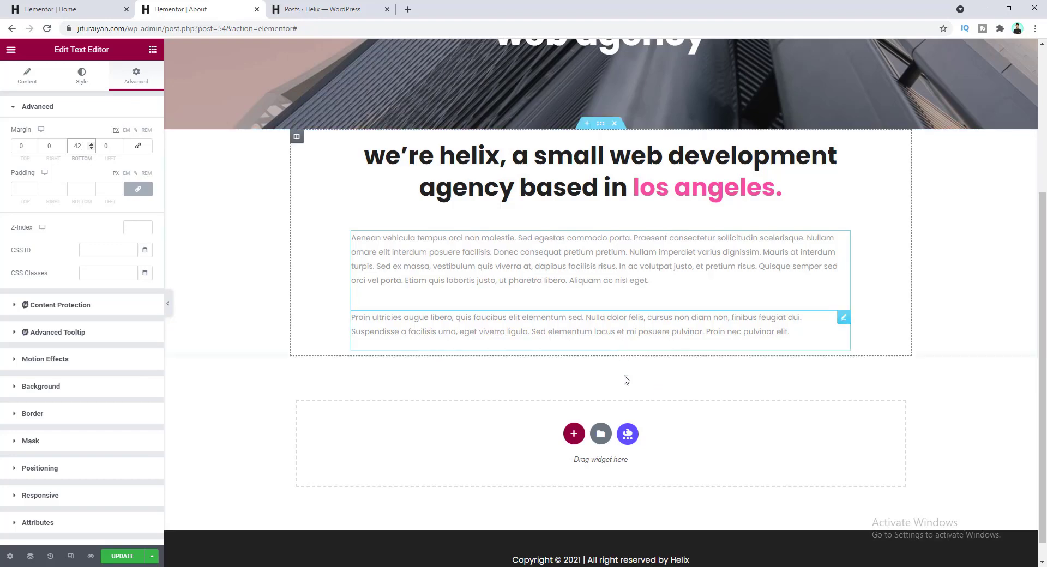
- Set the intro section's top padding to 140
click(601, 124)
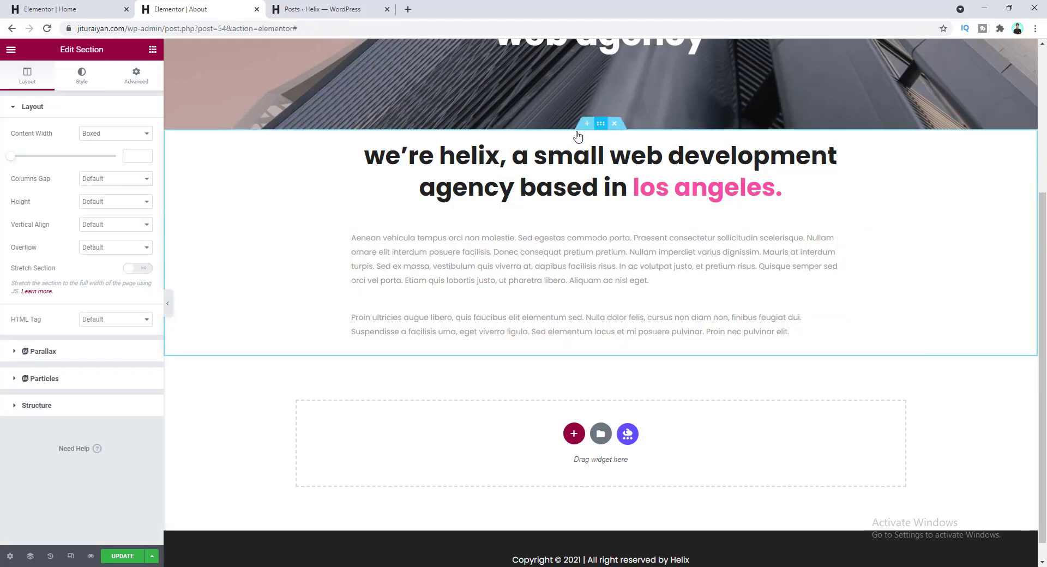
click(136, 79)
click(138, 188)
double_click(25, 189)
text(14)
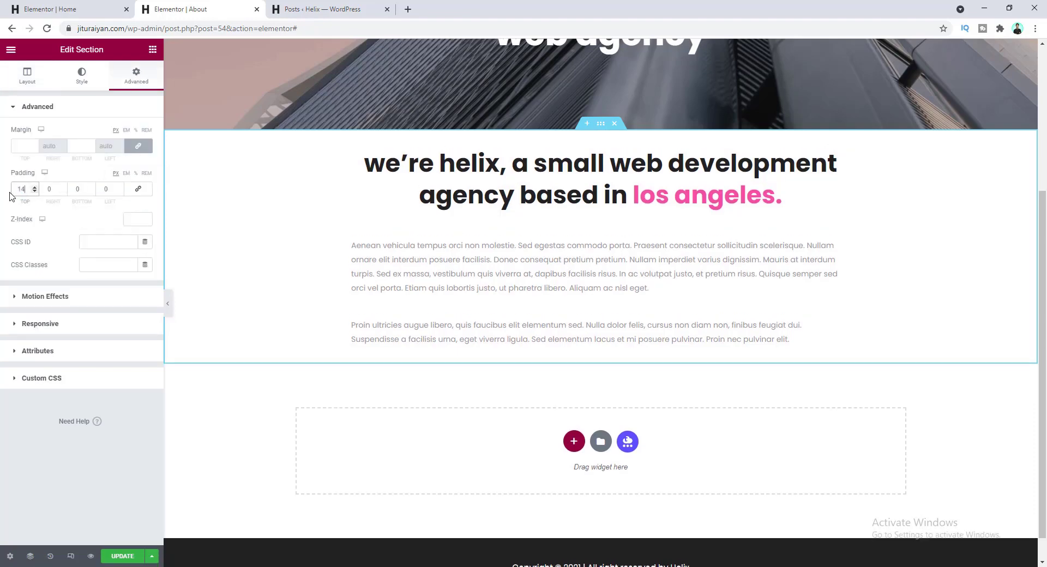
text(0)
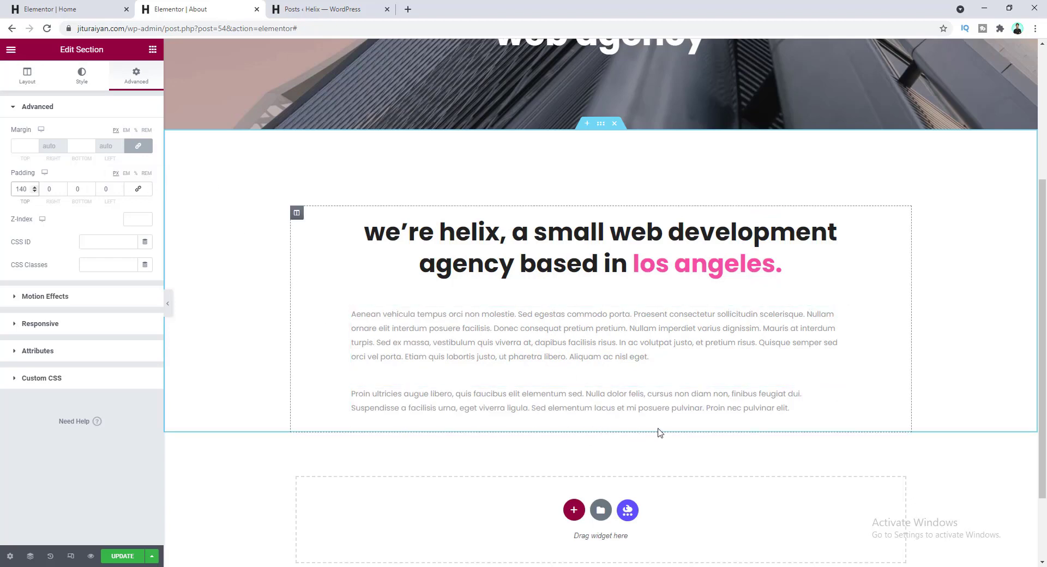
- Add a two-column Inner Section below the paragraphs with the about-1 party photo on the left
click(153, 49)
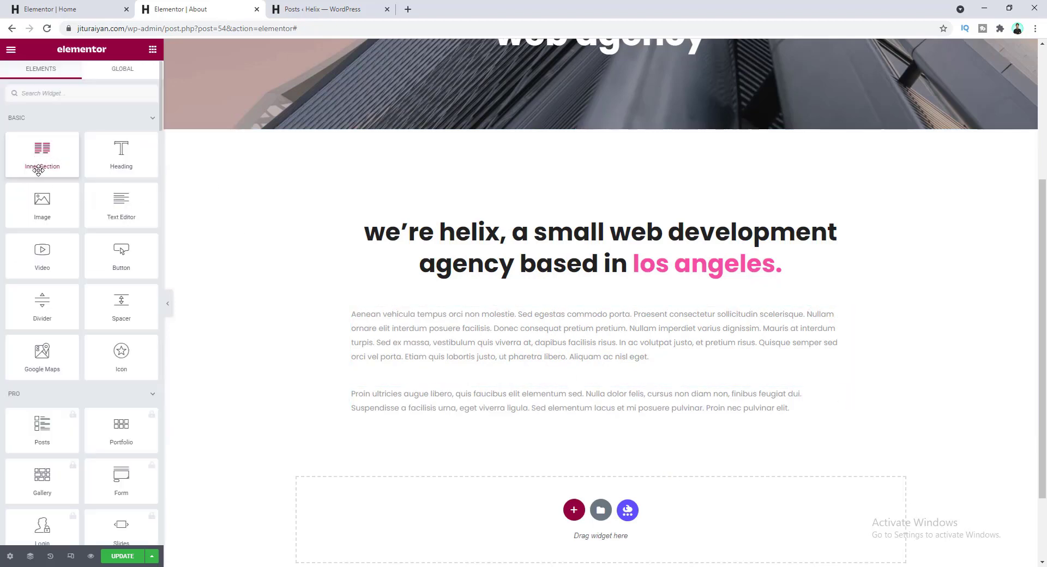
drag(39, 157, 475, 425)
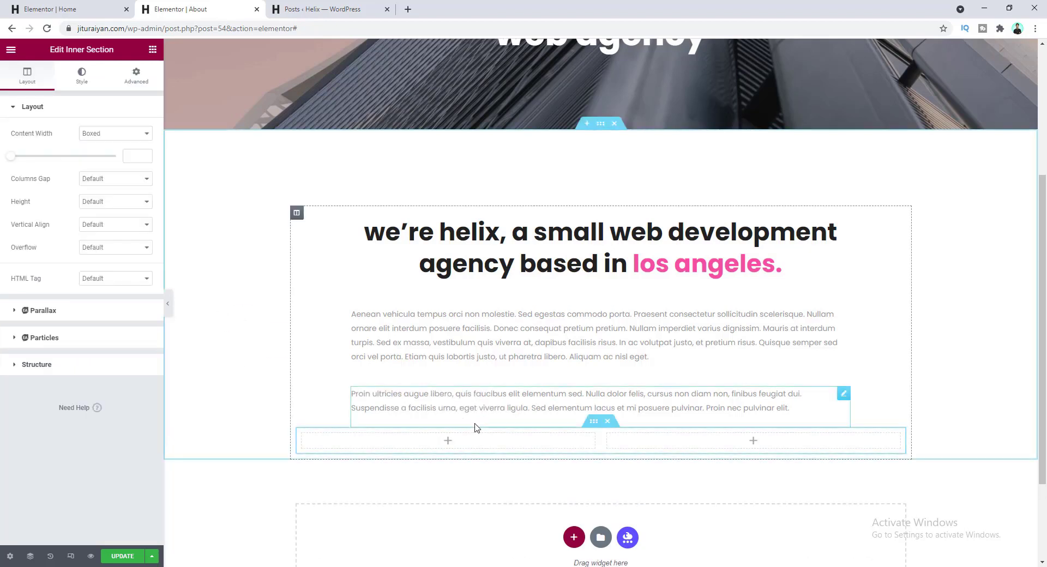
click(448, 442)
drag(42, 205, 431, 446)
scroll(447, 450, down, 2)
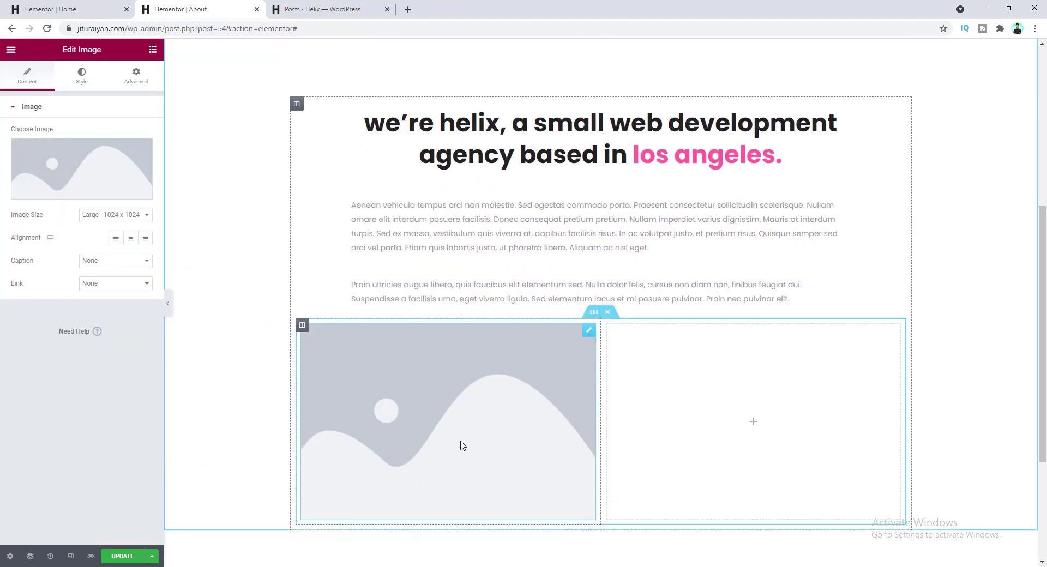
click(81, 170)
click(216, 434)
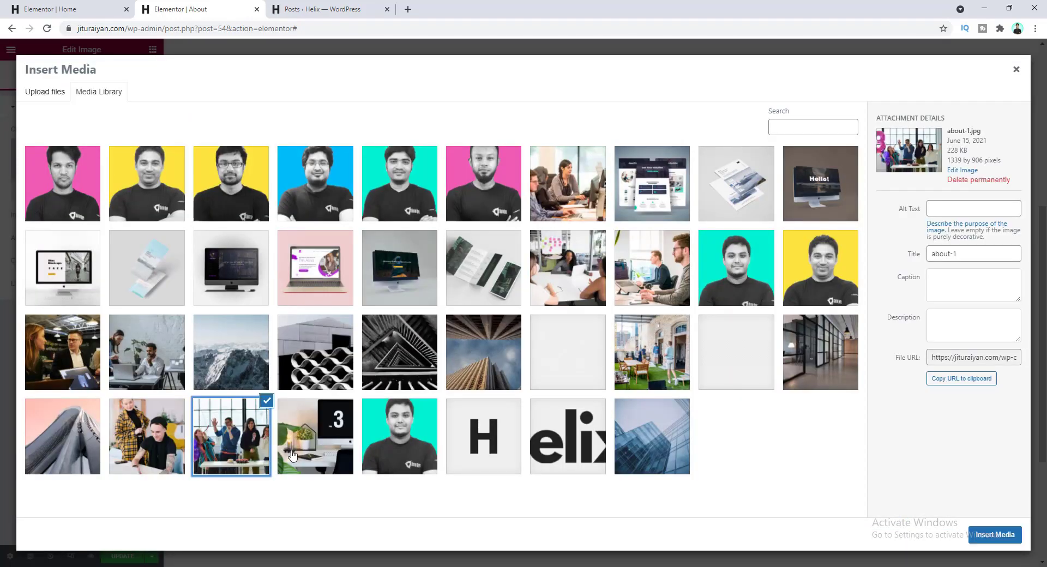
click(996, 534)
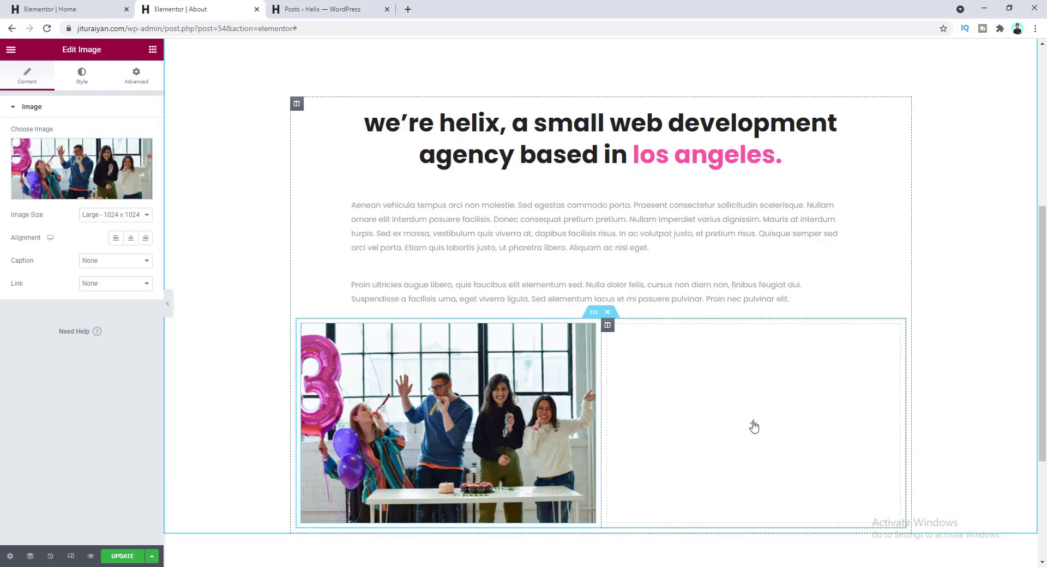
- Place the about-2 laptop photo in an Image widget in the right column
click(754, 426)
drag(38, 211, 727, 442)
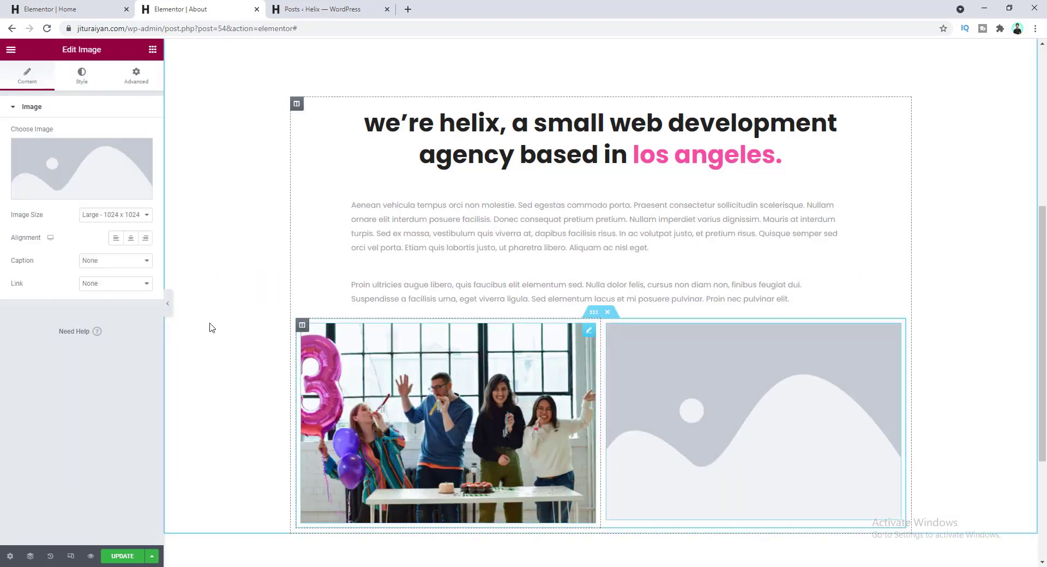
click(109, 169)
click(149, 434)
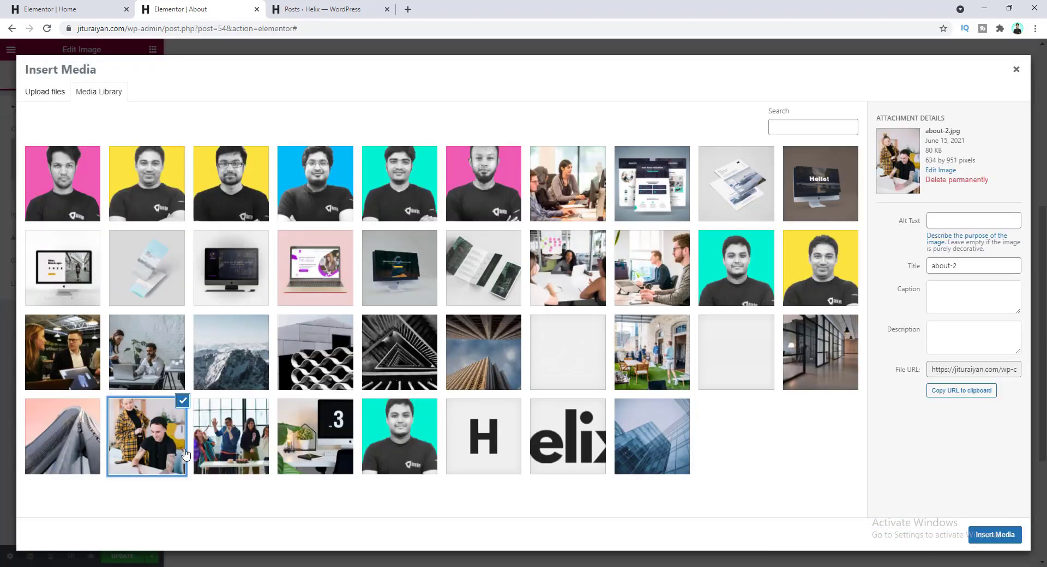
click(982, 540)
scroll(477, 231, down, 5)
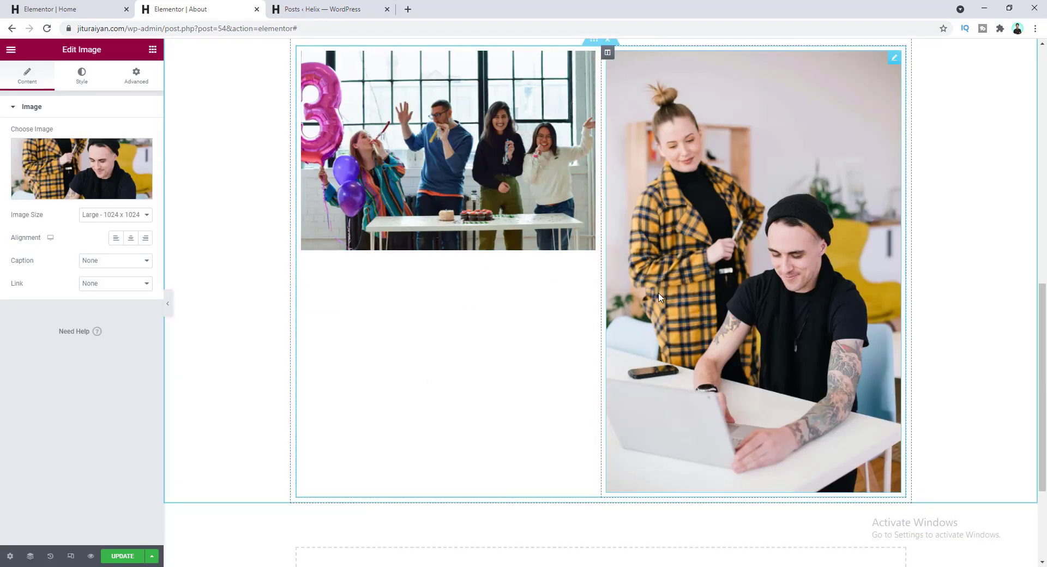
- Set both the party photo and the laptop photo to a height of 445
click(445, 157)
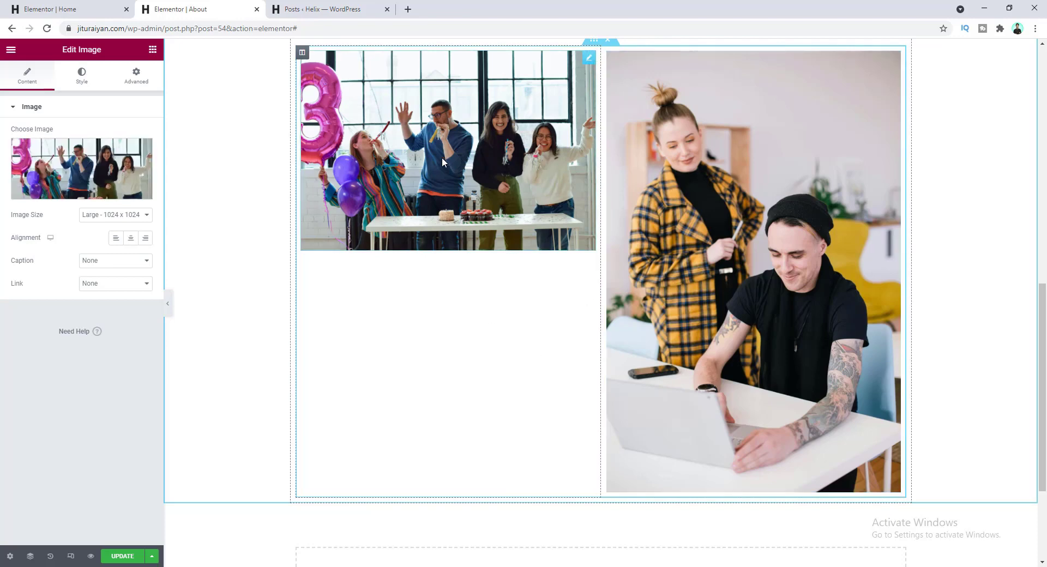
click(87, 76)
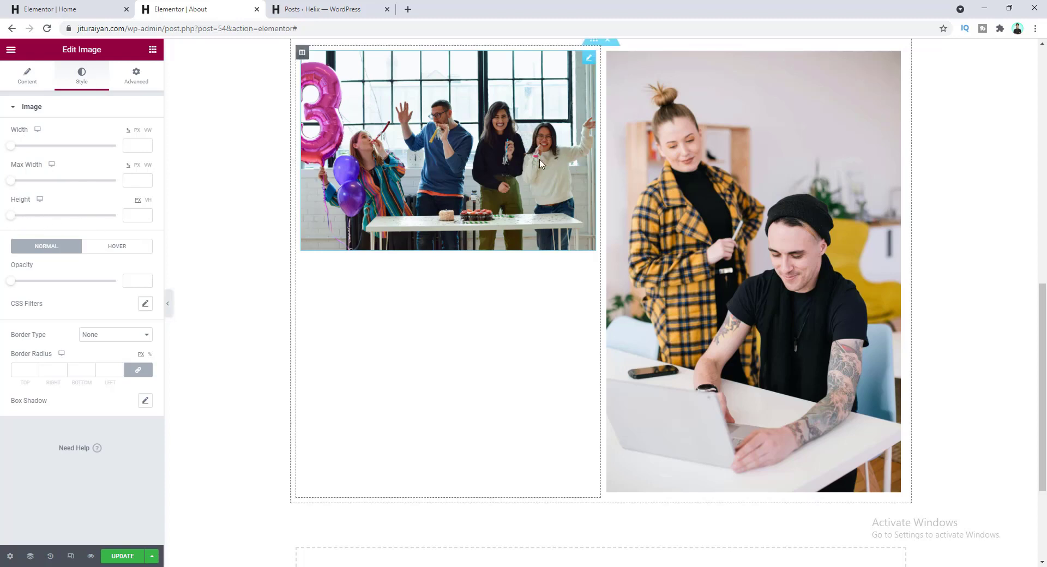
click(128, 213)
text(445)
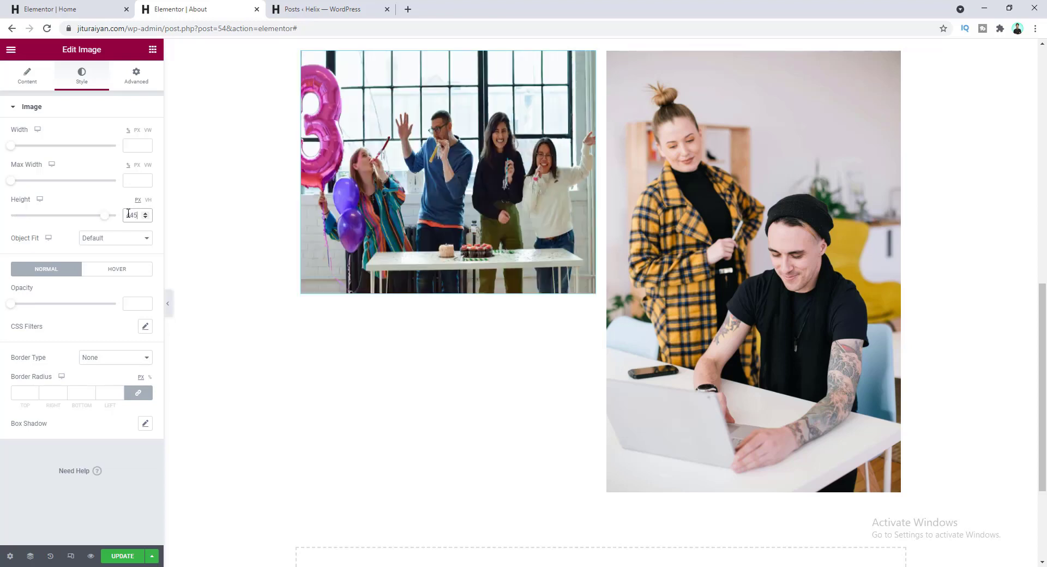
scroll(691, 234, up, 1)
click(692, 235)
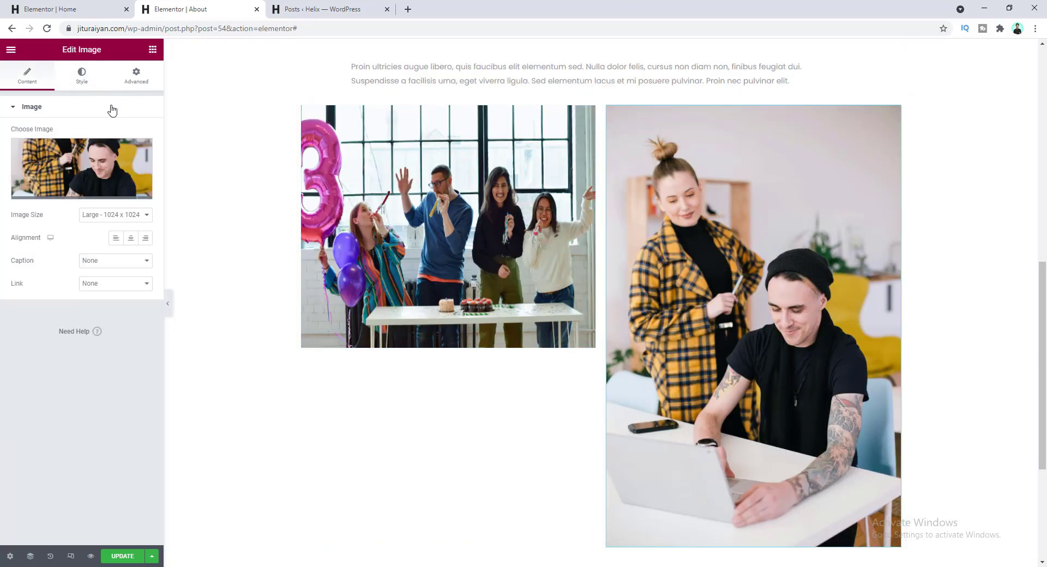
click(82, 75)
click(134, 215)
text(445)
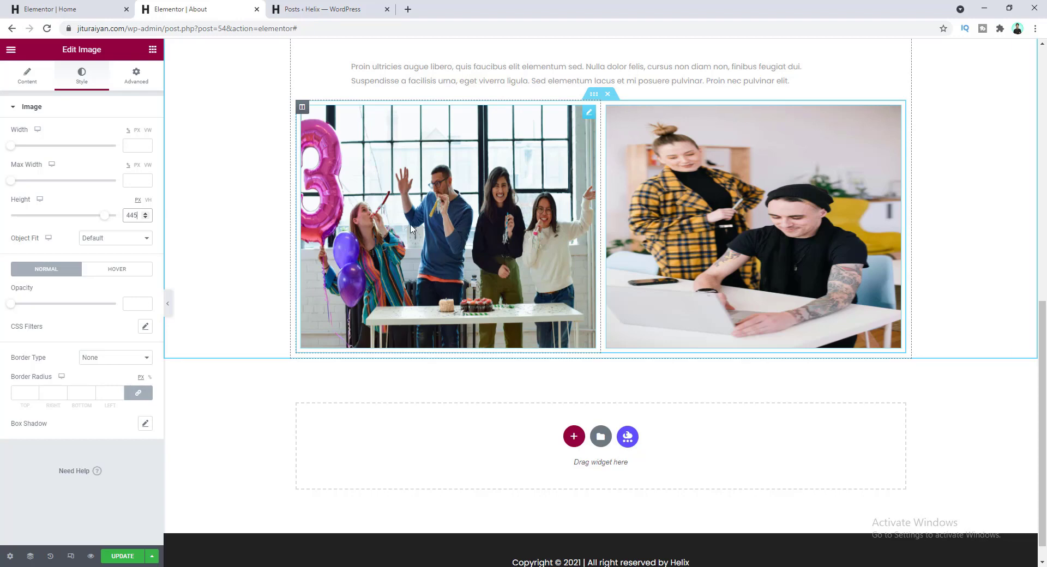
- Set Object Fit to Cover on both photos and widen the party photo's column
click(131, 240)
click(131, 271)
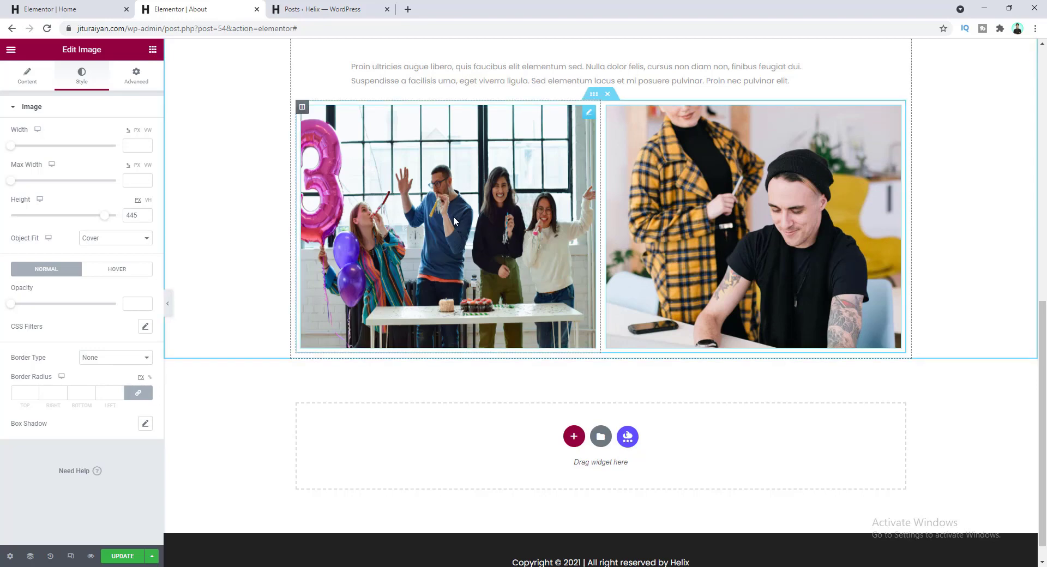
click(133, 239)
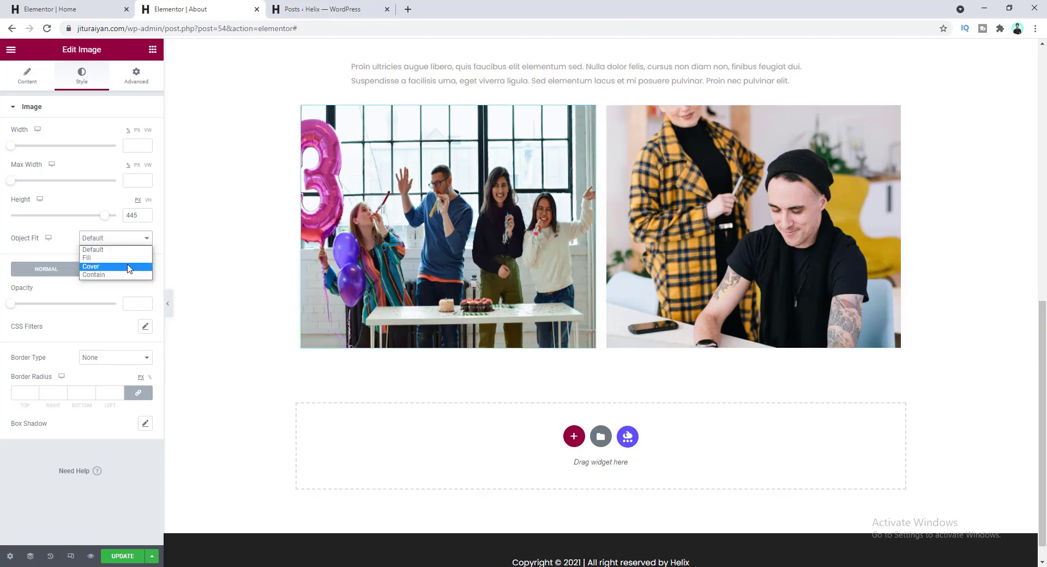
click(129, 266)
scroll(454, 269, up, 3)
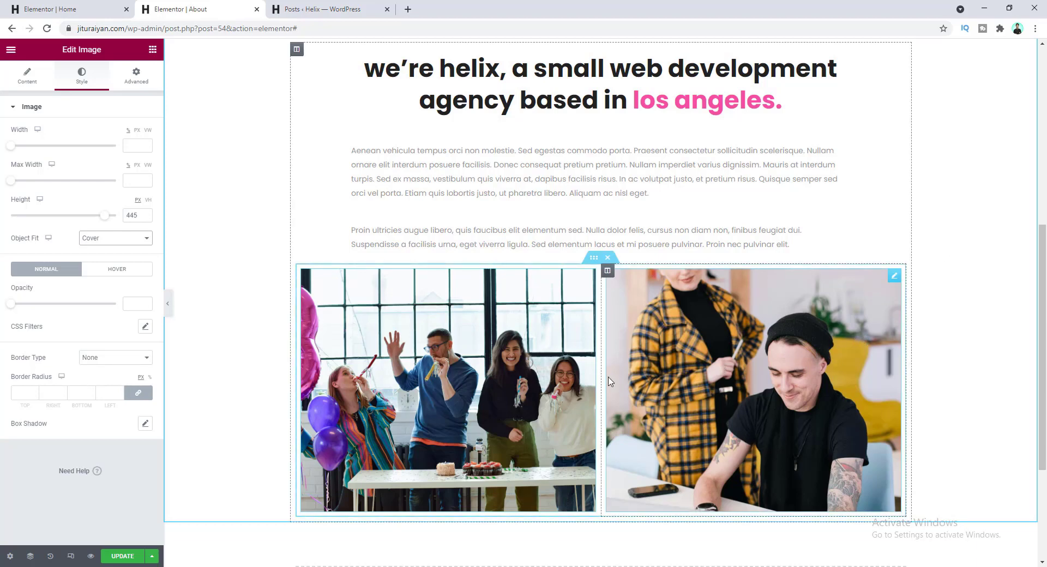
drag(600, 326, 712, 327)
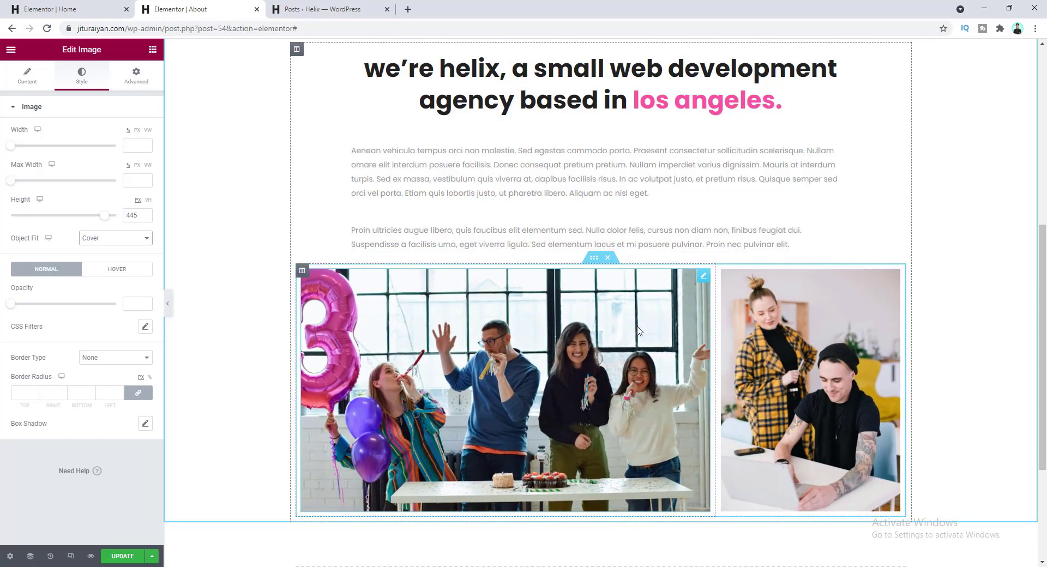
- Set the party photo's column width to 66.66%
click(303, 272)
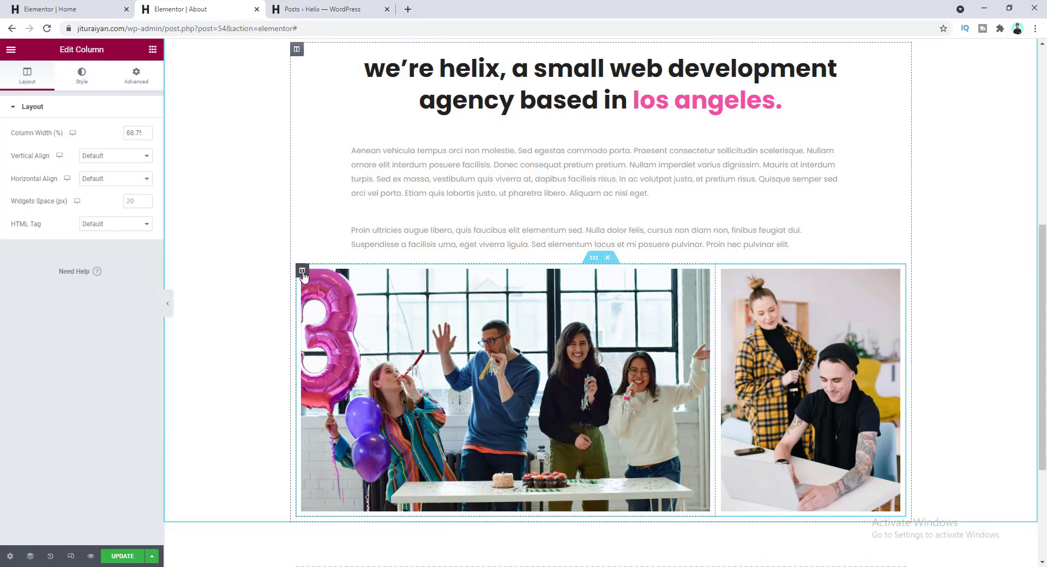
double_click(134, 134)
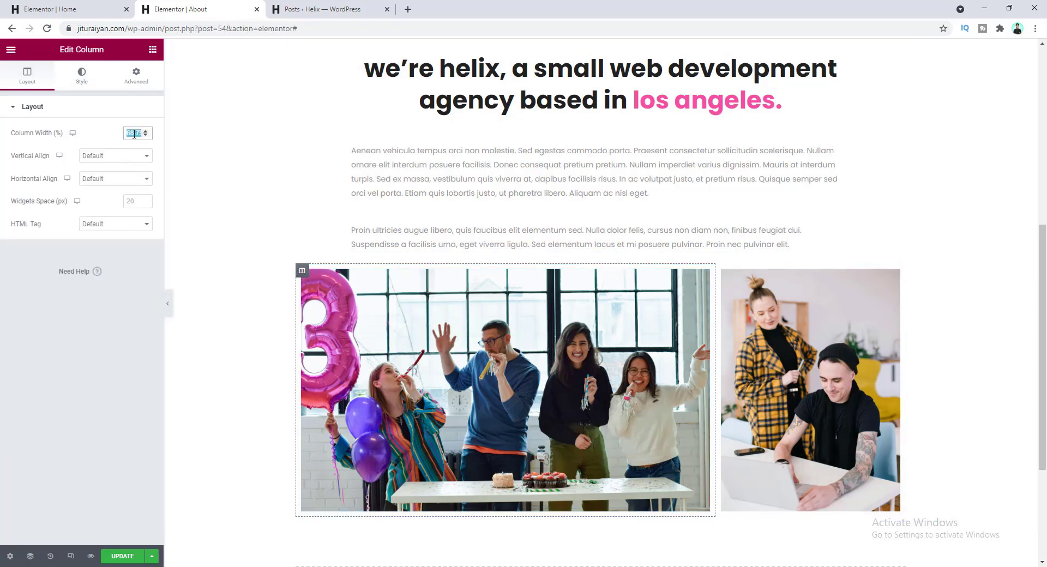
text(66.66)
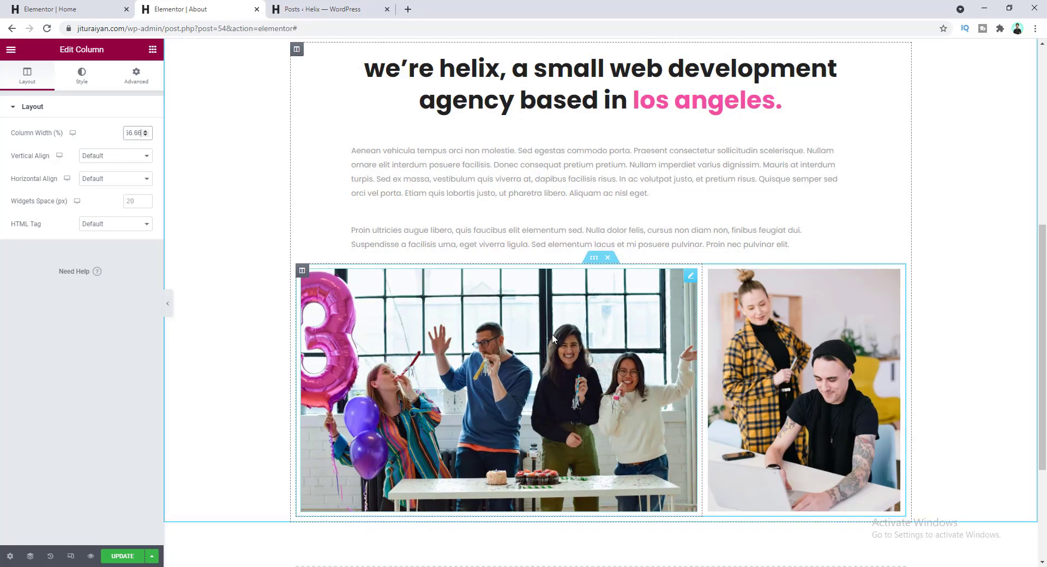
- Give the photo row's Inner Section a 95 top margin and 20 bottom margin
click(594, 257)
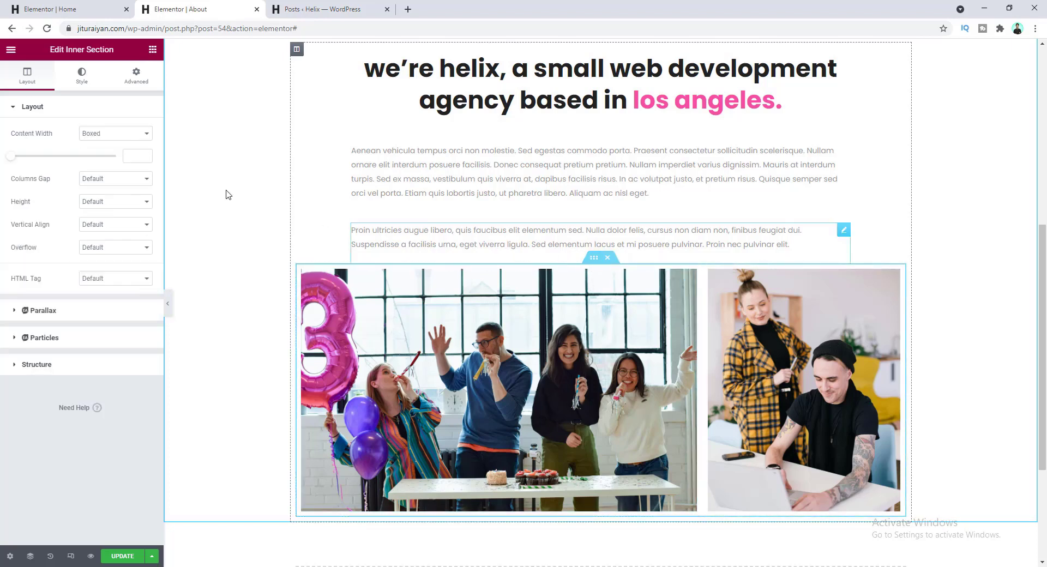
click(139, 82)
drag(24, 145, 13, 147)
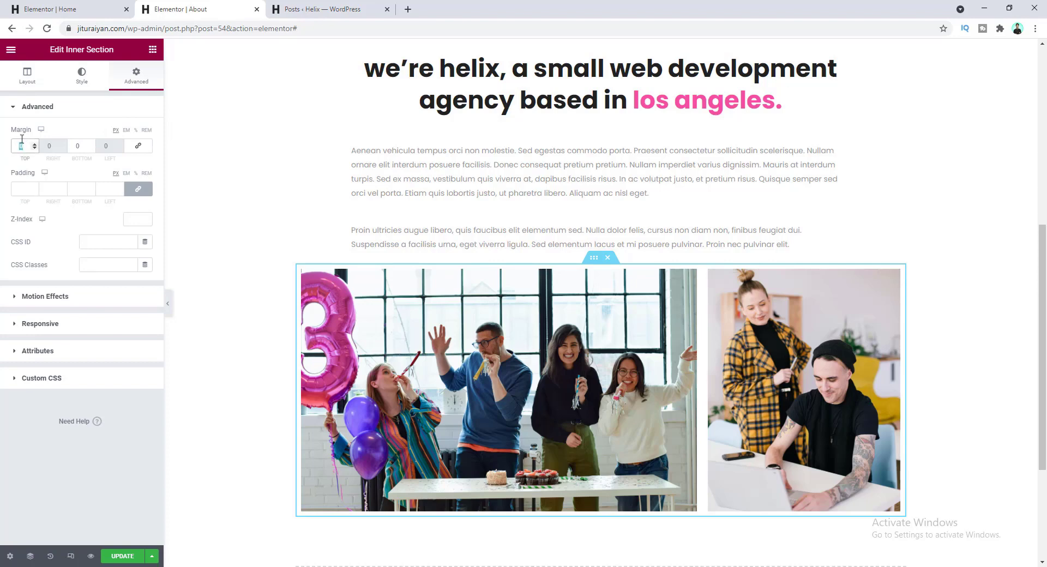
text(95)
click(76, 147)
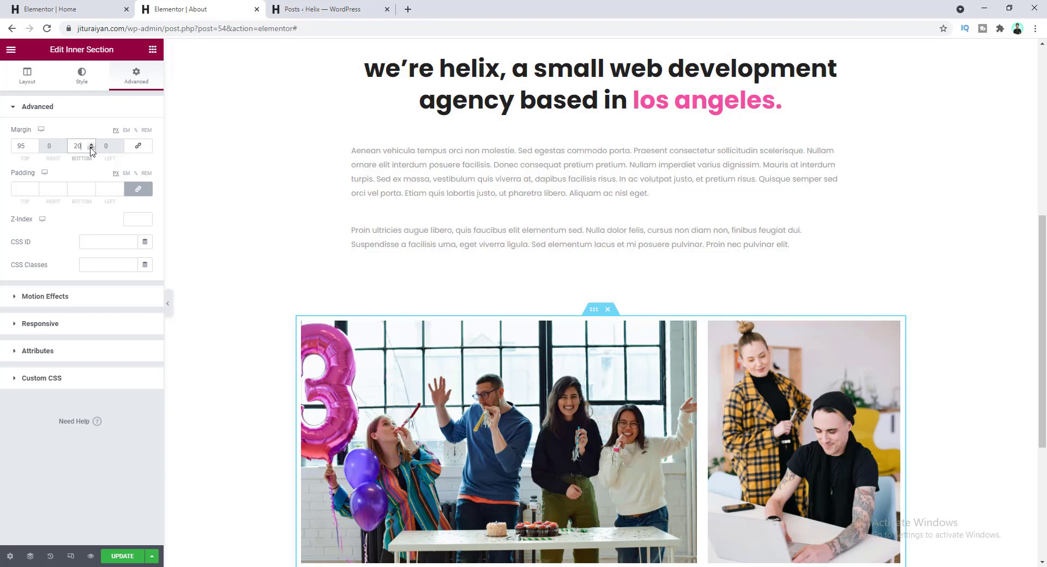
scroll(480, 323, down, 4)
scroll(535, 327, up, 4)
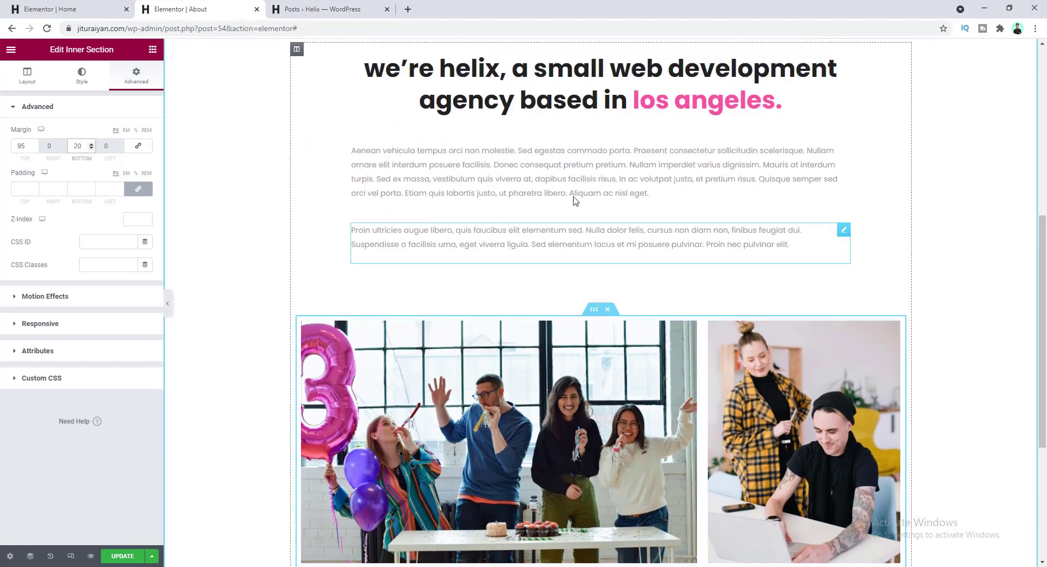
scroll(569, 399, down, 3)
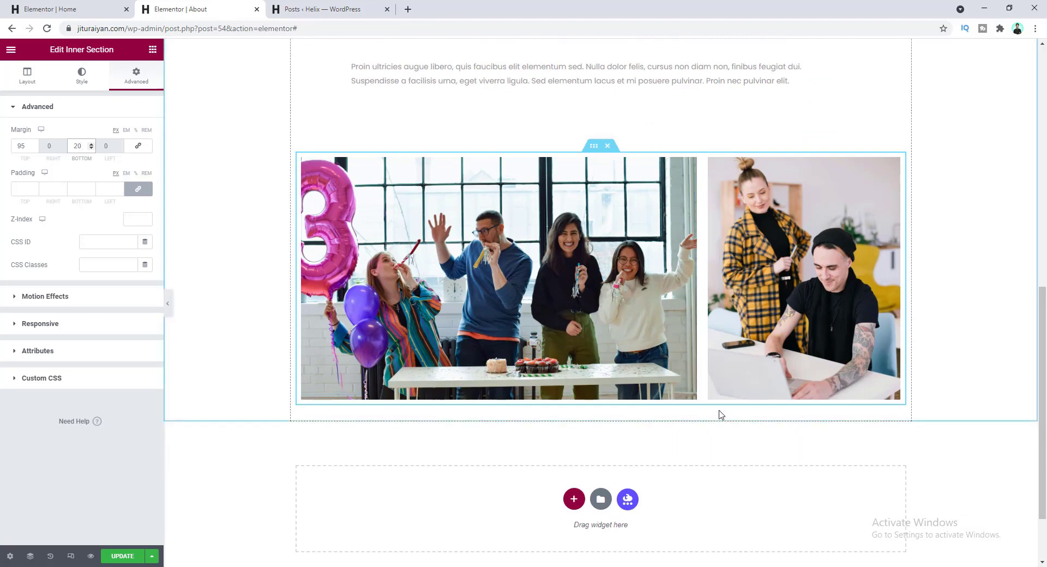
- Copy the three-card services inner section from the Home page editor
click(24, 14)
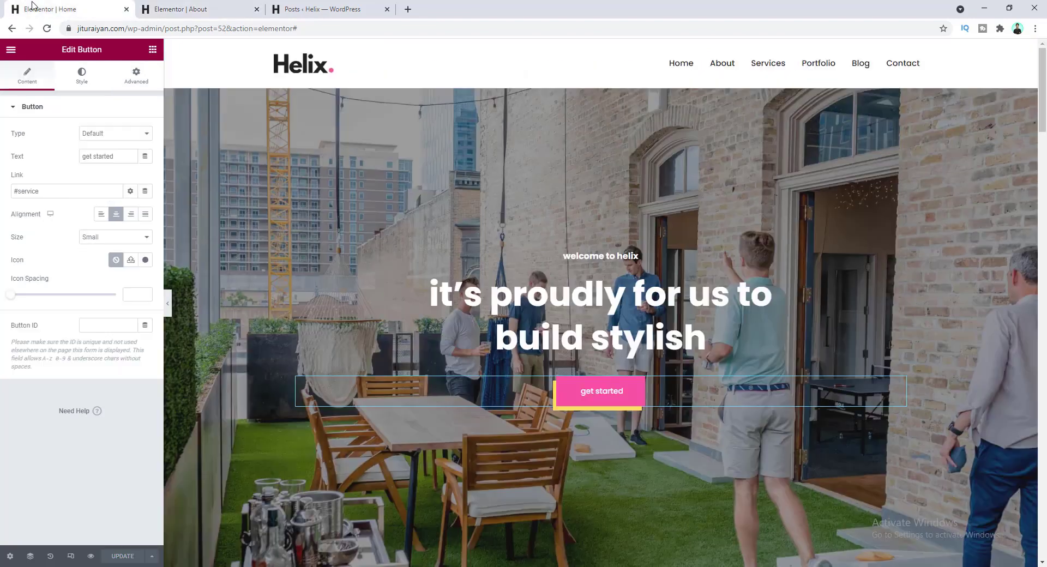
scroll(464, 265, down, 6)
scroll(462, 268, down, 5)
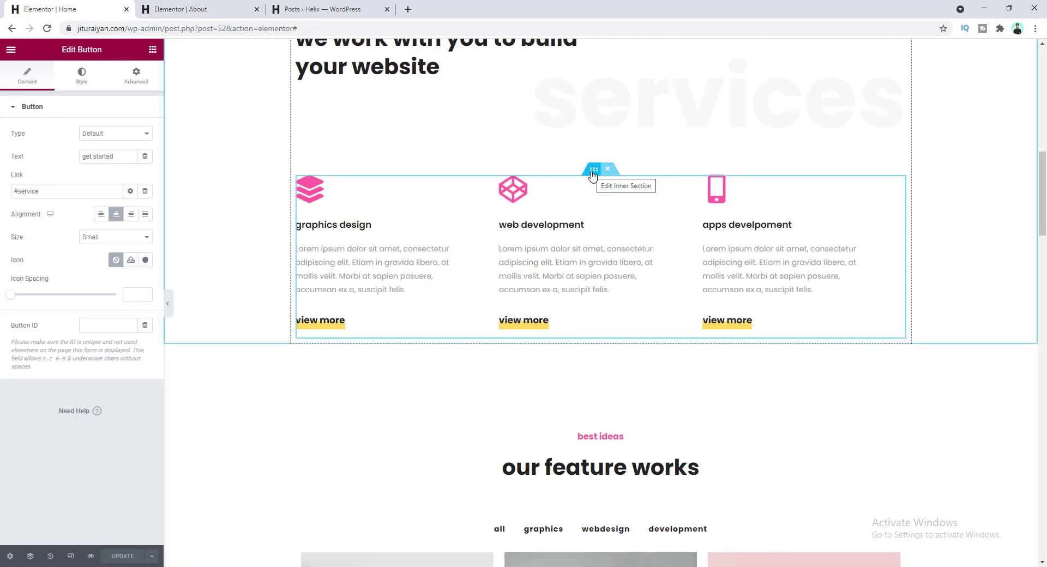
right_click(593, 174)
click(611, 220)
- Paste the services row beneath the photos on the About page
key(ctrl+Tab)
right_click(517, 131)
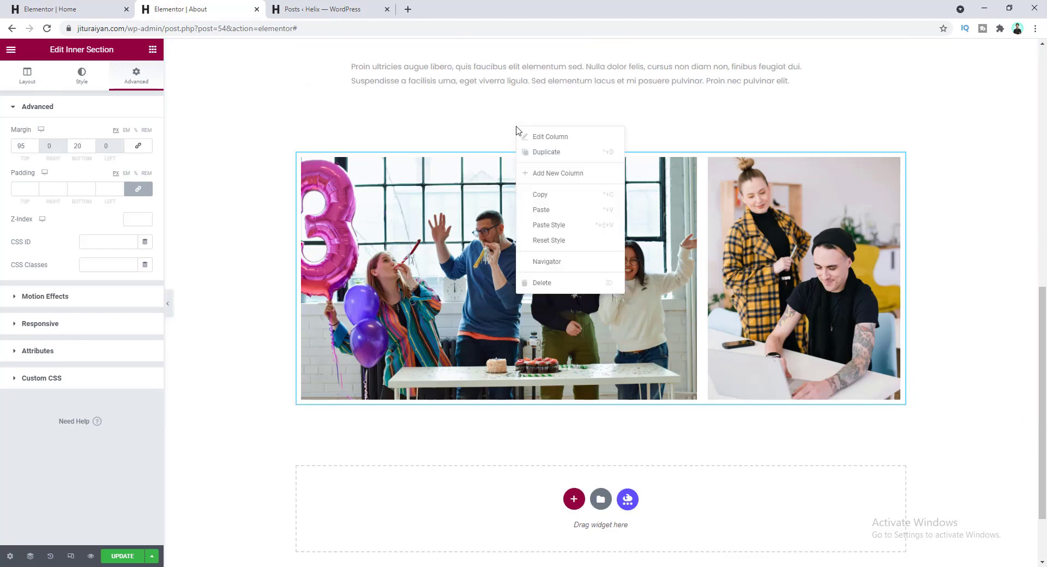
click(551, 210)
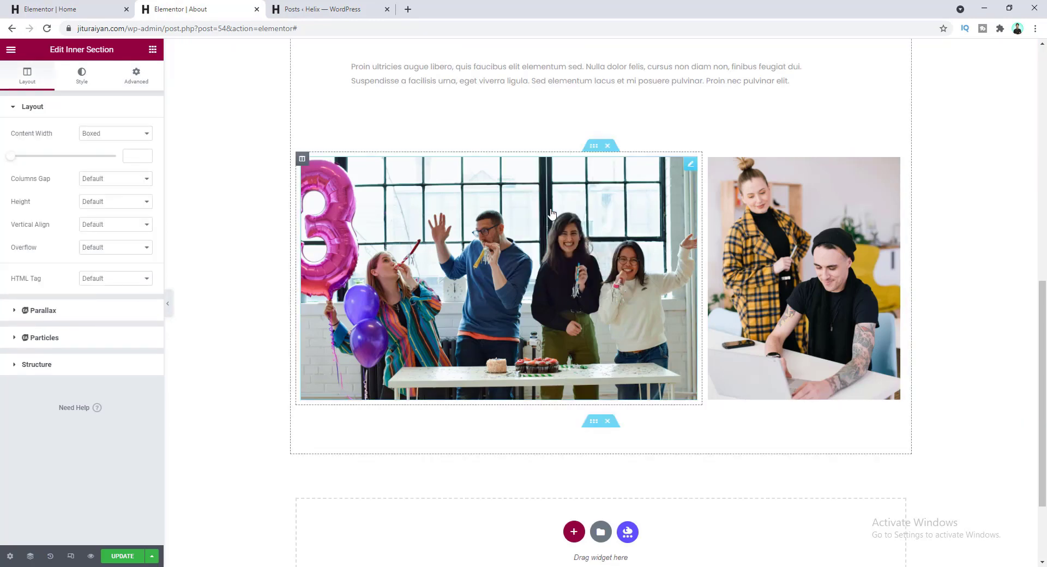
scroll(600, 327, down, 2)
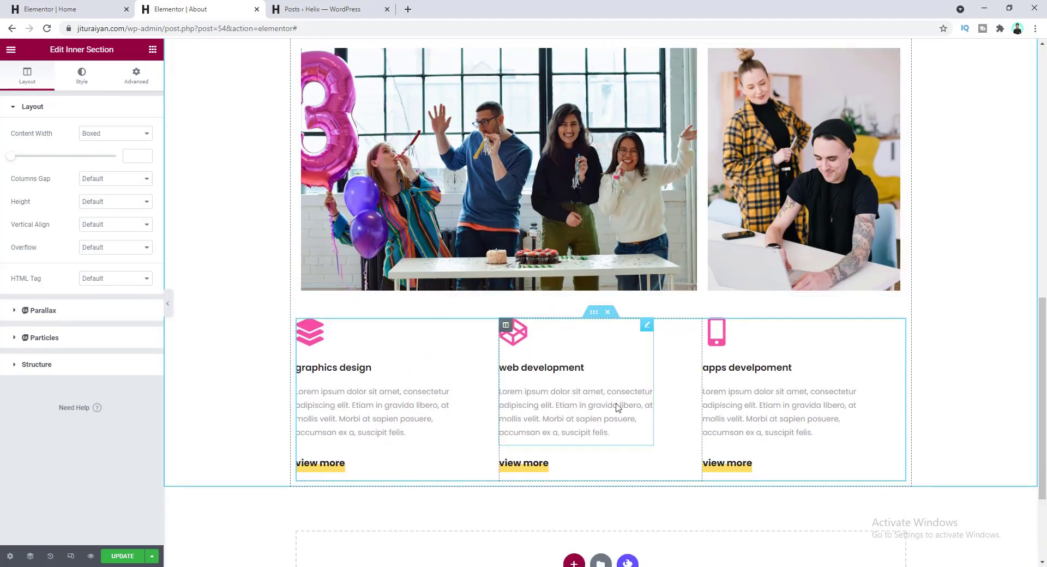
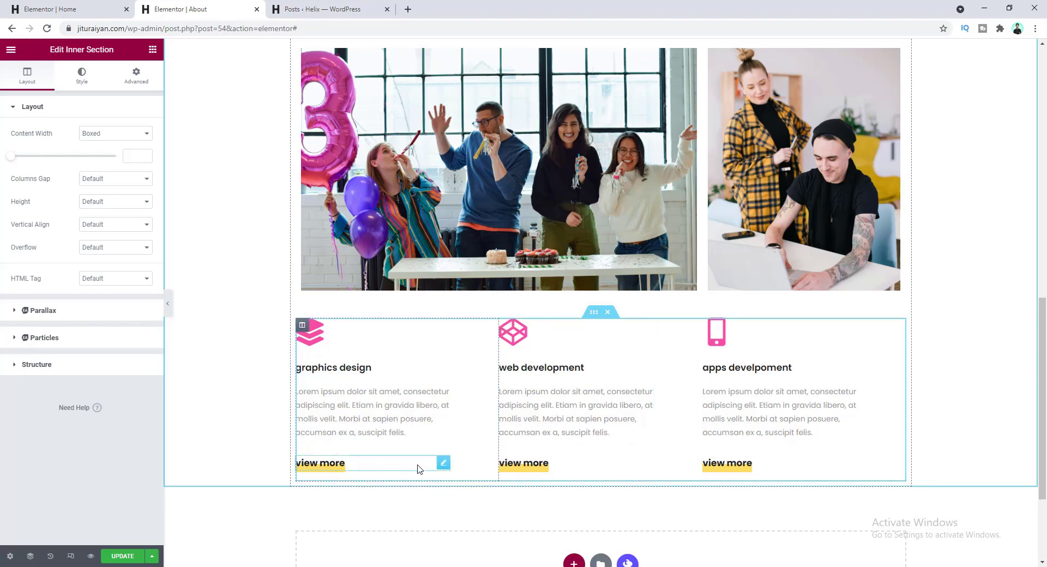
- Delete the dividers and 'view more' elements beneath the graphics design, web development and apps features
click(428, 464)
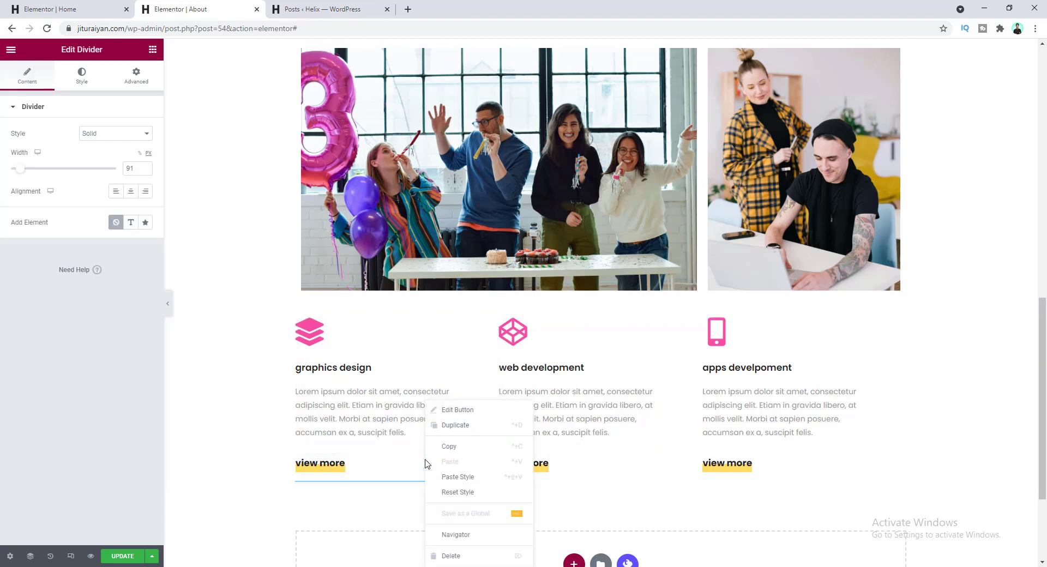
right_click(379, 449)
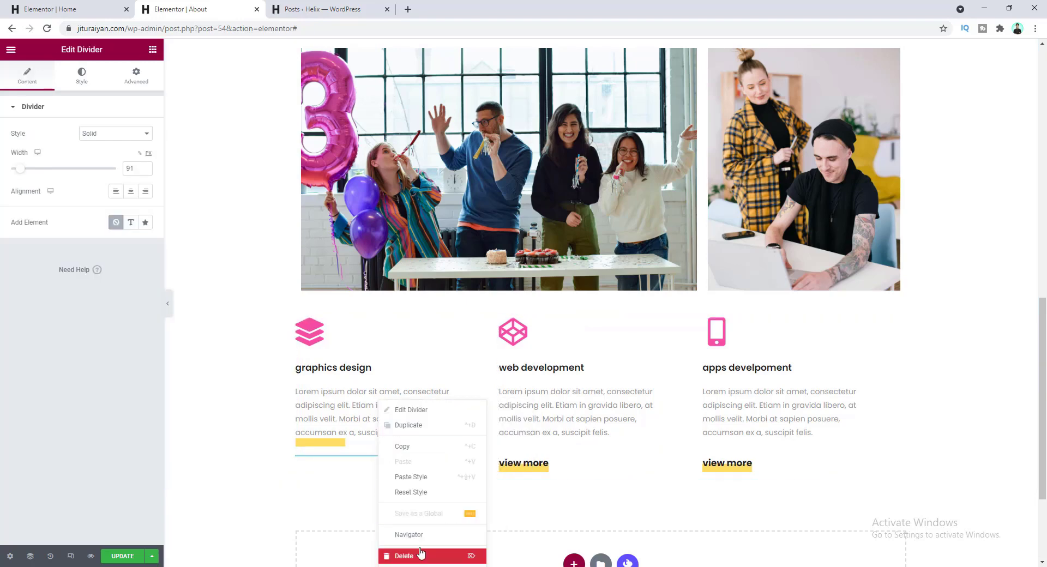
click(419, 556)
right_click(557, 443)
click(592, 563)
right_click(742, 464)
click(763, 554)
right_click(751, 442)
click(770, 559)
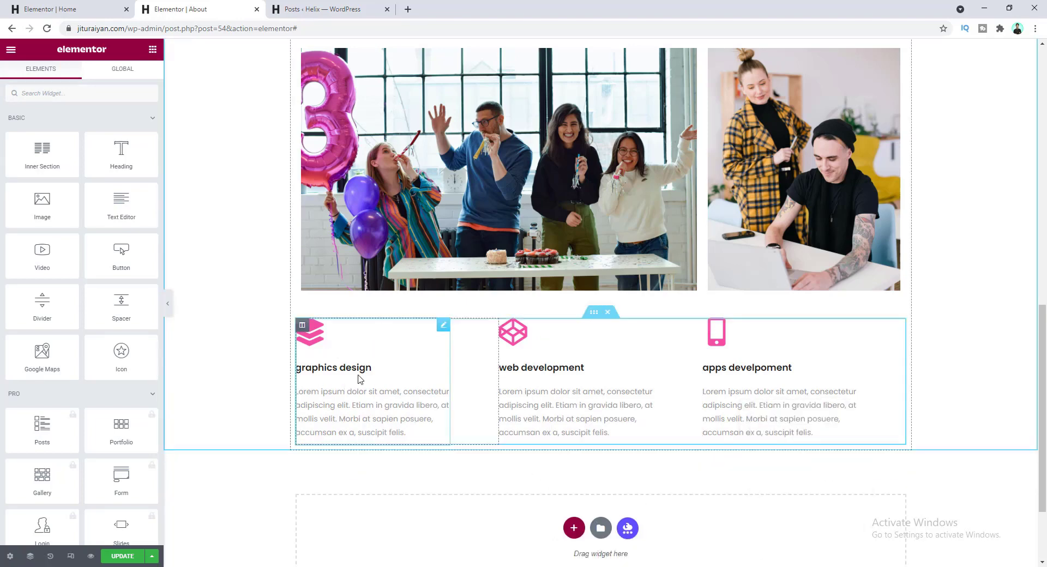
- Center the graphics design icon box's content alignment
click(355, 333)
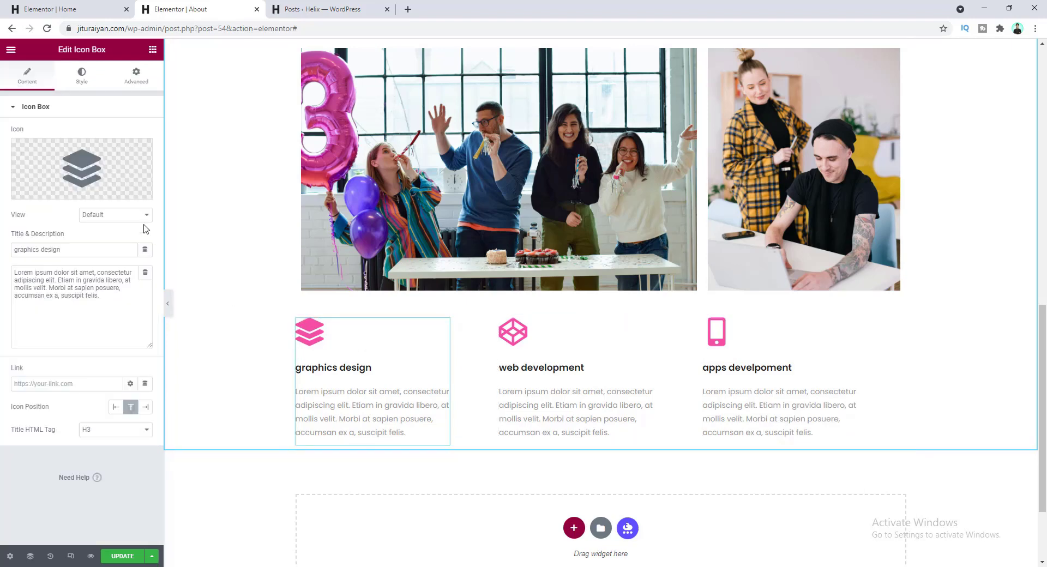
click(83, 80)
click(67, 292)
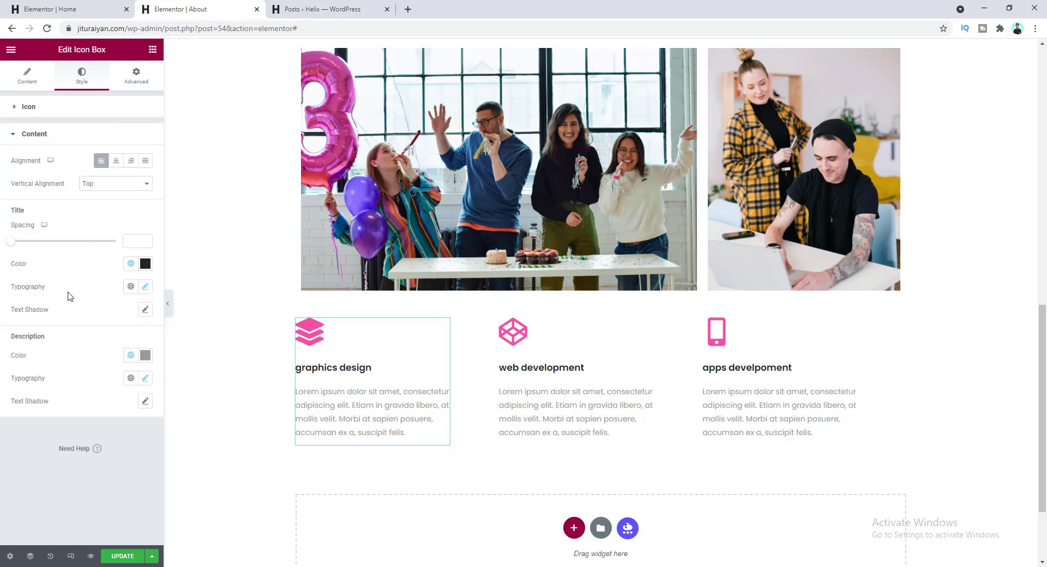
click(116, 162)
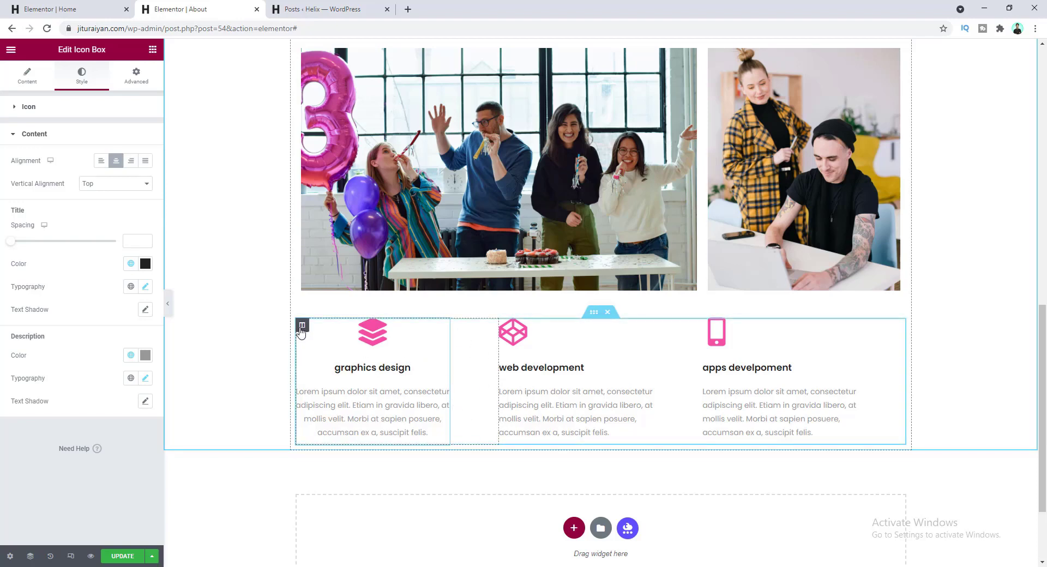
- Give the graphics design column 25 px right and left padding
click(301, 327)
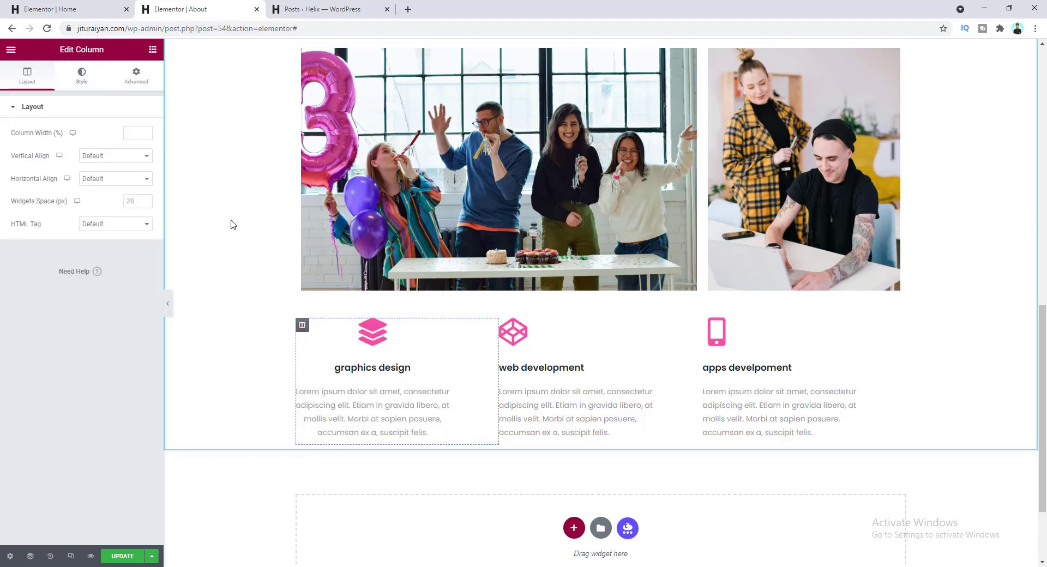
click(143, 83)
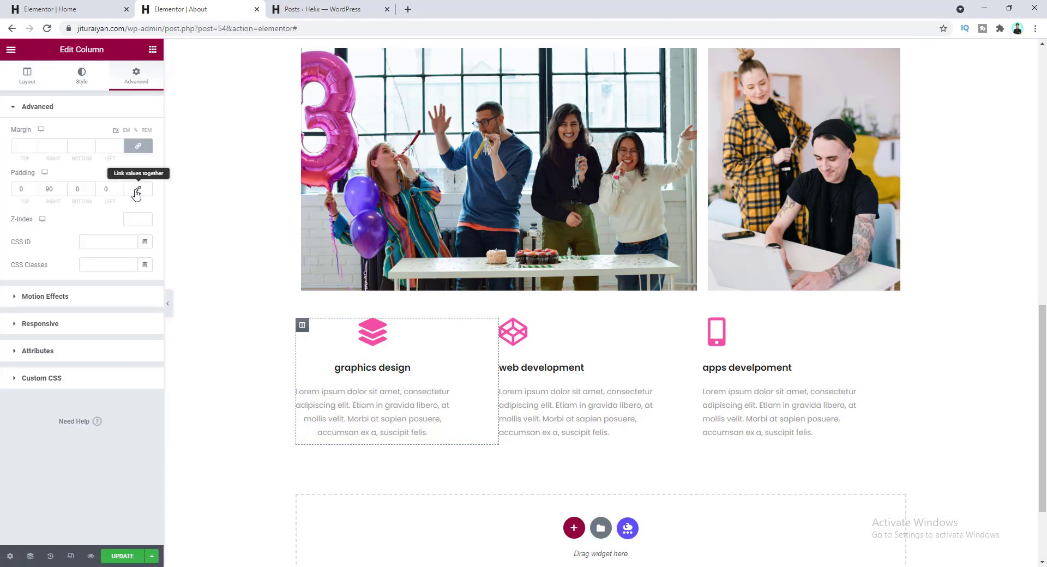
double_click(49, 189)
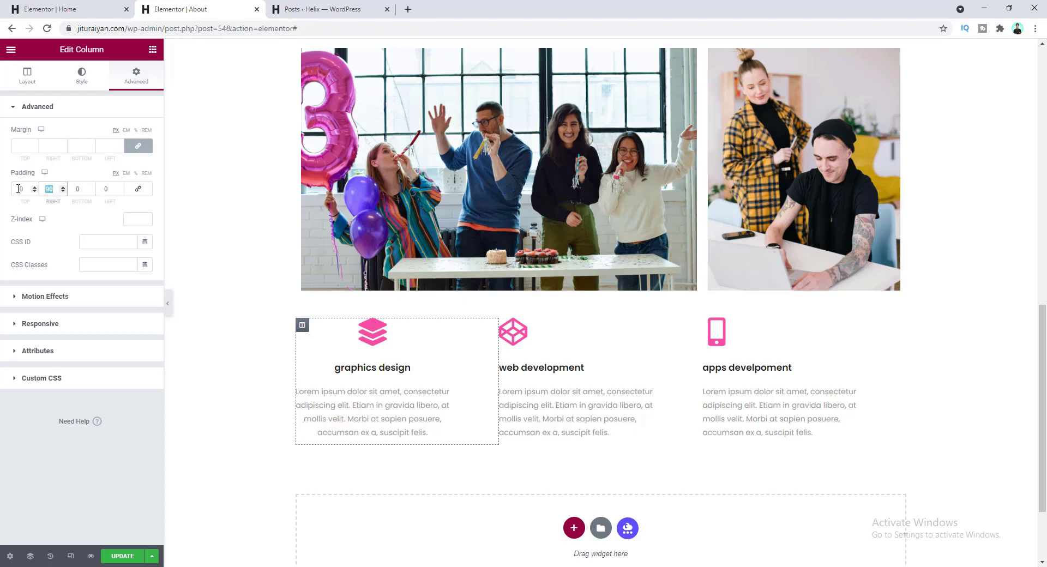
text(0)
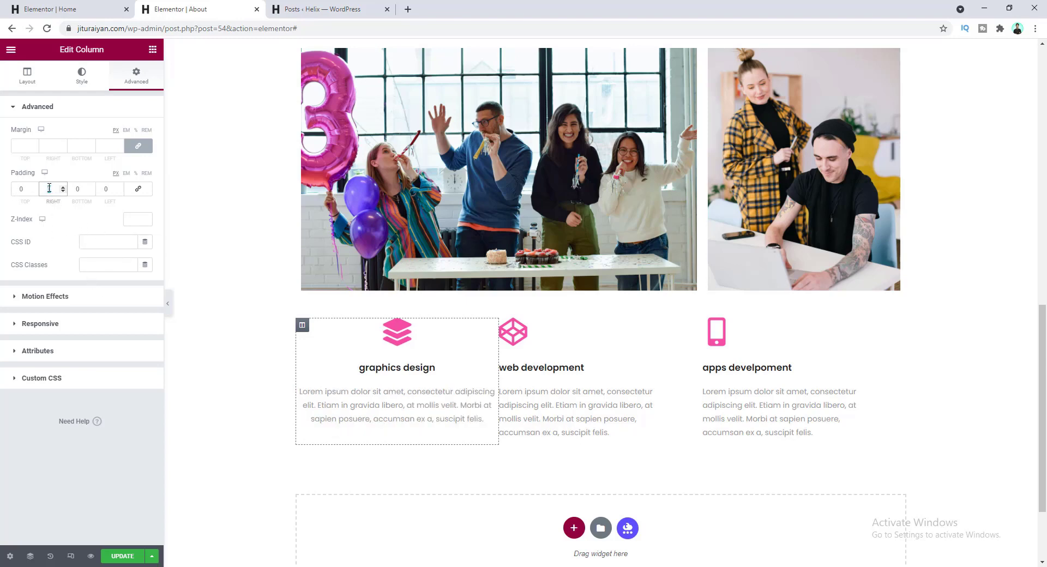
text(25)
key(Tab)
key(Tab)
text(25)
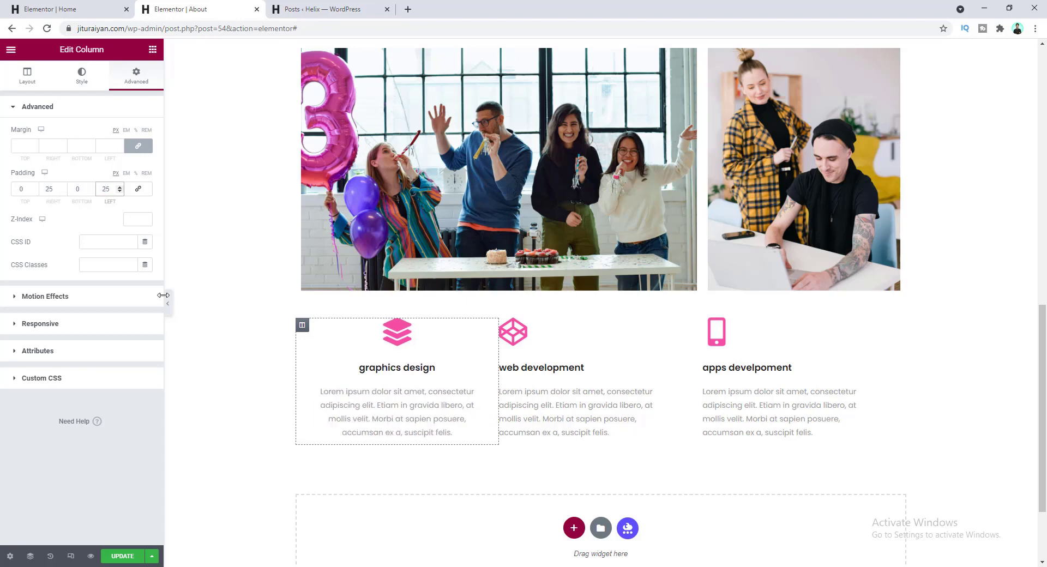
click(380, 369)
scroll(417, 387, up, 1)
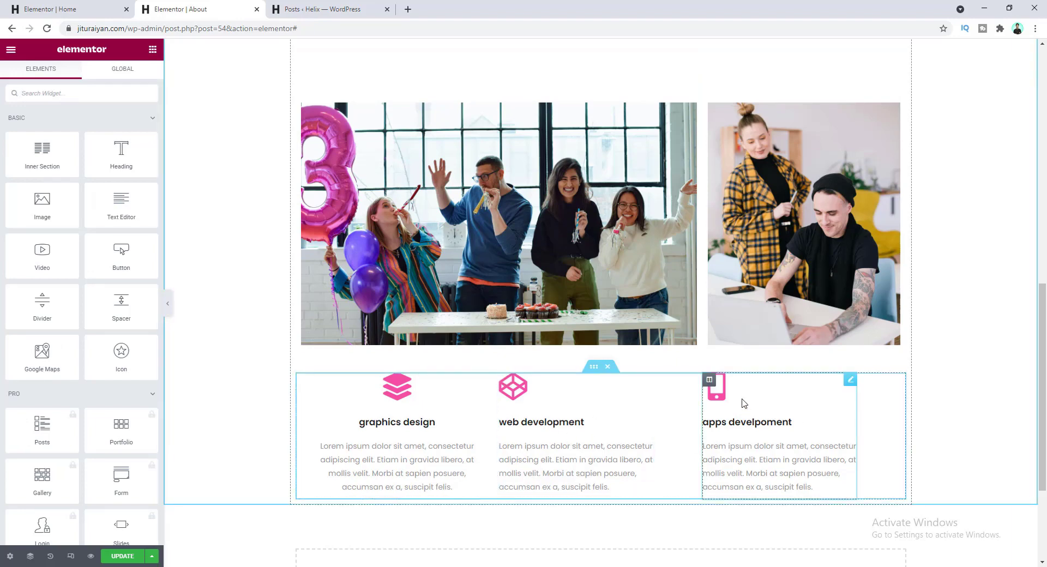
- Copy the graphics design box into web development, then delete the accidentally pasted duplicate
right_click(400, 405)
click(432, 448)
right_click(554, 427)
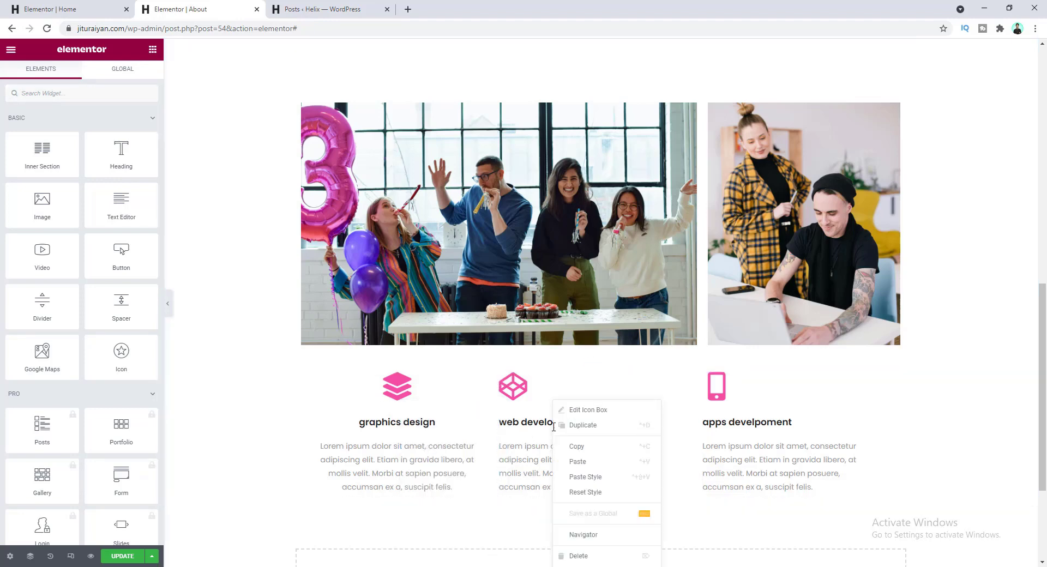
click(595, 462)
scroll(596, 464, down, 2)
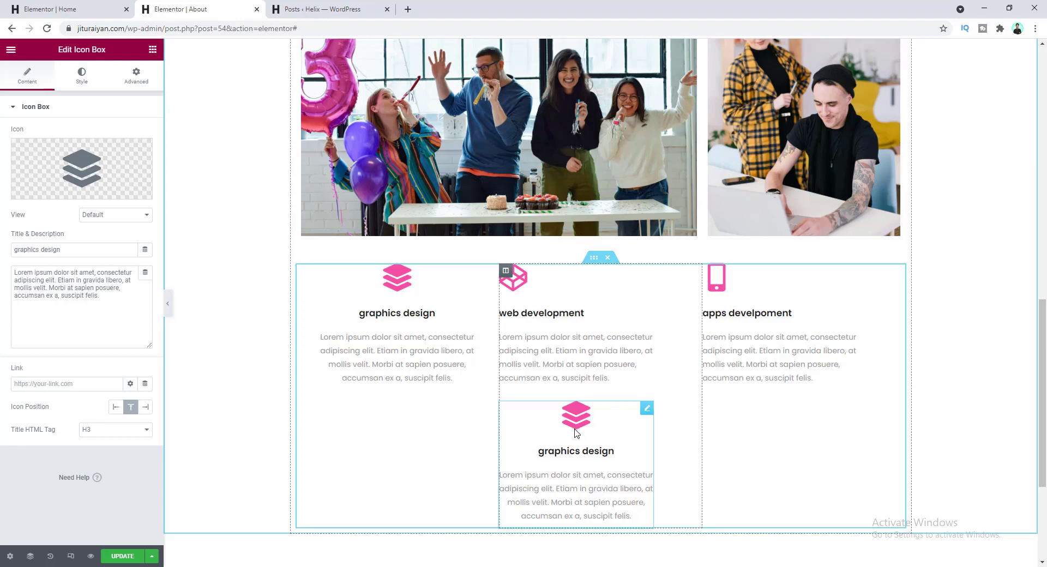
right_click(646, 413)
right_click(637, 417)
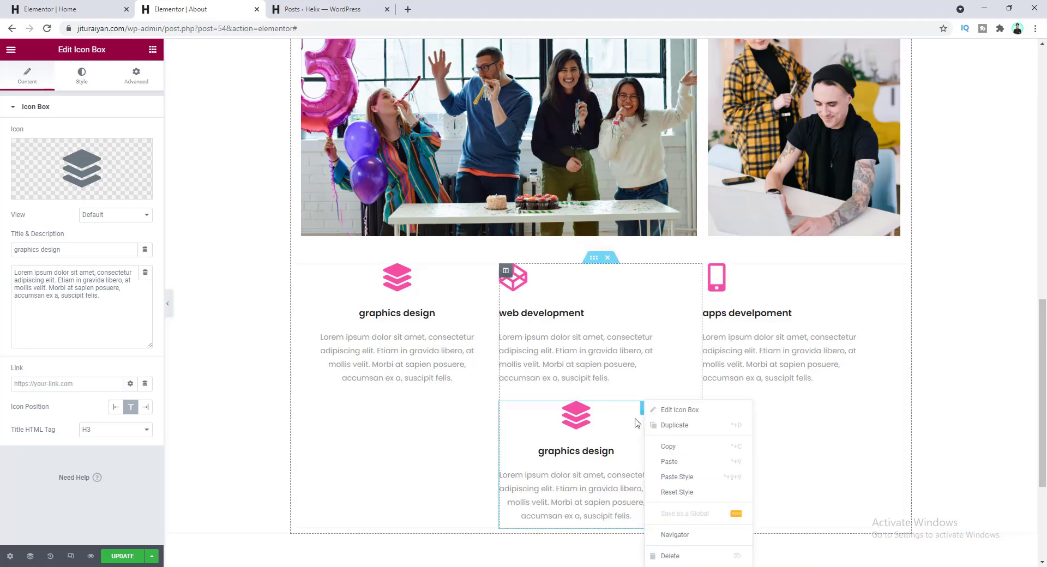
click(675, 556)
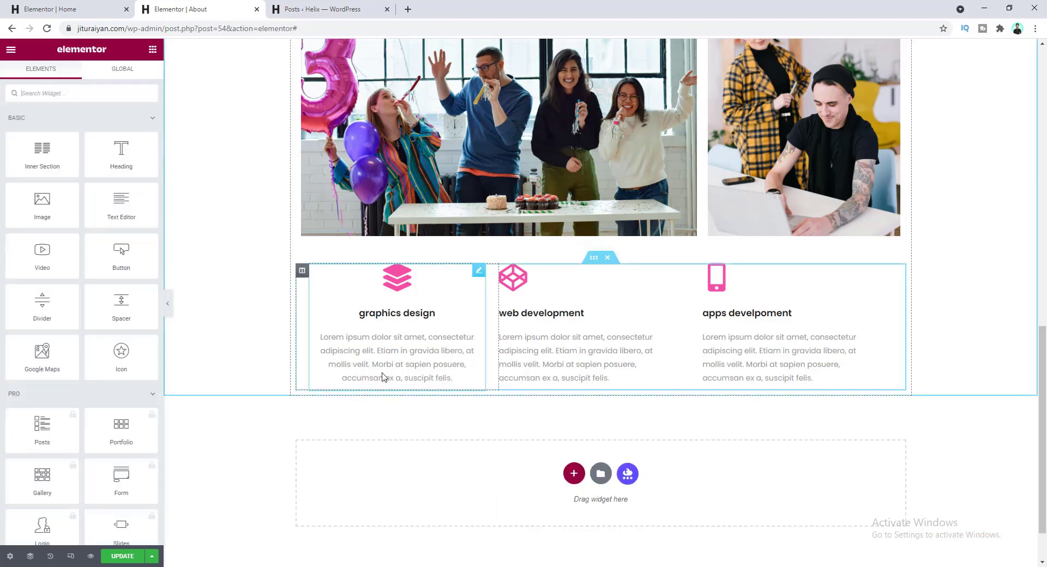
scroll(382, 376, up, 1)
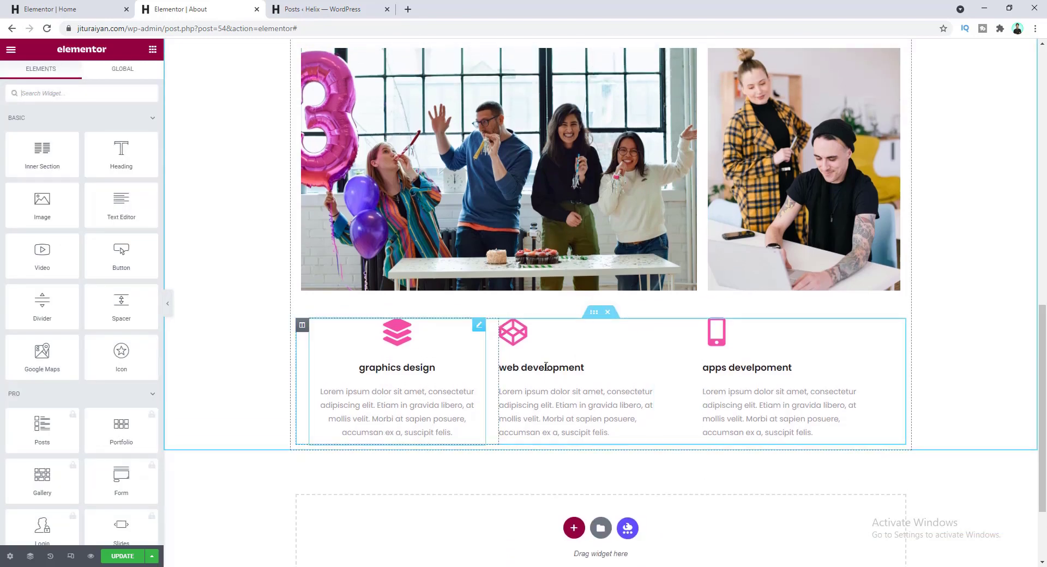
- Paste the graphics design box's centered styling onto the web development and apps feature boxes
click(394, 342)
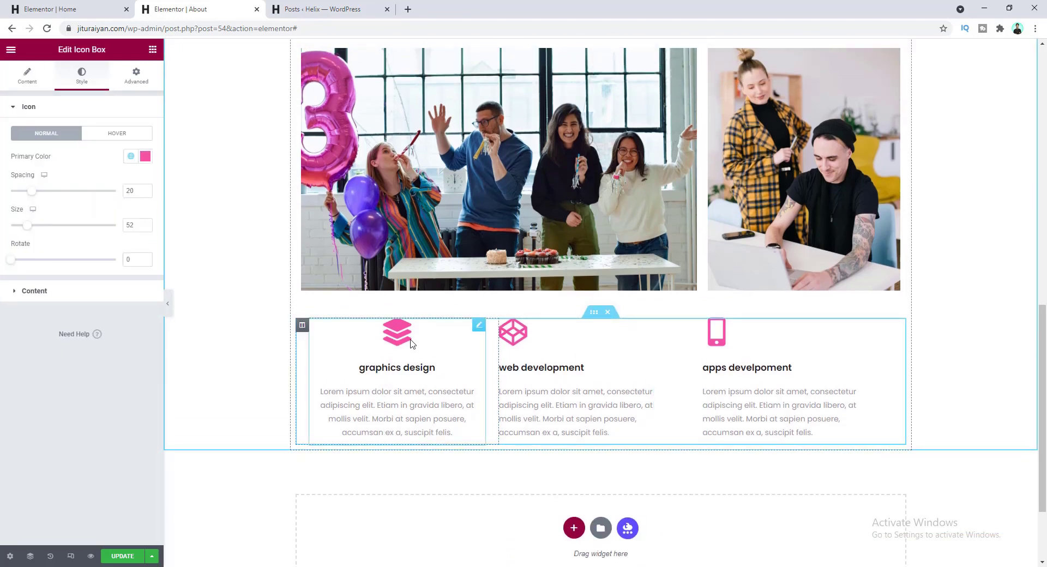
right_click(403, 341)
click(431, 384)
right_click(539, 339)
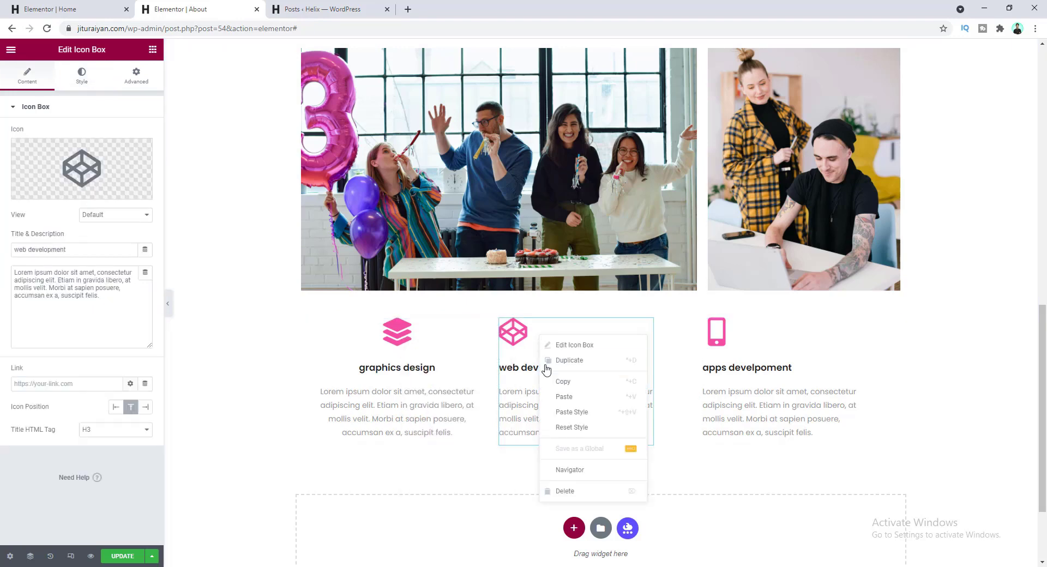
click(574, 413)
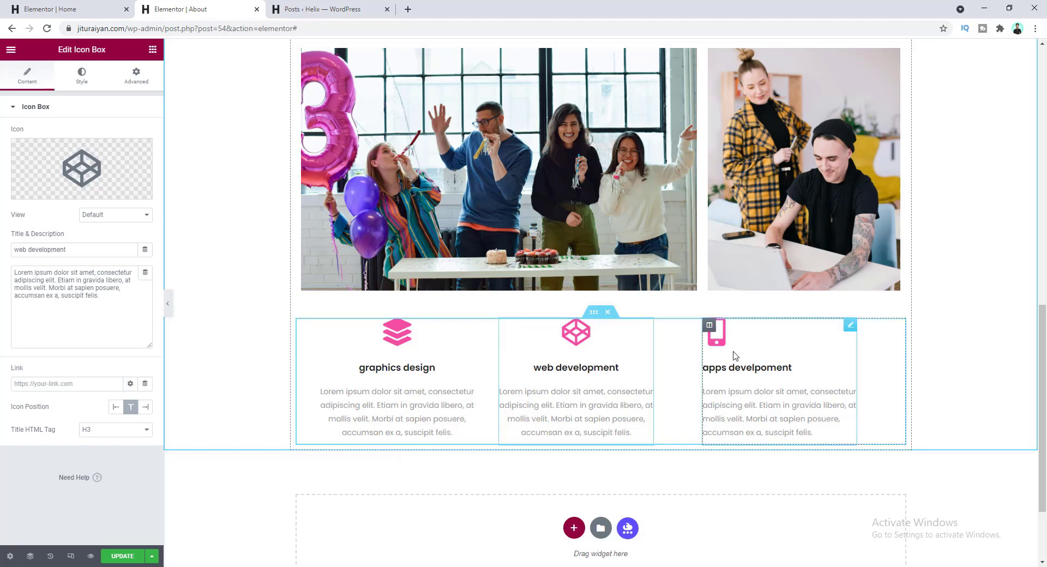
right_click(762, 348)
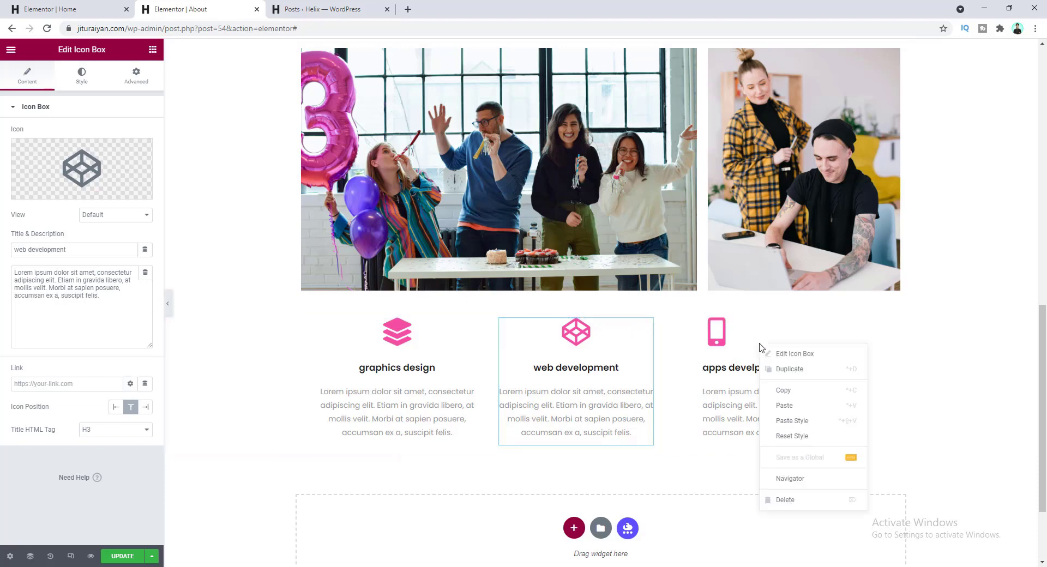
click(789, 419)
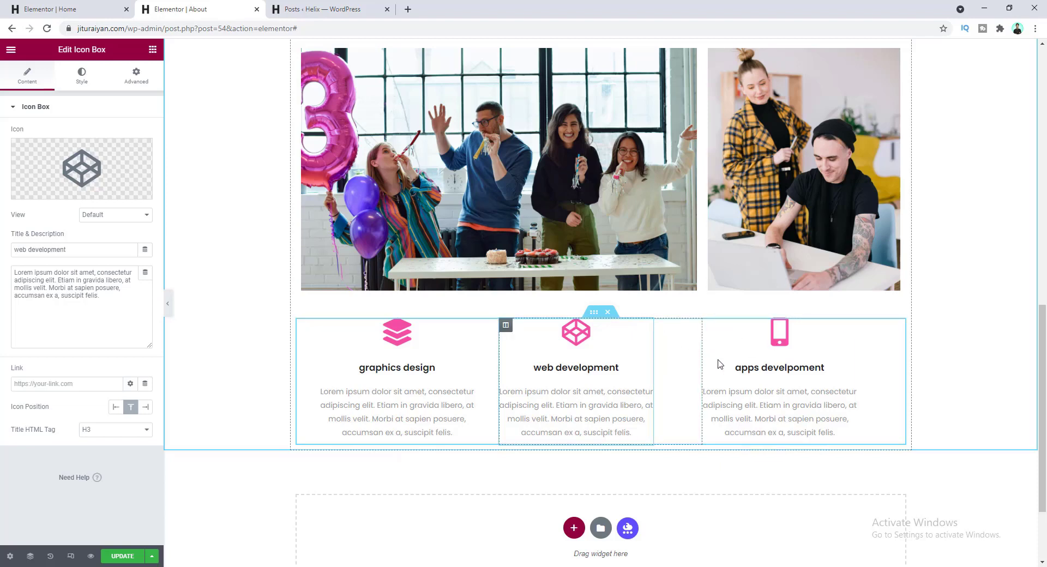
- Paste the graphics design column's 25 px padding onto the web development and apps columns
right_click(302, 329)
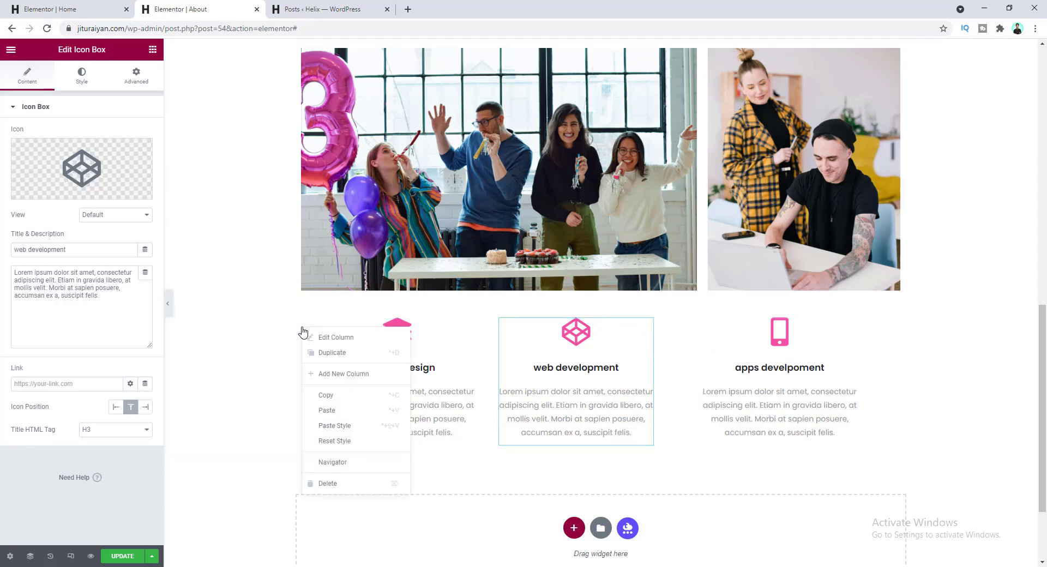
click(332, 402)
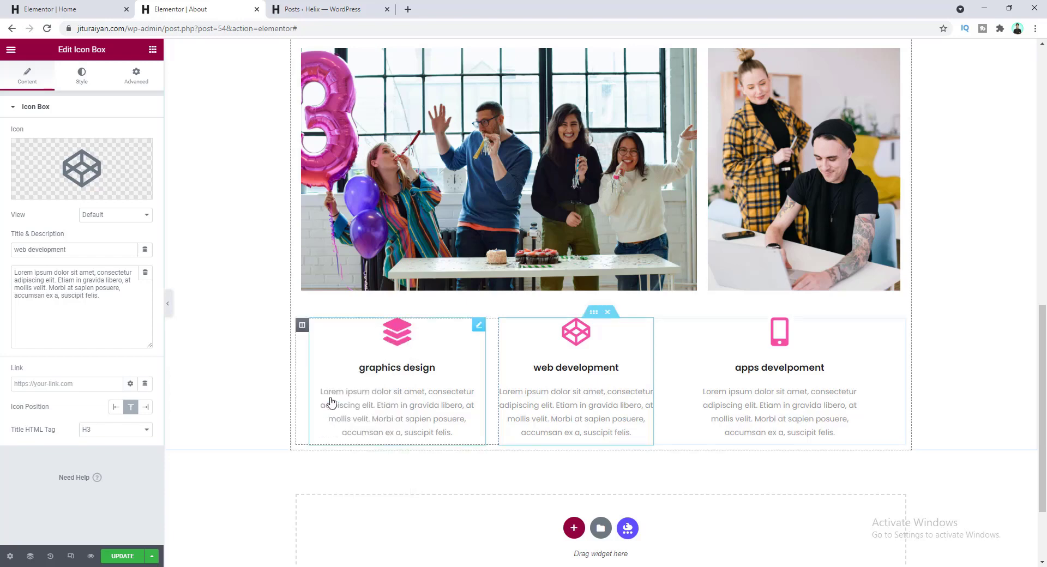
right_click(506, 327)
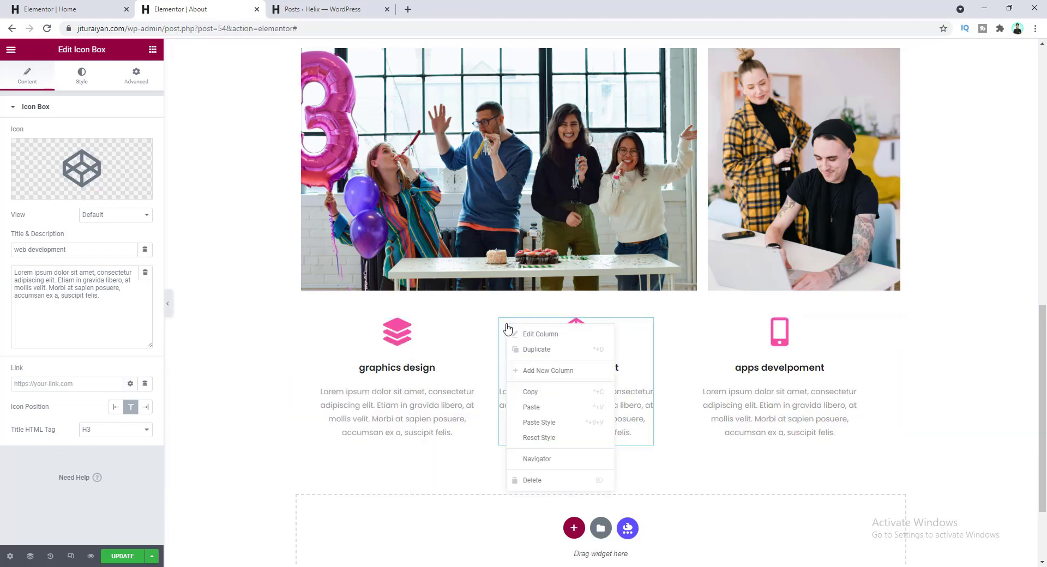
click(540, 422)
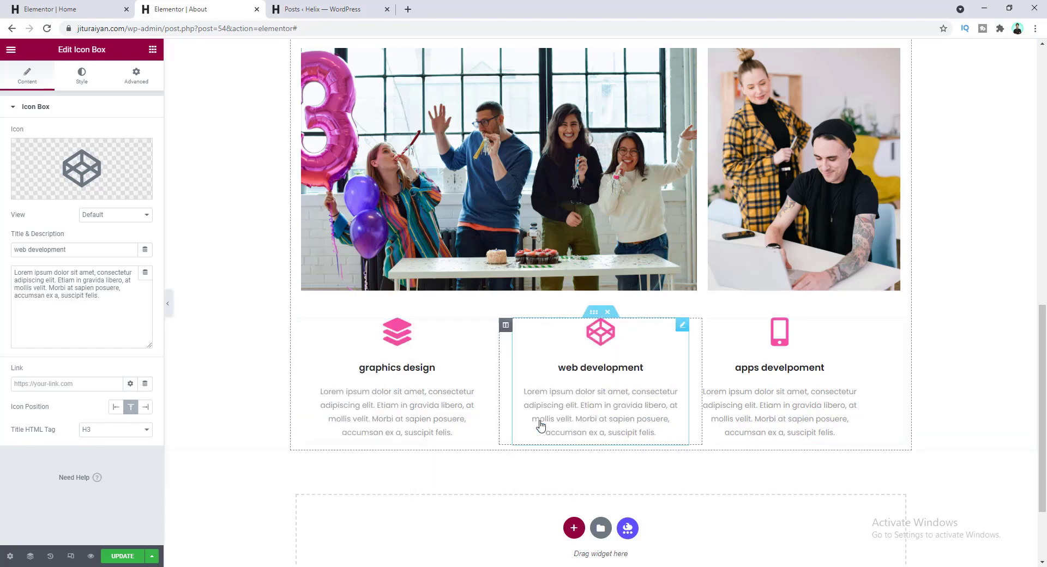
right_click(732, 327)
click(731, 425)
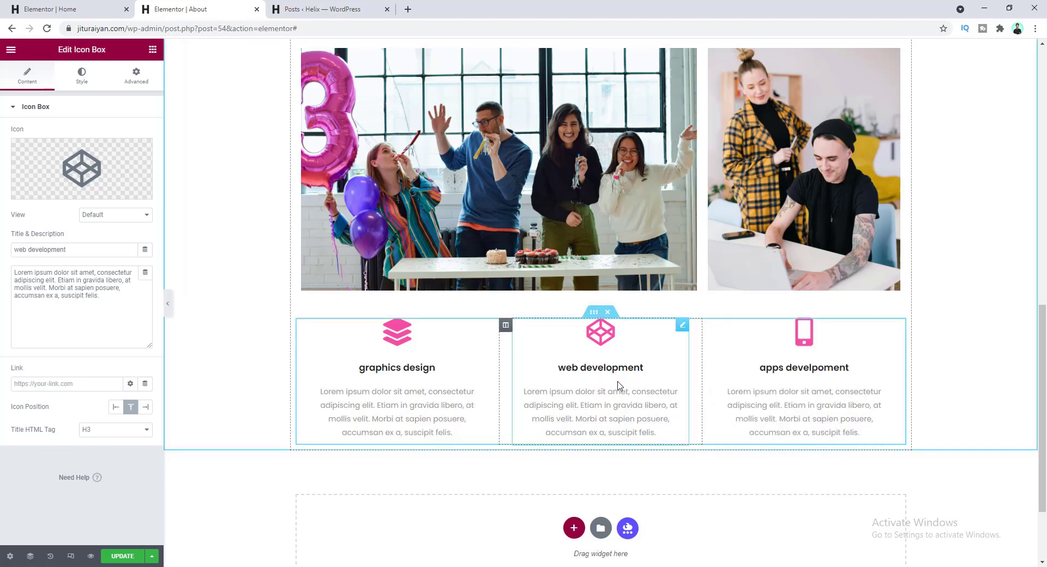
- Change the three-feature inner section's top margin from 20 to 60
click(594, 312)
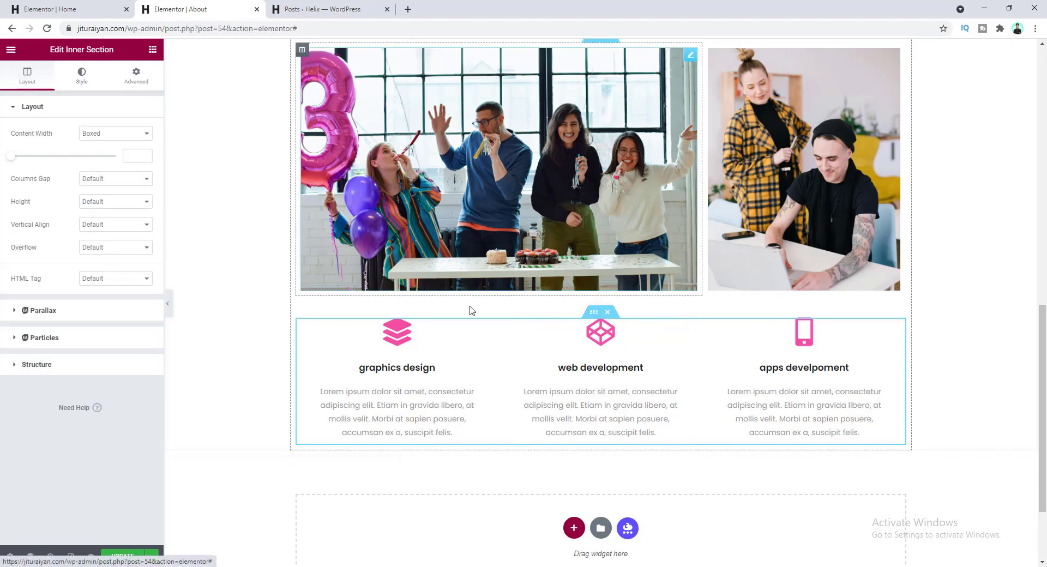
click(136, 76)
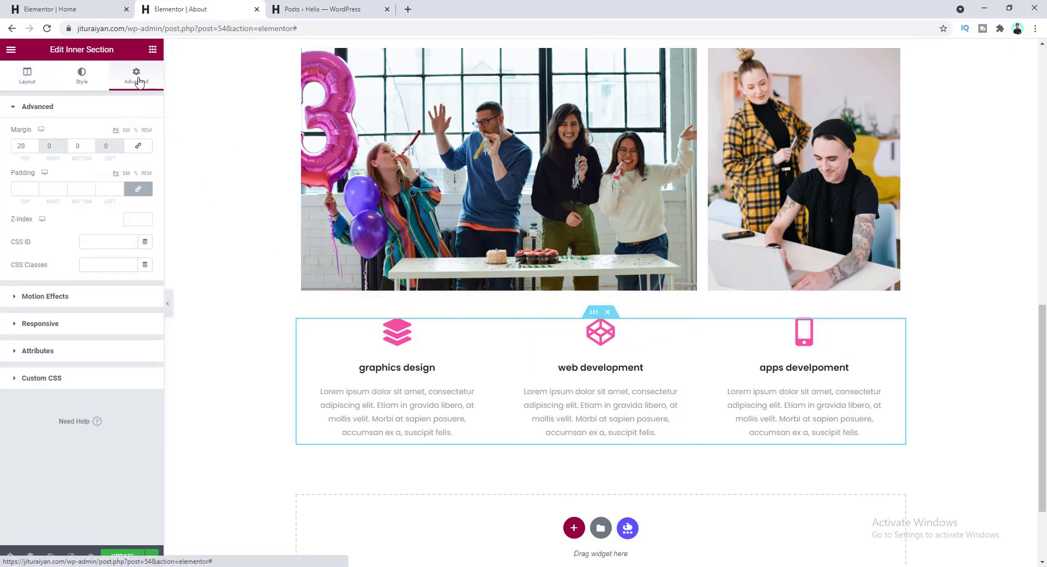
drag(28, 145, 7, 151)
text(60)
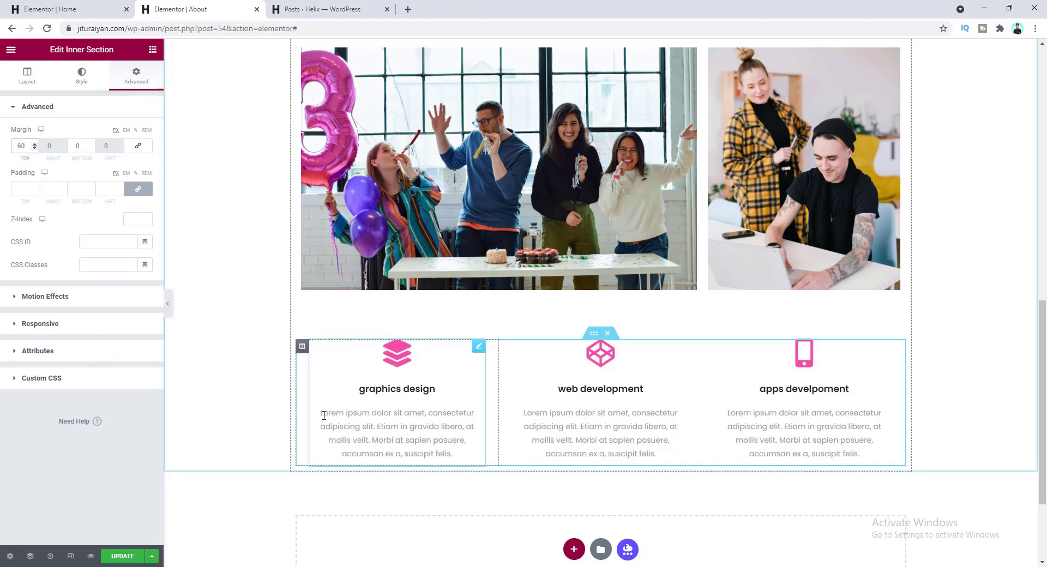
scroll(324, 416, down, 3)
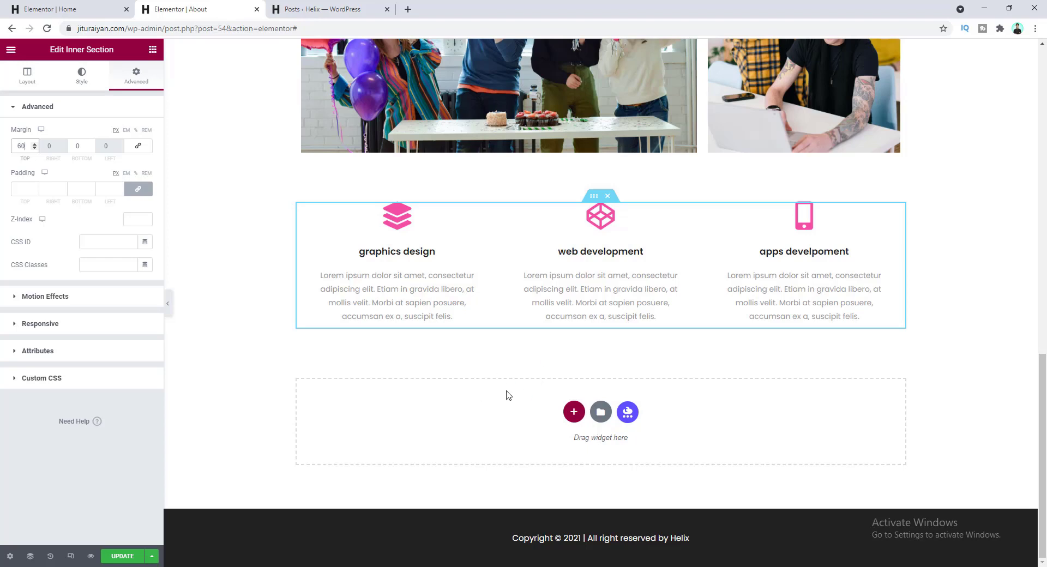
- Add a two-column section below the services row and paste the Home page's subheading into its left column
click(573, 414)
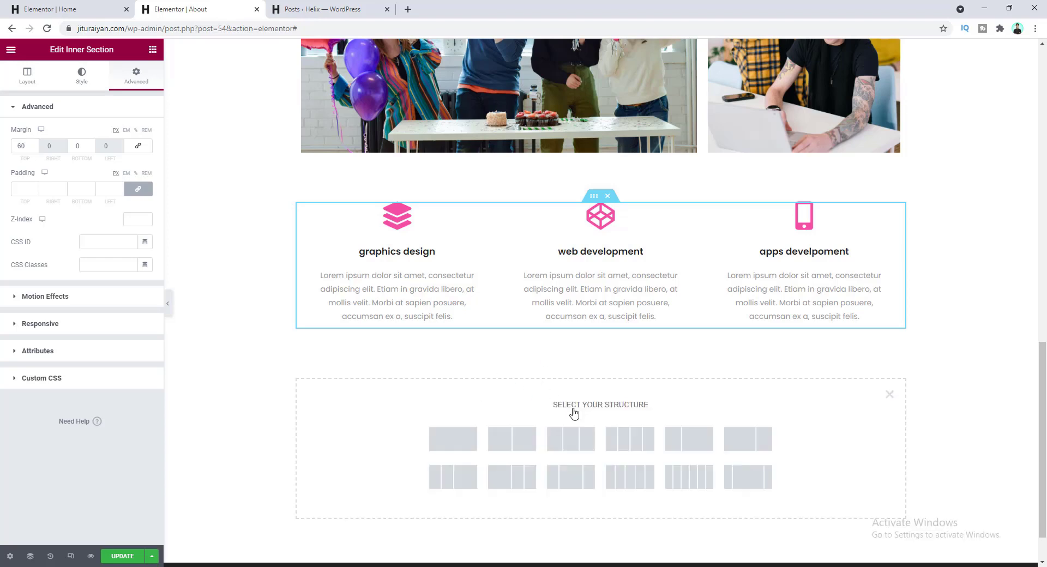
click(518, 449)
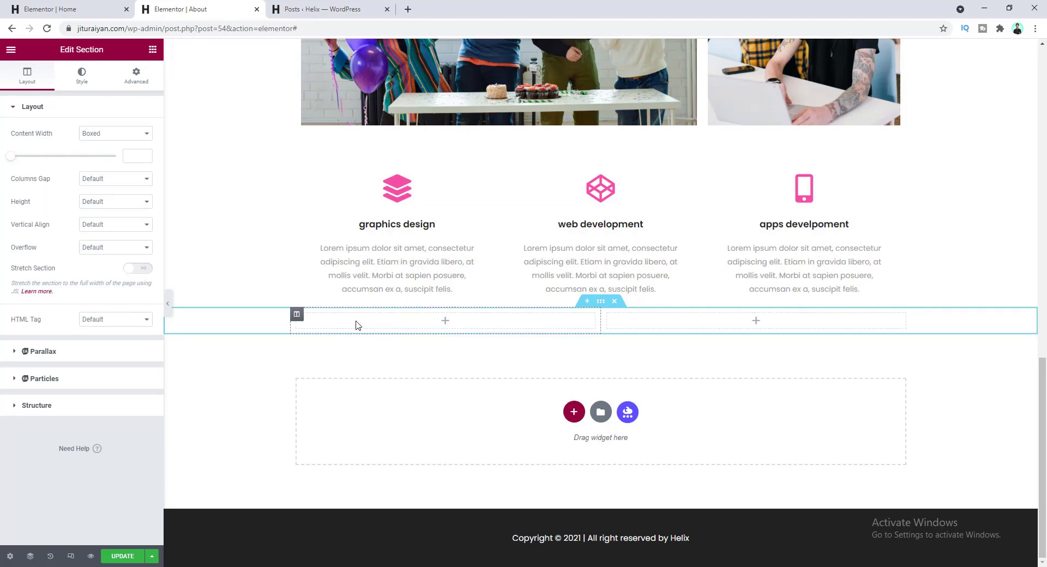
click(66, 9)
scroll(368, 250, down, 13)
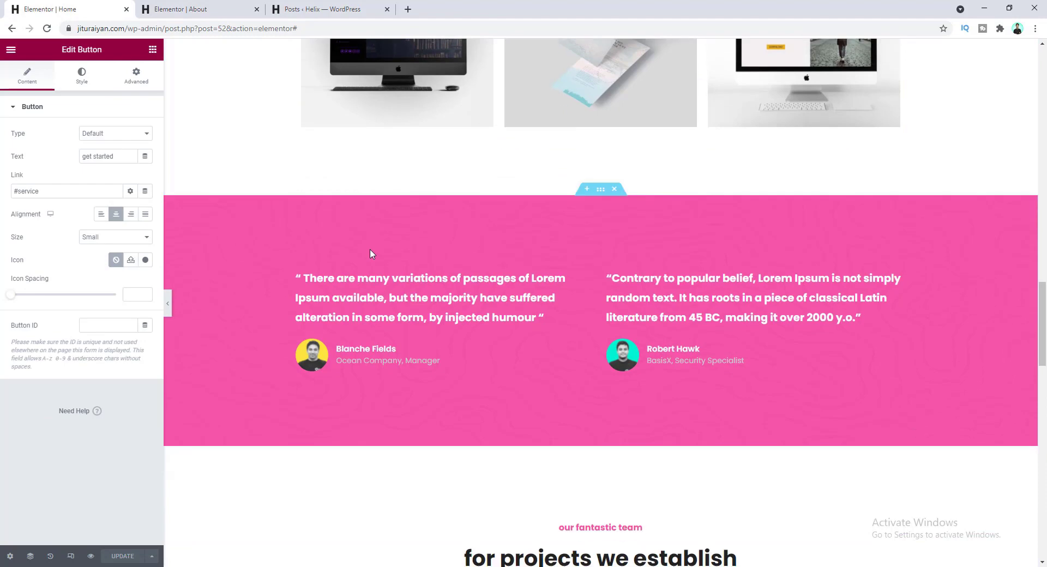
scroll(371, 253, up, 10)
scroll(371, 252, up, 8)
right_click(348, 225)
click(372, 274)
click(180, 9)
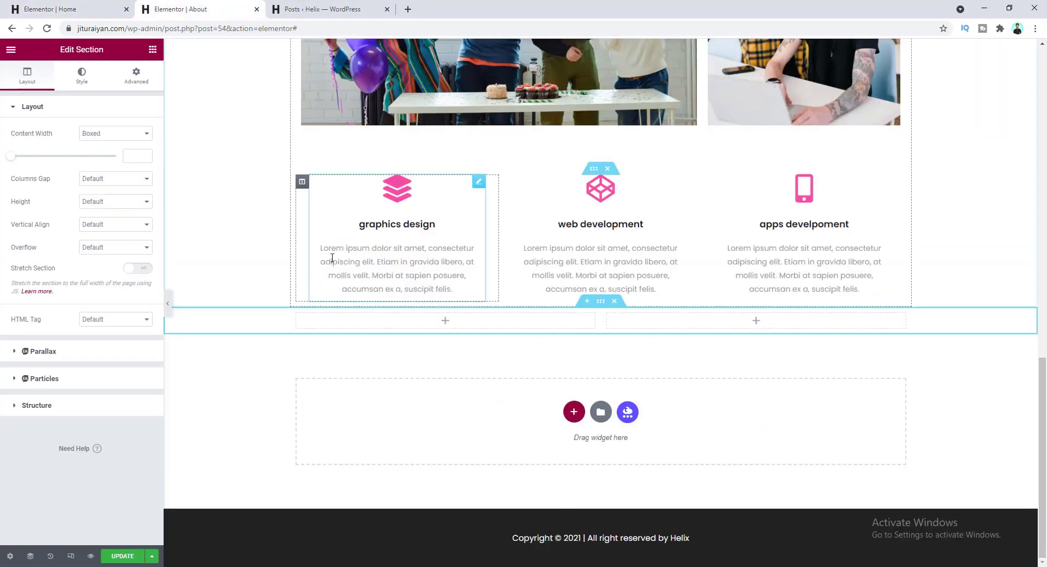
right_click(363, 318)
click(391, 401)
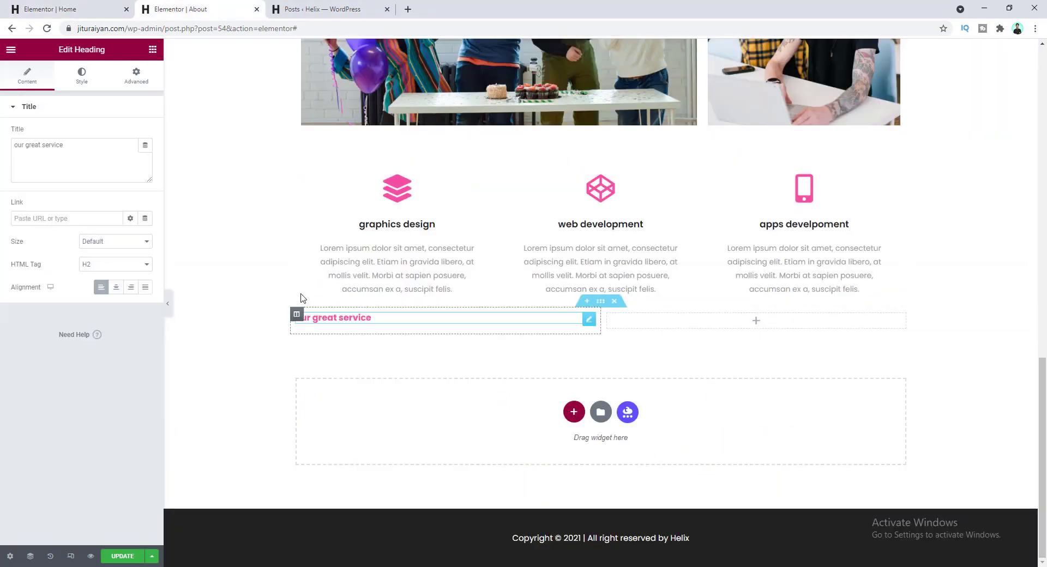
- Copy the 'we work with you' heading and the Proin paragraph from Home and paste them beneath the subheading
click(71, 9)
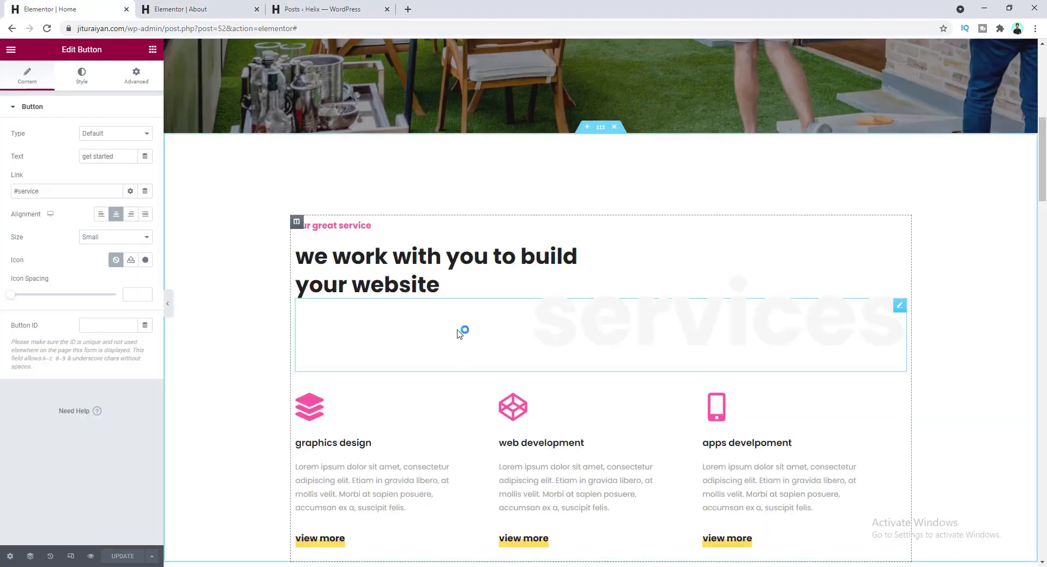
right_click(461, 254)
click(485, 297)
key(ctrl+Tab)
right_click(409, 327)
click(453, 385)
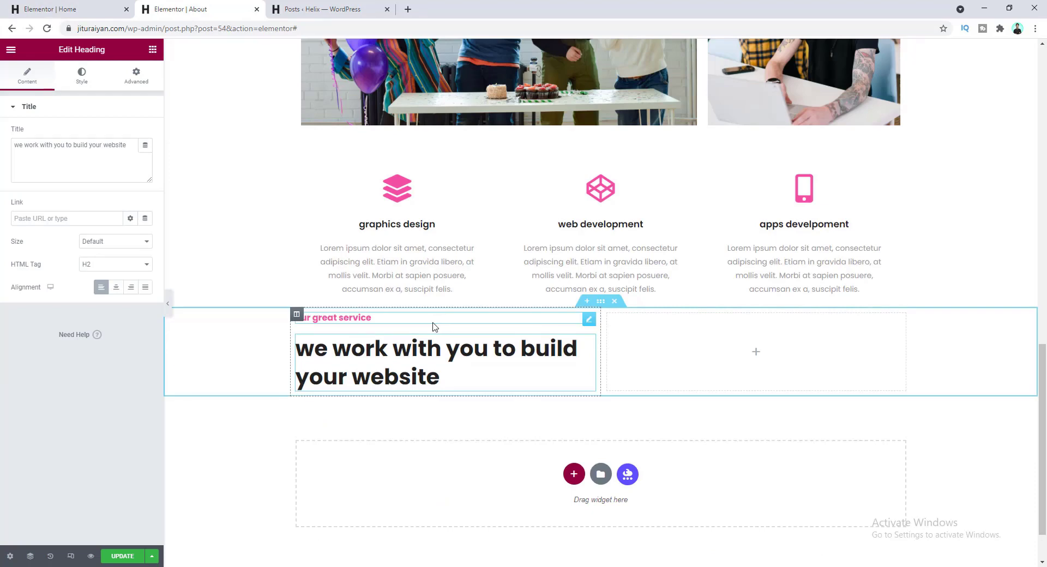
scroll(454, 343, up, 7)
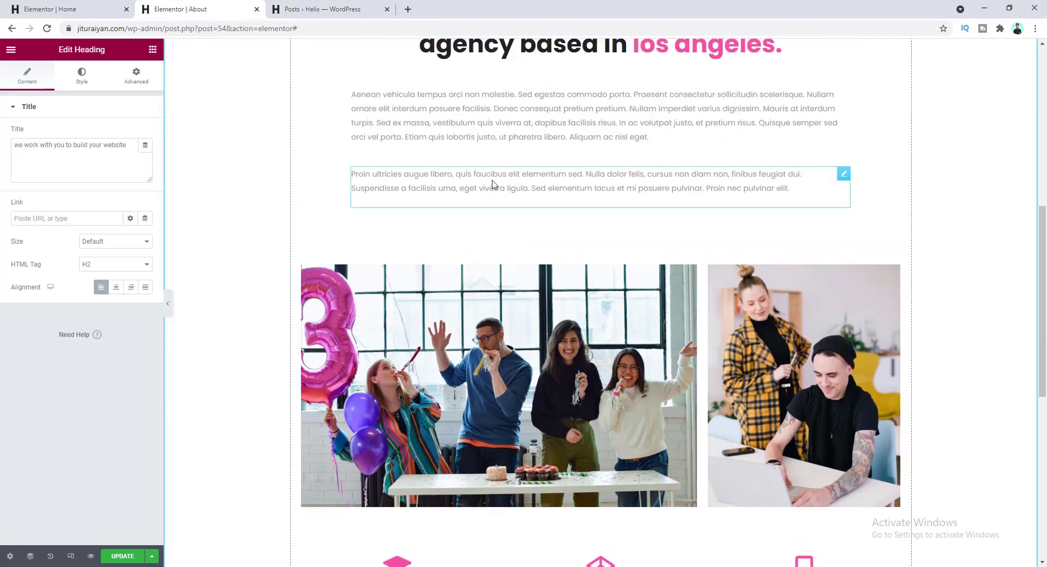
right_click(492, 182)
click(522, 227)
scroll(525, 234, down, 8)
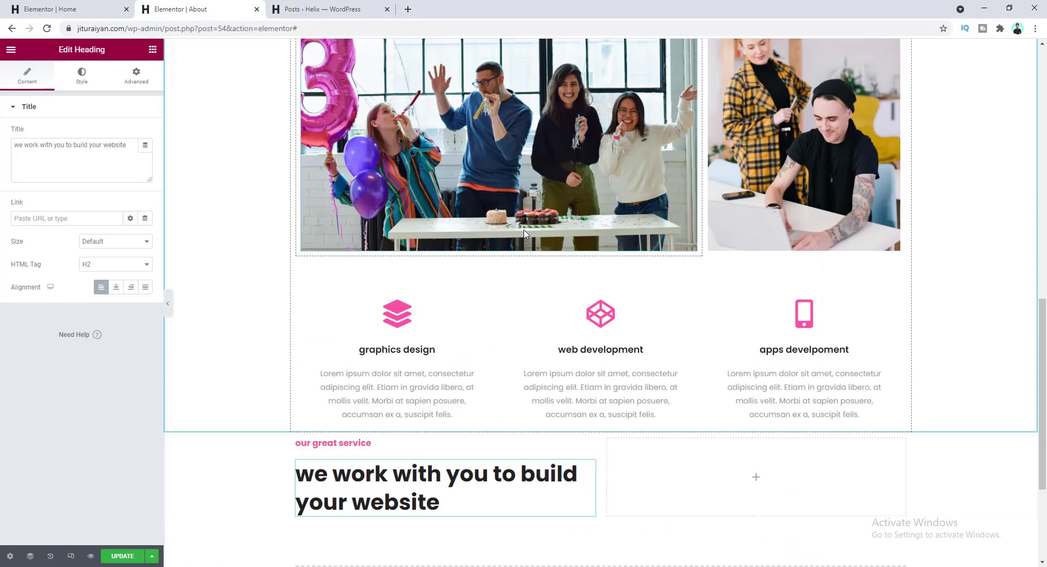
right_click(391, 308)
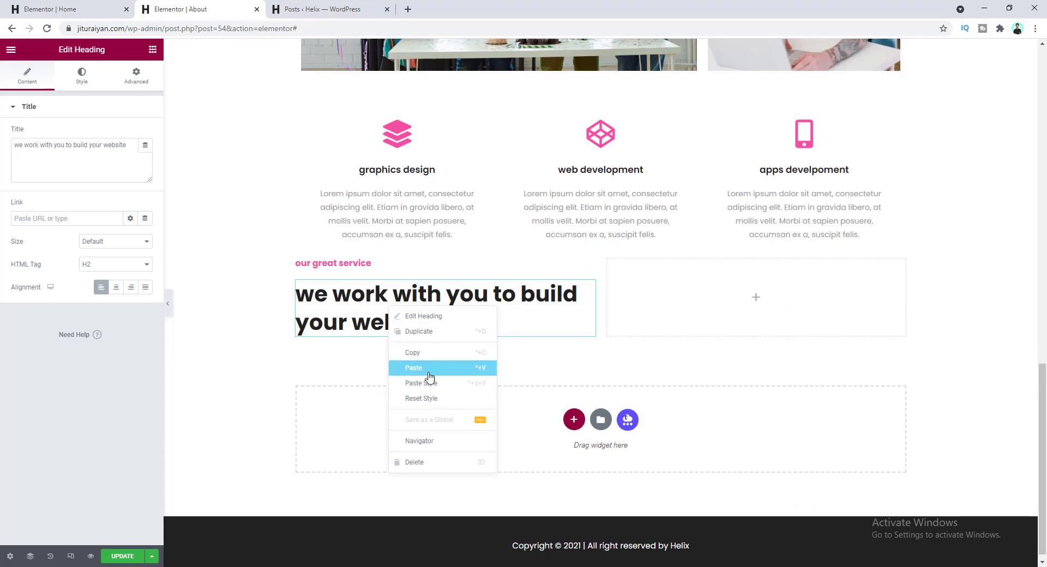
click(431, 369)
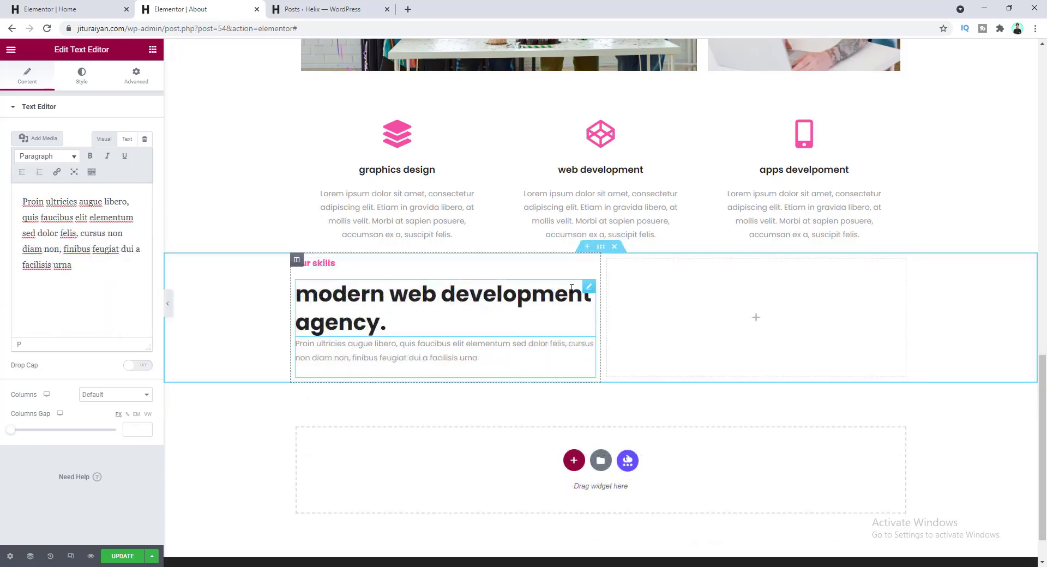
- Give the pasted heading a 15 bottom margin
click(555, 292)
click(137, 80)
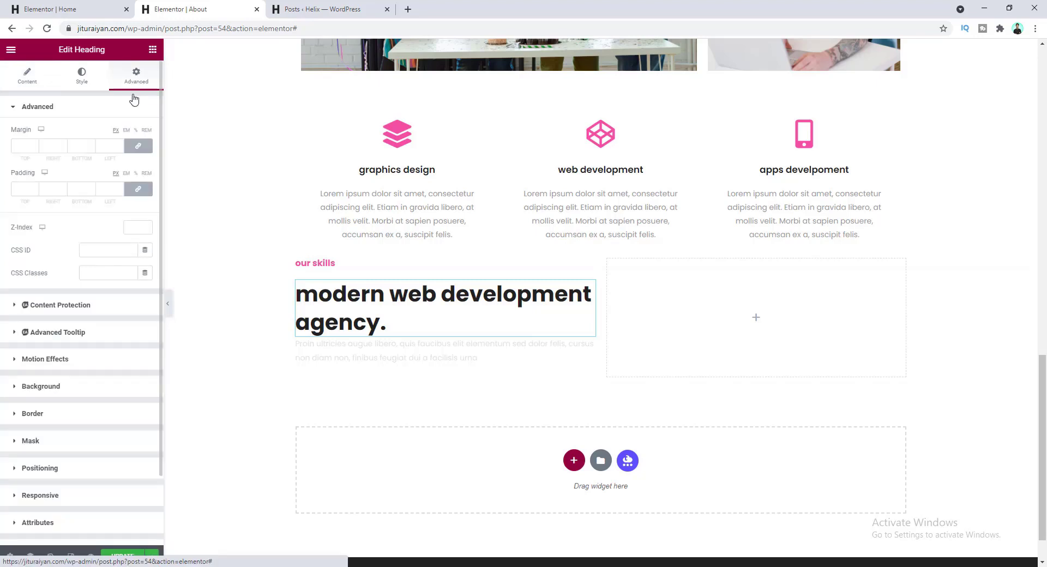
click(138, 146)
click(82, 145)
text(15)
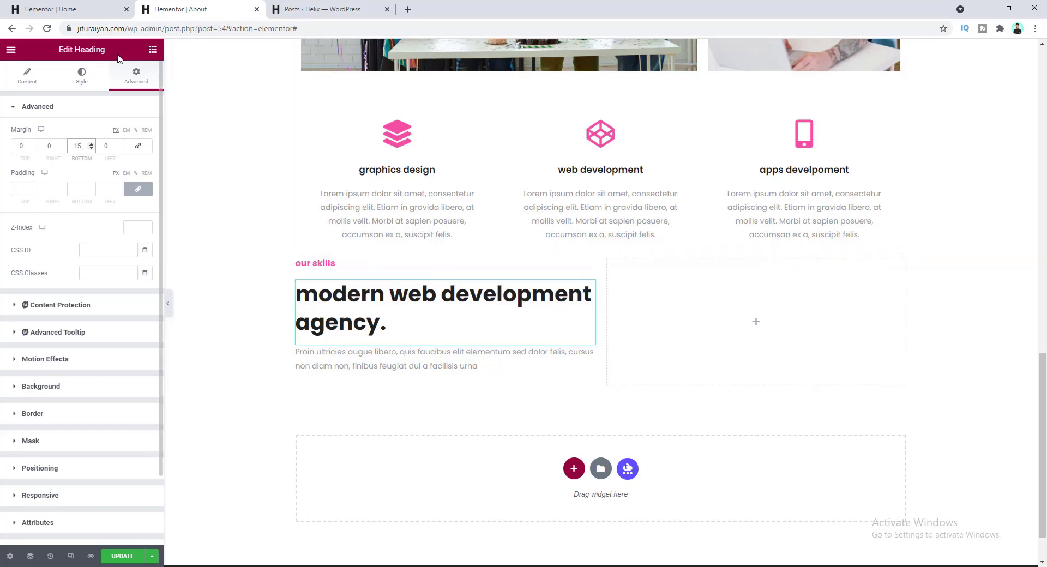
click(152, 50)
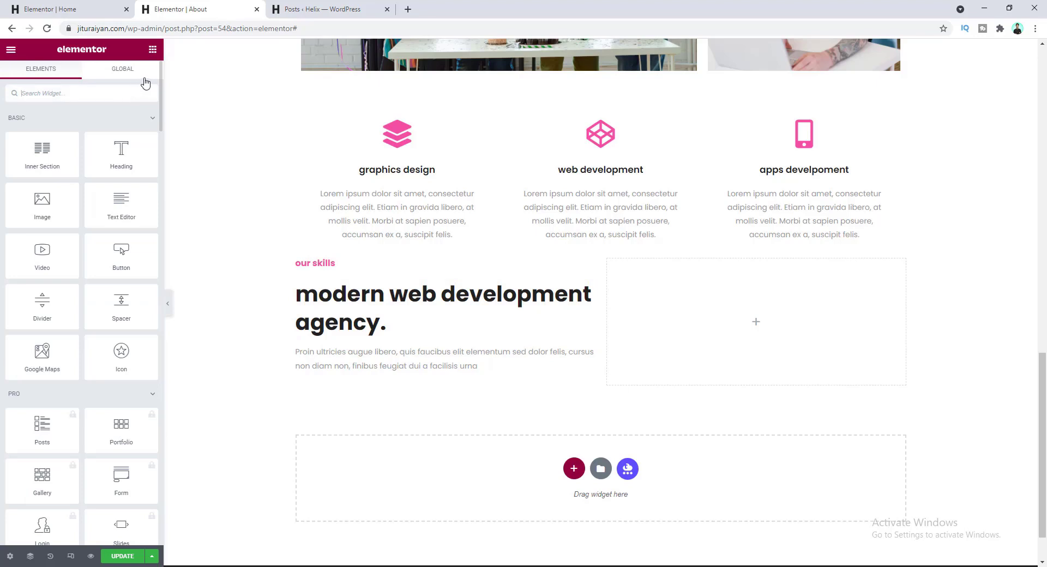
- Place a Progress Bar in the right column titled 'angular' with a counter value of 90
text(progre)
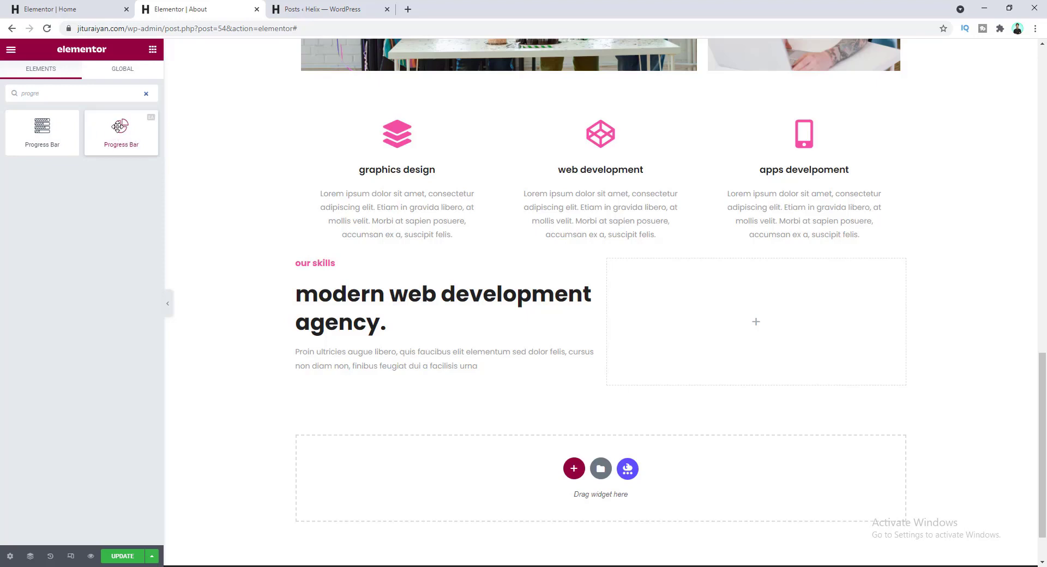
drag(118, 125, 633, 268)
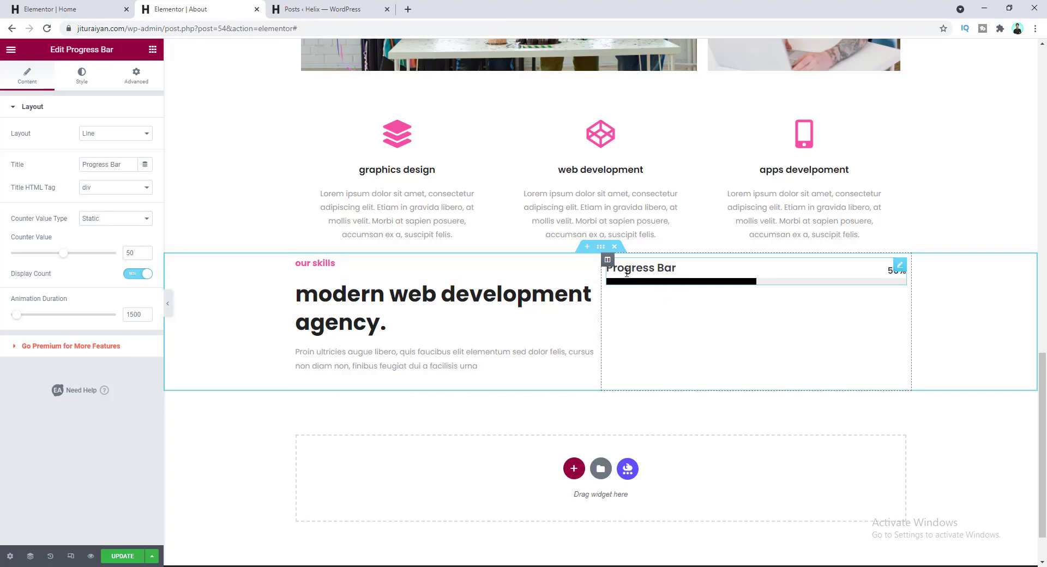
drag(126, 164, 49, 167)
text(angular)
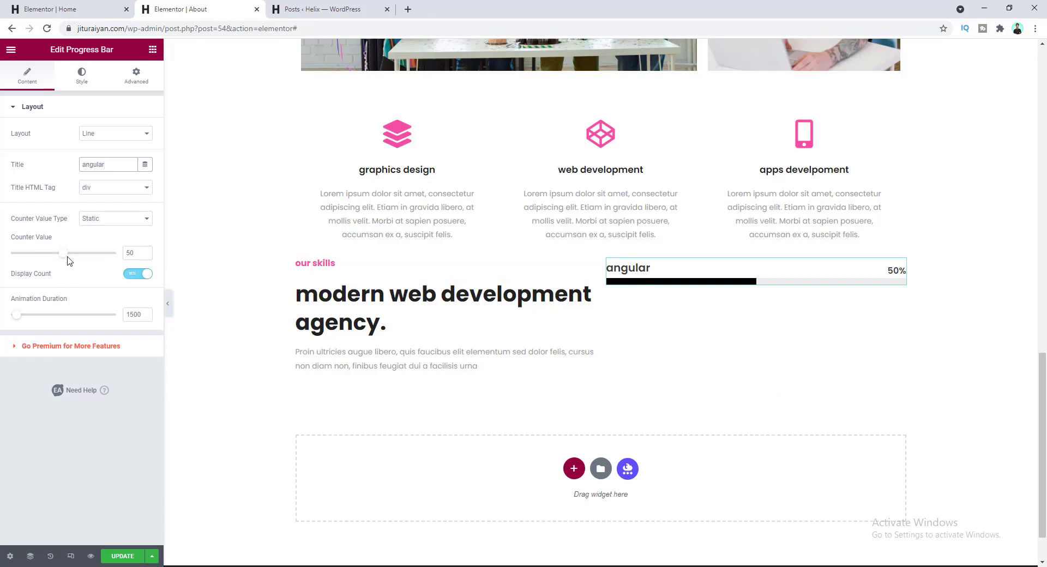
drag(66, 254, 124, 253)
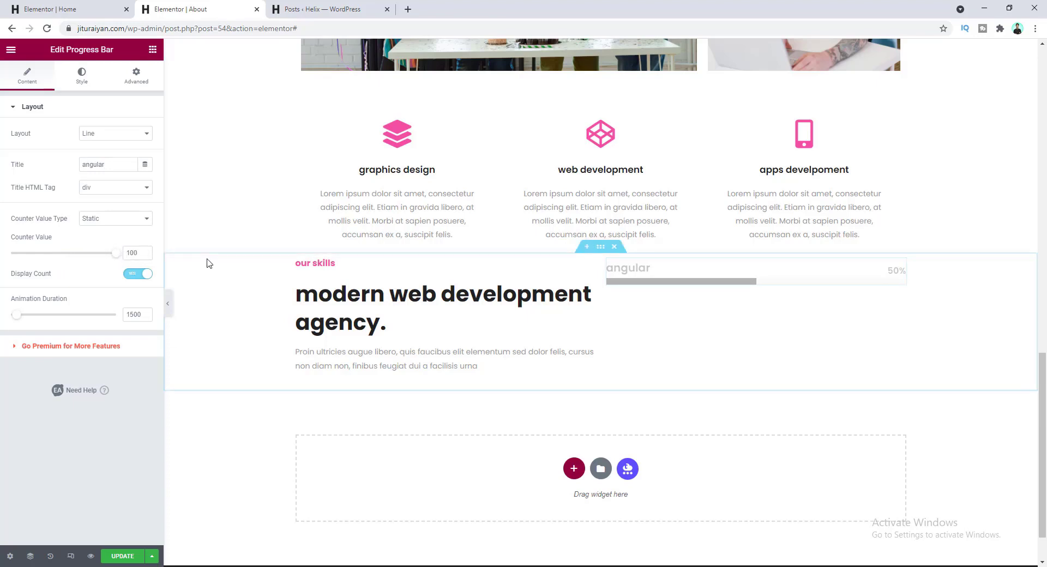
double_click(137, 253)
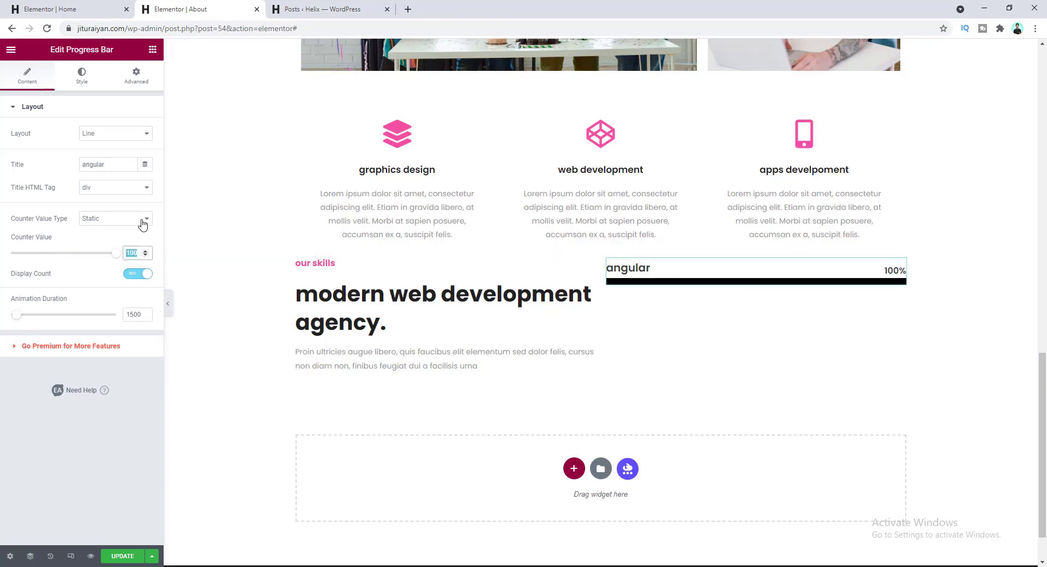
text(90)
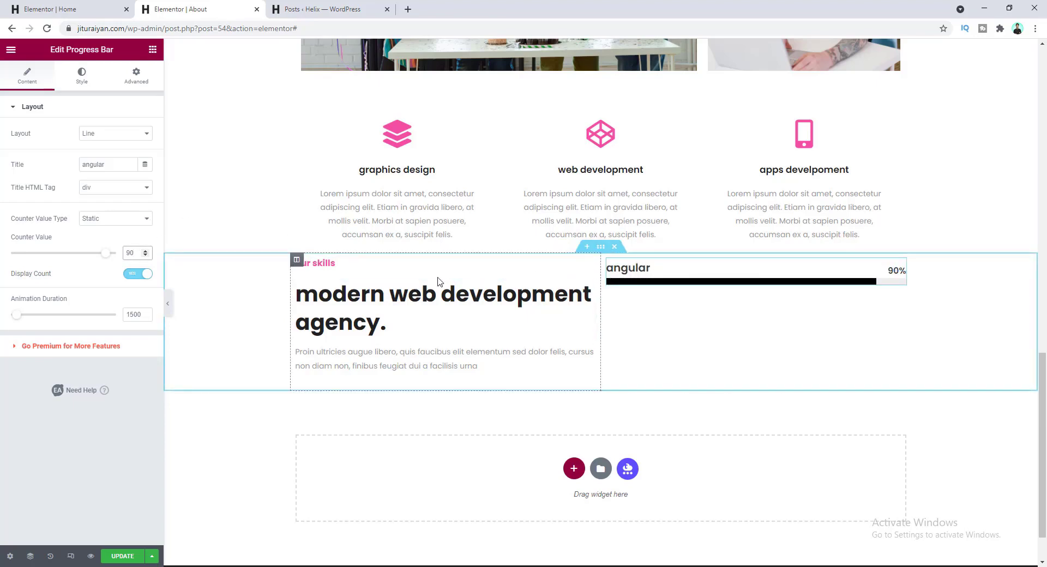
click(85, 82)
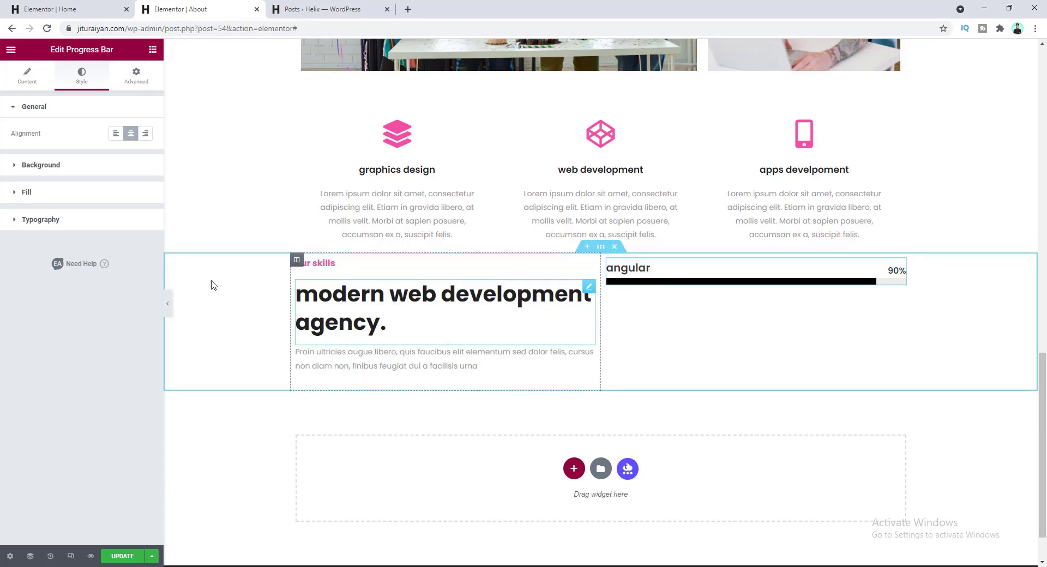
- Make the progress bar fill a global pink colour with a height of 8
click(45, 202)
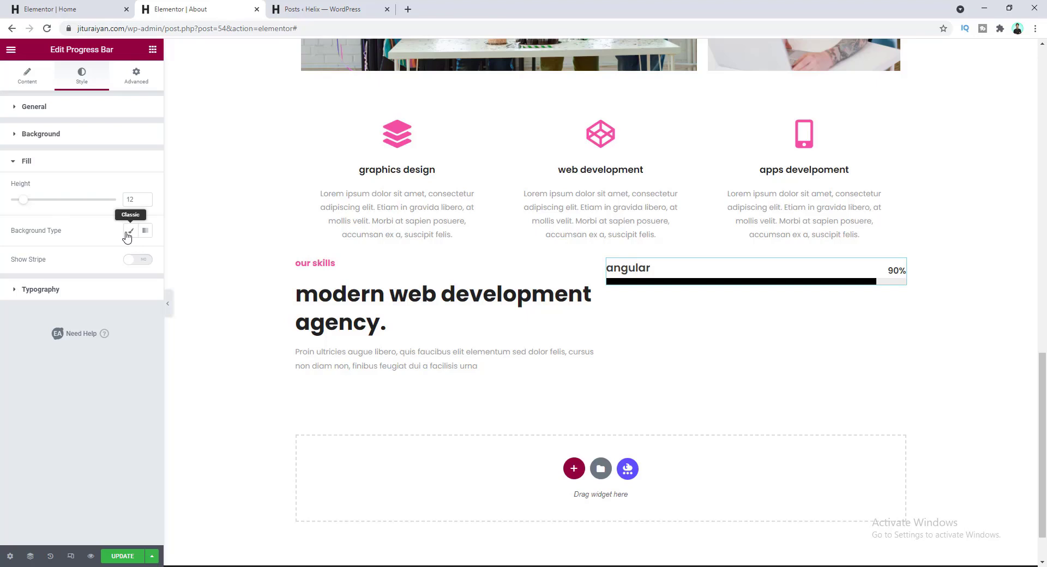
click(130, 231)
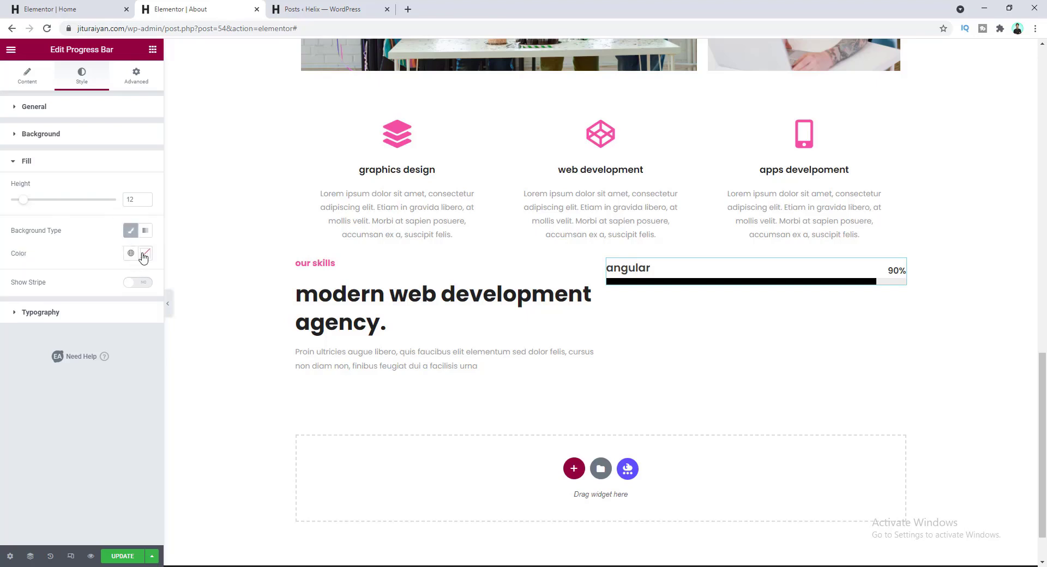
click(131, 254)
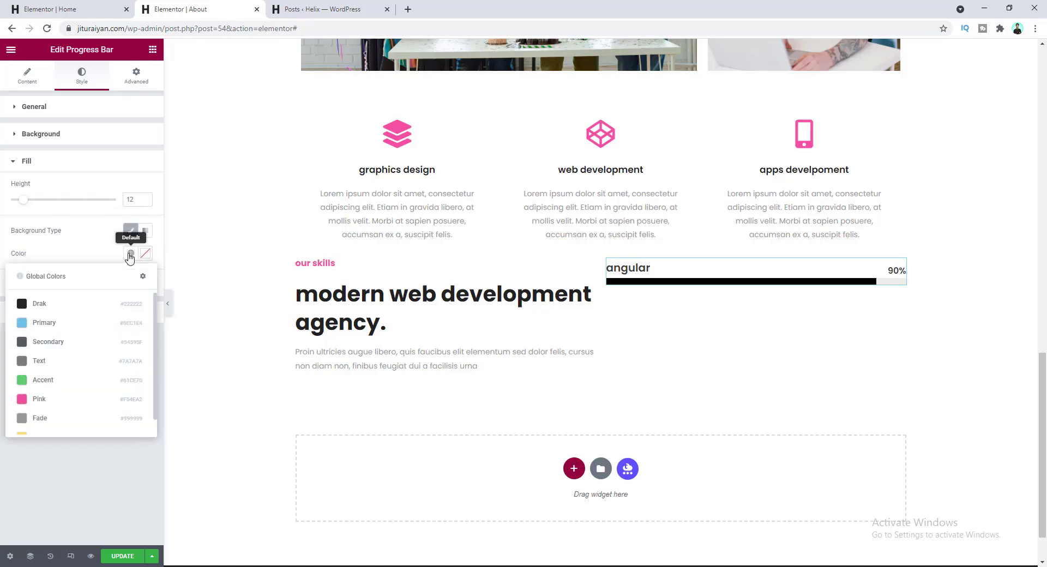
click(114, 404)
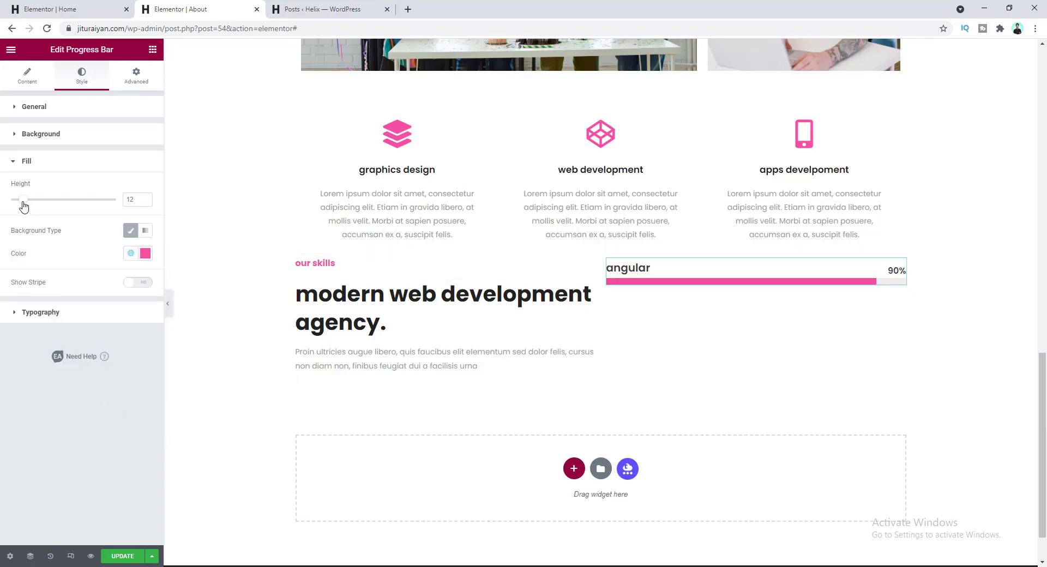
drag(23, 205, 19, 207)
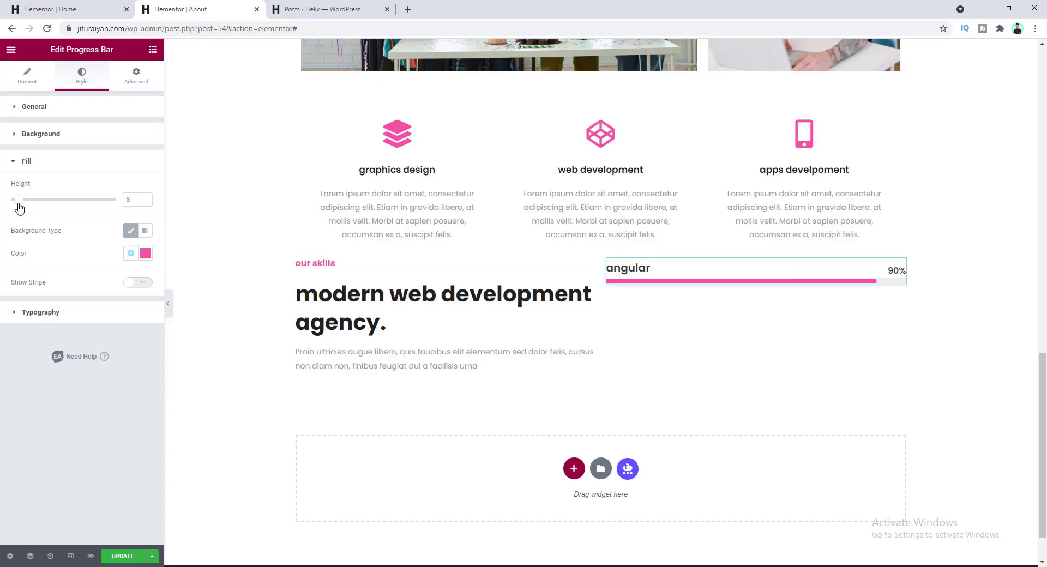
- Style the 'angular' title at 18 px with 2.1 line height and the grey Fade global colour
click(77, 323)
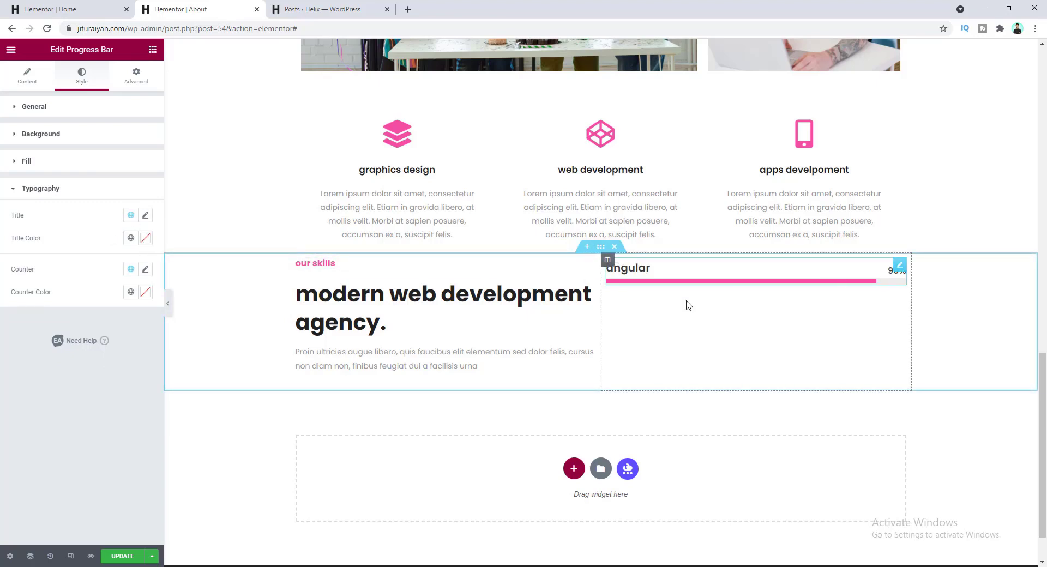
click(143, 216)
click(131, 299)
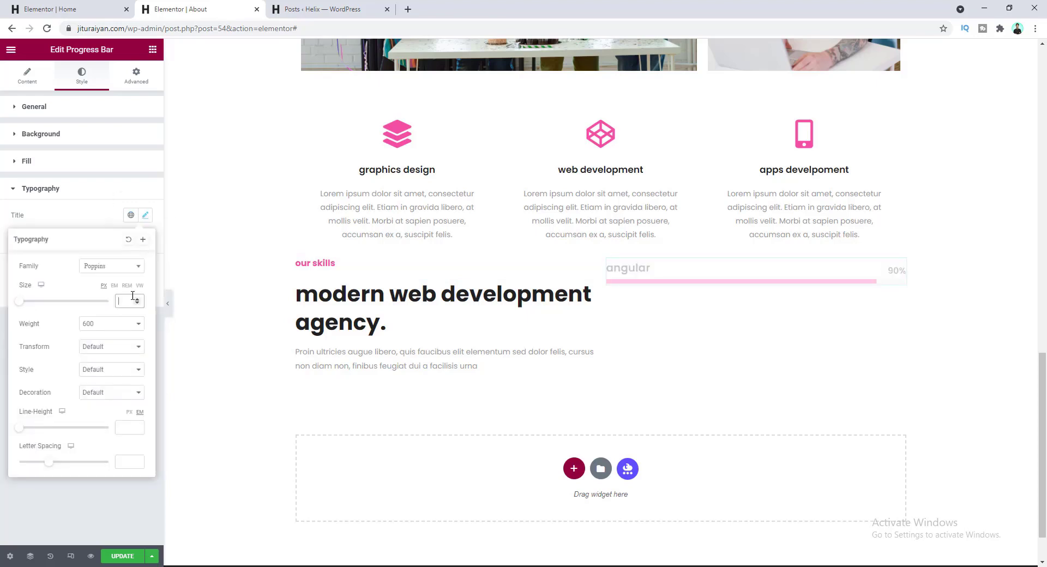
text(18)
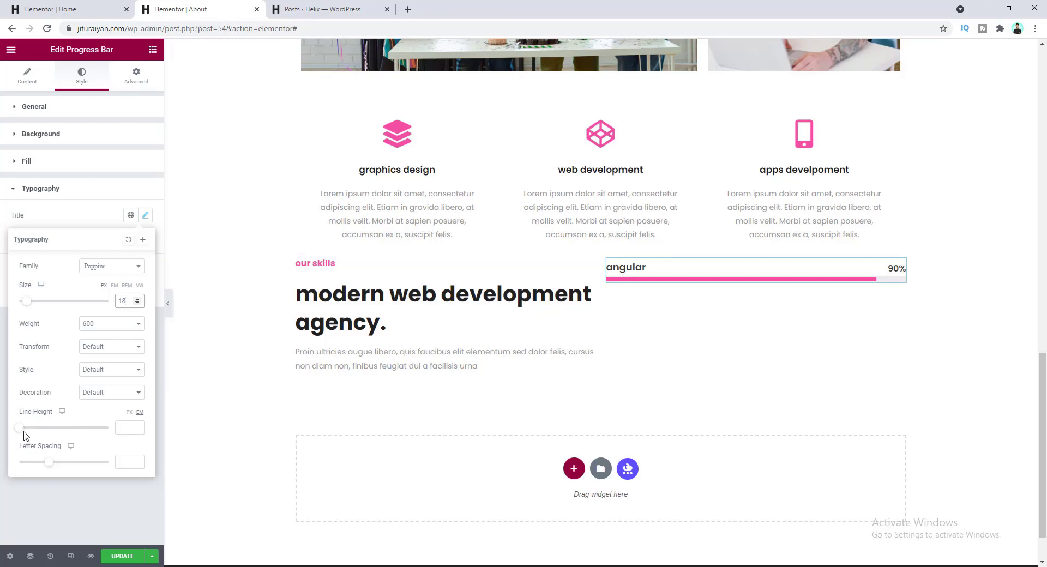
drag(24, 432, 43, 433)
click(122, 428)
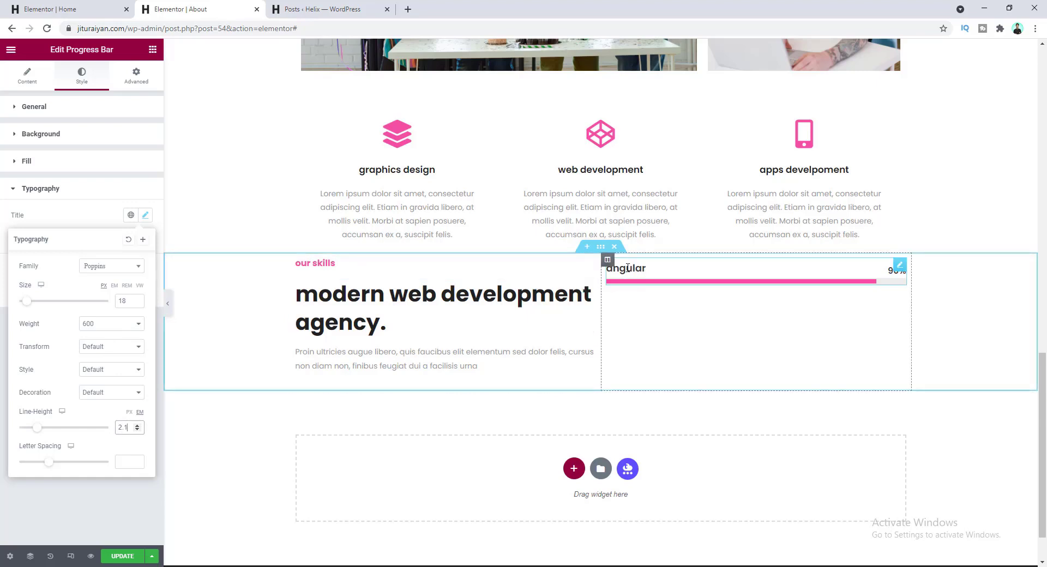
click(78, 220)
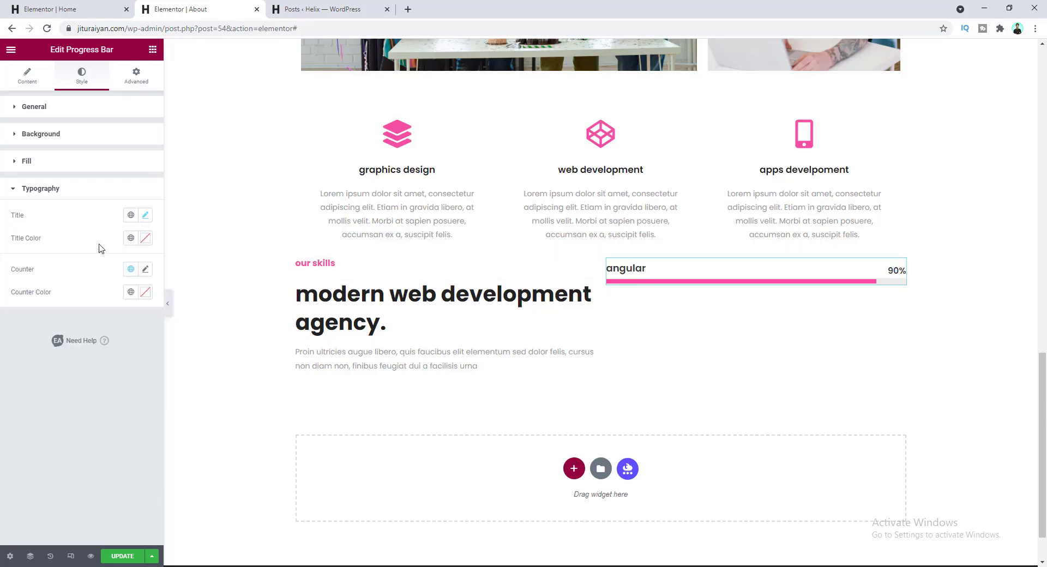
click(131, 239)
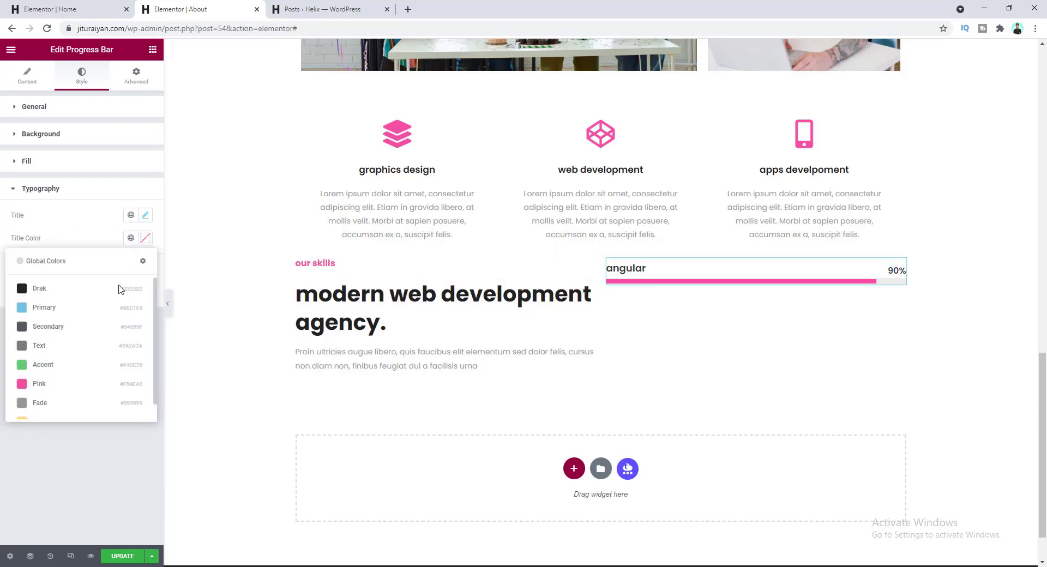
click(60, 404)
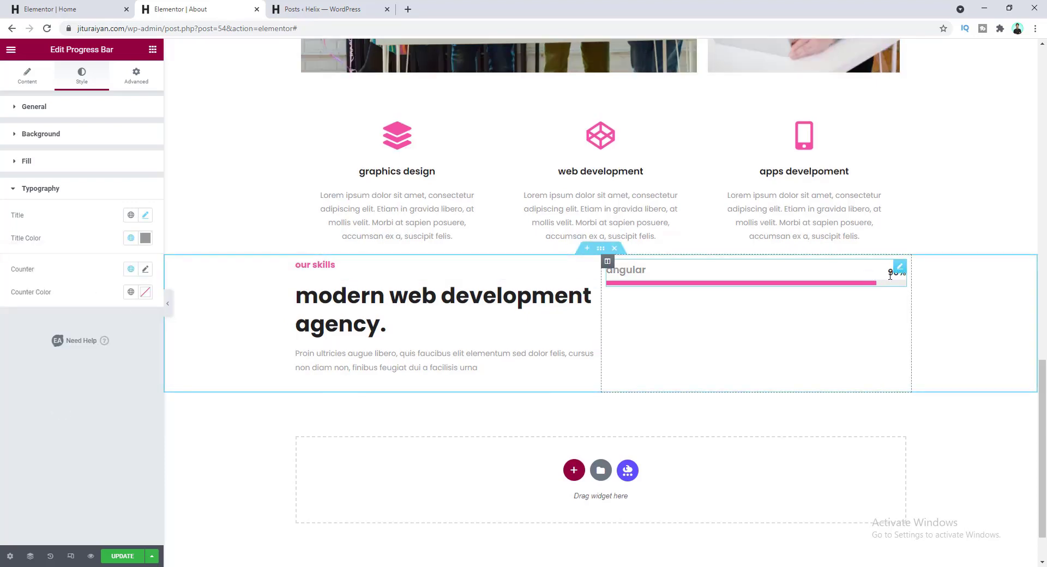
- Style the percentage counter at 18 px with 1.7 line height and a grey global colour
click(145, 269)
click(121, 356)
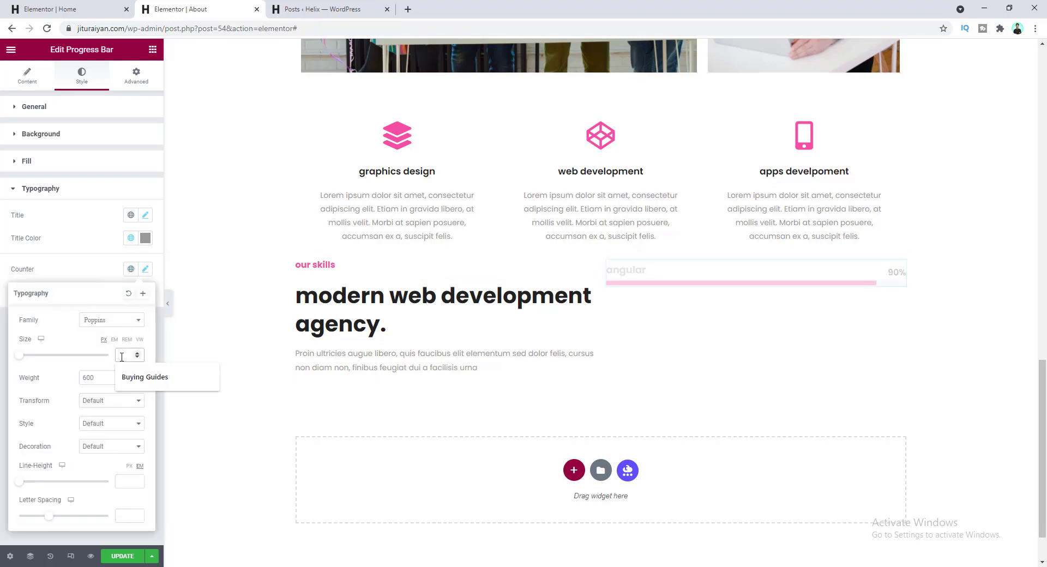
text(18)
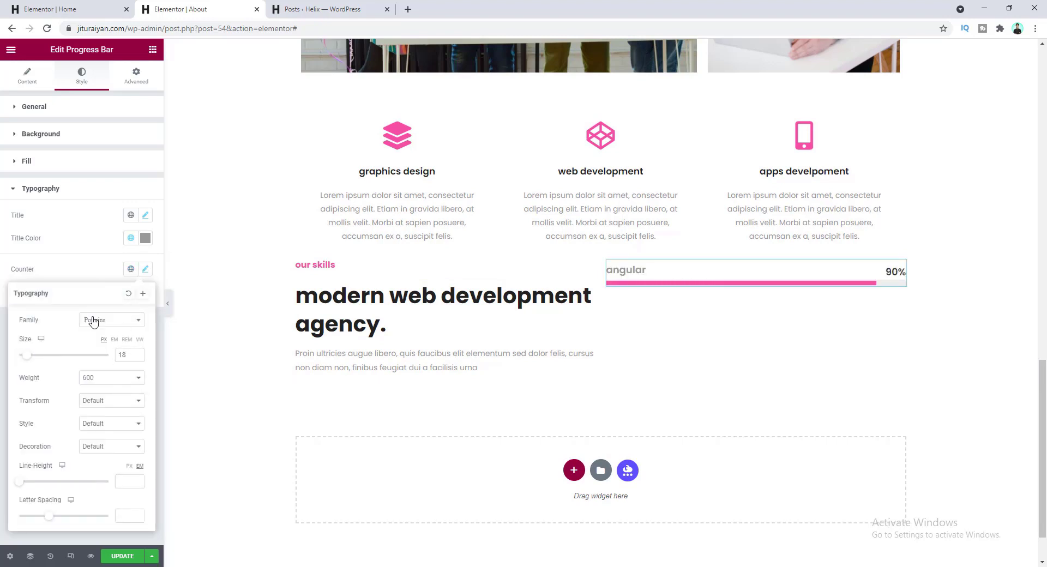
drag(20, 485, 33, 483)
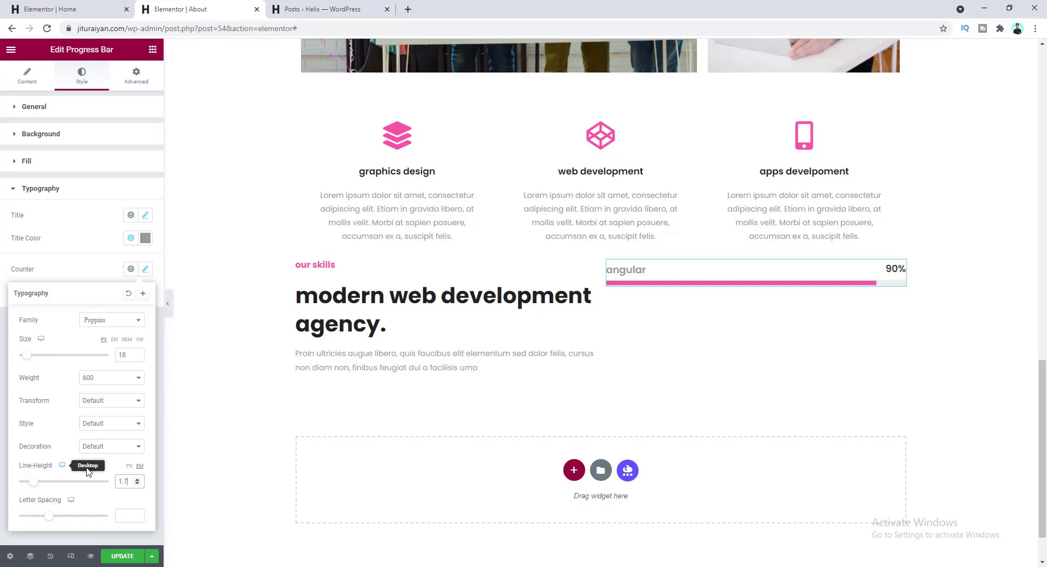
click(100, 274)
click(131, 292)
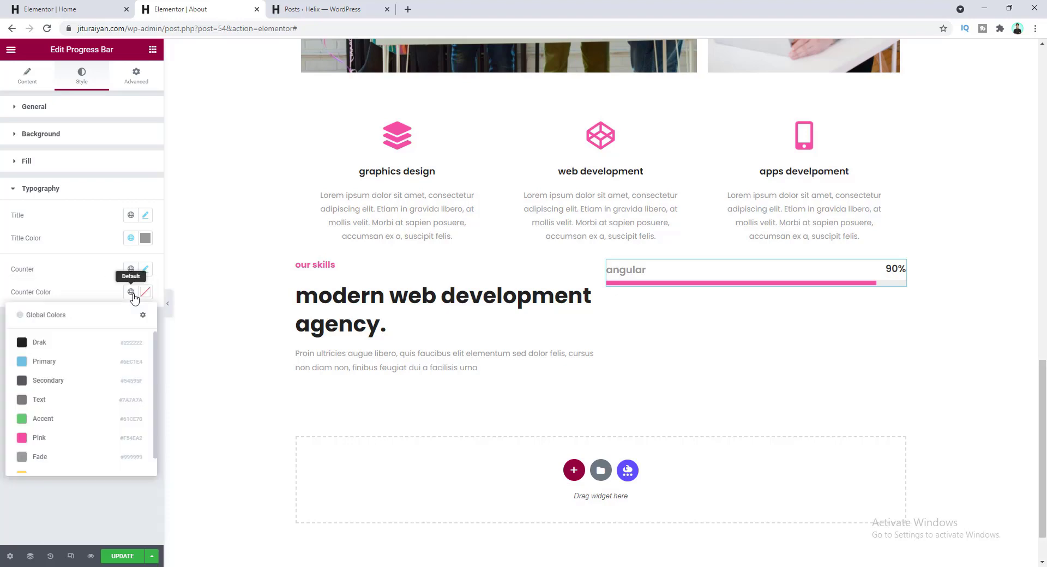
click(64, 458)
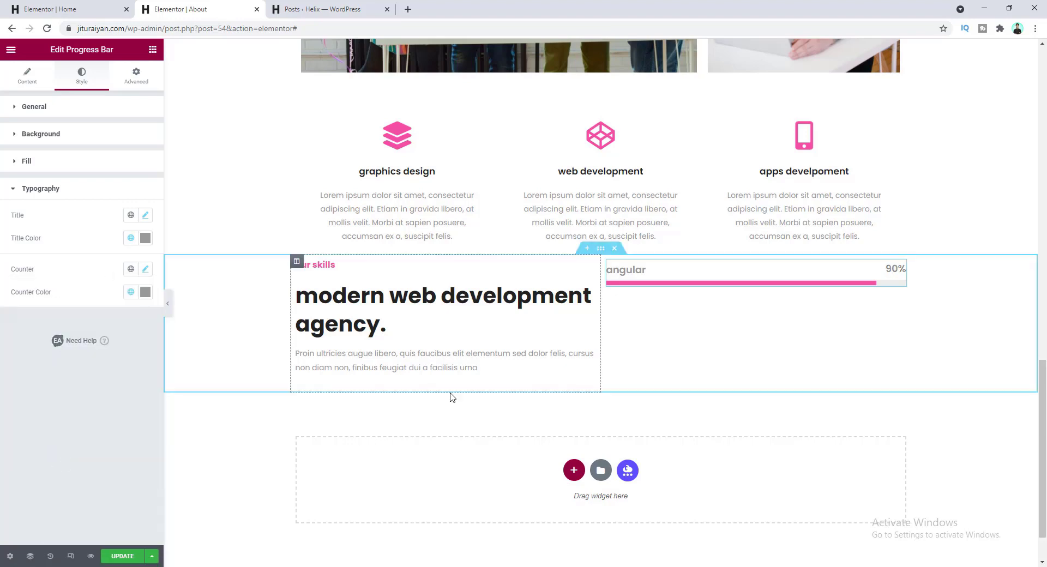
- Duplicate the angular progress bar twice to make two new skill bars
right_click(663, 276)
click(688, 298)
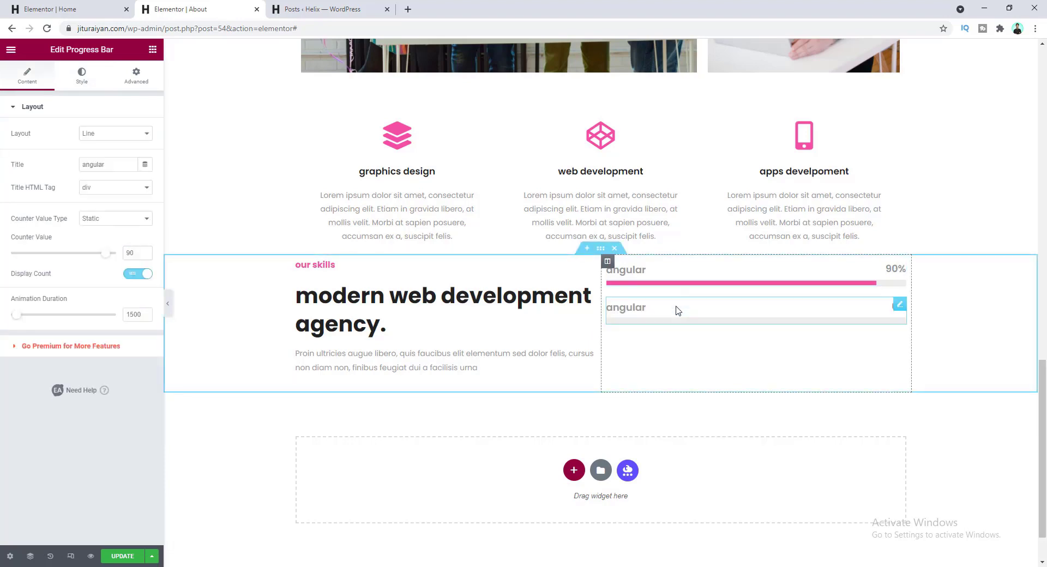
right_click(678, 310)
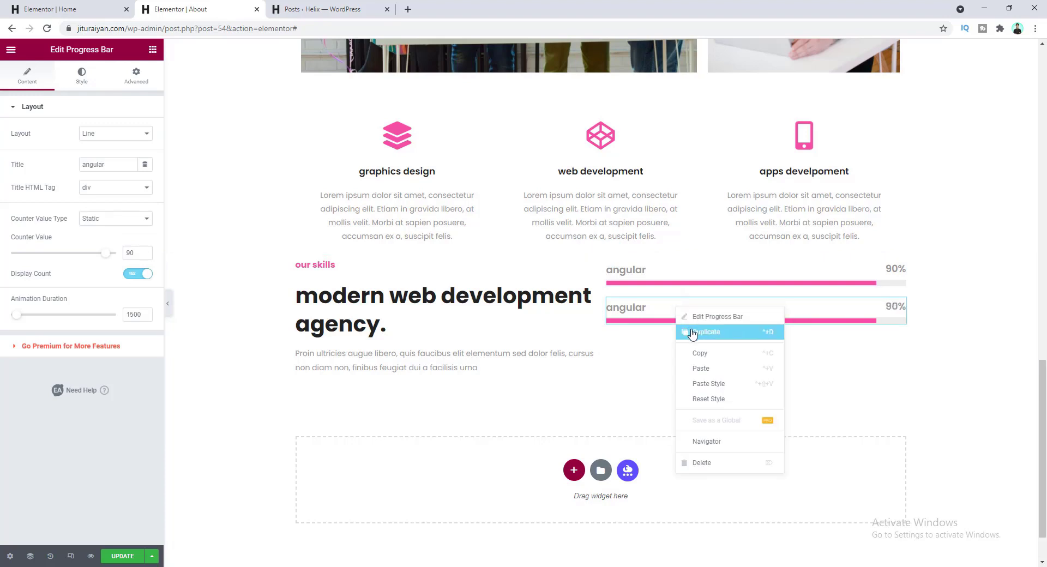
click(692, 333)
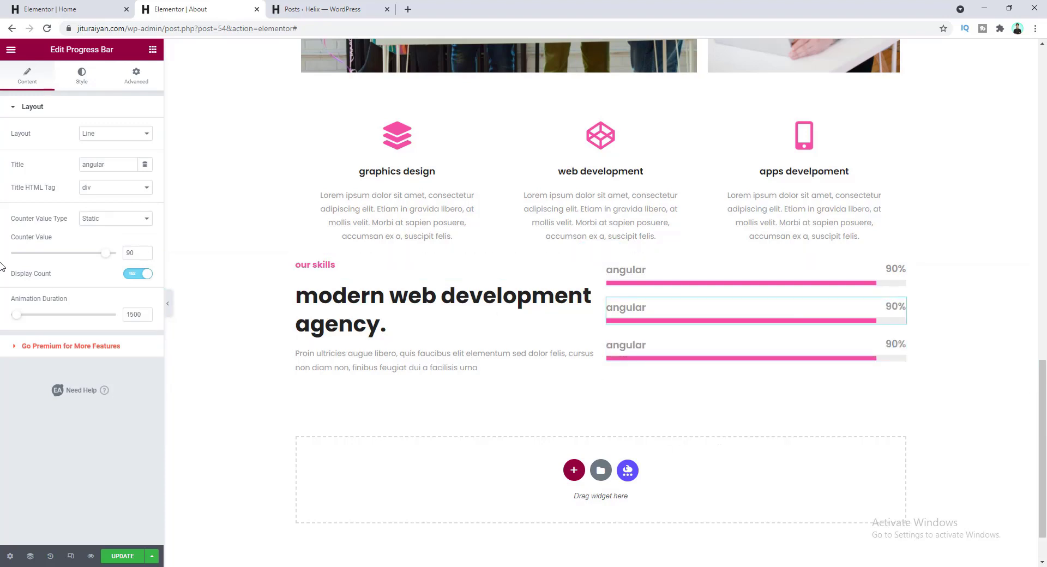
- Turn the second bar into wordpress at 95% with a yellow fill
drag(103, 164, 44, 169)
text(wordpress)
click(96, 279)
drag(130, 253, 145, 260)
text(5)
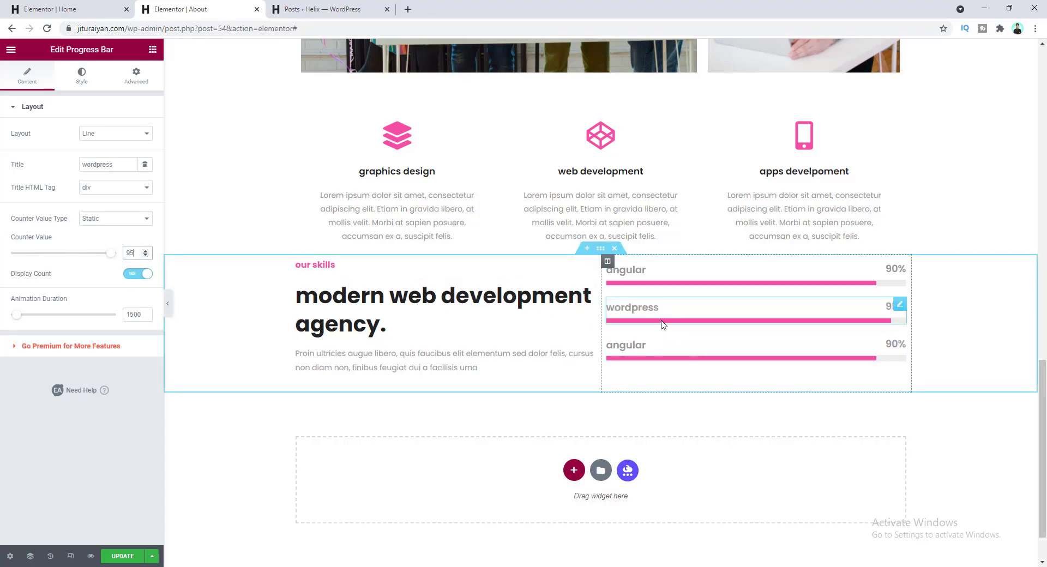
click(82, 75)
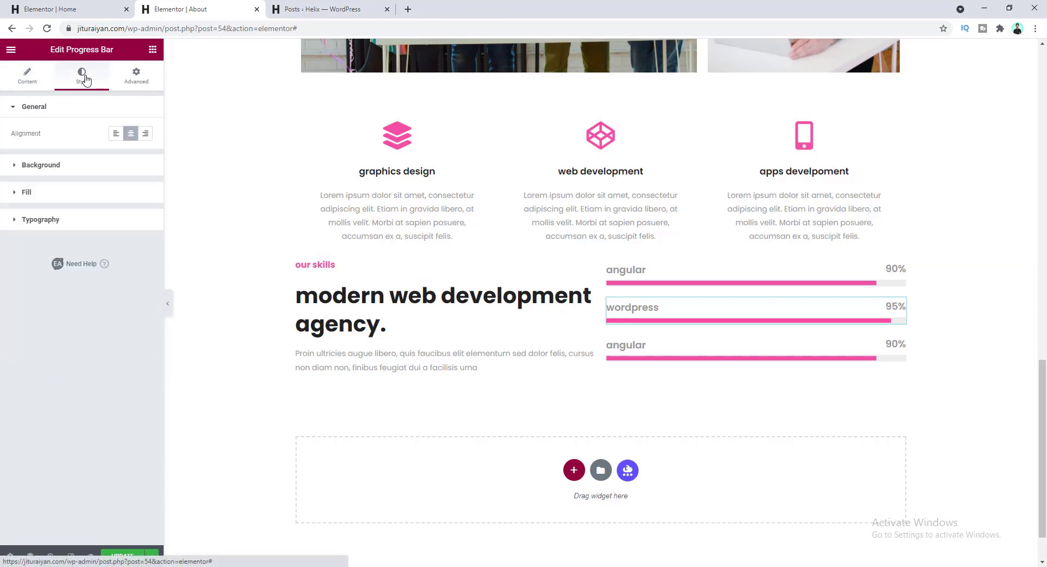
click(61, 194)
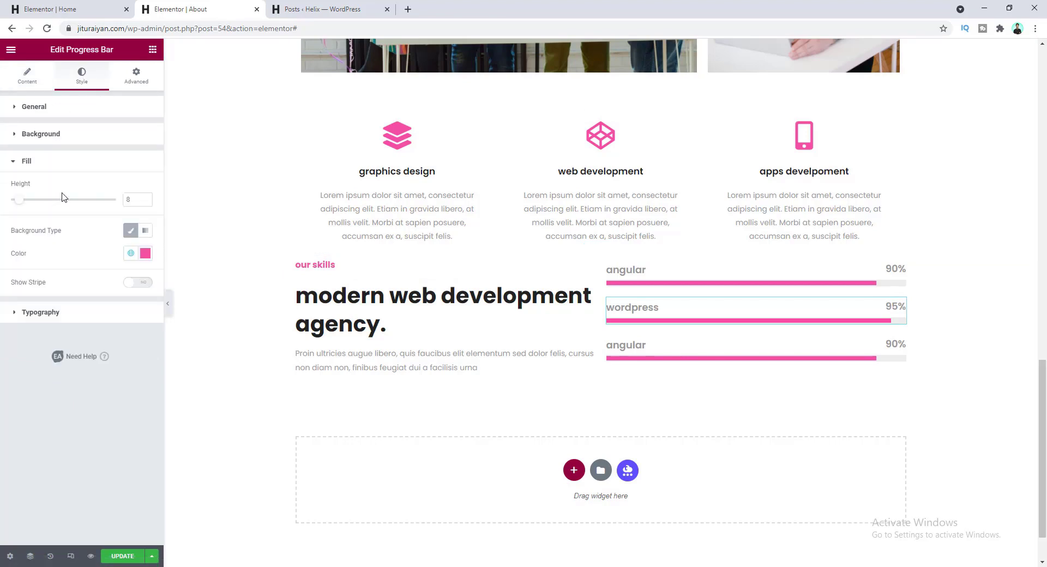
click(130, 253)
scroll(109, 338, down, 1)
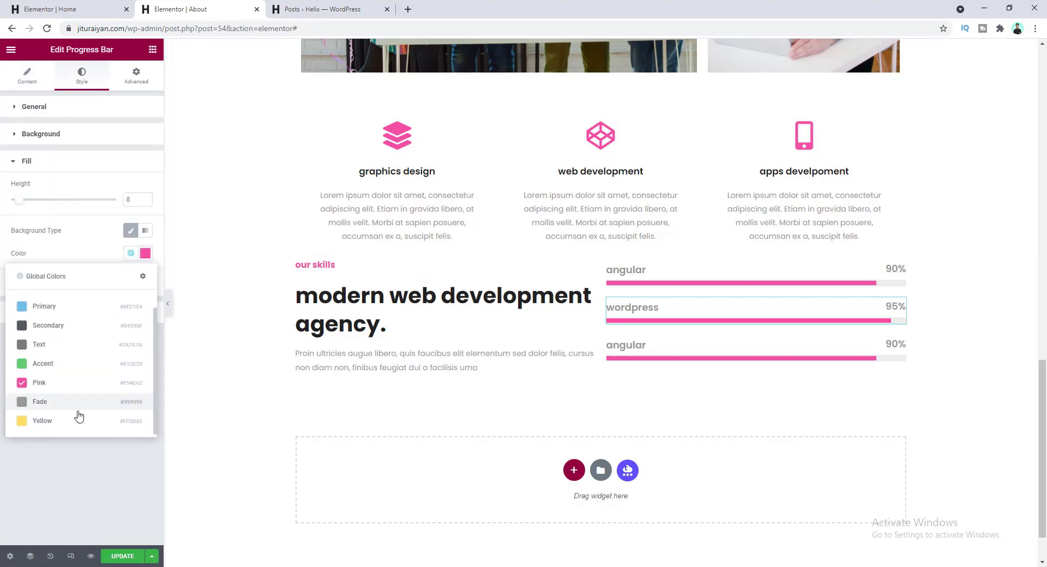
click(70, 421)
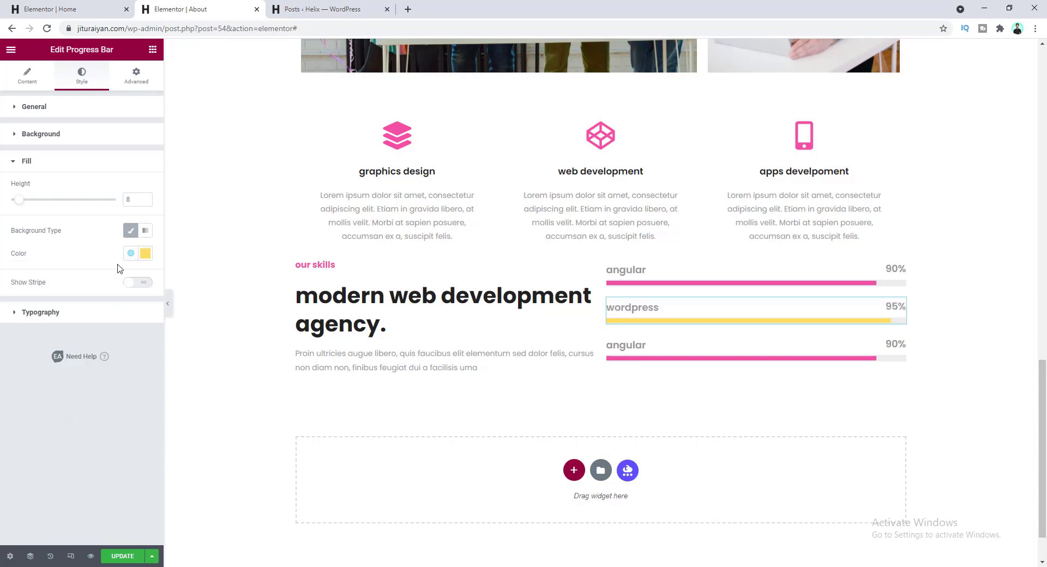
- Turn the third bar into laravel at 80% with a pasted cyan fill colour
click(639, 348)
click(22, 165)
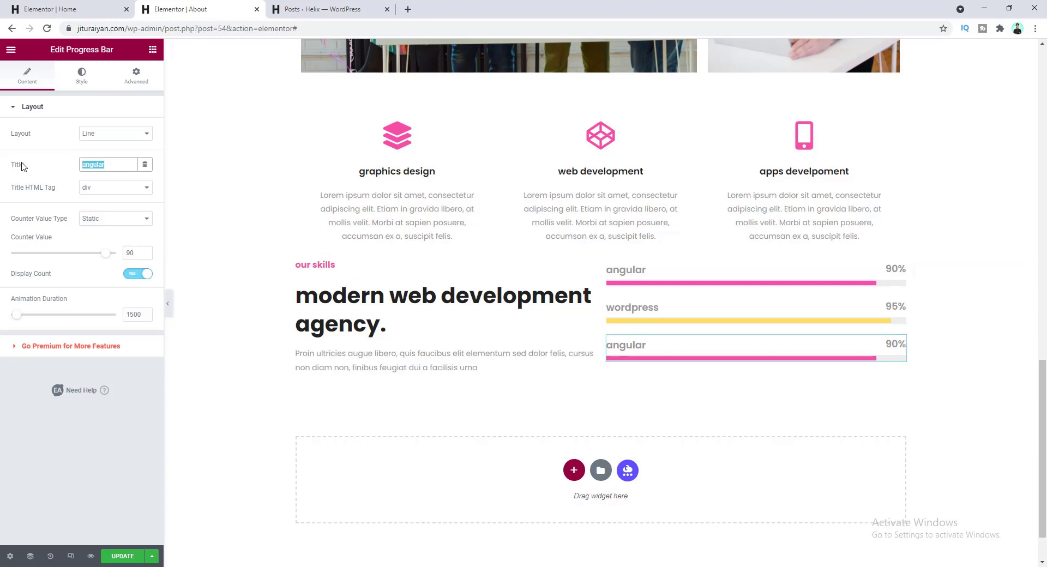
text(laravel)
double_click(129, 253)
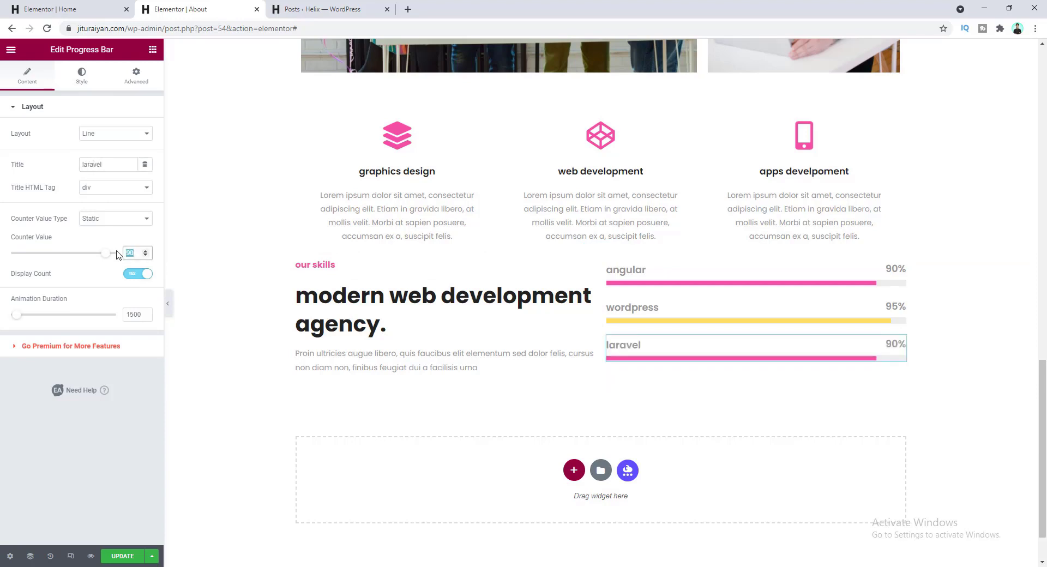
text(80)
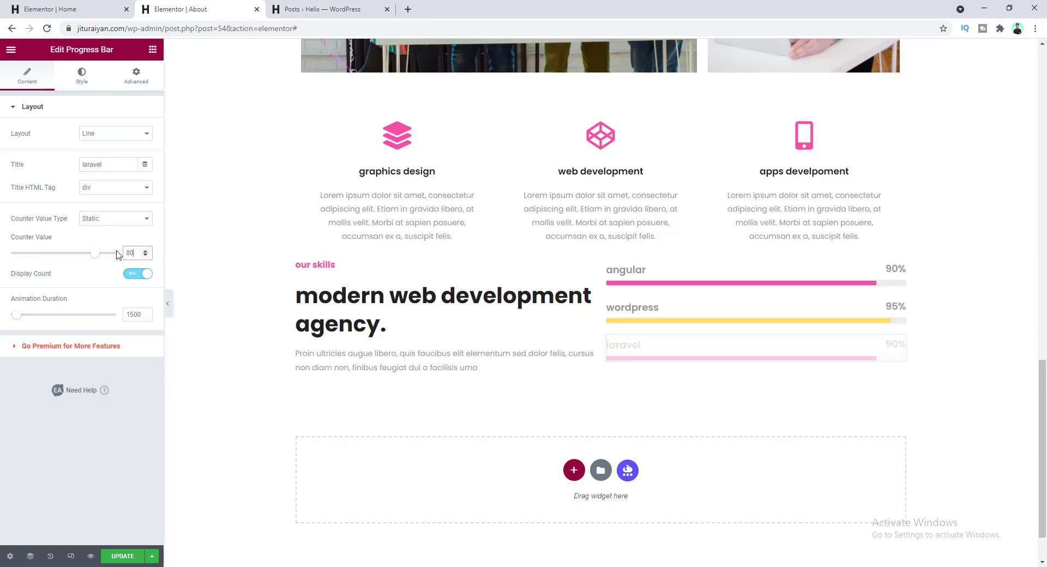
click(83, 76)
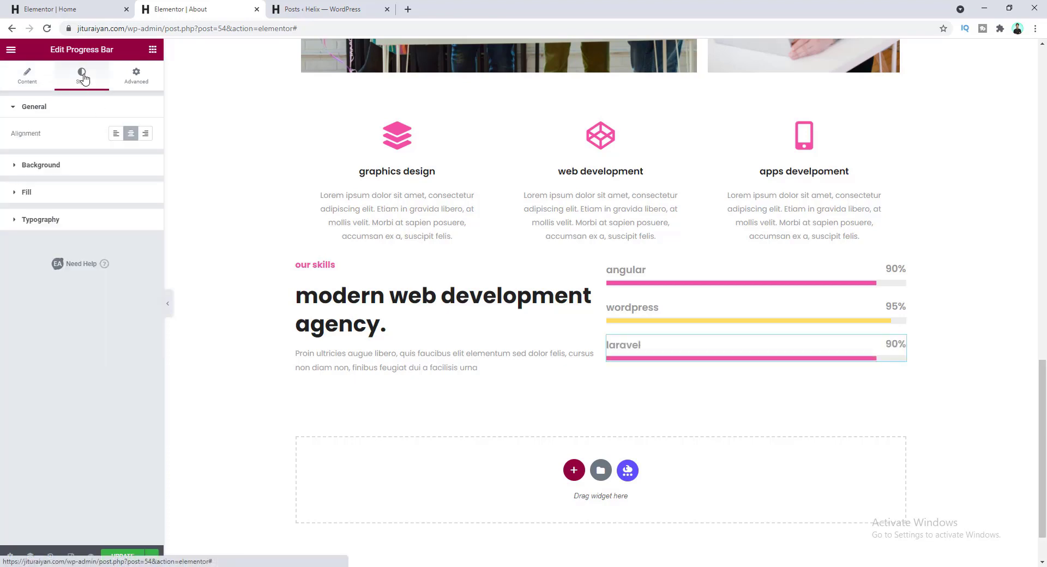
click(94, 195)
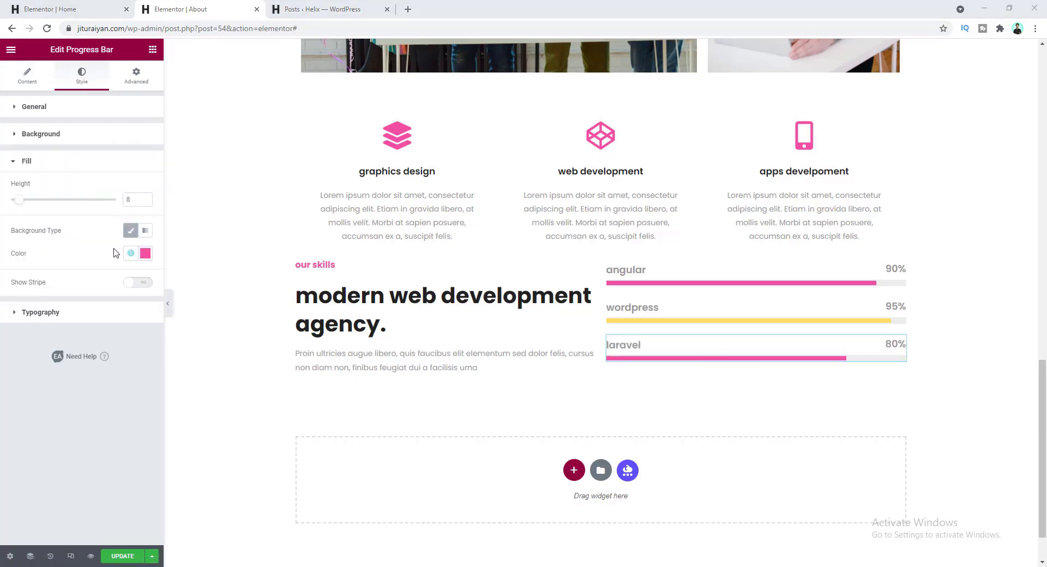
click(145, 255)
click(65, 417)
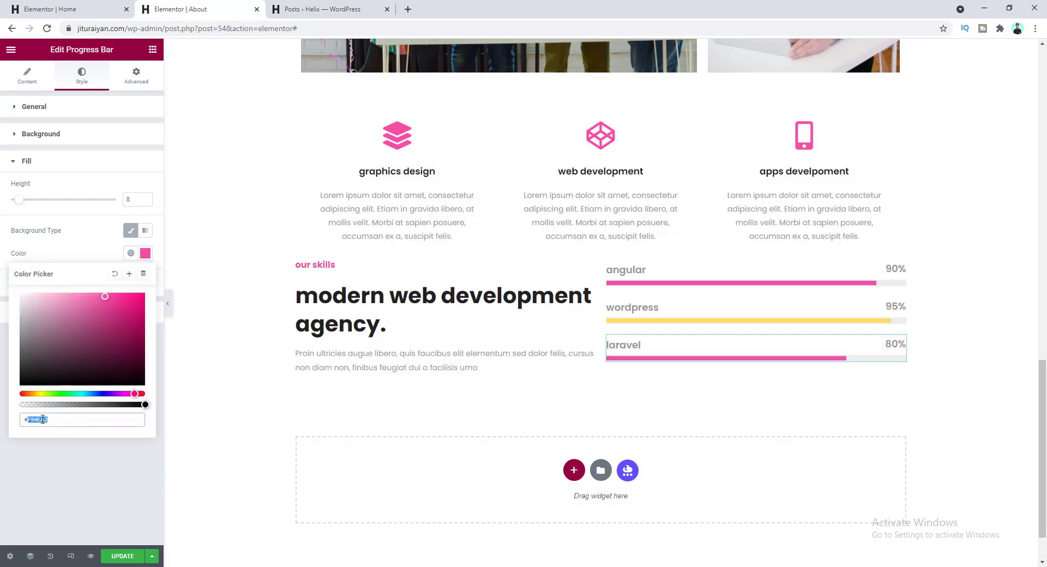
key(ctrl+v)
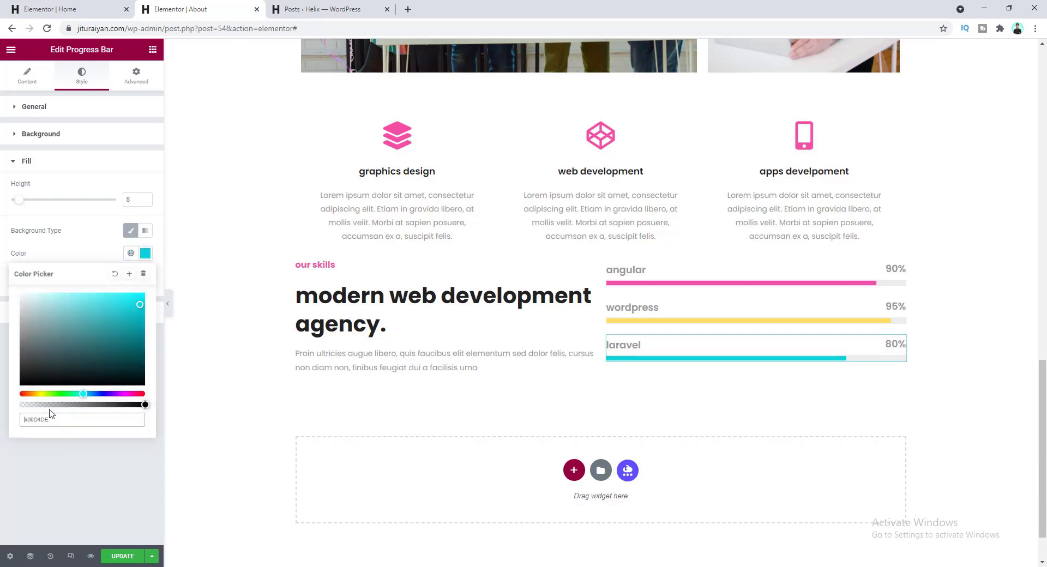
click(87, 258)
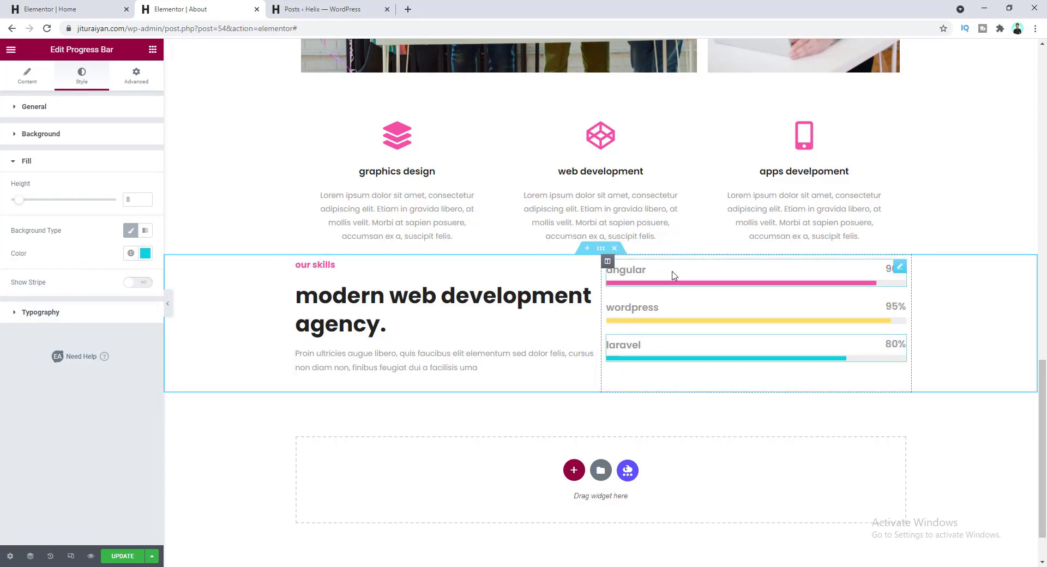
- Give the angular and wordpress bars a bottom margin of 23
click(137, 77)
click(138, 146)
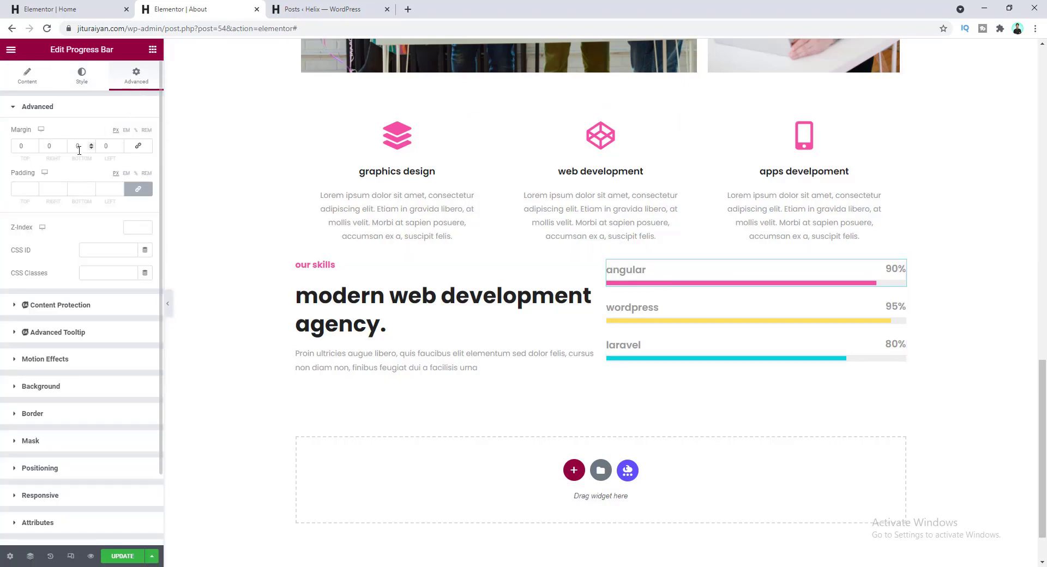
double_click(76, 146)
text(20)
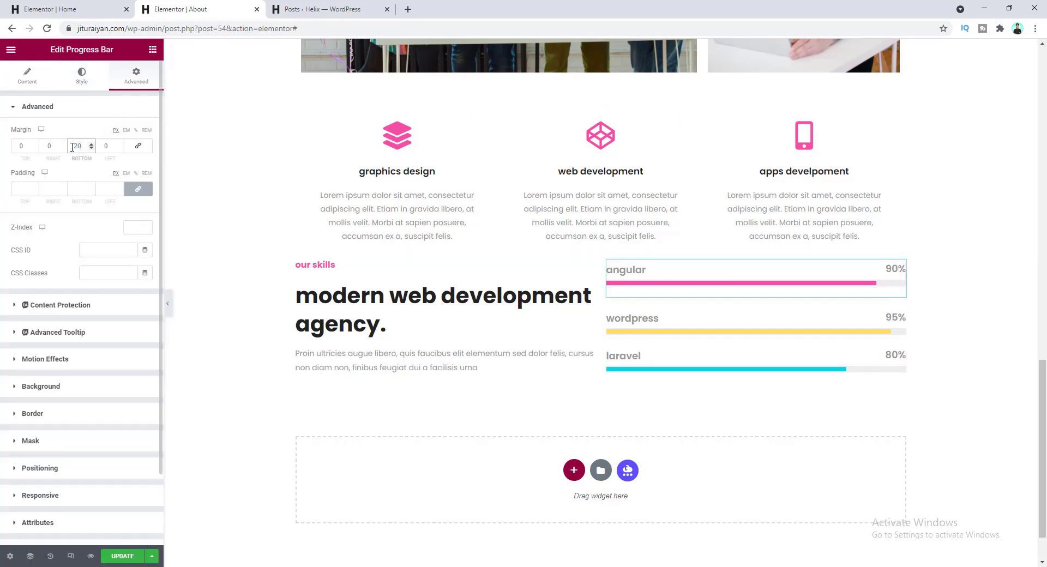
key(Up)
key(Up)
key(Up)
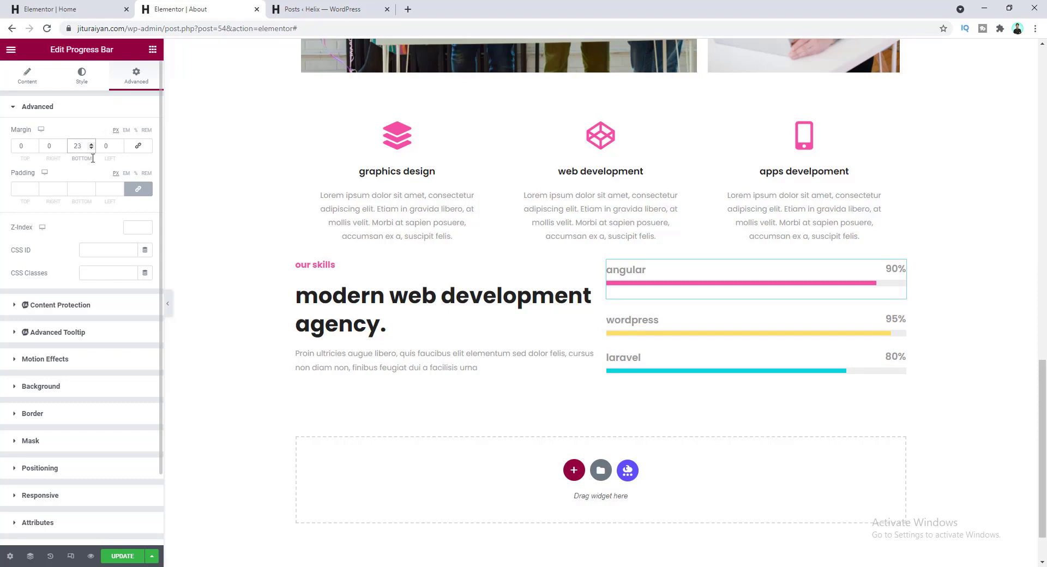
click(670, 325)
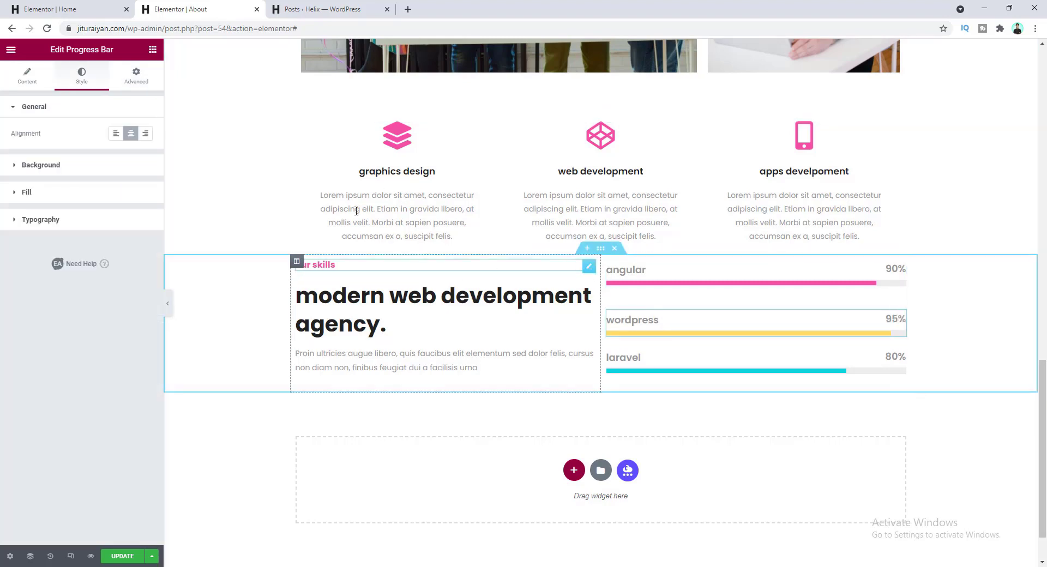
click(141, 80)
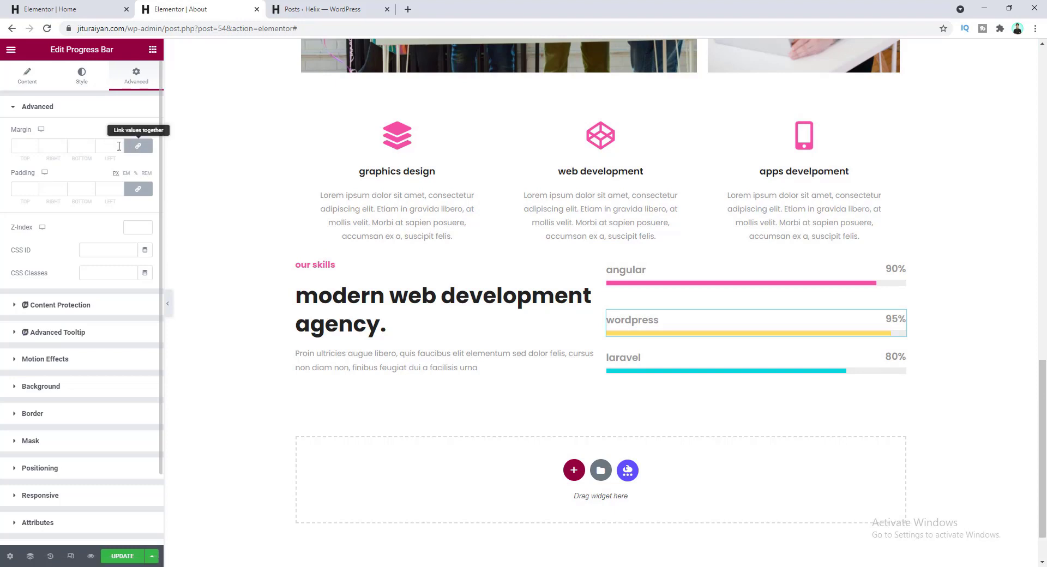
click(134, 148)
click(79, 146)
text(23)
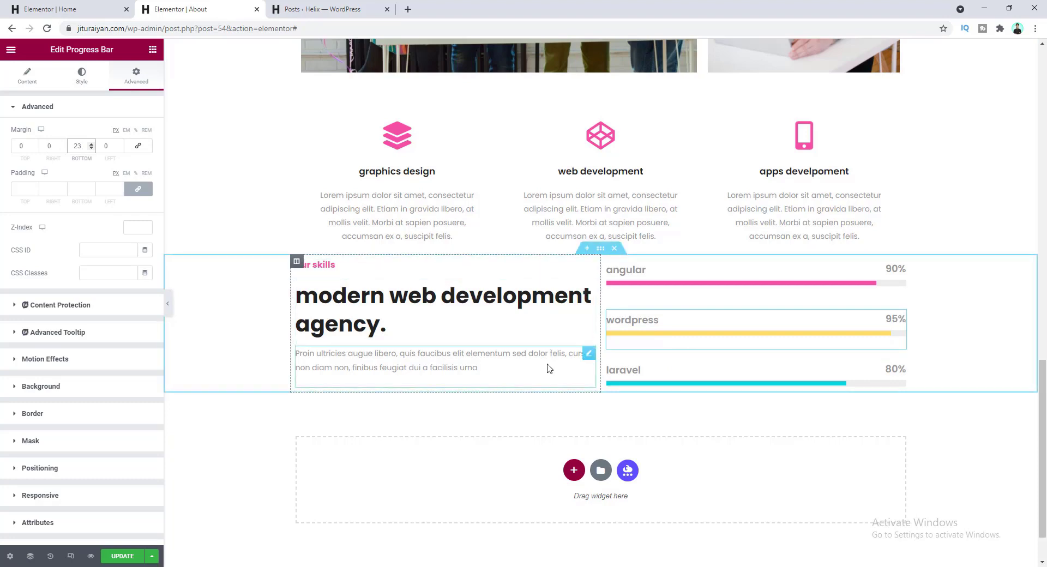
- Pad the left text column 10 on all sides, with 65 on the right
click(297, 261)
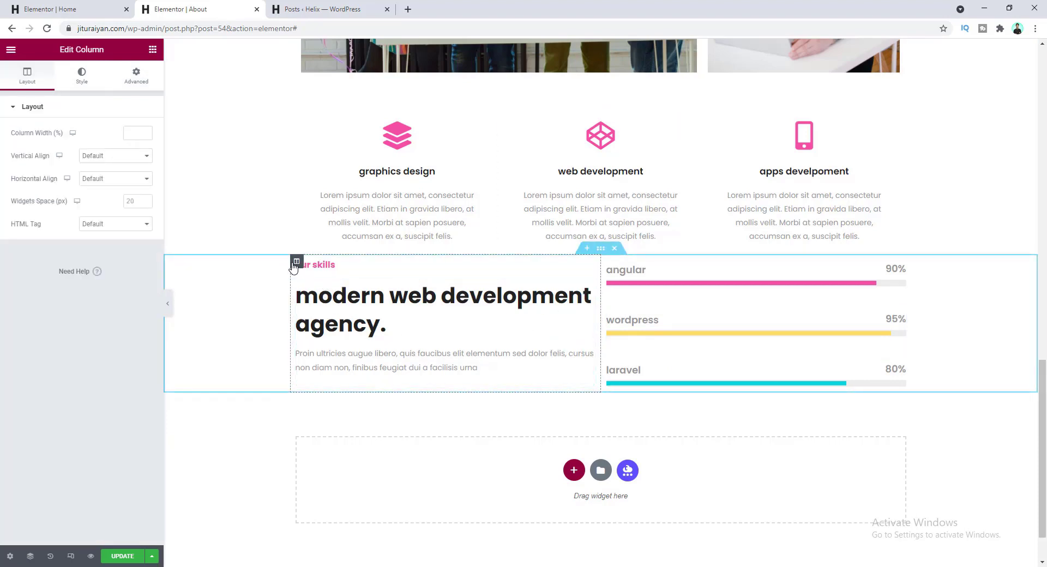
click(133, 82)
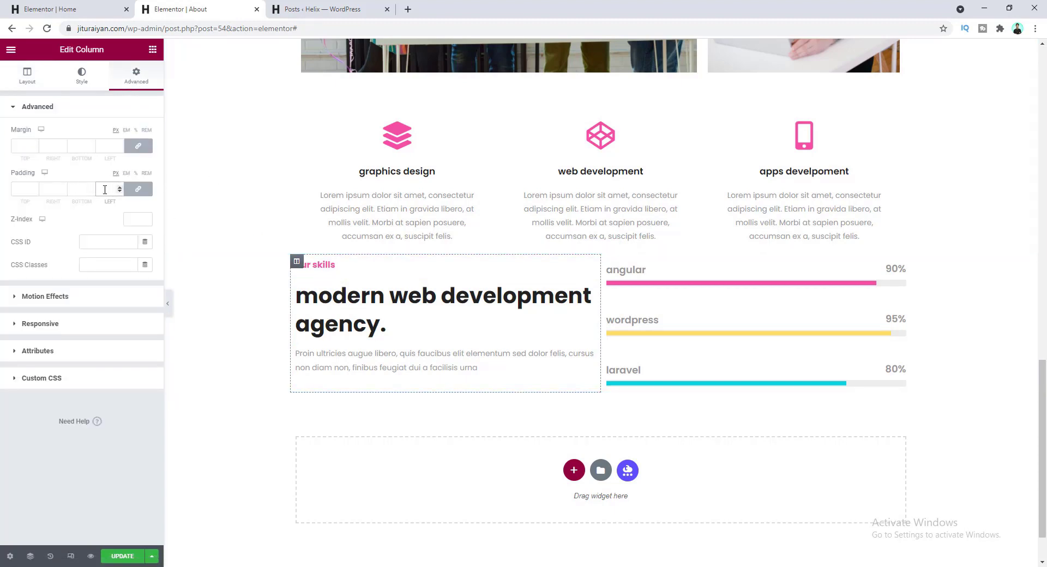
click(105, 189)
text(10)
click(138, 189)
drag(55, 189, 38, 189)
text(65)
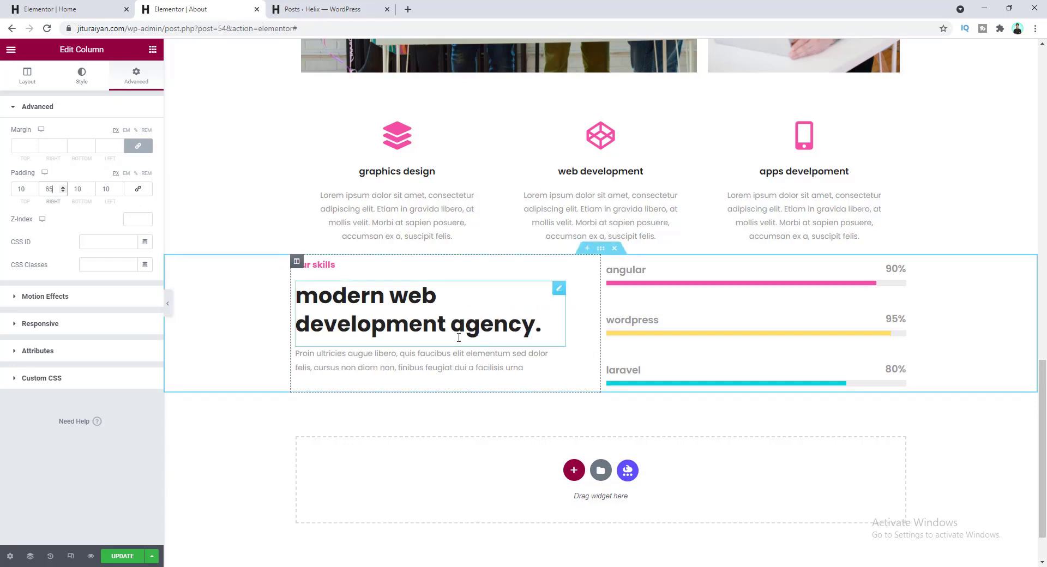
- Set the skills section's top and bottom padding to 130
click(601, 251)
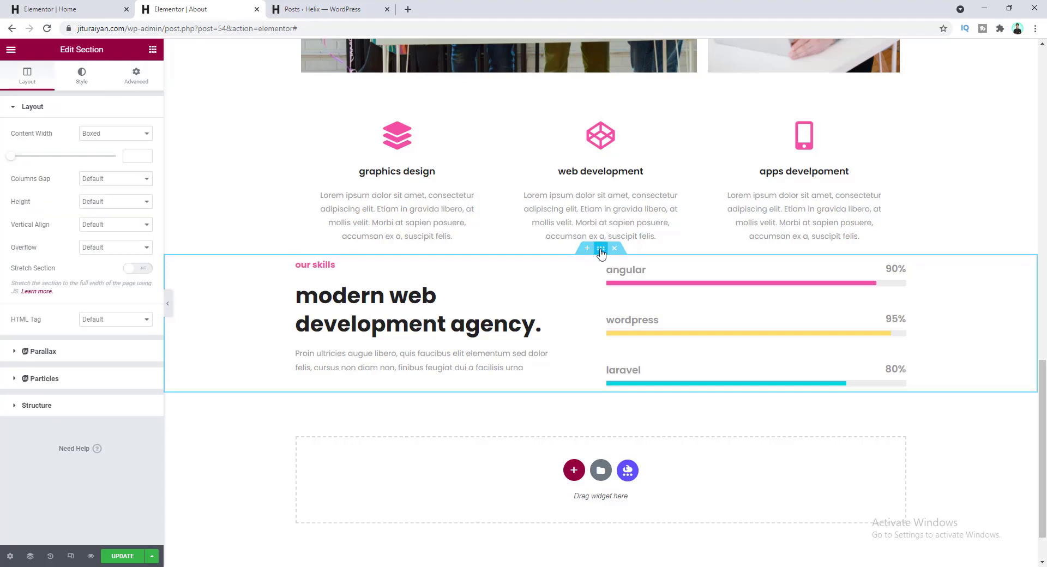
click(139, 77)
drag(22, 191, 11, 193)
text(130)
key(Tab)
key(Tab)
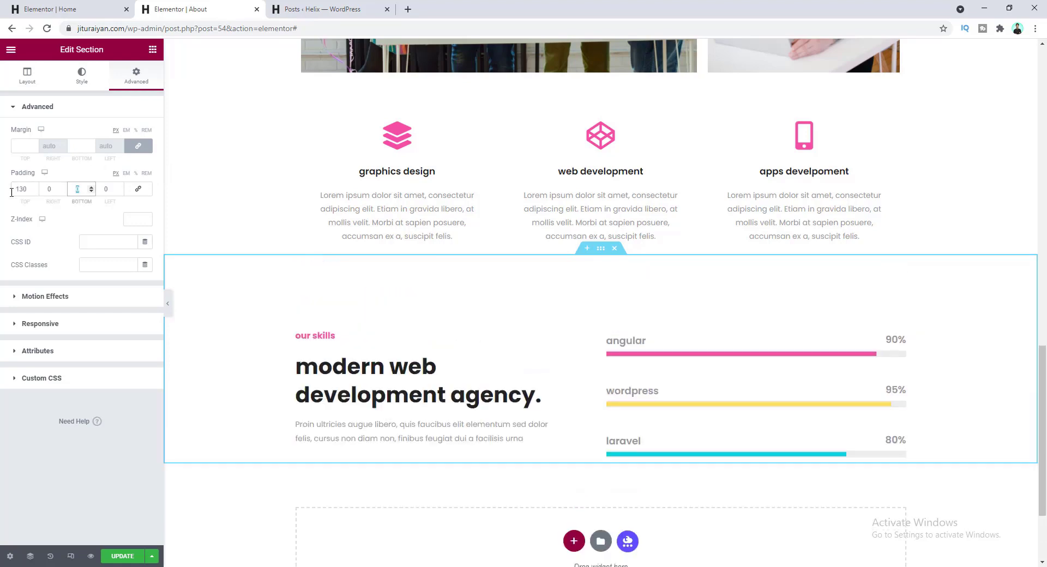
text(130)
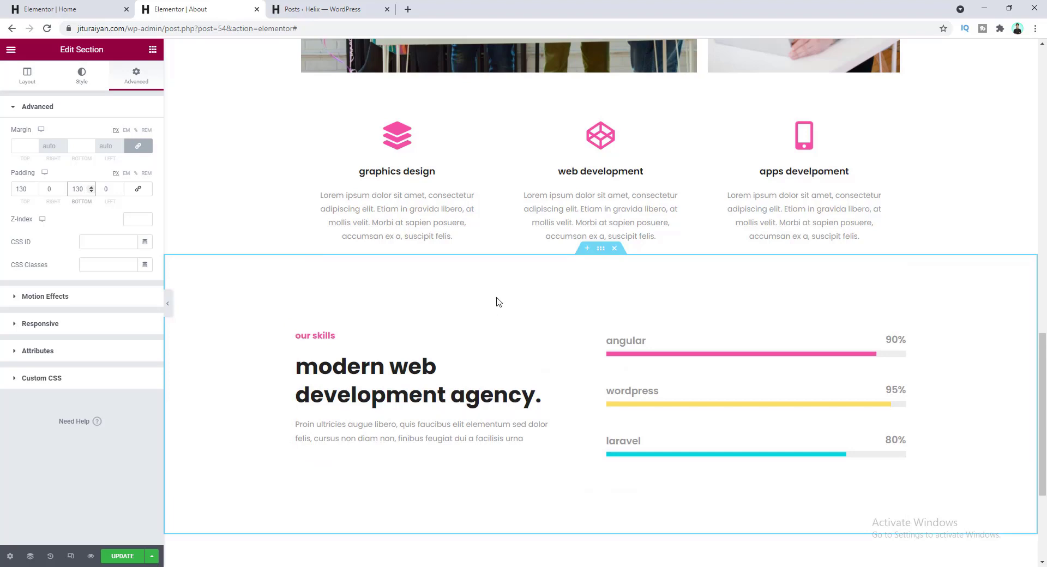
scroll(490, 310, down, 4)
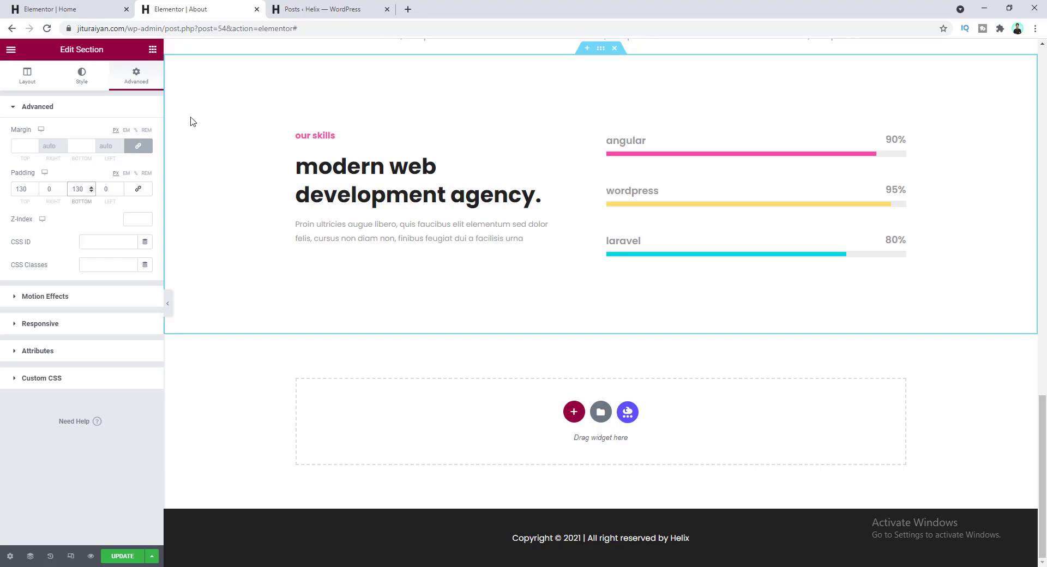
- Copy the team section from the Home page and paste it into the About page
click(49, 9)
scroll(398, 295, down, 7)
scroll(399, 295, down, 15)
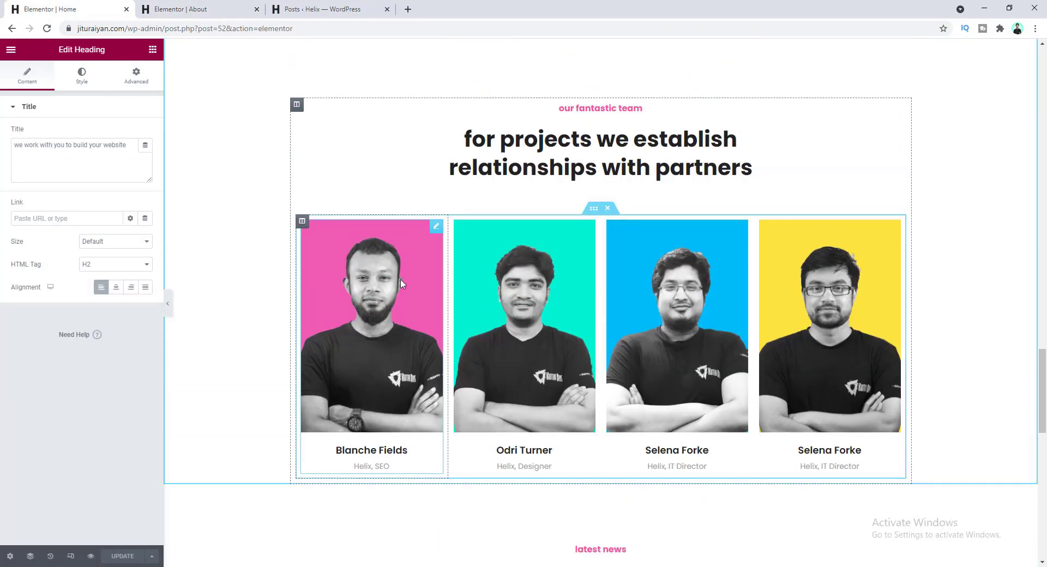
scroll(509, 286, up, 1)
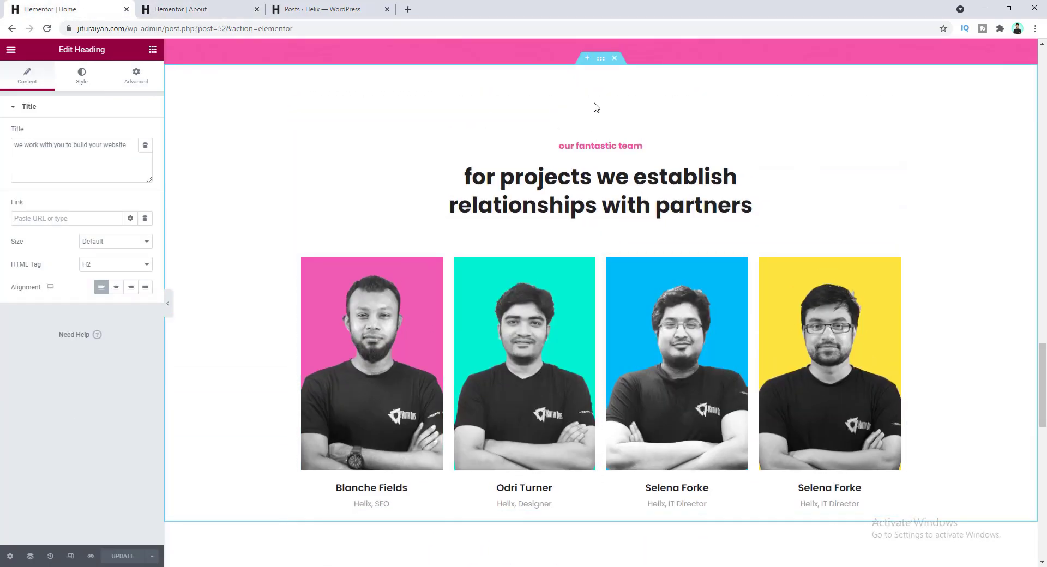
right_click(603, 64)
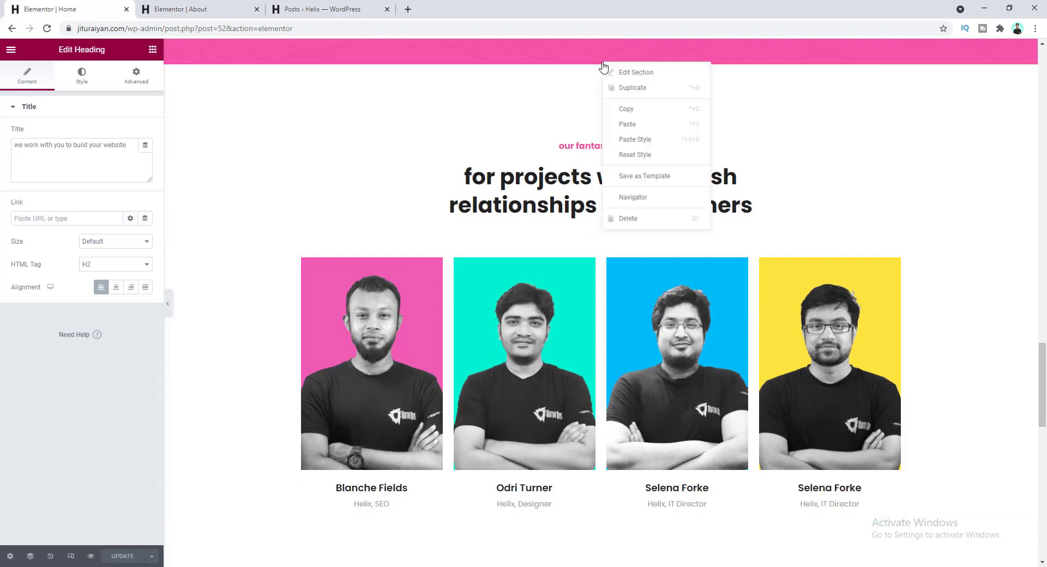
click(626, 109)
click(187, 9)
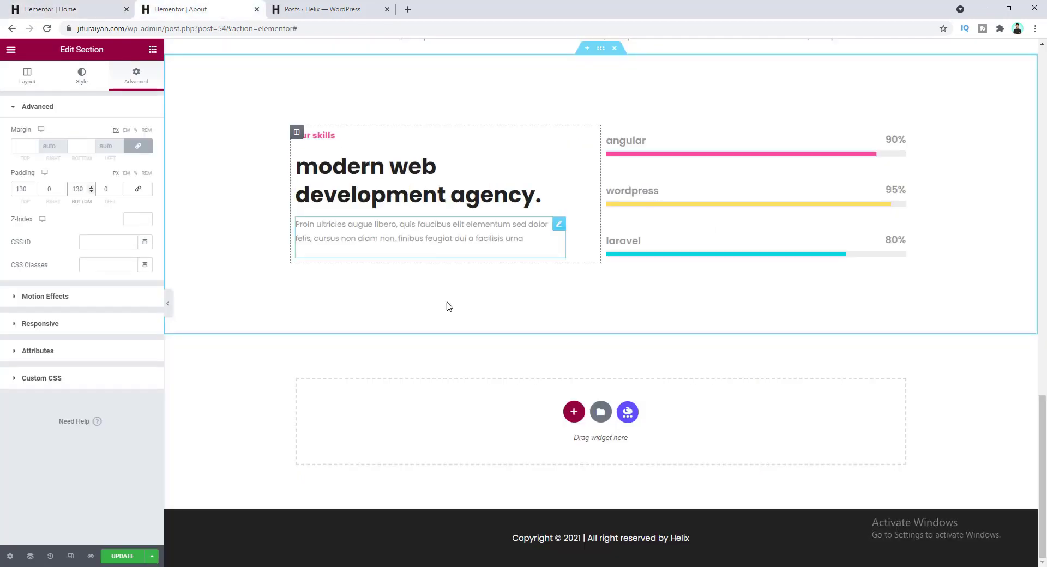
right_click(471, 391)
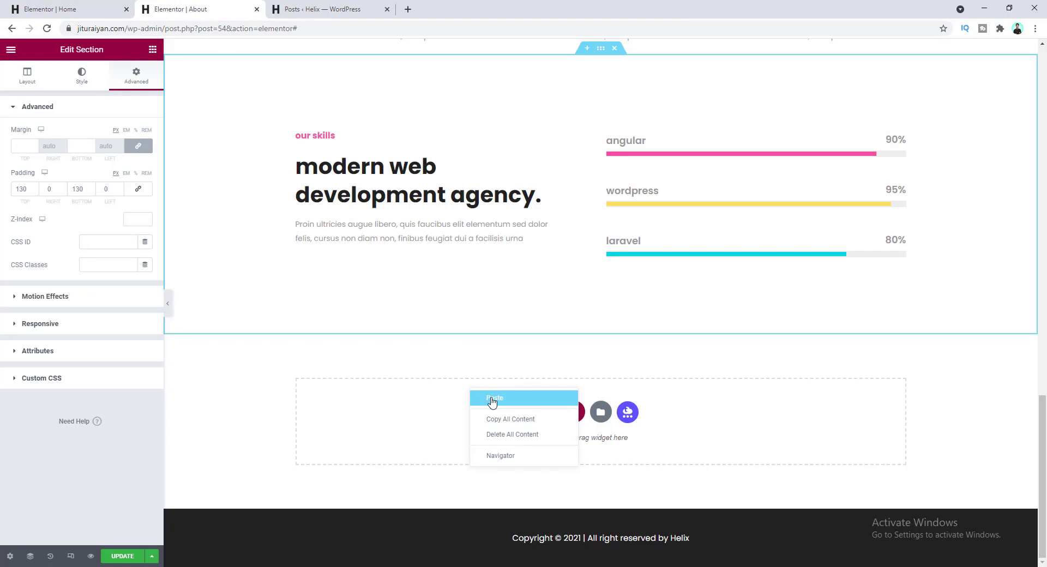
click(492, 401)
- Duplicate the team photo row to add a second row beneath it
scroll(479, 367, down, 5)
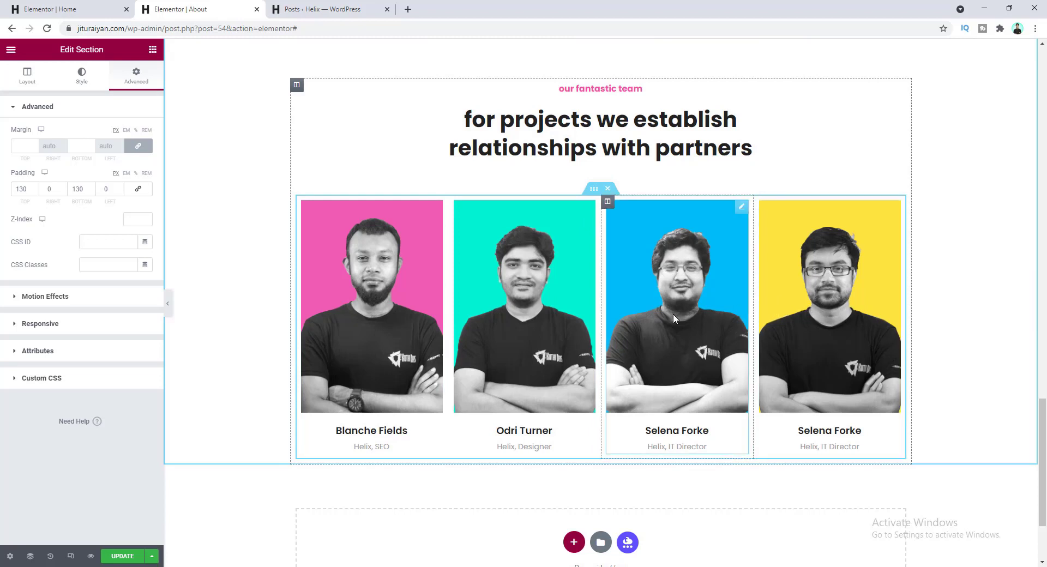
right_click(591, 191)
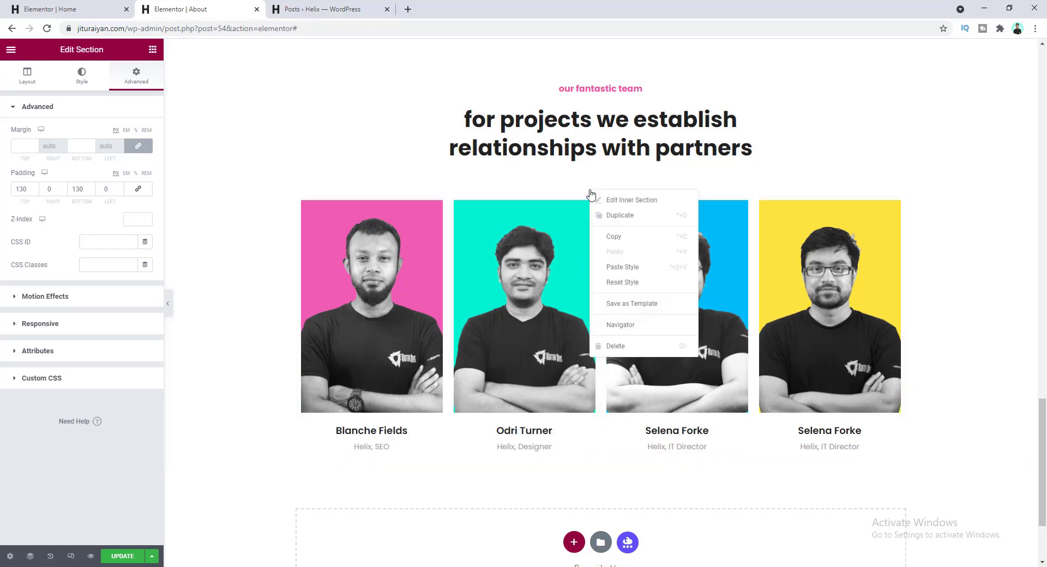
click(610, 215)
scroll(610, 218, down, 3)
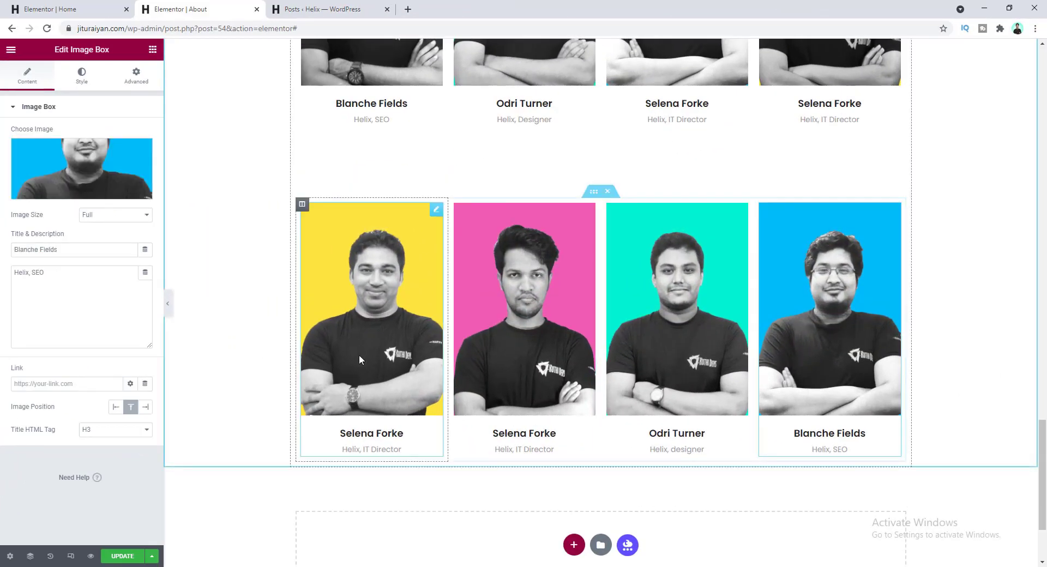
scroll(530, 370, up, 3)
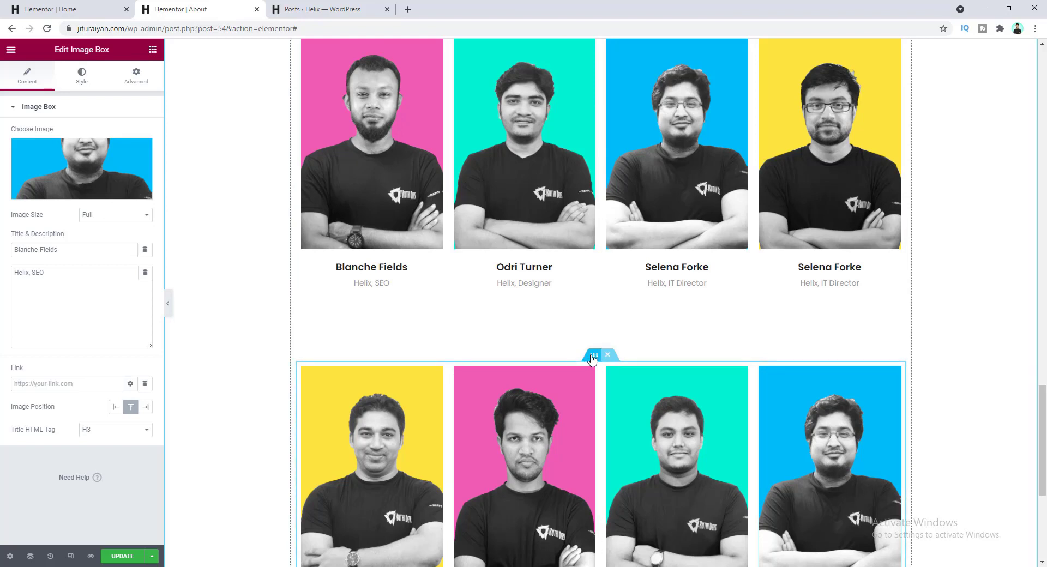
- Set the first team photo row's 60 bottom margin to 0
click(593, 356)
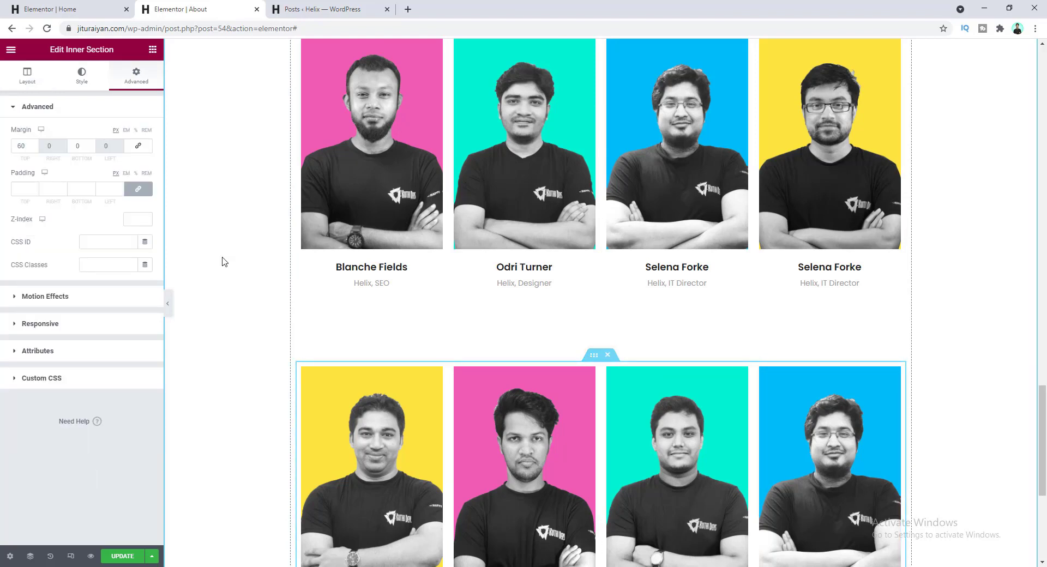
click(138, 147)
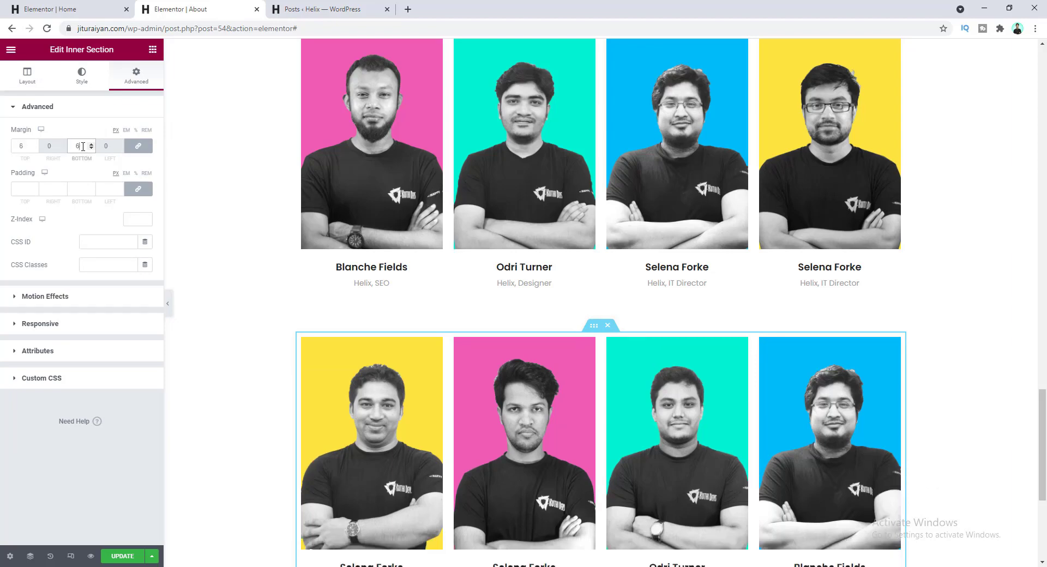
scroll(628, 355, up, 4)
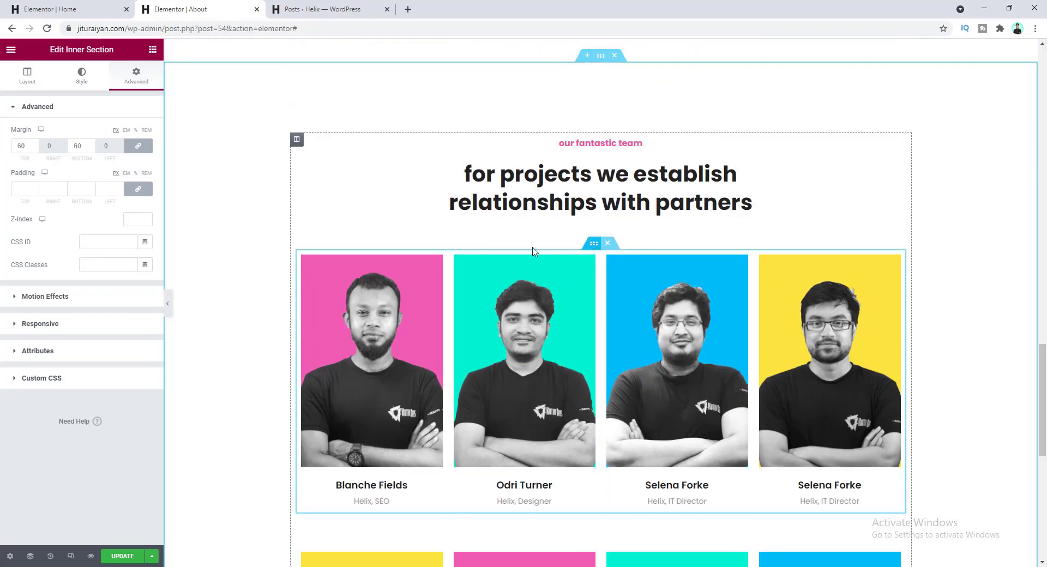
click(138, 147)
double_click(82, 148)
text(0)
click(139, 146)
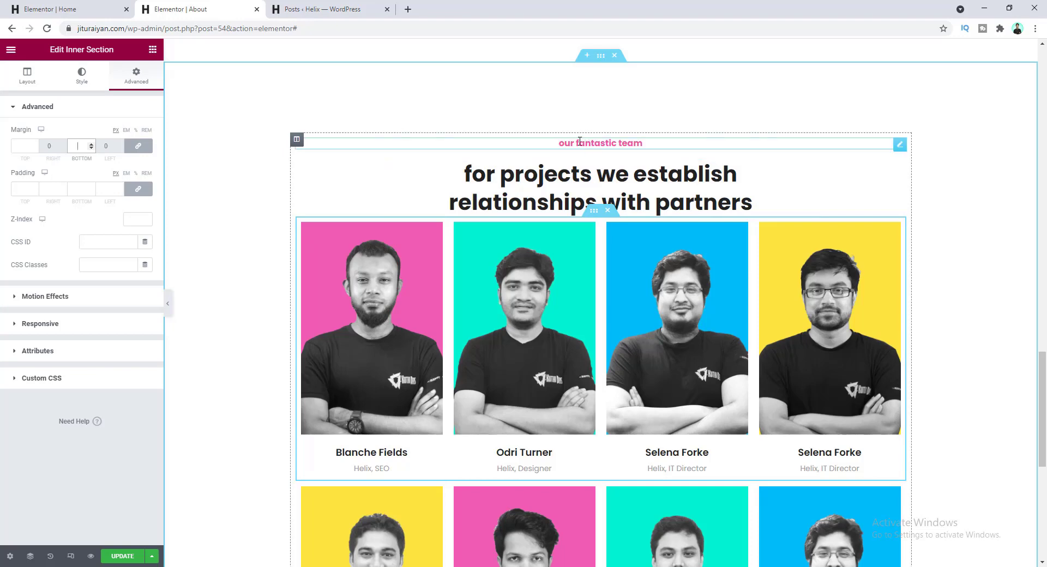
- Add a one-column section above the team and move 'meet our team' and 'may we present our team.' into it
click(601, 141)
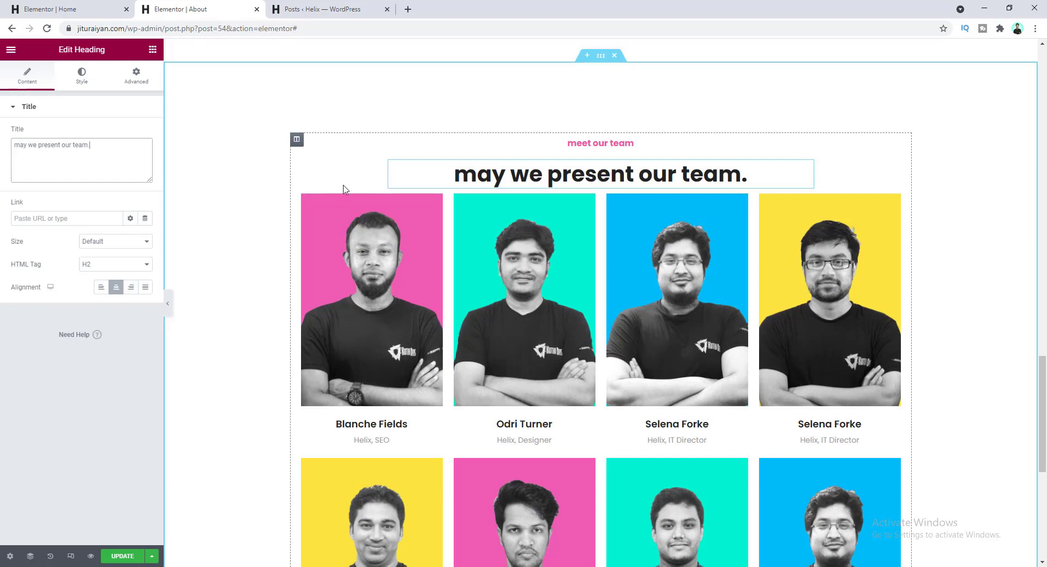
scroll(351, 191, up, 4)
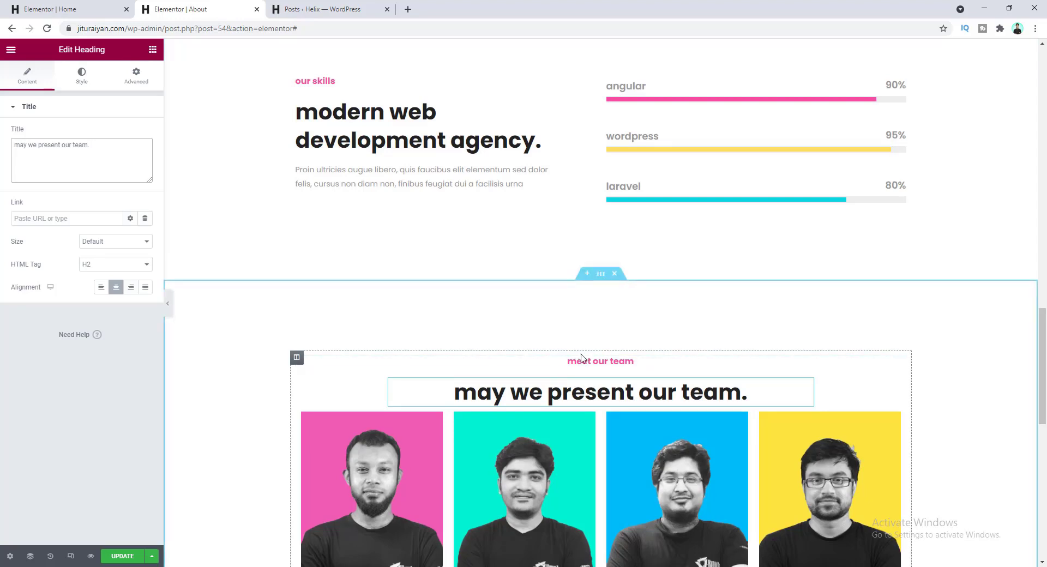
click(586, 276)
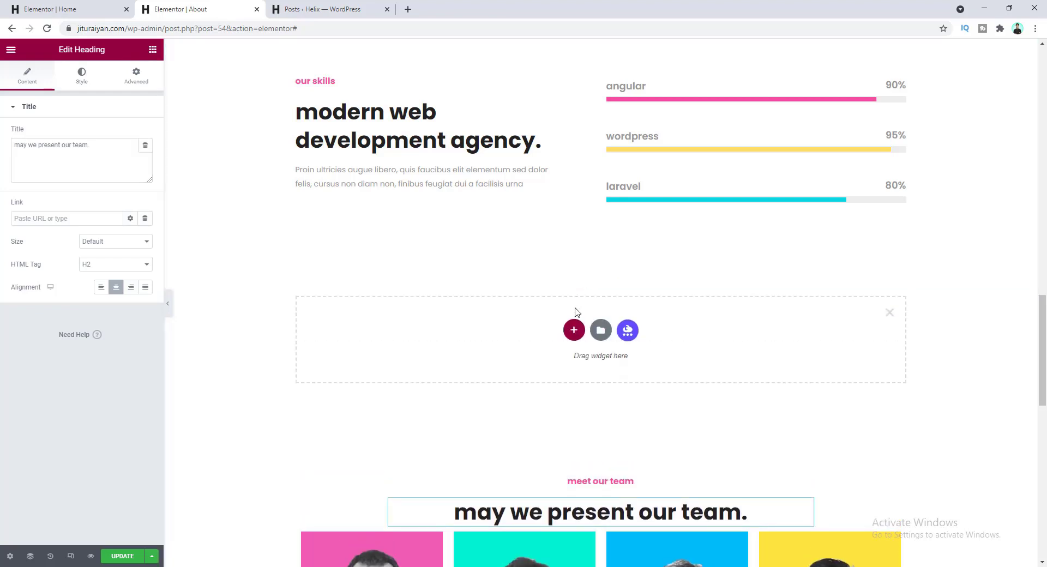
click(572, 333)
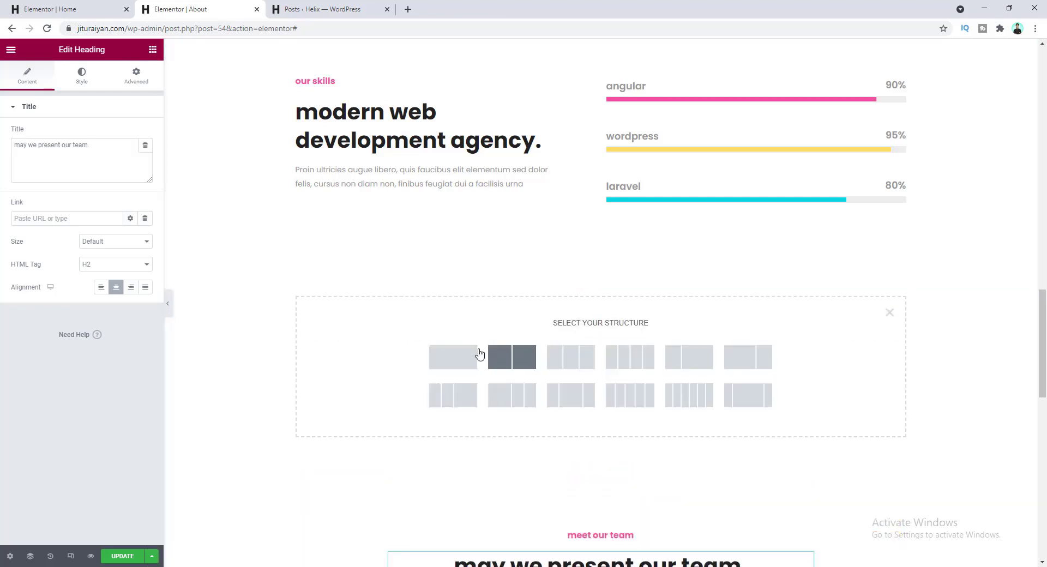
click(465, 355)
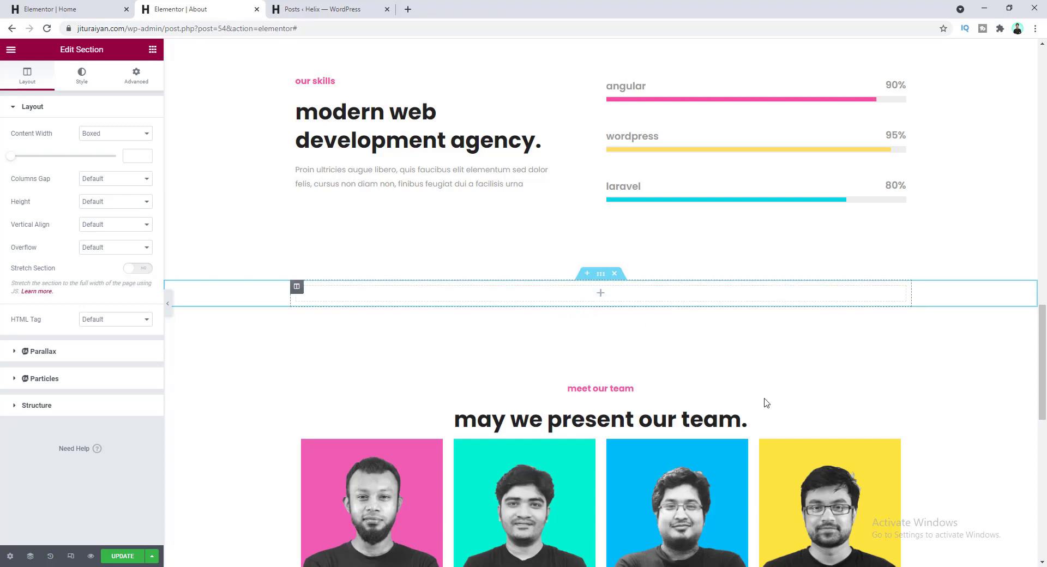
drag(899, 390, 676, 305)
drag(809, 391, 662, 295)
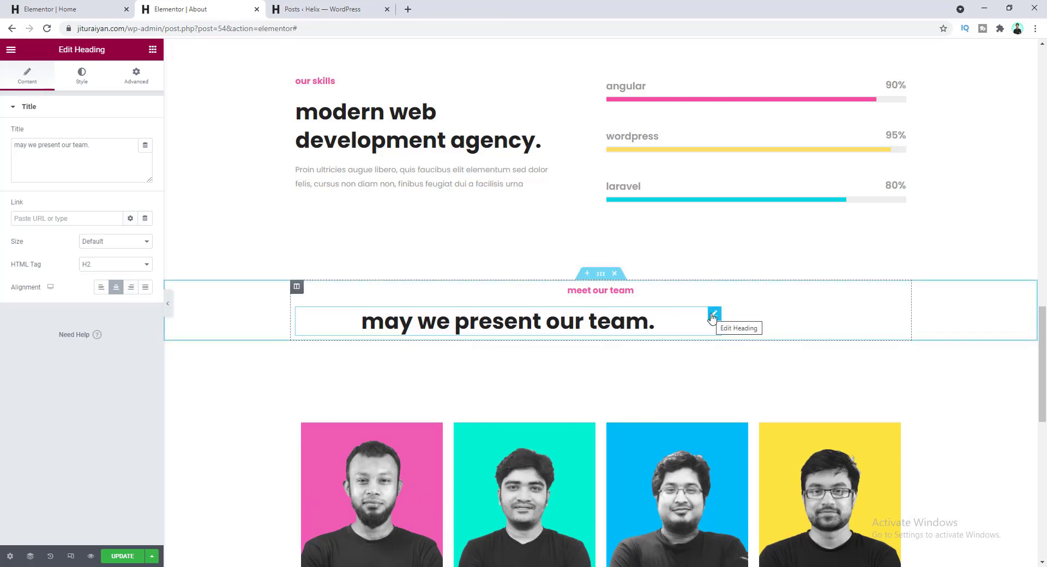
- Change the 'may we present our team.' heading width from Custom 780 to Default
click(141, 87)
scroll(122, 256, down, 2)
click(93, 391)
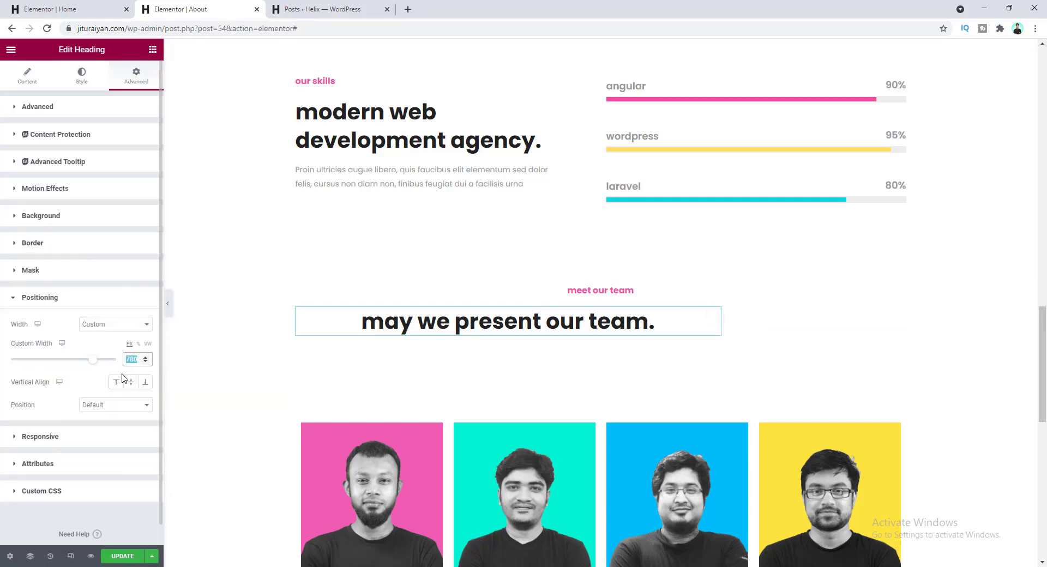
key(BackSpace)
click(124, 325)
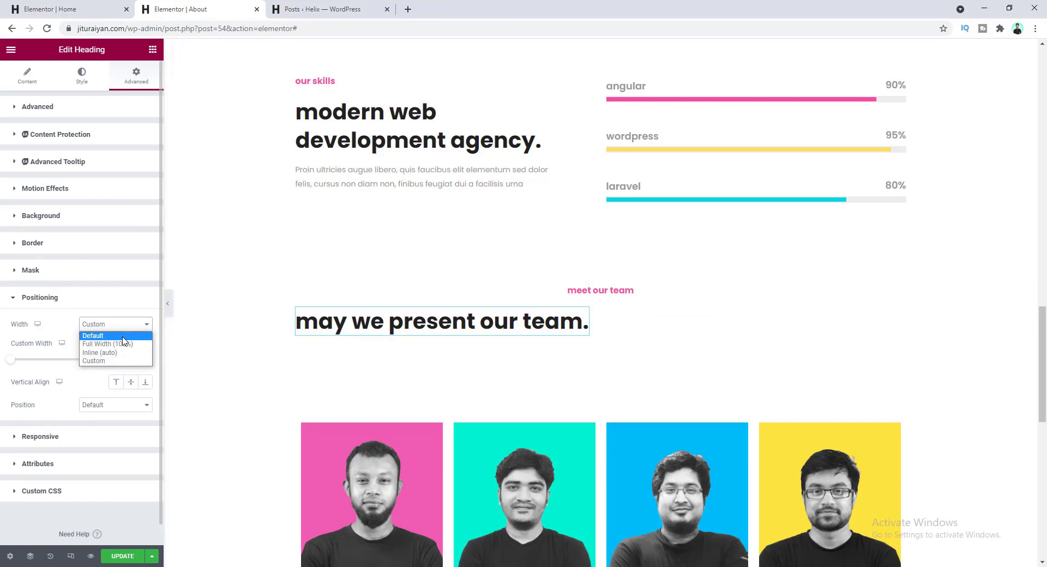
click(122, 337)
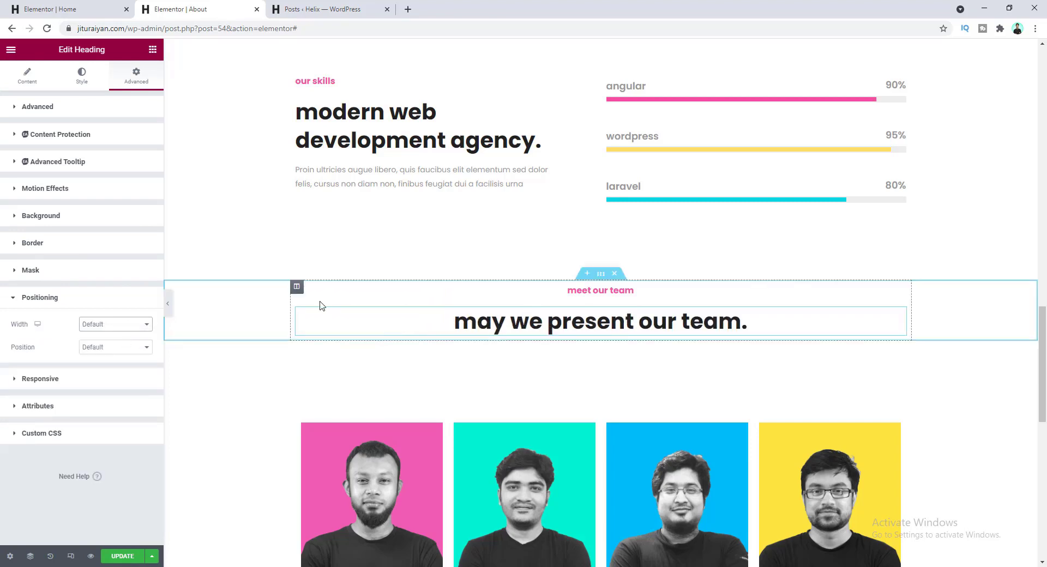
- Give the heading section a background-dots image background sized to cover
click(601, 273)
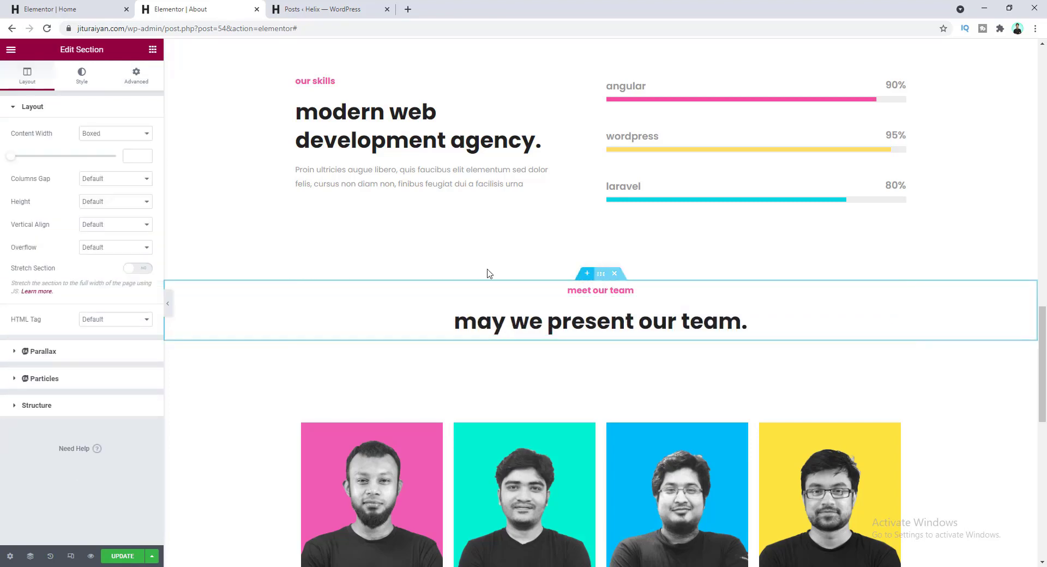
click(81, 76)
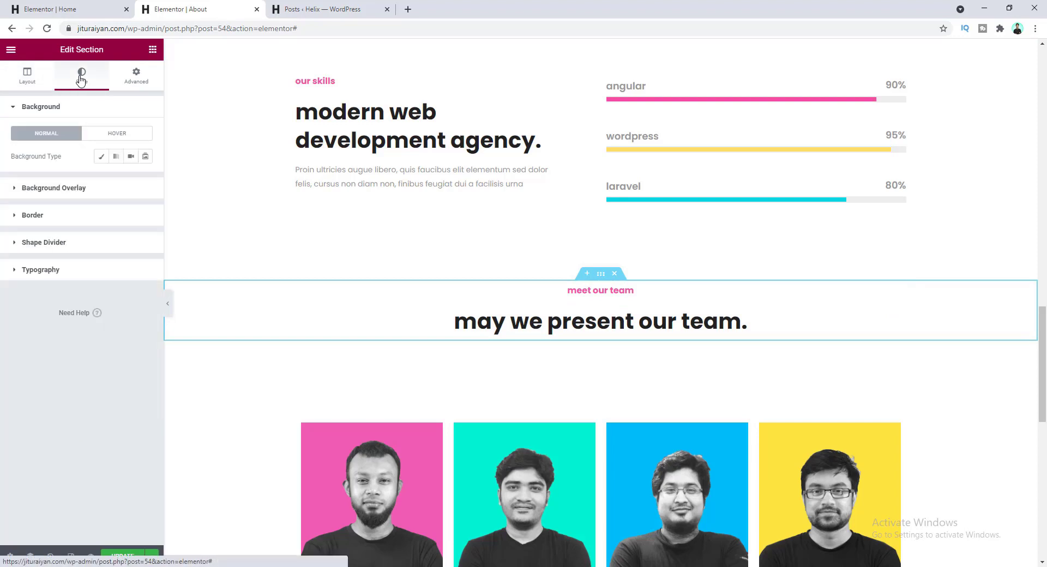
click(101, 157)
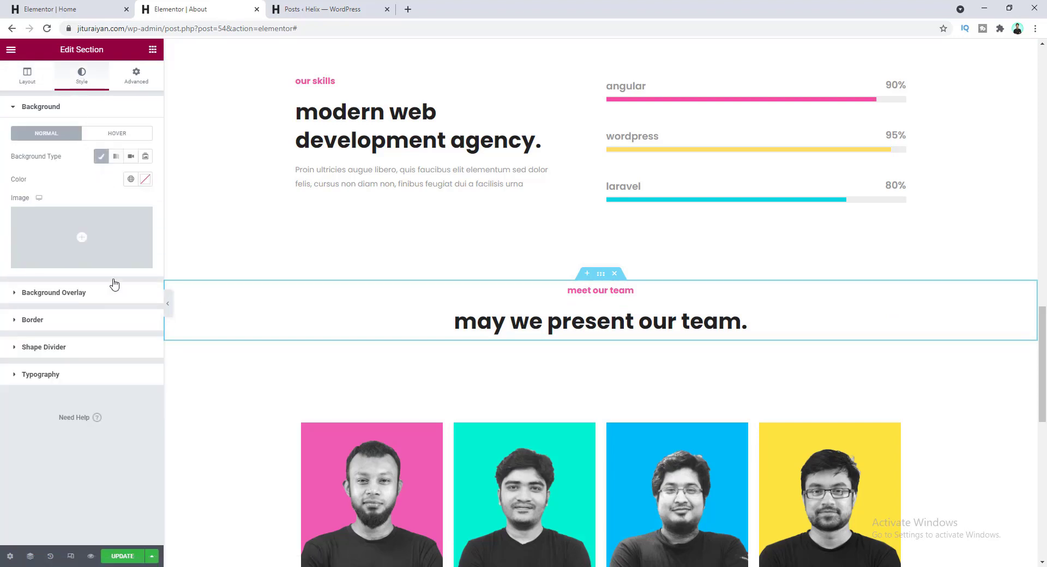
click(113, 235)
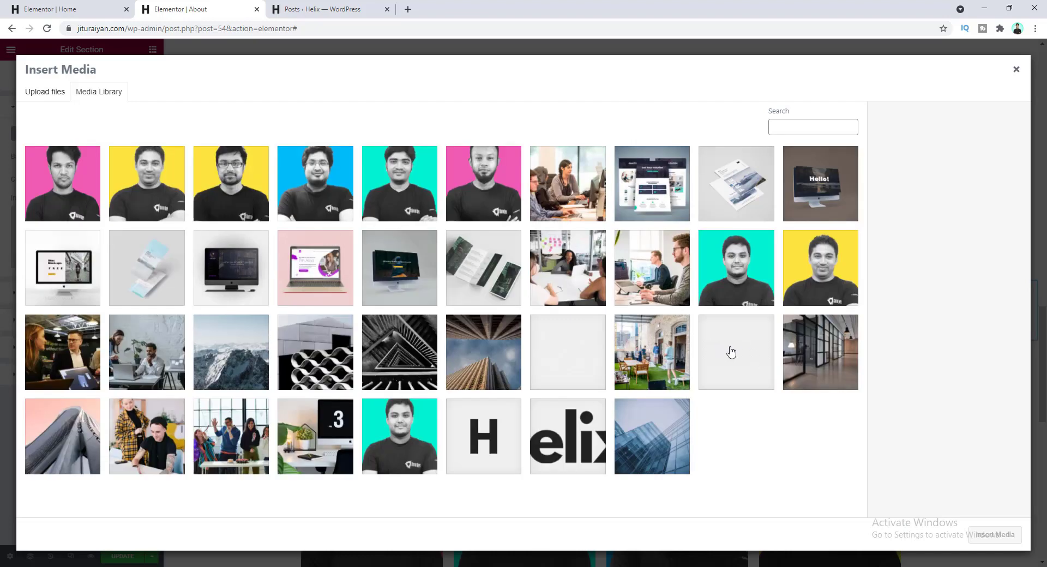
click(731, 352)
click(995, 534)
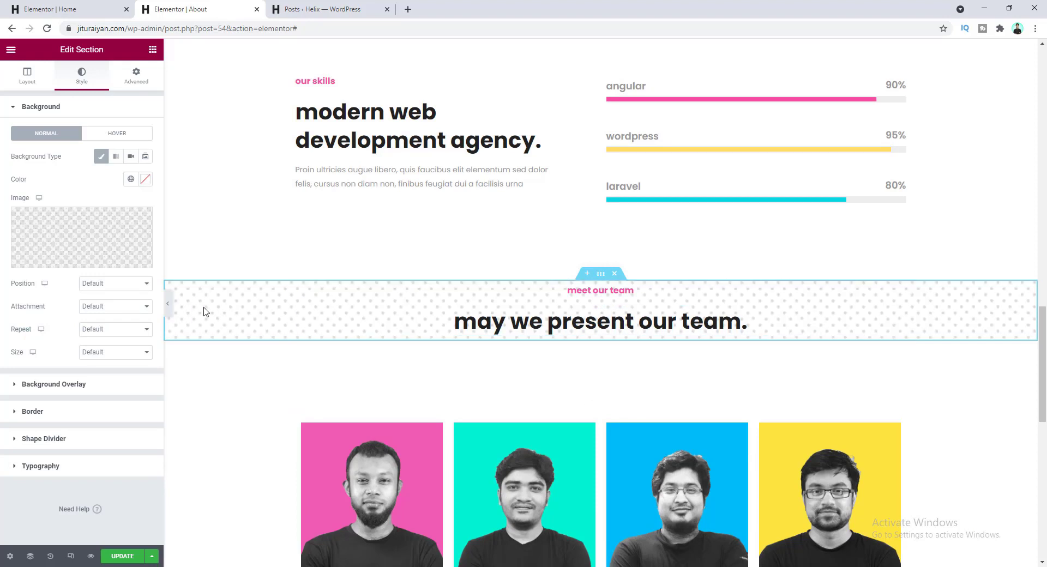
click(125, 354)
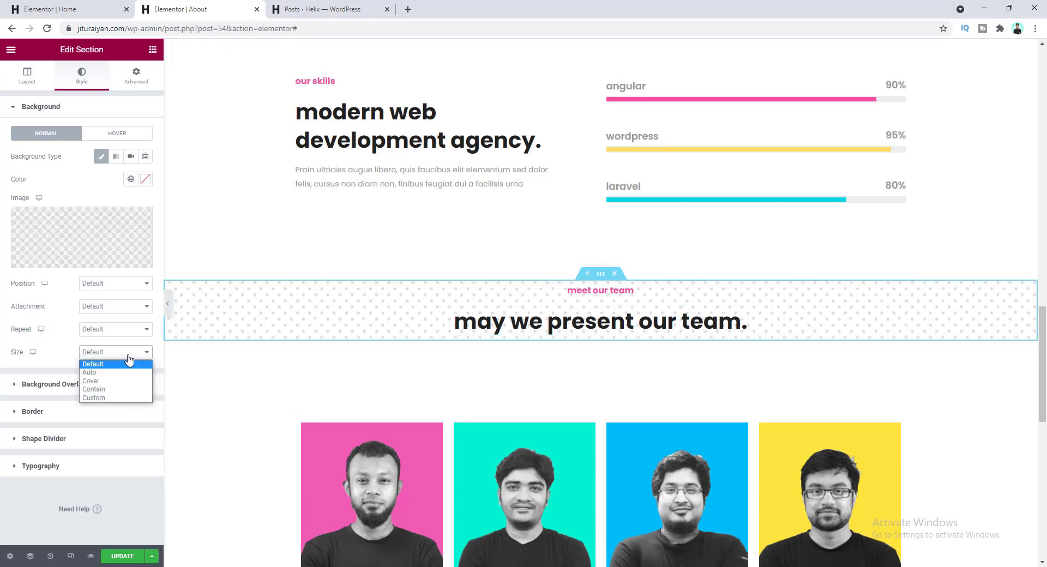
click(126, 381)
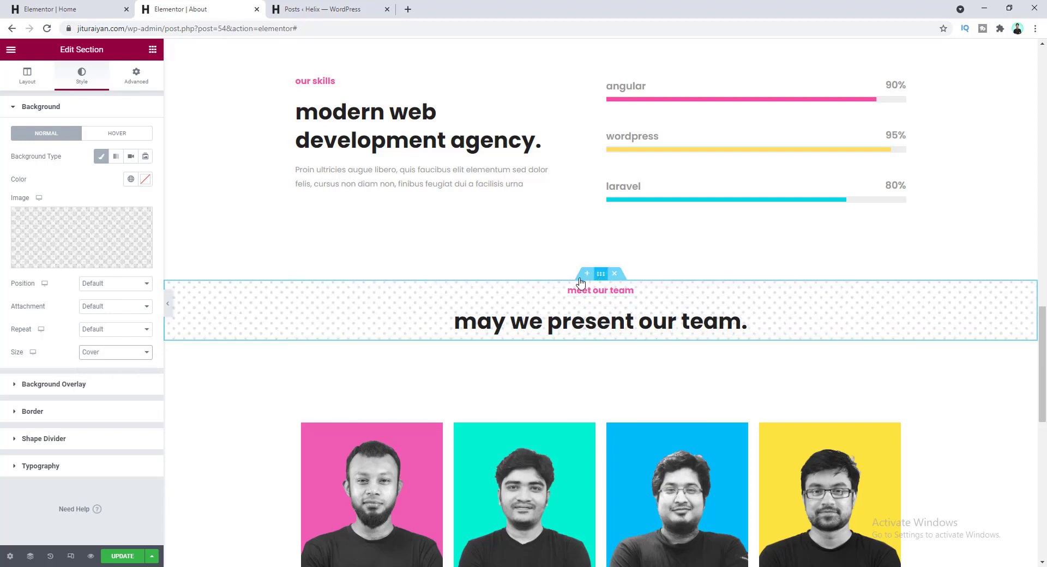
- Set the heading section's padding to 80 top and 75 bottom
click(132, 80)
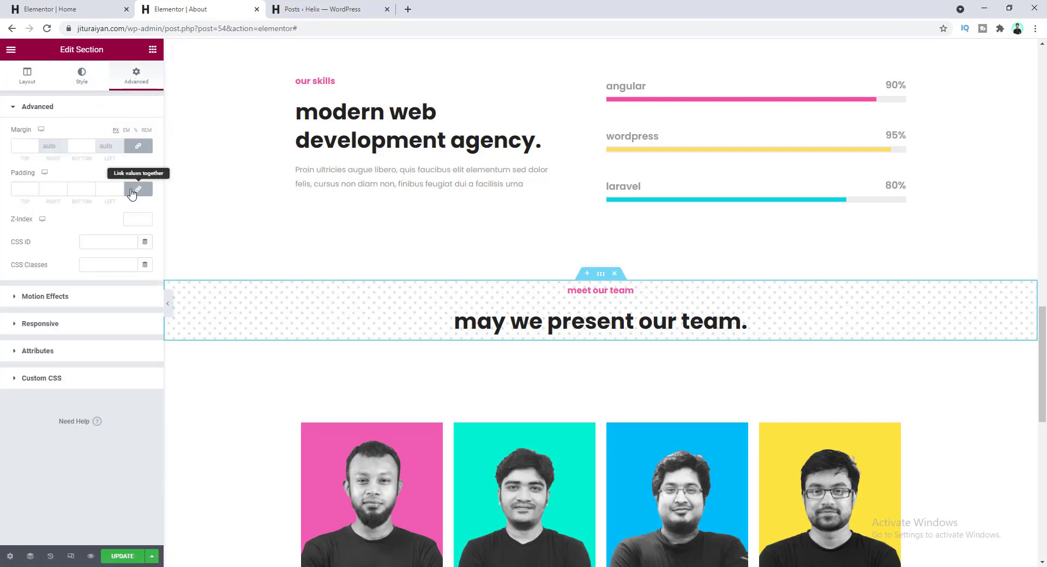
double_click(13, 191)
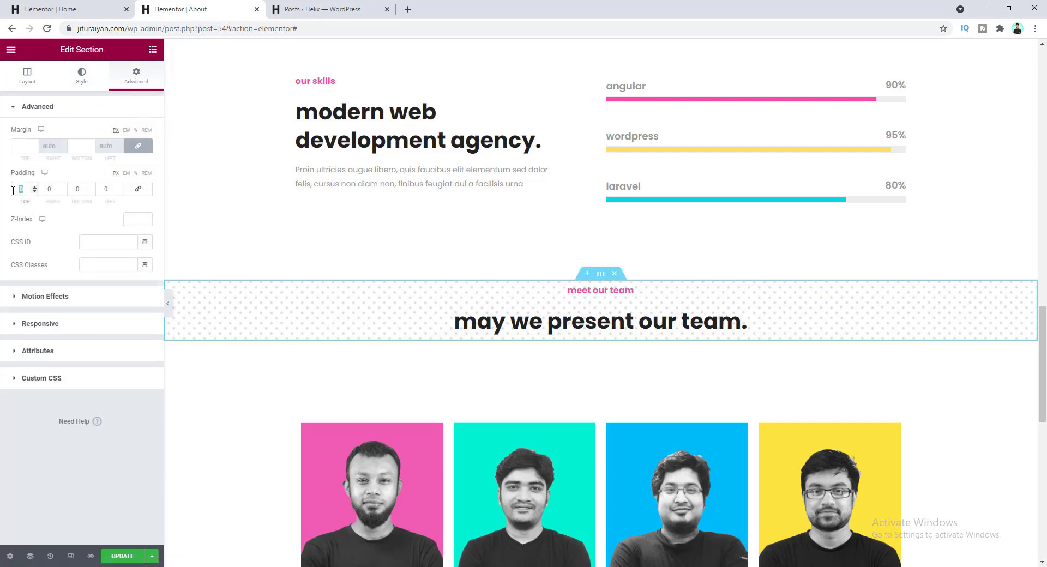
text(80)
key(Tab)
key(Tab)
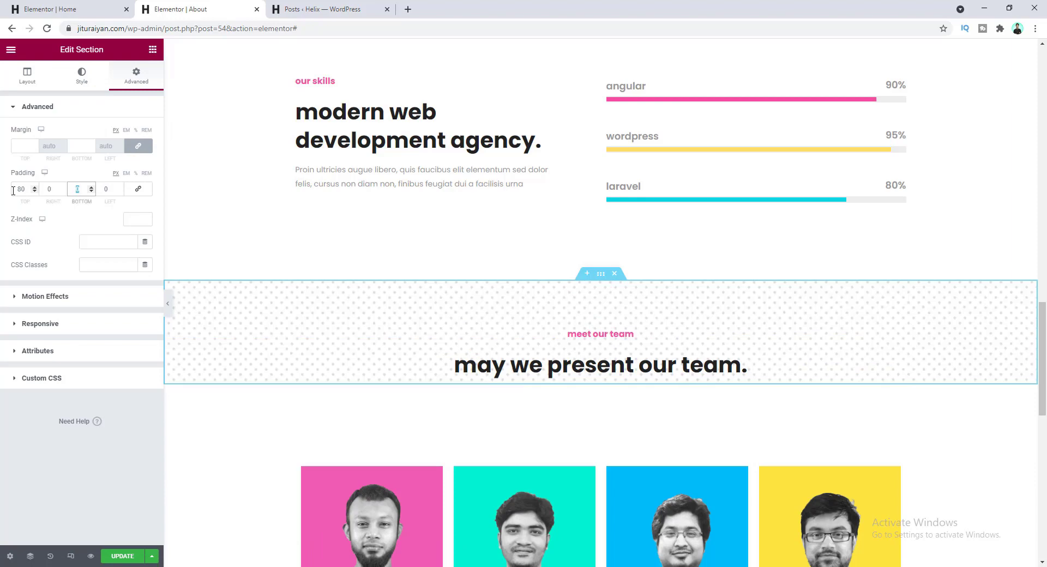
text(75)
scroll(496, 387, down, 10)
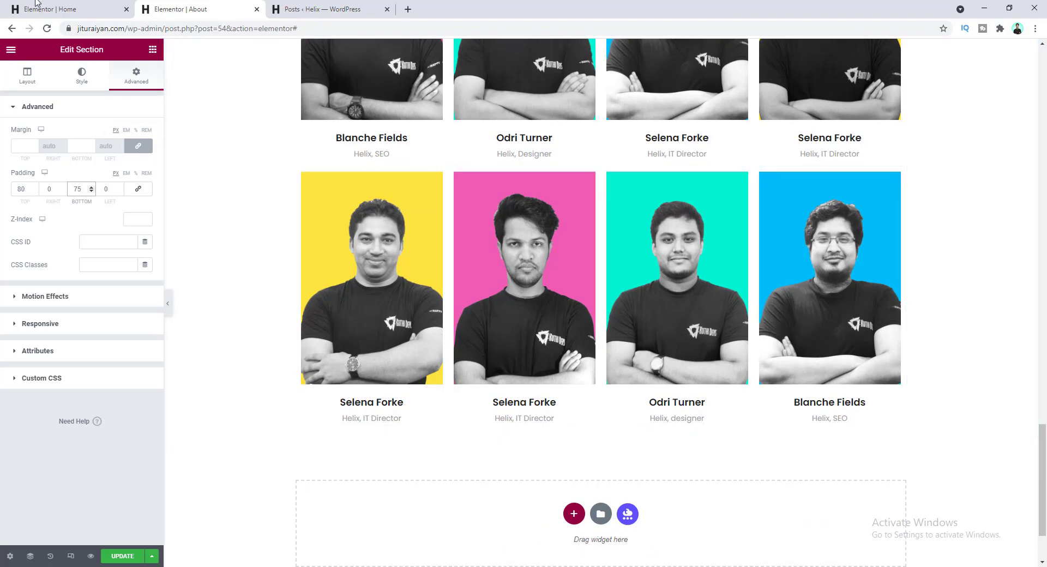
- Copy the contact us button from the Home page and return to the About page
click(65, 4)
scroll(545, 292, down, 10)
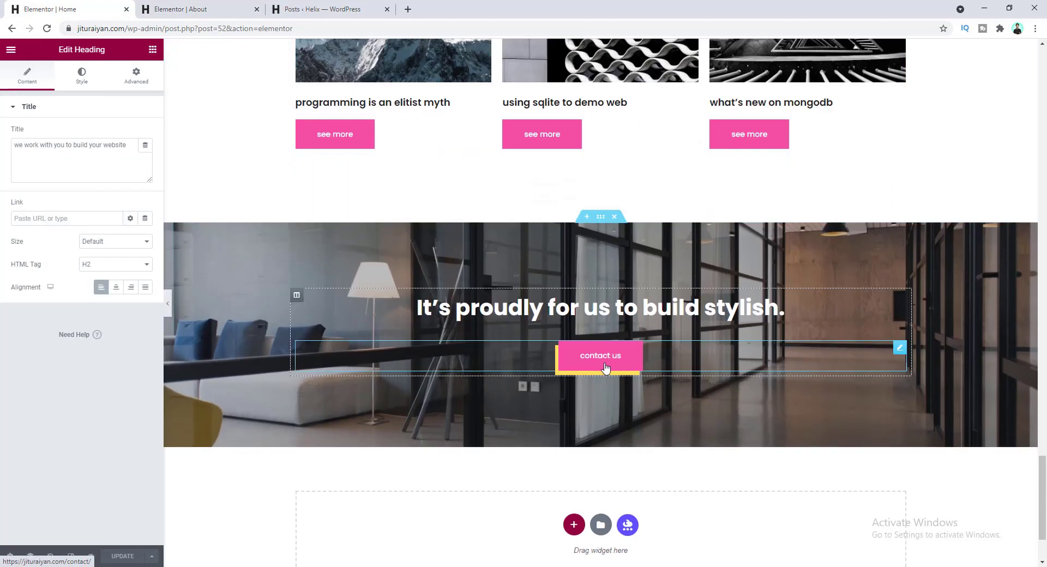
right_click(625, 355)
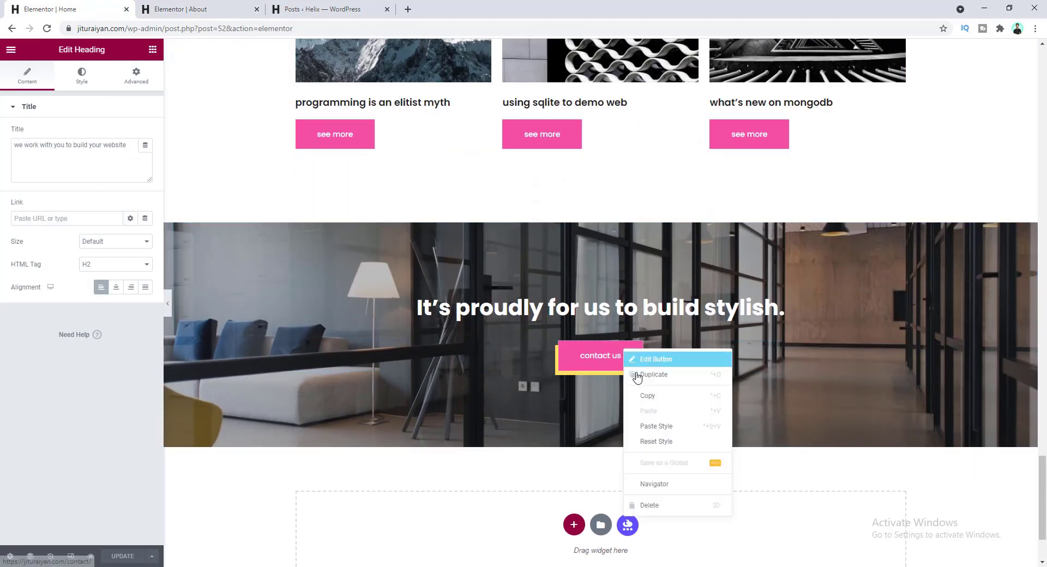
click(643, 397)
click(180, 9)
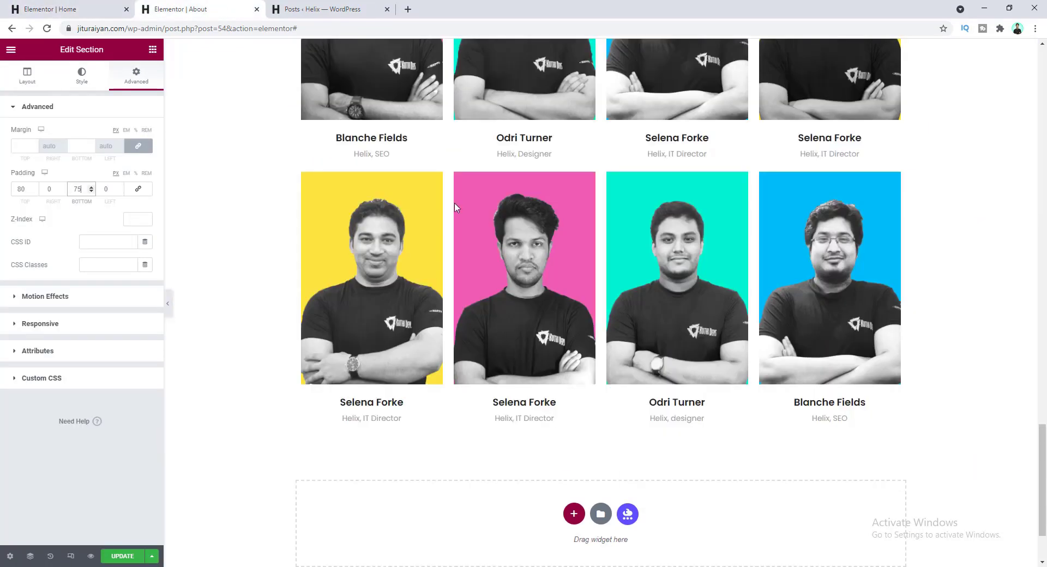
right_click(577, 434)
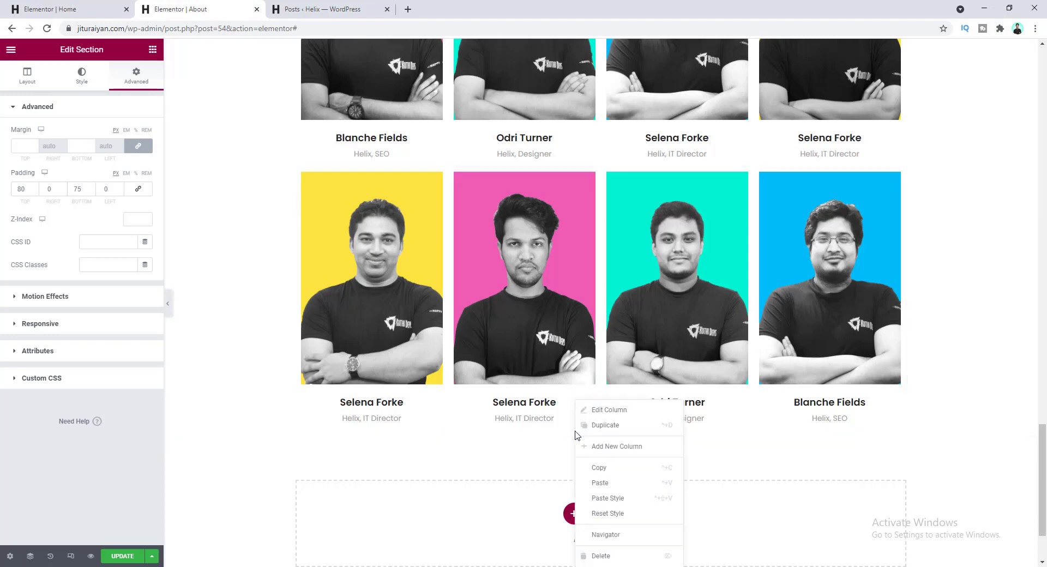
- Paste the contact us button below the team photos with a 45 top margin
click(600, 483)
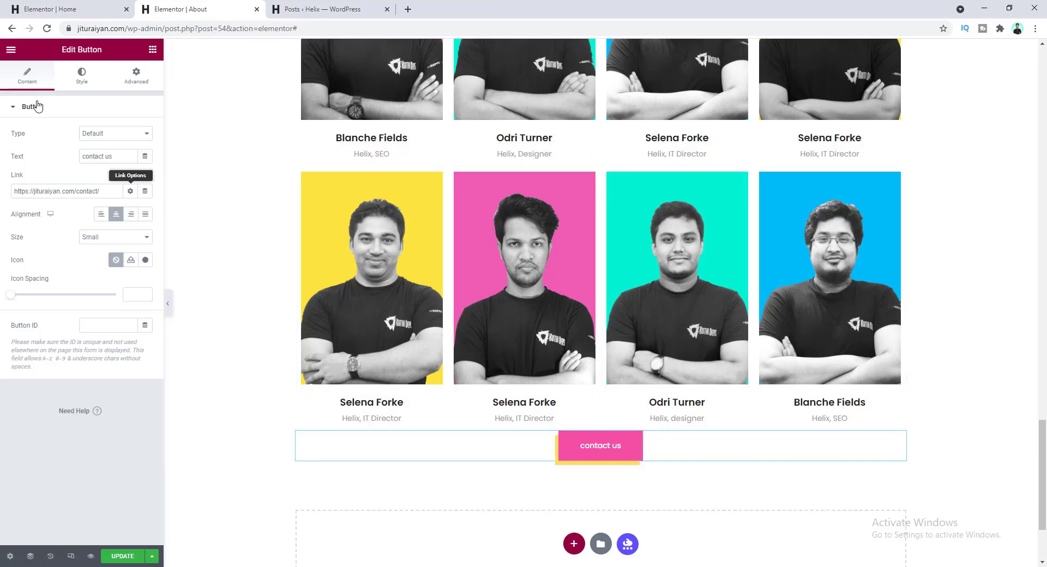
click(136, 75)
click(137, 148)
drag(27, 147, 13, 148)
text(45)
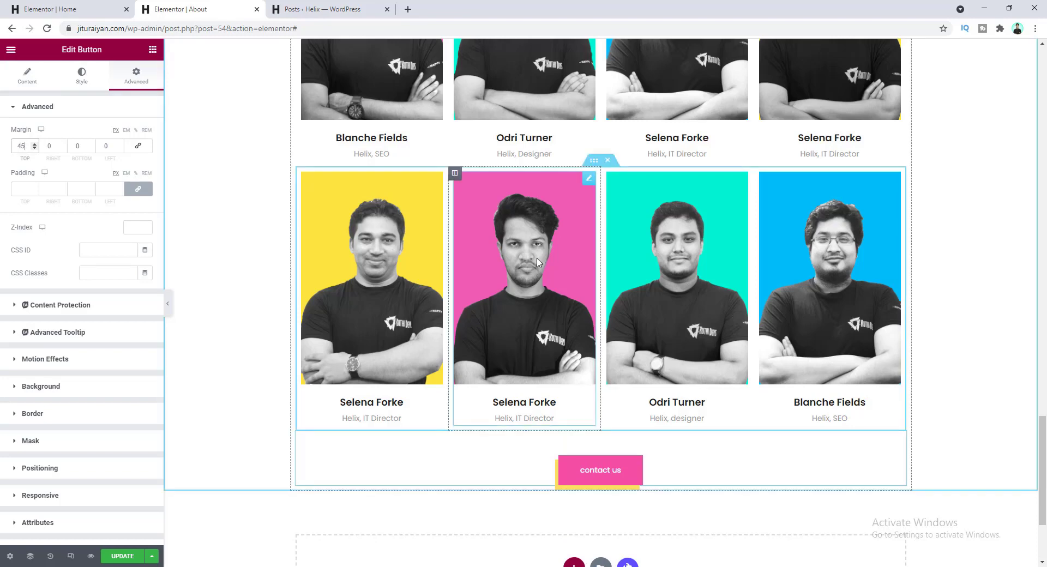
scroll(564, 369, up, 6)
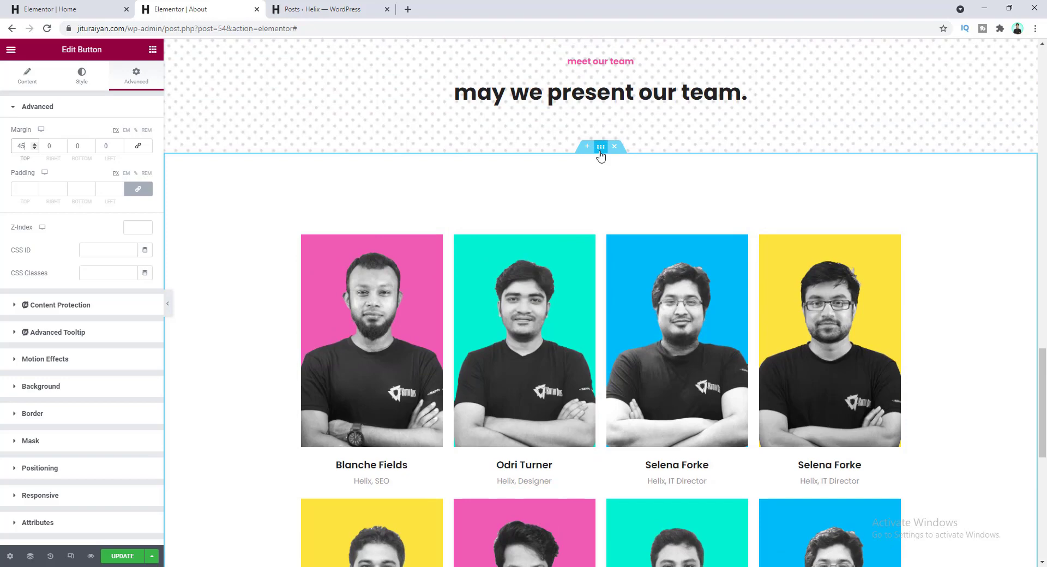
- Pad the team section 60 top and 115 bottom, then update the page
click(600, 153)
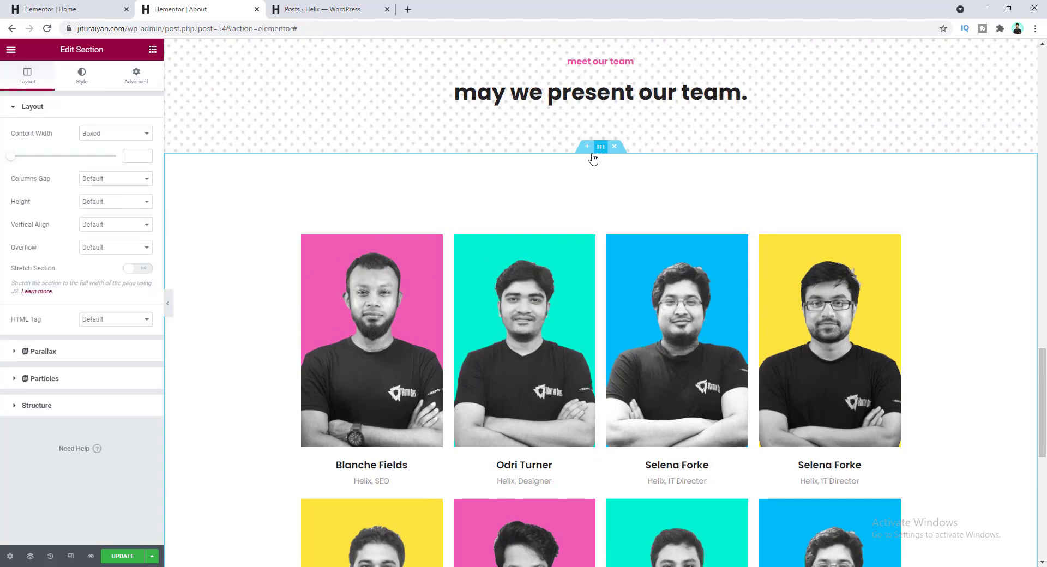
click(137, 79)
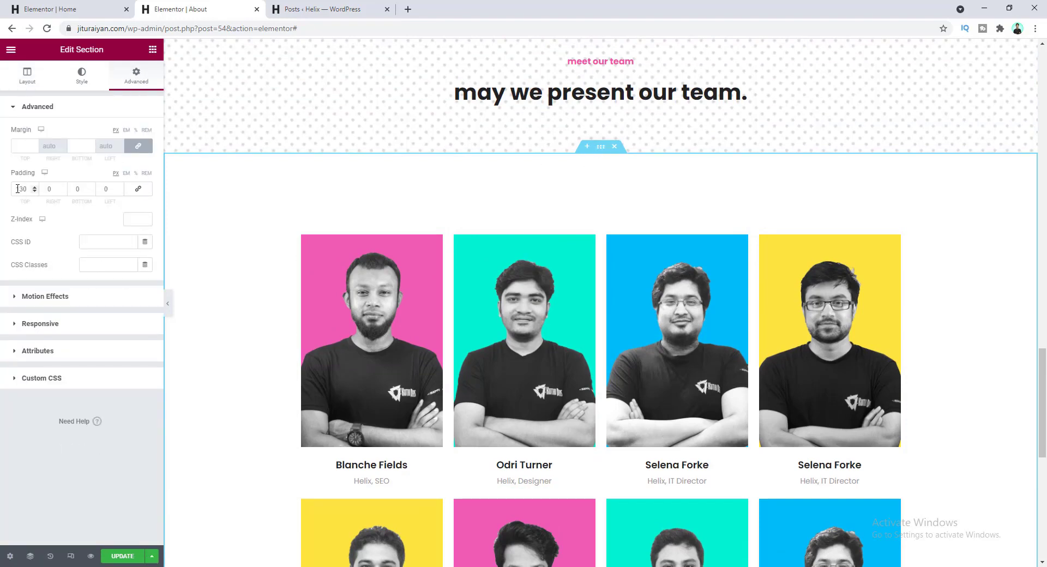
text(60)
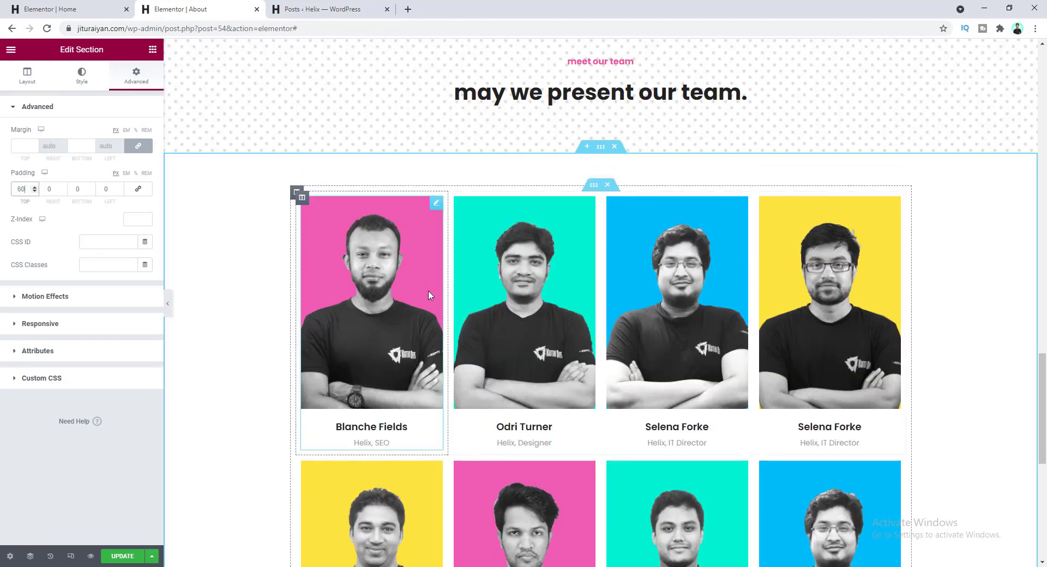
scroll(428, 300, down, 5)
scroll(428, 301, down, 1)
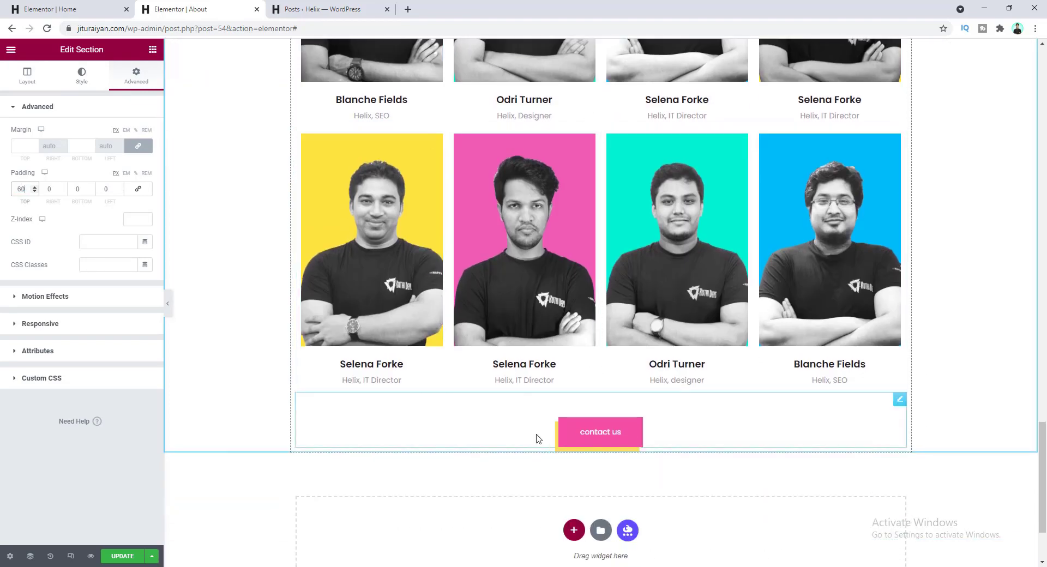
drag(80, 188, 51, 187)
text(115)
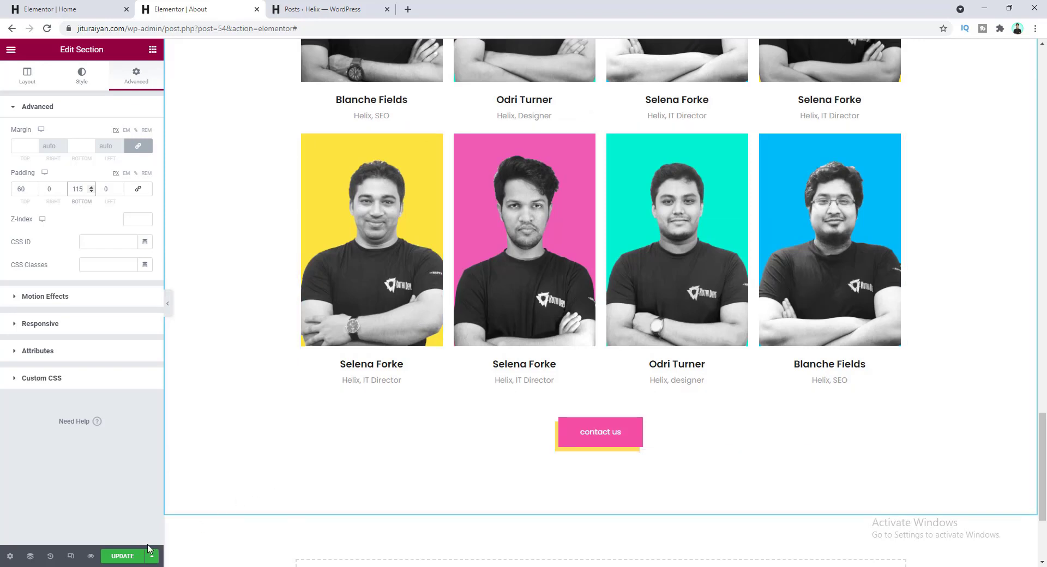
click(122, 556)
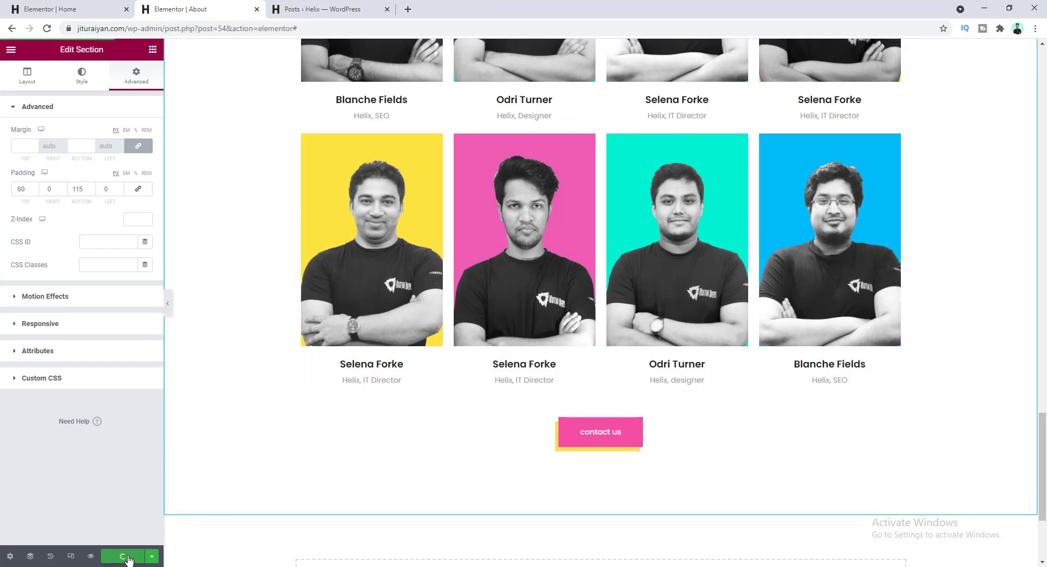
- Preview the saved About page live and scroll through it top to bottom
click(91, 557)
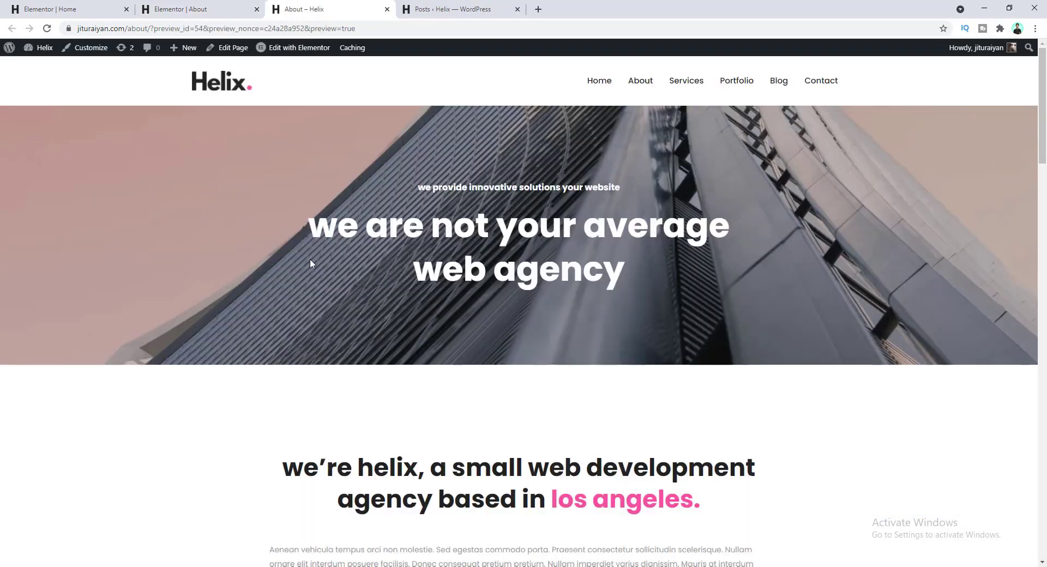
scroll(468, 323, down, 10)
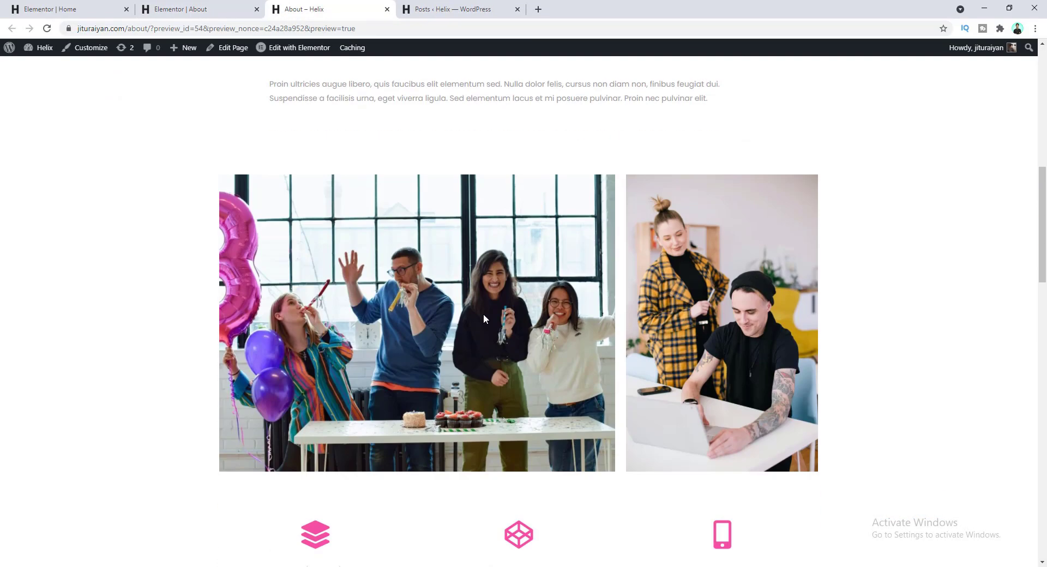
scroll(532, 351, down, 10)
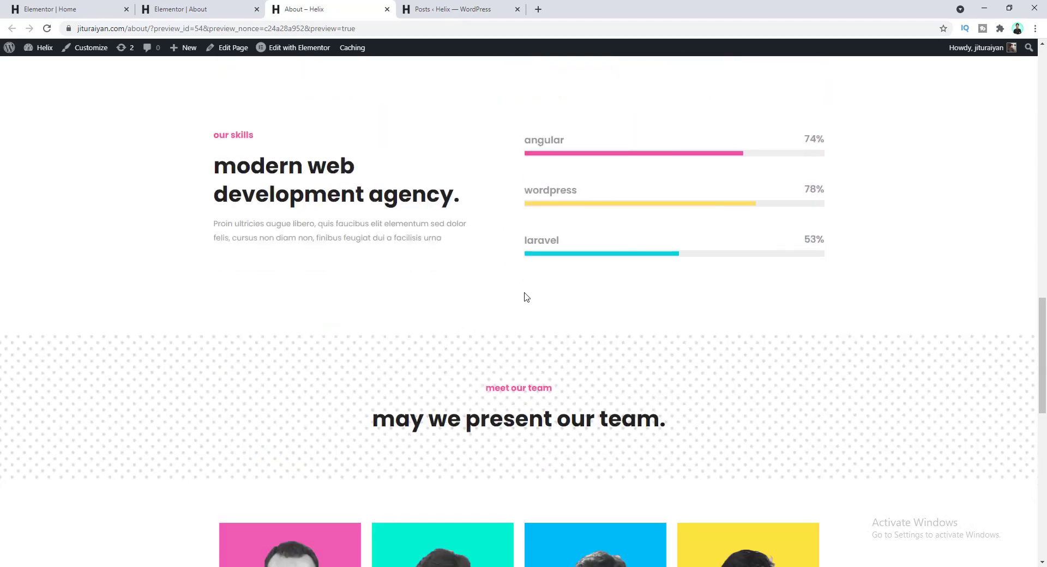
scroll(430, 320, down, 3)
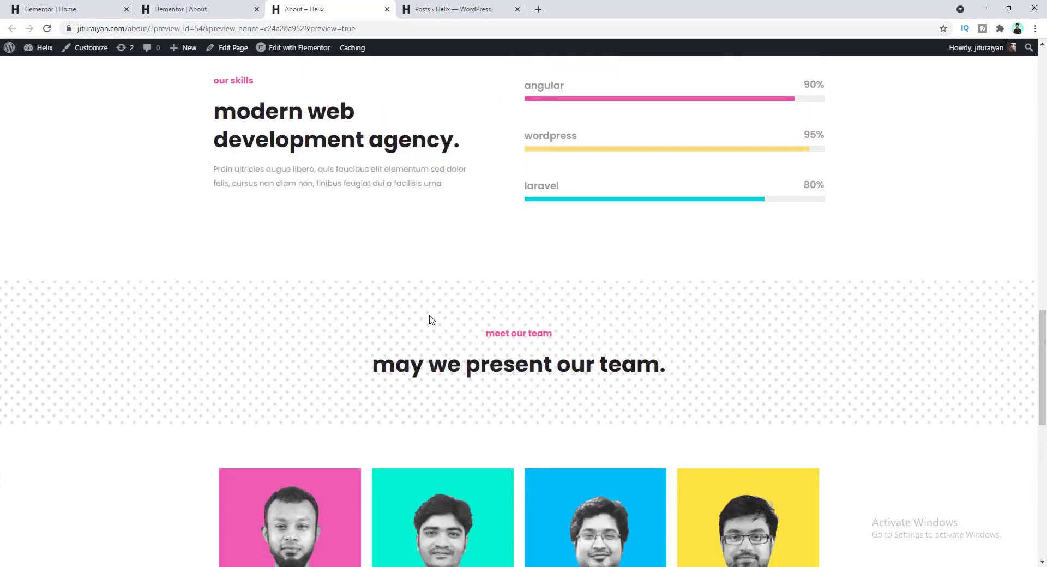
scroll(555, 339, down, 1)
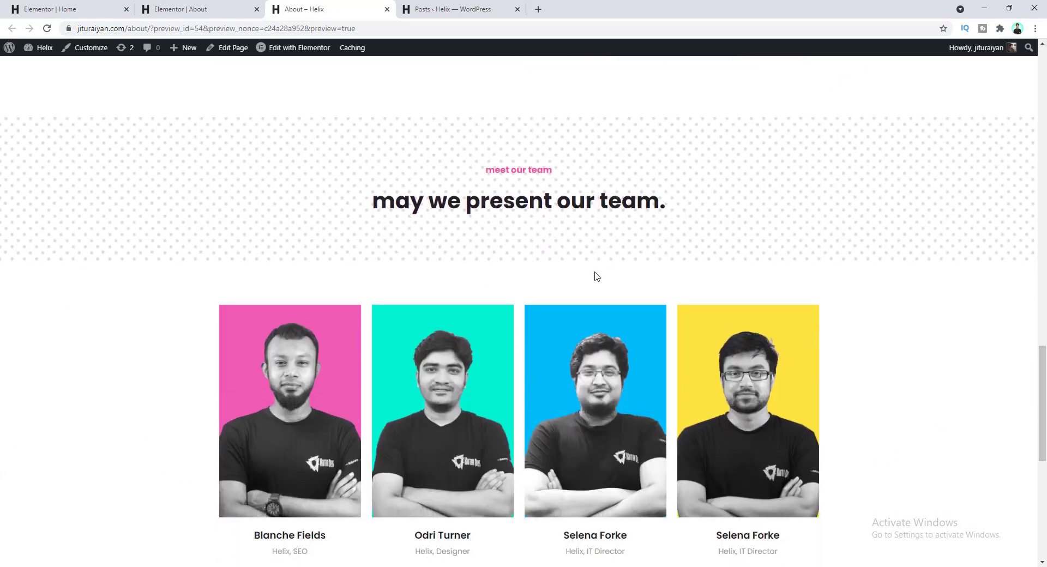
scroll(520, 226, down, 5)
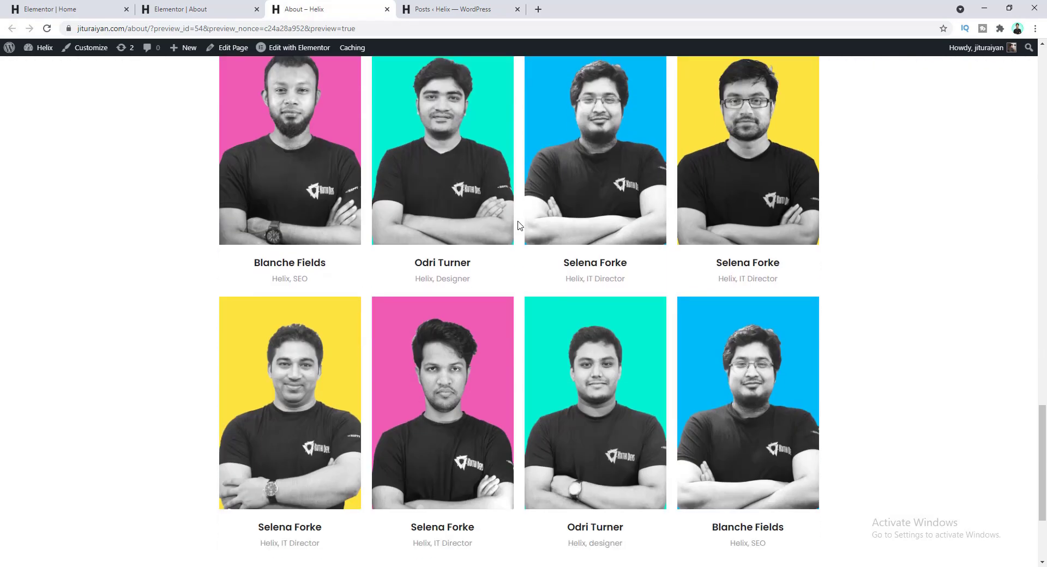
scroll(666, 382, down, 3)
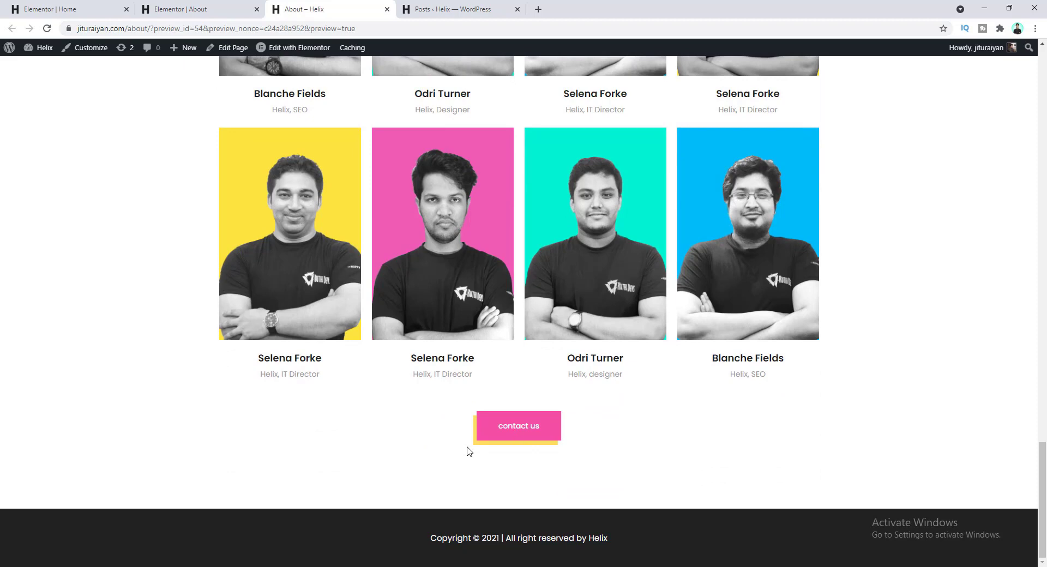
scroll(643, 443, up, 3)
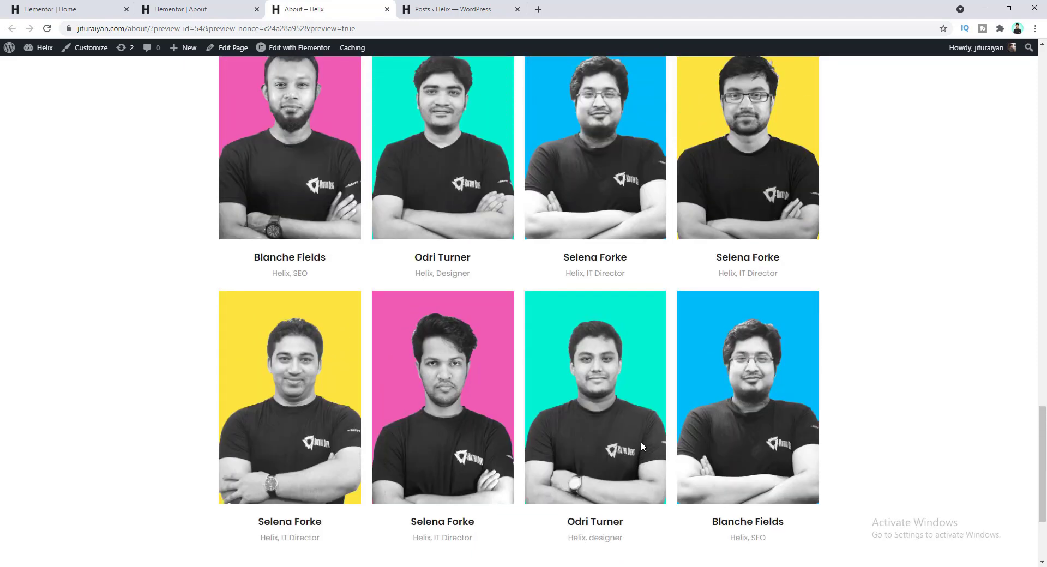
scroll(582, 443, up, 15)
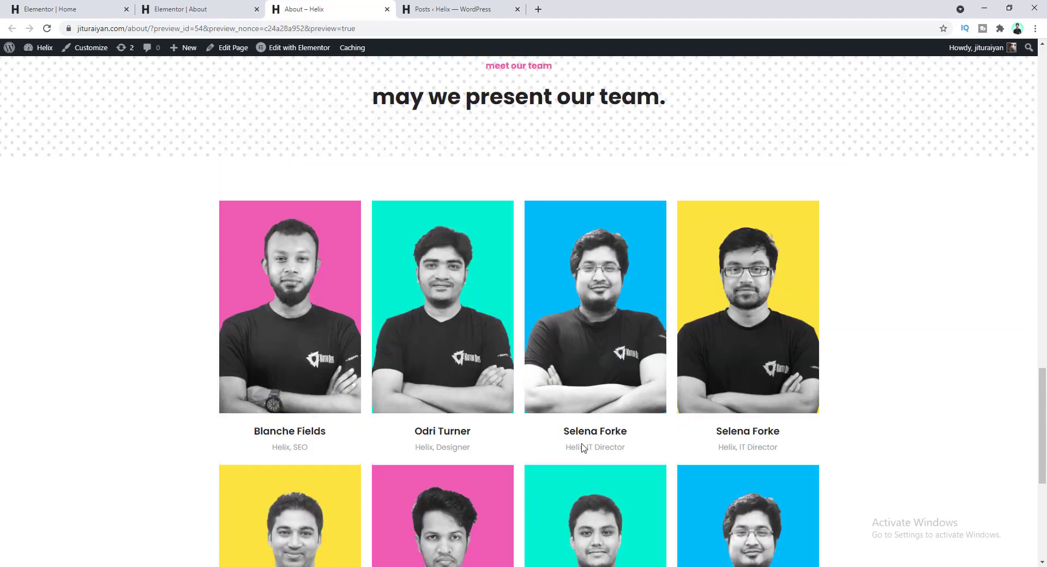
scroll(584, 448, up, 5)
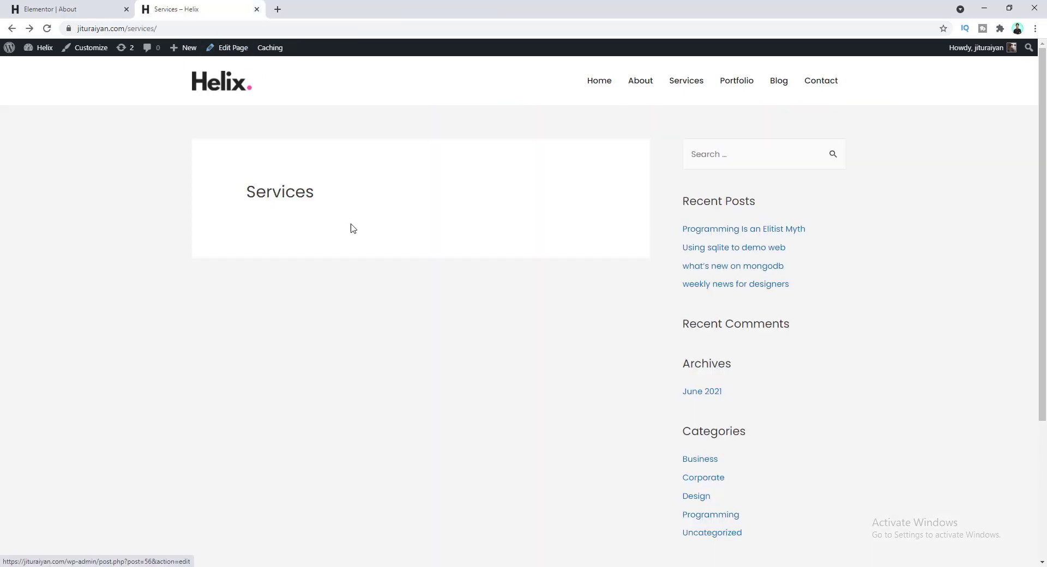
- Open the Services page with Elementor, briefly checking the About editor tab
click(245, 53)
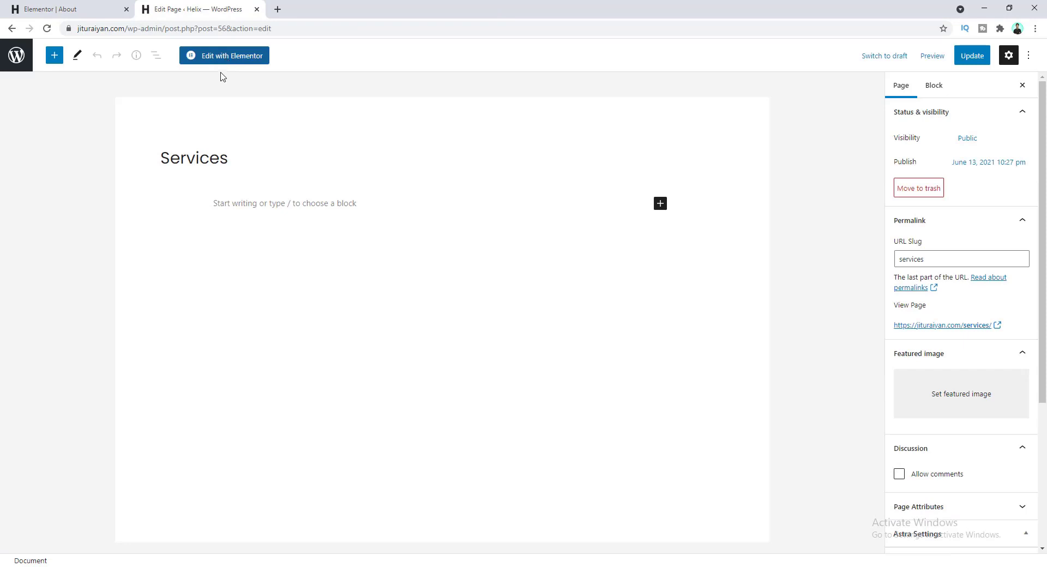
click(231, 56)
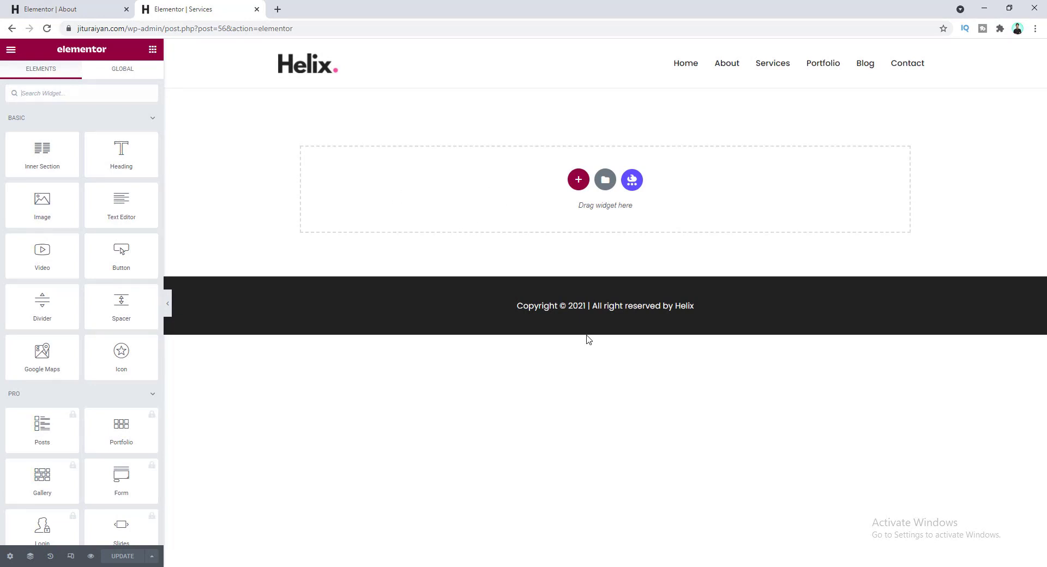
click(65, 10)
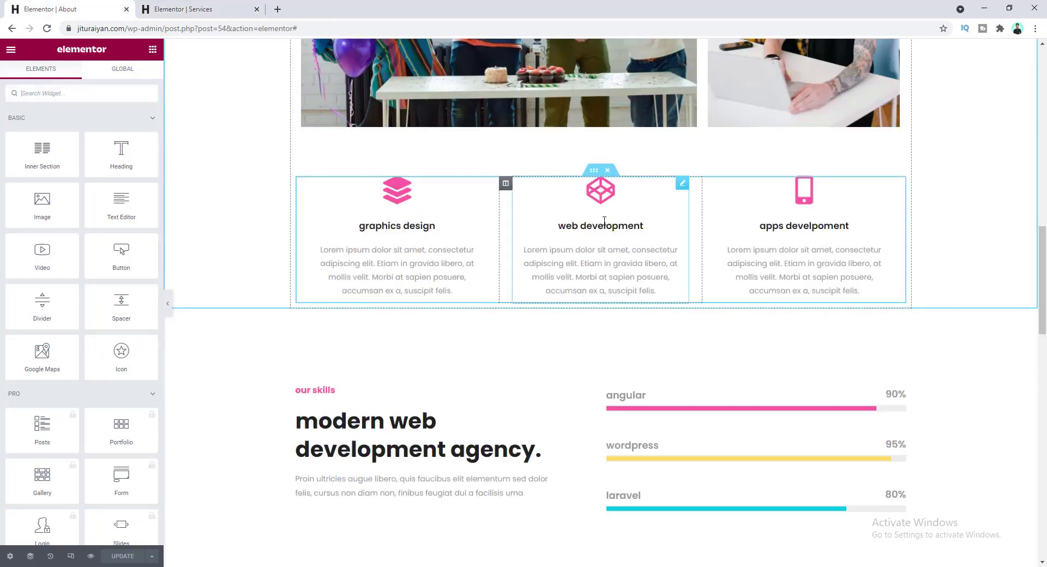
click(191, 9)
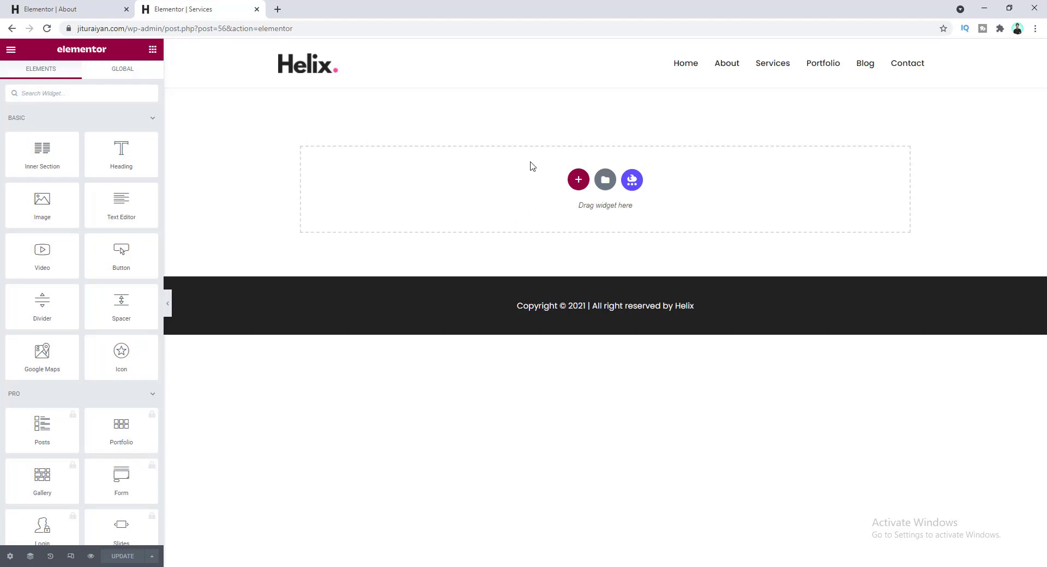
- Add a single-column section to Services and paste in the 'meet our team' heading copied from the About page
click(578, 180)
click(454, 212)
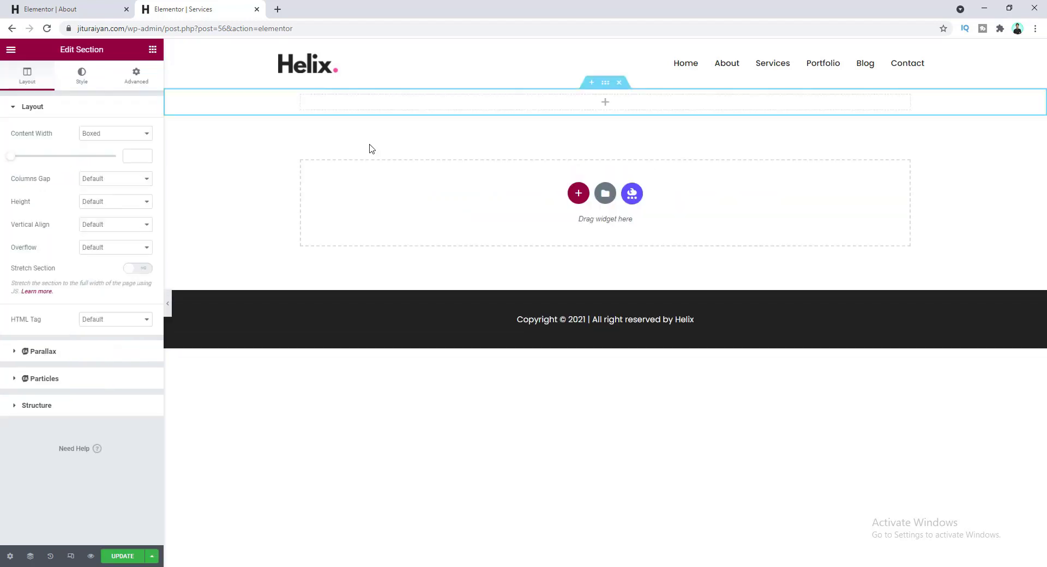
click(68, 10)
scroll(605, 264, down, 5)
right_click(611, 322)
click(634, 365)
click(196, 9)
right_click(516, 98)
click(540, 178)
- Paste the heading a second time and place an Inner Section below the headings
click(68, 9)
click(196, 9)
right_click(516, 103)
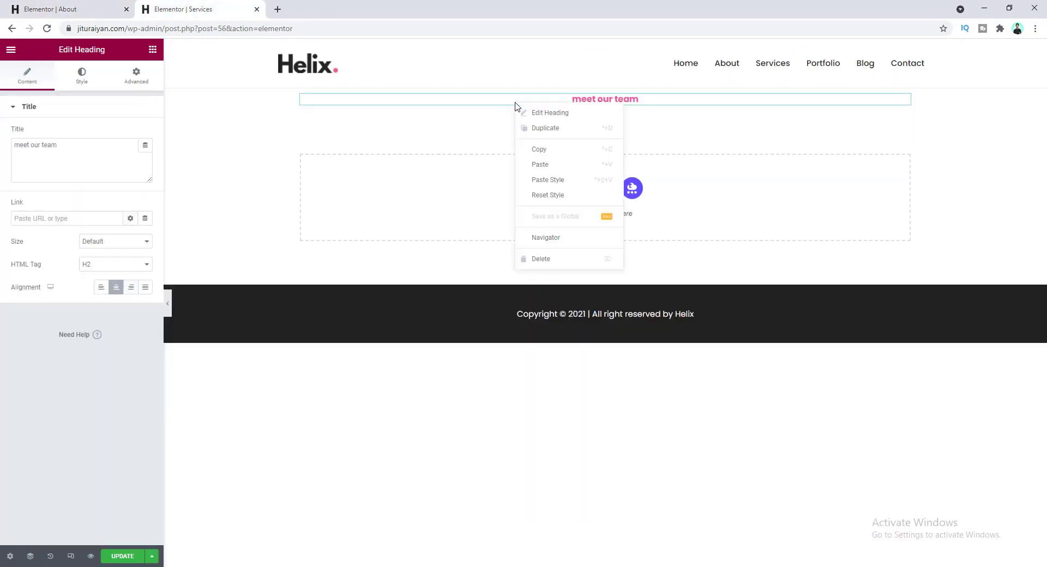
click(545, 162)
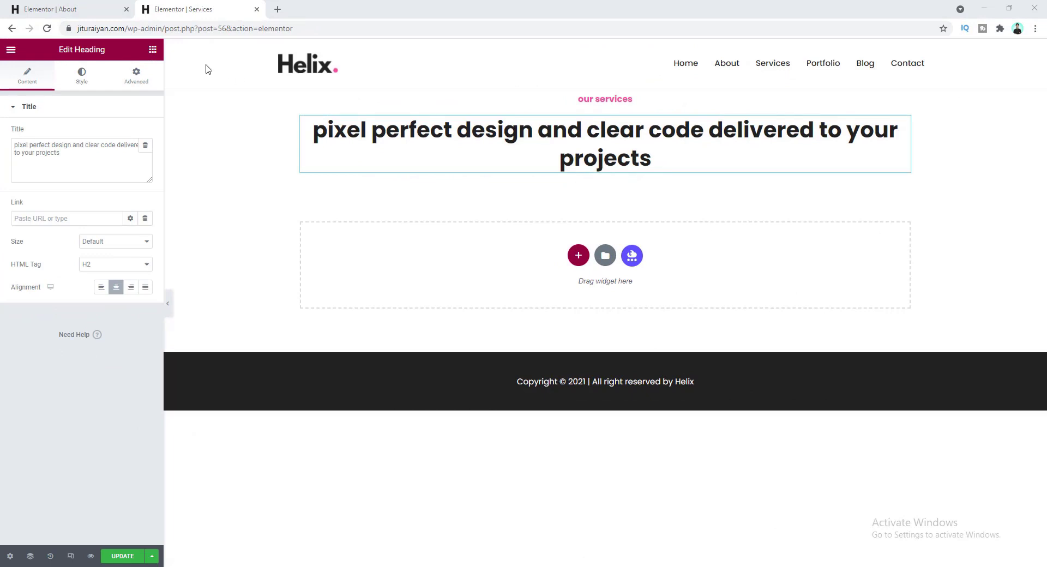
click(153, 50)
drag(66, 162, 568, 173)
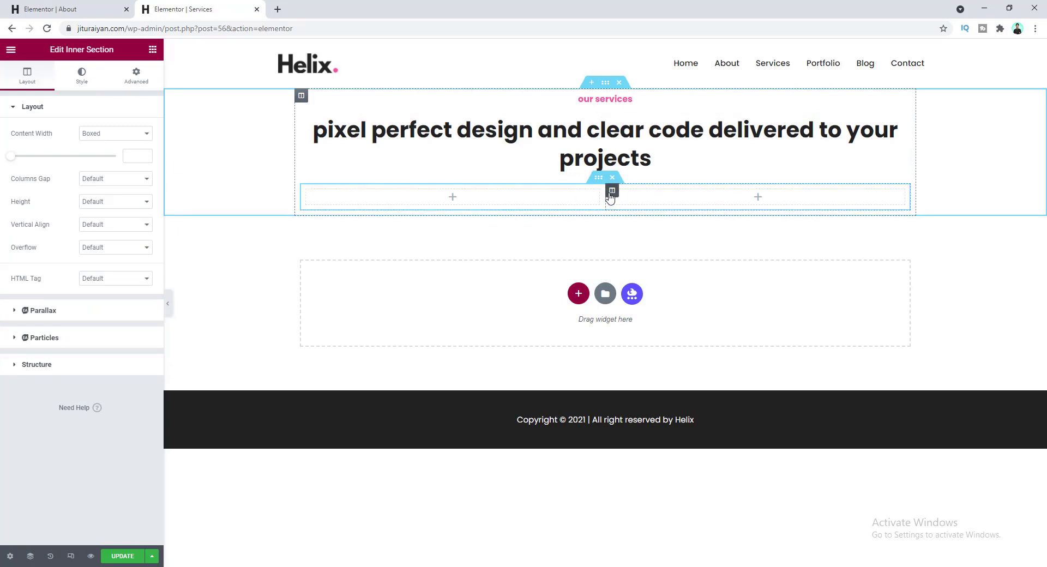
- Add a third column to the inner section and place the creativity office photo in column one
right_click(612, 192)
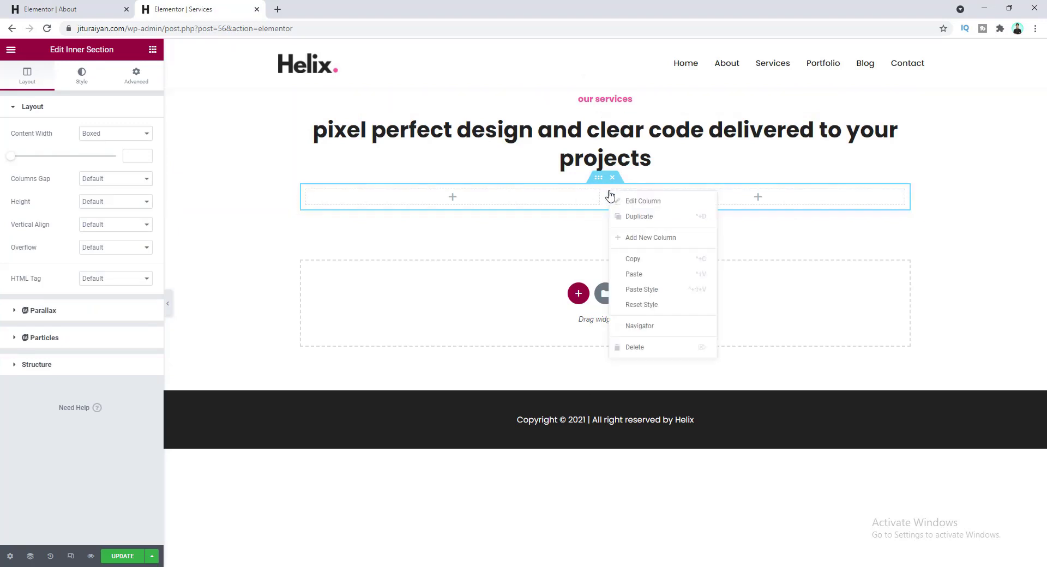
click(634, 237)
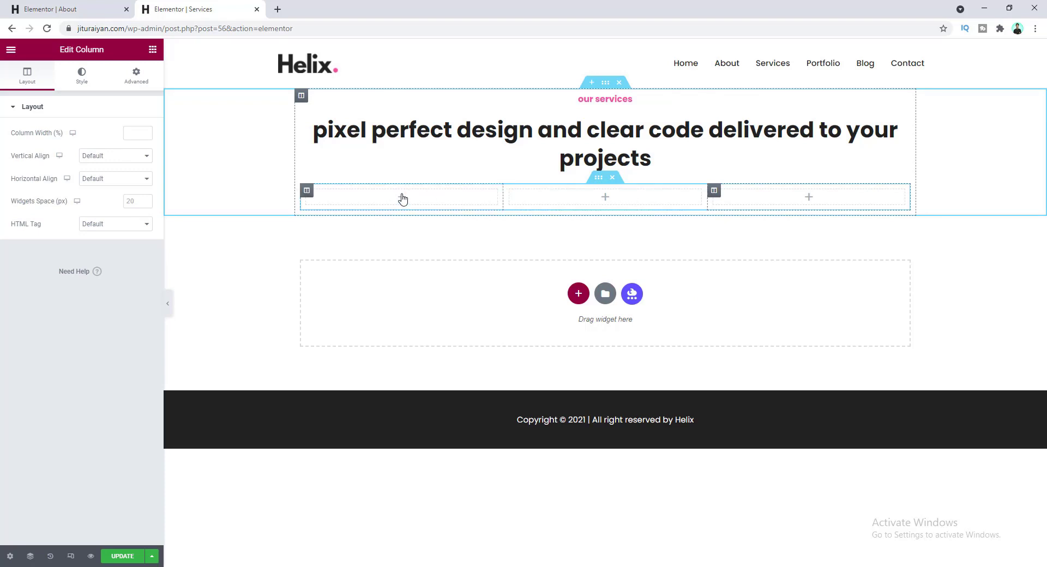
click(153, 49)
drag(42, 205, 405, 204)
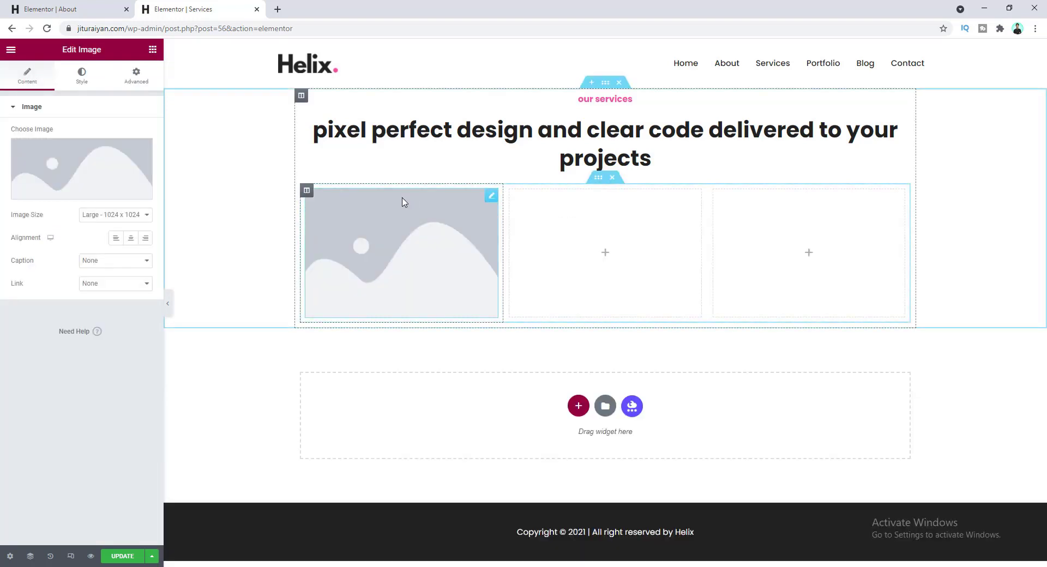
click(94, 167)
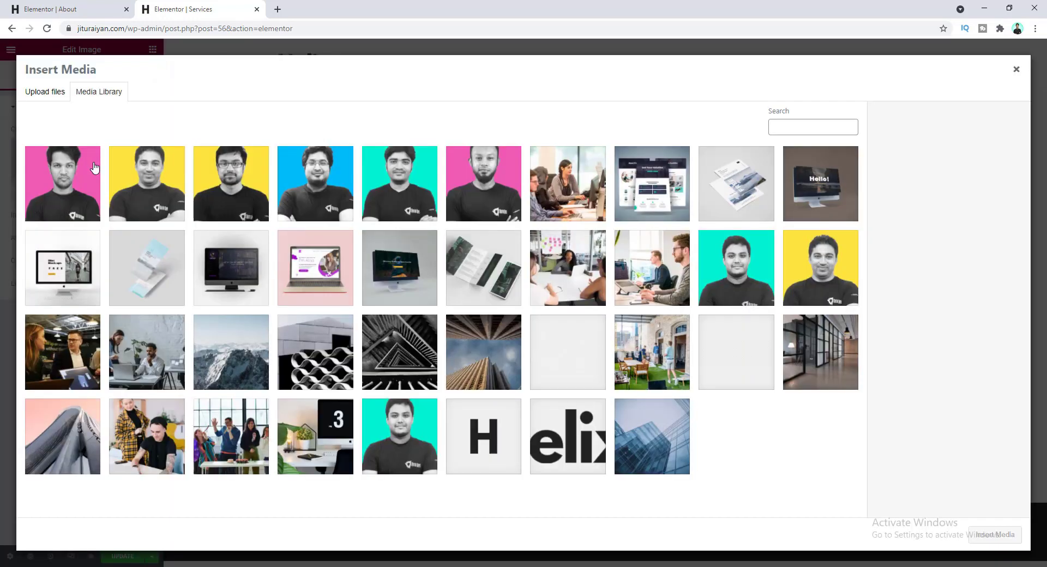
click(689, 293)
click(994, 534)
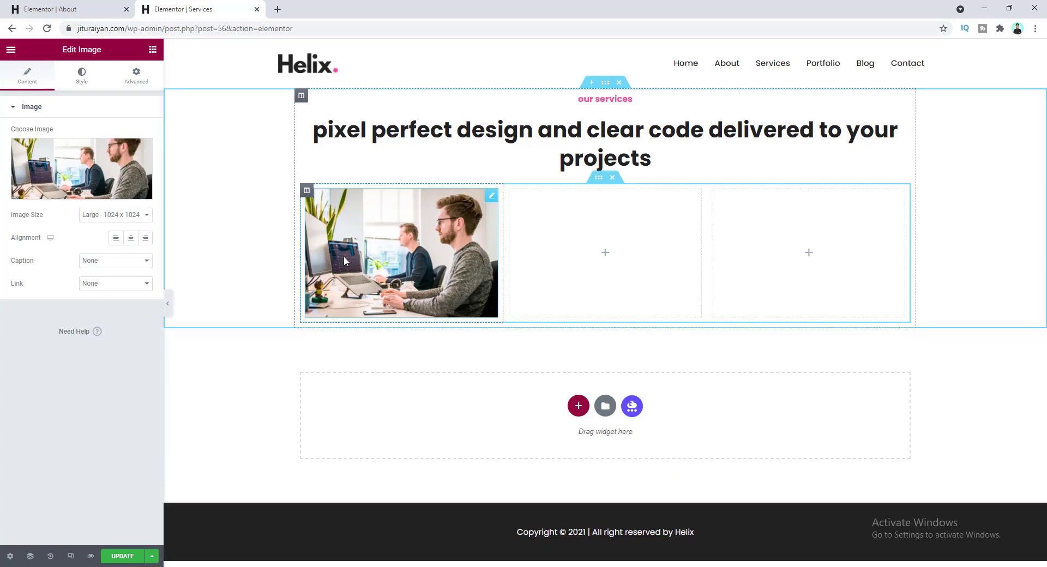
- Add an Image Box under the photo with no image, title 'Creativity' and the pasted Praesent ullamcorper description
click(152, 50)
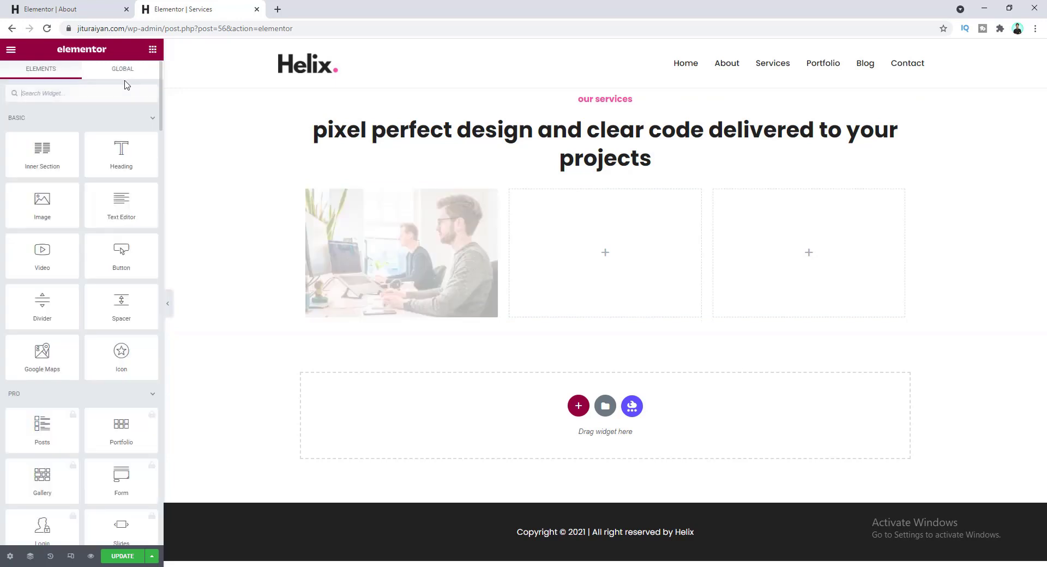
text(imag)
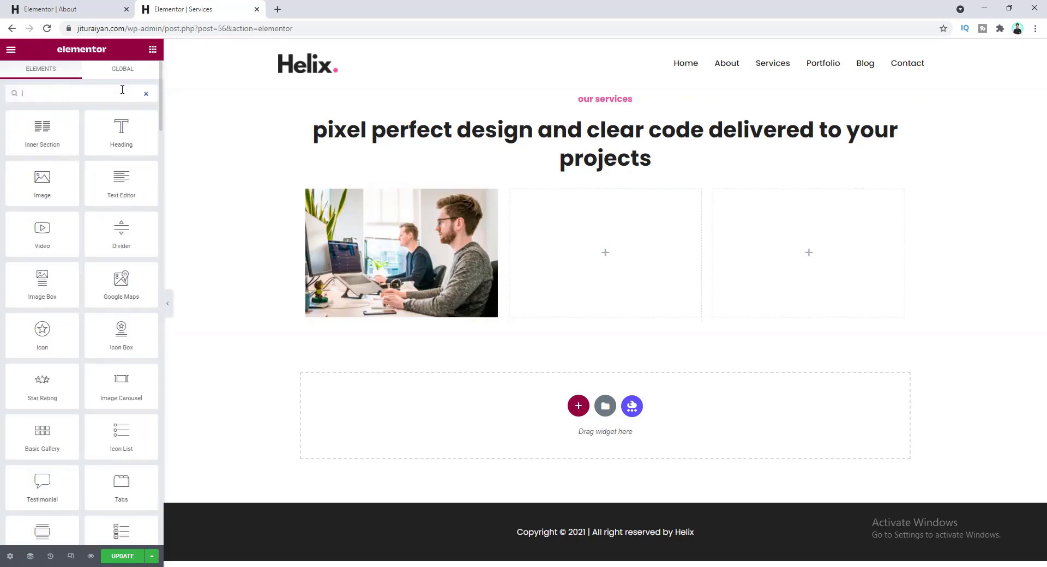
drag(121, 129, 375, 307)
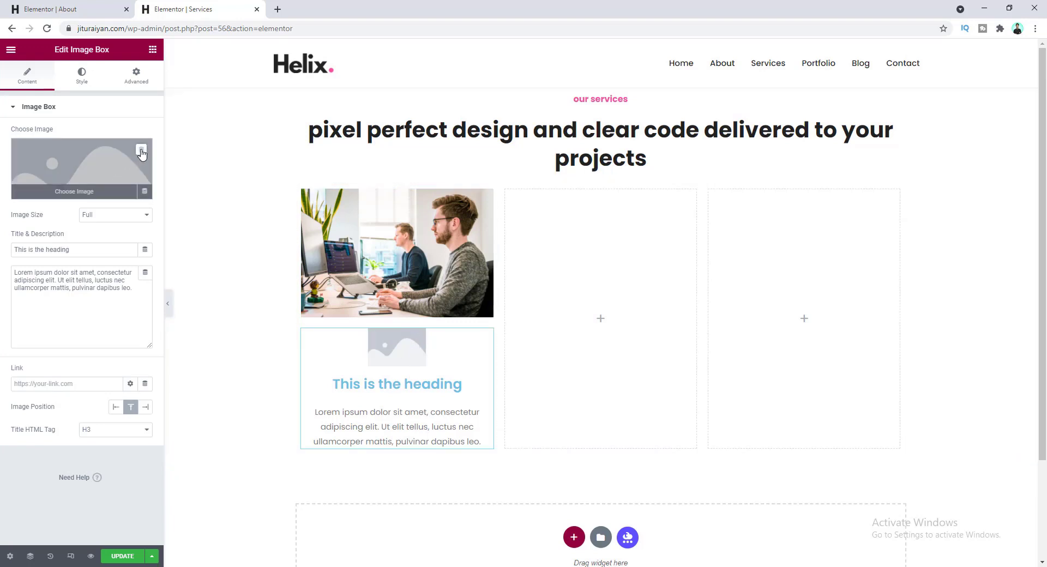
click(141, 152)
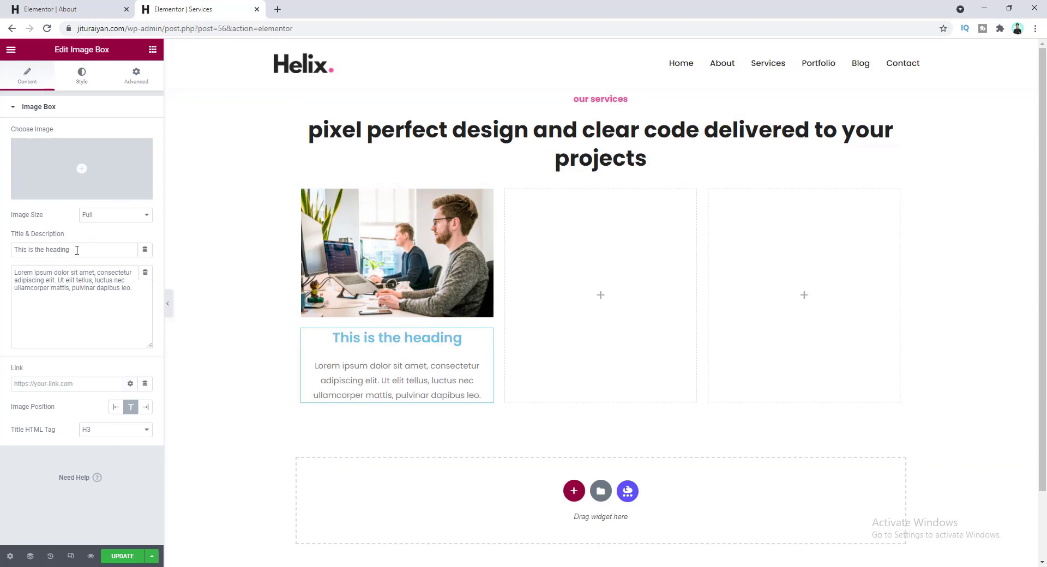
drag(73, 249, 12, 254)
text(Creativity)
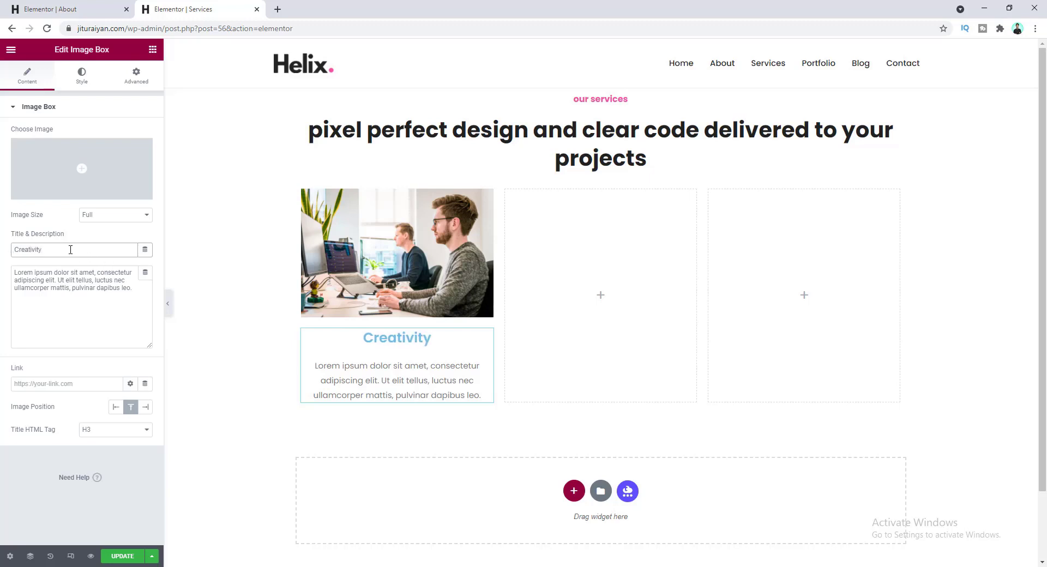
click(94, 286)
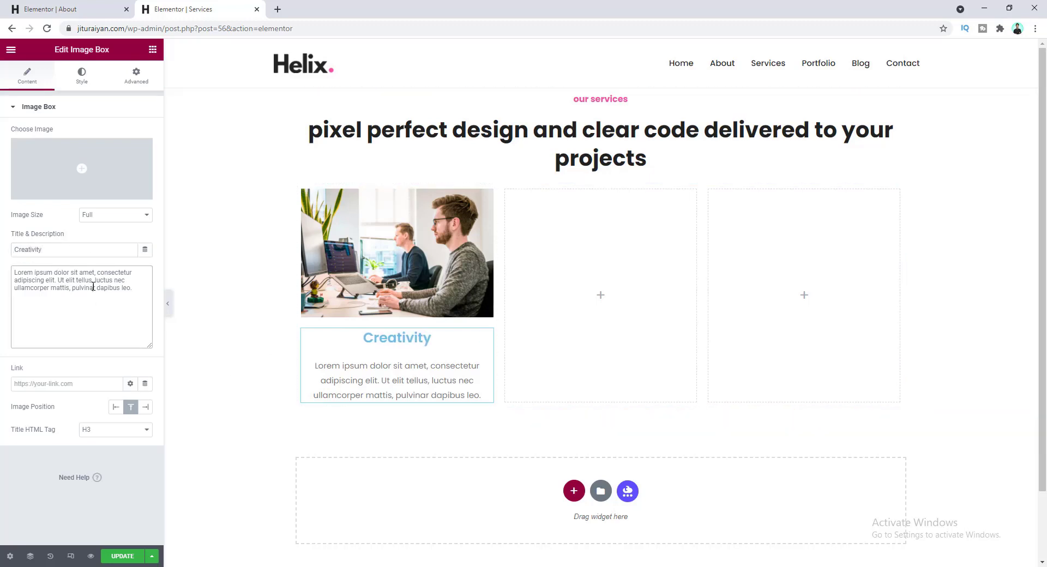
key(ctrl+a)
key(ctrl+v)
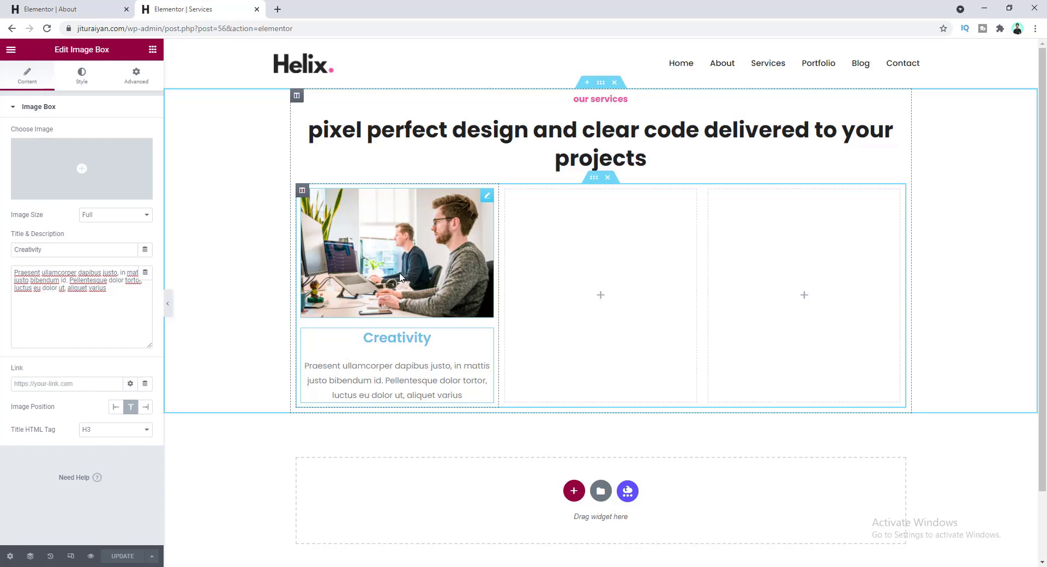
click(390, 261)
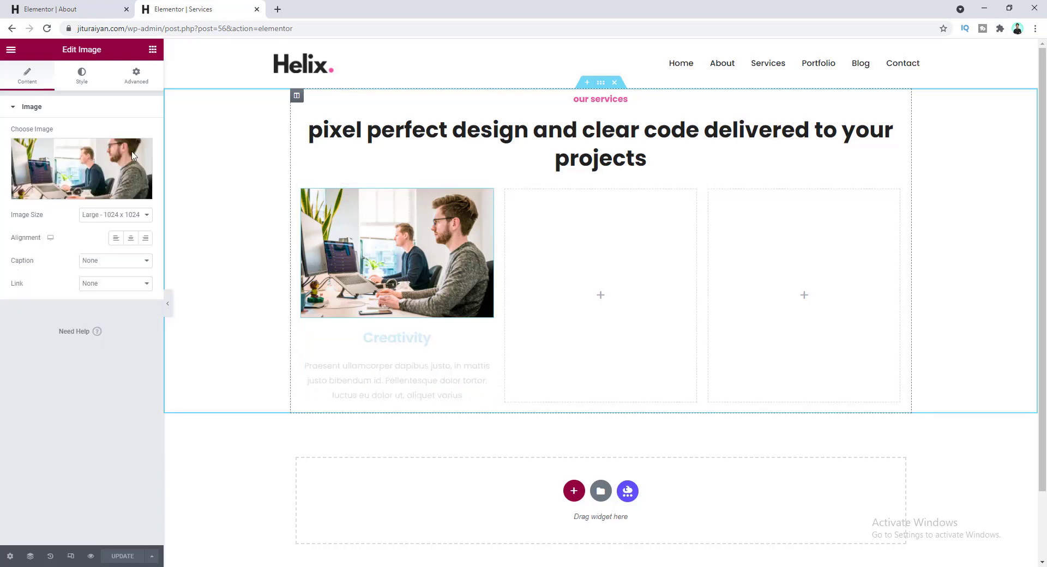
- Give the office photo a height of 250 with Object Fit set to Cover
click(81, 77)
click(129, 214)
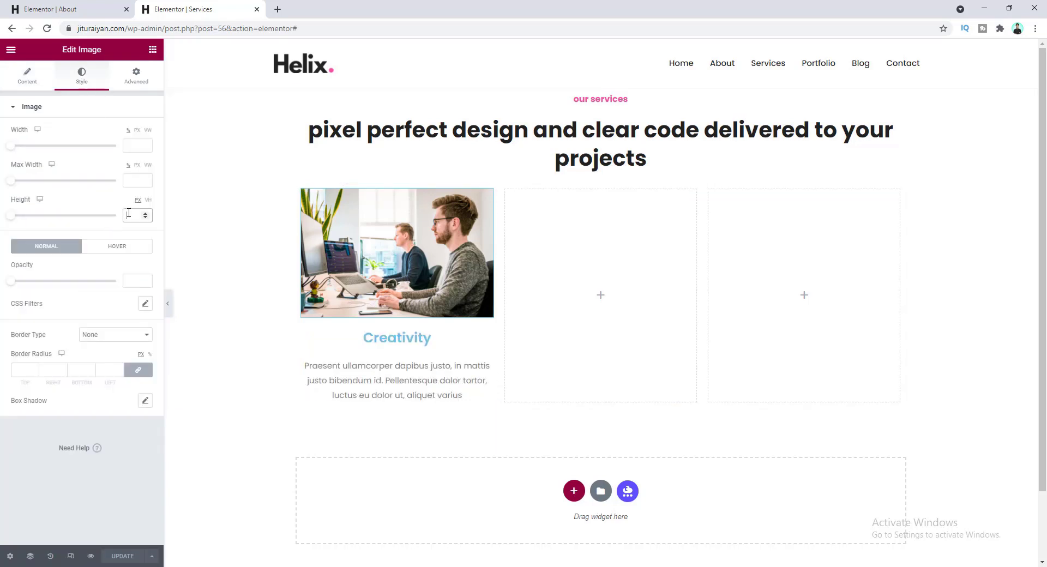
text(250)
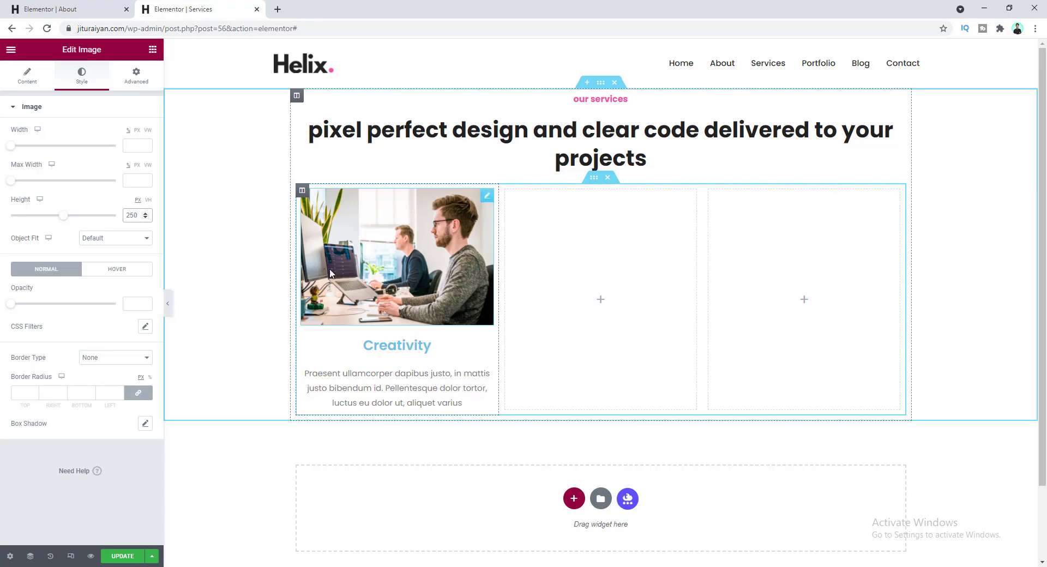
click(119, 242)
click(119, 265)
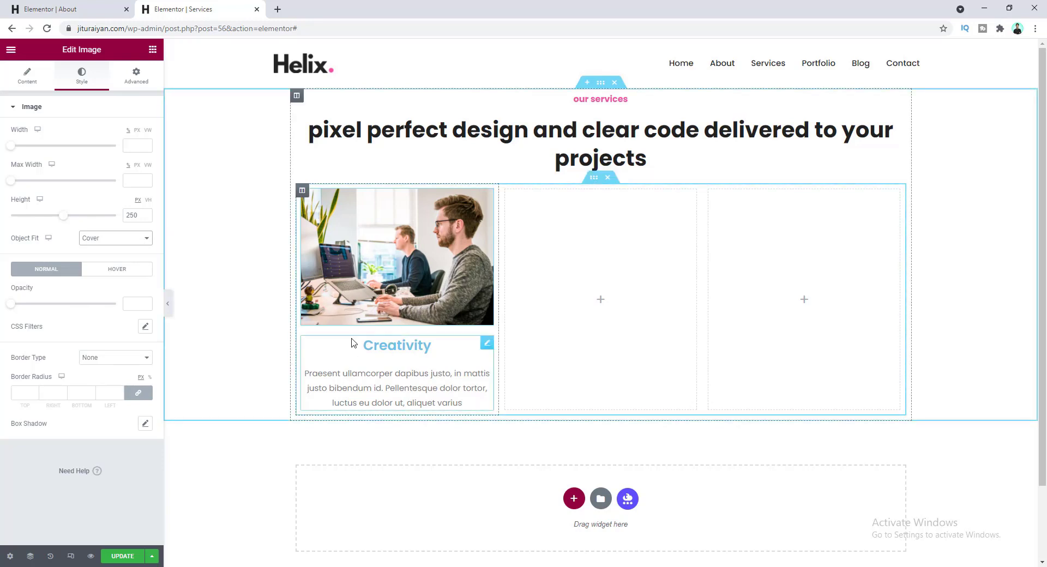
- Unlink the photo's margin and set its bottom margin to 20
click(144, 79)
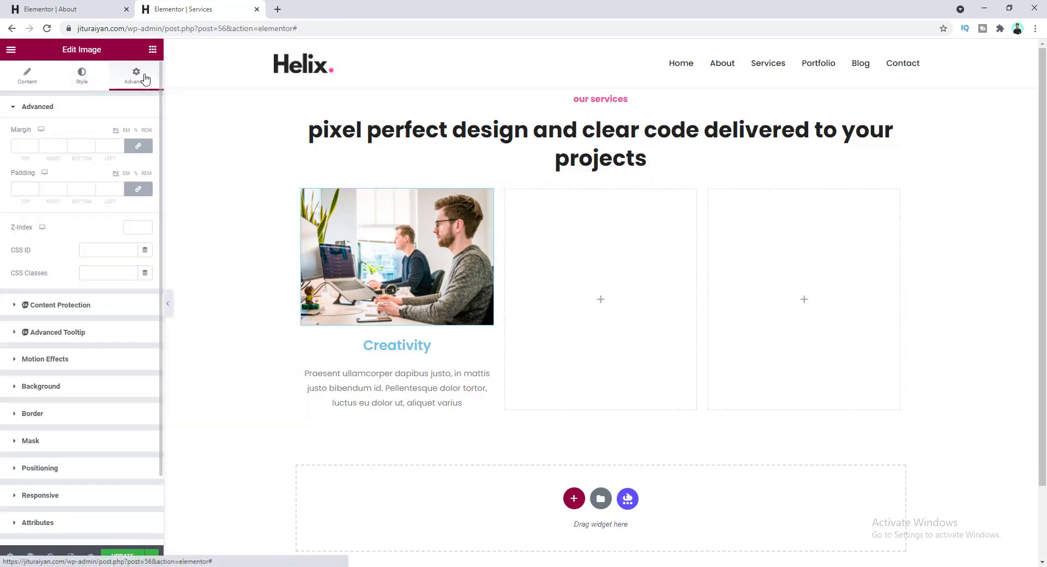
click(137, 148)
drag(82, 147, 70, 146)
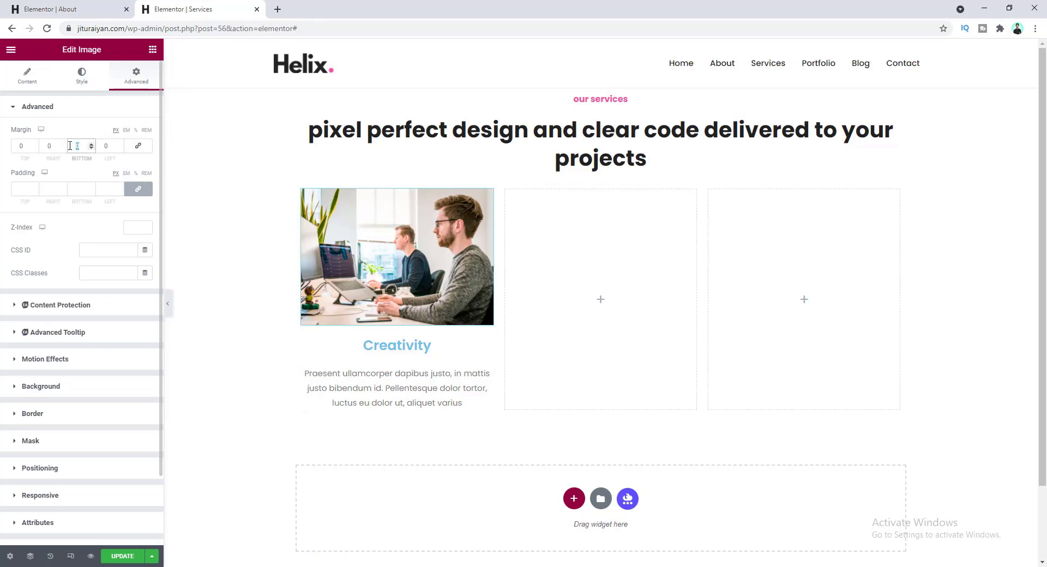
text(20)
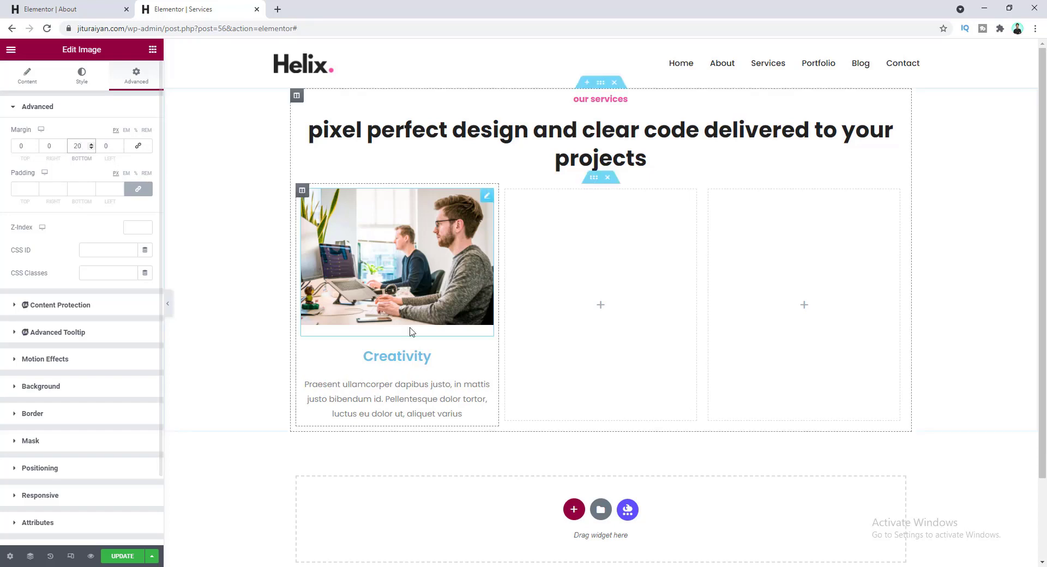
click(350, 381)
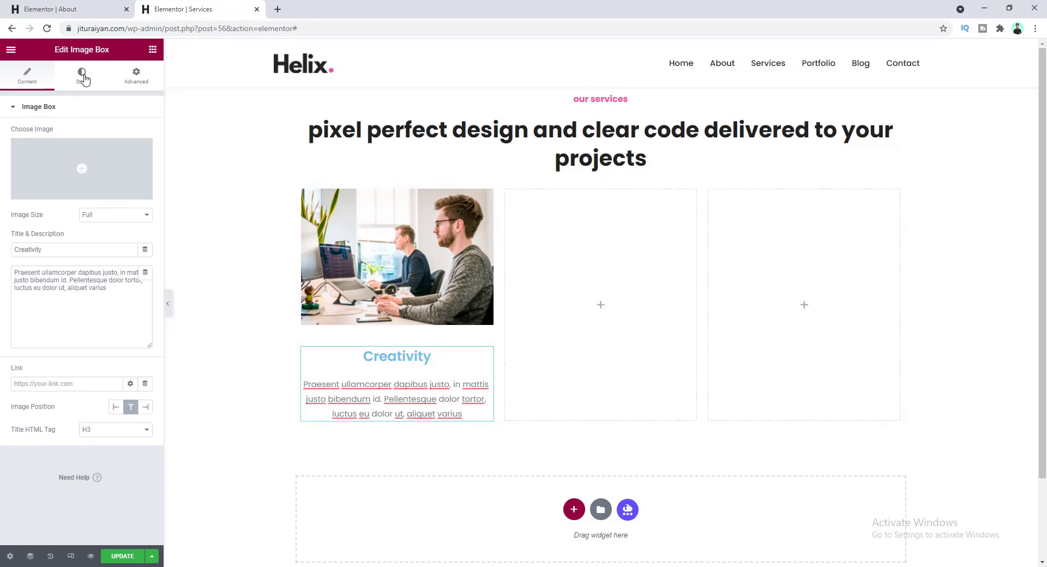
- Left-align the Creativity box content, with title font size 22 and description font size 14
click(83, 76)
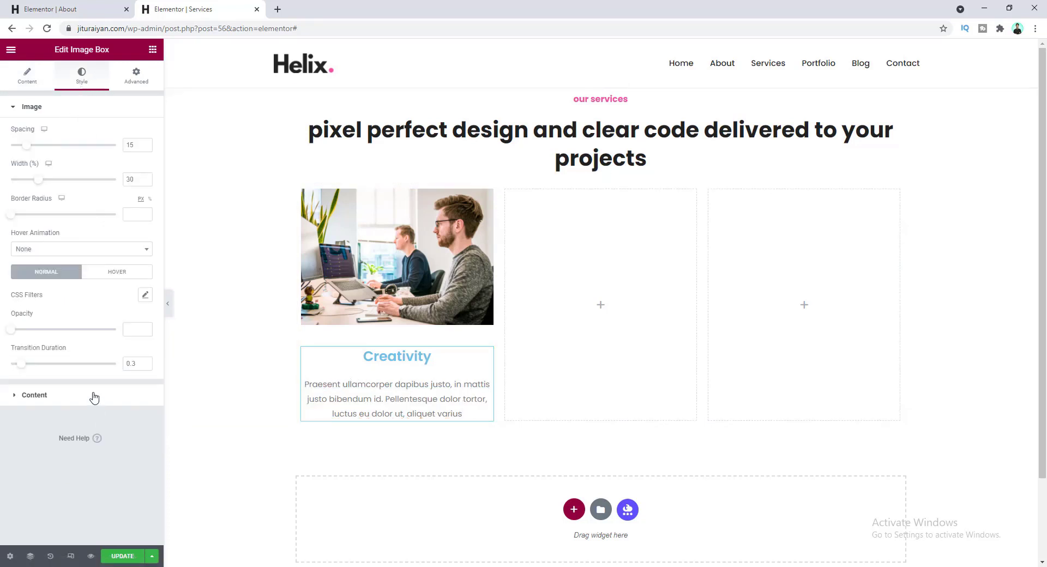
click(93, 396)
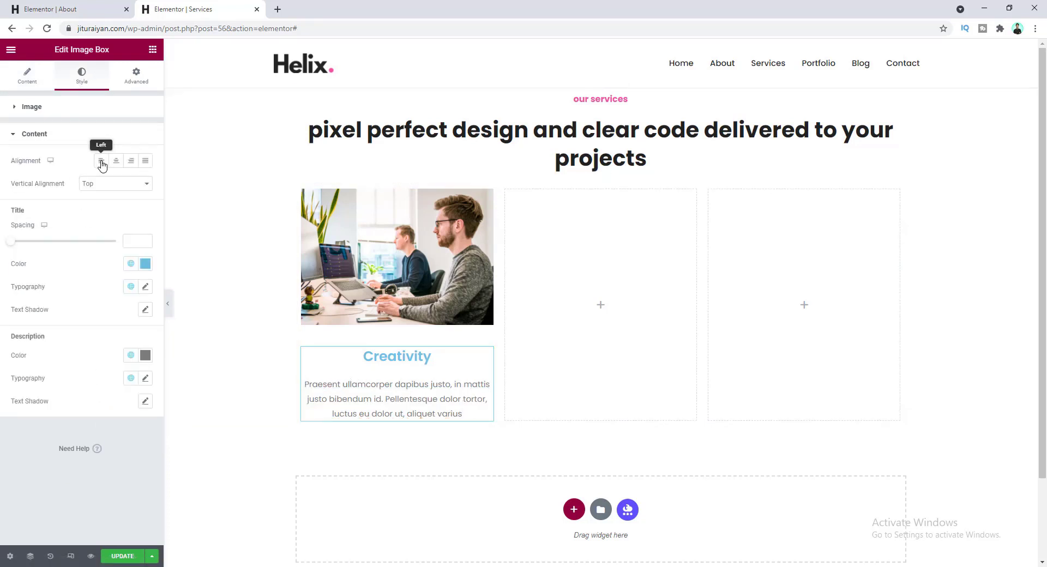
click(101, 164)
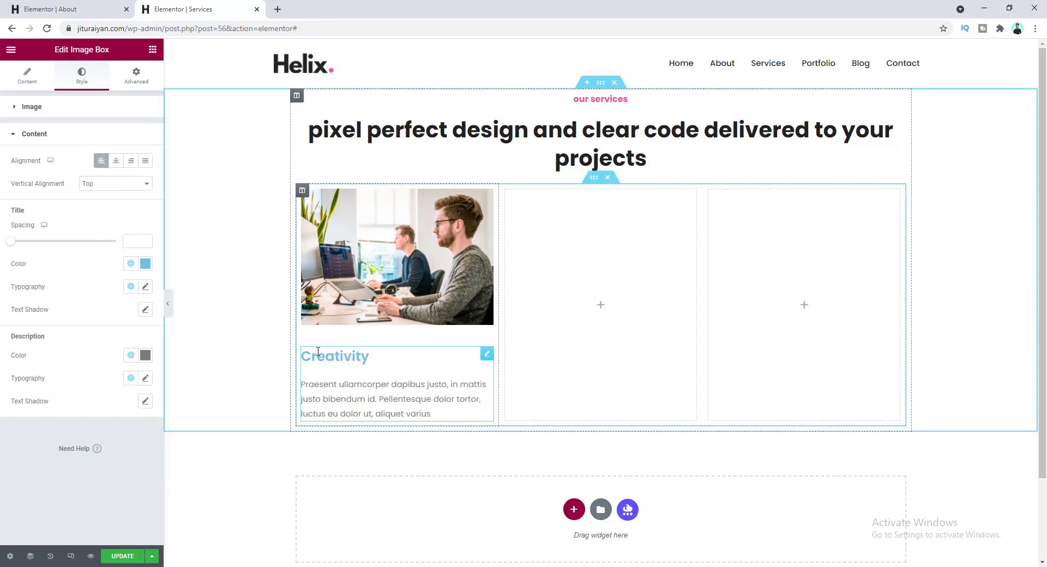
click(145, 286)
click(125, 374)
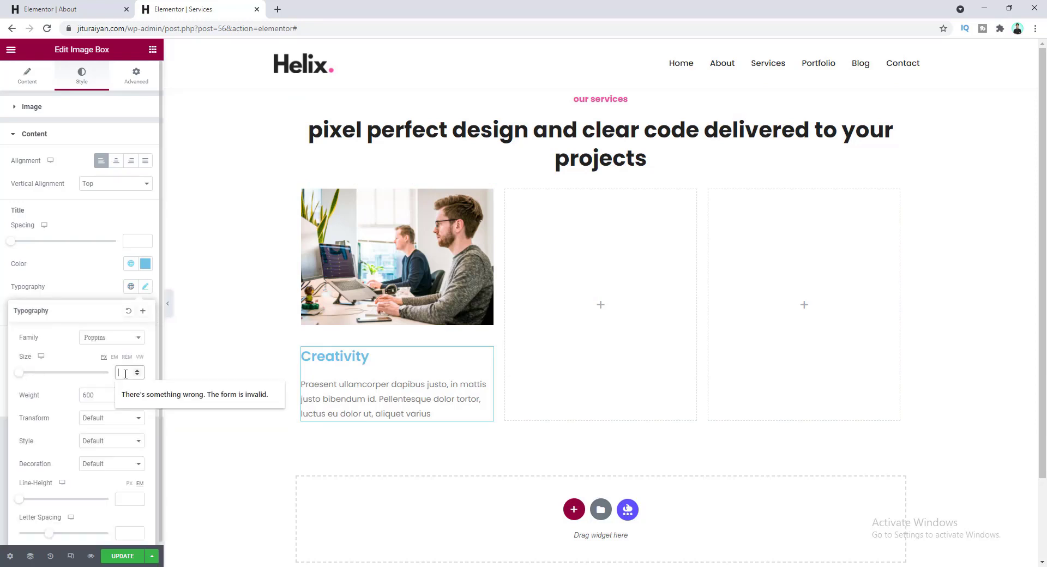
text(22)
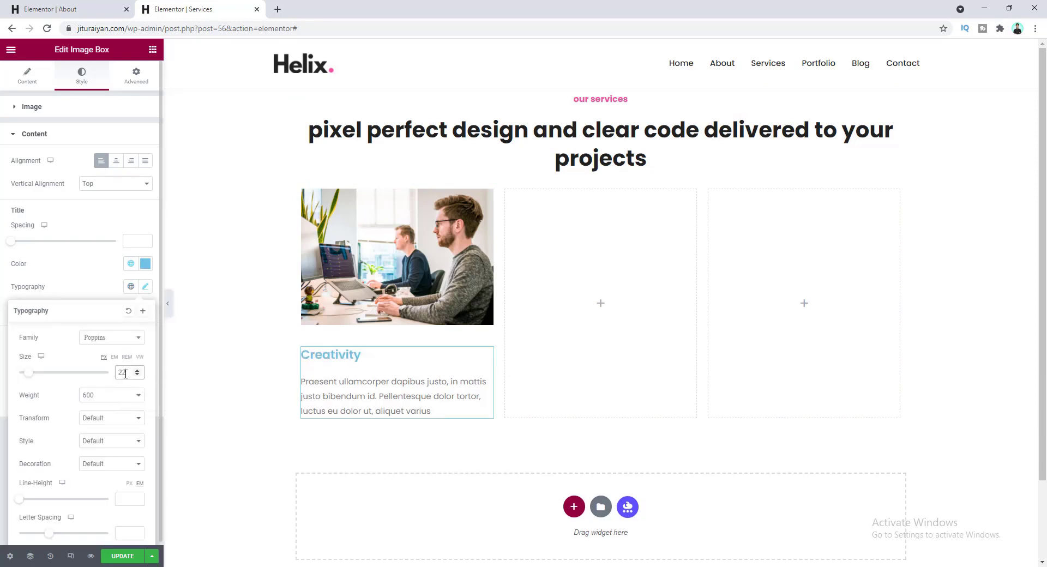
click(85, 289)
click(145, 378)
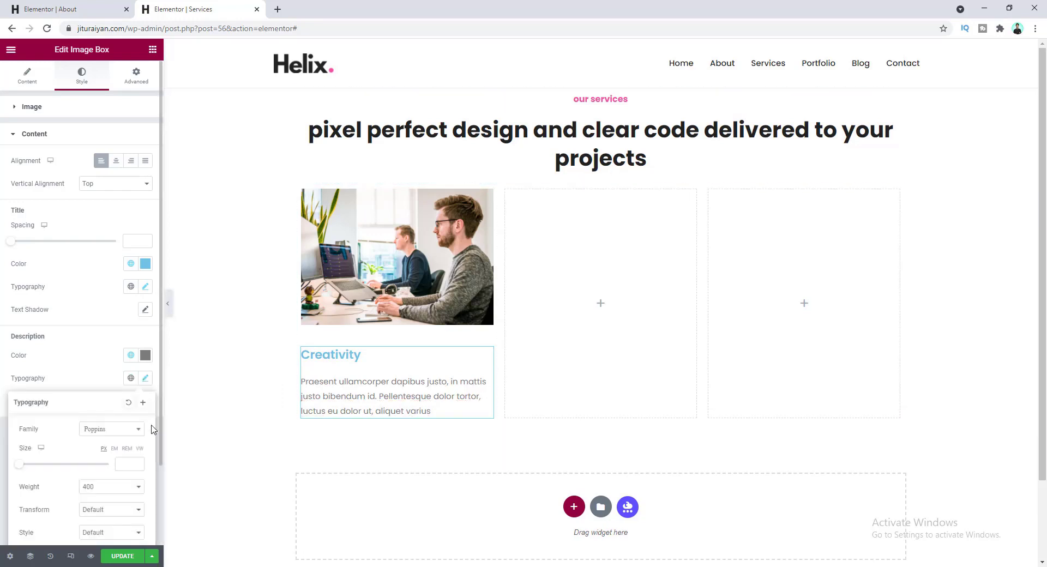
click(127, 464)
text(14)
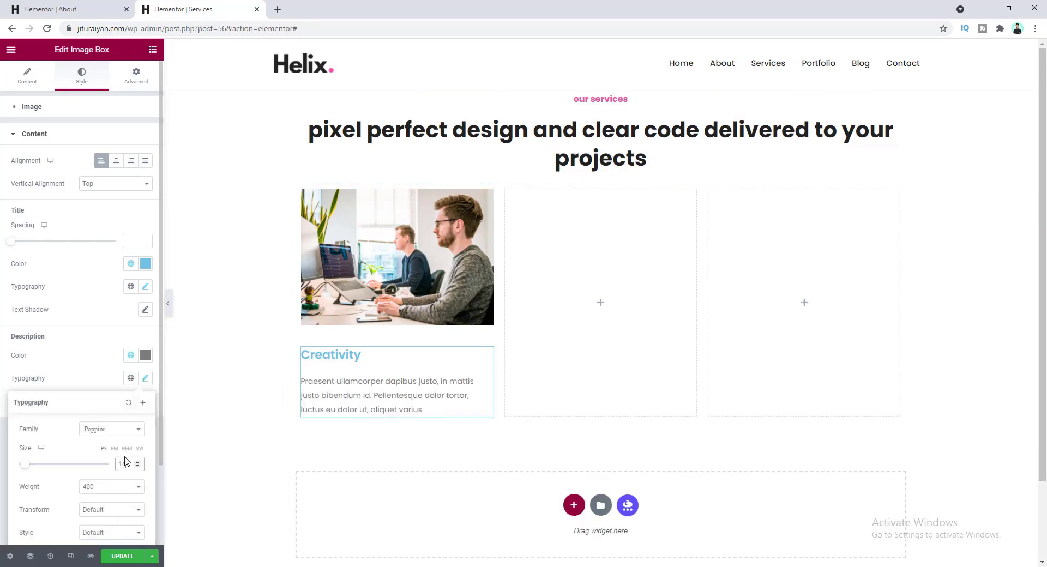
click(143, 379)
- Colour the description Fade grey and the title the dark global colour, with 15 title spacing
click(131, 355)
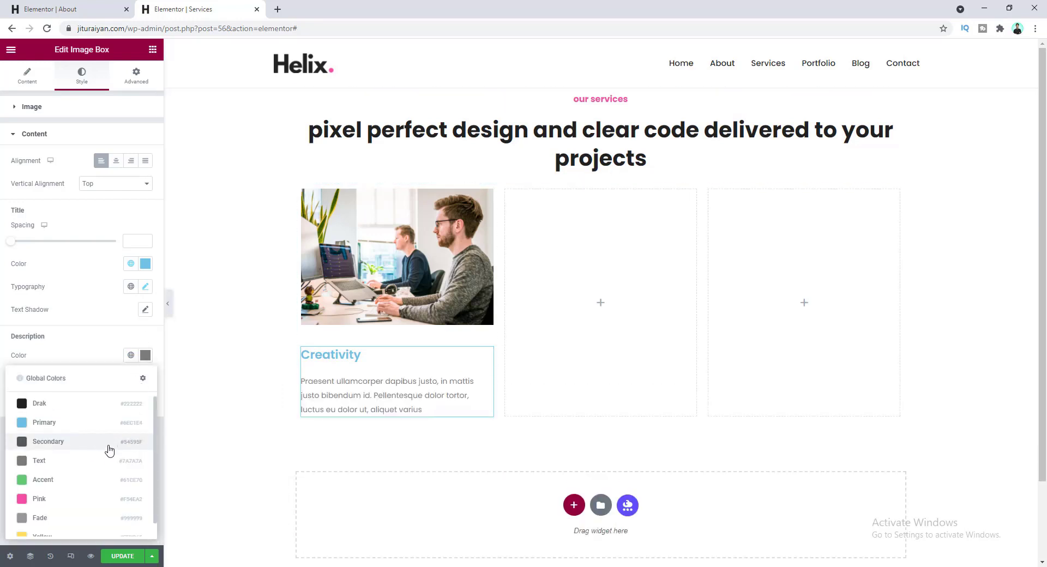
click(73, 518)
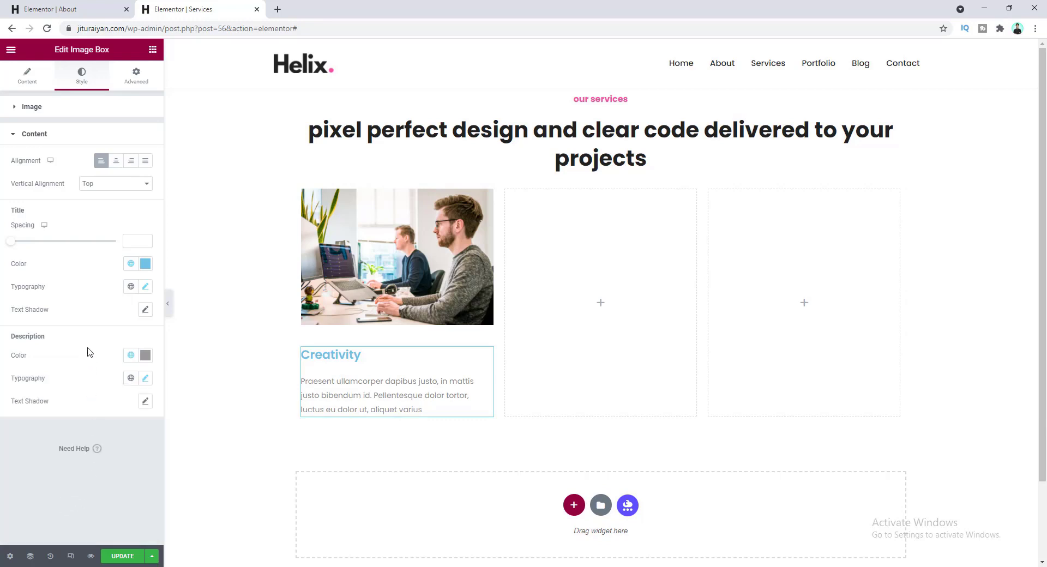
click(131, 263)
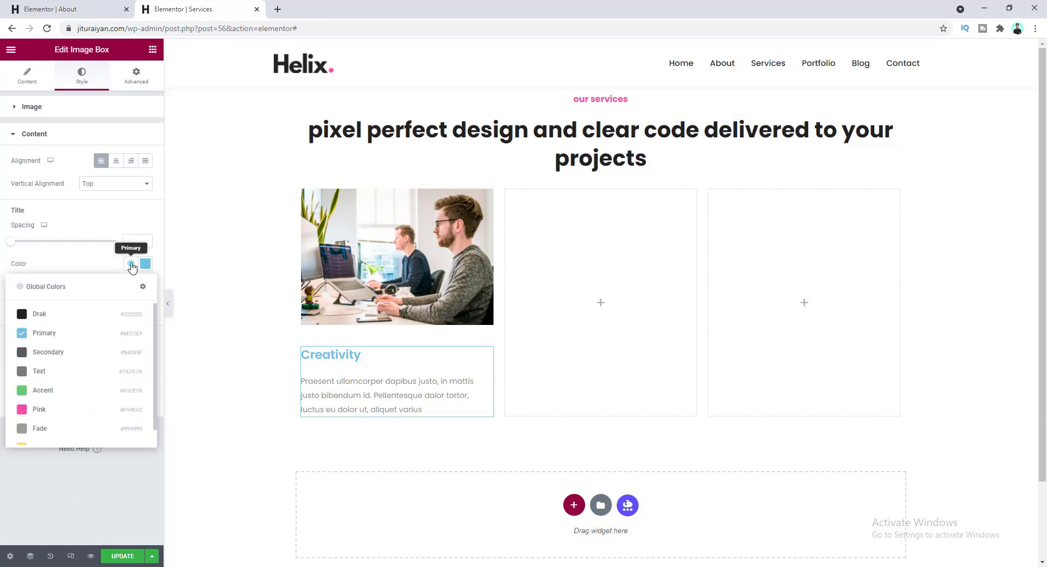
click(95, 318)
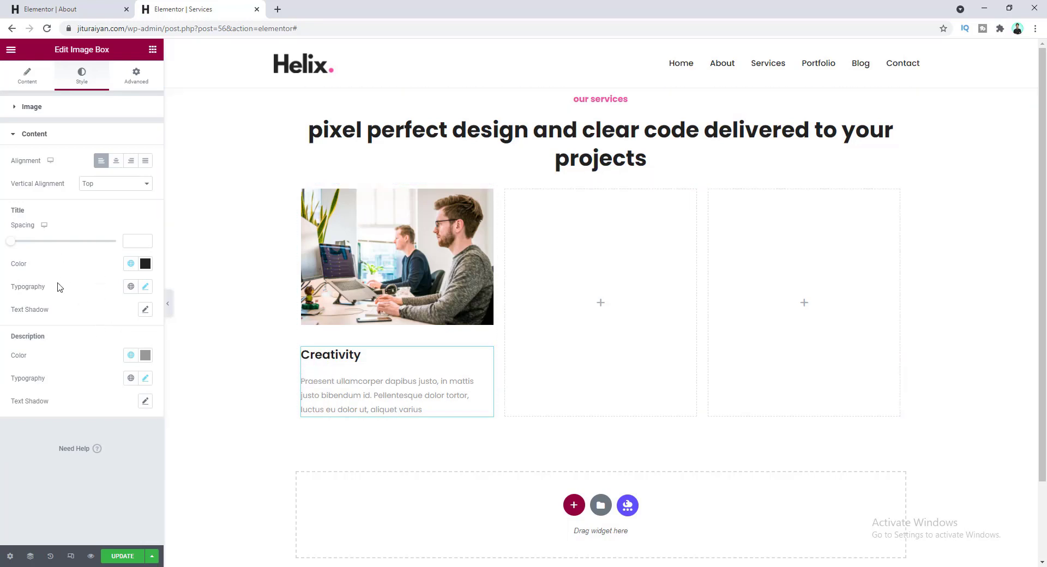
drag(11, 243, 28, 246)
click(146, 244)
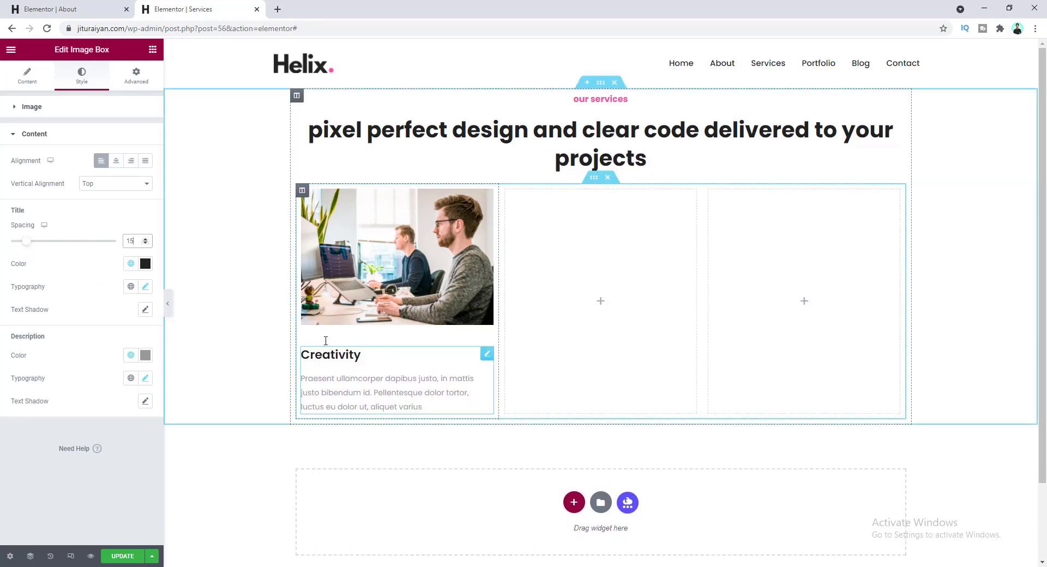
- Duplicate the Creativity column twice to create three service cards
right_click(302, 191)
click(336, 218)
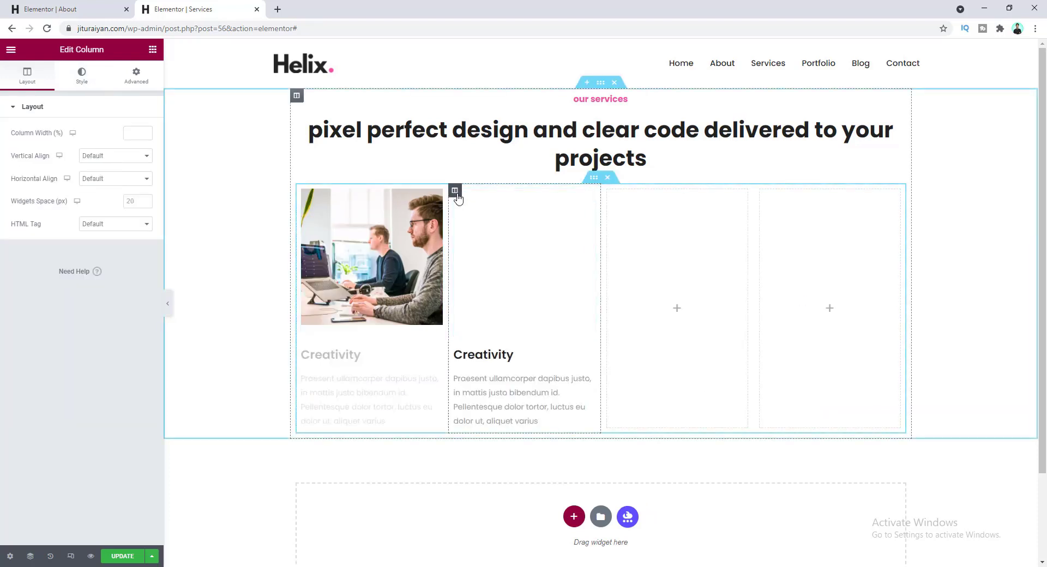
right_click(455, 191)
click(492, 221)
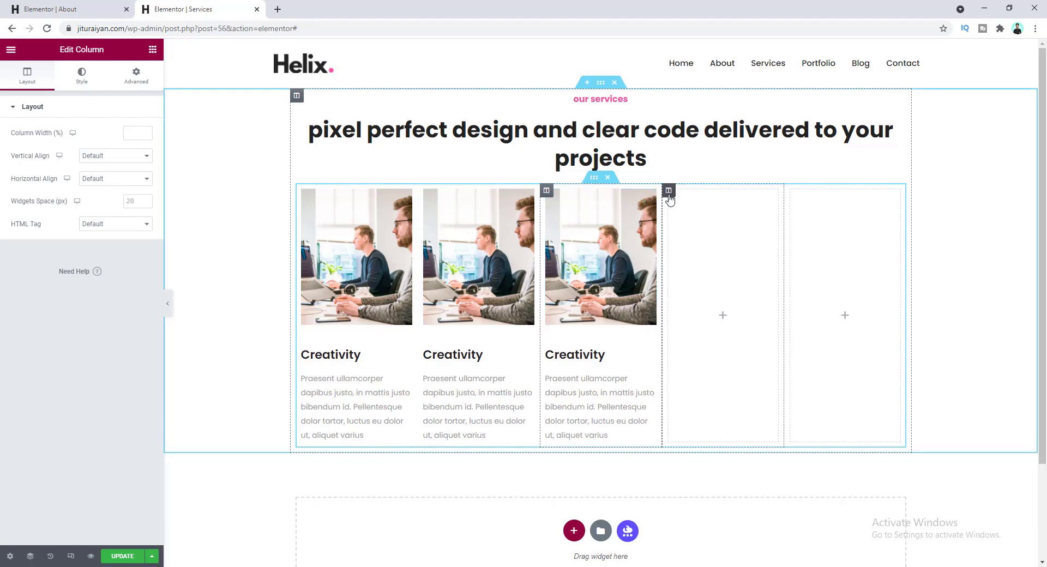
- Delete the two leftover empty columns so only the three cards remain
right_click(670, 198)
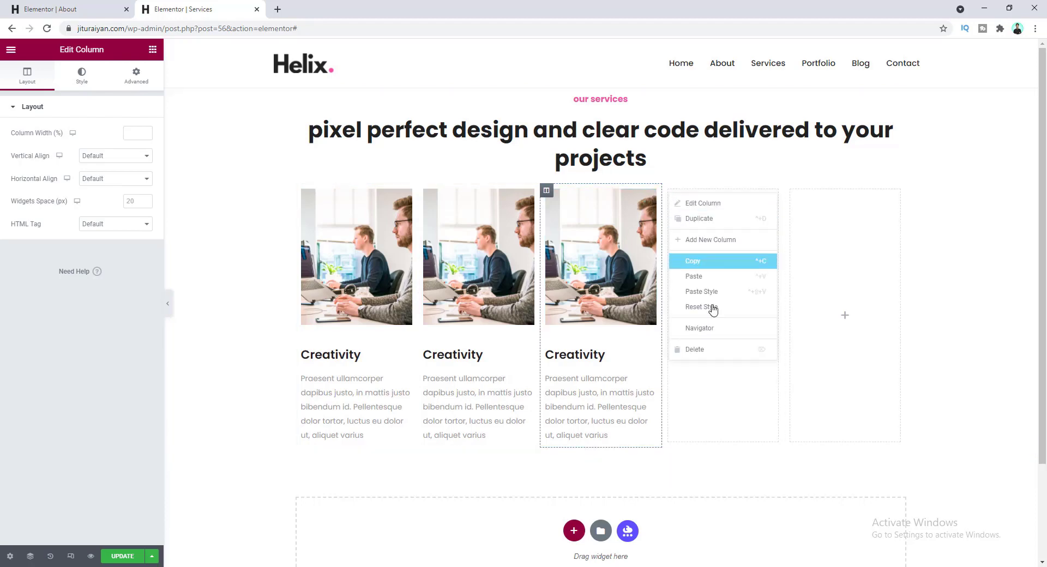
click(719, 349)
right_click(760, 190)
click(803, 353)
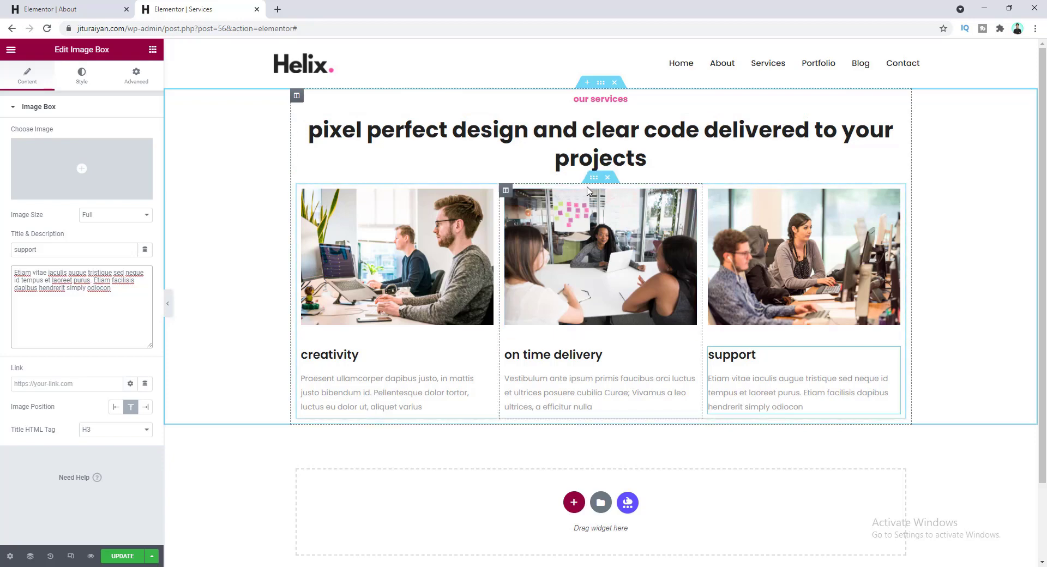
click(594, 178)
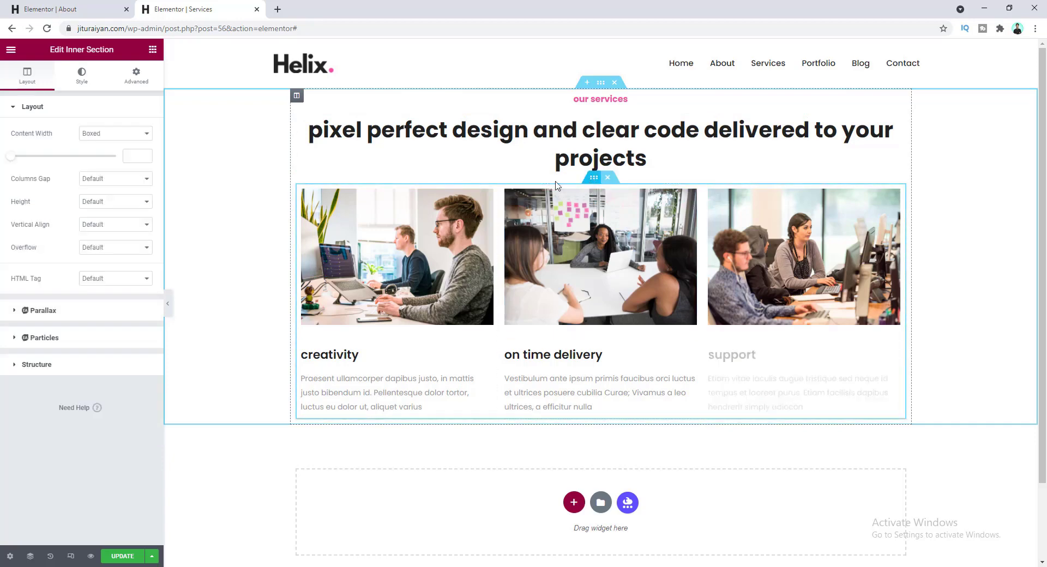
- Set the inner section's top margin to 80
click(137, 76)
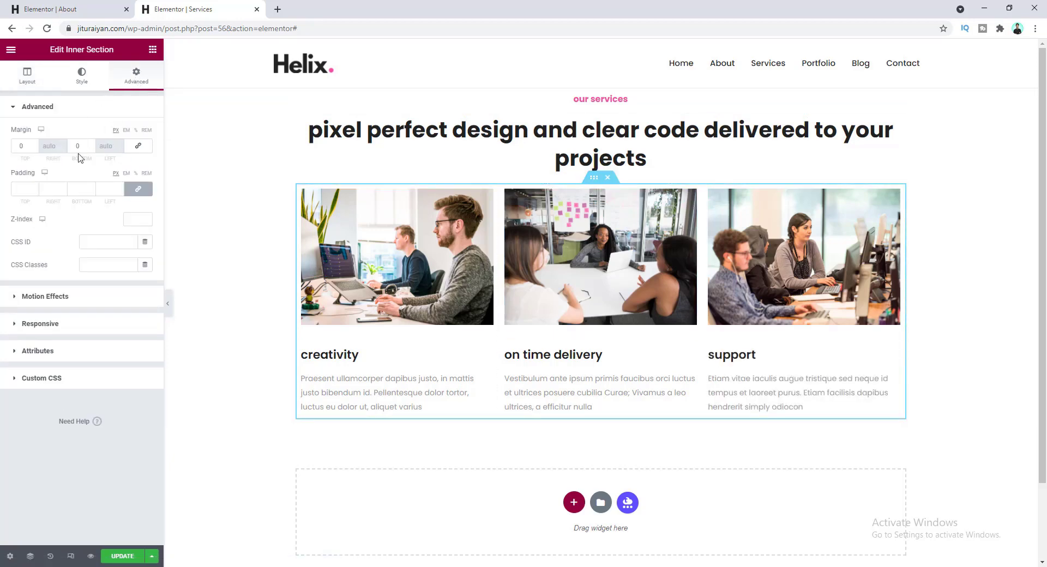
click(21, 148)
text(80)
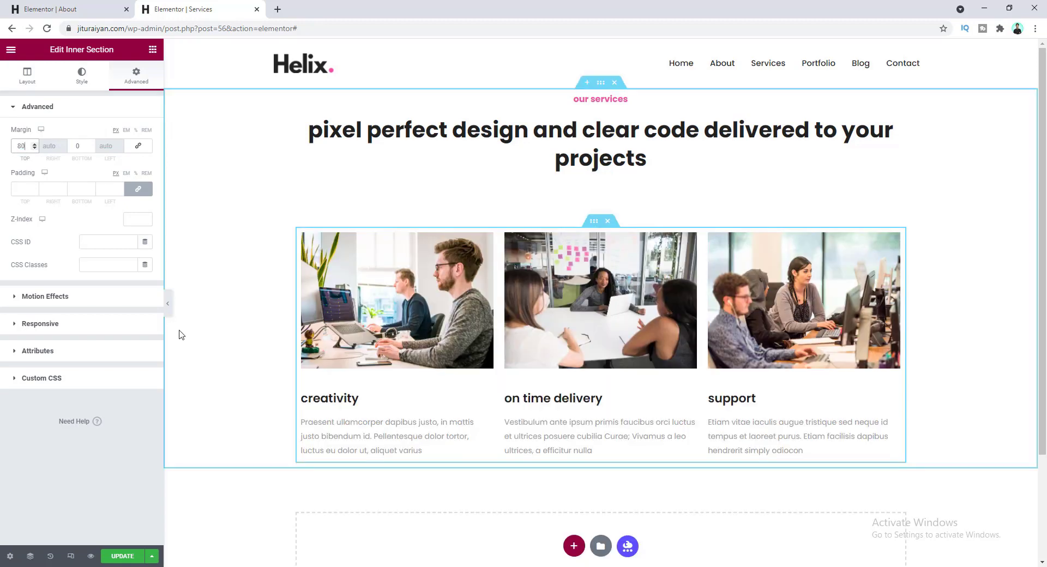
- Unlink the outer services section's padding and set top 140 and bottom 95
click(602, 85)
click(137, 76)
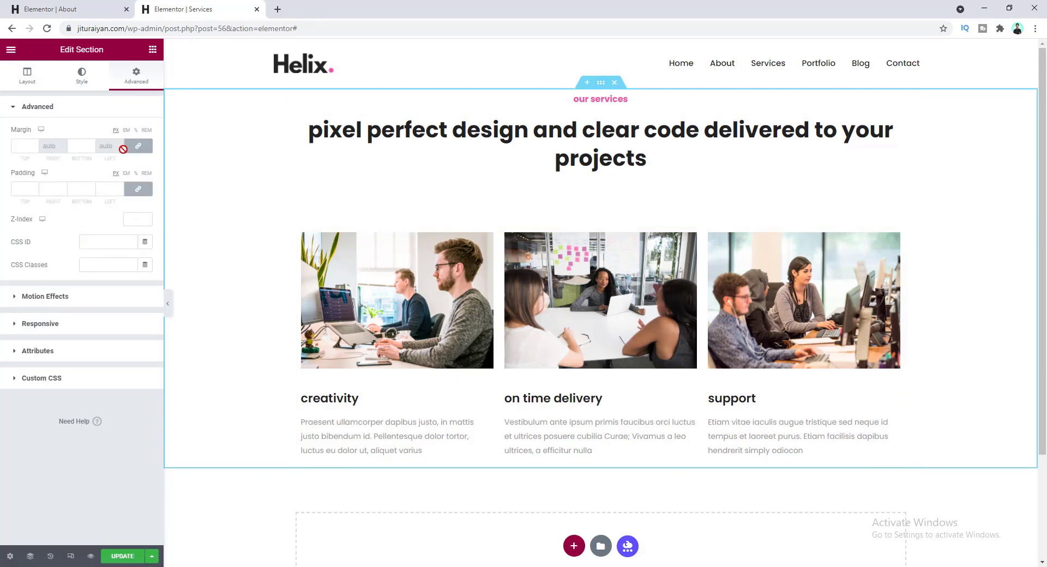
click(135, 191)
click(15, 189)
text(140)
key(Tab)
key(Tab)
text(95)
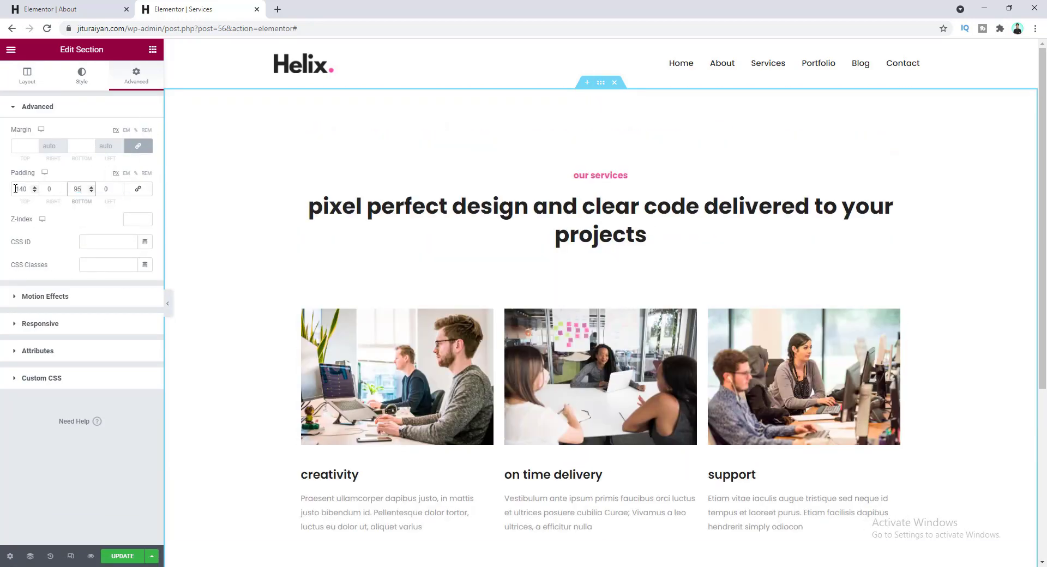
scroll(444, 334, down, 3)
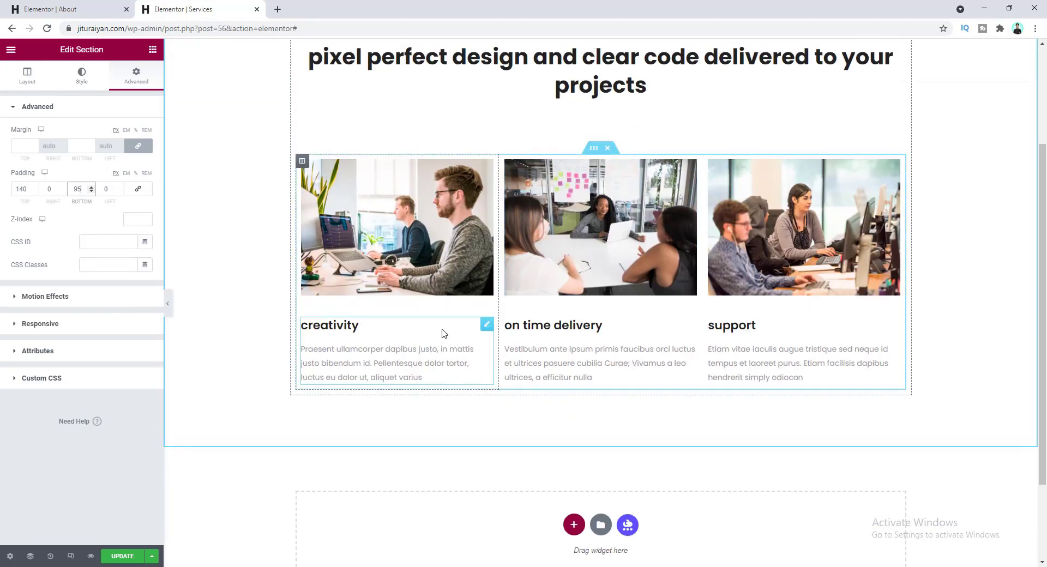
scroll(444, 334, up, 3)
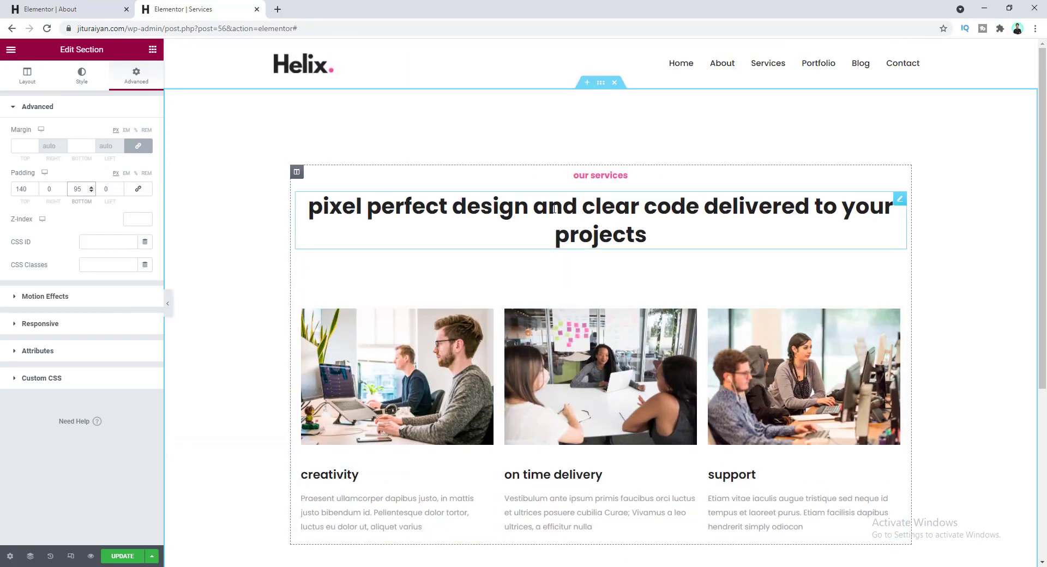
- Give the services heading a custom width of 805
click(554, 209)
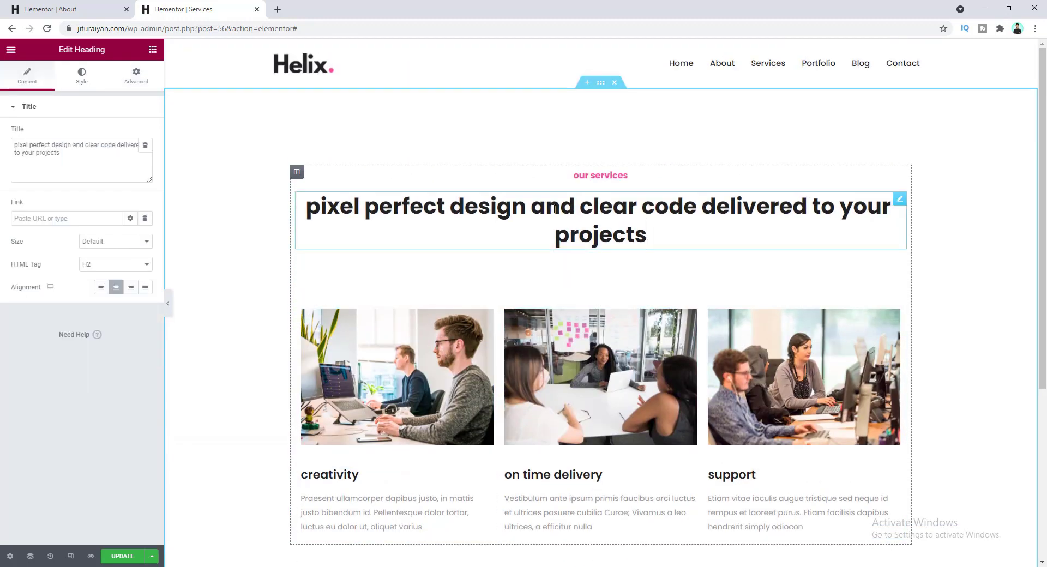
click(136, 76)
click(90, 467)
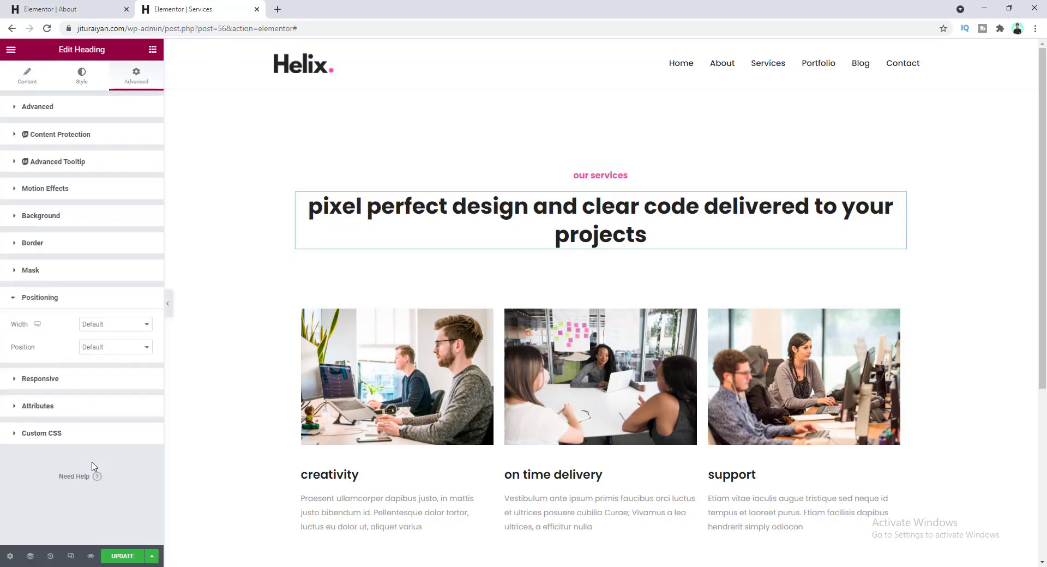
click(124, 326)
click(124, 362)
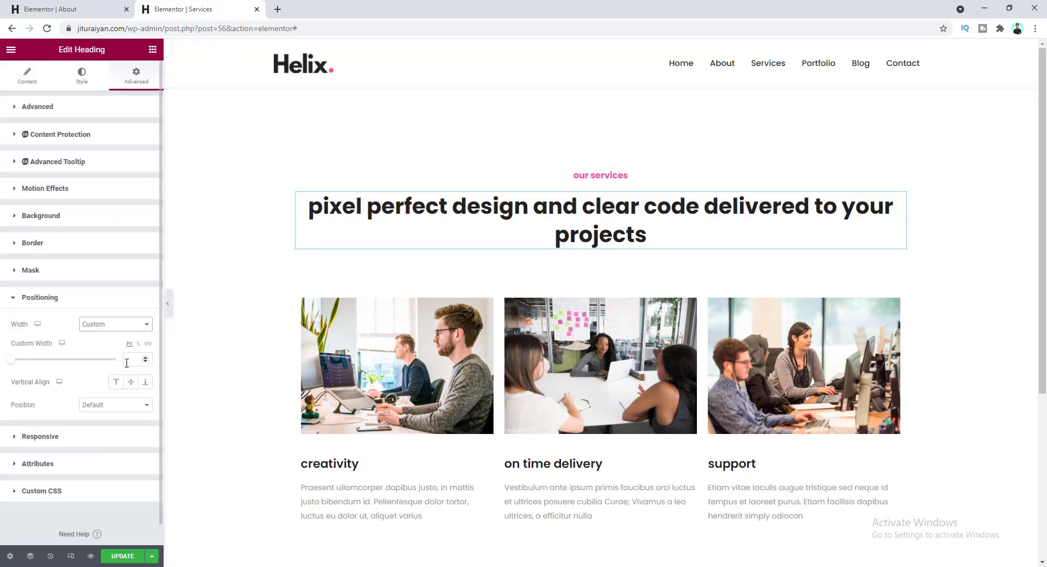
click(127, 363)
text(805)
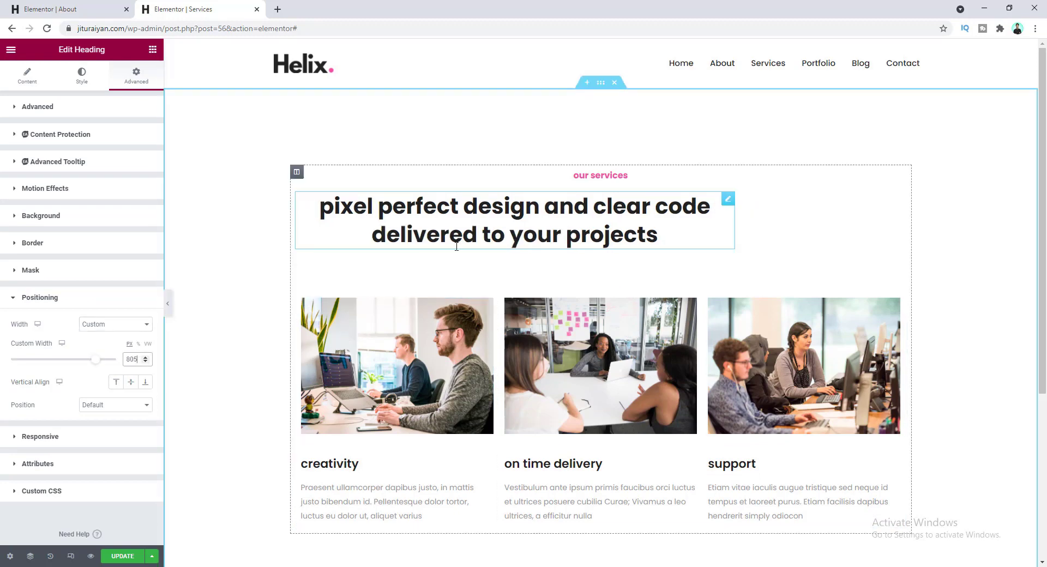
- Center the heading's column horizontally so the heading sits centred
click(297, 172)
click(124, 180)
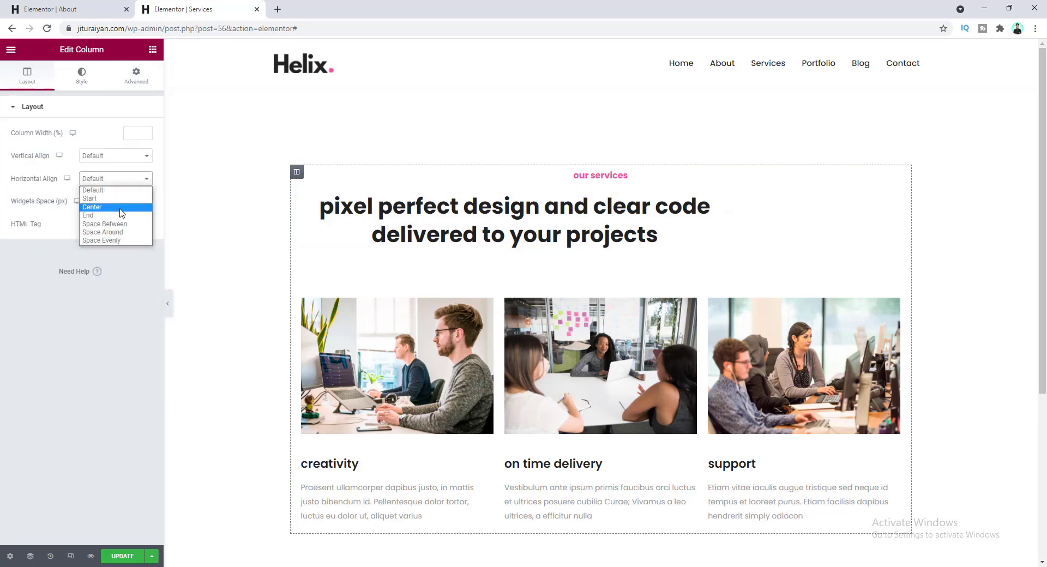
click(121, 207)
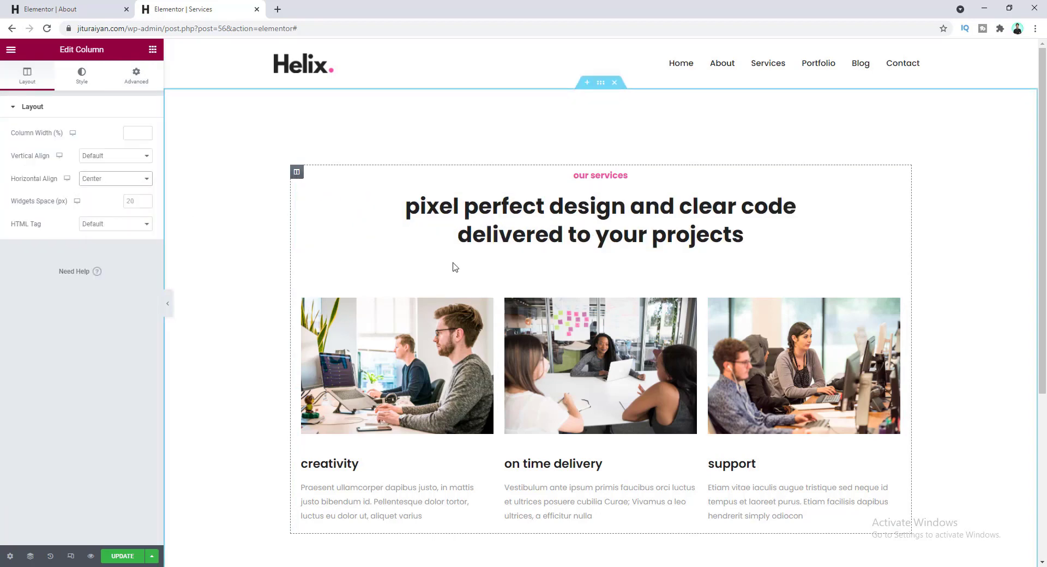
scroll(378, 330, down, 1)
scroll(660, 171, up, 1)
scroll(511, 268, down, 3)
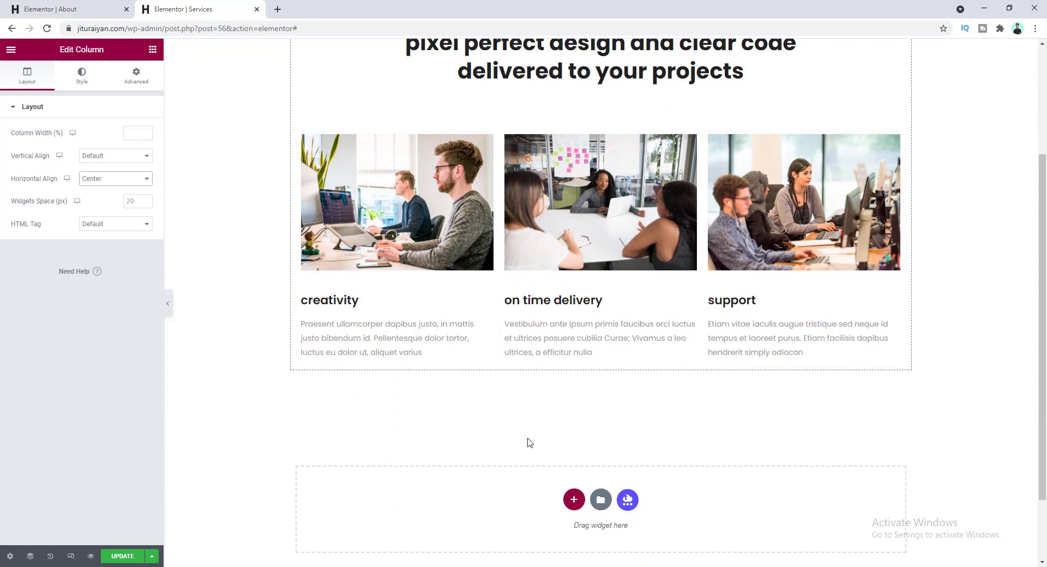
- Add a single-column section below the cards and paste in the About page's three-column icon feature row
click(574, 500)
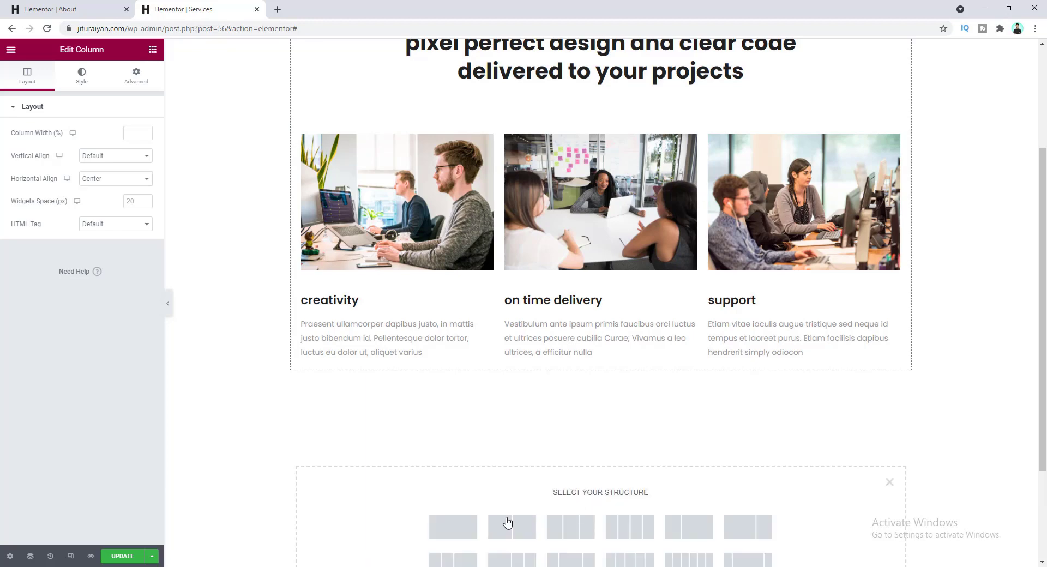
click(459, 528)
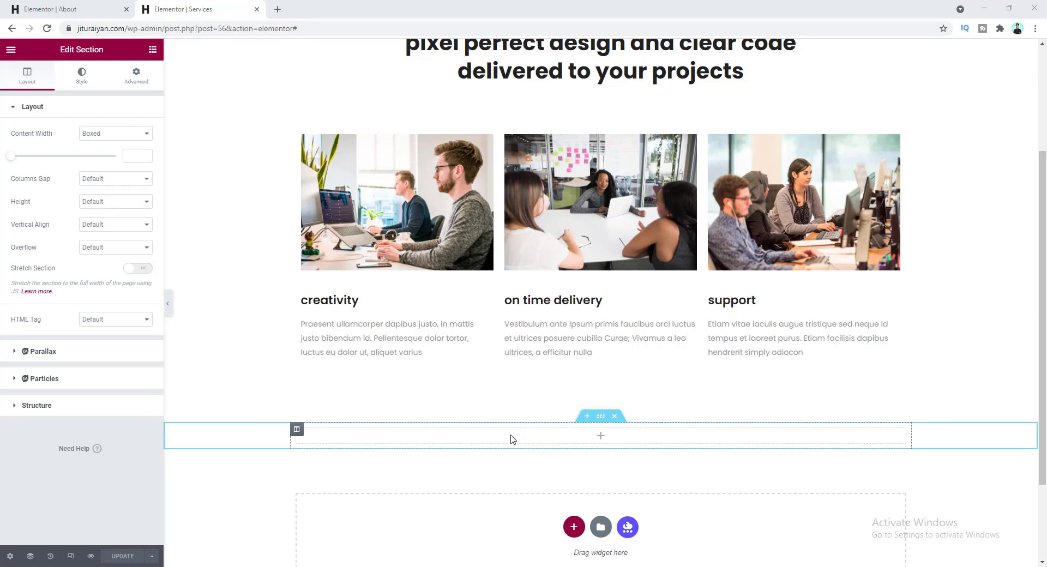
key(ctrl+shift+Tab)
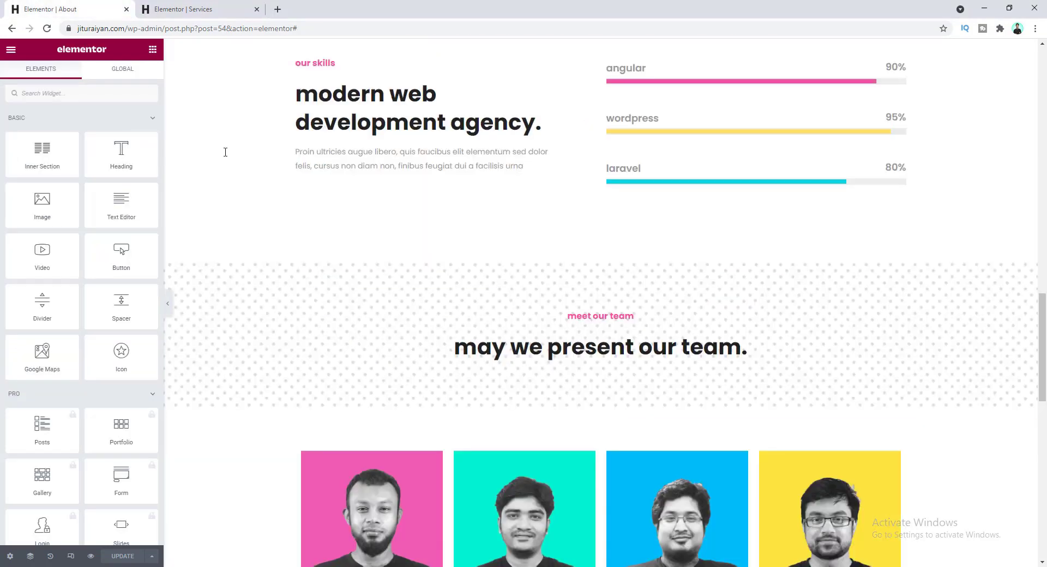
scroll(475, 395, up, 8)
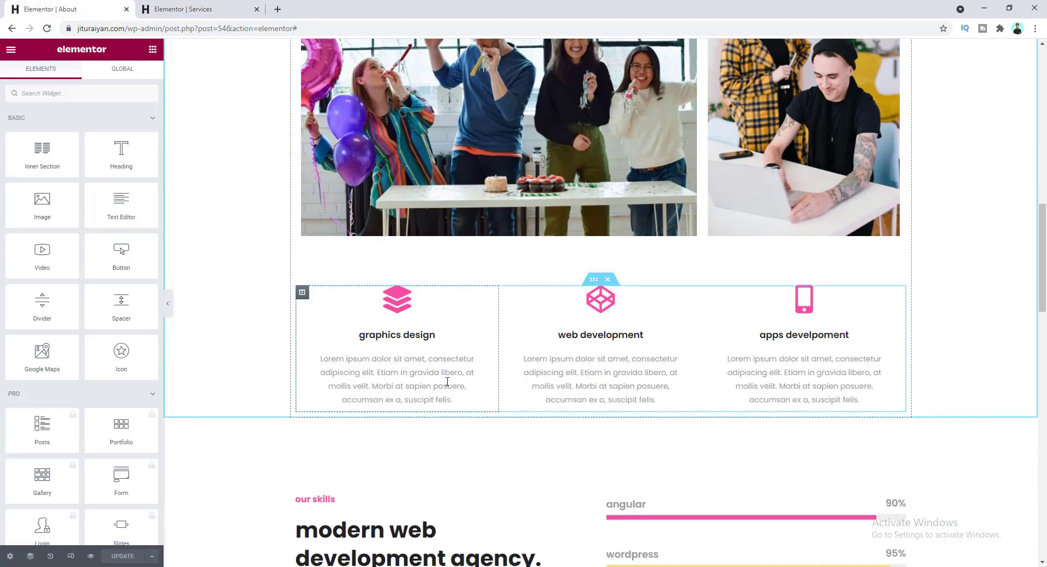
right_click(595, 282)
click(611, 327)
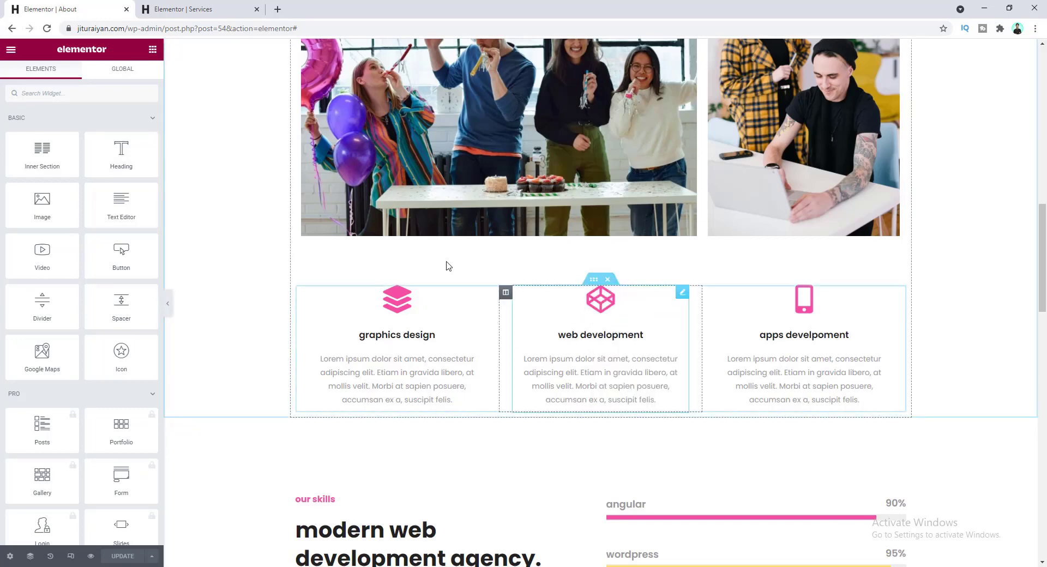
click(197, 7)
right_click(540, 435)
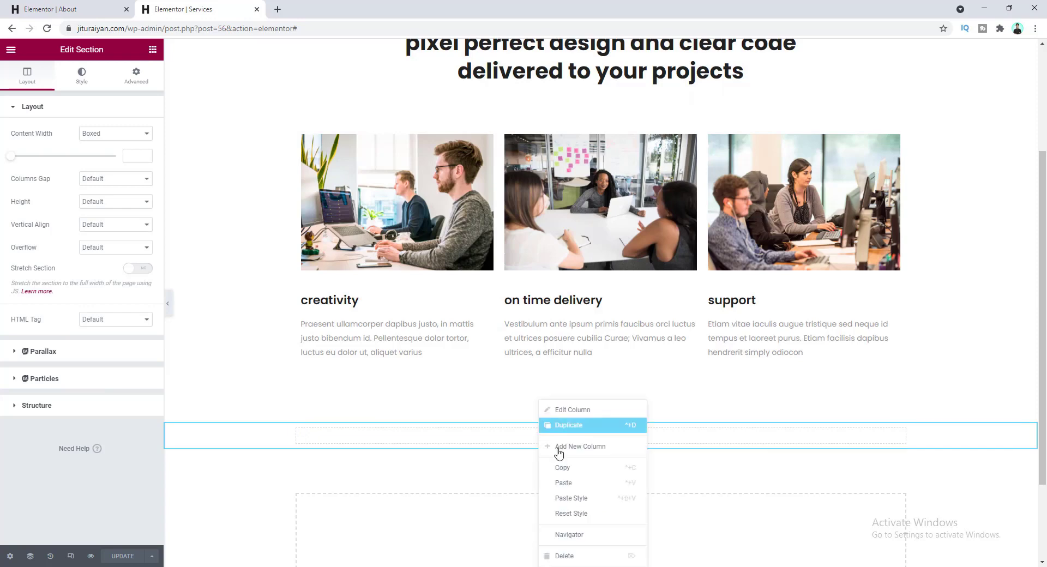
click(571, 484)
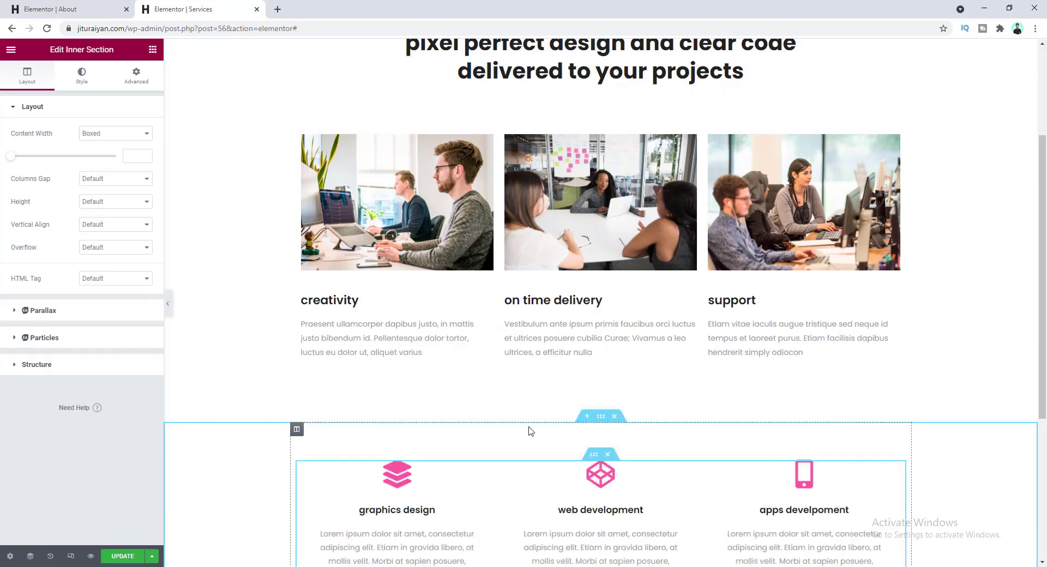
- Duplicate the pasted icon feature row to make a second row beneath it
scroll(535, 441, down, 3)
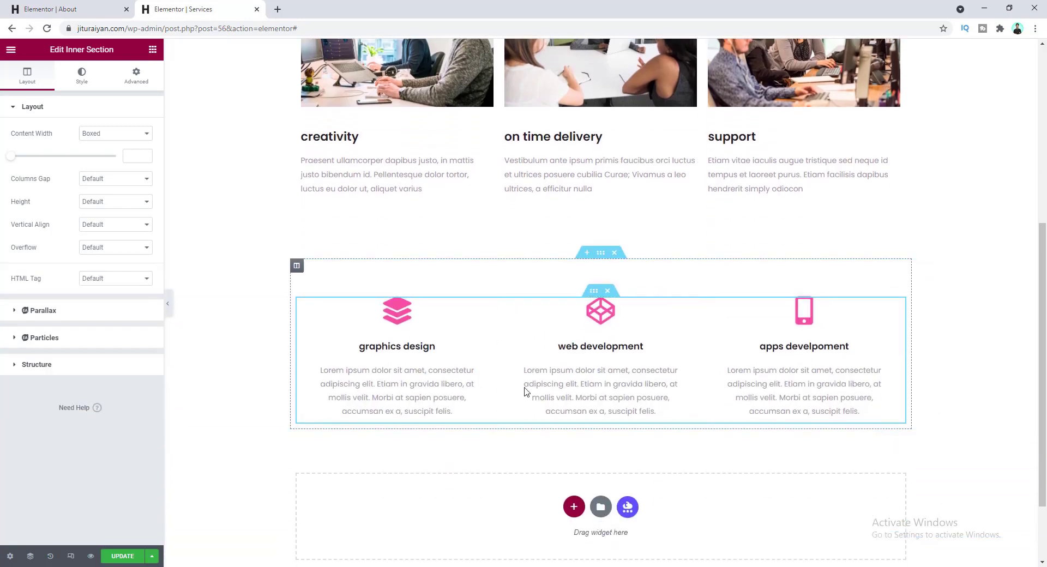
right_click(593, 295)
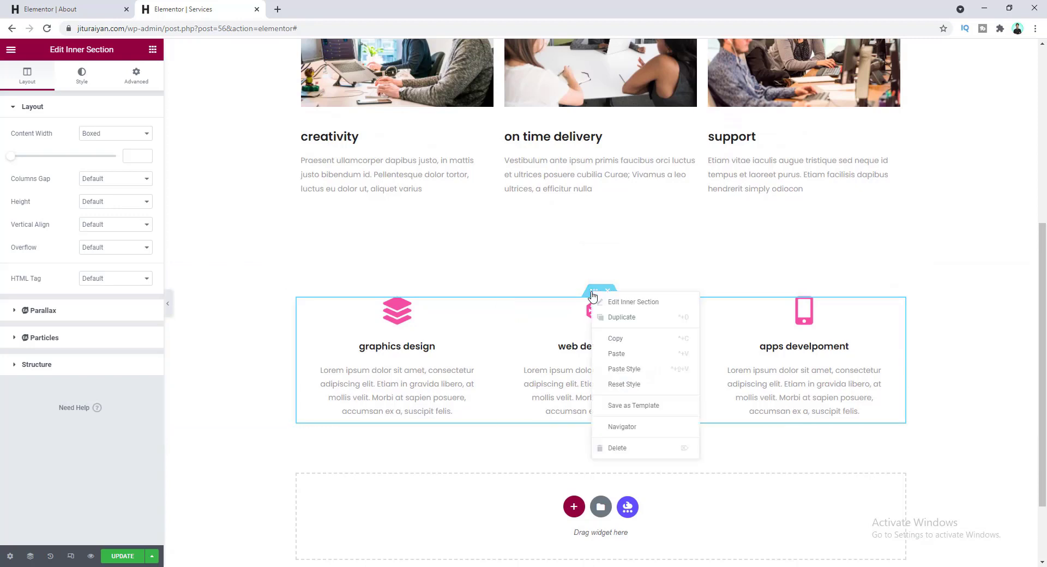
click(619, 318)
scroll(409, 299, down, 2)
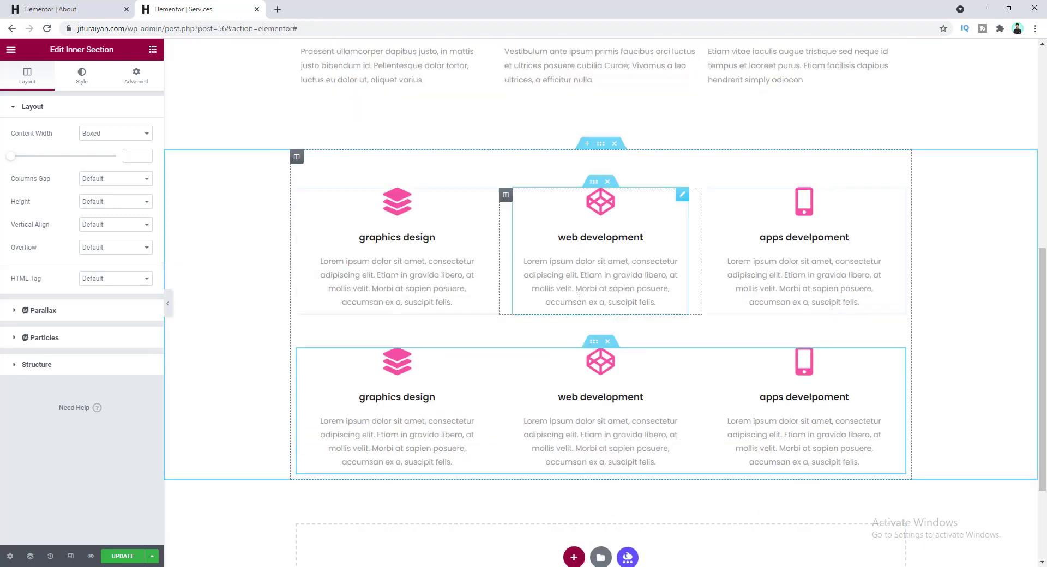
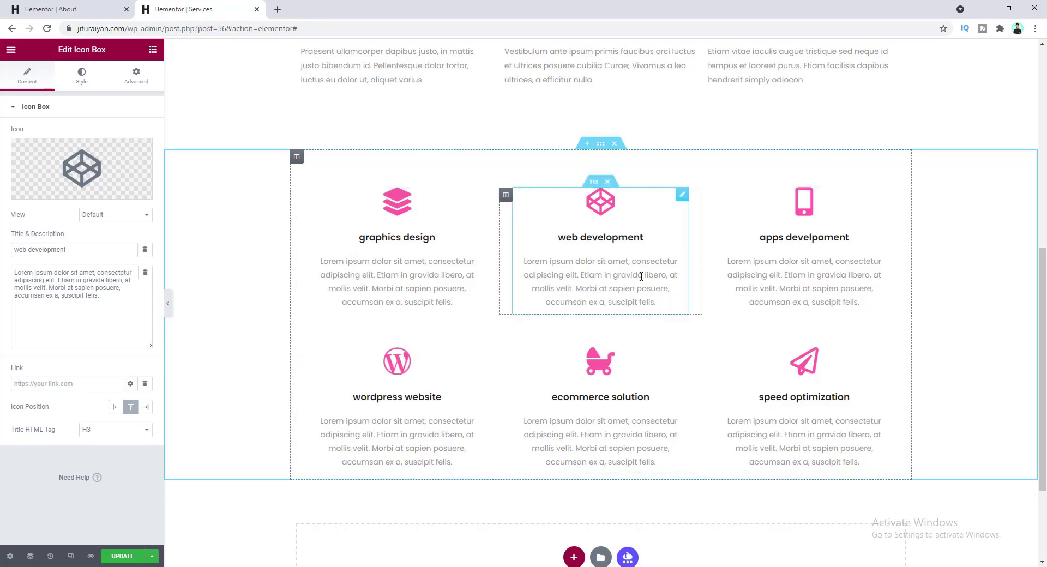
- Colour the web development and WordPress website icons with the global Yellow
click(82, 74)
click(131, 156)
scroll(55, 313, down, 2)
click(53, 324)
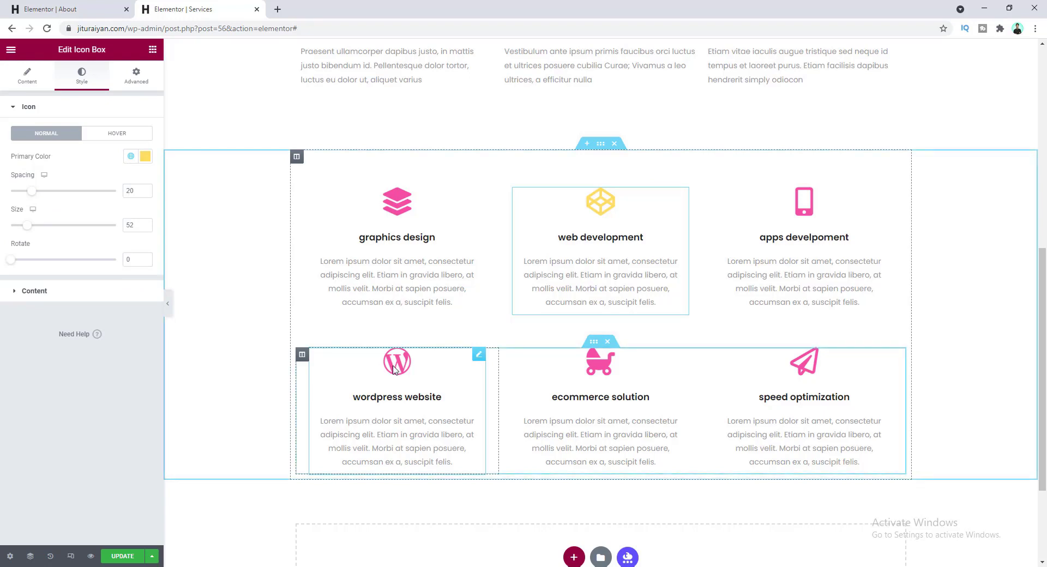
click(395, 369)
click(81, 76)
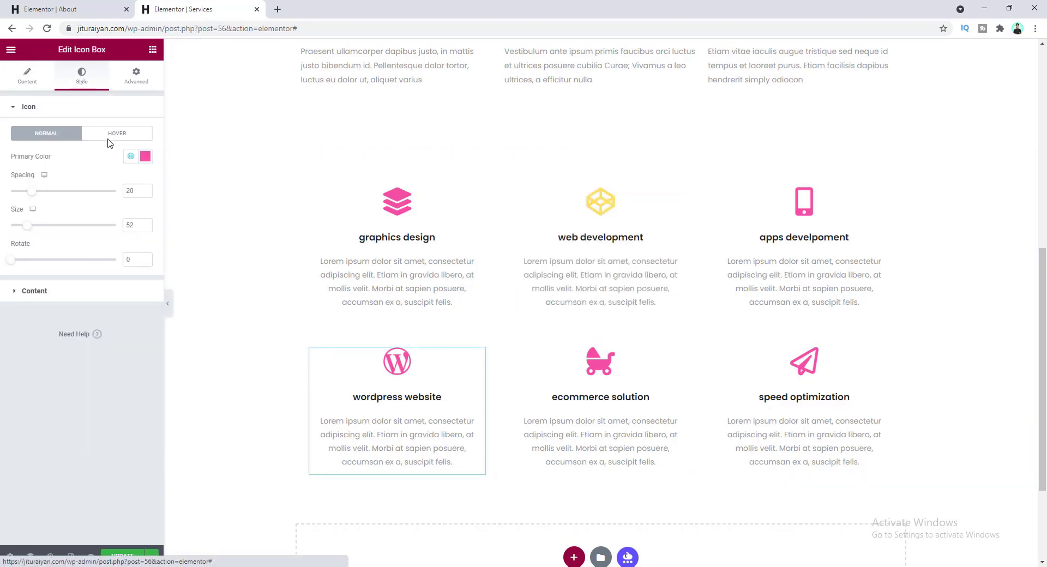
click(131, 157)
click(103, 341)
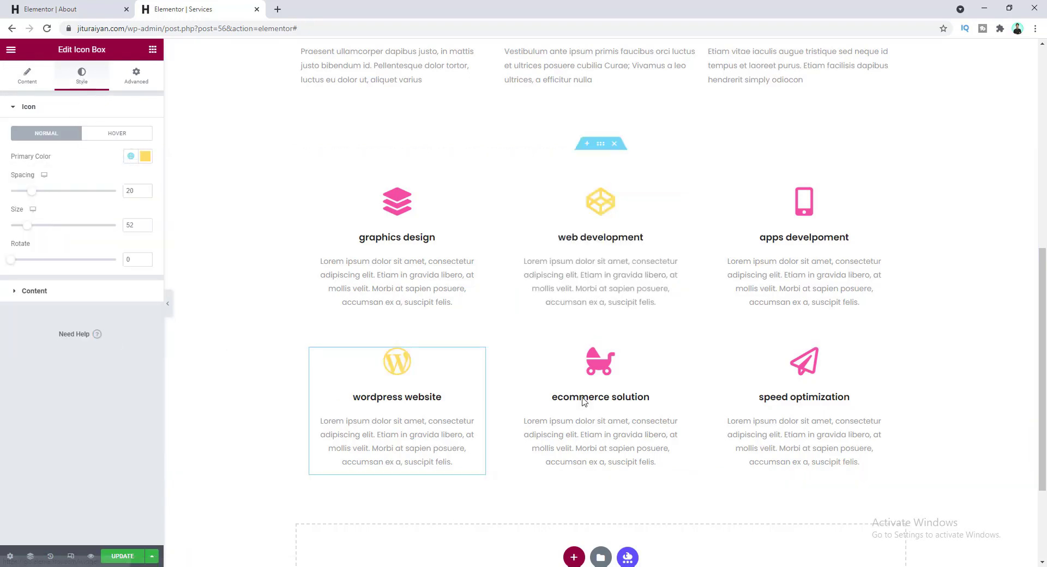
- Colour the speed optimization icon with the global Yellow
click(802, 381)
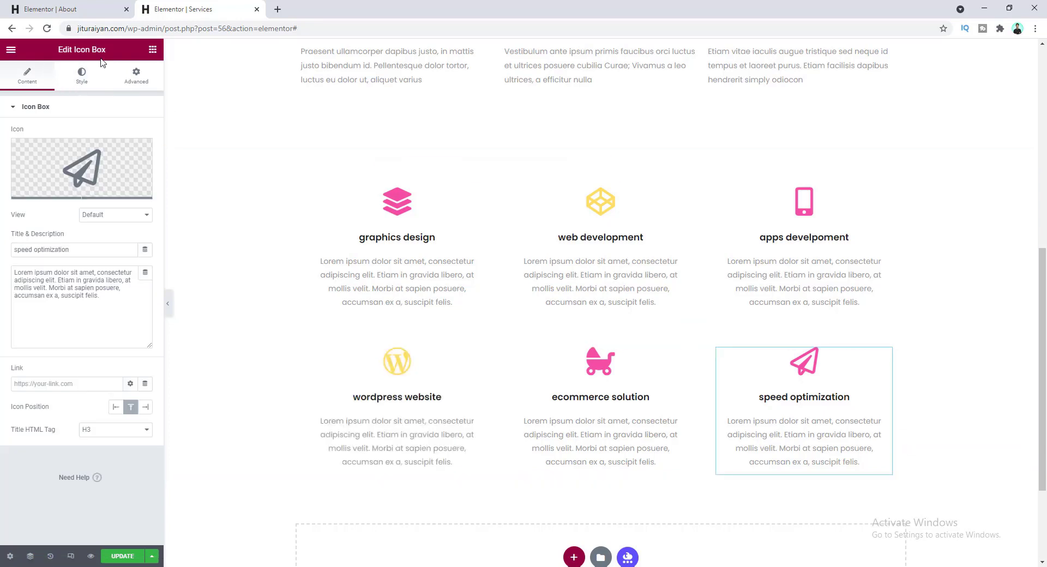
click(82, 76)
click(131, 156)
scroll(95, 308, down, 1)
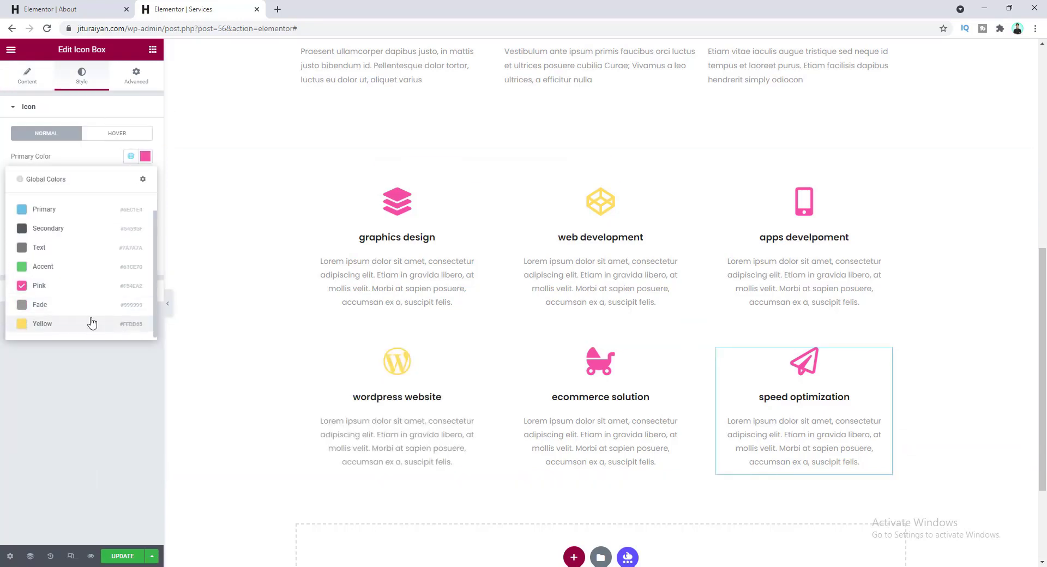
click(92, 324)
click(703, 425)
click(829, 444)
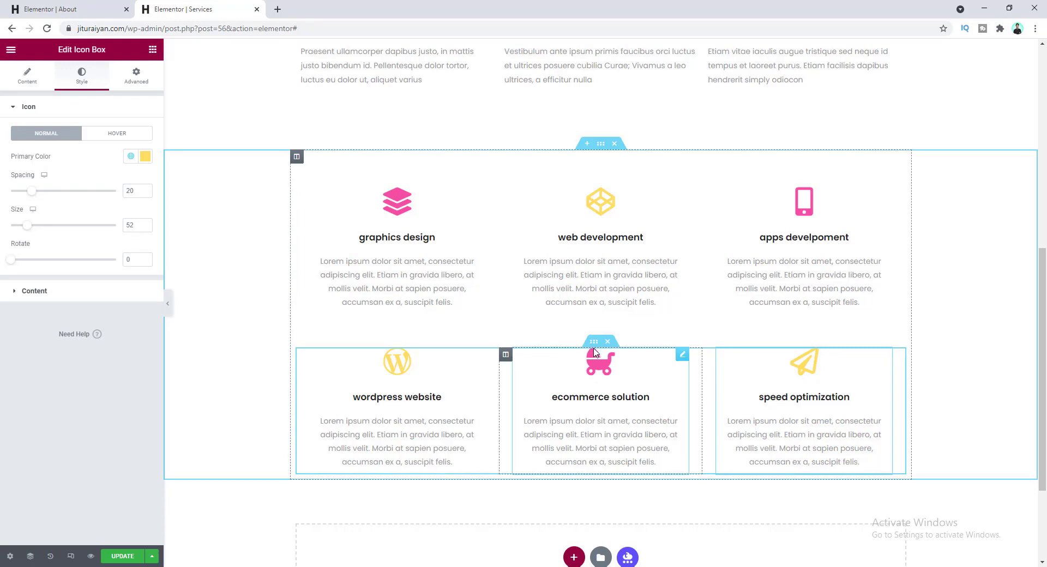
- Clear the margins of the lower row of service boxes
click(594, 343)
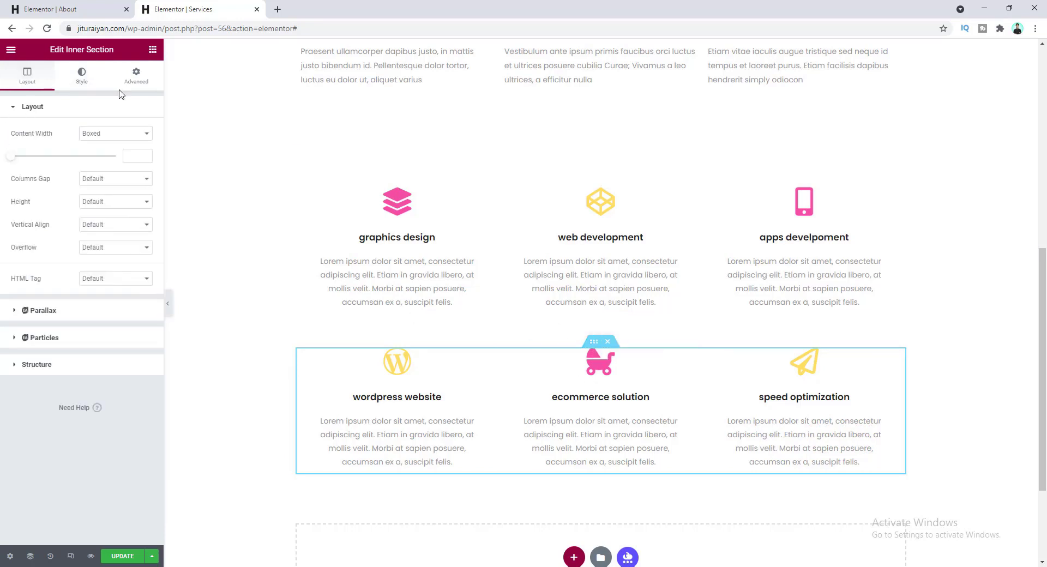
click(138, 79)
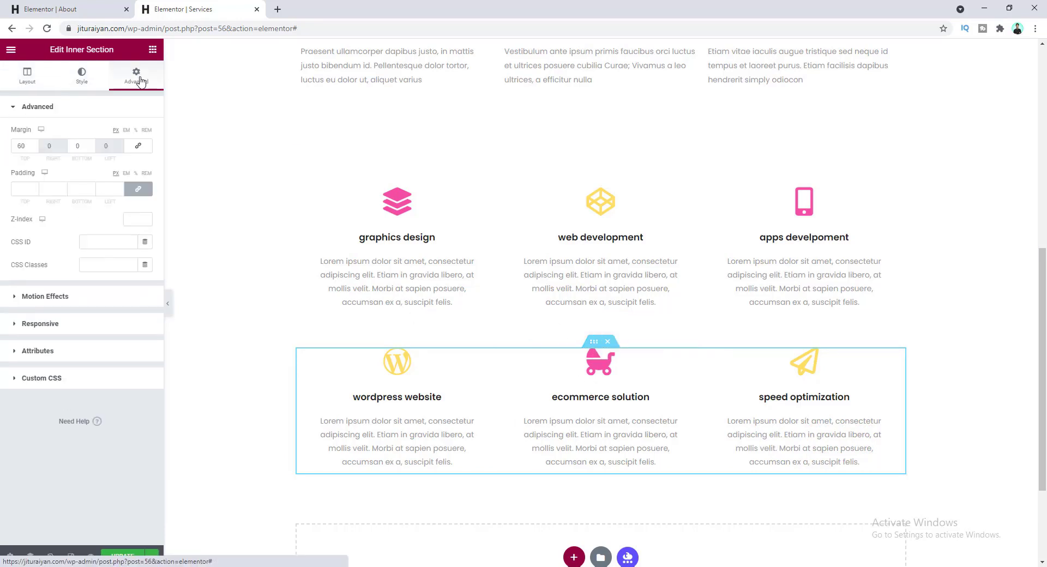
click(139, 149)
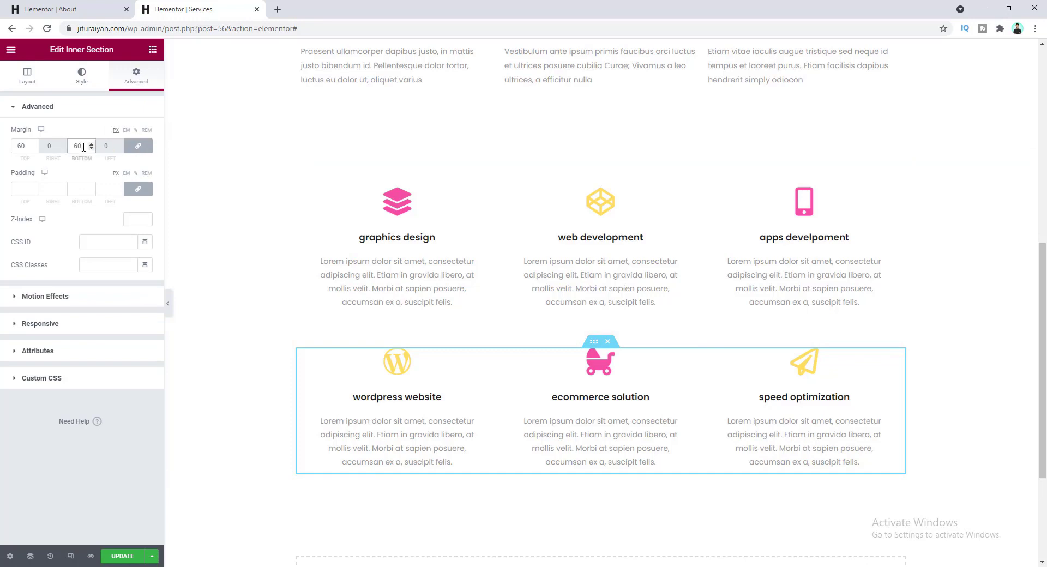
key(BackSpace)
key(BackSpace)
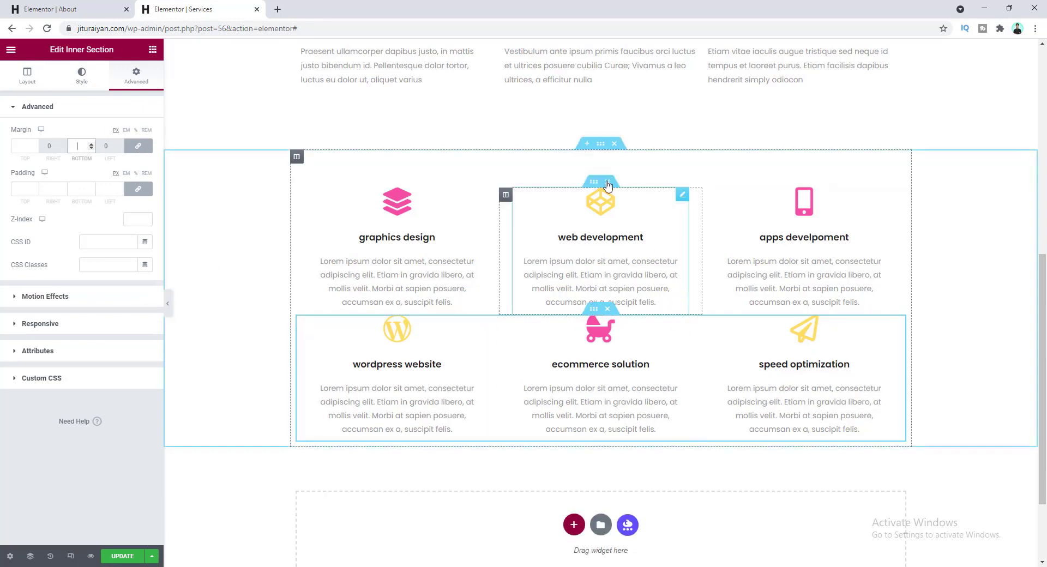
- Give the upper service row a 0 top margin and a 95 bottom margin
click(592, 184)
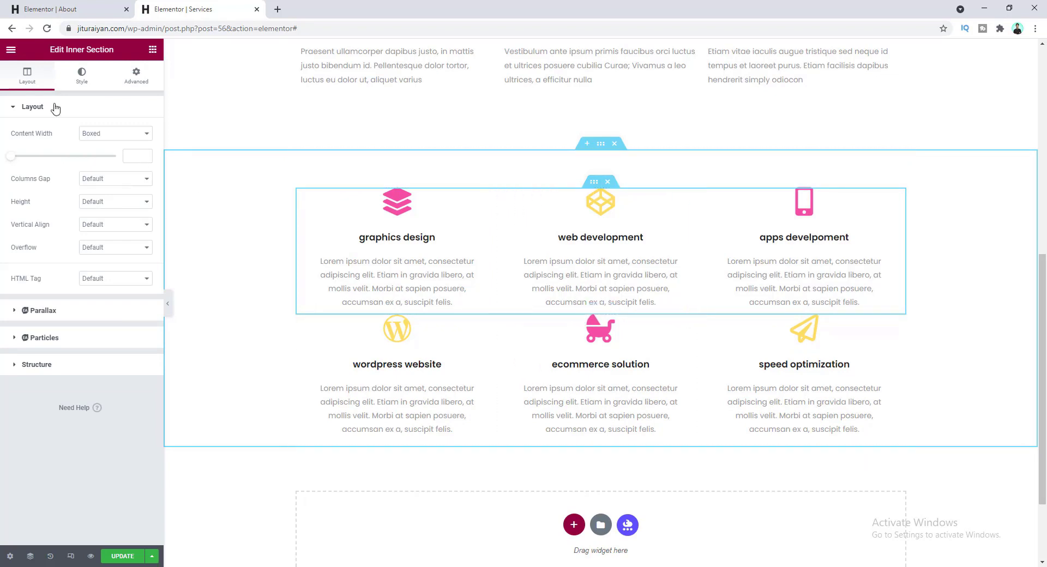
click(135, 76)
click(130, 147)
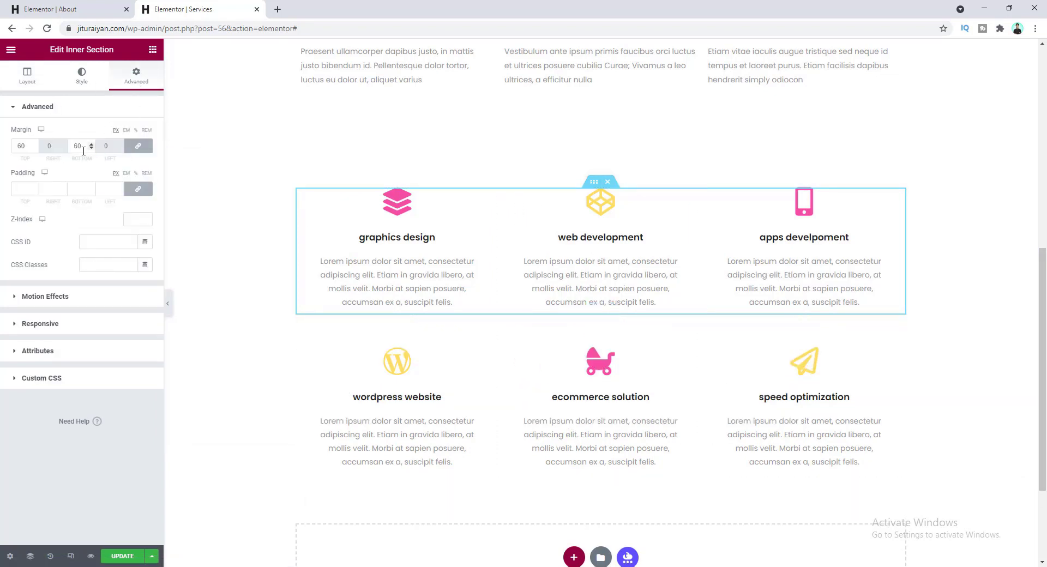
click(131, 147)
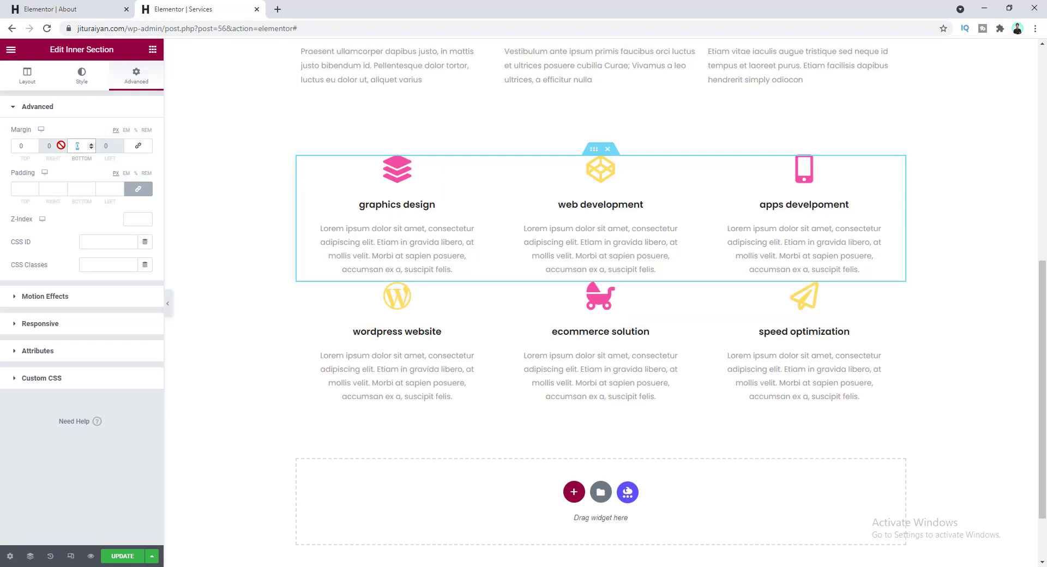
text(95)
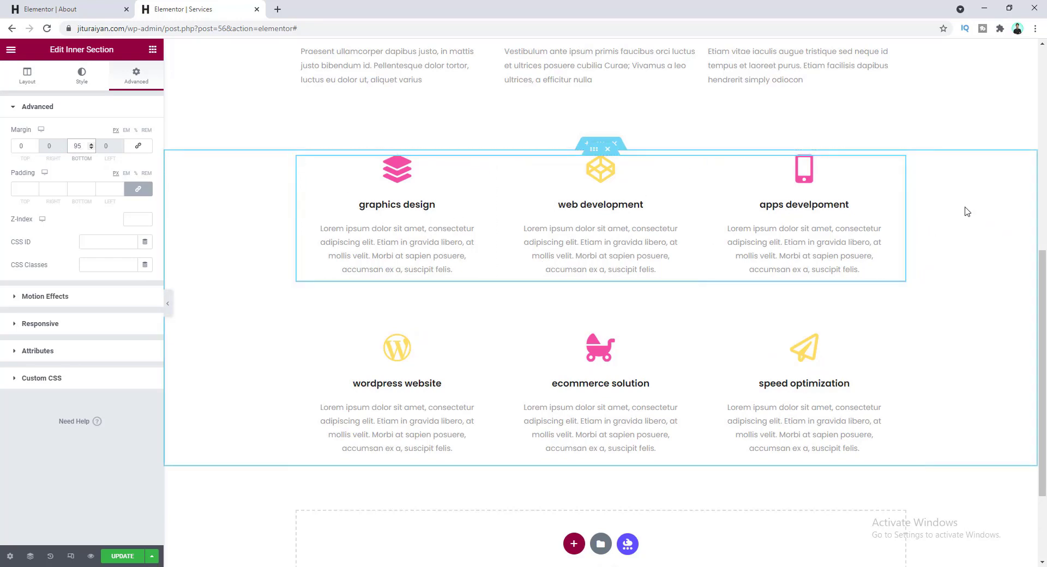
- Give the services section a classic #FAF7F7 background colour
click(601, 148)
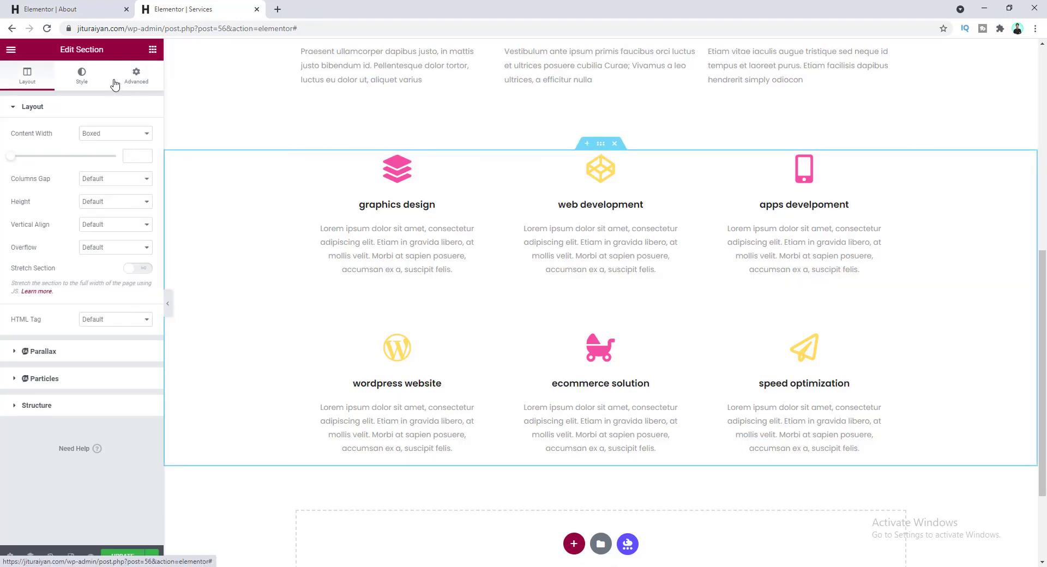
click(83, 81)
click(101, 157)
click(145, 179)
double_click(40, 346)
text(#FAF7)
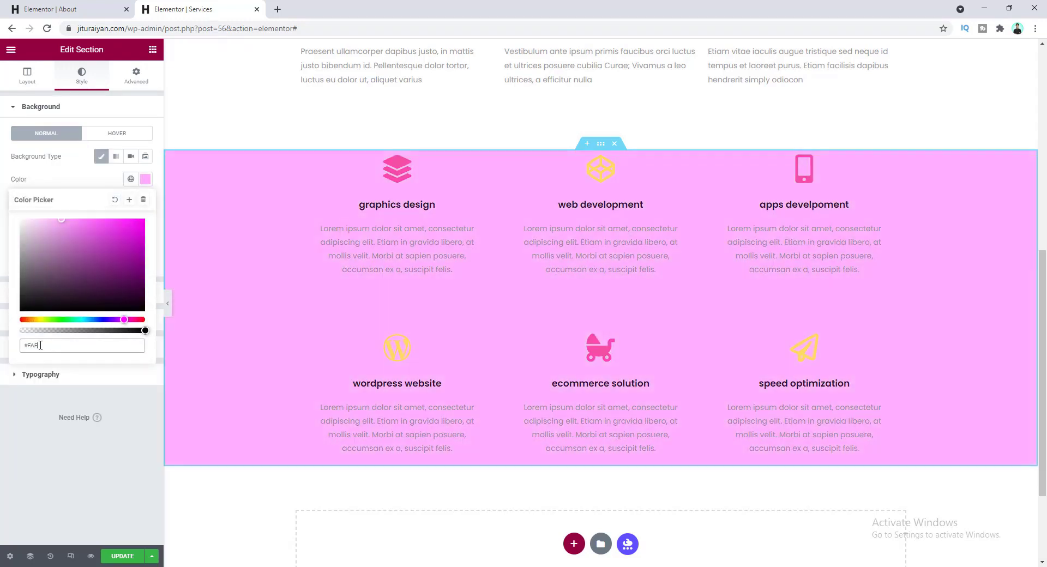
text(F7)
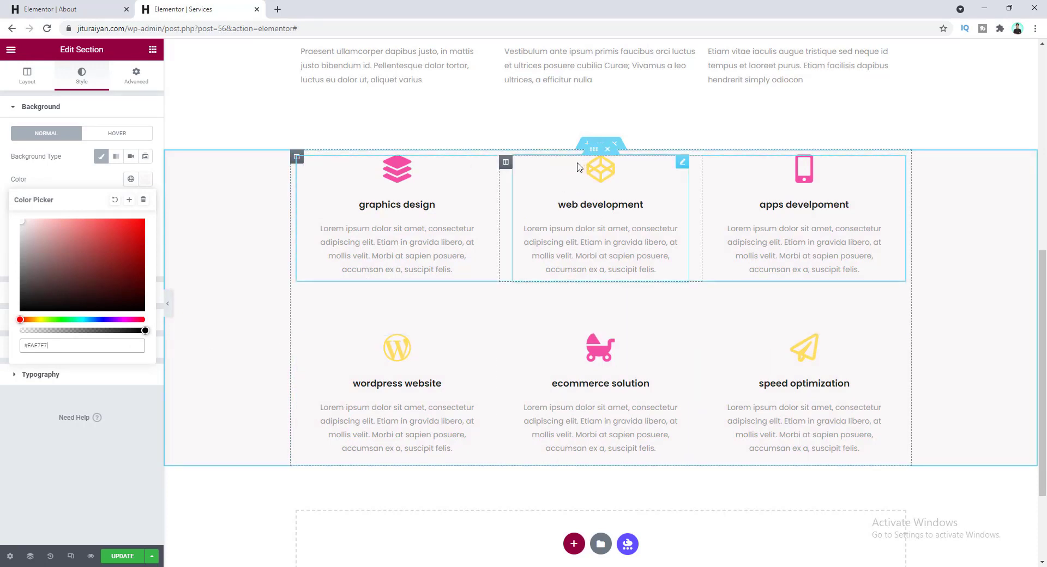
- Set the section's padding to 115 top and 110 bottom
click(136, 80)
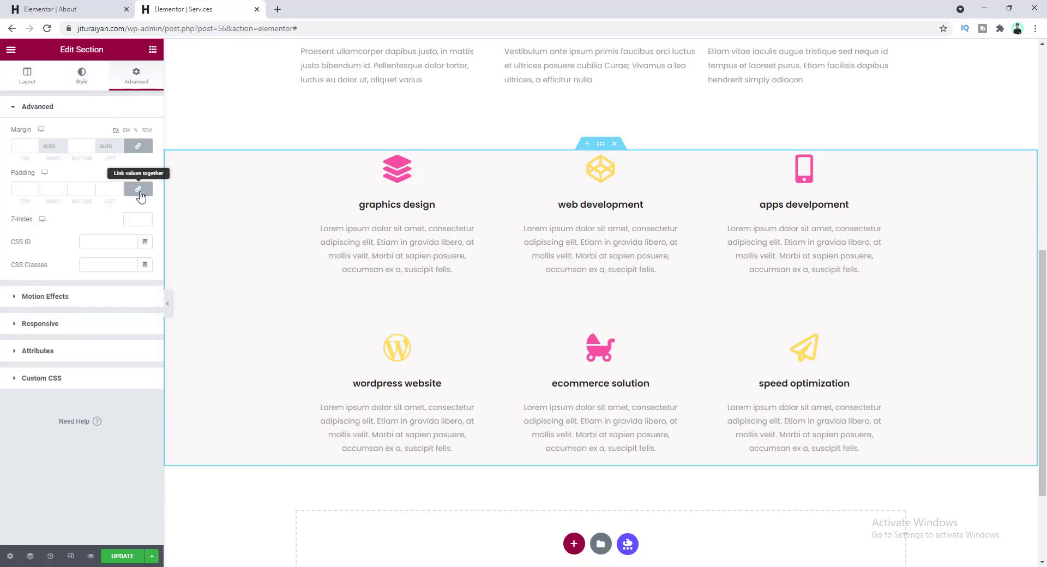
click(138, 189)
click(25, 189)
text(115)
key(Tab)
key(Tab)
text(110)
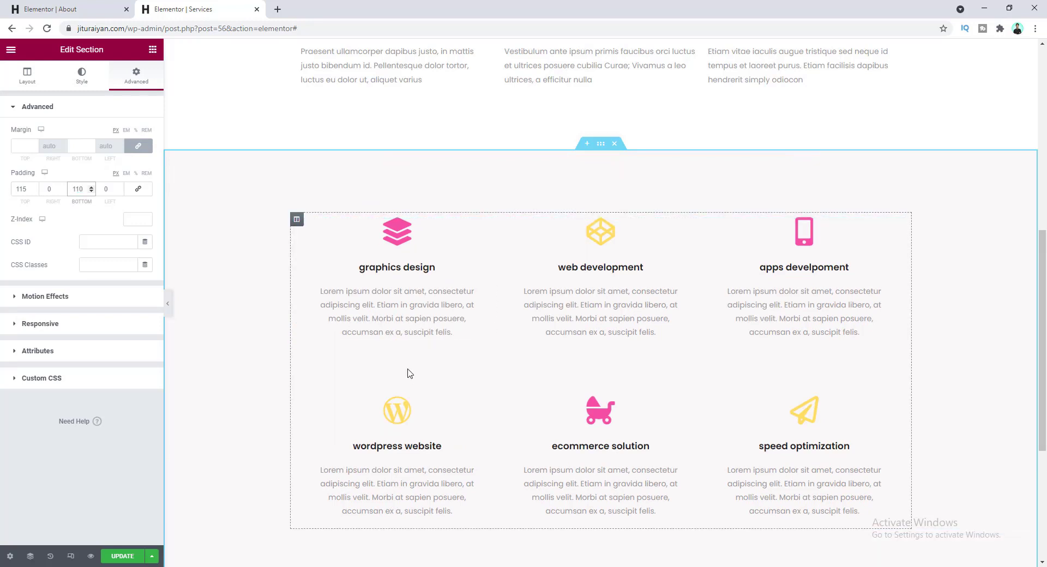
scroll(491, 349, down, 3)
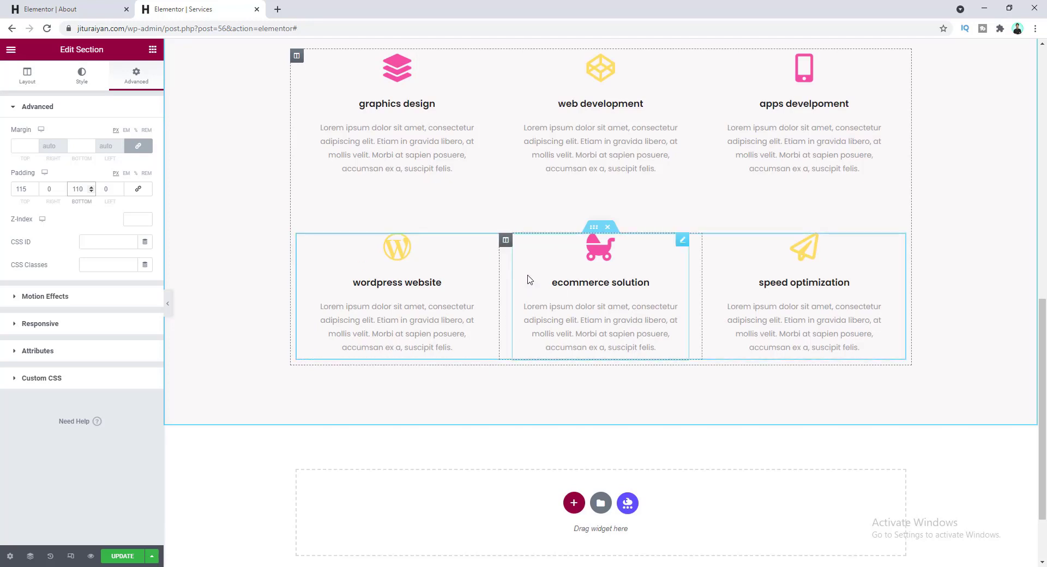
scroll(530, 332, down, 1)
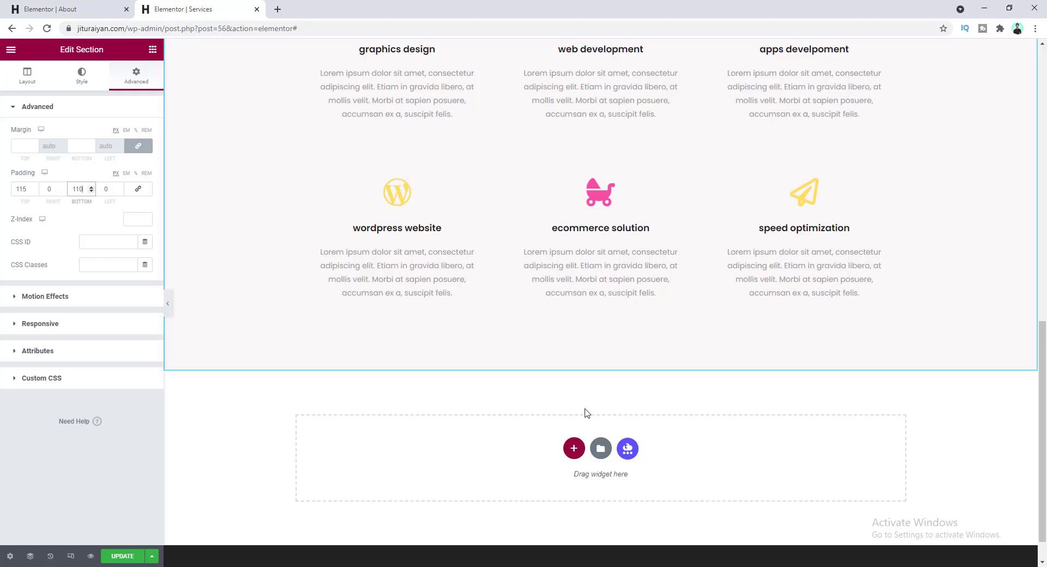
scroll(587, 413, down, 1)
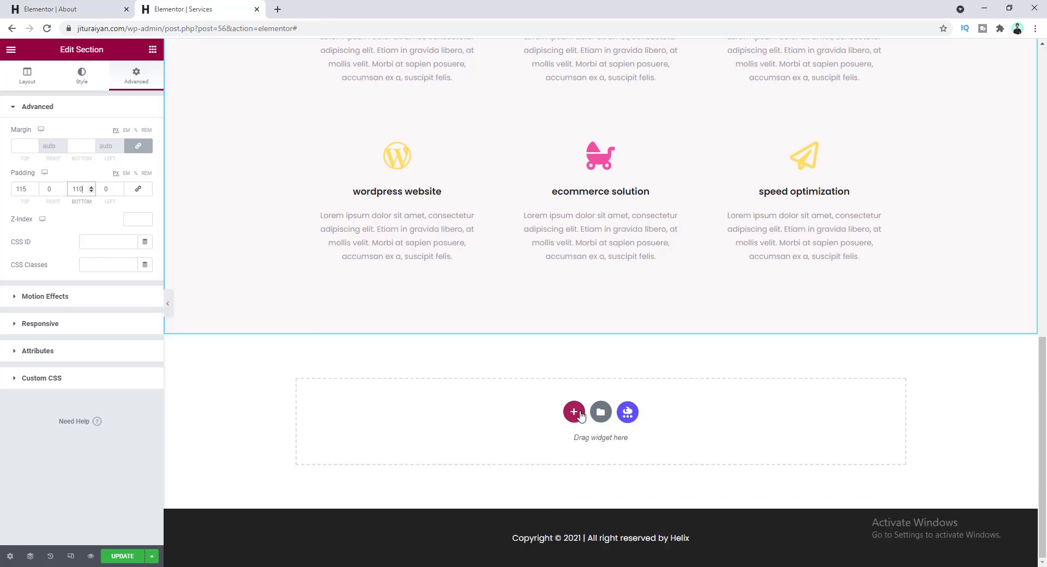
- Add a two-column section below with an image widget in the right column
click(574, 411)
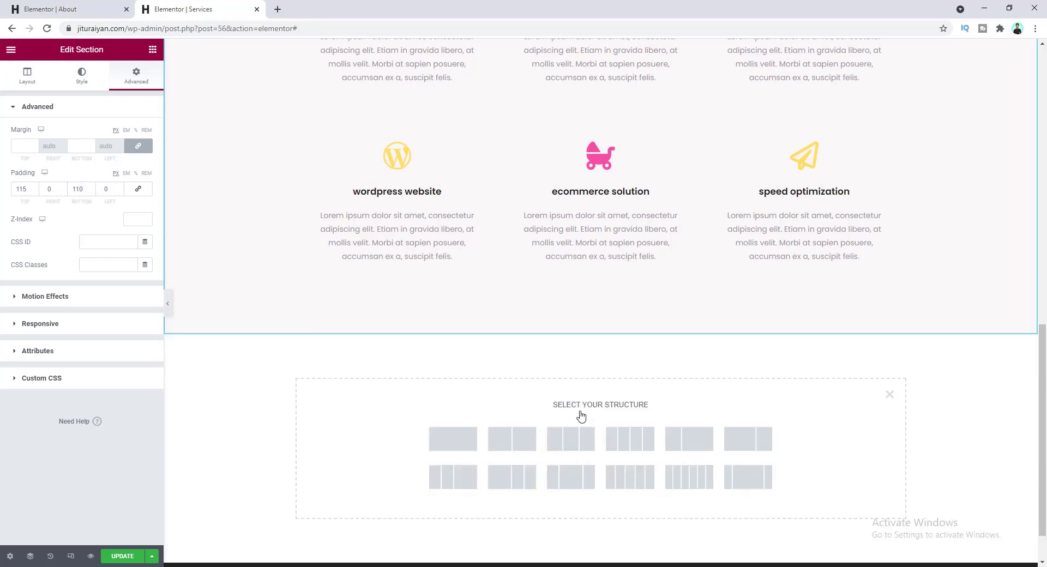
click(512, 442)
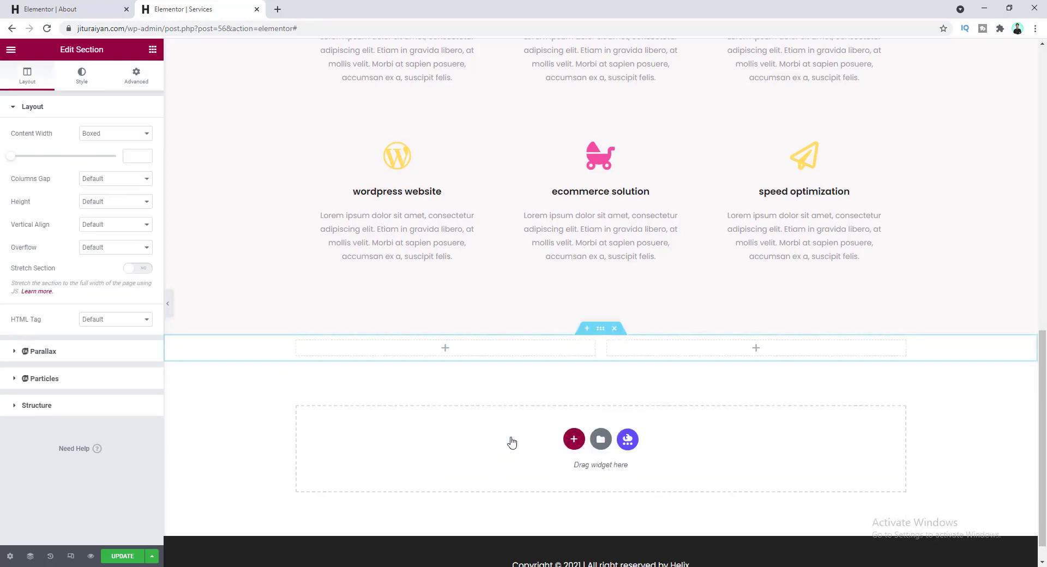
click(757, 350)
drag(49, 210, 662, 355)
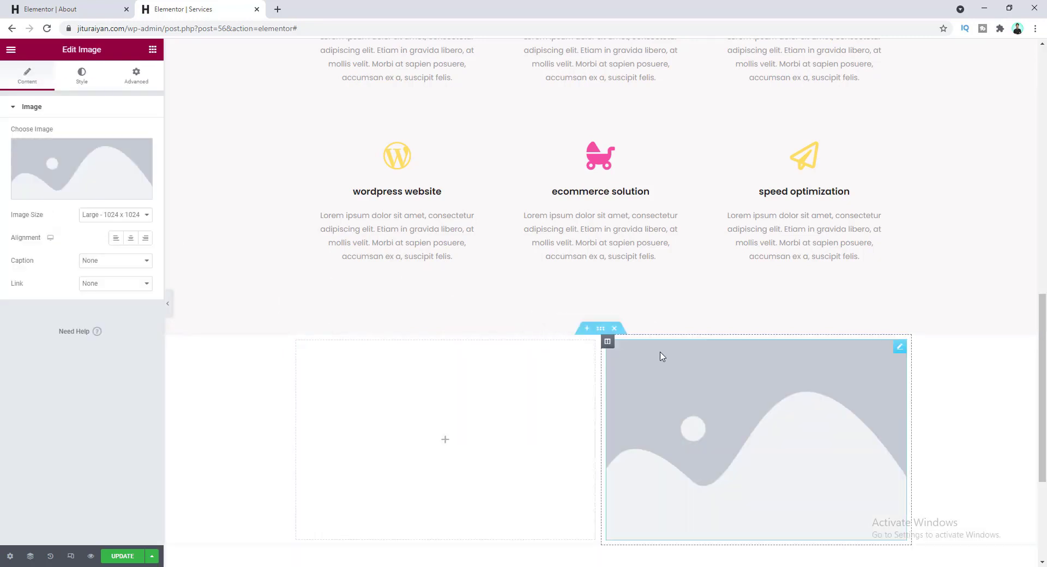
click(444, 443)
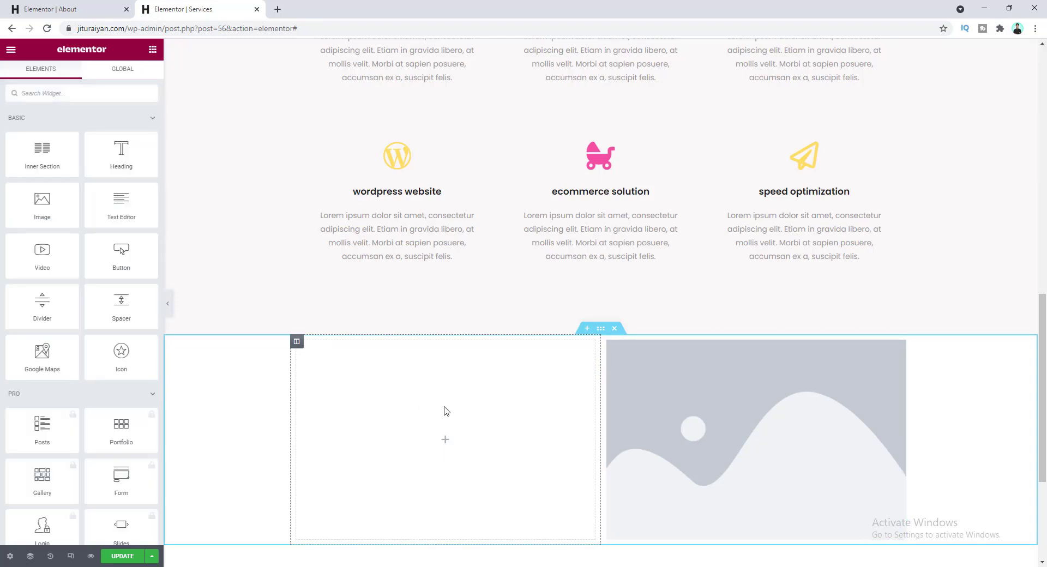
click(446, 411)
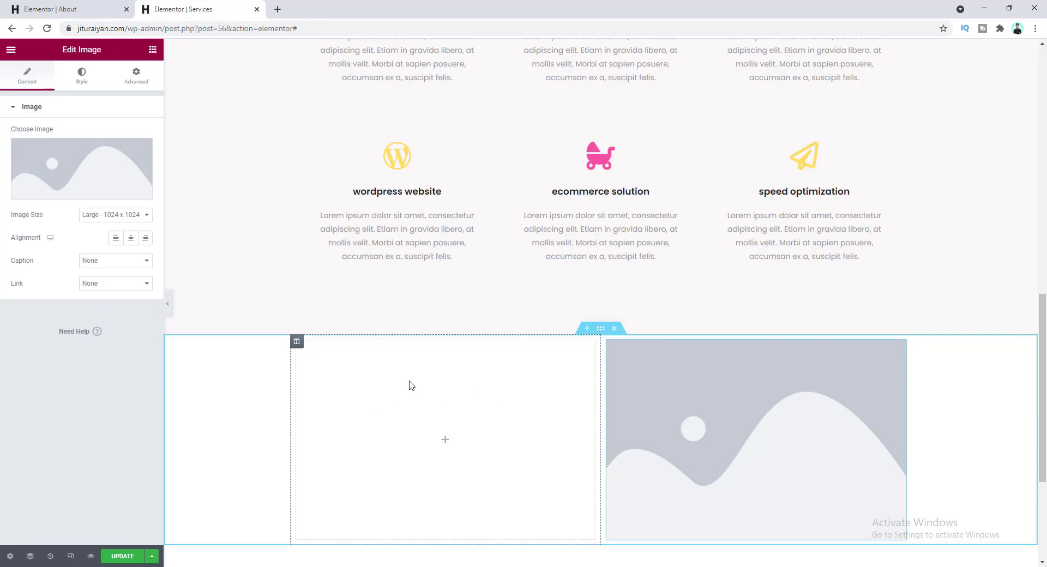
- Copy the About page heading and paste it into the Services page's empty left column
click(97, 14)
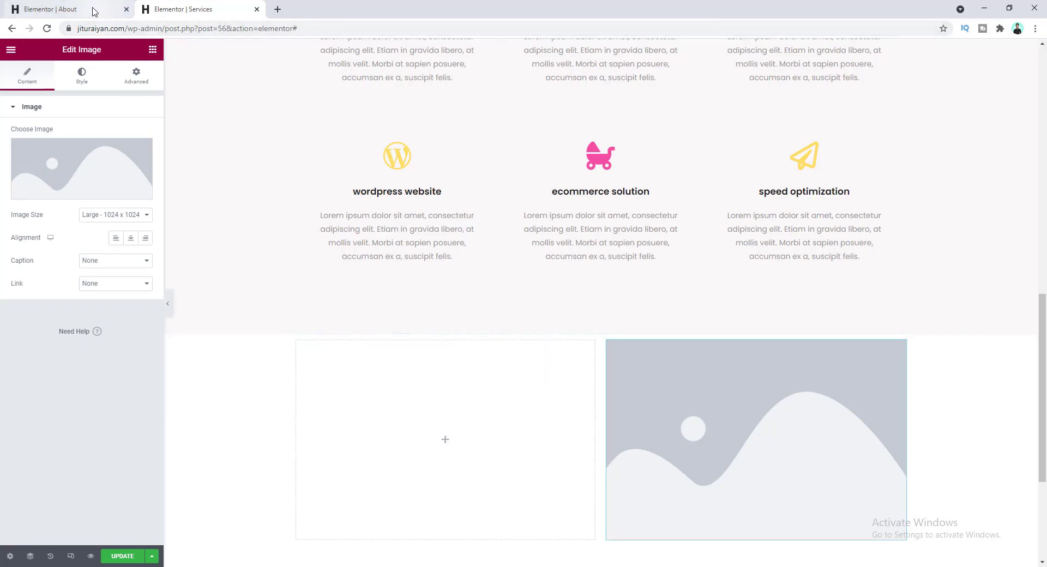
scroll(440, 302, up, 5)
scroll(440, 301, up, 9)
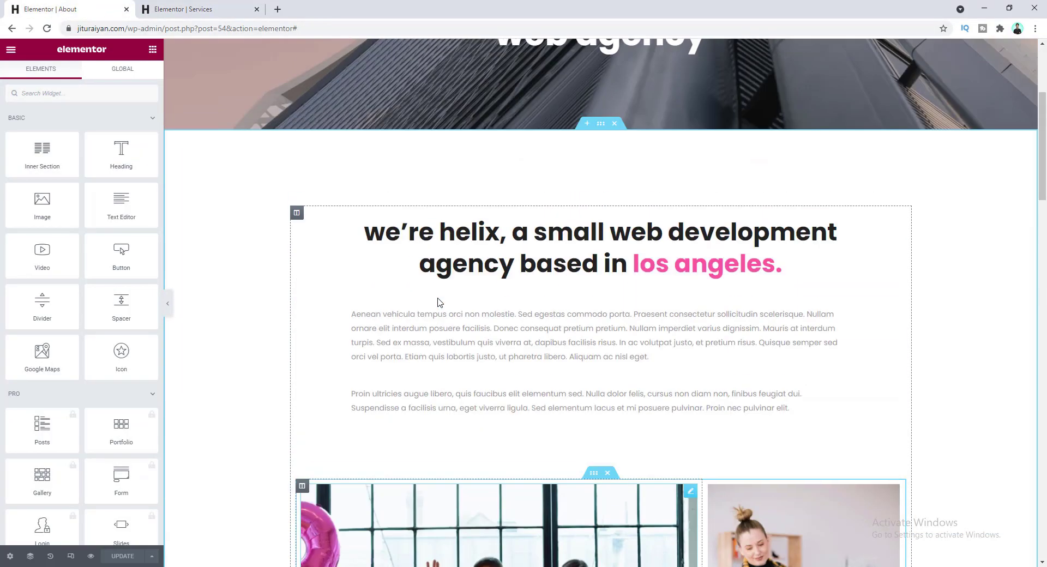
scroll(492, 443, down, 2)
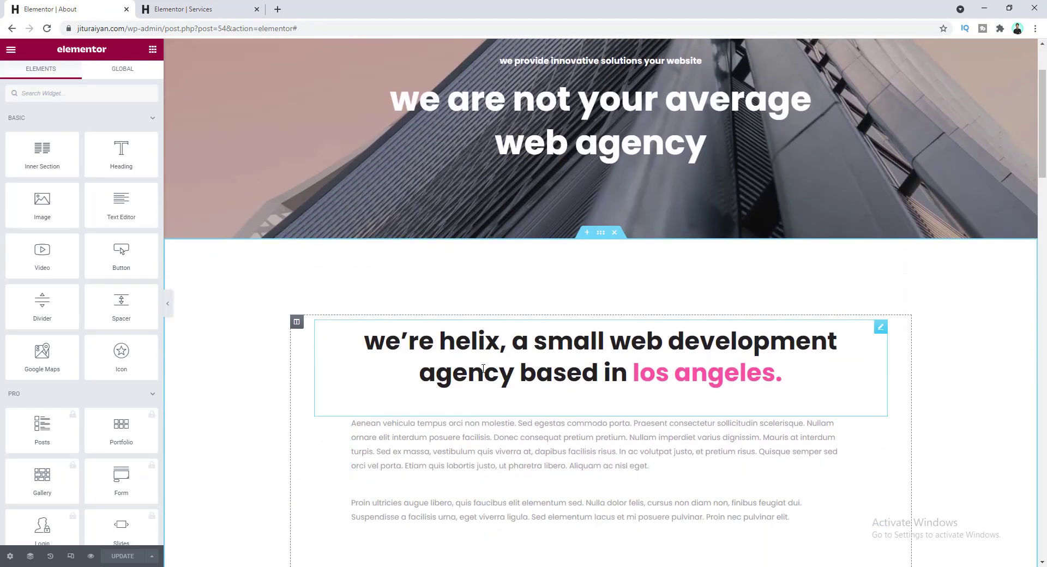
right_click(477, 352)
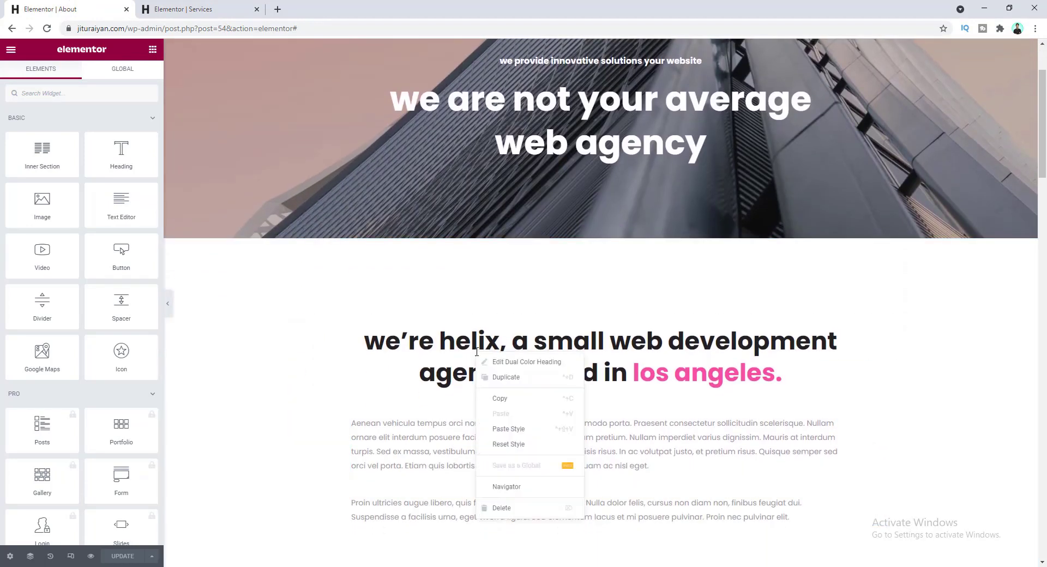
click(510, 407)
click(183, 9)
scroll(423, 286, down, 2)
right_click(393, 292)
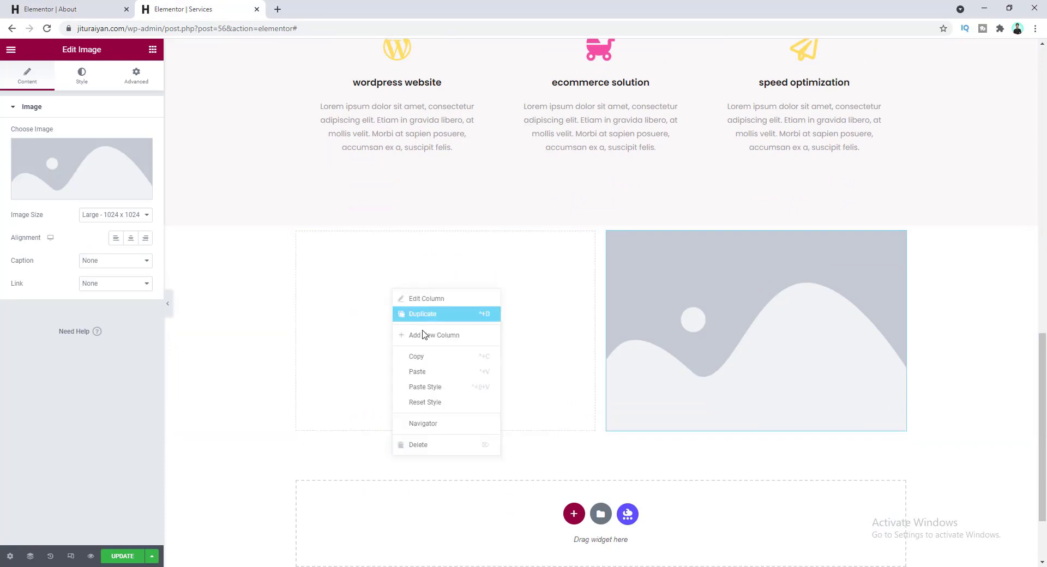
click(432, 373)
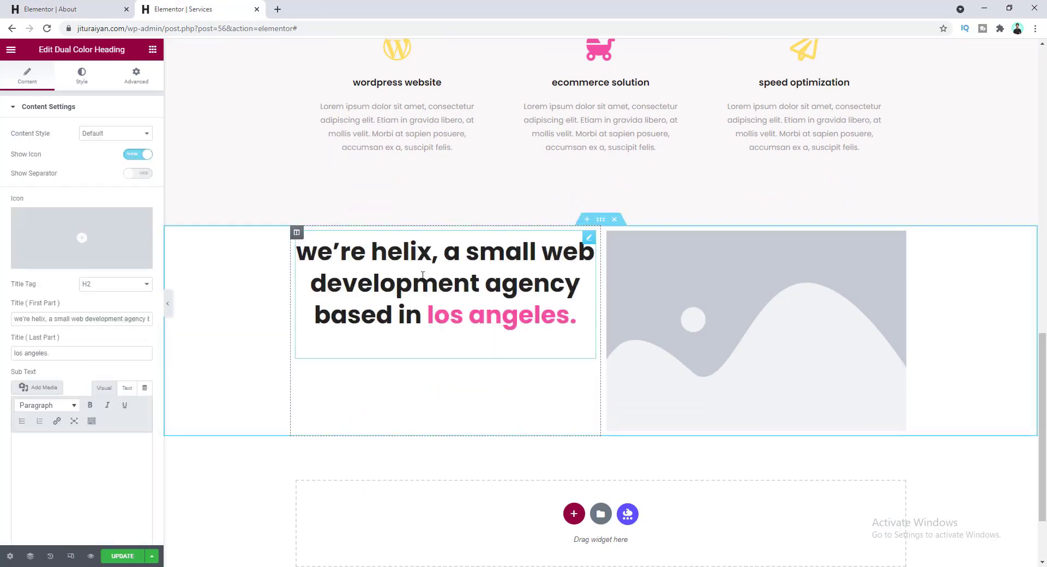
- Reword the heading to 'create the website you really desire.' and make it left-aligned
triple_click(90, 319)
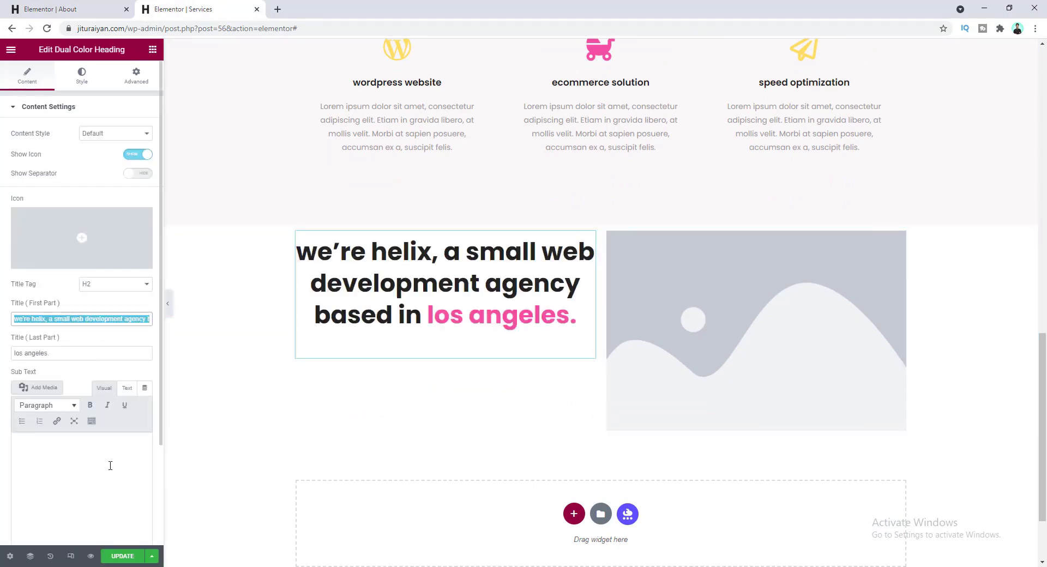
key(ctrl+v)
triple_click(65, 353)
key(ctrl+v)
scroll(364, 345, up, 1)
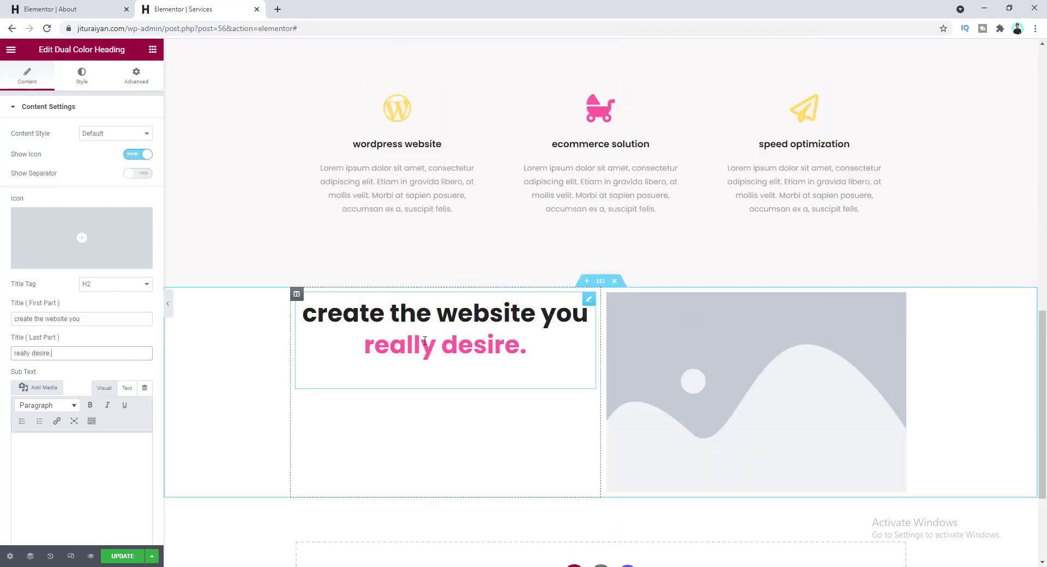
scroll(75, 357, down, 2)
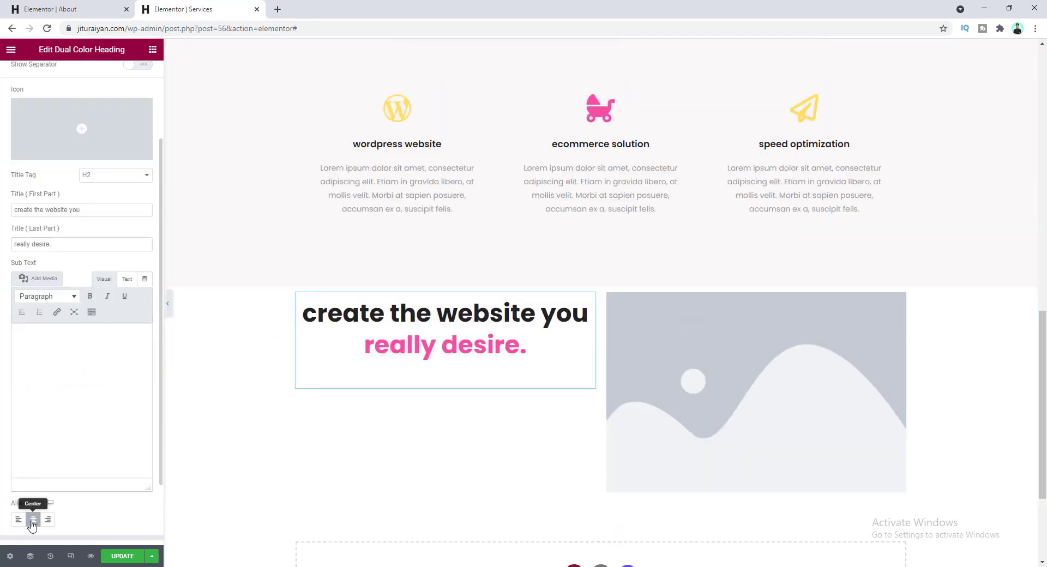
click(33, 523)
scroll(484, 341, down, 2)
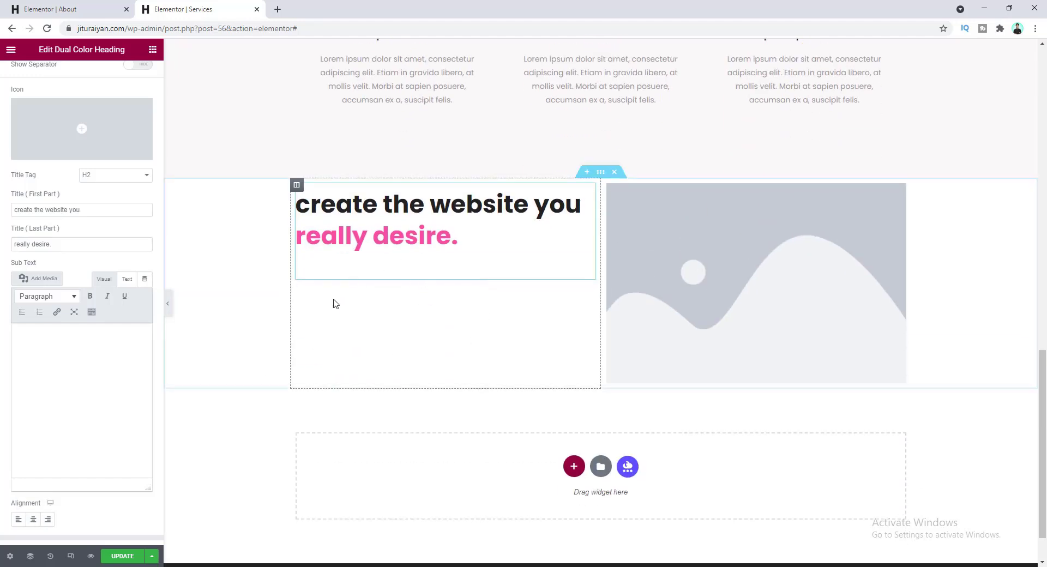
click(100, 5)
- Copy the About page paragraph and paste it below the new Services heading
scroll(482, 397, down, 2)
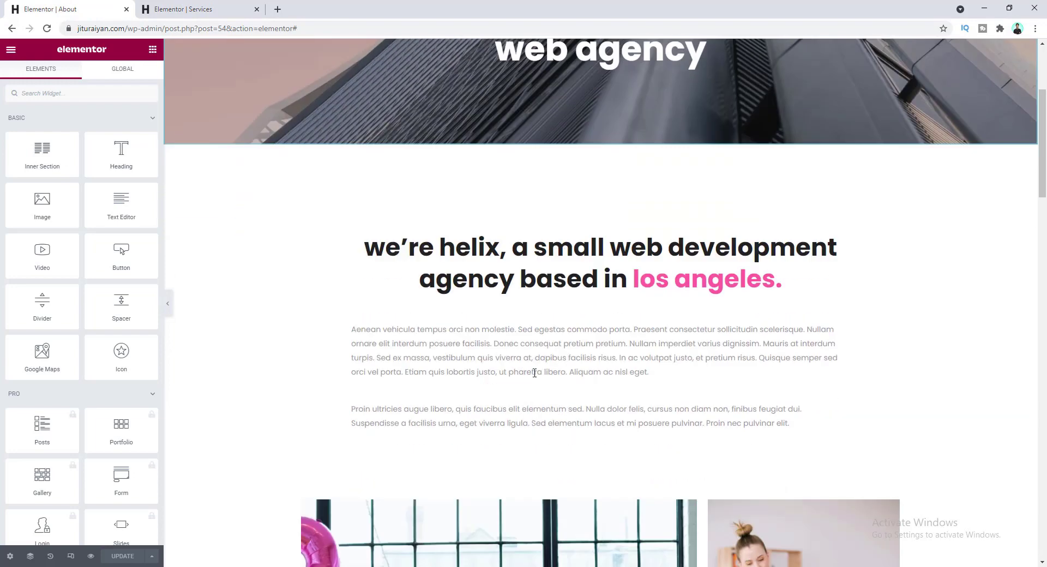
right_click(483, 396)
click(509, 440)
click(184, 6)
right_click(416, 269)
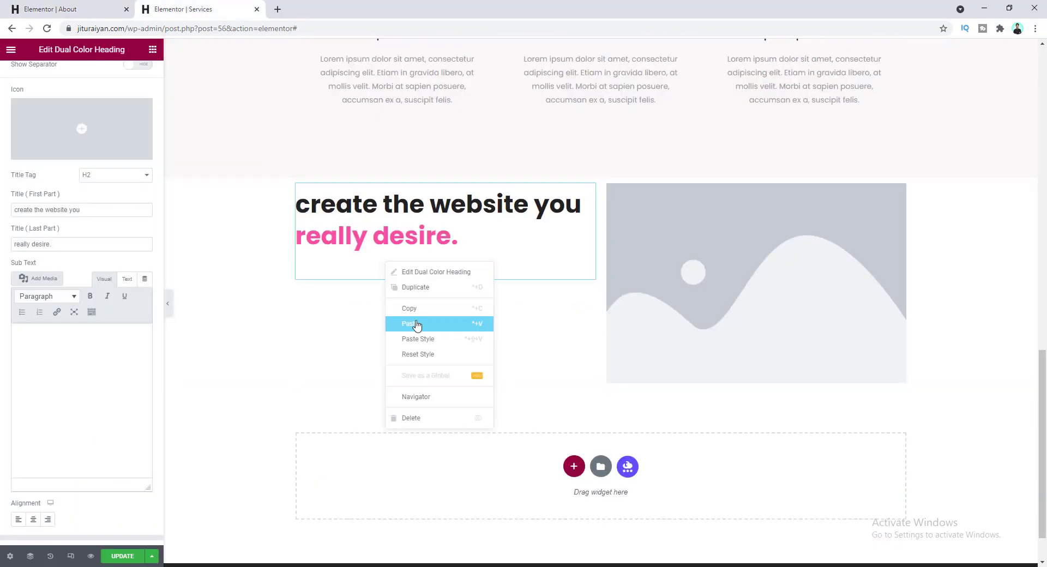
click(417, 326)
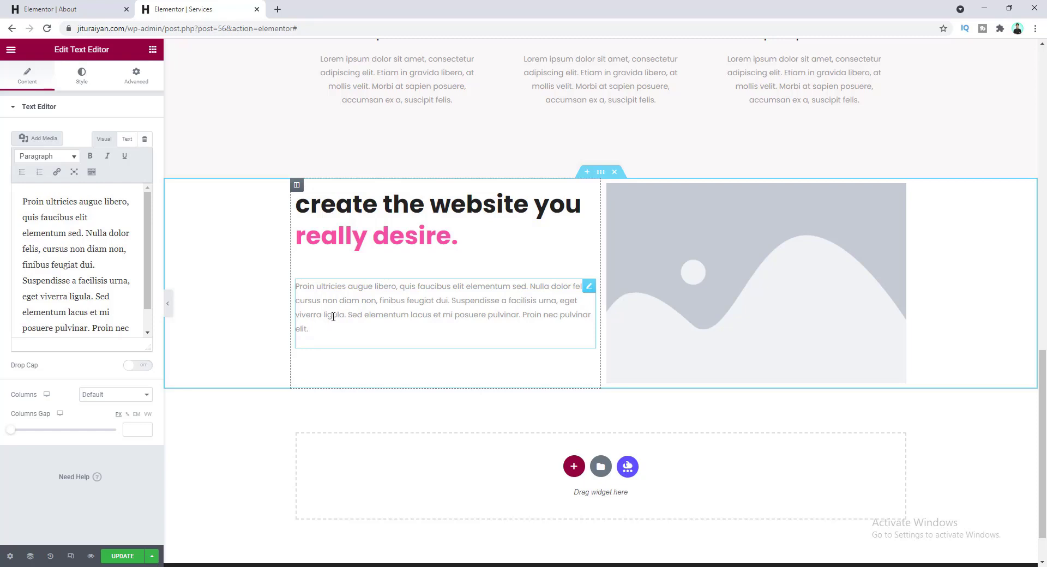
- Replace the pasted paragraph's text with the Vestibulum ante ipsum paragraph
triple_click(82, 300)
click(79, 298)
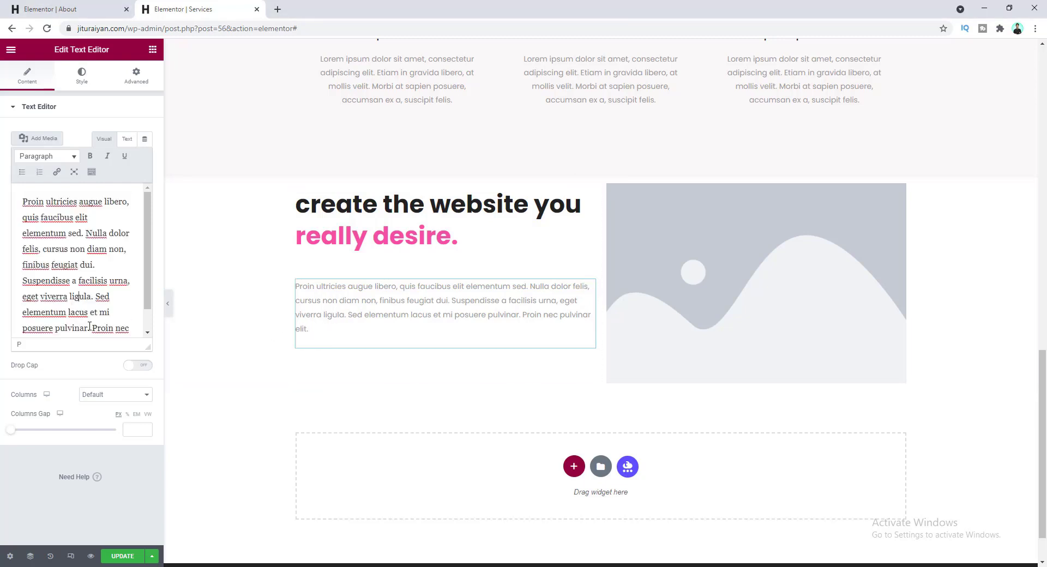
key(ctrl+a)
key(ctrl+v)
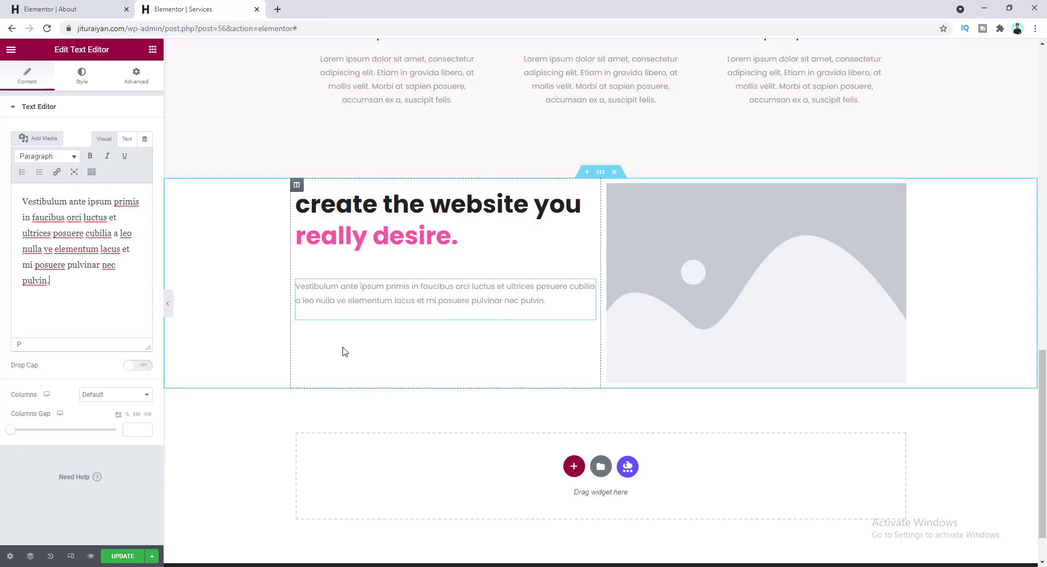
click(152, 49)
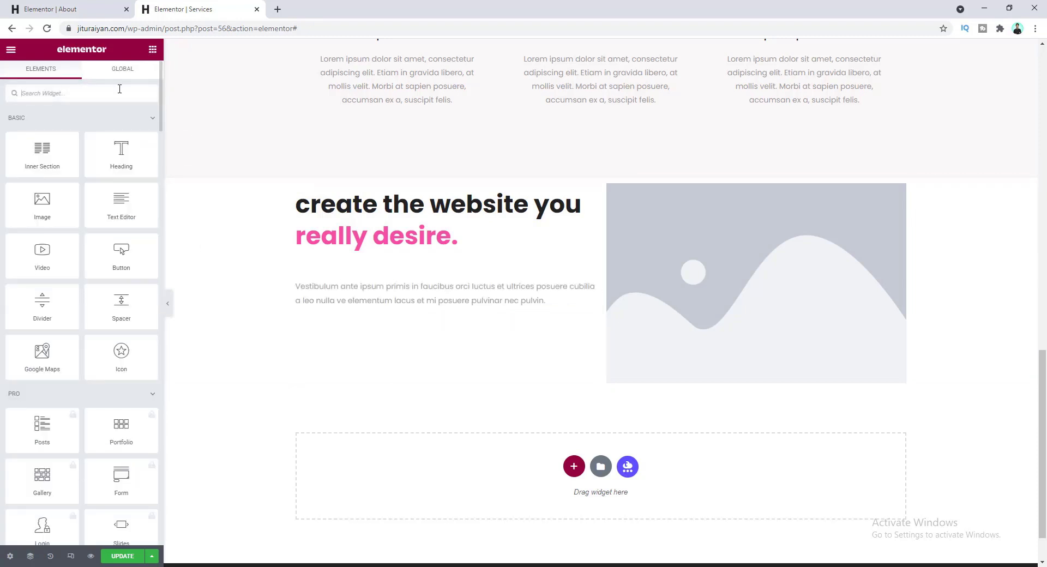
- Add an Icon List below the paragraph and set the first item's icon to a filled circle
text(icon)
drag(61, 190, 343, 313)
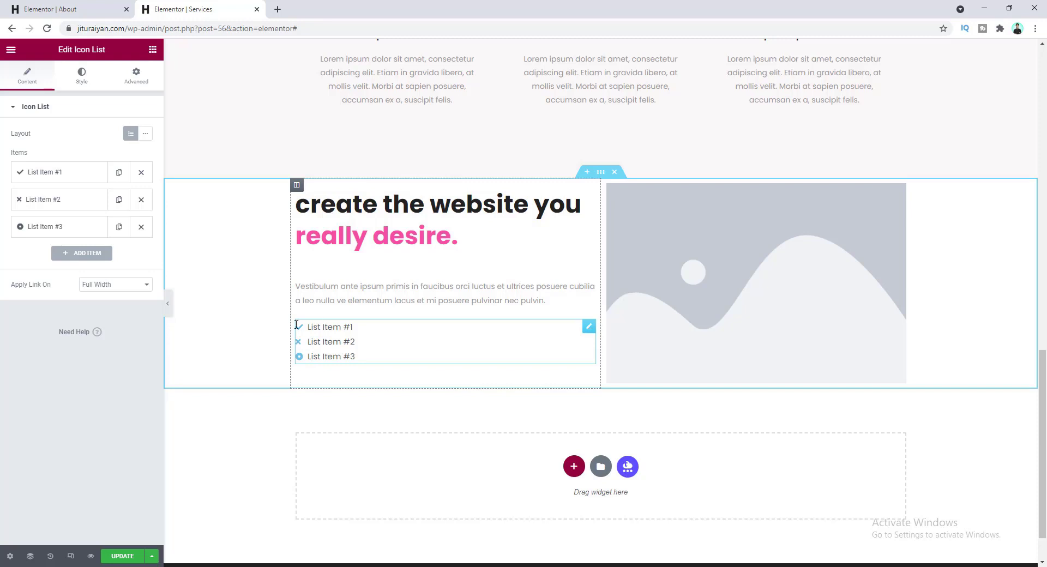
click(74, 174)
mouse_move(90, 263)
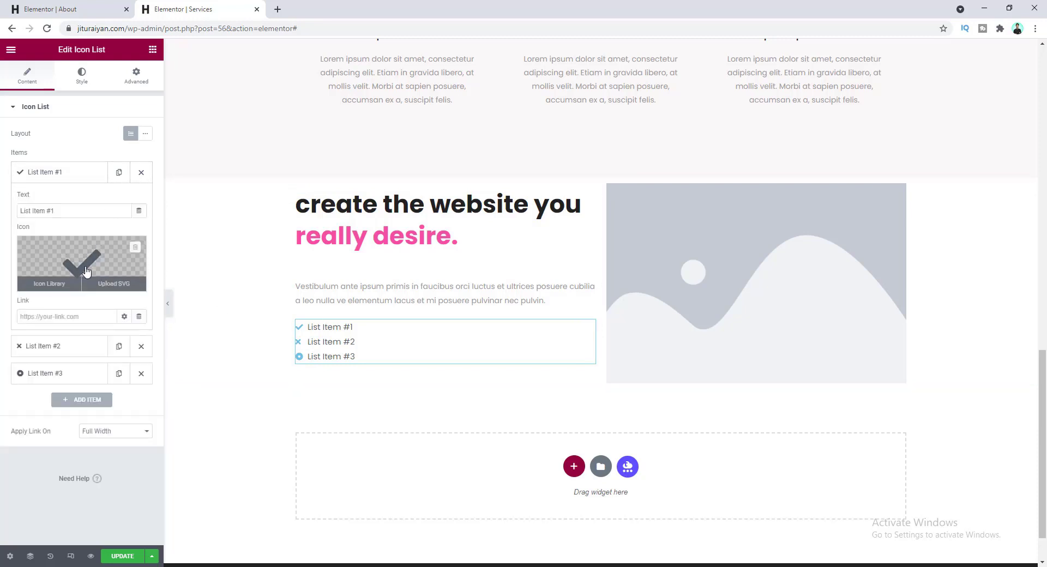
click(91, 265)
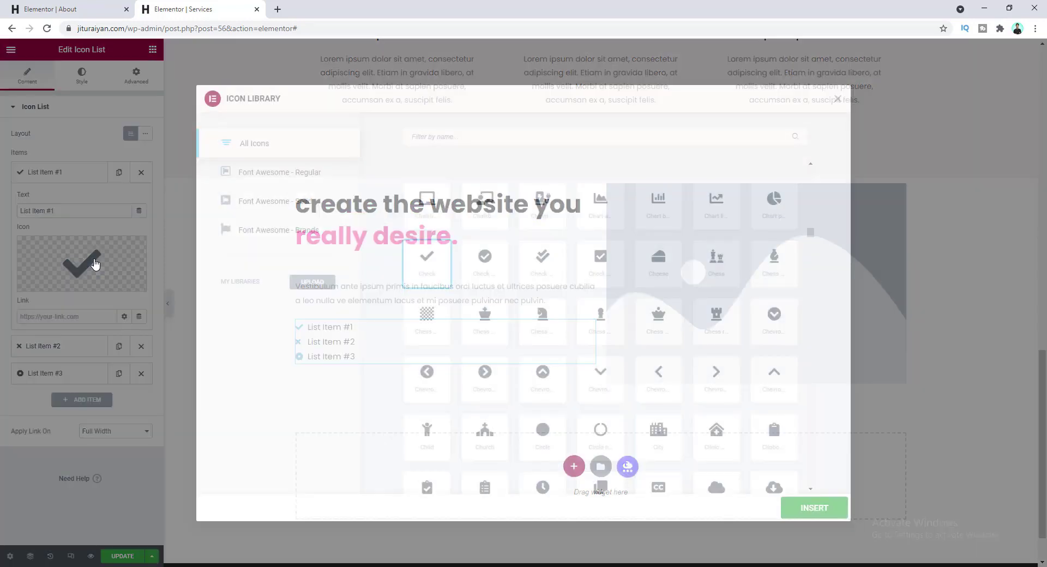
click(494, 138)
text(cir)
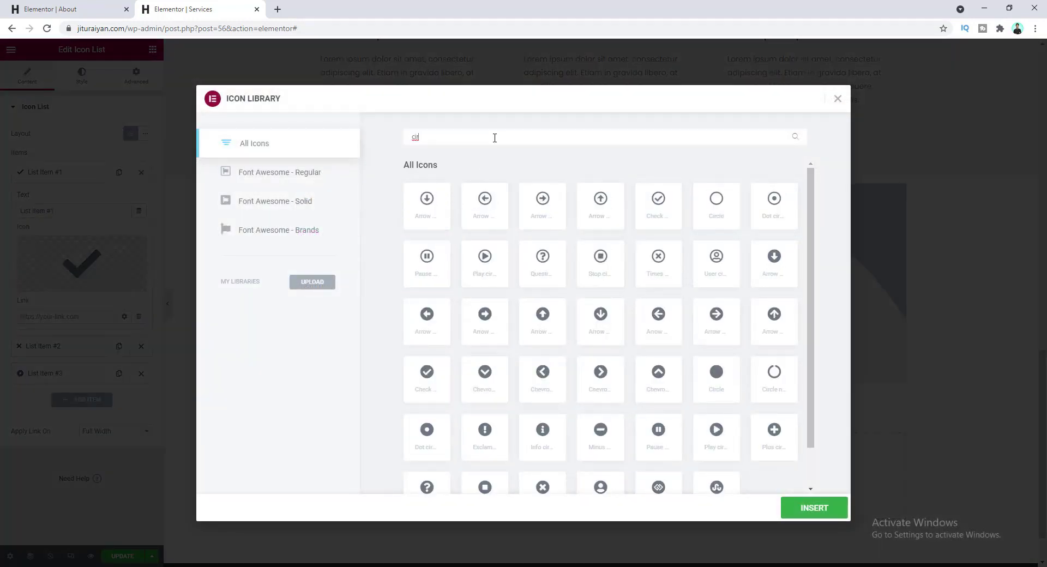
click(711, 378)
click(796, 508)
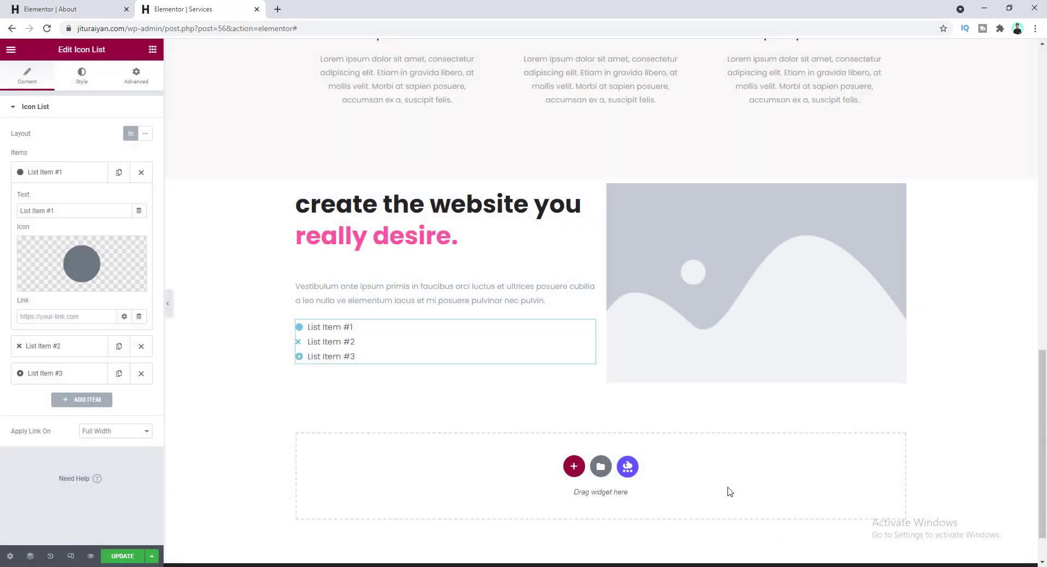
- Change the first list item's text to 'professional animations'
click(77, 212)
key(ctrl+a)
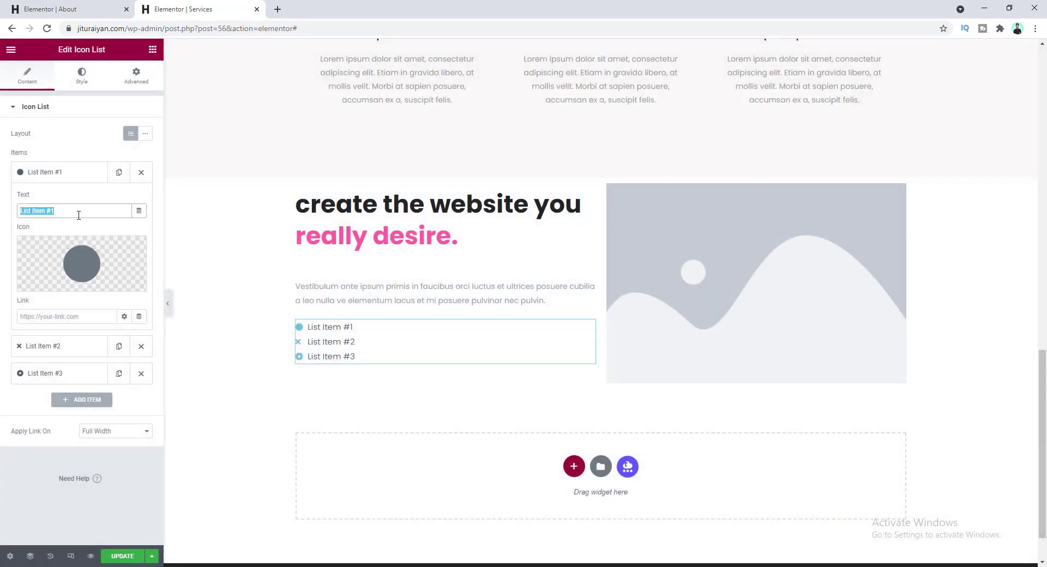
key(ctrl+v)
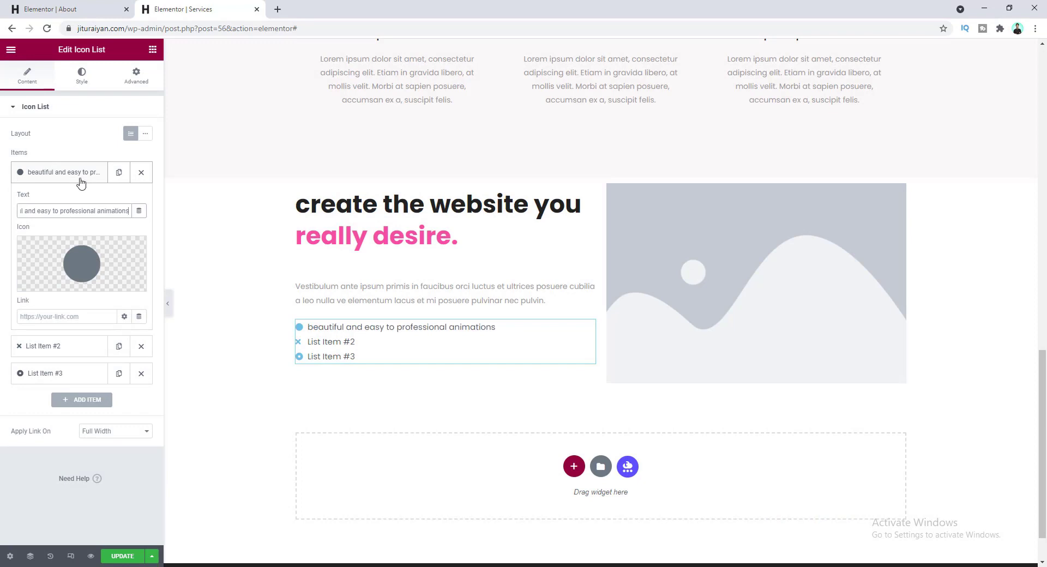
click(79, 178)
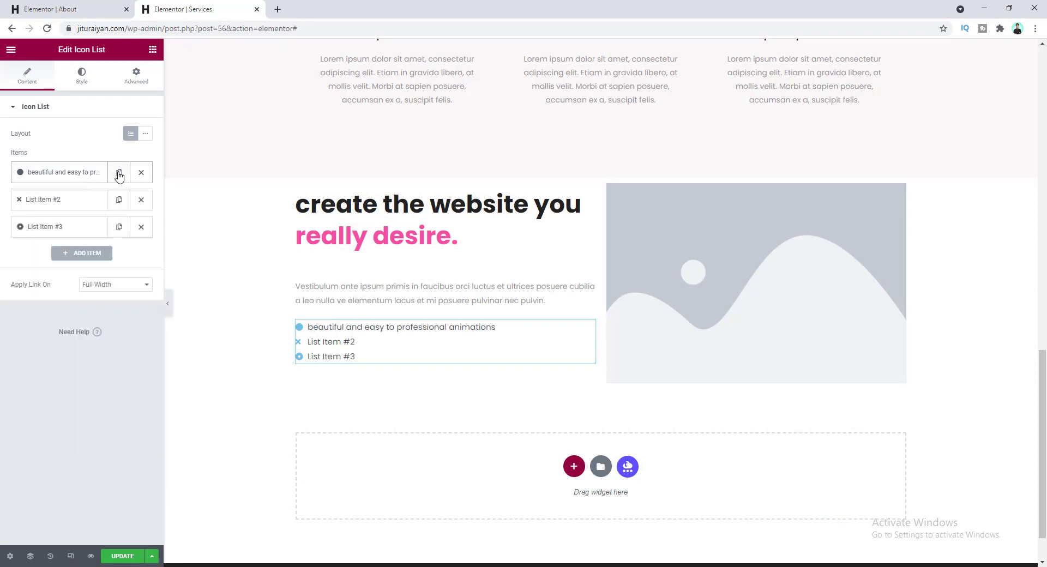
- Duplicate the item twice and change the second item to 'pixel perfect design'
click(118, 174)
click(119, 199)
click(87, 201)
double_click(86, 237)
click(64, 250)
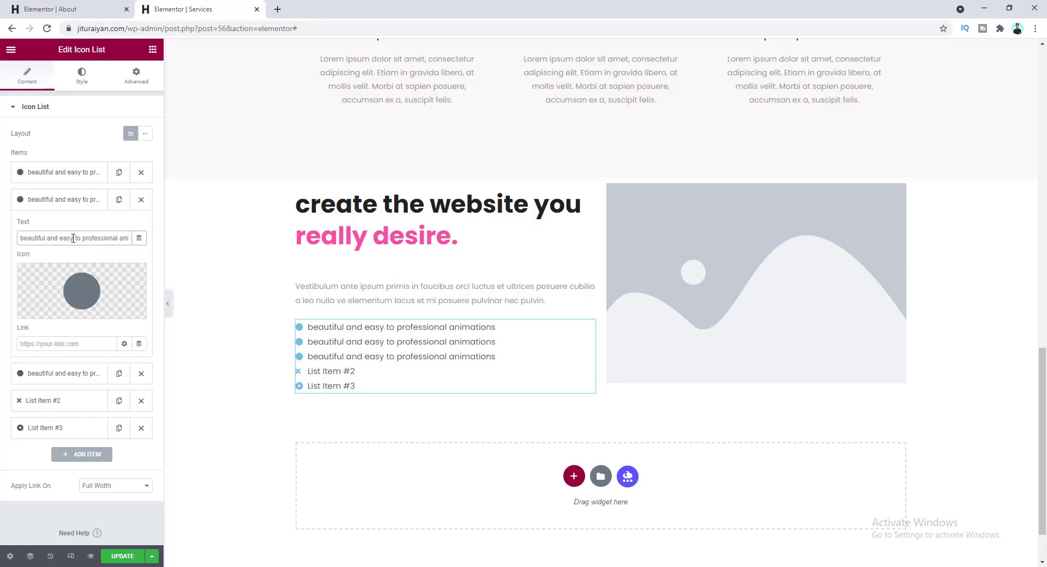
triple_click(73, 239)
key(ctrl+v)
click(77, 201)
- Set the third item to 'creative ideas for your projects' and delete the leftover default items
click(76, 228)
triple_click(80, 267)
key(ctrl+v)
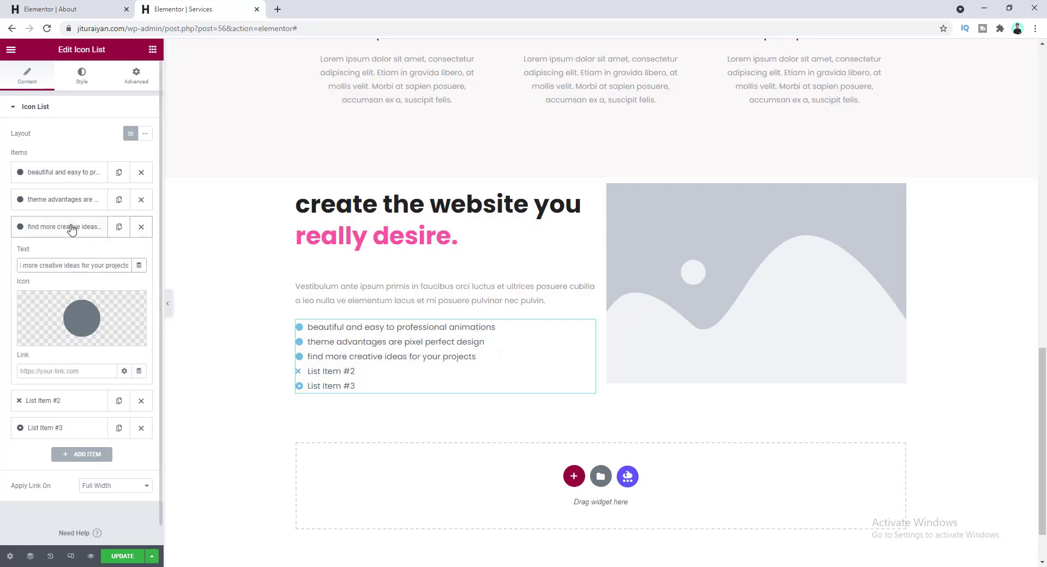
click(71, 227)
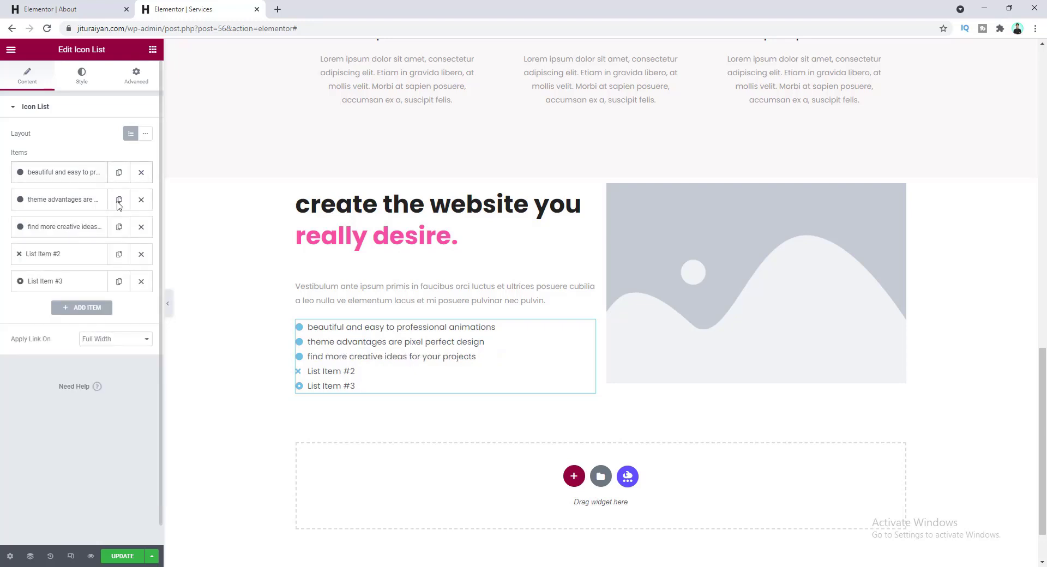
click(141, 282)
click(142, 255)
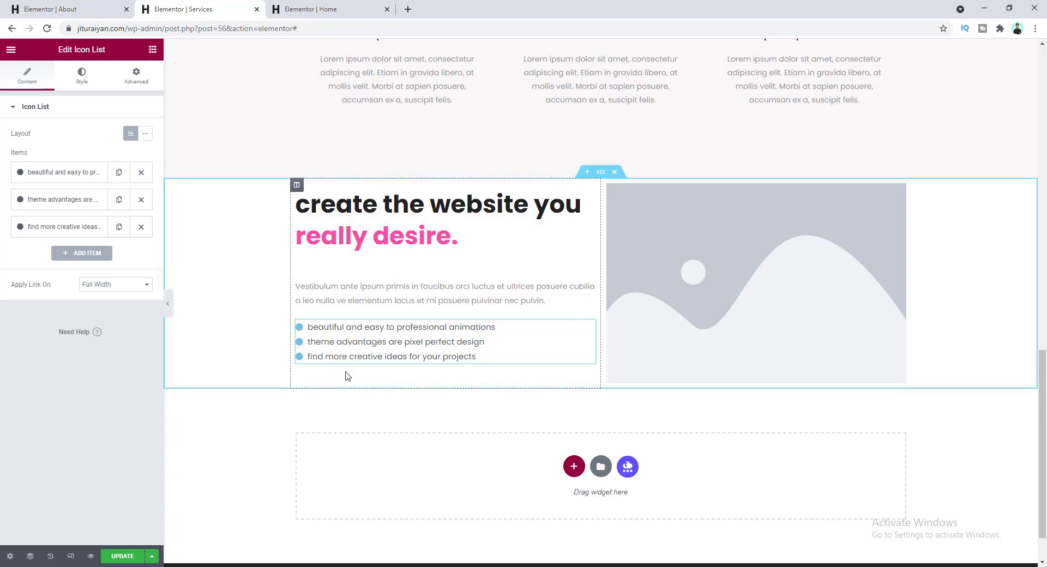
- Copy the Home page's view more button and paste it into the Services left column
click(301, 12)
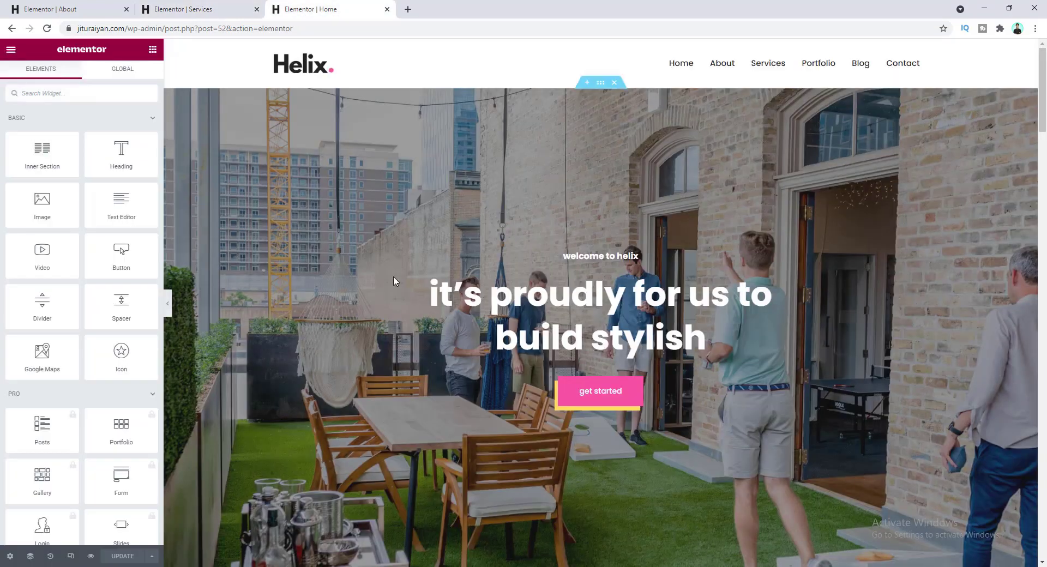
scroll(392, 280, down, 10)
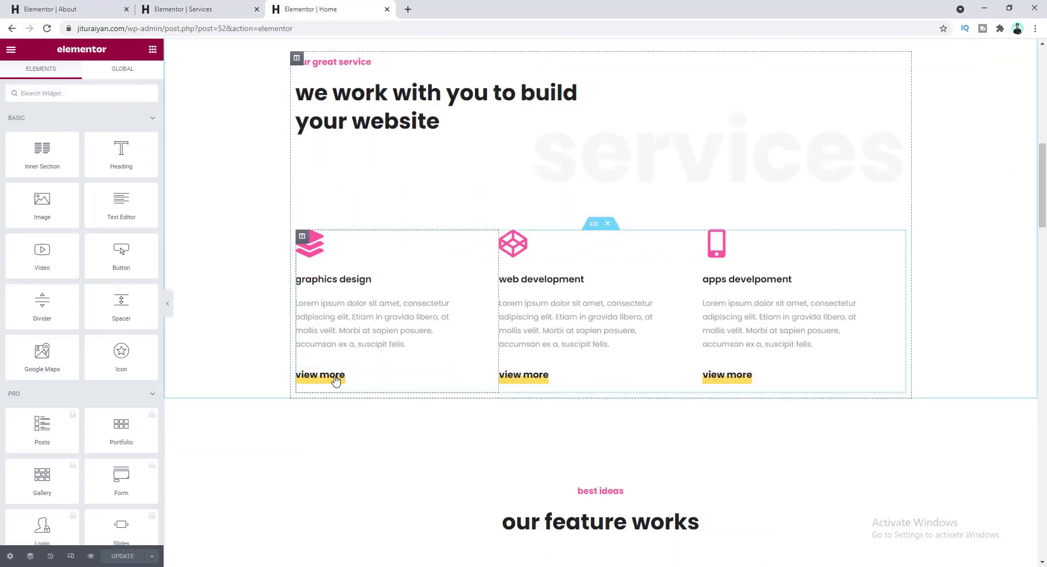
right_click(405, 375)
click(431, 418)
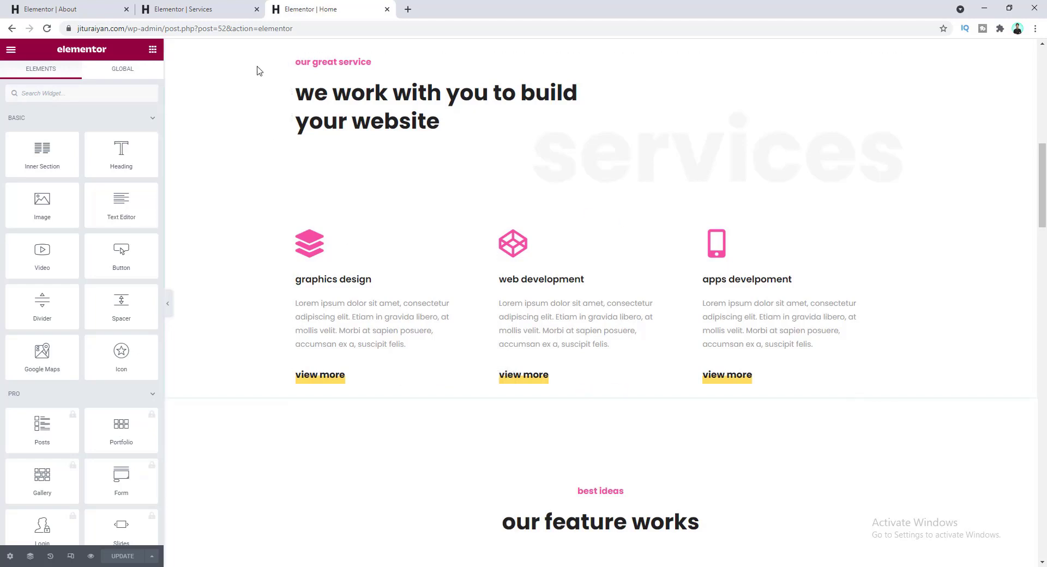
click(196, 10)
right_click(352, 381)
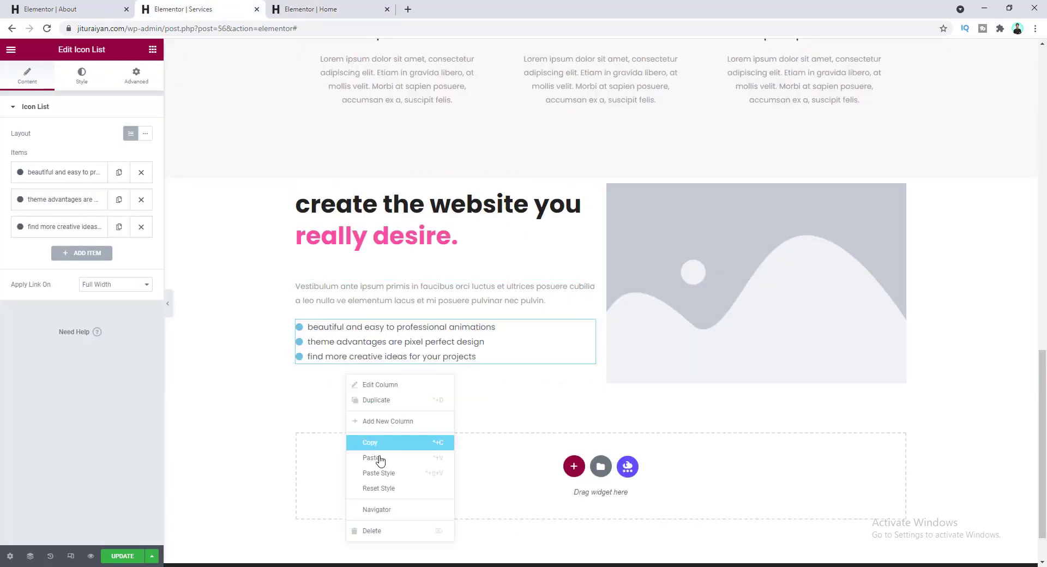
click(378, 458)
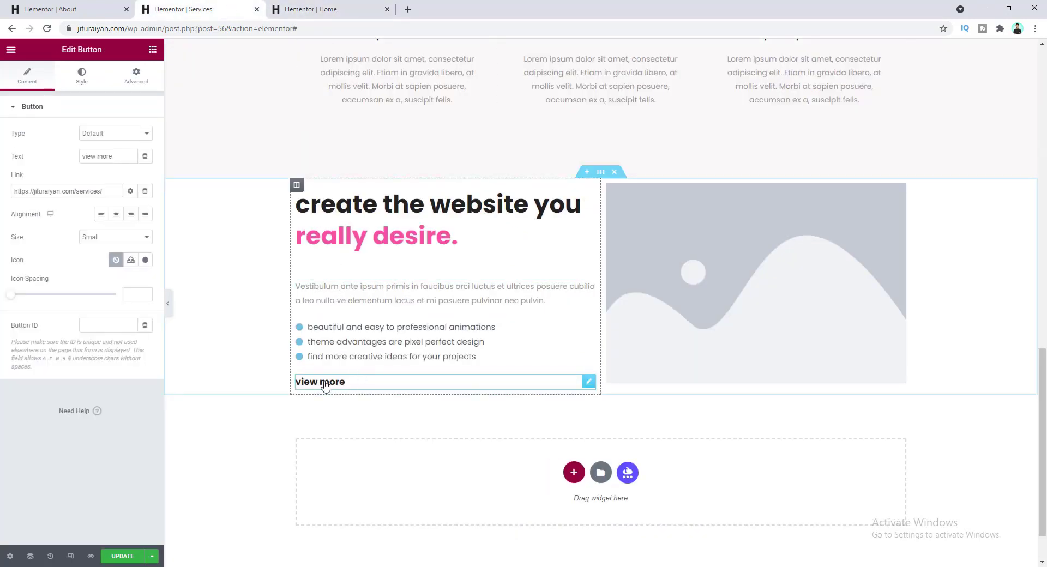
- Apply the Home button's yellow-highlight style to the Services button with Paste Style
click(319, 9)
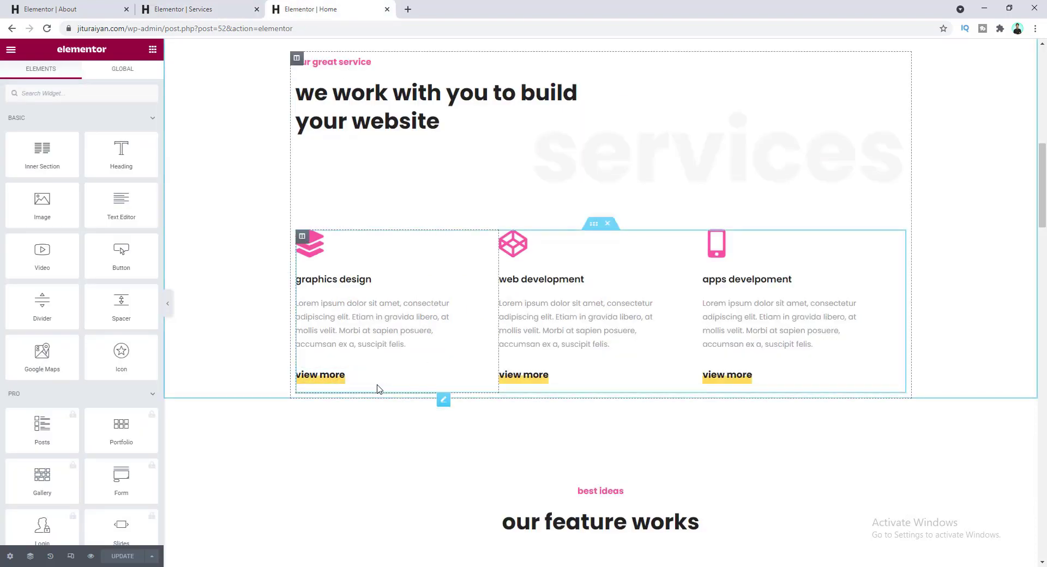
right_click(378, 389)
click(400, 432)
click(244, 11)
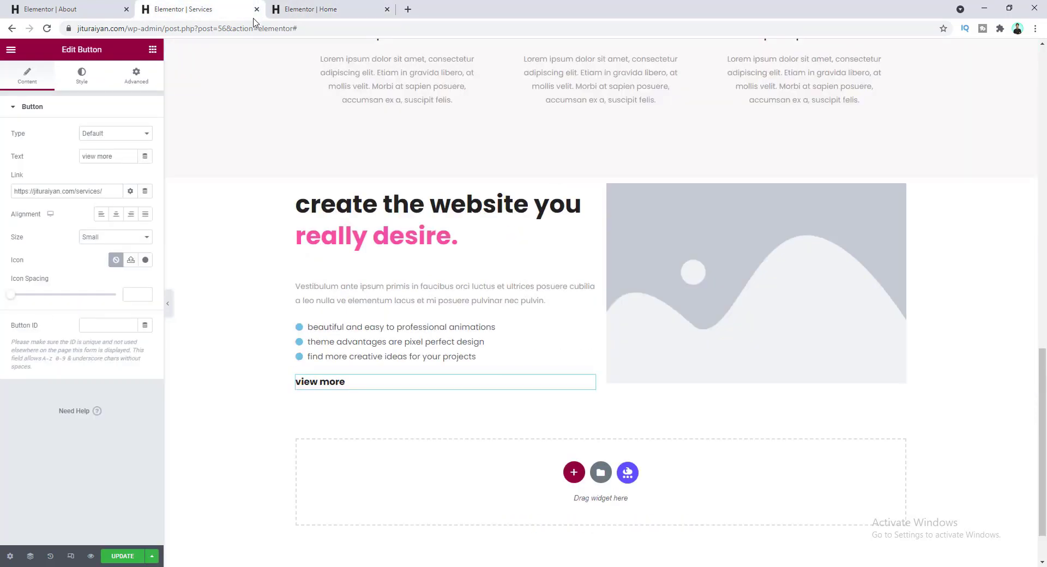
right_click(396, 386)
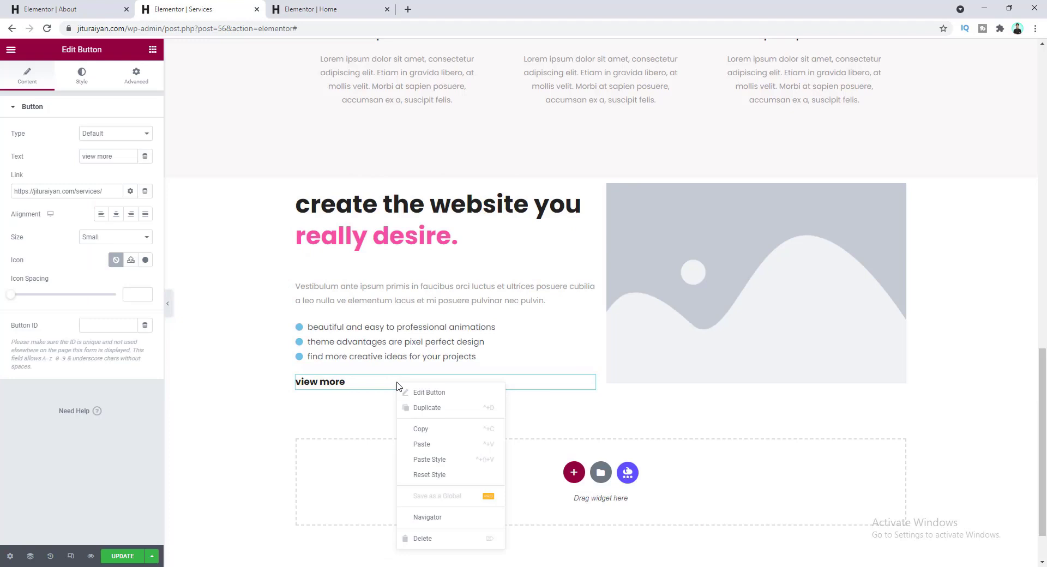
click(435, 448)
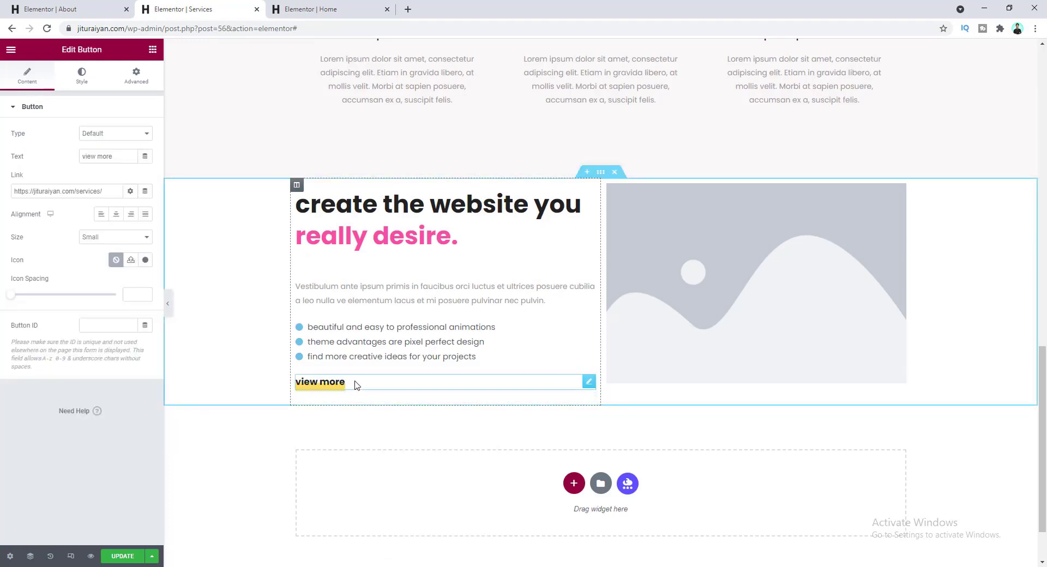
- Change the button link to /portfolio/ and its text to 'view work'
double_click(89, 191)
text(portfolio)
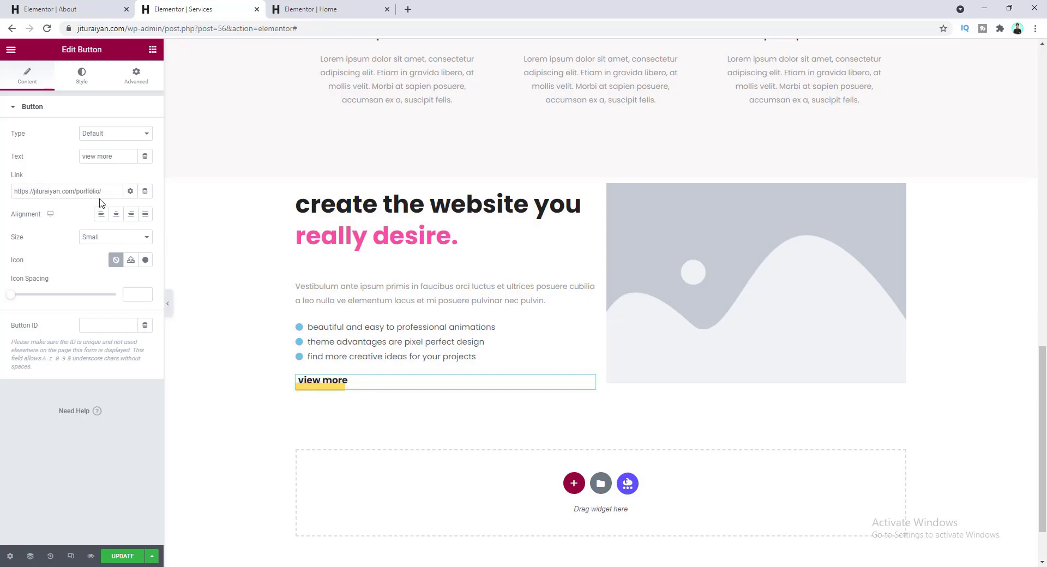
double_click(117, 156)
text(work)
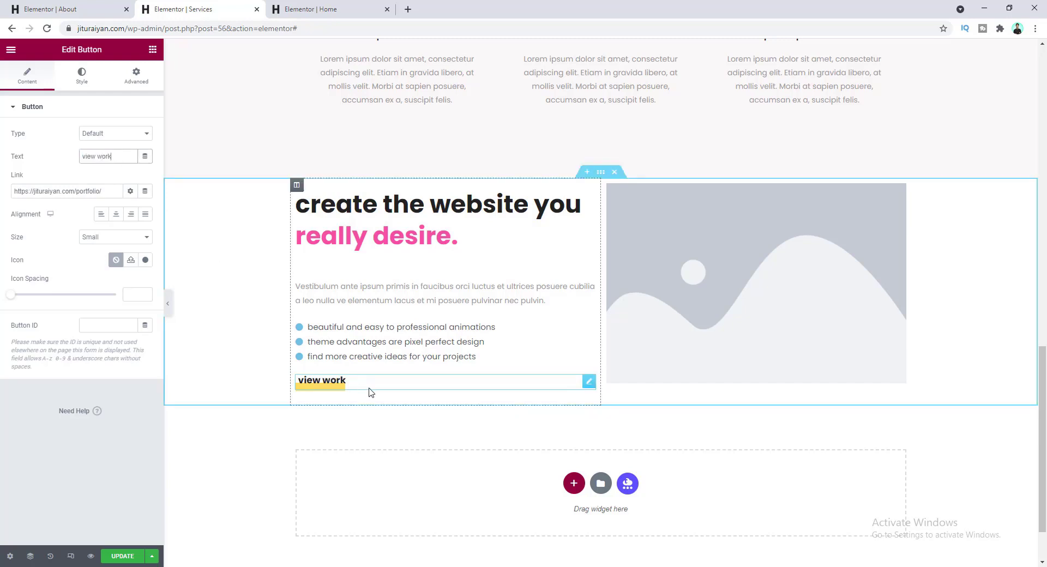
- Replace the image placeholder with the website.jpg desk photo from the Media Library
click(688, 272)
click(75, 162)
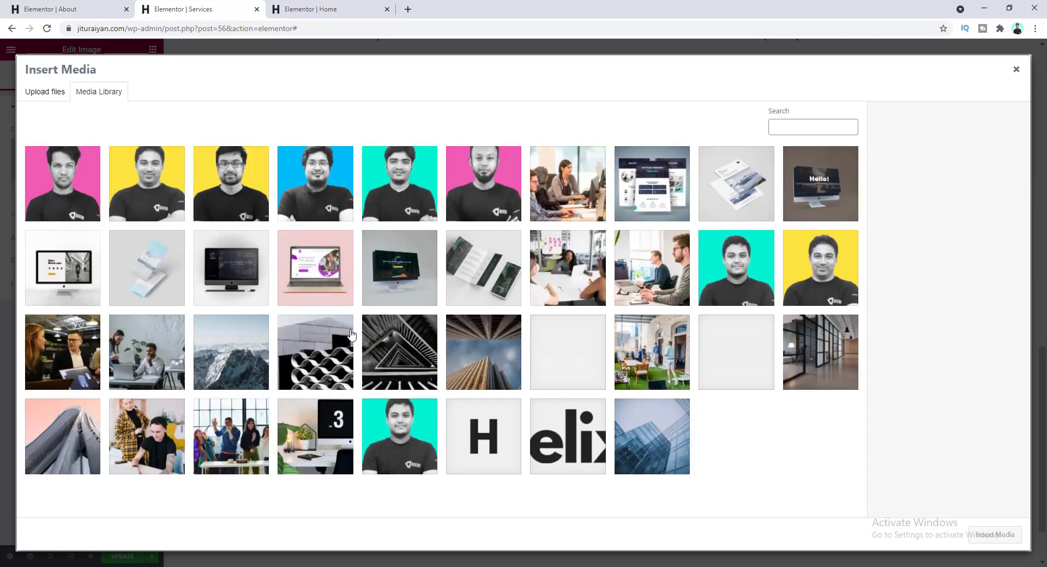
click(282, 426)
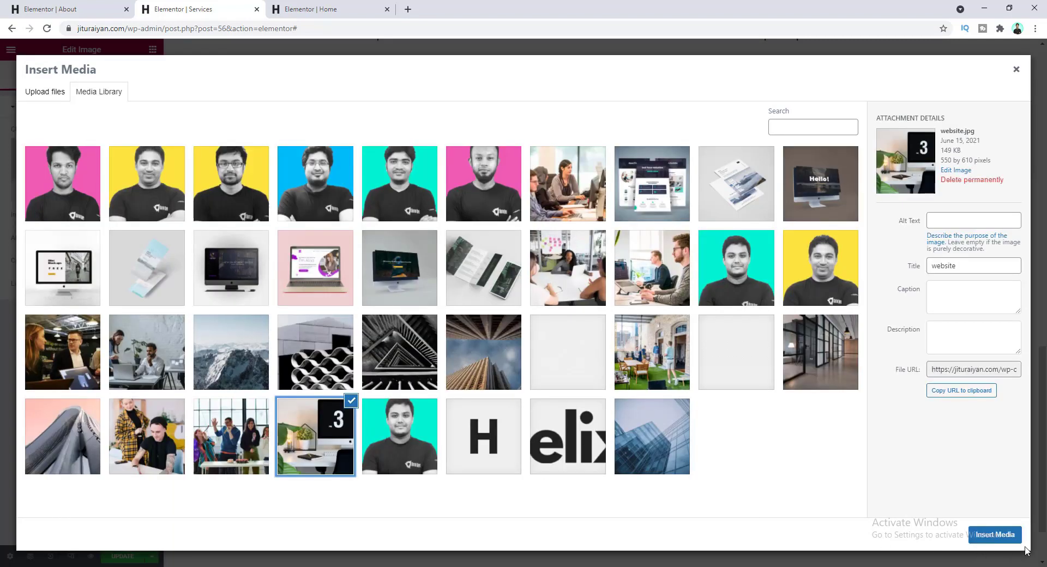
click(1013, 537)
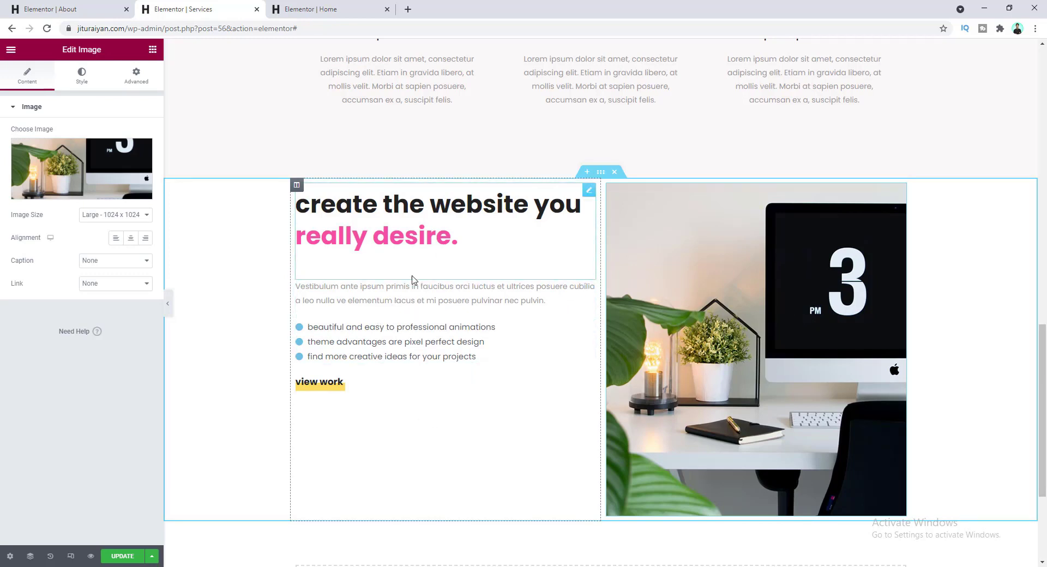
- Give the dual-colour heading a -32 bottom margin
click(416, 248)
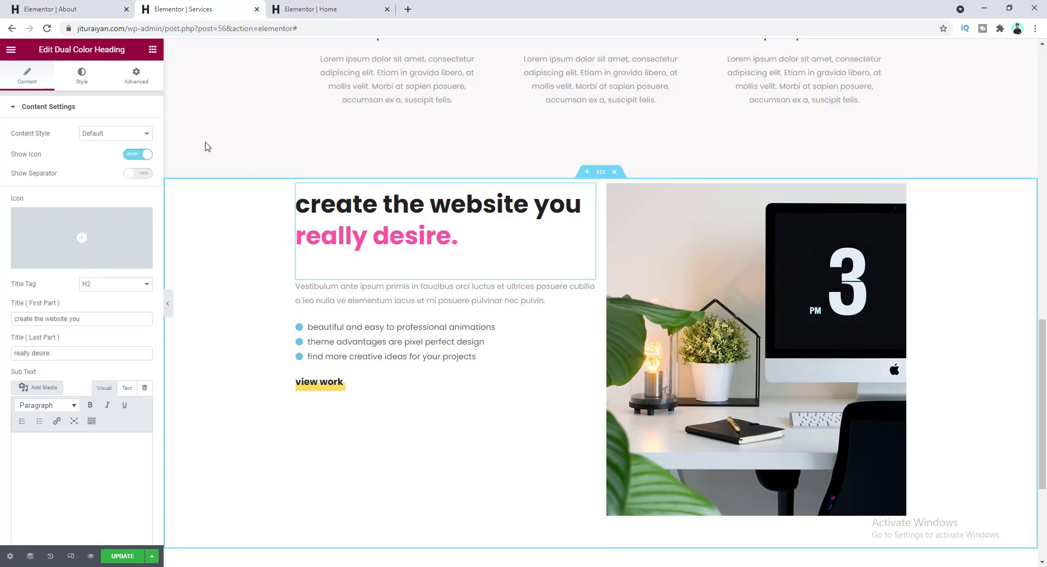
click(136, 75)
click(138, 146)
click(82, 146)
text(-32)
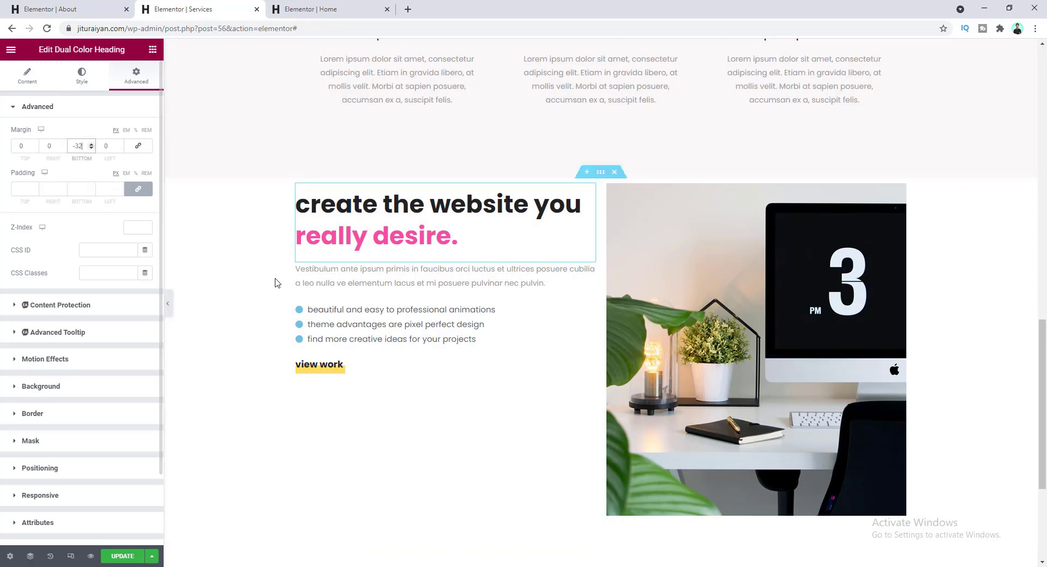
click(315, 315)
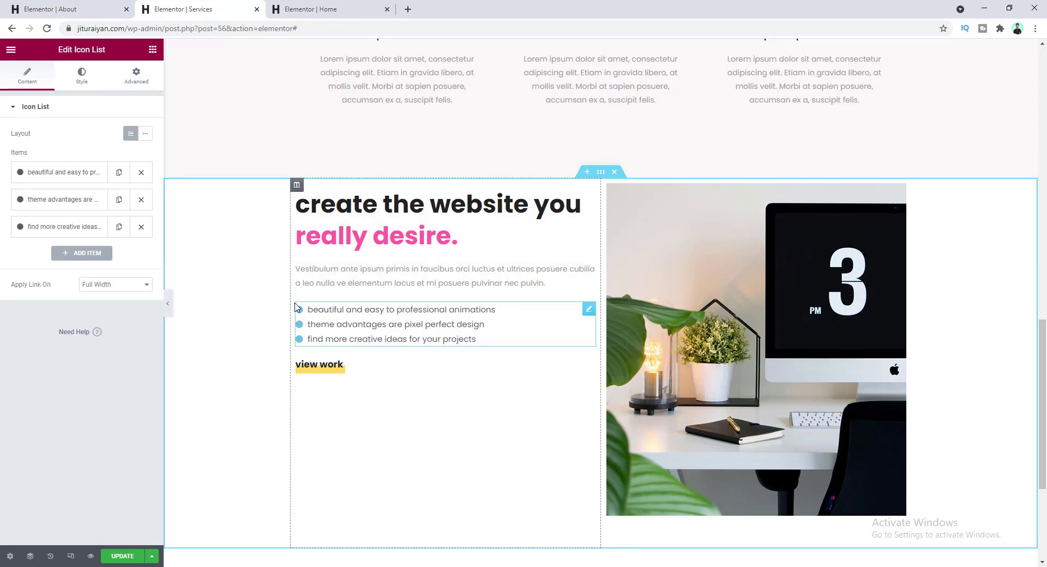
- Make the list's bullet icons Pink and shrink them to size 7
click(82, 76)
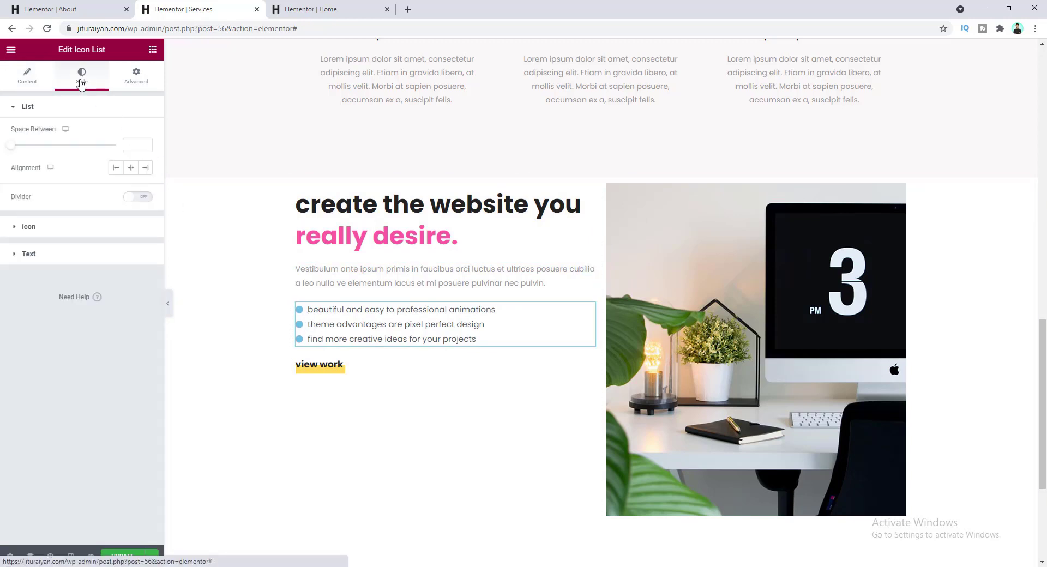
click(71, 228)
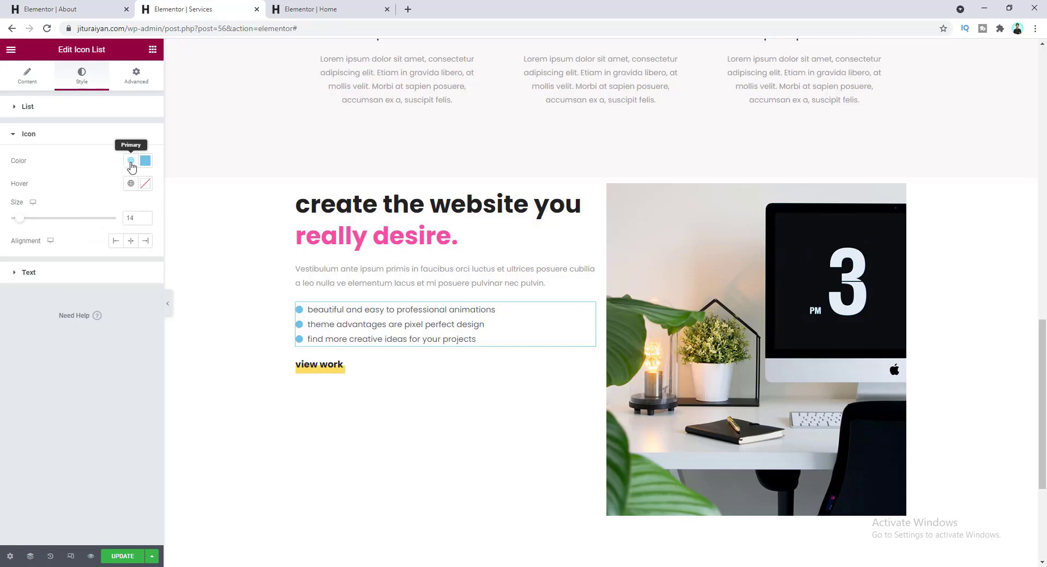
click(130, 160)
click(74, 307)
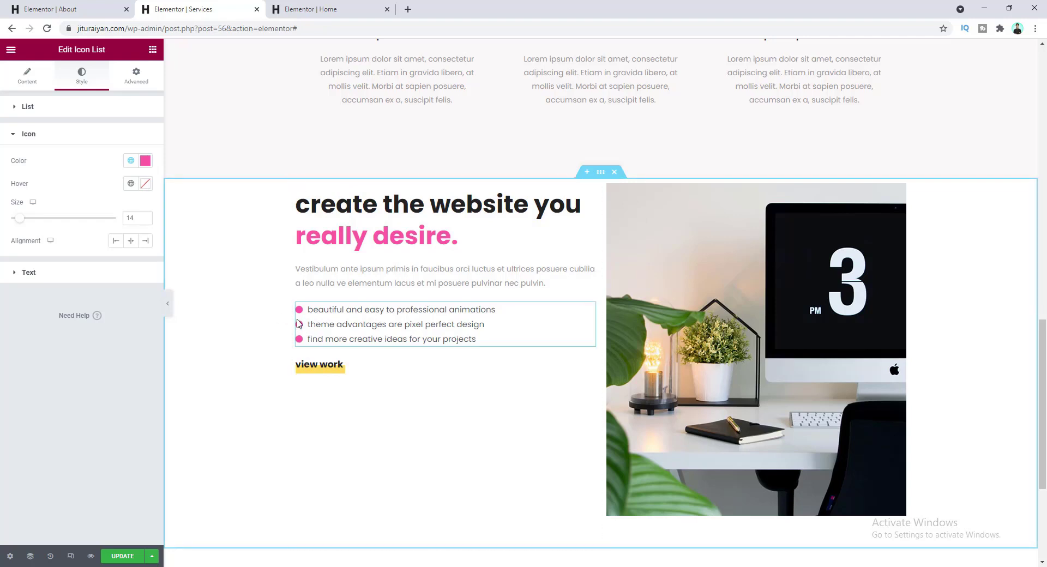
drag(19, 218, 16, 220)
click(146, 219)
click(145, 220)
click(146, 220)
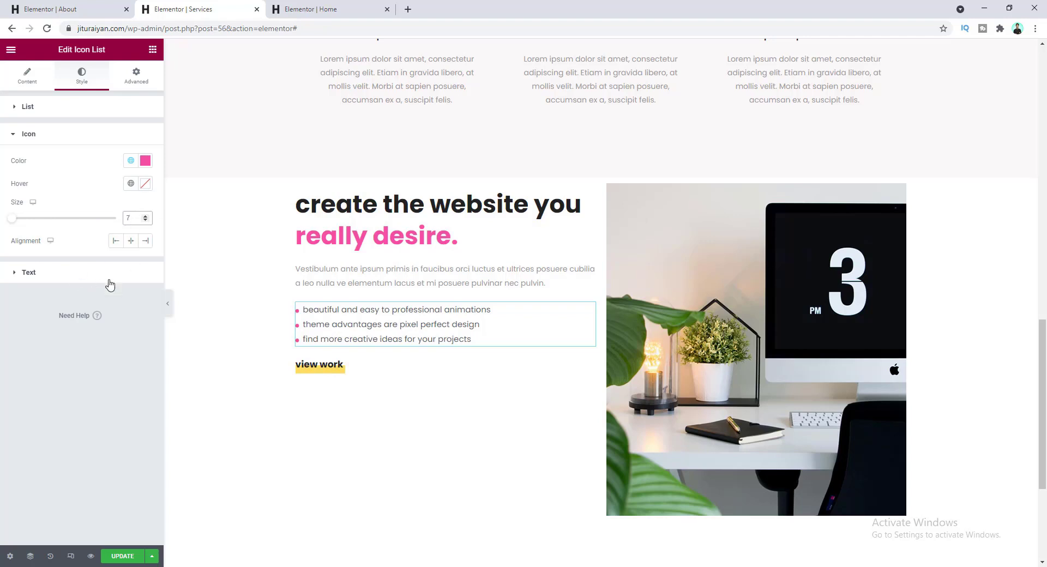
- Set the list text to weight 700 and dark #222222, indent it from the bullets, and space items 15 apart
click(87, 274)
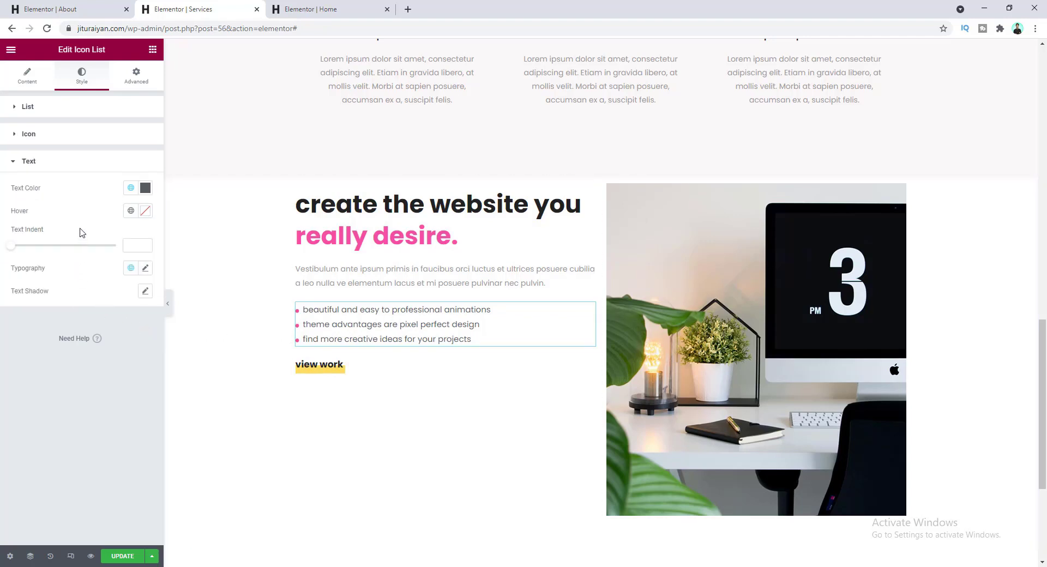
click(146, 269)
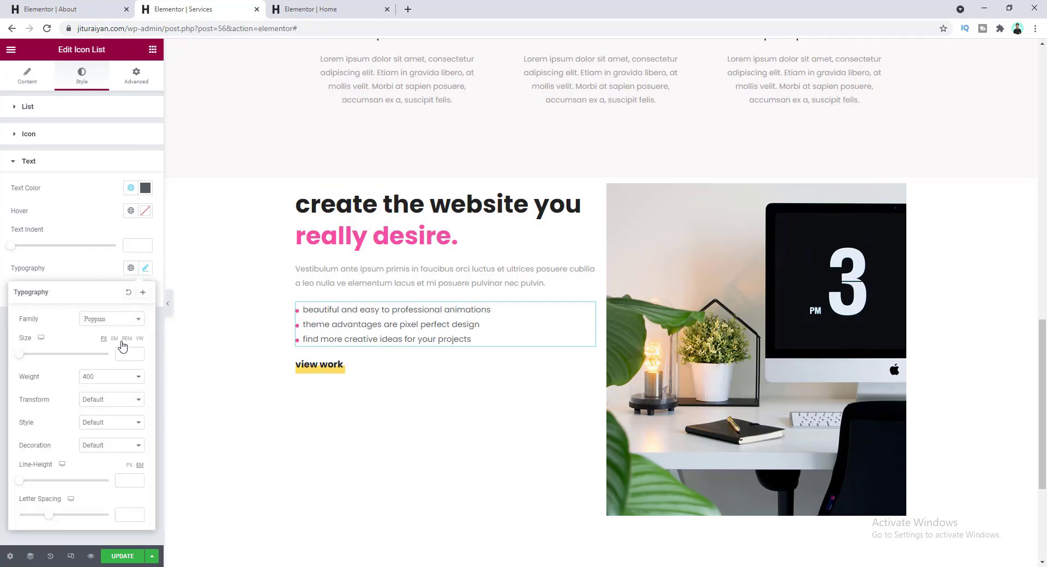
click(119, 379)
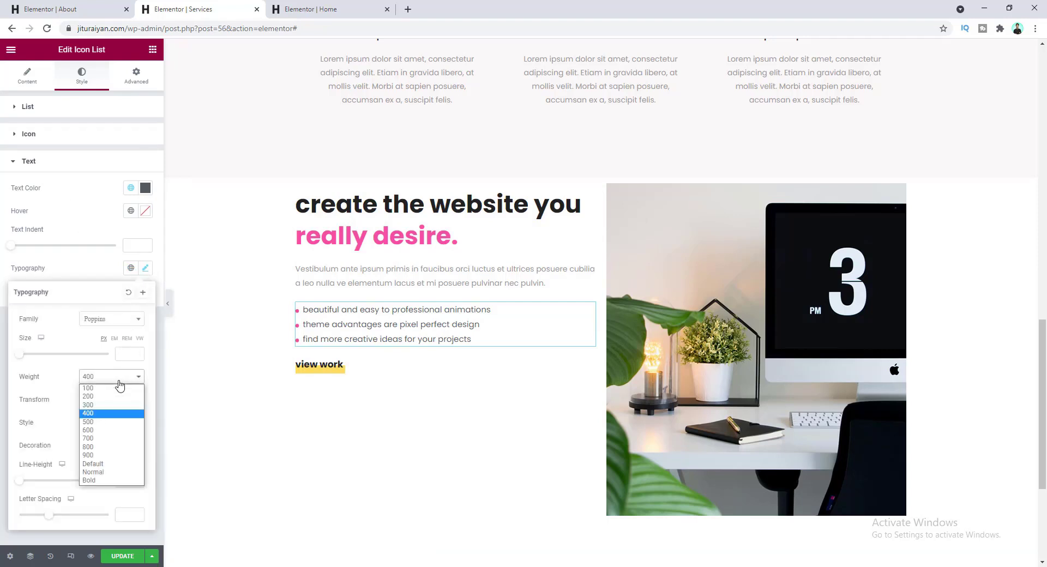
click(102, 438)
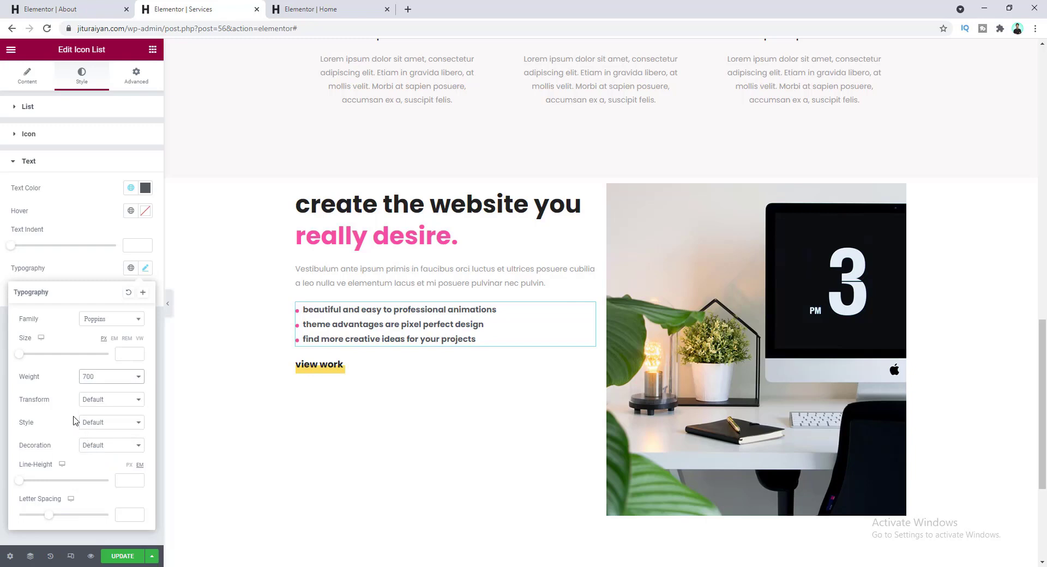
click(87, 275)
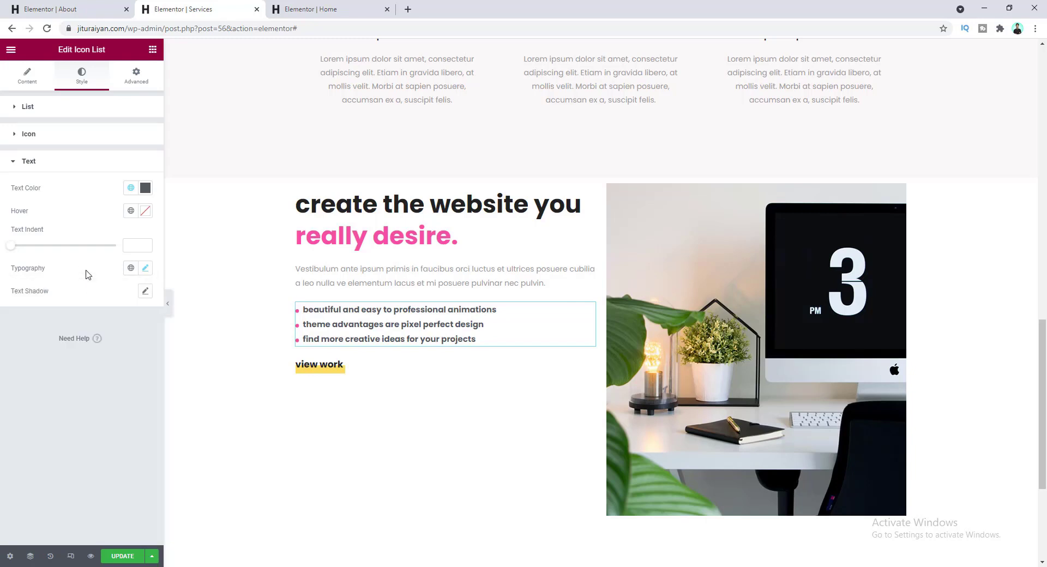
click(131, 187)
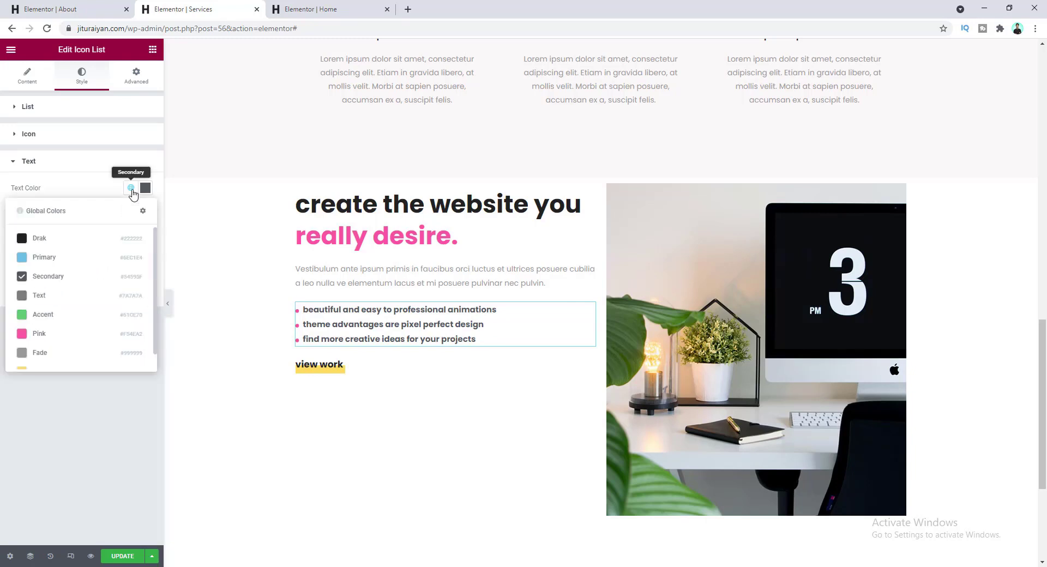
click(111, 238)
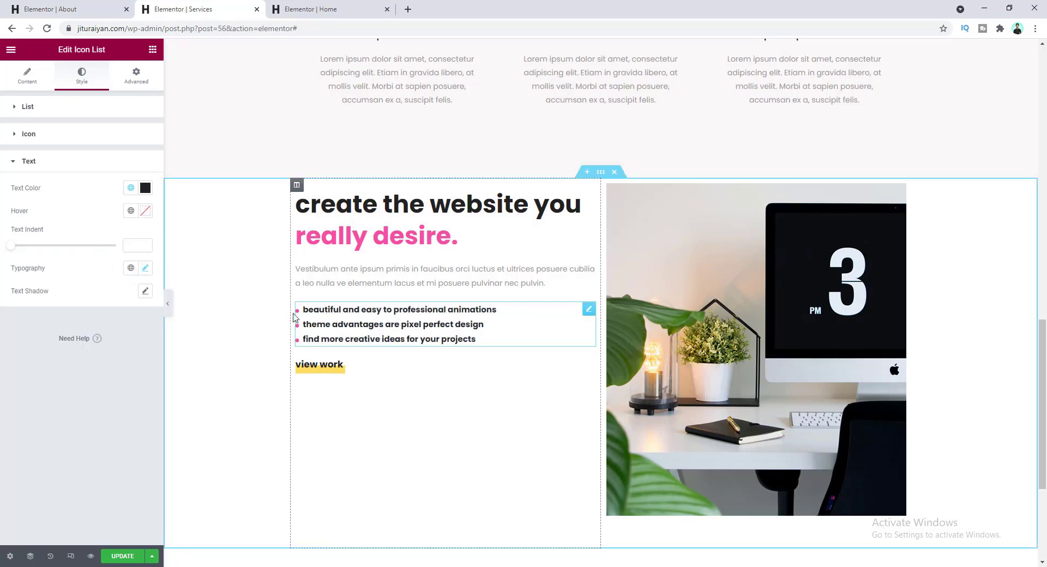
drag(10, 251, 43, 254)
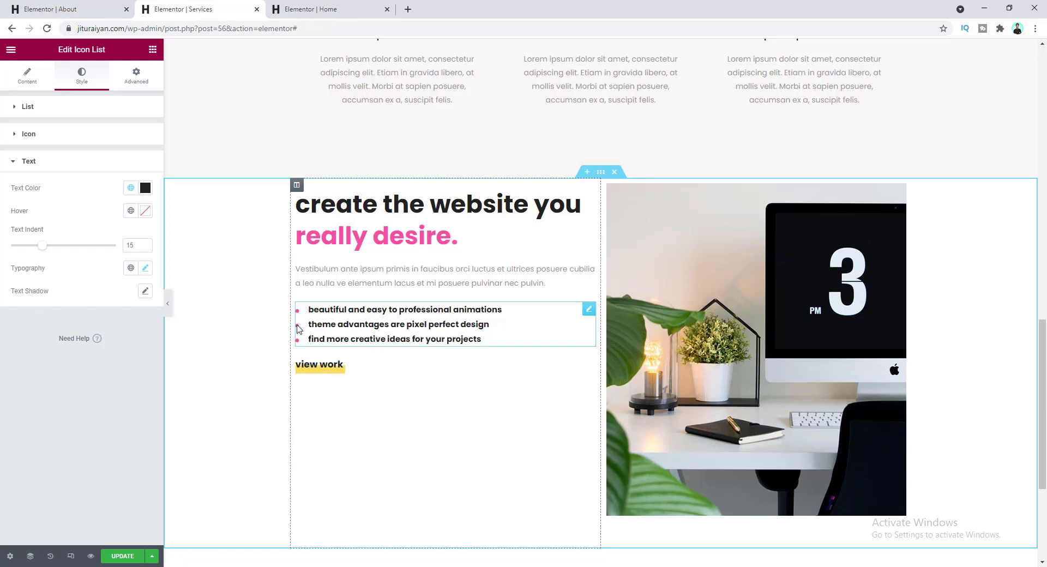
click(58, 117)
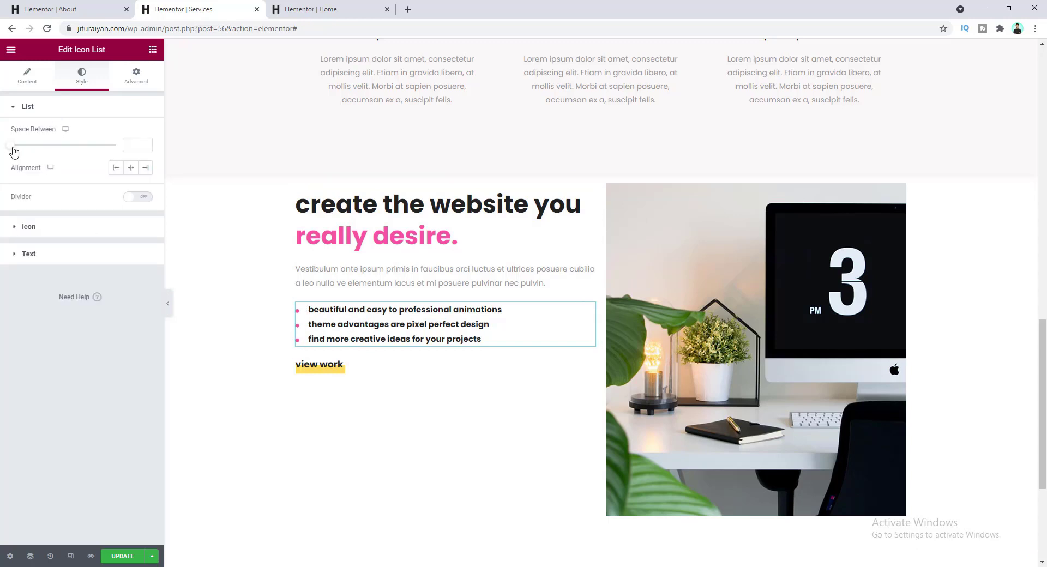
drag(12, 146, 46, 148)
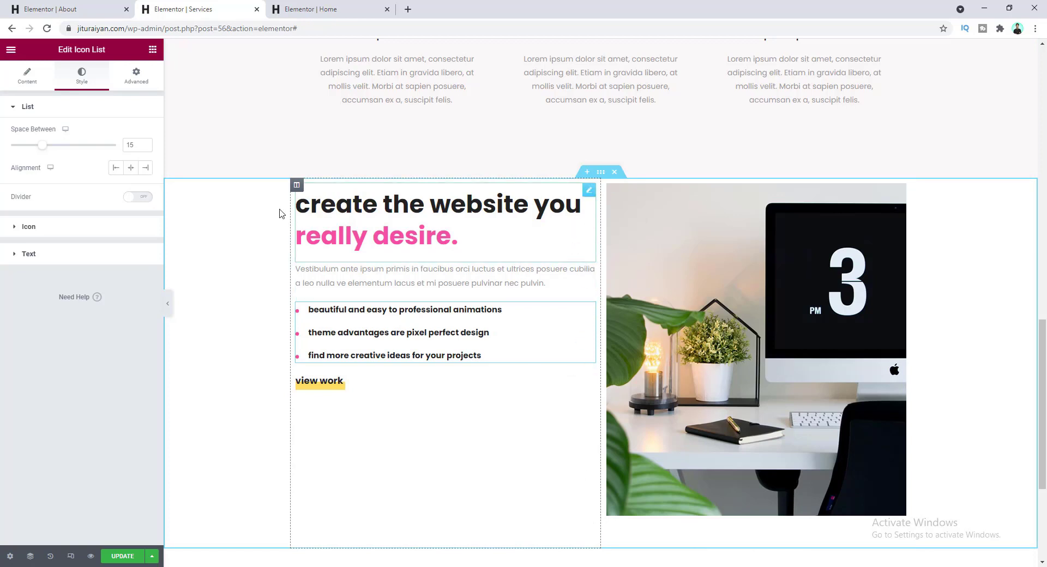
- Unlink the left text column's padding and give it 70 px on the right
click(297, 185)
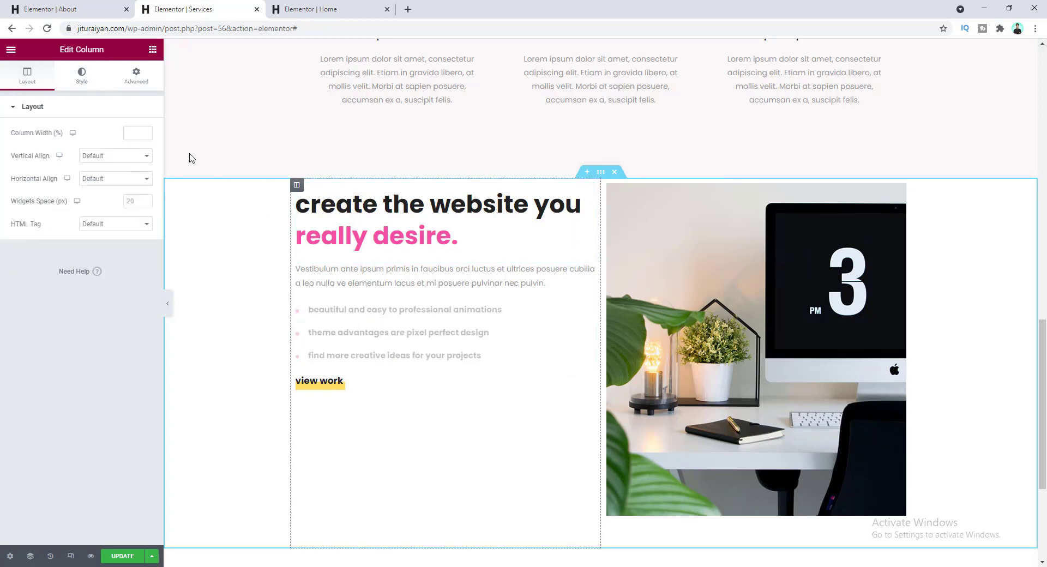
click(141, 79)
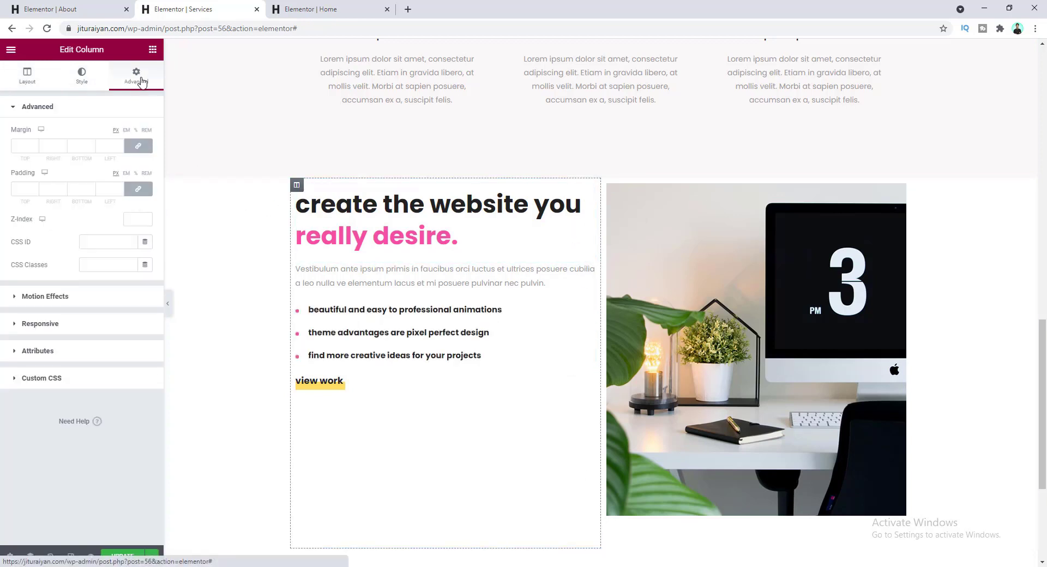
click(138, 190)
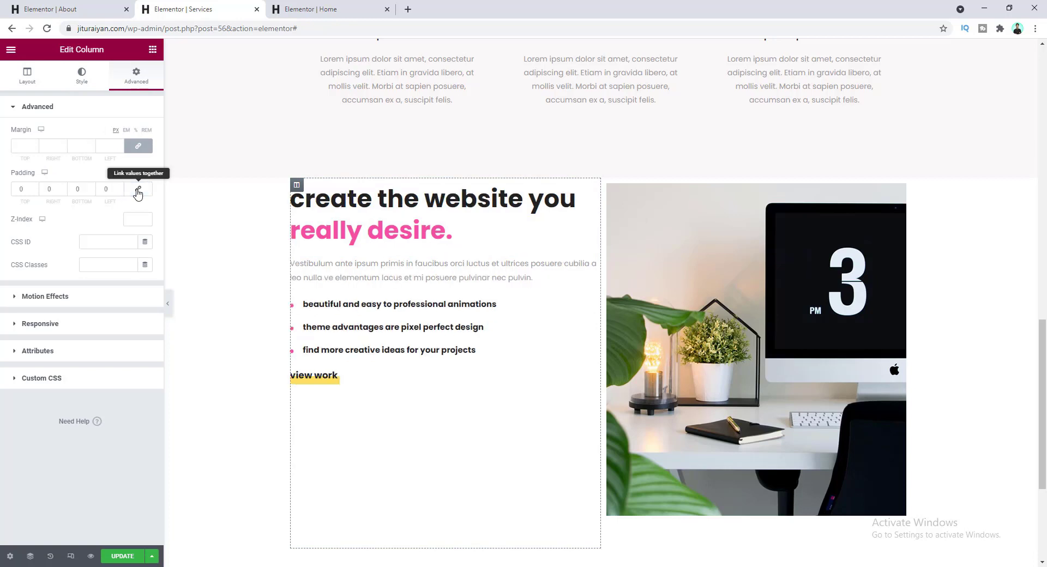
click(105, 190)
text(10)
click(143, 195)
click(44, 190)
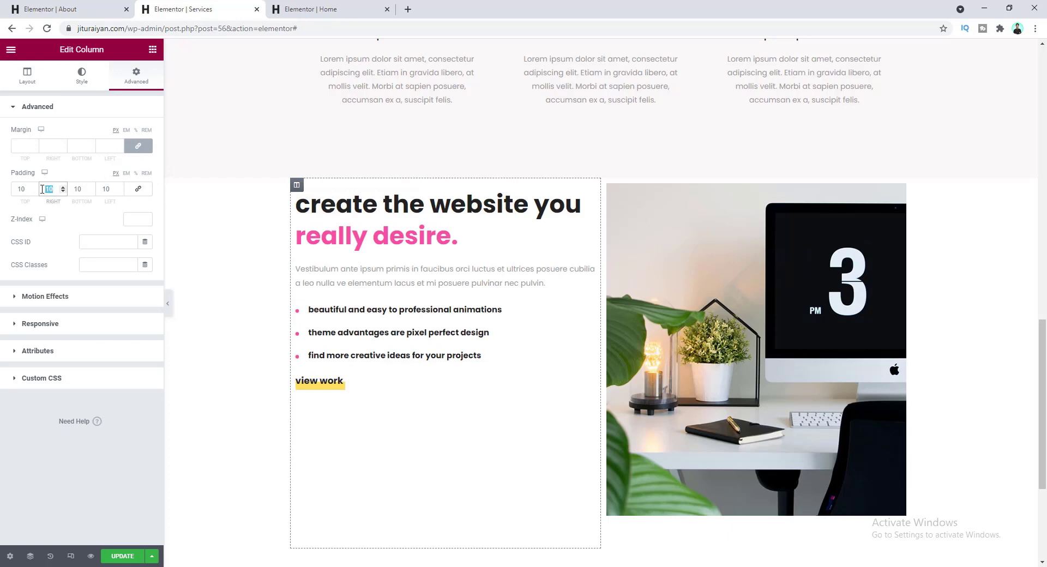
text(70)
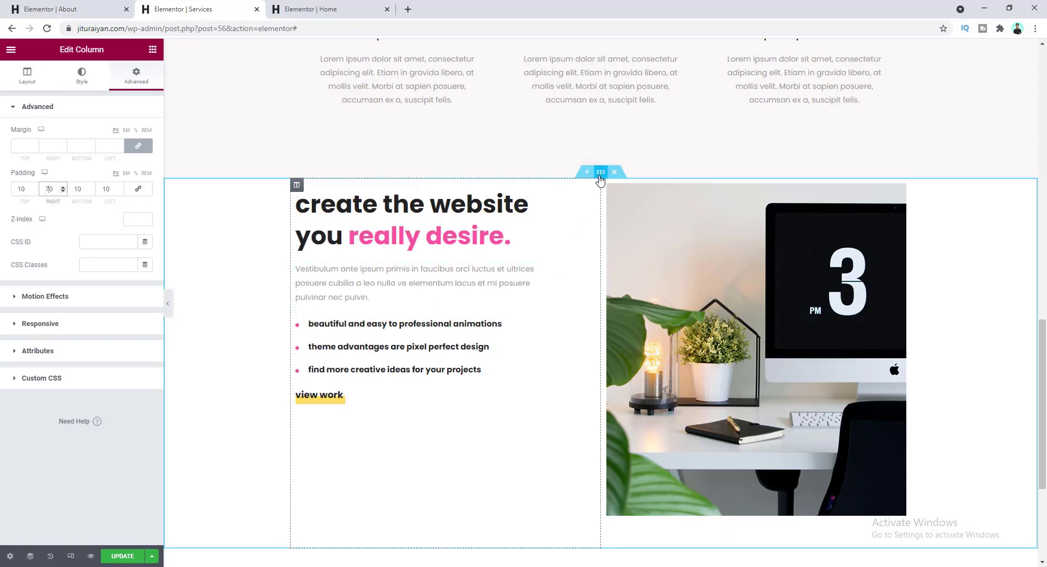
- Give the whole section 140 top and 140 bottom padding
click(601, 173)
click(137, 81)
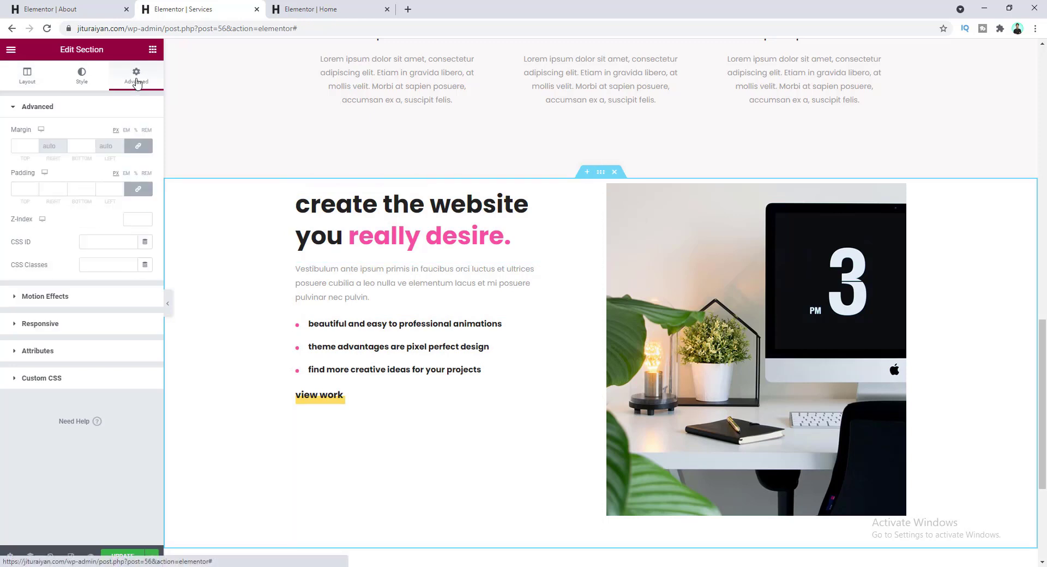
click(138, 189)
click(21, 189)
text(140)
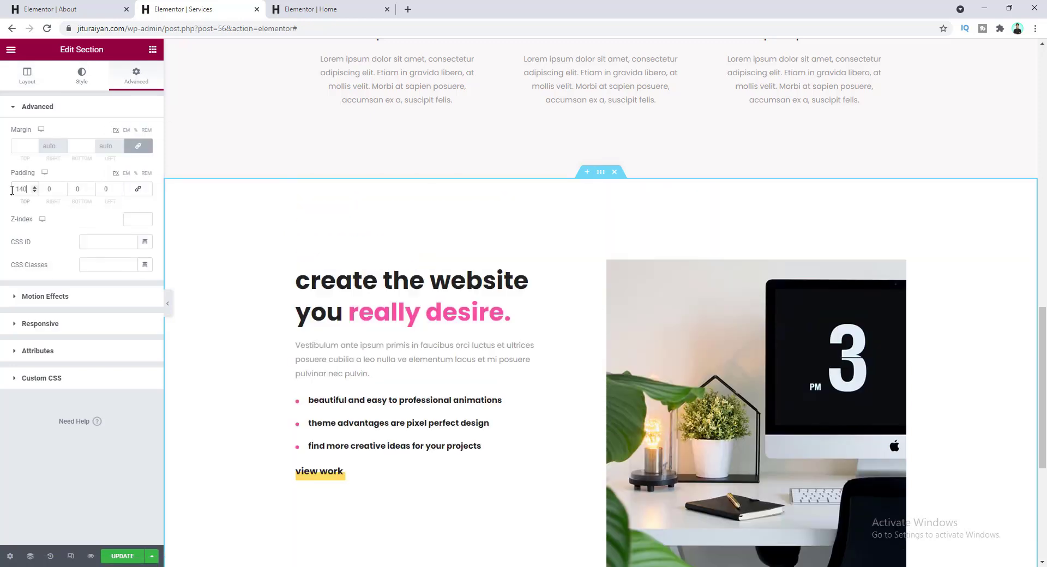
text(140)
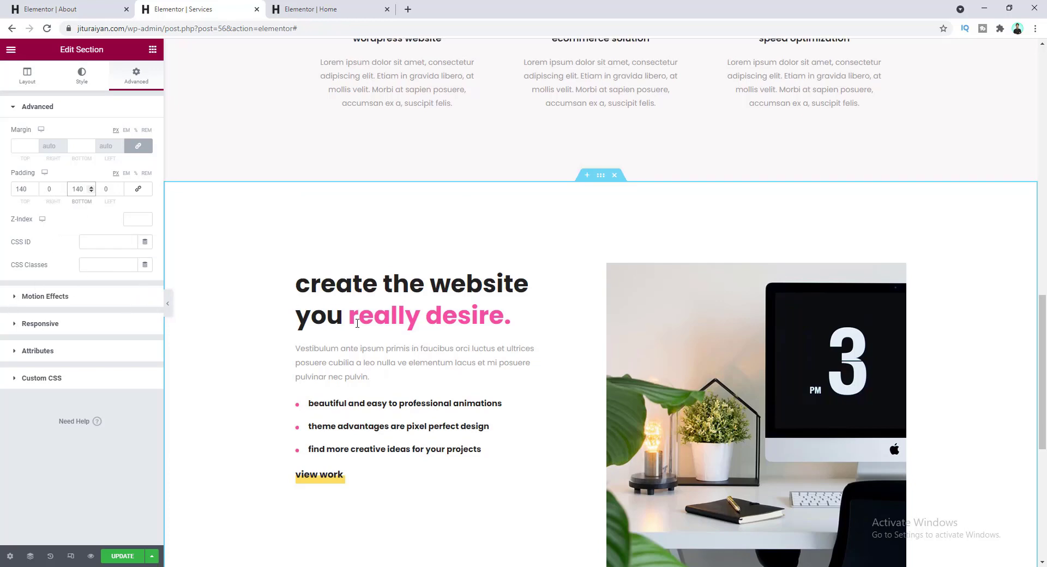
scroll(451, 361, down, 2)
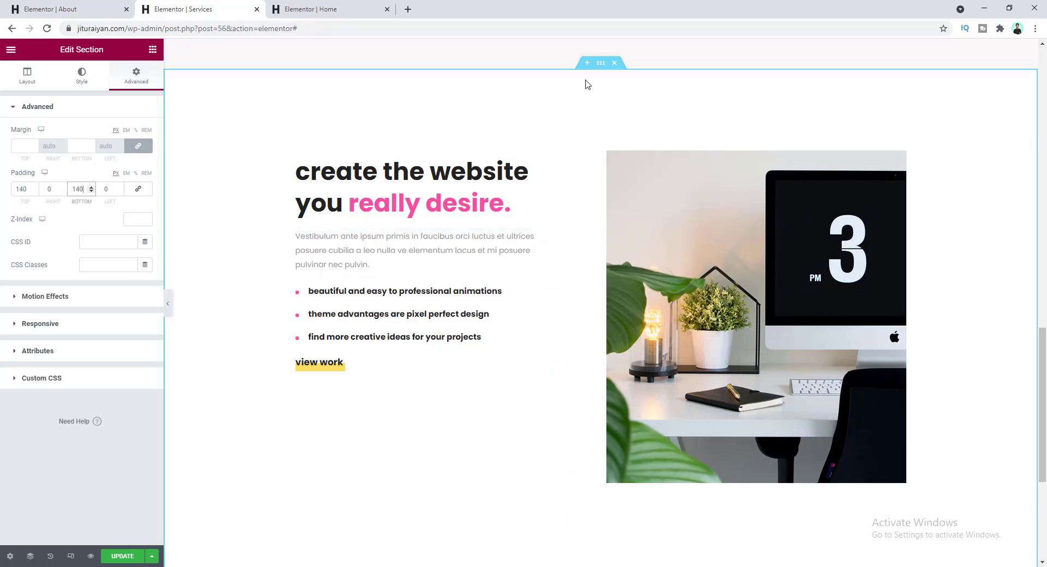
click(28, 77)
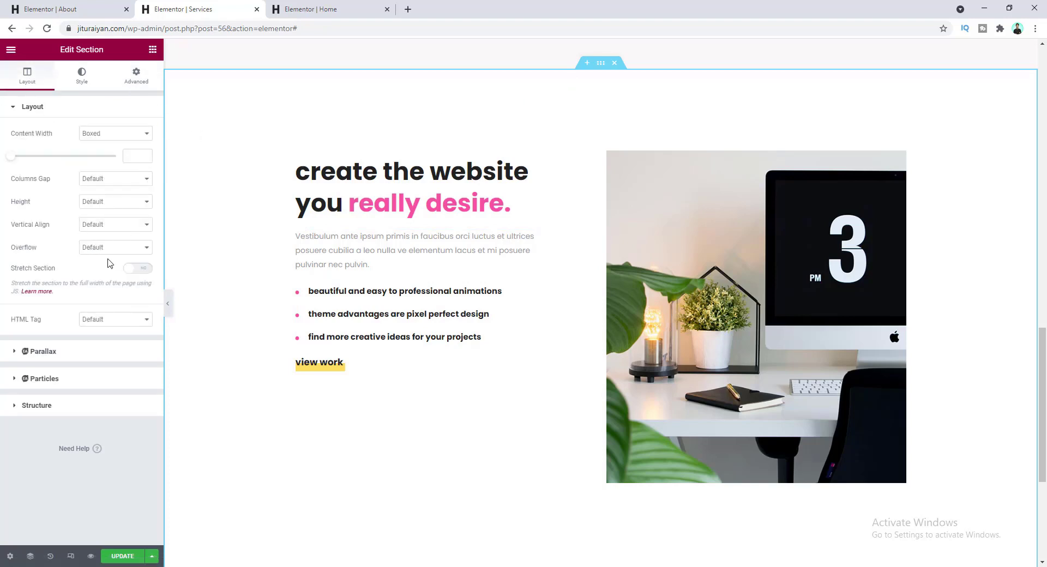
- Set the section's Vertical Align to Middle so the heading and list centre beside the desk photo
click(121, 226)
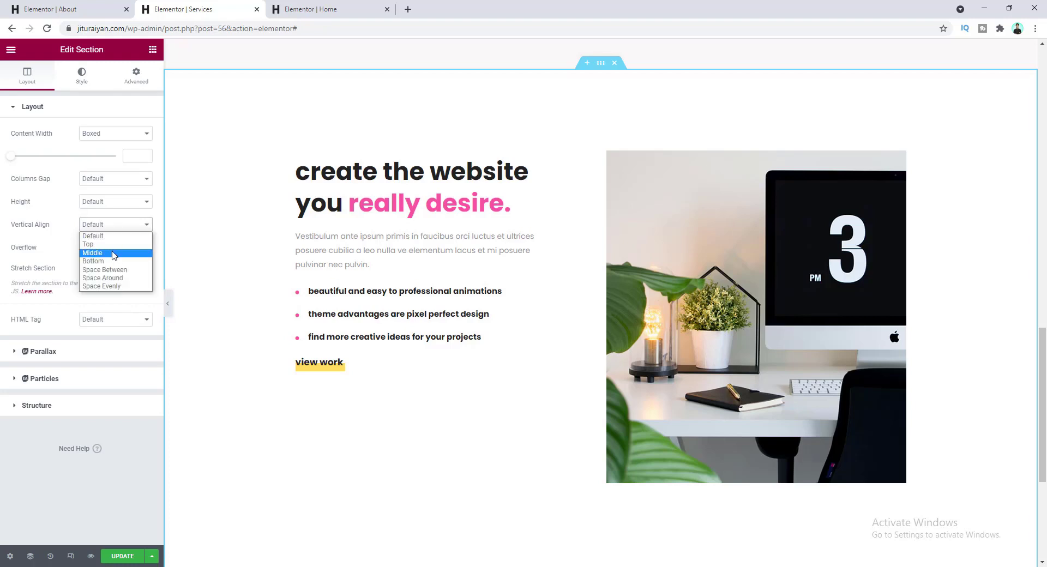
click(112, 253)
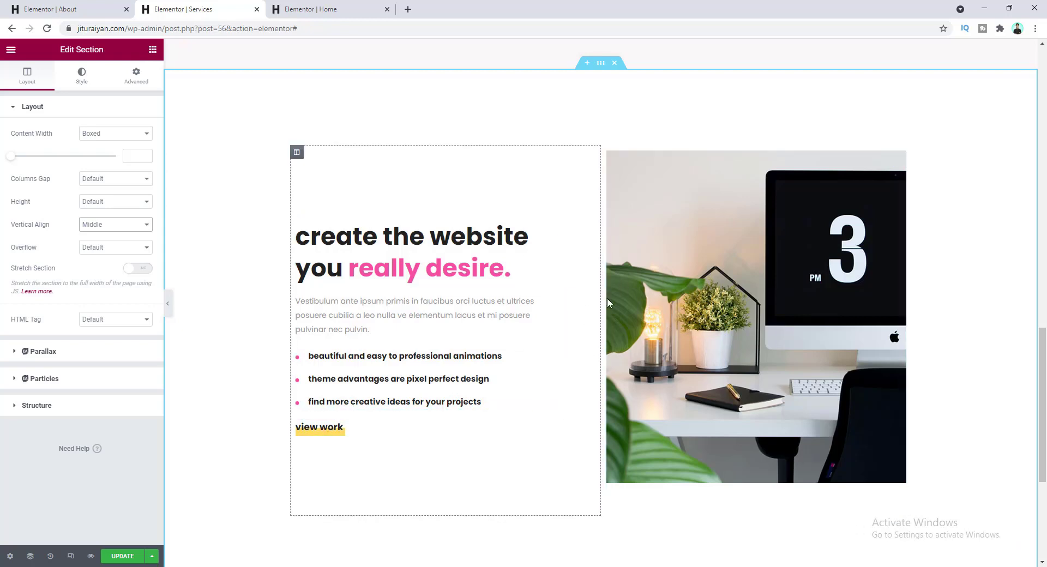
scroll(491, 300, down, 5)
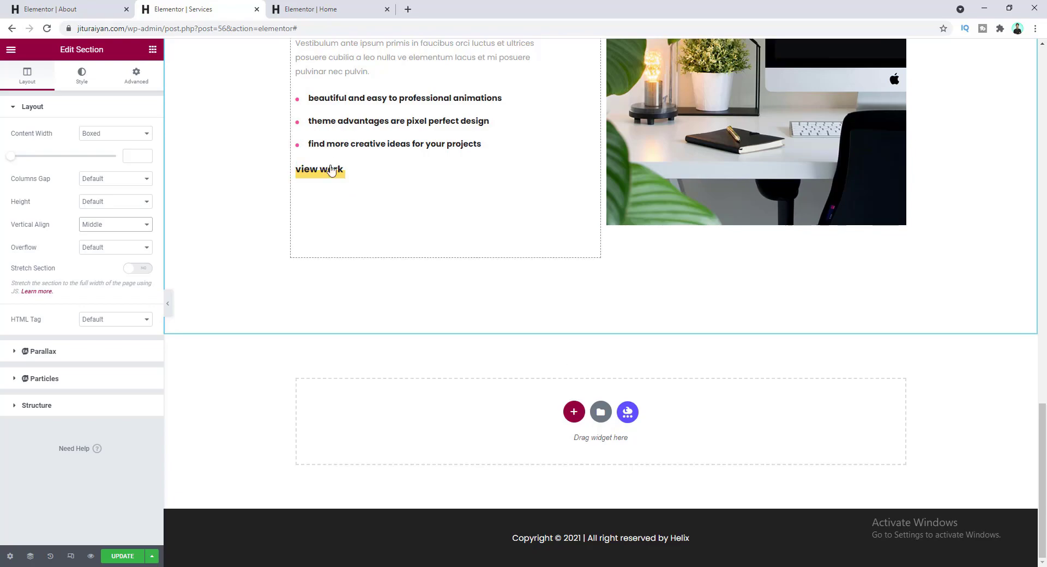
- Copy the Home page's 'It's proudly for us to build stylish.' banner into the Services page's empty section
click(312, 6)
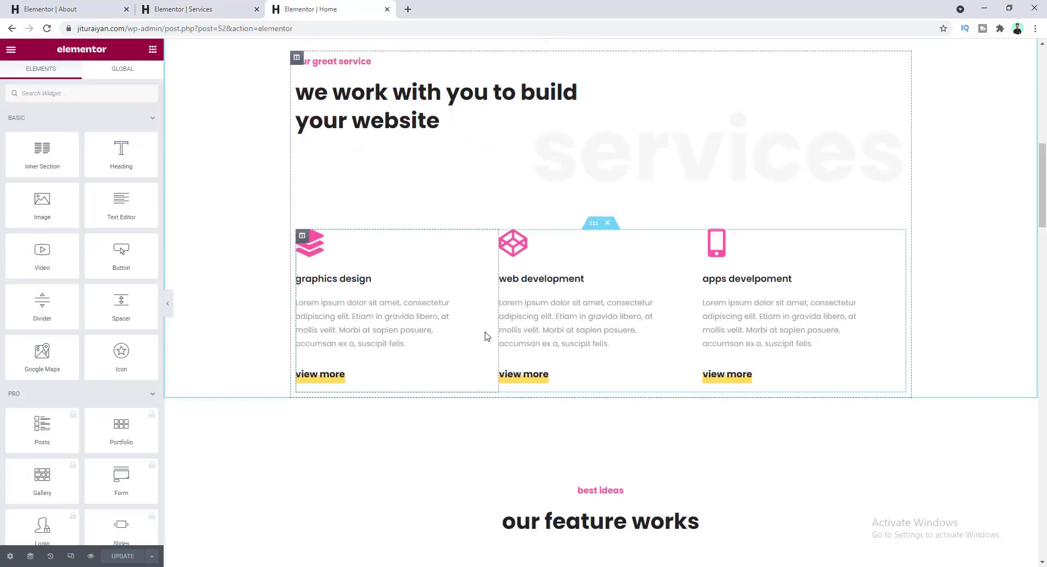
scroll(487, 335, down, 15)
scroll(487, 336, down, 14)
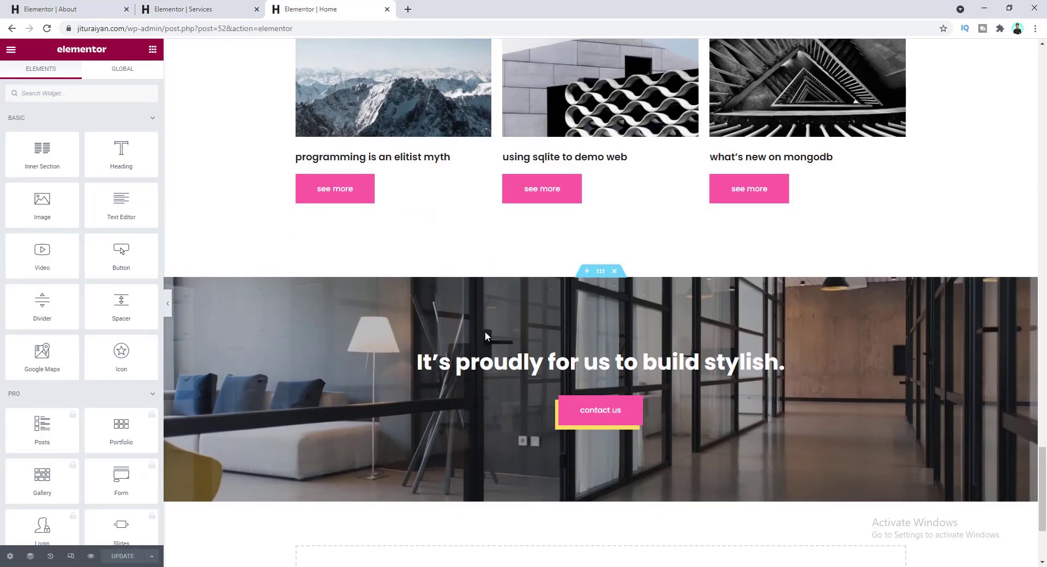
right_click(600, 272)
click(613, 314)
key(ctrl+Page_Up)
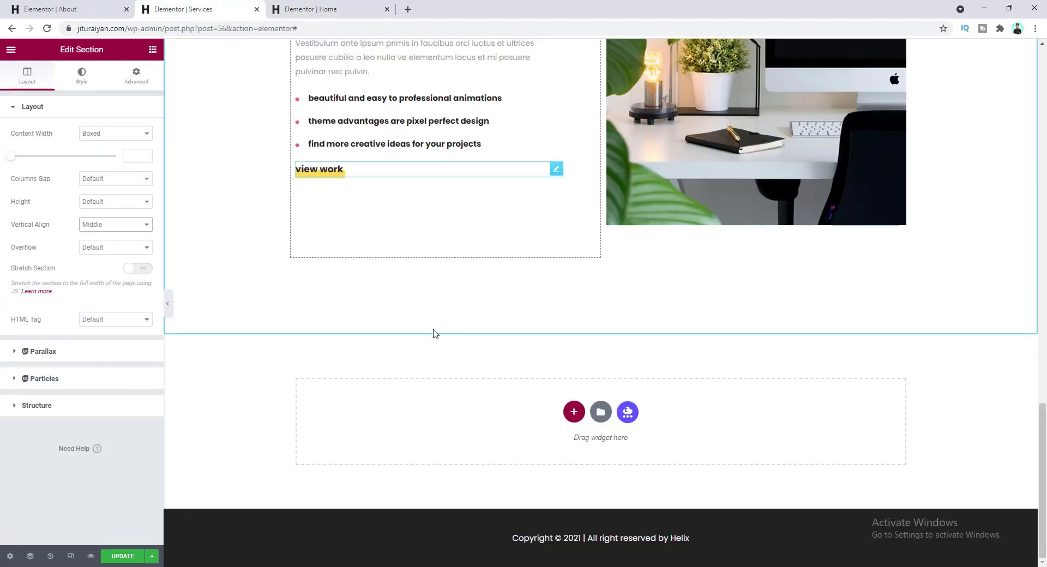
right_click(468, 413)
click(487, 418)
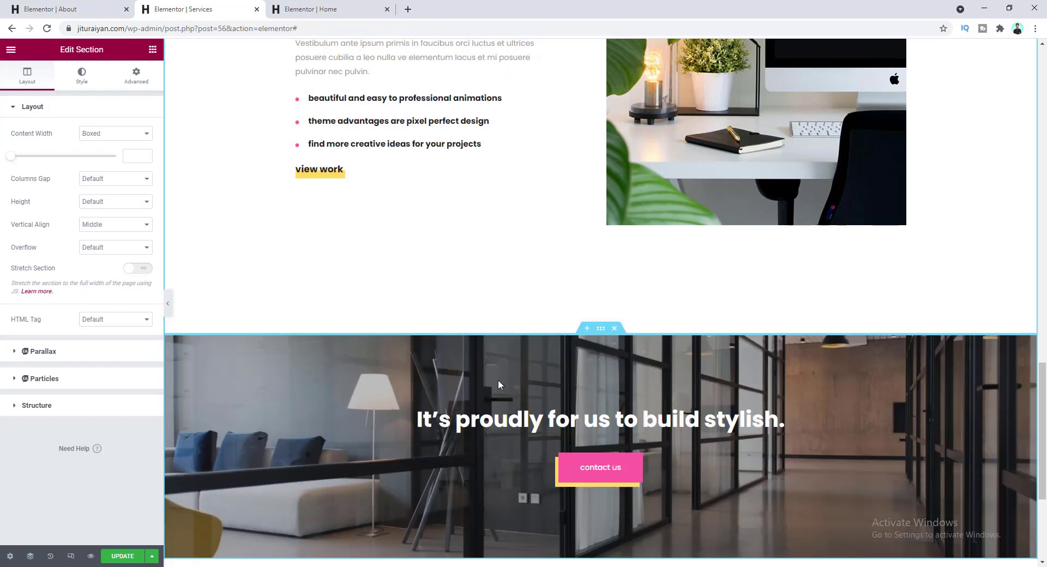
- Update the Services page and open a preview of the changes
scroll(498, 385, down, 3)
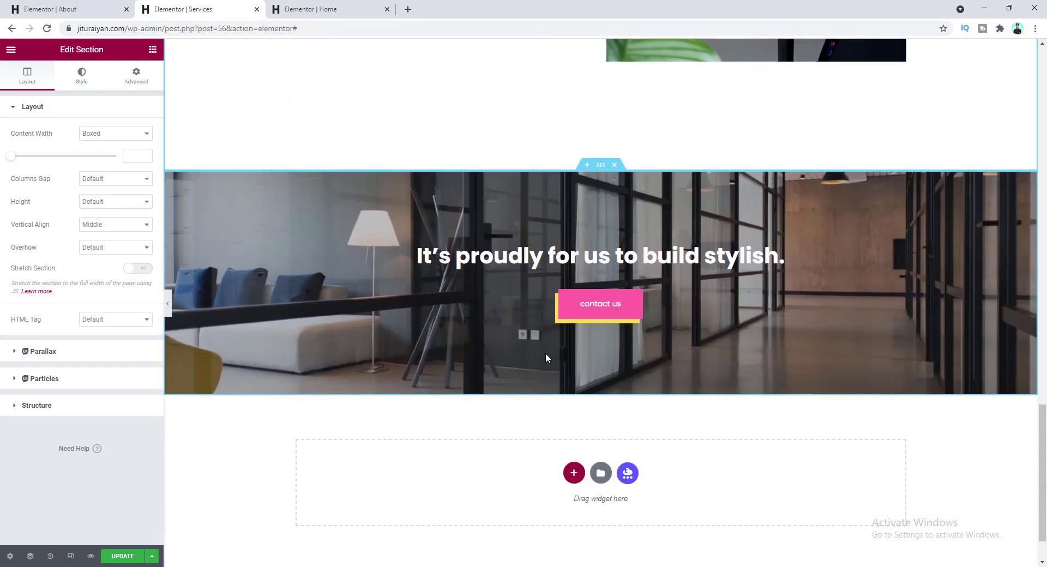
click(117, 557)
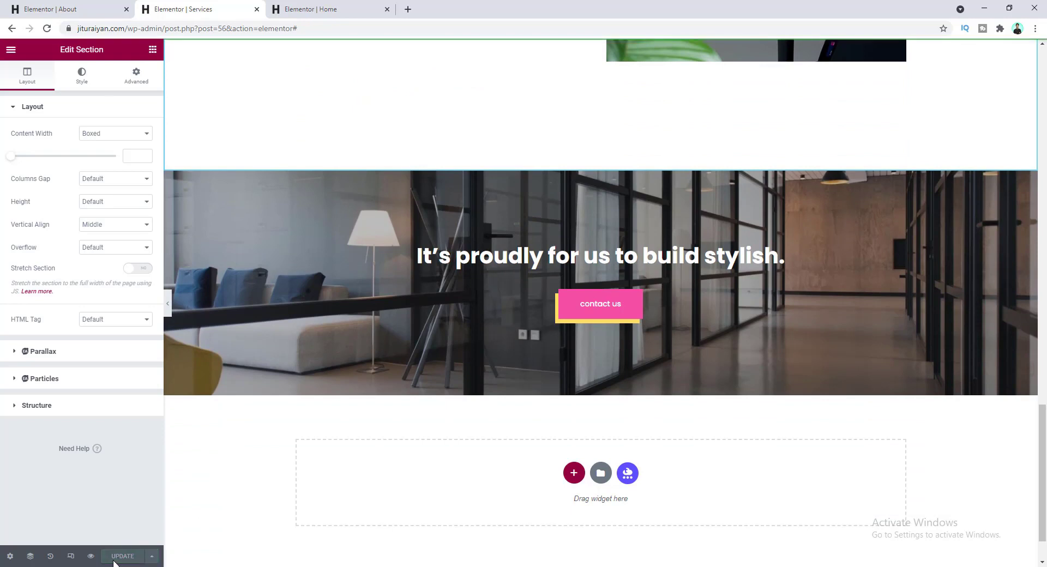
click(91, 556)
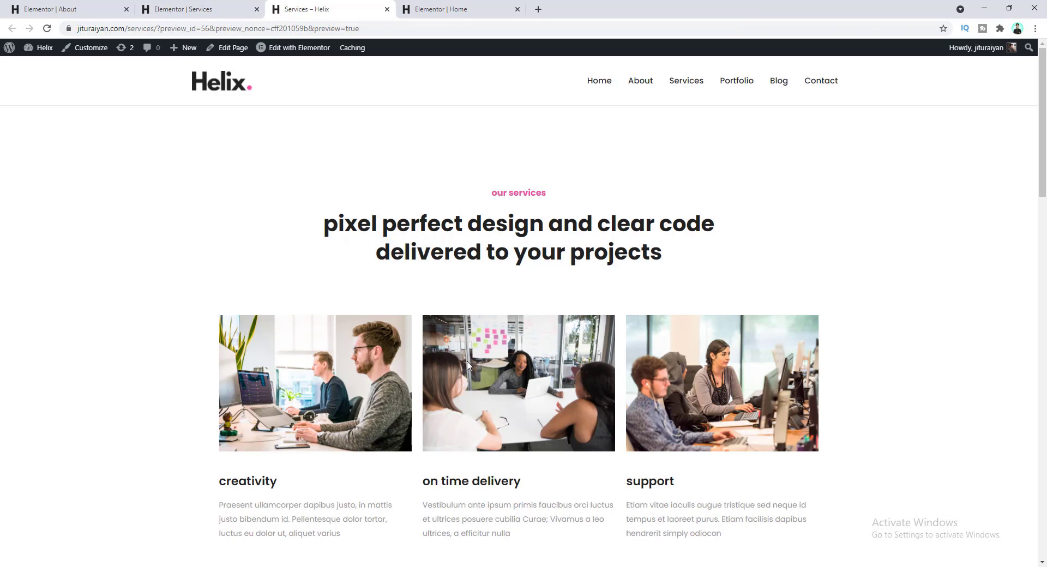
- Scroll through the Services preview to check the desk-photo section and stylish banner
scroll(485, 387, down, 10)
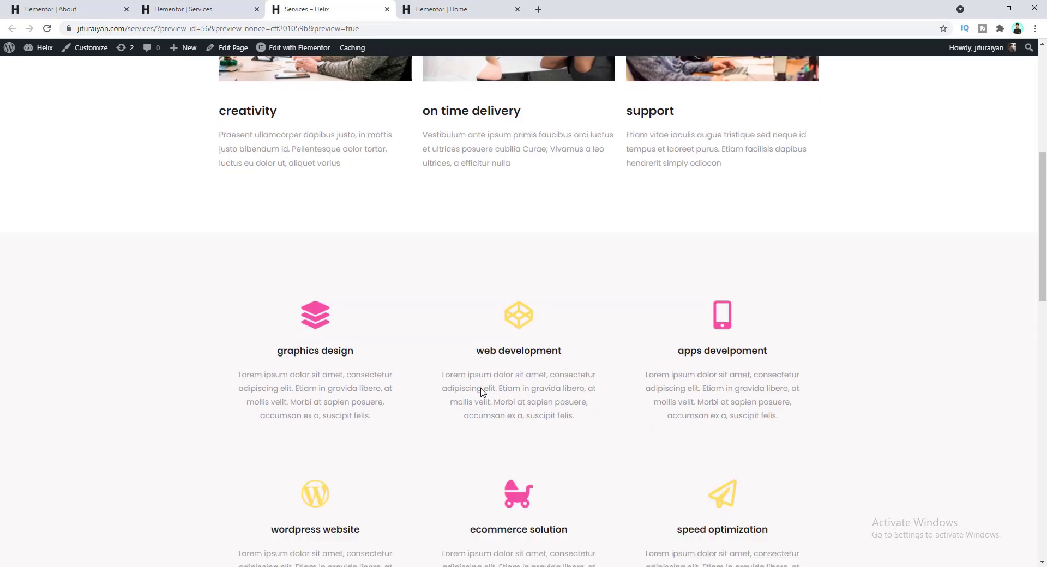
scroll(386, 429, down, 10)
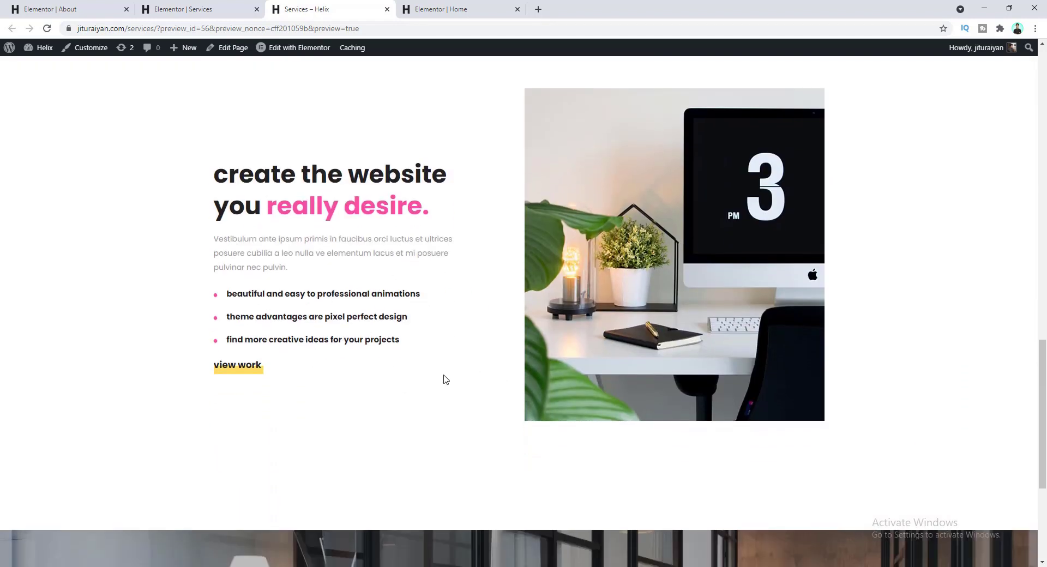
scroll(444, 379, down, 5)
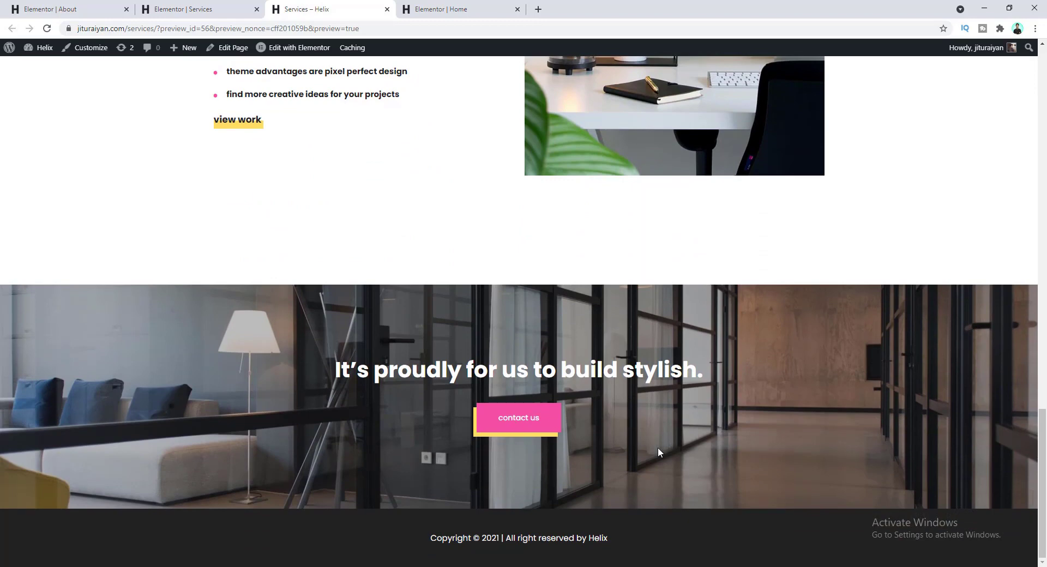
scroll(649, 450, up, 20)
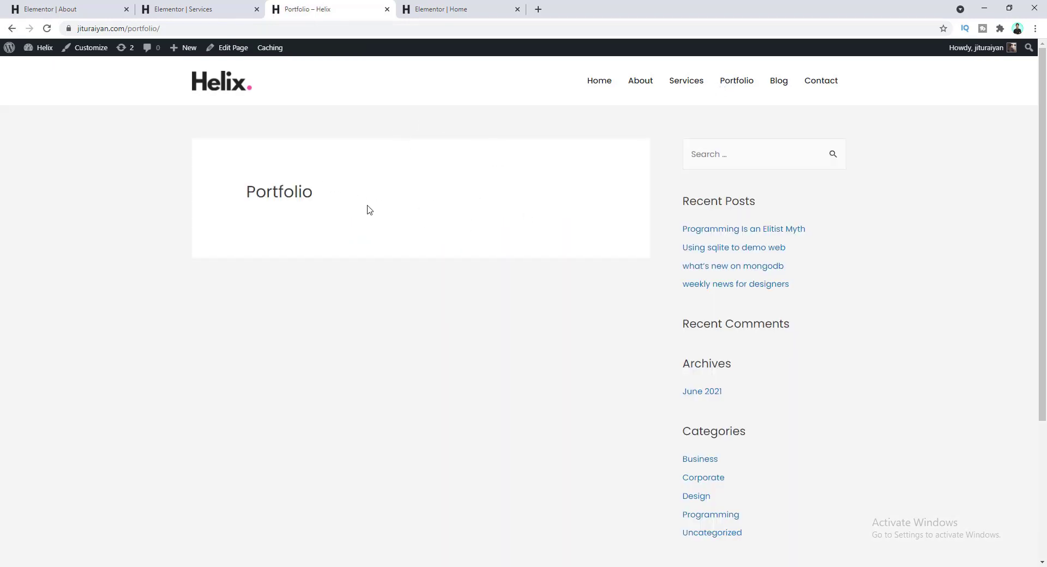
- Open the Portfolio page in Elementor and paste in the Home page's filterable portfolio gallery
click(237, 48)
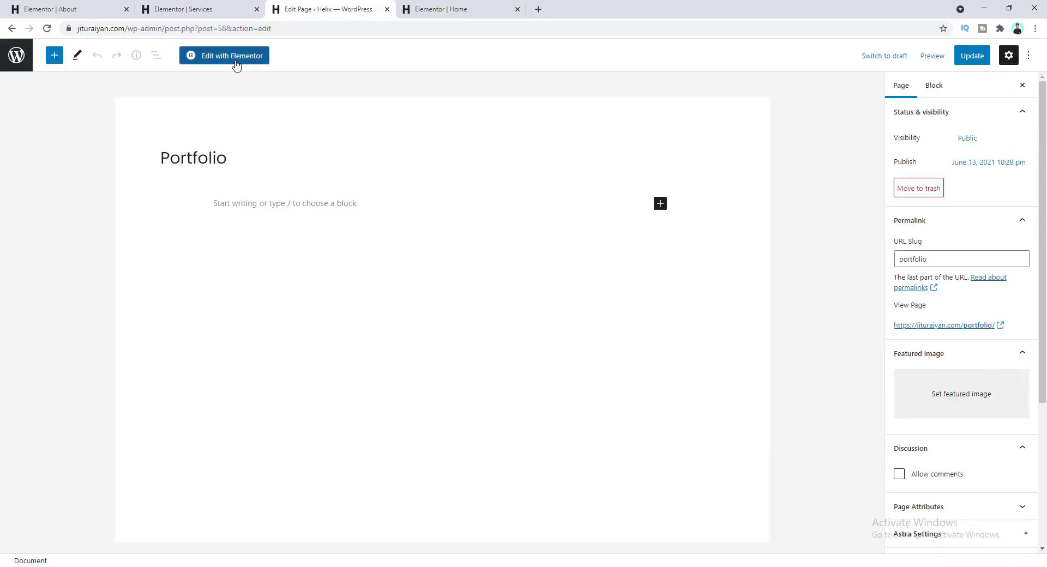
click(239, 61)
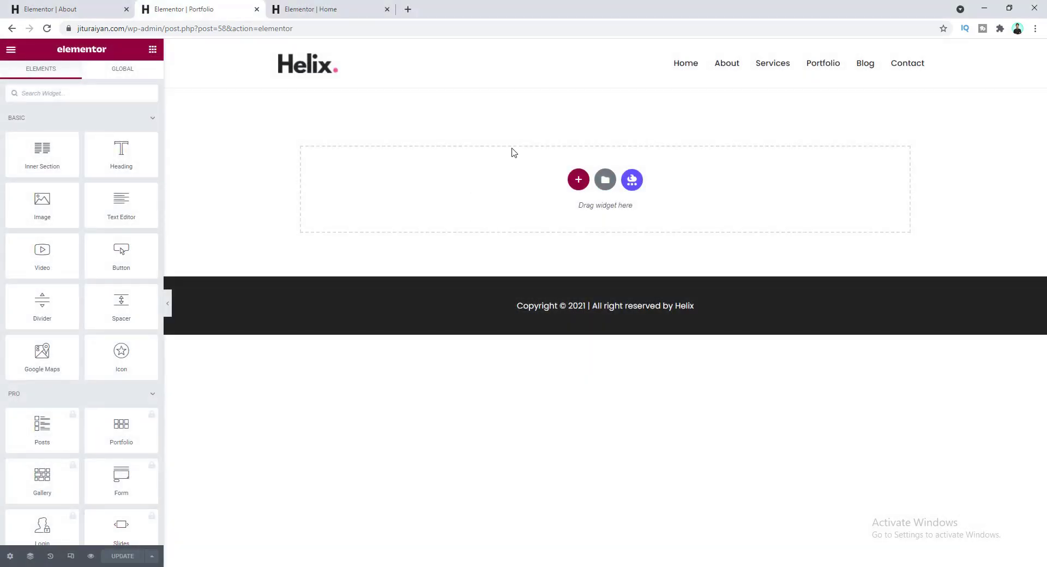
click(328, 9)
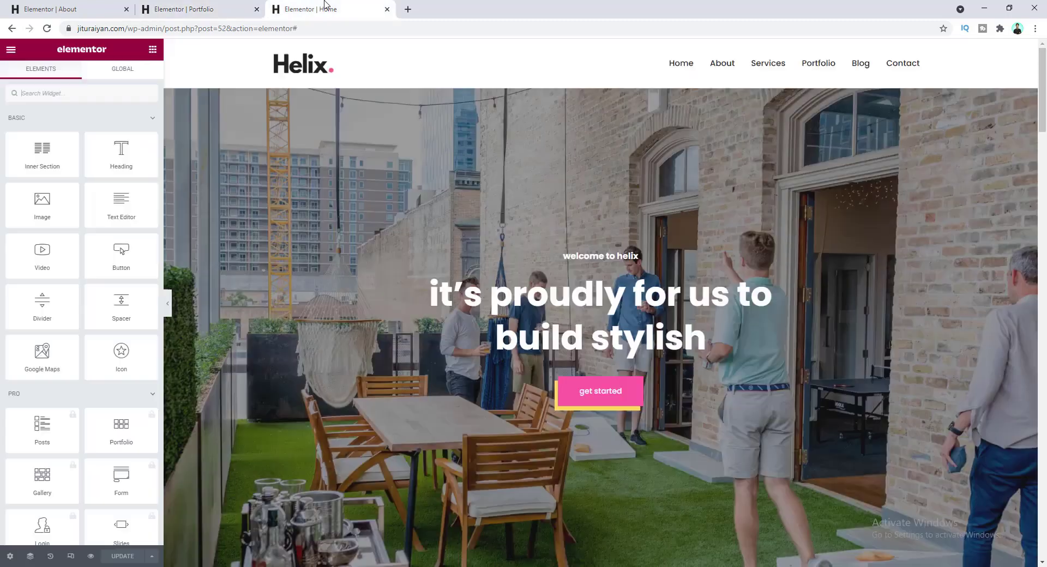
scroll(507, 206, down, 7)
scroll(507, 205, up, 2)
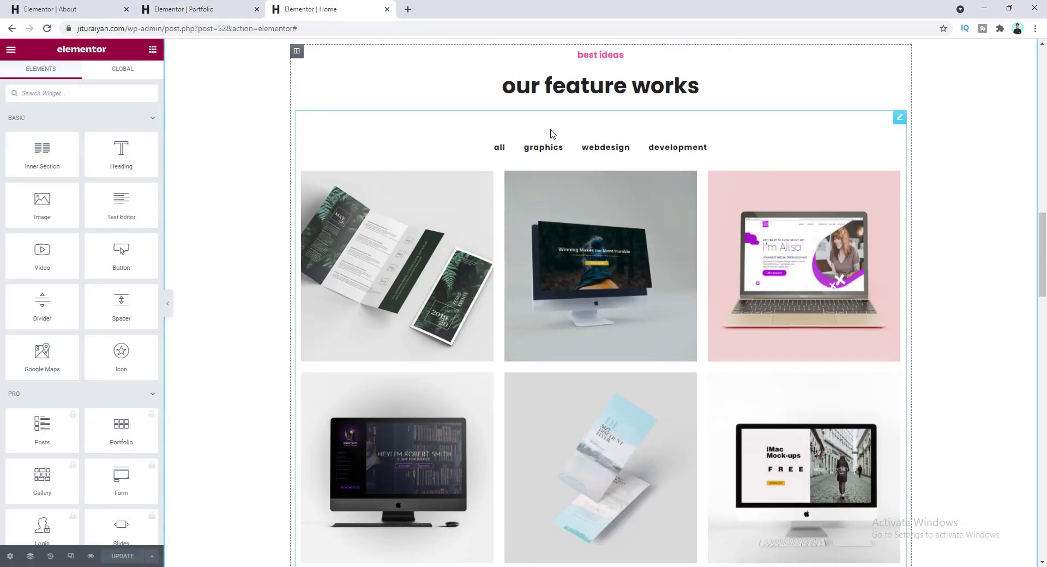
right_click(775, 127)
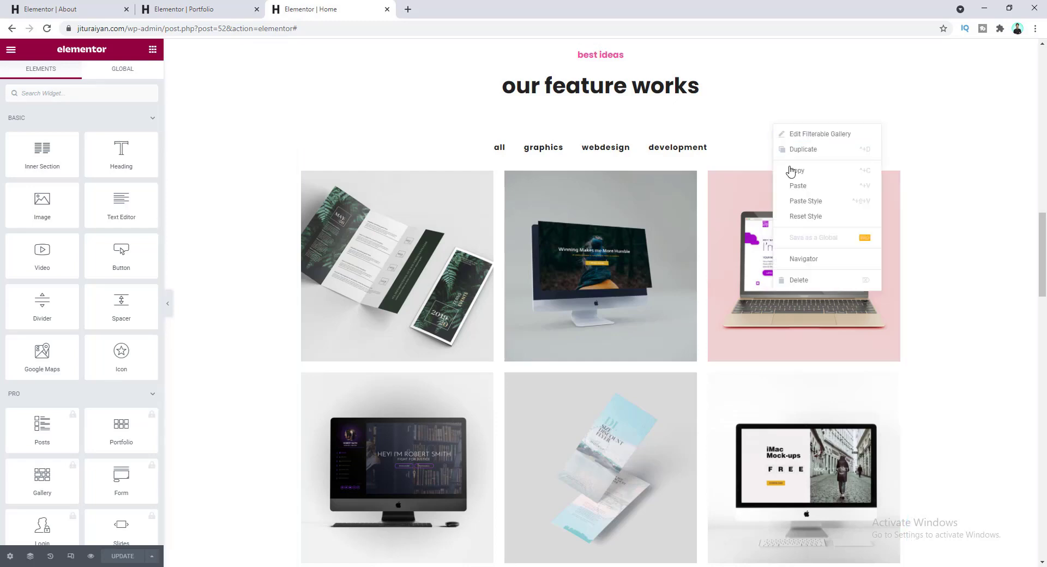
click(792, 170)
key(ctrl+shift+Tab)
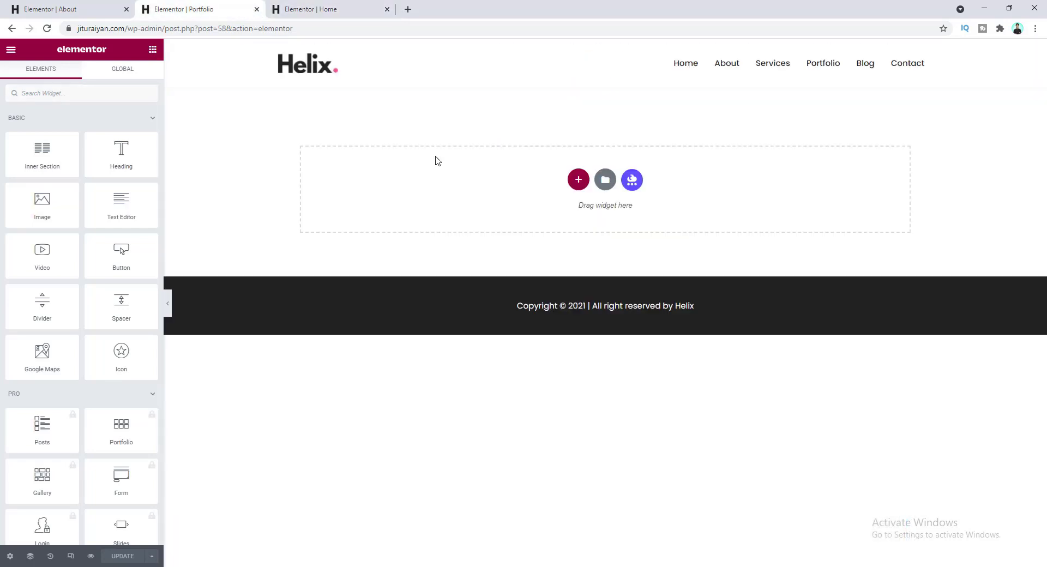
right_click(436, 160)
click(466, 168)
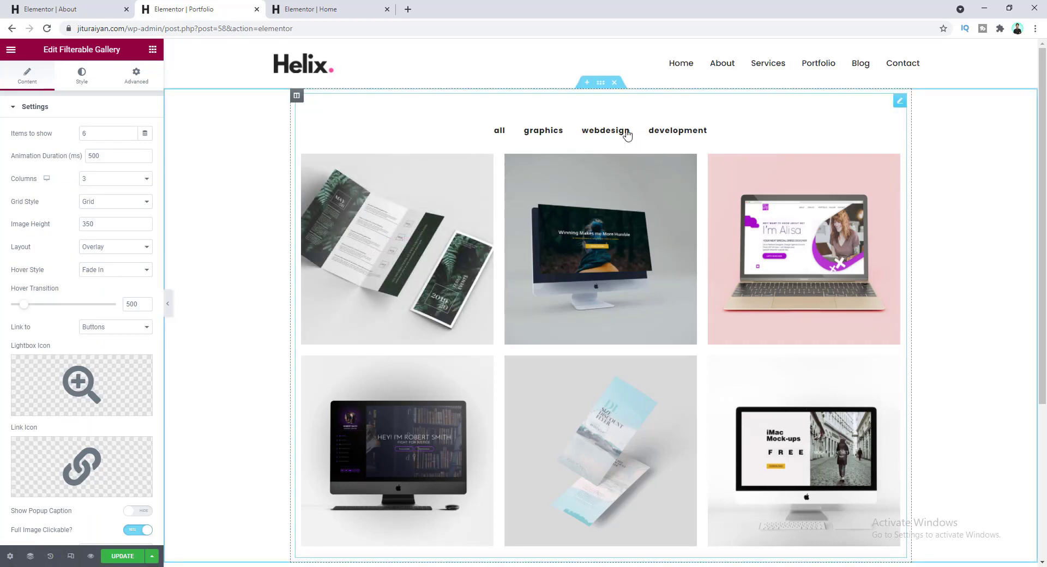
- Duplicate the last item in the gallery's item list
scroll(479, 194, down, 2)
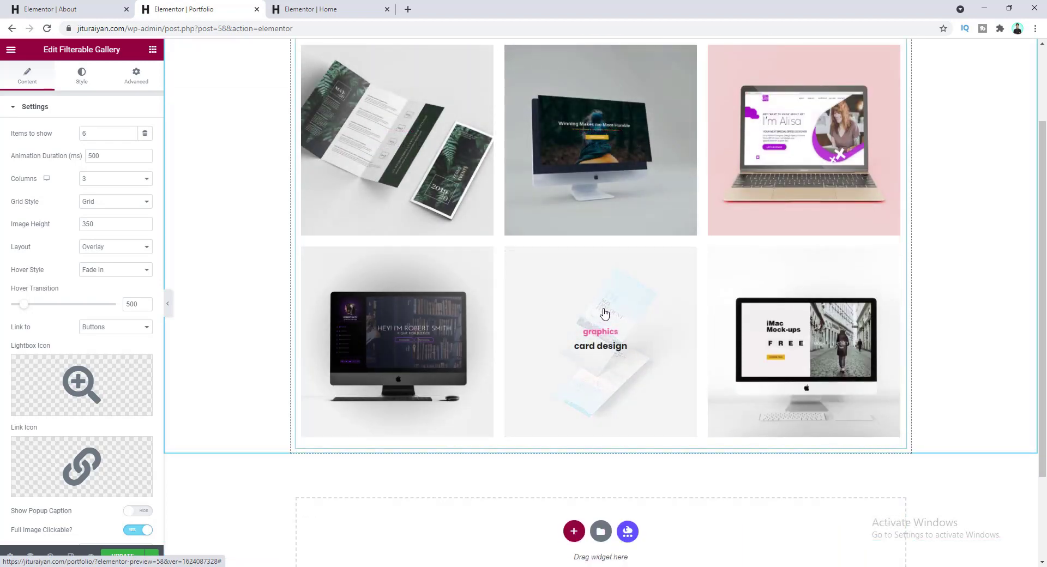
scroll(68, 331, down, 3)
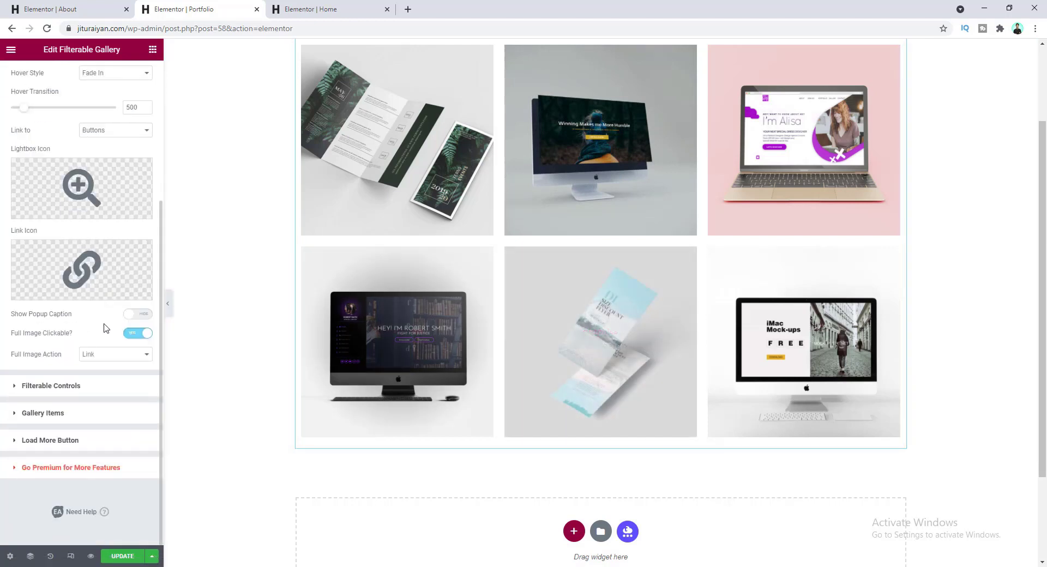
click(103, 417)
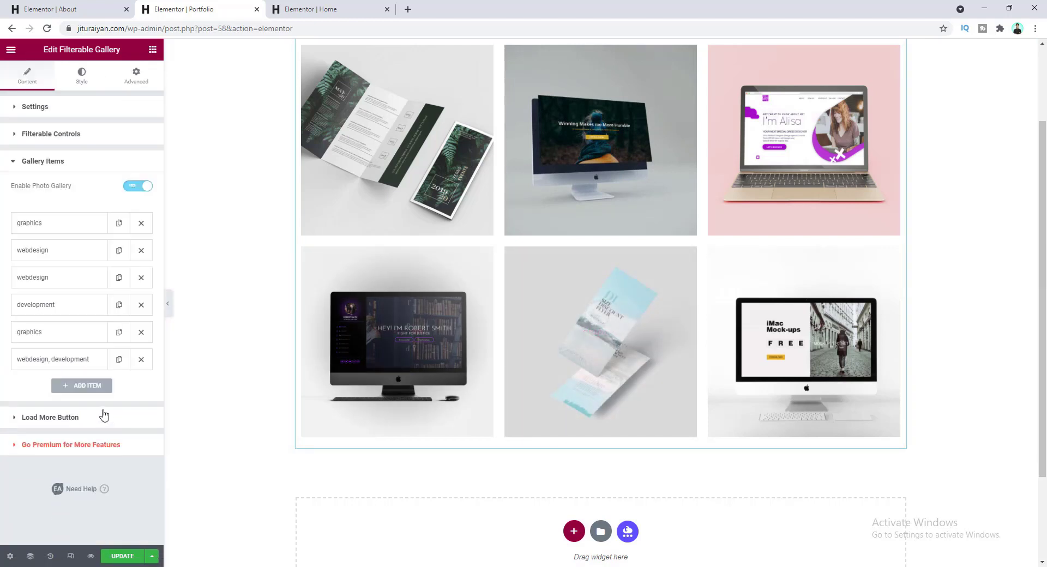
click(119, 360)
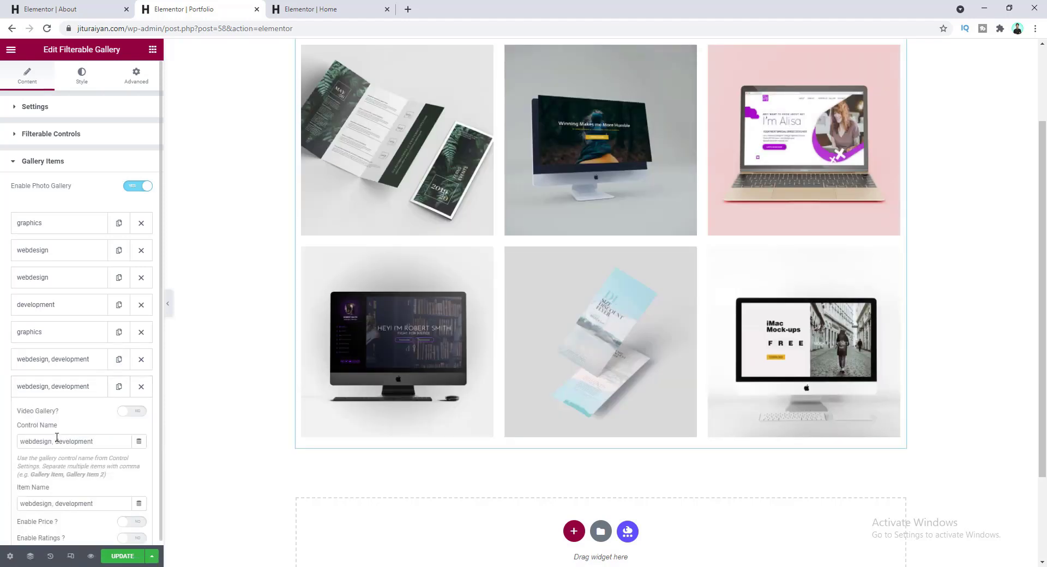
- Set the copy's Control Name and Item Name to webdesign and its content to 'personal portfolio'
drag(103, 441, 15, 444)
text(webdesign)
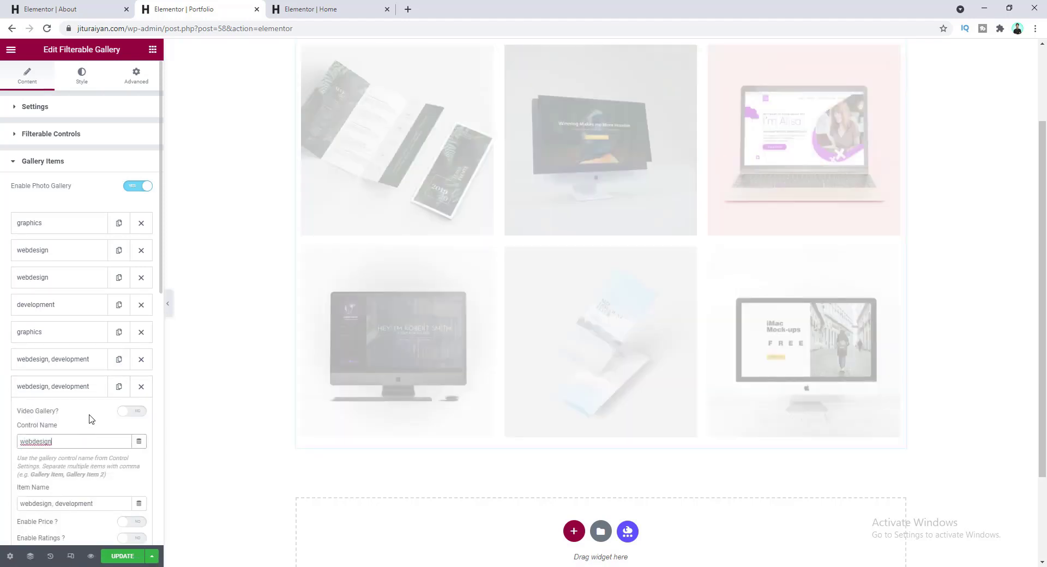
scroll(92, 417, down, 3)
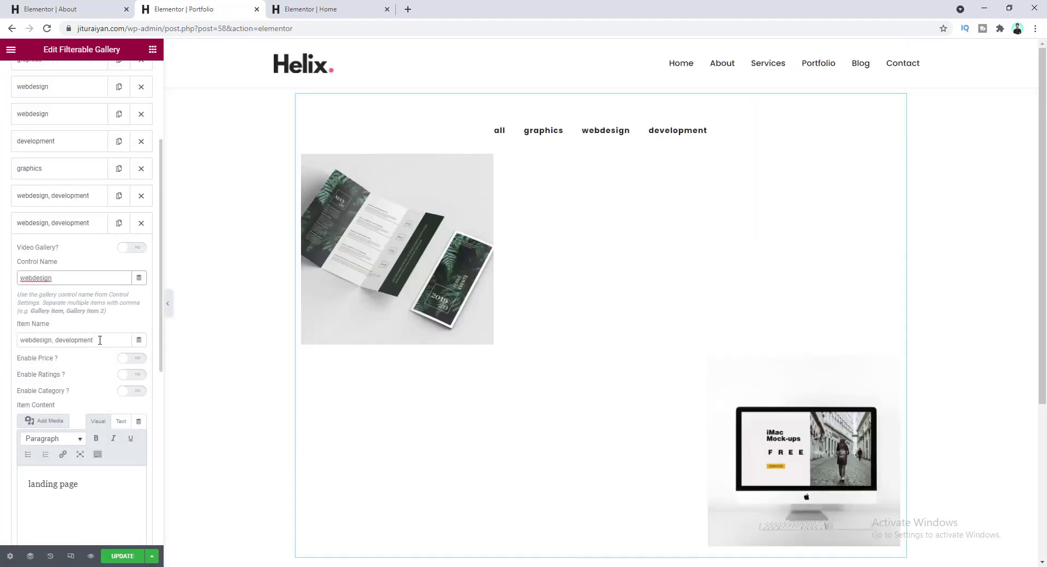
drag(95, 340, 1, 347)
text(webdesign)
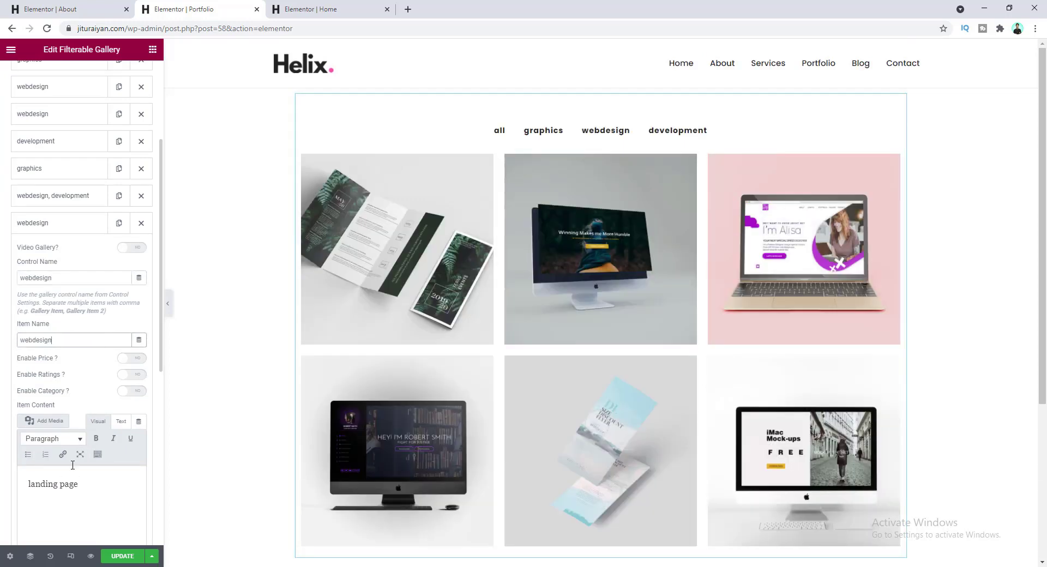
drag(91, 485, 10, 483)
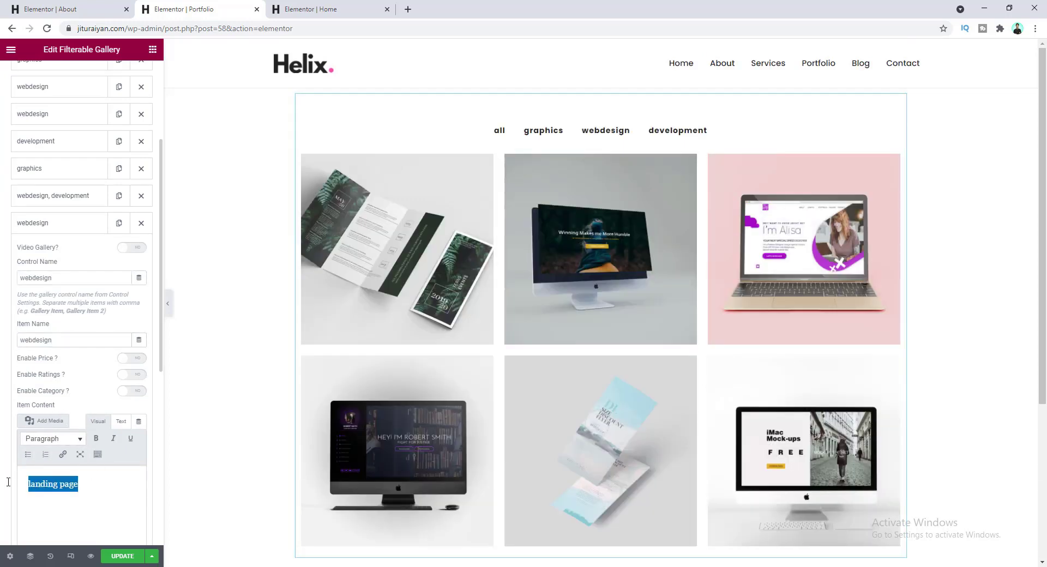
key(ctrl+v)
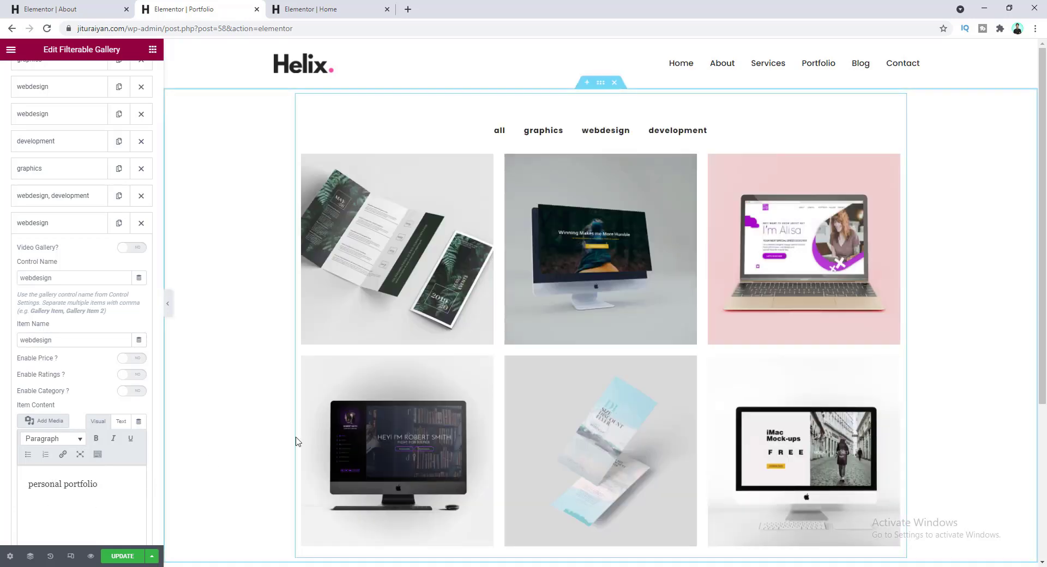
scroll(283, 442, down, 3)
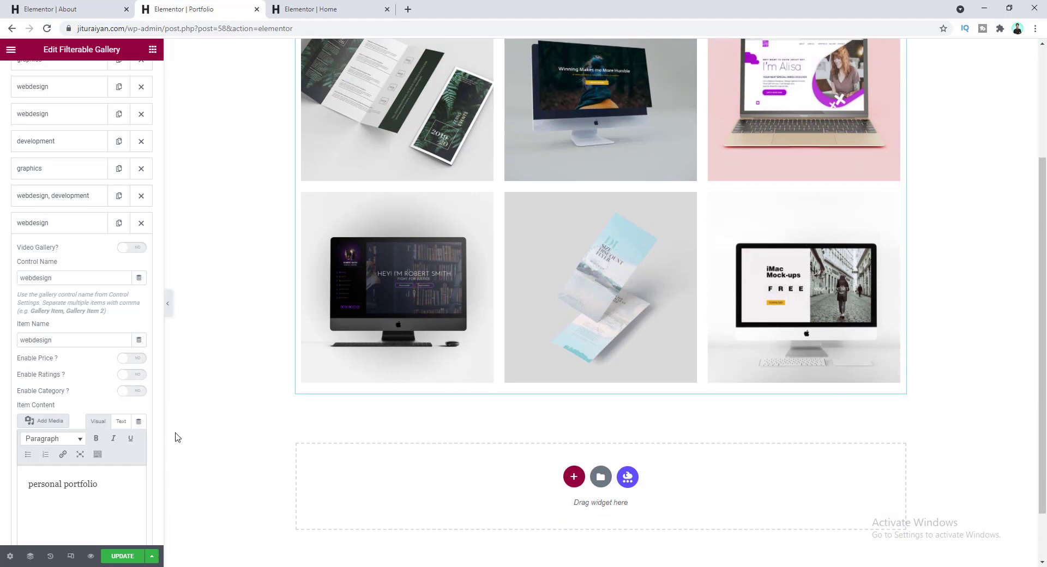
scroll(122, 452, up, 3)
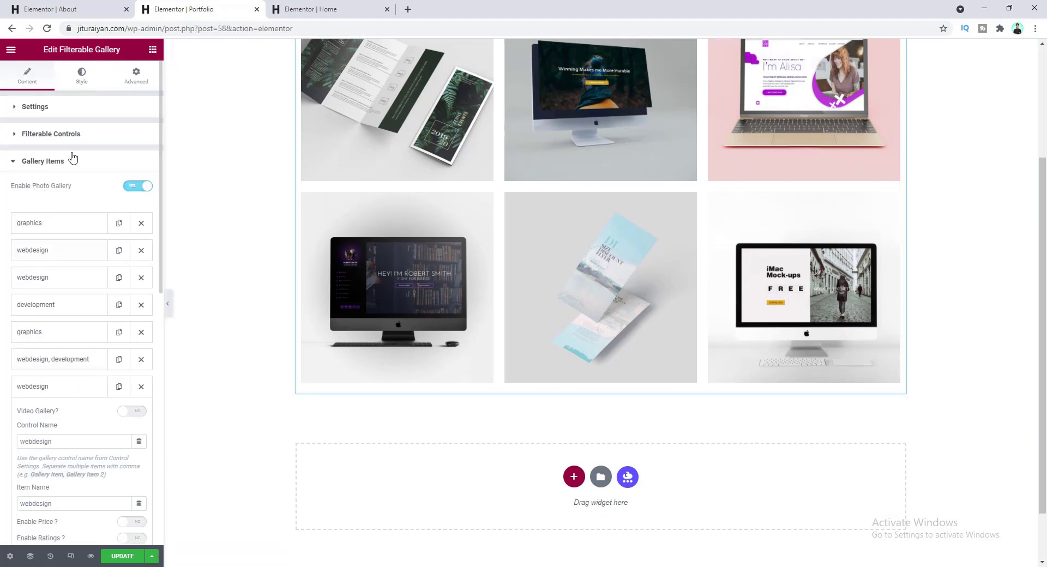
- Raise the gallery's Items to show to 7
click(89, 112)
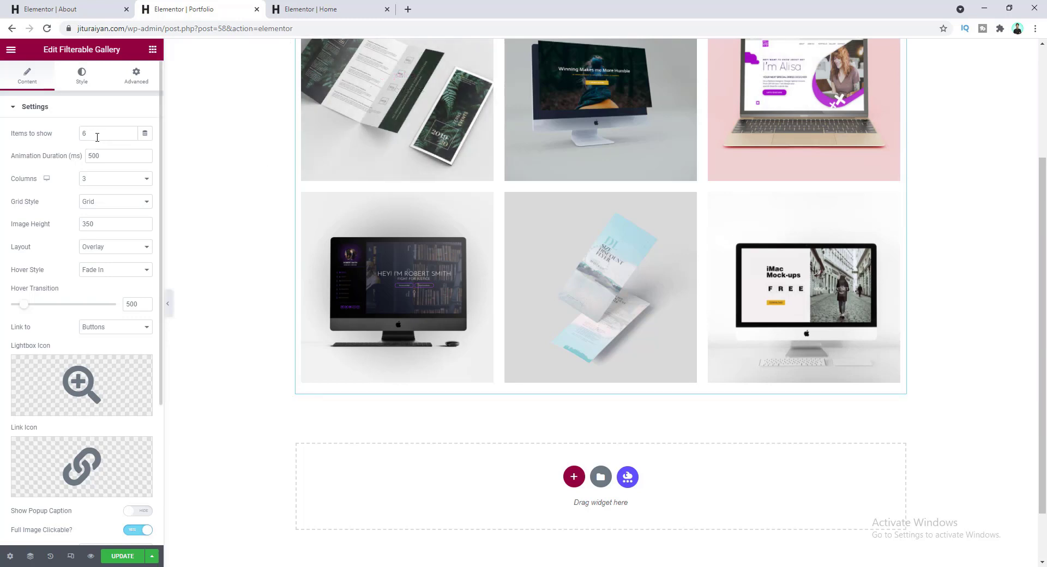
click(95, 134)
text(7)
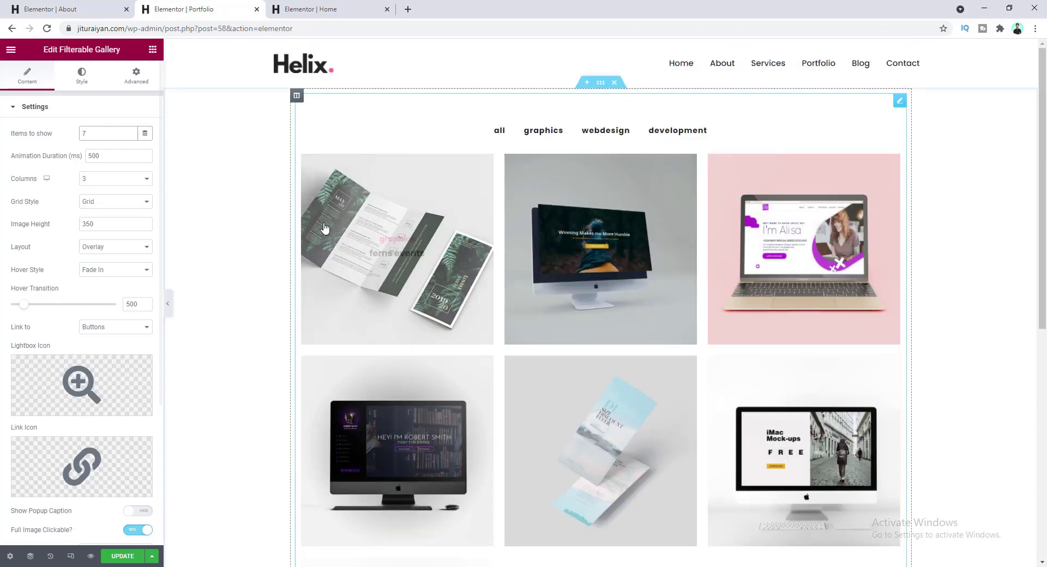
scroll(372, 303, down, 5)
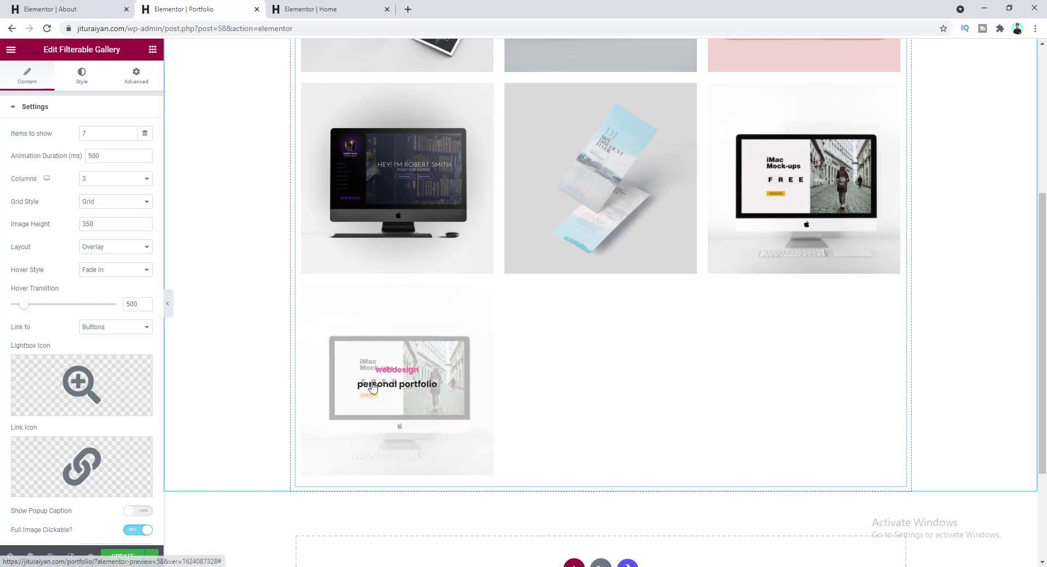
scroll(377, 403, down, 1)
scroll(78, 440, down, 4)
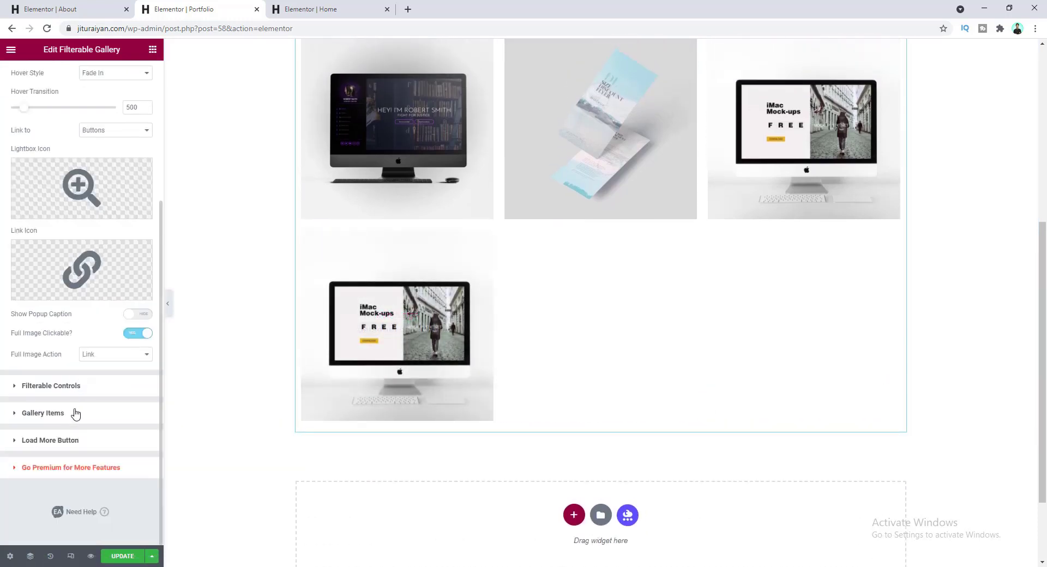
- Give the new webdesign item the Hello! monitor image from the media library
click(75, 414)
click(75, 391)
scroll(85, 401, down, 4)
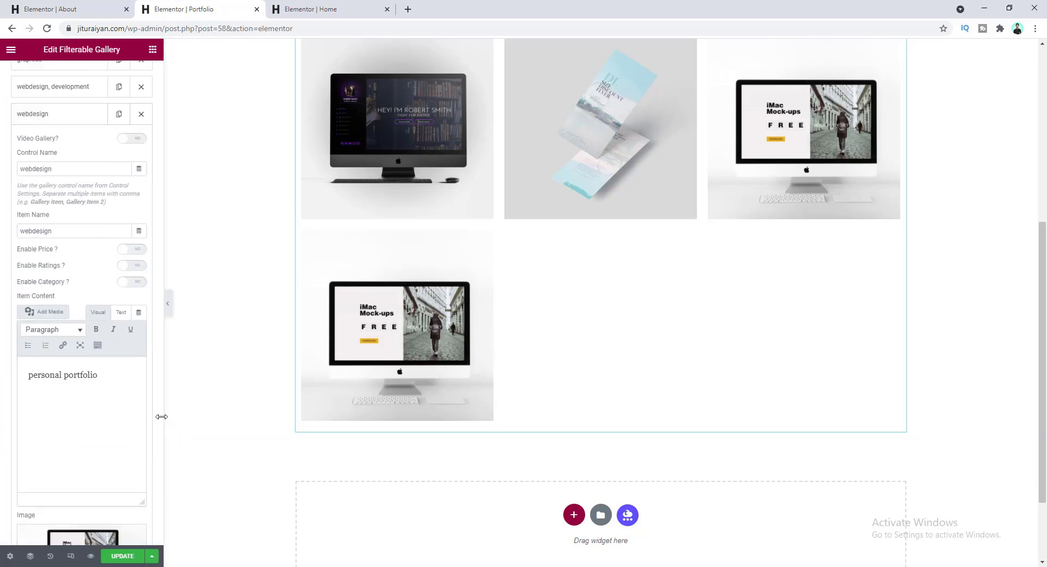
scroll(158, 436, down, 2)
click(117, 468)
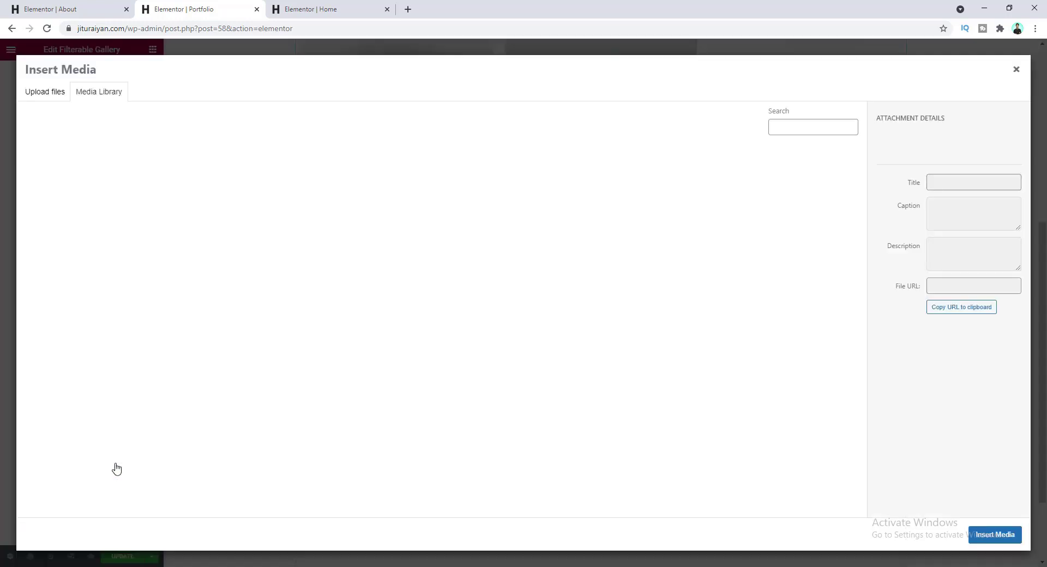
click(813, 208)
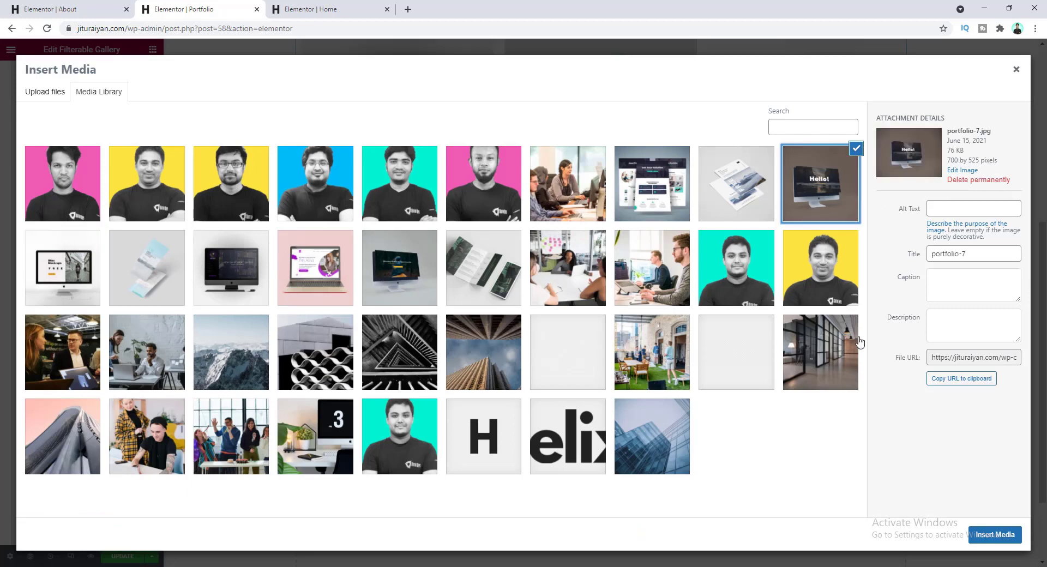
click(1013, 539)
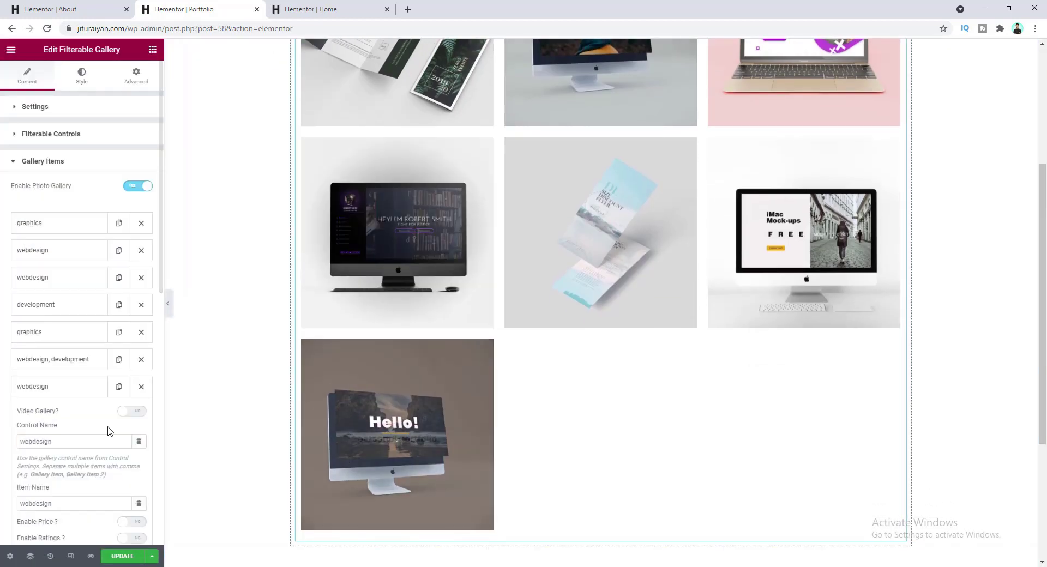
- Set the gallery's Items to show back to 6
click(65, 109)
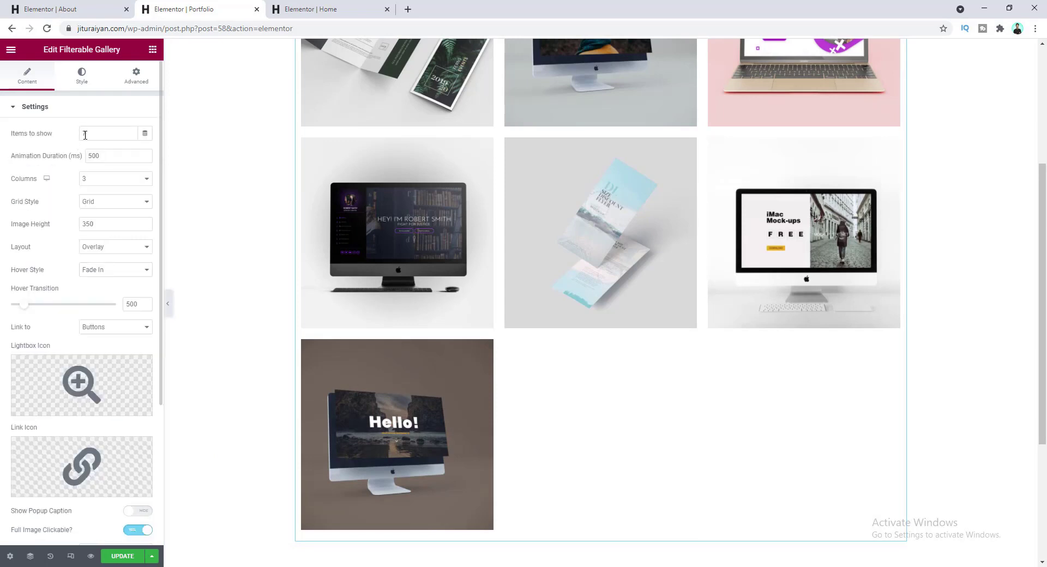
drag(91, 132, 79, 136)
text(6)
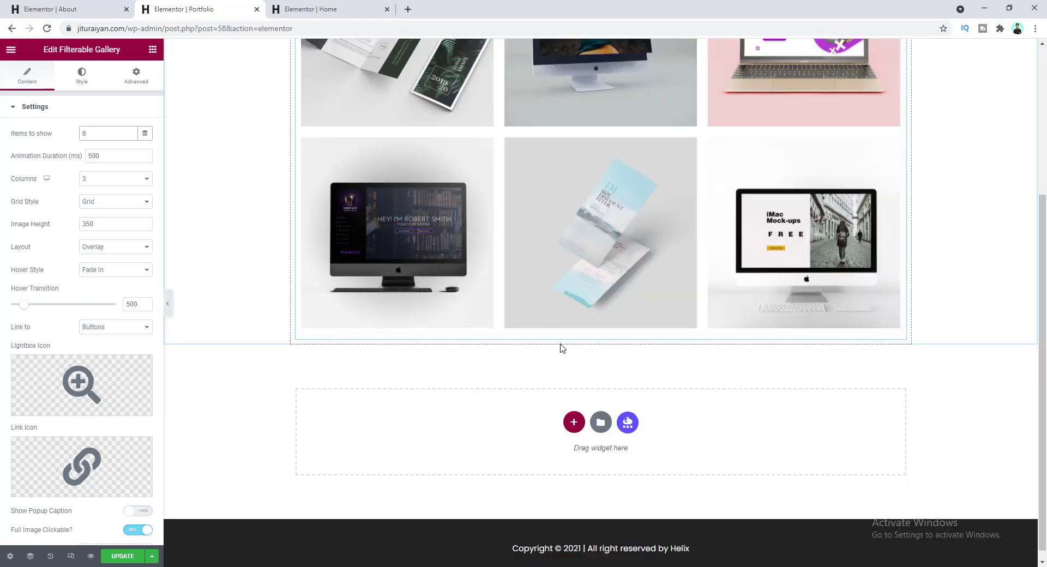
scroll(567, 357, down, 1)
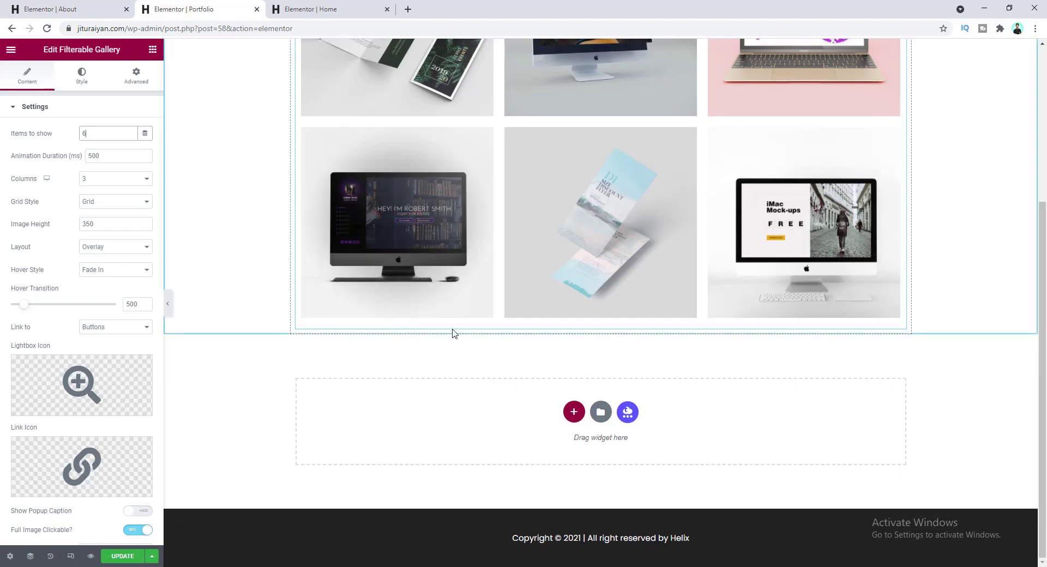
- Turn on the gallery's Load More Button
scroll(454, 332, up, 1)
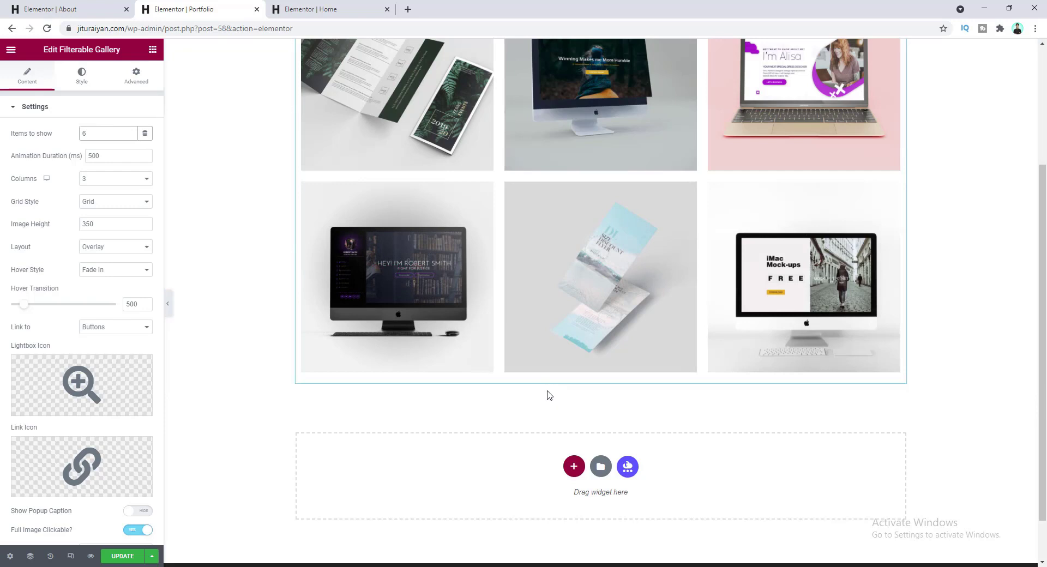
scroll(549, 395, down, 1)
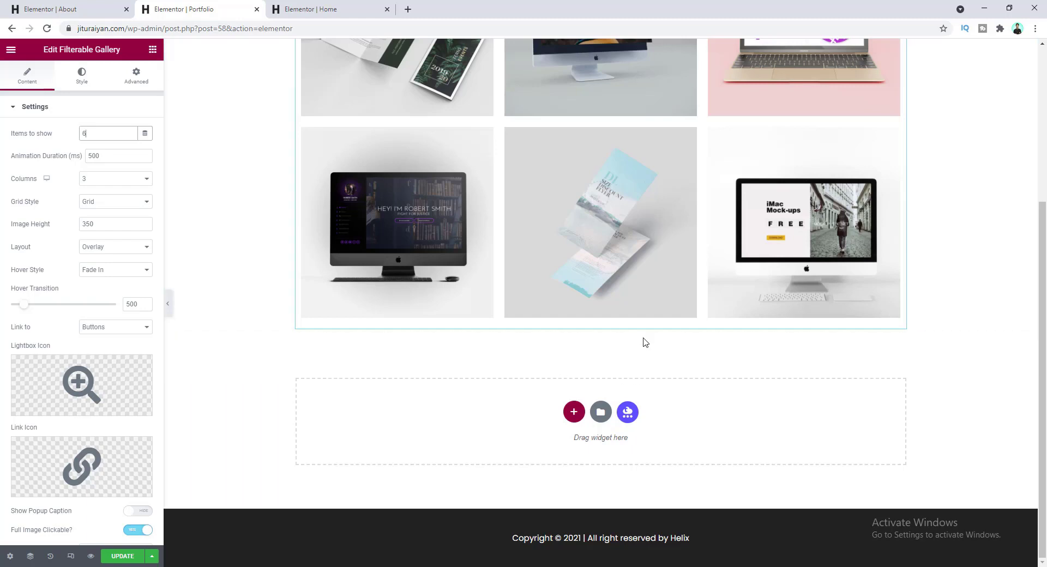
scroll(88, 417, down, 4)
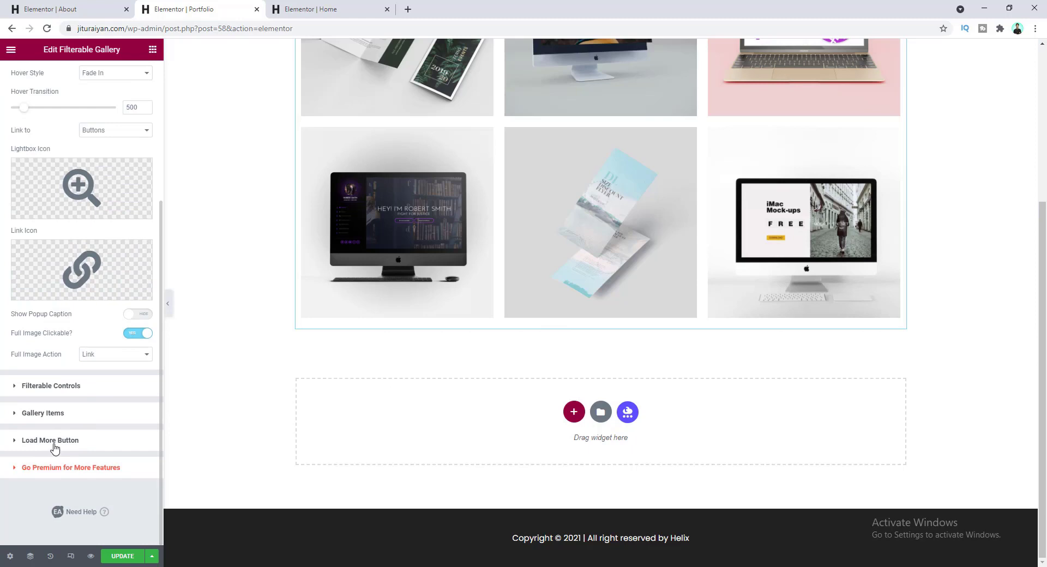
click(54, 442)
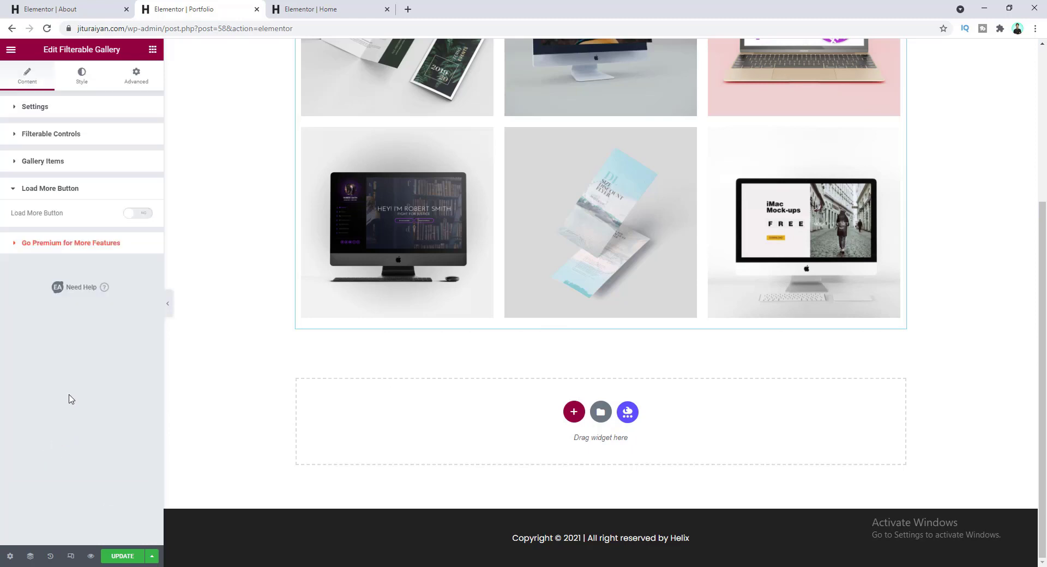
click(139, 214)
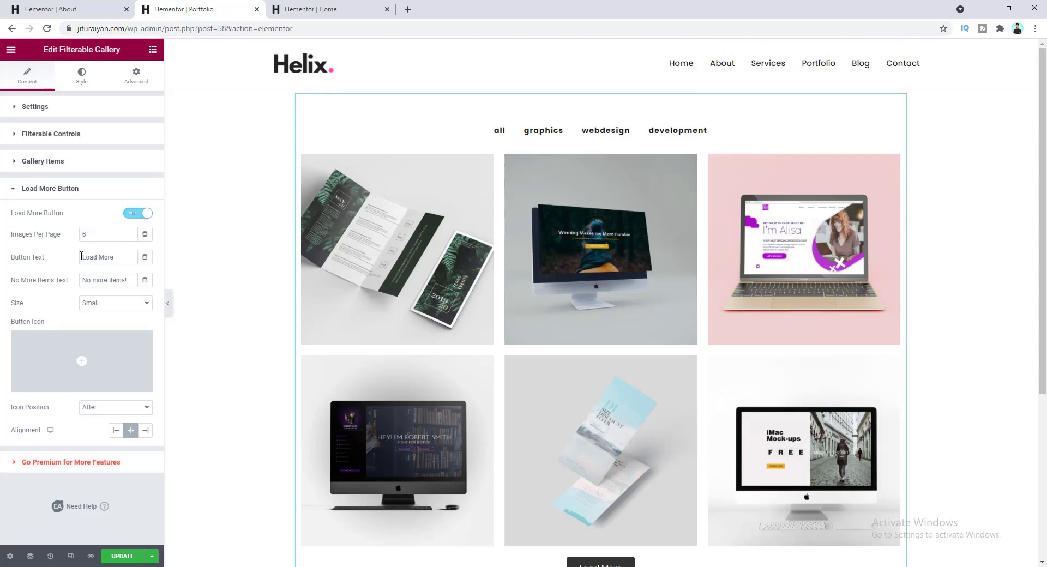
scroll(434, 365, down, 2)
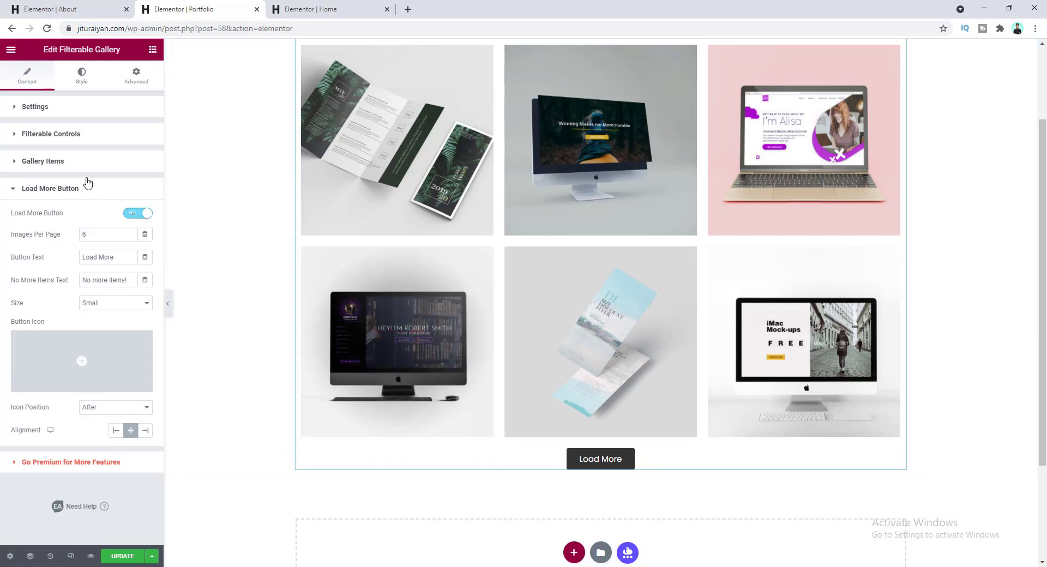
- Drag the webdesign and graphics gallery items up so the Hello! image comes second
click(83, 164)
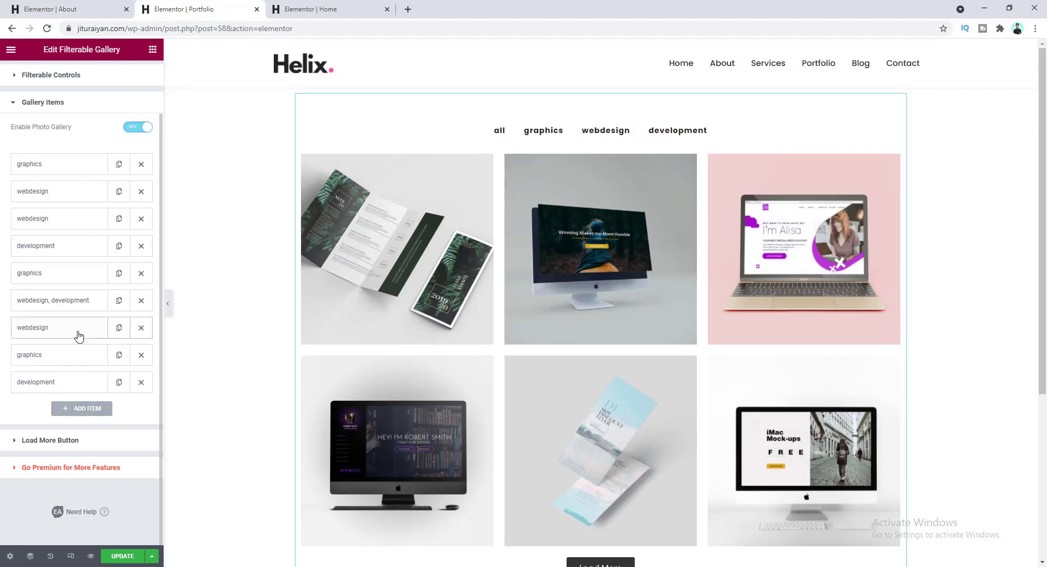
drag(81, 334, 65, 194)
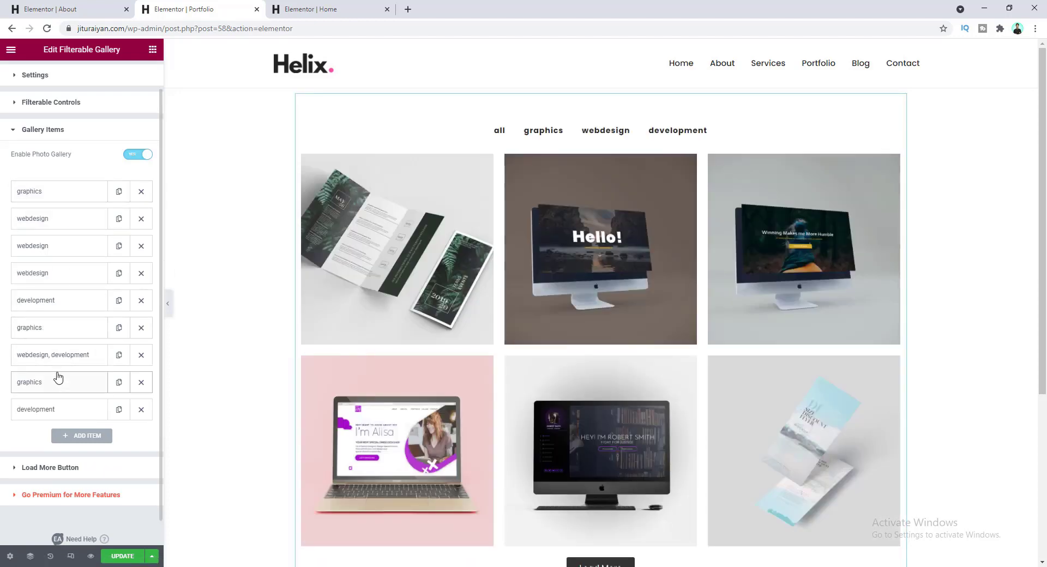
drag(58, 376, 44, 333)
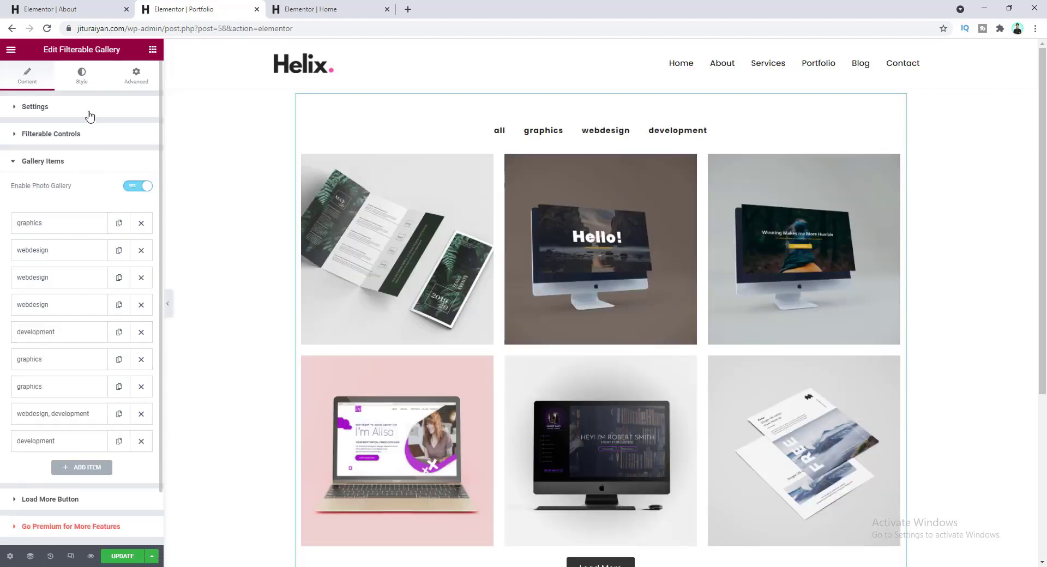
- Give the load more button the global Pink background
click(82, 77)
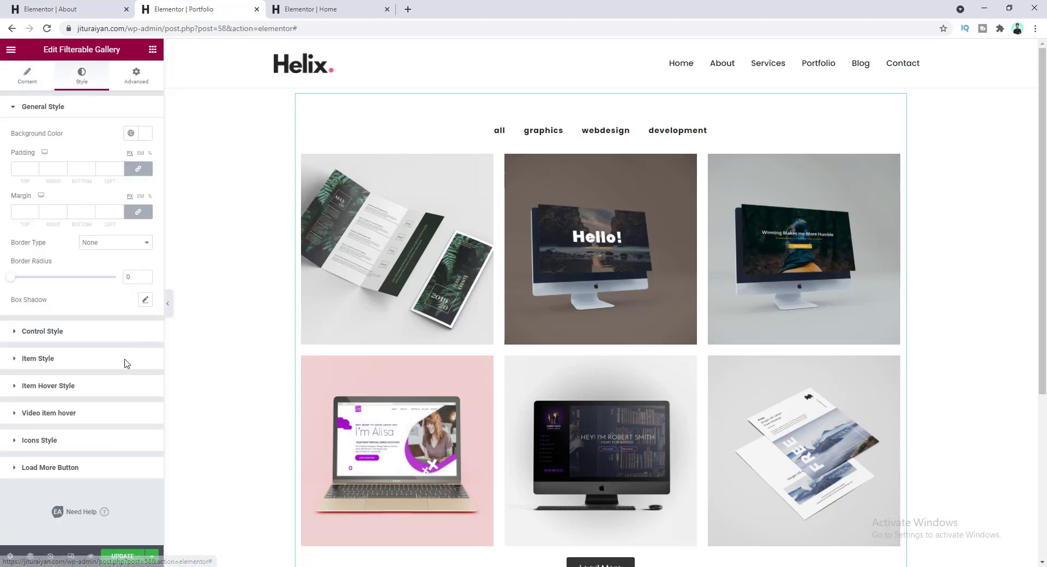
click(93, 470)
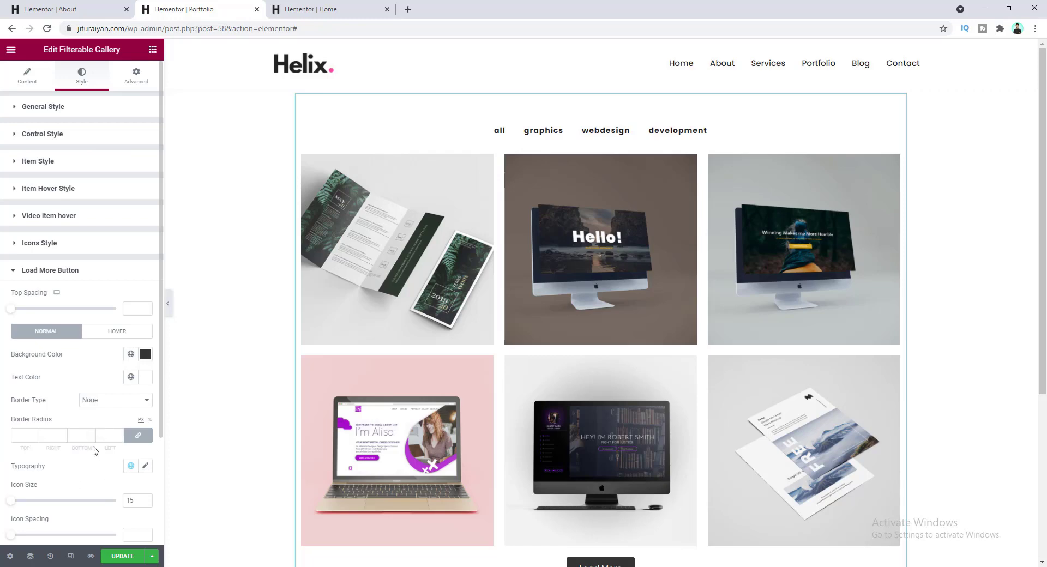
scroll(594, 491, down, 3)
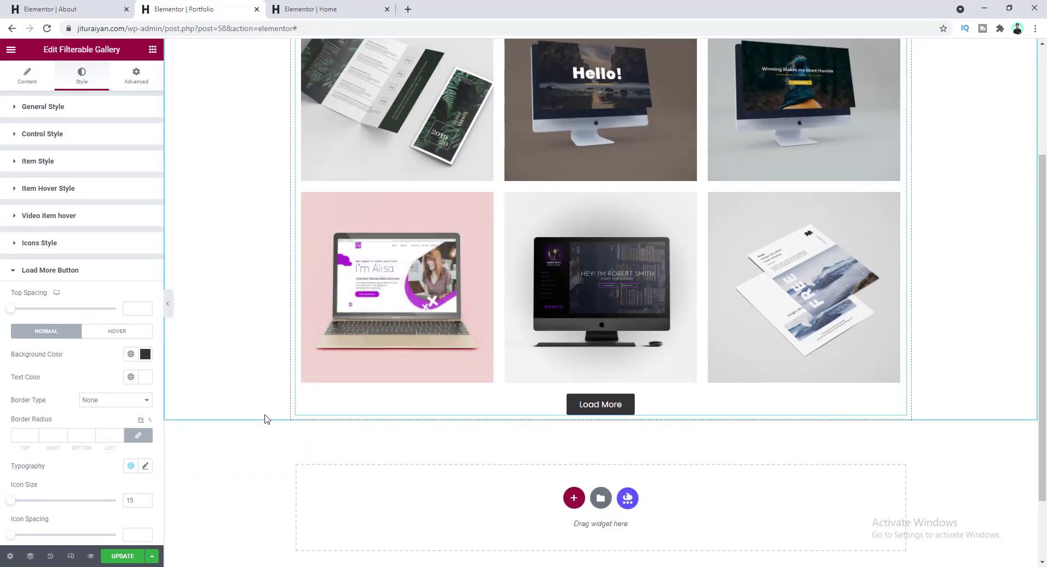
click(131, 354)
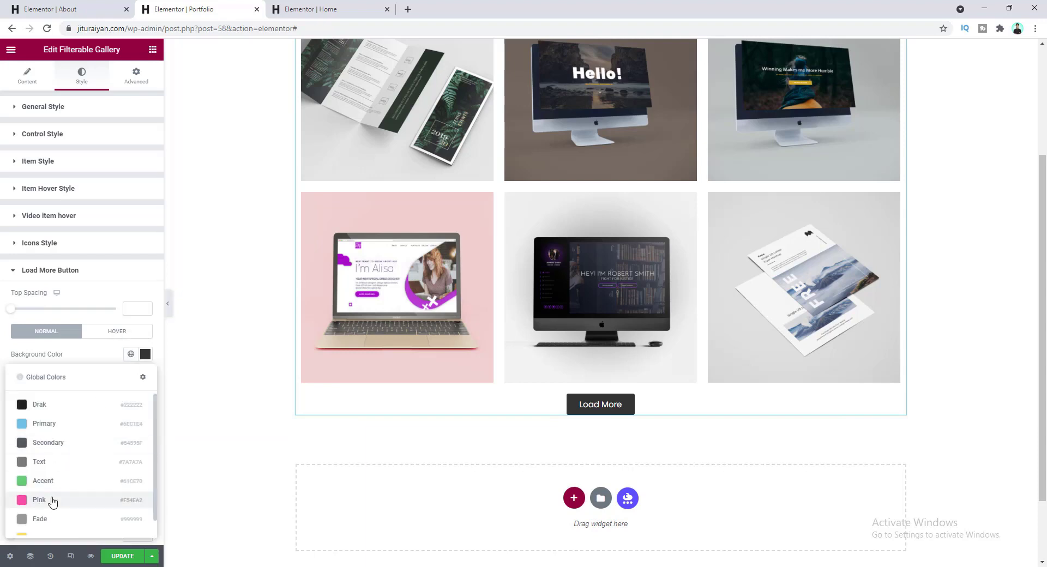
click(40, 500)
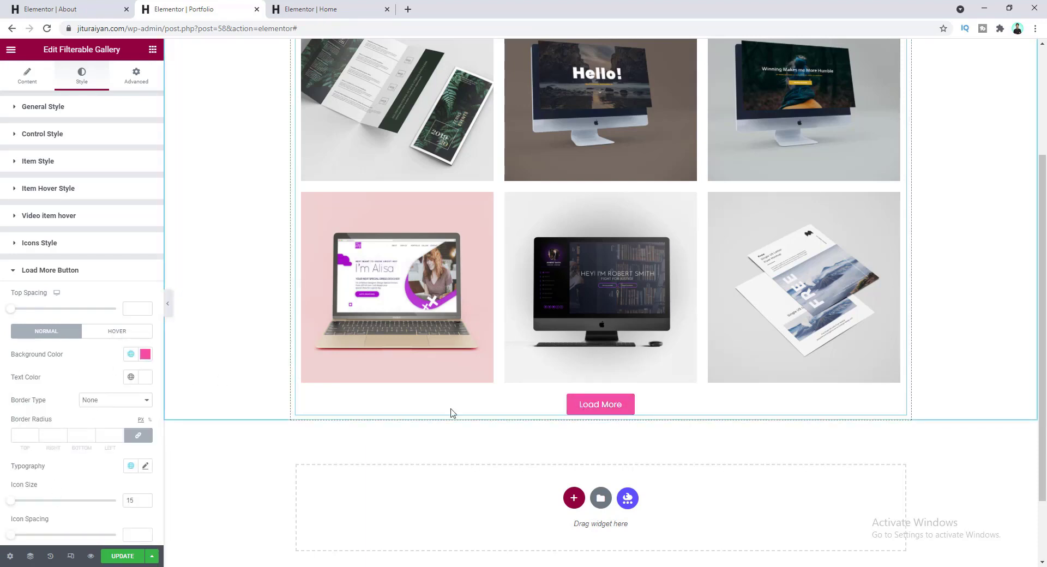
- Set the button text to size 14 and lowercase
click(145, 467)
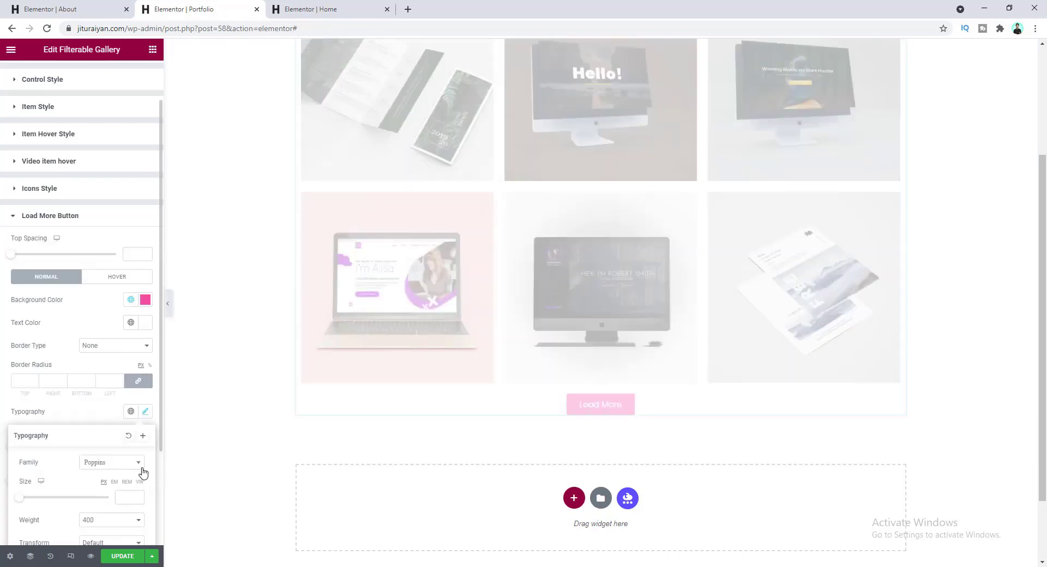
click(123, 364)
text(14)
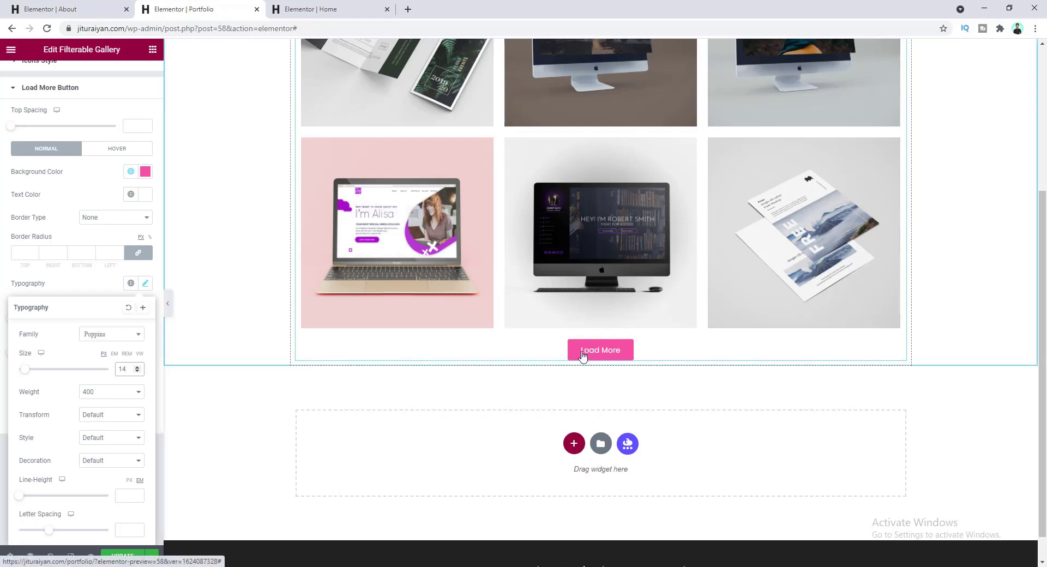
click(112, 418)
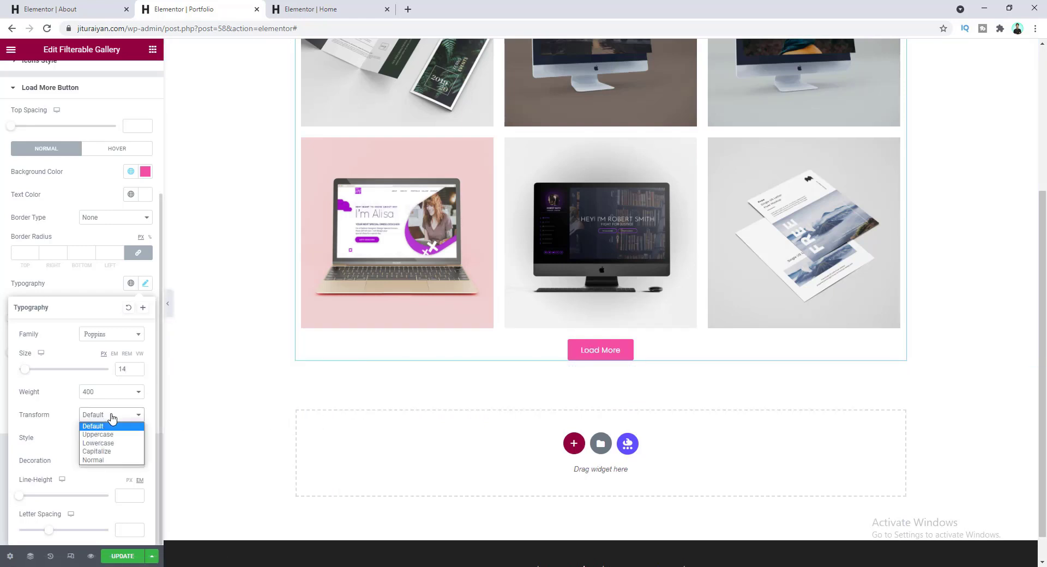
click(112, 443)
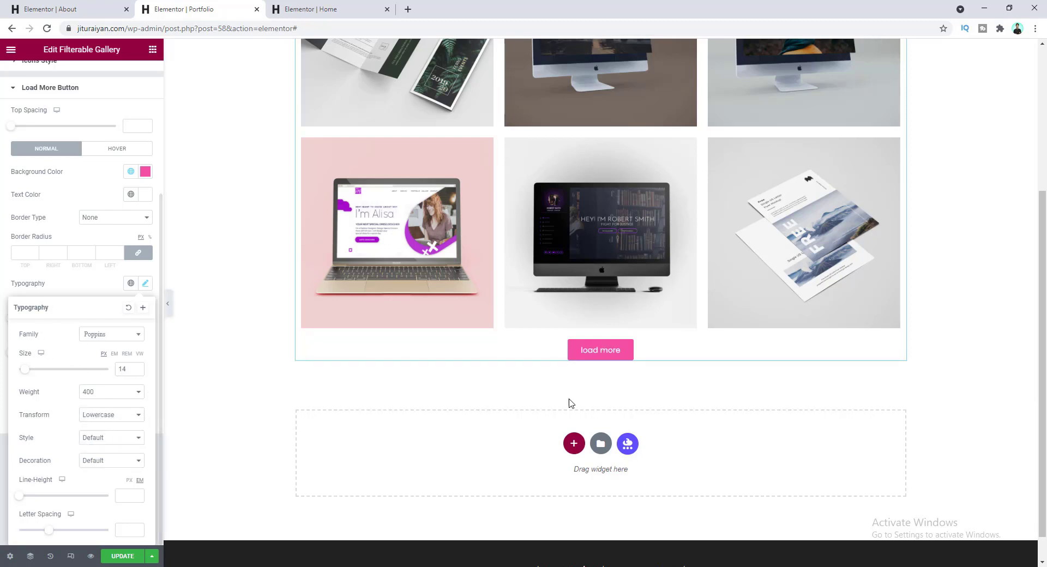
click(80, 288)
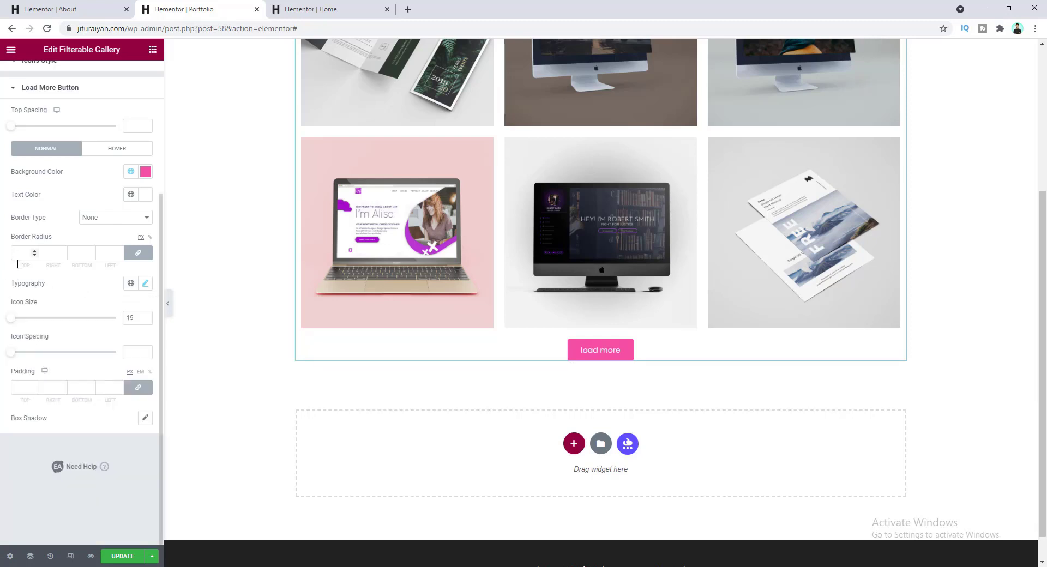
- Give the button border radius 0 and padding 20 top/bottom, 40 left/right
click(24, 253)
text(0)
scroll(24, 253, up, 1)
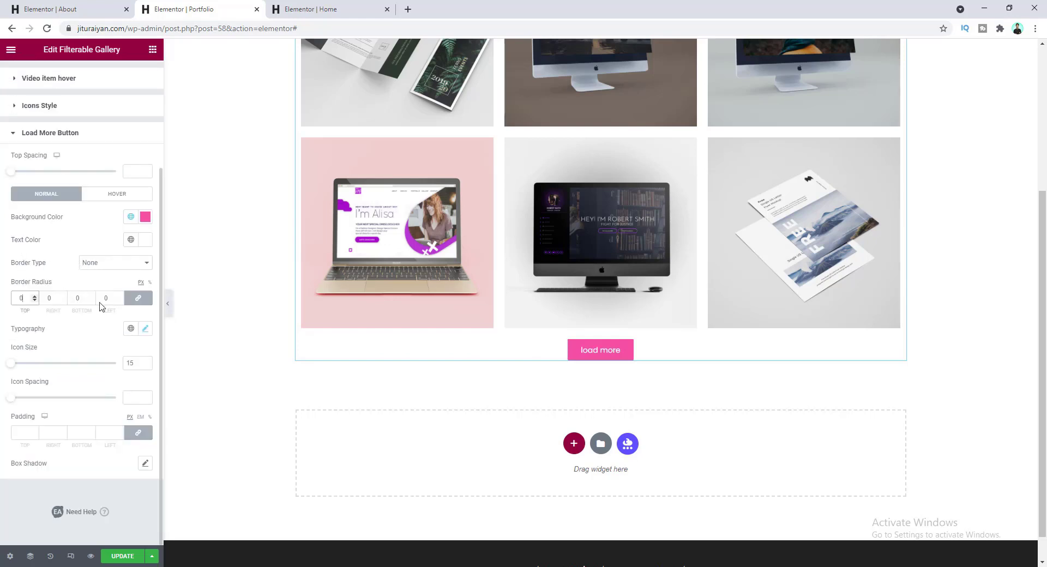
click(20, 432)
text(20)
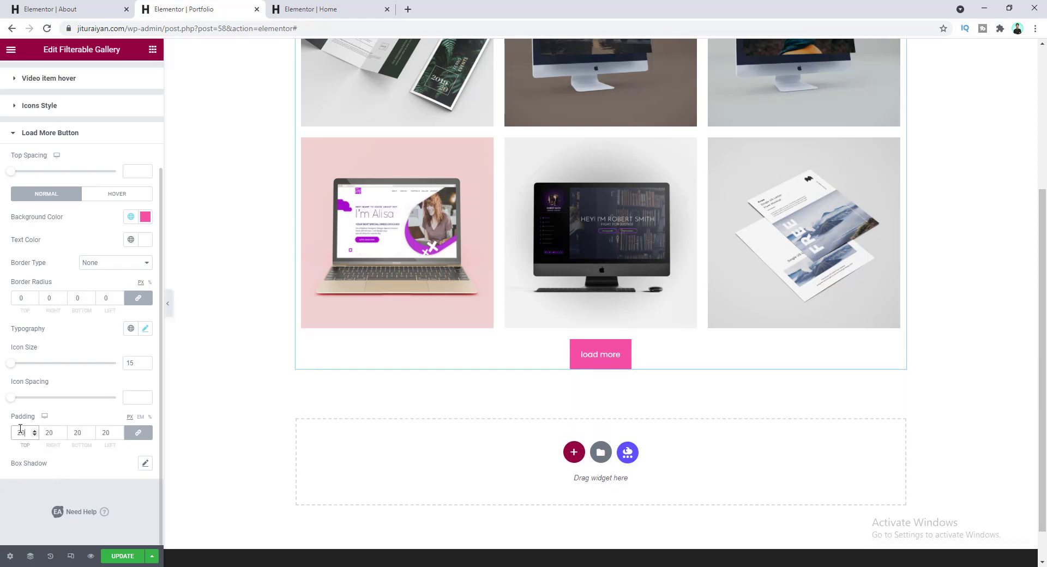
click(137, 433)
double_click(48, 432)
text(40)
key(Tab)
key(Tab)
text(40)
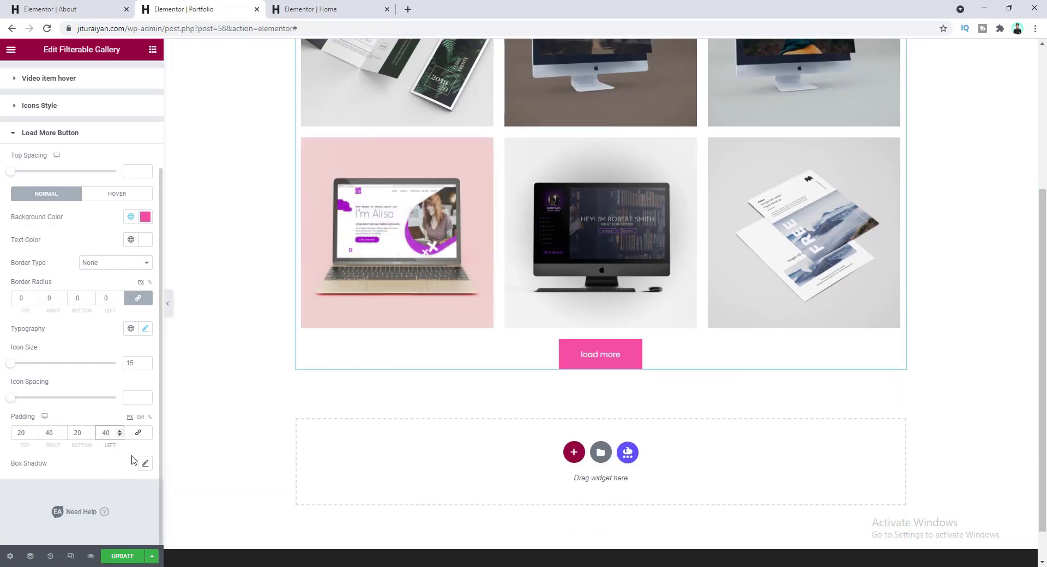
- Add a yellow box shadow offset -6 horizontally and 8 vertically
click(144, 464)
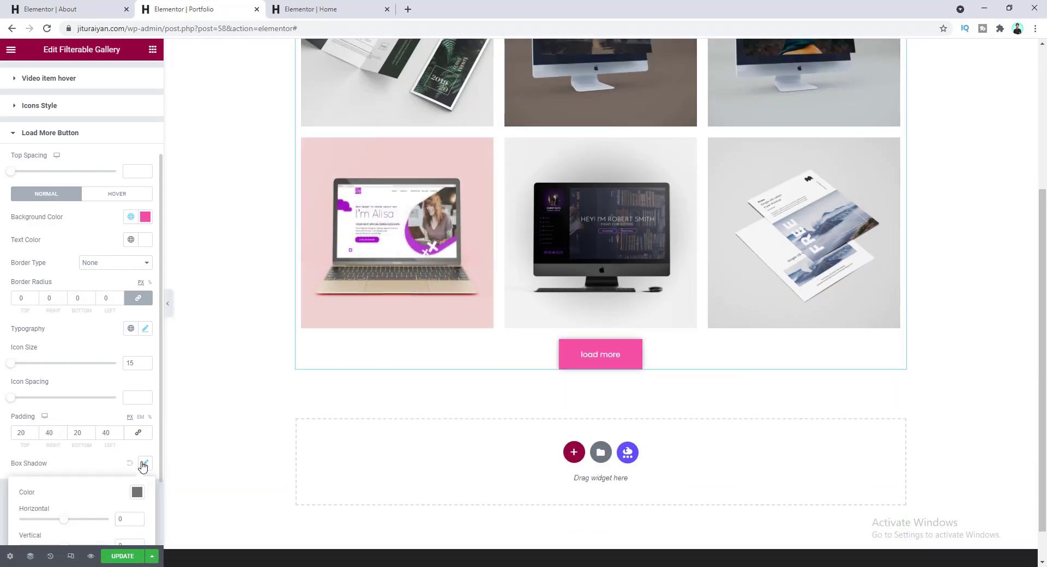
scroll(113, 462, down, 2)
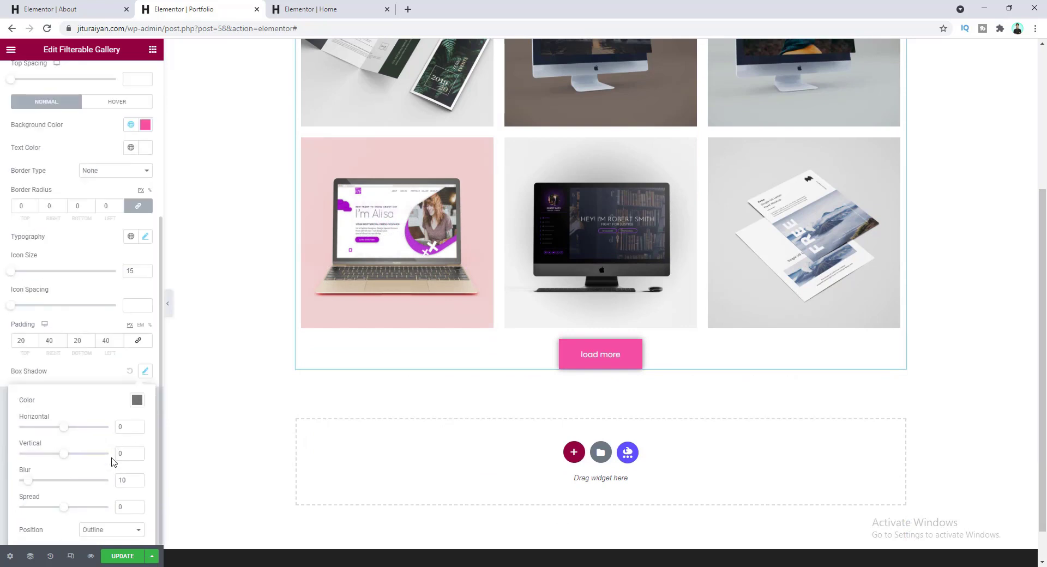
click(136, 401)
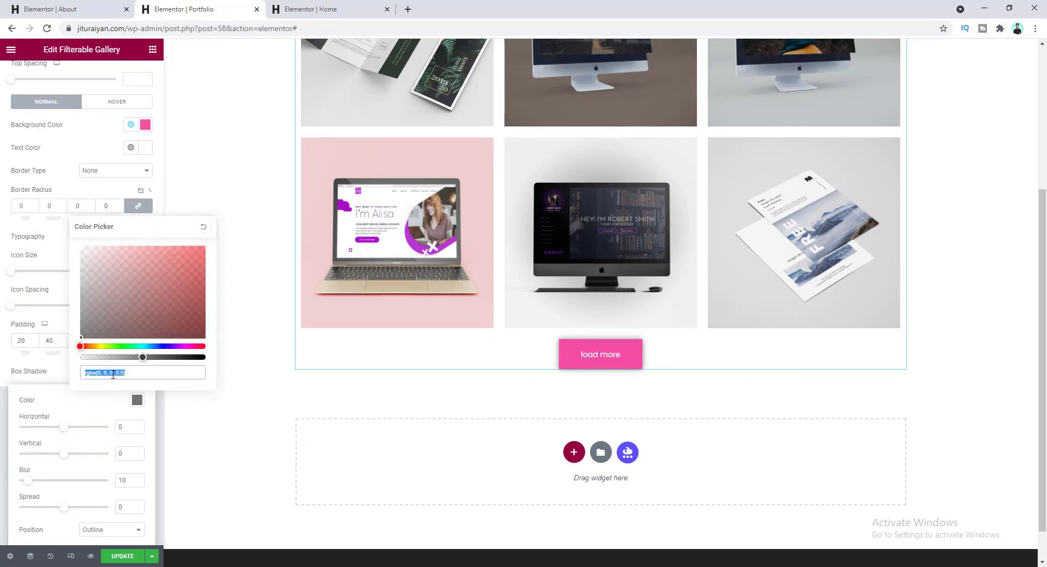
key(ctrl+v)
click(65, 384)
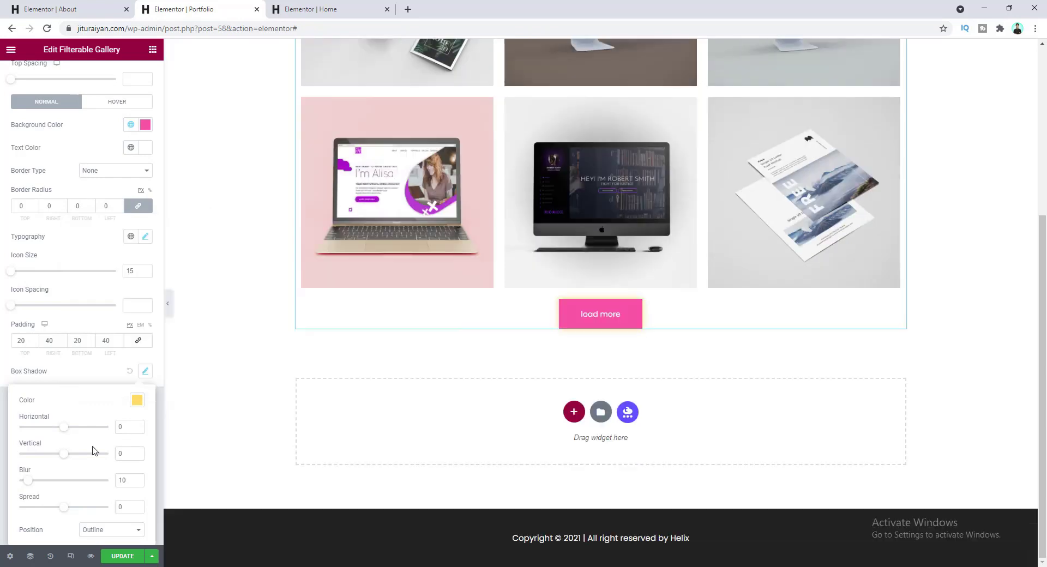
double_click(125, 428)
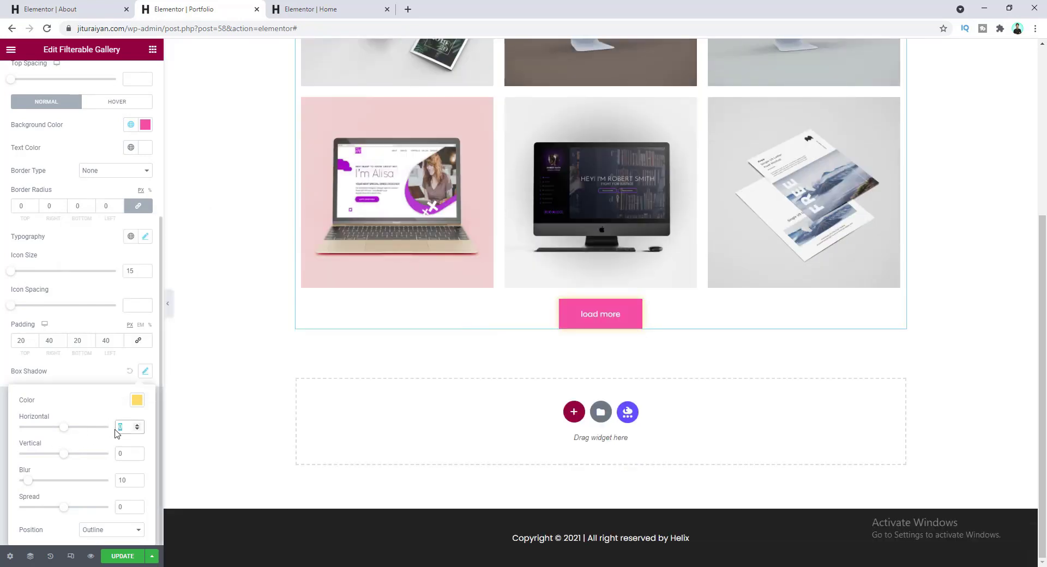
text(-6)
key(Tab)
text(8)
key(Tab)
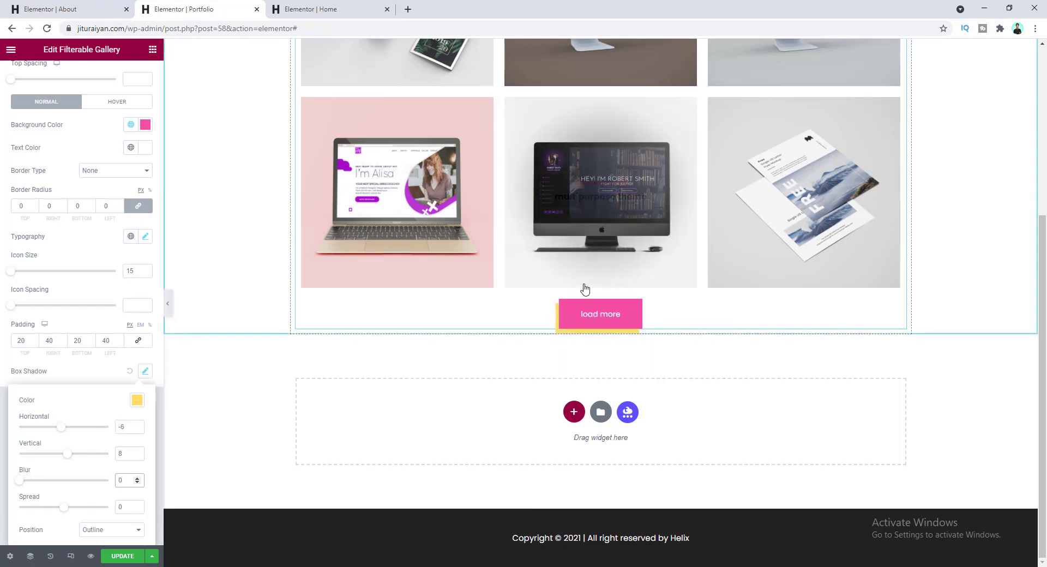
click(90, 299)
- Set the button's top spacing to 80
scroll(92, 304, up, 4)
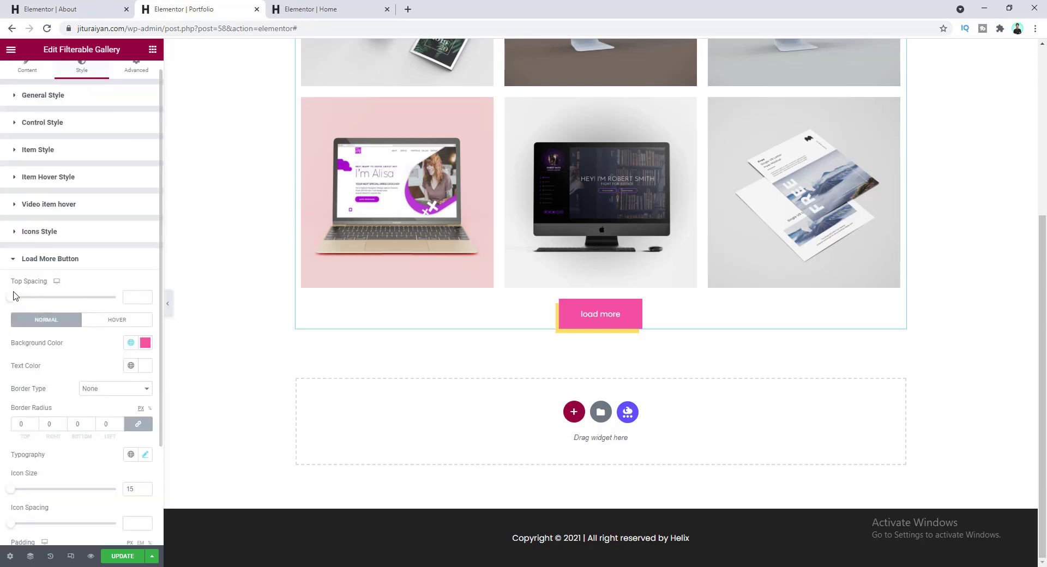
drag(14, 299, 129, 301)
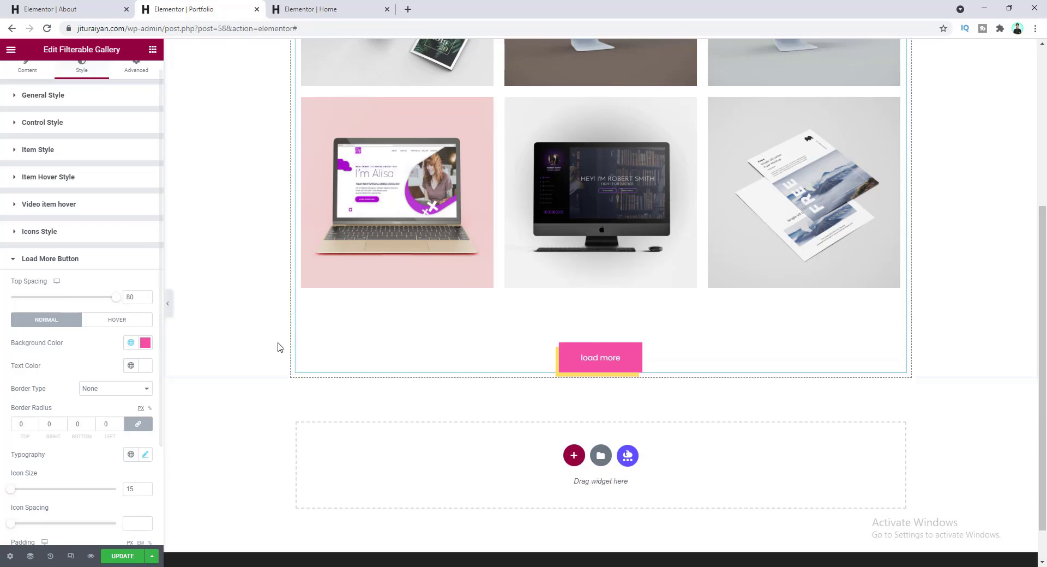
scroll(210, 440, down, 1)
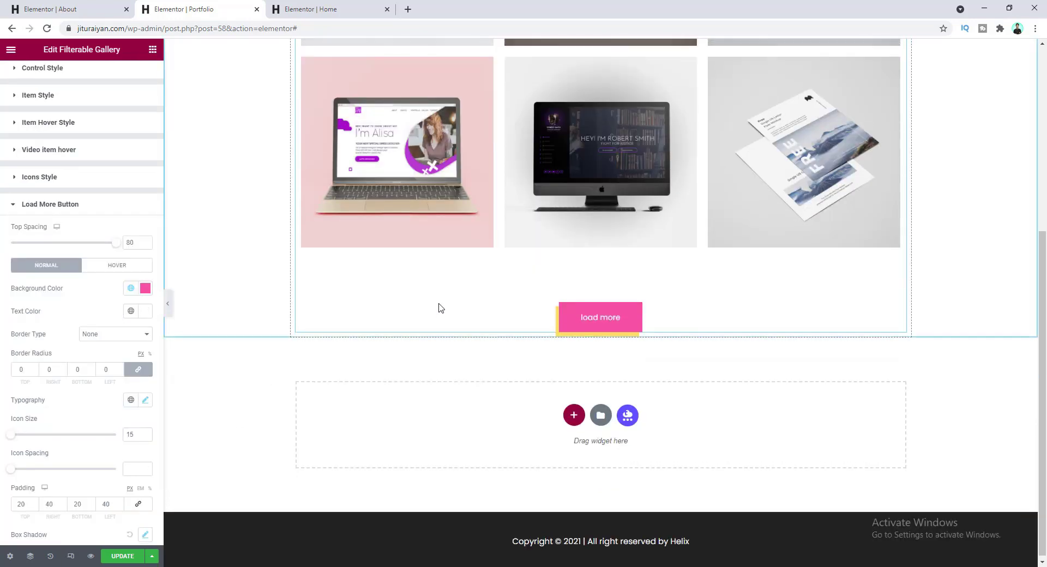
scroll(569, 365, up, 2)
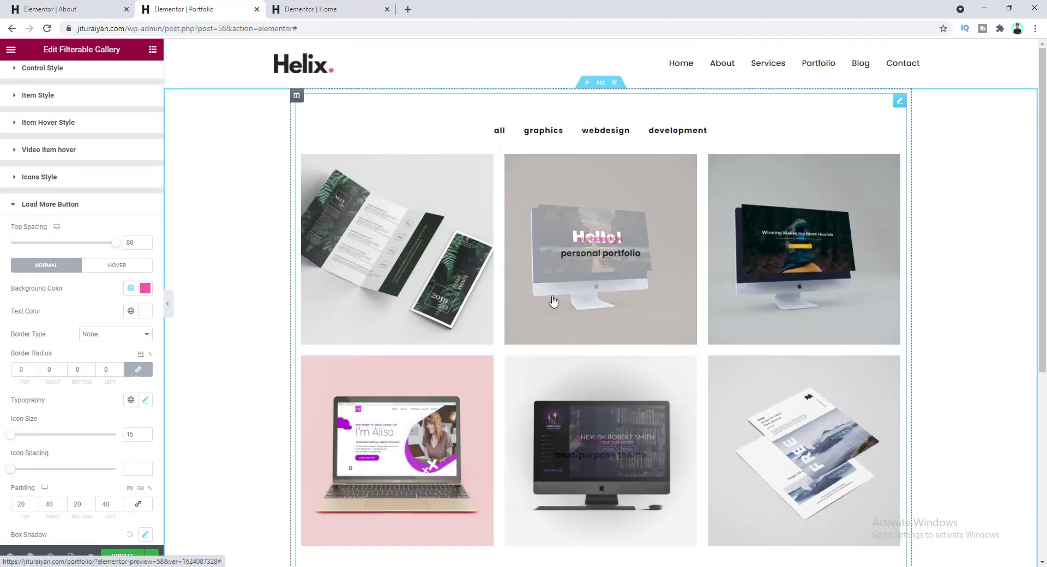
- Set the portfolio section's padding values to 150 and 120
click(600, 83)
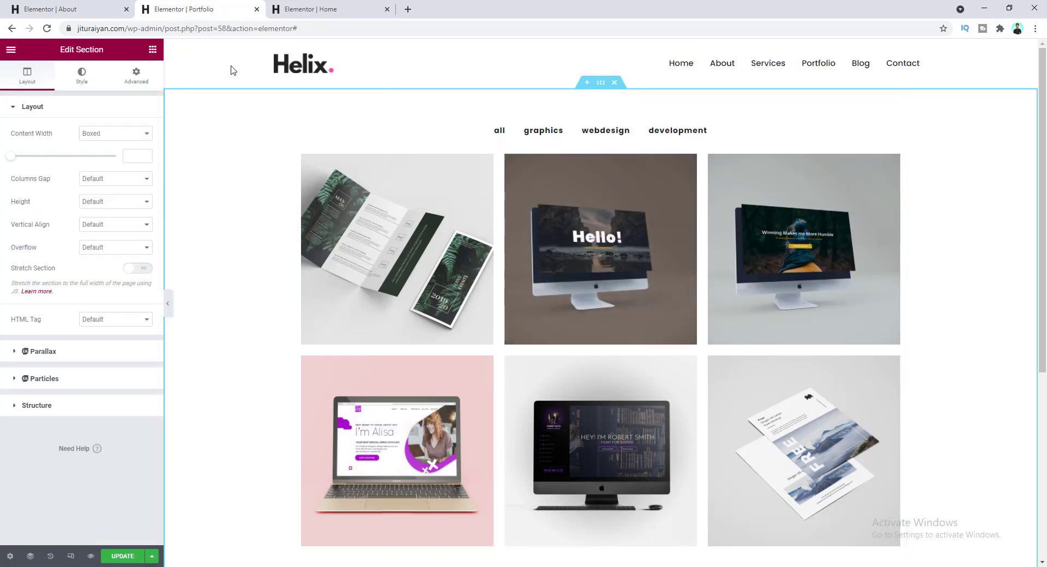
click(146, 79)
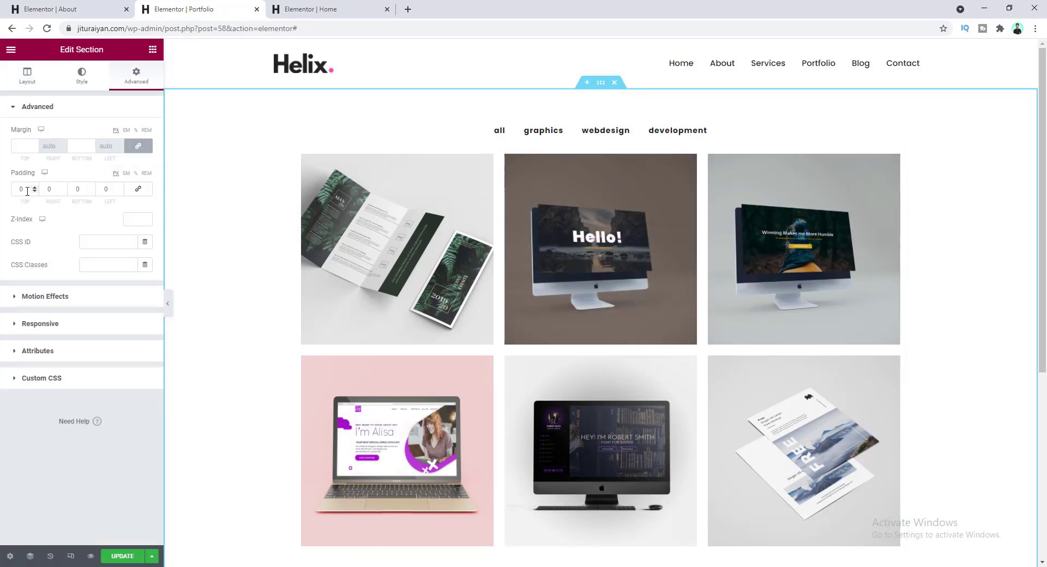
text(150)
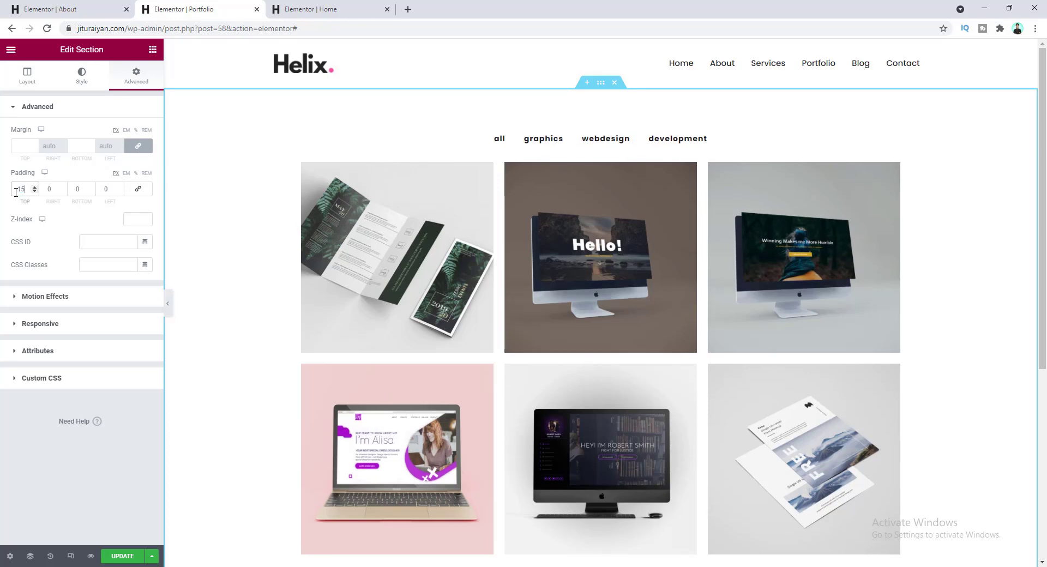
key(Tab)
key(Tab)
text(120)
scroll(386, 365, down, 7)
scroll(436, 349, up, 3)
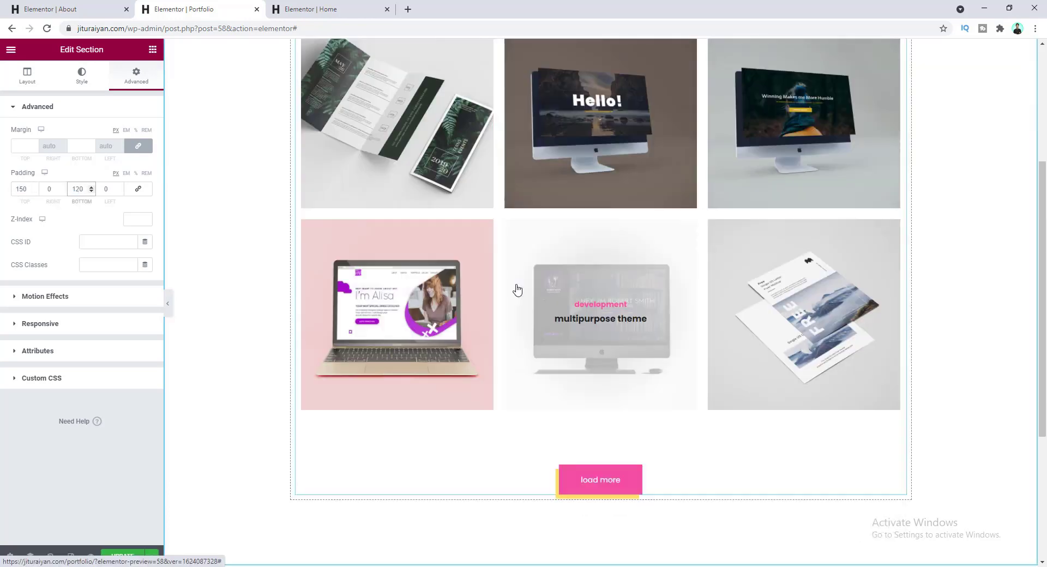
scroll(514, 334, up, 4)
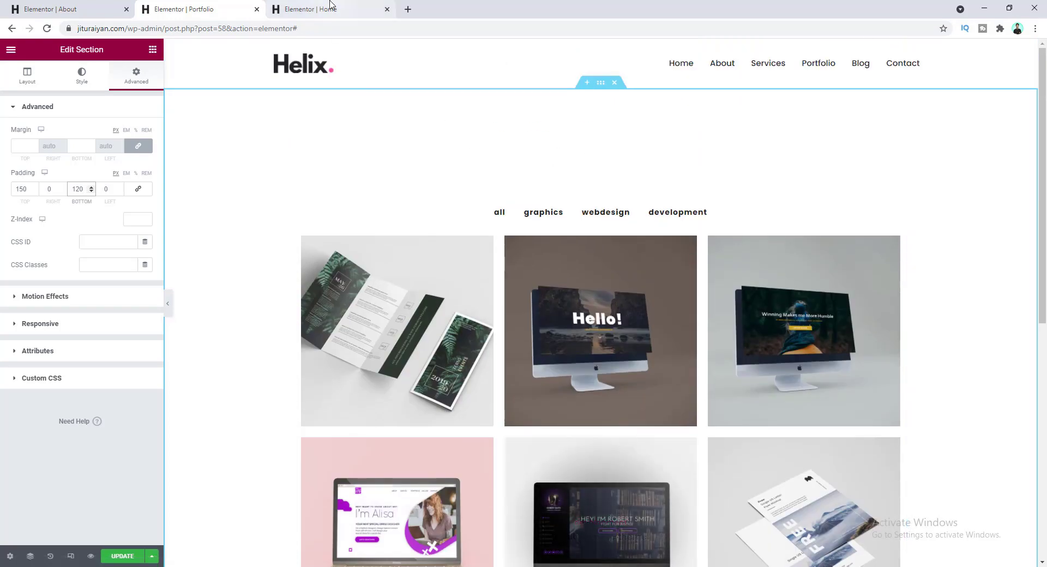
- Copy the Home page's 'our feature works' heading and place it above the portfolio filters
click(311, 10)
right_click(567, 92)
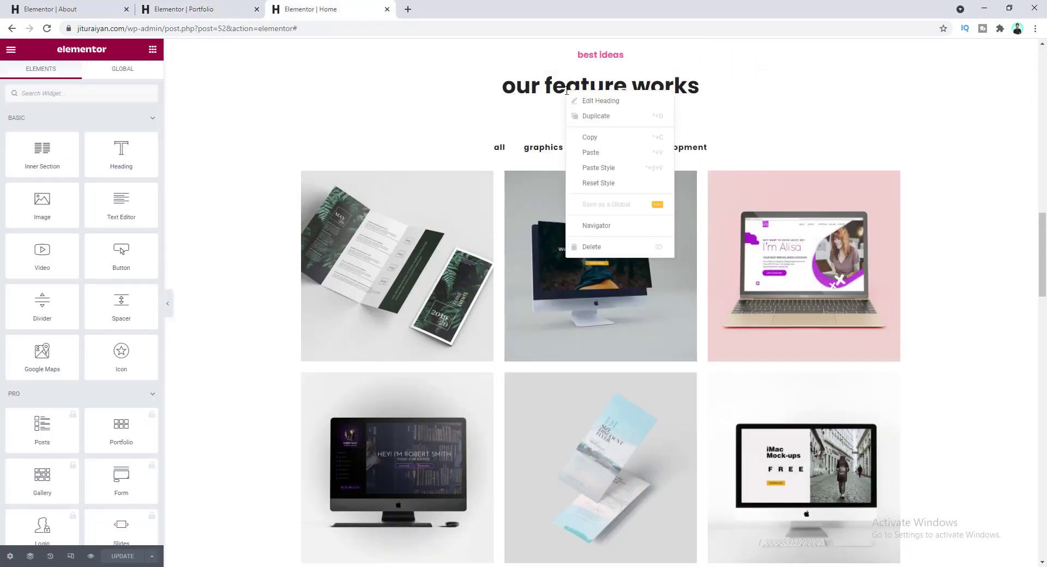
click(592, 138)
click(206, 10)
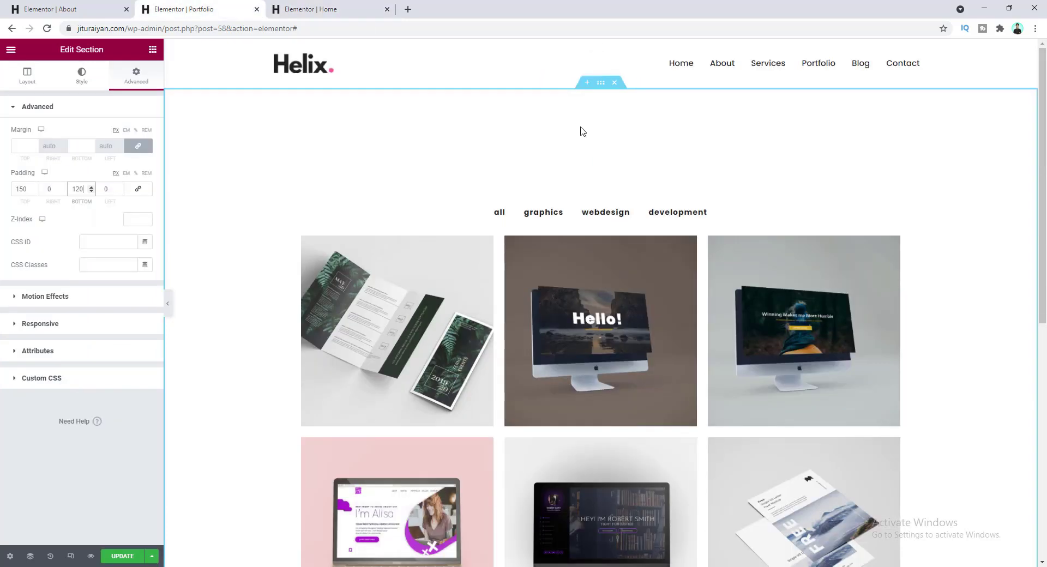
right_click(544, 161)
click(583, 221)
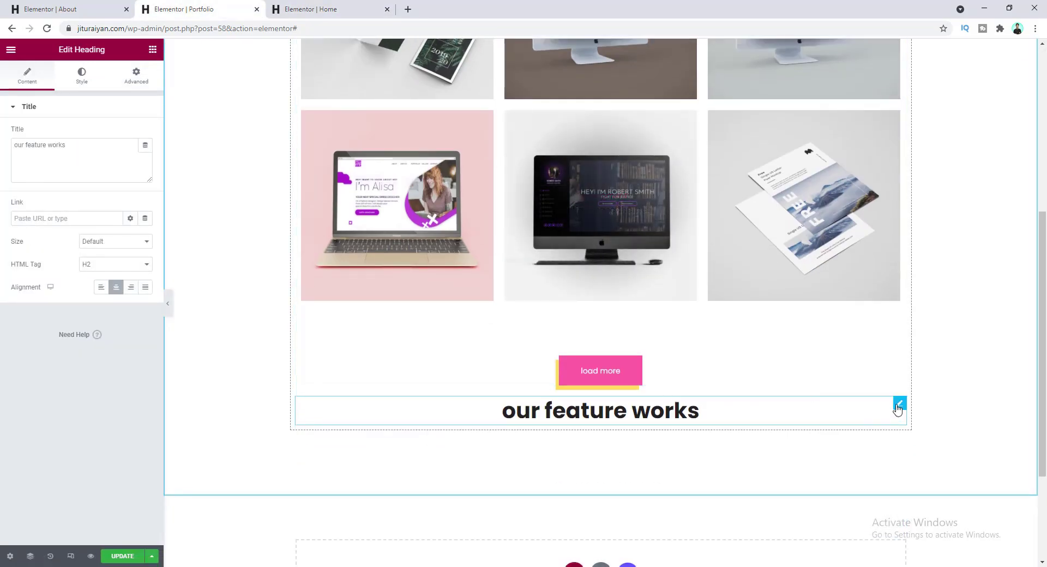
drag(899, 405, 638, 180)
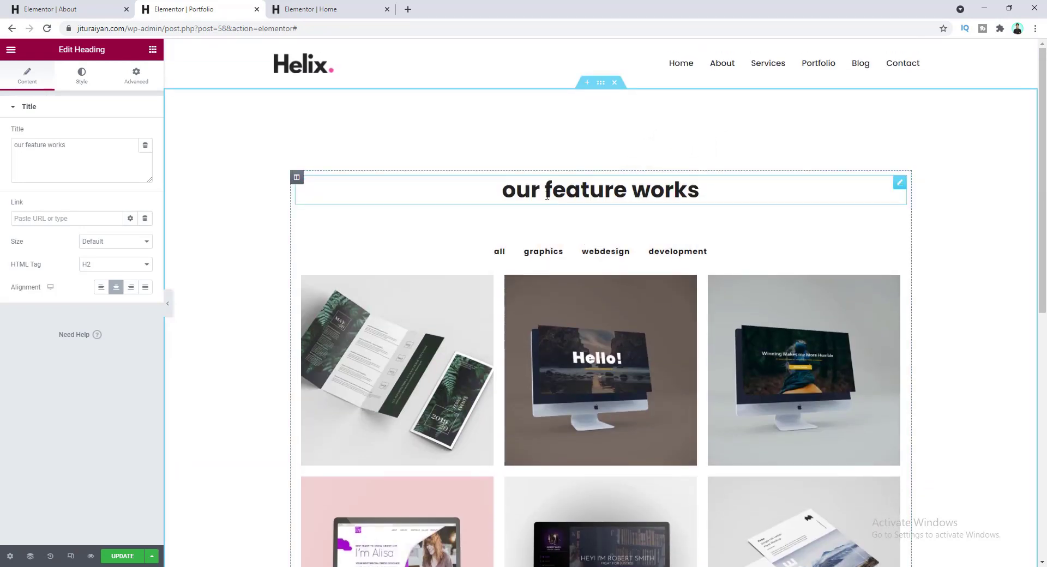
- Retitle the heading 'portfolio', save the page and preview it
drag(73, 146, 2, 140)
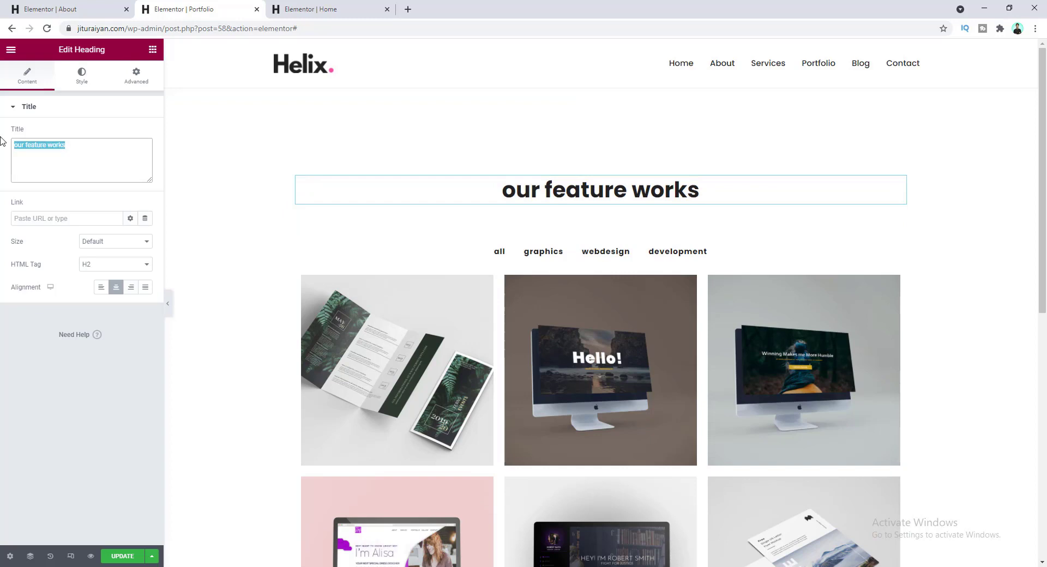
text(portfolio)
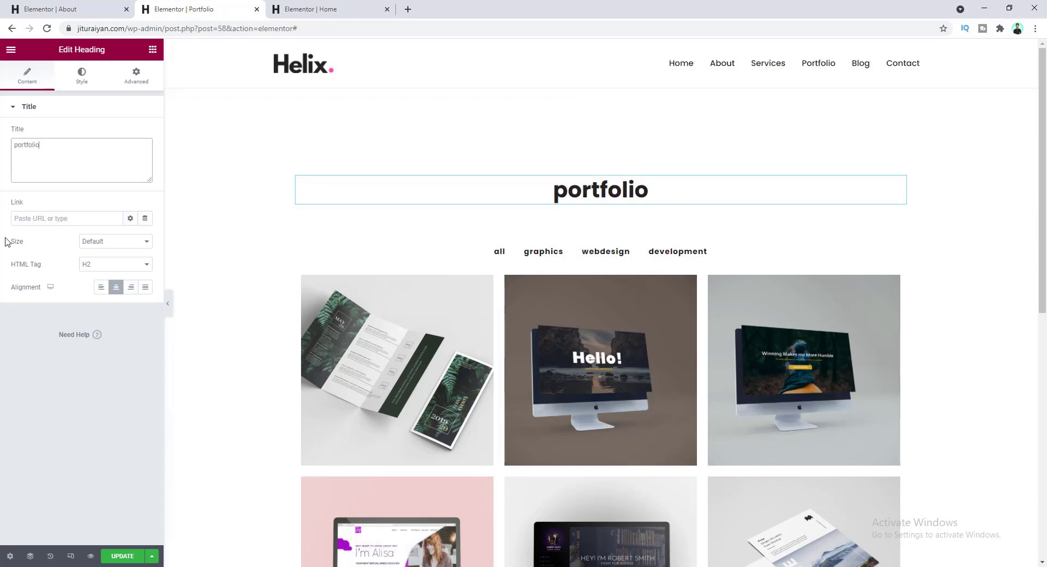
click(121, 554)
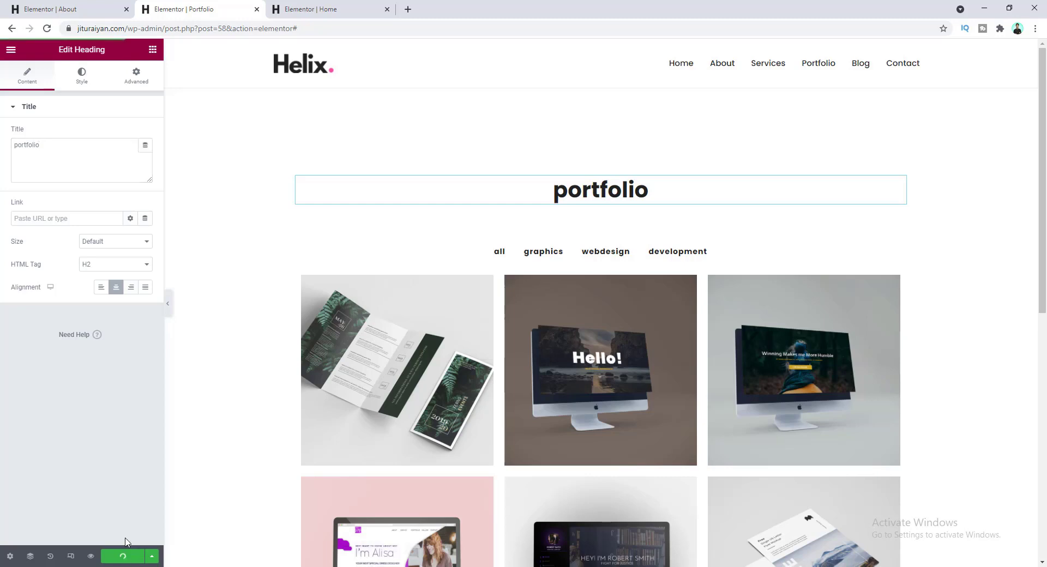
click(91, 557)
- Scroll through the Portfolio preview and load more portfolio items
scroll(288, 341, down, 4)
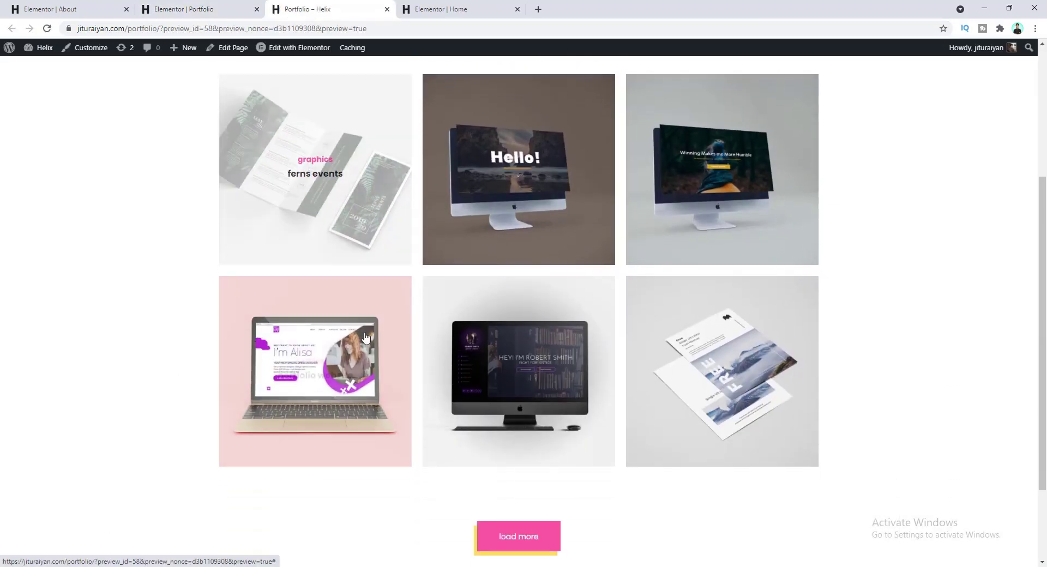
scroll(404, 369, down, 3)
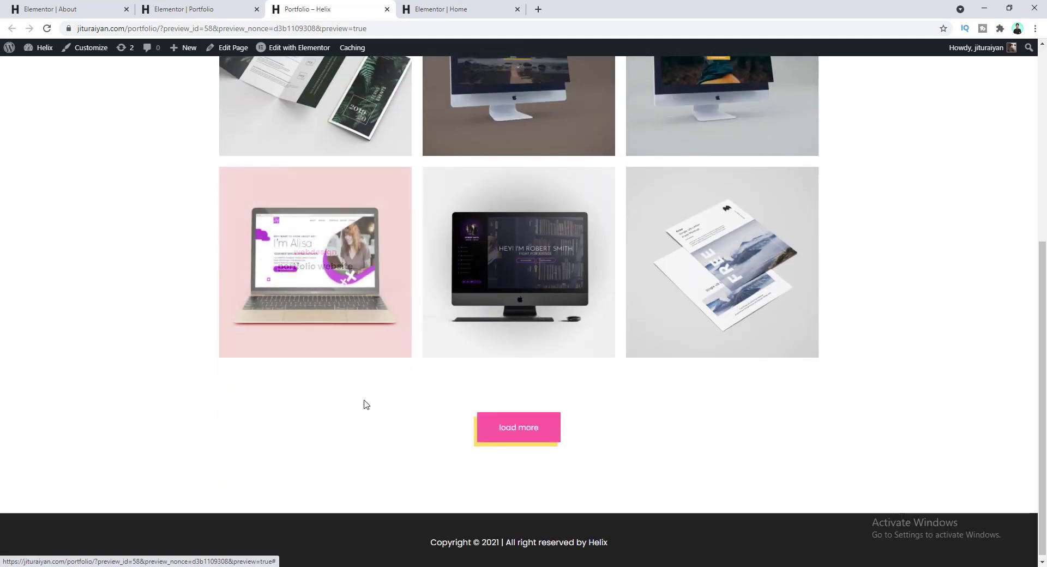
click(487, 442)
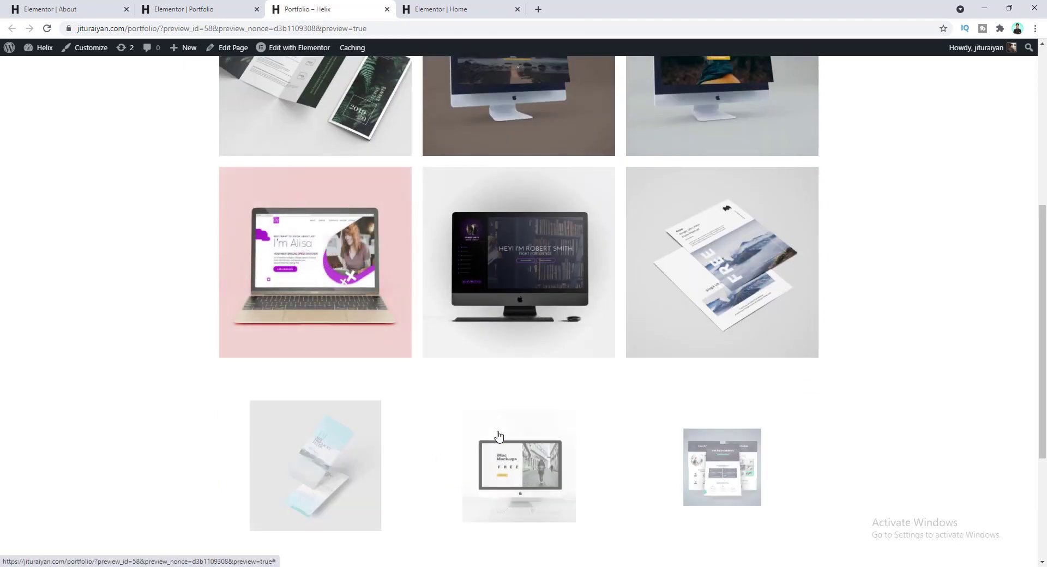
scroll(289, 278, down, 3)
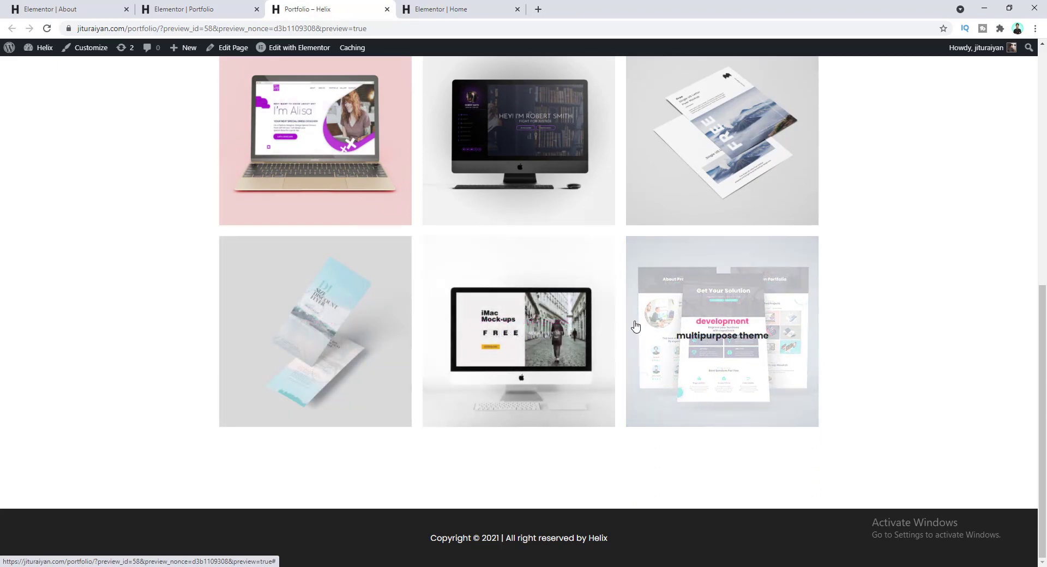
scroll(531, 432, up, 5)
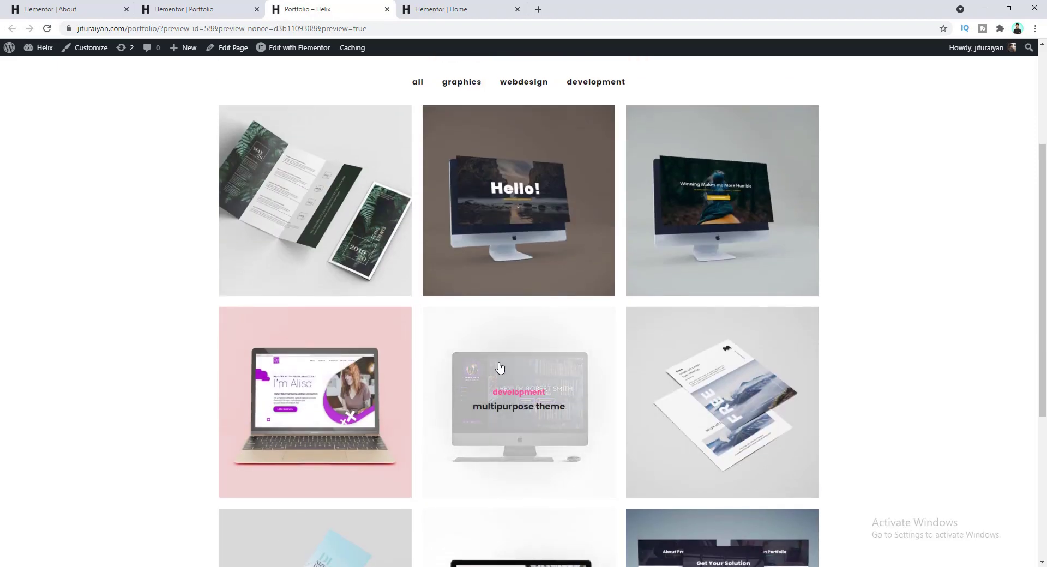
scroll(500, 368, down, 5)
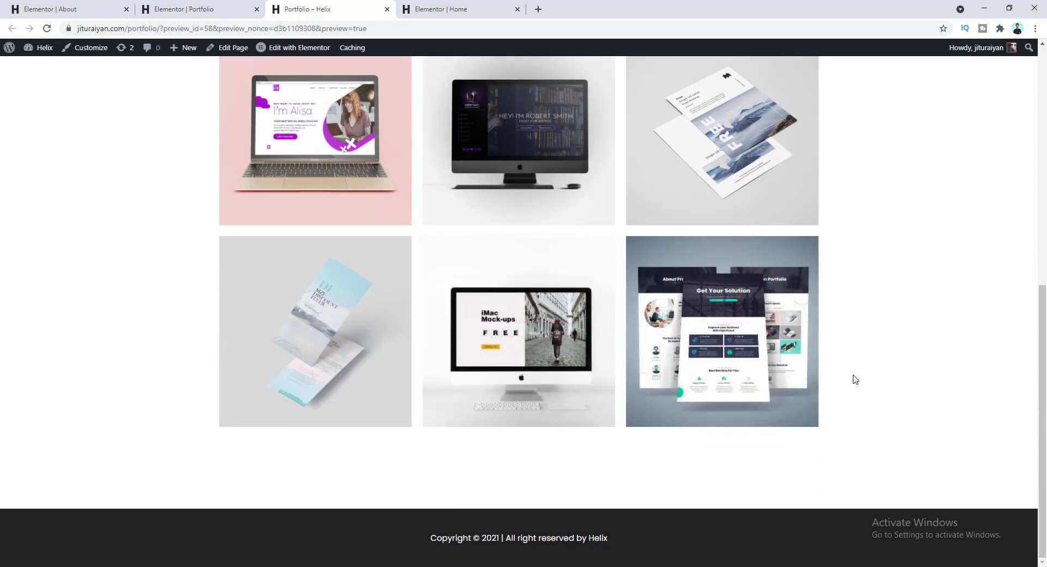
scroll(855, 379, up, 8)
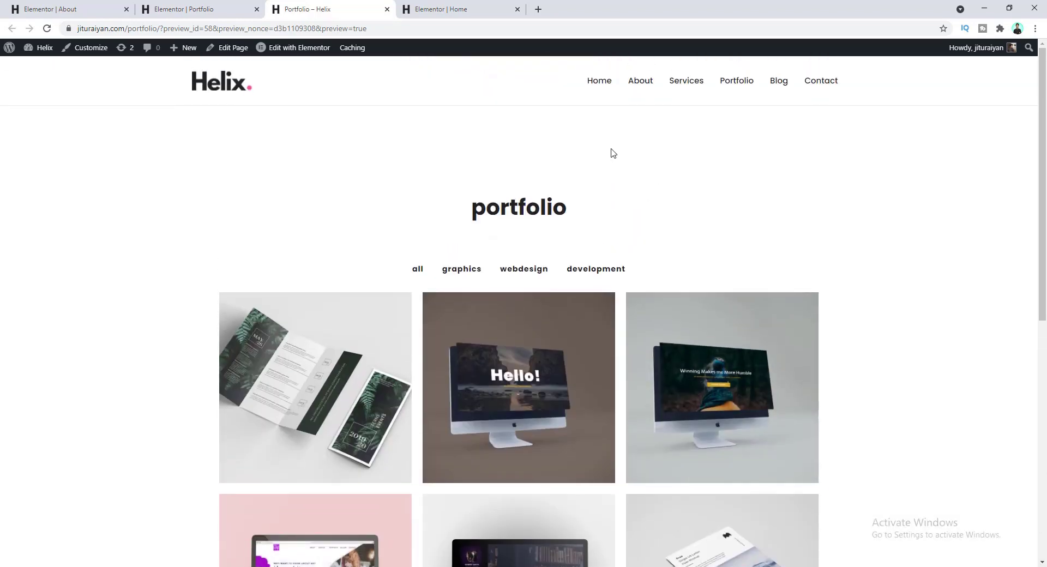
- Go to the site's Blog page and scroll through its posts
click(777, 86)
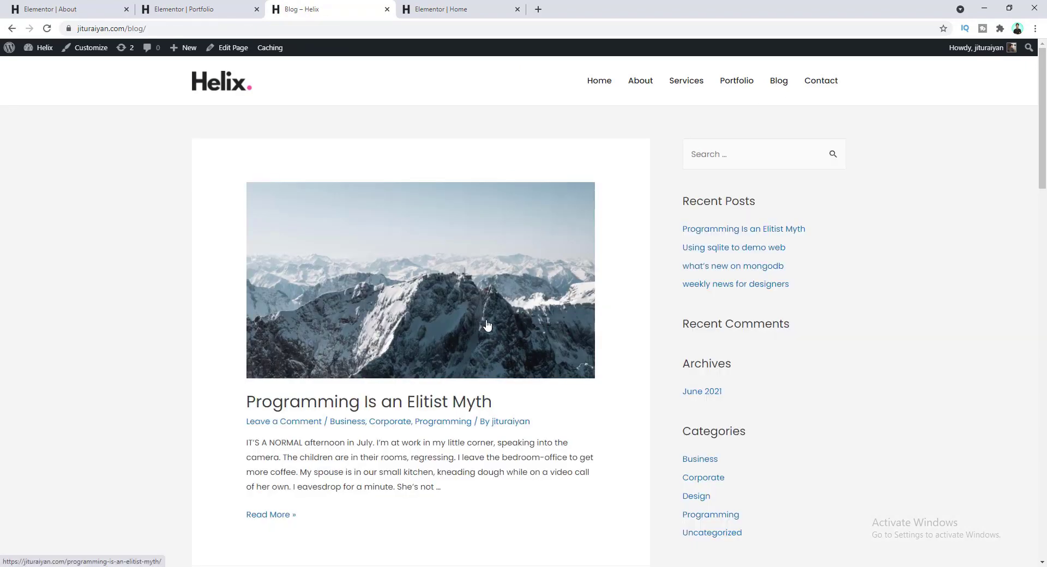
scroll(257, 284, down, 10)
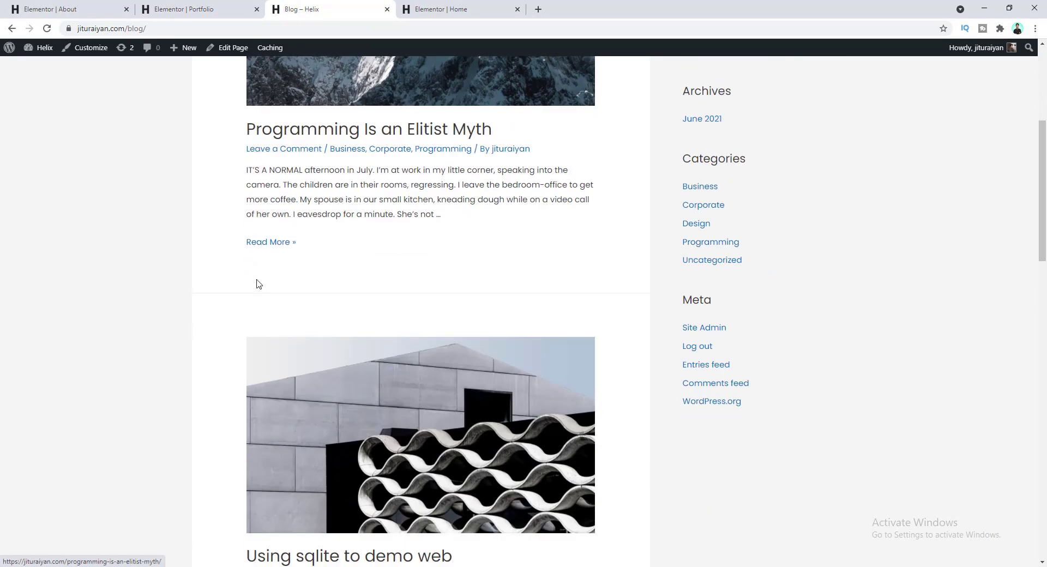
scroll(379, 360, down, 6)
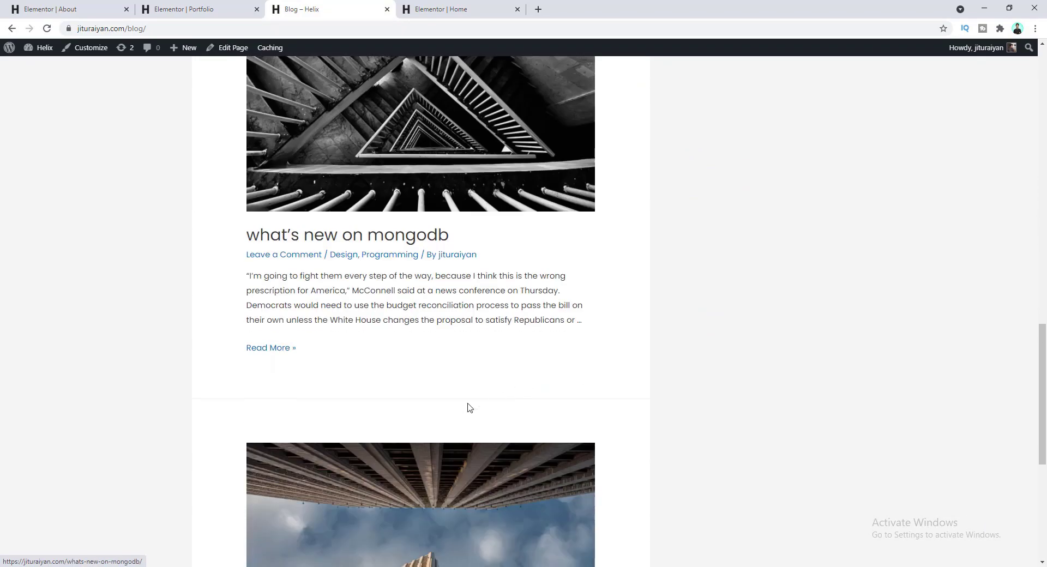
scroll(444, 411, down, 4)
scroll(583, 300, up, 15)
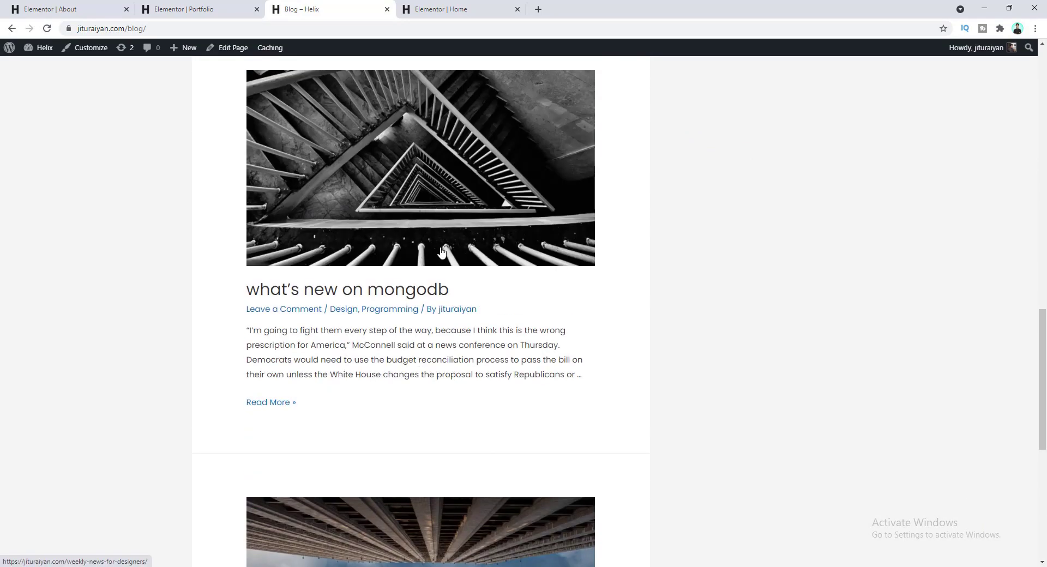
scroll(583, 301, up, 6)
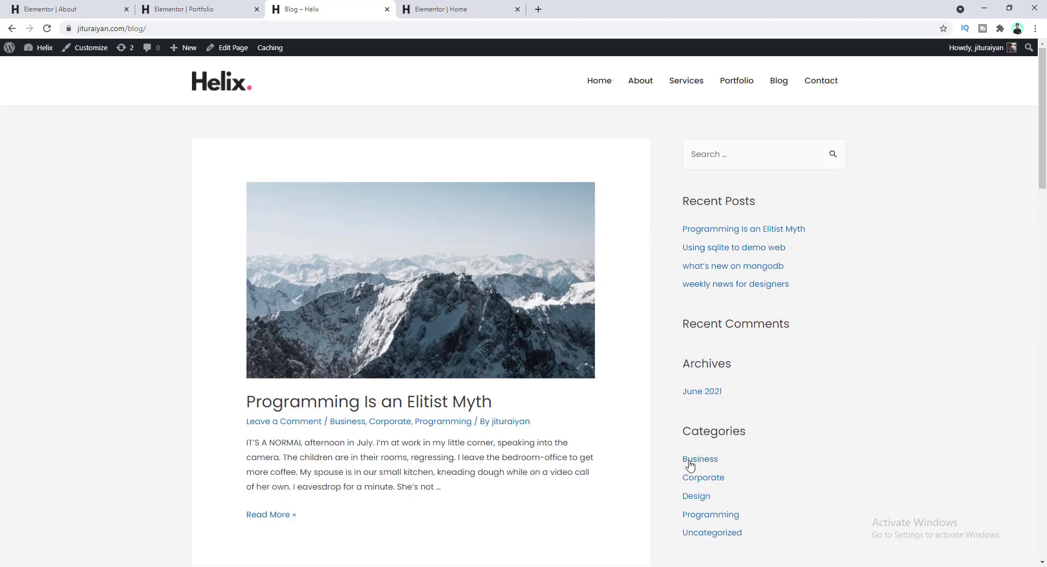
scroll(694, 448, down, 3)
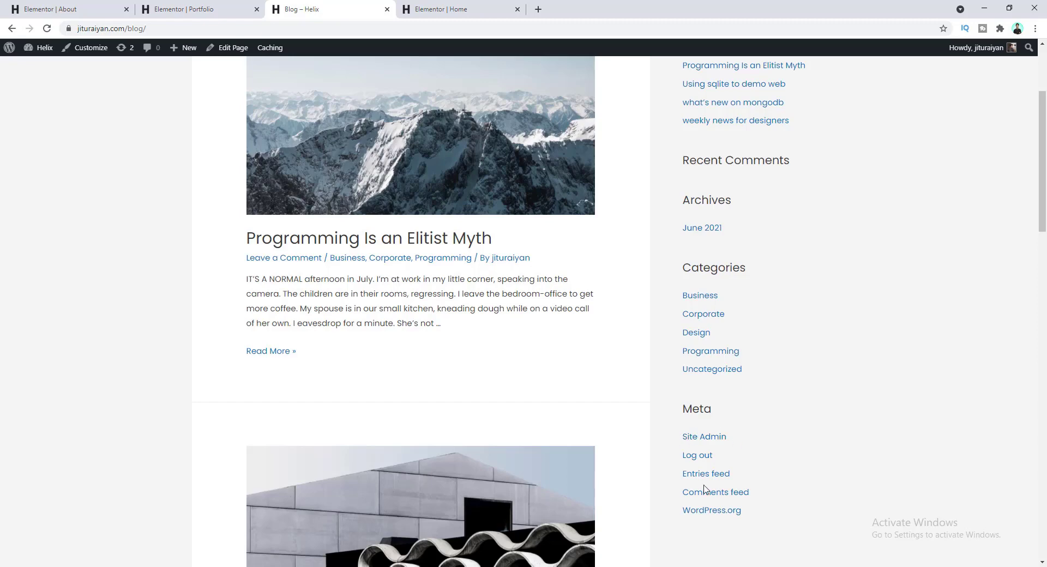
scroll(720, 480, down, 3)
scroll(670, 475, up, 6)
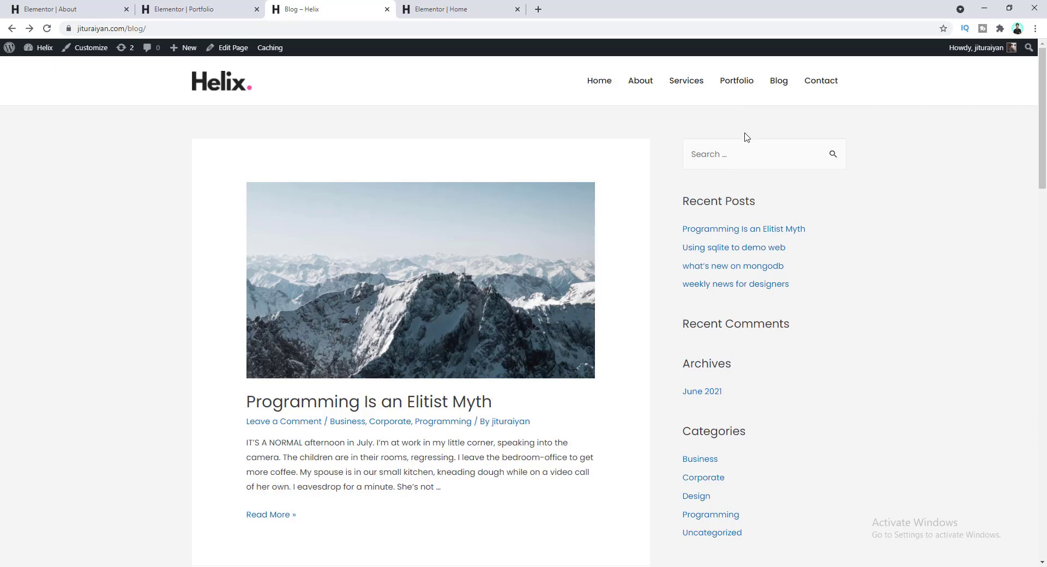
- Go to the Contact page and open it in Elementor via Edit Page
click(819, 86)
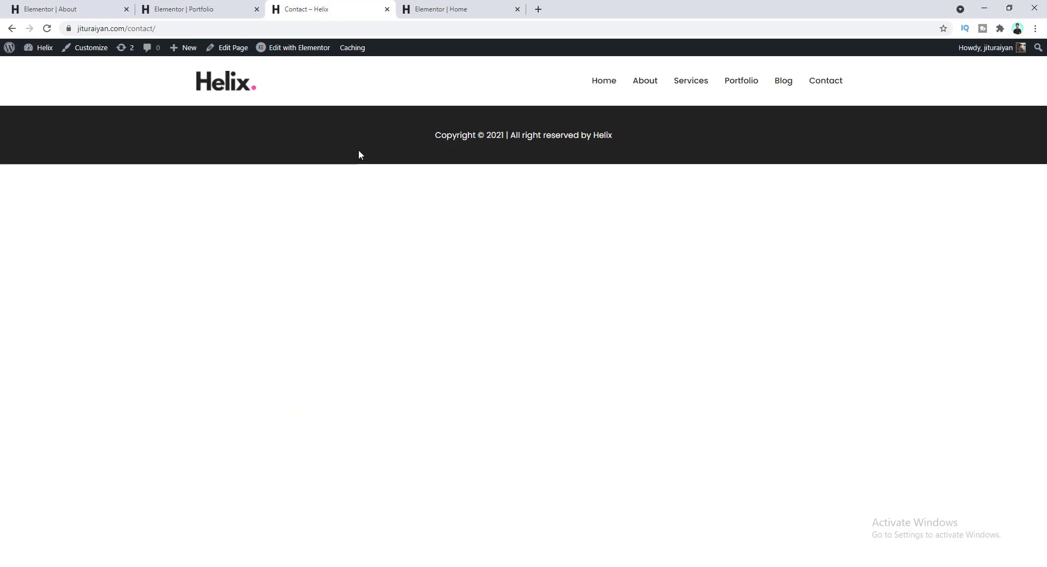
click(238, 48)
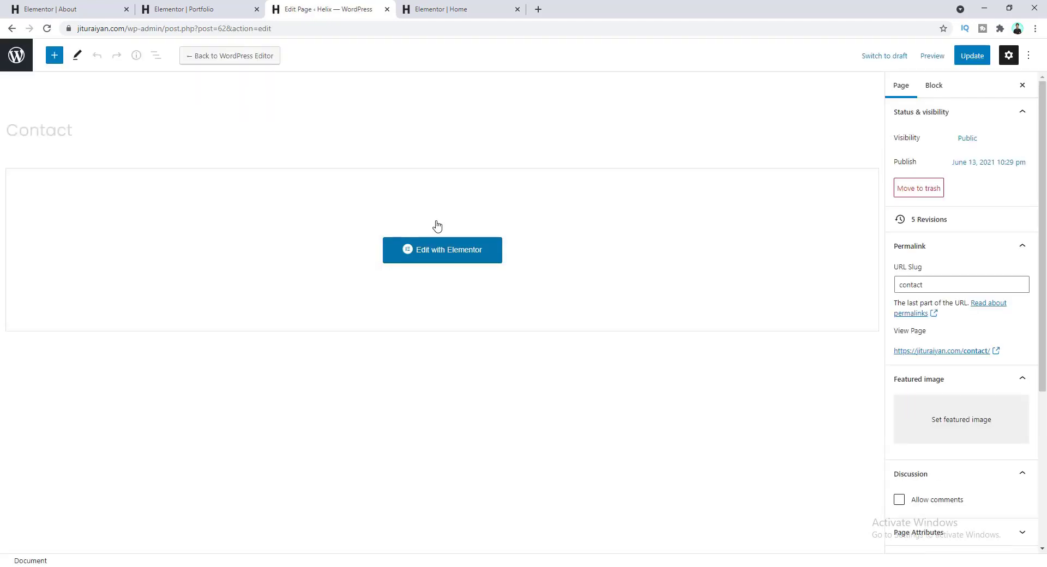
click(448, 260)
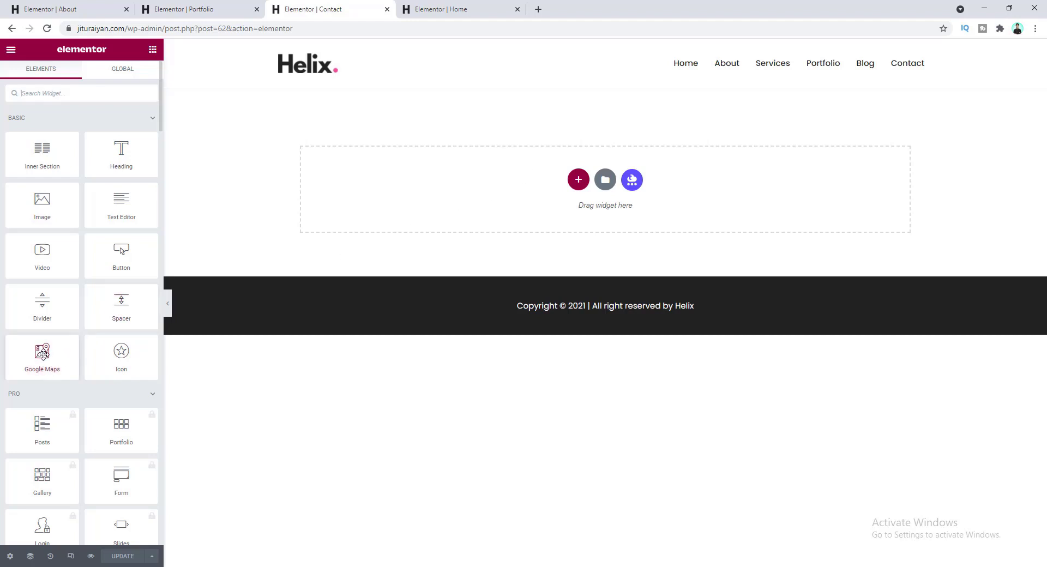
drag(42, 354, 456, 180)
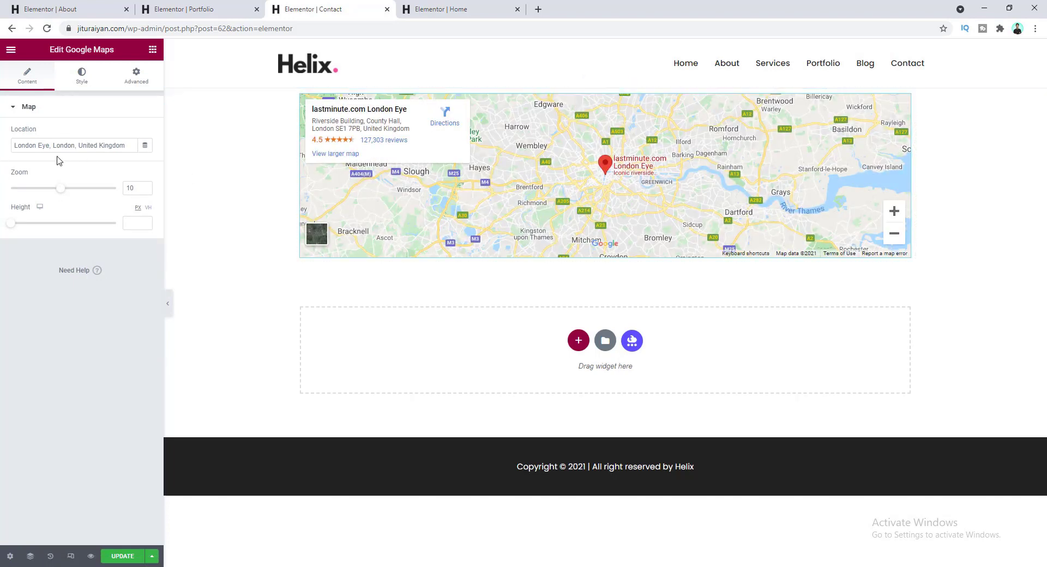
drag(130, 144, 18, 144)
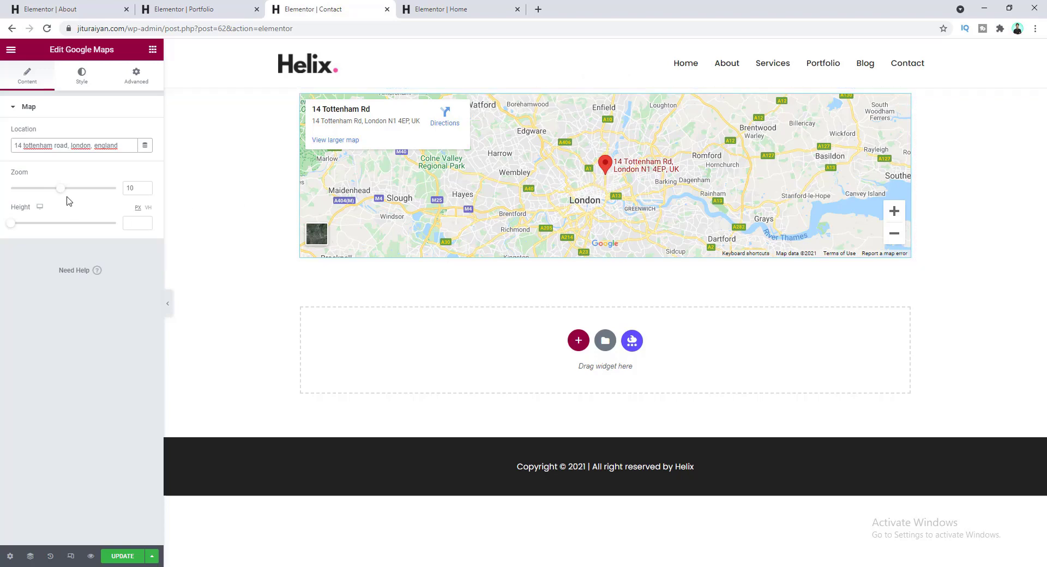
drag(63, 195, 91, 196)
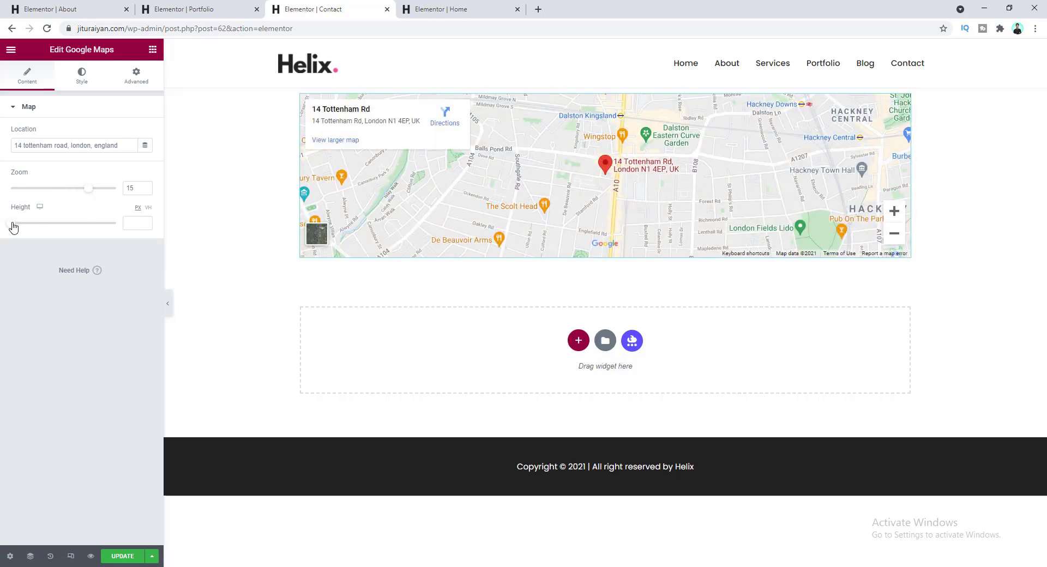
drag(9, 224, 45, 228)
click(145, 222)
click(145, 222)
click(145, 222)
click(145, 221)
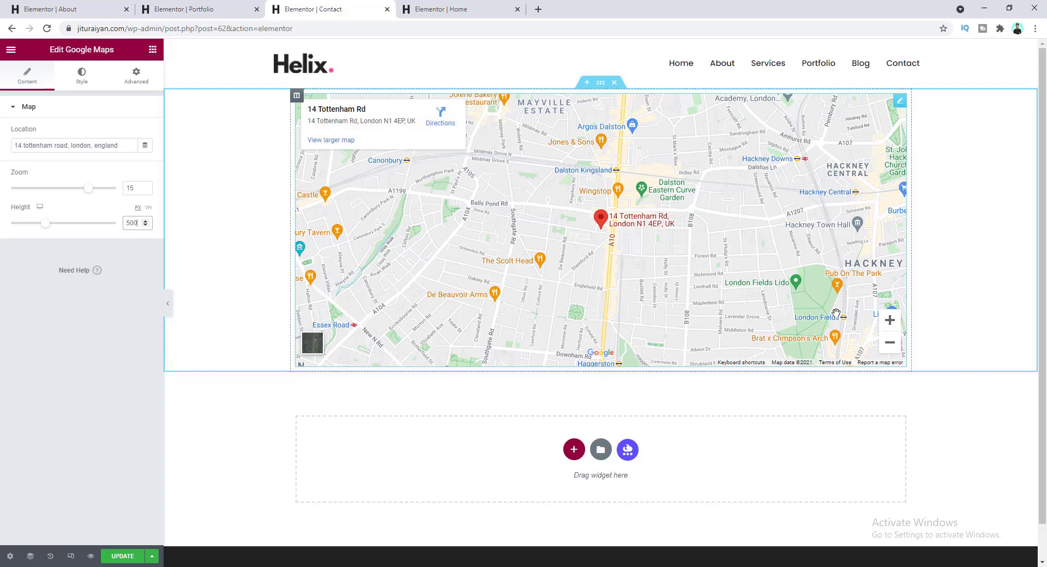
- Set the map section's content width to Full Width and columns gap to No Gap
click(601, 85)
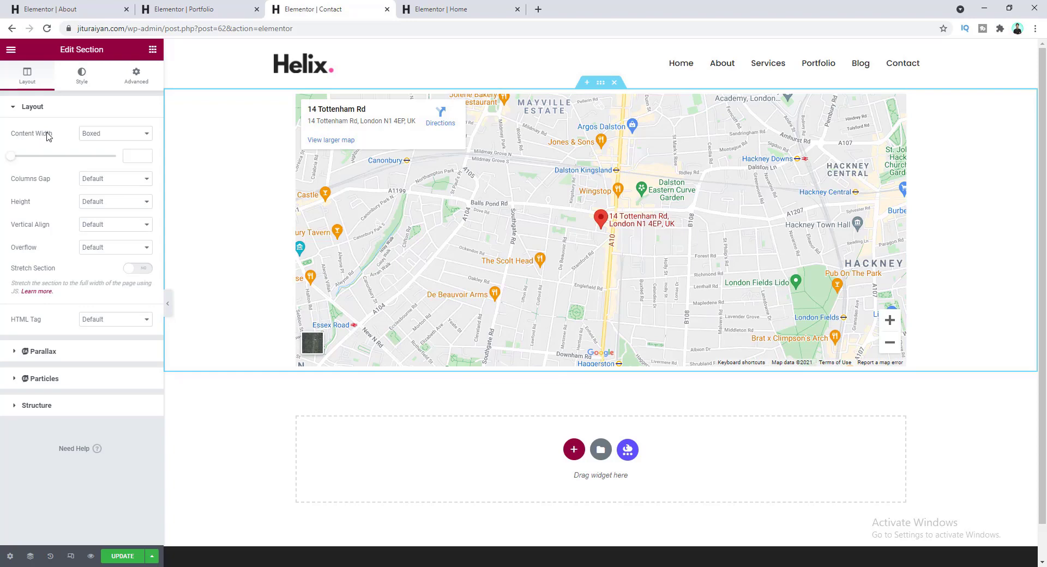
click(112, 133)
click(114, 153)
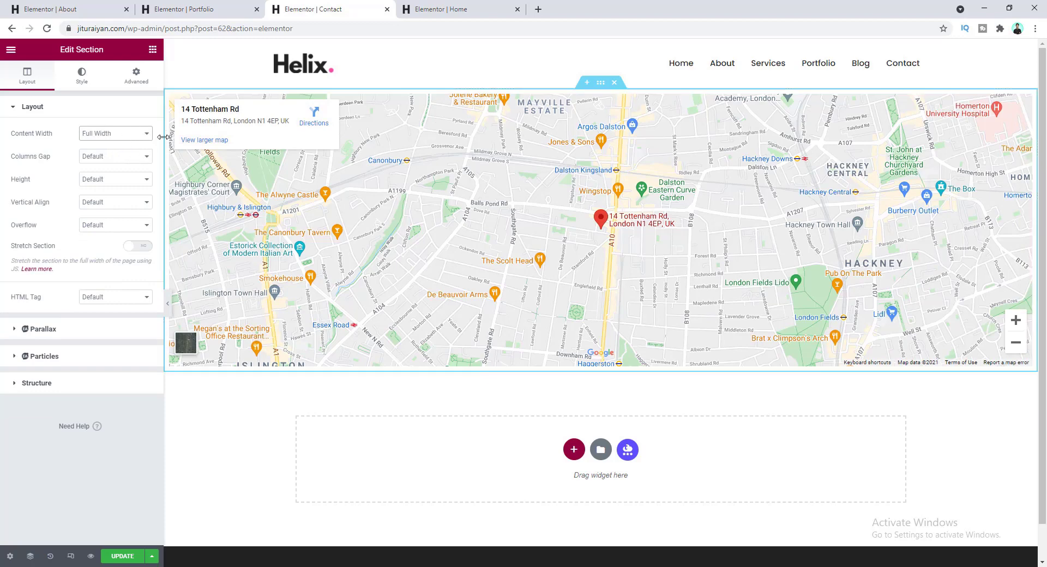
click(110, 157)
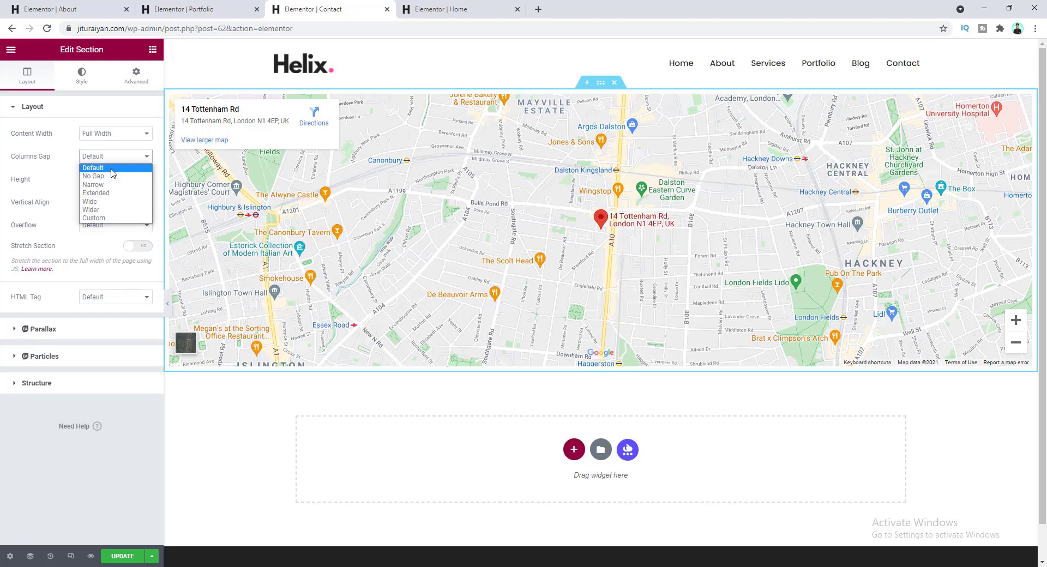
click(109, 177)
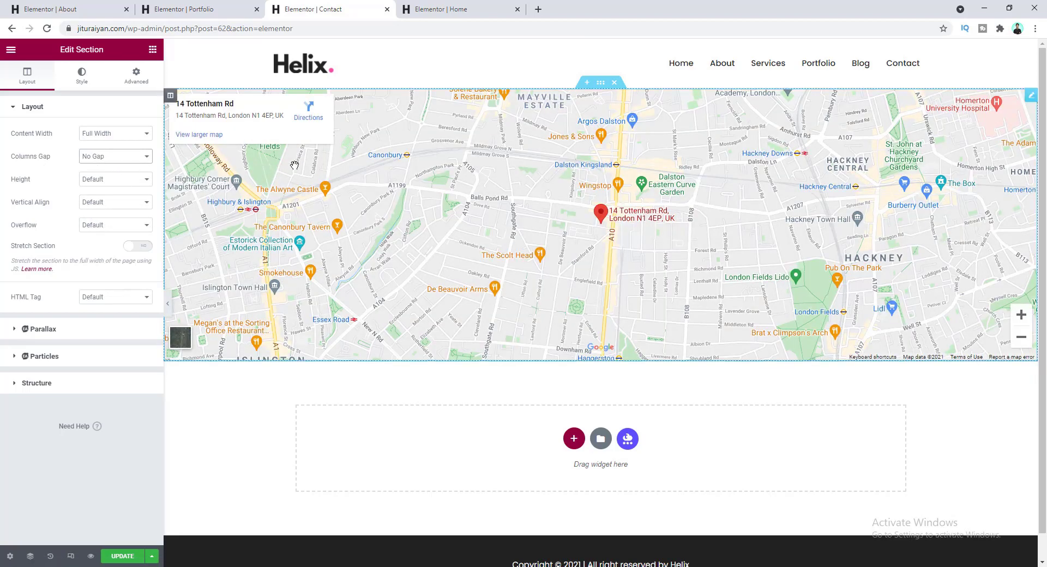
scroll(520, 387, down, 1)
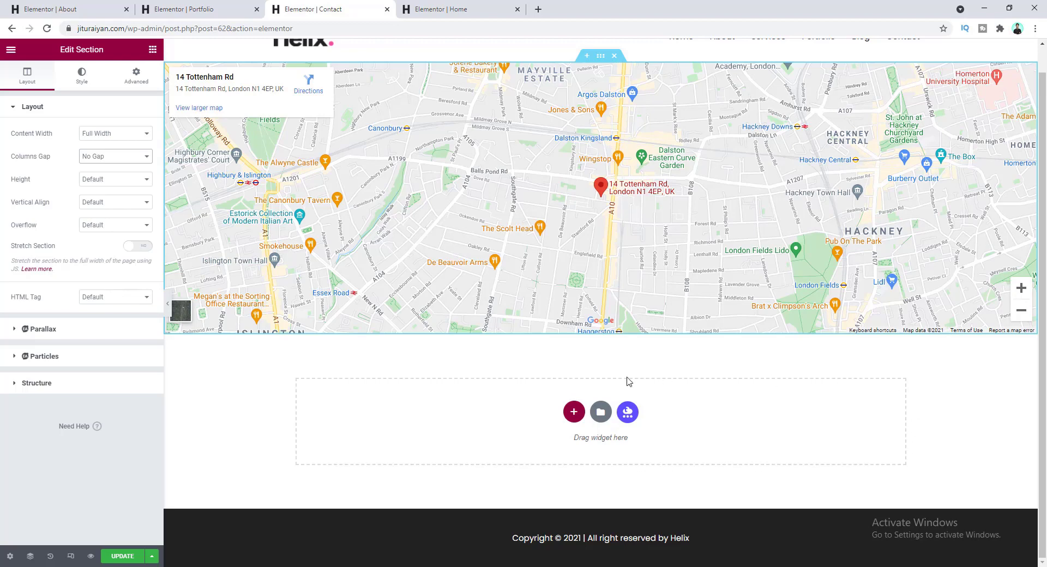
- Add a two-column section below the map and paste the Home page's 'best ideas' heading into its left column
click(572, 415)
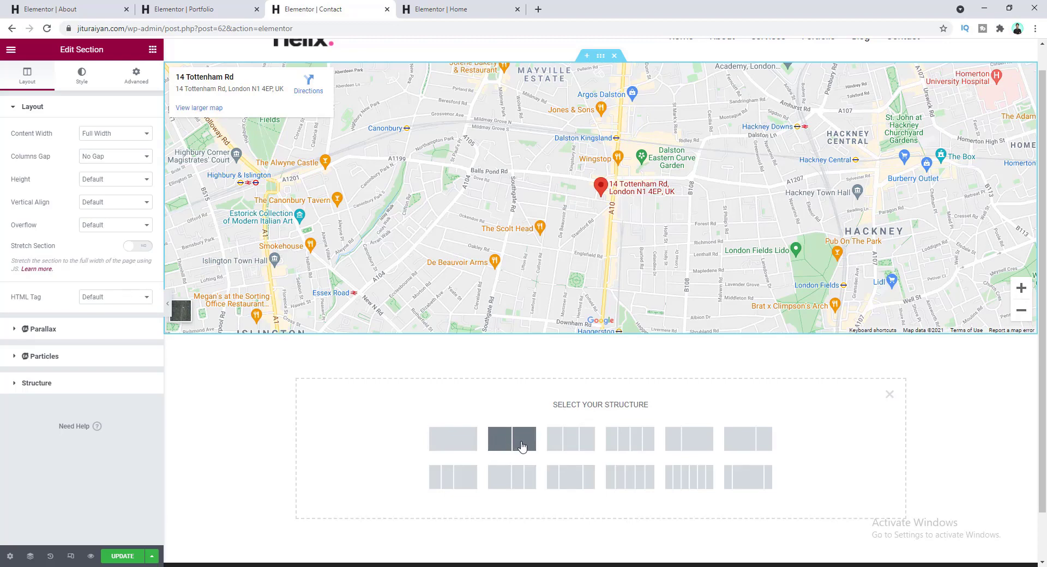
click(683, 443)
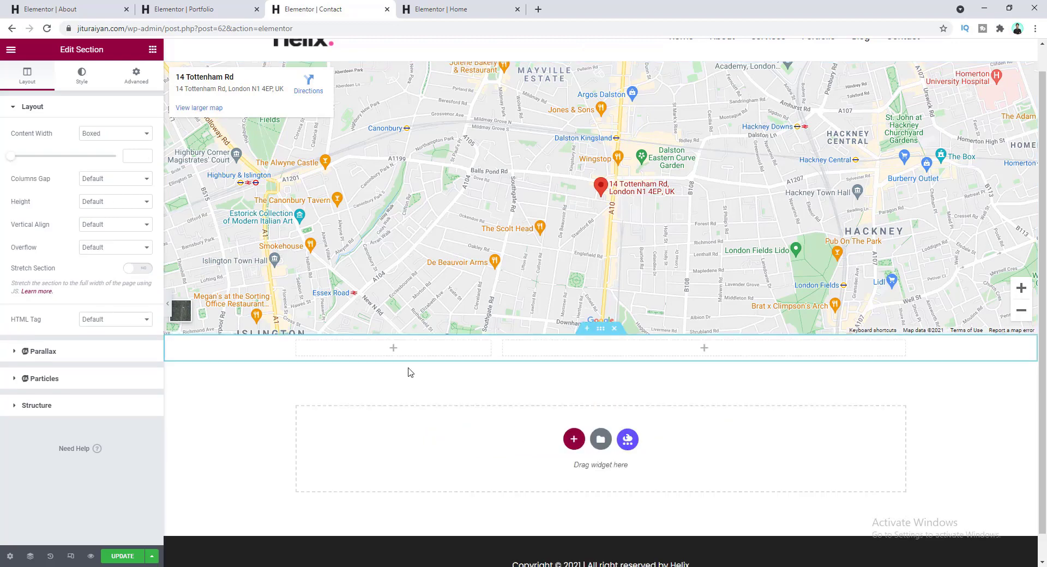
click(394, 353)
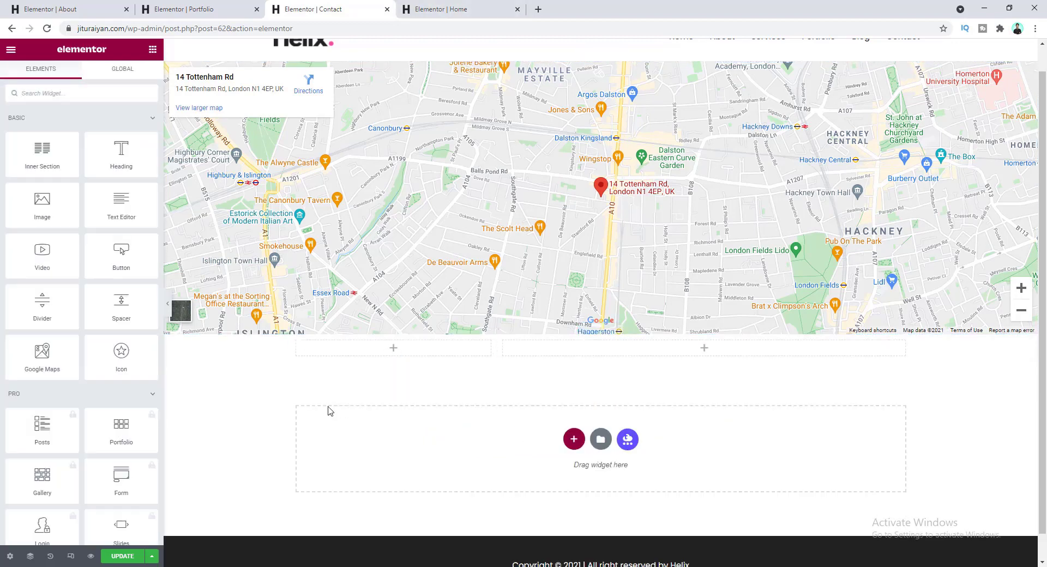
click(460, 9)
scroll(464, 49, up, 1)
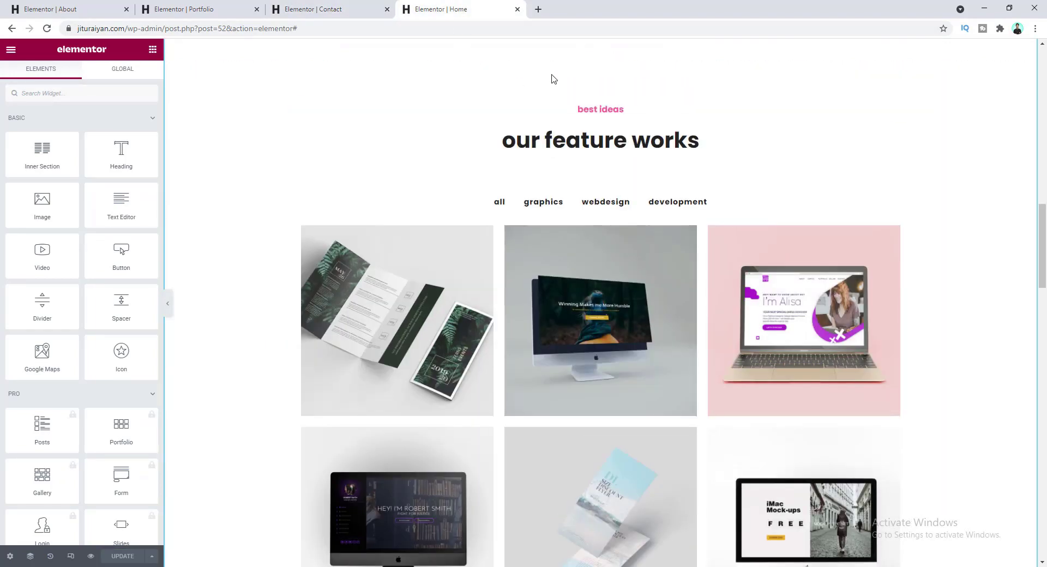
right_click(588, 110)
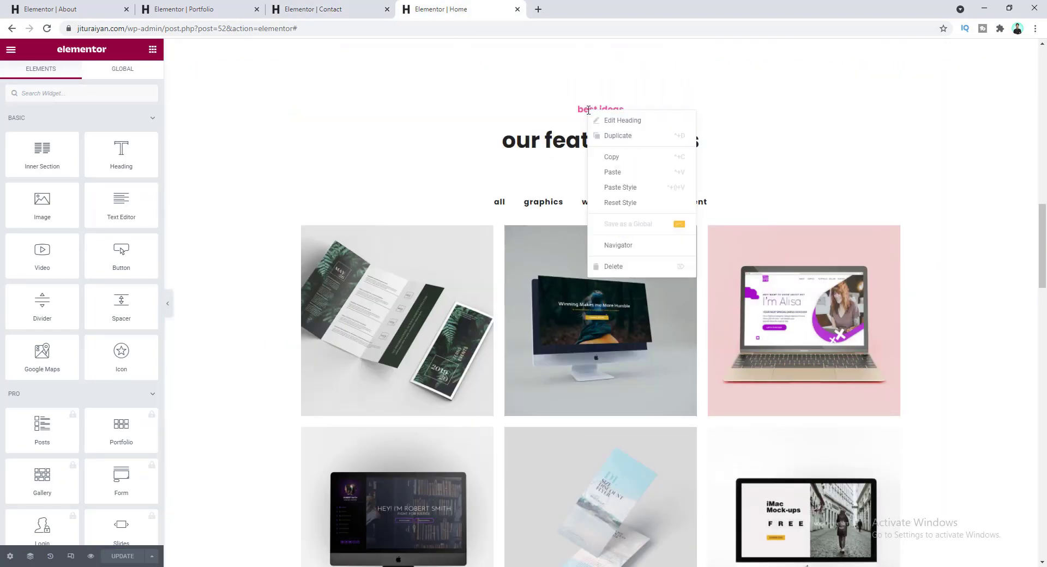
click(608, 155)
click(324, 5)
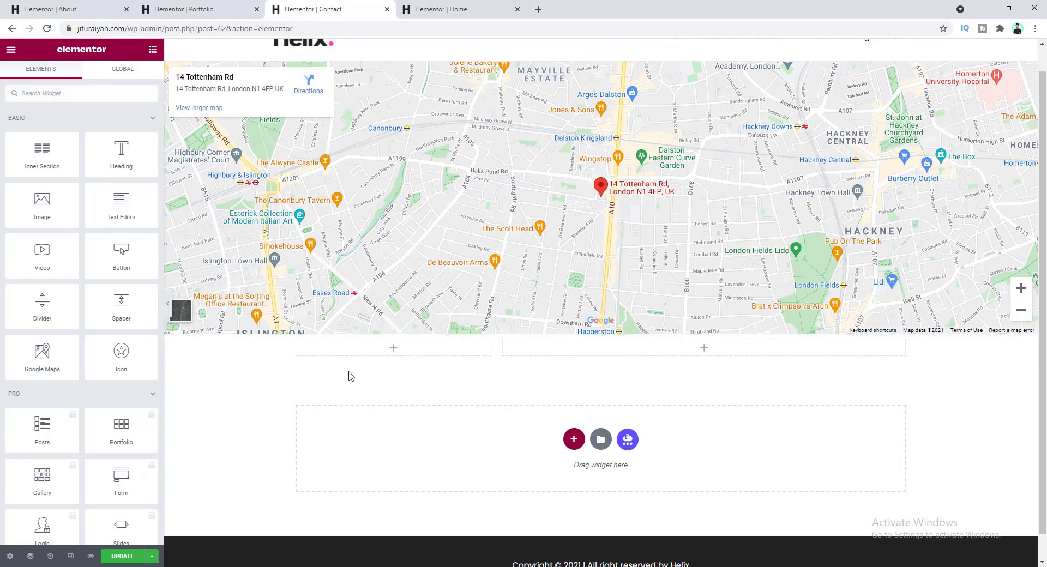
right_click(358, 349)
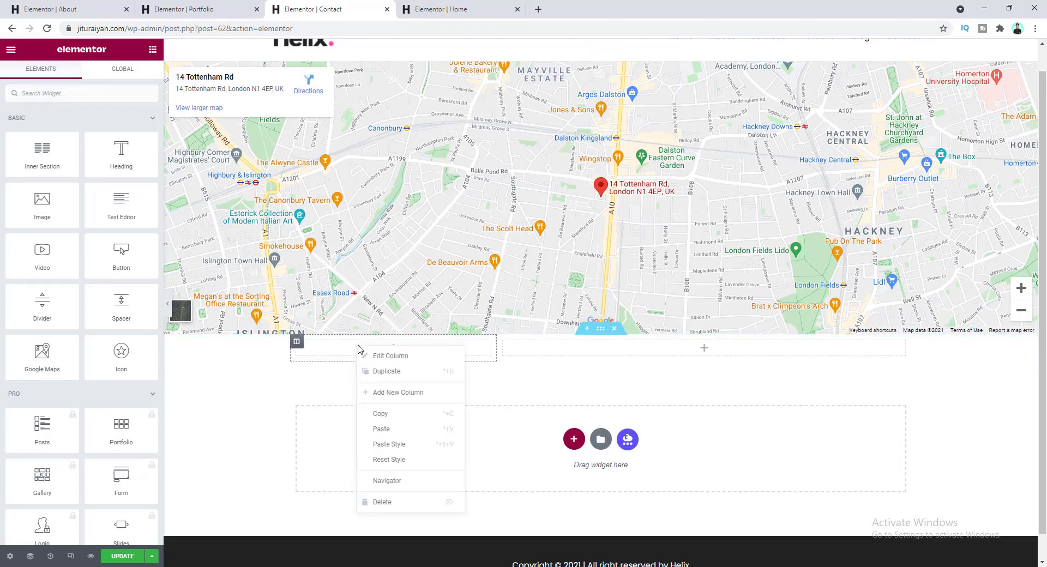
click(396, 429)
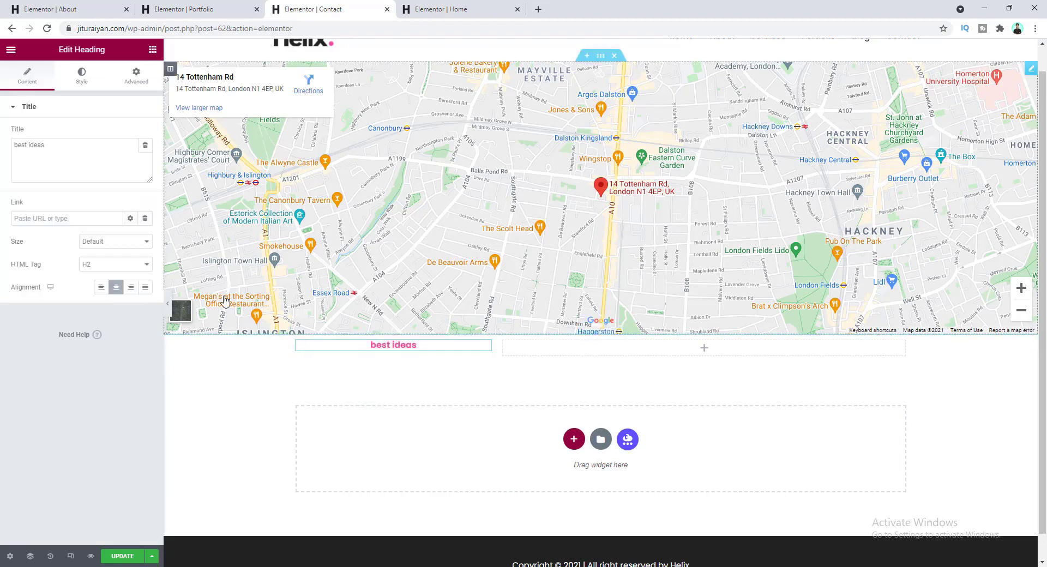
- Left-align the heading, colour it grey Fade, and retitle it 'address:'
click(101, 291)
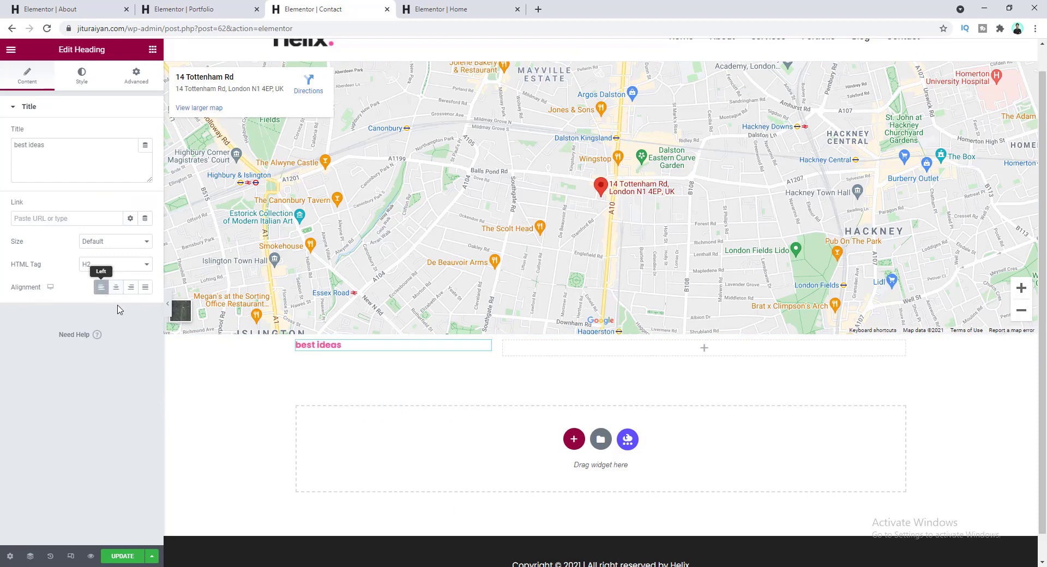
click(92, 88)
click(131, 133)
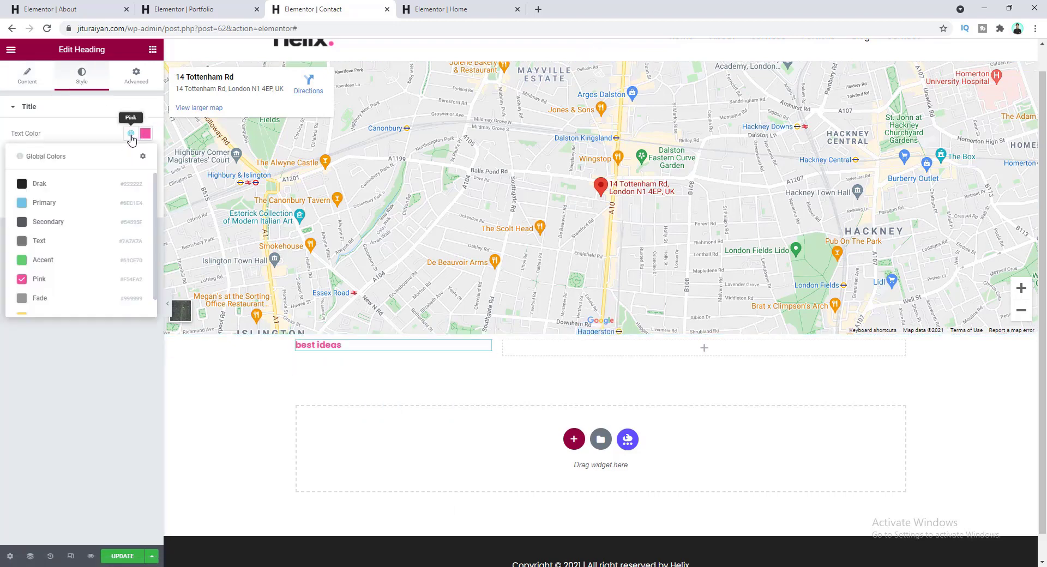
click(78, 299)
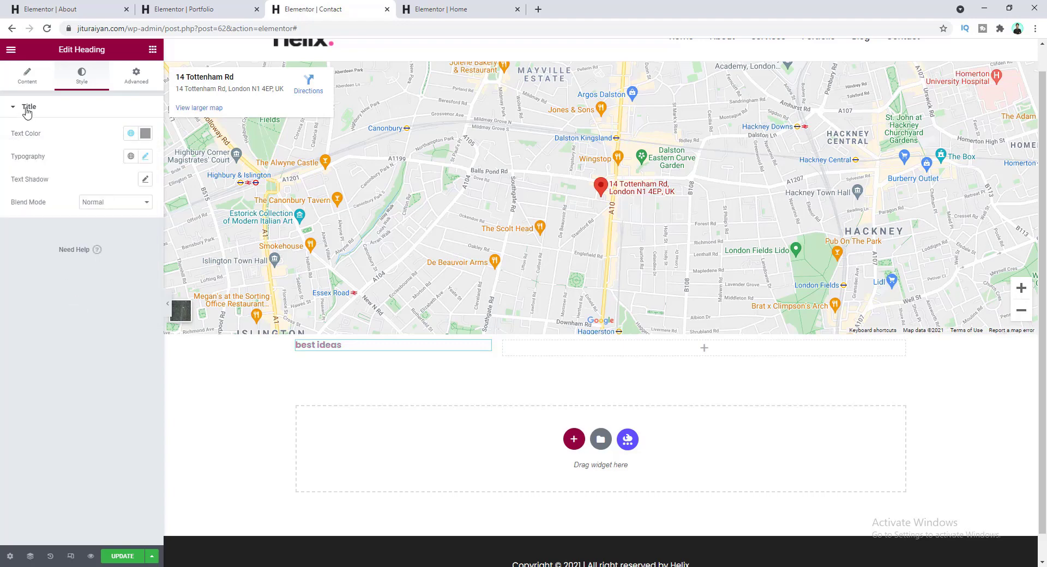
click(38, 82)
drag(58, 146, 2, 151)
text(address:)
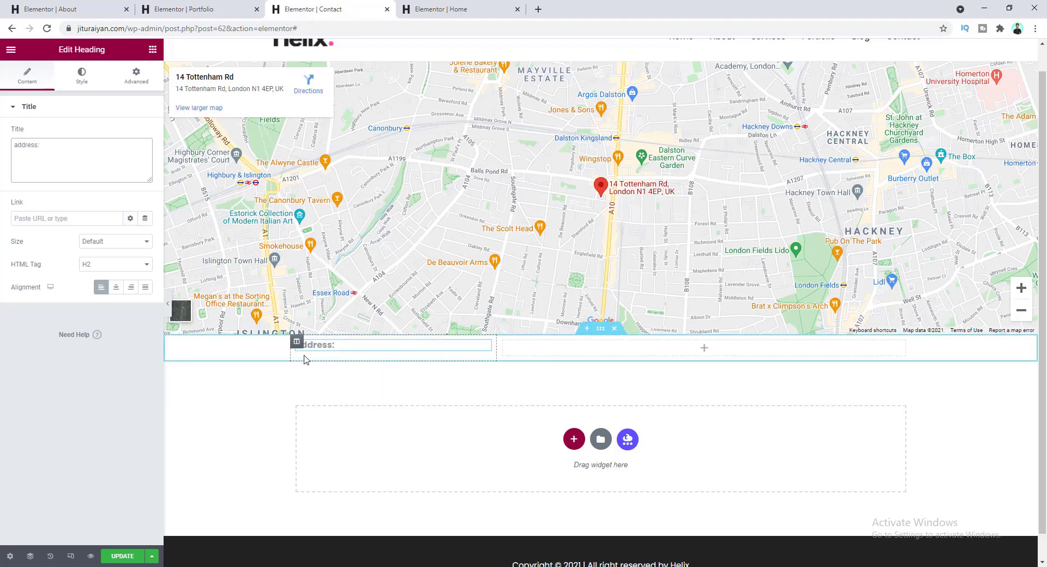
- Copy the 'our feature works' heading from the Home page editor
click(461, 8)
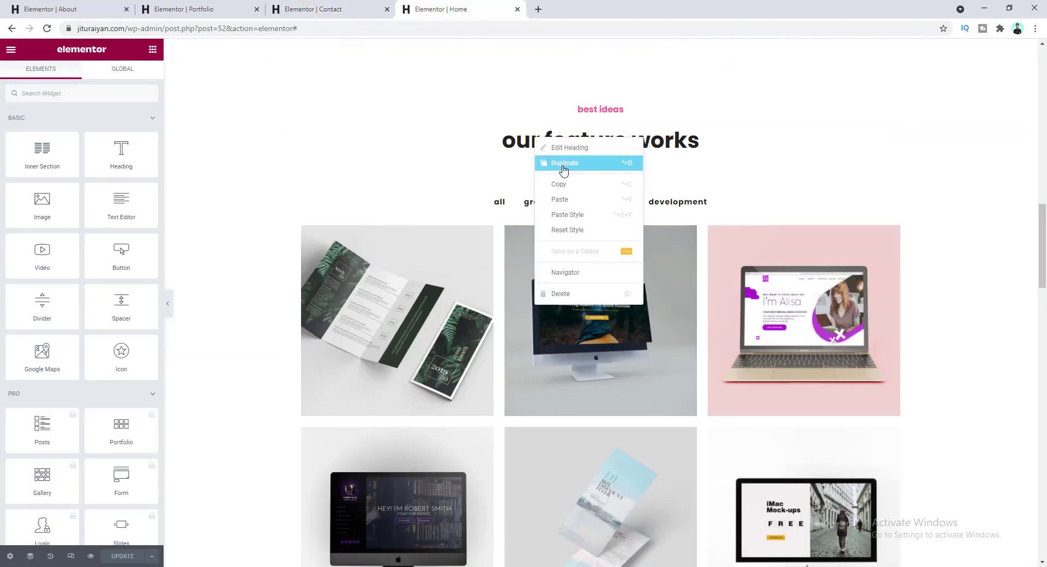
click(558, 184)
click(320, 9)
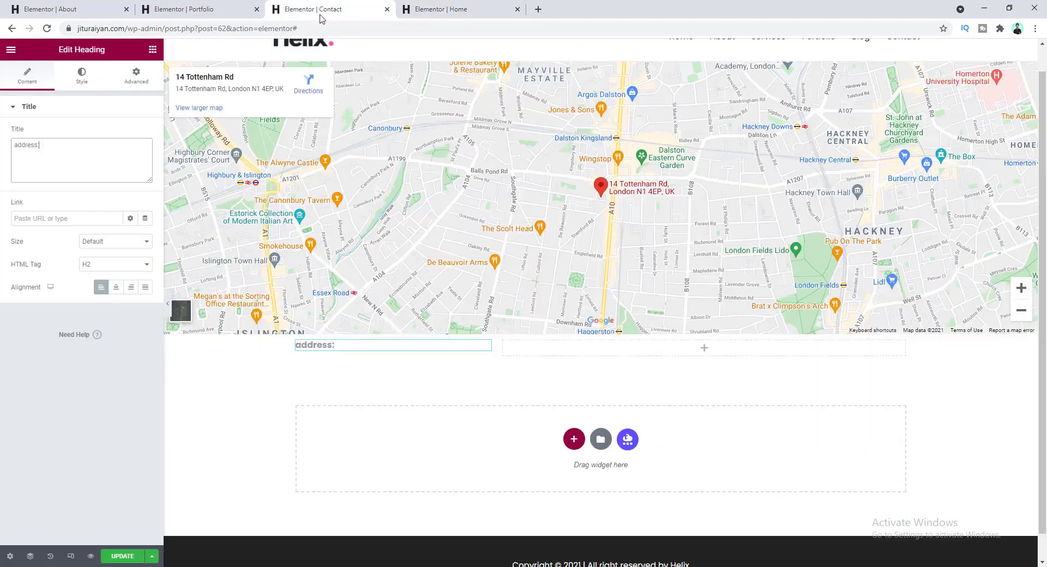
right_click(376, 352)
click(393, 410)
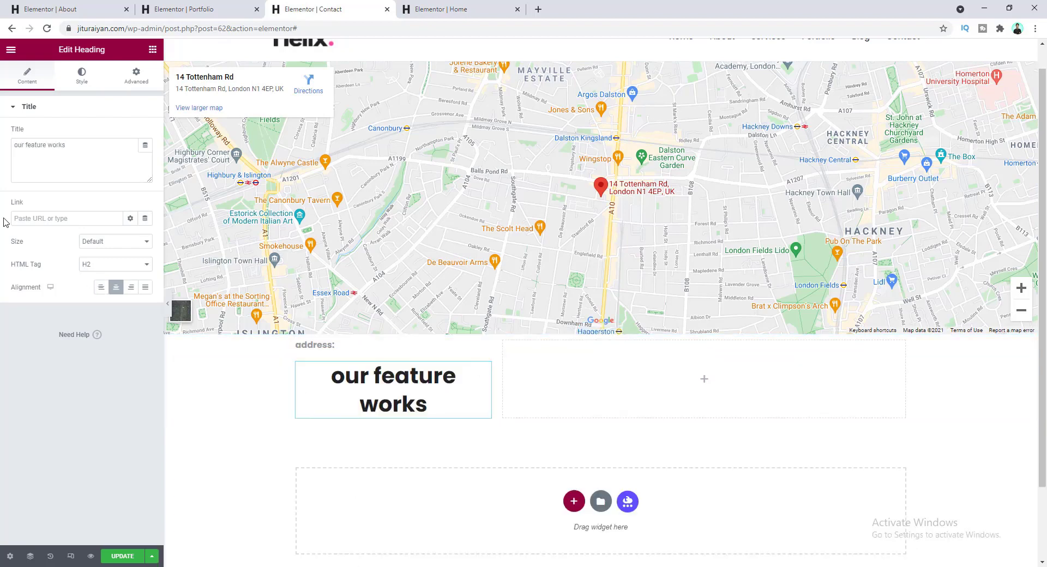
click(78, 144)
key(ctrl+a)
key(ctrl+v)
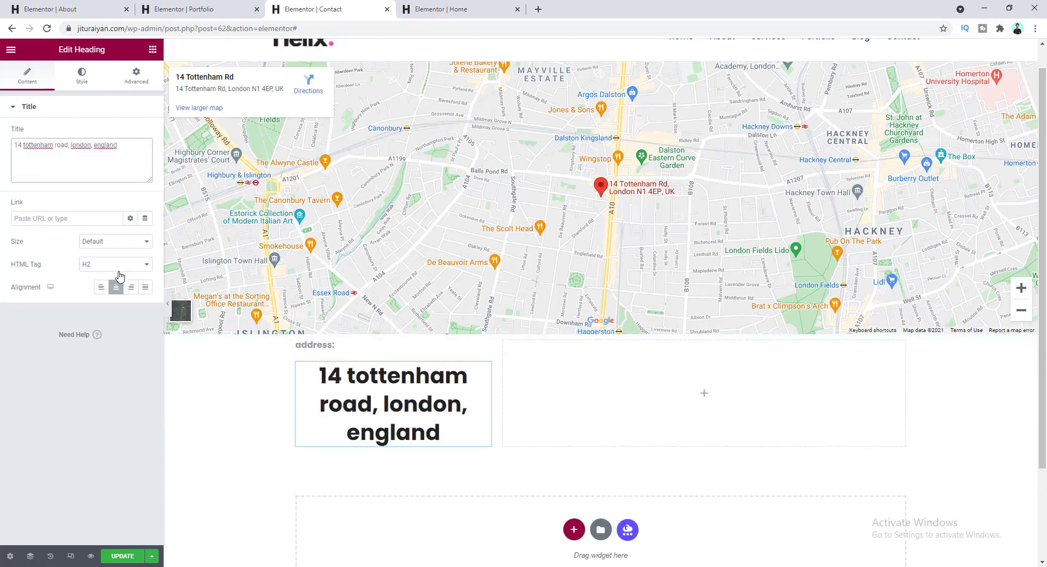
click(102, 288)
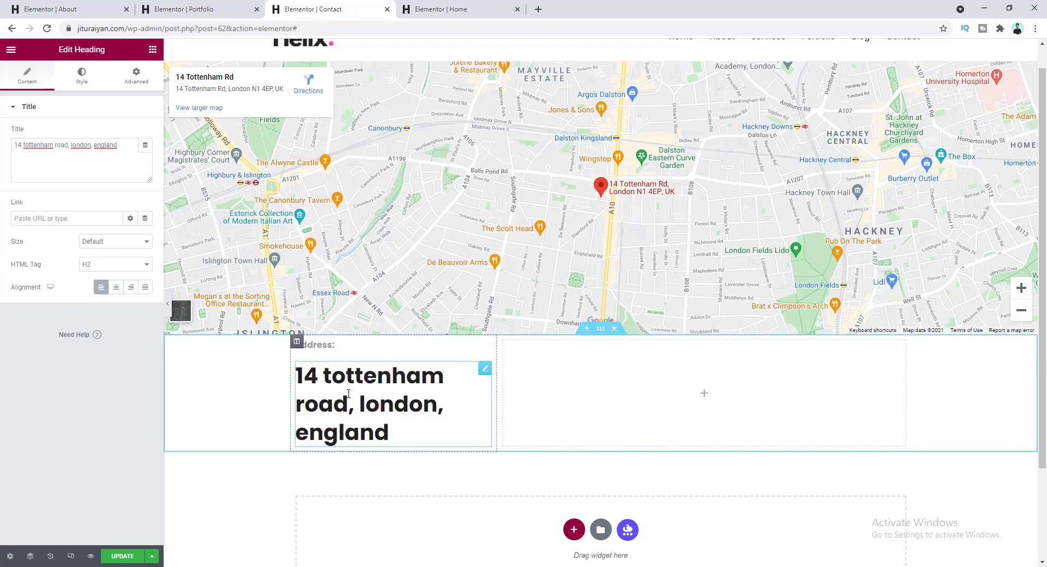
click(87, 86)
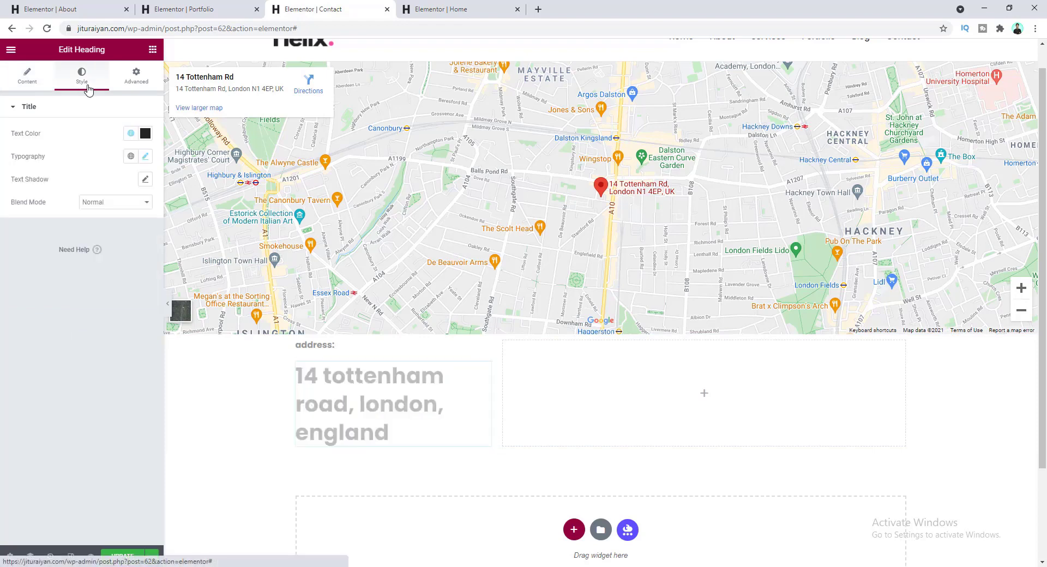
click(144, 156)
double_click(117, 244)
text(2)
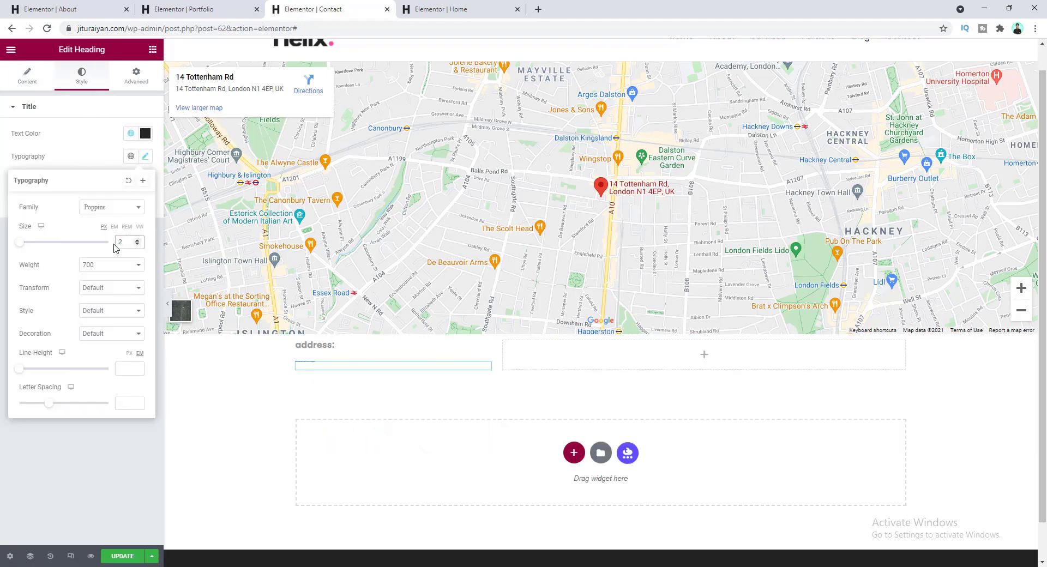
text(5)
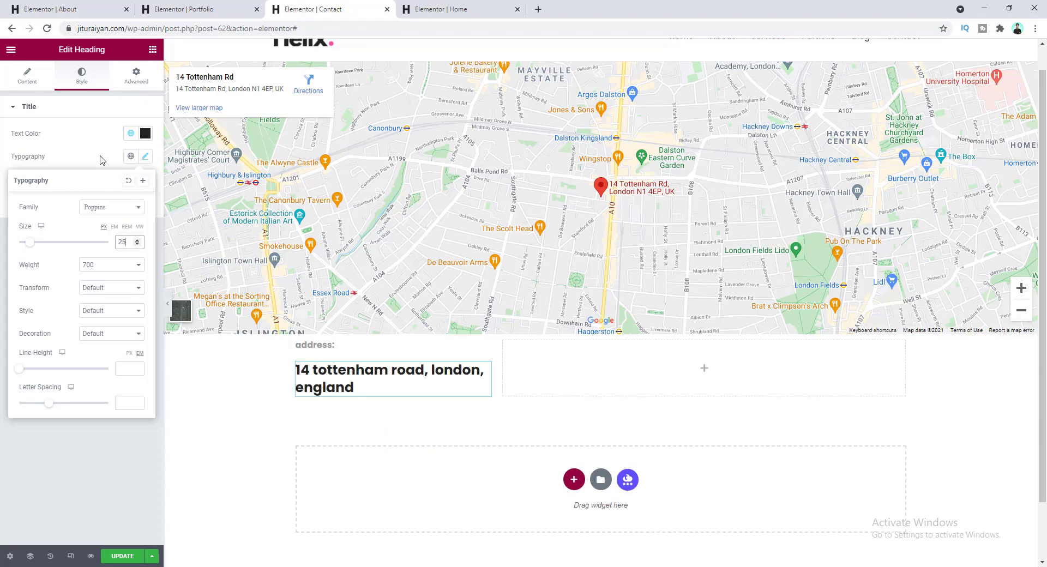
click(100, 160)
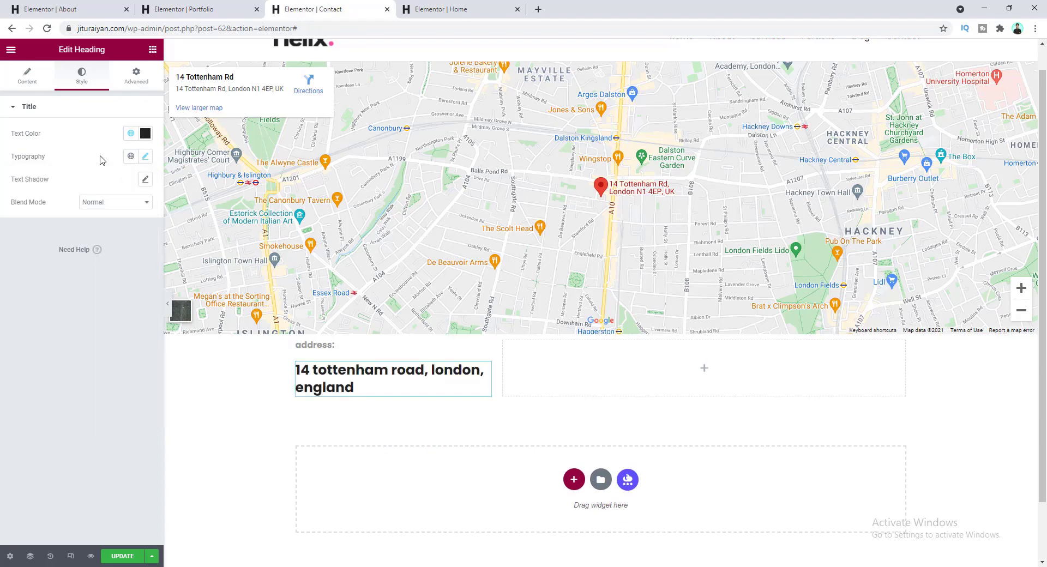
- Give the 'address:' label a -3 bottom margin
click(385, 346)
click(139, 84)
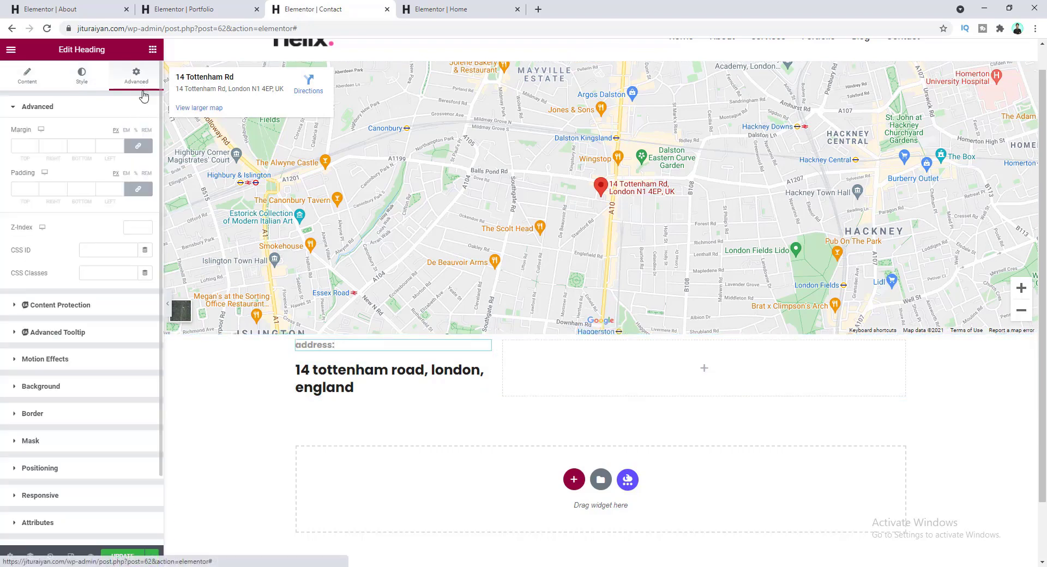
click(84, 146)
text(-3)
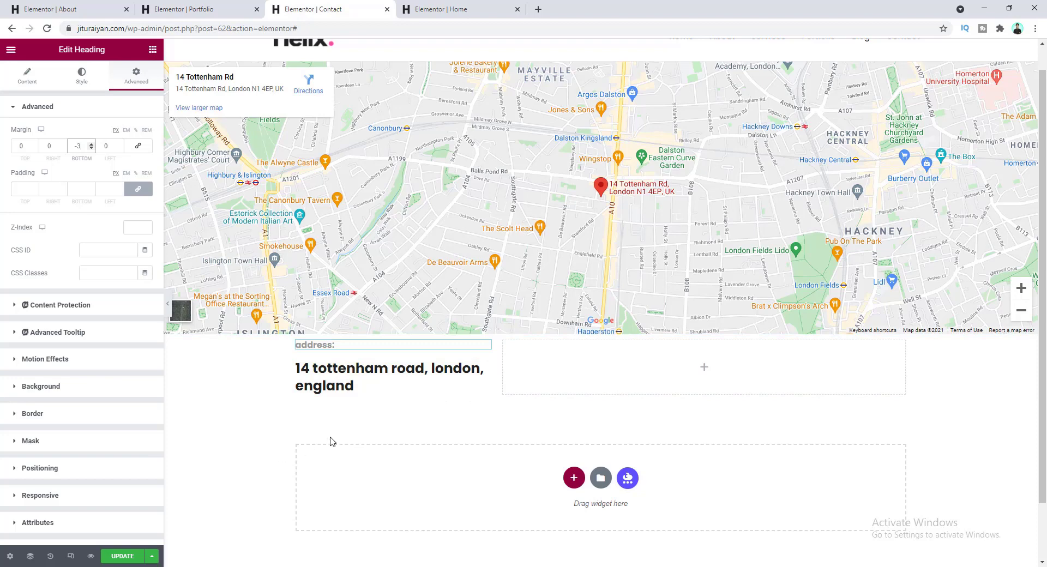
- Add an 'information:' label copied from 'address:' and move it below the street address heading
right_click(354, 348)
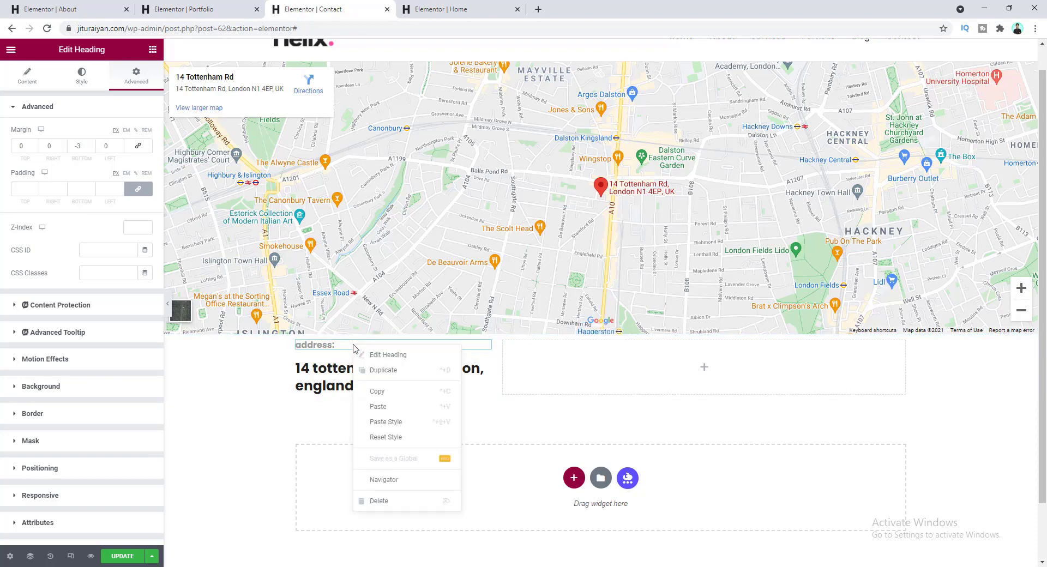
click(382, 406)
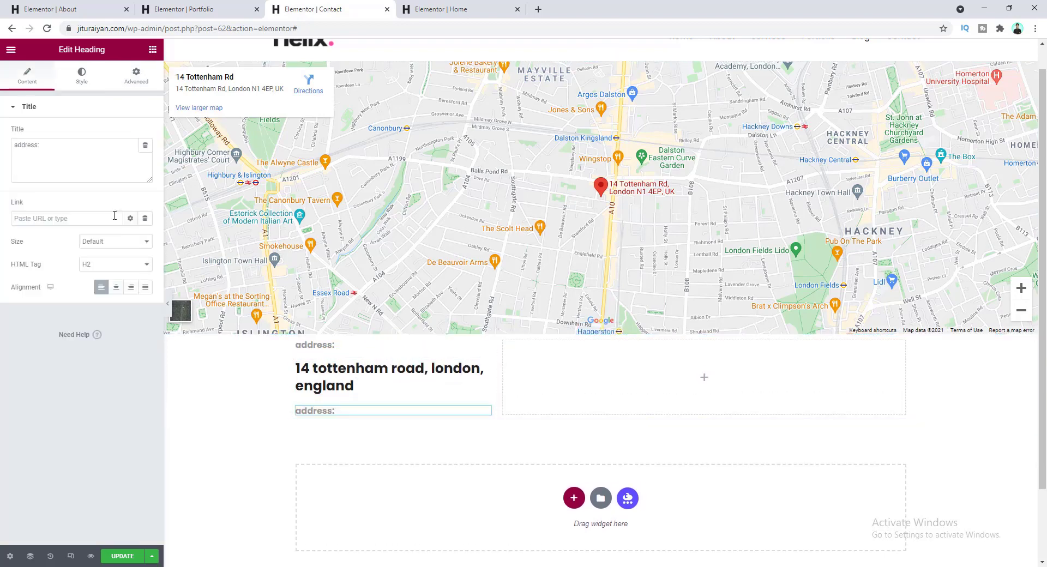
drag(59, 145, 1, 146)
text(infirmation:)
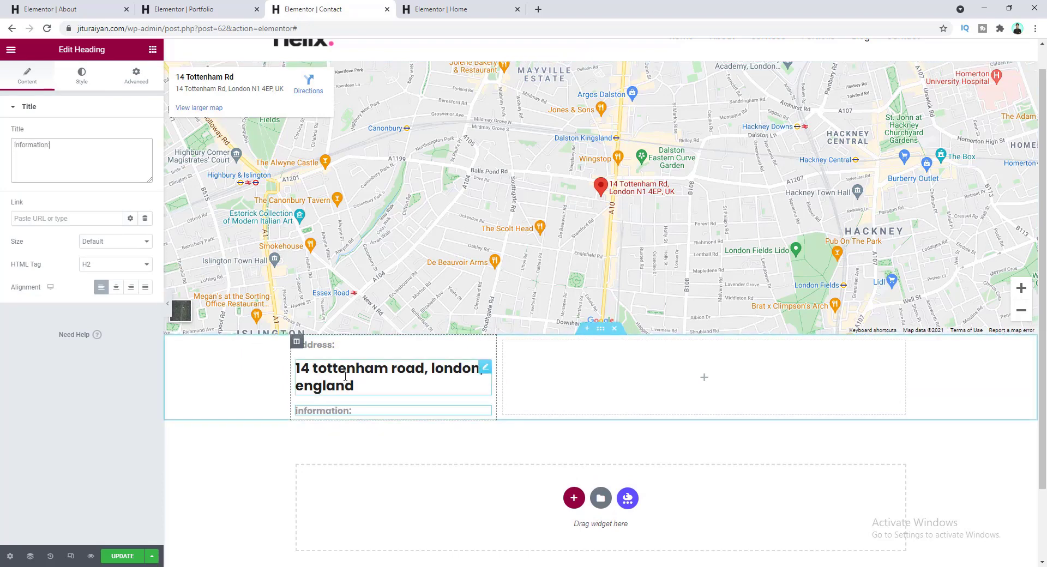
right_click(345, 376)
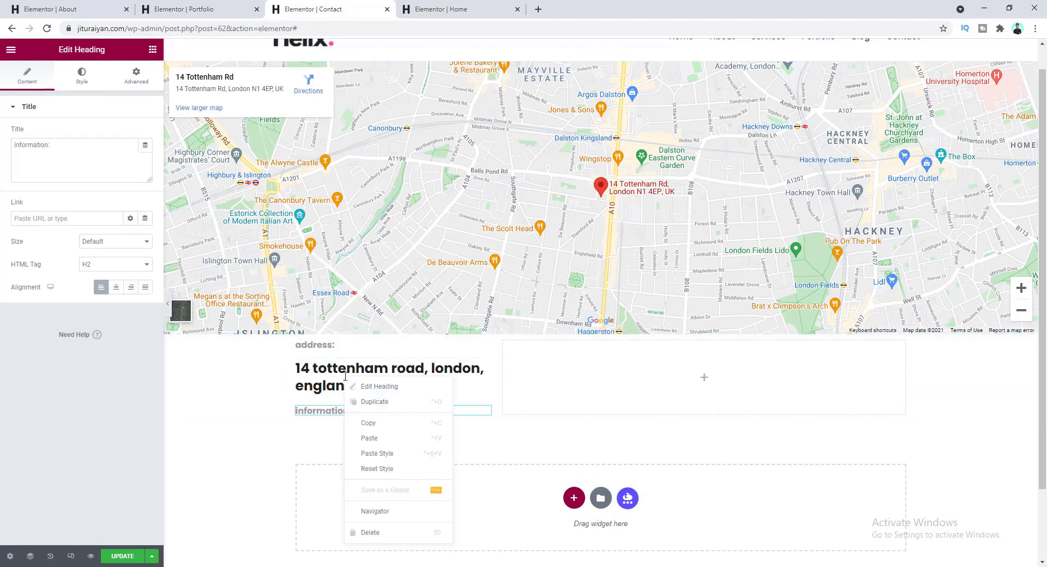
click(375, 402)
drag(484, 456, 444, 406)
- Turn the duplicated address headings into the contact e-mail and phone number headings
click(381, 442)
triple_click(86, 146)
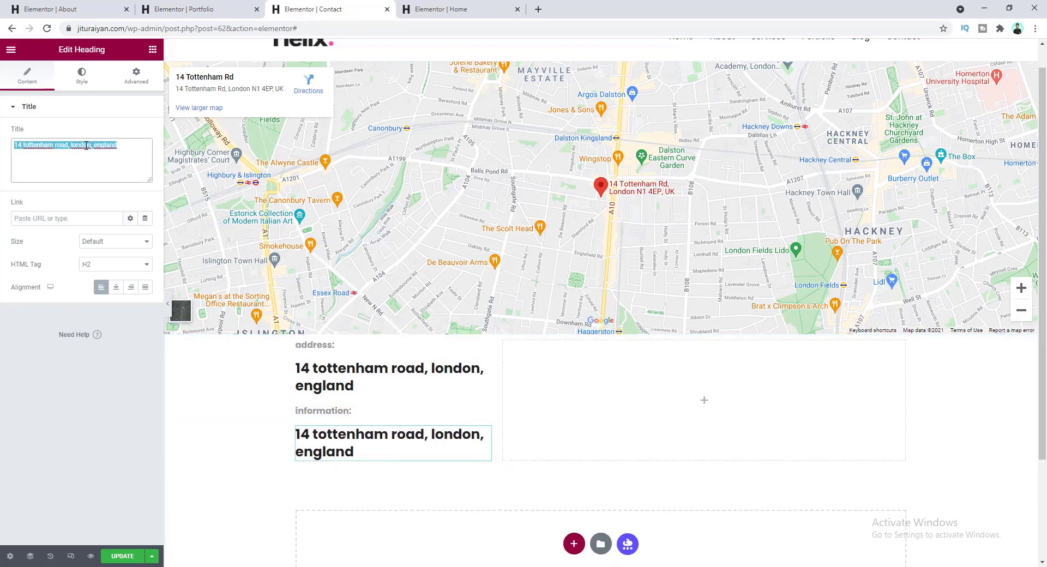
key(ctrl+v)
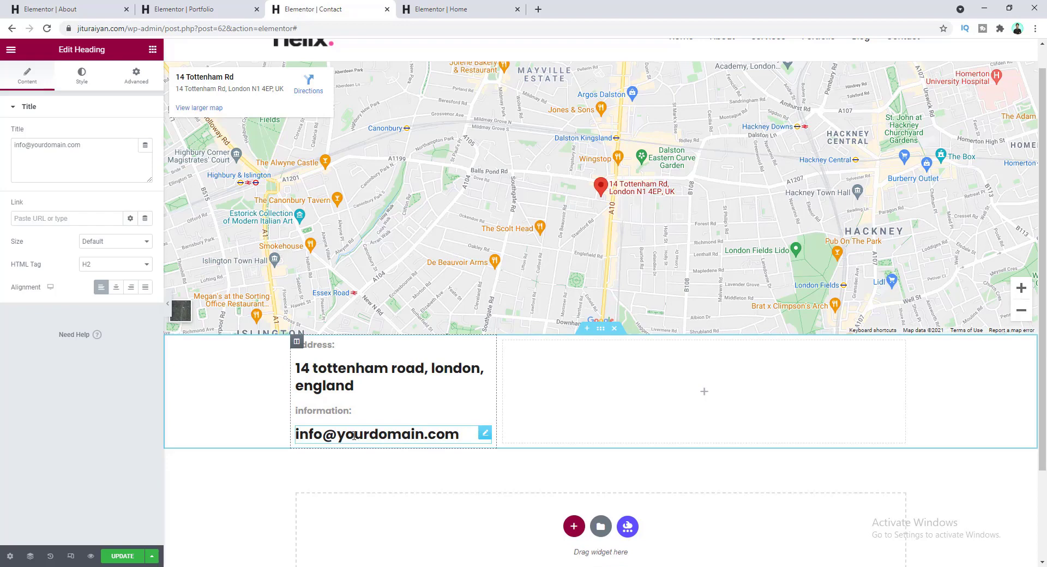
right_click(367, 430)
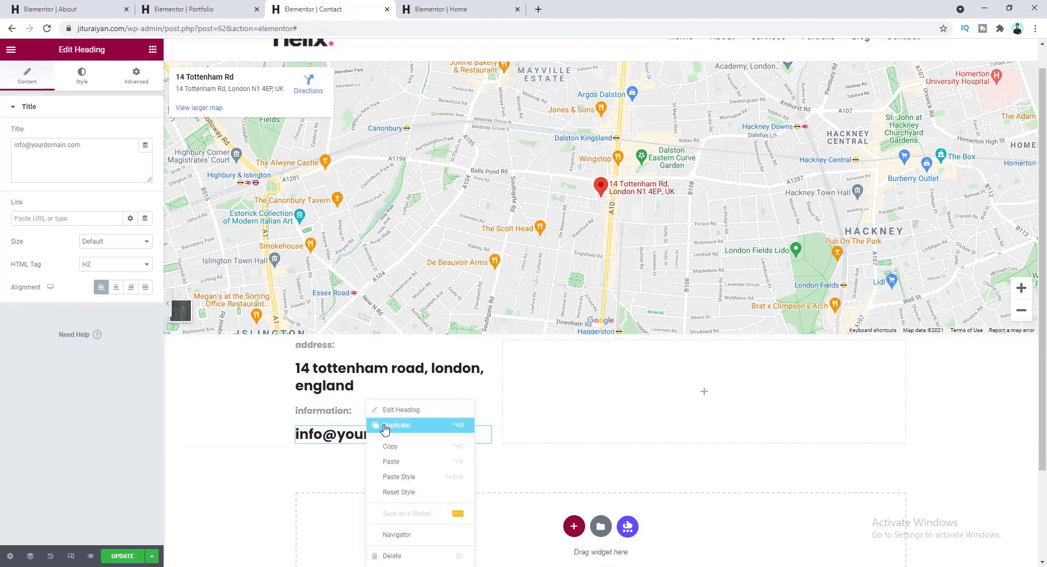
click(386, 425)
click(96, 147)
key(ctrl+a)
key(ctrl+v)
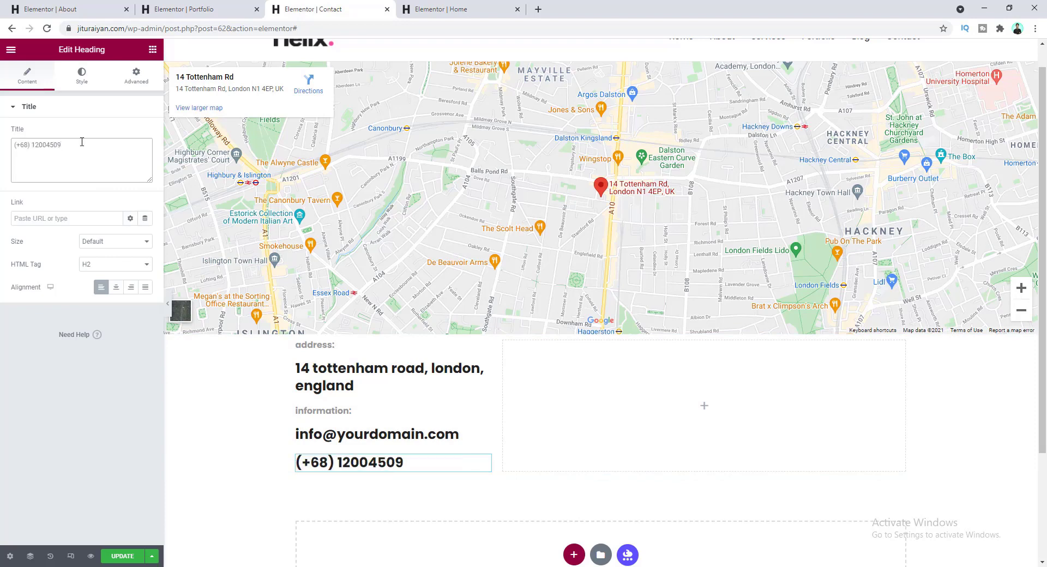
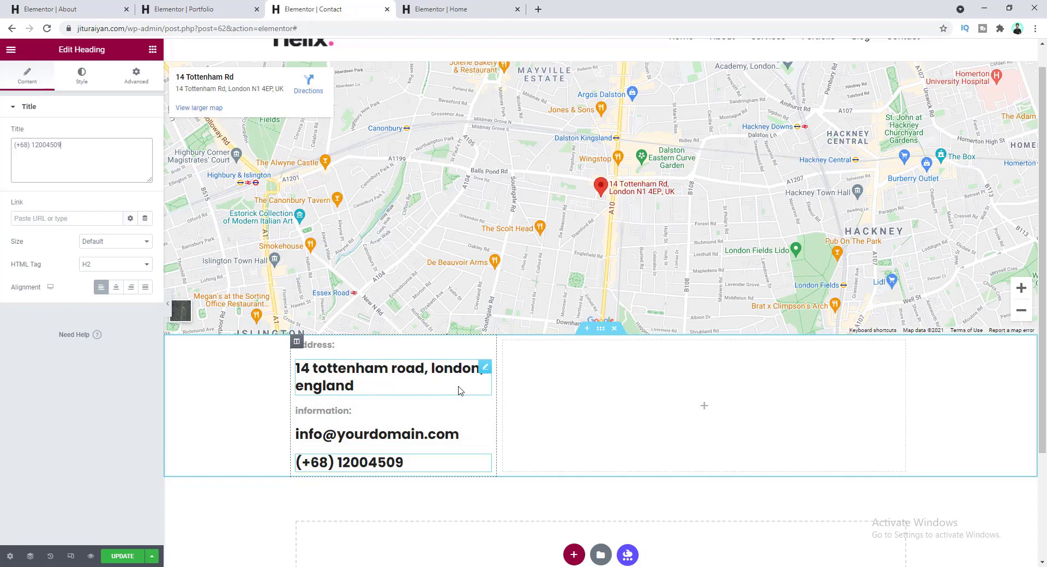
- Give the address heading a bottom margin of 55
click(82, 75)
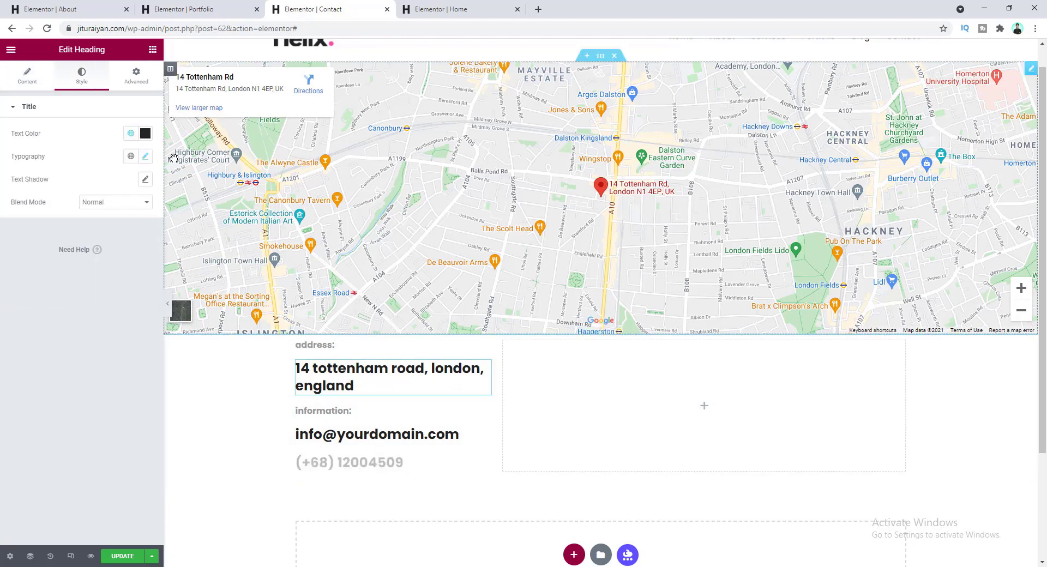
click(137, 76)
double_click(73, 144)
text(55)
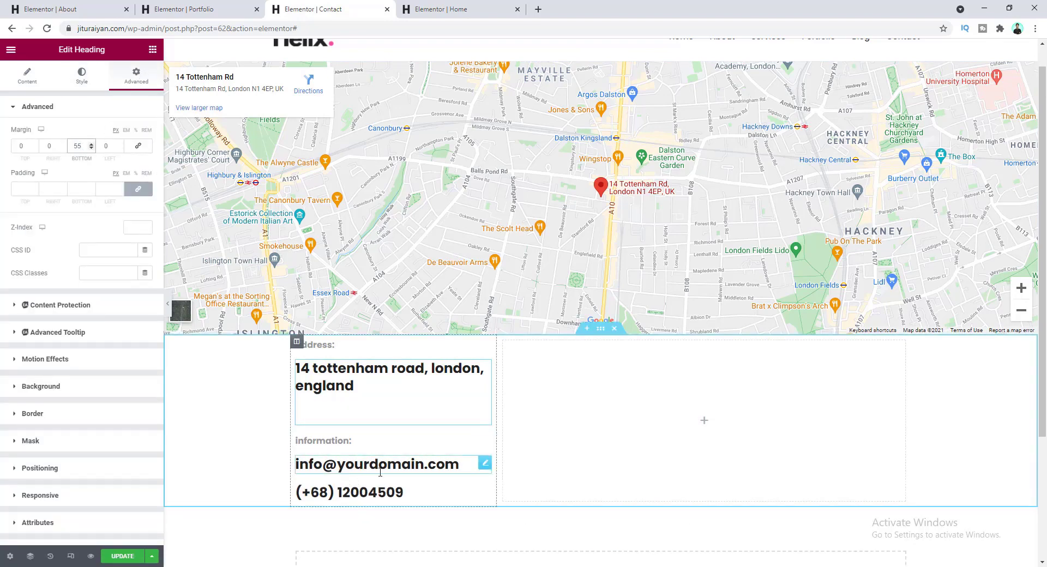
- Give the email heading a -15 bottom margin so the phone number sits directly beneath it
click(483, 464)
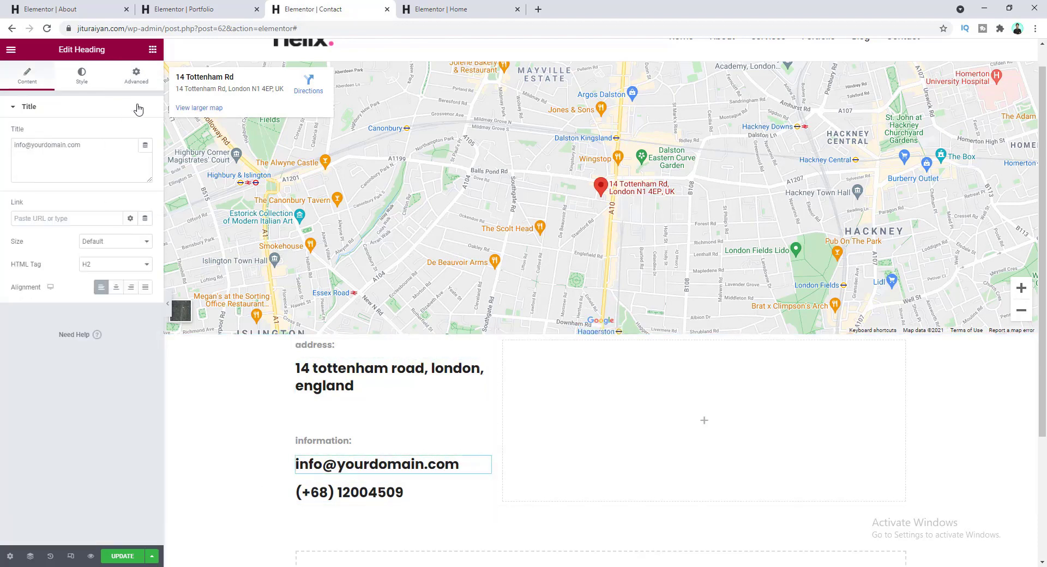
click(136, 77)
click(81, 145)
text(-15)
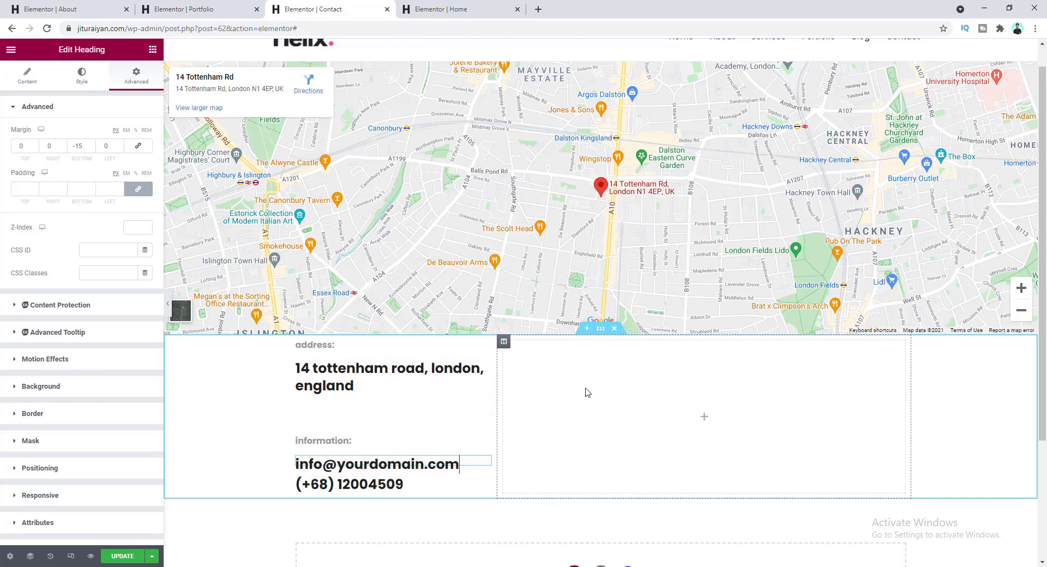
click(152, 49)
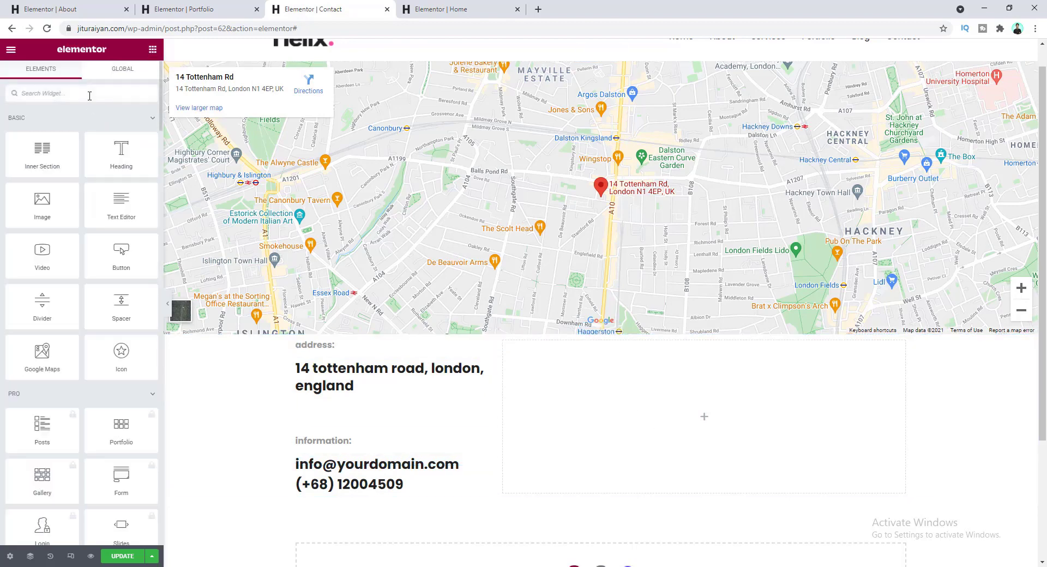
- Search the widgets for 'form', try the locked Form widget, and dismiss its Pro upgrade prompt
click(89, 95)
text(form)
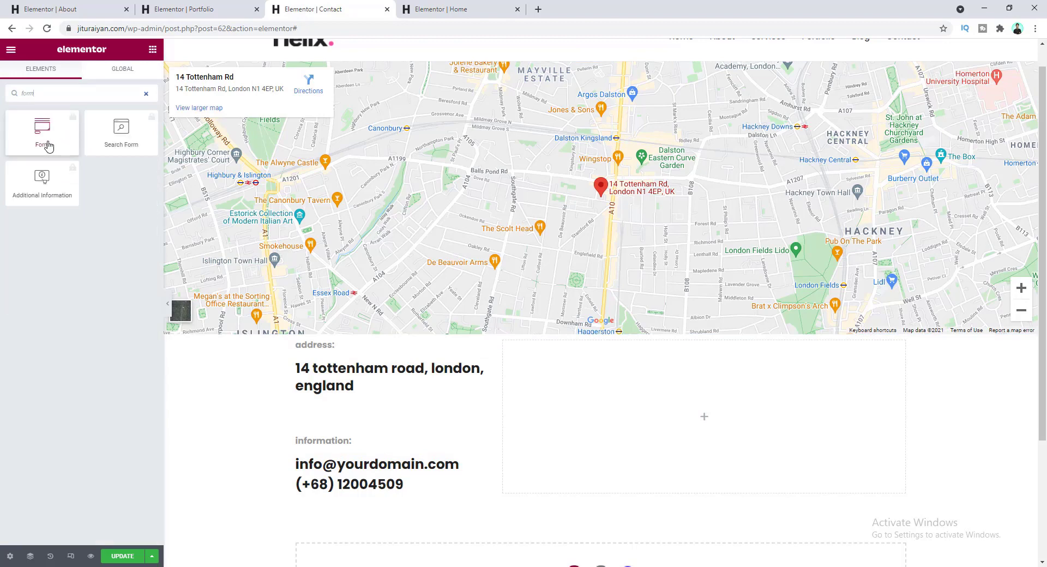
click(55, 126)
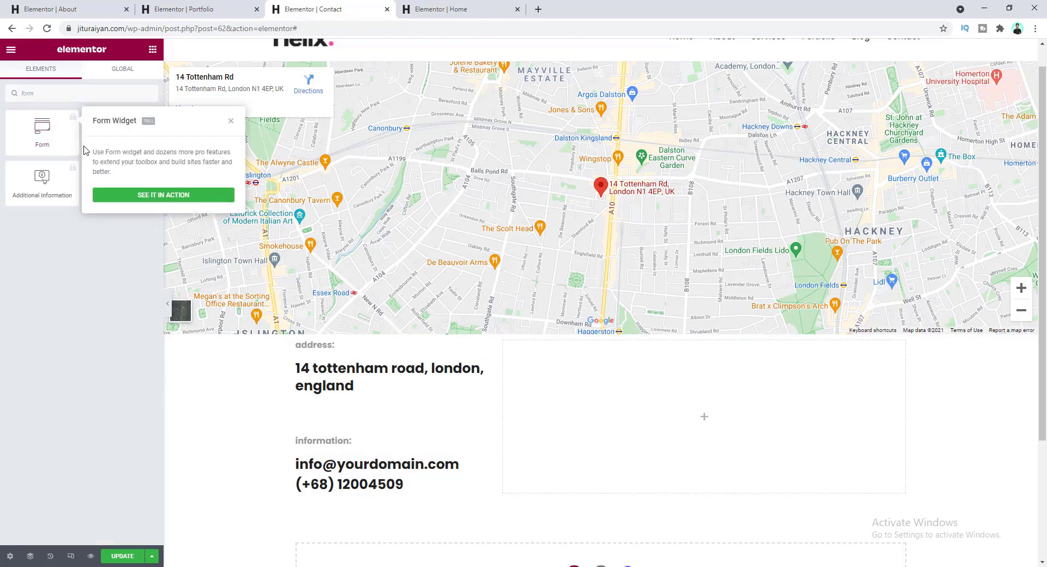
click(82, 150)
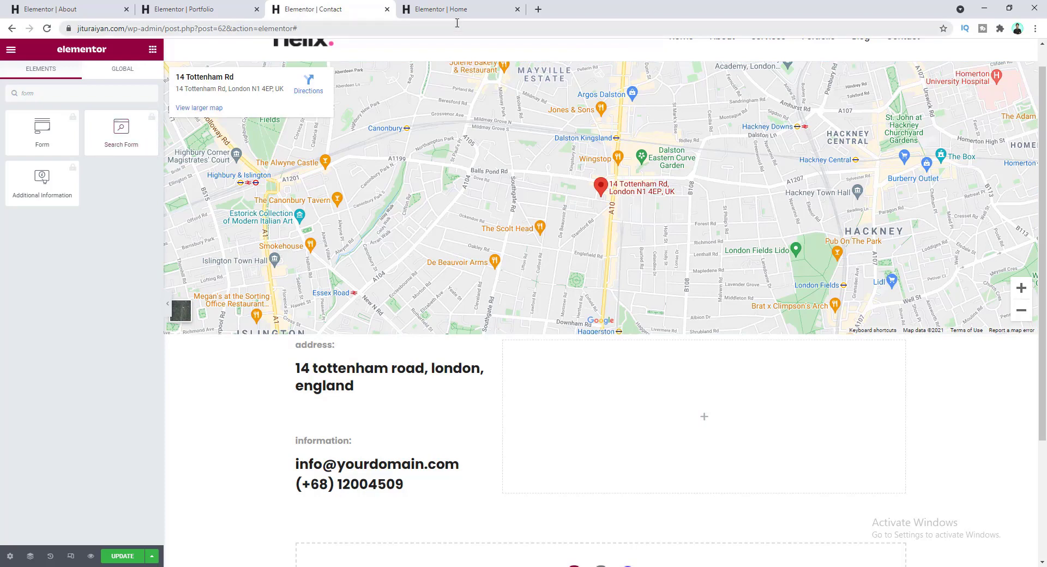
- Search the plugin directory for 'wpform', then install and activate Contact Form by WPForms
click(539, 9)
text(pl)
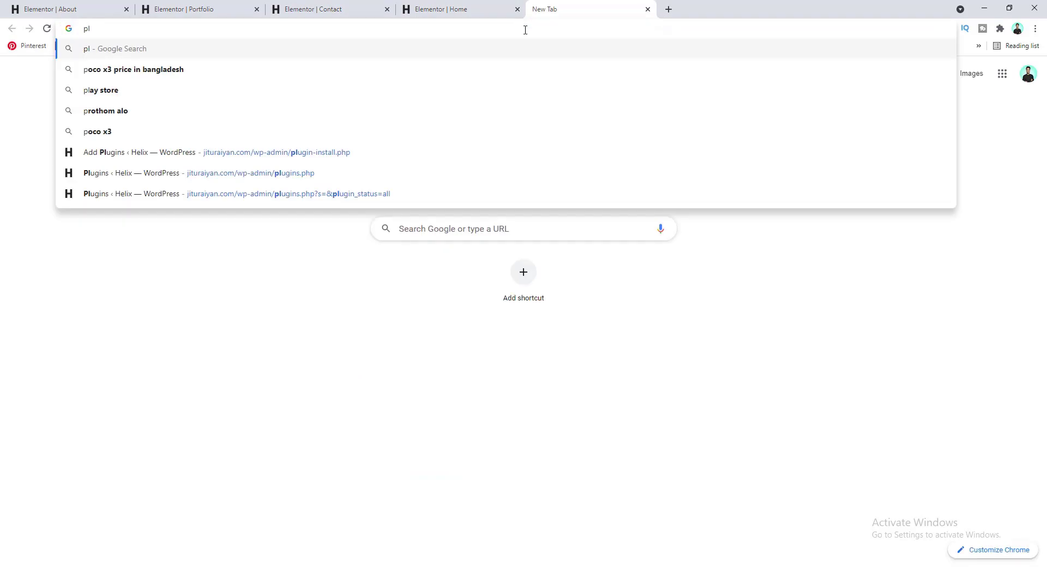
click(437, 180)
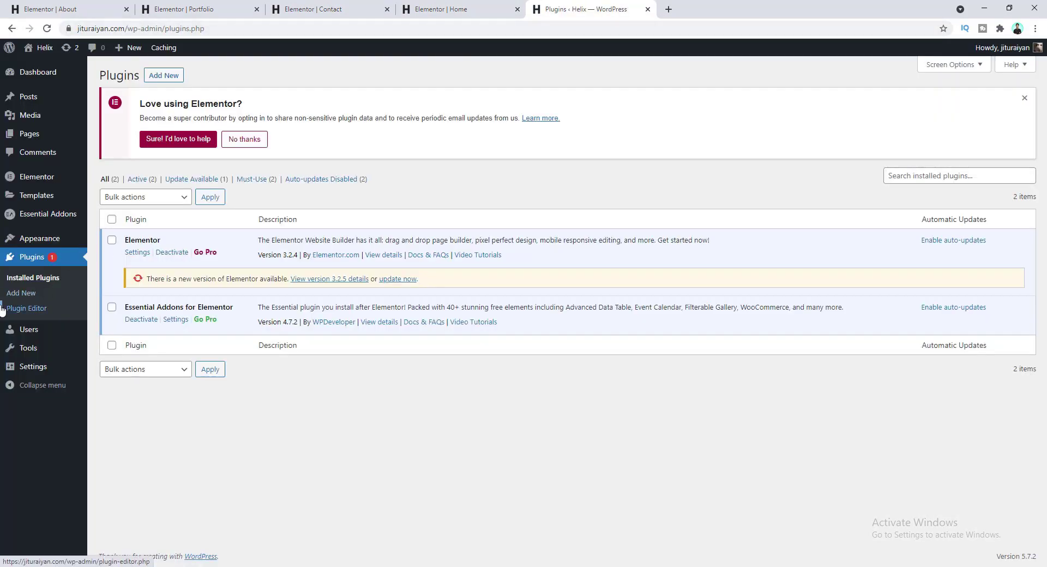
click(22, 295)
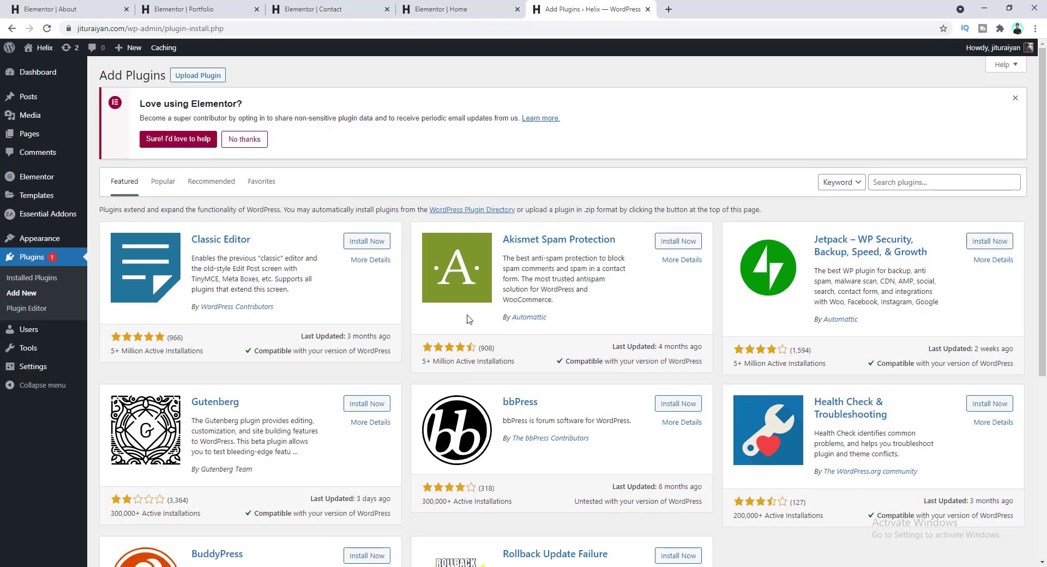
click(888, 182)
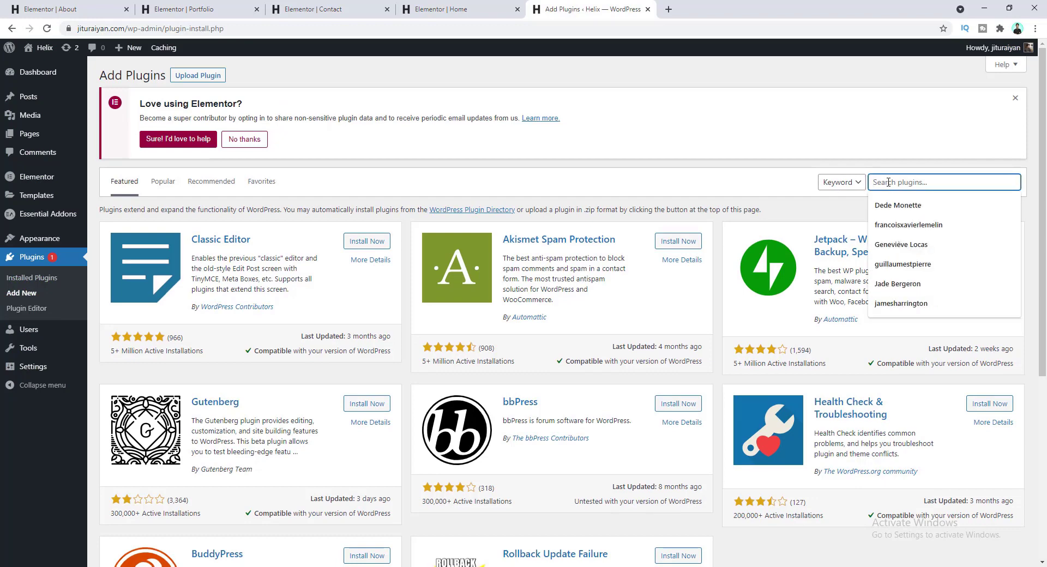
text(wpforms)
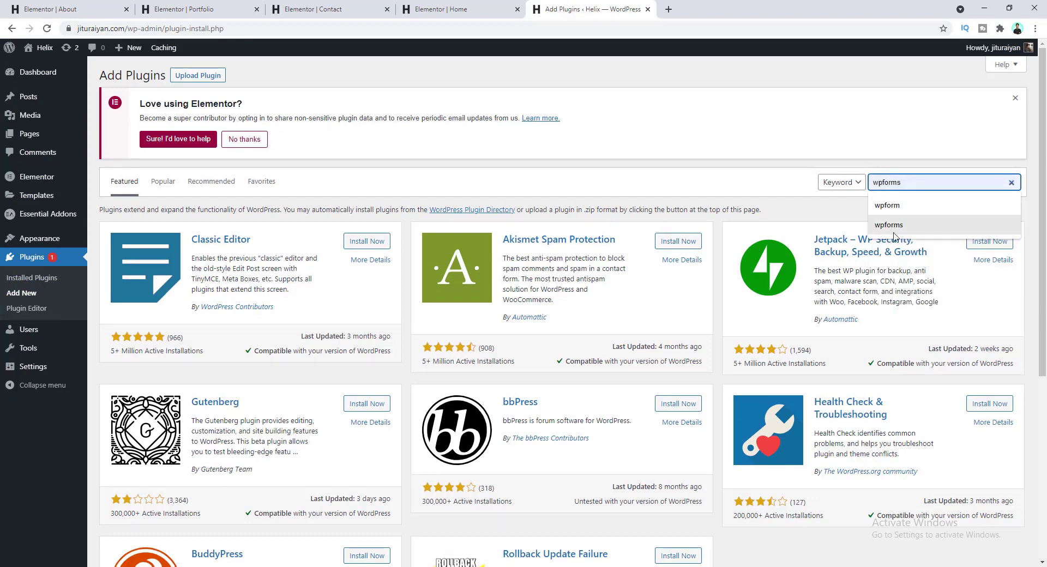
click(896, 223)
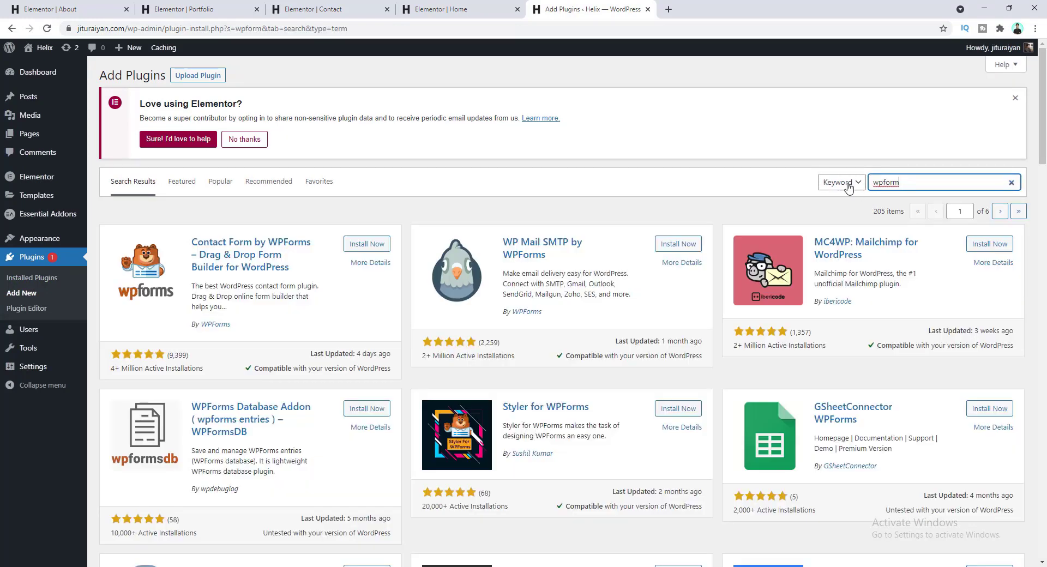
click(366, 243)
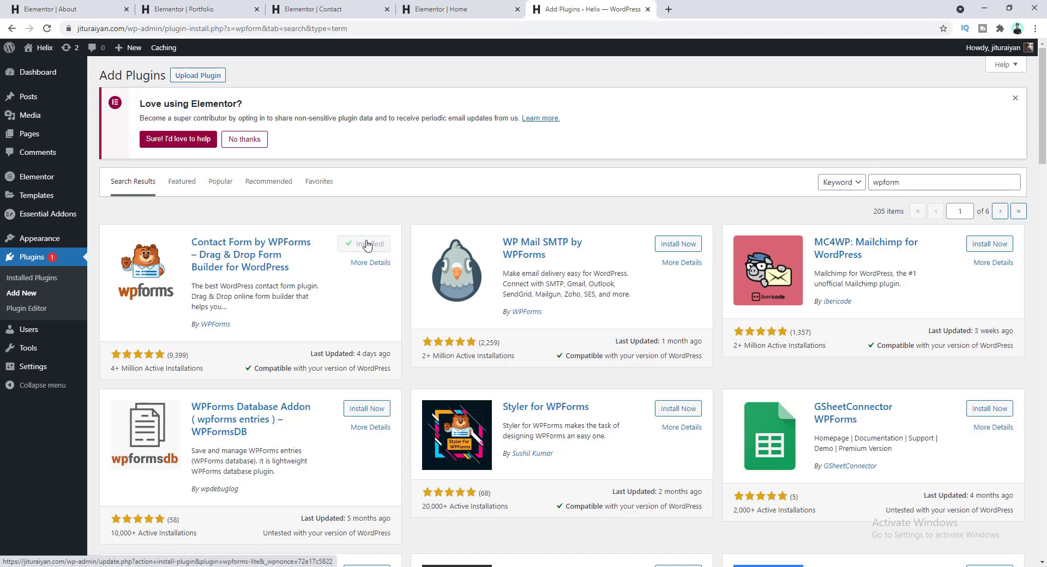
click(364, 245)
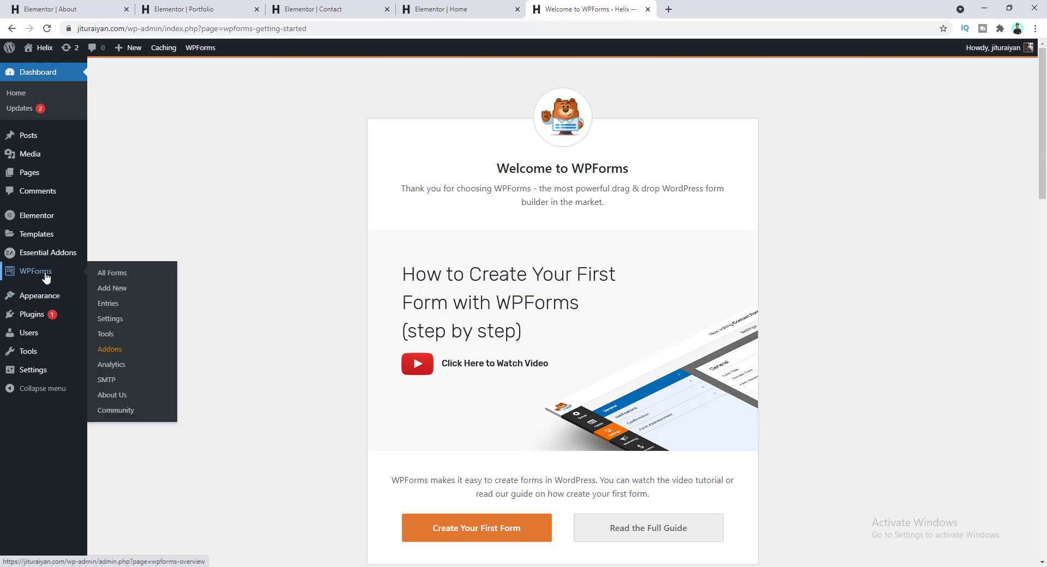
- Create a new WPForms form named 'Contact Form' from the Simple Contact Form template
click(68, 278)
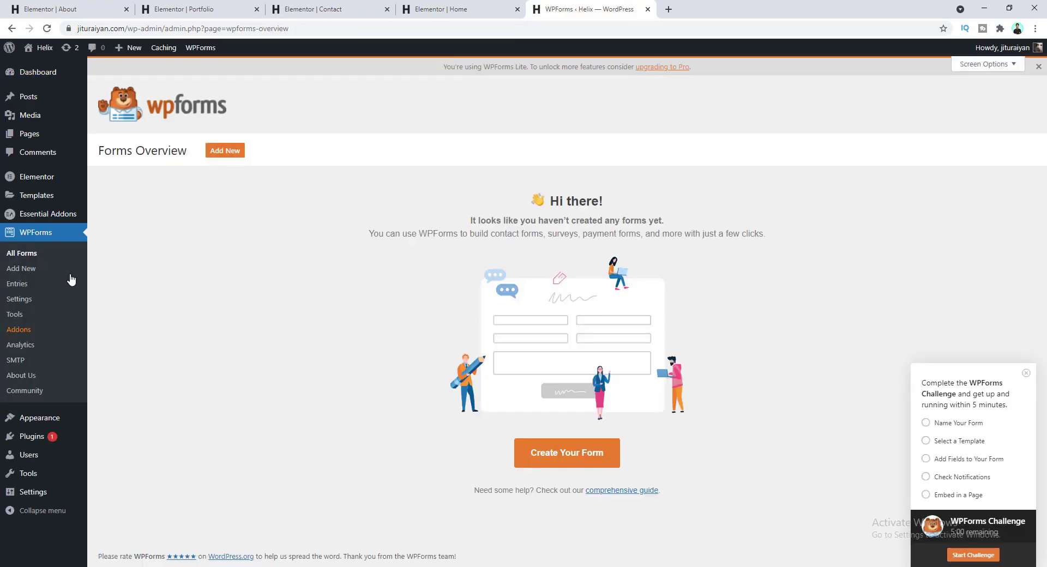
click(219, 161)
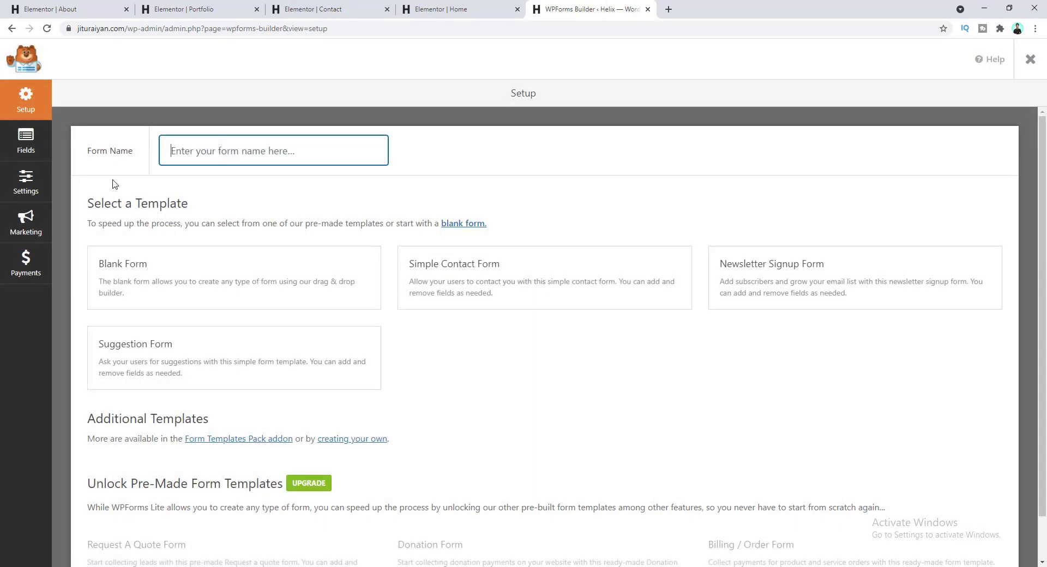
click(196, 147)
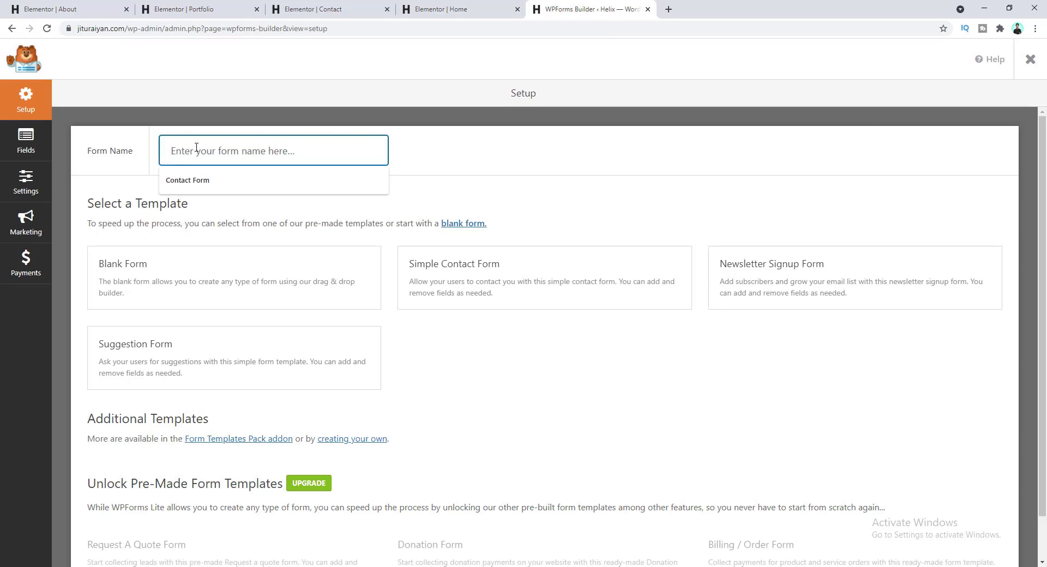
text(Contact)
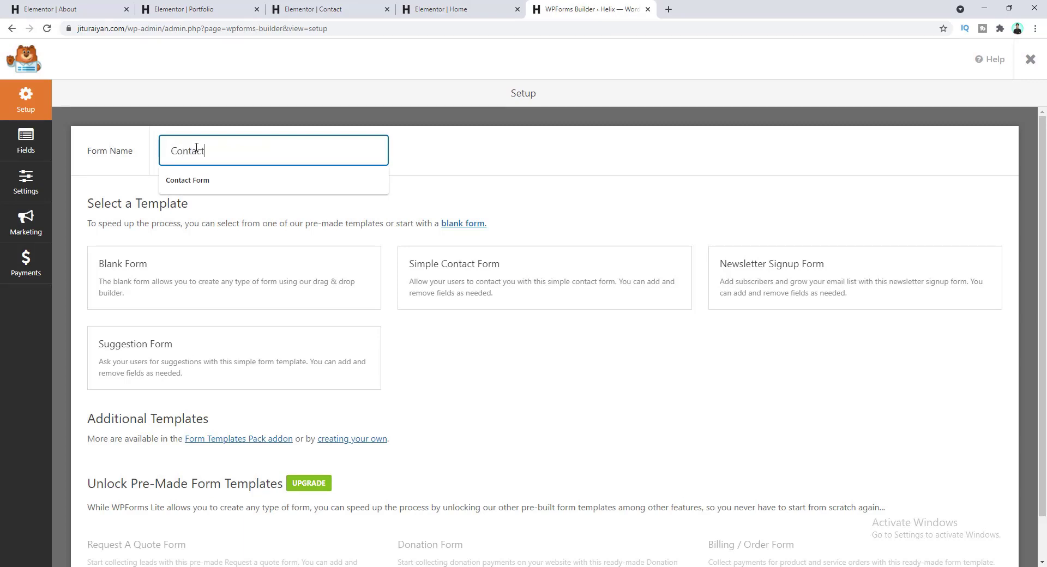
text(rm)
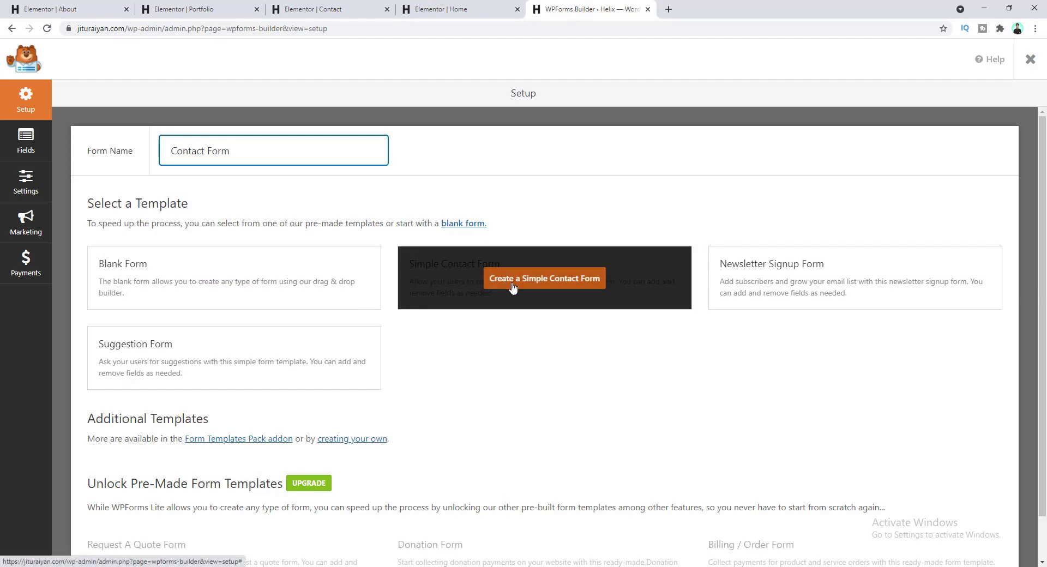
click(506, 283)
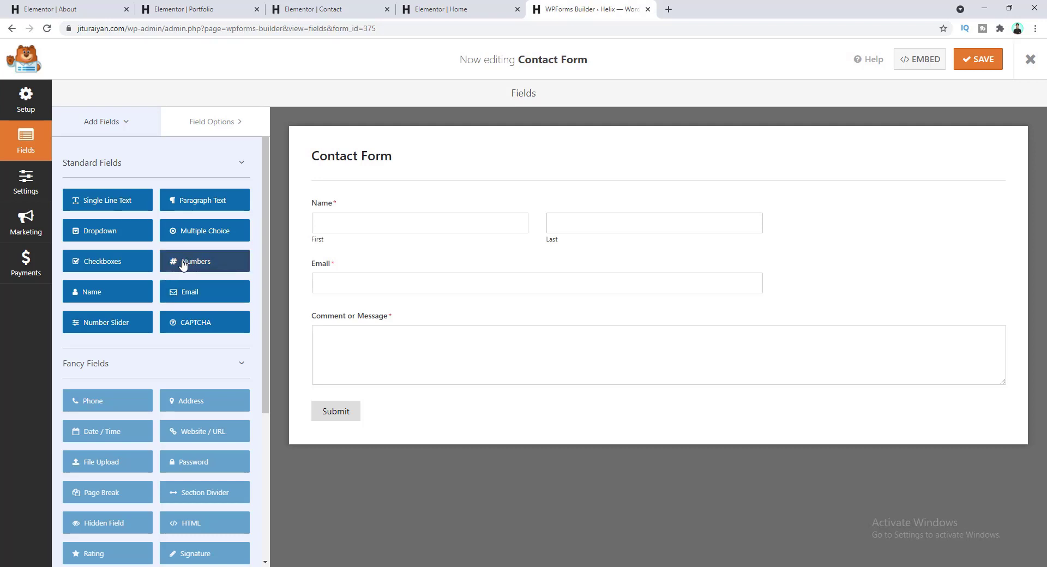
- Add a Numbers field between Email and Comment, then delete it again
drag(184, 264, 330, 319)
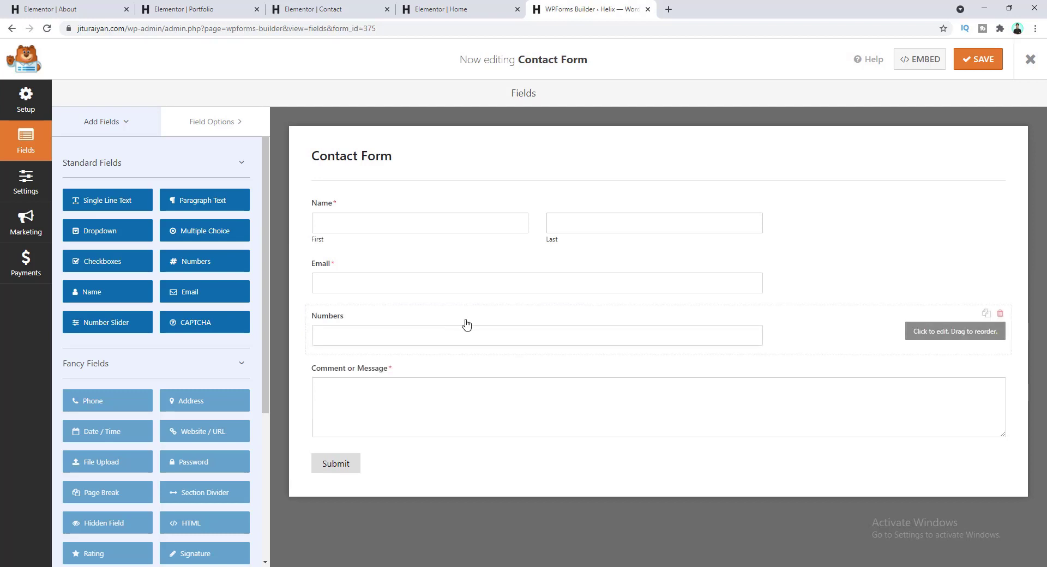
click(999, 317)
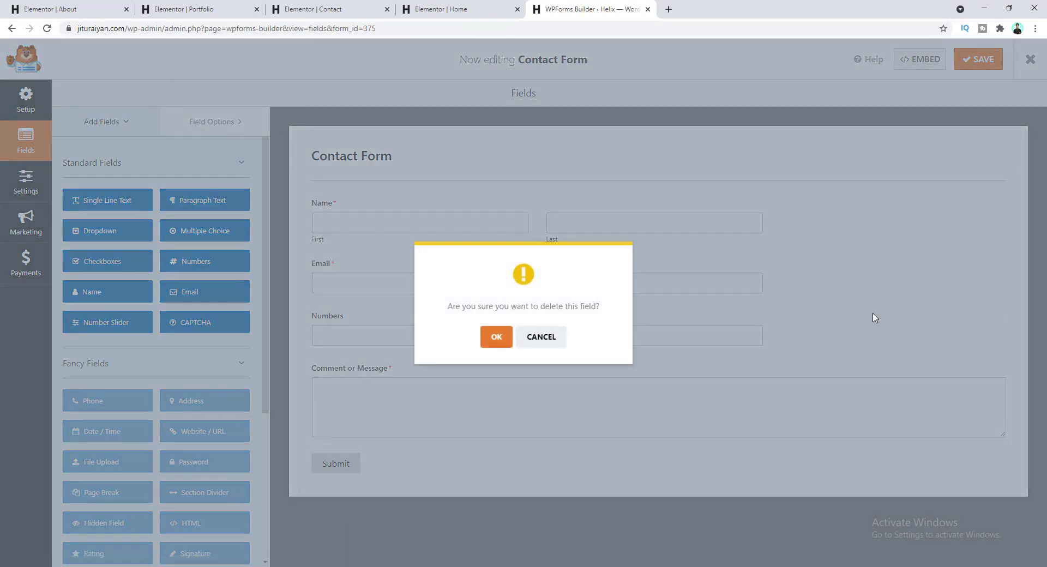
click(492, 342)
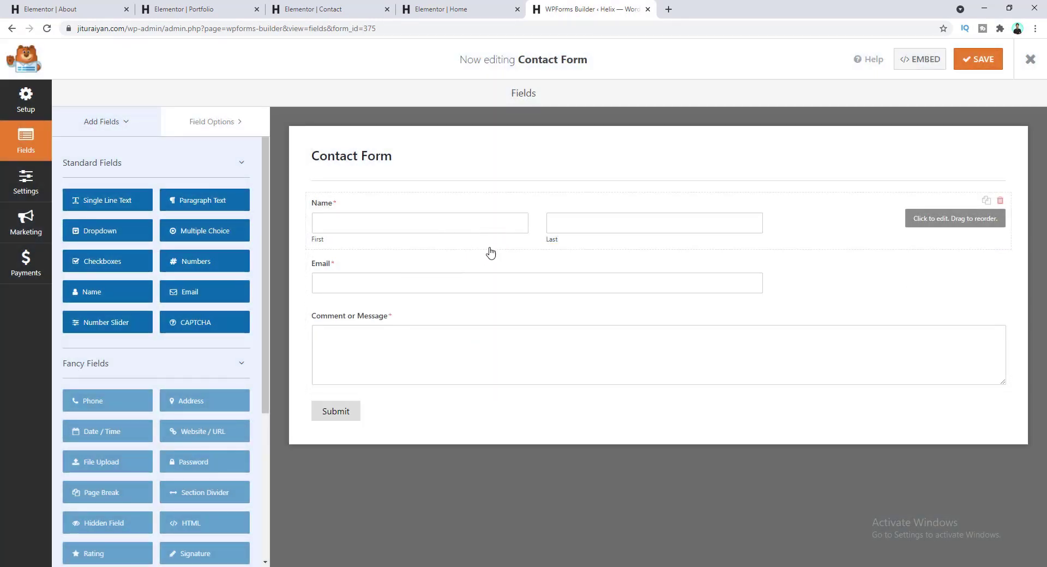
- Switch the Name field to the Simple format and give it the placeholder 'your name*'
click(468, 206)
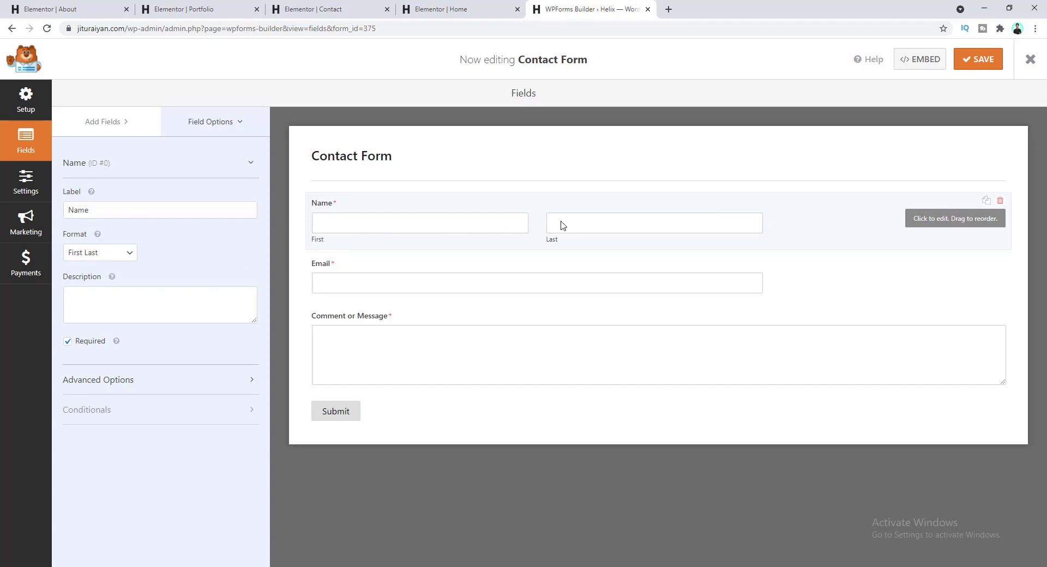
click(122, 258)
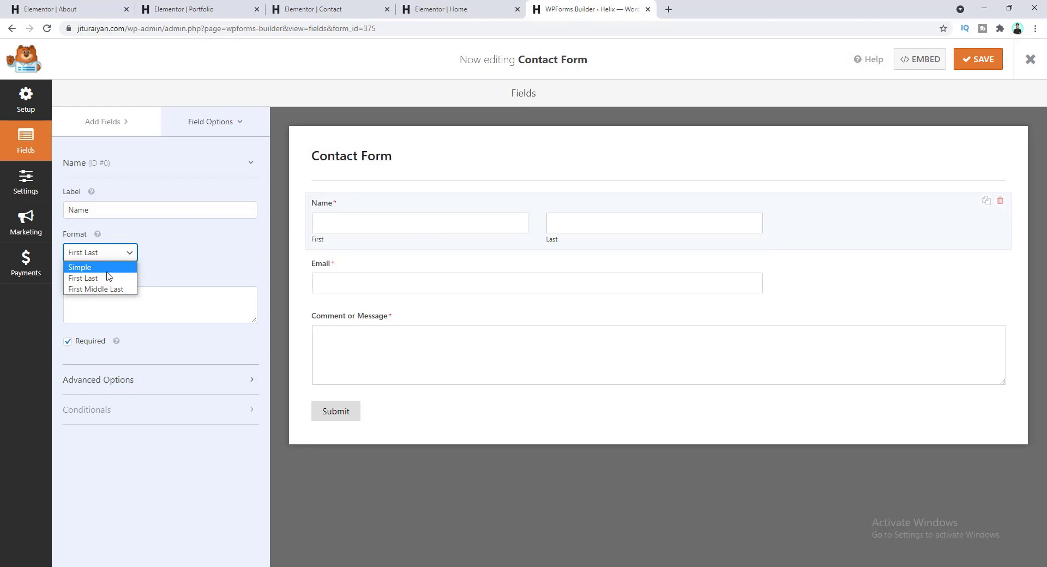
click(111, 268)
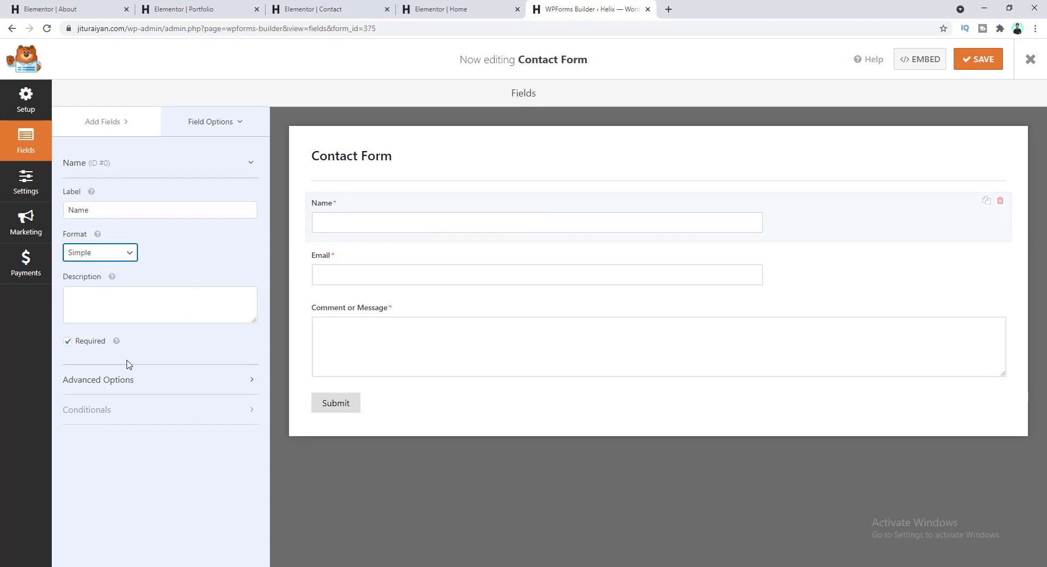
click(142, 384)
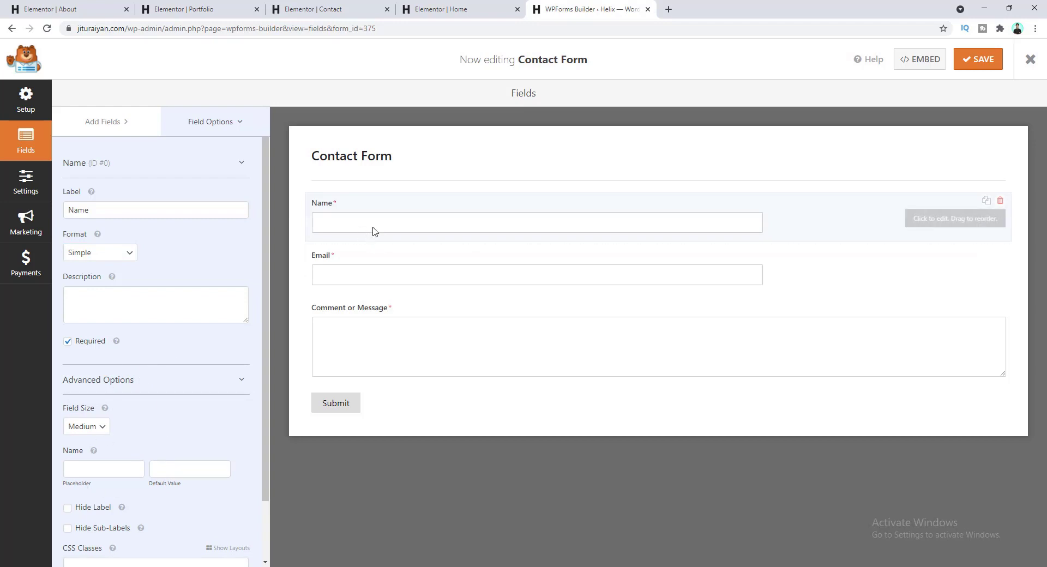
click(94, 469)
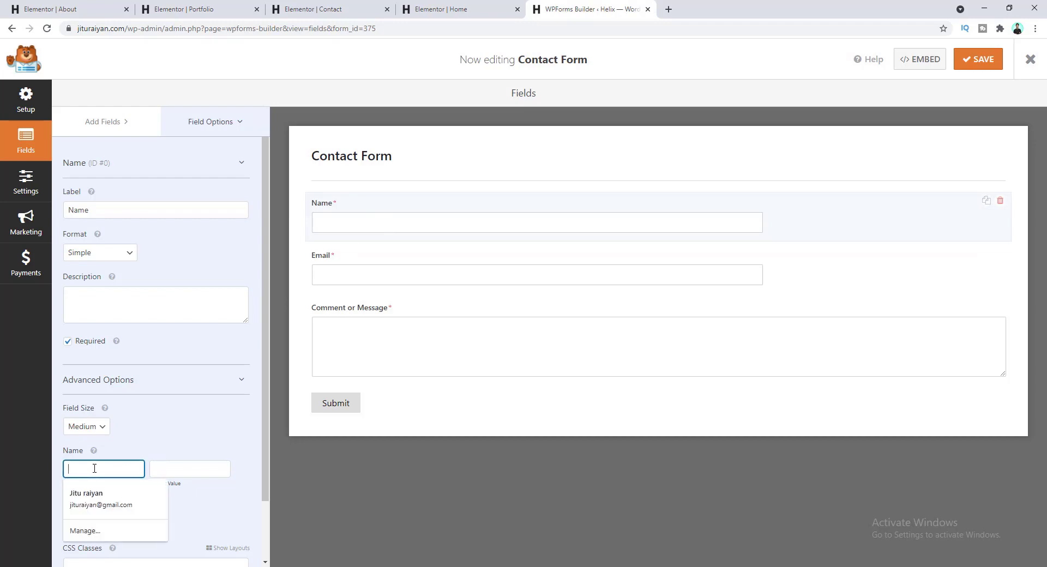
text(your name*)
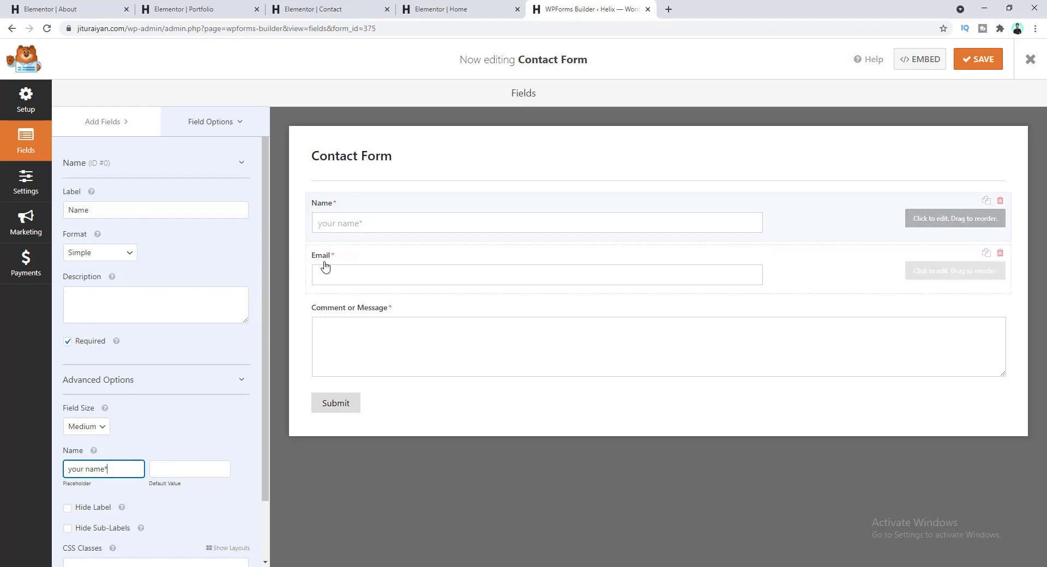
- Give the Email field the placeholder 'your email*'
click(368, 261)
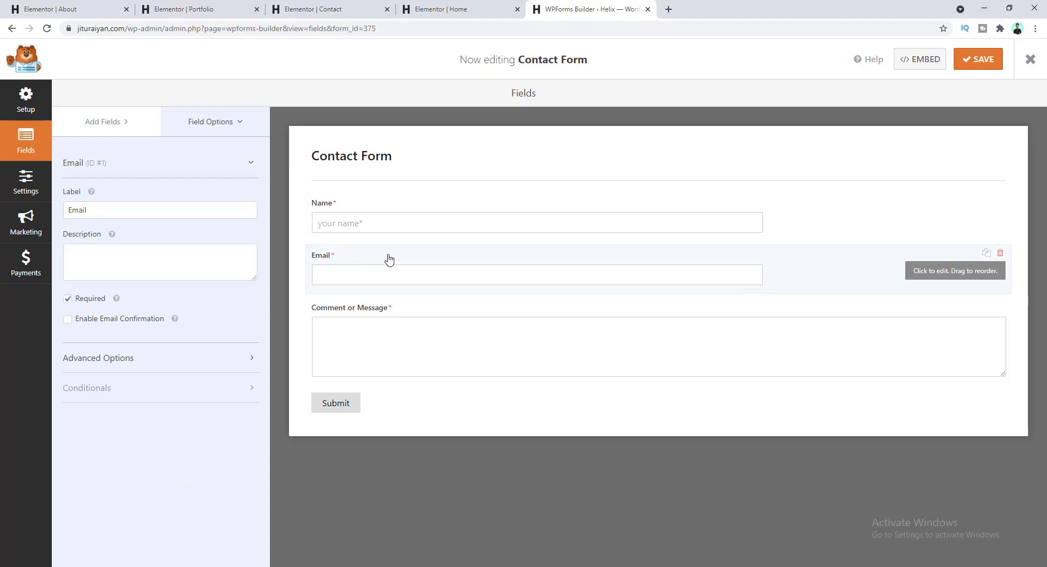
click(196, 363)
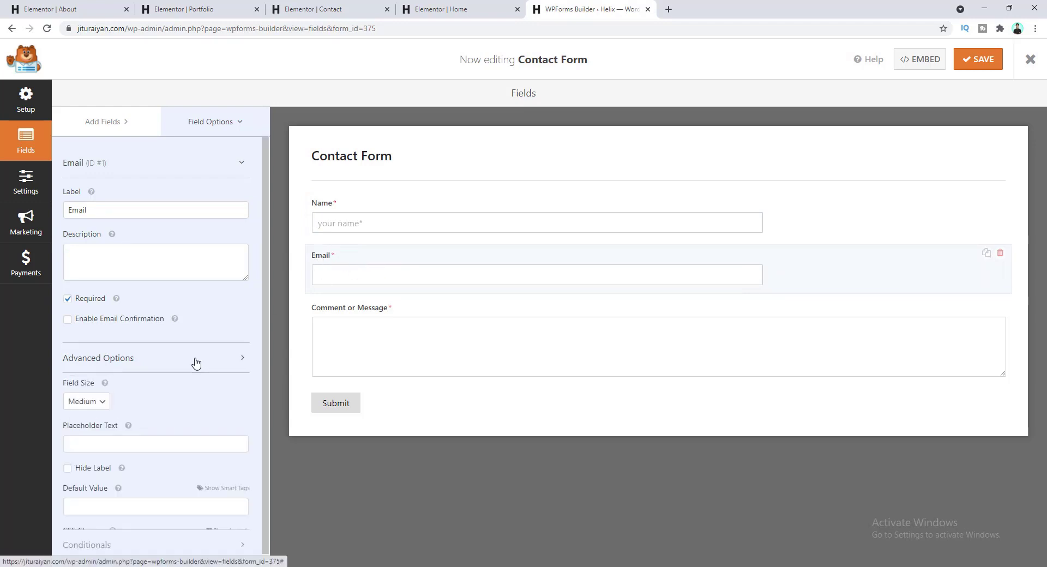
scroll(103, 299, down, 2)
click(105, 351)
text(your email*)
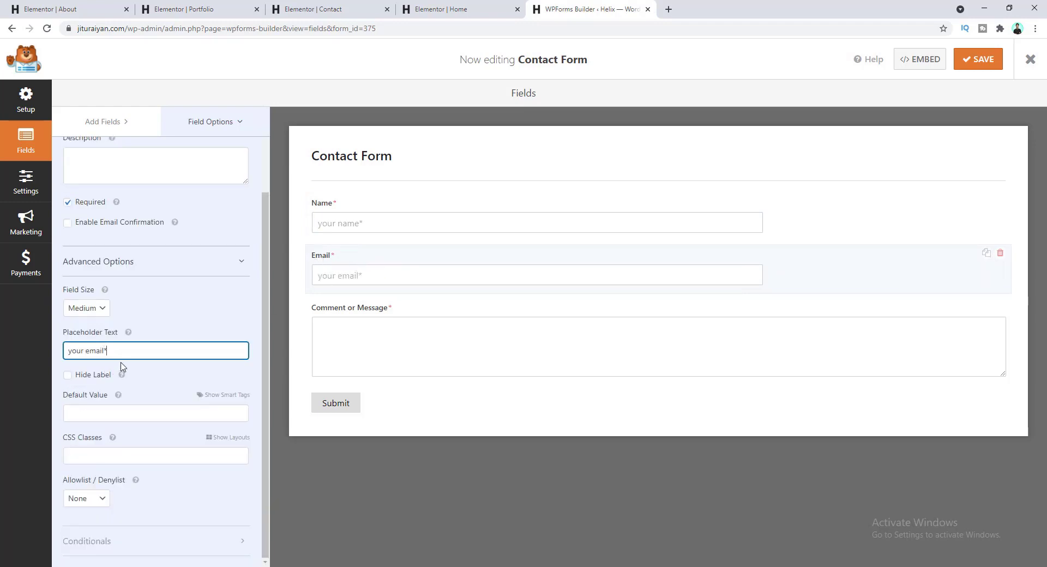
click(170, 326)
scroll(174, 350, up, 2)
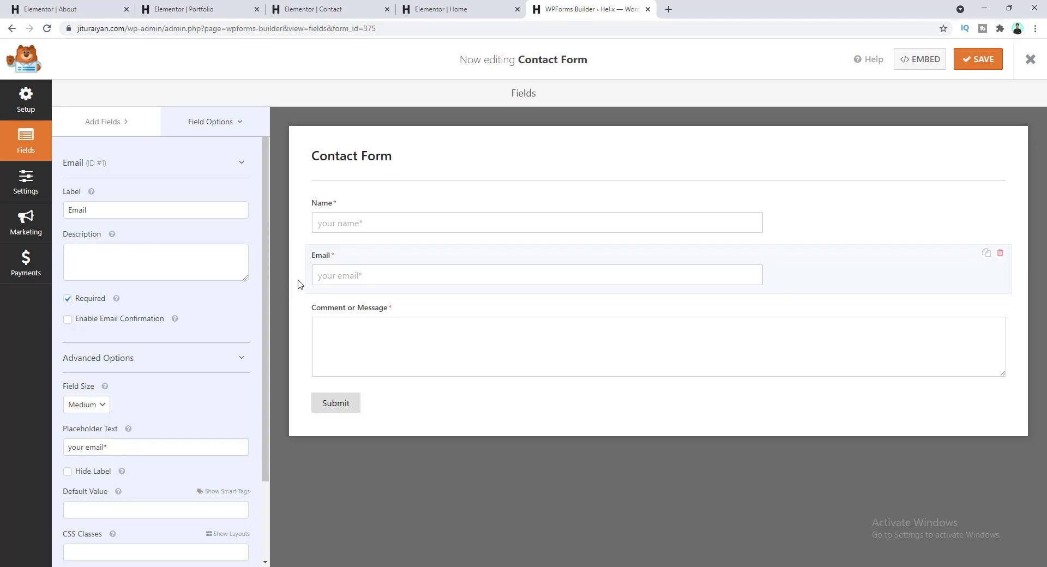
- Give the Comment field the placeholder 'your message*'
click(364, 312)
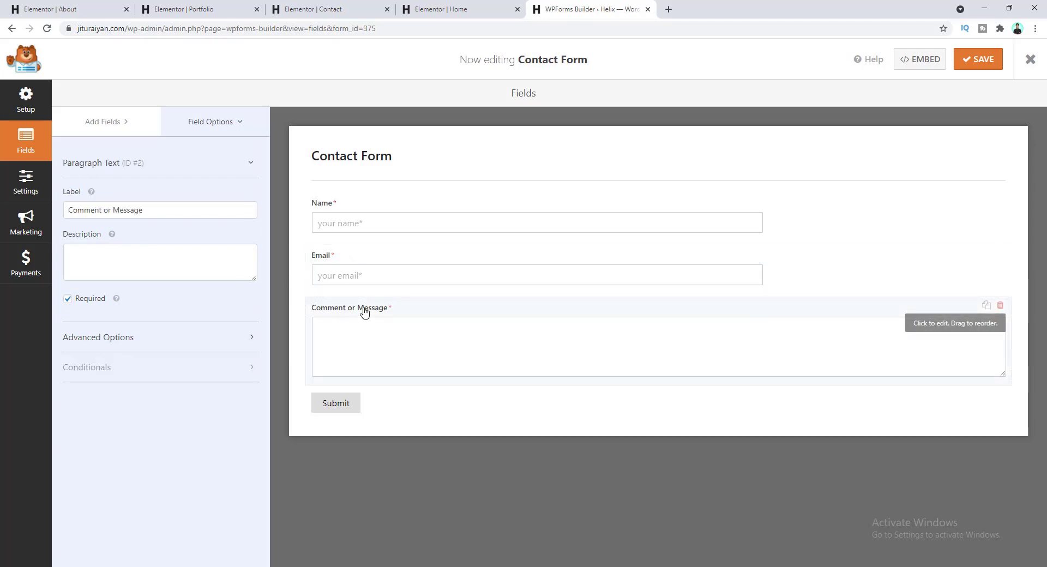
click(152, 342)
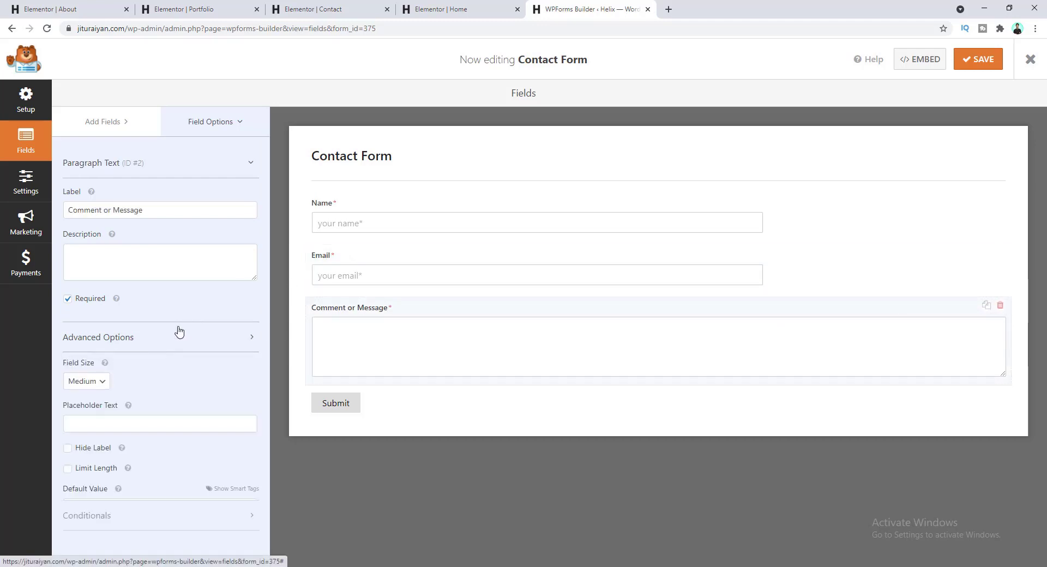
click(151, 426)
text(your message*)
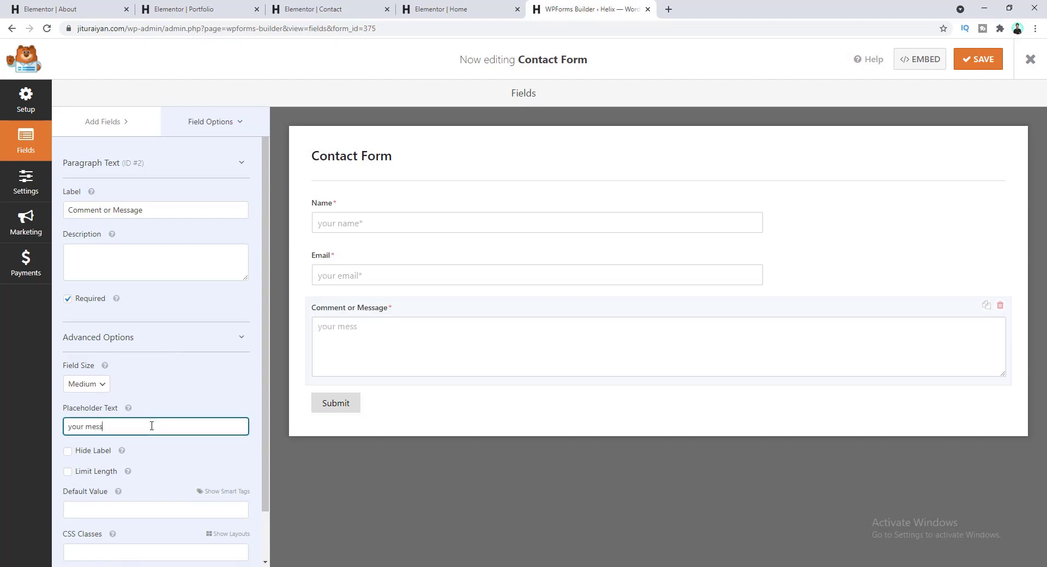
scroll(182, 327, down, 1)
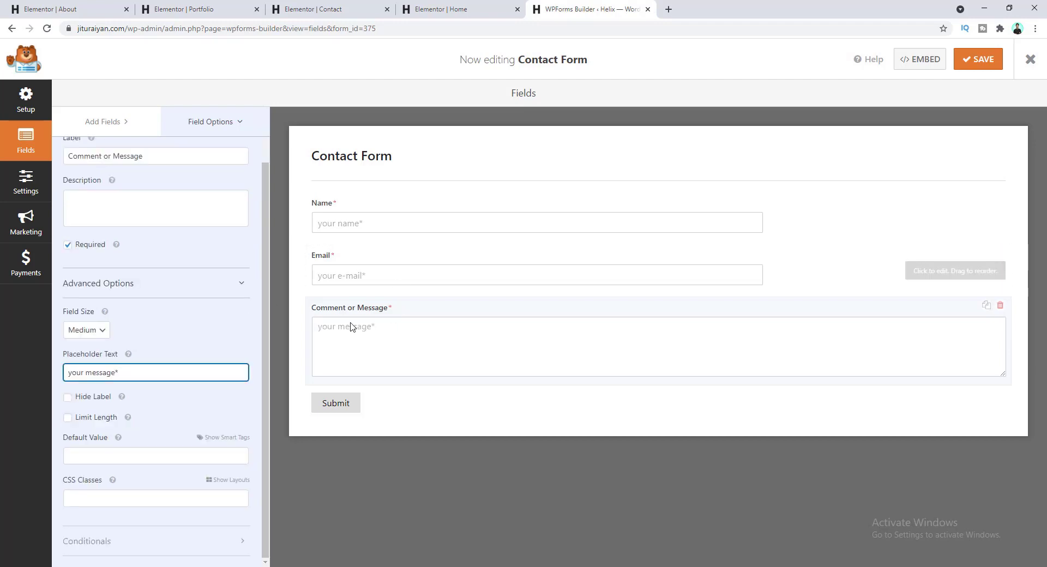
click(25, 183)
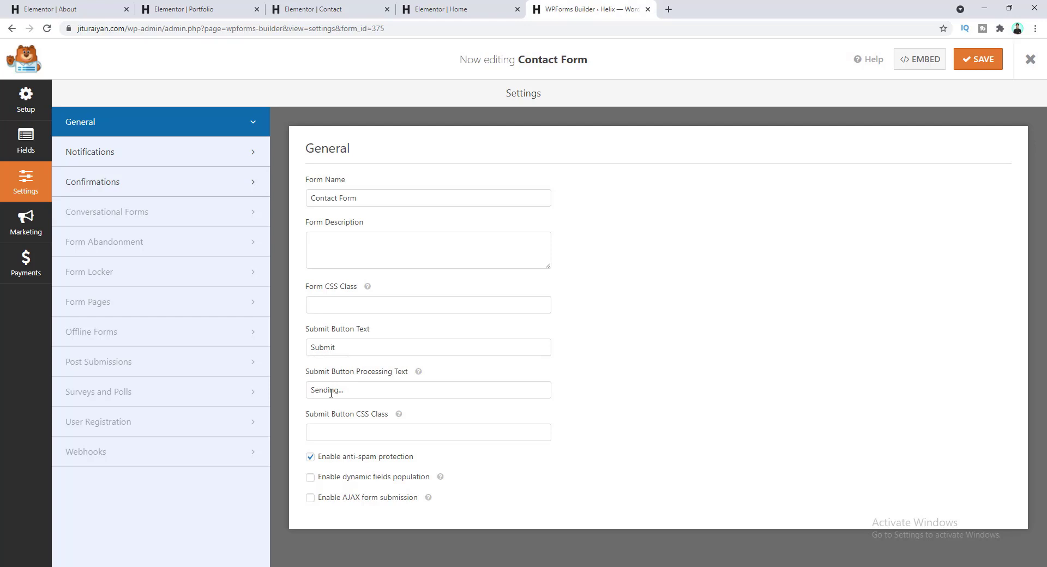
- Leave the notification's Send To address unchanged, undoing an accidental edit
click(169, 158)
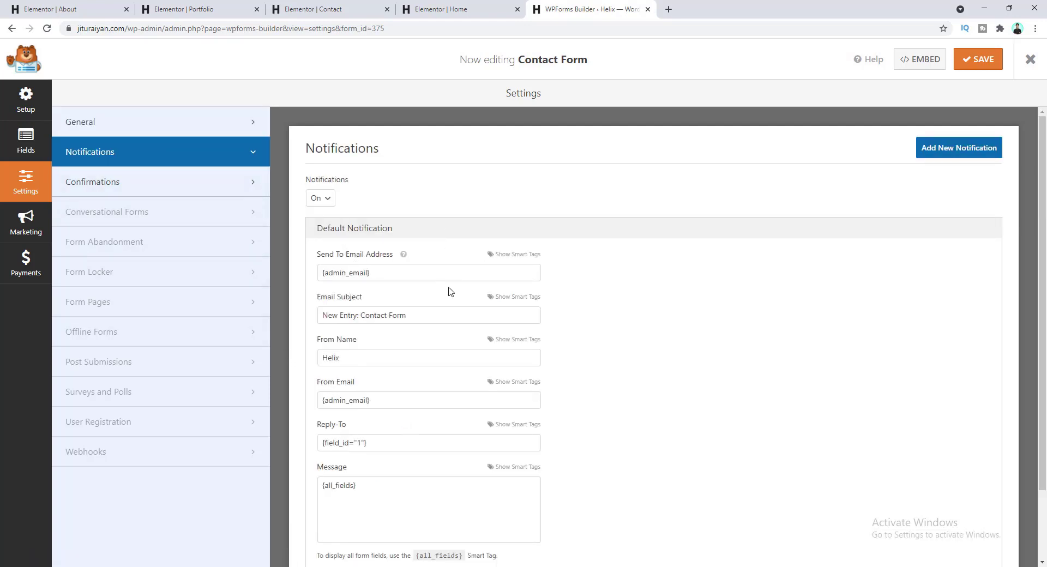
scroll(417, 269, down, 2)
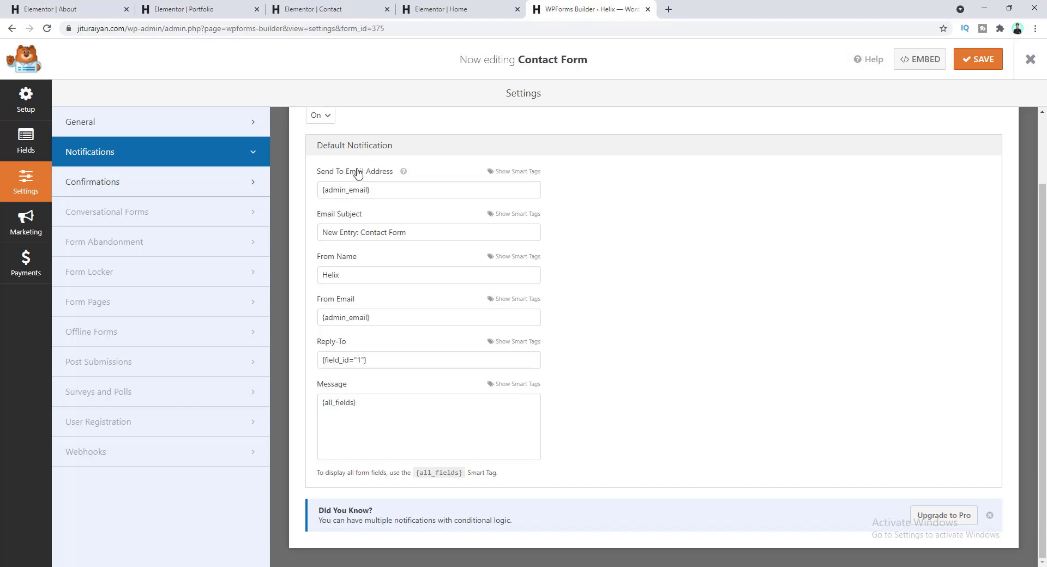
drag(375, 192, 314, 197)
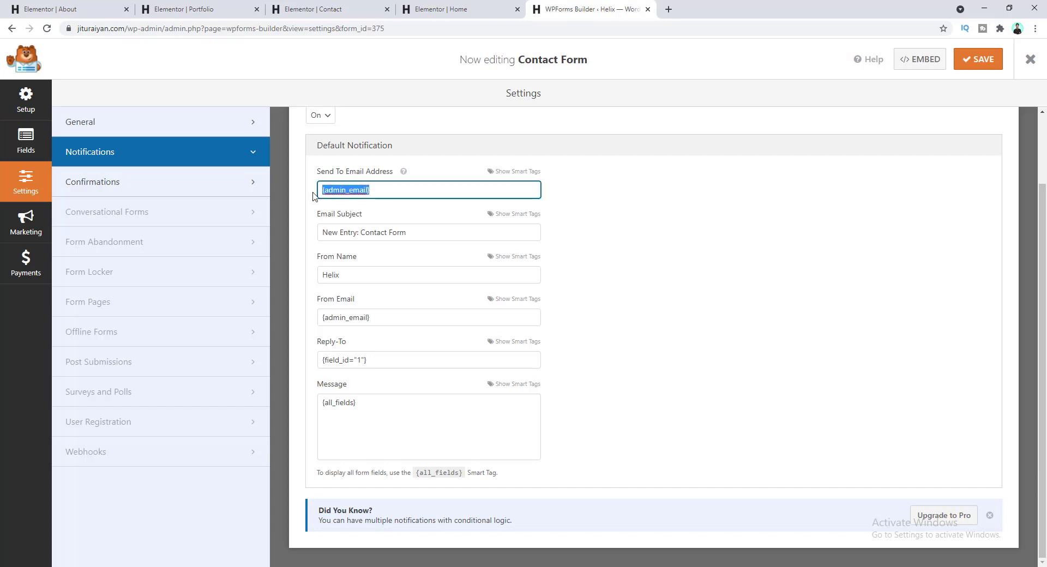
text(asdsa)
key(ctrl+z)
- Review the Reply-To value and the {all_fields} notification message, leaving both as they are
click(358, 360)
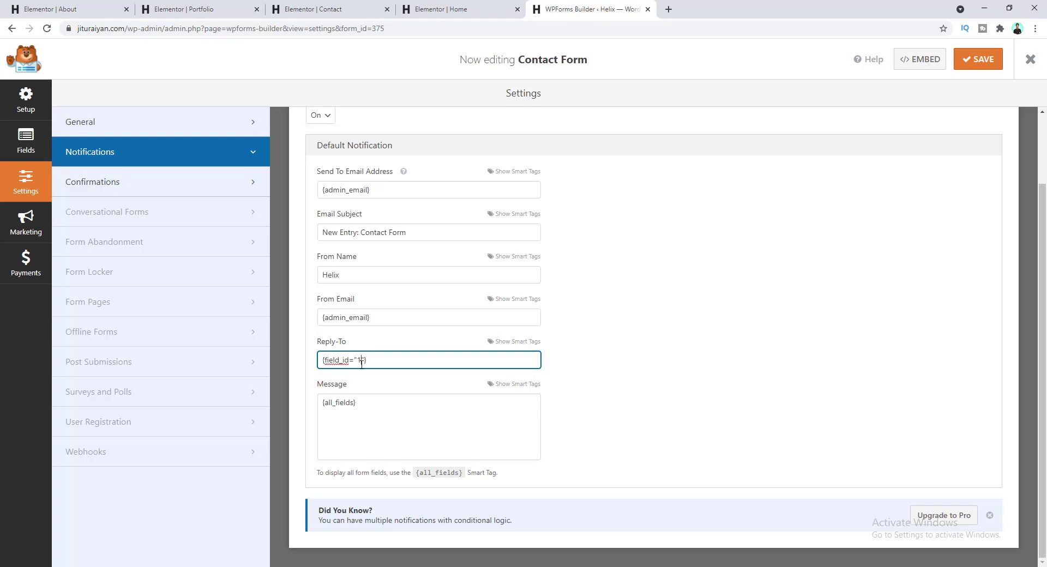
click(359, 350)
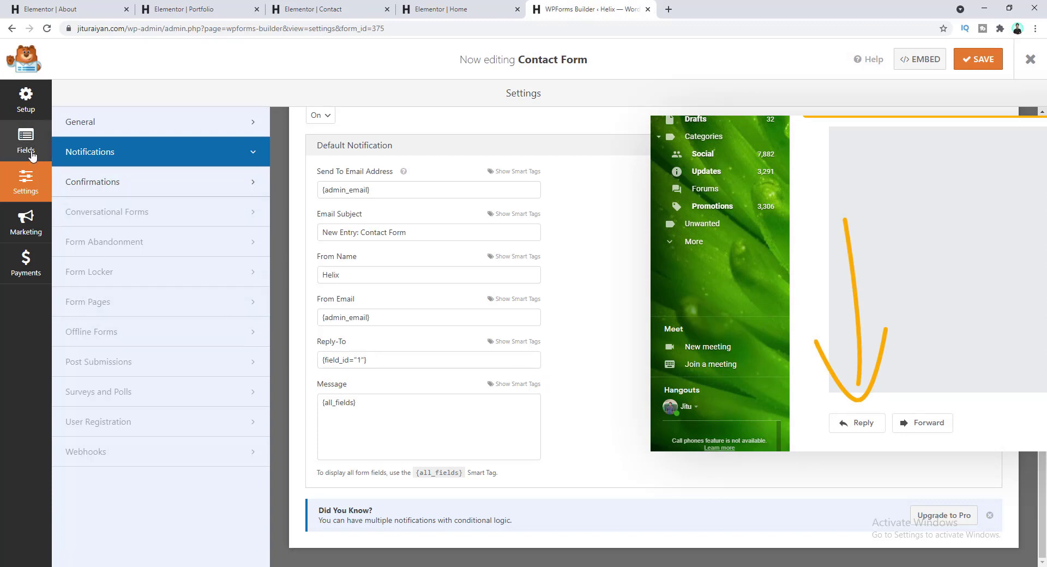
click(11, 147)
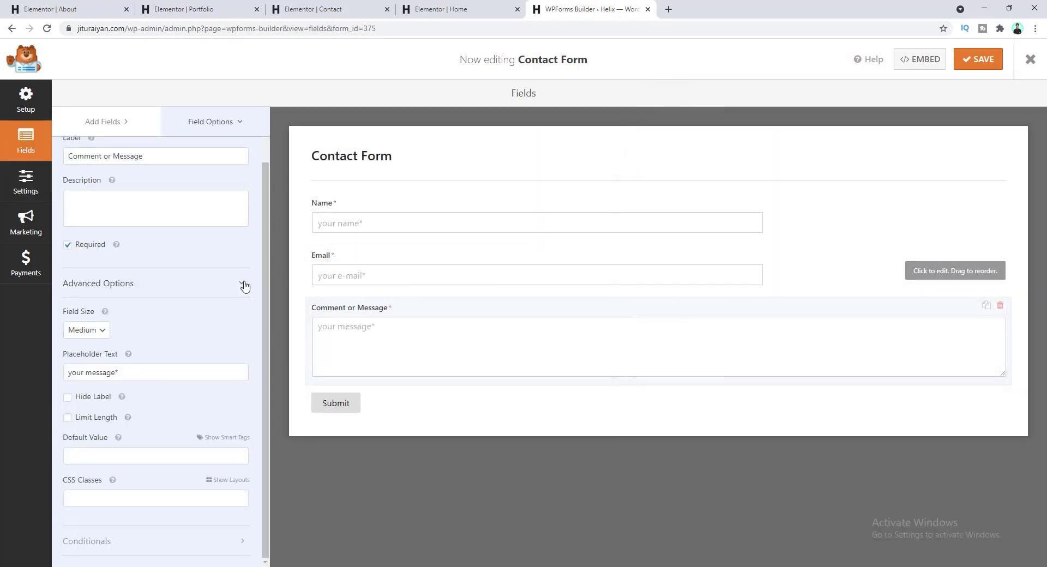
click(13, 188)
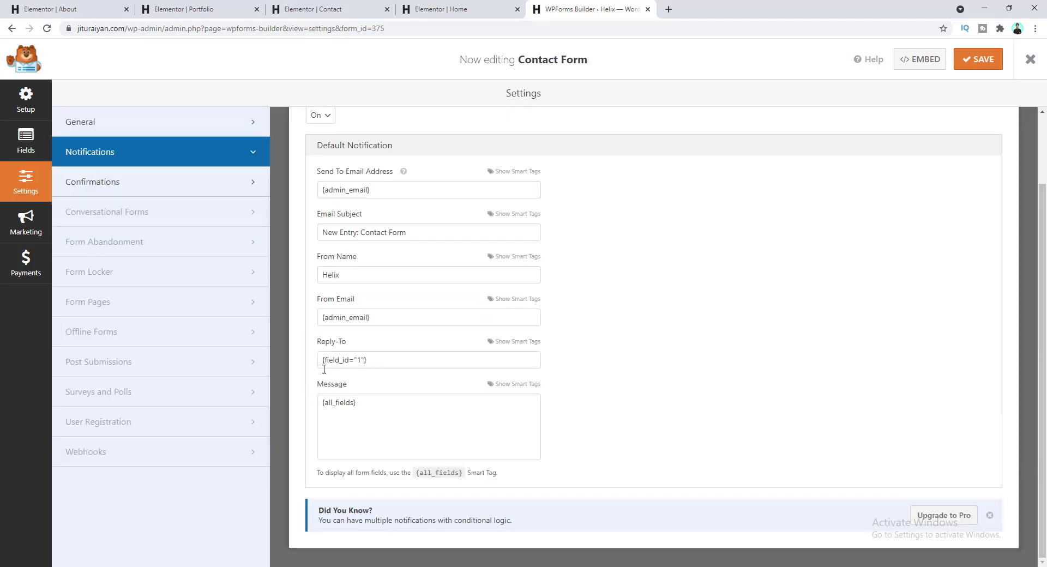
drag(365, 401, 310, 405)
click(358, 400)
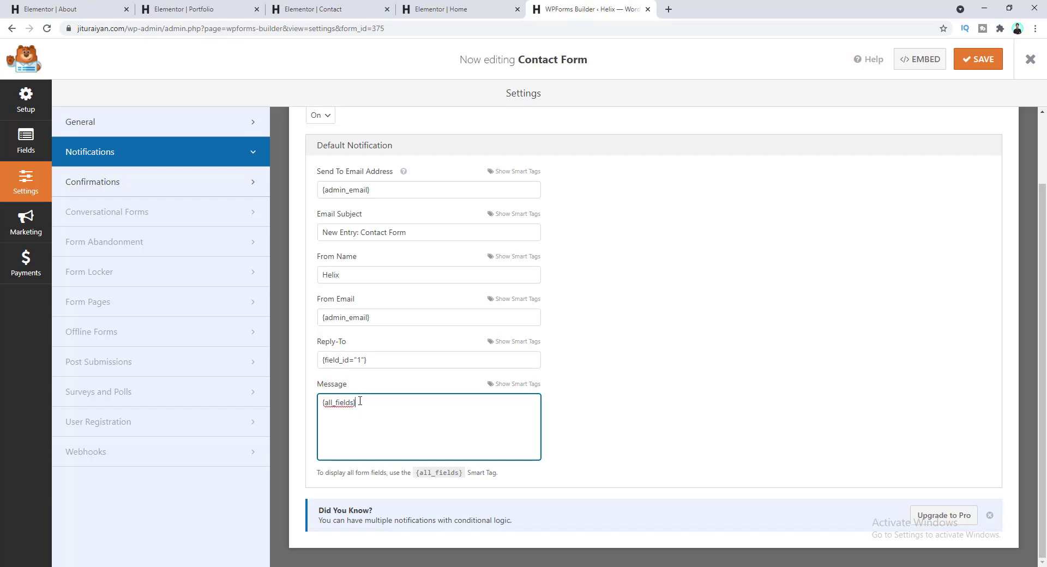
drag(359, 403, 323, 410)
- Try a Show Page confirmation pointing to the About page
click(166, 187)
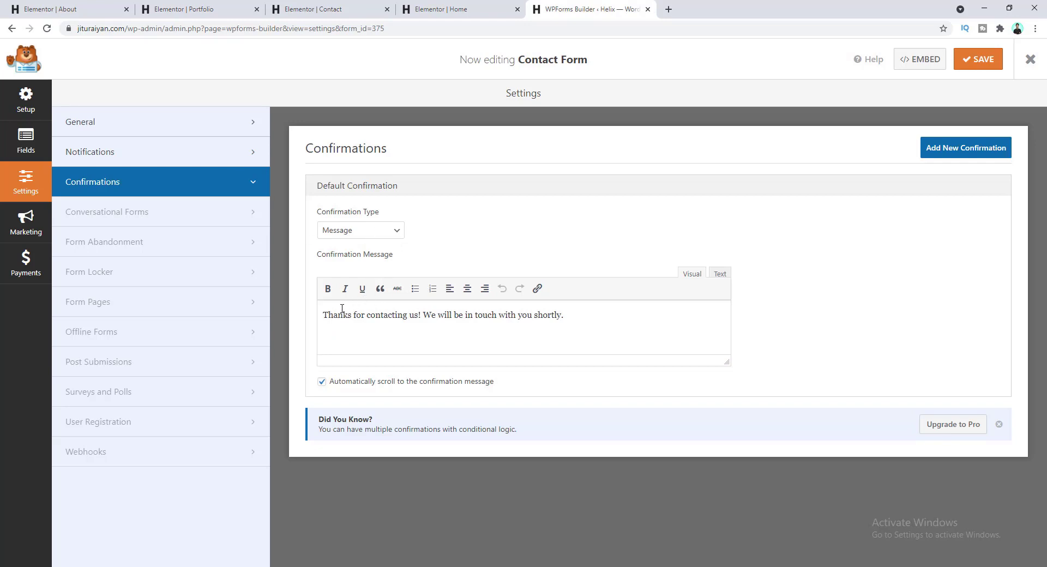
drag(337, 316, 564, 315)
click(568, 314)
click(380, 232)
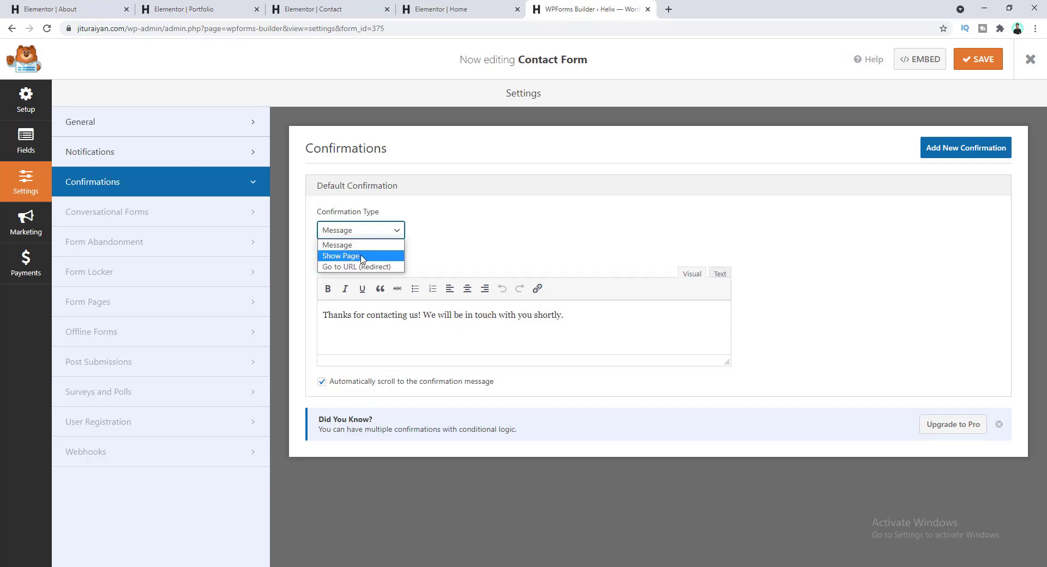
click(363, 256)
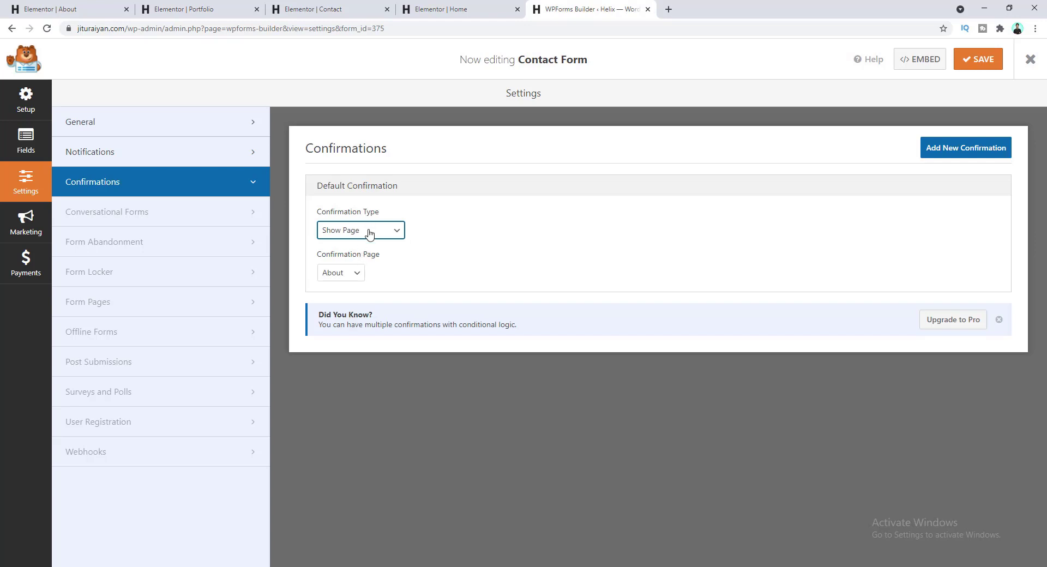
click(343, 276)
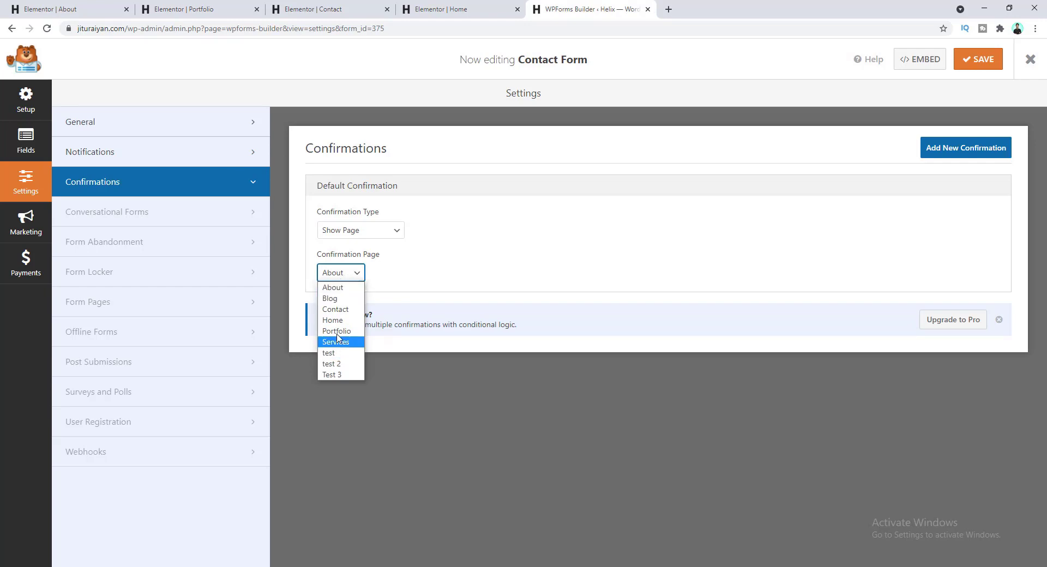
click(397, 265)
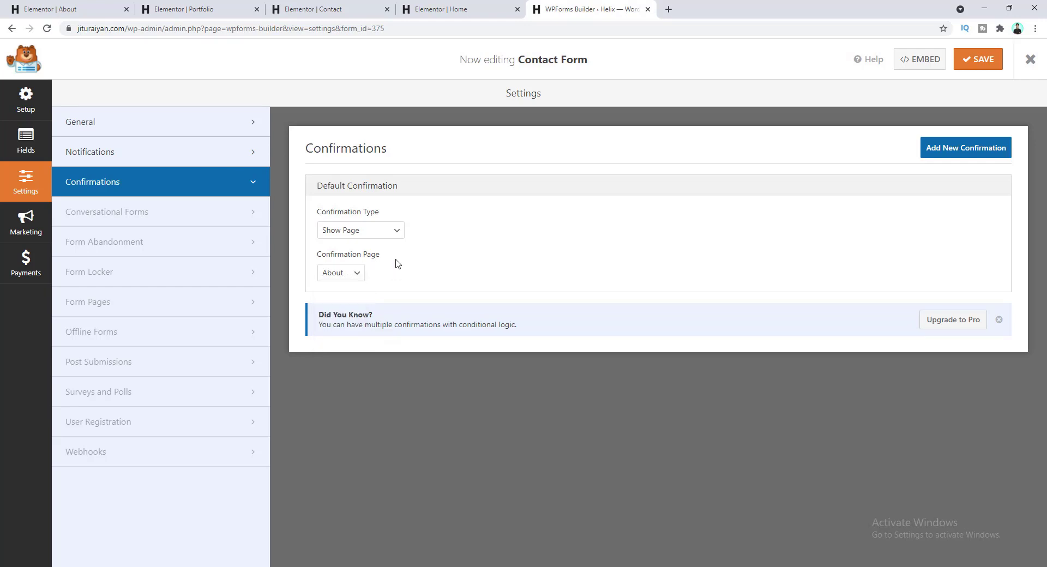
- Switch the confirmation back to the thank-you Message and save the form
click(382, 230)
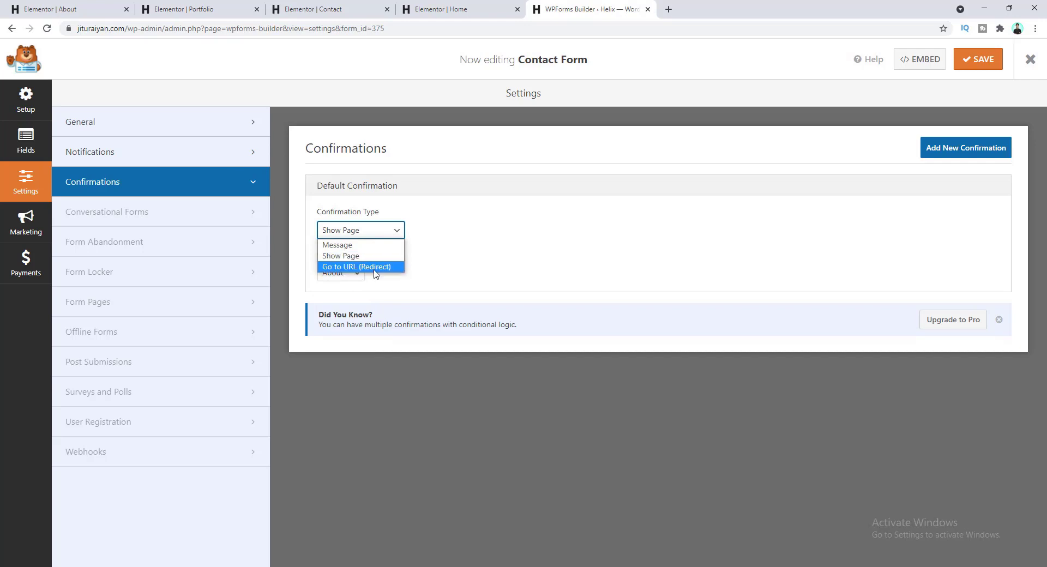
click(349, 246)
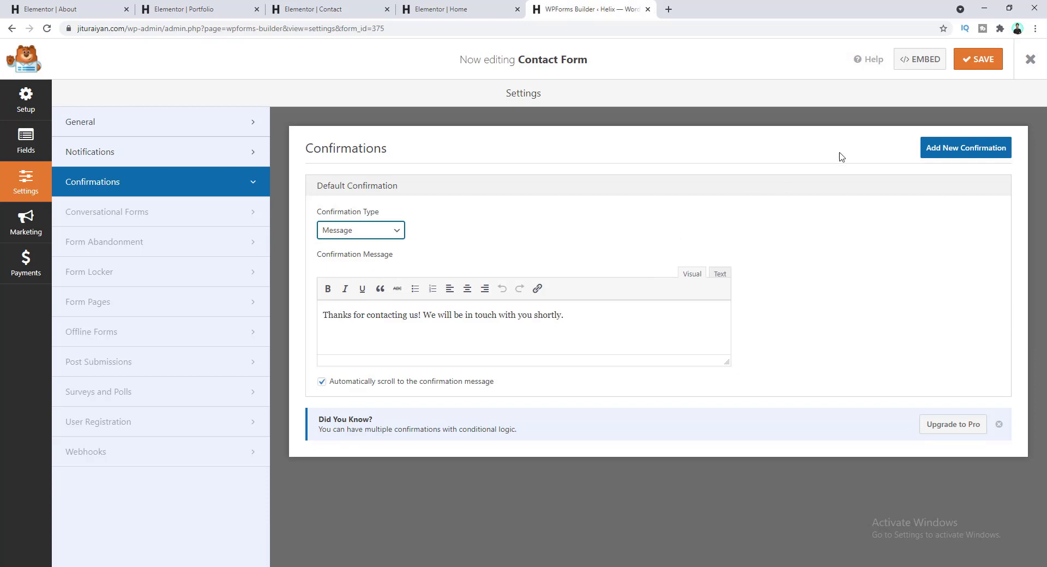
click(971, 71)
- Go to the Essential Addons element settings from the WordPress dashboard in a new tab
click(669, 9)
text(da)
click(411, 174)
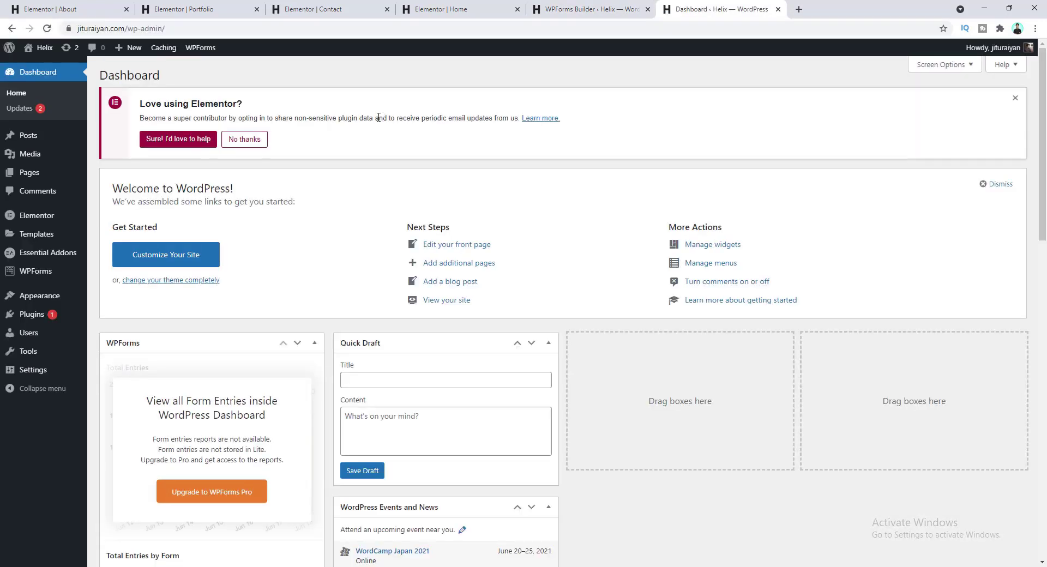
click(70, 254)
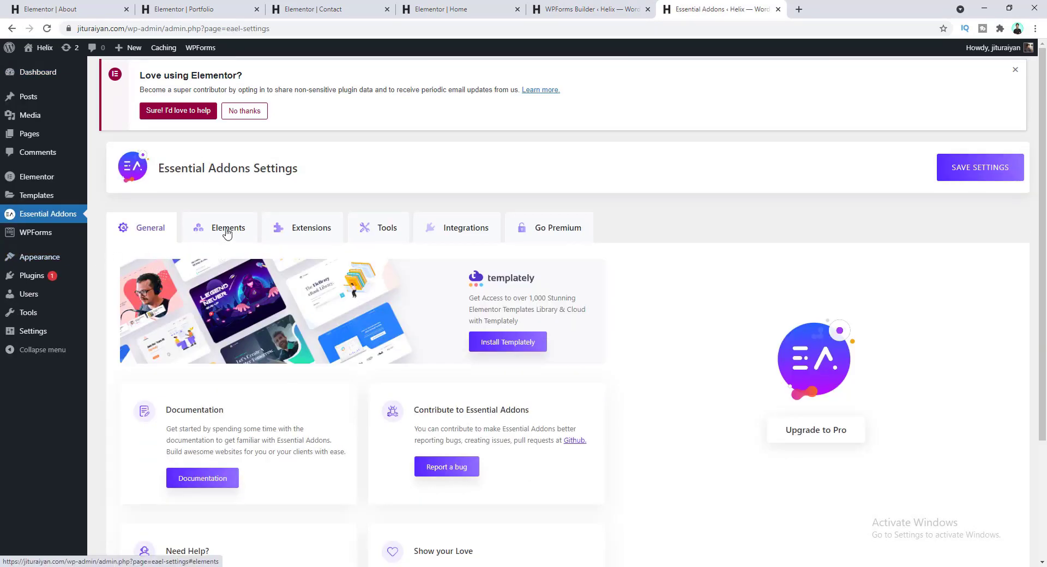
click(228, 229)
- Turn on the WPForms form styler element and save the element settings
scroll(274, 264, down, 8)
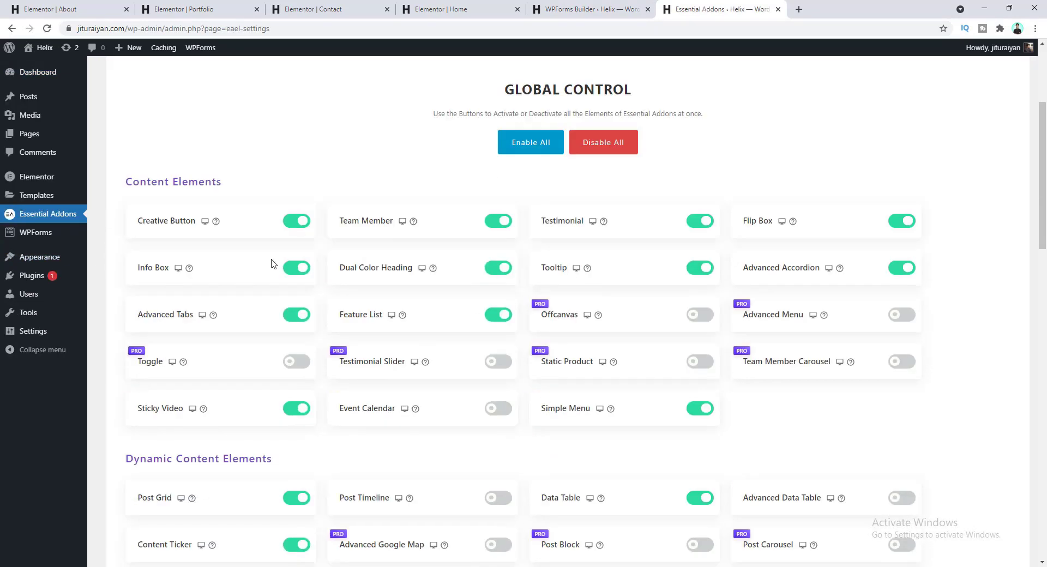
scroll(275, 271, down, 6)
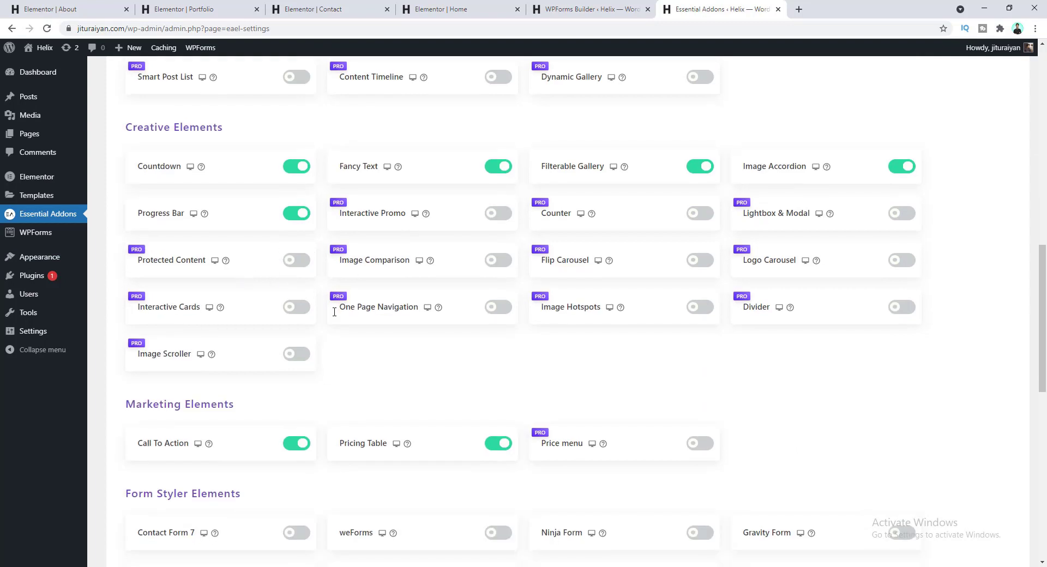
scroll(381, 381, down, 3)
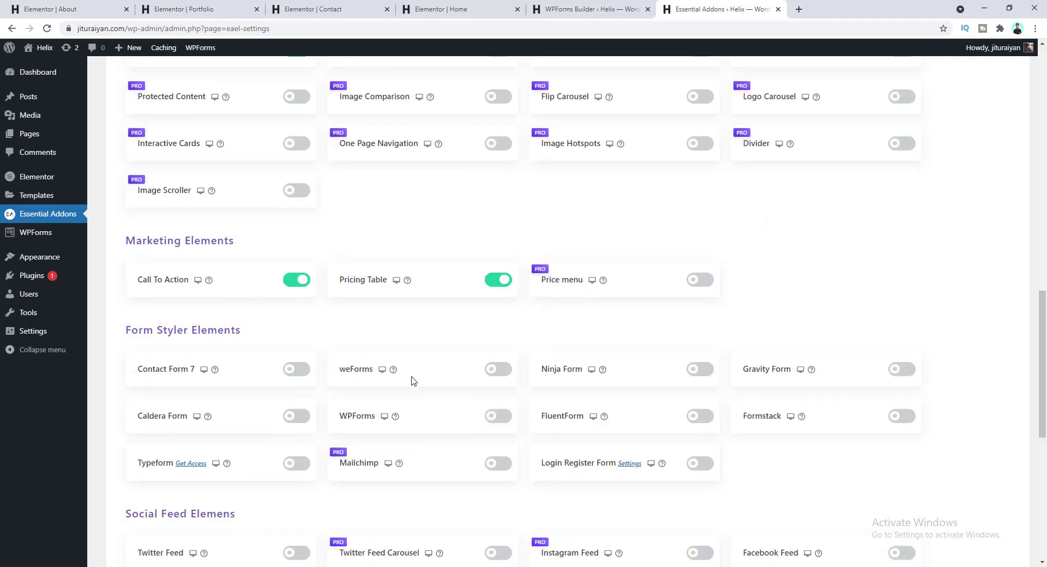
click(500, 417)
scroll(807, 465, up, 20)
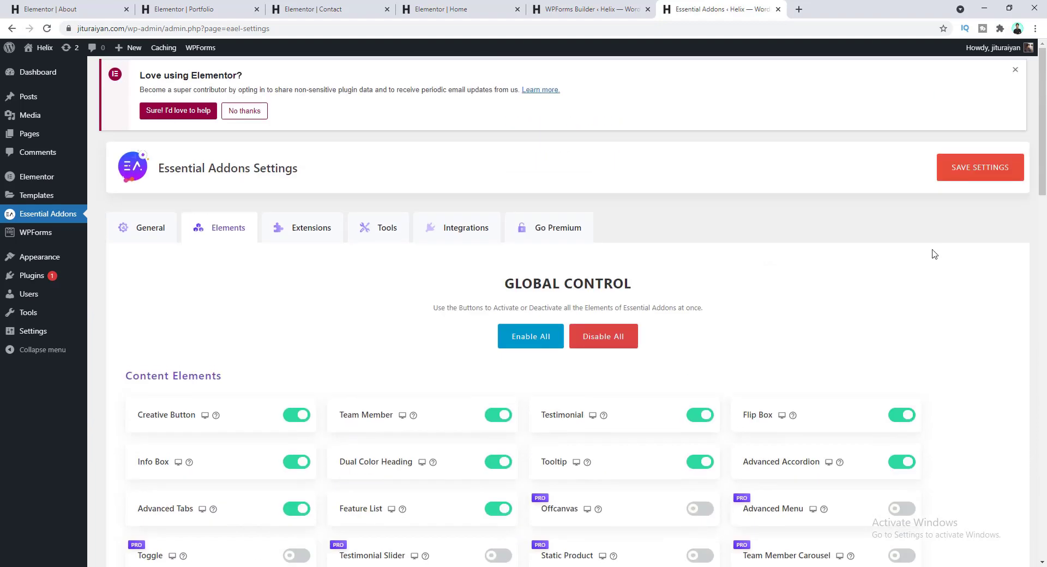
click(980, 169)
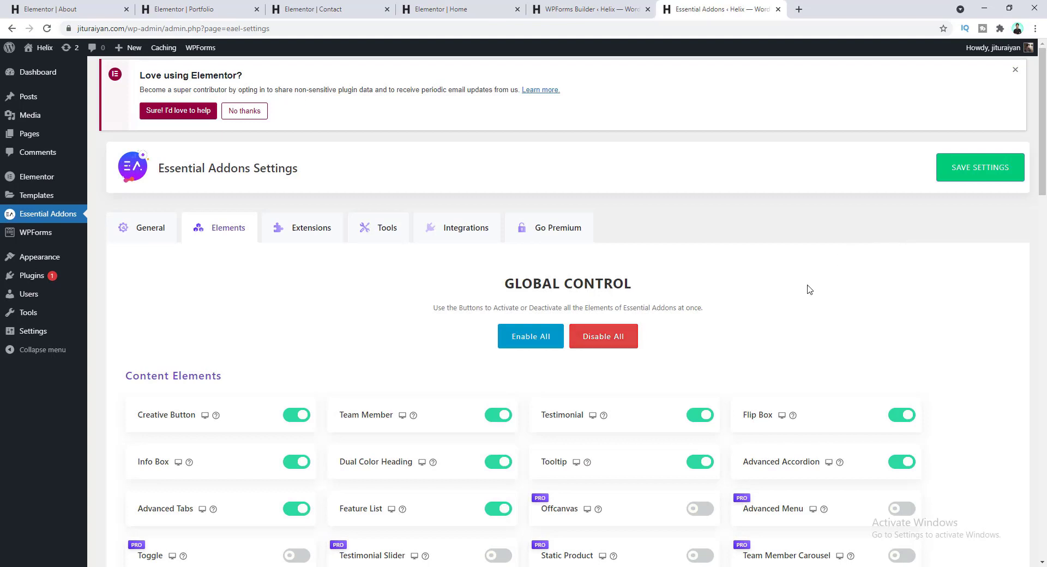
click(295, 5)
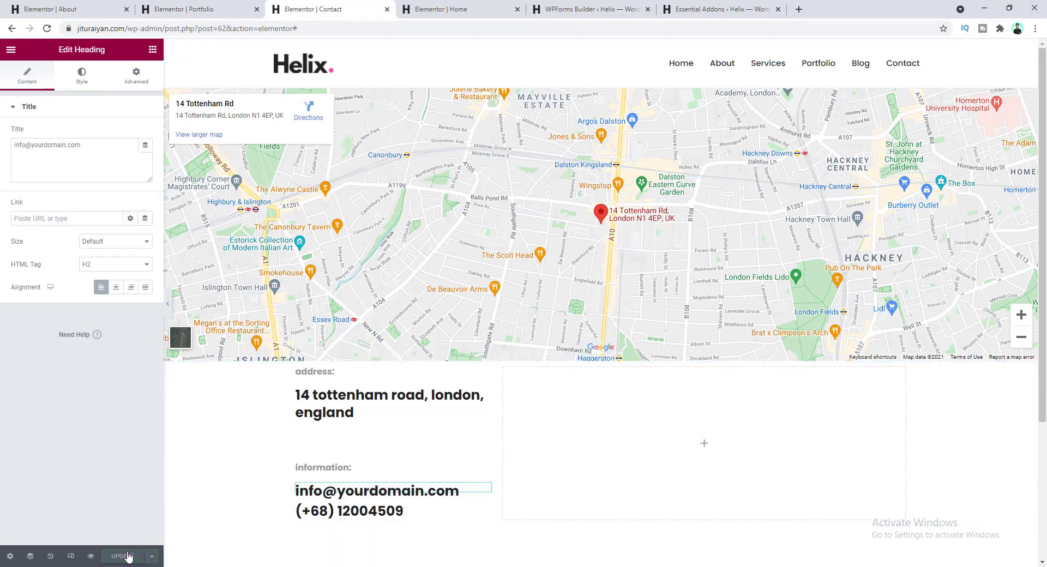
- Reload the editor and drag a WPForms widget into the empty column beside the address
click(47, 30)
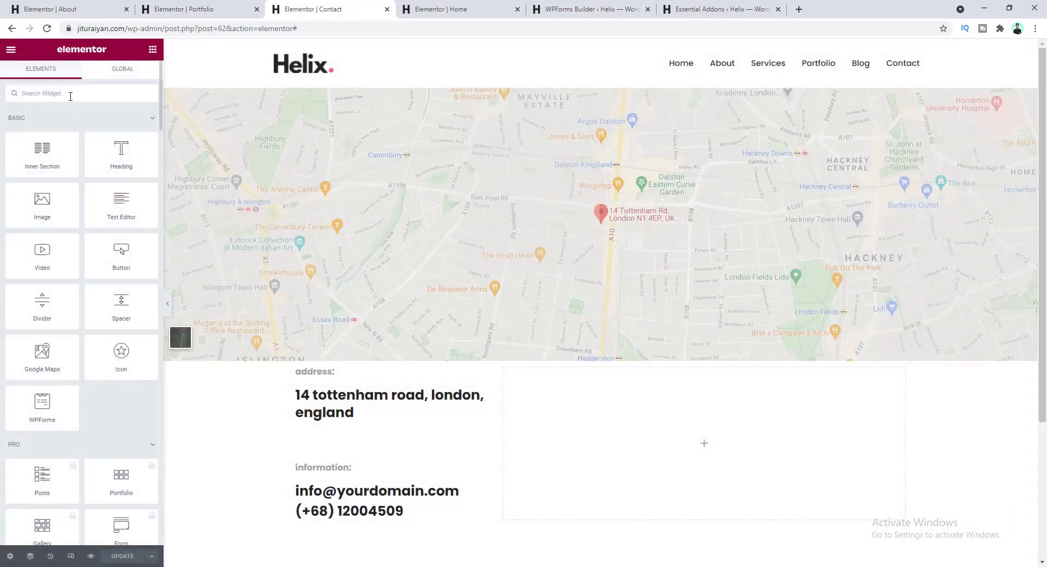
text(wpf)
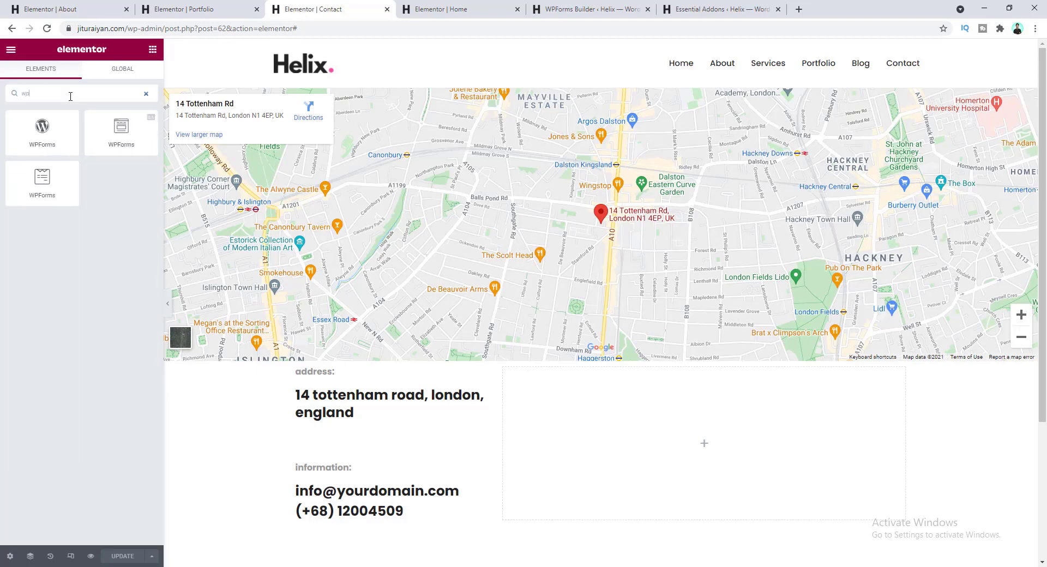
text(r)
key(BackSpace)
text(o)
drag(118, 122, 576, 451)
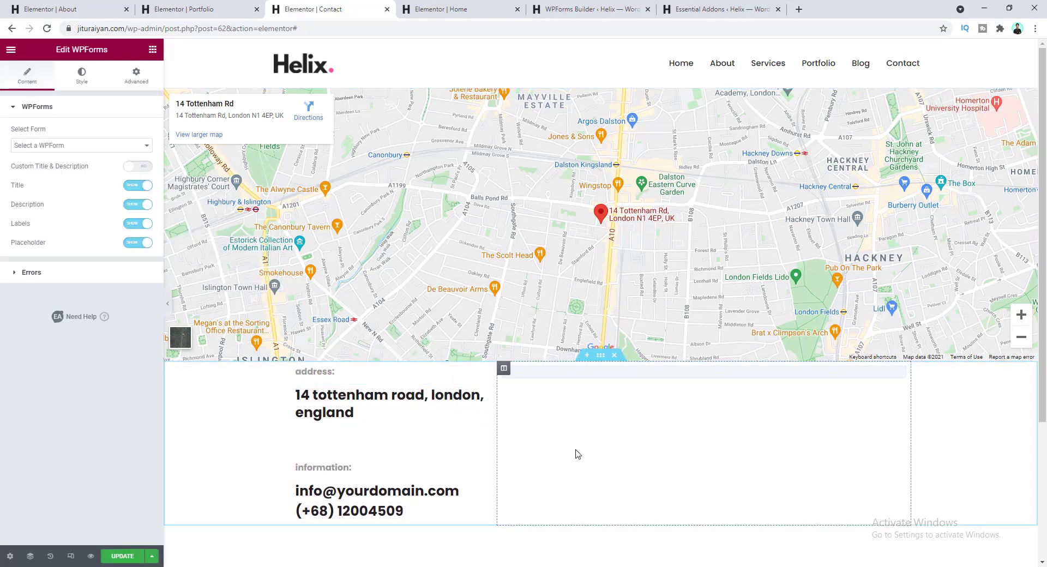
- Show the Contact Form in the widget and hide its title and field labels
click(66, 146)
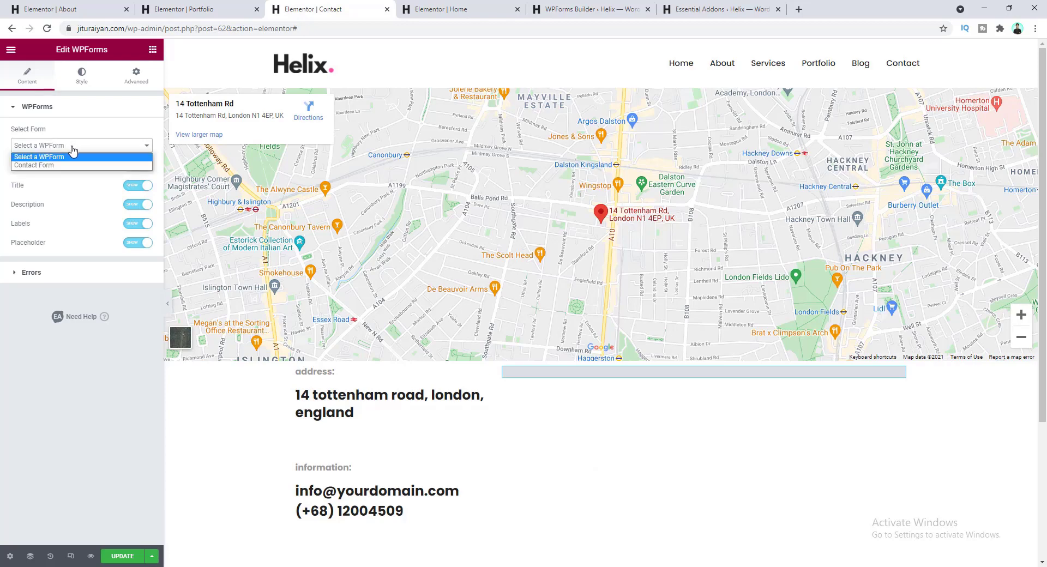
click(34, 165)
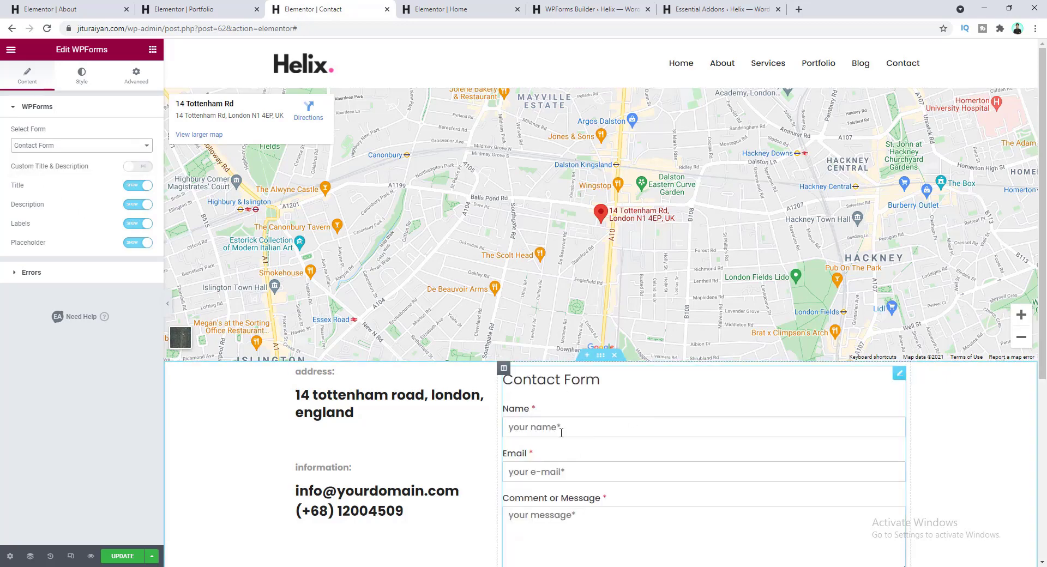
scroll(563, 443, down, 2)
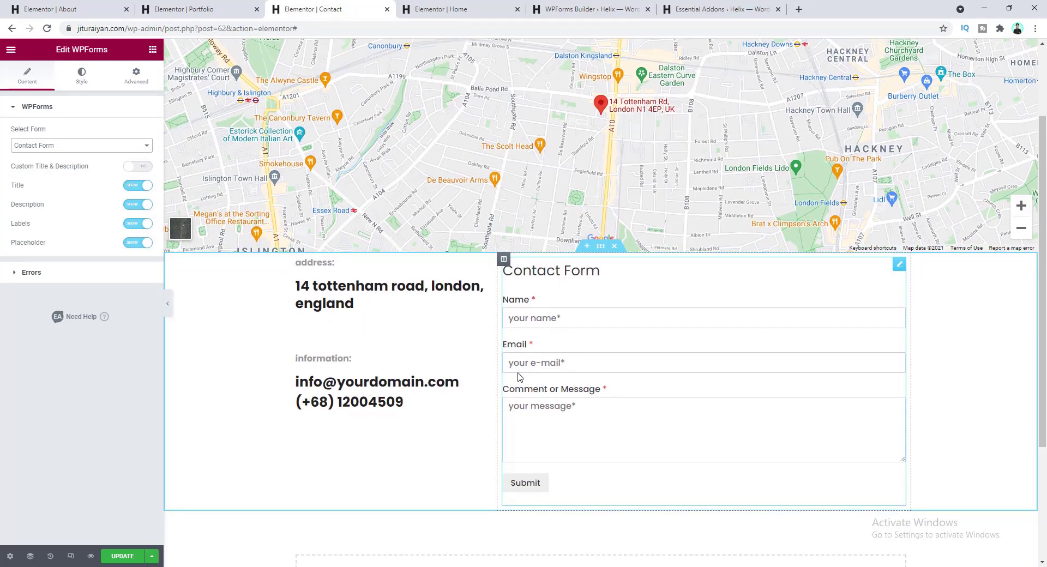
click(138, 186)
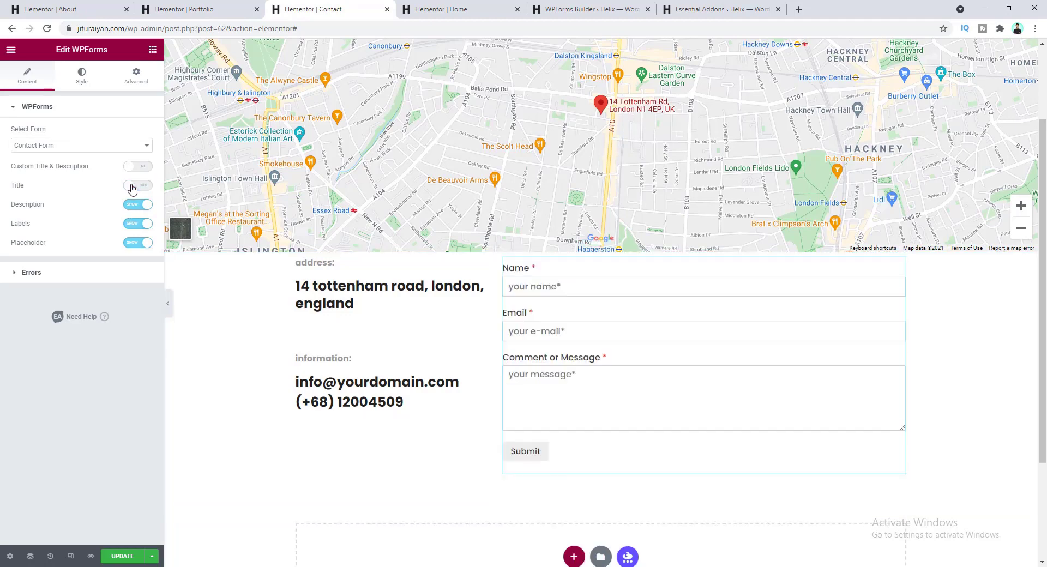
click(132, 228)
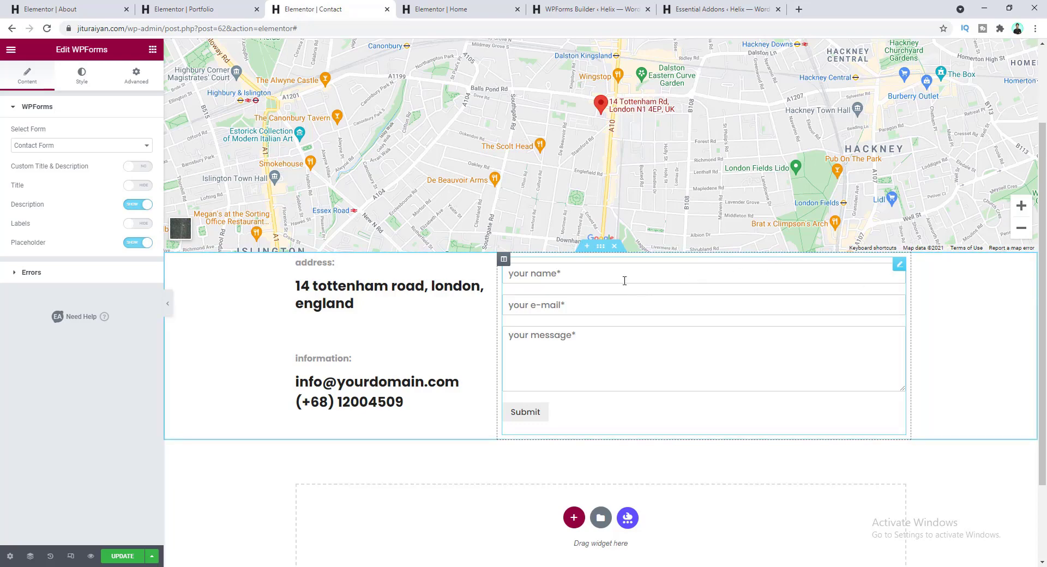
- Place the Contact Form's Name field in the left half of a two-column layout
click(578, 4)
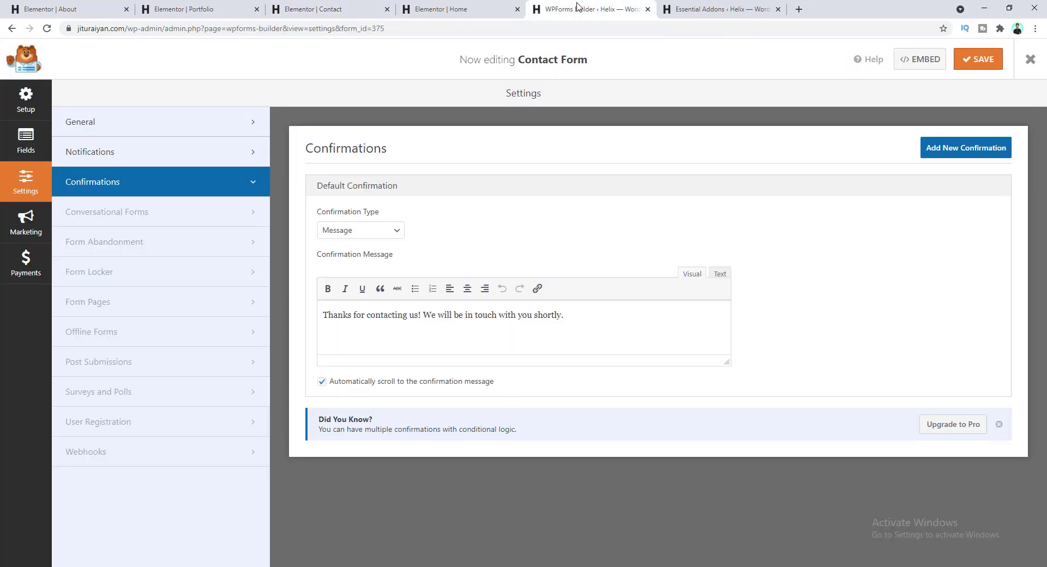
click(23, 137)
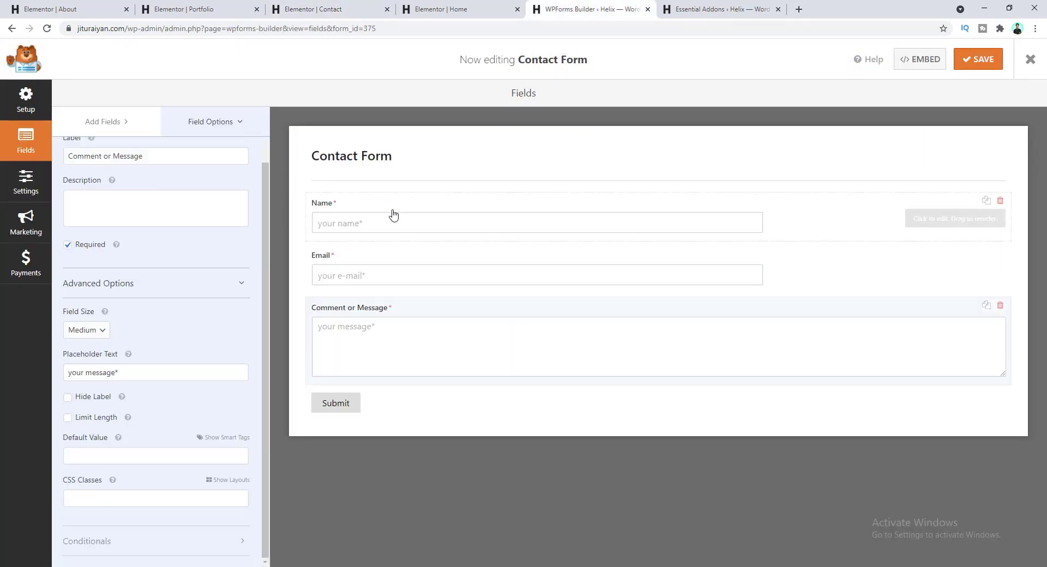
click(373, 210)
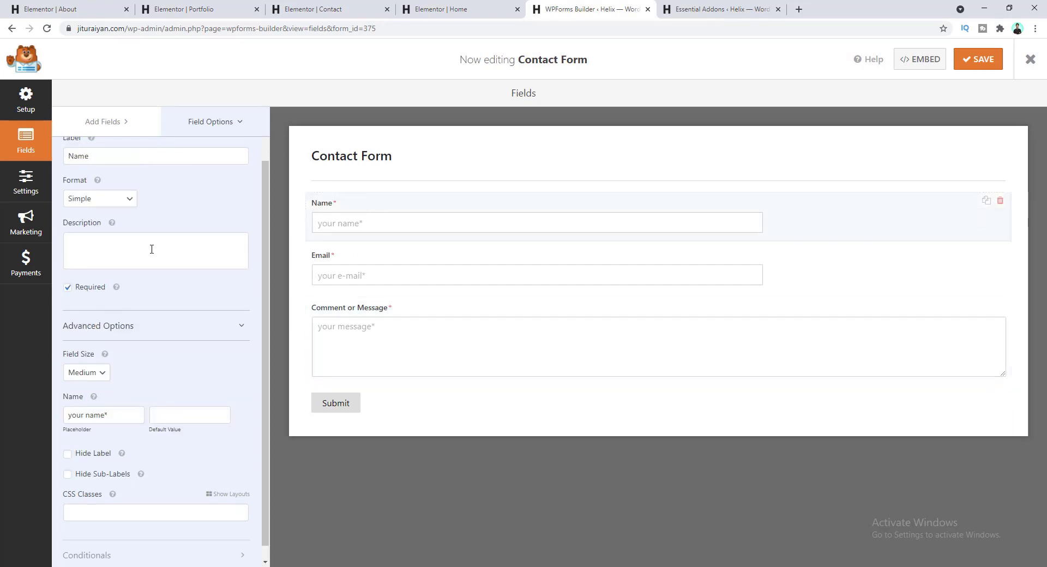
scroll(158, 284, down, 1)
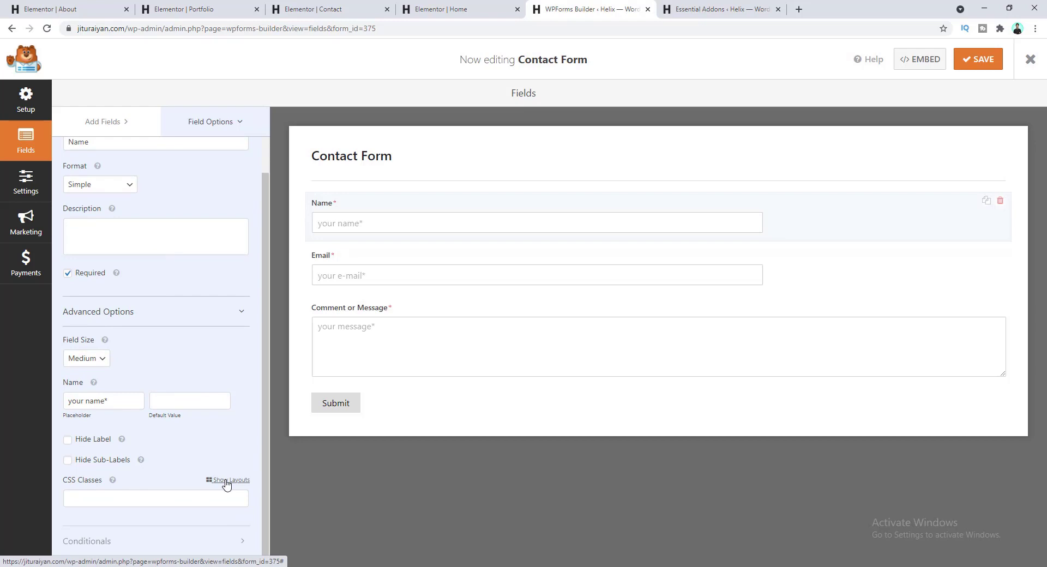
click(226, 482)
scroll(211, 456, down, 2)
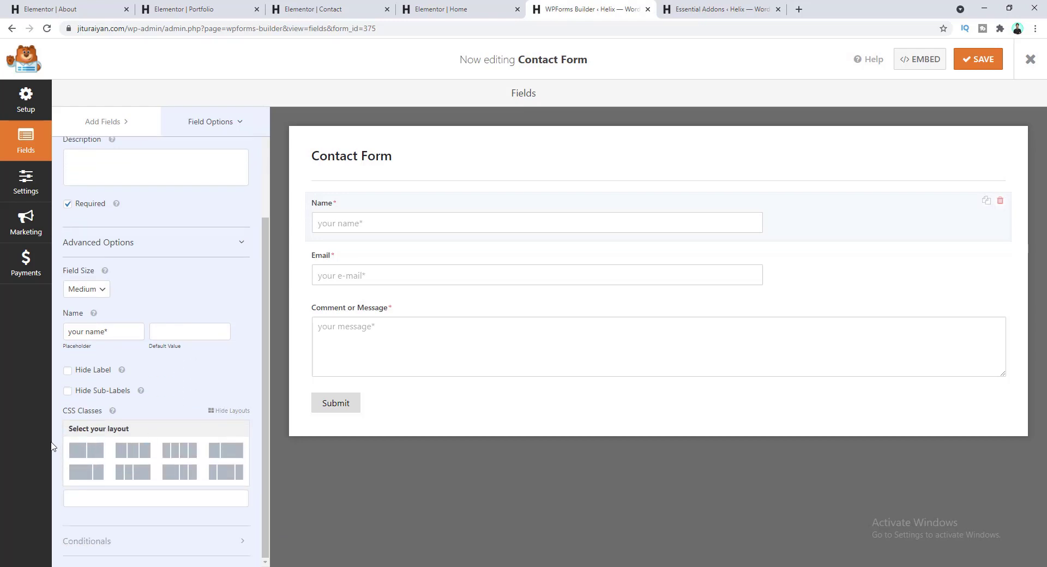
click(82, 458)
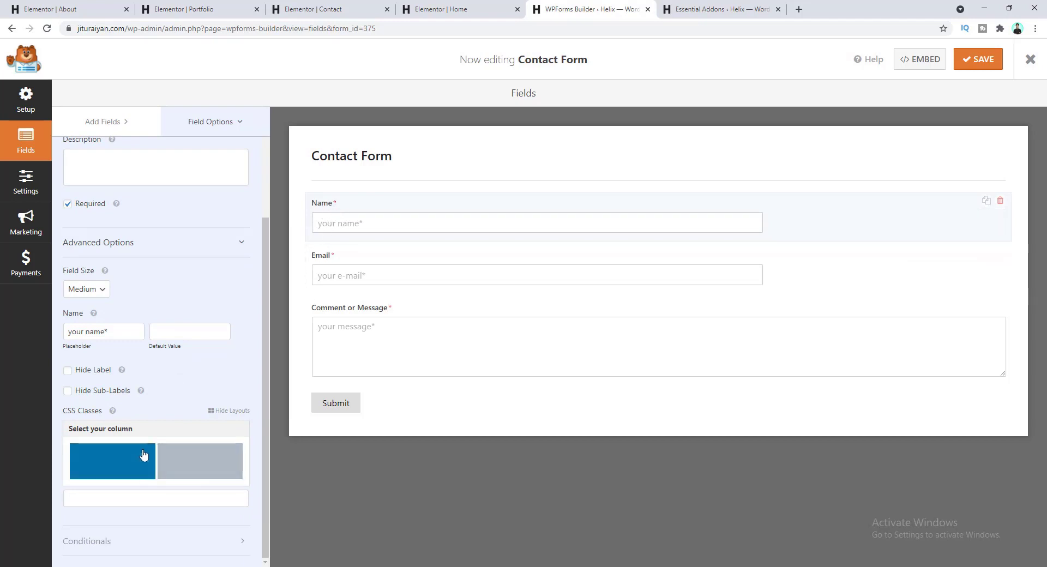
click(116, 472)
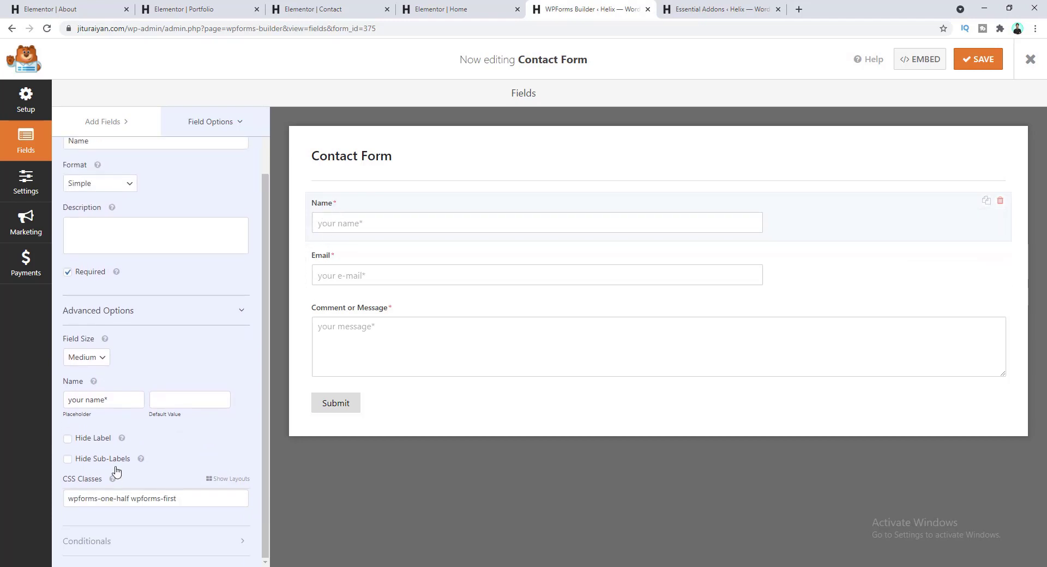
- Place the Email field in the right half, save the form, and return to Elementor
click(362, 256)
scroll(109, 469, down, 2)
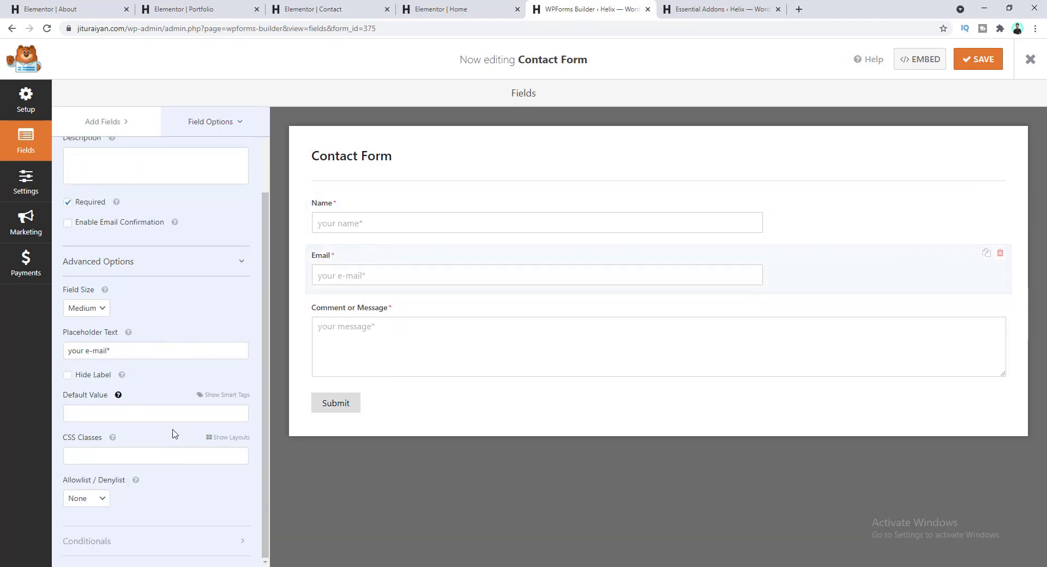
click(231, 437)
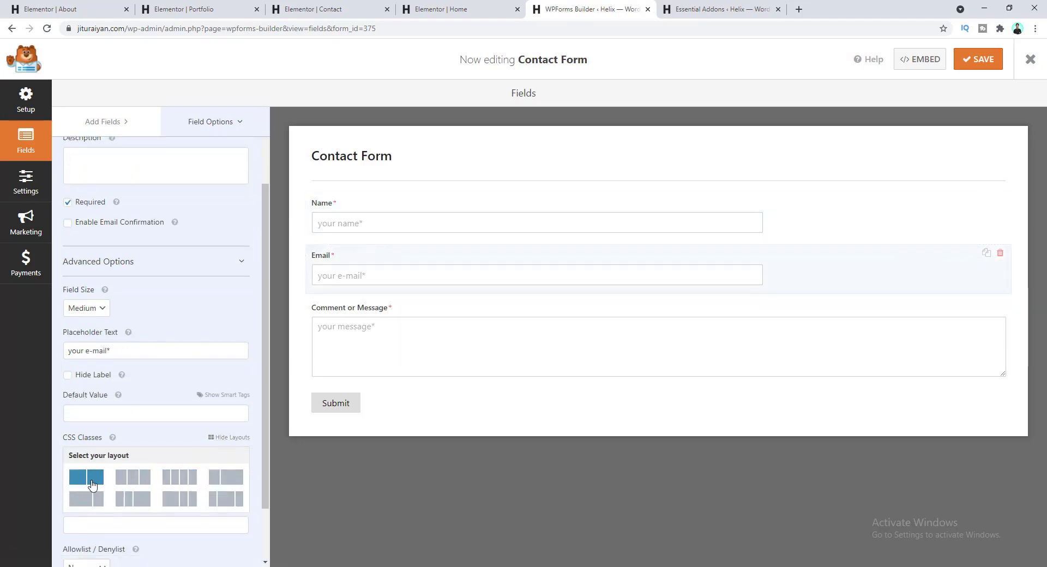
click(87, 482)
click(197, 488)
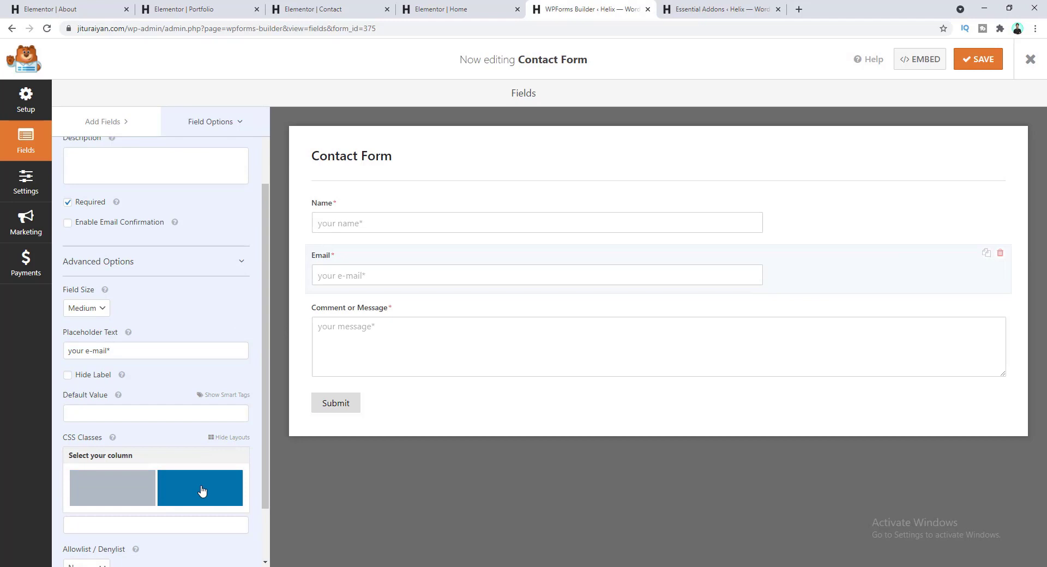
click(965, 64)
click(332, 9)
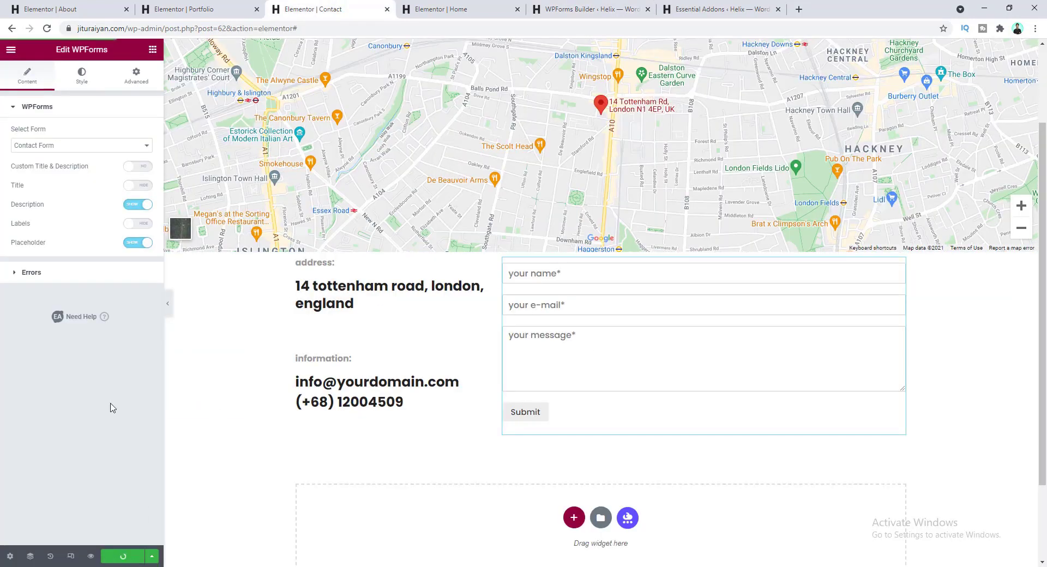
- Reload the editor and give the contact form's input fields a solid border
click(47, 29)
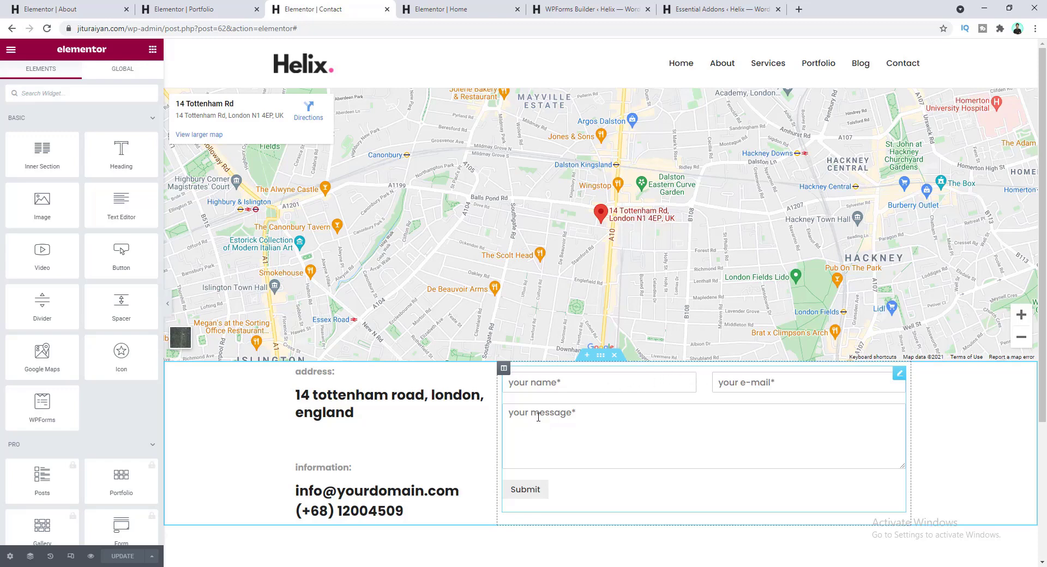
click(575, 408)
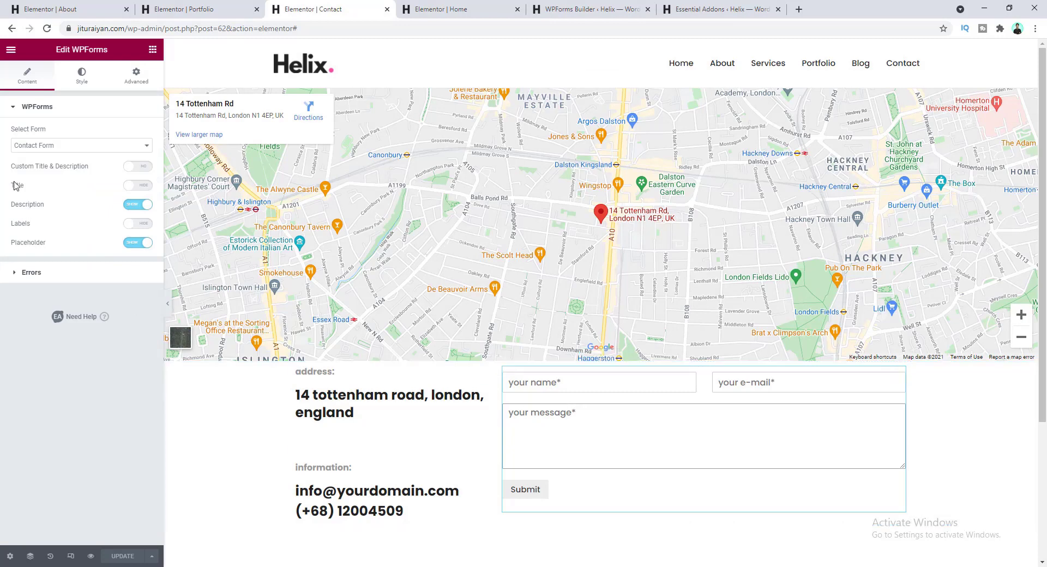
click(82, 80)
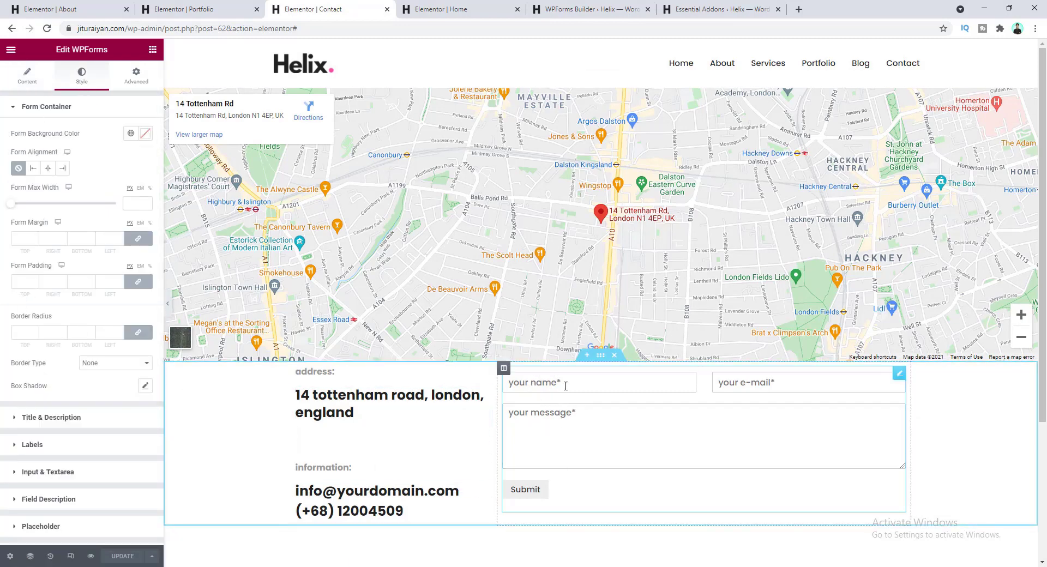
scroll(90, 286, down, 2)
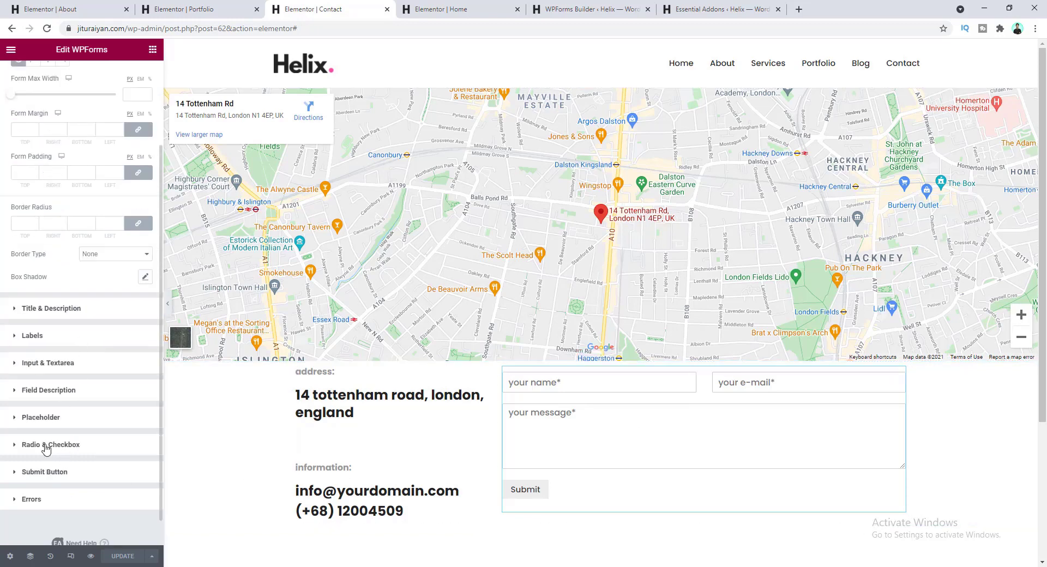
click(61, 369)
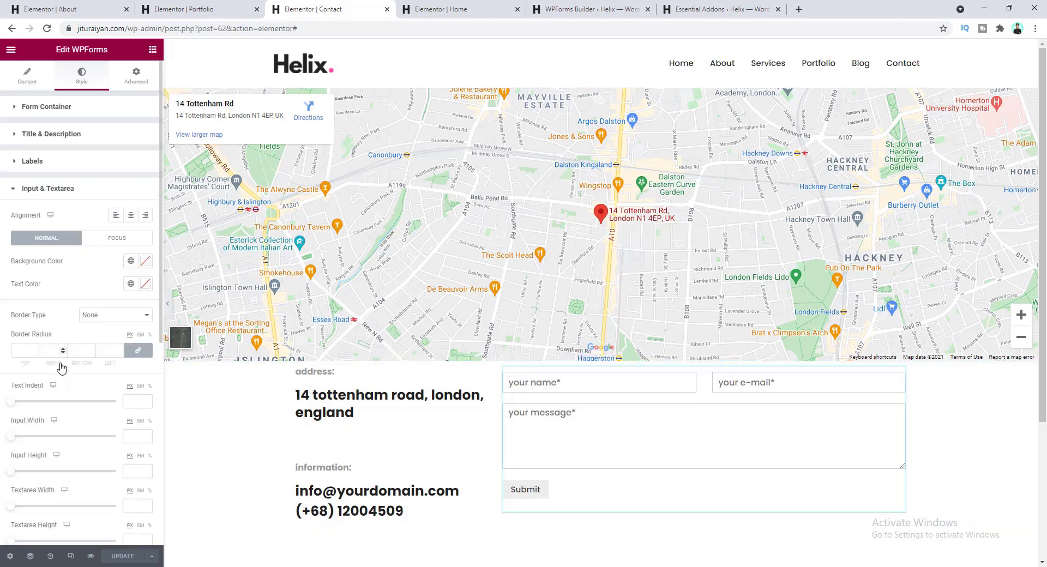
click(110, 319)
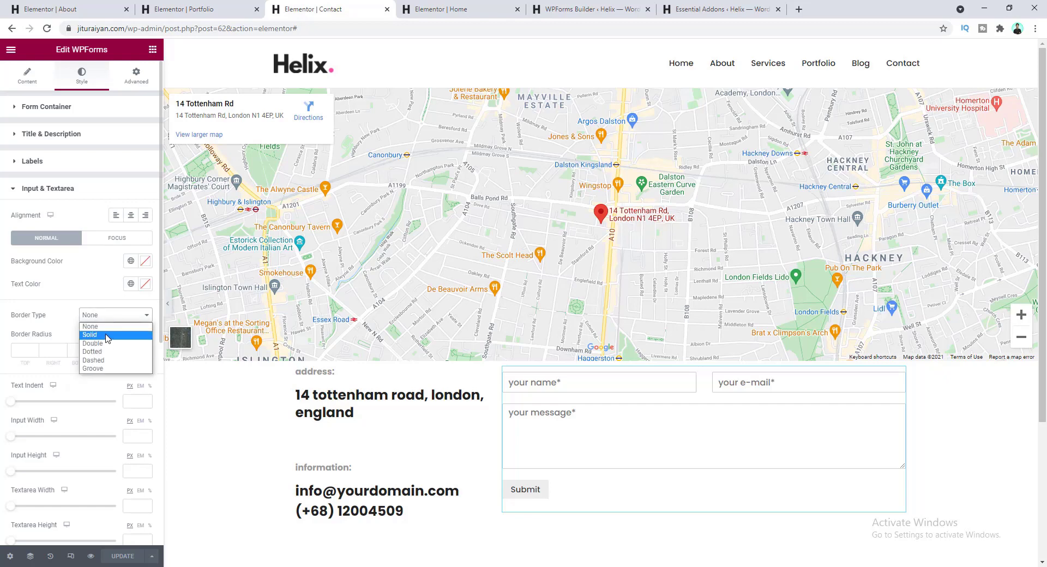
click(110, 335)
click(23, 350)
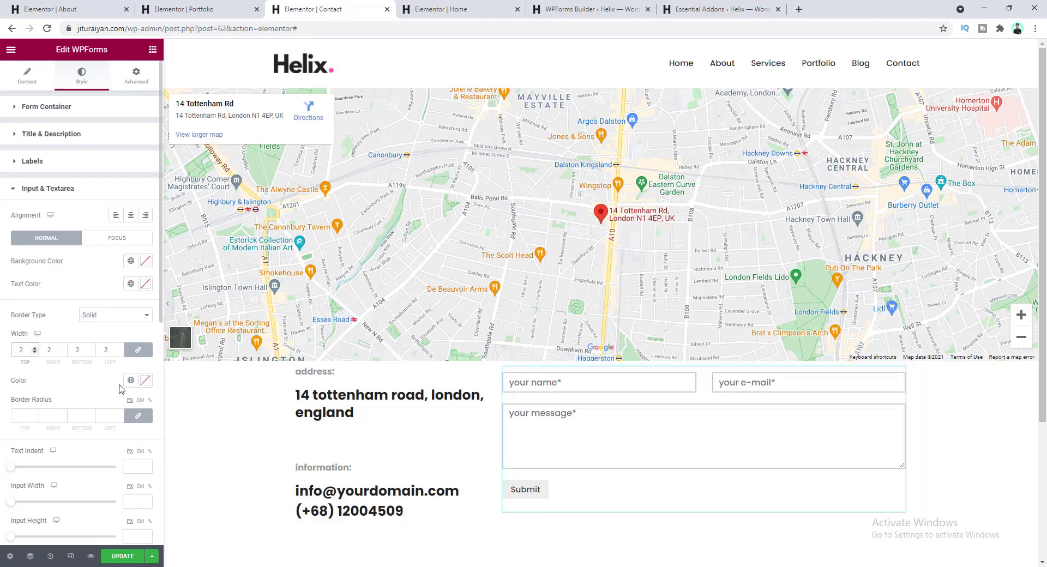
- Set the field border colour to light grey #EEEEEE
click(145, 382)
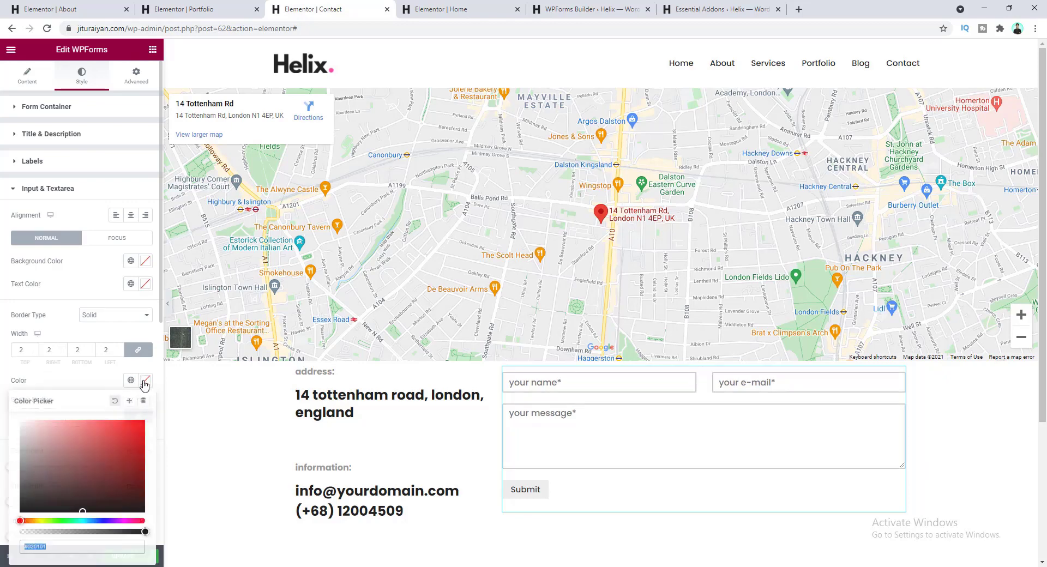
text(#E7E7E7)
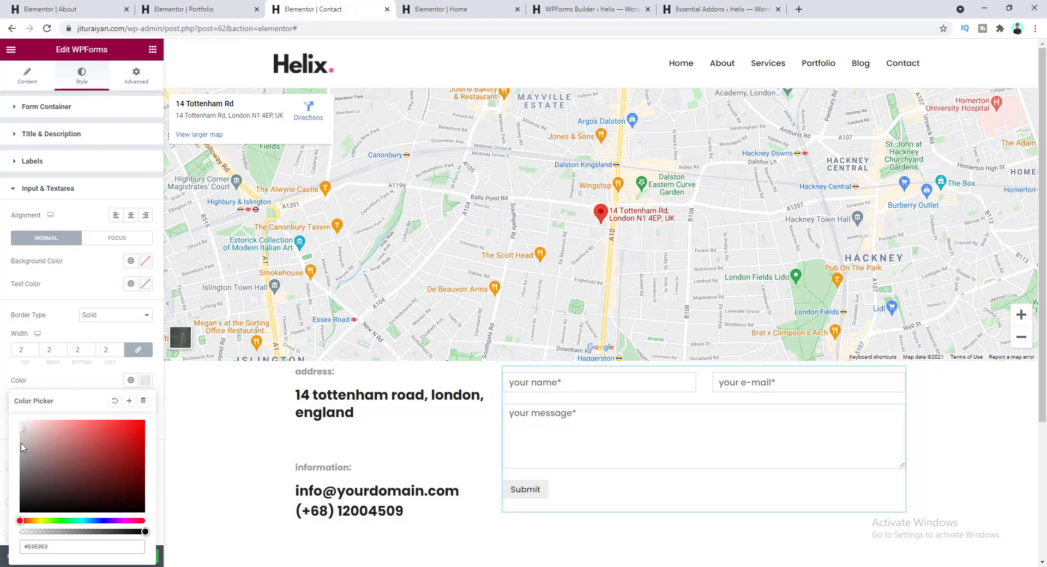
drag(22, 435, 22, 427)
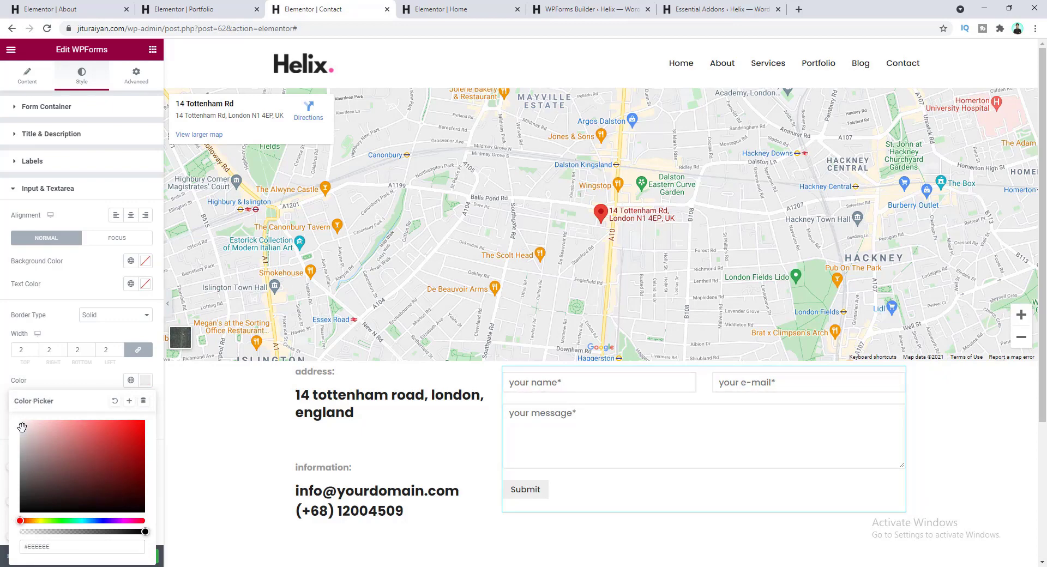
click(53, 382)
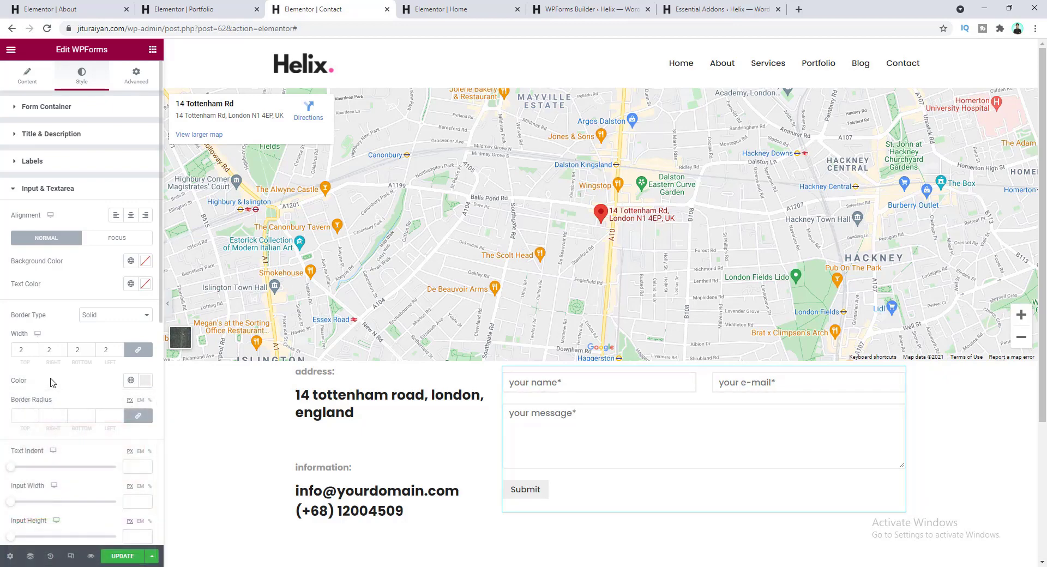
- Set the input height to 58 and the message box height to 130
scroll(61, 395, down, 3)
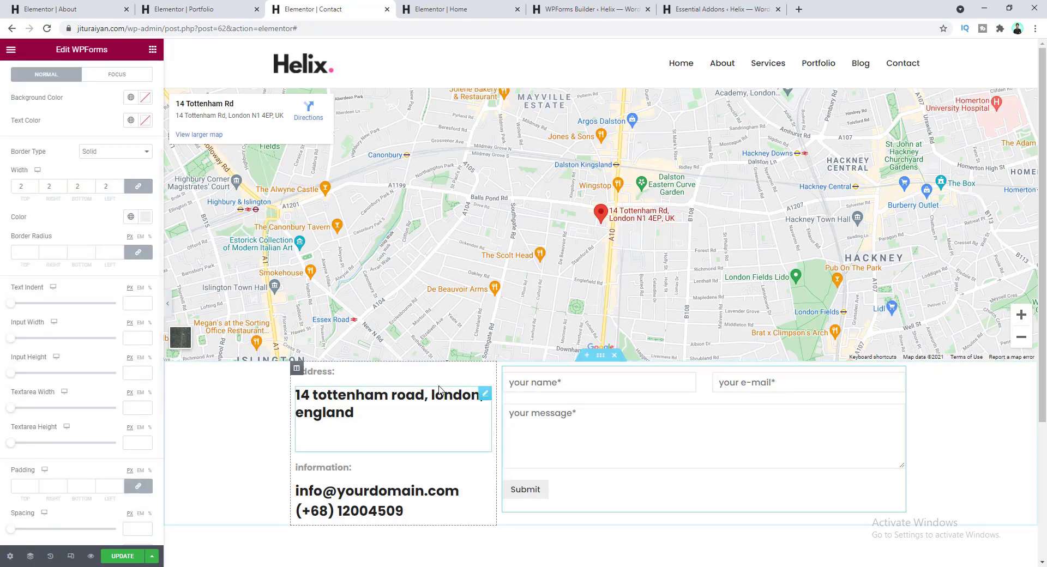
drag(11, 373, 87, 376)
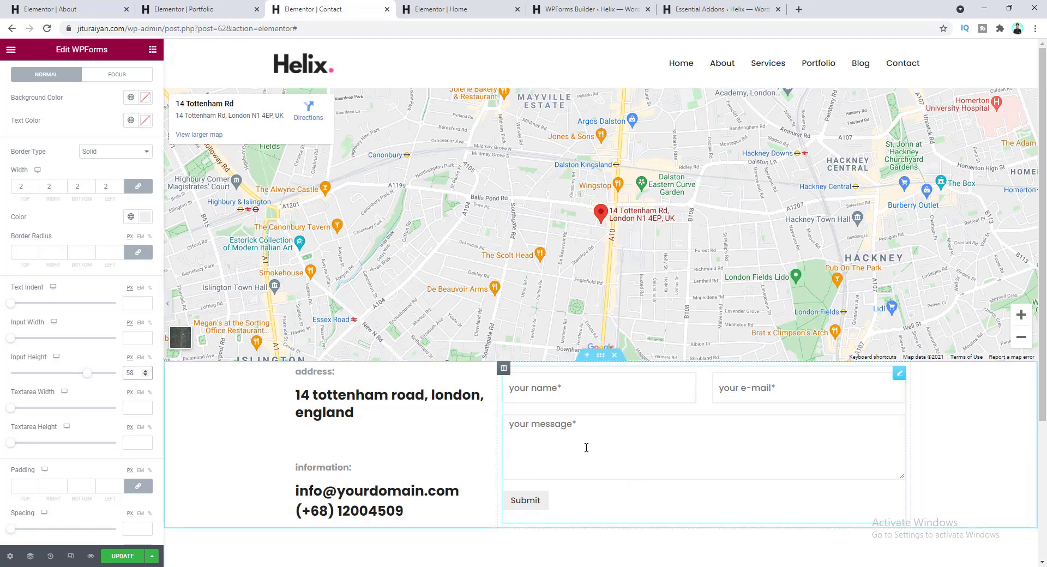
drag(11, 443, 43, 449)
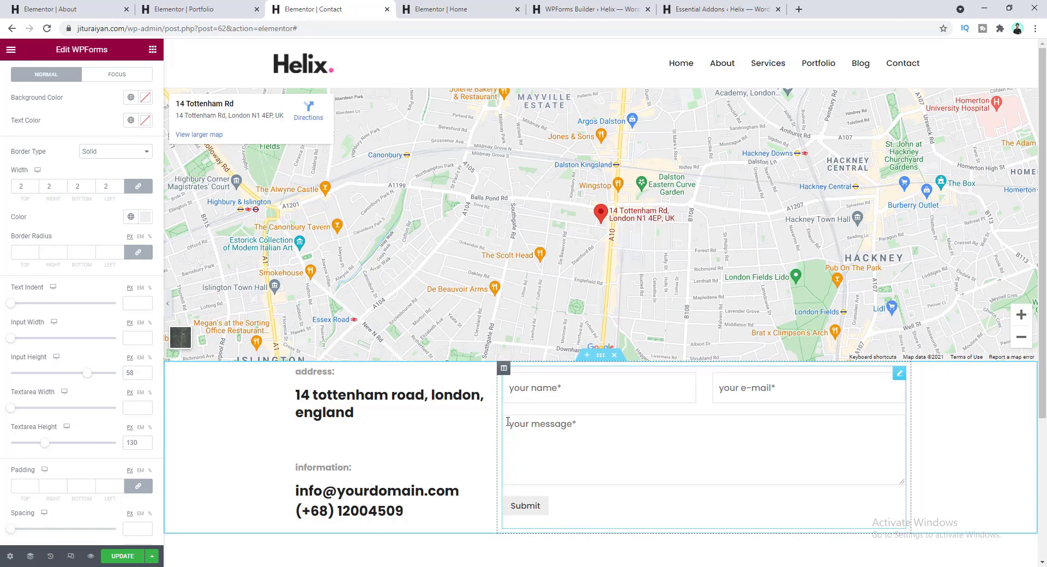
scroll(82, 431, down, 1)
- Set the form fields' padding to 20 and the spacing between them to 10
click(15, 432)
text(20)
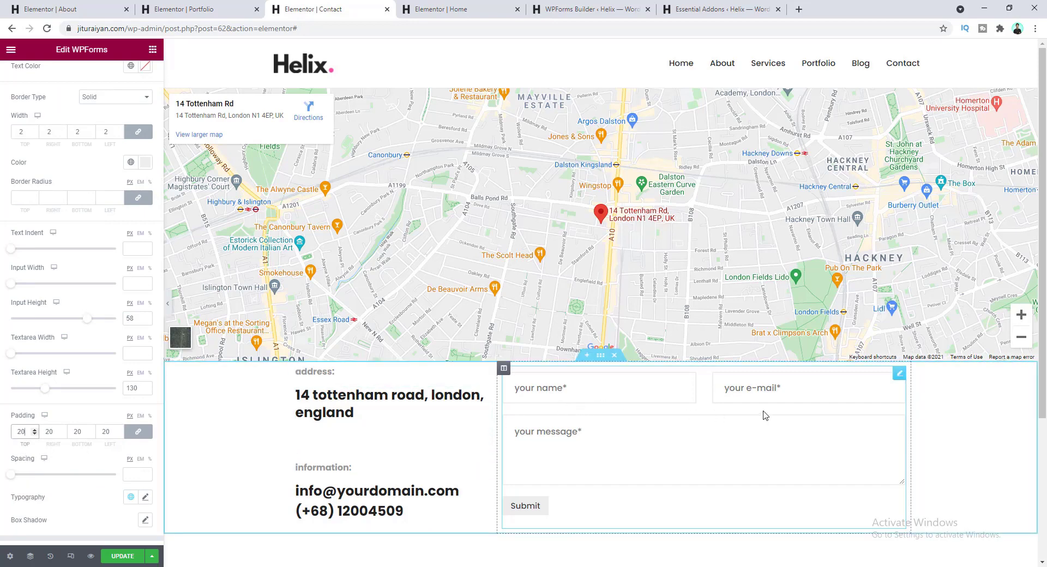
scroll(33, 483, down, 2)
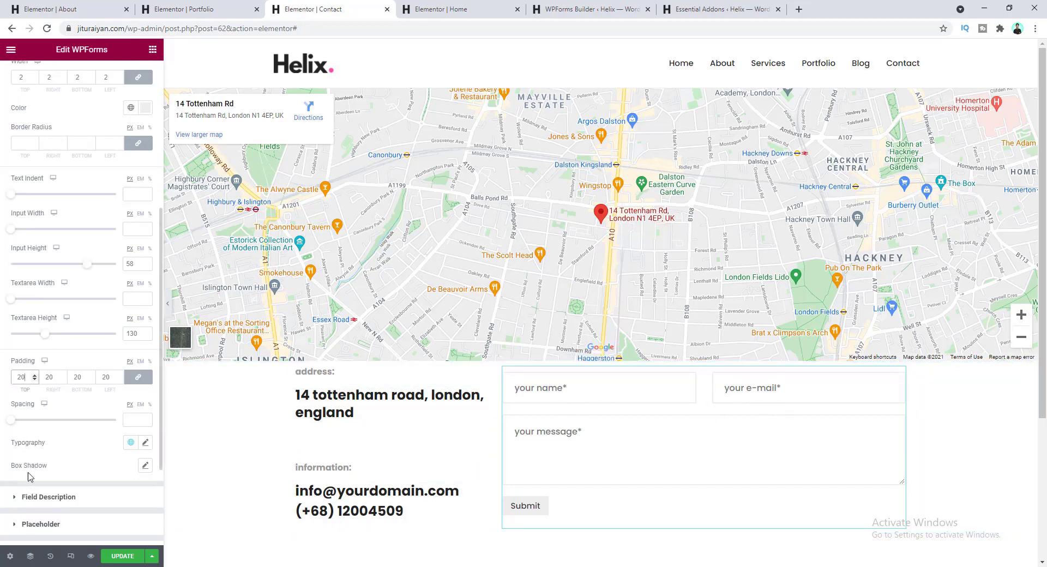
drag(14, 369, 21, 367)
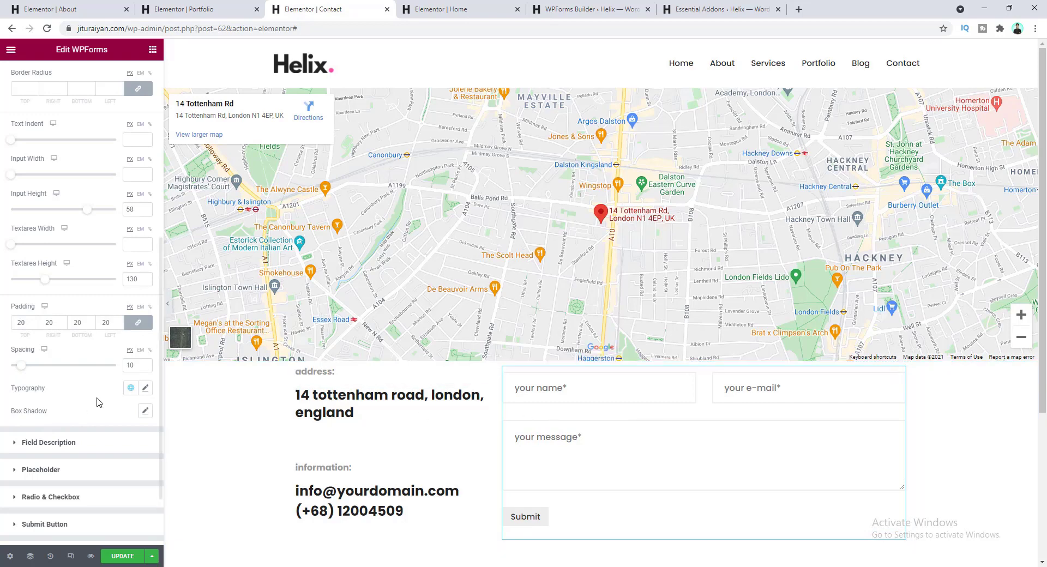
- Set the form field text to size 15 and weight 400
click(145, 388)
click(124, 482)
text(15)
scroll(89, 489, down, 3)
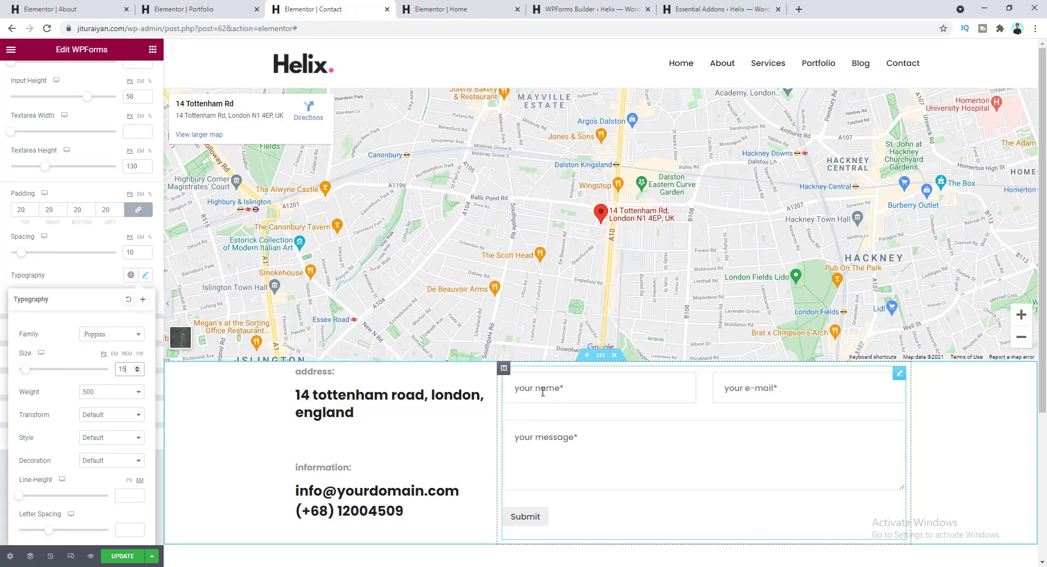
click(112, 392)
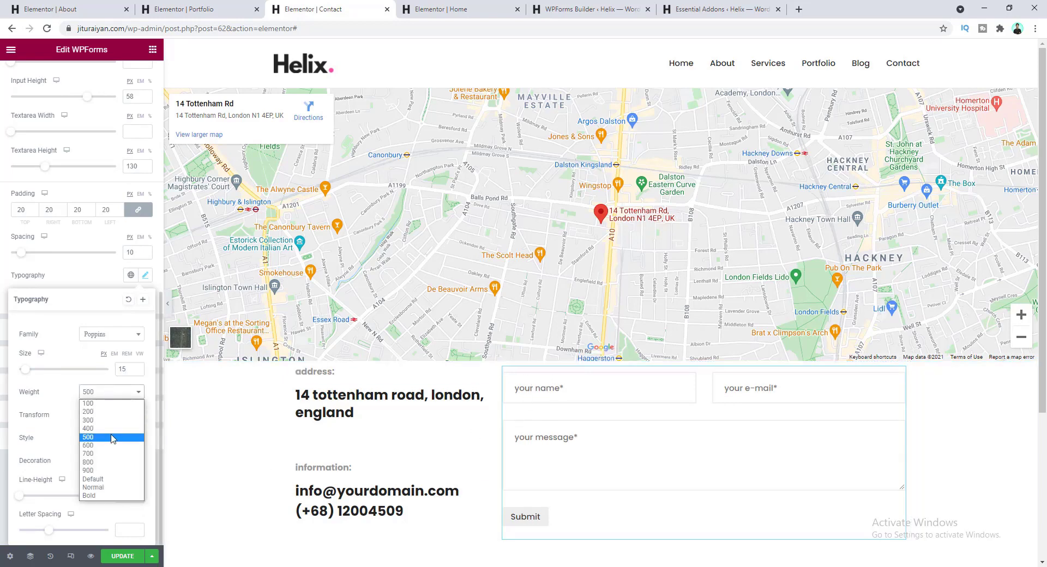
click(109, 430)
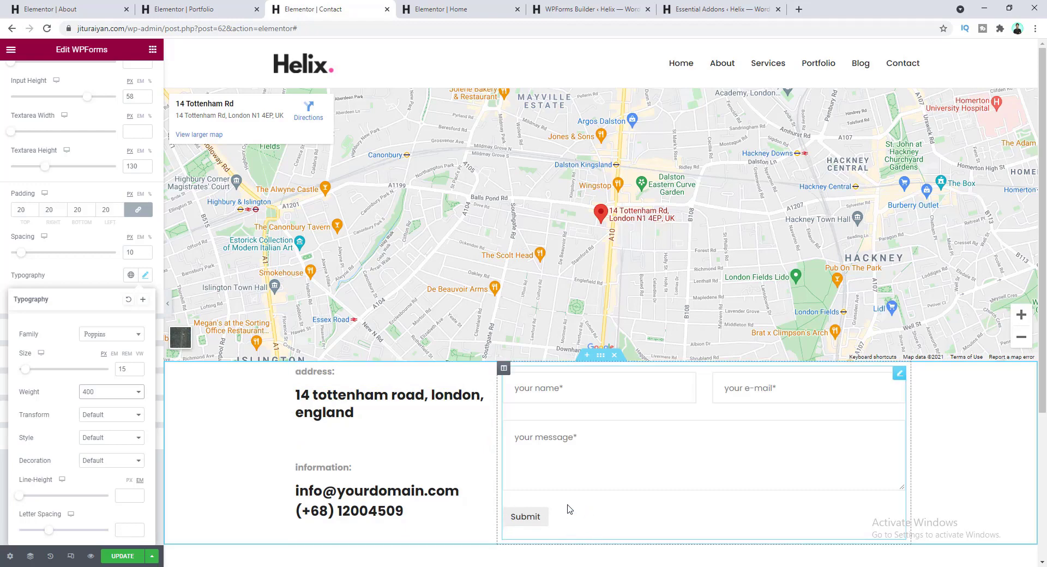
click(86, 277)
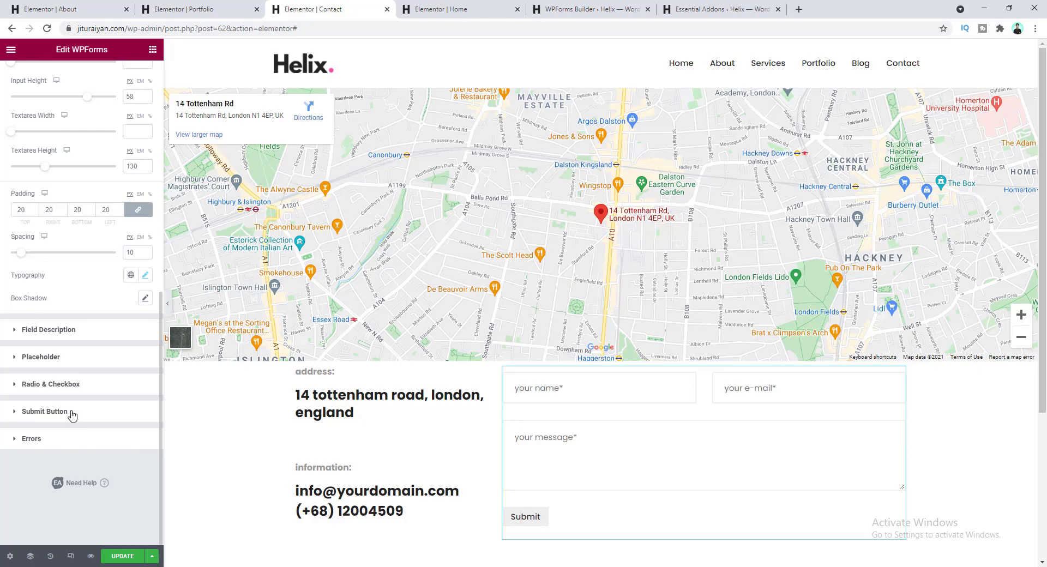
click(45, 412)
- Make the Submit button background pink and its text white
scroll(91, 397, down, 2)
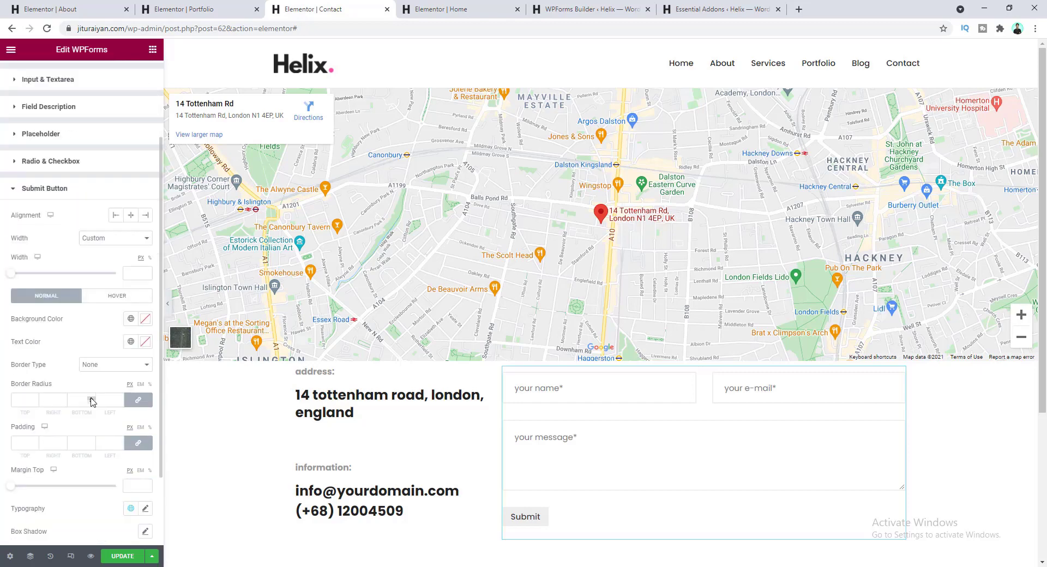
click(131, 319)
click(67, 466)
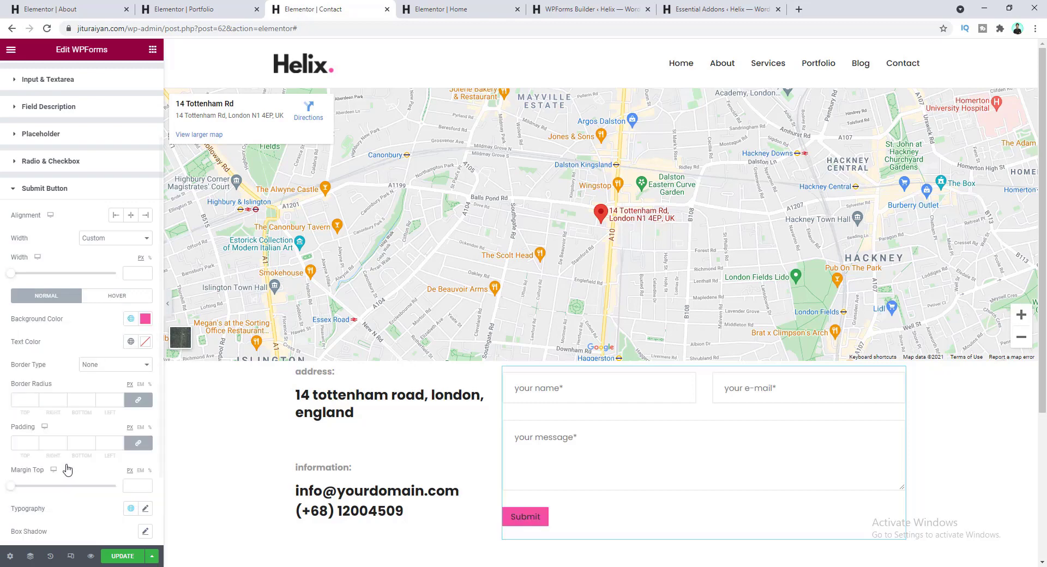
click(131, 342)
click(145, 343)
drag(32, 392, 2, 375)
click(572, 521)
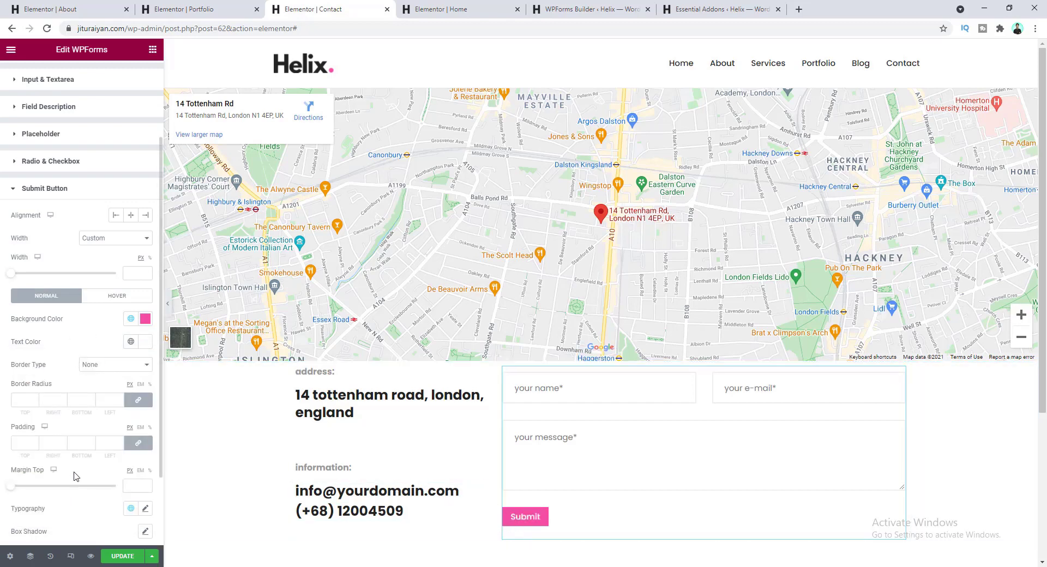
- Set the Submit button padding to 20 top and bottom, 40 left and right
click(138, 445)
click(139, 446)
text(20)
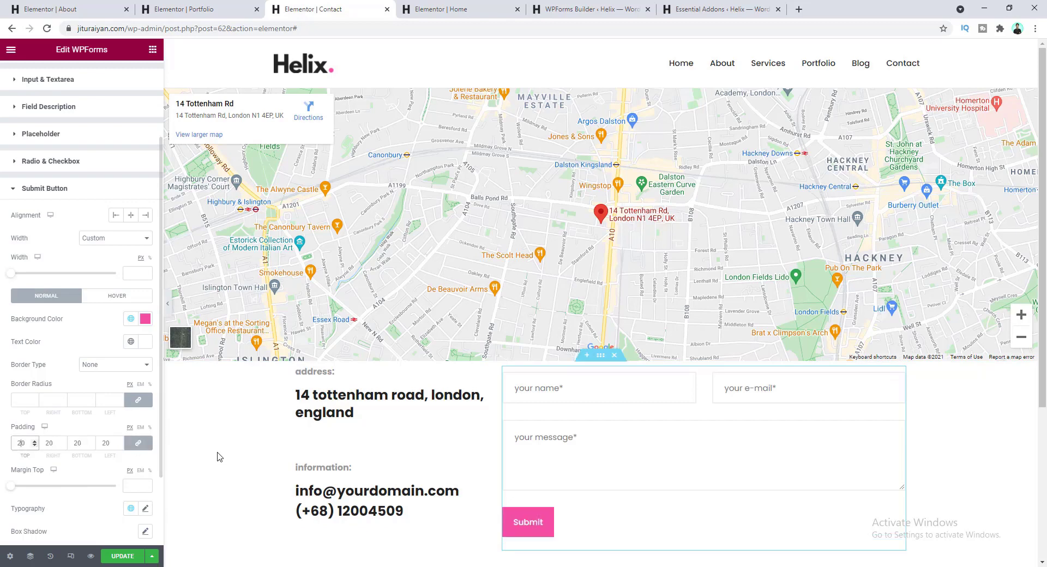
click(138, 446)
drag(50, 443, 44, 442)
text(4)
drag(106, 444, 102, 444)
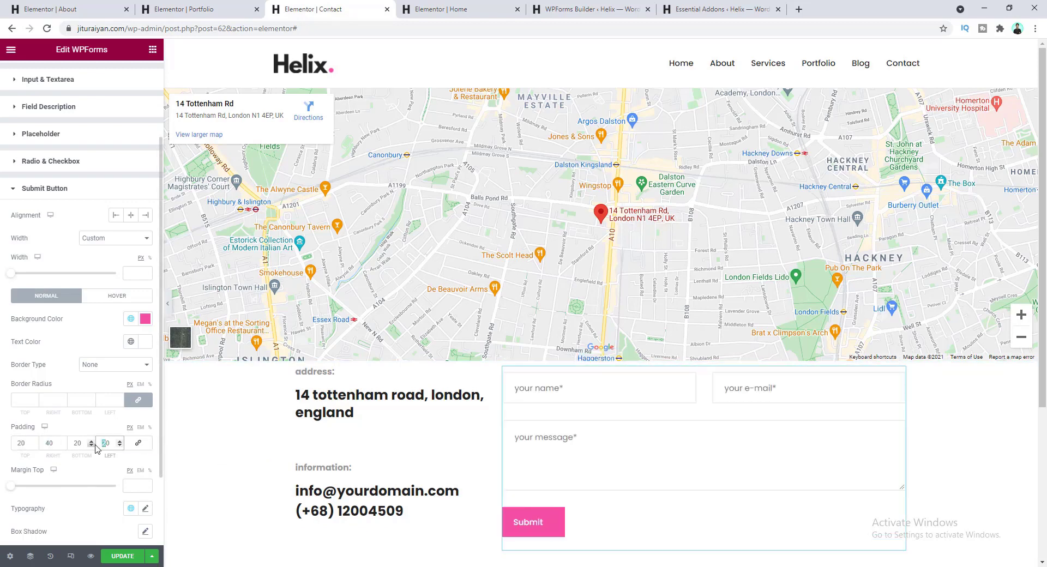
text(4)
scroll(80, 520, down, 2)
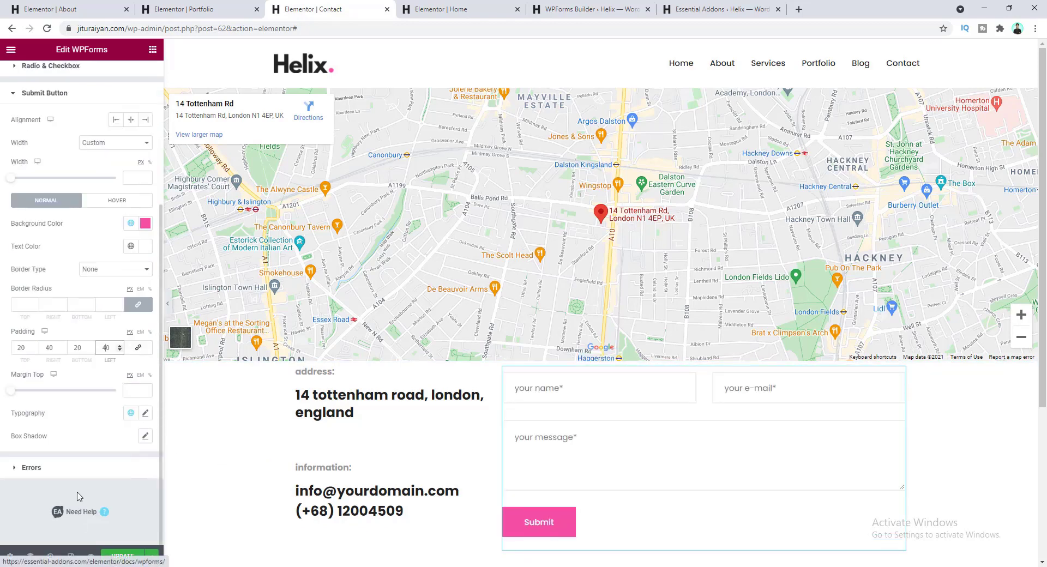
- Set the Submit button text to size 14 and lowercase
click(144, 412)
scroll(146, 458, down, 3)
click(123, 369)
text(14)
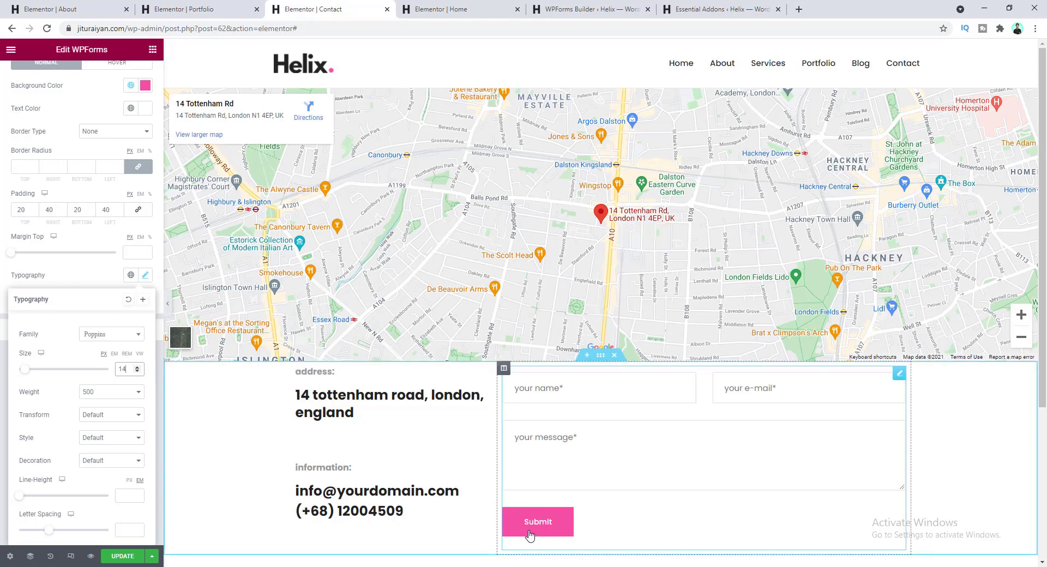
click(107, 418)
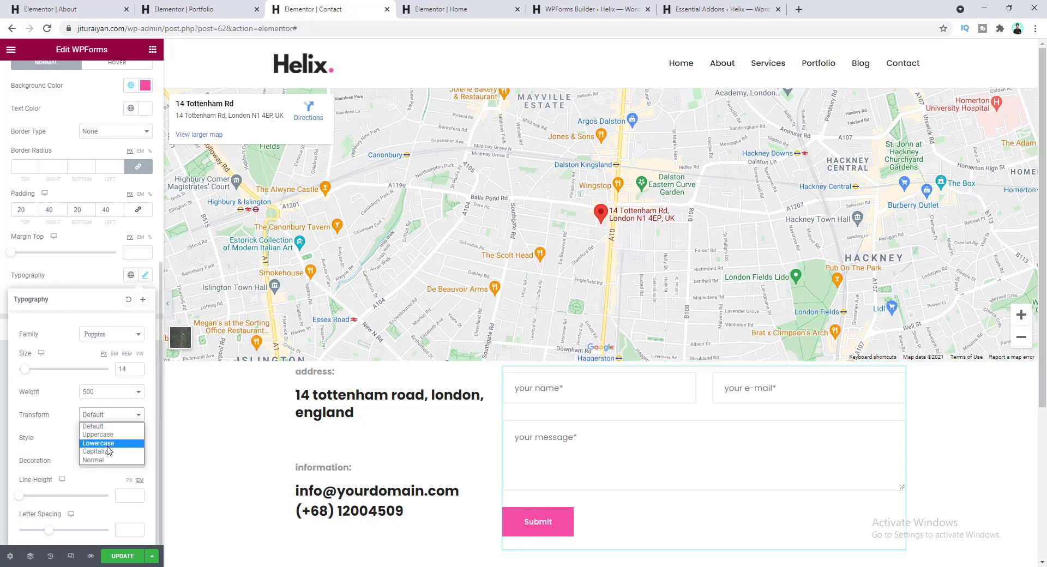
click(107, 445)
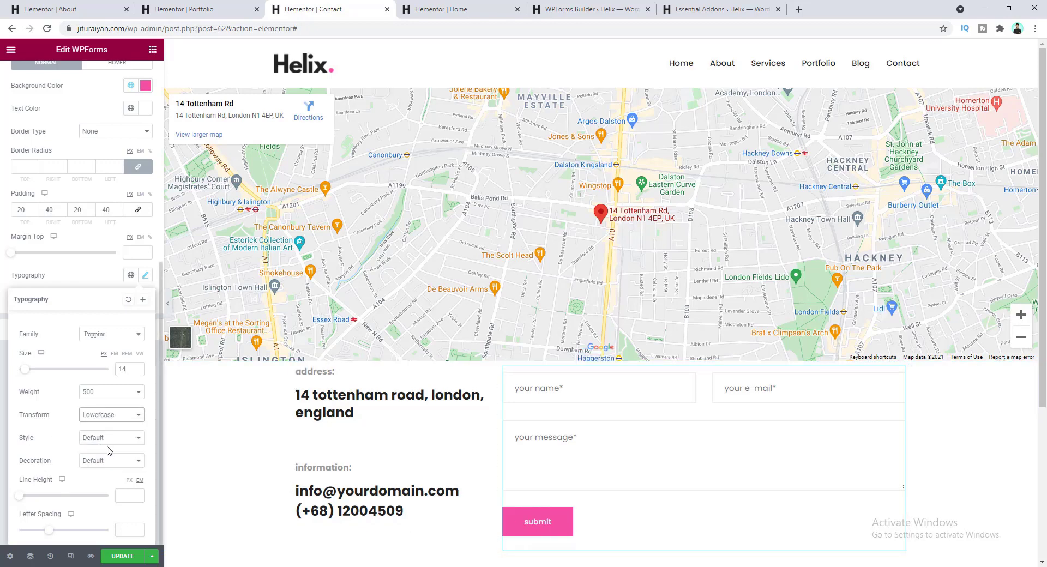
click(94, 281)
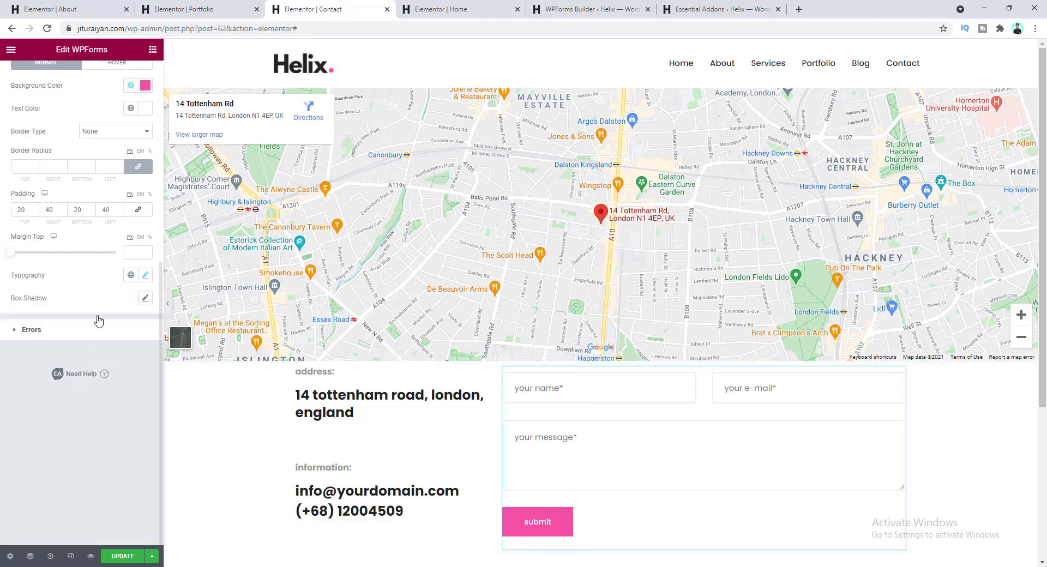
click(144, 298)
- Give the Submit button a yellow box shadow (offsets -8 and 6, blur 0) and a 20 top margin
scroll(139, 355, down, 1)
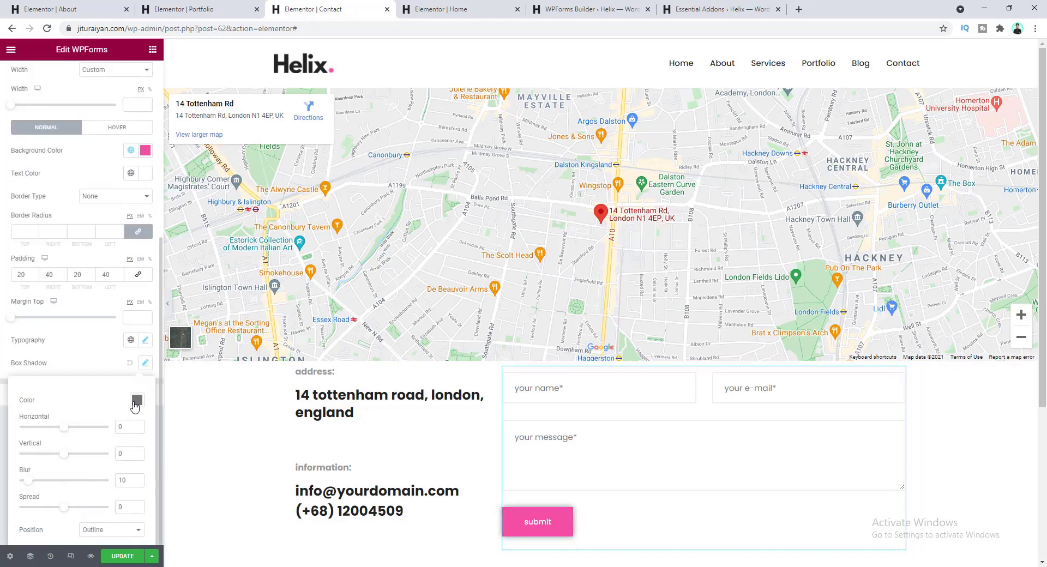
click(136, 401)
text(#FFDD65)
click(94, 418)
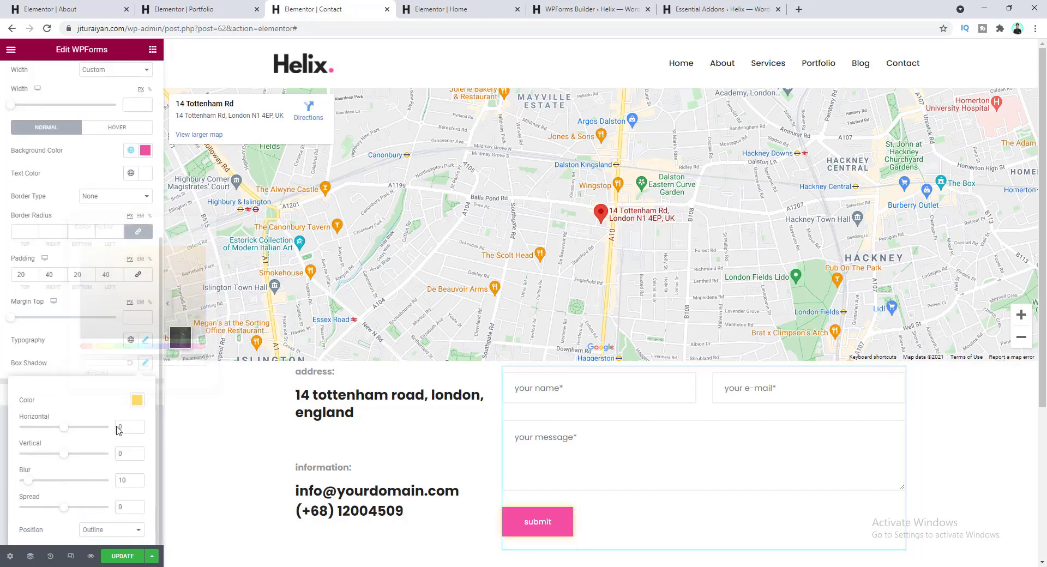
double_click(118, 427)
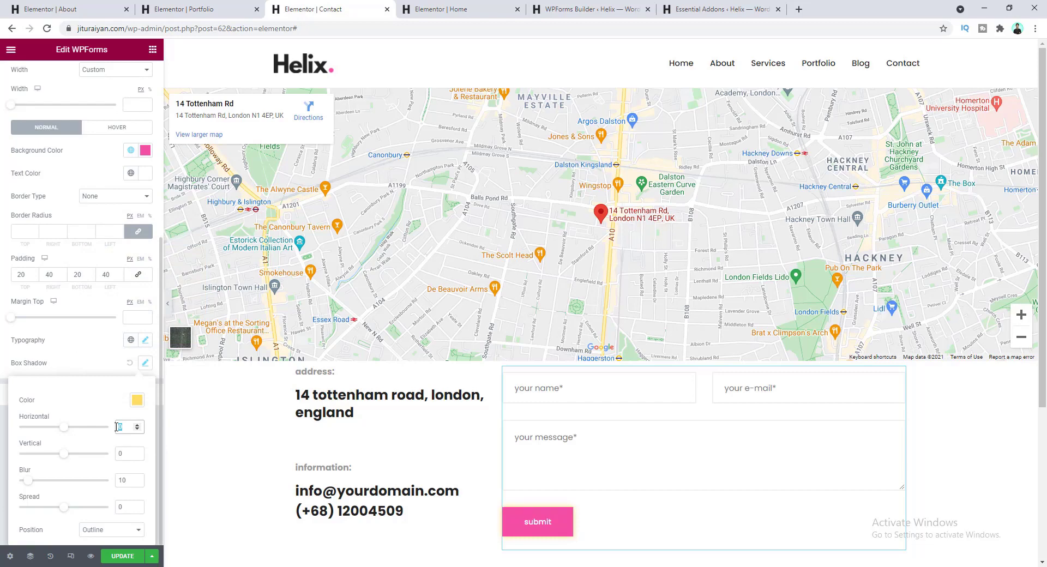
text(-8)
key(Tab)
text(6)
key(Tab)
text(0)
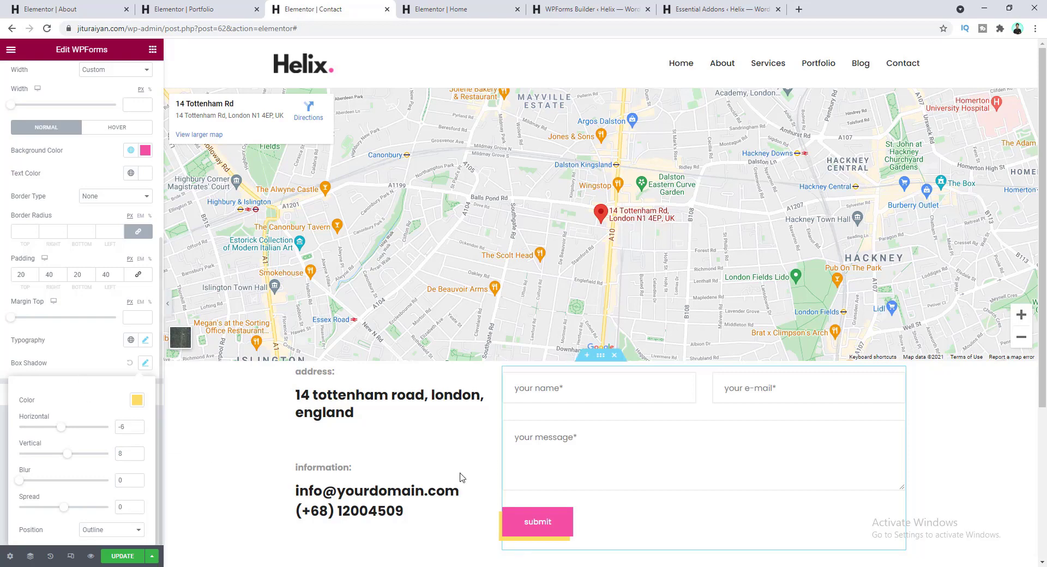
click(87, 362)
drag(11, 319, 32, 325)
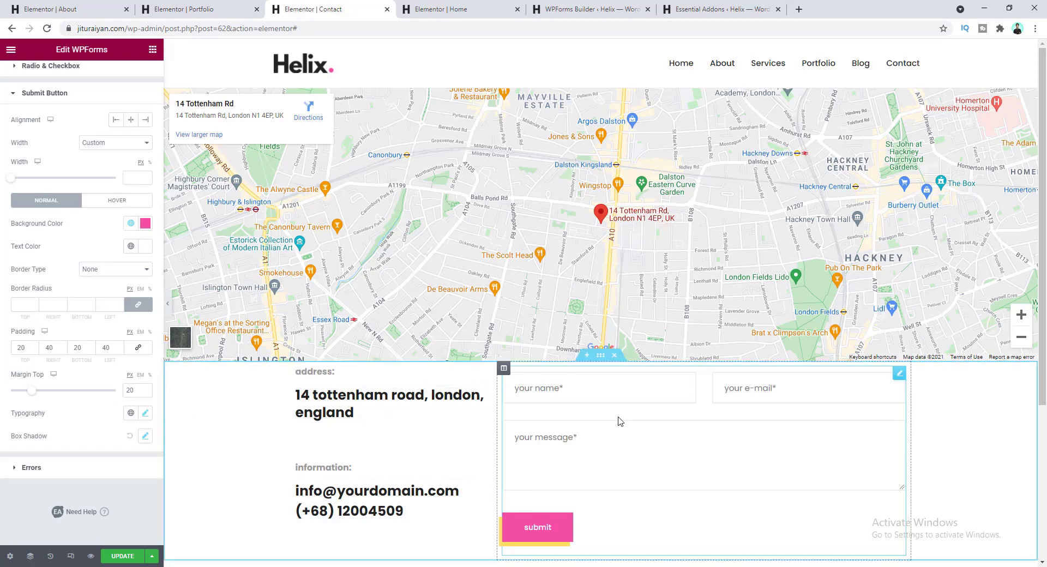
scroll(545, 404, down, 3)
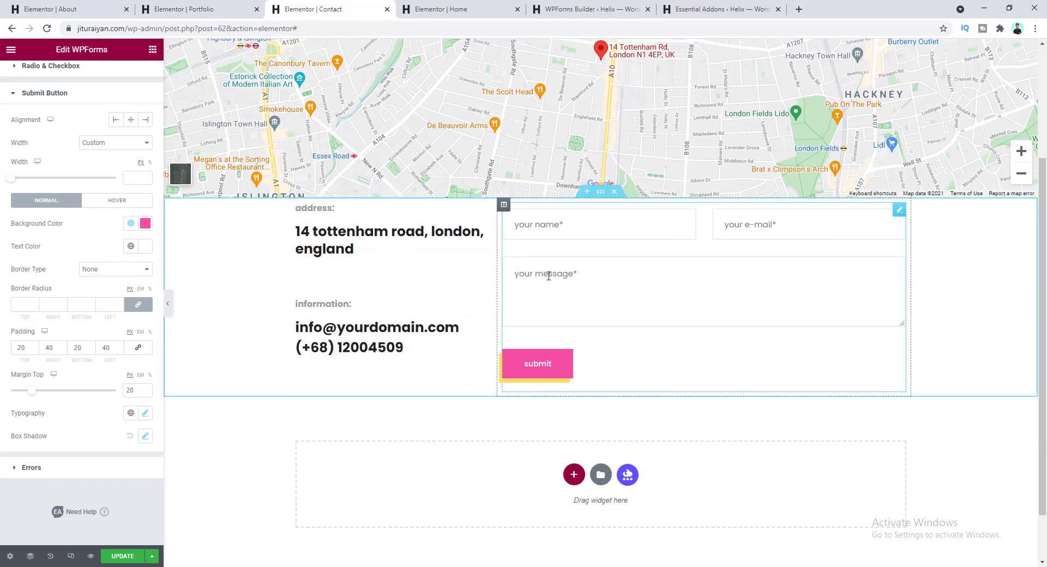
- Set the contact section's padding to 95 top and 135 bottom
click(600, 192)
click(136, 76)
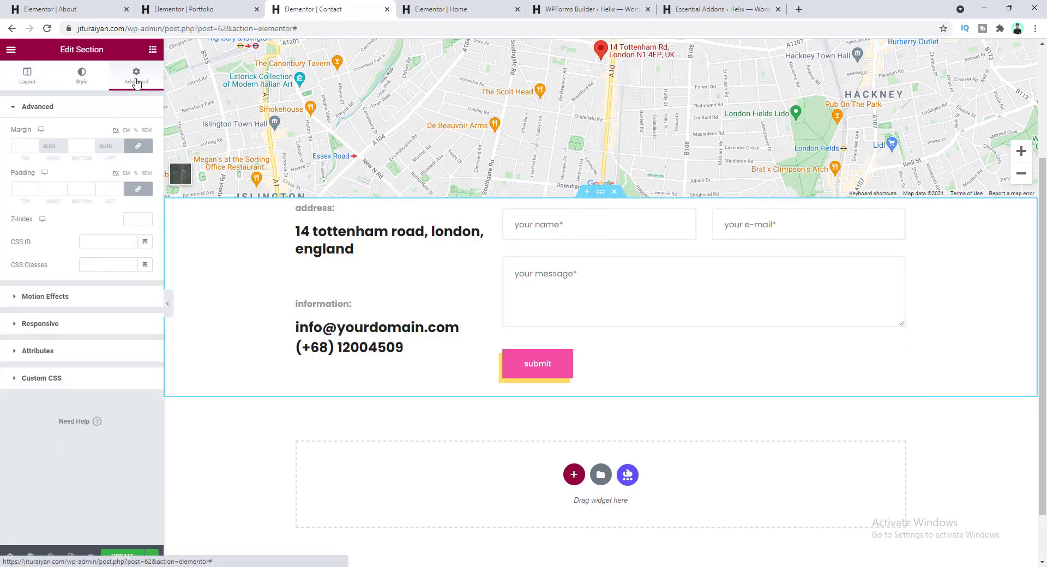
click(138, 189)
click(23, 189)
text(95)
key(Tab)
key(Tab)
text(135)
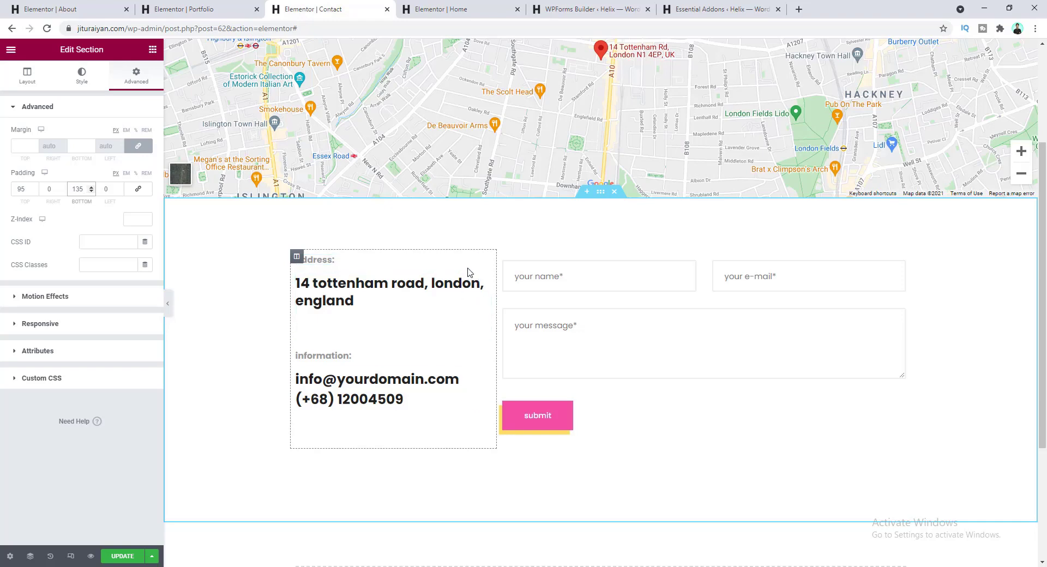
- Pad the address column 25 top, 25 right, 10 bottom, 10 left, and update the page
click(297, 259)
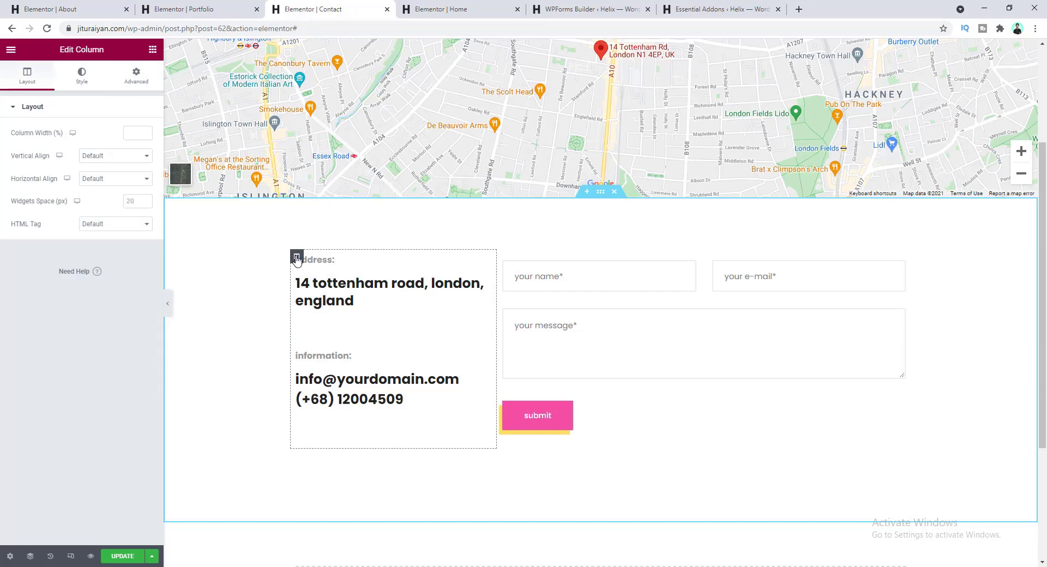
click(139, 77)
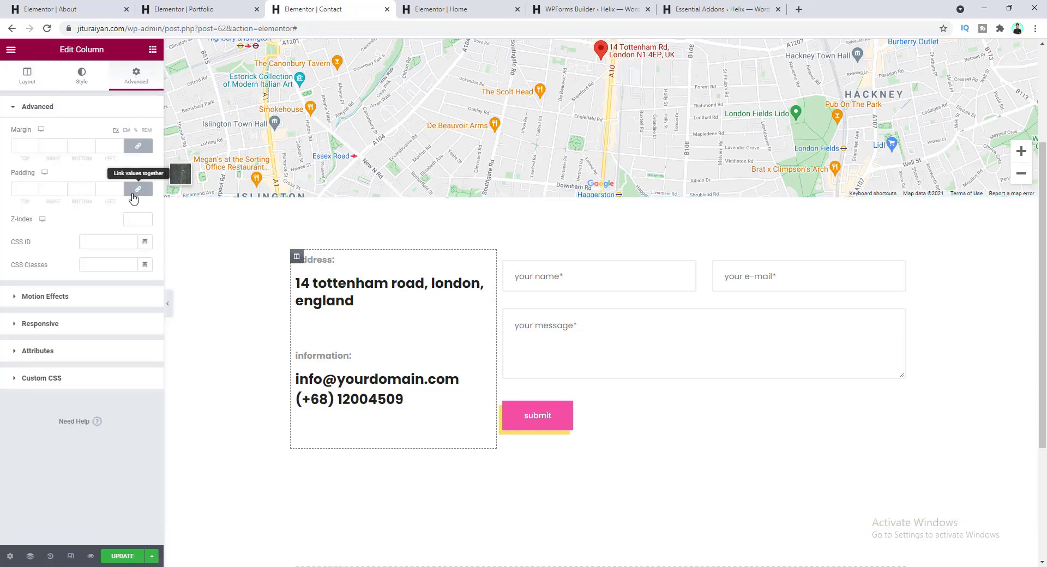
click(111, 185)
text(10)
click(138, 189)
double_click(50, 189)
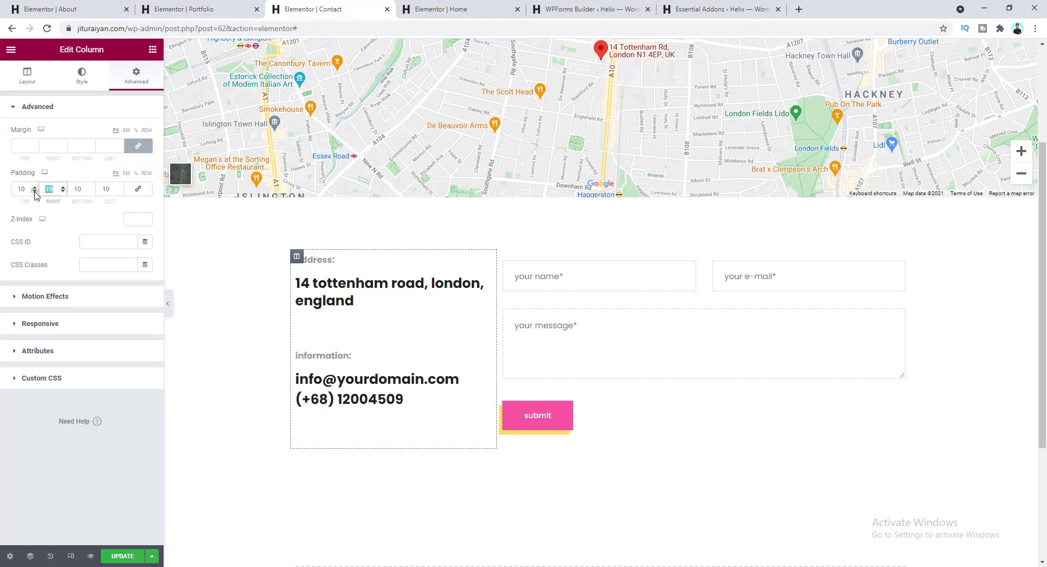
text(25)
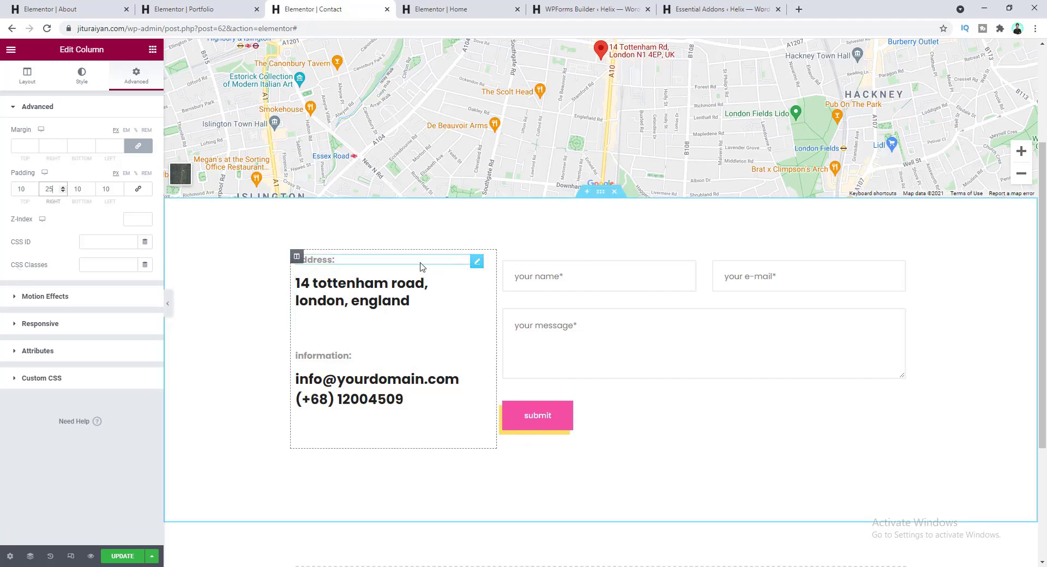
key(shift+Tab)
text(25)
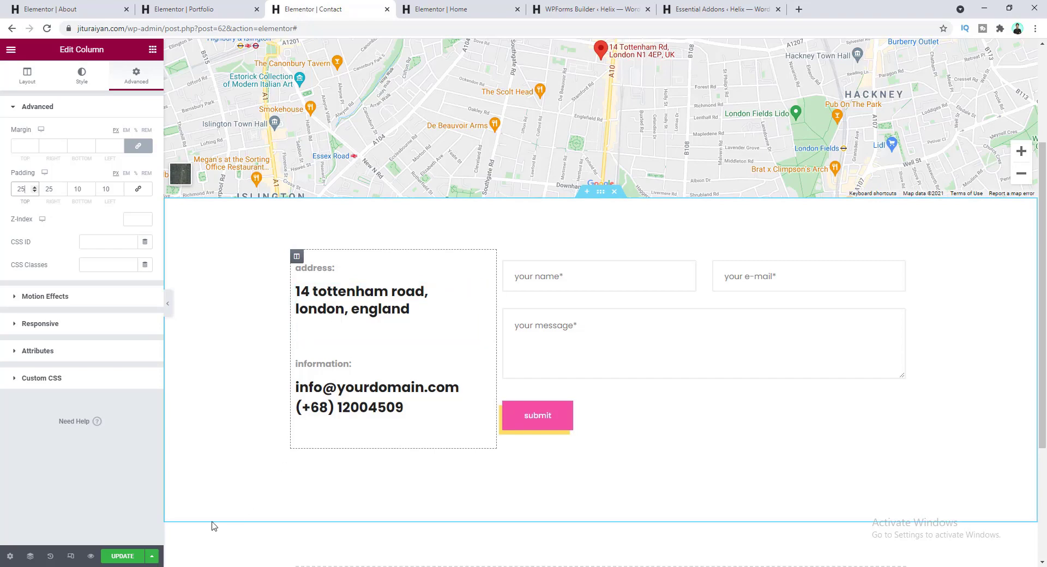
click(128, 556)
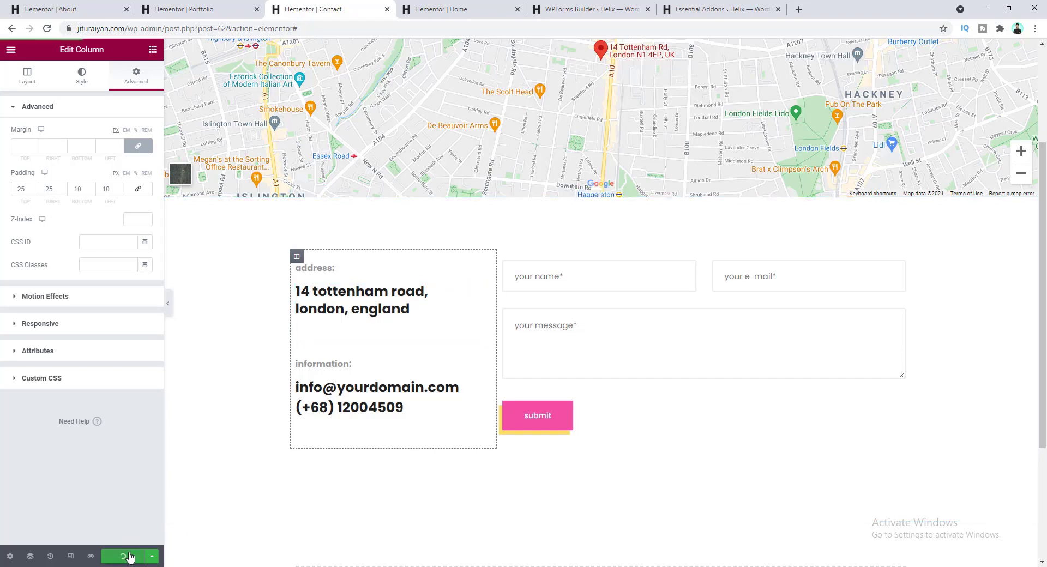
- Preview the saved Contact page and scroll through the styled form and address details
click(91, 557)
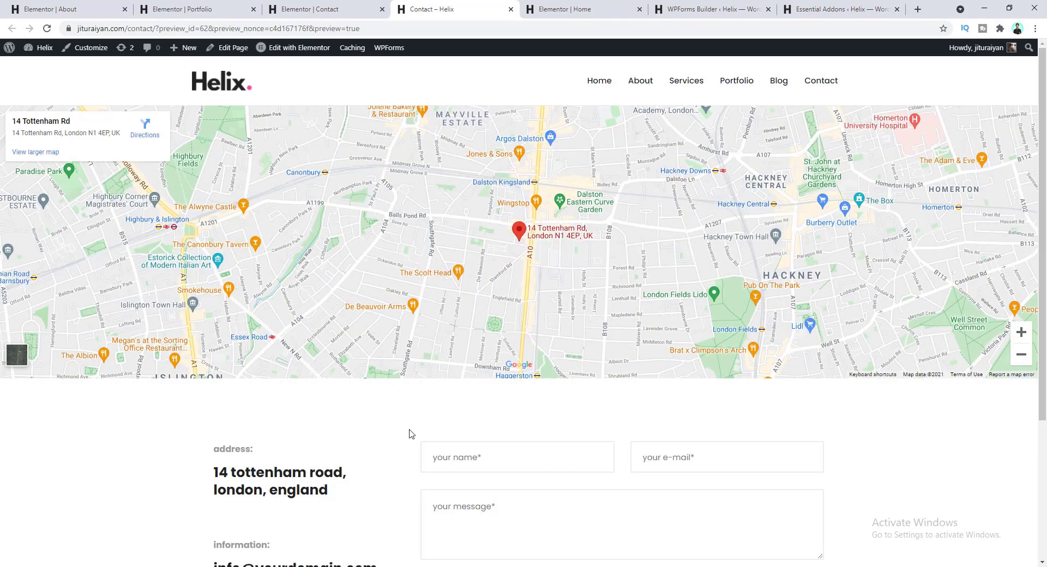
scroll(390, 444, down, 2)
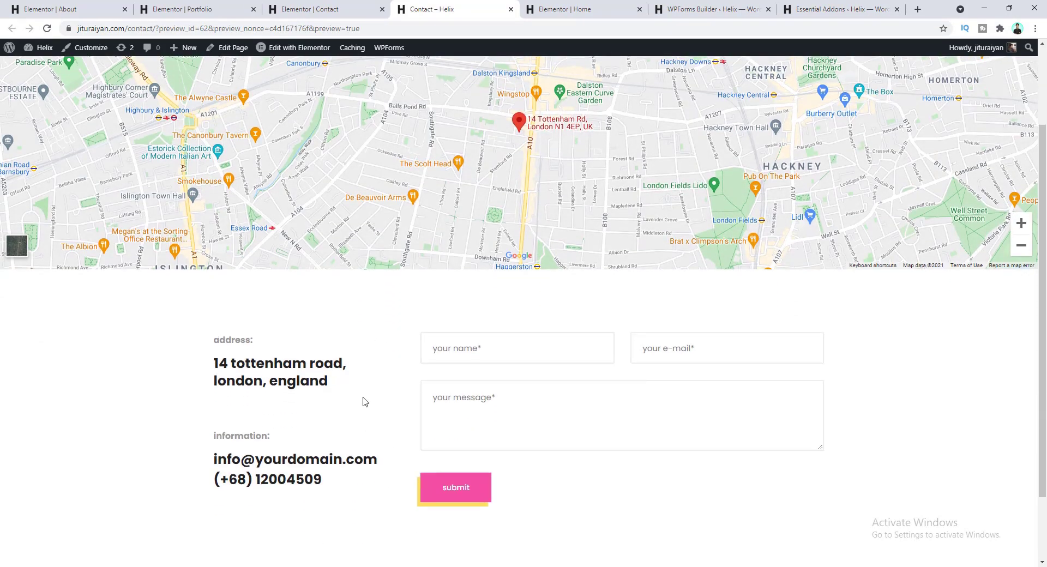
scroll(367, 401, up, 2)
scroll(365, 430, down, 3)
scroll(365, 404, up, 3)
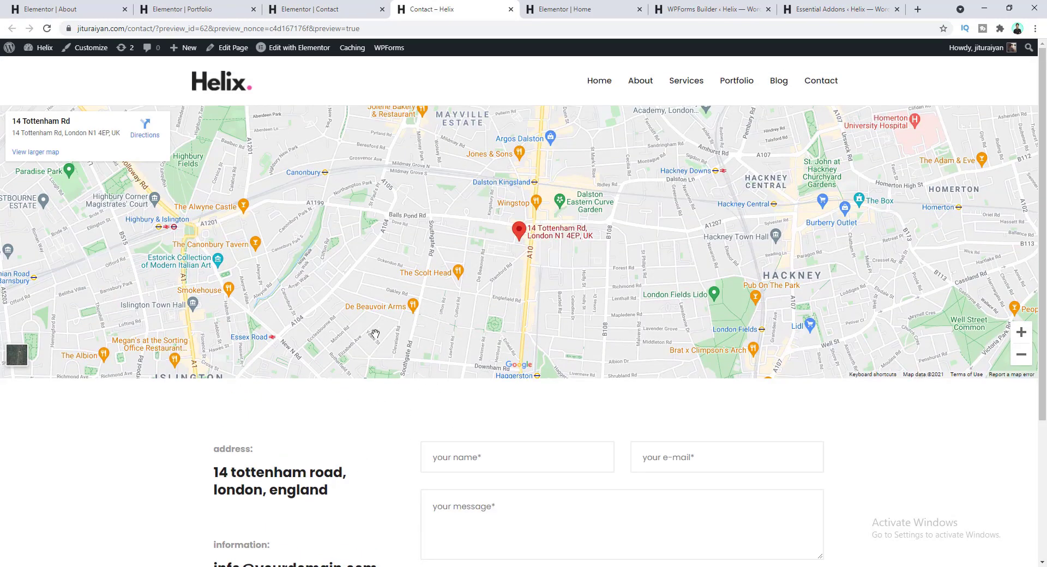
scroll(380, 483, down, 2)
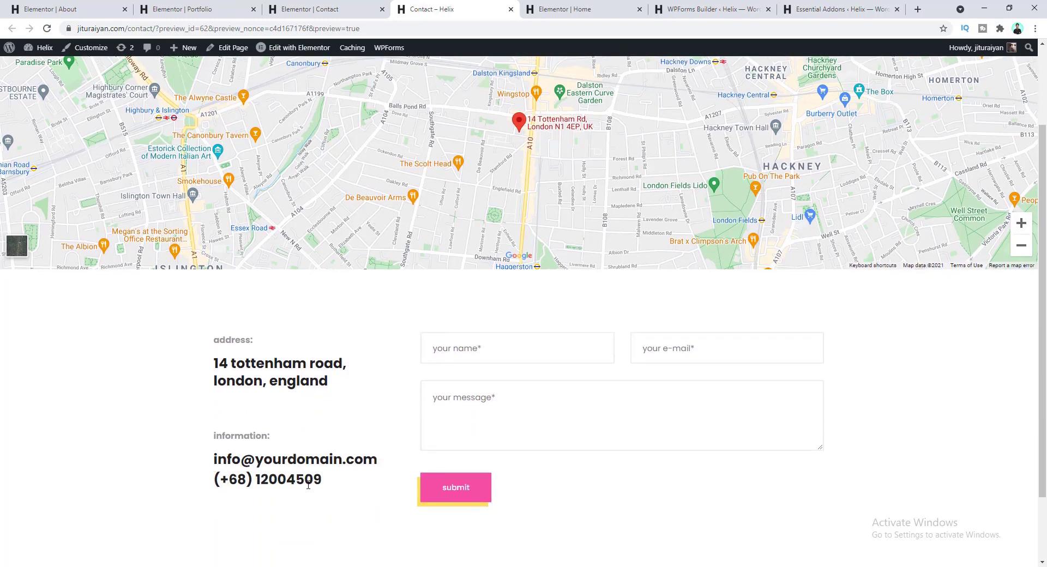
drag(322, 483, 211, 486)
click(326, 377)
scroll(384, 359, up, 2)
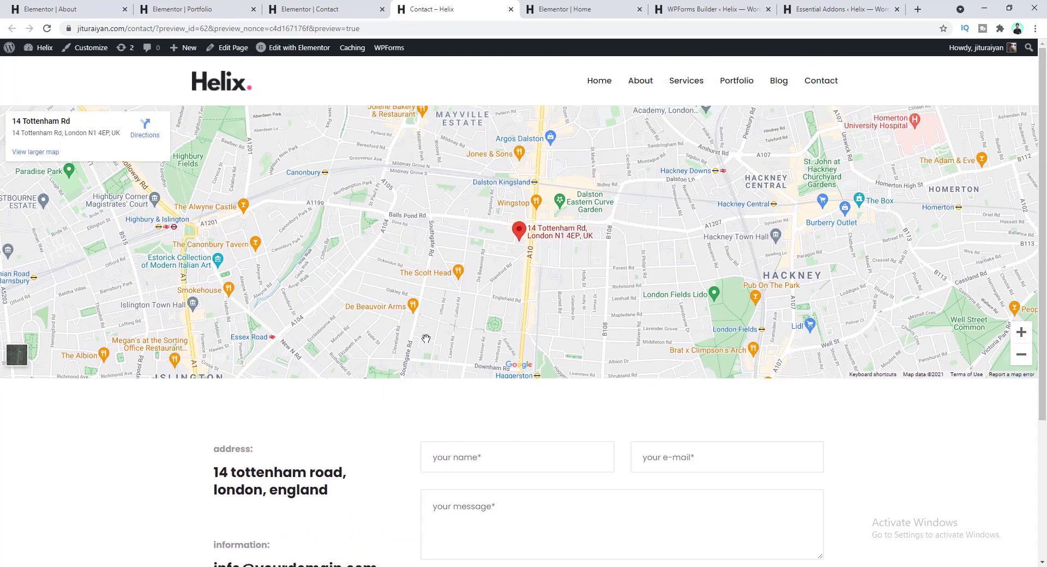
scroll(413, 451, down, 1)
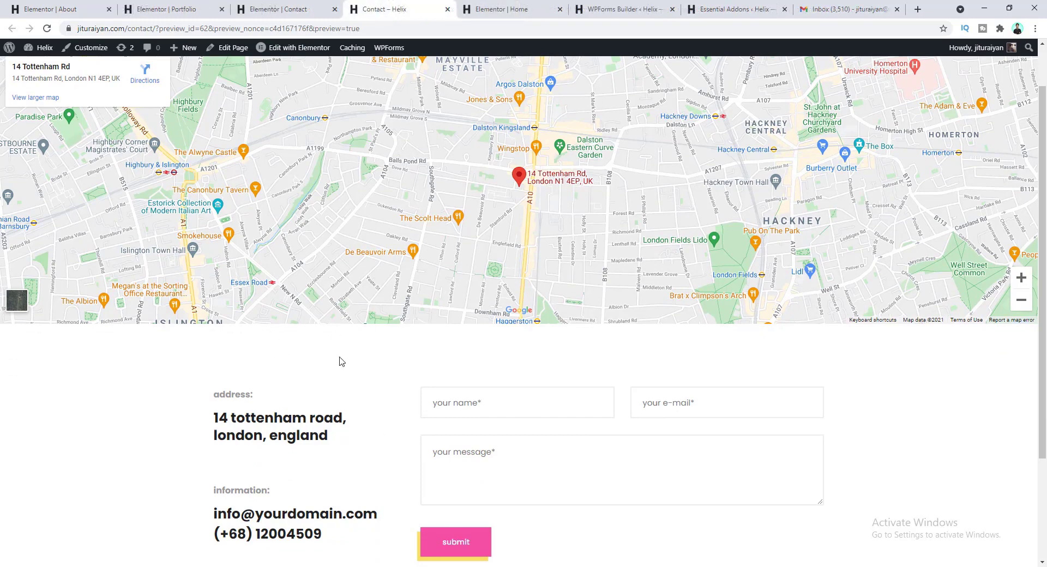
- Fill in a sample name, e-mail, and the message 'I really love your work. I want to work with you.'
click(465, 407)
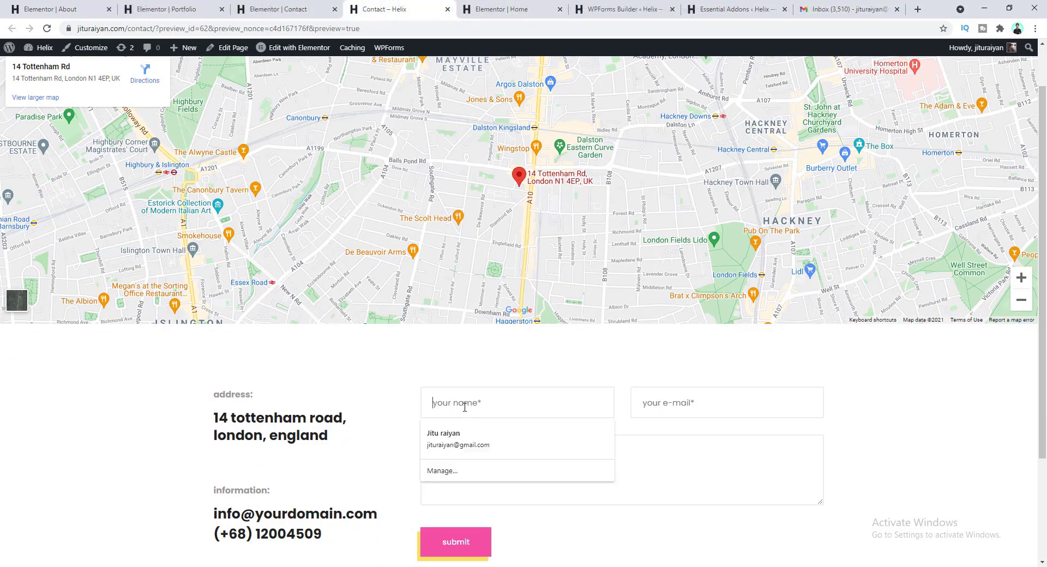
text(John)
key(Tab)
text(johndoe@gmail.com)
key(Tab)
text(I really love yo)
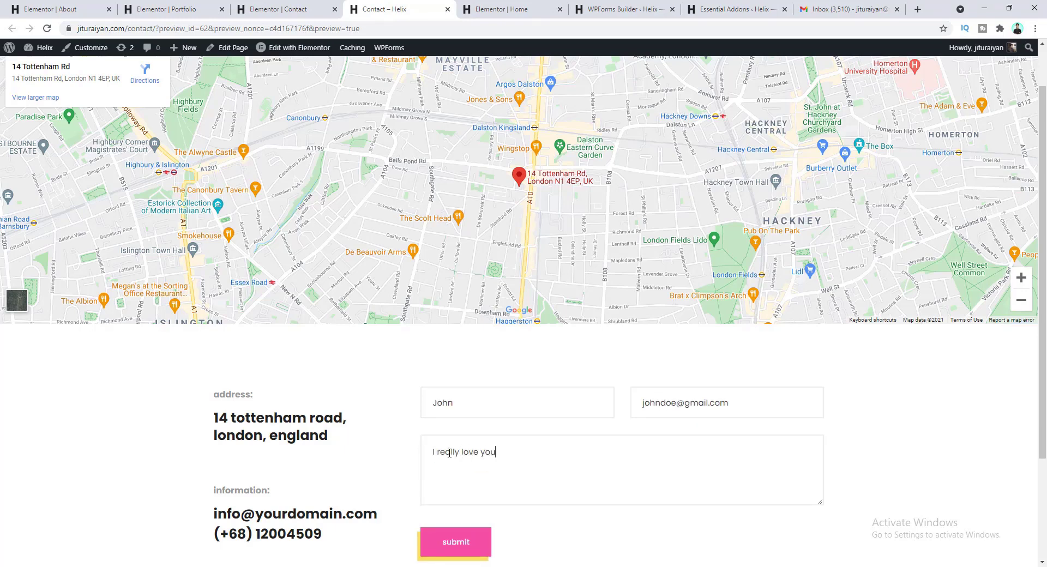
text(ur work. I want to work with you.)
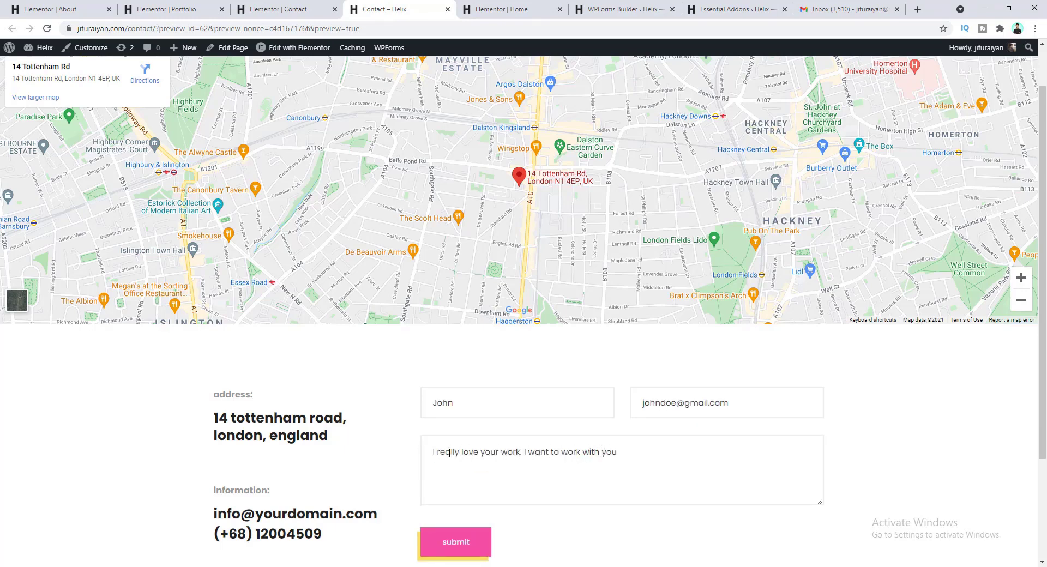
- Submit the form and check the 'Thanks for contacting us!' confirmation
scroll(401, 404, down, 1)
scroll(401, 404, down, 2)
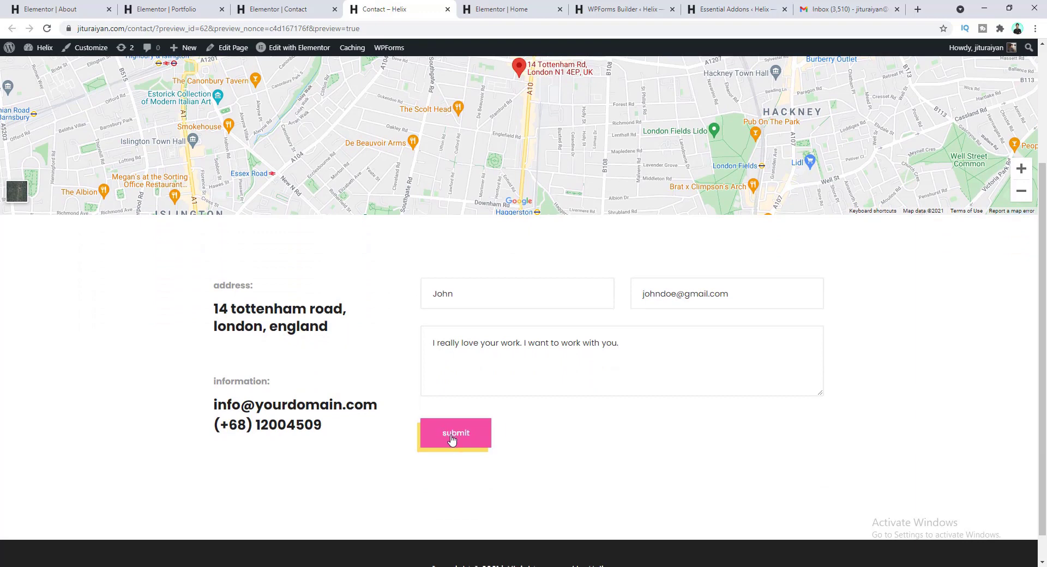
click(451, 438)
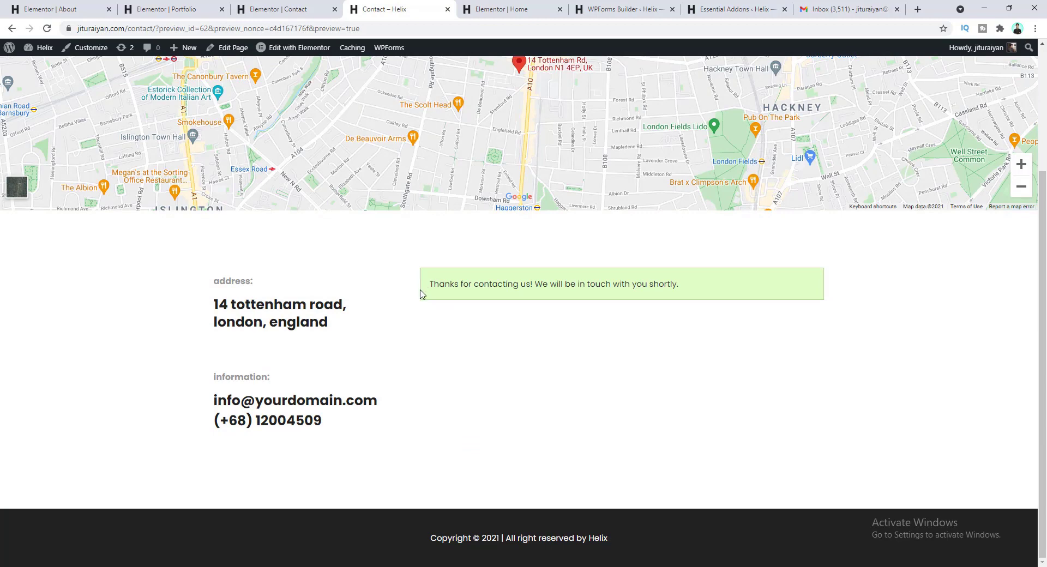
drag(428, 284, 680, 288)
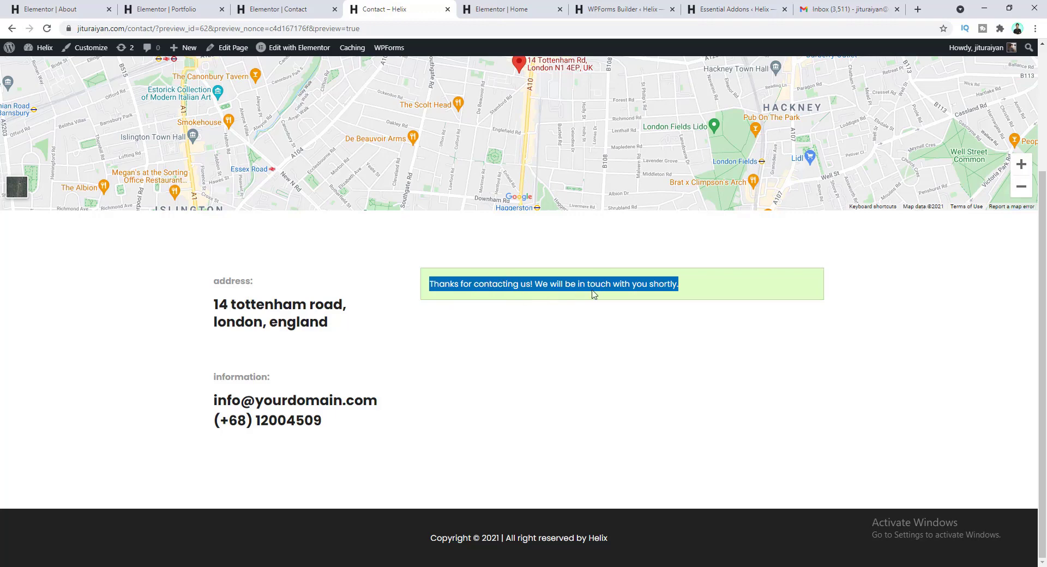
click(621, 283)
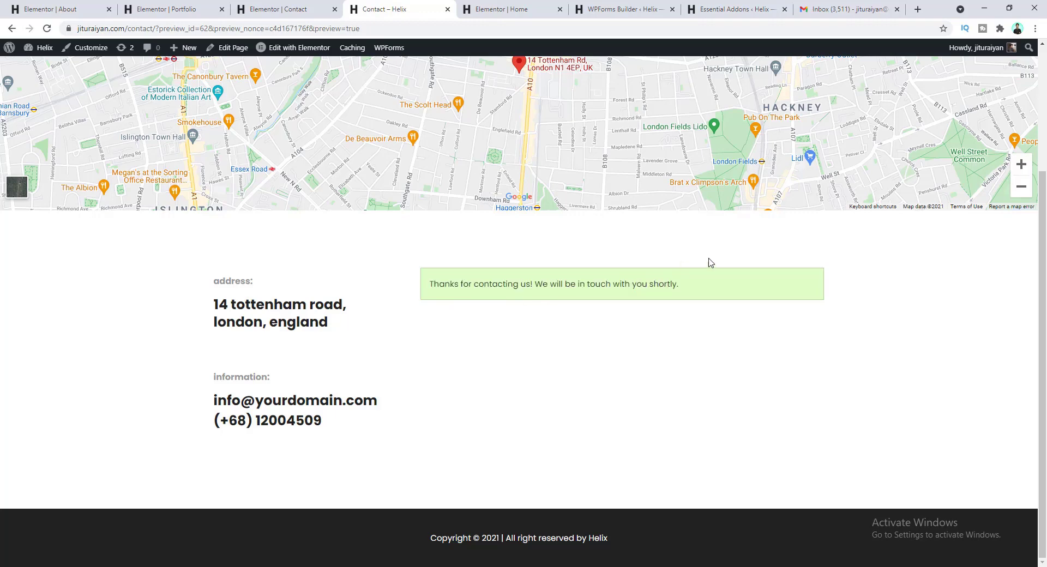
- Open the 'New Entry: Contact Form' email in Gmail and start a reply to it
click(849, 6)
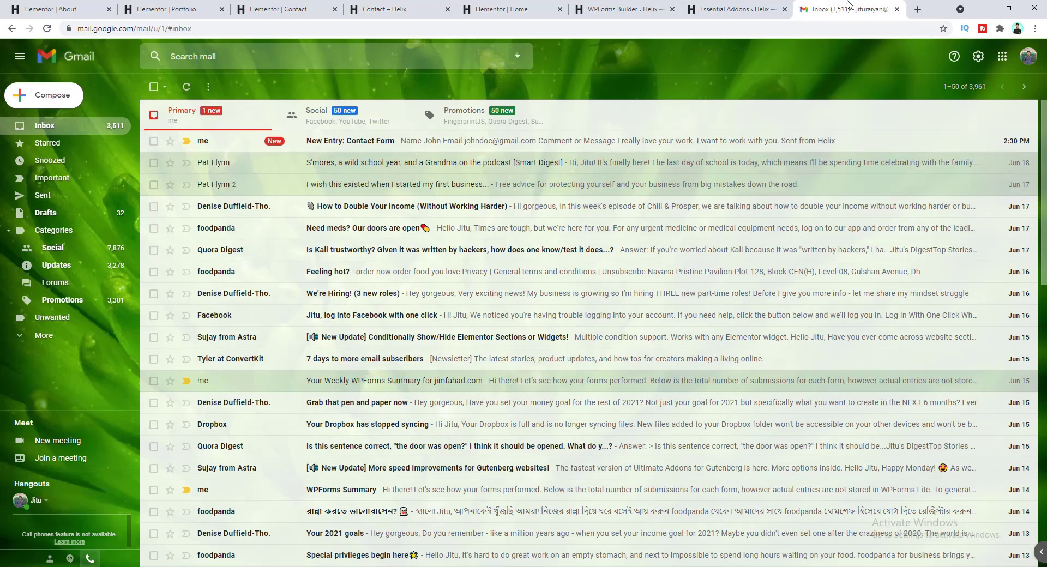
click(243, 144)
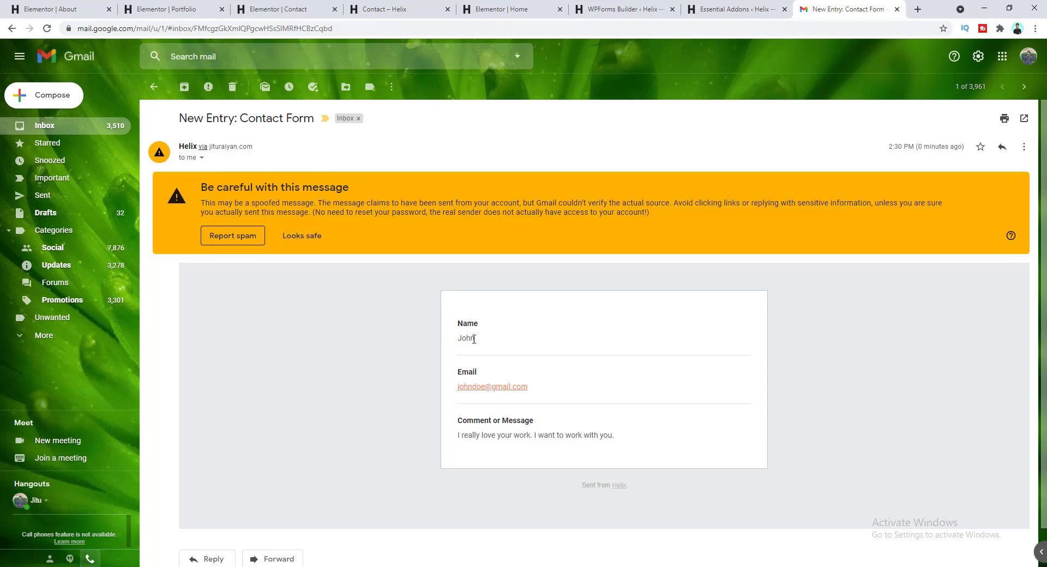
scroll(474, 335, down, 1)
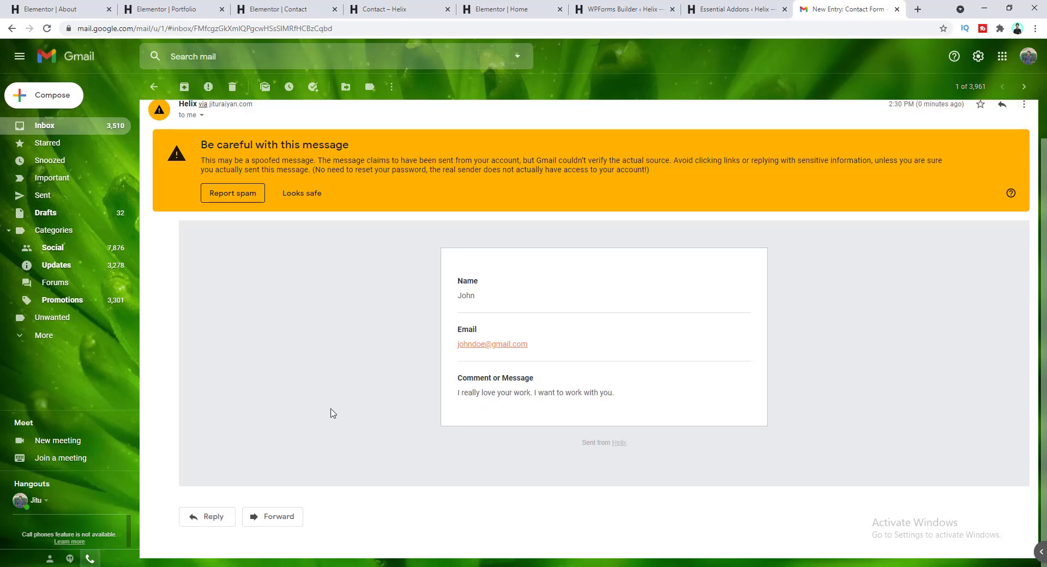
click(213, 516)
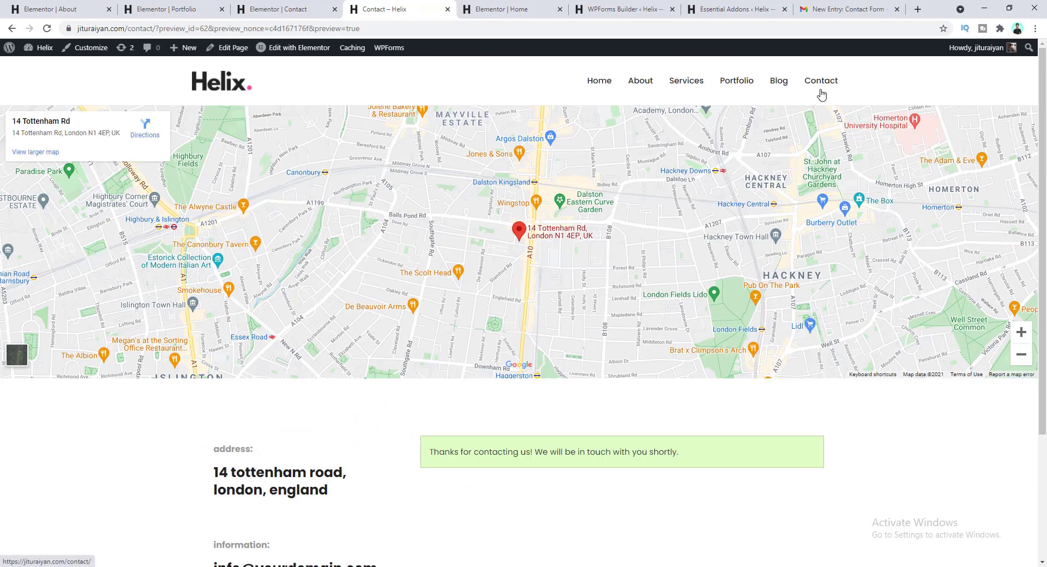
- Browse the Helix Blog page and its sidebar widgets, then return to the admin dashboard
click(779, 82)
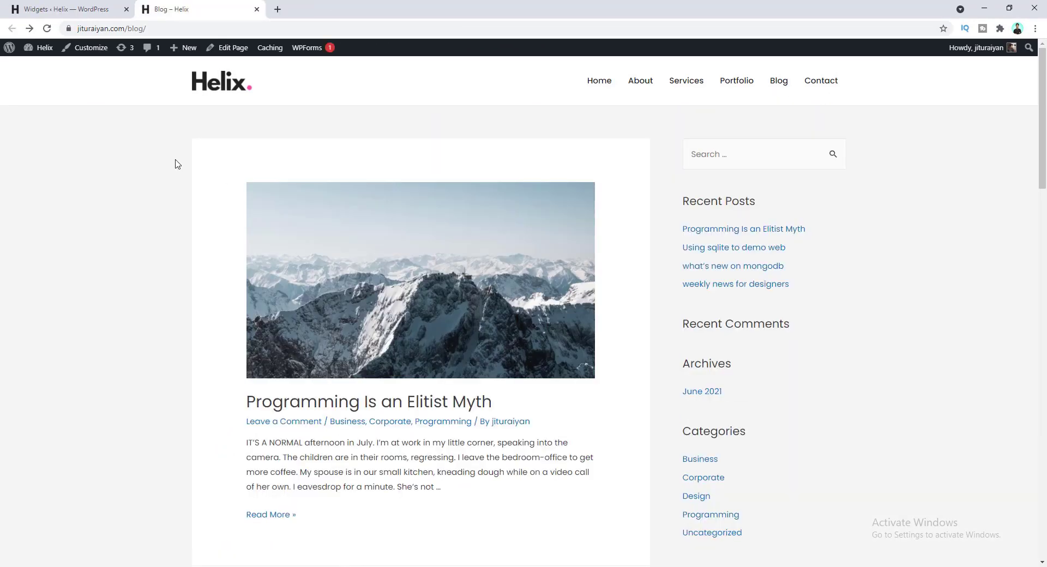
scroll(209, 216, down, 15)
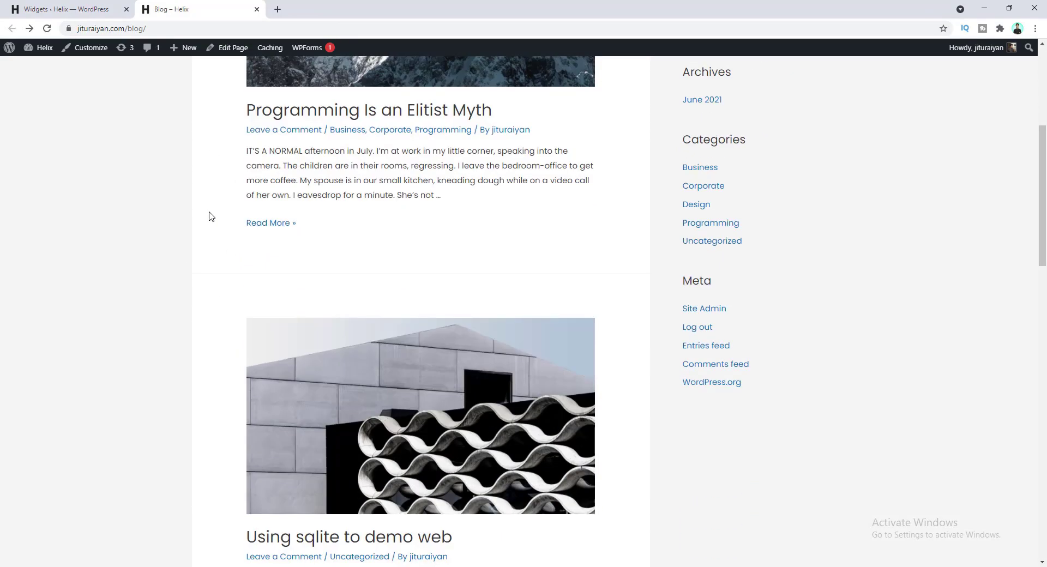
scroll(321, 260, down, 4)
scroll(325, 264, up, 18)
scroll(485, 251, up, 3)
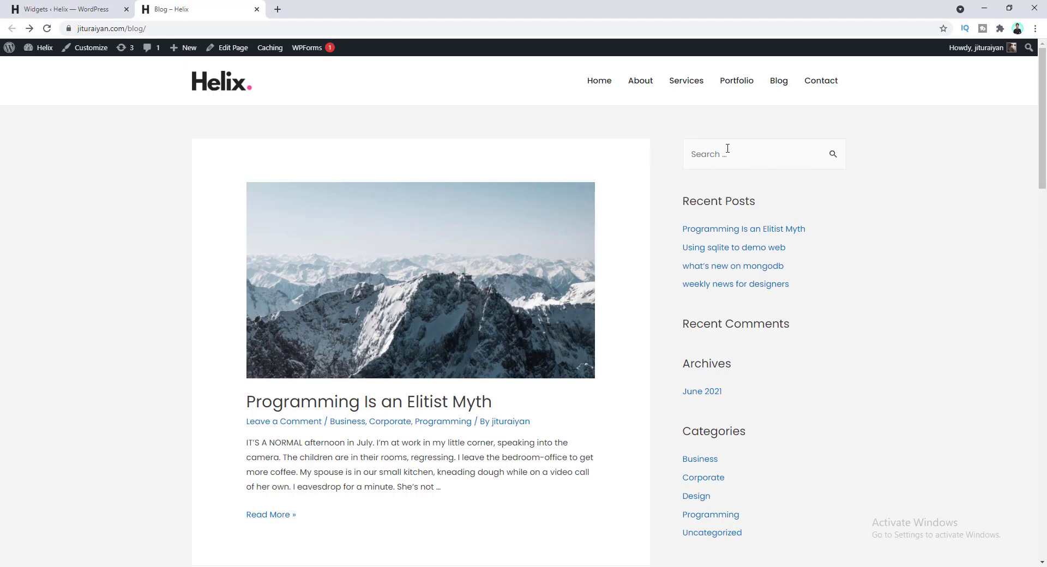
scroll(727, 153, down, 2)
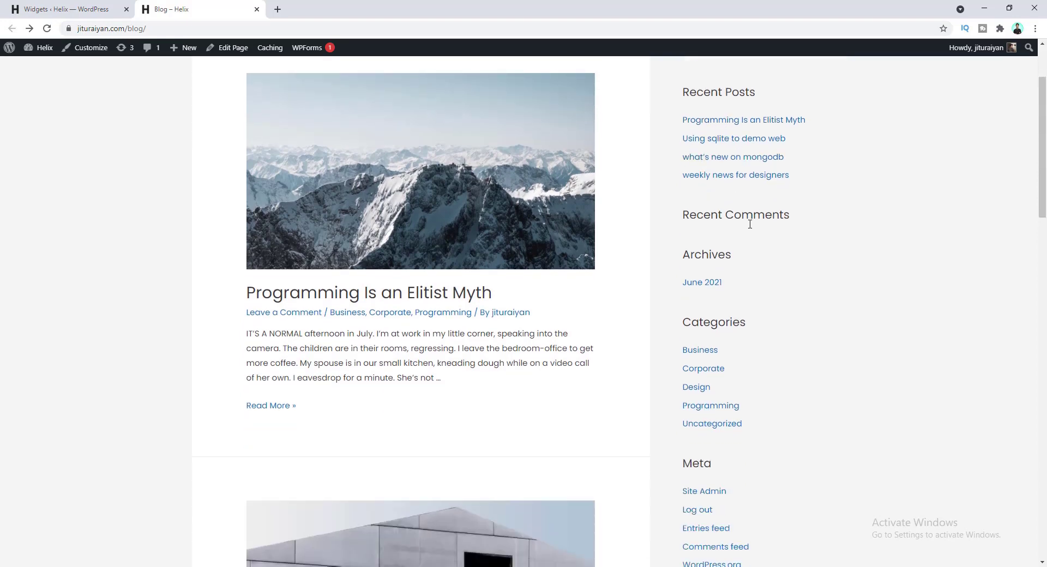
scroll(715, 273, down, 2)
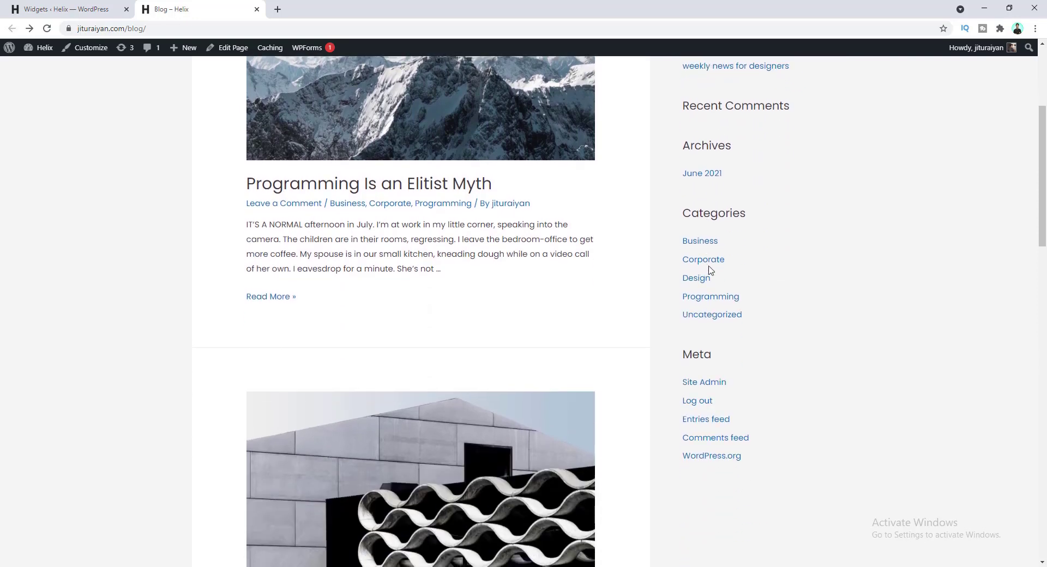
scroll(724, 332, up, 4)
scroll(724, 327, down, 3)
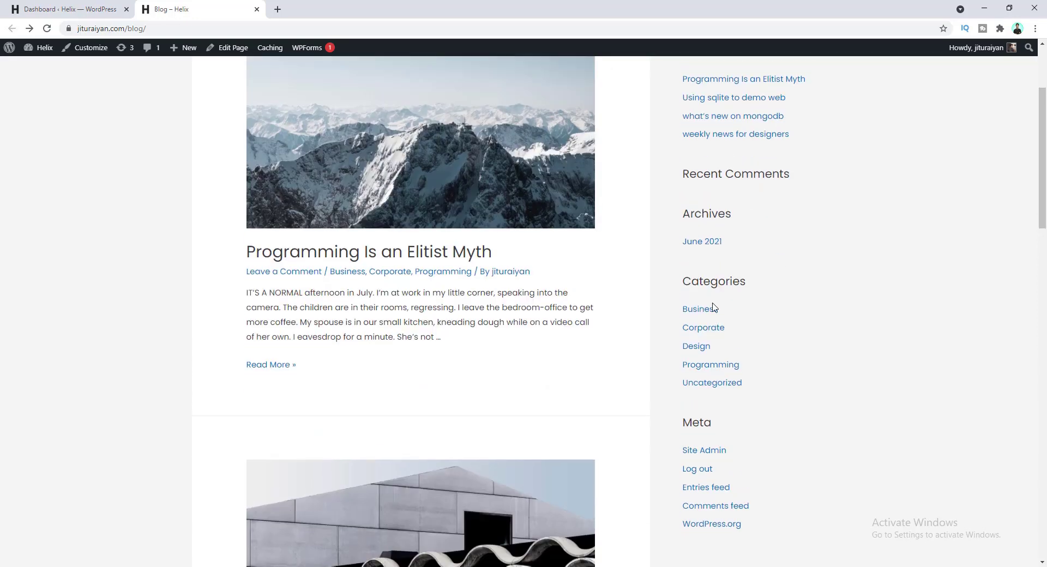
scroll(688, 273, up, 3)
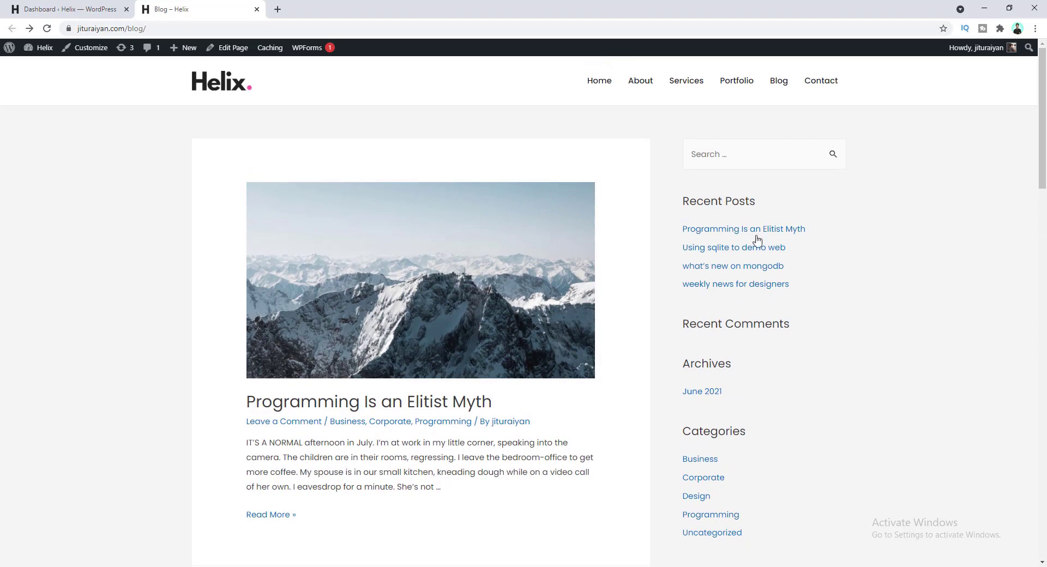
click(90, 5)
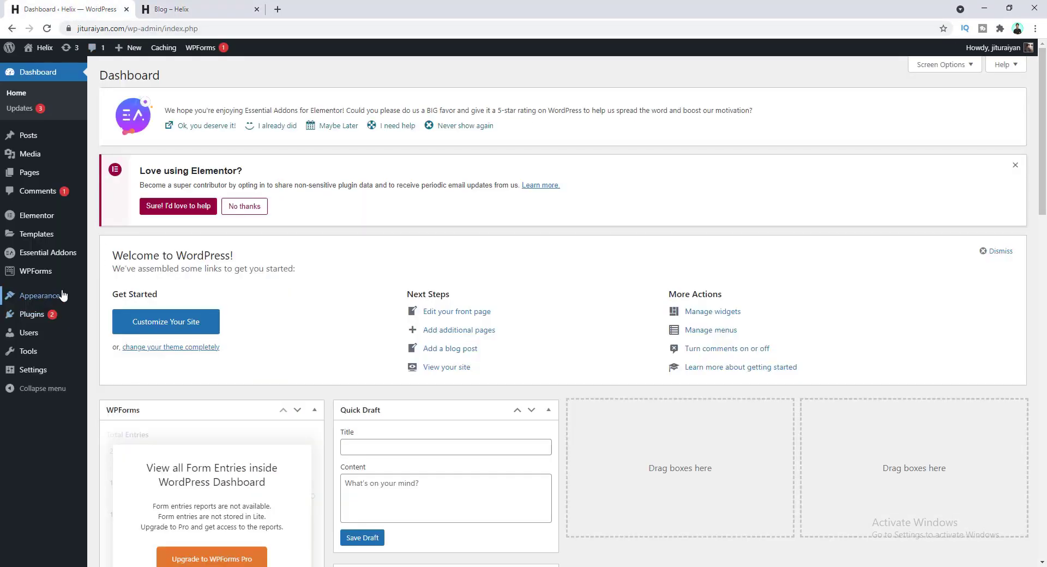
- Delete the Recent Comments widget from the Main Sidebar
mouse_move(57, 295)
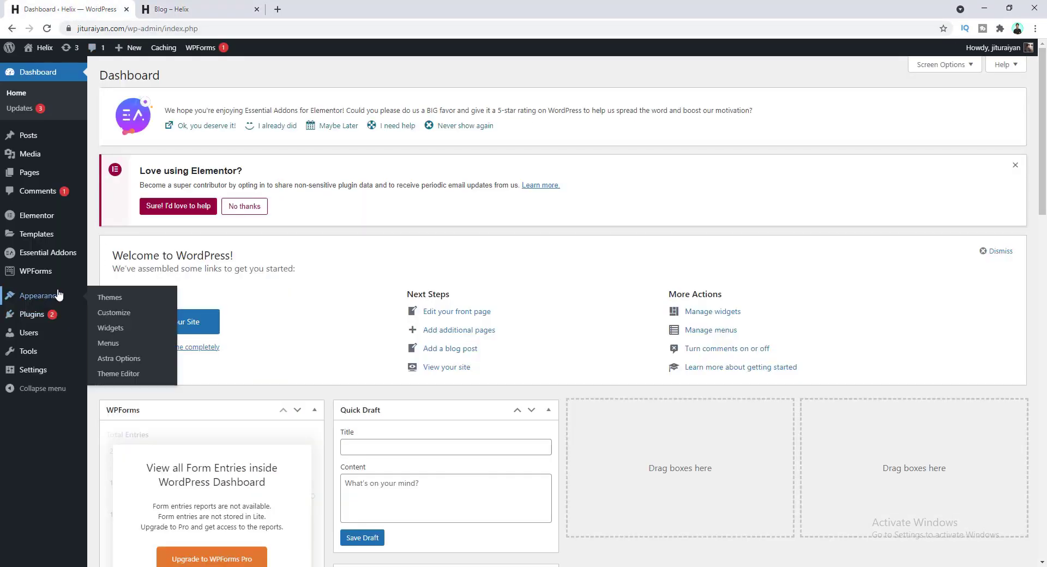
click(115, 334)
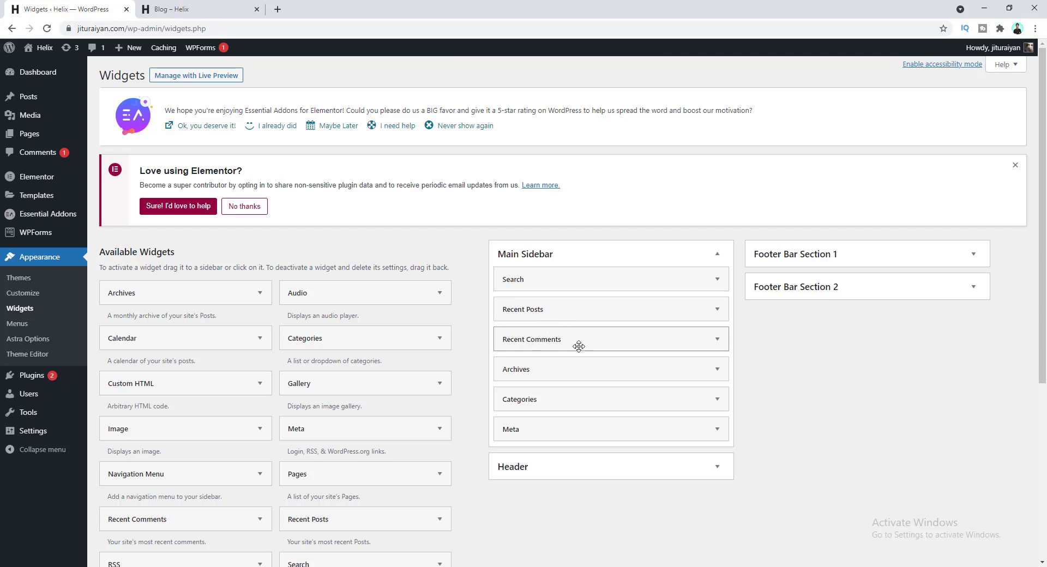
click(717, 341)
click(512, 423)
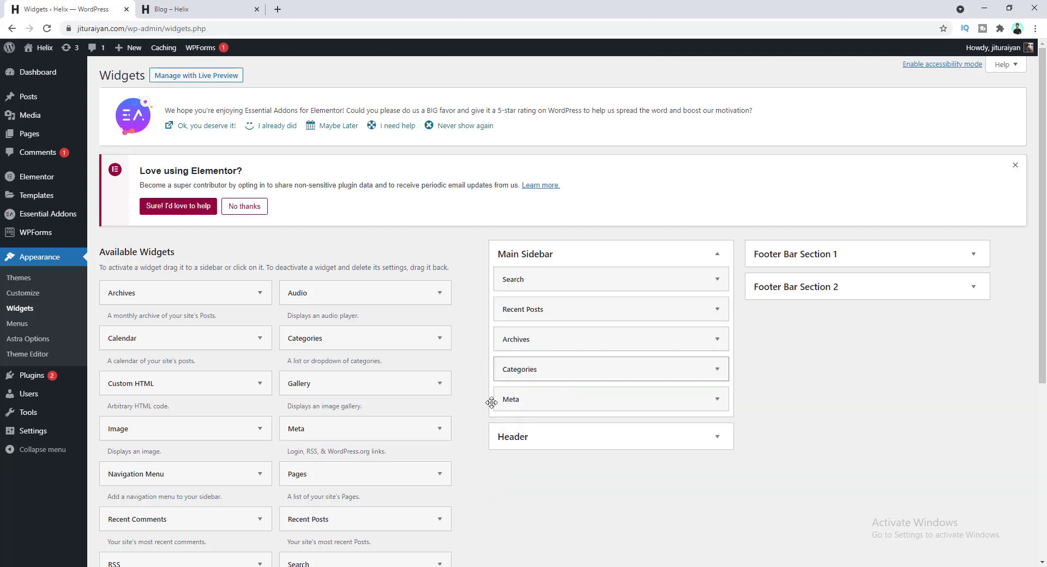
- Add a Calendar widget to the Main Sidebar below Recent Posts
scroll(384, 295, down, 2)
scroll(382, 310, down, 3)
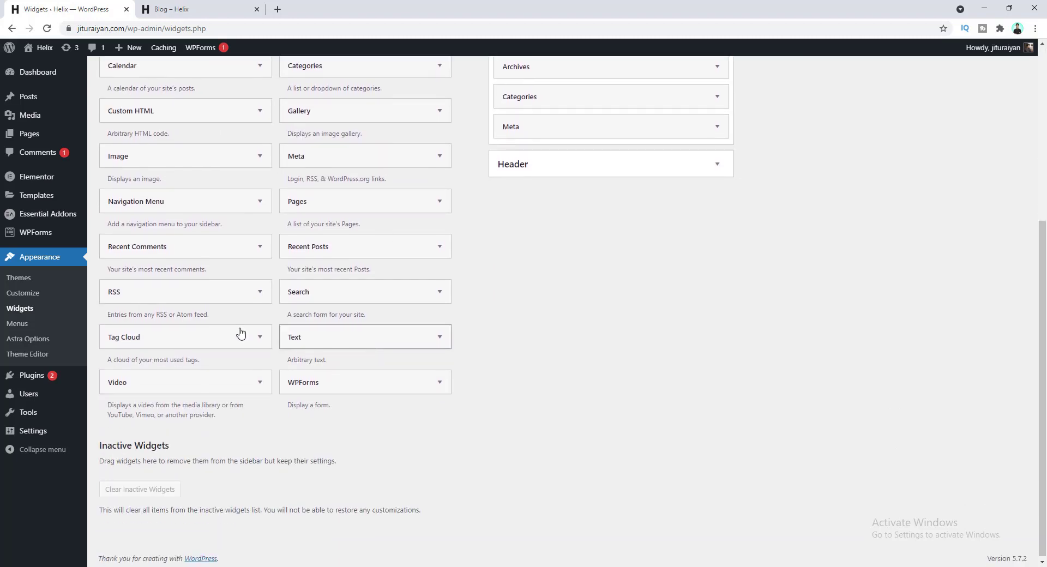
scroll(261, 339, up, 3)
scroll(252, 315, down, 1)
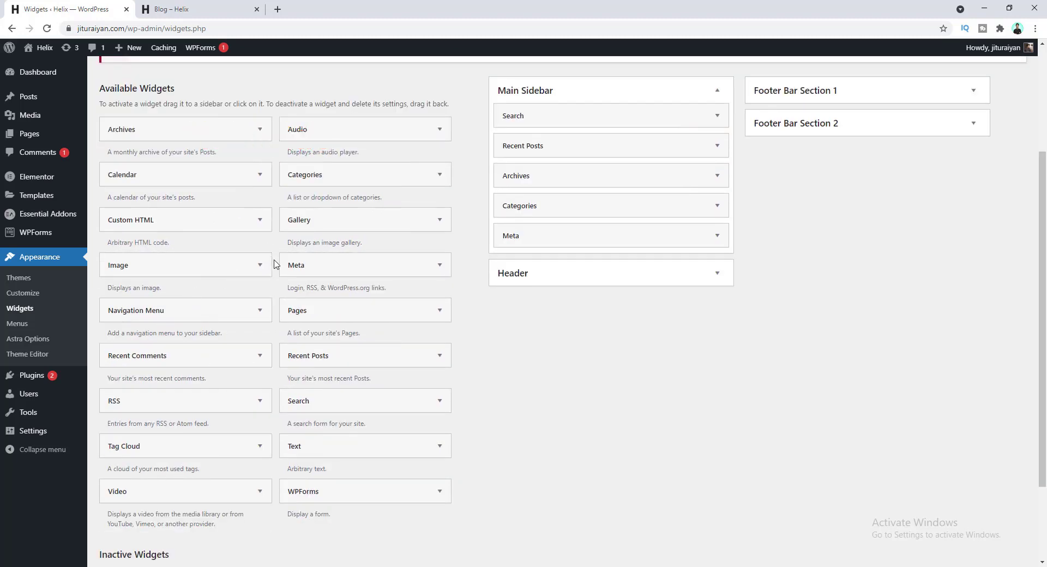
drag(183, 175, 590, 174)
- Reload the blog page to view the new Calendar widget in the sidebar
click(163, 9)
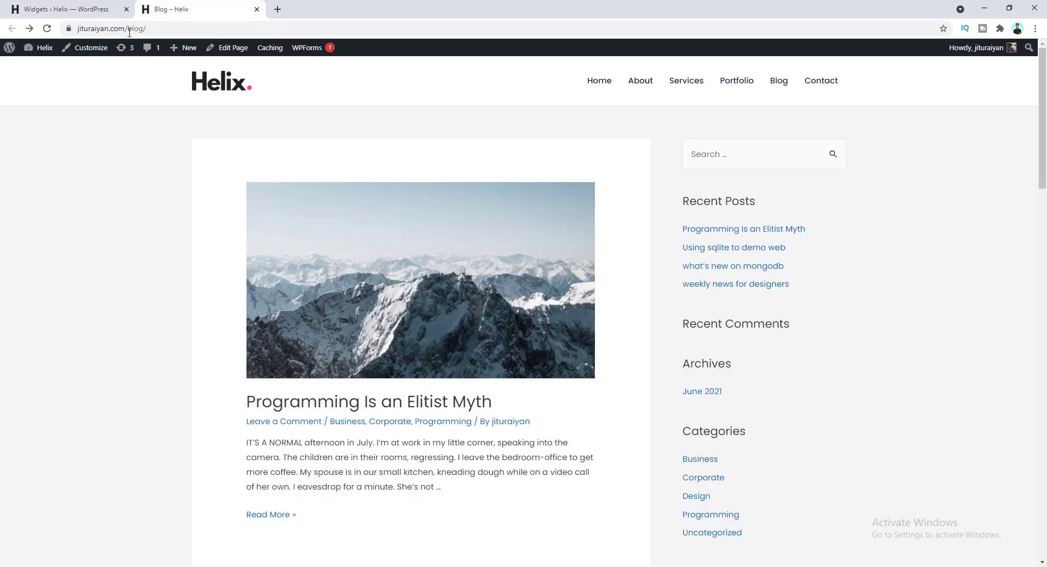
click(48, 28)
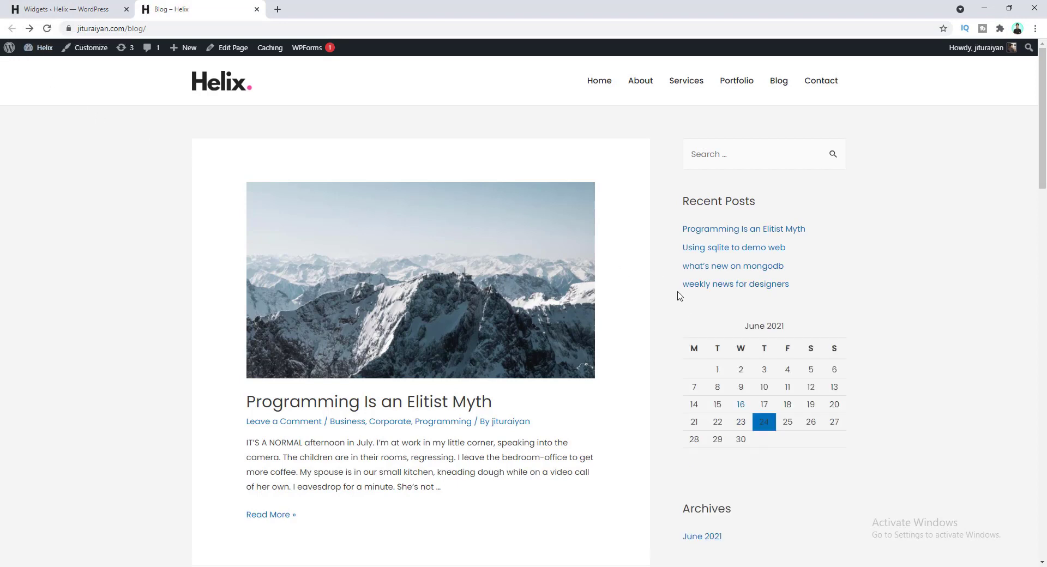
scroll(764, 283, down, 2)
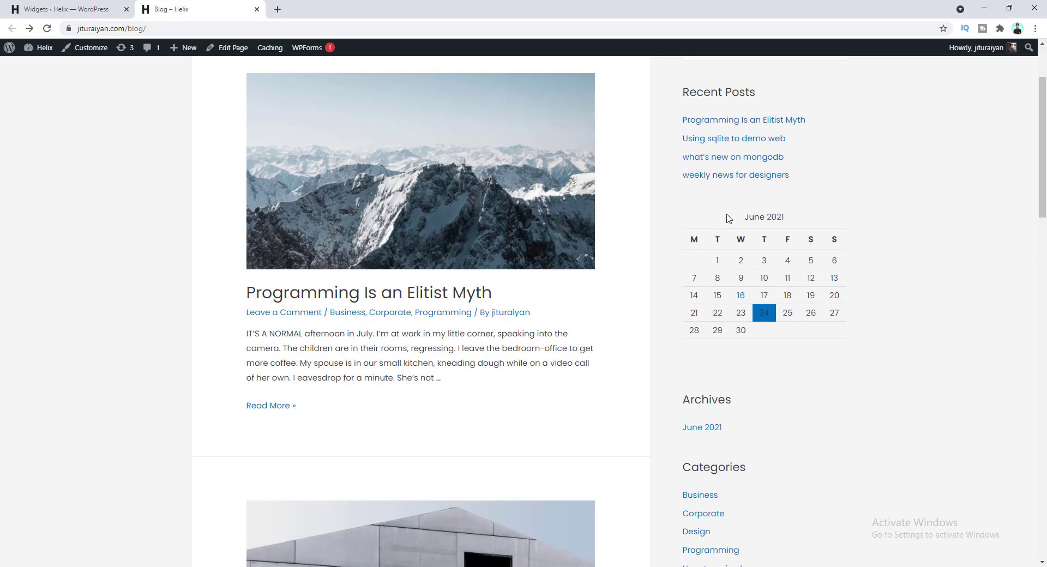
- Title the Calendar widget 'My calender', save it, and check it on the blog
click(22, 3)
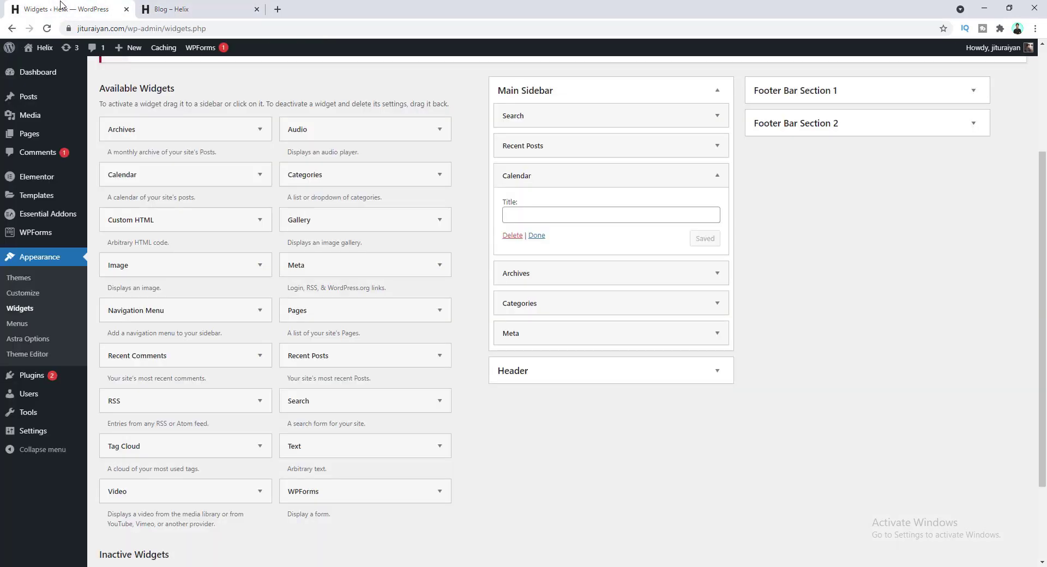
click(521, 215)
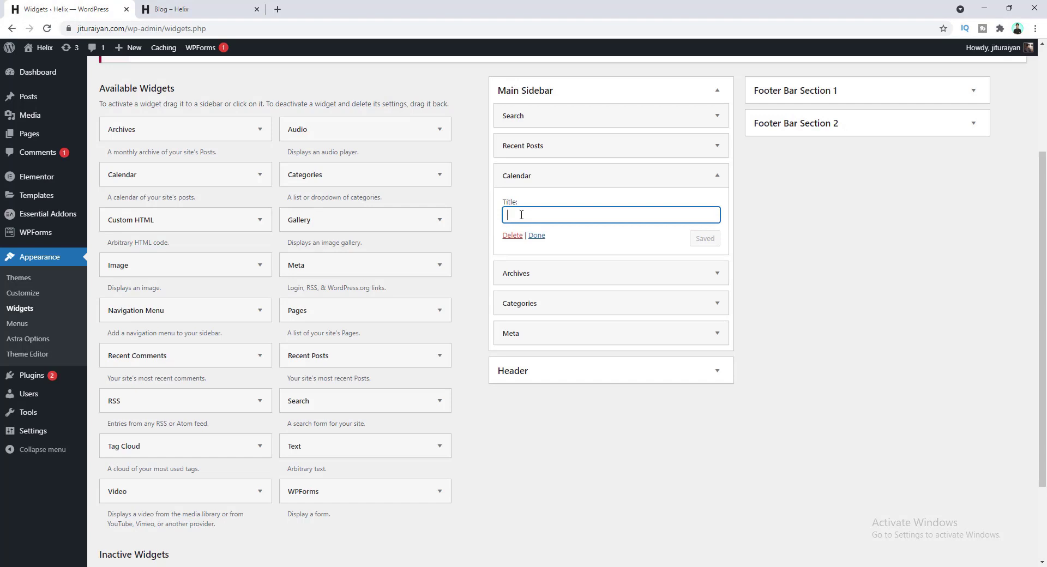
text(My Calender)
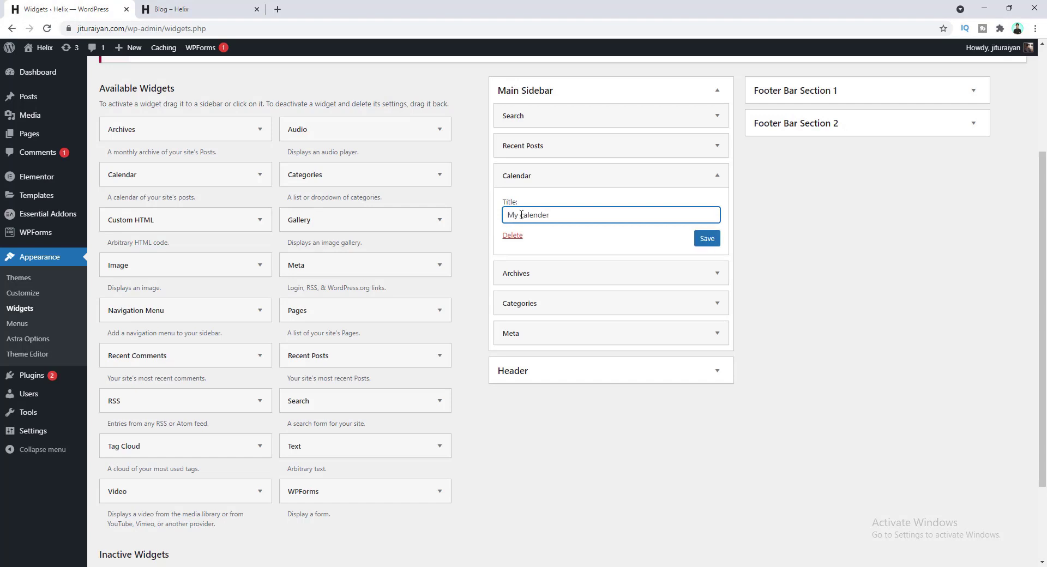
click(707, 238)
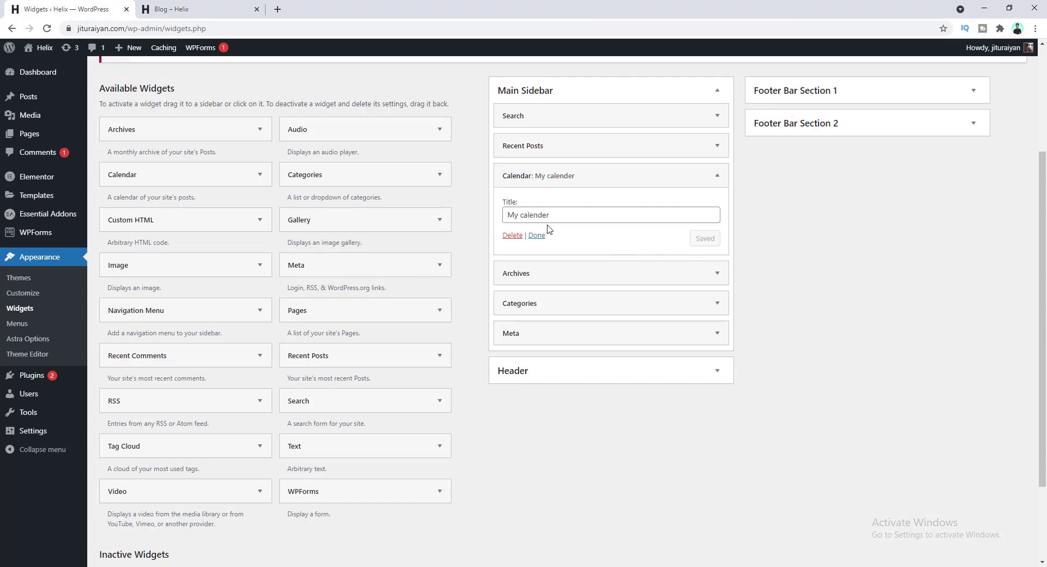
click(217, 7)
click(44, 30)
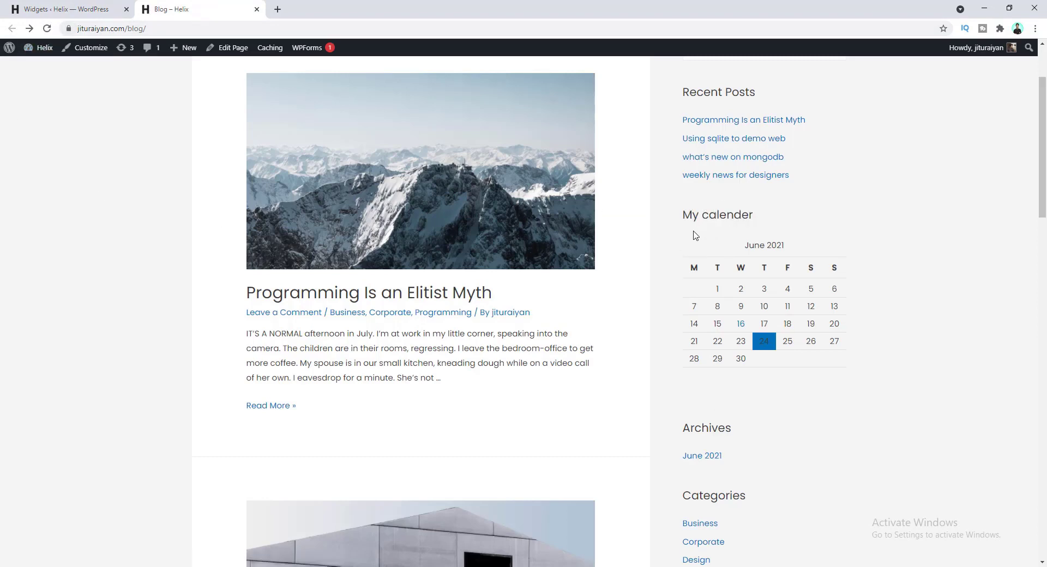
scroll(692, 226, up, 3)
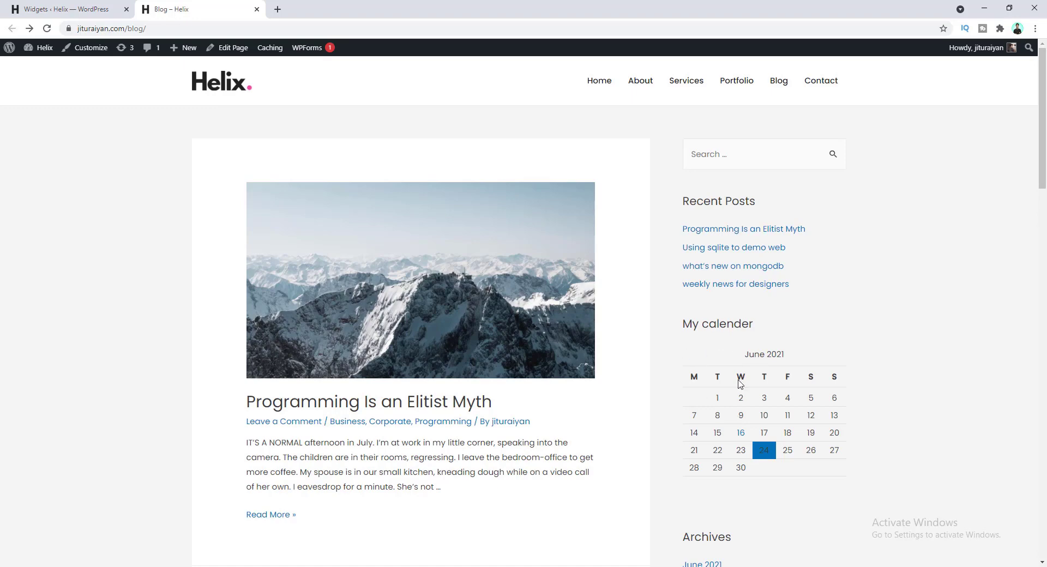
- Delete the Calendar widget and reload the blog to confirm it's gone
click(65, 9)
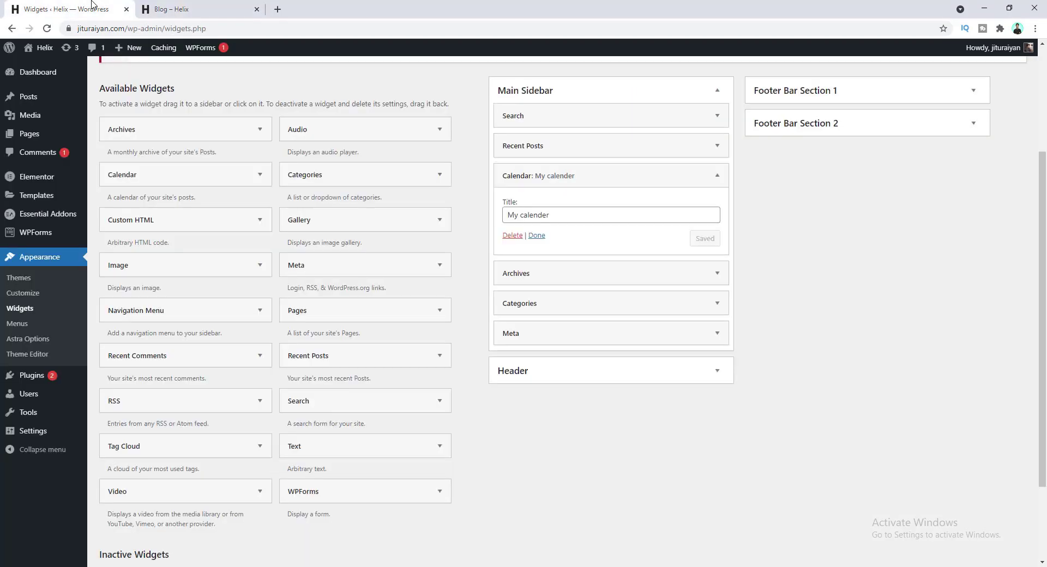
click(512, 236)
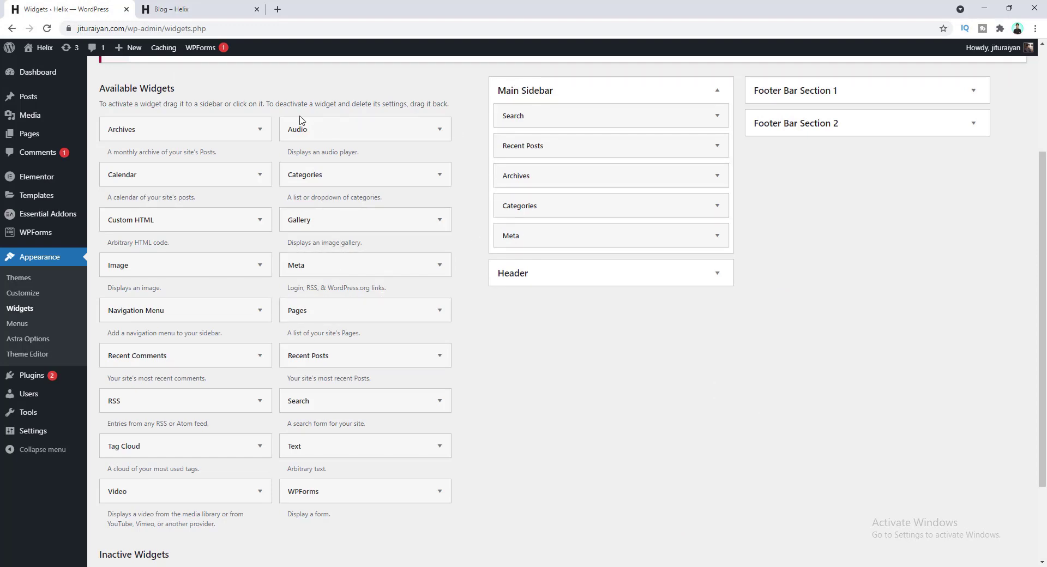
click(175, 9)
click(47, 29)
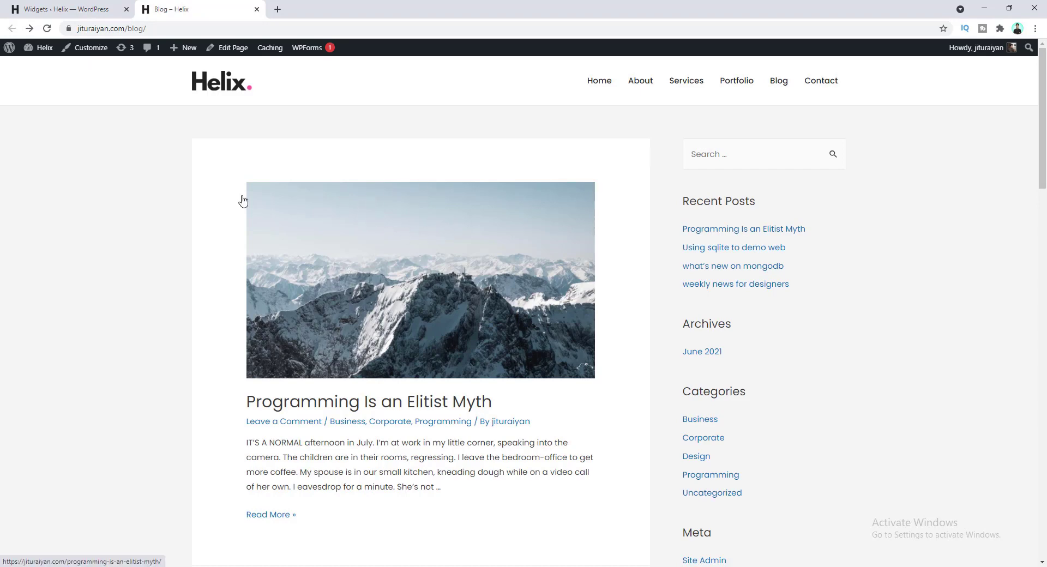
- Open the Customizer's Blog / Archive settings with the Blog page in the preview
click(86, 4)
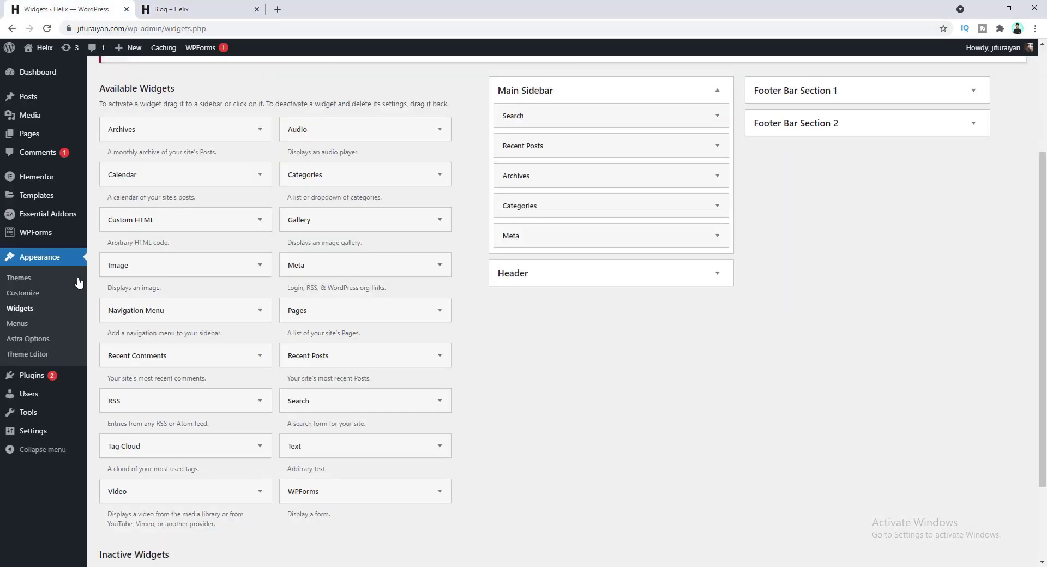
click(39, 295)
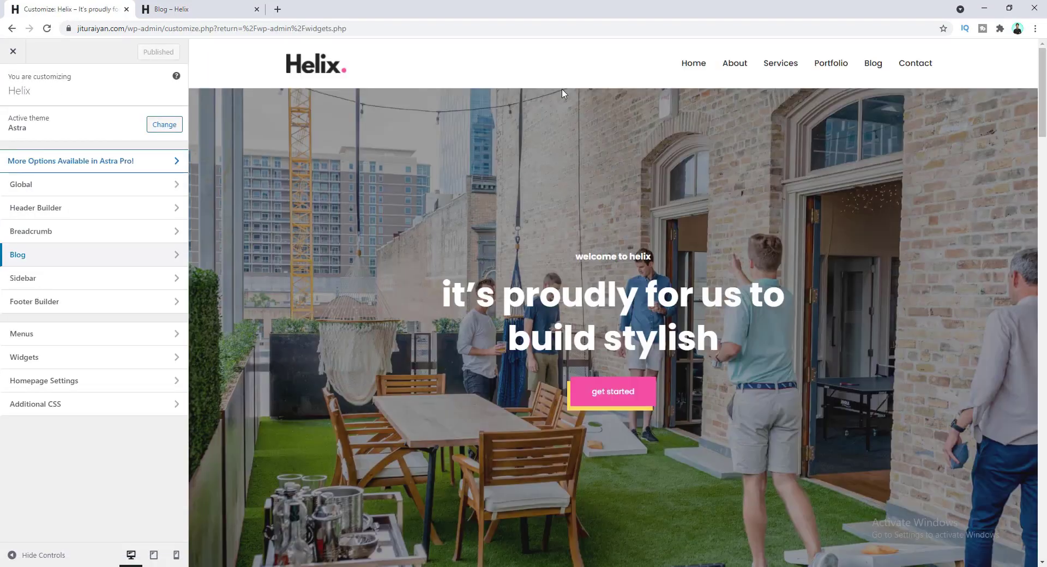
click(874, 65)
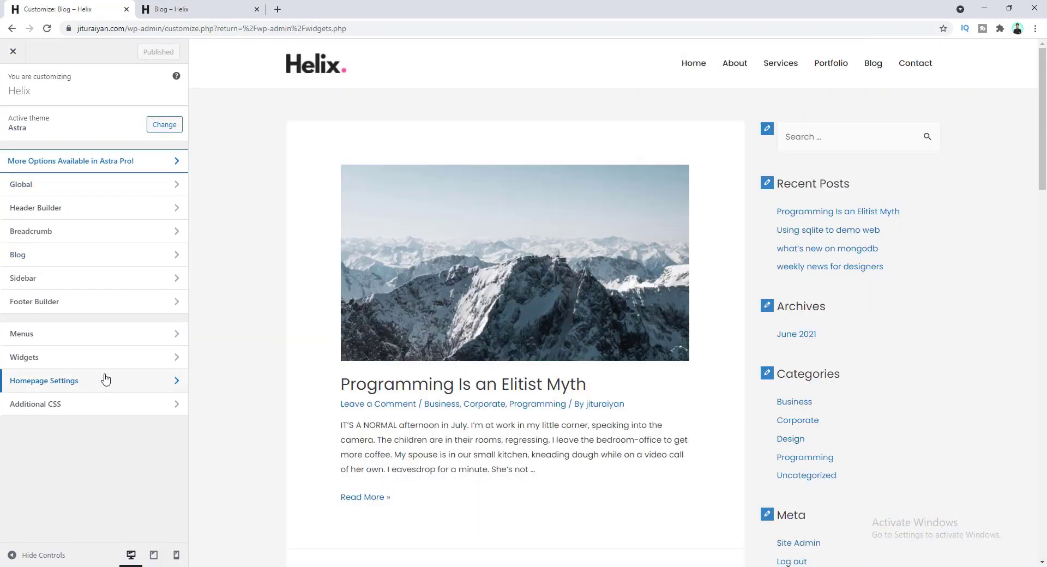
click(100, 259)
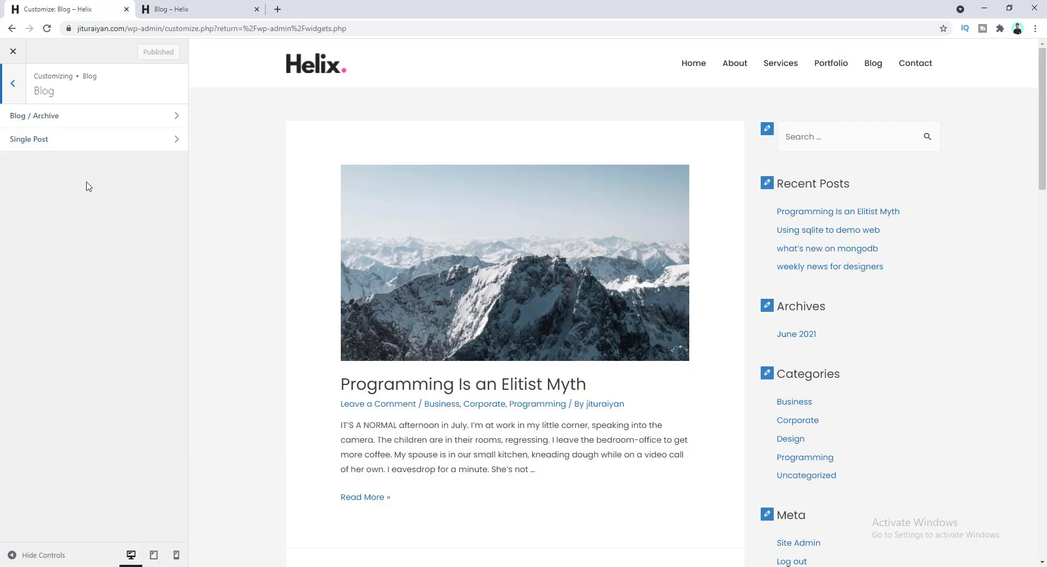
click(82, 120)
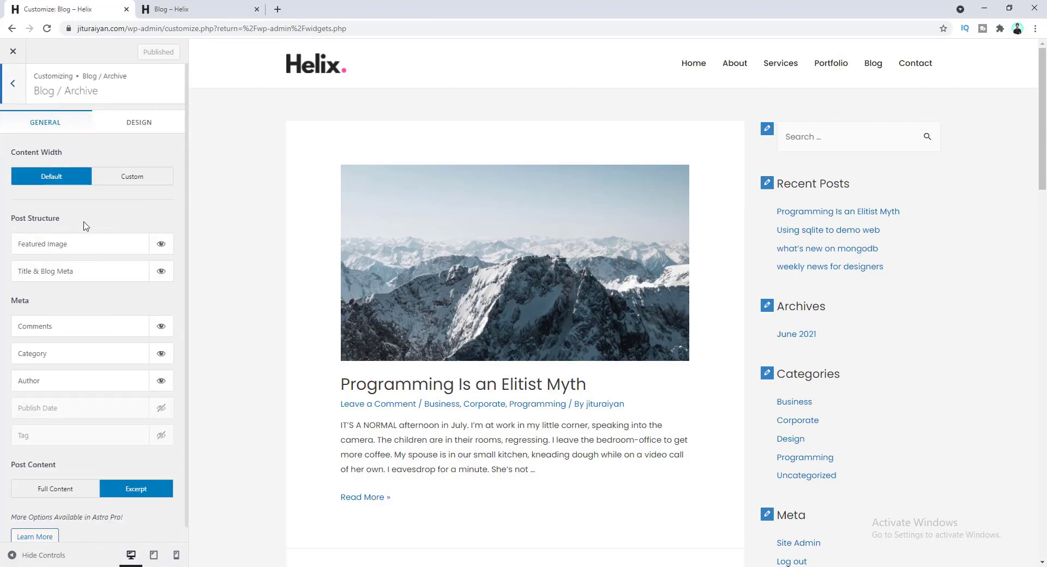
- Keep Featured Image and Title & Blog Meta shown on archive posts after toggling them off
scroll(400, 295, down, 7)
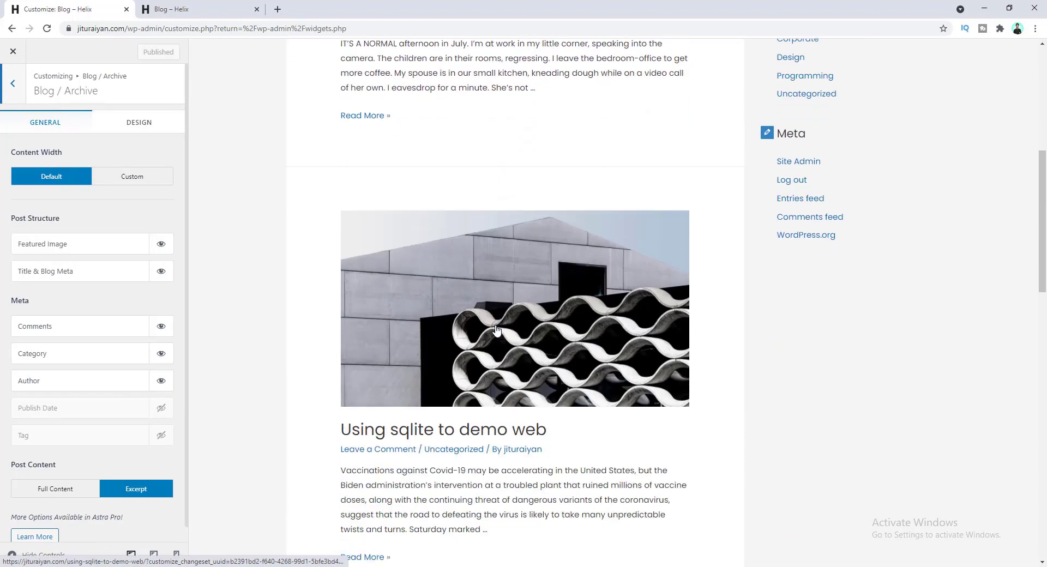
scroll(400, 295, up, 7)
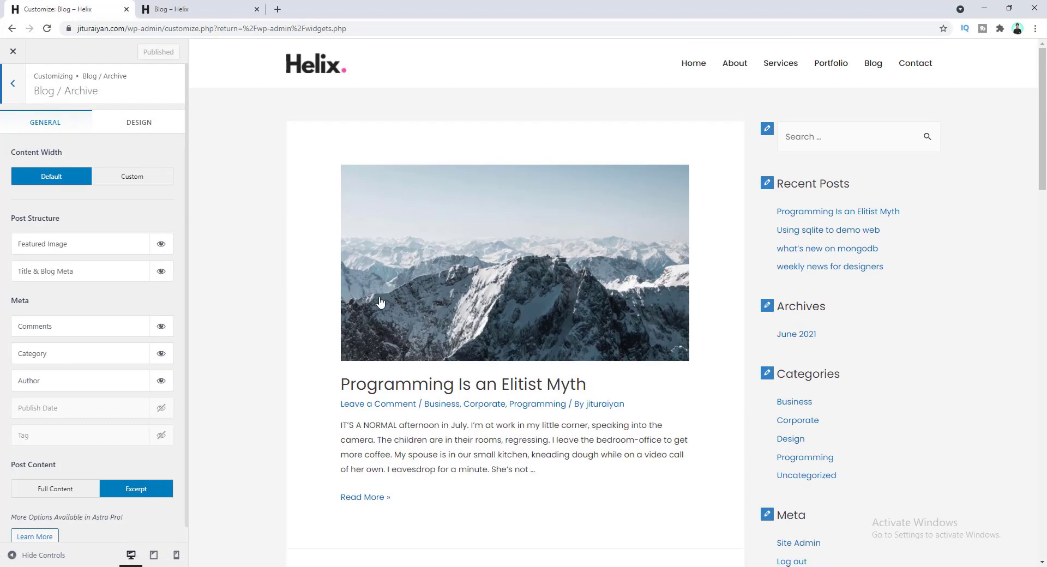
click(161, 246)
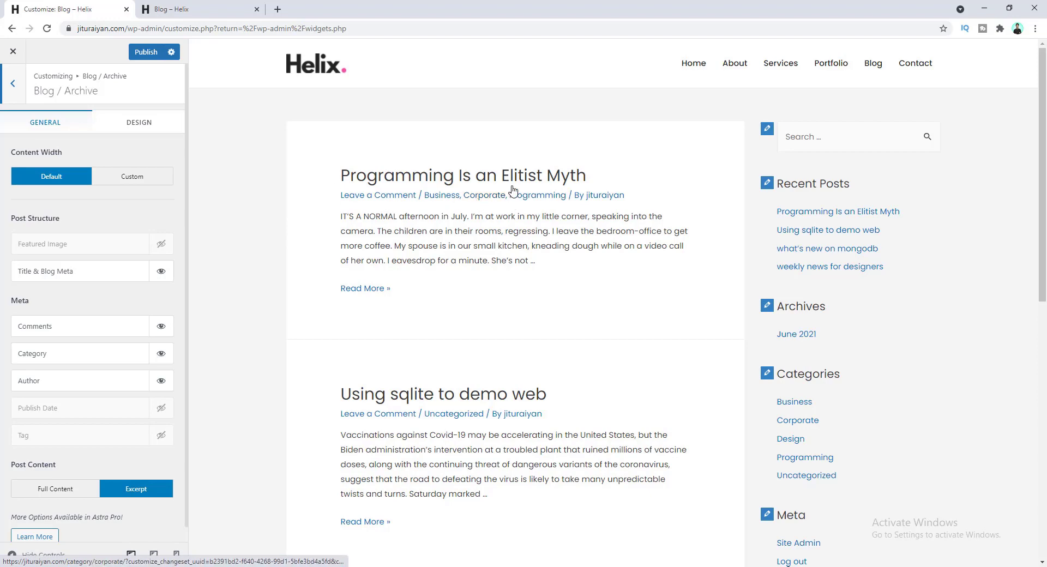
click(161, 271)
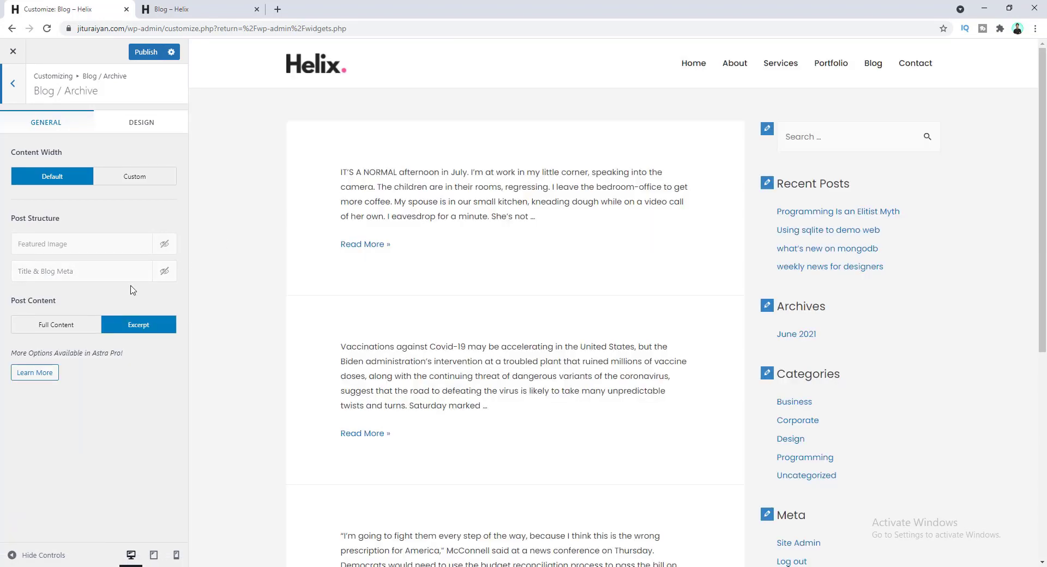
click(164, 271)
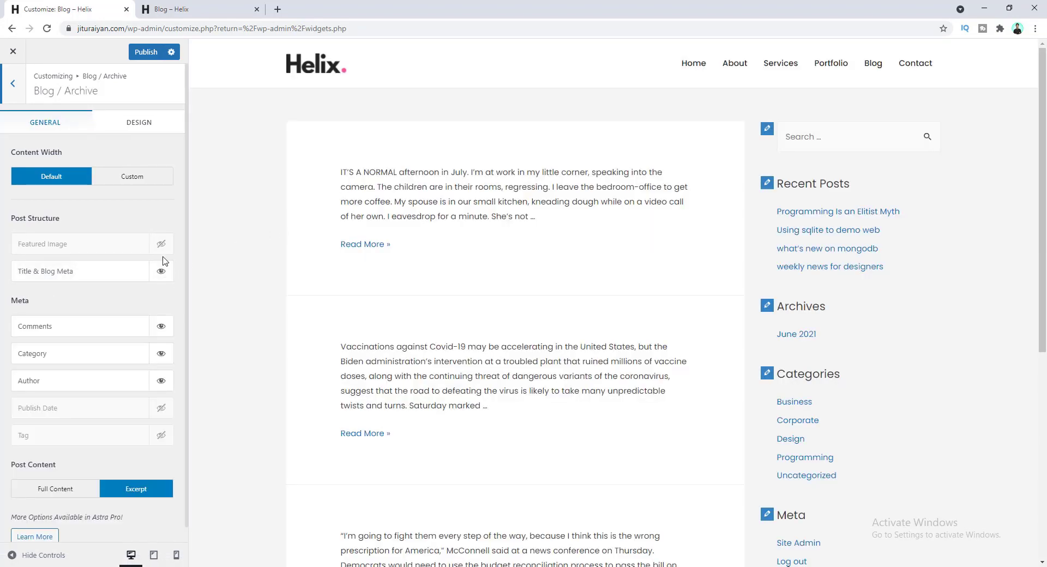
click(161, 244)
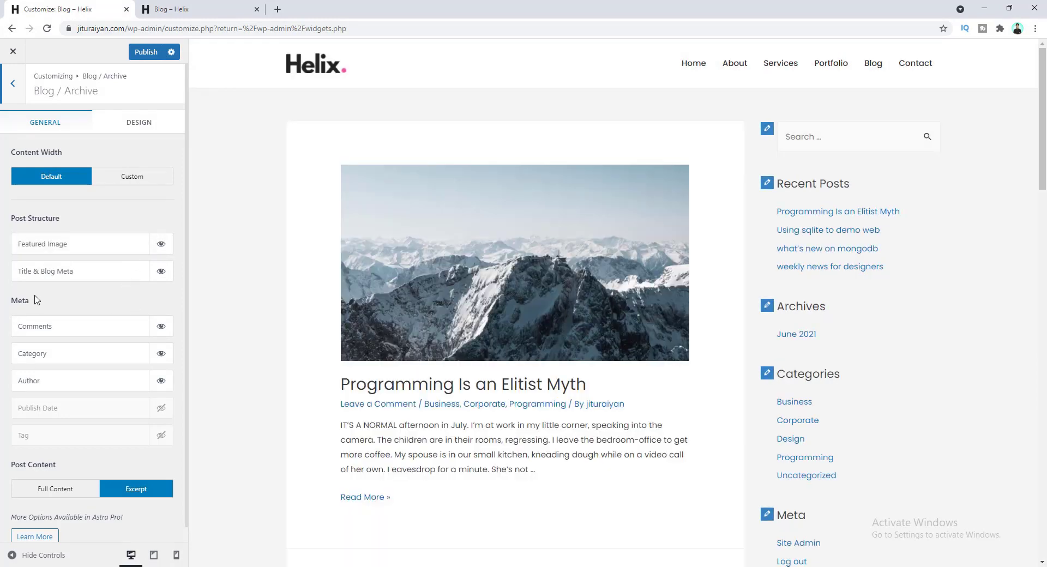
scroll(474, 350, down, 2)
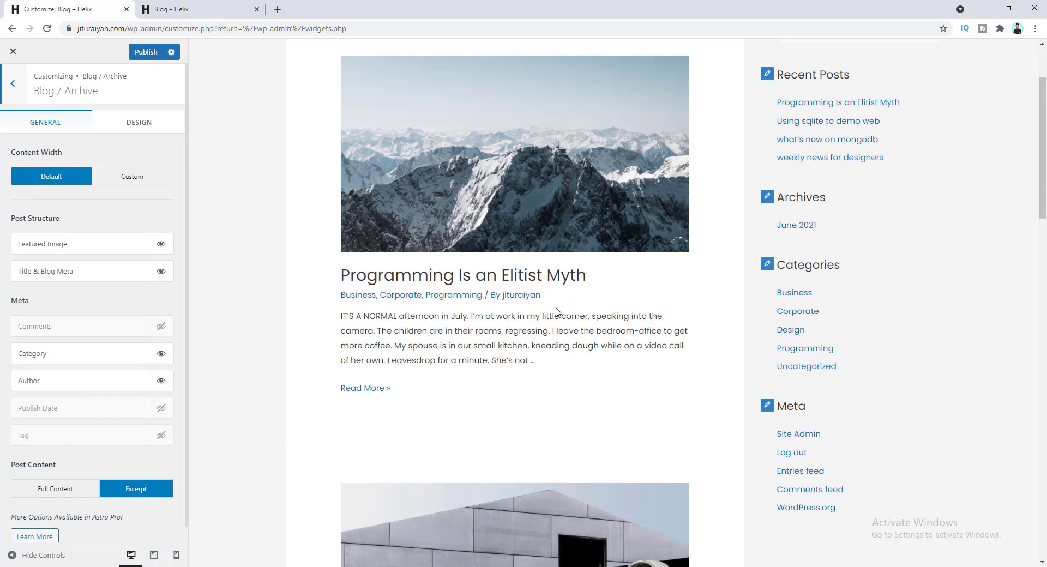
- Show Publish Date in archive post meta and position it right after Author
click(161, 409)
drag(132, 409, 132, 325)
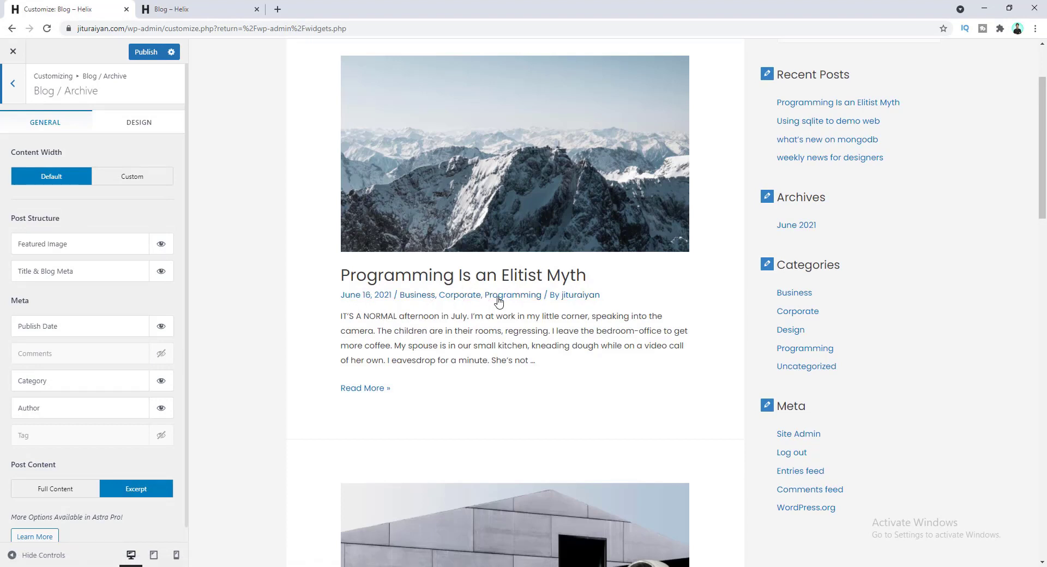
drag(109, 325, 105, 409)
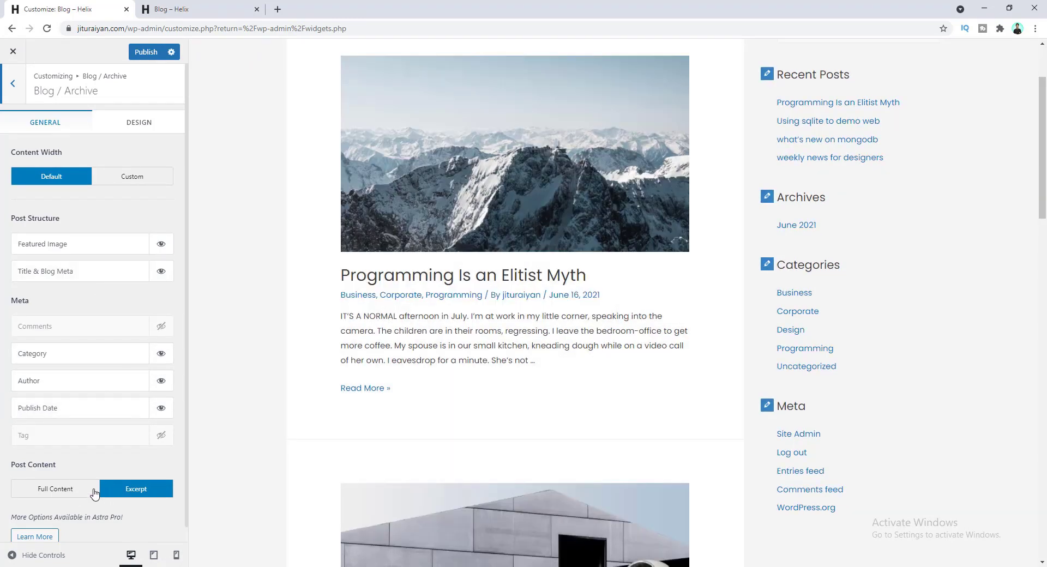
- Preview Full Content, revert archive posts to Excerpt, and view the Blog / Archive Design settings
click(49, 494)
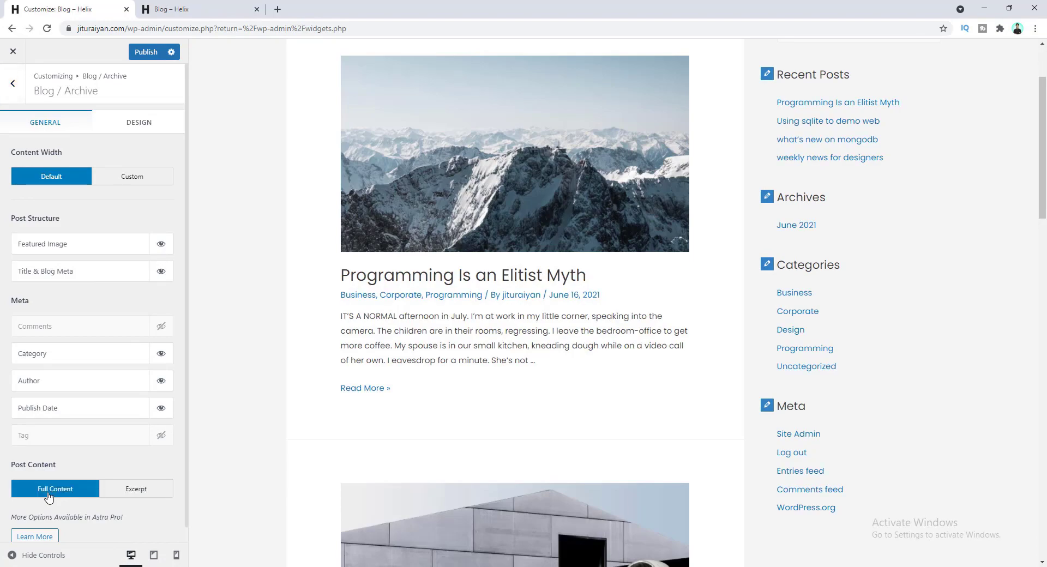
scroll(481, 325, down, 5)
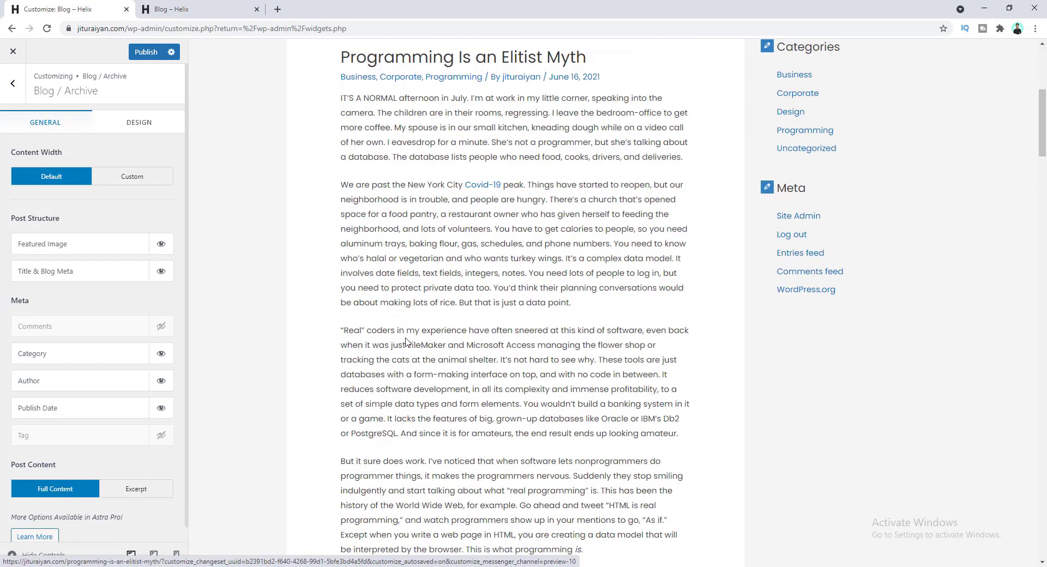
scroll(454, 290, down, 18)
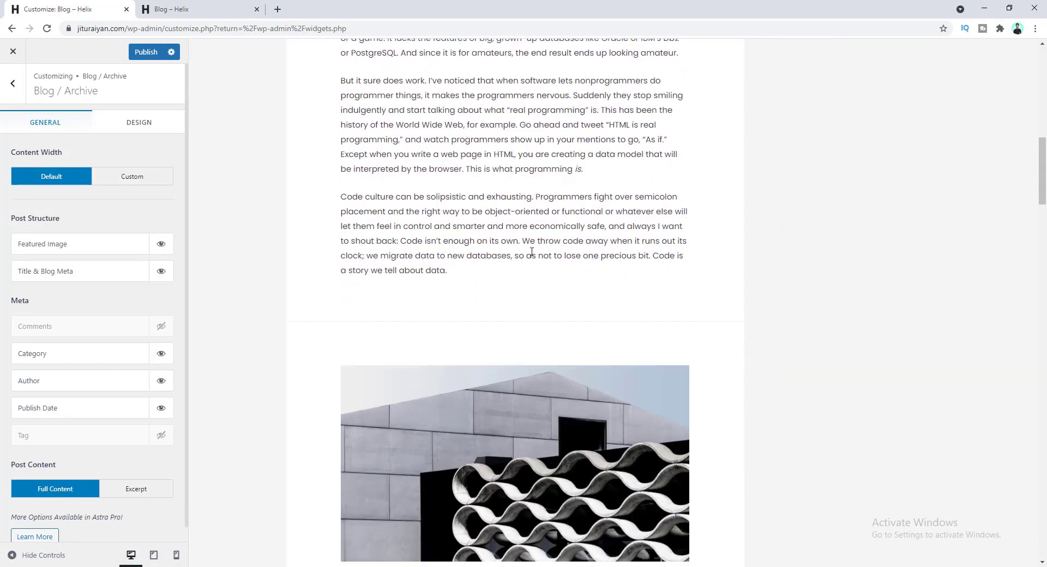
scroll(493, 356, down, 5)
scroll(484, 347, up, 20)
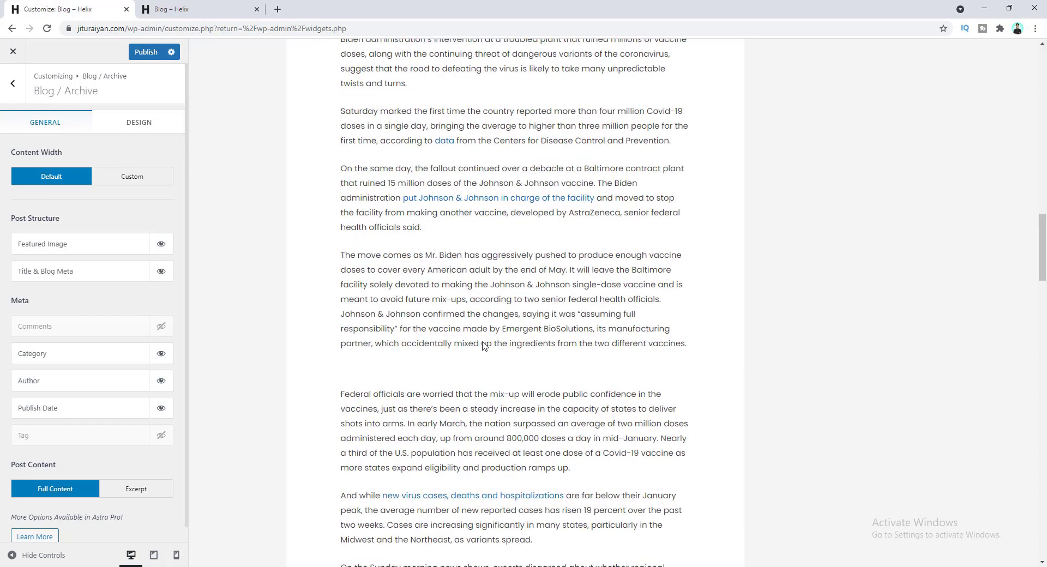
scroll(554, 286, up, 3)
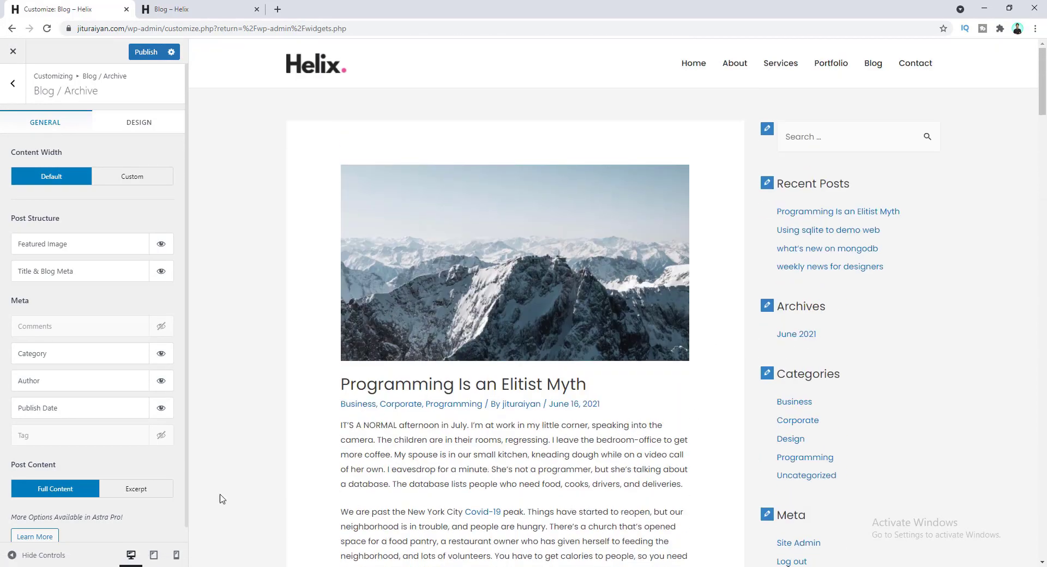
click(129, 495)
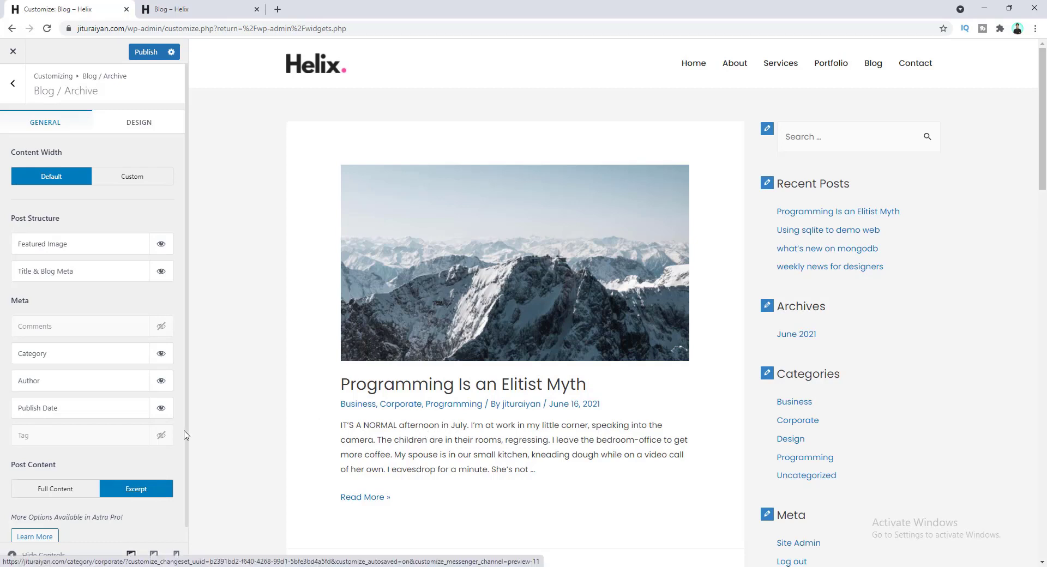
click(132, 122)
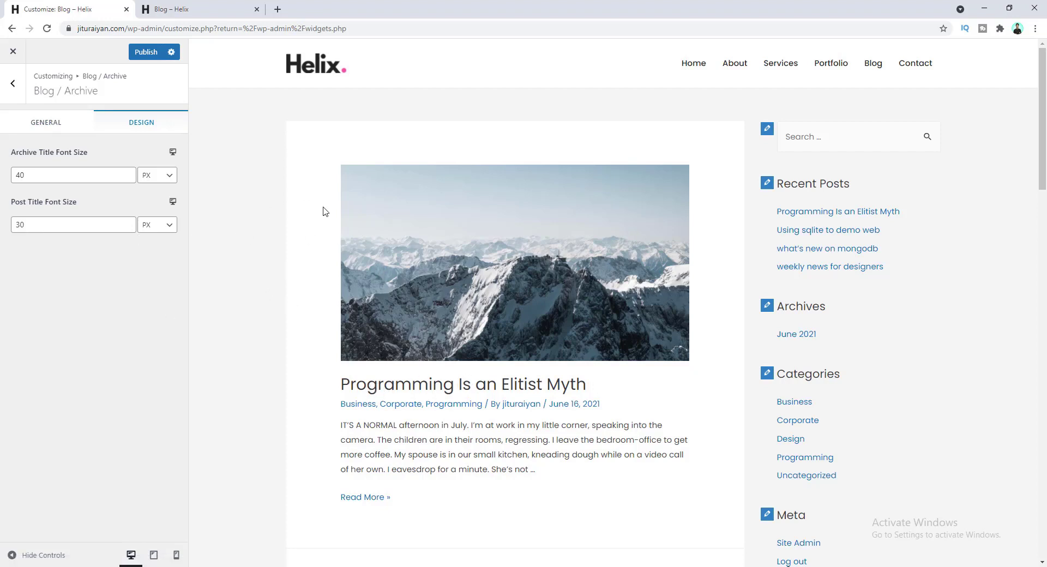
- In Single Post settings, preview 'Programming Is an Elitist Myth', hide Comments, and show Publish Date
click(13, 83)
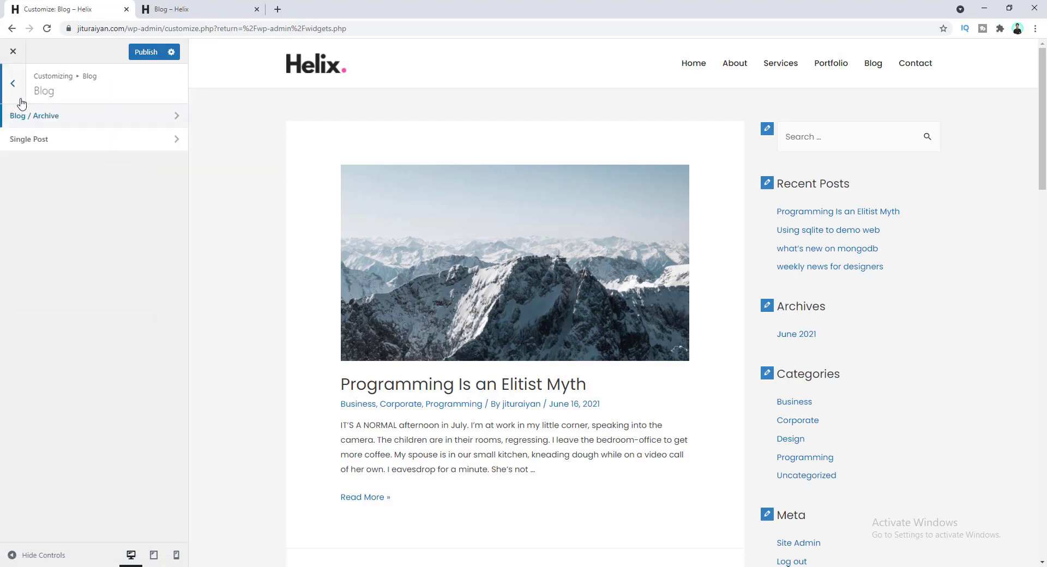
click(67, 146)
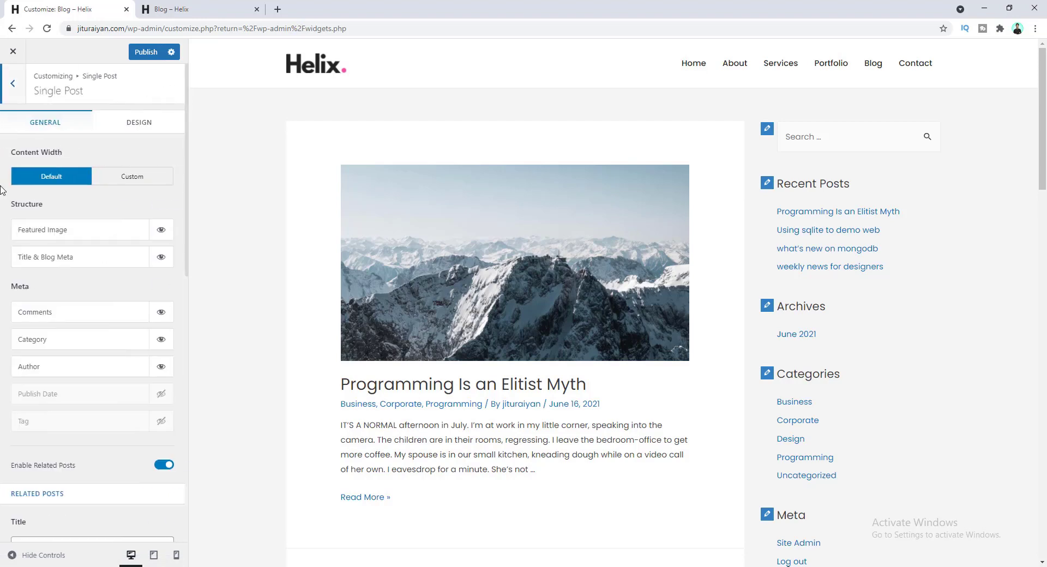
click(432, 267)
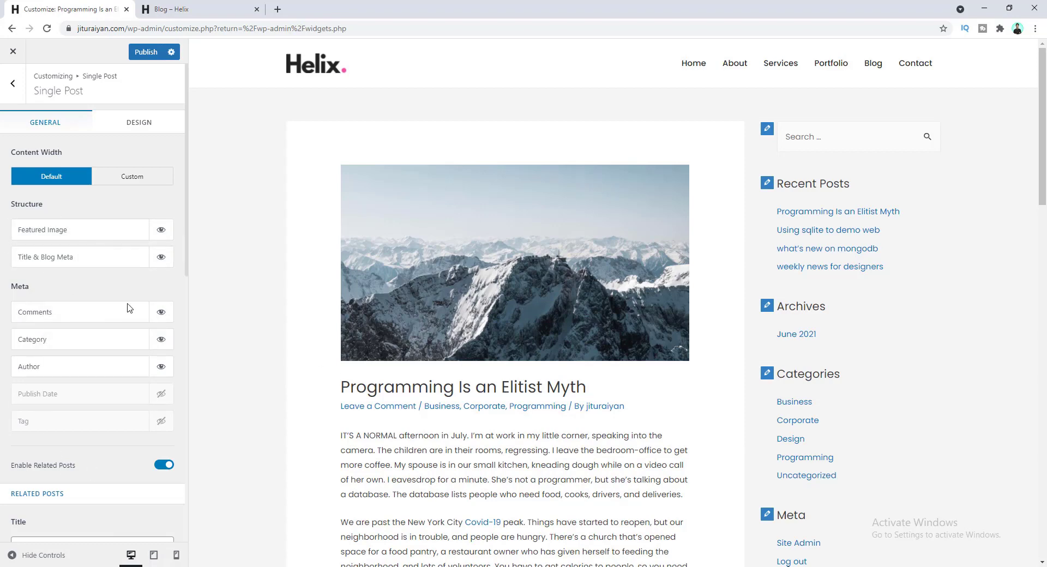
click(161, 315)
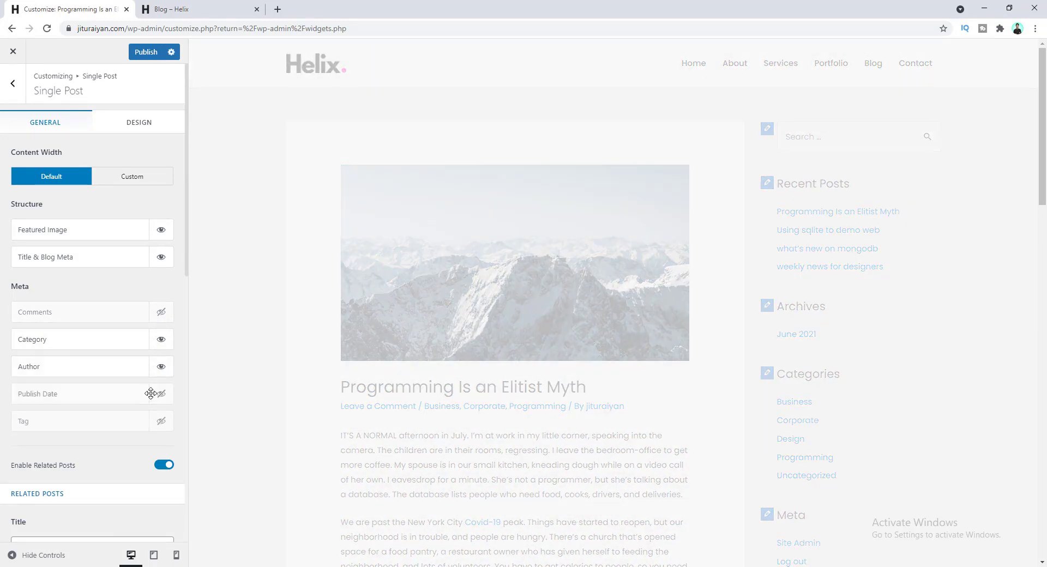
click(162, 395)
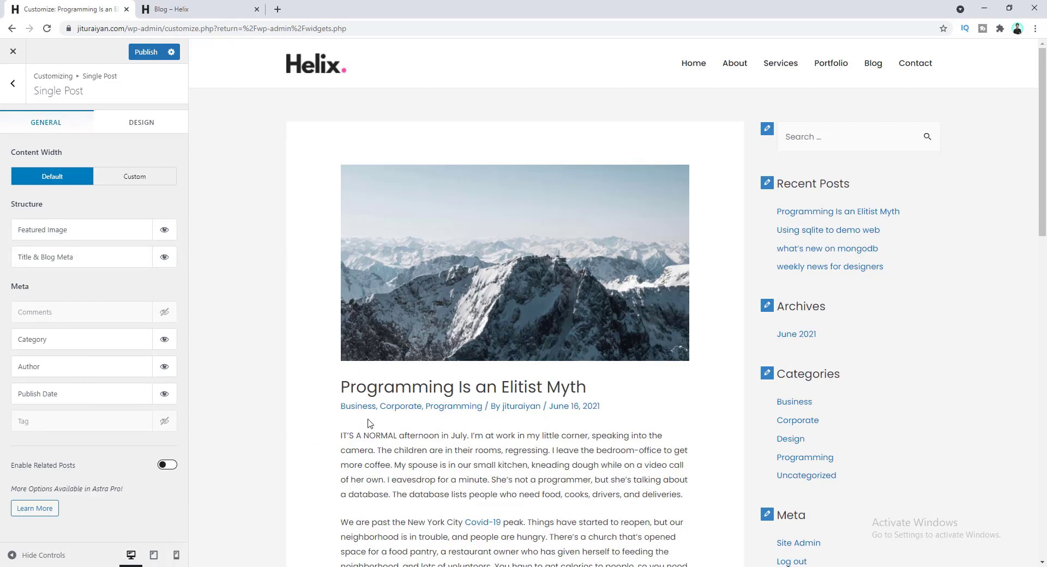
- Enable Related Posts below single posts
scroll(370, 423, down, 15)
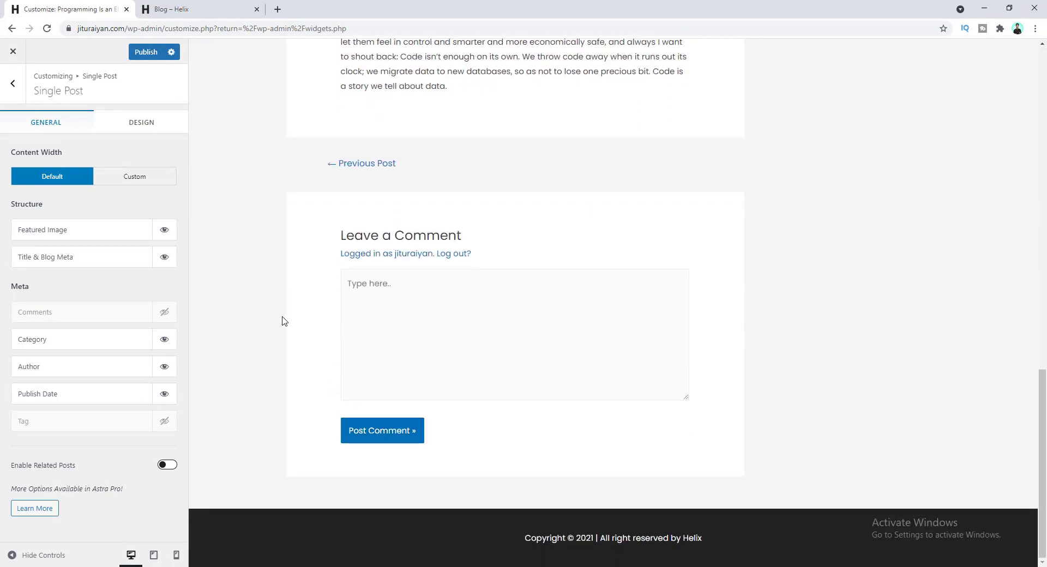
click(167, 467)
scroll(469, 229, down, 1)
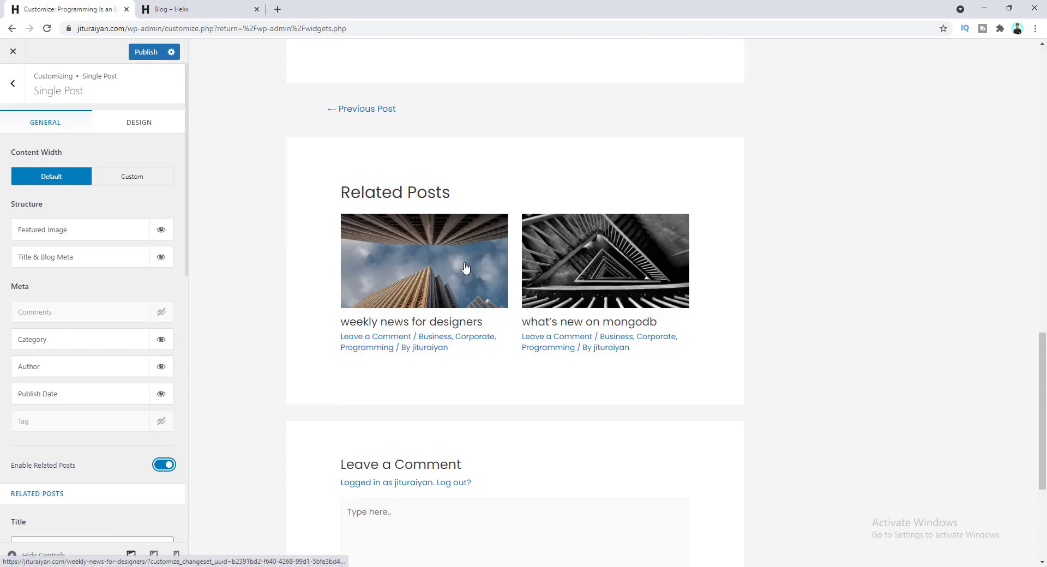
scroll(481, 283, up, 15)
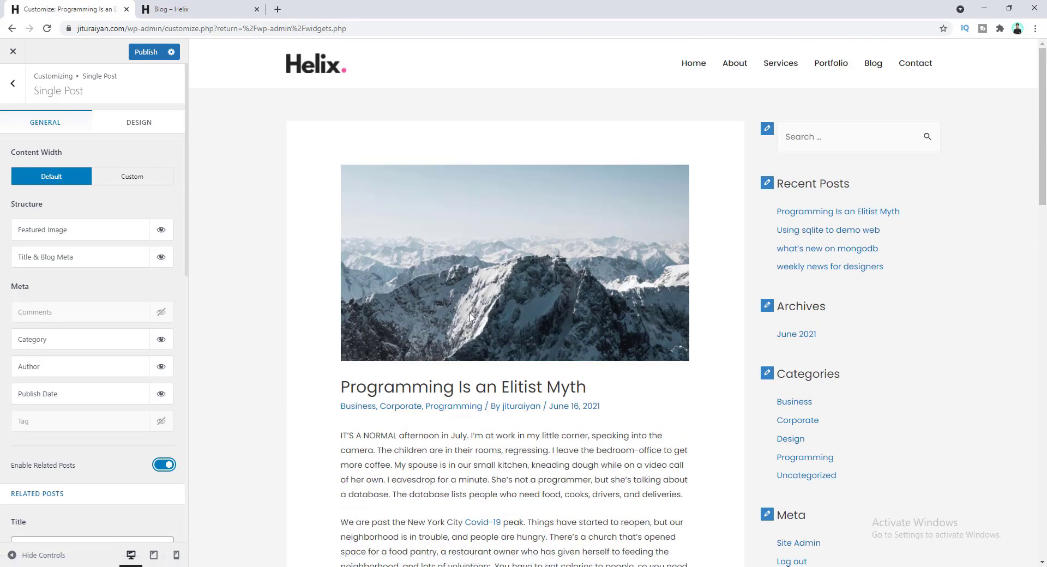
scroll(482, 283, down, 15)
scroll(420, 272, up, 1)
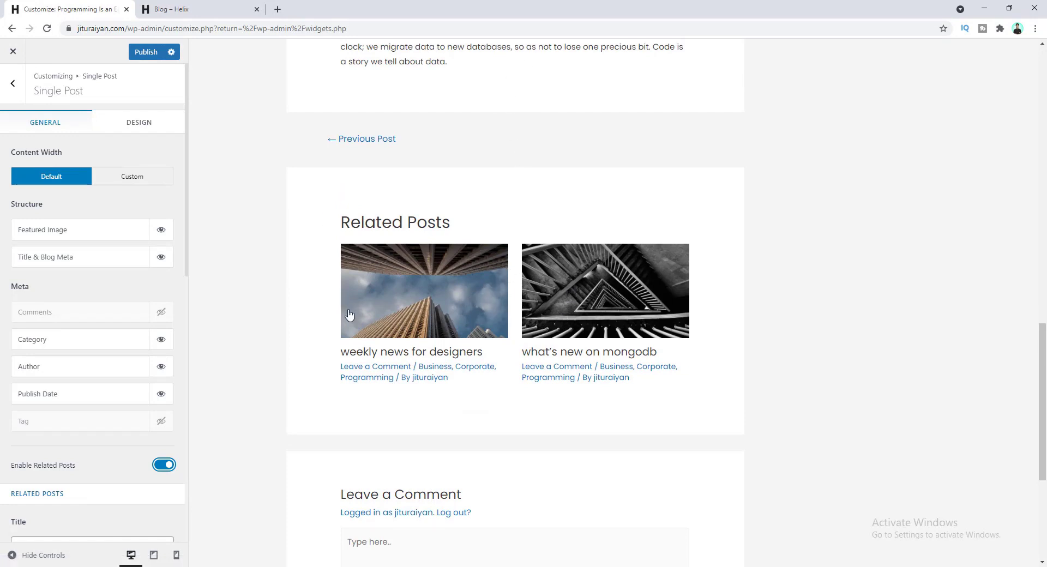
scroll(81, 426, down, 1)
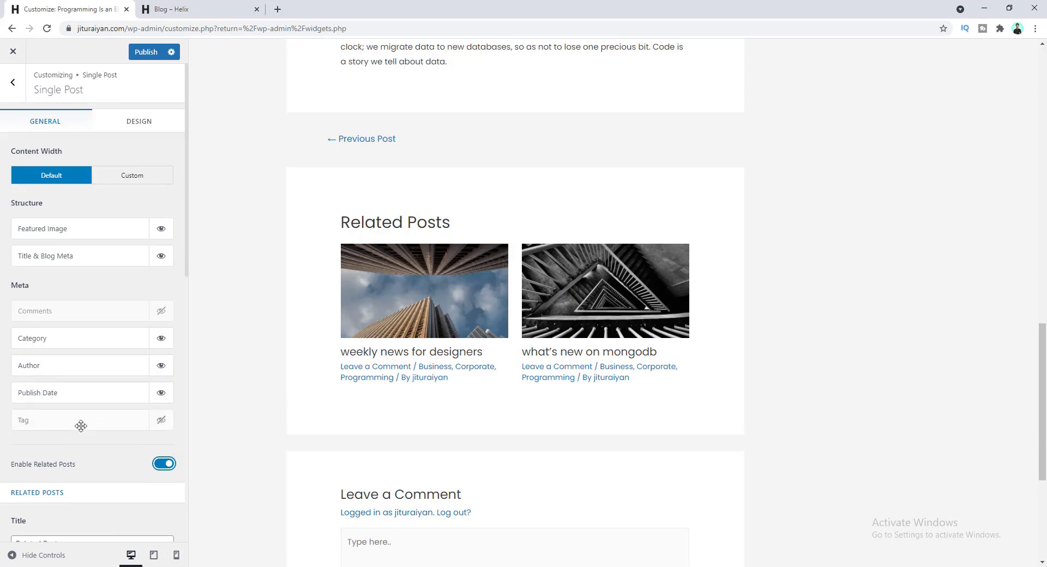
scroll(81, 426, down, 5)
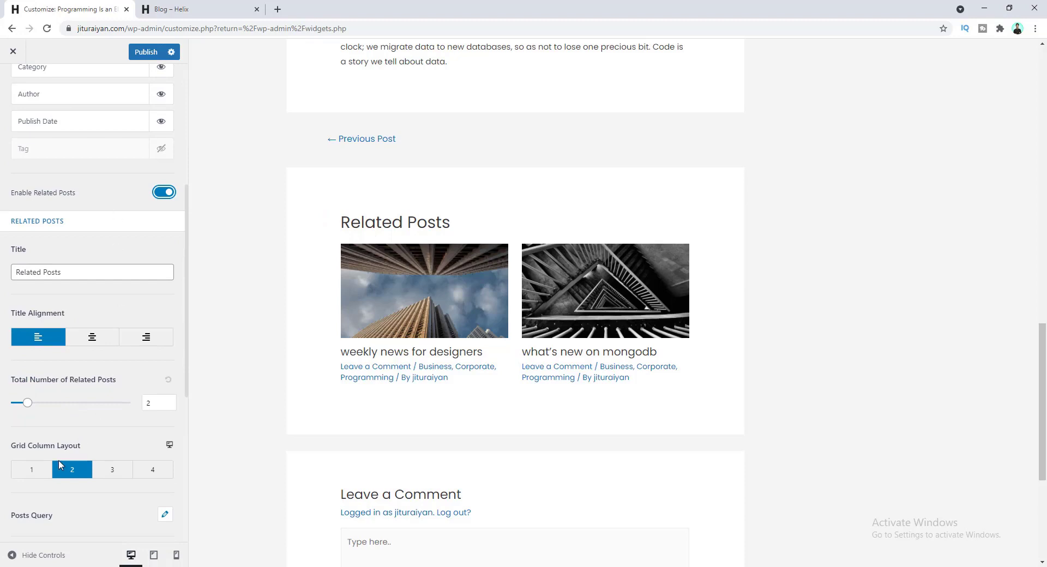
scroll(83, 434, down, 1)
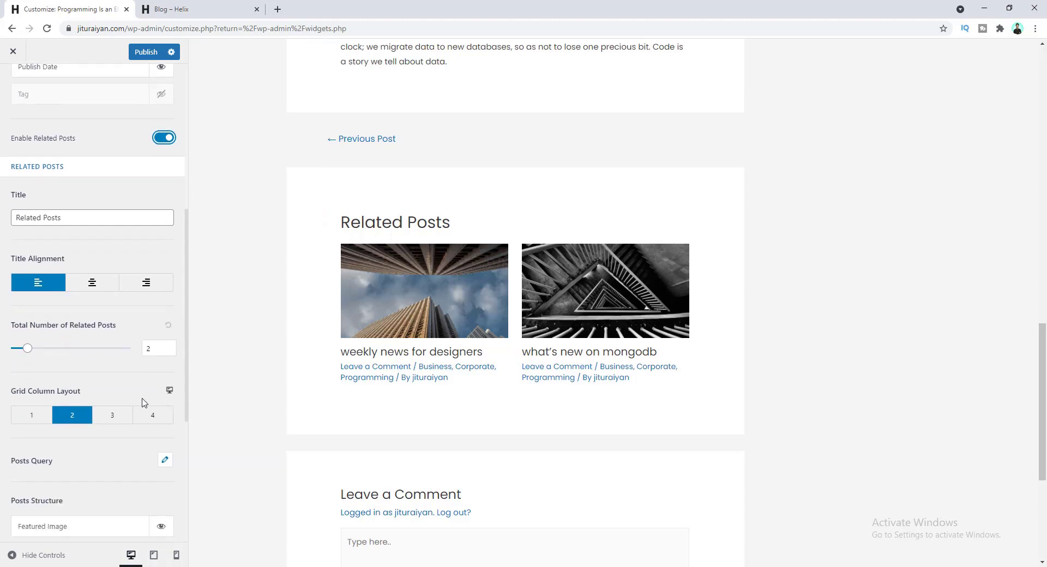
- Set the related posts Grid Column Layout to 2 after trying 1 column
click(34, 416)
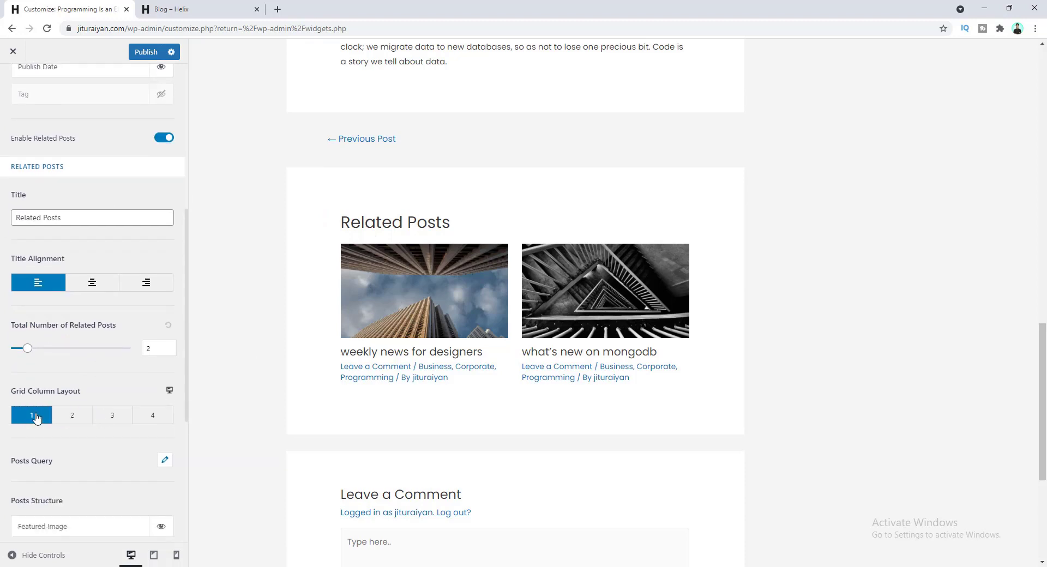
scroll(537, 397, down, 3)
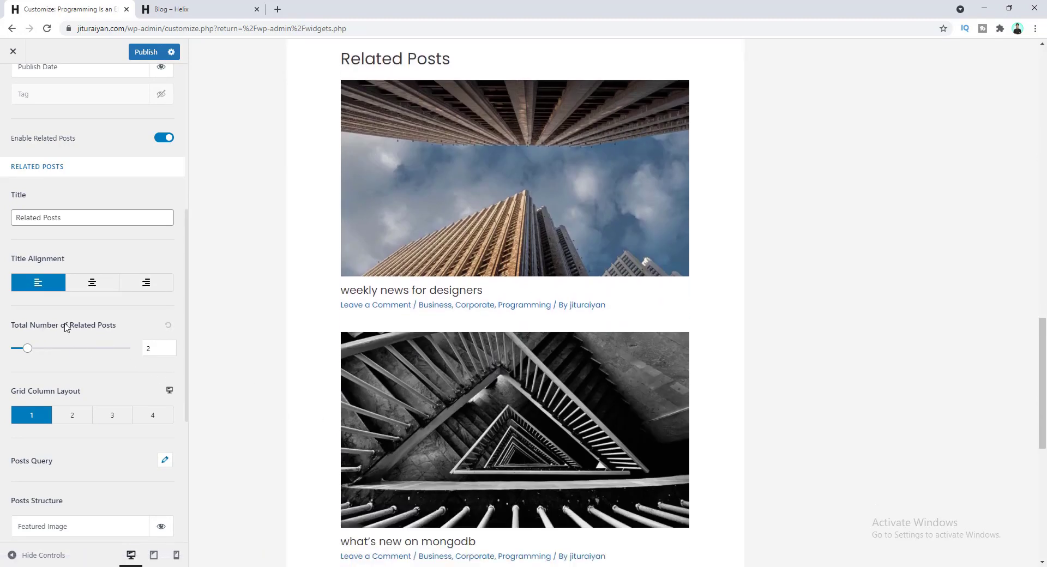
click(163, 342)
click(75, 415)
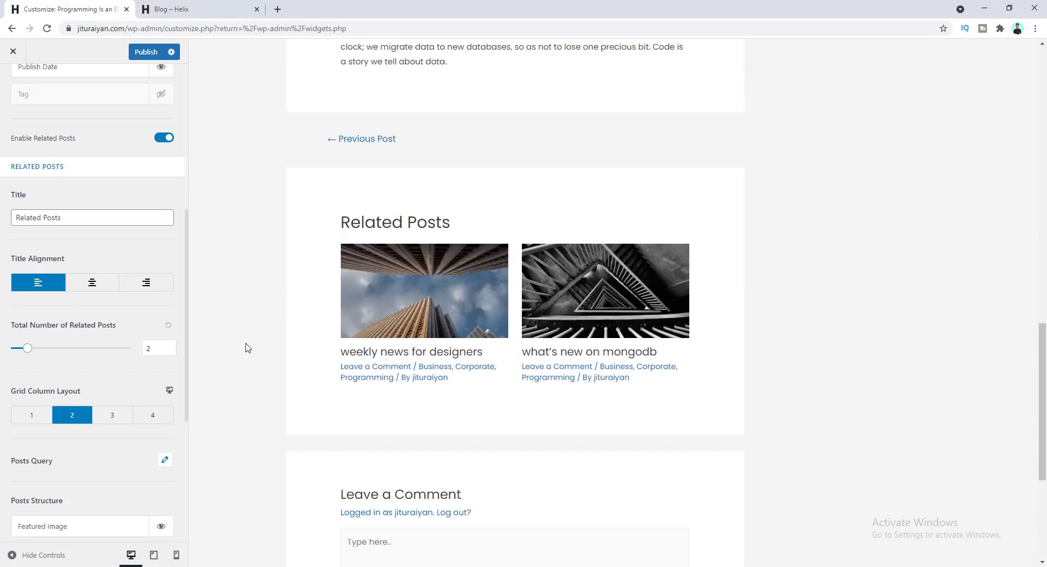
scroll(75, 355, down, 2)
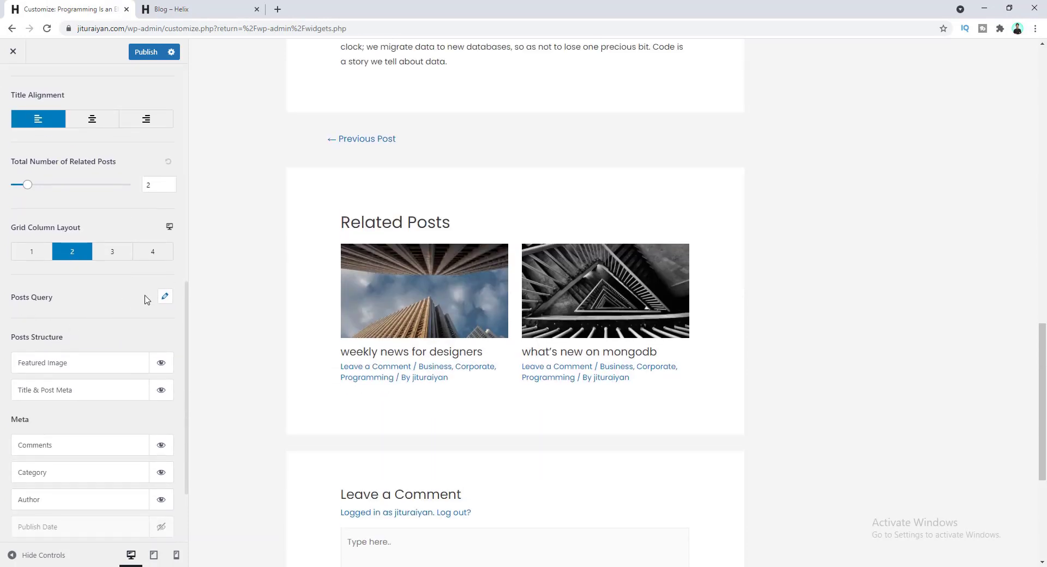
- Keep related posts matched by categories and order them by Date, Descending
click(165, 297)
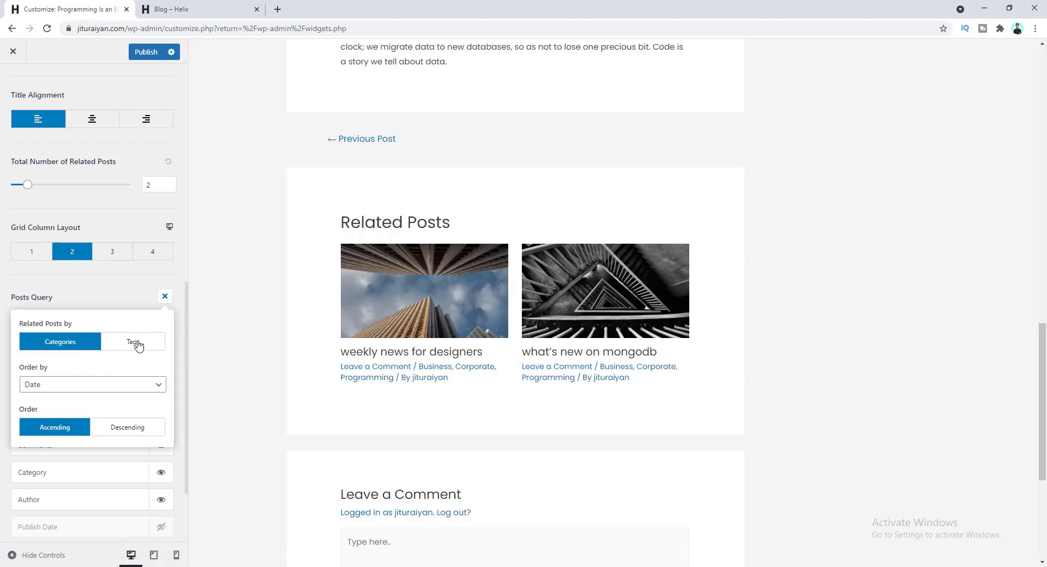
click(137, 344)
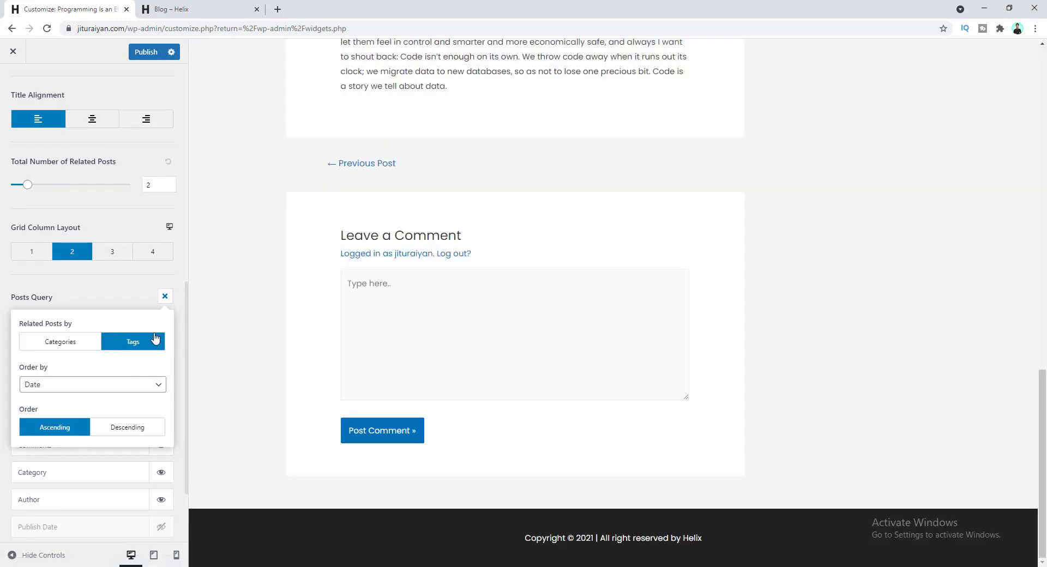
click(79, 348)
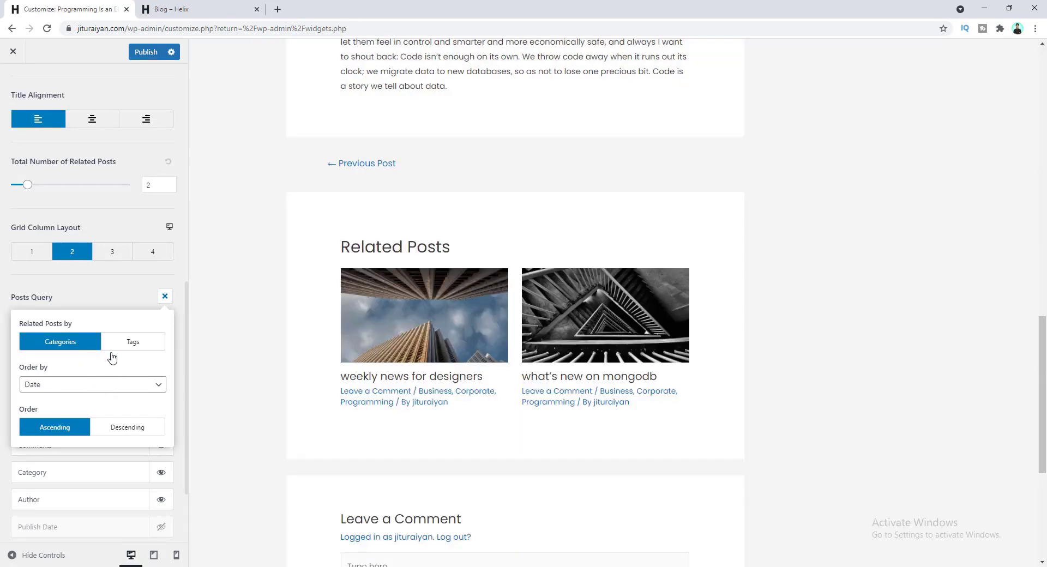
click(111, 389)
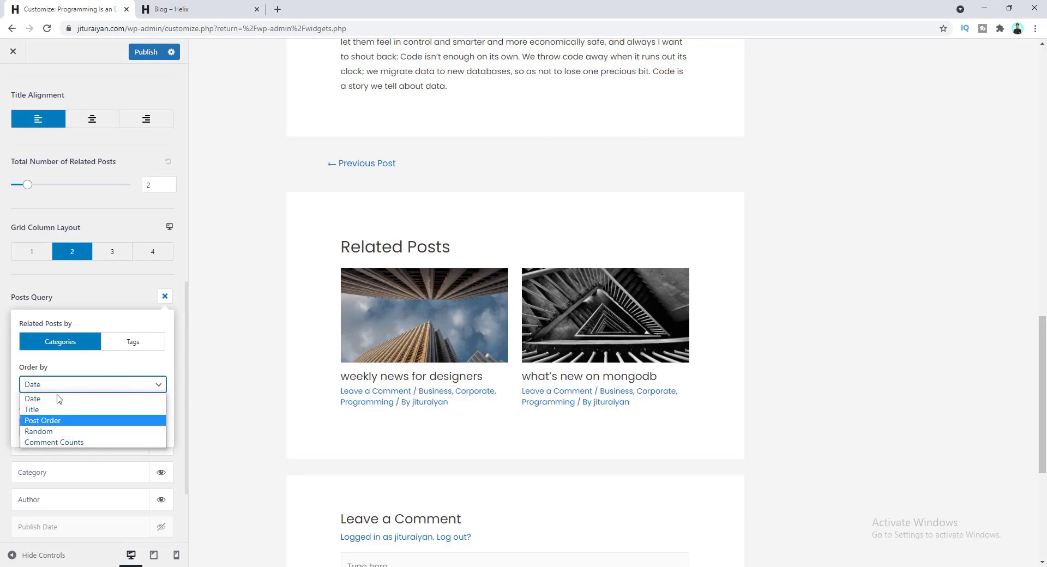
click(23, 402)
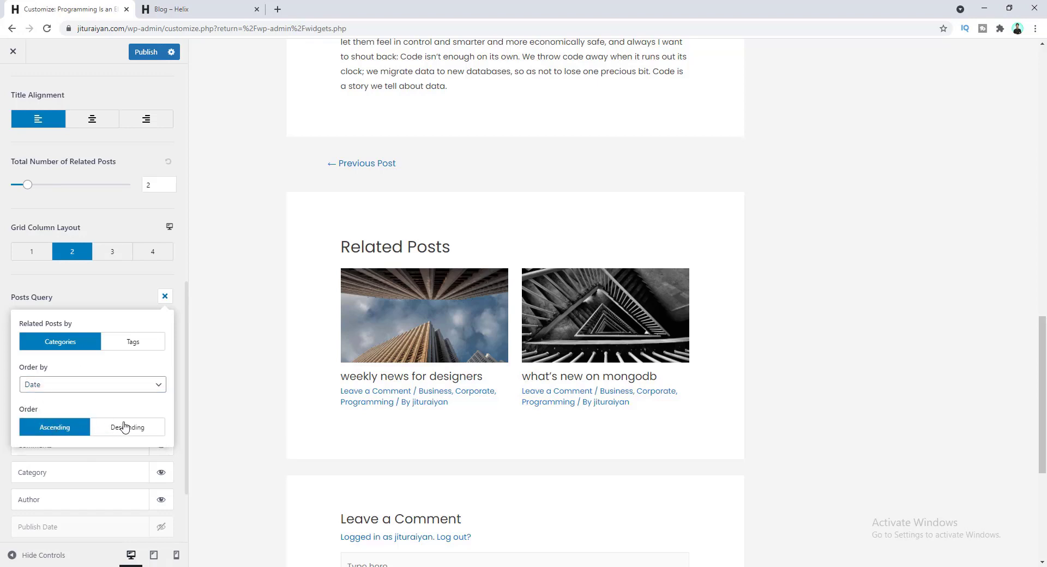
click(125, 428)
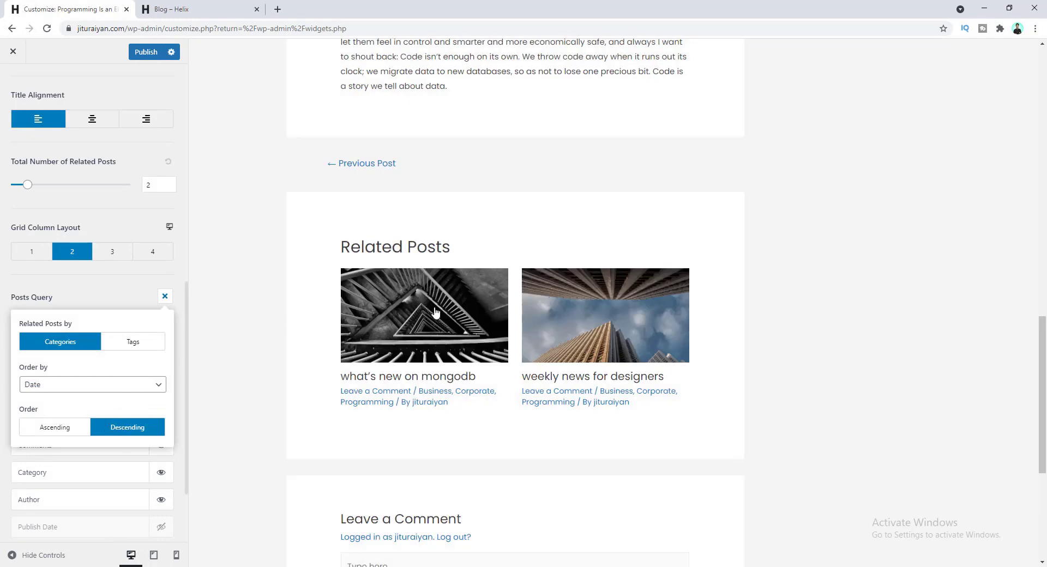
scroll(107, 276, down, 1)
- Hide Comments and show Publish Date in related posts meta, leaving excerpts off
click(107, 277)
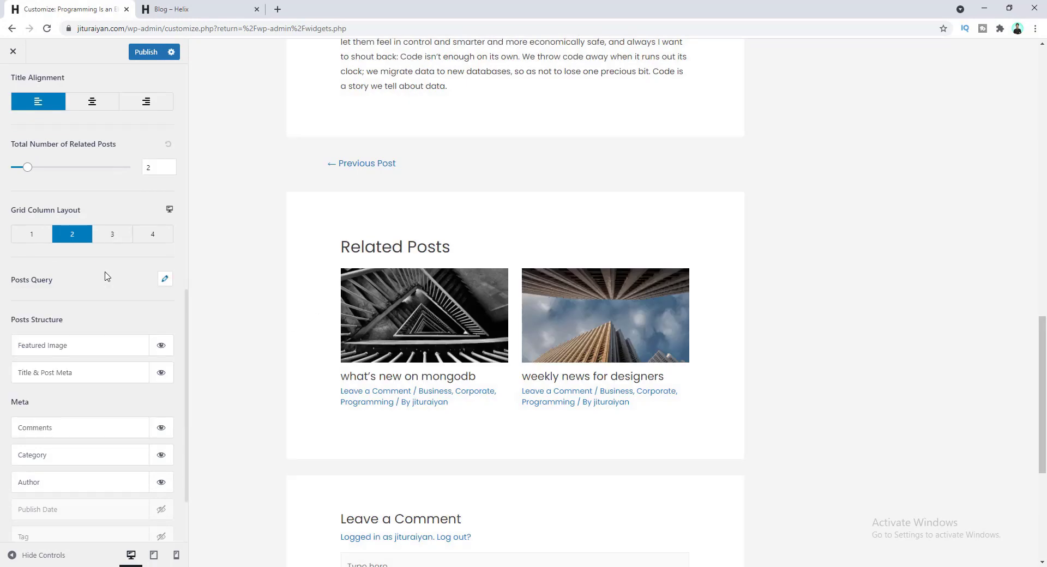
scroll(119, 289, down, 3)
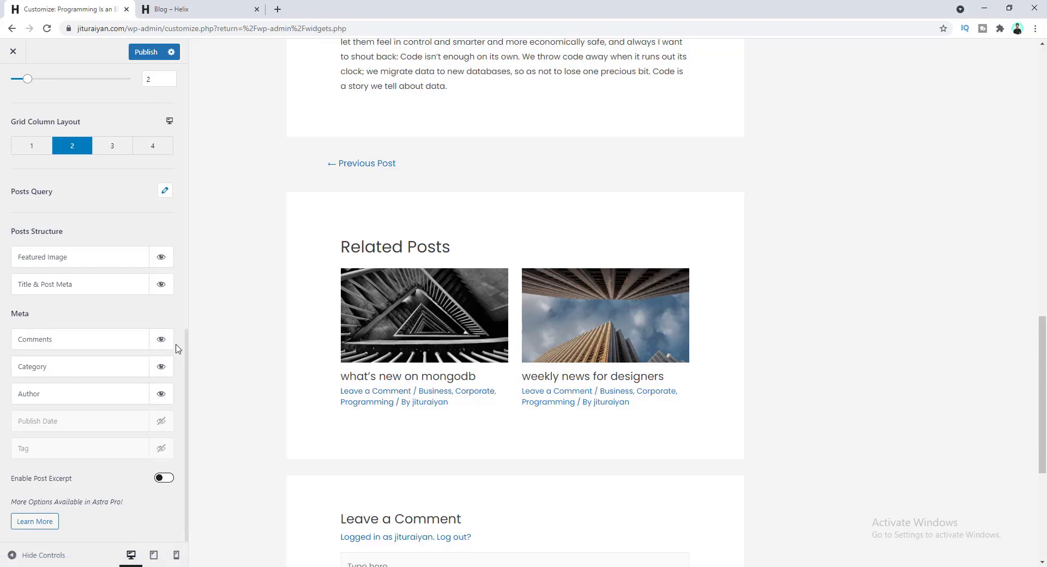
click(161, 340)
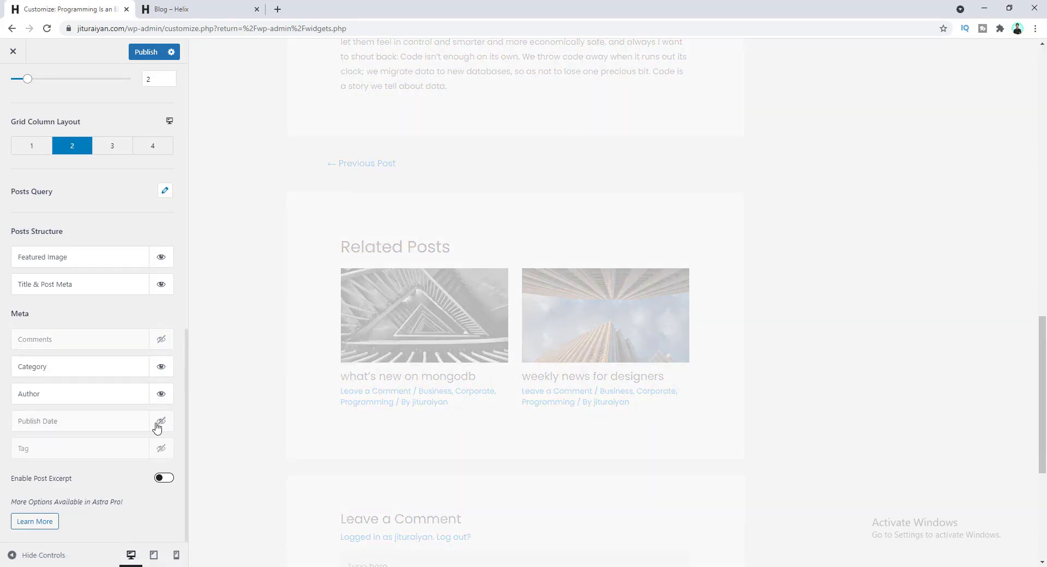
click(161, 423)
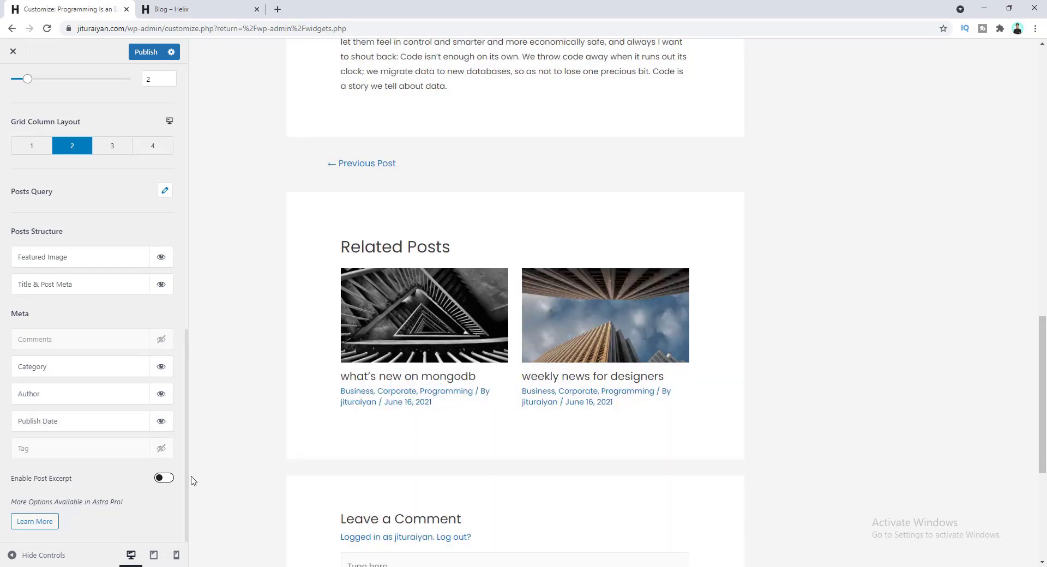
click(164, 478)
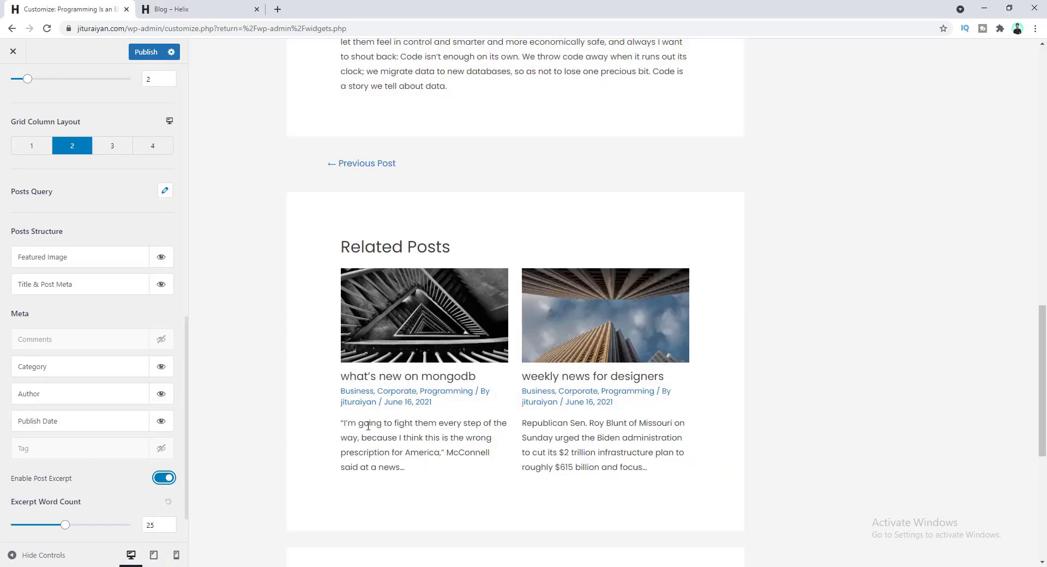
click(164, 479)
- Review the Single Post Design tab options, then exit Single Post settings
scroll(79, 429, up, 10)
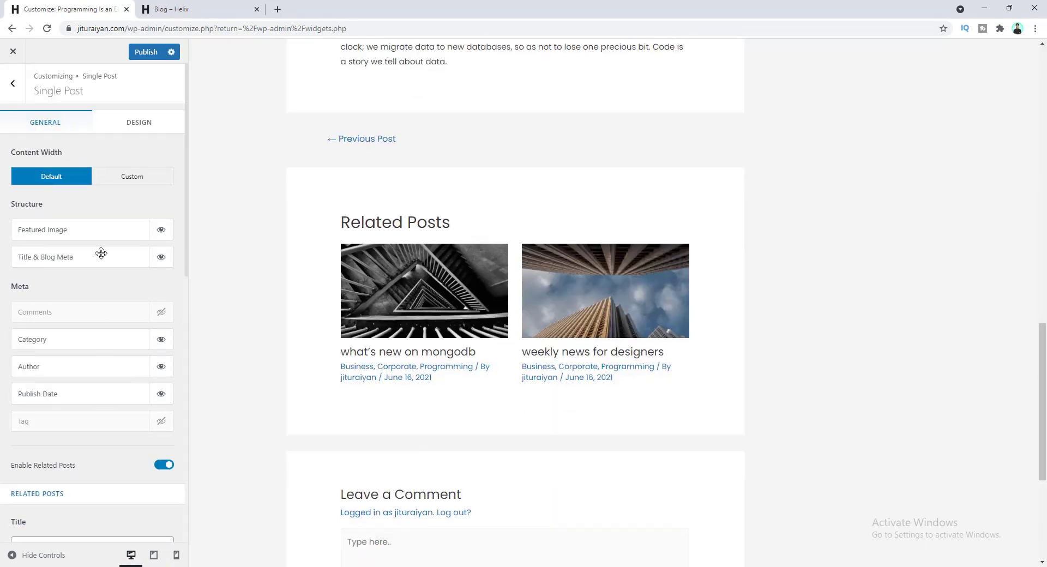
click(150, 126)
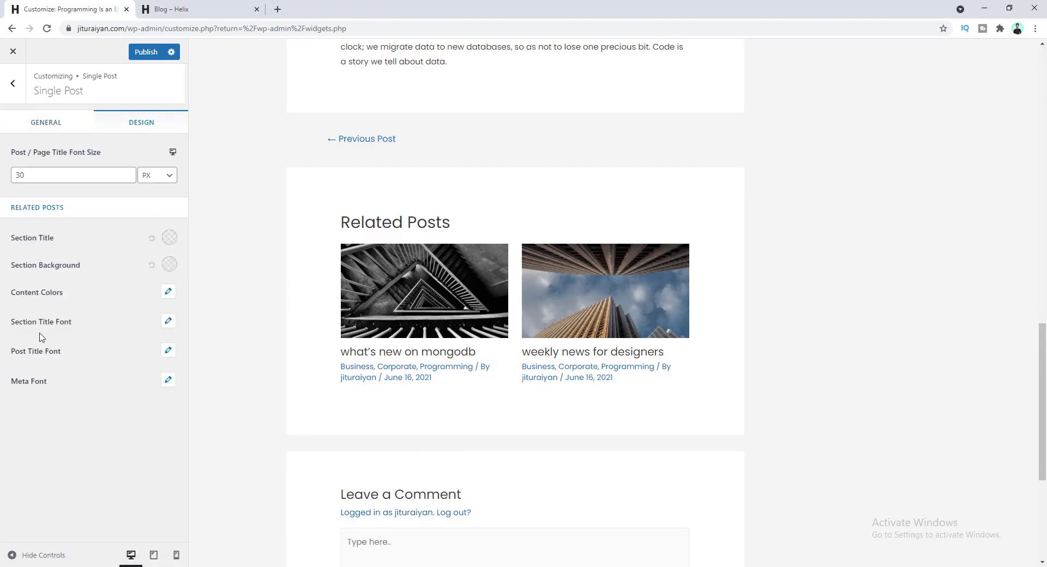
scroll(447, 310, up, 17)
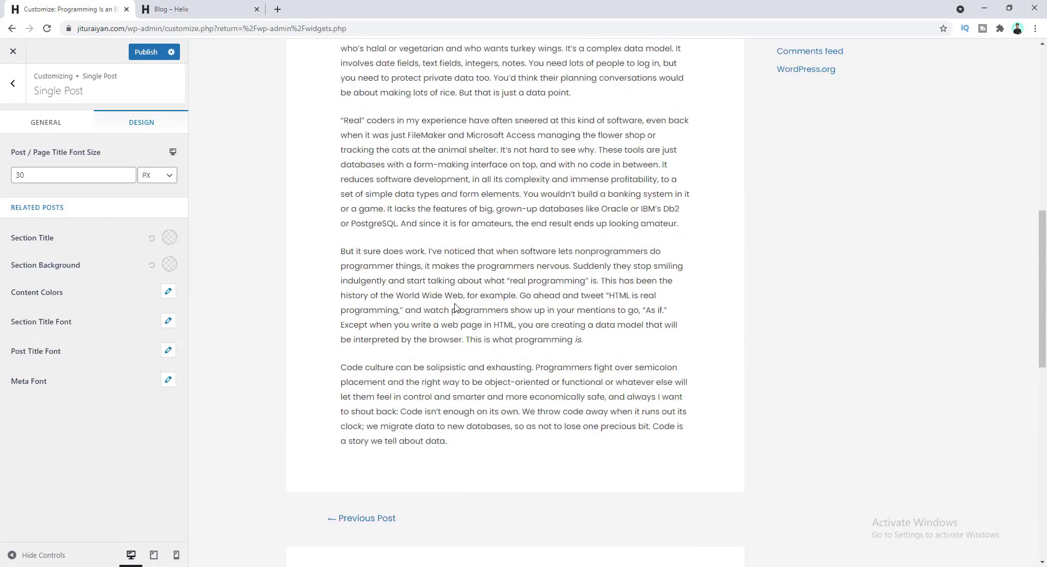
scroll(424, 300, down, 3)
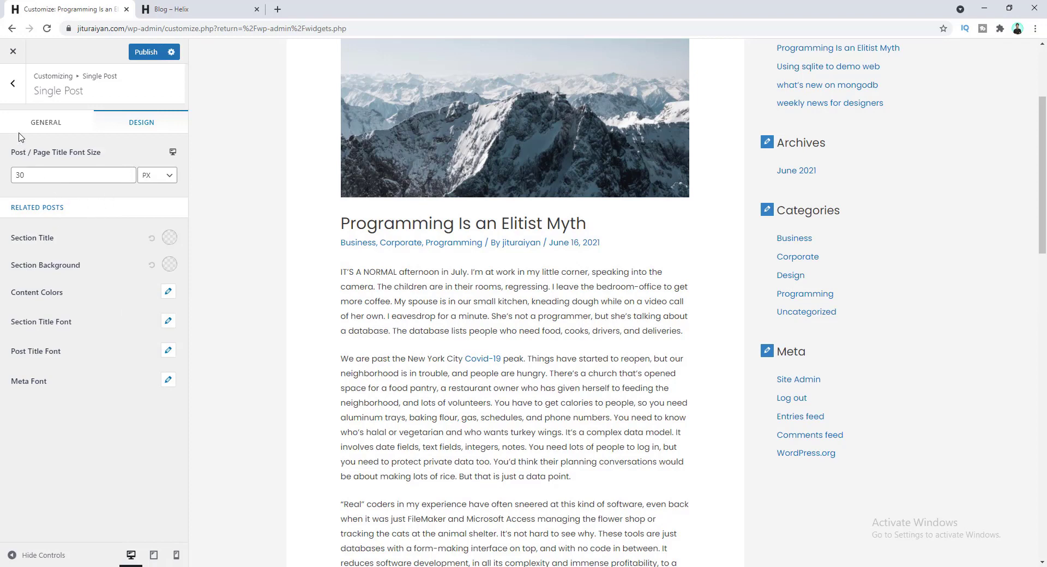
click(17, 92)
- Set the default sidebar layout to Right Sidebar after previewing Left Sidebar and No Sidebar
click(17, 93)
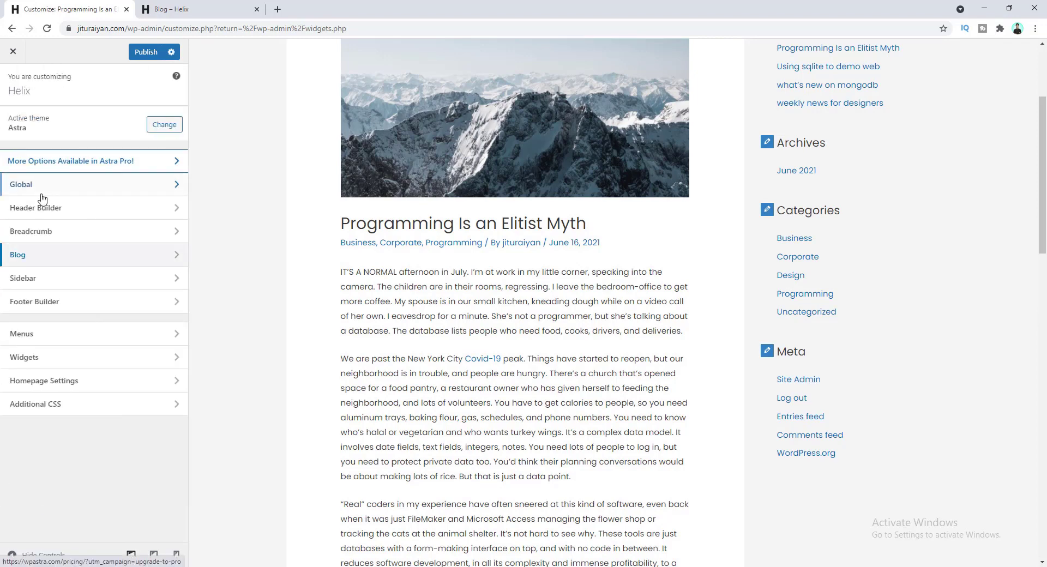
click(73, 283)
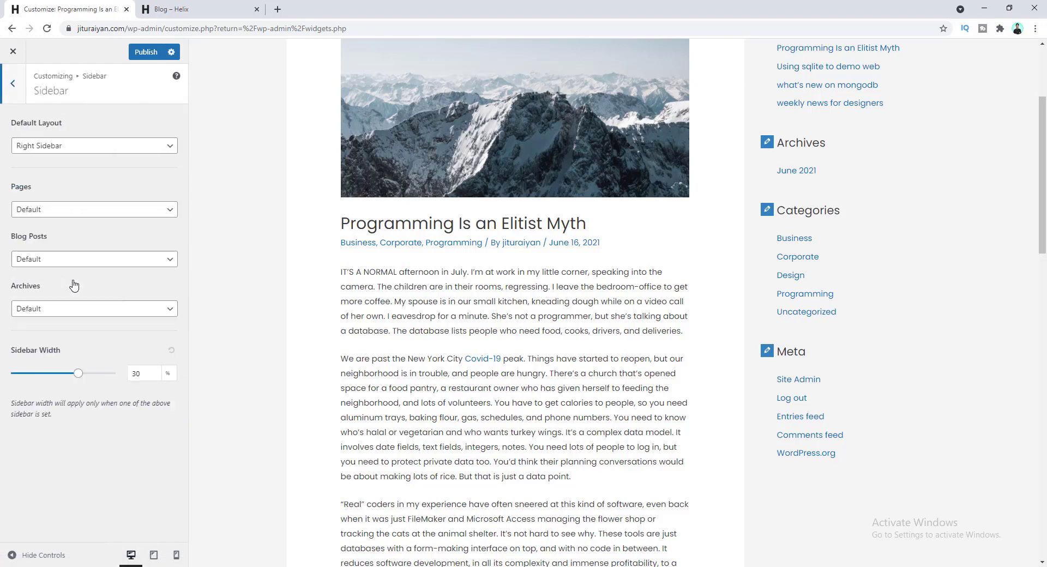
scroll(804, 213, up, 3)
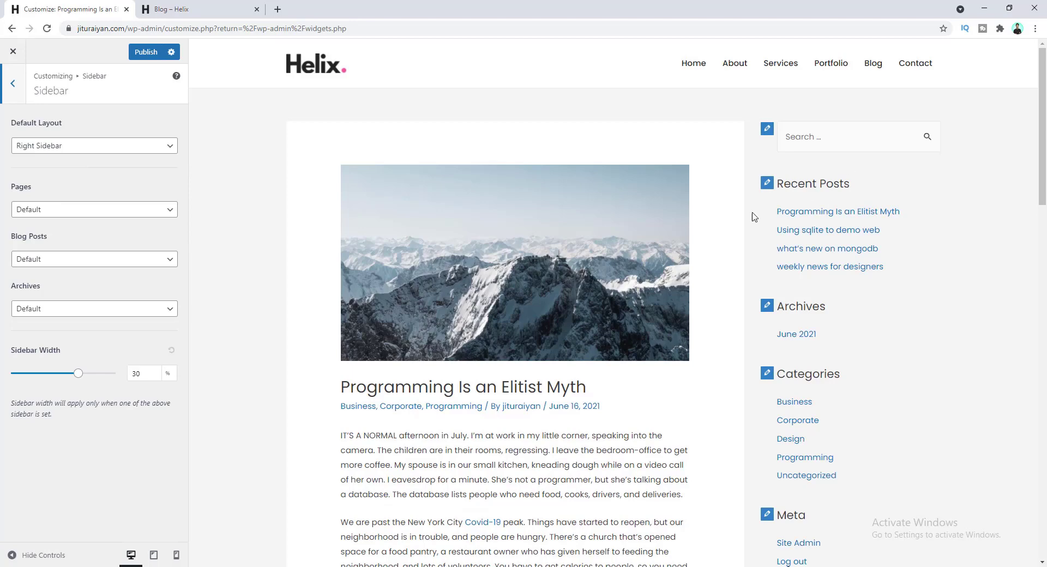
click(79, 151)
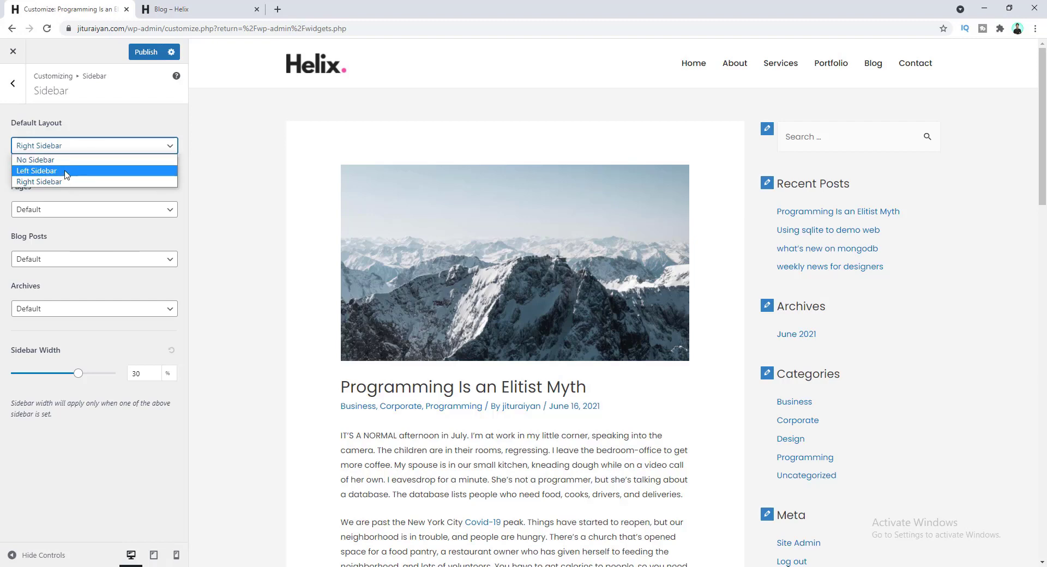
click(66, 171)
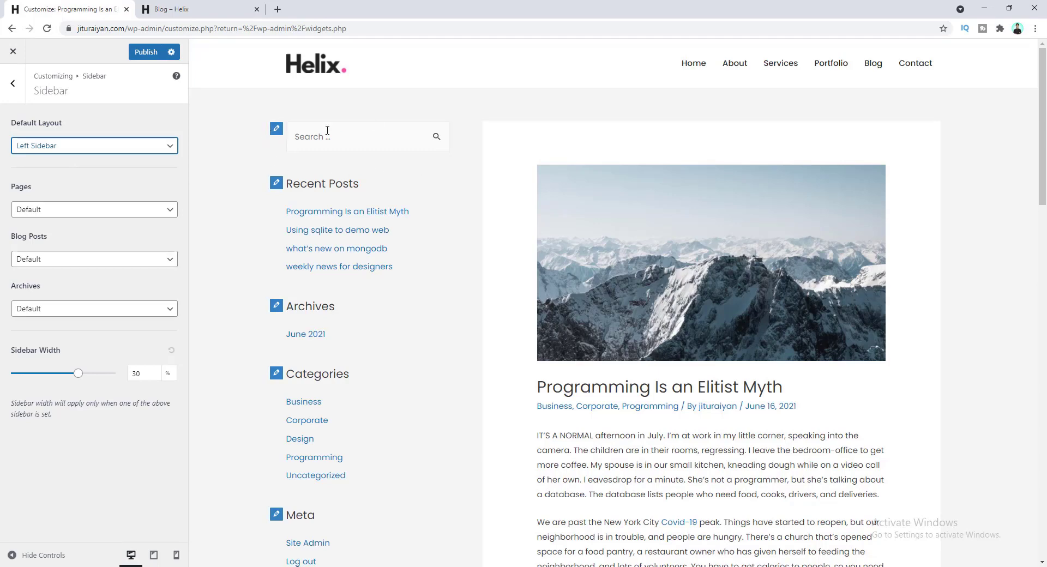
click(110, 146)
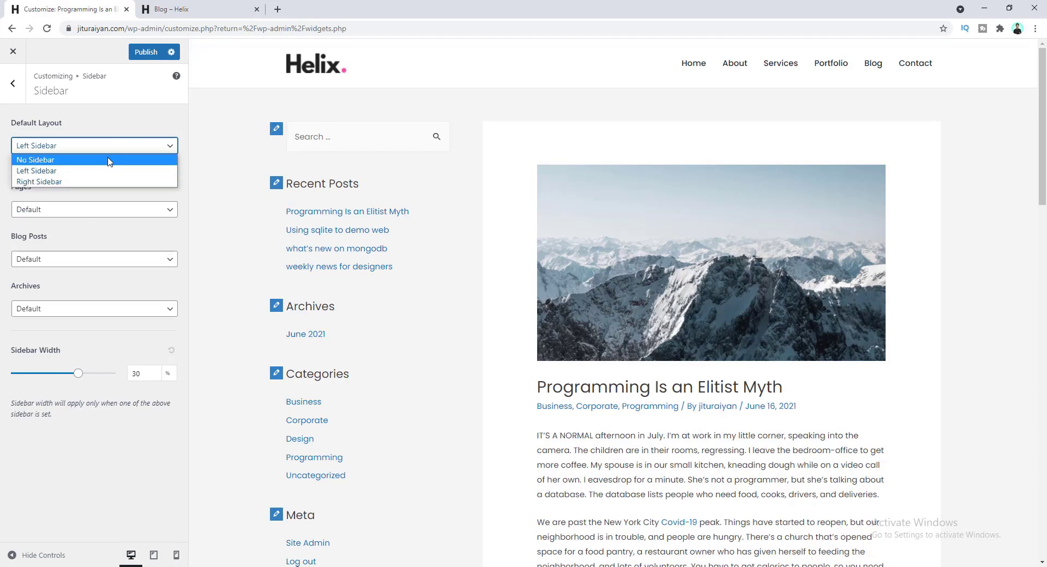
click(109, 160)
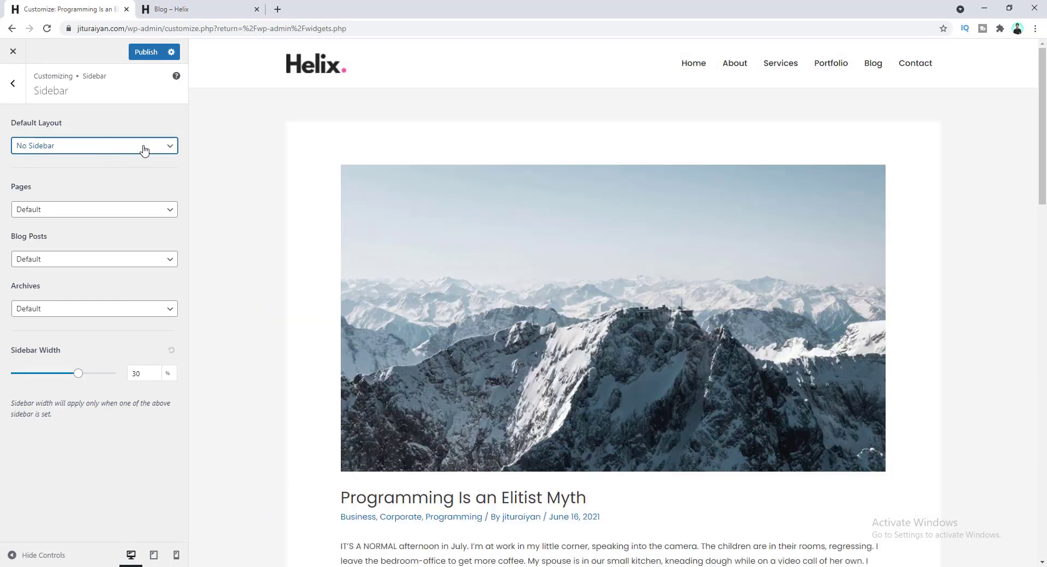
click(144, 147)
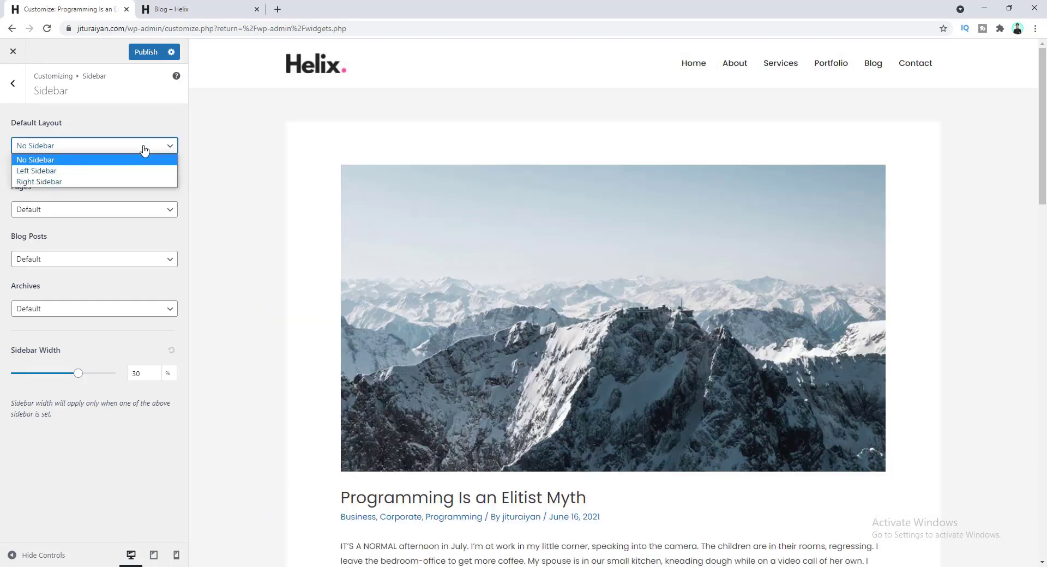
click(152, 180)
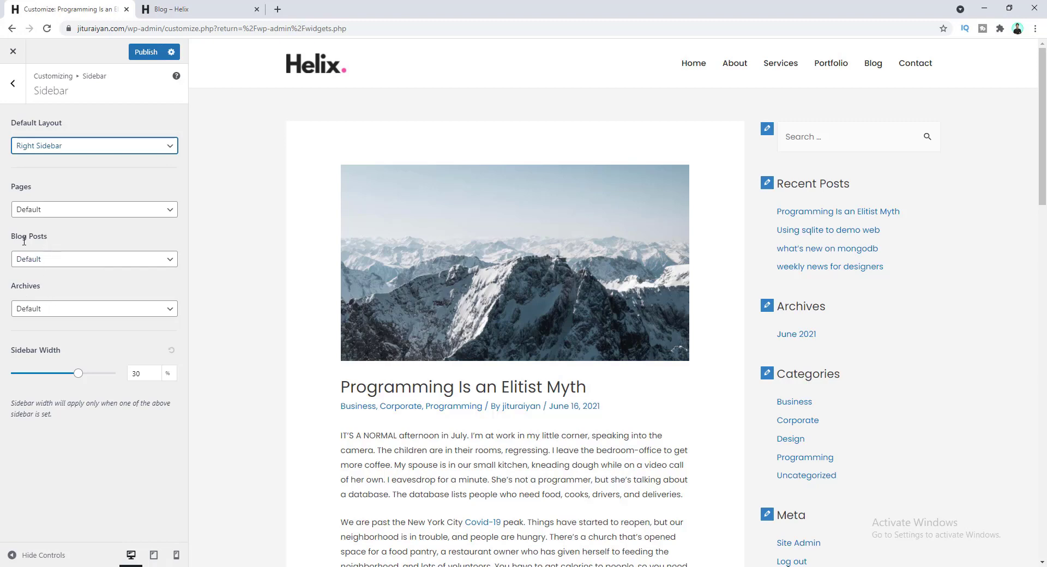
click(12, 91)
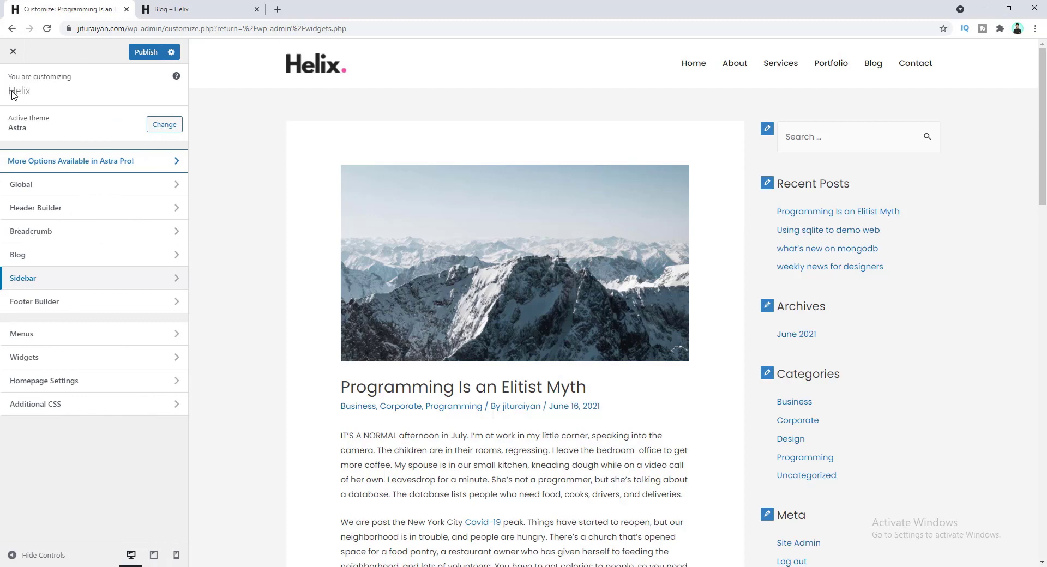
- Open Astra's Global > Colors settings listing text, theme and link colours, and scroll the post preview
click(68, 187)
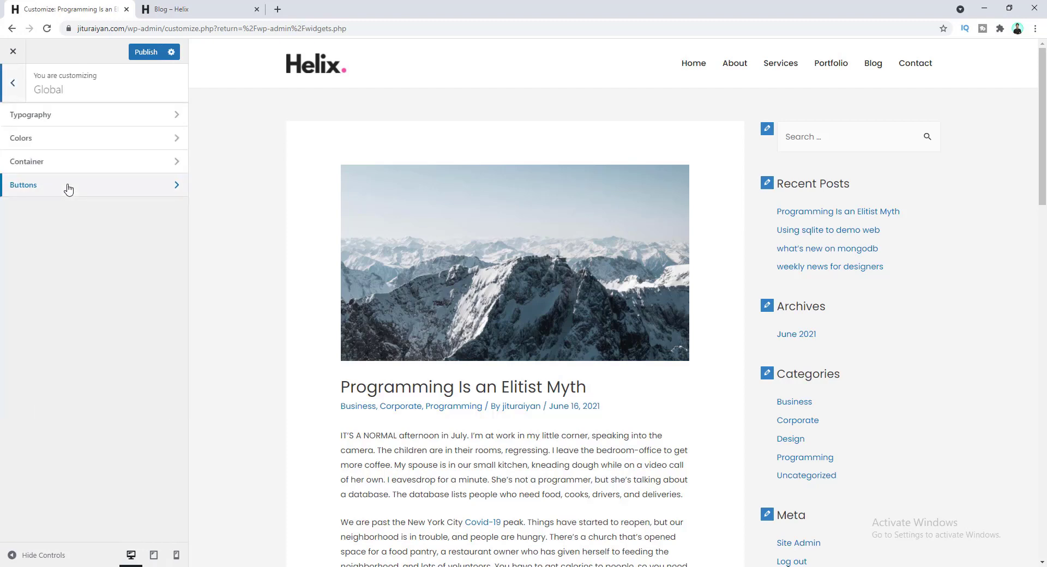
click(68, 140)
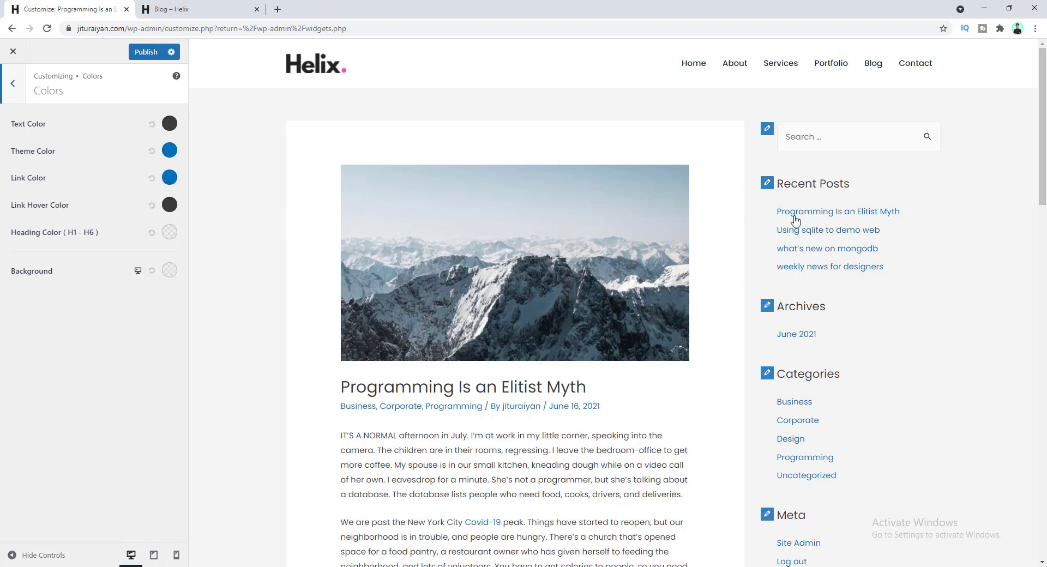
scroll(561, 309, down, 4)
scroll(560, 311, down, 3)
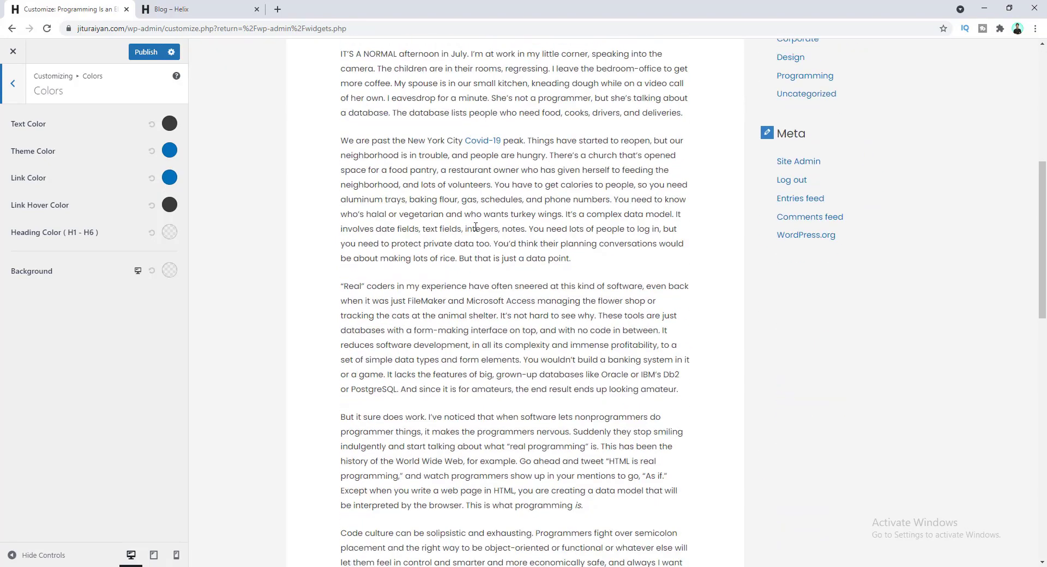
scroll(581, 338, up, 2)
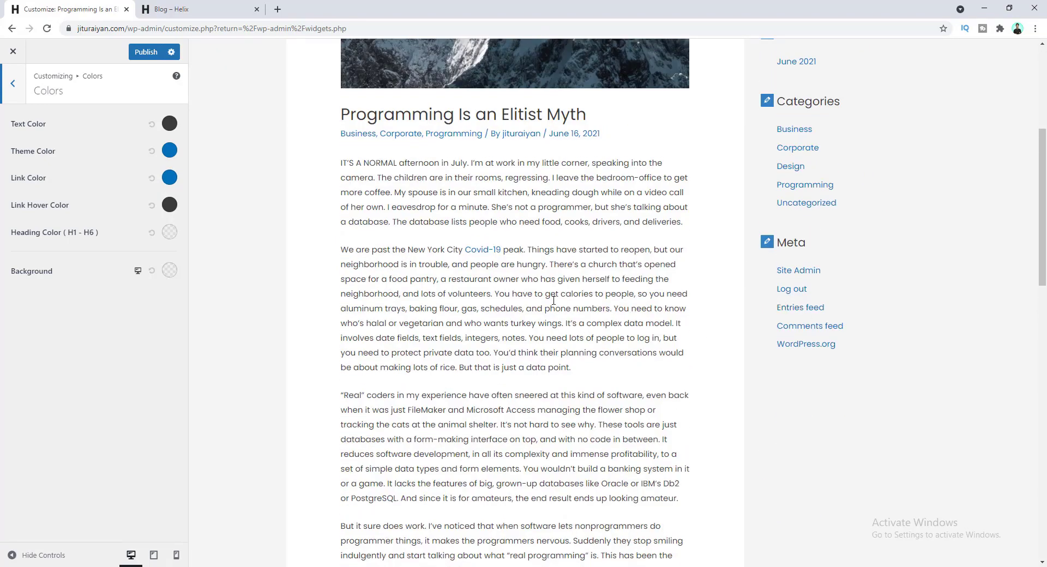
scroll(480, 291, down, 6)
scroll(480, 289, up, 9)
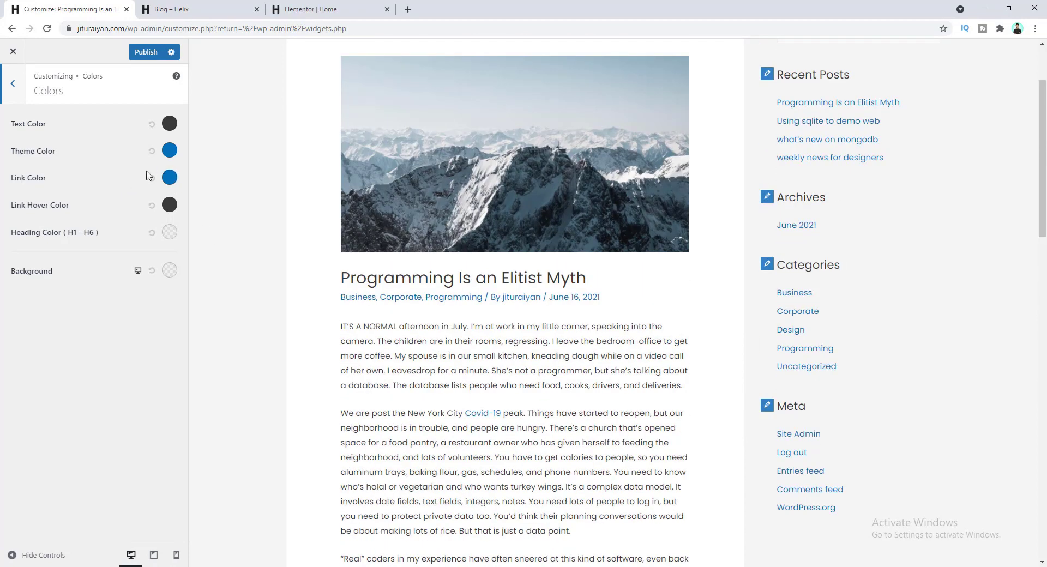
- Copy the Pink global colour's hex #F54EA2 from Elementor's Site Settings, then return to the Customizer
click(304, 7)
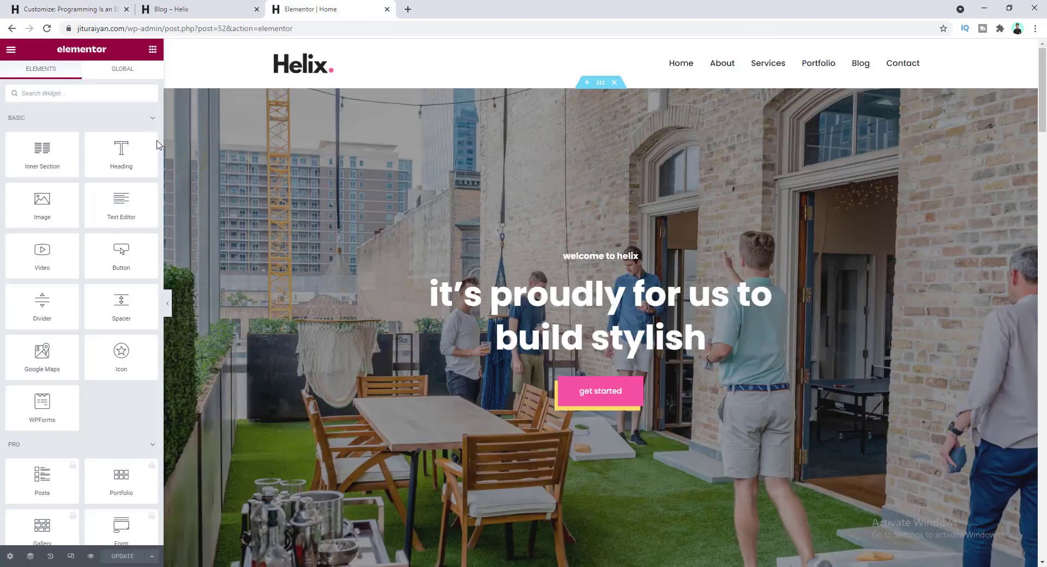
click(11, 49)
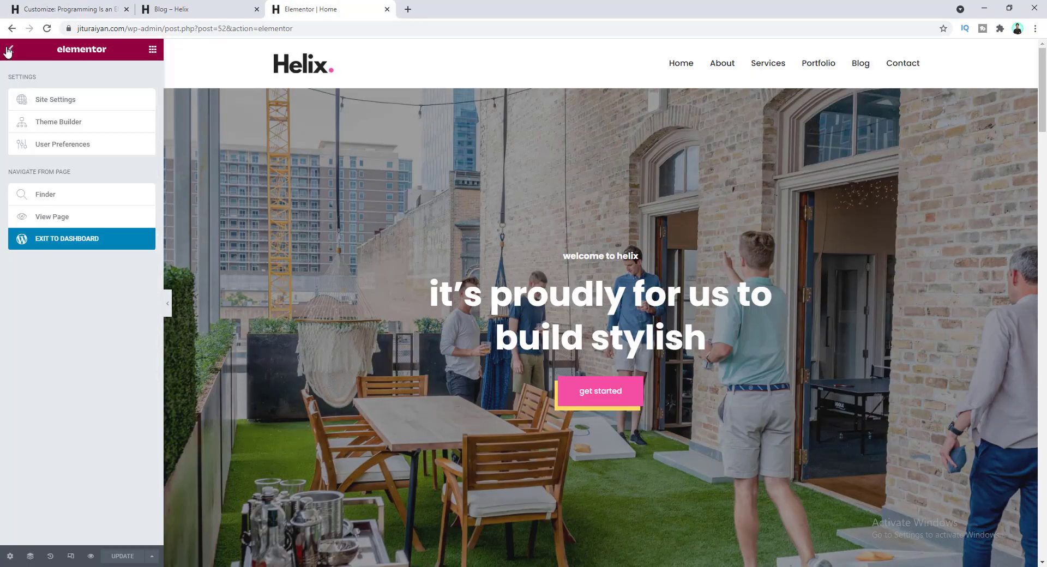
click(73, 97)
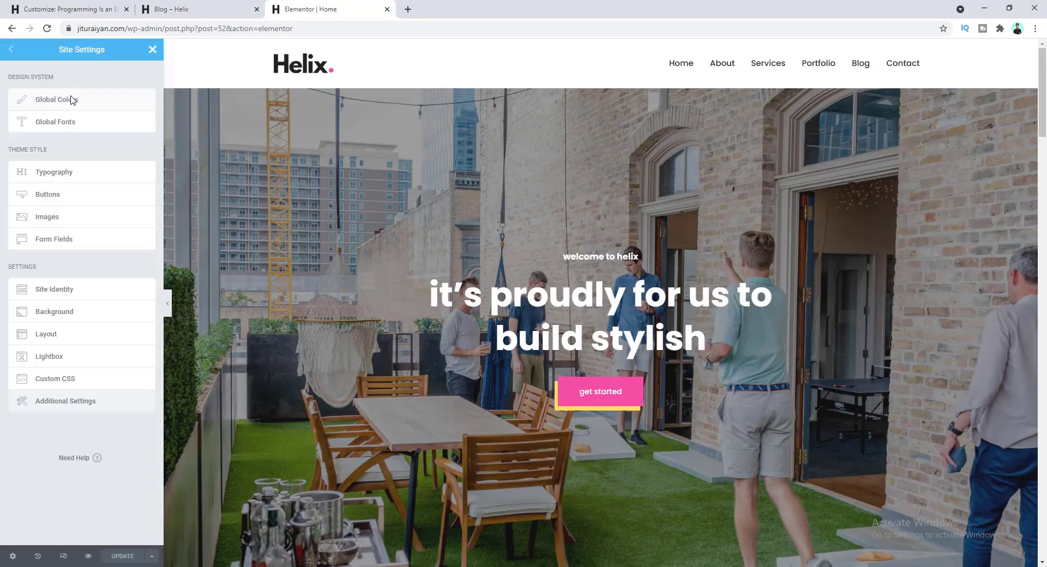
click(72, 103)
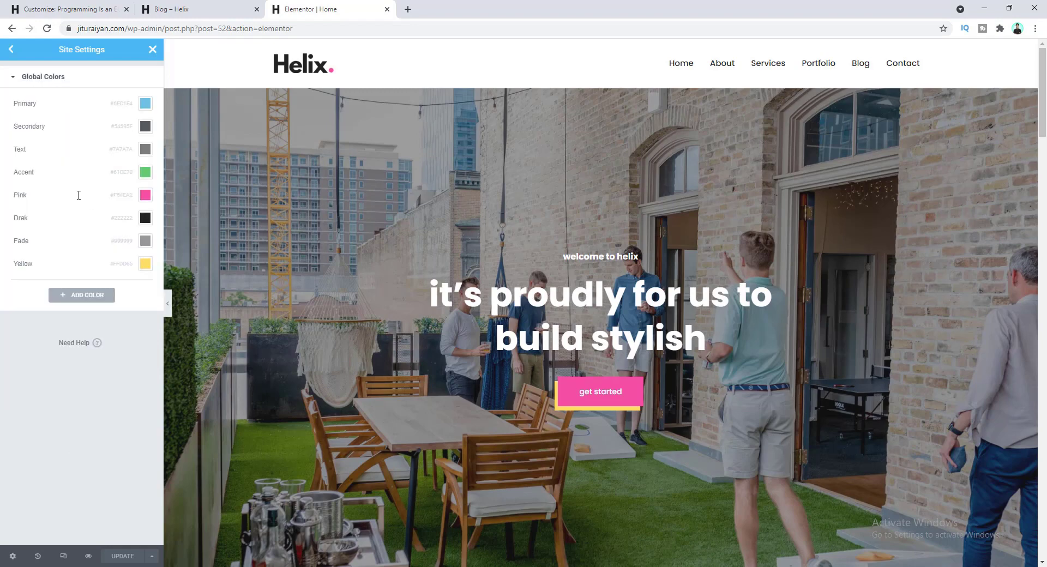
click(145, 195)
click(77, 364)
key(ctrl+a)
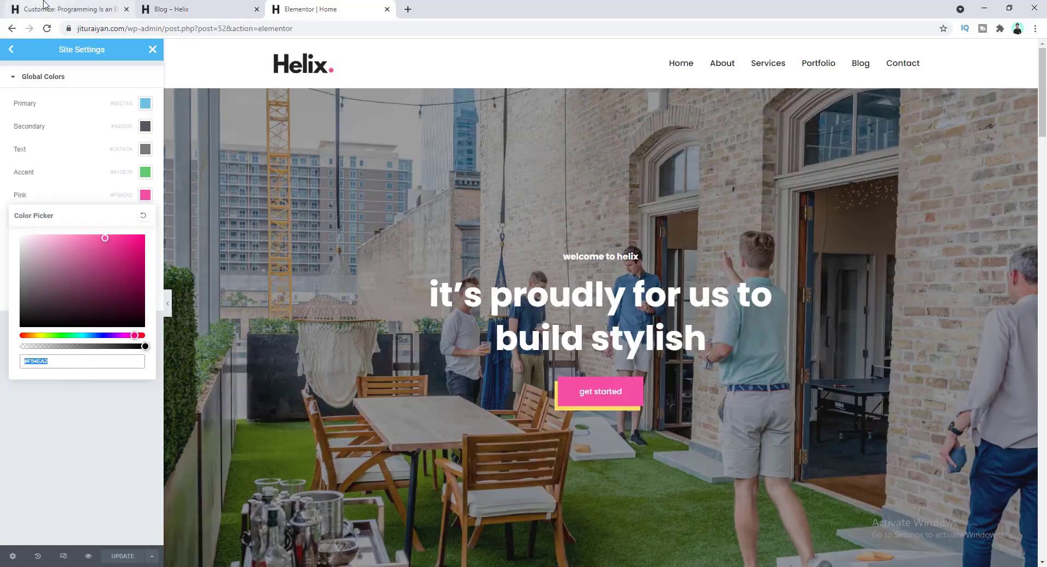
click(66, 9)
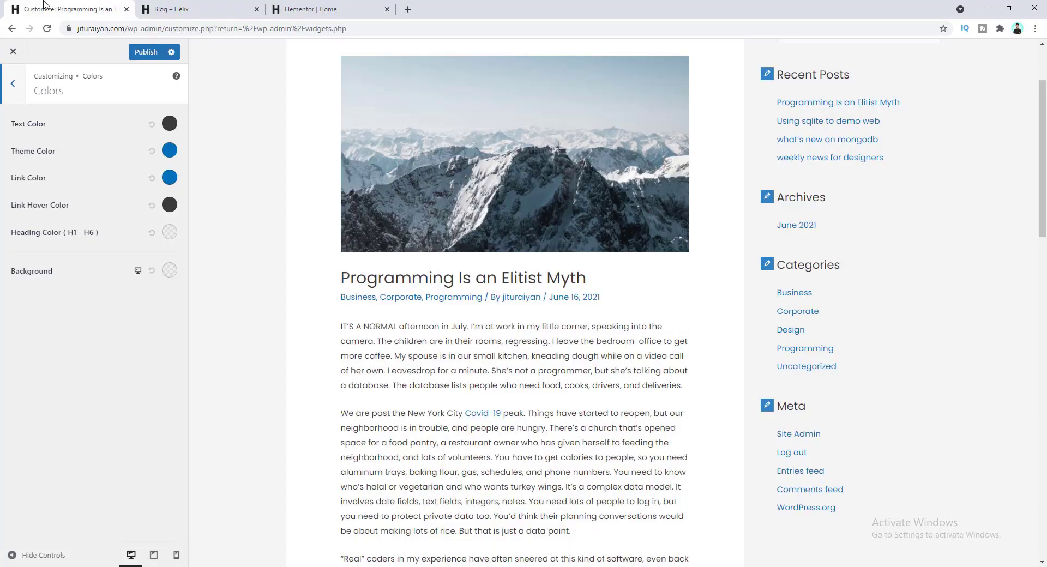
- Paste #f54ea2 as the Astra Link Color
click(169, 178)
text(#f54ea2)
click(282, 316)
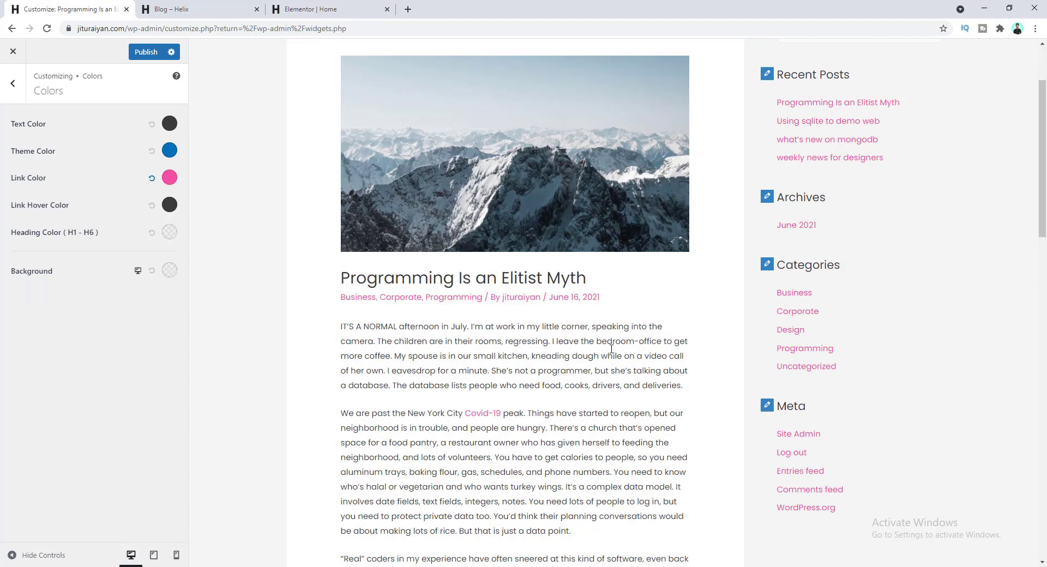
scroll(705, 326, down, 5)
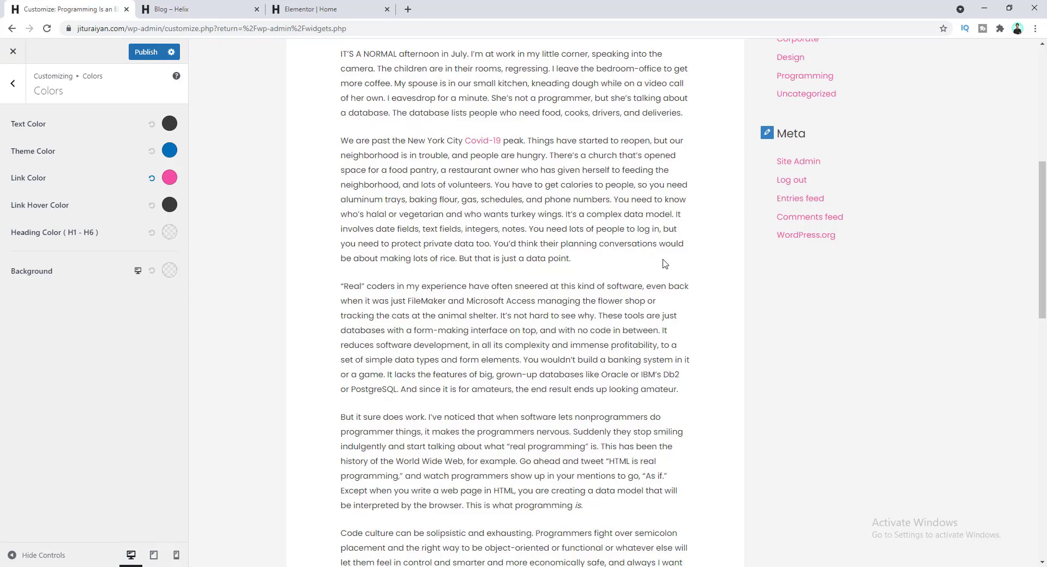
scroll(648, 301, down, 15)
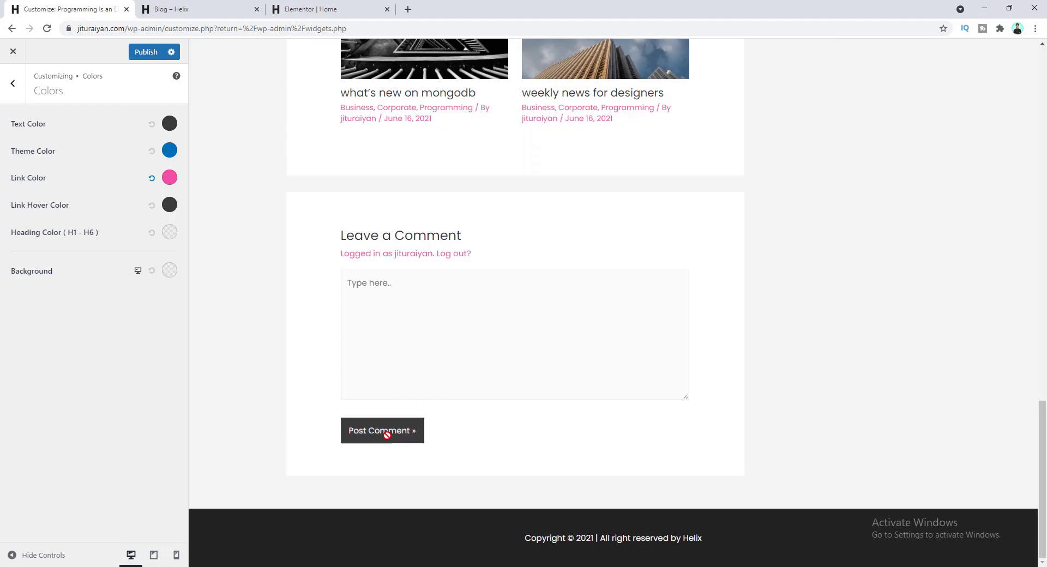
- Change the Theme Color from #0170b9 to #f54ea2 and publish the changes
click(170, 152)
triple_click(55, 316)
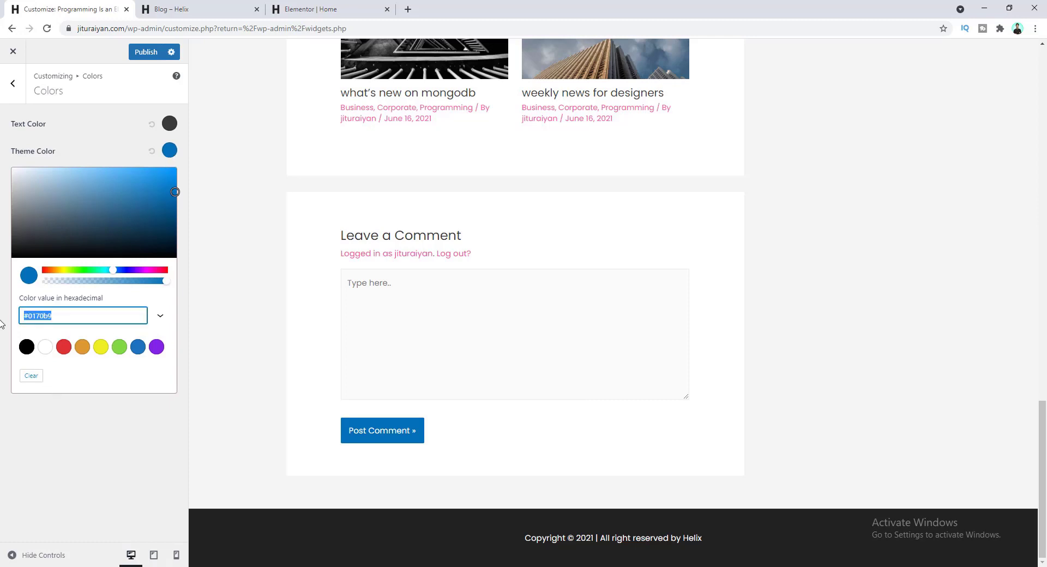
text(#f54ea2)
click(95, 154)
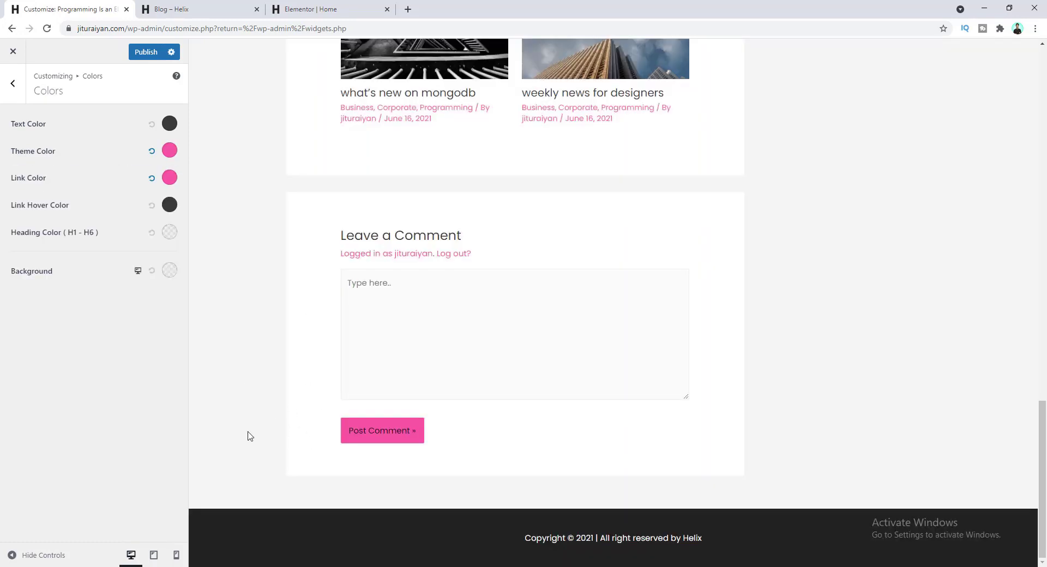
click(150, 55)
click(171, 5)
- Reload the Blog – Helix page and scroll through it to check the new pink colours
click(47, 28)
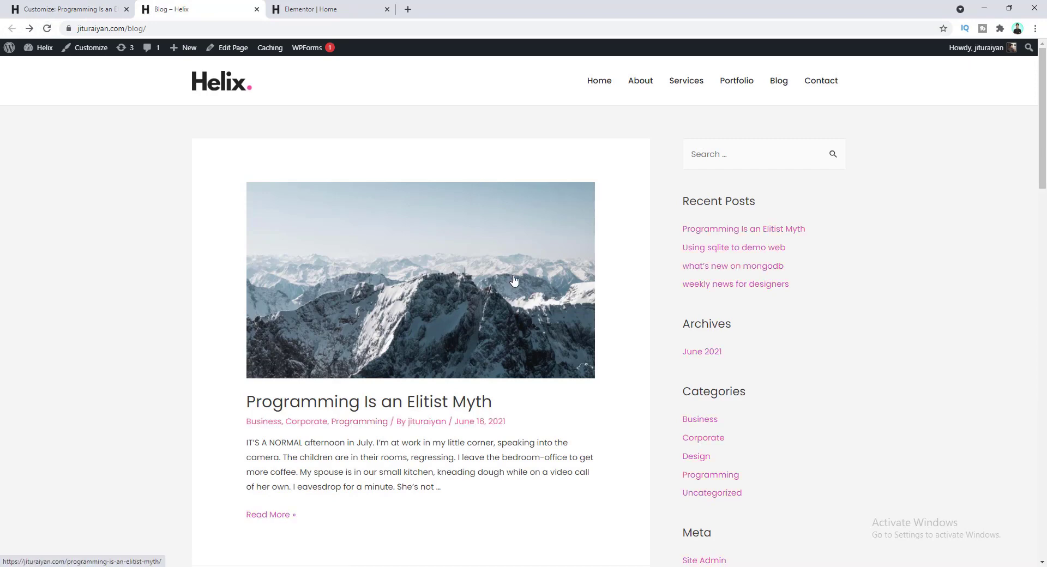
scroll(515, 281, down, 4)
scroll(514, 281, down, 20)
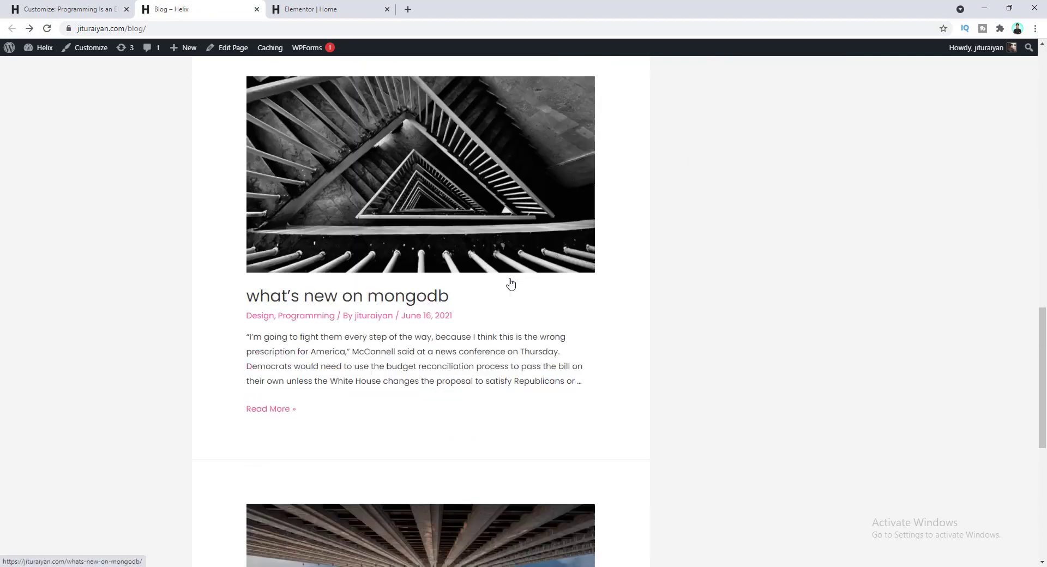
scroll(510, 283, down, 2)
scroll(510, 284, up, 20)
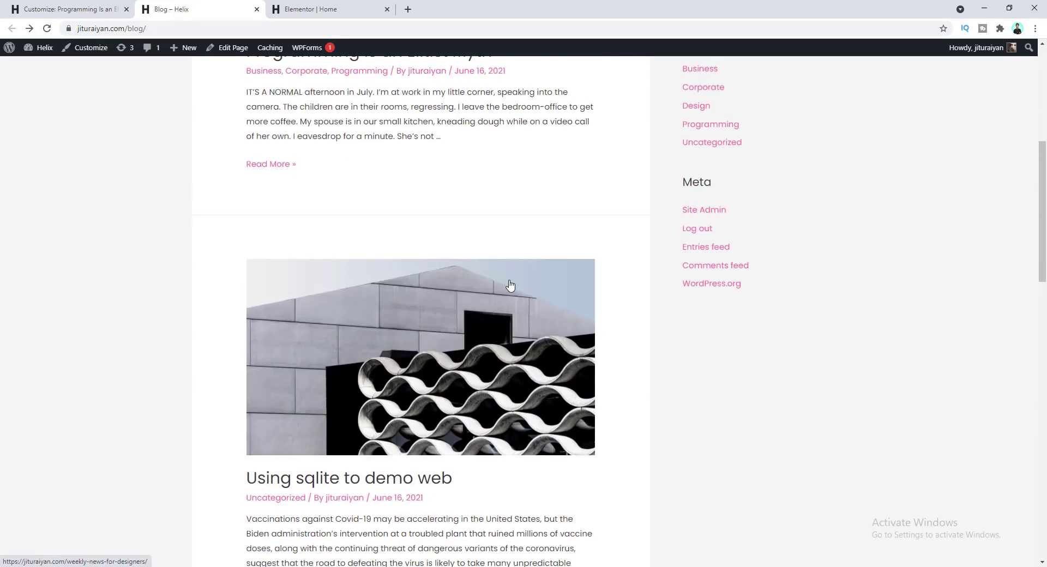
- Open the 'Using sqlite to demo web' post and review its pink links and Post Comment button
click(433, 316)
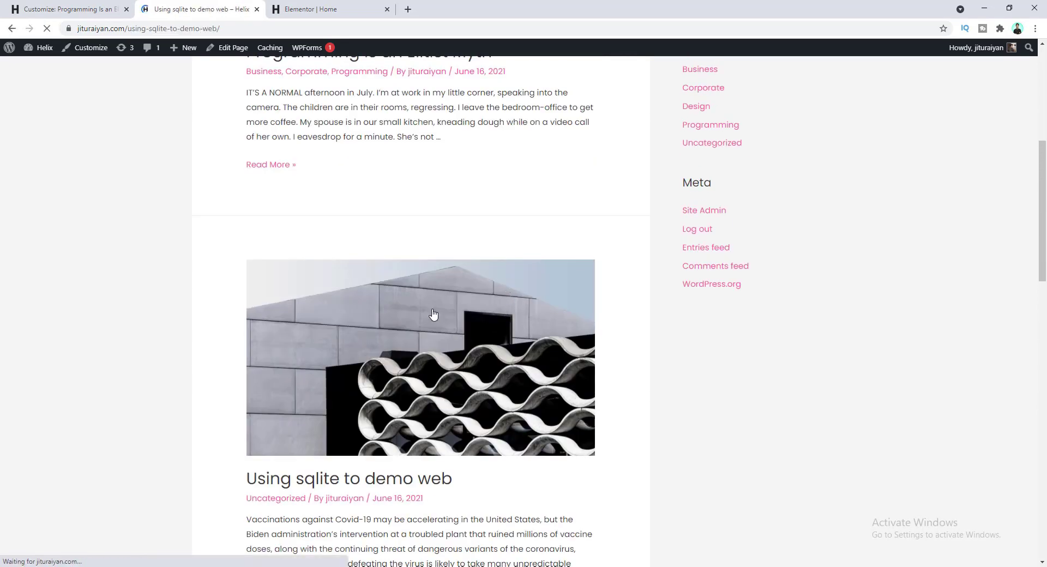
scroll(453, 281, down, 13)
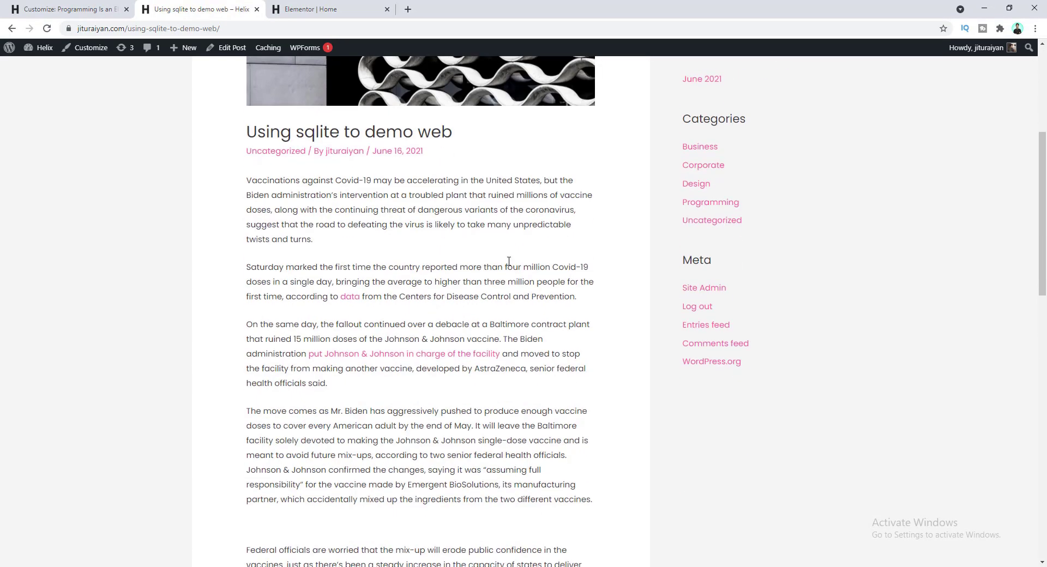
scroll(435, 335, down, 3)
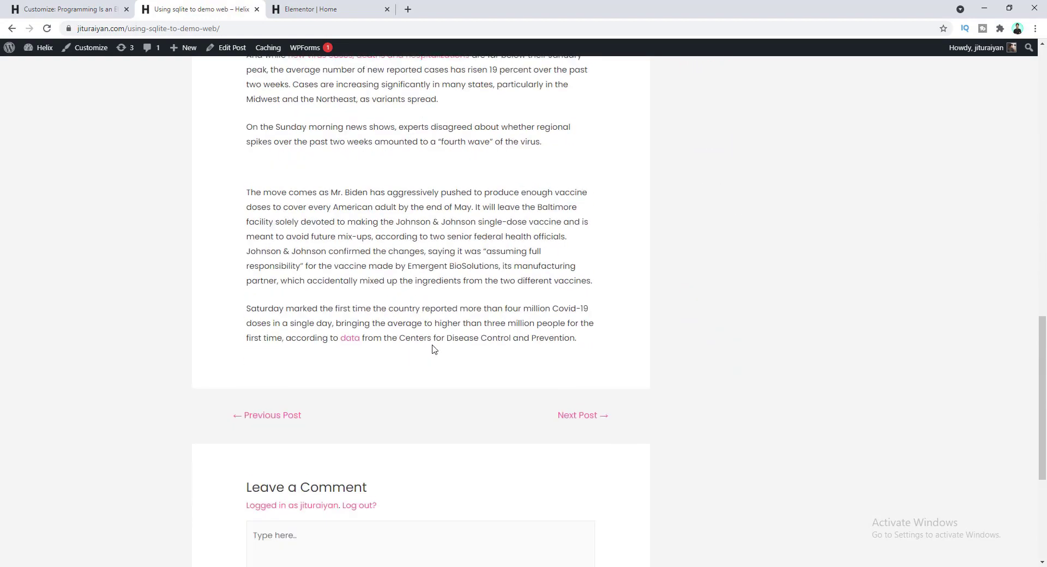
scroll(398, 305, up, 8)
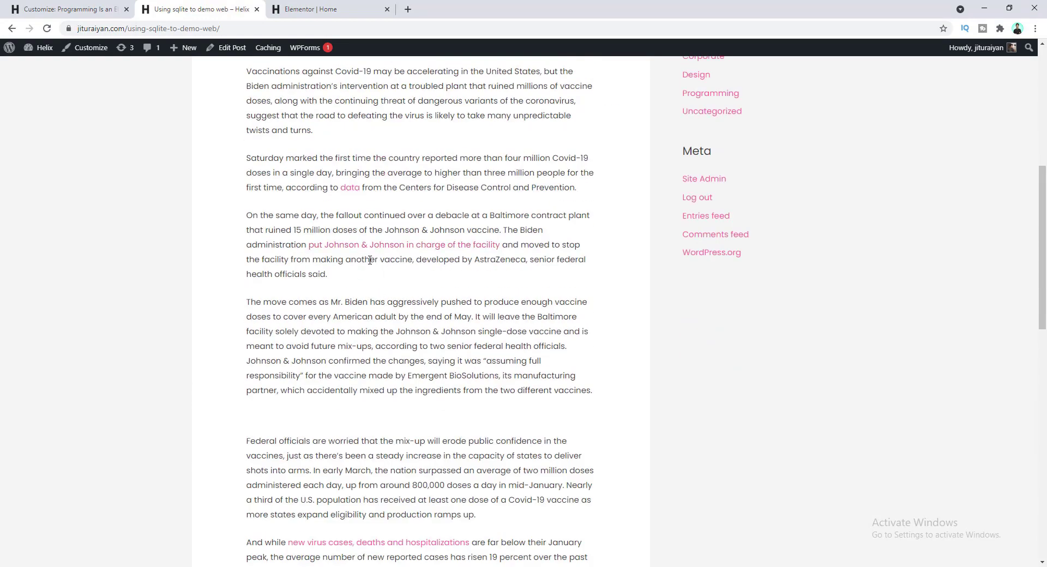
scroll(413, 285, down, 10)
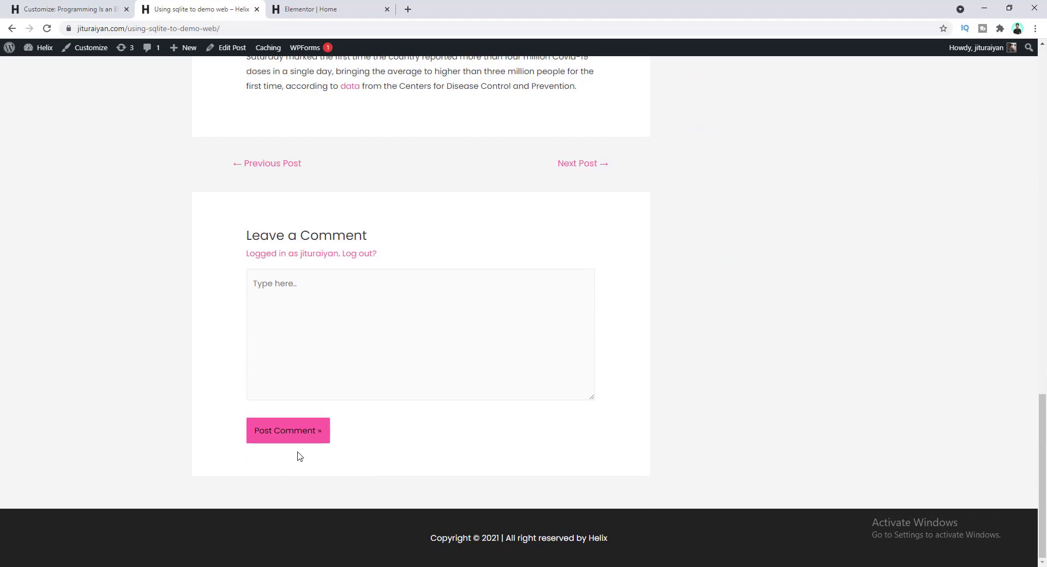
scroll(398, 442, up, 15)
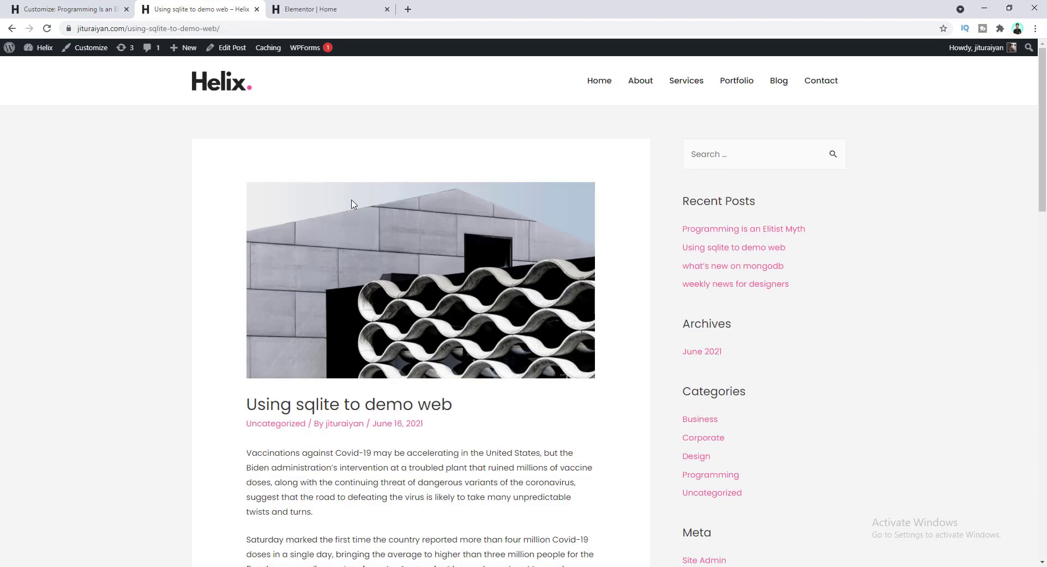
click(76, 7)
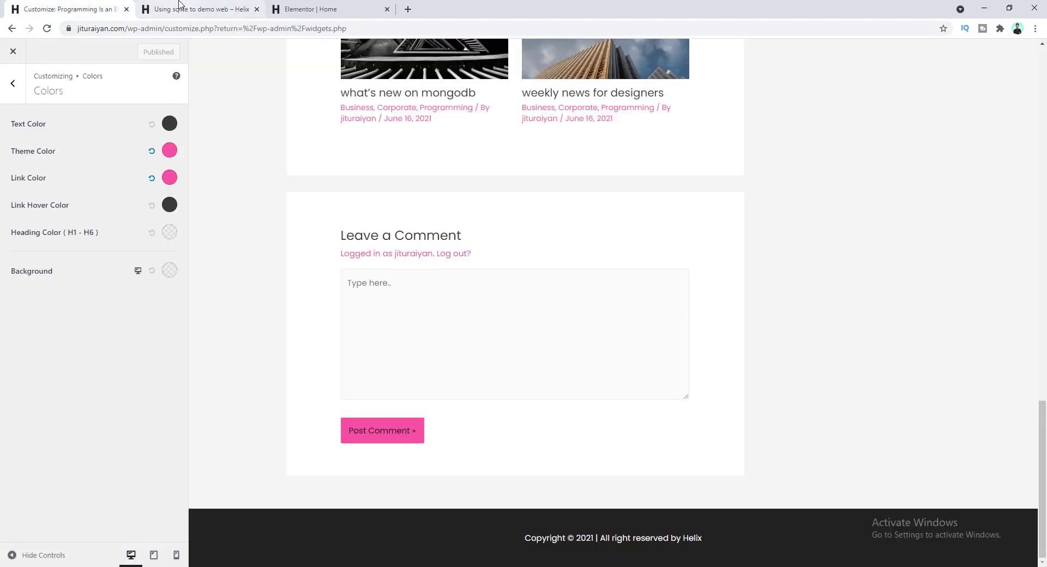
click(196, 9)
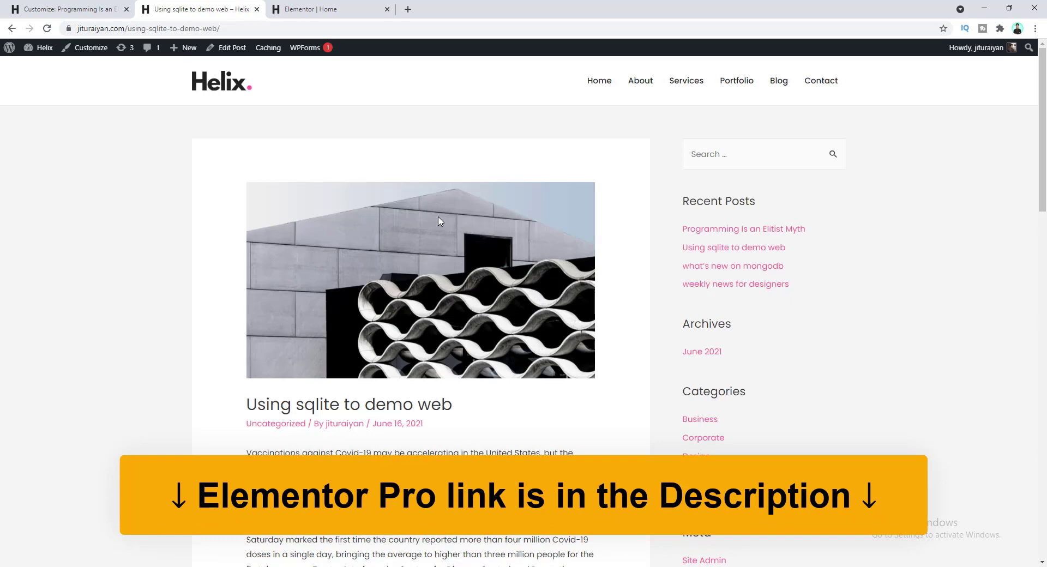
- Close the Customizer and open Elementor's Theme Builder from the Templates admin menu
click(71, 4)
click(10, 54)
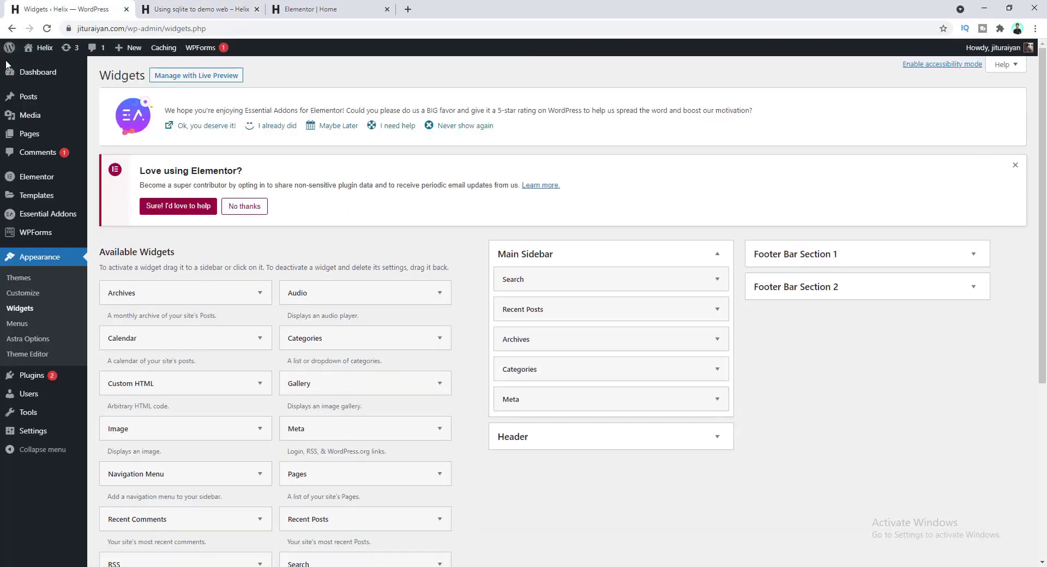
mouse_move(32, 195)
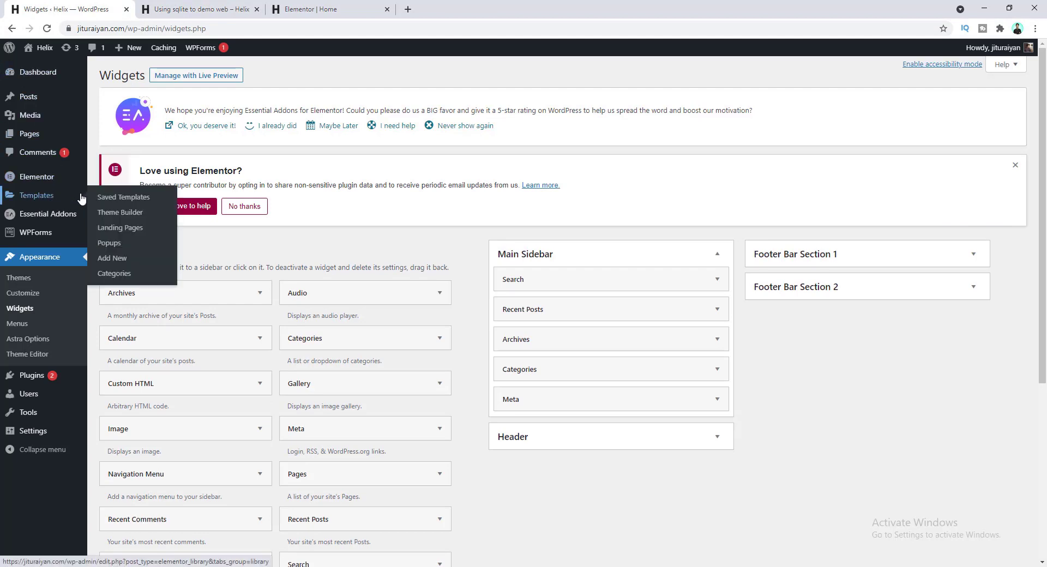
click(106, 214)
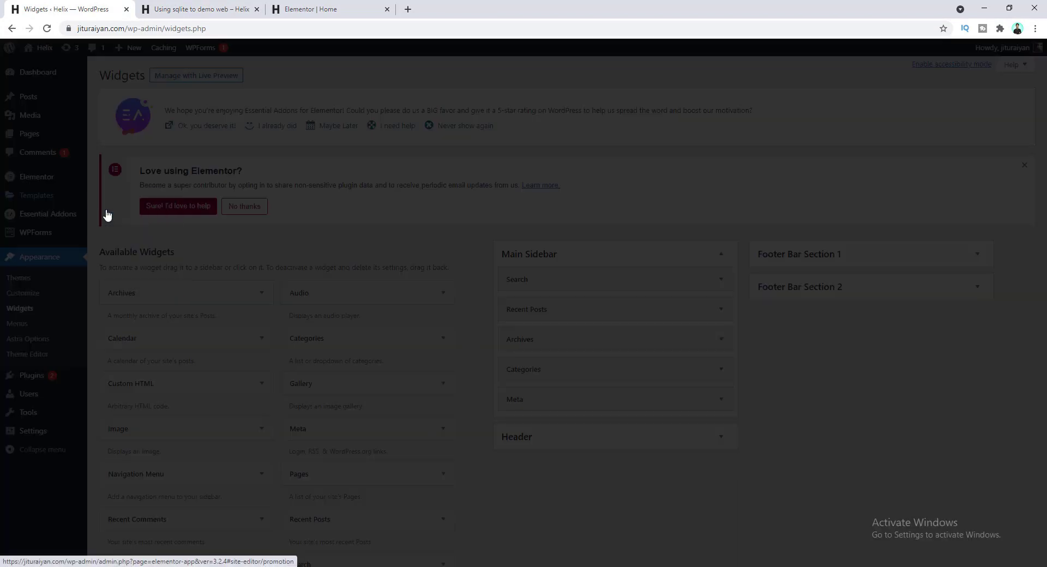
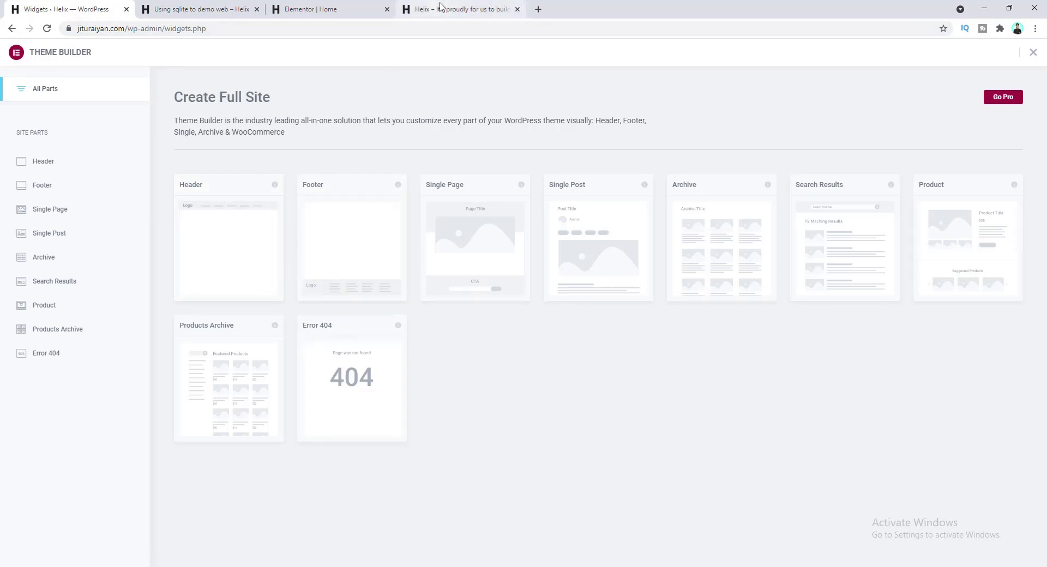
- Open the live Helix homepage tab and scroll through its top
click(441, 7)
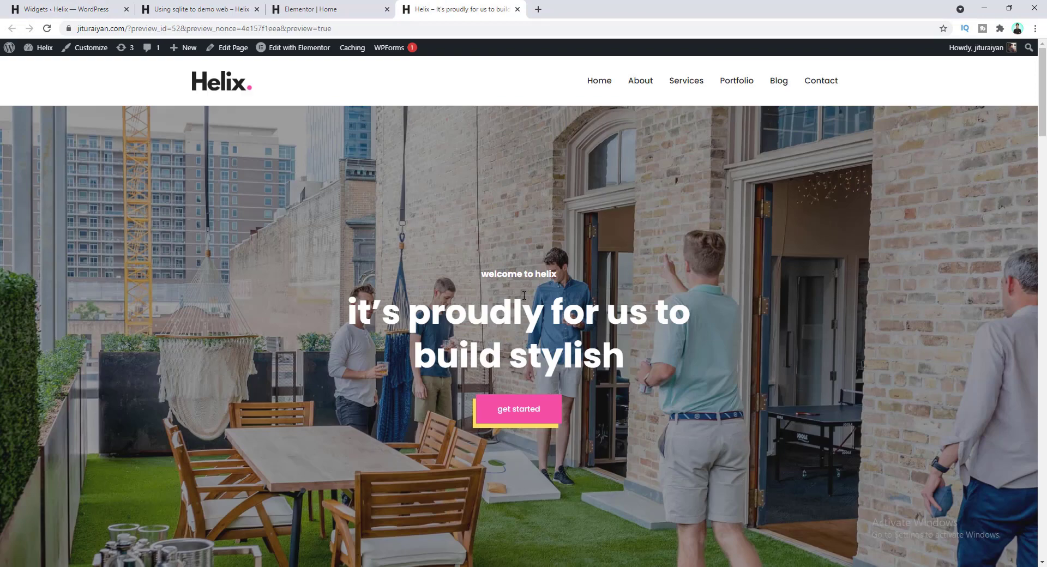
scroll(524, 295, down, 20)
scroll(527, 306, up, 20)
- Check the homepage layout at a narrow phone-like window width, then return to the Home editor
click(1010, 8)
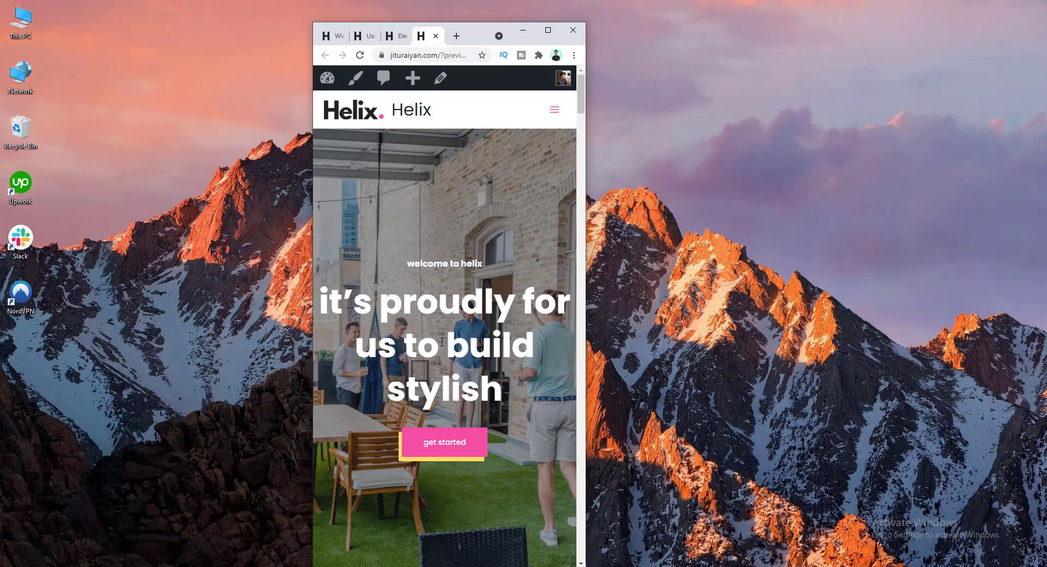
scroll(442, 342, down, 2)
scroll(423, 293, down, 8)
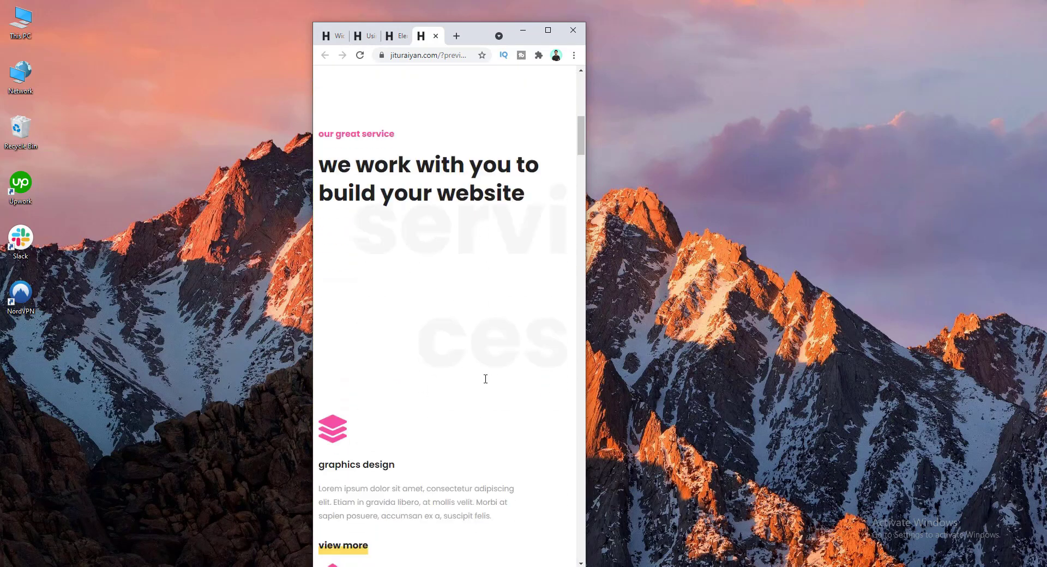
scroll(437, 395, down, 2)
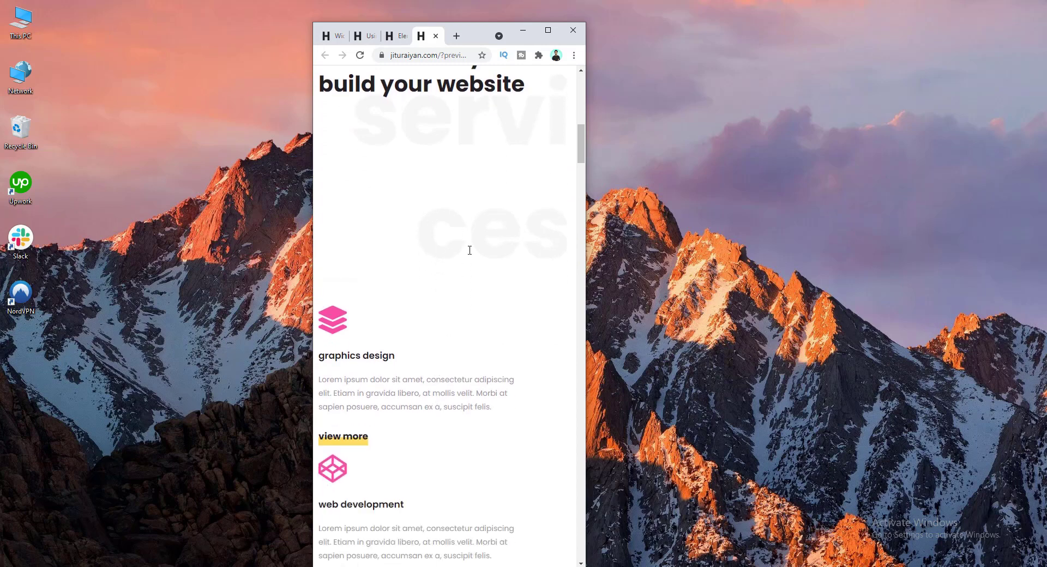
scroll(462, 369, down, 20)
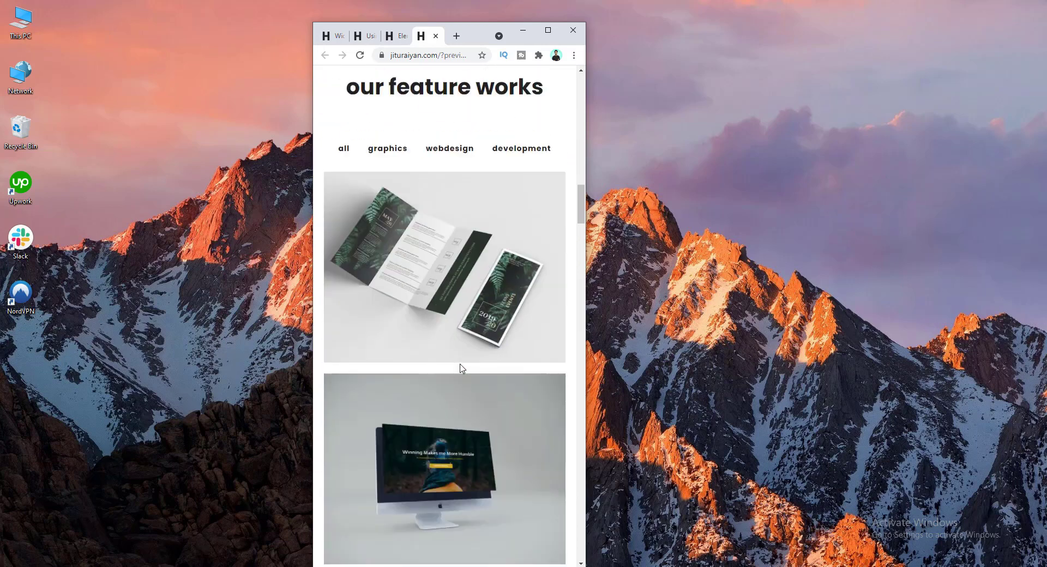
scroll(461, 364, down, 20)
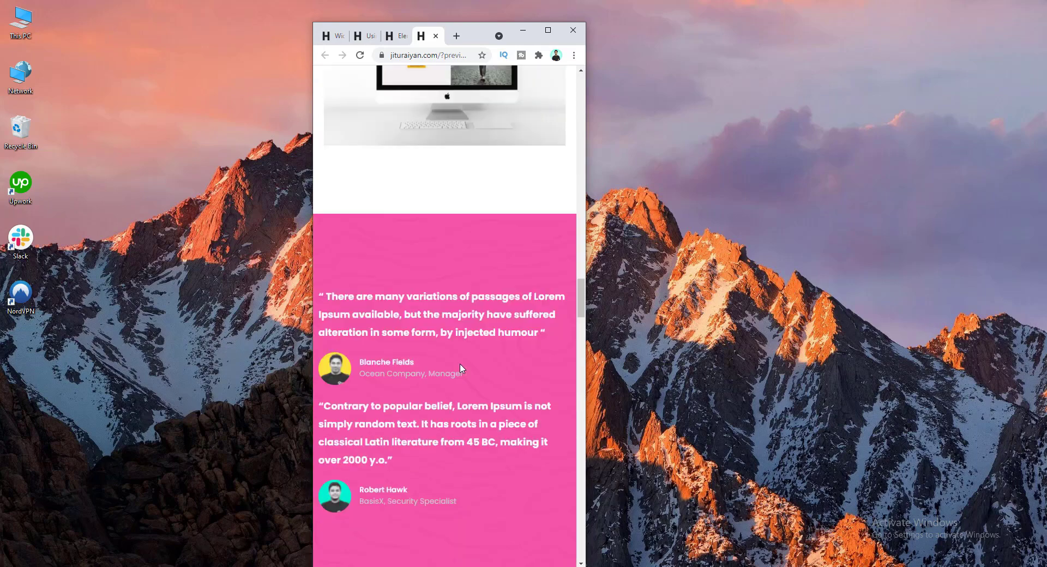
scroll(460, 368, down, 20)
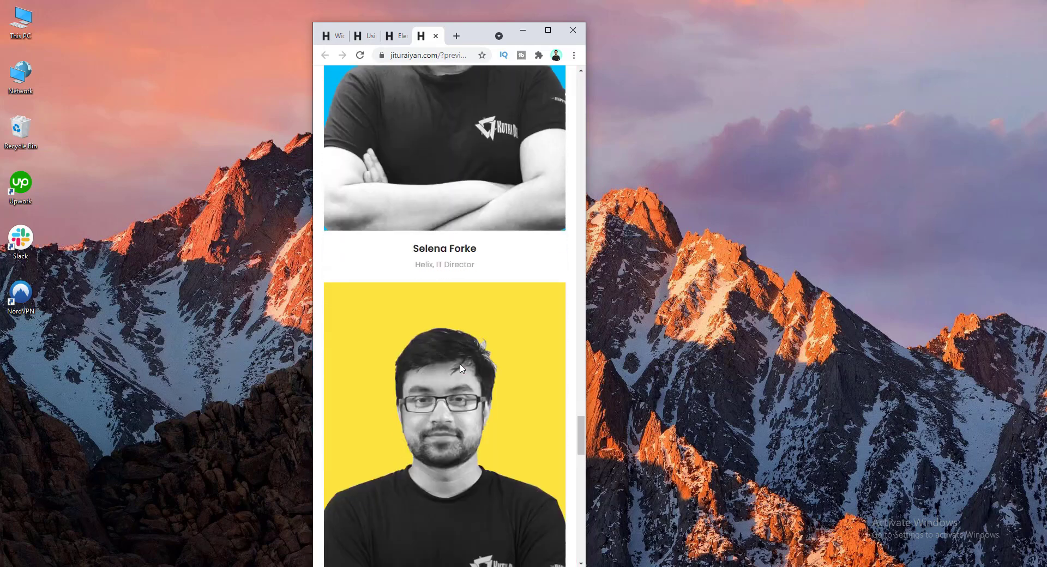
scroll(461, 378, down, 6)
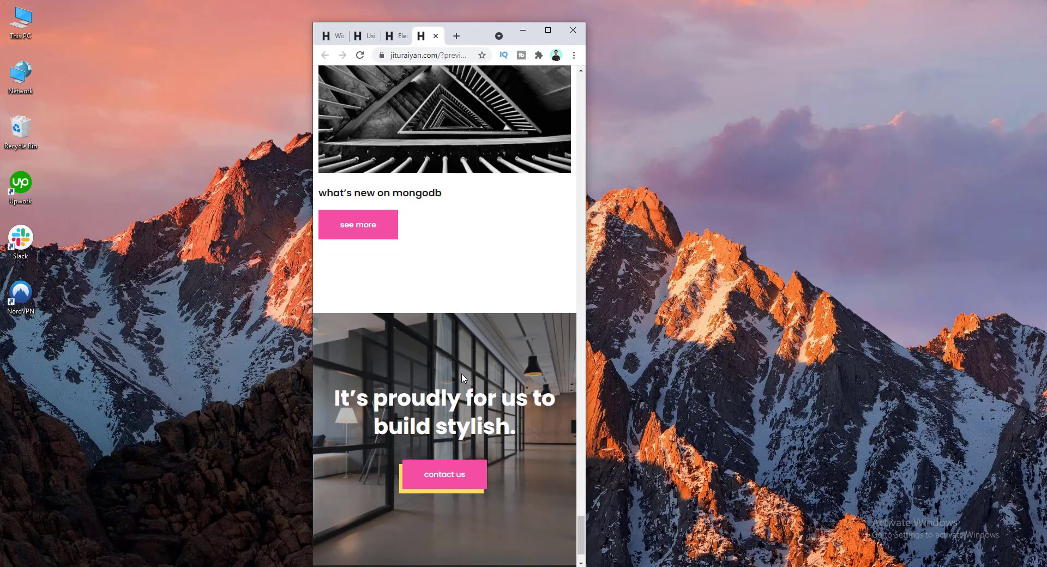
click(548, 30)
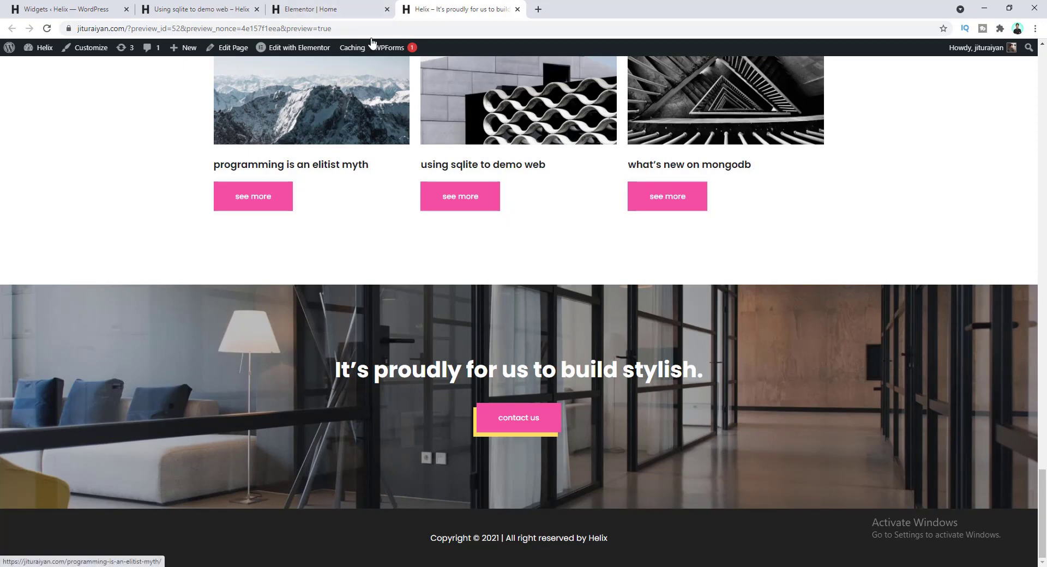
click(353, 8)
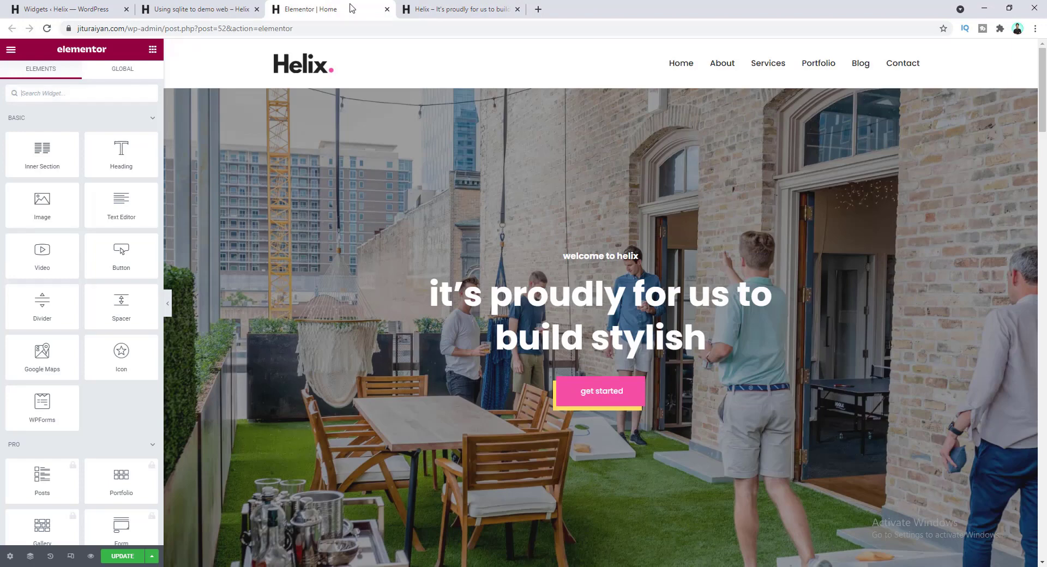
- Turn on responsive mode, try desktop, tablet and mobile, ending at 768 px tablet width
click(71, 558)
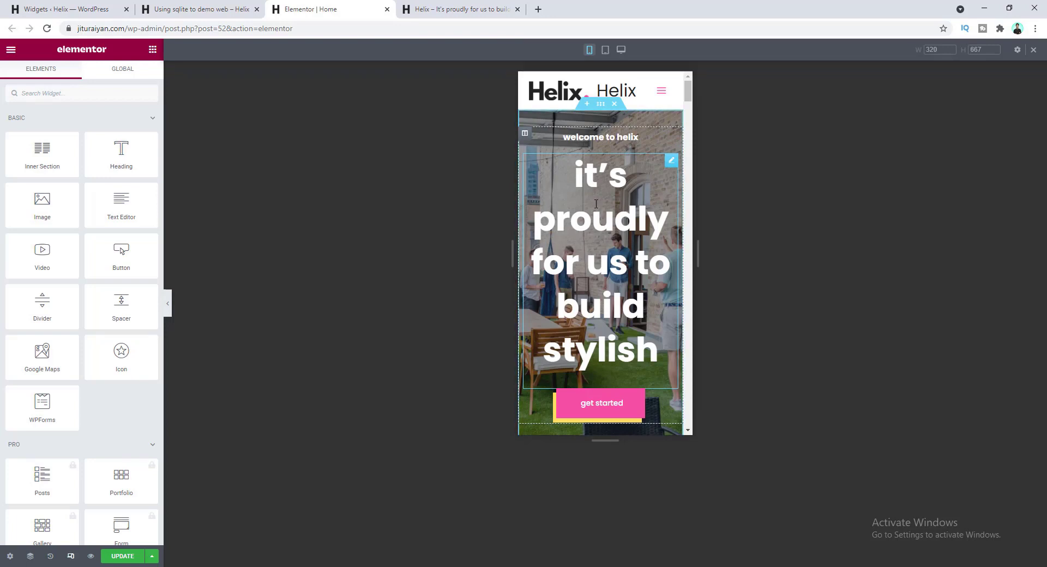
click(621, 50)
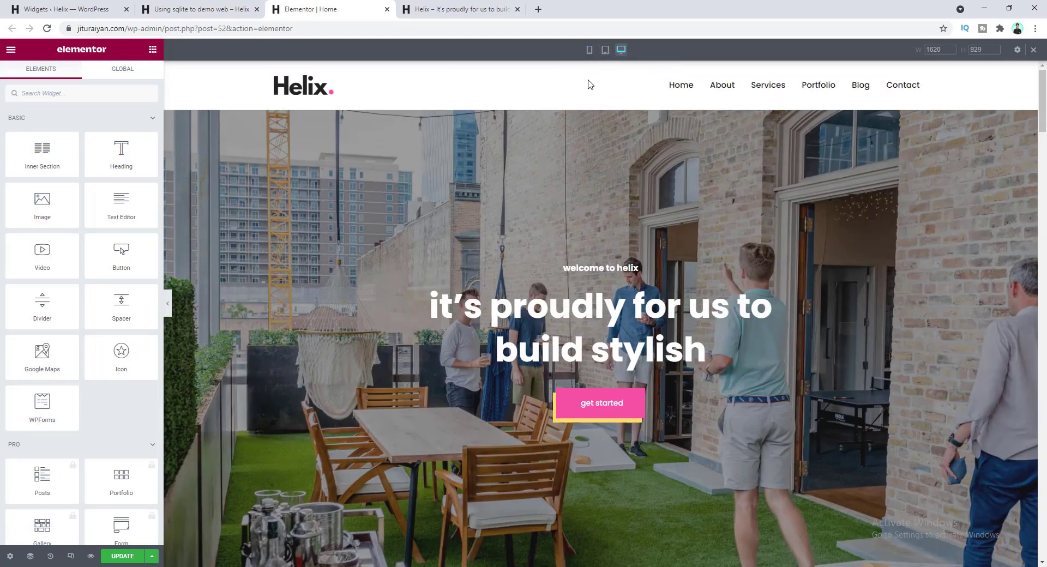
click(605, 50)
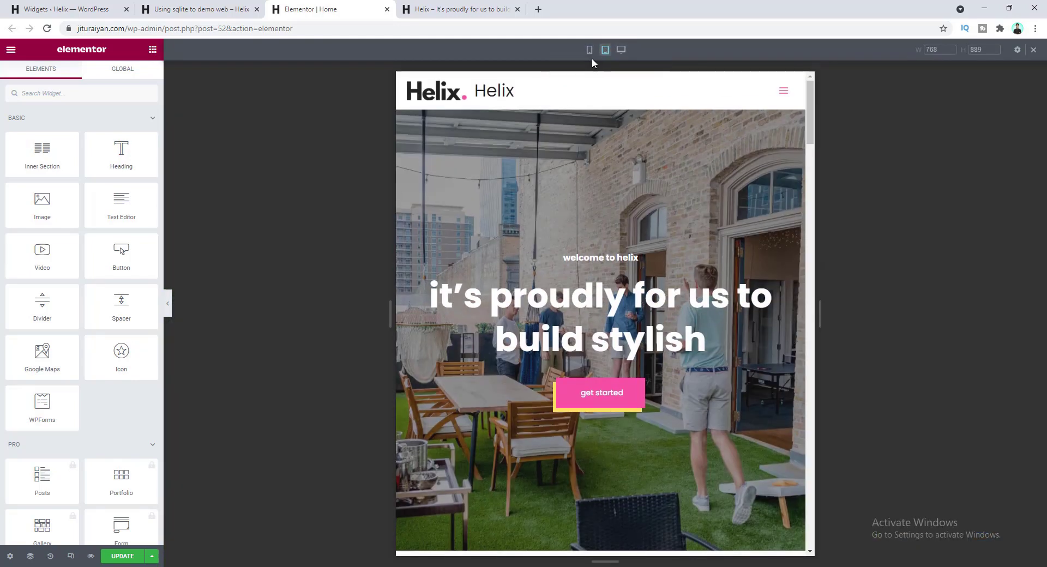
click(590, 51)
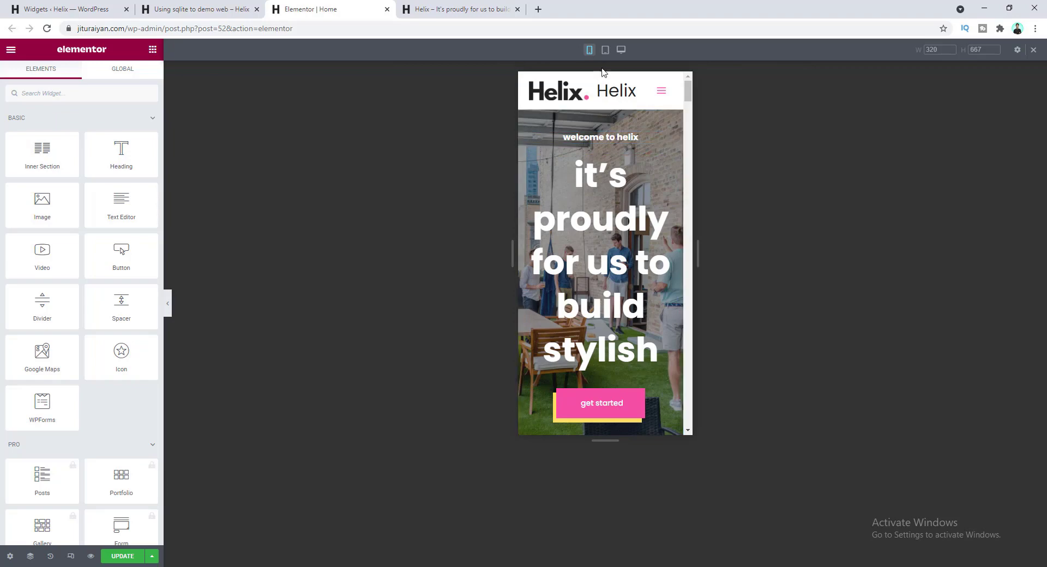
click(605, 50)
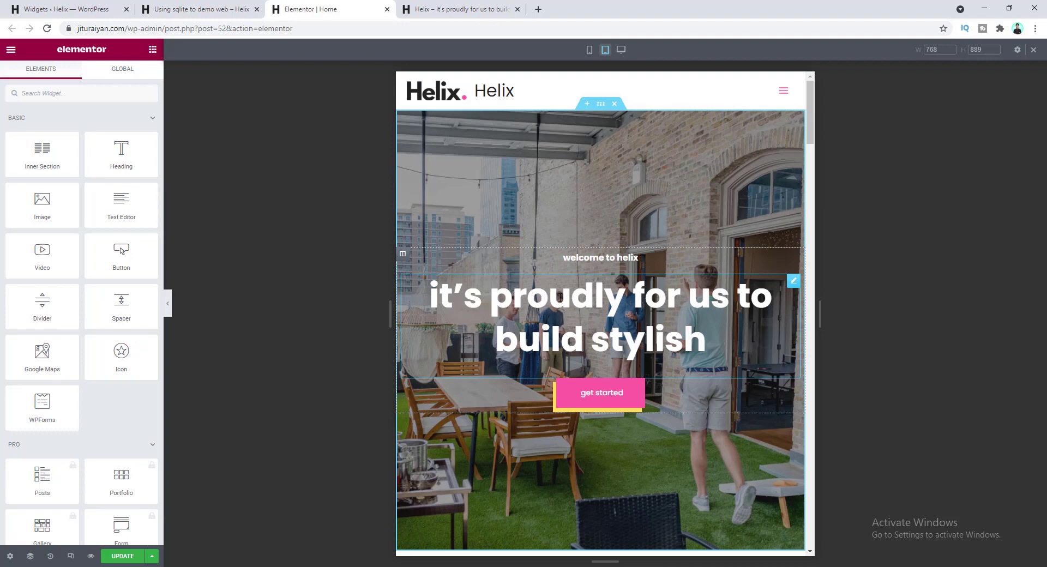
- Set the hero heading's tablet font size to 58 px, confirming desktop stays at 62
click(546, 316)
click(82, 77)
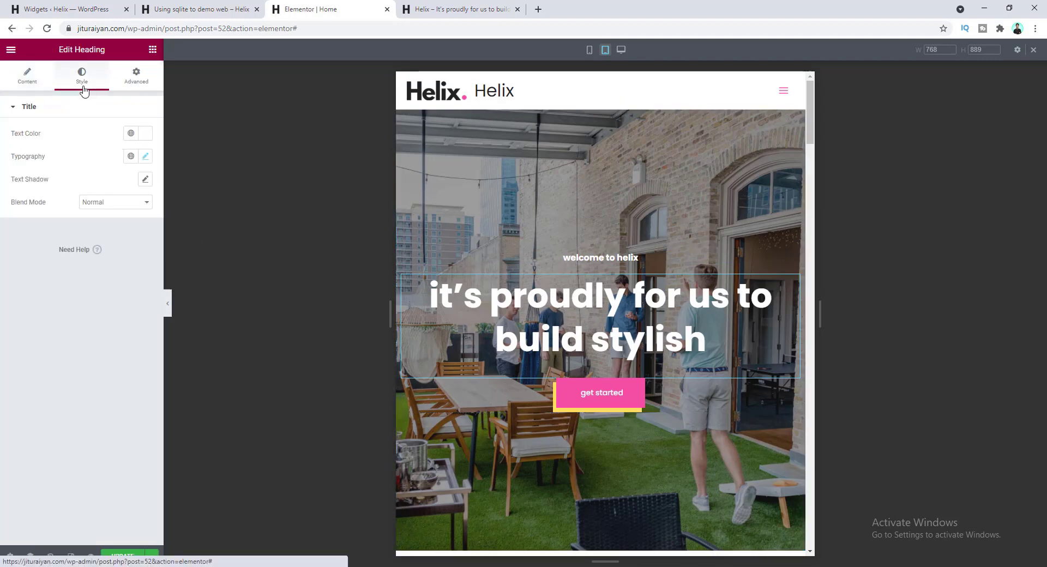
click(146, 158)
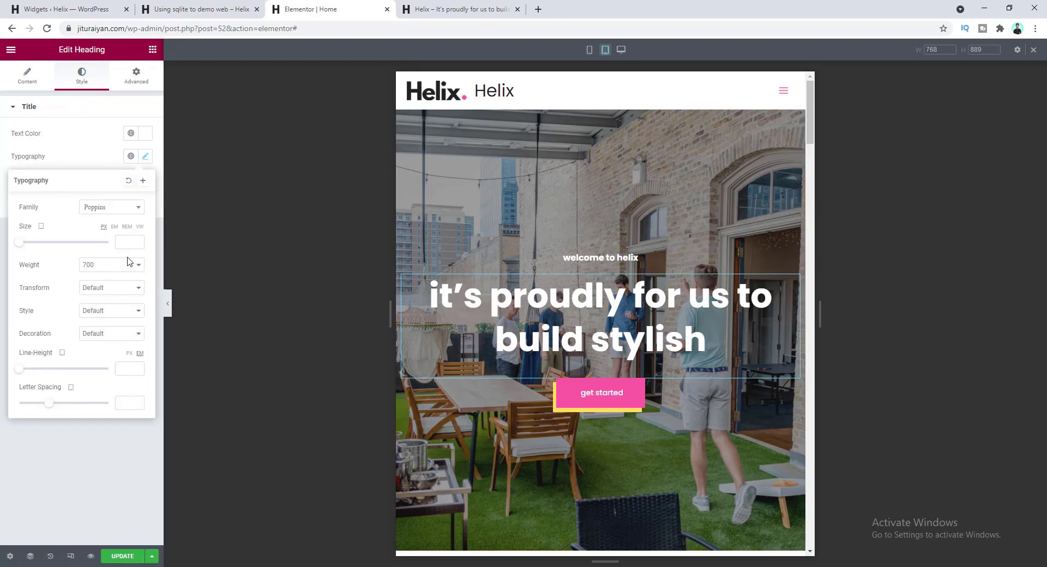
click(121, 242)
text(58)
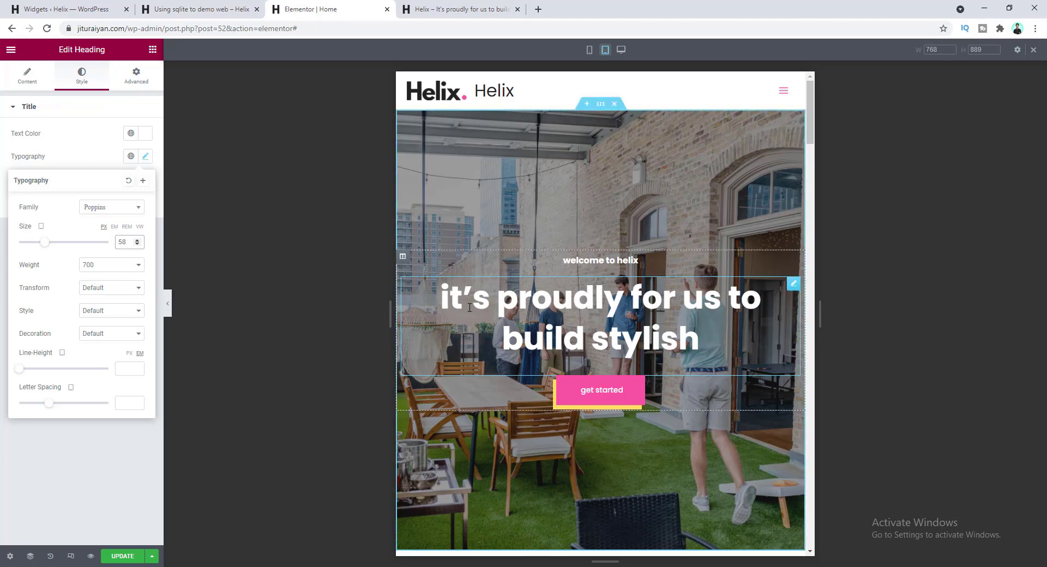
click(622, 50)
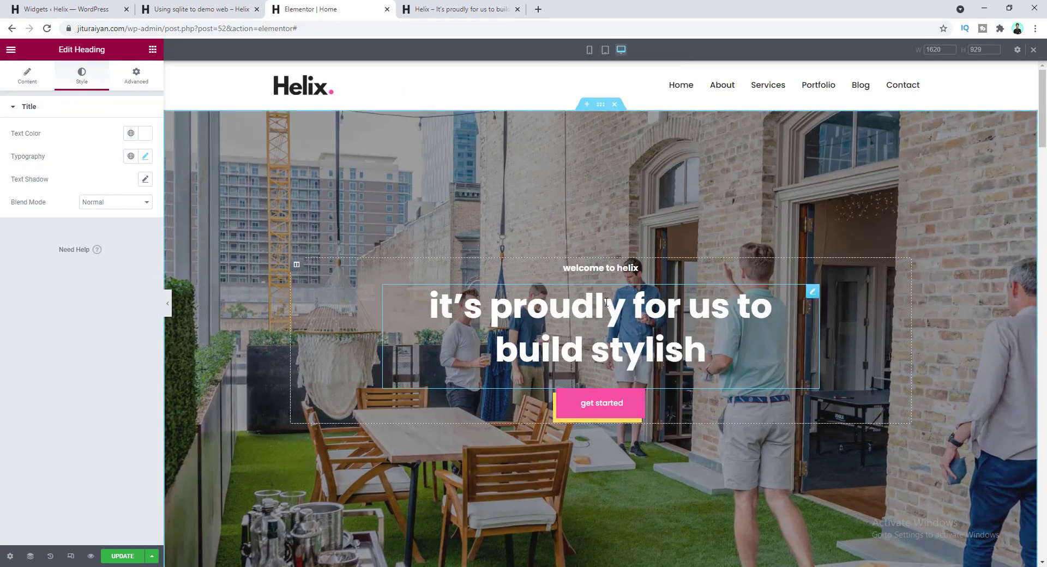
click(145, 156)
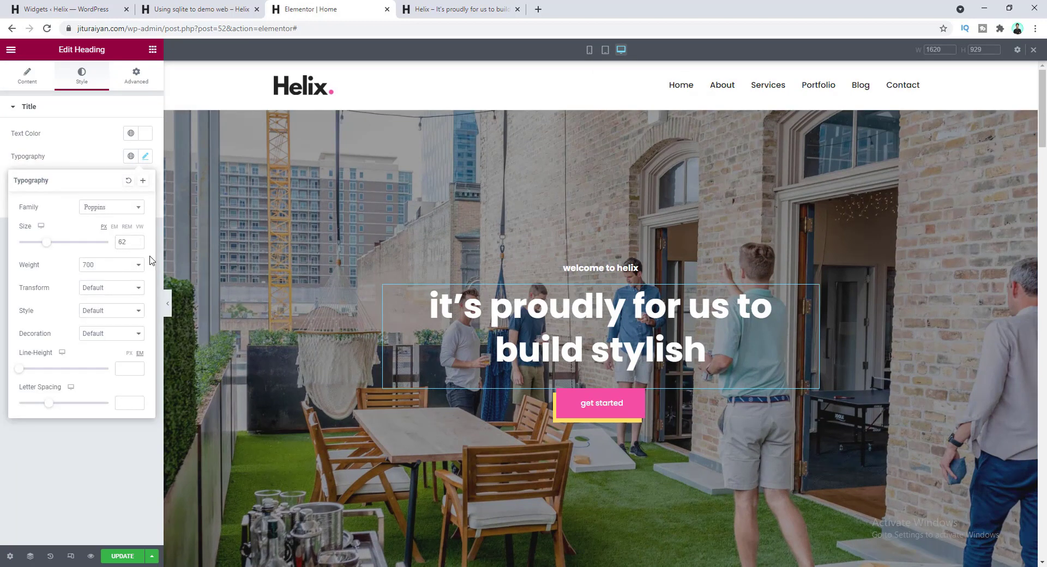
click(605, 50)
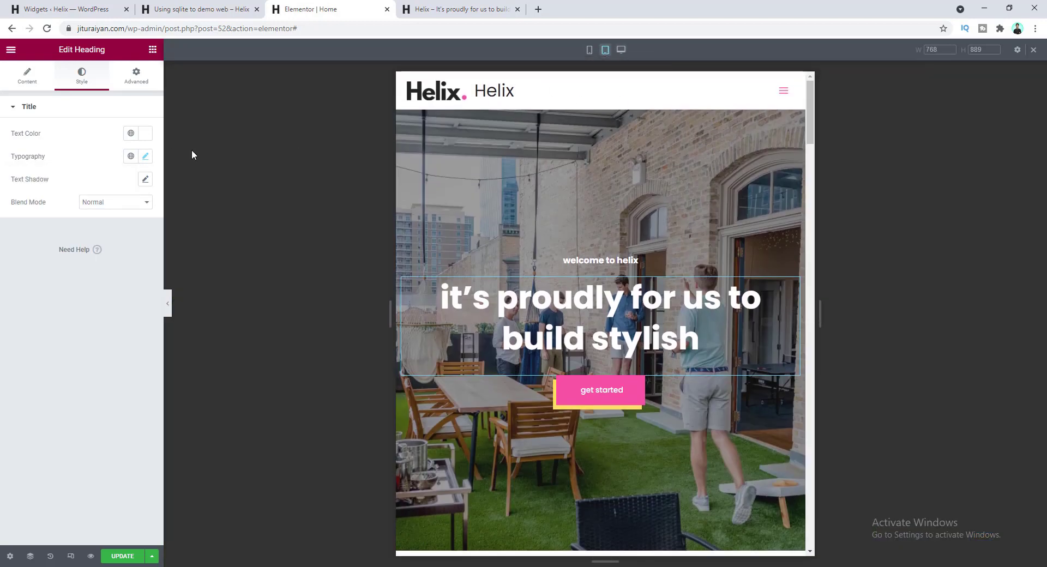
click(146, 158)
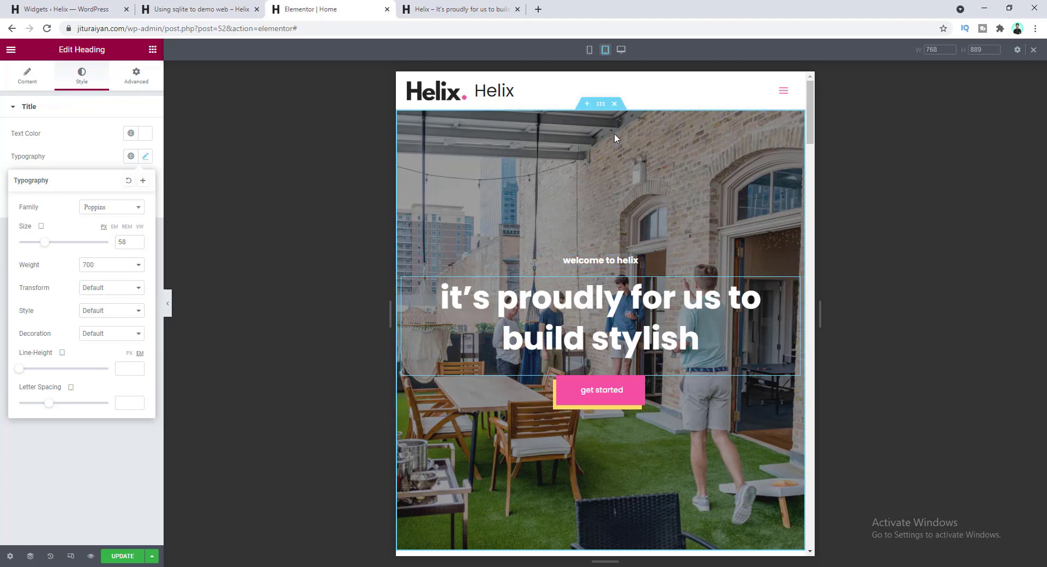
- Set the hero section's tablet minimum height to 0
click(600, 105)
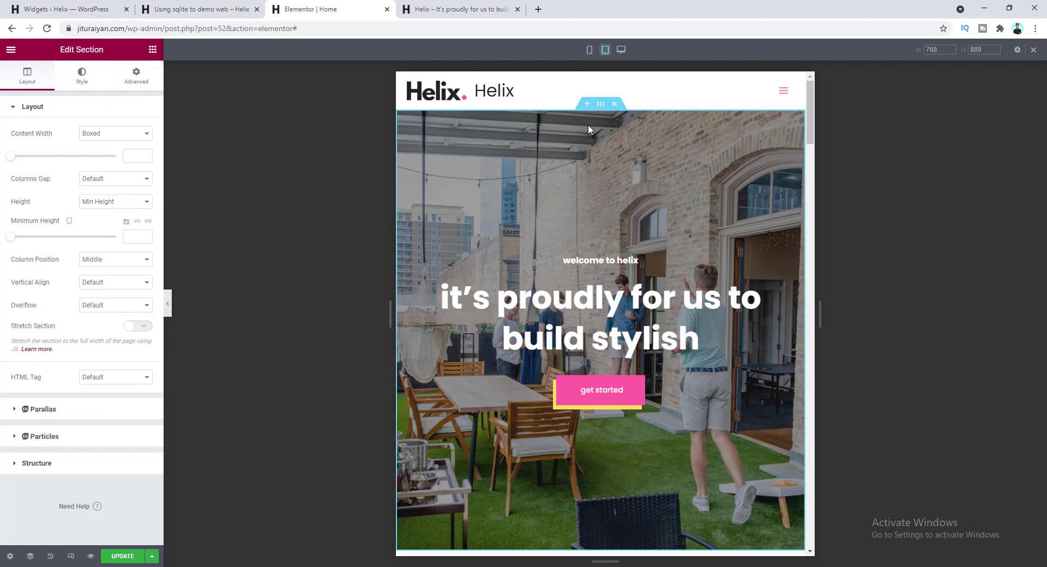
click(132, 236)
text(0)
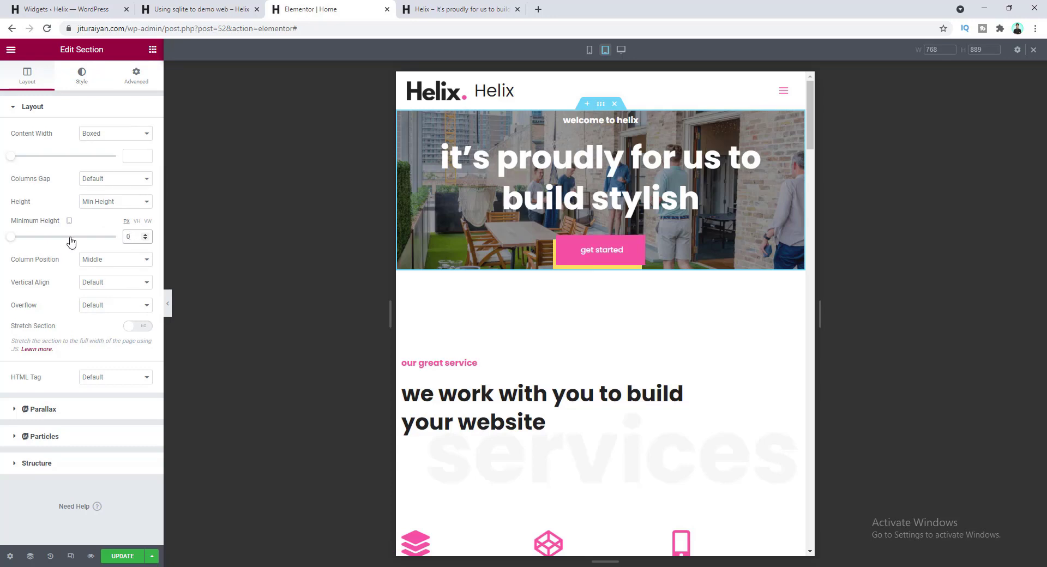
- Give the hero section unlinked tablet padding of 100 top, 10 sides and 120 bottom
click(135, 77)
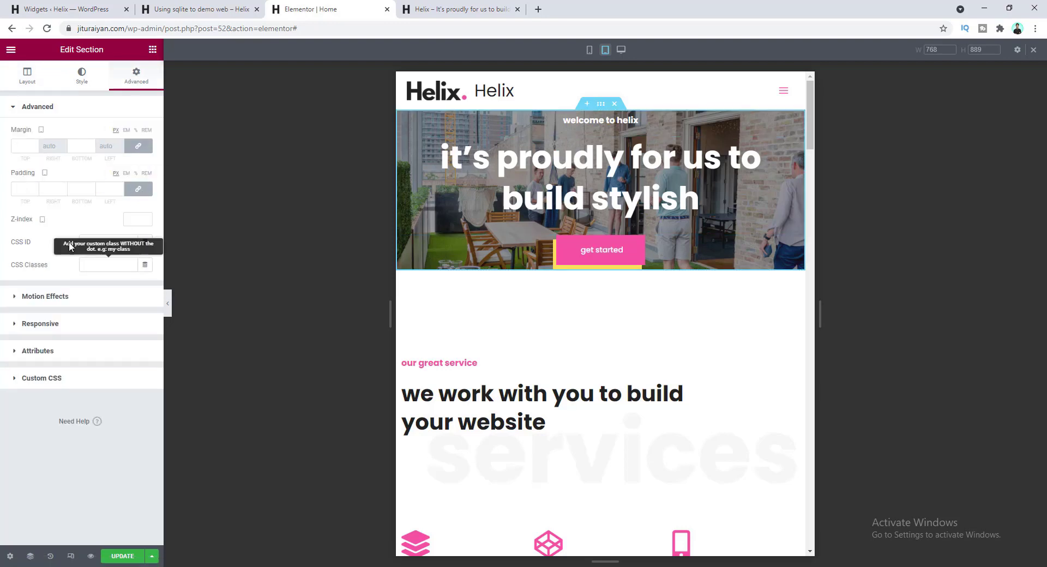
click(107, 189)
text(10)
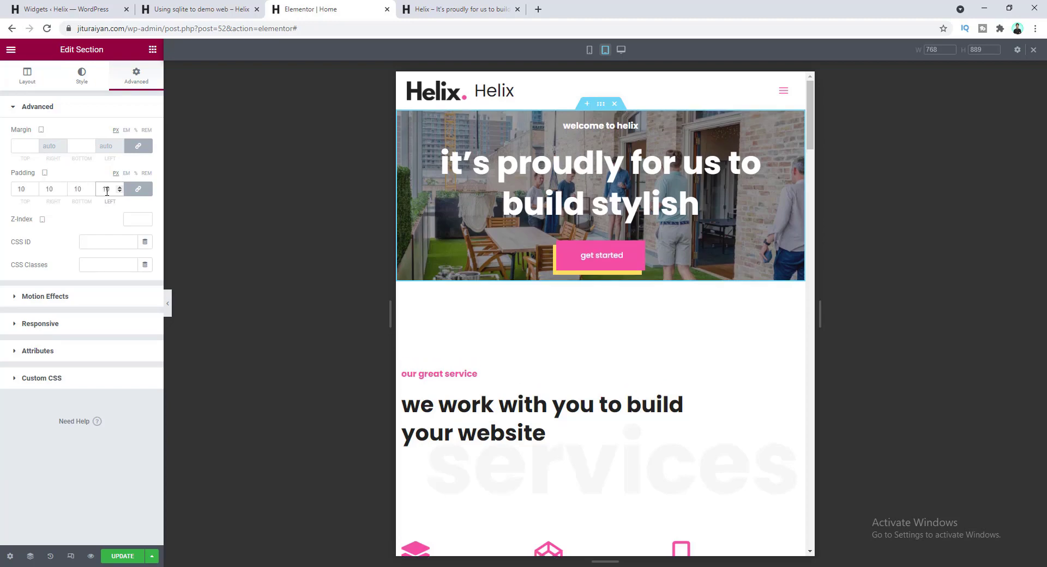
click(138, 189)
click(26, 189)
text(0)
key(Tab)
key(Tab)
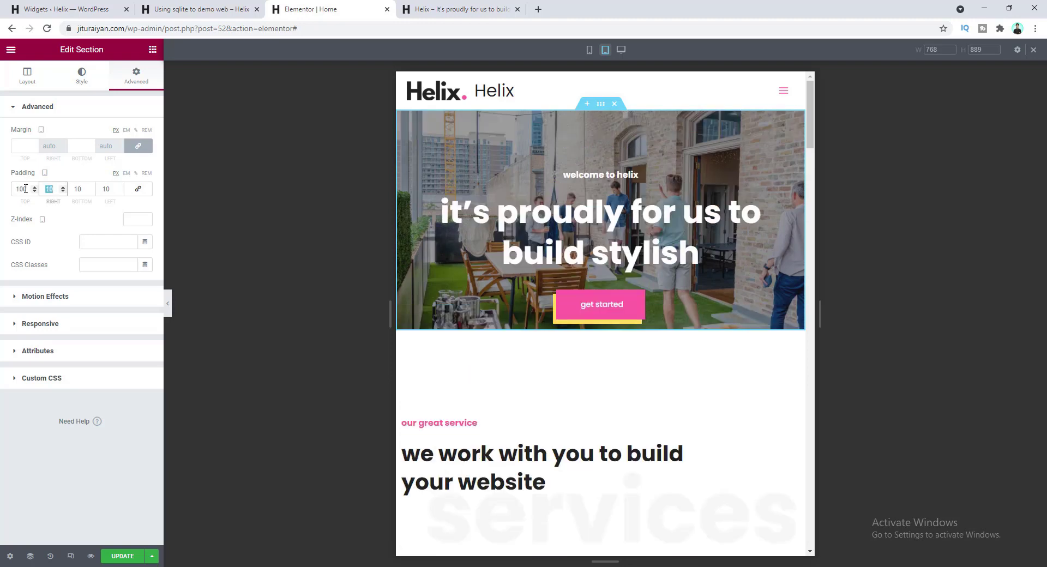
text(12)
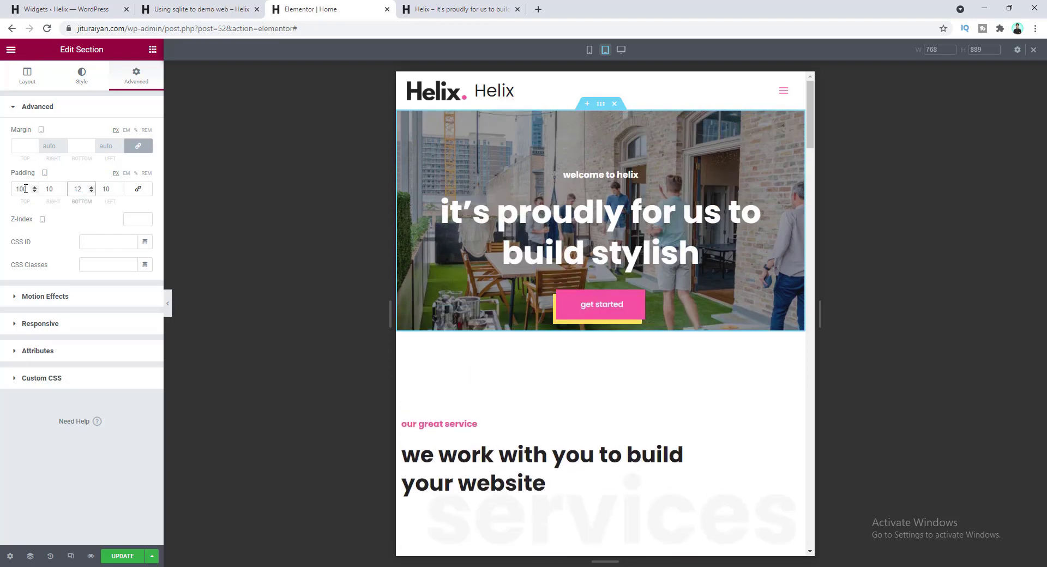
text(0)
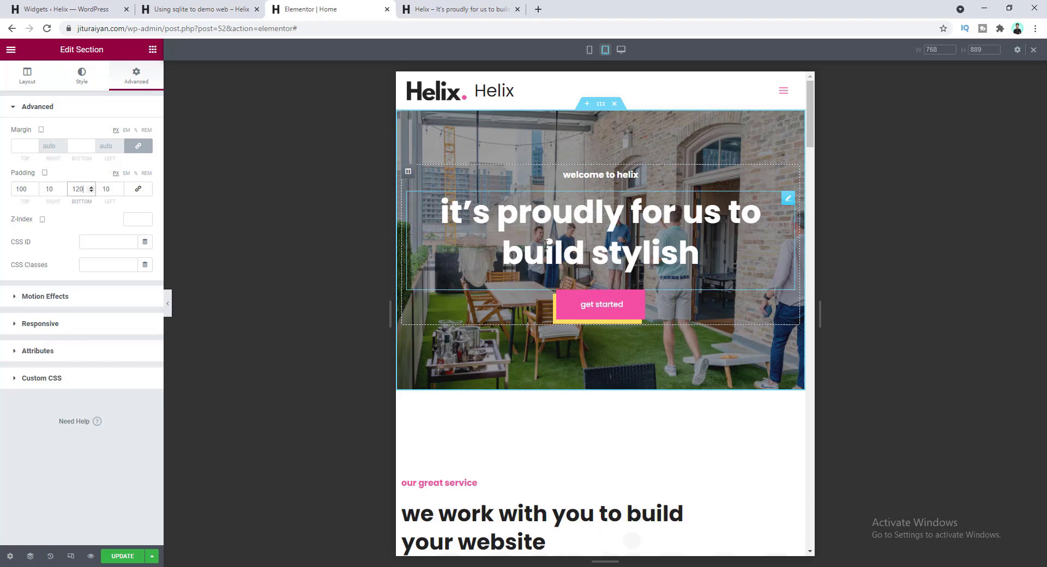
- Set the hero heading's mobile font size to 35, then return the preview to desktop width
click(589, 51)
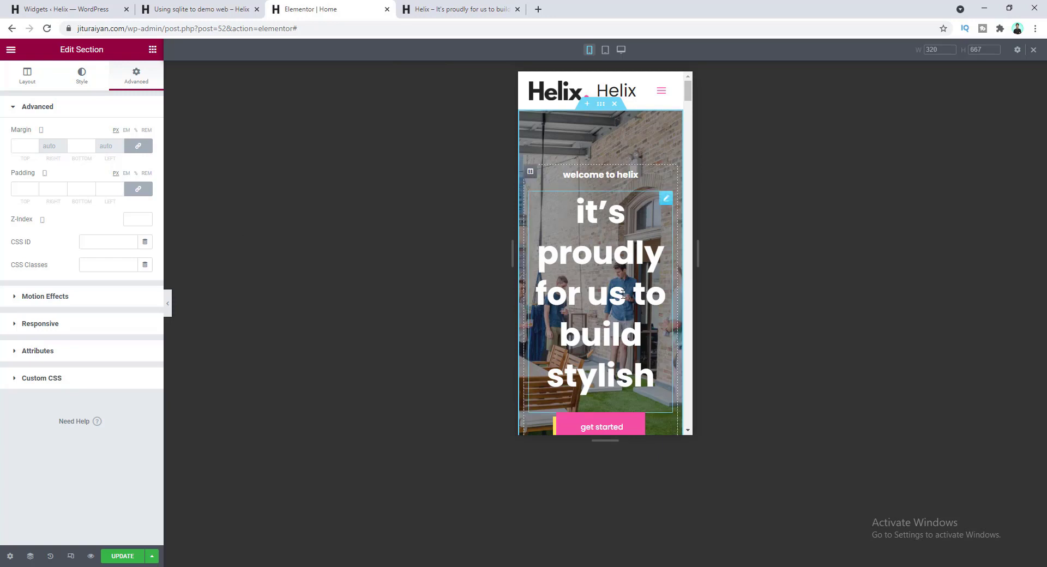
click(605, 249)
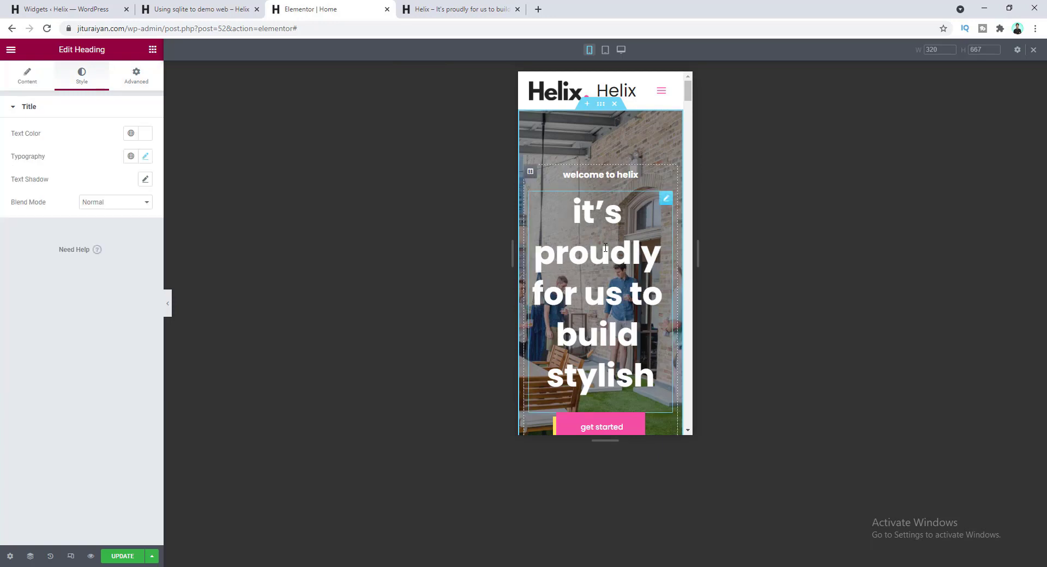
click(145, 157)
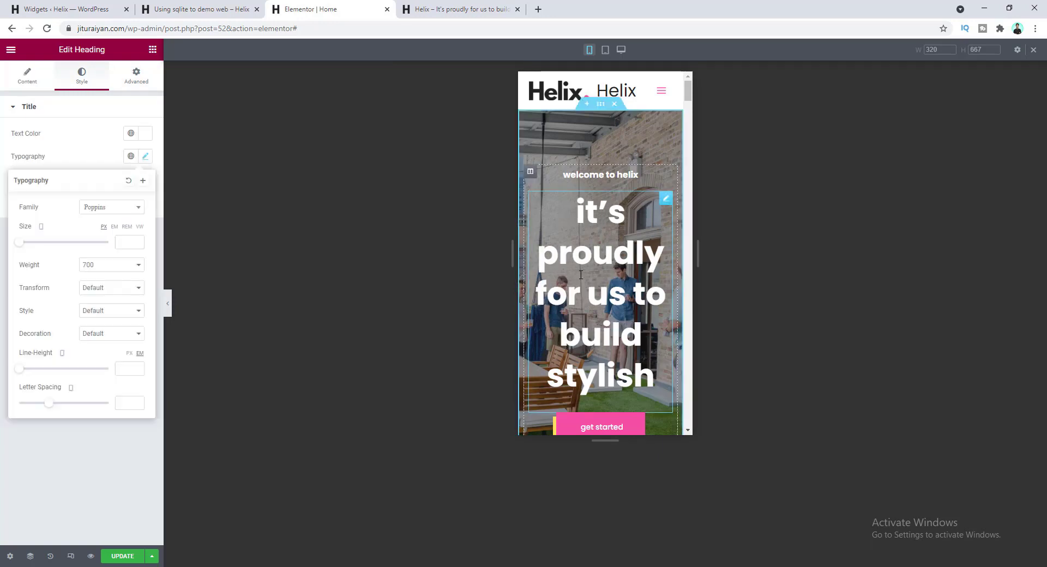
click(124, 245)
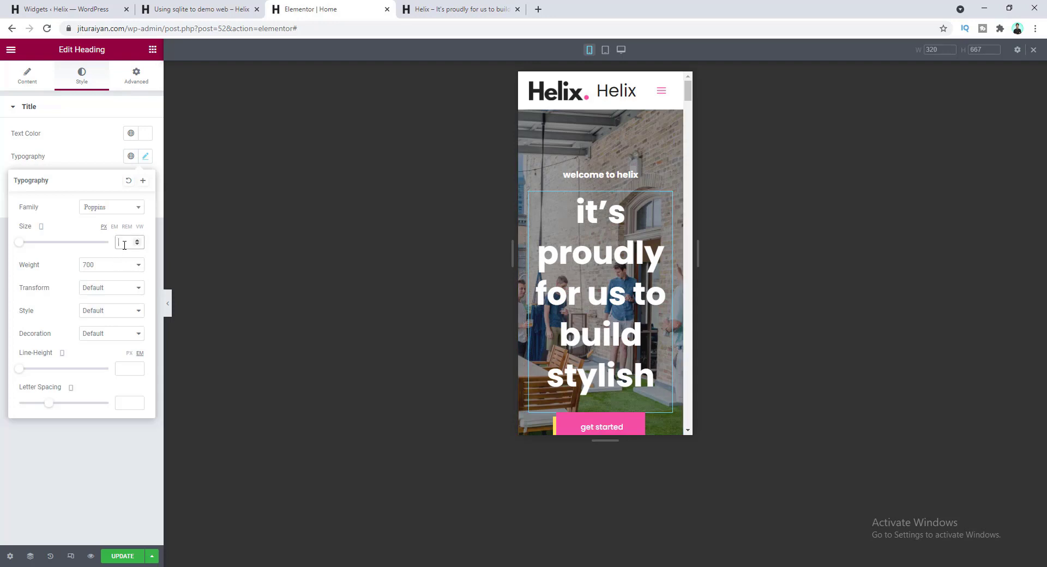
text(35)
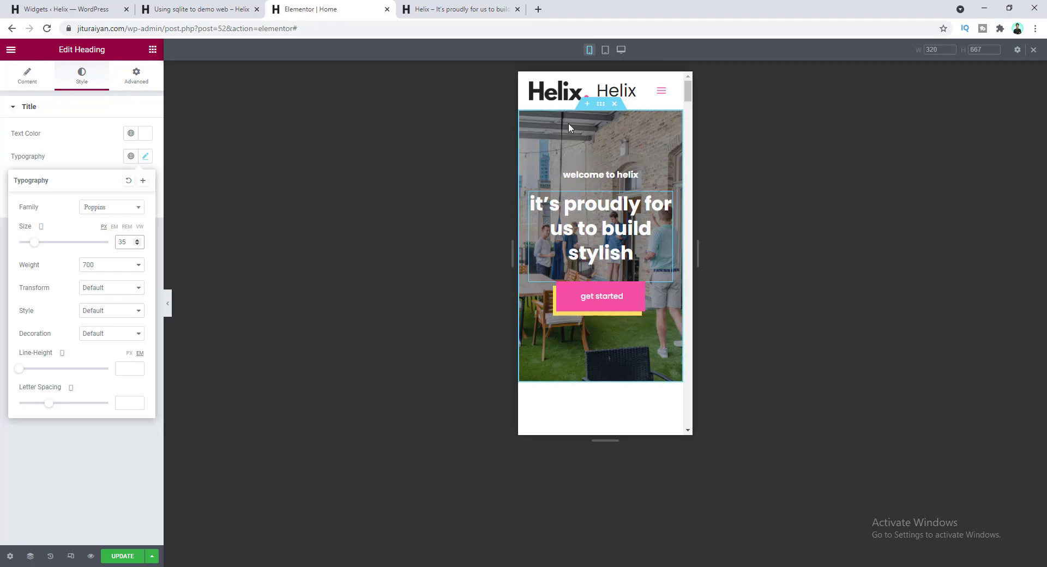
click(605, 49)
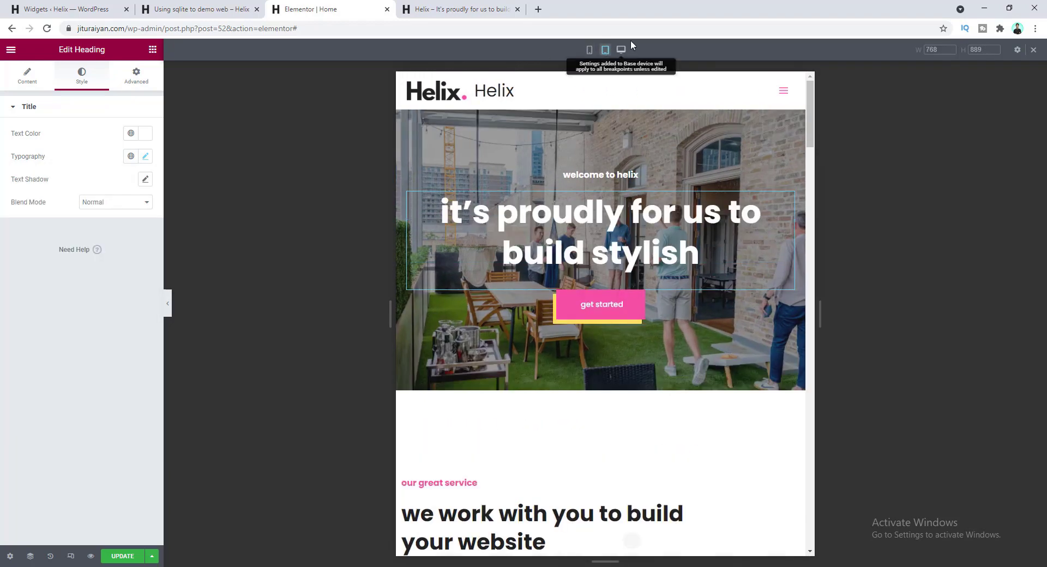
click(621, 50)
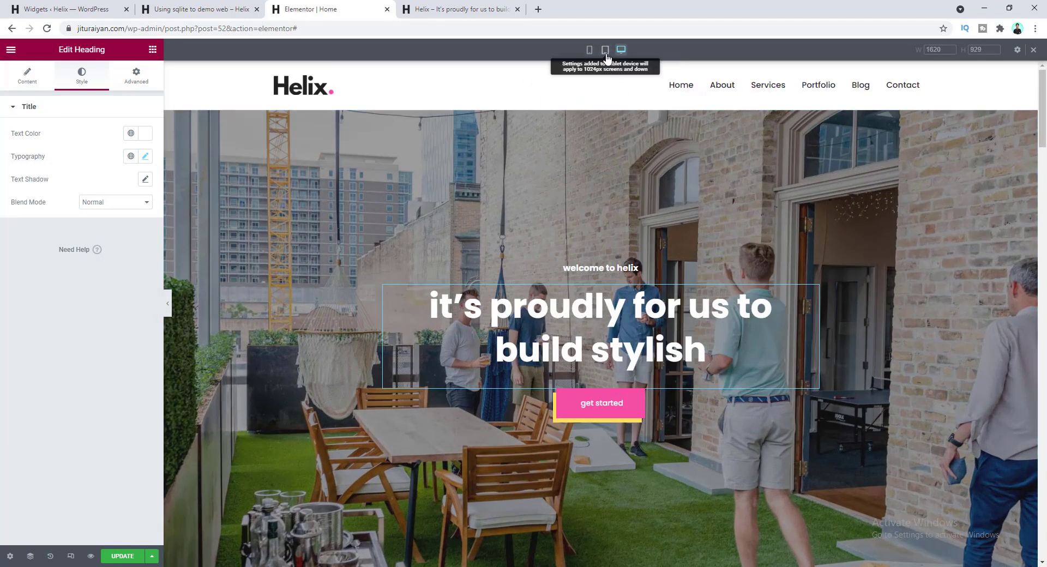
- In tablet view, set the faded 'services' heading's font size to 126
click(605, 50)
scroll(580, 272, down, 6)
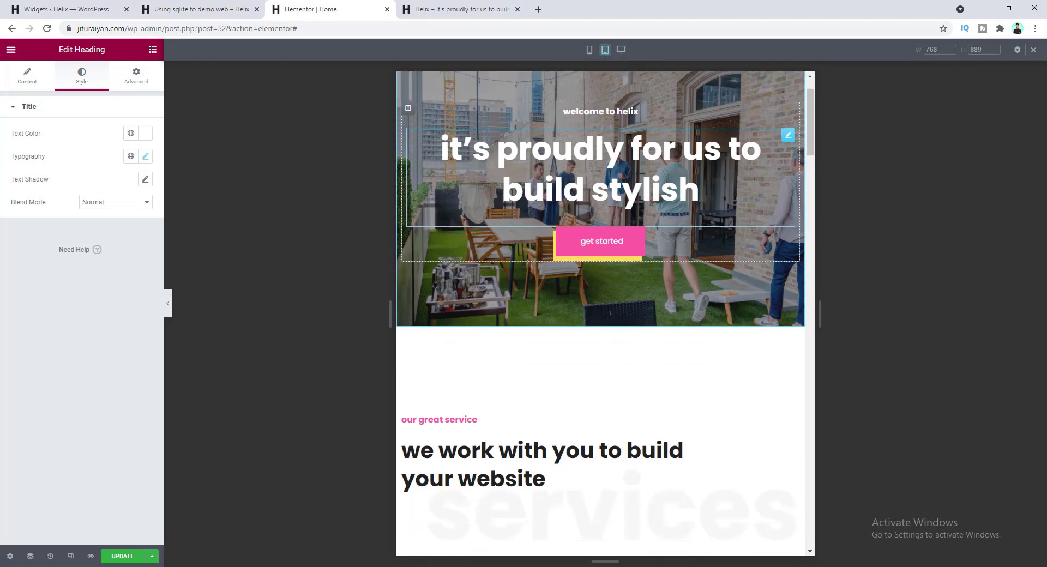
scroll(565, 274, up, 2)
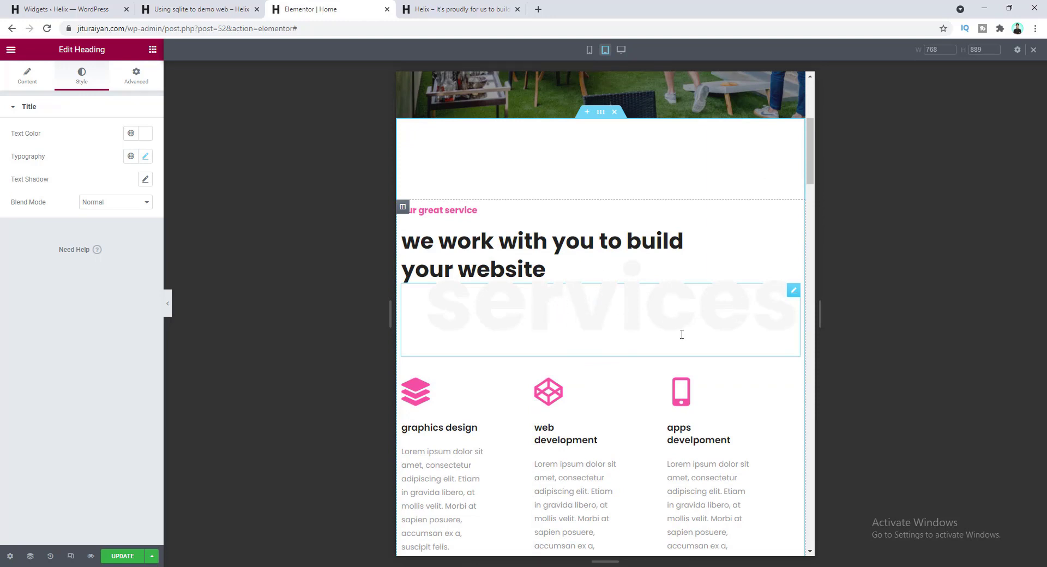
click(794, 290)
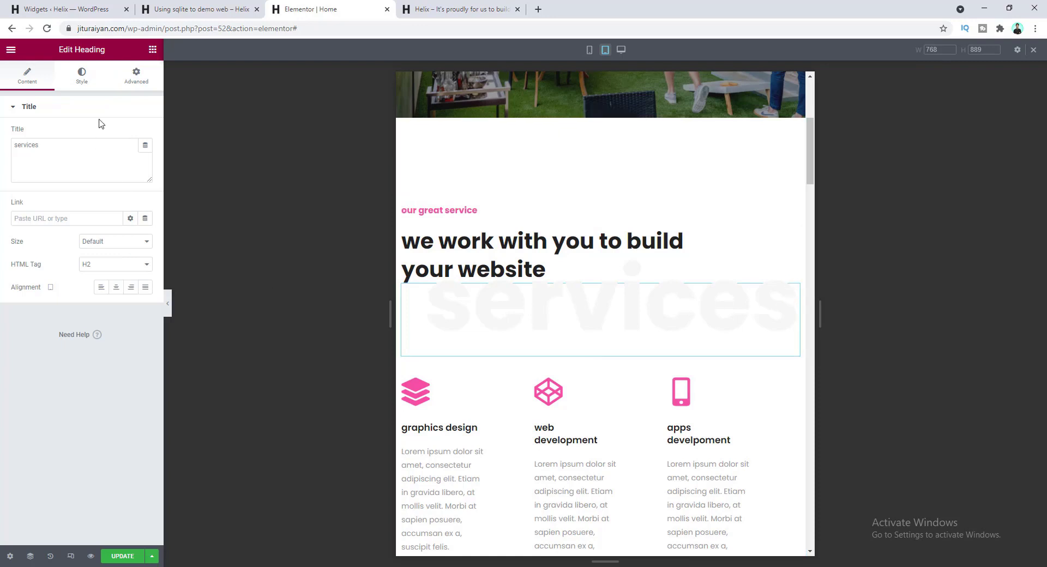
click(83, 77)
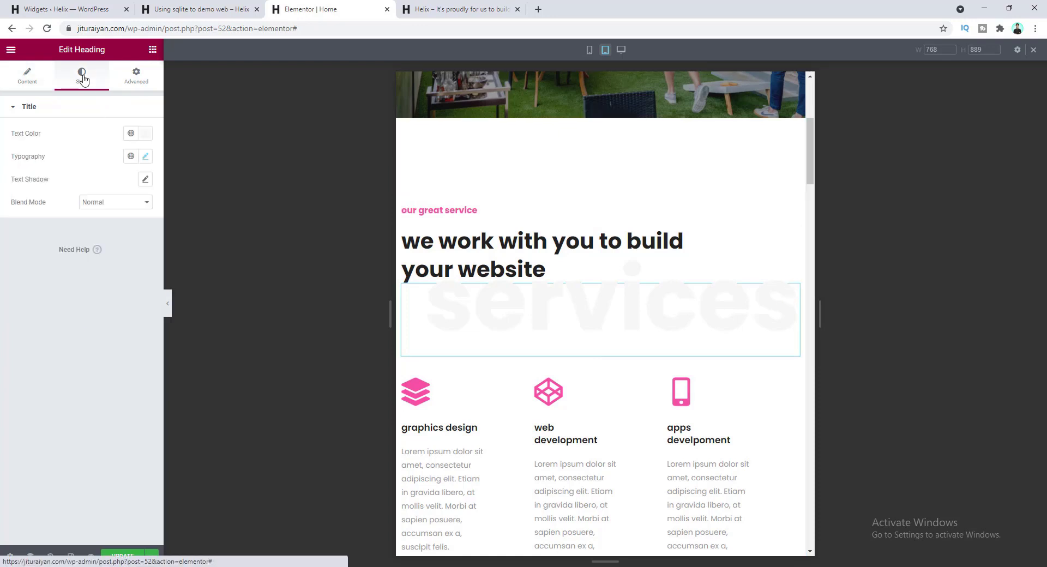
click(145, 157)
click(123, 243)
text(1)
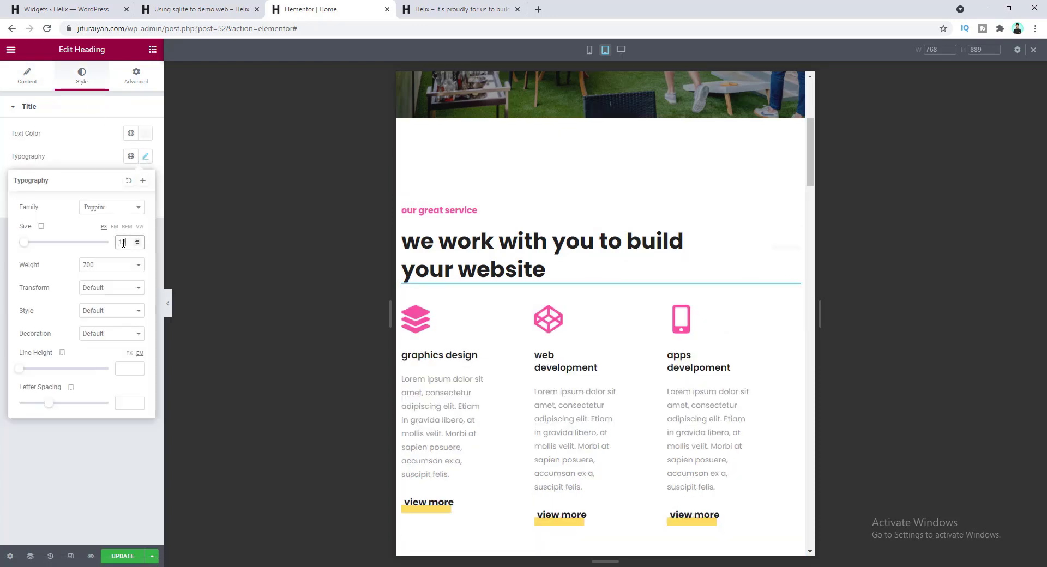
text(25)
key(Up)
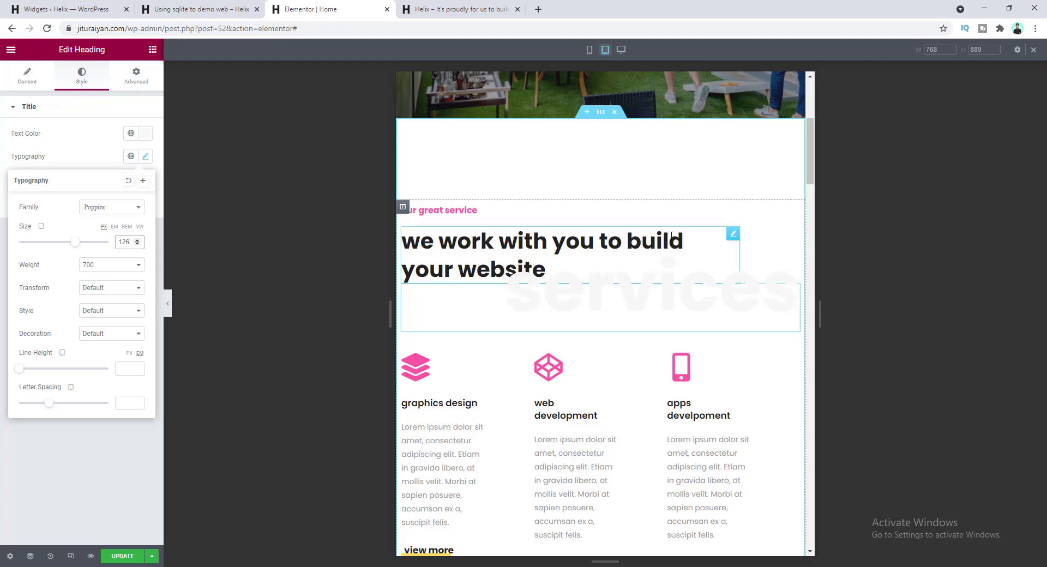
- Edit the 'we work with you' heading's z-index, then open the graphics design column's Advanced settings
click(733, 233)
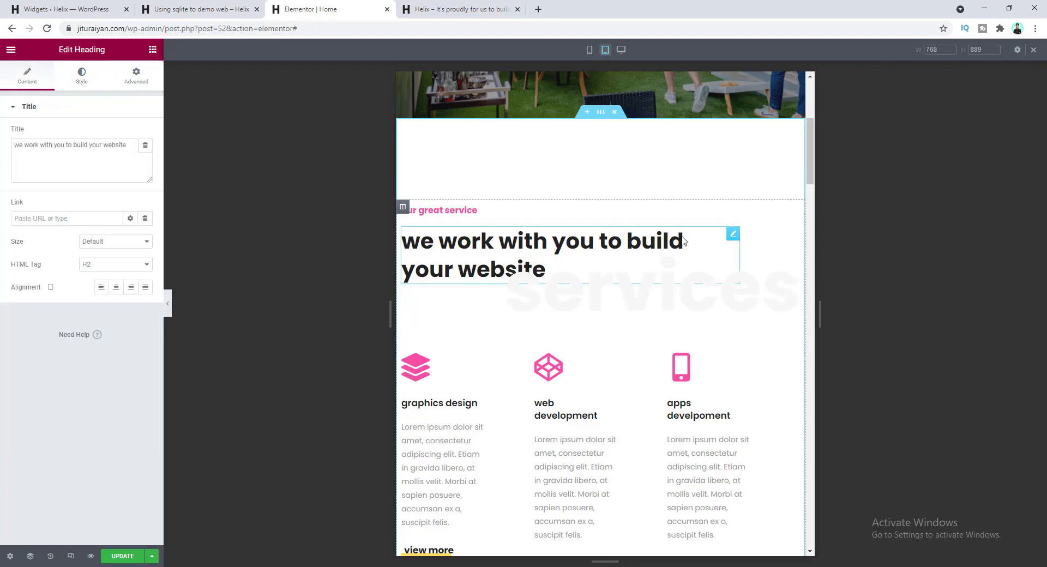
click(143, 78)
click(135, 229)
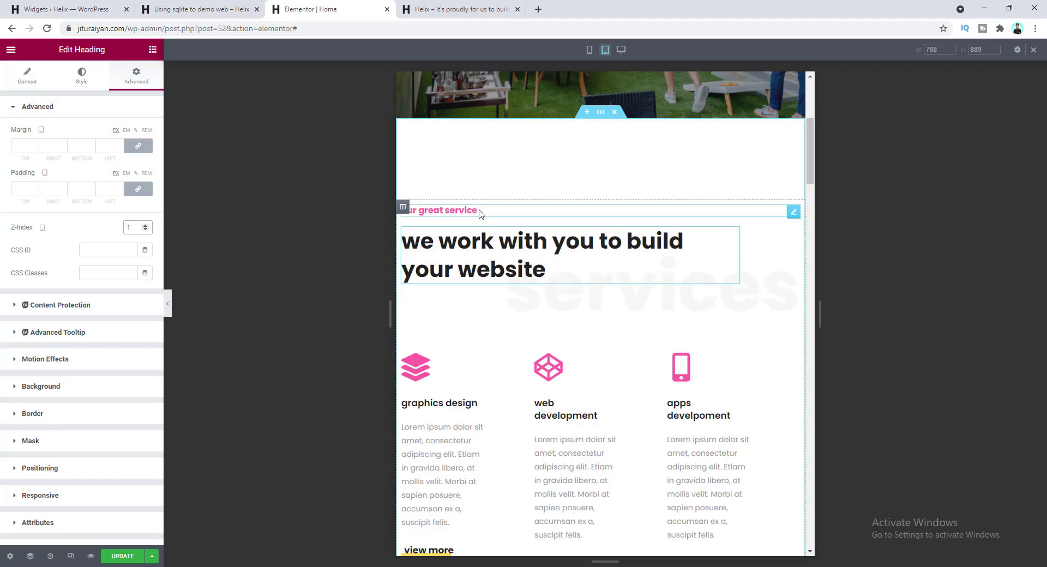
scroll(523, 262, down, 3)
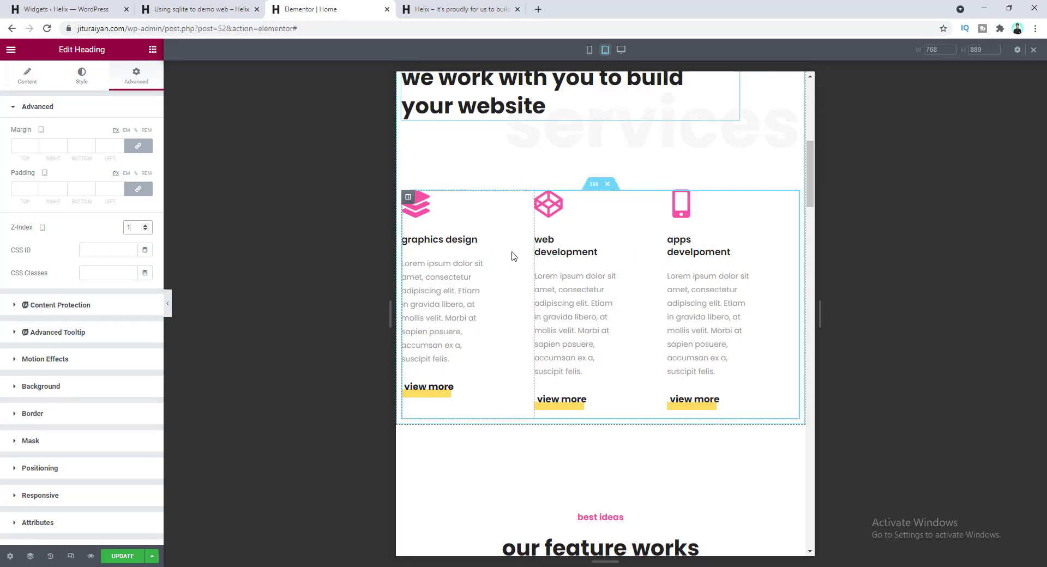
click(408, 199)
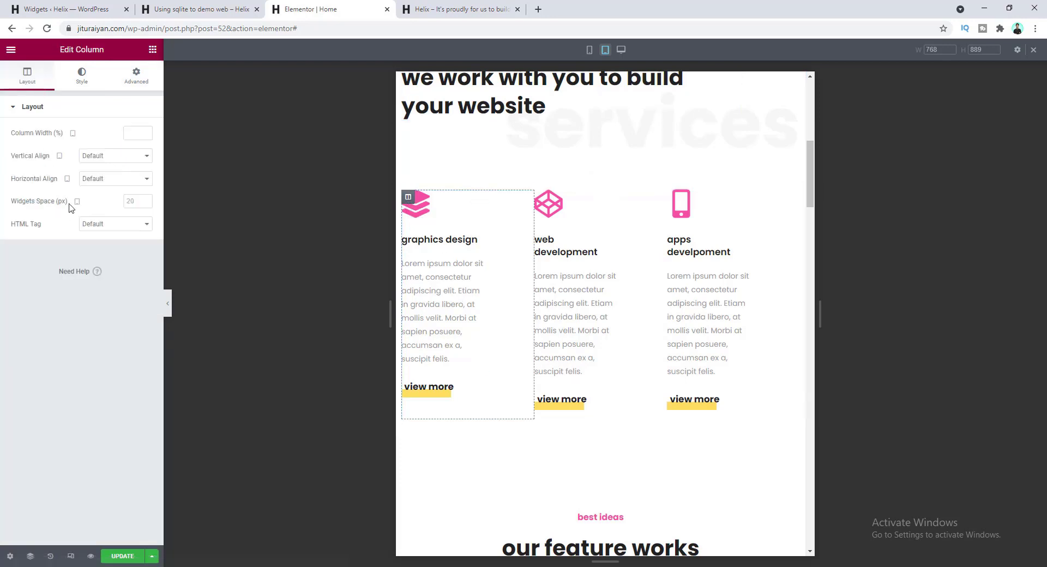
click(137, 74)
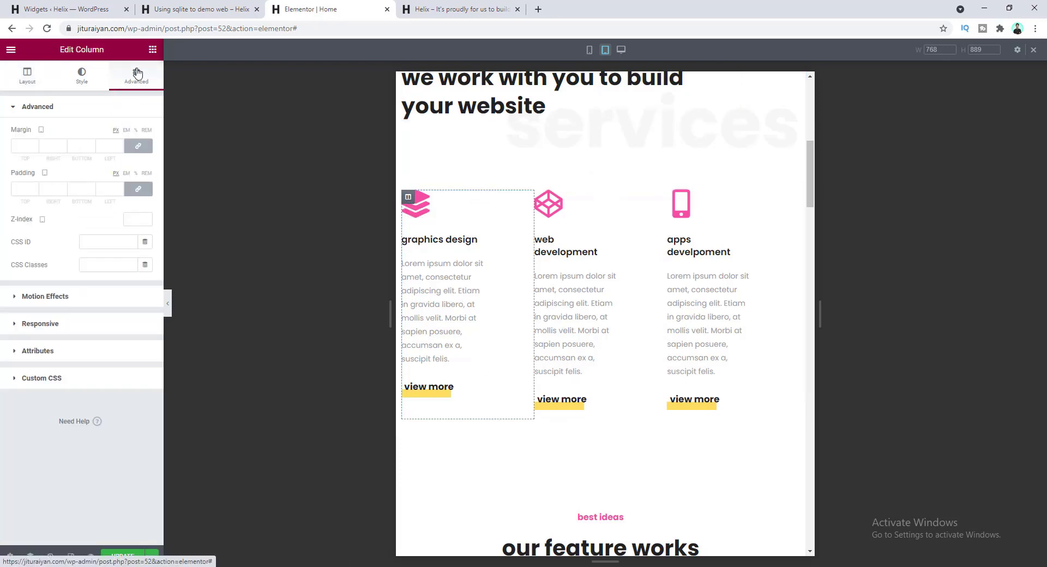
- Give the graphics design and web development columns 10 px padding on all sides
click(103, 186)
text(10)
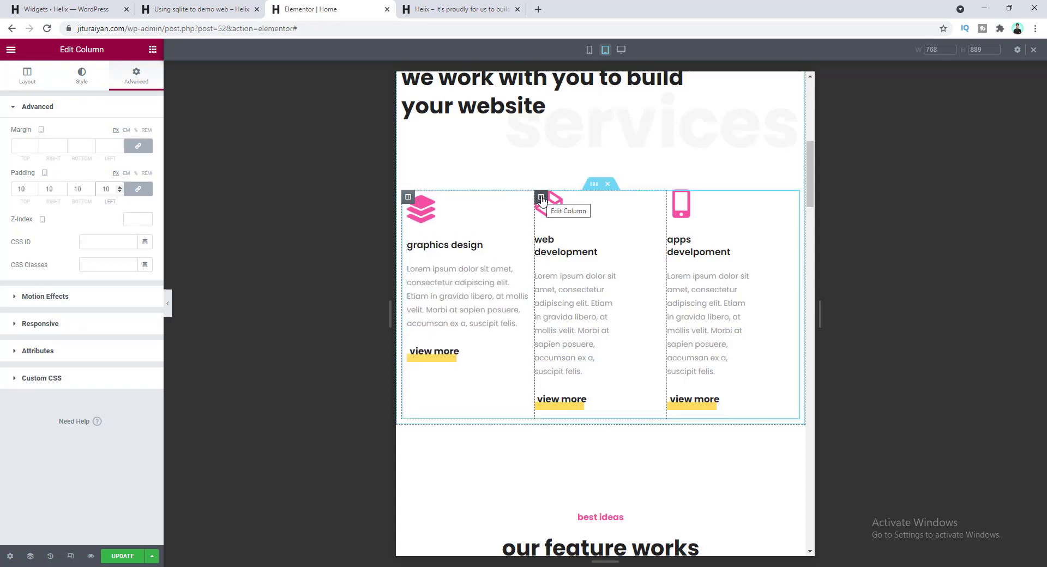
click(541, 197)
click(140, 83)
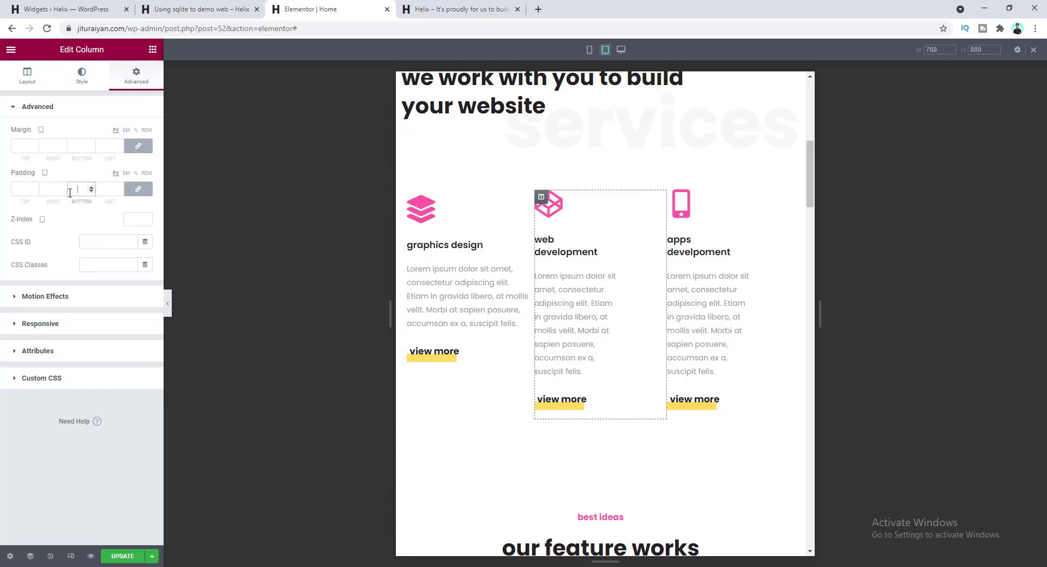
text(10)
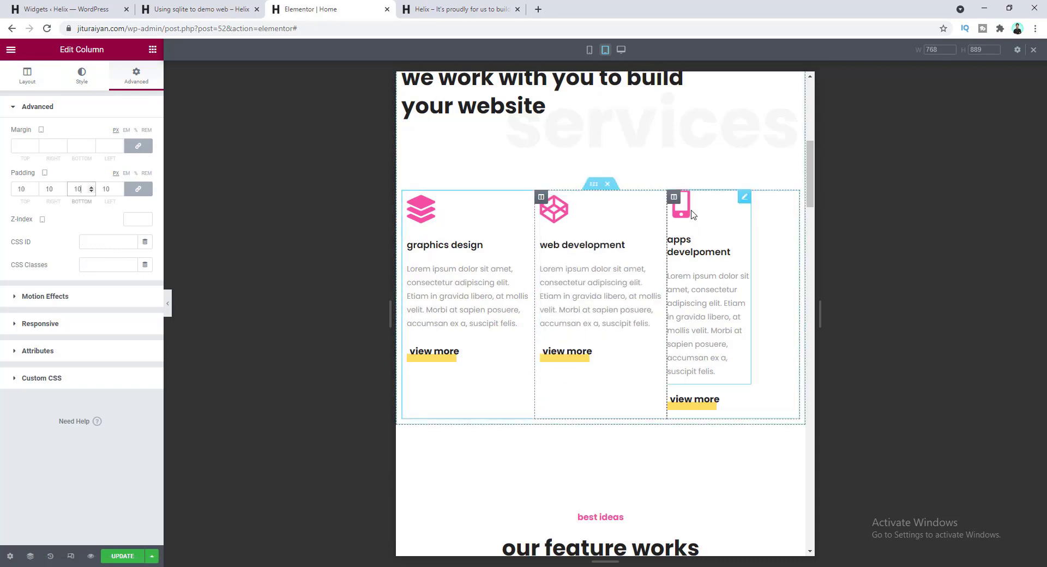
- Give the apps development column the same 10 px padding on all sides
click(675, 198)
click(137, 76)
click(102, 188)
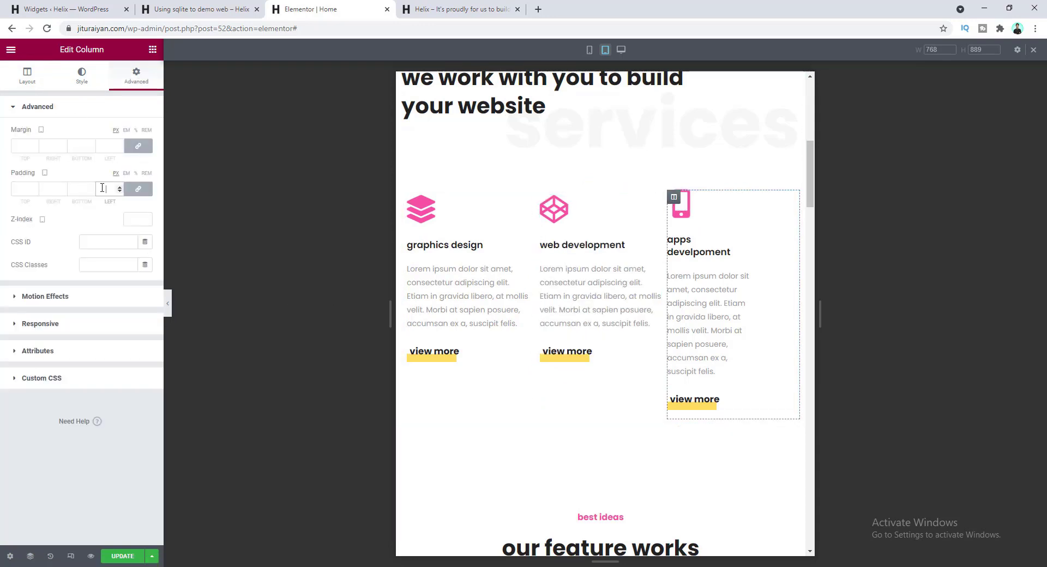
text(10)
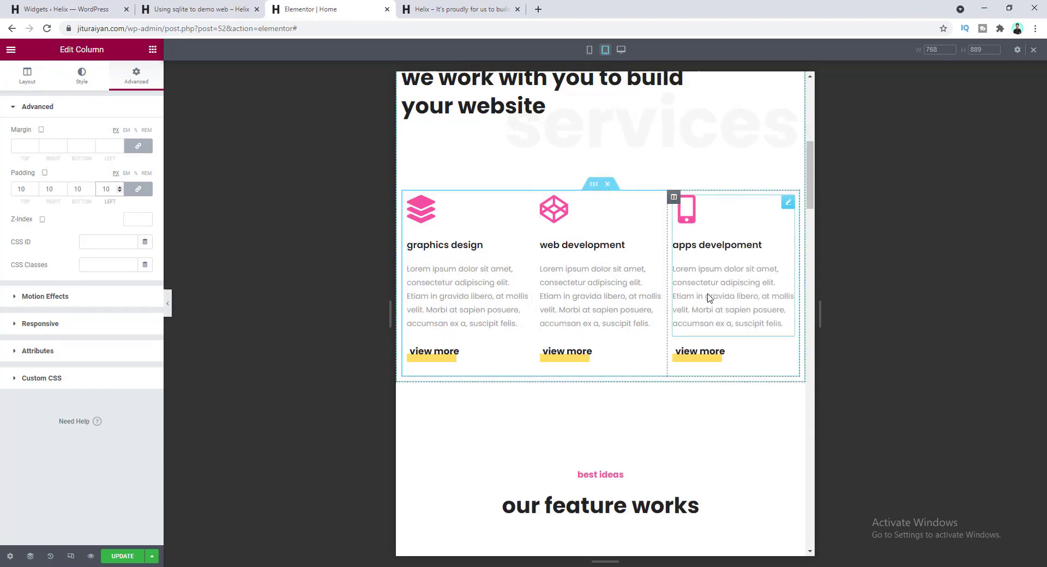
scroll(661, 287, up, 4)
scroll(661, 287, down, 3)
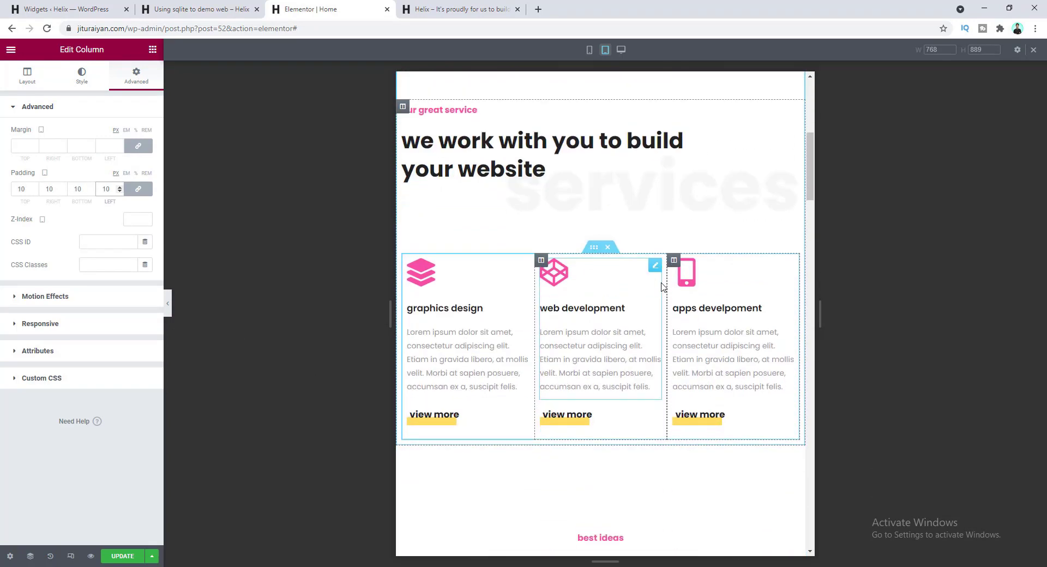
scroll(486, 194, up, 2)
scroll(533, 224, up, 1)
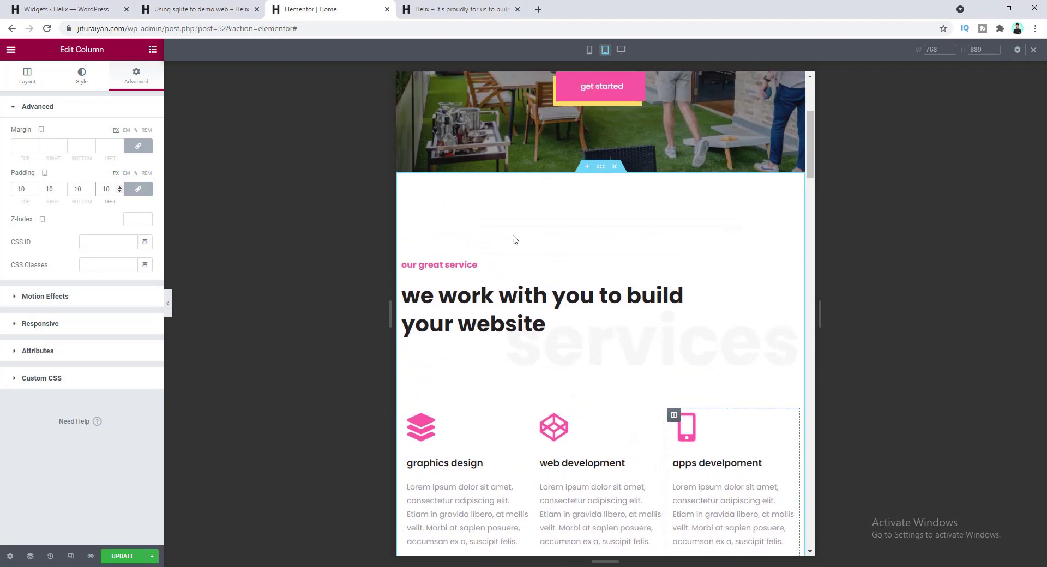
scroll(534, 224, up, 2)
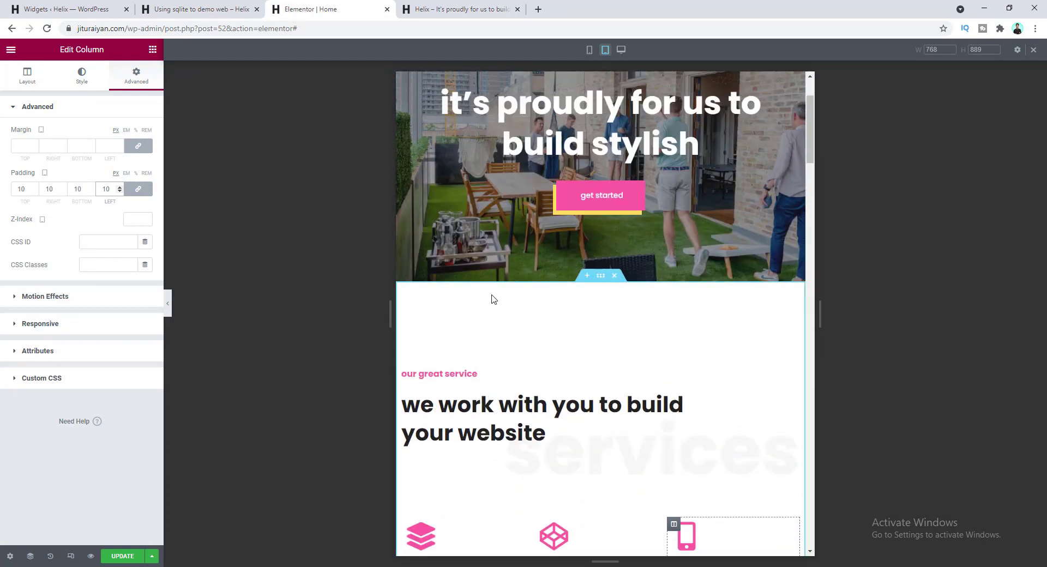
scroll(513, 313, down, 3)
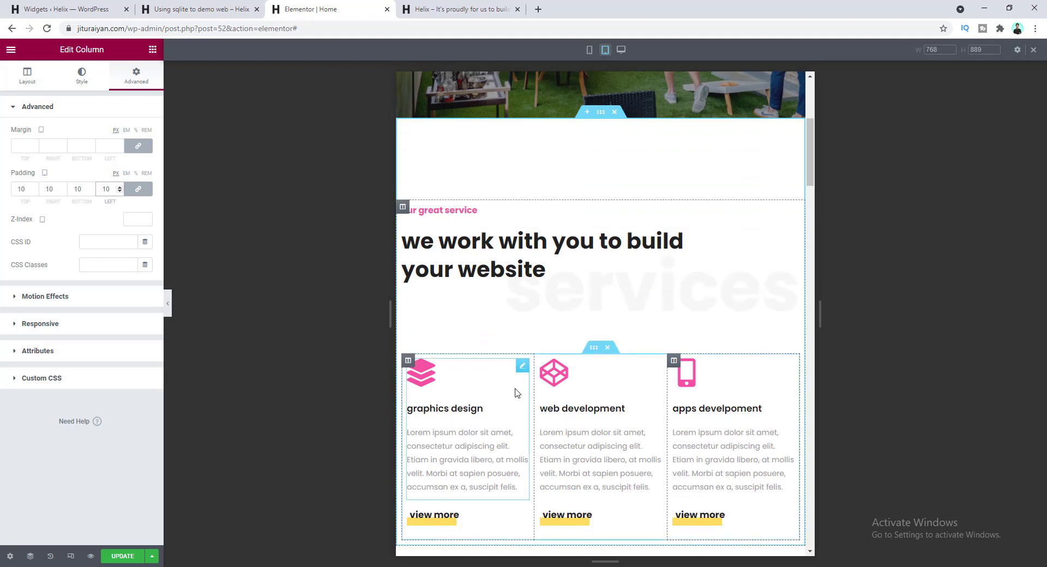
scroll(545, 338, up, 2)
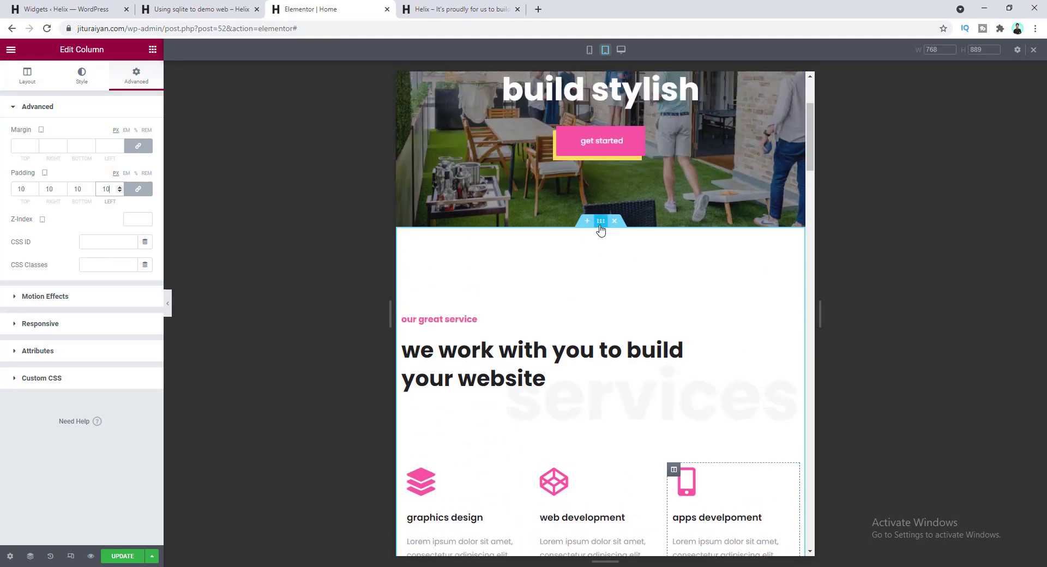
click(600, 226)
- Set the services section's tablet padding to 75 top, 5 right, 0 bottom, 5 left
click(136, 77)
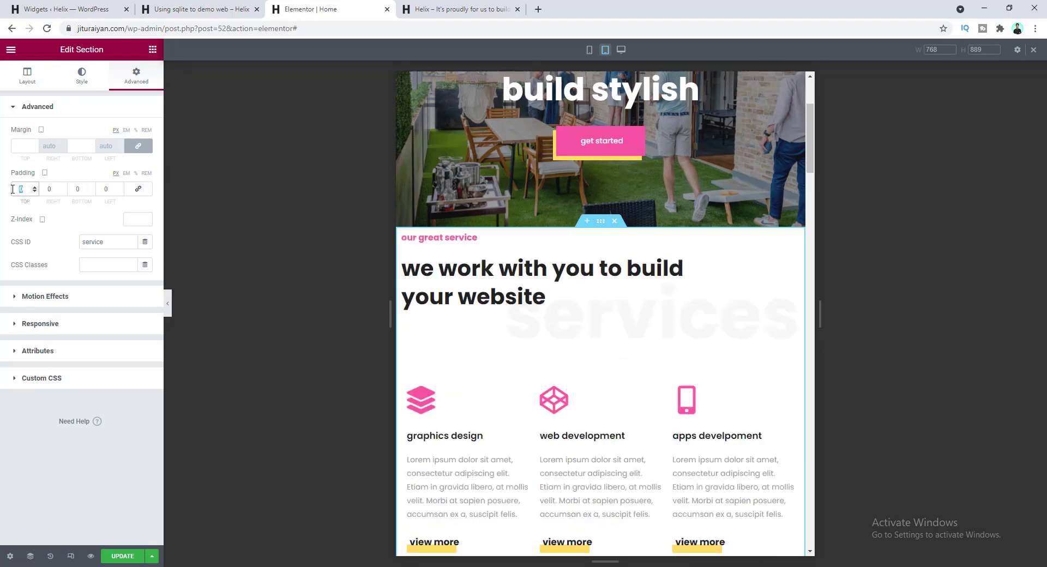
text(75)
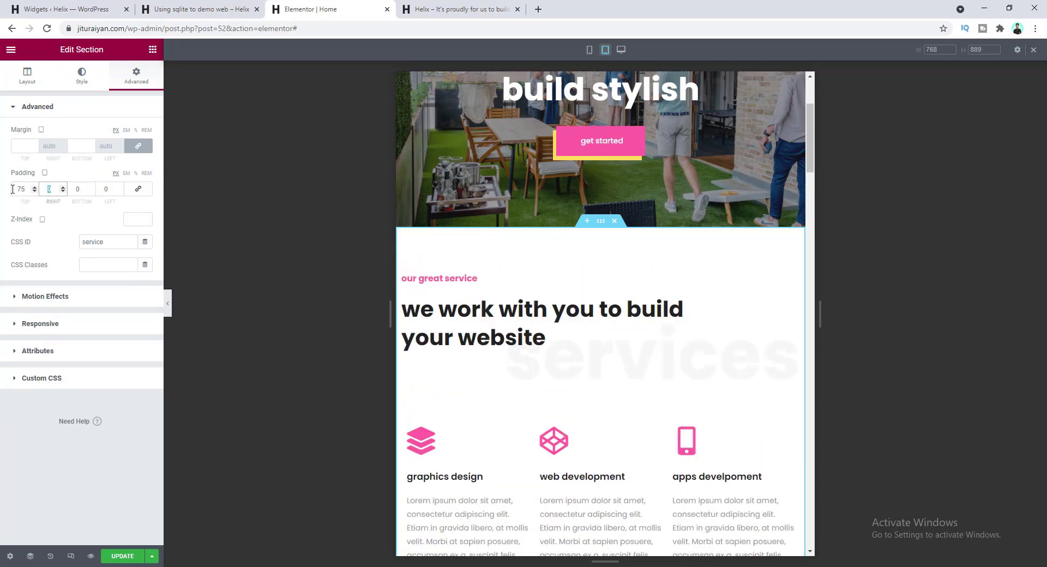
text(5)
key(Tab)
key(Tab)
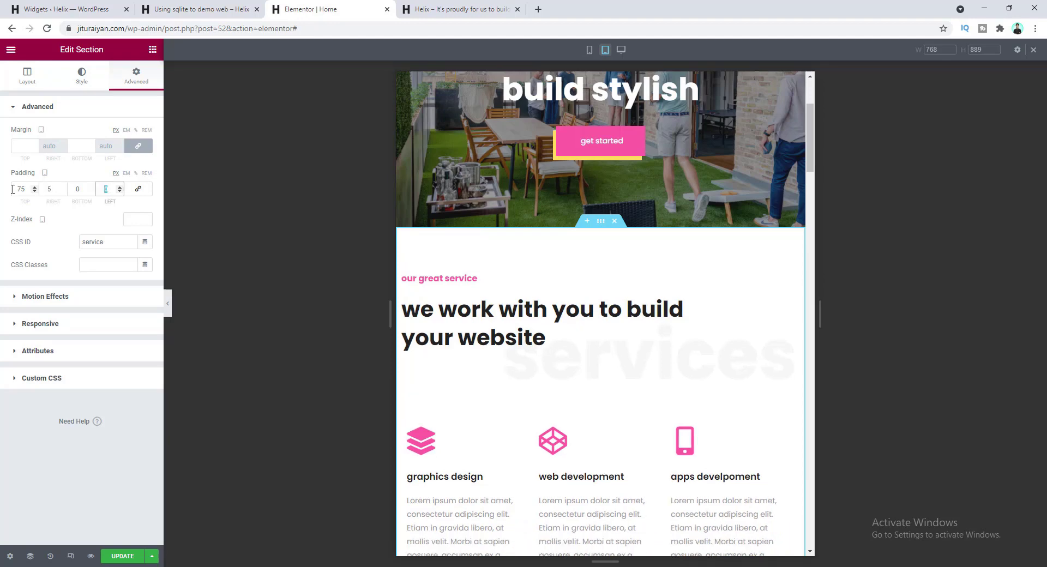
text(5)
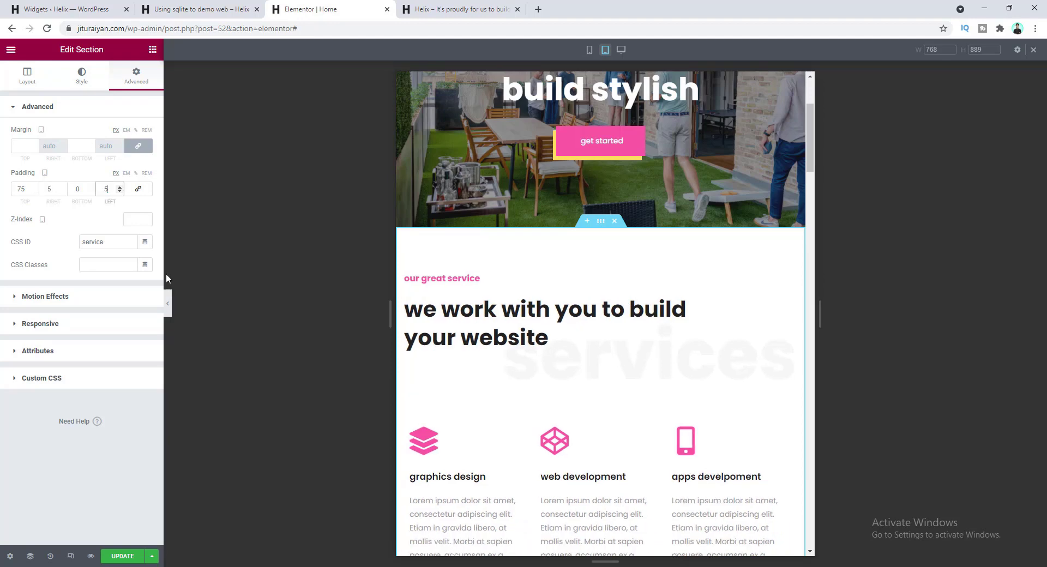
scroll(681, 365, down, 5)
scroll(589, 374, up, 4)
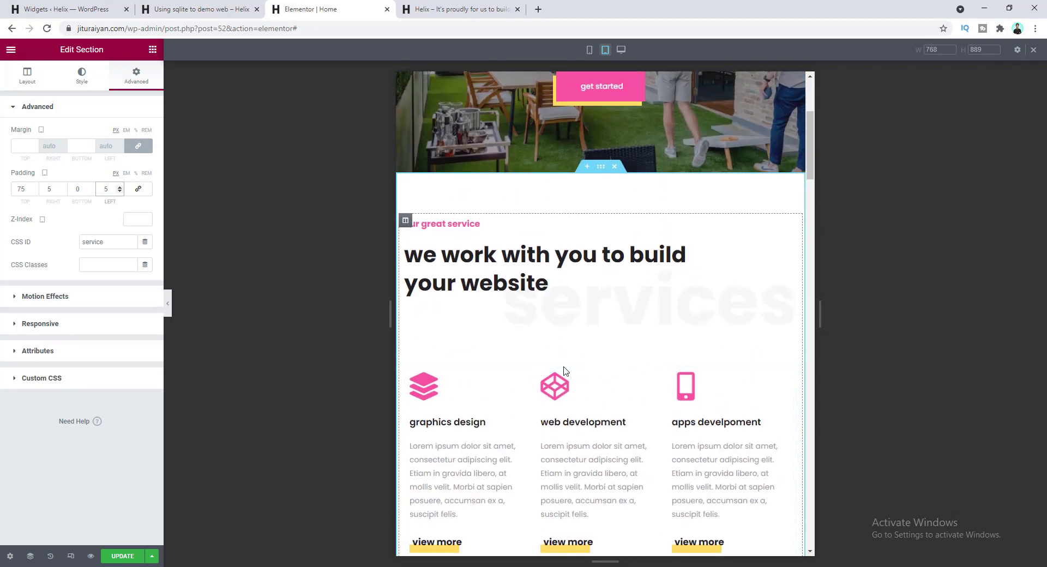
scroll(566, 371, up, 2)
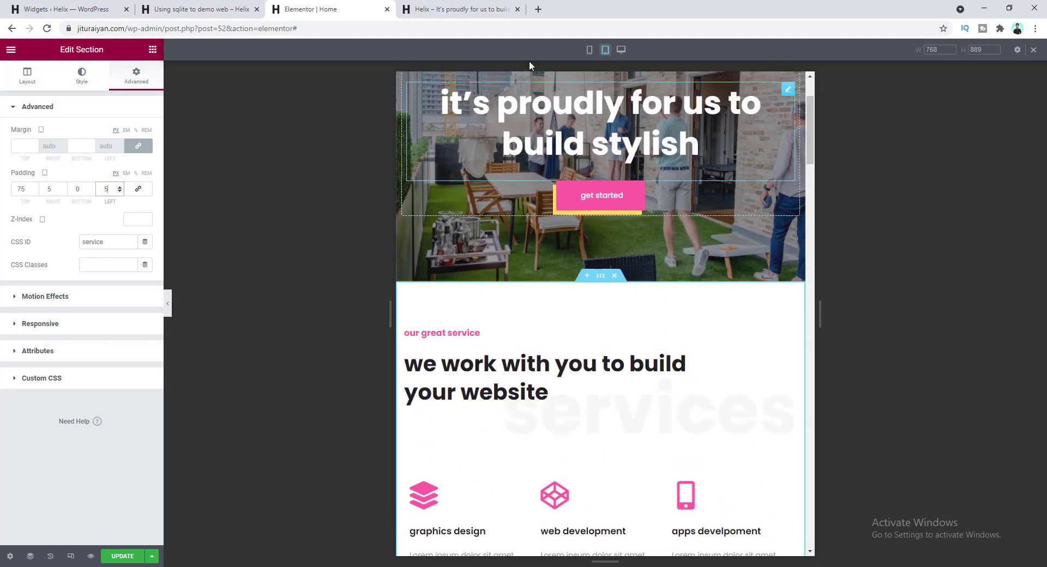
- In mobile view, shrink the faint 'services' heading's font size from 70 to 63
click(589, 50)
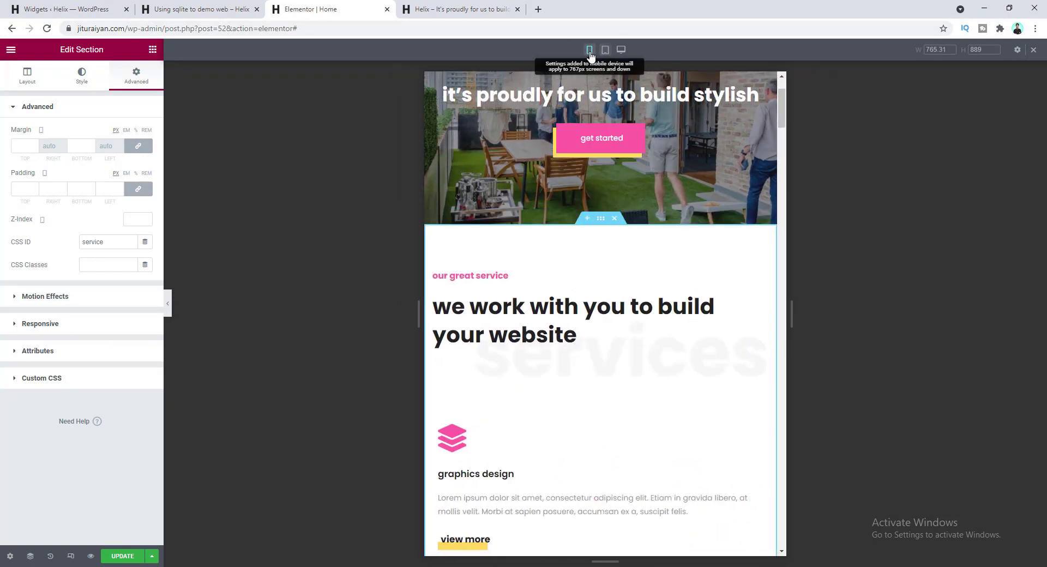
scroll(629, 248, down, 3)
scroll(601, 261, up, 2)
scroll(601, 262, down, 6)
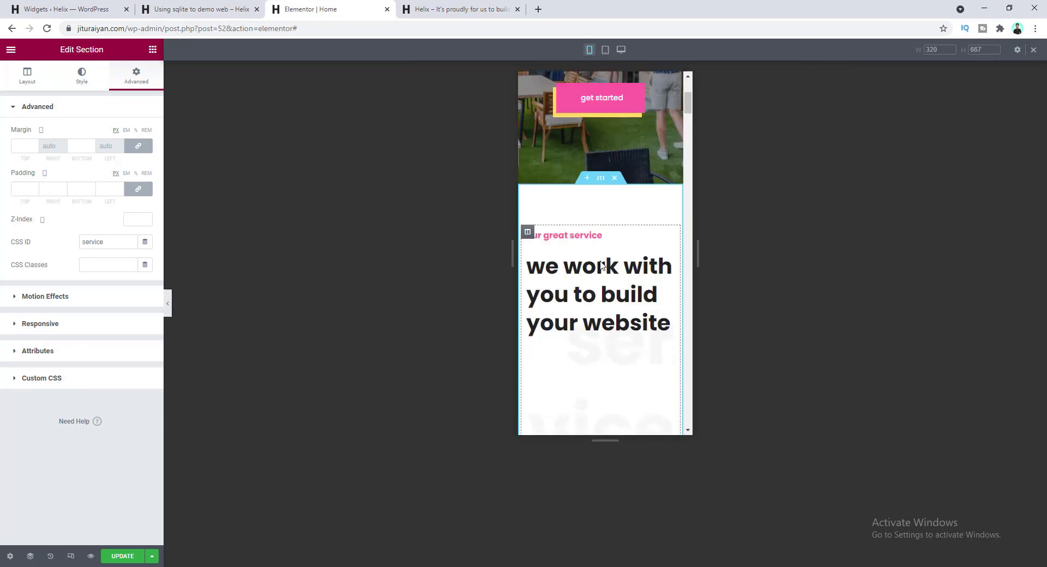
scroll(630, 367, down, 2)
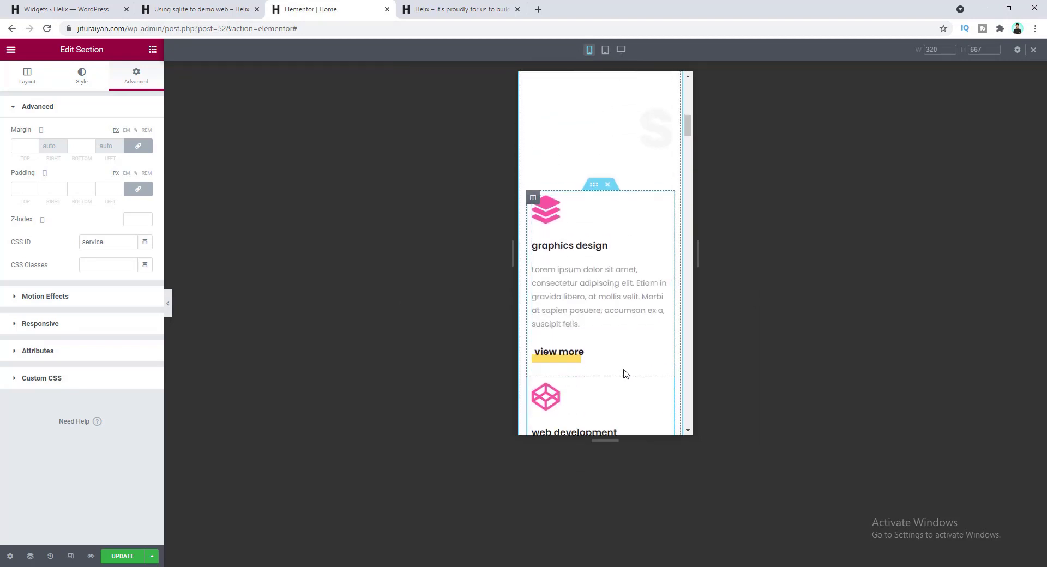
scroll(622, 371, up, 5)
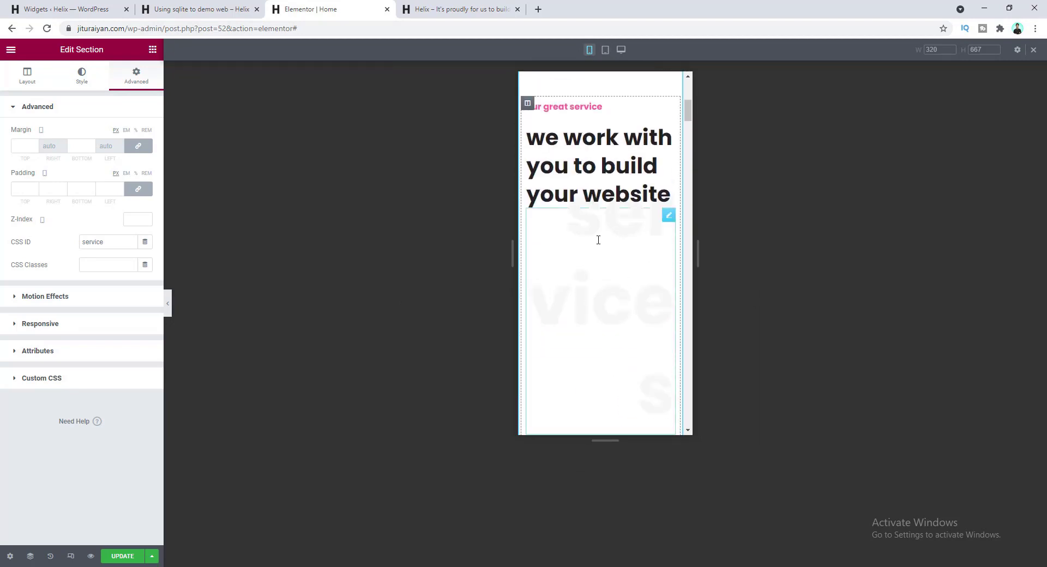
click(614, 251)
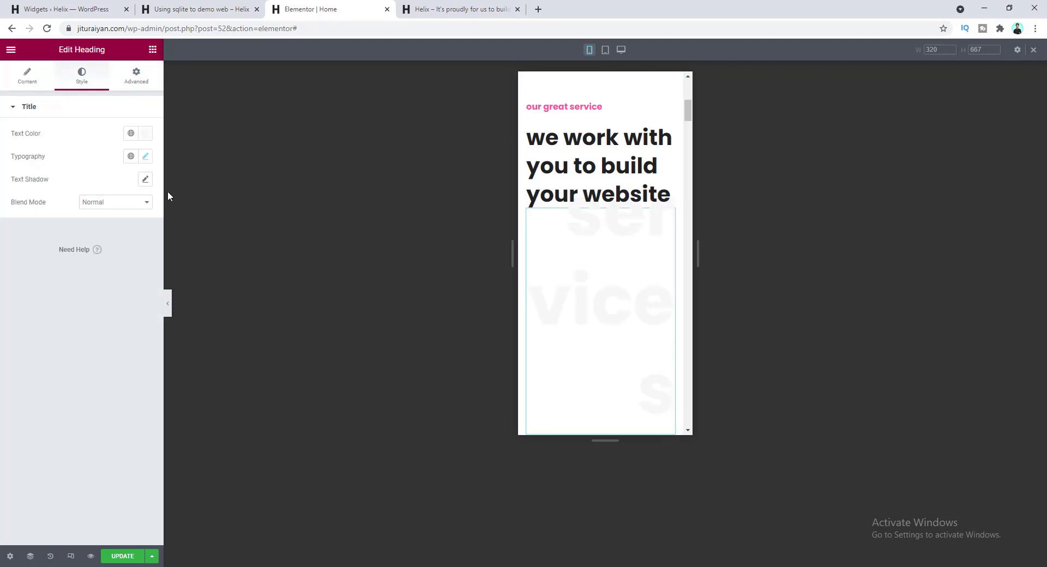
click(146, 157)
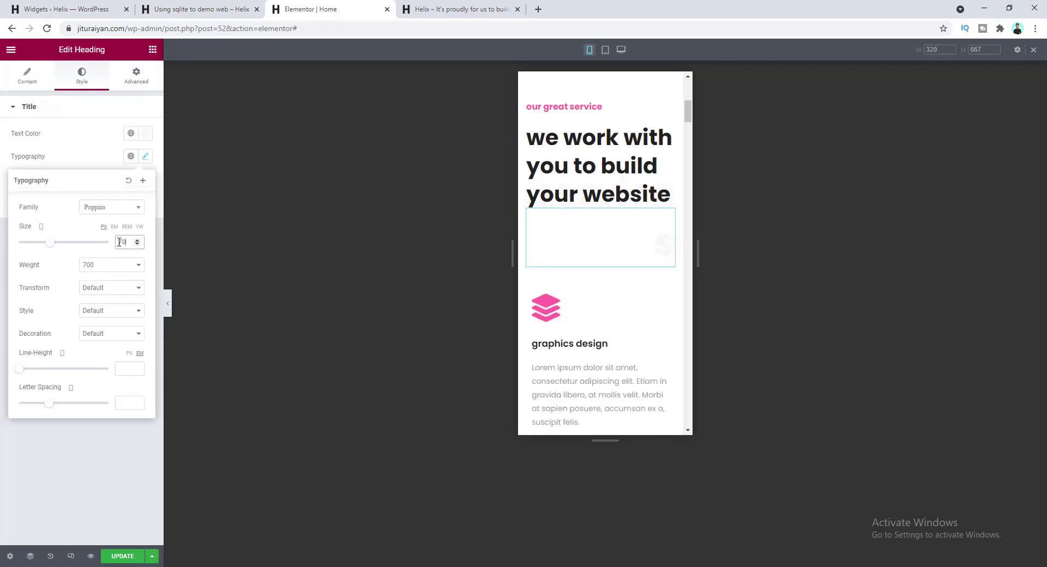
key(Down)
key(Down)
key(Down)
key(Down)
key(Down)
key(Down)
key(Down)
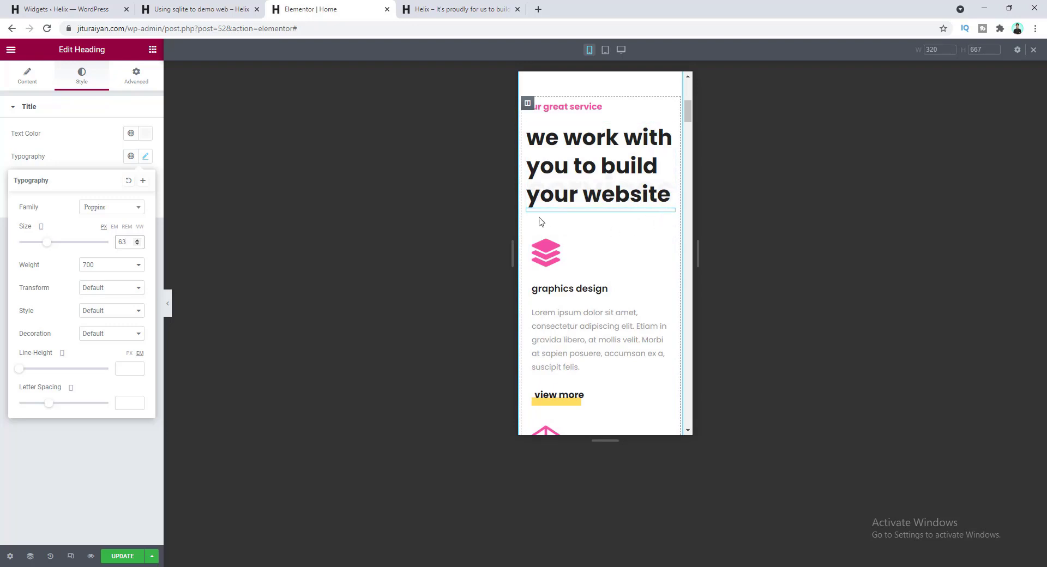
- Unlink the heading's margins and set its top margin to -10
click(138, 81)
click(139, 149)
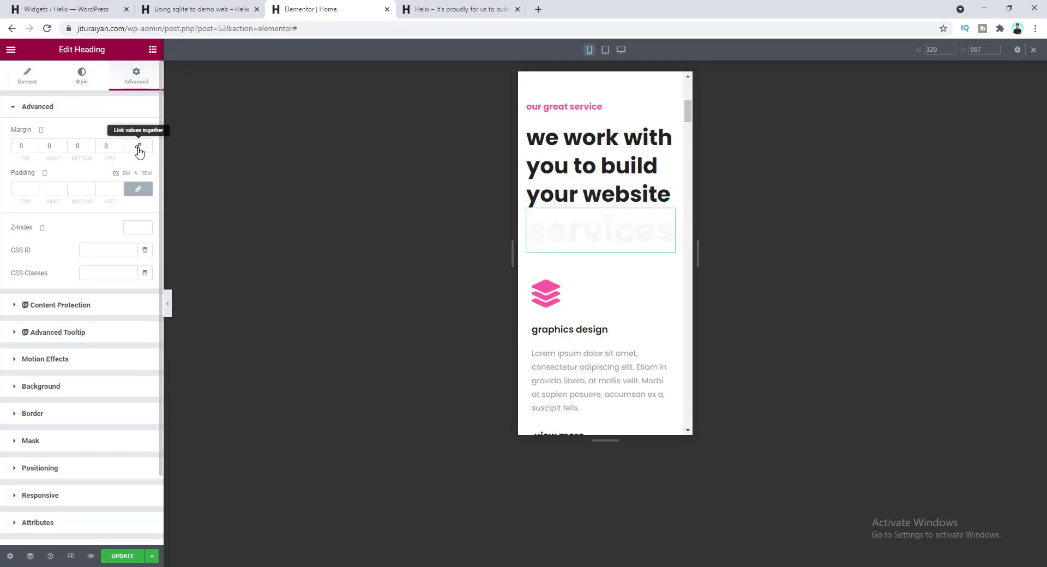
key(Down)
key(Down)
key(Down)
key(Down)
key(Down)
key(Down)
key(Down)
key(Down)
key(Down)
key(Down)
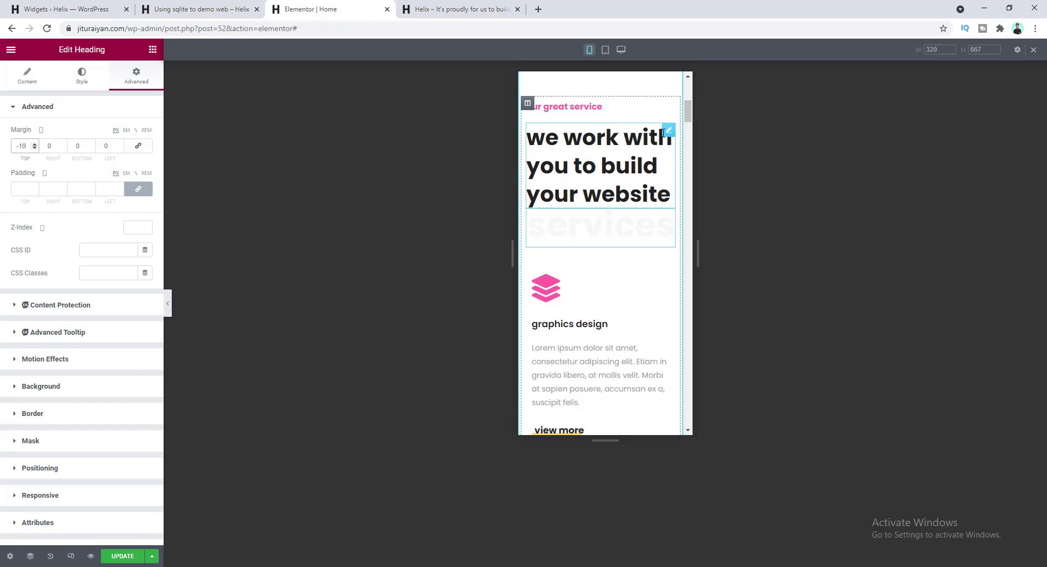
click(638, 136)
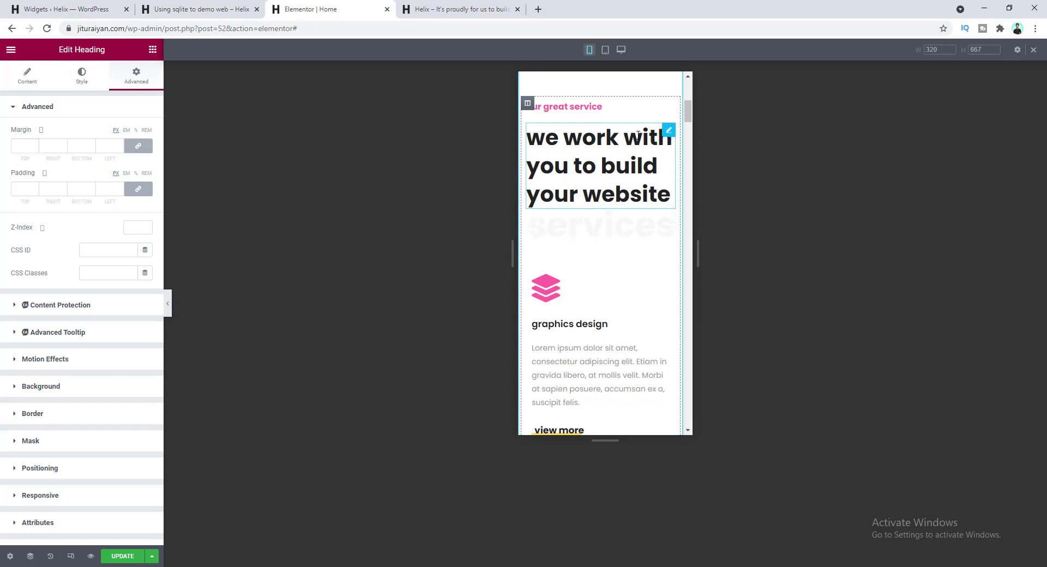
- Set the 'we work with you to build your website' heading's mobile font size to 28
click(82, 76)
click(146, 157)
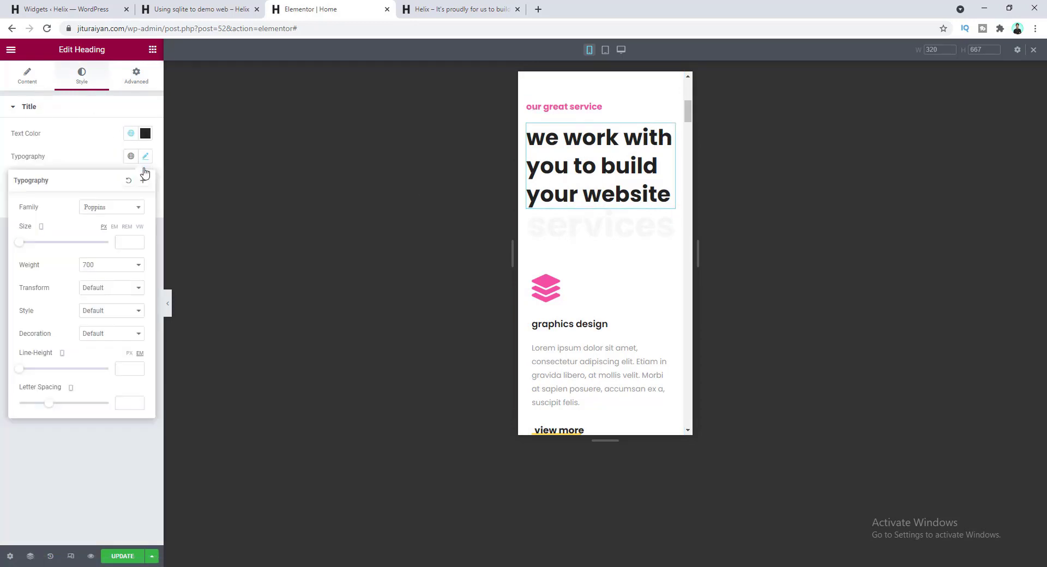
click(126, 244)
text(28)
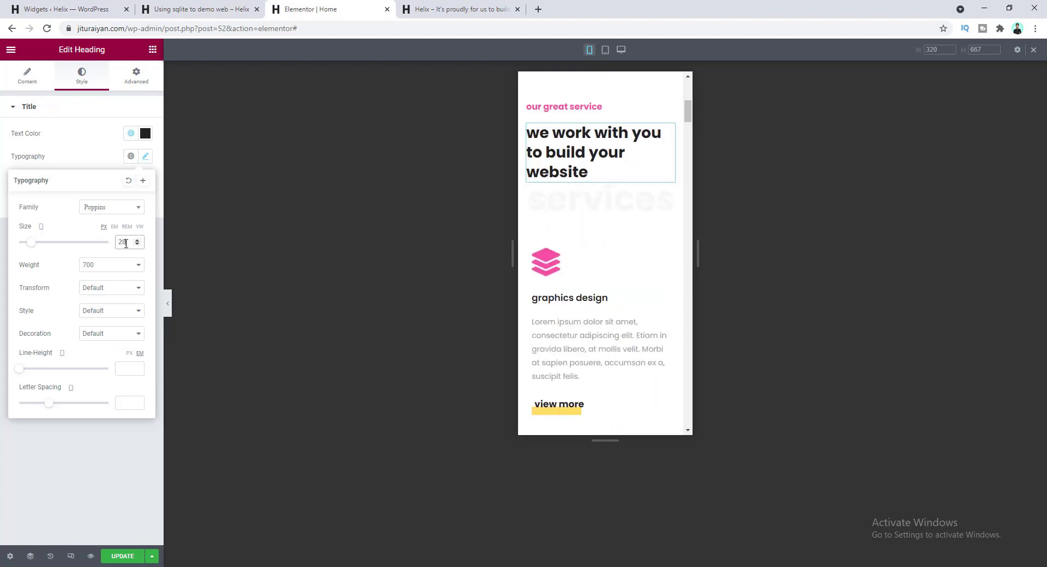
scroll(626, 289, up, 3)
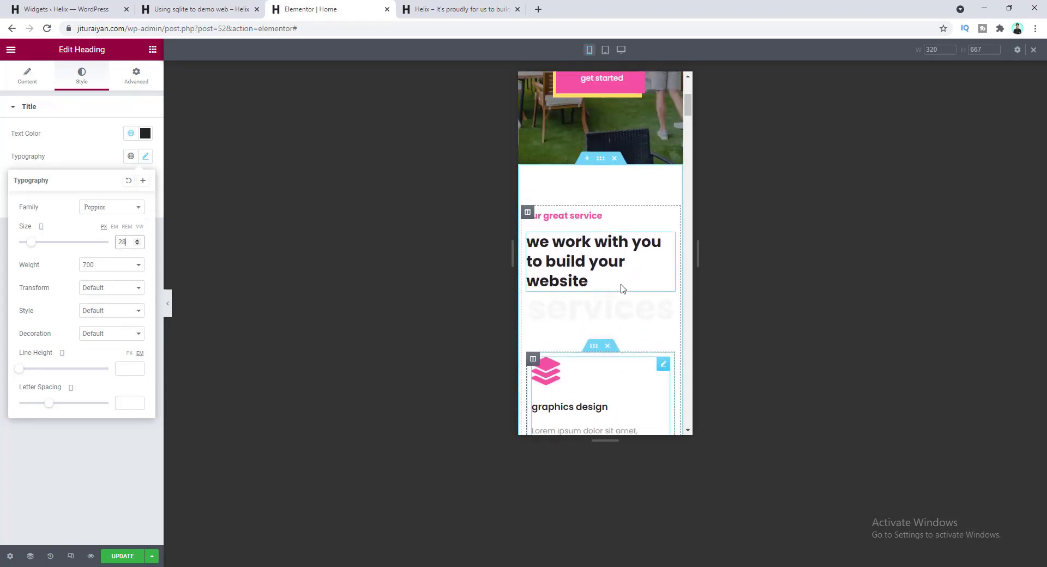
scroll(621, 285, down, 3)
scroll(622, 285, down, 8)
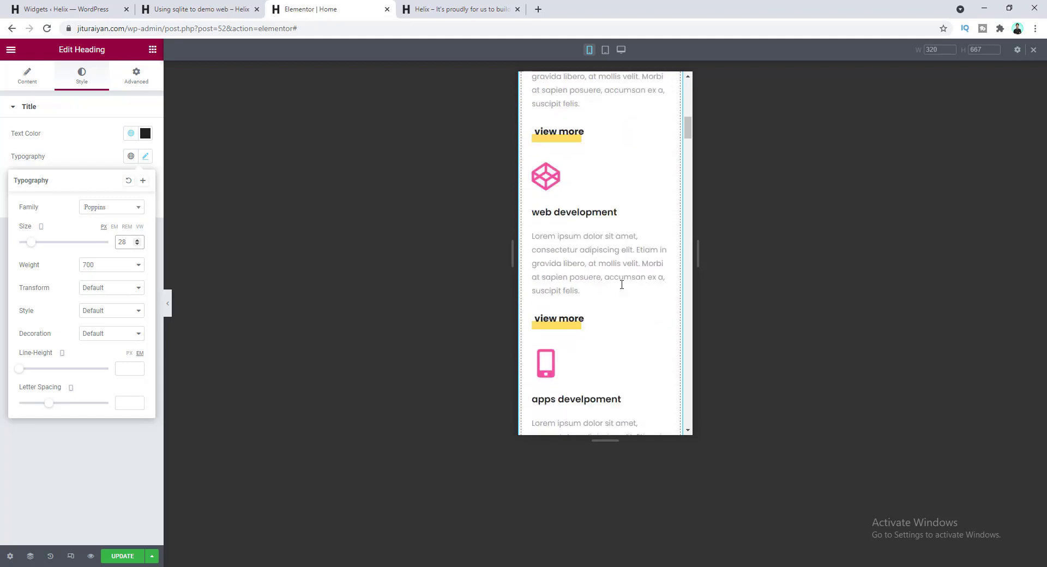
scroll(621, 284, up, 8)
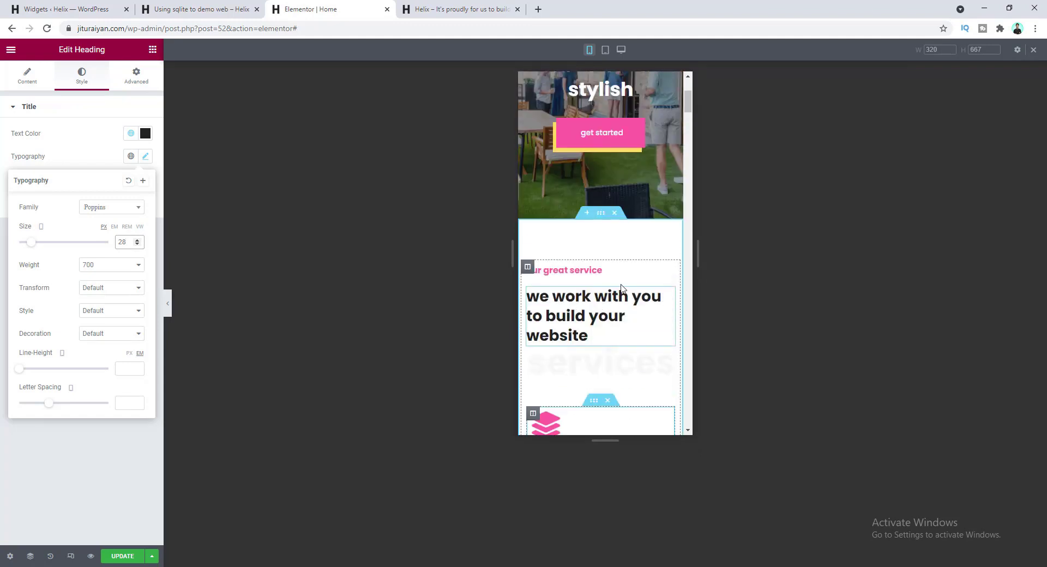
- Scroll through the rest of the mobile preview down to the team section
click(615, 235)
scroll(616, 240, down, 10)
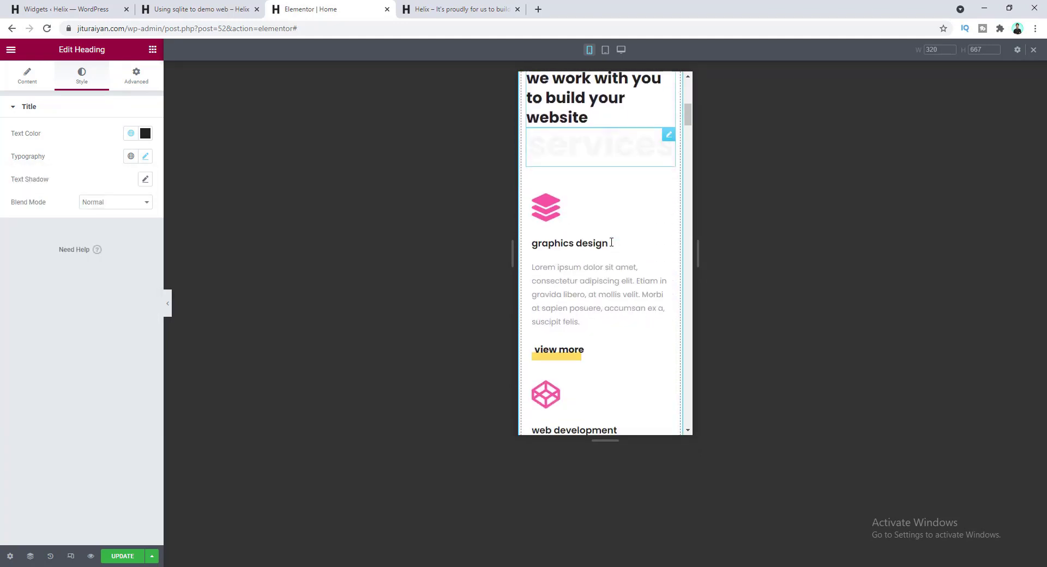
scroll(616, 250, down, 3)
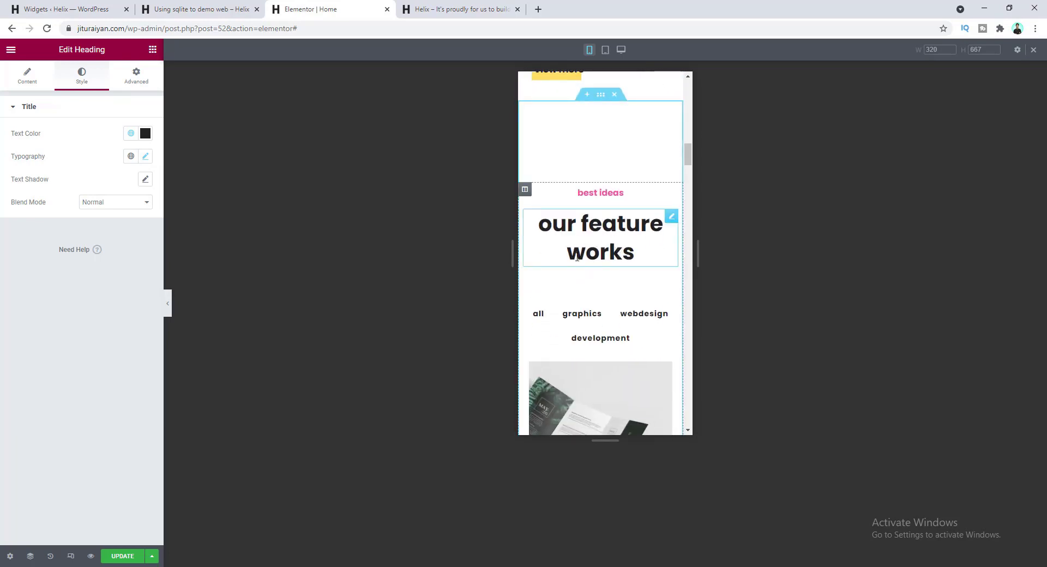
scroll(599, 246, down, 10)
scroll(607, 247, down, 10)
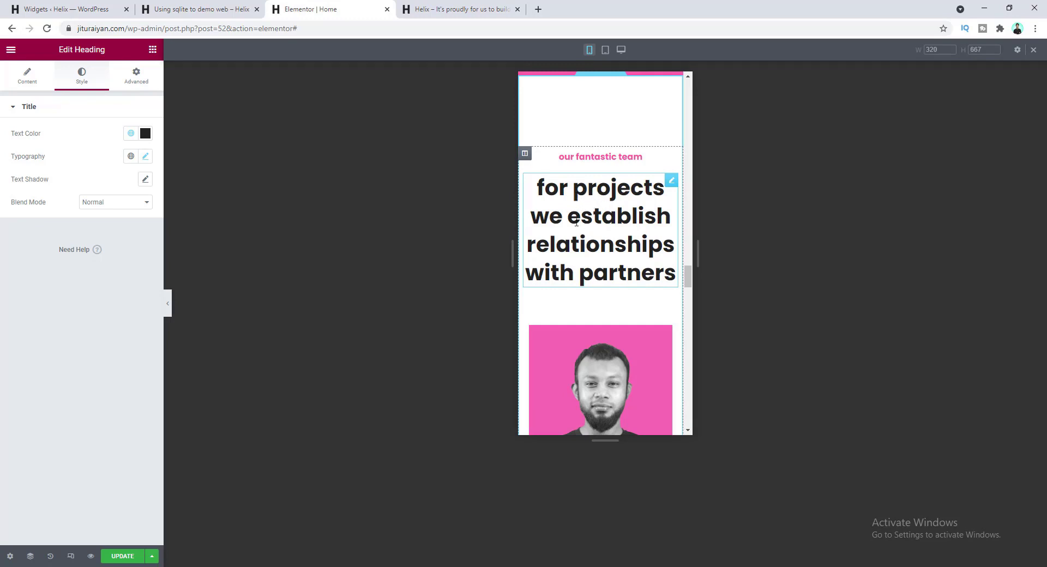
scroll(579, 231, up, 1)
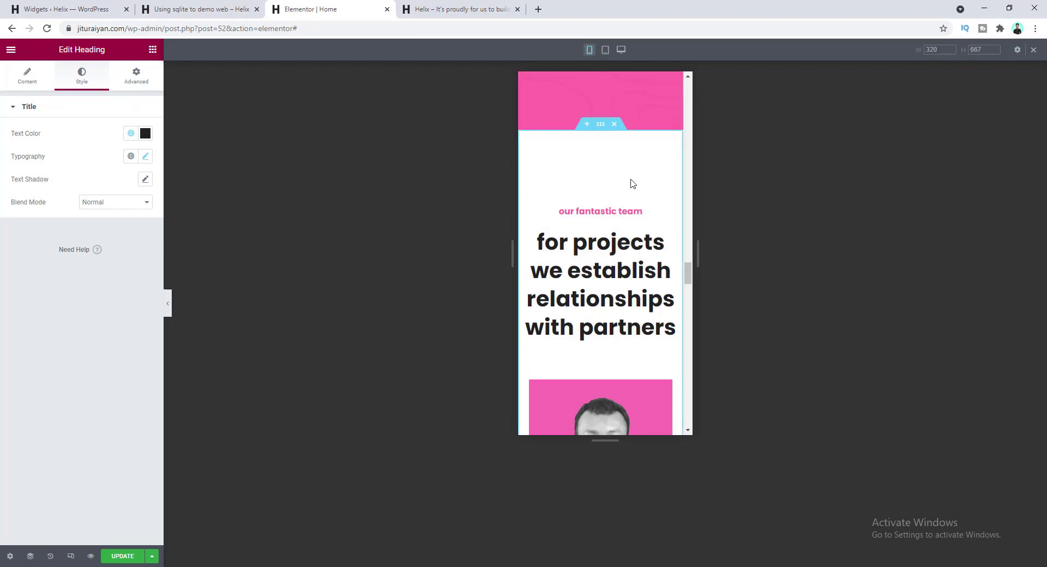
- Switch the preview to 768 px tablet width and scroll to the 'our fantastic team' member cards
click(605, 50)
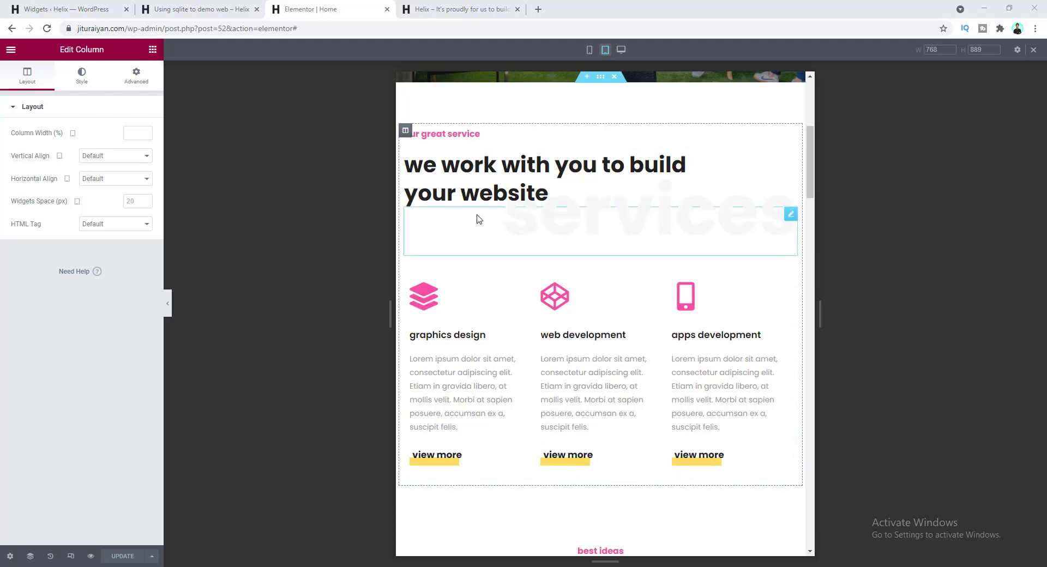
scroll(561, 242, down, 9)
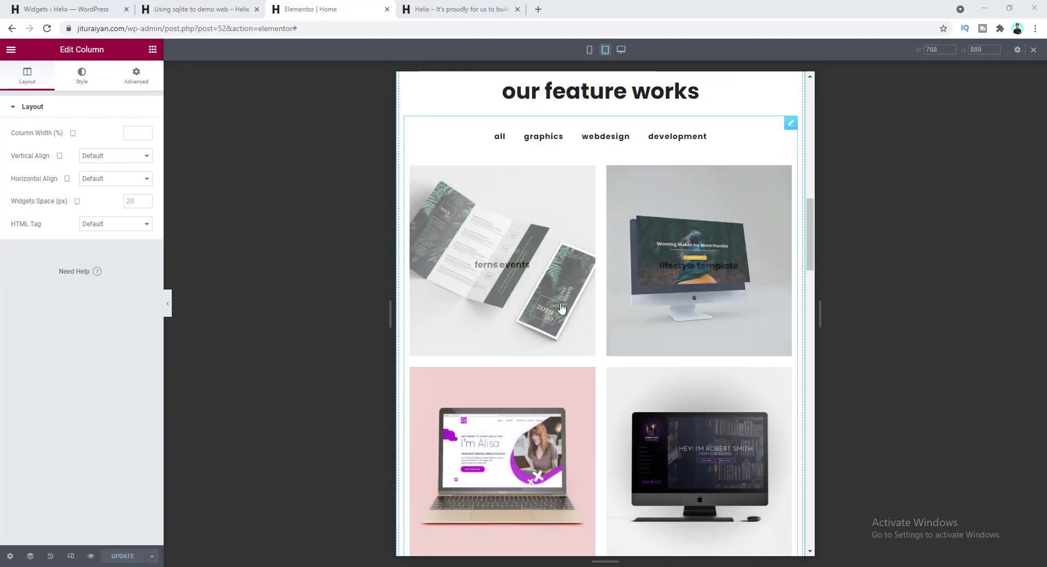
scroll(599, 338, down, 10)
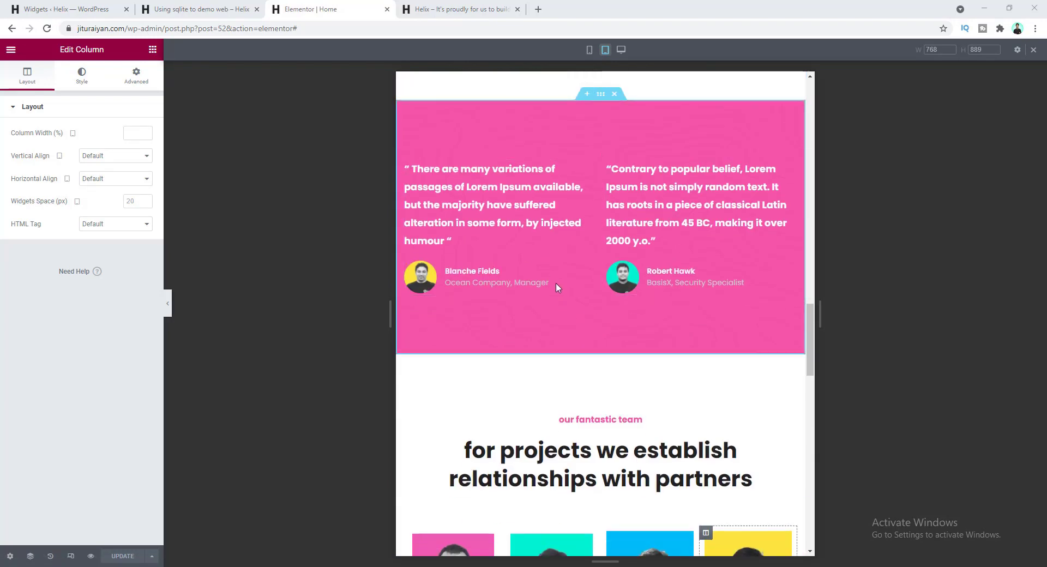
scroll(631, 330, down, 1)
scroll(631, 329, up, 1)
scroll(490, 209, down, 5)
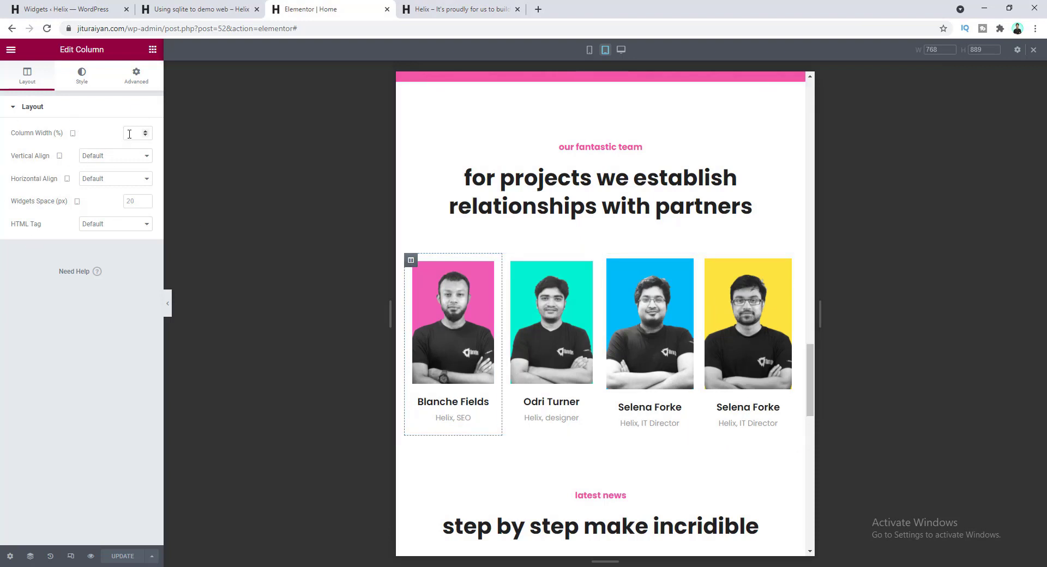
text(50)
click(607, 261)
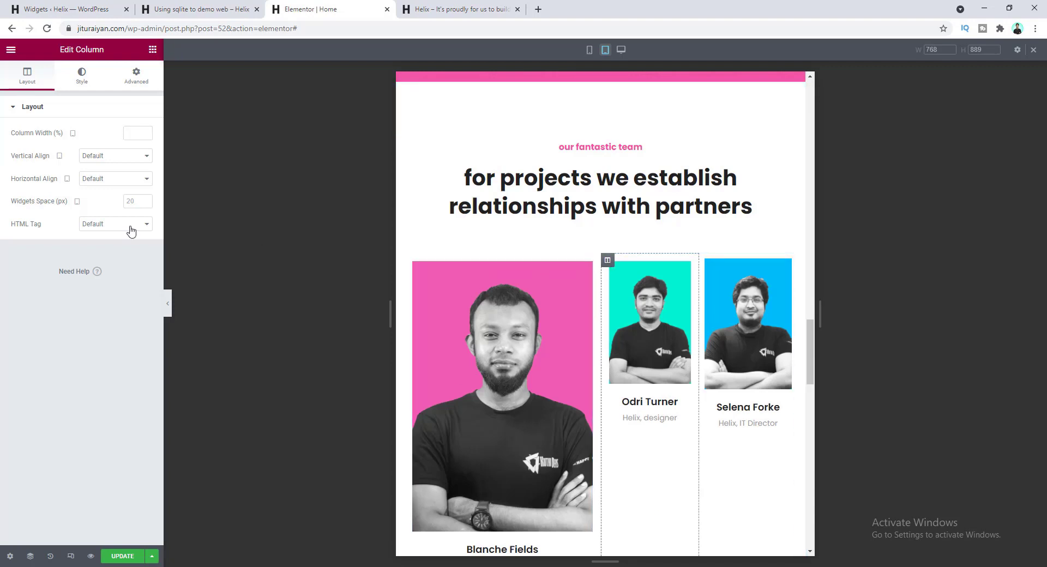
text(50)
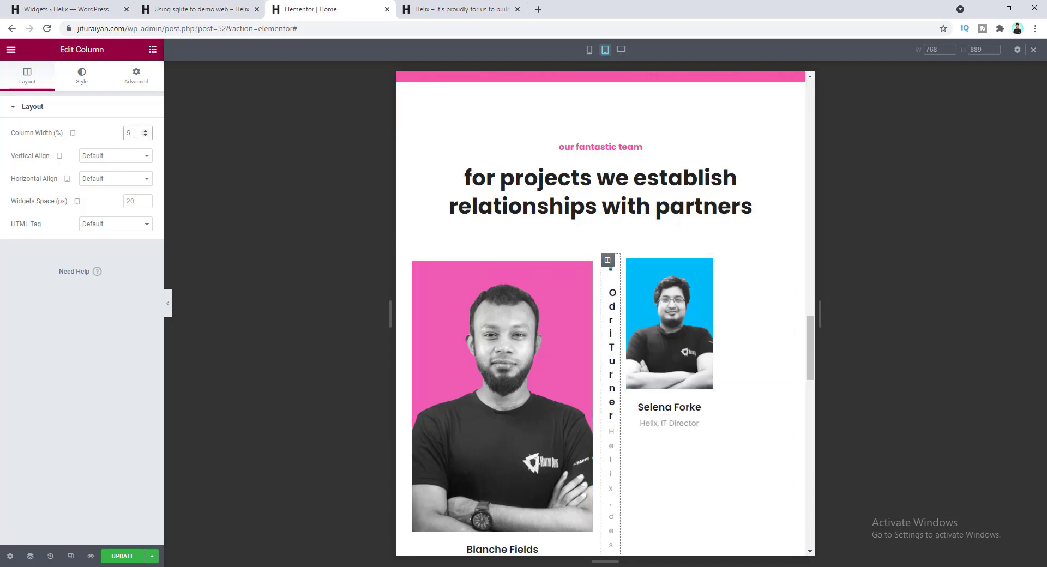
scroll(483, 332, down, 2)
scroll(496, 342, up, 1)
scroll(522, 375, down, 2)
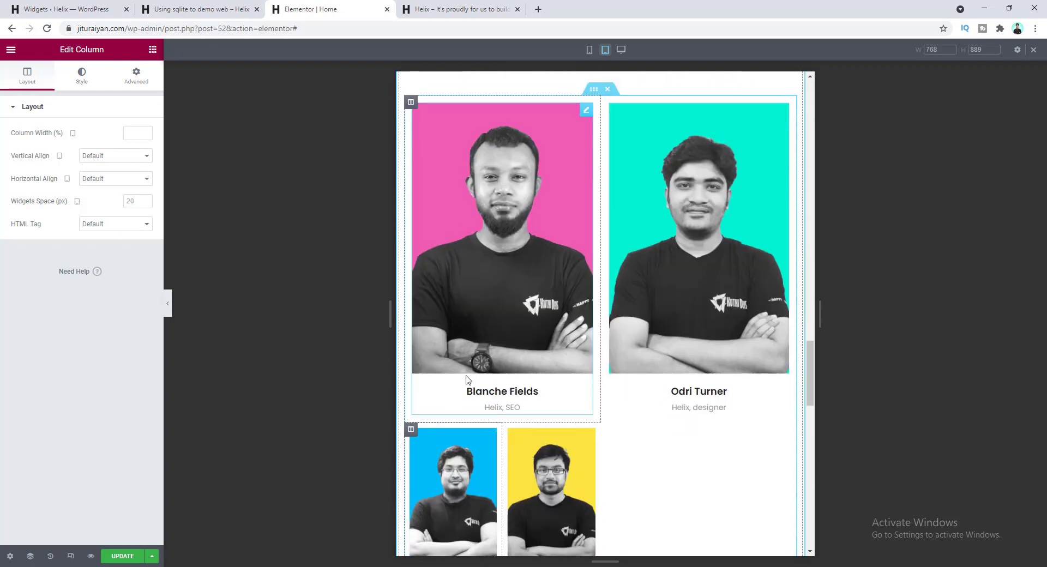
scroll(436, 272, up, 1)
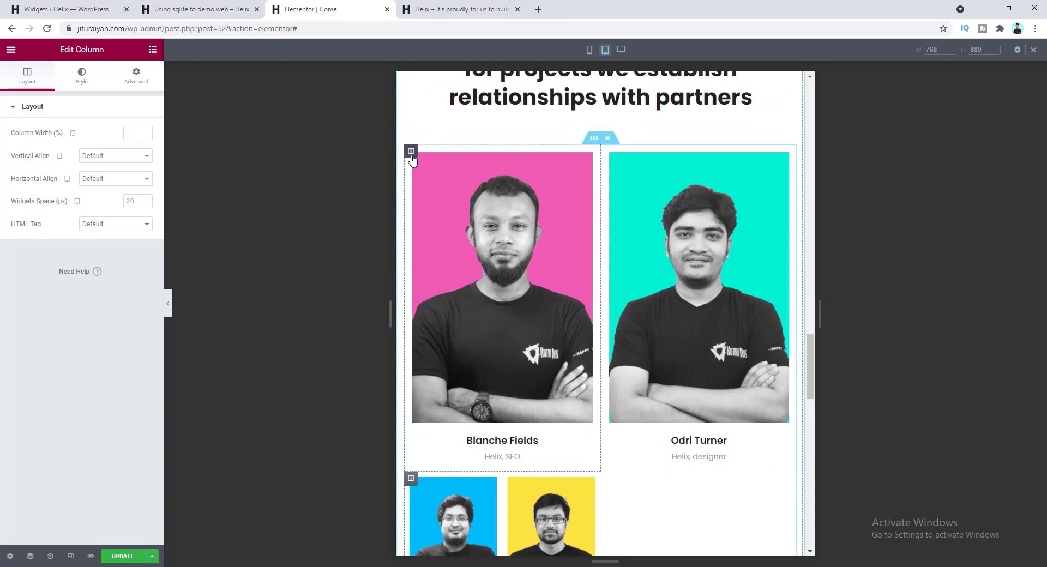
right_click(413, 153)
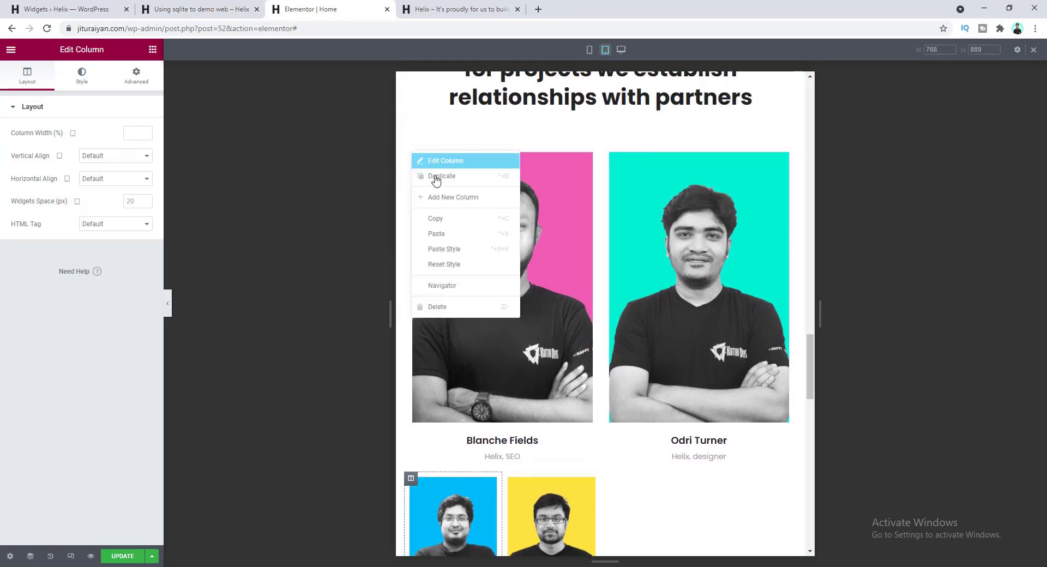
click(445, 219)
scroll(529, 244, down, 3)
right_click(411, 318)
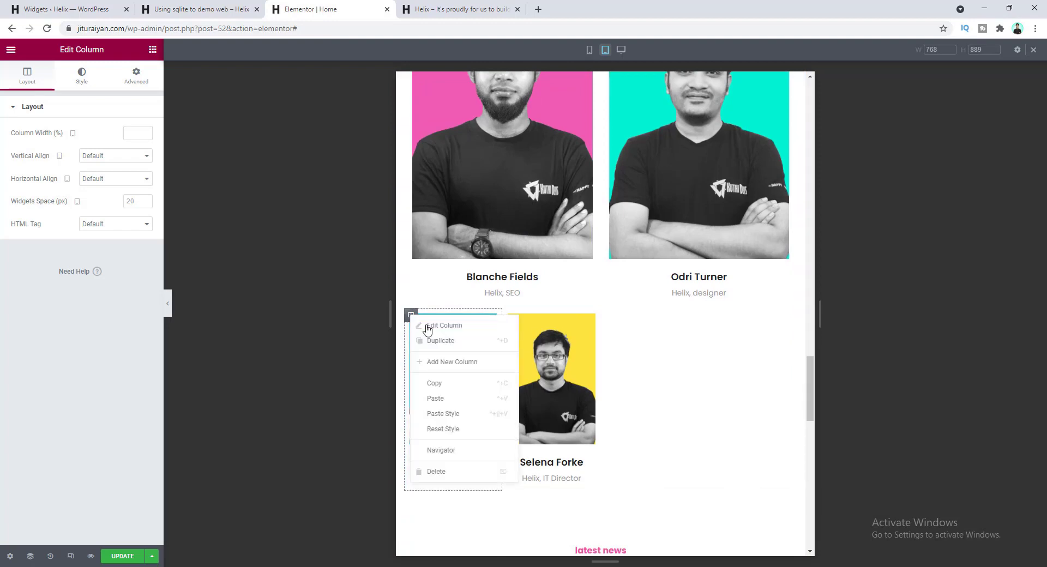
click(457, 414)
right_click(606, 319)
click(657, 414)
scroll(631, 340, down, 5)
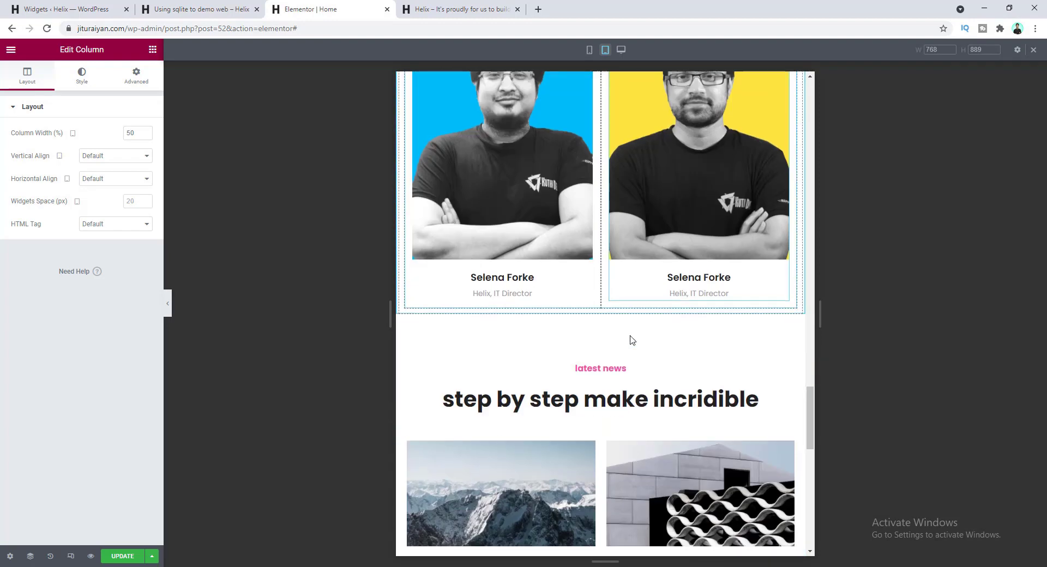
scroll(628, 341, up, 10)
- Scroll through the tablet preview to check the two-by-two team layout
scroll(506, 284, down, 5)
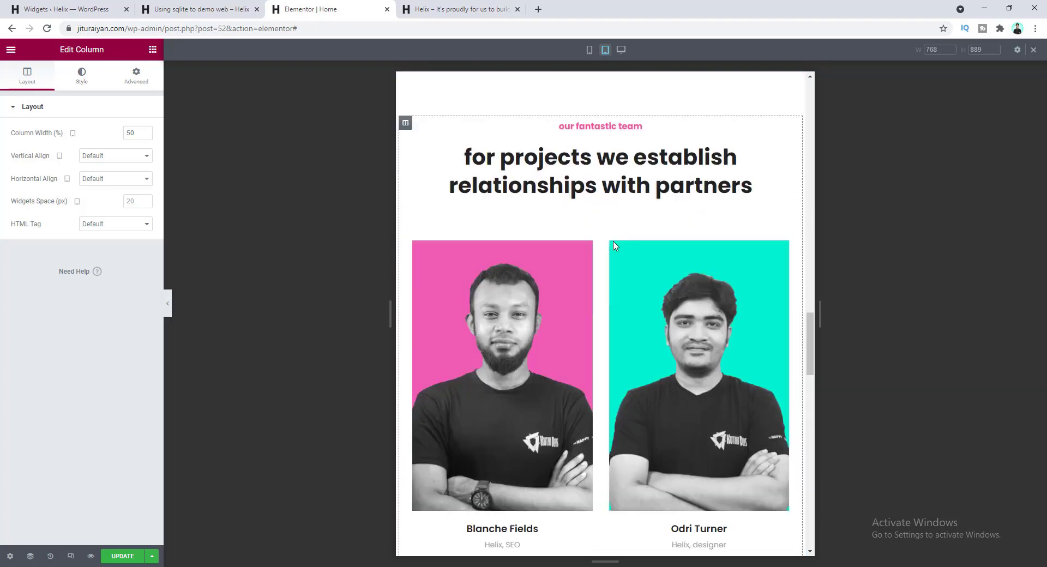
scroll(508, 293, down, 3)
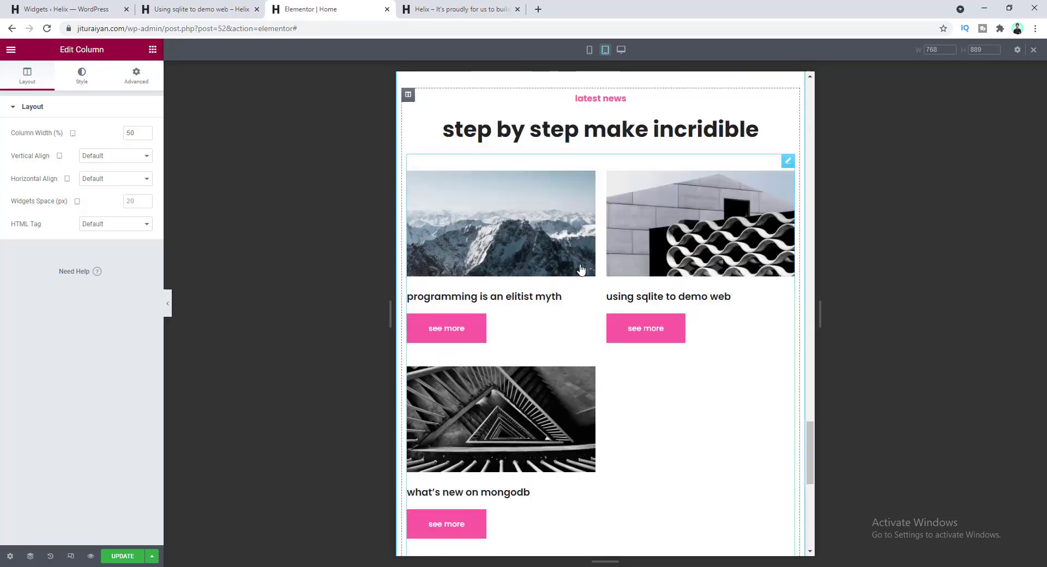
scroll(652, 335, up, 4)
scroll(634, 329, down, 6)
scroll(635, 329, down, 4)
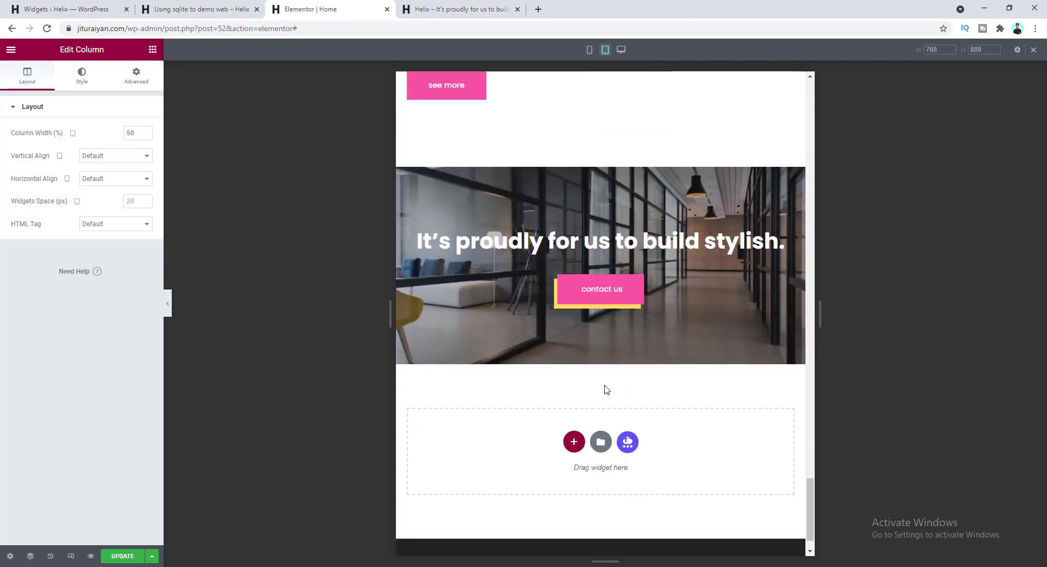
scroll(723, 358, up, 6)
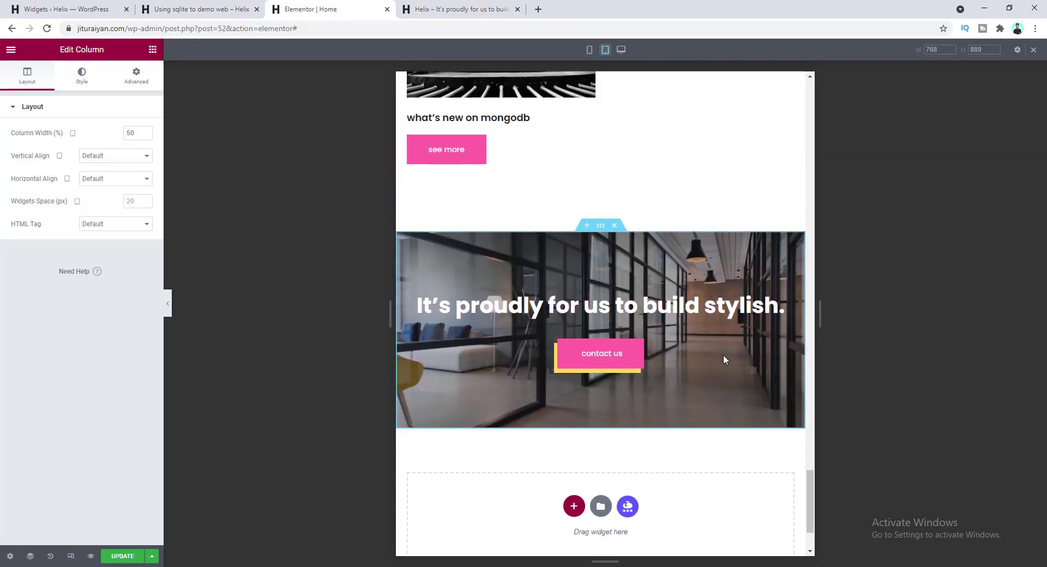
scroll(722, 355, up, 20)
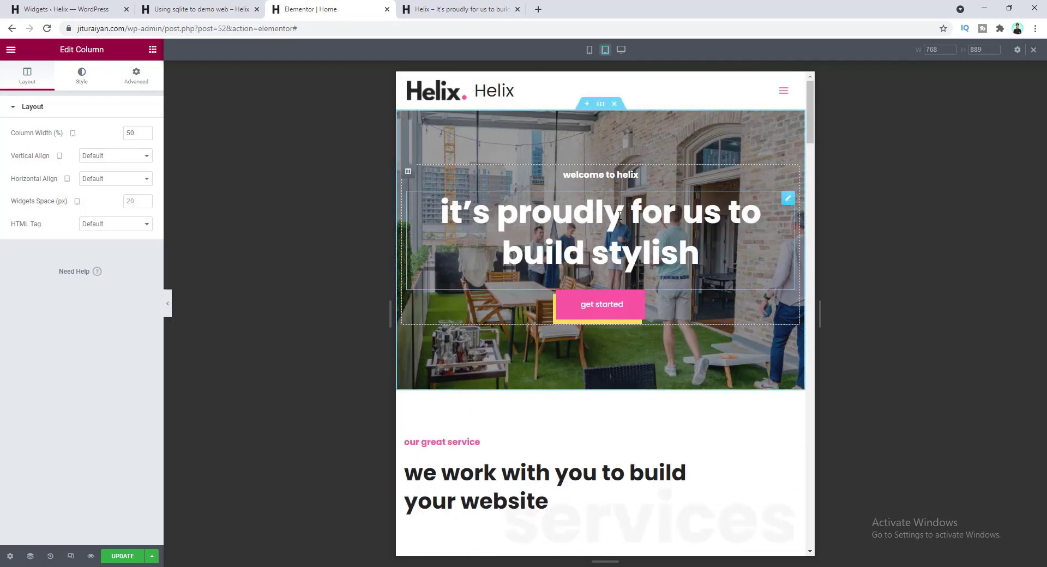
- Switch to the 320 px mobile preview, select the hero heading, and select the feature works column
click(589, 49)
click(544, 139)
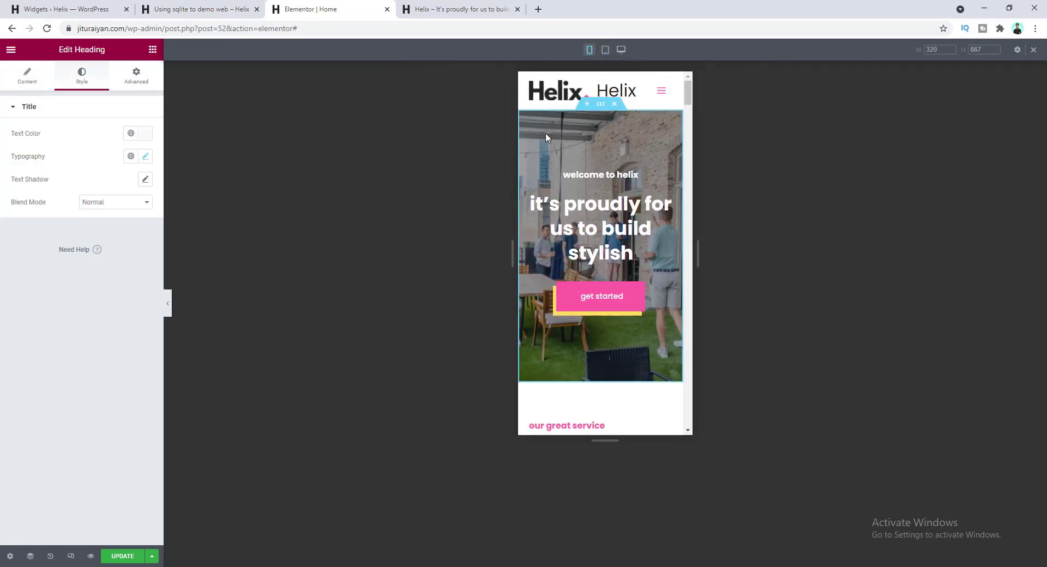
scroll(592, 289, down, 6)
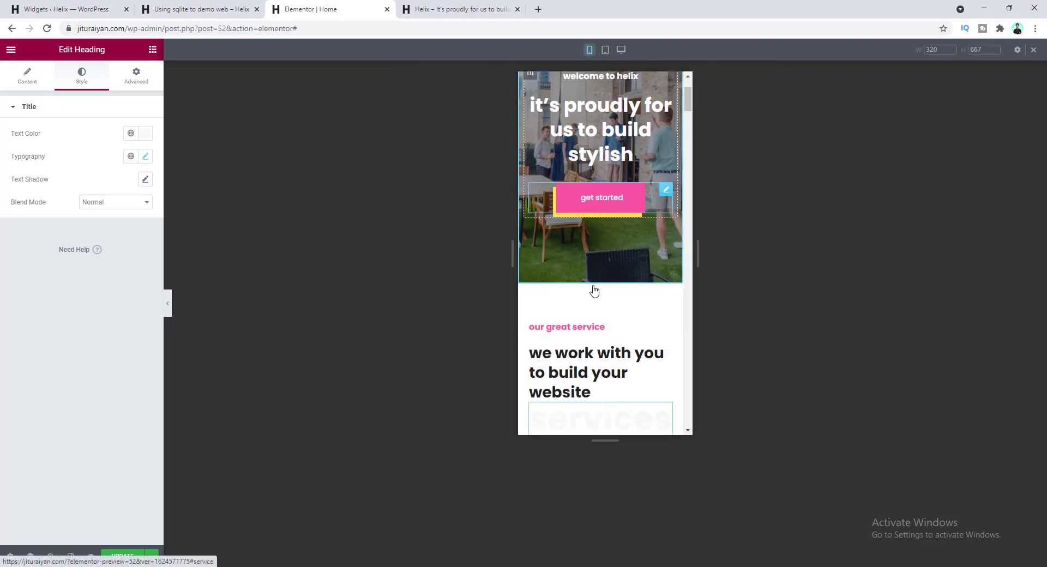
scroll(594, 291, down, 10)
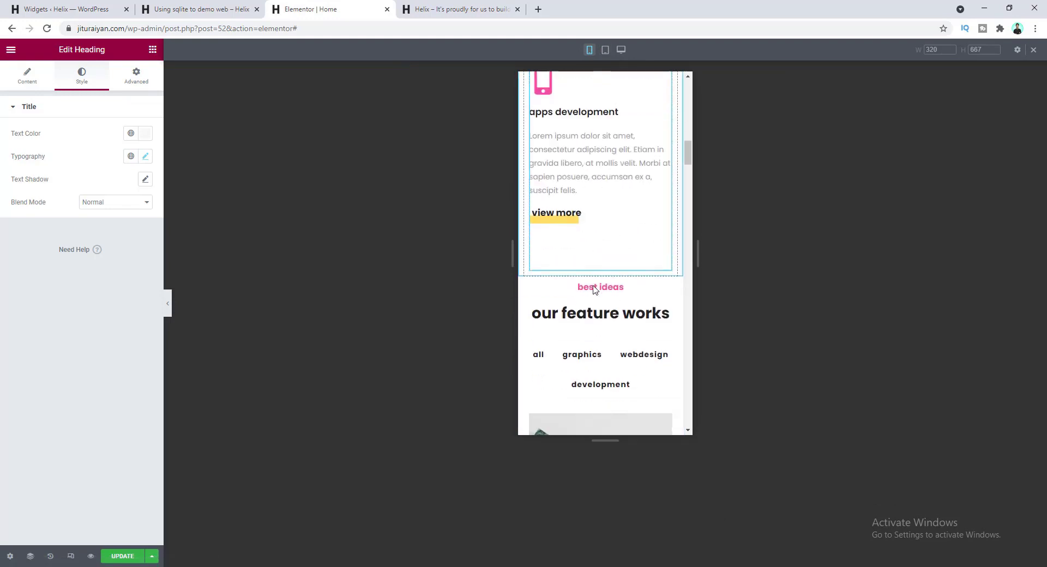
scroll(593, 289, up, 4)
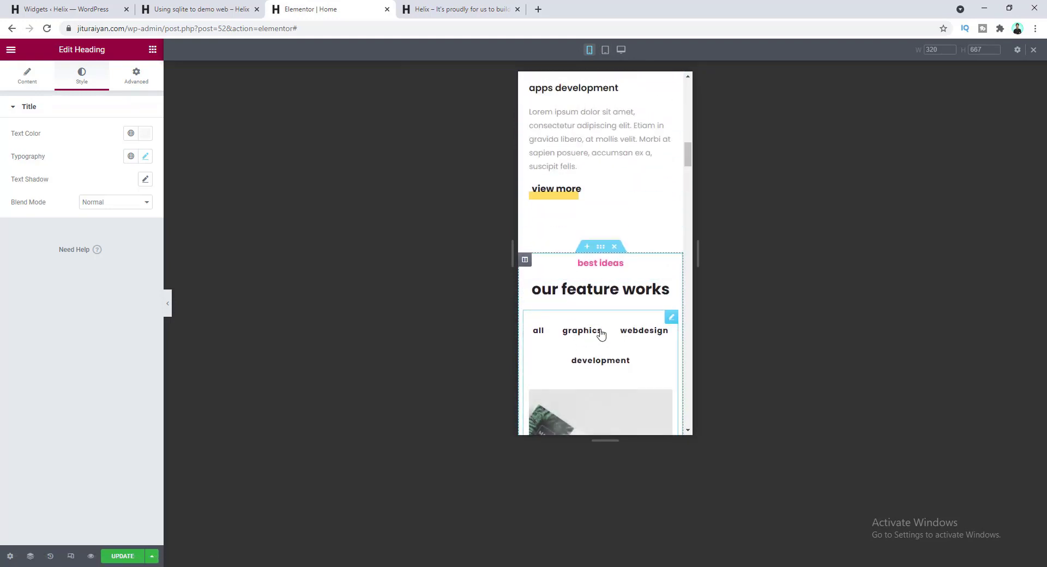
scroll(597, 362, down, 2)
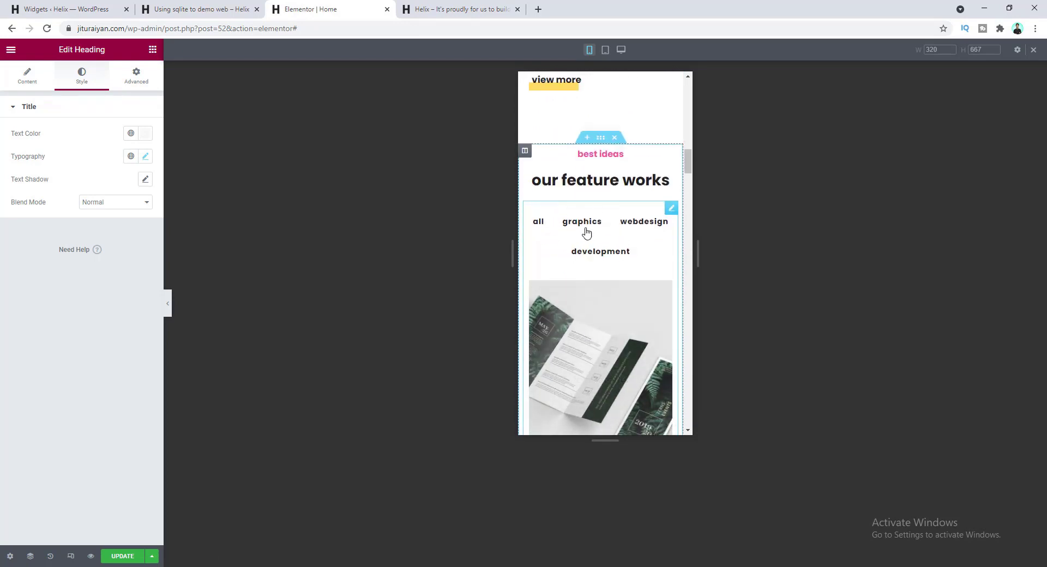
scroll(582, 234, down, 1)
click(555, 207)
- Give the Filterable Gallery's filter buttons 0 padding, 10 side margins and 4 top/bottom margins
click(586, 187)
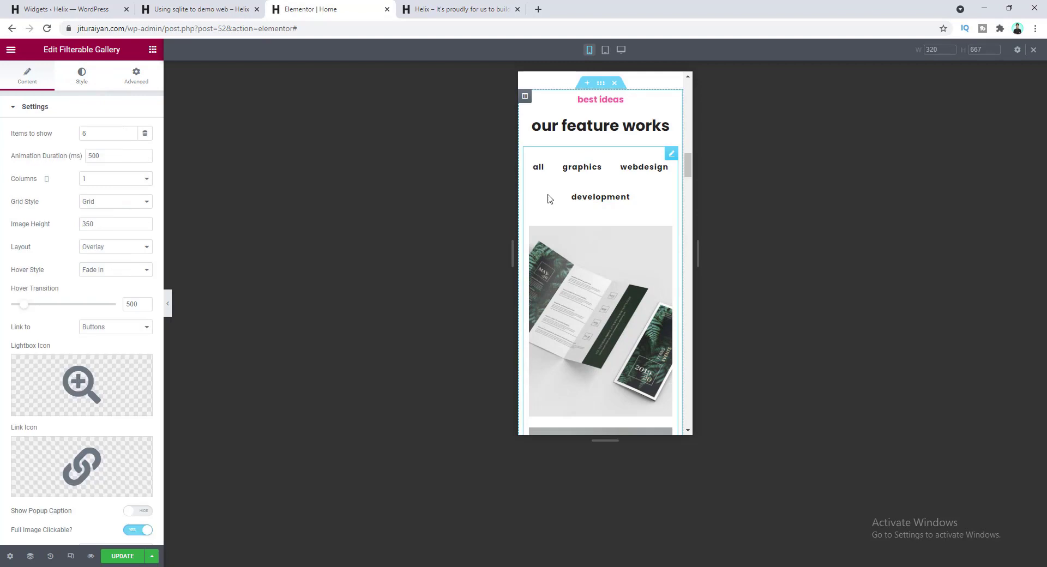
click(85, 83)
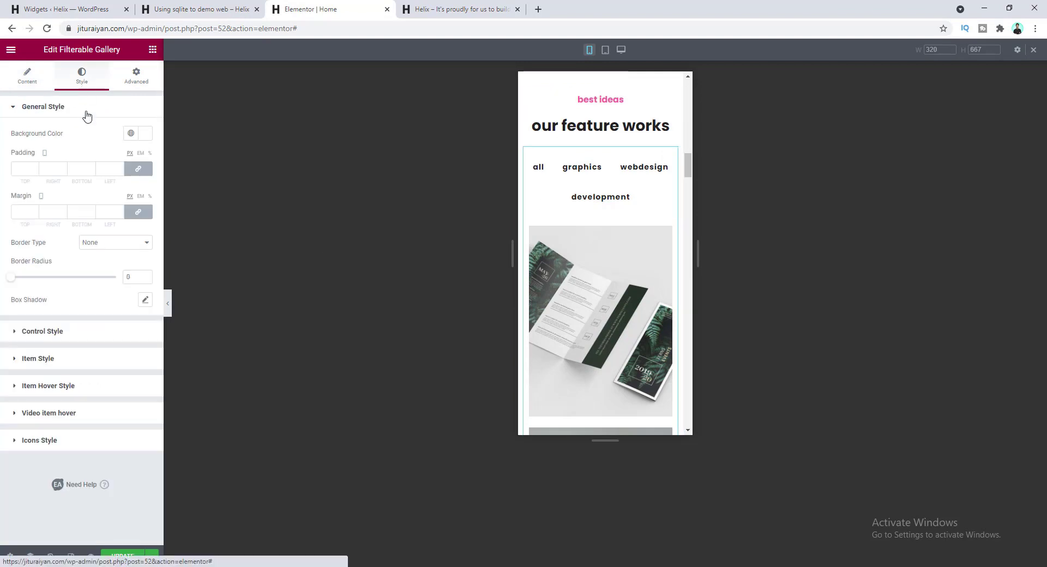
click(74, 339)
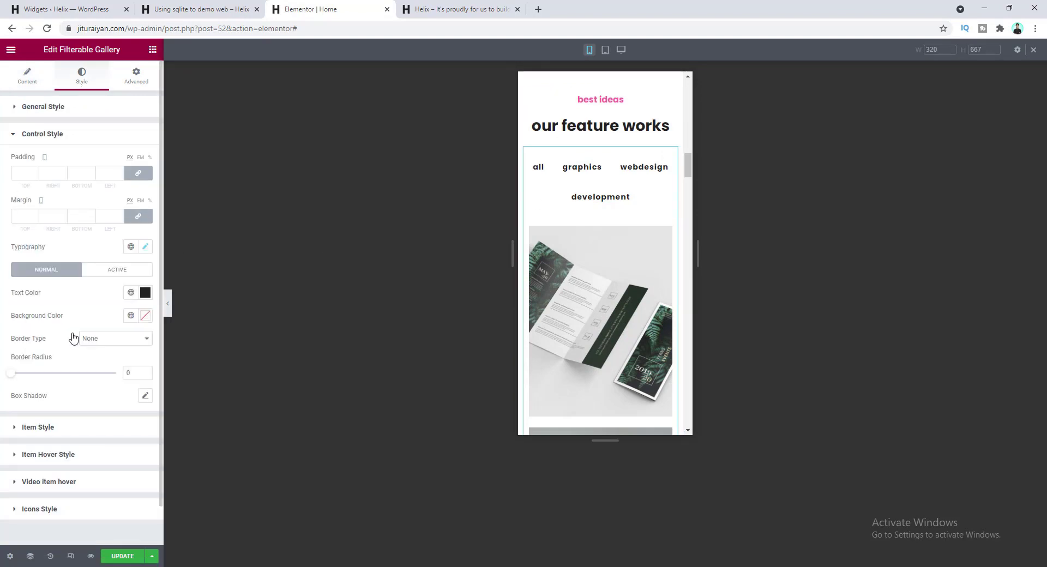
click(79, 169)
text(0)
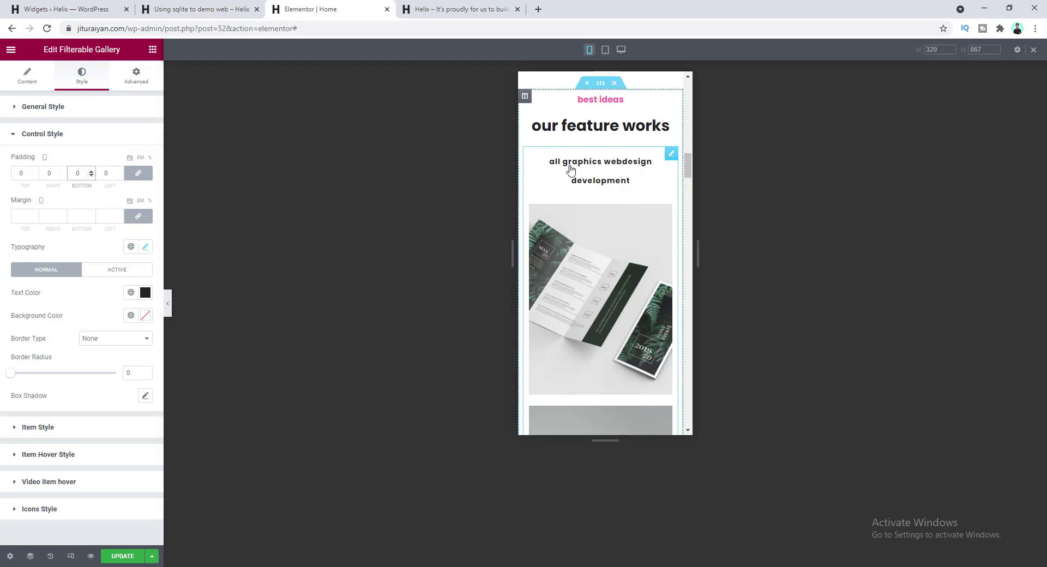
click(114, 193)
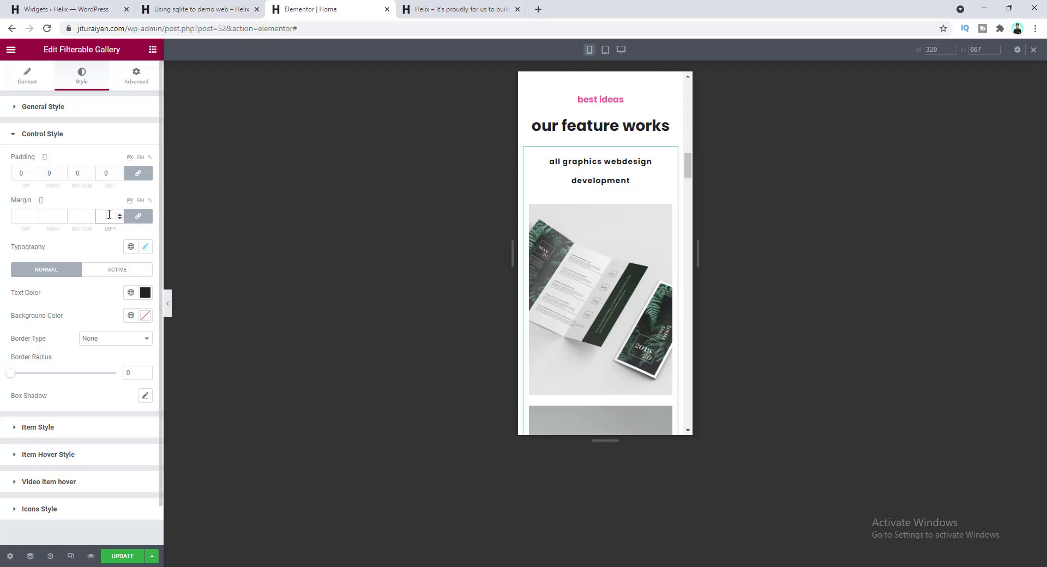
text(10)
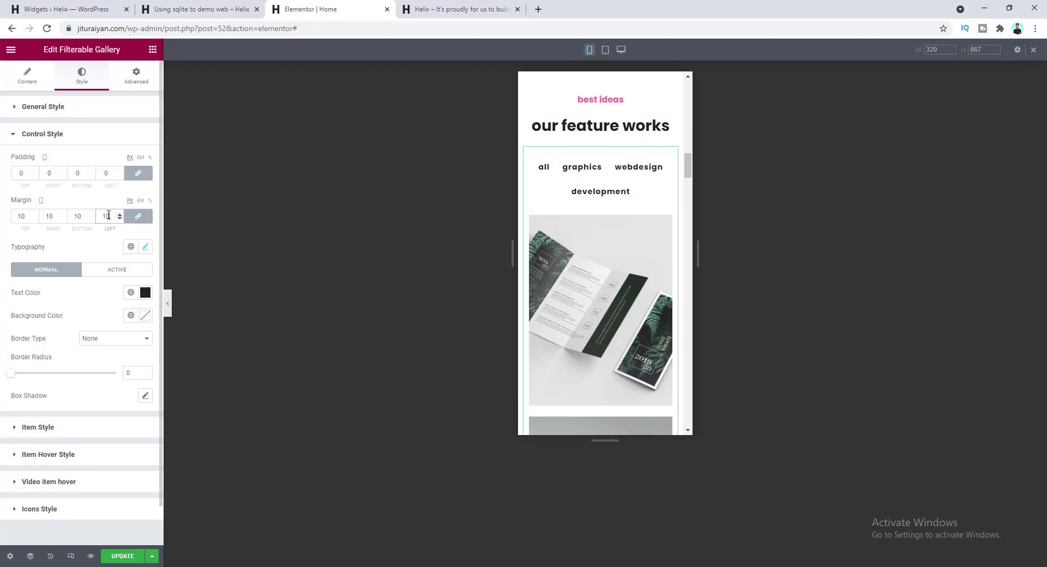
click(139, 217)
double_click(24, 216)
text(4)
key(Tab)
key(Tab)
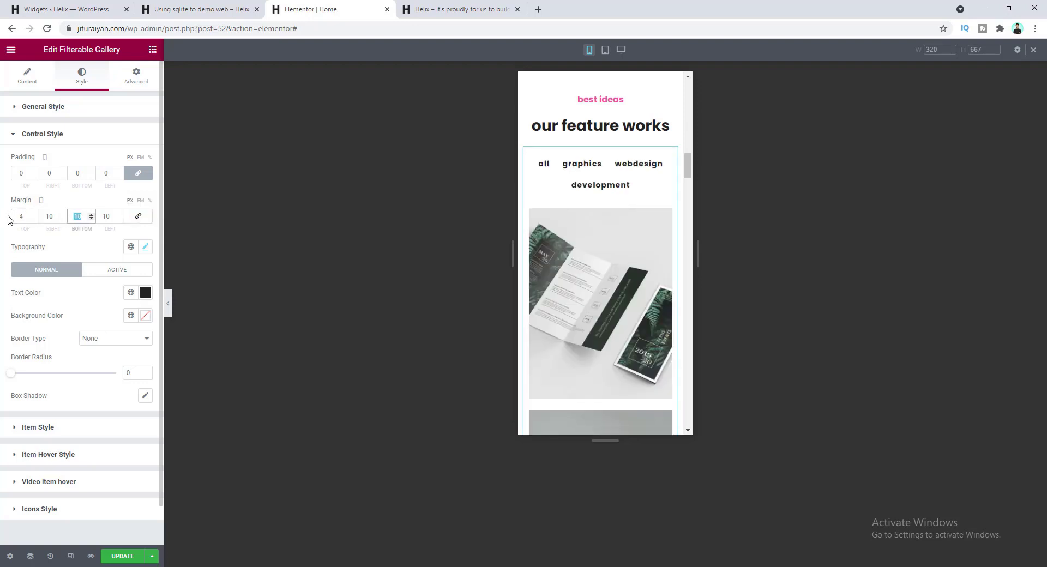
text(4)
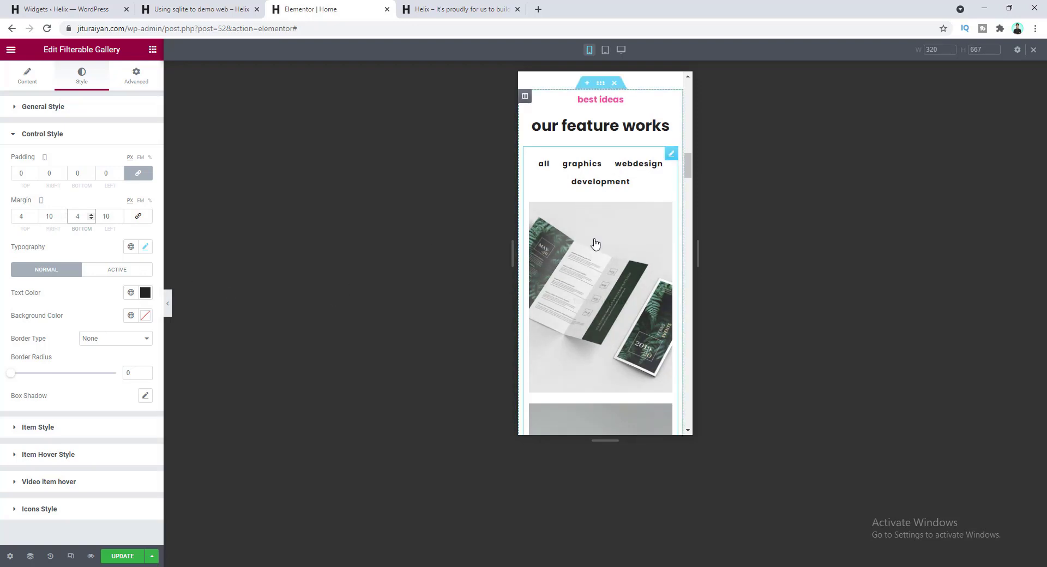
- Review the mobile Home page to the bottom and back, then return to 768 px tablet preview
scroll(601, 265, down, 10)
scroll(602, 266, down, 10)
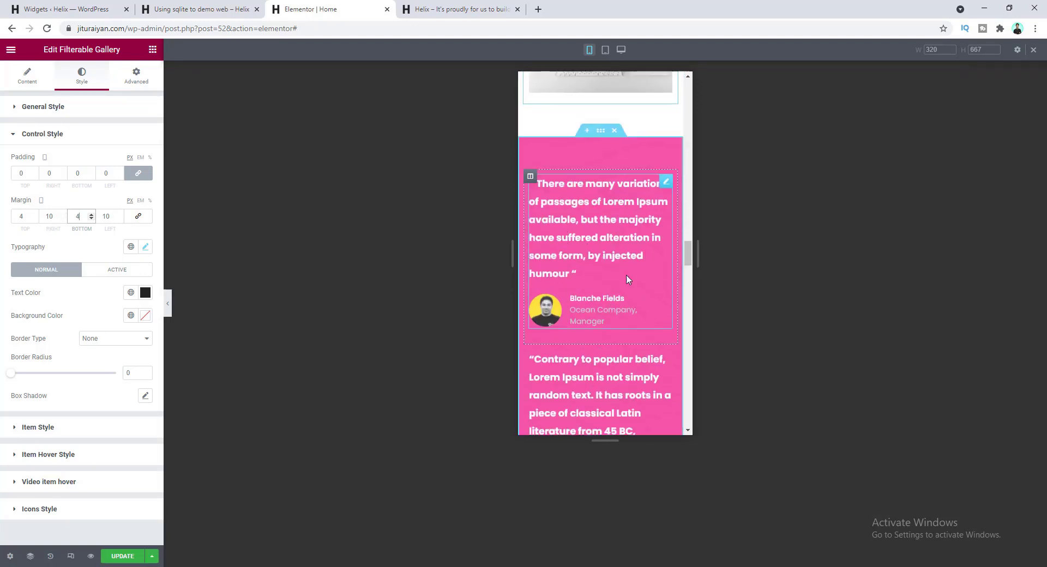
scroll(615, 283, down, 10)
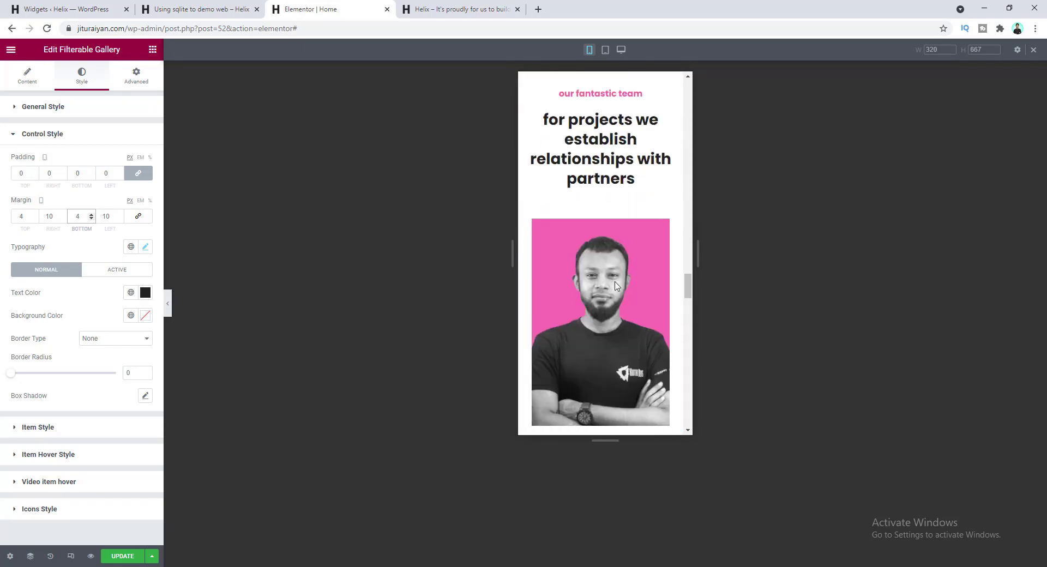
scroll(615, 285, down, 10)
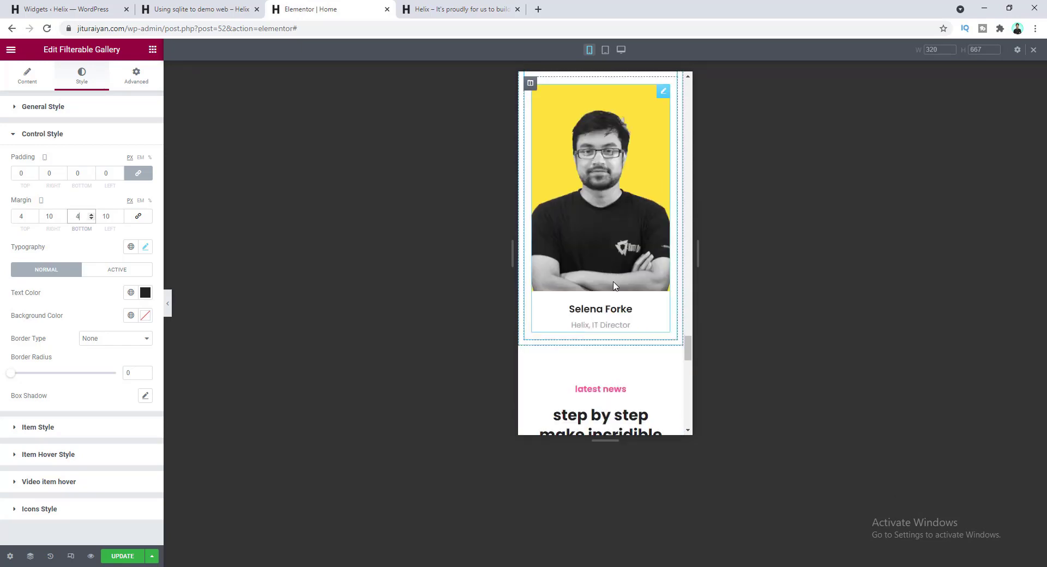
scroll(615, 285, down, 8)
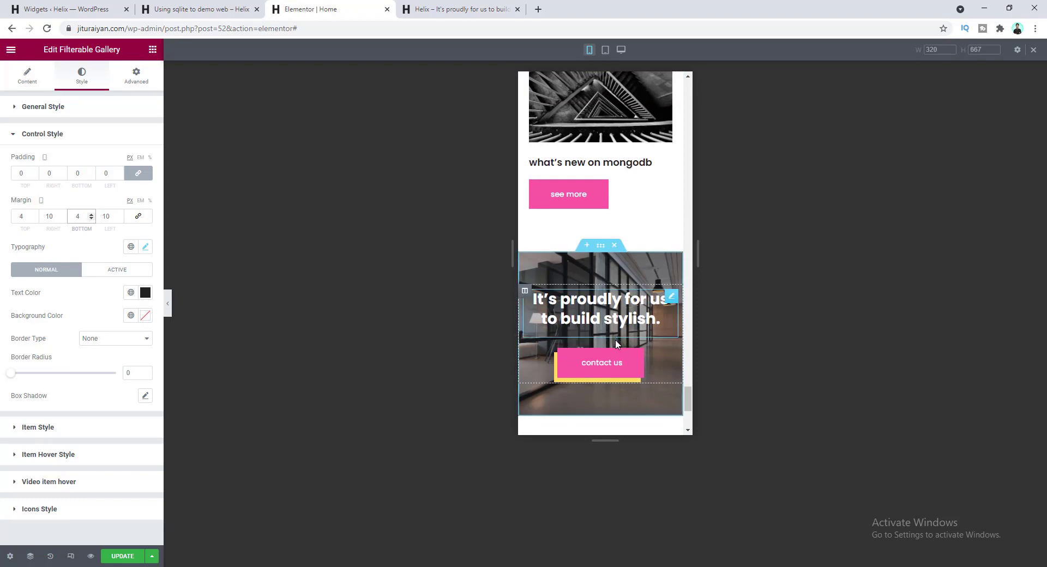
scroll(617, 335, up, 3)
scroll(621, 344, up, 12)
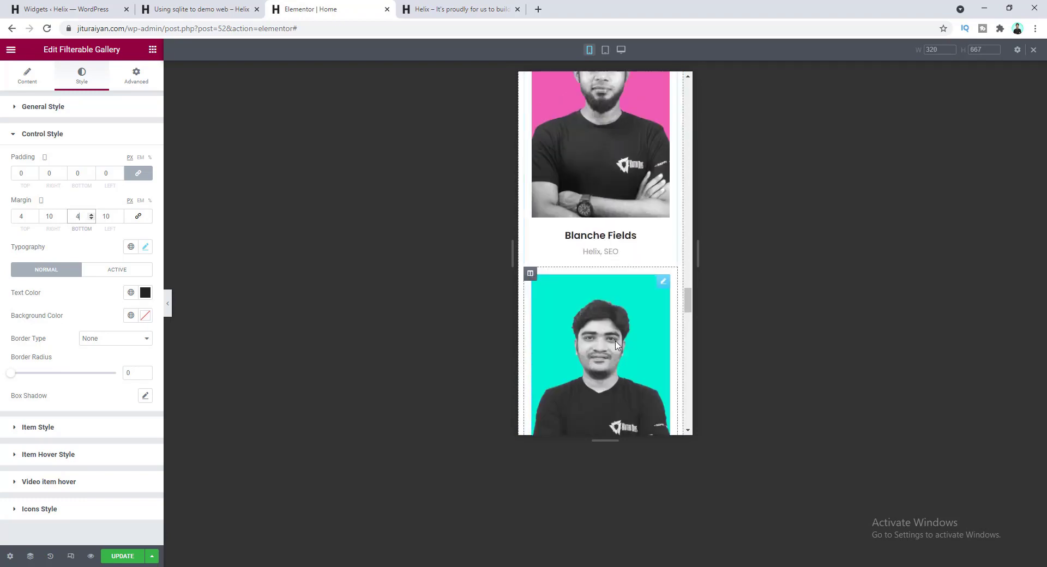
scroll(610, 335, up, 15)
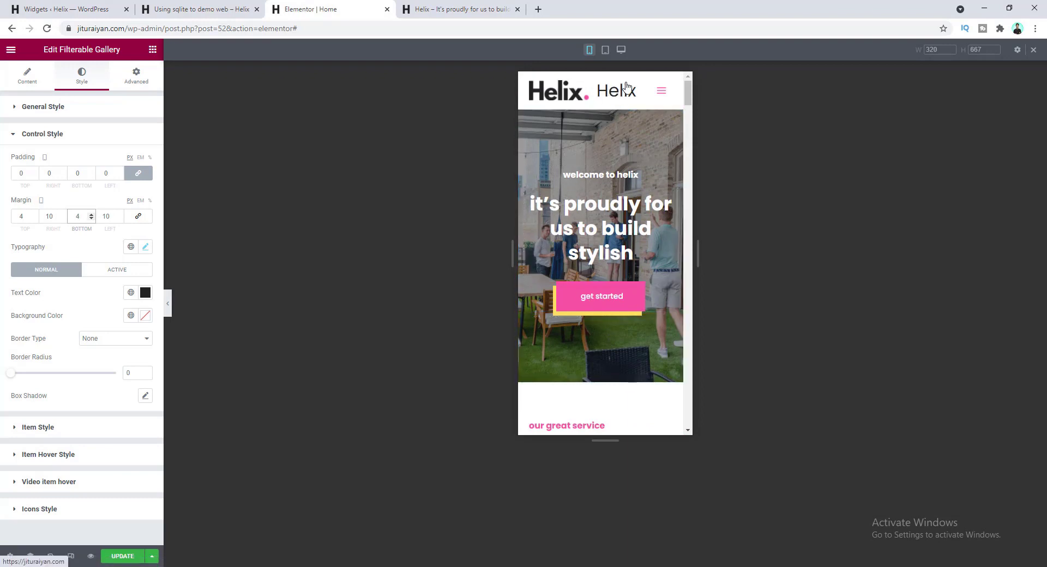
click(605, 50)
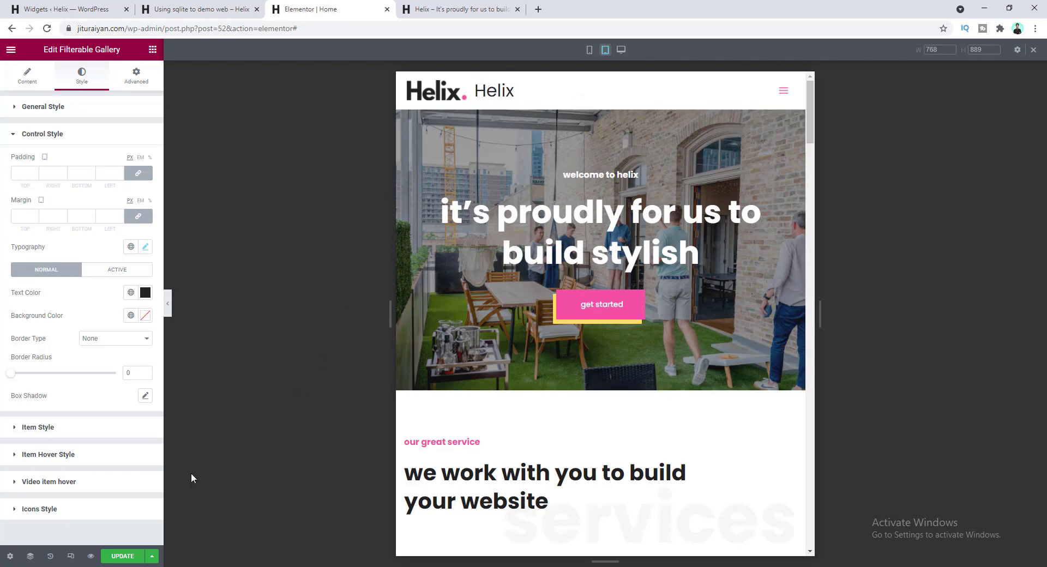
- Save the Elementor page, then open the Customizer's Header Builder Logo settings
click(122, 556)
click(47, 5)
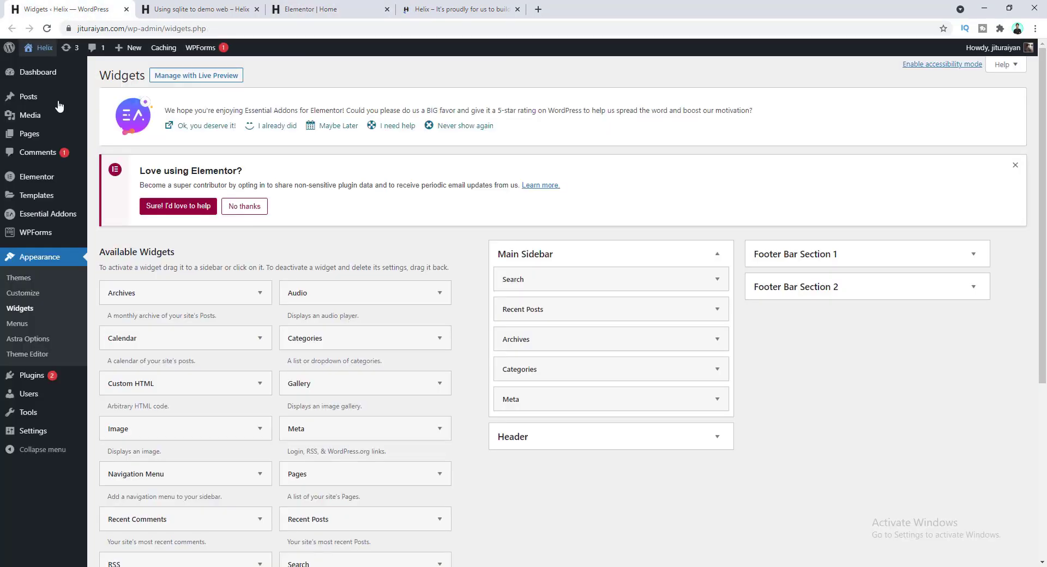
click(34, 294)
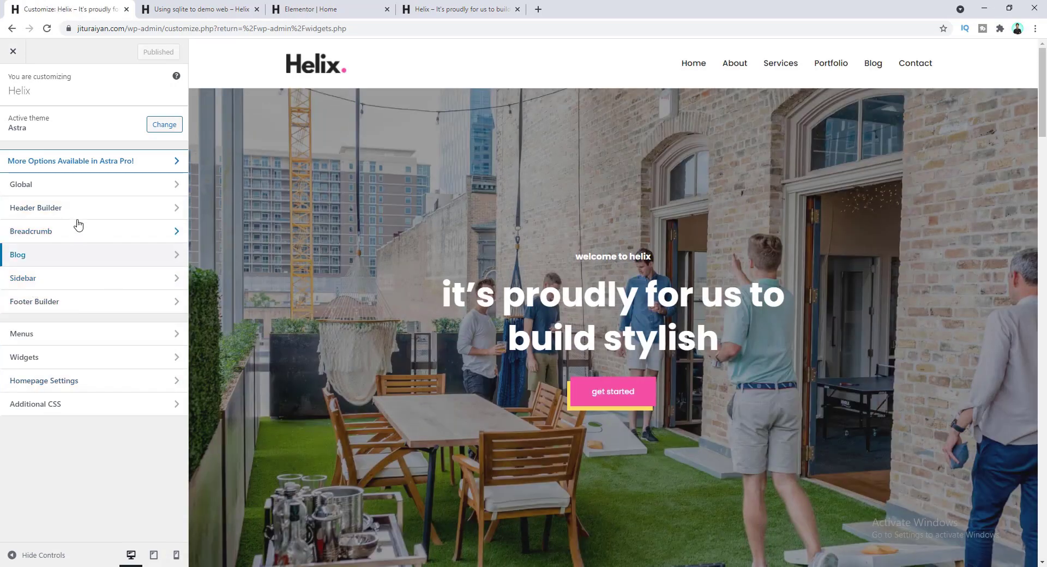
click(92, 210)
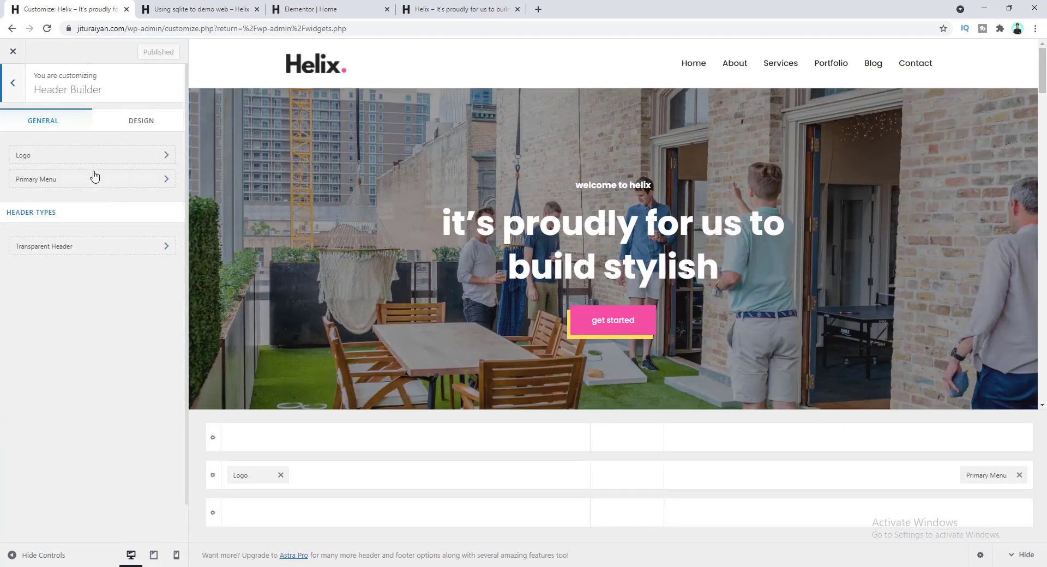
click(98, 162)
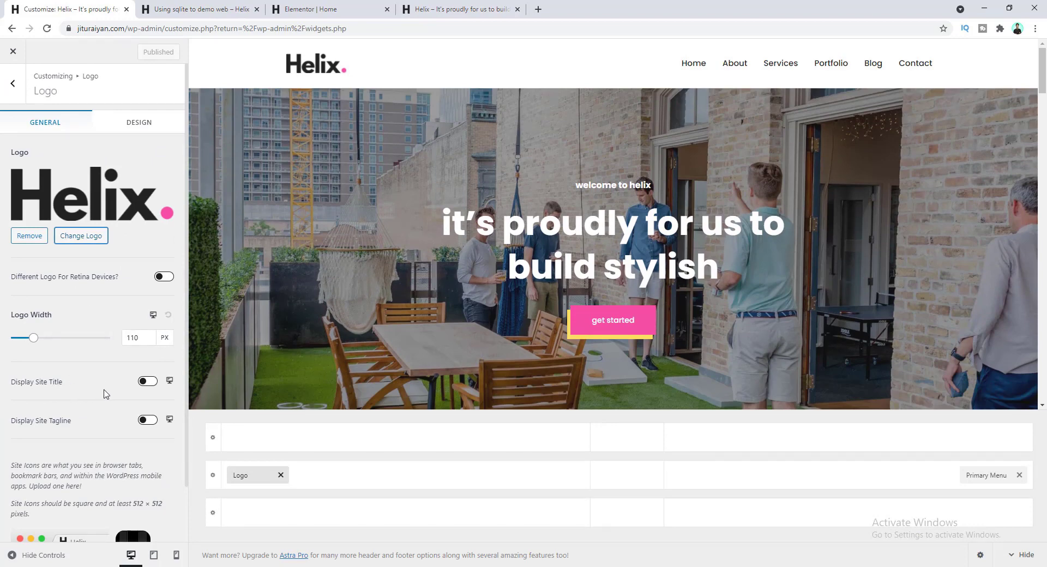
- Turn off Display Site Title for both tablet and mobile headers, checking the mobile menu
click(155, 555)
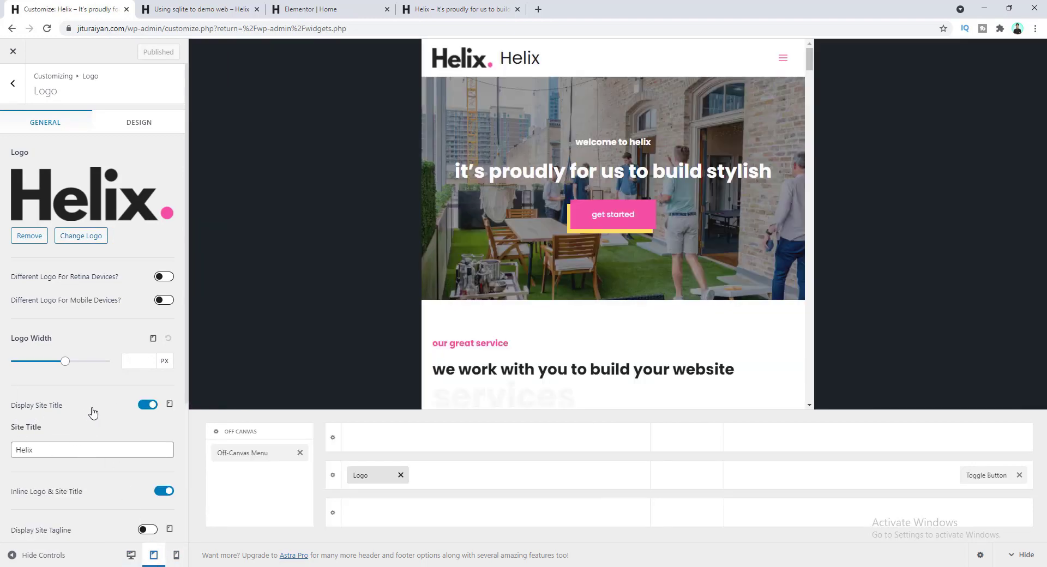
click(146, 406)
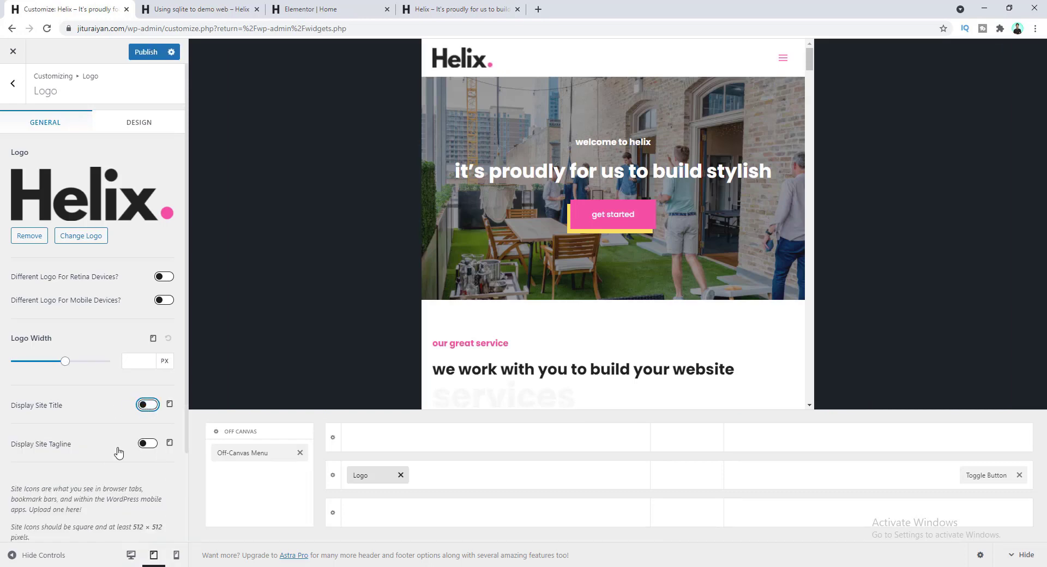
click(176, 556)
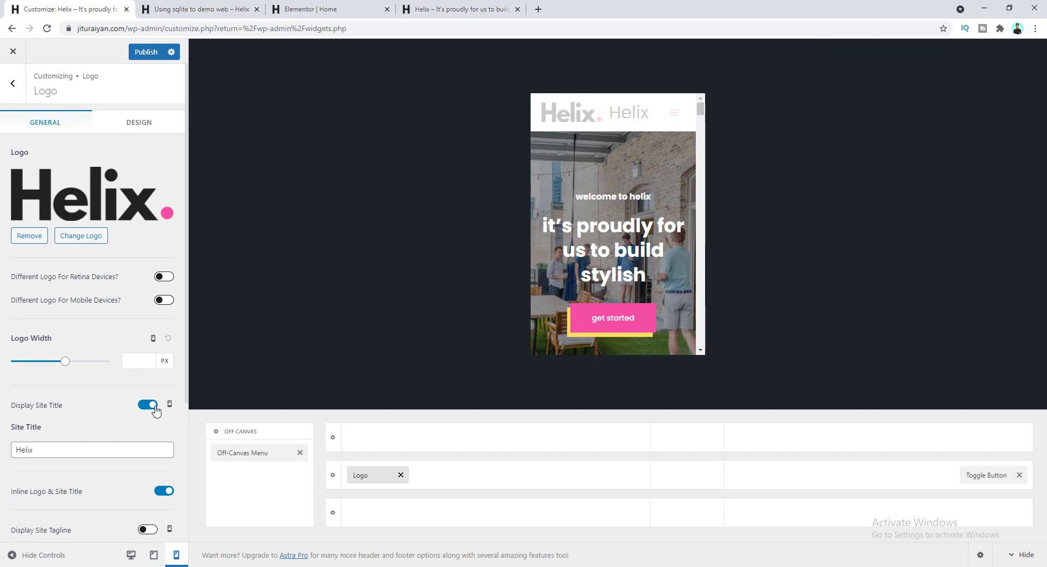
click(147, 406)
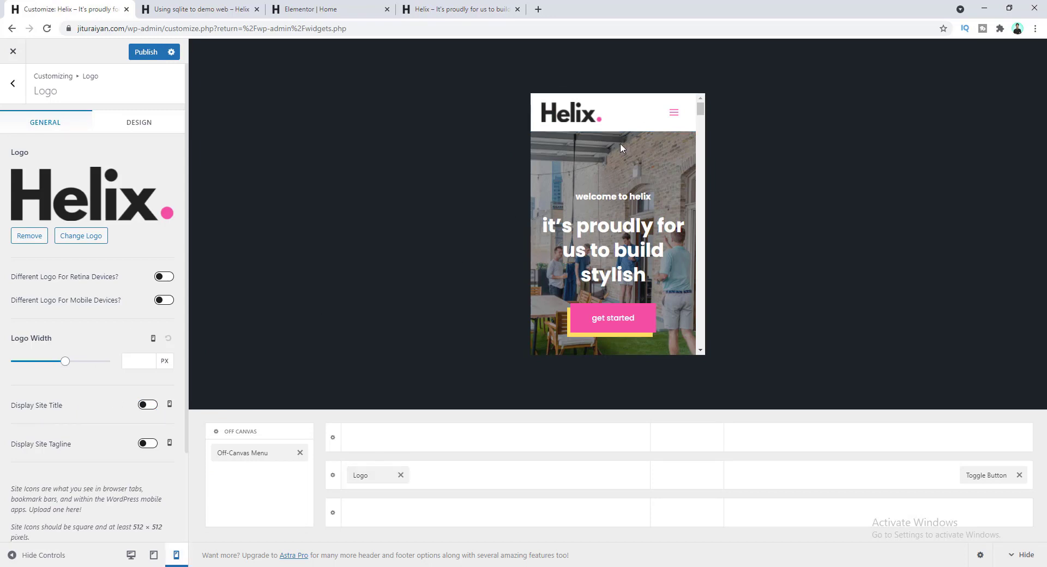
click(675, 115)
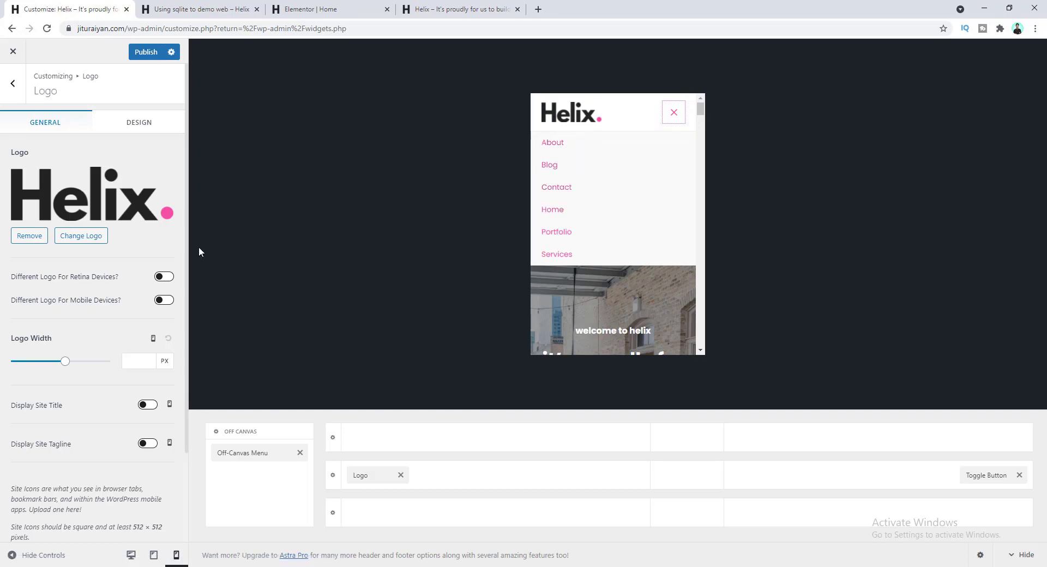
click(13, 82)
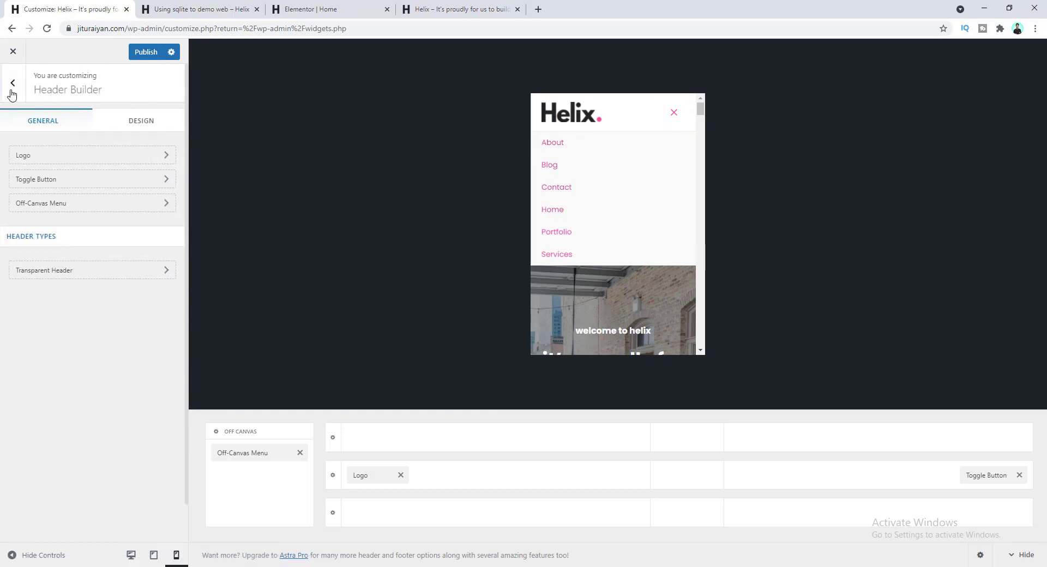
- Choose Main Menu for the Off-Canvas Menu location and verify the mobile menu's six pages
click(86, 210)
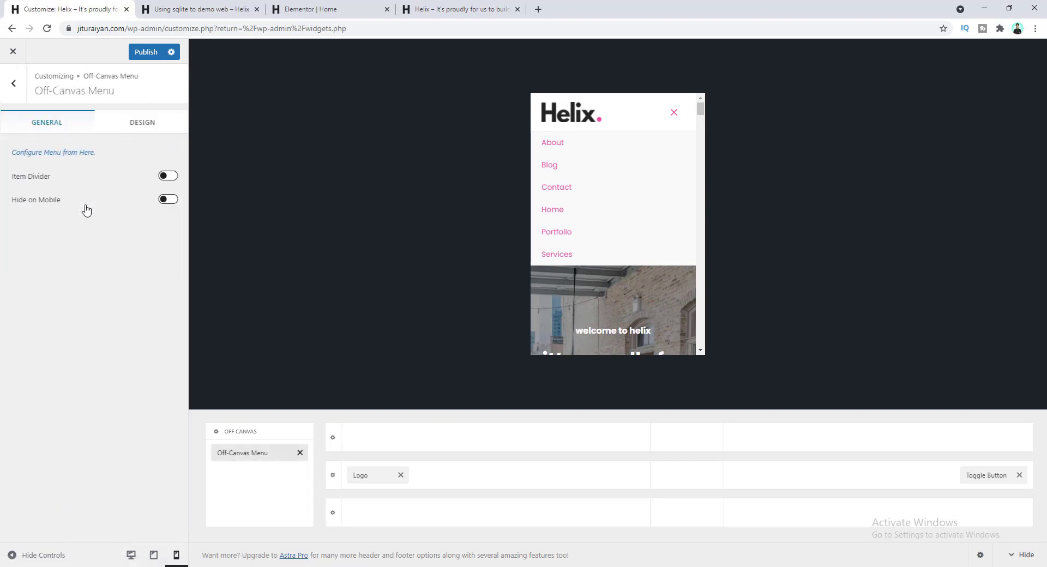
click(63, 156)
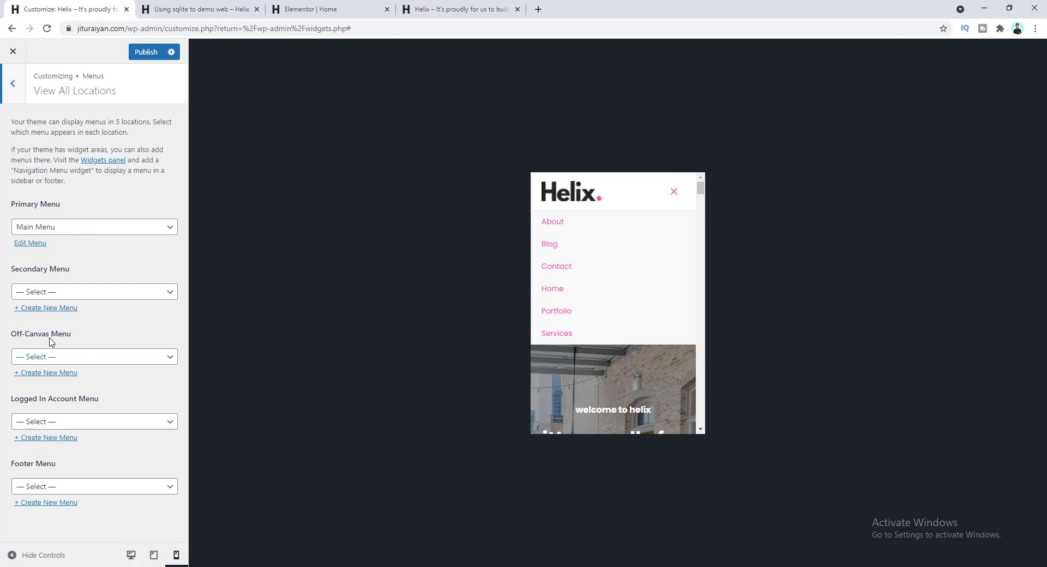
click(75, 358)
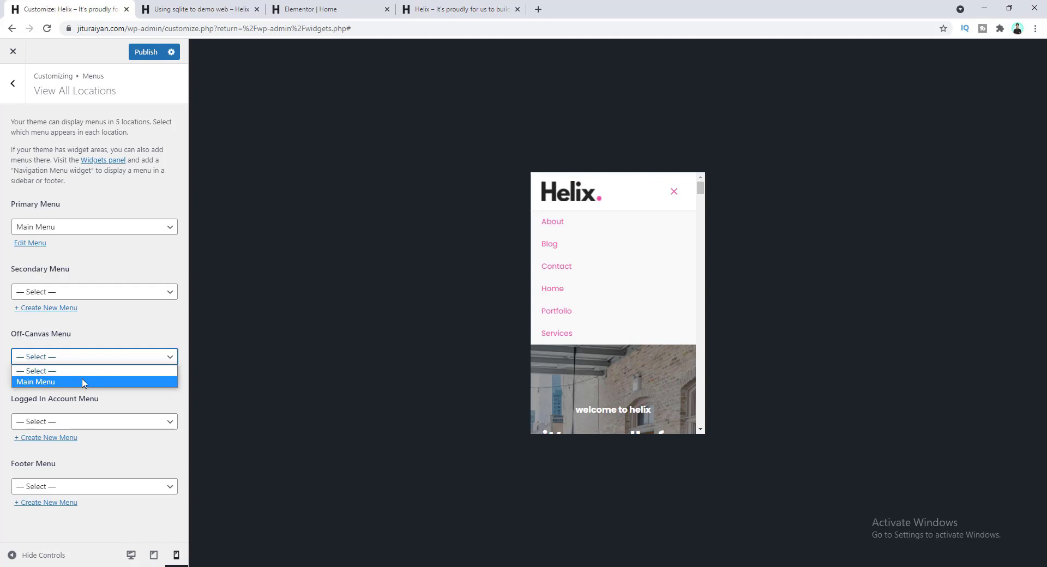
click(83, 381)
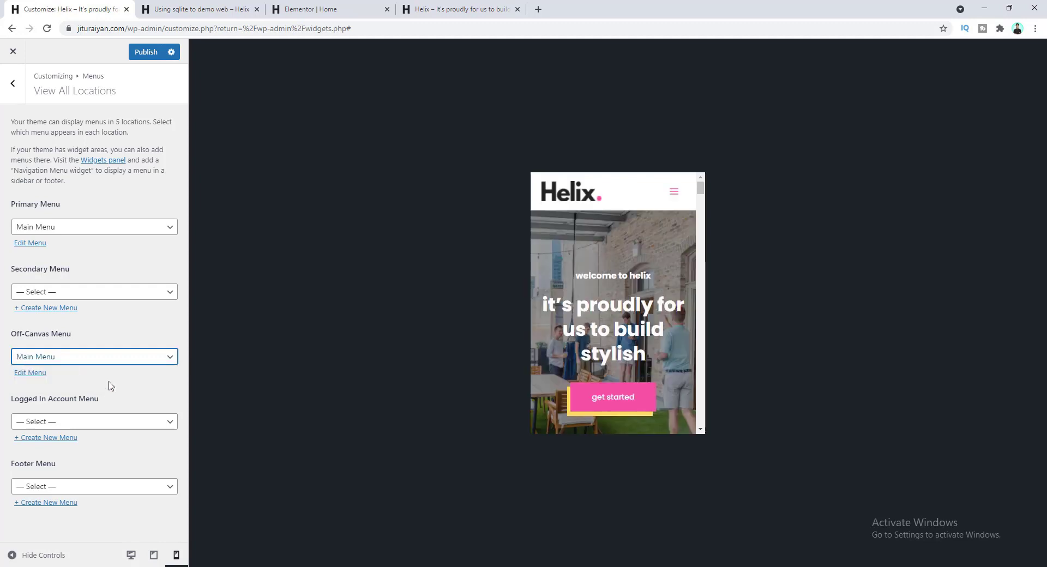
click(675, 194)
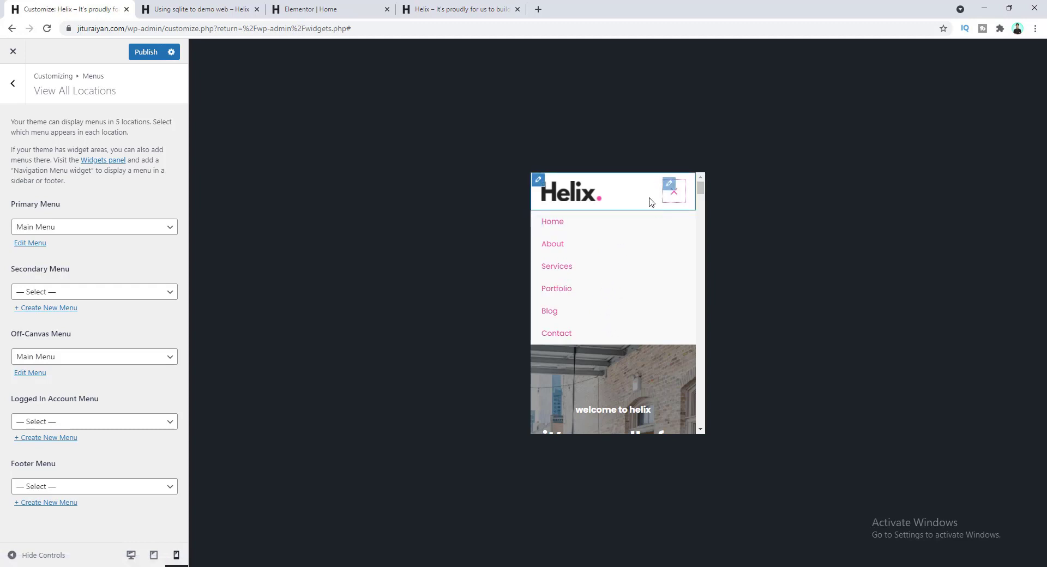
click(12, 84)
click(12, 85)
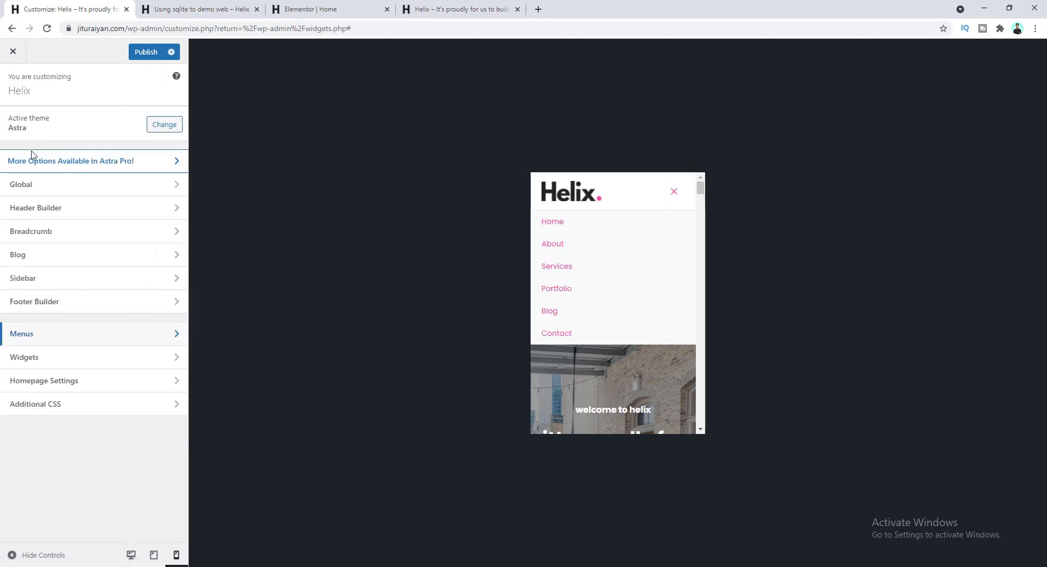
- Set the Off-Canvas Menu's link colour to #222222
click(61, 213)
click(66, 207)
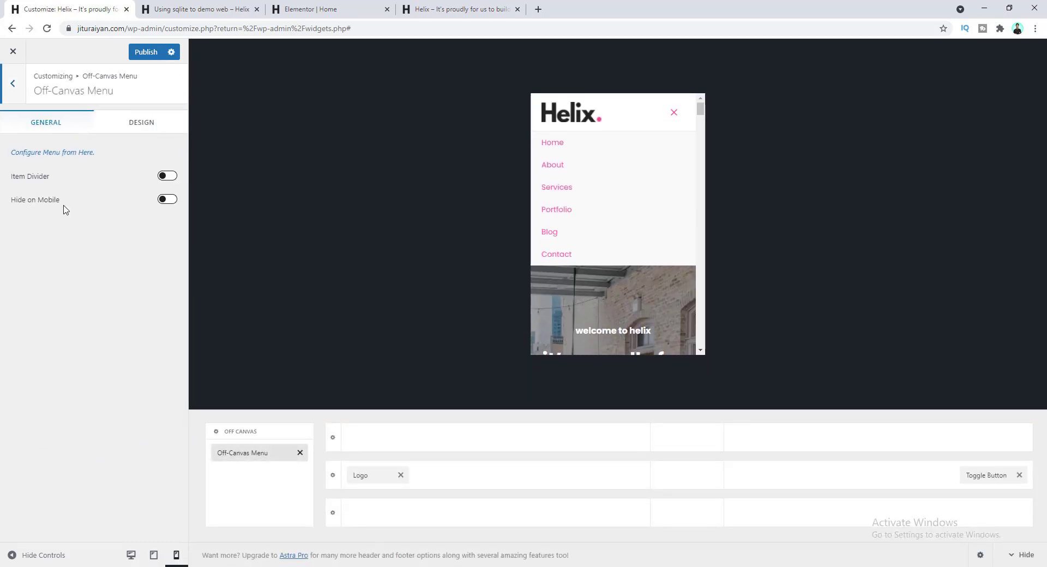
click(133, 123)
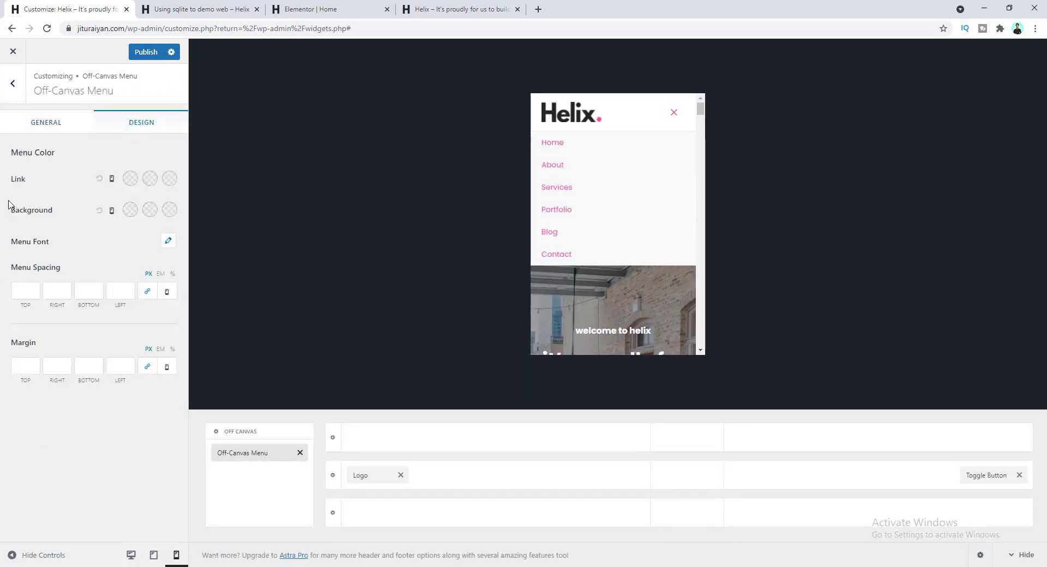
click(127, 182)
double_click(58, 342)
text(222222)
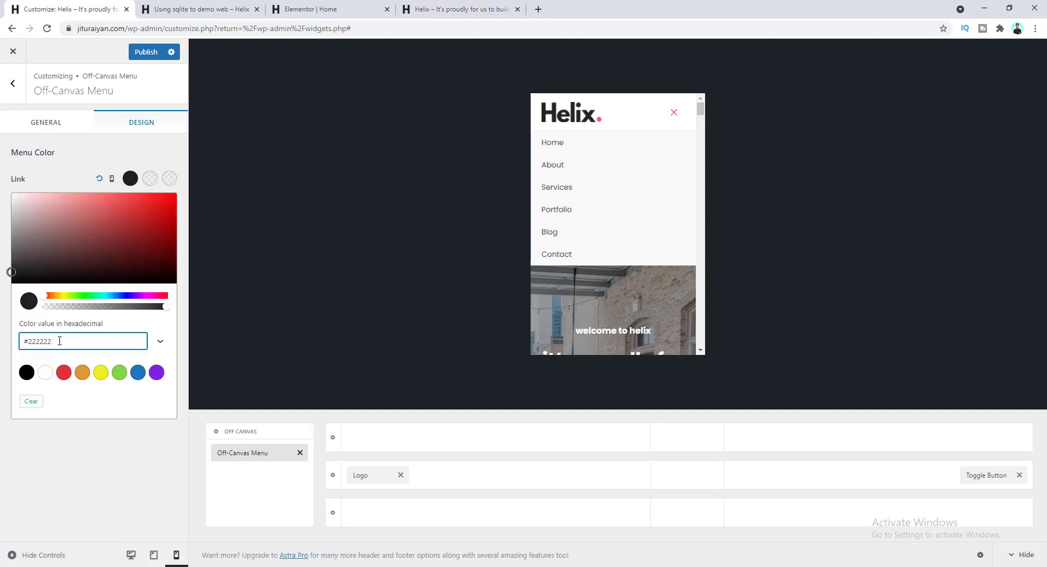
click(674, 114)
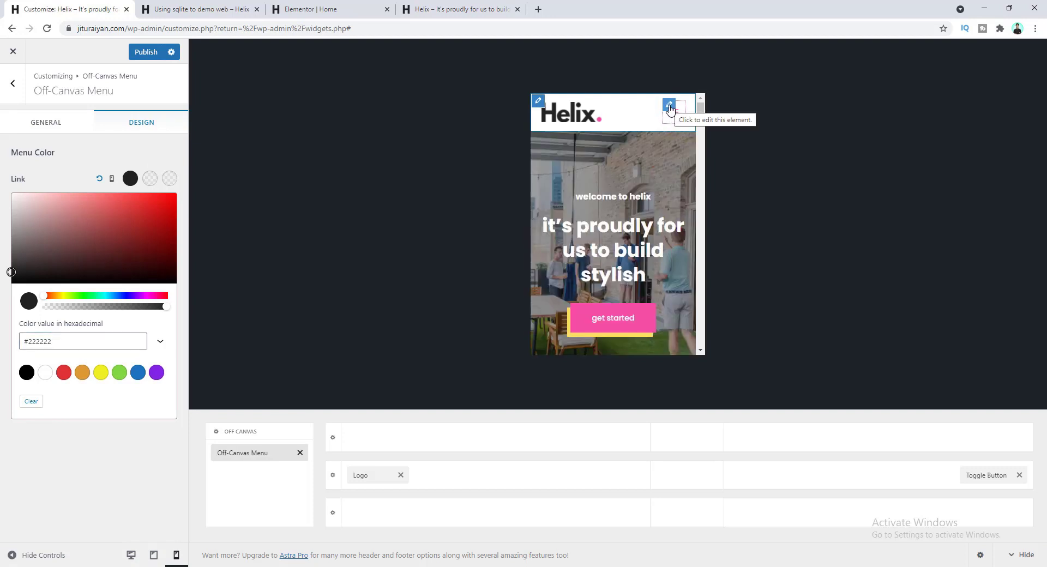
- Set the Toggle Button icon colour to #222222 and publish the Customizer changes
click(671, 107)
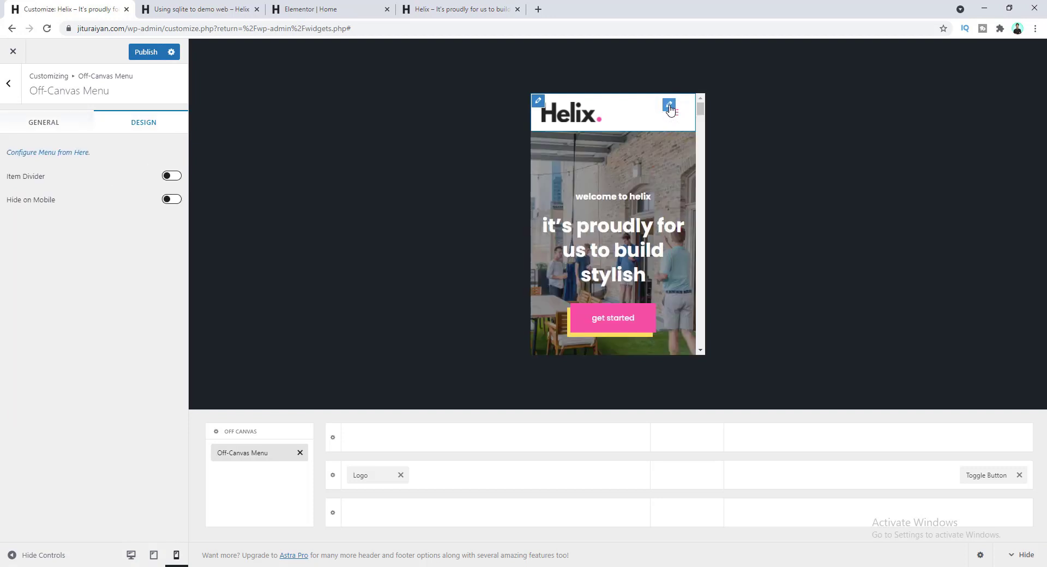
click(141, 128)
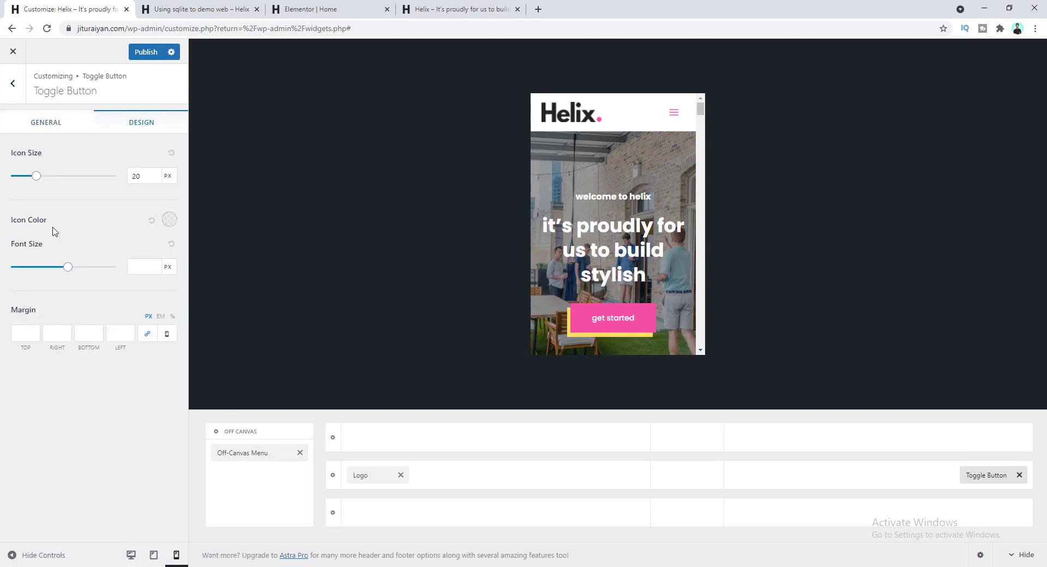
click(170, 219)
drag(71, 384, 36, 386)
text(#222222)
click(673, 114)
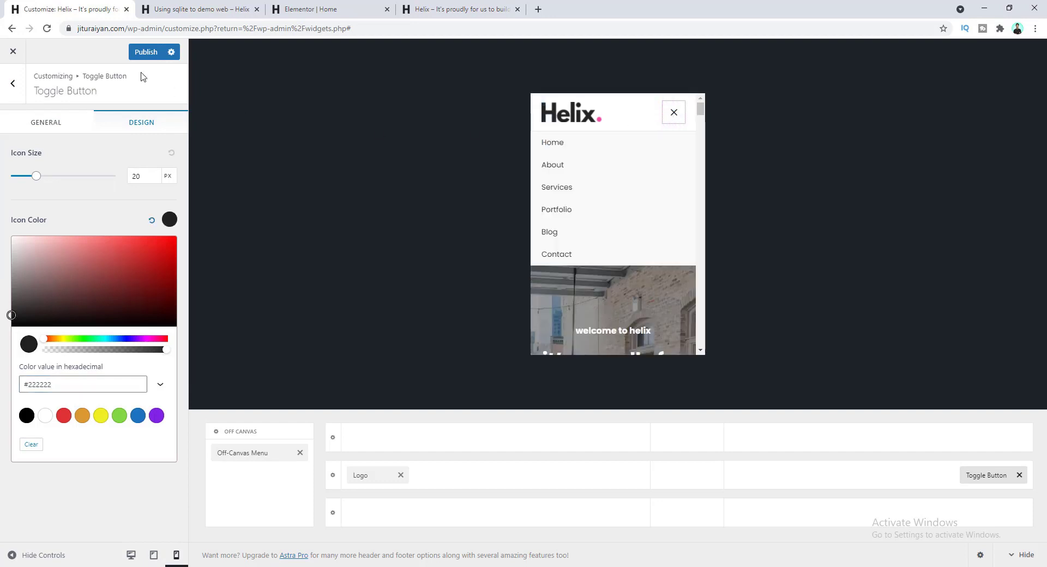
click(143, 53)
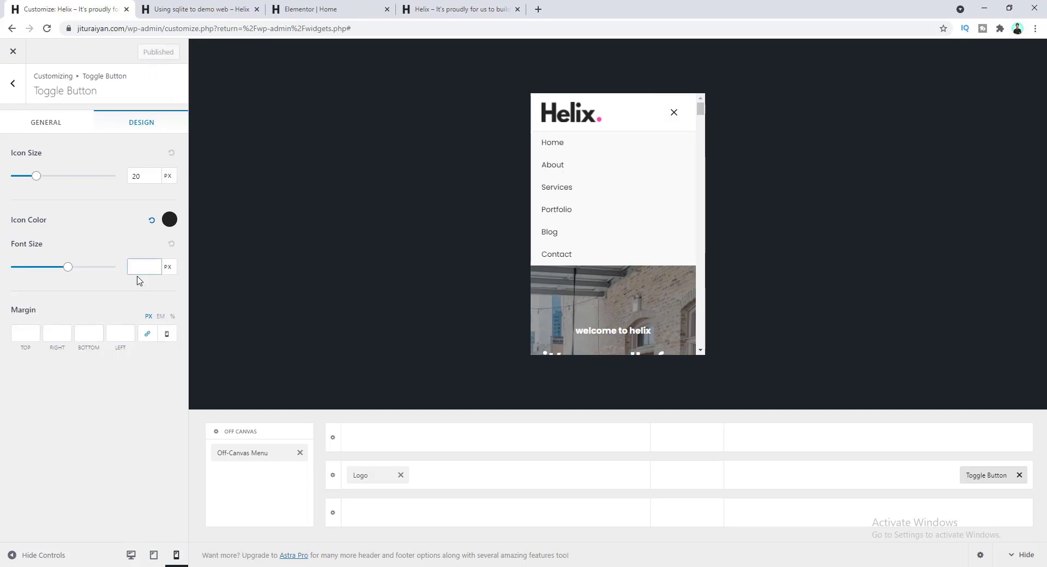
- Open the Helix site's About page from the live site's navigation
click(429, 6)
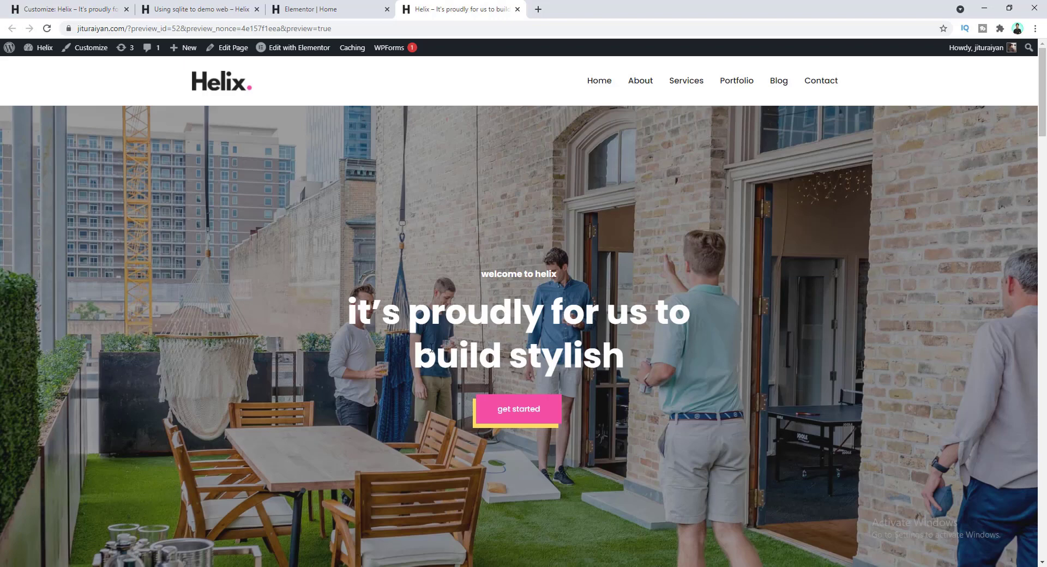
click(641, 81)
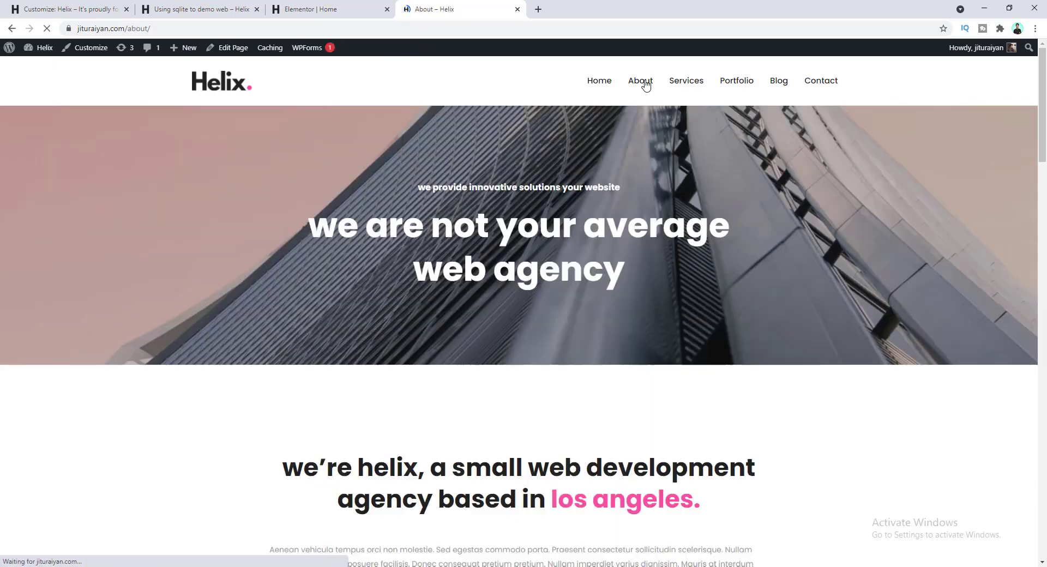
mouse_move(302, 53)
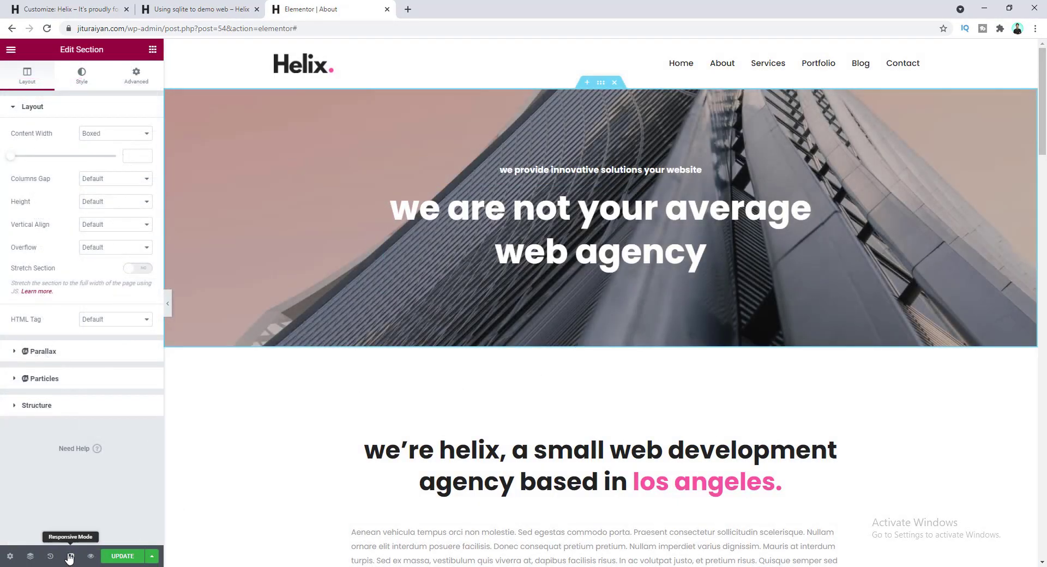
- Switch the About page preview to 768 px tablet width and scroll through it
click(70, 557)
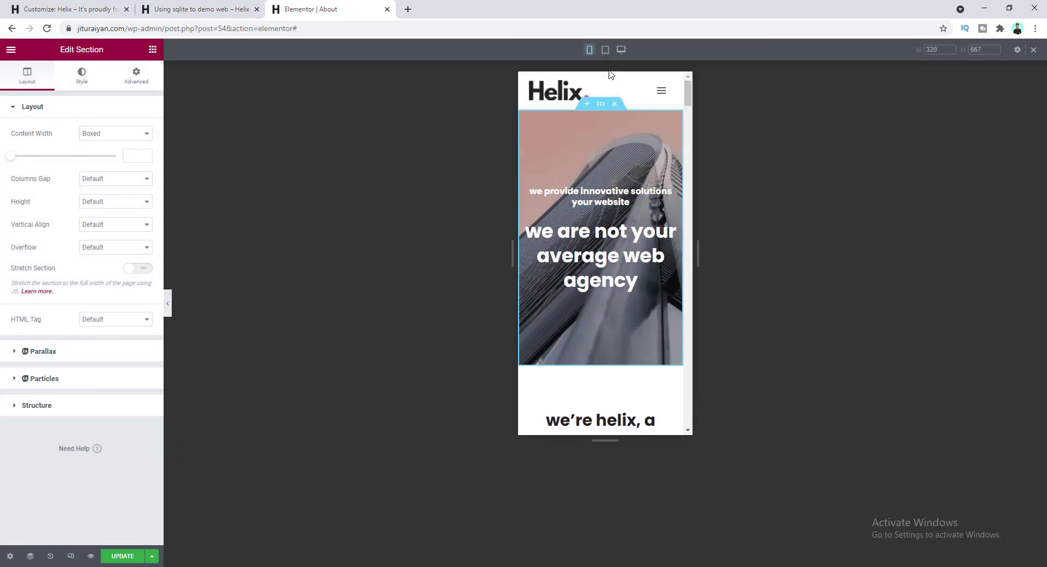
click(605, 51)
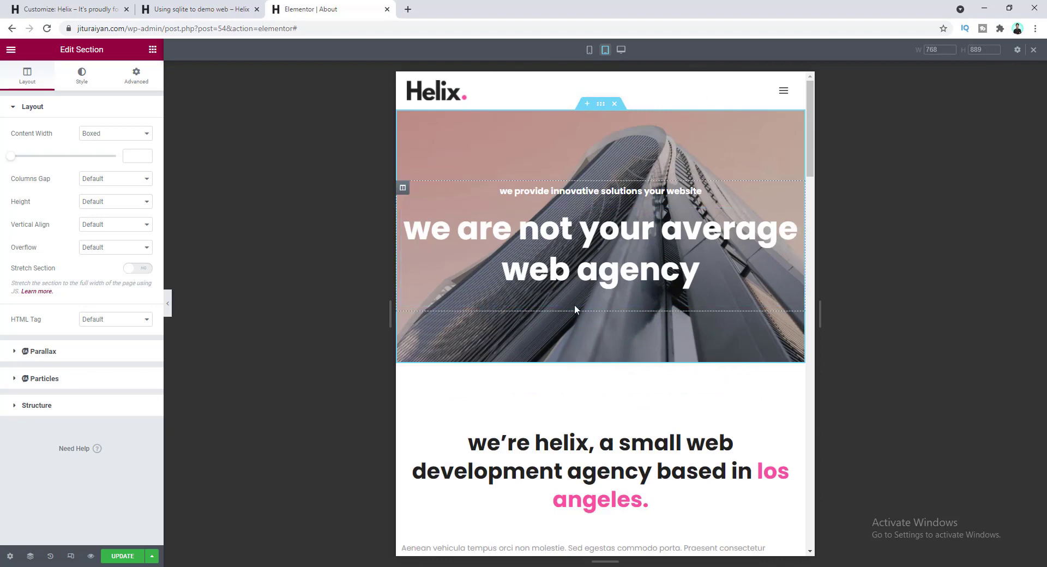
scroll(619, 300, down, 10)
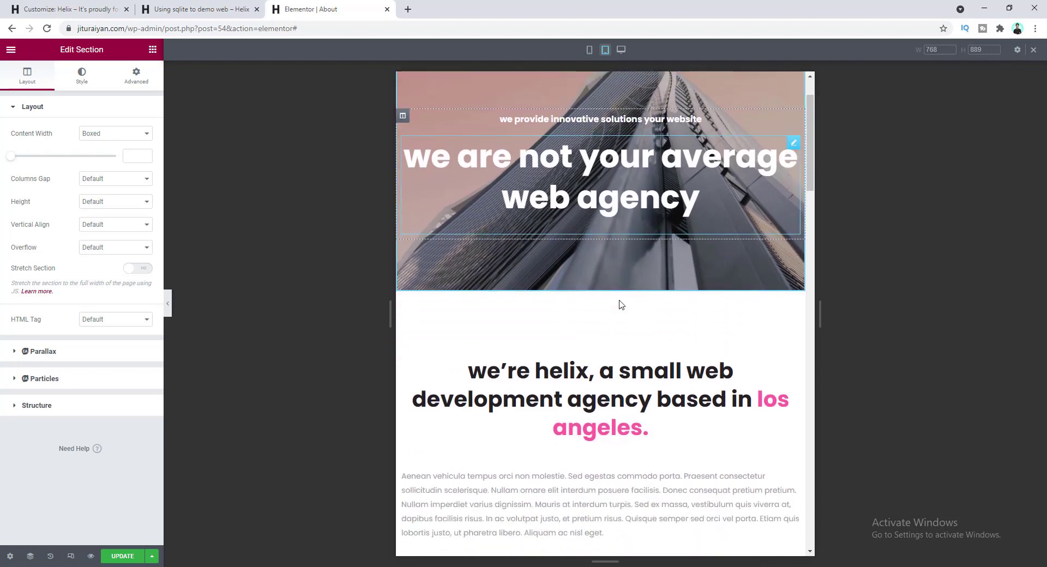
scroll(620, 300, up, 4)
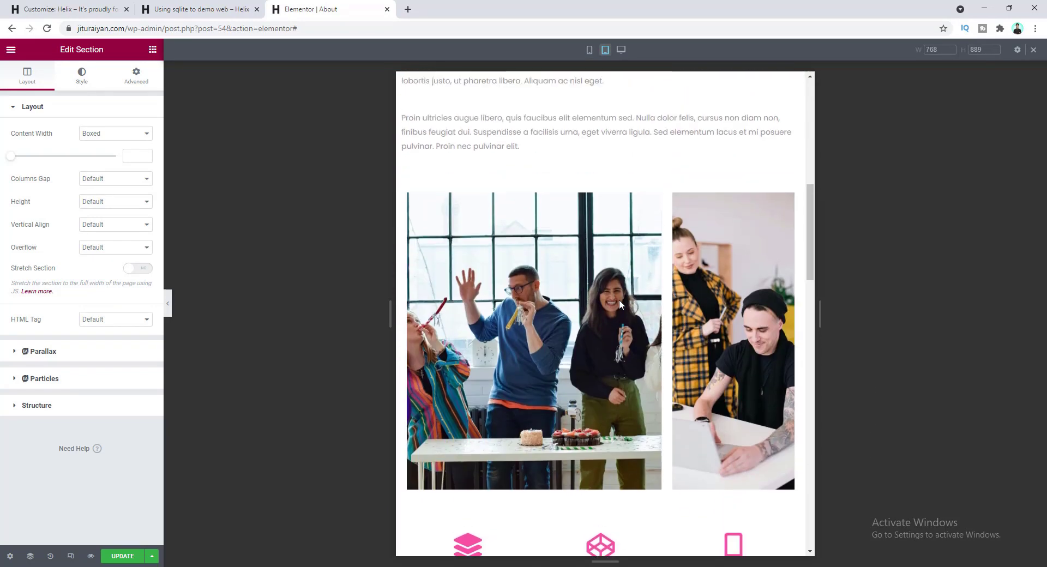
- Set the team group photo and the right-hand portrait photo to 400 px tablet height
click(523, 310)
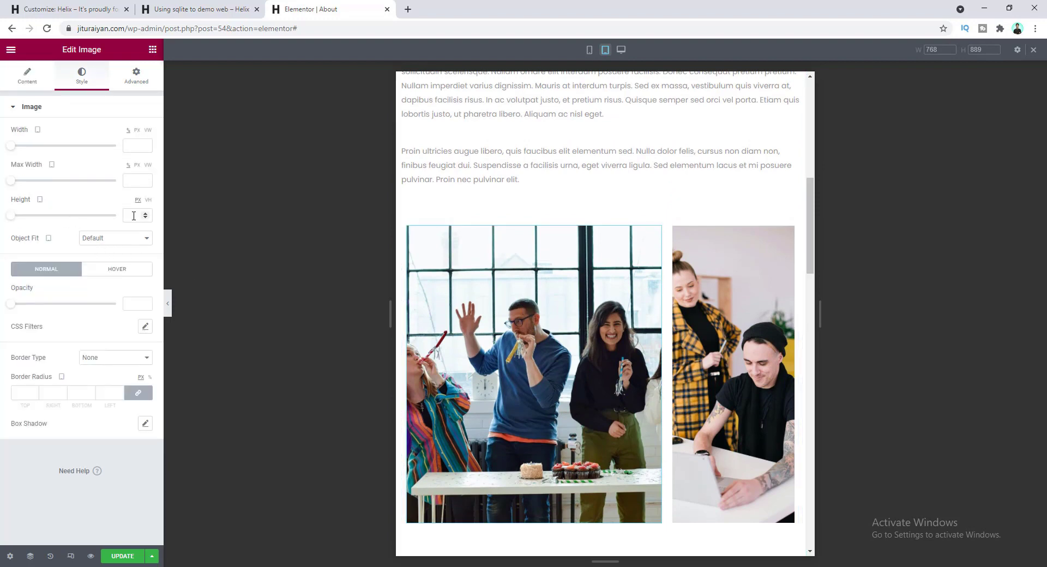
text(400)
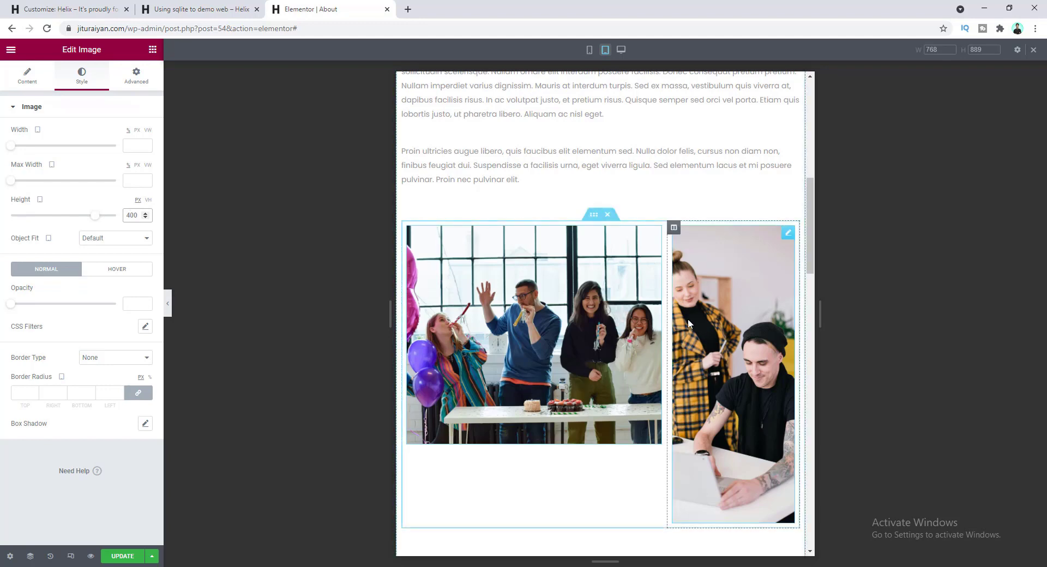
click(735, 273)
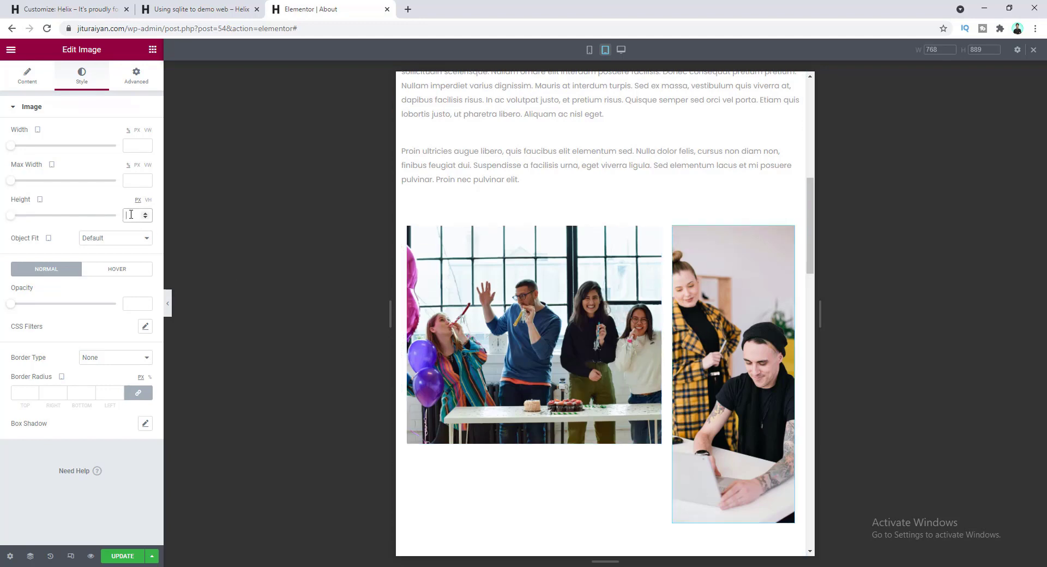
text(400)
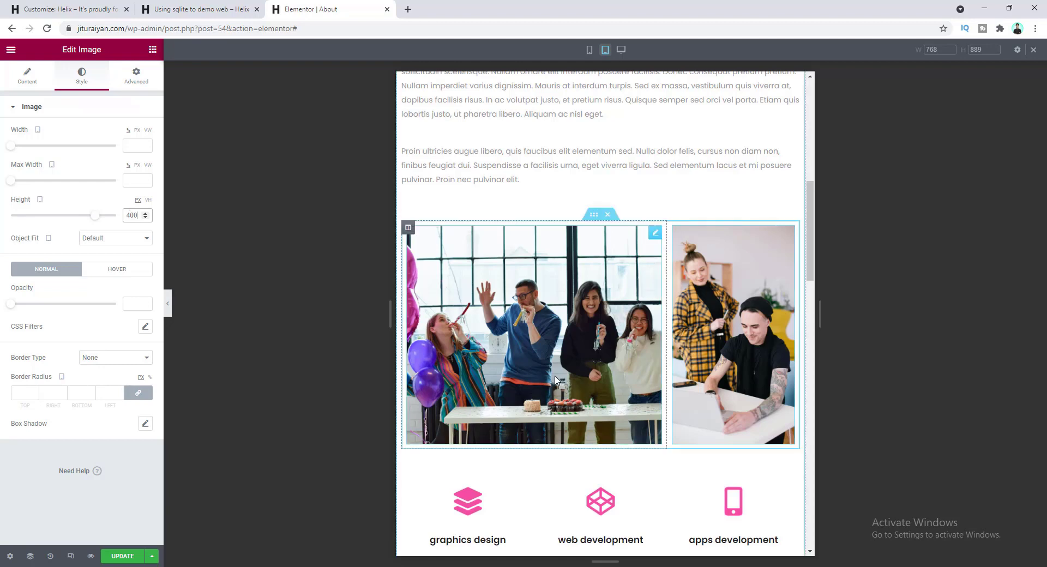
scroll(561, 400, down, 9)
scroll(561, 400, up, 2)
scroll(562, 400, up, 1)
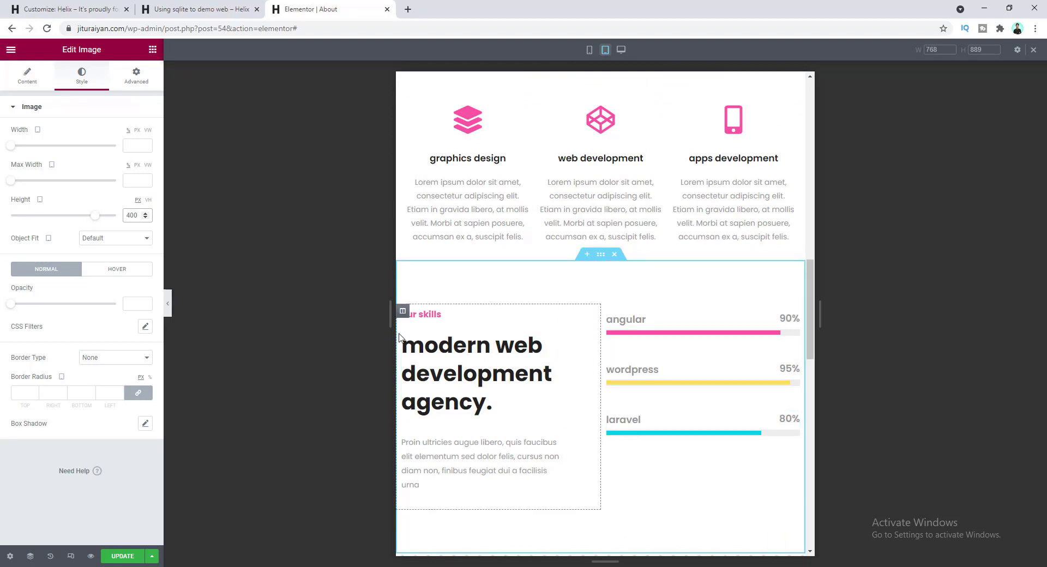
scroll(413, 276, down, 1)
- Set the 'our skills' text column and the skill-bars column to 100% tablet width
click(402, 258)
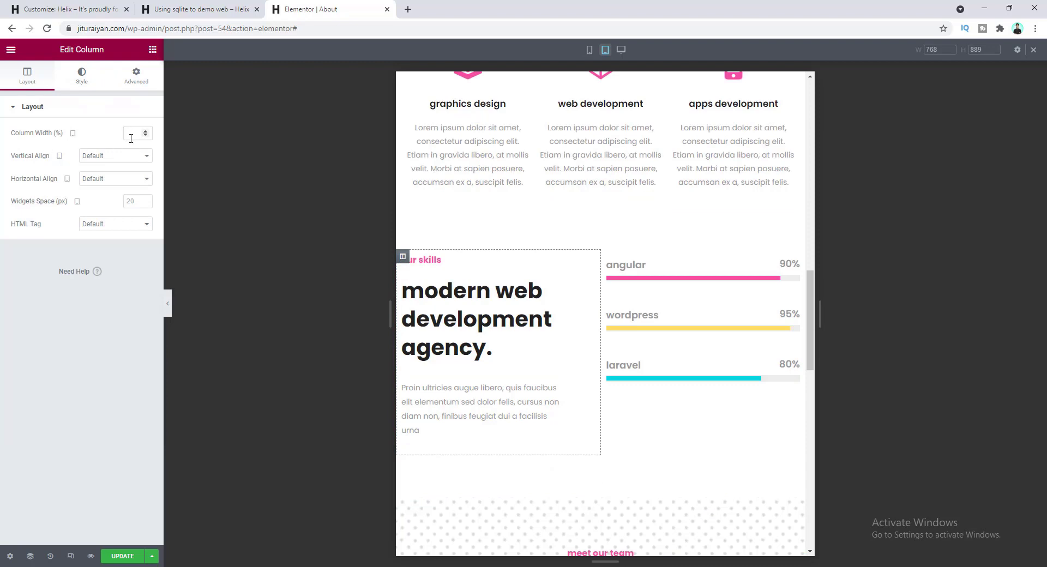
text(100)
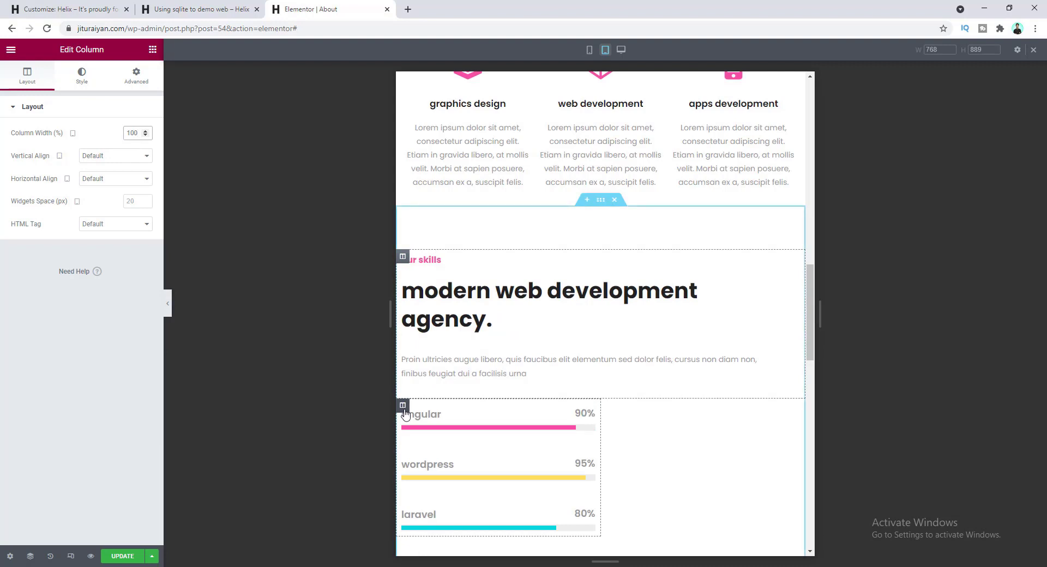
click(403, 409)
click(135, 136)
text(100)
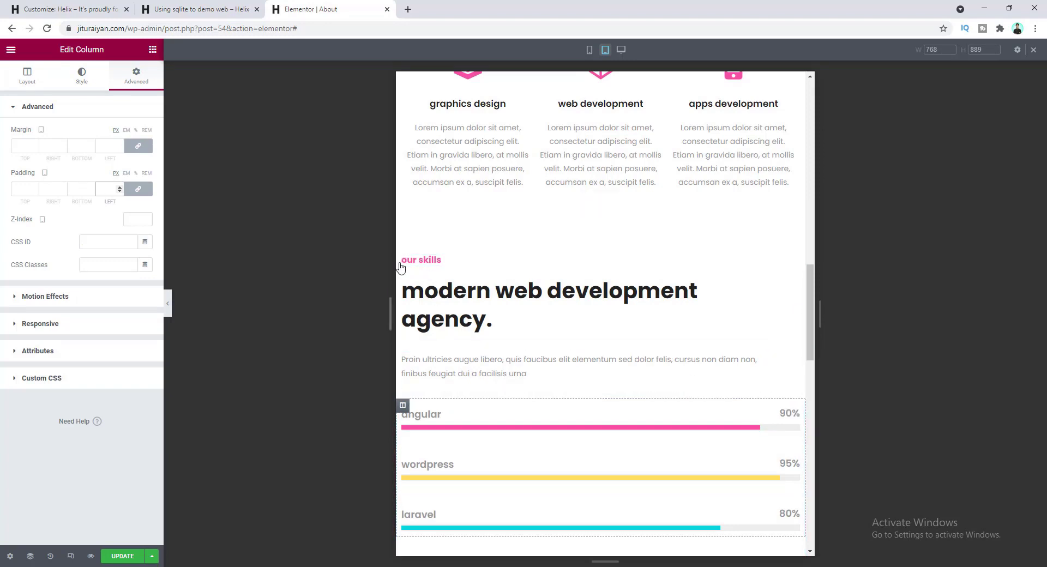
- Give the 'our skills' text column 10 px linked padding on every side
click(403, 259)
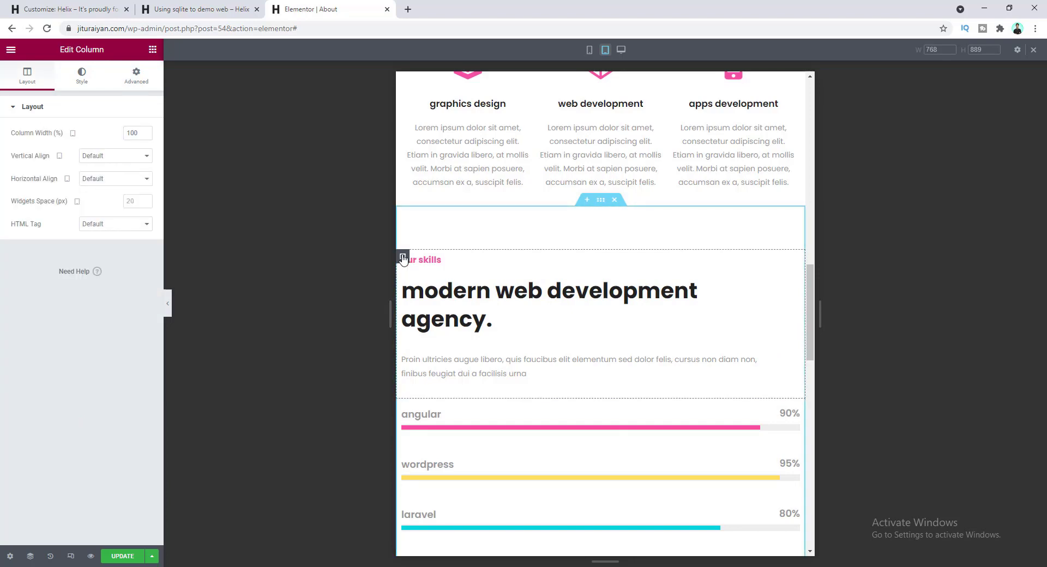
click(136, 75)
click(104, 189)
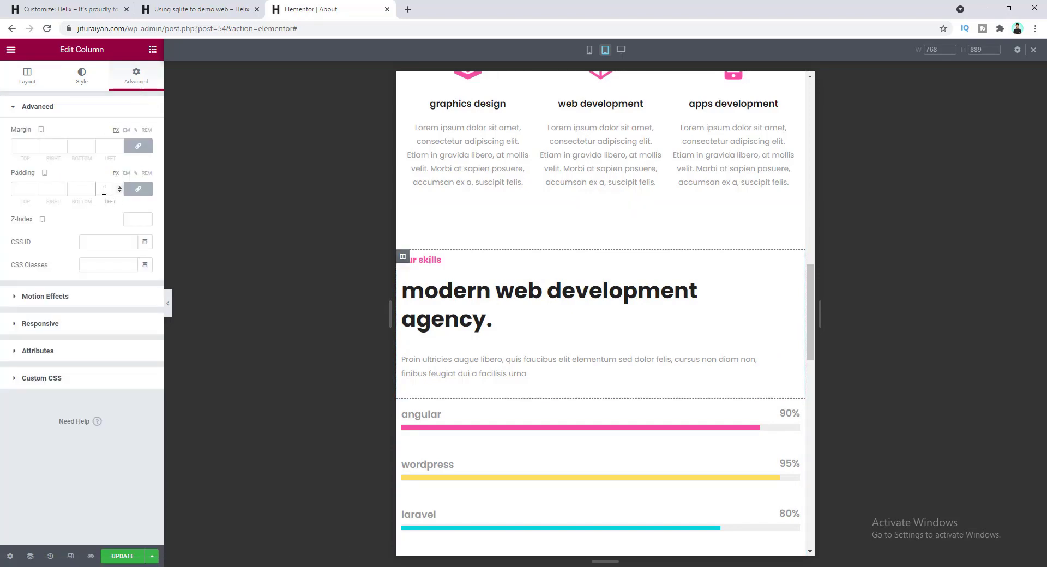
text(10)
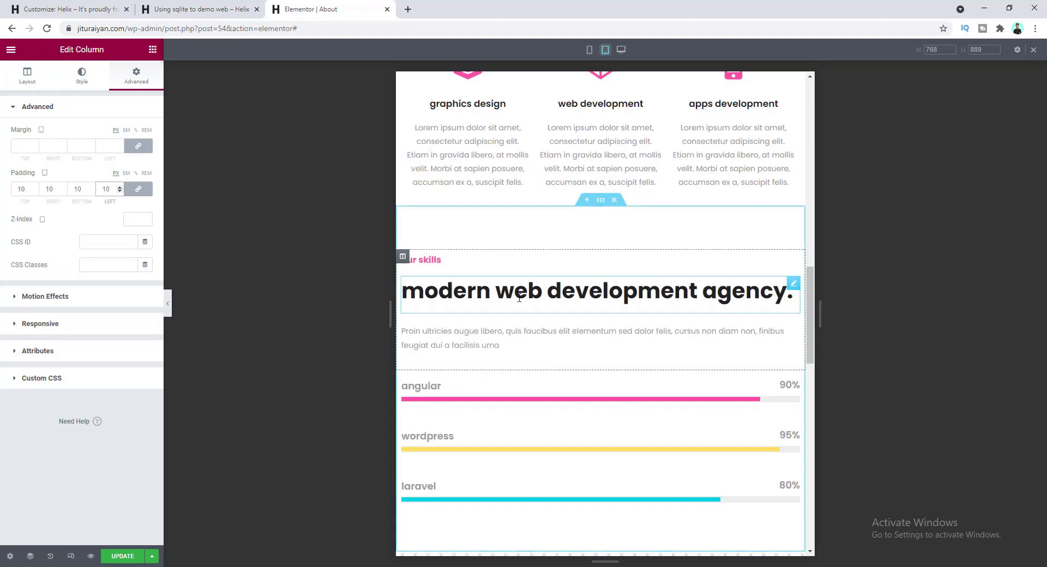
scroll(562, 355, down, 2)
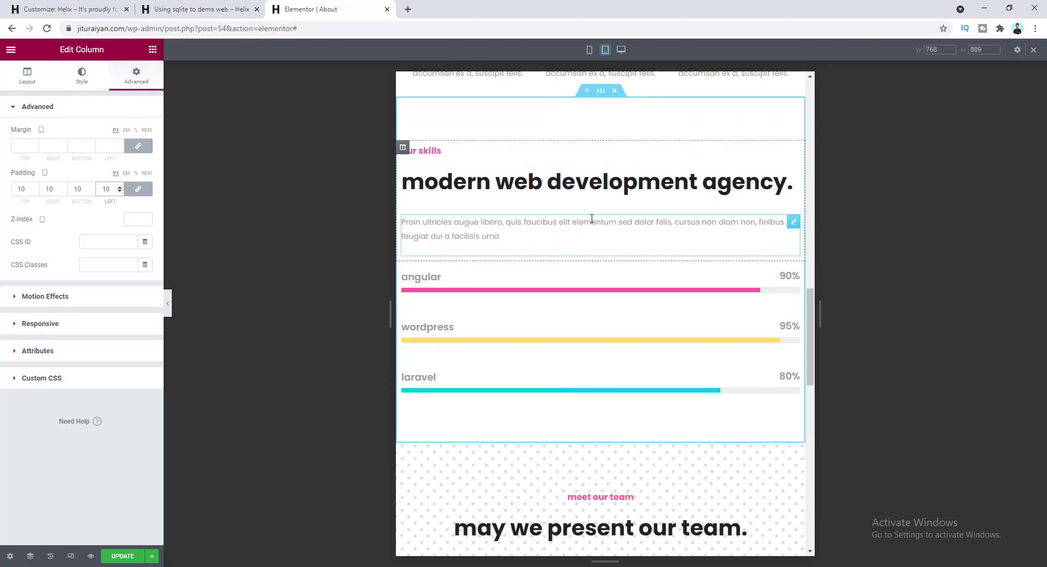
scroll(574, 304, down, 8)
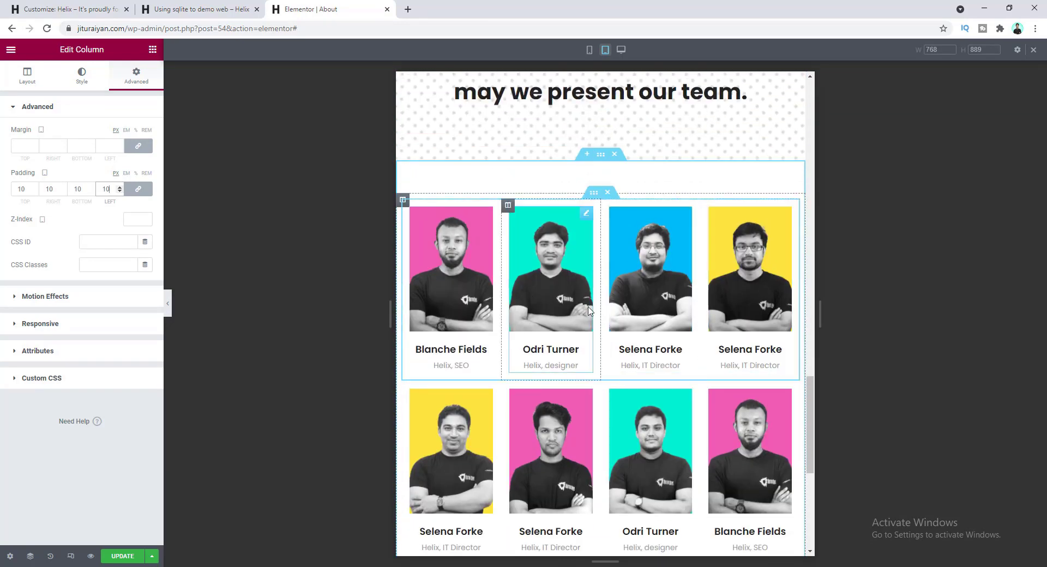
scroll(405, 325, up, 1)
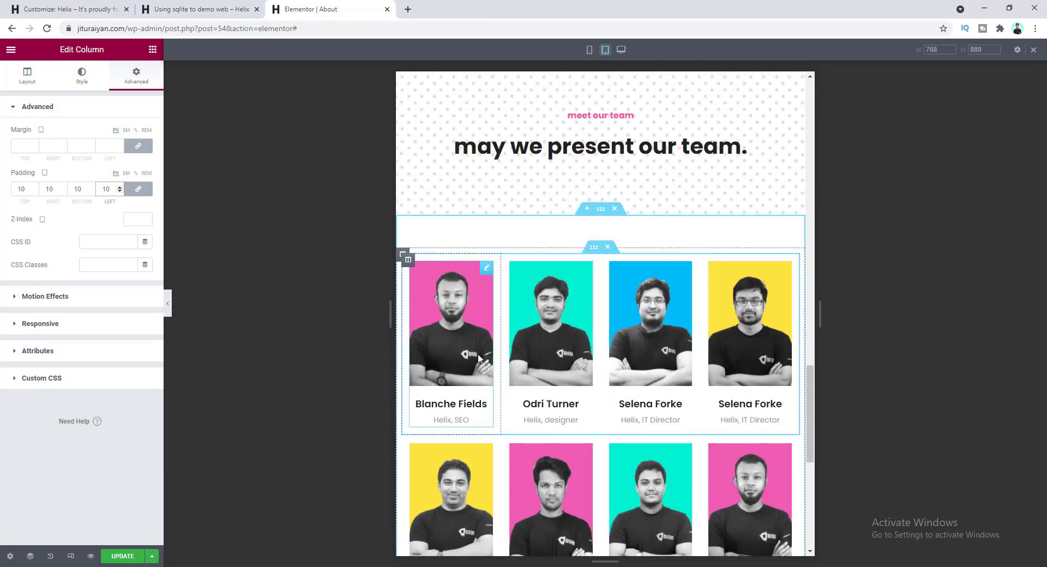
click(408, 262)
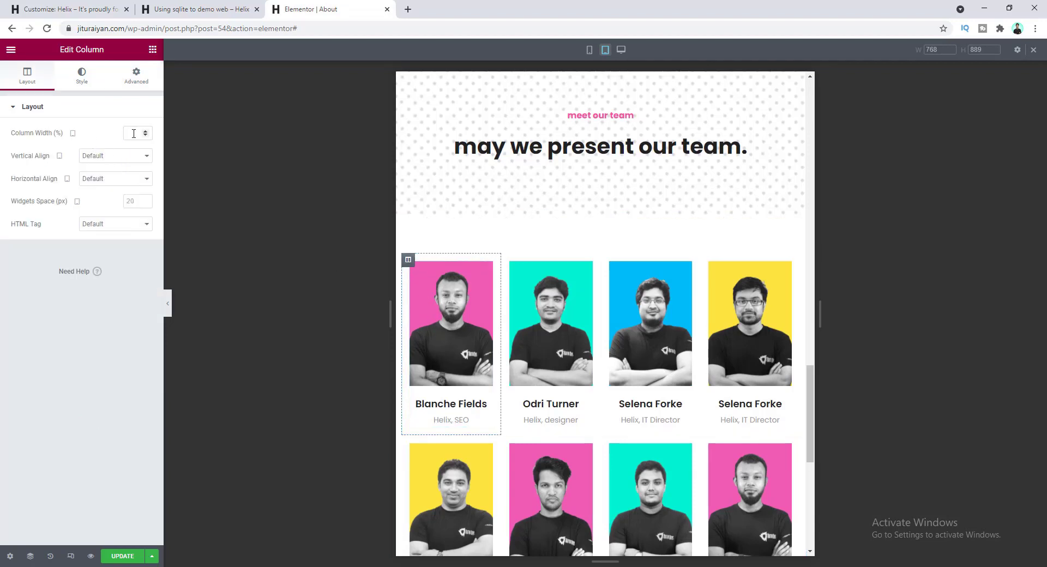
text(50)
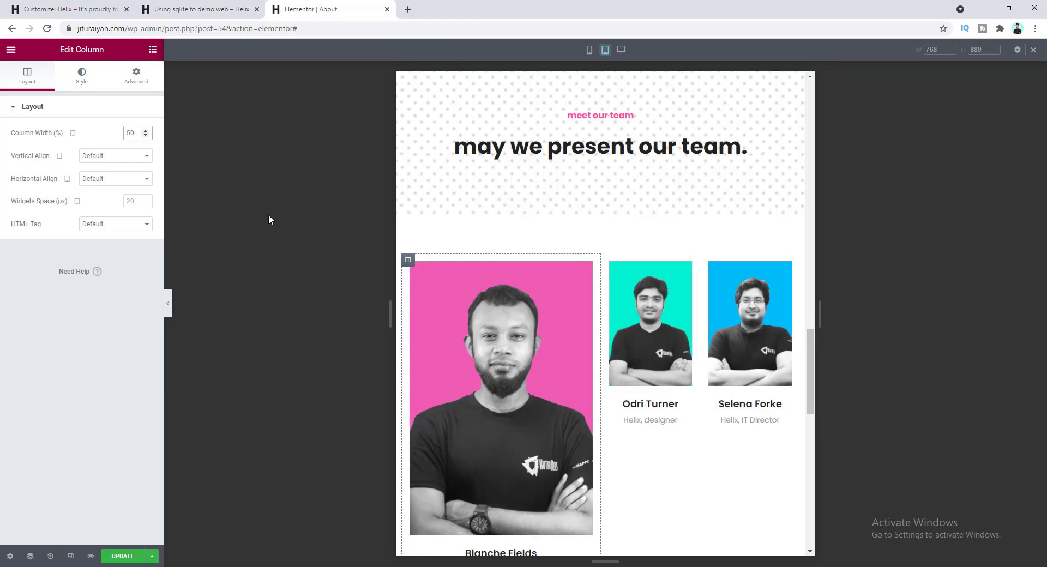
right_click(408, 261)
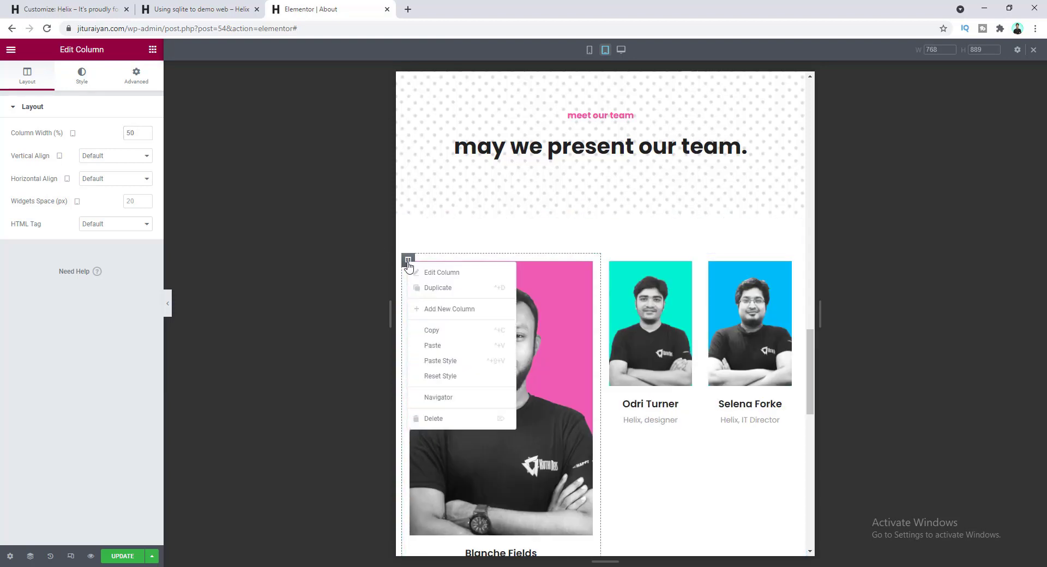
click(450, 330)
right_click(610, 265)
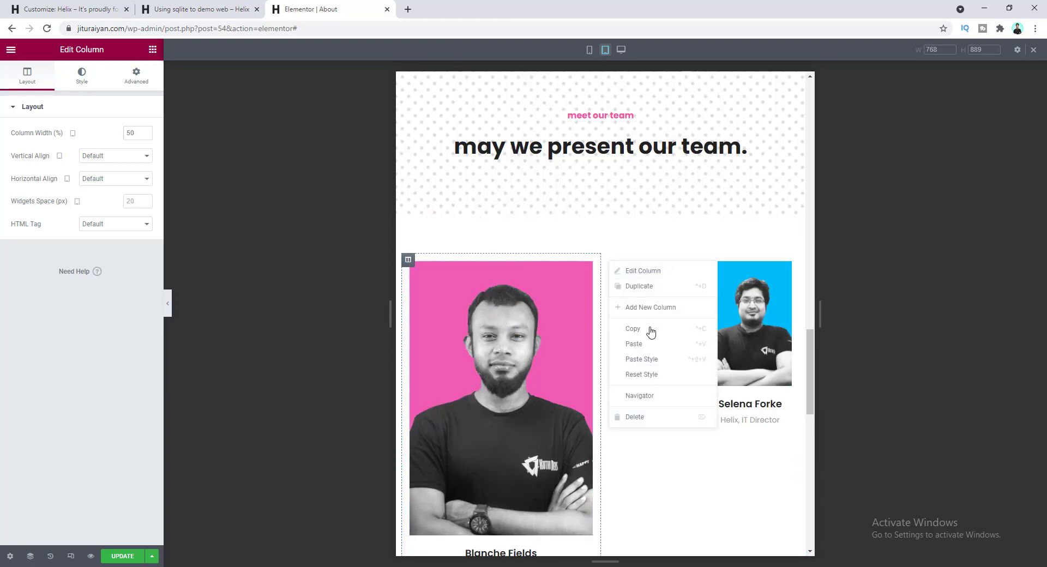
click(653, 360)
scroll(600, 382, down, 5)
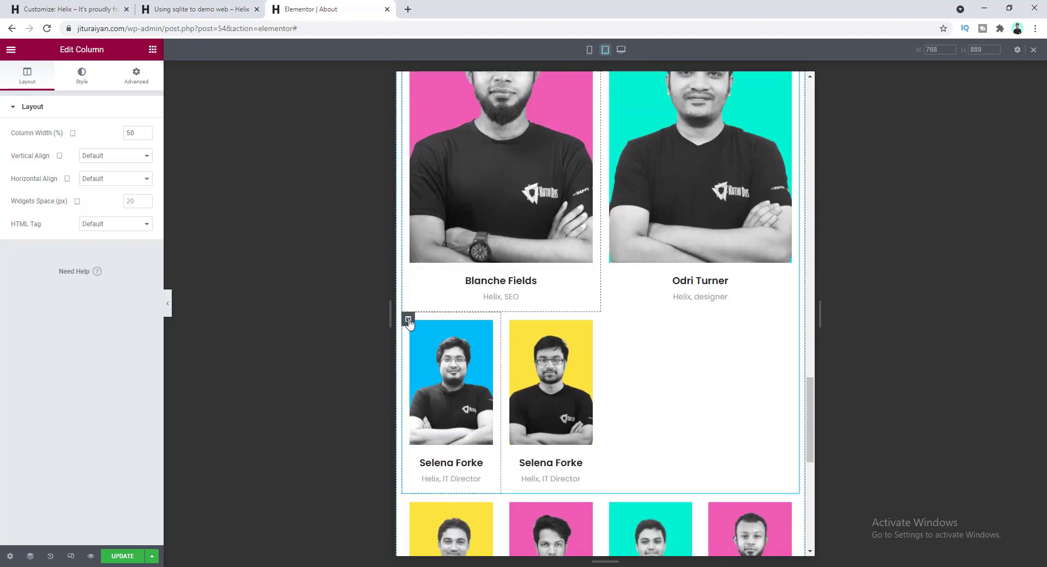
right_click(607, 323)
click(639, 420)
scroll(545, 376, down, 6)
right_click(408, 326)
click(458, 426)
right_click(607, 326)
click(639, 425)
scroll(546, 376, down, 6)
right_click(435, 326)
click(444, 425)
right_click(607, 327)
click(648, 426)
scroll(528, 372, down, 5)
scroll(603, 439, up, 10)
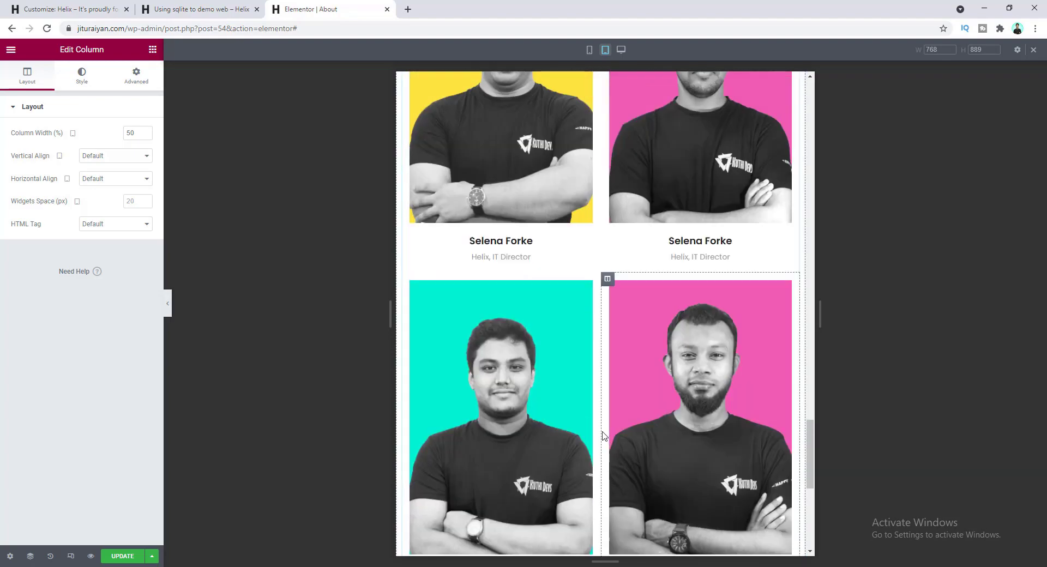
scroll(613, 407, up, 15)
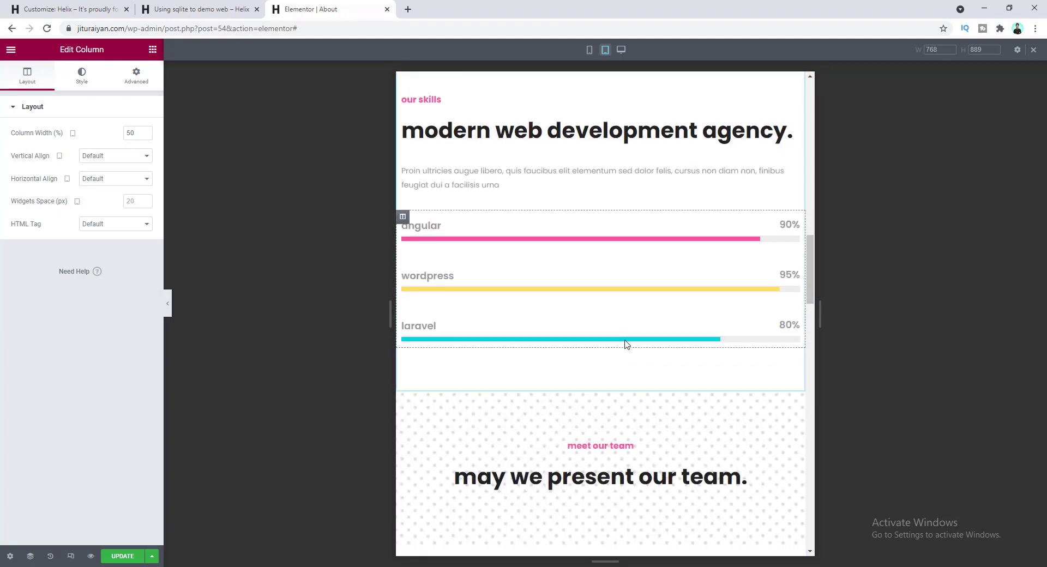
scroll(645, 385, up, 3)
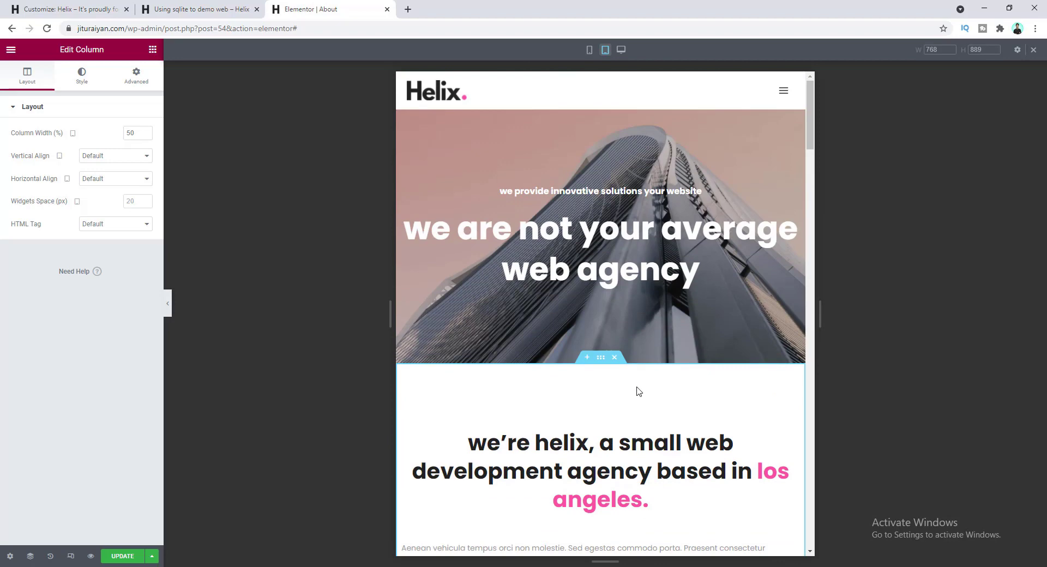
- Preview the About page at mobile width, scrolling down to the bottom and back up
click(589, 50)
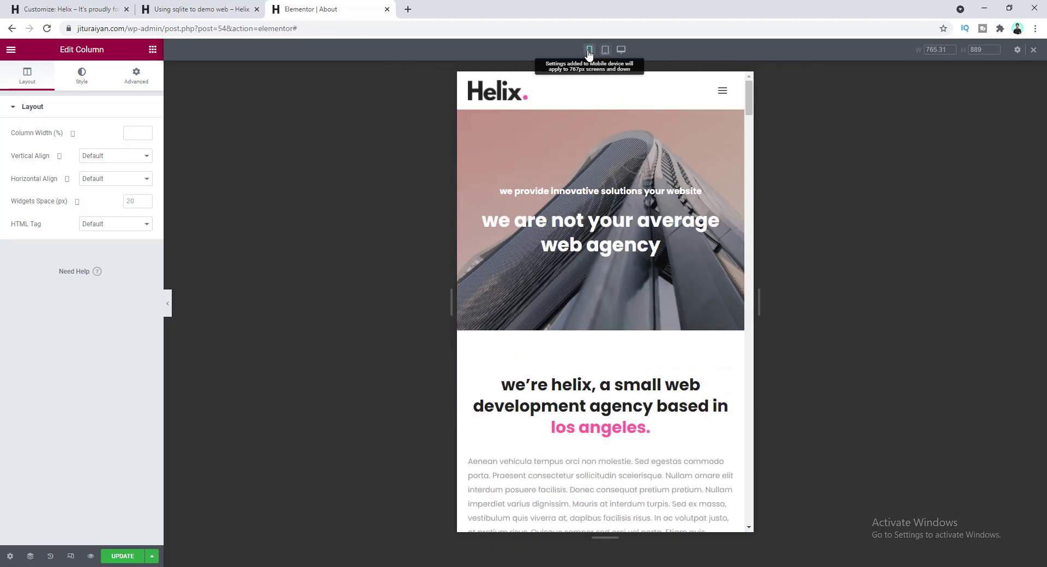
scroll(614, 184, down, 10)
scroll(619, 188, down, 12)
scroll(619, 189, down, 12)
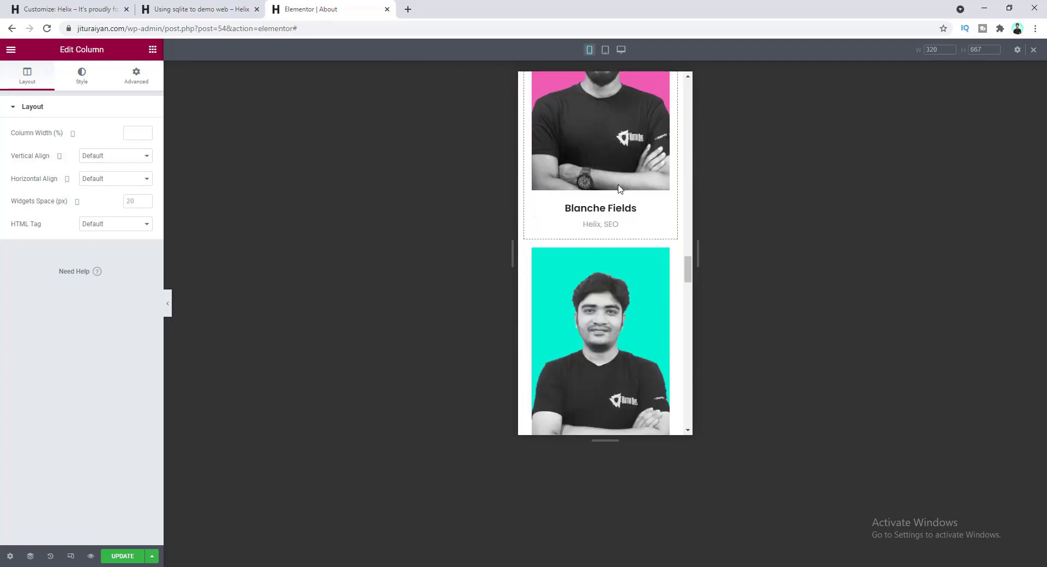
scroll(619, 188, down, 8)
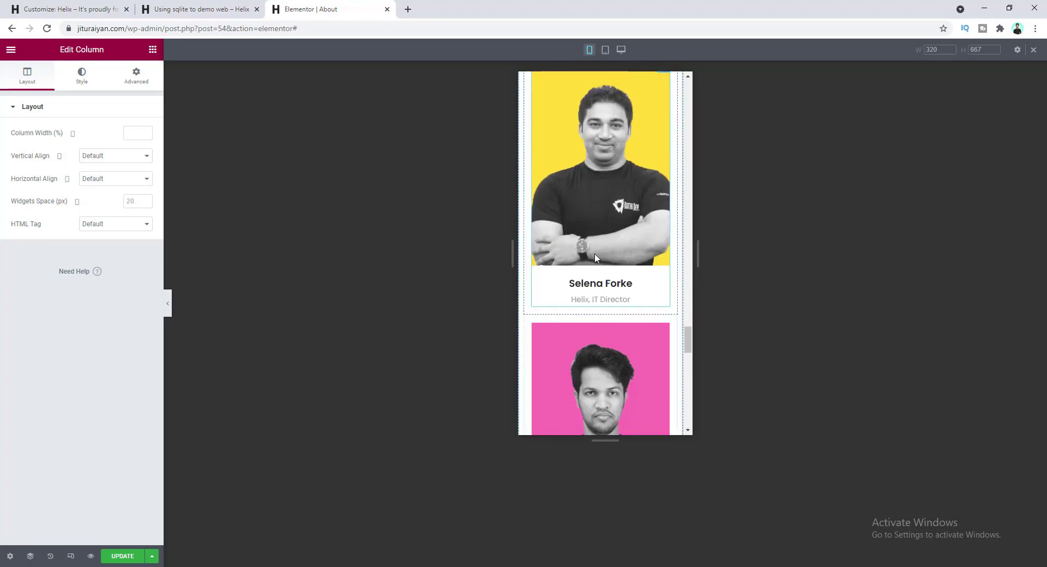
scroll(594, 259, down, 10)
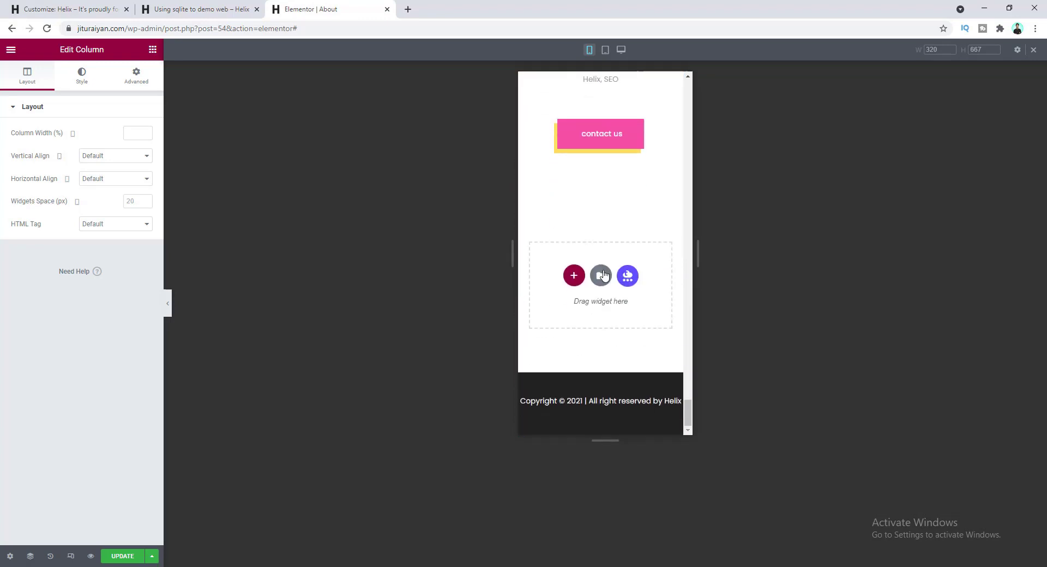
scroll(600, 273, up, 5)
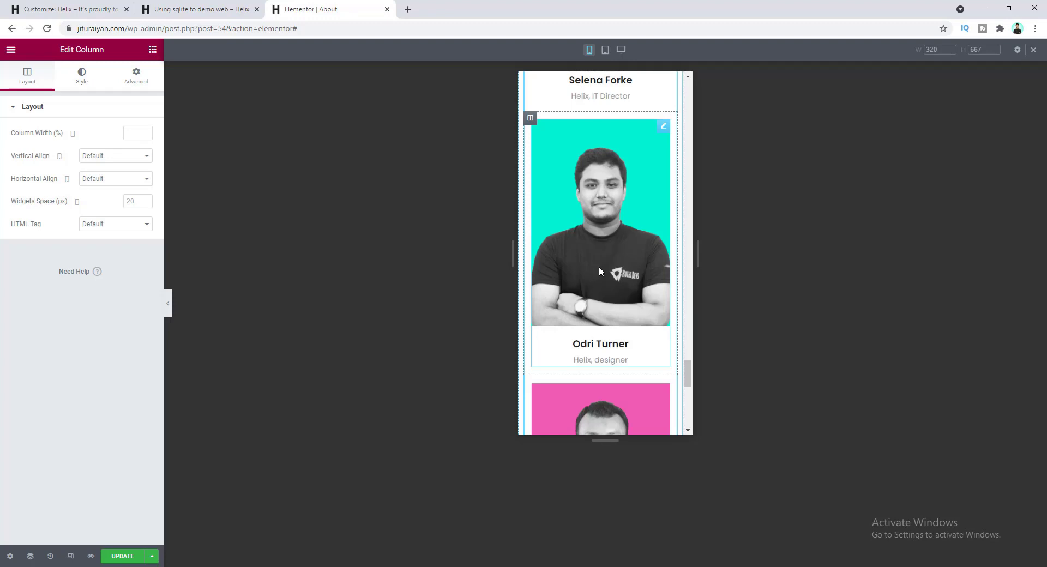
scroll(619, 304, up, 4)
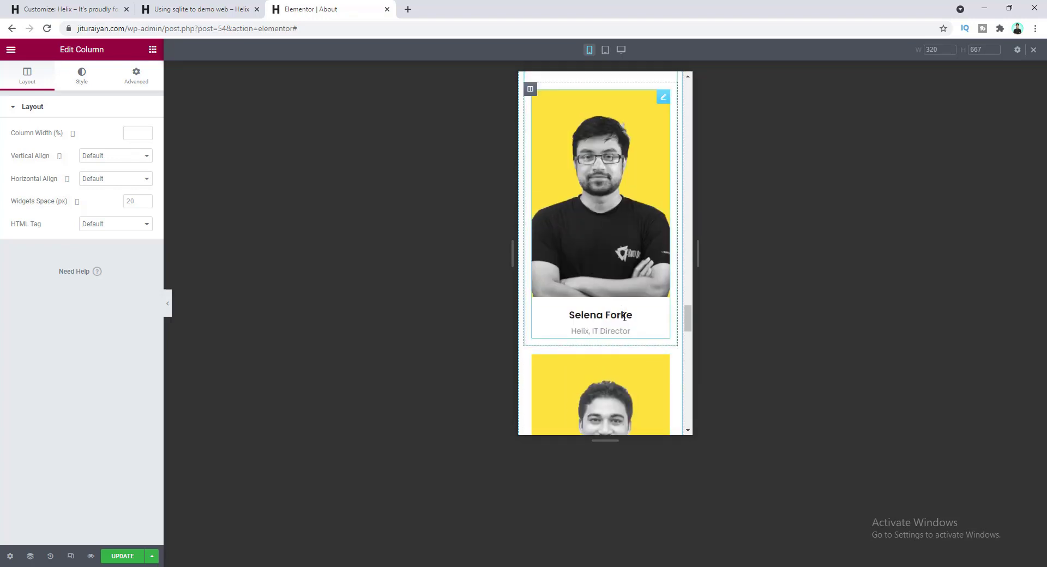
scroll(624, 281, up, 10)
scroll(624, 281, up, 15)
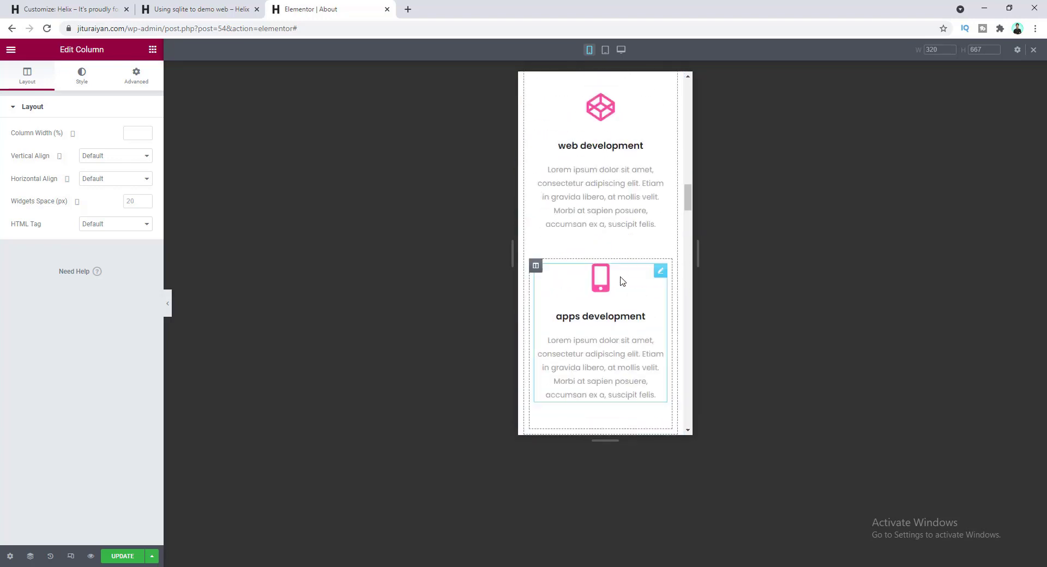
scroll(633, 211, up, 1)
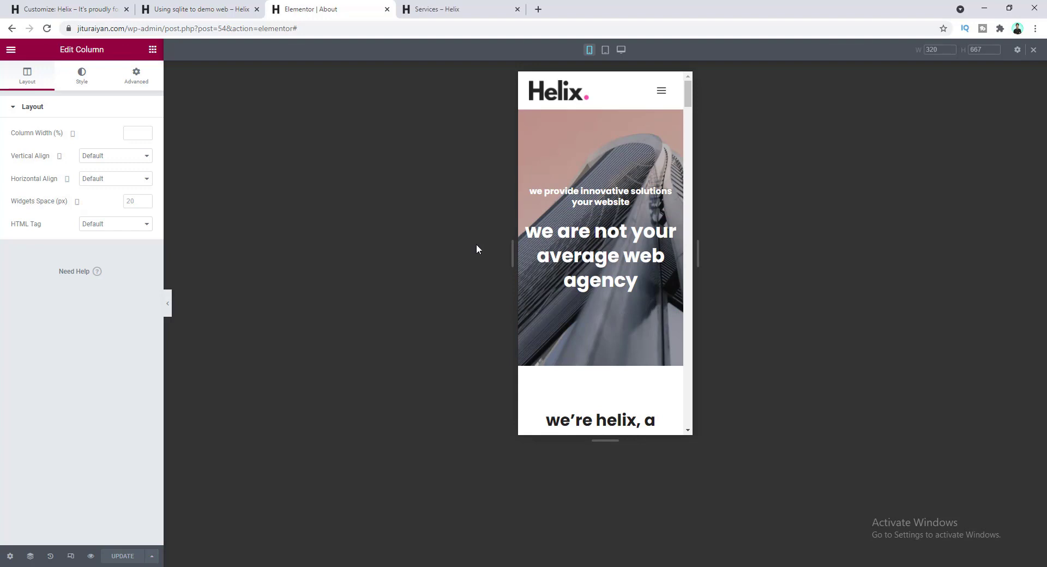
- Open the Services page in Elementor, close the About tab, and preview at tablet width
click(436, 9)
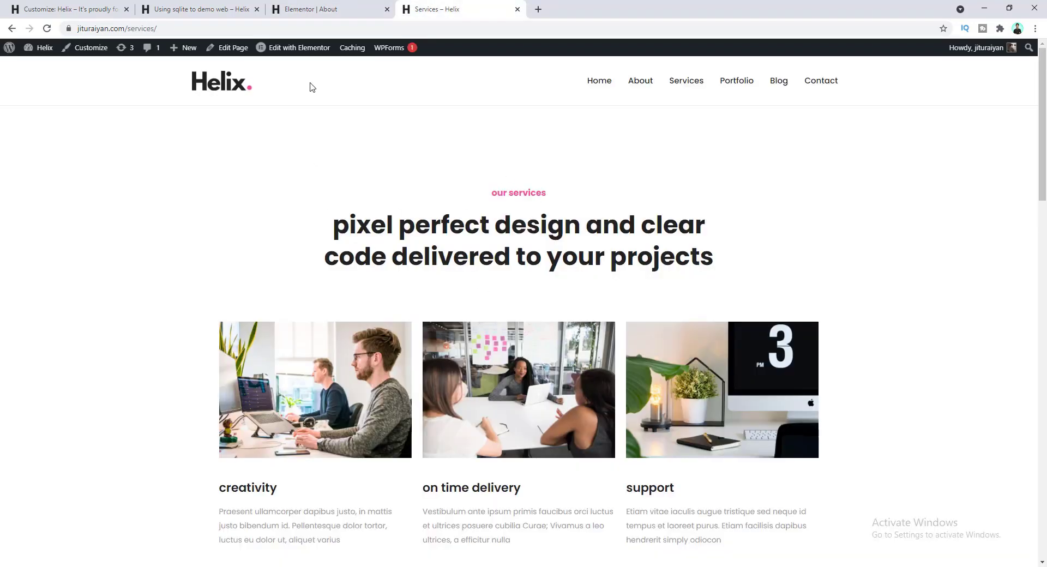
click(303, 48)
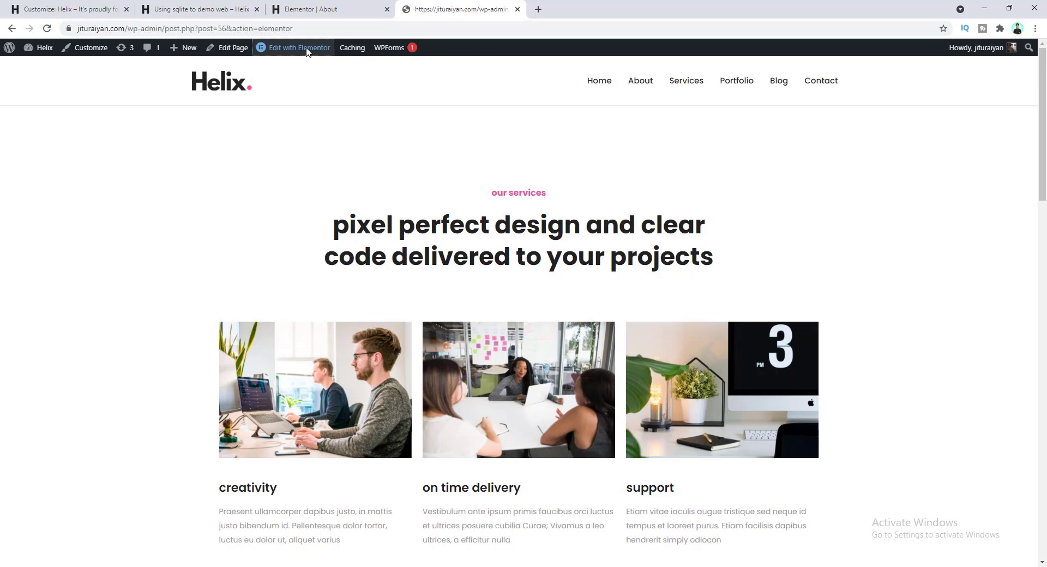
click(387, 8)
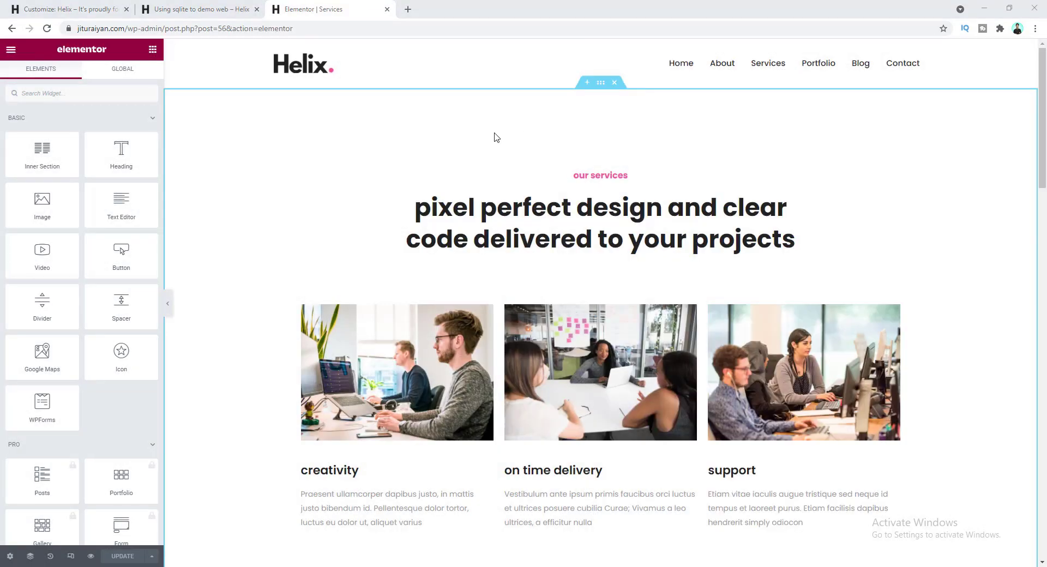
click(71, 556)
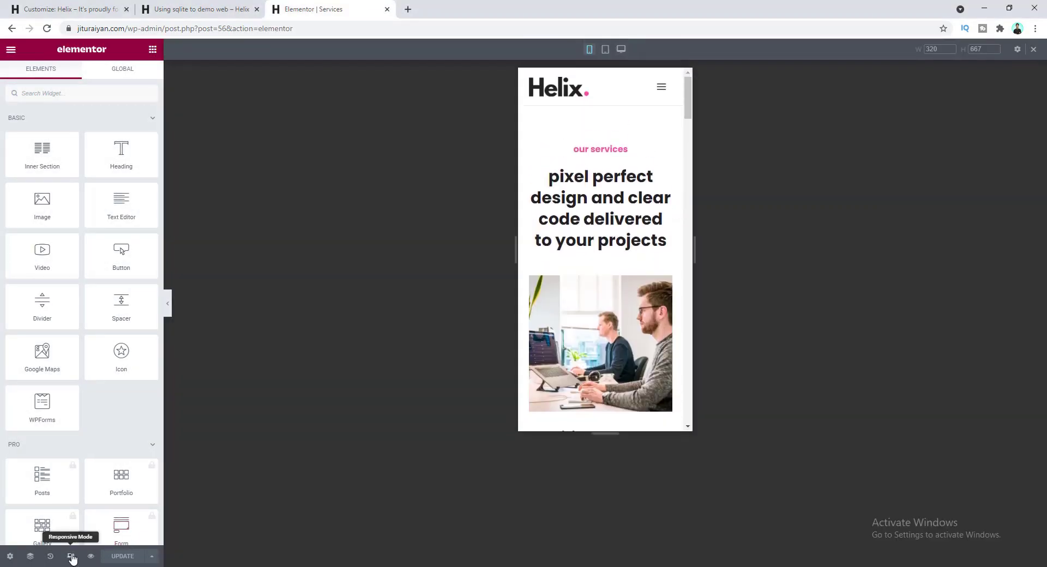
click(606, 50)
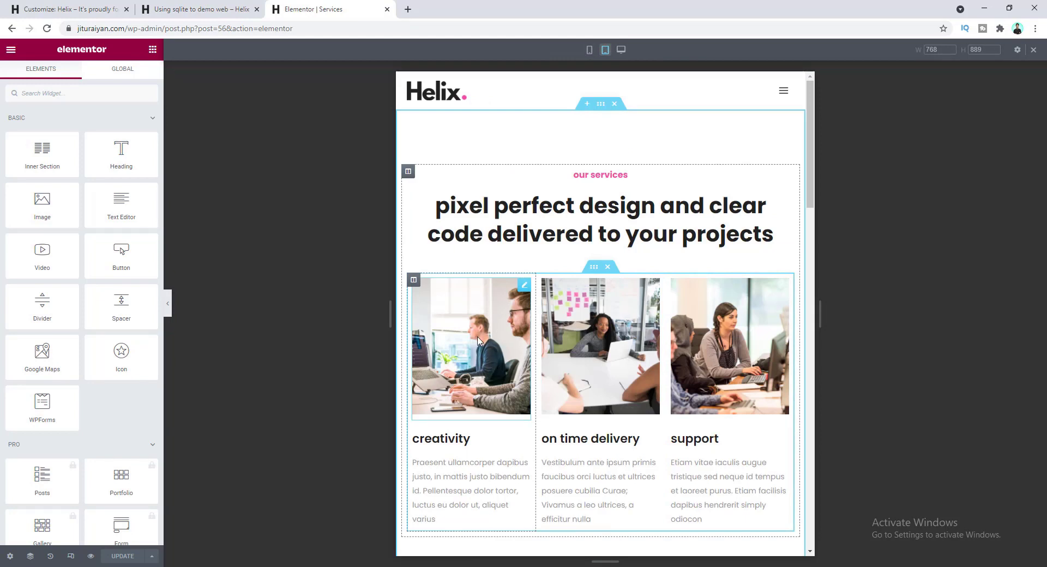
- Set the first service image to 180 px height and paste its style onto the other two
click(492, 312)
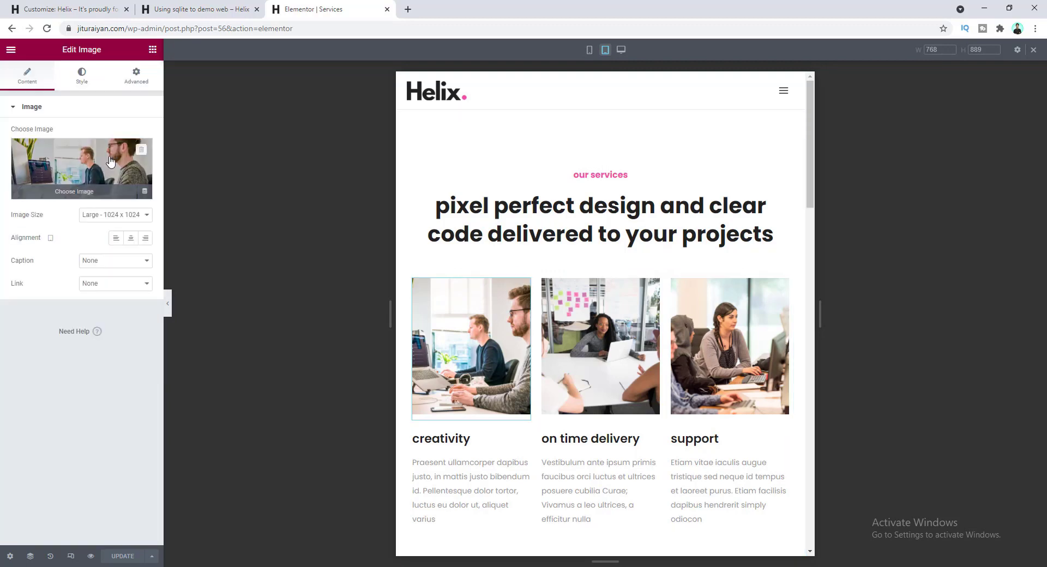
click(83, 76)
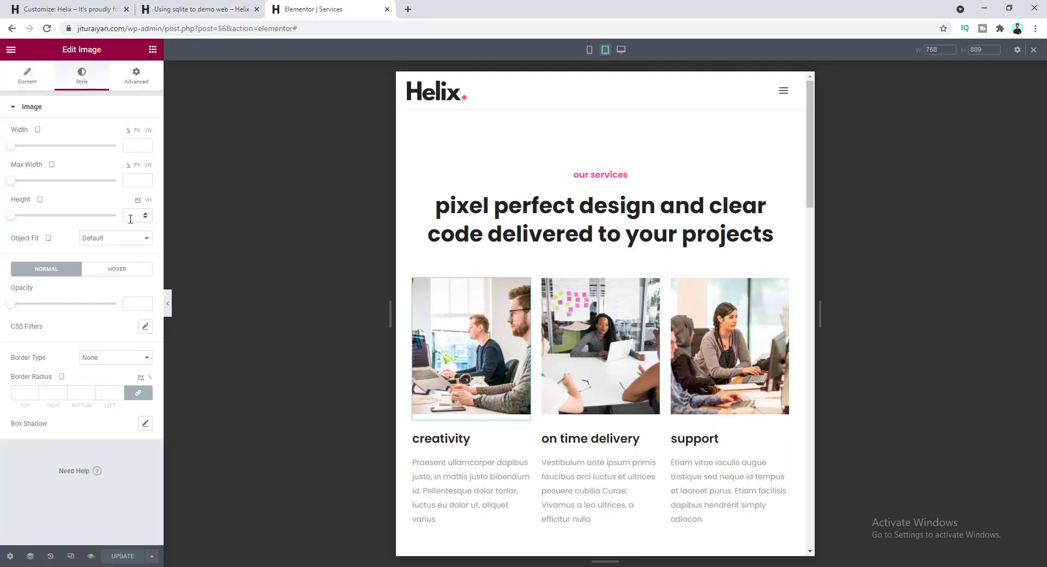
text(180)
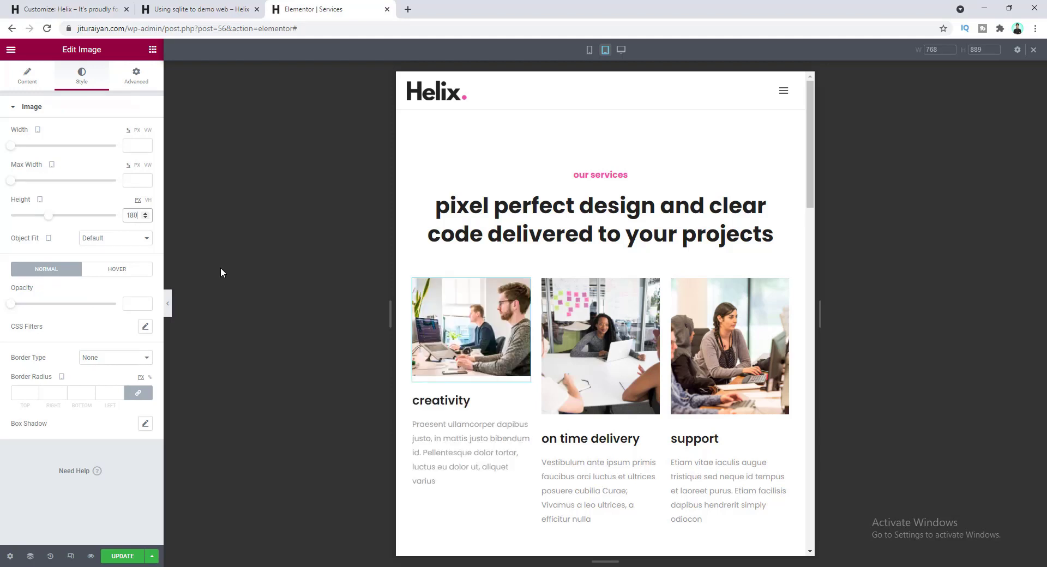
right_click(472, 312)
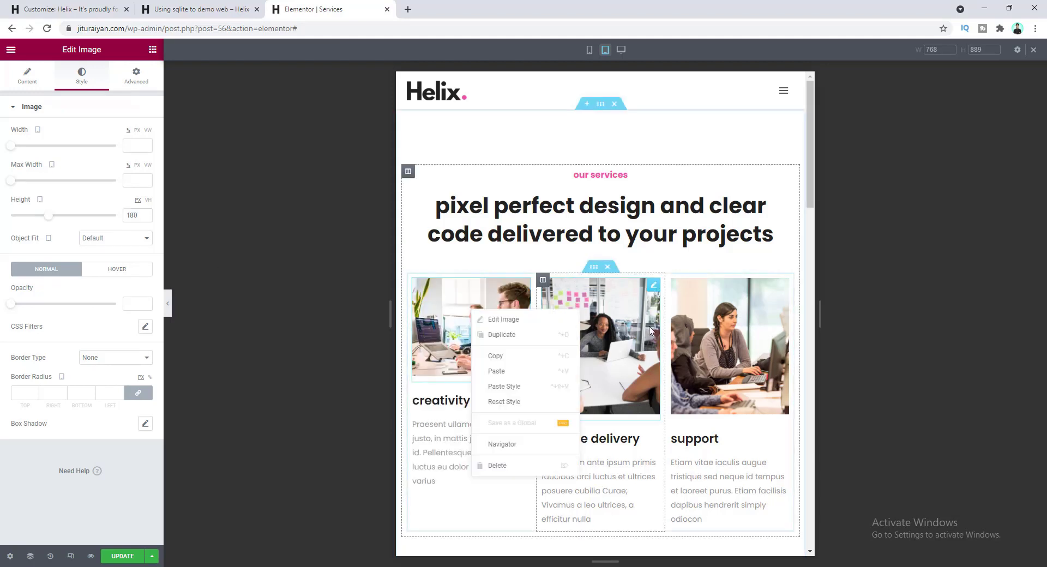
click(513, 358)
right_click(602, 313)
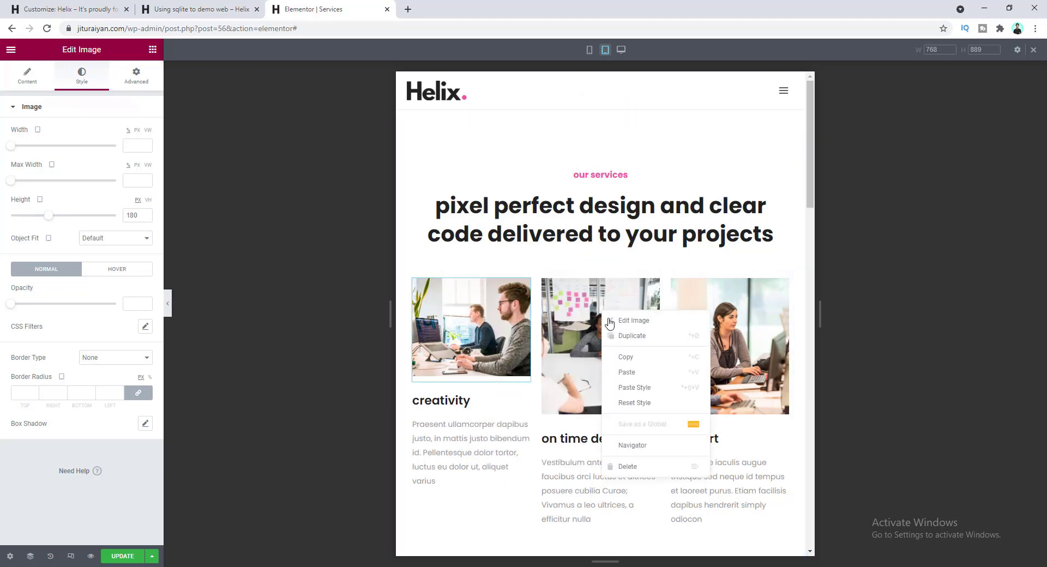
click(645, 393)
right_click(707, 327)
click(738, 402)
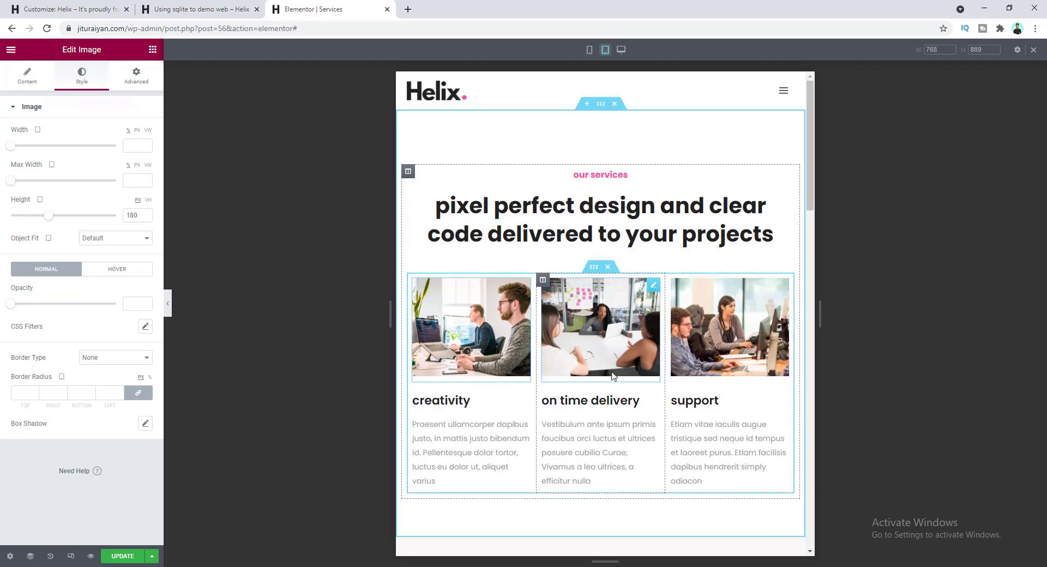
scroll(612, 376, down, 15)
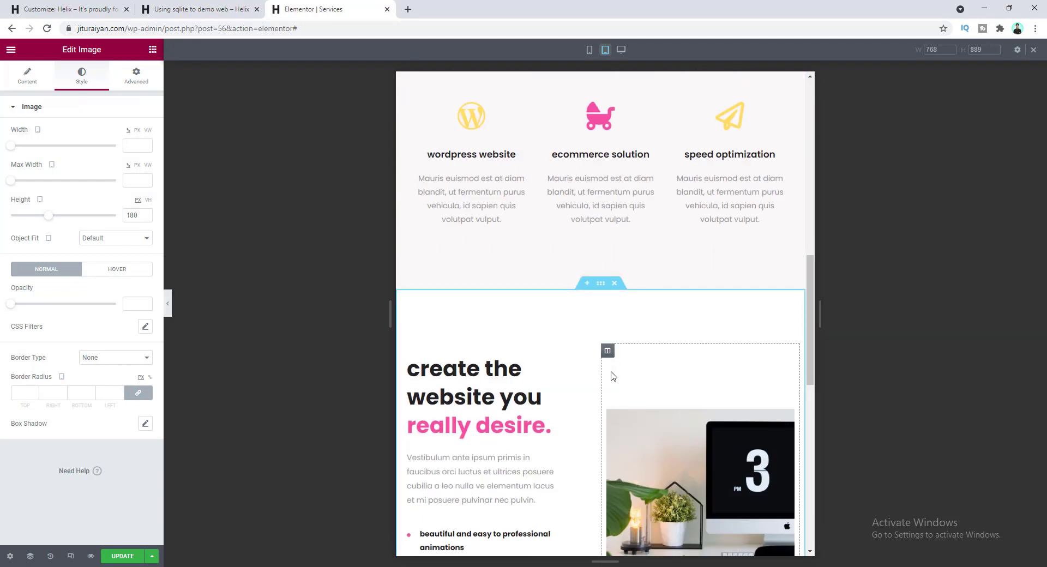
scroll(612, 375, down, 1)
scroll(610, 371, up, 1)
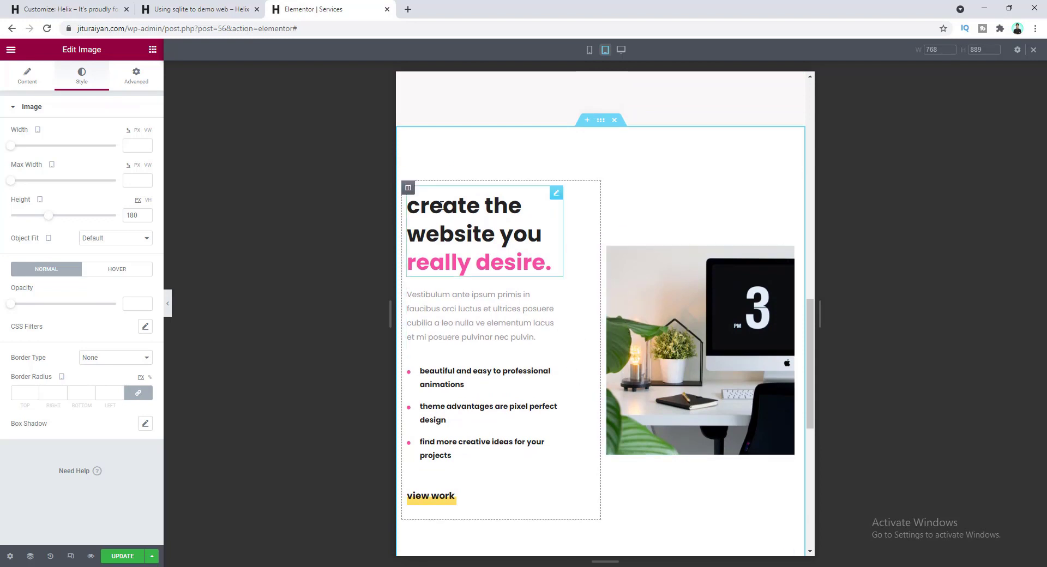
- Set both the 'create the website' heading column and desk image column to 100% tablet width
click(408, 188)
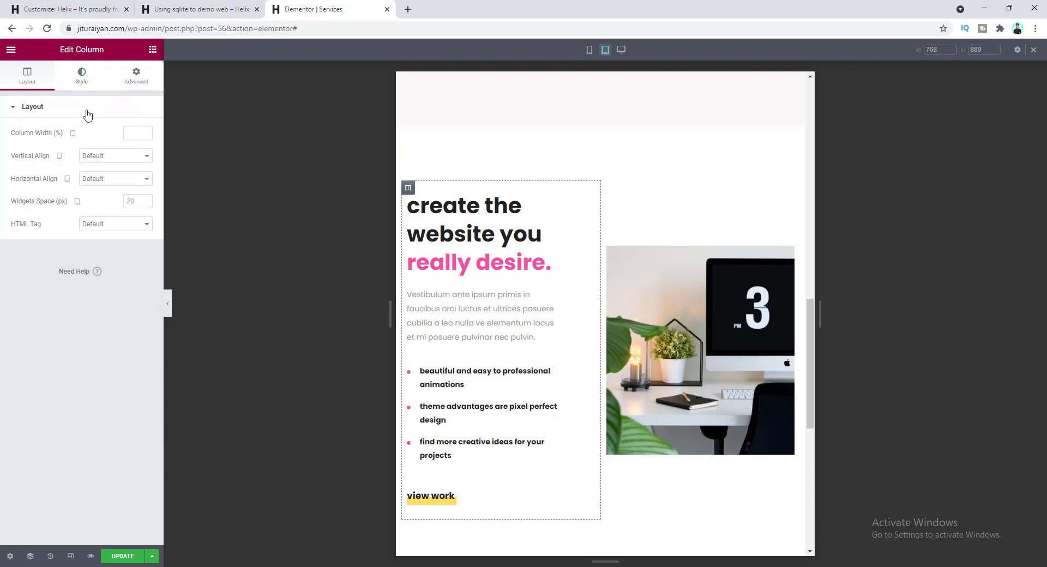
text(100)
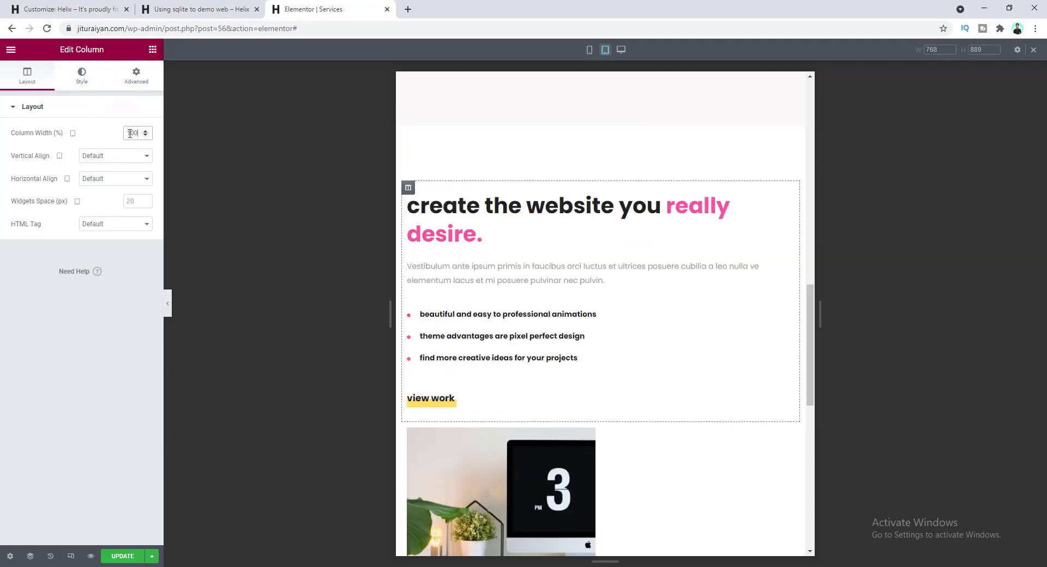
click(409, 377)
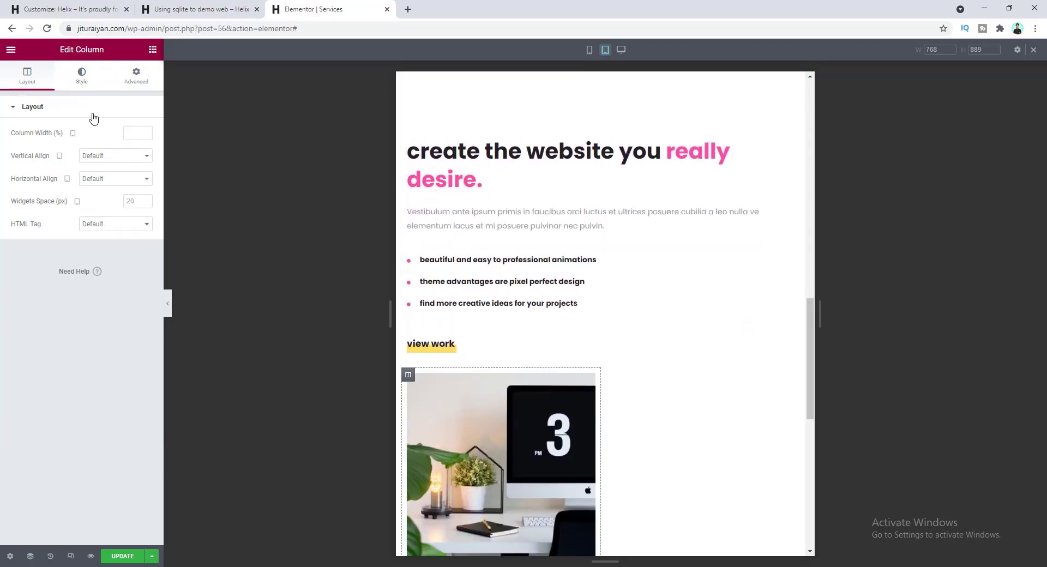
click(129, 135)
text(100)
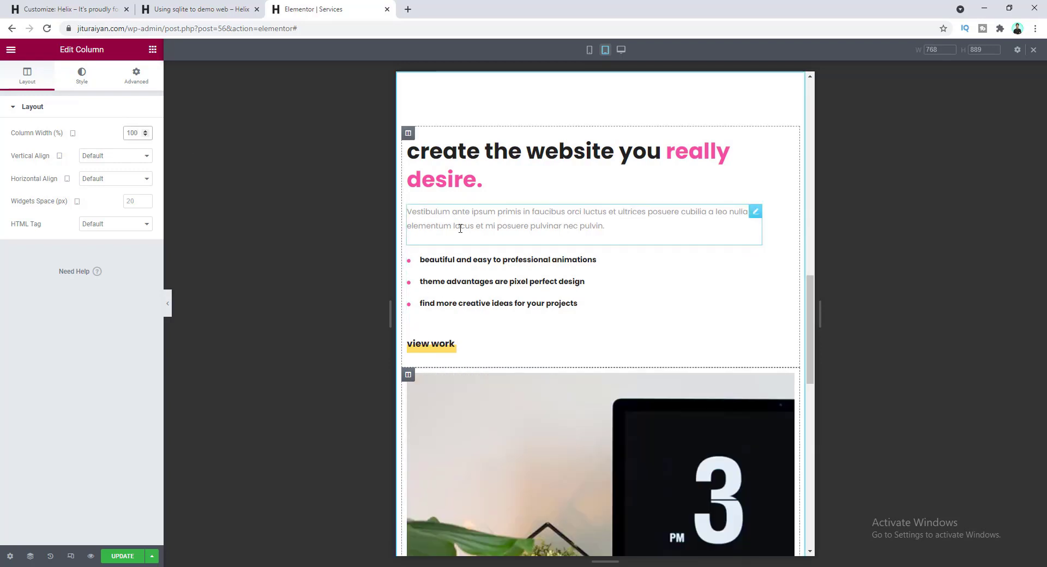
scroll(577, 304, down, 6)
scroll(573, 320, up, 8)
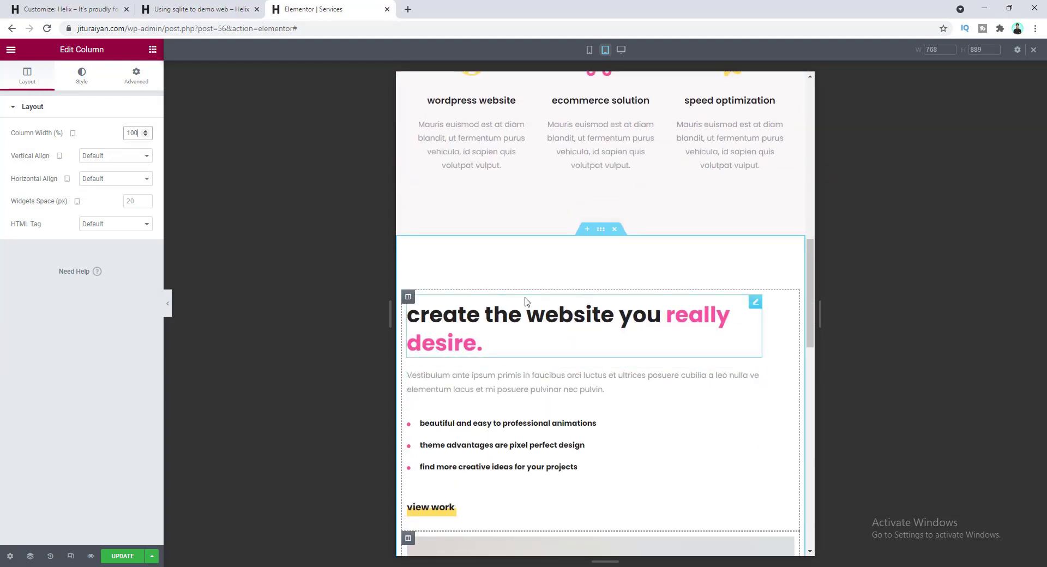
scroll(495, 339, down, 5)
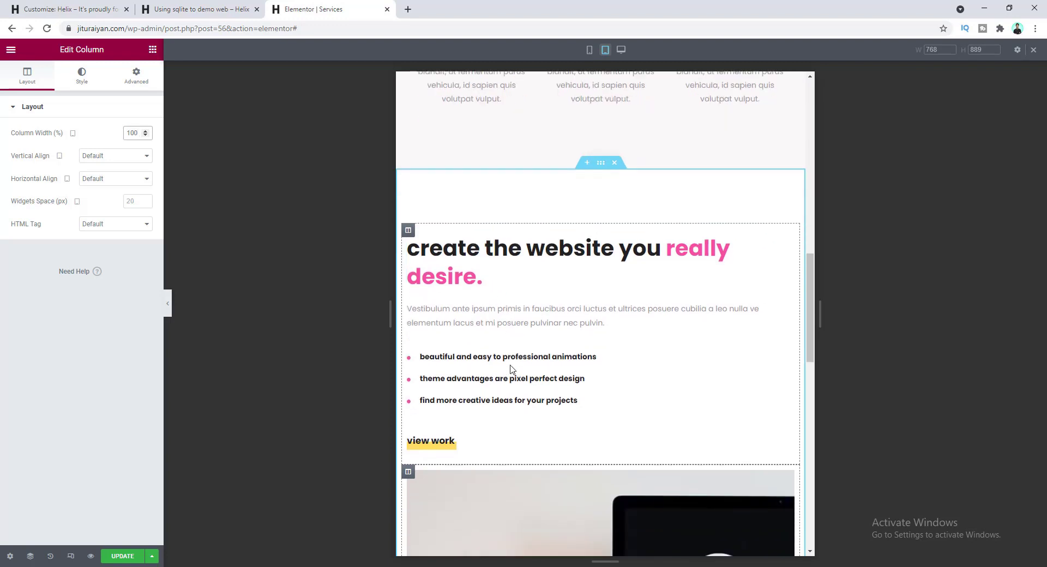
scroll(571, 390, down, 3)
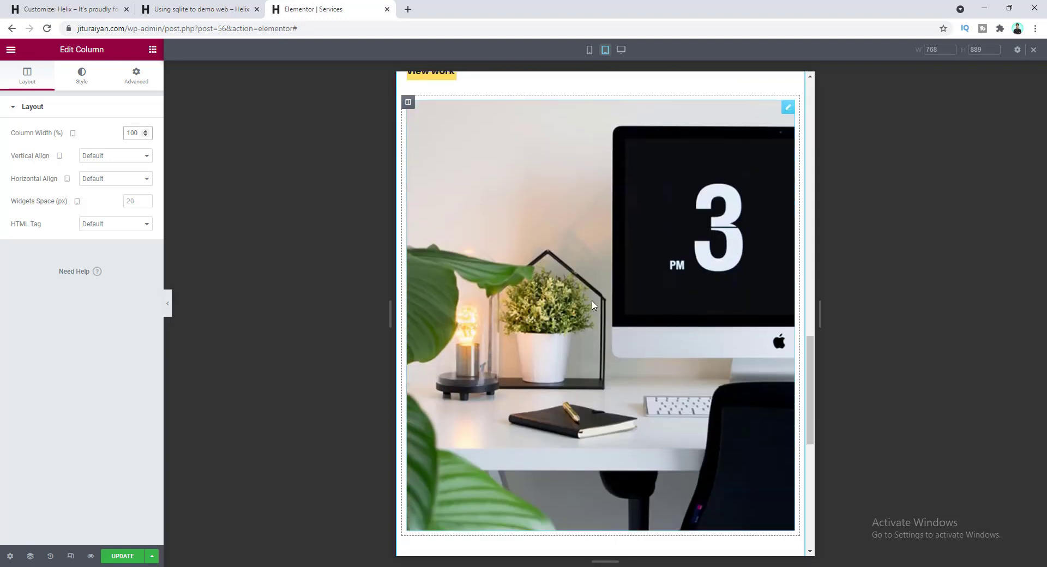
scroll(567, 303, up, 4)
scroll(562, 306, up, 2)
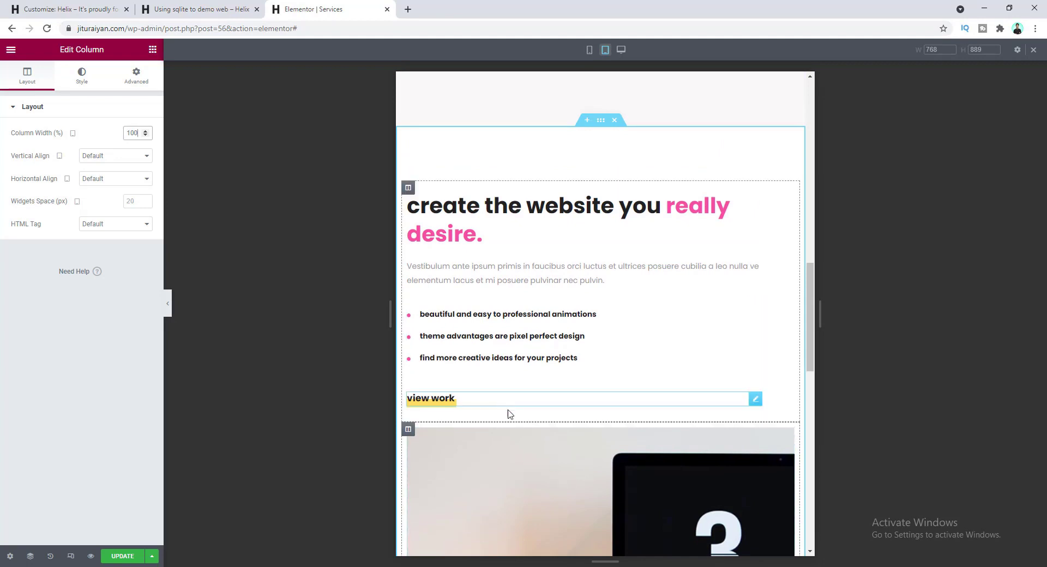
click(601, 121)
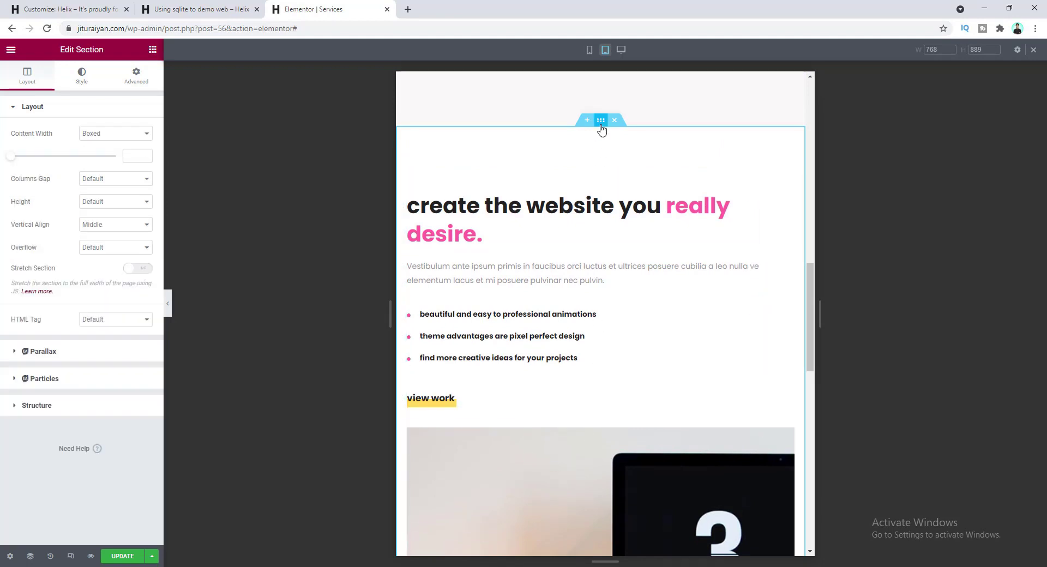
- Turn on Reverse Columns for tablet and mobile in the section's Advanced > Responsive settings
click(136, 75)
click(129, 329)
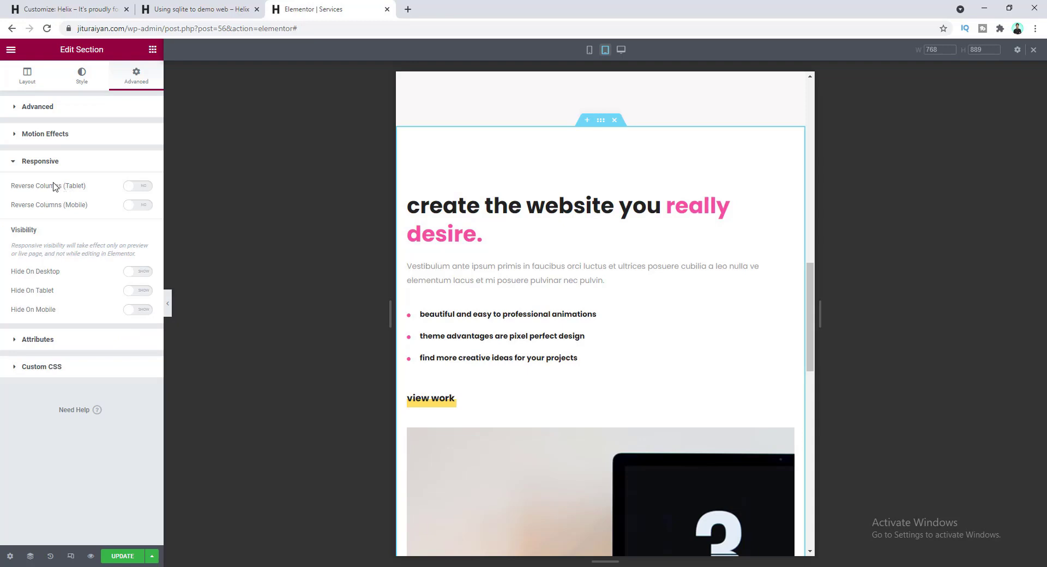
click(143, 189)
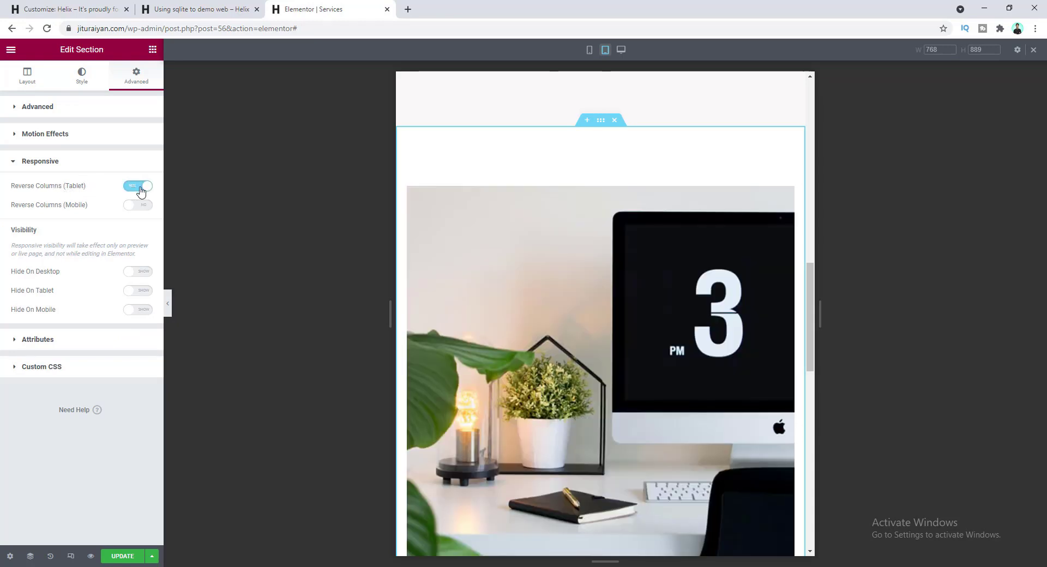
scroll(571, 268, down, 5)
scroll(573, 267, down, 1)
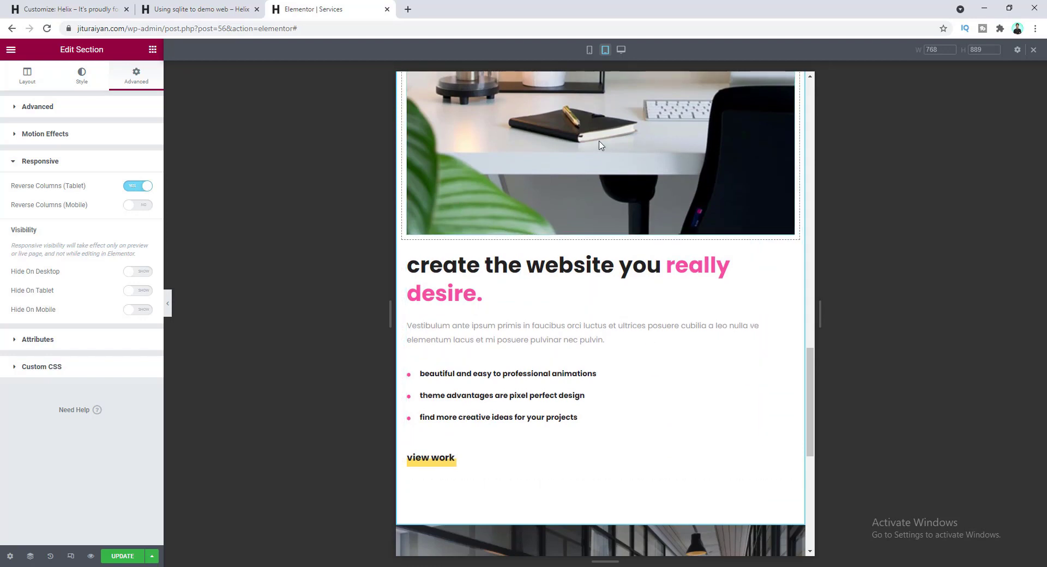
scroll(571, 207, up, 1)
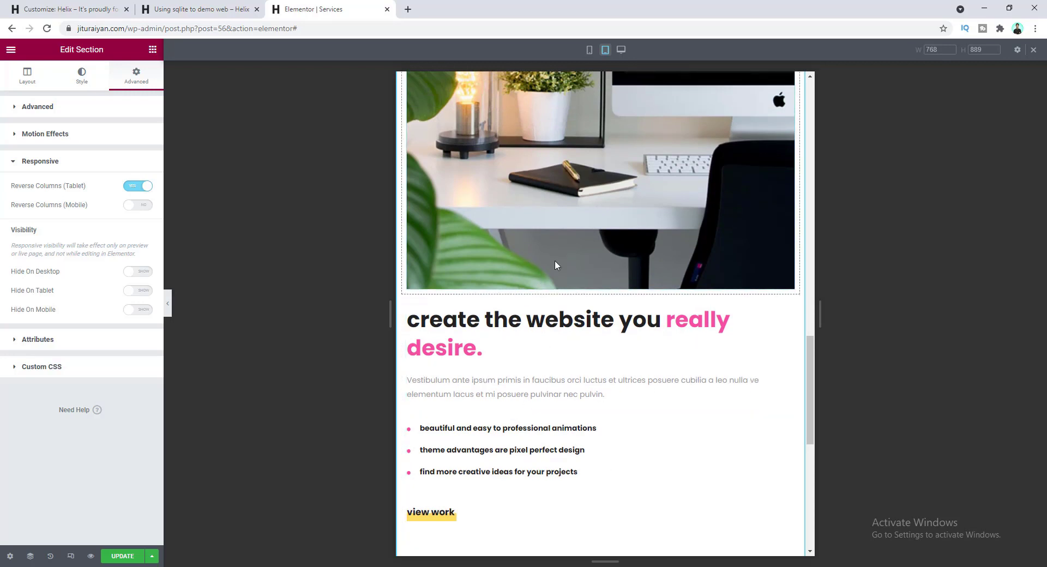
click(144, 209)
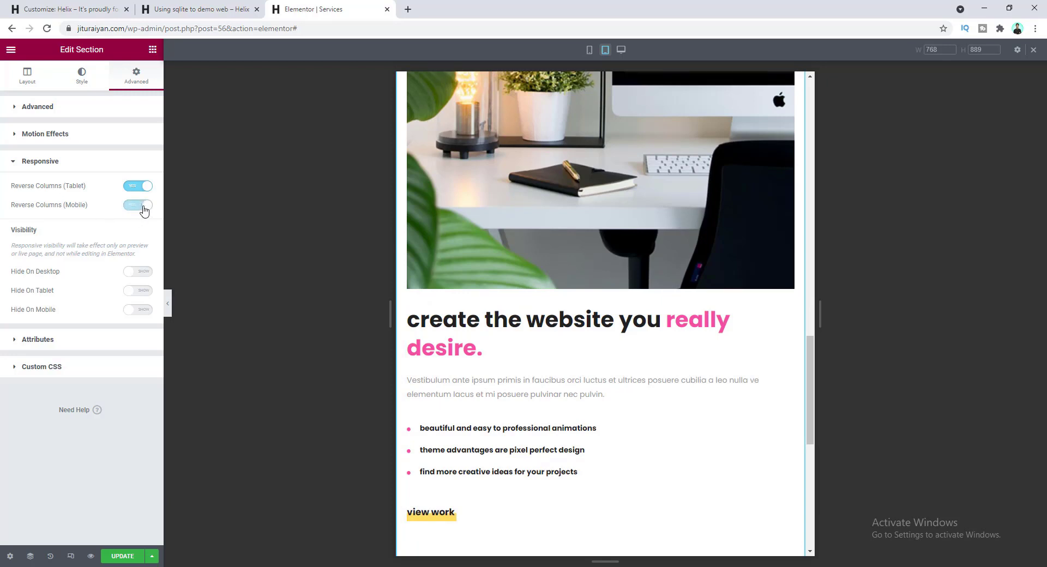
scroll(542, 358, down, 7)
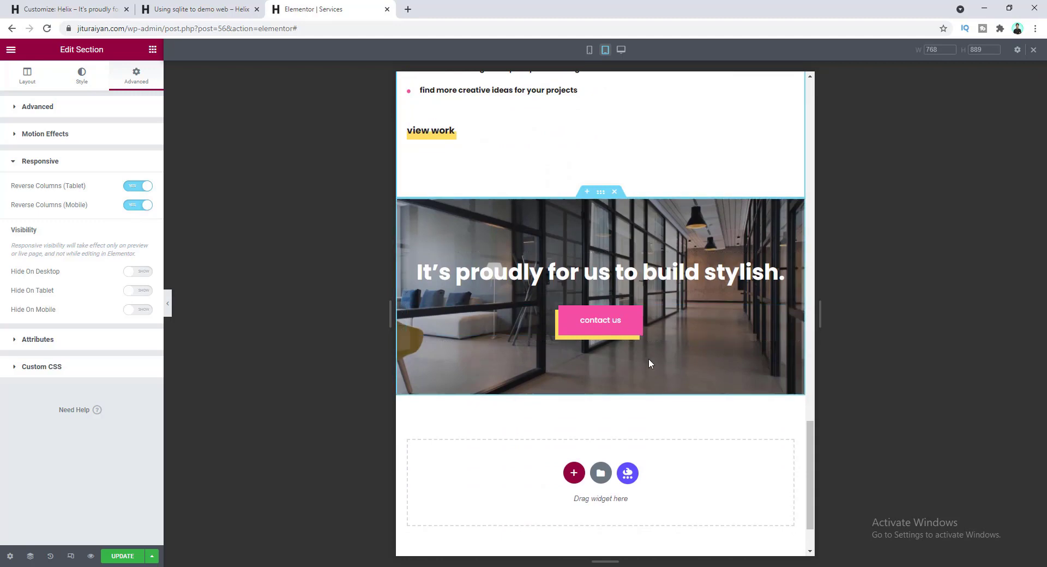
scroll(650, 380, up, 10)
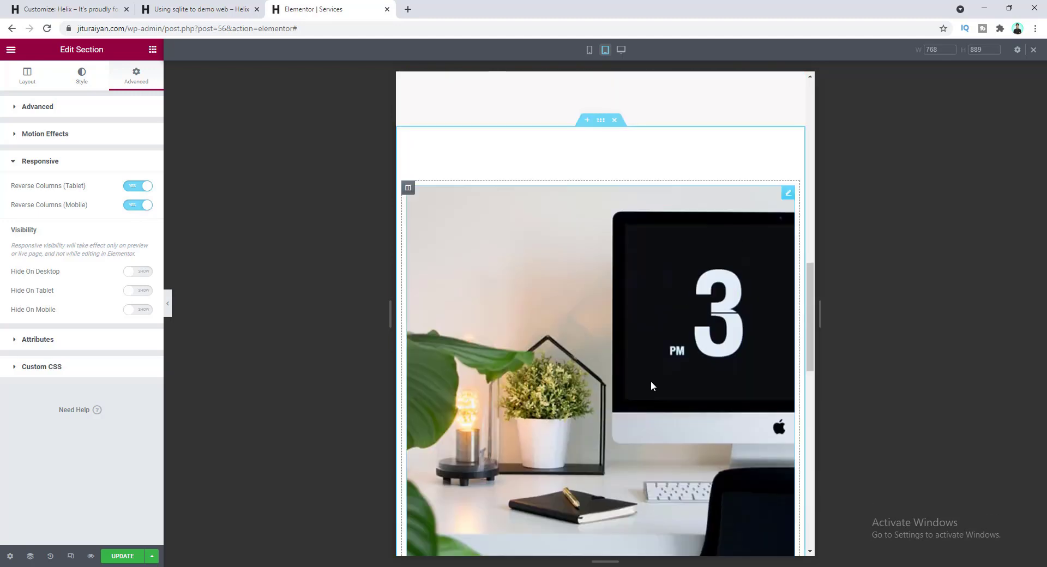
scroll(653, 387, up, 8)
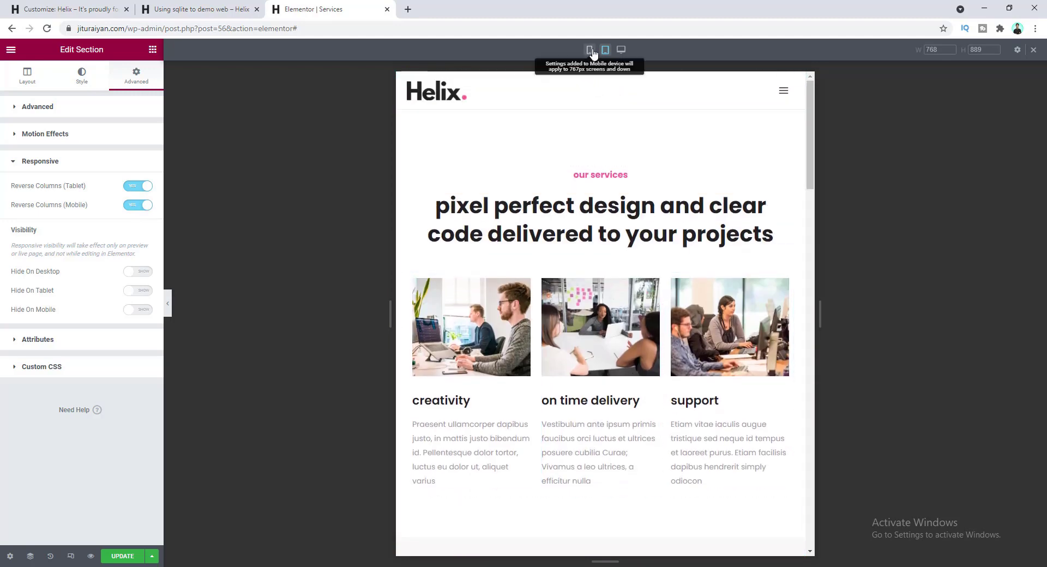
- Switch the Services page preview to mobile width and scroll through the layout
click(590, 50)
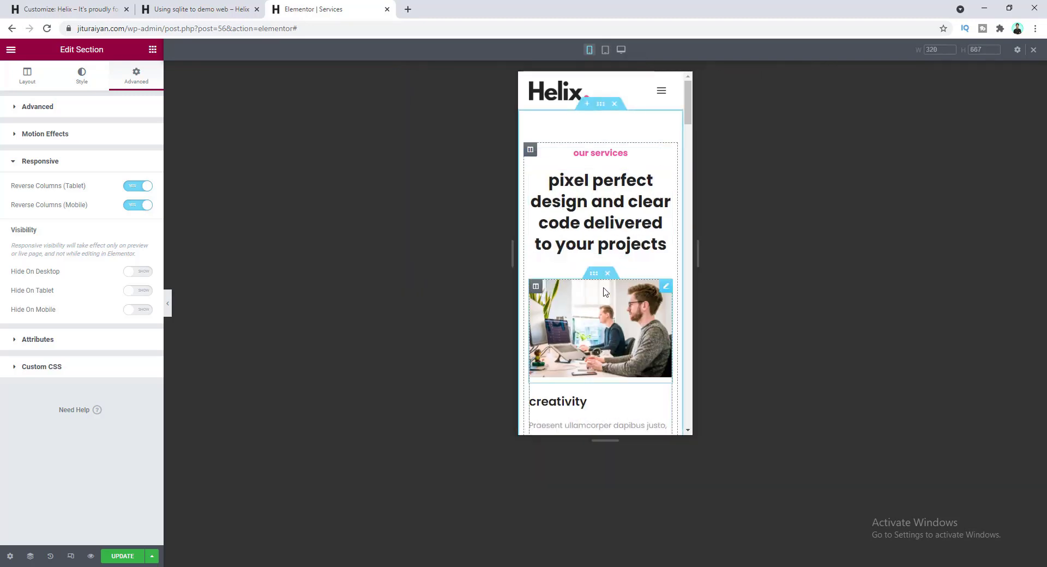
scroll(604, 292, down, 1)
scroll(604, 292, down, 12)
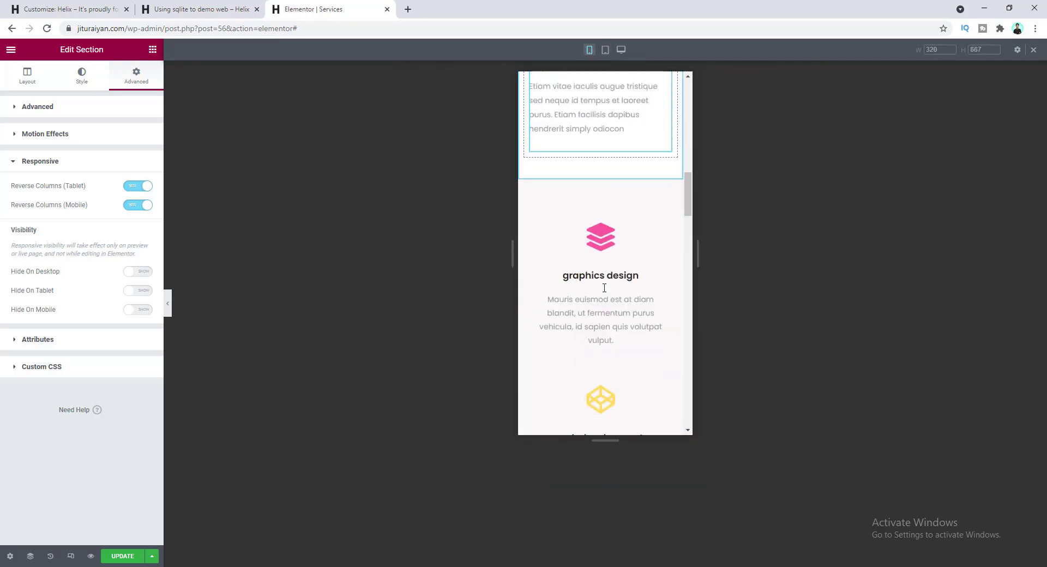
scroll(604, 289, down, 12)
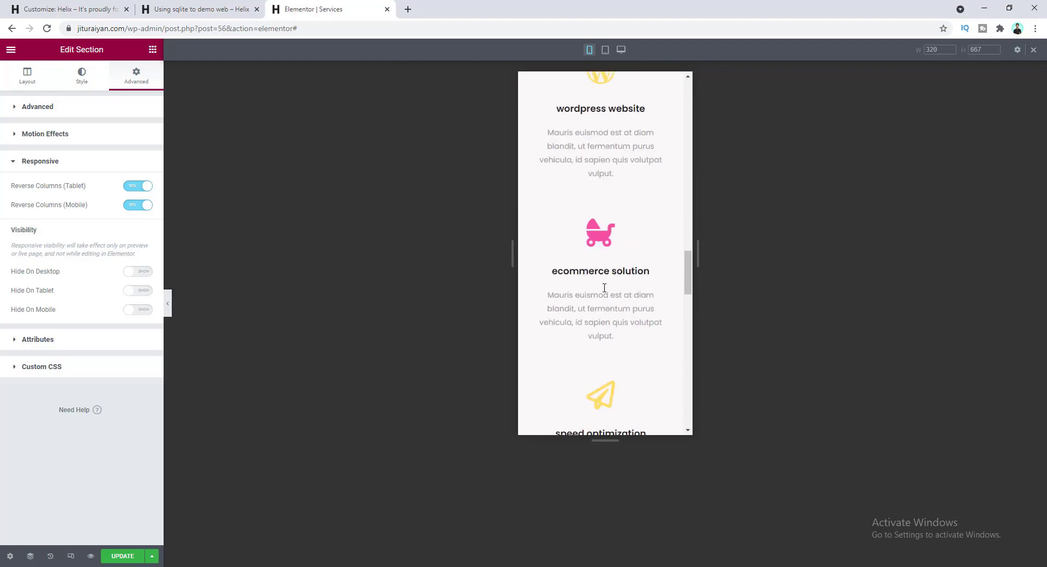
scroll(604, 292, down, 8)
scroll(604, 291, up, 4)
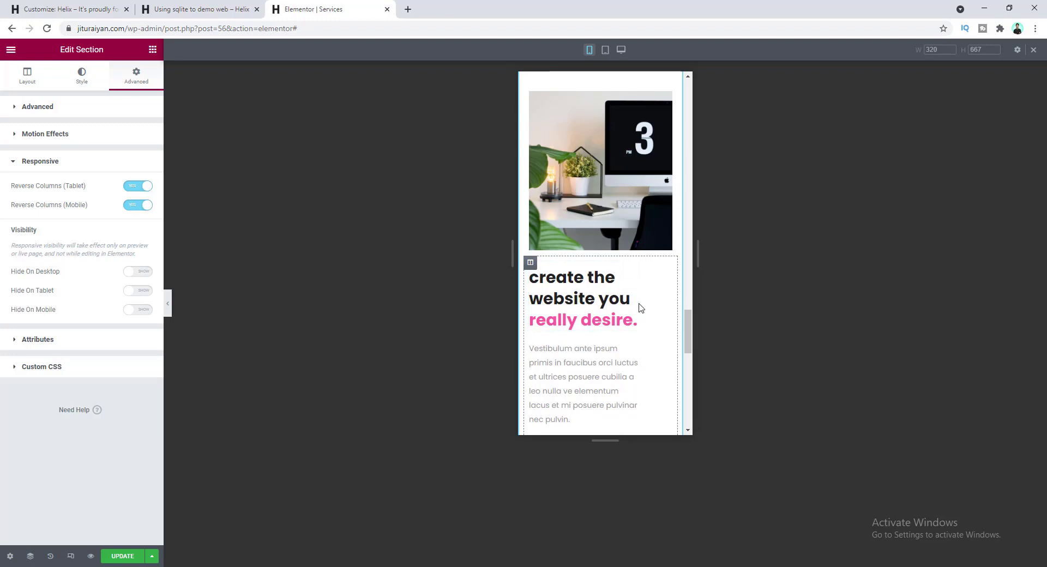
- Give the desk image and heading column 10 px mobile padding on all sides, then save
click(531, 264)
click(136, 75)
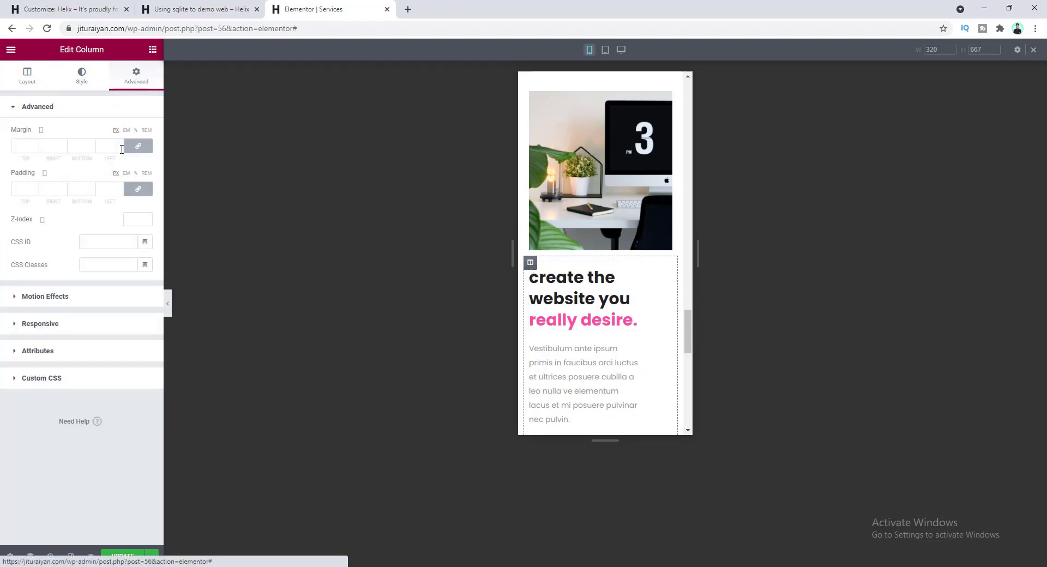
click(109, 188)
text(10)
scroll(614, 316, down, 5)
scroll(614, 316, down, 6)
scroll(611, 315, up, 10)
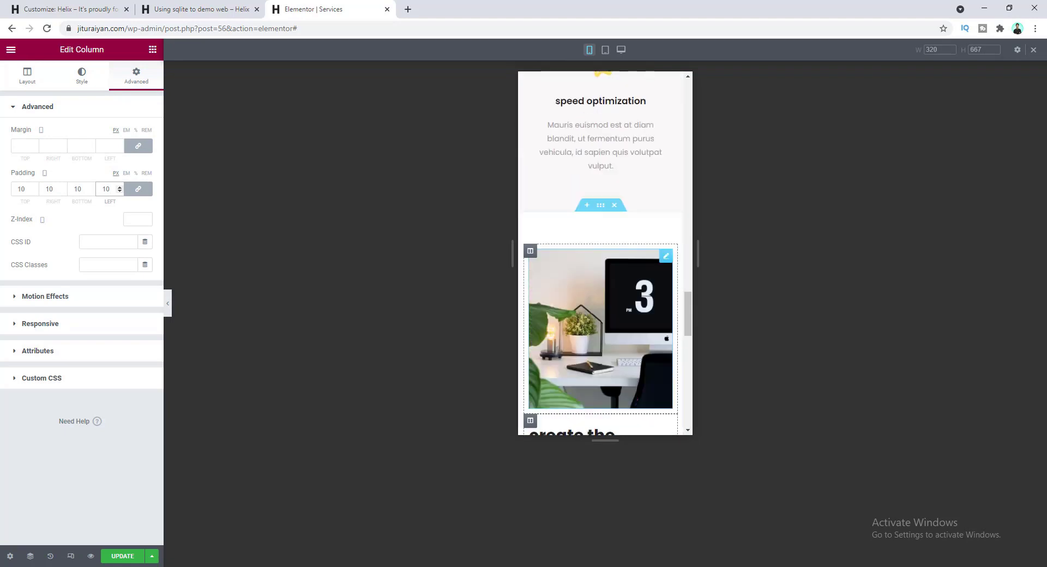
scroll(610, 316, up, 5)
click(121, 556)
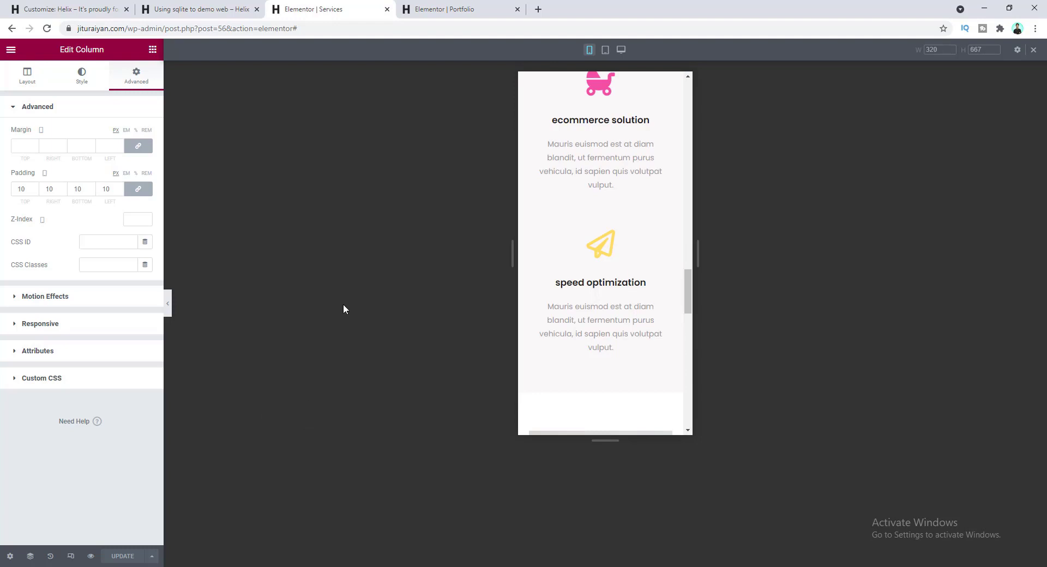
- Switch to the Portfolio editor and preview it at tablet width, then at 320 px mobile width
click(468, 9)
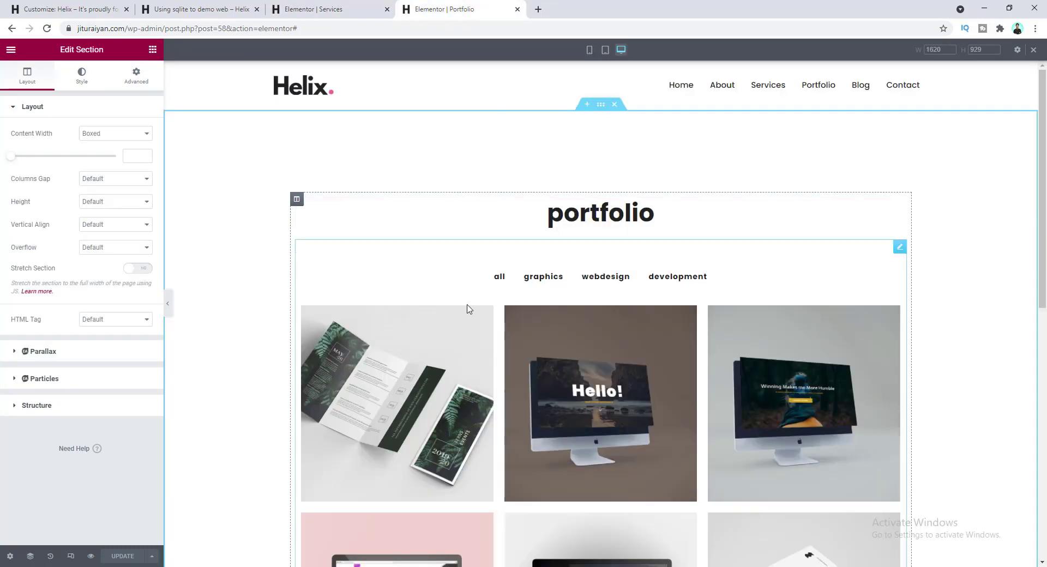
scroll(559, 297, down, 7)
scroll(555, 297, down, 3)
scroll(554, 296, up, 6)
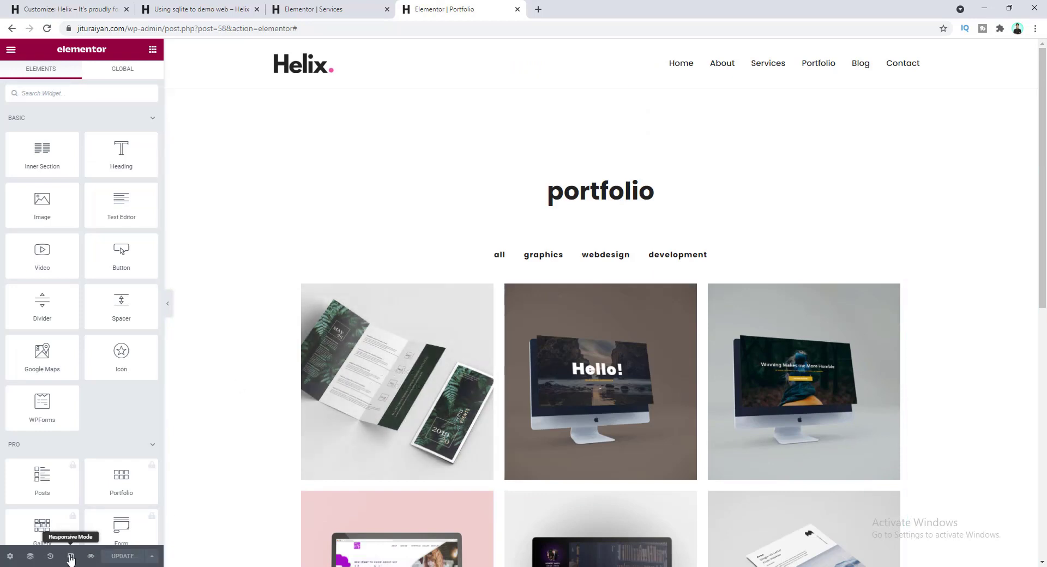
click(70, 556)
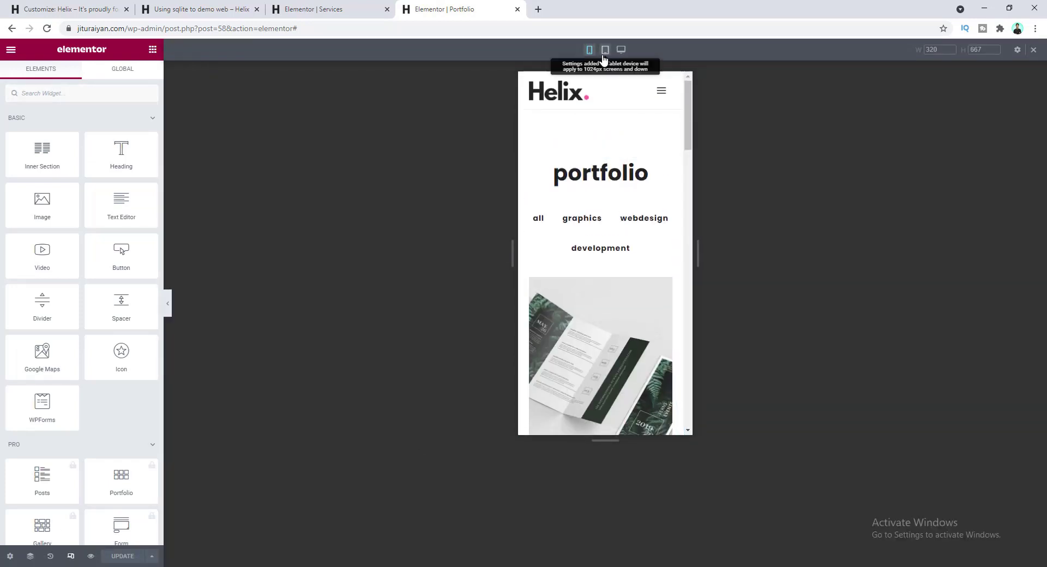
click(605, 50)
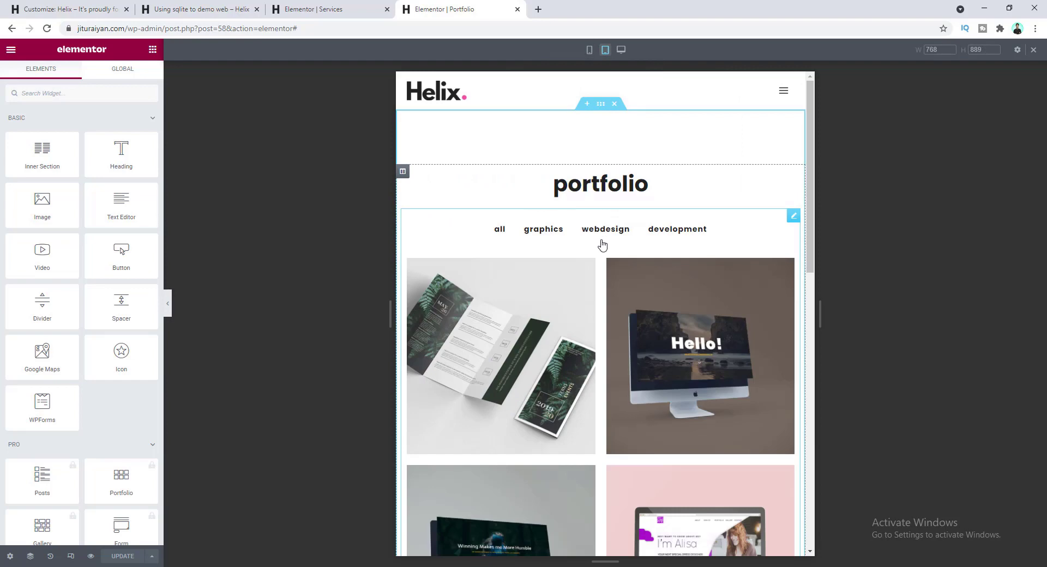
scroll(602, 248, down, 10)
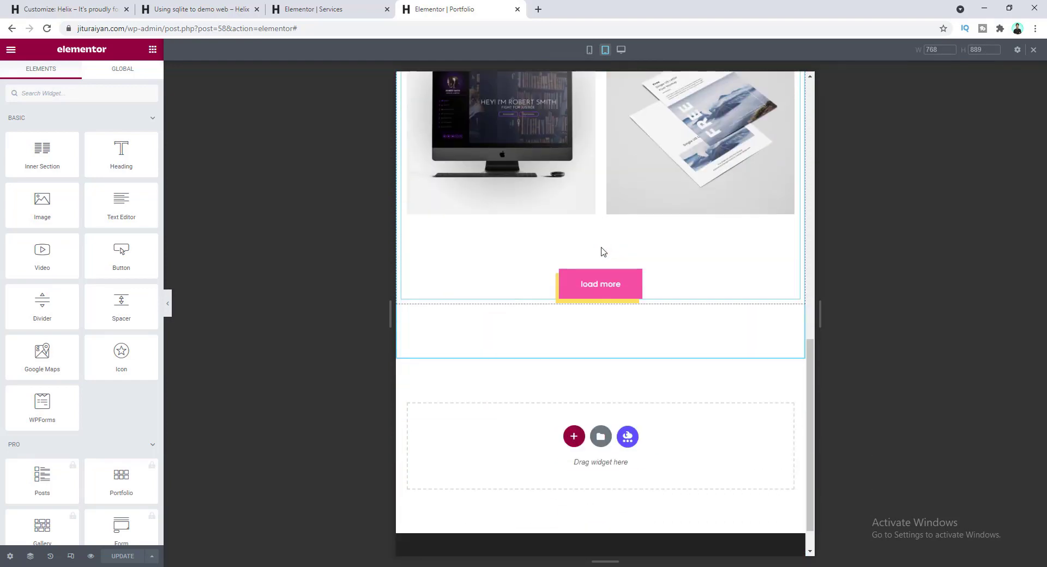
scroll(683, 296, up, 12)
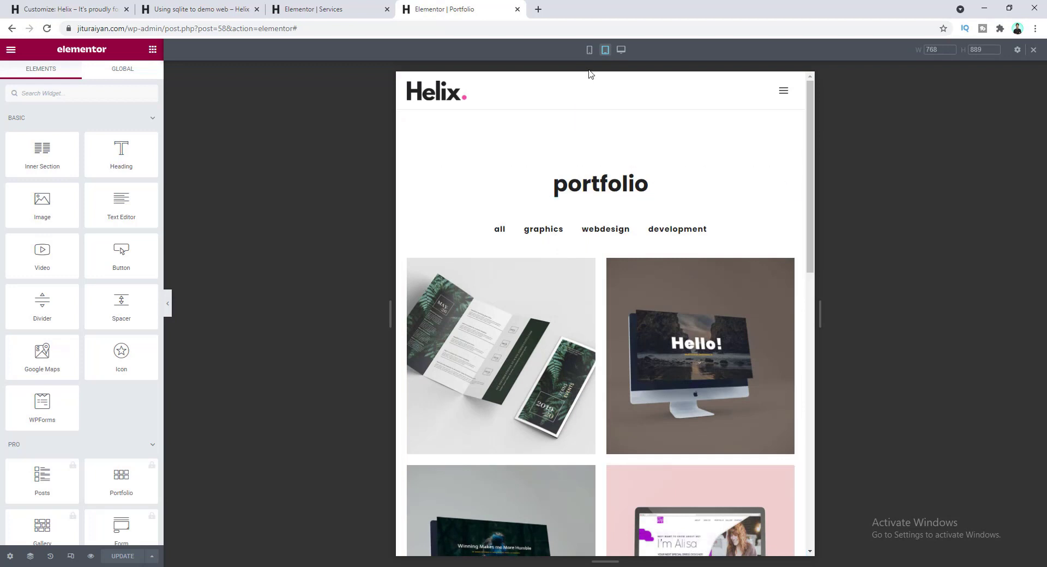
click(592, 53)
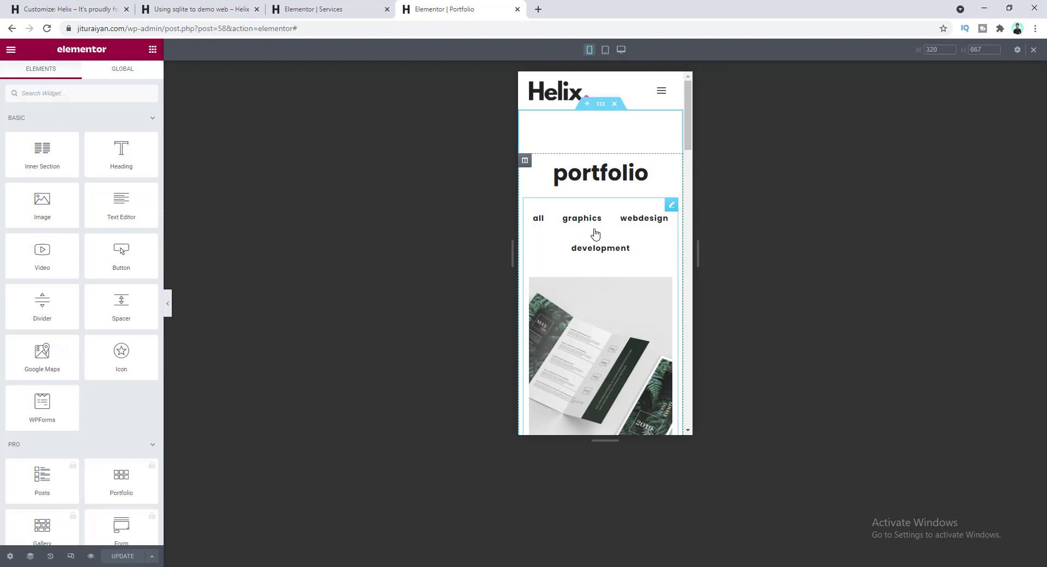
- Set the Filterable Gallery's filter button padding to 0 under Style > Control Style
click(597, 235)
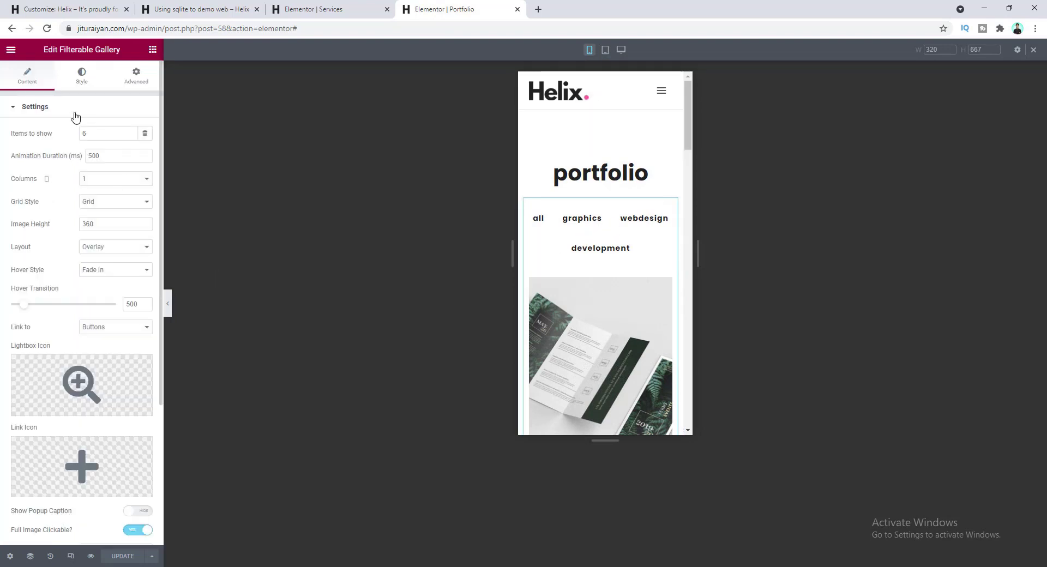
click(80, 80)
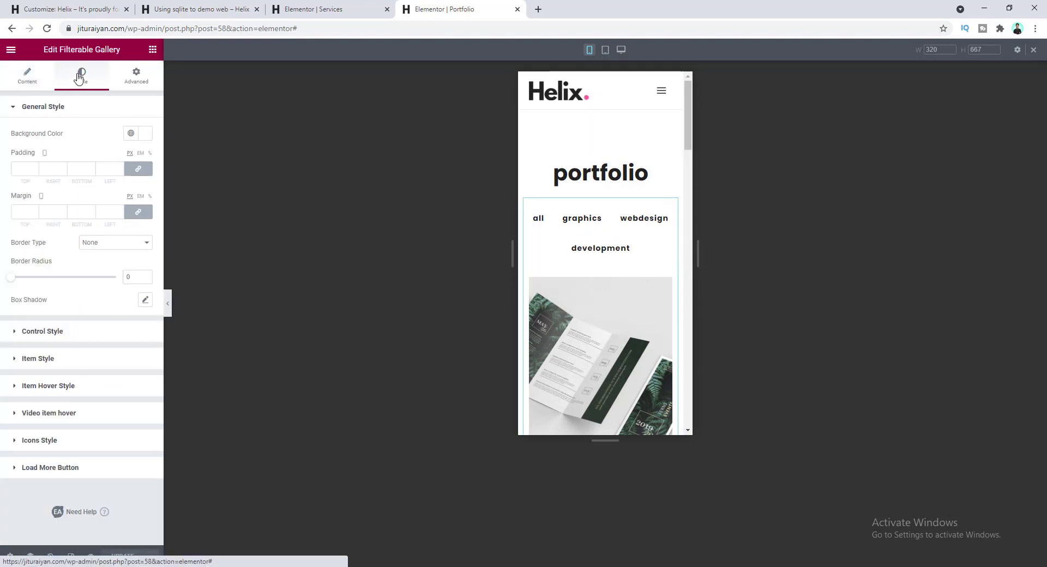
click(70, 334)
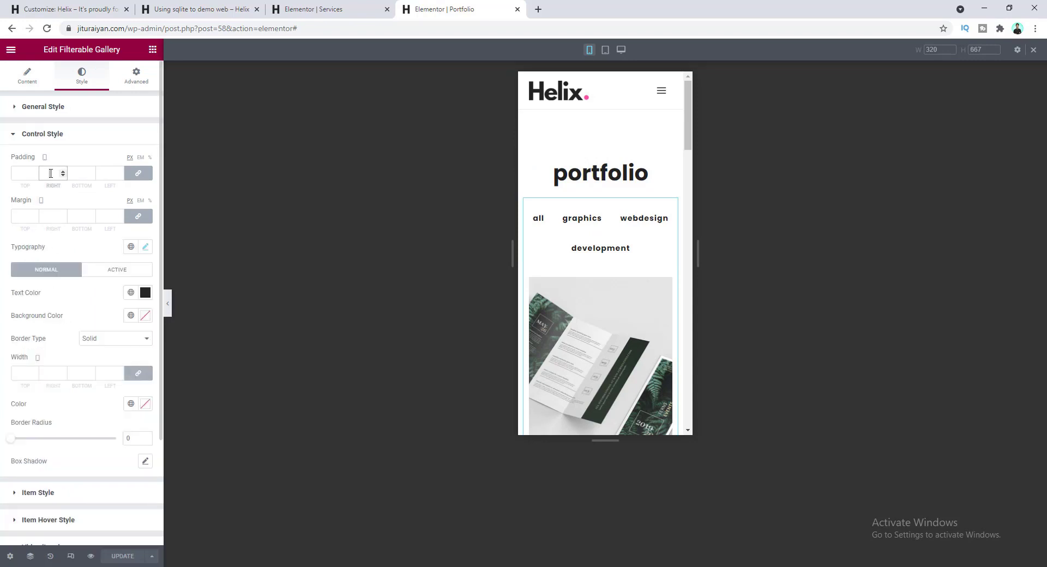
text(0)
- Unlink the filter button margin and set top and bottom to 4, leaving sides at 10
click(138, 217)
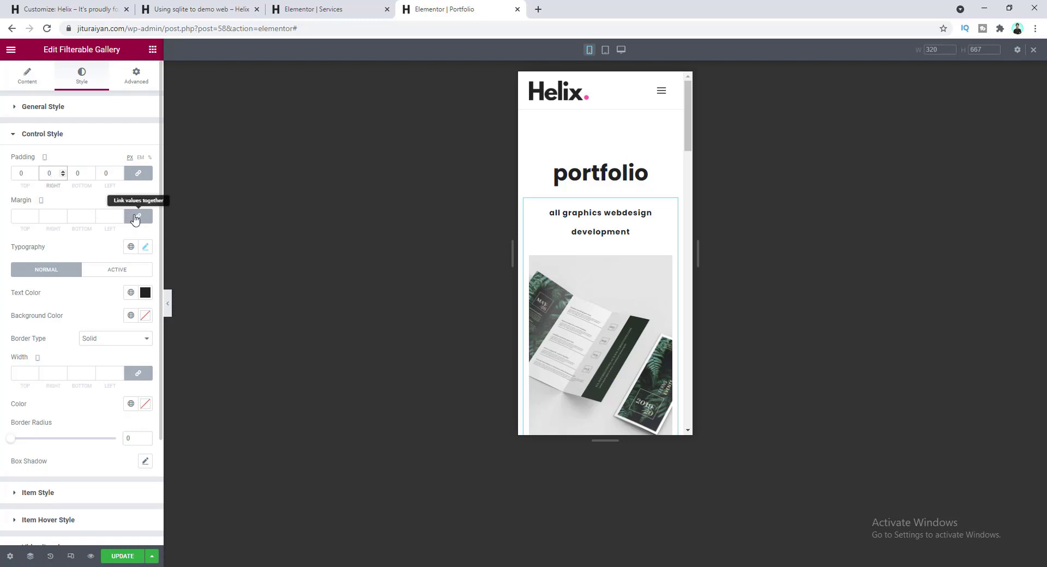
key(ctrl+z)
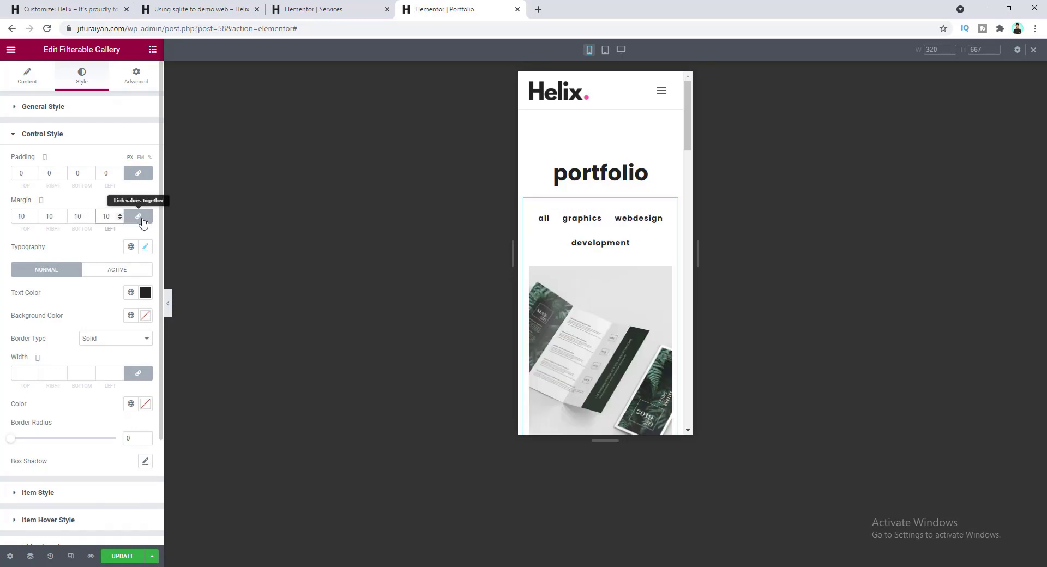
click(140, 219)
drag(26, 217, 16, 219)
text(4)
key(Tab)
key(Tab)
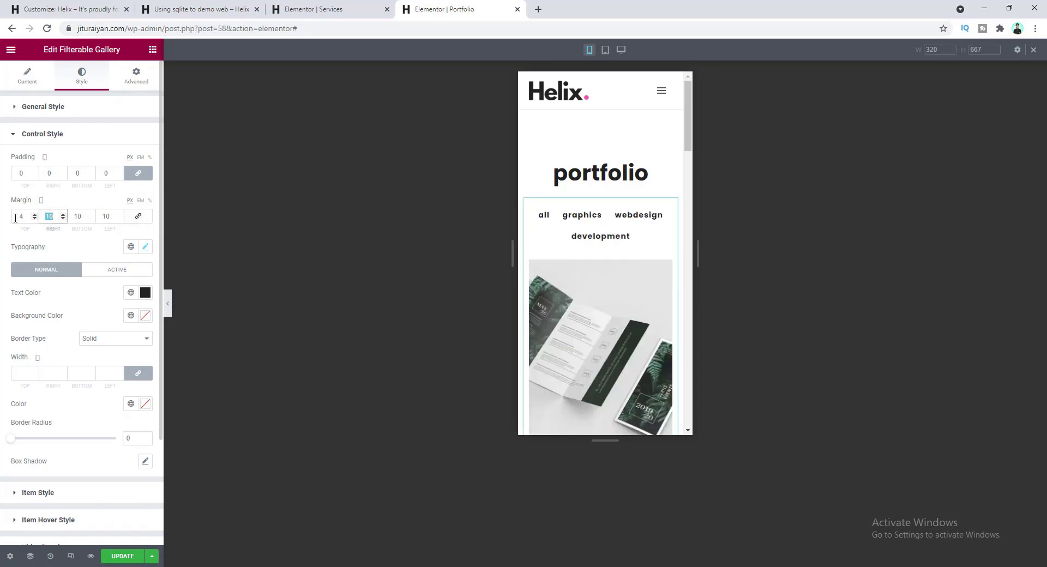
text(4)
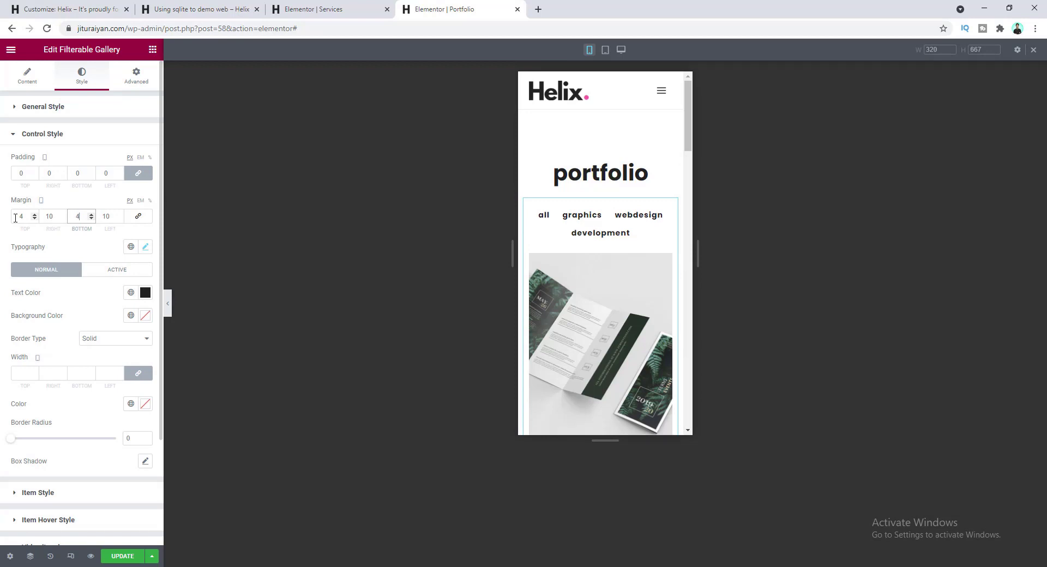
scroll(596, 283, down, 20)
scroll(594, 283, down, 3)
scroll(595, 283, up, 5)
scroll(595, 283, down, 1)
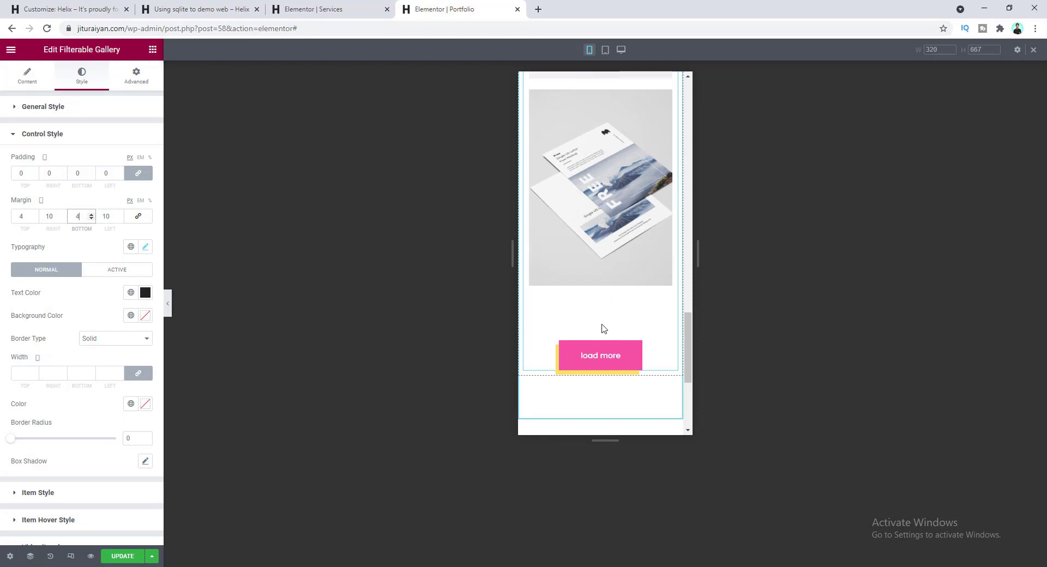
scroll(39, 301, down, 3)
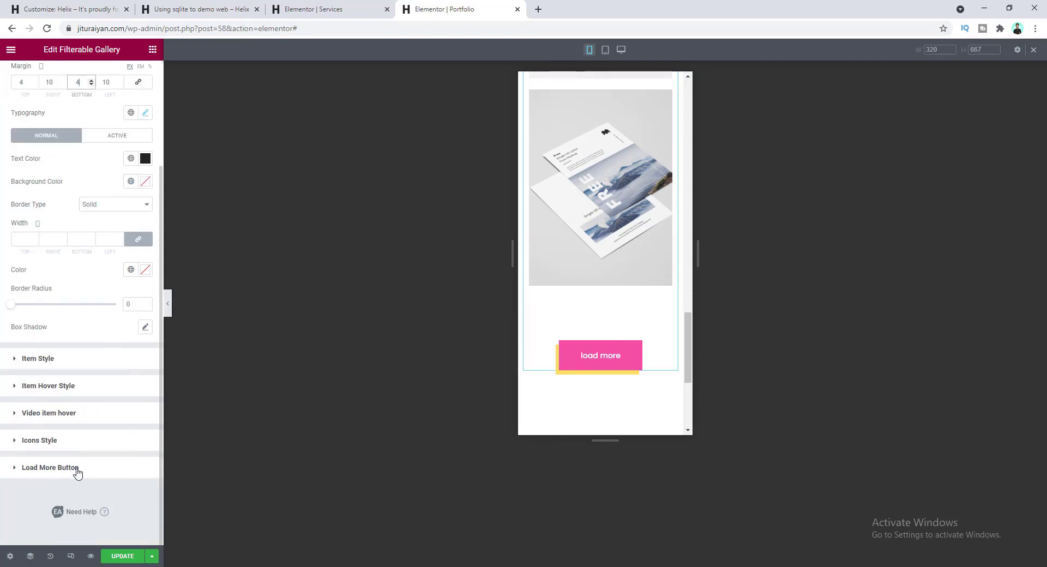
- Give the gallery's Load More Button a Top Spacing of 45 for the mobile view
click(77, 470)
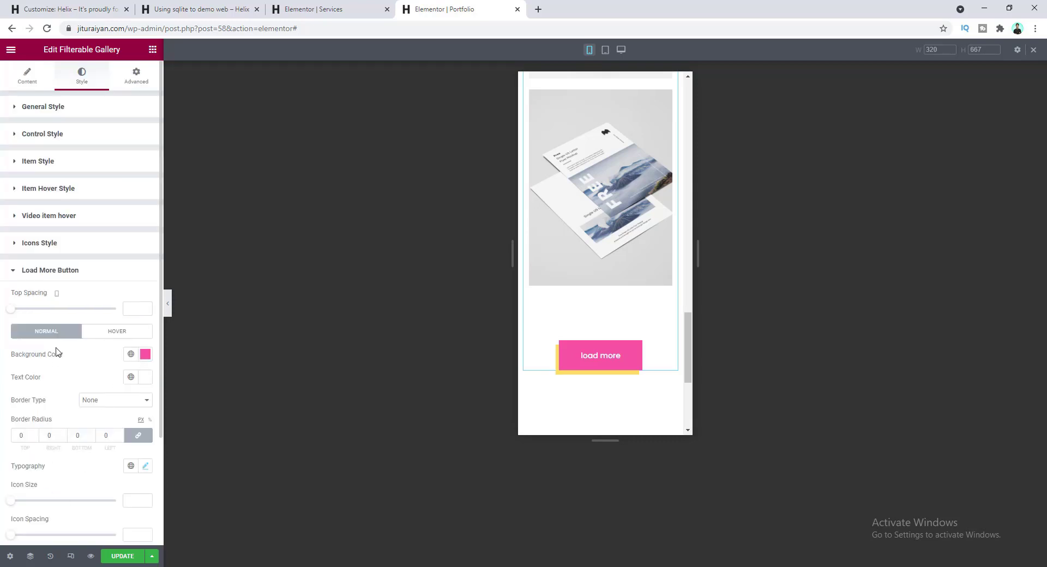
click(129, 309)
text(45)
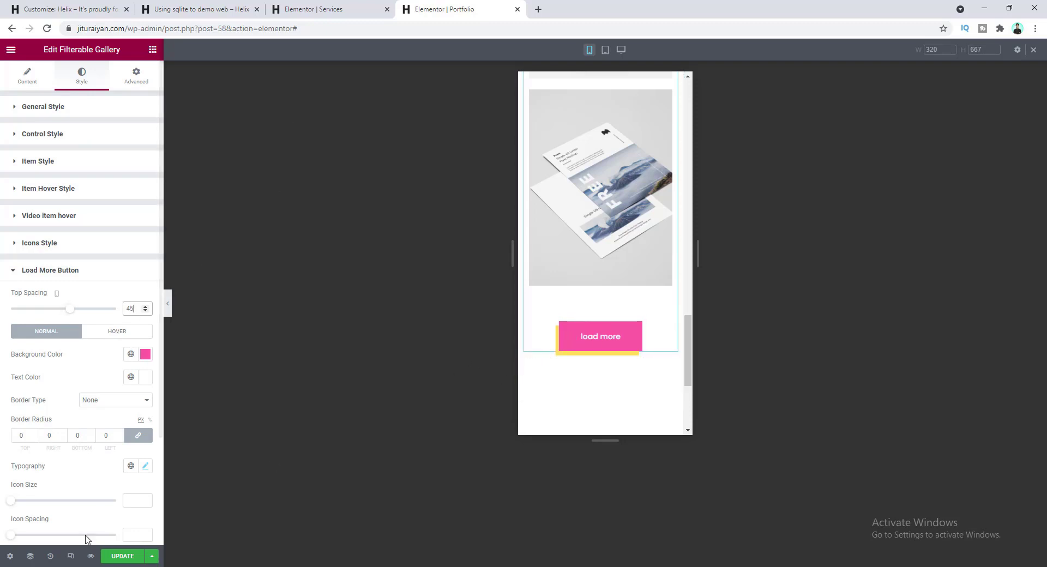
click(57, 295)
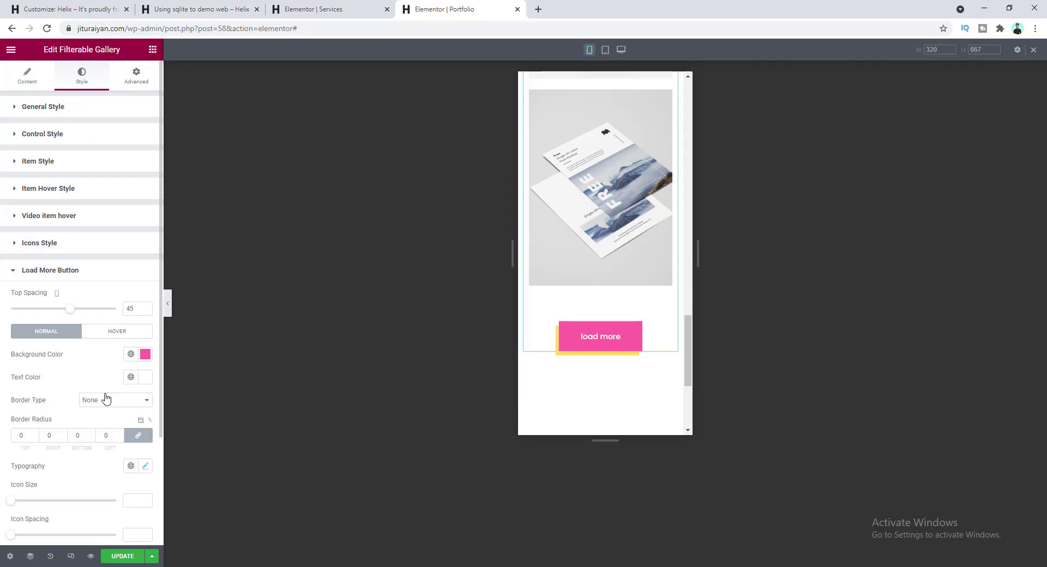
- Save the Portfolio page's changes with UPDATE
click(112, 555)
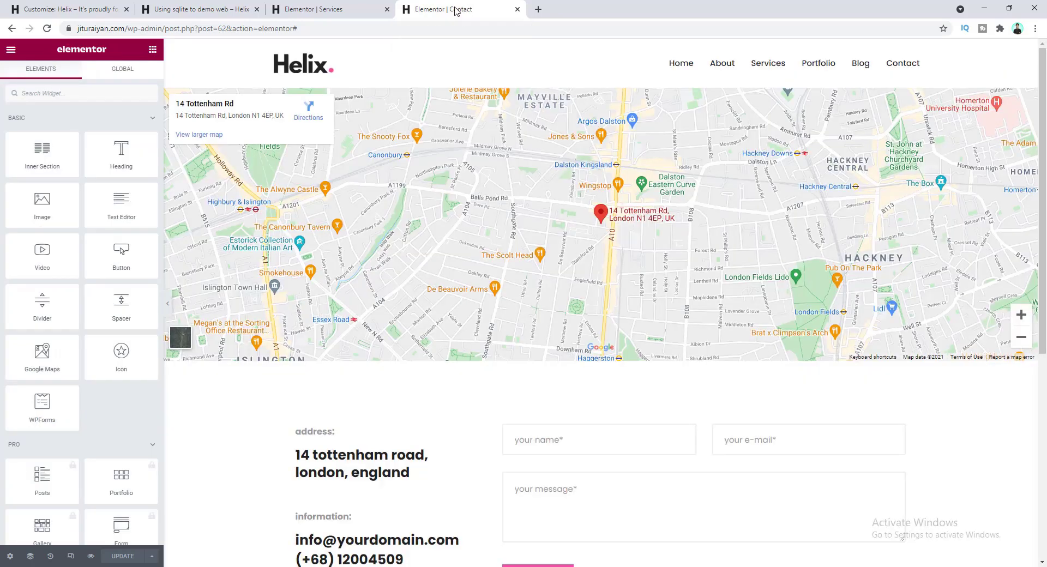
- In tablet preview, set the address column's width to 100%
scroll(516, 283, down, 6)
scroll(515, 282, up, 6)
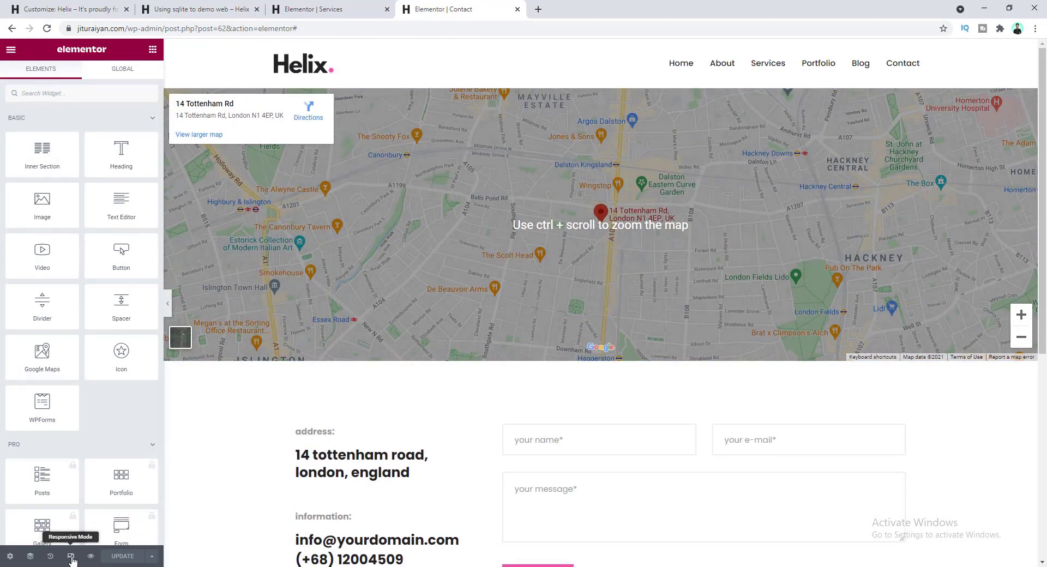
click(71, 556)
click(605, 50)
scroll(564, 297, down, 5)
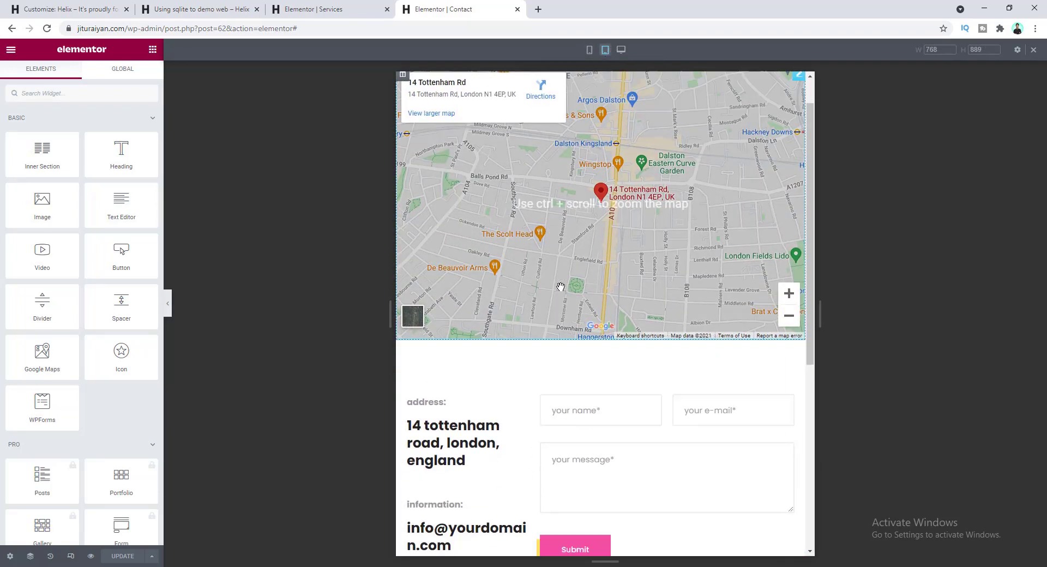
scroll(564, 297, up, 3)
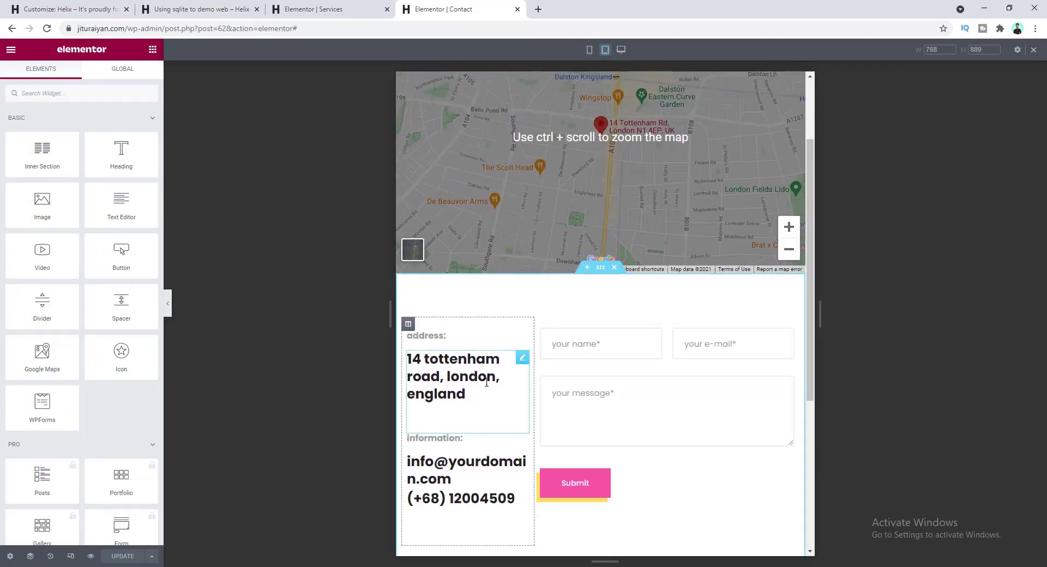
click(408, 324)
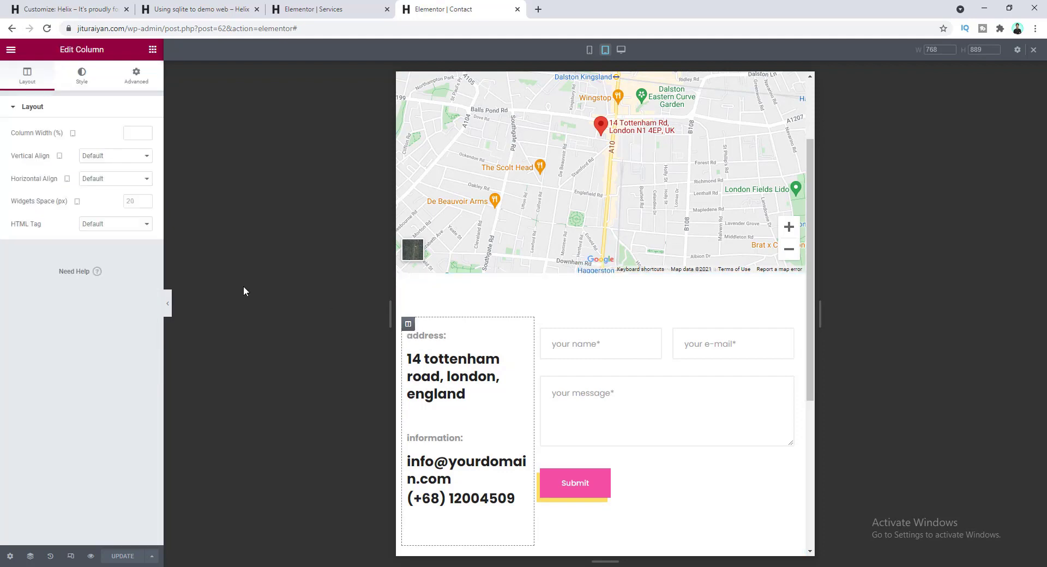
click(131, 133)
text(100)
scroll(417, 344, down, 3)
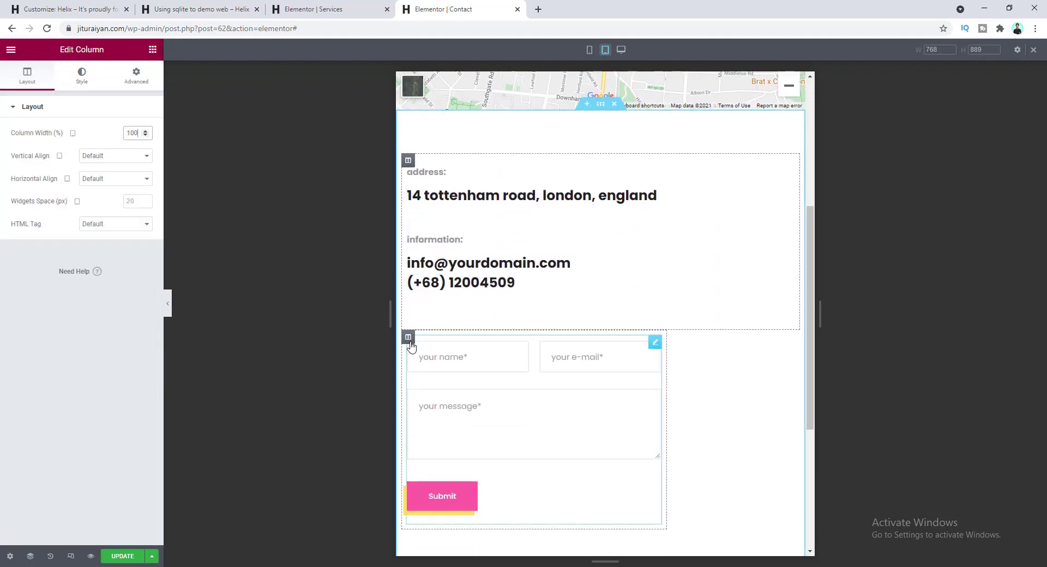
key(BackSpace)
key(BackSpace)
key(BackSpace)
text(100)
scroll(576, 385, down, 5)
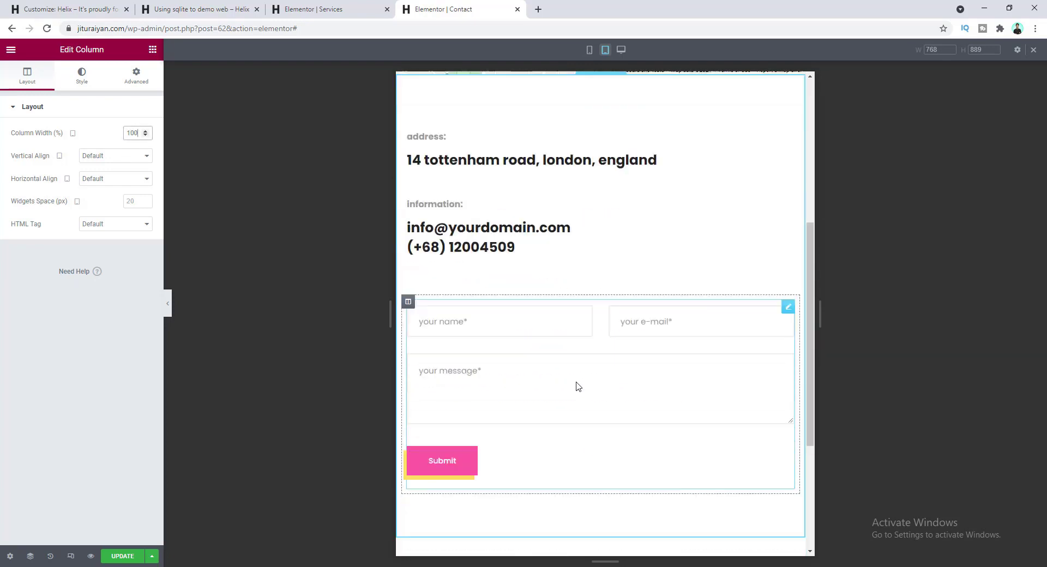
scroll(576, 385, up, 6)
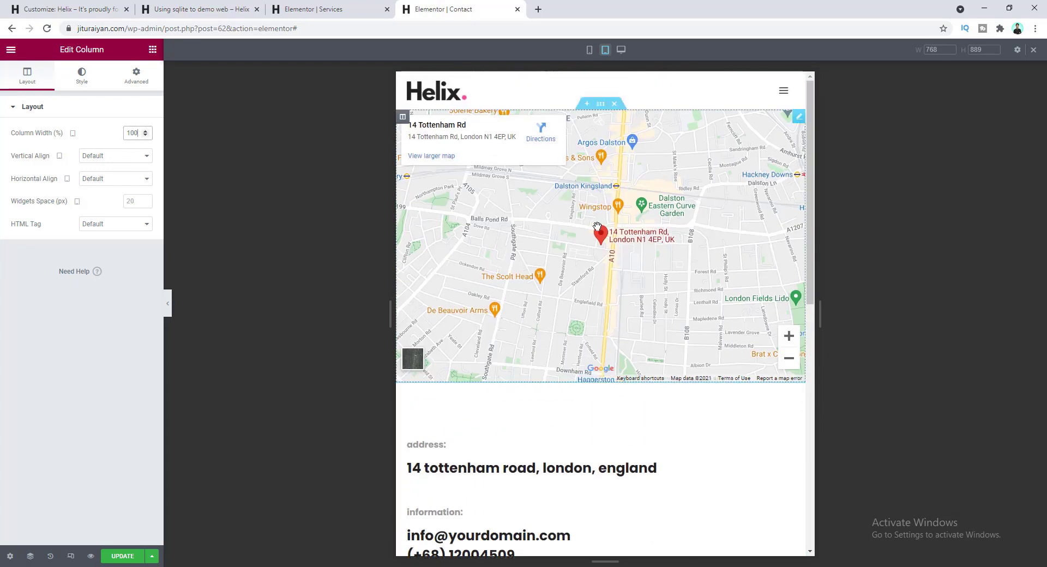
- Check the Contact page layout at mobile size and save it
click(589, 49)
scroll(607, 255, down, 5)
scroll(607, 255, down, 1)
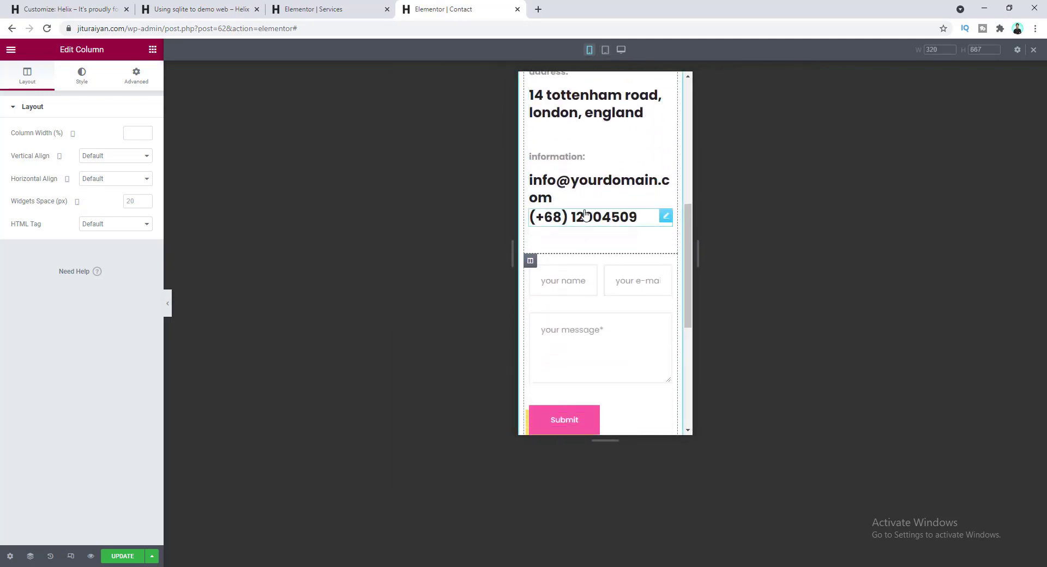
scroll(607, 255, up, 4)
scroll(619, 304, down, 4)
scroll(618, 304, down, 3)
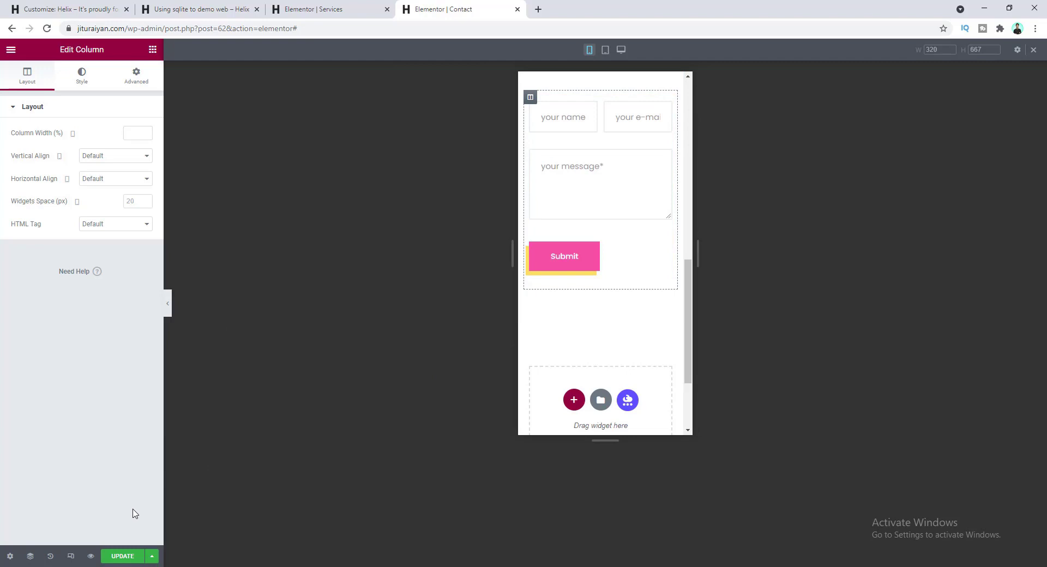
click(123, 556)
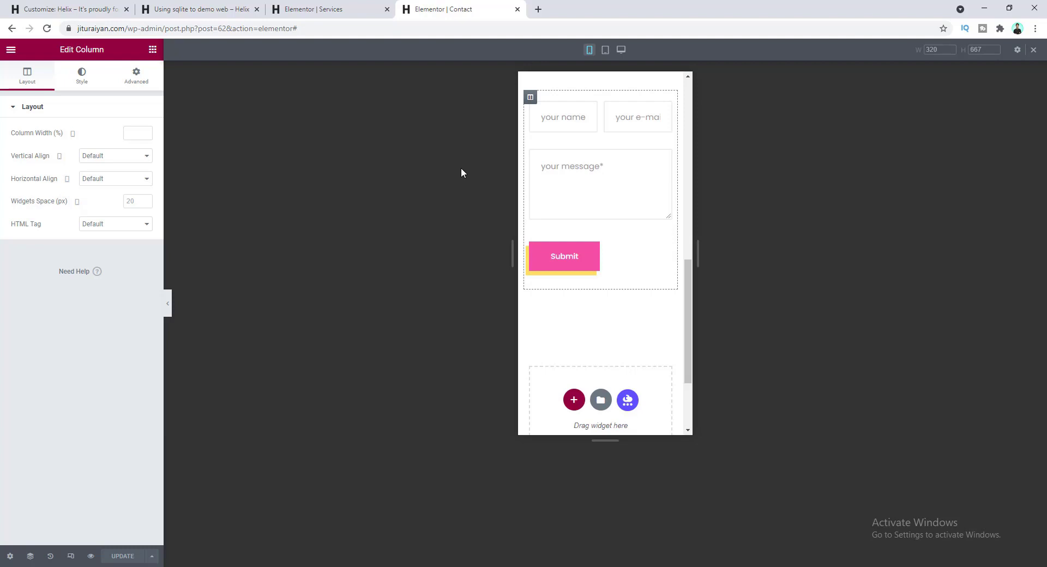
- Load jituraiyan.com in a new browser tab
click(537, 10)
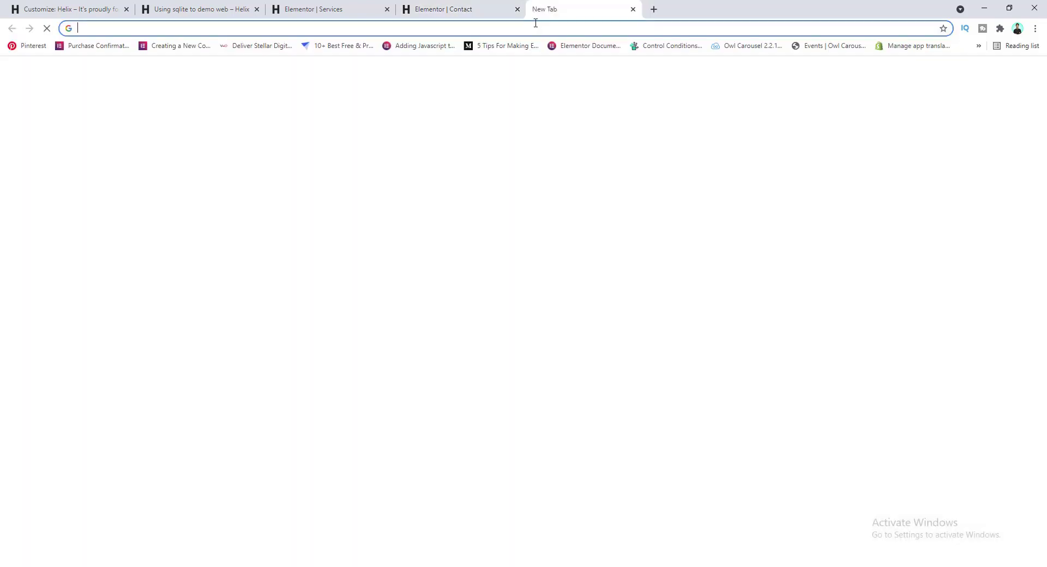
text(jituraiyan.com)
key(Return)
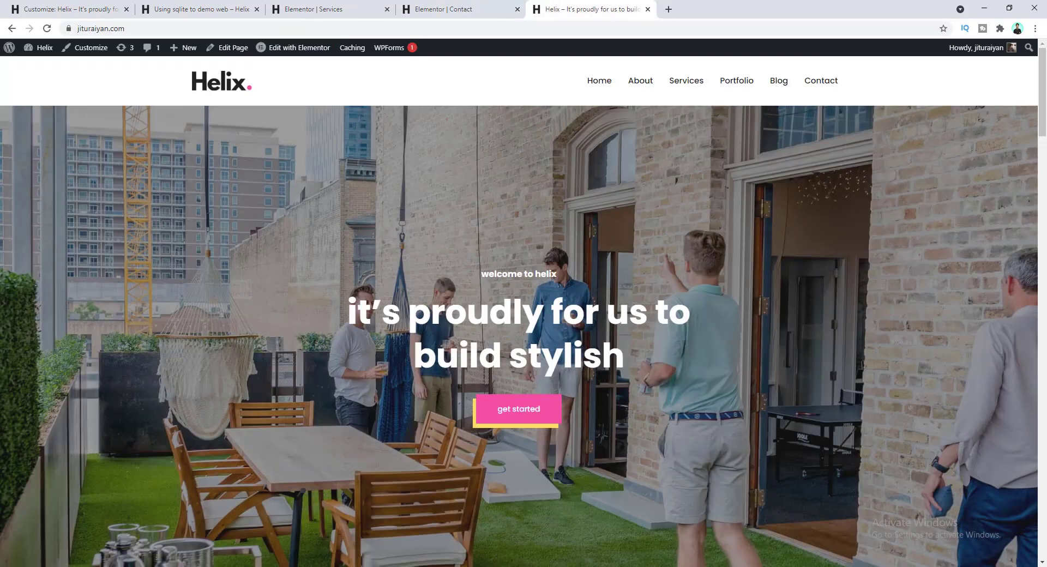
mouse_move(1042, 85)
mouse_down()
mouse_move(1041, 510)
mouse_move(1042, 82)
mouse_up()
- Inspect the page and enlarge the page area above the DevTools pane
right_click(320, 223)
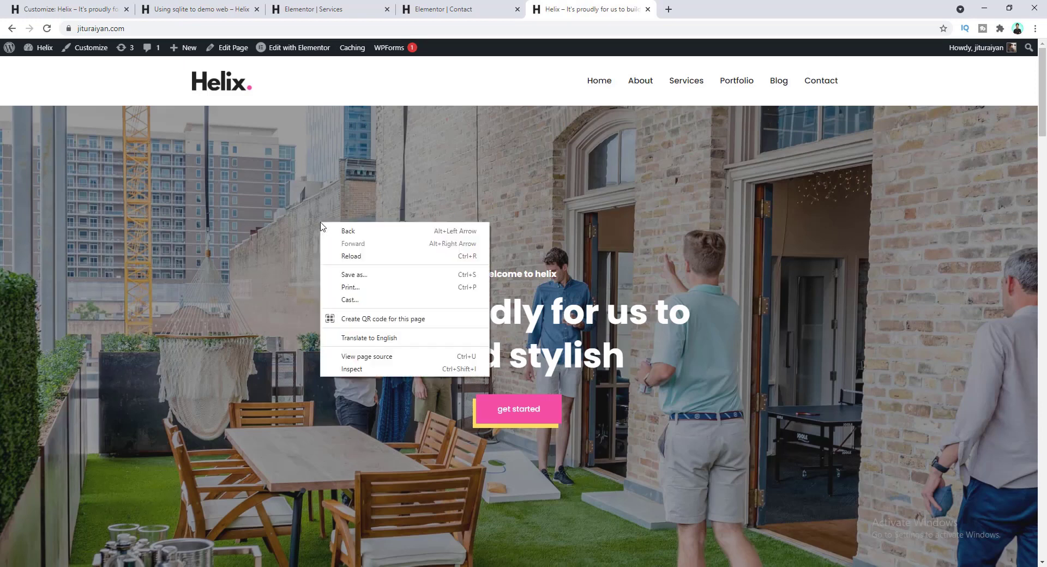
right_click(345, 183)
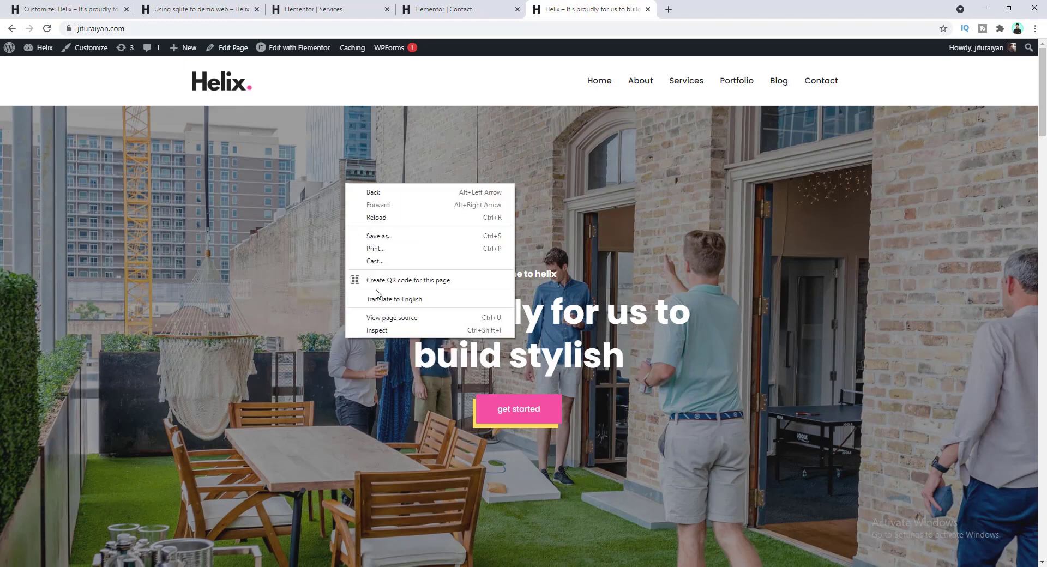
click(382, 331)
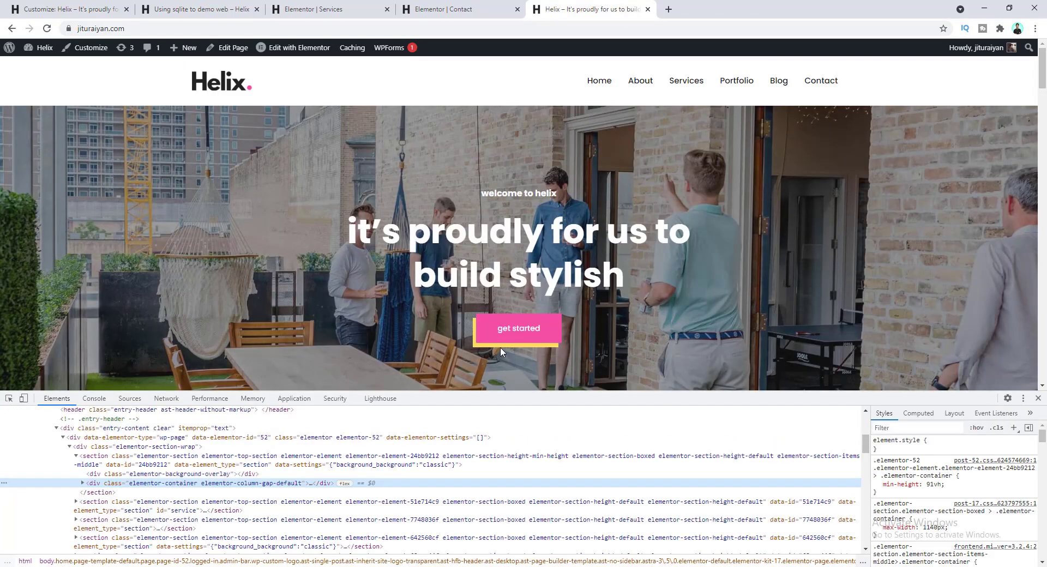
drag(513, 393, 514, 466)
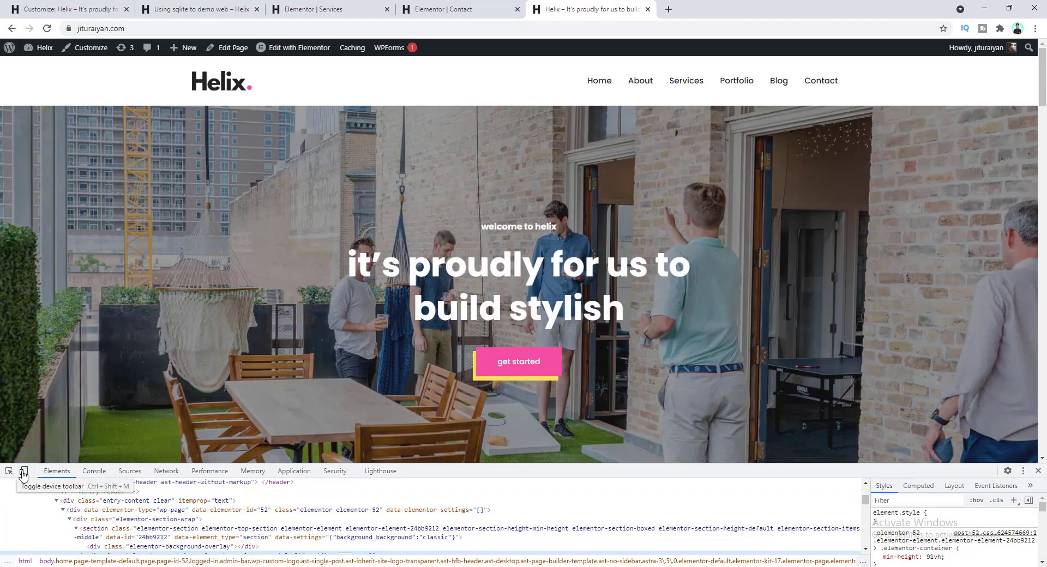
- Turn on device emulation and narrow the home page viewport to 360 px
click(24, 473)
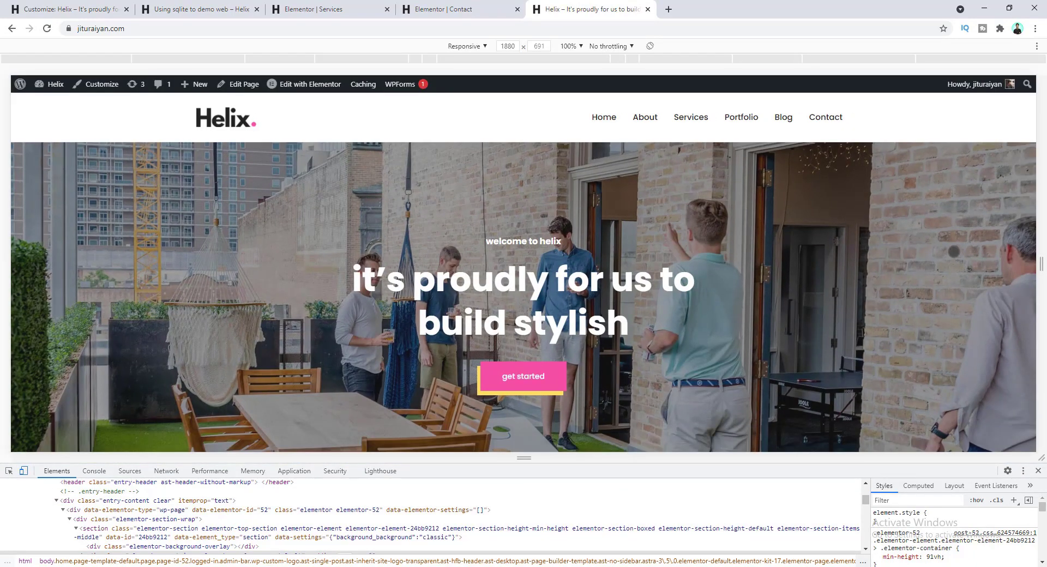
drag(1041, 244, 770, 247)
scroll(613, 284, down, 4)
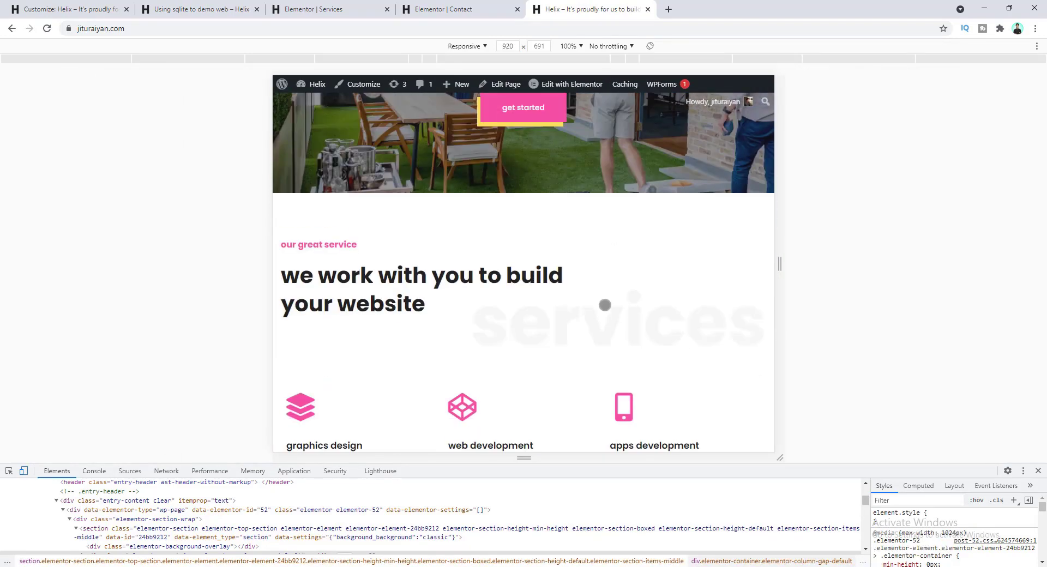
scroll(582, 321, up, 4)
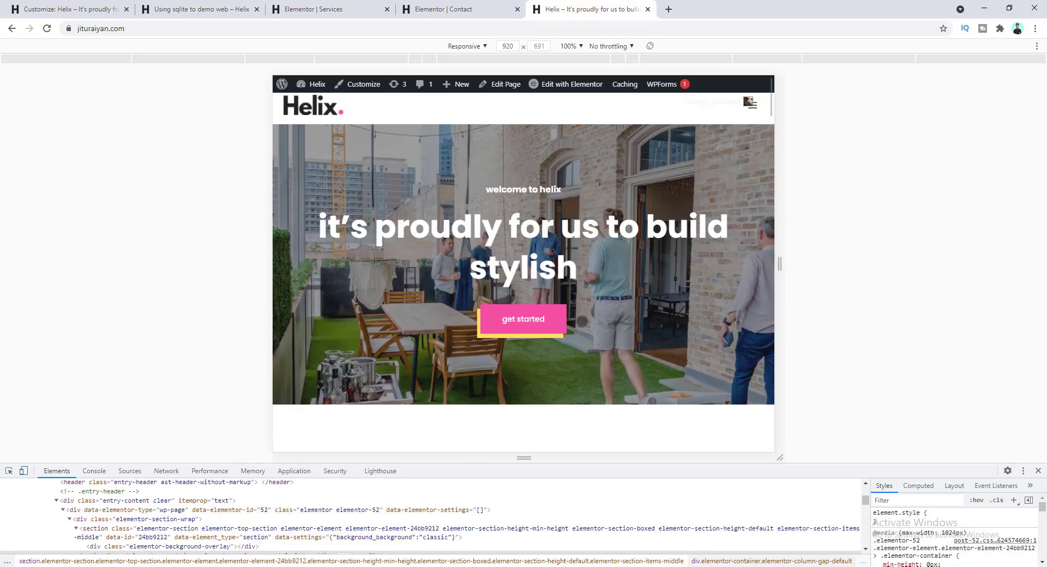
scroll(563, 294, down, 10)
scroll(563, 294, down, 15)
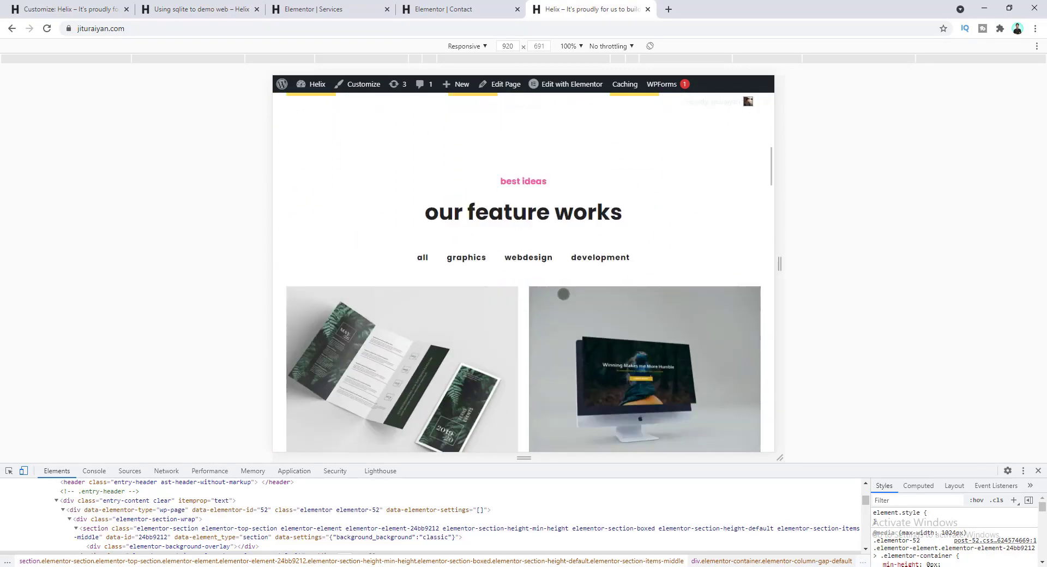
scroll(563, 294, down, 15)
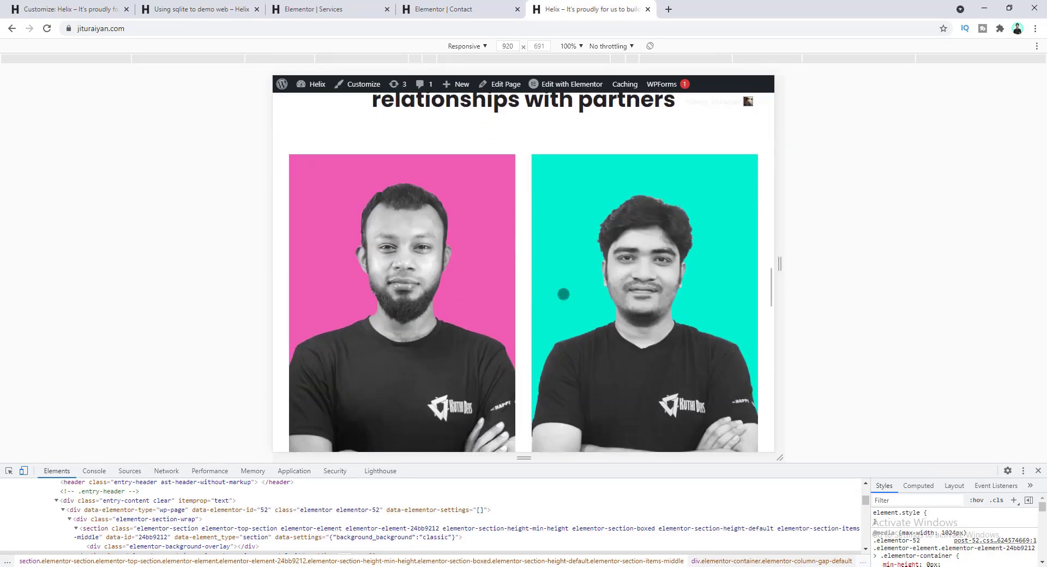
scroll(564, 294, down, 8)
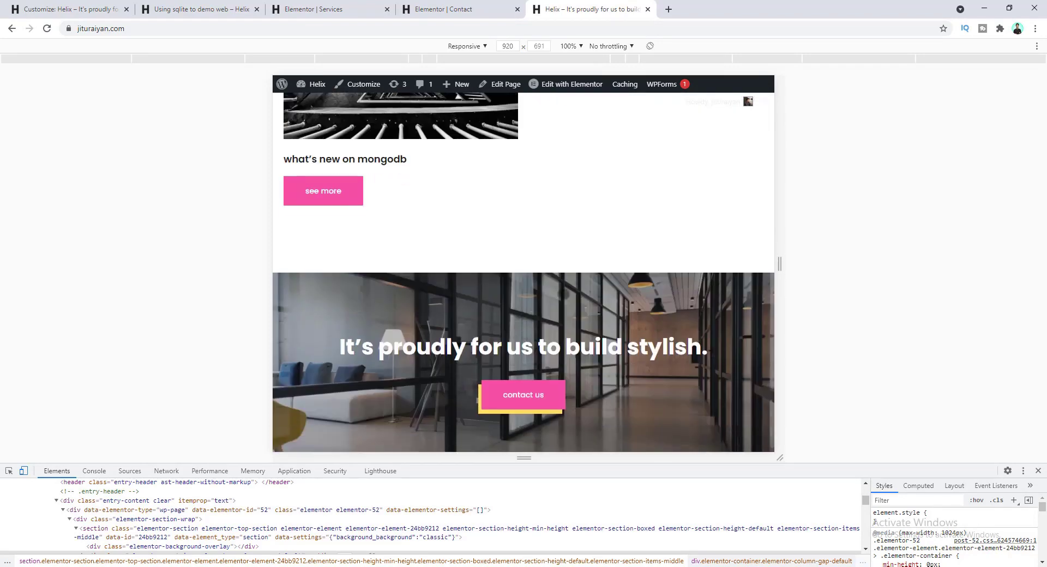
drag(769, 267, 649, 267)
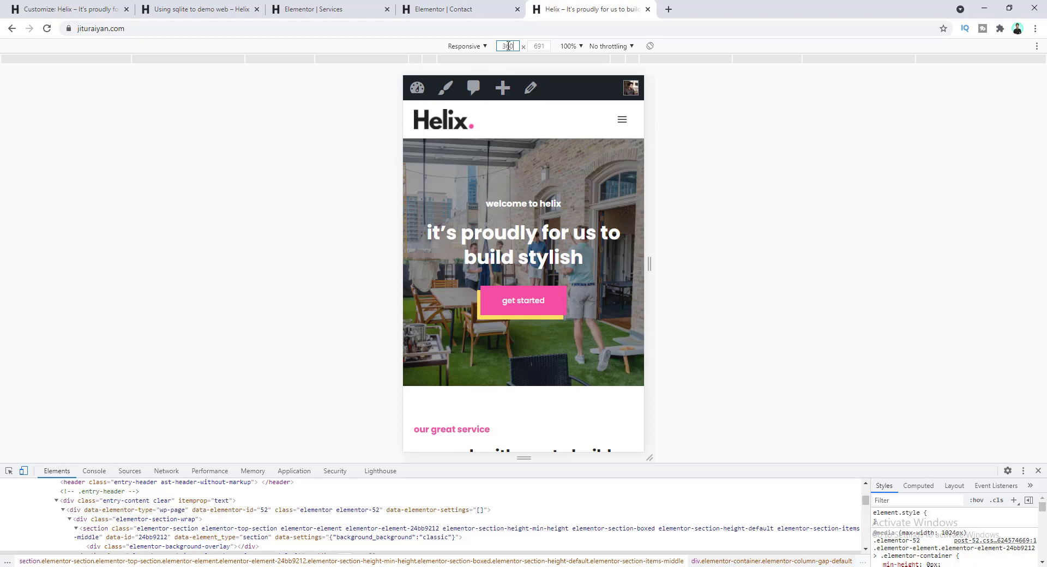
key(Return)
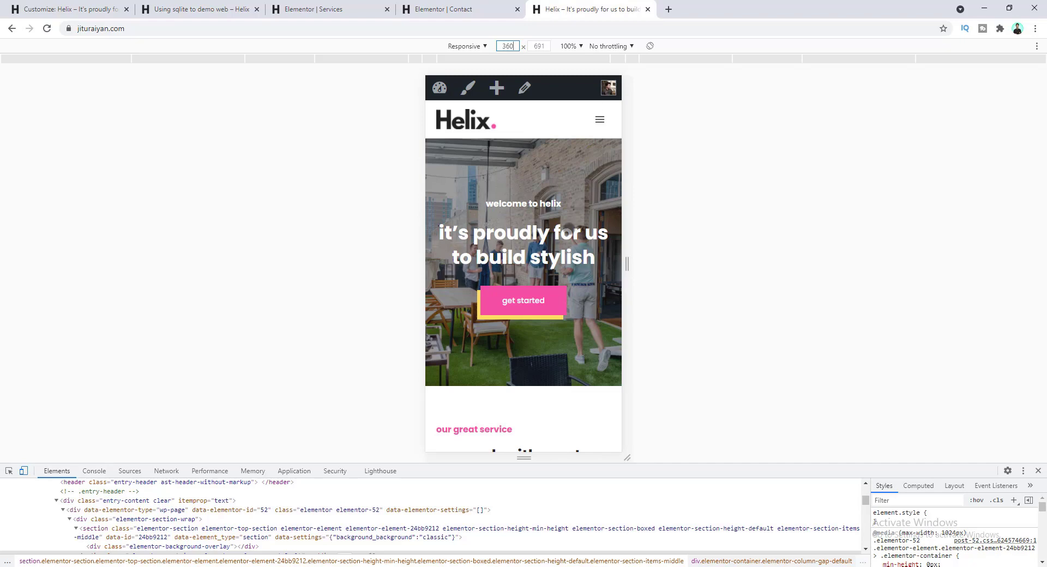
- Toggle the mobile hamburger menu and scroll through the home page
click(599, 120)
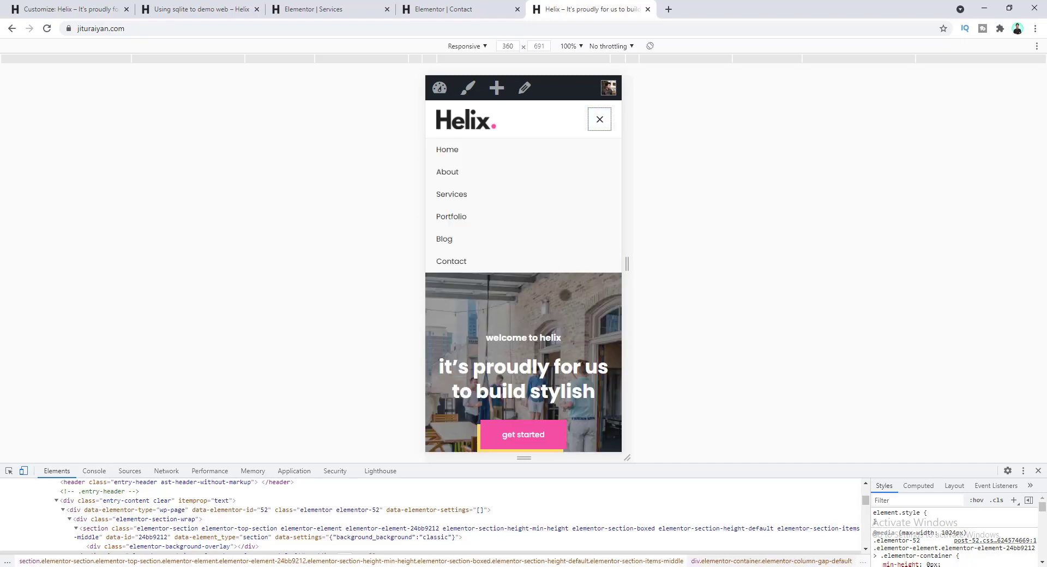
click(595, 122)
scroll(577, 228, down, 6)
scroll(577, 228, down, 15)
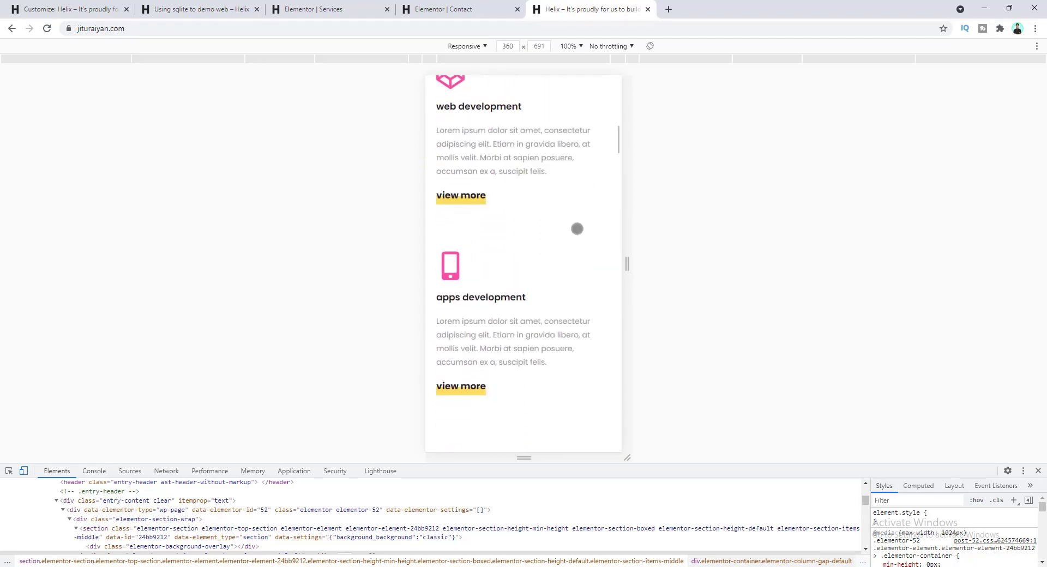
scroll(576, 230, down, 20)
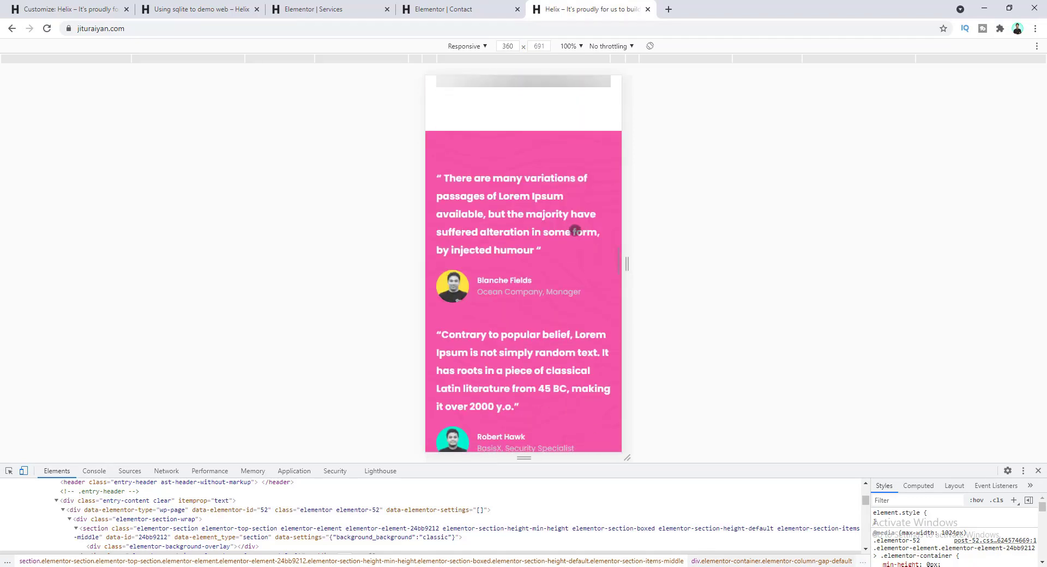
scroll(567, 231, down, 15)
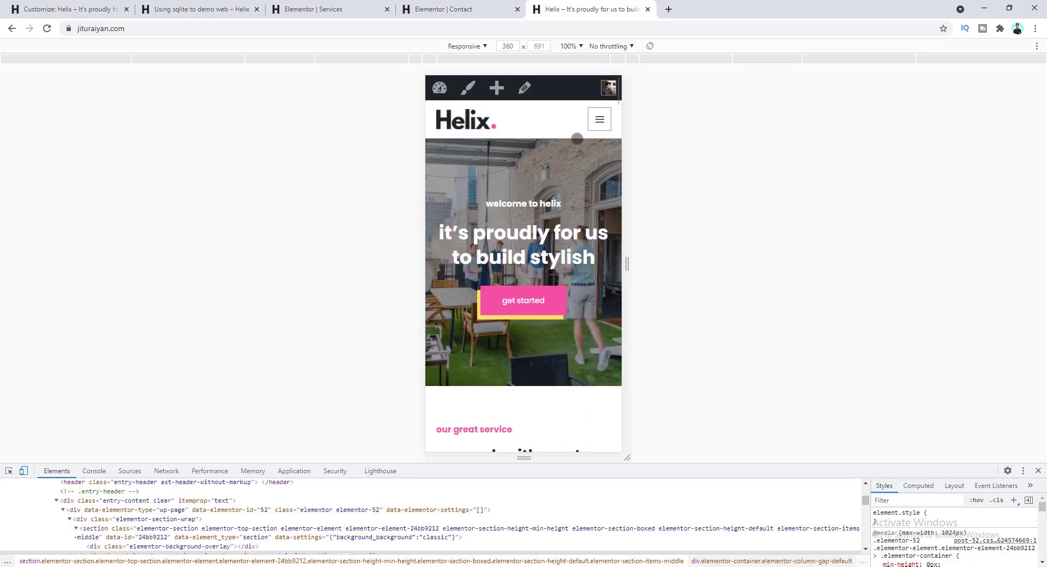
- Open the About page and review it widened to tablet width (~926 px)
click(599, 121)
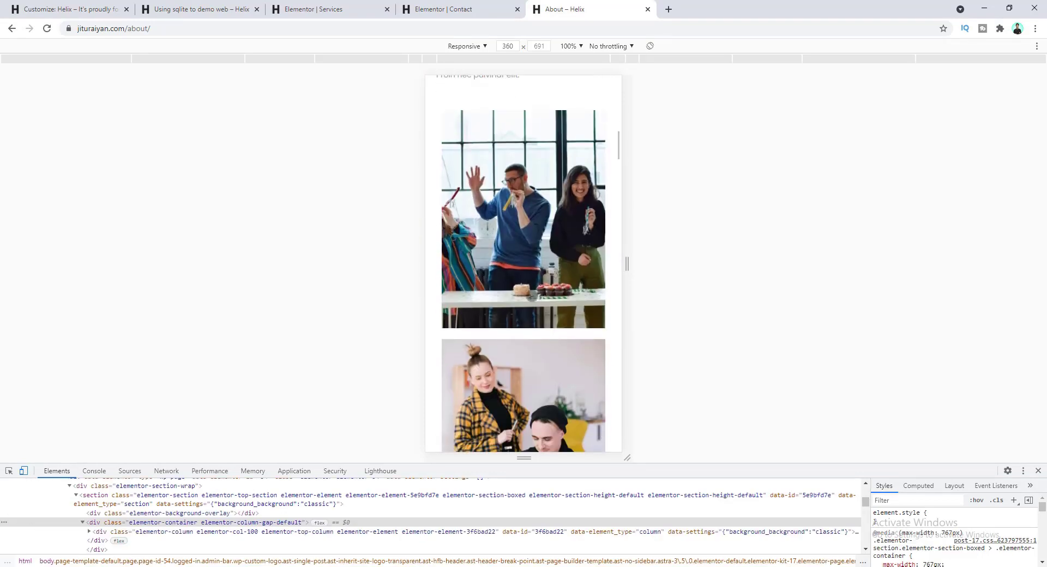
scroll(532, 296, down, 15)
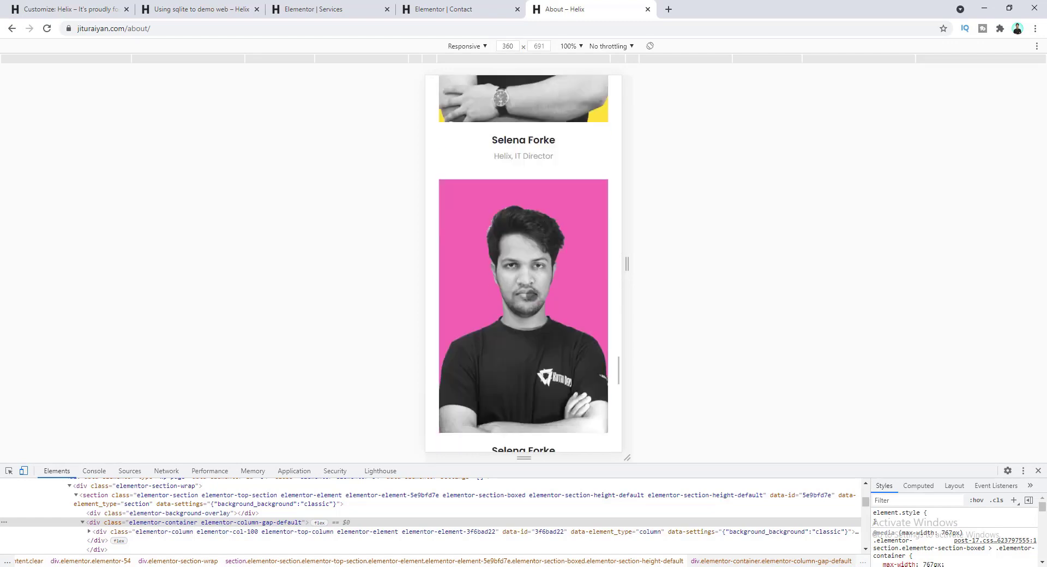
drag(628, 264, 782, 265)
scroll(539, 323, up, 12)
scroll(539, 322, up, 12)
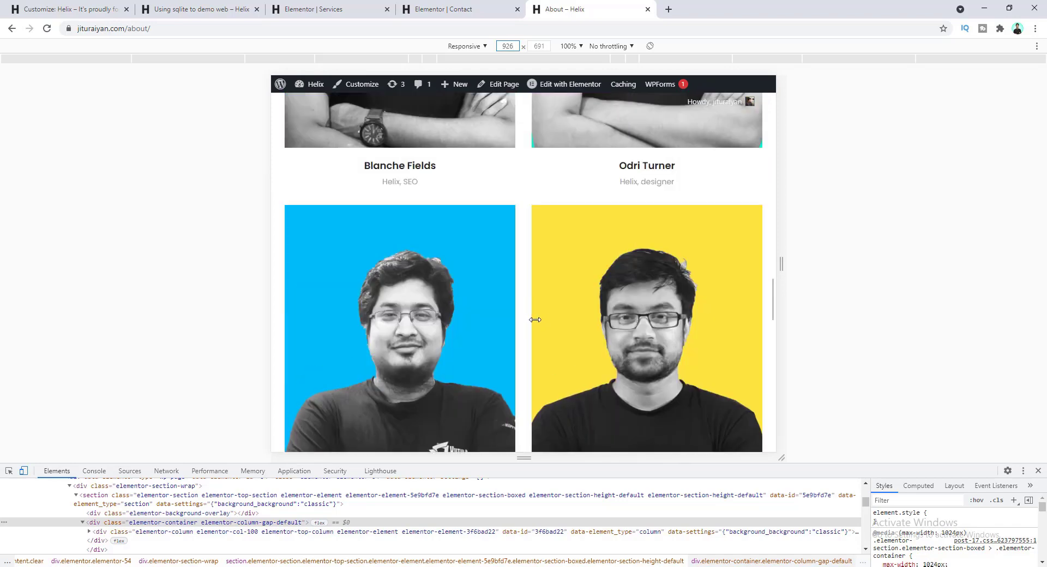
scroll(532, 316, up, 10)
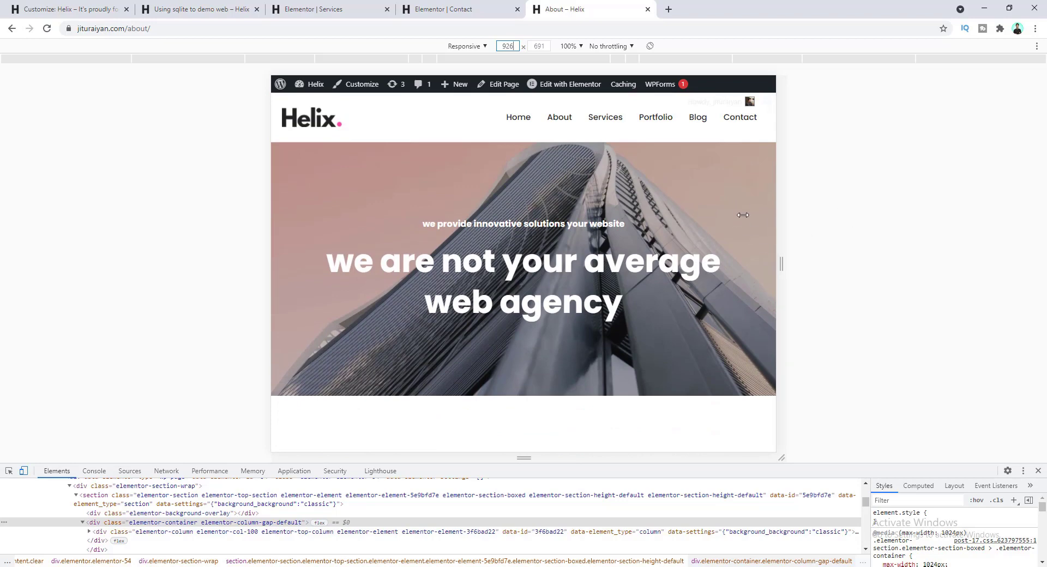
- Open the Services page and switch the preview to 360 px mobile width
click(604, 117)
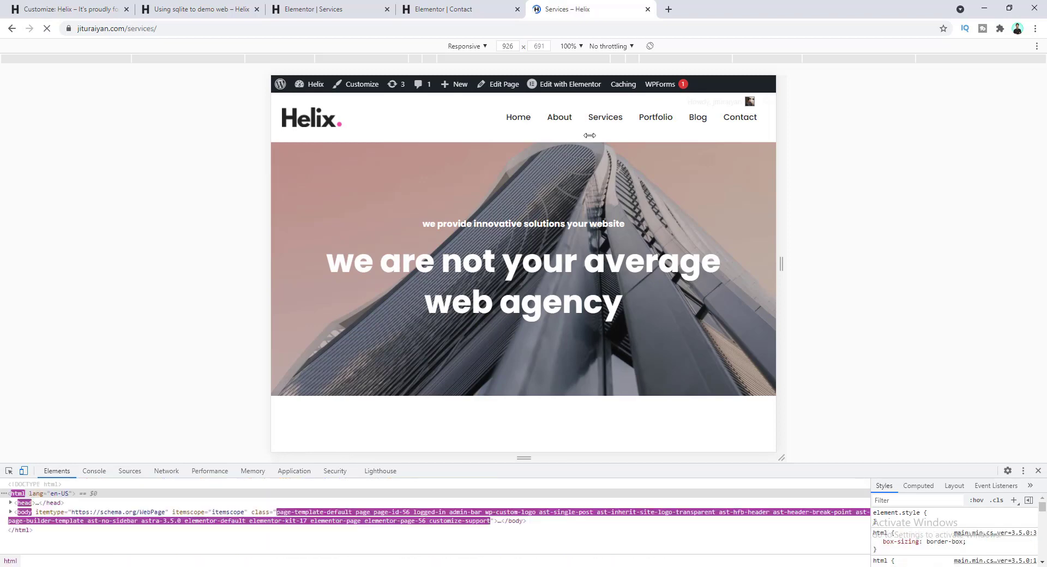
scroll(527, 230, down, 14)
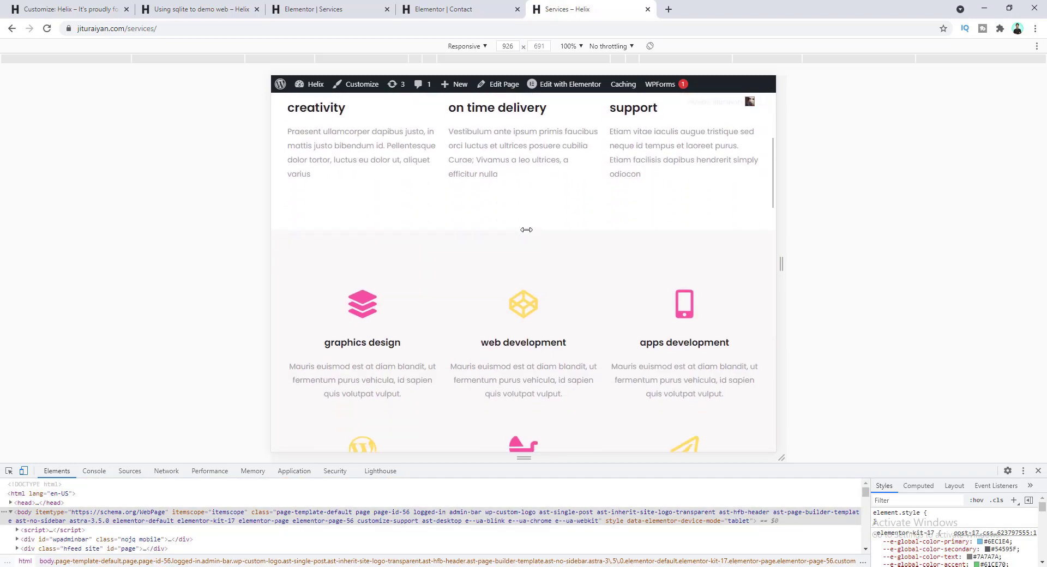
scroll(526, 230, down, 3)
scroll(521, 304, up, 4)
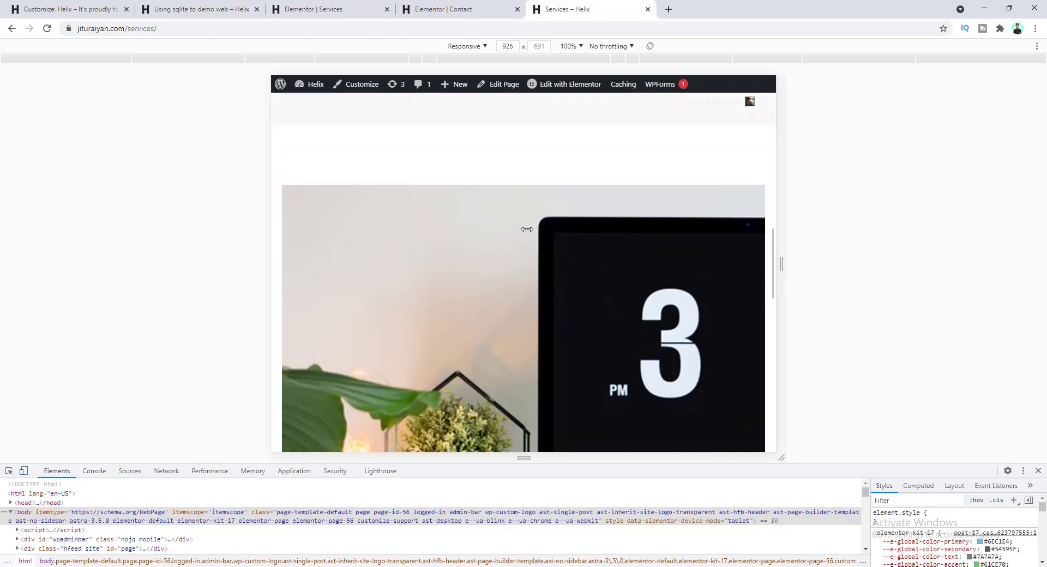
scroll(521, 304, down, 8)
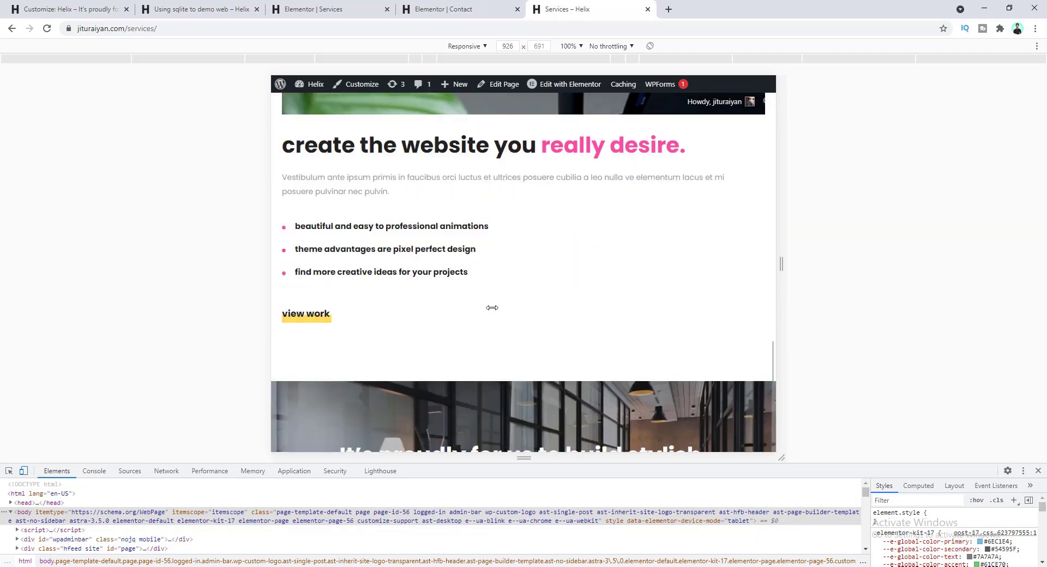
scroll(565, 222, down, 5)
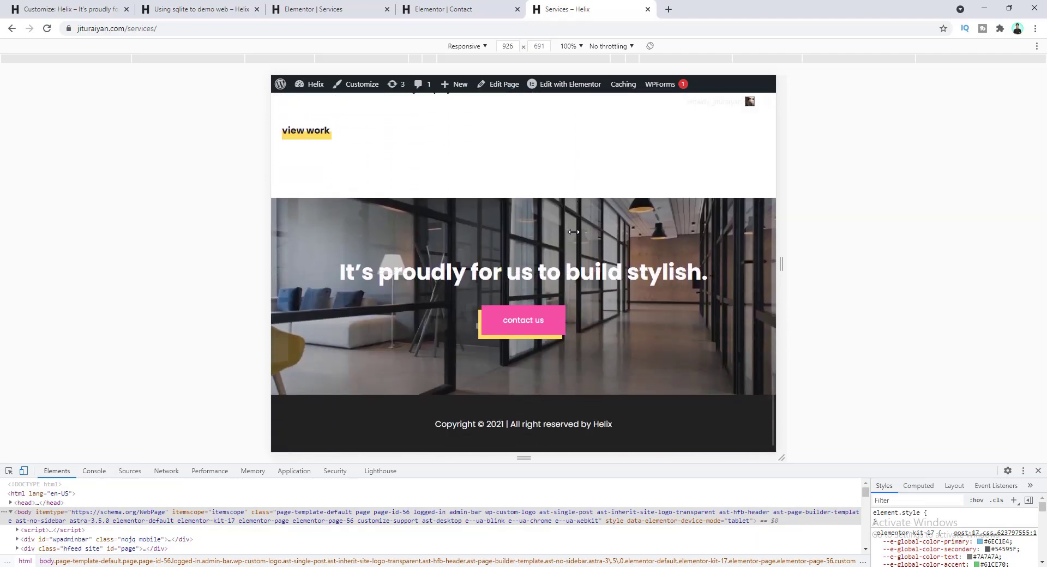
double_click(512, 45)
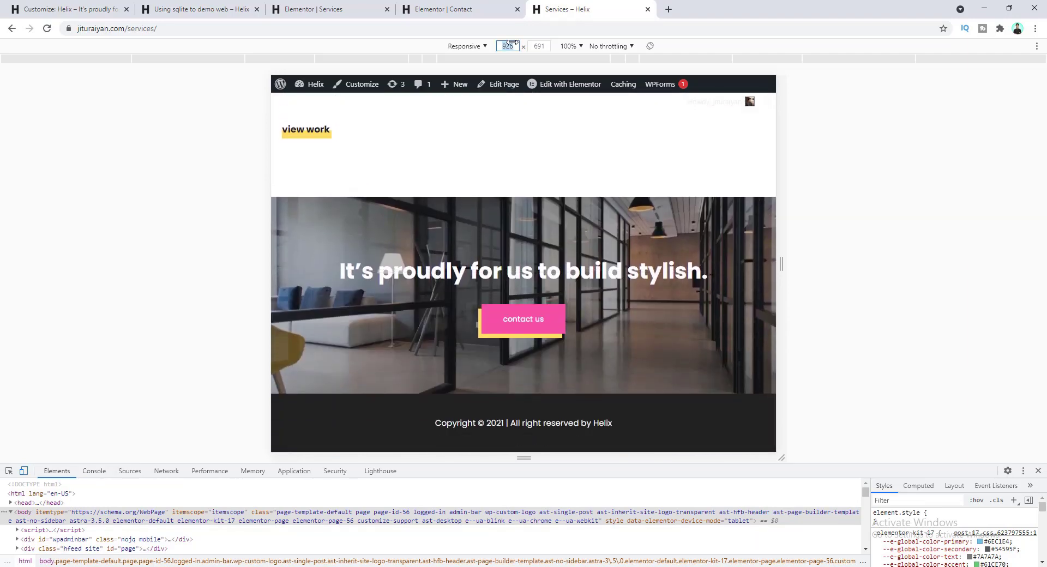
key(Return)
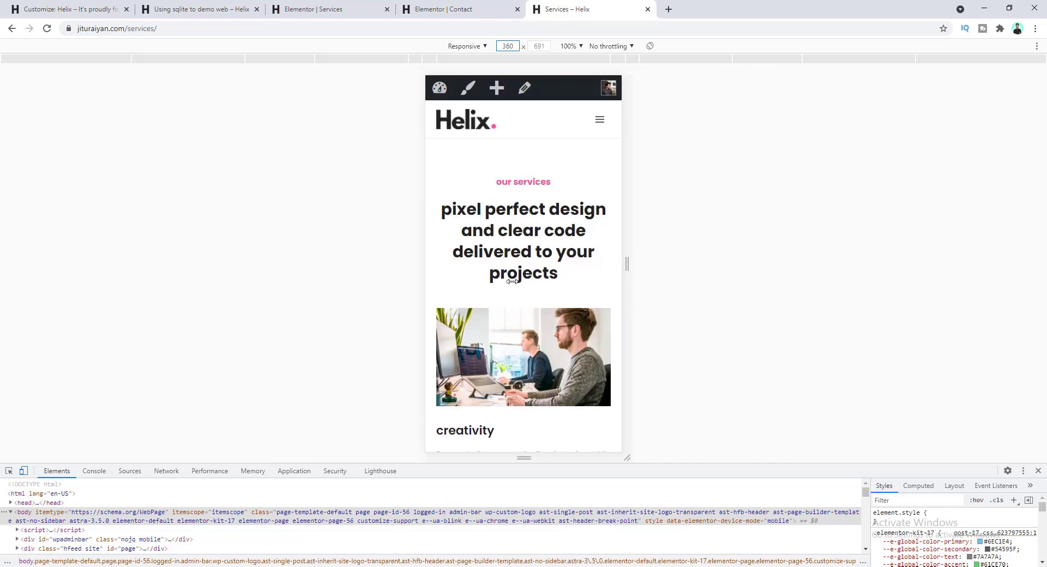
- Scroll through Services on mobile, then open Portfolio from the hamburger menu
scroll(504, 216, down, 15)
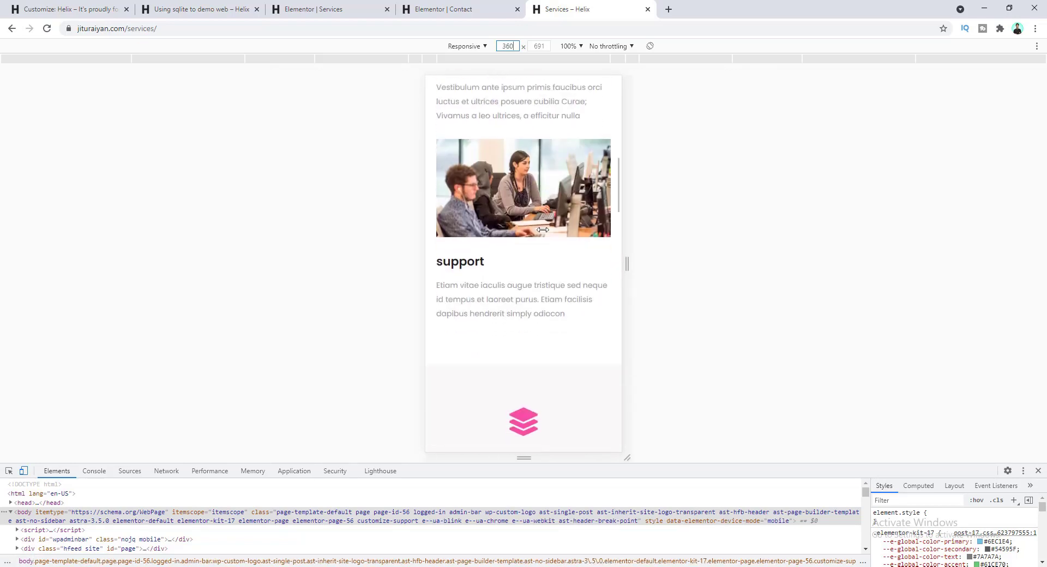
scroll(542, 230, down, 3)
scroll(543, 230, down, 5)
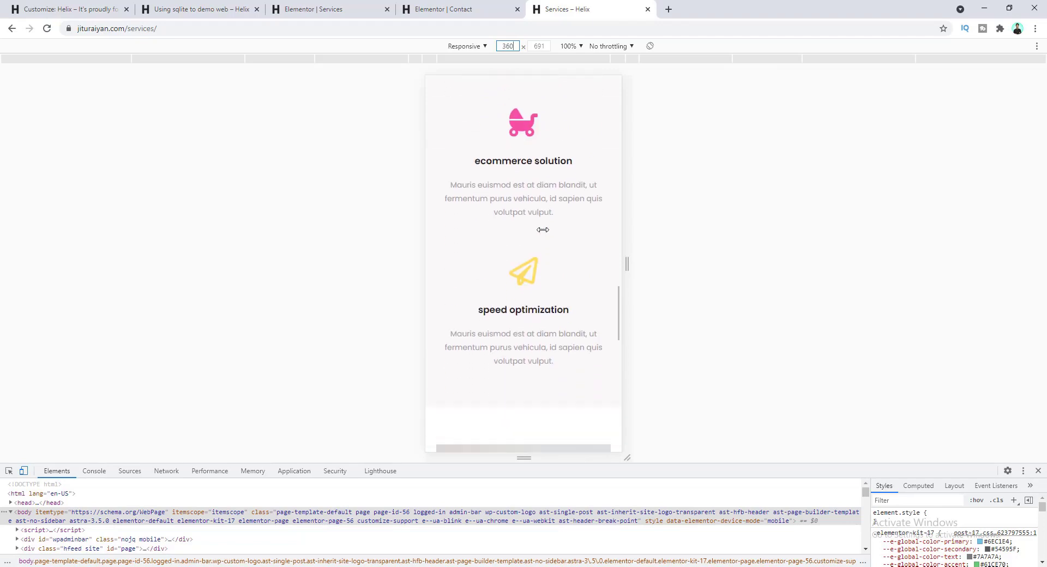
scroll(543, 229, down, 10)
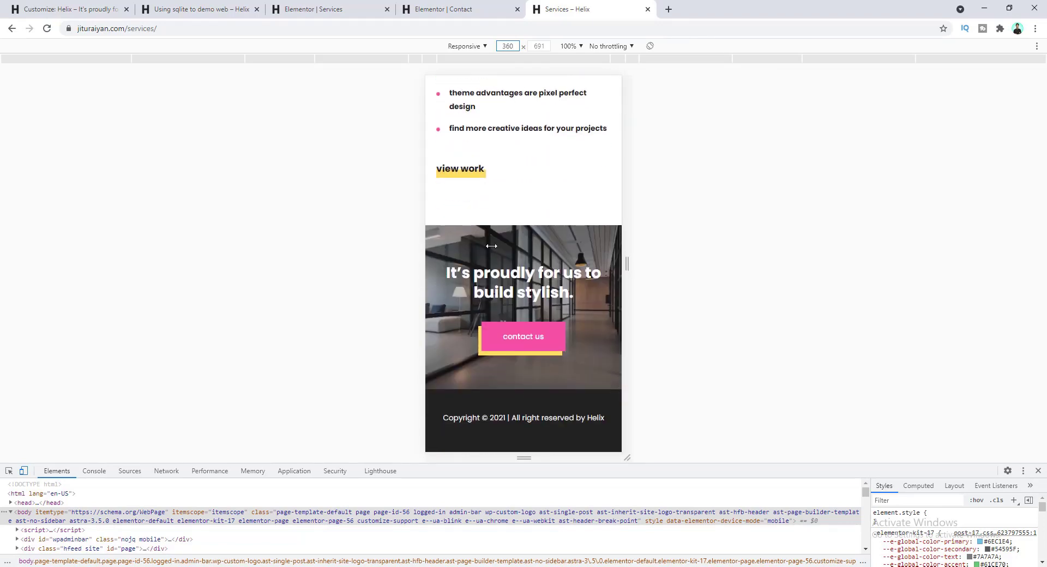
scroll(515, 264, up, 20)
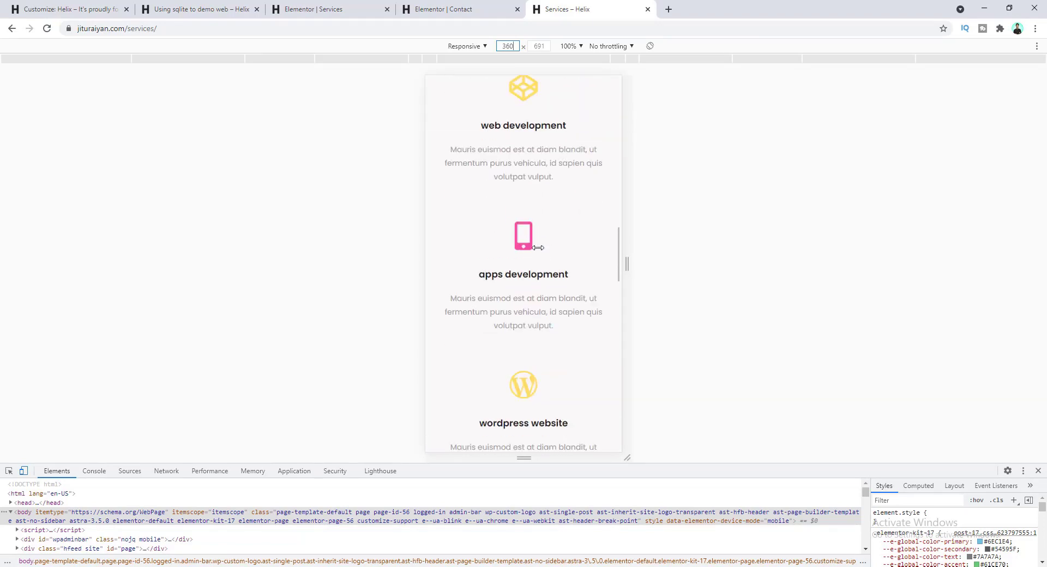
click(600, 120)
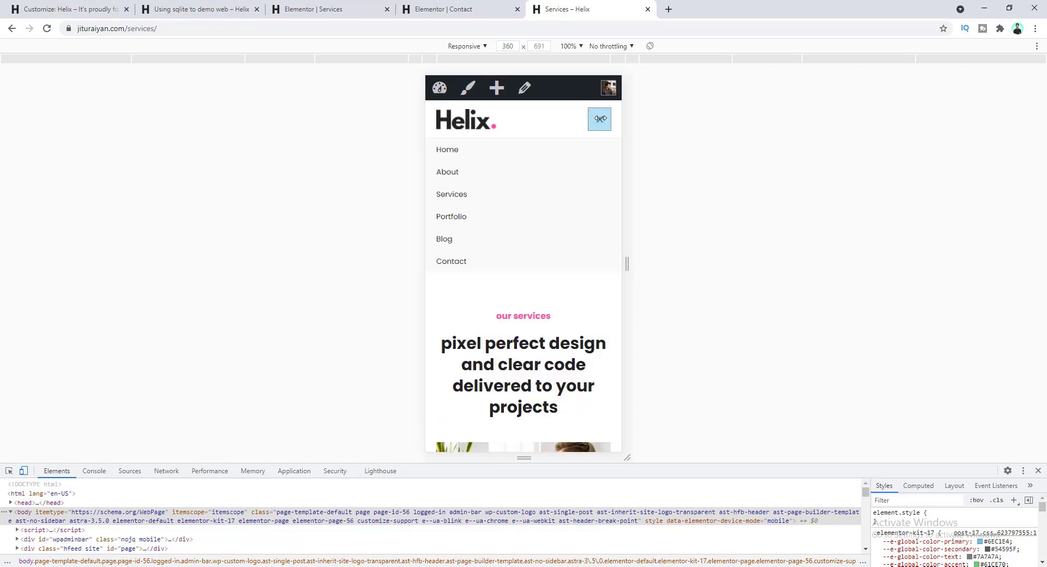
click(457, 219)
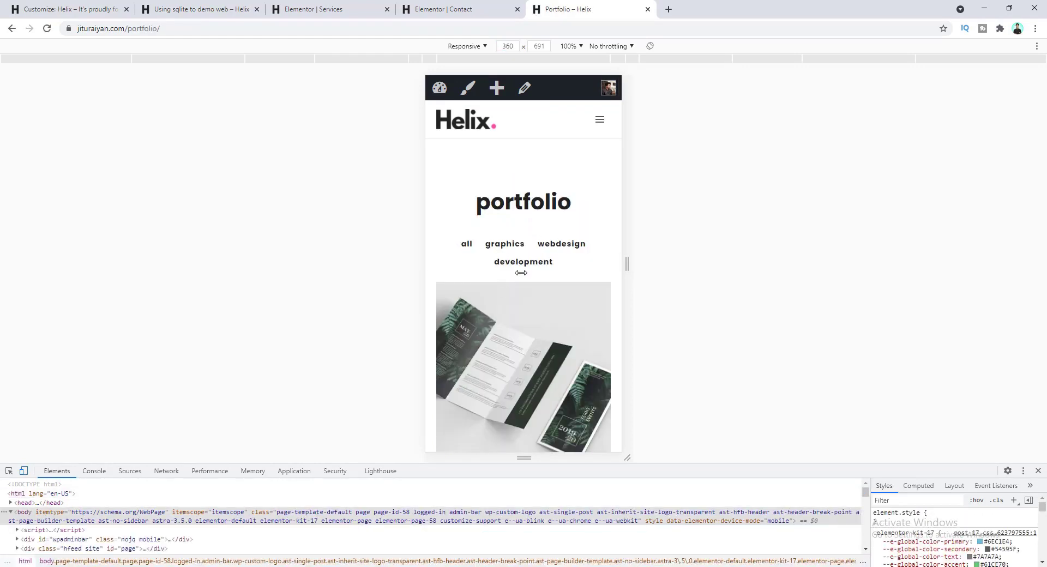
- View Portfolio at about 742 px with its menu open, then return to the Customizer
scroll(521, 273, down, 15)
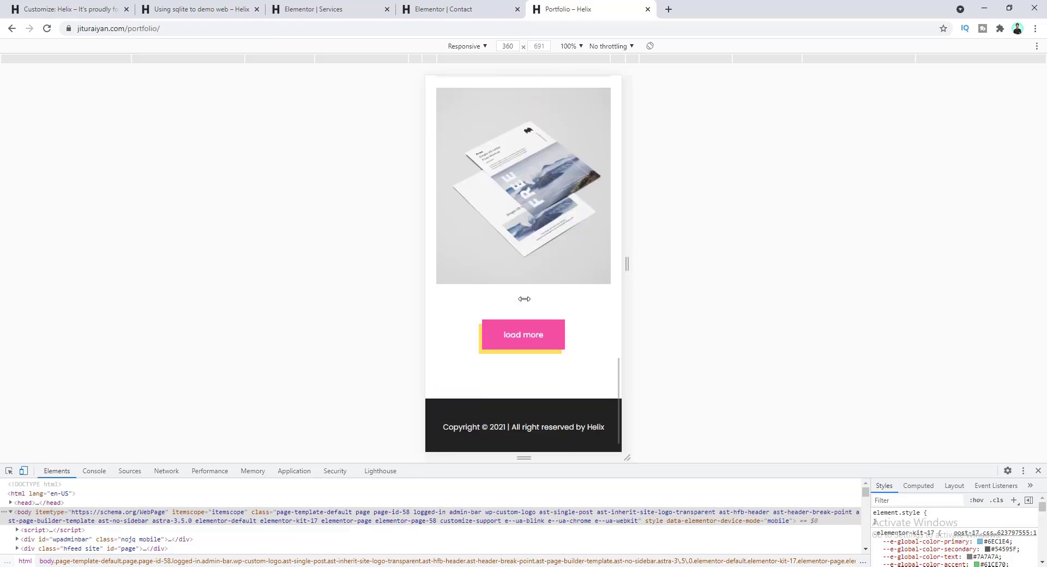
scroll(525, 299, up, 10)
drag(628, 264, 773, 257)
scroll(588, 274, down, 3)
scroll(655, 245, up, 10)
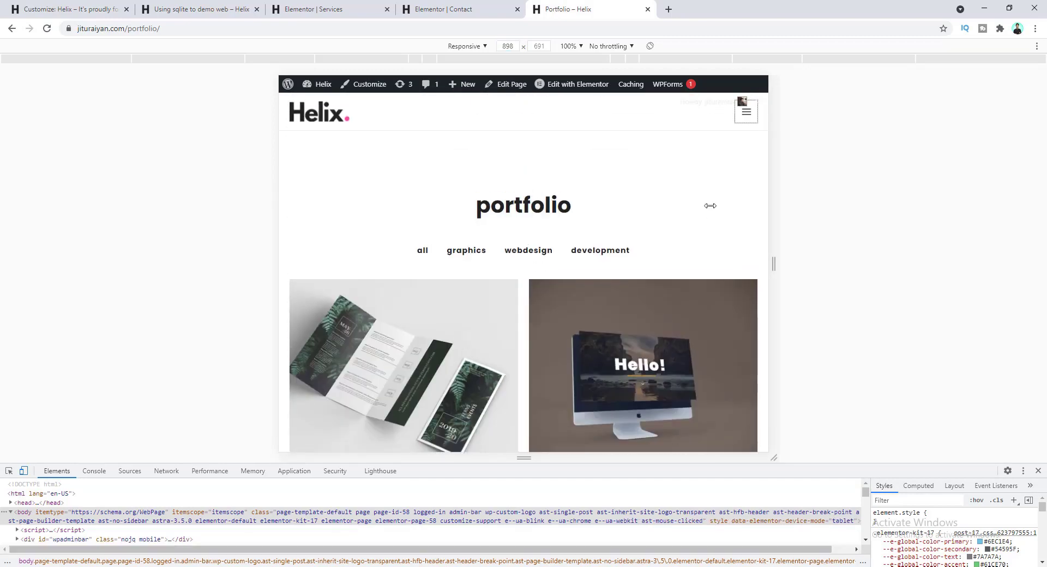
click(747, 115)
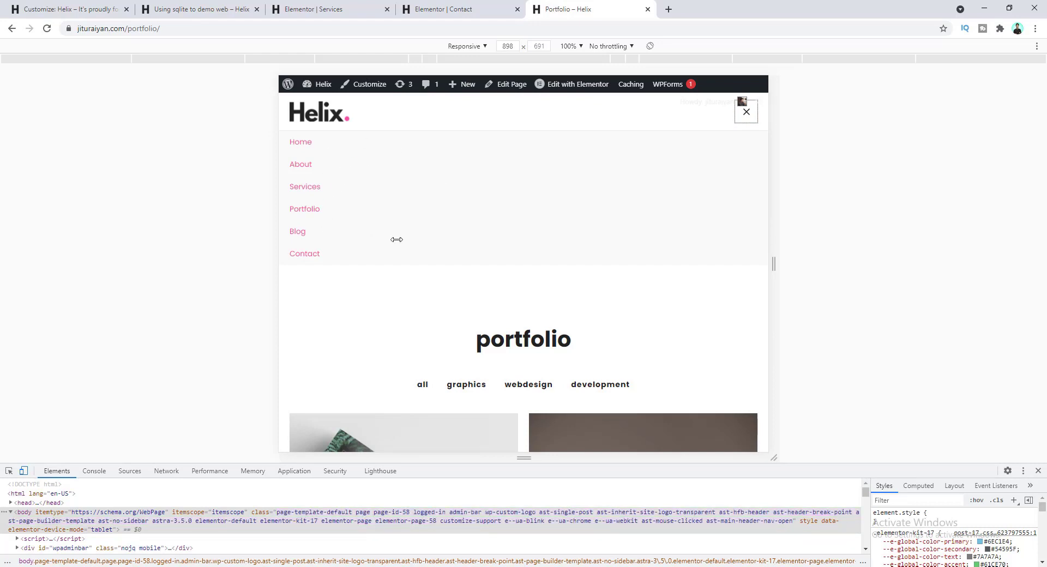
click(54, 2)
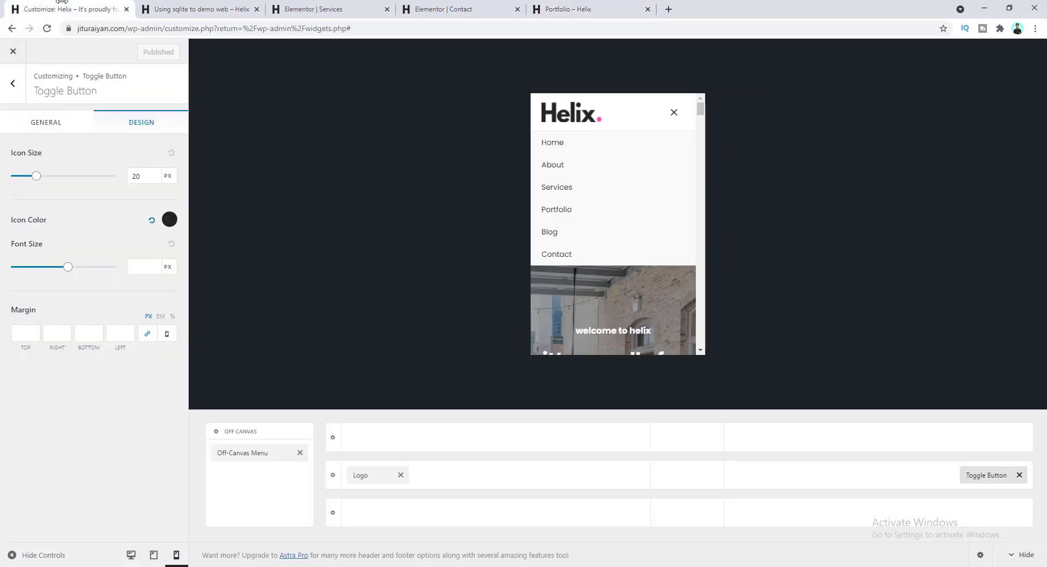
- Open the Off-Canvas Menu design settings and copy the desktop link colour value
click(537, 142)
click(127, 123)
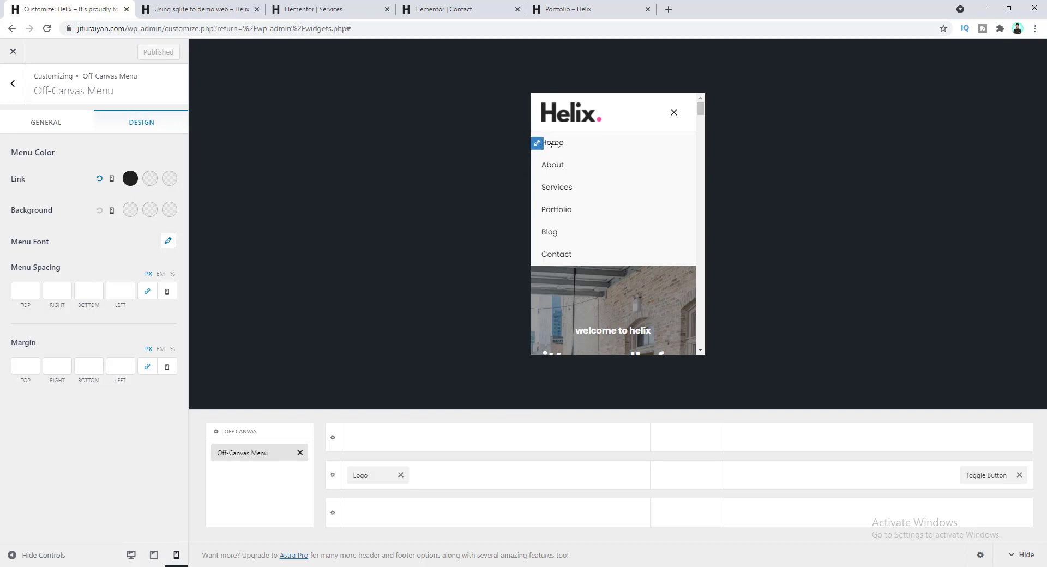
click(130, 177)
drag(60, 341, 18, 341)
key(ctrl+c)
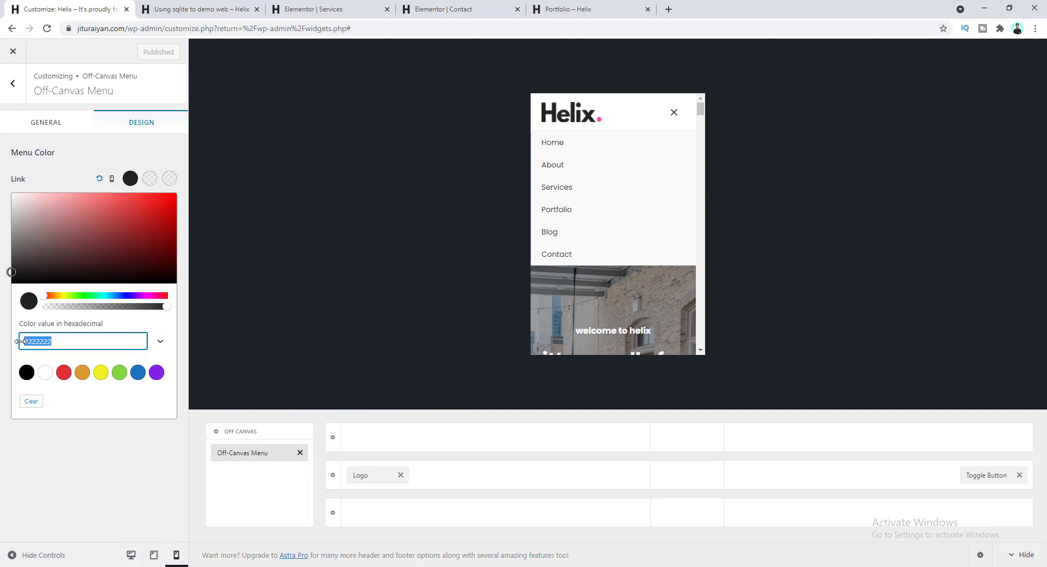
click(67, 182)
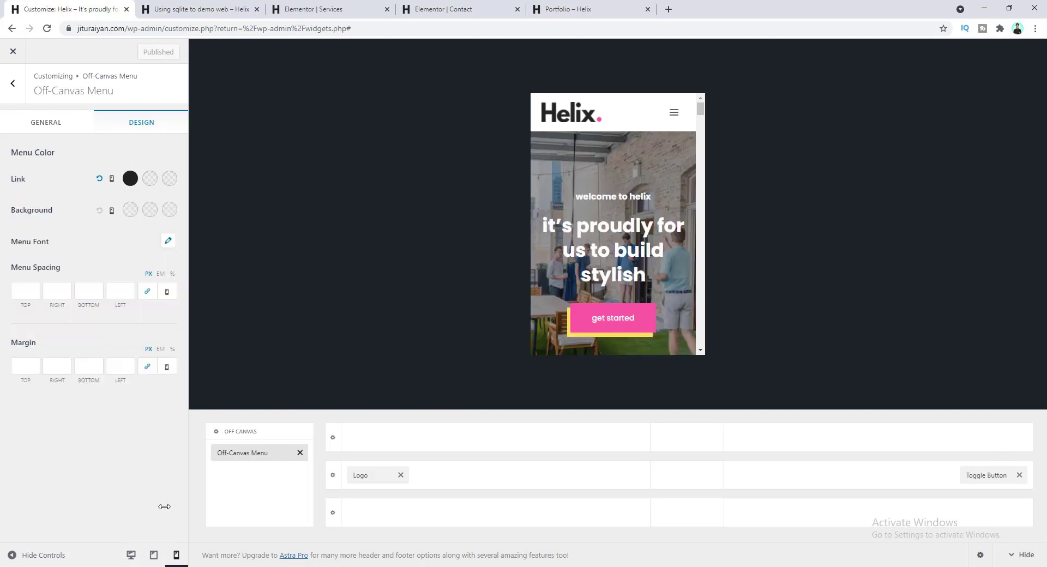
- Set the tablet off-canvas link colour to #222222, publish, and return to Portfolio
click(154, 556)
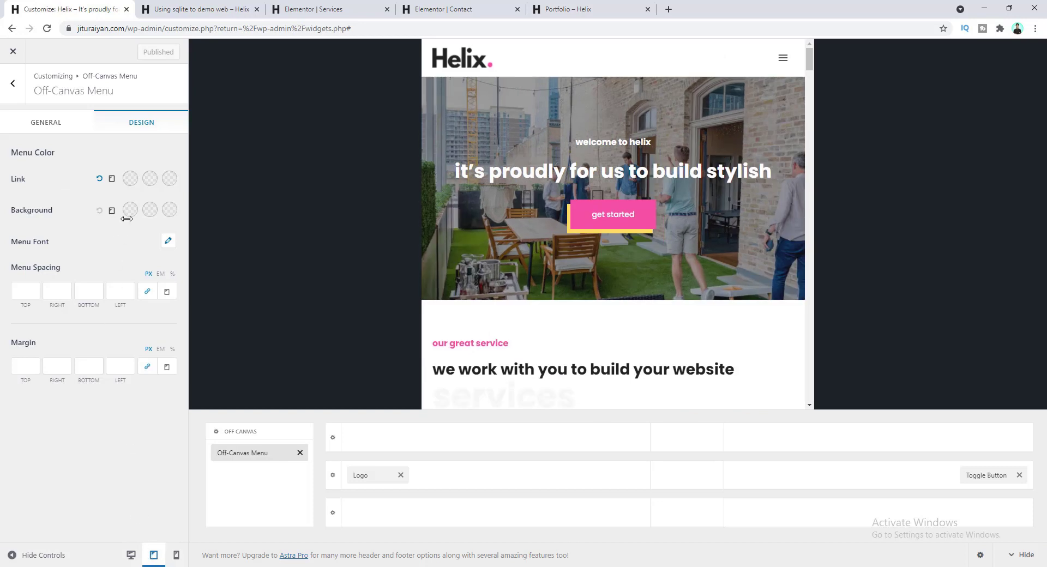
click(130, 178)
drag(63, 340, 22, 342)
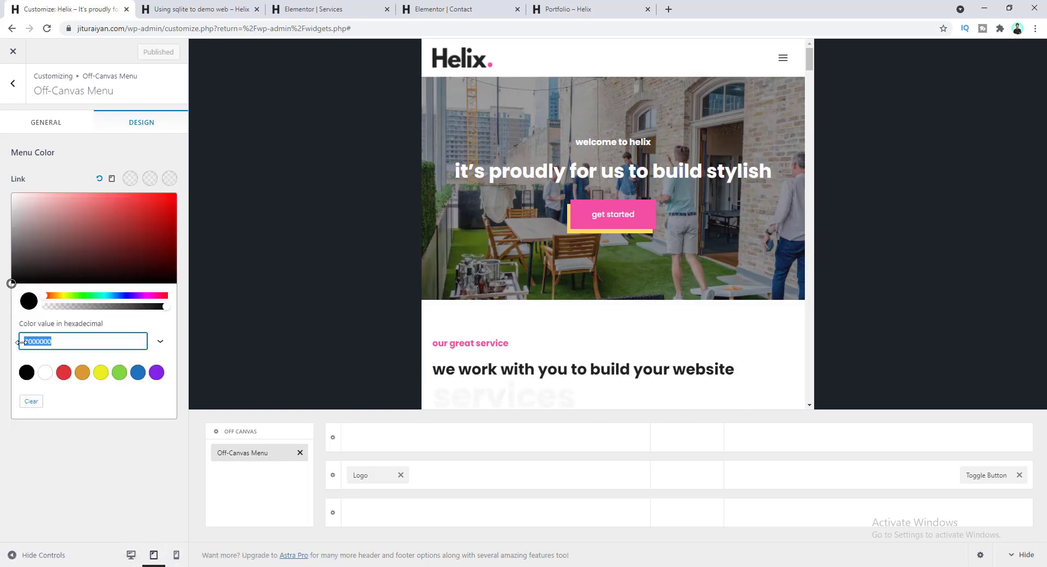
key(ctrl+v)
click(64, 177)
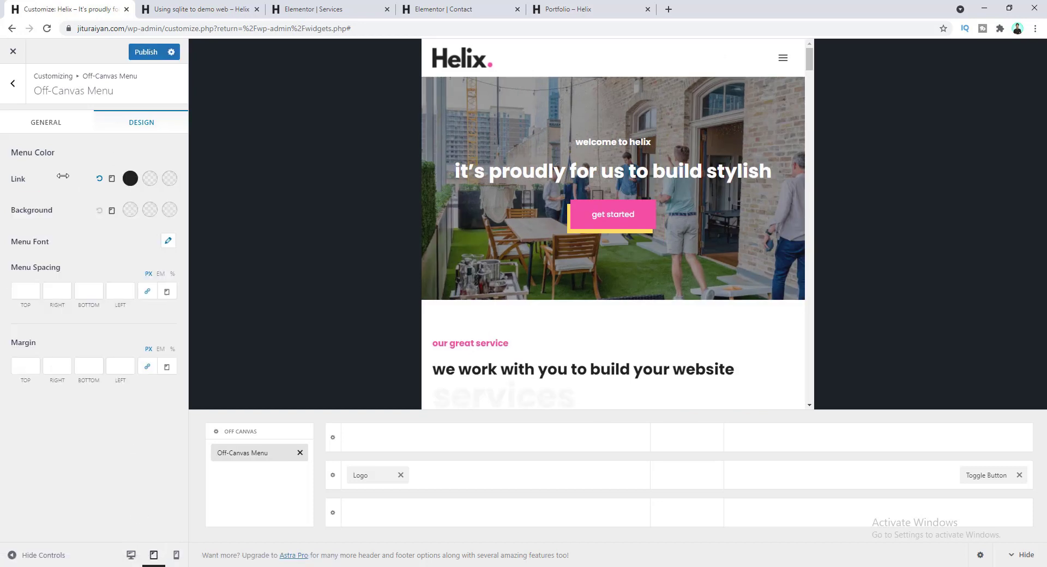
click(147, 52)
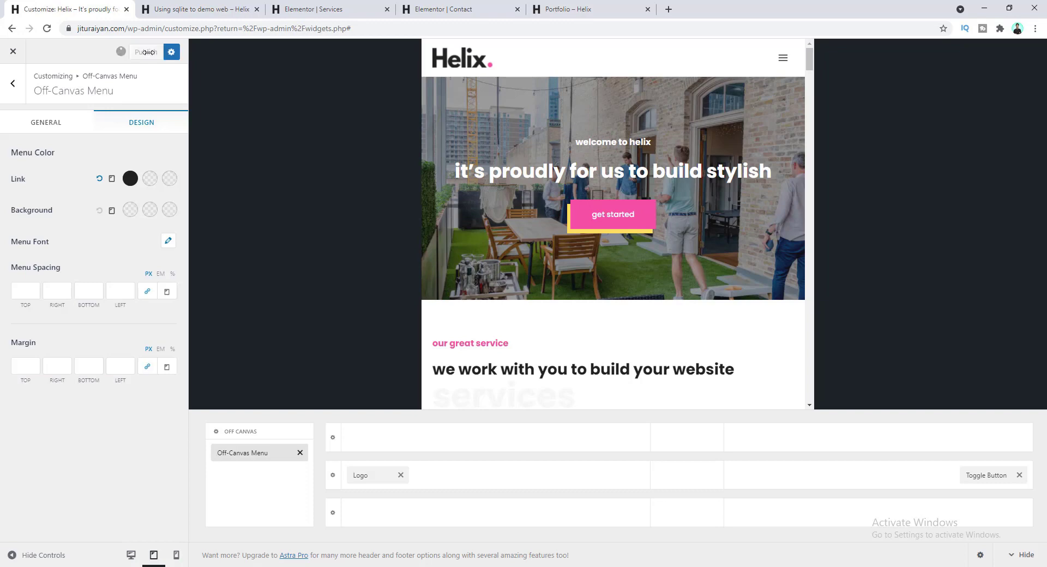
click(553, 7)
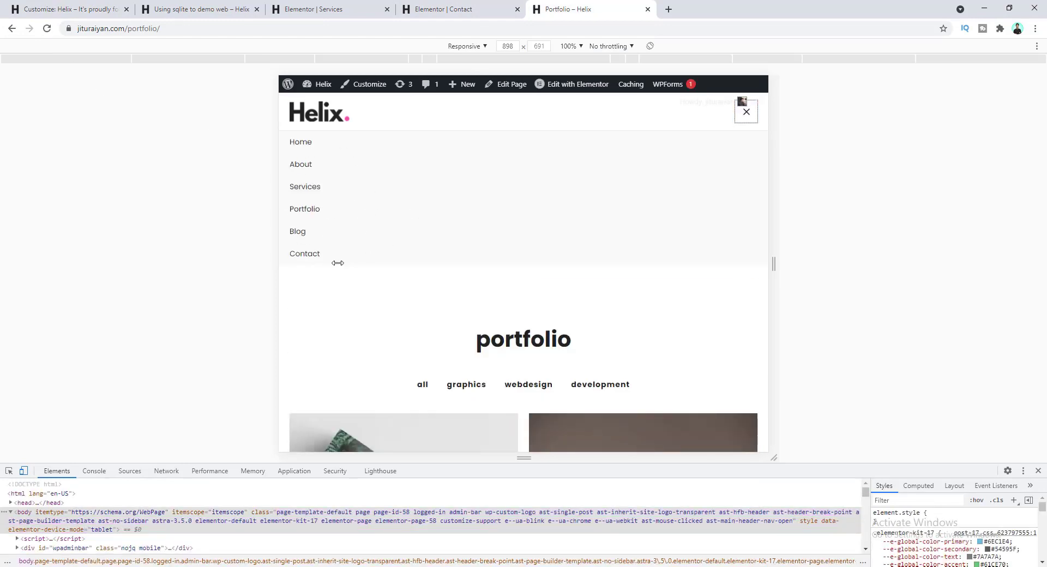
- Open the Blog page and preview it at 360 px mobile width
click(299, 232)
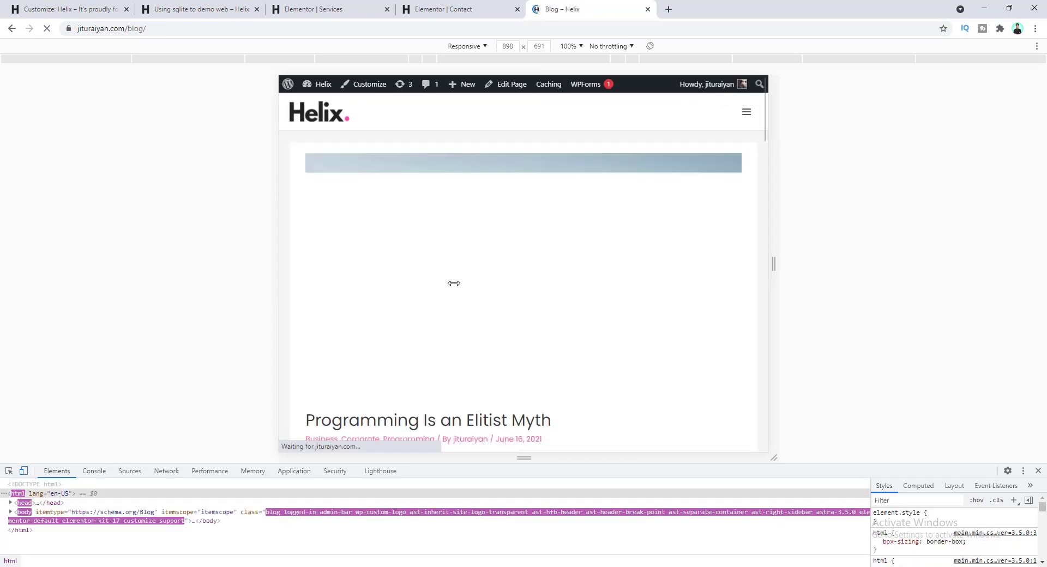
scroll(544, 295, down, 15)
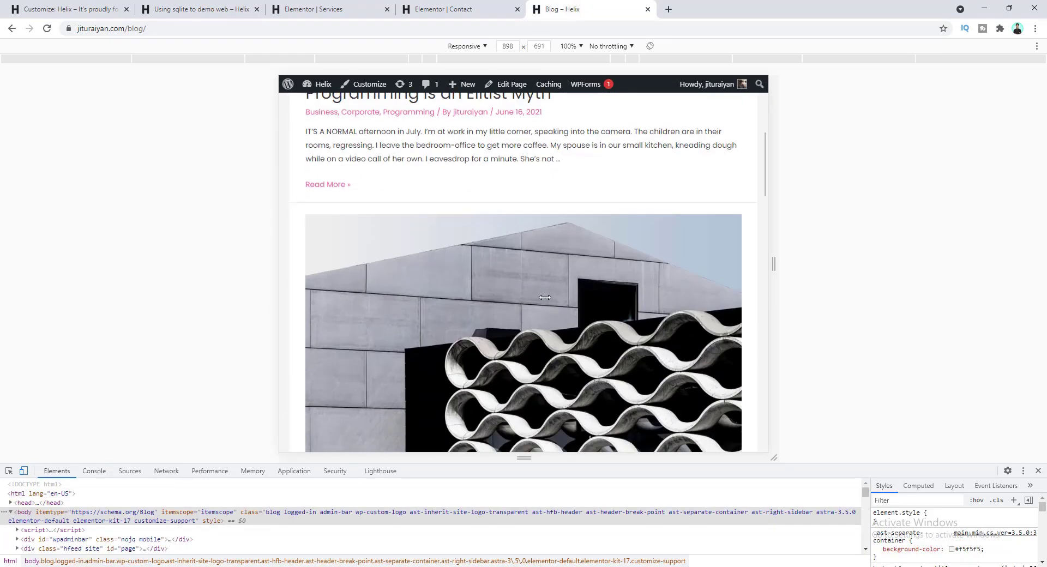
scroll(544, 295, down, 12)
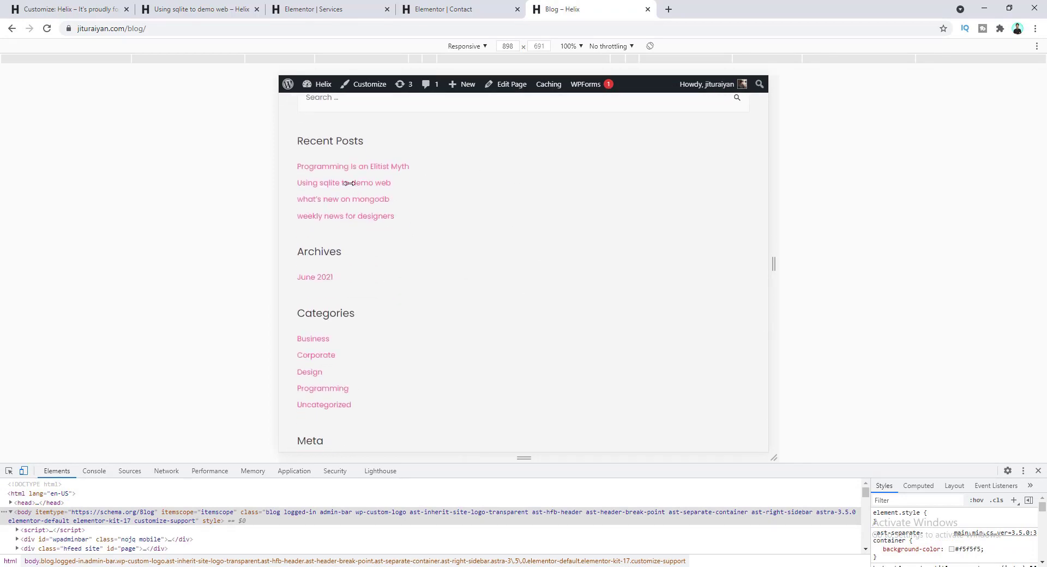
scroll(424, 344, down, 3)
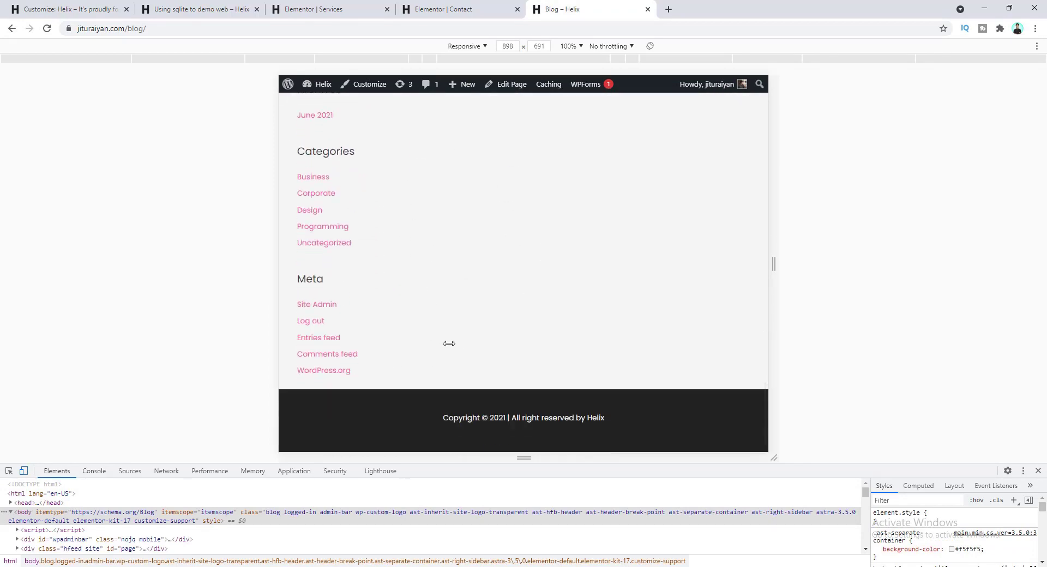
click(508, 46)
text(360)
key(Return)
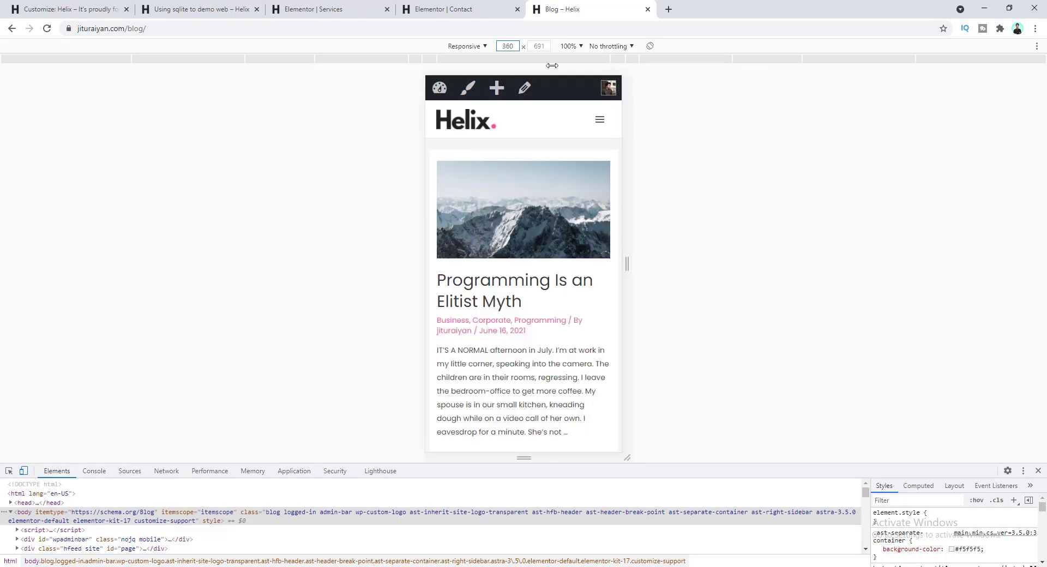
scroll(516, 277, down, 15)
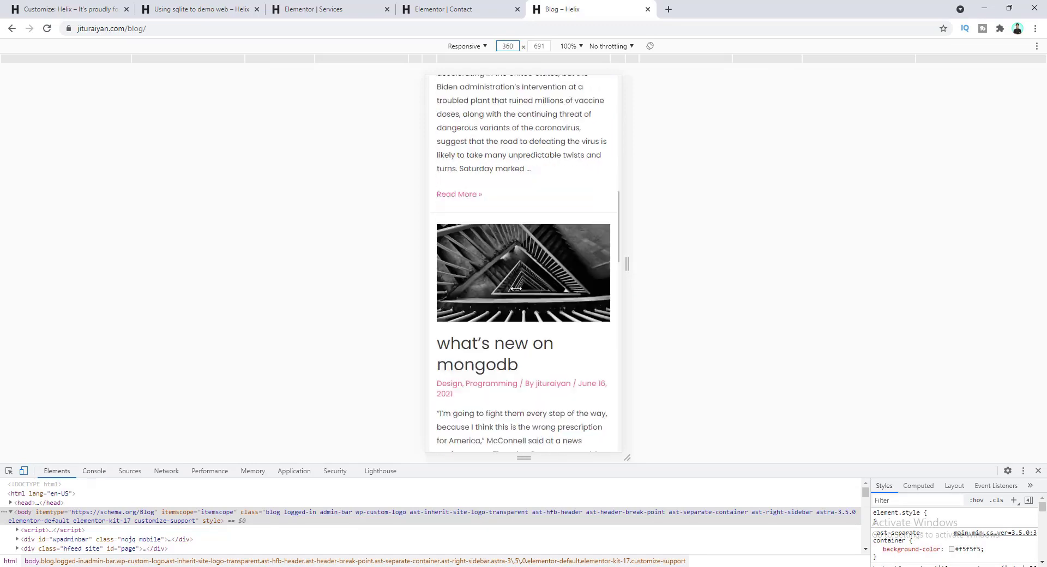
scroll(516, 289, down, 3)
scroll(521, 313, up, 12)
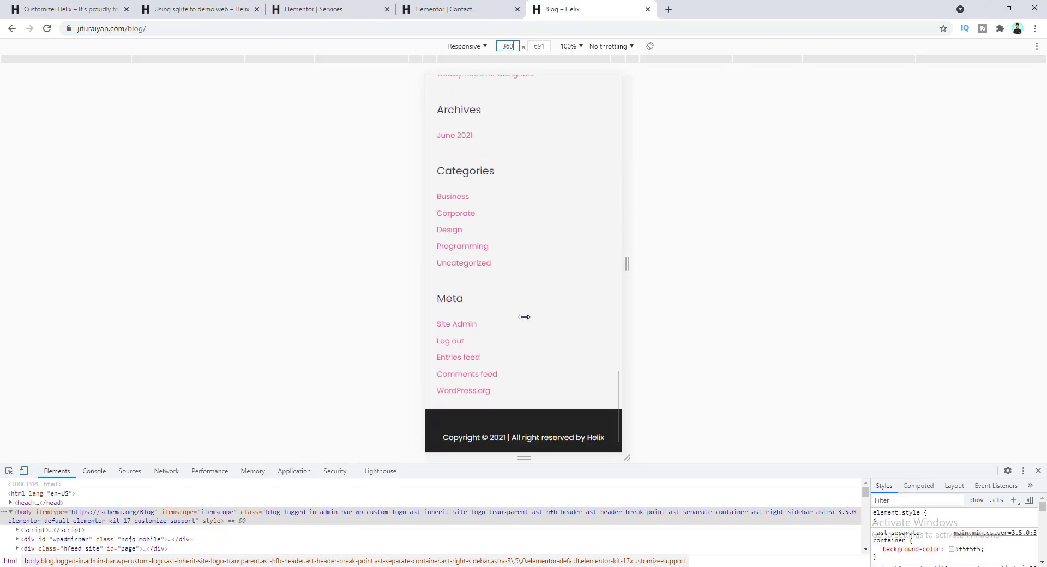
scroll(521, 319, up, 5)
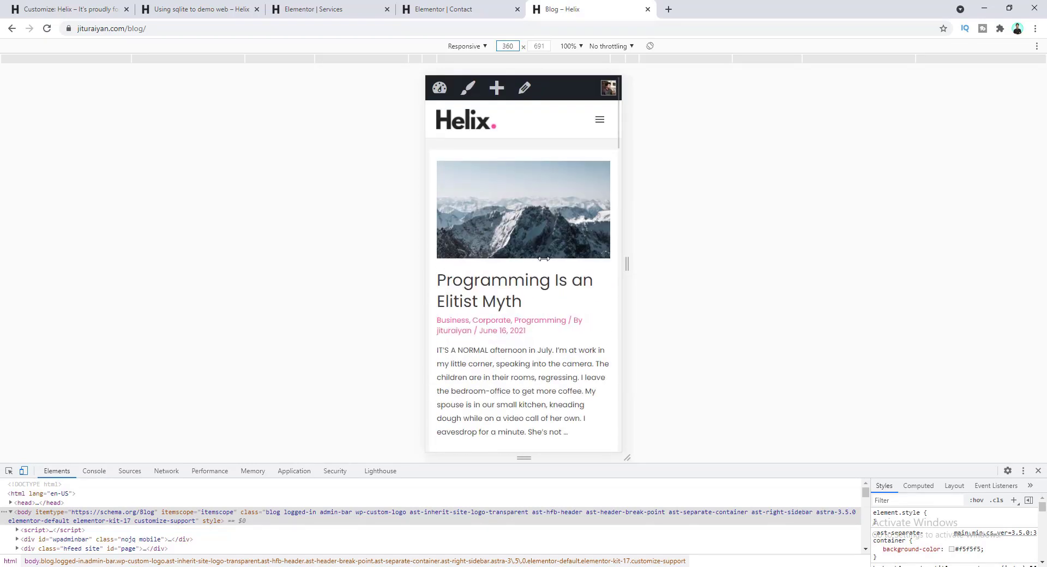
- Open Contact from the mobile menu and widen its preview to tablet width
click(598, 120)
click(460, 261)
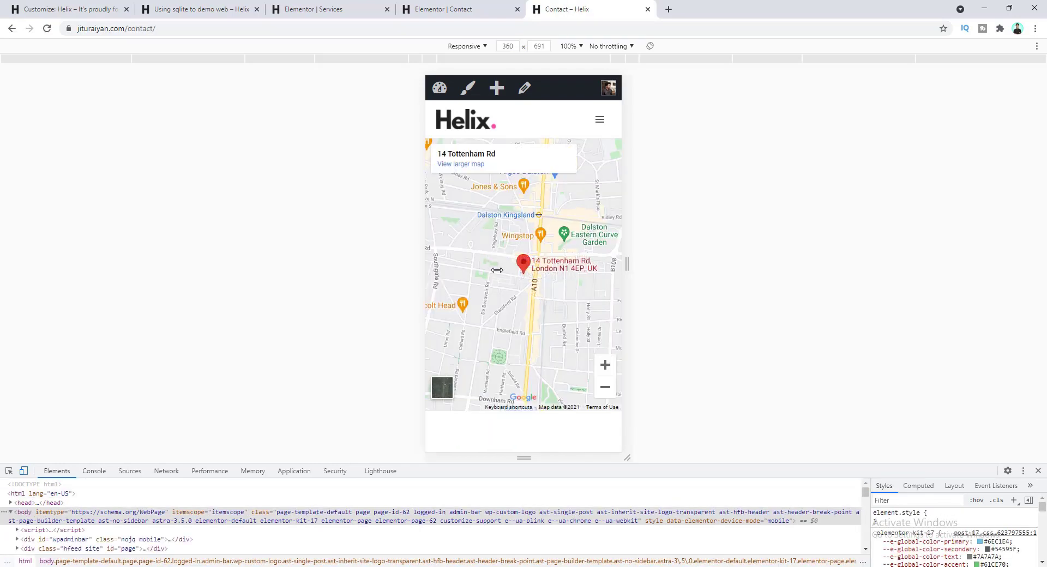
scroll(507, 302, down, 6)
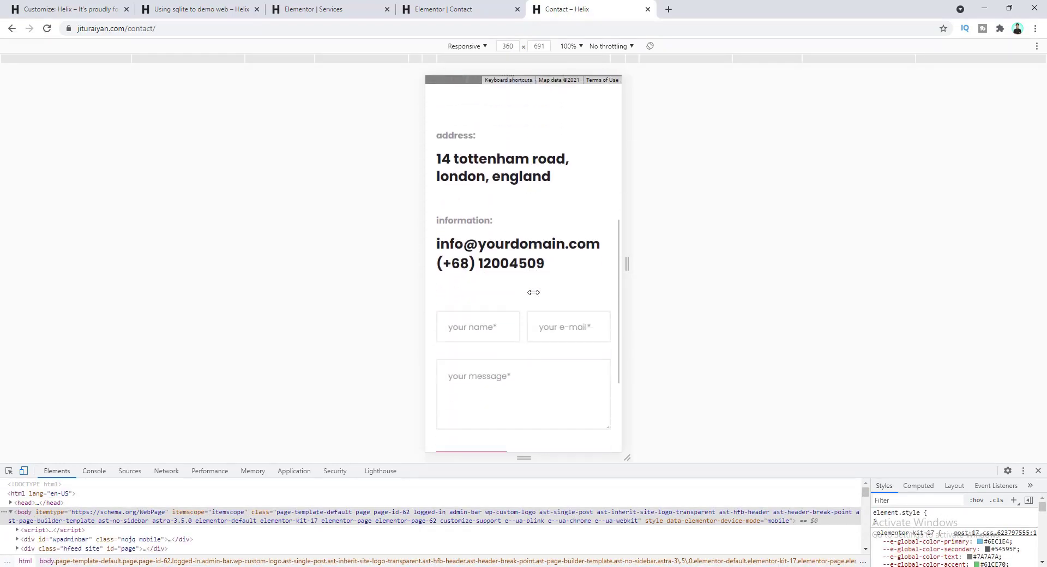
scroll(493, 295, down, 3)
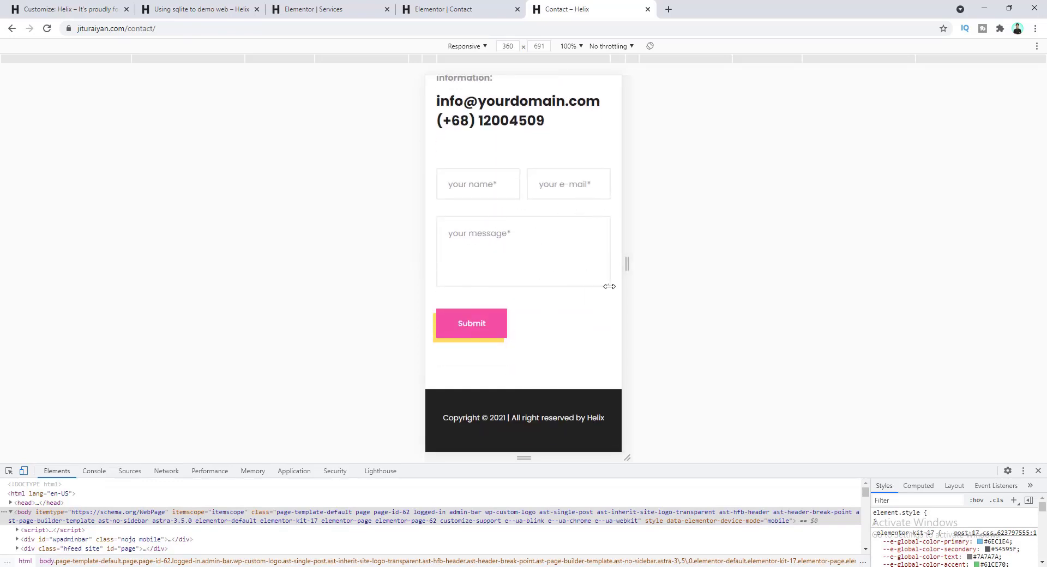
drag(627, 209, 780, 219)
scroll(526, 362, up, 10)
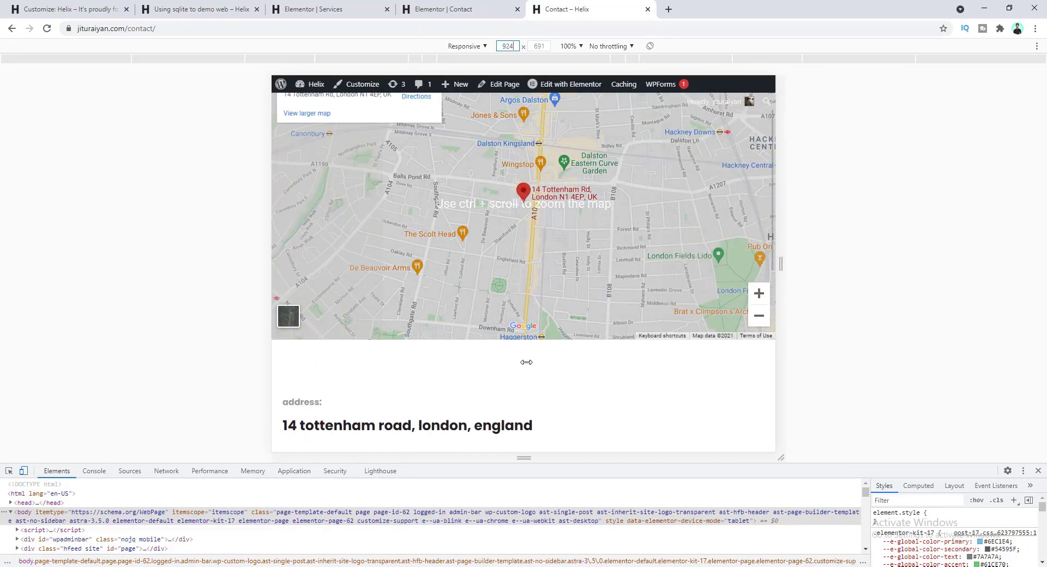
scroll(458, 263, down, 10)
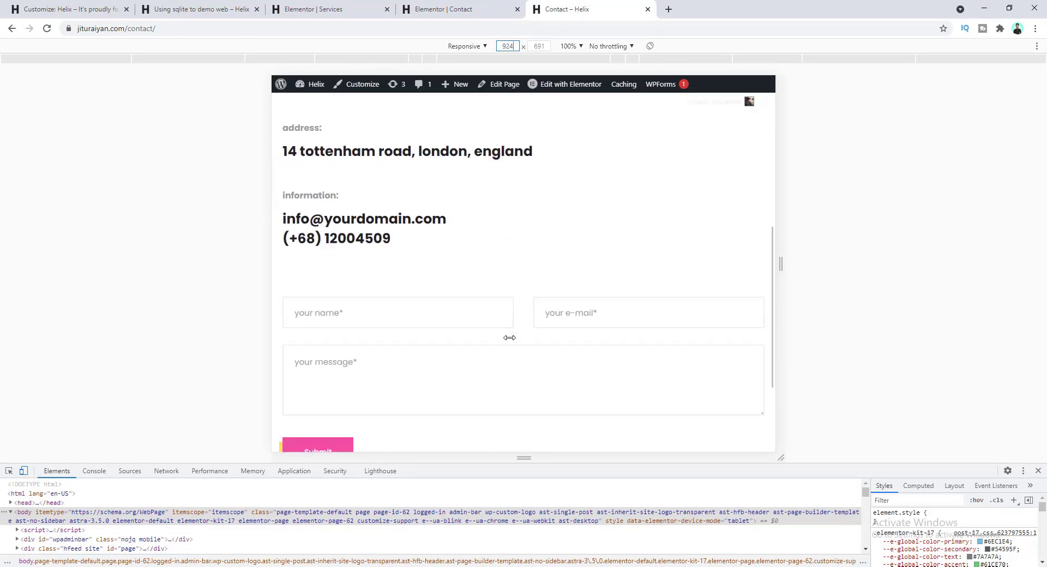
- Turn off device emulation and close DevTools to view Contact at desktop width
click(25, 471)
click(1039, 471)
scroll(703, 396, up, 5)
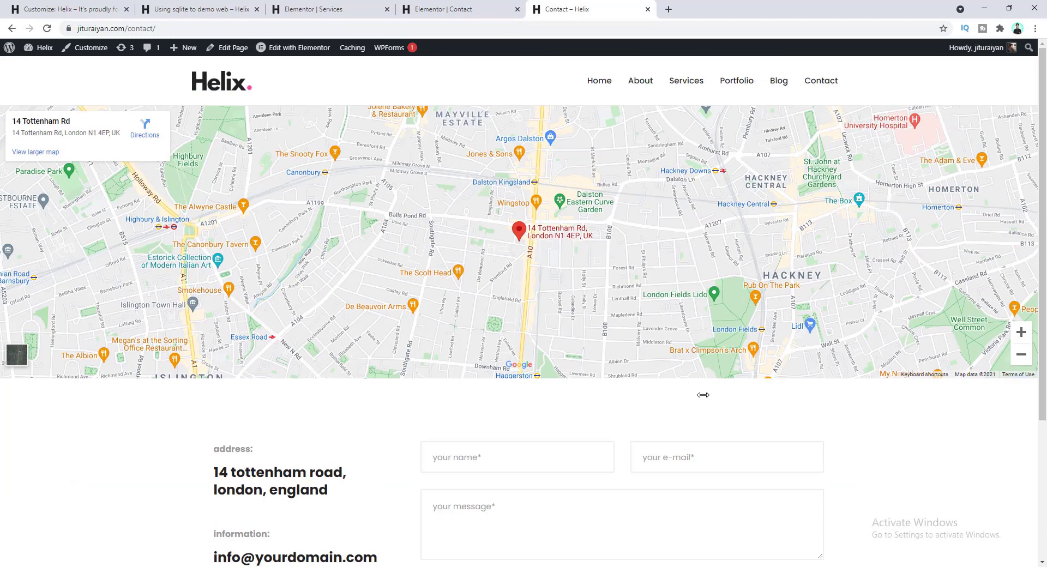